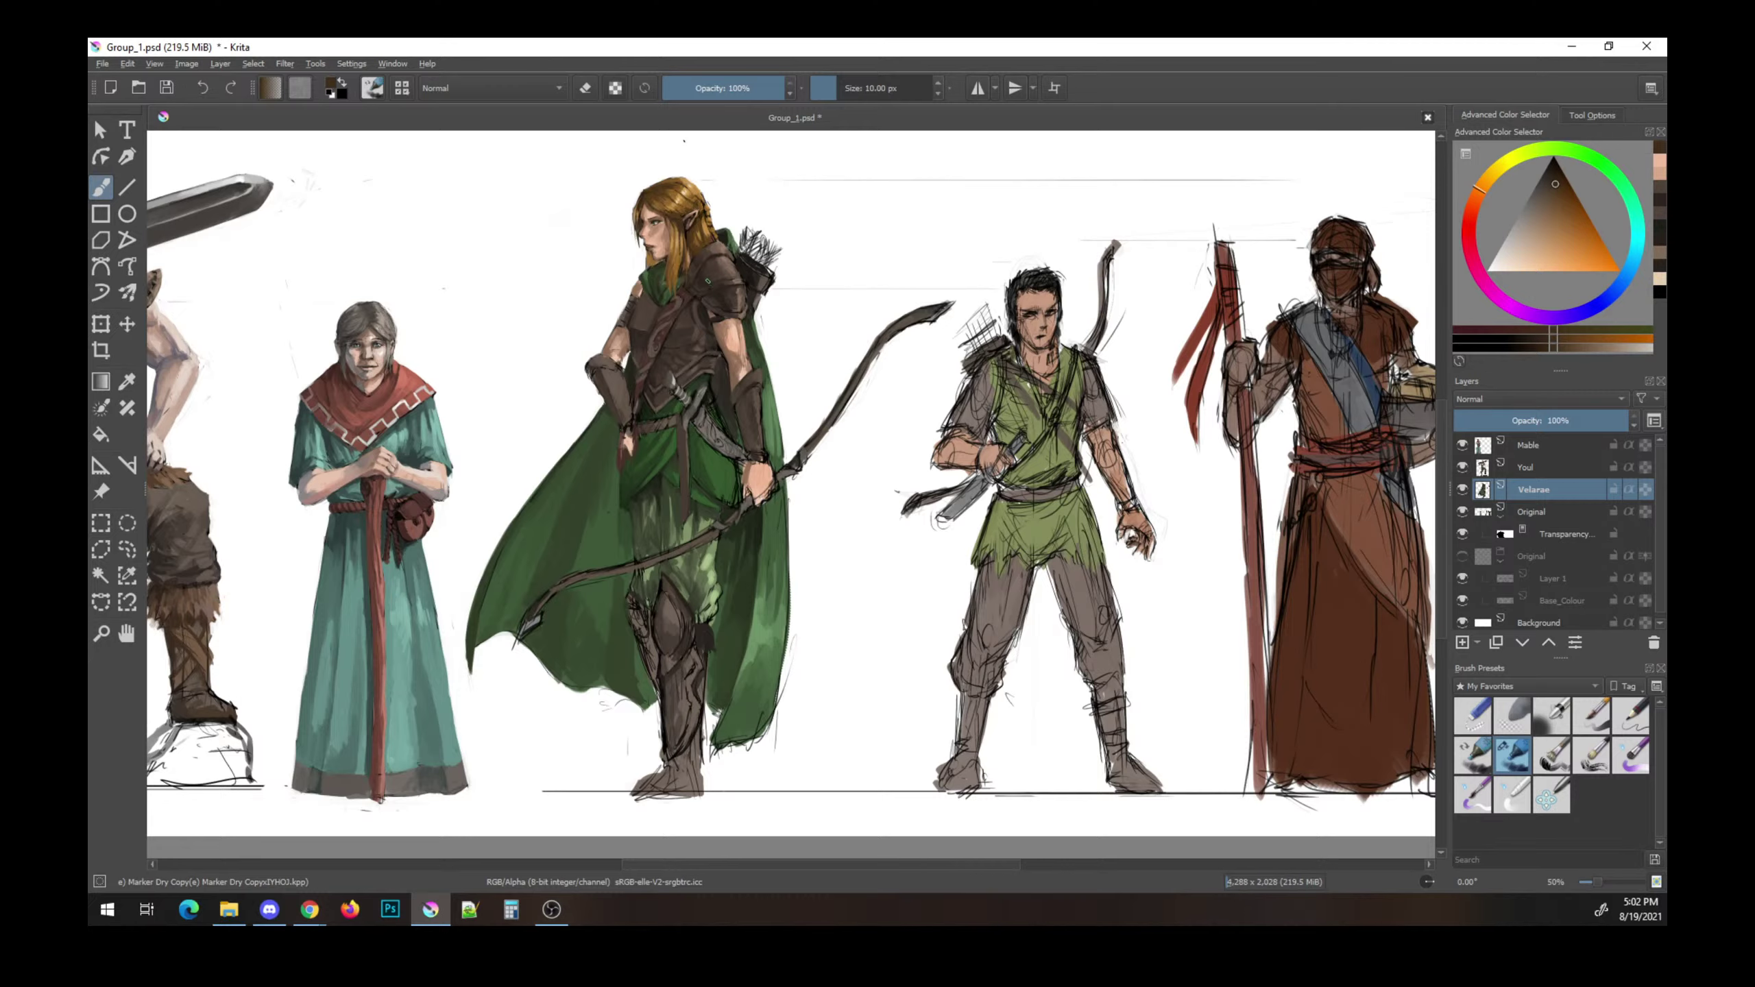
- Sample dark green and the skin tone from the elf archer, then save
{"action": "left_click", "coordinate": [698, 263], "text": "ctrl"}
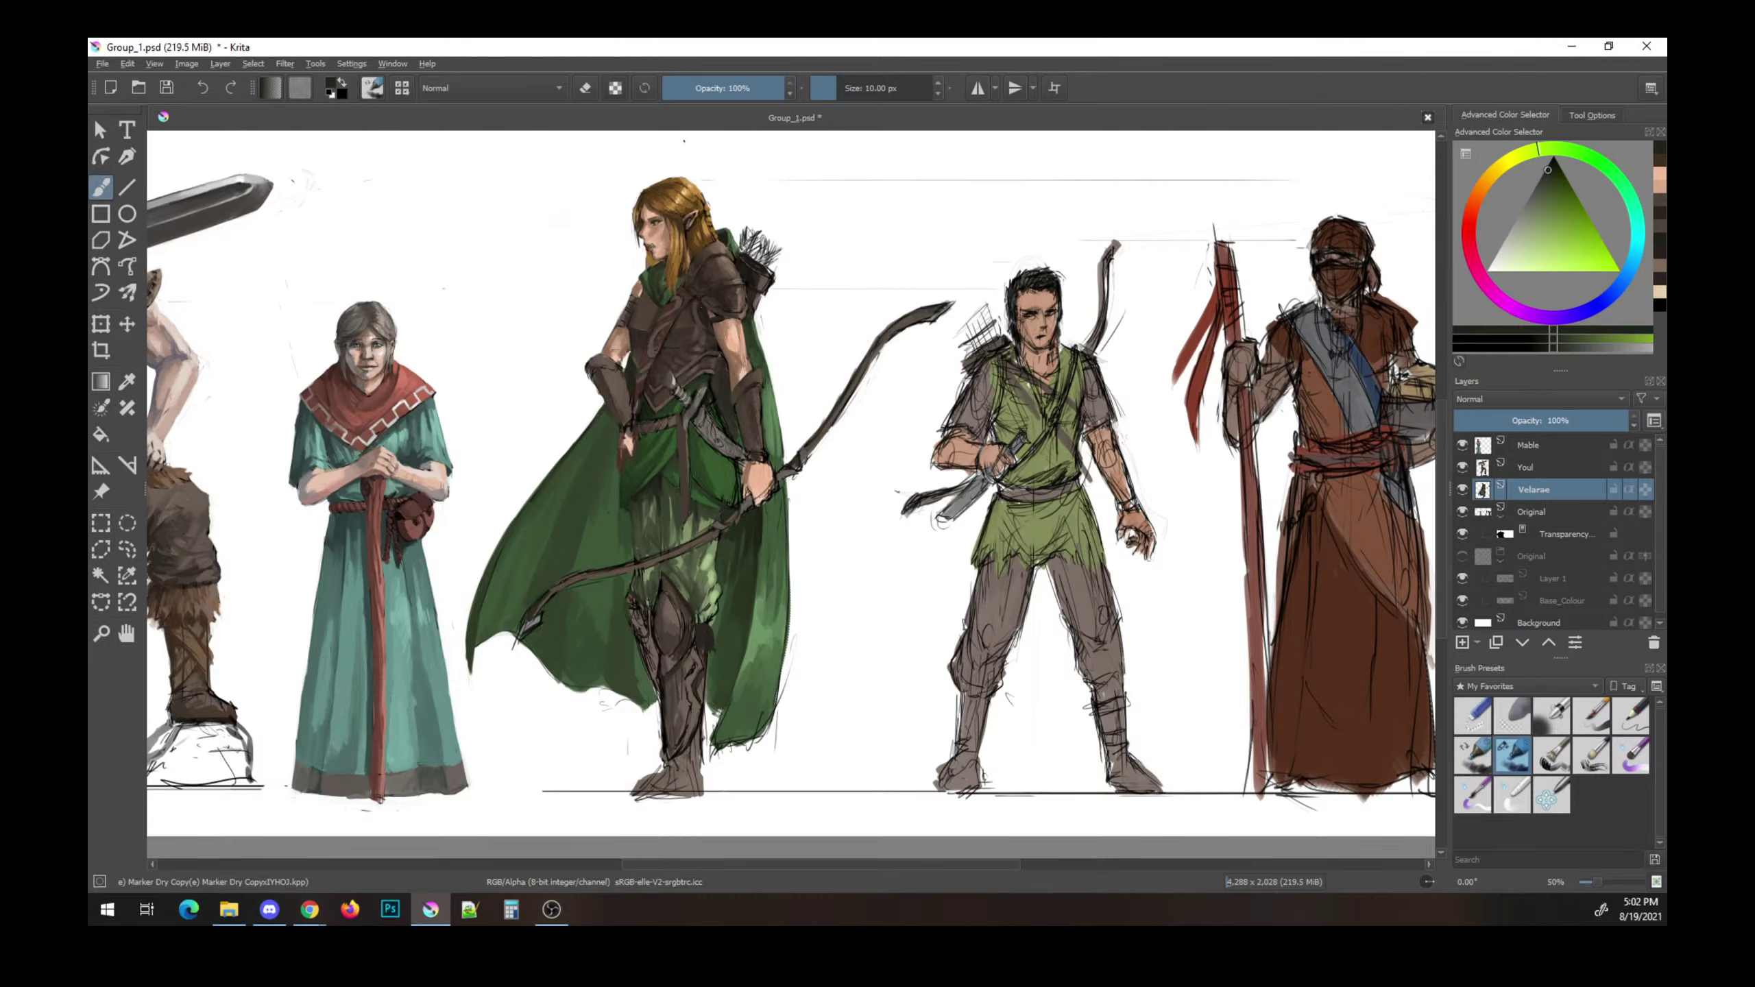
{"action": "left_click", "coordinate": [718, 290], "text": "ctrl"}
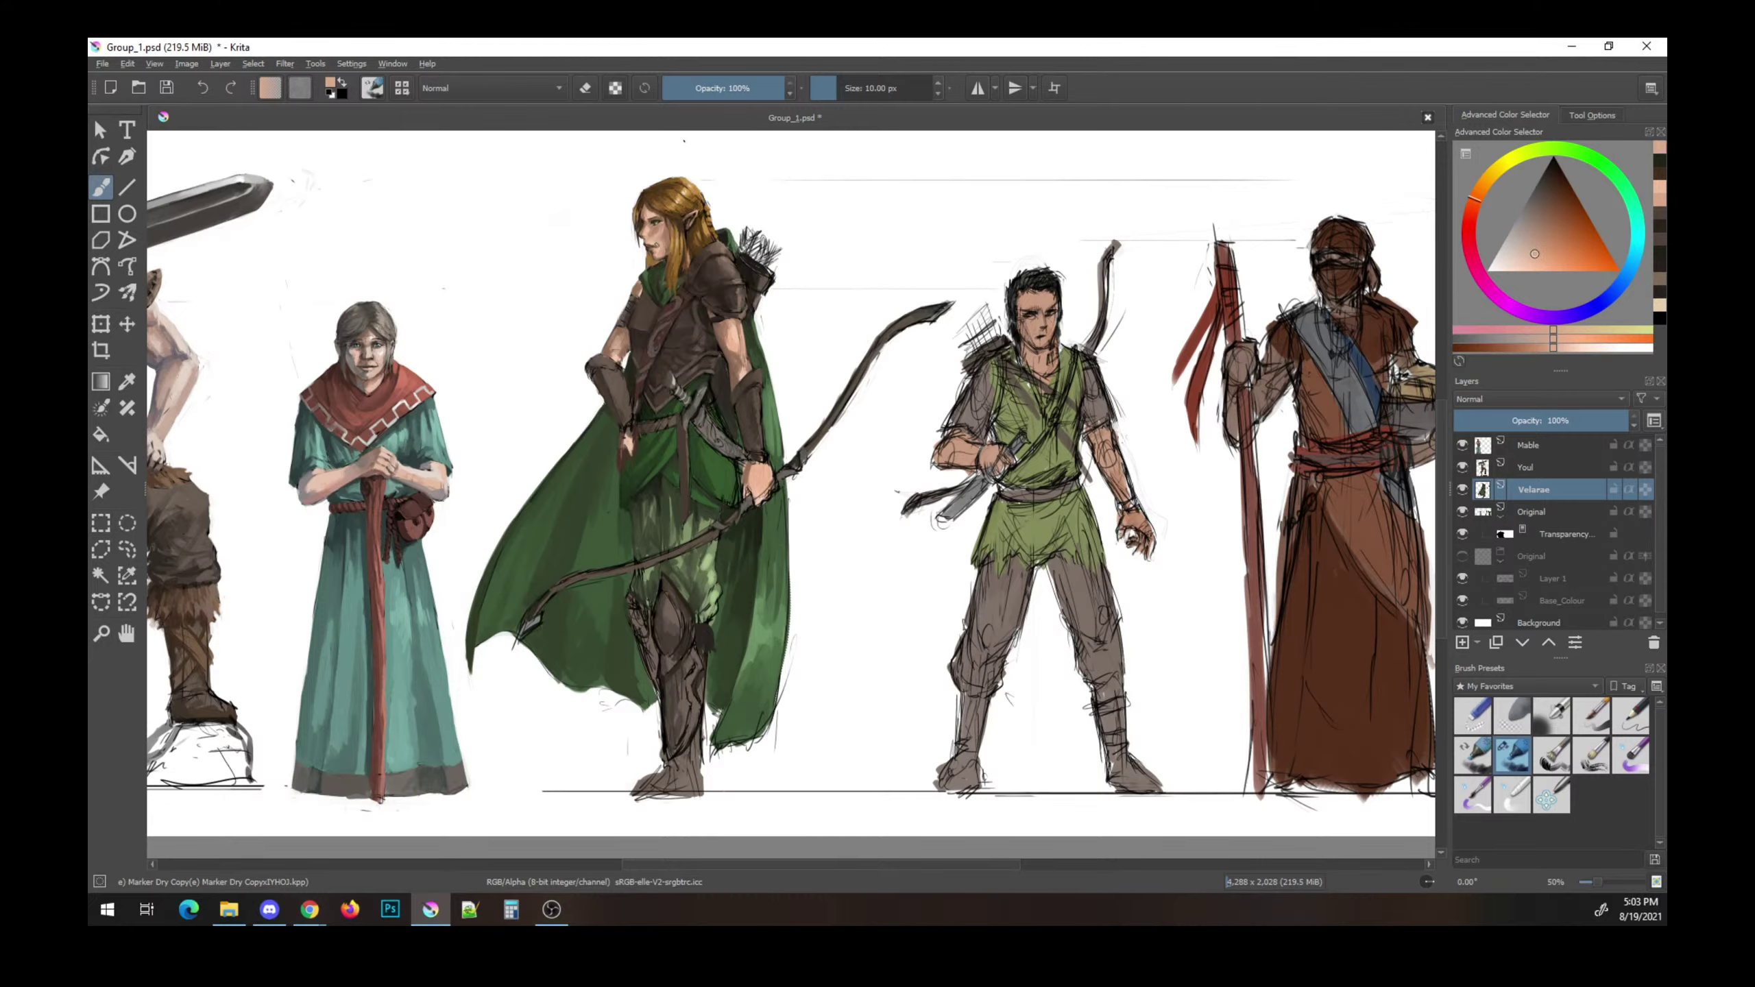
{"action": "key", "text": "ctrl+s"}
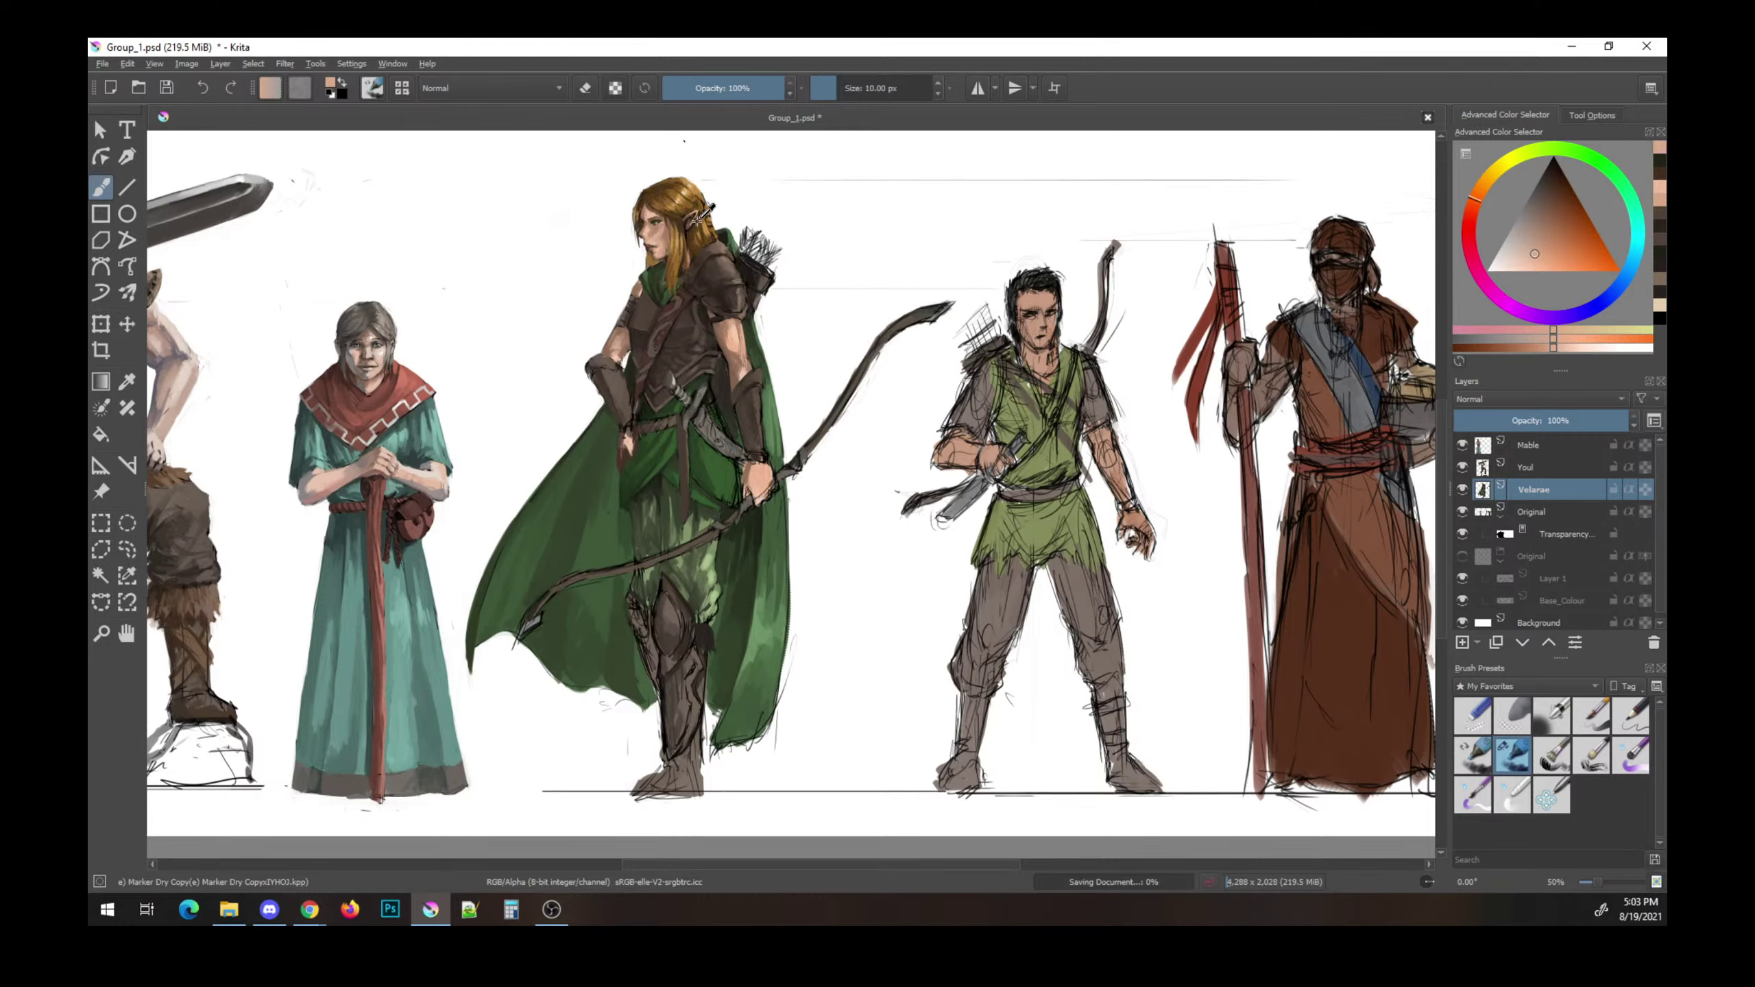
- Pick near-black, orange and dark brown tones for the elf archer's touch-ups, then save
{"action": "left_click", "coordinate": [746, 263], "text": "ctrl"}
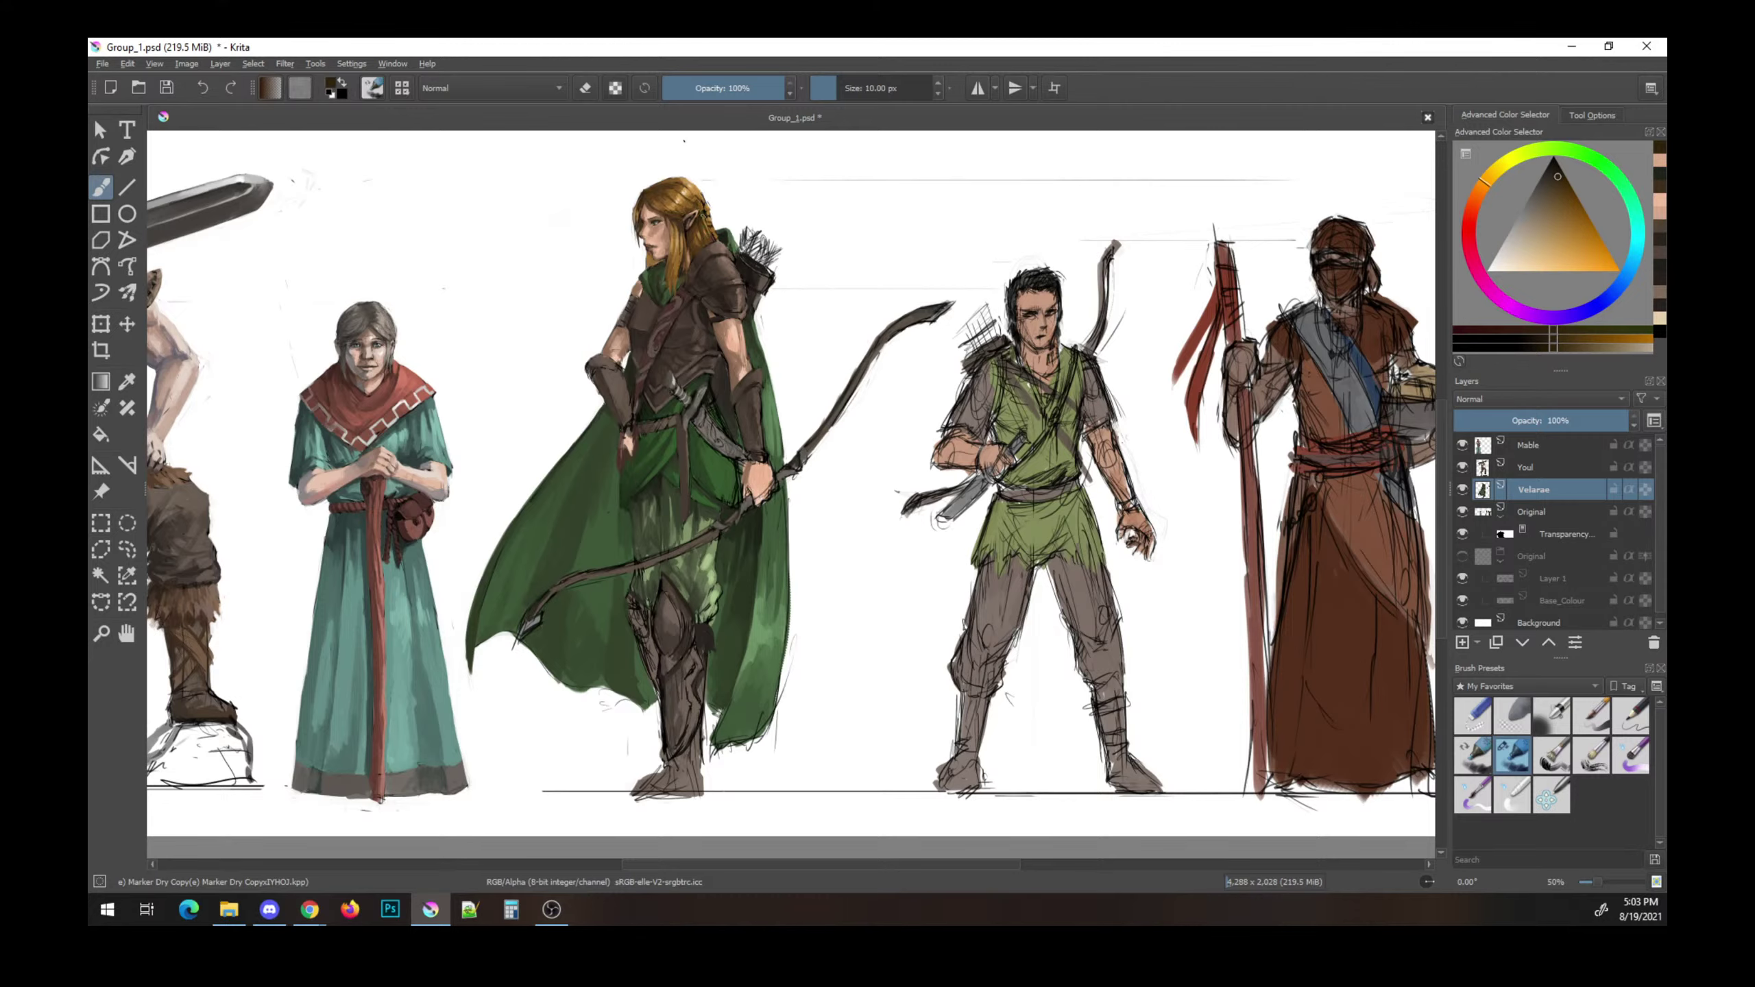
{"action": "left_click", "coordinate": [705, 184], "text": "ctrl"}
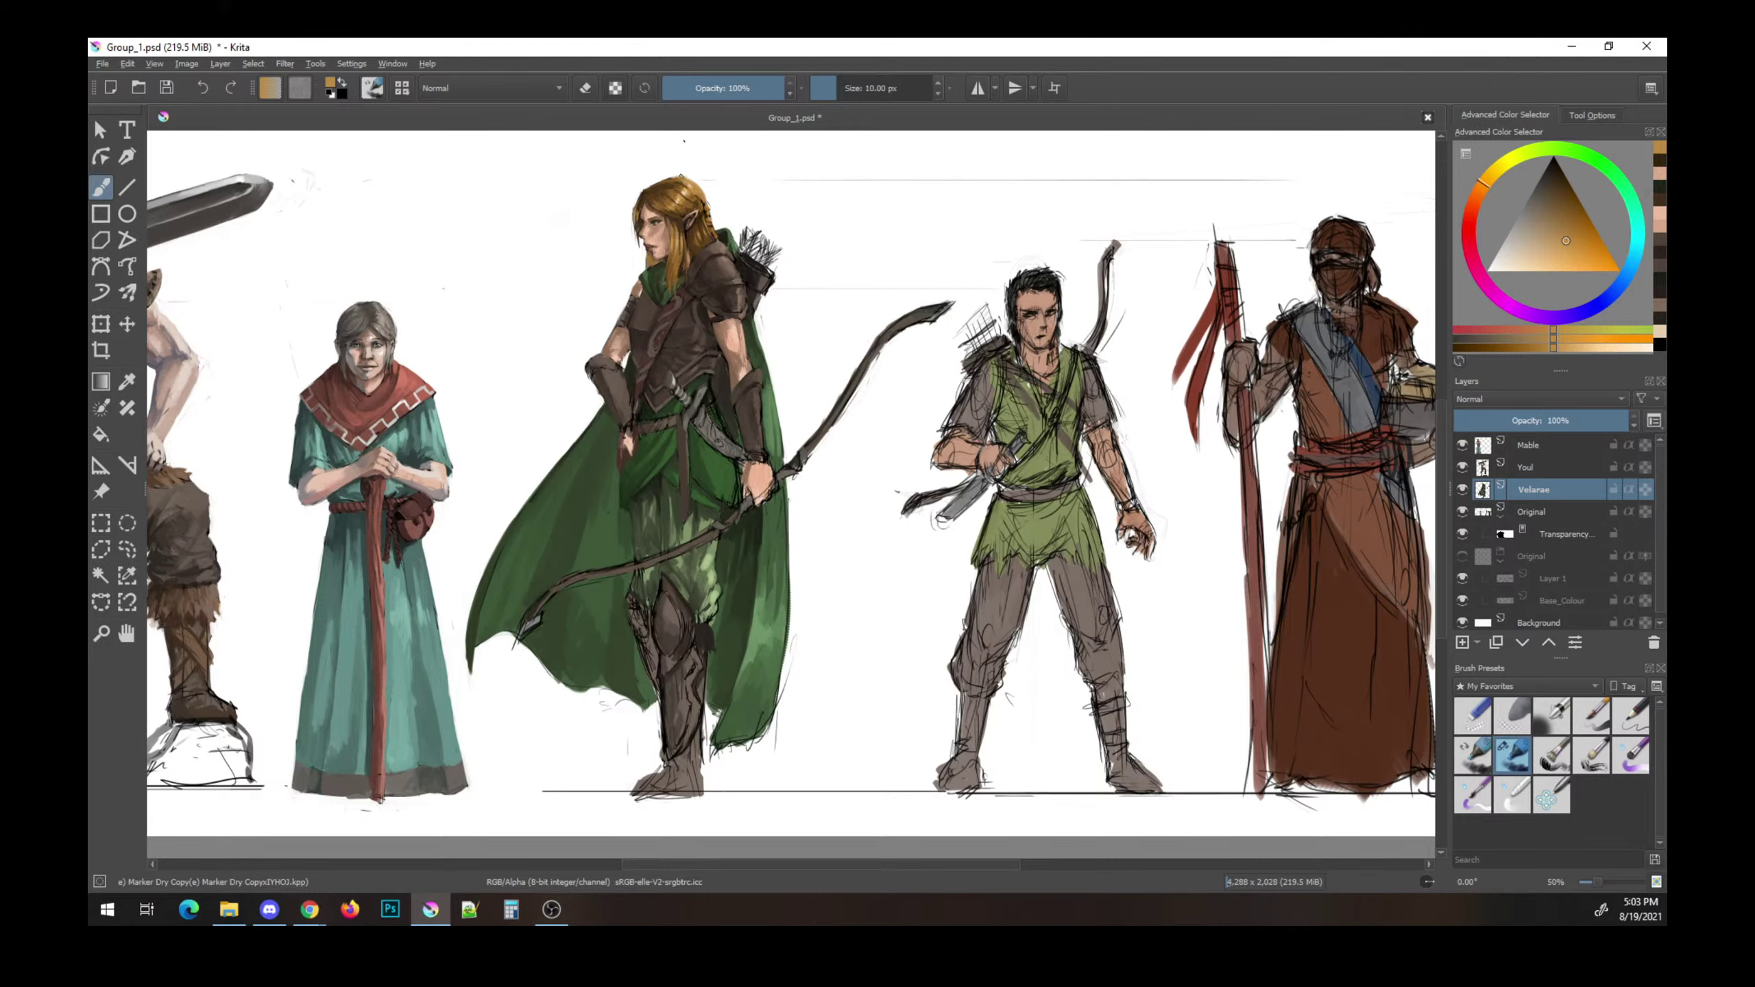
{"action": "left_click", "coordinate": [725, 231], "text": "ctrl"}
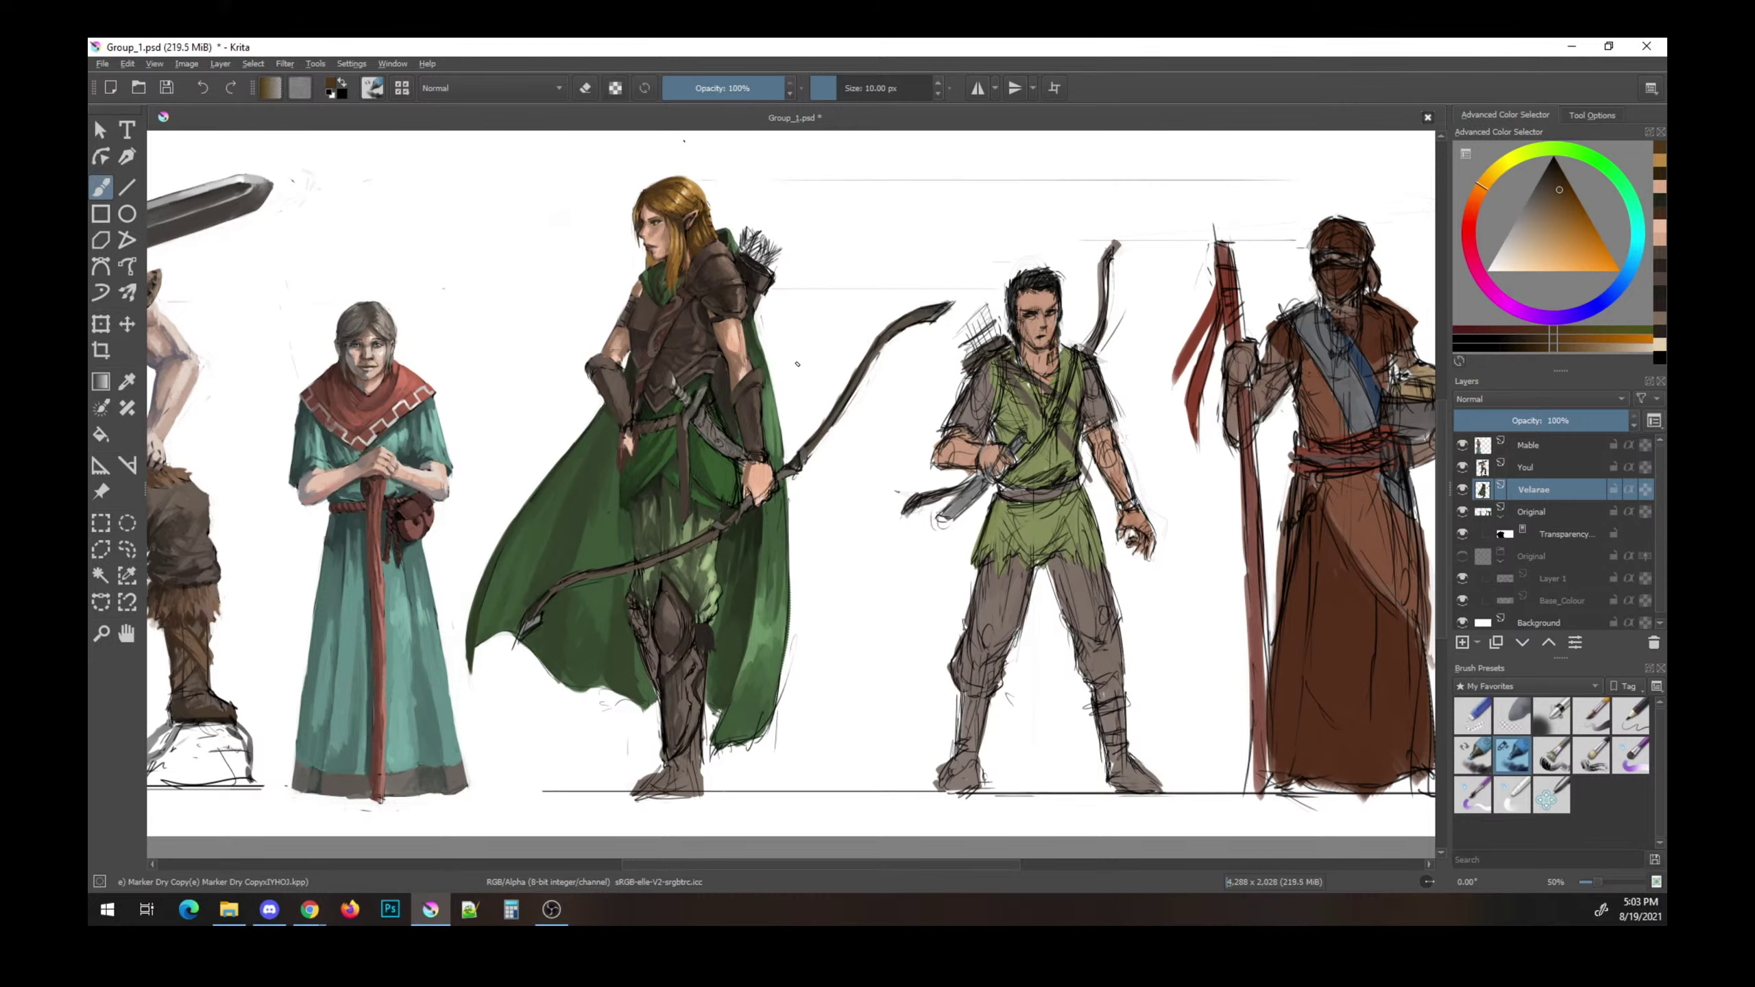
{"action": "left_click", "coordinate": [685, 412], "text": "ctrl"}
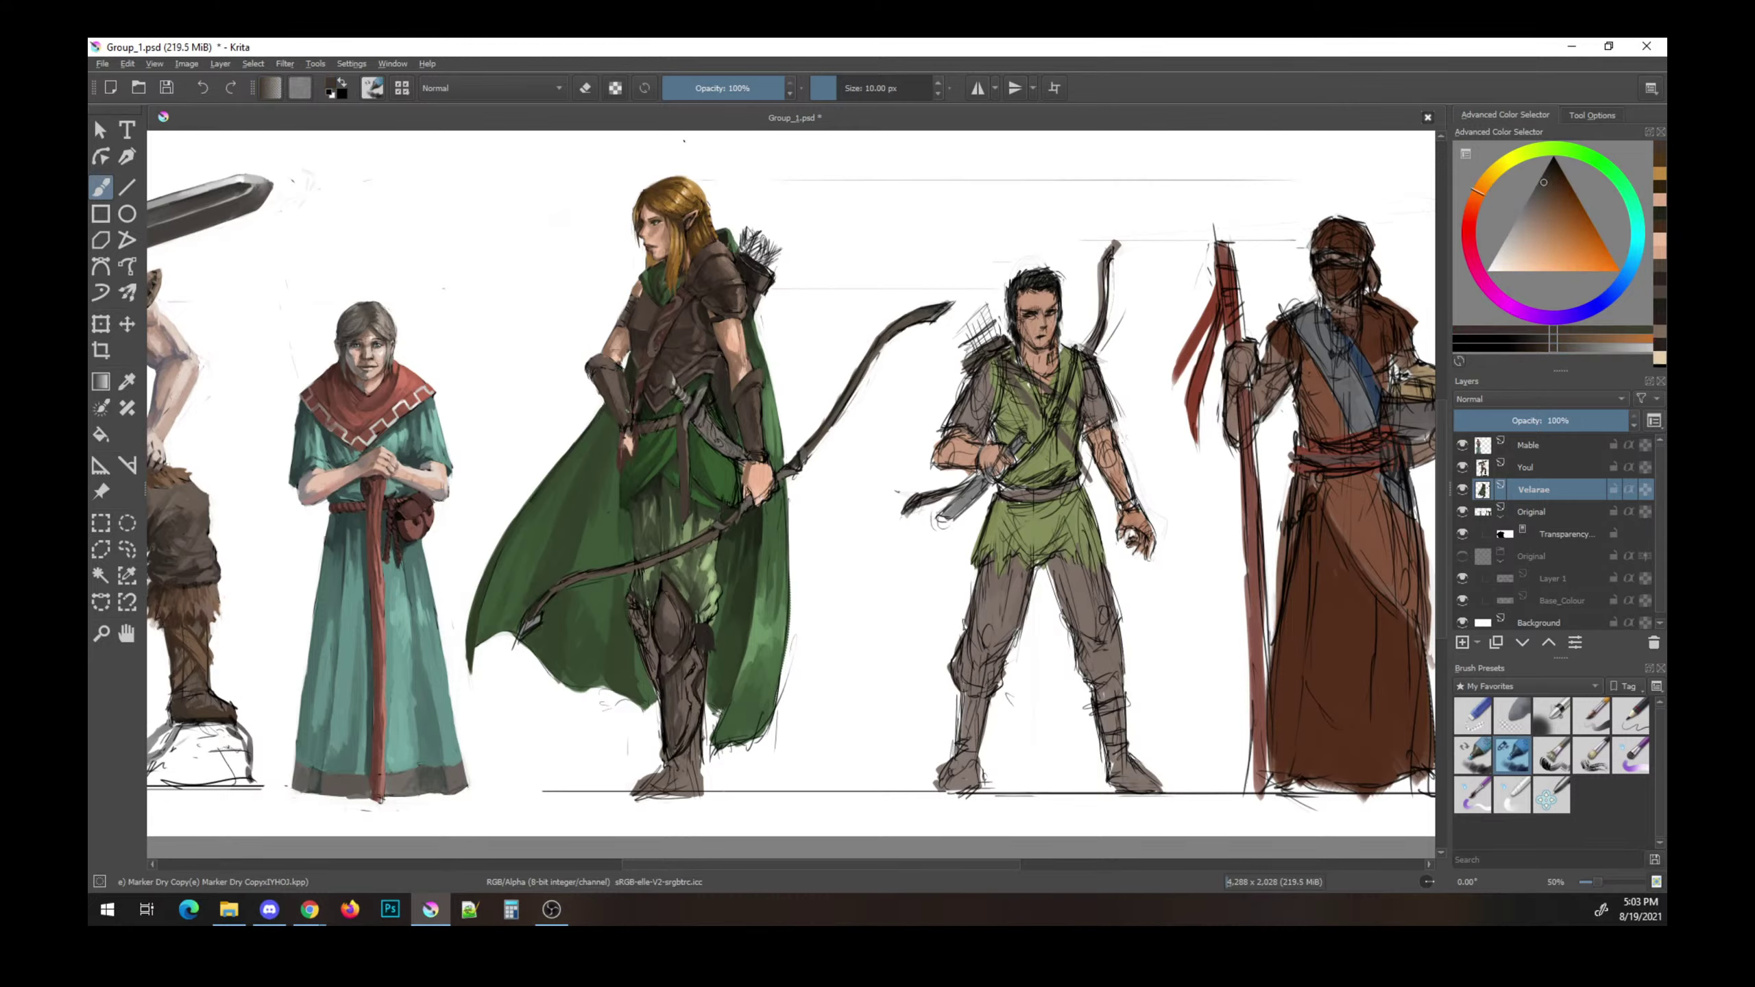
{"action": "left_click", "coordinate": [667, 400], "text": "ctrl"}
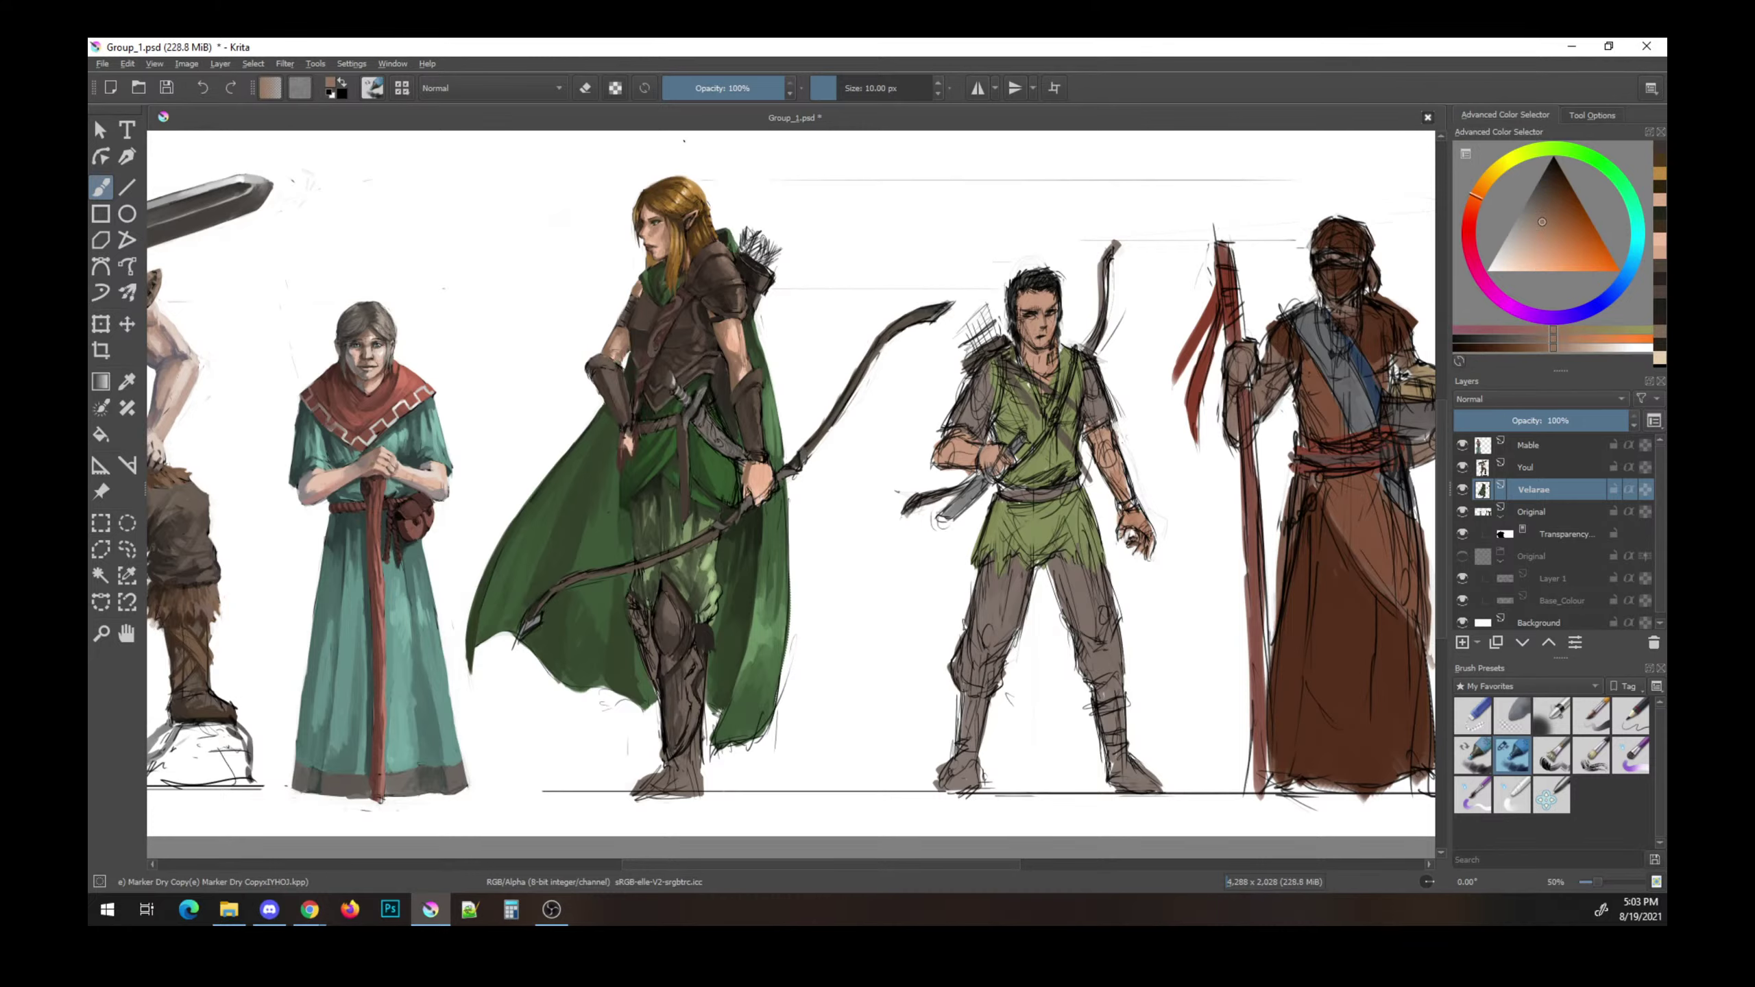
{"action": "key", "text": "ctrl+s"}
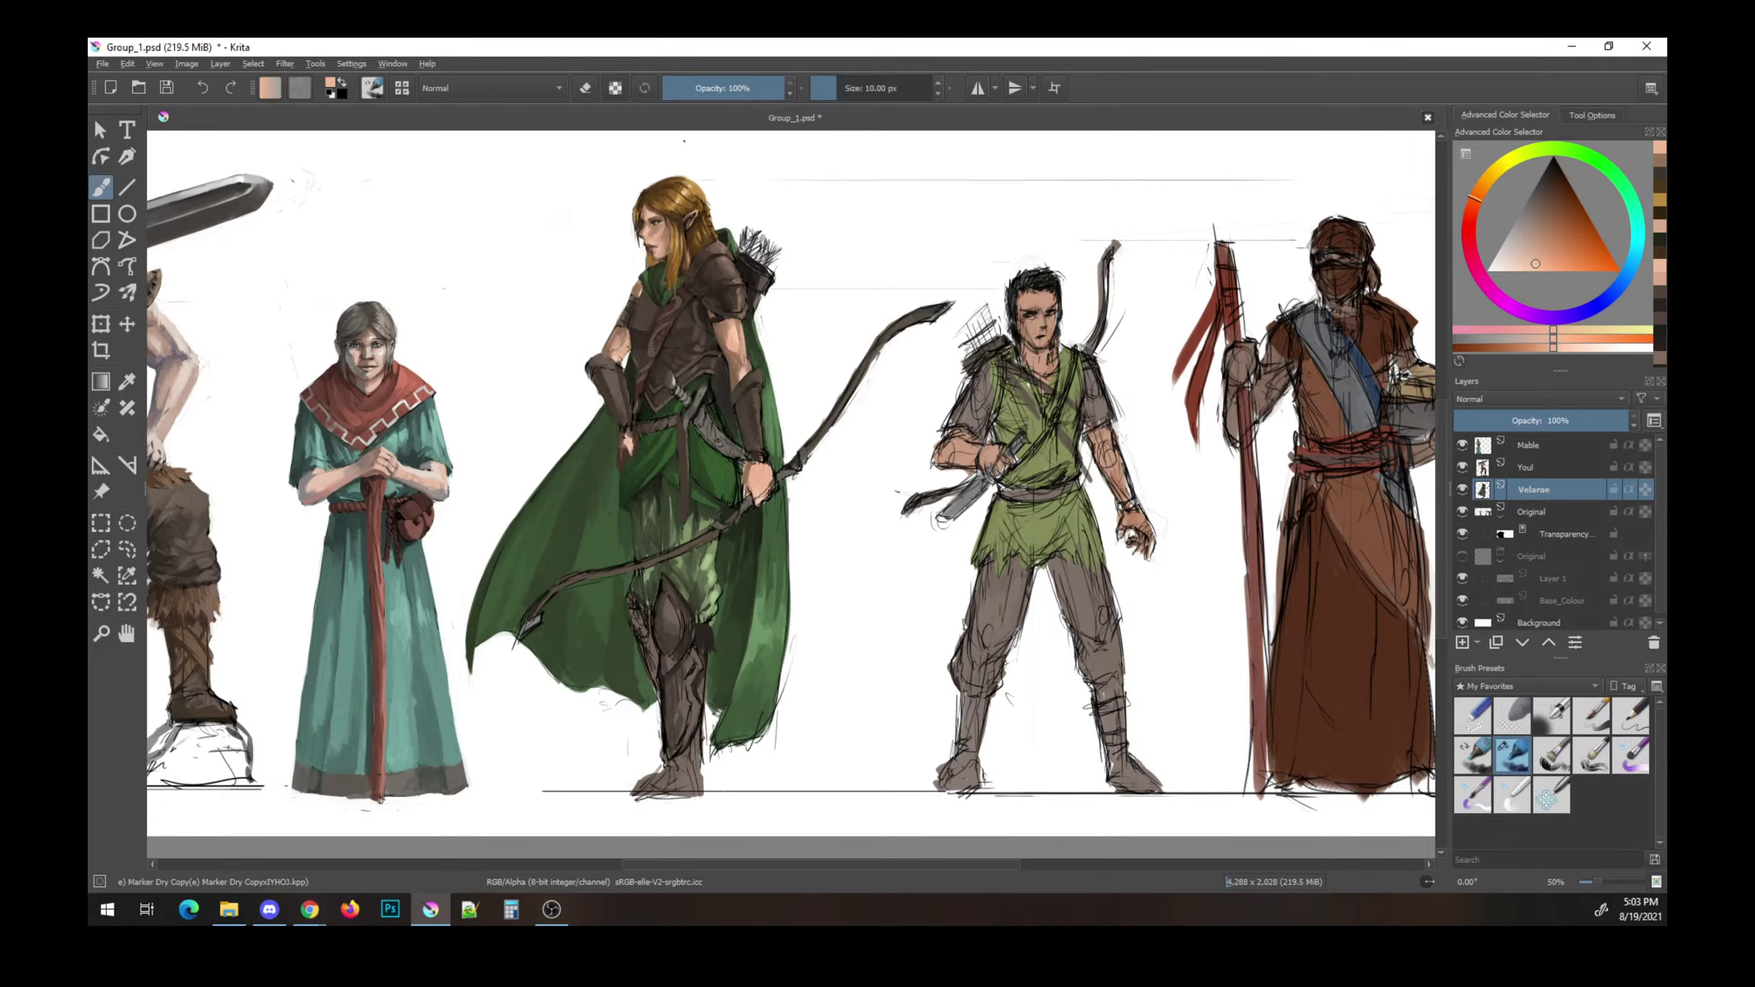
- Paint a small black mark and a peach stroke on the elf archer, saving between them
{"action": "key", "text": "ctrl+s"}
{"action": "key", "text": "d"}
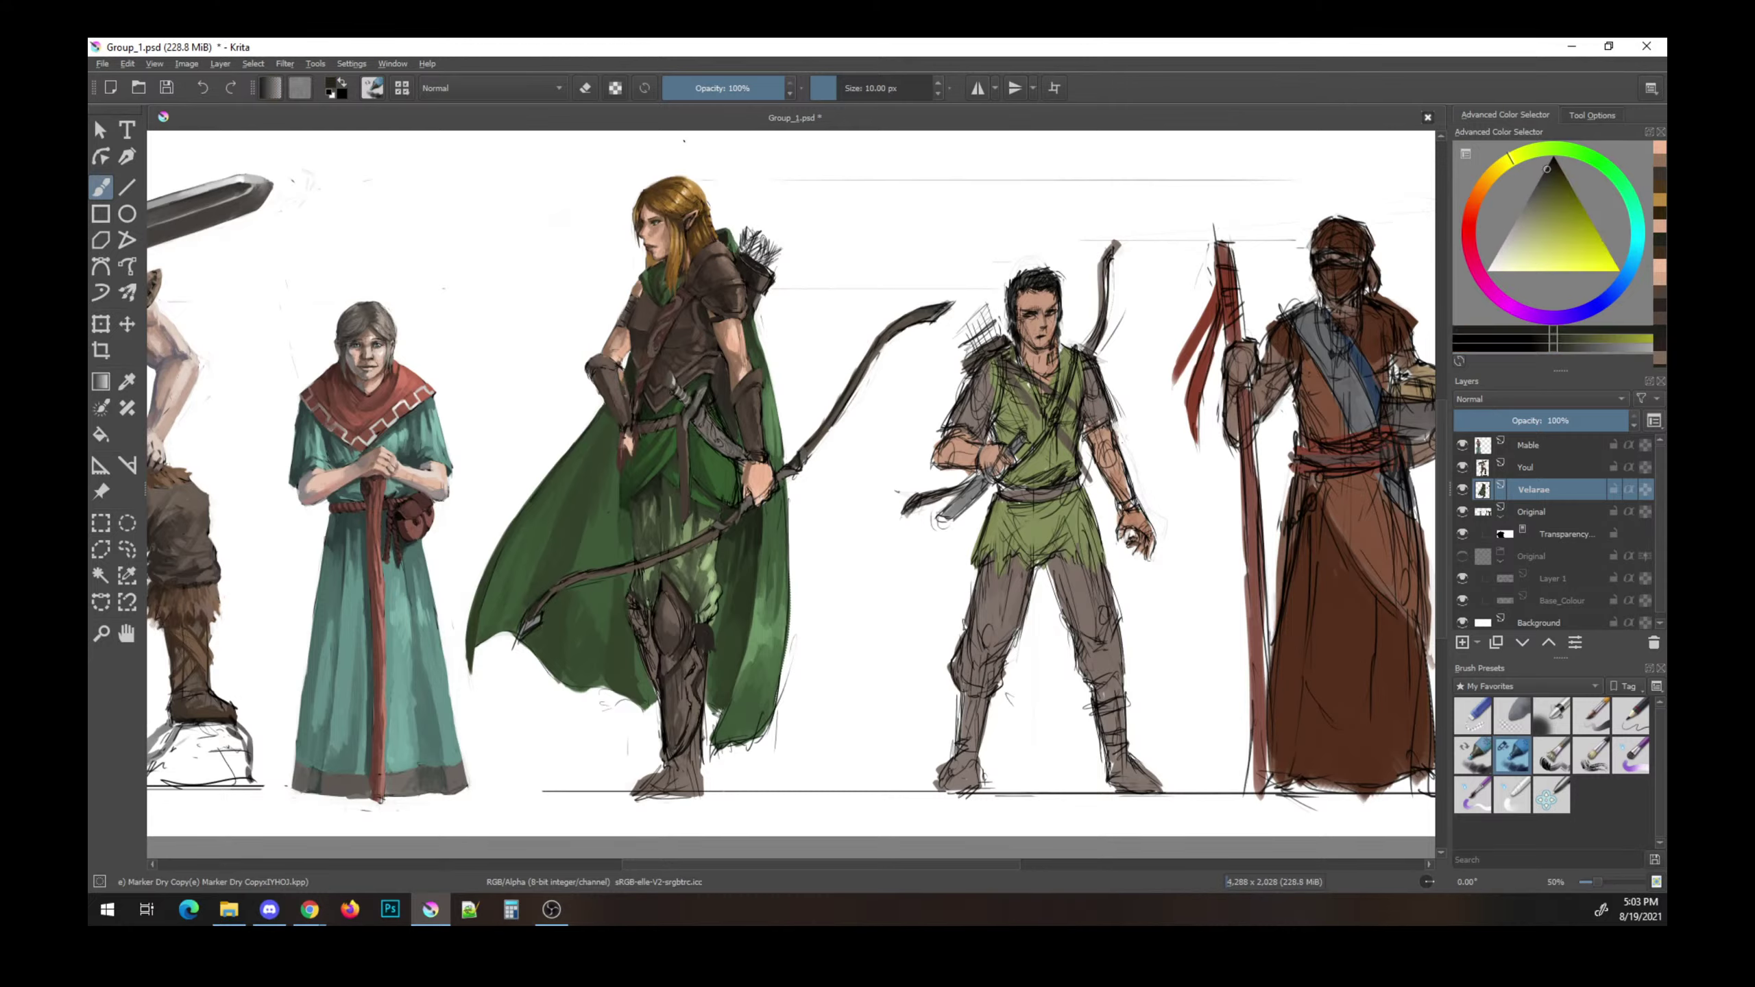
{"action": "left_click", "coordinate": [708, 272]}
{"action": "key", "text": "ctrl+s"}
{"action": "left_click", "coordinate": [678, 498], "text": "ctrl"}
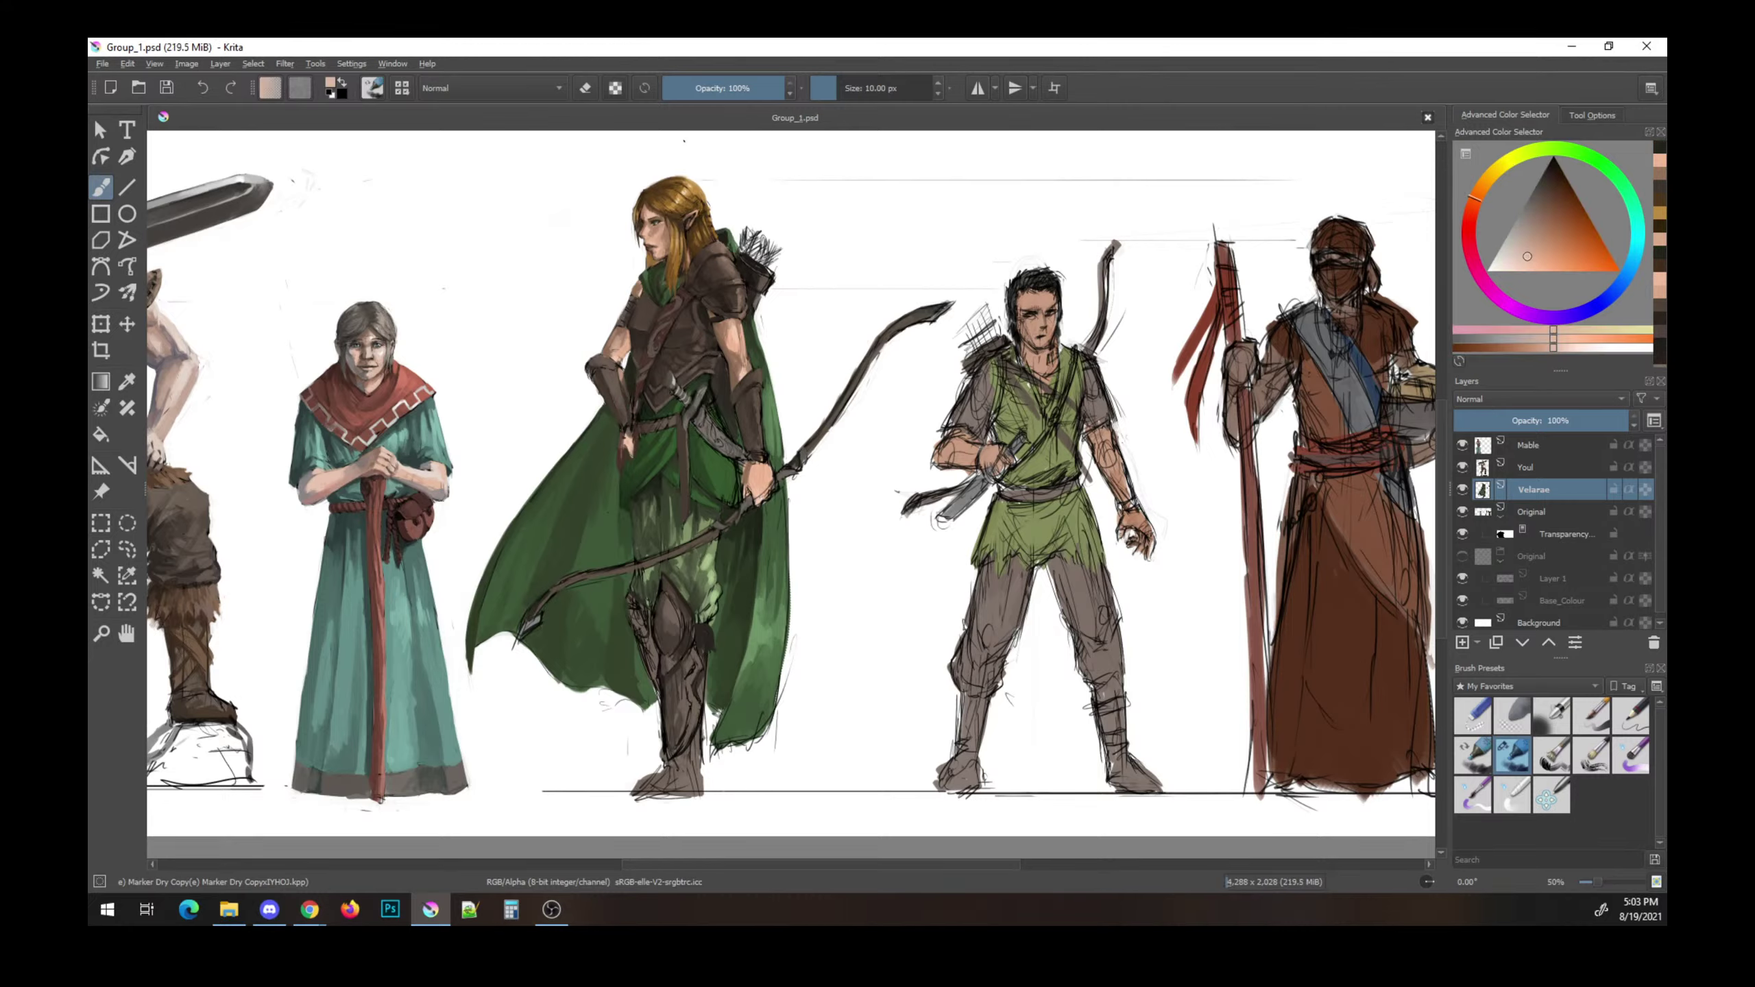
{"action": "left_click", "coordinate": [678, 497]}
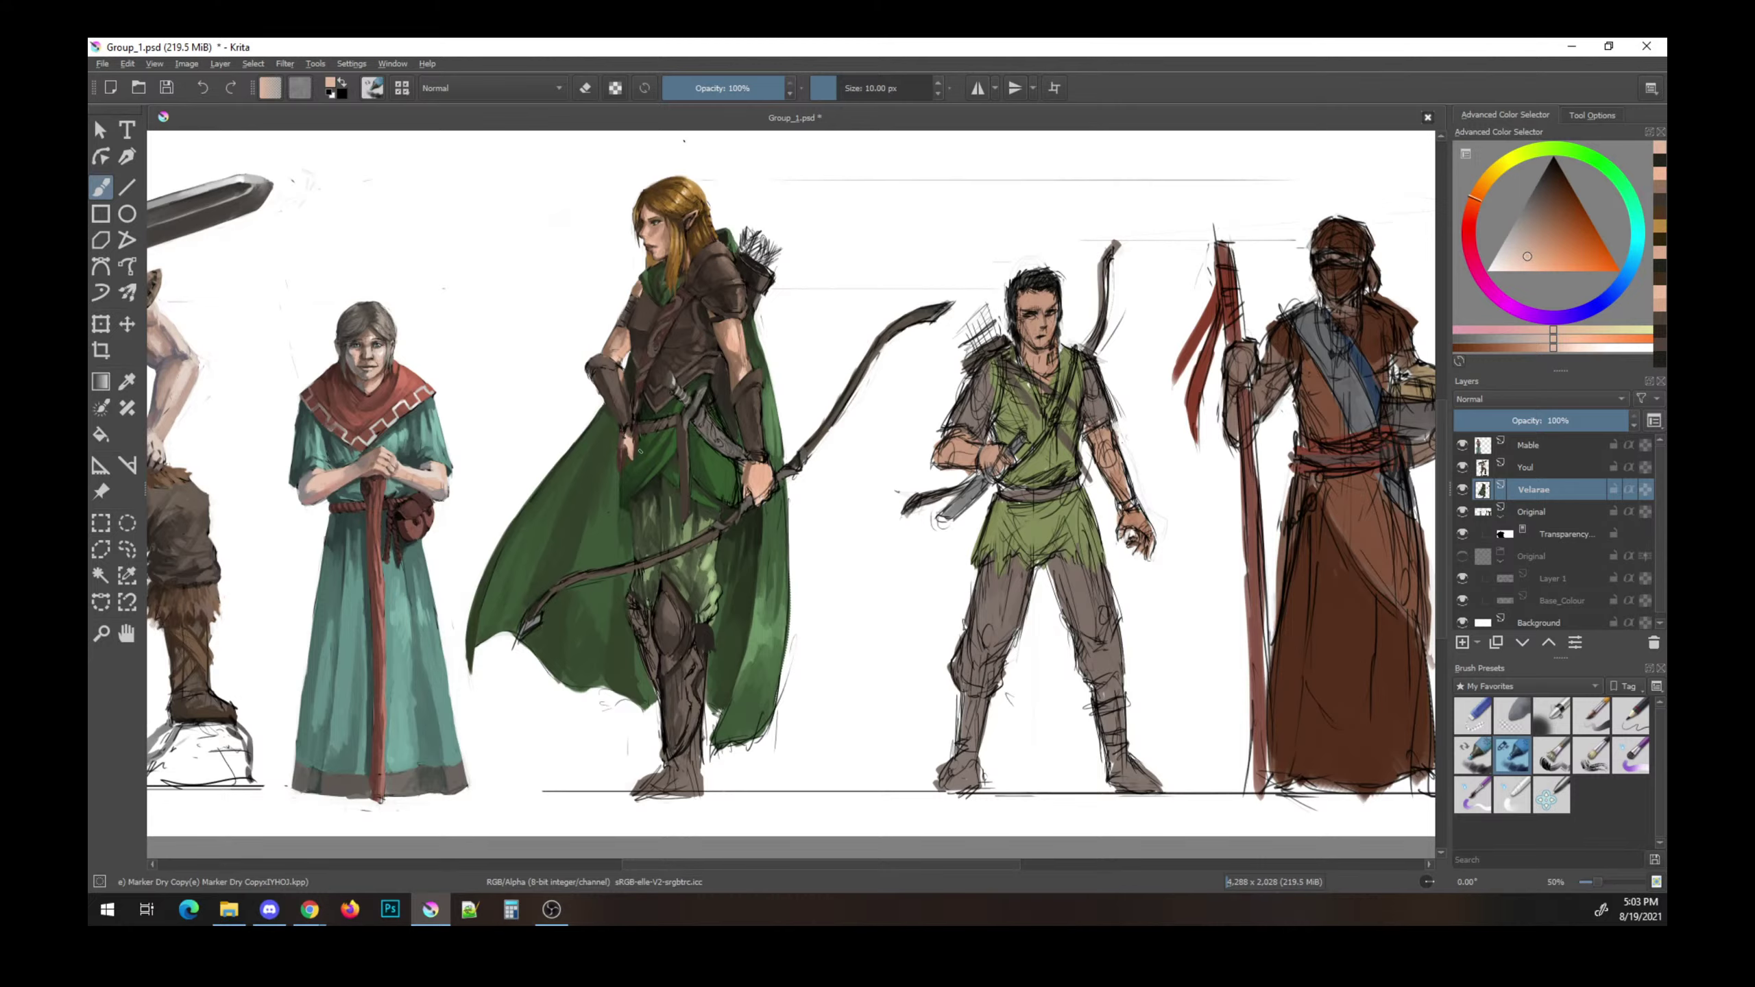
- Reset to black, then sample dark brown and near-black tones, saving after each
{"action": "key", "text": "d"}
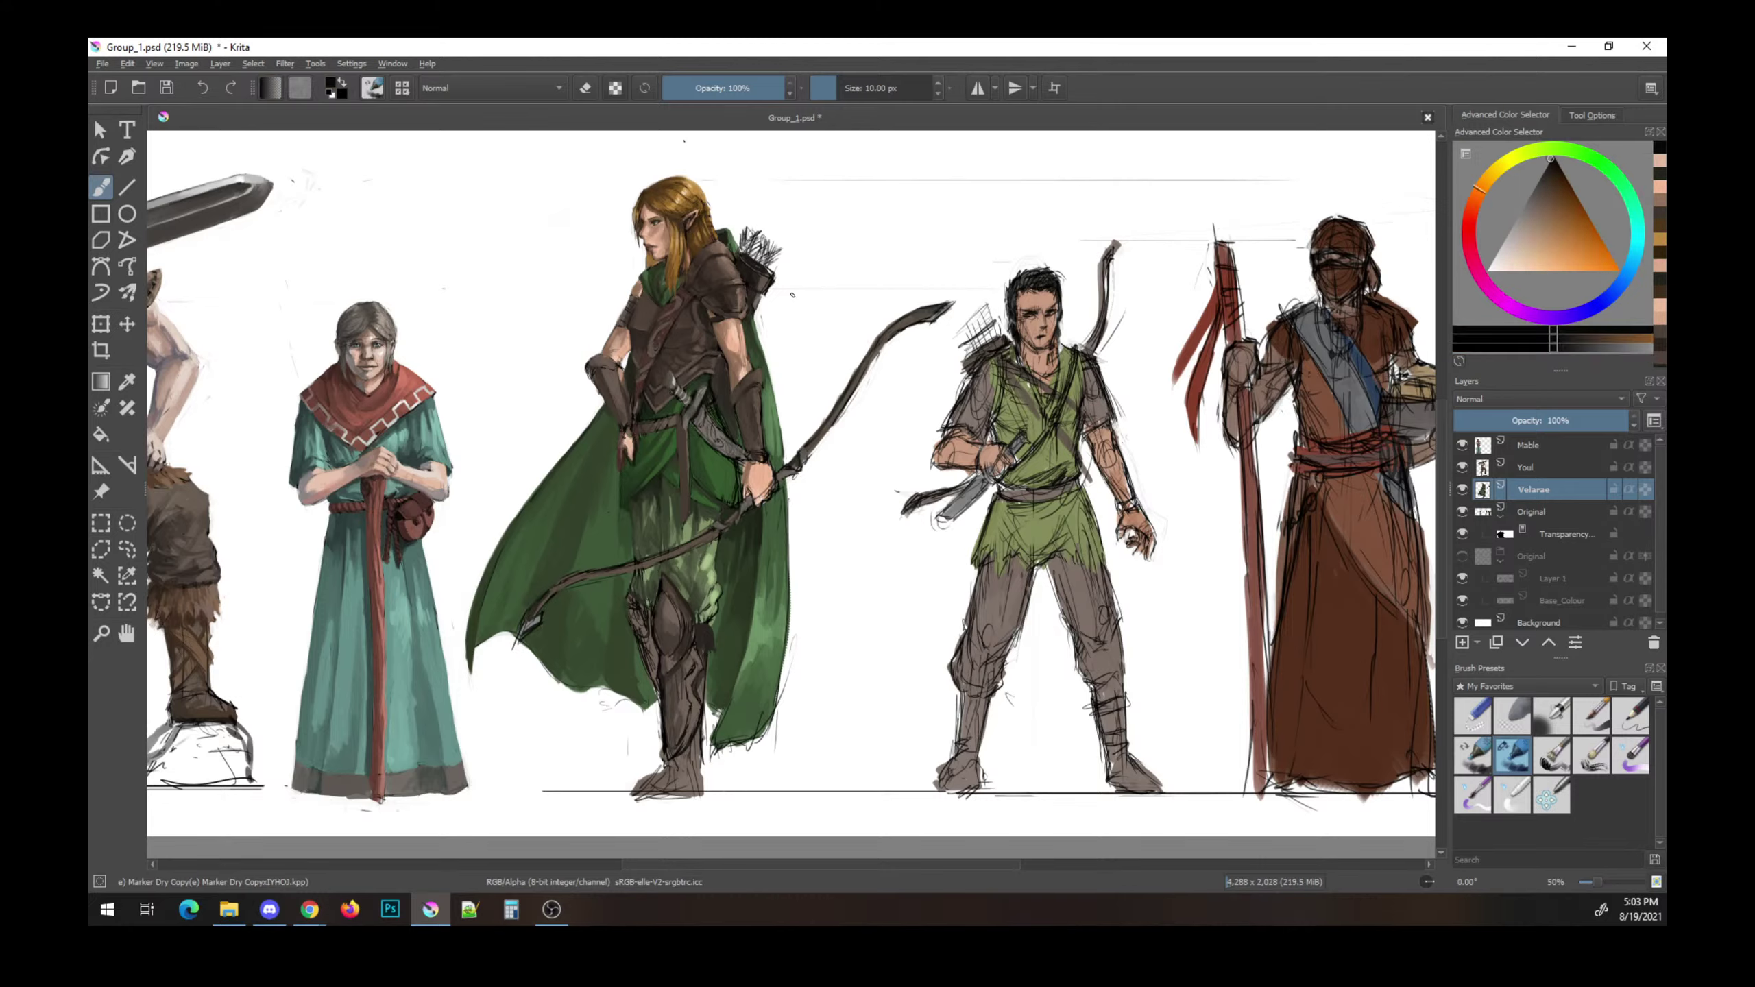
{"action": "key", "text": "ctrl+s"}
{"action": "key", "text": "ctrl+s"}
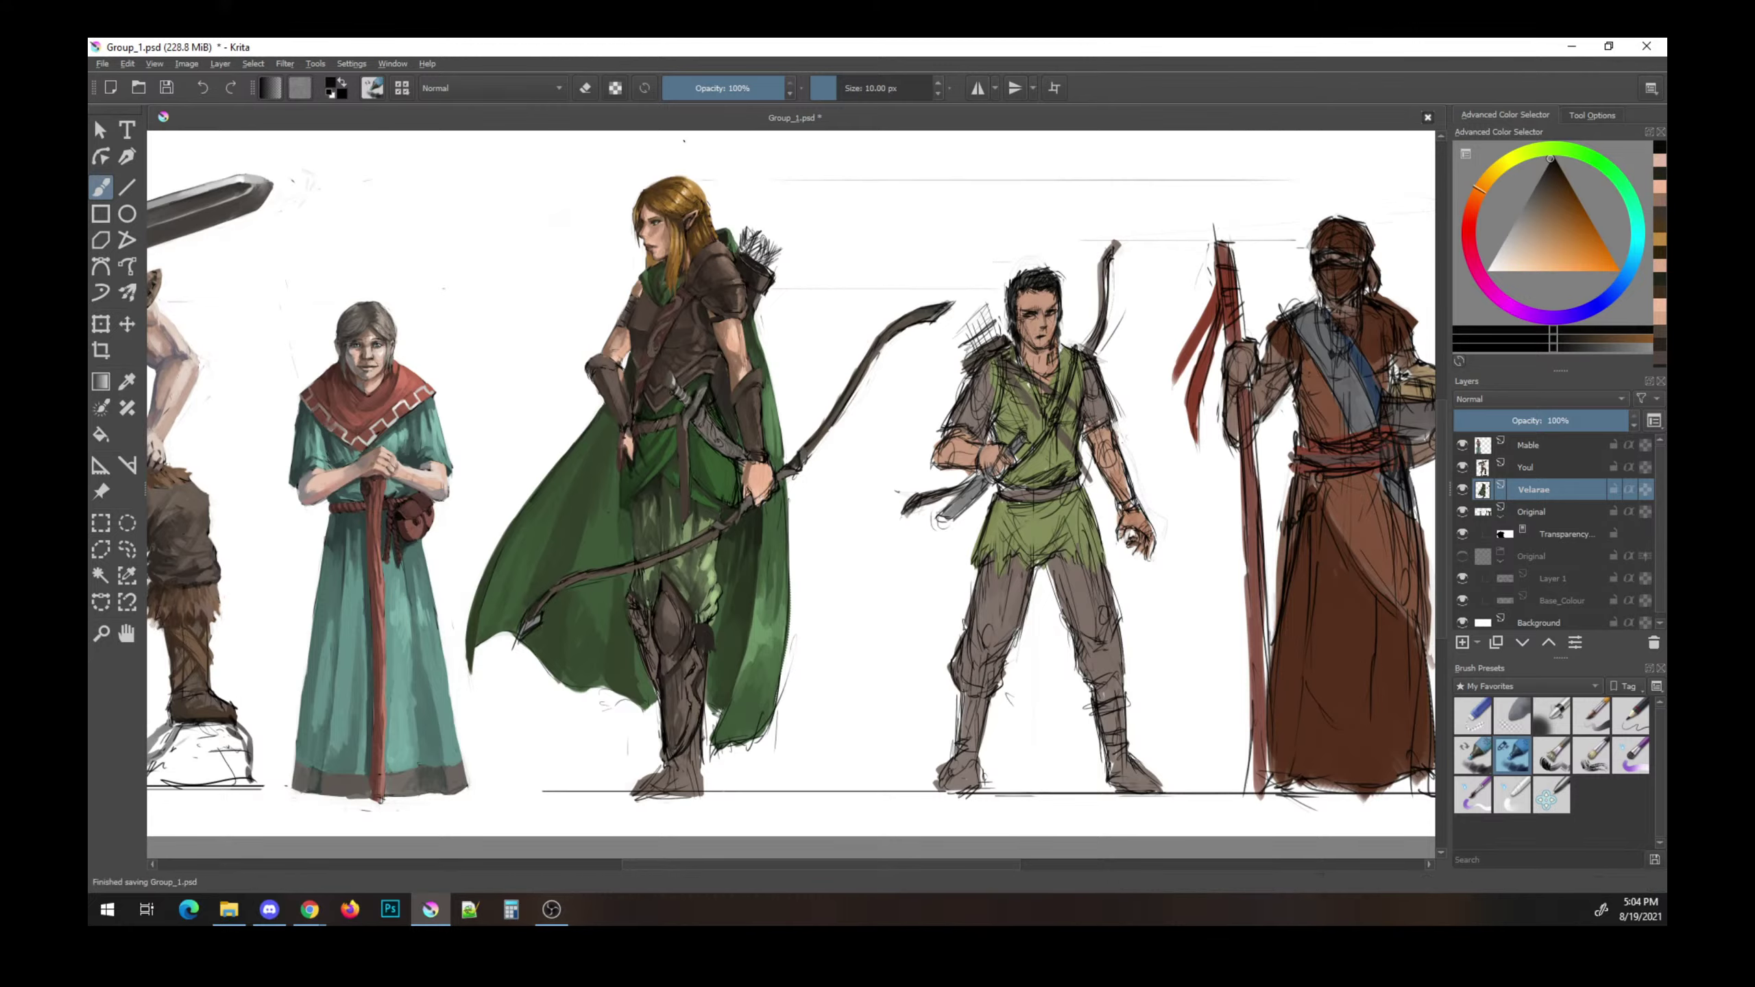
{"action": "left_click", "coordinate": [719, 477], "text": "ctrl"}
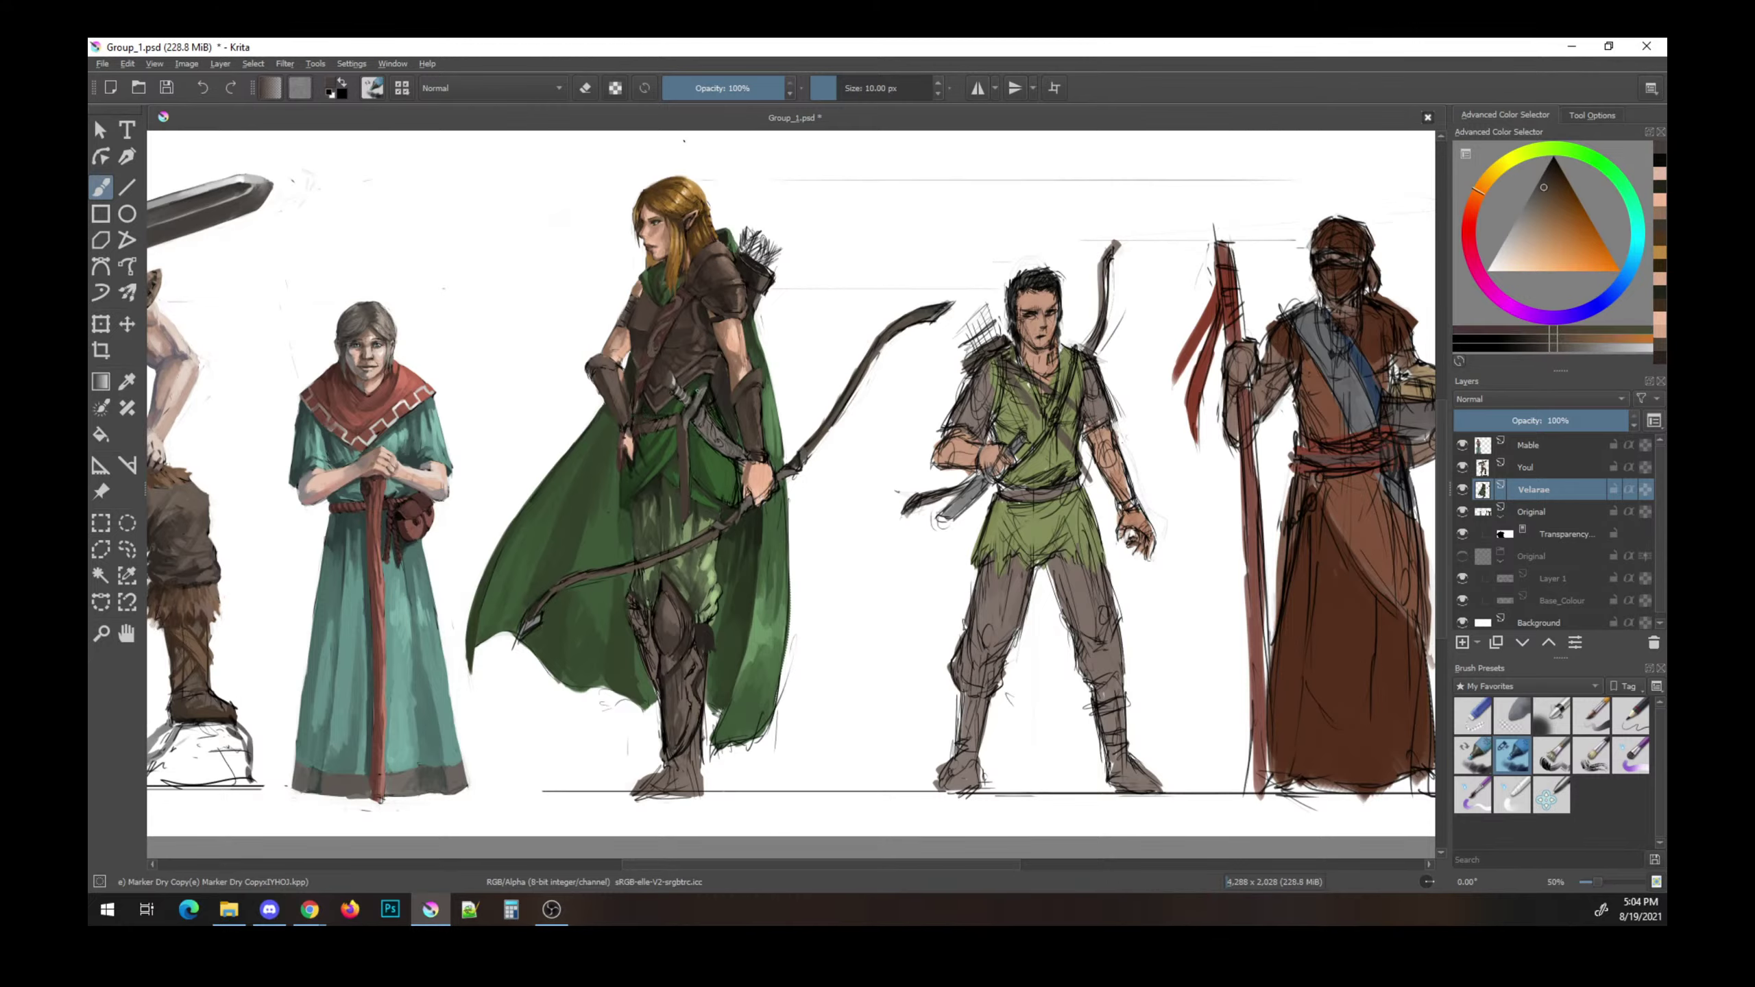
{"action": "key", "text": "ctrl+s"}
{"action": "left_click", "coordinate": [770, 402], "text": "ctrl"}
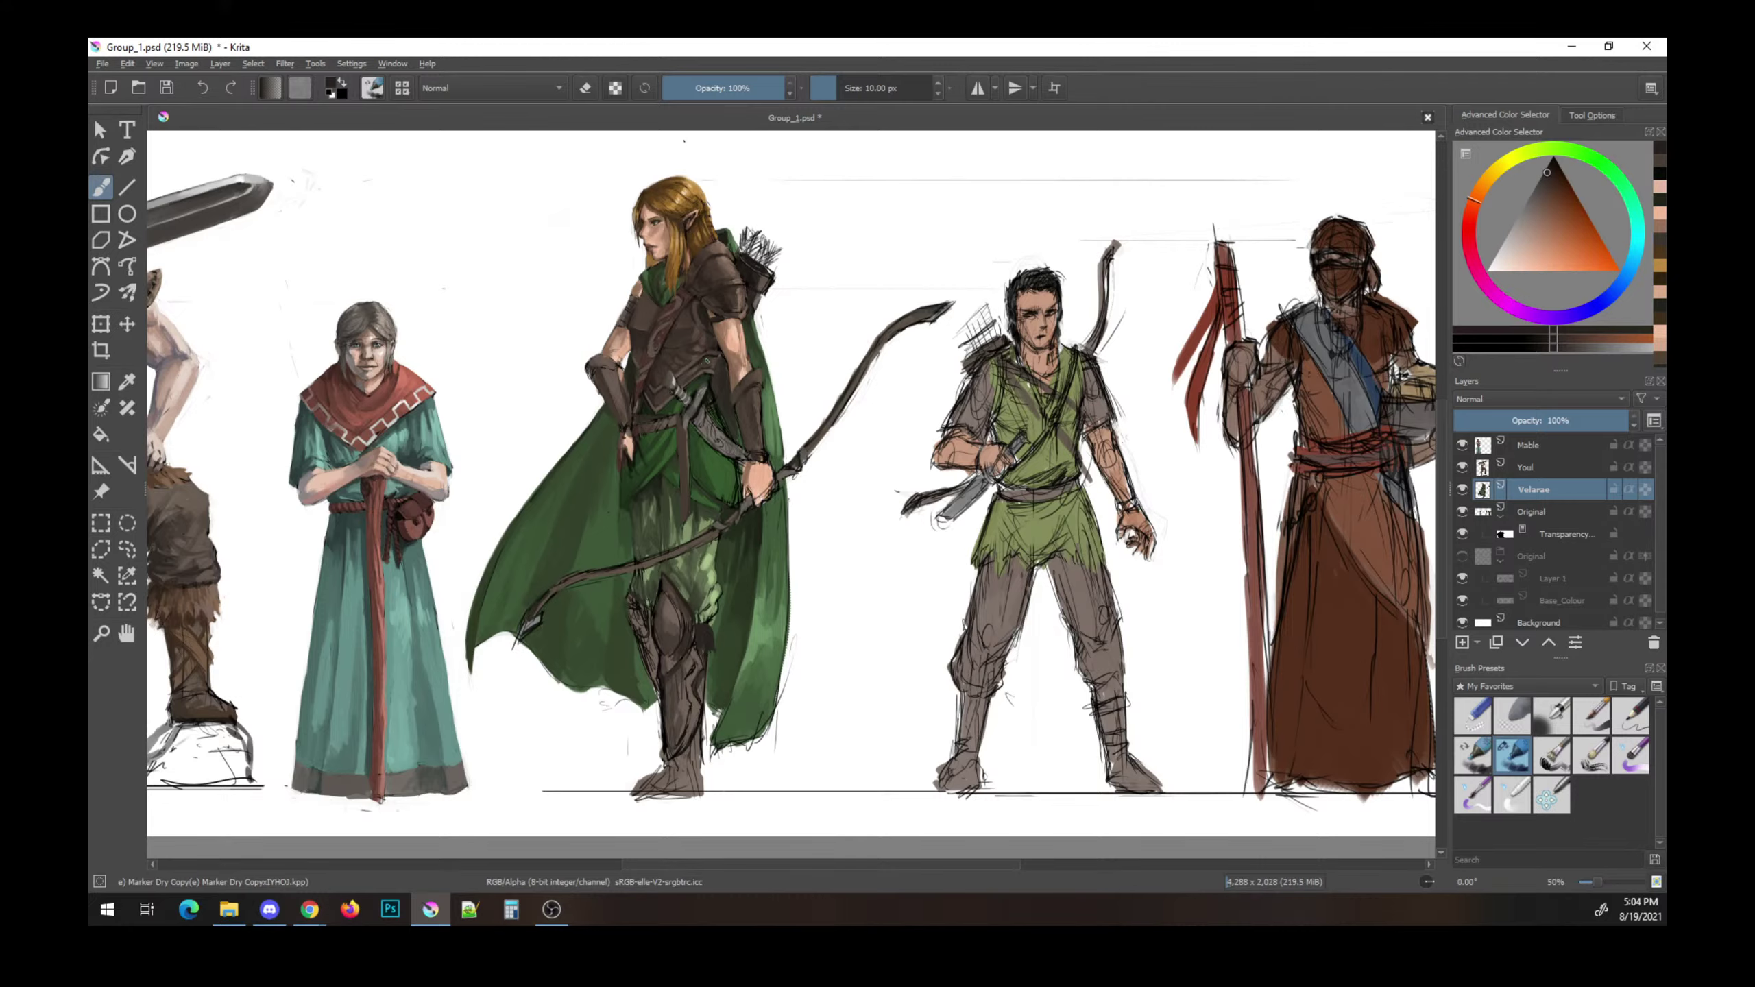
{"action": "key", "text": "ctrl+s"}
- Sample light, skin-orange and slightly darker skin tones from the elf archer, then save
{"action": "left_click", "coordinate": [664, 232], "text": "ctrl"}
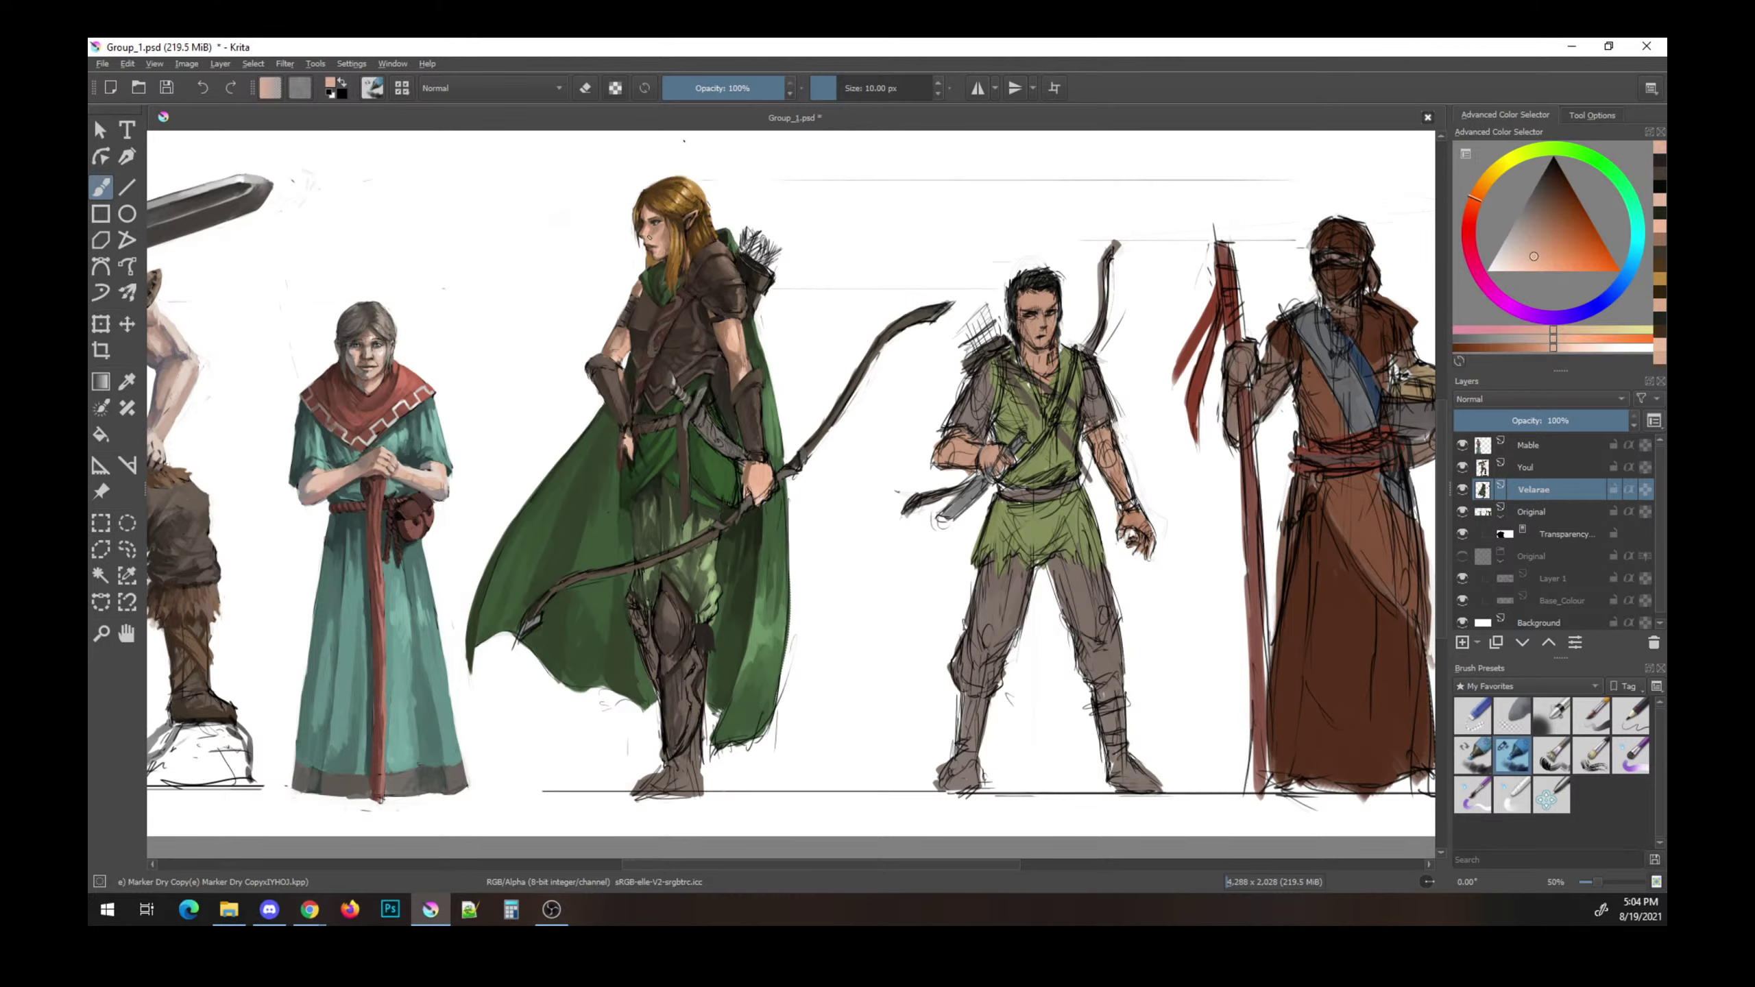
{"action": "key", "text": "ctrl+s"}
{"action": "left_click", "coordinate": [674, 221], "text": "ctrl"}
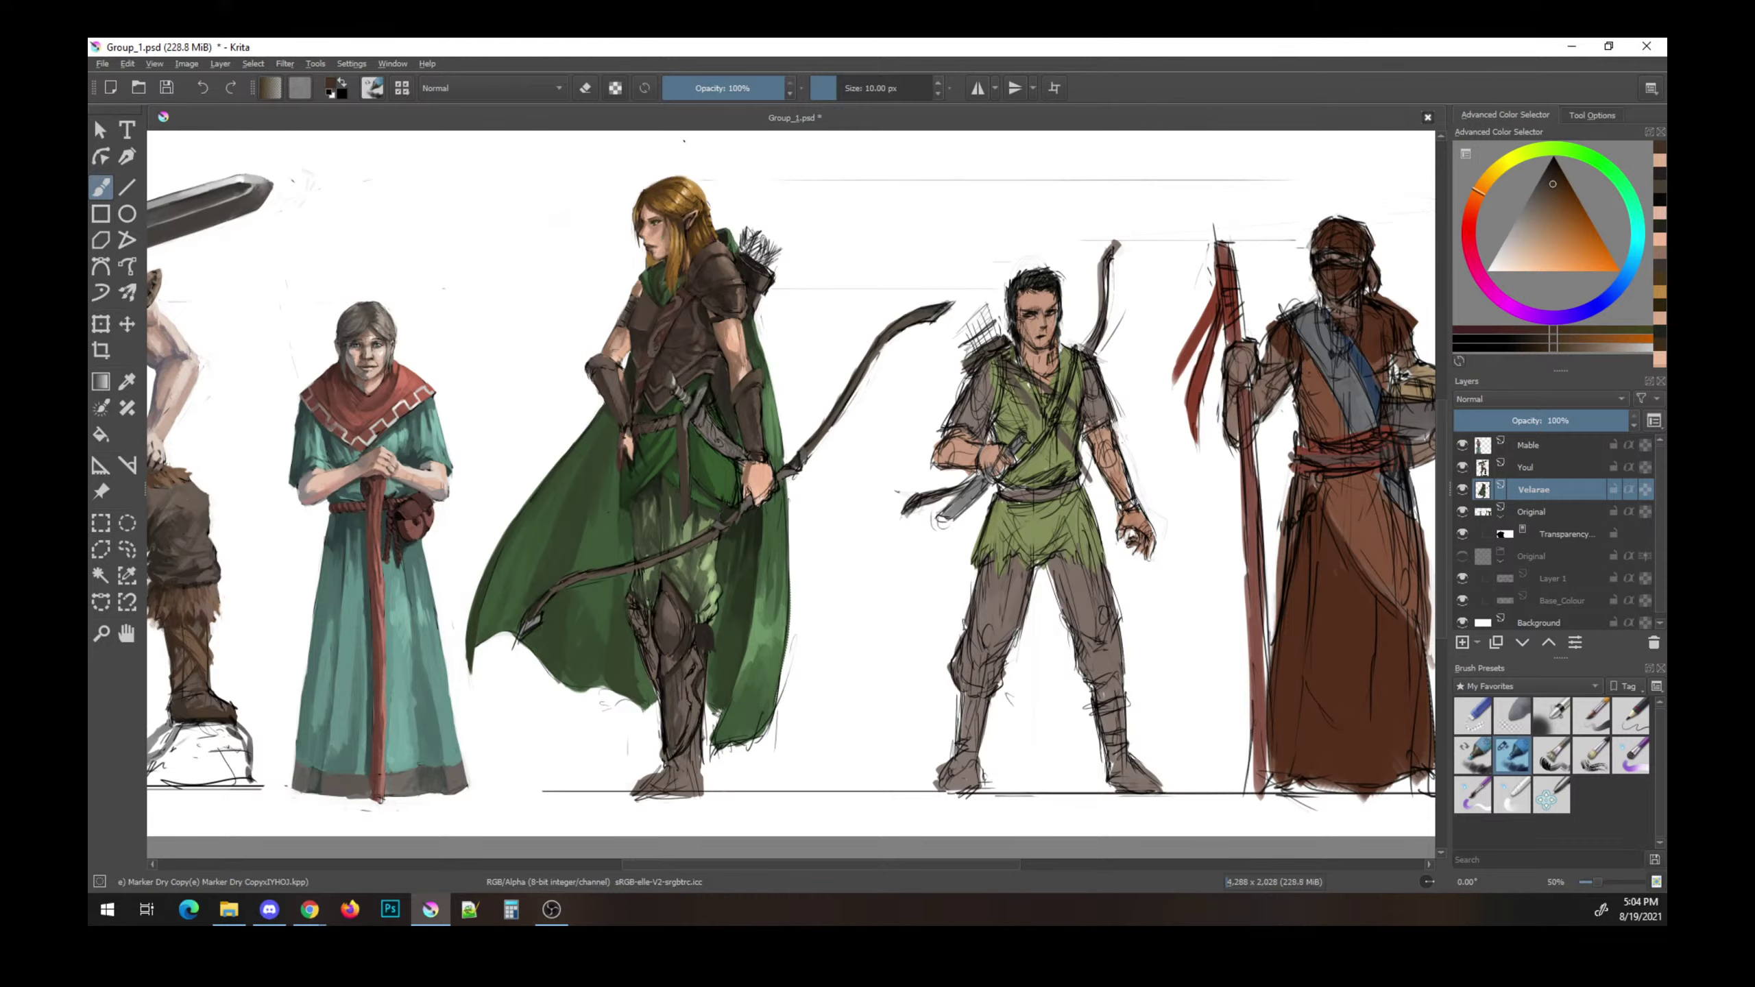
{"action": "left_click", "coordinate": [650, 225], "text": "ctrl"}
{"action": "left_click", "coordinate": [671, 224], "text": "ctrl"}
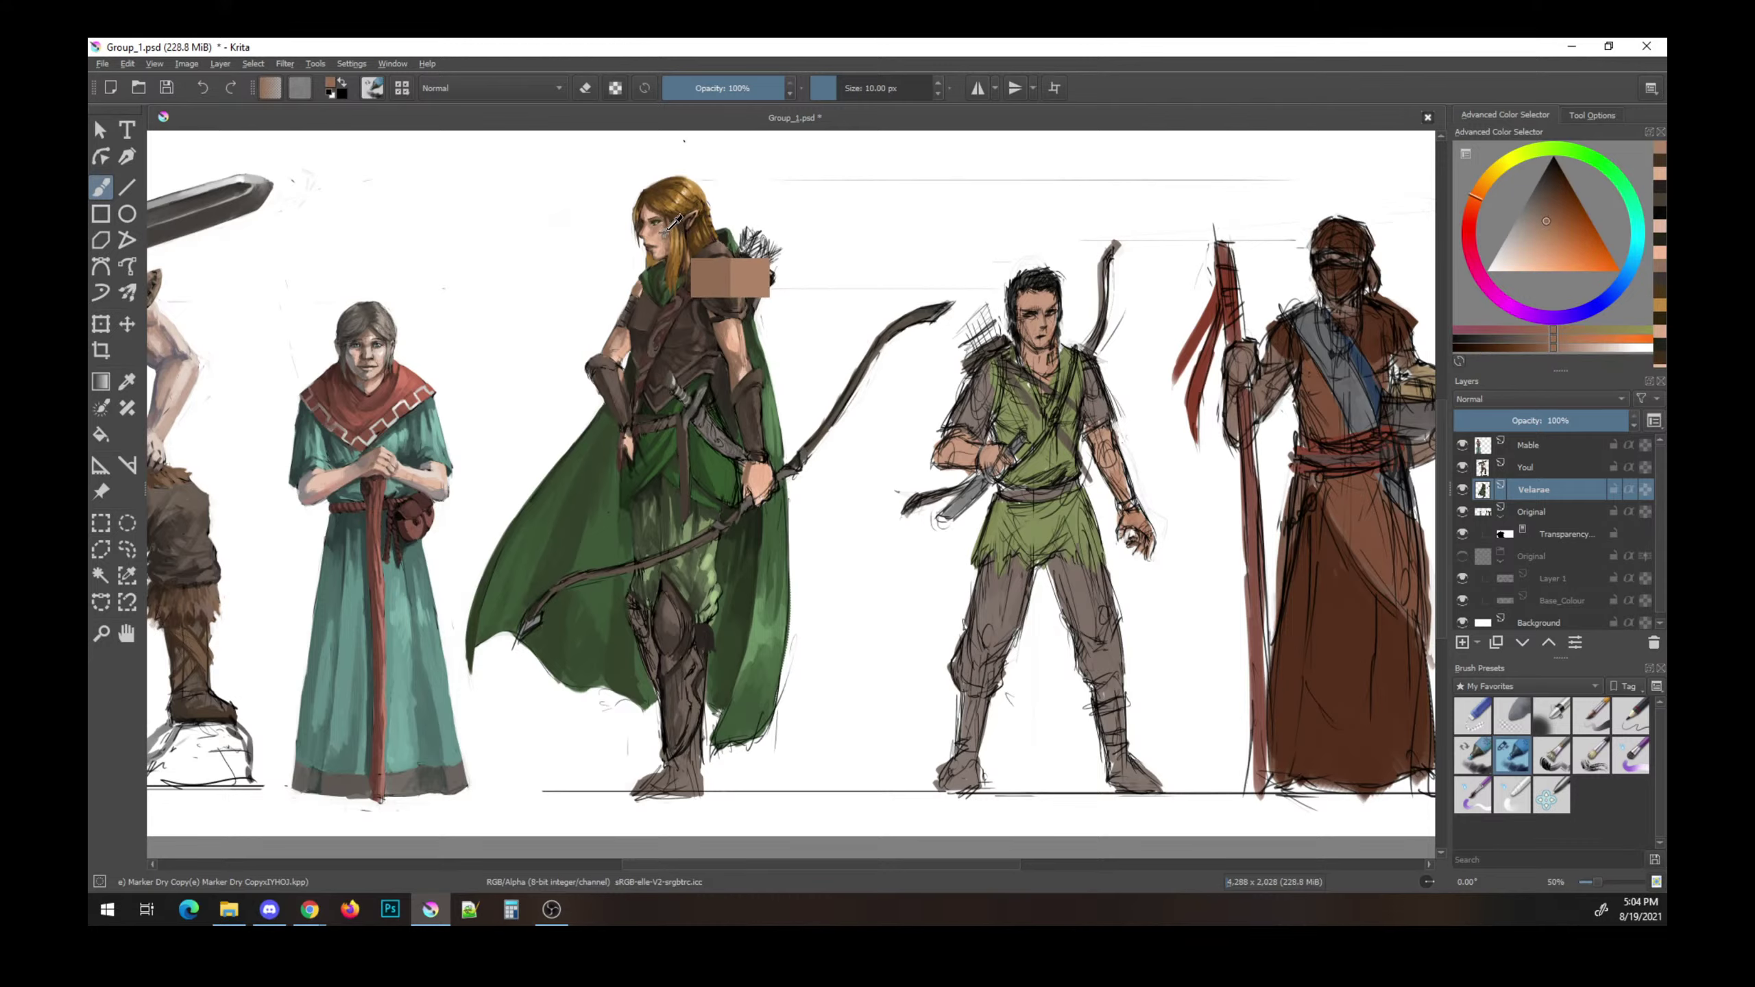
{"action": "key", "text": "ctrl+s"}
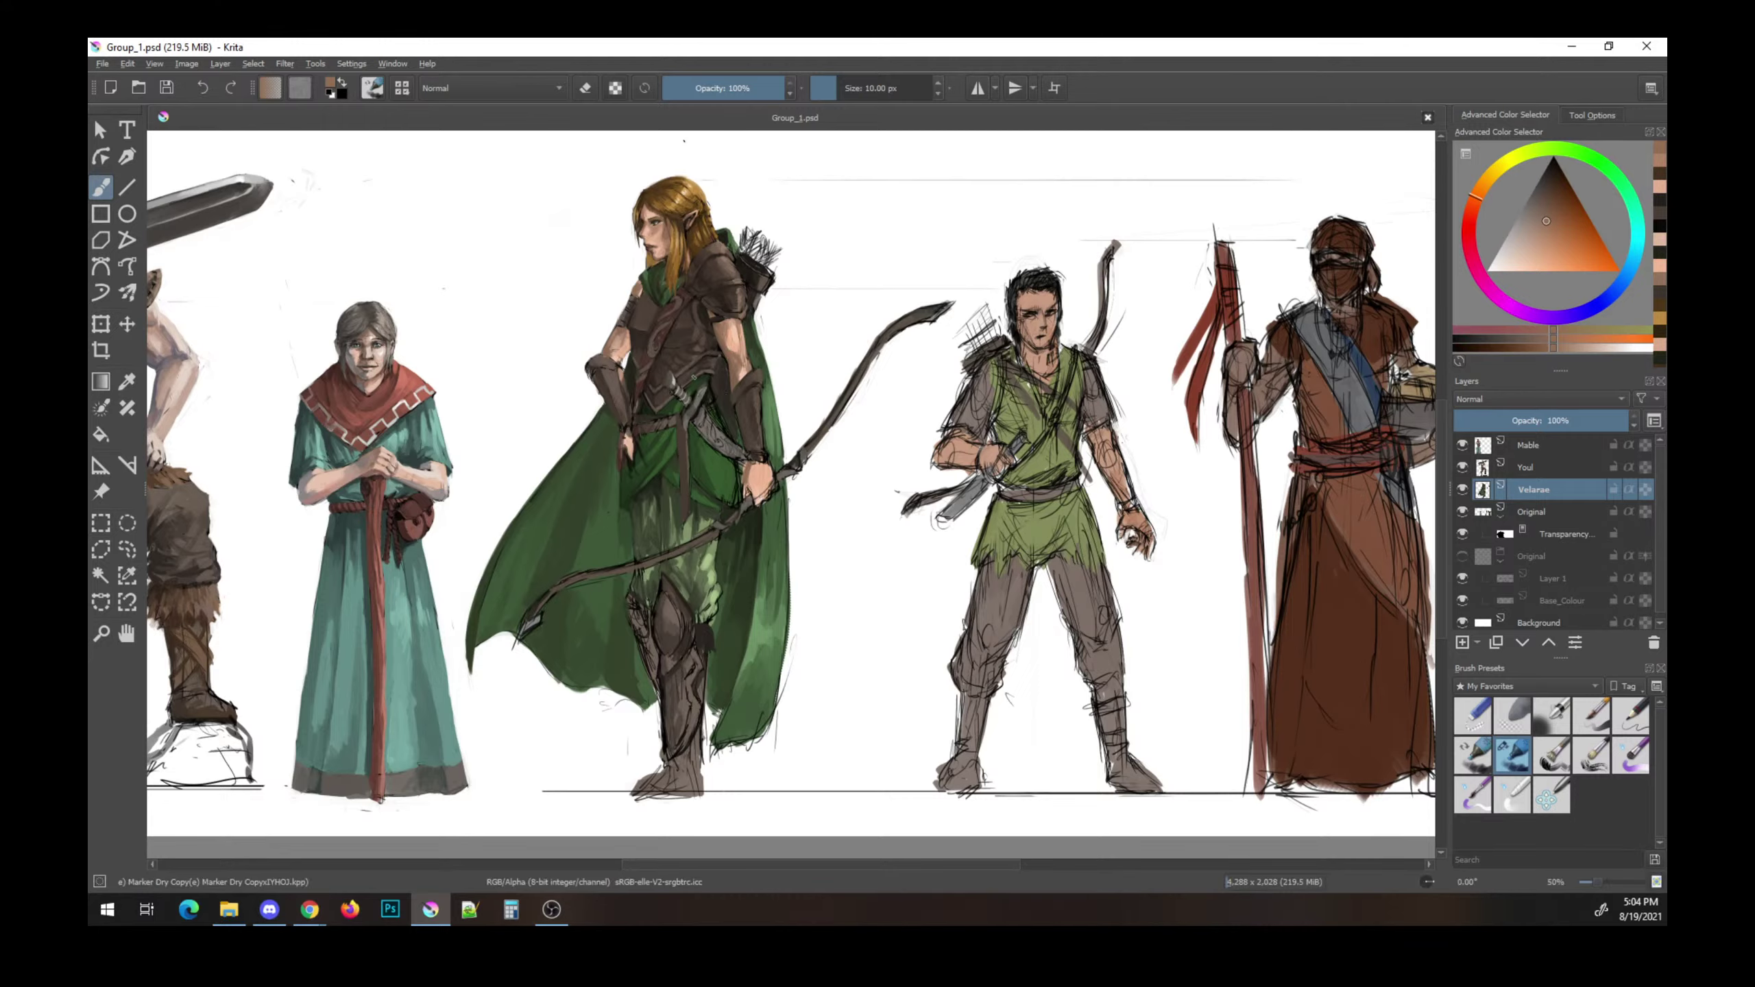
- Shrink the brush slightly and paint a fine lighter-skin stroke on the elf archer
{"action": "left_click", "coordinate": [735, 428], "text": "ctrl"}
{"action": "key", "text": "bracketleft"}
{"action": "left_click", "coordinate": [735, 429]}
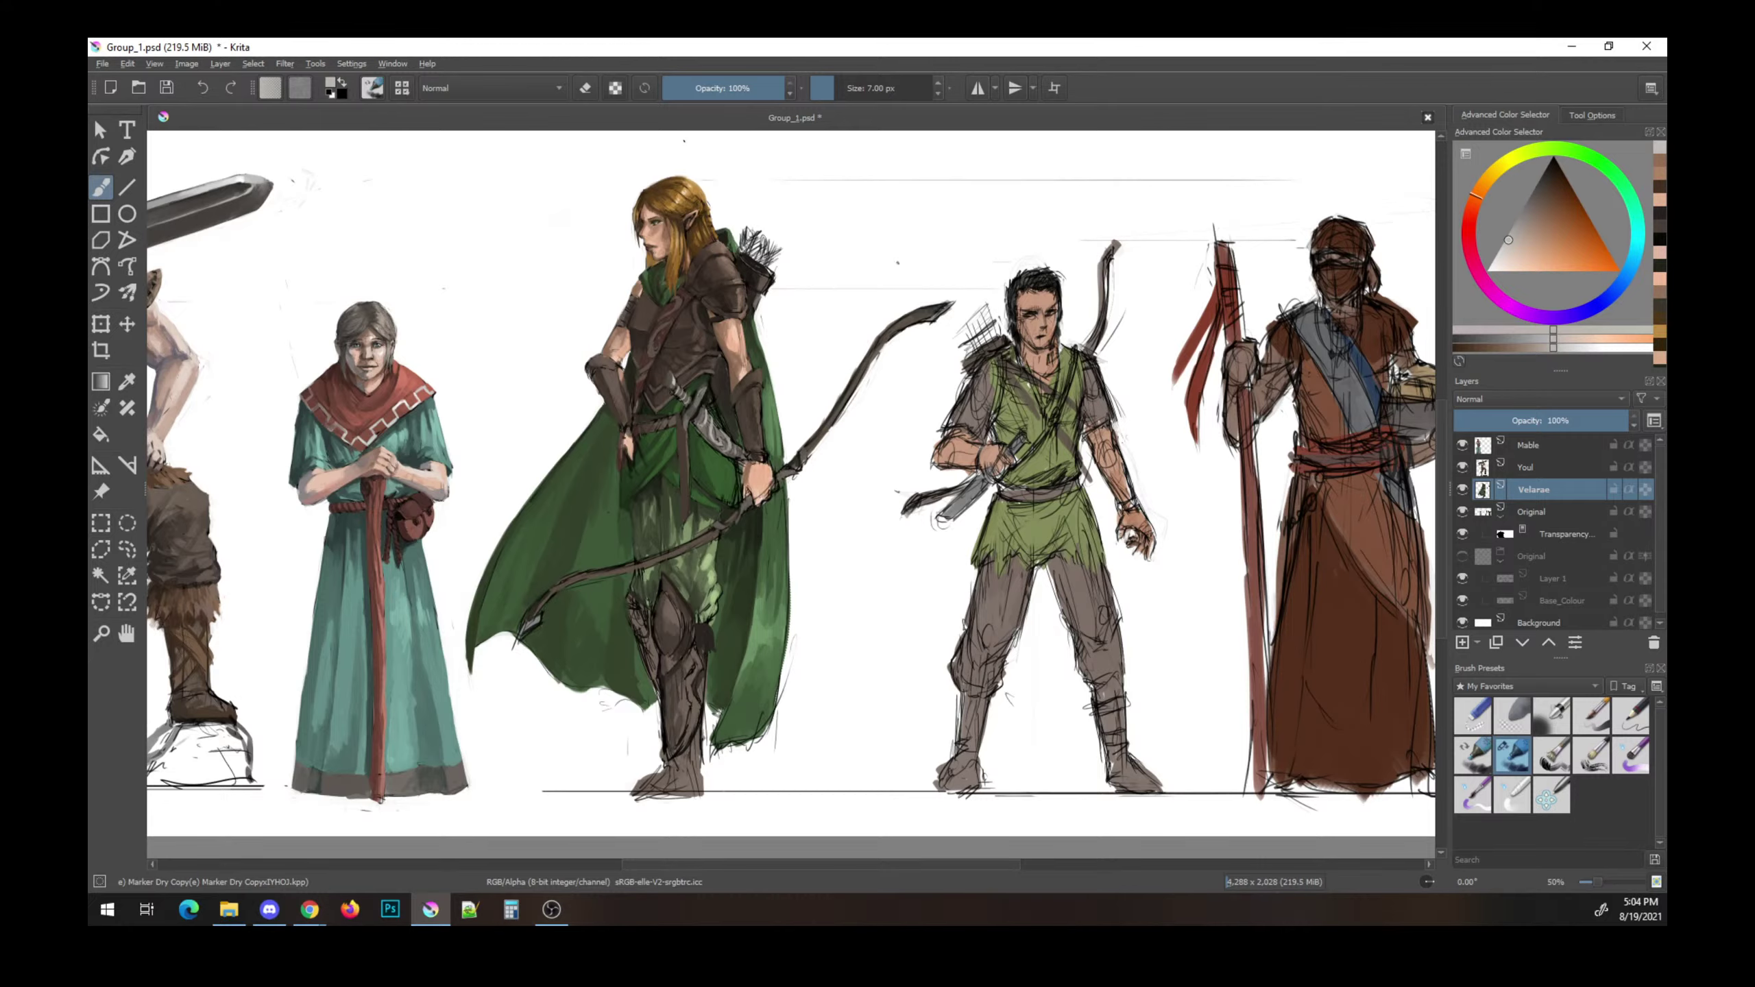
{"action": "left_click", "coordinate": [1494, 256]}
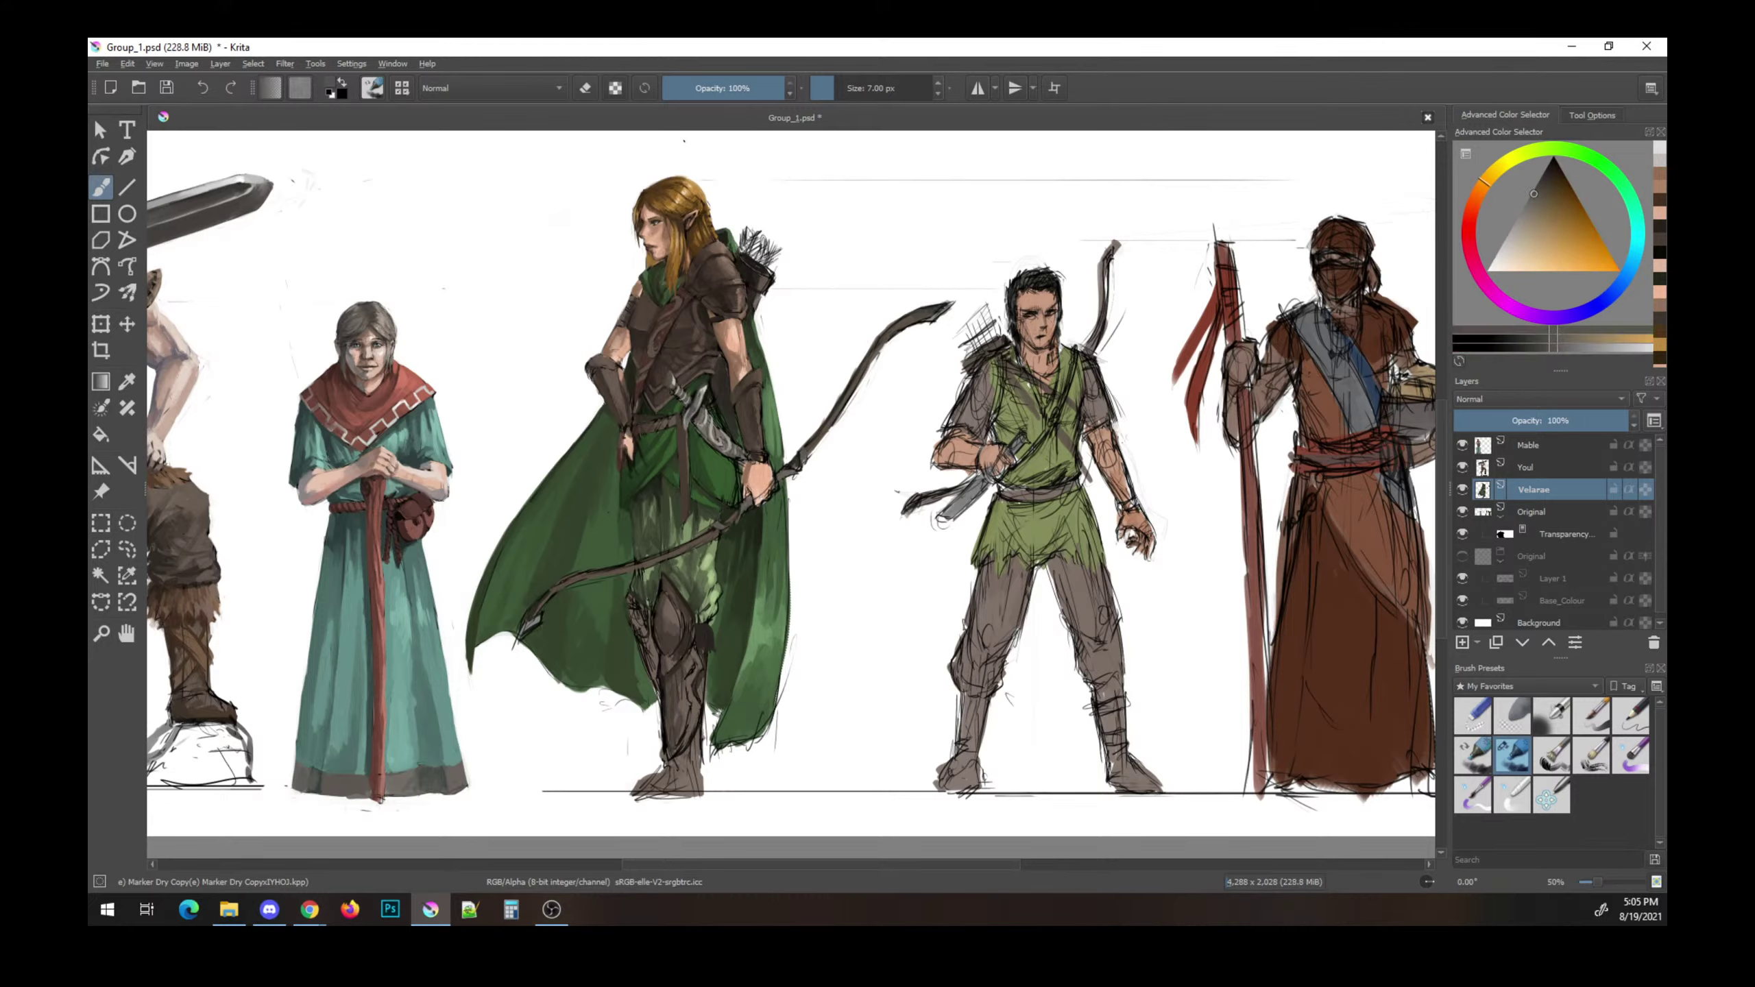
- Paint saturated-green cloak strokes and near-black touches by the elf's hand, saving twice
{"action": "left_click", "coordinate": [794, 290]}
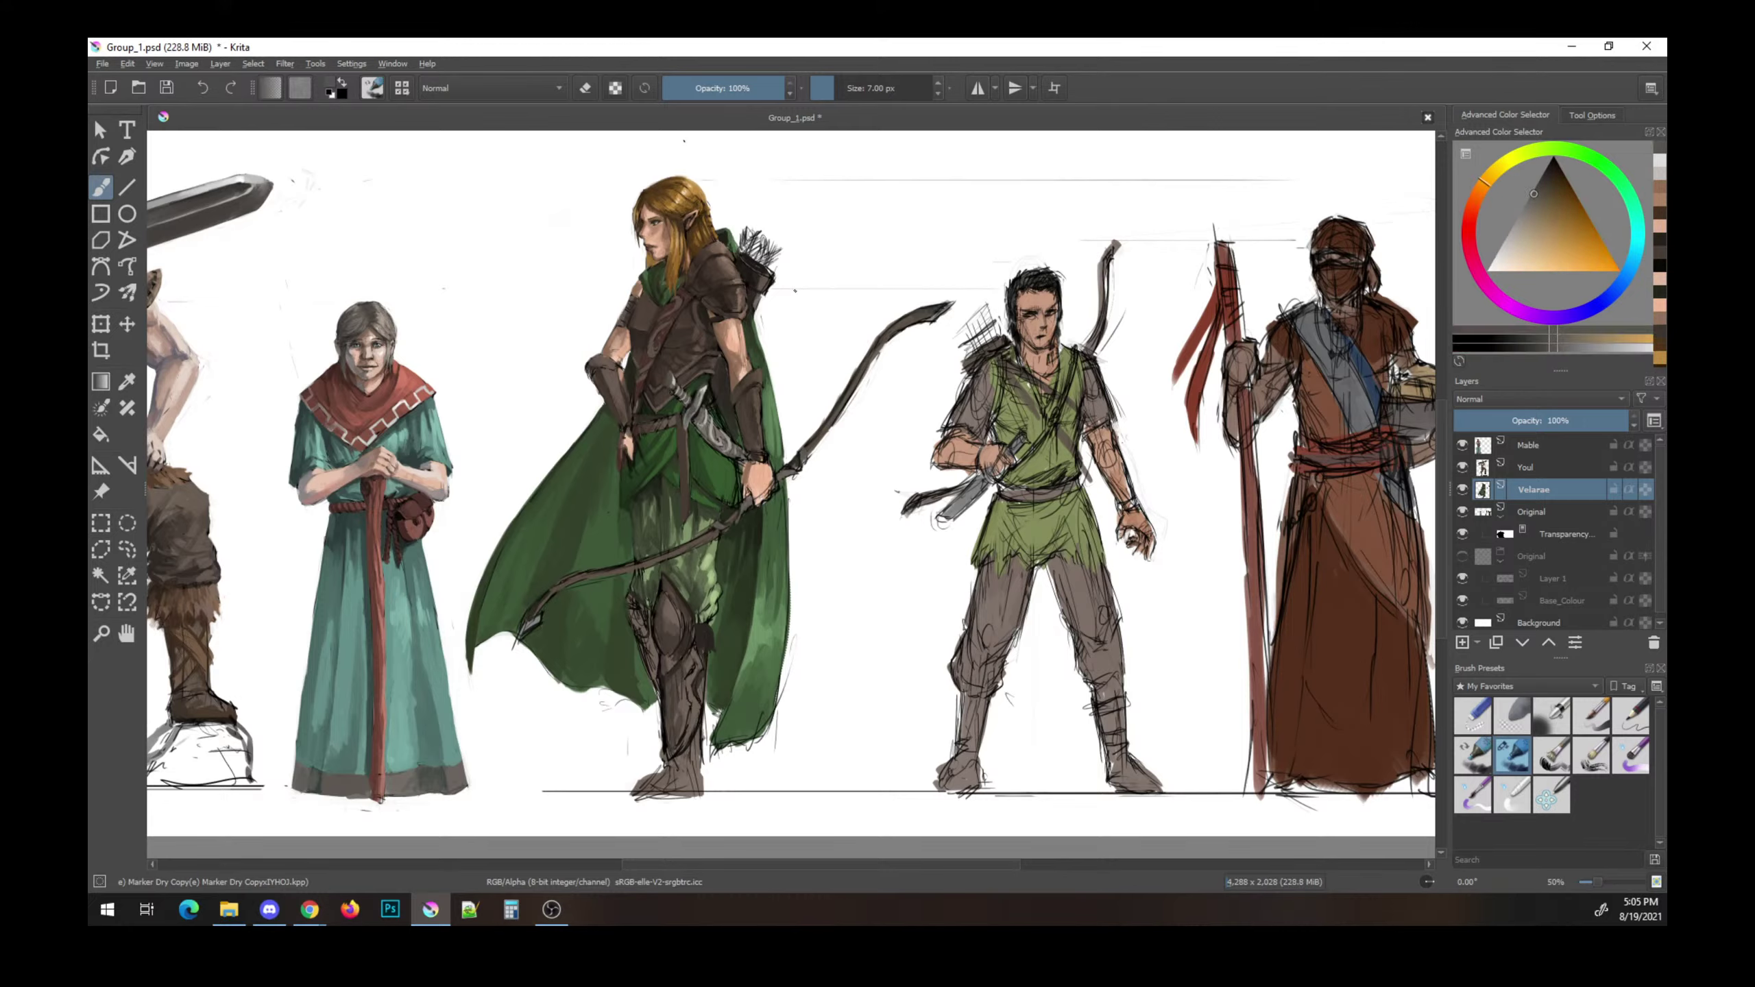
{"action": "key", "text": "ctrl+s"}
{"action": "left_click", "coordinate": [760, 423], "text": "ctrl"}
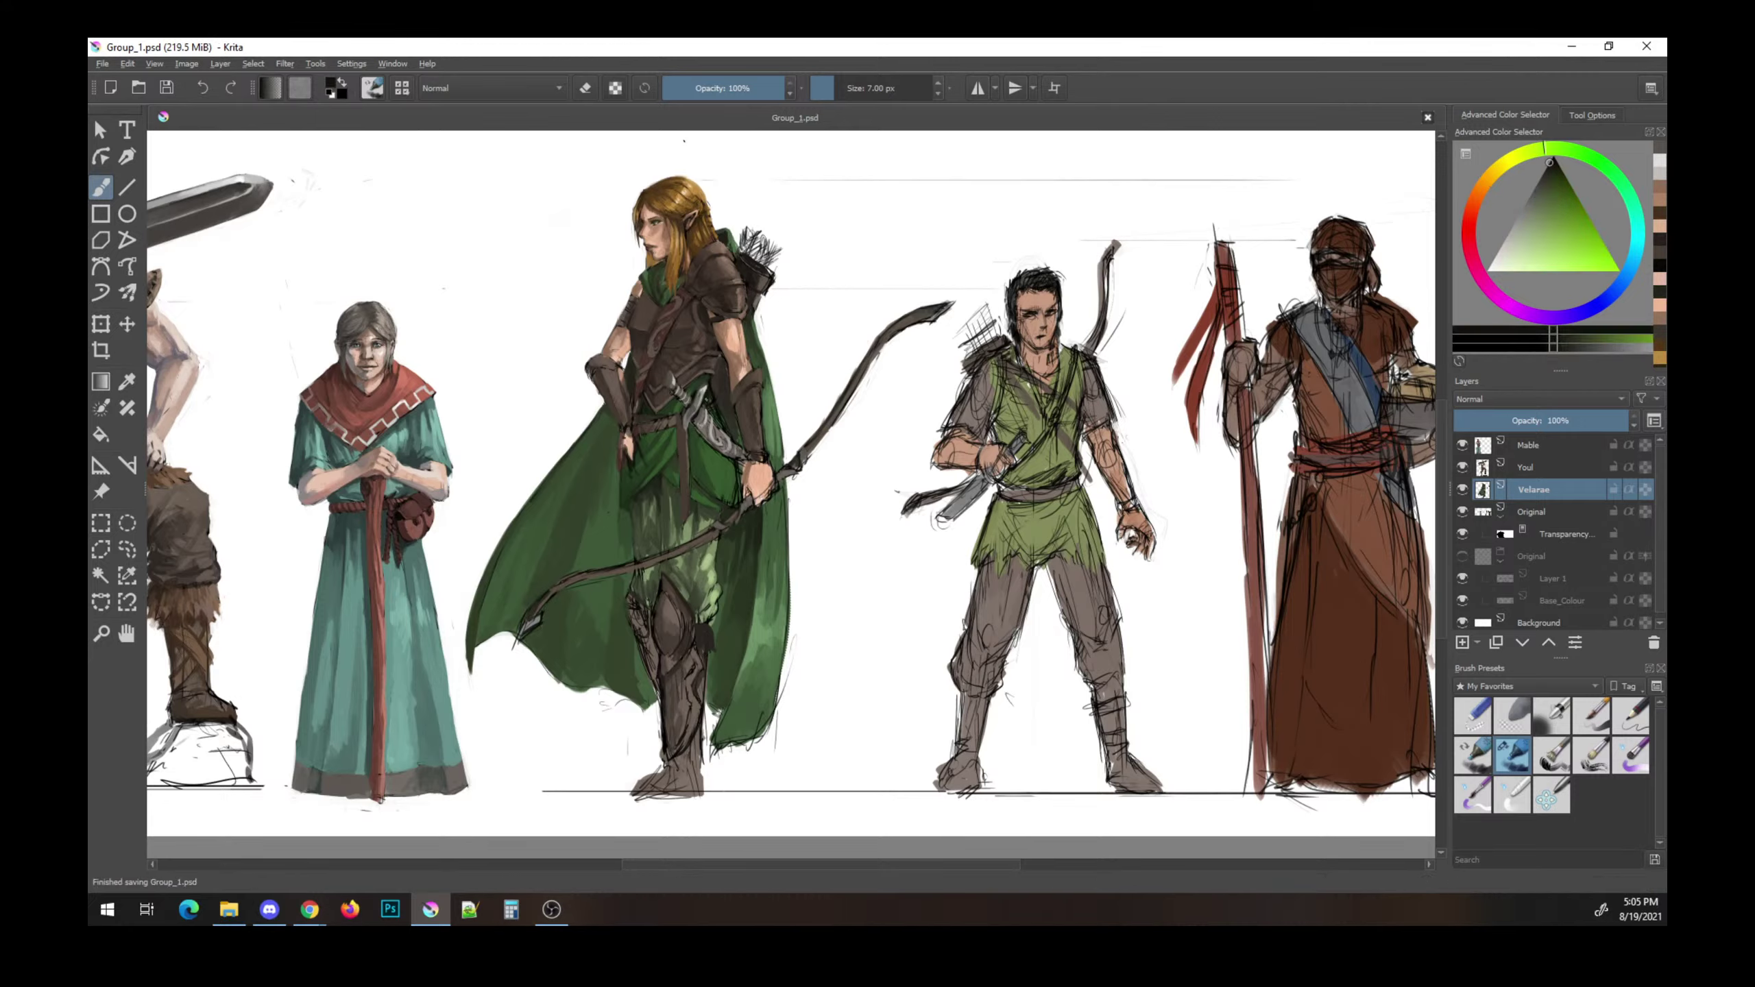
{"action": "left_click", "coordinate": [760, 423]}
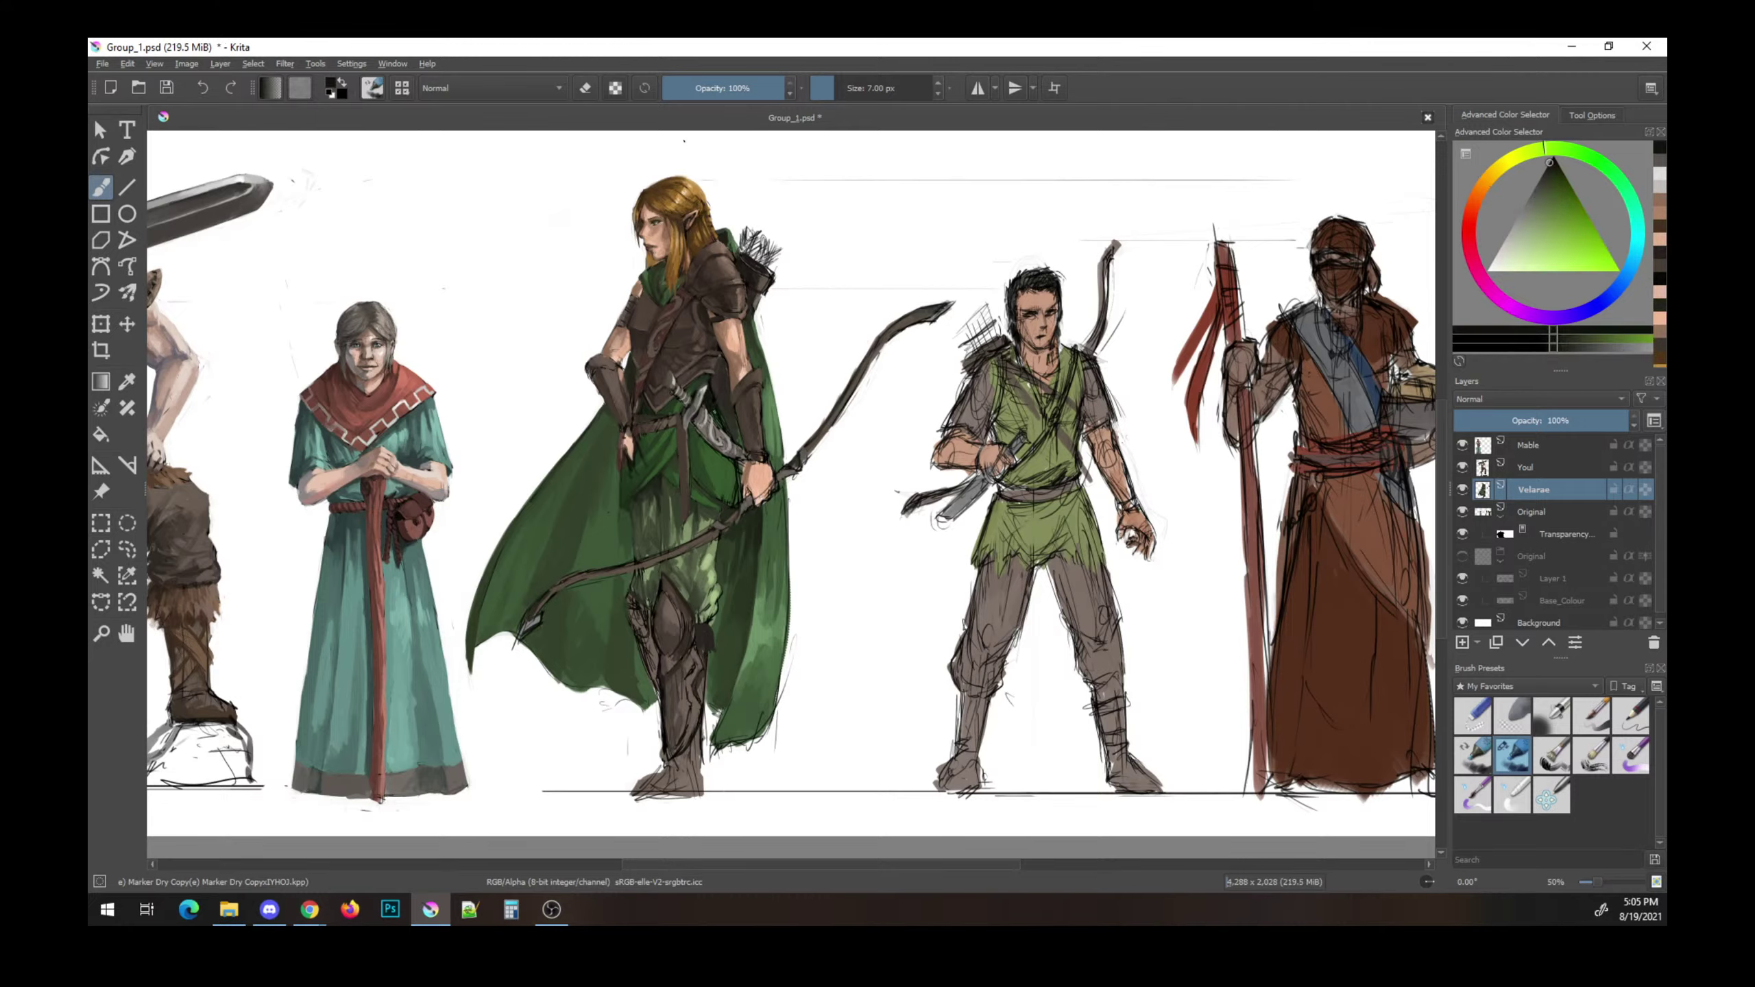
{"action": "left_click", "coordinate": [732, 484], "text": "ctrl"}
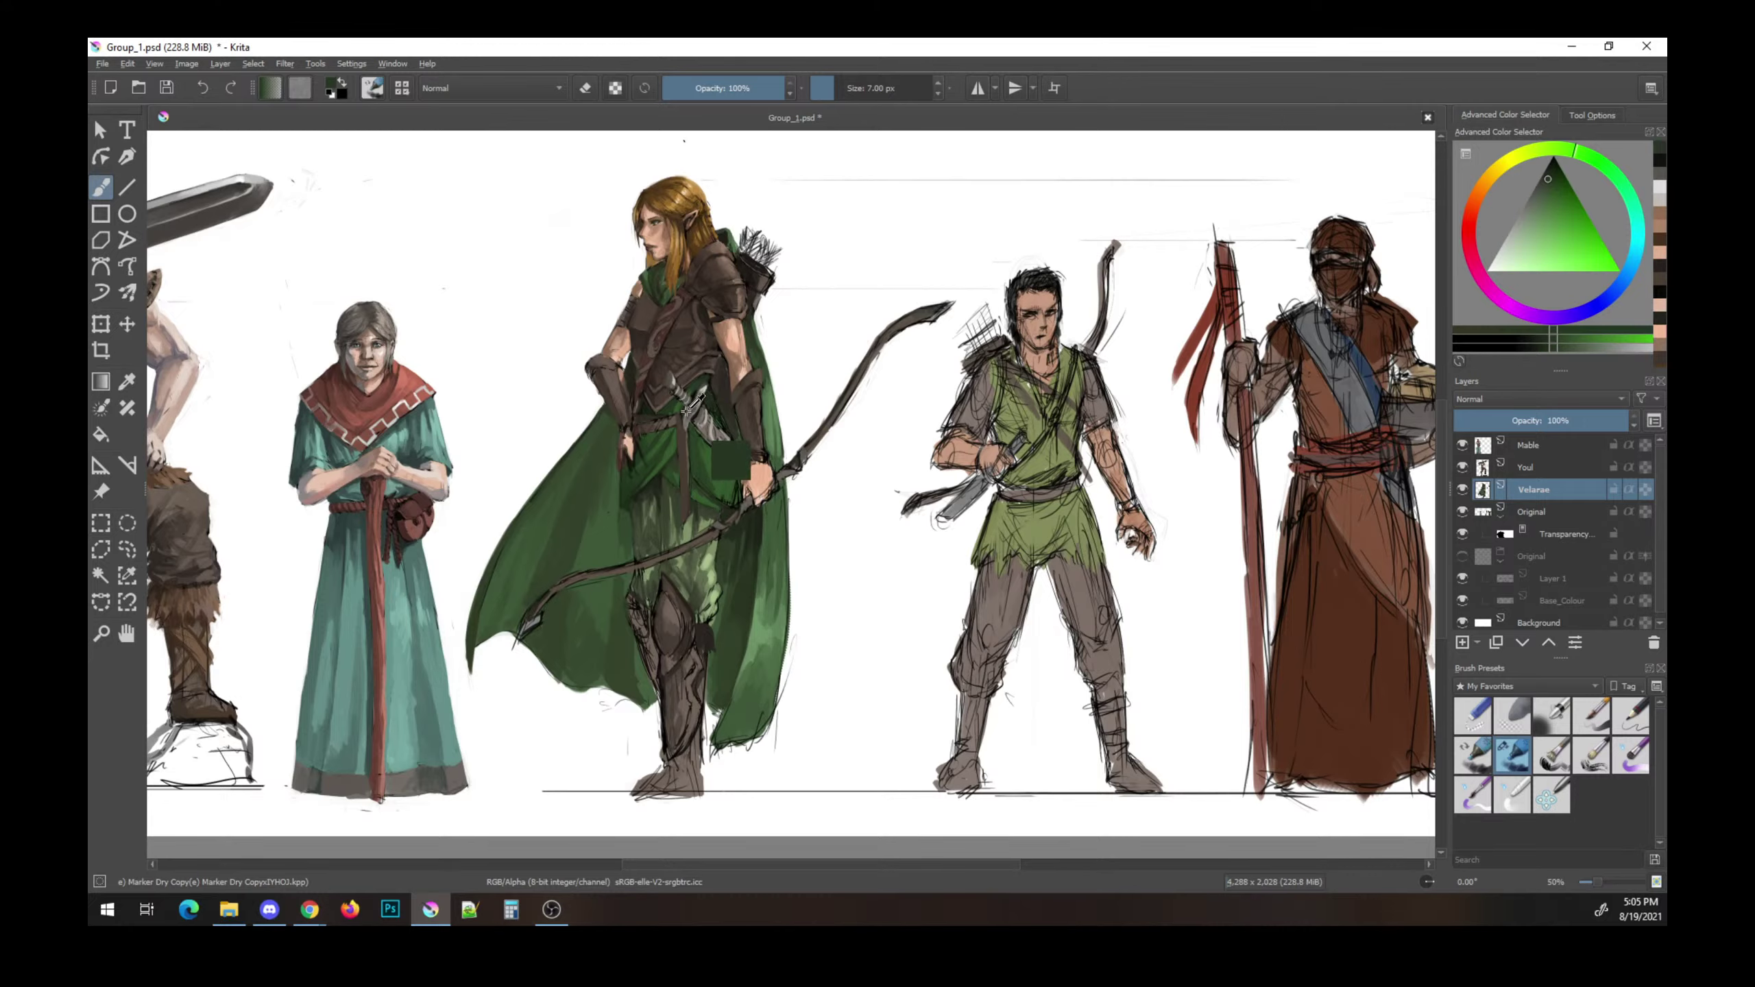
{"action": "left_click", "coordinate": [732, 470], "text": "ctrl"}
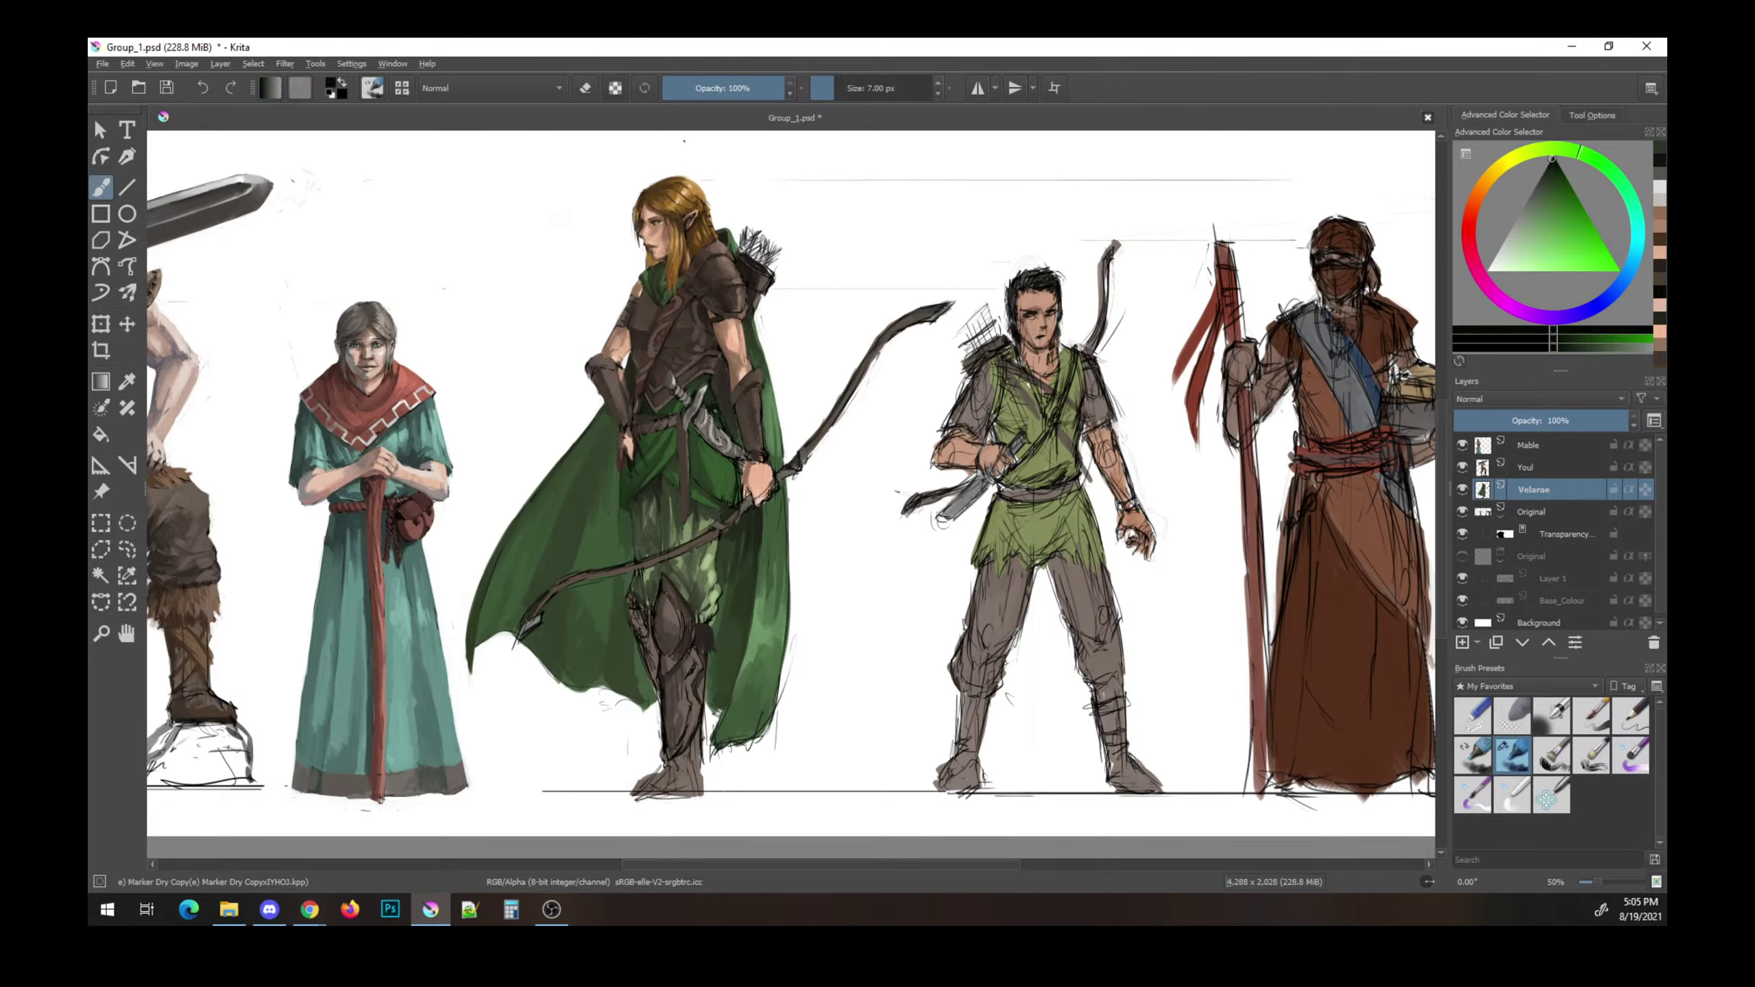
{"action": "key", "text": "ctrl+s"}
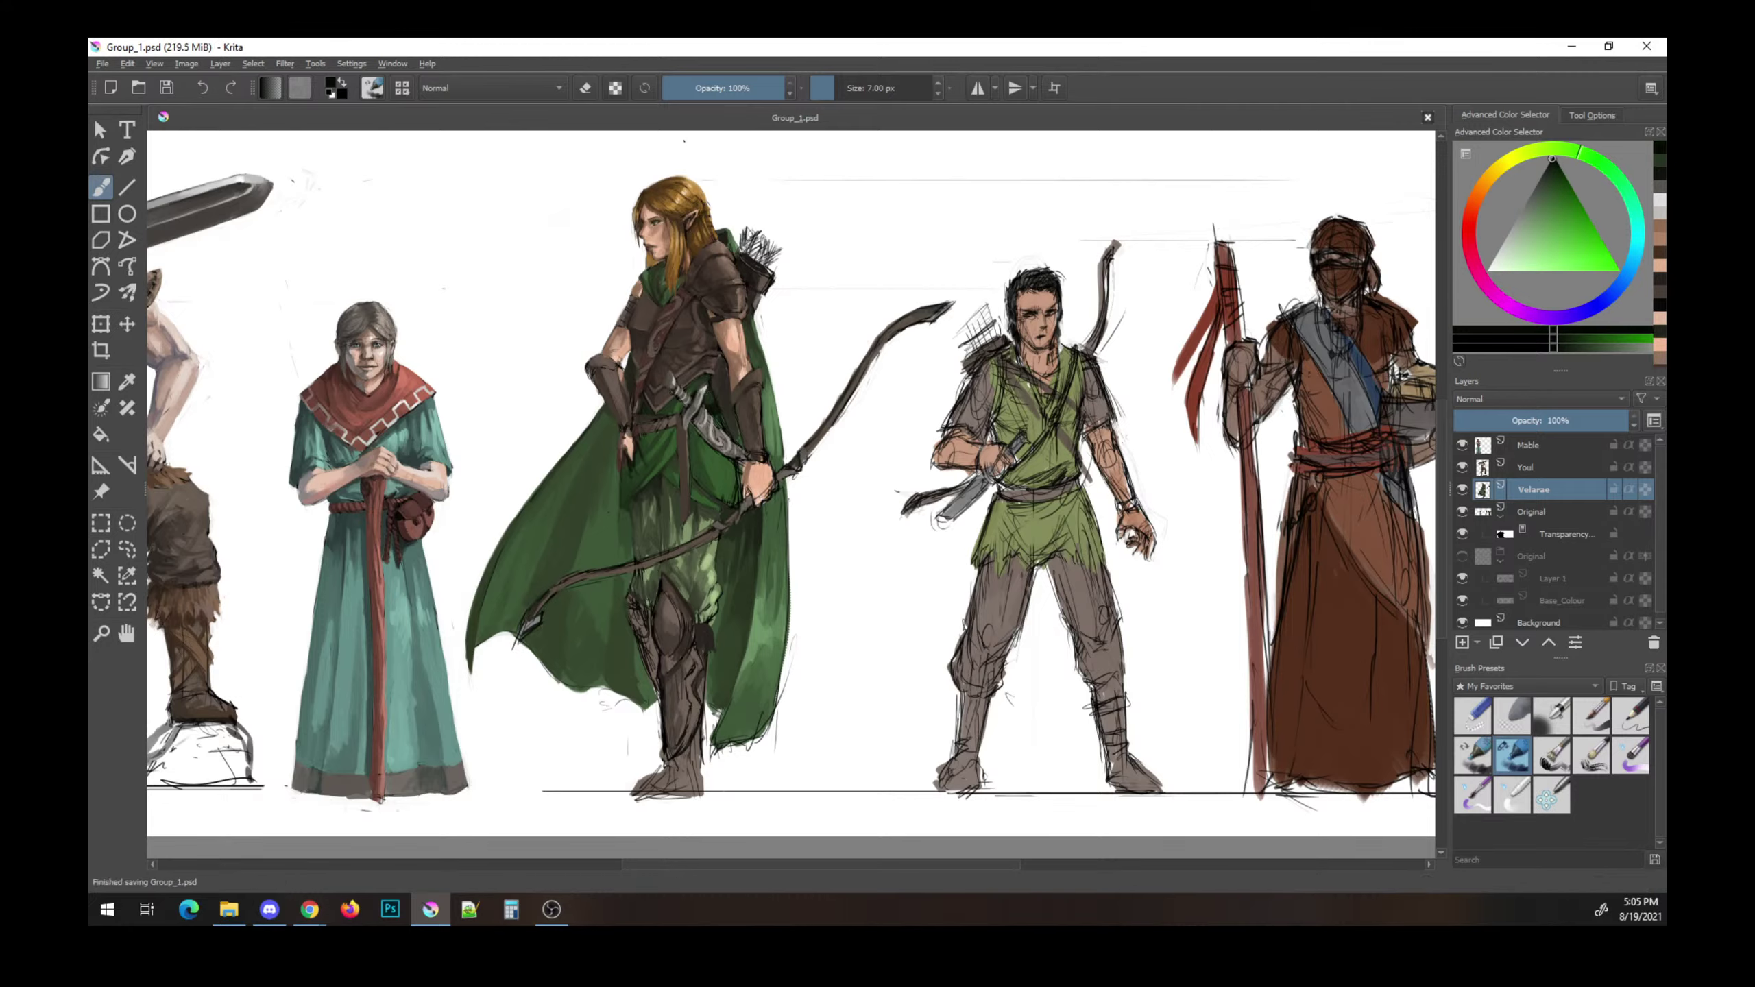
{"action": "left_click", "coordinate": [718, 457], "text": "ctrl"}
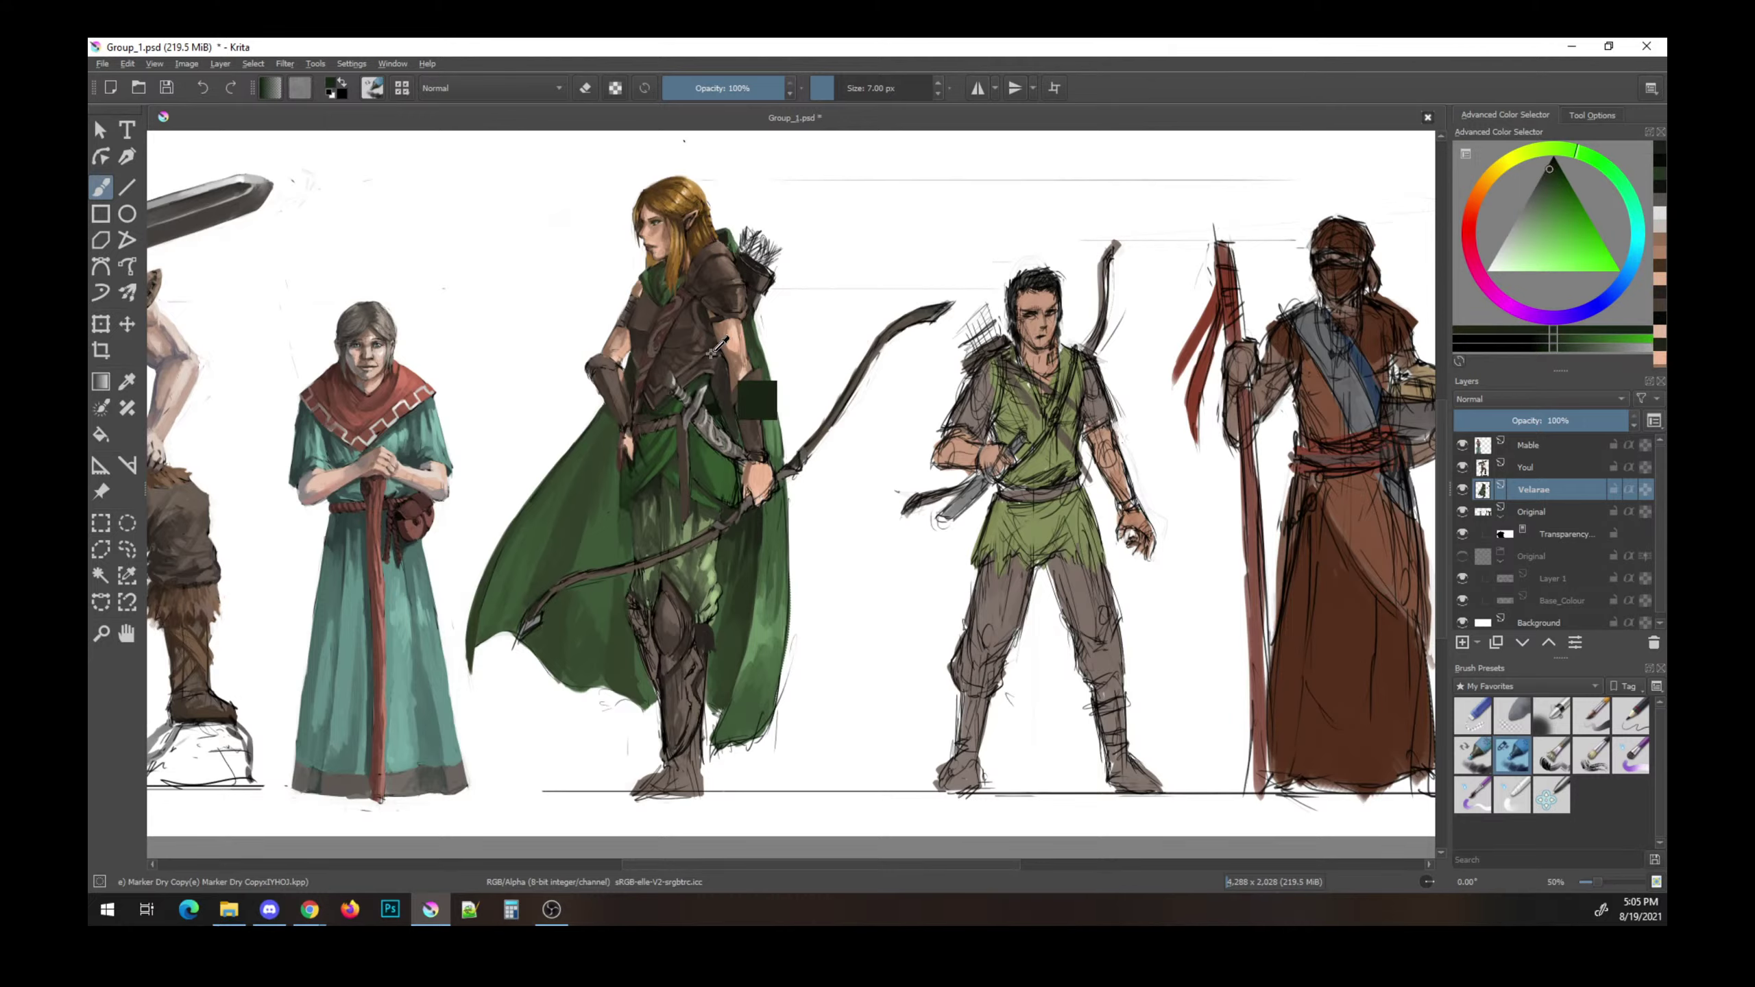
- Mix a darker, fine-tuned orange-brown painting colour, then save
{"action": "left_click", "coordinate": [760, 397], "text": "ctrl"}
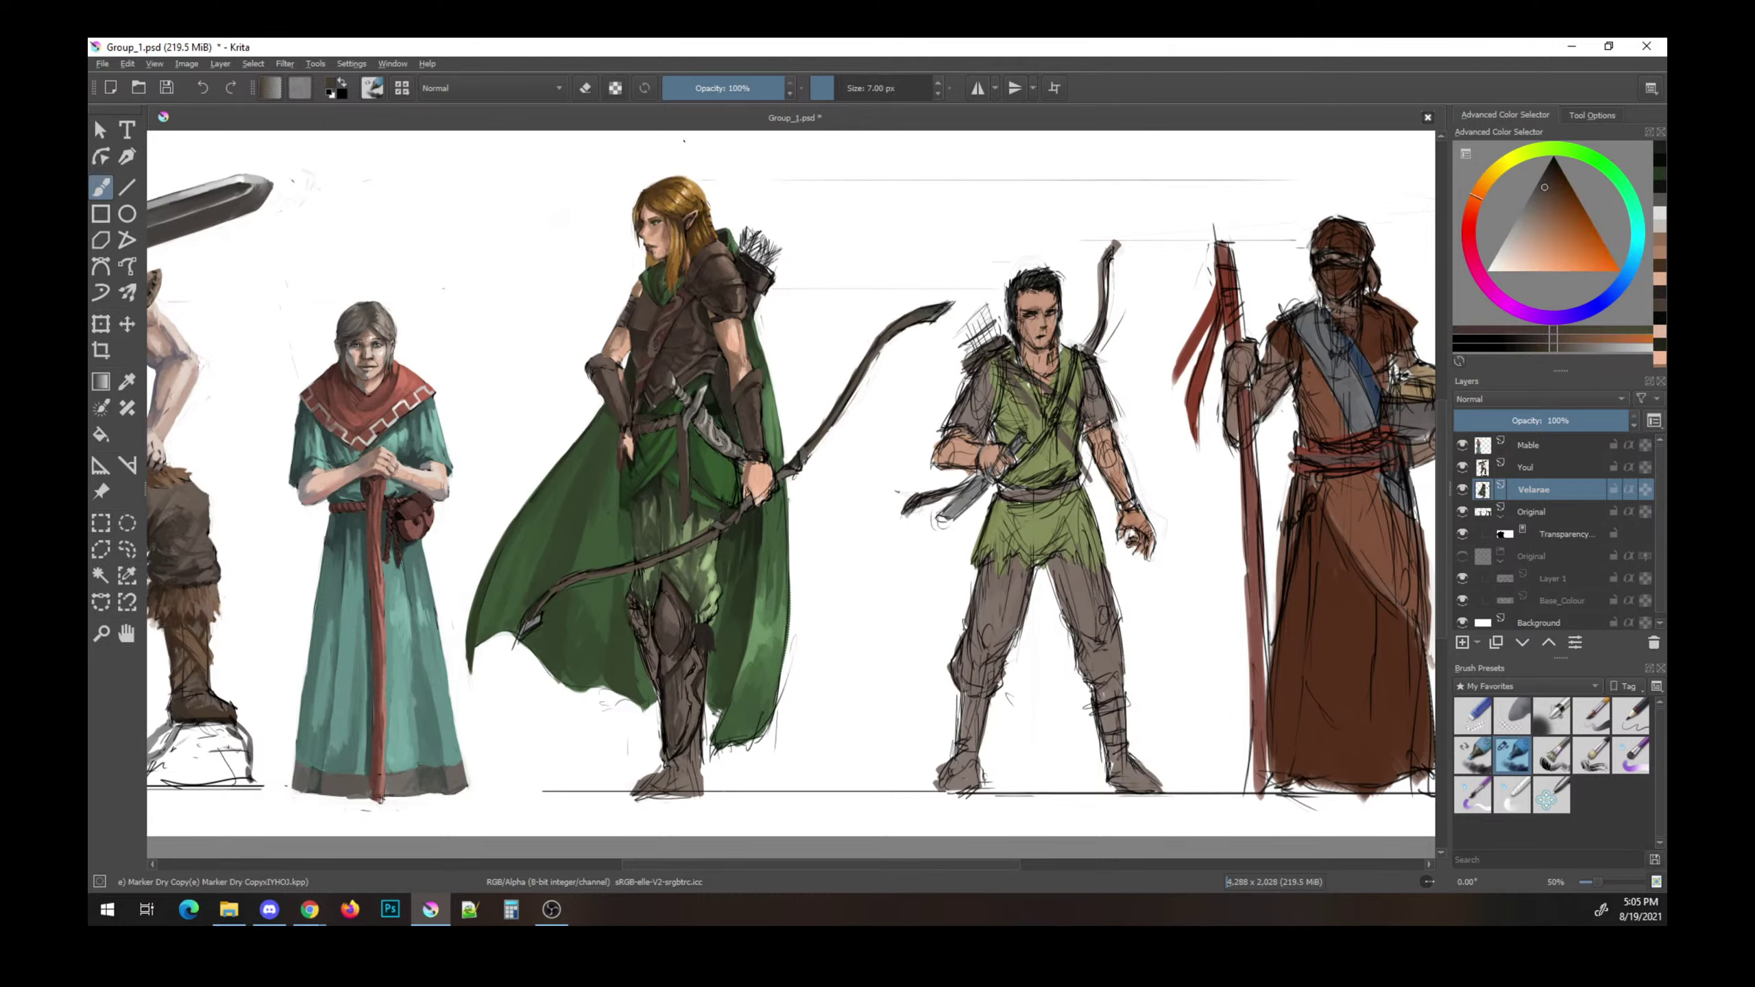
{"action": "left_click", "coordinate": [645, 406], "text": "ctrl"}
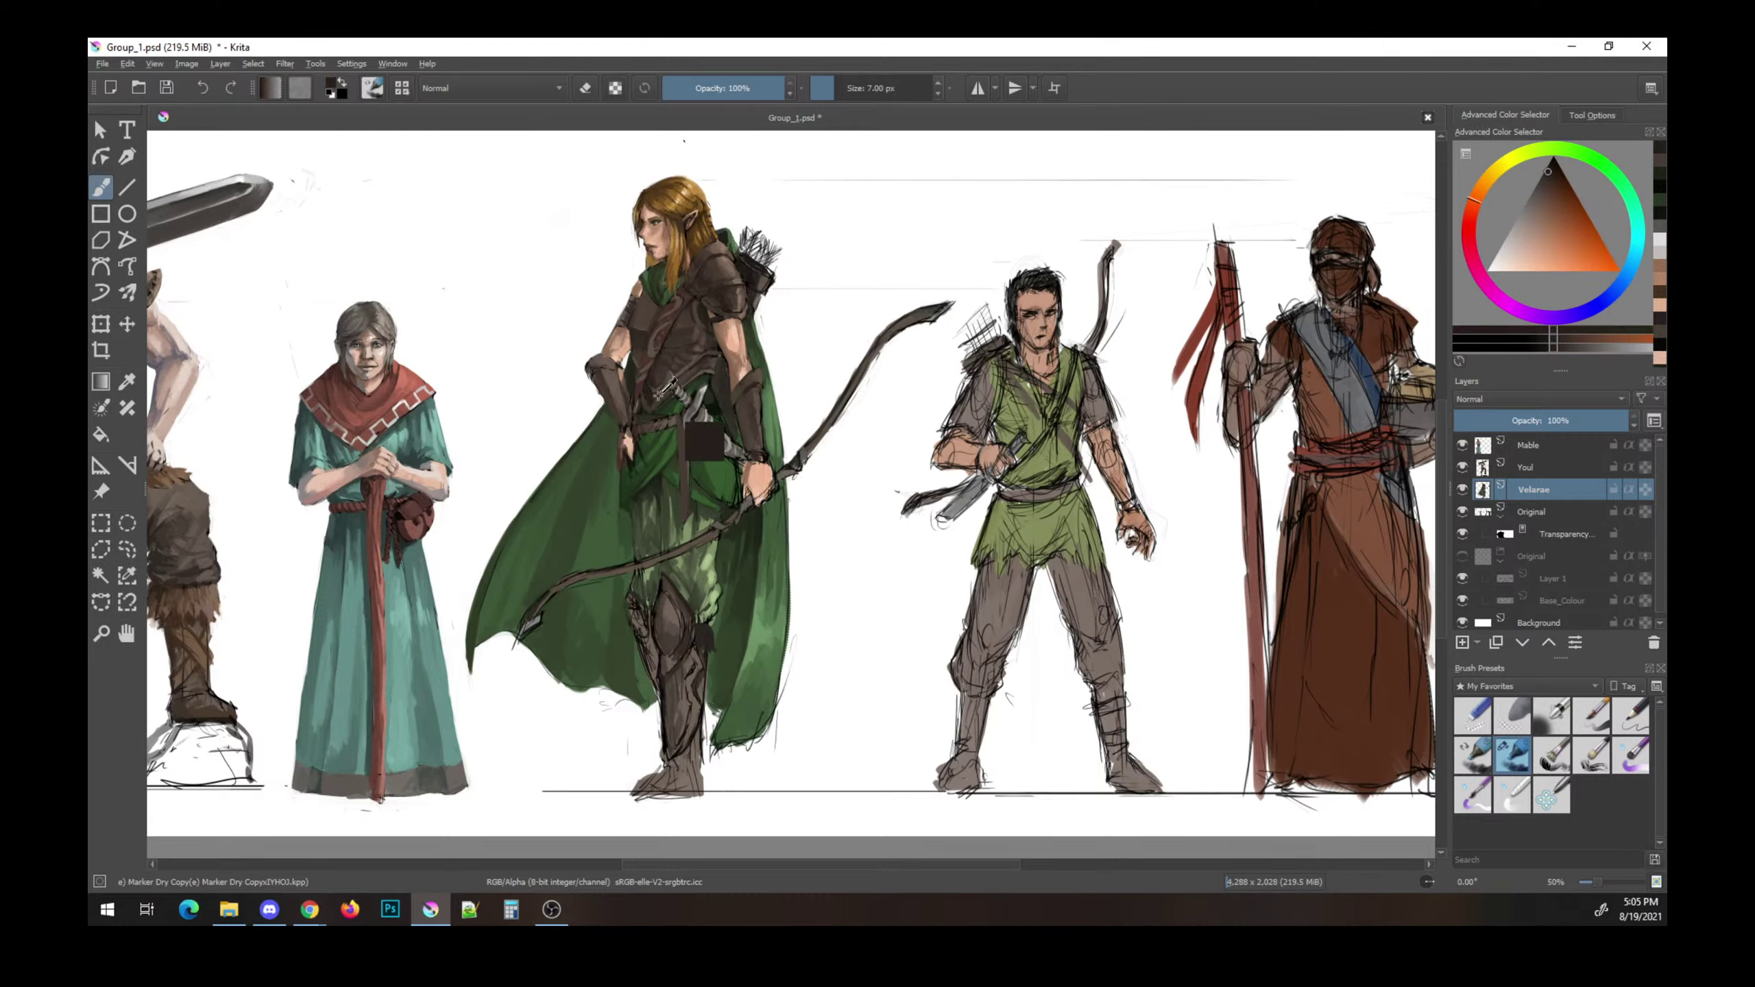
{"action": "left_click", "coordinate": [704, 443], "text": "ctrl"}
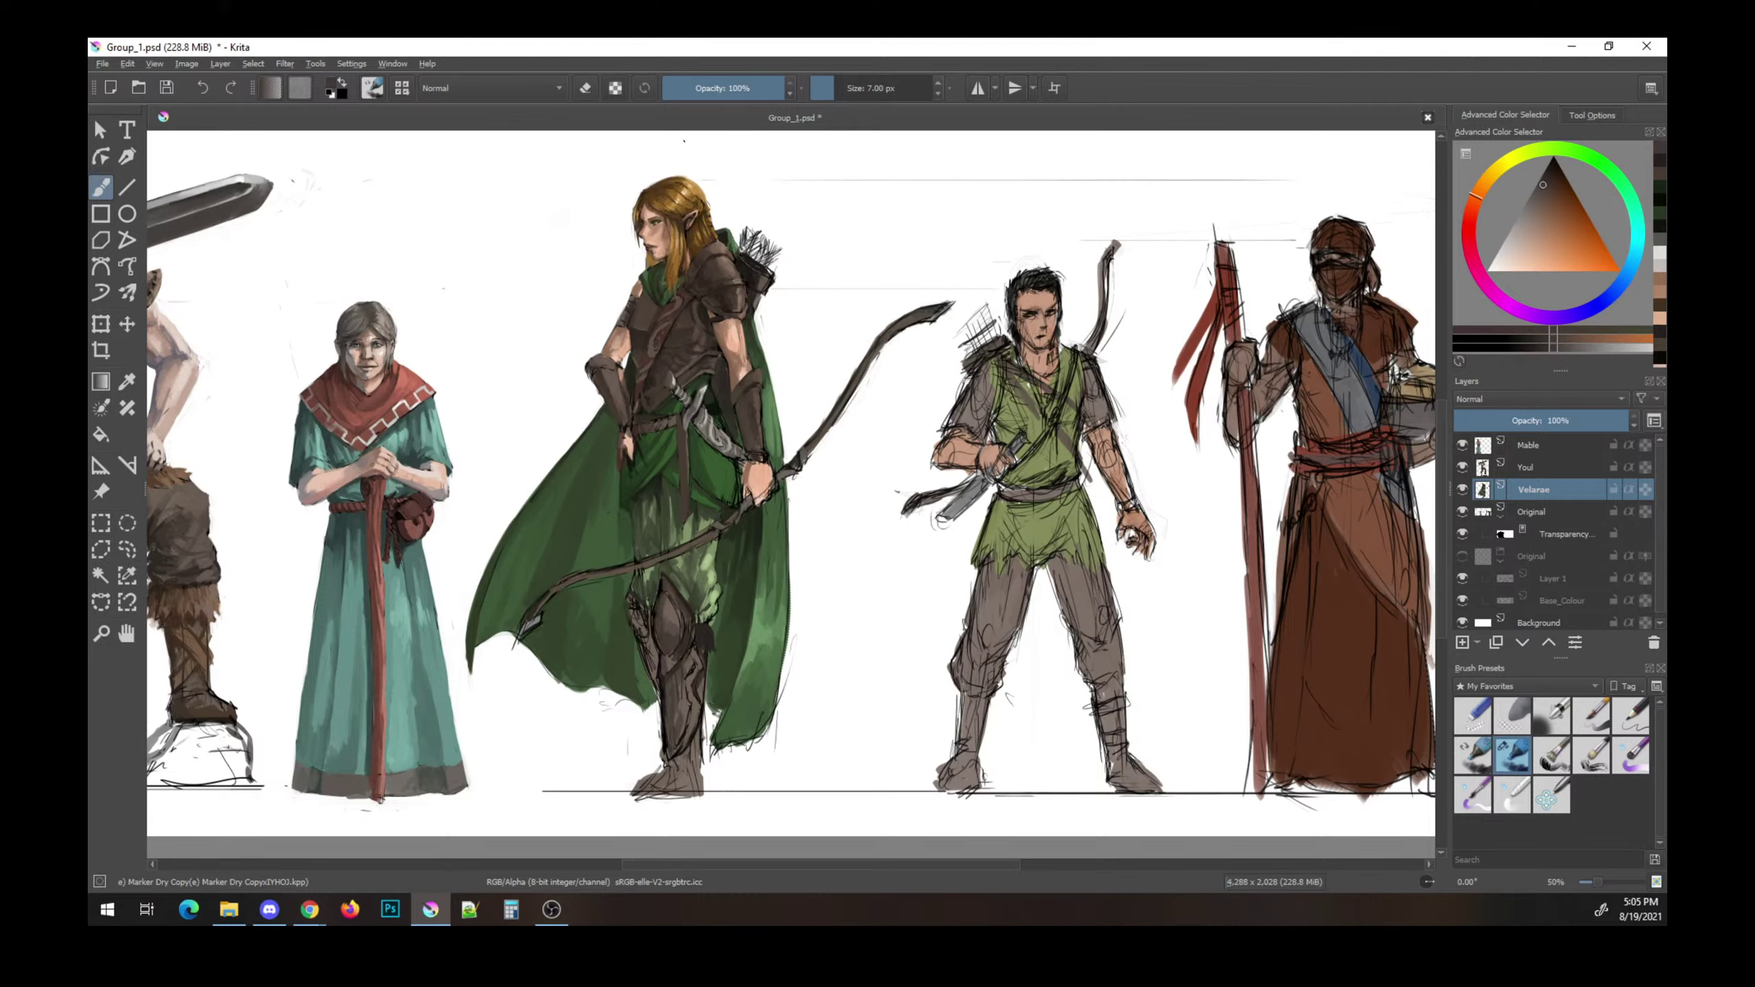
{"action": "left_click", "coordinate": [1402, 375], "text": "ctrl"}
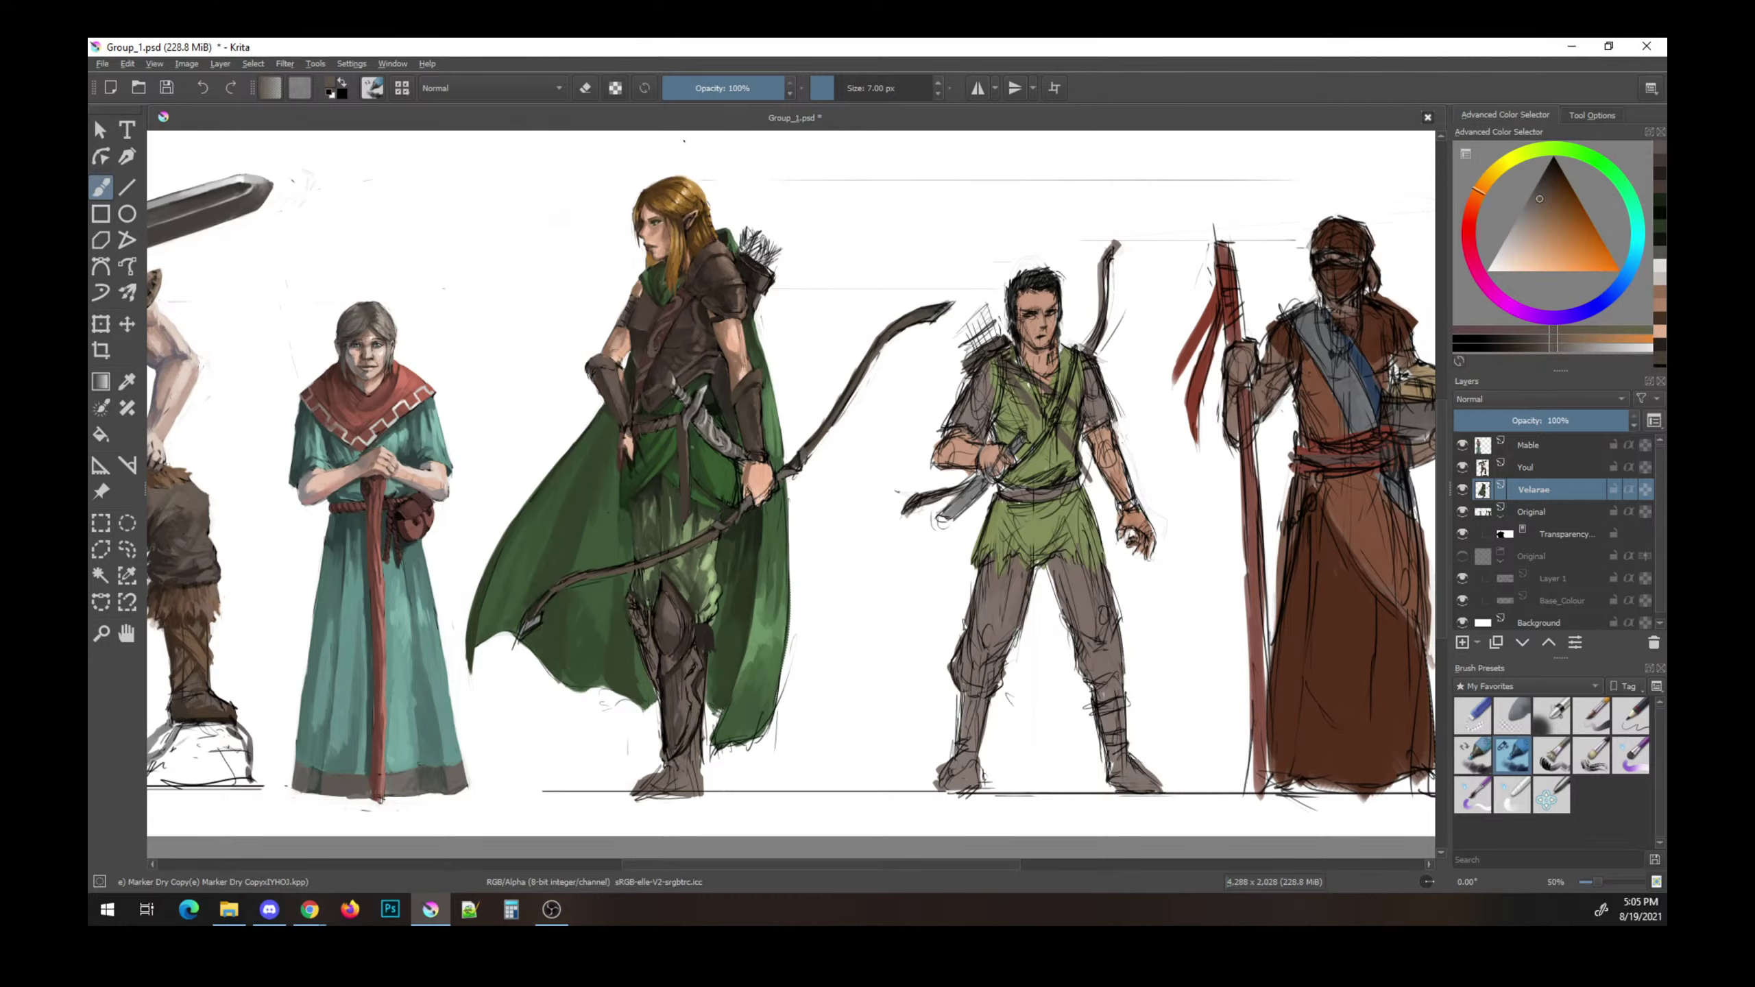
{"action": "key", "text": "ctrl+s"}
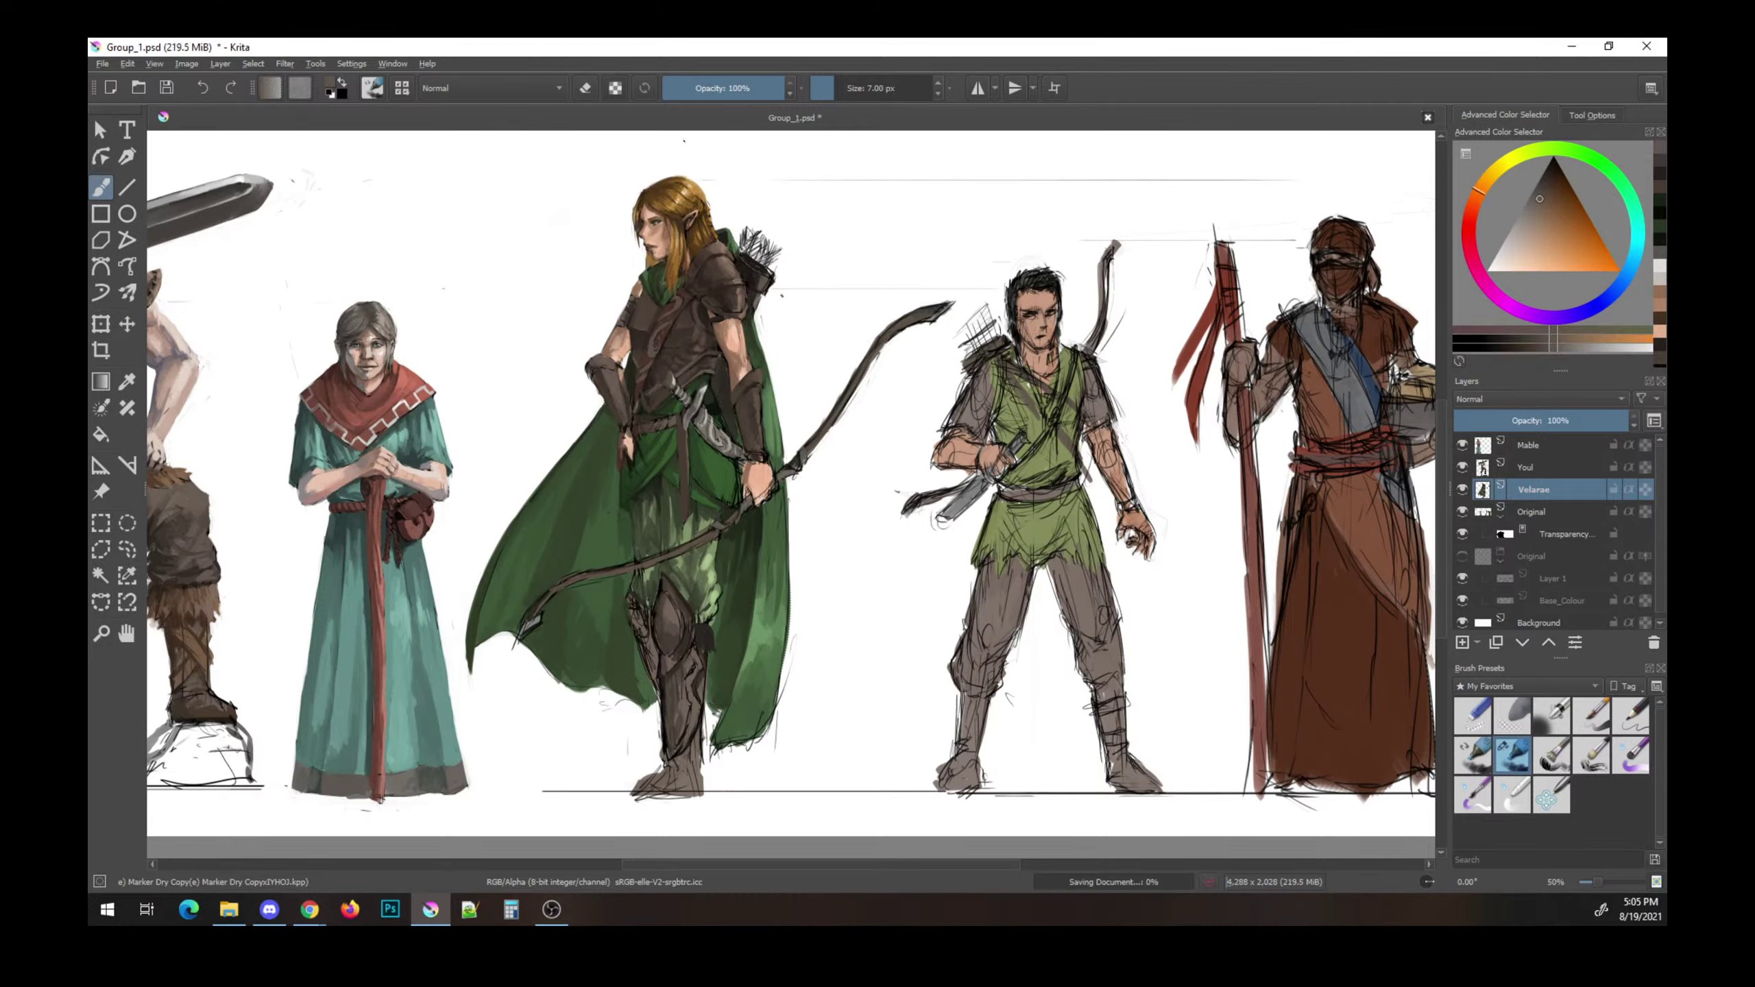
- Pick dark, medium and darker browns for the armor, saving in between
{"action": "left_click", "coordinate": [756, 375], "text": "ctrl"}
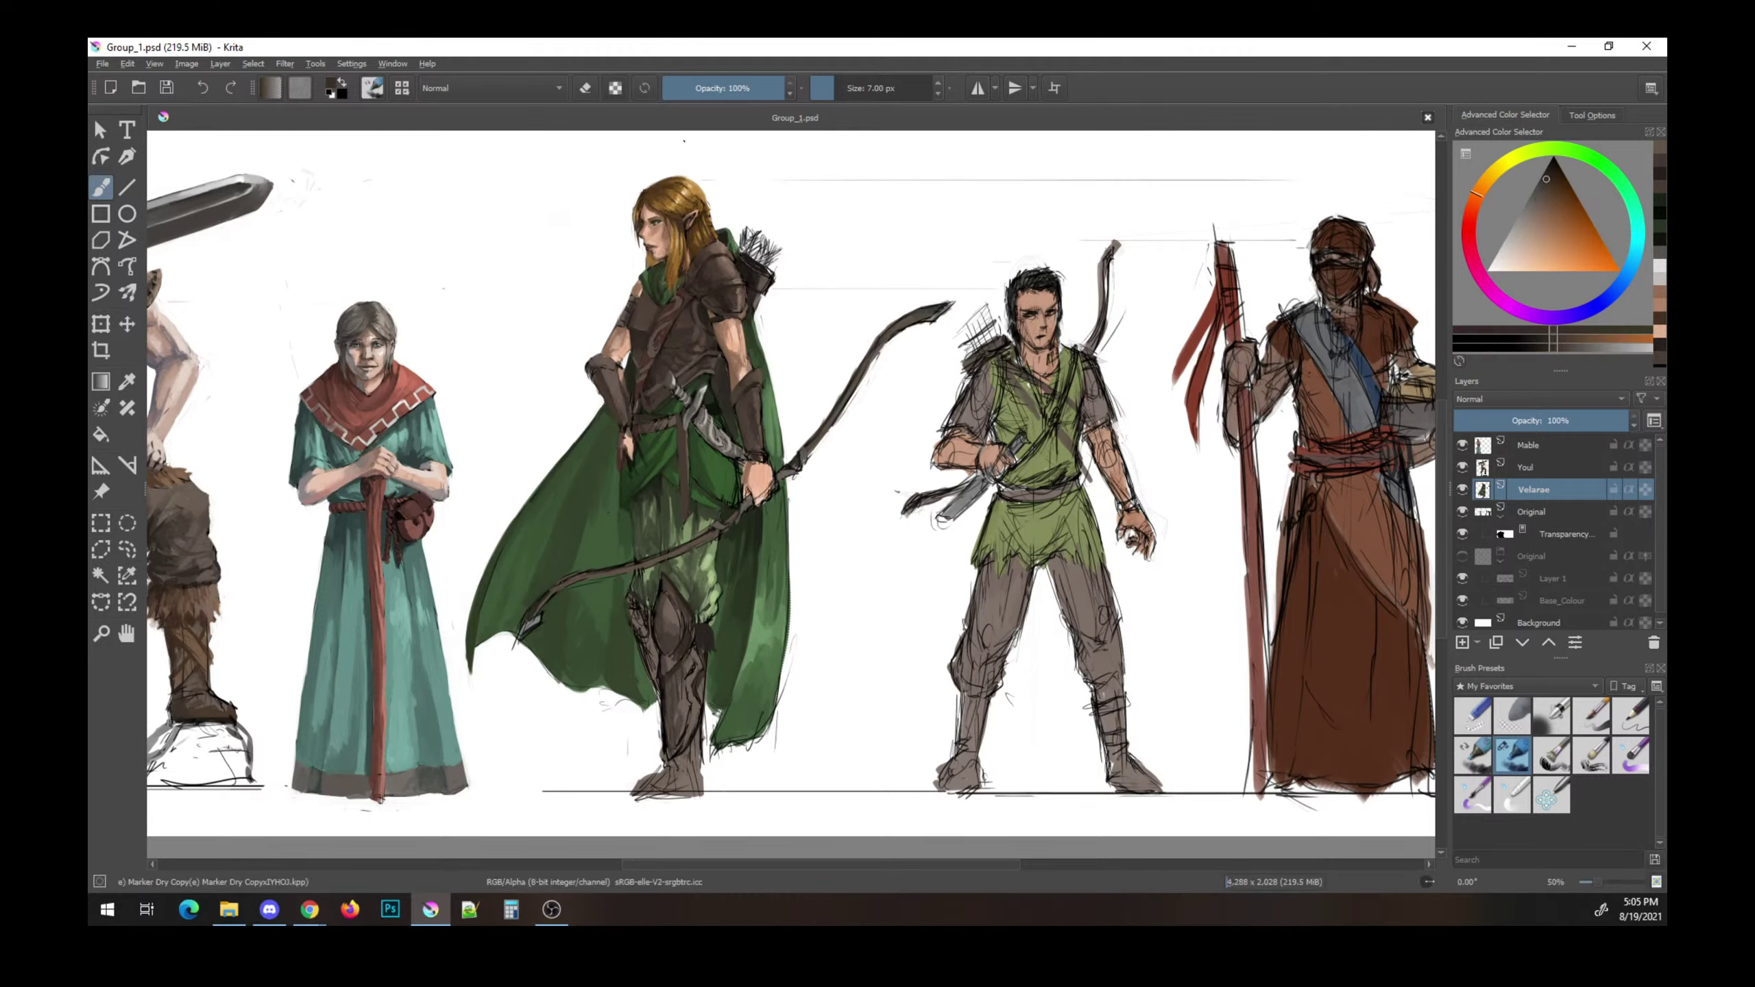
{"action": "left_click", "coordinate": [755, 375], "text": "ctrl"}
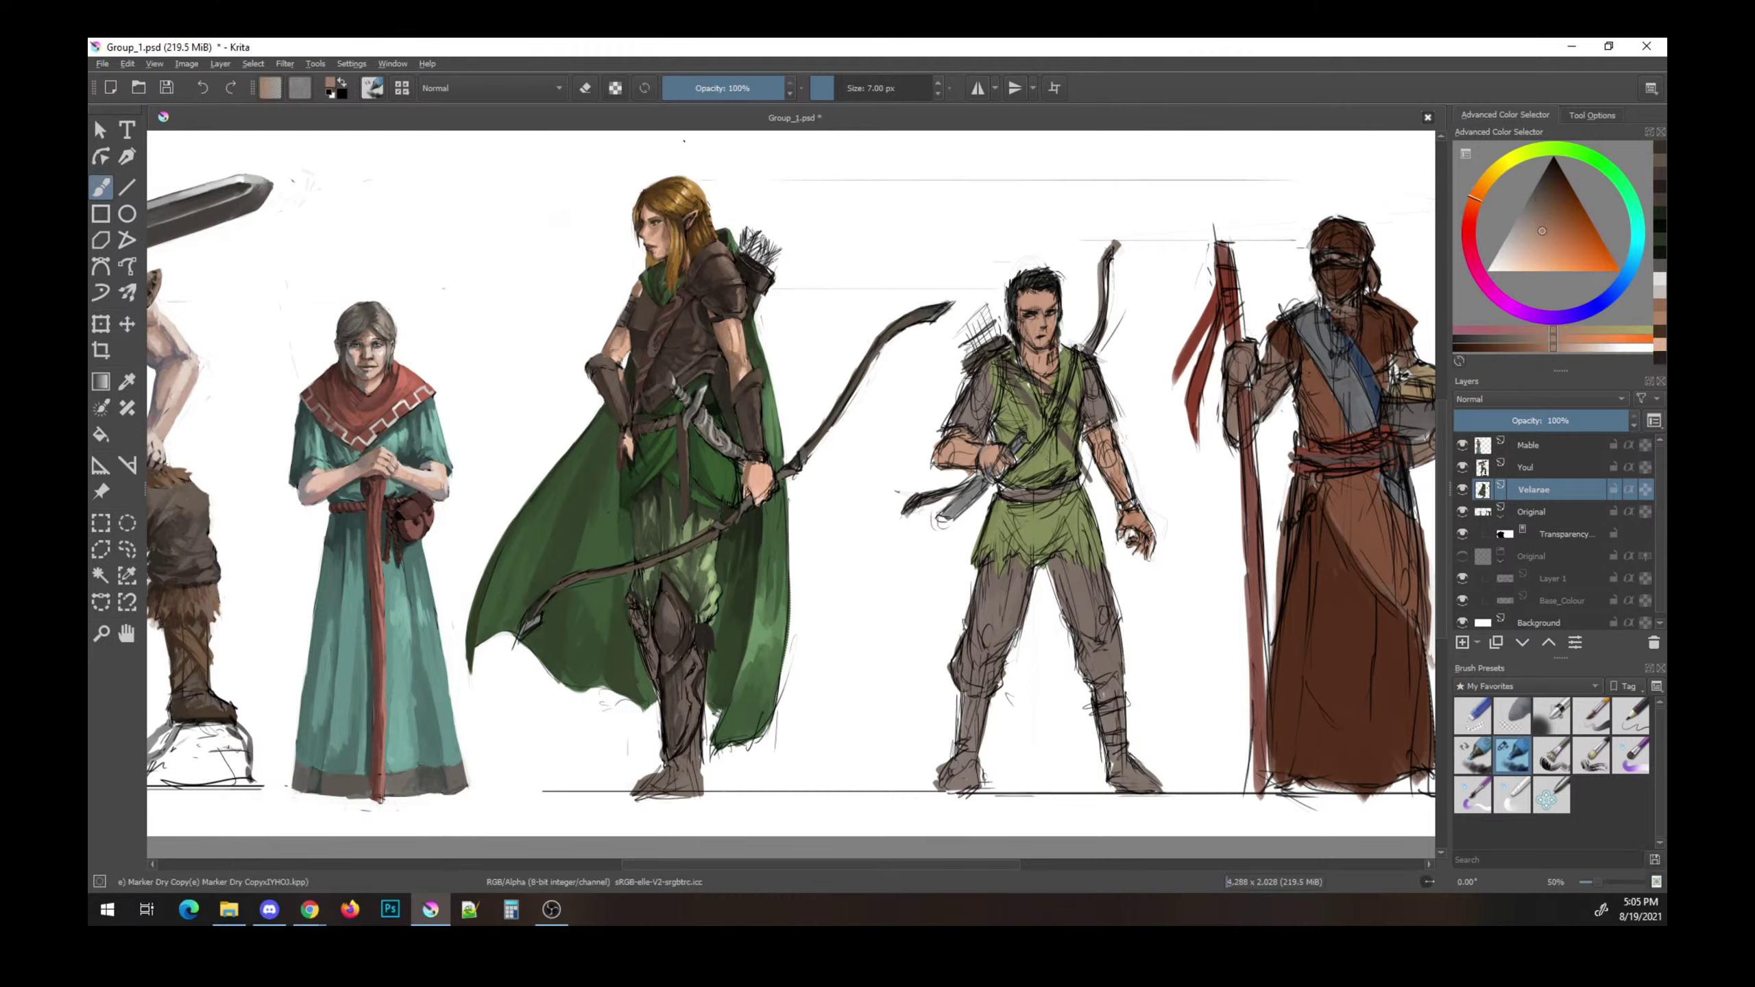
{"action": "key", "text": "ctrl+s"}
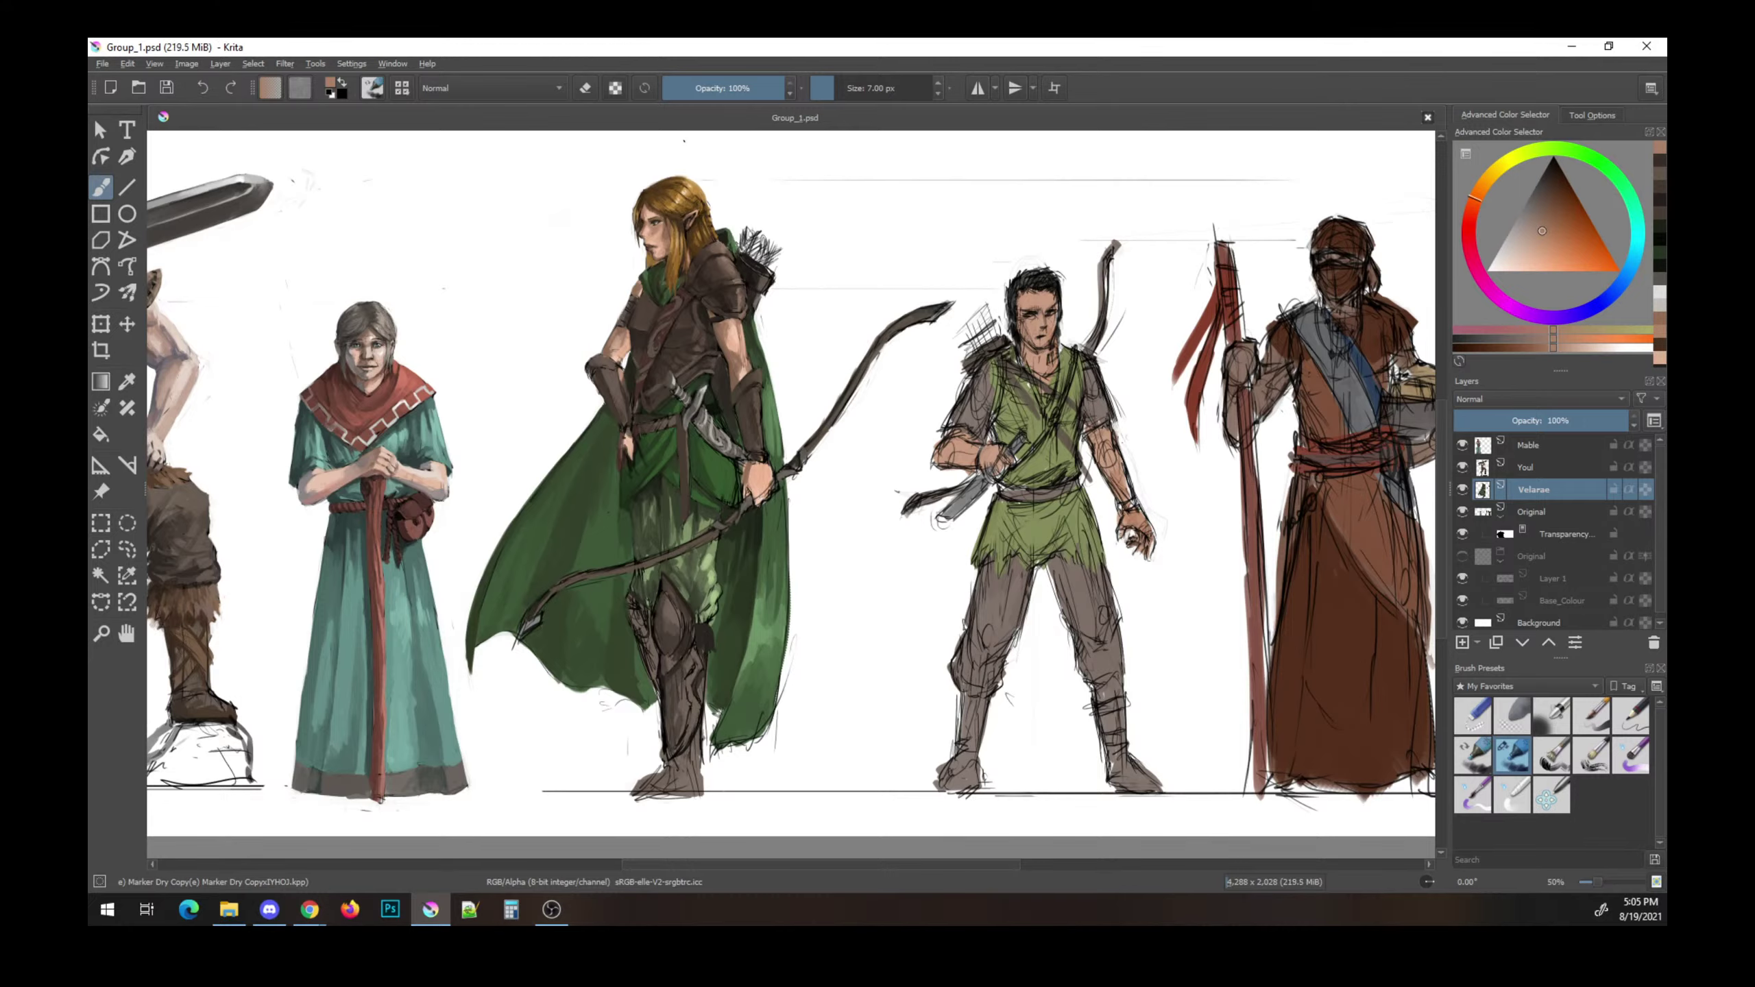
{"action": "left_click", "coordinate": [764, 298], "text": "ctrl"}
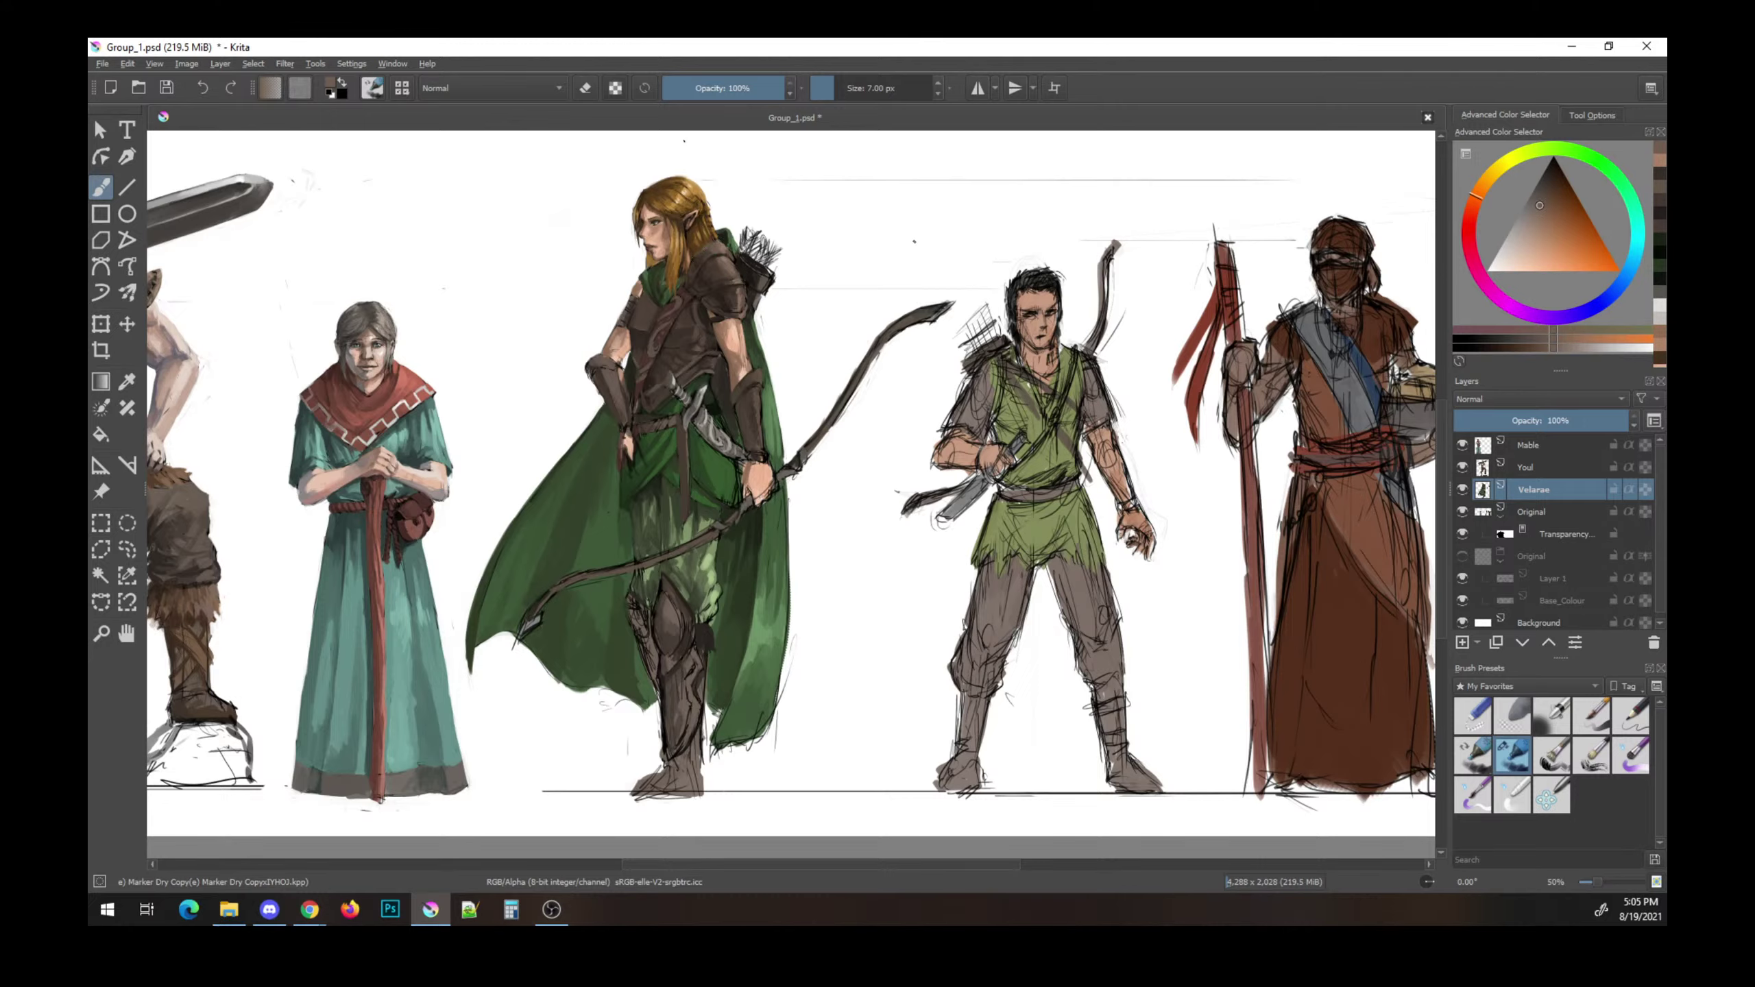
{"action": "key", "text": "ctrl+s"}
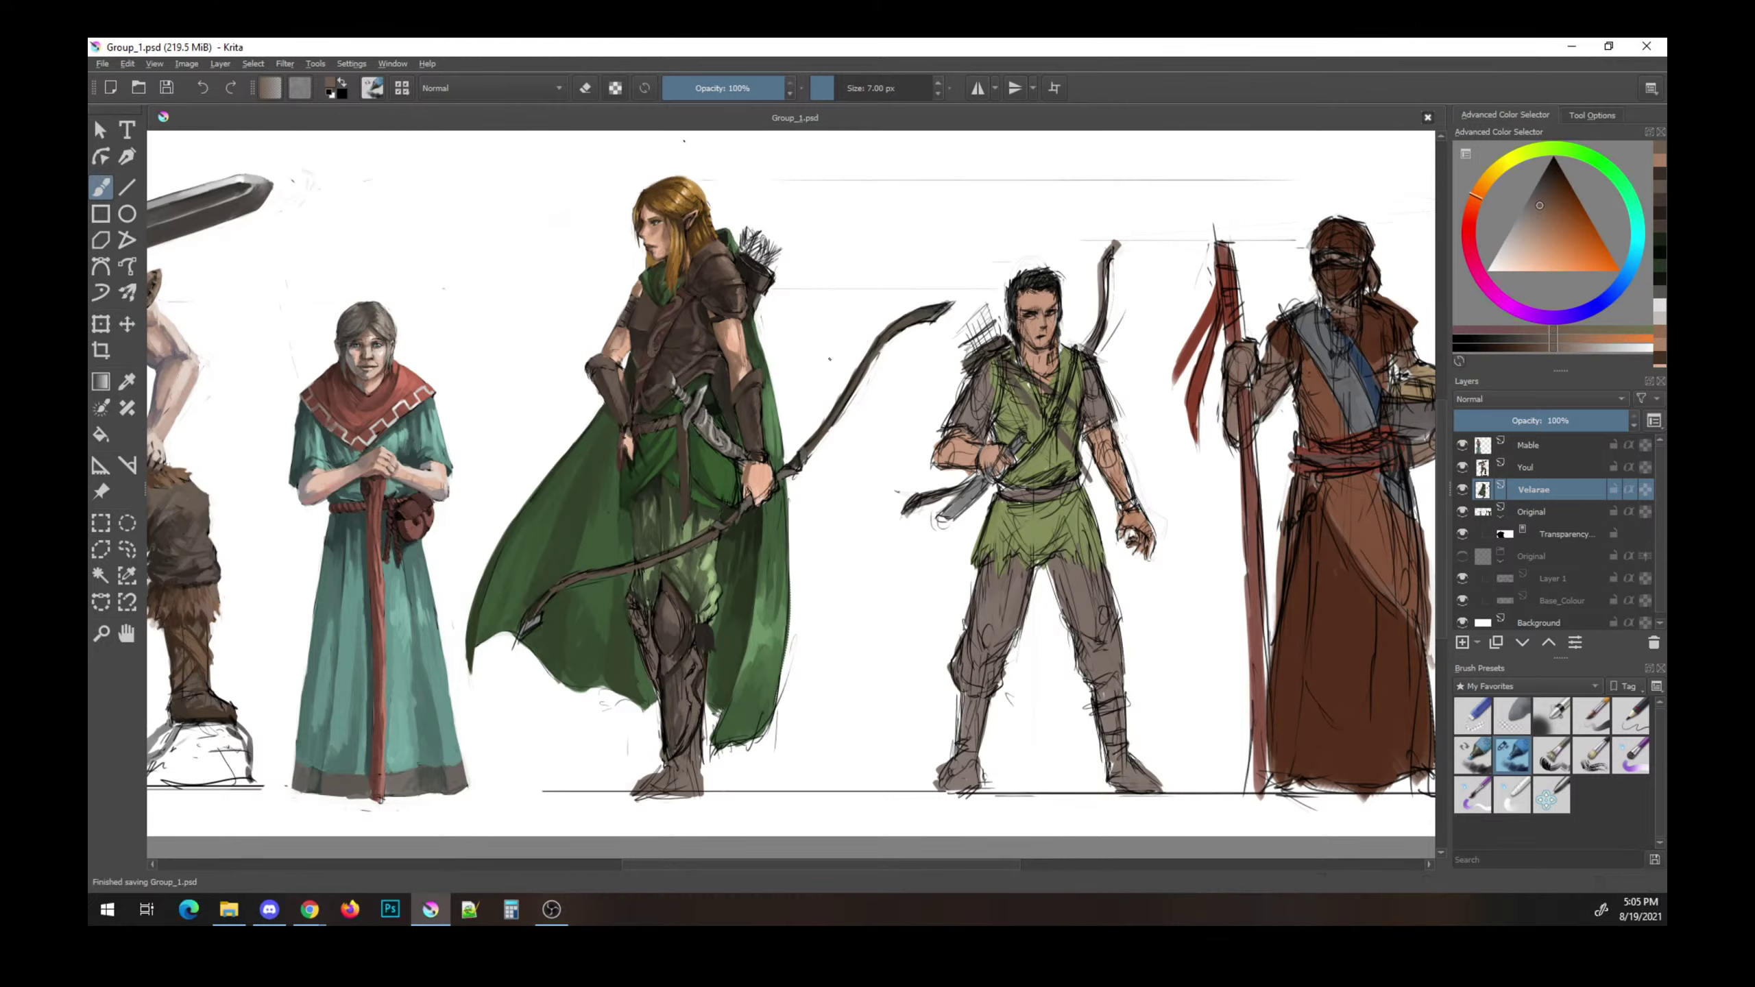
- Paint a tan skin-tone touch-up on the elf, briefly toggling the eraser, and save
{"action": "left_click", "coordinate": [760, 477], "text": "ctrl"}
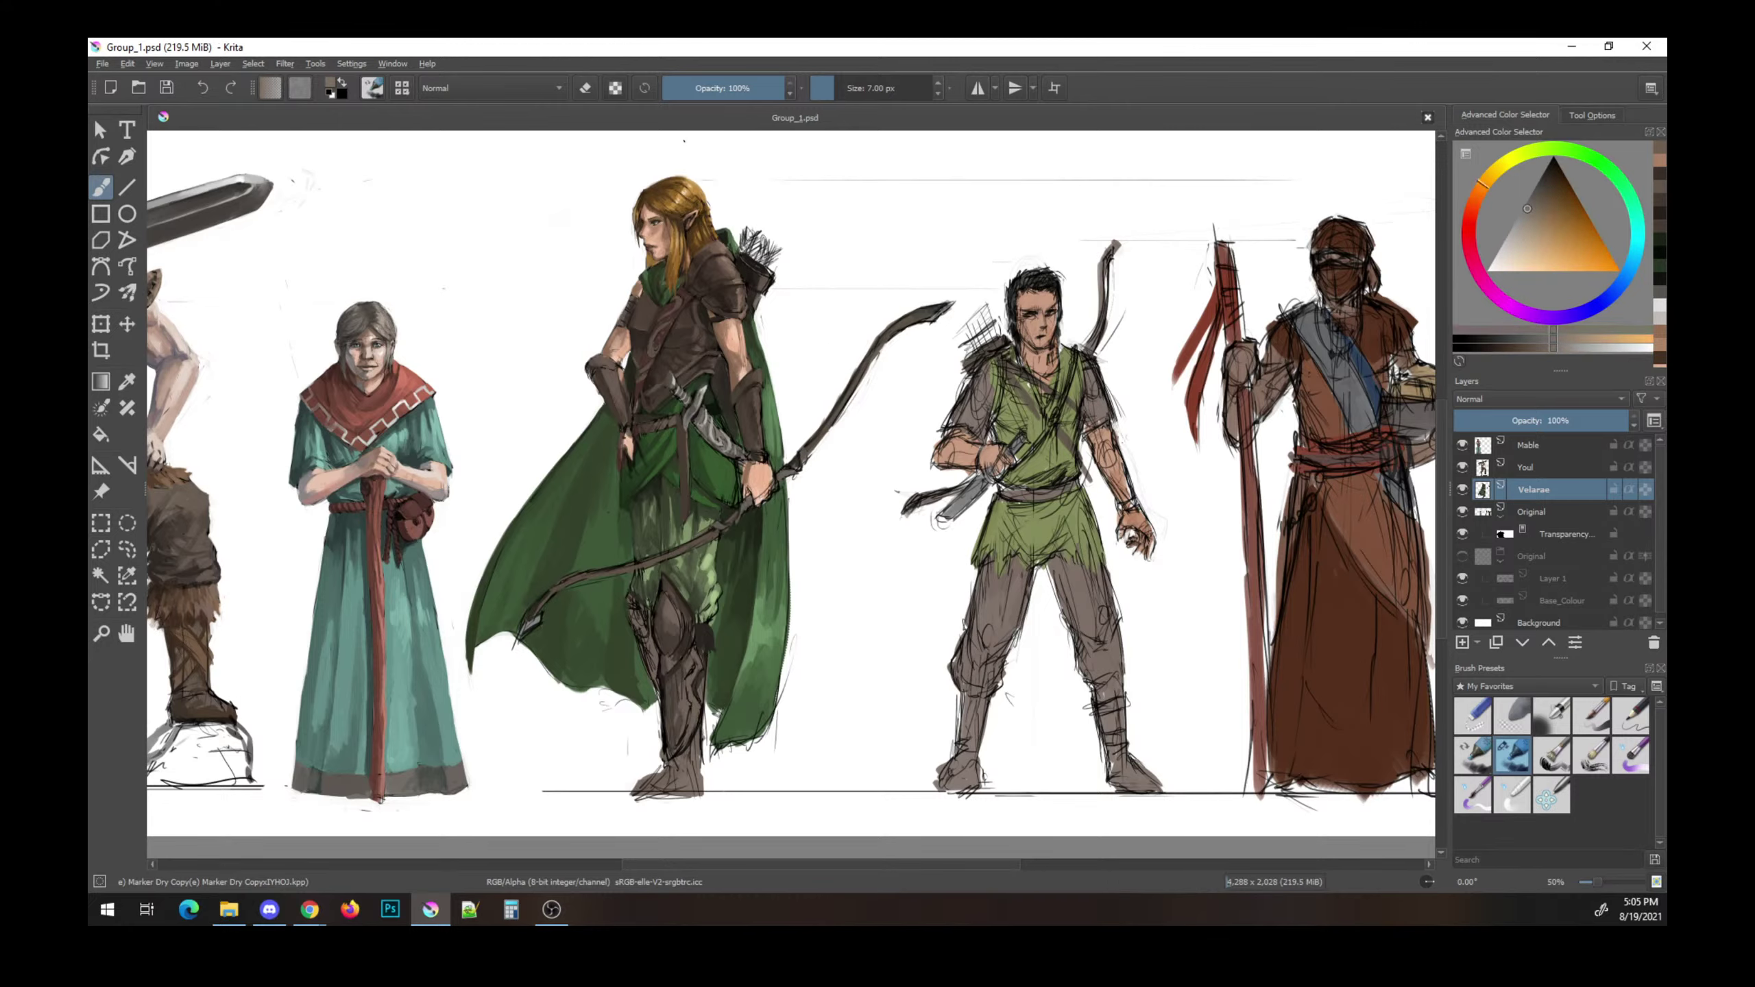
{"action": "left_click", "coordinate": [760, 477]}
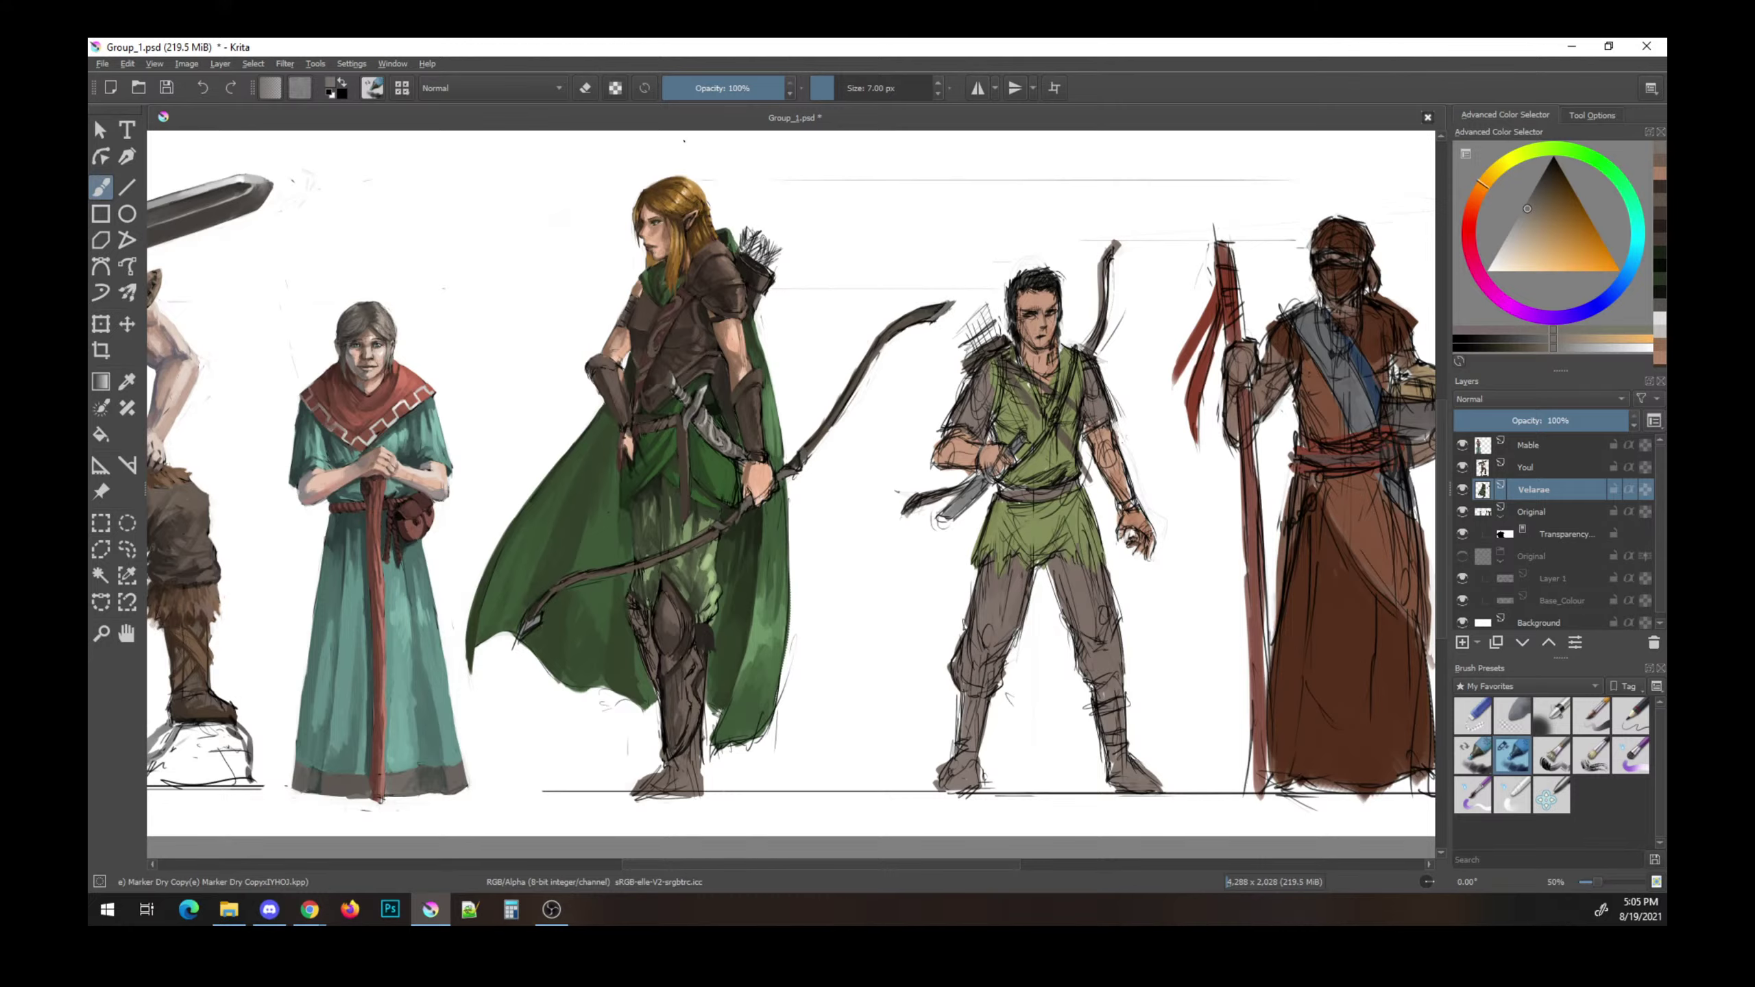
{"action": "key", "text": "e"}
{"action": "key", "text": "ctrl+s"}
{"action": "key", "text": "e"}
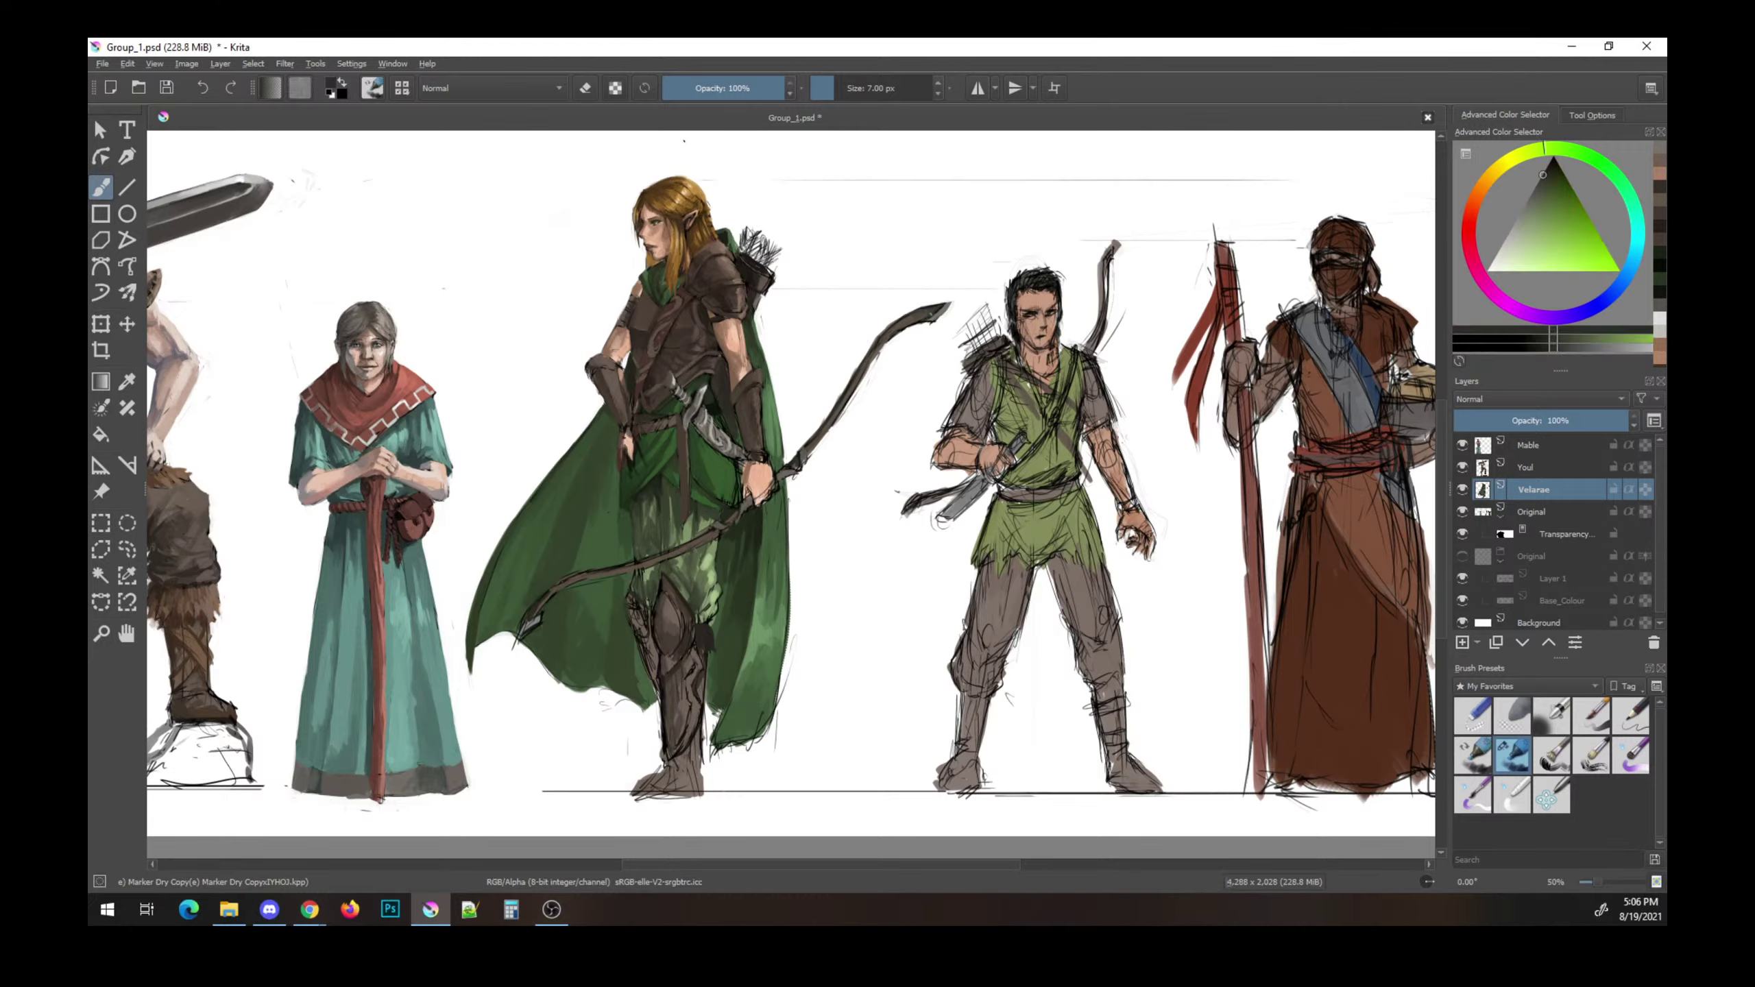
- Add a small dark mark at the bow tip with dark brown and yellow touches, then save
{"action": "left_click", "coordinate": [949, 297]}
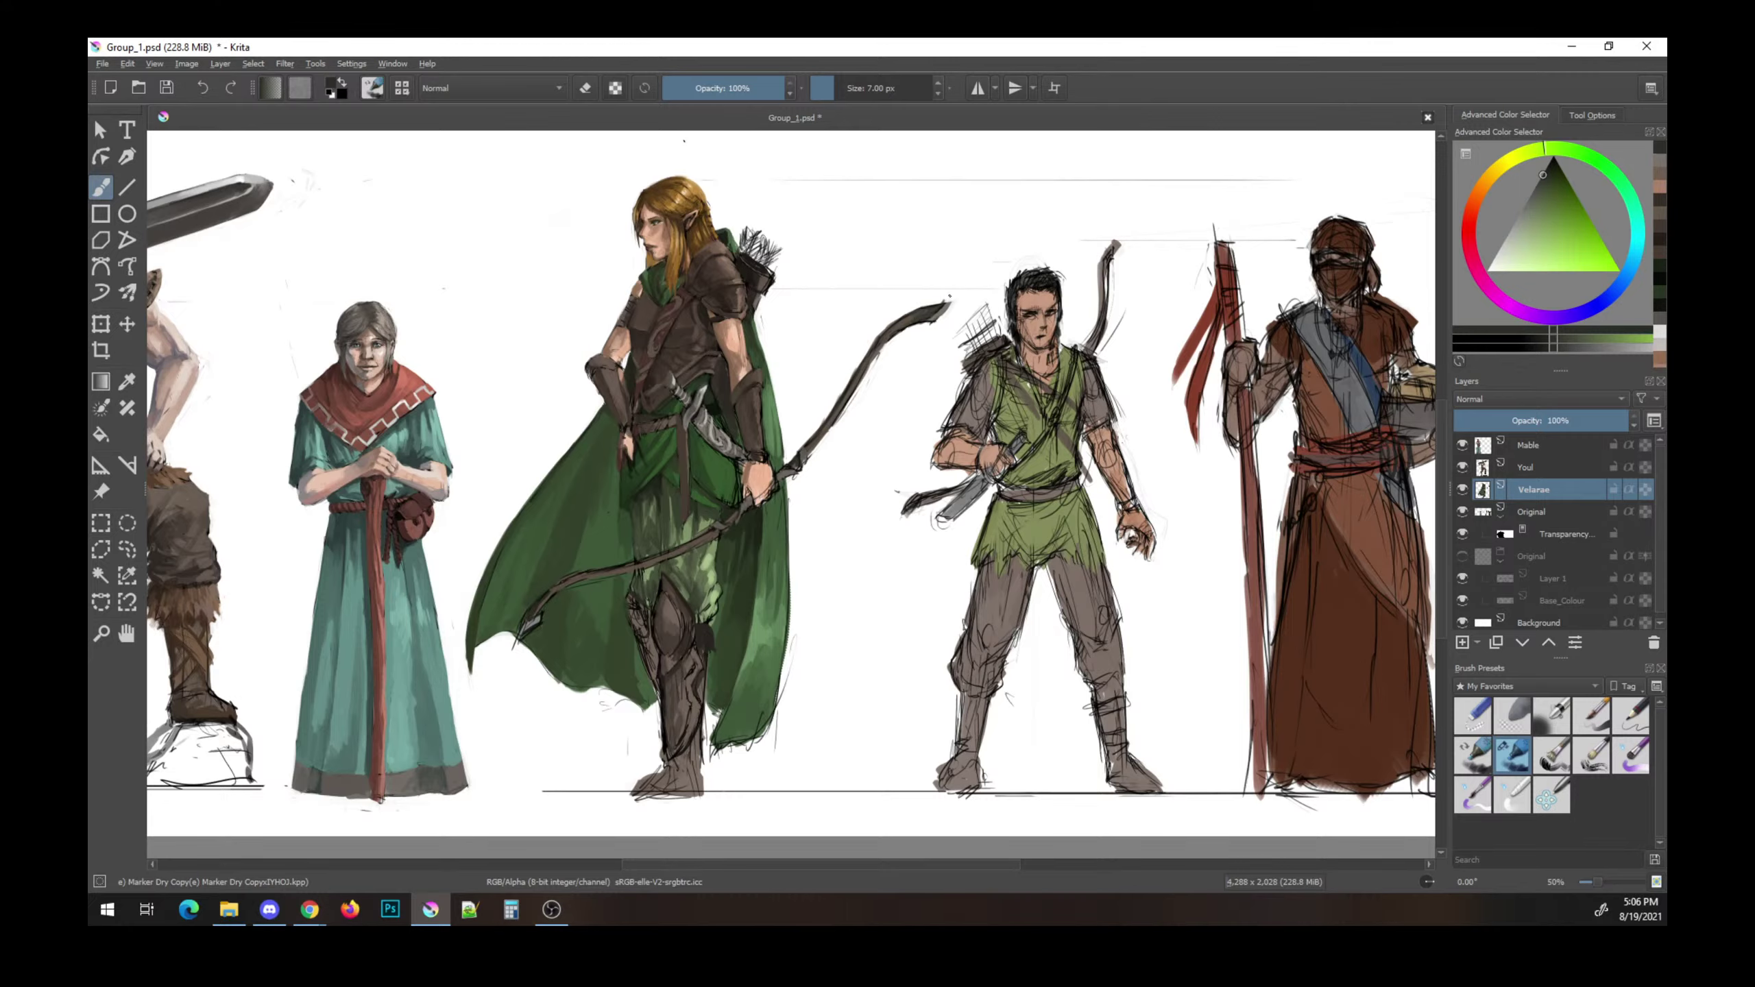
{"action": "left_click", "coordinate": [1005, 356], "text": "ctrl"}
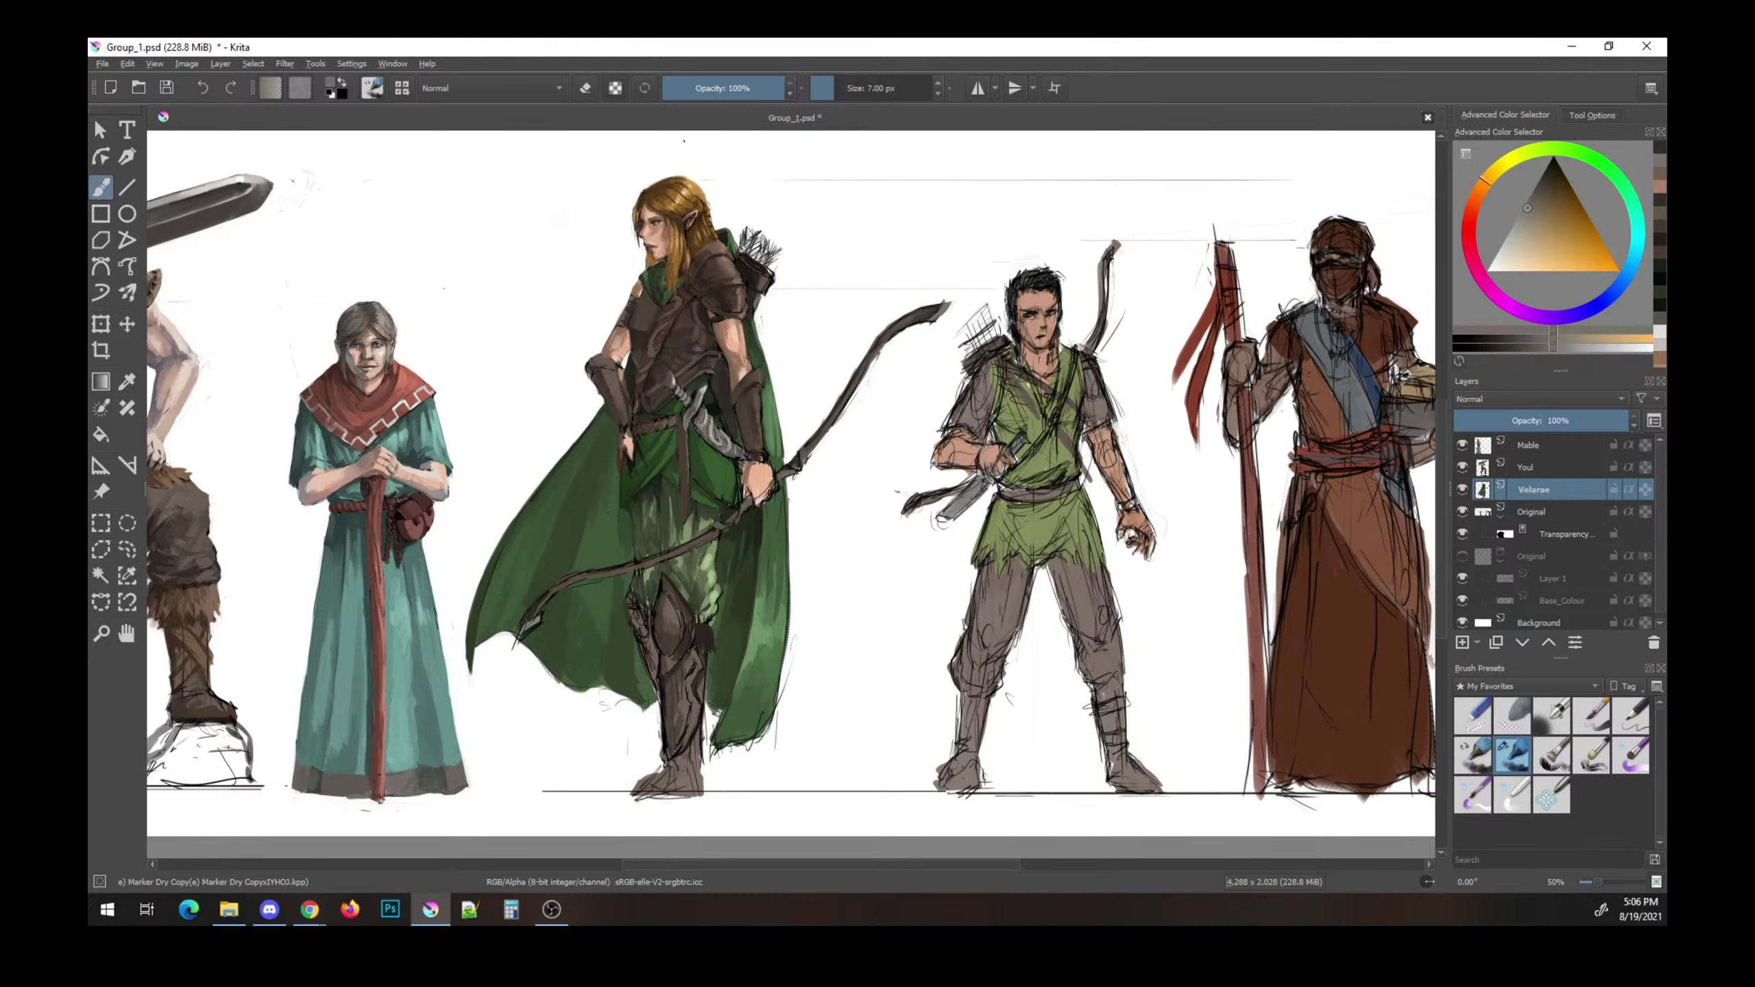
{"action": "key", "text": "e"}
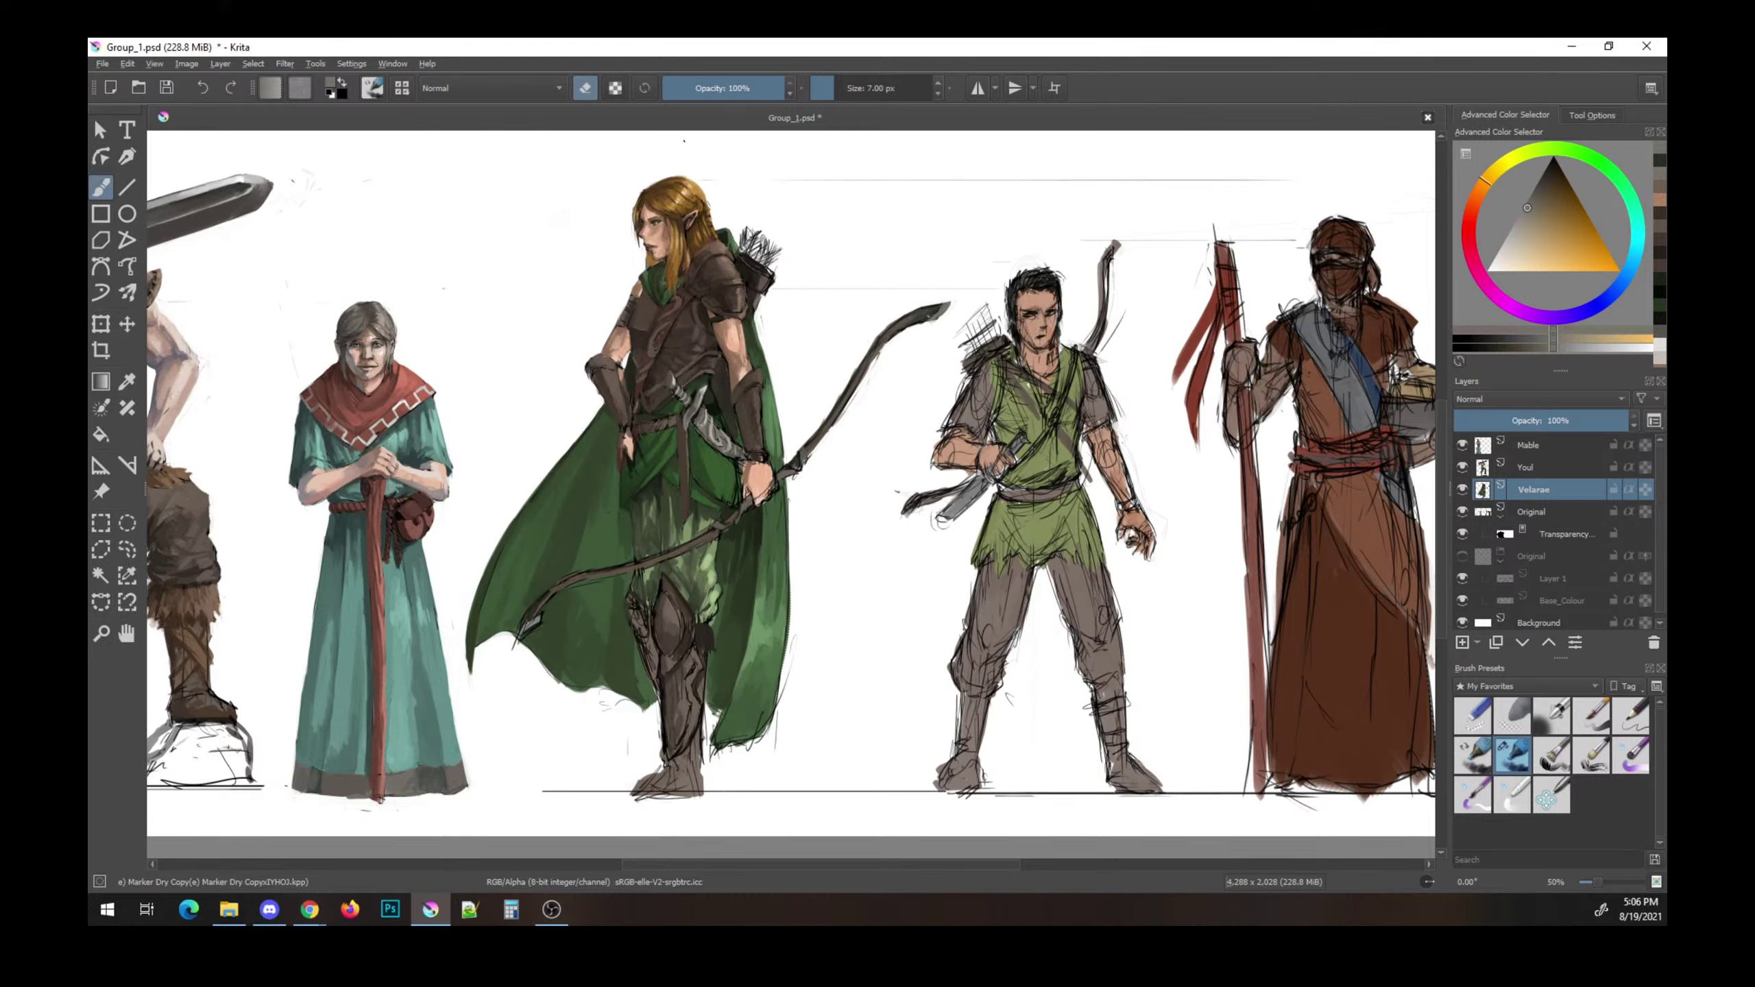
{"action": "left_click", "coordinate": [992, 360], "text": "ctrl"}
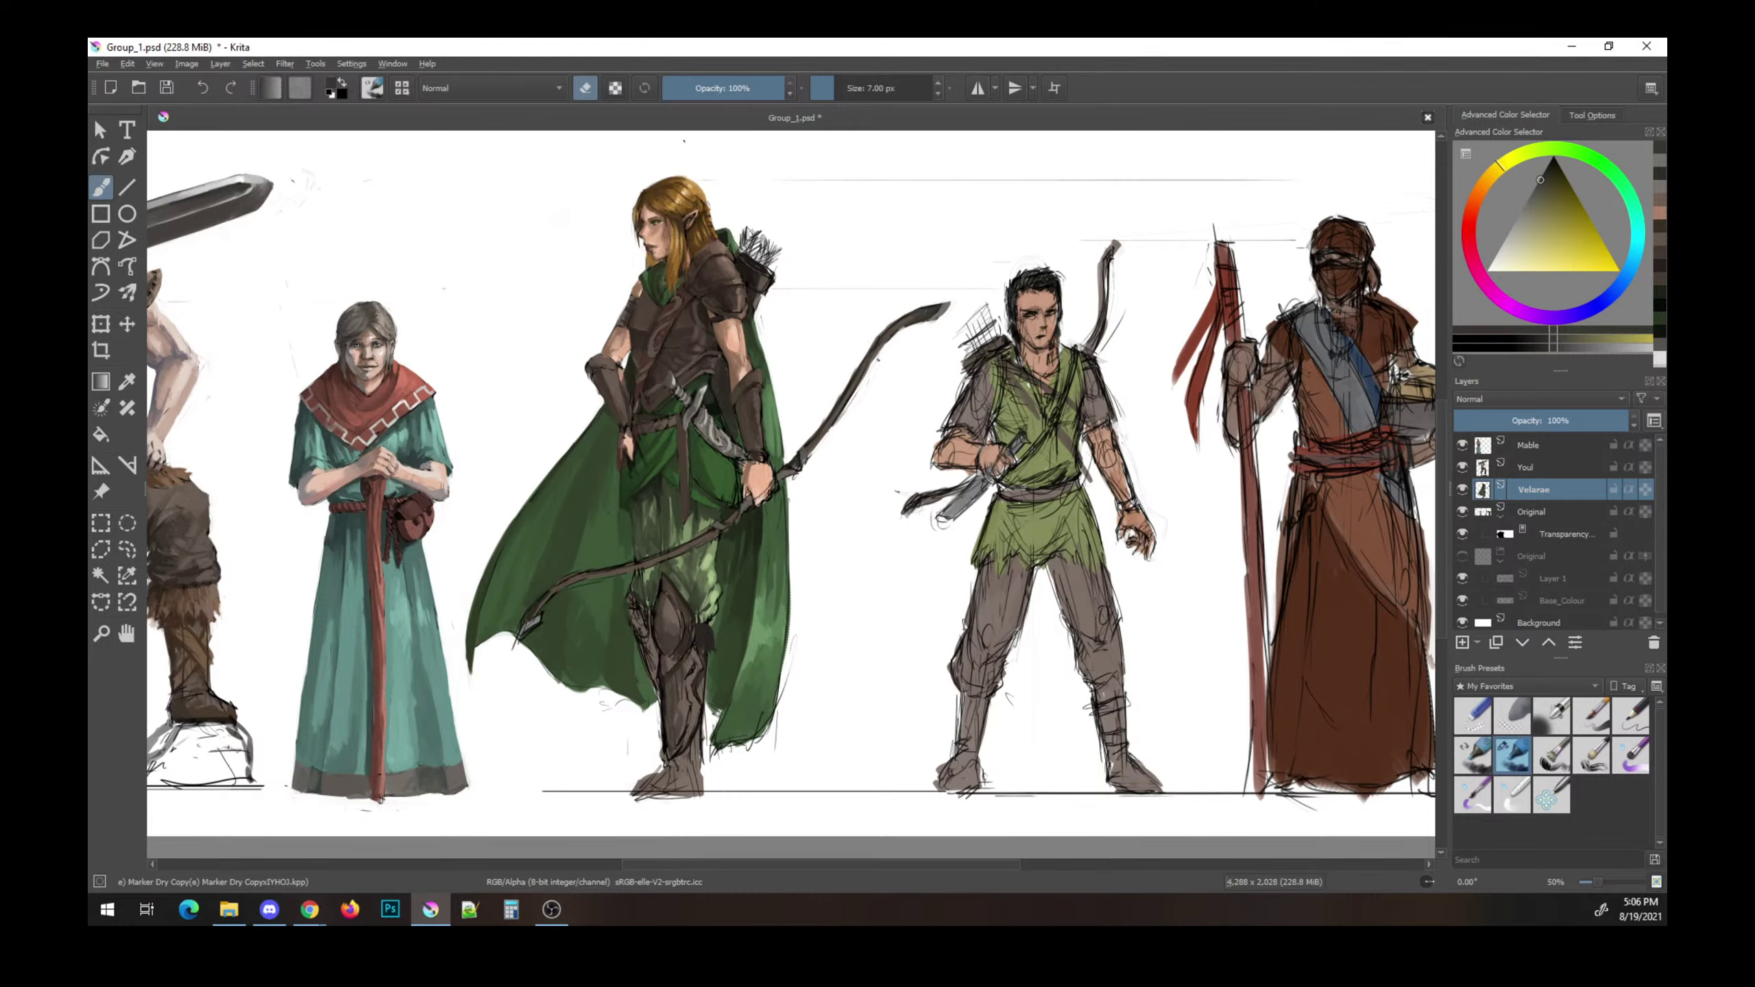
{"action": "key", "text": "e"}
{"action": "left_click", "coordinate": [987, 366], "text": "ctrl"}
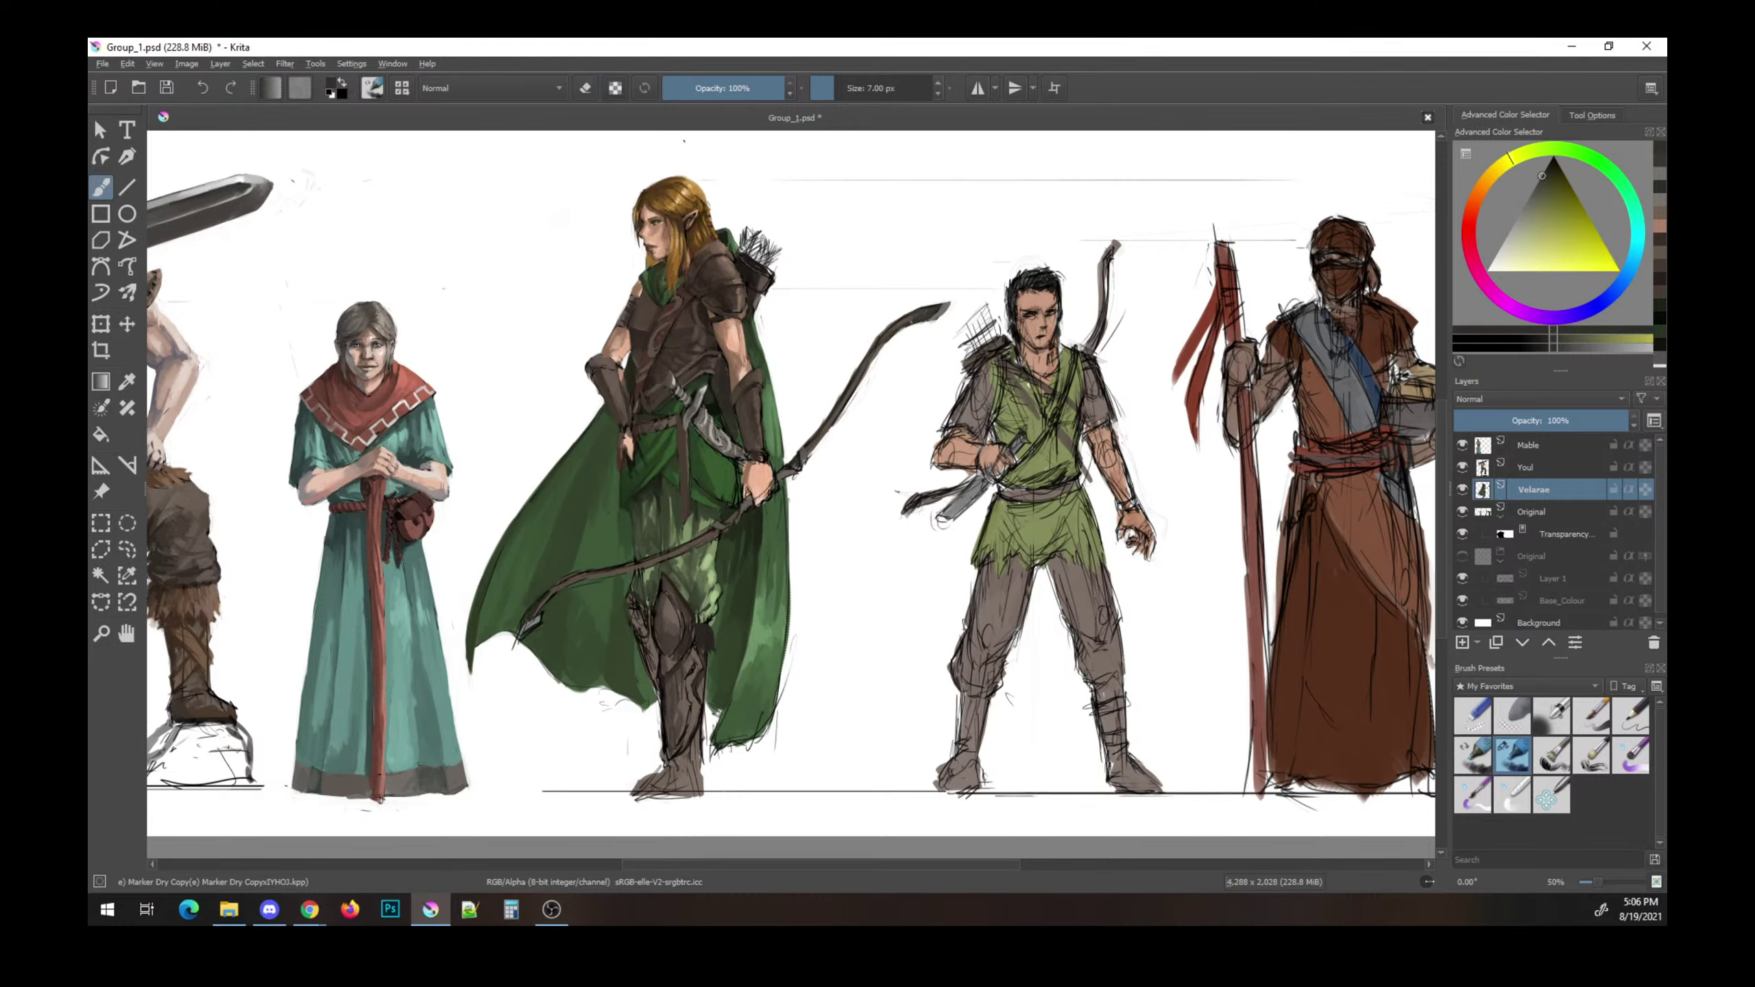
{"action": "key", "text": "ctrl+s"}
- Dab a small near-black dot near the bow and save
{"action": "key", "text": "e"}
{"action": "key", "text": "e"}
{"action": "left_click", "coordinate": [751, 437], "text": "ctrl"}
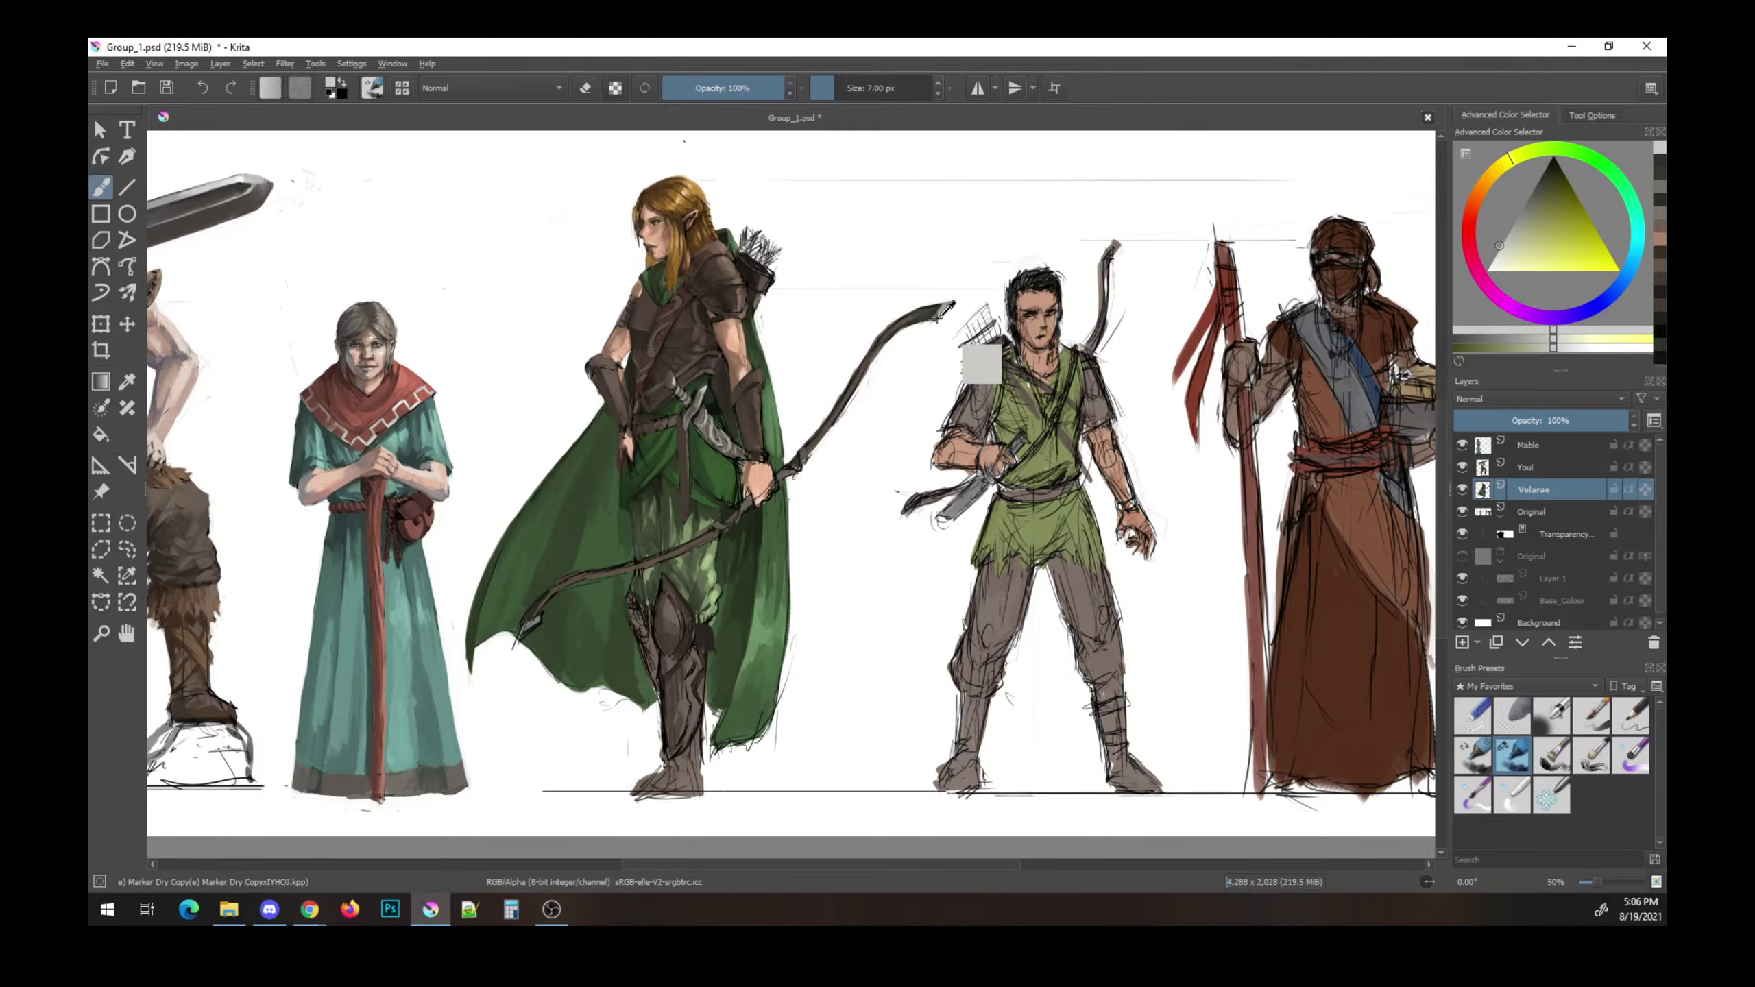
{"action": "left_click", "coordinate": [983, 363], "text": "ctrl"}
{"action": "left_click", "coordinate": [968, 283]}
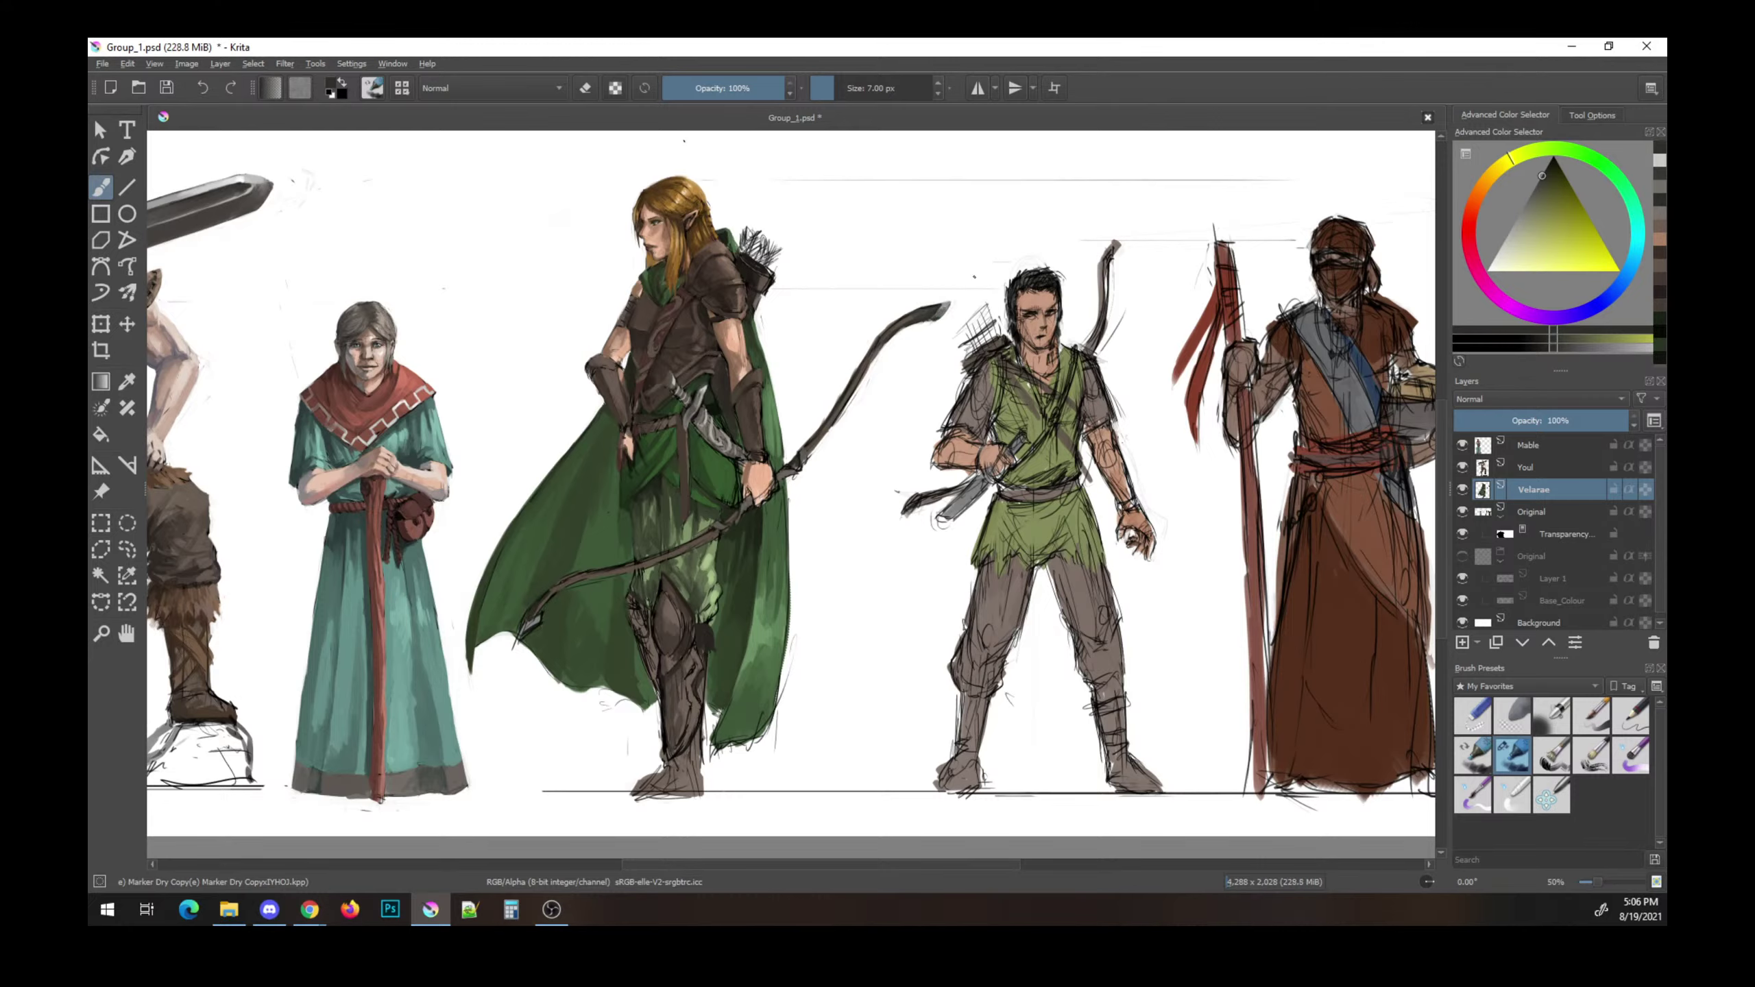
{"action": "key", "text": "ctrl+s"}
- Refocus the painting, toggle the eraser, save, and choose an orange-brown colour
{"action": "key", "text": "alt+Tab"}
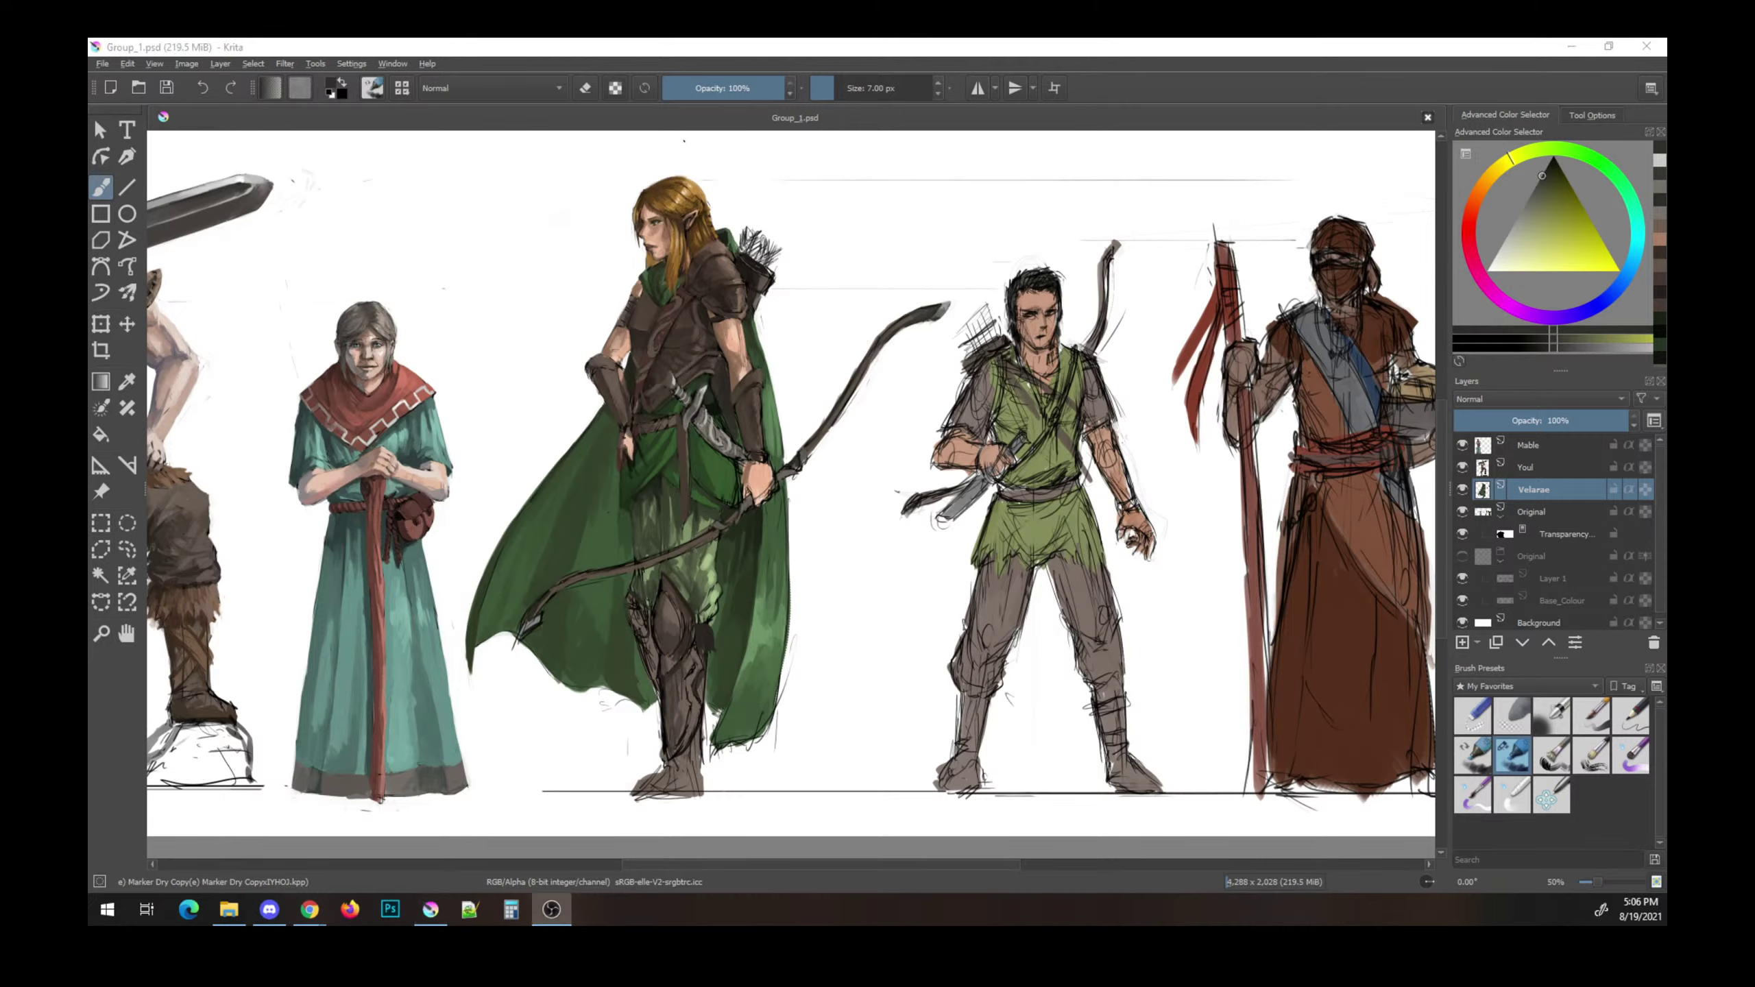
{"action": "key", "text": "alt+Tab"}
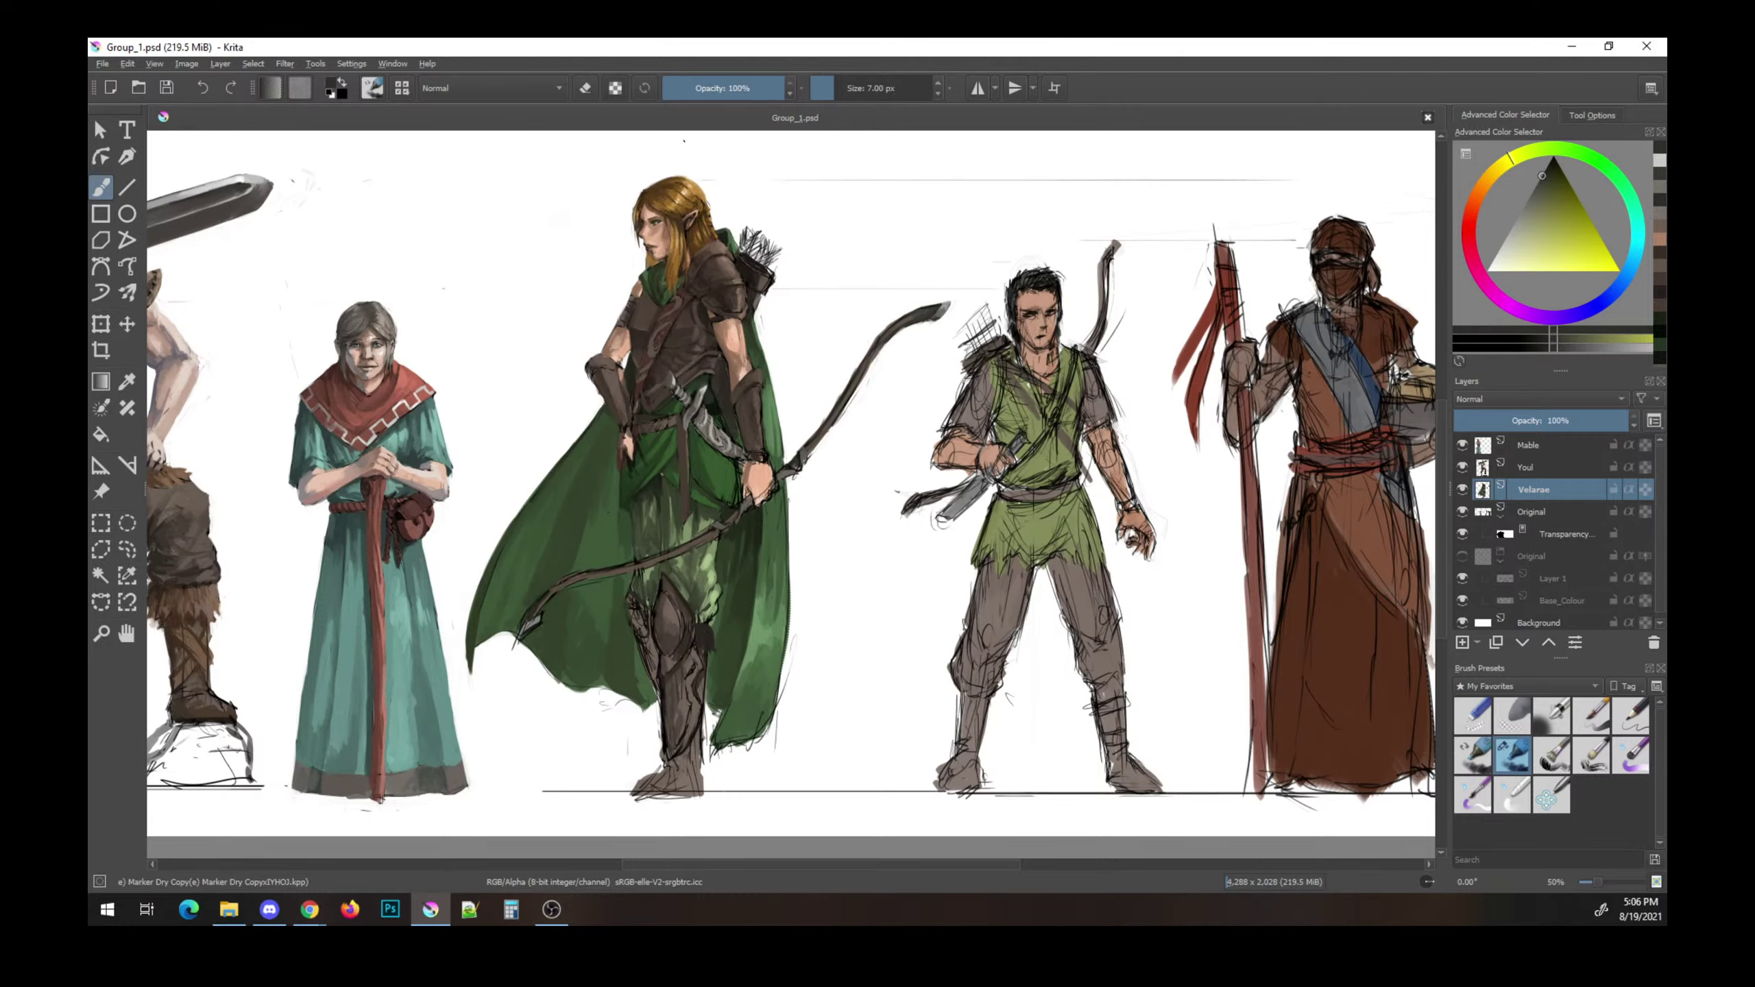
{"action": "key", "text": "e"}
{"action": "key", "text": "ctrl+s"}
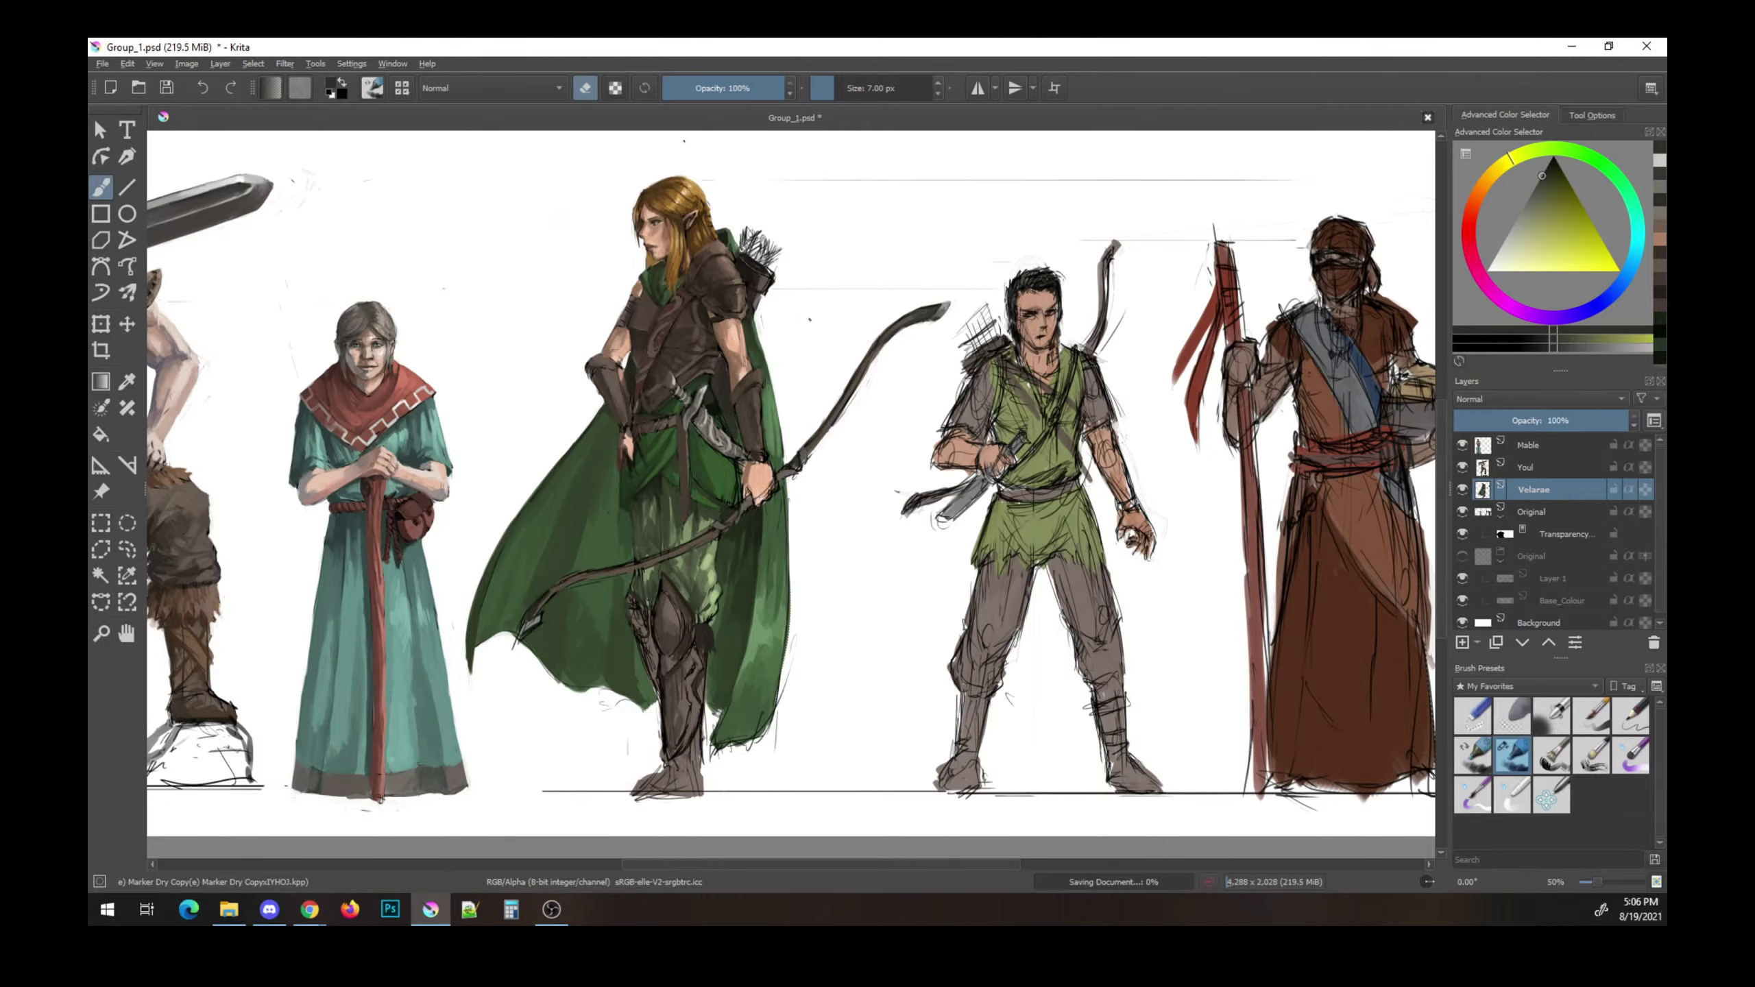
{"action": "left_click", "coordinate": [1475, 195]}
{"action": "left_click", "coordinate": [1555, 223]}
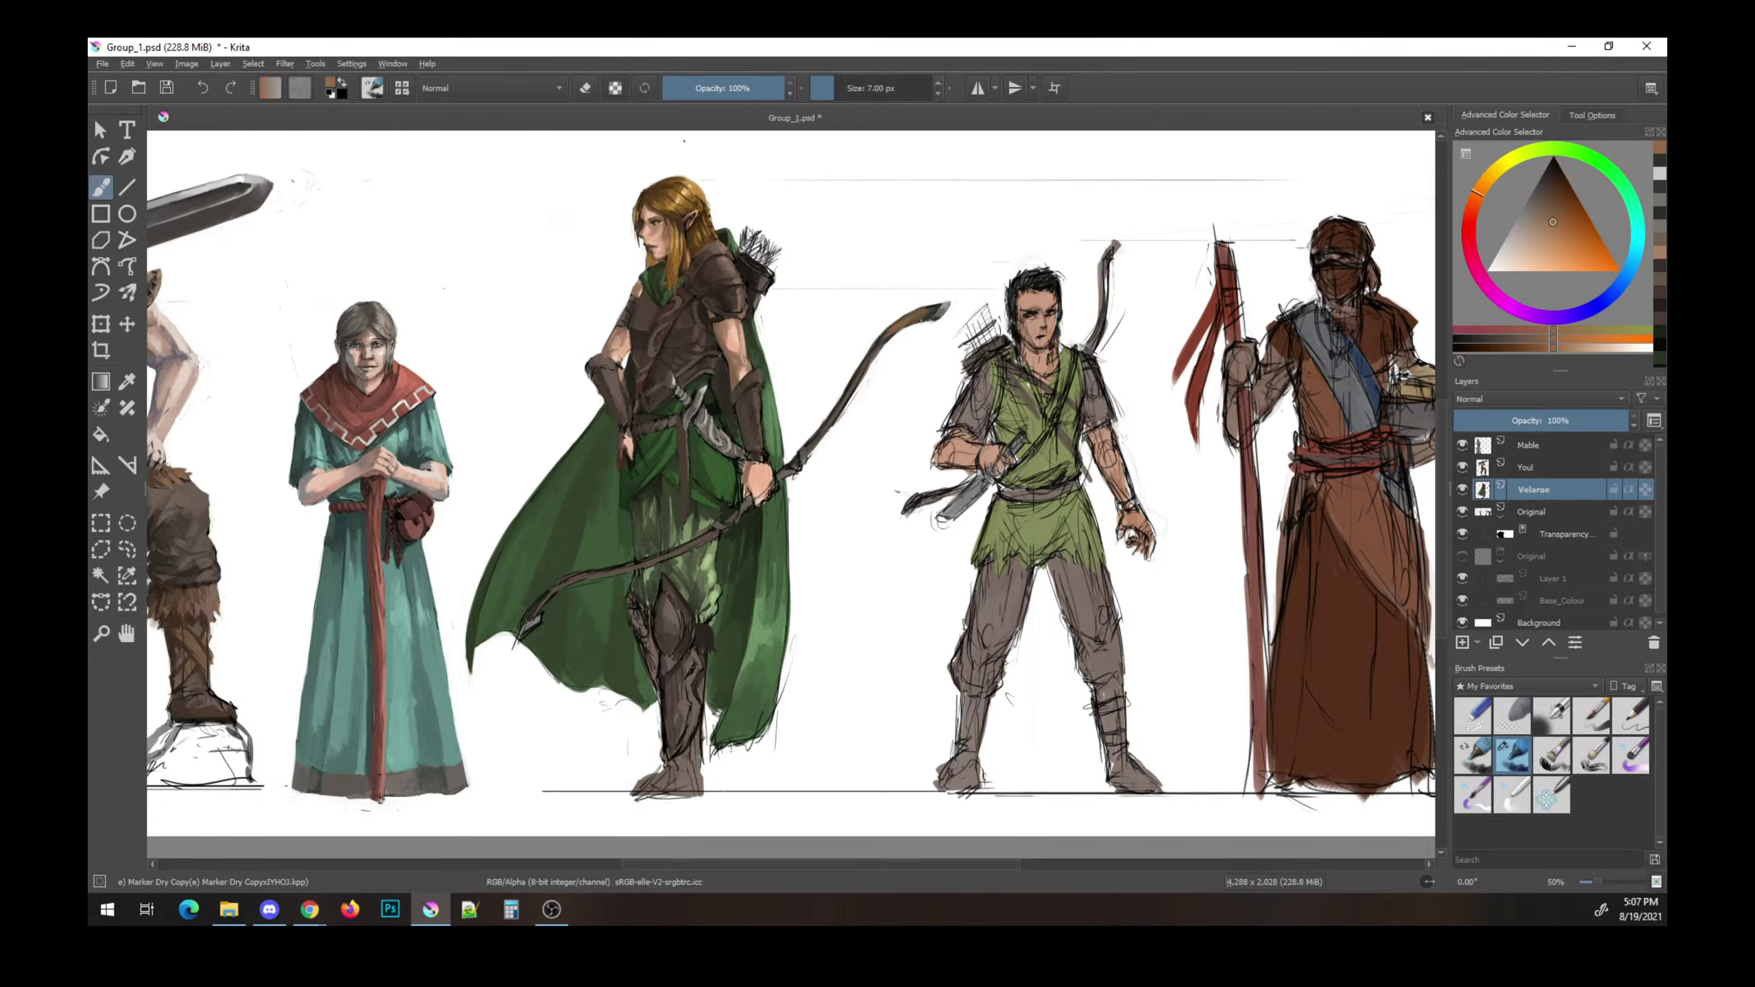
- Sample dark yellow-green and yellow near the archer, reset colours to white/black, and save
{"action": "left_click", "coordinate": [1545, 204]}
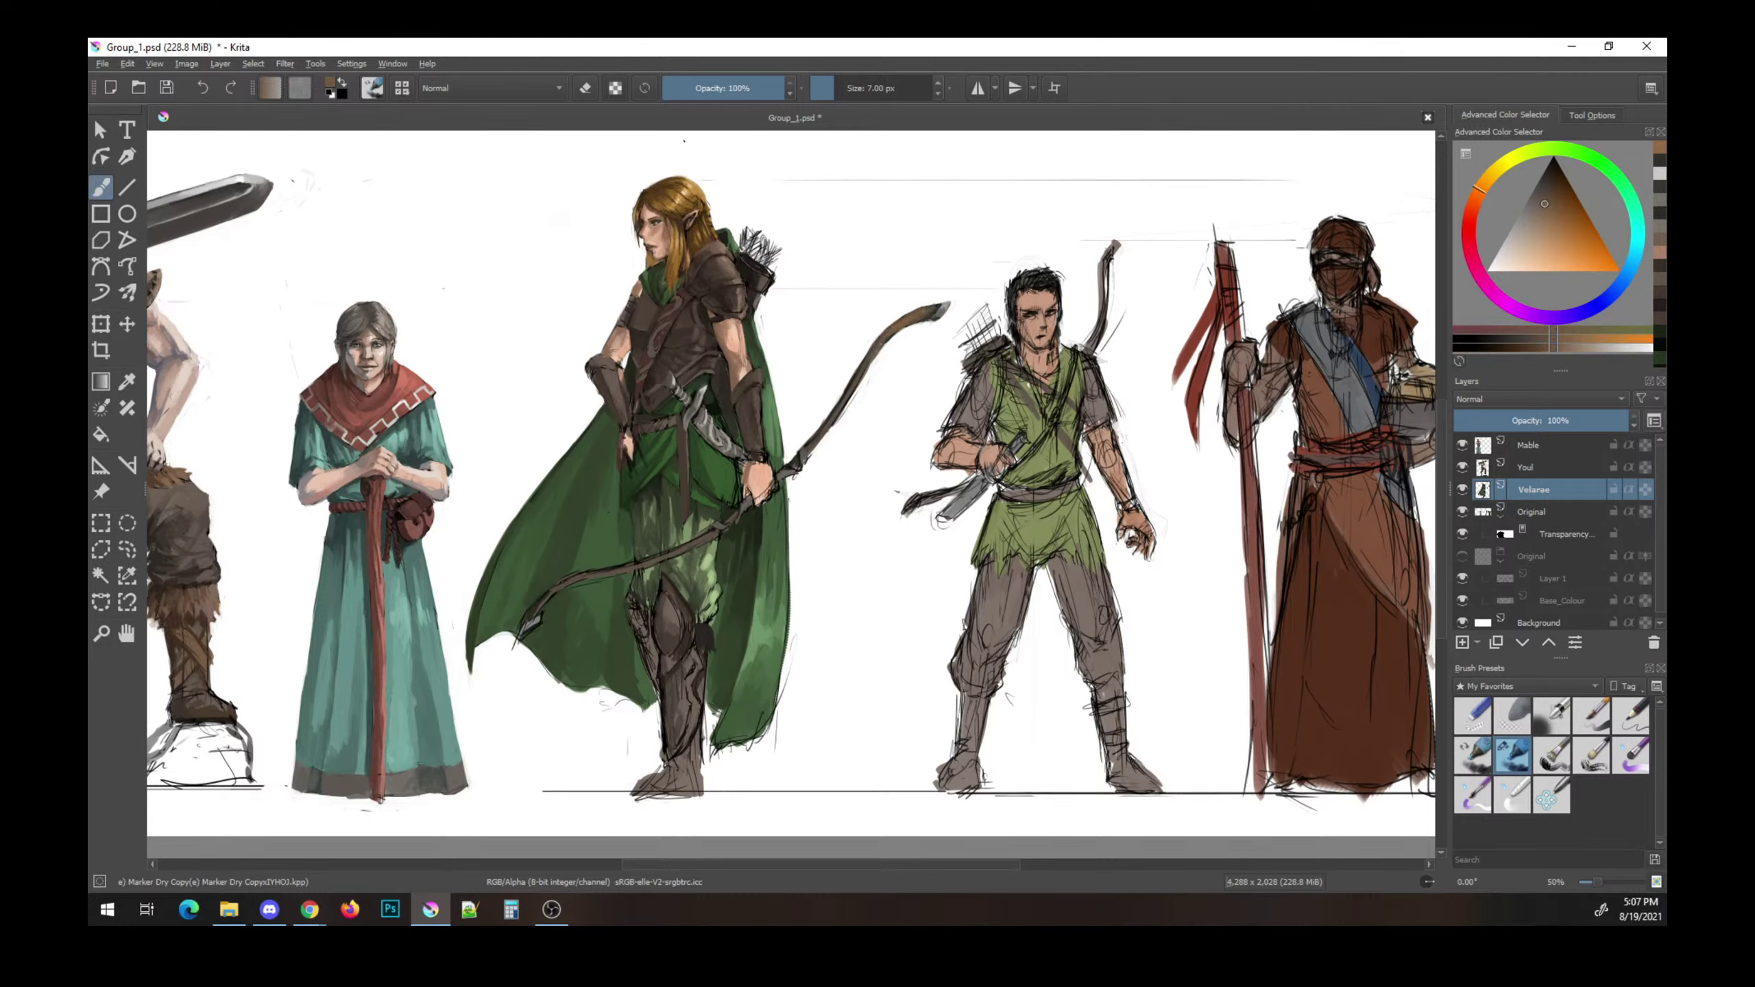
{"action": "left_click", "coordinate": [934, 308], "text": "ctrl"}
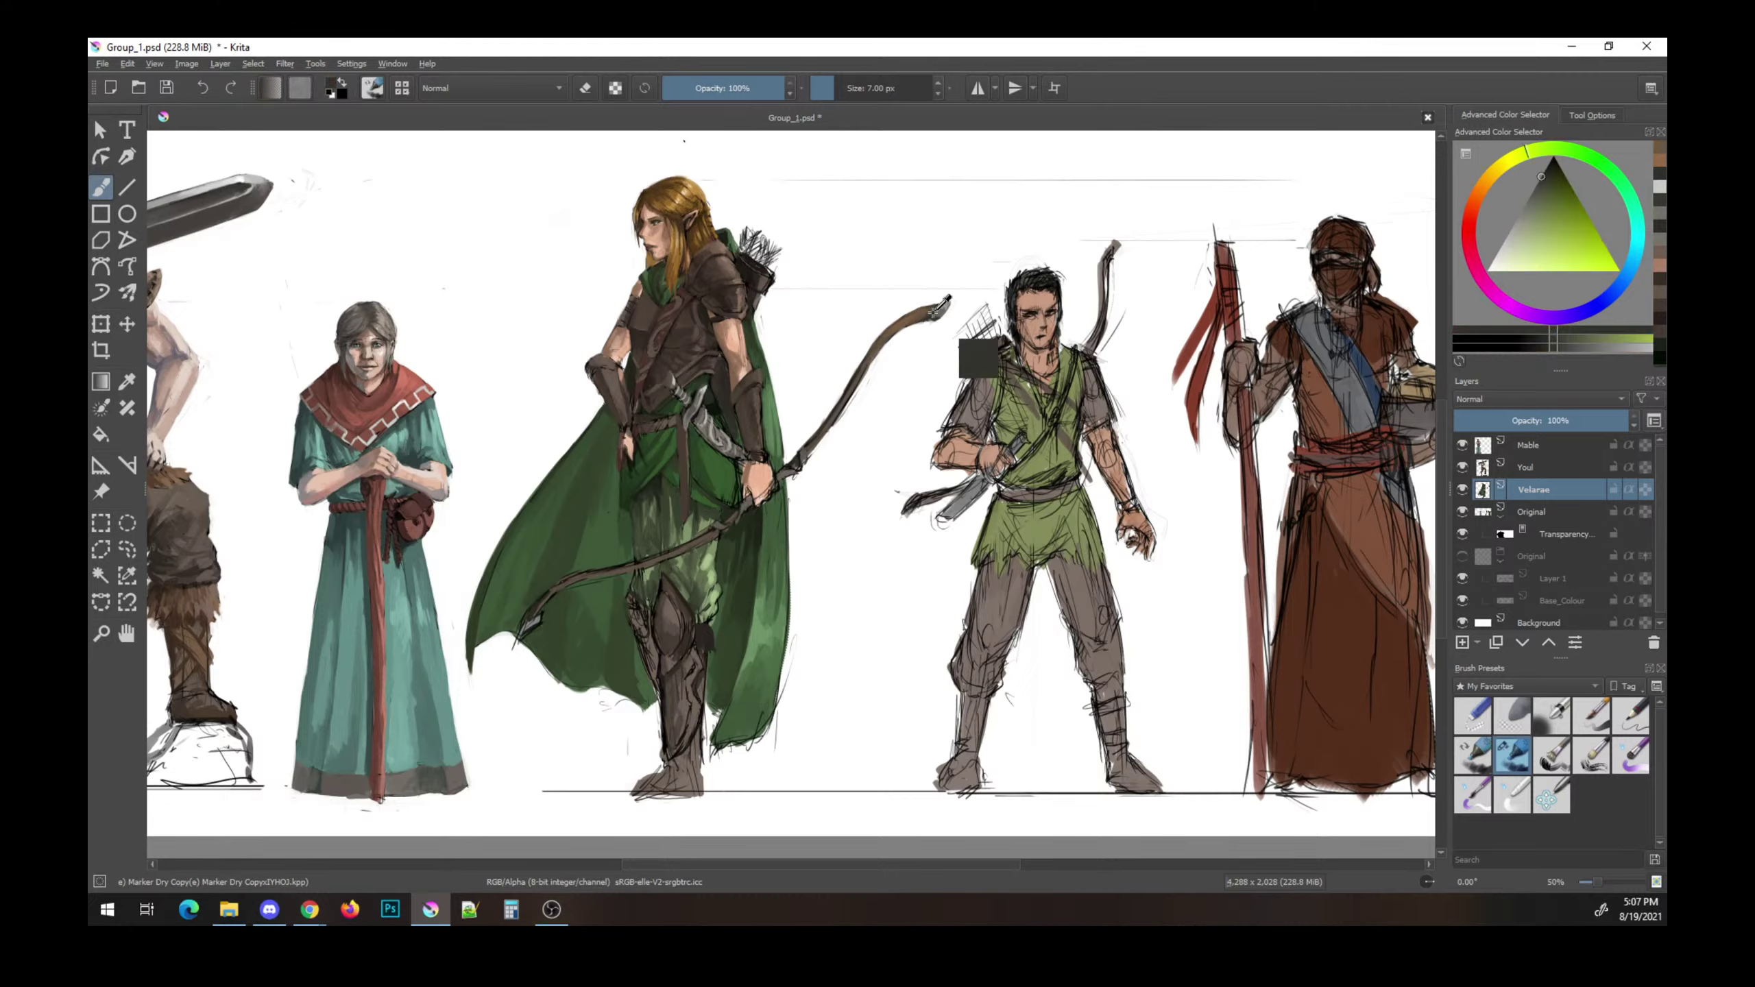
{"action": "key", "text": "x"}
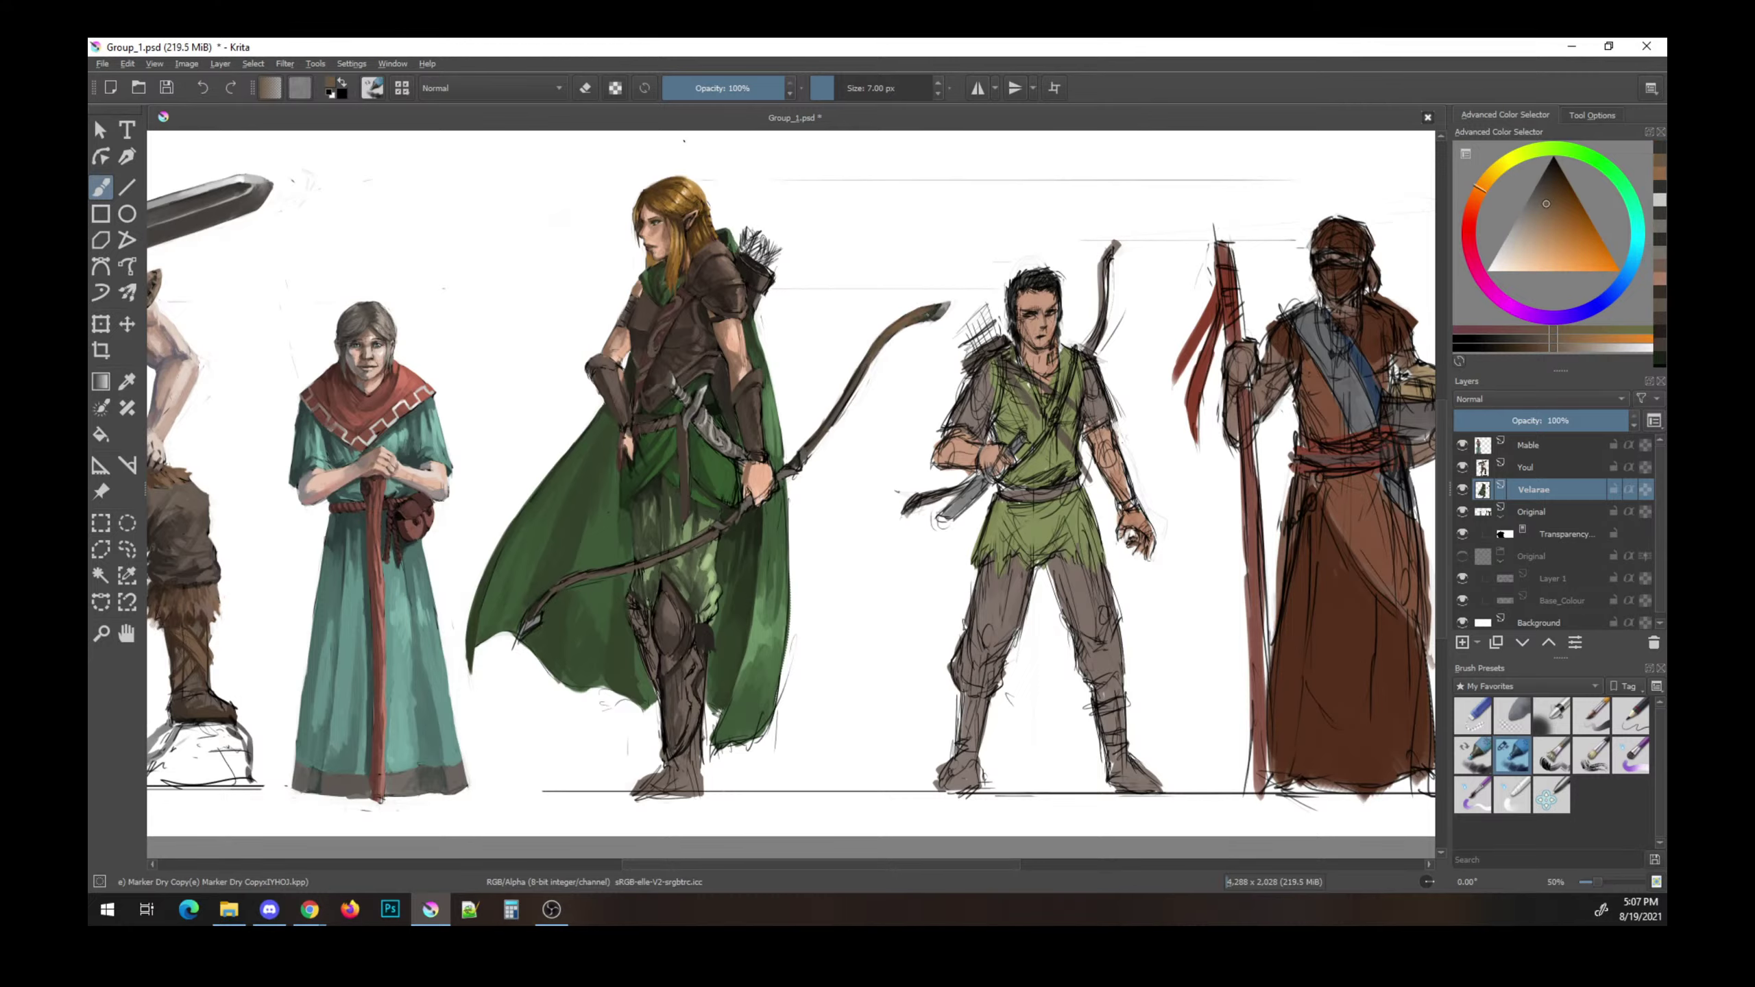
{"action": "left_click", "coordinate": [939, 308], "text": "ctrl"}
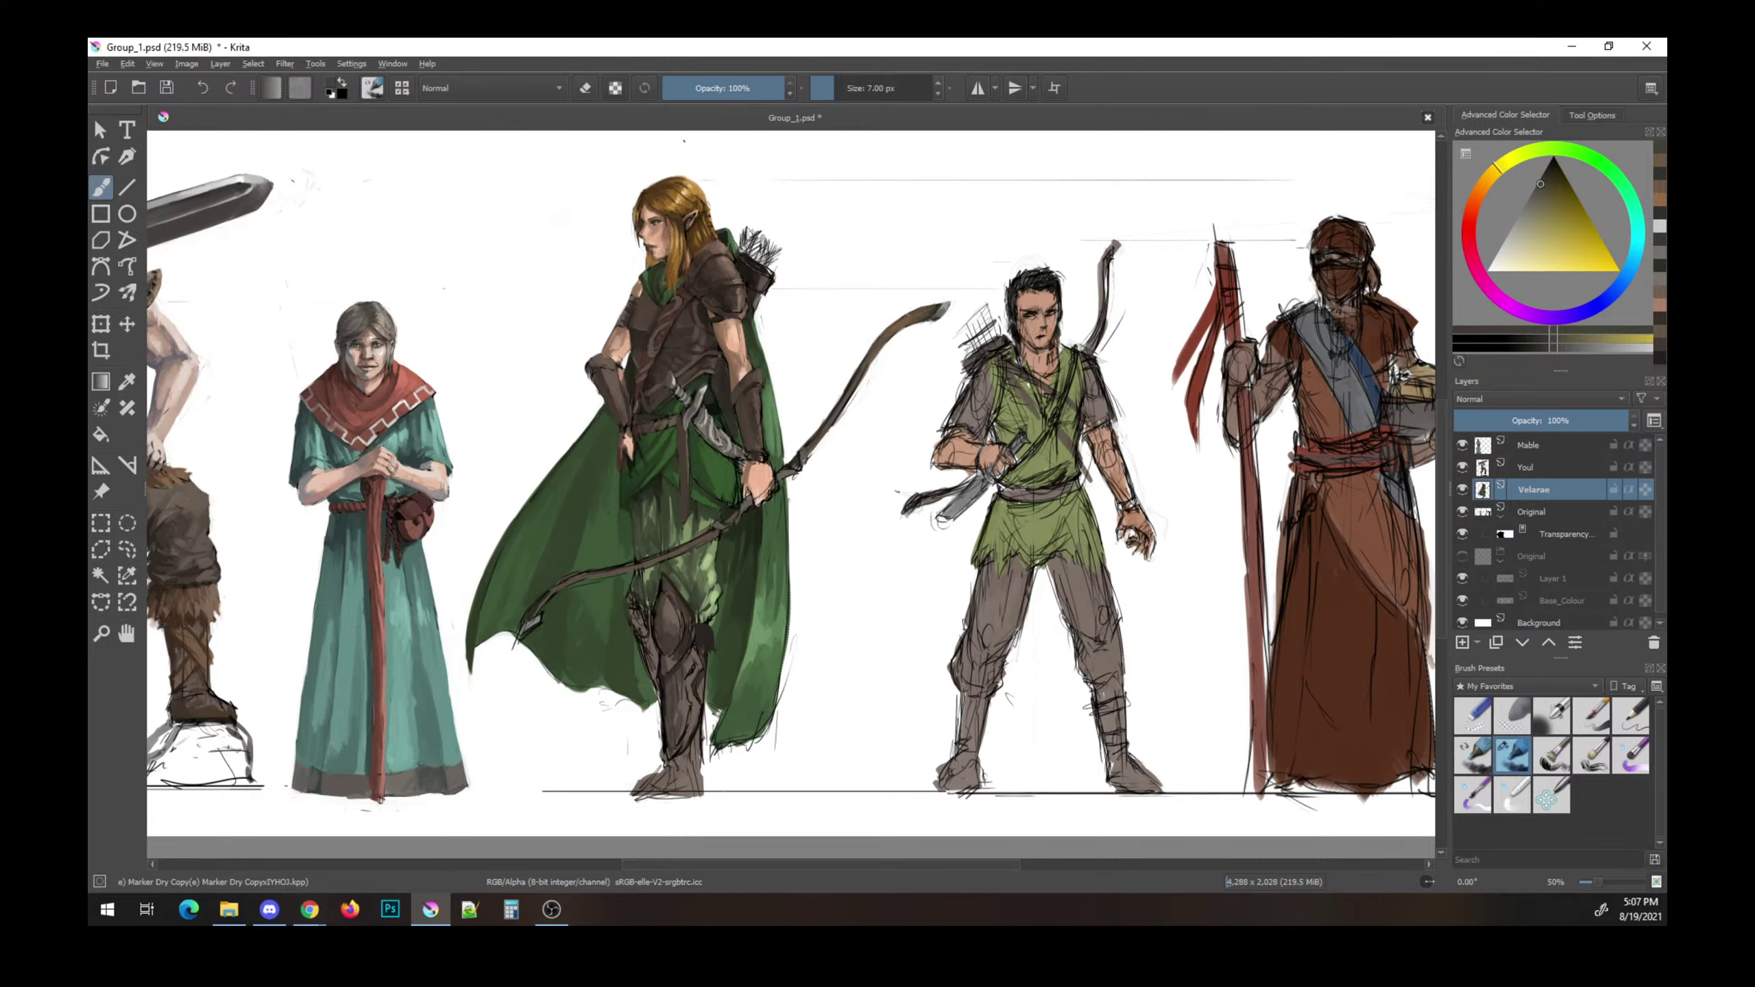
{"action": "key", "text": "d"}
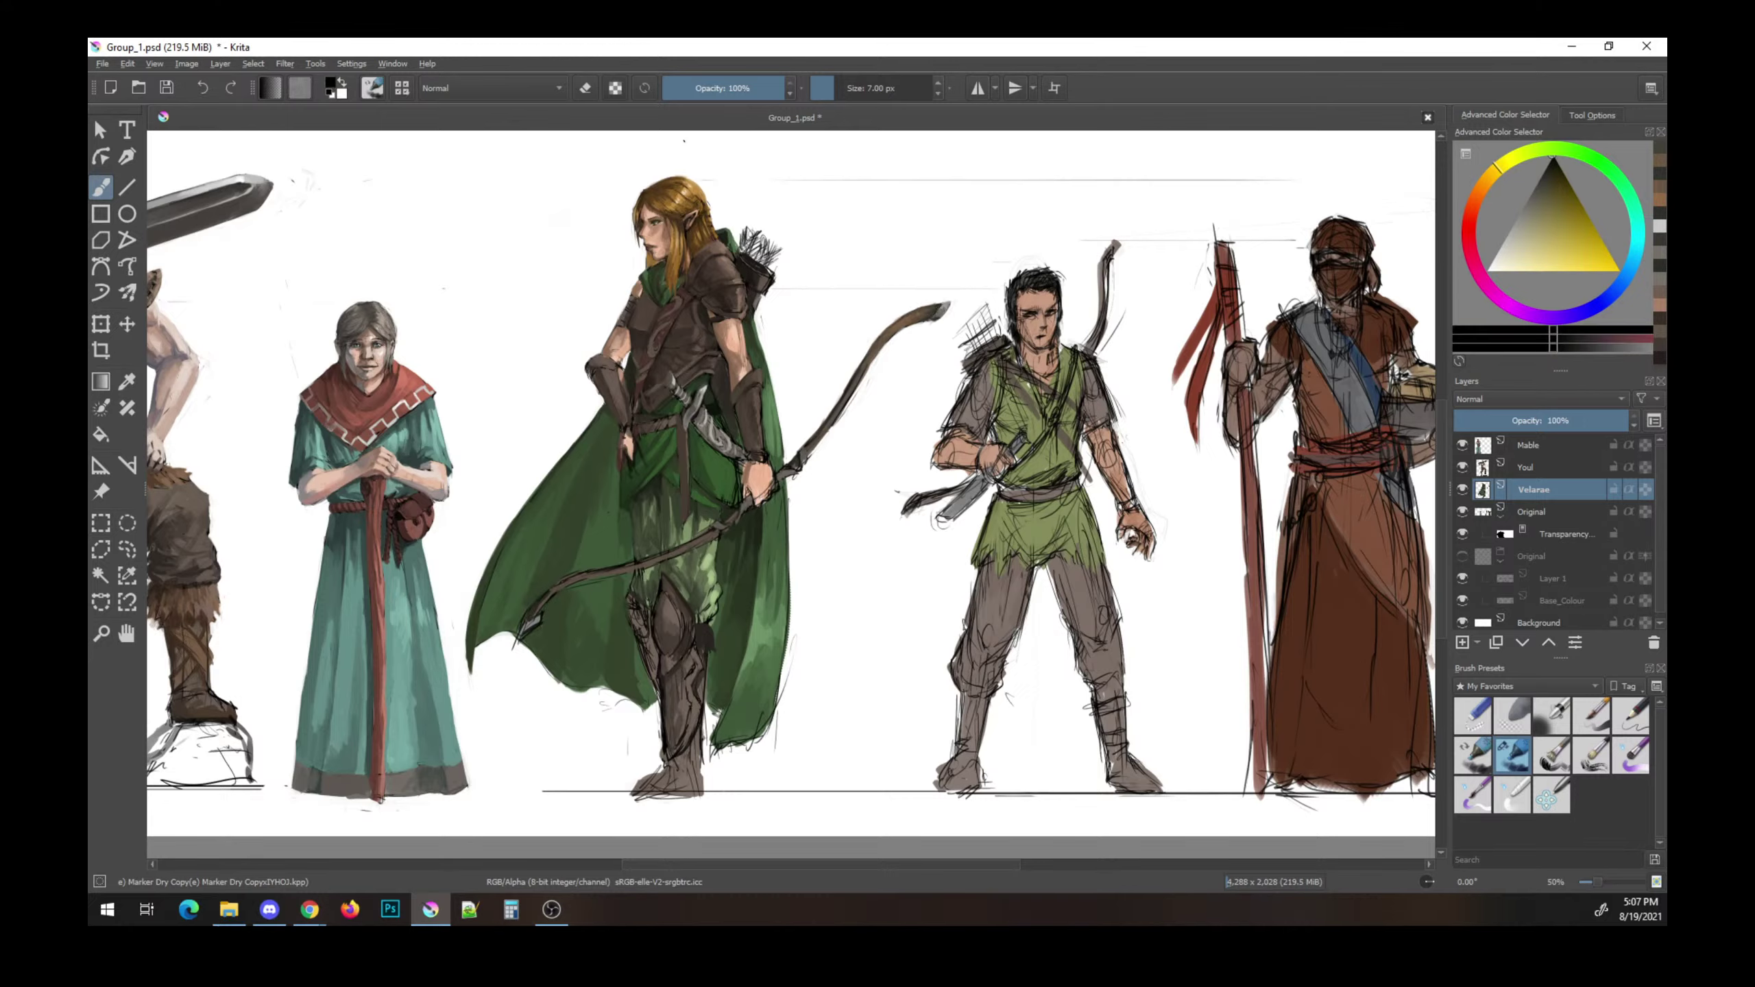
{"action": "key", "text": "x"}
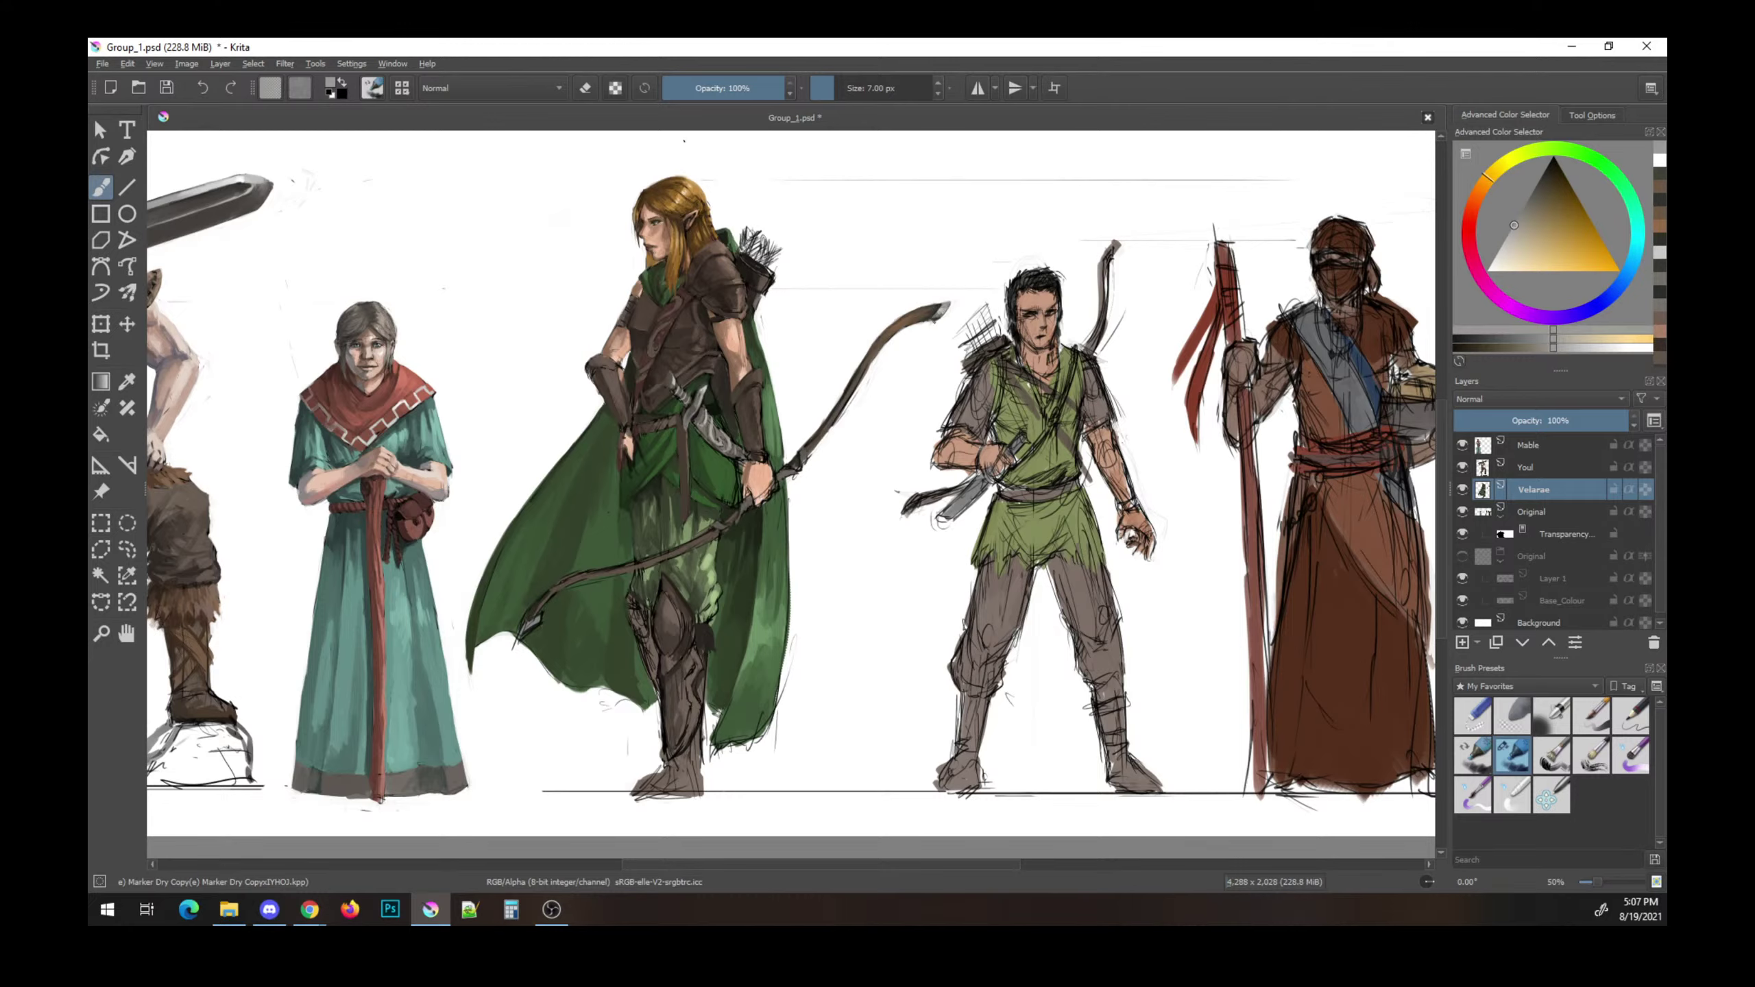
{"action": "key", "text": "ctrl+s"}
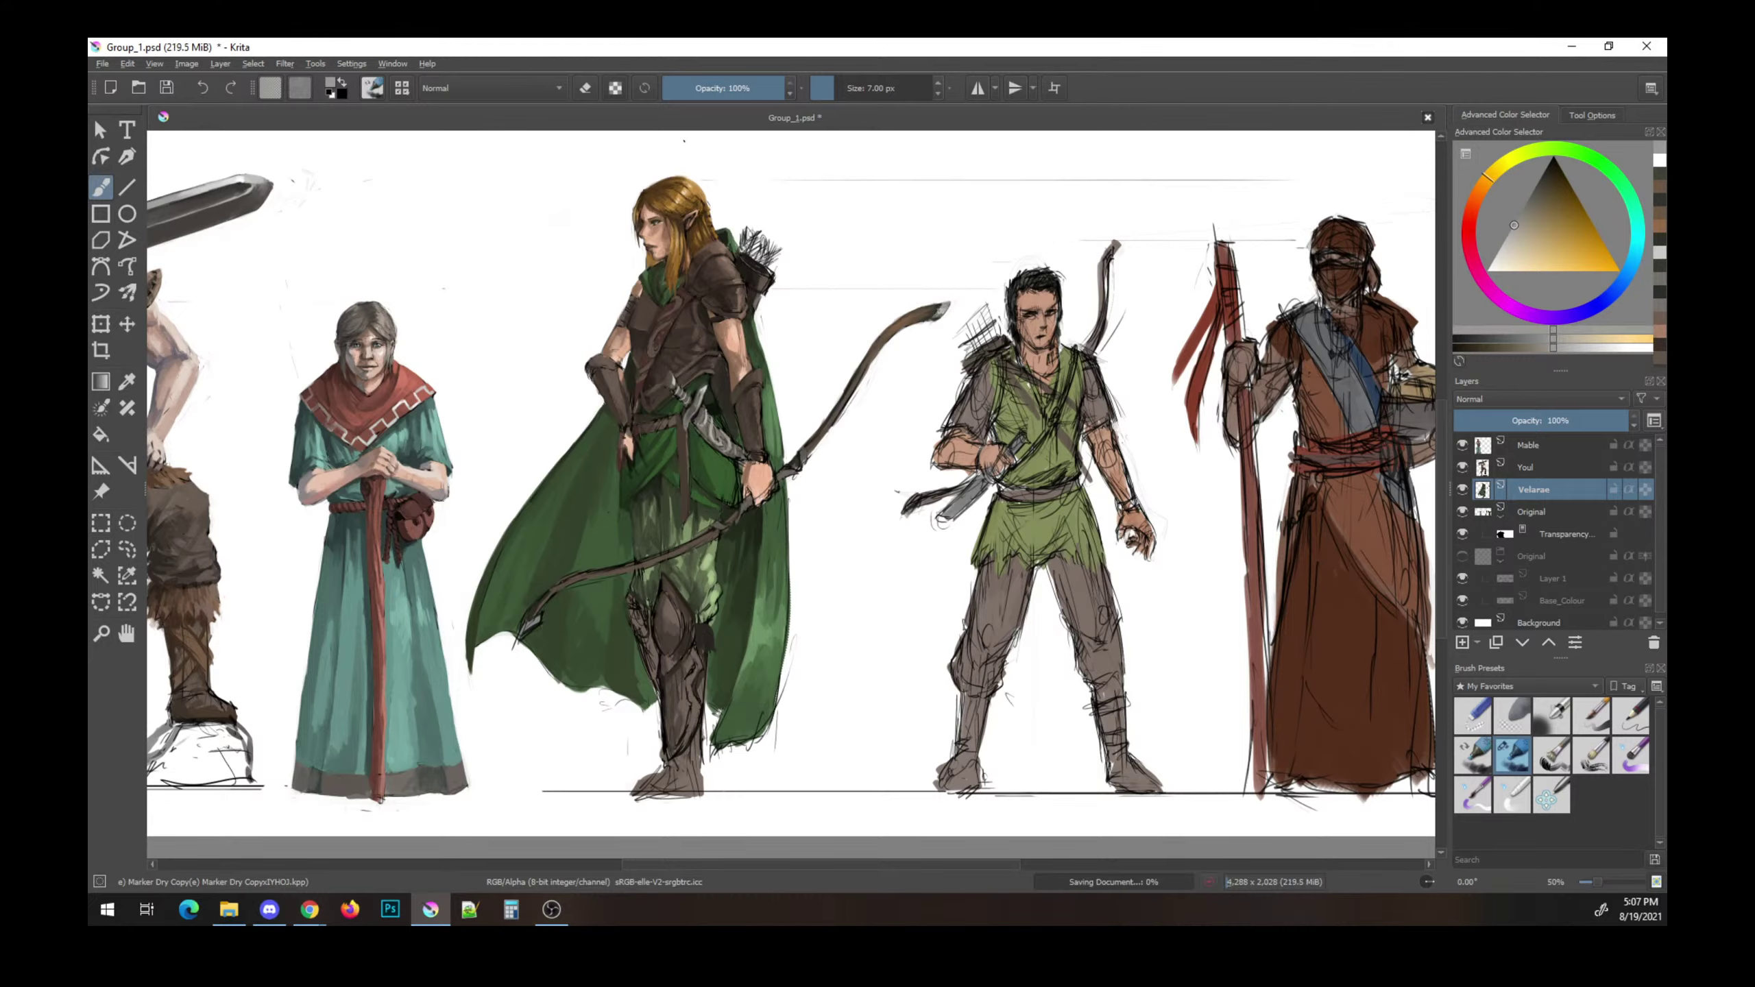
- Dab a small paint touch, then try orange-brown, yellow, tan and orange colours and save
{"action": "left_click", "coordinate": [1004, 268]}
{"action": "key", "text": "ctrl+s"}
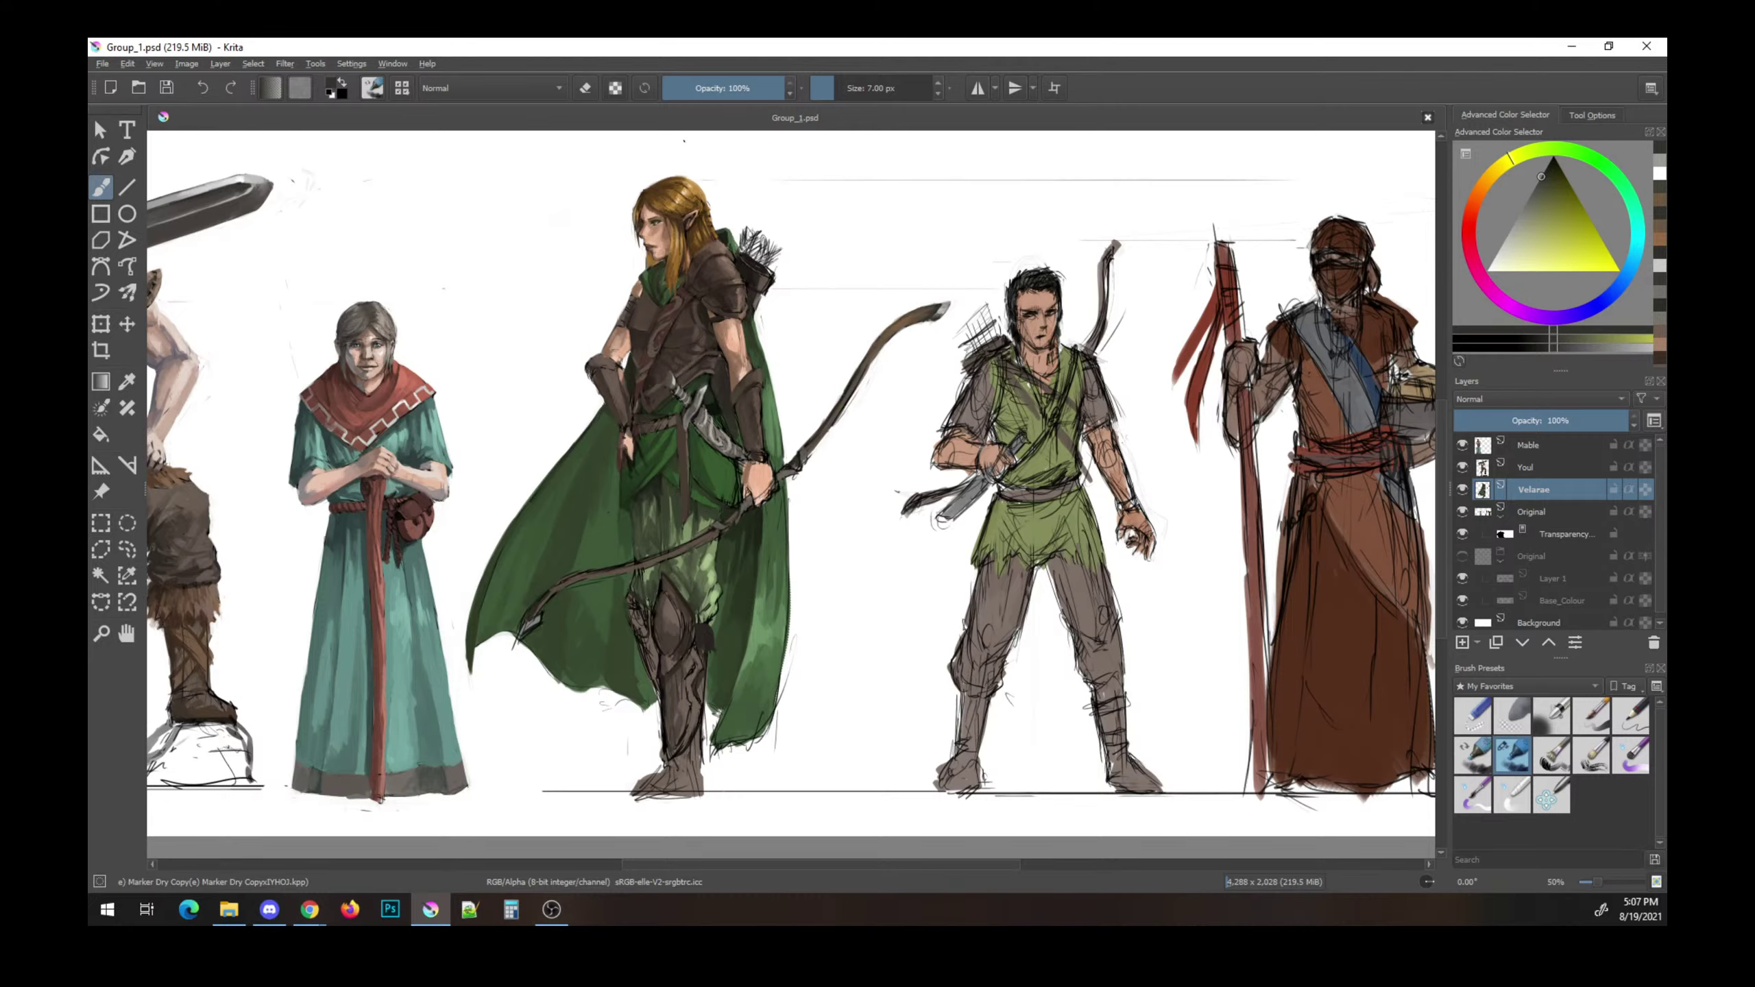
{"action": "left_click", "coordinate": [953, 366], "text": "ctrl"}
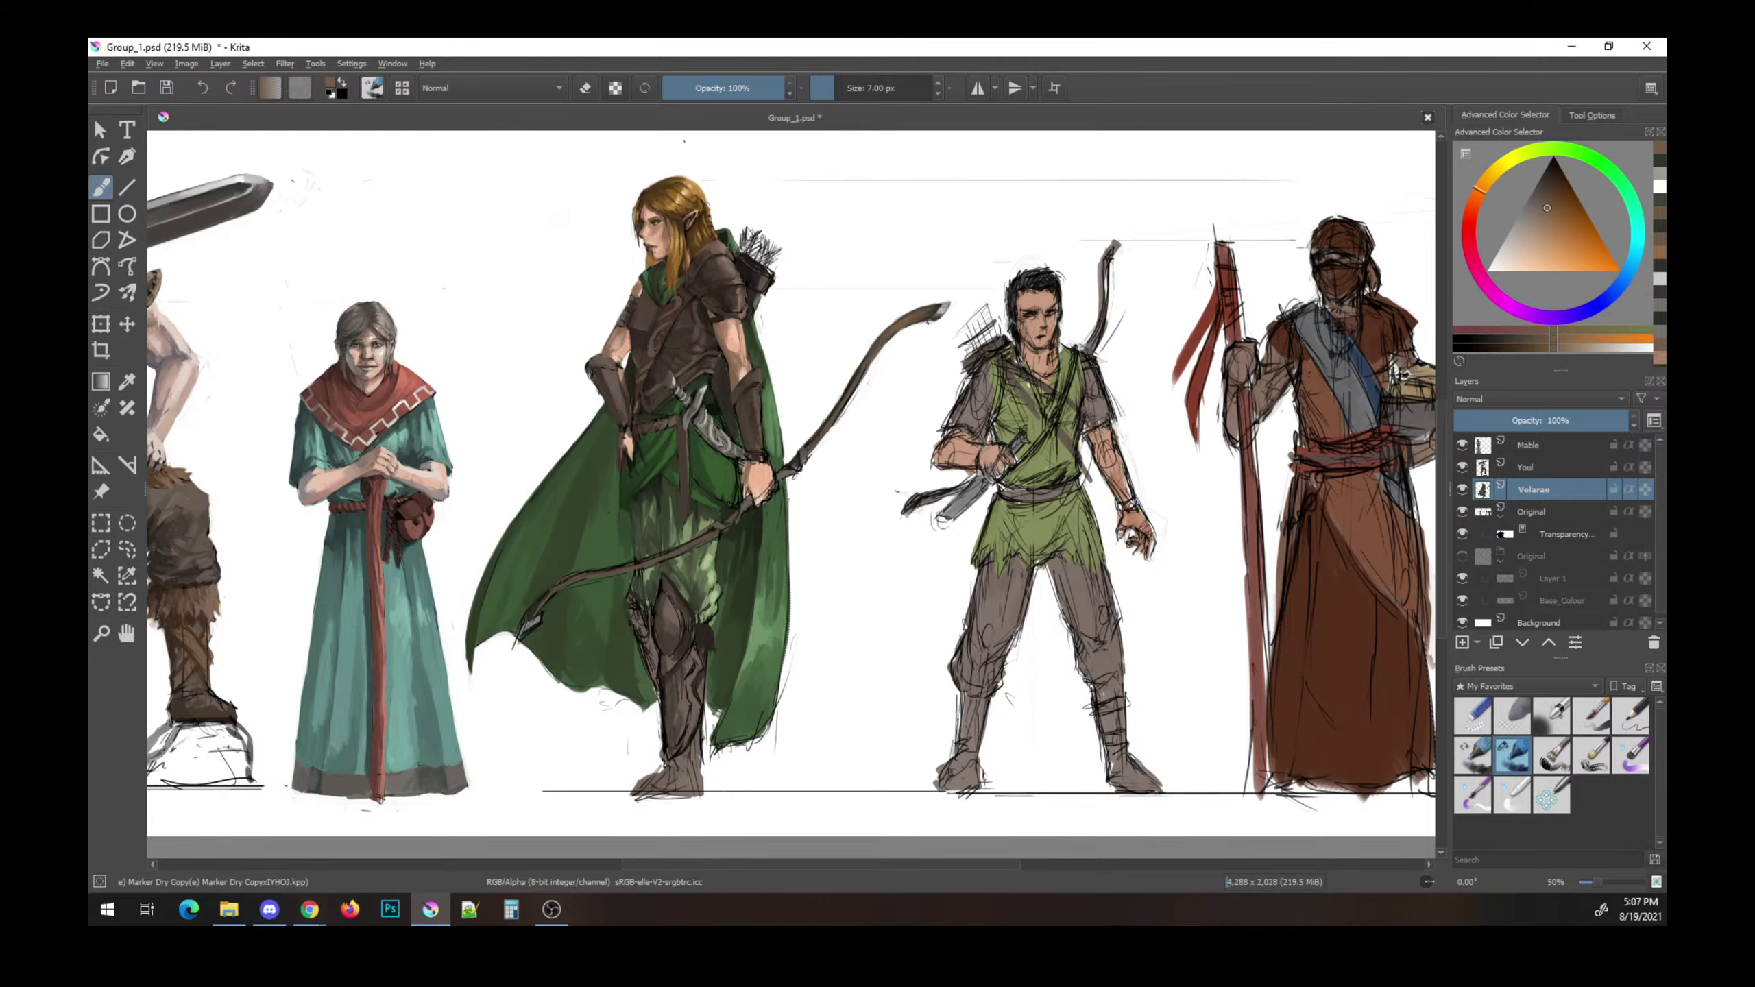
{"action": "left_click", "coordinate": [1000, 355], "text": "ctrl"}
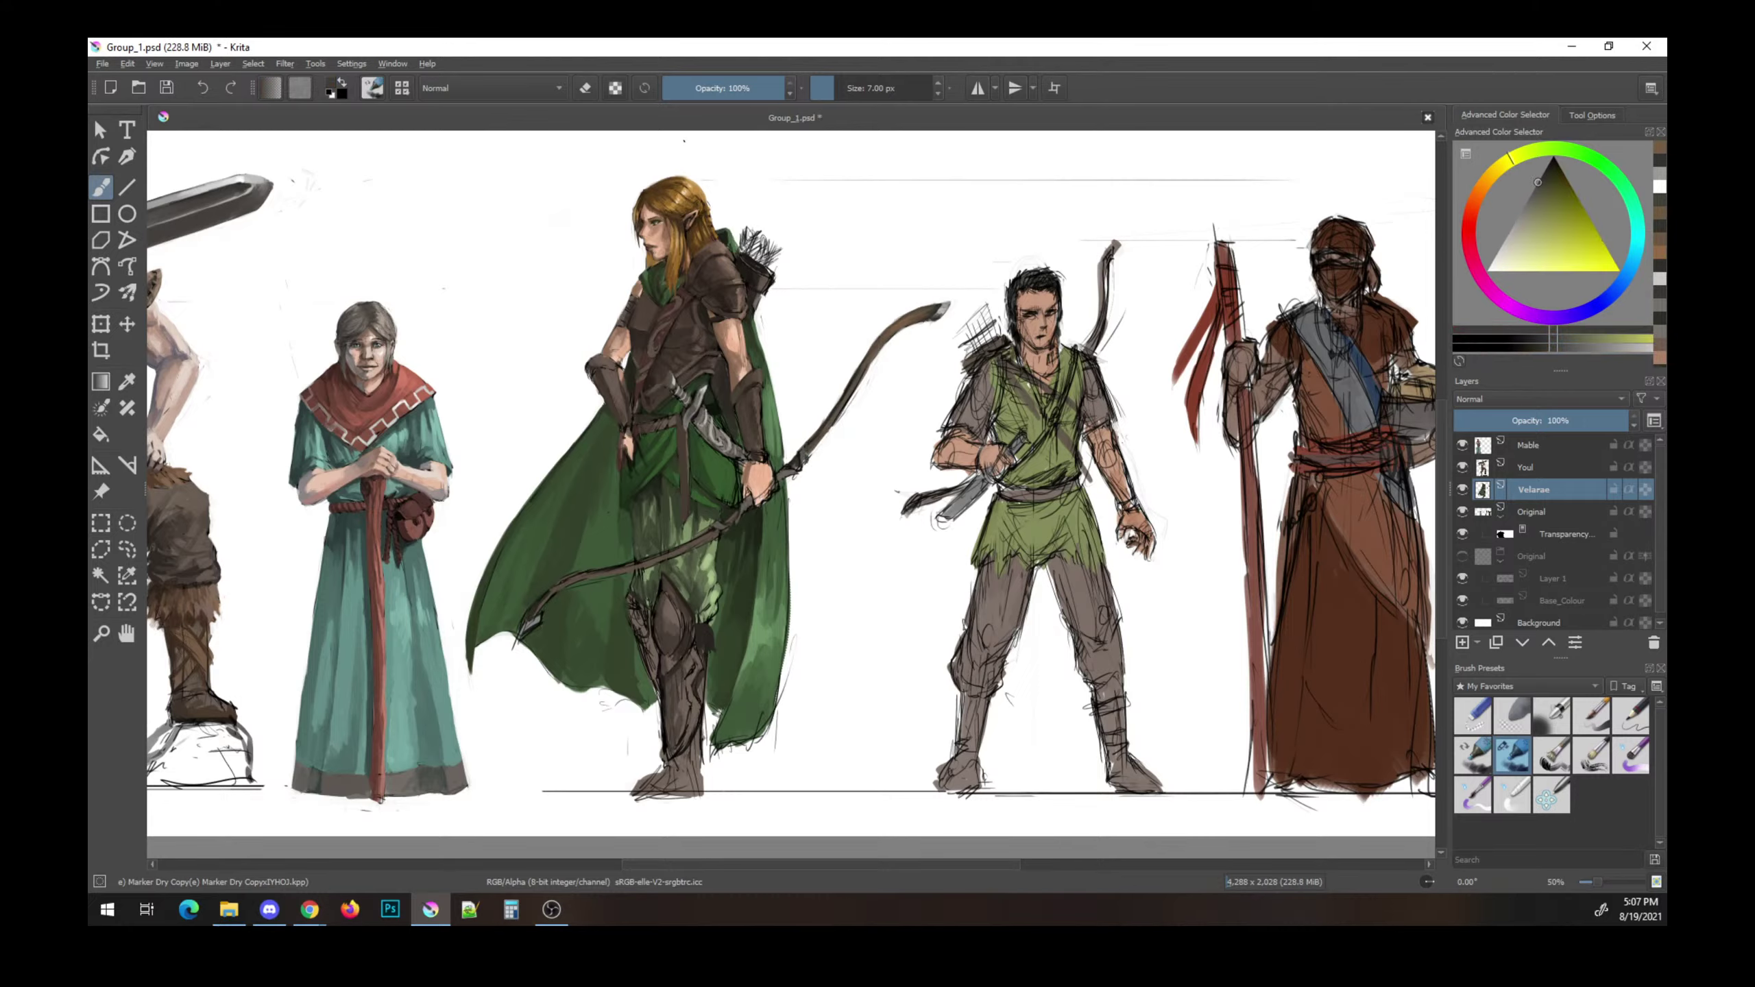
{"action": "left_click", "coordinate": [985, 356], "text": "ctrl"}
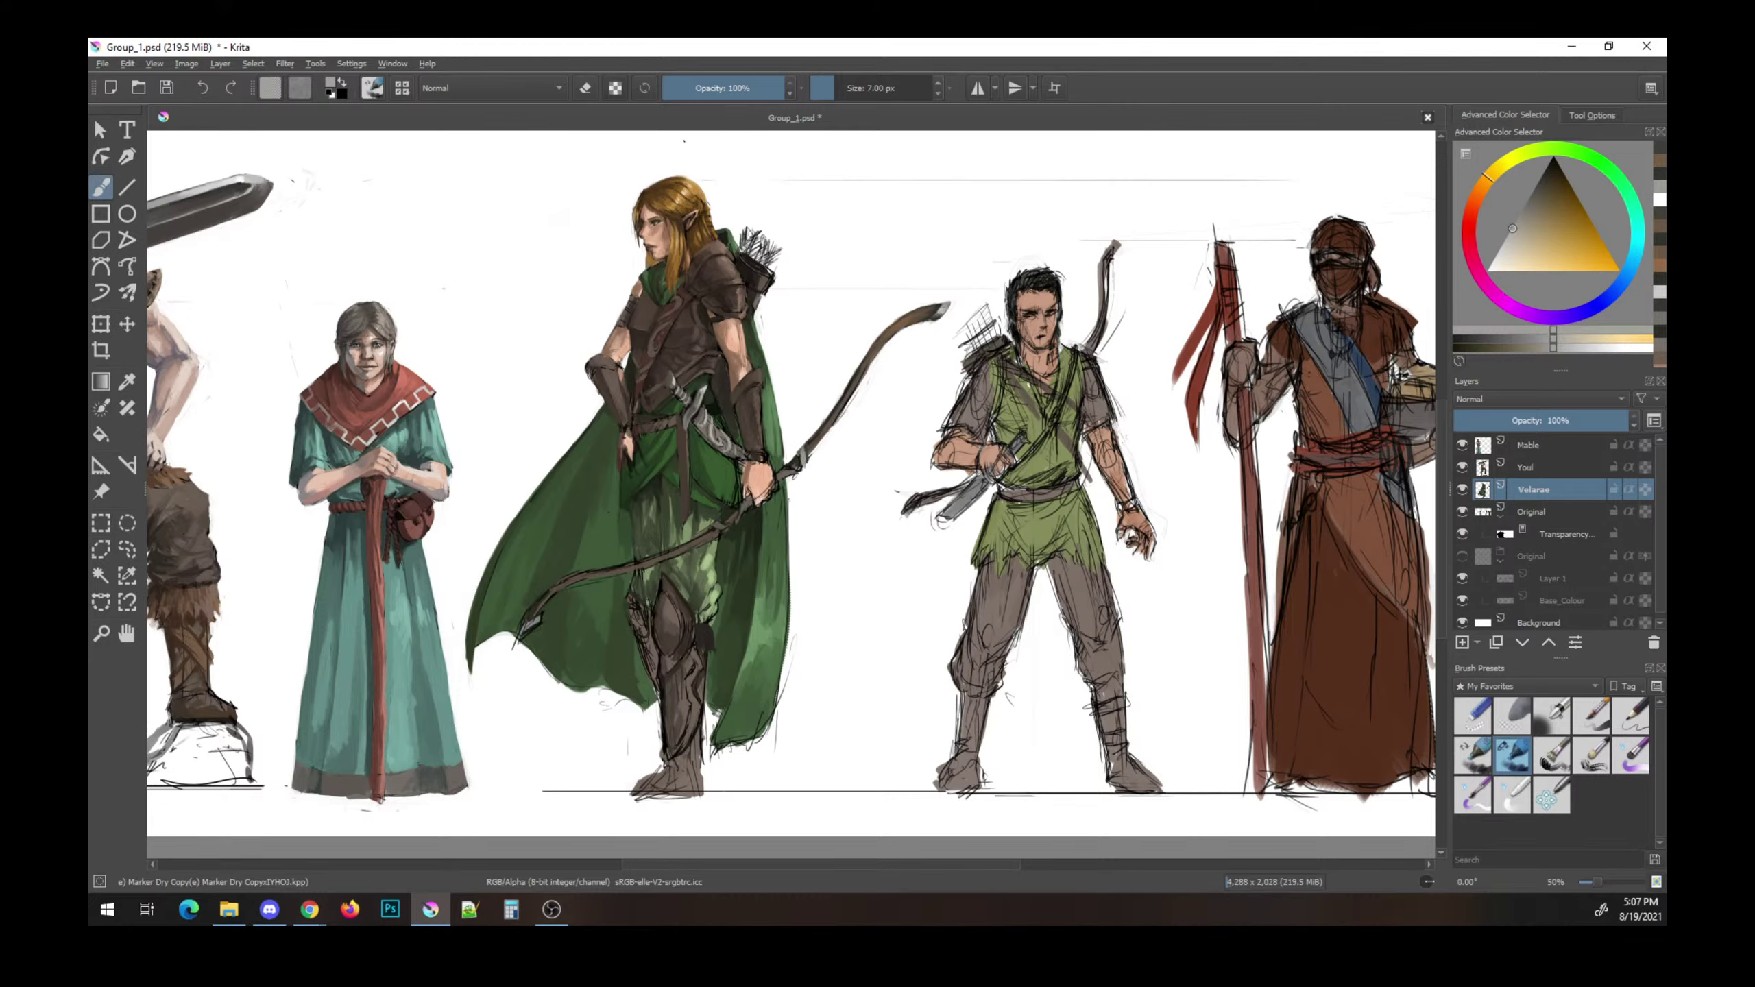
{"action": "left_click", "coordinate": [988, 359], "text": "ctrl"}
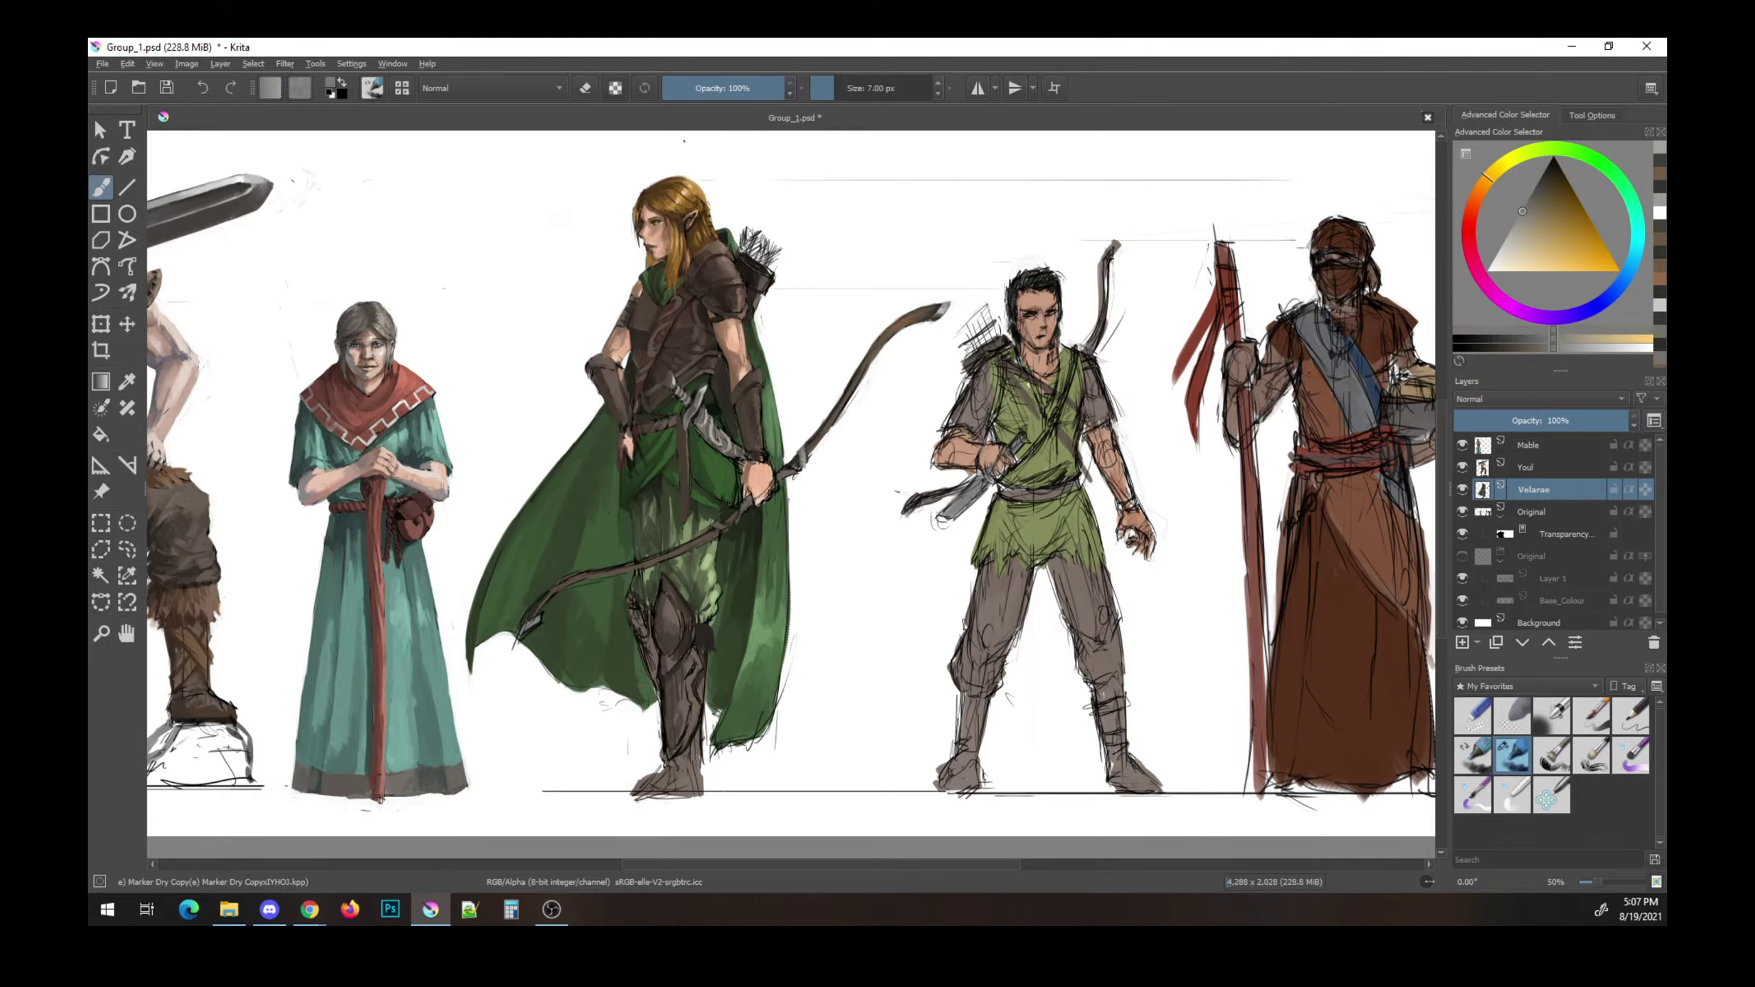
{"action": "left_click", "coordinate": [860, 511], "text": "ctrl"}
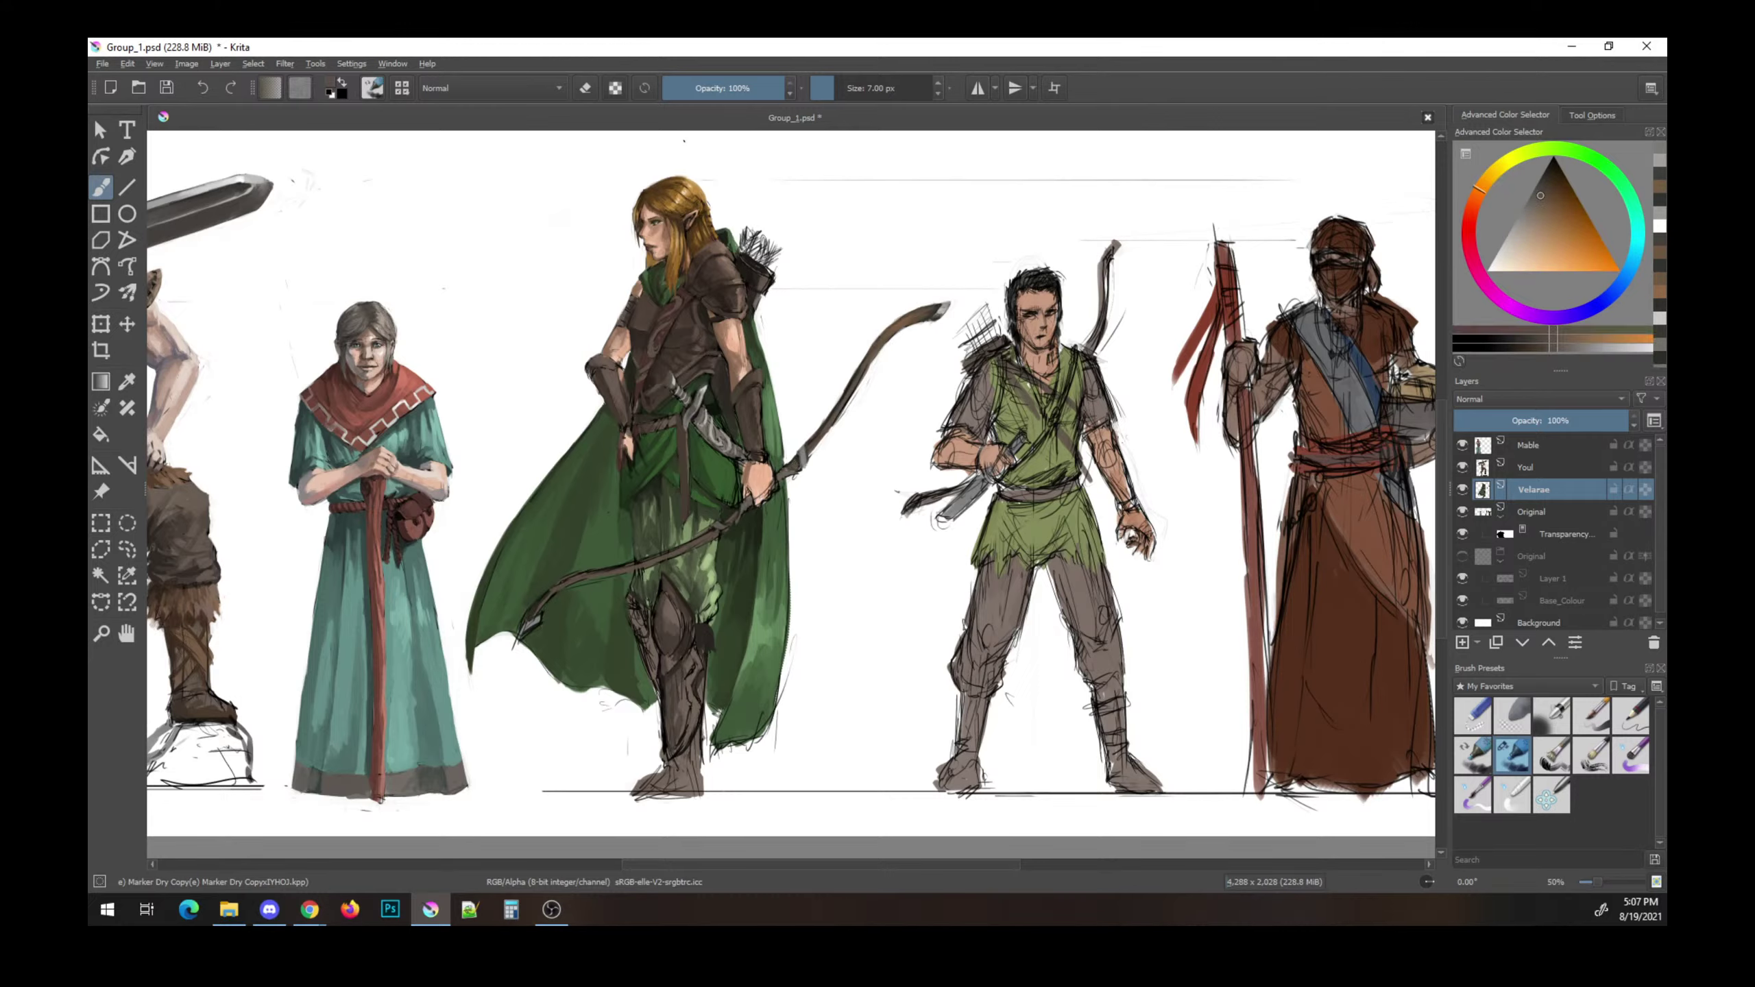
{"action": "key", "text": "ctrl+s"}
- Sample dark olive tones and a brighter cloak green, then save Group_1.psd
{"action": "key", "text": "e"}
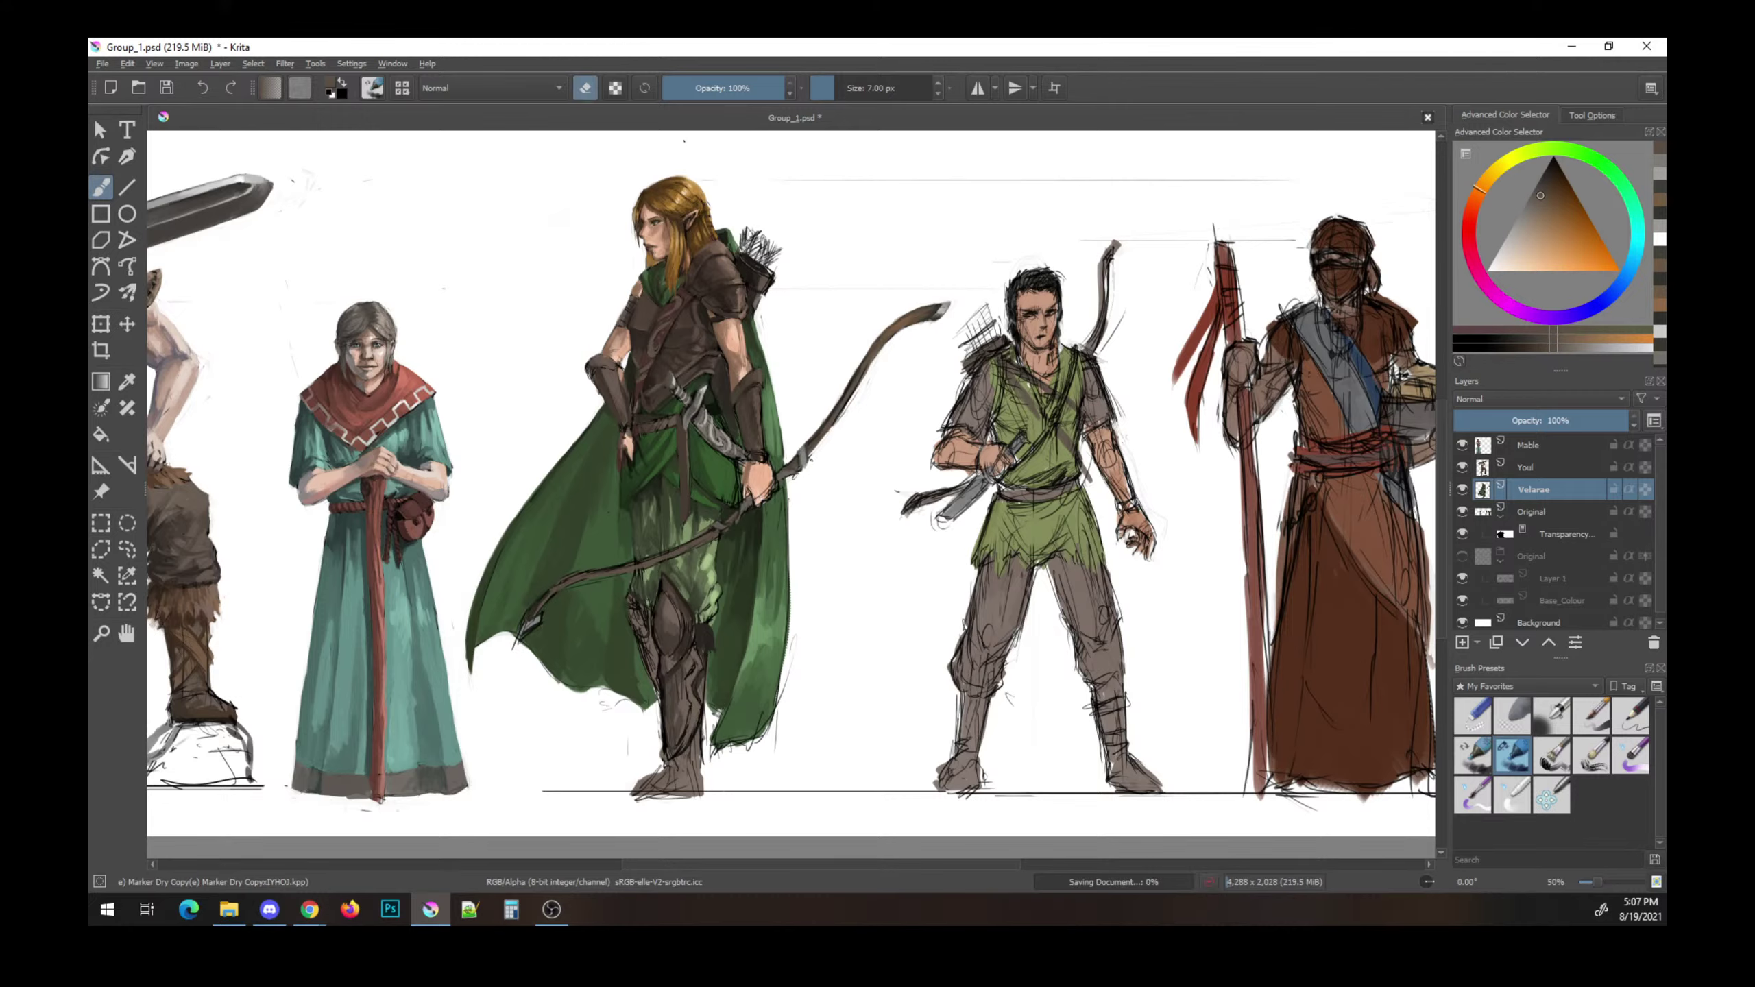
{"action": "key", "text": "e"}
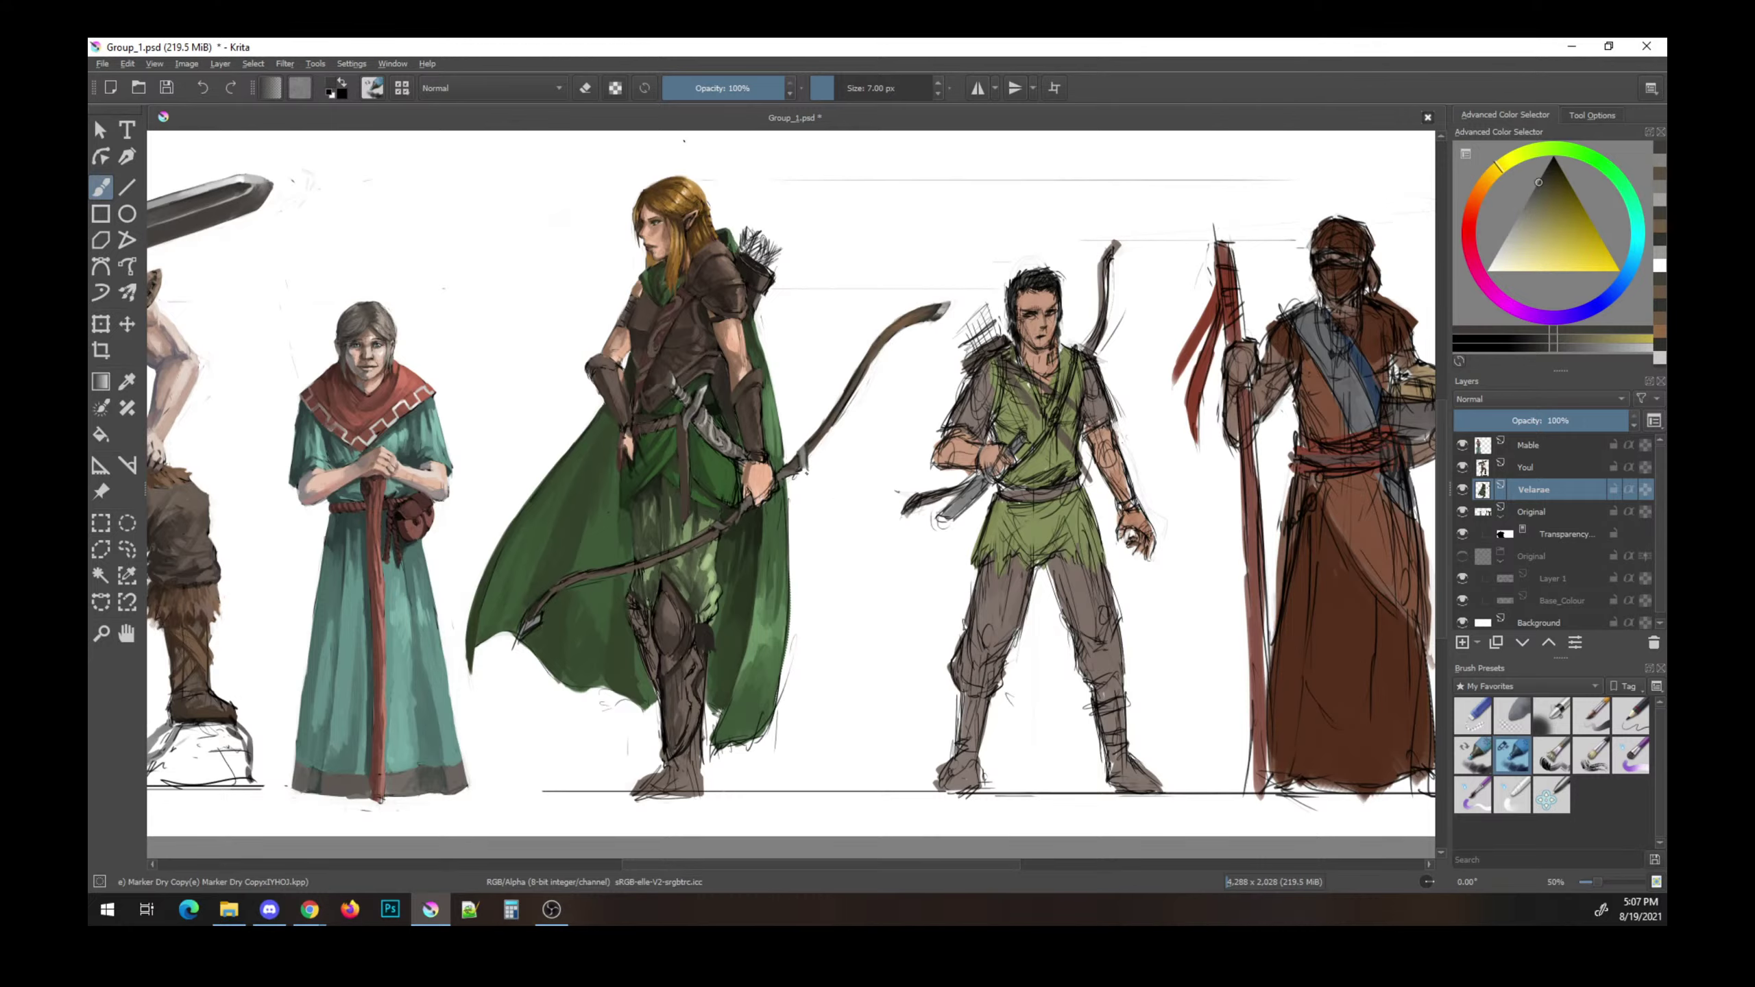
{"action": "key", "text": "e"}
{"action": "key", "text": "e"}
{"action": "left_click", "coordinate": [822, 487], "text": "ctrl"}
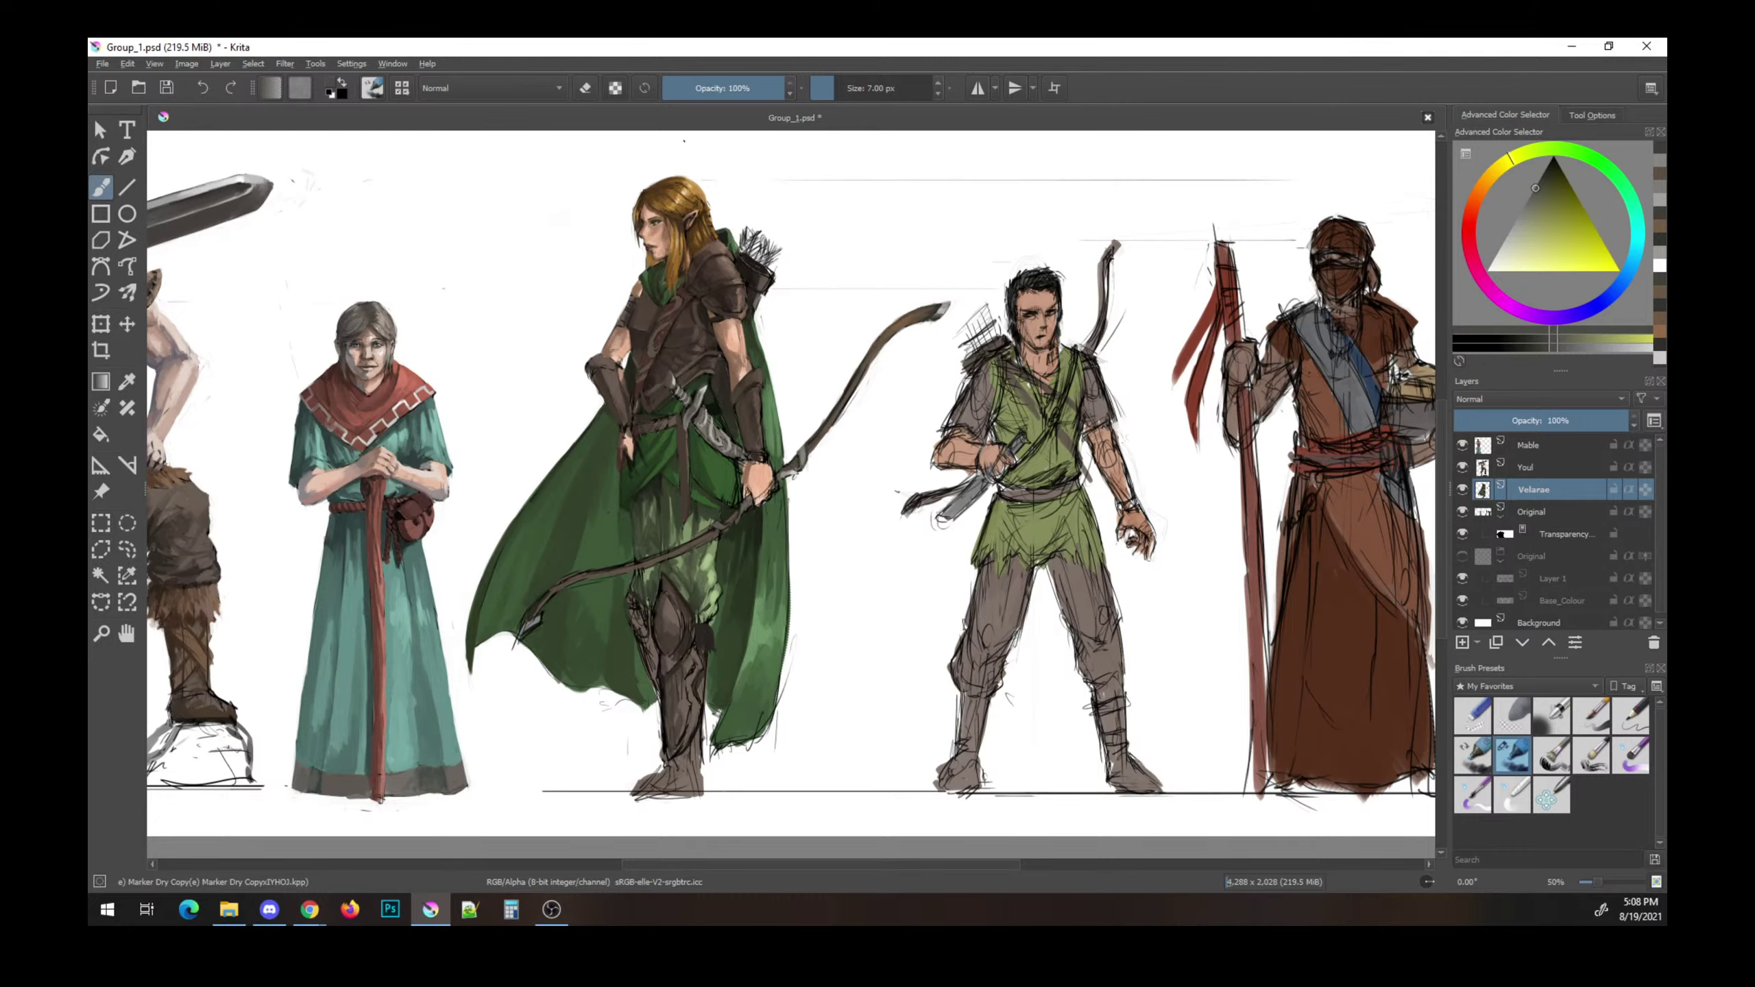
{"action": "left_click", "coordinate": [934, 306], "text": "ctrl"}
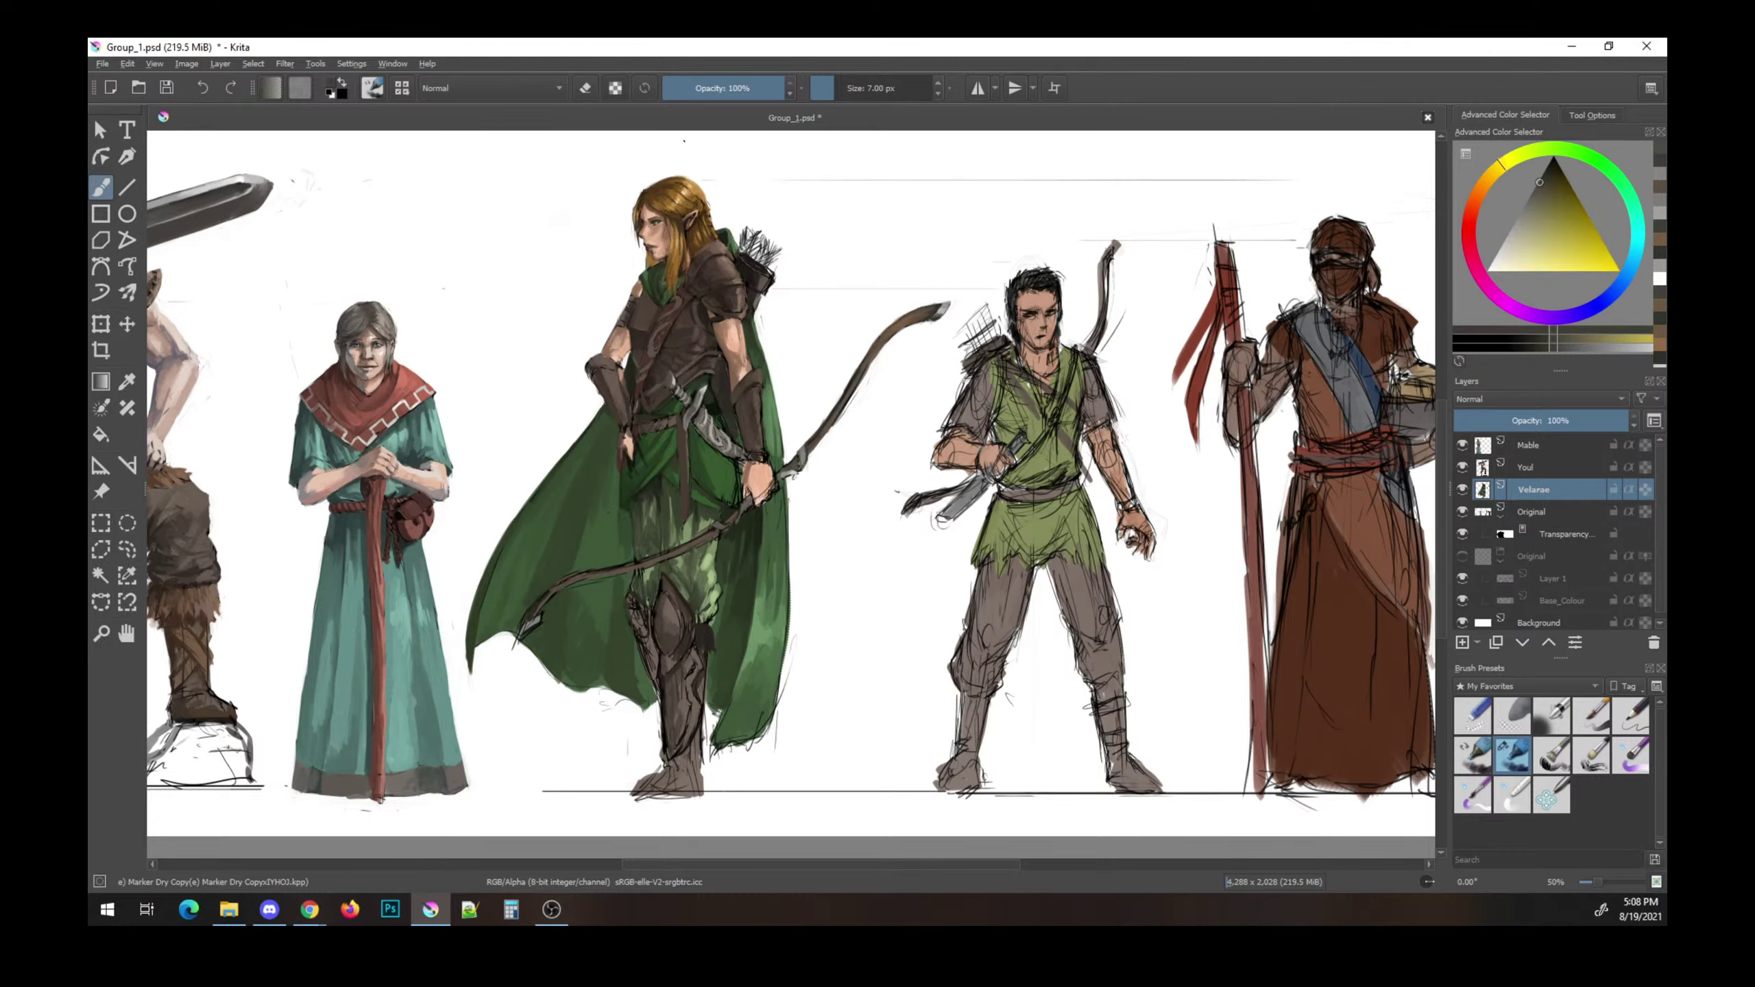
{"action": "left_click", "coordinate": [933, 312], "text": "ctrl"}
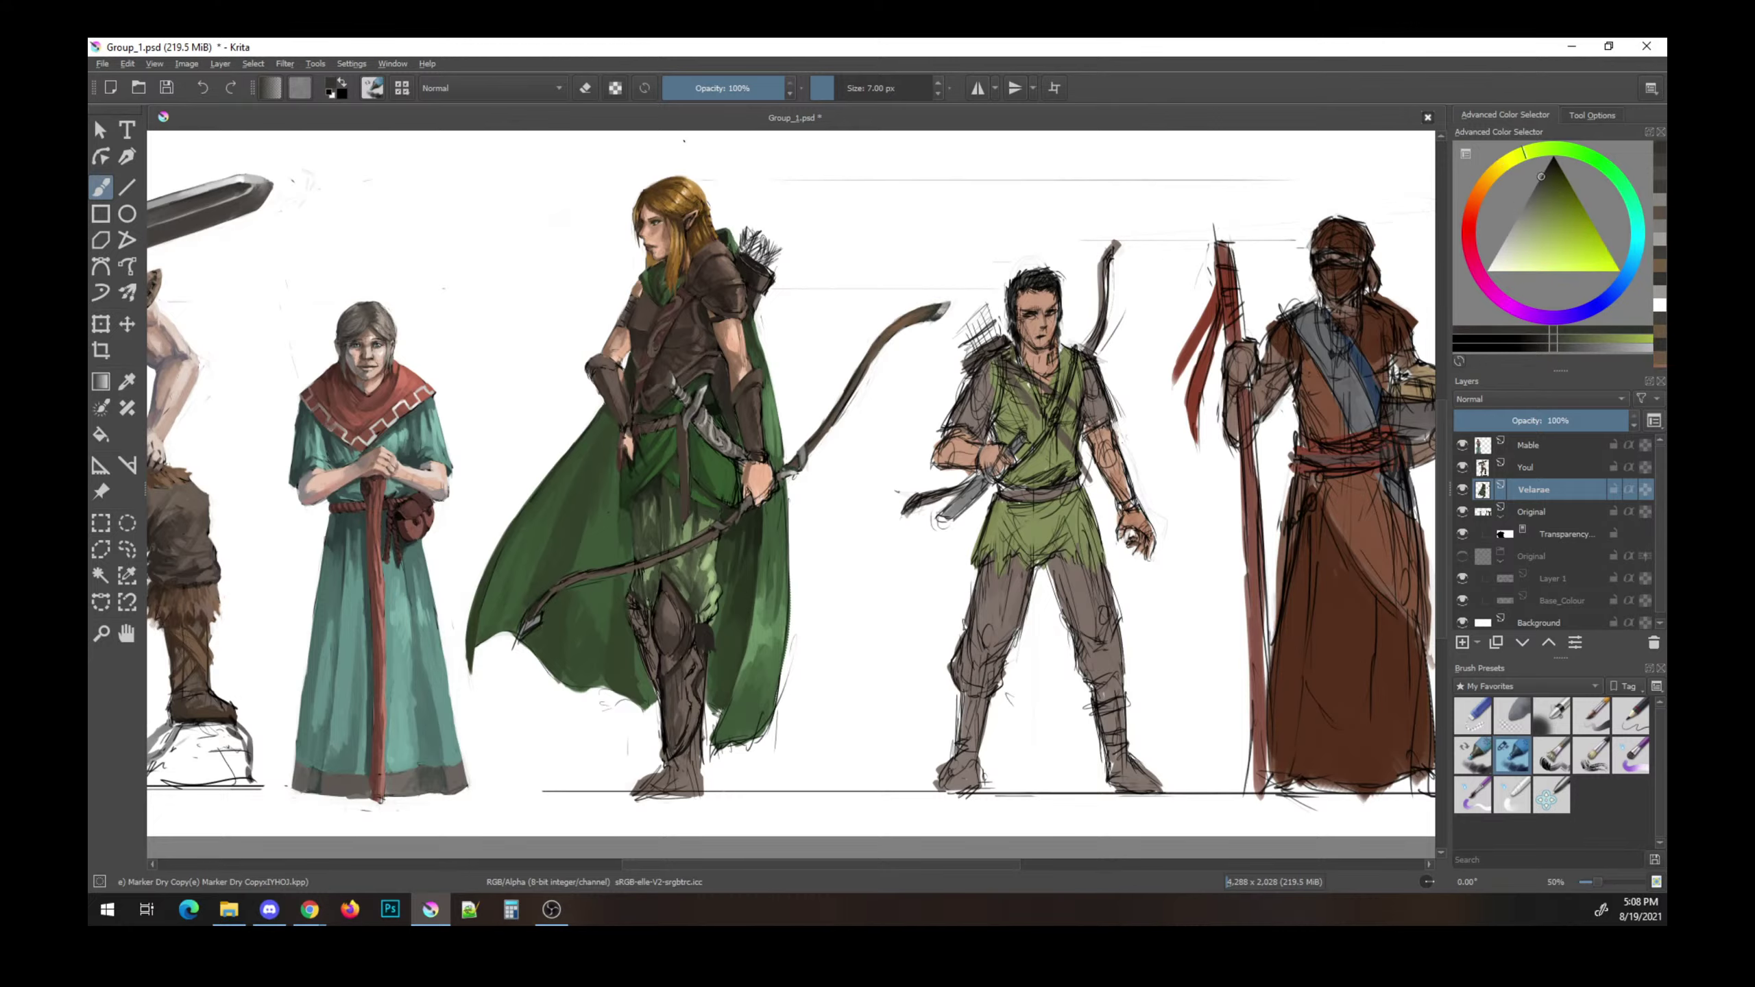
{"action": "left_click", "coordinate": [786, 457], "text": "ctrl"}
{"action": "key", "text": "ctrl+s"}
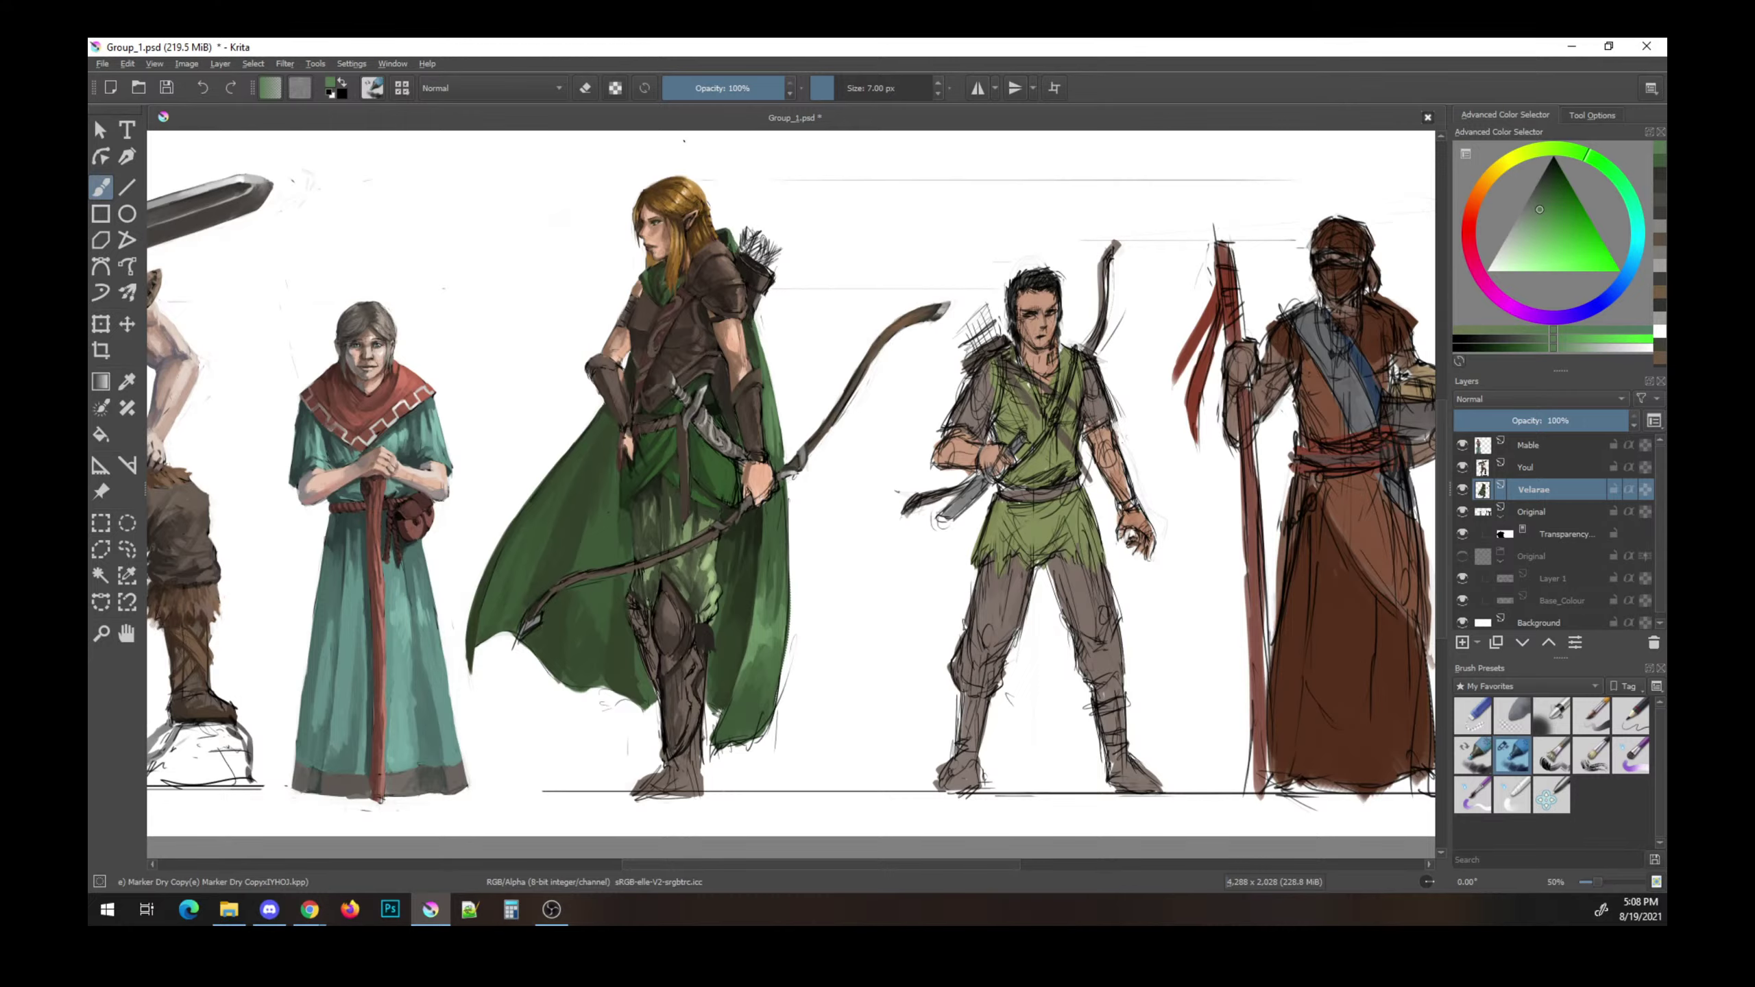
- Save, then dab a small touch of darker, redder orange on the painting
{"action": "key", "text": "e"}
{"action": "key", "text": "ctrl+s"}
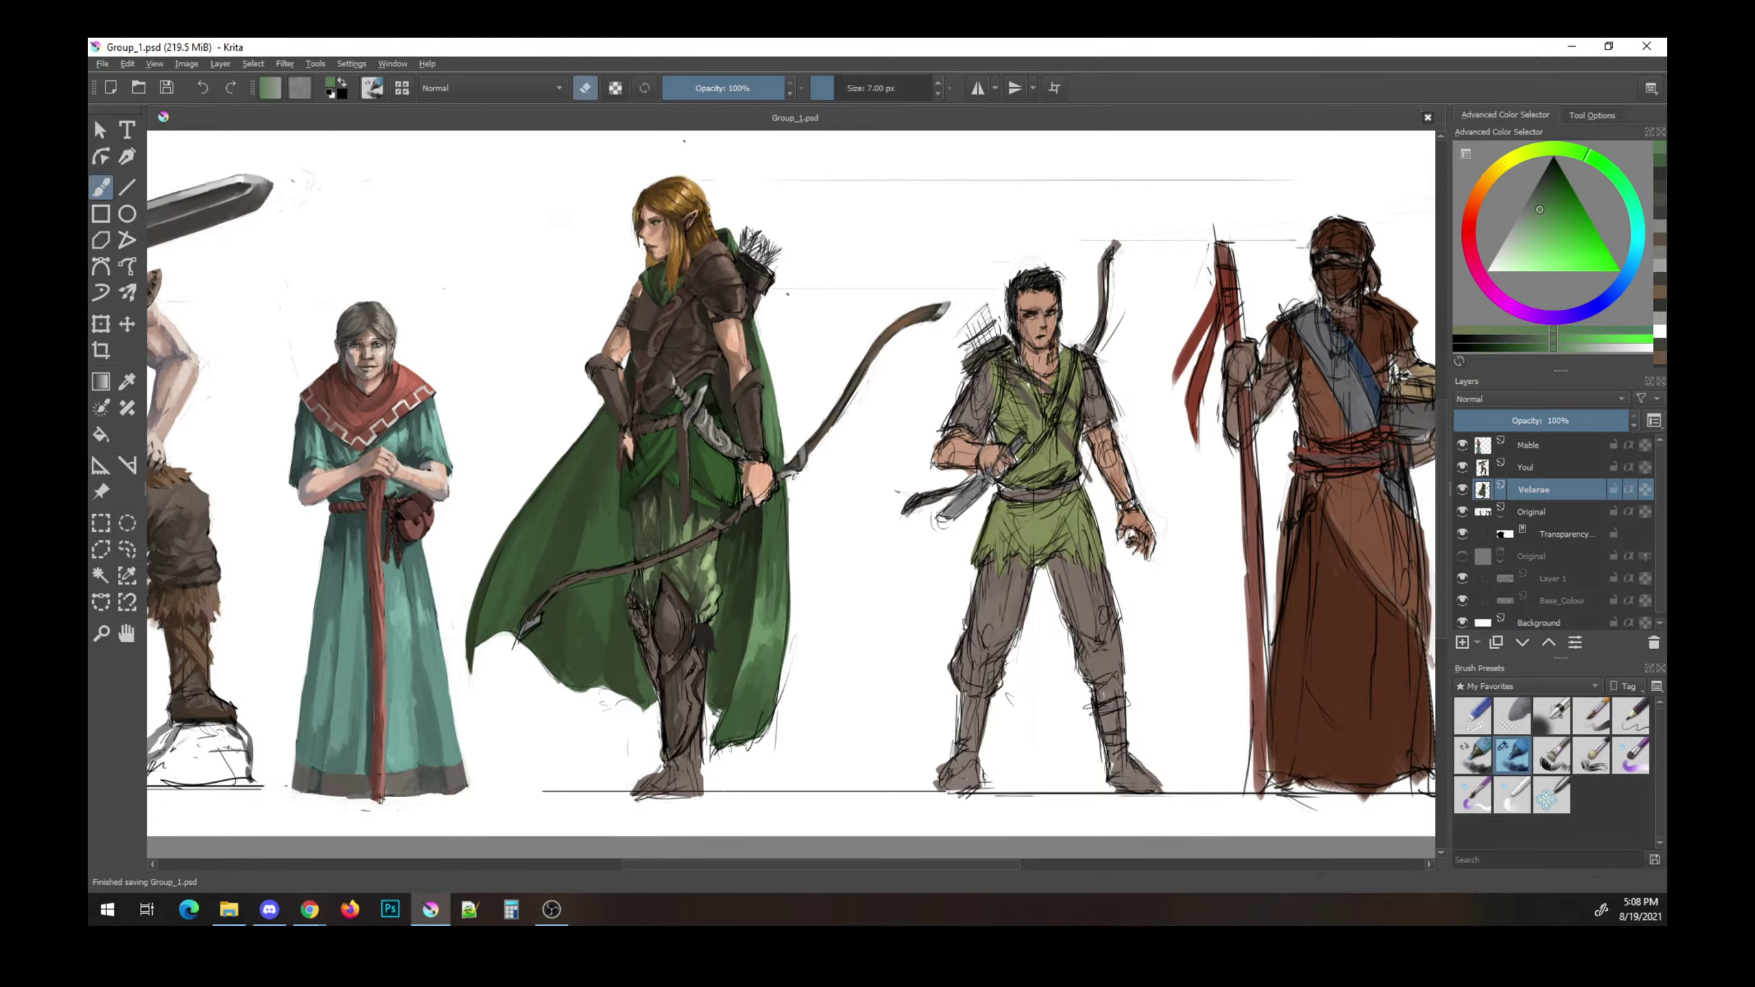
{"action": "key", "text": "e"}
{"action": "left_click", "coordinate": [1489, 167]}
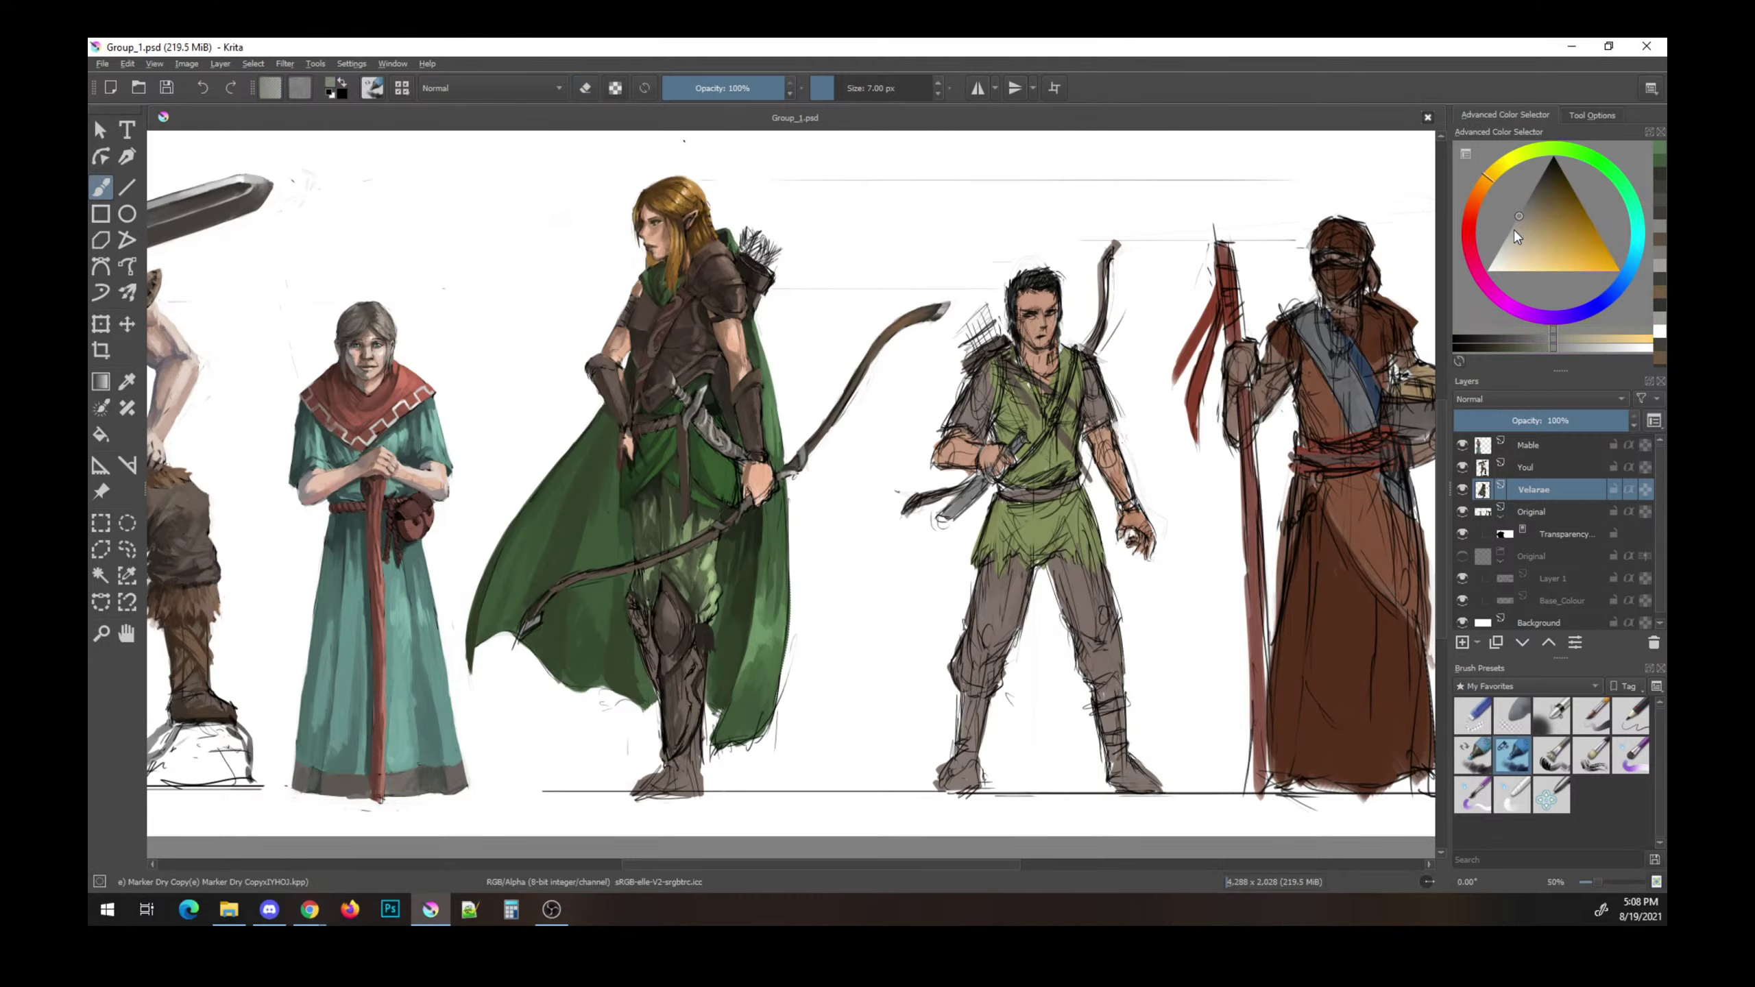
{"action": "left_click_drag", "start_coordinate": [1515, 228], "coordinate": [1495, 251]}
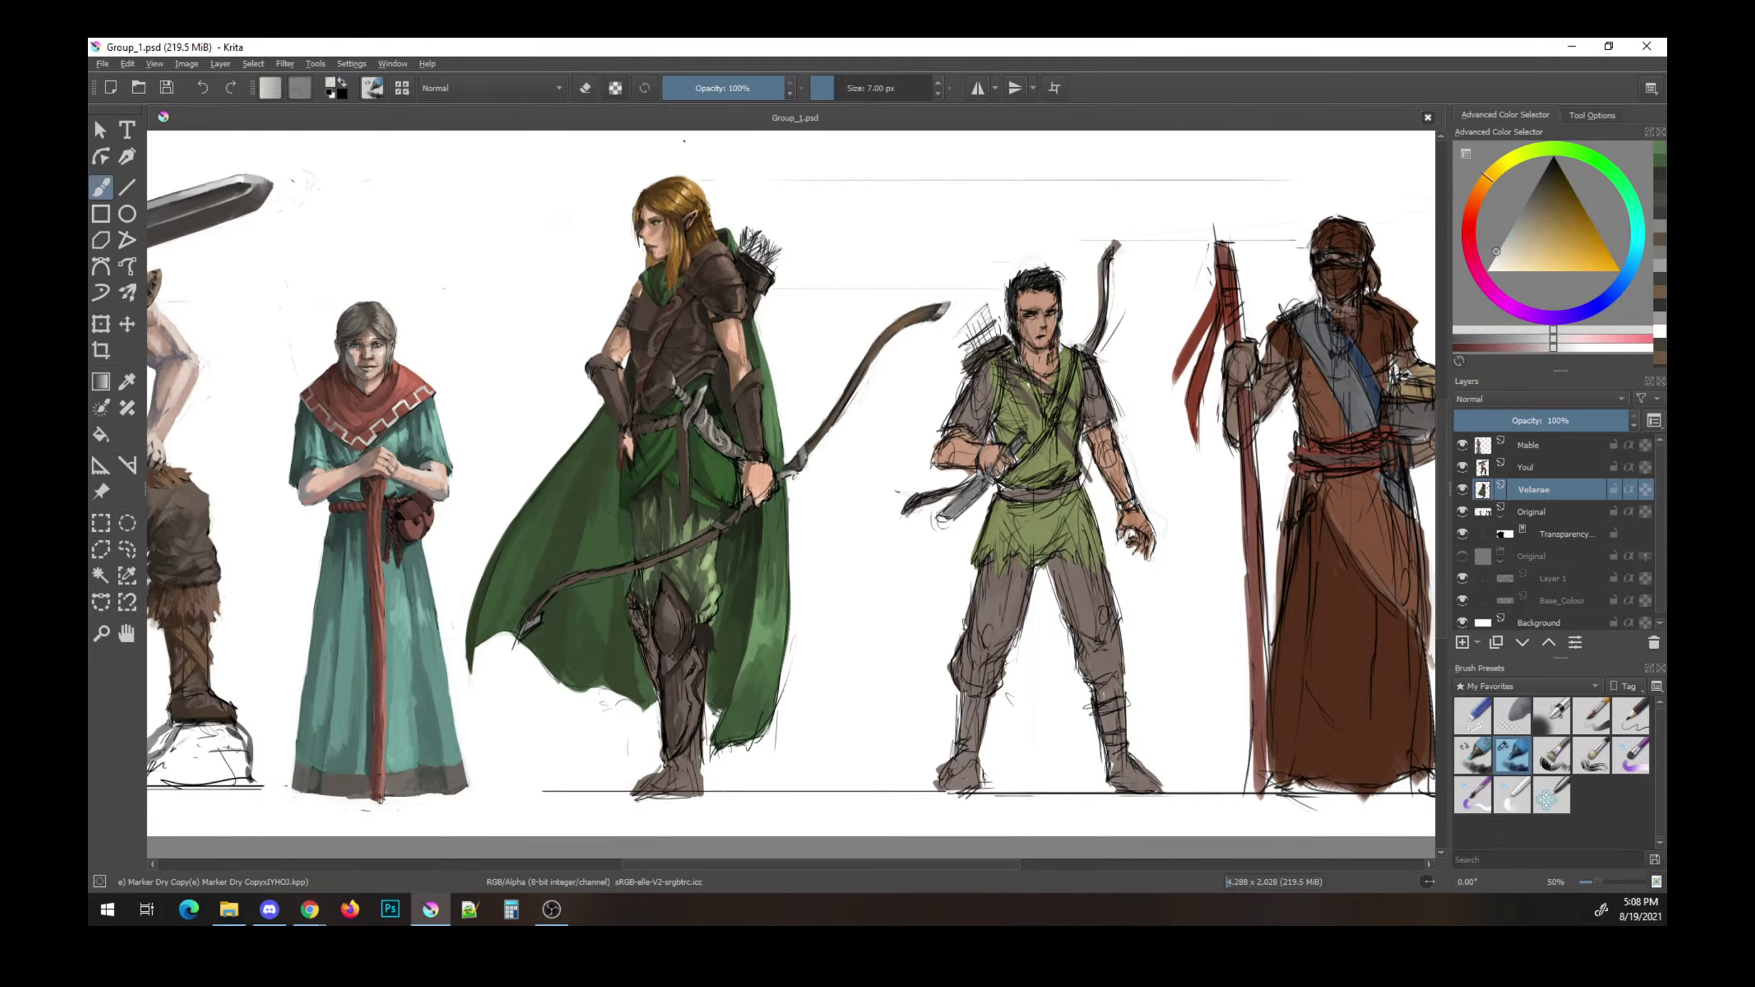
{"action": "left_click", "coordinate": [684, 141]}
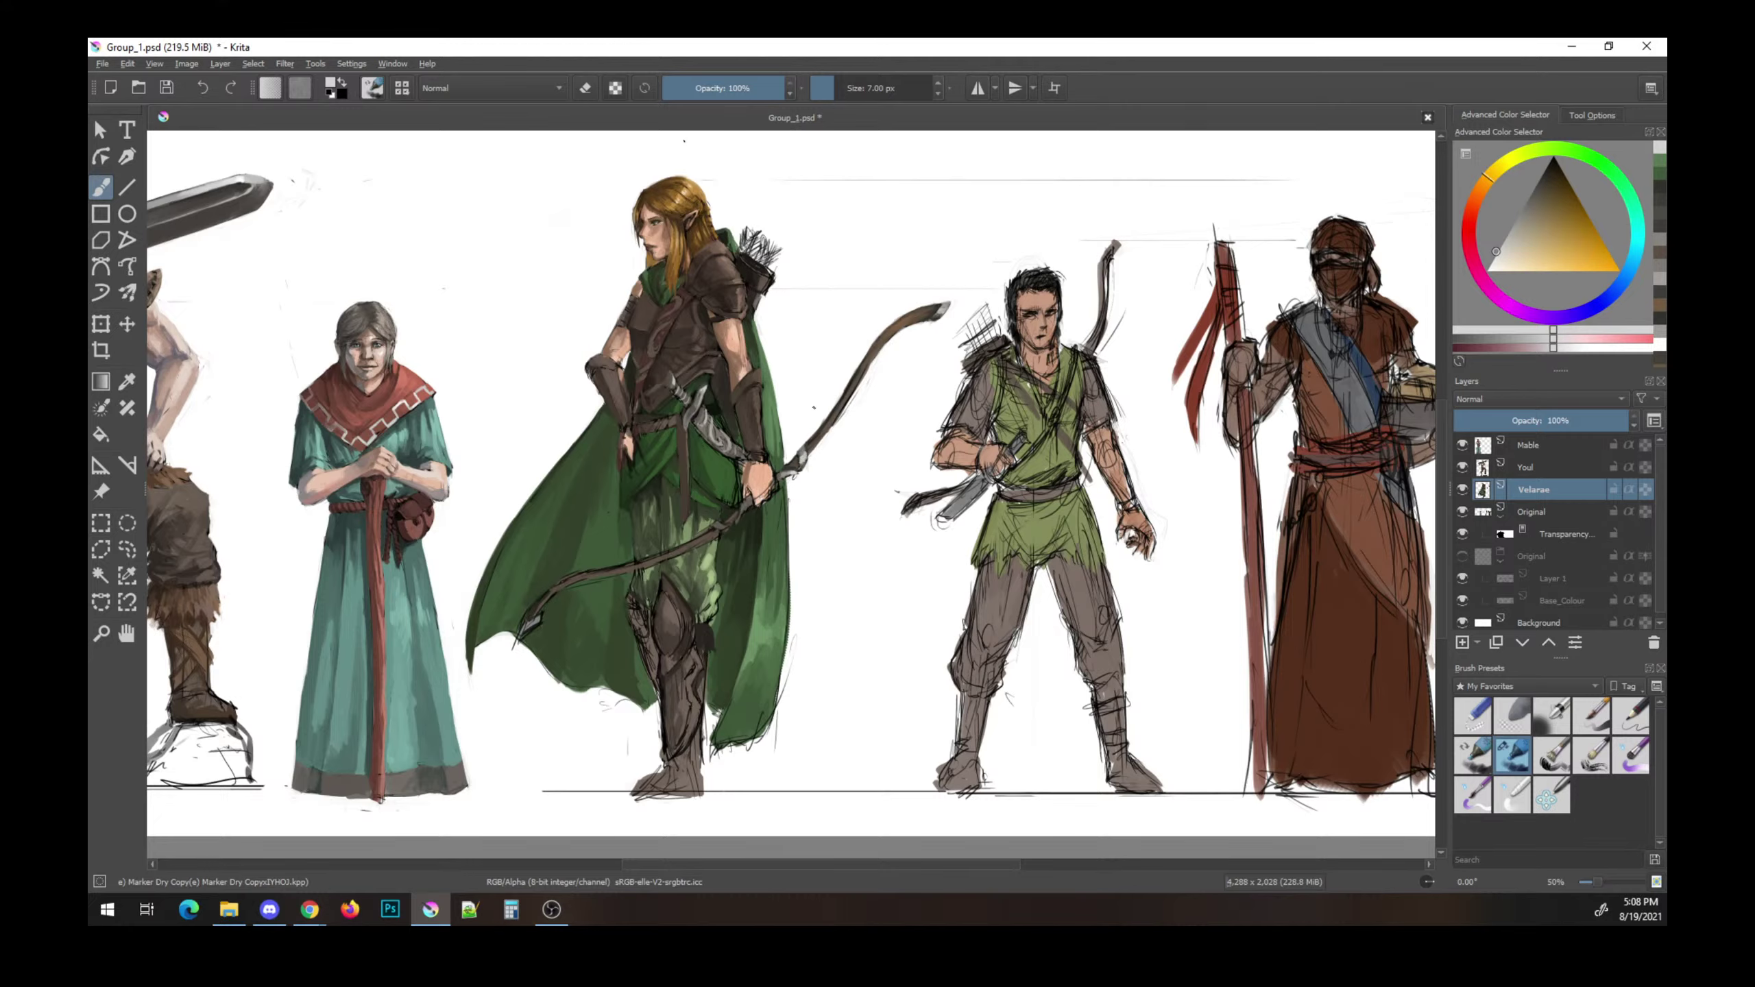
- Sample grey-brown, darker brown and near-black from the bow area, then save
{"action": "left_click", "coordinate": [810, 453], "text": "ctrl"}
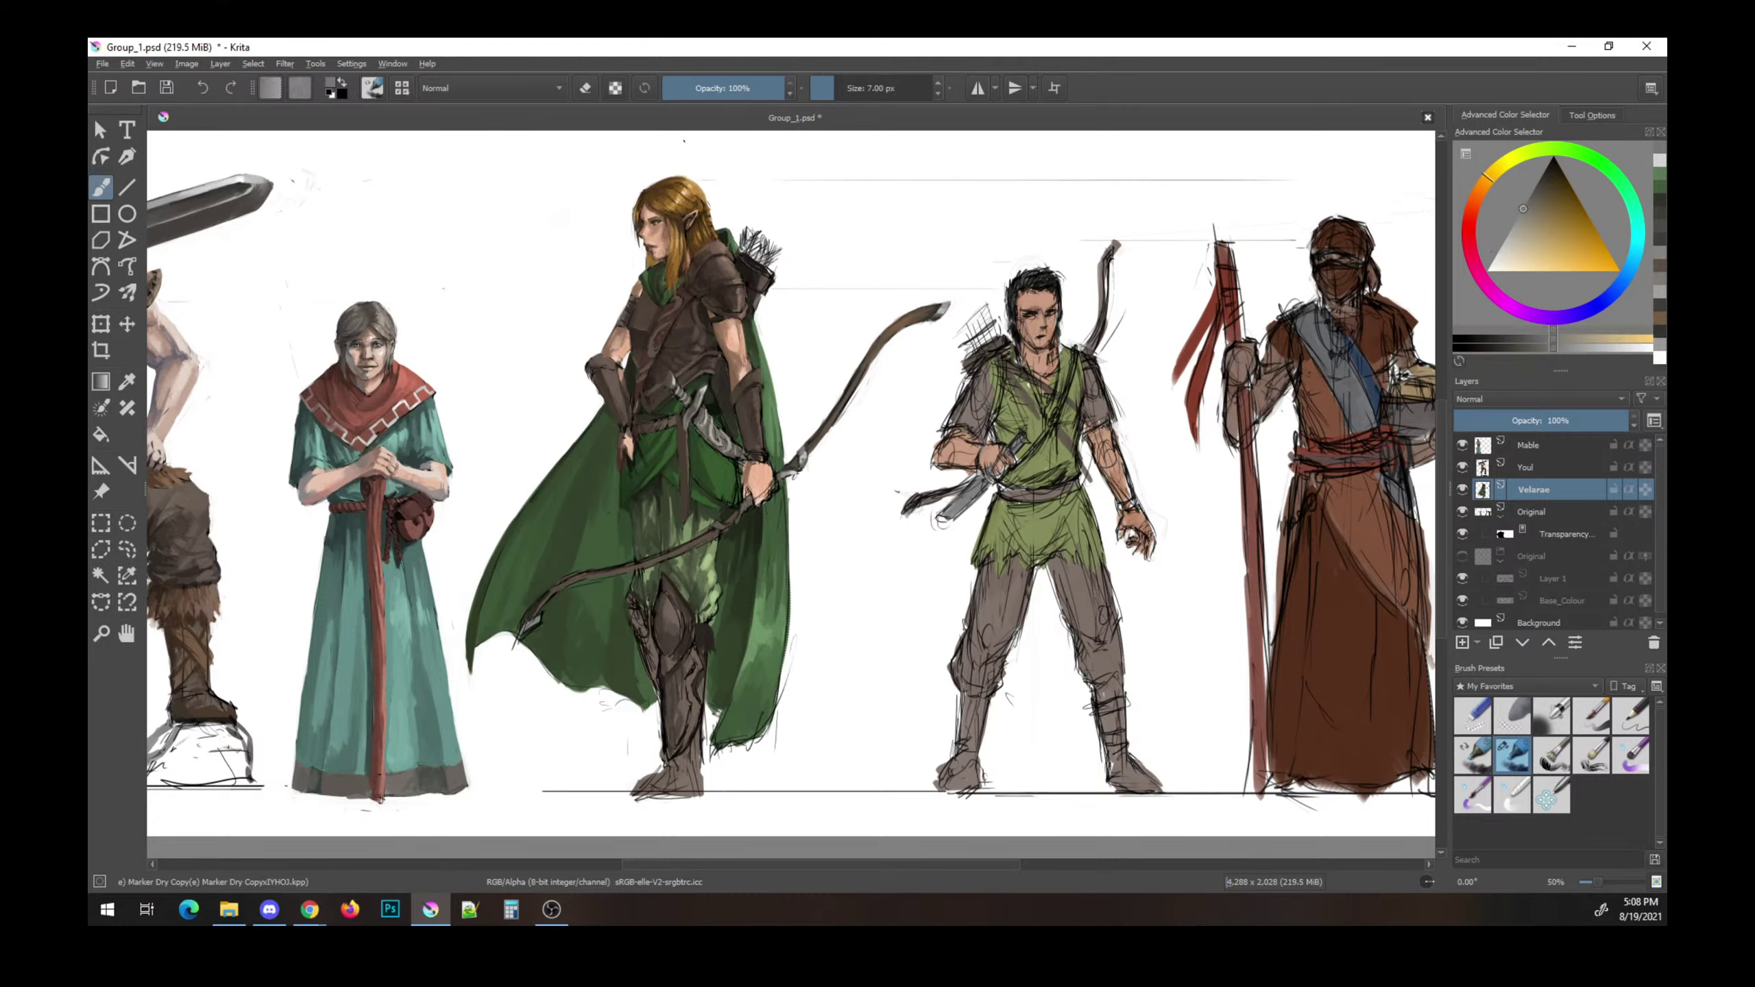
{"action": "left_click", "coordinate": [850, 503], "text": "ctrl"}
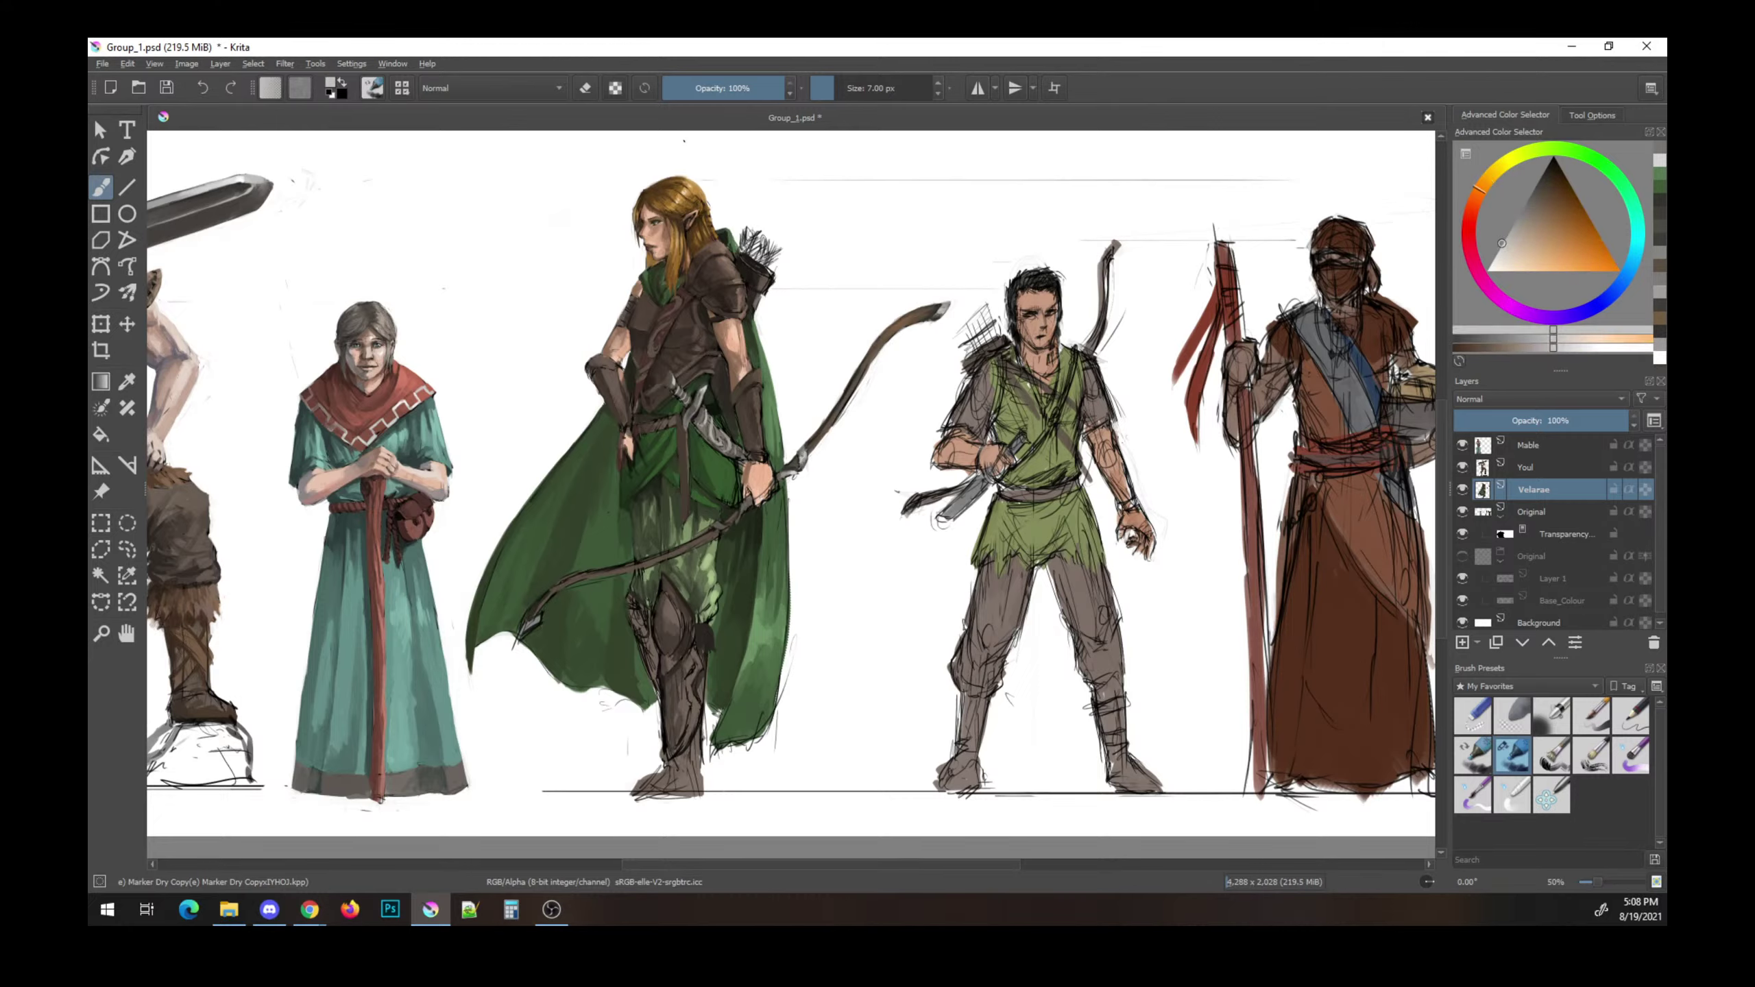
{"action": "left_click", "coordinate": [854, 490], "text": "ctrl"}
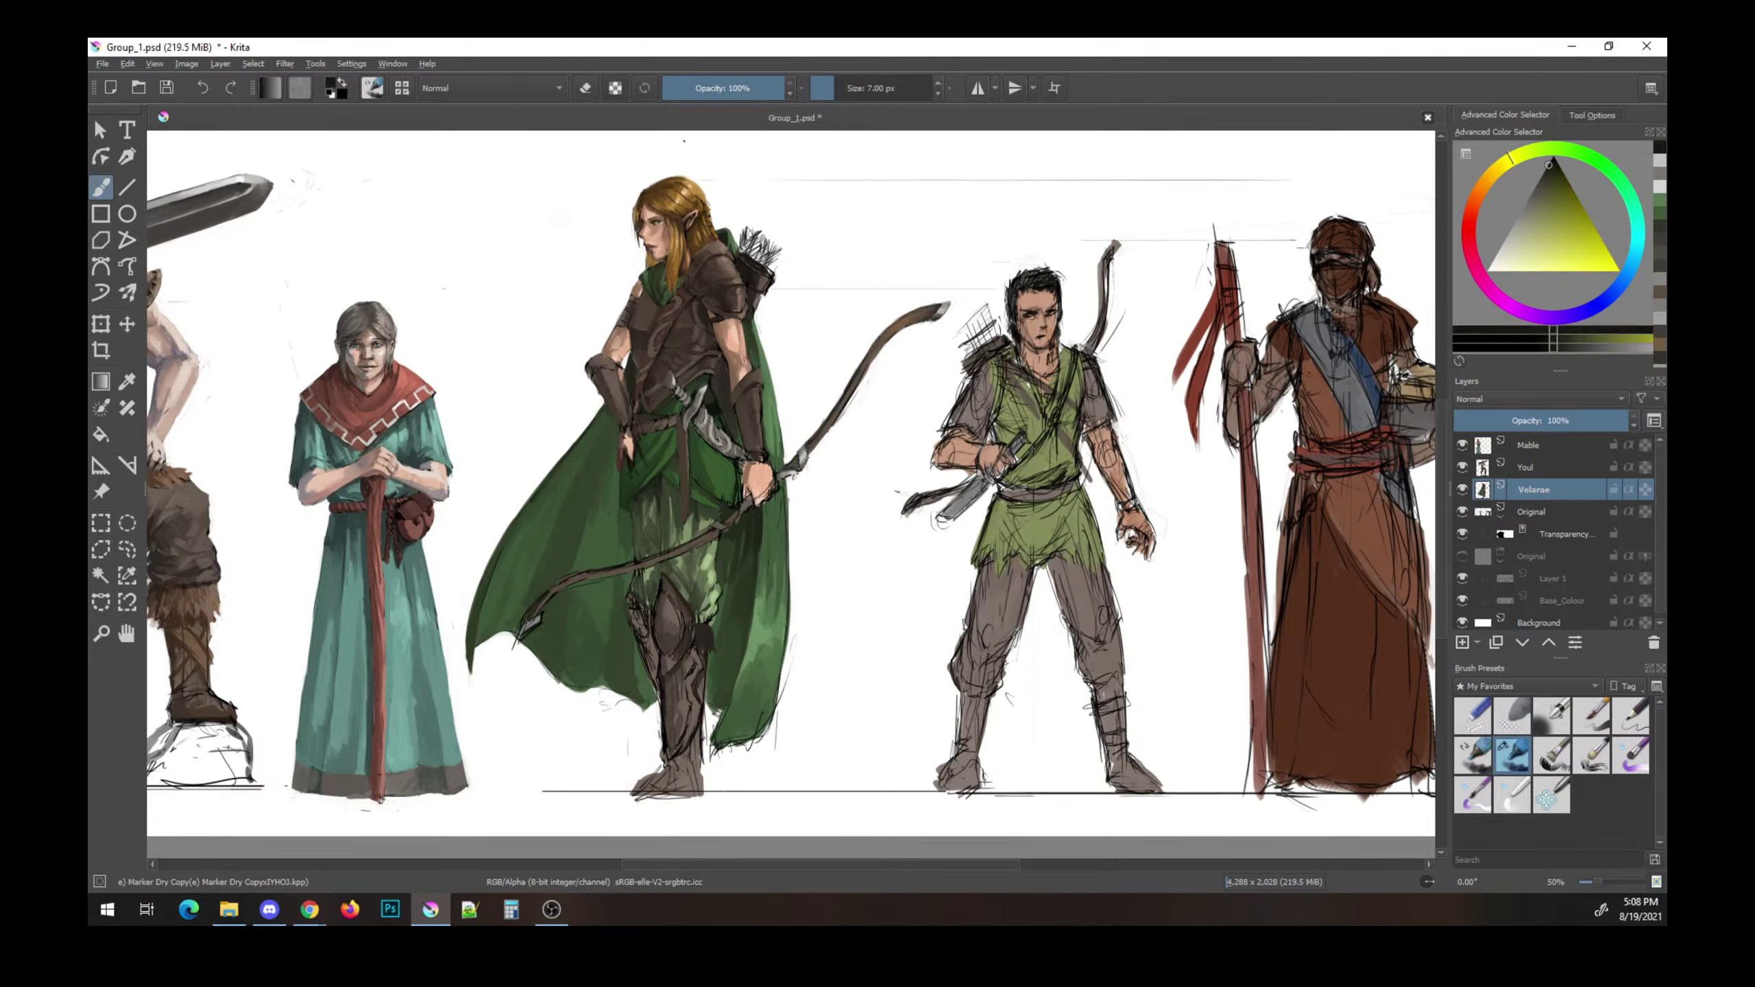
{"action": "key", "text": "e"}
{"action": "key", "text": "ctrl+s"}
{"action": "key", "text": "e"}
- Pick dark orange and light peach tones, then a near-black green
{"action": "left_click", "coordinate": [829, 501], "text": "ctrl"}
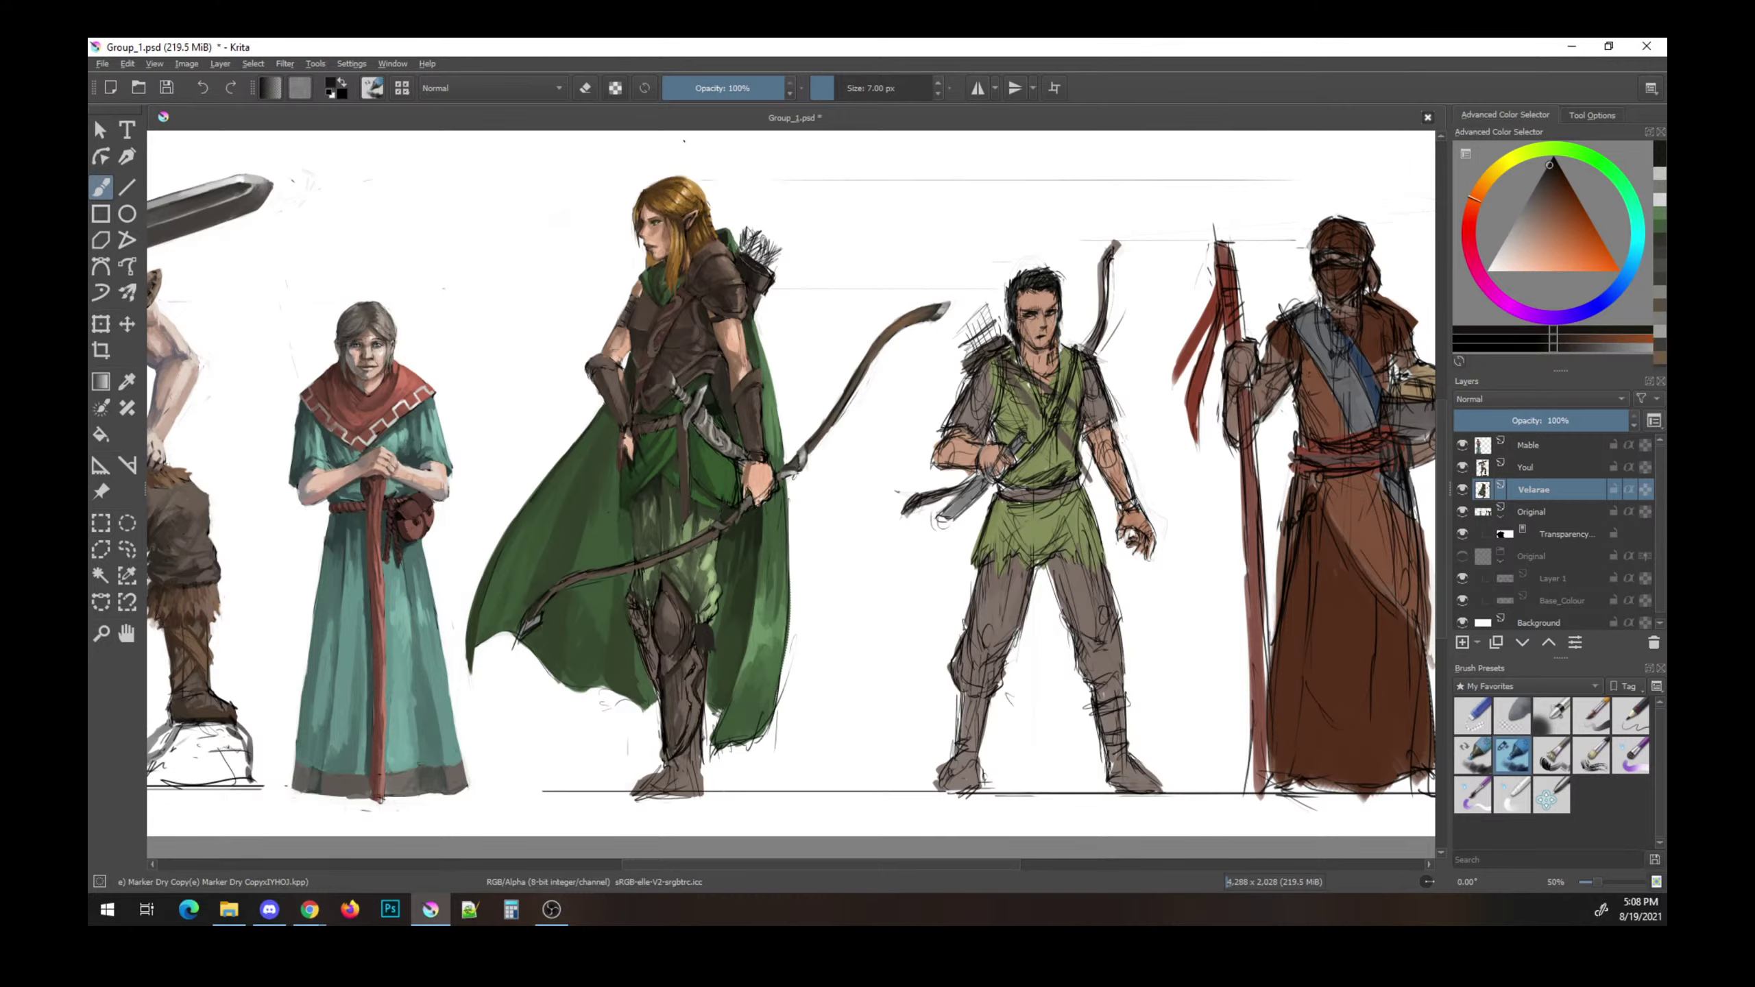
{"action": "left_click", "coordinate": [765, 484], "text": "ctrl"}
{"action": "key", "text": "d"}
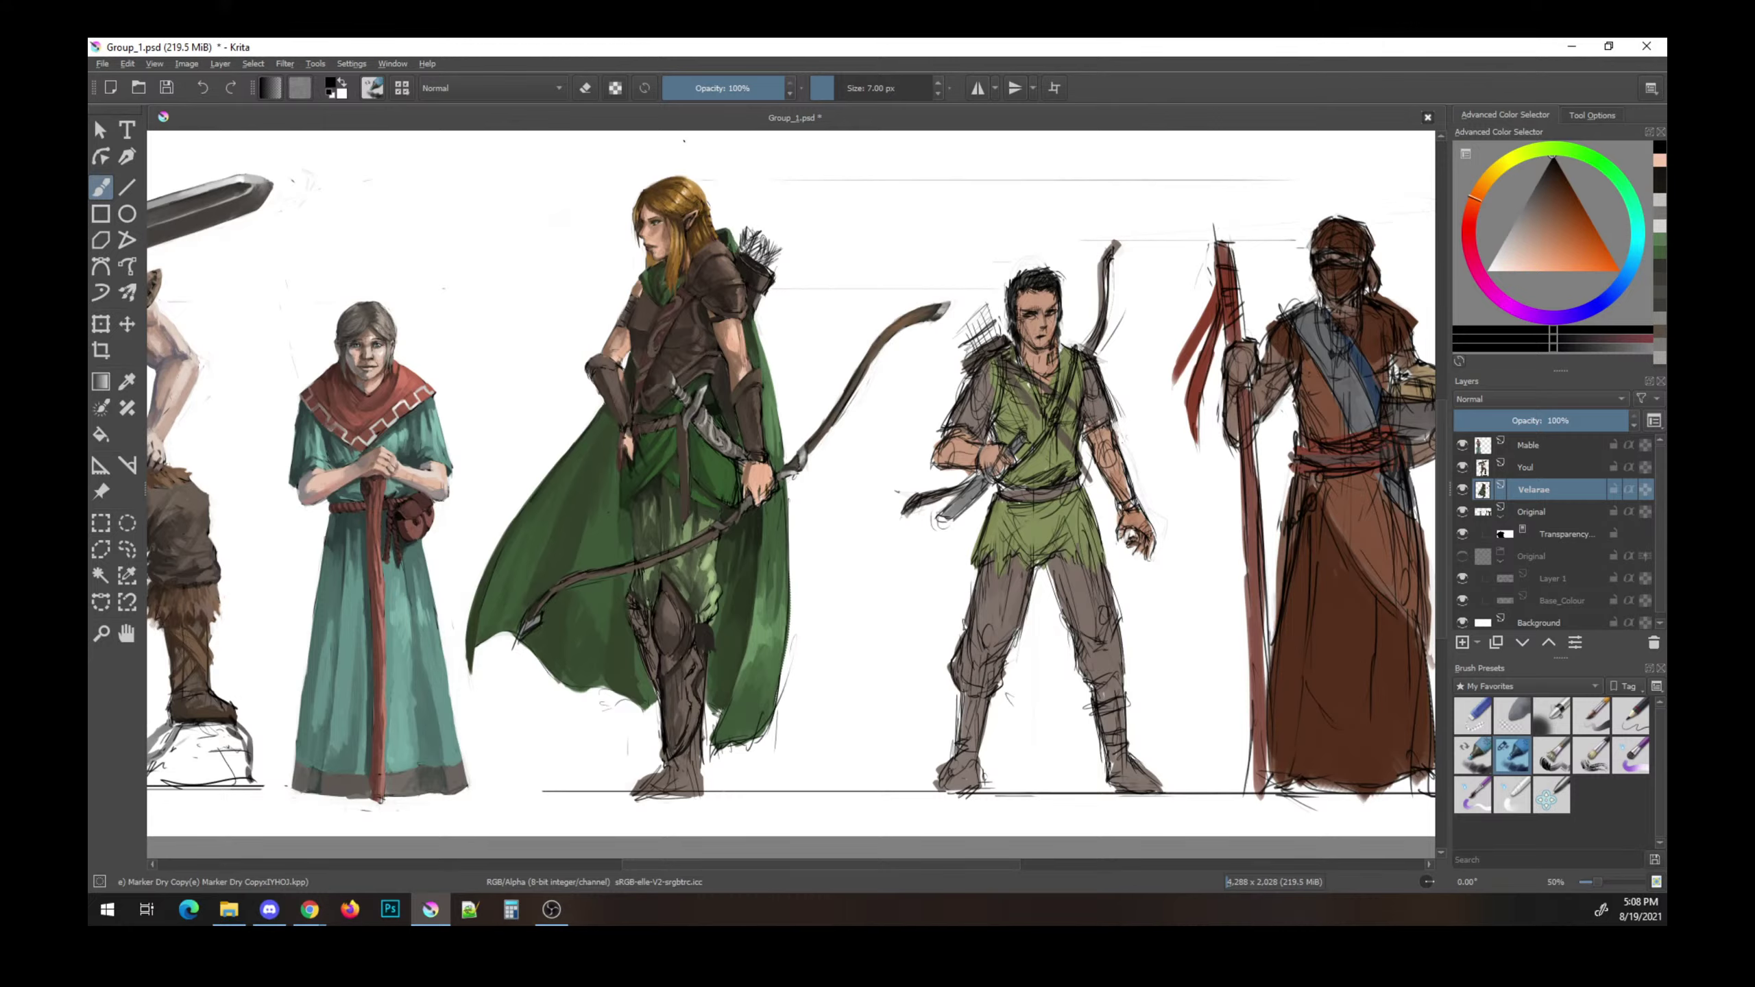
{"action": "left_click", "coordinate": [765, 484], "text": "ctrl"}
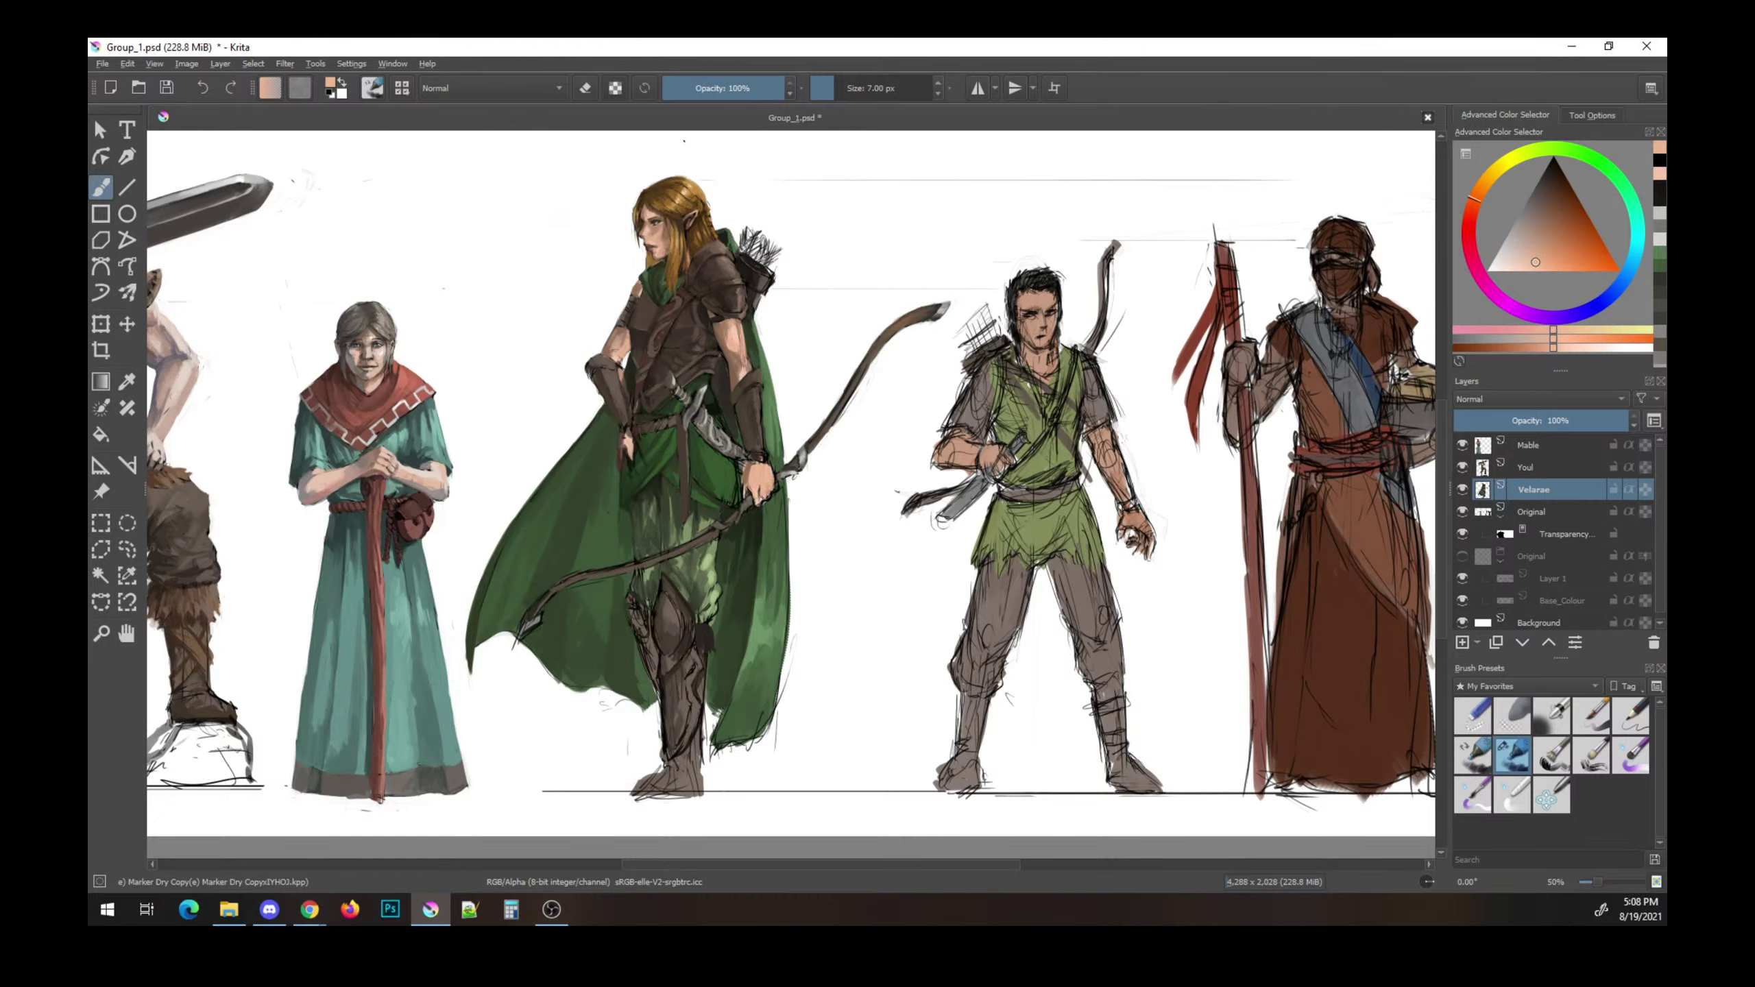
{"action": "left_click", "coordinate": [788, 553], "text": "ctrl"}
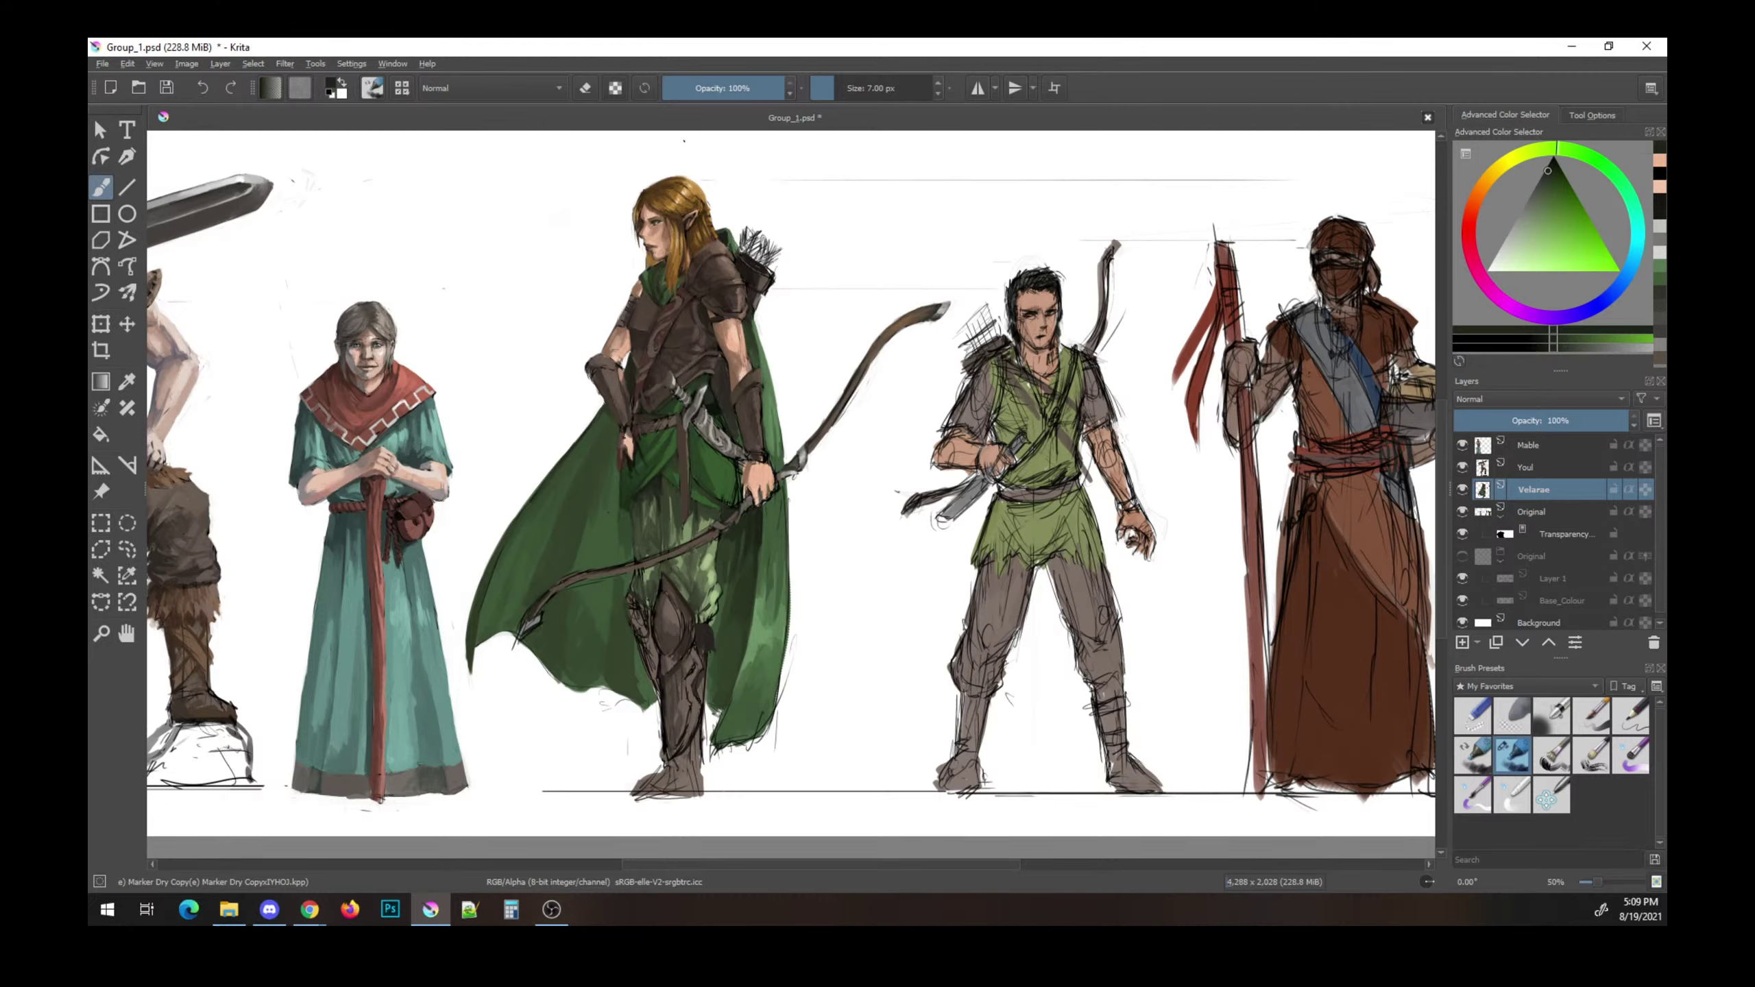
- Sample the bow's dark colour and paint a short dark stroke on the elf's bow hand, saving first
{"action": "left_click", "coordinate": [815, 530], "text": "ctrl"}
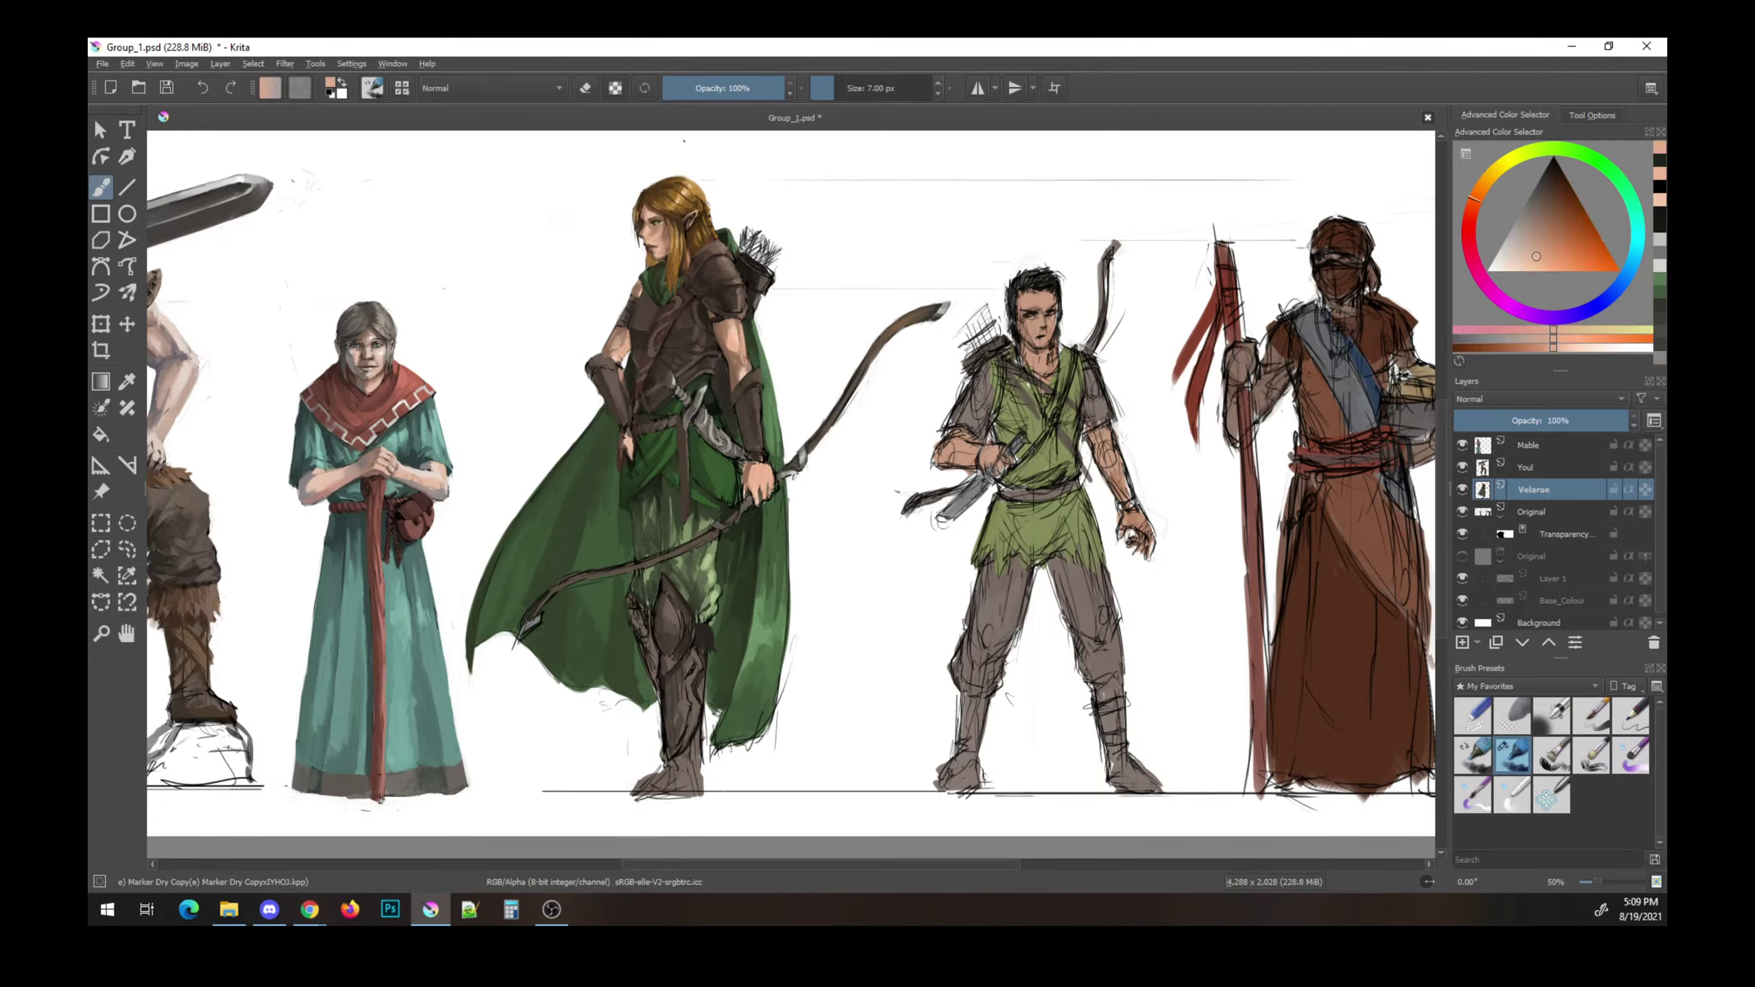
{"action": "left_click", "coordinate": [787, 488], "text": "ctrl"}
{"action": "key", "text": "ctrl+s"}
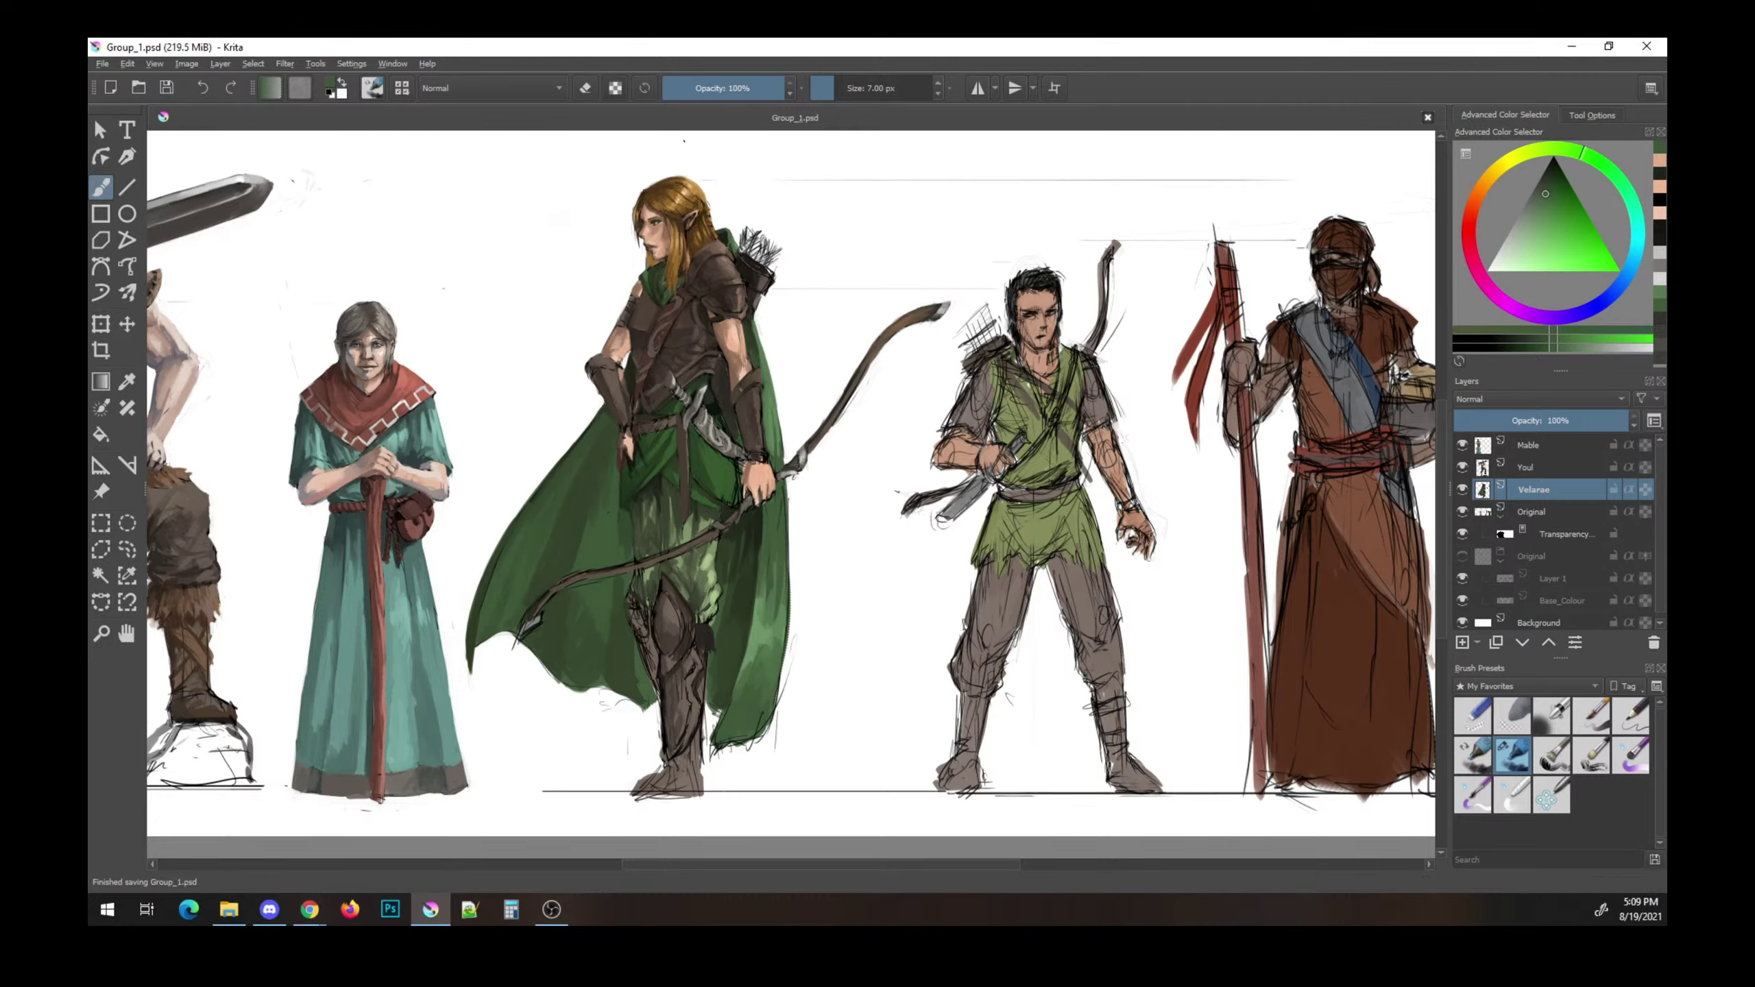
{"action": "left_click", "coordinate": [795, 503], "text": "ctrl"}
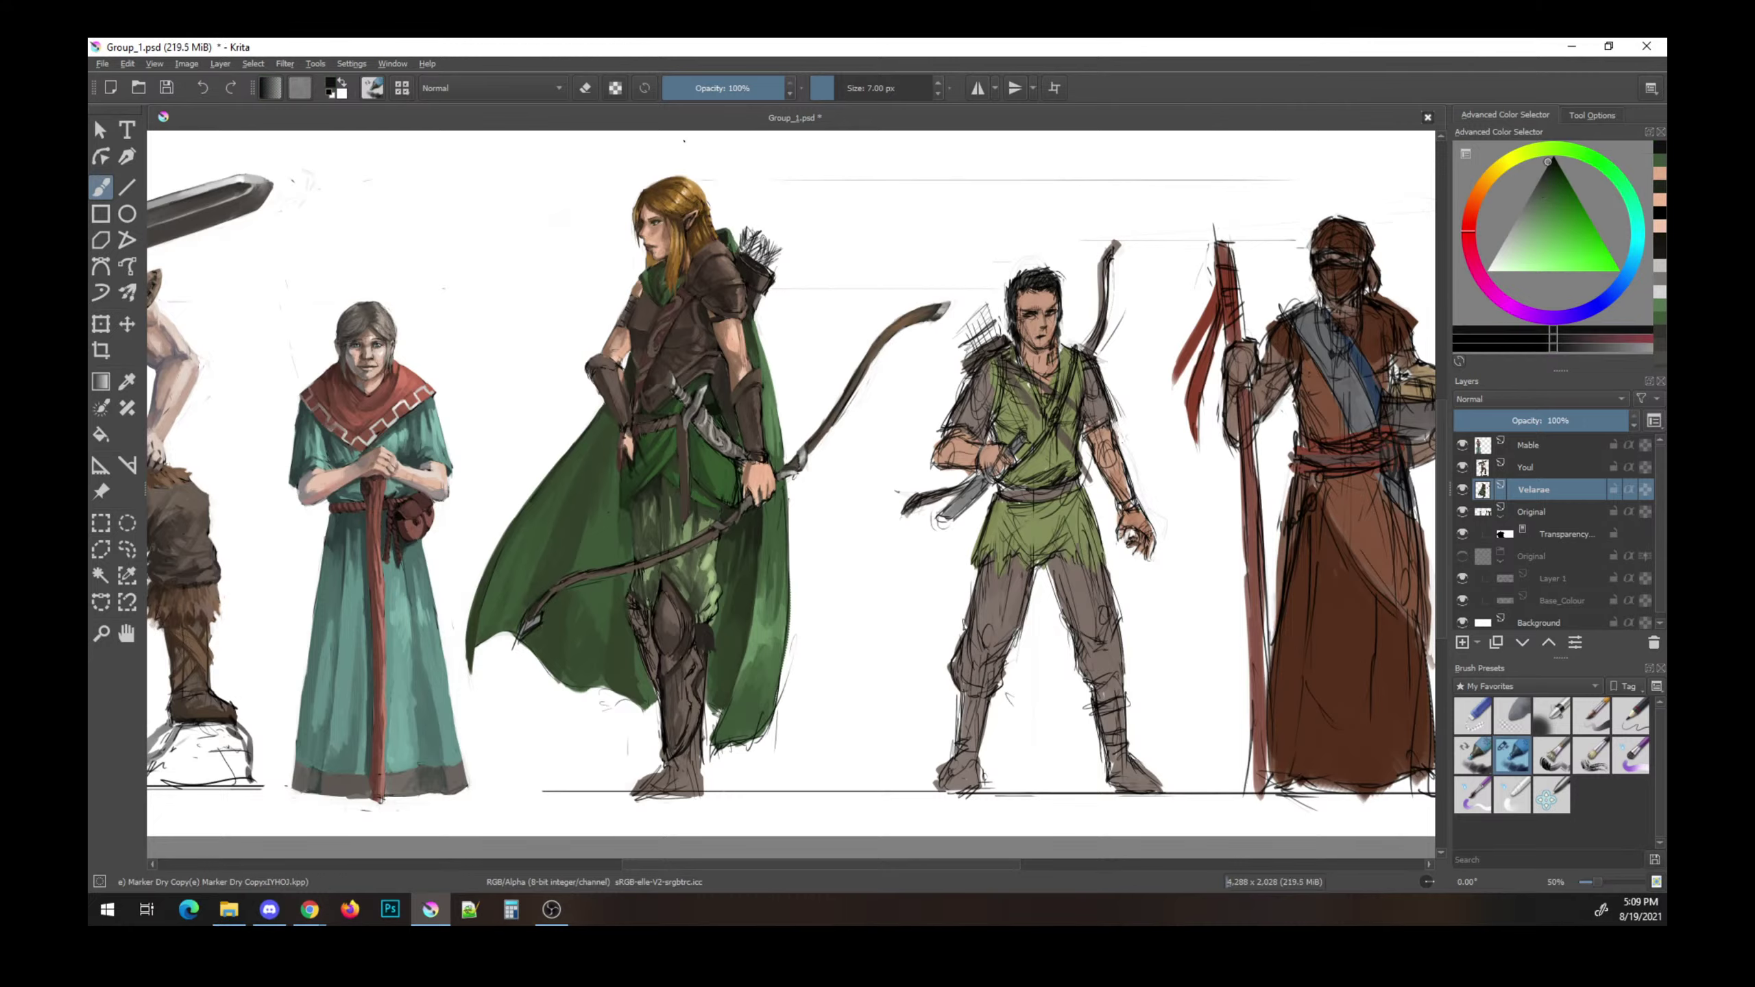
{"action": "left_click_drag", "start_coordinate": [743, 462], "coordinate": [741, 485]}
- Adjust the green shade, switch to an orange paint colour and enlarge the brush
{"action": "left_click", "coordinate": [1547, 177]}
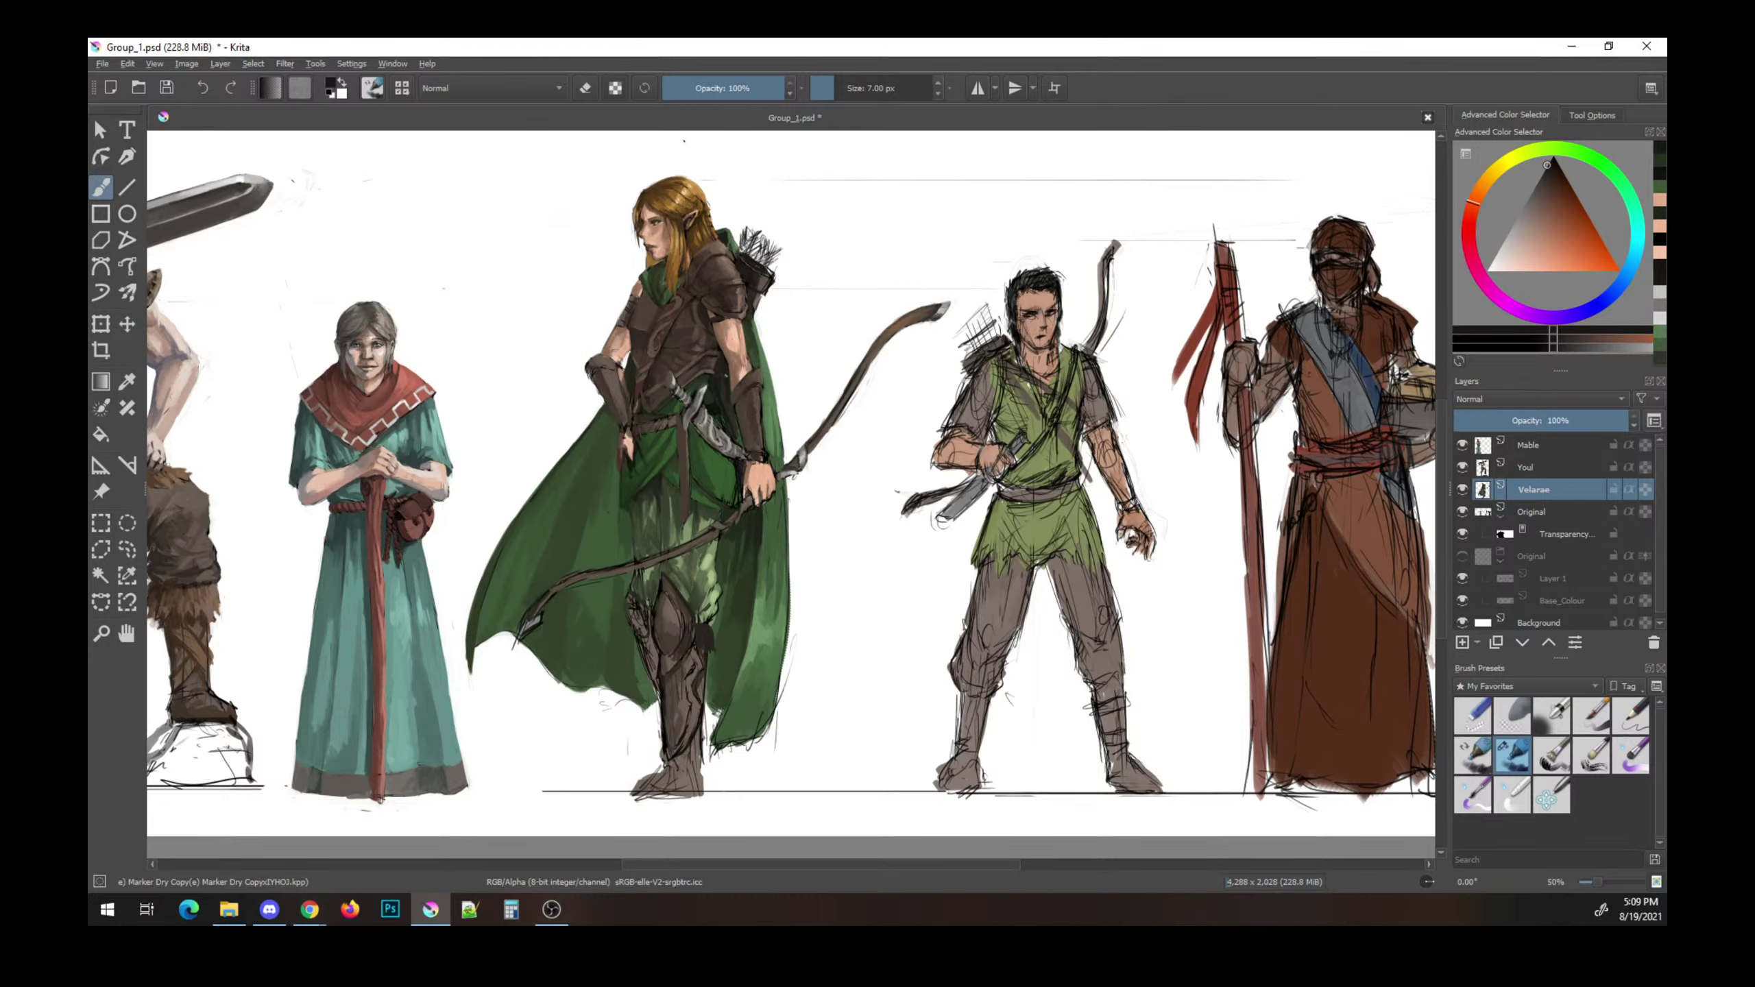
{"action": "key", "text": "bracketright"}
{"action": "left_click_drag", "start_coordinate": [1574, 220], "coordinate": [1562, 236]}
{"action": "key", "text": "bracketright"}
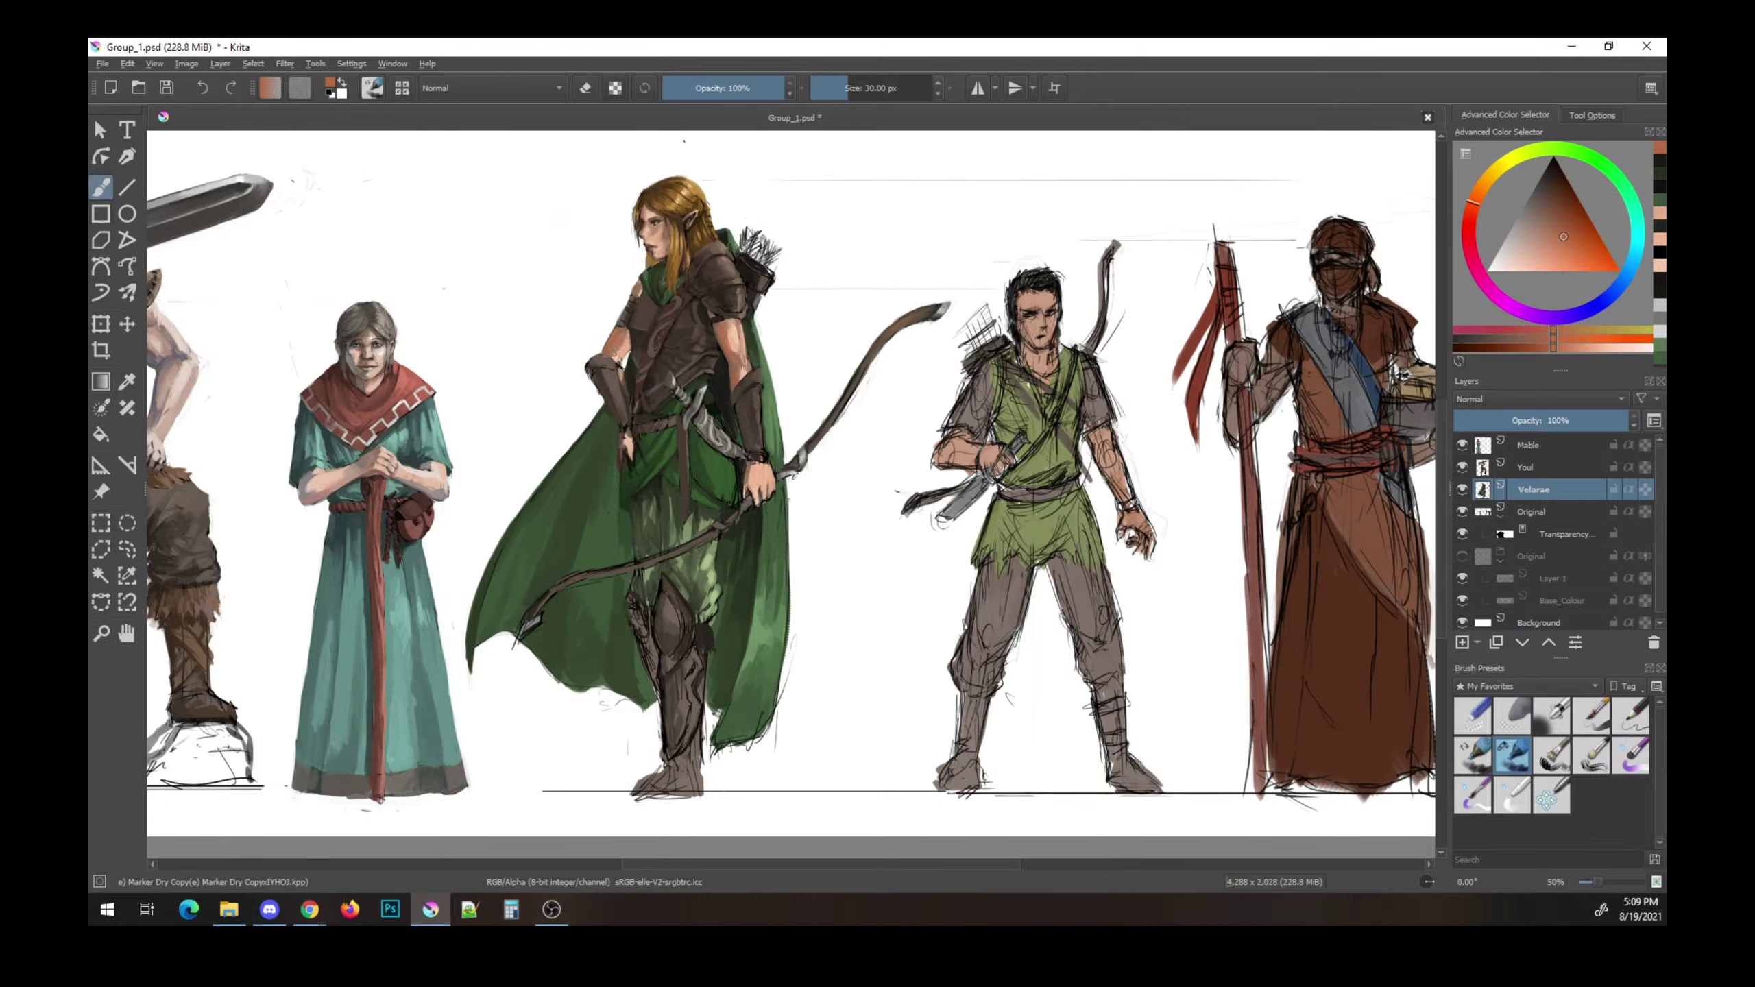
- Sample skin tones and dark greens from the elf's arm, saving along the way
{"action": "left_click", "coordinate": [629, 341], "text": "ctrl"}
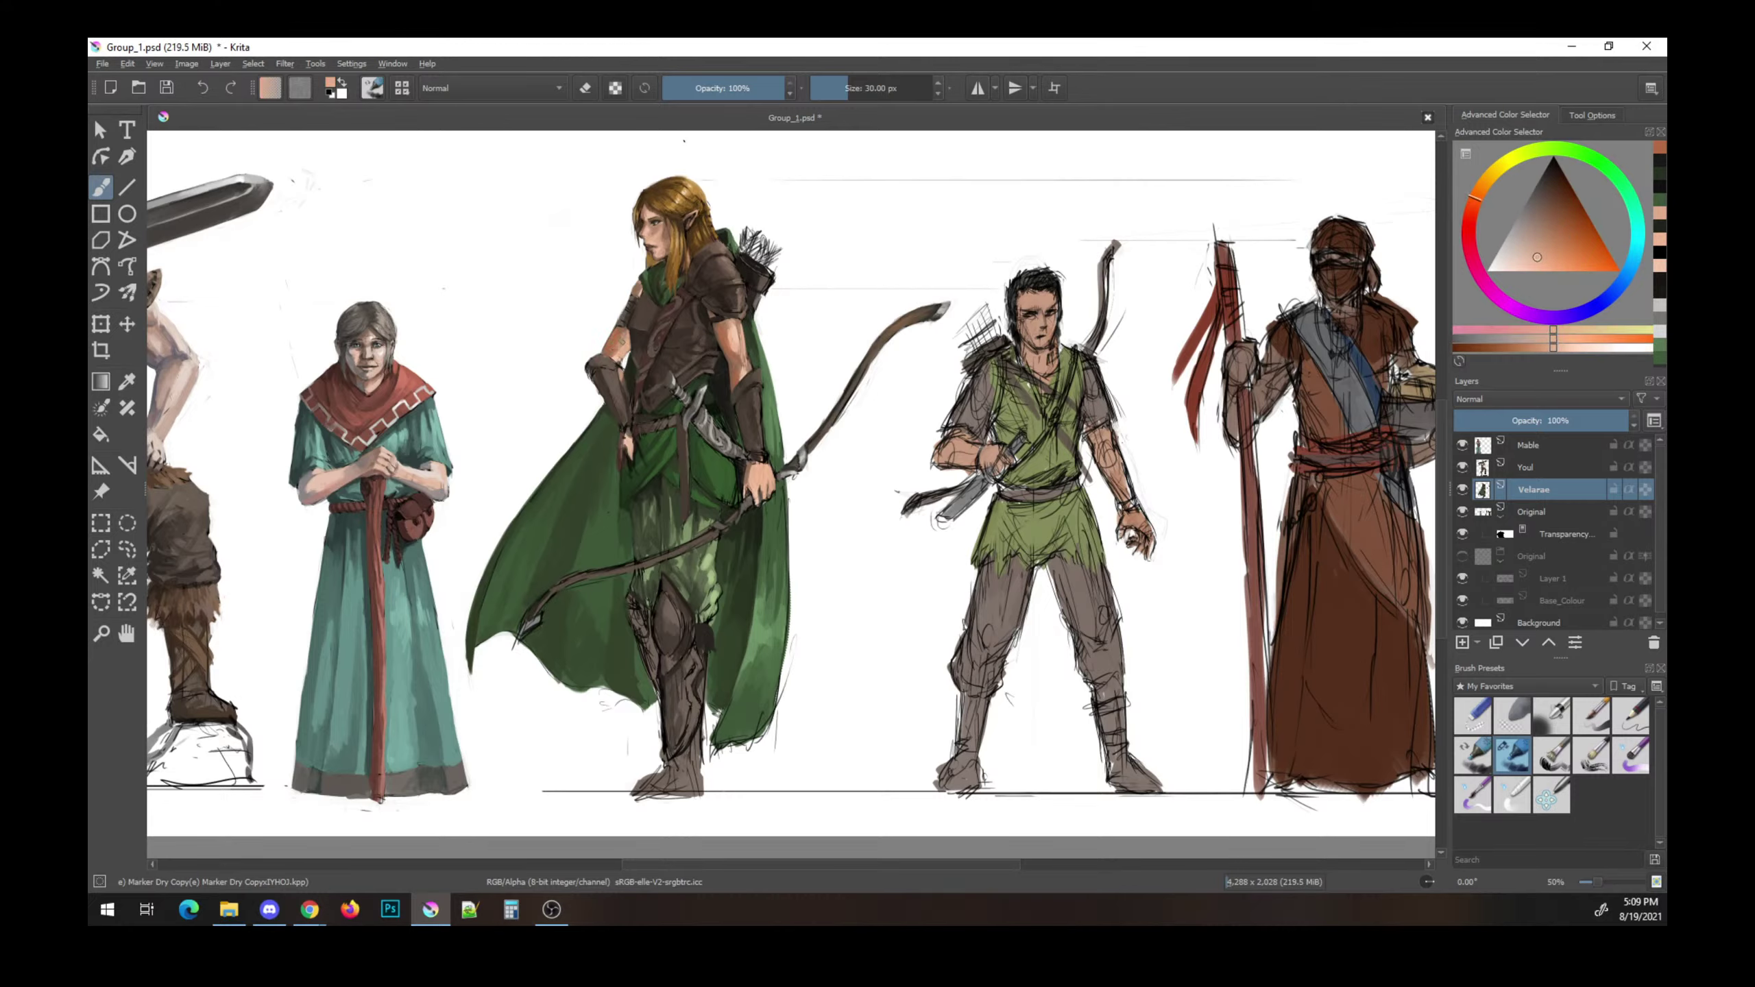
{"action": "left_click", "coordinate": [619, 338], "text": "ctrl"}
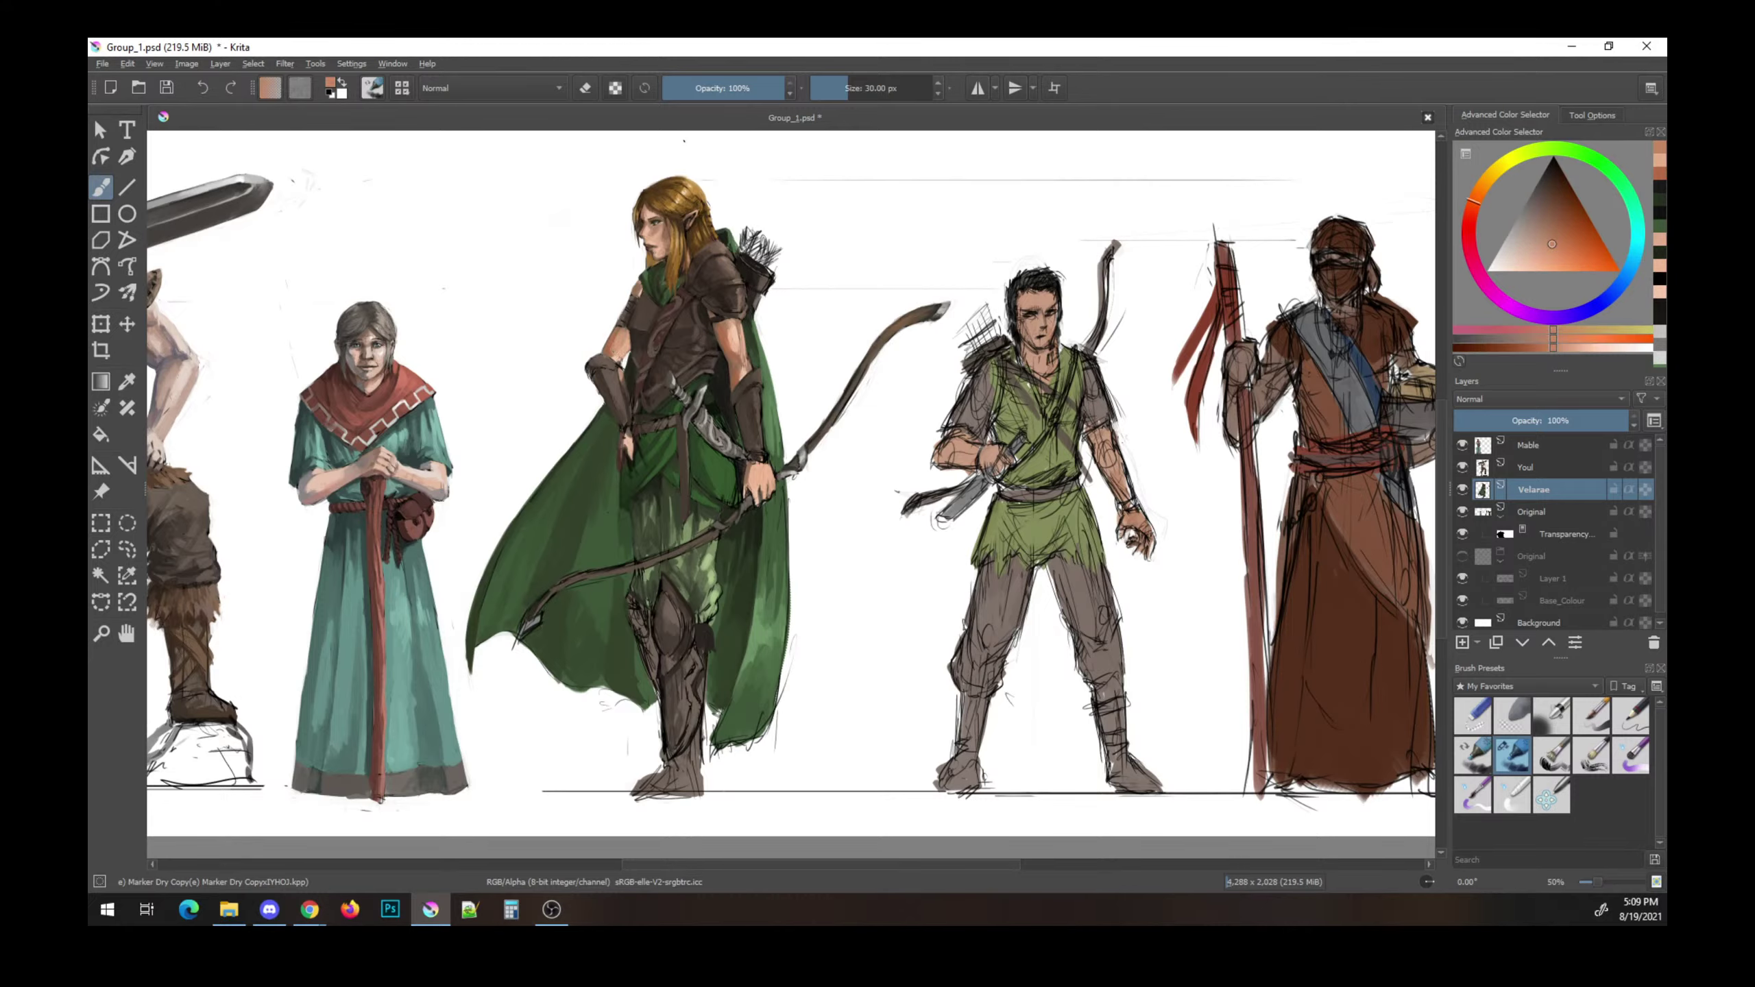
{"action": "key", "text": "ctrl+s"}
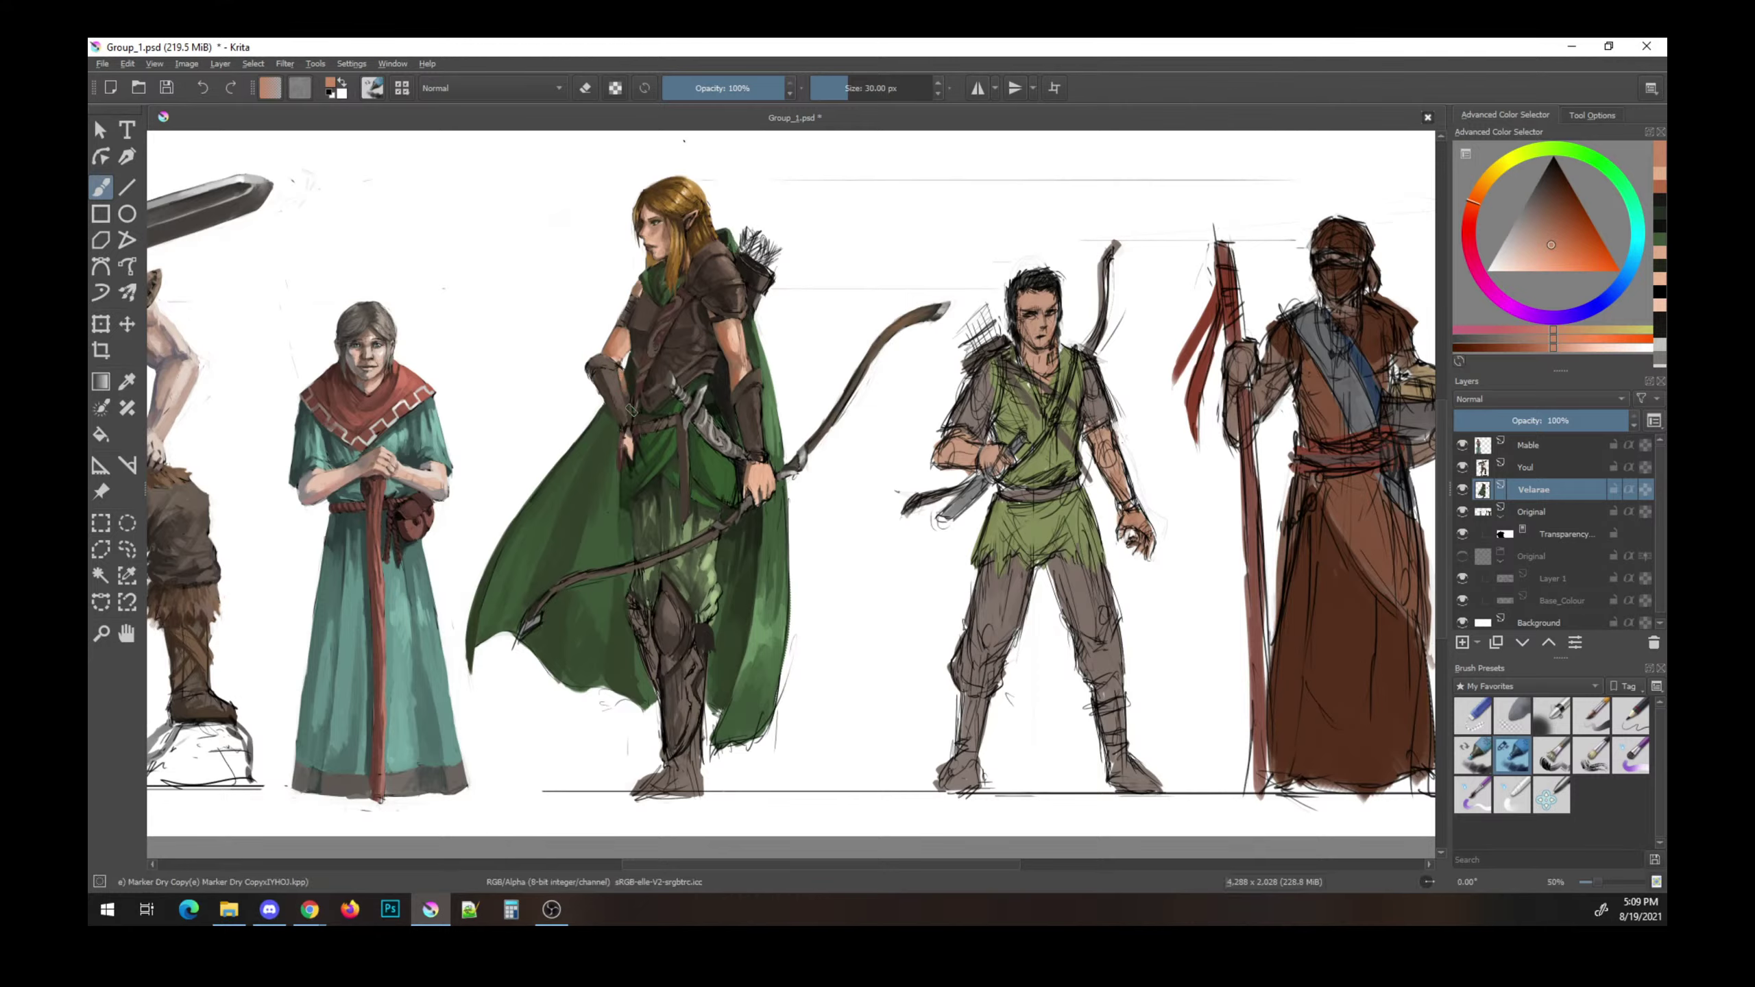
{"action": "left_click", "coordinate": [631, 379], "text": "ctrl"}
{"action": "left_click", "coordinate": [629, 394], "text": "ctrl"}
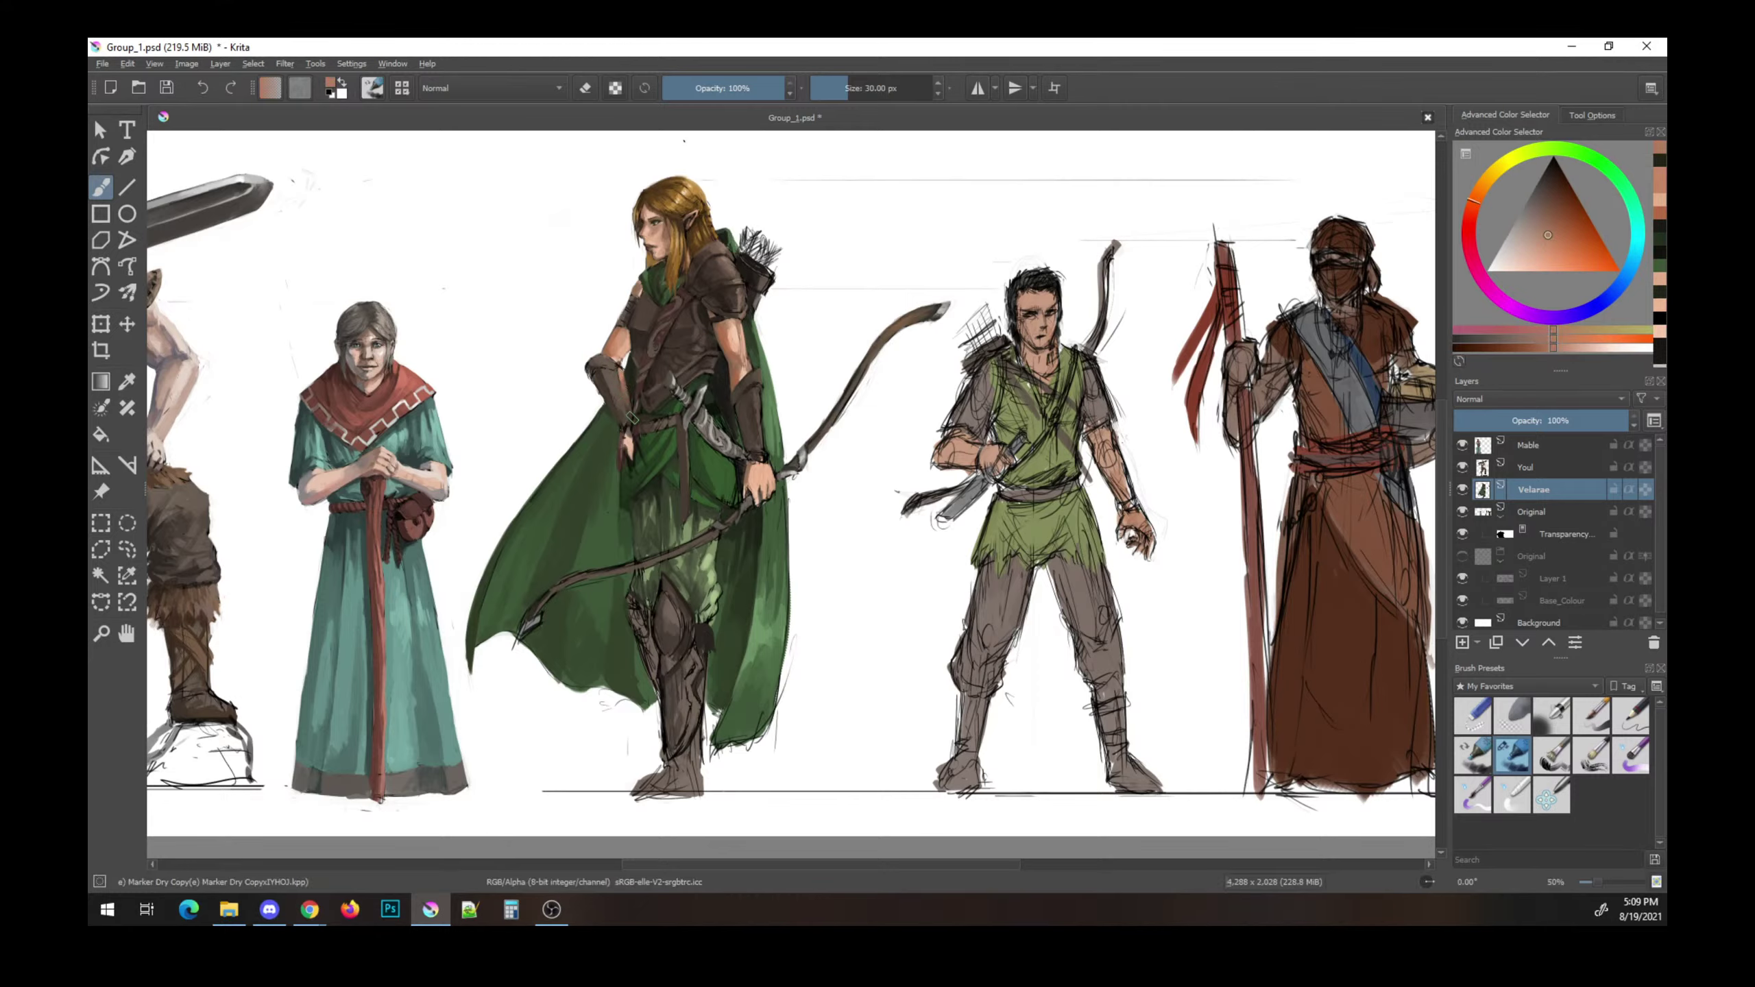
{"action": "left_click", "coordinate": [628, 394], "text": "ctrl"}
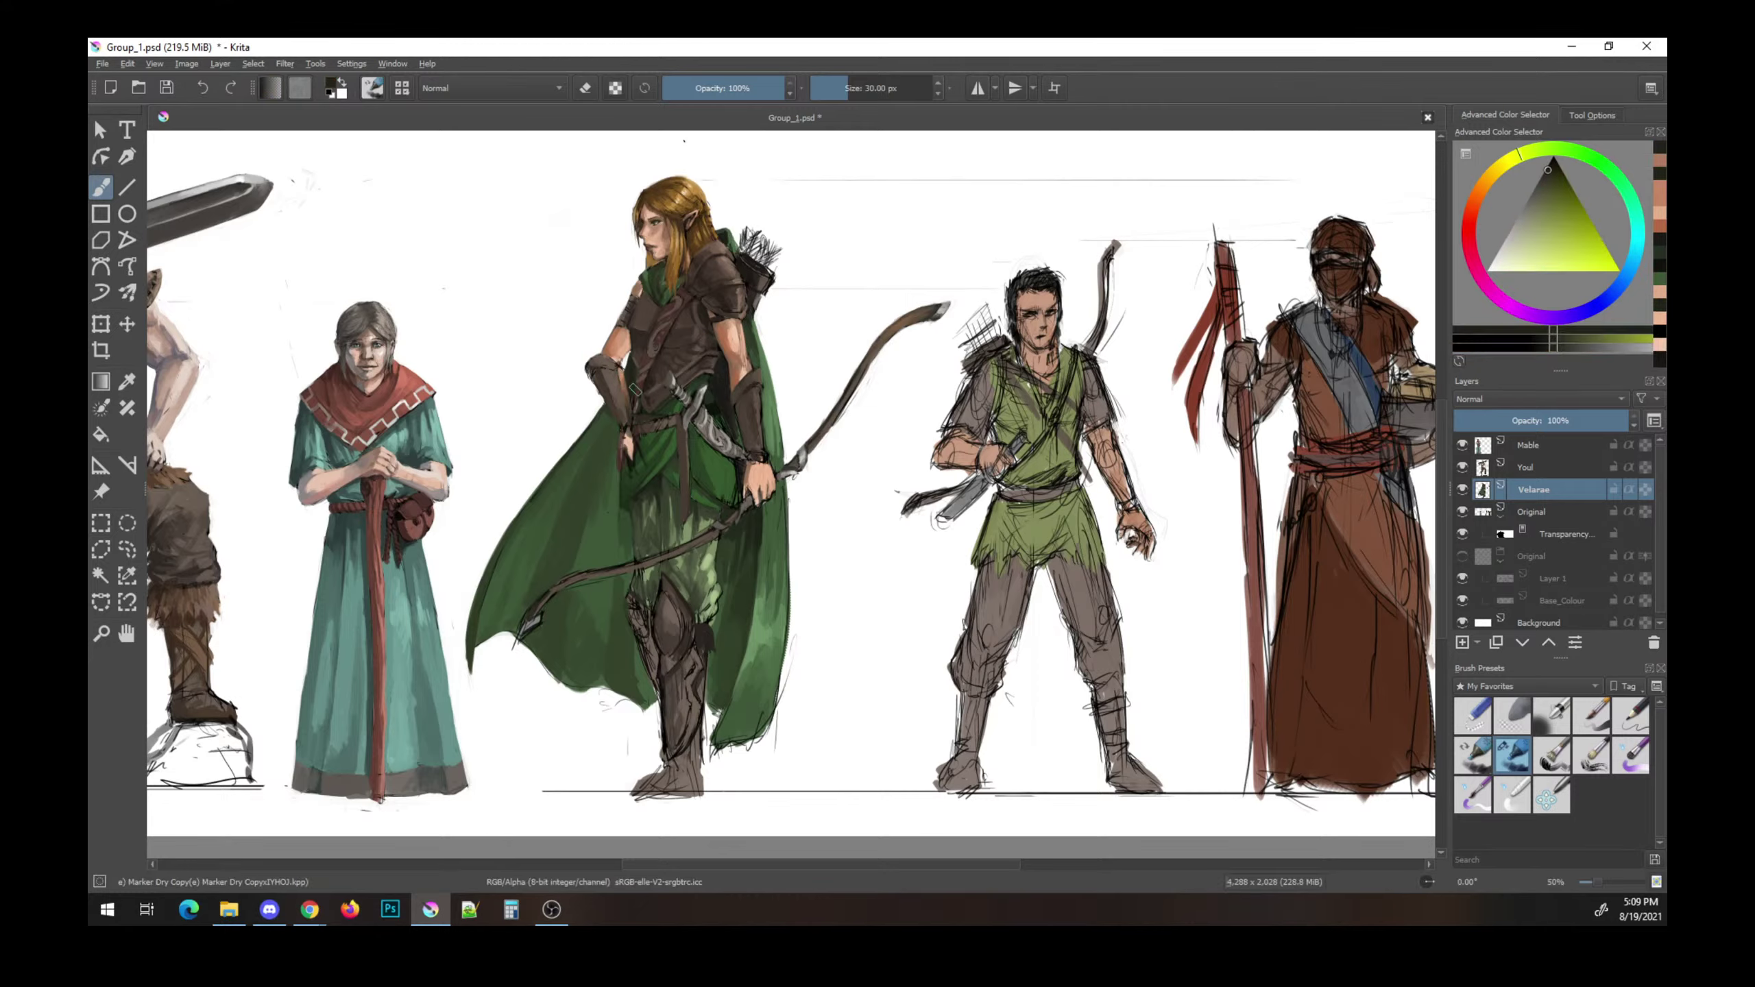
{"action": "key", "text": "ctrl+s"}
- Shrink the brush slightly, sample the arm's light skin and the armour's dark brown-grey, and save
{"action": "key", "text": "e"}
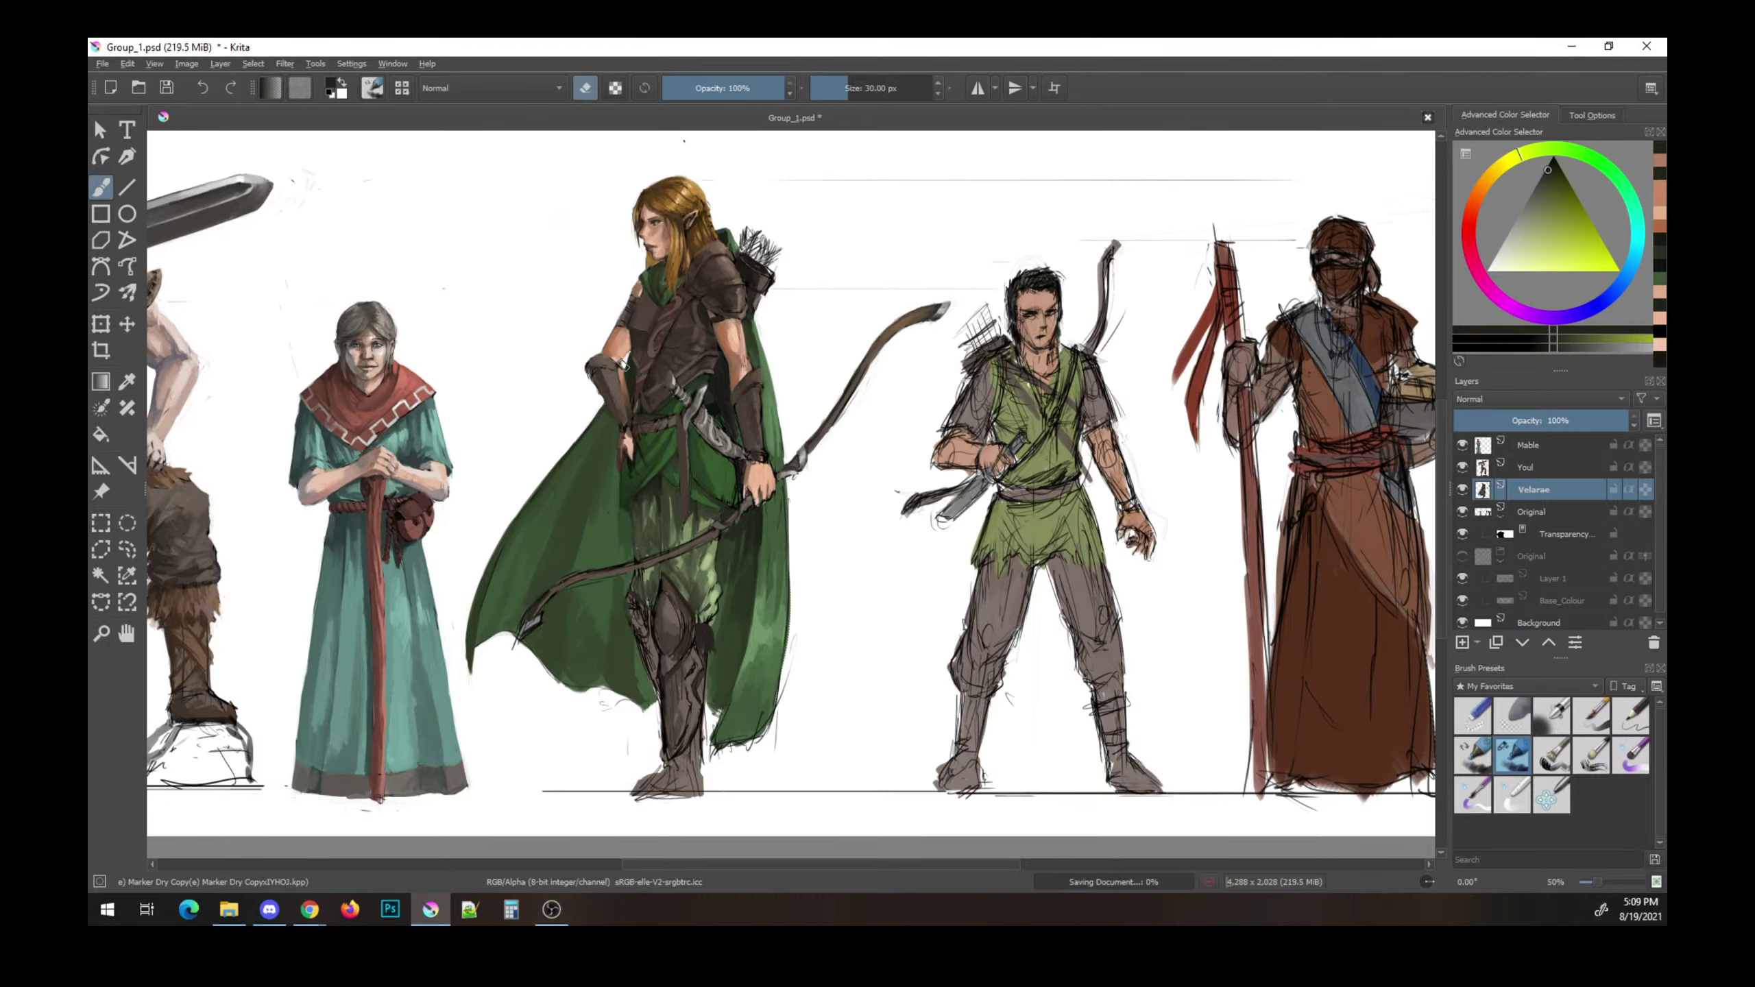
{"action": "key", "text": "bracketleft"}
{"action": "key", "text": "bracketleft"}
{"action": "key", "text": "bracketleft"}
{"action": "key", "text": "bracketleft"}
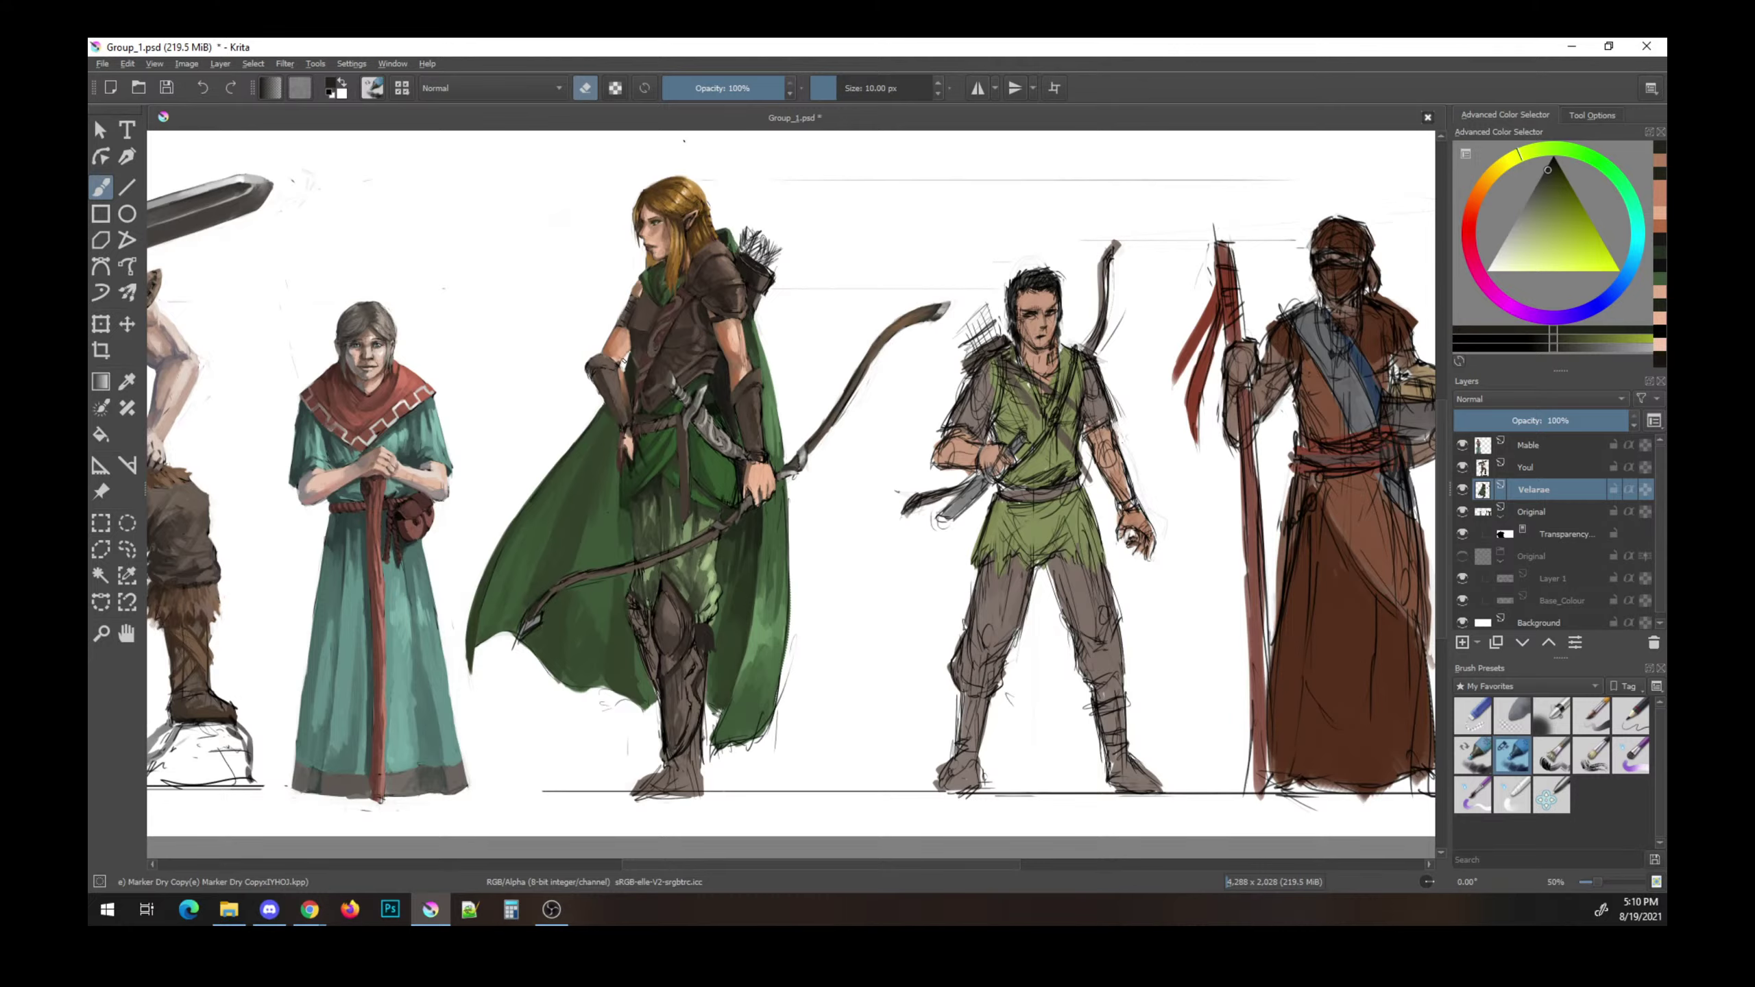
{"action": "left_click", "coordinate": [622, 353], "text": "ctrl"}
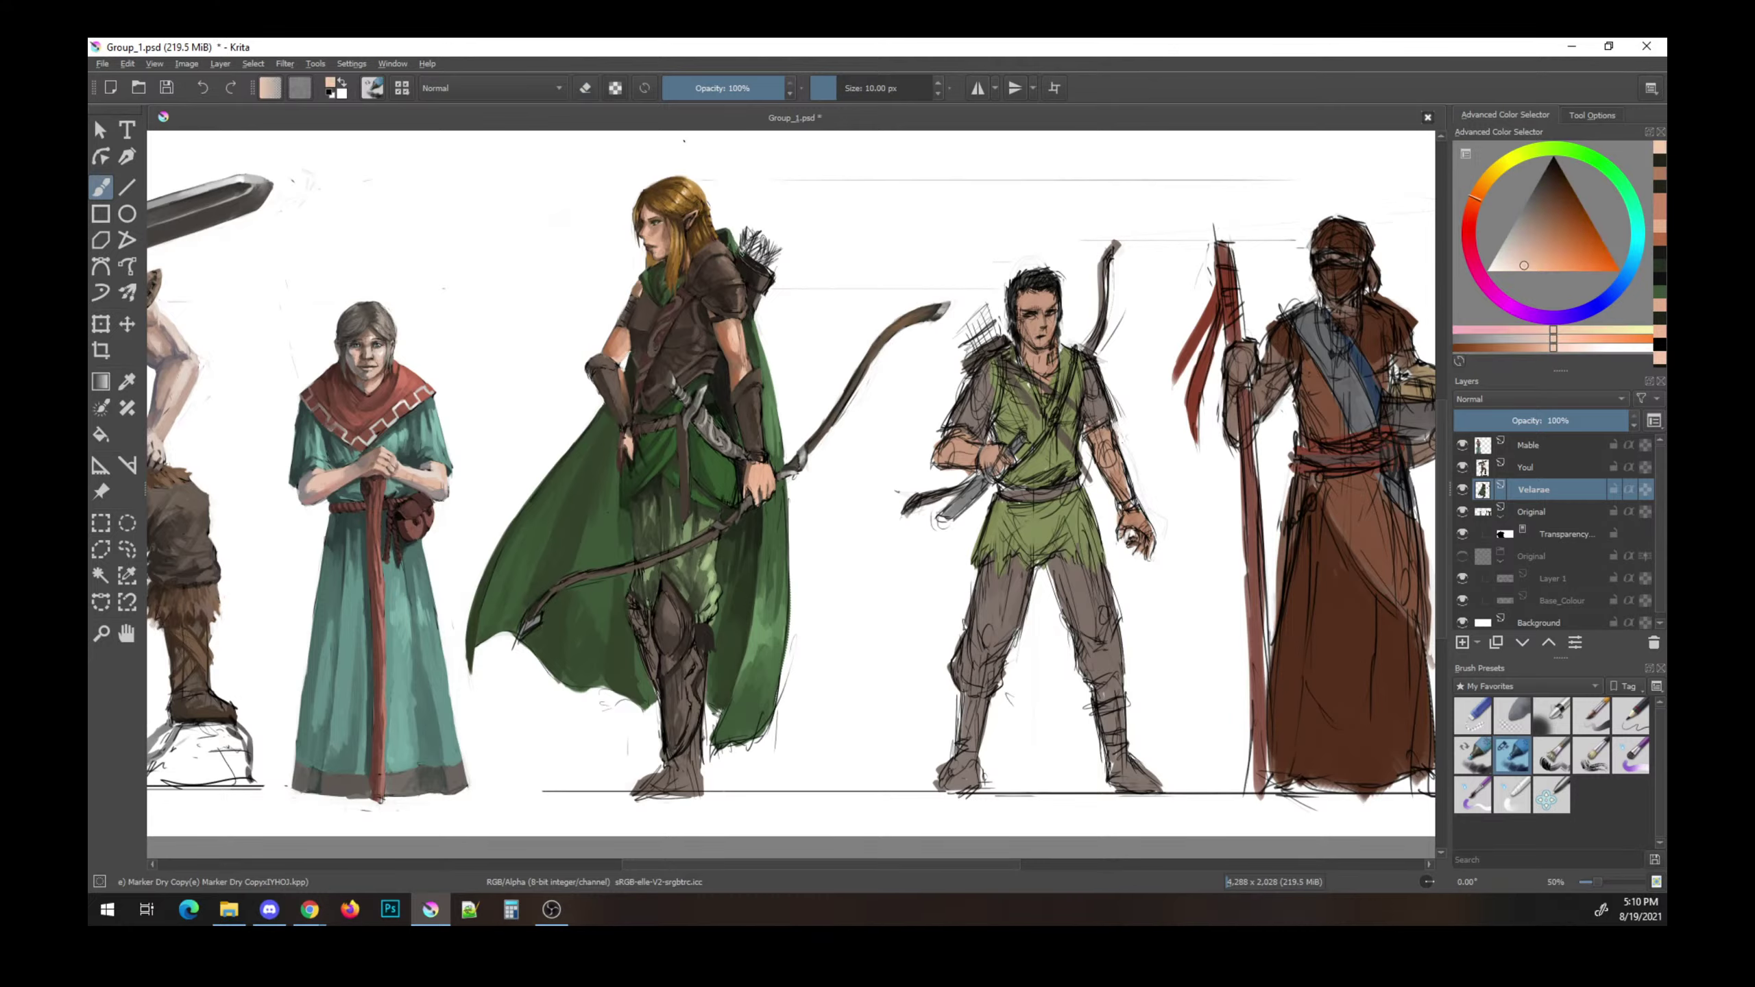
{"action": "key", "text": "ctrl+s"}
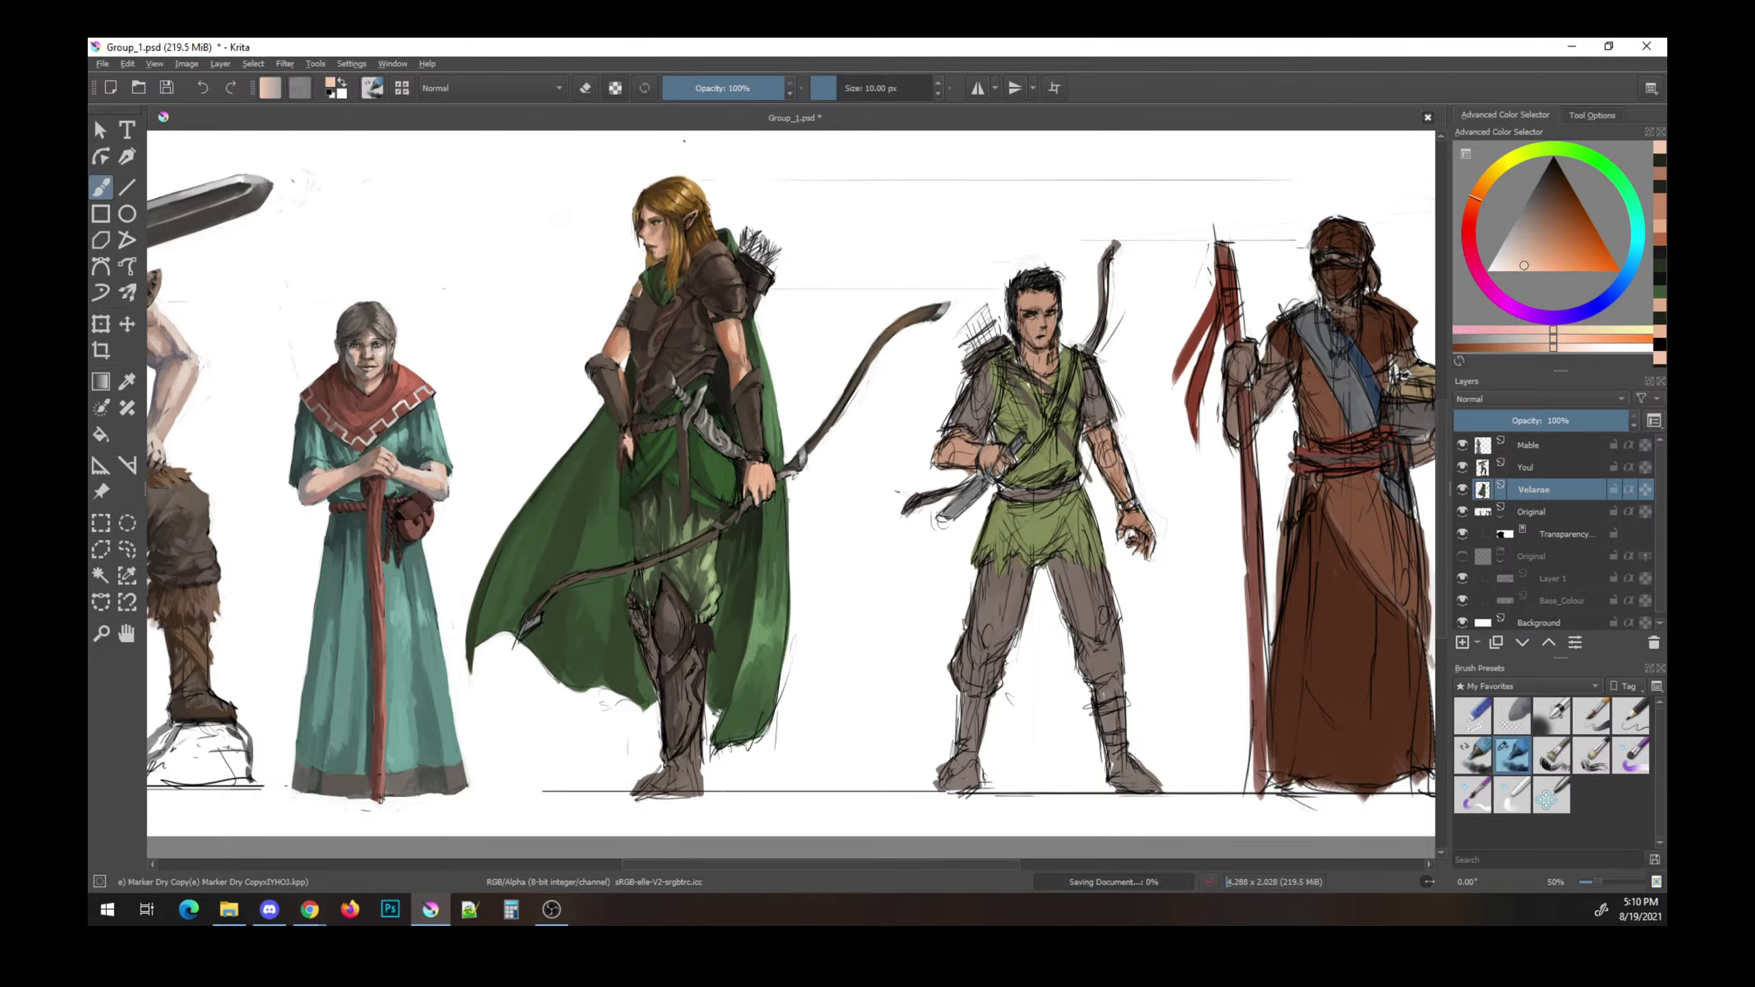
{"action": "left_click", "coordinate": [717, 360], "text": "ctrl"}
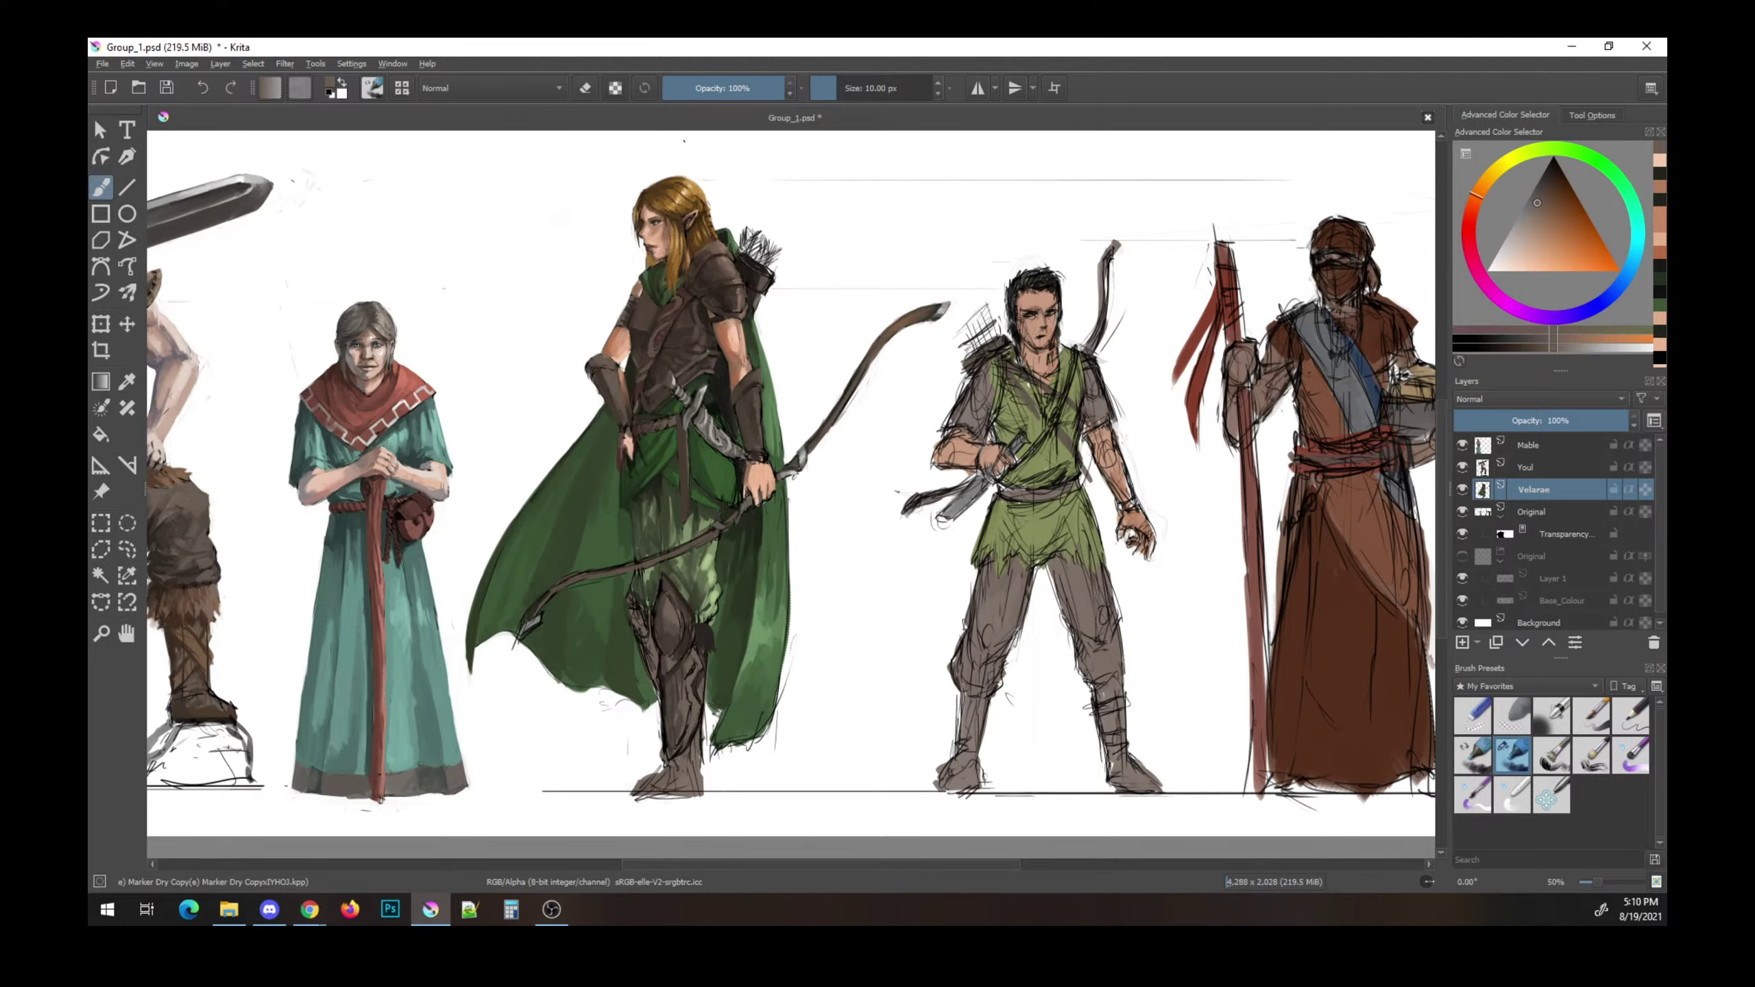
{"action": "key", "text": "ctrl+s"}
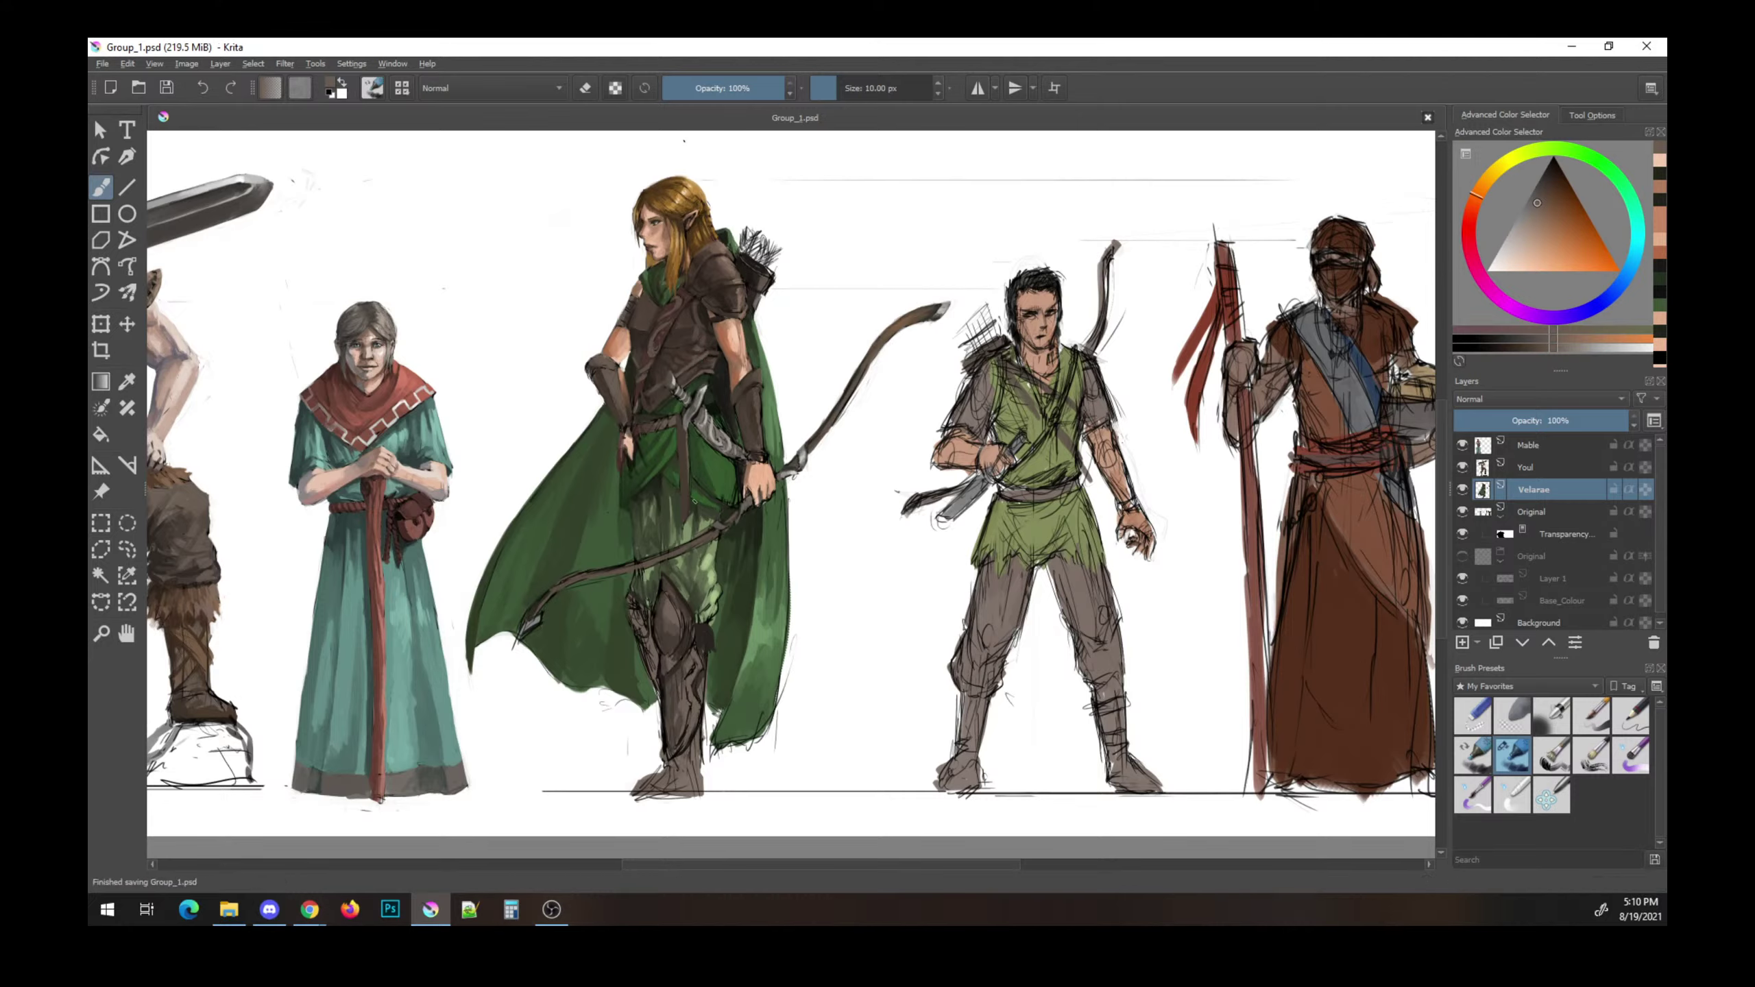
- Paint a small orange-brown stroke on the elf archer, then darken the colour
{"action": "left_click", "coordinate": [697, 513], "text": "ctrl"}
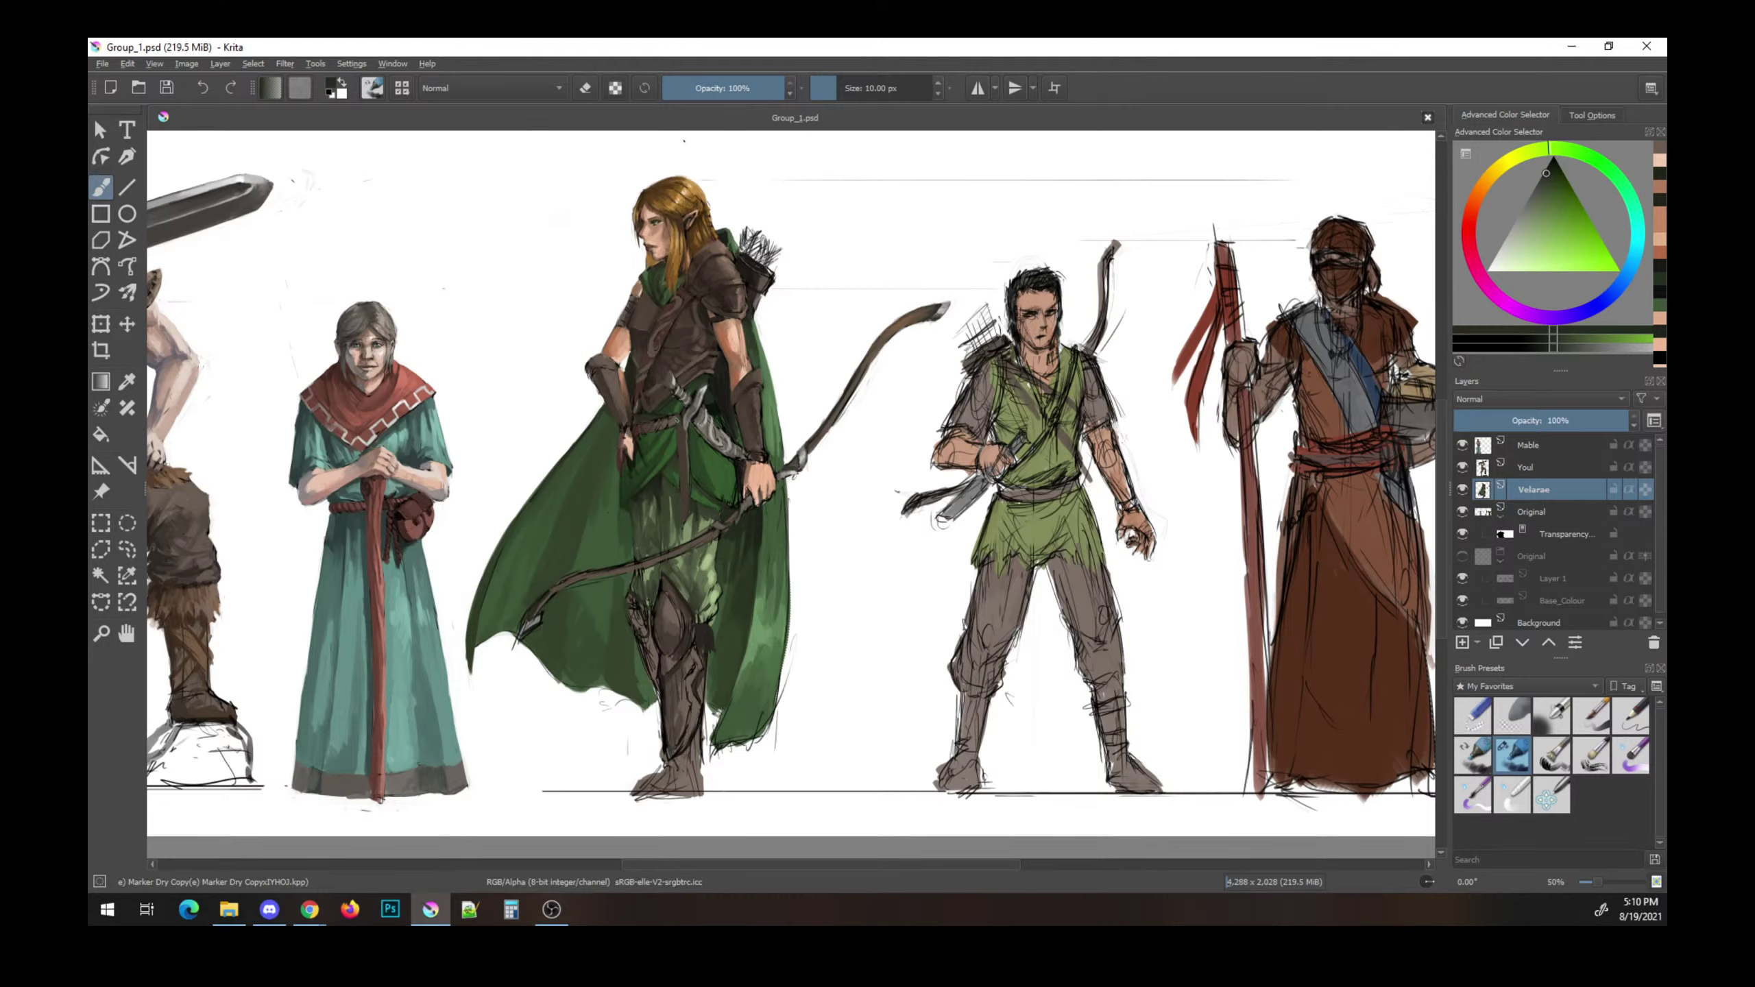
{"action": "left_click", "coordinate": [677, 443], "text": "ctrl"}
{"action": "left_click_drag", "start_coordinate": [677, 442], "coordinate": [684, 449]}
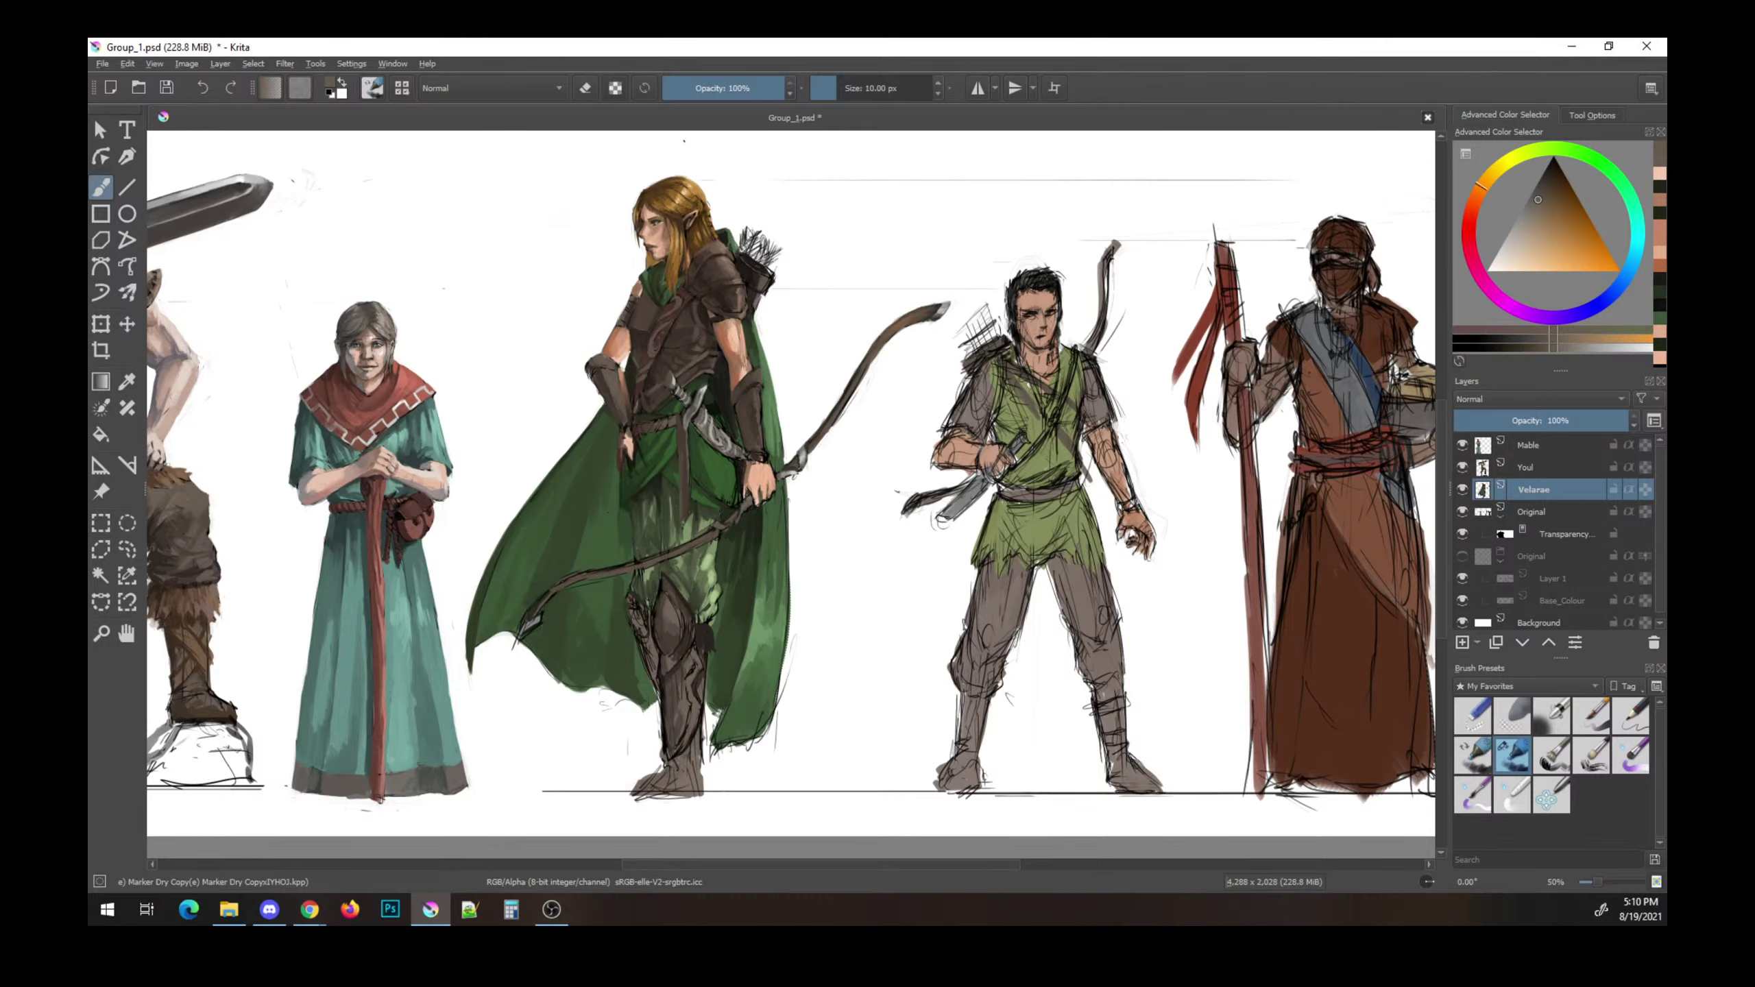
{"action": "key", "text": "k"}
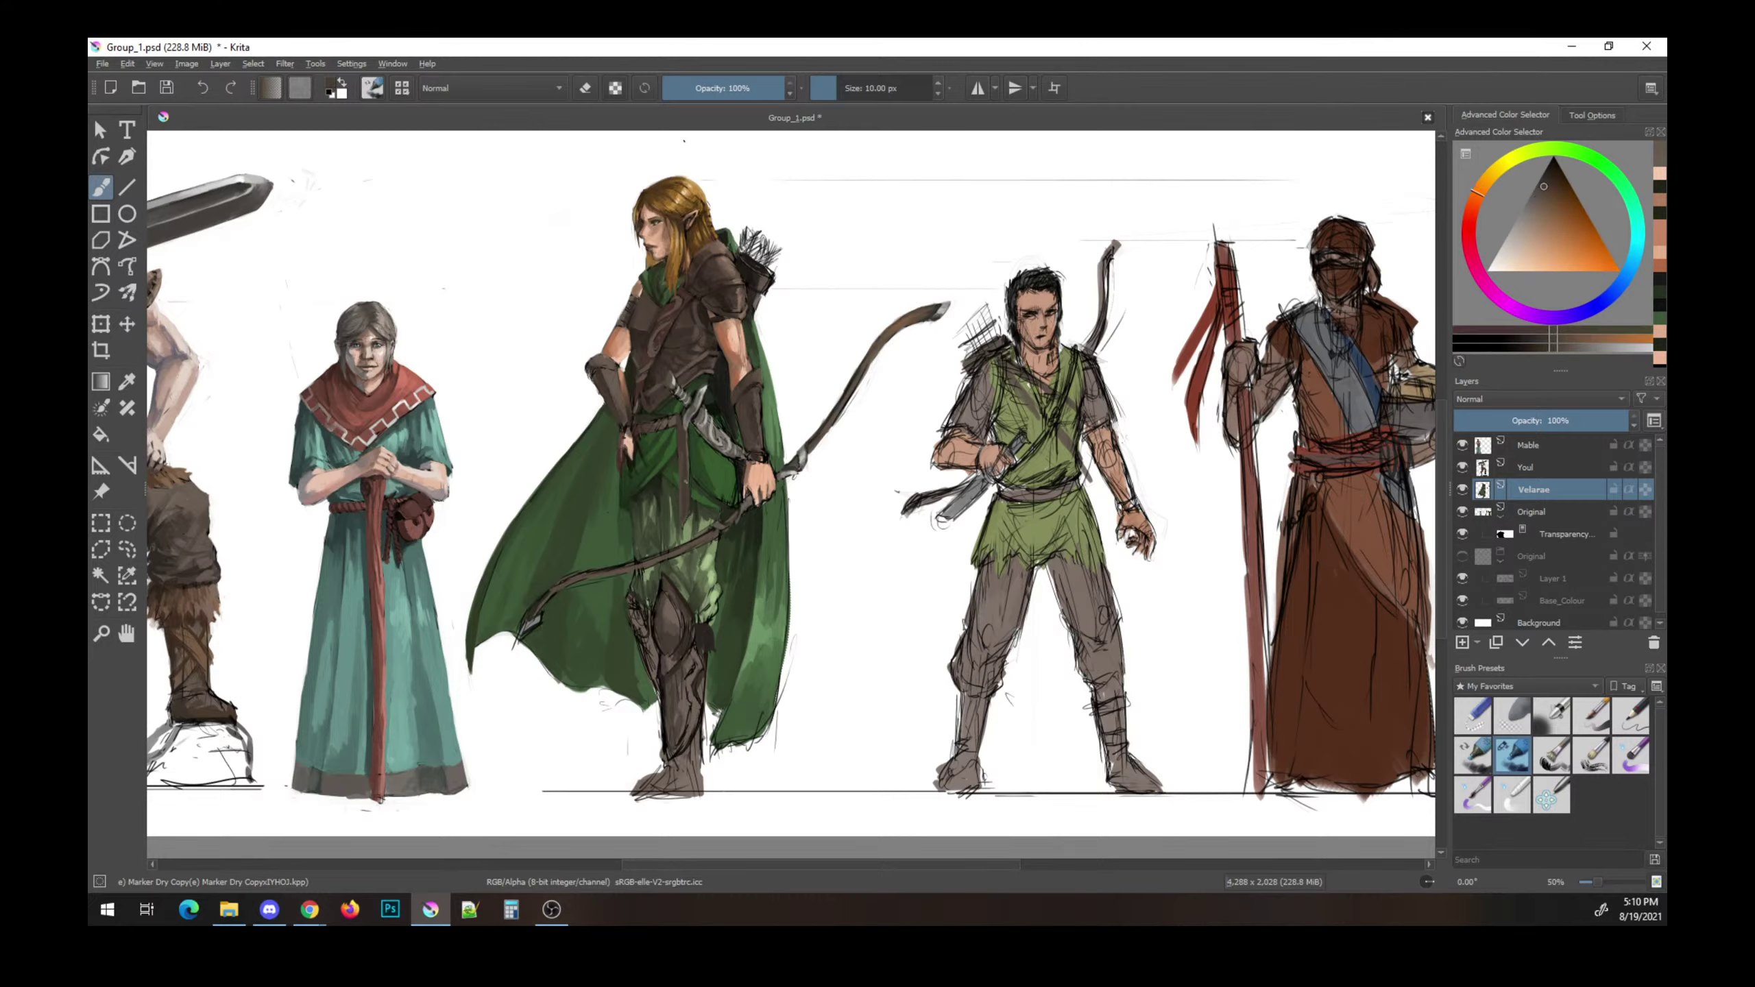
- Add a small dark stroke on the belt strap, then lighten the paint colour slightly
{"action": "left_click", "coordinate": [691, 460], "text": "ctrl"}
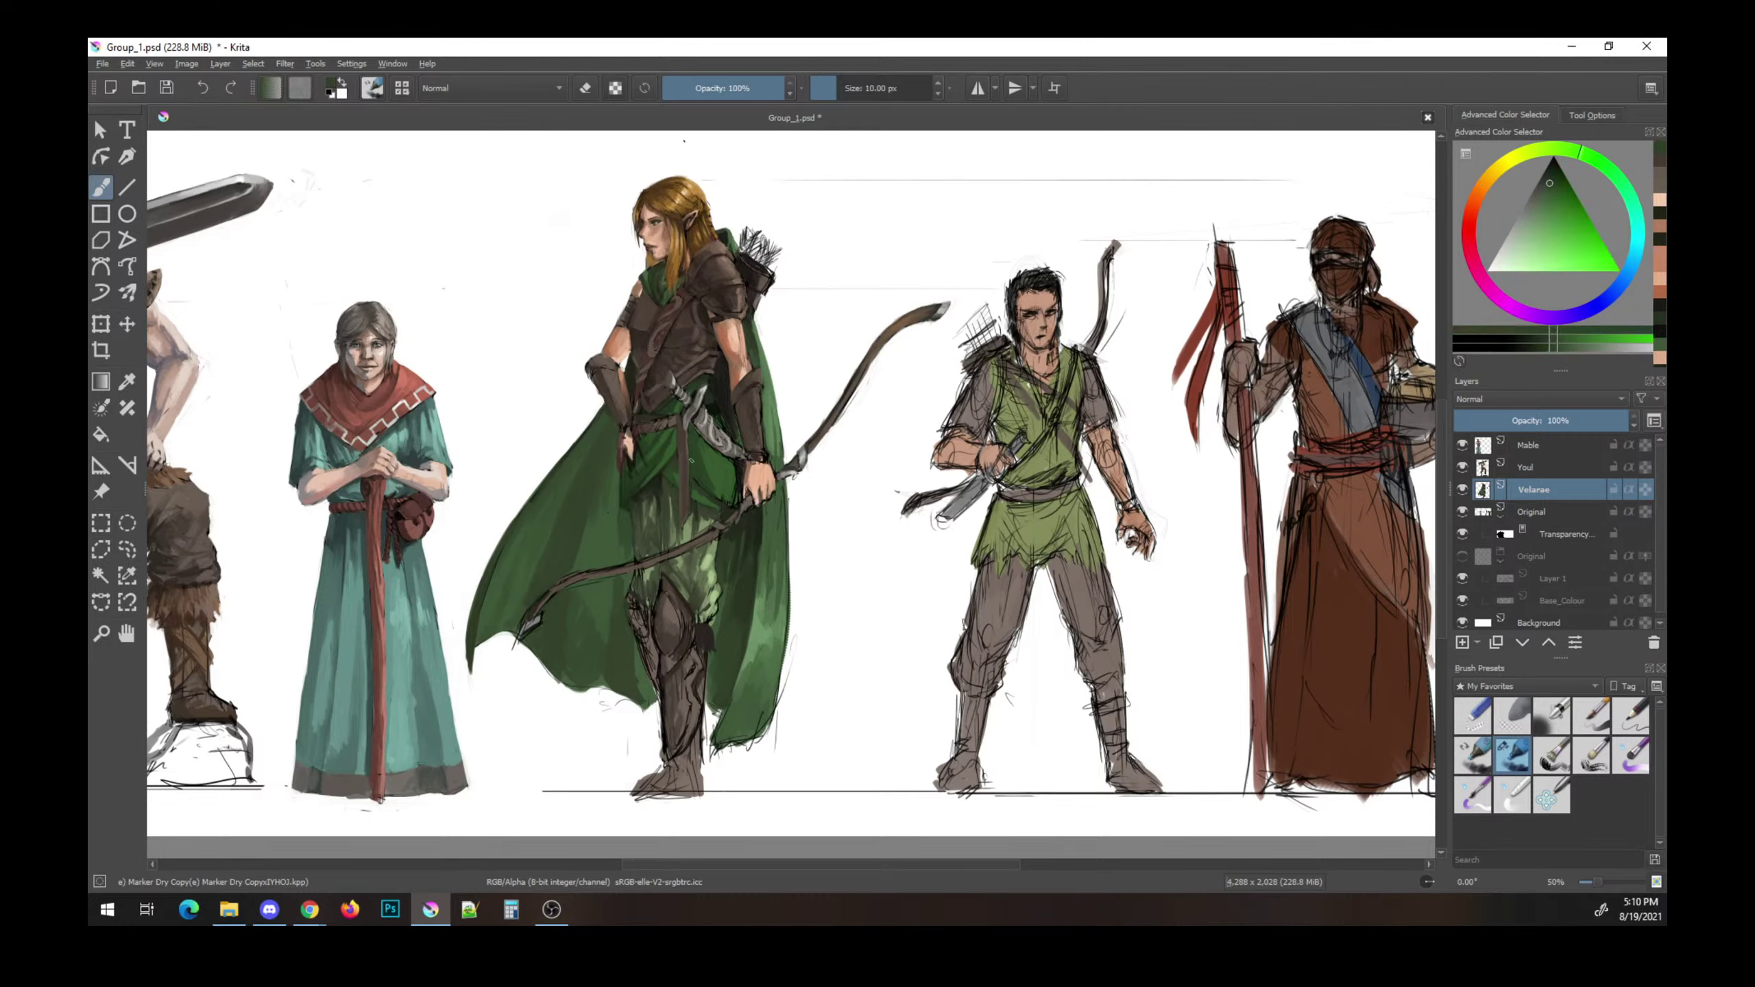
{"action": "key", "text": "ctrl+s"}
{"action": "key", "text": "k"}
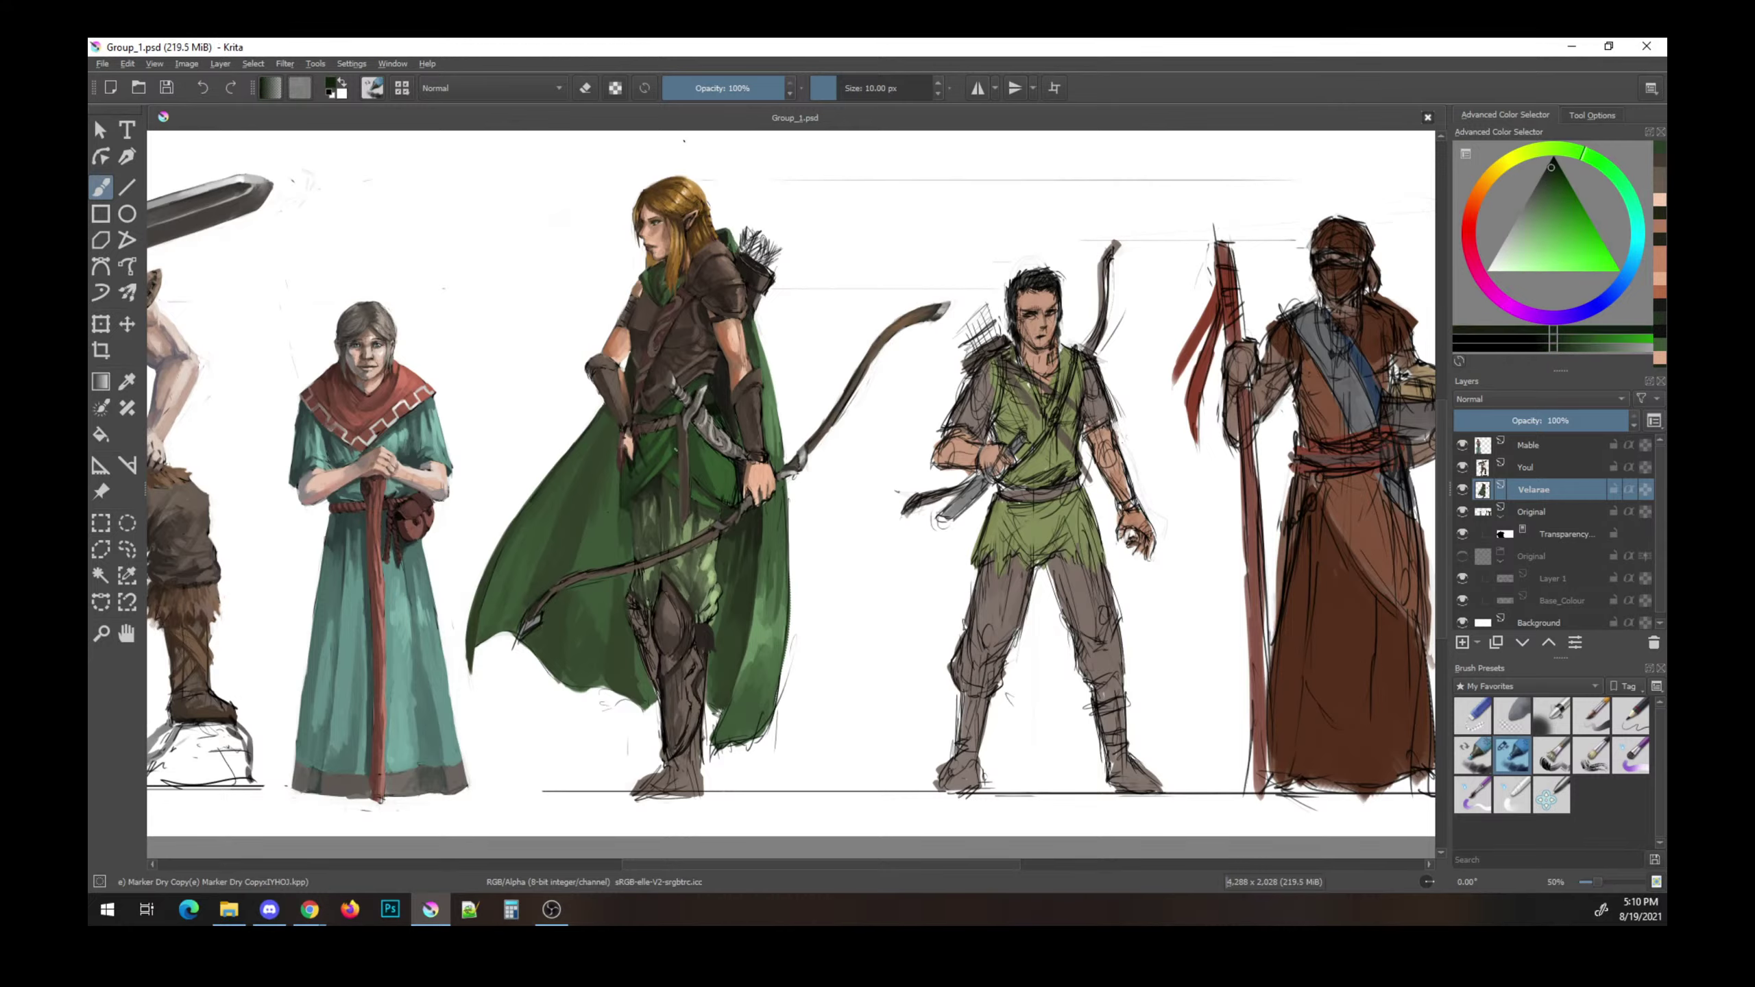
{"action": "left_click_drag", "start_coordinate": [678, 494], "coordinate": [679, 512]}
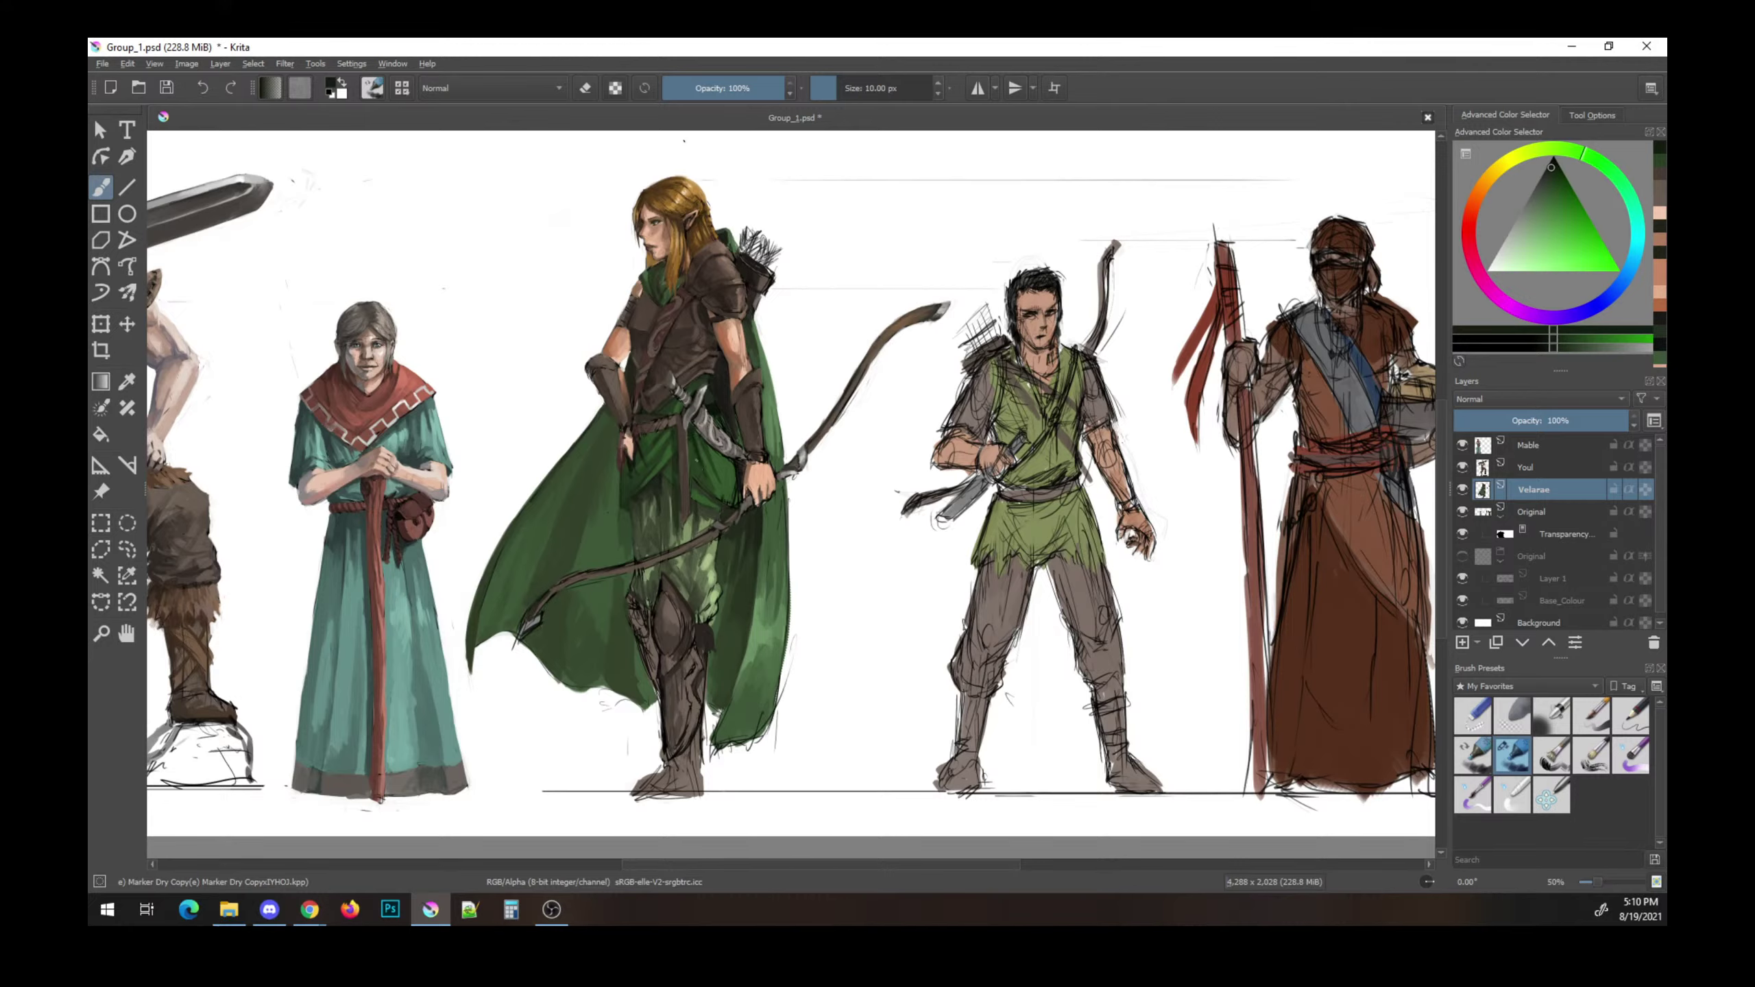
{"action": "left_click", "coordinate": [696, 462], "text": "ctrl"}
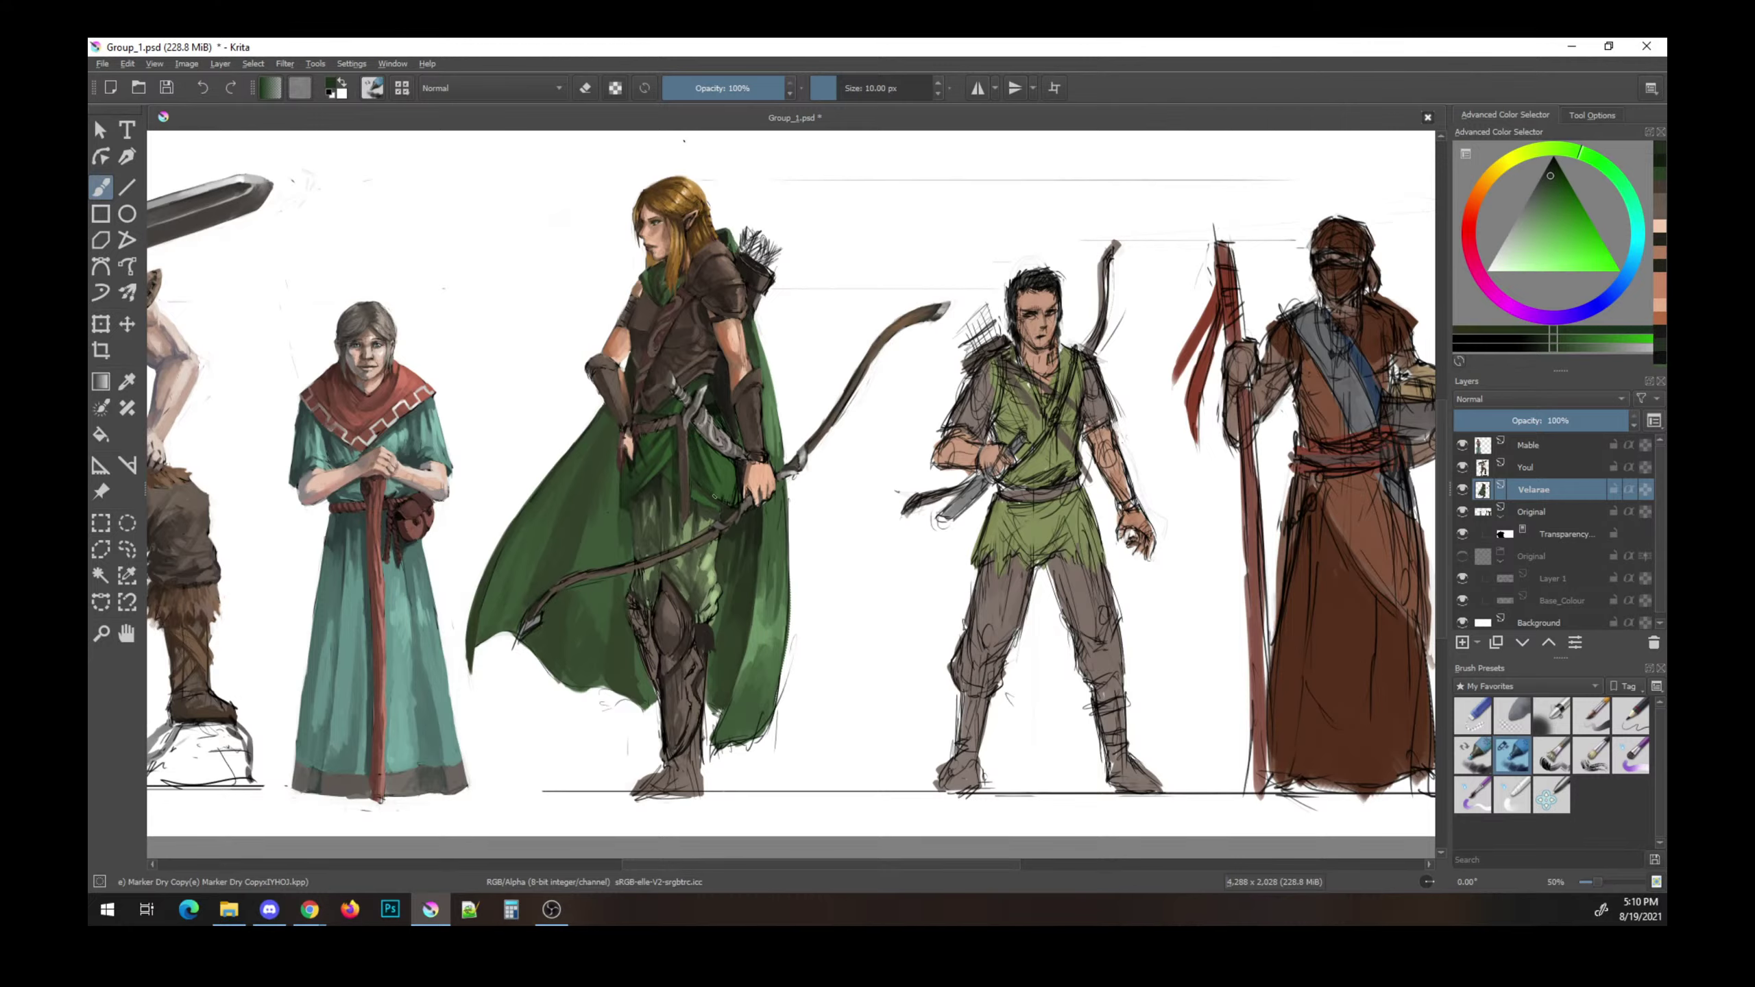
- Save, then sample the peach skin tone and dark reddish and greyish browns from the elf
{"action": "key", "text": "ctrl+s"}
{"action": "left_click", "coordinate": [653, 484], "text": "ctrl"}
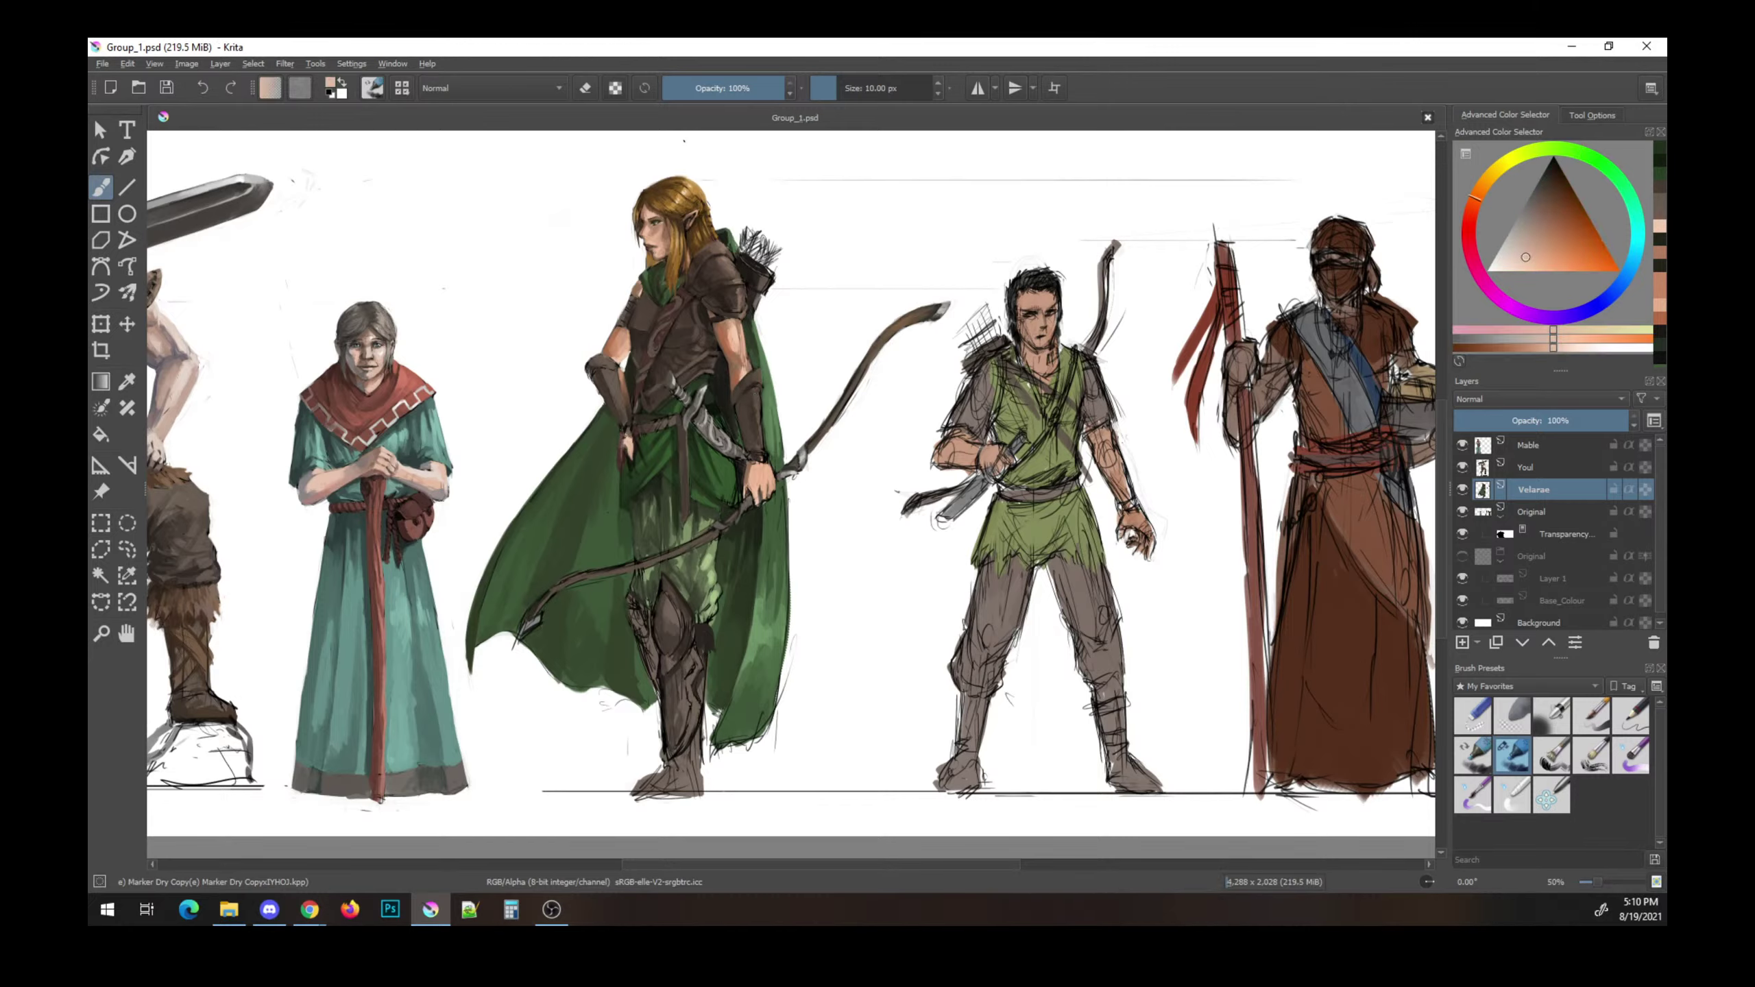
{"action": "left_click", "coordinate": [686, 484], "text": "ctrl"}
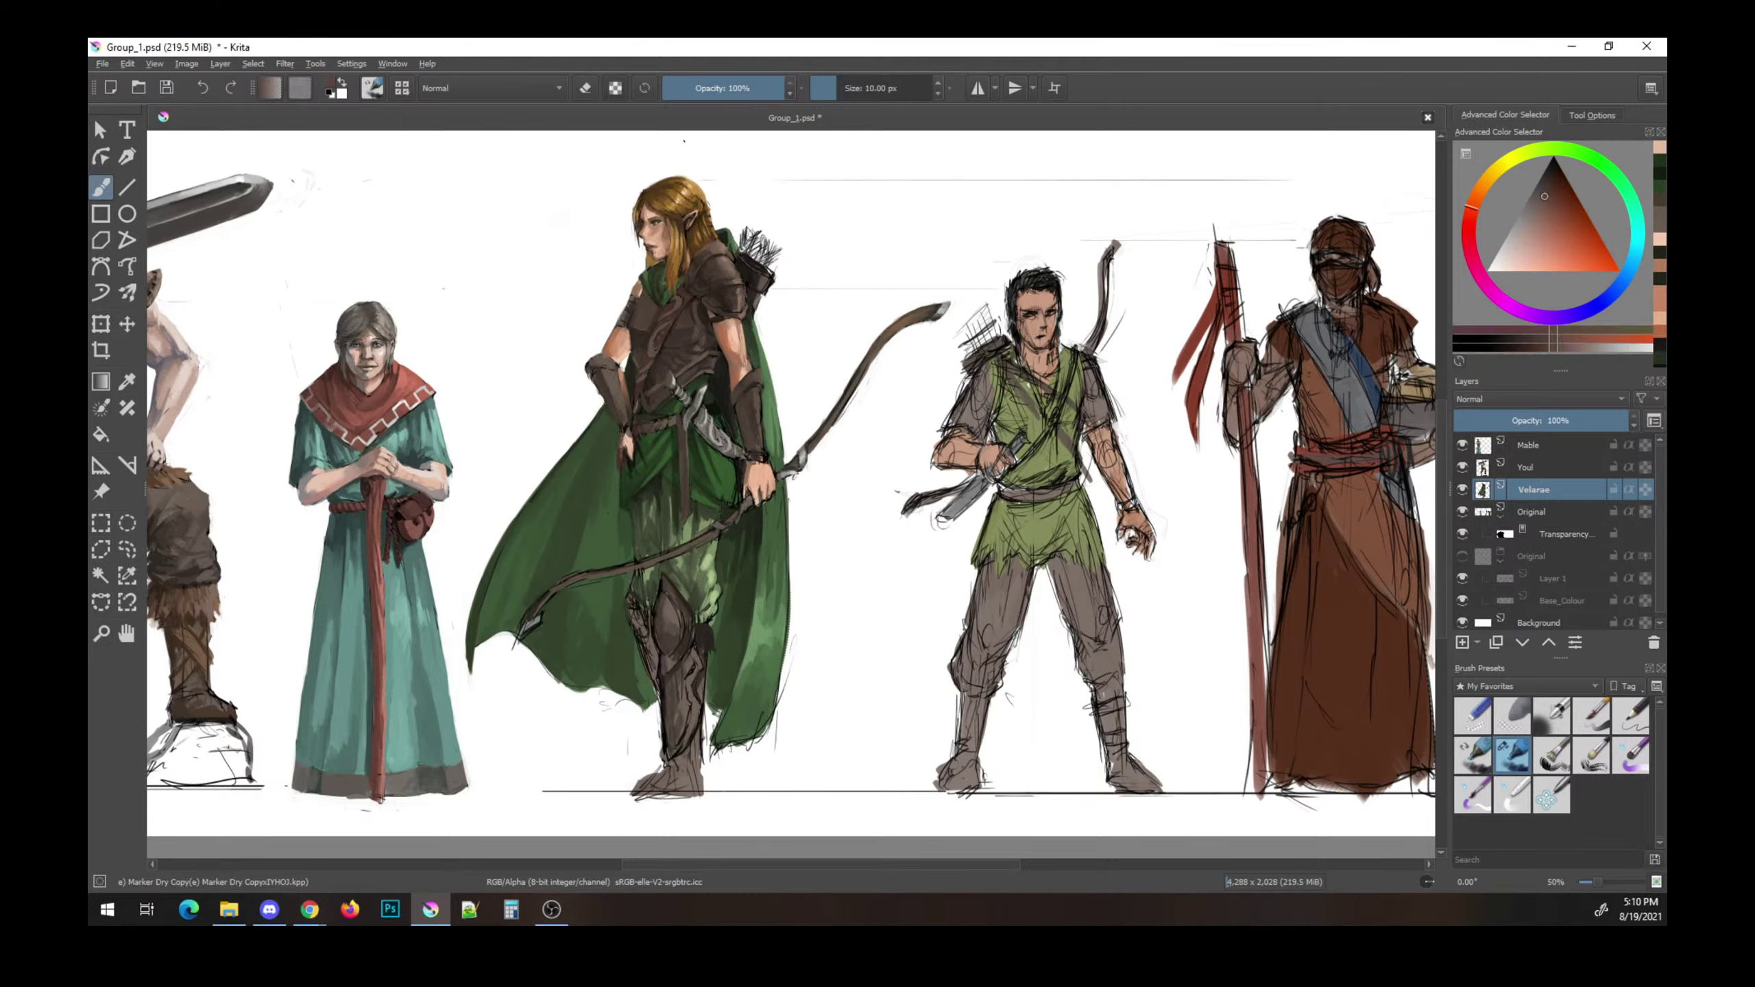
{"action": "left_click", "coordinate": [629, 345], "text": "ctrl"}
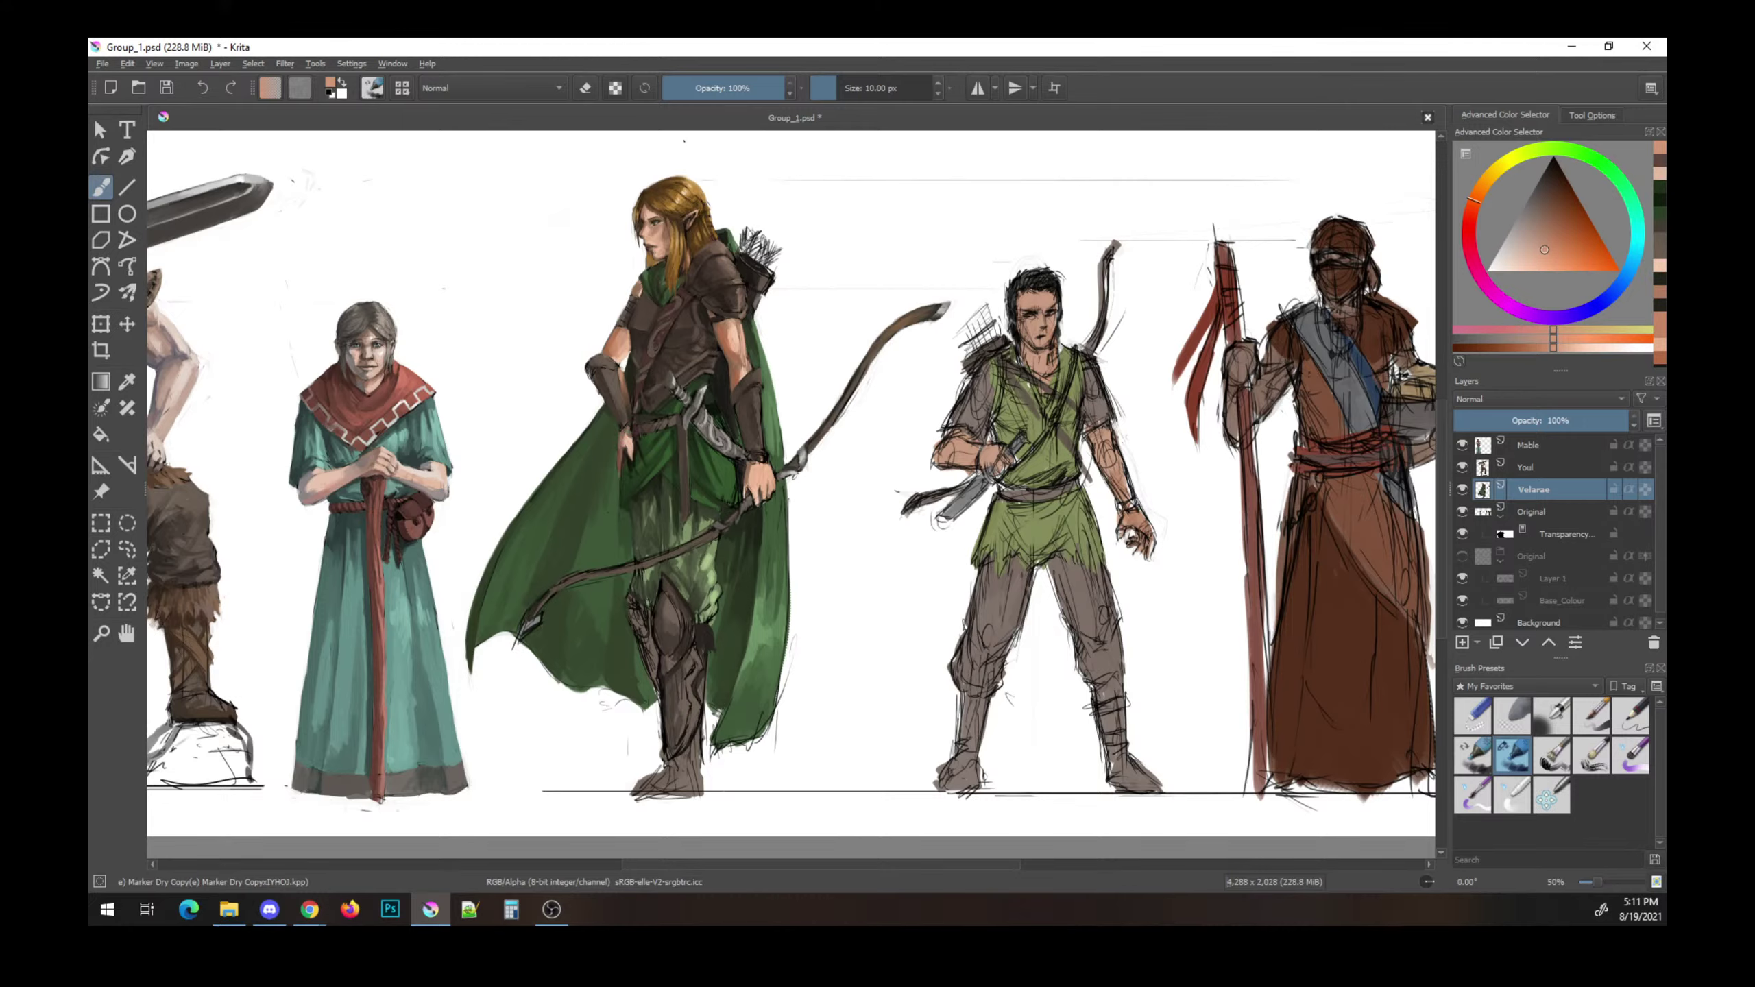
{"action": "left_click", "coordinate": [760, 457], "text": "ctrl"}
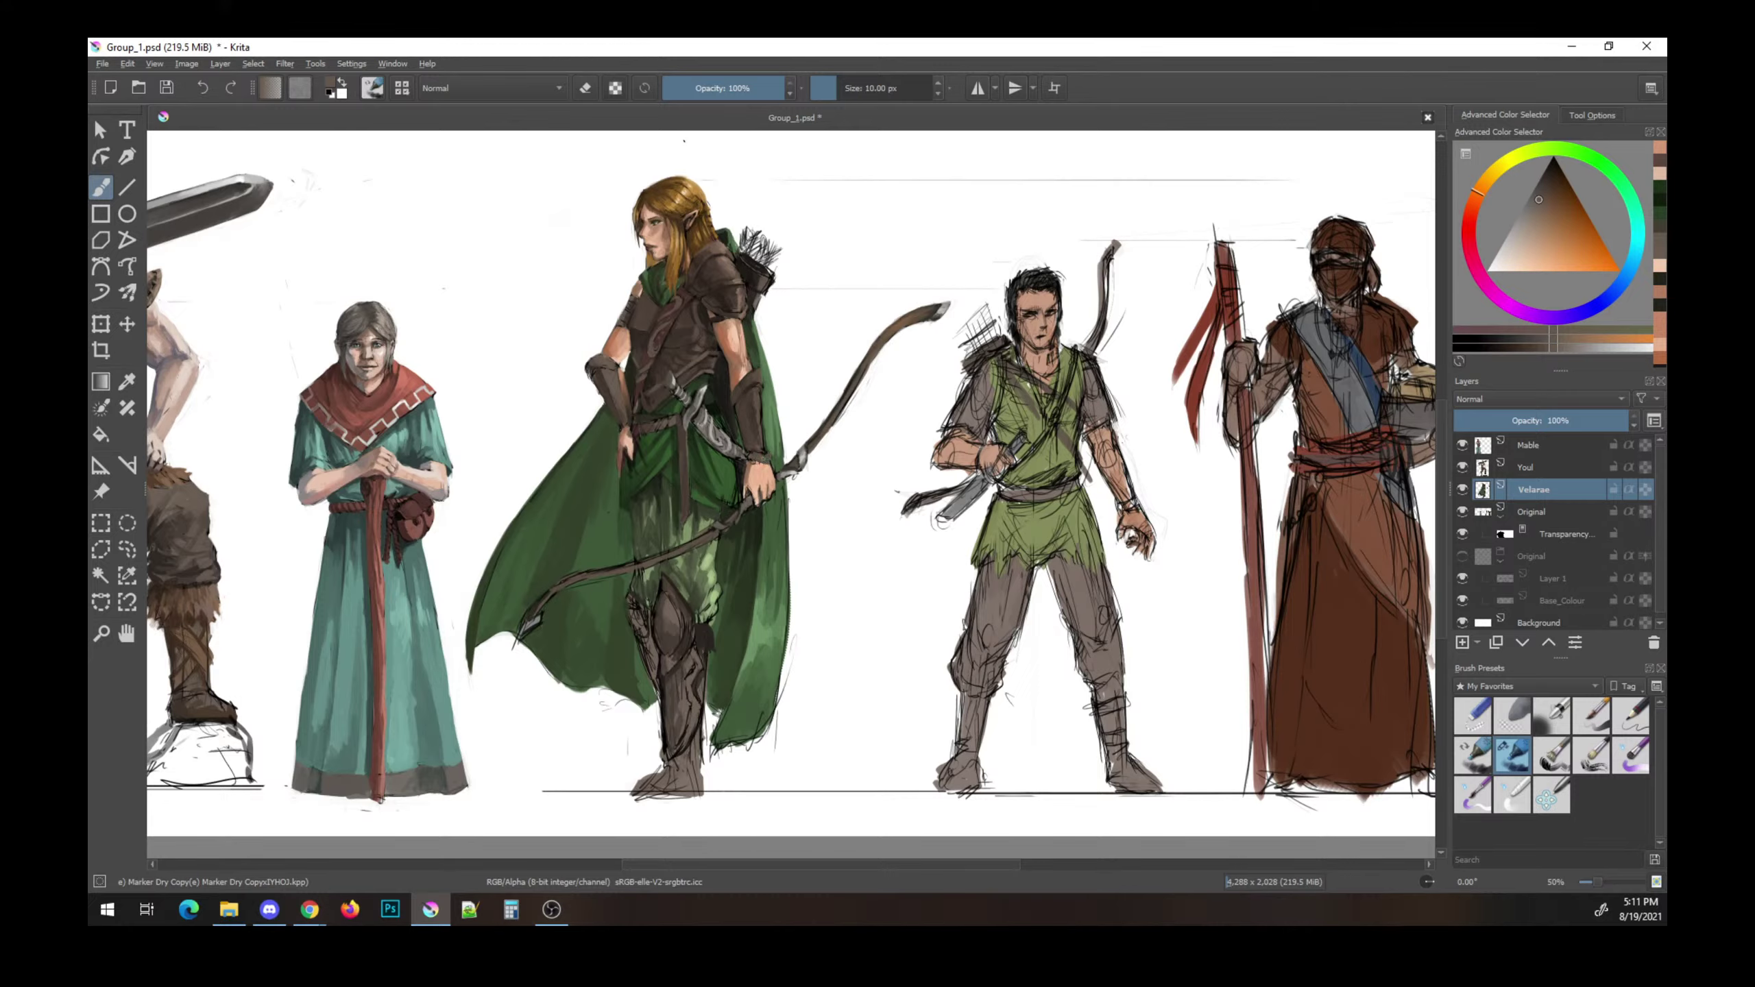
- Sample belt and near-black tones, save, and darken the arrow fletching in the quiver
{"action": "left_click", "coordinate": [668, 473], "text": "ctrl"}
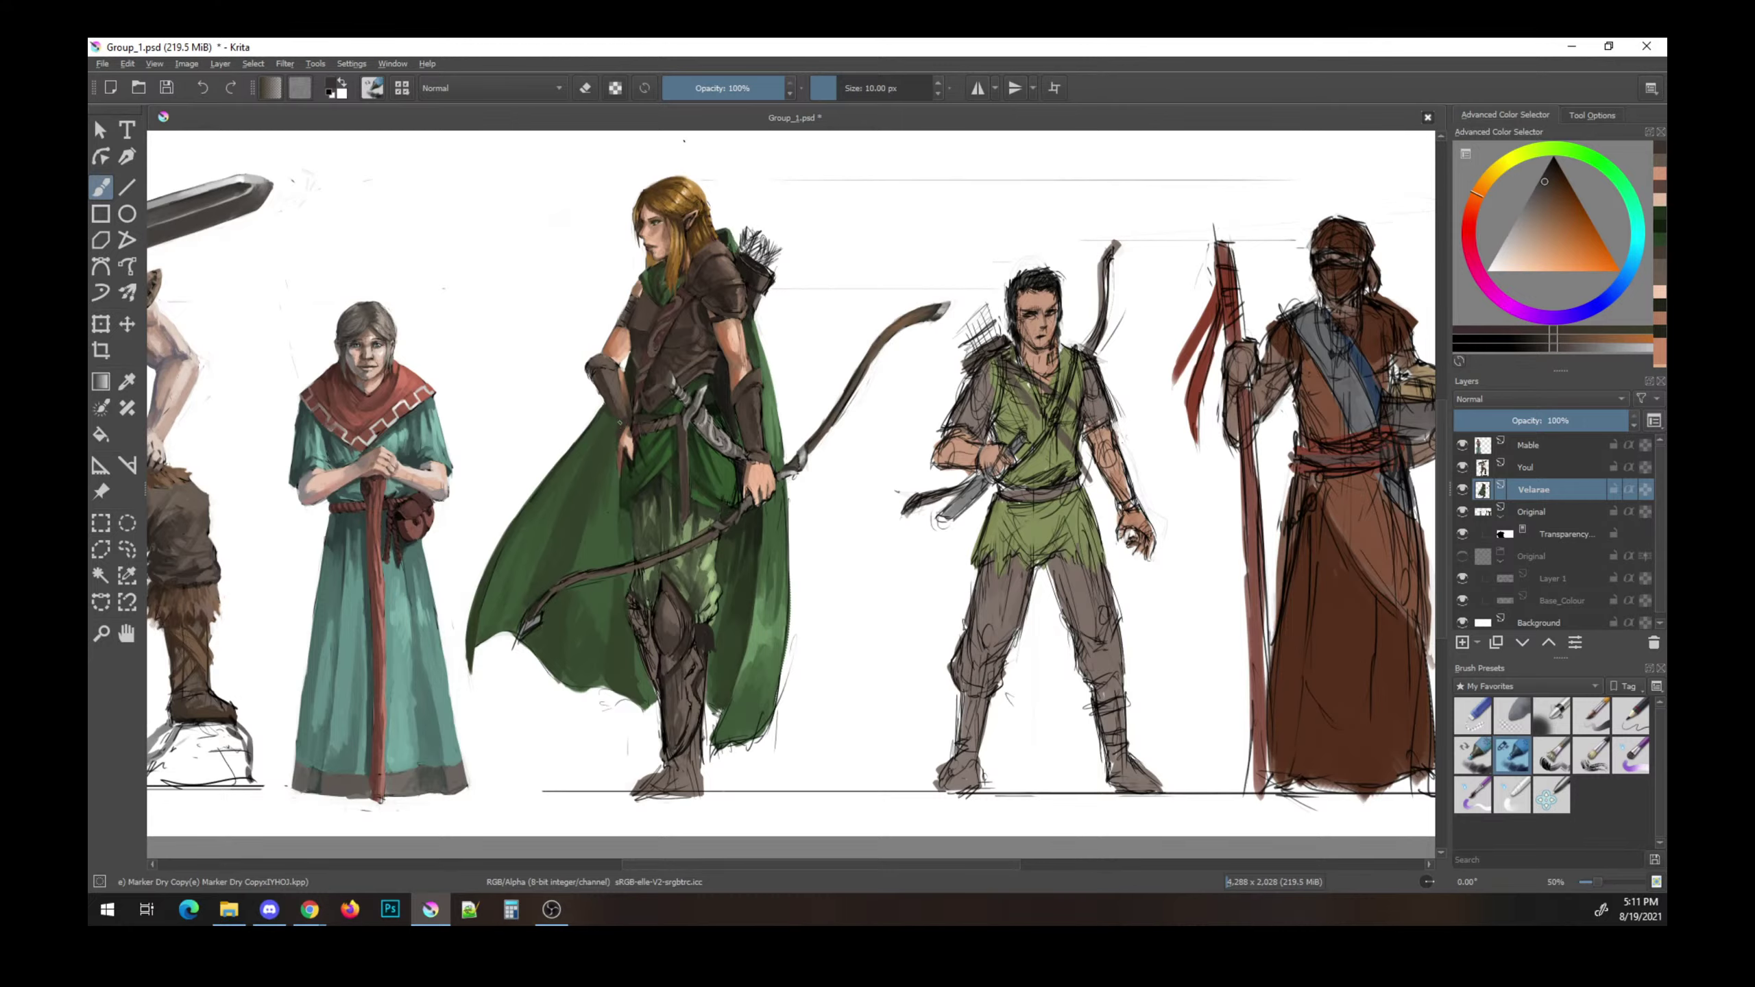
{"action": "left_click", "coordinate": [635, 432], "text": "ctrl"}
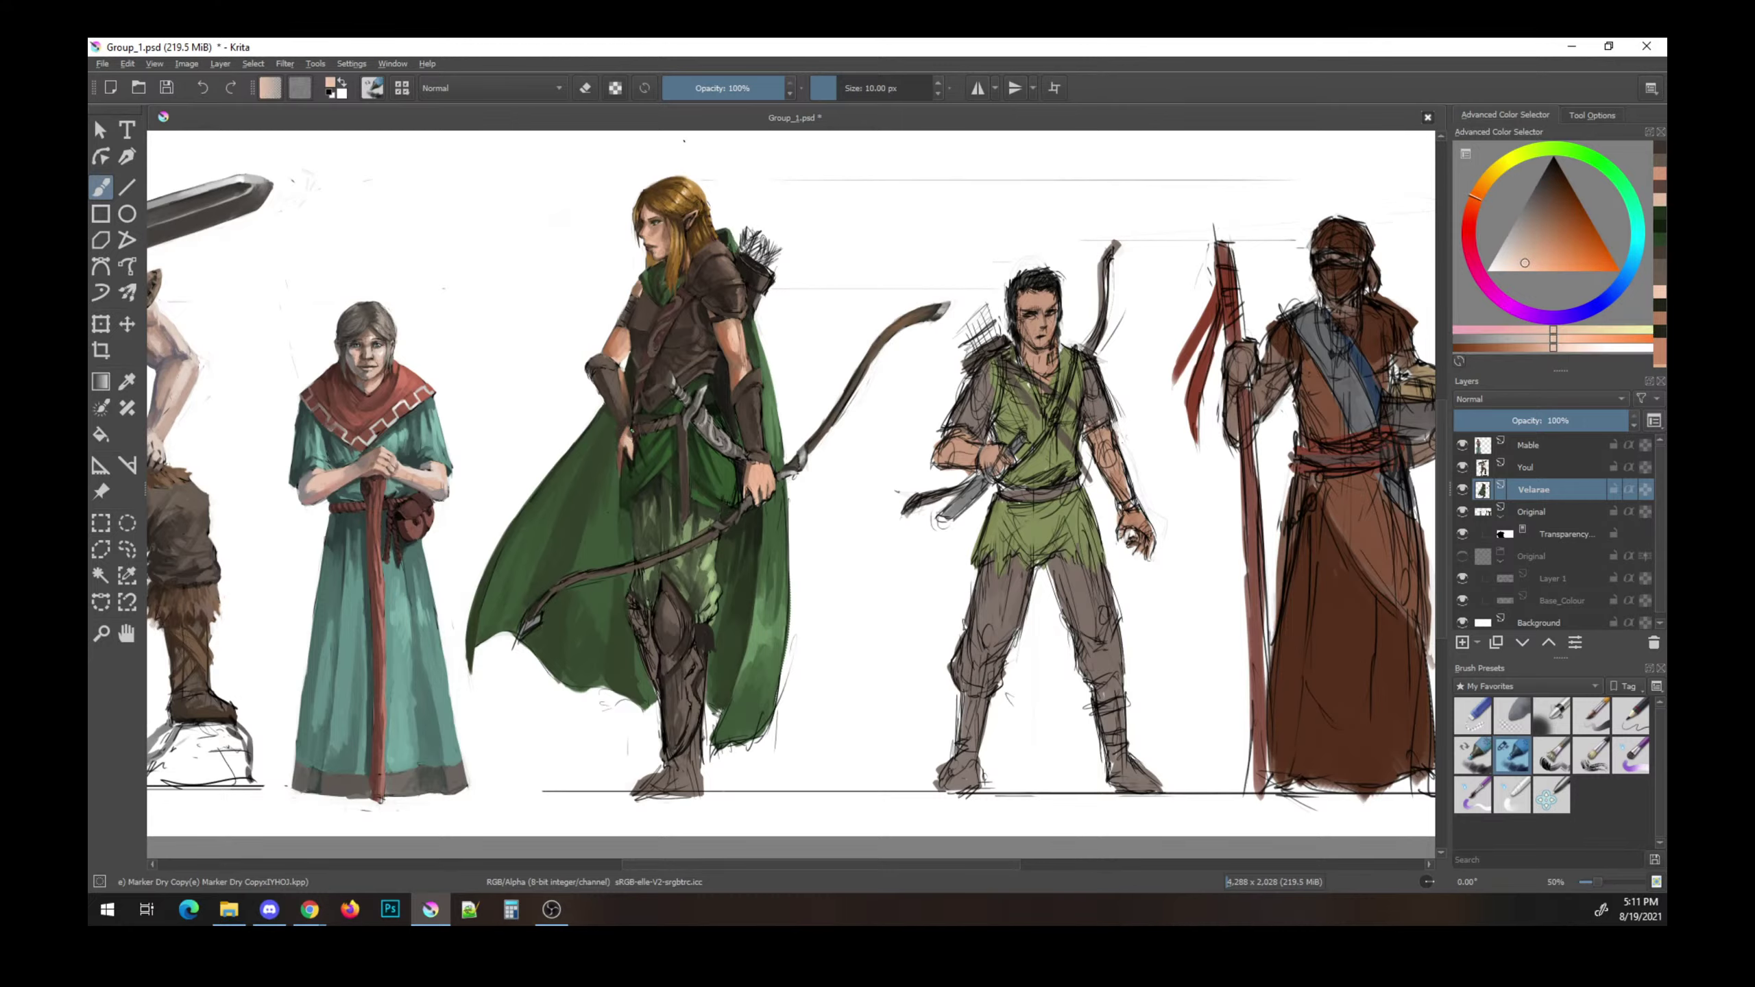
{"action": "left_click", "coordinate": [635, 438], "text": "ctrl"}
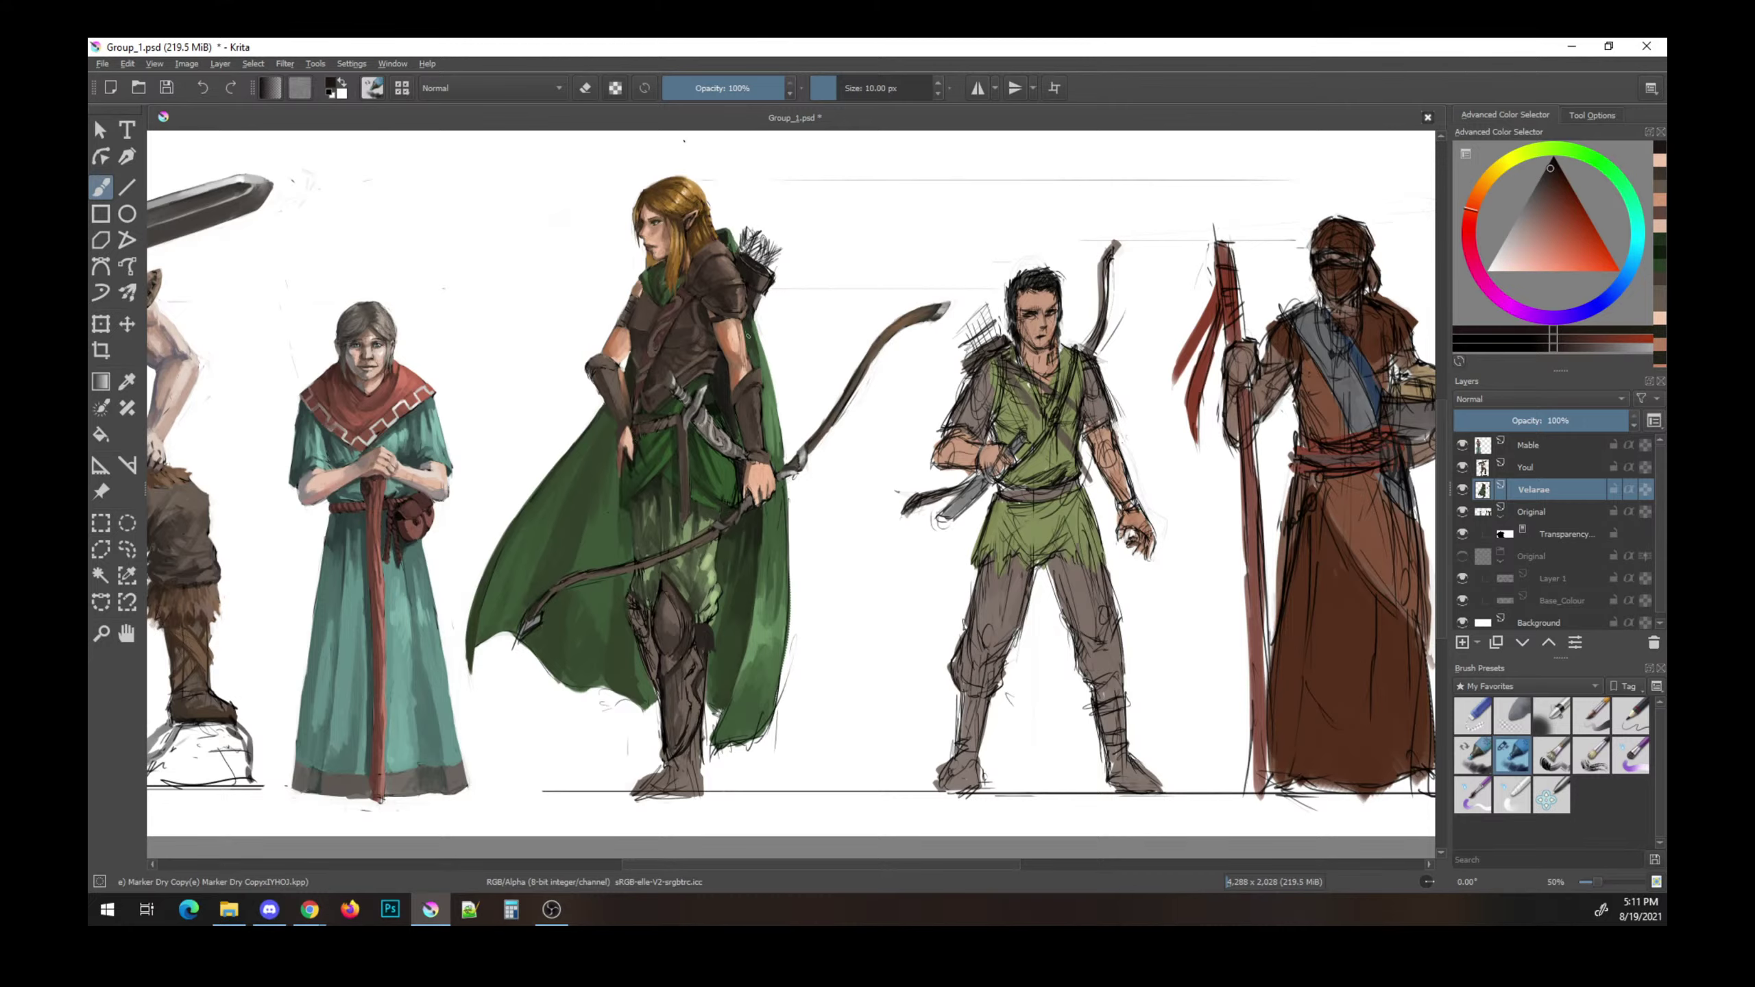
{"action": "key", "text": "ctrl+s"}
{"action": "key", "text": "ctrl+s"}
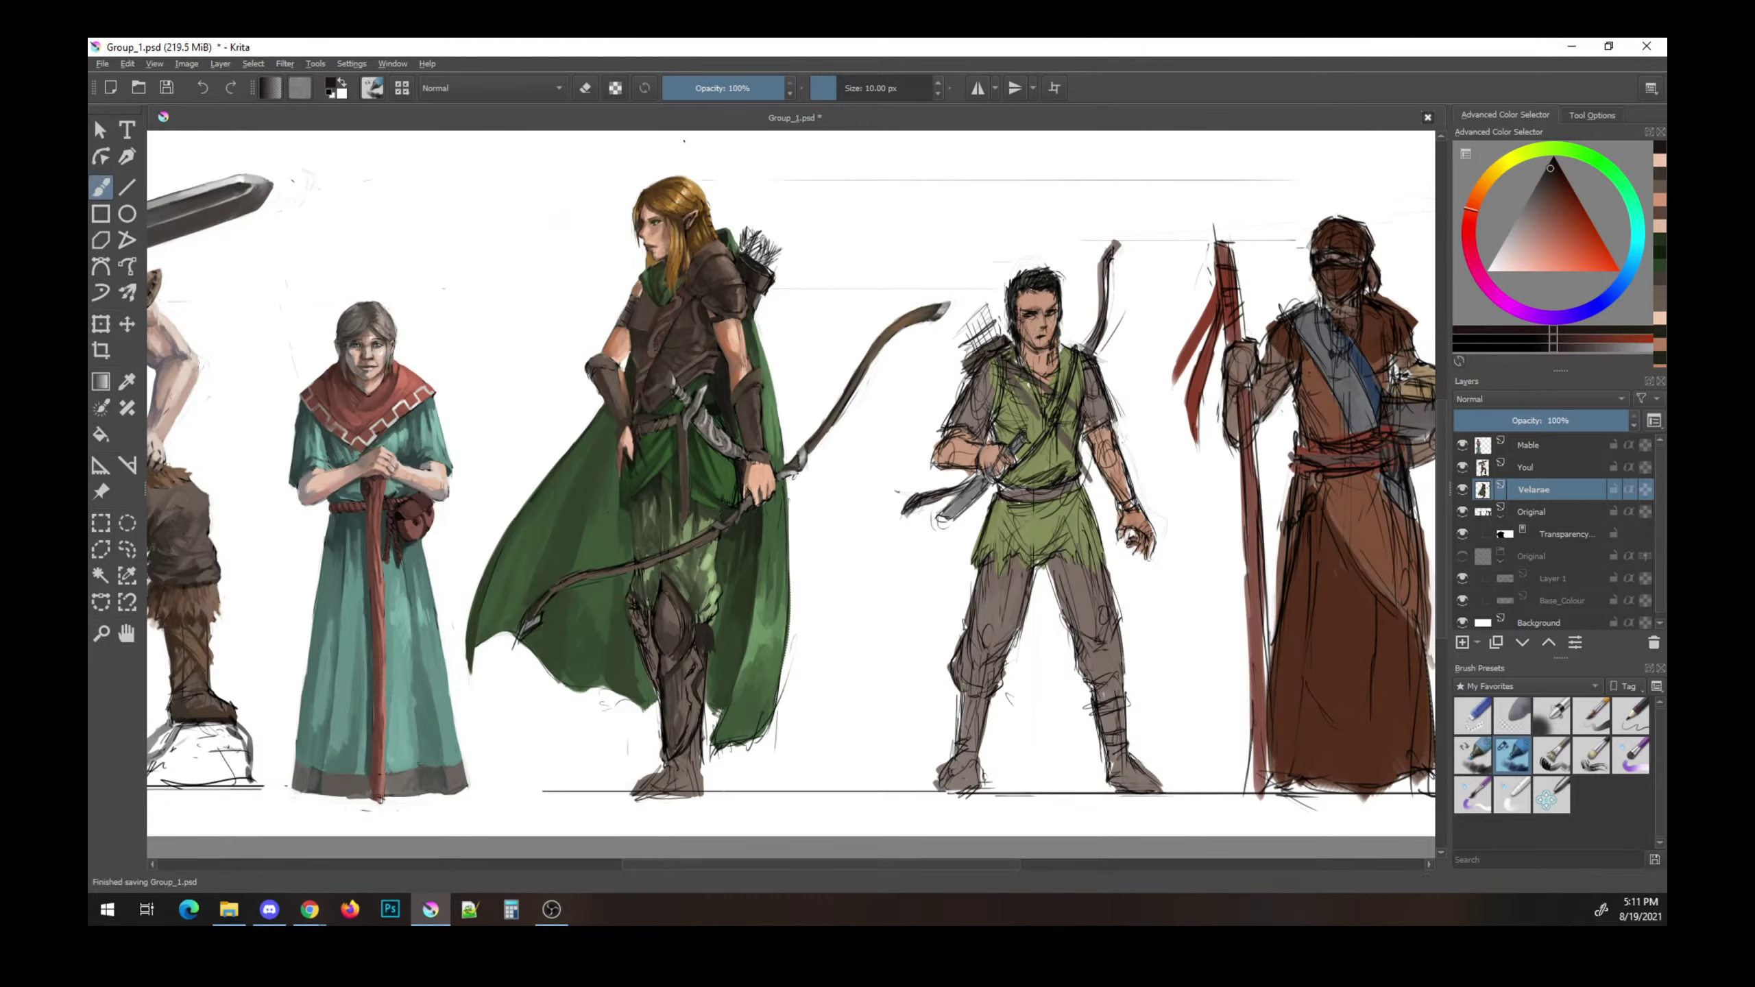
{"action": "left_click_drag", "start_coordinate": [756, 249], "coordinate": [761, 273]}
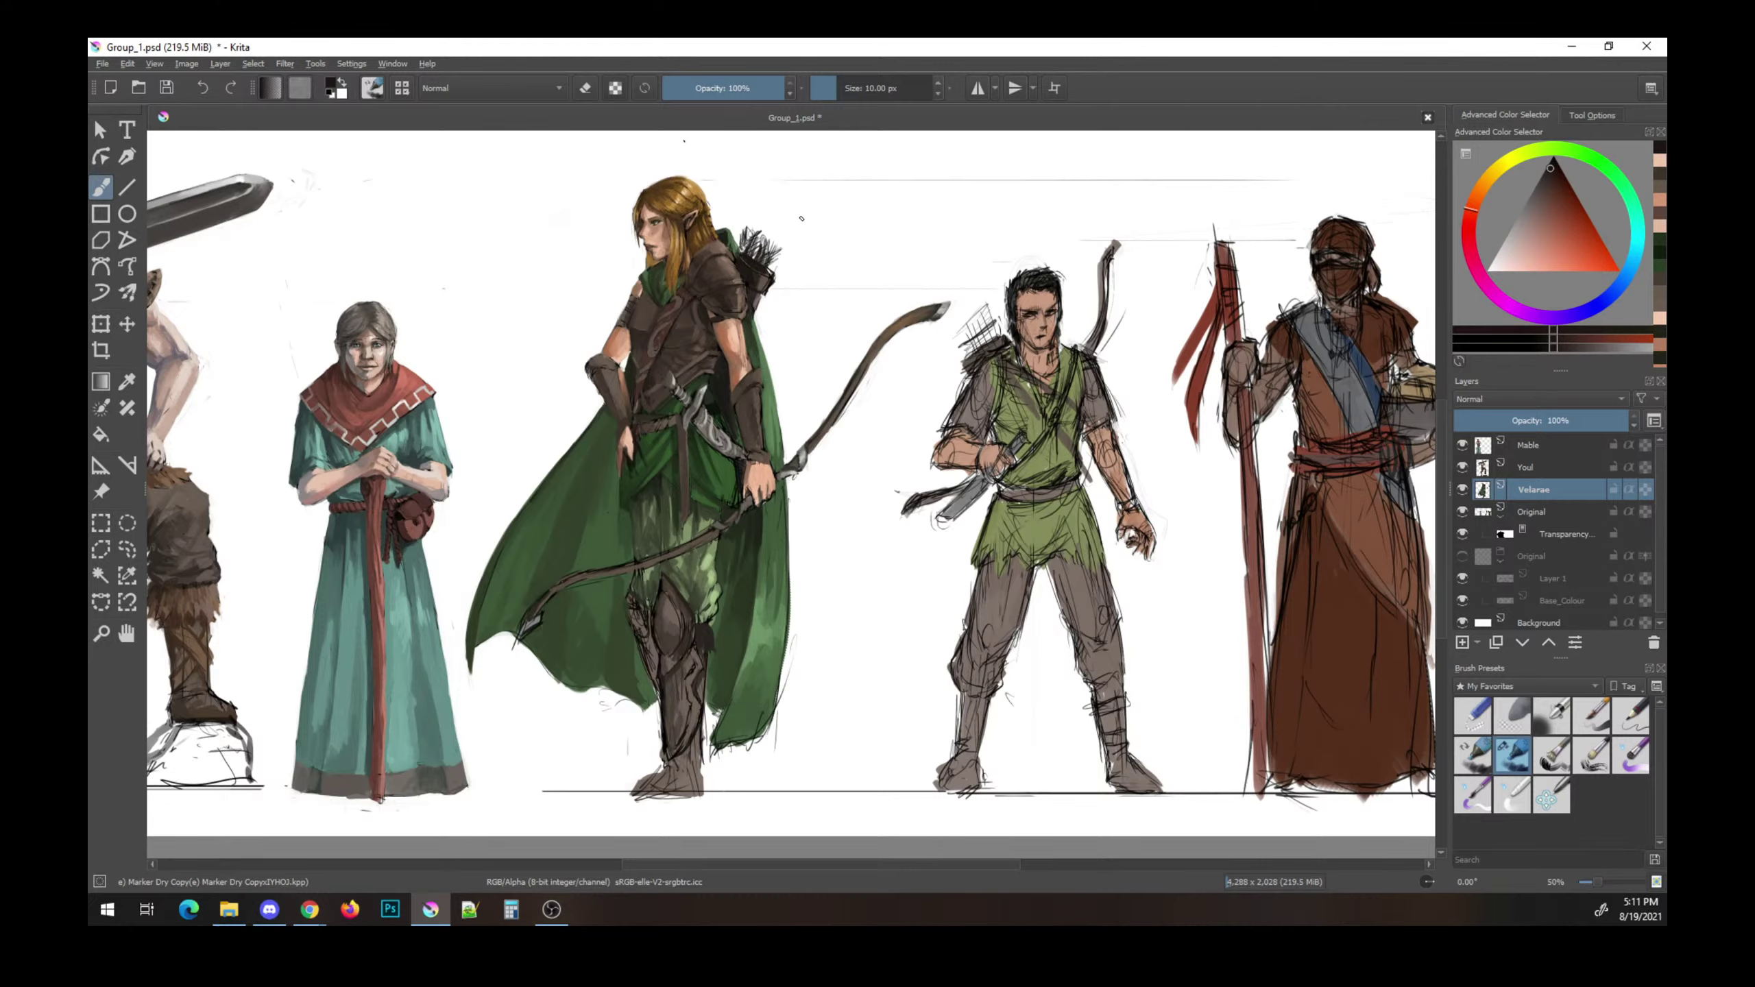
{"action": "left_click", "coordinate": [1527, 222]}
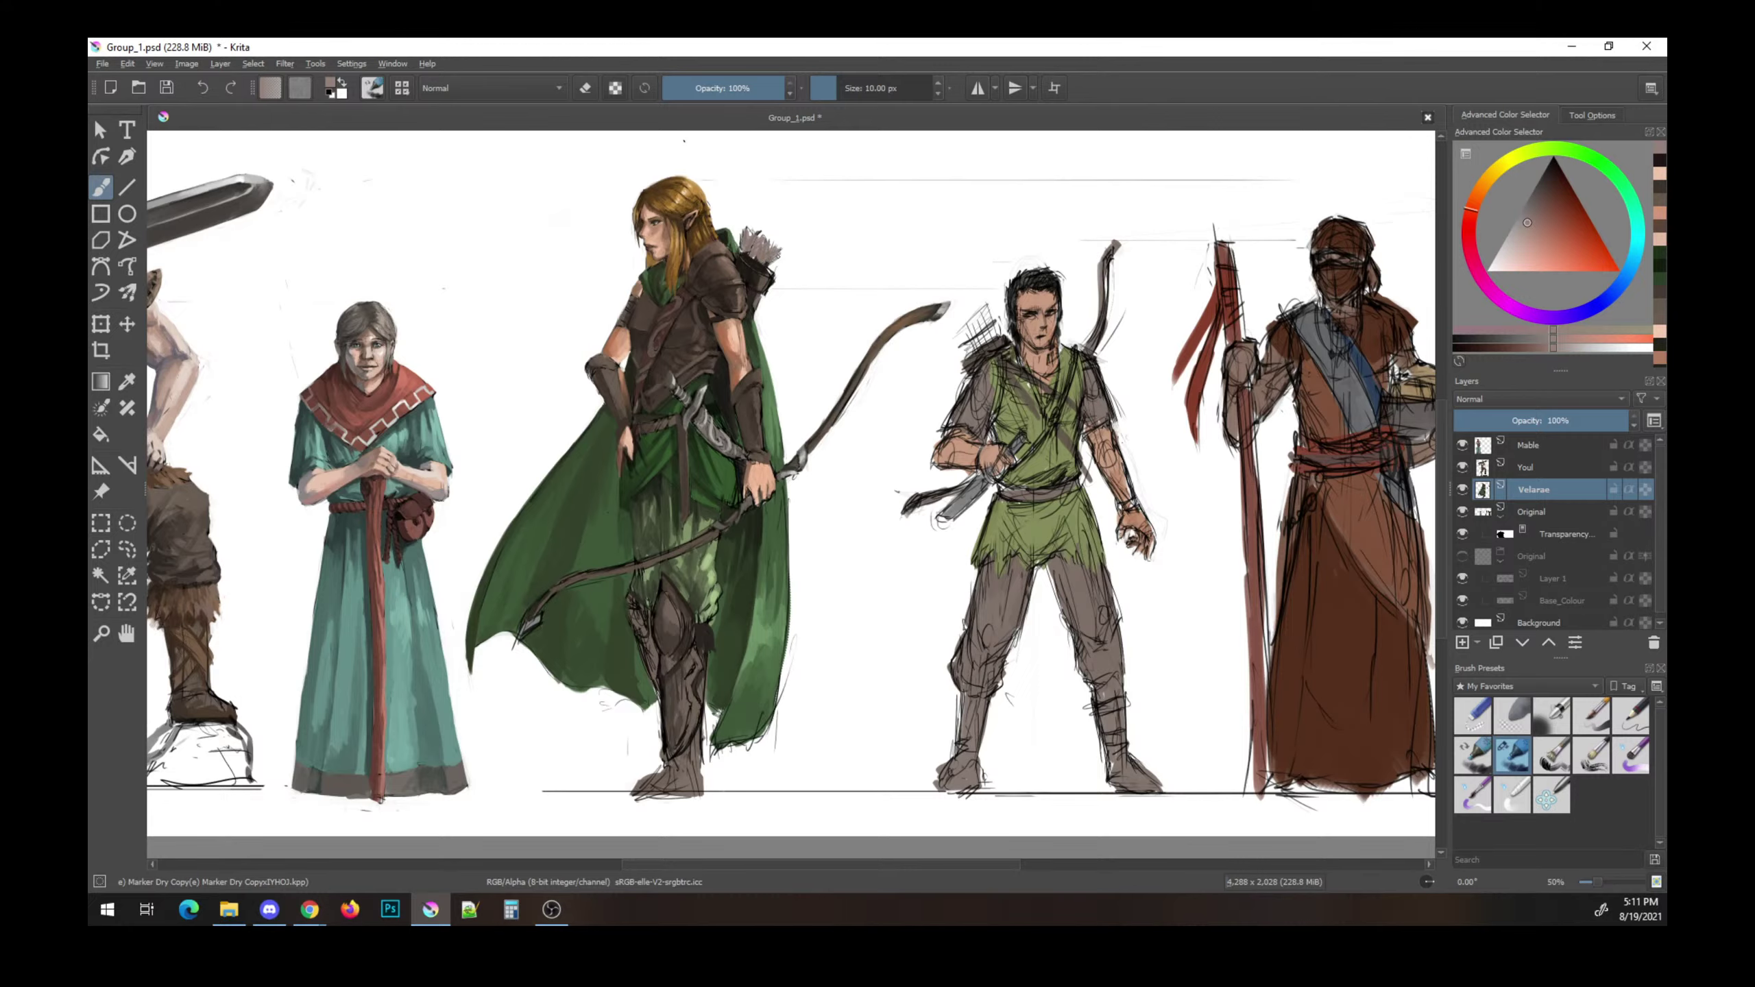
- Sample dark browns from the quiver and alternate painting and erasing small touch-ups around it
{"action": "key", "text": "e"}
{"action": "key", "text": "e"}
{"action": "left_click", "coordinate": [1550, 250]}
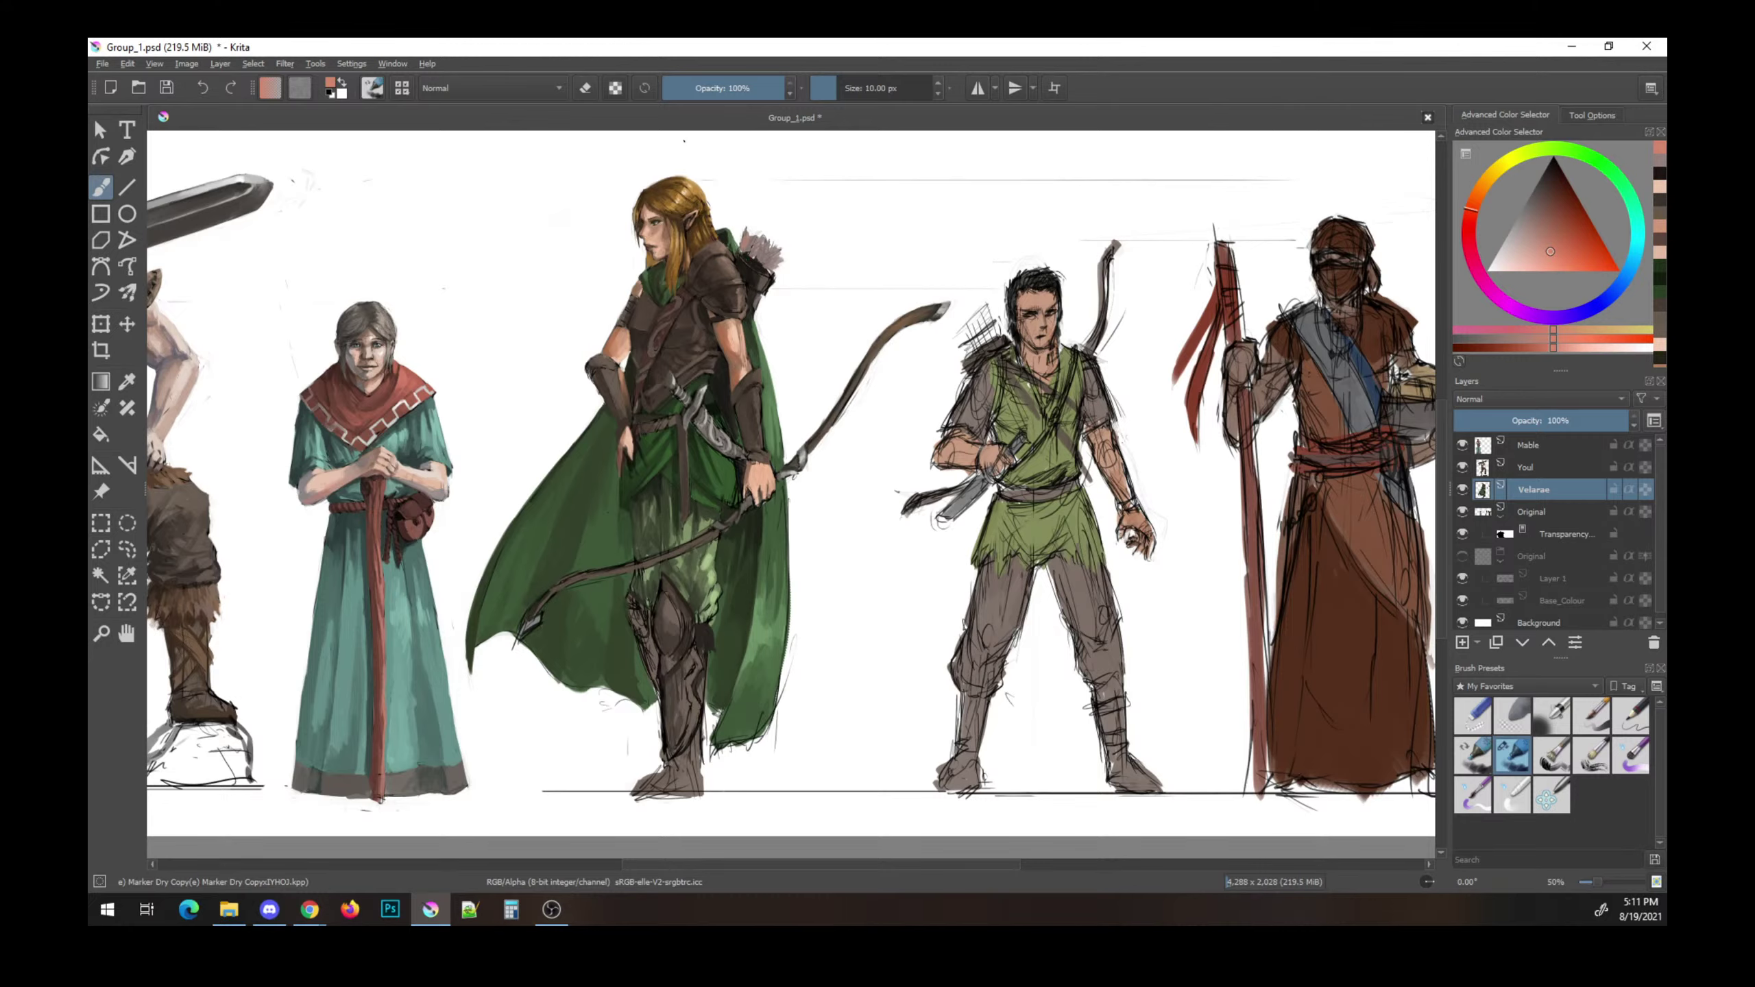
{"action": "key", "text": "d"}
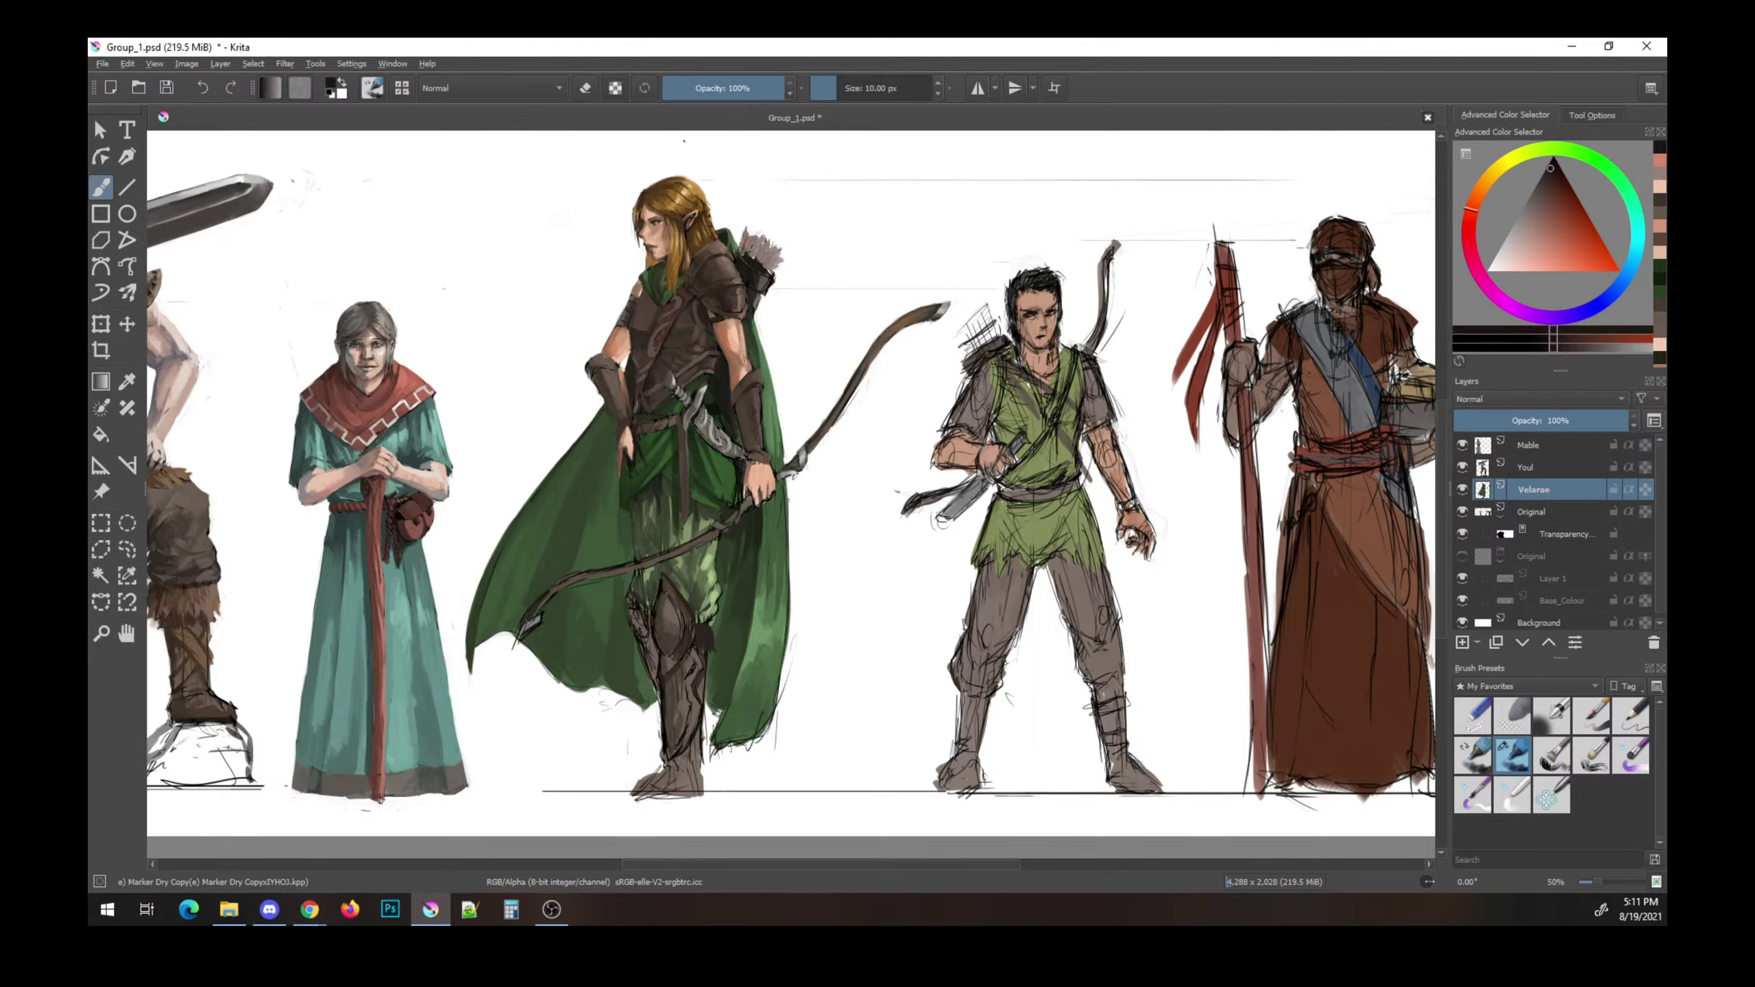
{"action": "left_click", "coordinate": [757, 290], "text": "ctrl"}
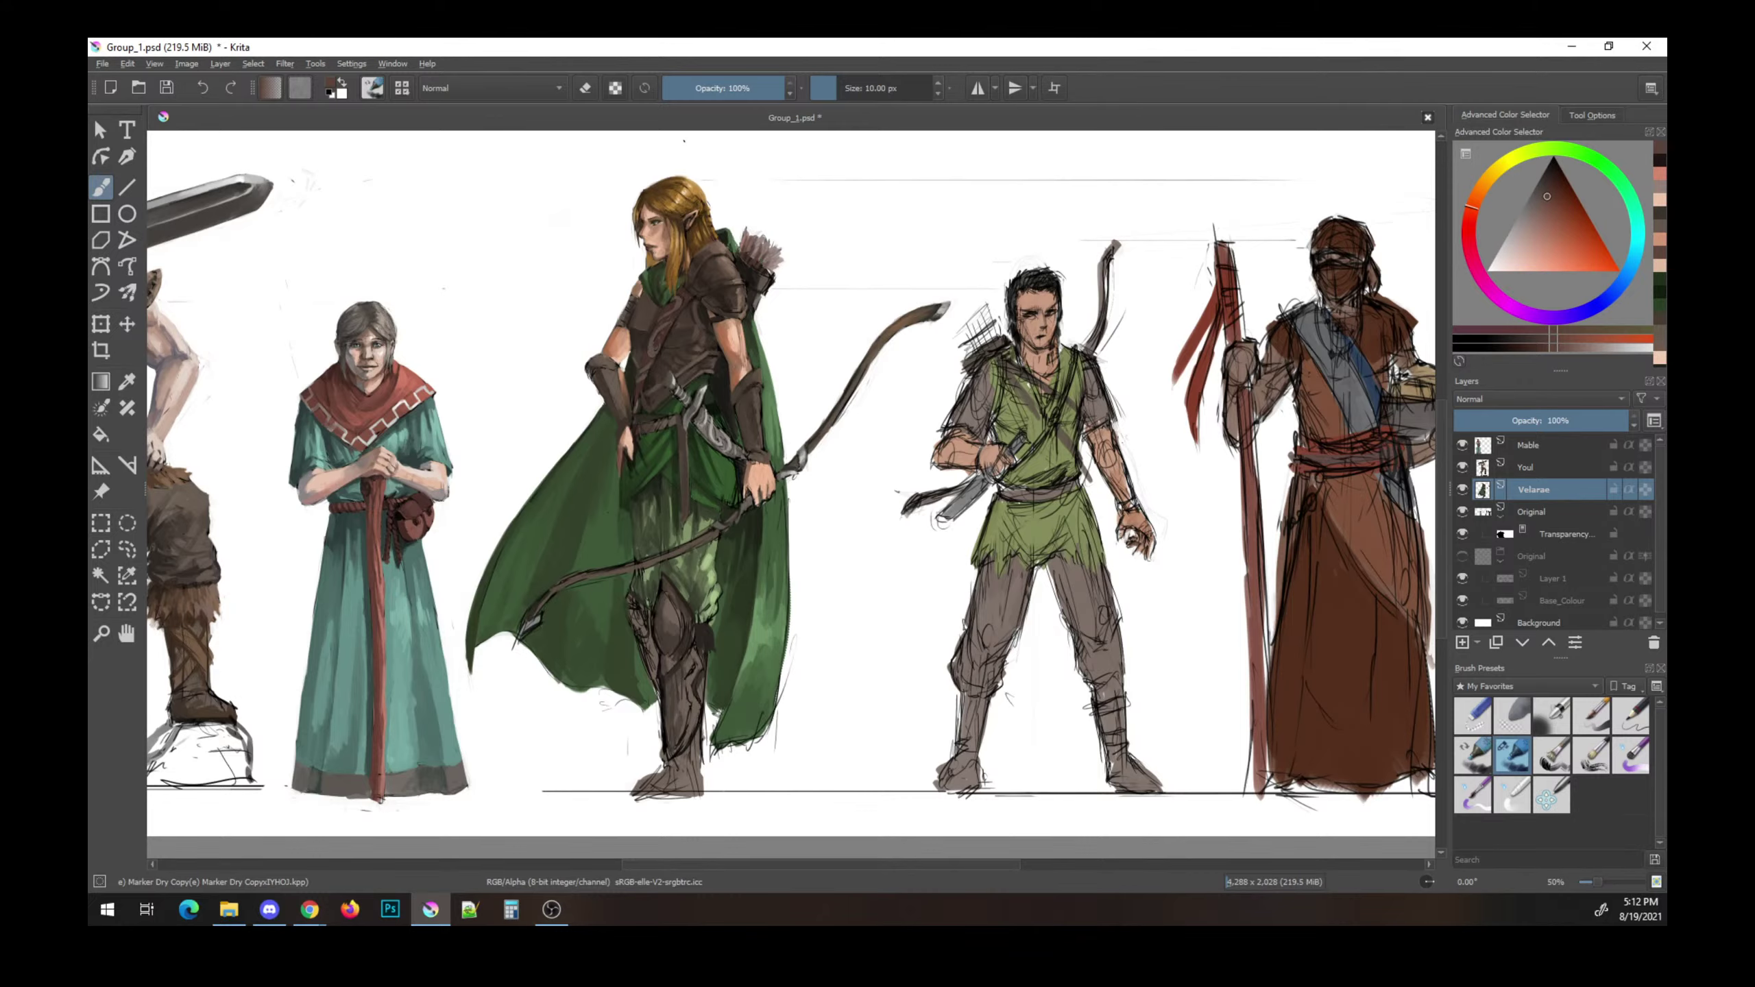
{"action": "left_click", "coordinate": [772, 238], "text": "ctrl"}
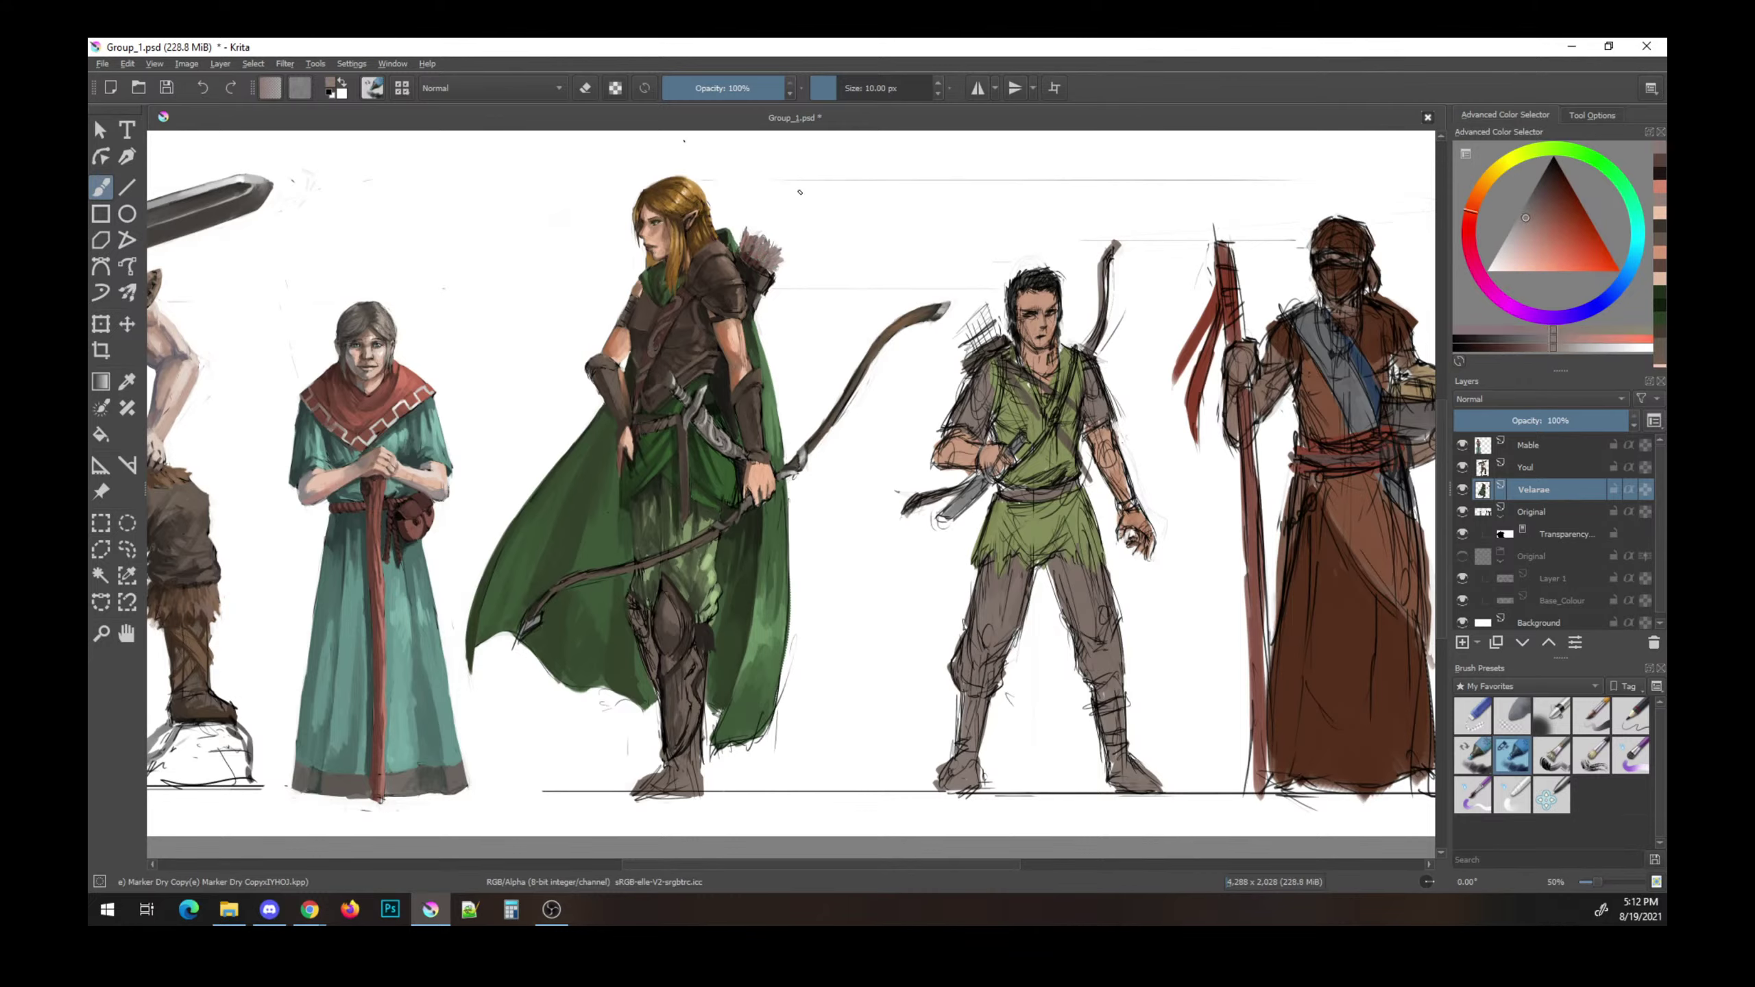
{"action": "key", "text": "e"}
{"action": "key", "text": "e"}
{"action": "left_click", "coordinate": [758, 240], "text": "ctrl"}
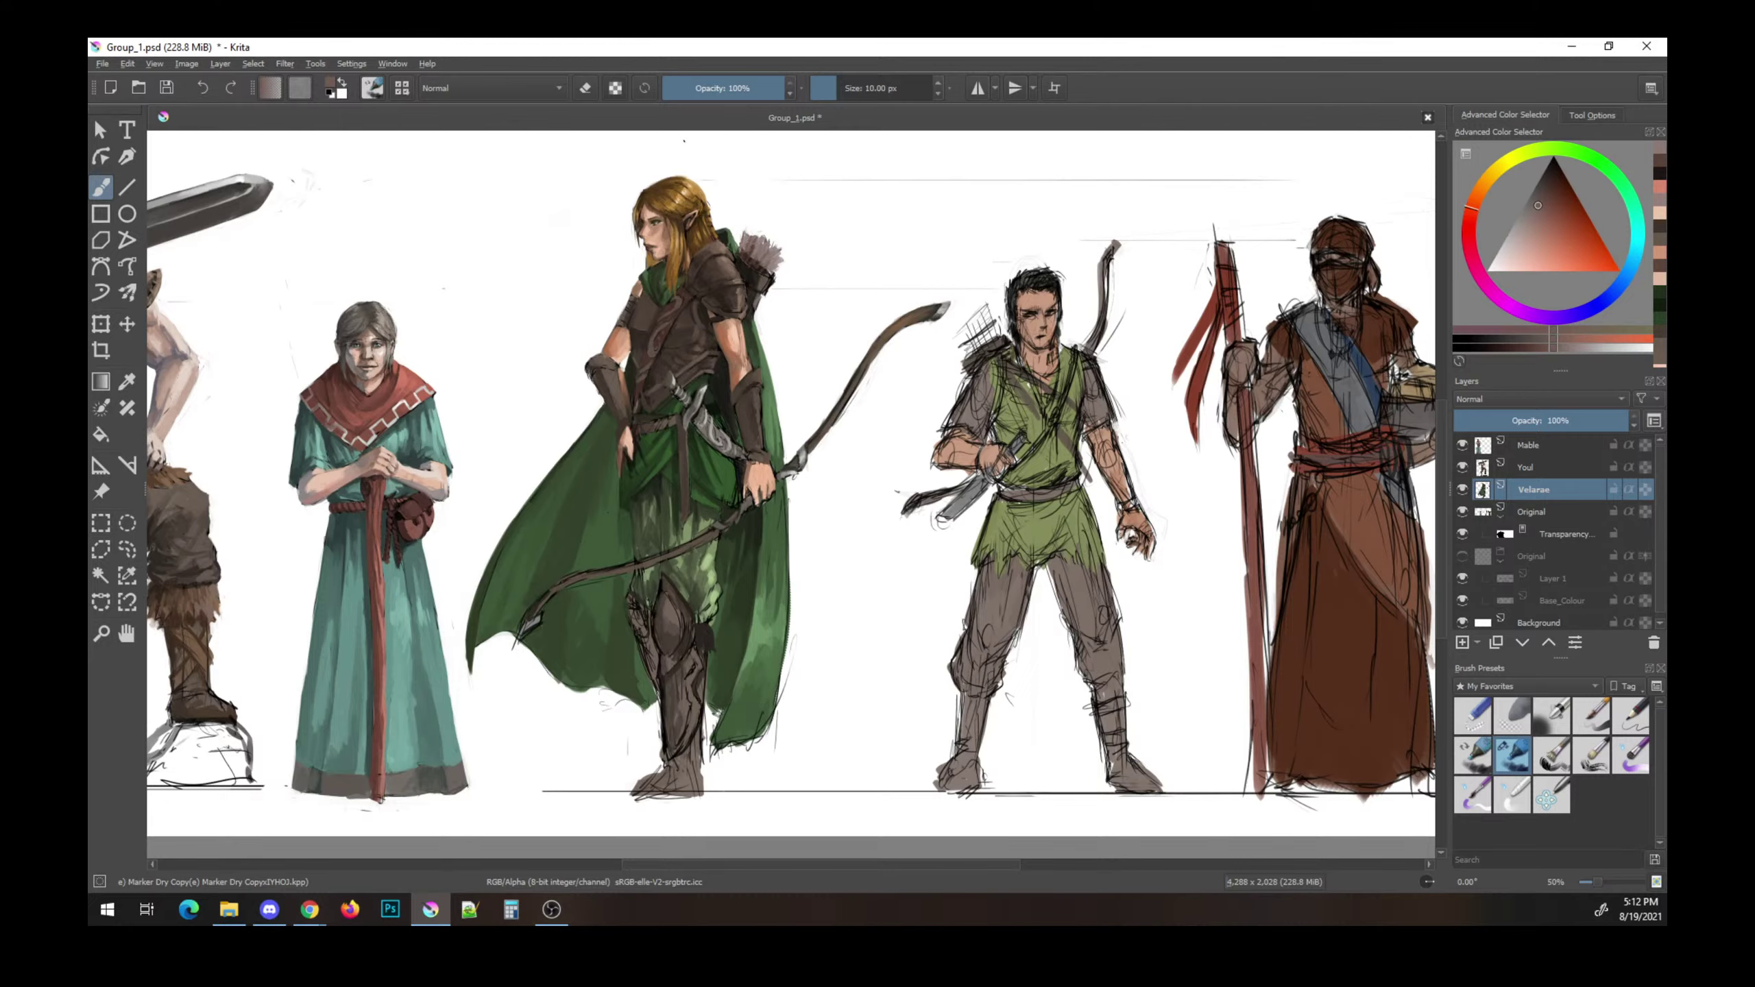
{"action": "key", "text": "e"}
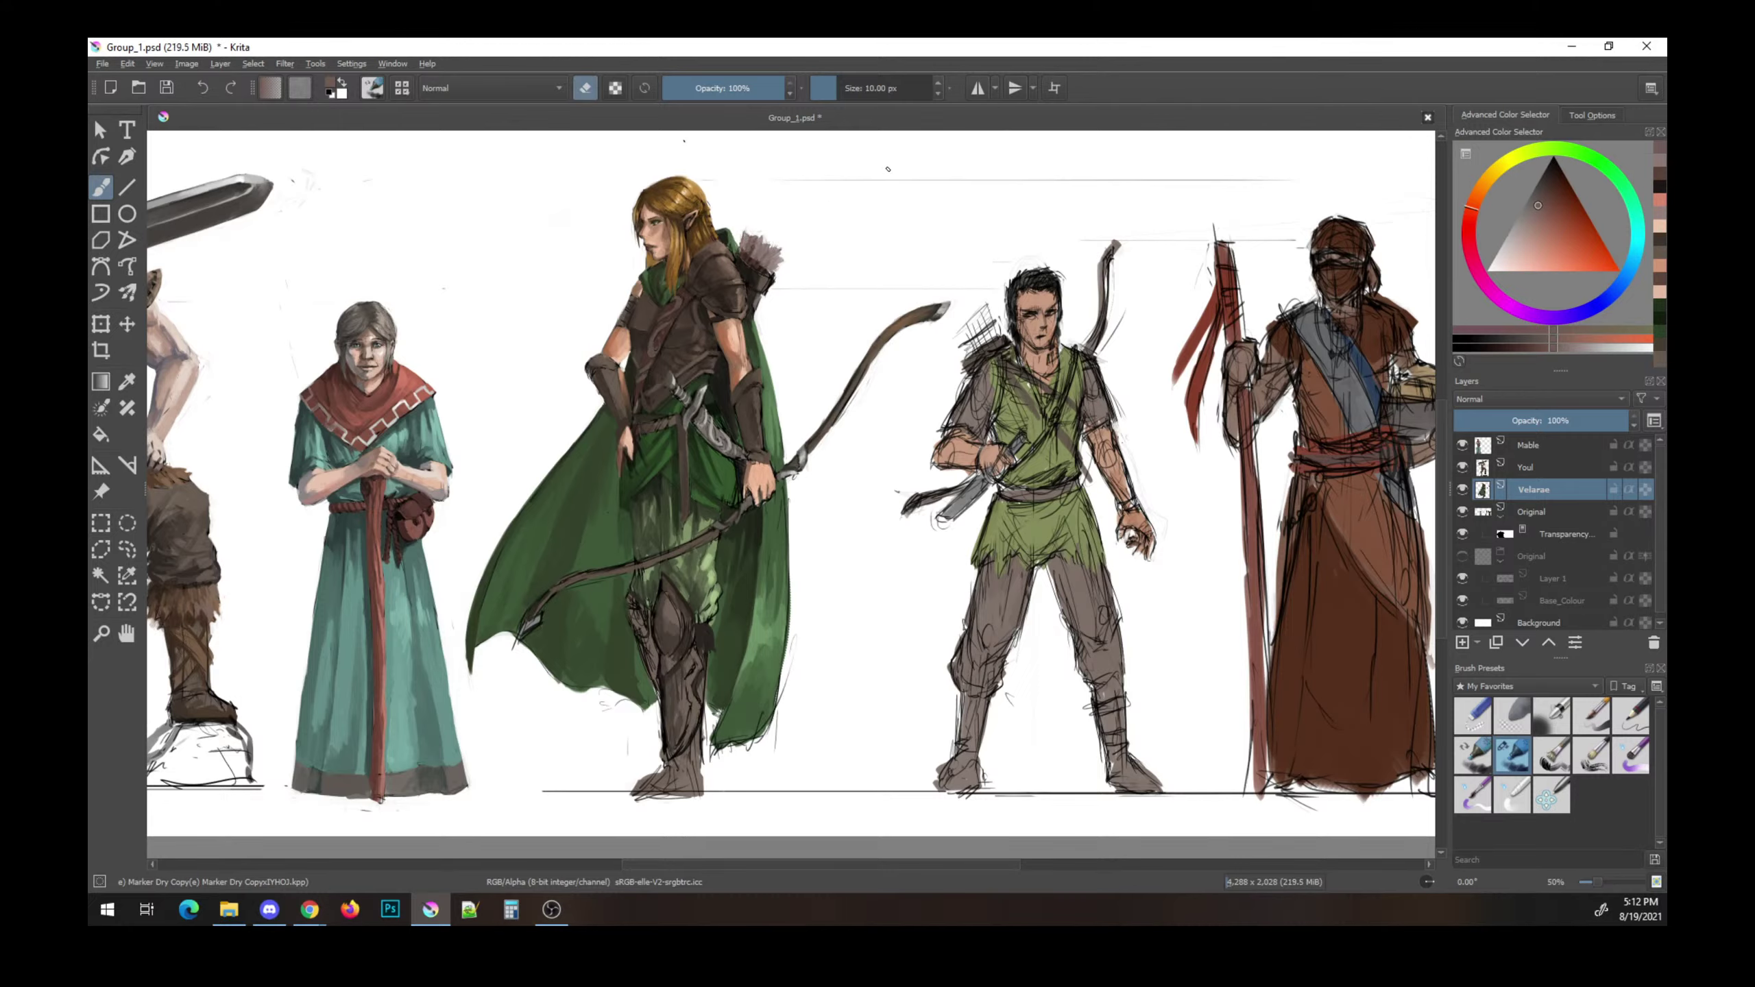
- Return to painting mode and fine-tune the paint colour darker and lighter, saving the document
{"action": "key", "text": "ctrl+s"}
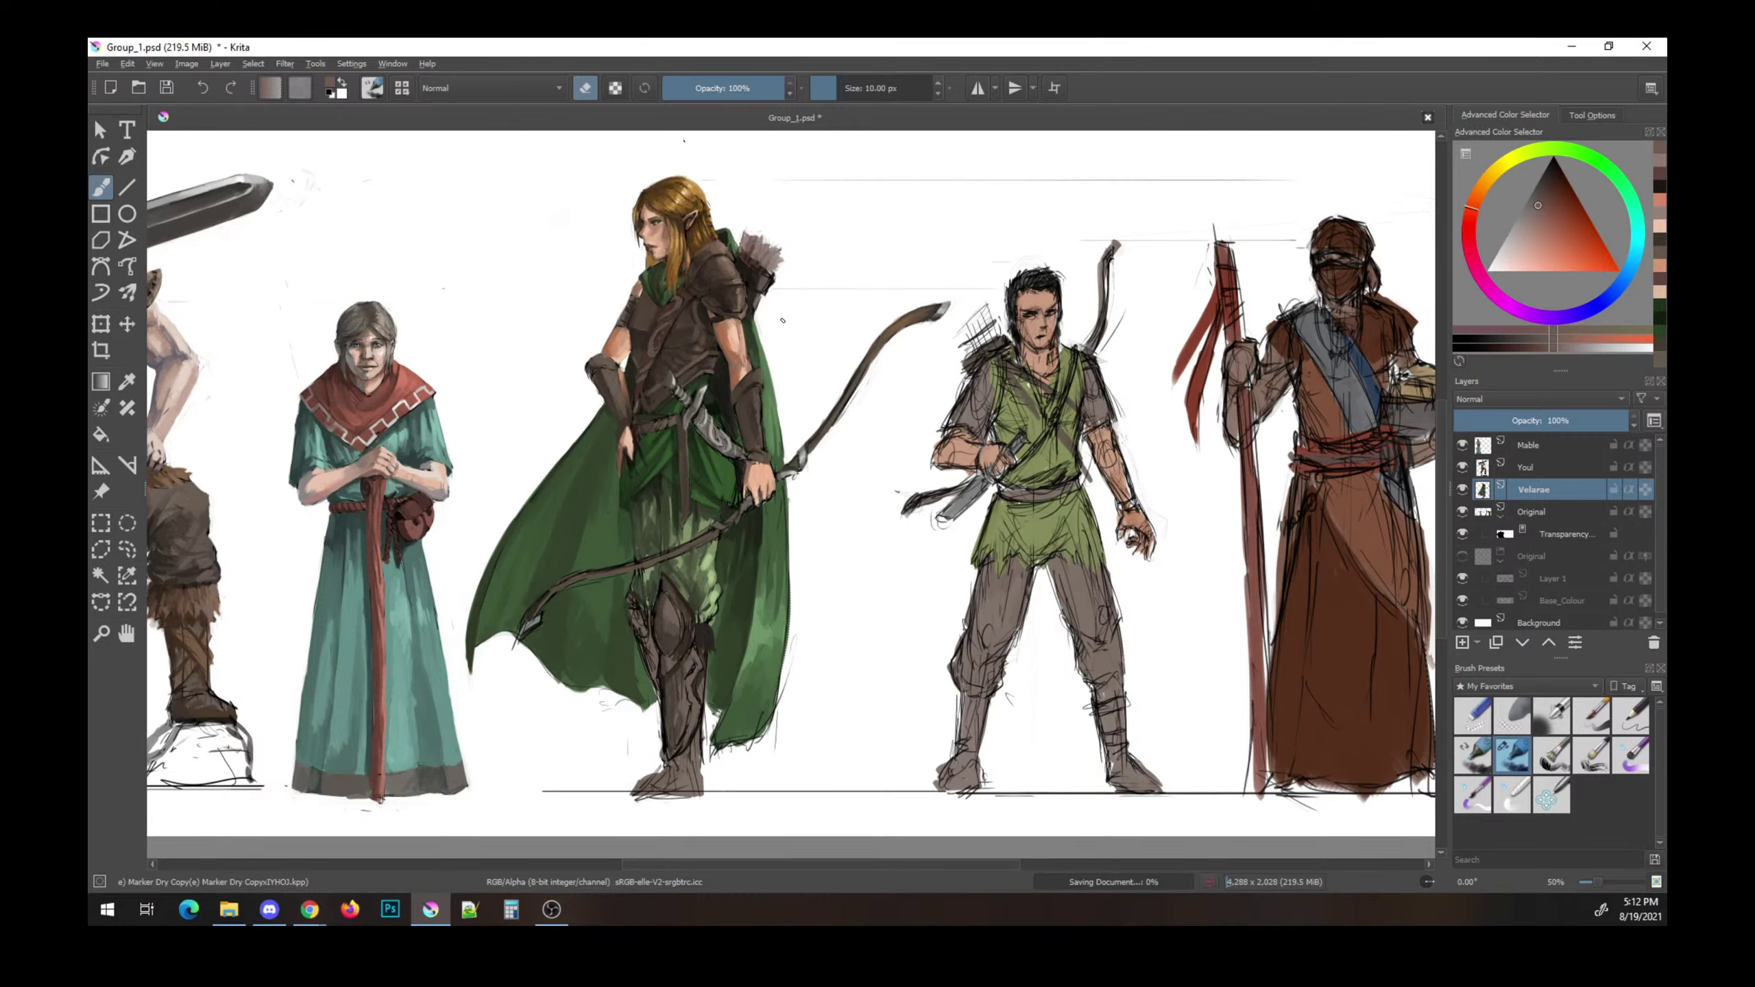
{"action": "key", "text": "e"}
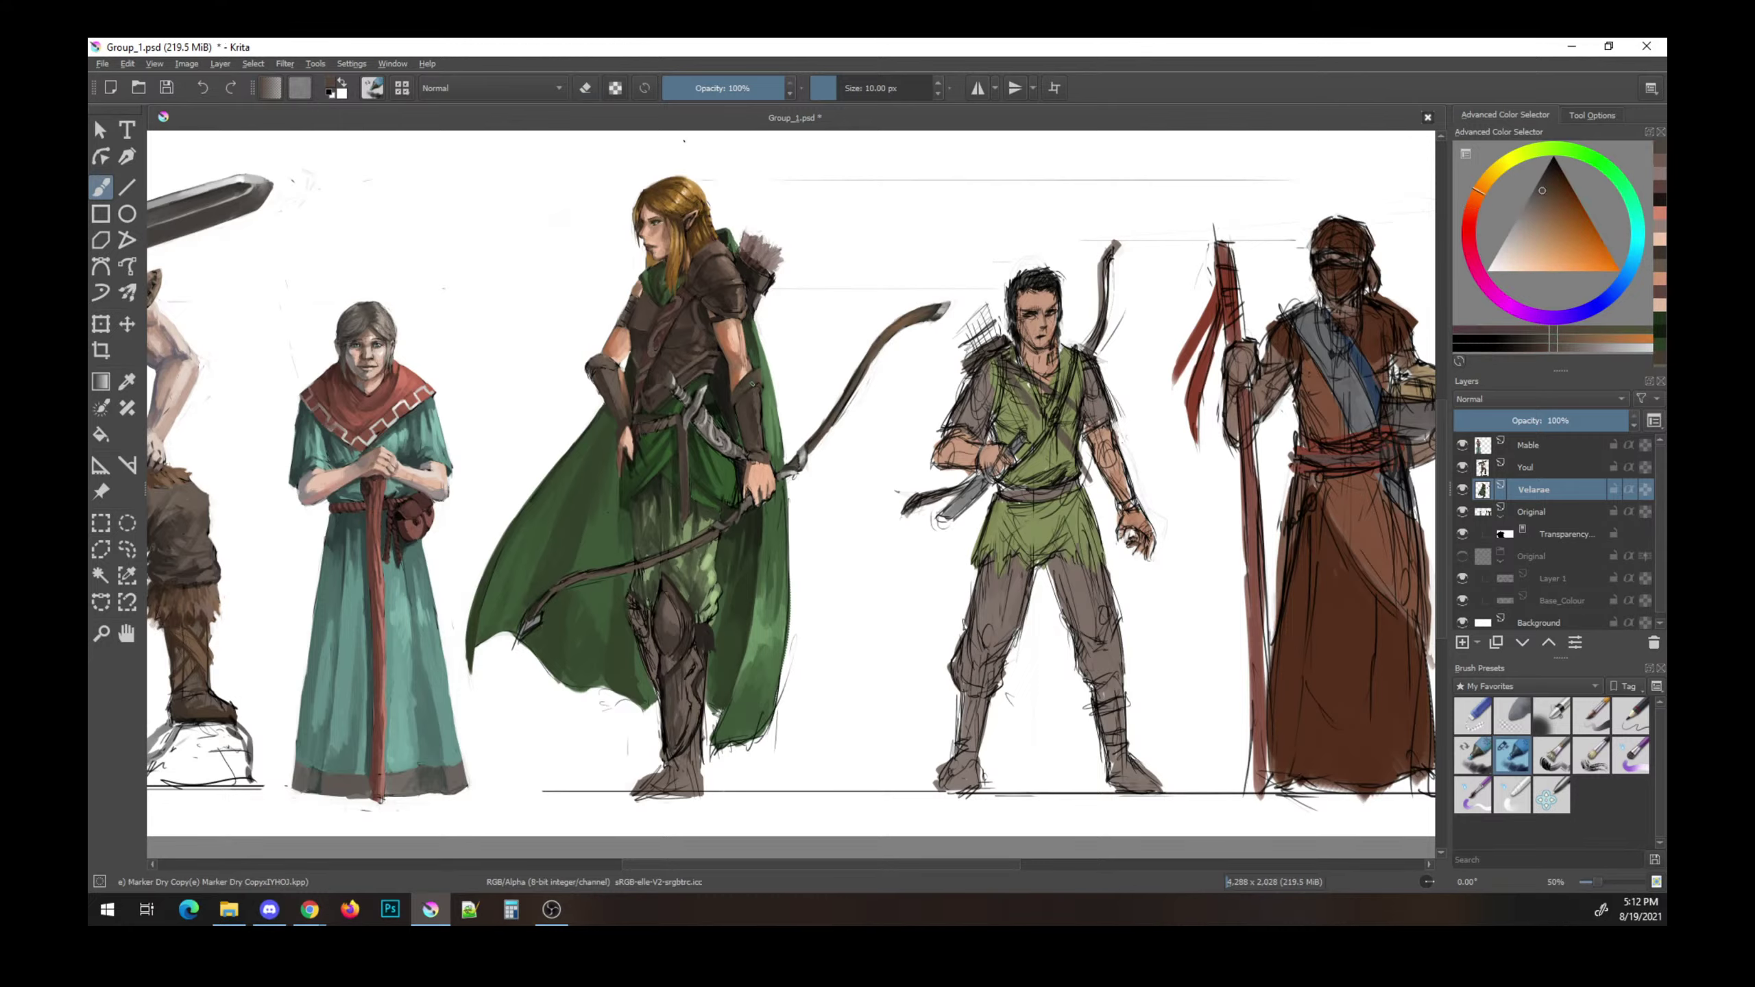
{"action": "key", "text": "k"}
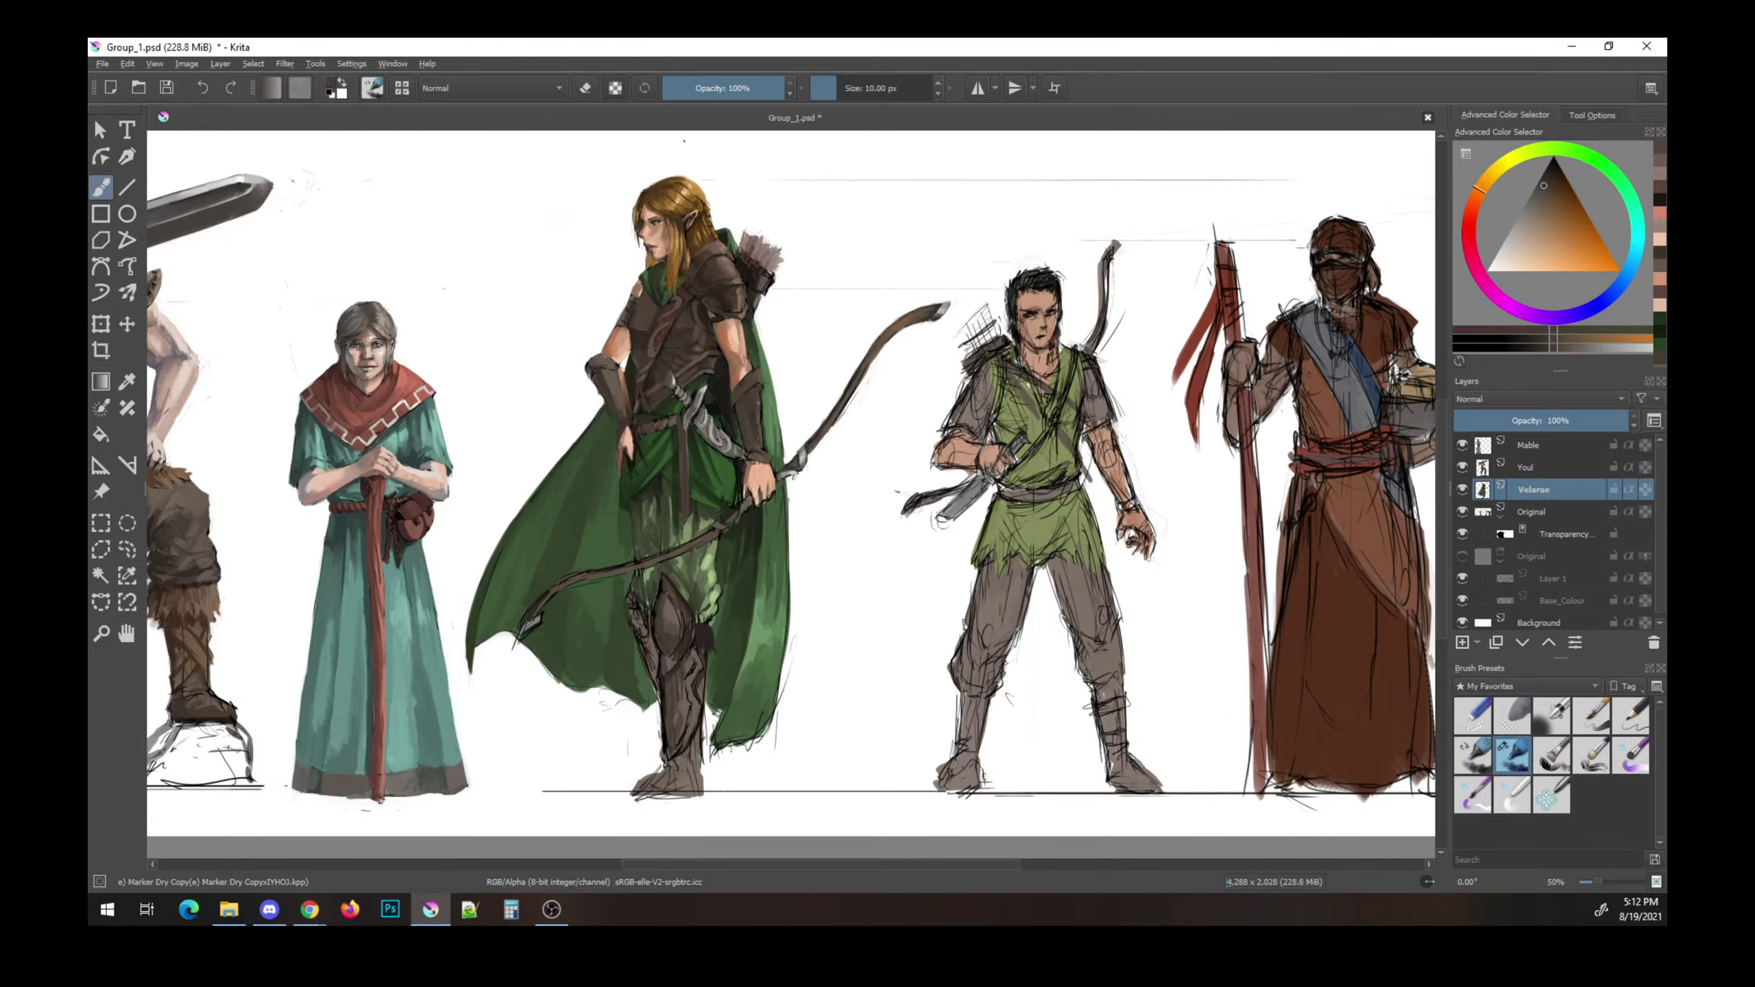
{"action": "key", "text": "k"}
{"action": "key", "text": "ctrl+s"}
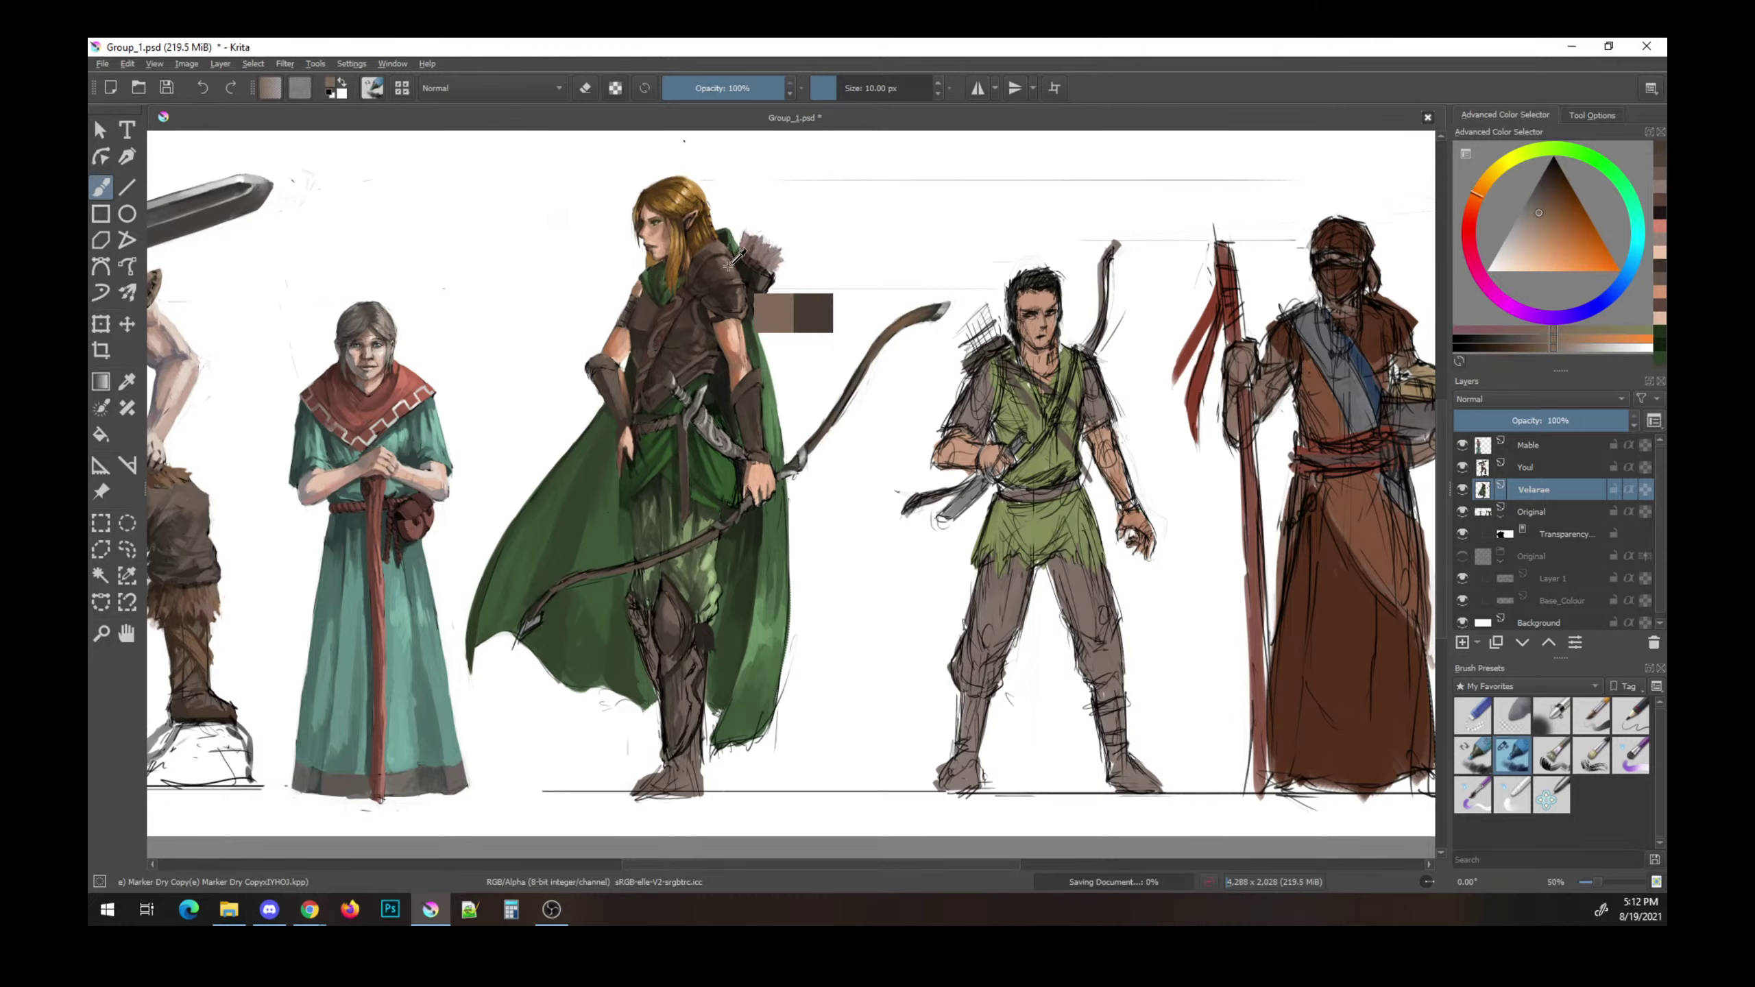
{"action": "key", "text": "l"}
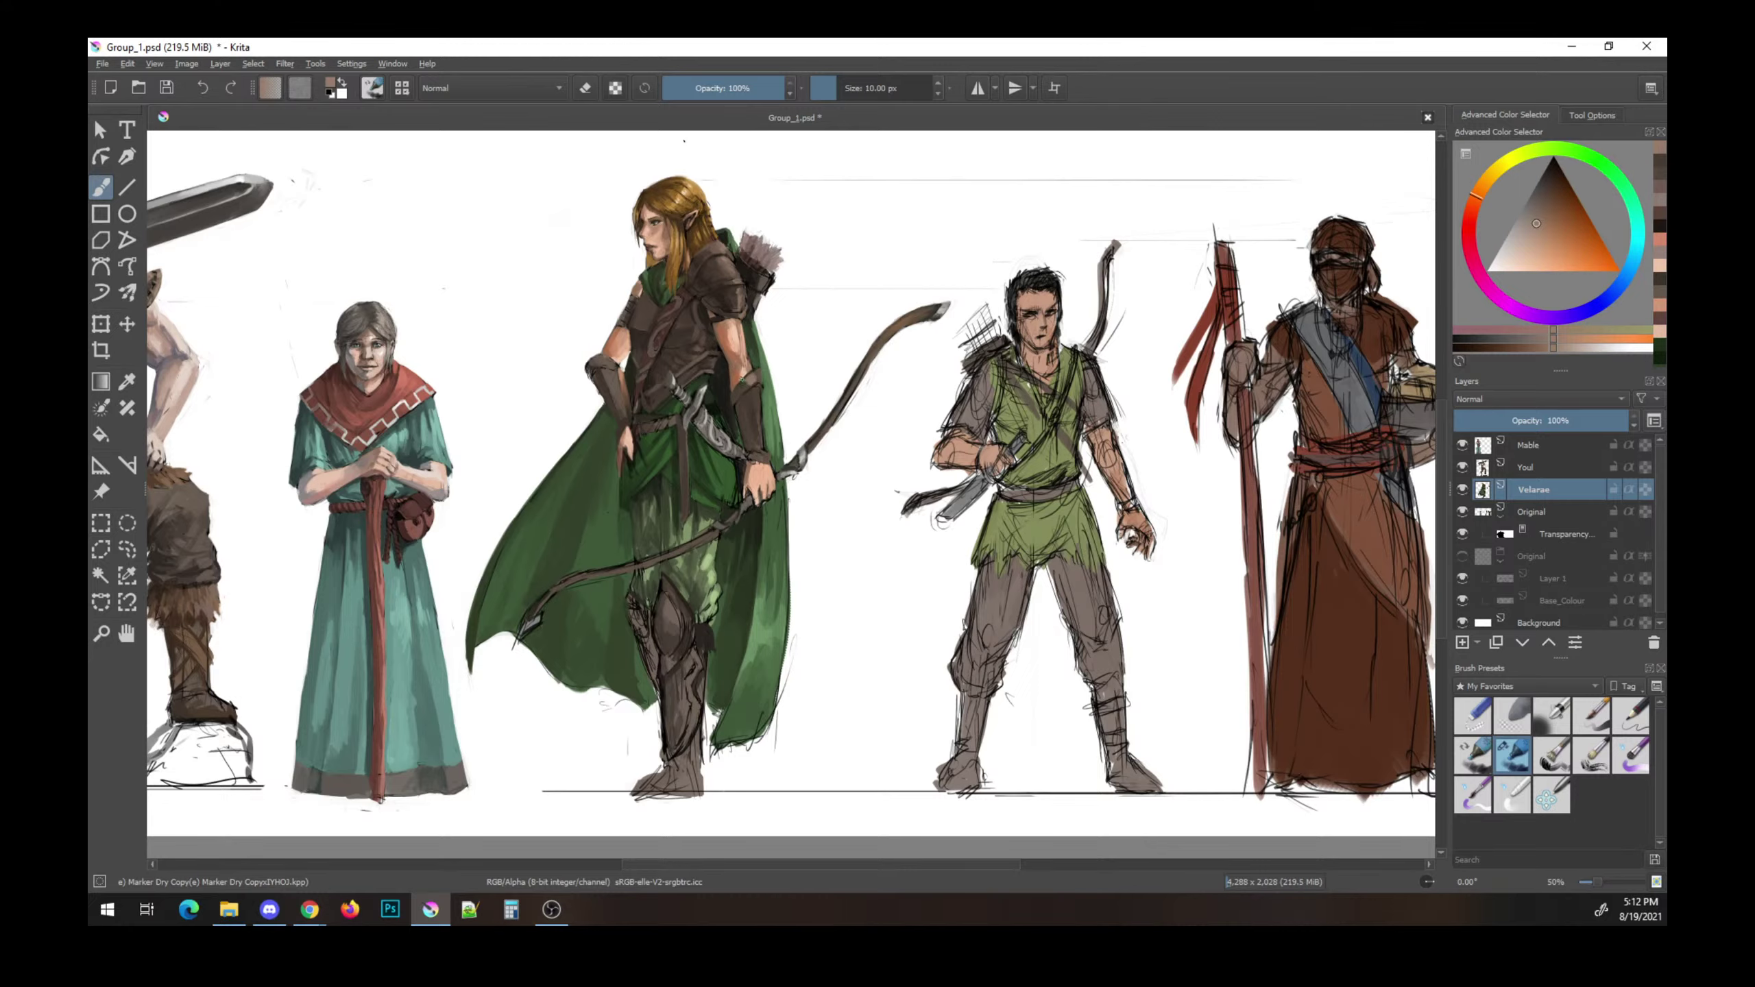
{"action": "key", "text": "k"}
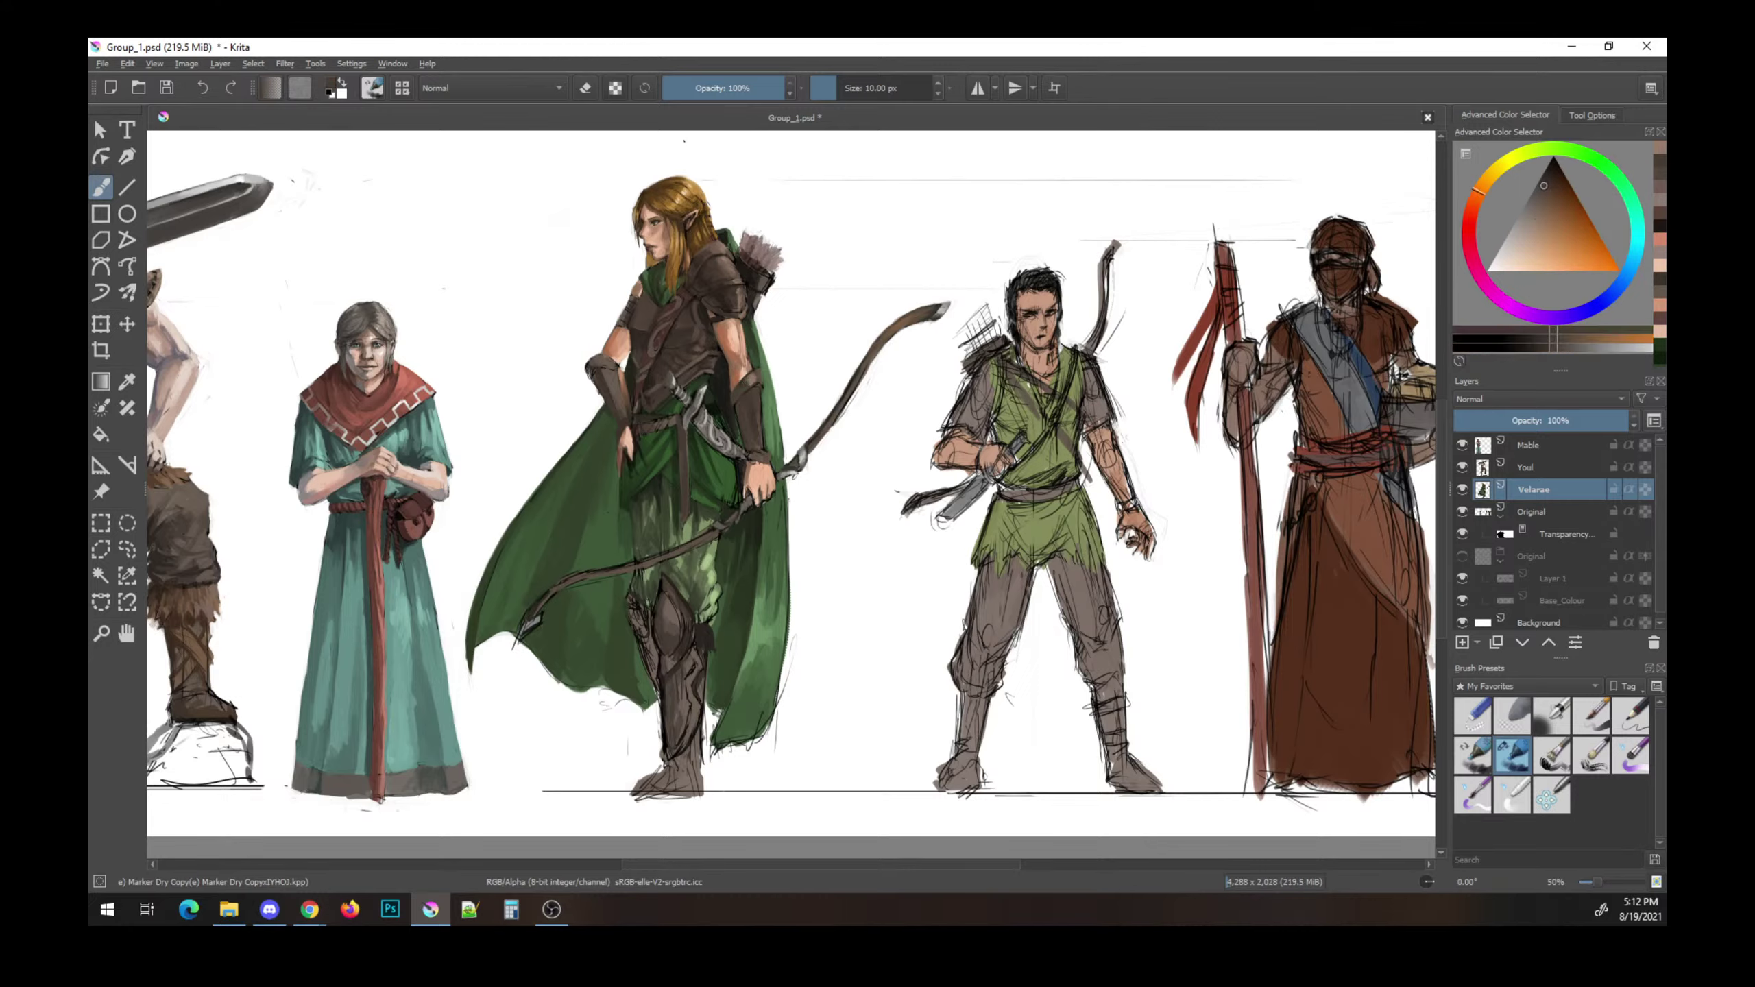
{"action": "key", "text": "l"}
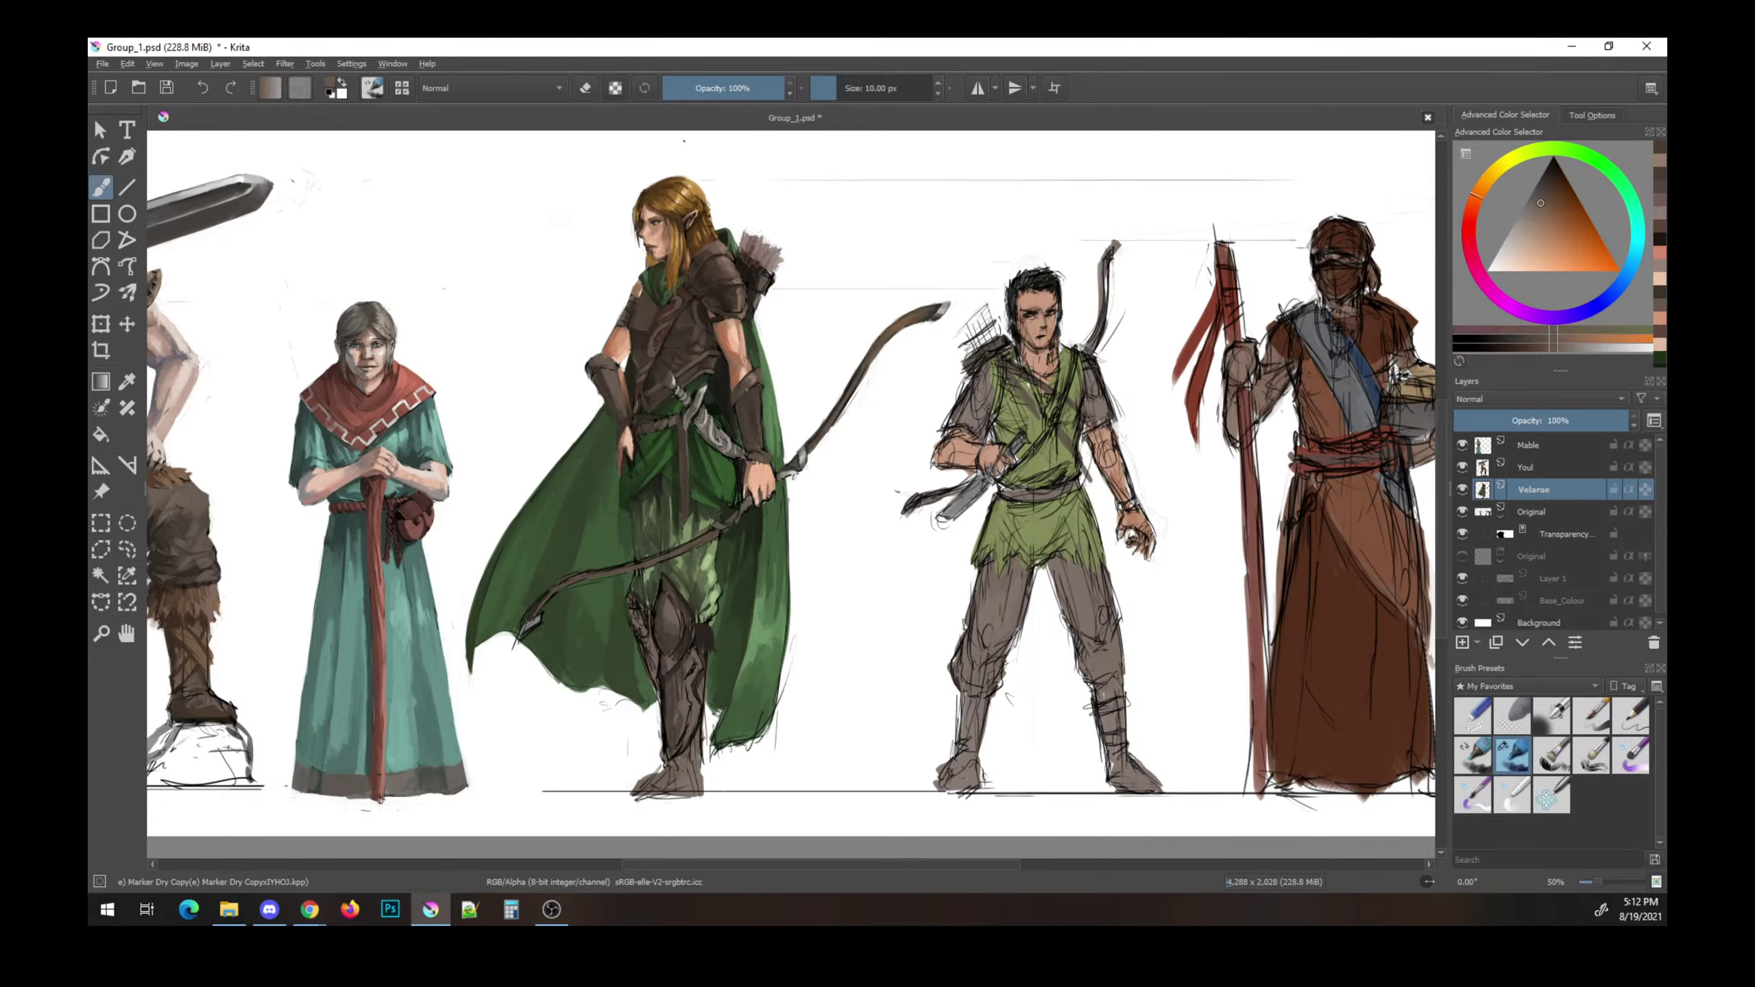
{"action": "key", "text": "l"}
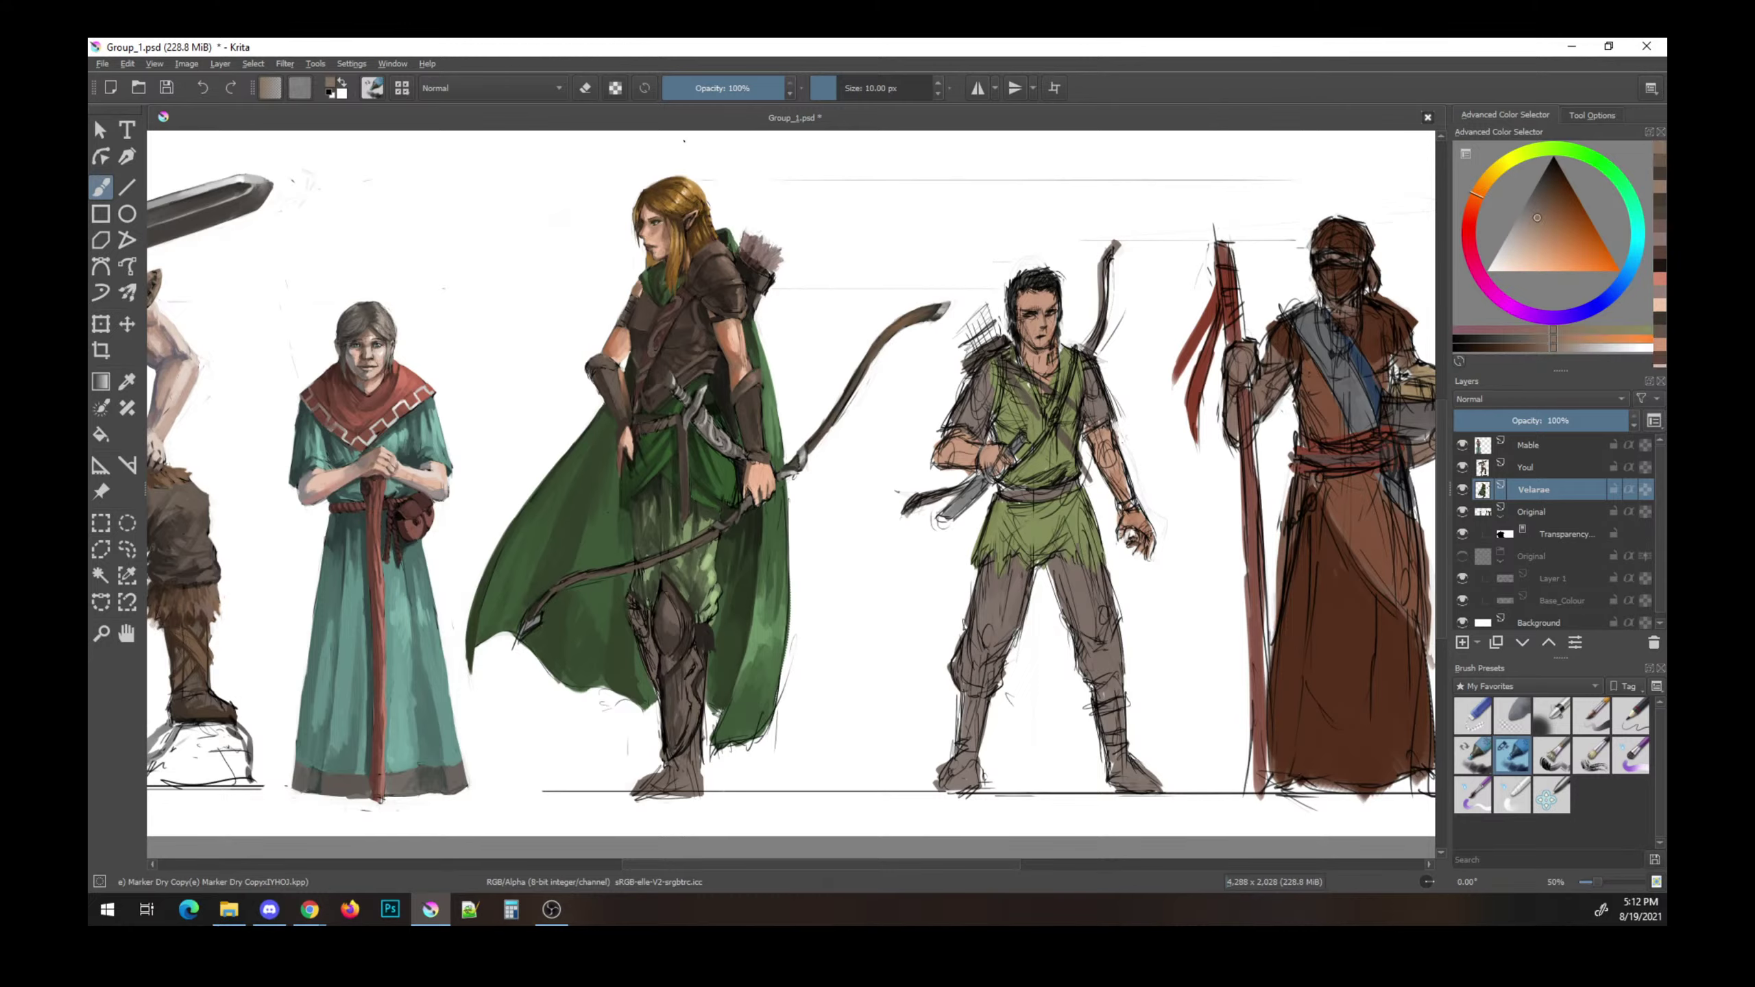
{"action": "key", "text": "k"}
{"action": "key", "text": "k"}
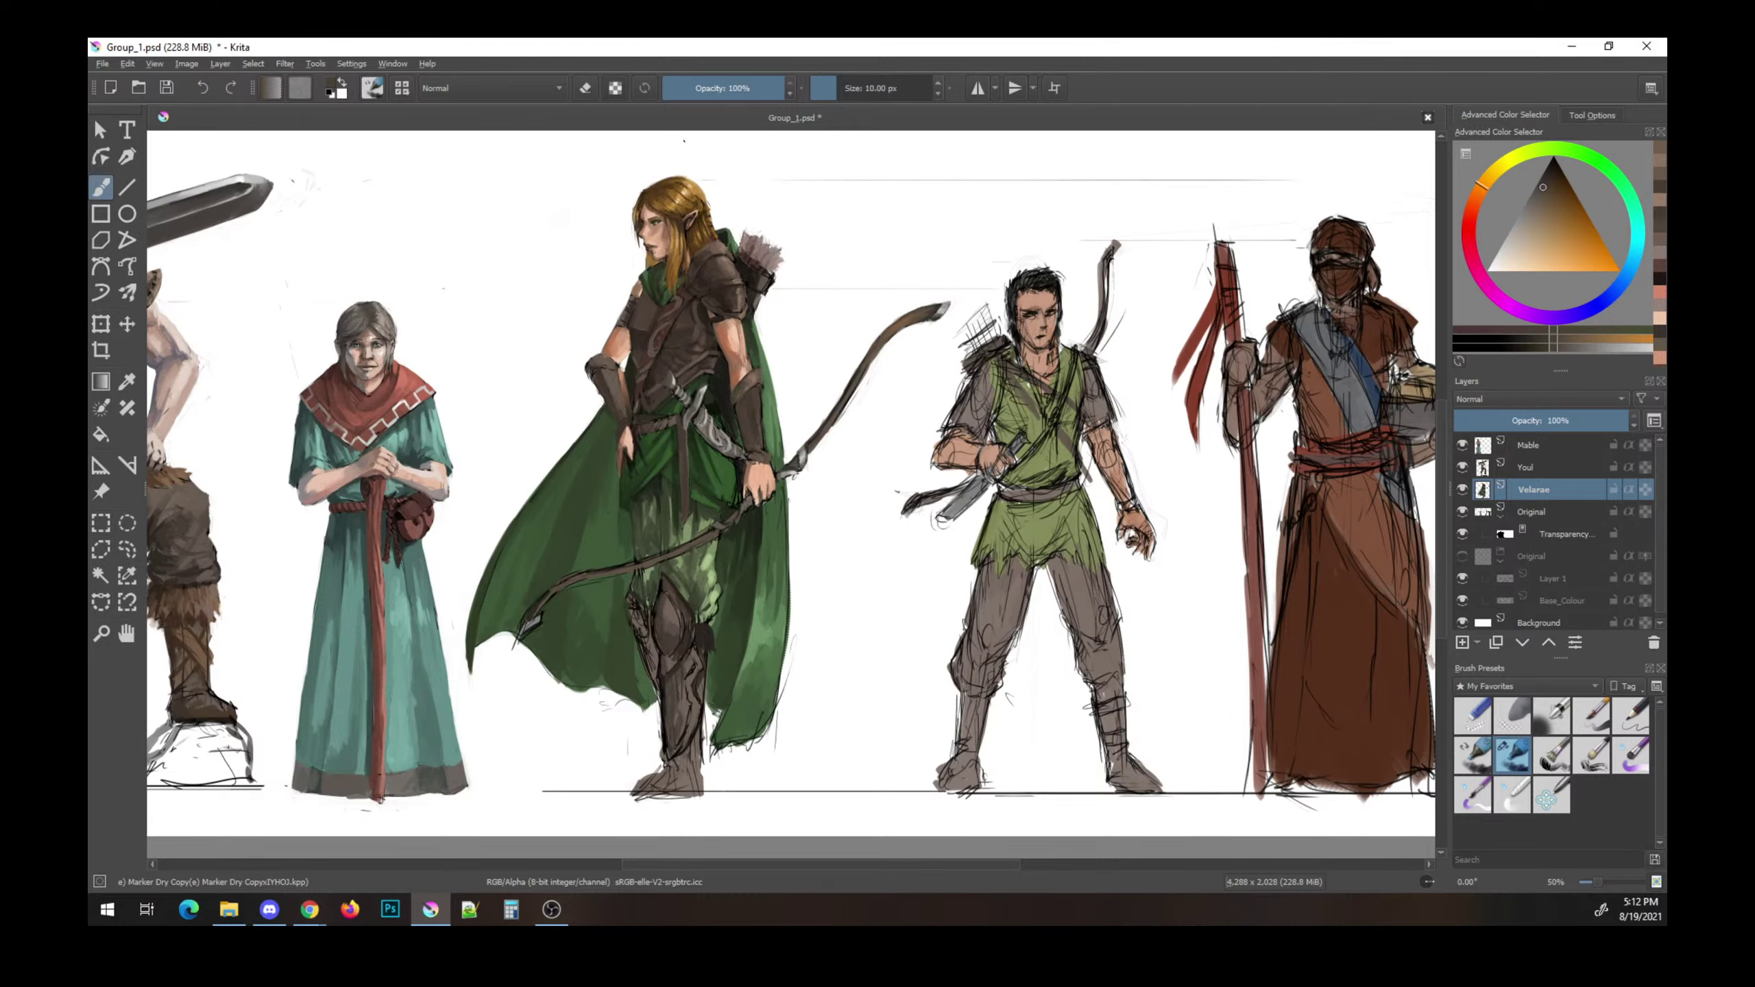
{"action": "key", "text": "ctrl+s"}
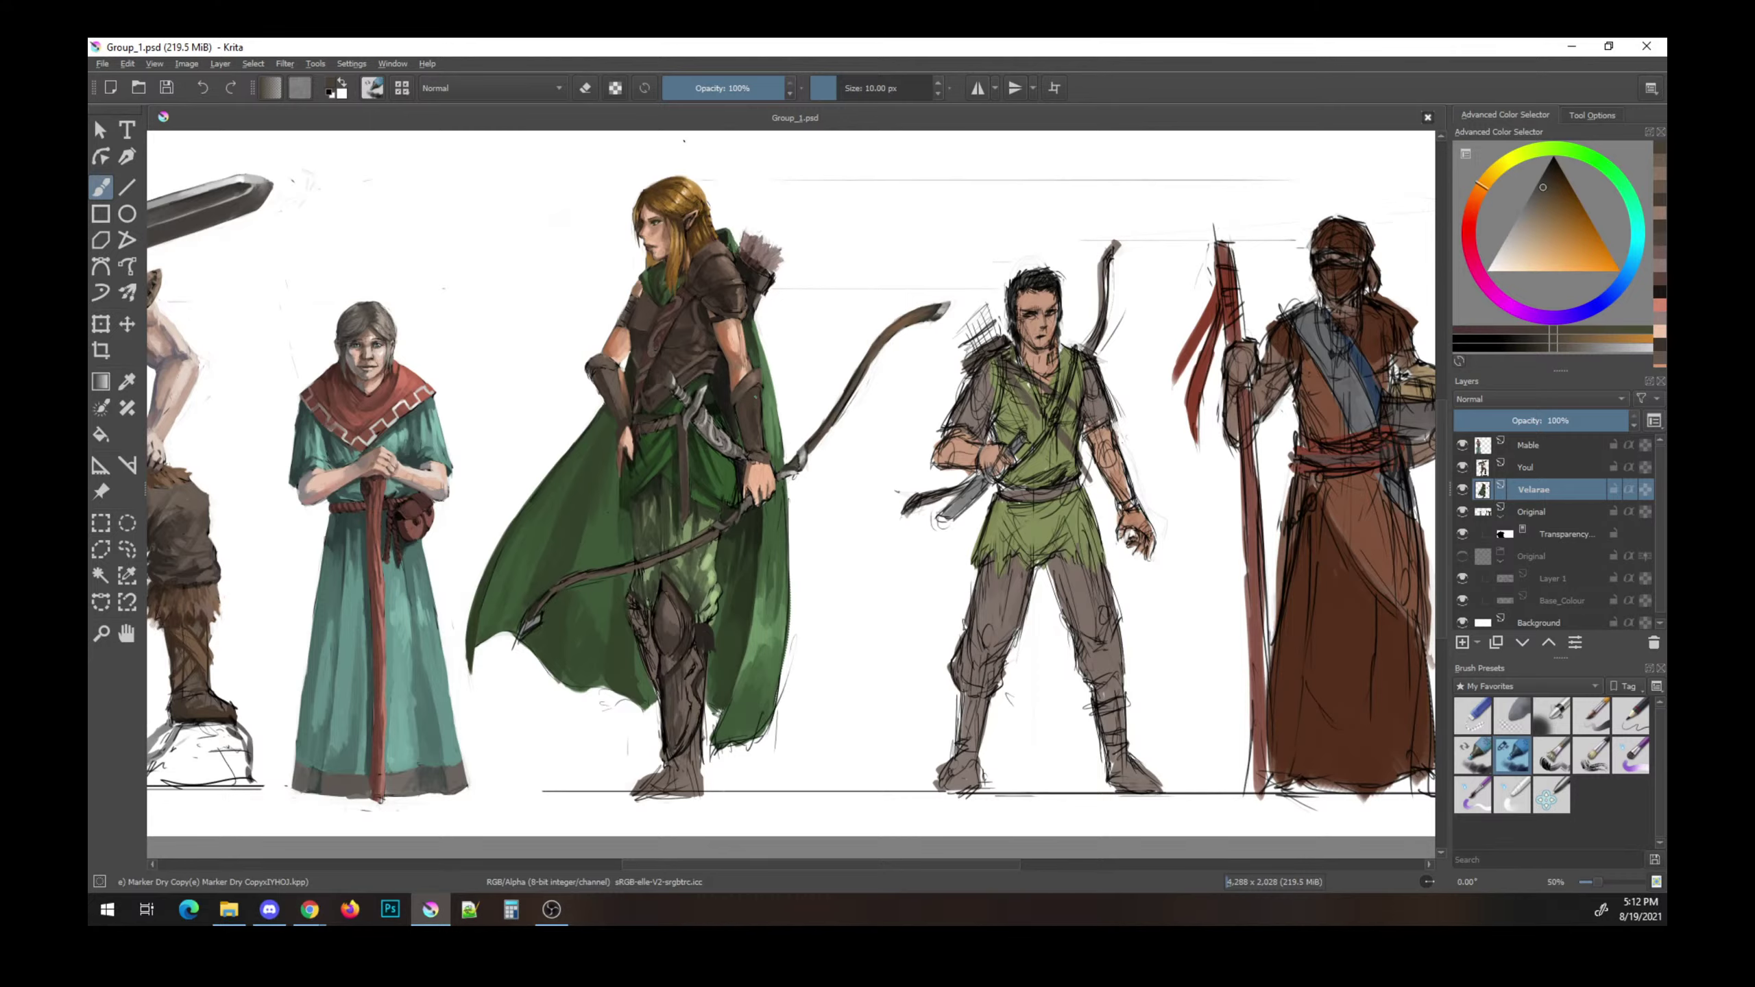
- Sample darker browns and cloak greens, then paint a thin dark green stroke on the cape
{"action": "left_click", "coordinate": [1538, 213]}
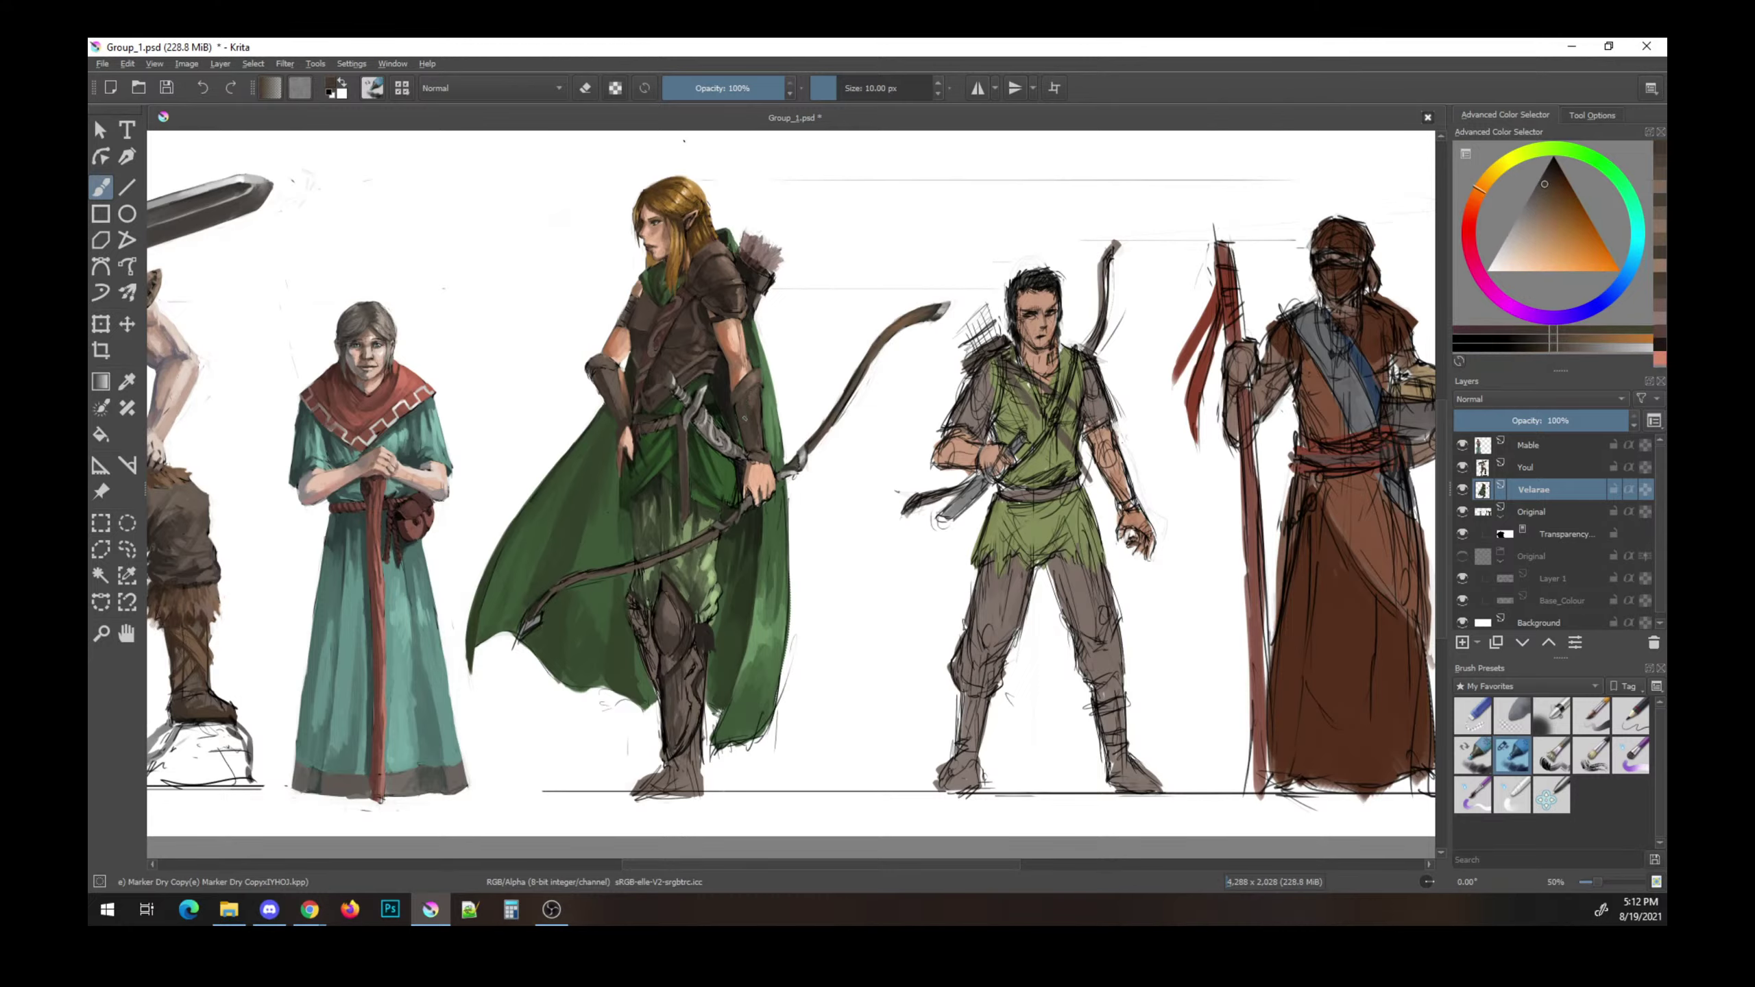
{"action": "left_click", "coordinate": [795, 422], "text": "ctrl"}
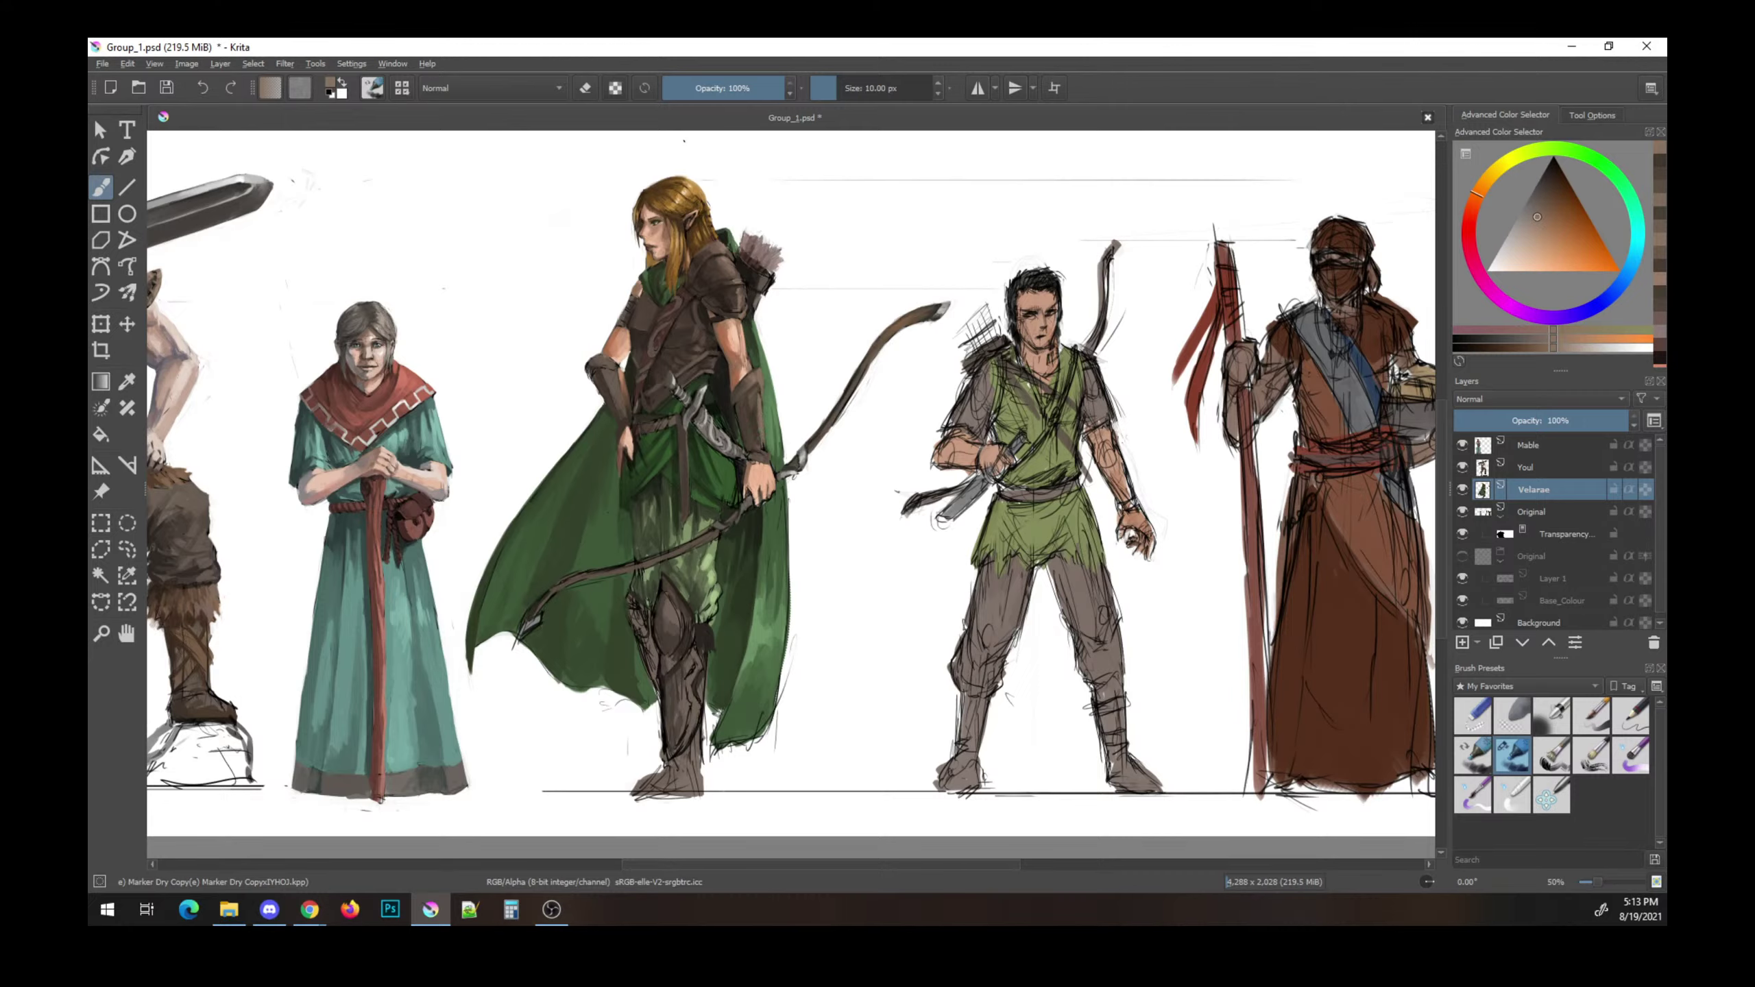
{"action": "left_click", "coordinate": [763, 408], "text": "ctrl"}
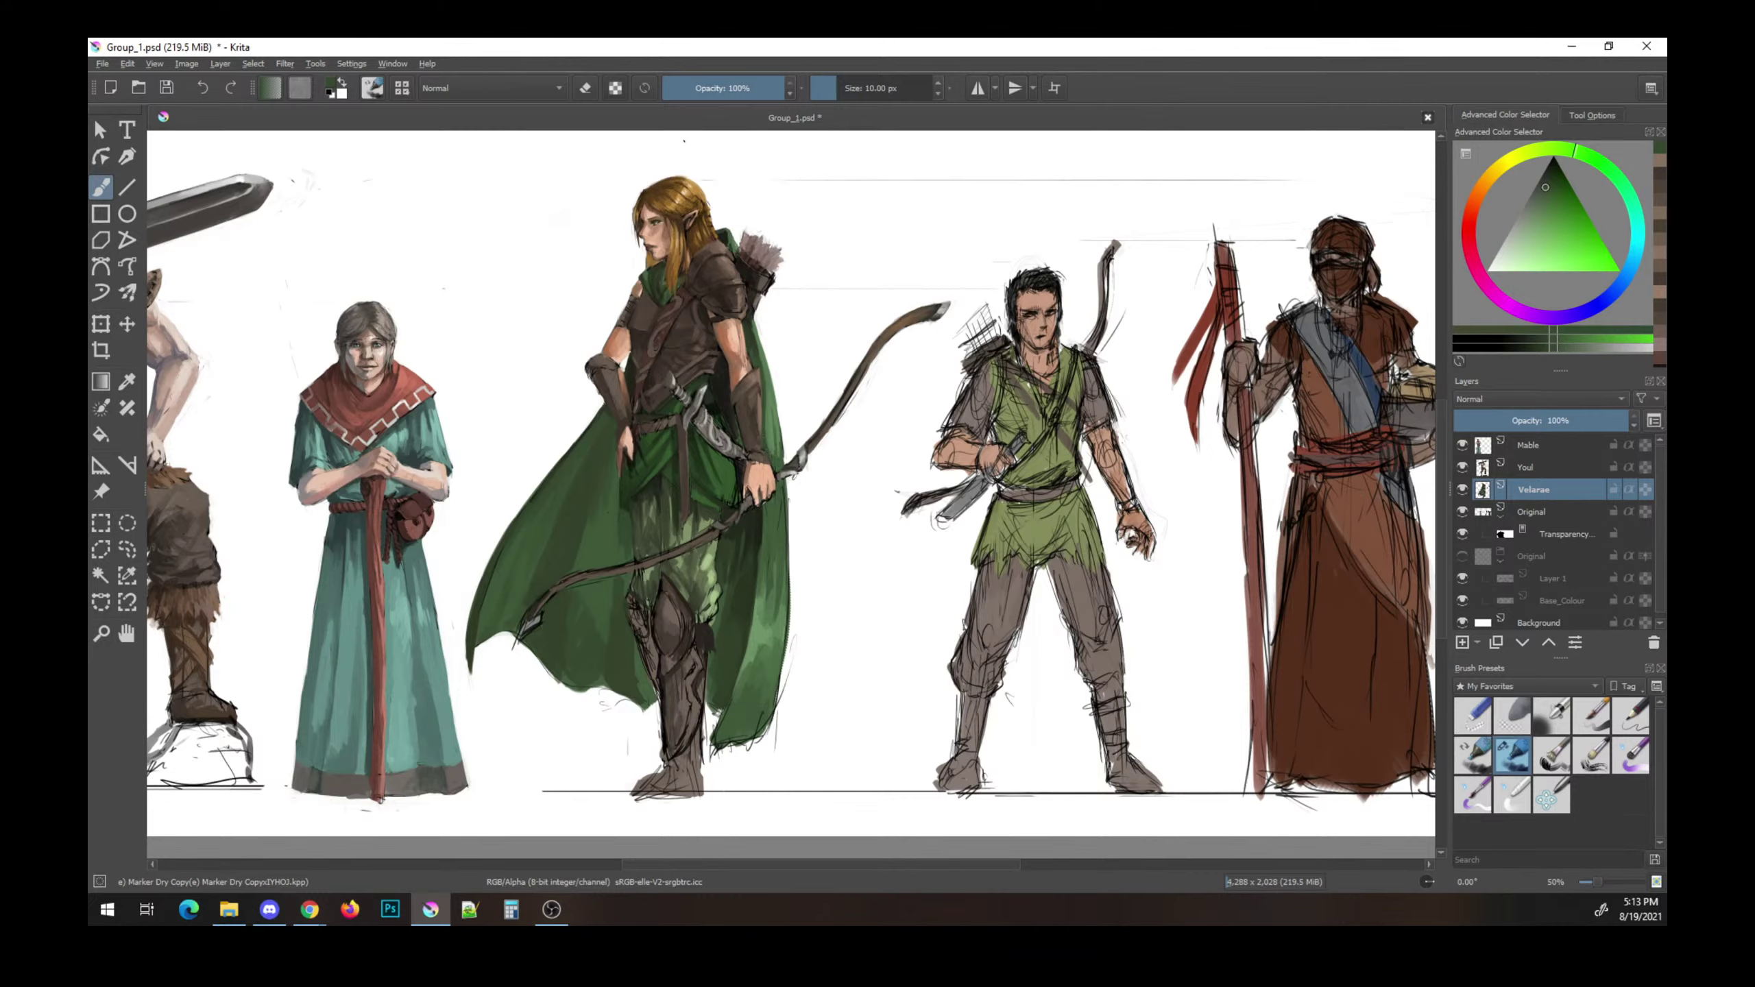
{"action": "key", "text": "ctrl+s"}
{"action": "left_click", "coordinate": [758, 606], "text": "ctrl"}
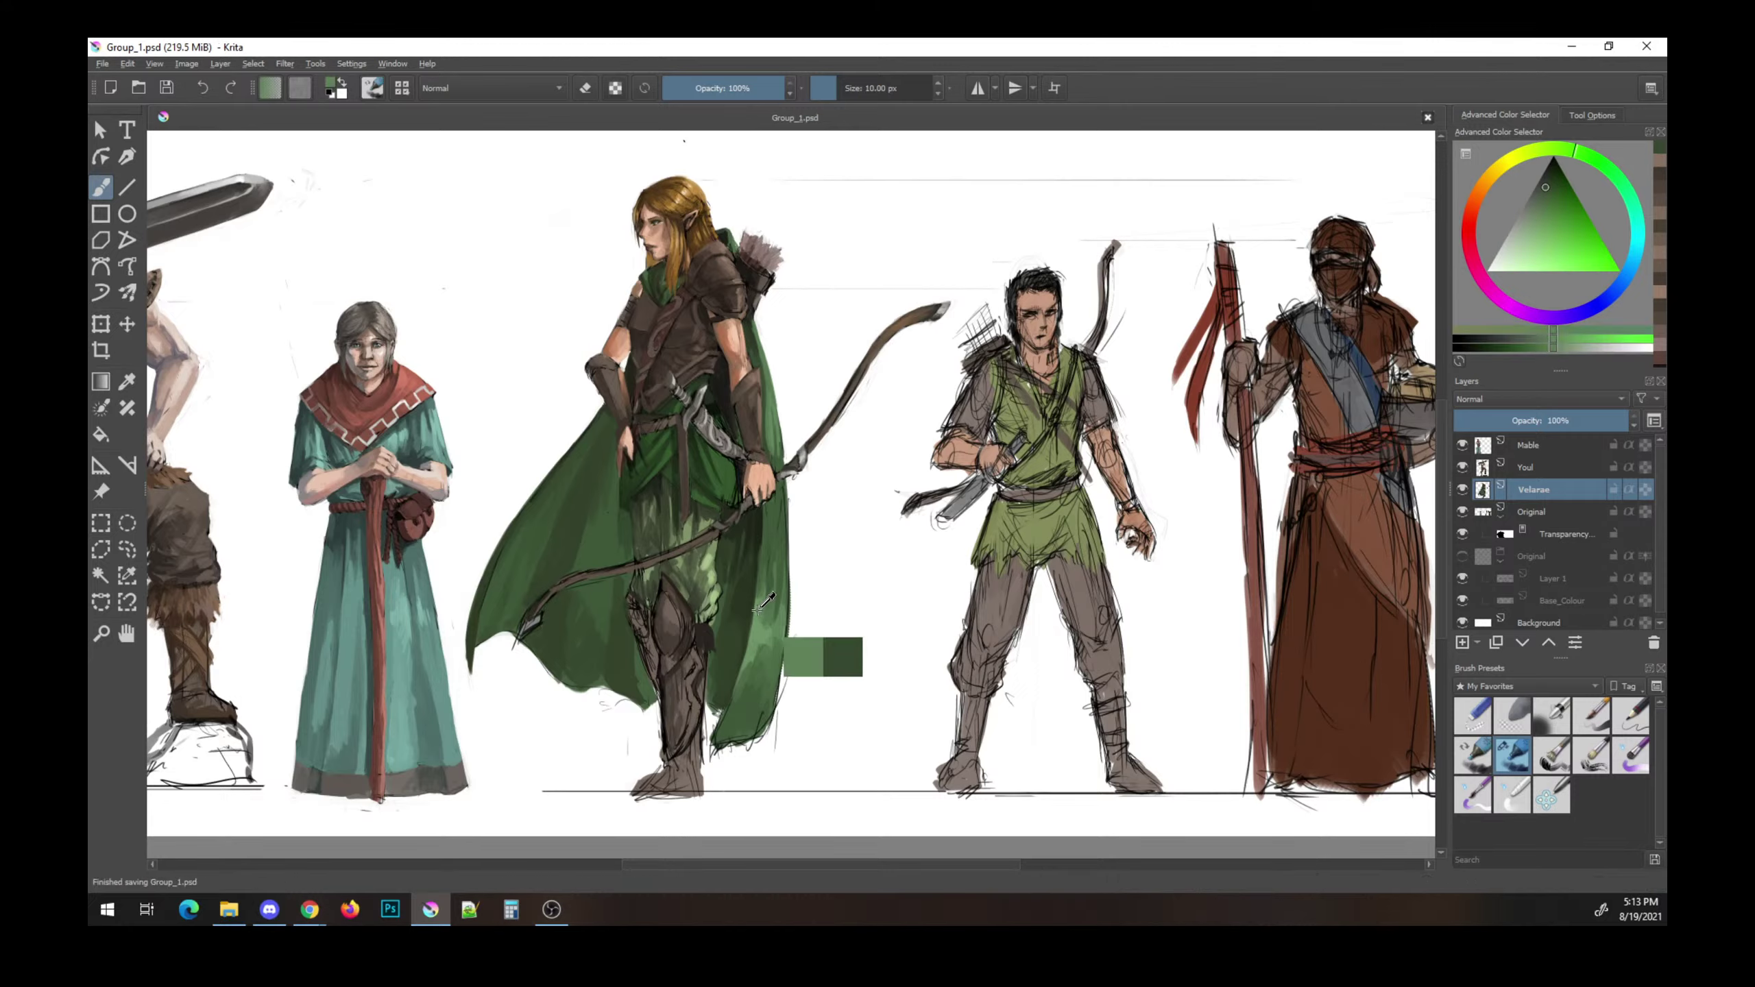
{"action": "left_click", "coordinate": [756, 554], "text": "ctrl"}
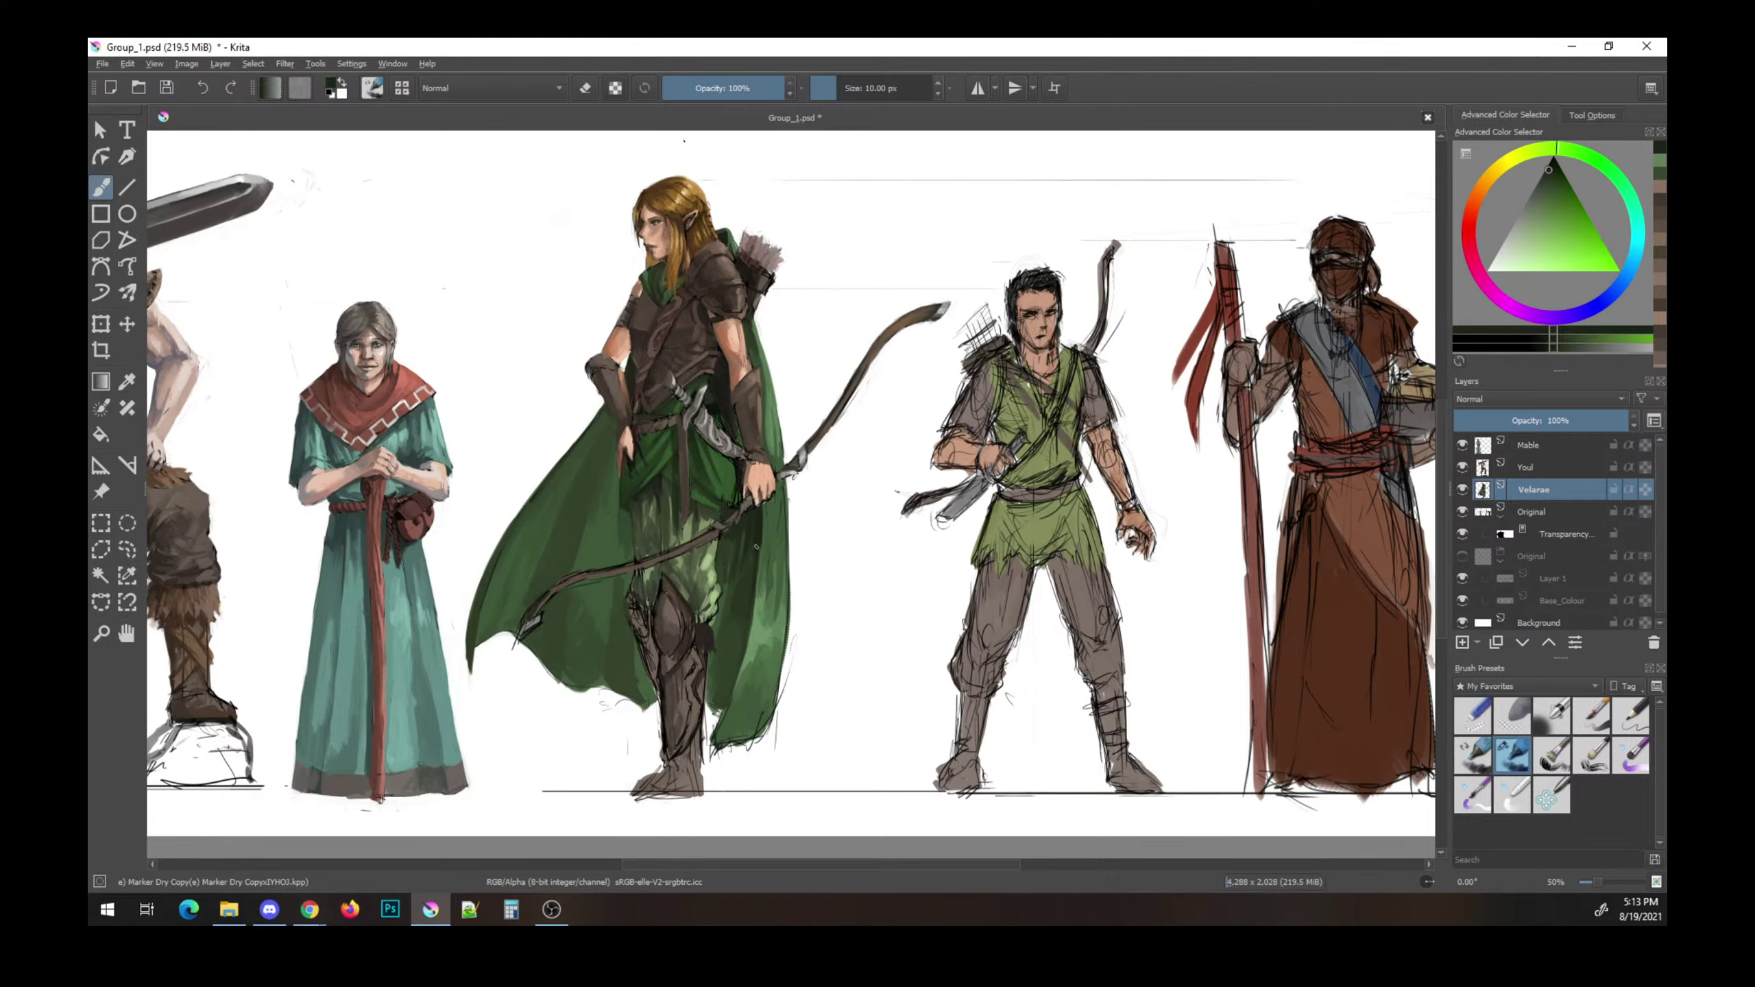
{"action": "left_click_drag", "start_coordinate": [757, 561], "coordinate": [749, 599]}
{"action": "key", "text": "ctrl+s"}
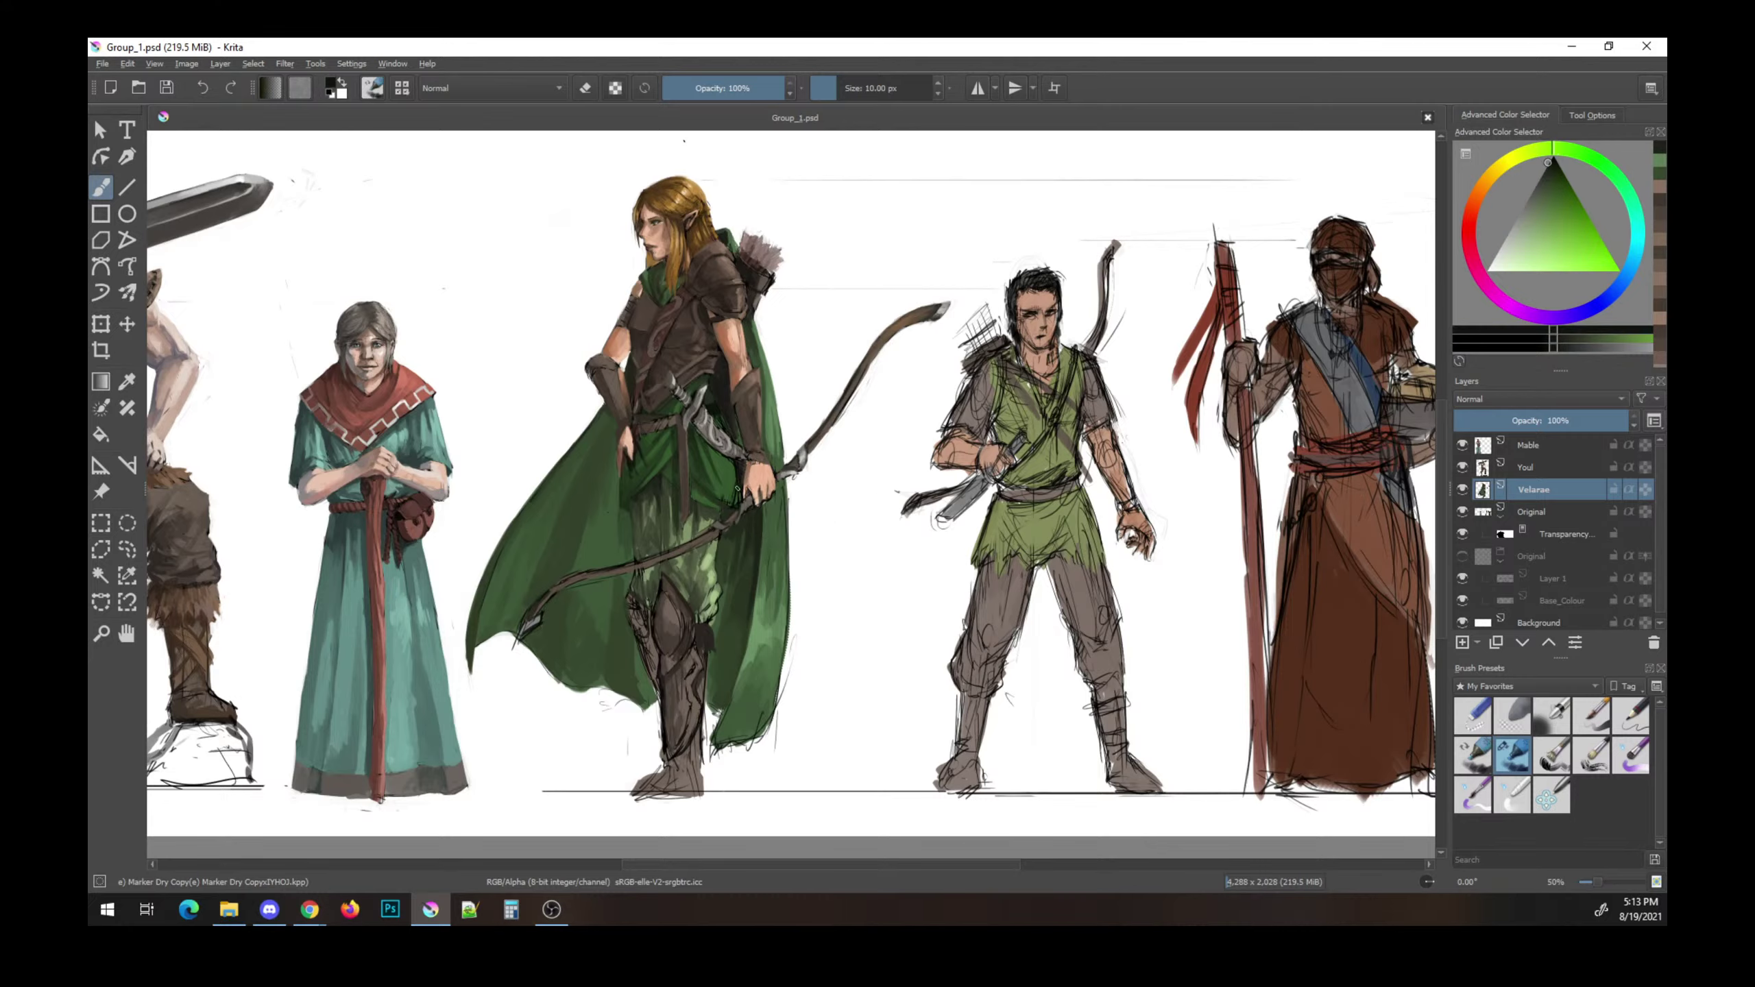
- Dab darker green onto the cloak, then sample pale peach, dark green and brown-orange tones
{"action": "left_click", "coordinate": [786, 525], "text": "ctrl"}
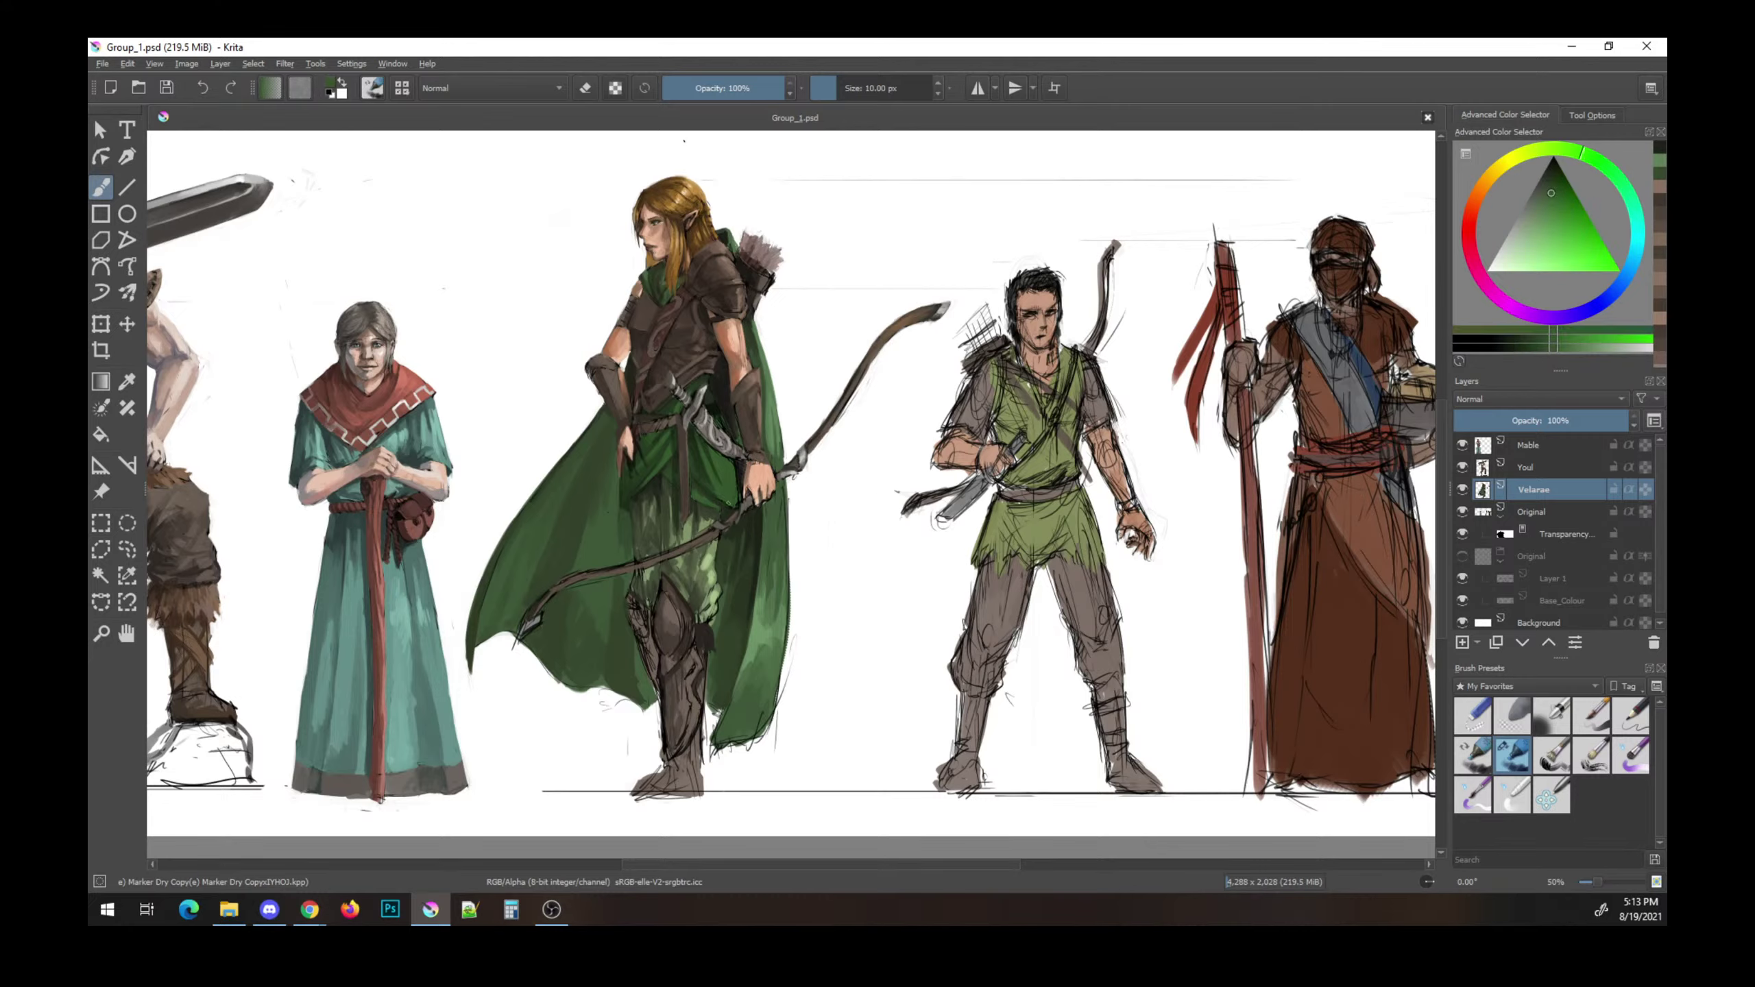
{"action": "left_click", "coordinate": [750, 484]}
{"action": "key", "text": "ctrl+s"}
{"action": "left_click", "coordinate": [812, 410], "text": "ctrl"}
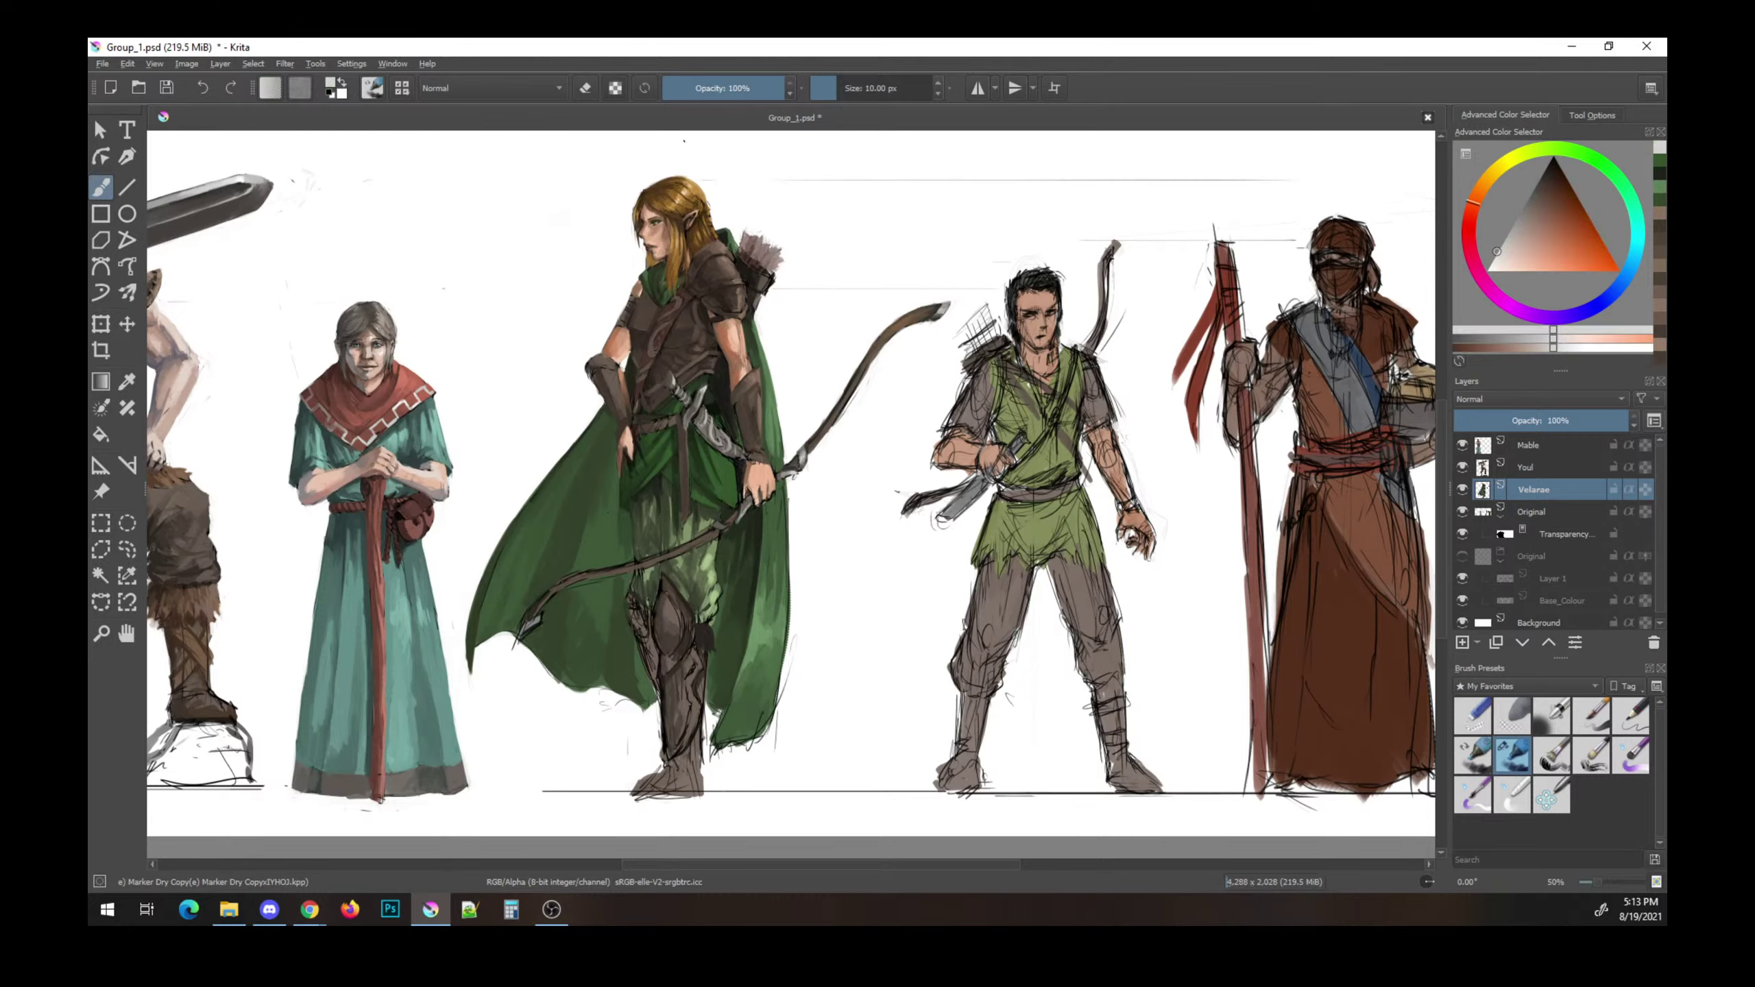
{"action": "left_click", "coordinate": [781, 580], "text": "ctrl"}
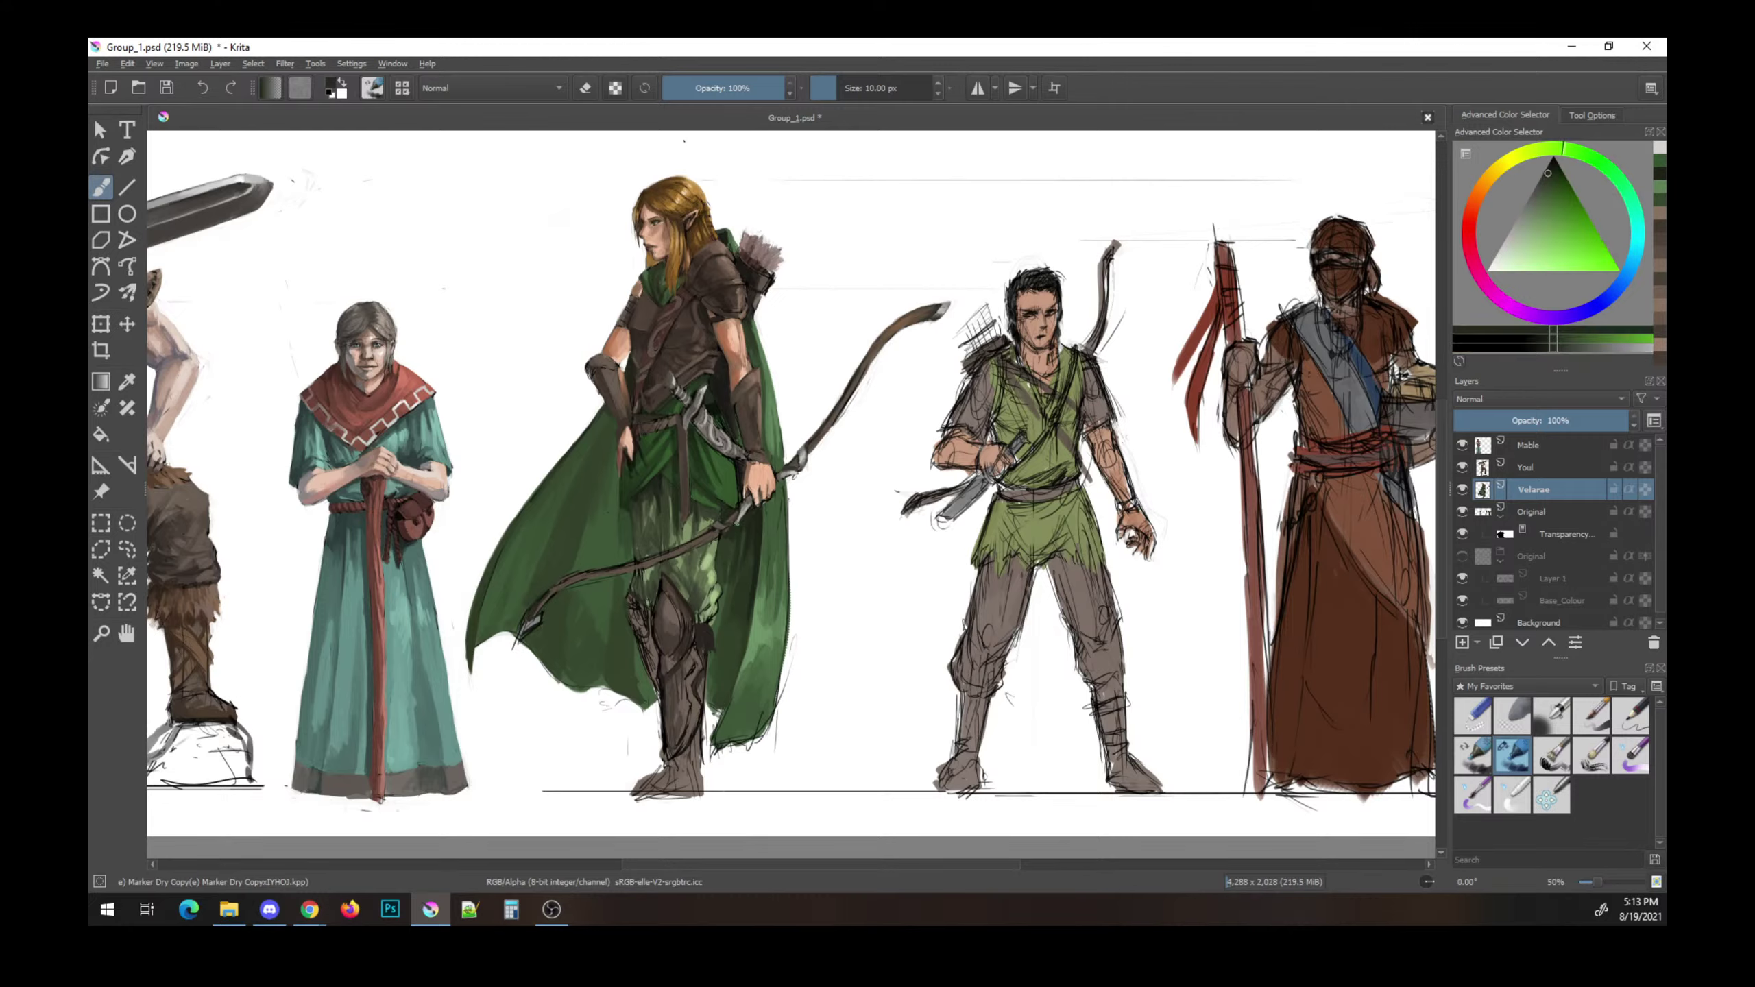
{"action": "left_click", "coordinate": [749, 501], "text": "ctrl"}
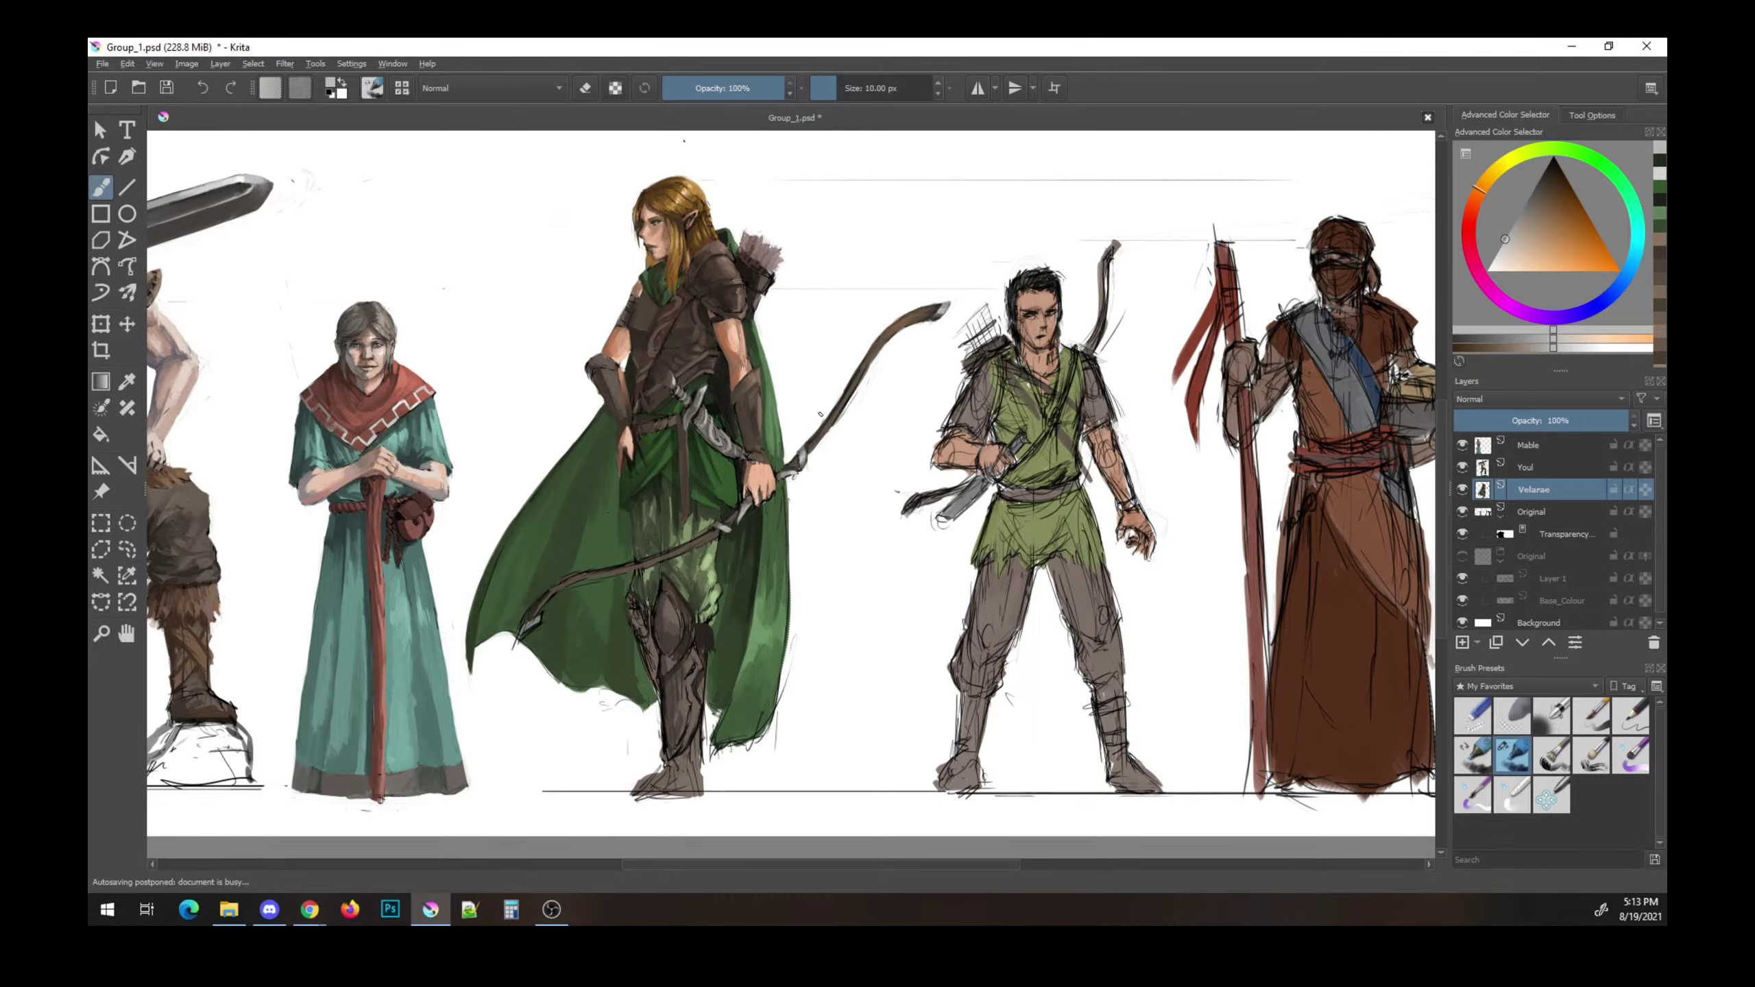
- Add a stroke to the elf's armour, switch to erasing to clean it, and save
{"action": "key", "text": "e"}
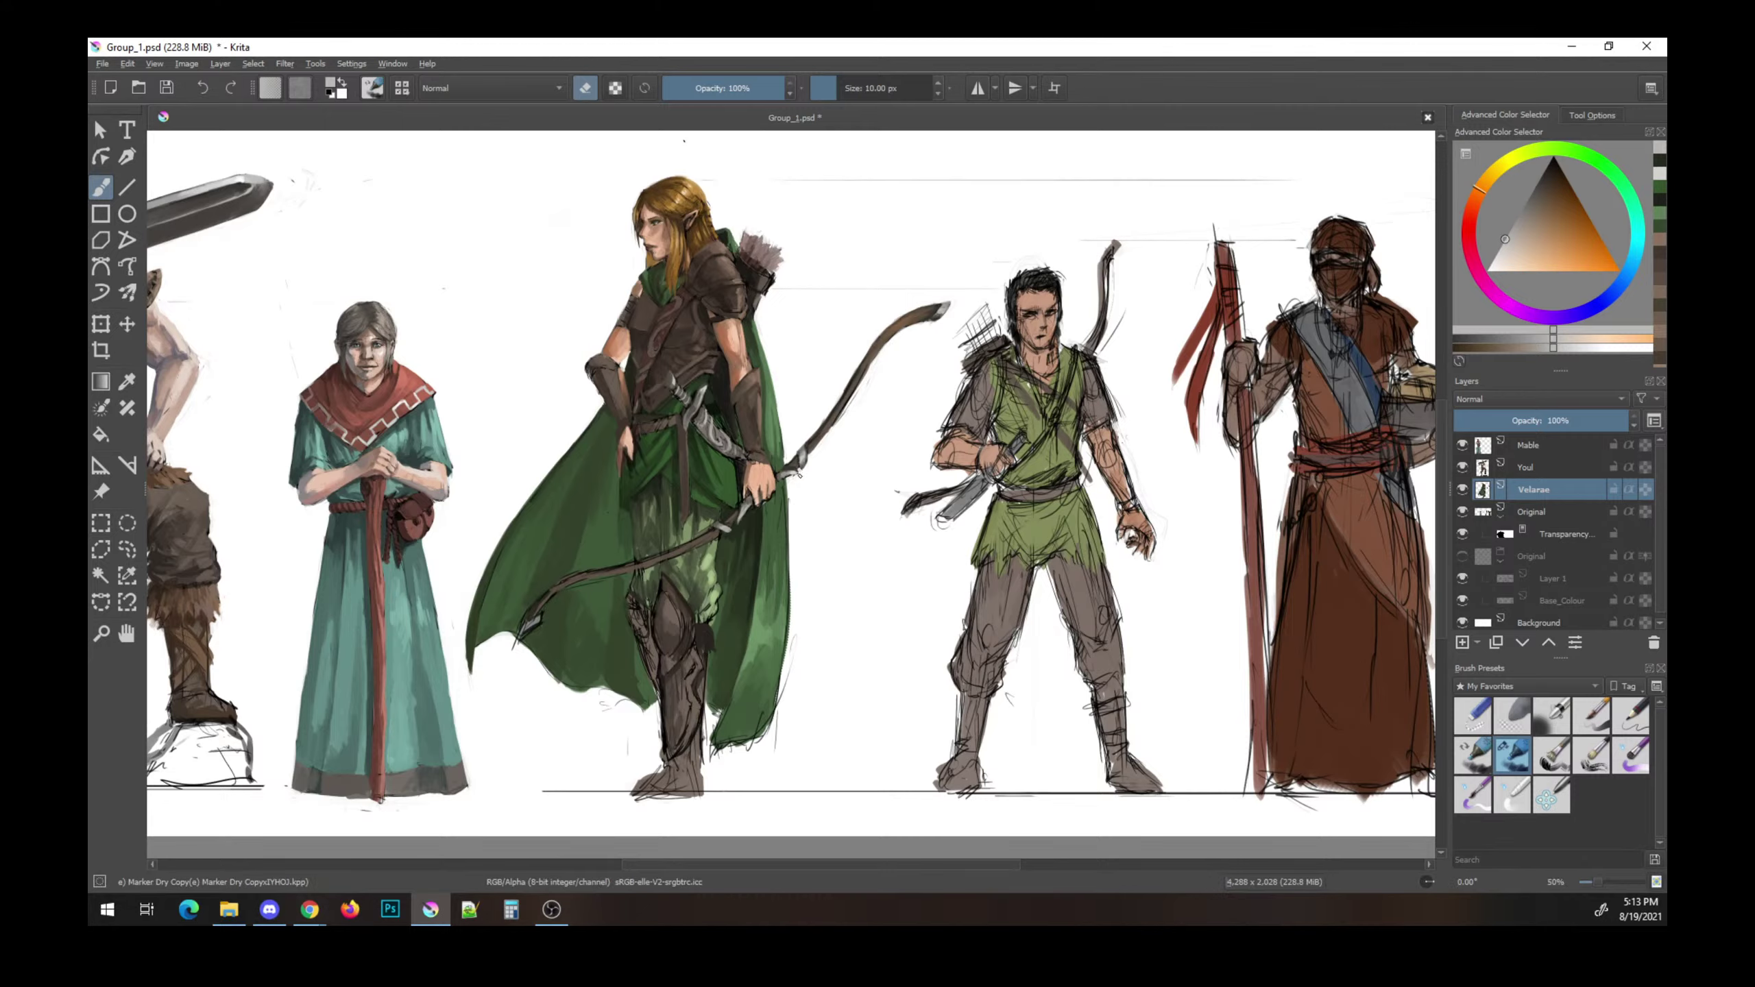
{"action": "key", "text": "e"}
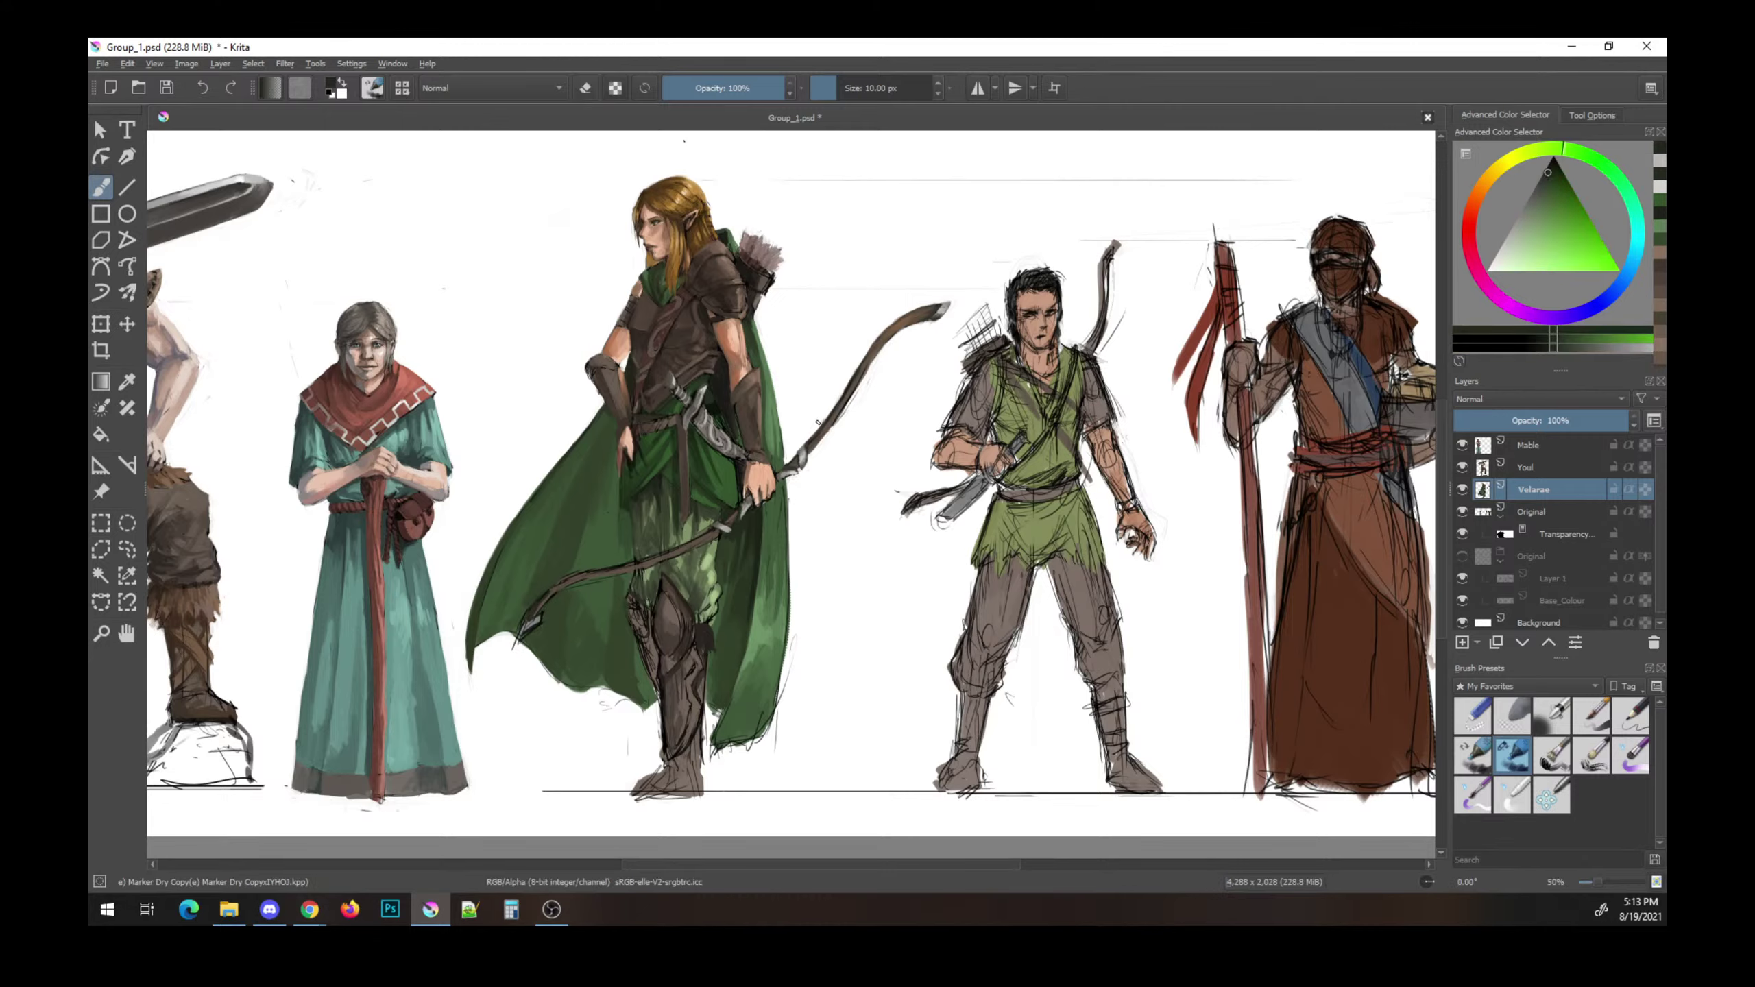
{"action": "key", "text": "ctrl+s"}
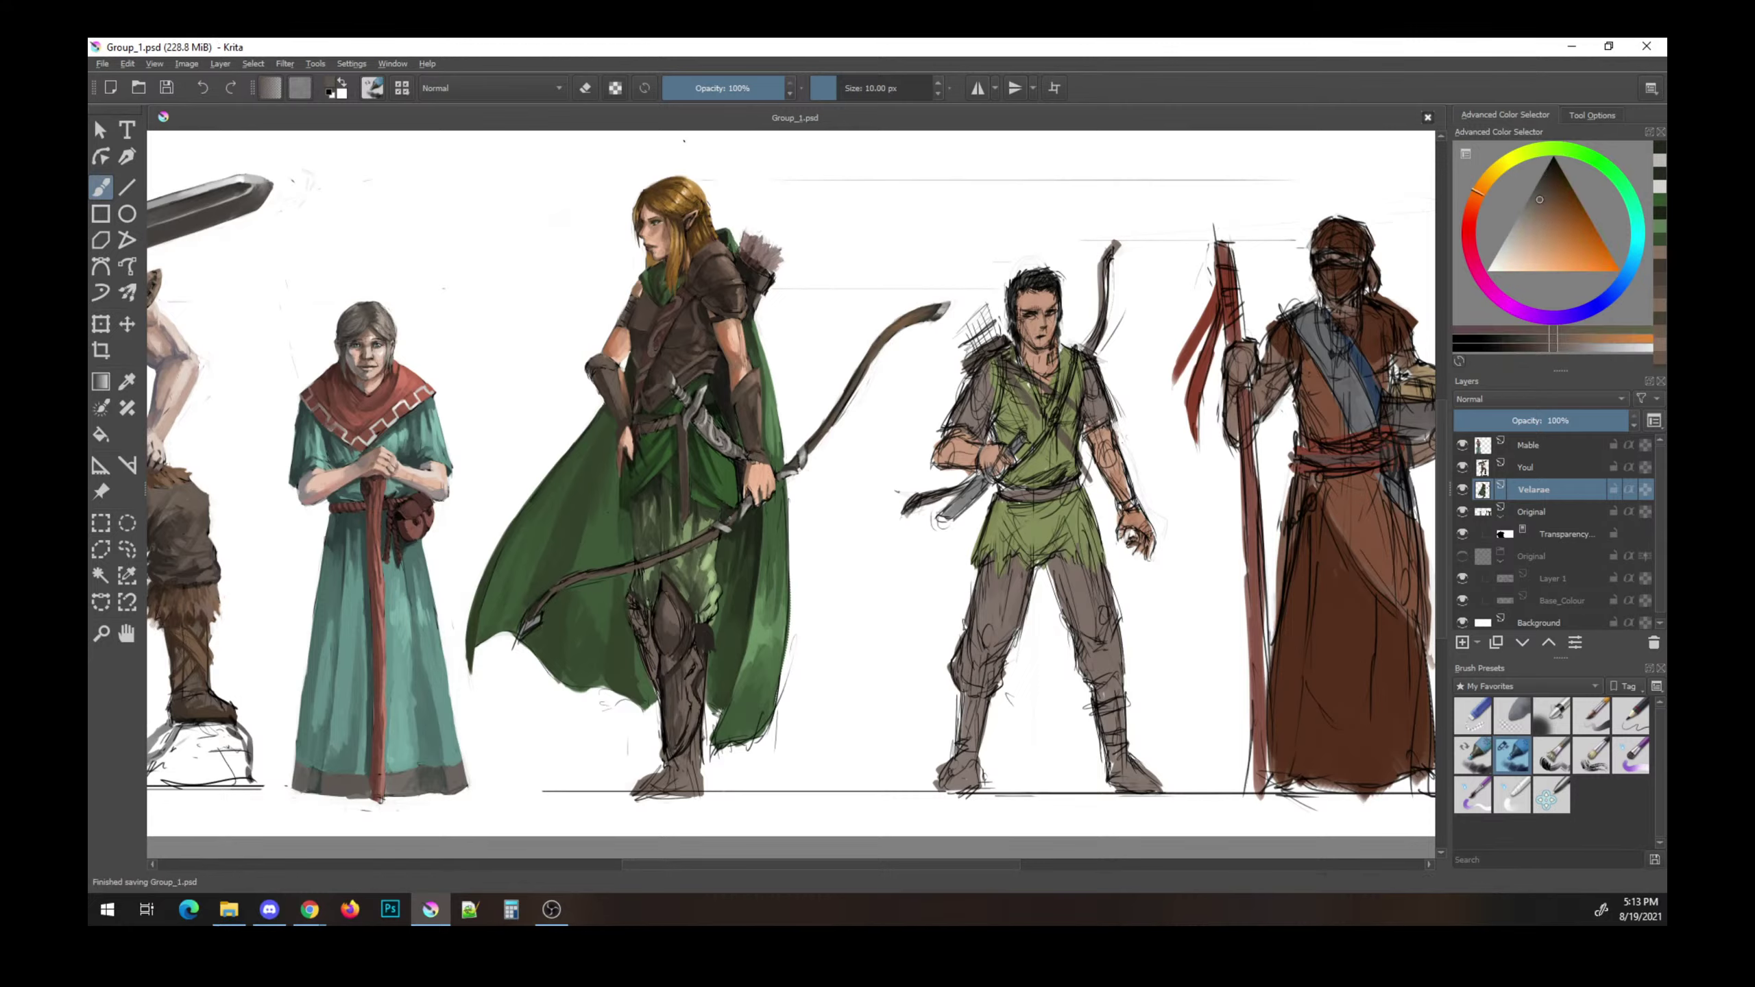
{"action": "left_click", "coordinate": [851, 399]}
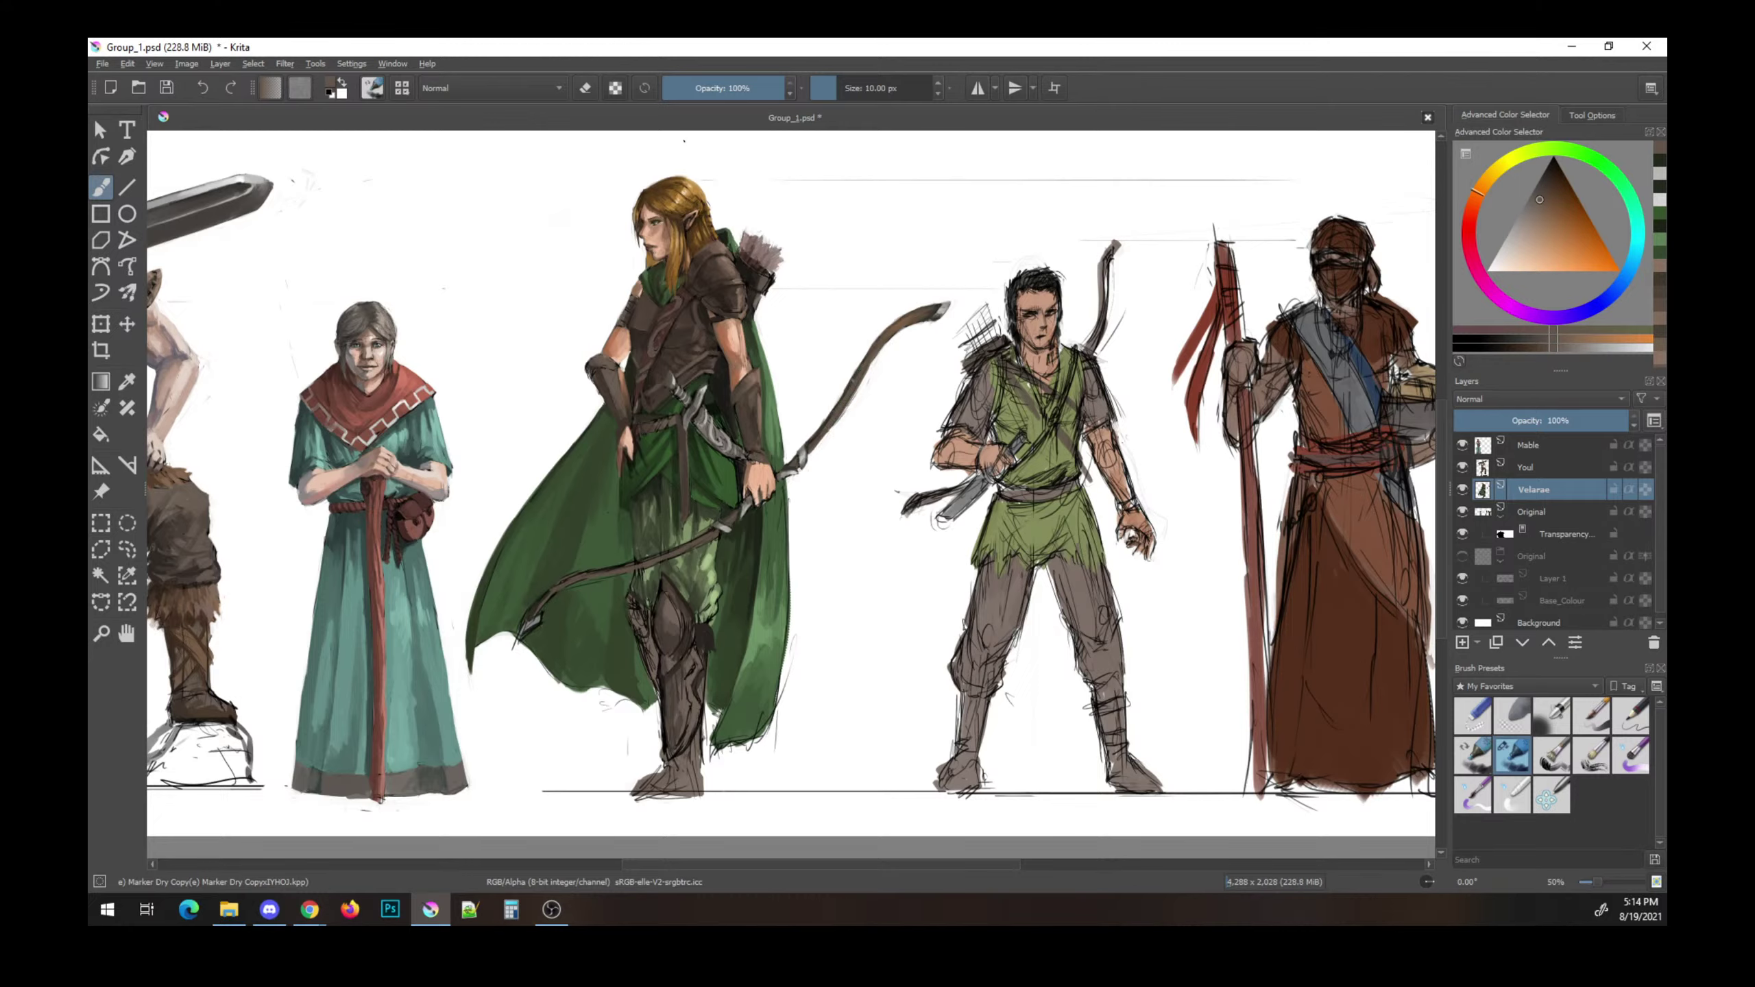
{"action": "key", "text": "e"}
{"action": "key", "text": "e"}
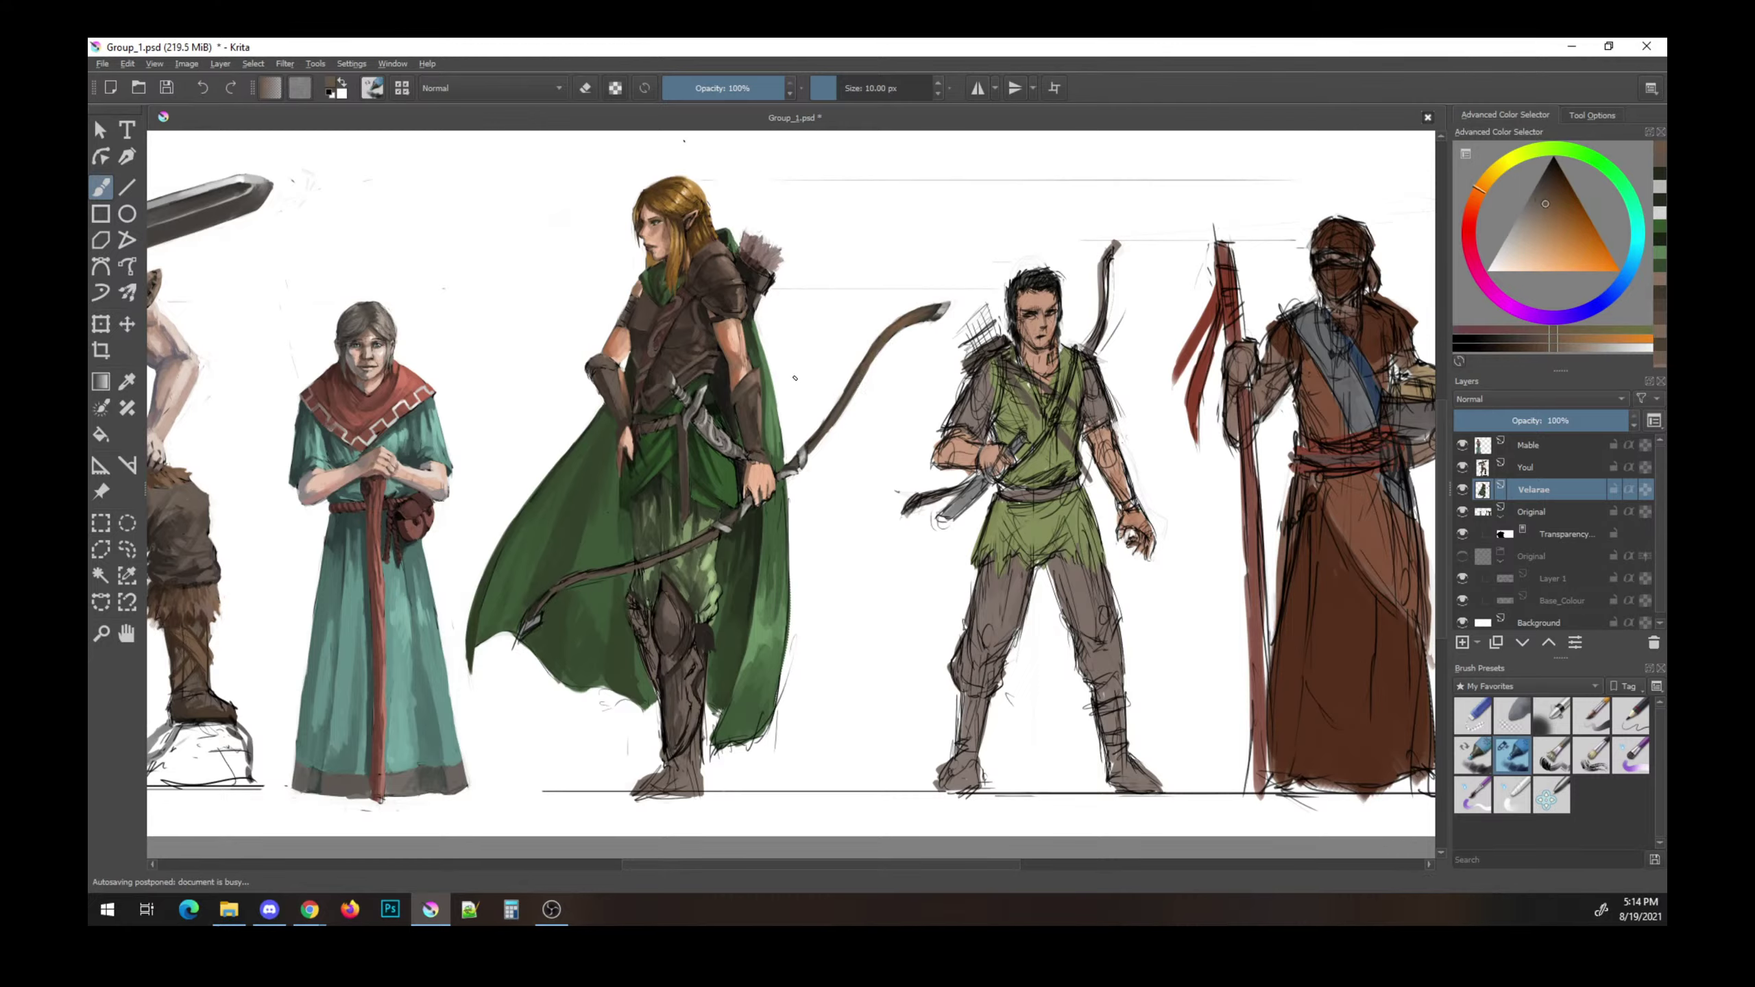
{"action": "key", "text": "ctrl+s"}
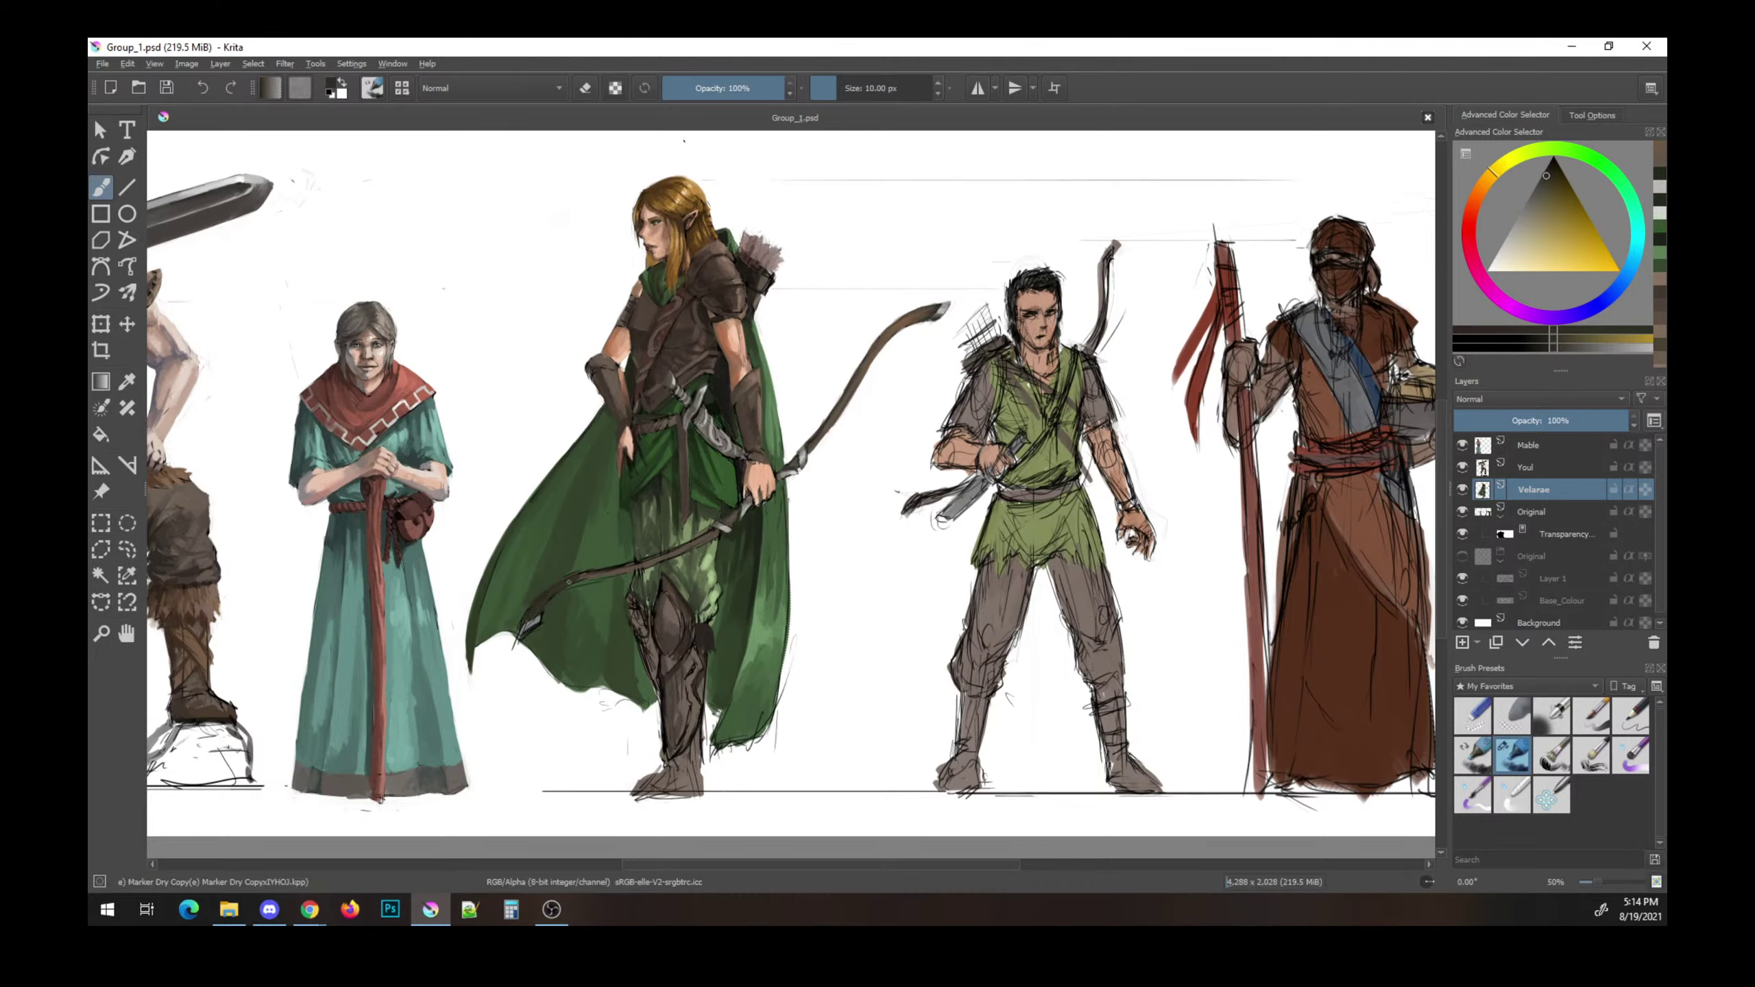
- Darken part of the elf's bow, save, and sample an olive-yellow from the painting
{"action": "left_click_drag", "start_coordinate": [631, 571], "coordinate": [652, 563]}
{"action": "left_click", "coordinate": [604, 665], "text": "ctrl"}
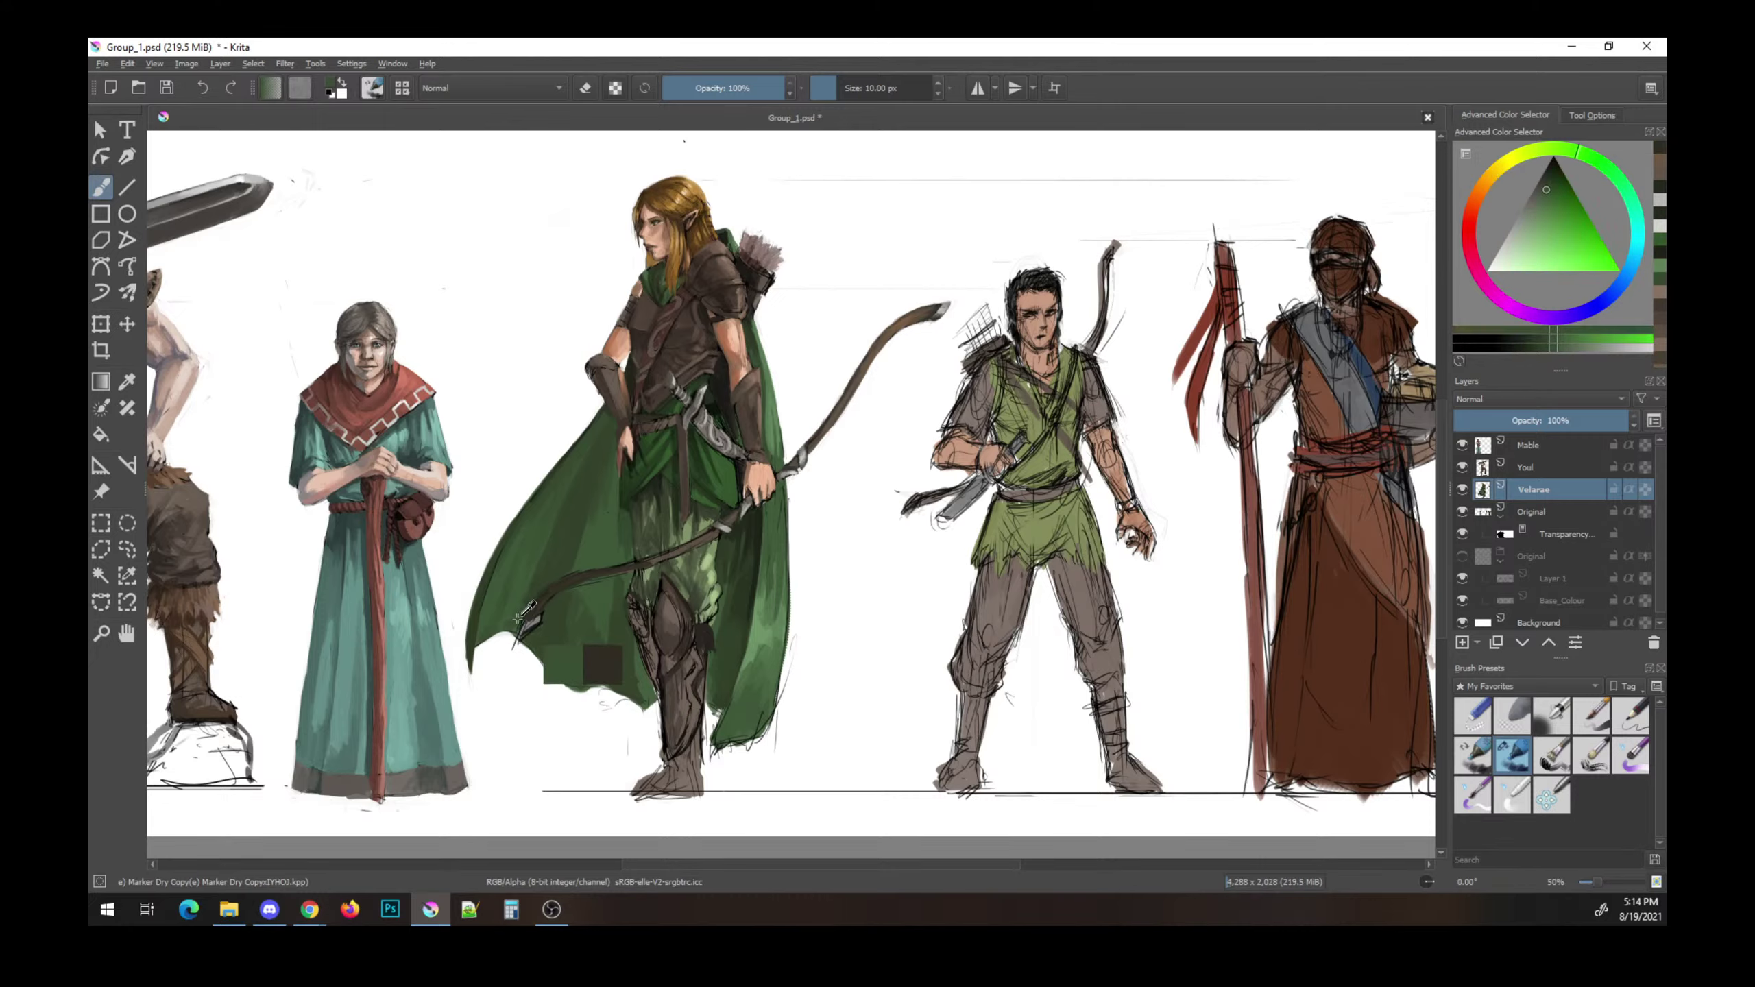
{"action": "key", "text": "e"}
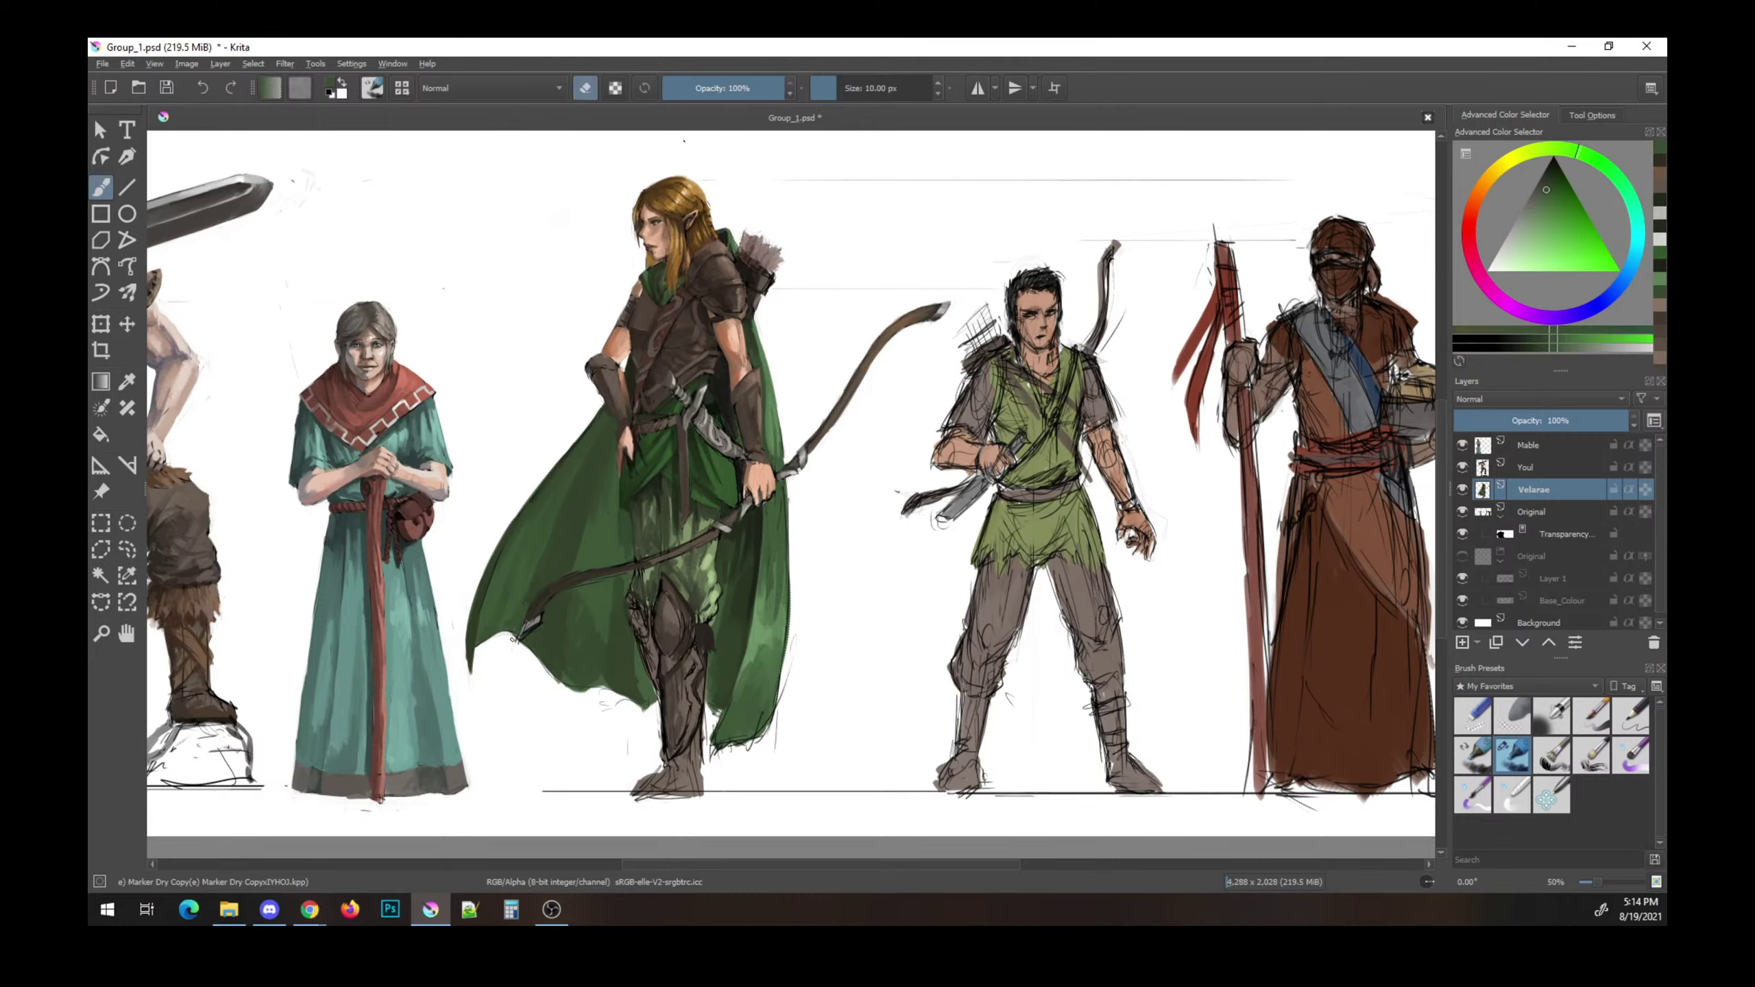
{"action": "key", "text": "ctrl+s"}
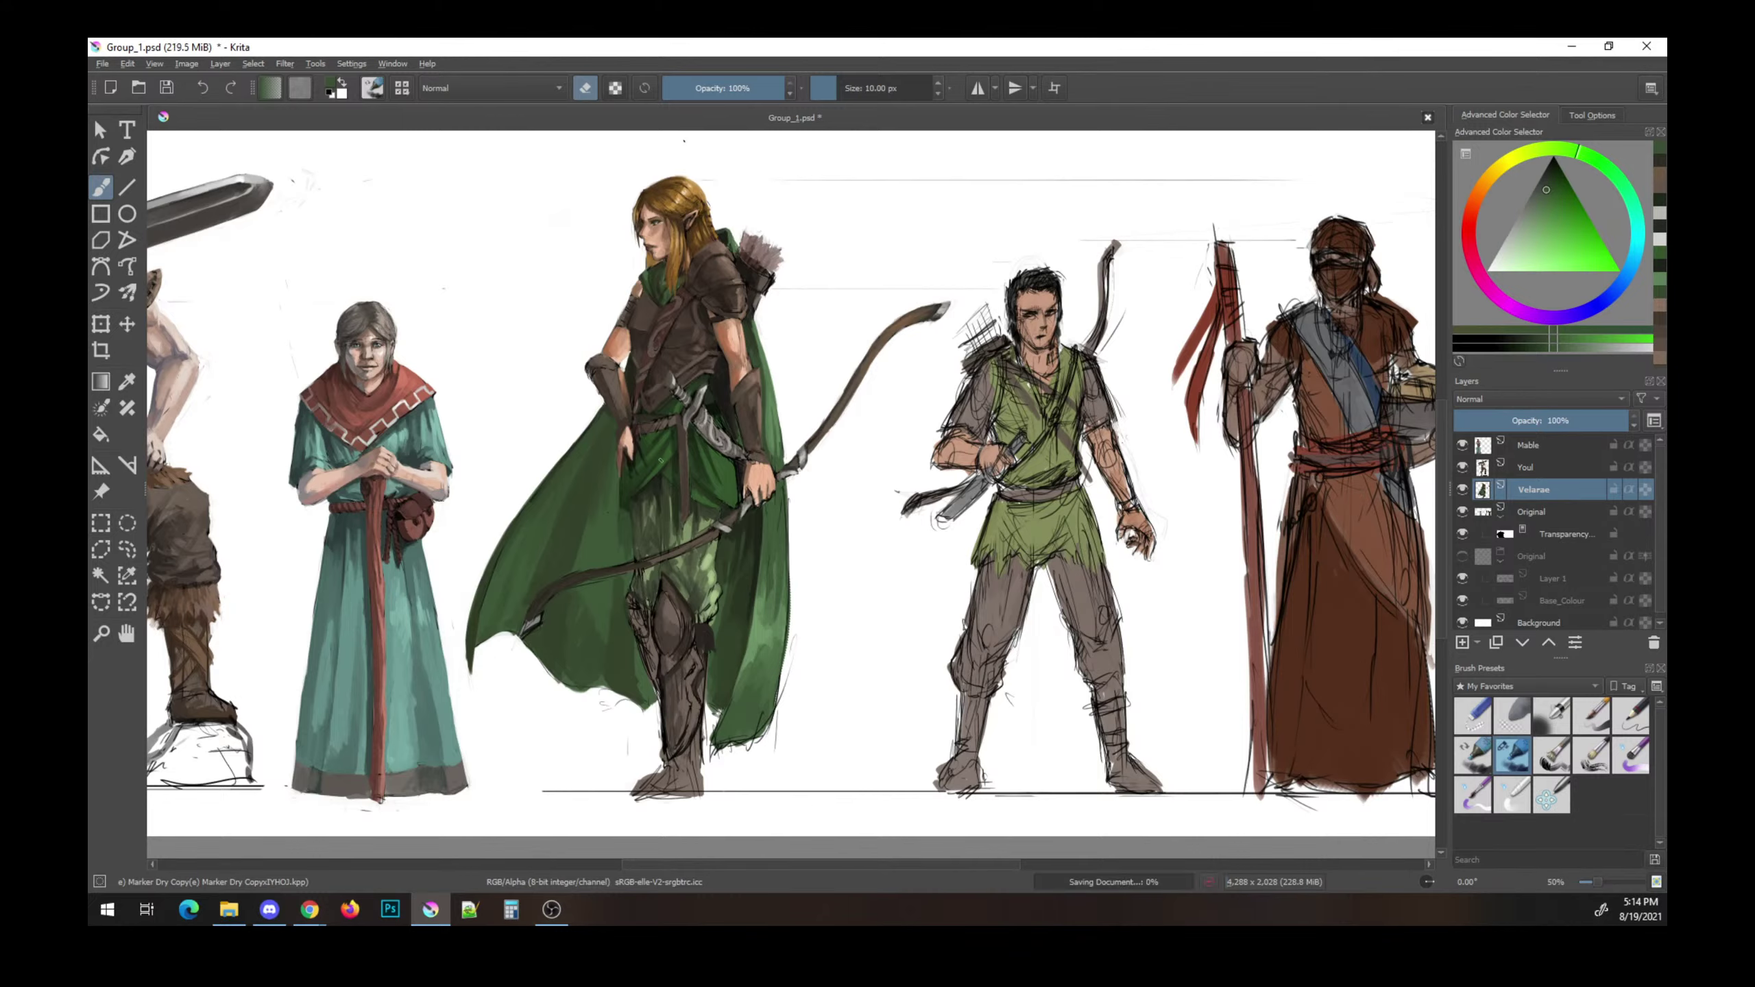
{"action": "left_click", "coordinate": [1001, 362], "text": "ctrl"}
{"action": "key", "text": "e"}
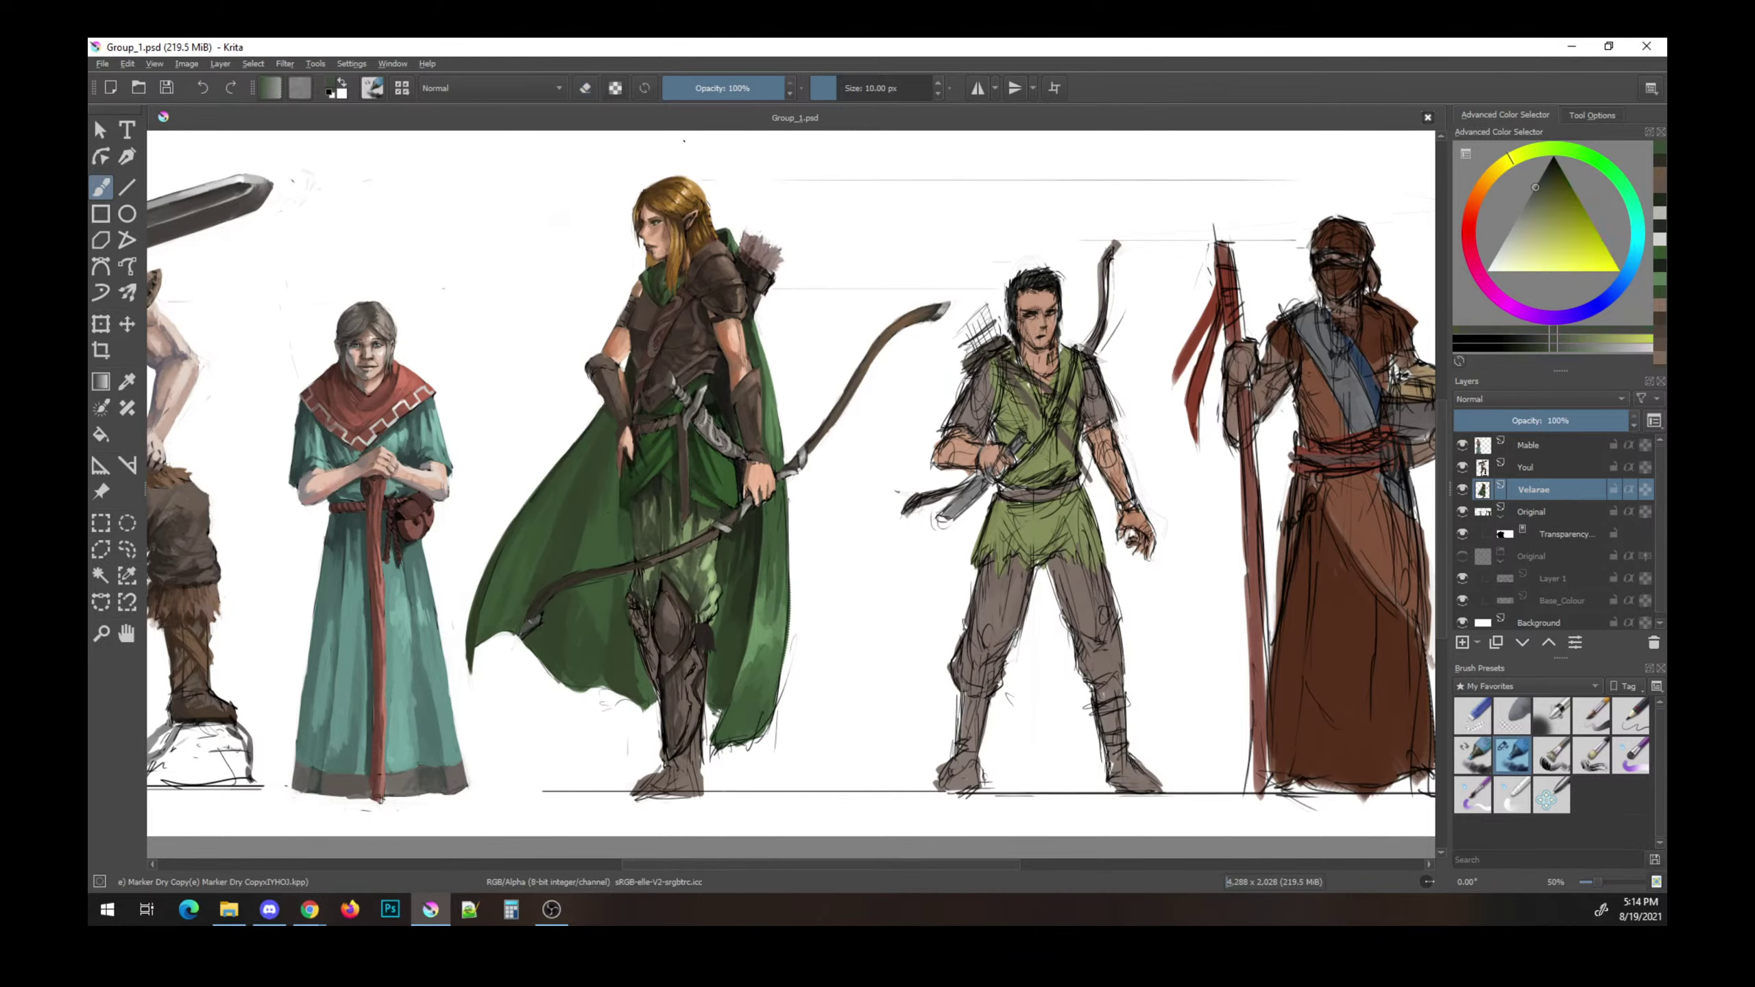
- Sample leg greens and olive-yellows, then paint strokes on the elf's legs
{"action": "left_click", "coordinate": [601, 657], "text": "ctrl"}
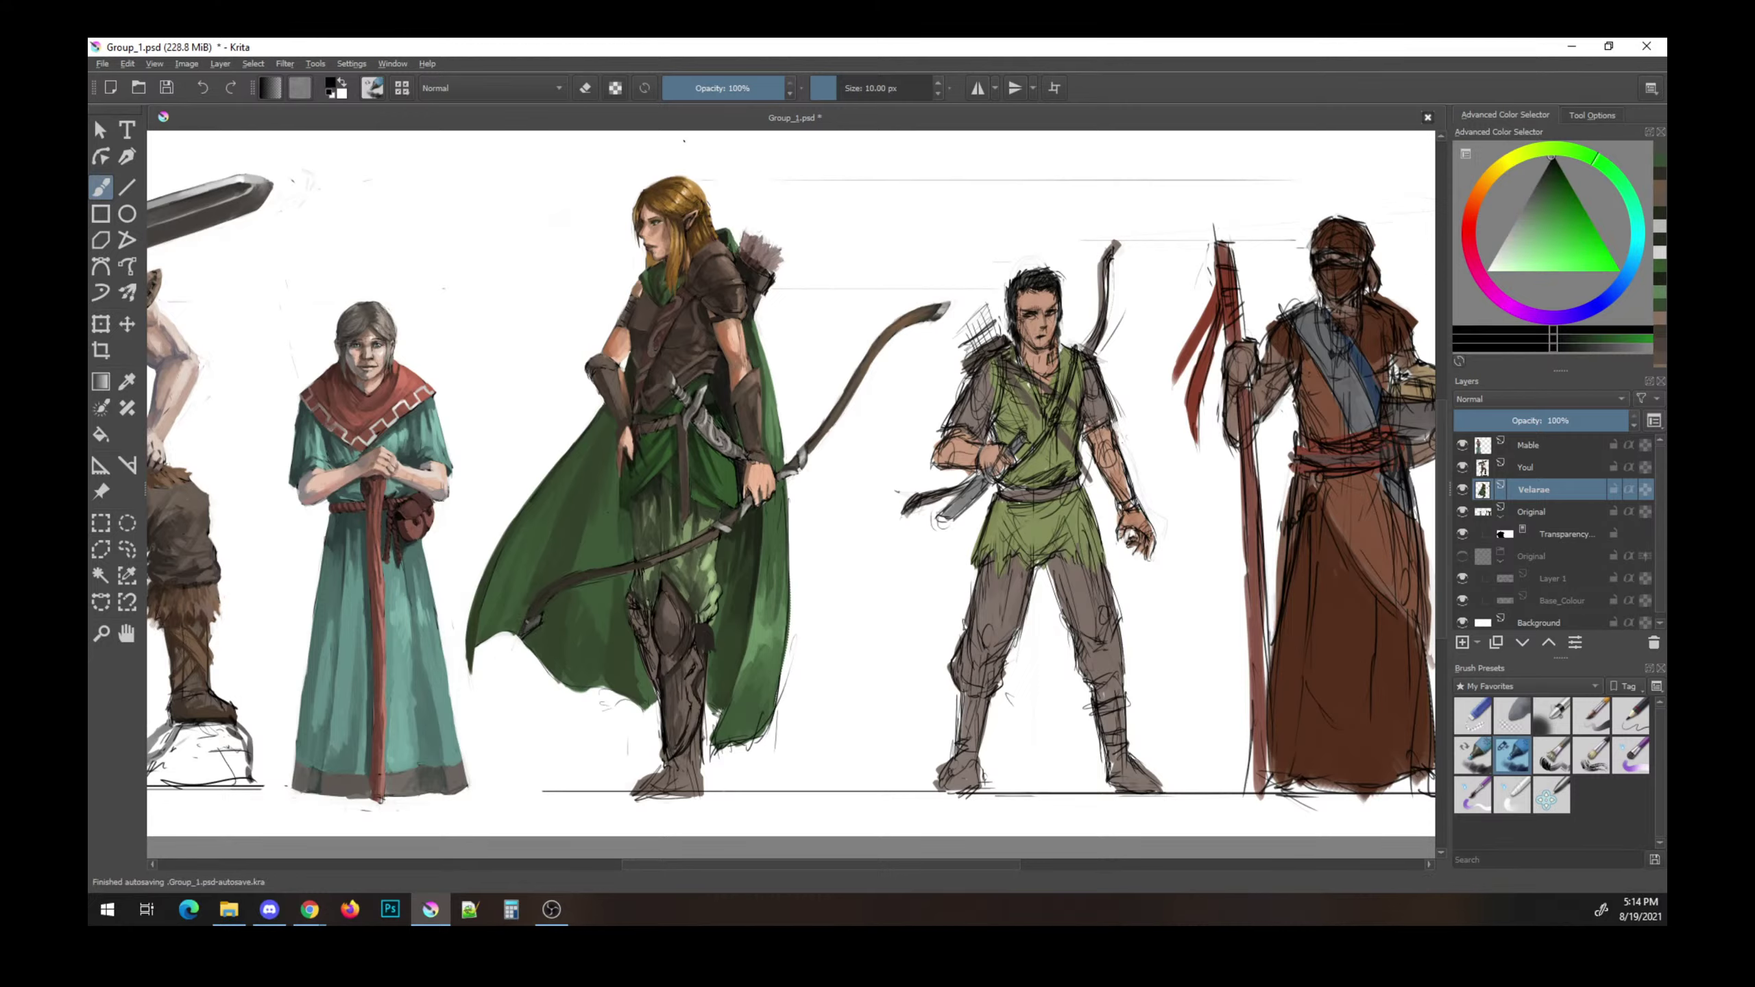
{"action": "left_click", "coordinate": [1036, 428], "text": "ctrl"}
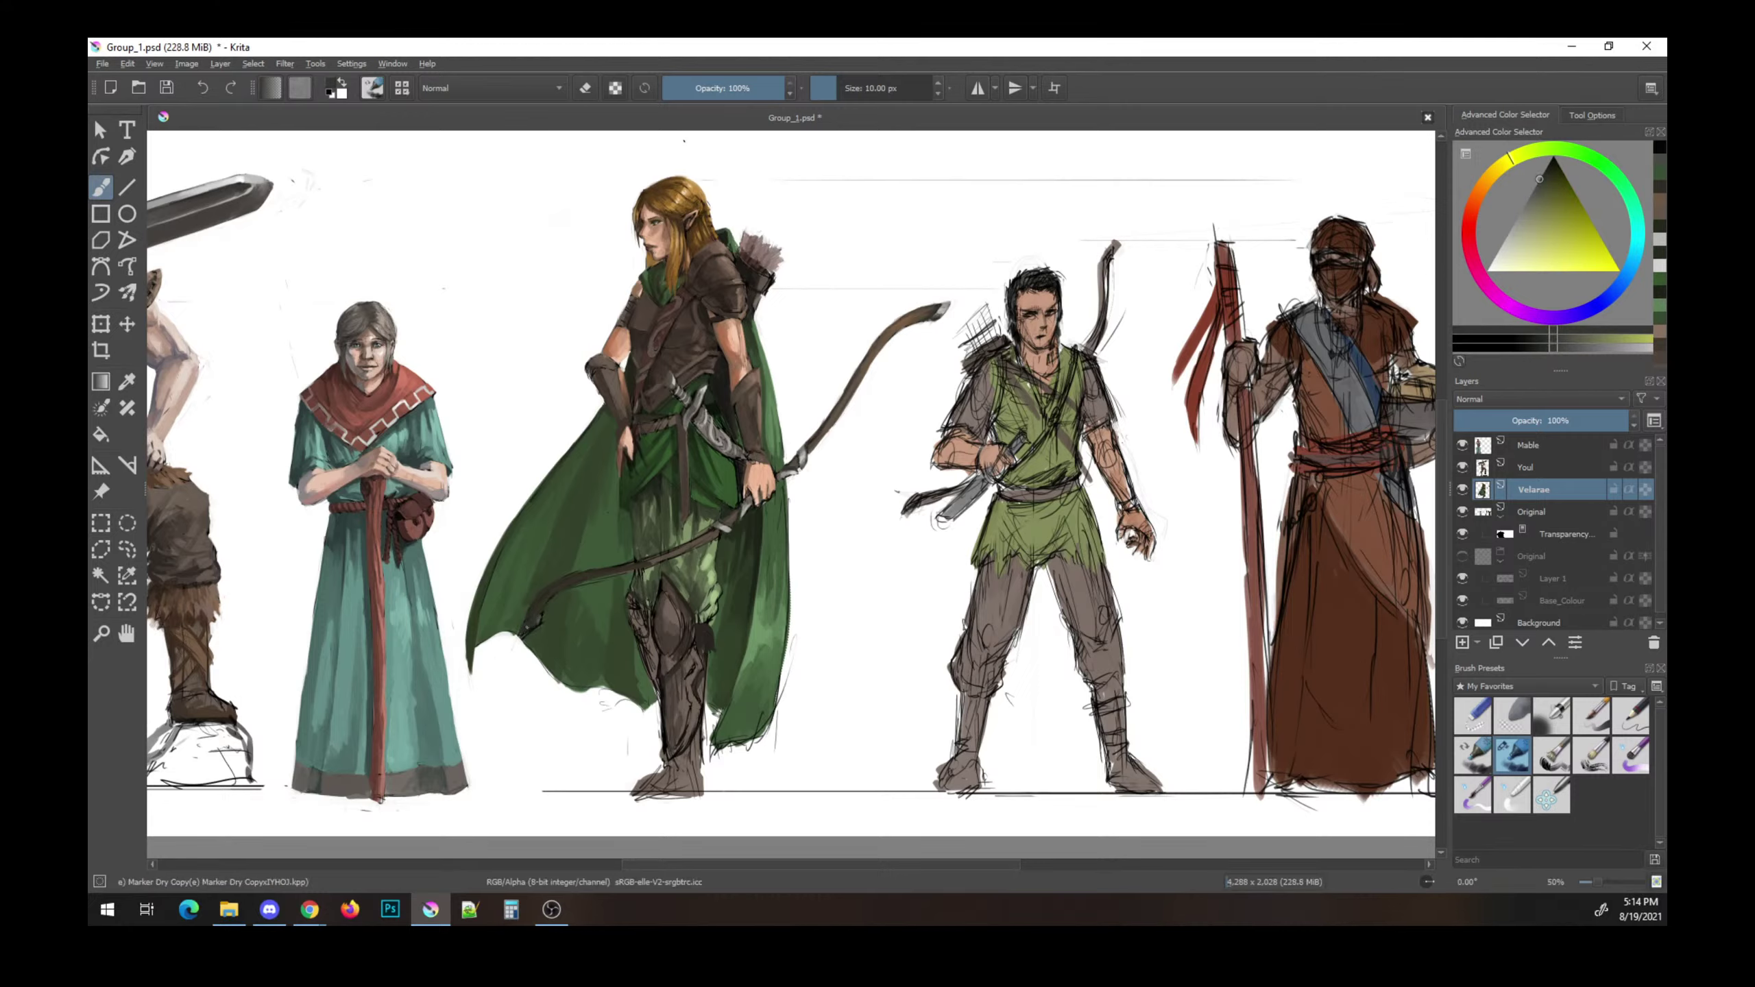
{"action": "left_click", "coordinate": [601, 656], "text": "ctrl"}
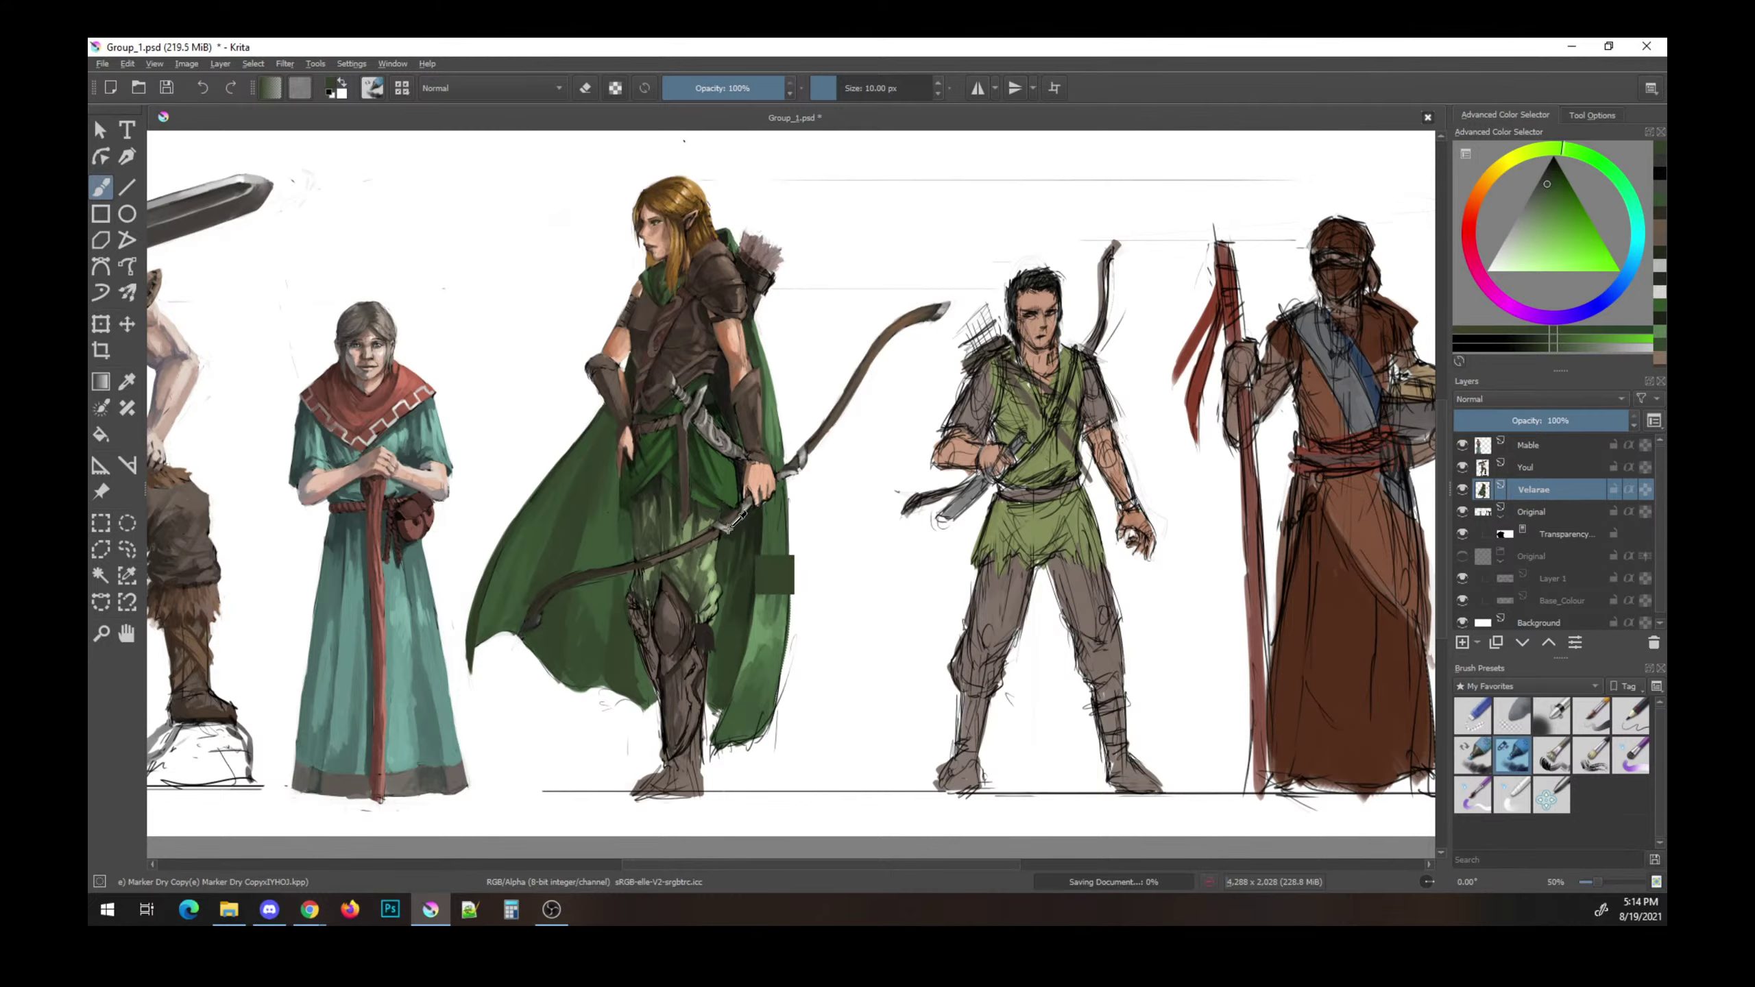
{"action": "left_click", "coordinate": [773, 573], "text": "ctrl"}
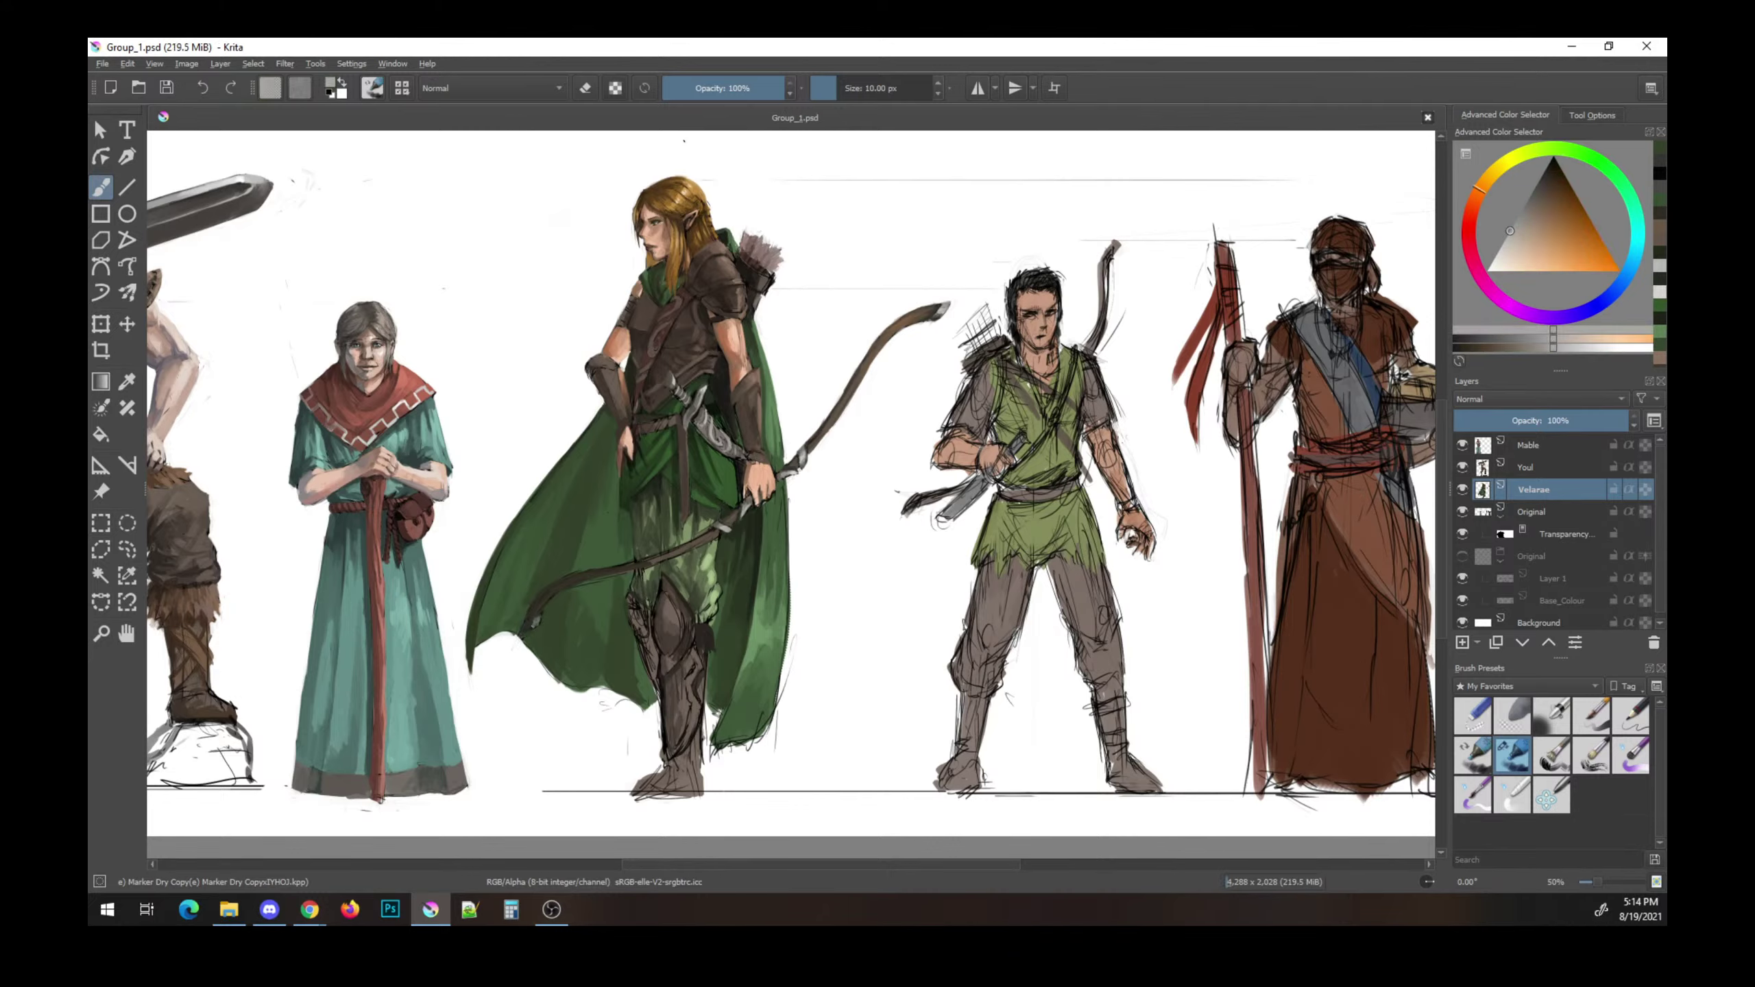
{"action": "left_click", "coordinate": [691, 325], "text": "ctrl"}
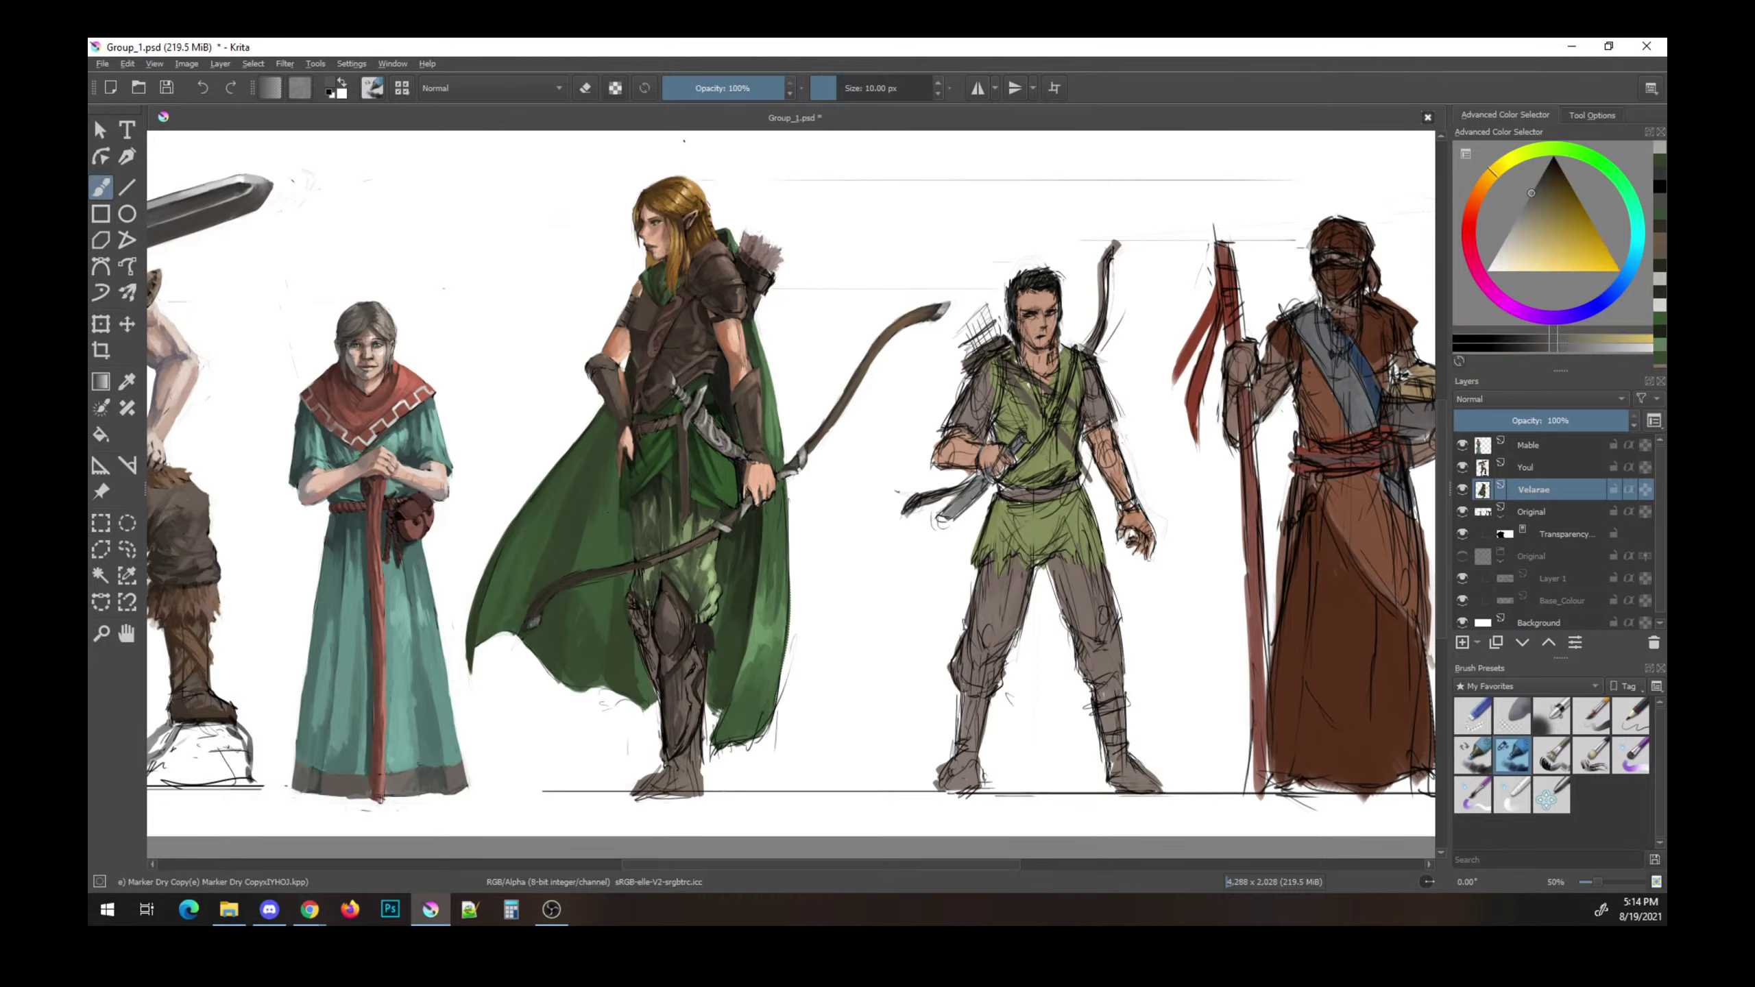
{"action": "left_click", "coordinate": [550, 614]}
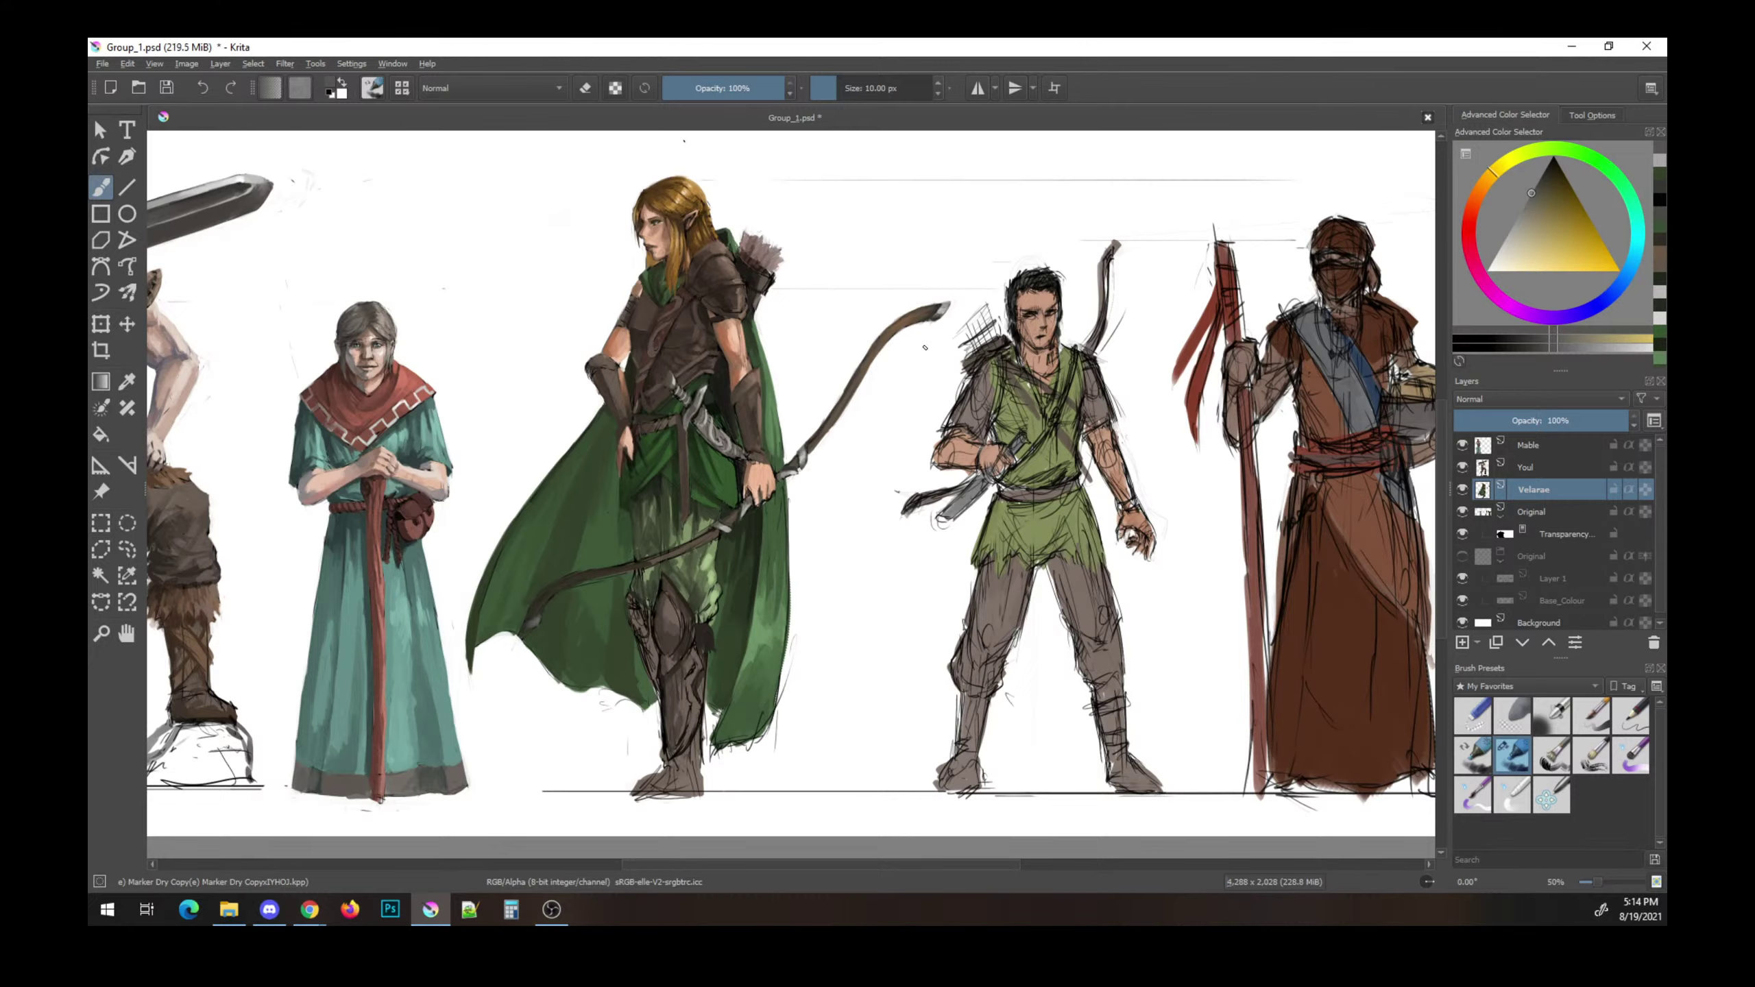
{"action": "left_click", "coordinate": [994, 352], "text": "ctrl"}
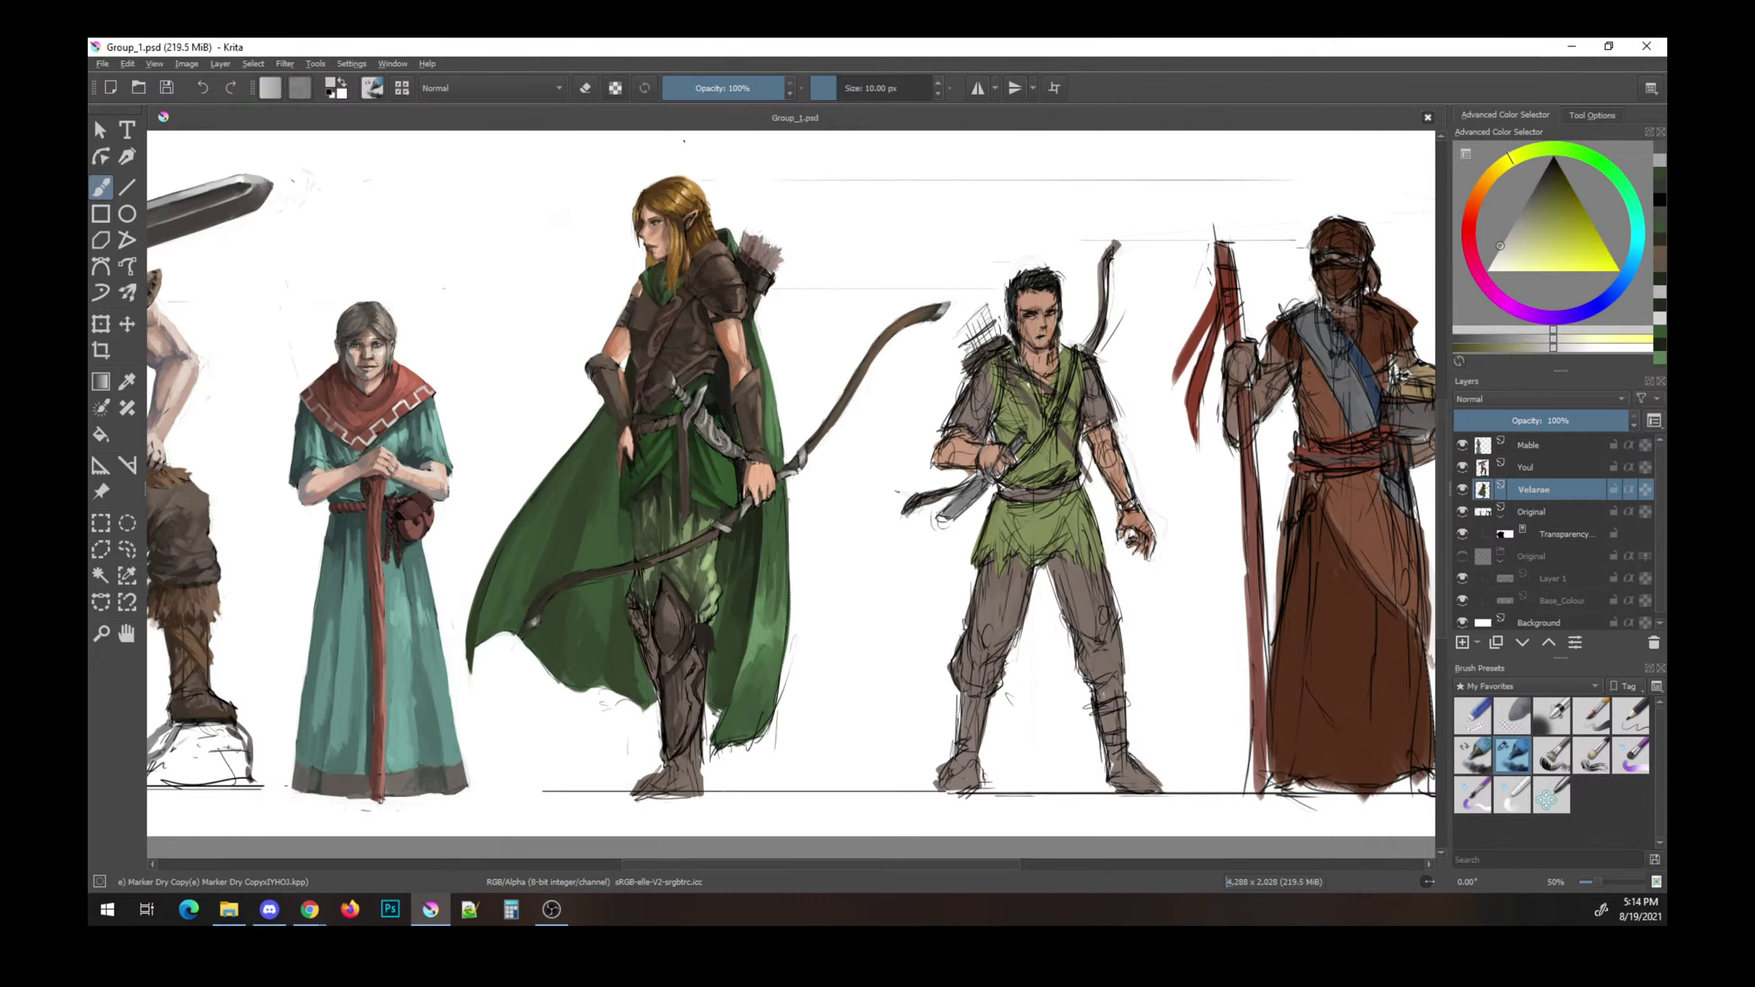
{"action": "left_click", "coordinate": [565, 585]}
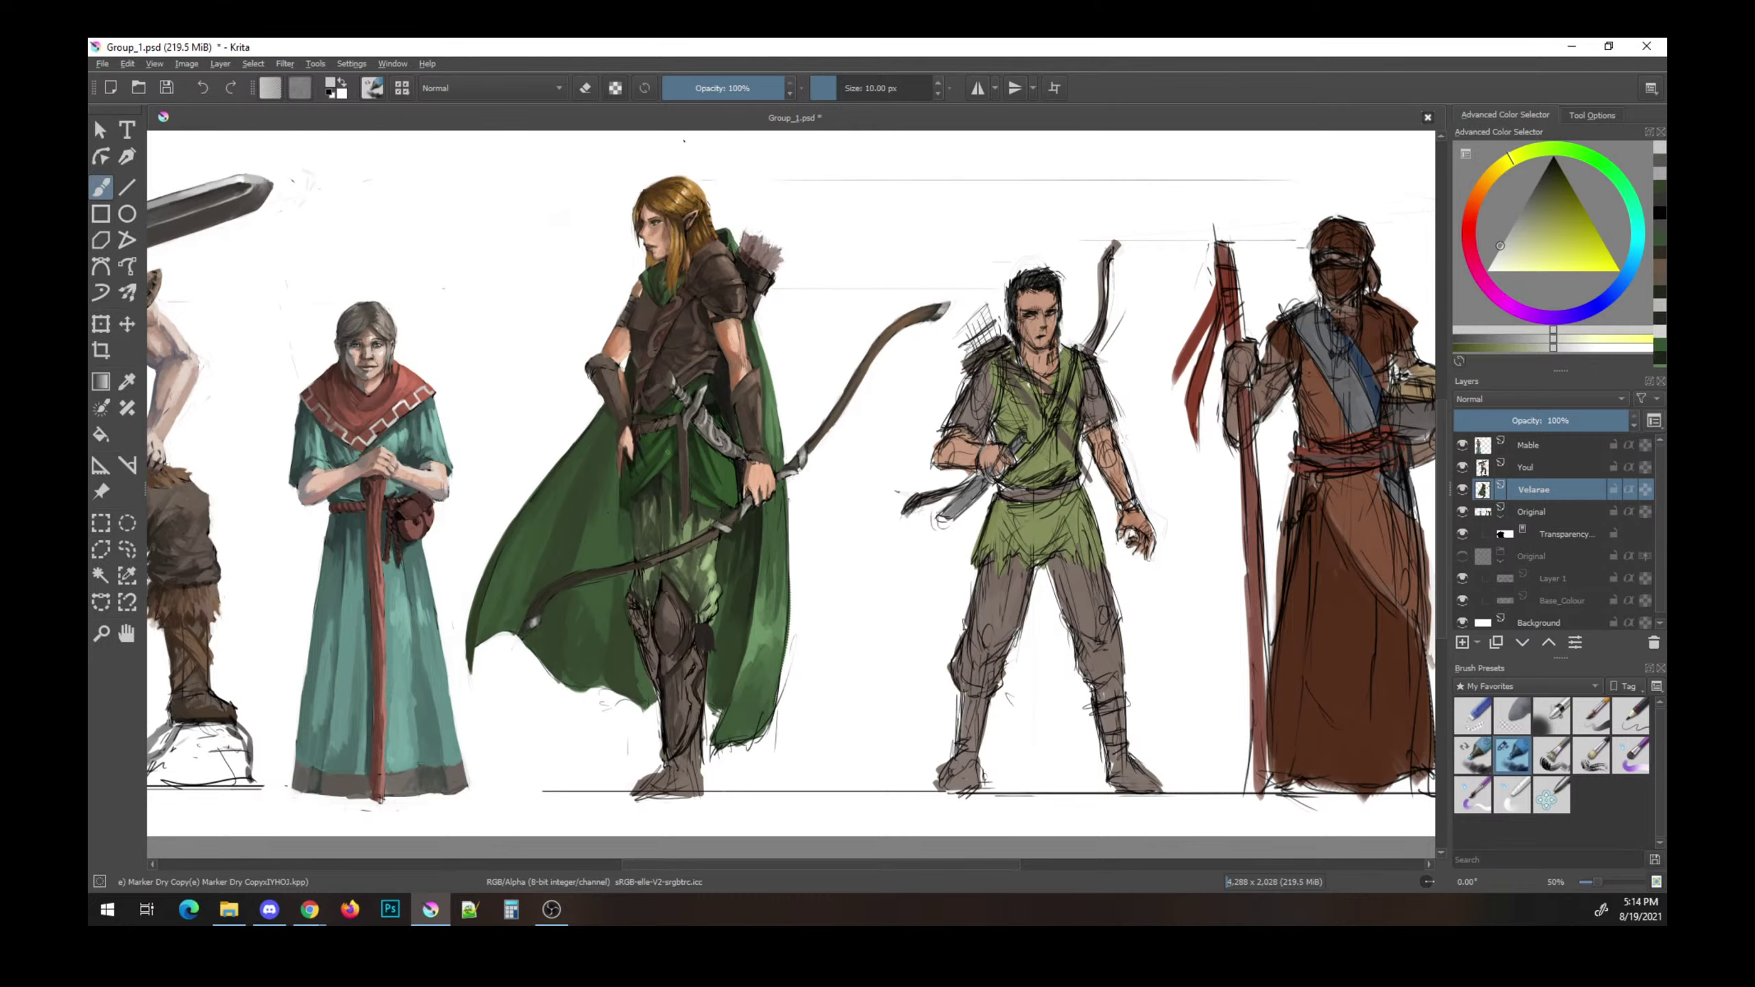
- Sample orange-browns and a dark green from the painting, then save
{"action": "left_click", "coordinate": [598, 669], "text": "ctrl"}
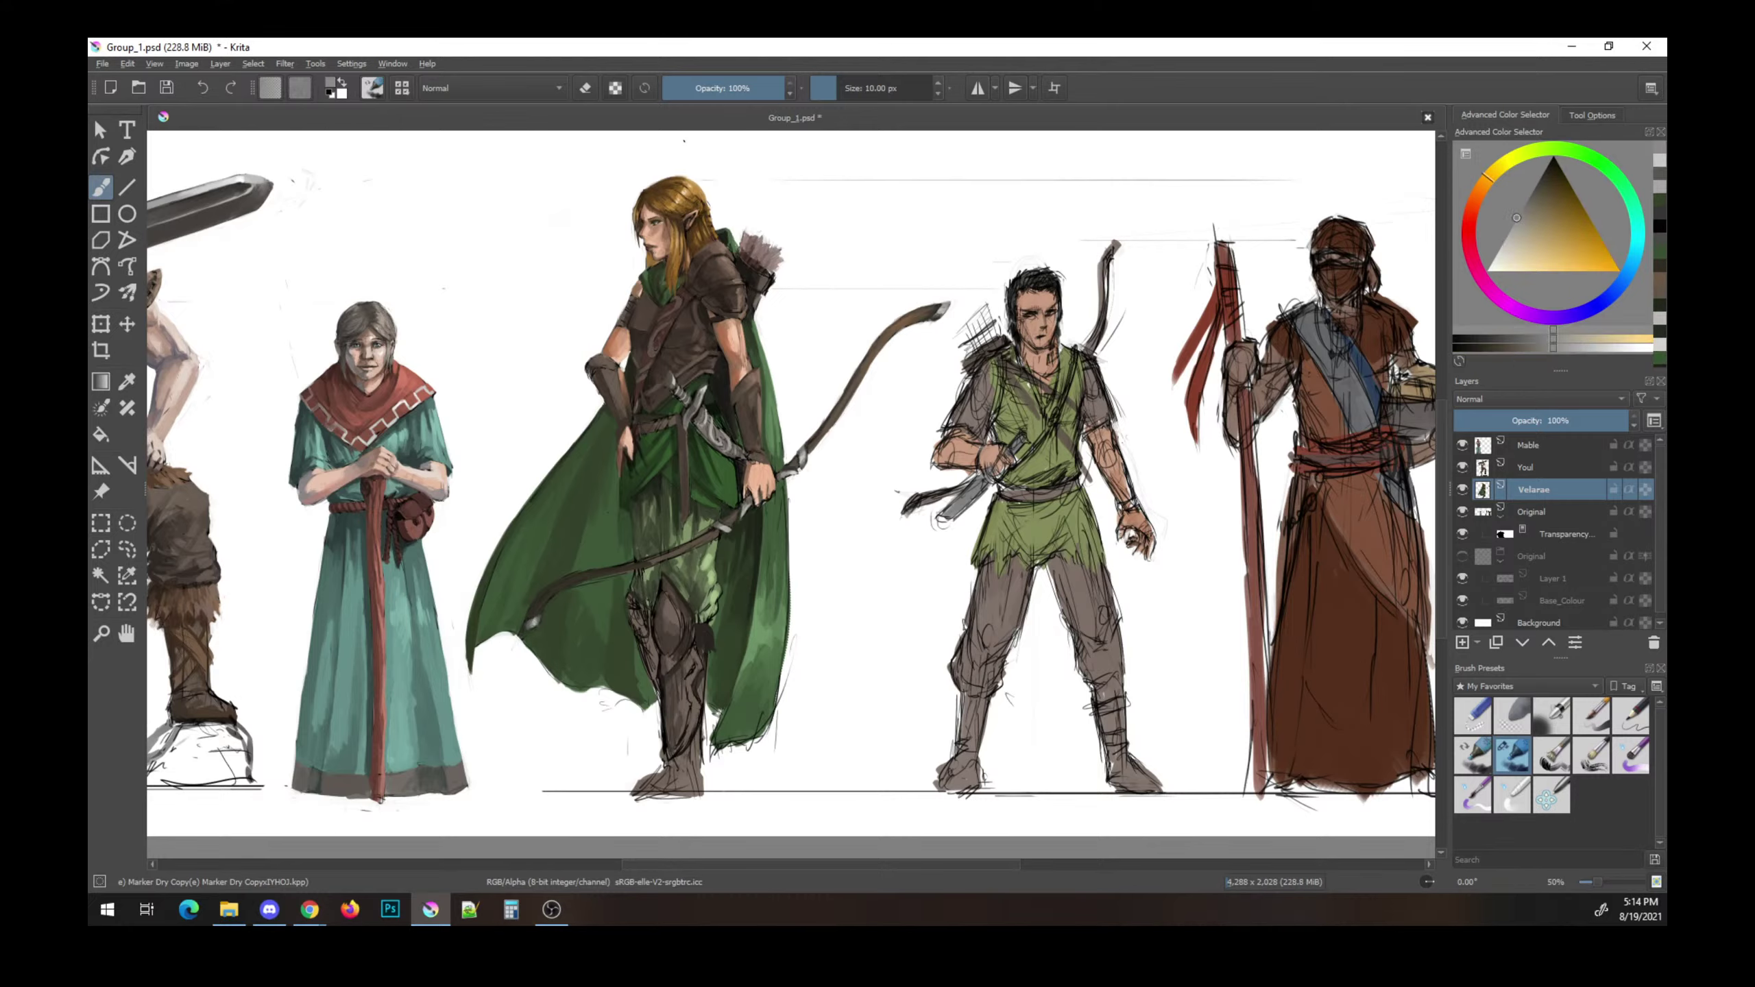
{"action": "left_click", "coordinate": [895, 330], "text": "ctrl"}
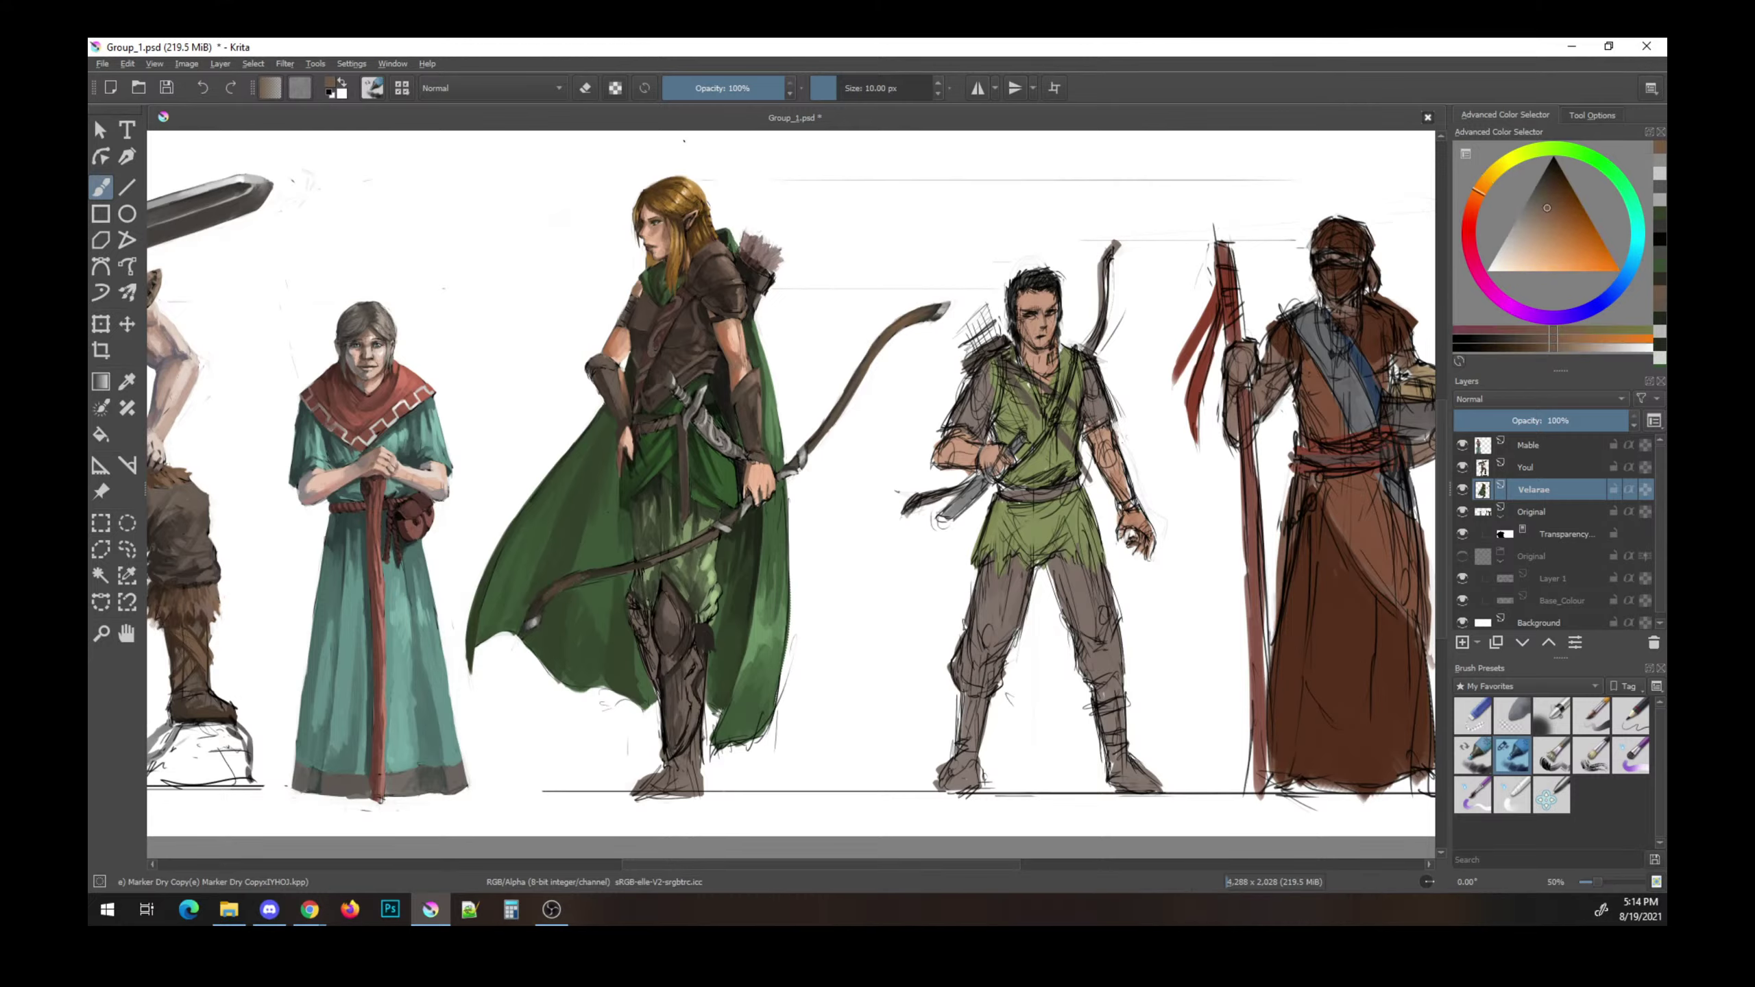
{"action": "left_click", "coordinate": [690, 442], "text": "ctrl"}
{"action": "left_click", "coordinate": [646, 626], "text": "ctrl"}
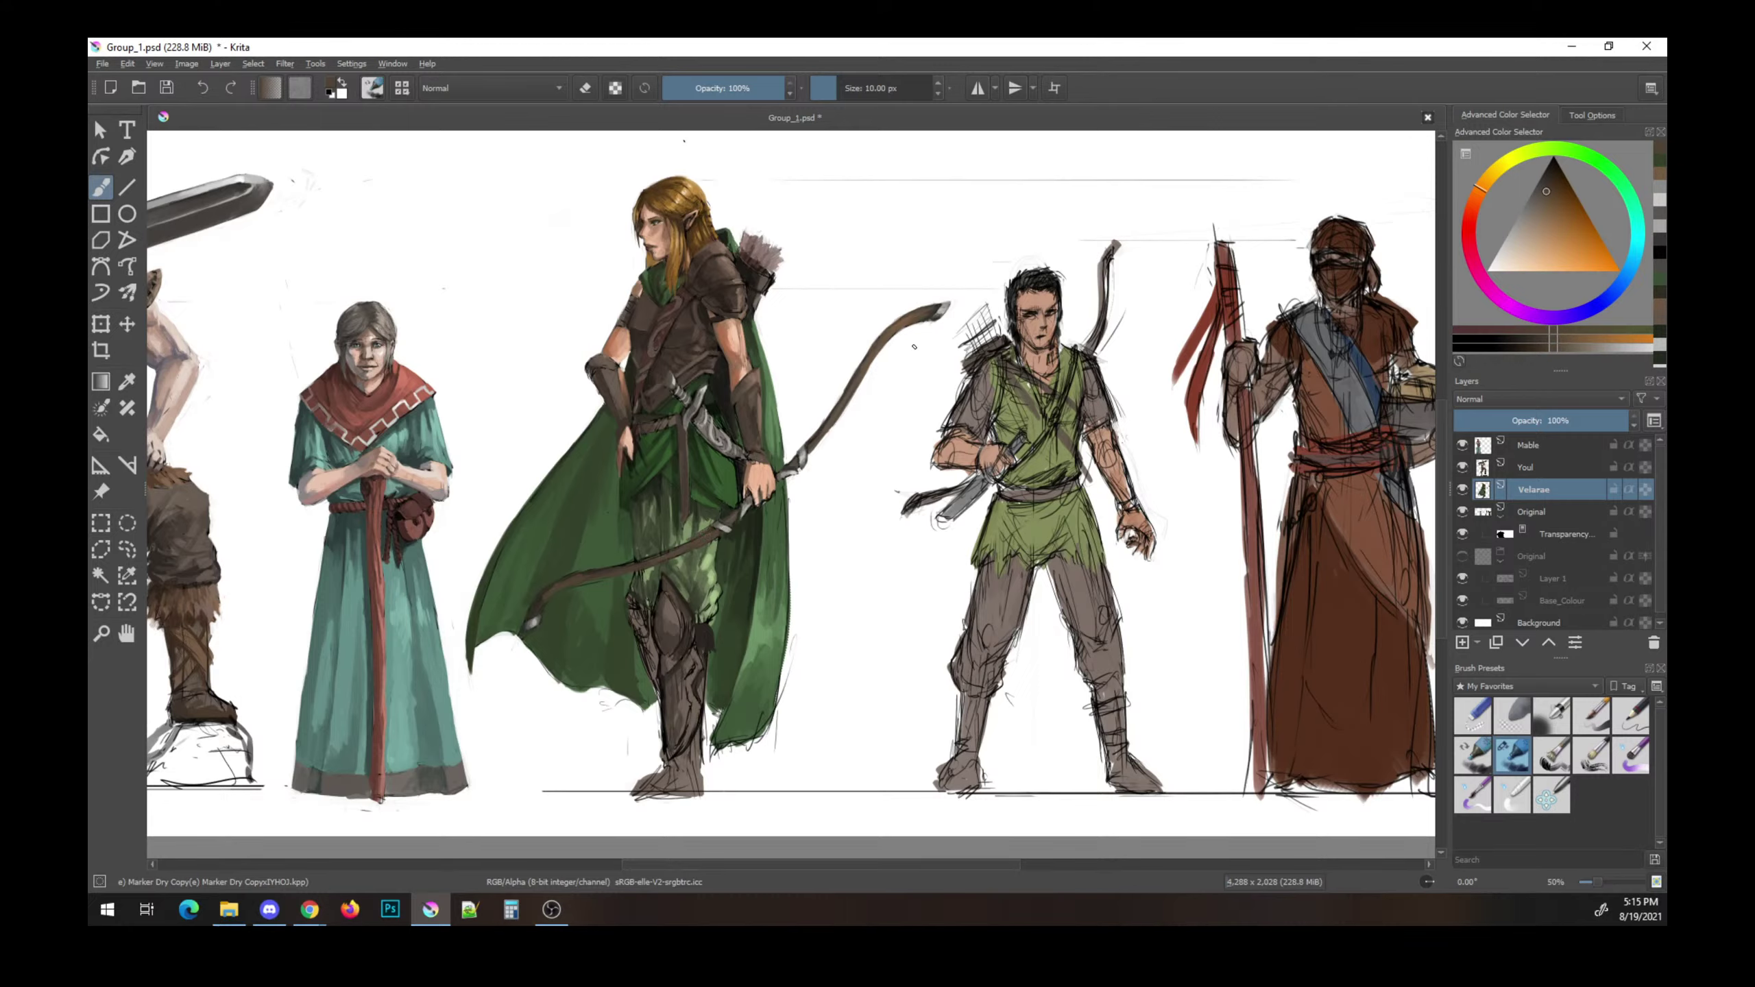
{"action": "key", "text": "ctrl+s"}
- Sample dark browns and settle on a brown-grey paint colour
{"action": "left_click", "coordinate": [755, 270], "text": "ctrl"}
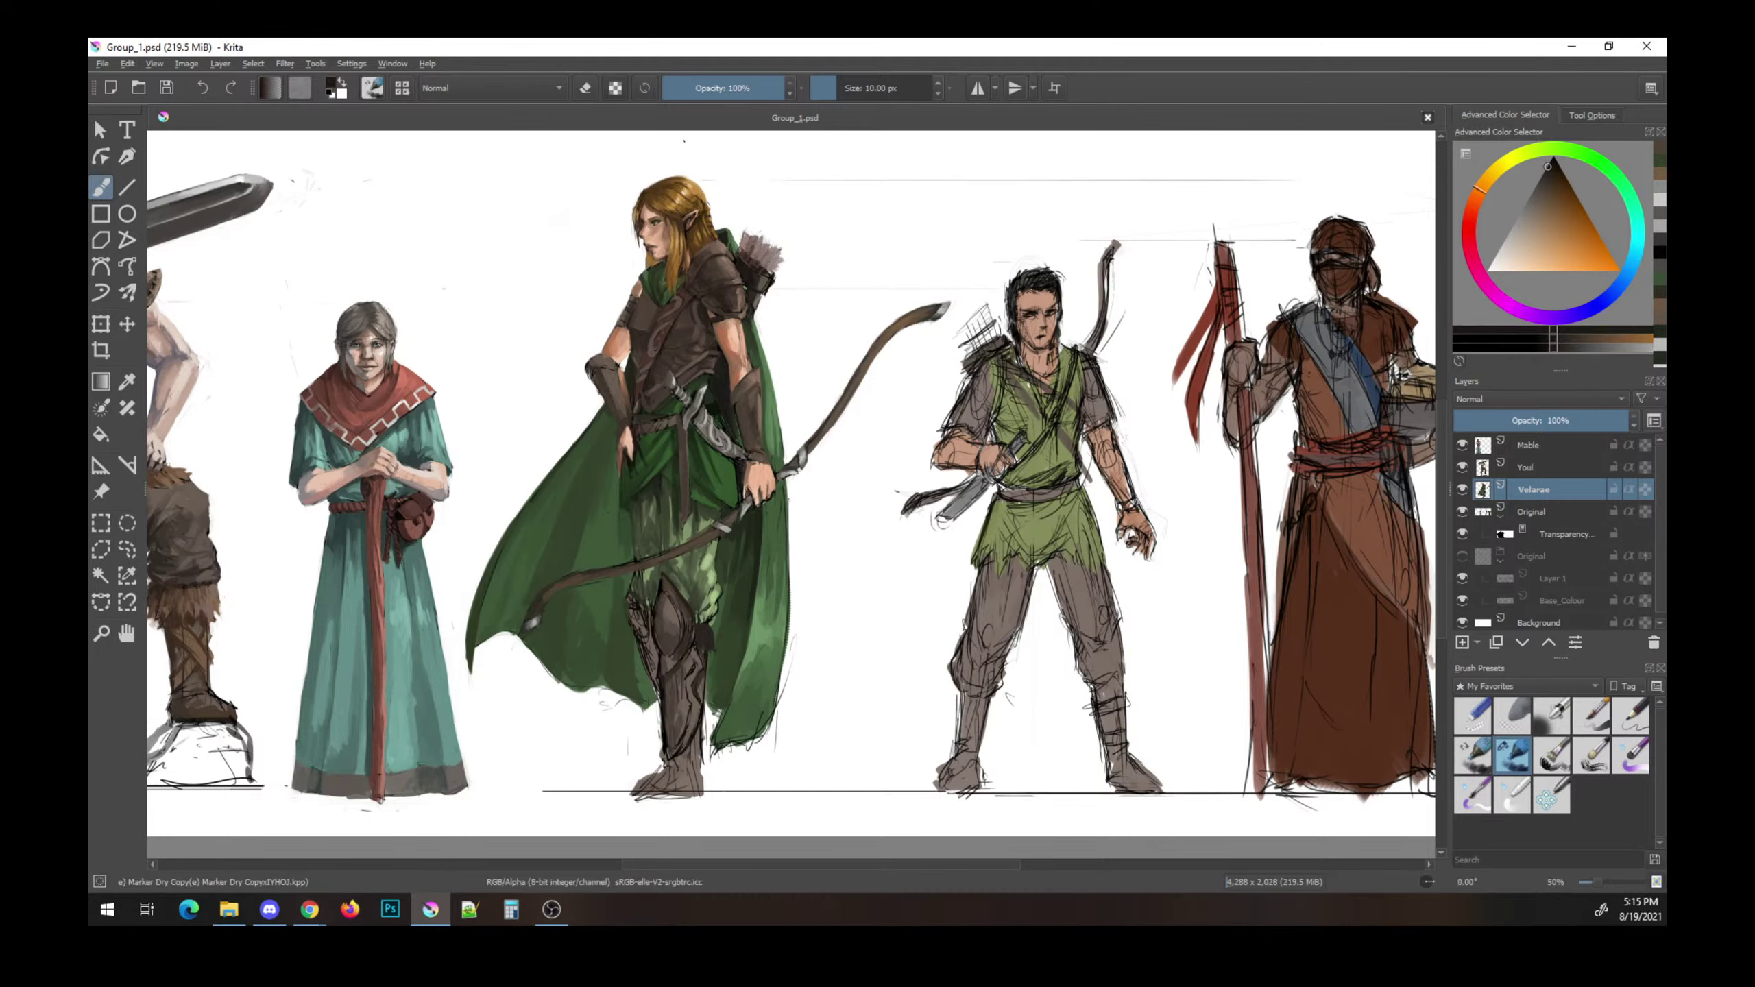
{"action": "left_click", "coordinate": [807, 329], "text": "ctrl"}
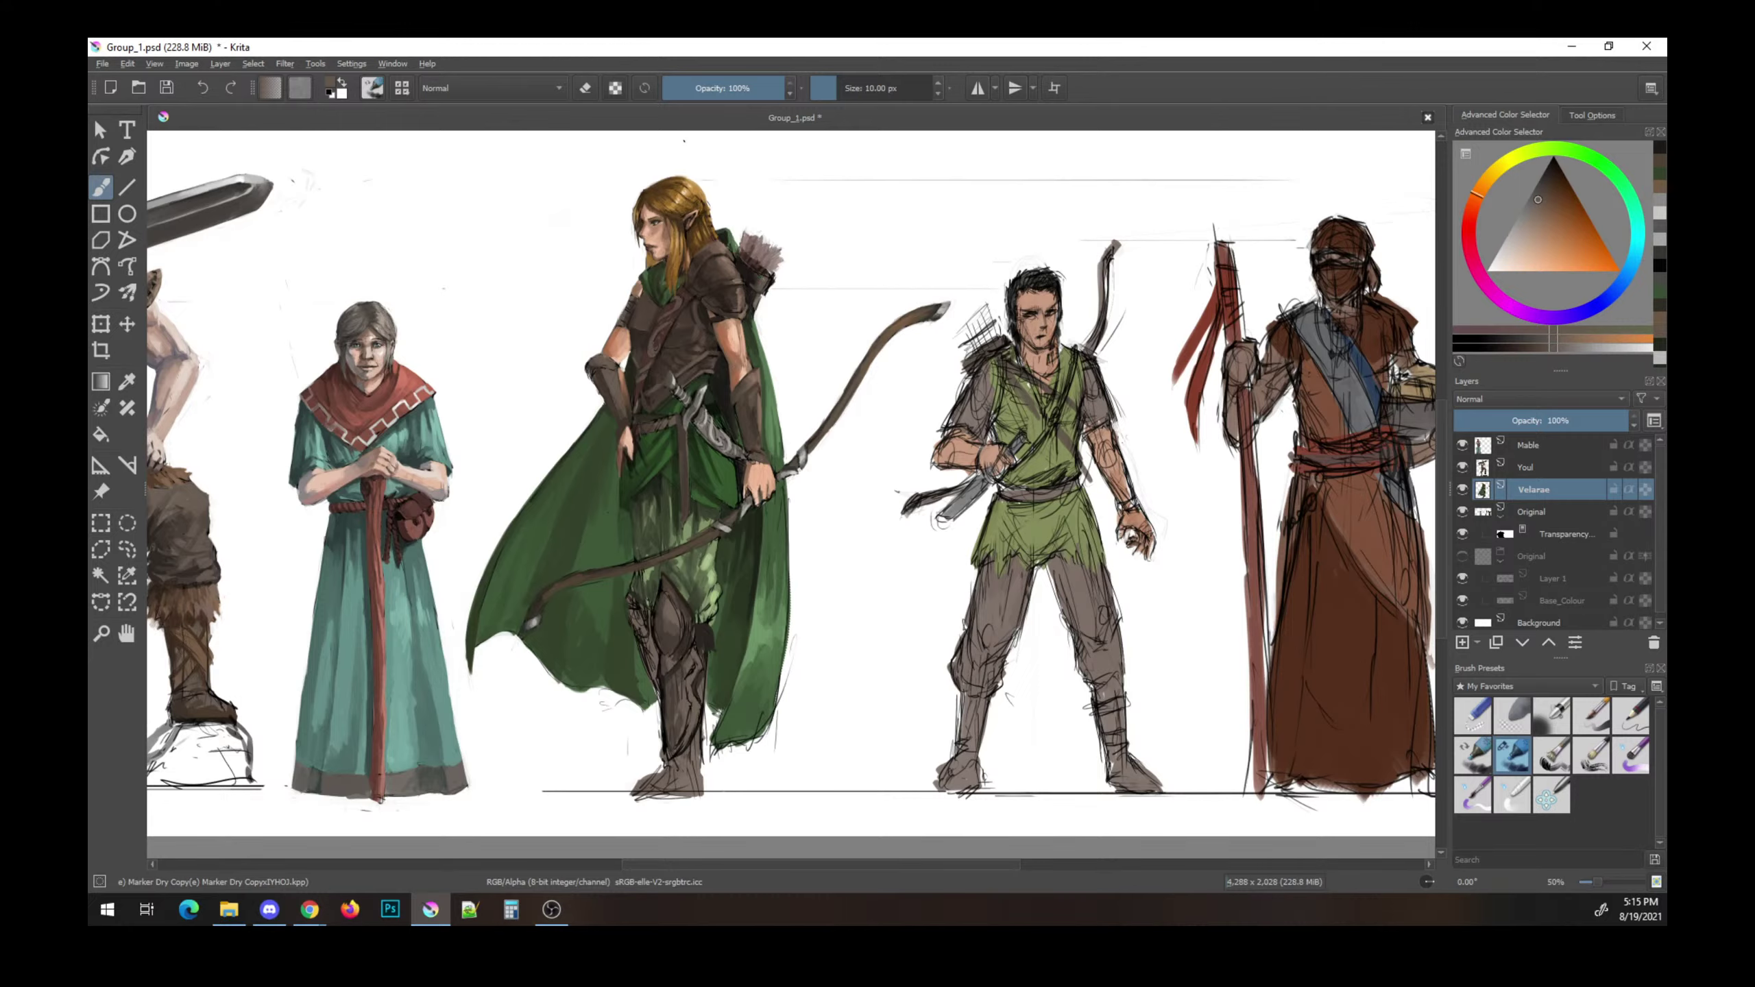
{"action": "left_click", "coordinate": [768, 284], "text": "ctrl"}
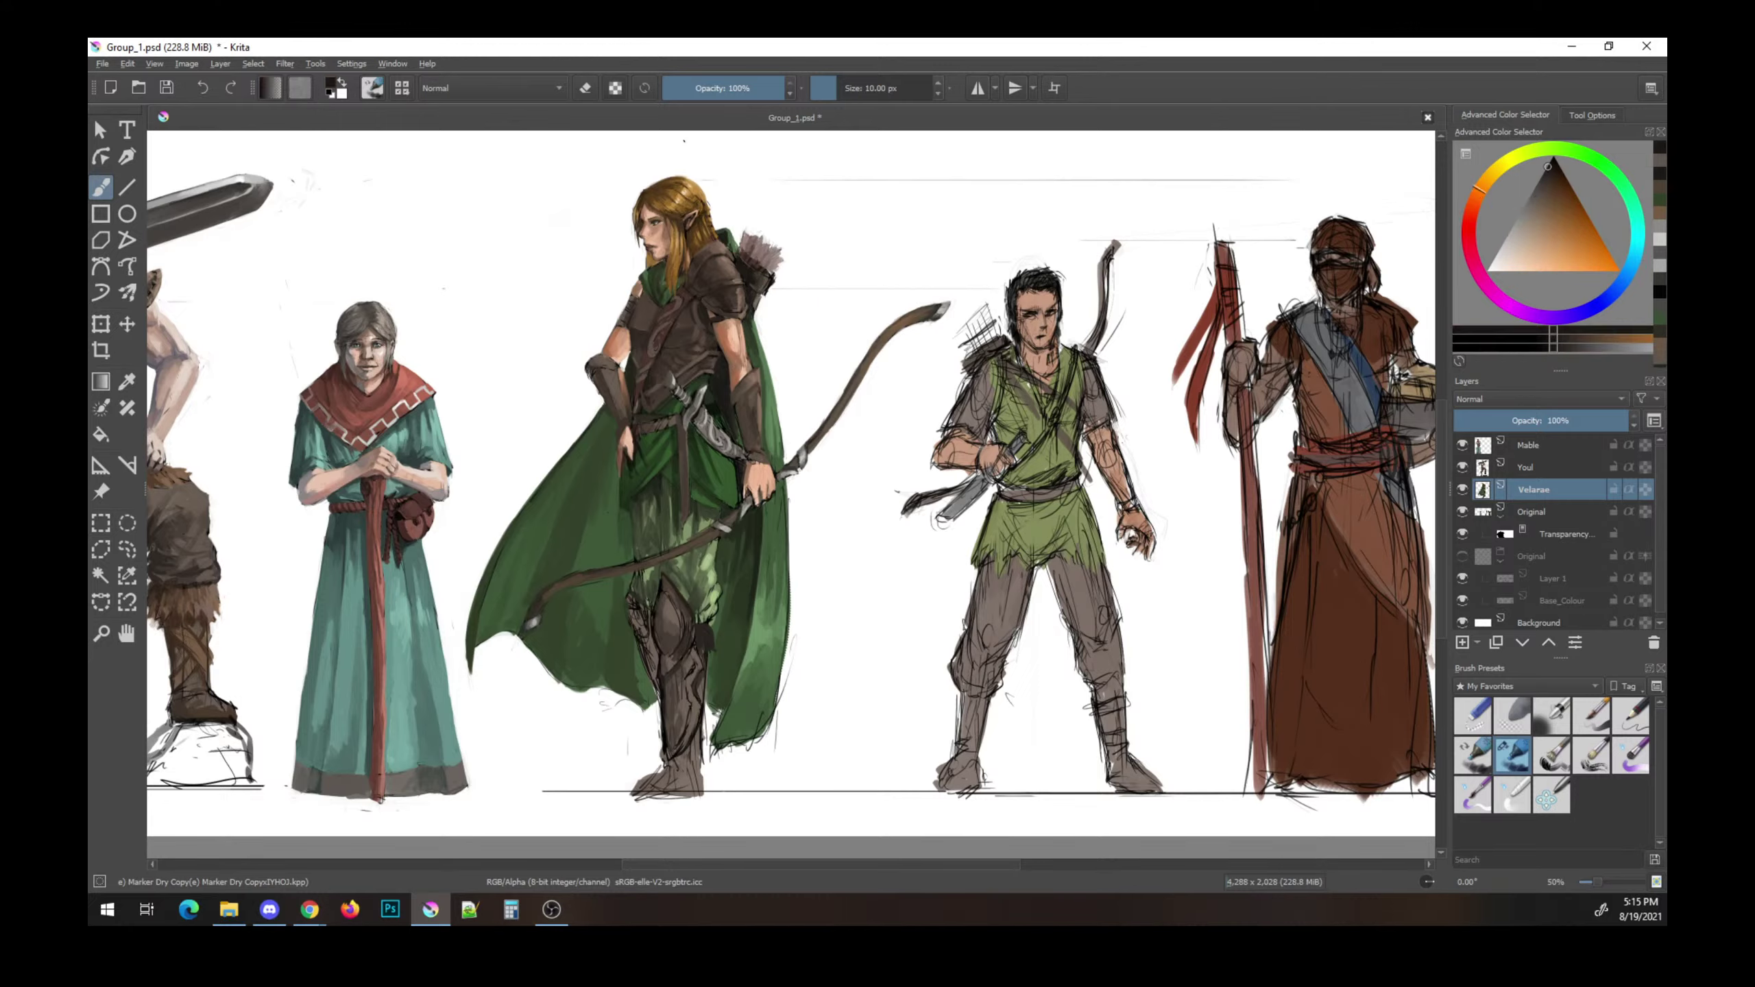
{"action": "left_click", "coordinate": [767, 285], "text": "ctrl"}
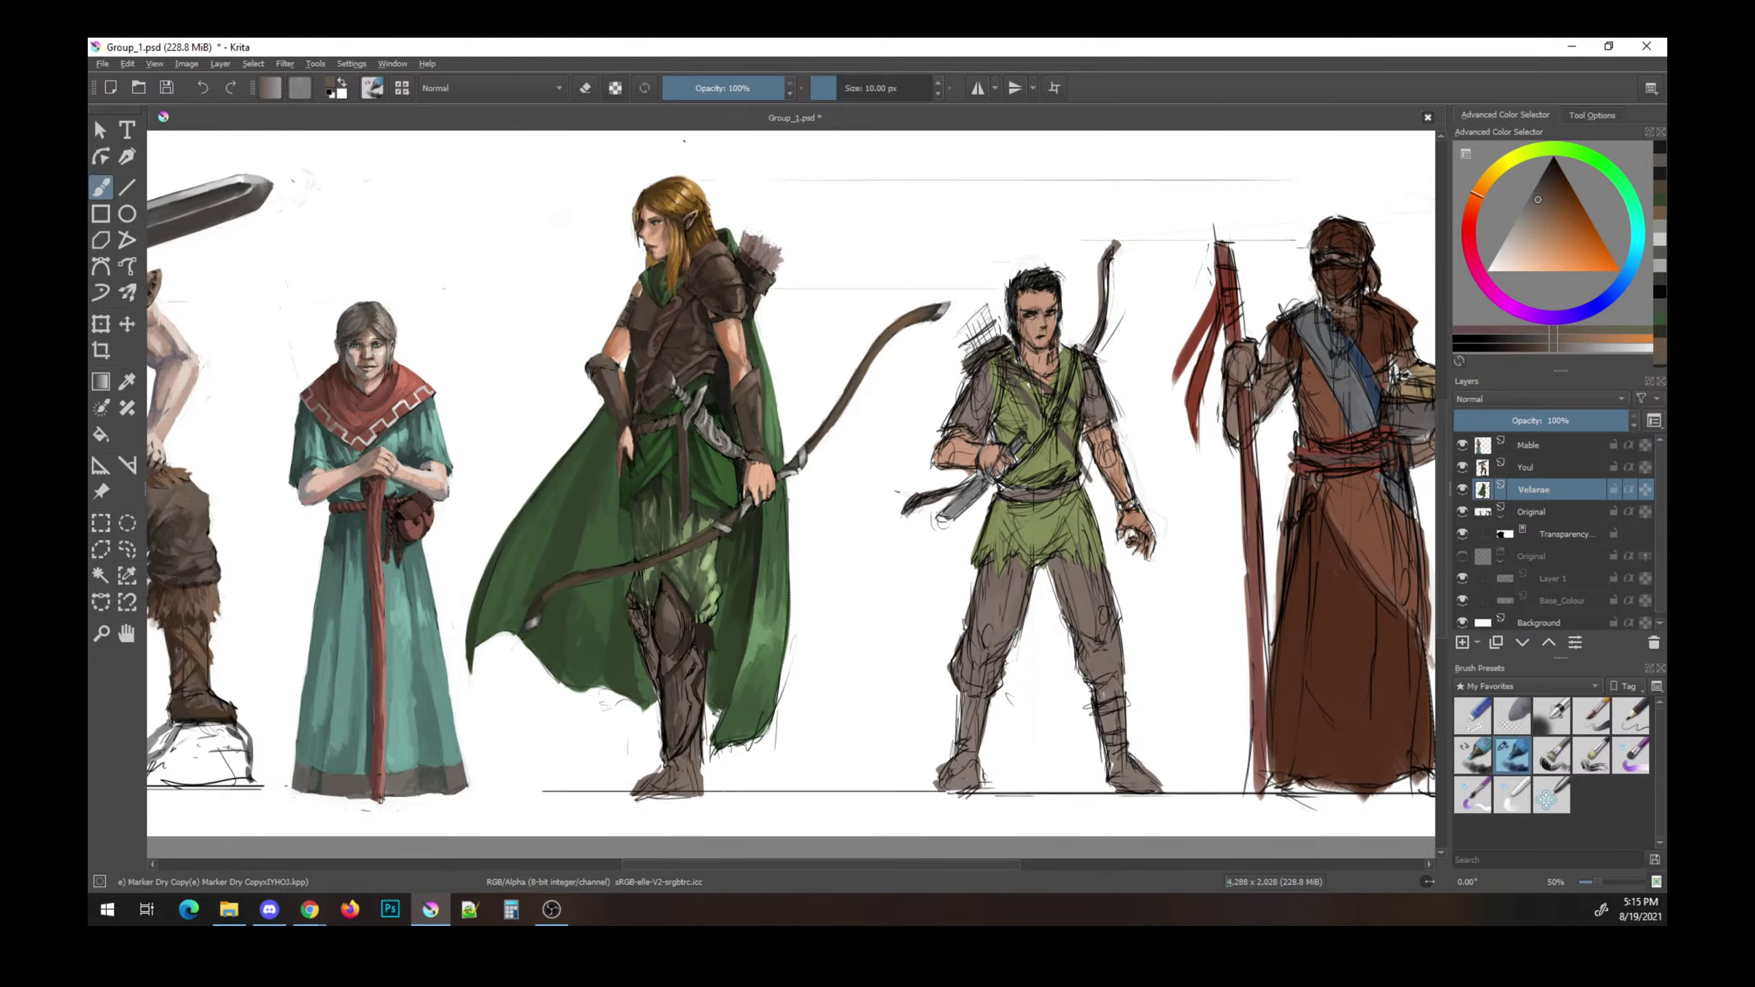
- Sample yellow-brown and orange-brown tones near the bow and quiver, saving twice
{"action": "key", "text": "e"}
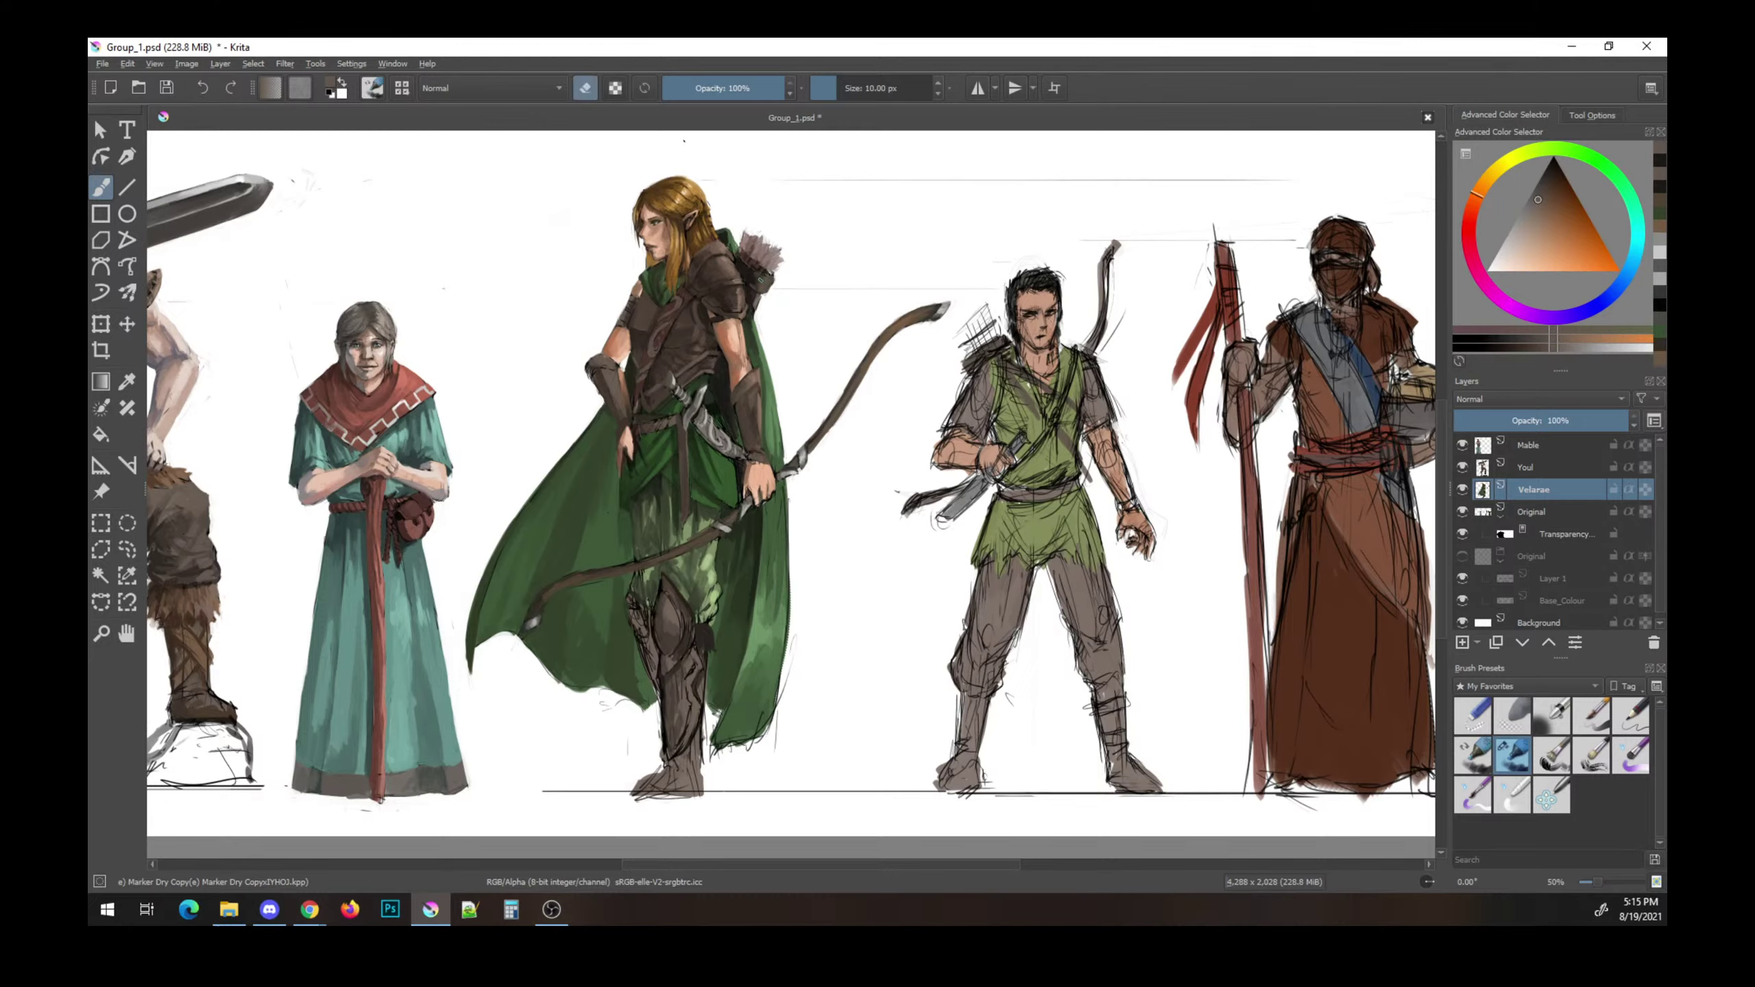
{"action": "key", "text": "e"}
{"action": "left_click", "coordinate": [793, 445], "text": "ctrl"}
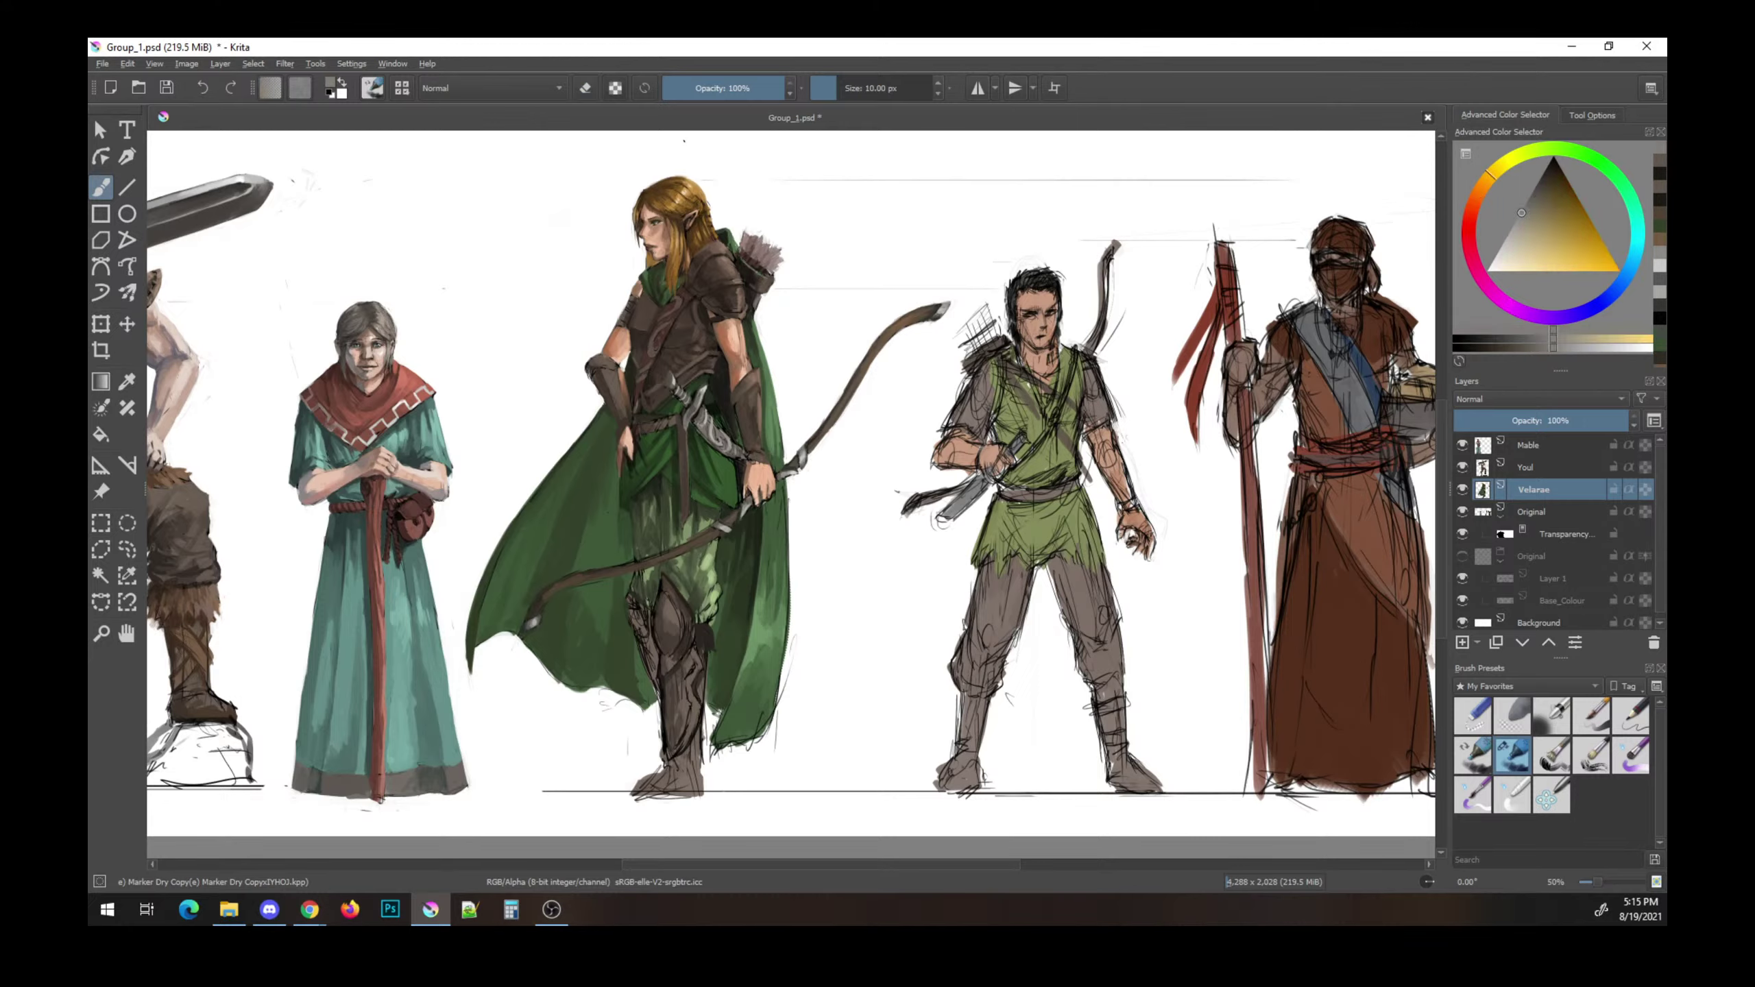
{"action": "left_click", "coordinate": [829, 352], "text": "ctrl"}
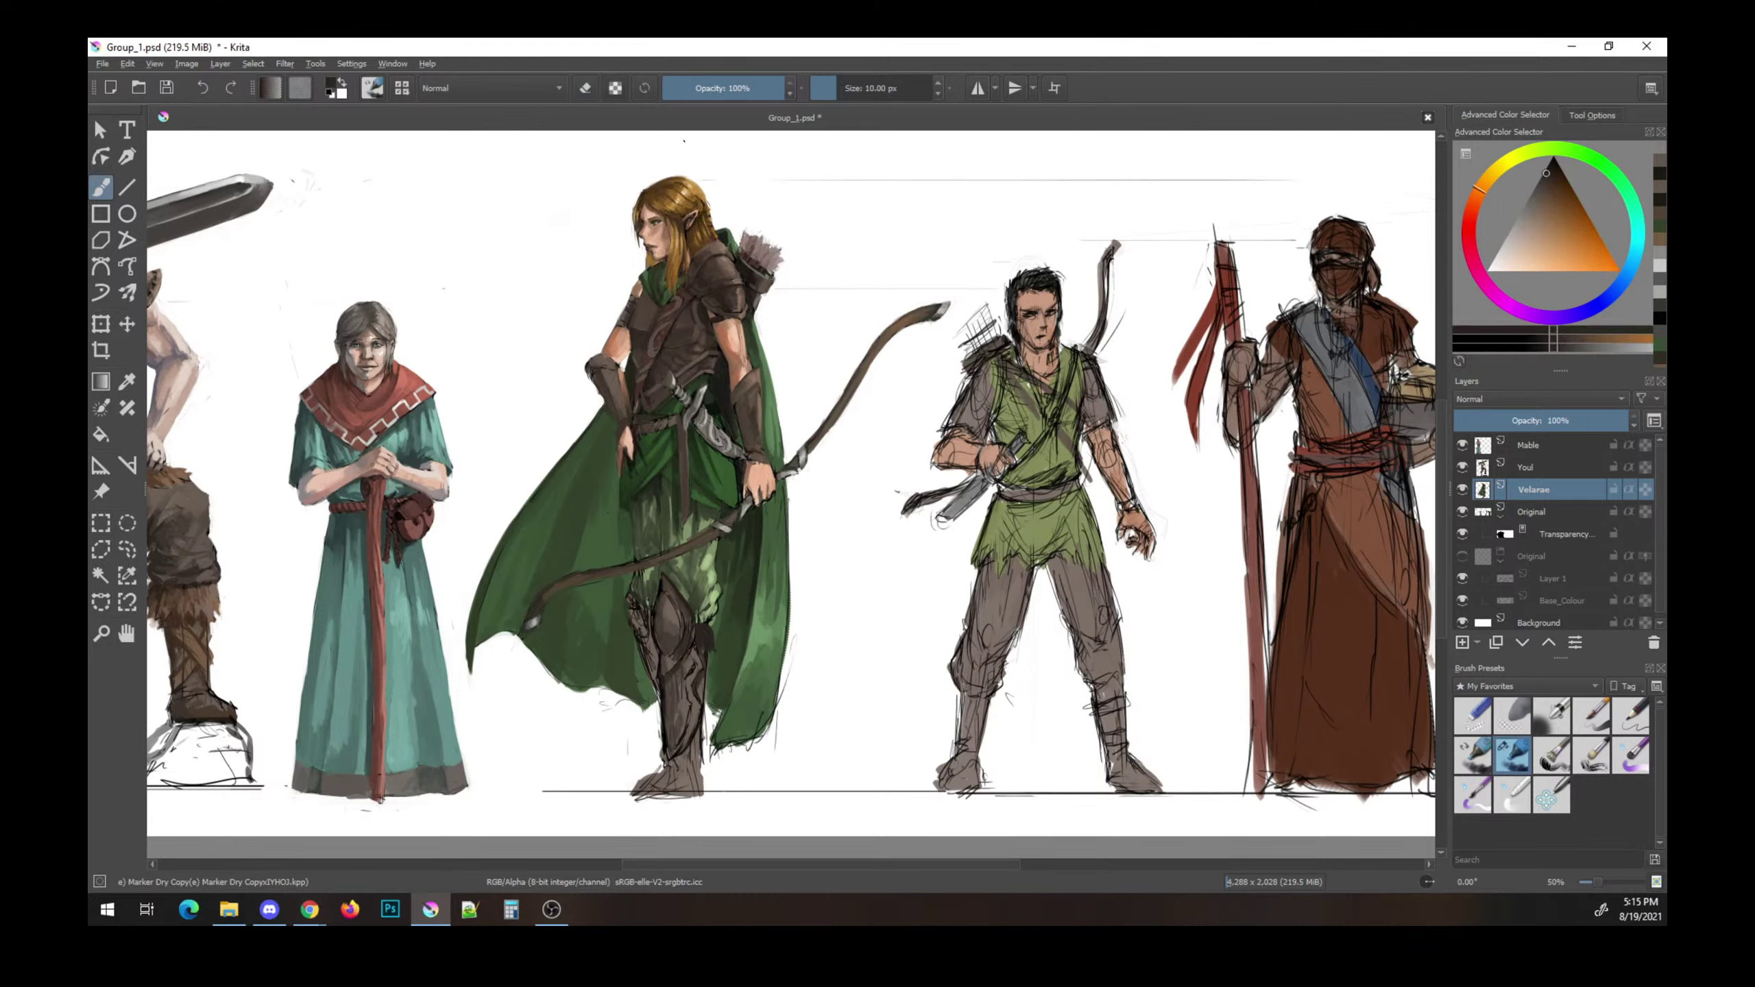
{"action": "key", "text": "ctrl+s"}
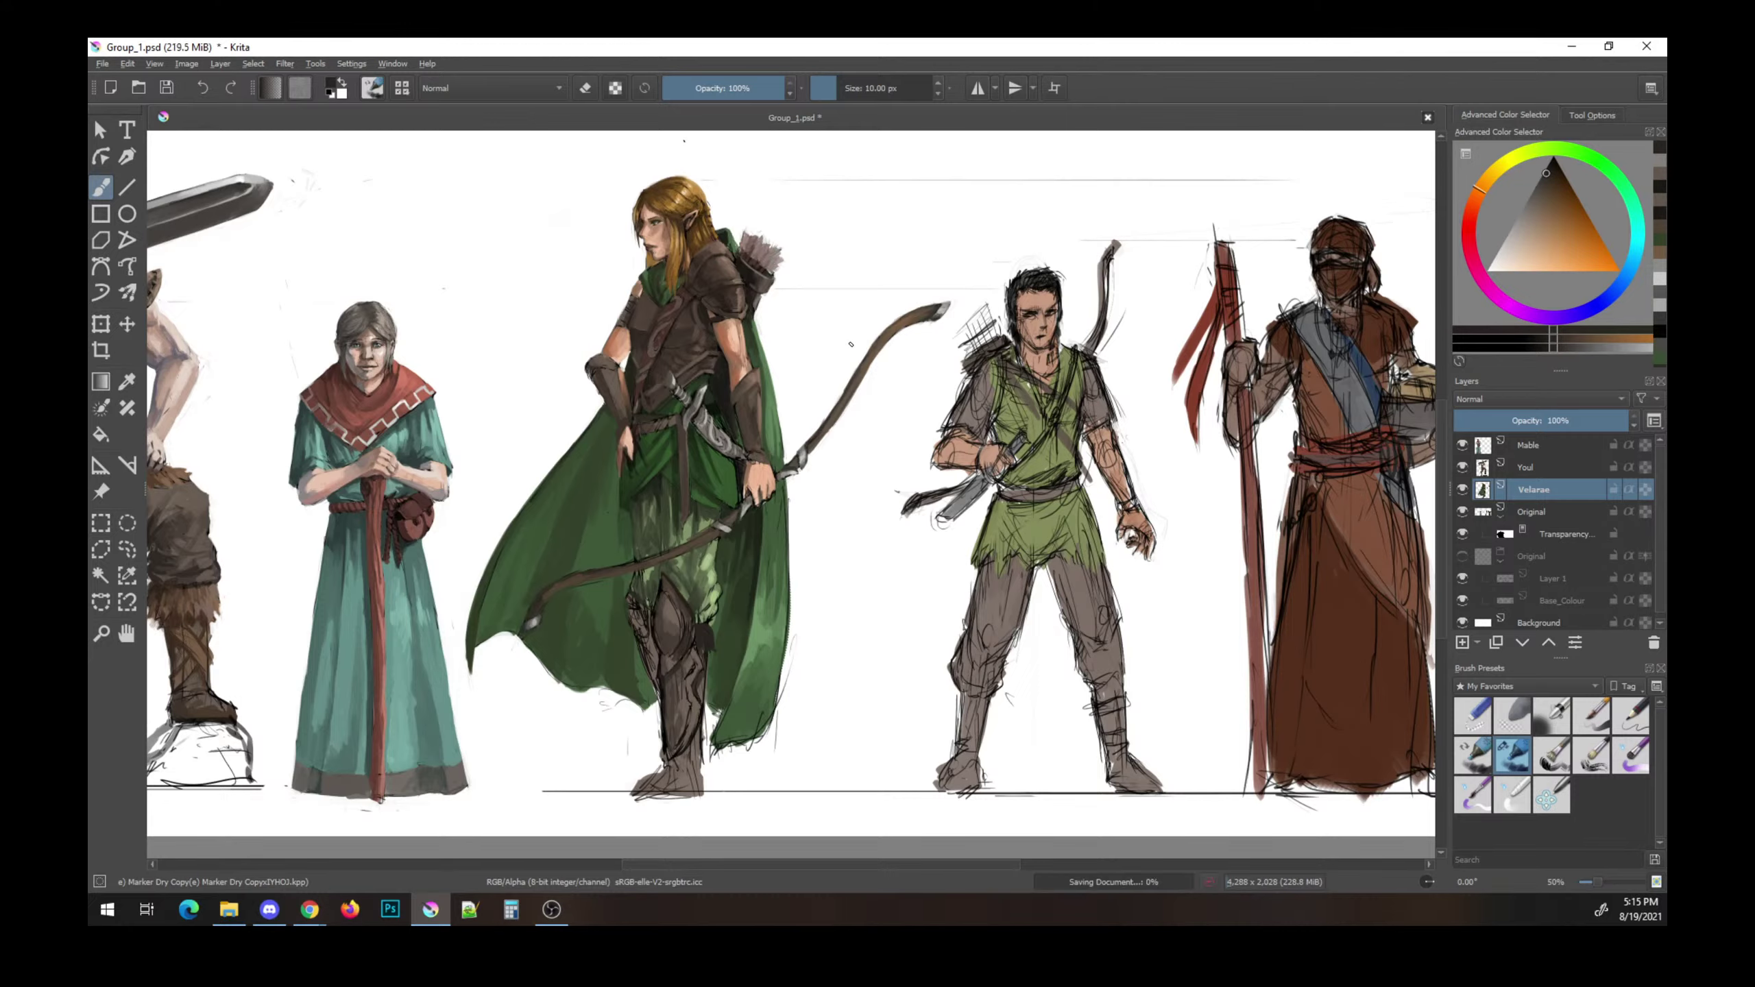
{"action": "left_click", "coordinate": [742, 275], "text": "ctrl"}
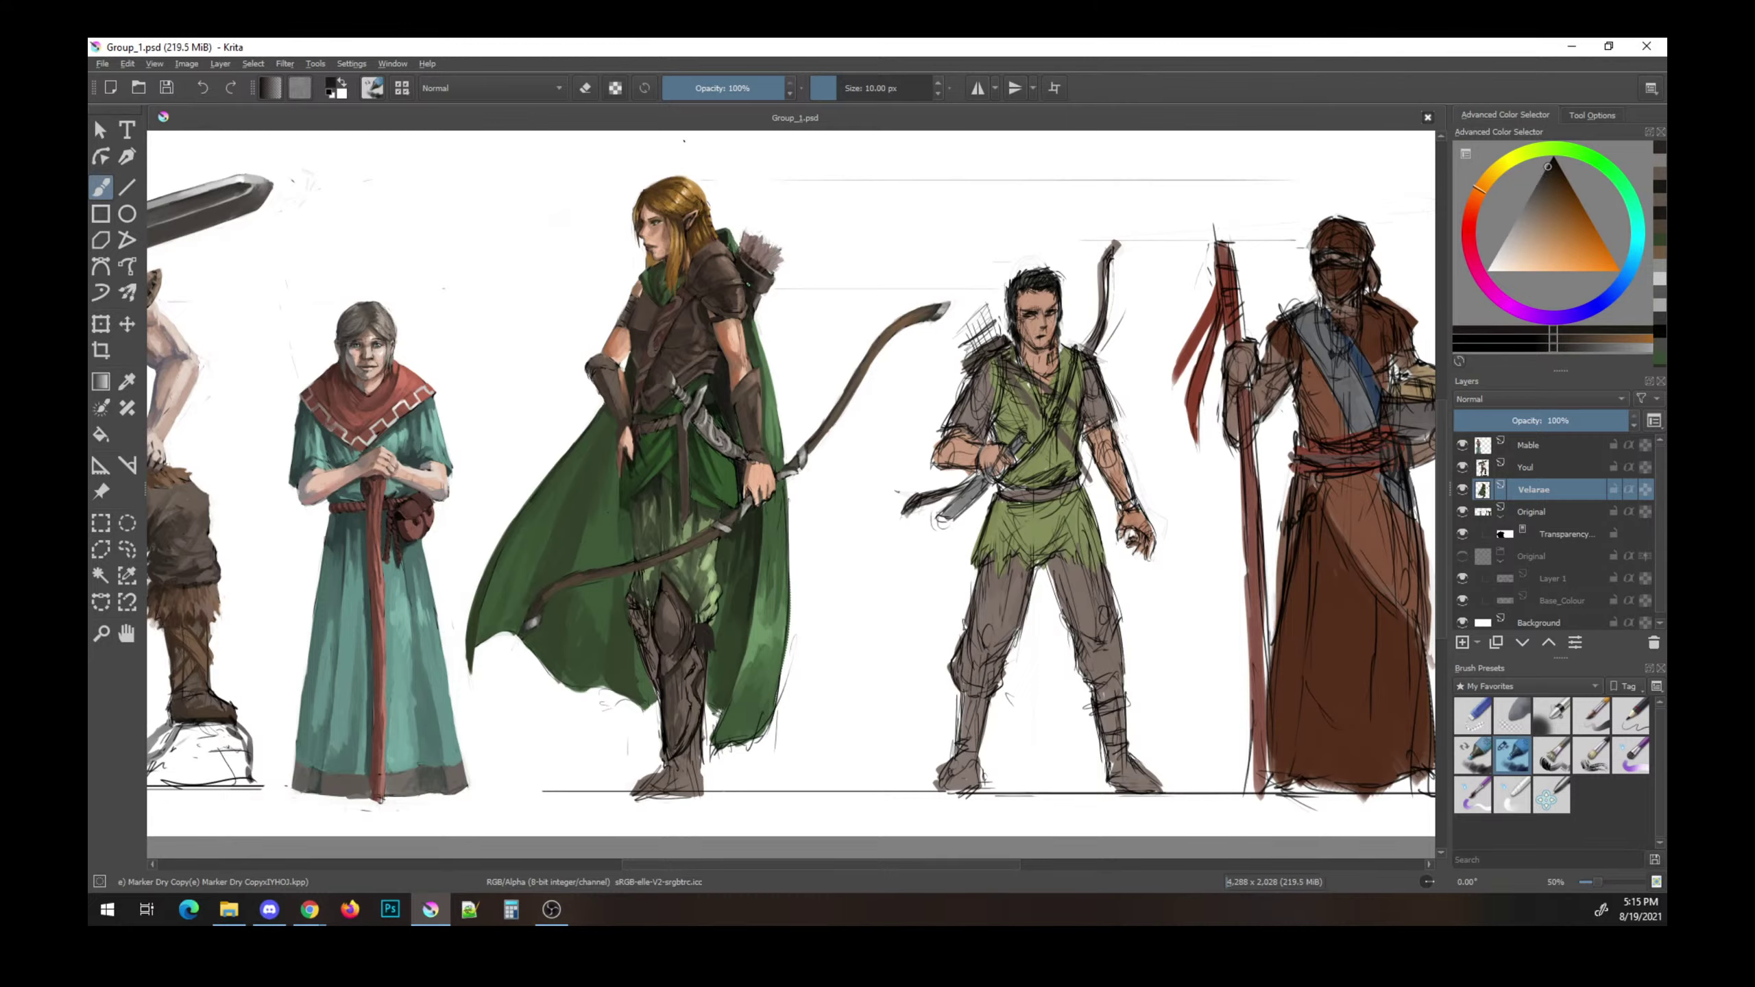
{"action": "left_click", "coordinate": [745, 276], "text": "ctrl"}
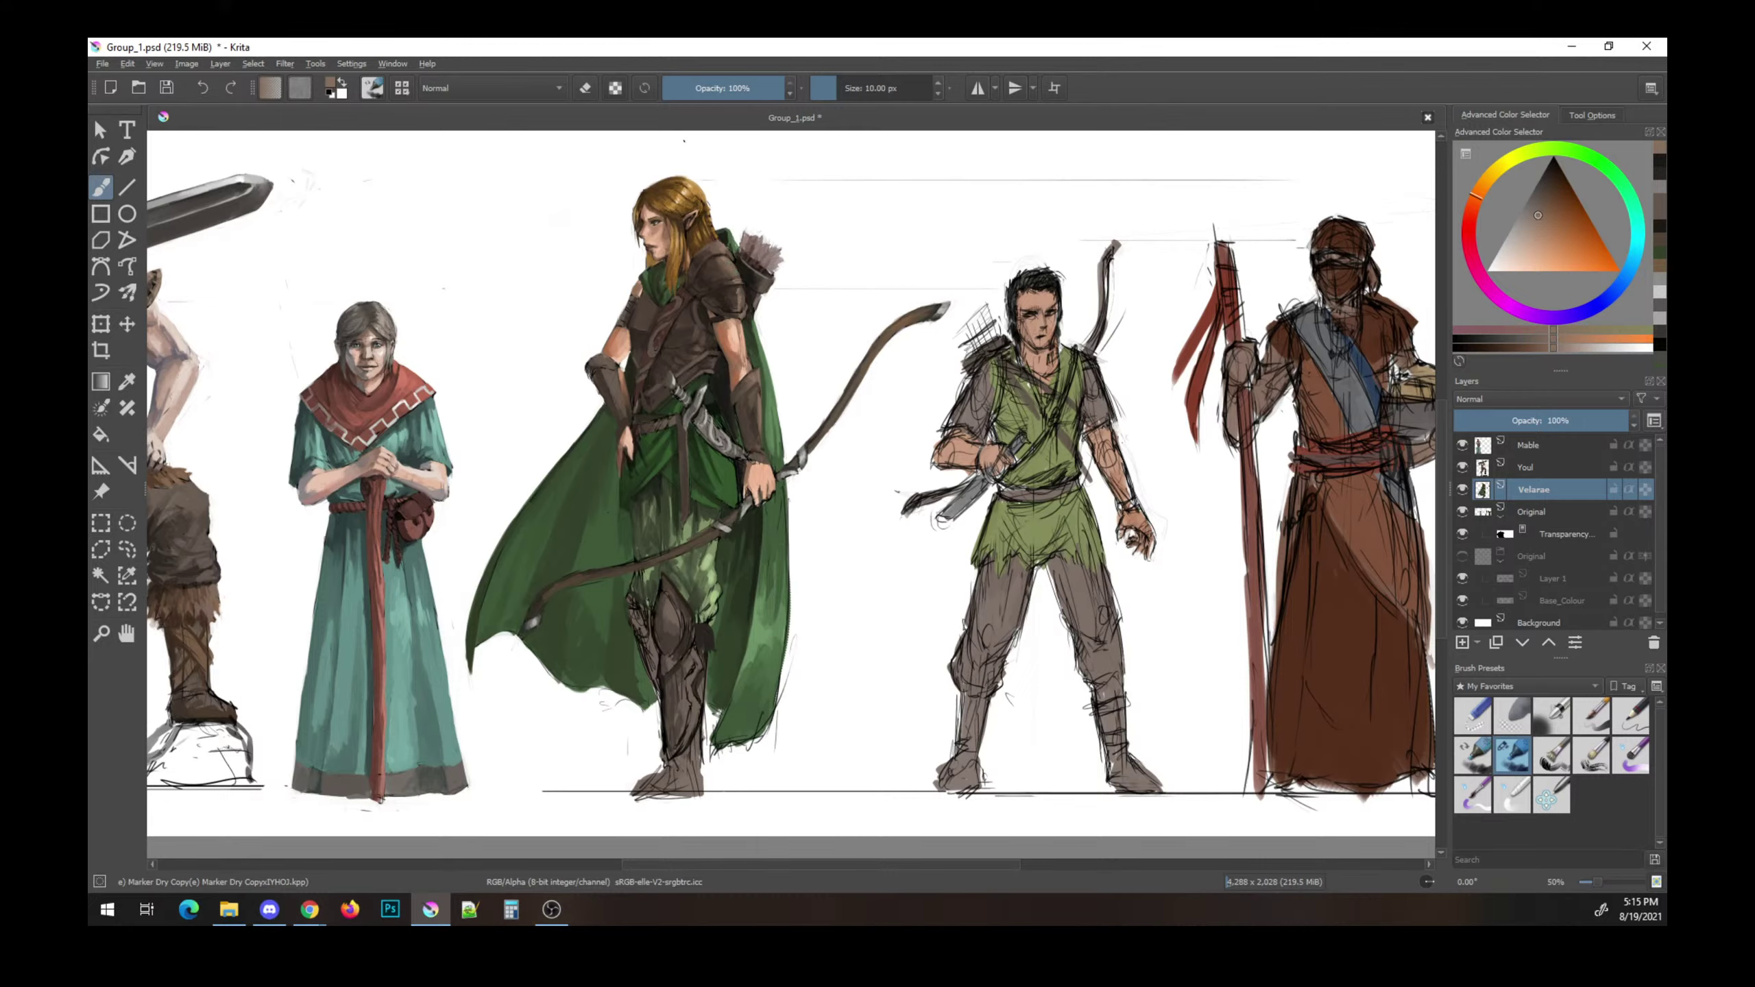
{"action": "key", "text": "ctrl+s"}
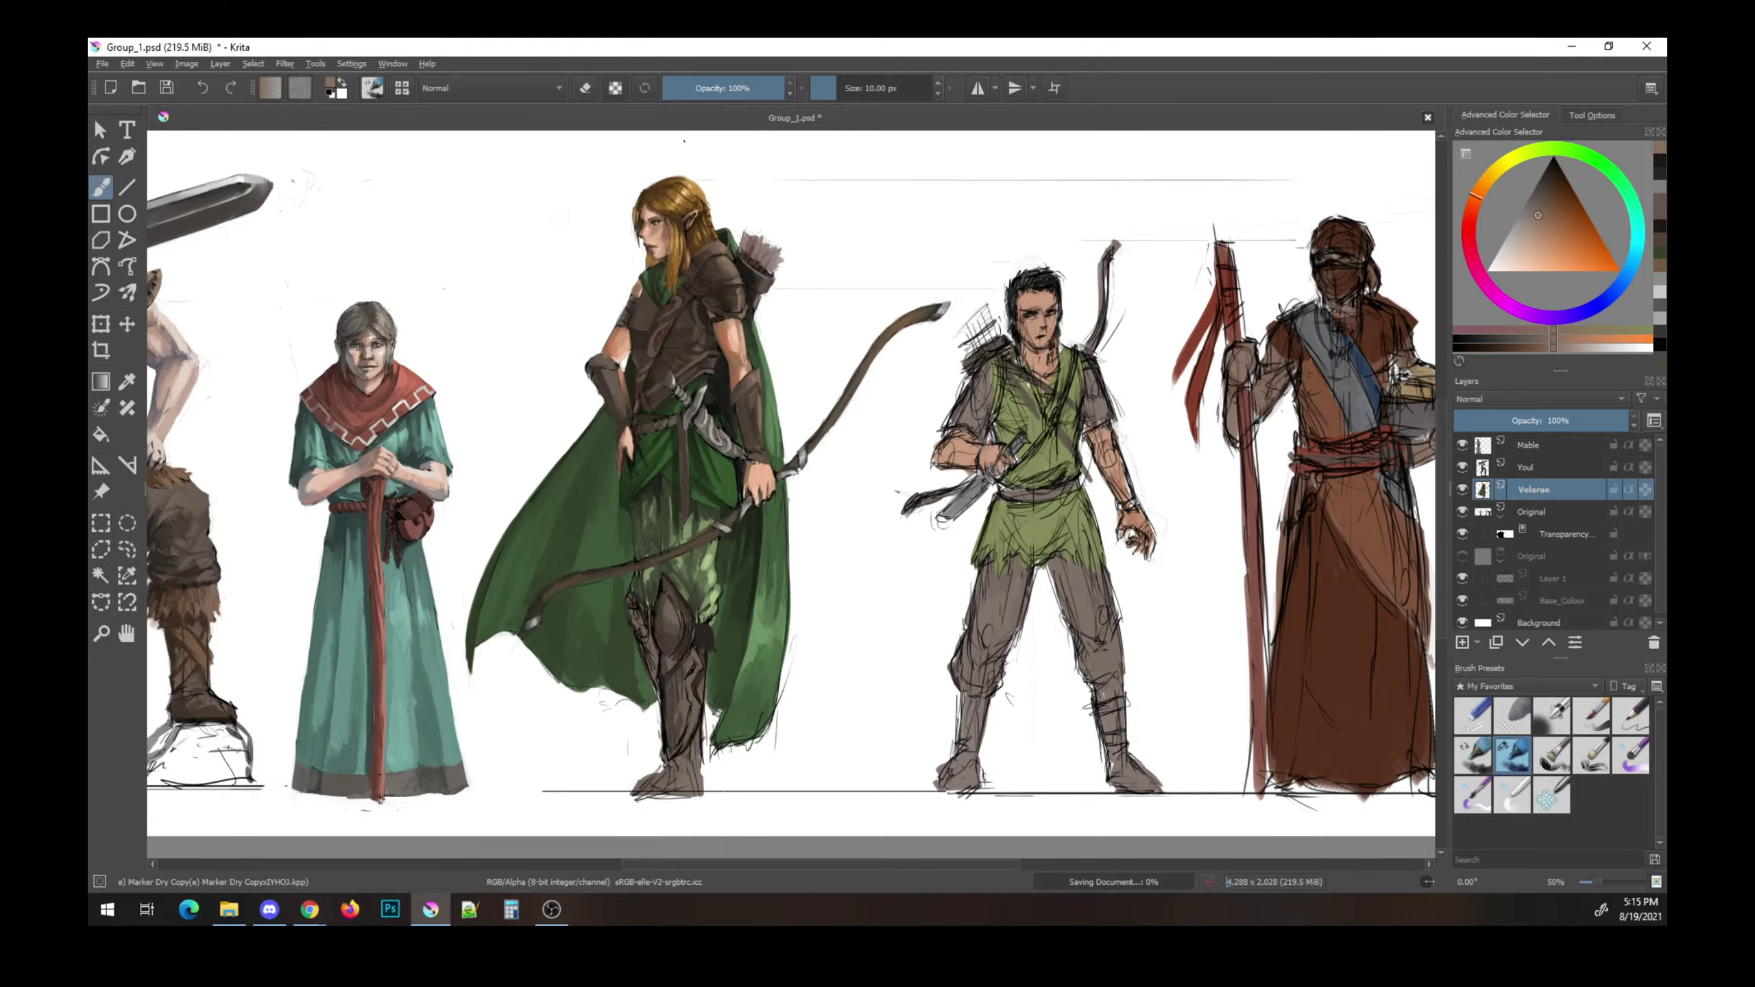
- Paint a dark brown stroke across the elf's chest armour and resample armour browns, then save
{"action": "left_click", "coordinate": [639, 414], "text": "ctrl"}
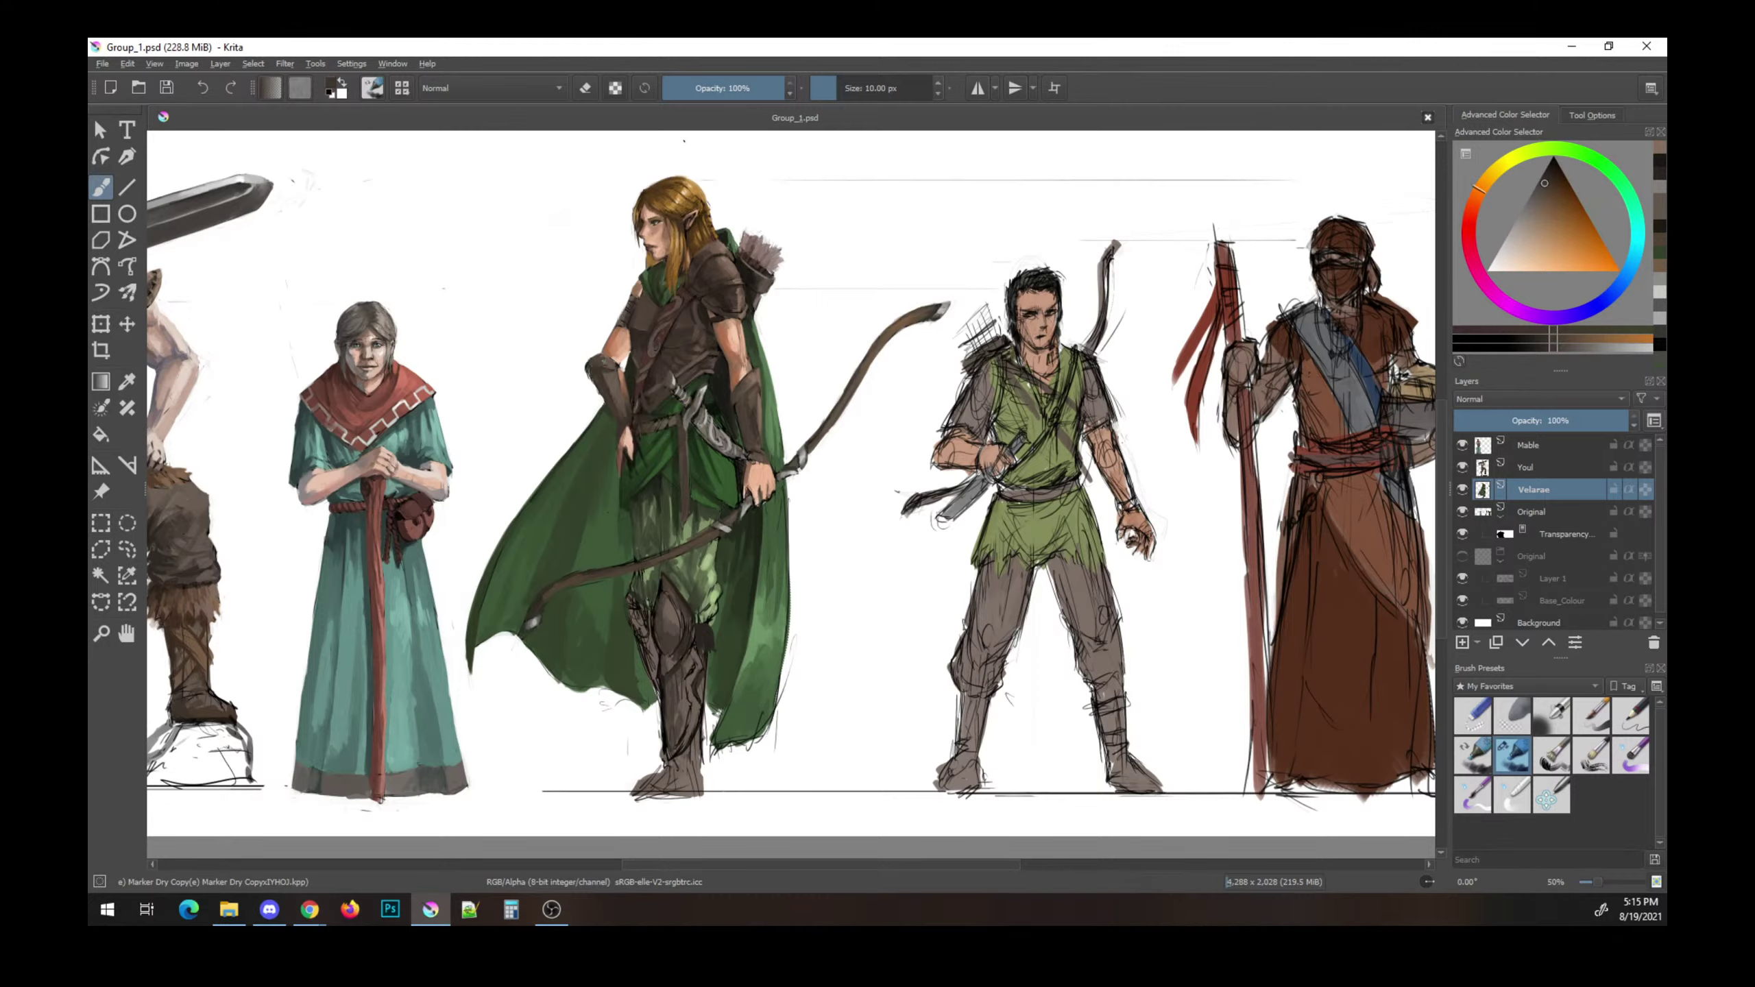
{"action": "left_click_drag", "start_coordinate": [642, 414], "coordinate": [711, 408]}
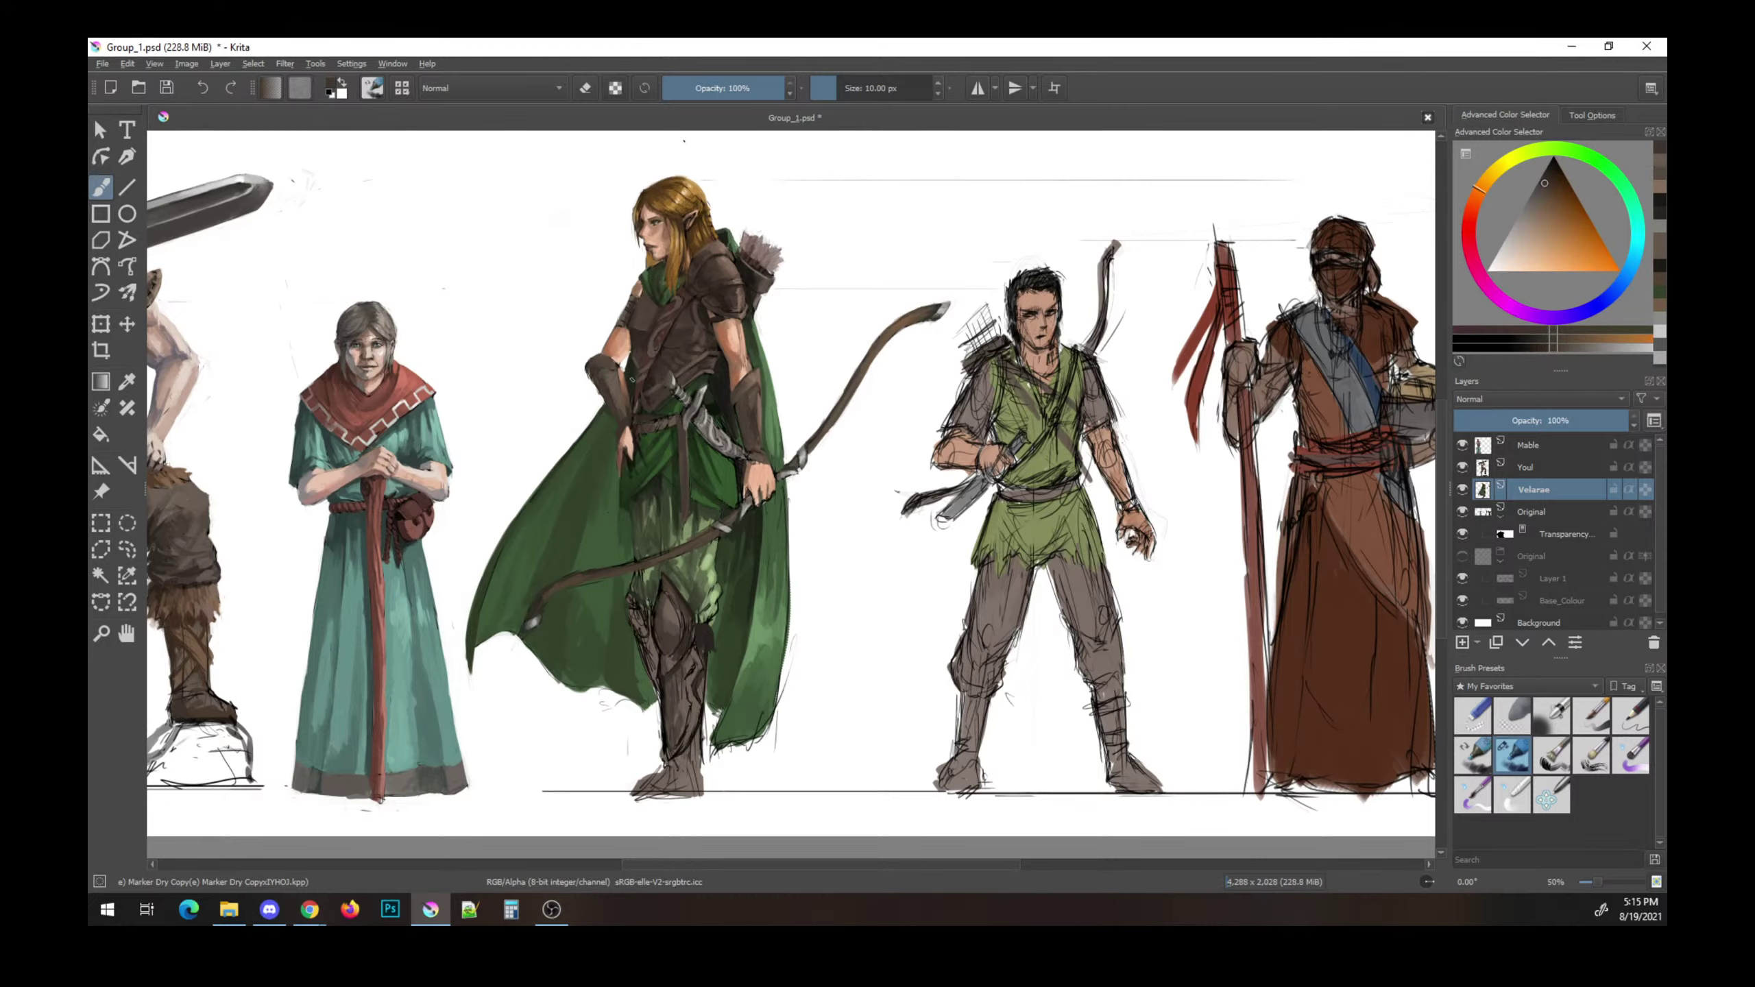
{"action": "left_click", "coordinate": [622, 359], "text": "ctrl"}
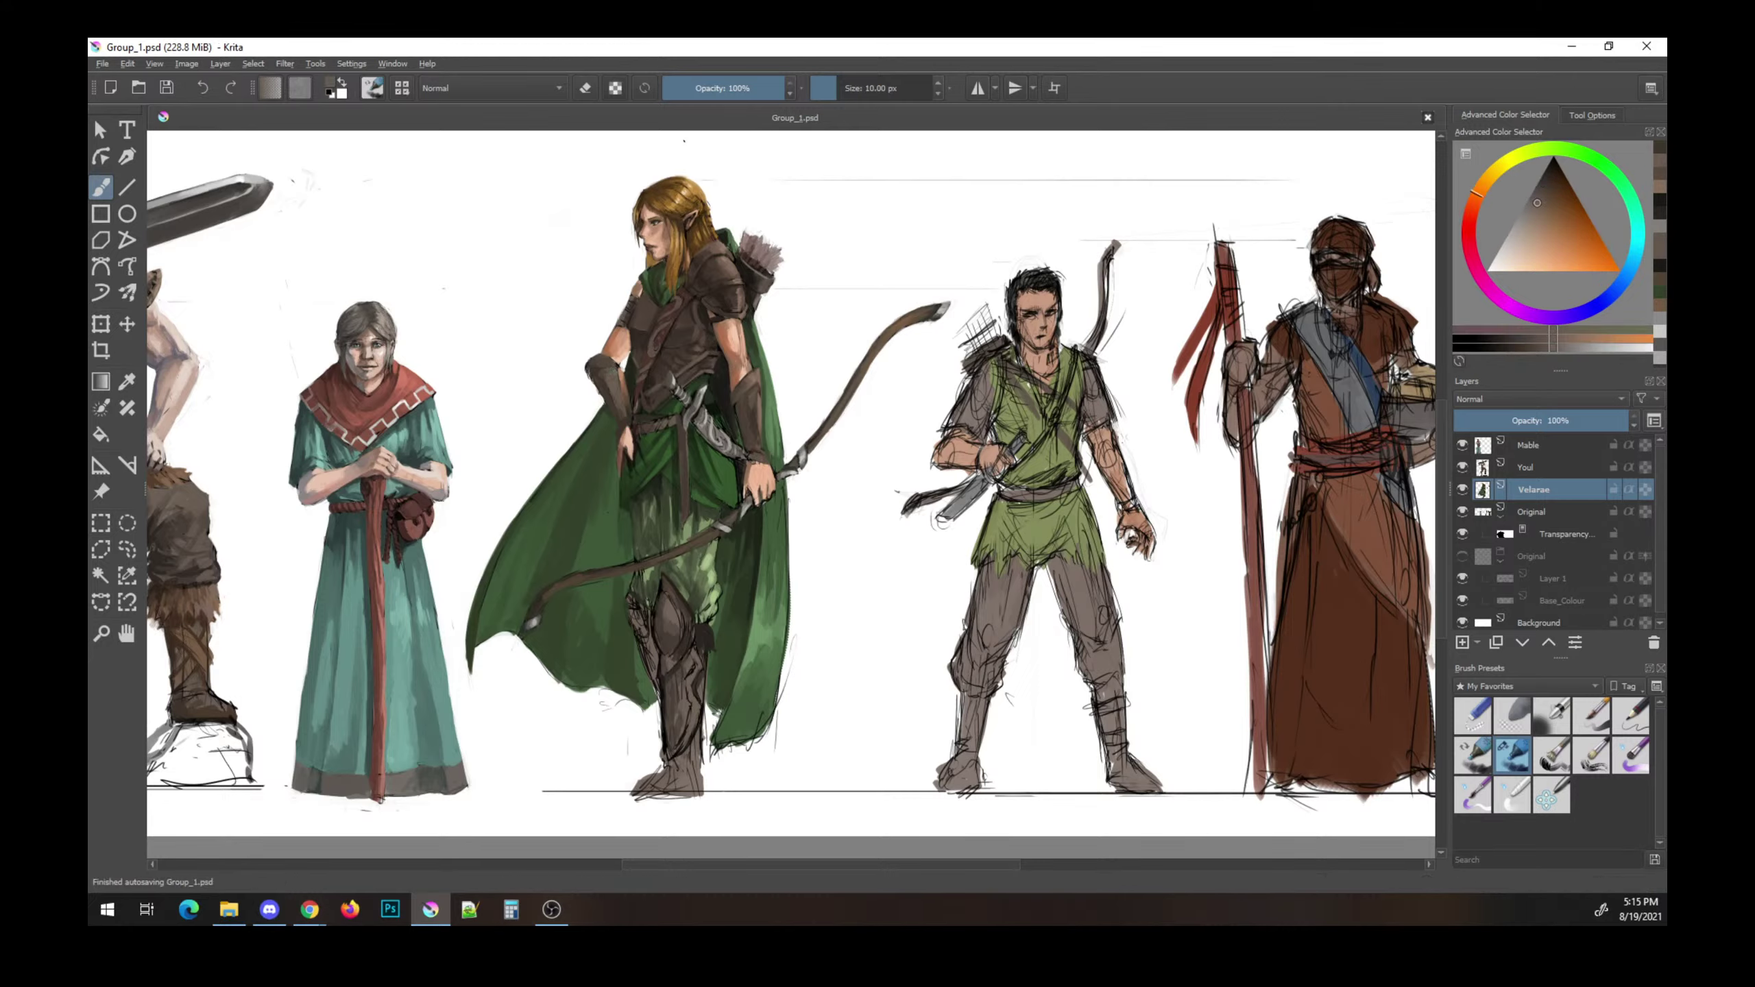
{"action": "left_click", "coordinate": [660, 410], "text": "ctrl"}
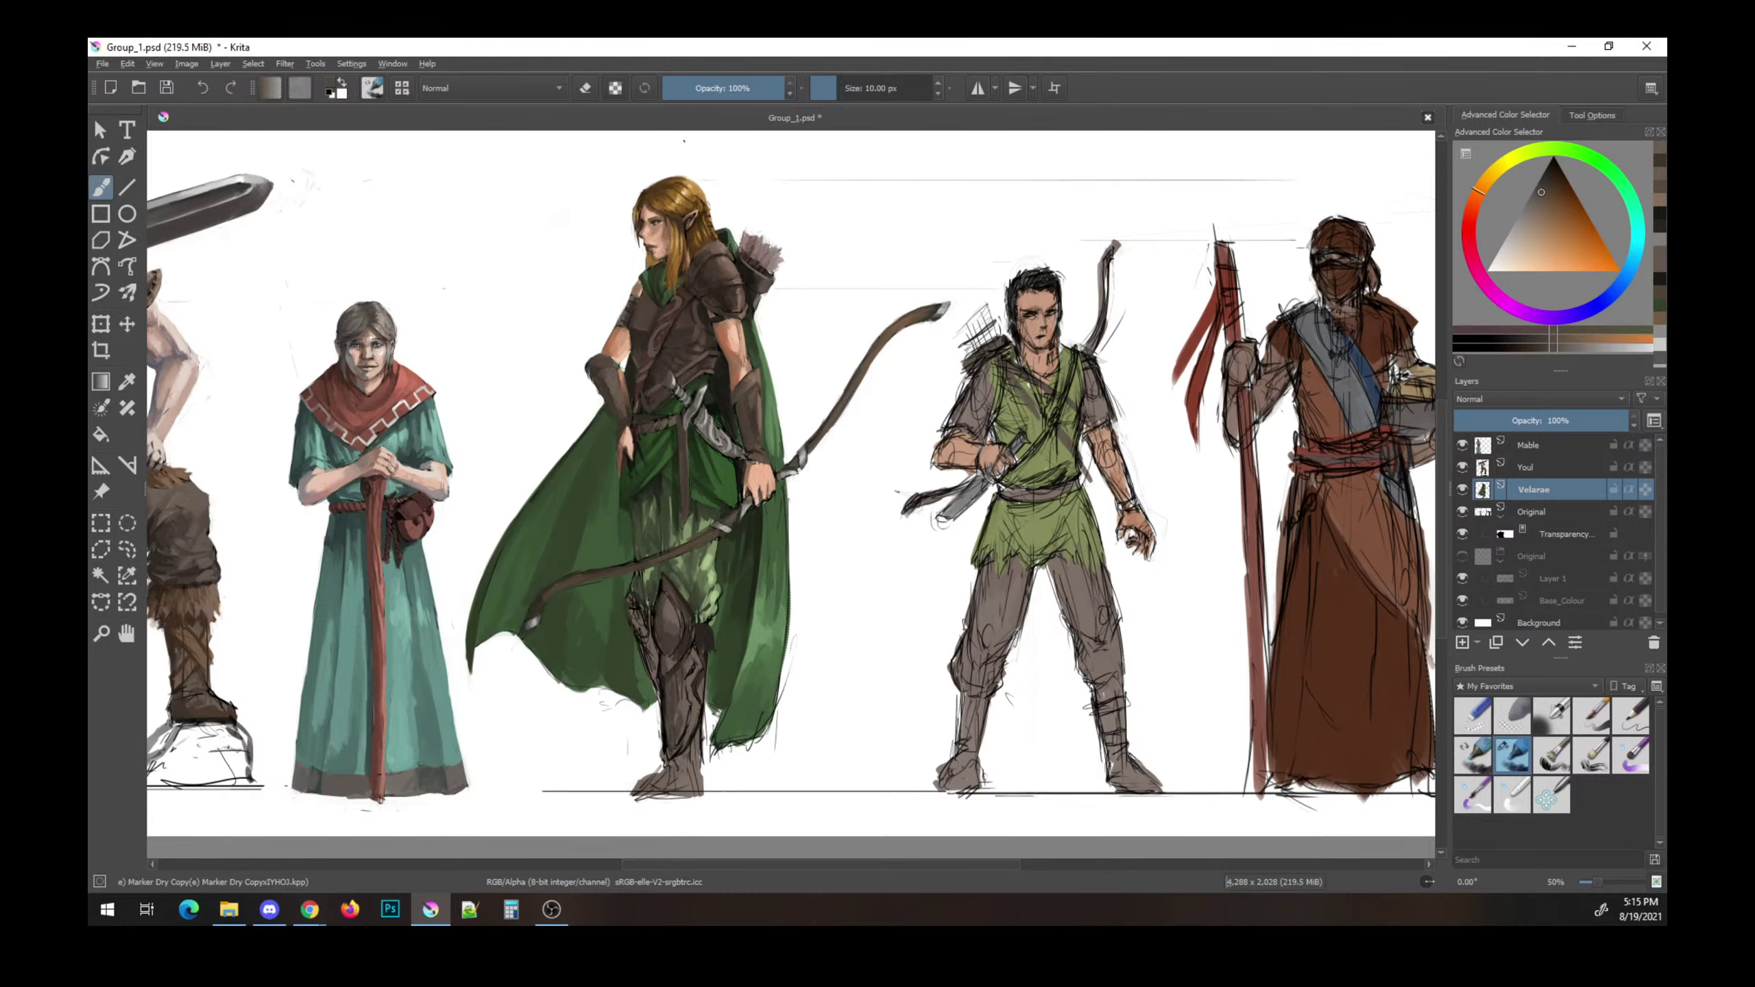
{"action": "left_click", "coordinate": [688, 425], "text": "ctrl"}
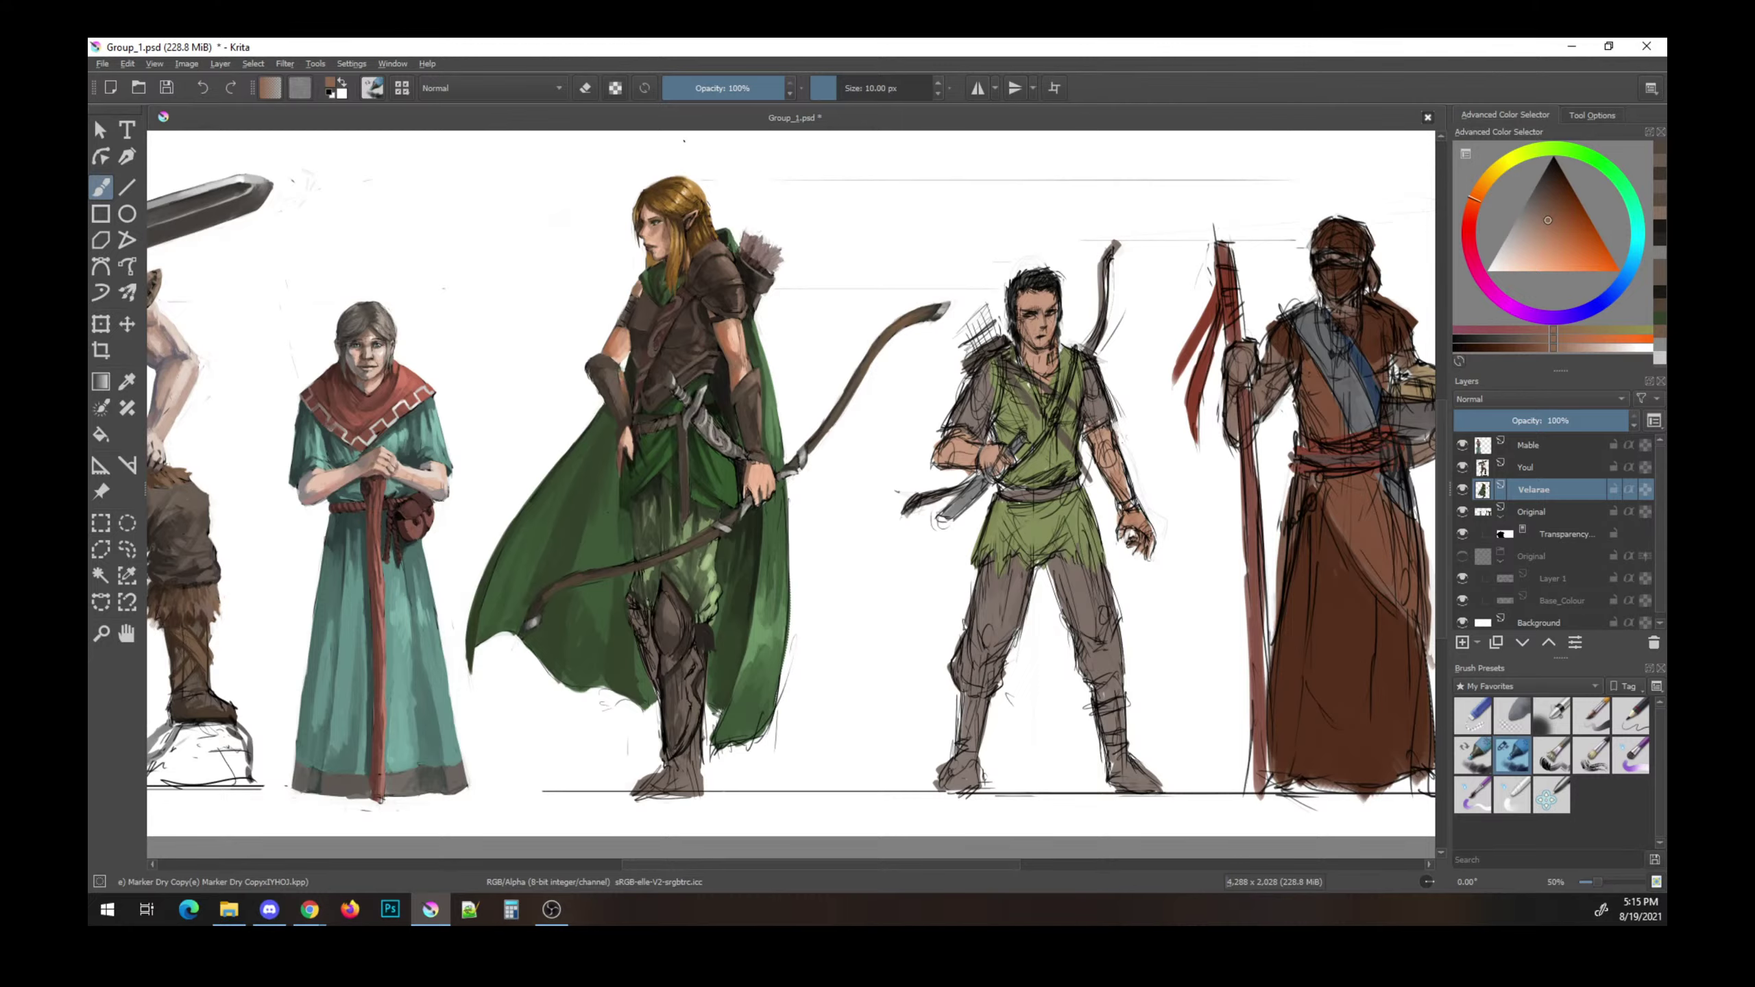
{"action": "key", "text": "ctrl+s"}
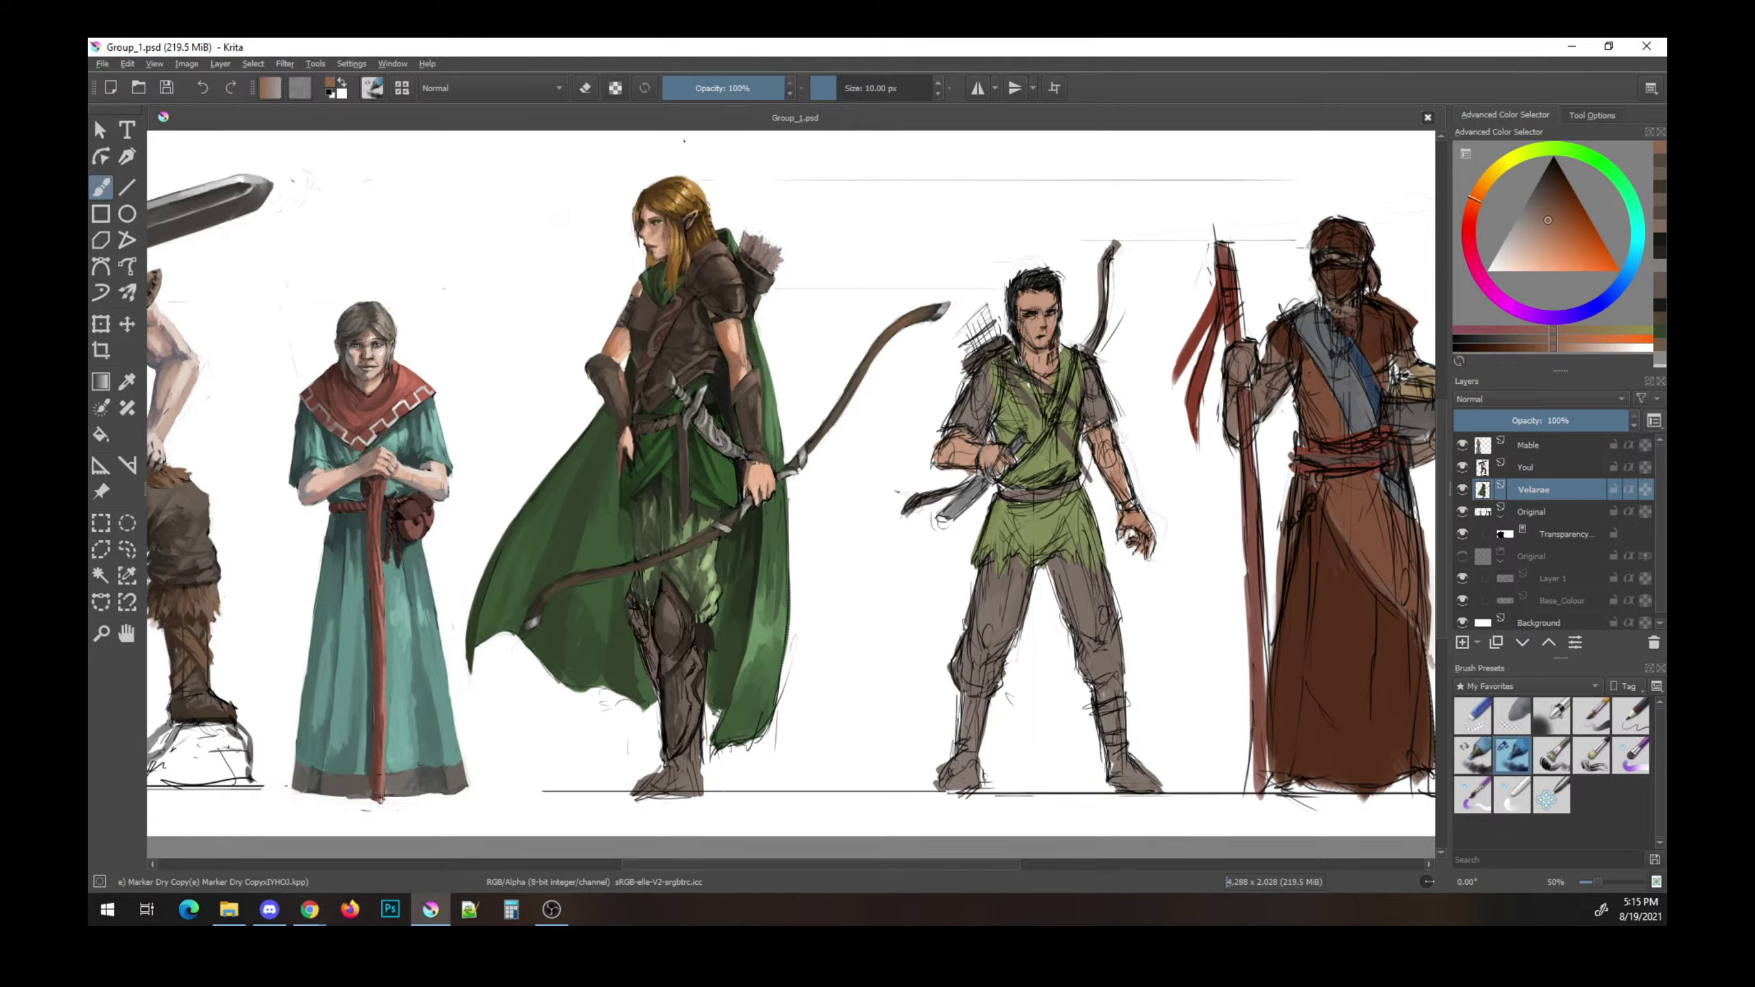
- Reset to black, add a small touch on the elf, sample a darker torso green, and save
{"action": "key", "text": "d"}
{"action": "key", "text": "ctrl+s"}
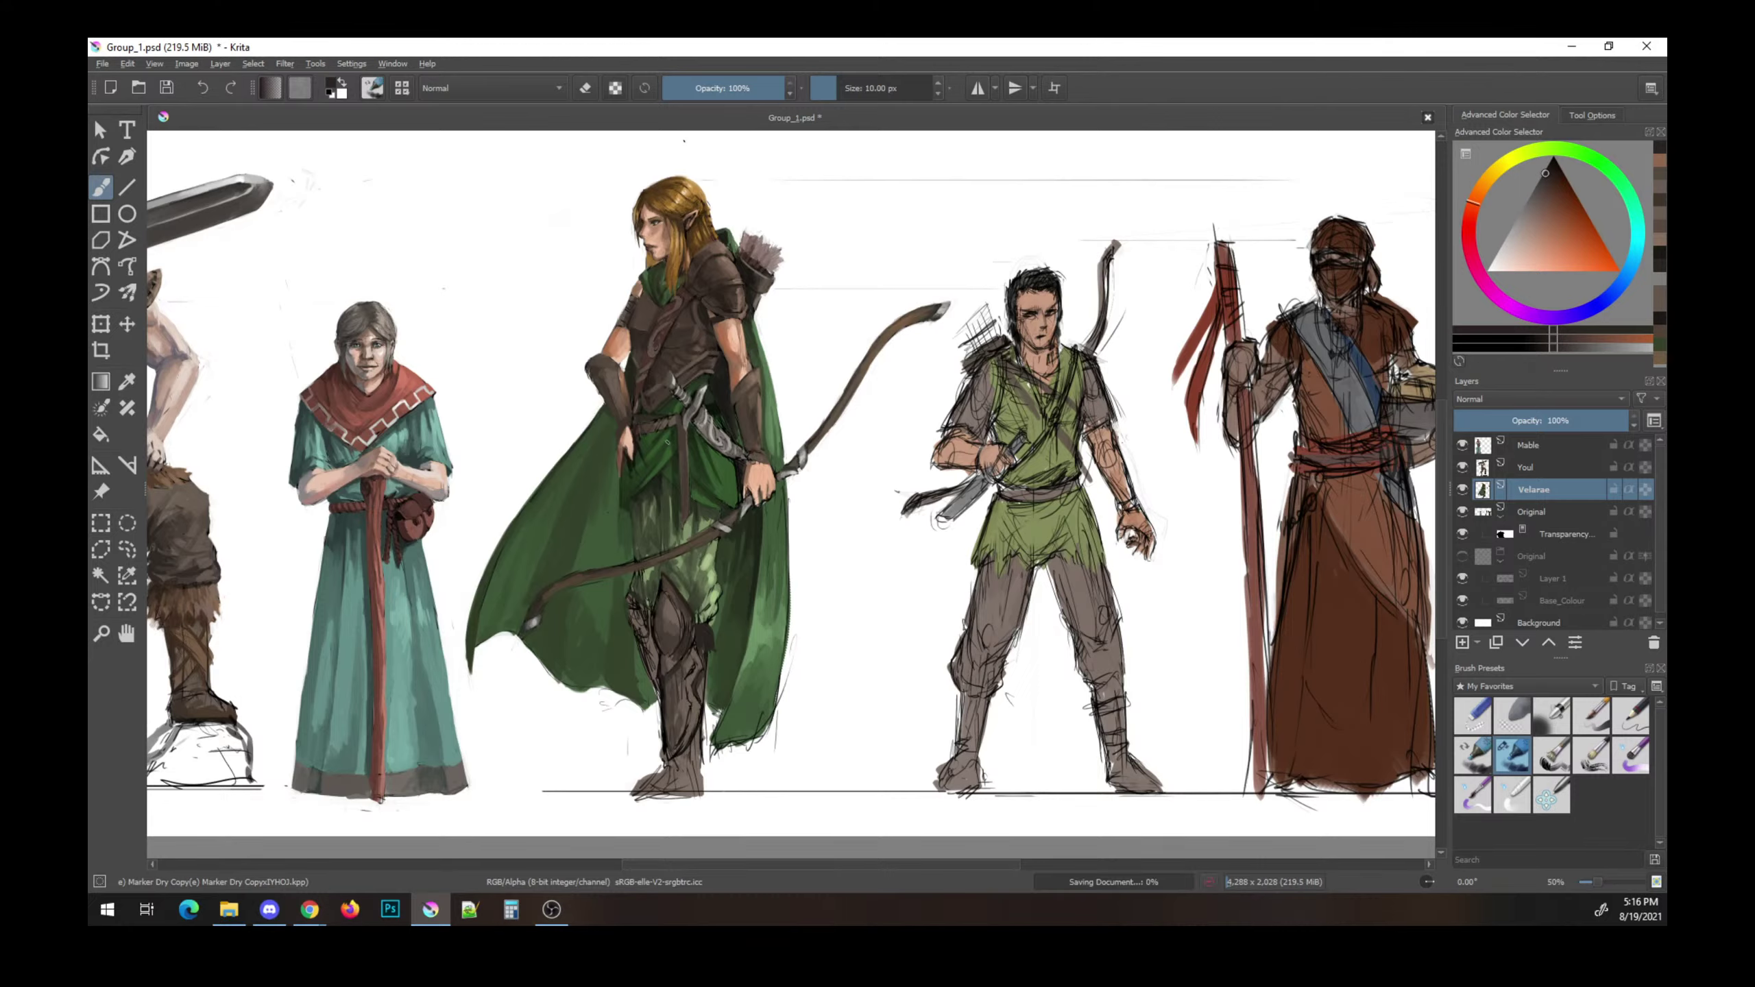
{"action": "left_click", "coordinate": [632, 476], "text": "ctrl"}
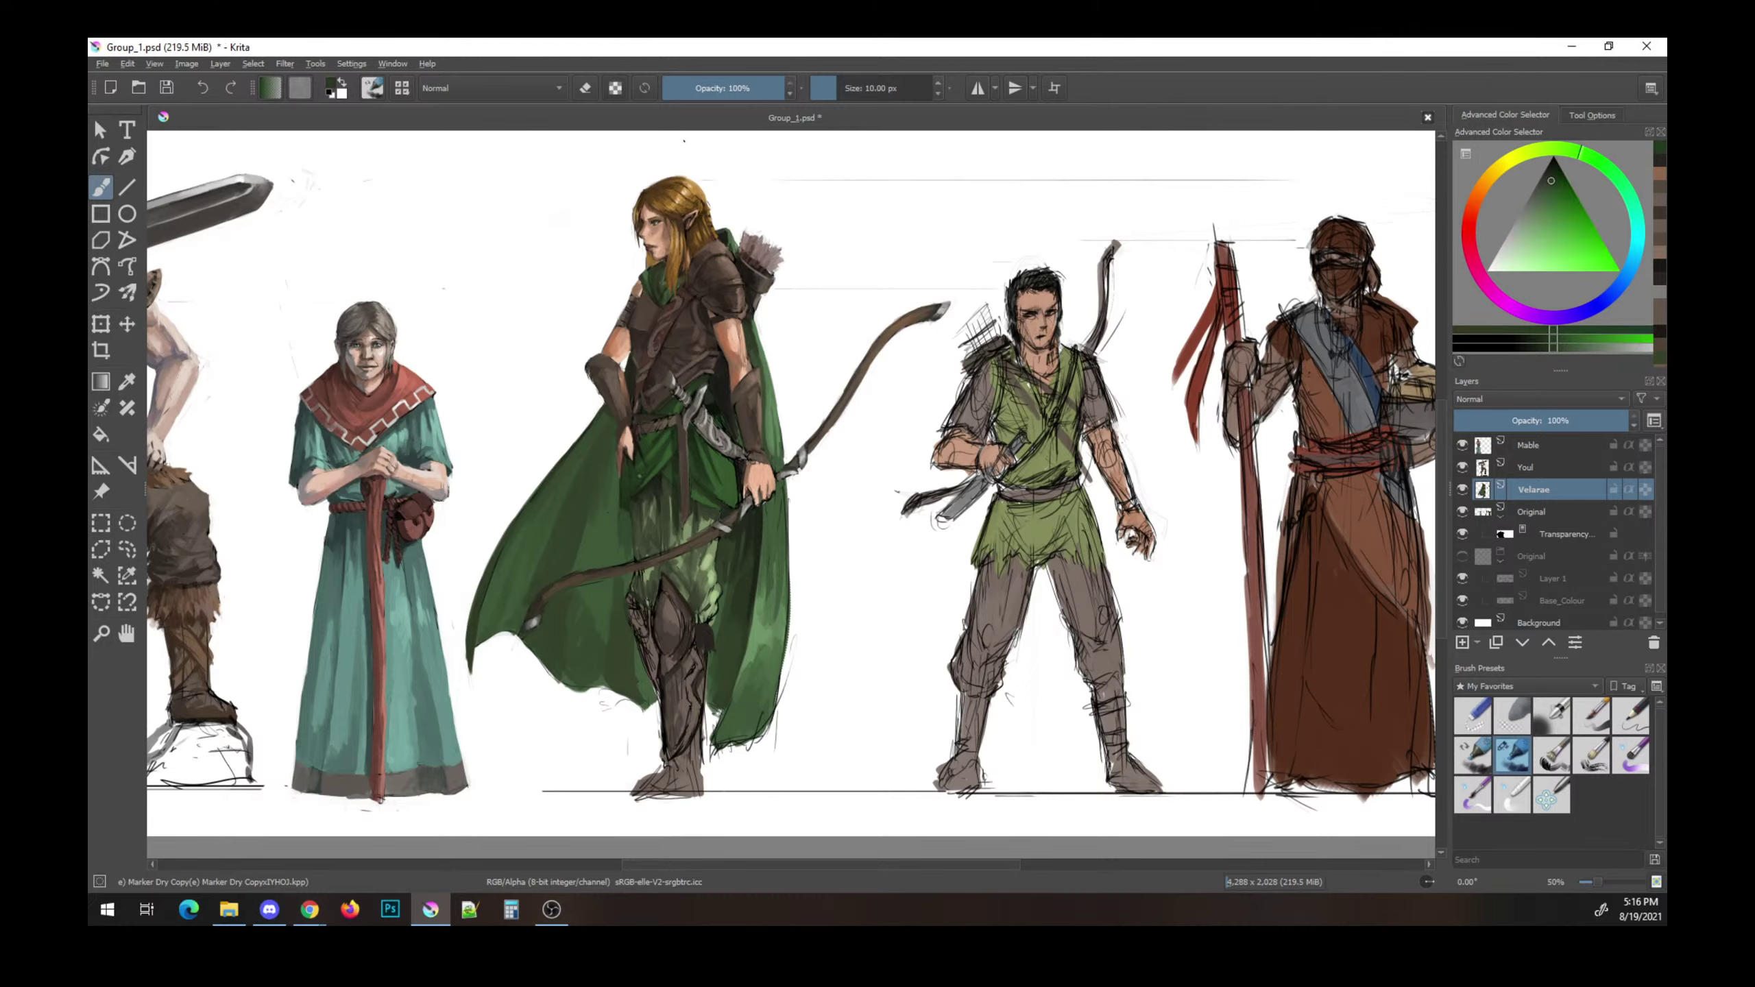
{"action": "key", "text": "d"}
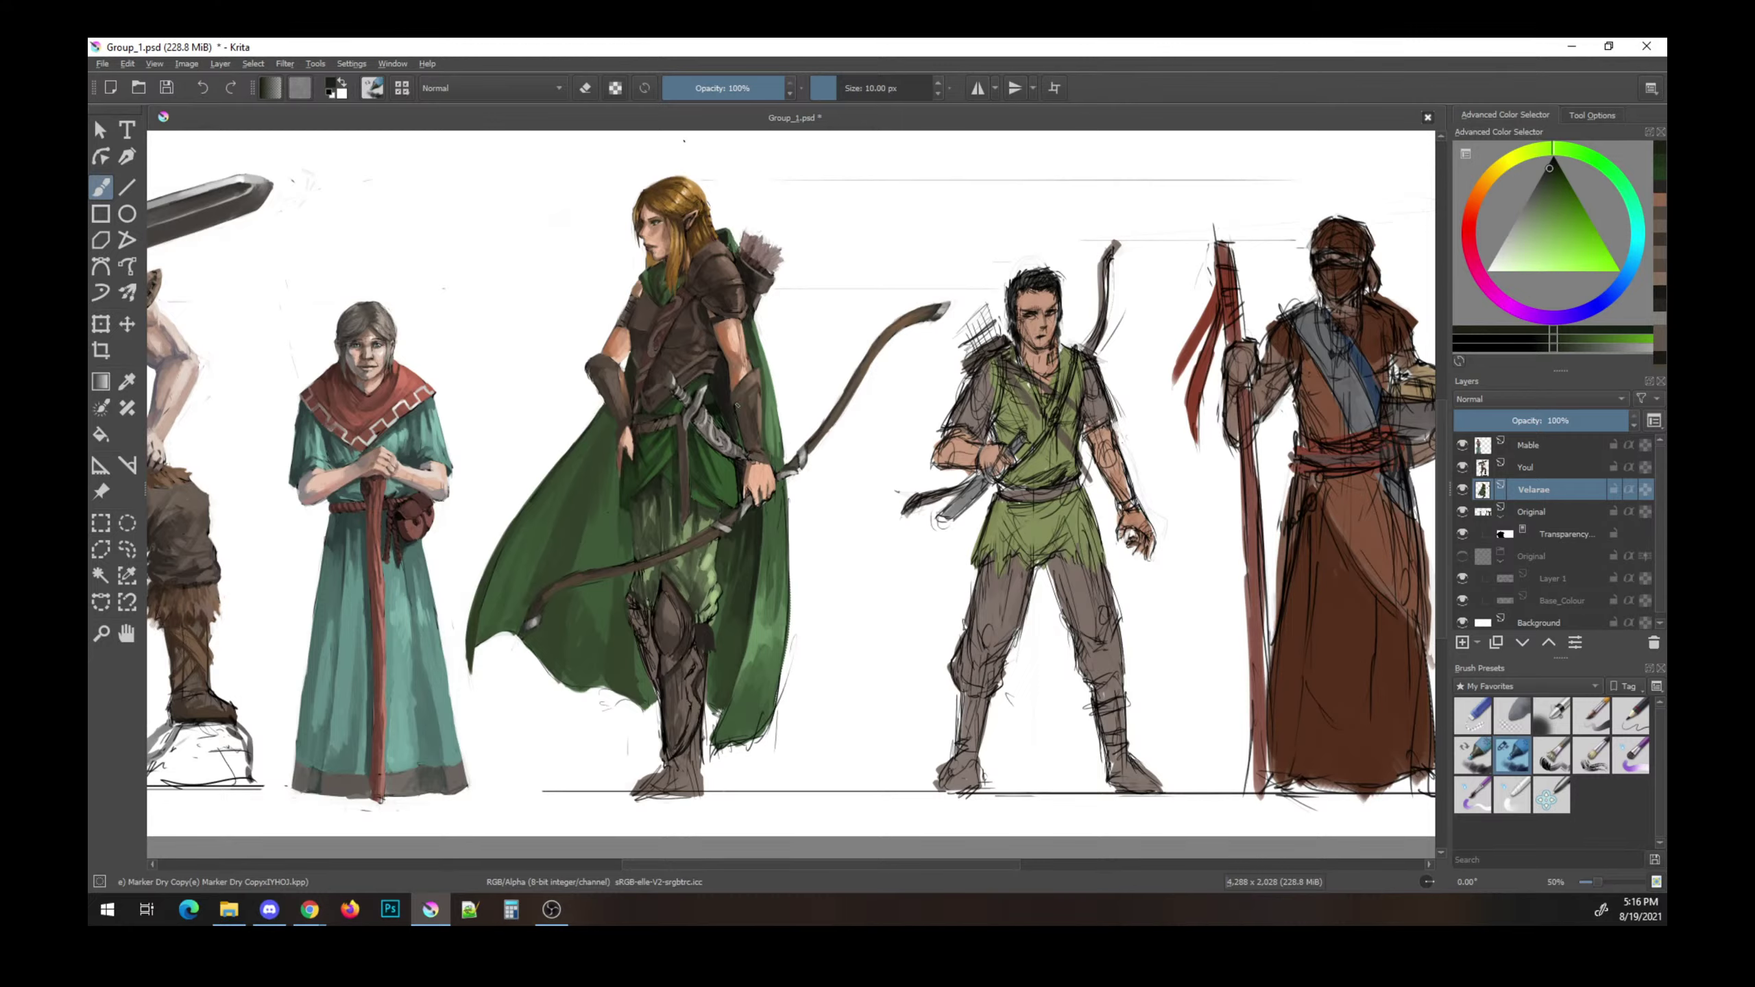
{"action": "left_click", "coordinate": [699, 491], "text": "ctrl"}
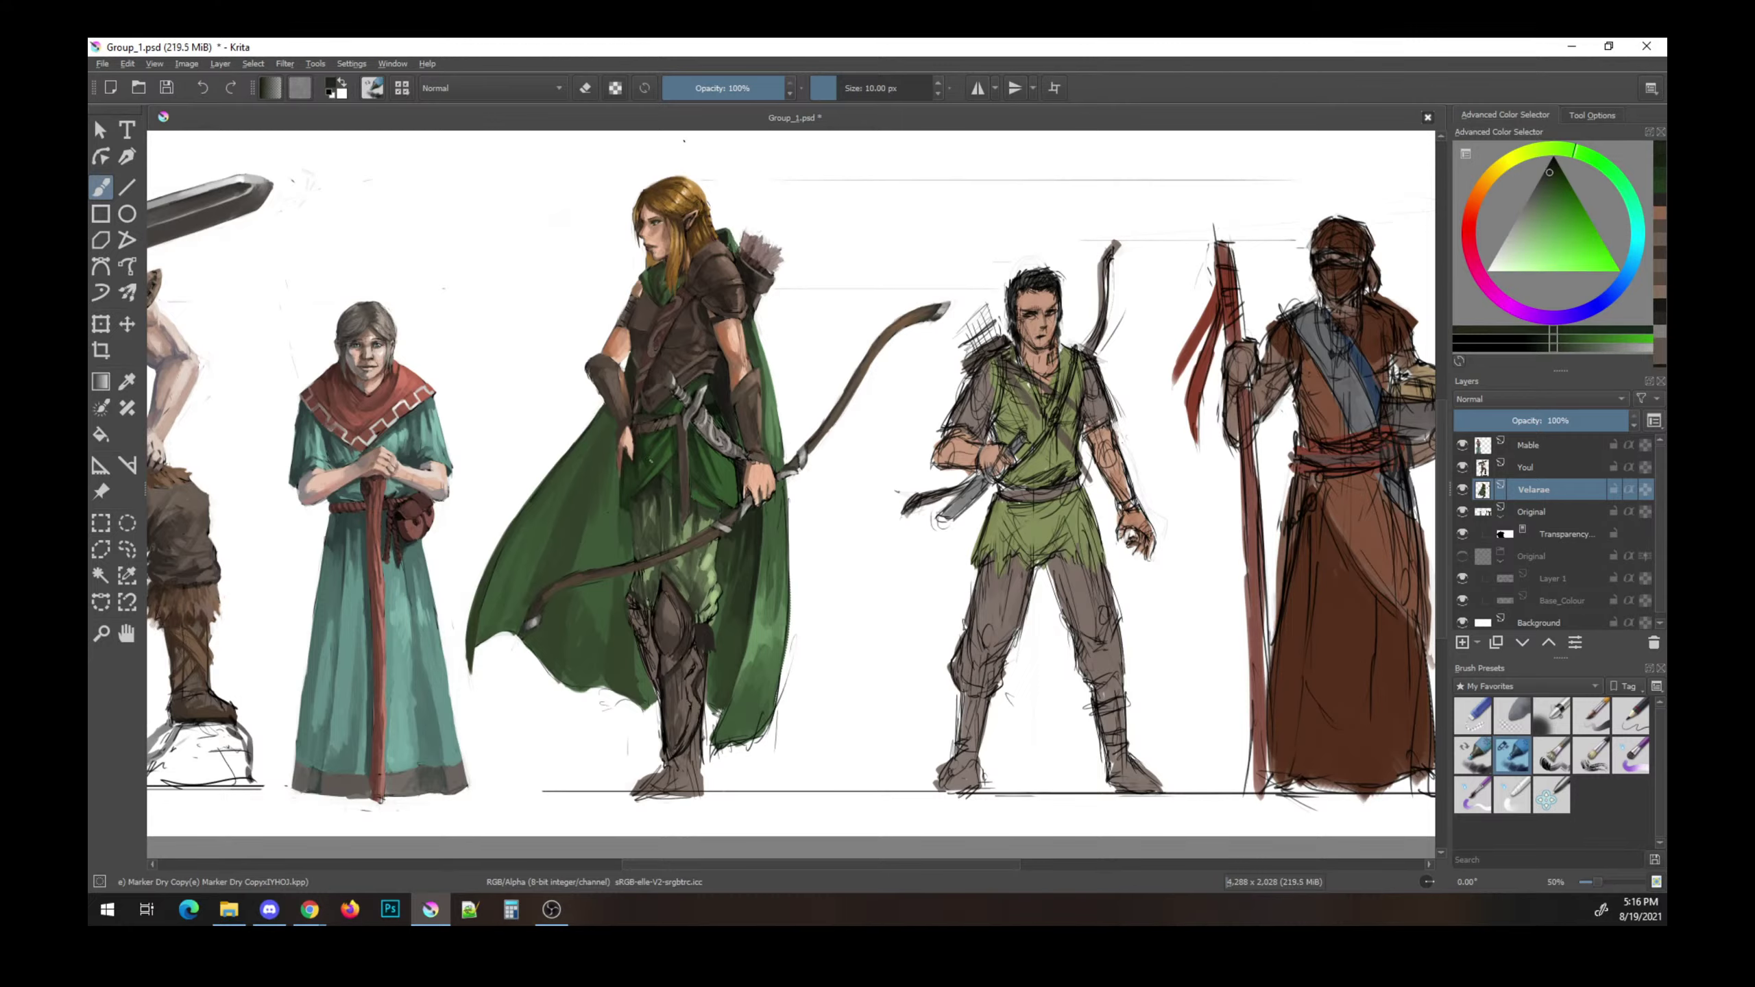
{"action": "left_click", "coordinate": [653, 446], "text": "ctrl"}
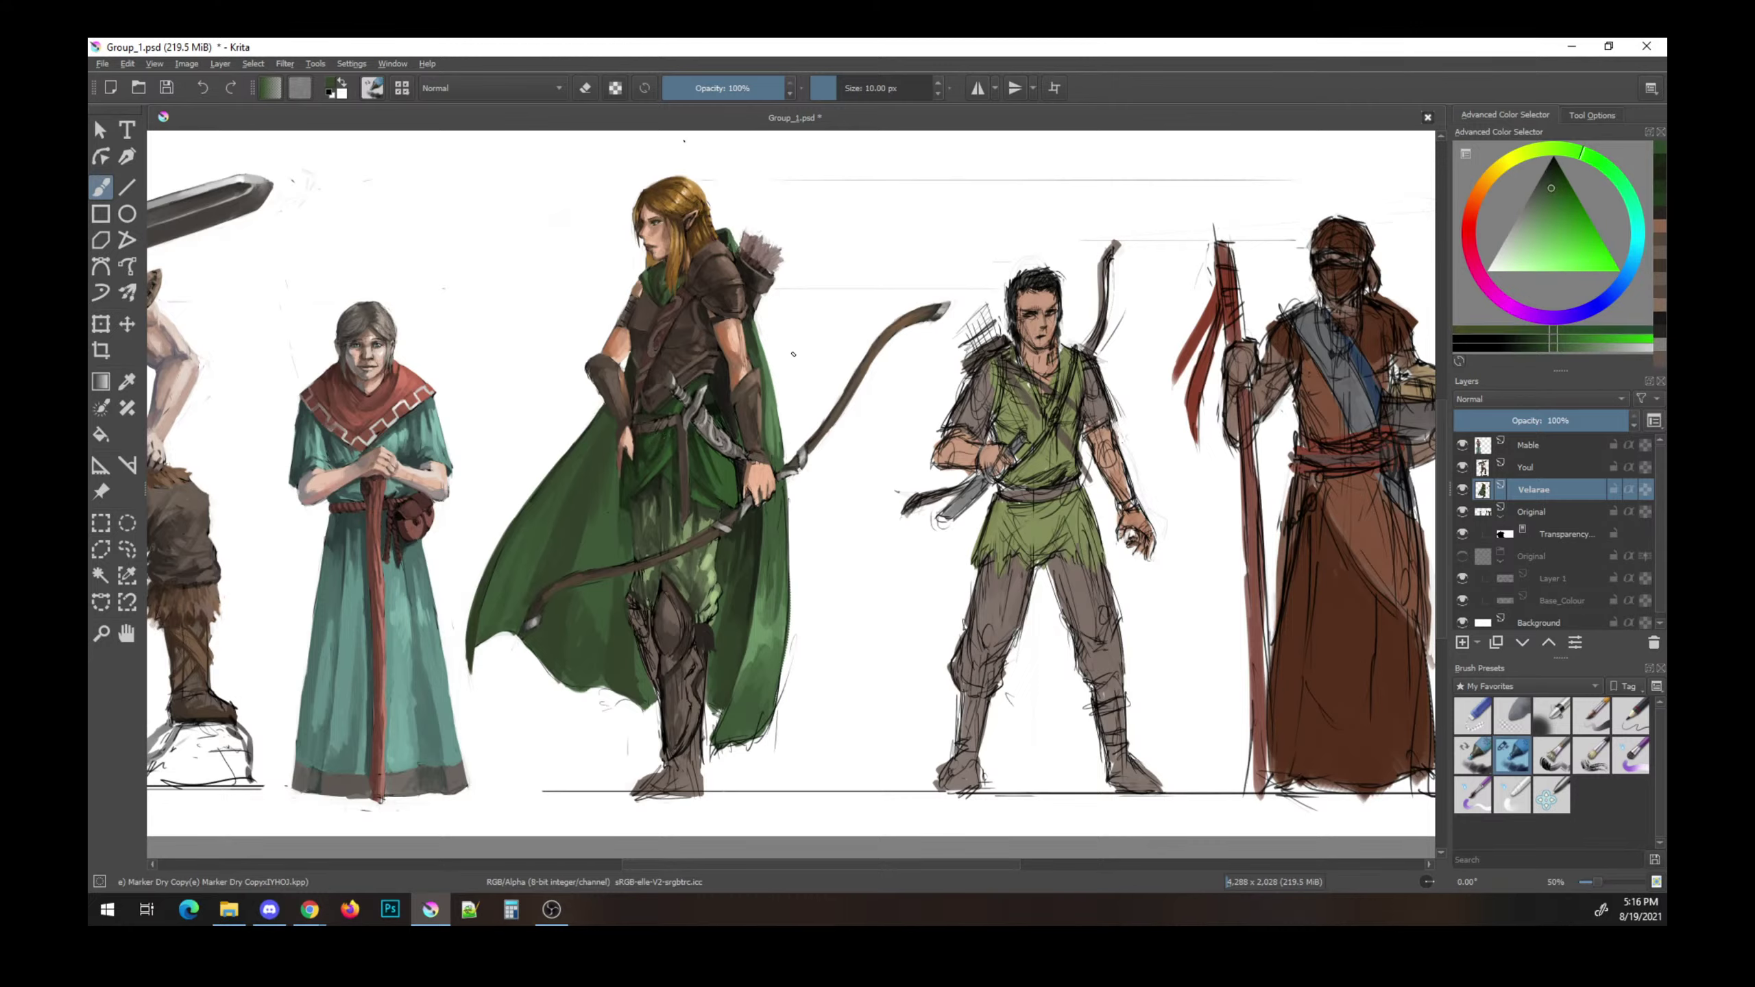
{"action": "key", "text": "ctrl+s"}
{"action": "key", "text": "ctrl+s"}
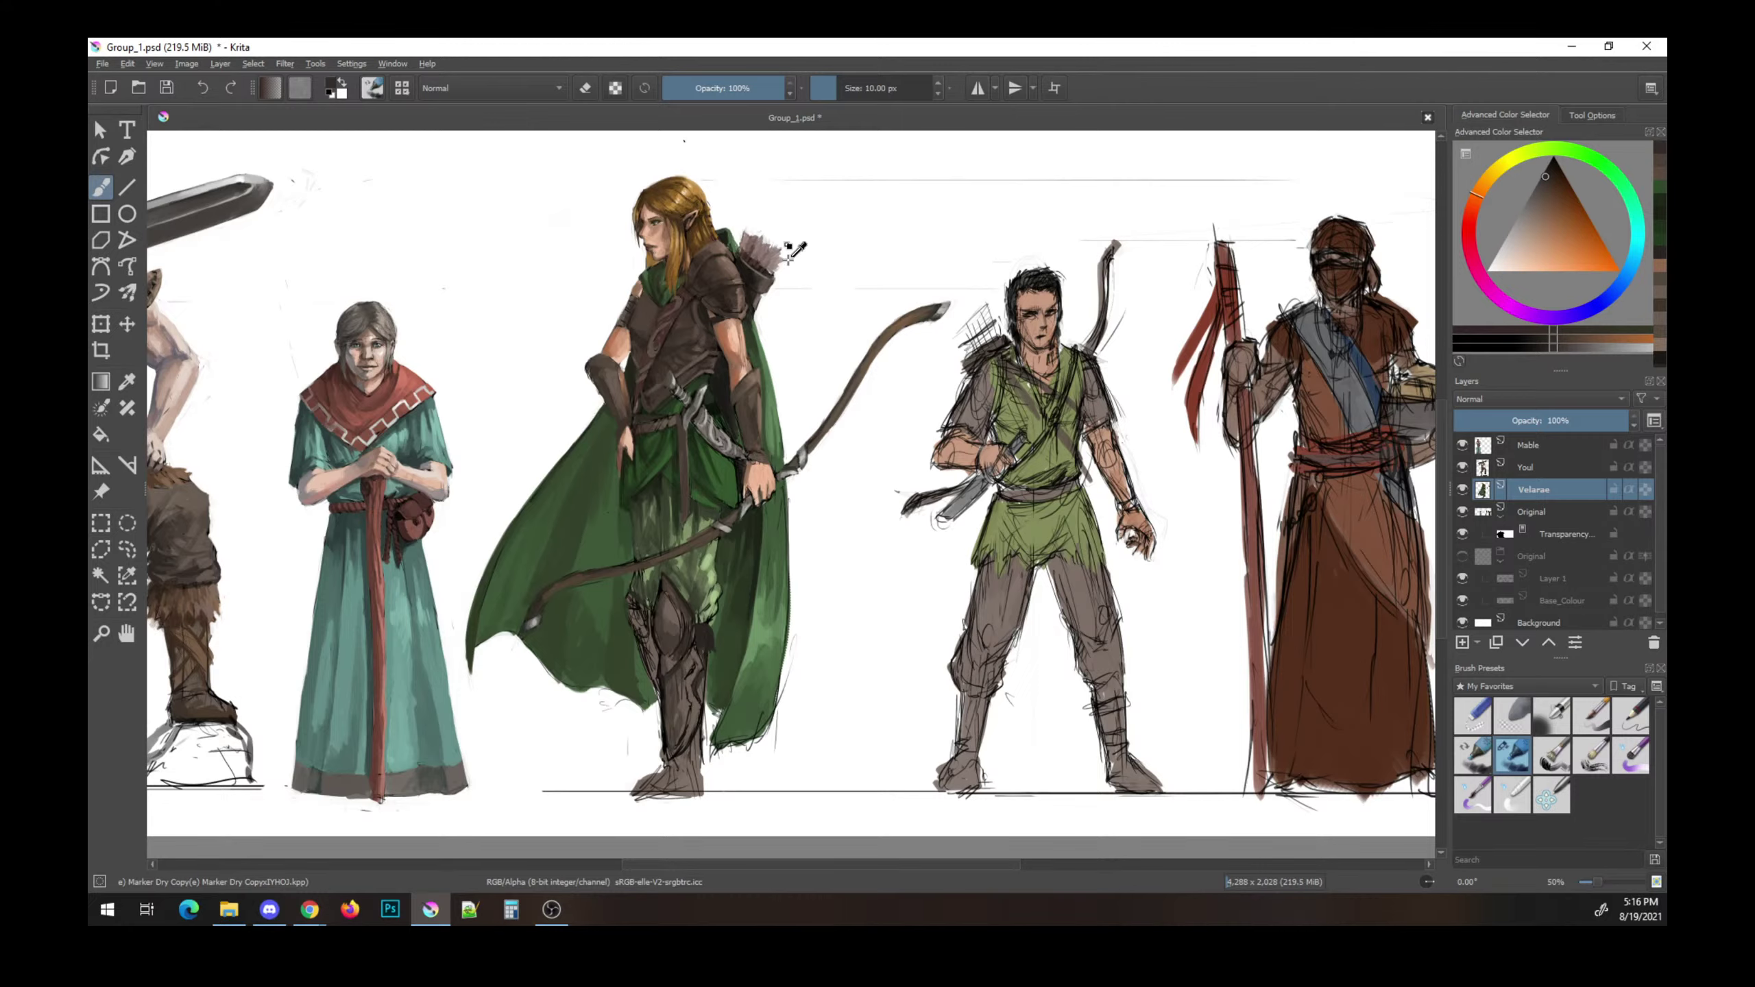
- Sample the leather chest's dark brown, a dark green and the orange-brown skin tone, saving between
{"action": "left_click", "coordinate": [646, 334], "text": "ctrl"}
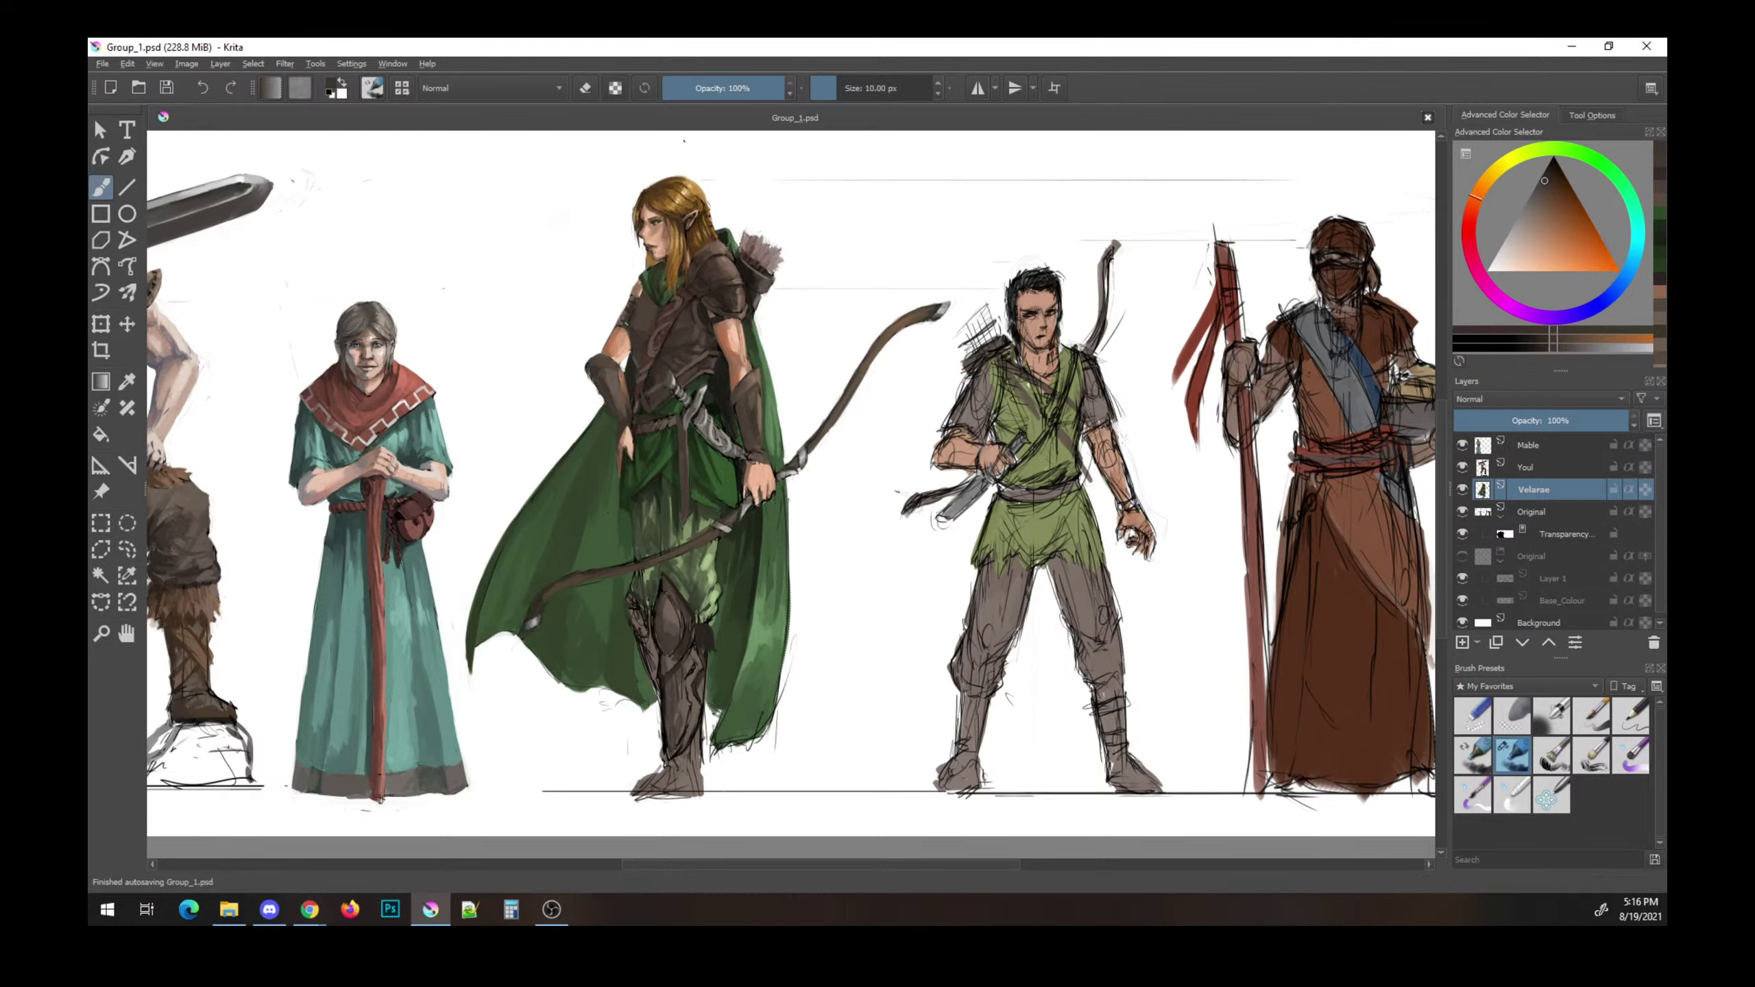
{"action": "key", "text": "ctrl+s"}
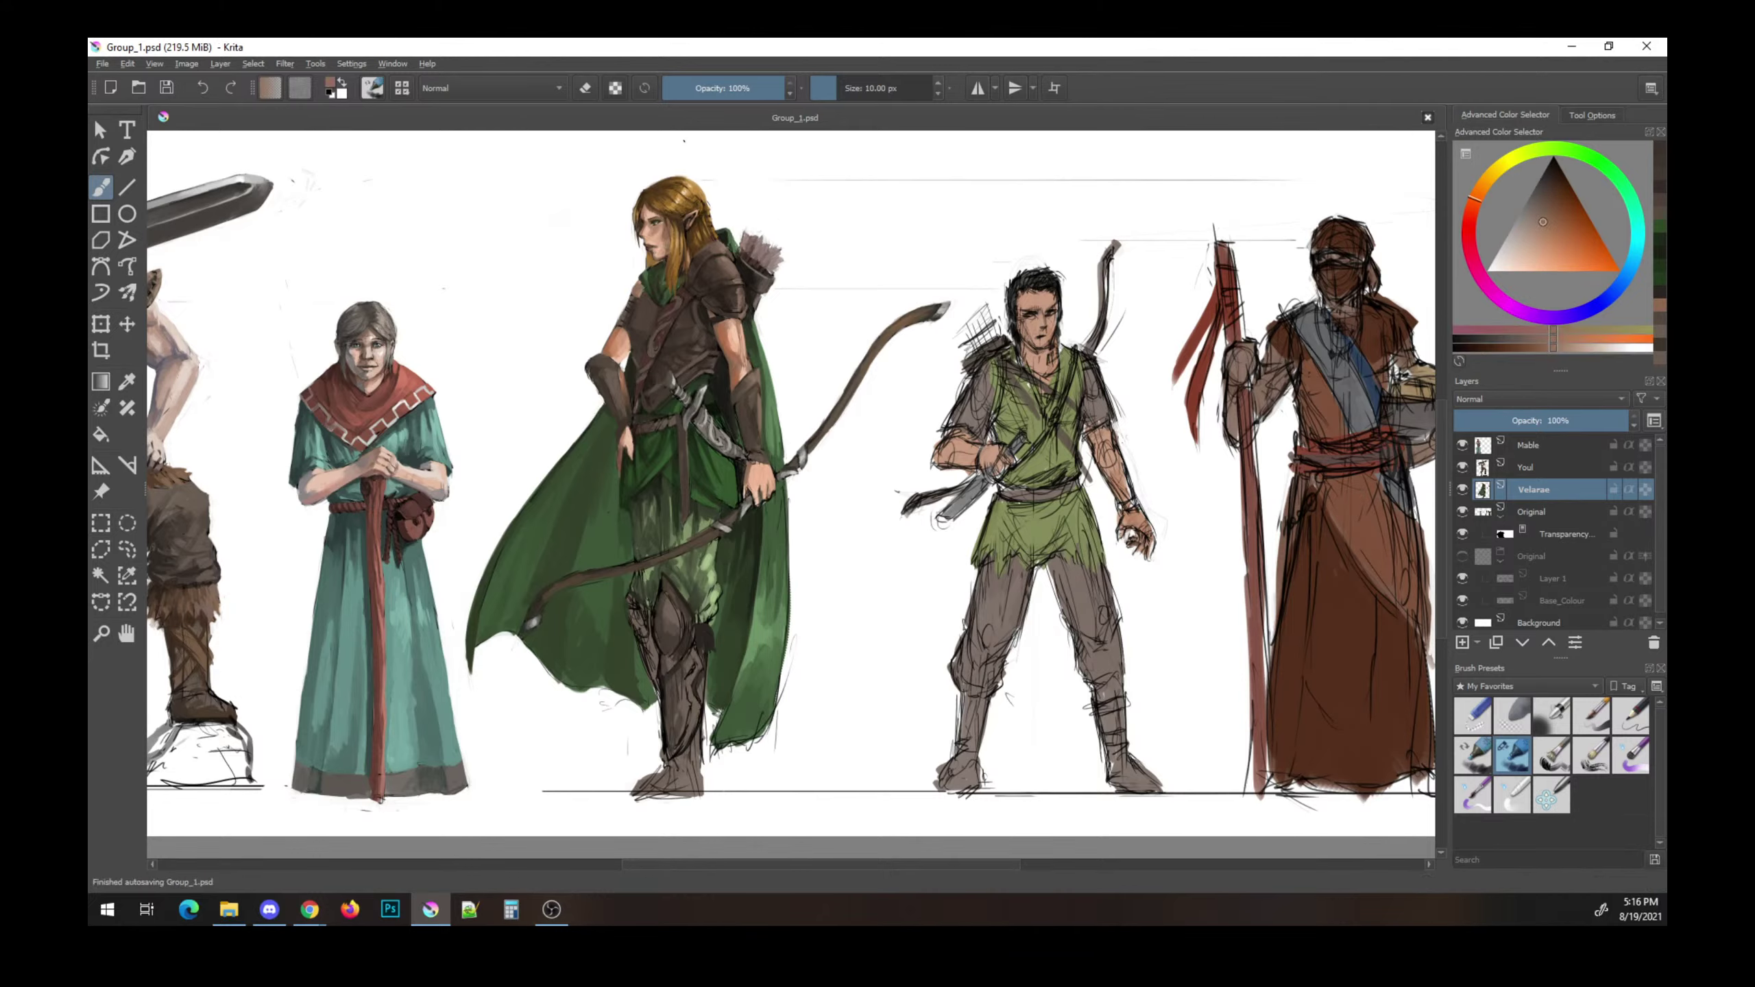
{"action": "left_click", "coordinate": [650, 296], "text": "ctrl"}
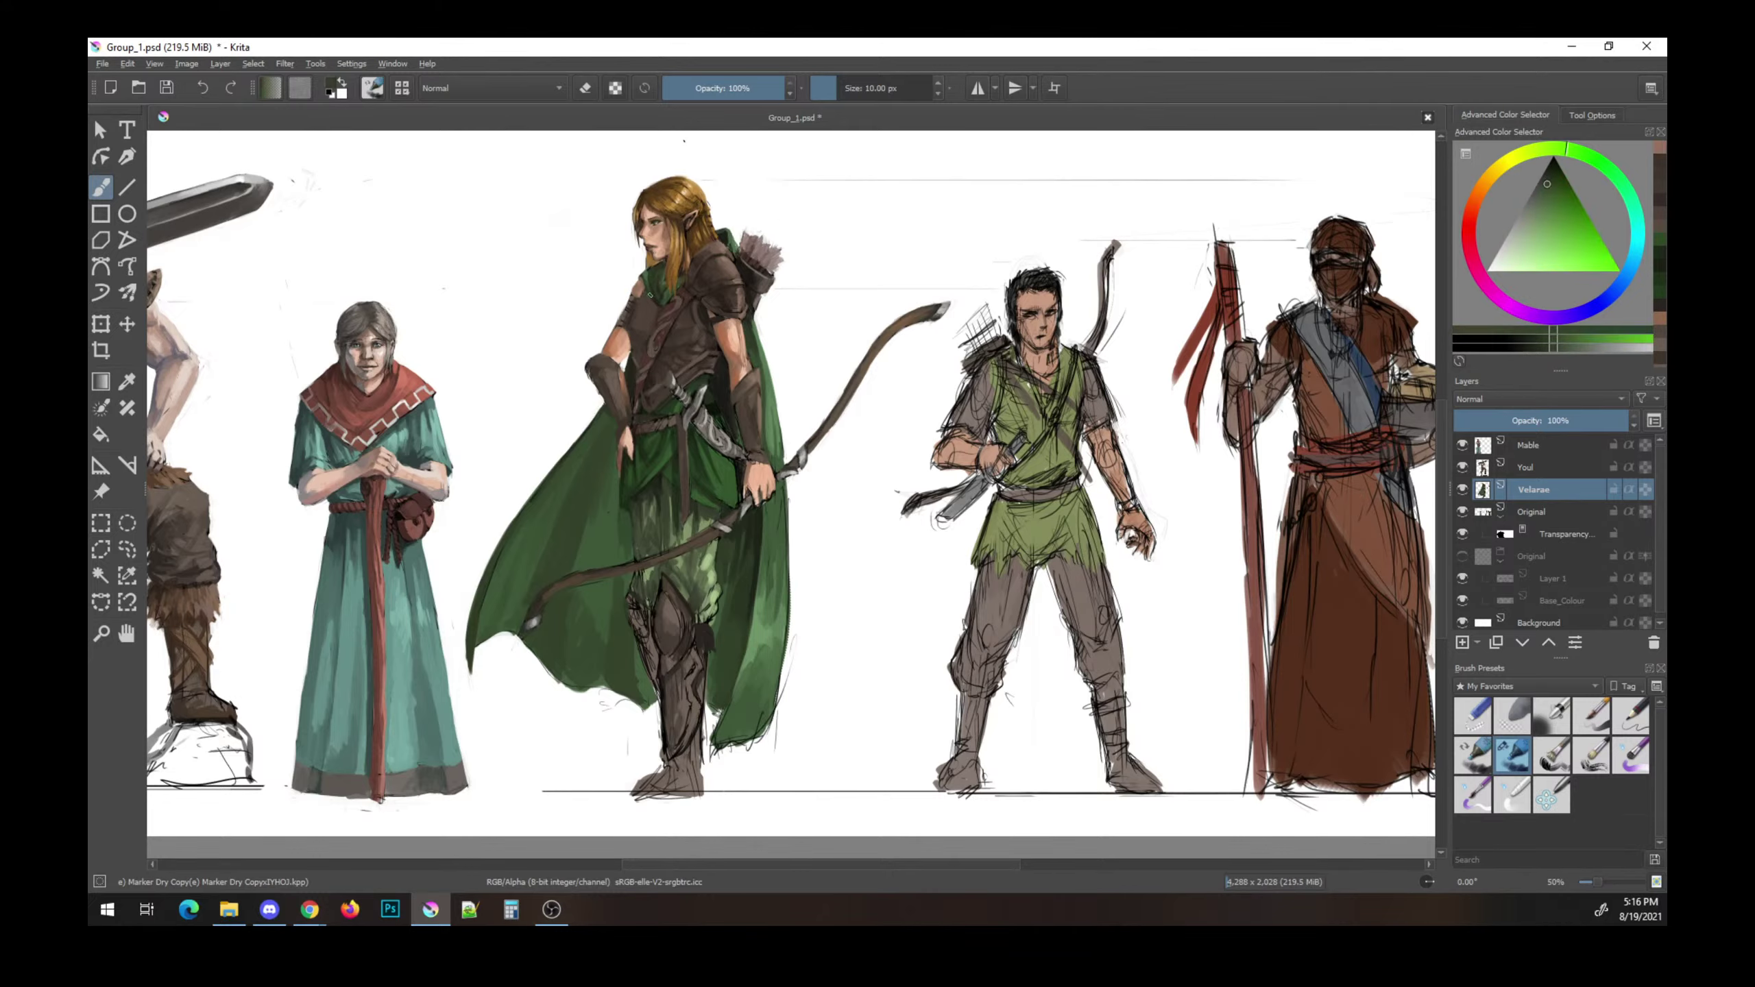
{"action": "key", "text": "ctrl+s"}
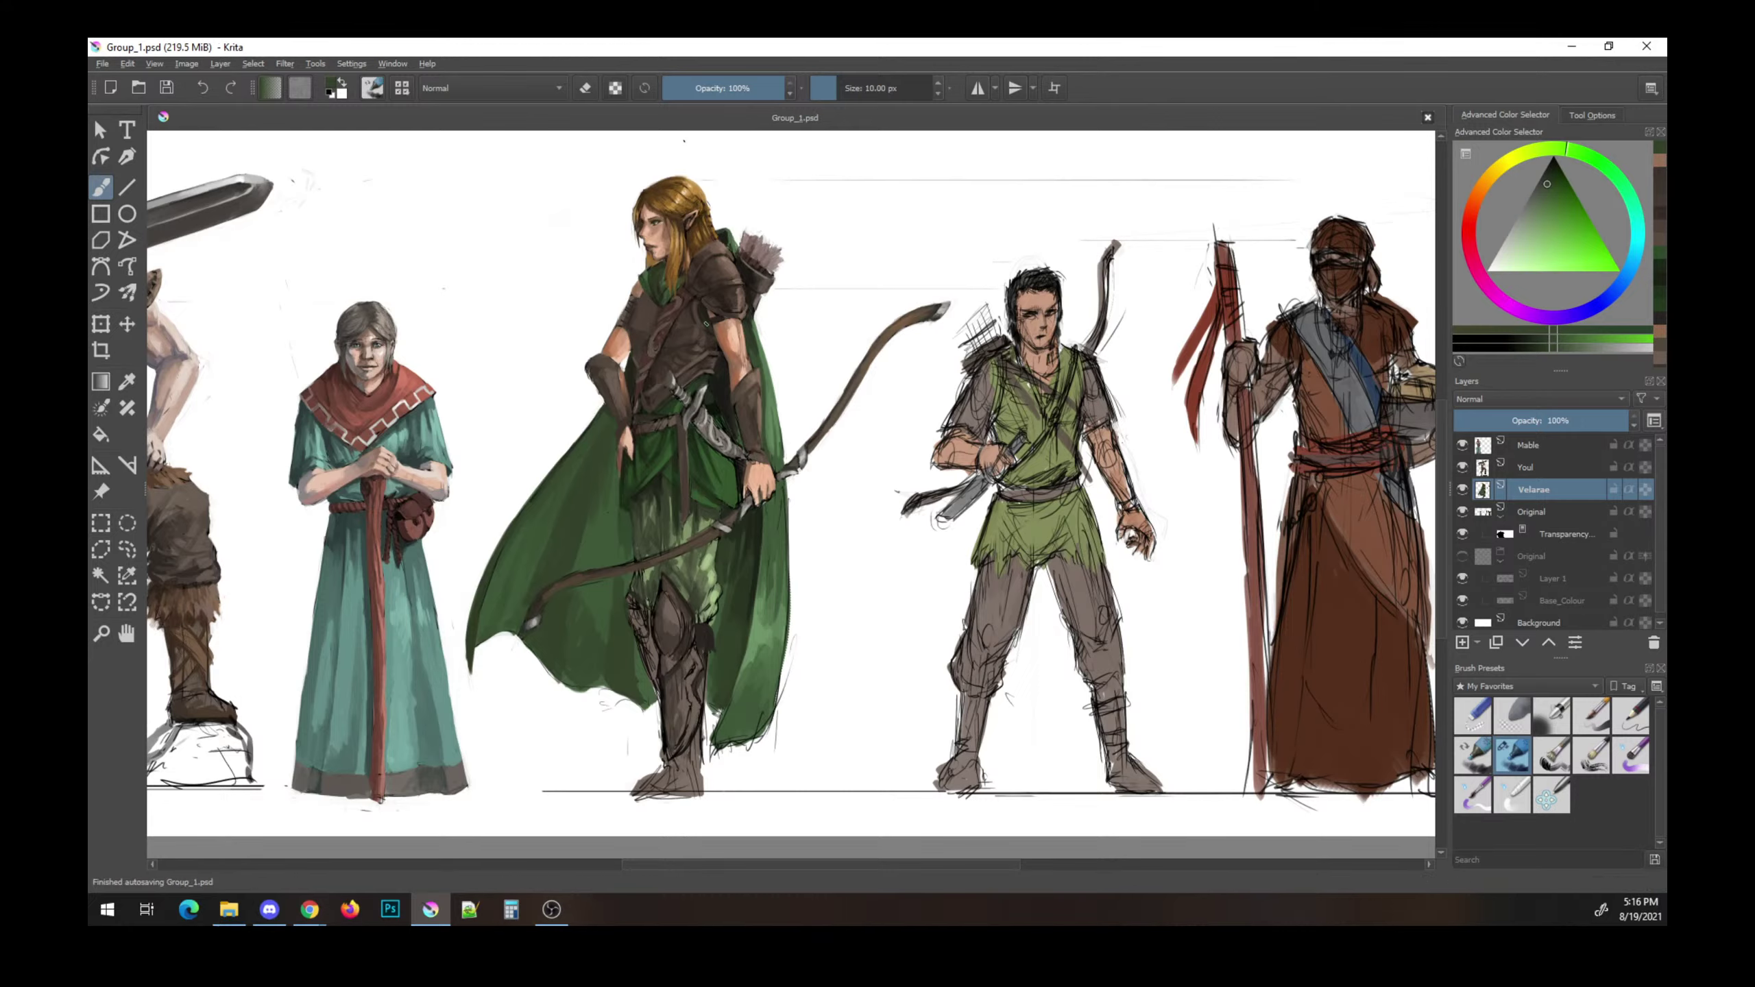
{"action": "left_click", "coordinate": [758, 476], "text": "ctrl"}
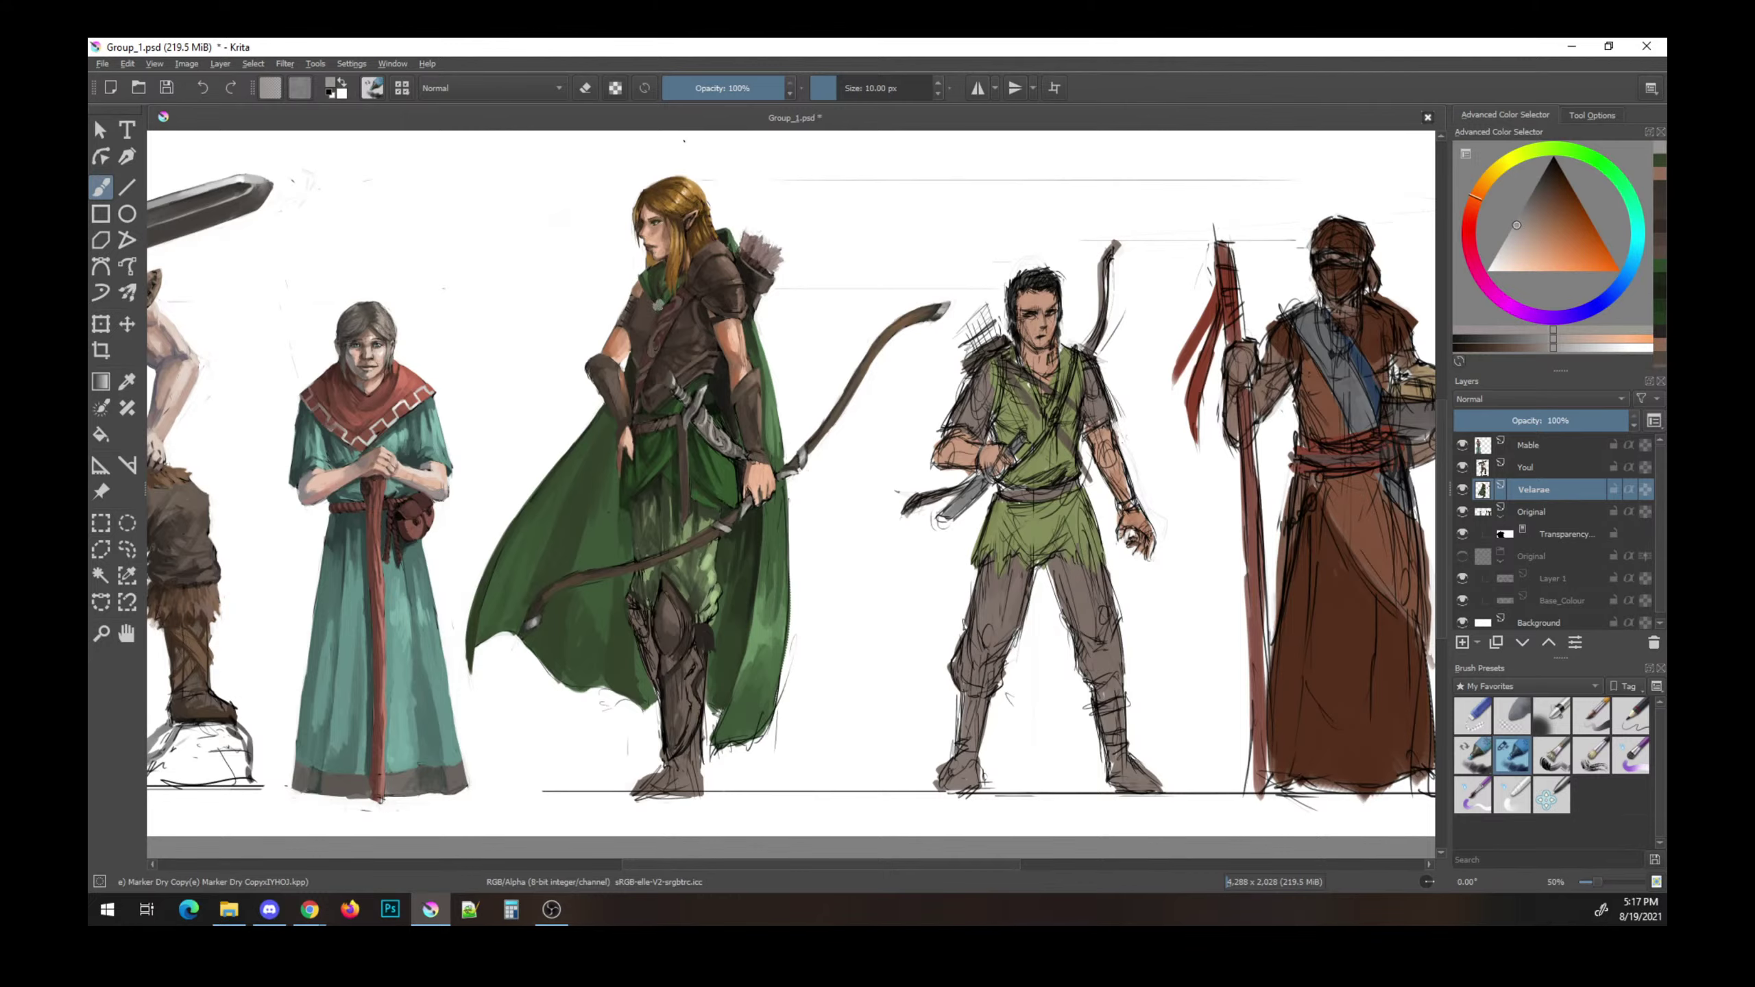
- Sample a very dark brown and a light yellow from the figure, then save
{"action": "left_click", "coordinate": [670, 299], "text": "ctrl"}
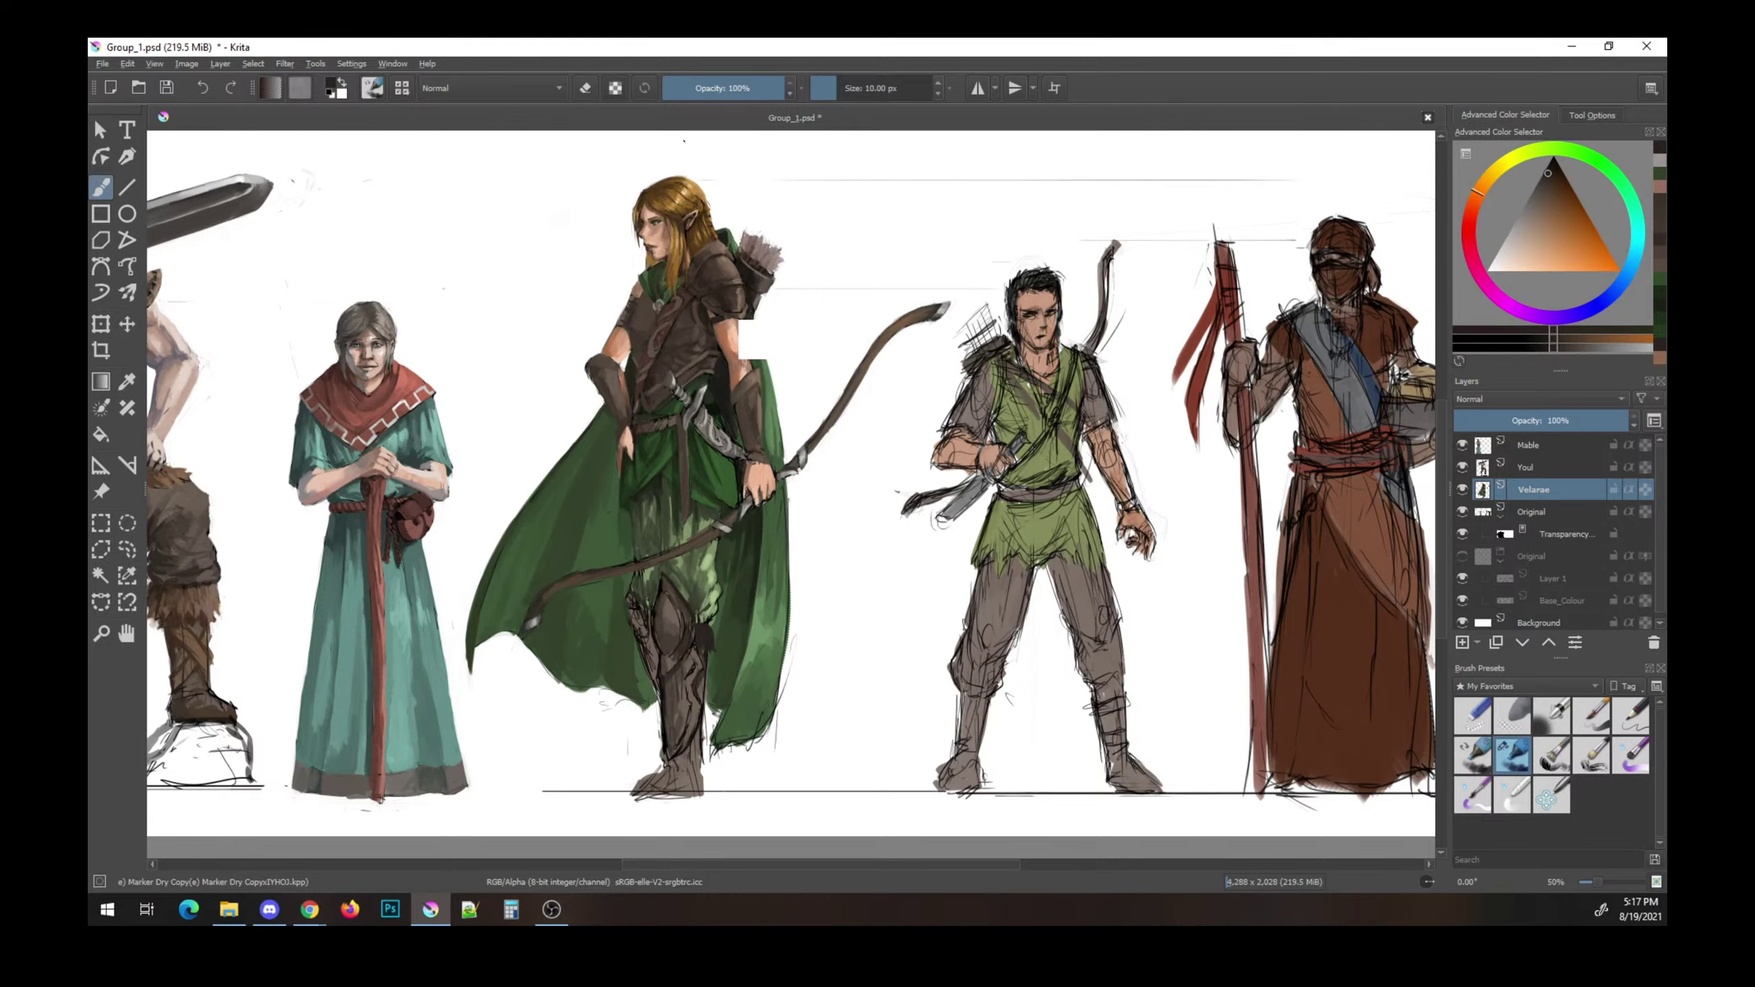
{"action": "left_click", "coordinate": [753, 338], "text": "ctrl"}
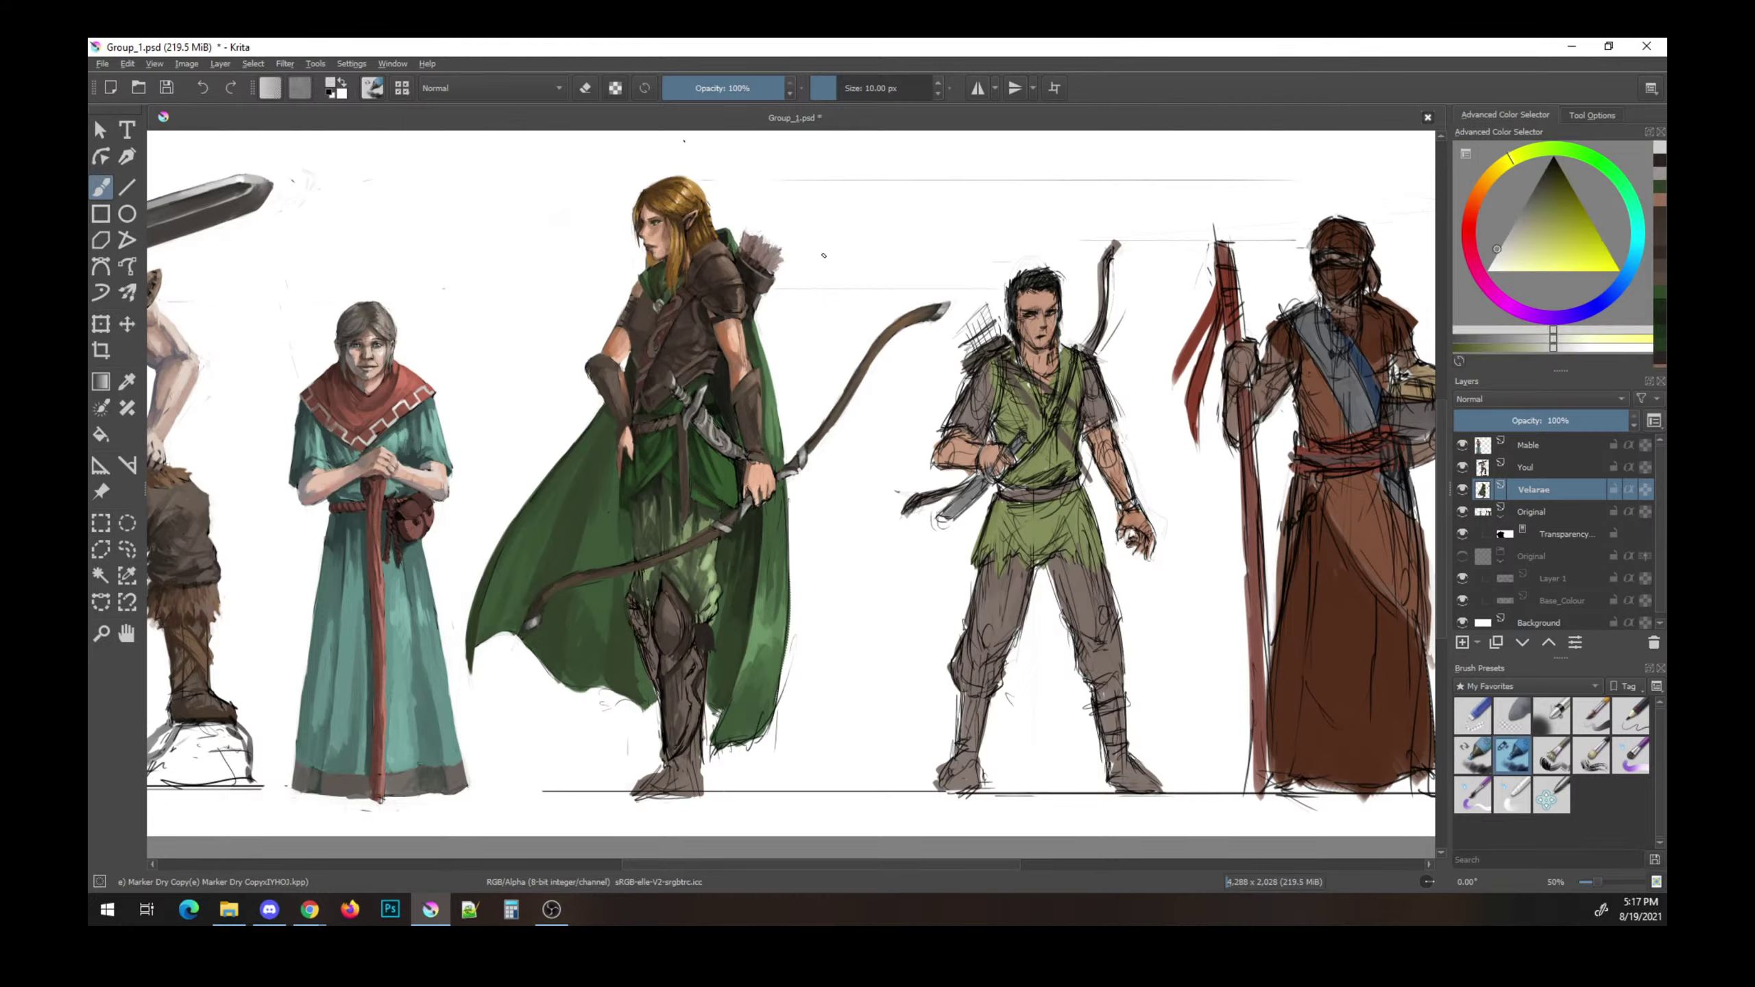
{"action": "key", "text": "ctrl+s"}
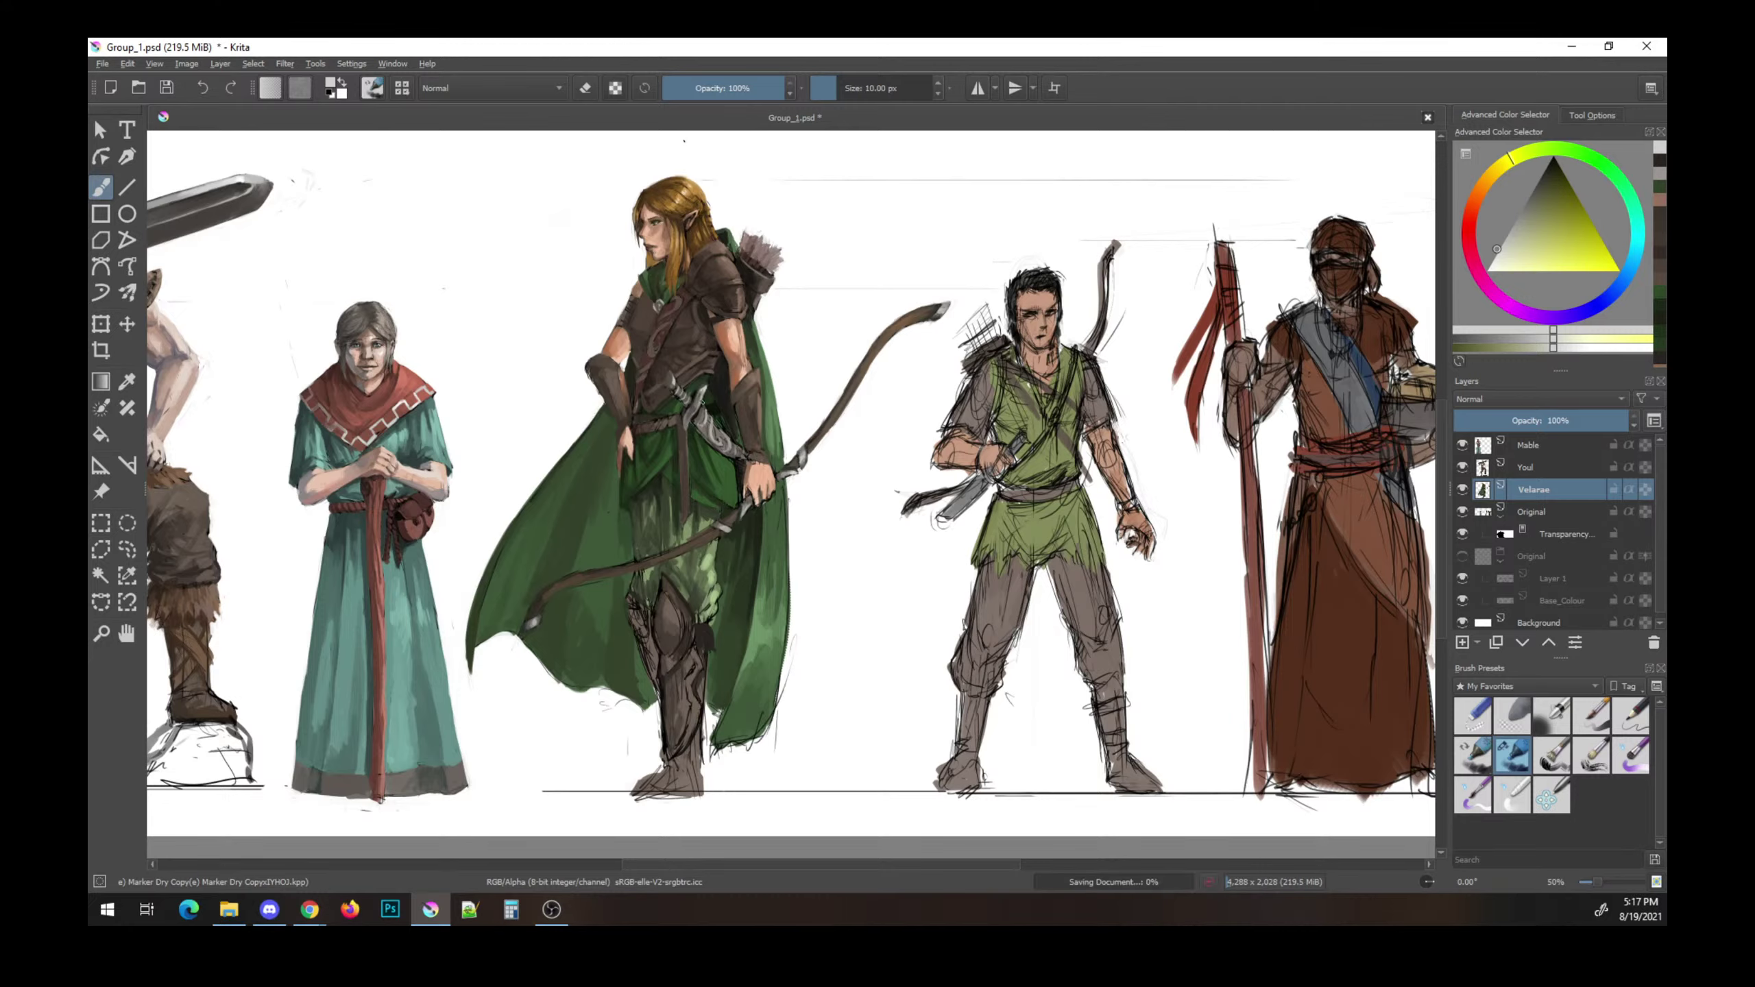
- Sample browns from the armour and cloak green, then reset to black and adjust it with K and L
{"action": "left_click", "coordinate": [698, 415], "text": "ctrl"}
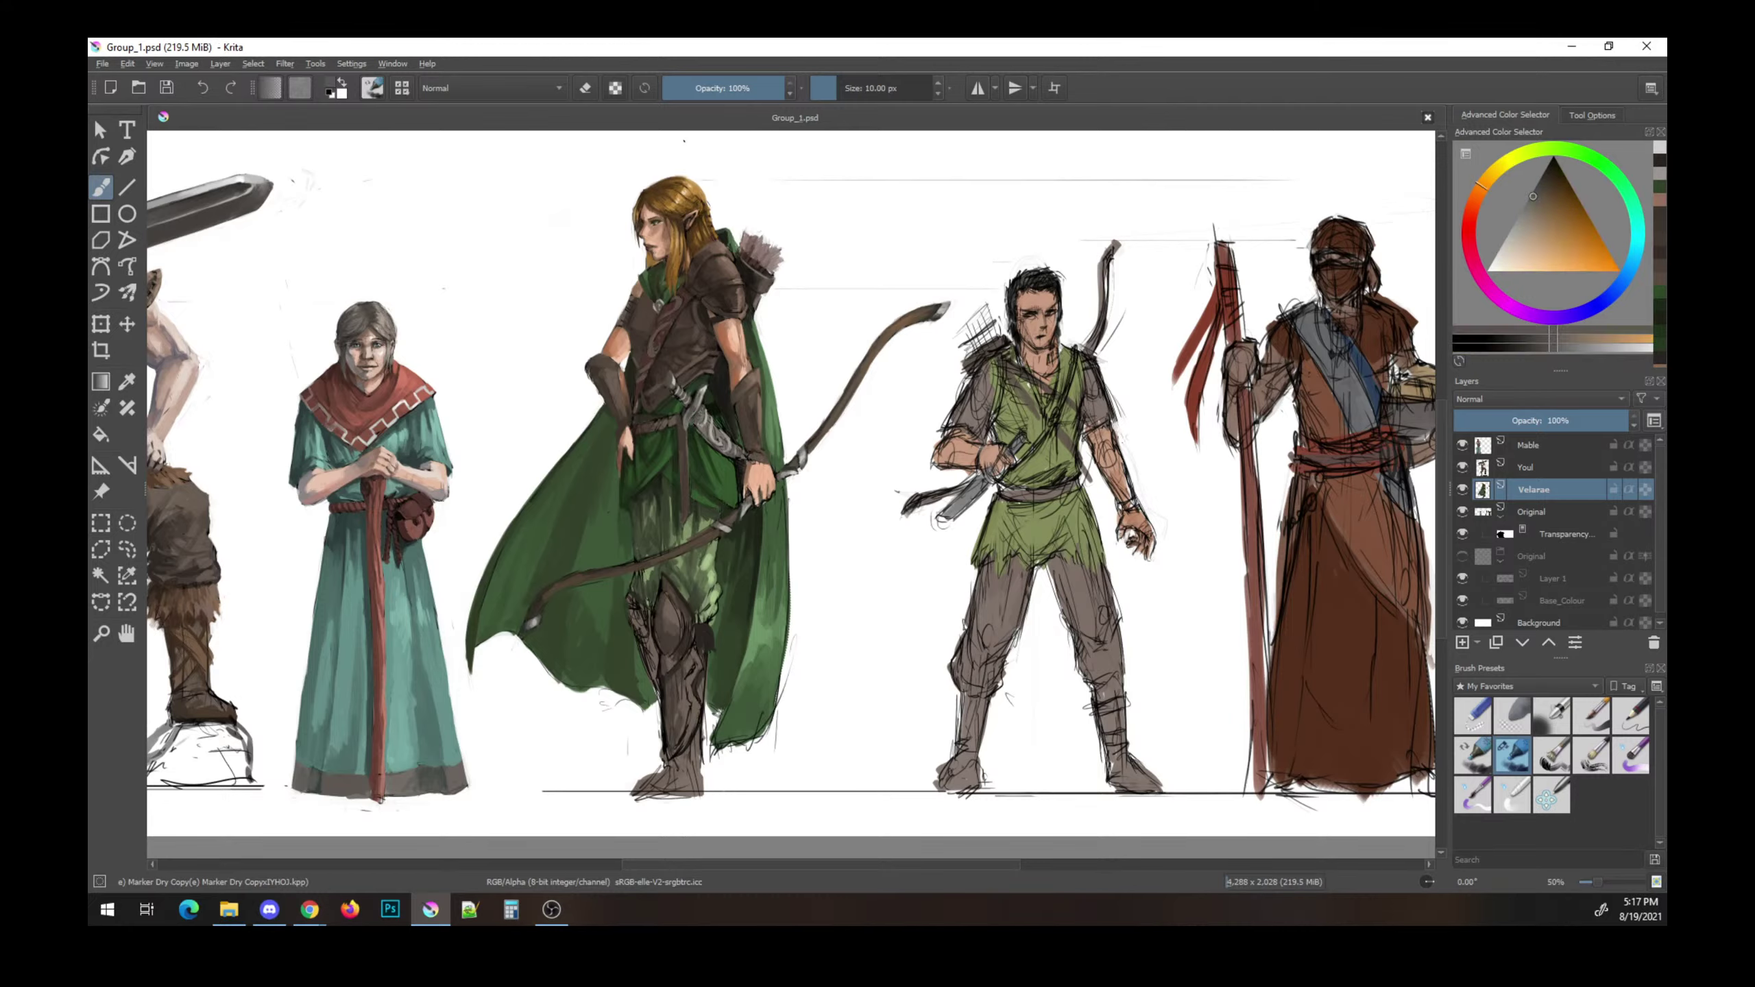
{"action": "left_click", "coordinate": [750, 435], "text": "ctrl"}
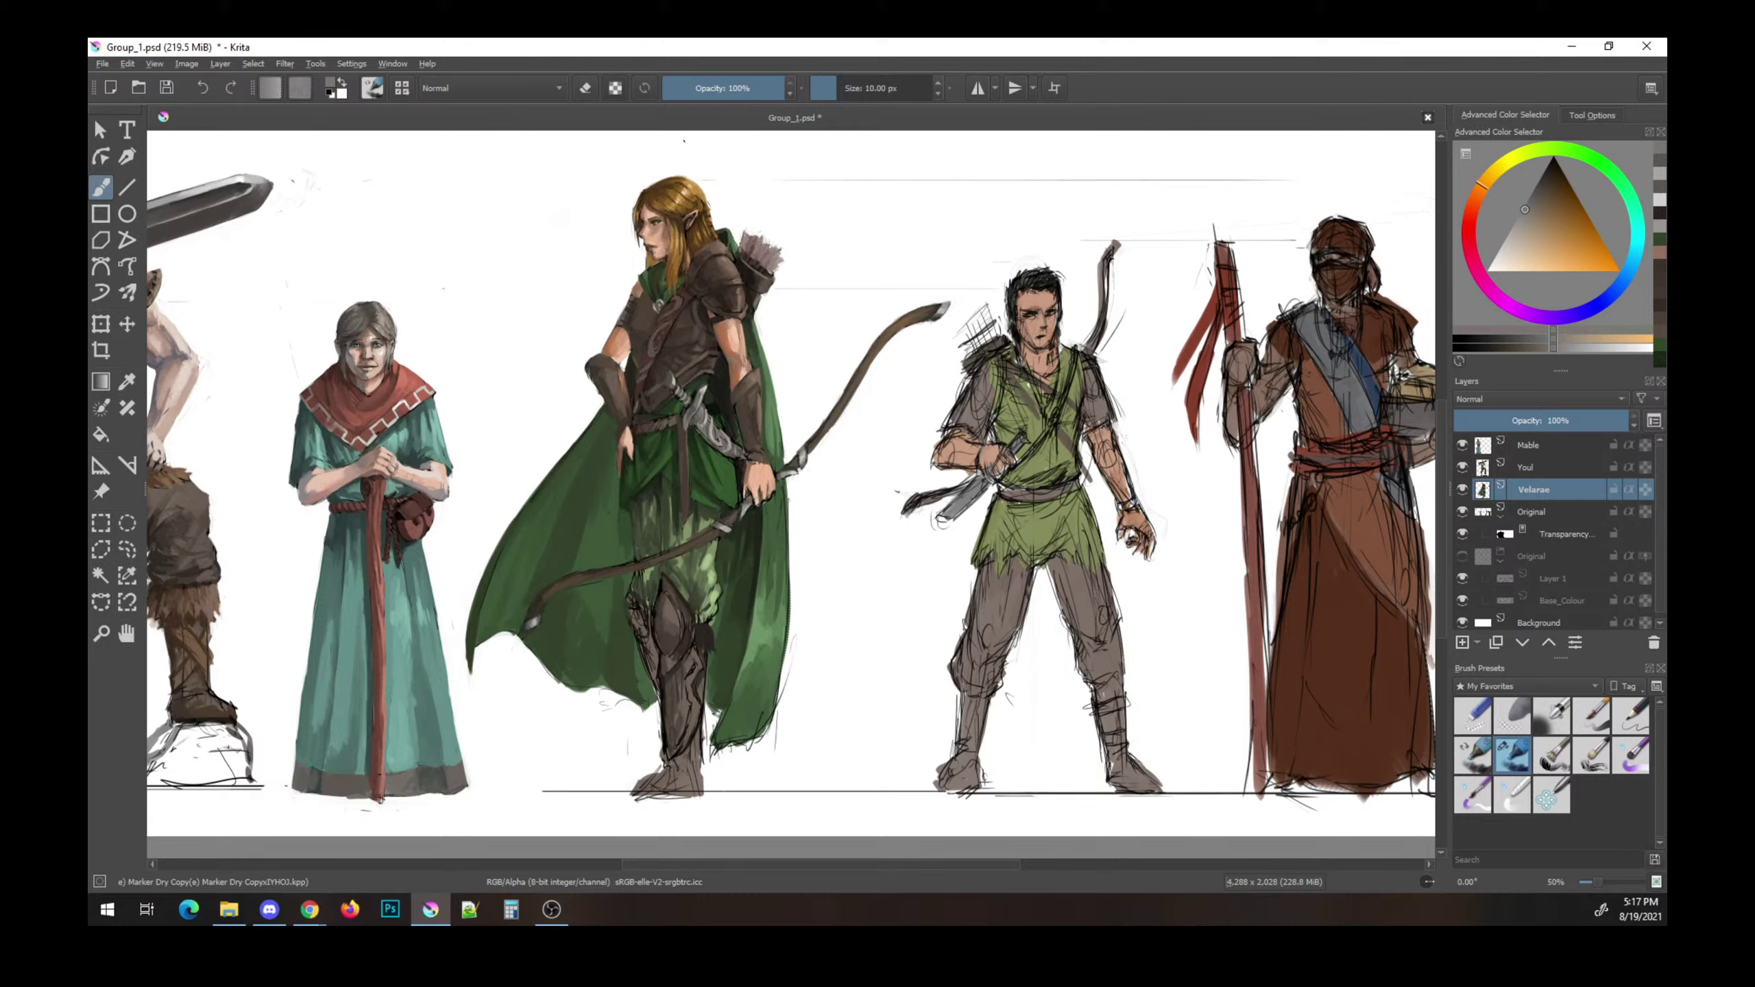
{"action": "left_click", "coordinate": [741, 484], "text": "ctrl"}
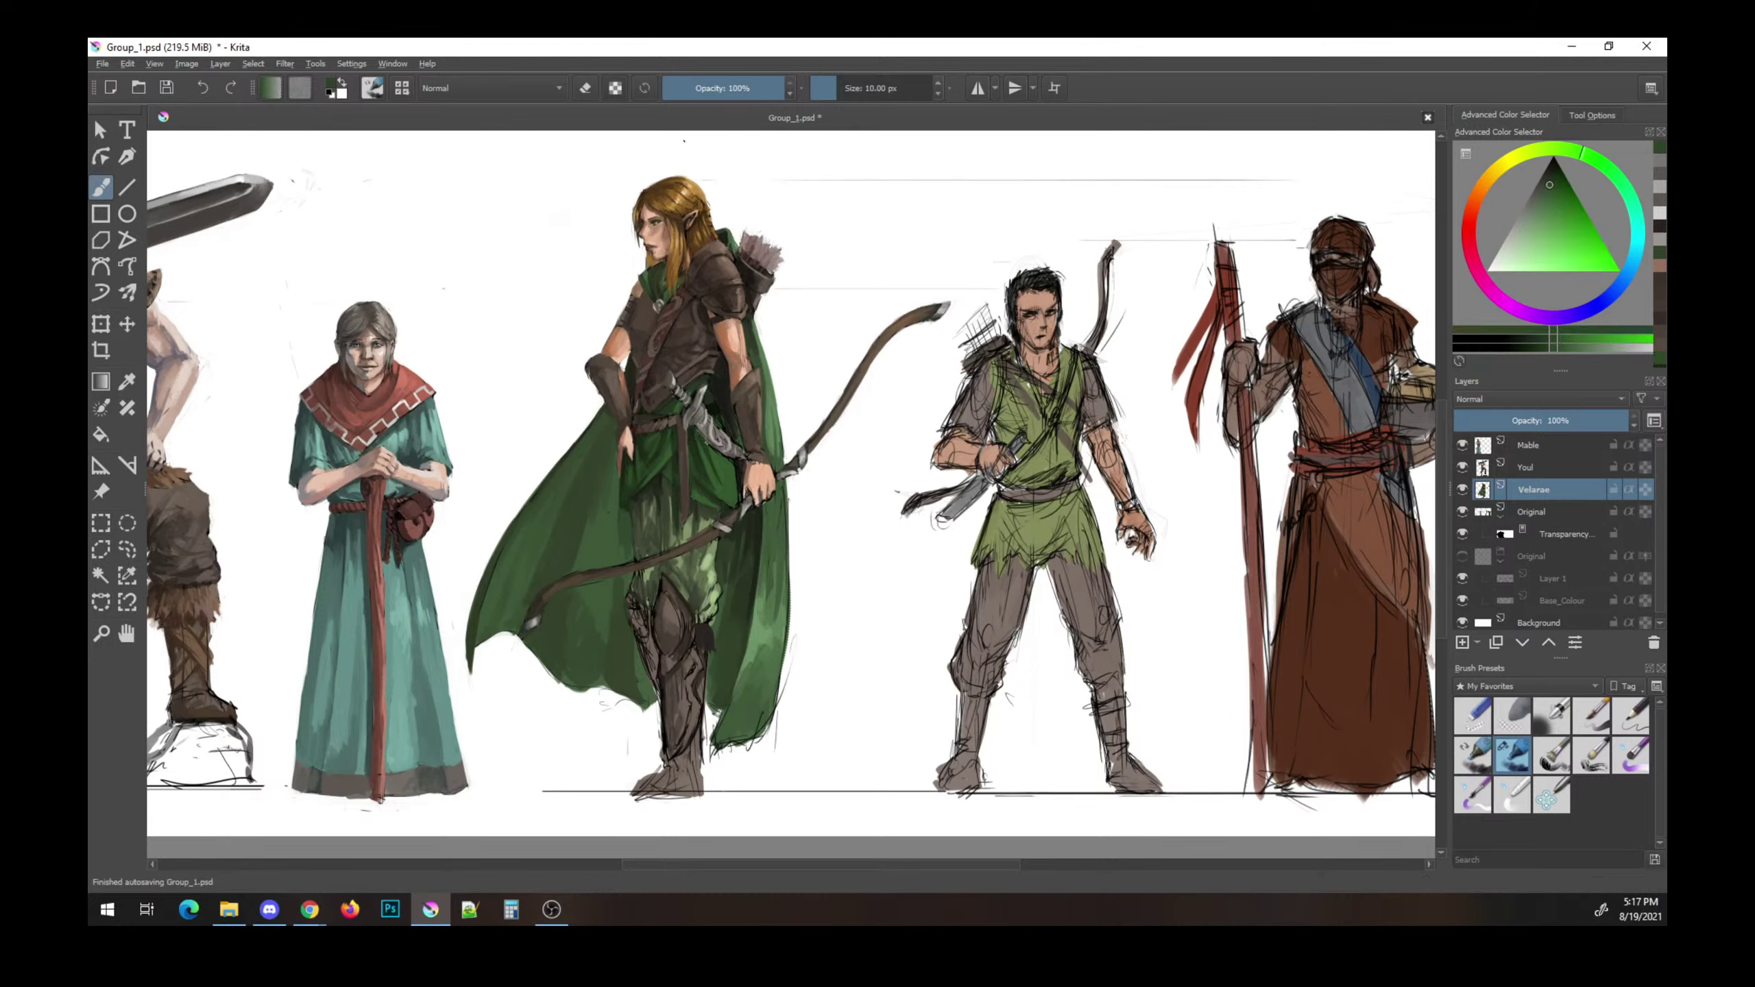
{"action": "key", "text": "d"}
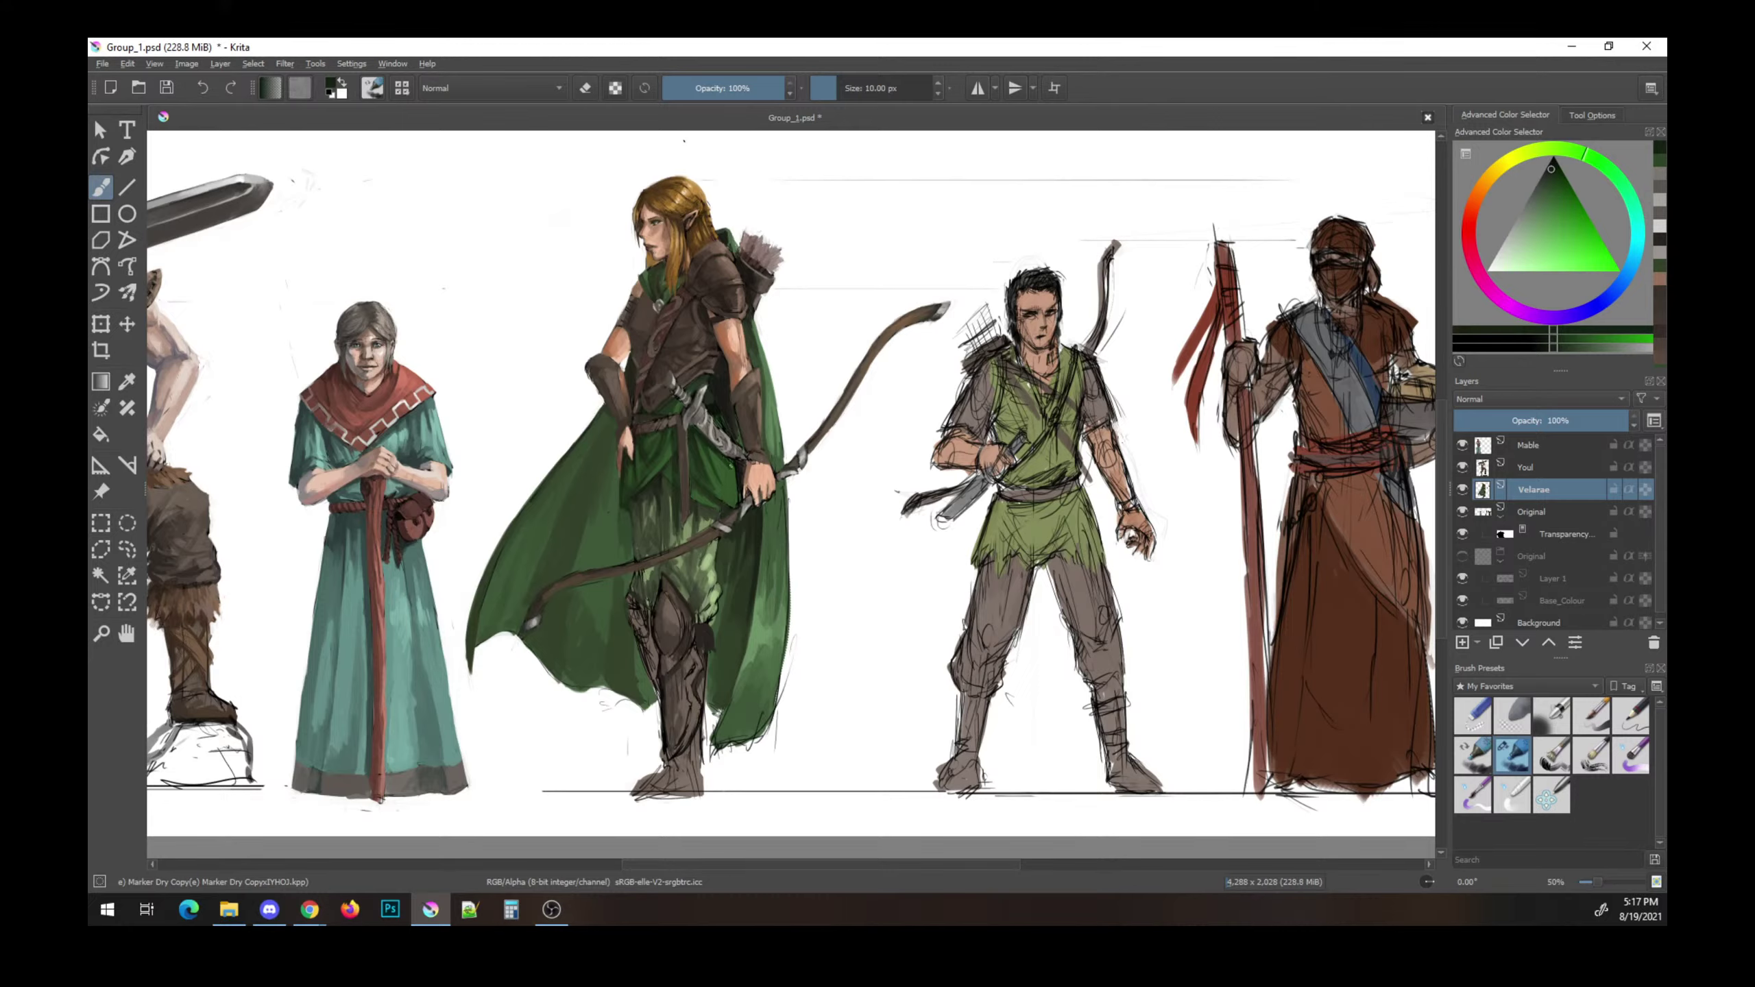
{"action": "key", "text": "k"}
{"action": "key", "text": "l"}
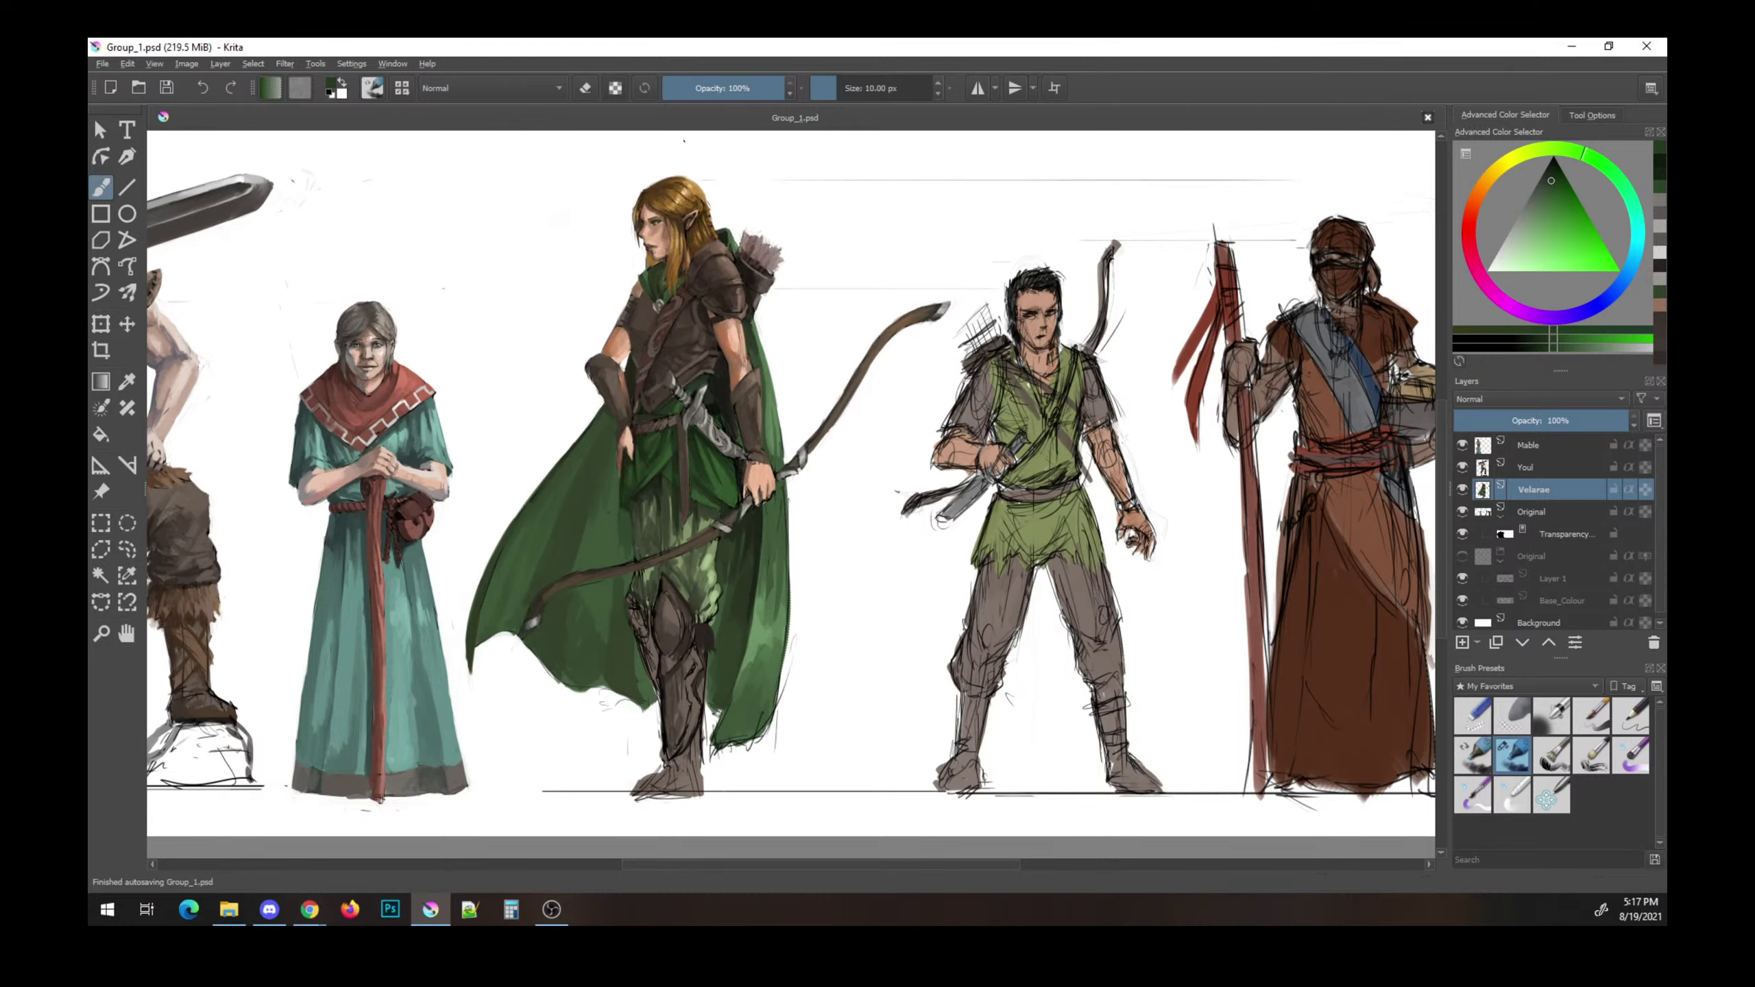
- Dab a dark reddish brown near the elf's quiver and save the painting
{"action": "left_click", "coordinate": [724, 375], "text": "ctrl"}
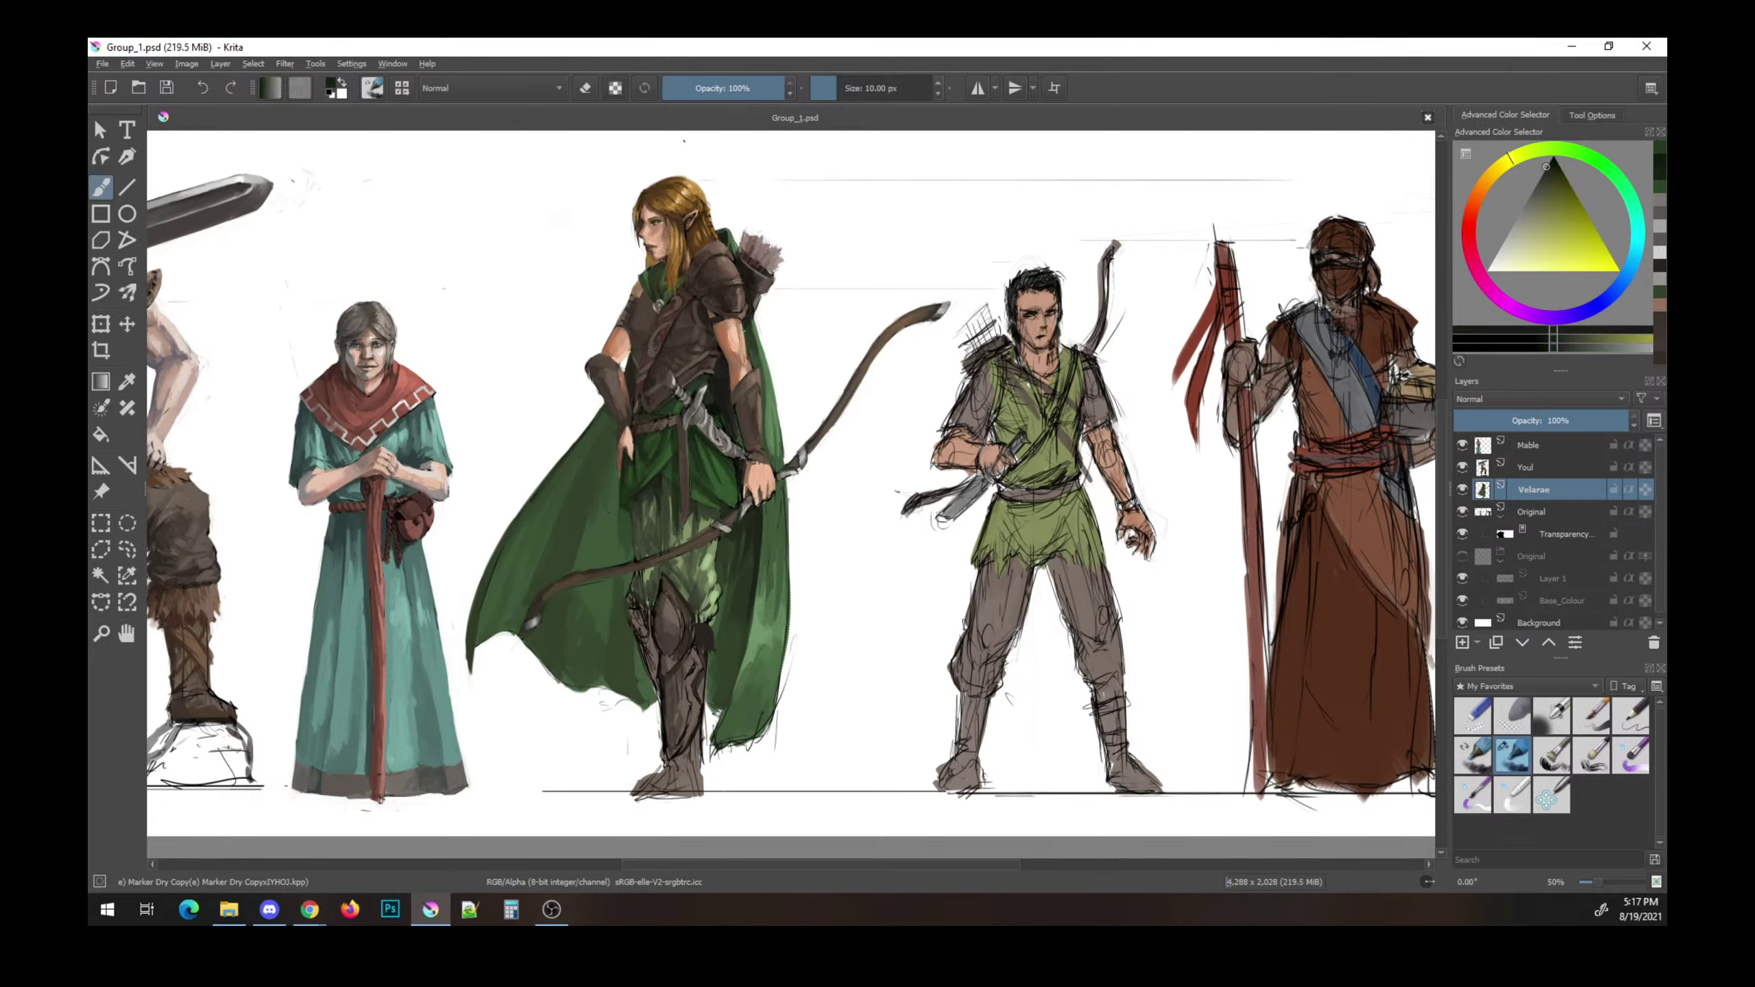
{"action": "left_click", "coordinate": [802, 347], "text": "ctrl"}
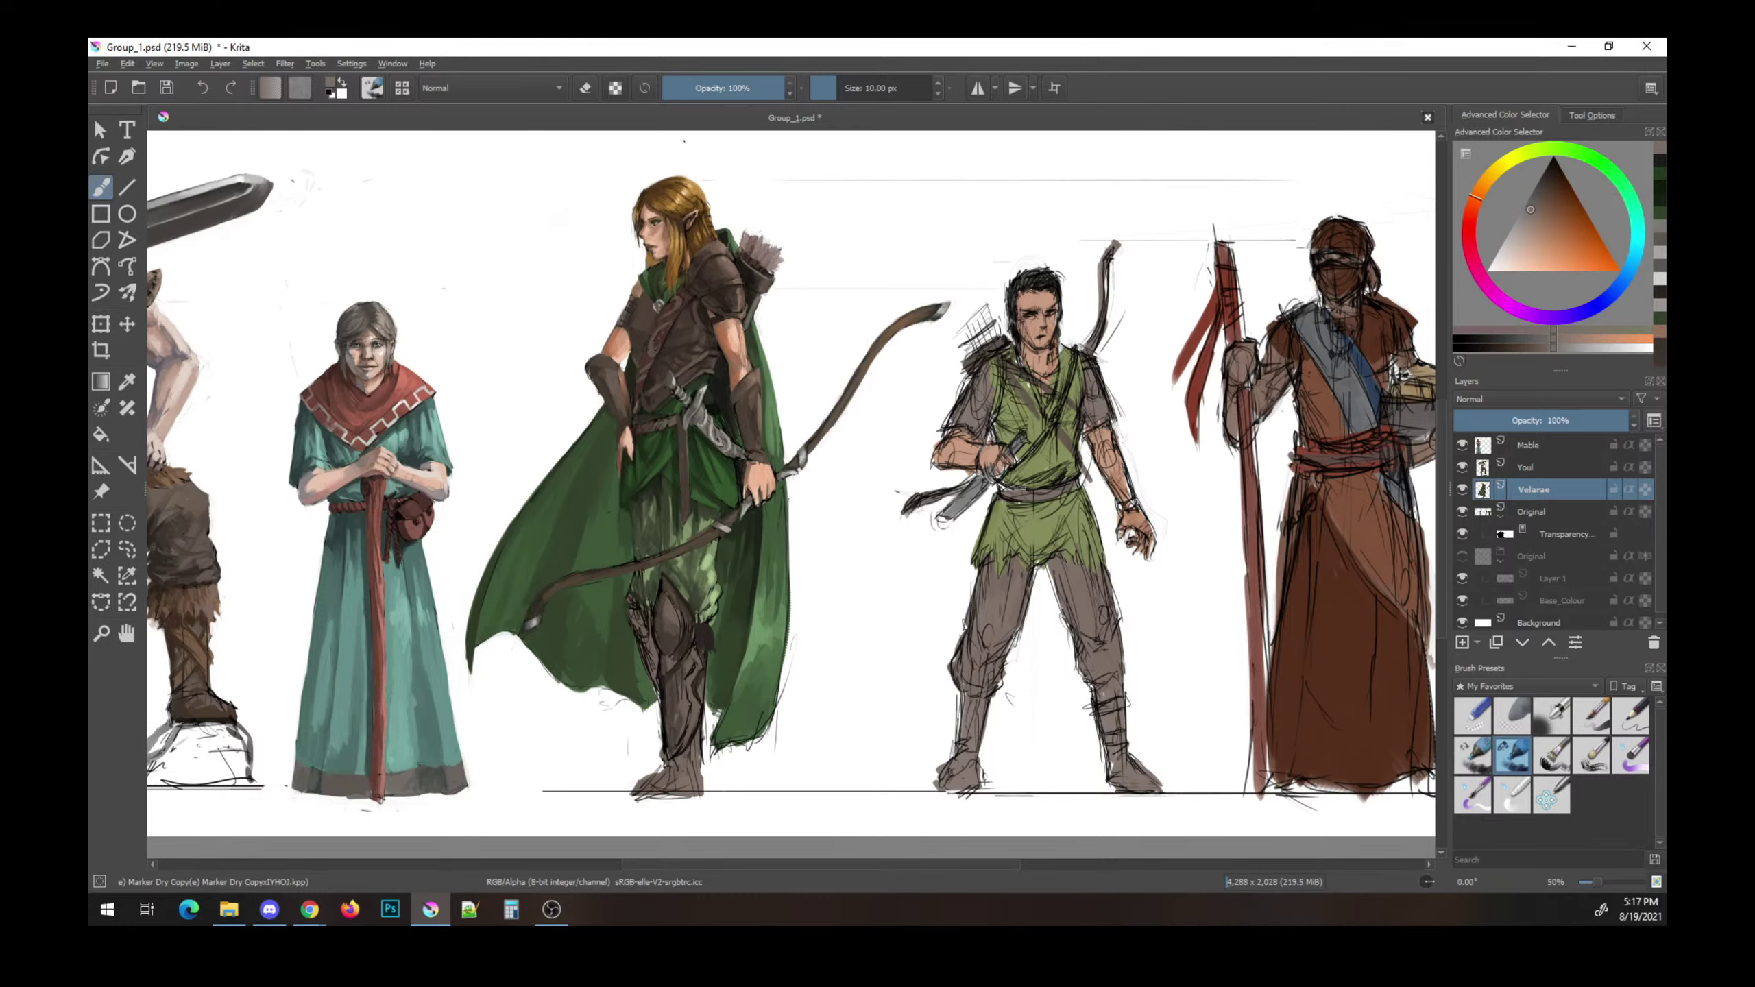
{"action": "key", "text": "k"}
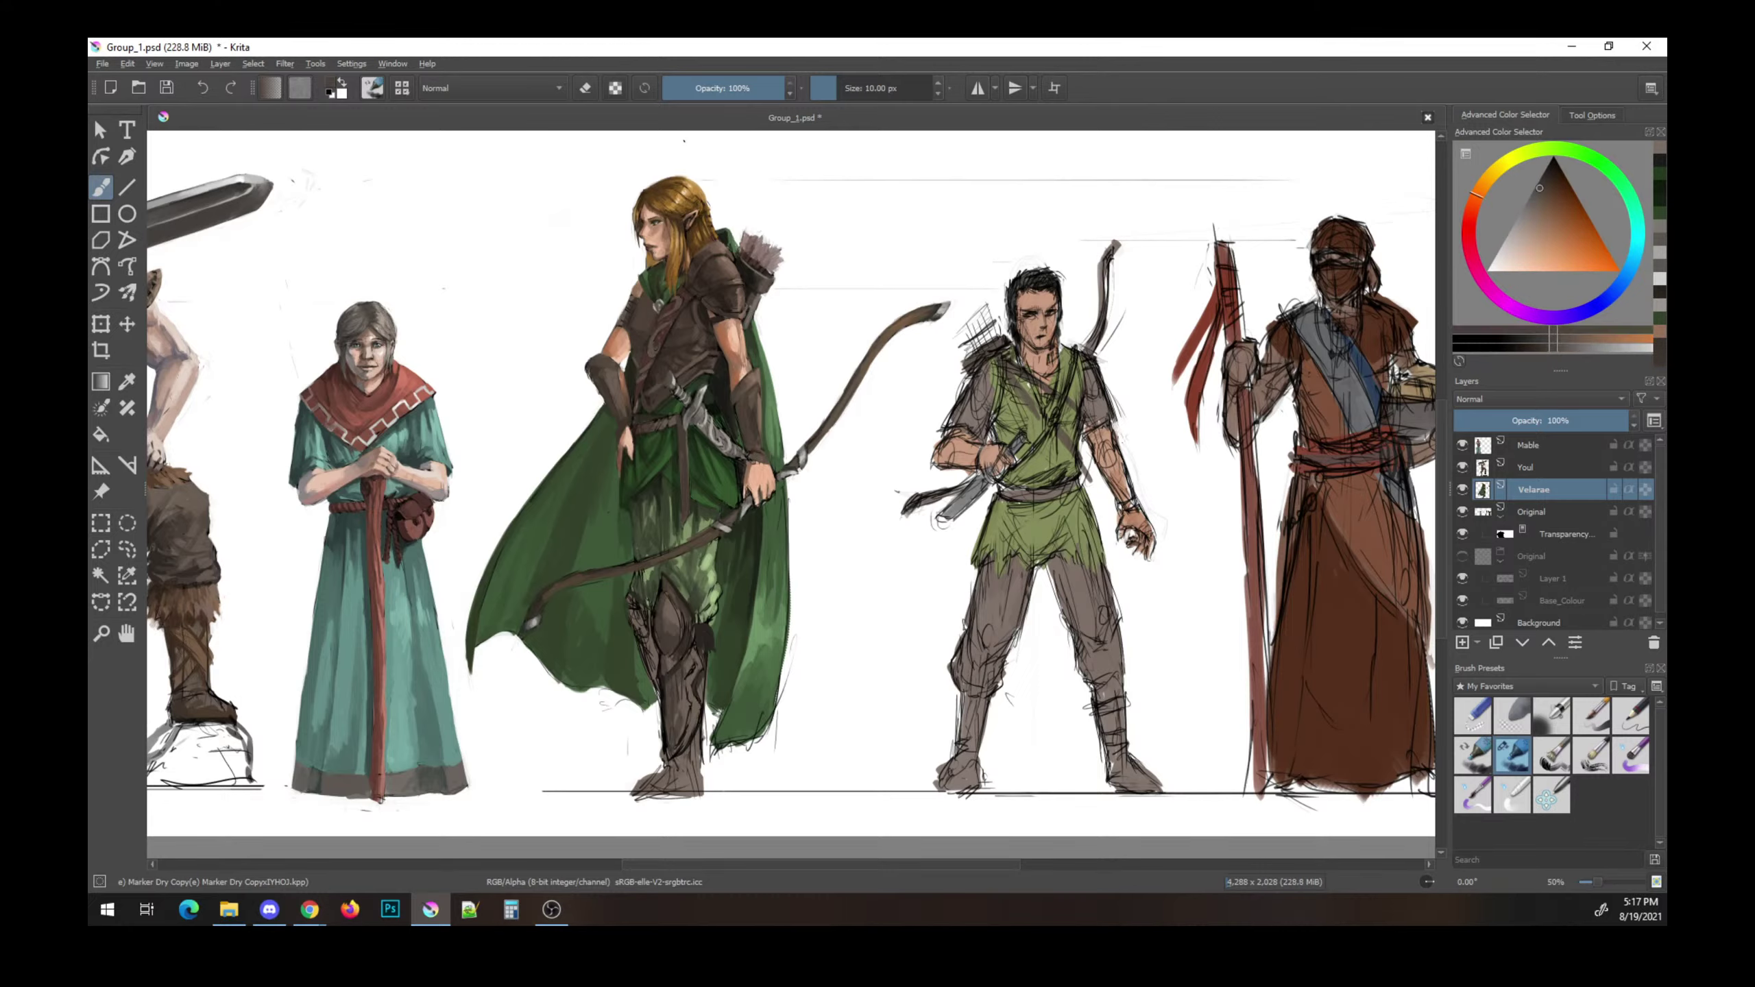
{"action": "key", "text": "e"}
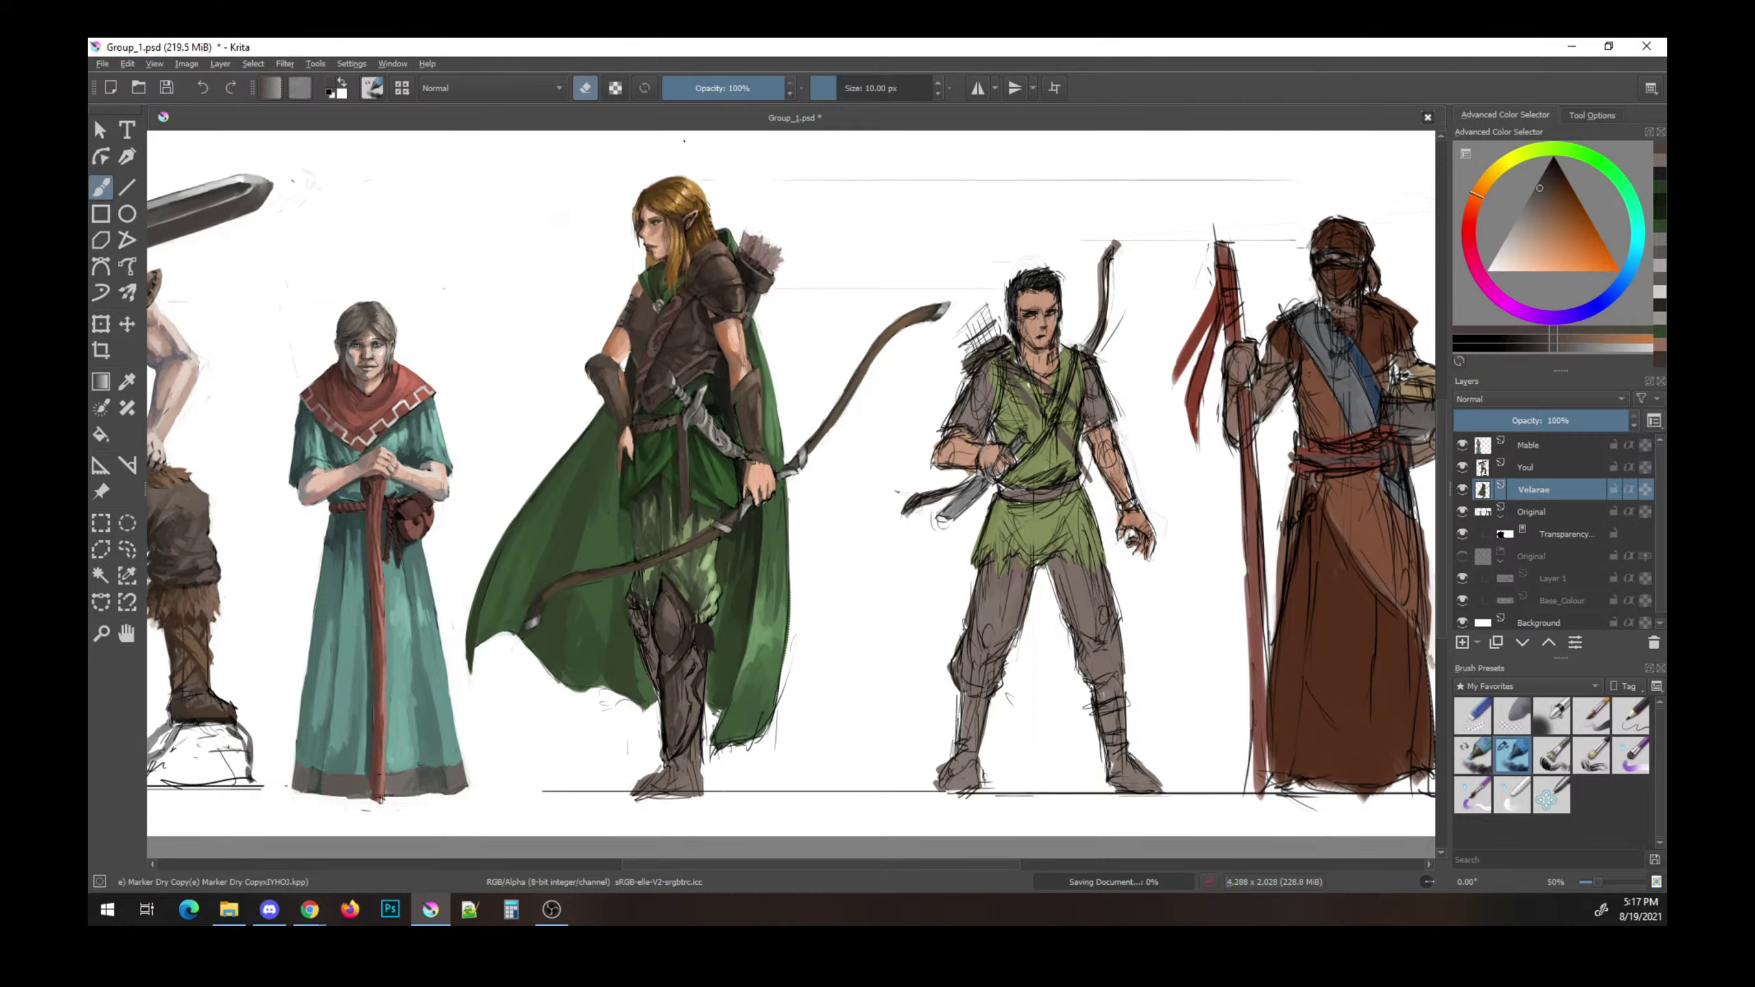
{"action": "key", "text": "e"}
{"action": "left_click", "coordinate": [795, 325], "text": "ctrl"}
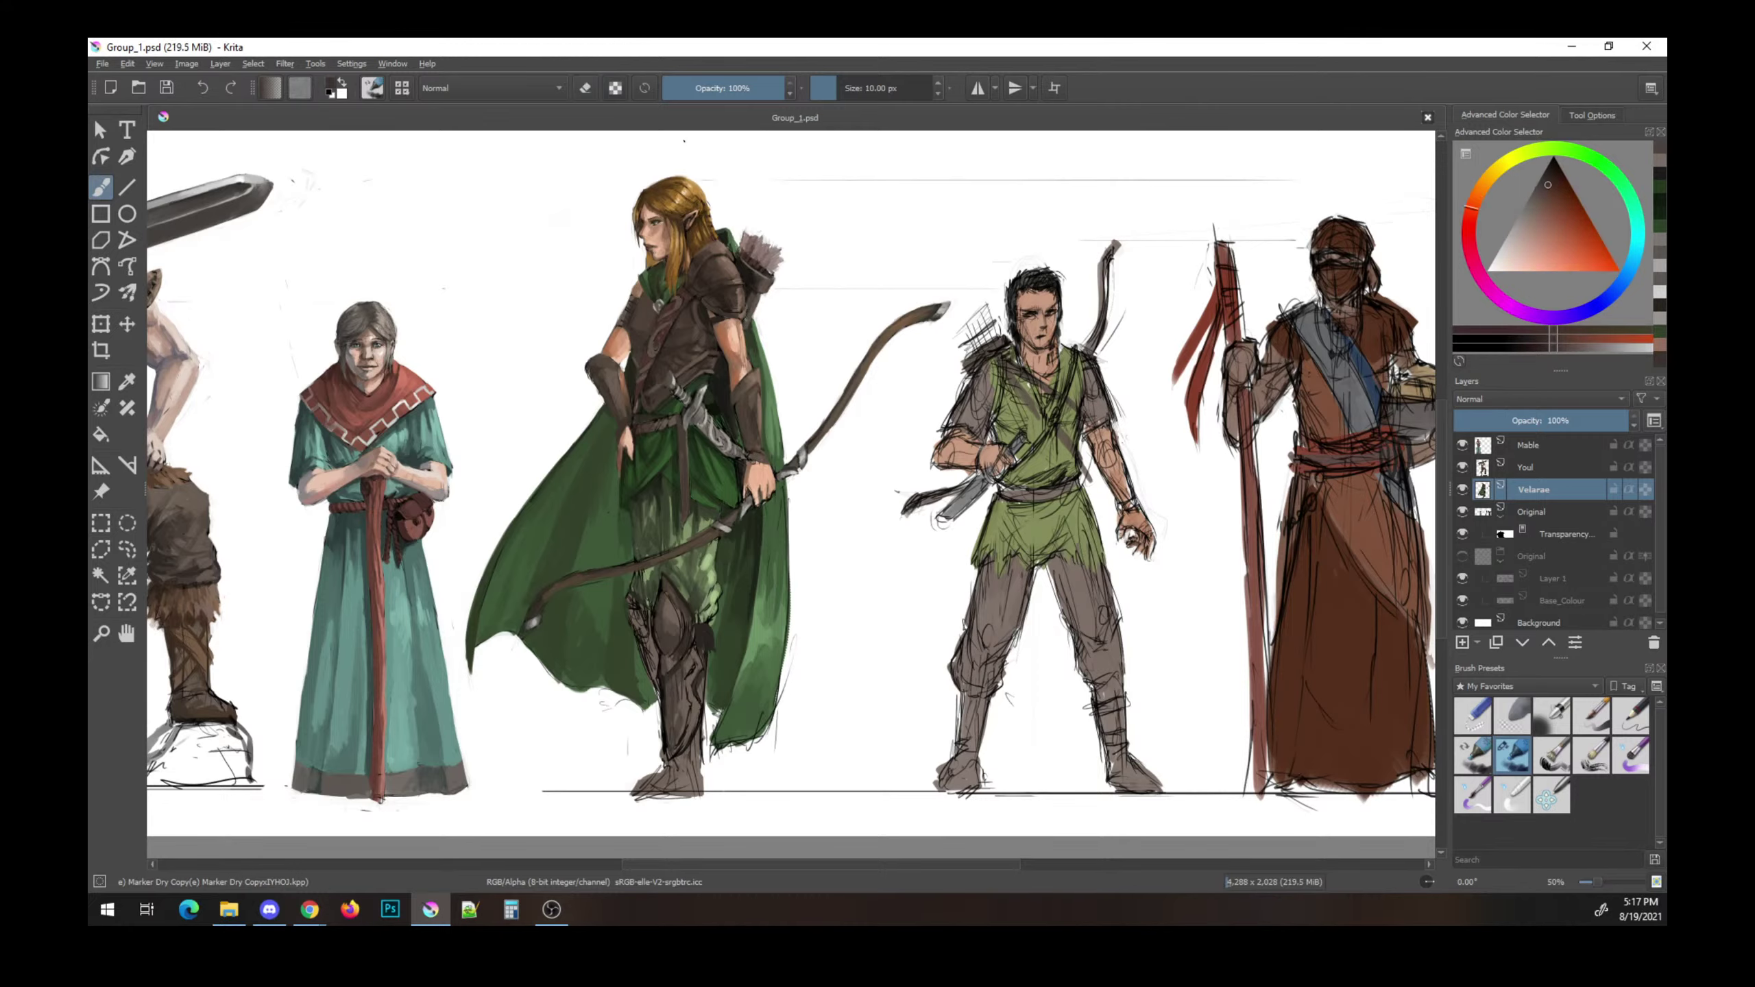
{"action": "left_click", "coordinate": [748, 338]}
{"action": "key", "text": "ctrl+s"}
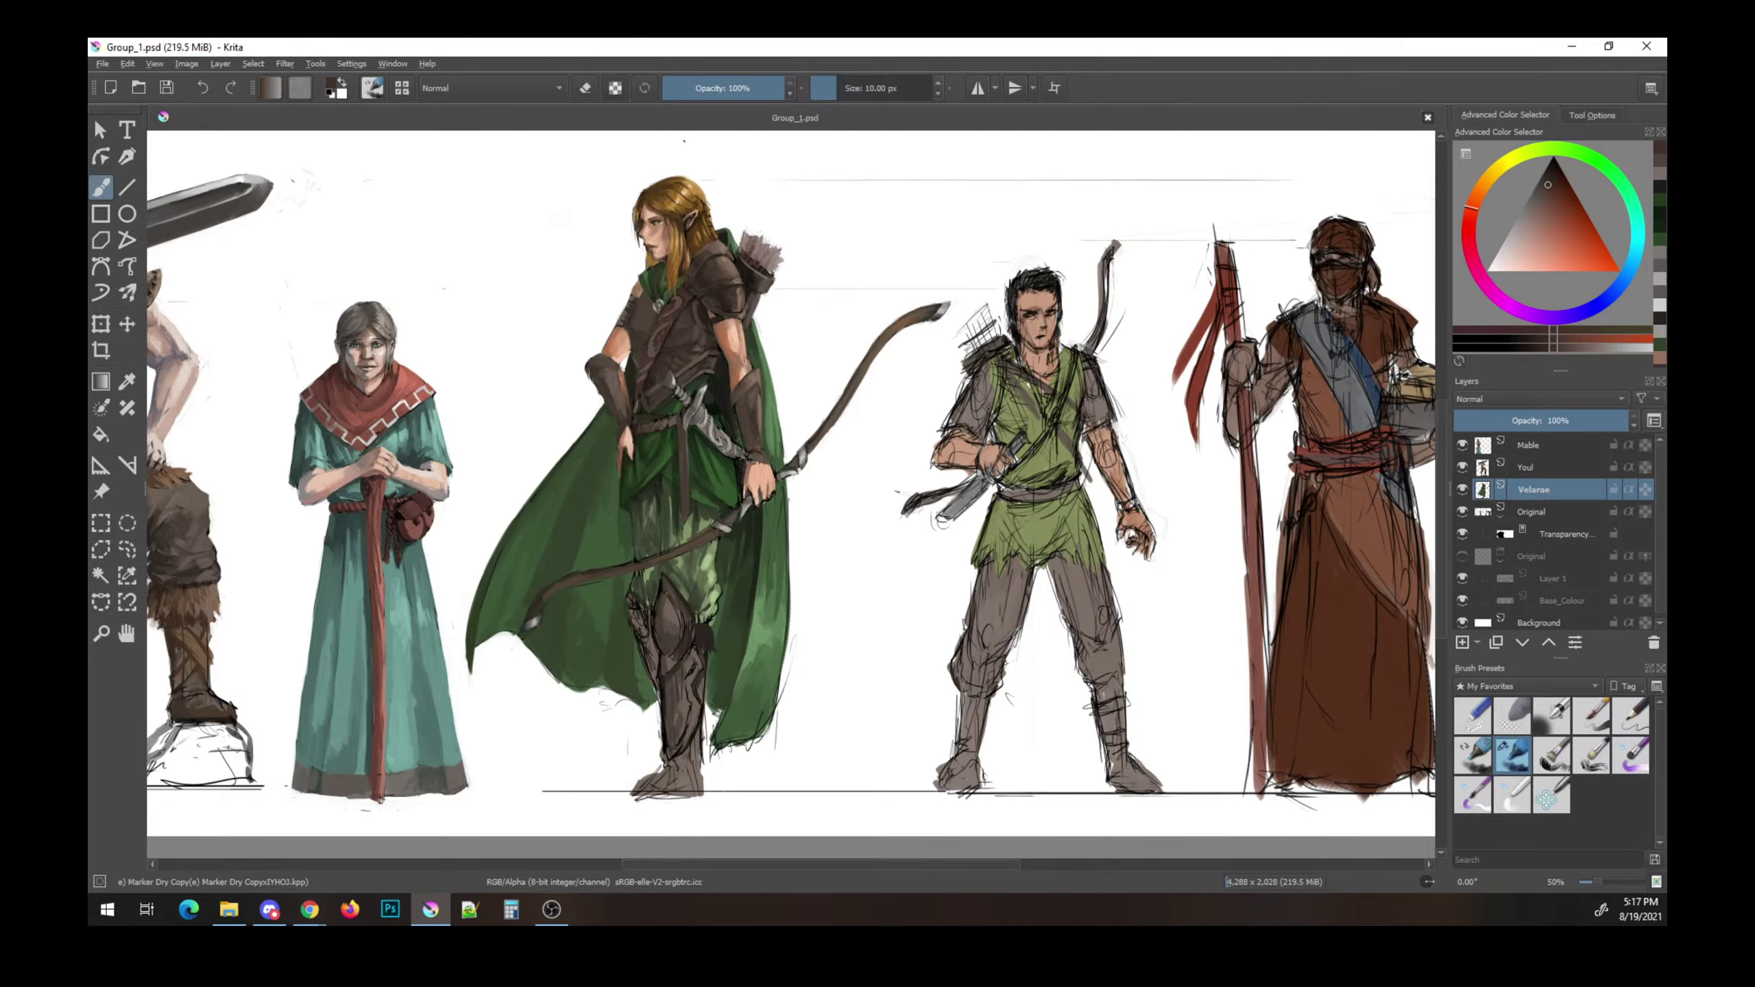
- Touch up the skin near the elf's hand in near-black orange, then sample dark green
{"action": "left_click", "coordinate": [668, 408], "text": "ctrl"}
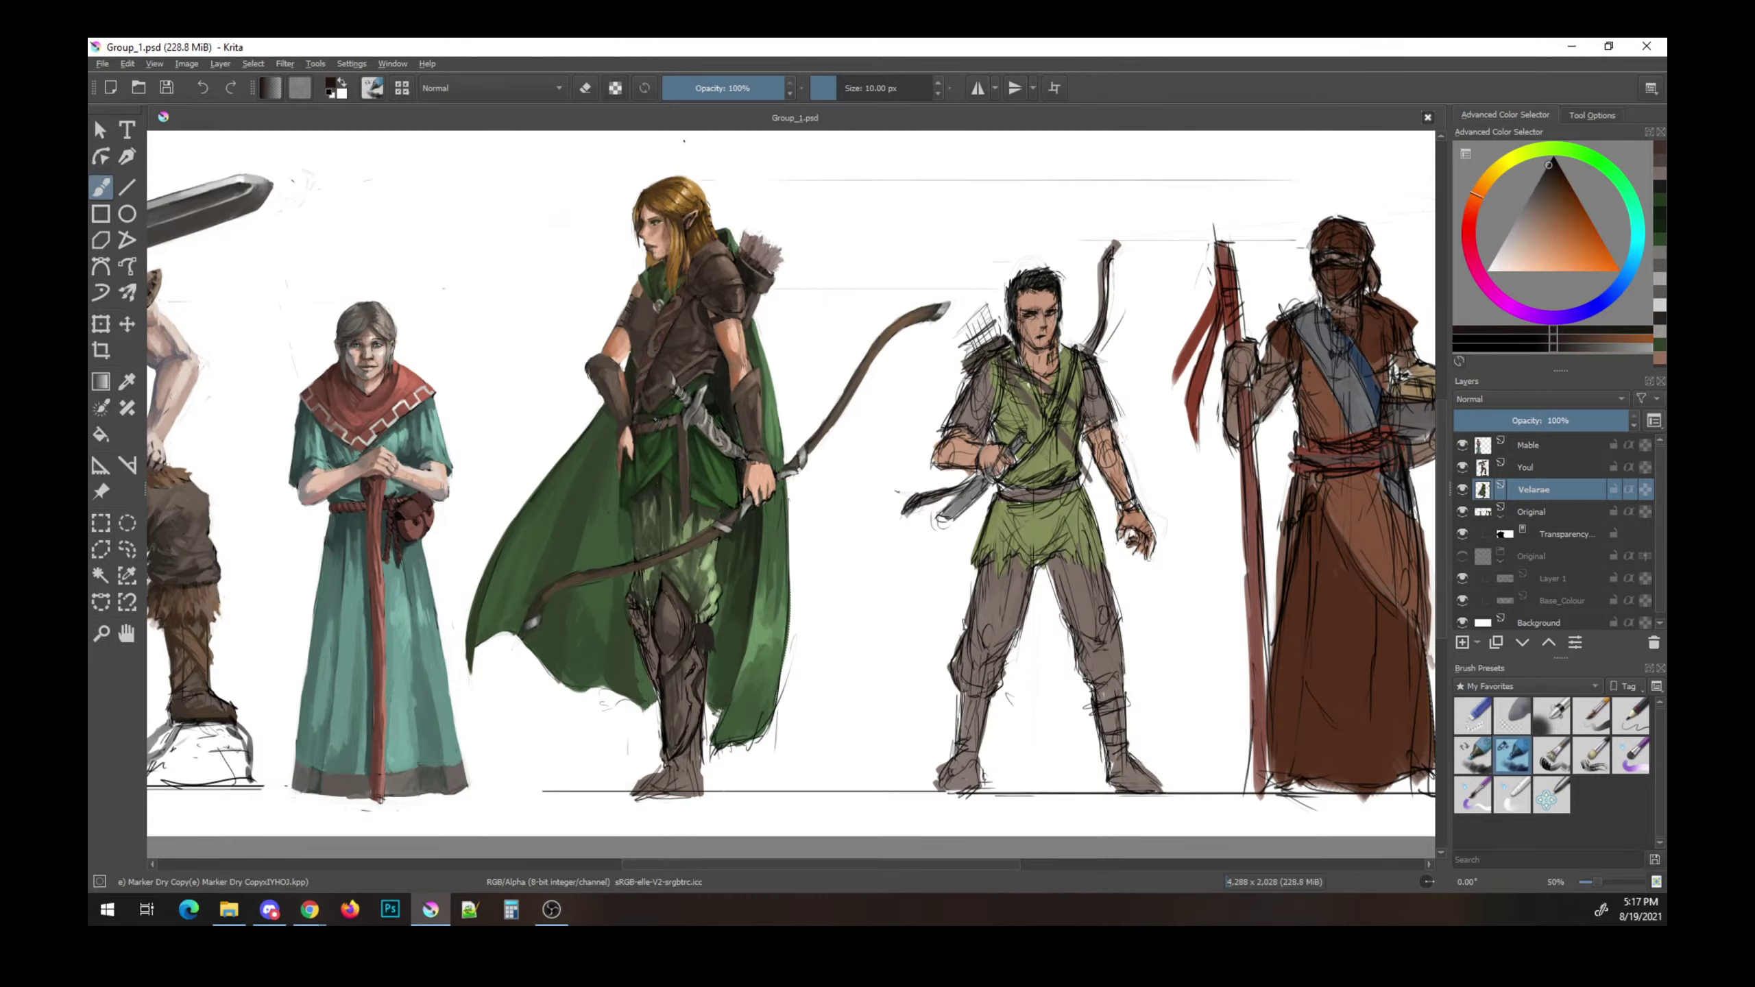
{"action": "left_click", "coordinate": [729, 473], "text": "ctrl"}
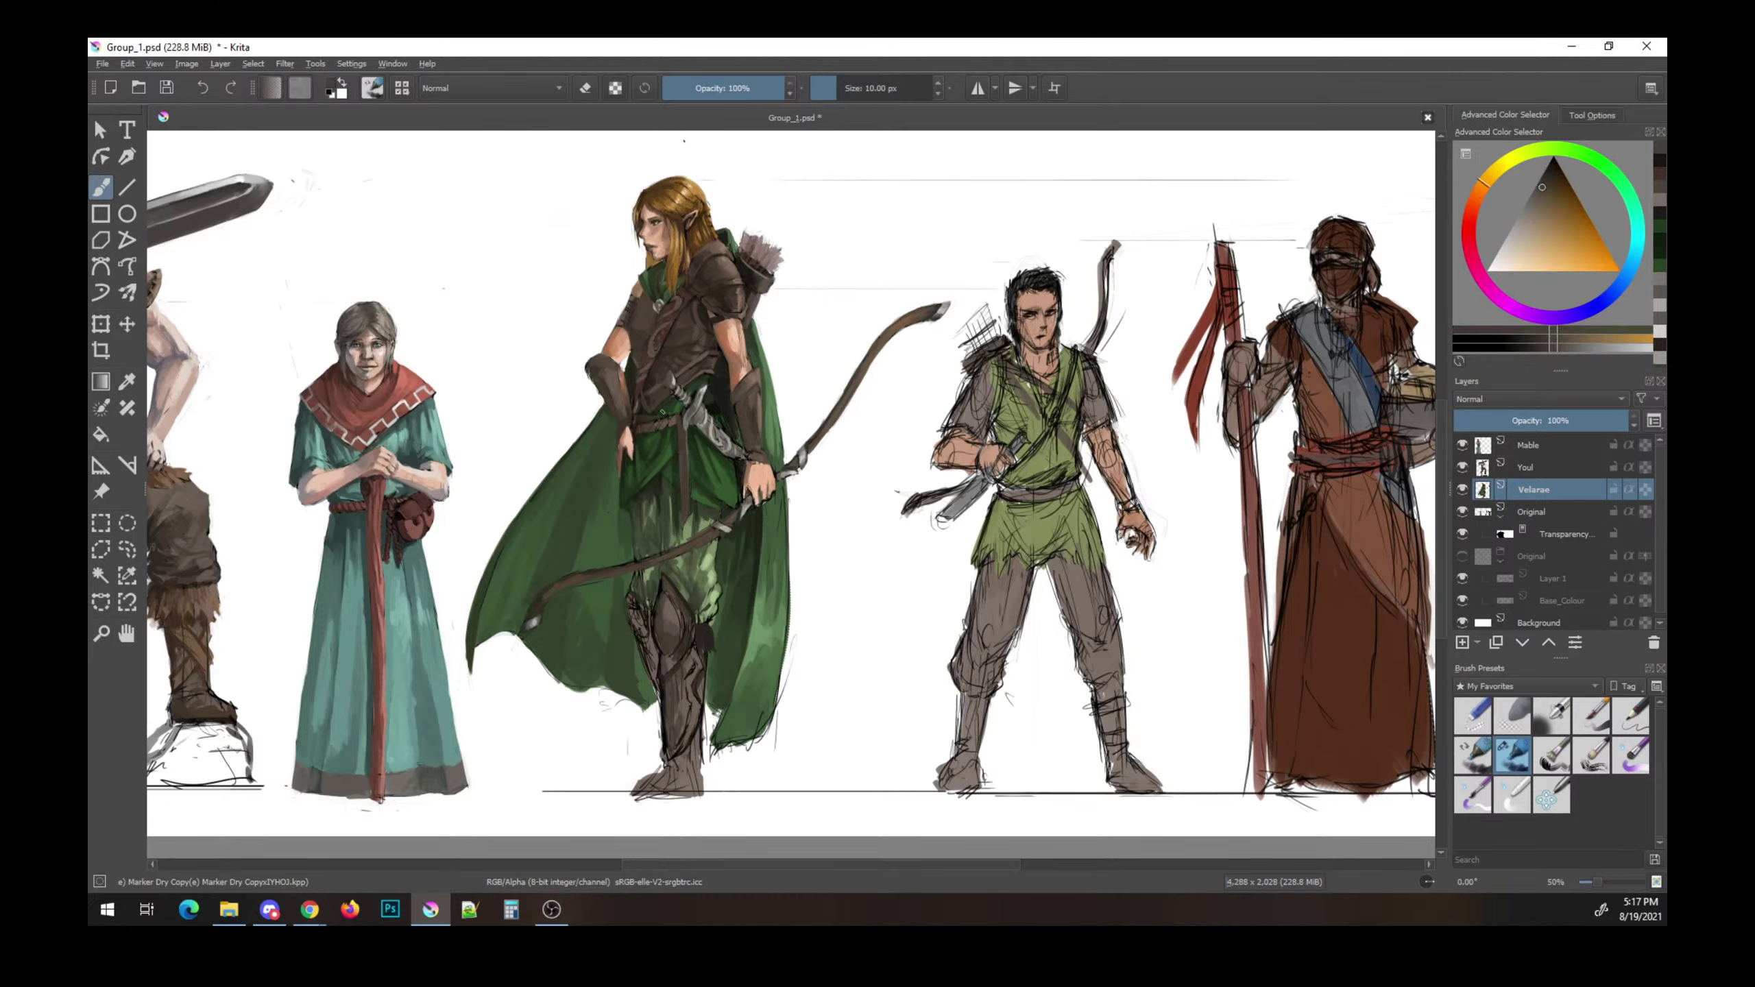
{"action": "left_click", "coordinate": [703, 458], "text": "ctrl"}
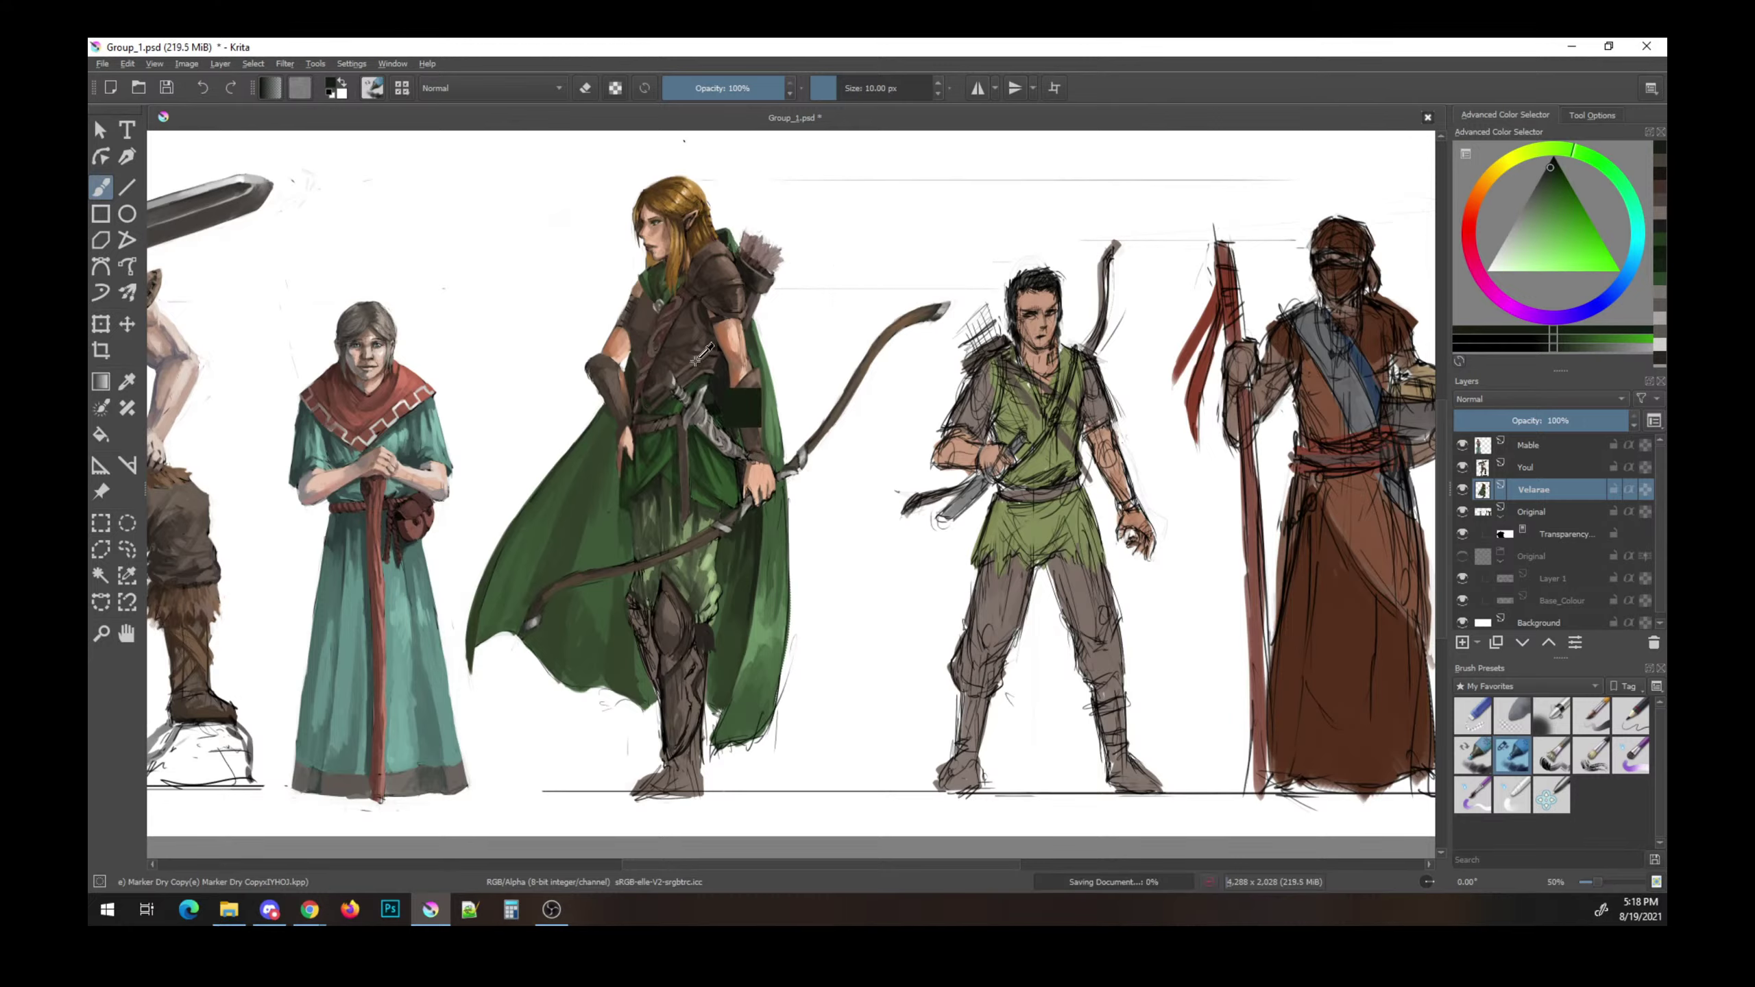
- Sample an orange-brown and an outfit colour from the elf, saving after each
{"action": "left_click", "coordinate": [746, 408], "text": "ctrl"}
{"action": "key", "text": "ctrl+s"}
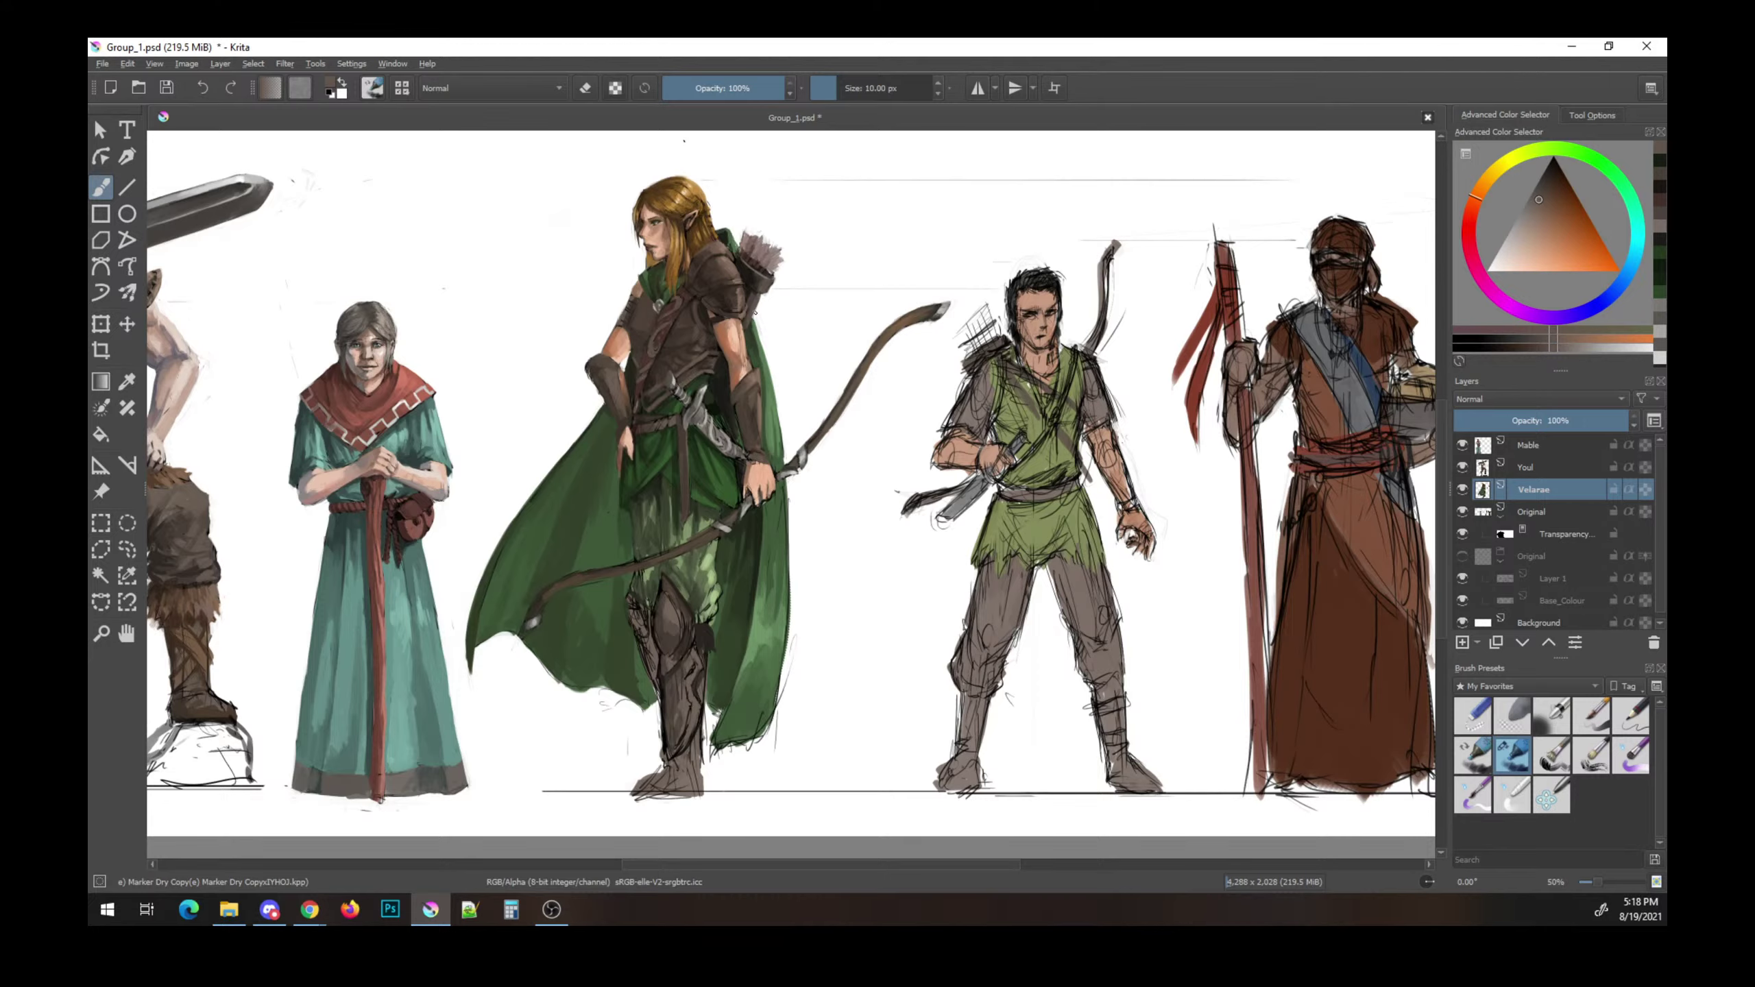
{"action": "left_click", "coordinate": [732, 384], "text": "ctrl"}
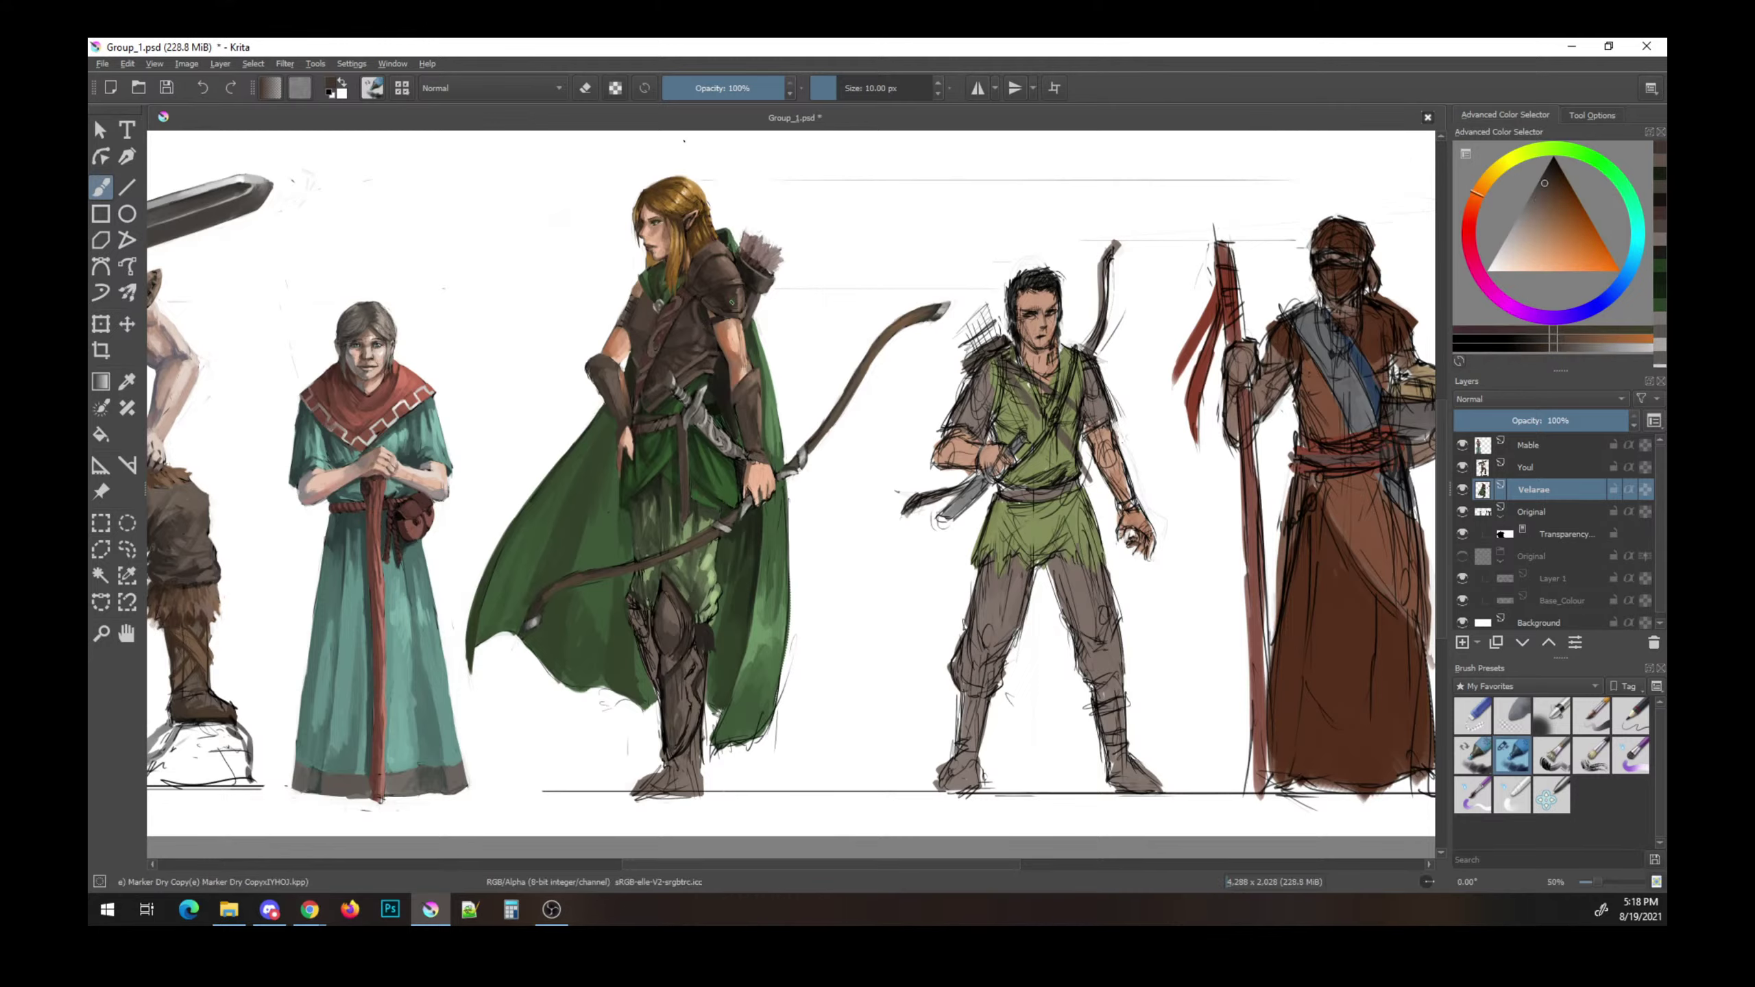
{"action": "key", "text": "ctrl+s"}
- Refine the bow grip with peach, dark brown and slightly lightened near-black, then save
{"action": "left_click", "coordinate": [1534, 262]}
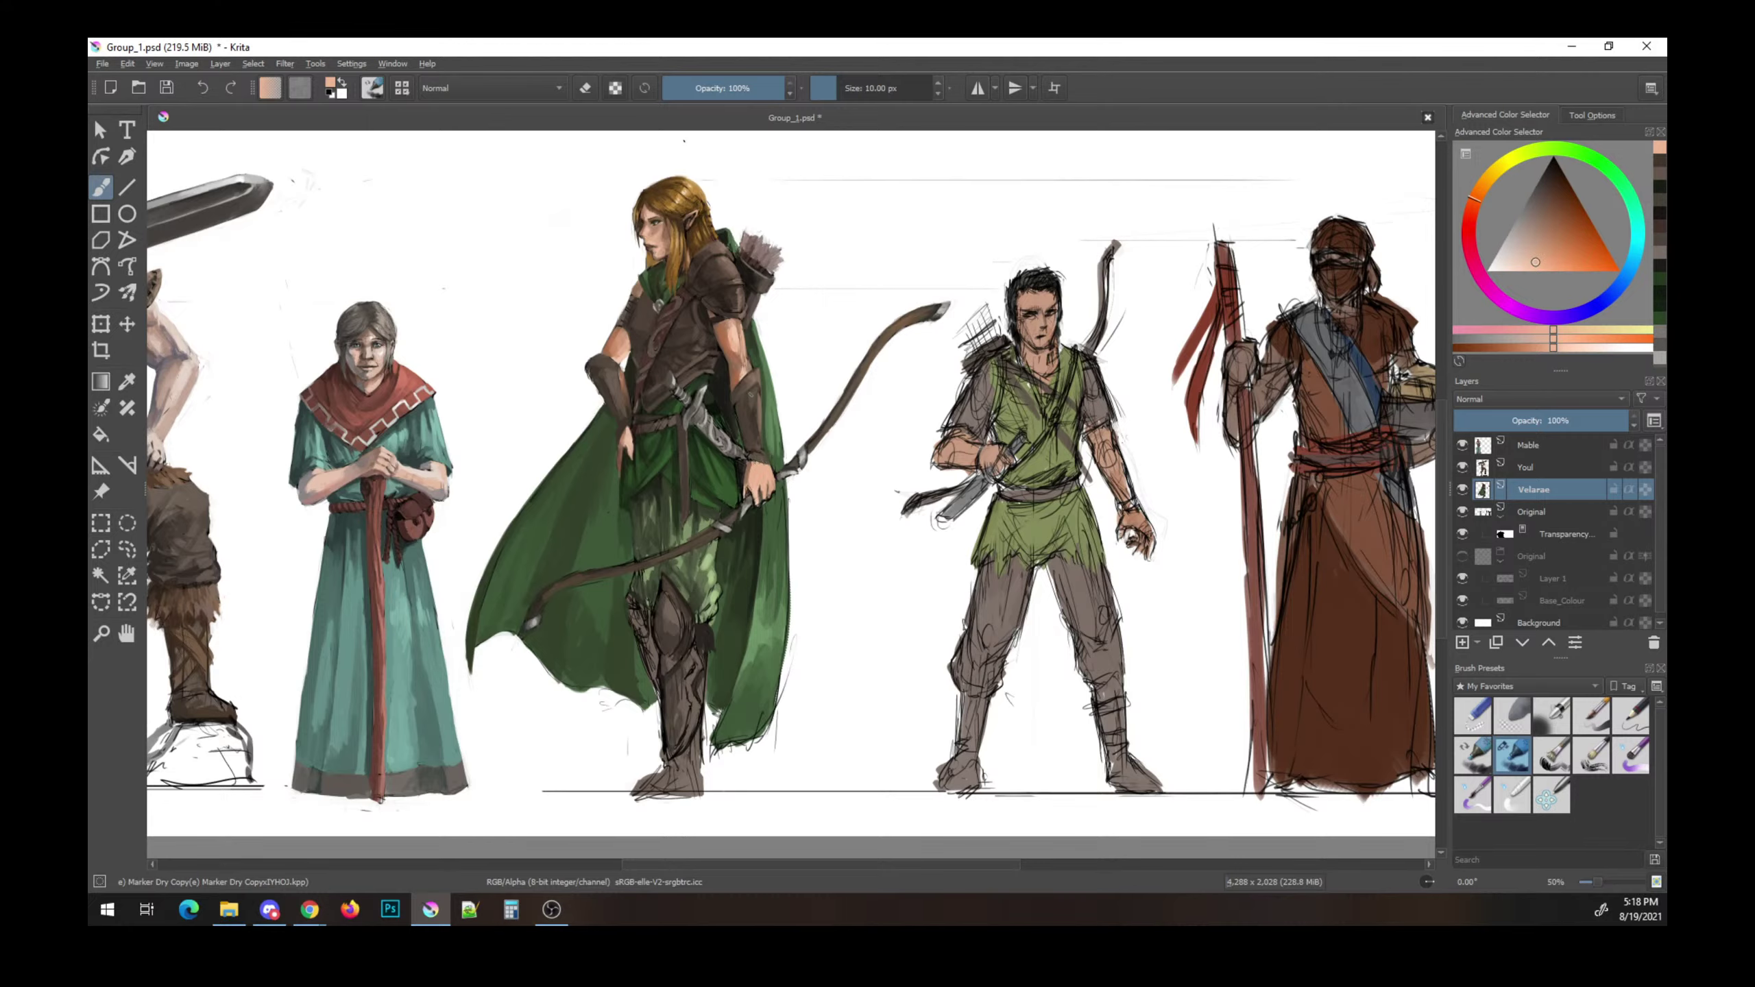
{"action": "left_click", "coordinate": [774, 470], "text": "ctrl"}
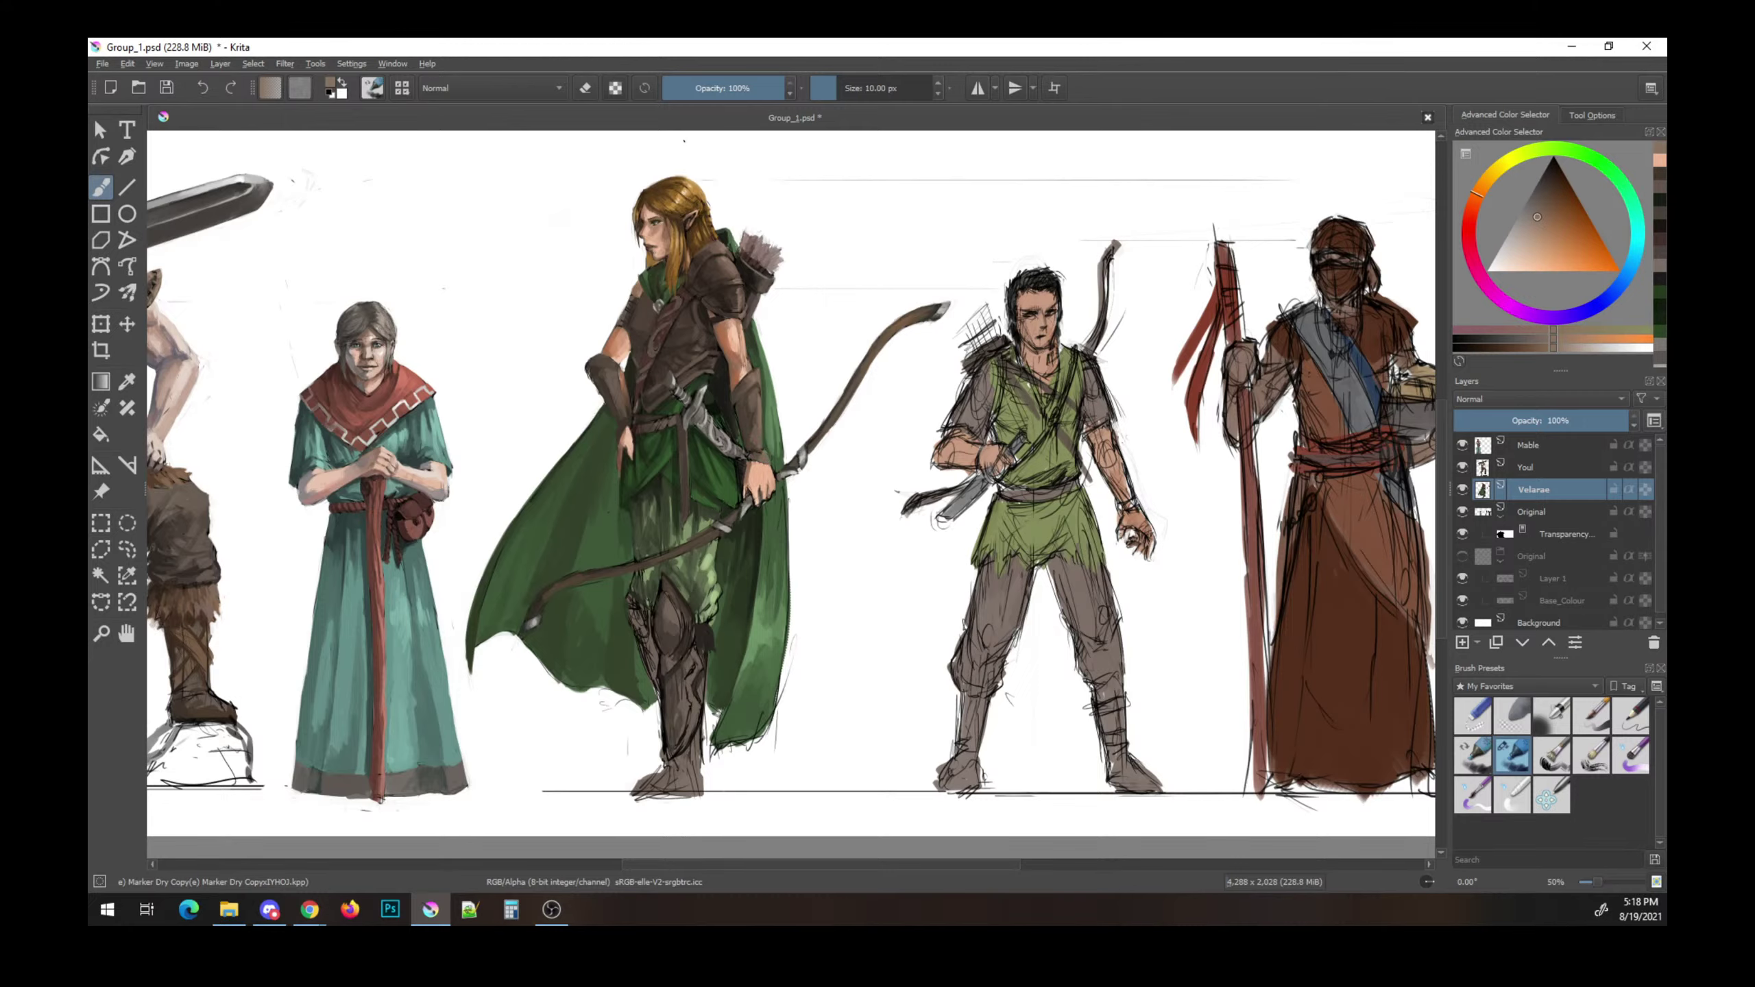
{"action": "left_click", "coordinate": [805, 497], "text": "ctrl"}
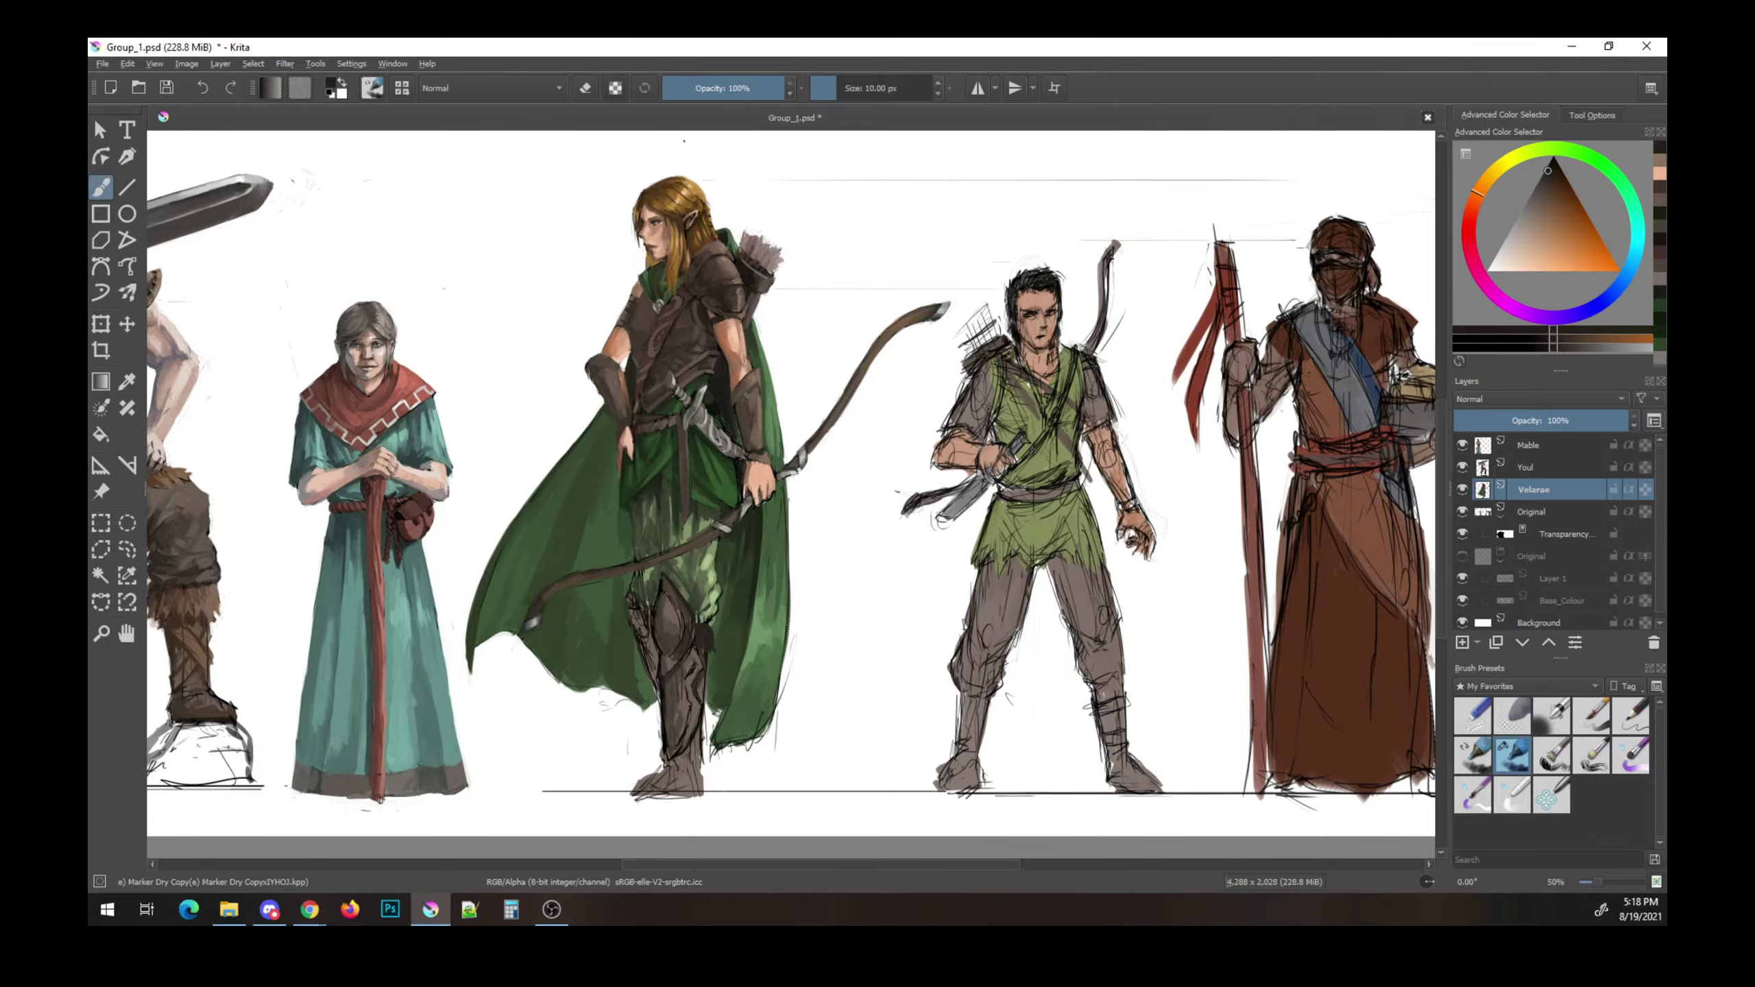
{"action": "key", "text": "l"}
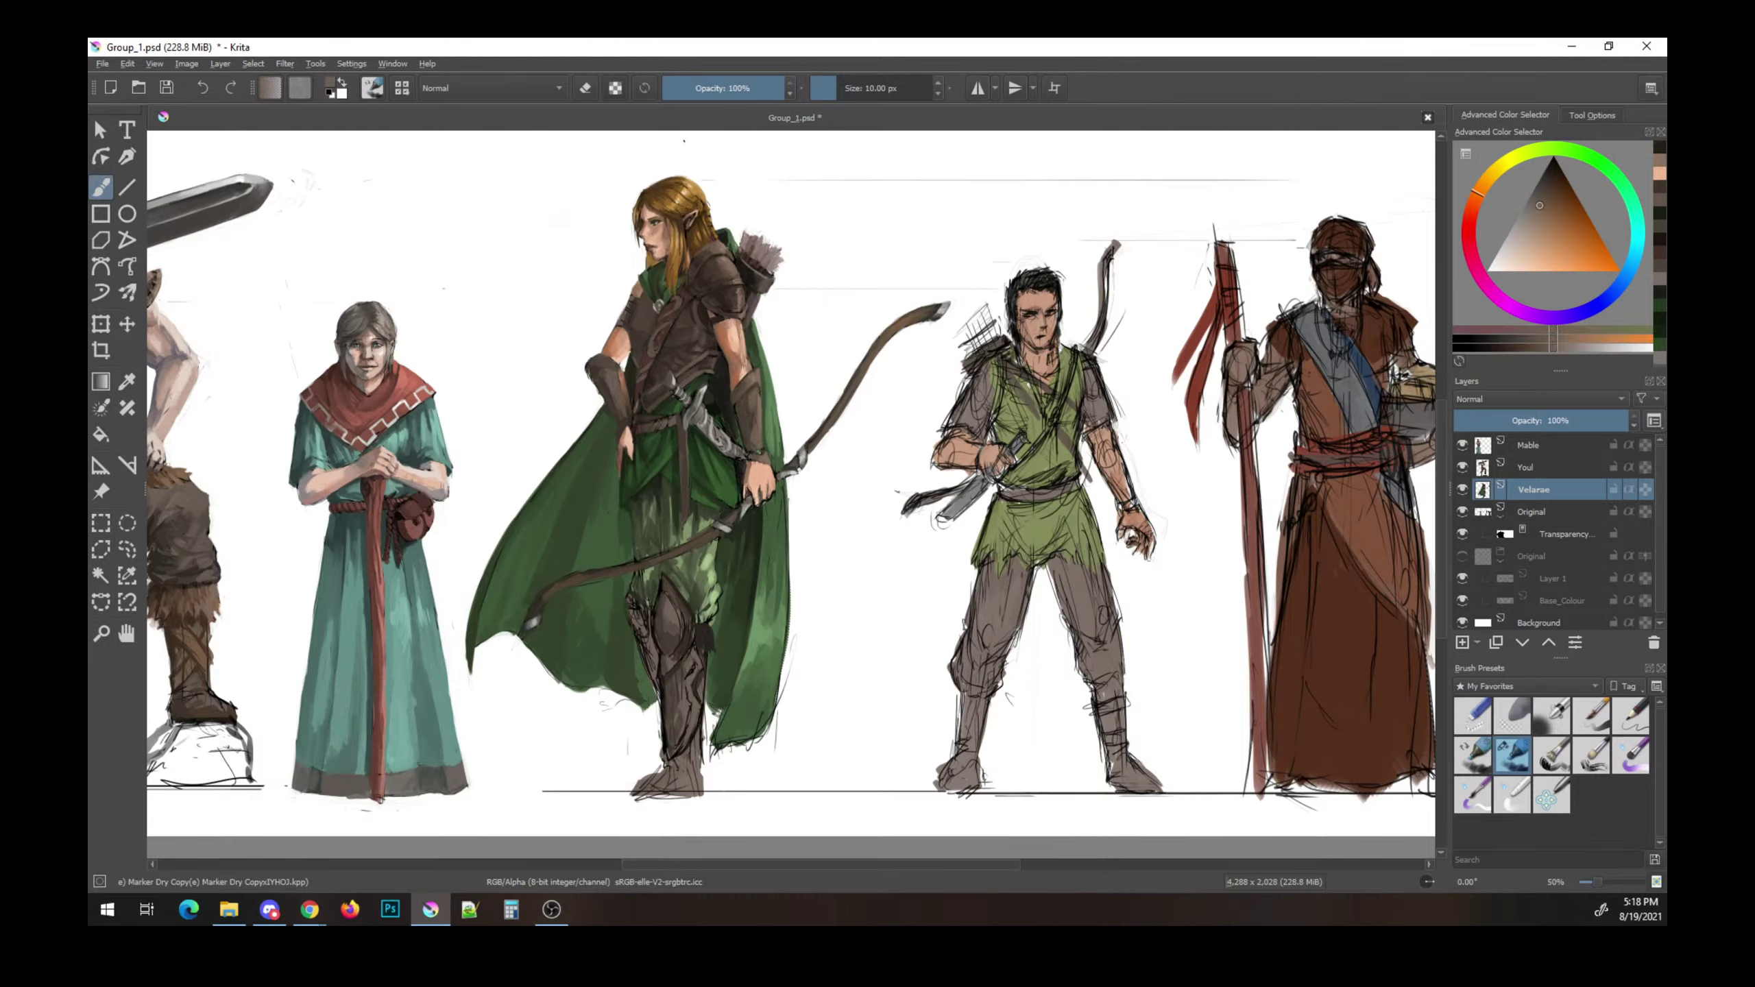
{"action": "left_click", "coordinate": [809, 487], "text": "ctrl"}
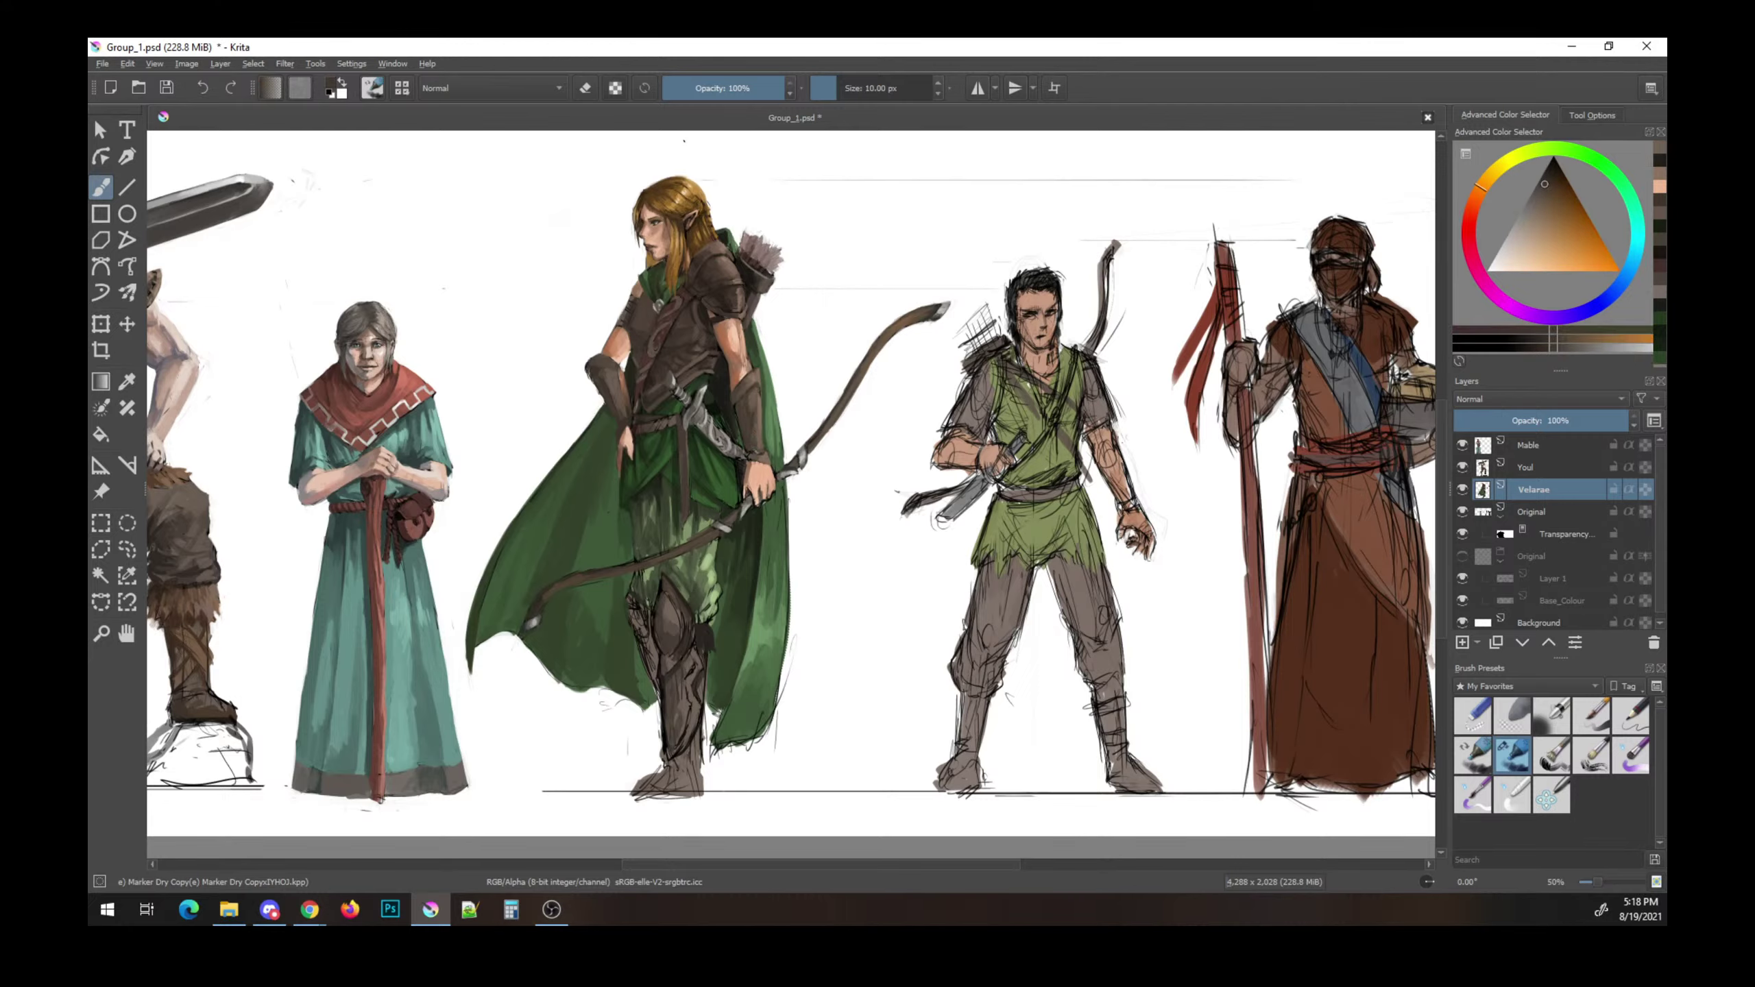
{"action": "key", "text": "ctrl+s"}
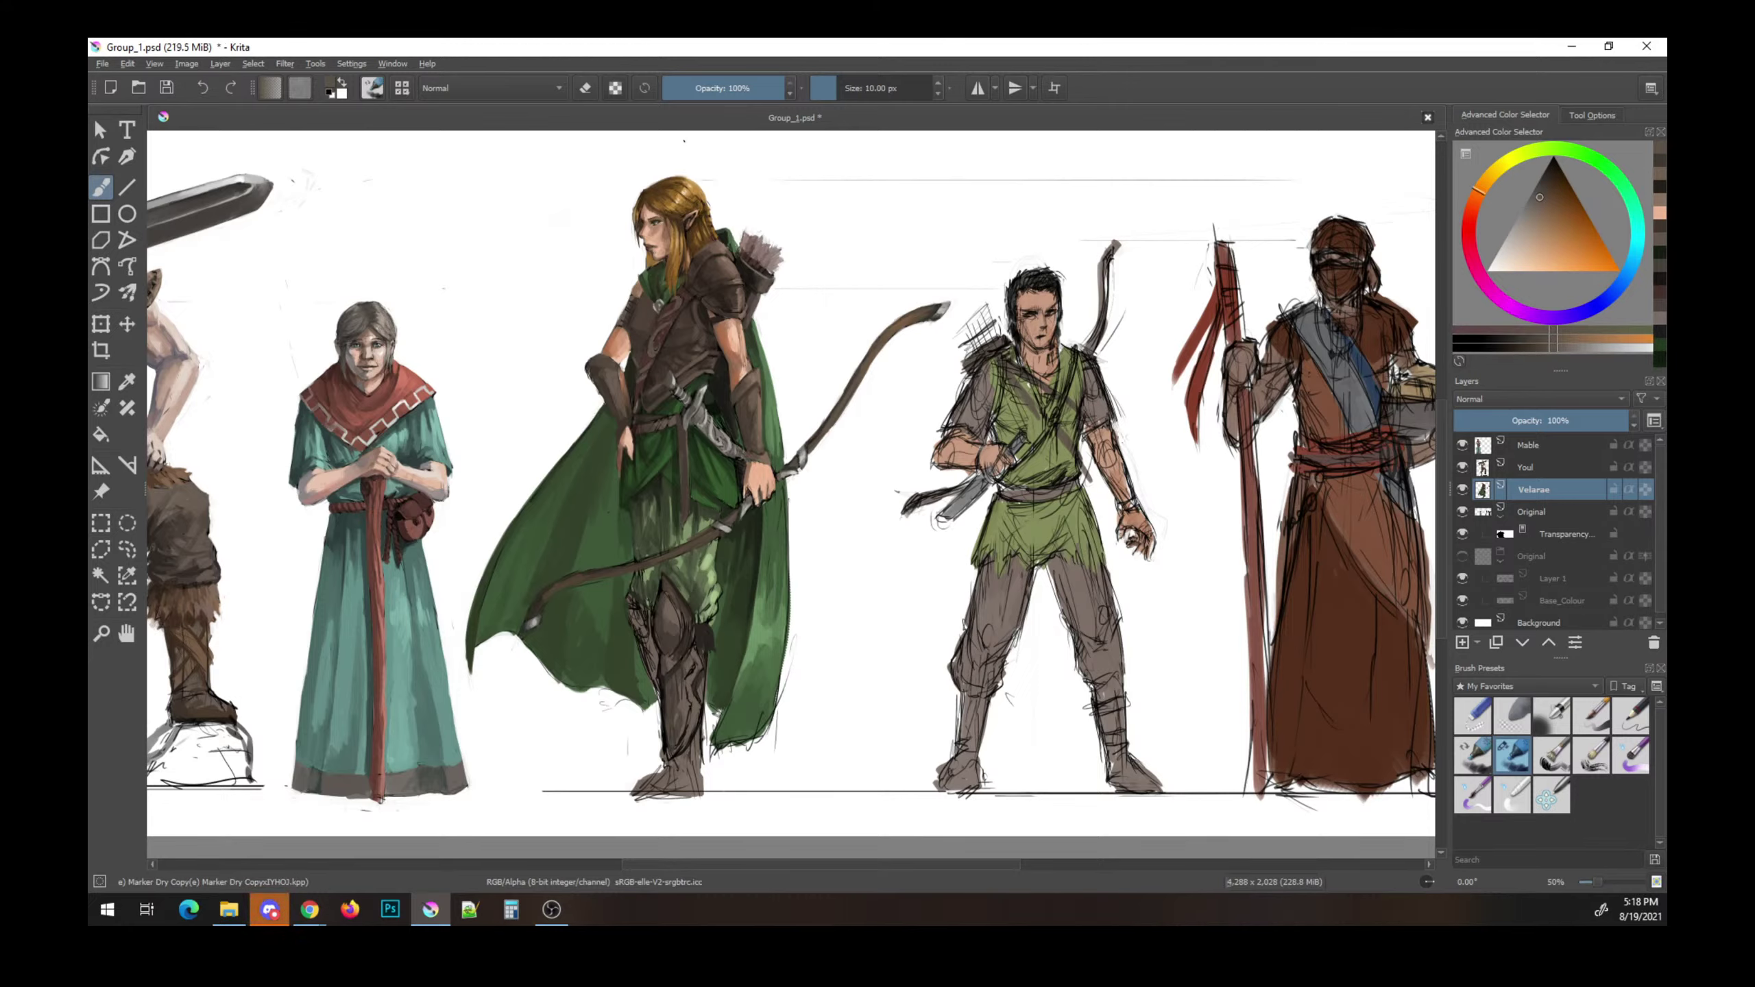
- Return from the chat app and shade the elf's tunic with near-black and darker greens, then save
{"action": "left_click", "coordinate": [270, 909]}
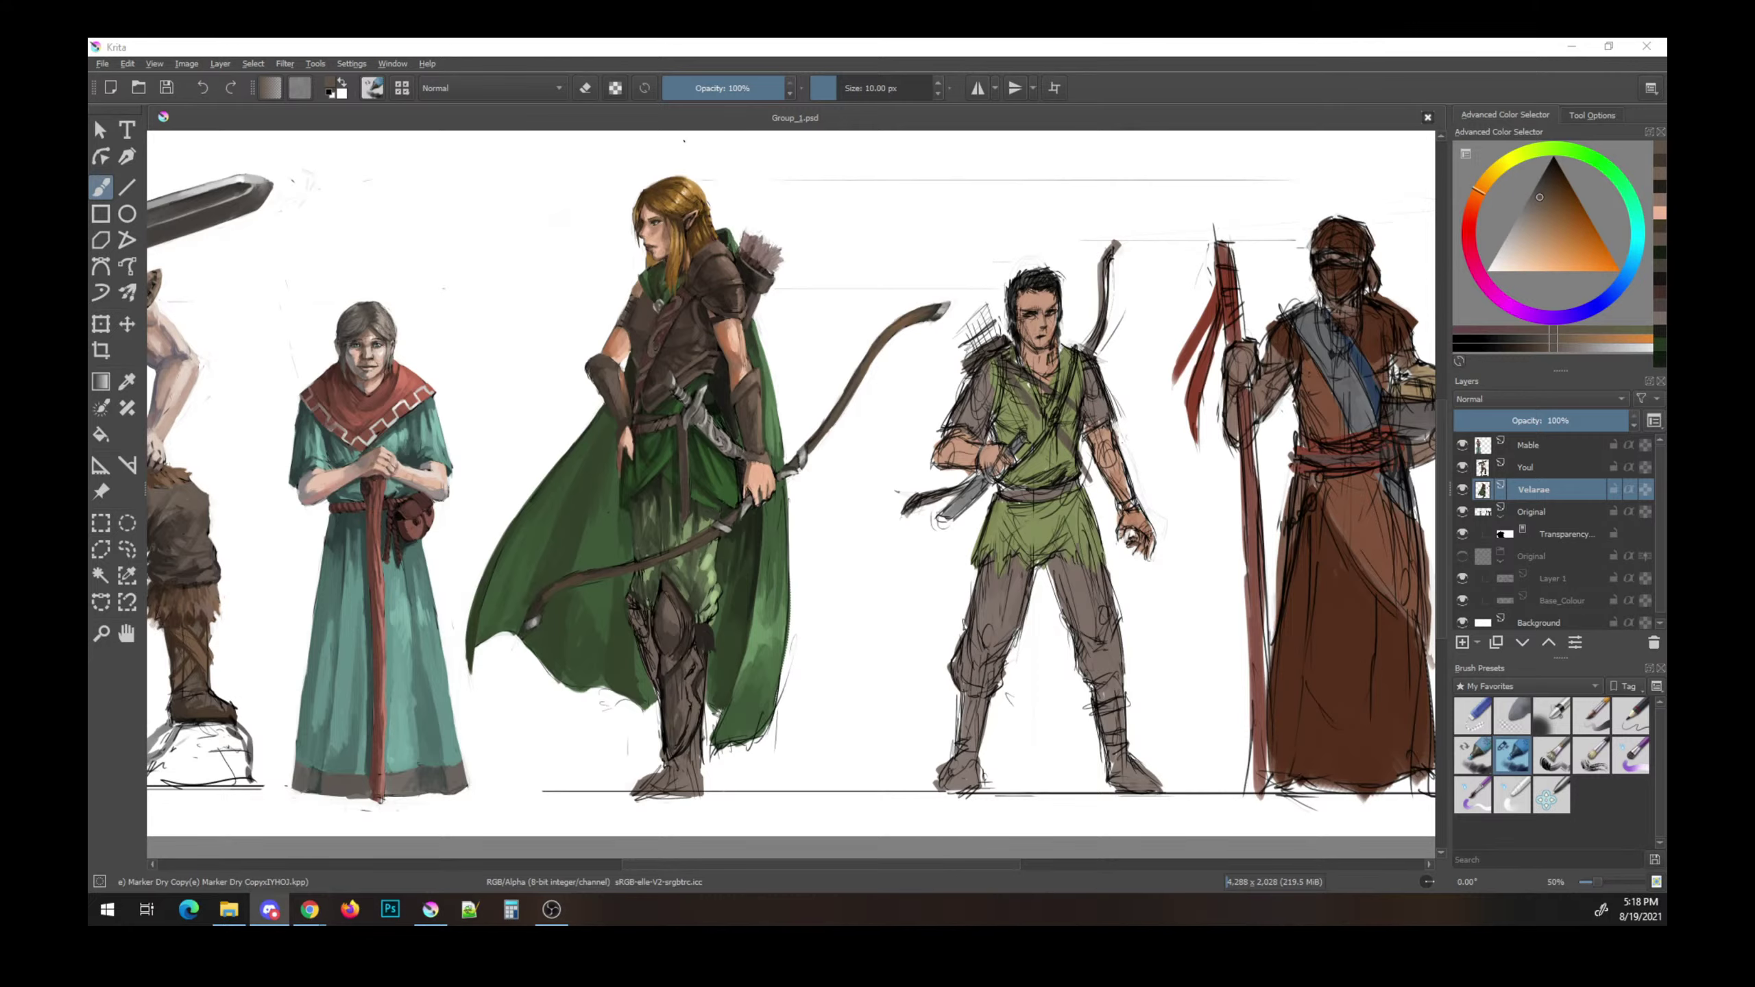
{"action": "left_click", "coordinate": [883, 655]}
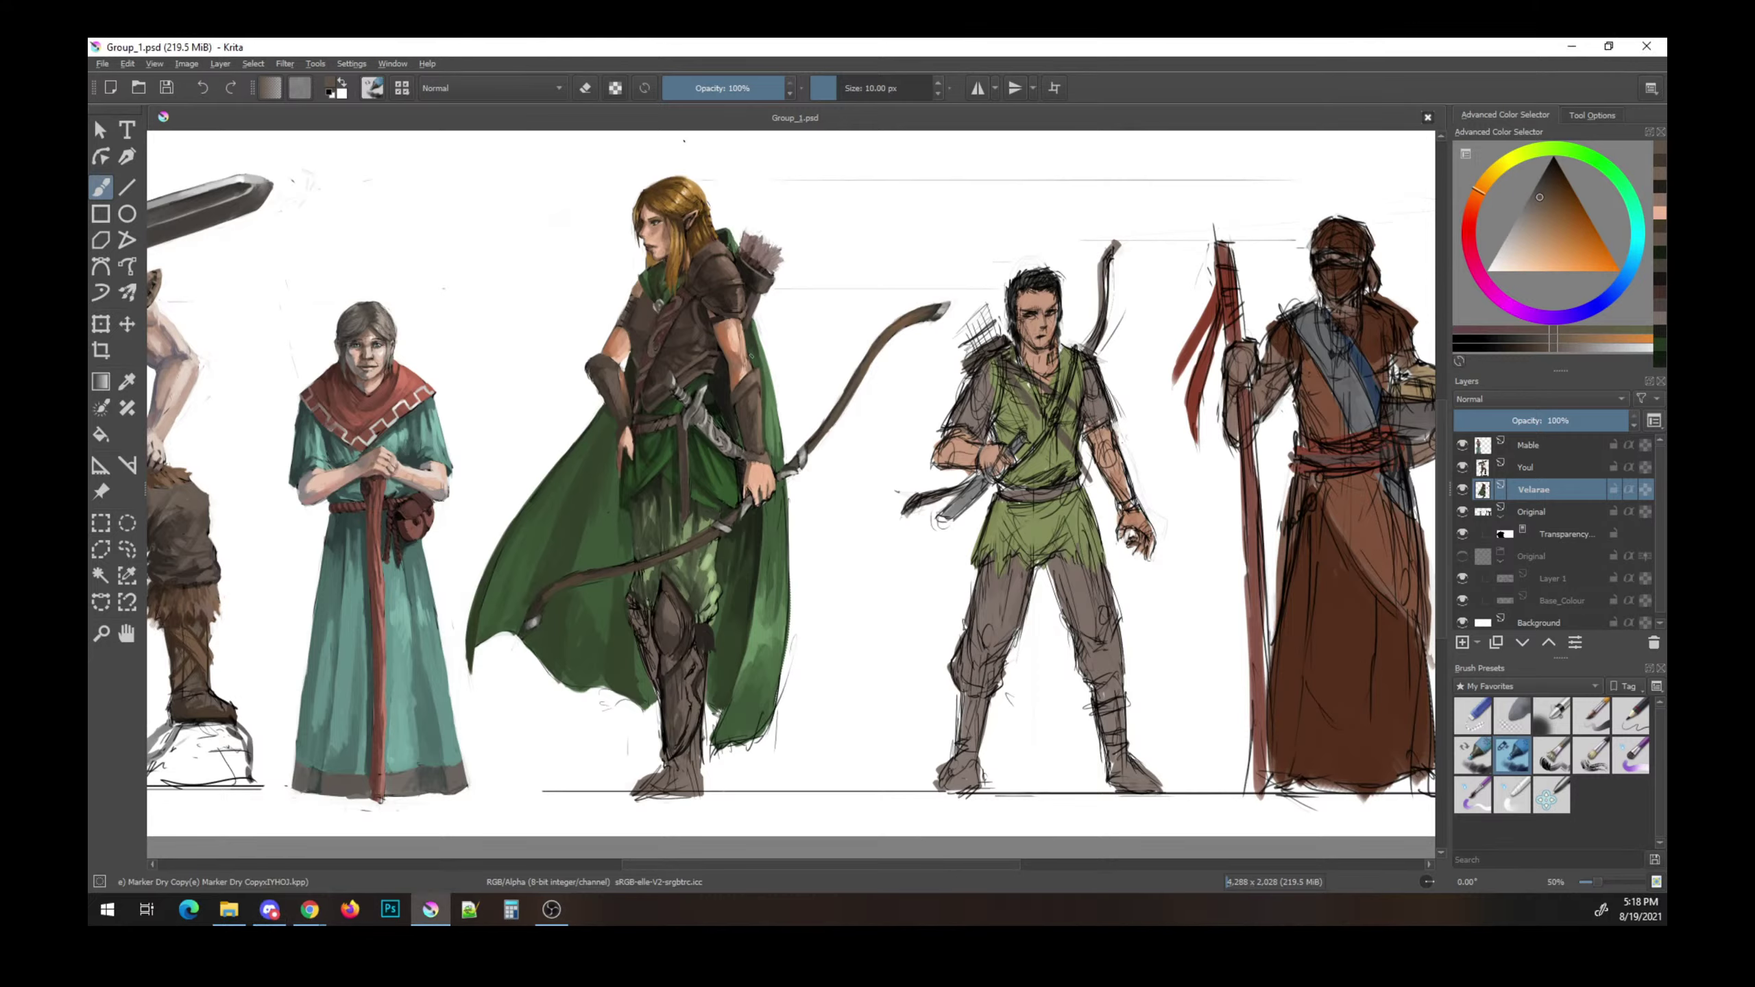
{"action": "left_click", "coordinate": [798, 470], "text": "ctrl"}
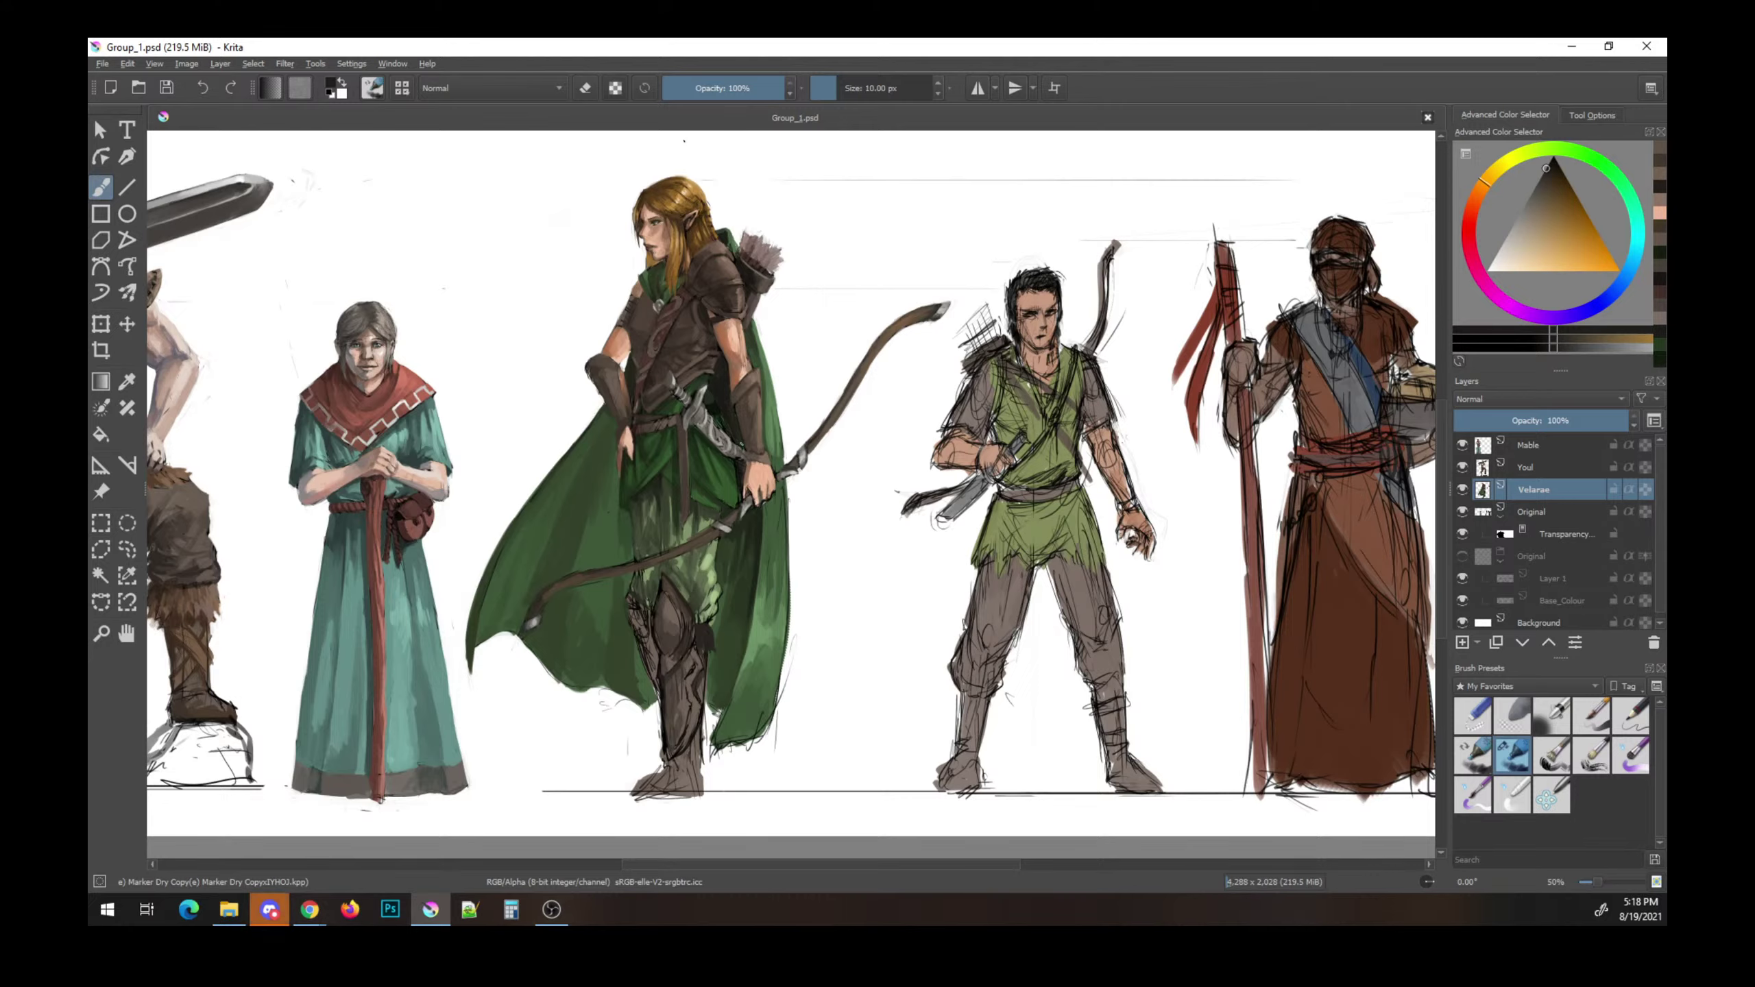
{"action": "left_click", "coordinate": [710, 400], "text": "ctrl"}
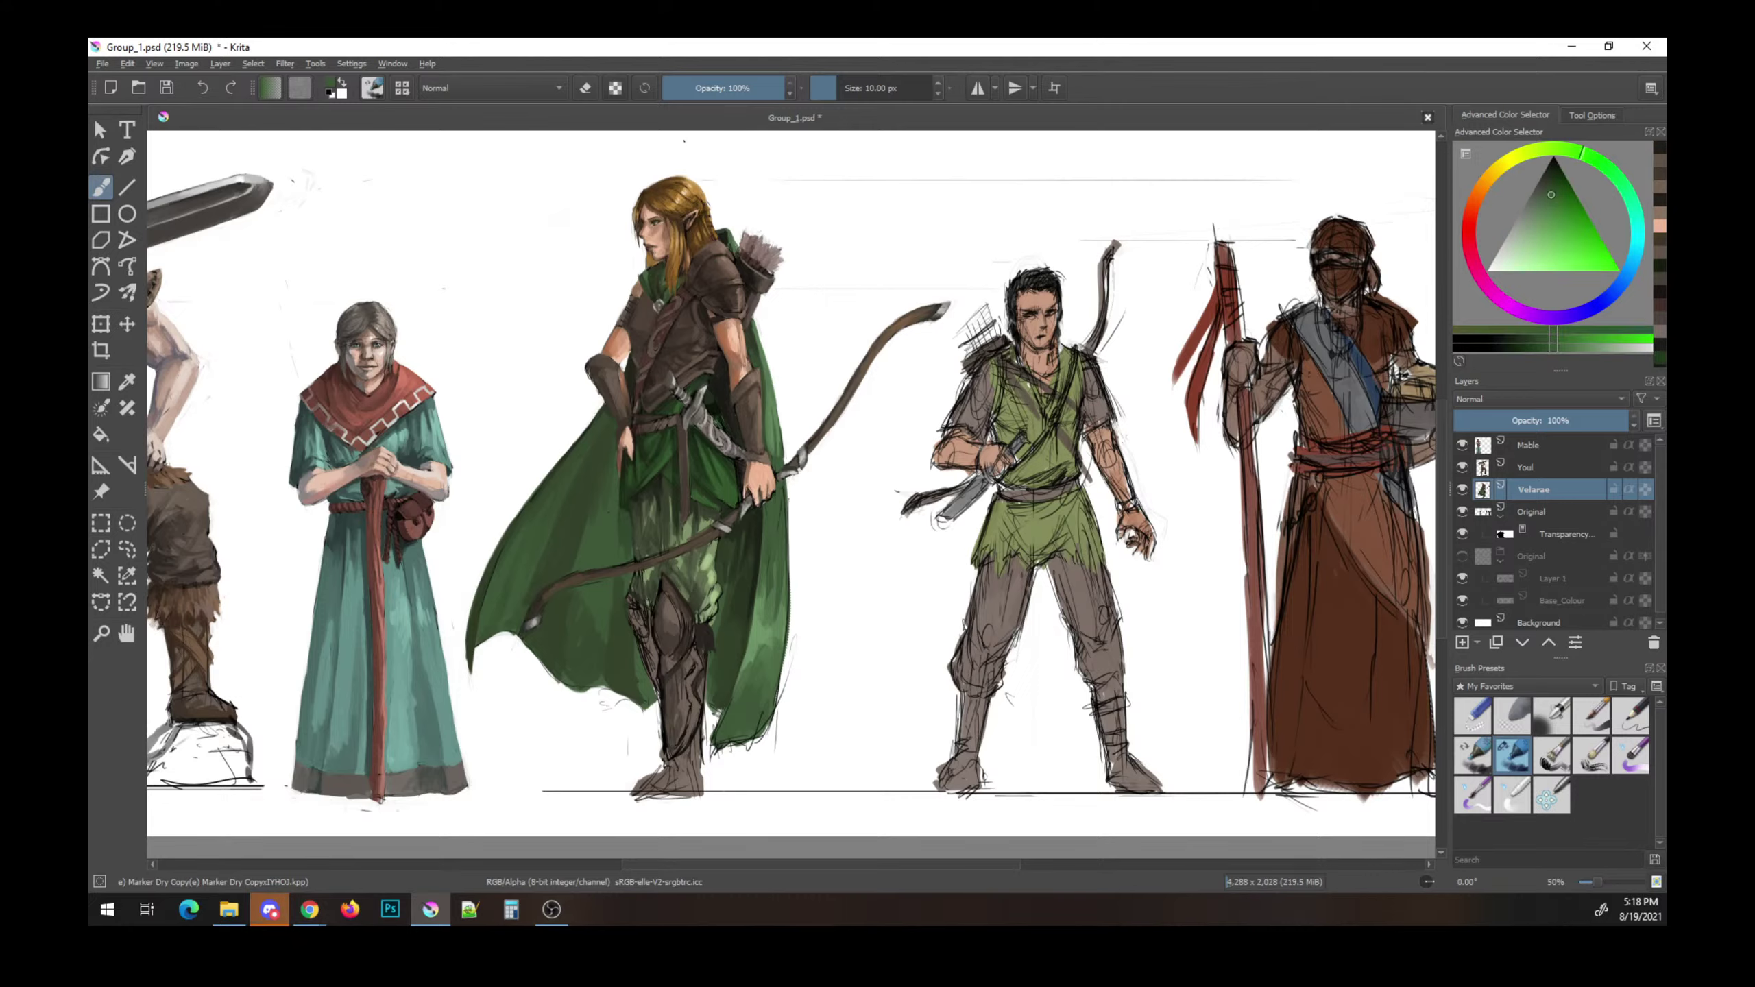
{"action": "left_click", "coordinate": [710, 400], "text": "ctrl"}
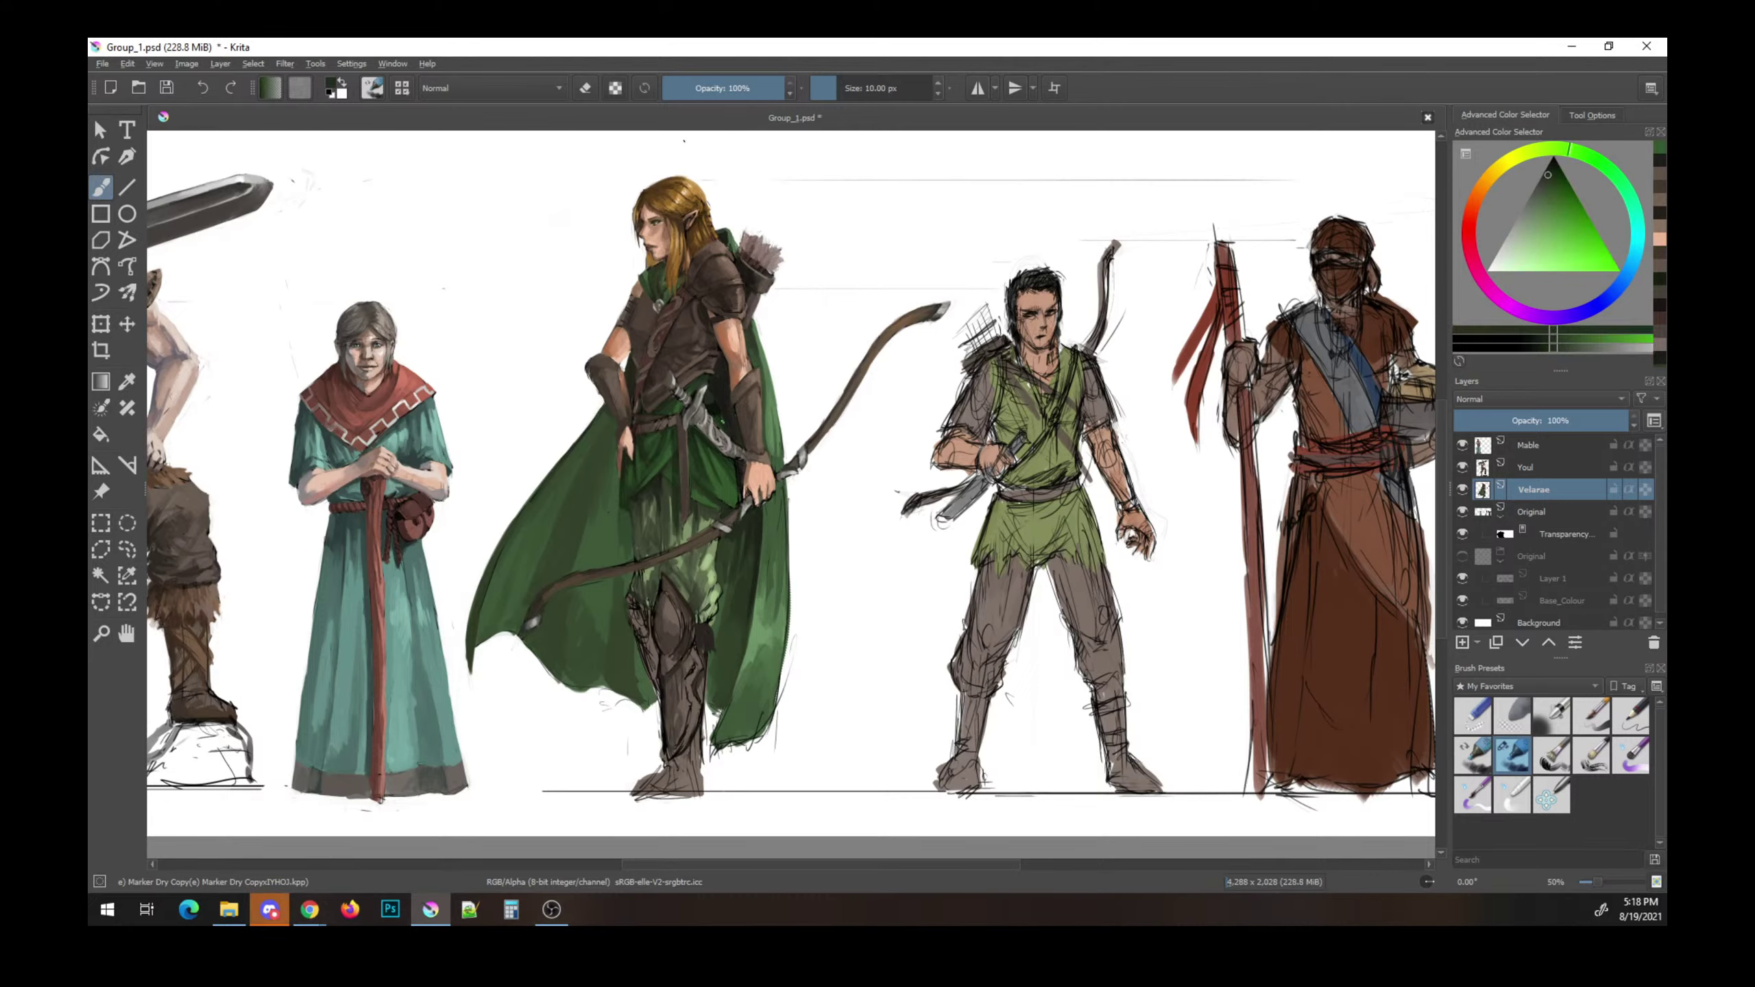
{"action": "key", "text": "ctrl+s"}
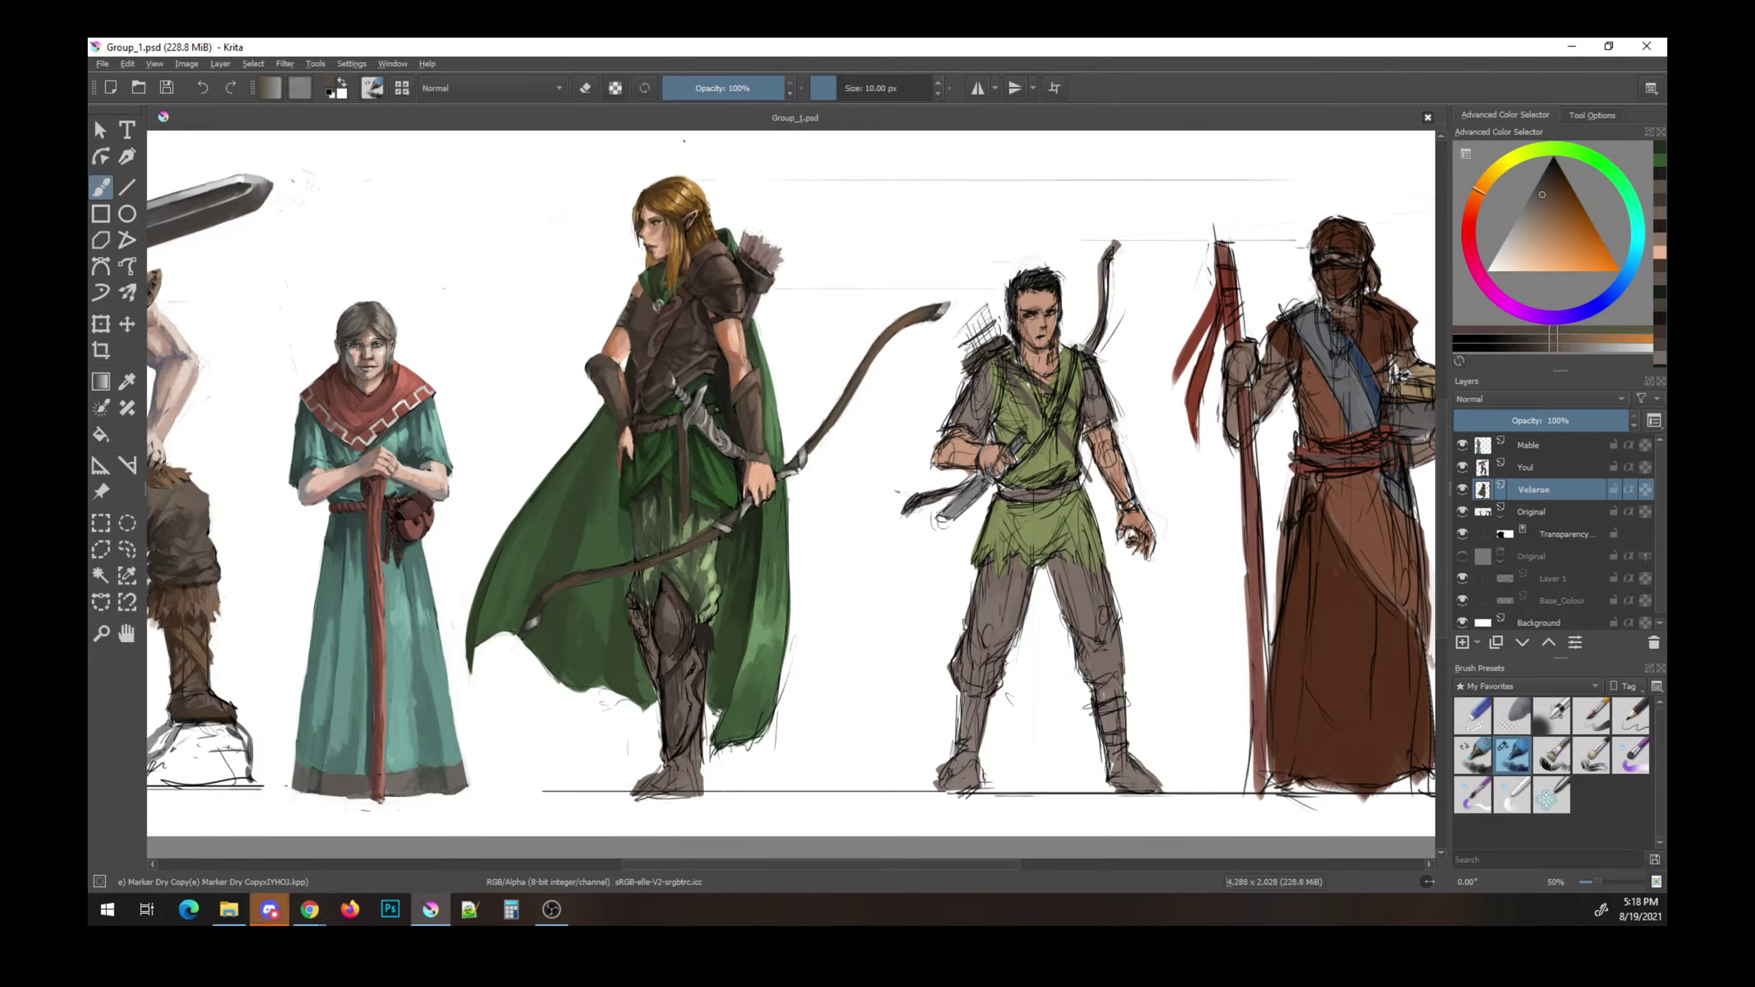
- Sample a hand colour and cloak green for further touch-ups, then save
{"action": "left_click", "coordinate": [754, 454], "text": "ctrl"}
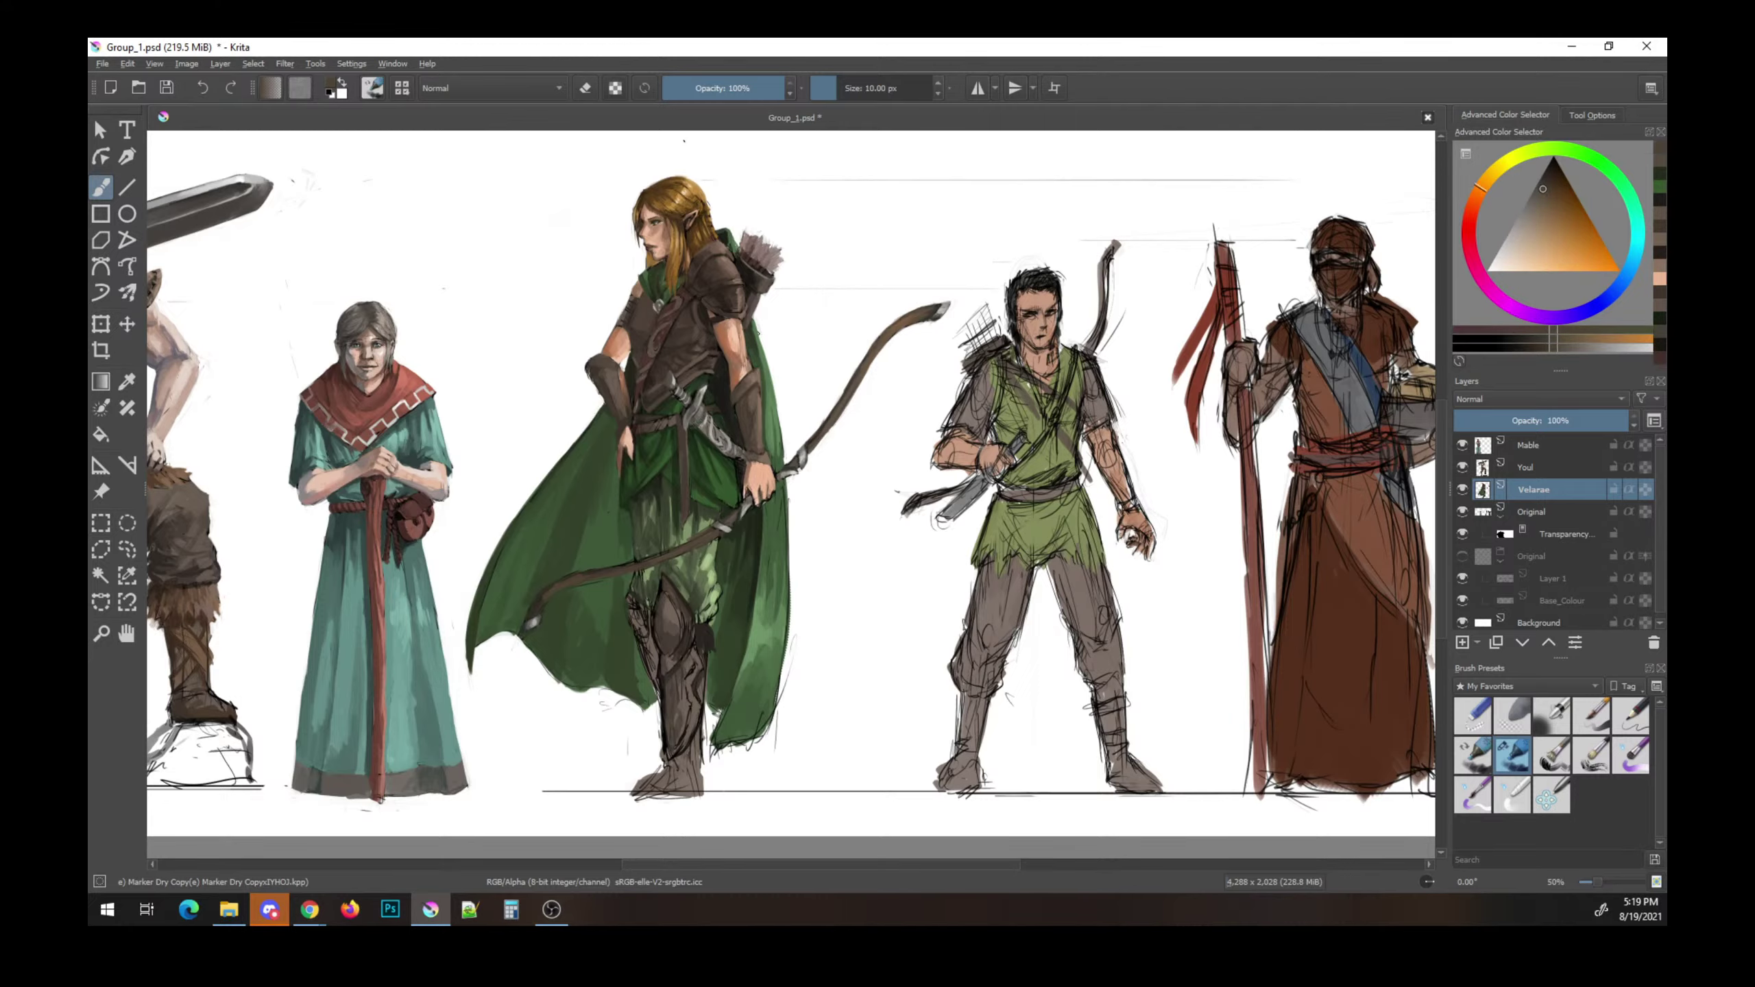
{"action": "left_click", "coordinate": [778, 514], "text": "ctrl"}
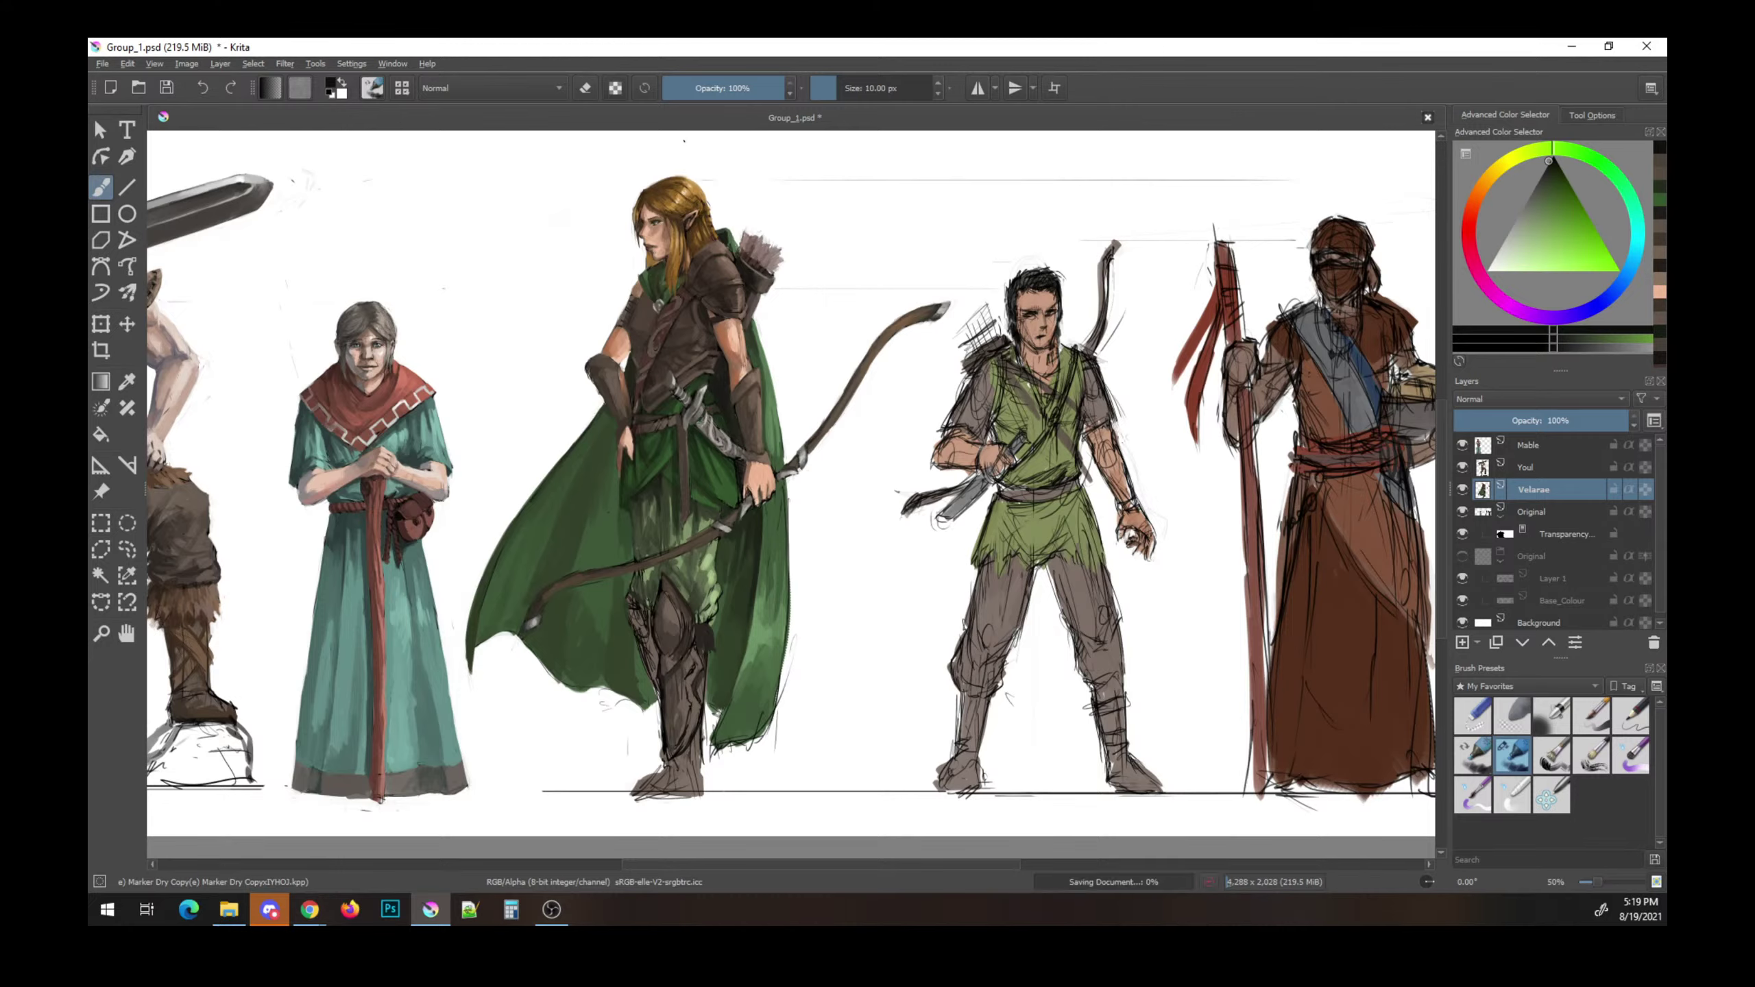
{"action": "key", "text": "ctrl+s"}
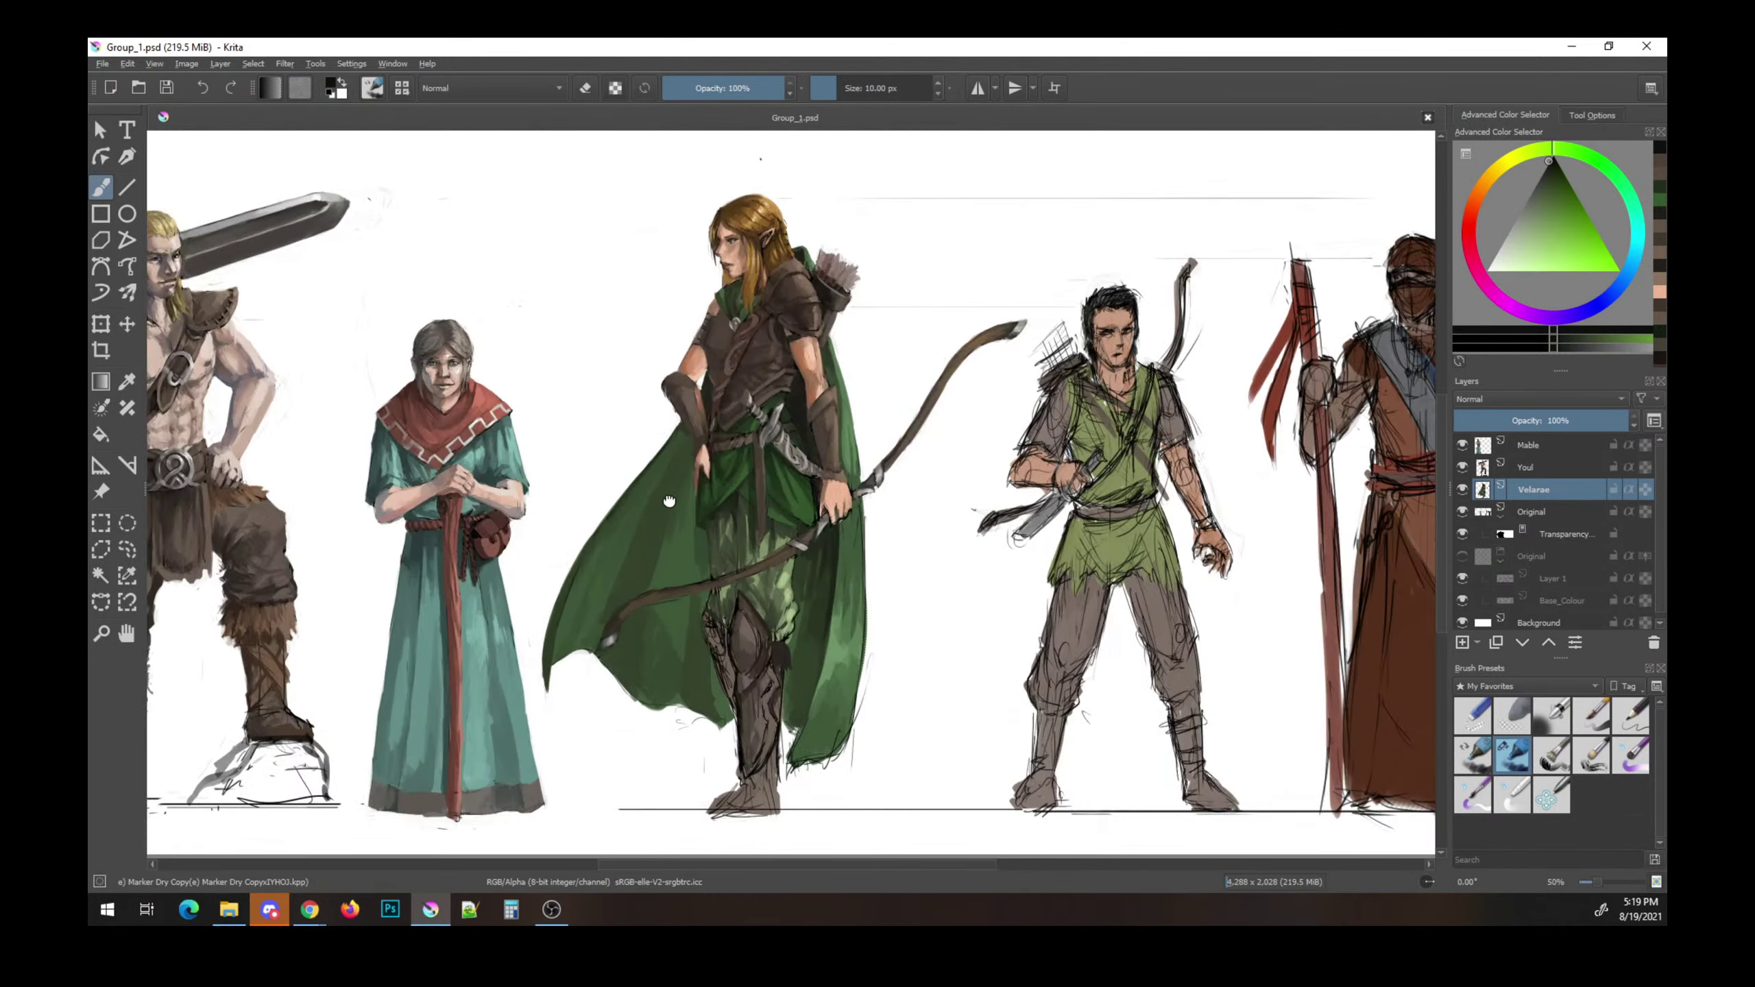
- Erase a small spot on the elf, switch back to a lighter beige, and save Group_1.psd
{"action": "left_click_drag", "start_coordinate": [669, 499], "coordinate": [681, 501]}
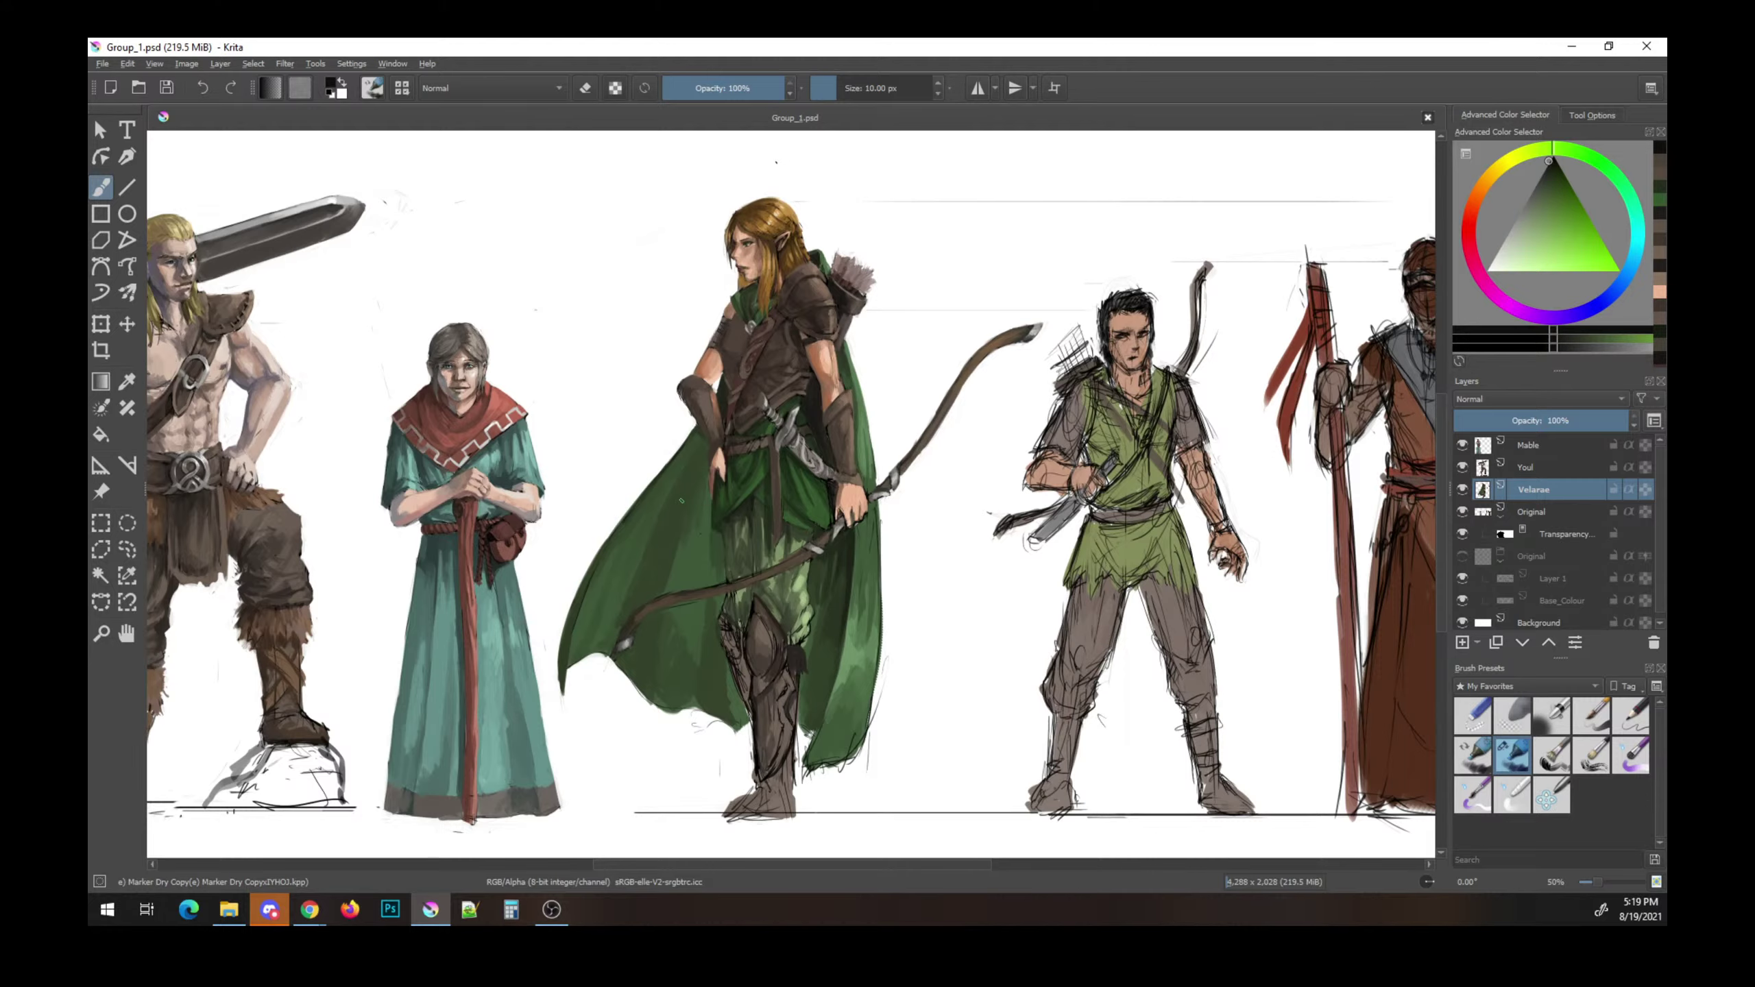
{"action": "key", "text": "e"}
{"action": "left_click", "coordinate": [772, 169]}
{"action": "key", "text": "e"}
{"action": "left_click", "coordinate": [850, 482], "text": "ctrl"}
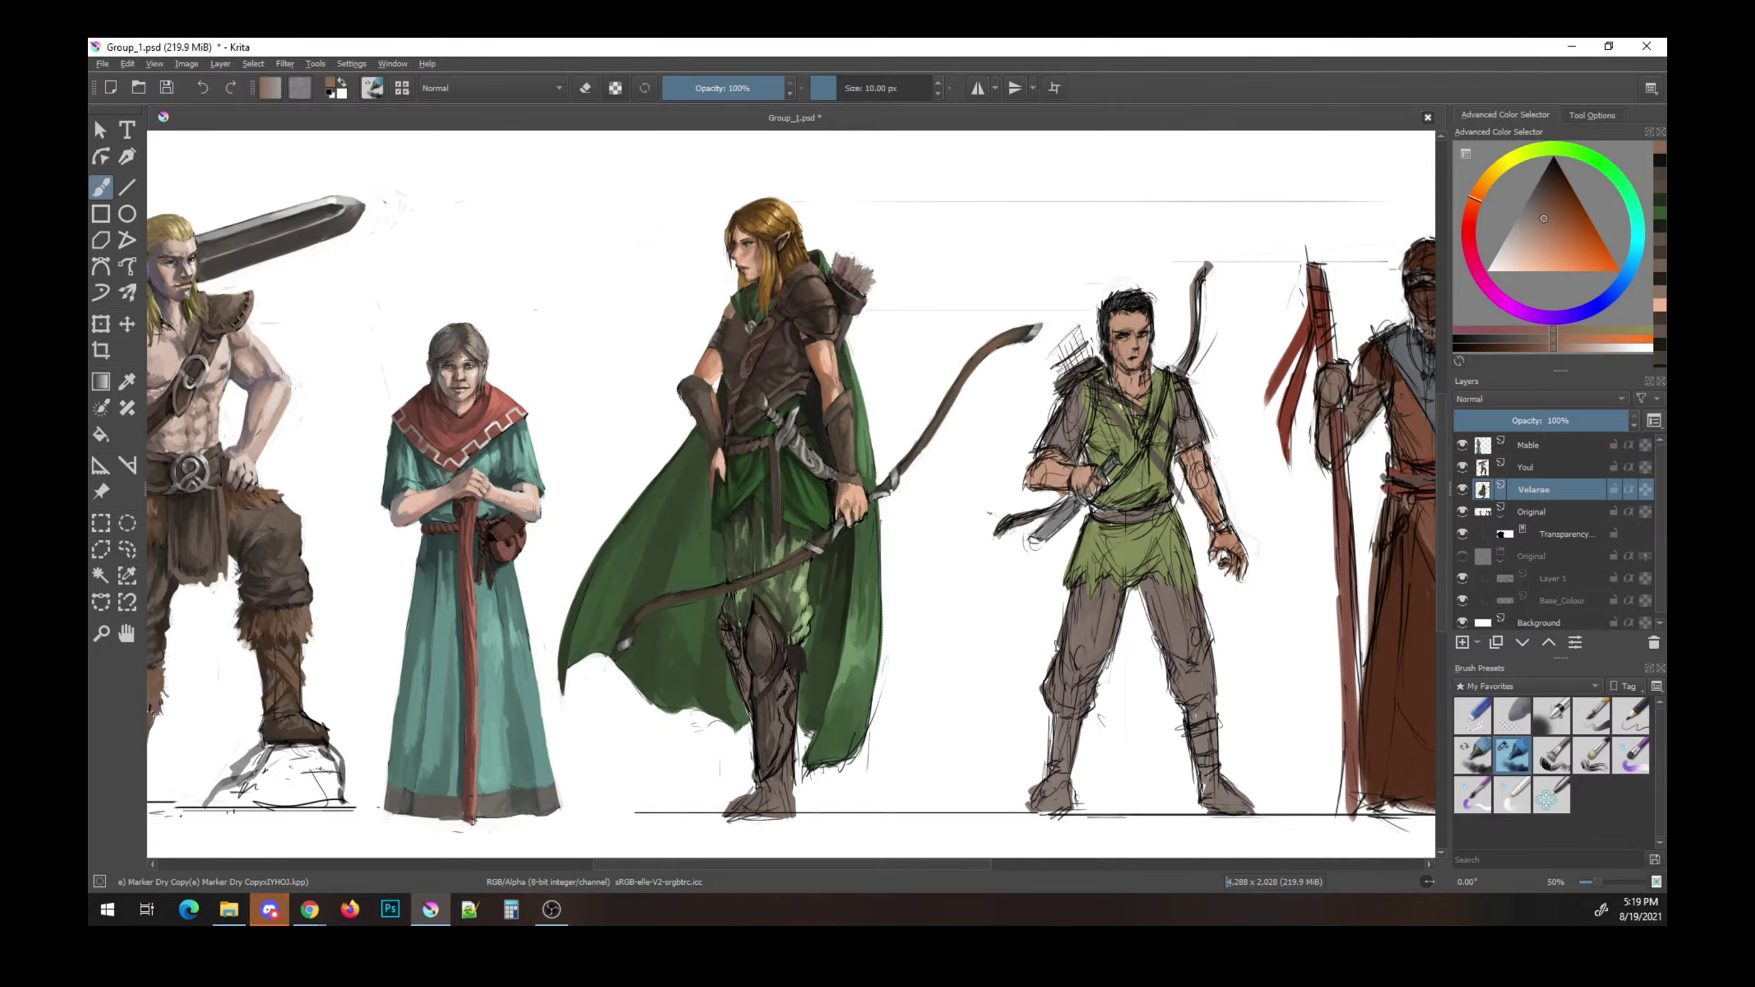
{"action": "left_click", "coordinate": [887, 548], "text": "ctrl"}
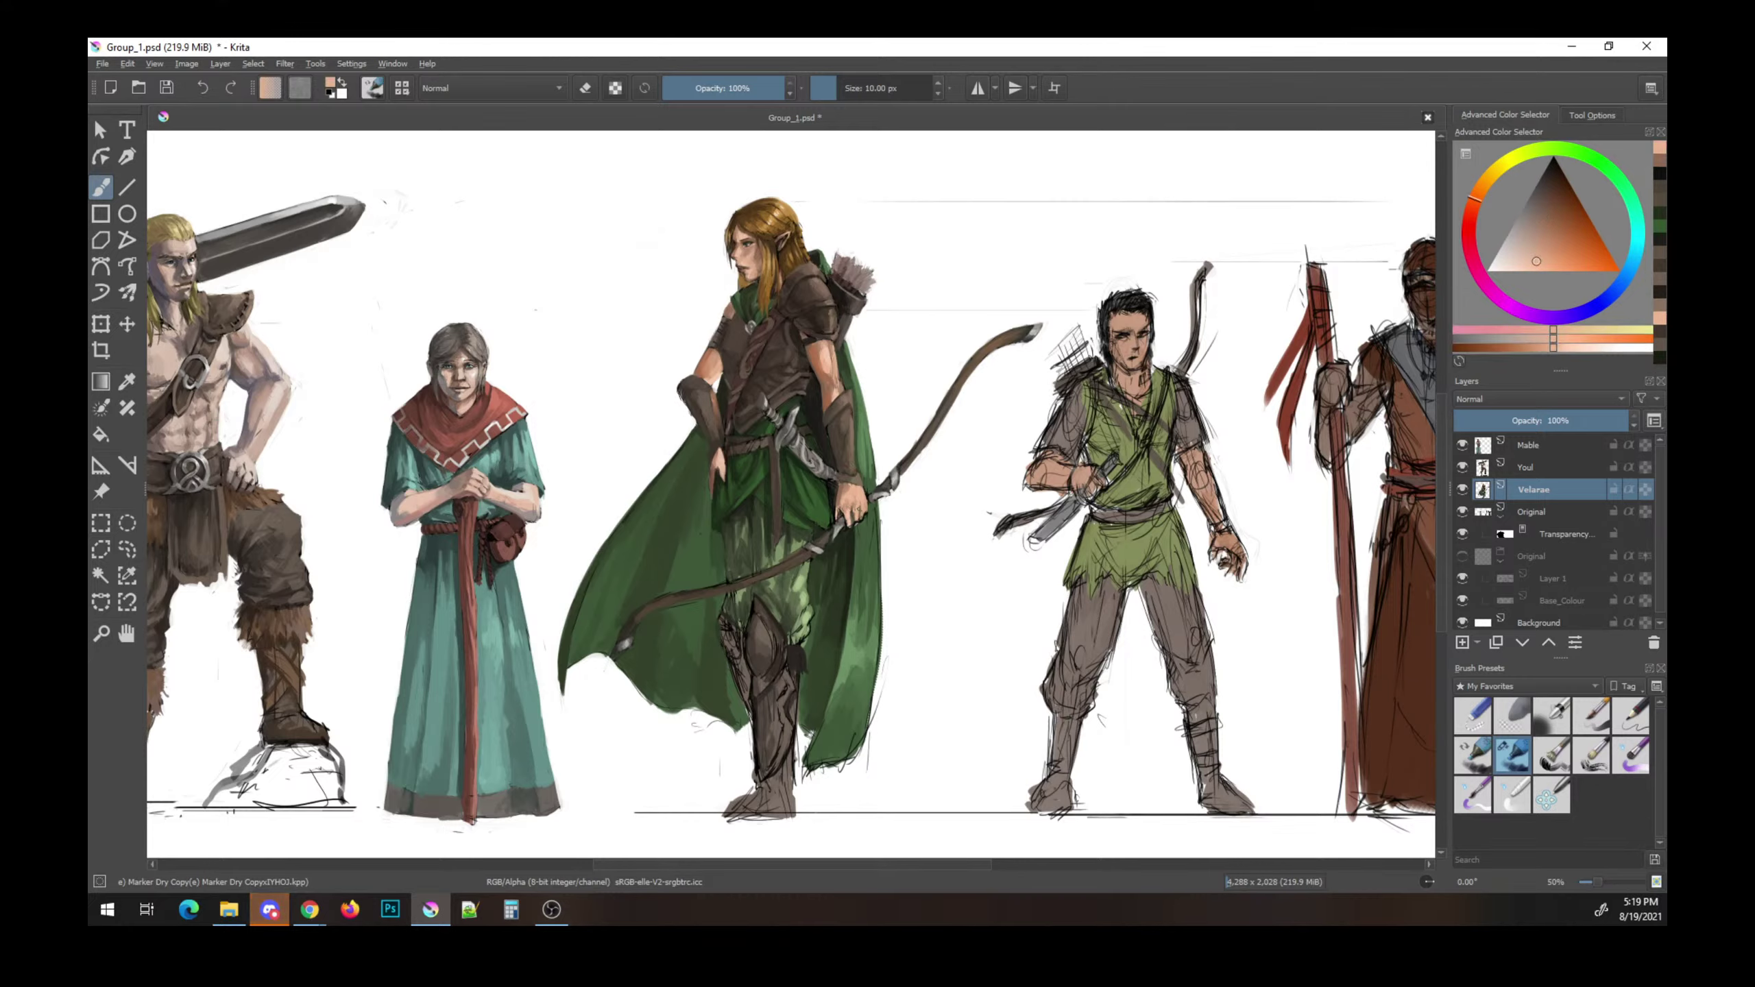
{"action": "key", "text": "ctrl+s"}
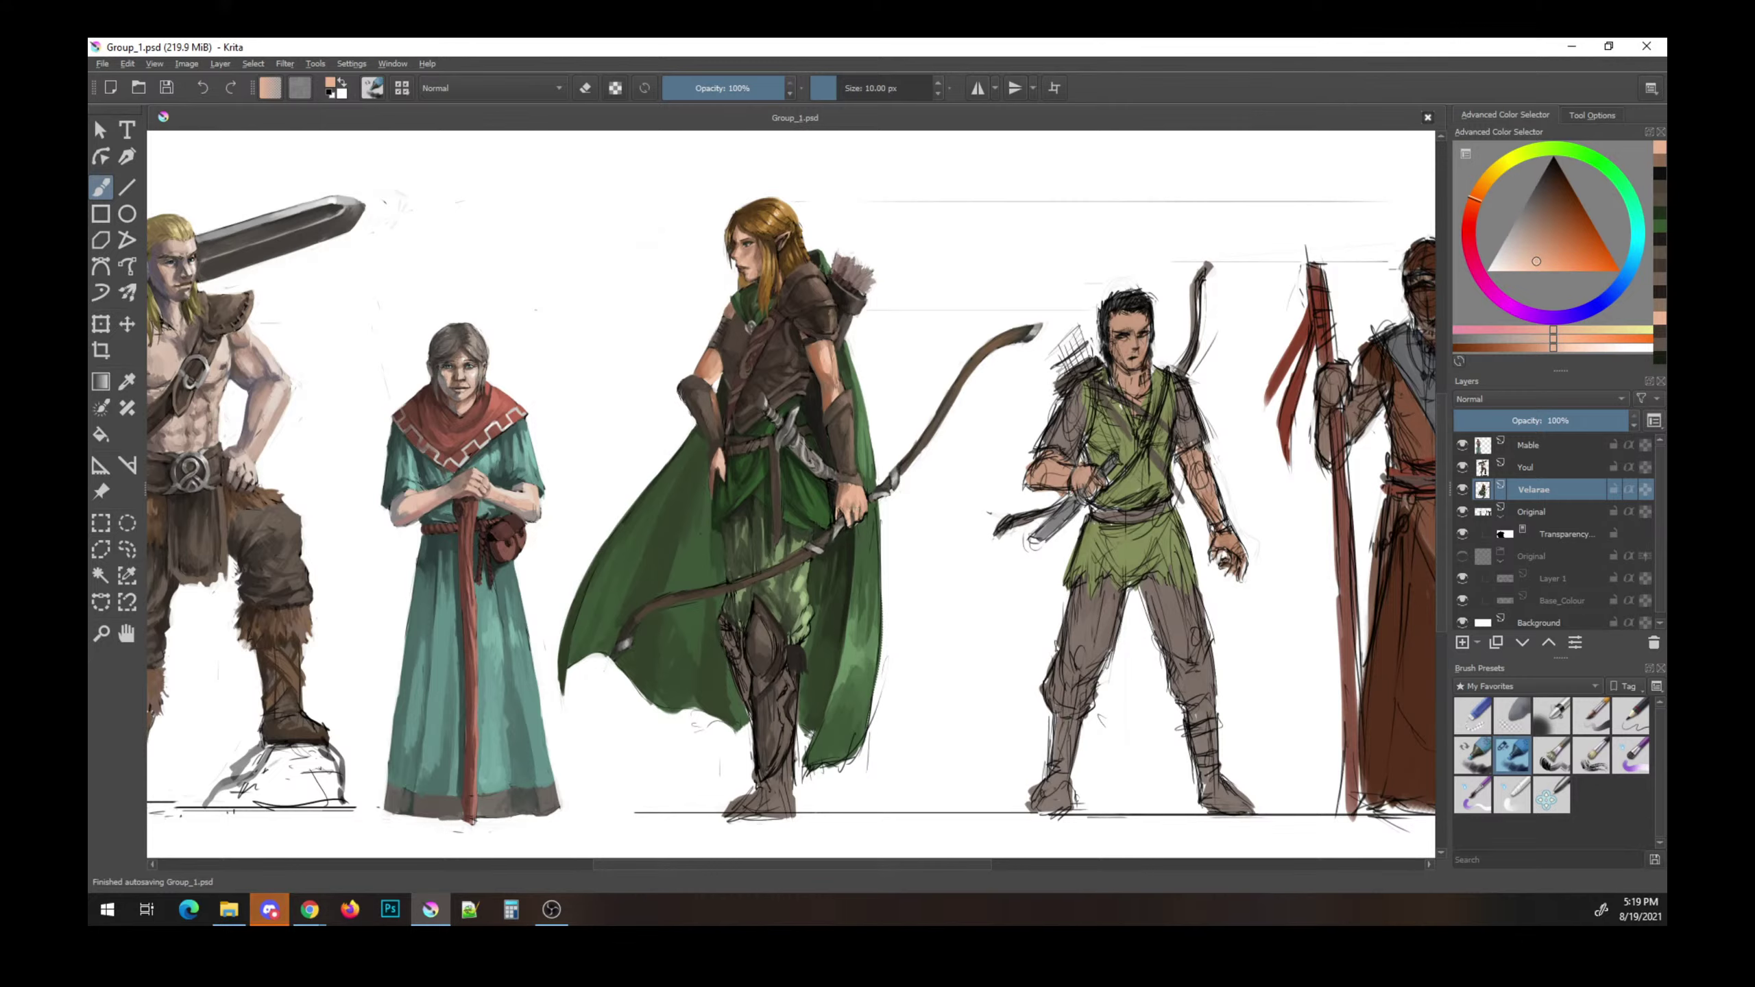
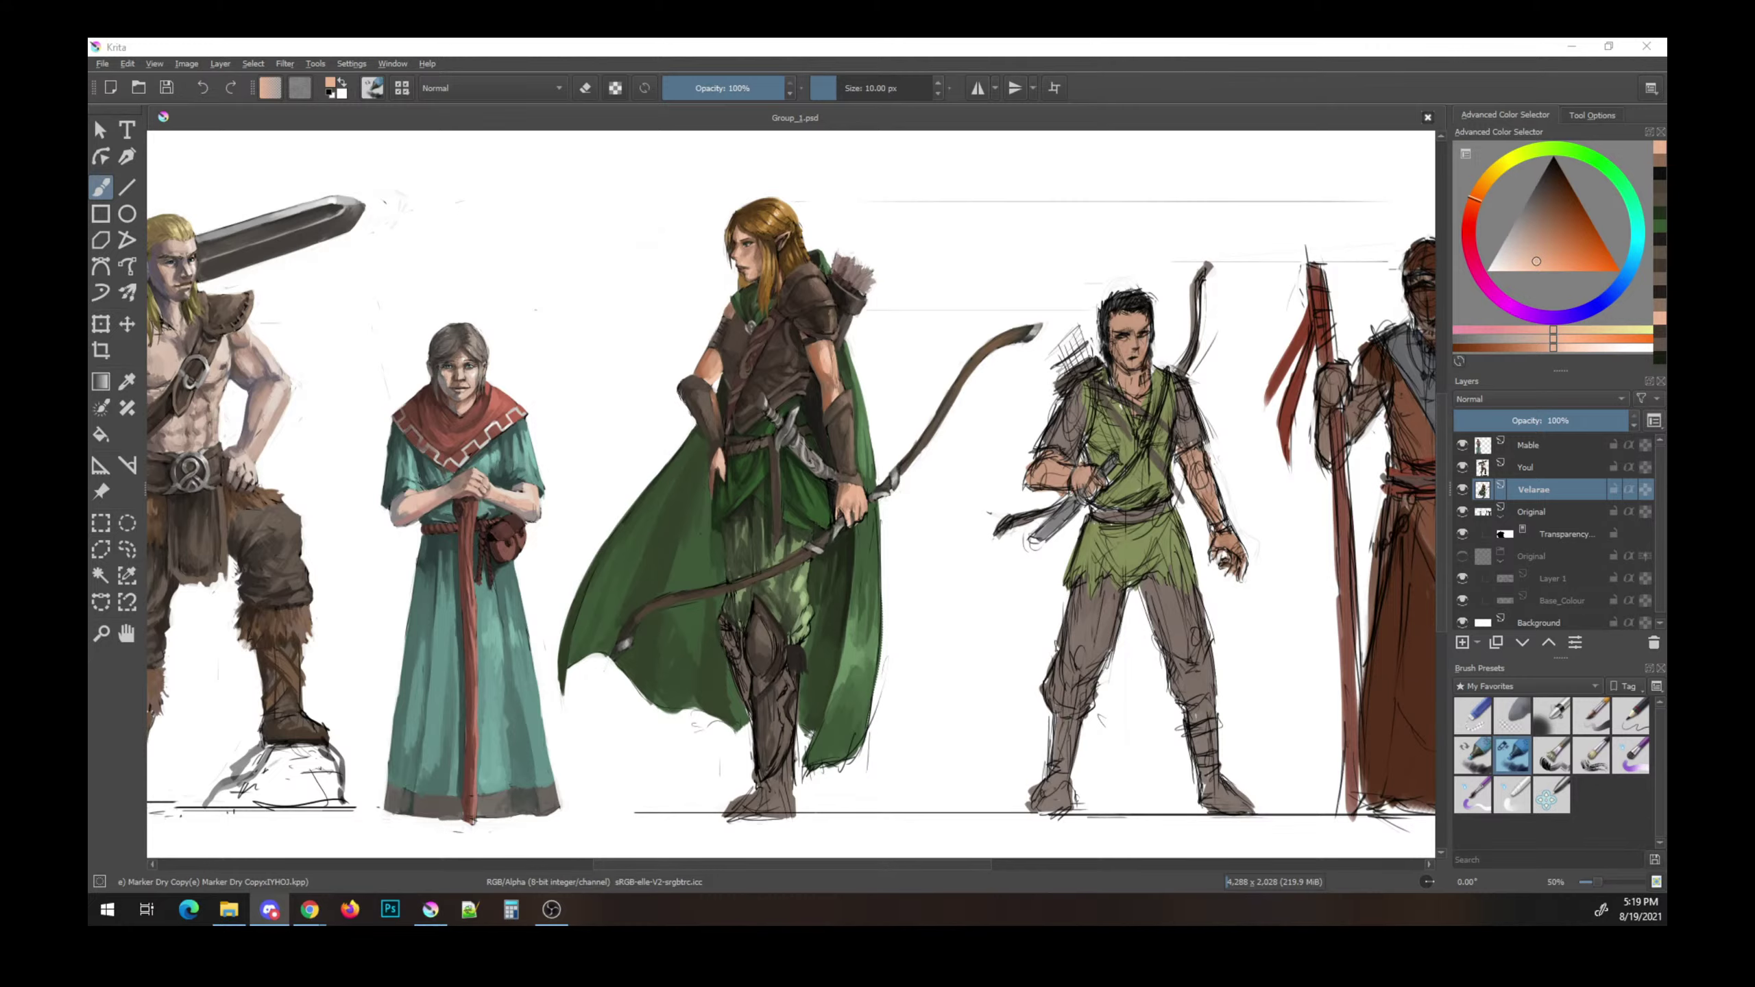
- Sample dark grey-brown and muted tones from the elf, shrink the brush, and save
{"action": "left_click", "coordinate": [870, 382]}
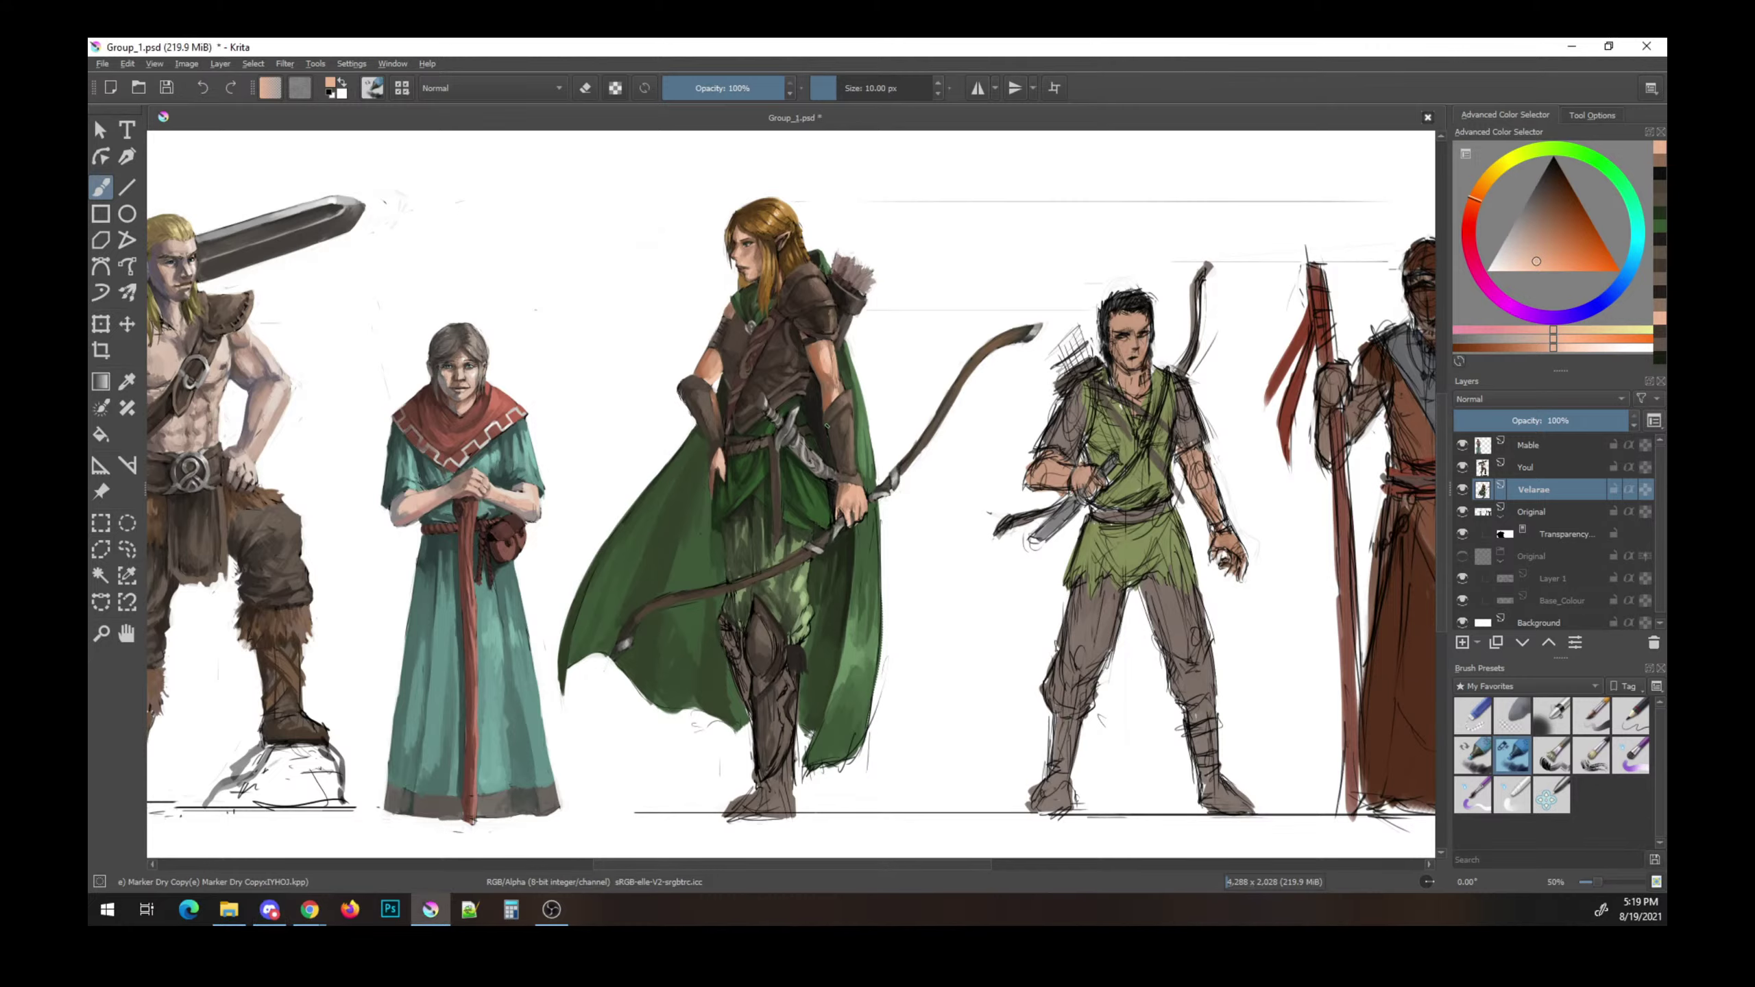
{"action": "left_click", "coordinate": [765, 442], "text": "ctrl"}
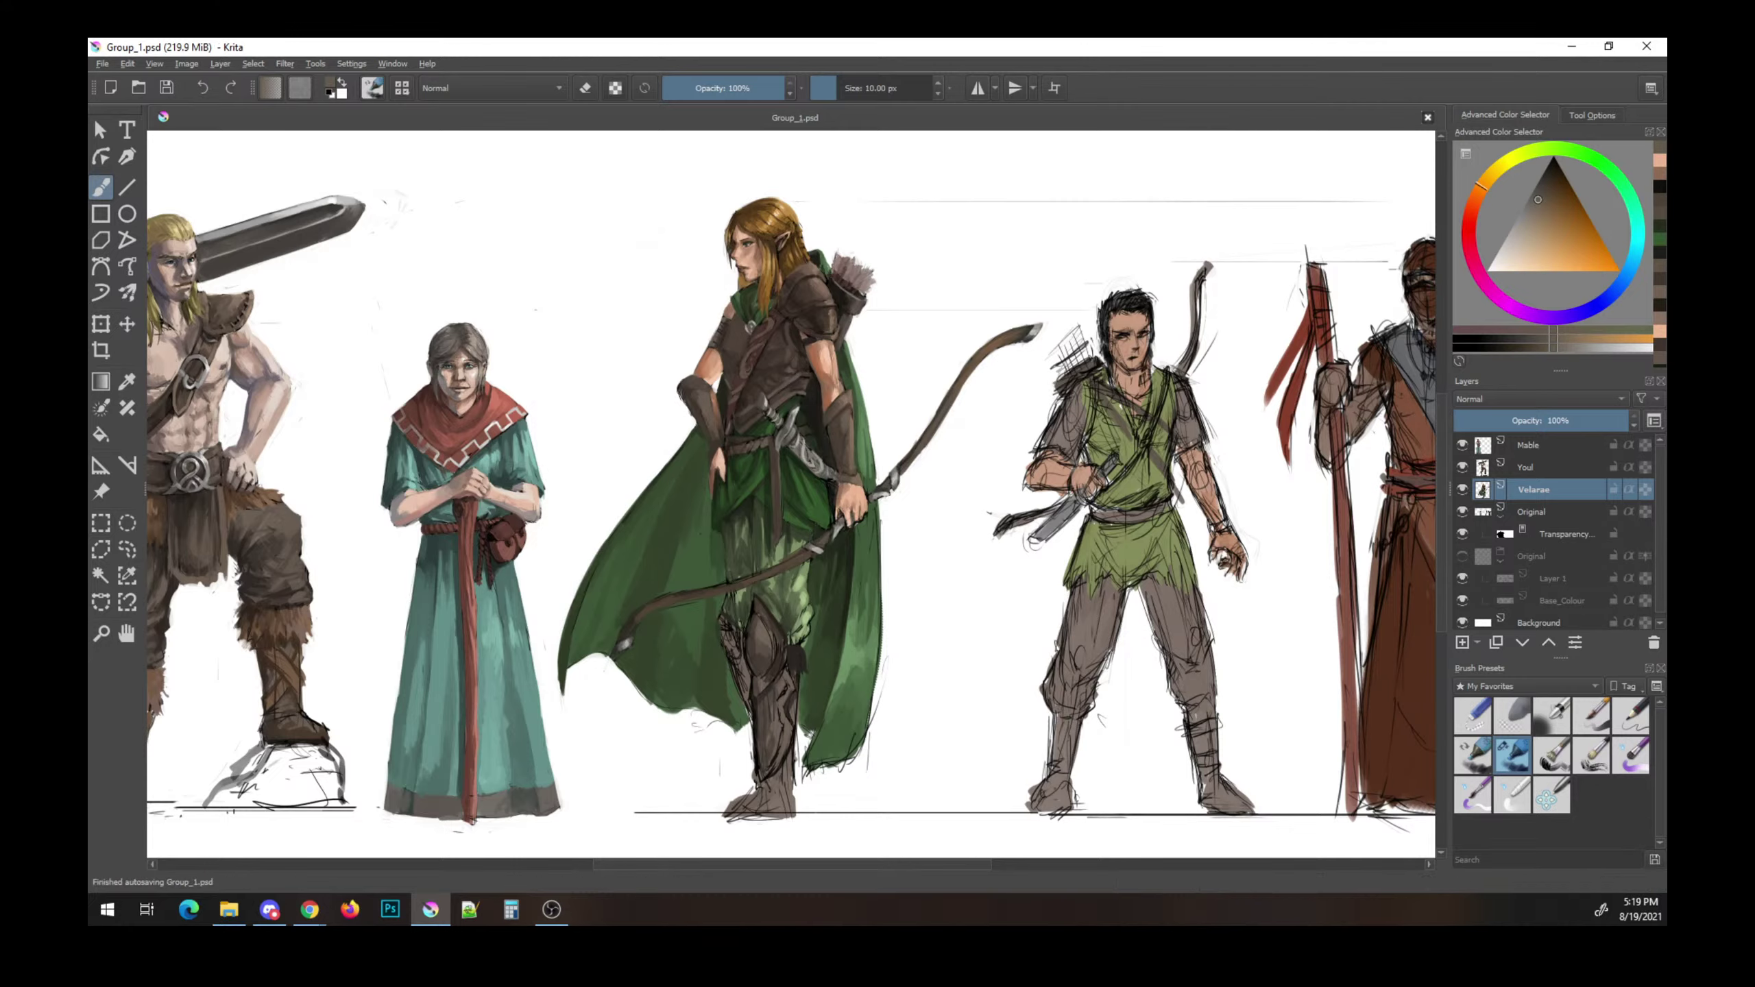
{"action": "left_click", "coordinate": [796, 397], "text": "ctrl"}
{"action": "key", "text": "bracketleft"}
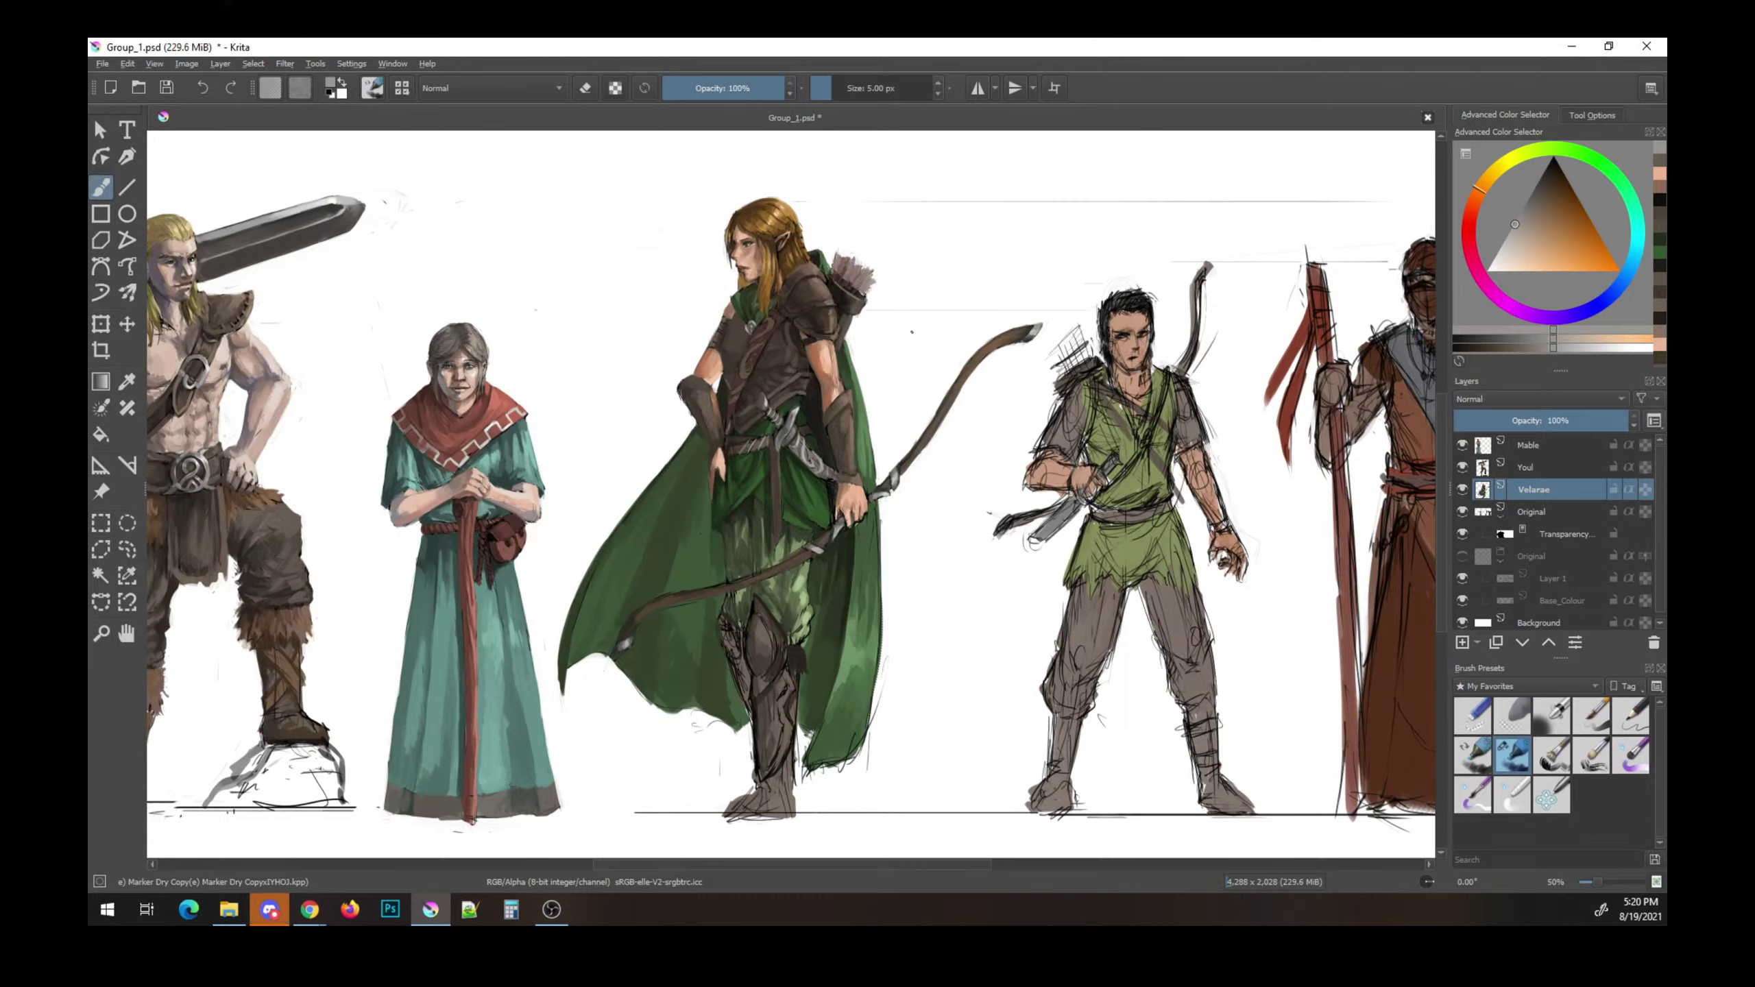
{"action": "key", "text": "ctrl+s"}
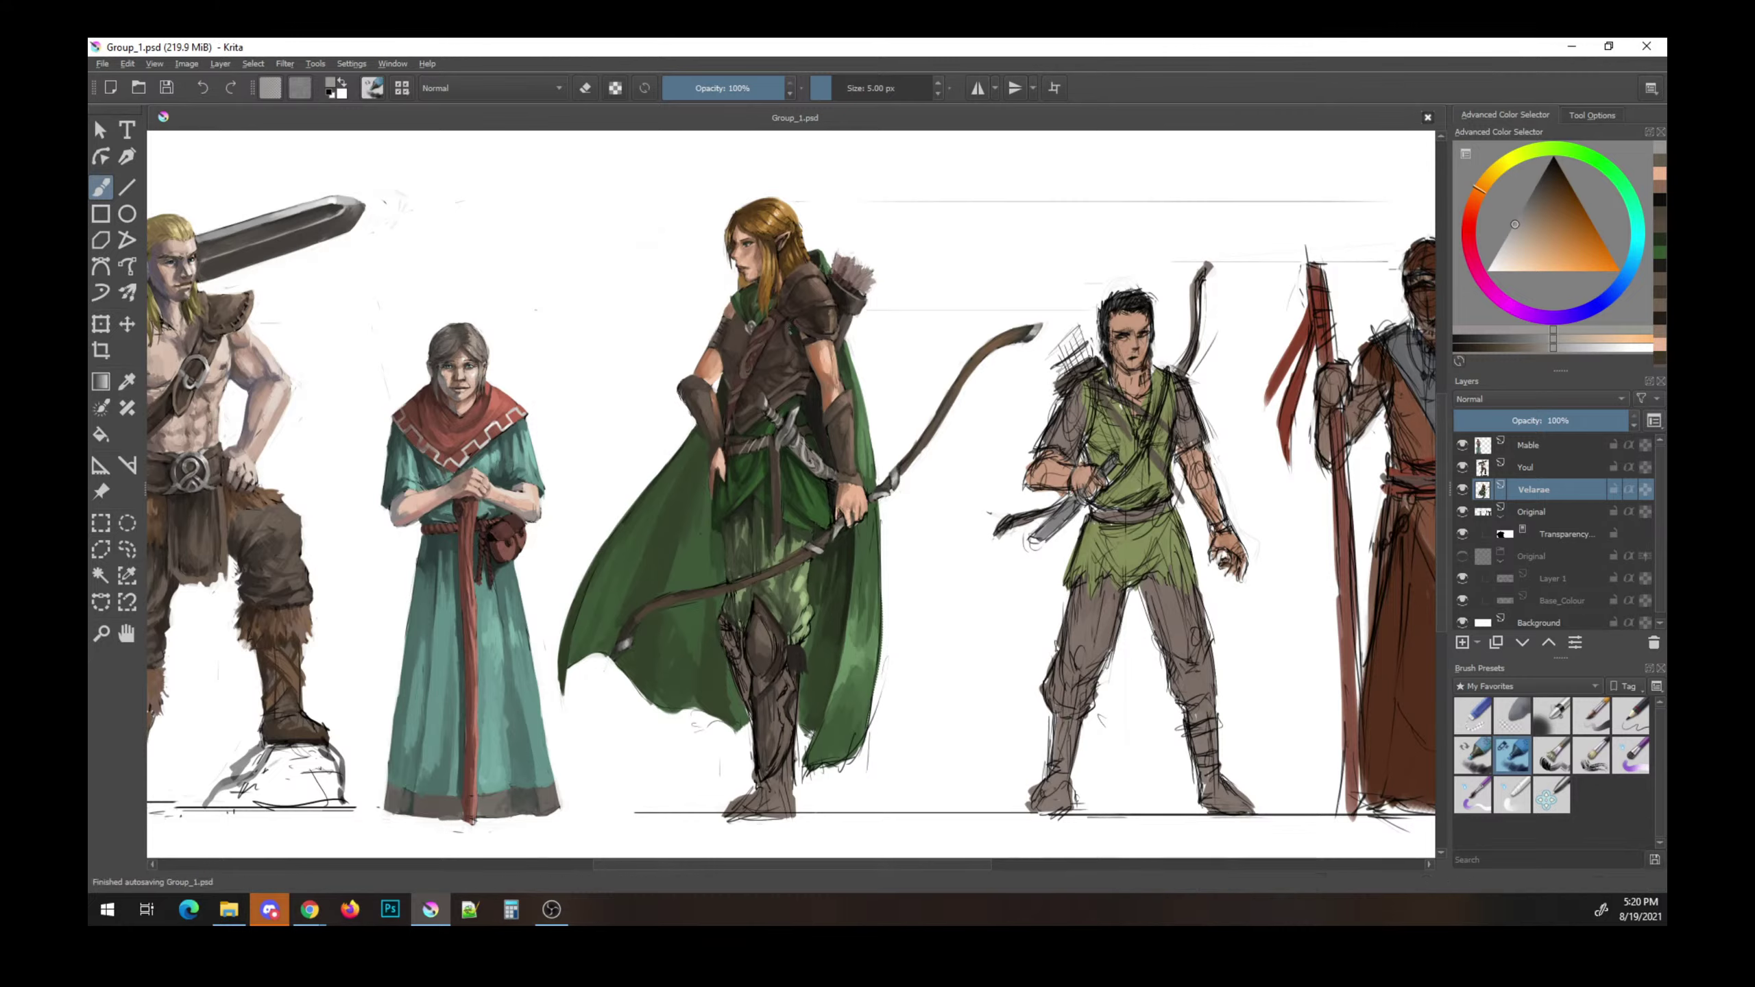
- Paint a small near-black touch on the elf's armour, then sample red-brown and dark orange
{"action": "left_click", "coordinate": [856, 419], "text": "ctrl"}
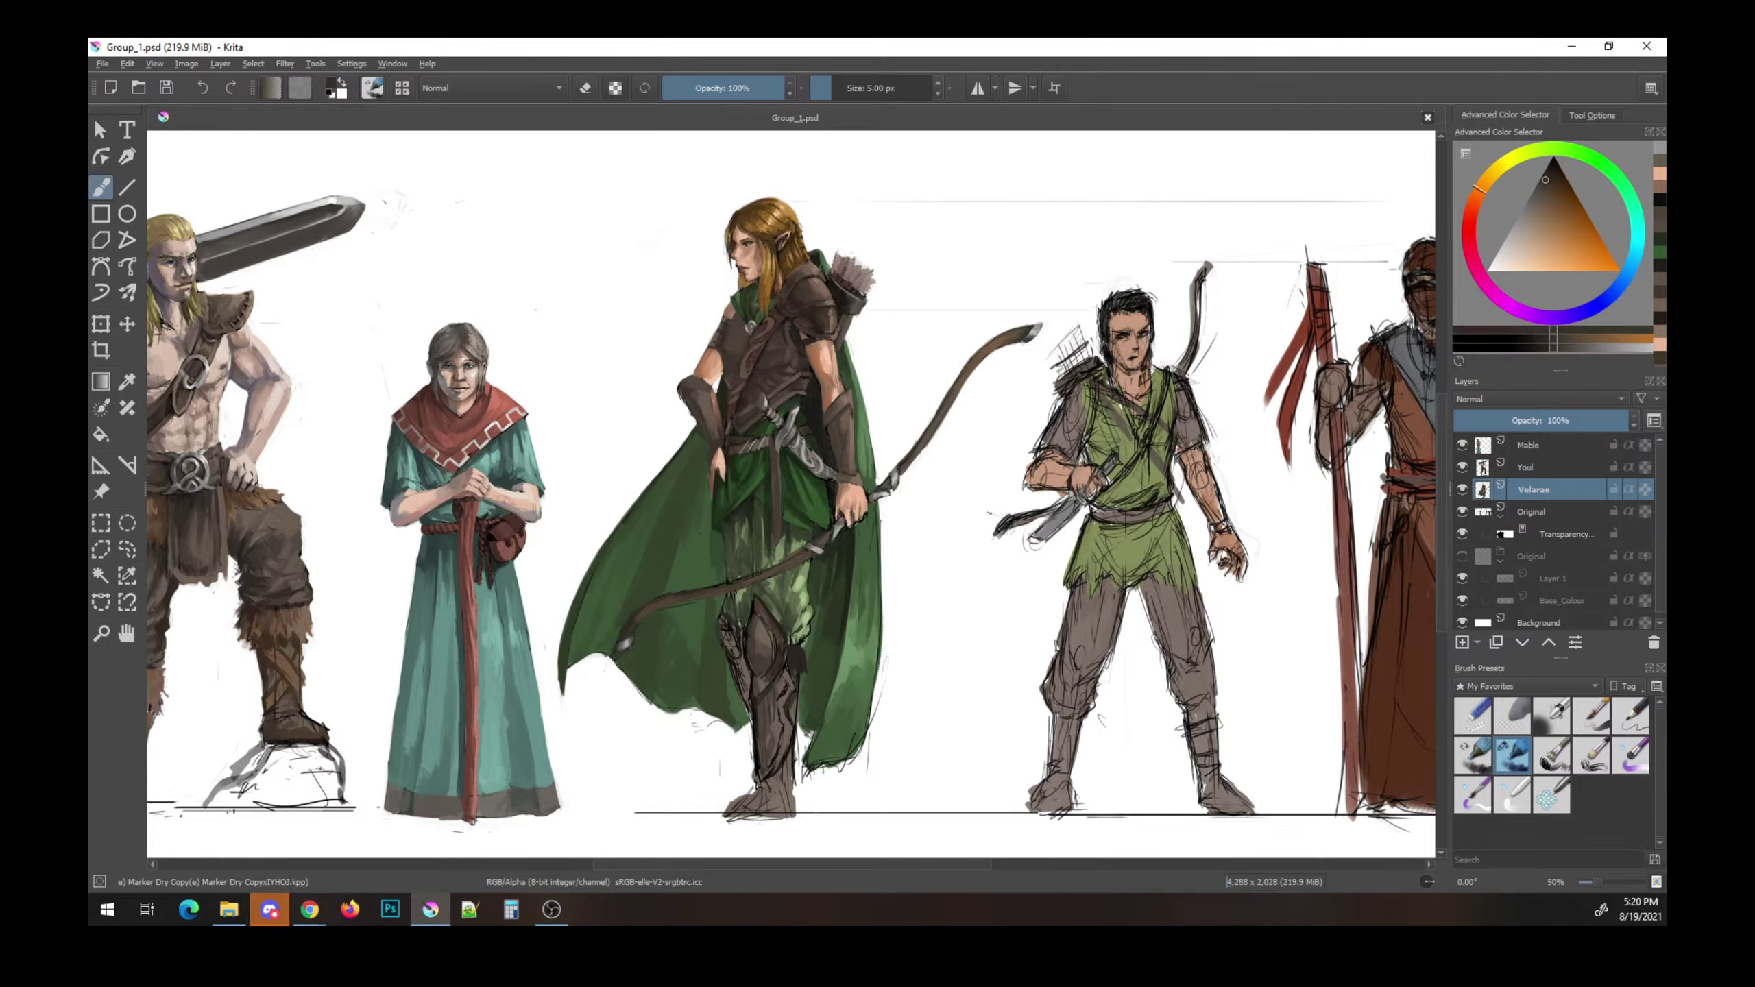
{"action": "left_click", "coordinate": [856, 420]}
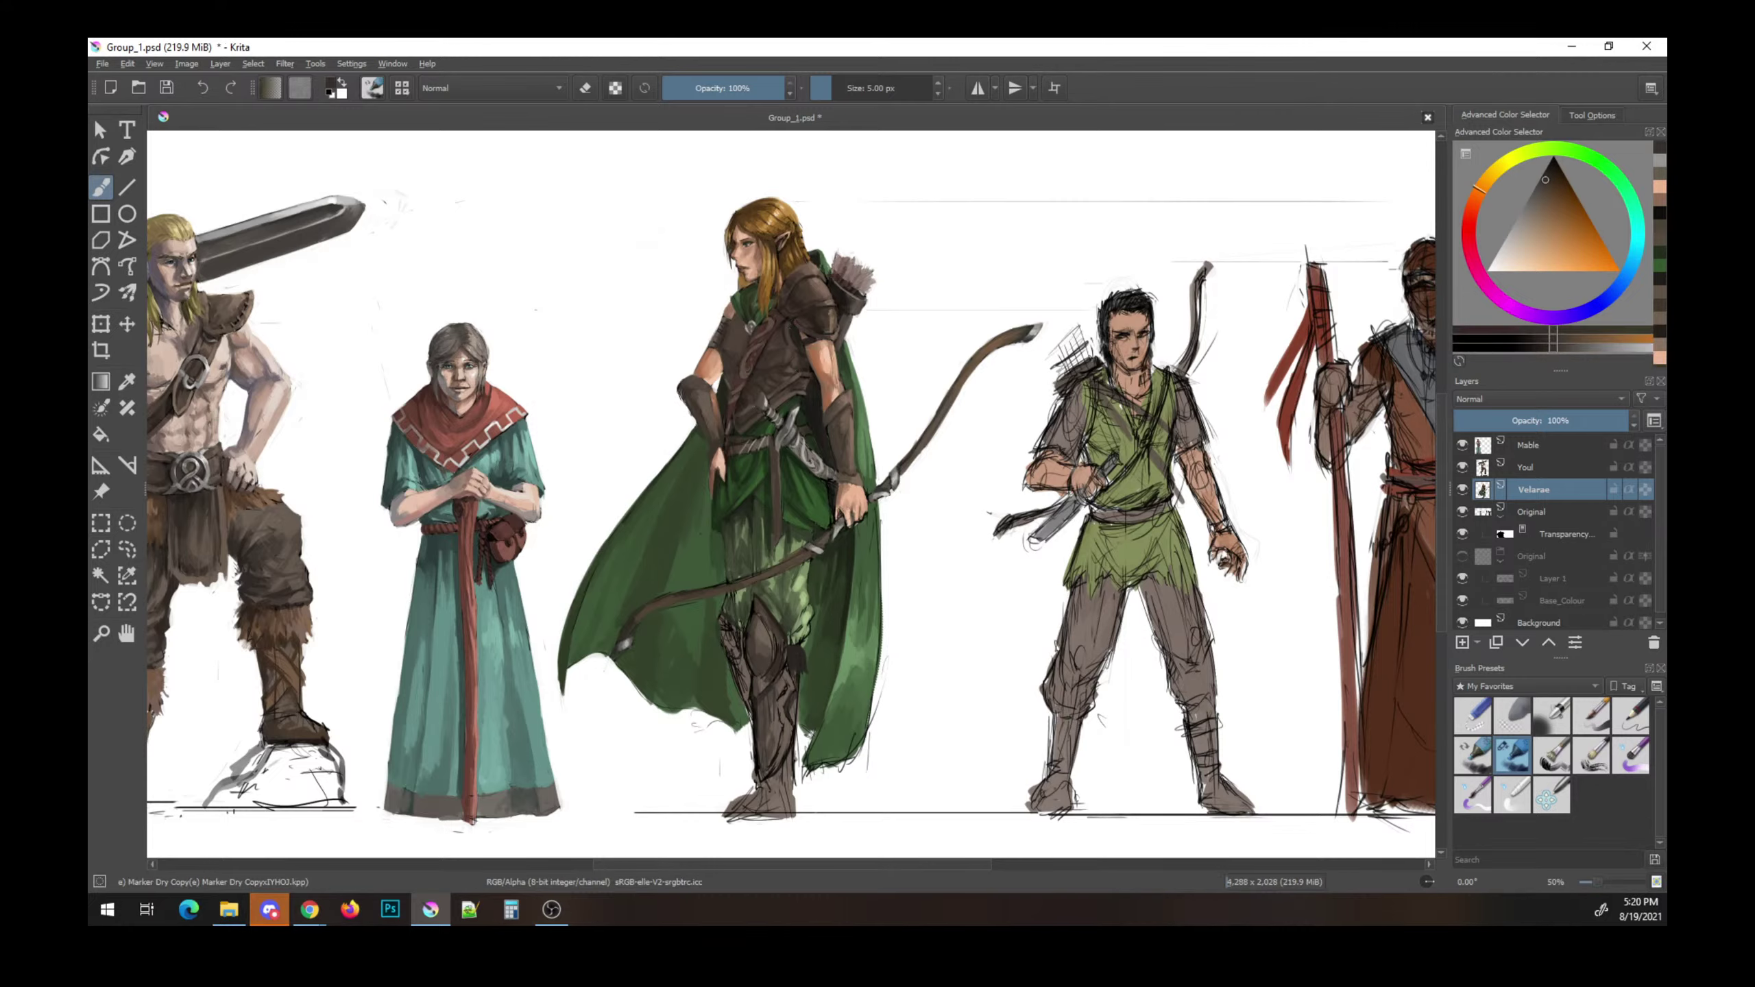
{"action": "key", "text": "k"}
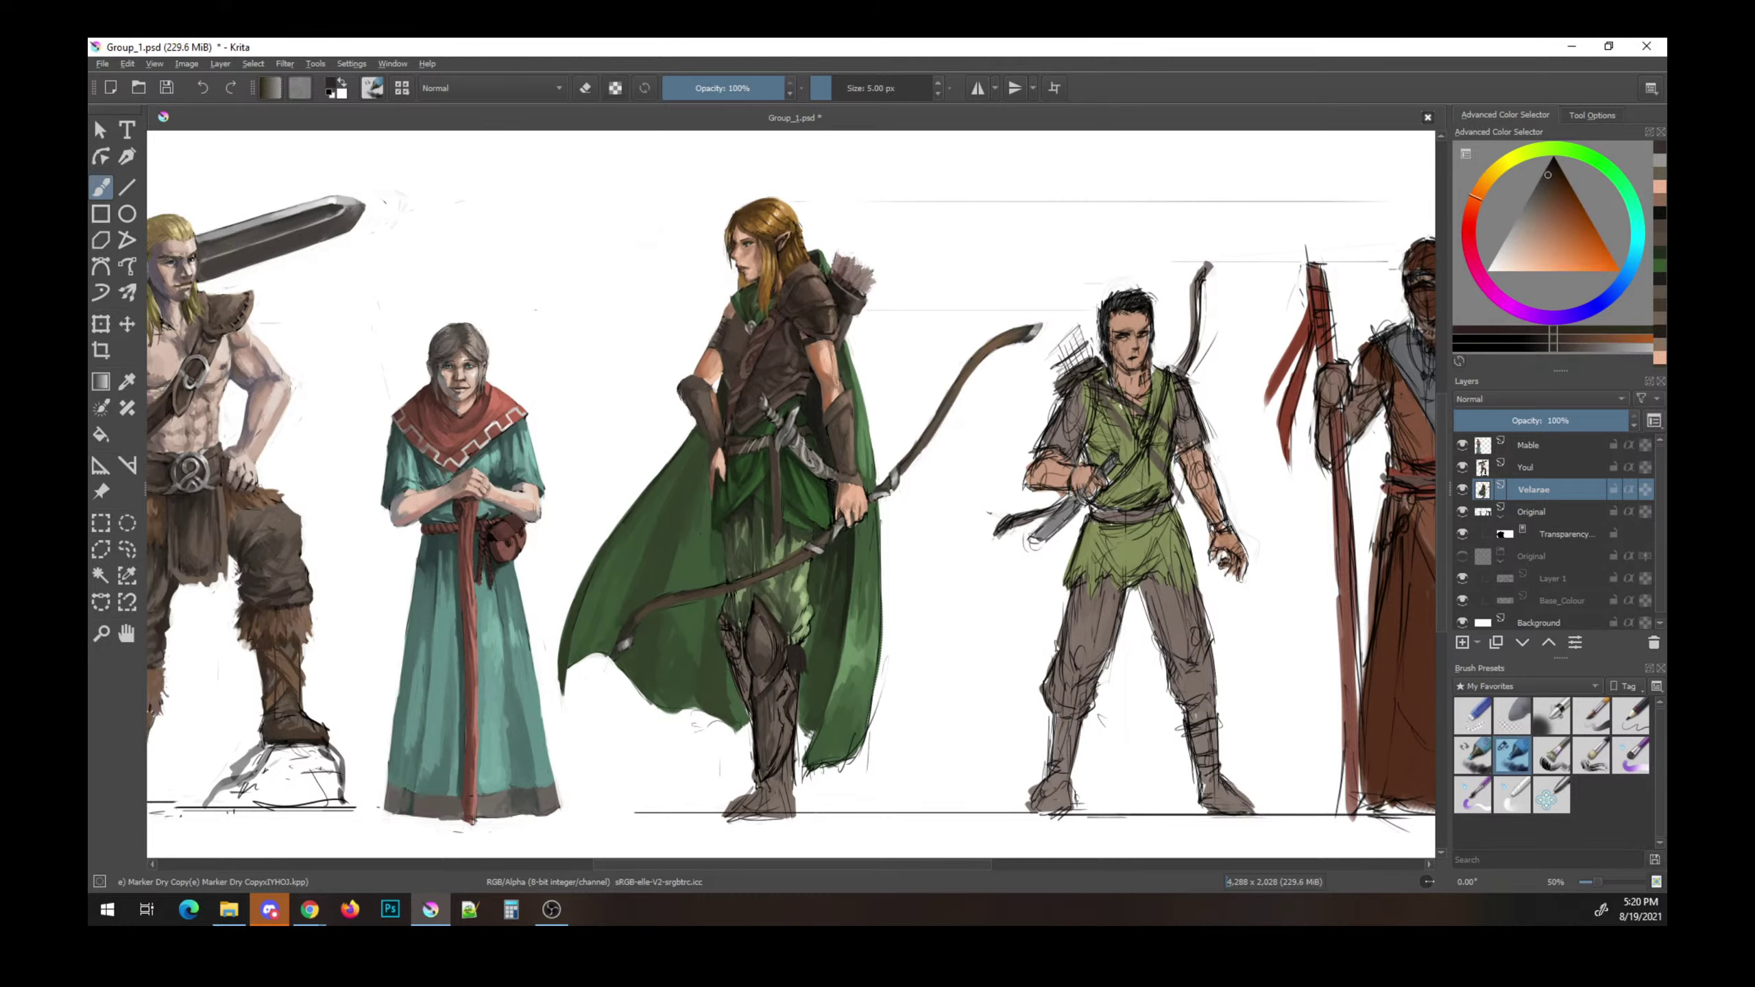
{"action": "left_click", "coordinate": [861, 428], "text": "ctrl"}
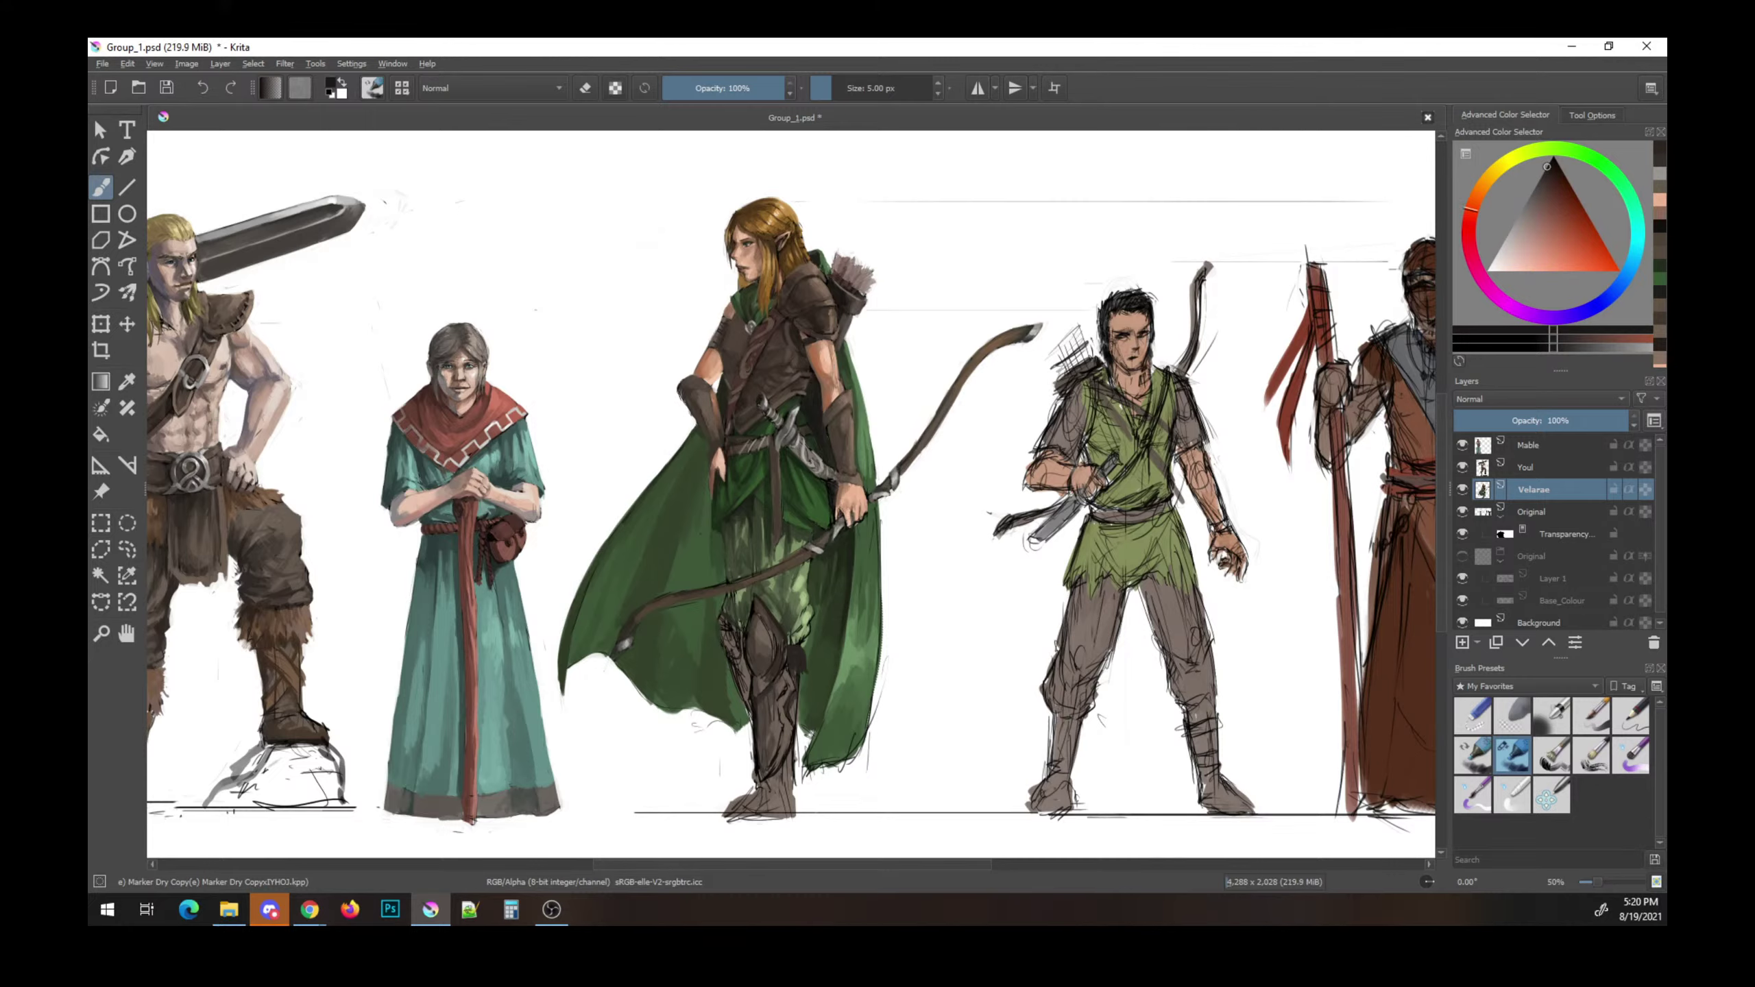
{"action": "key", "text": "ctrl+s"}
{"action": "left_click", "coordinate": [861, 484], "text": "ctrl"}
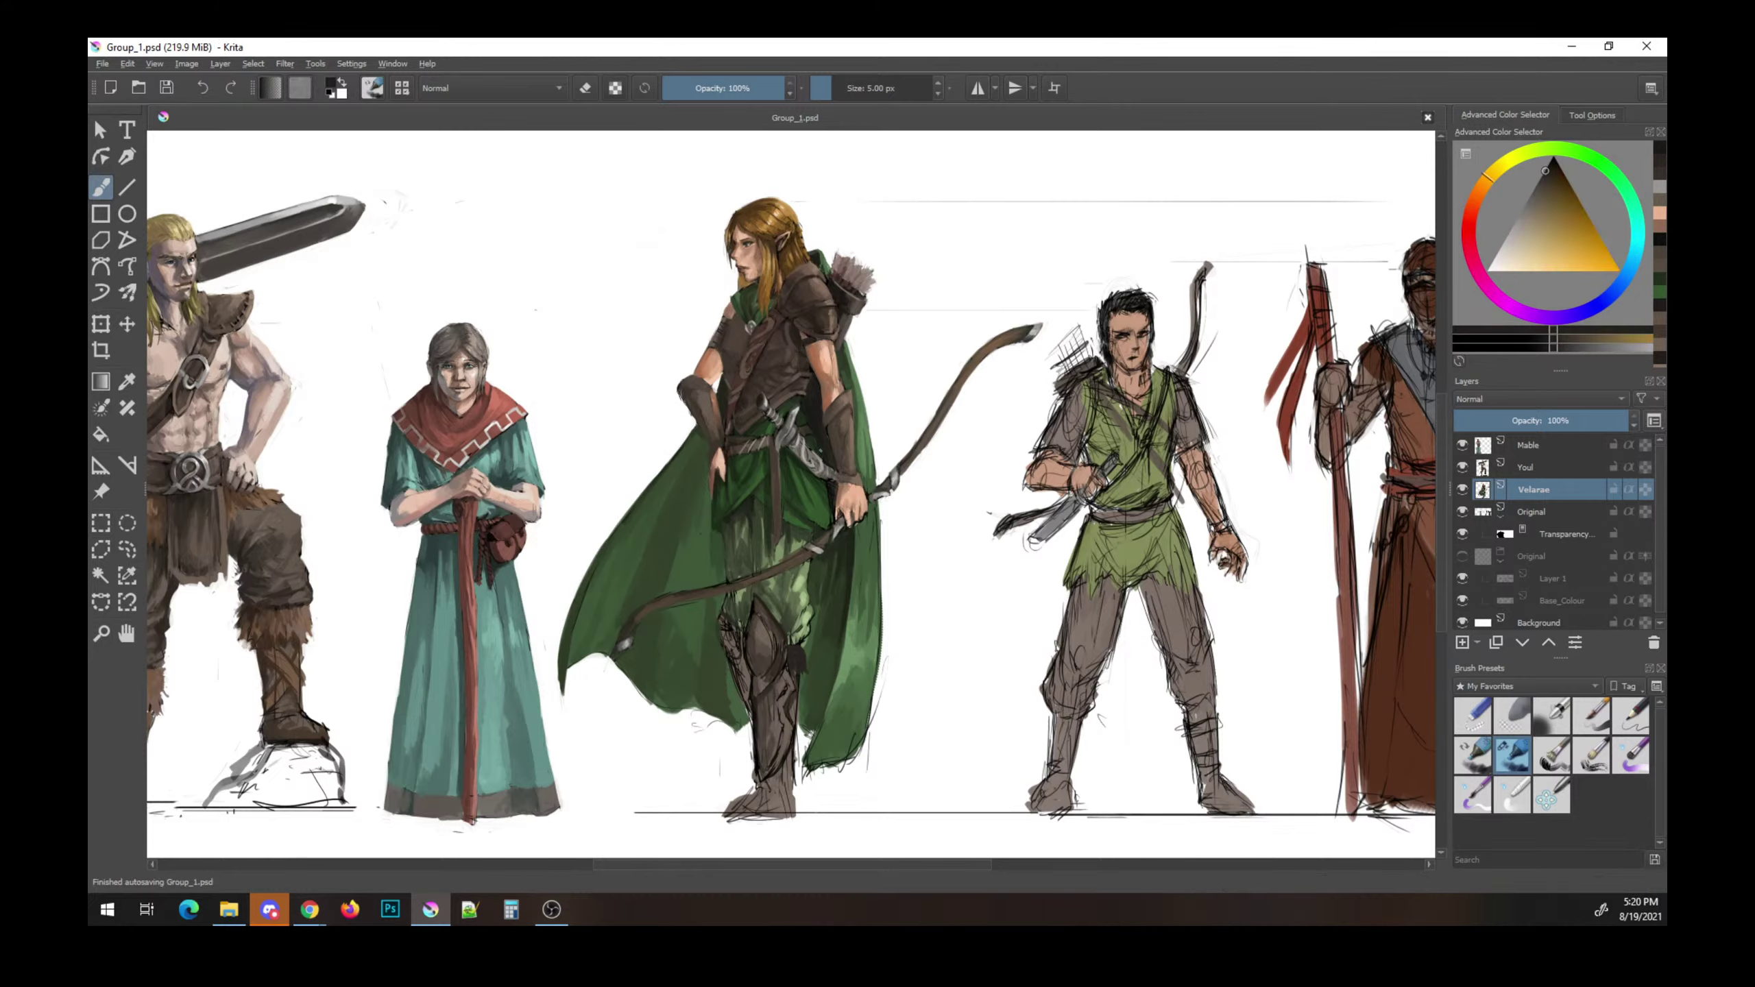
- Dab dark paint on the elf's belt with a 24 px brush and save
{"action": "left_click_drag", "start_coordinate": [811, 462], "coordinate": [822, 462]}
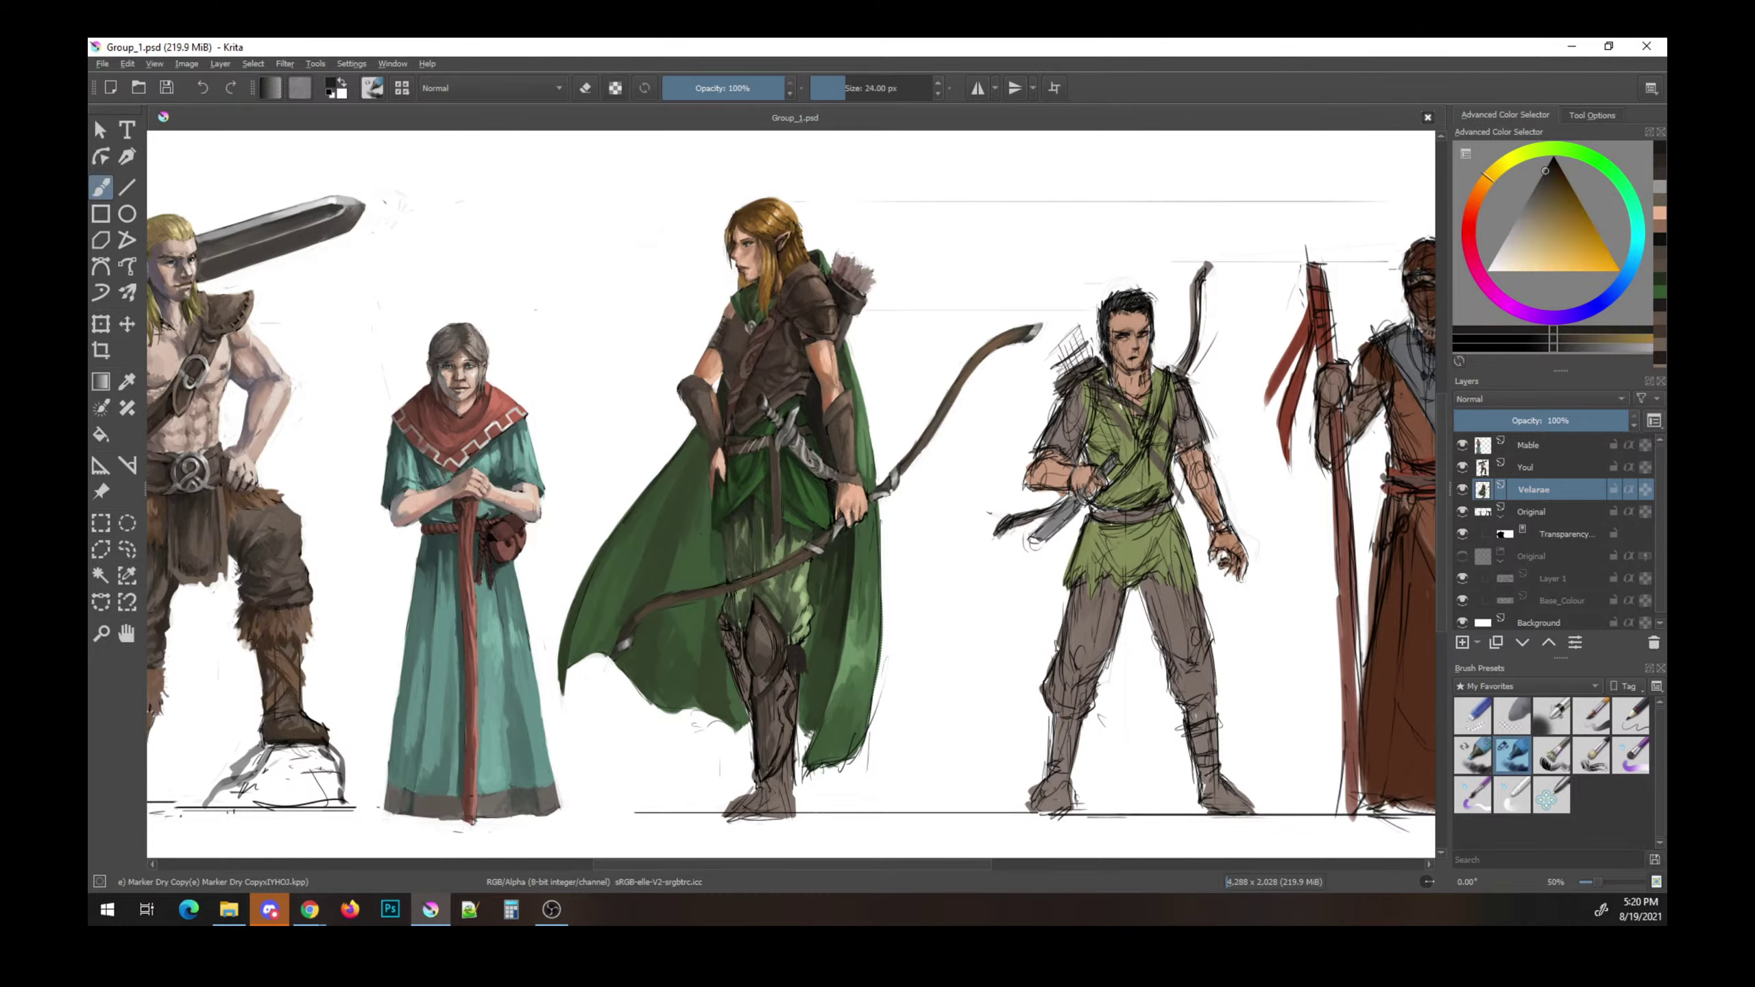
{"action": "left_click", "coordinate": [824, 470]}
{"action": "left_click", "coordinate": [807, 456]}
{"action": "key", "text": "ctrl+s"}
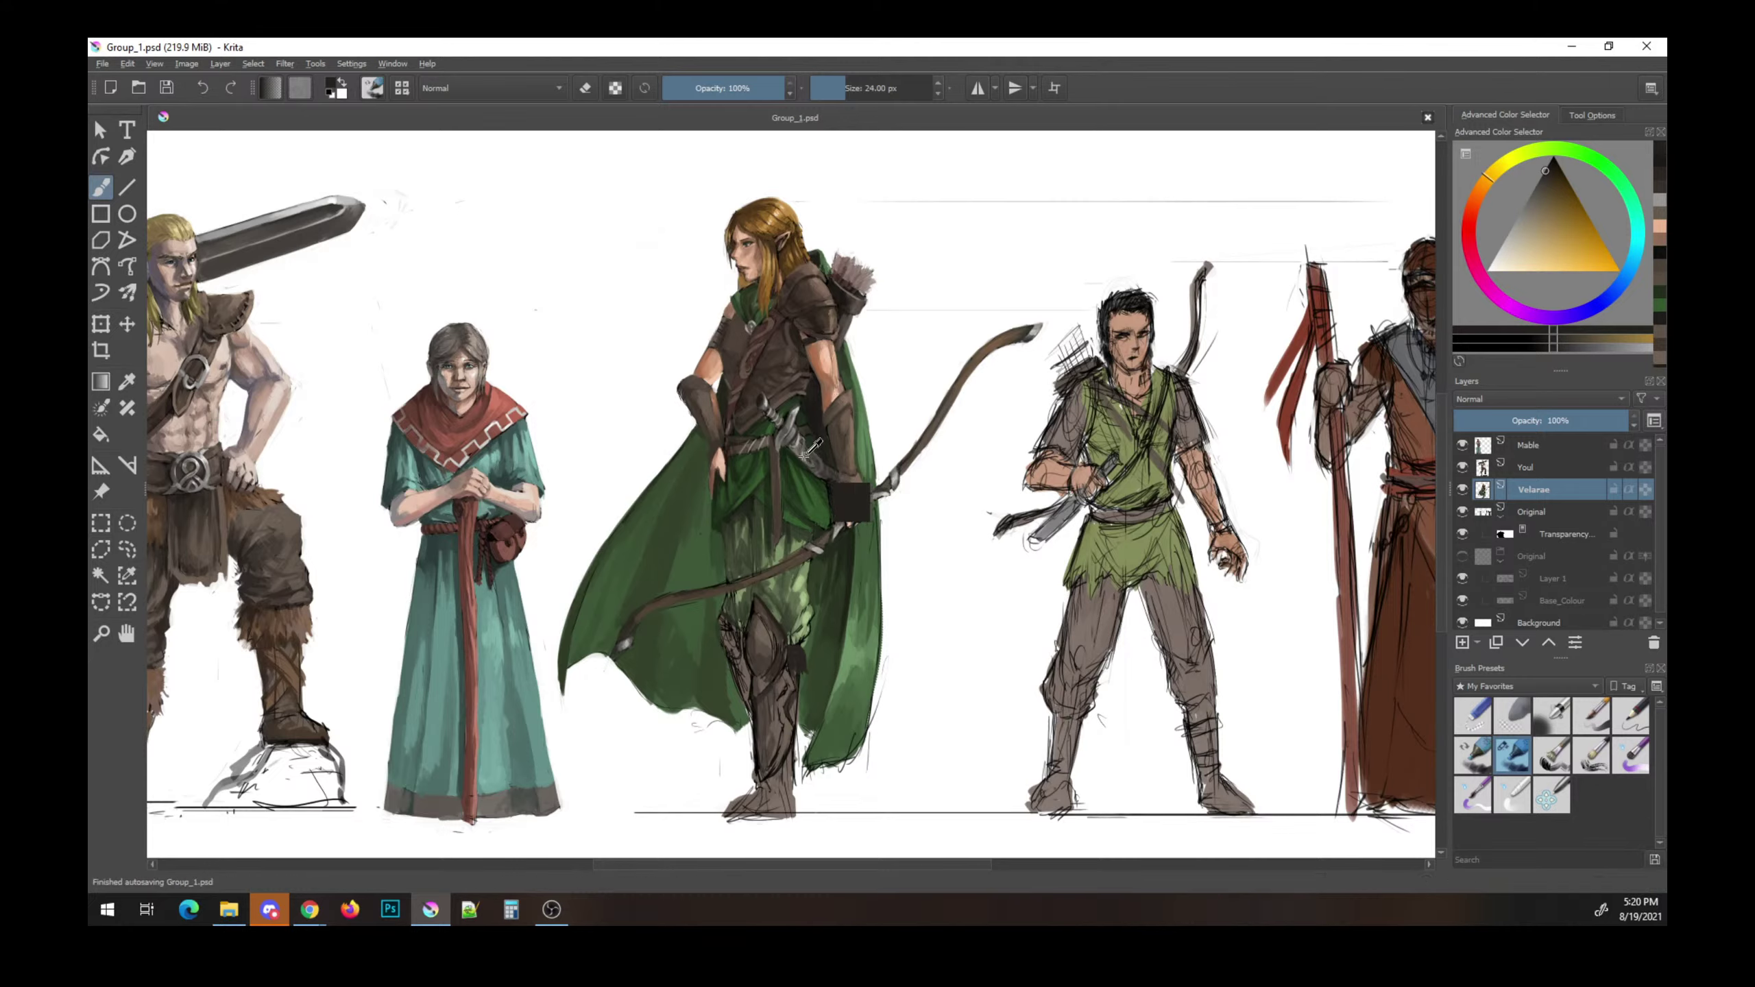
- Halve the brush and add small brown and near-black dabs near the belt
{"action": "left_click", "coordinate": [813, 450], "text": "ctrl"}
{"action": "key", "text": "bracketleft"}
{"action": "key", "text": "bracketleft"}
{"action": "key", "text": "bracketleft"}
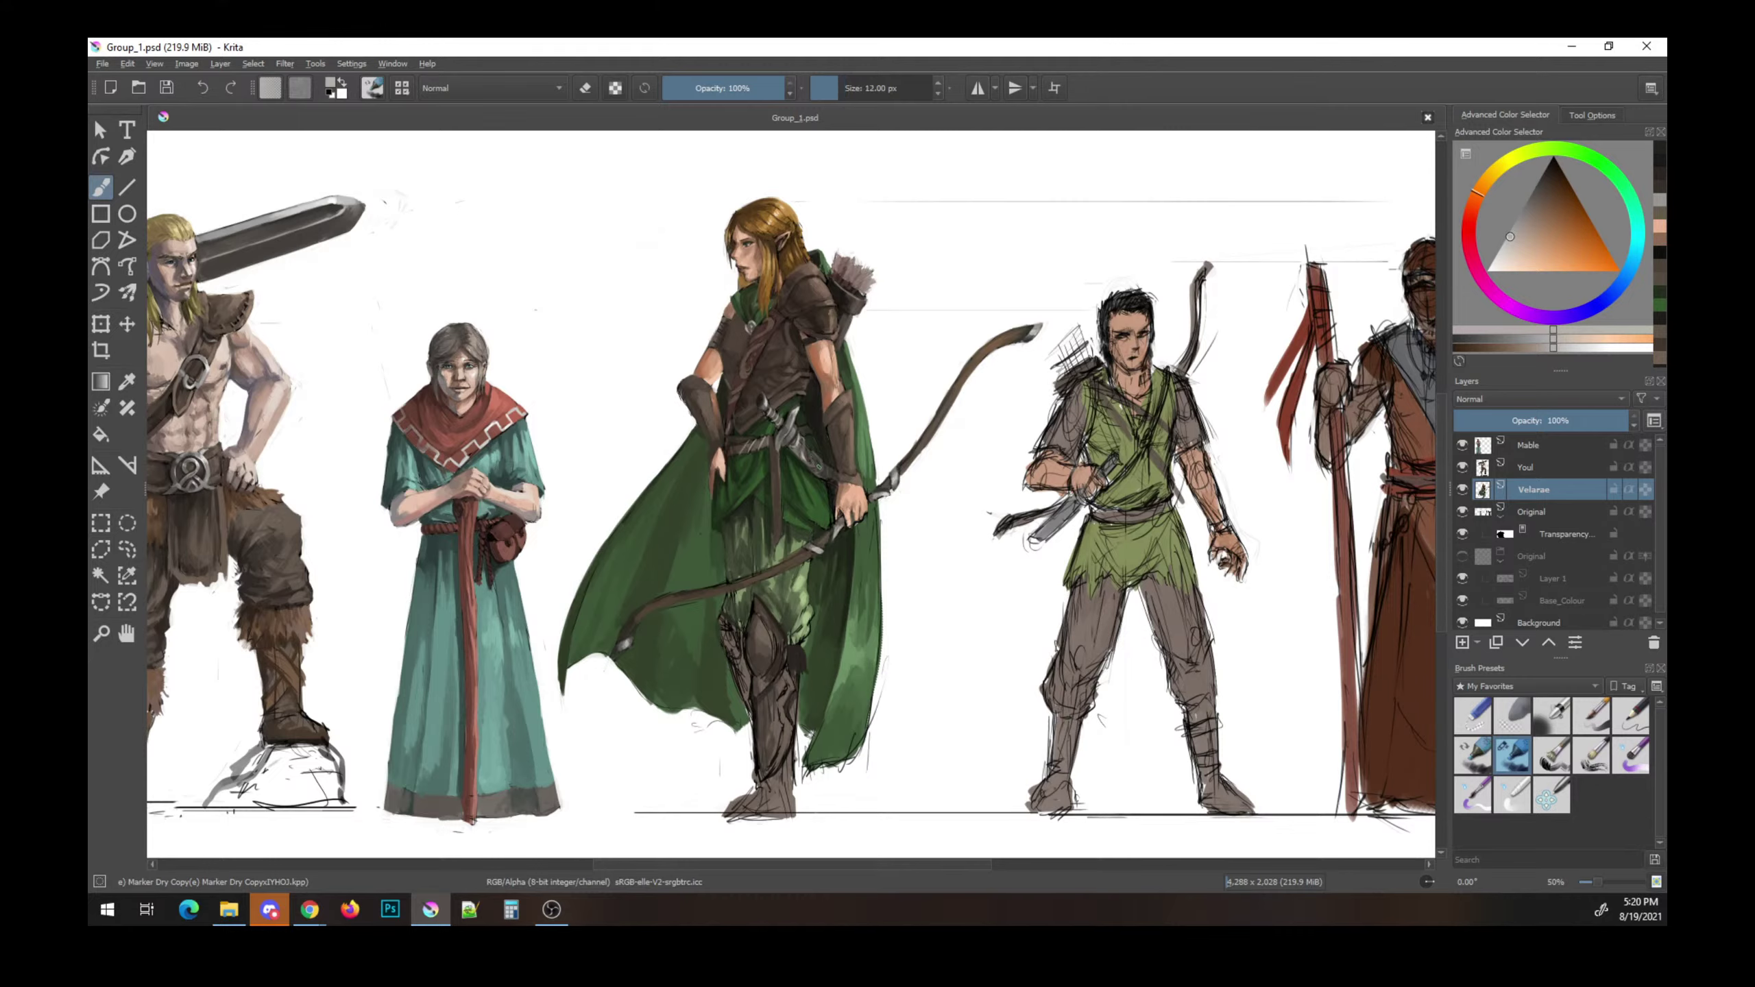
{"action": "left_click", "coordinate": [810, 461]}
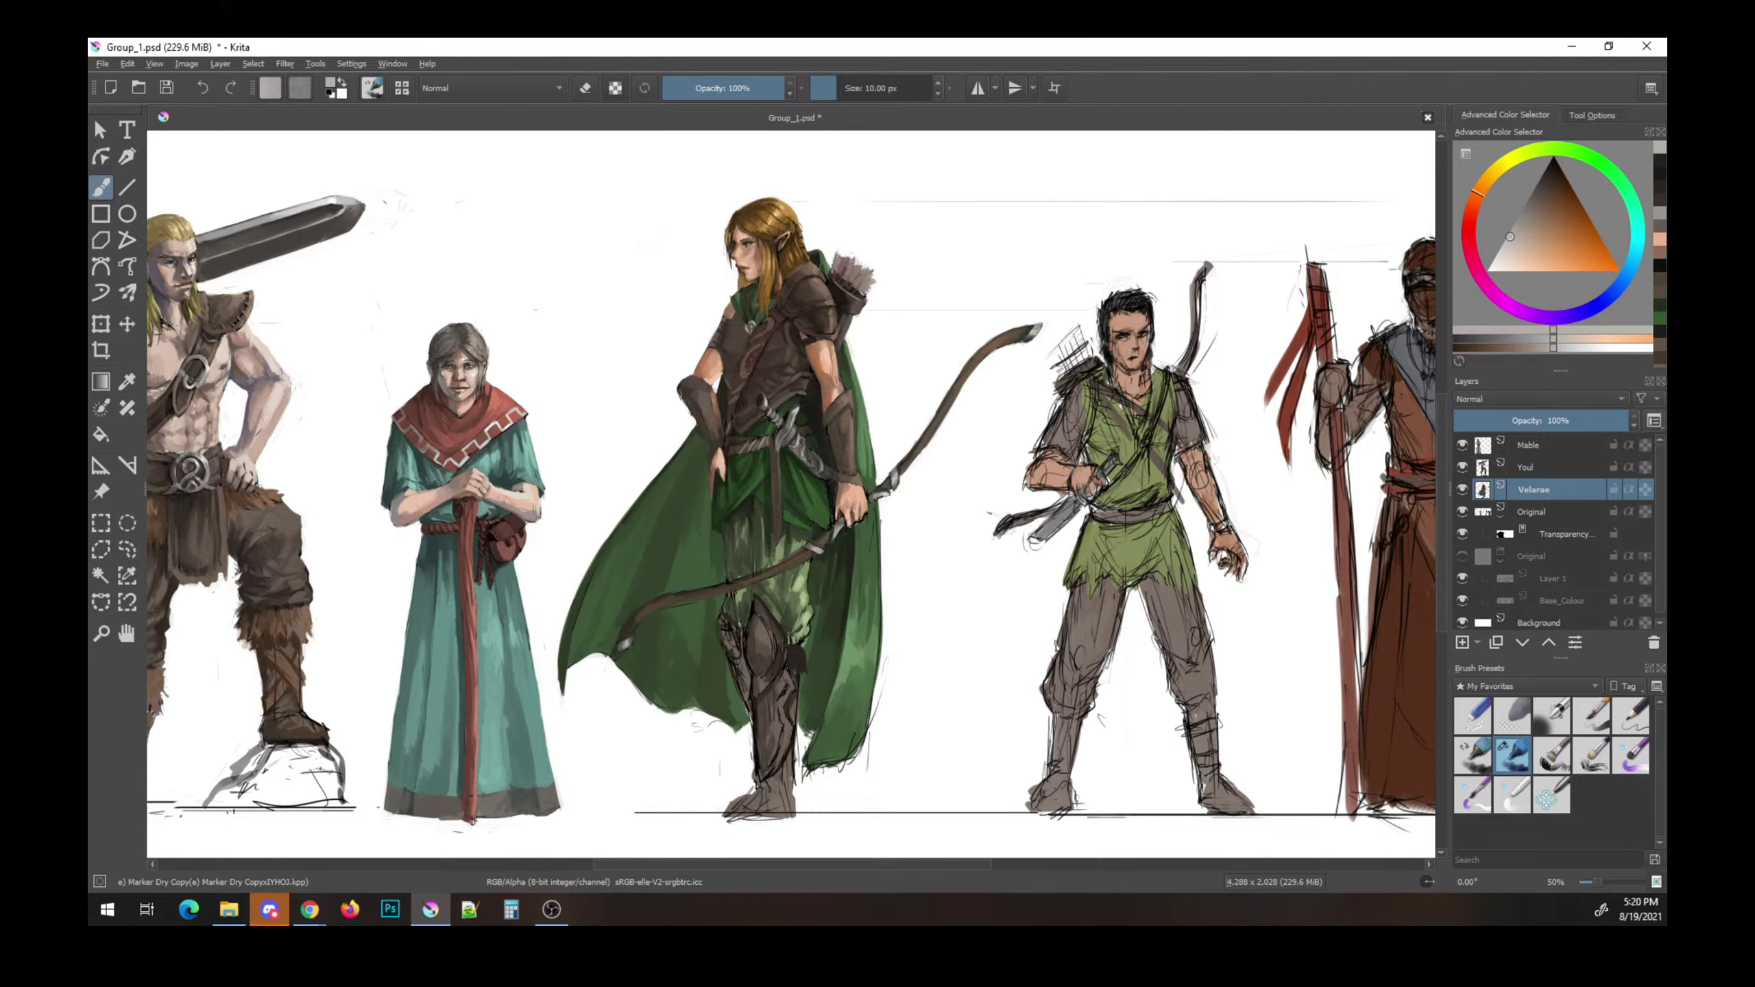
{"action": "left_click", "coordinate": [811, 460], "text": "ctrl"}
{"action": "left_click", "coordinate": [811, 460]}
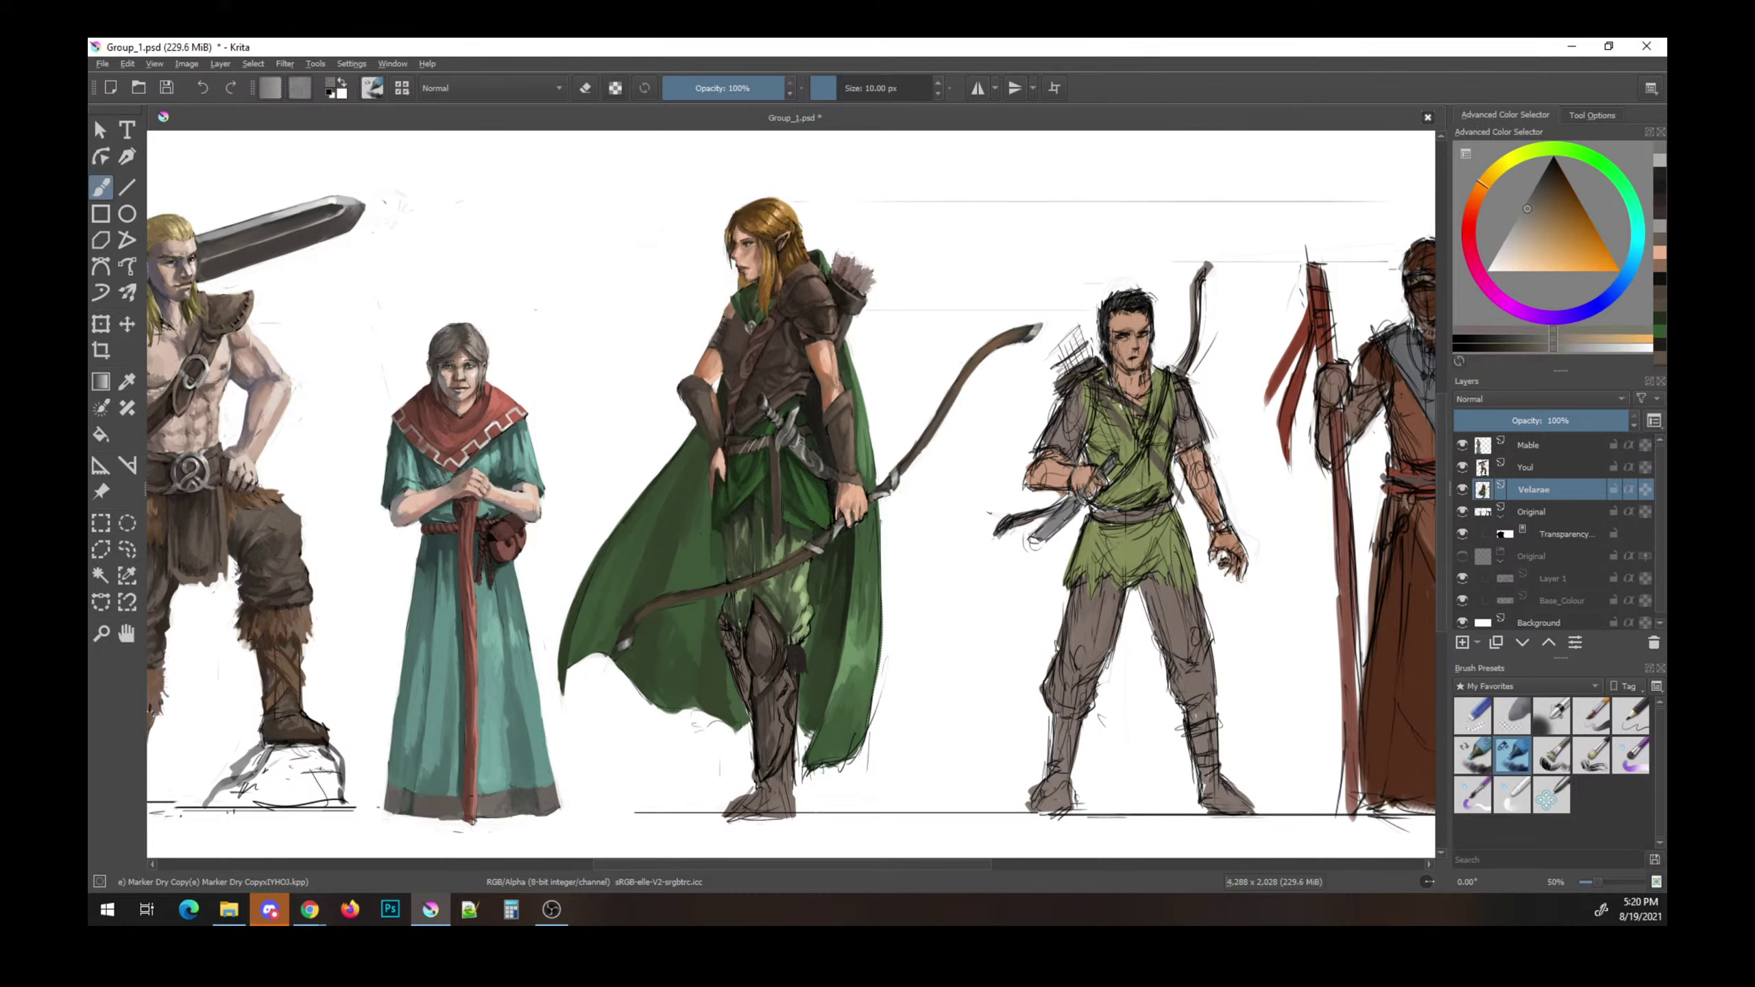
{"action": "left_click", "coordinate": [811, 461], "text": "ctrl"}
{"action": "left_click", "coordinate": [811, 461]}
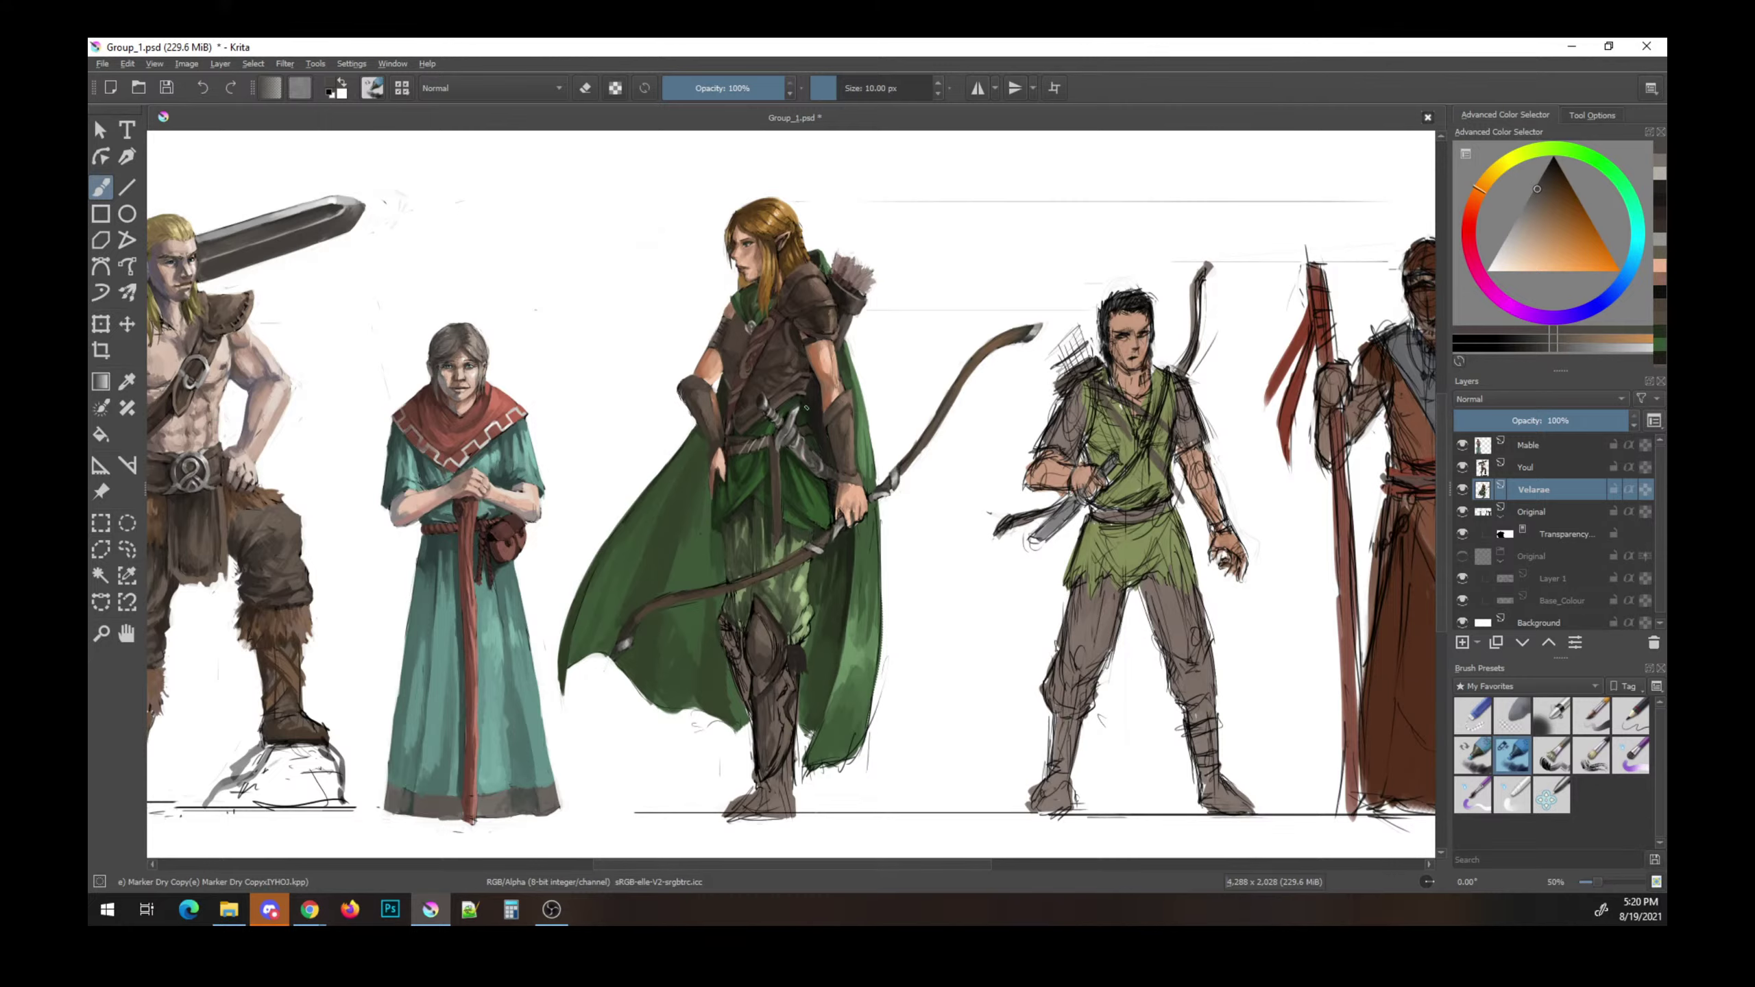
{"action": "left_click", "coordinate": [805, 415], "text": "ctrl"}
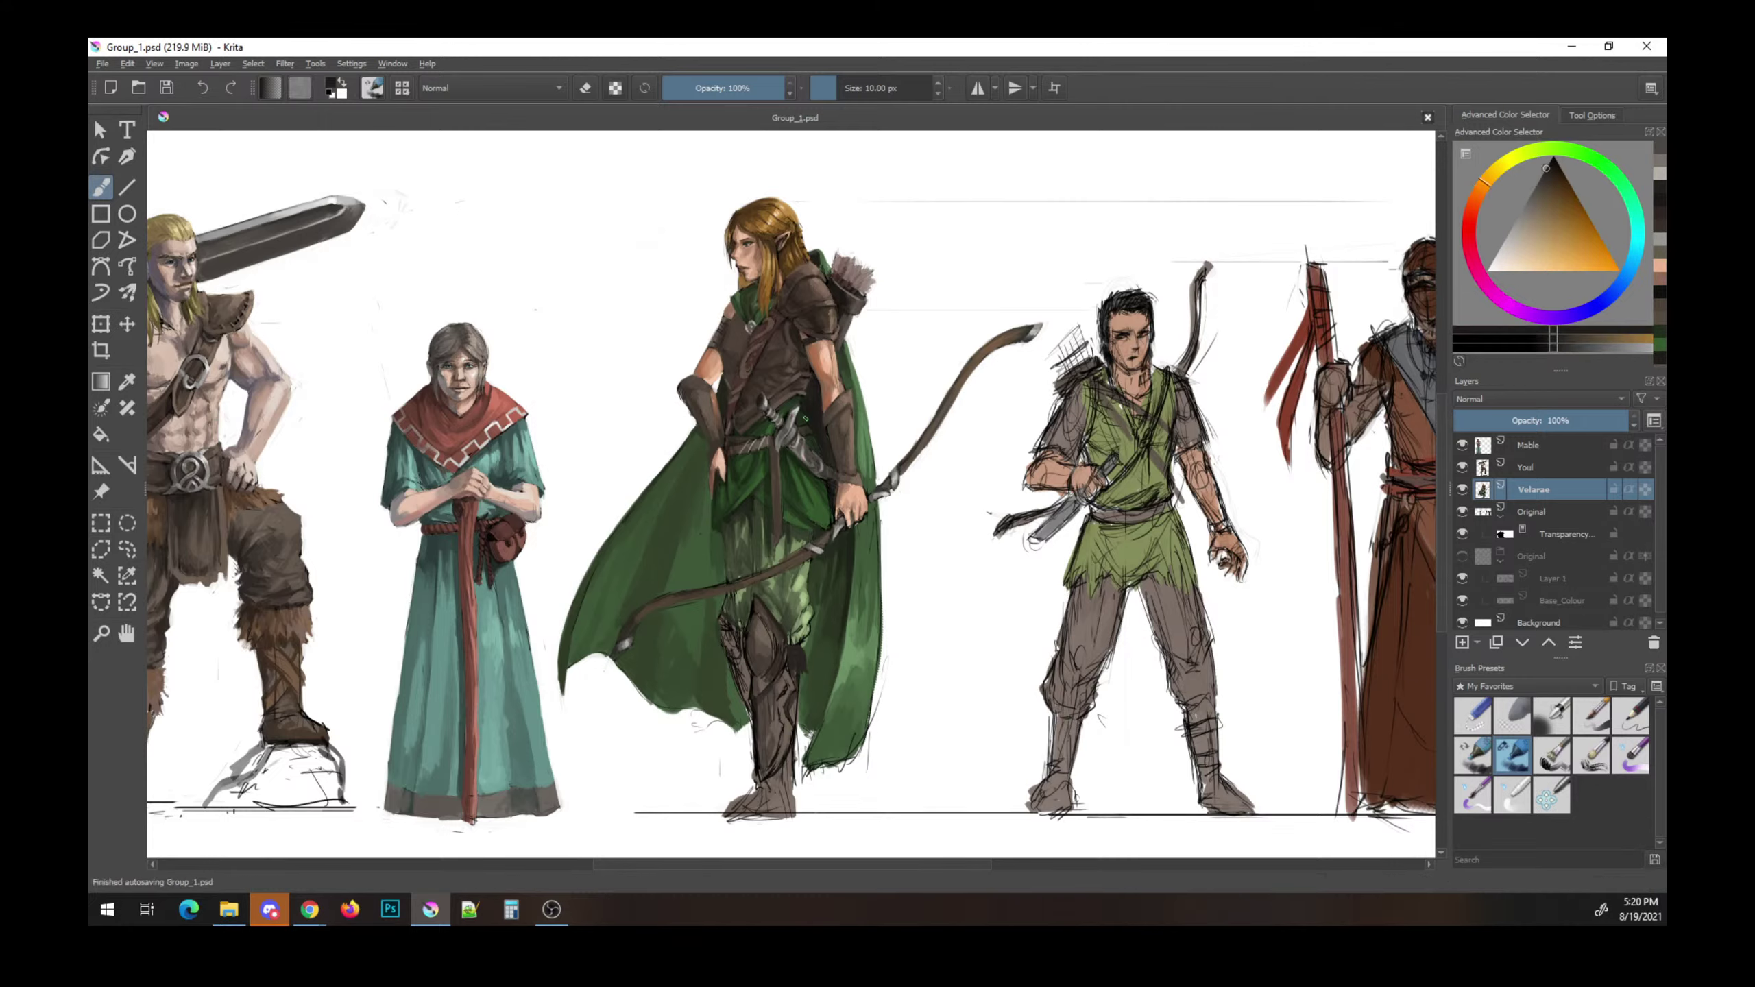
{"action": "left_click", "coordinate": [811, 461]}
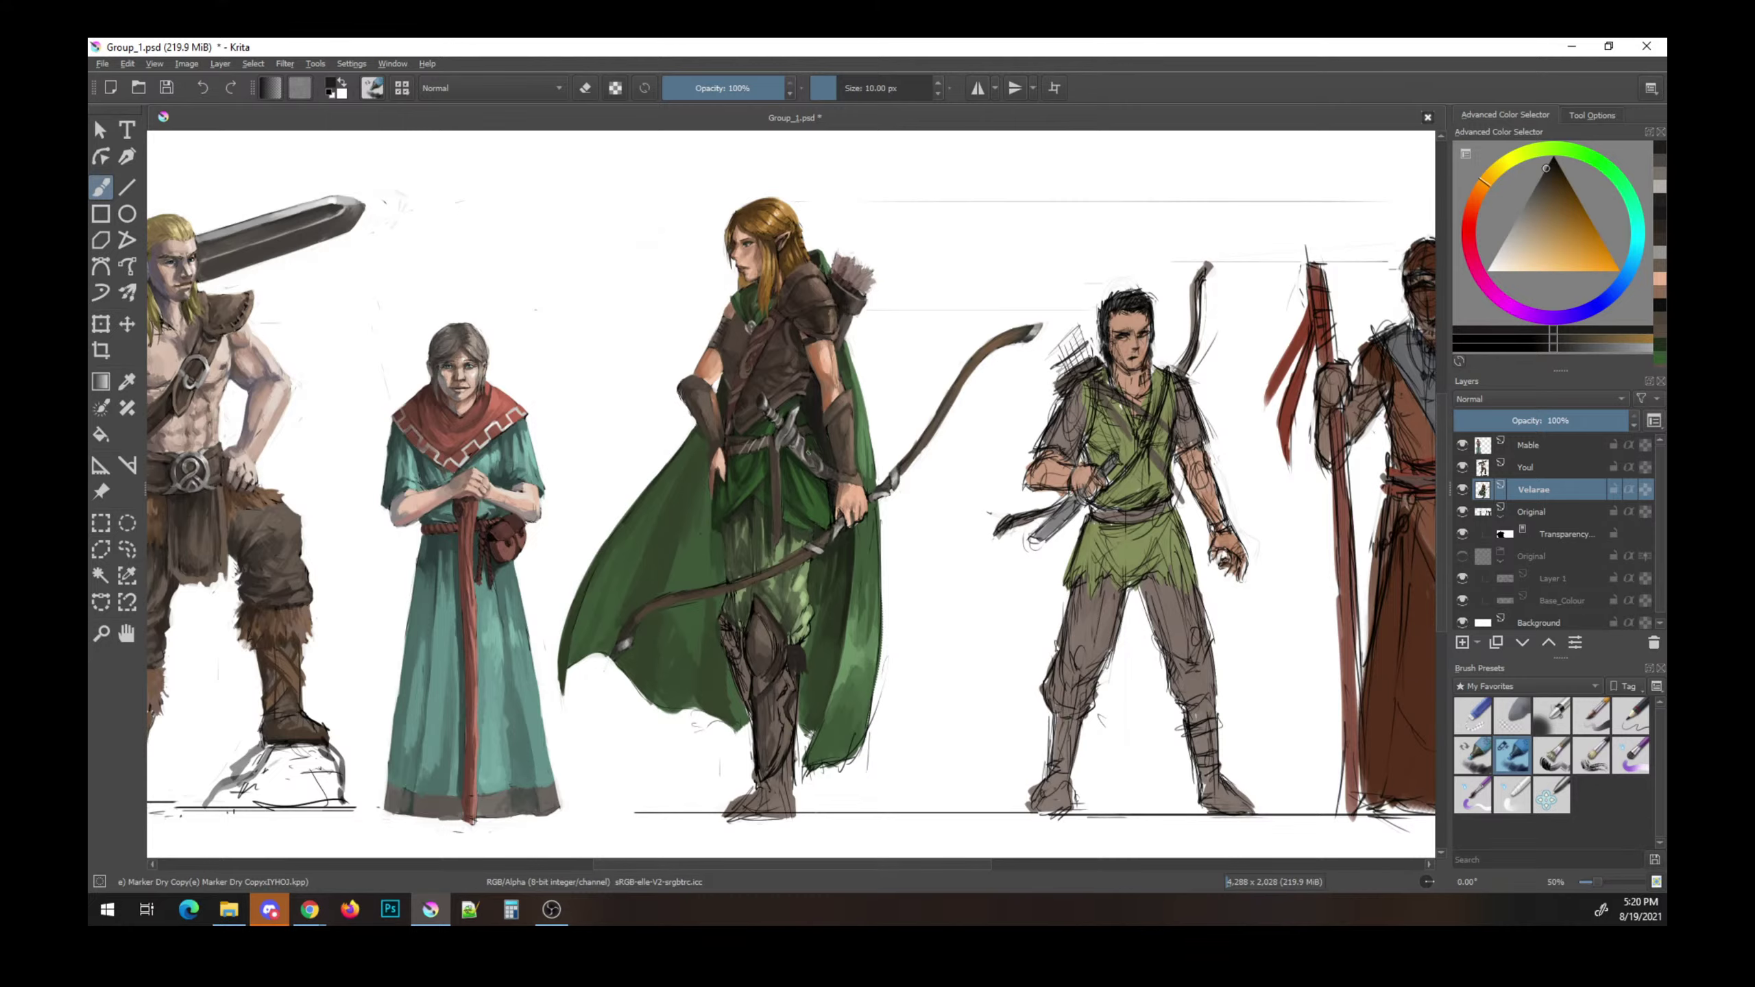
{"action": "left_click", "coordinate": [811, 460], "text": "ctrl"}
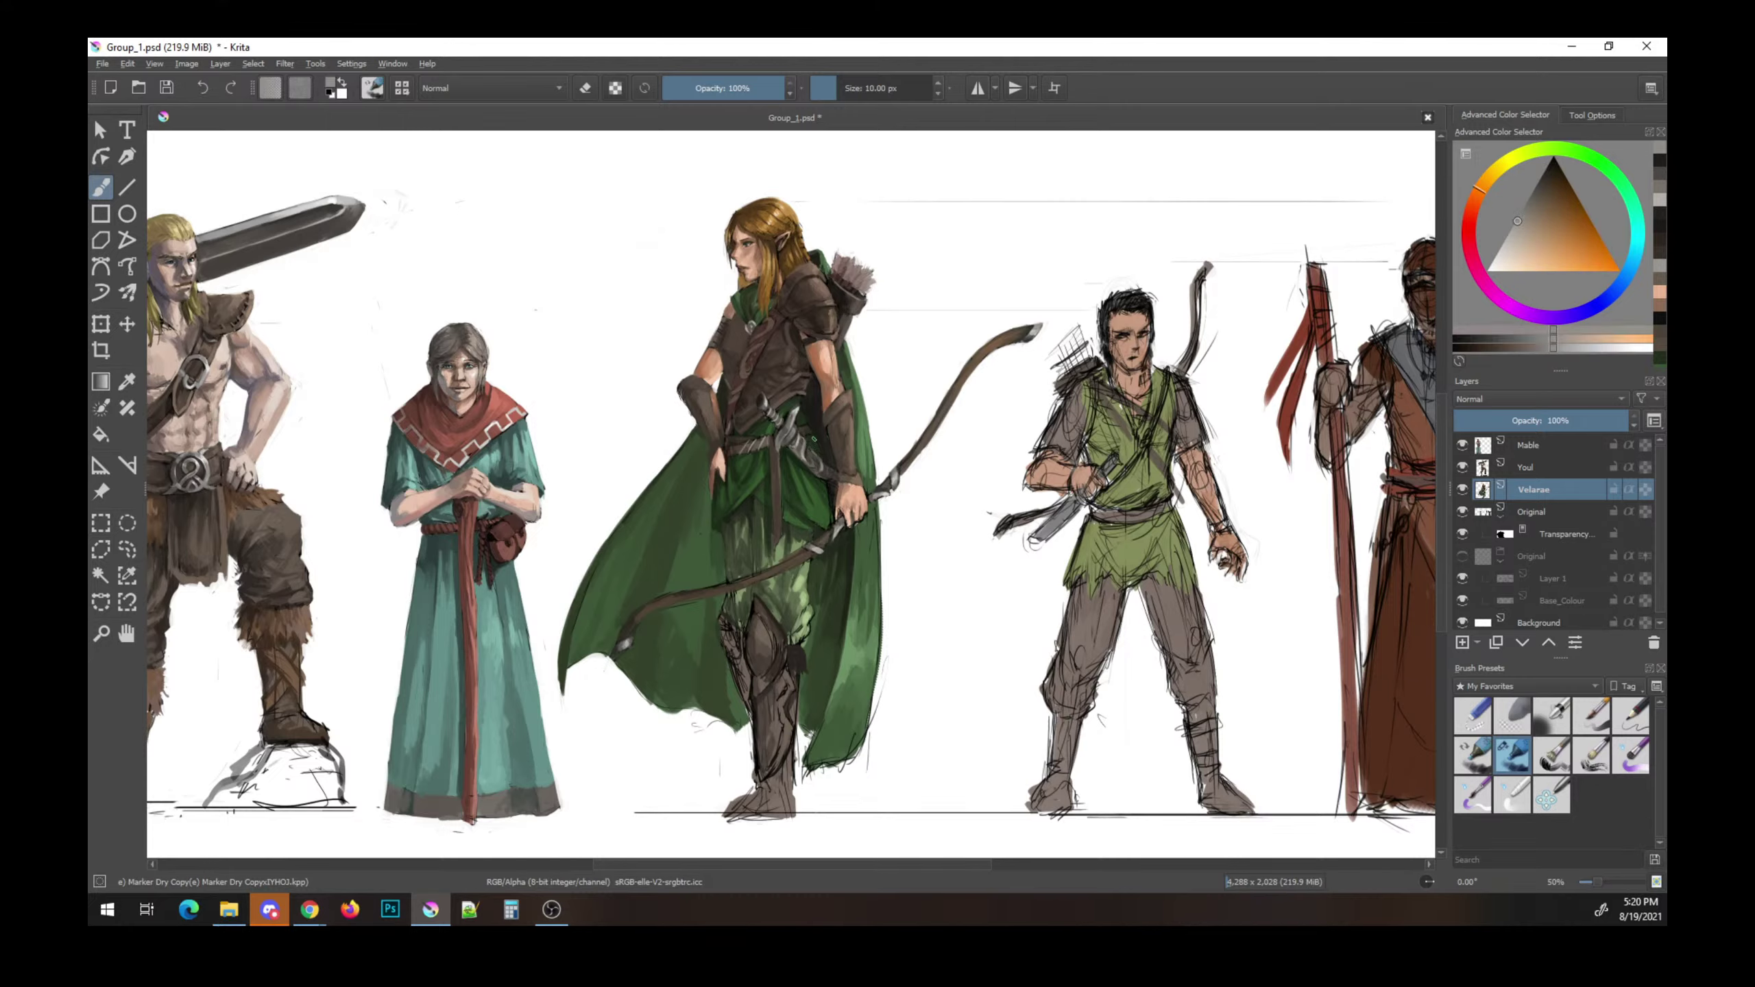
{"action": "left_click", "coordinate": [811, 461], "text": "ctrl"}
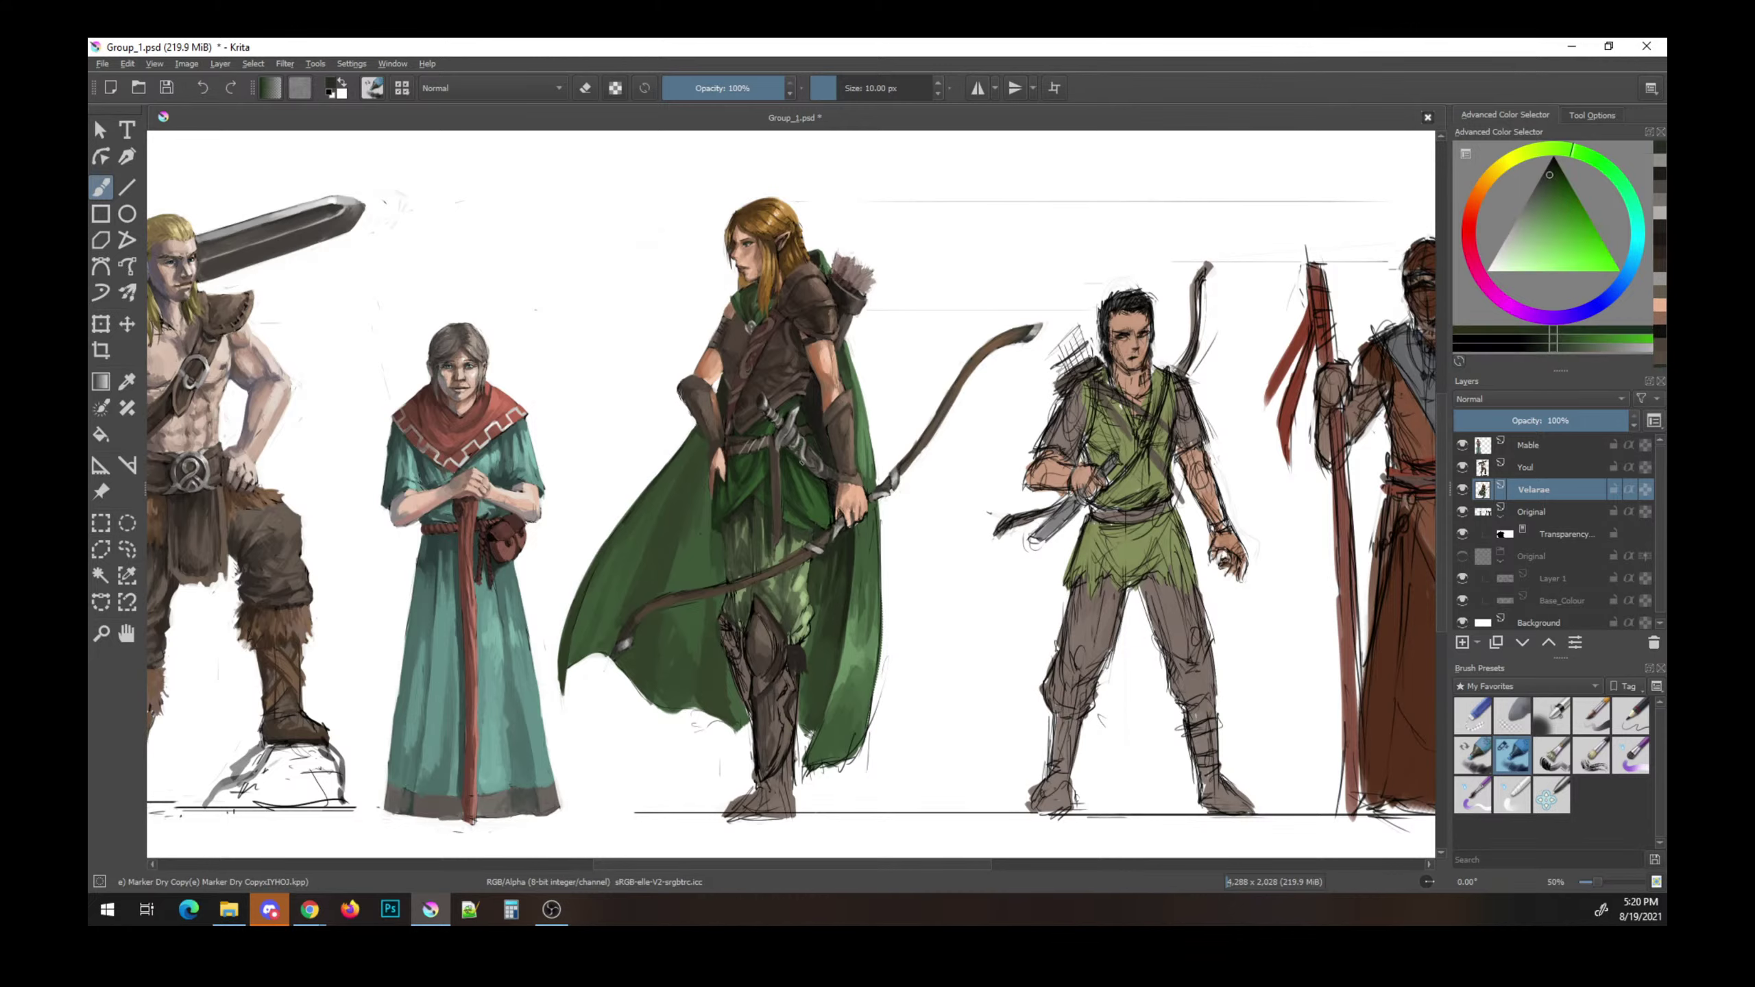
- Paint a dark mark on the elf's forearm bracer and save
{"action": "left_click_drag", "start_coordinate": [828, 415], "coordinate": [842, 409]}
{"action": "key", "text": "ctrl+s"}
{"action": "left_click", "coordinate": [857, 499], "text": "ctrl"}
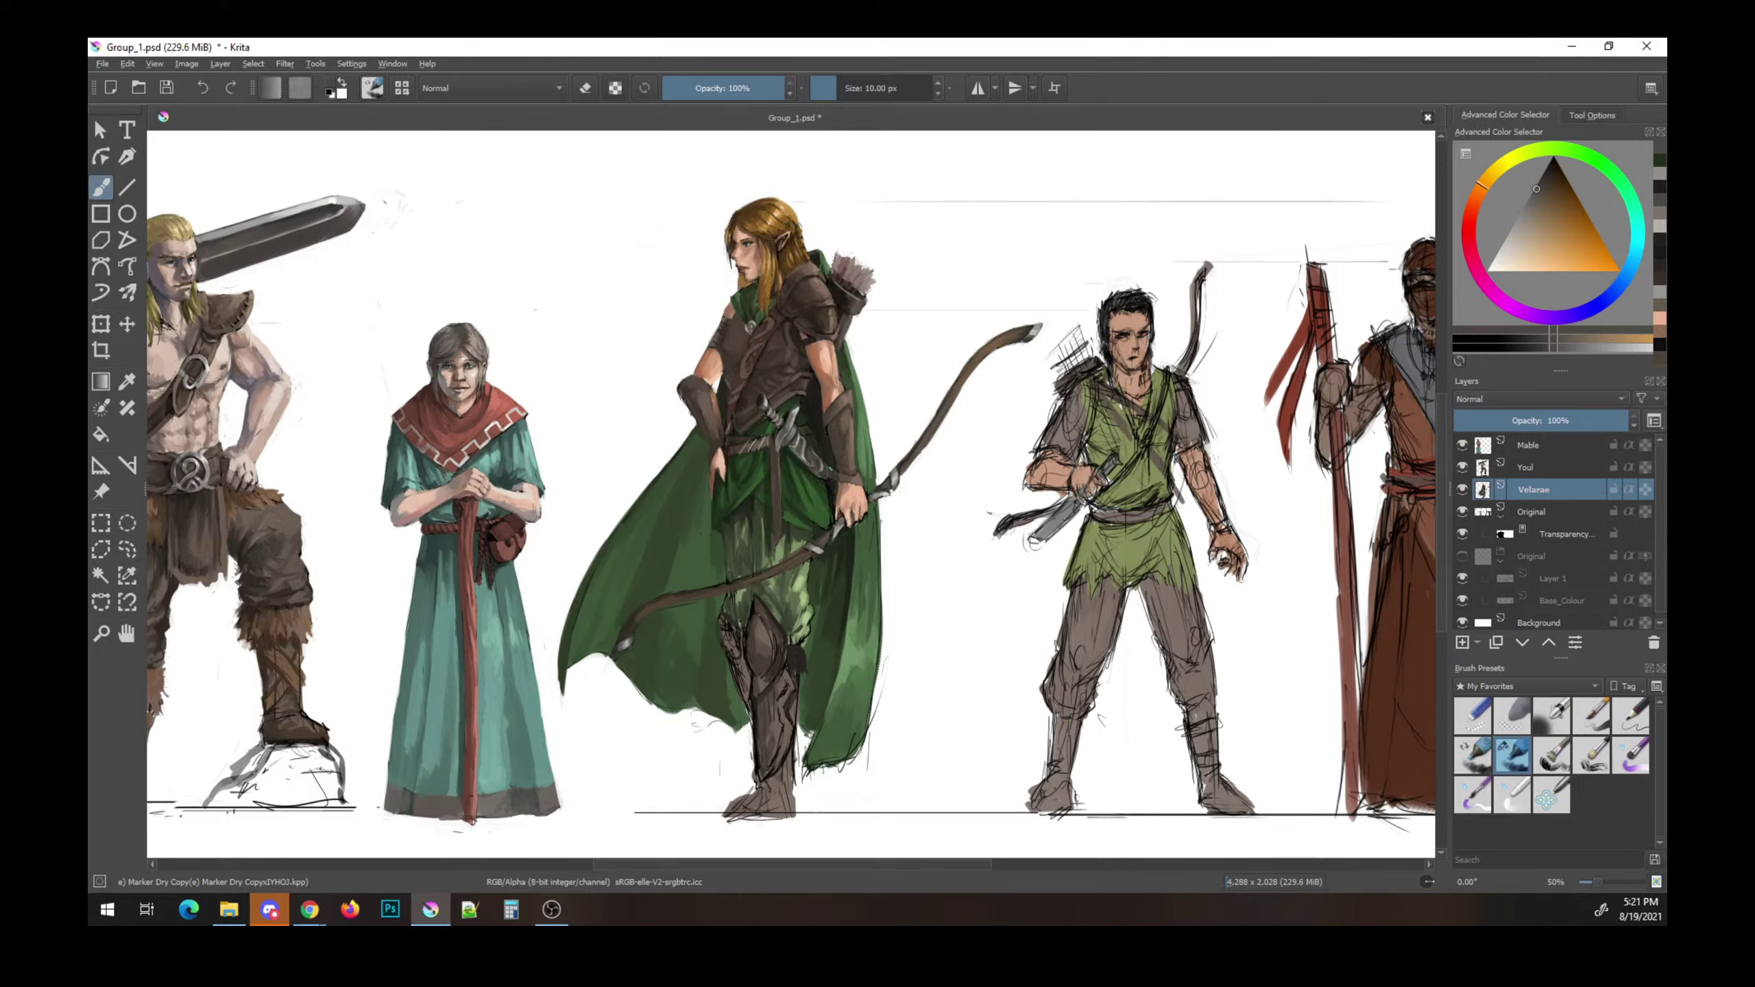
{"action": "key", "text": "ctrl+s"}
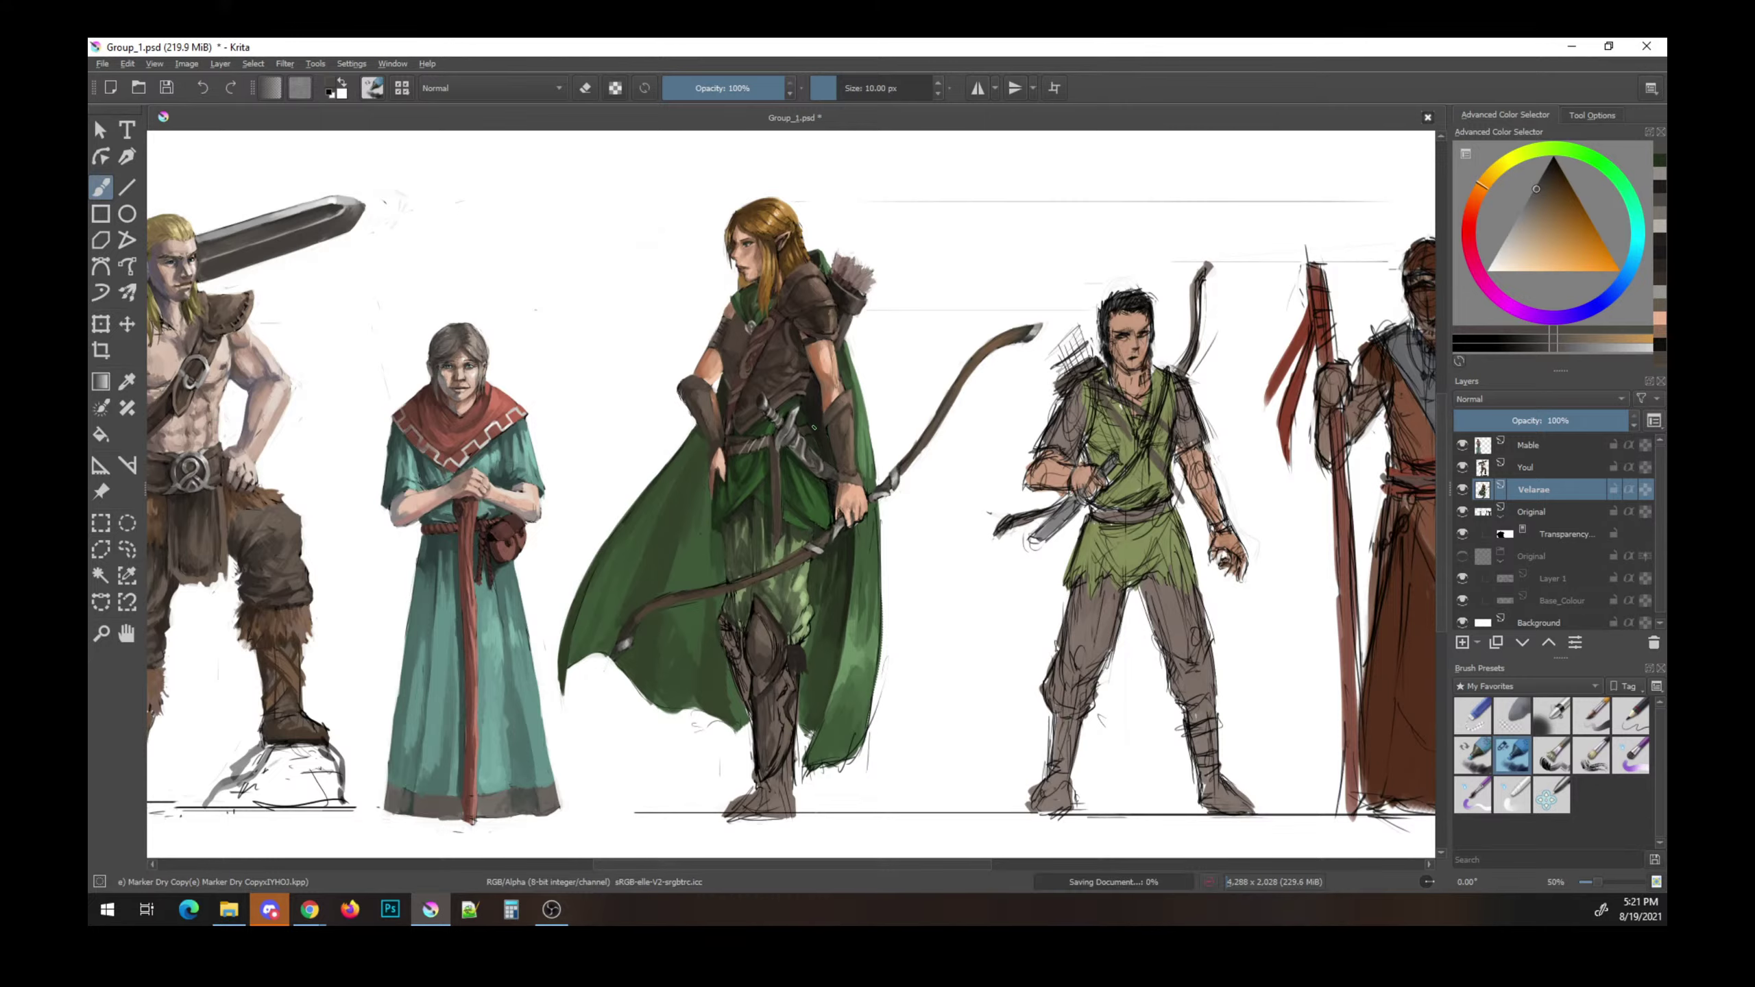
{"action": "left_click", "coordinate": [847, 487], "text": "ctrl"}
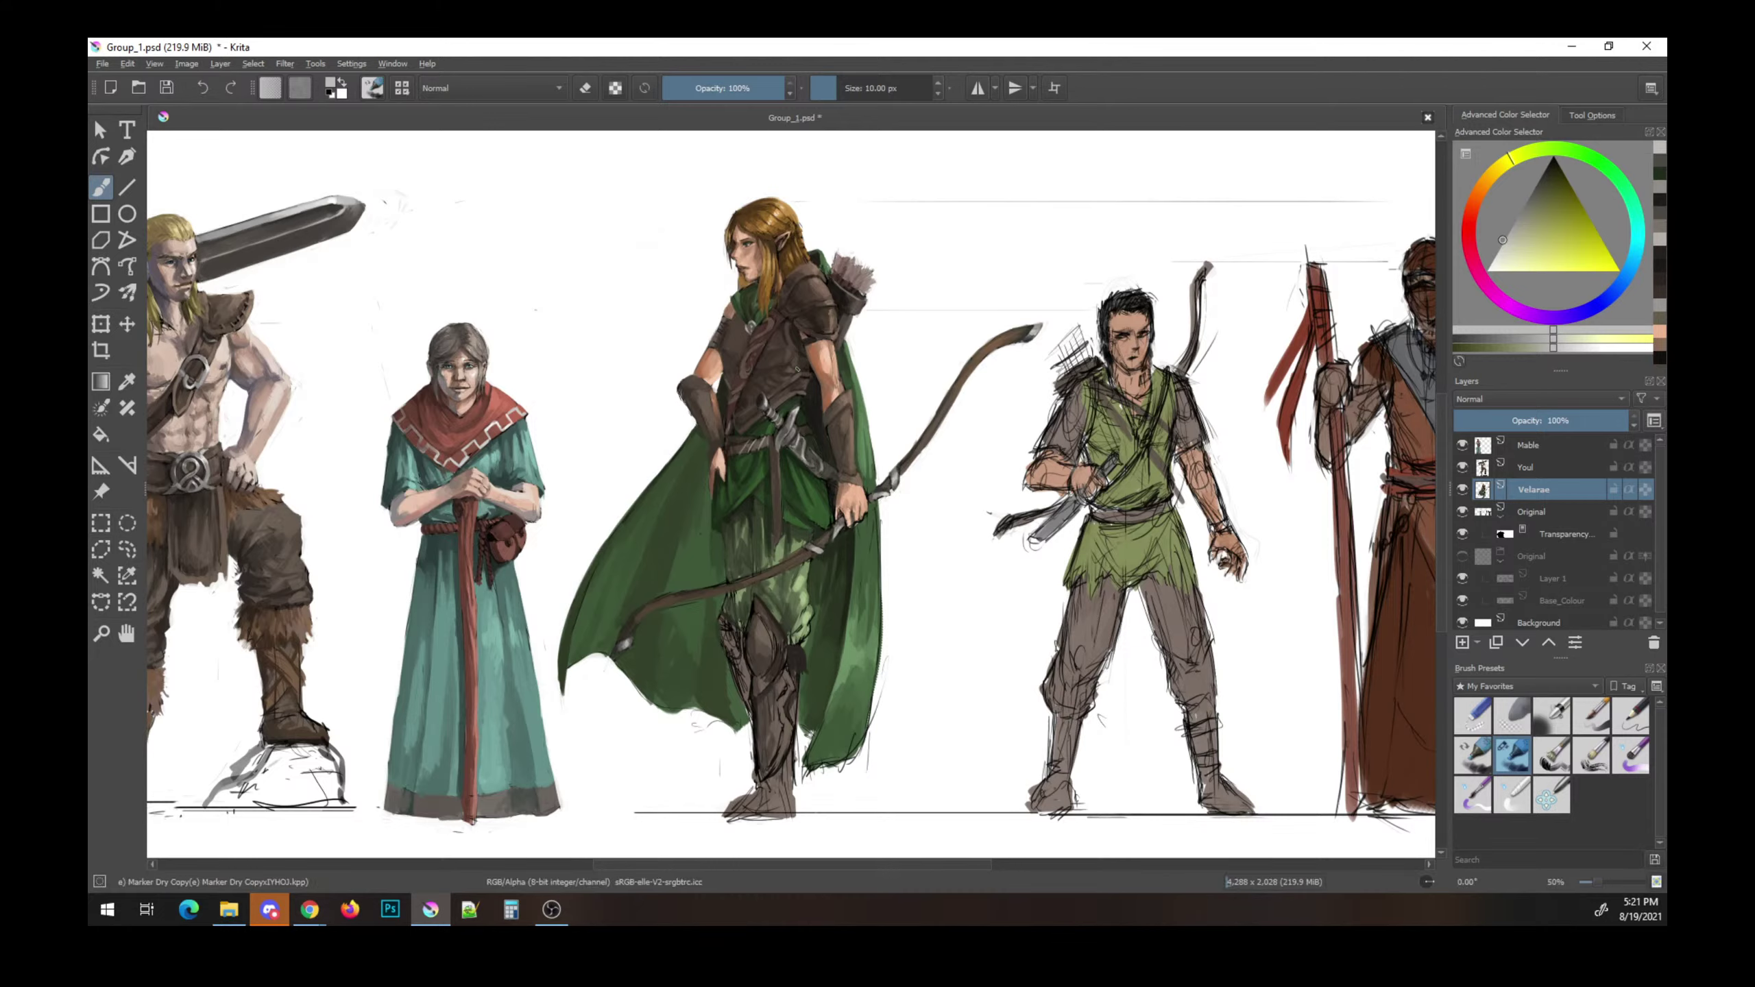
{"action": "key", "text": "x"}
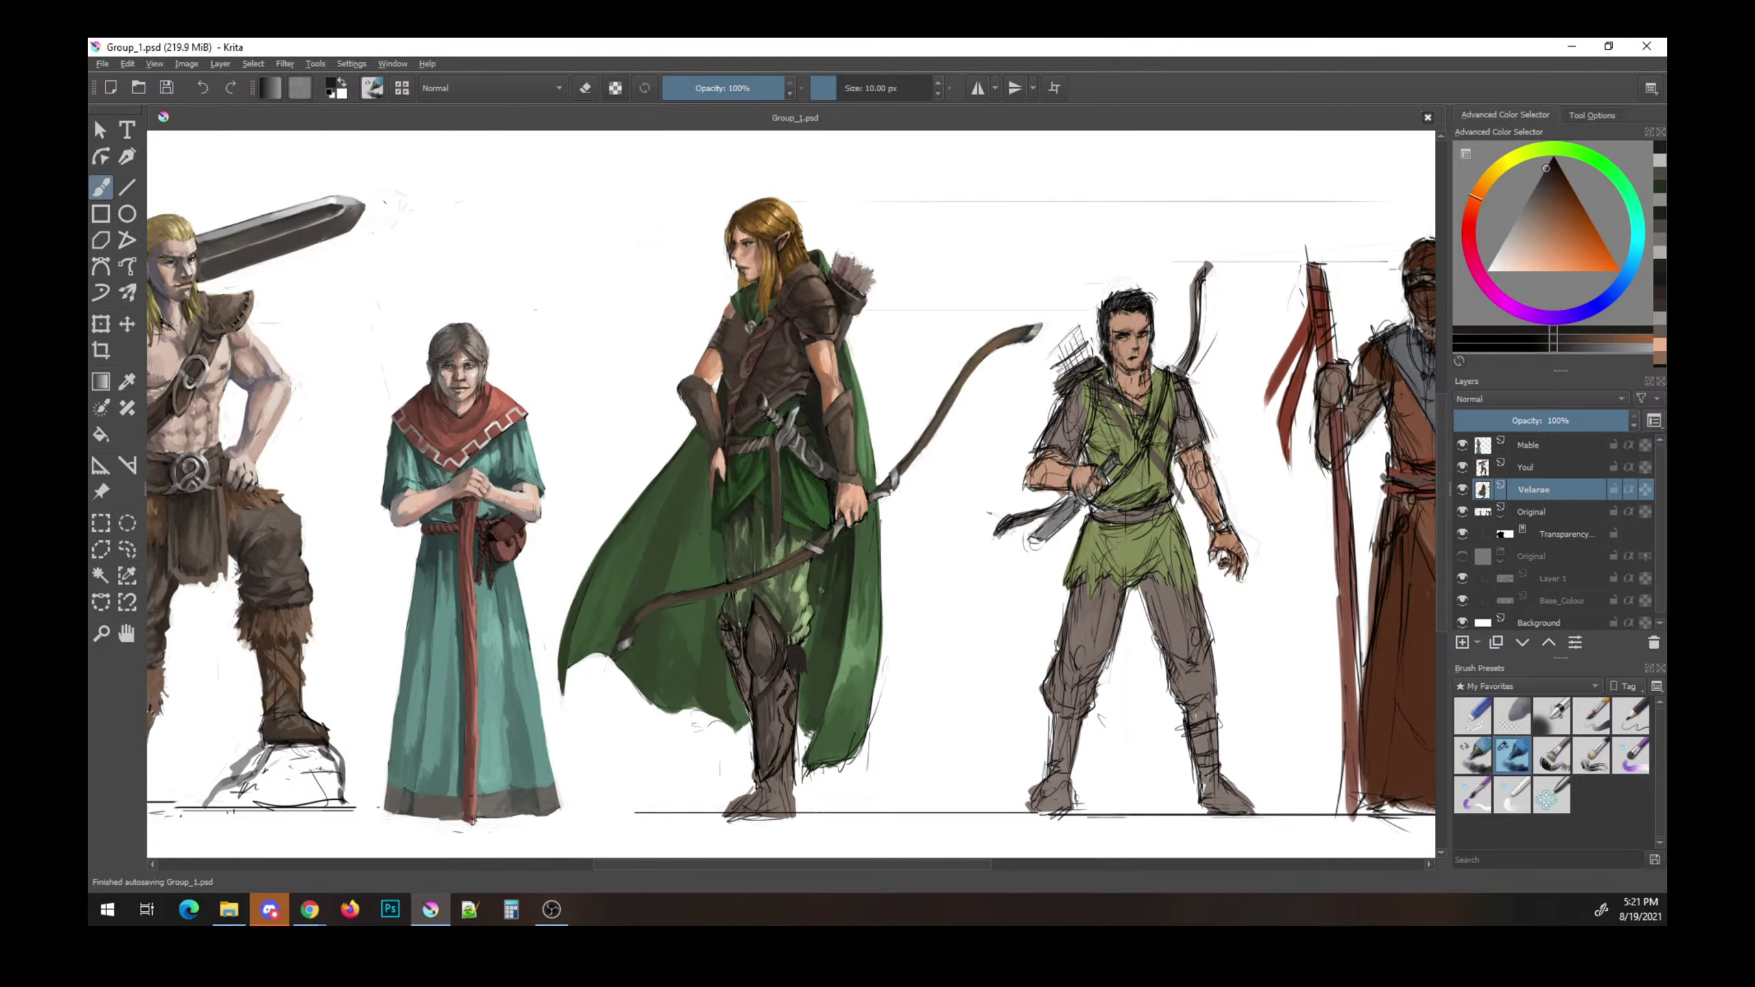
{"action": "left_click", "coordinate": [1560, 193]}
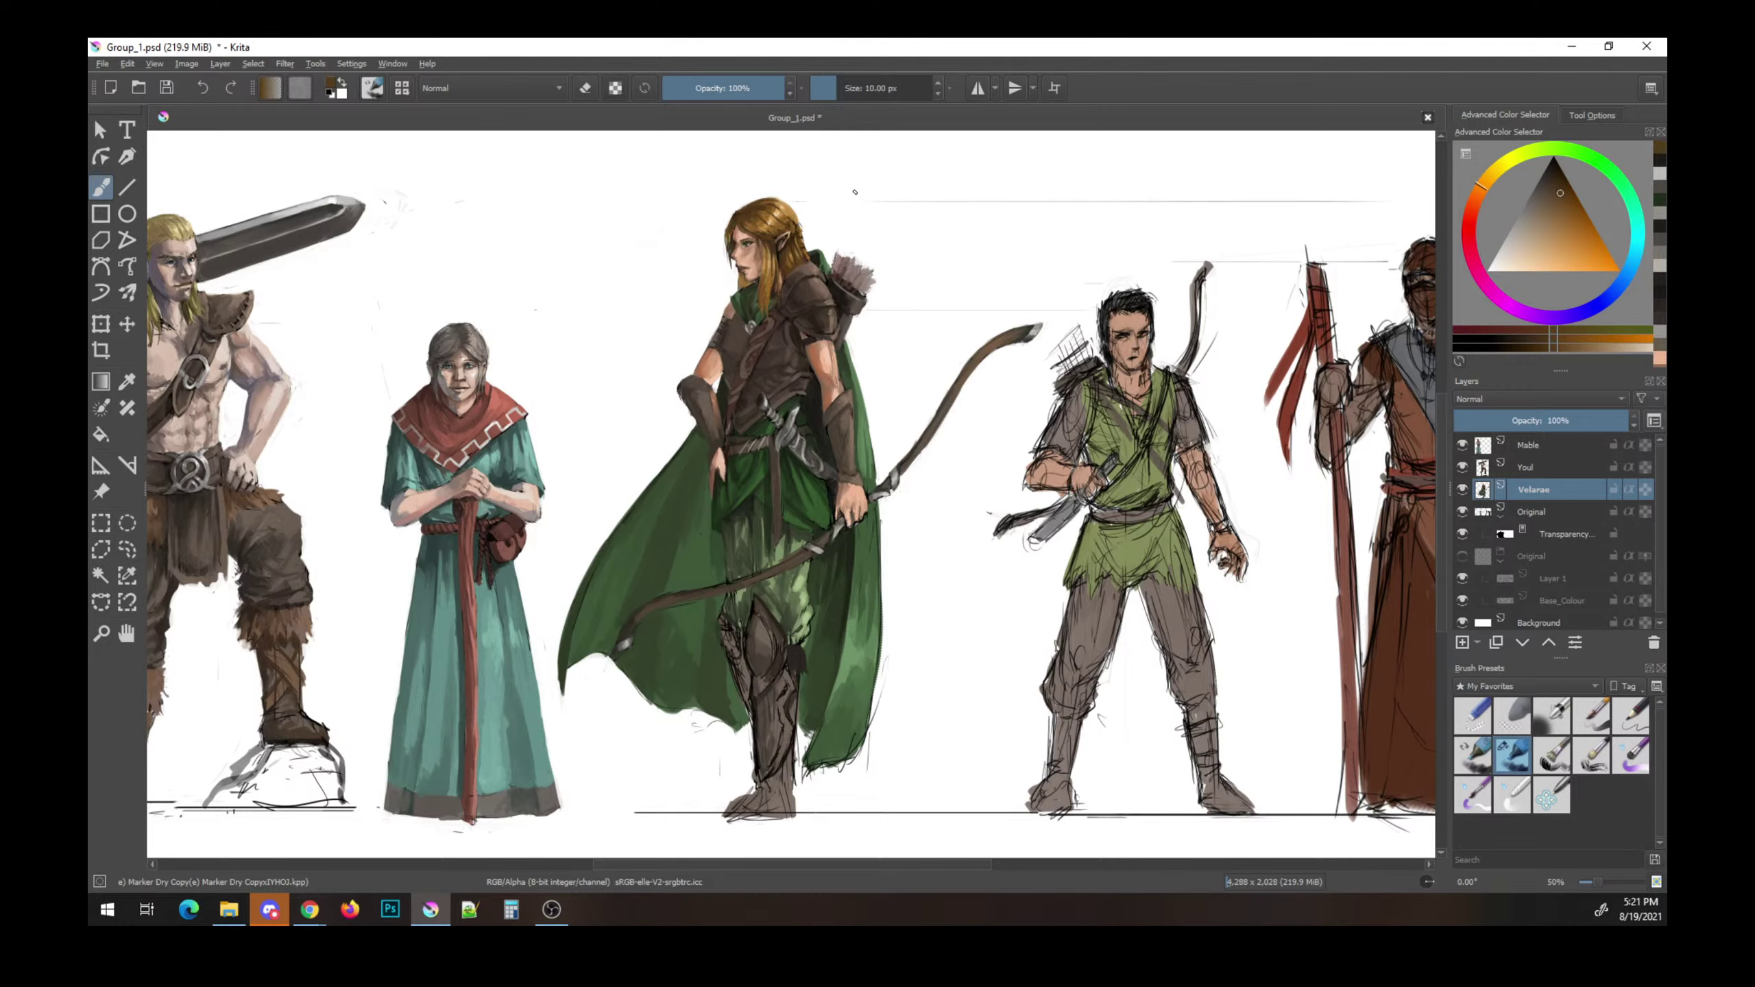
{"action": "left_click", "coordinate": [1522, 259]}
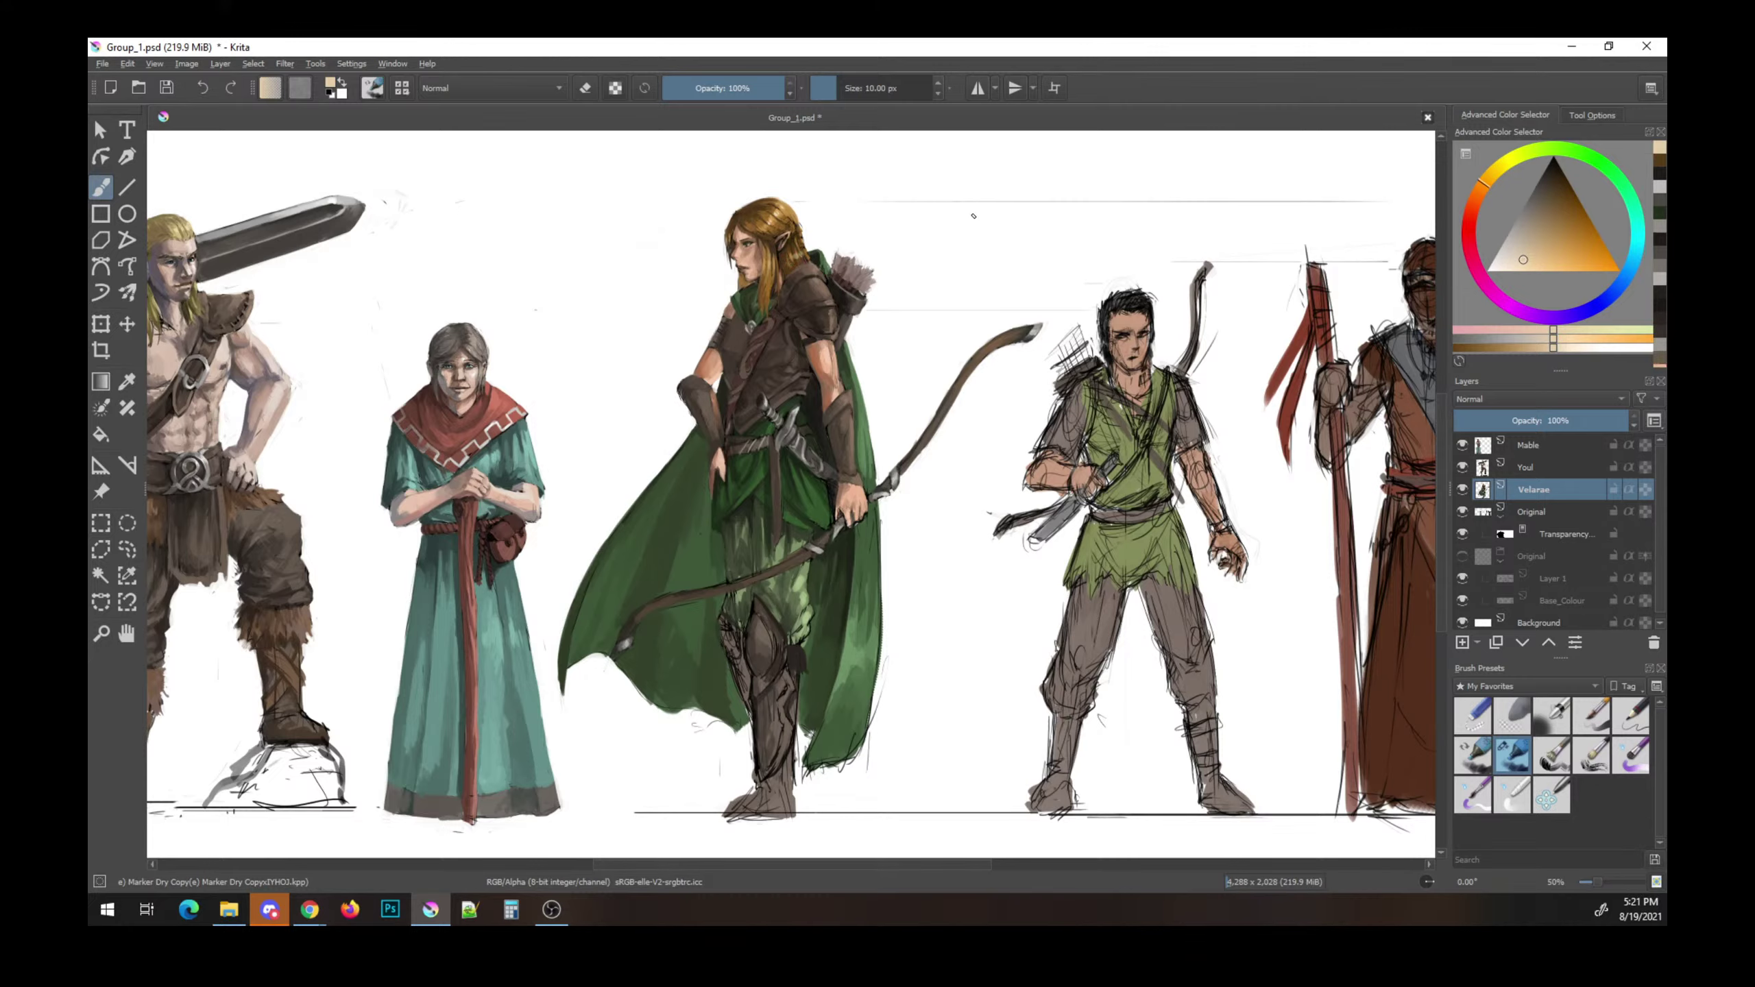
{"action": "key", "text": "d"}
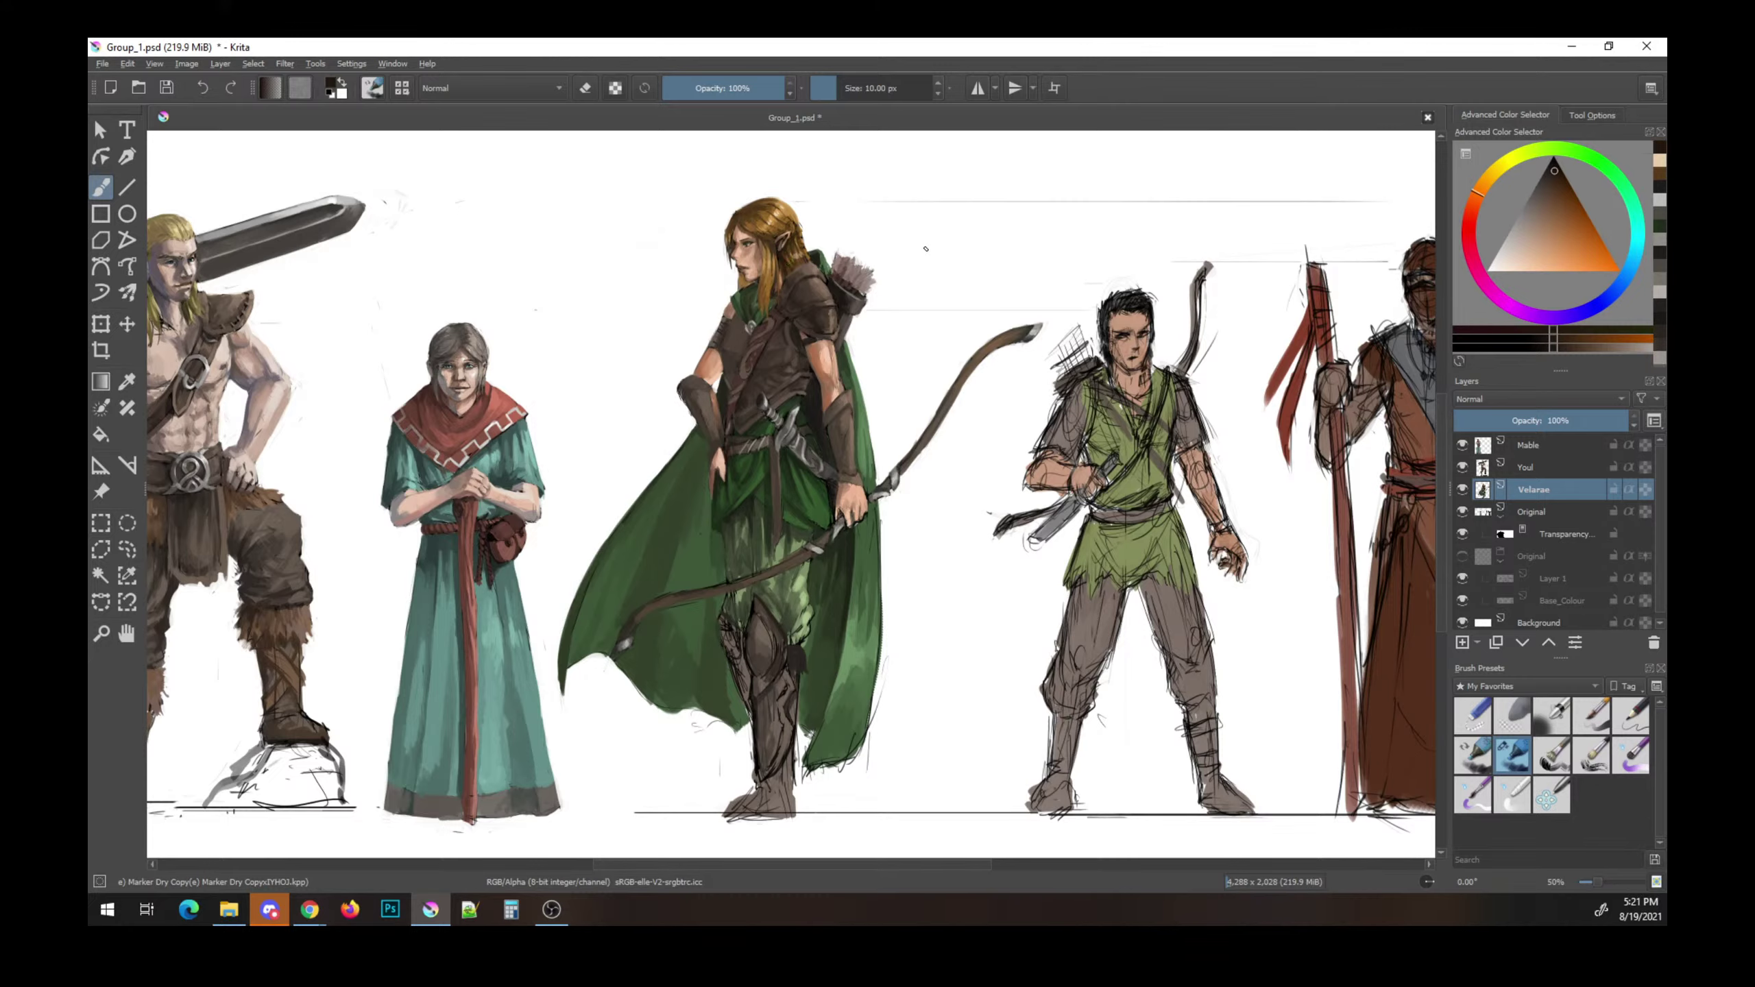
{"action": "key", "text": "ctrl+s"}
{"action": "key", "text": "e"}
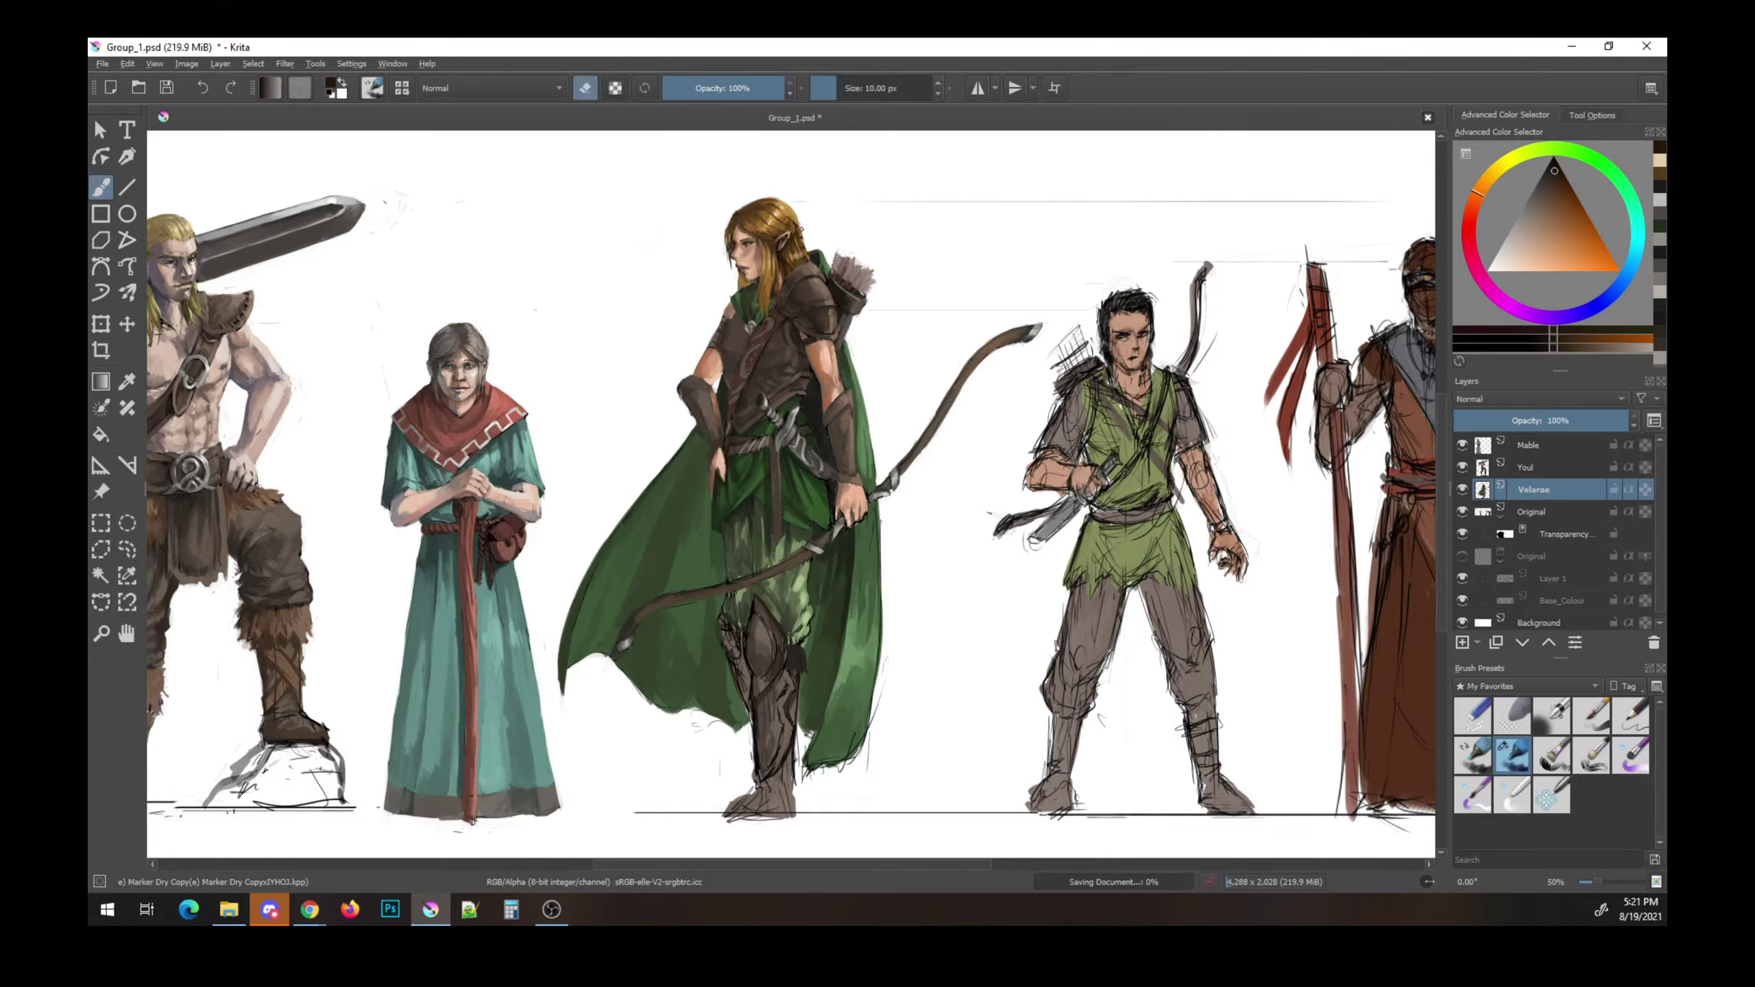
{"action": "key", "text": "e"}
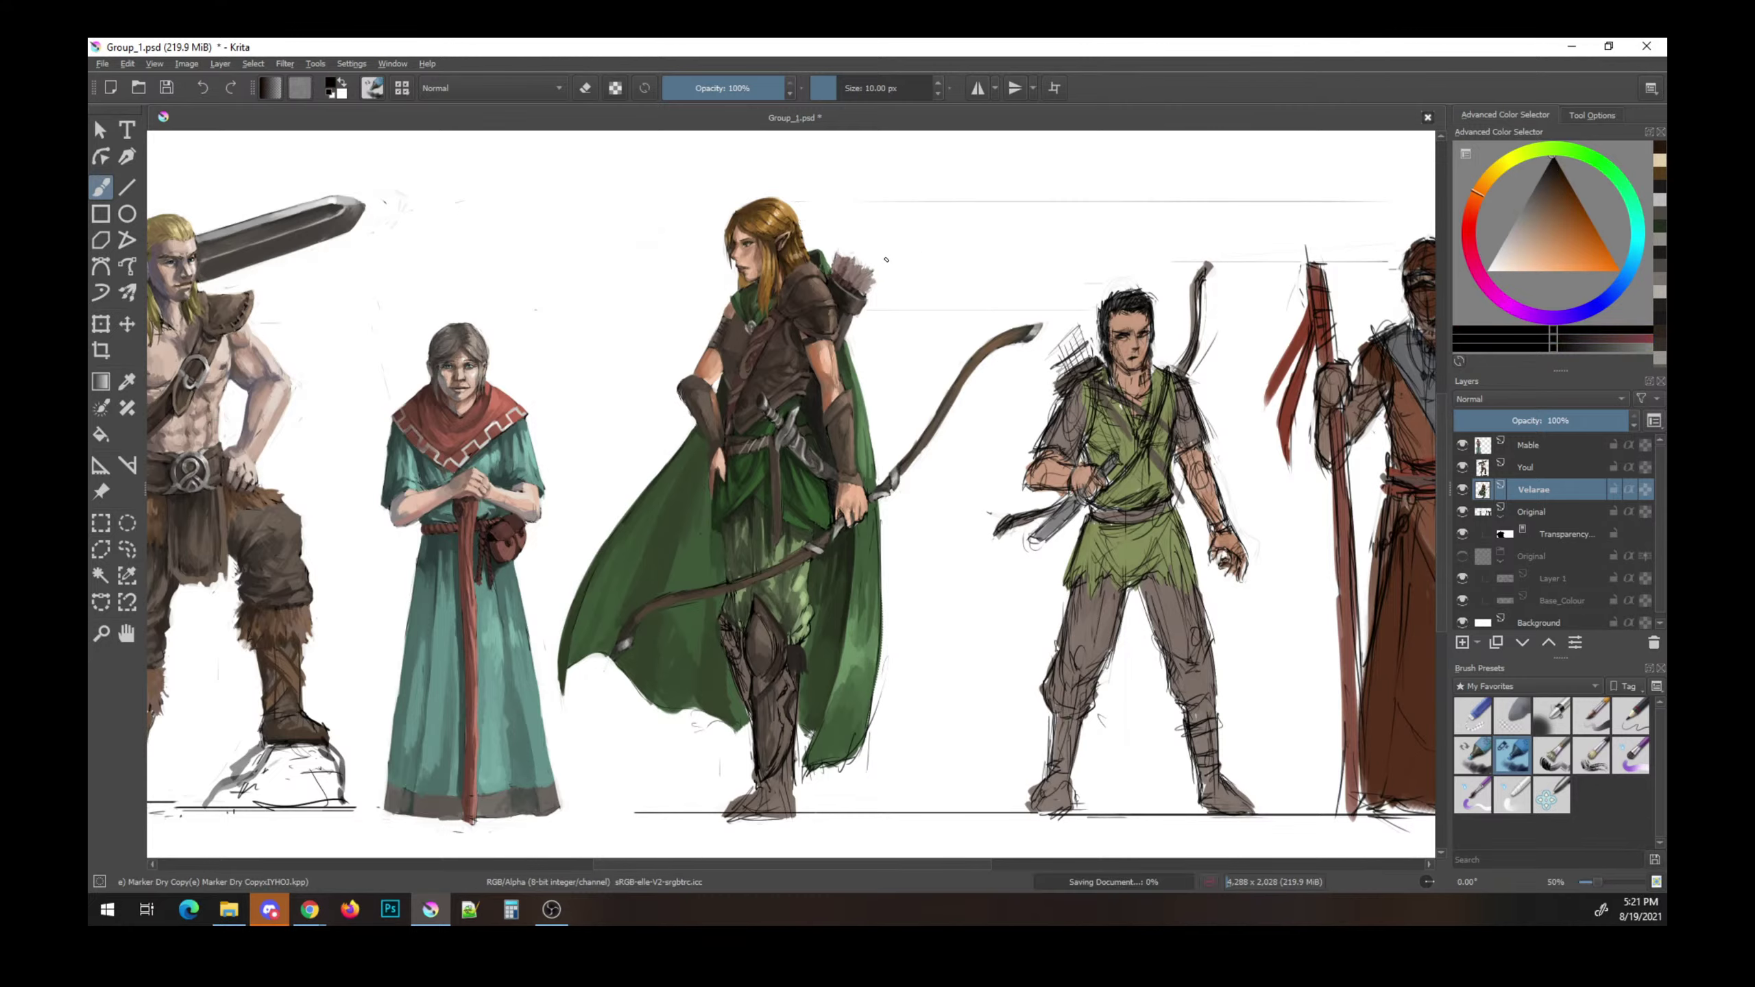
{"action": "key", "text": "x"}
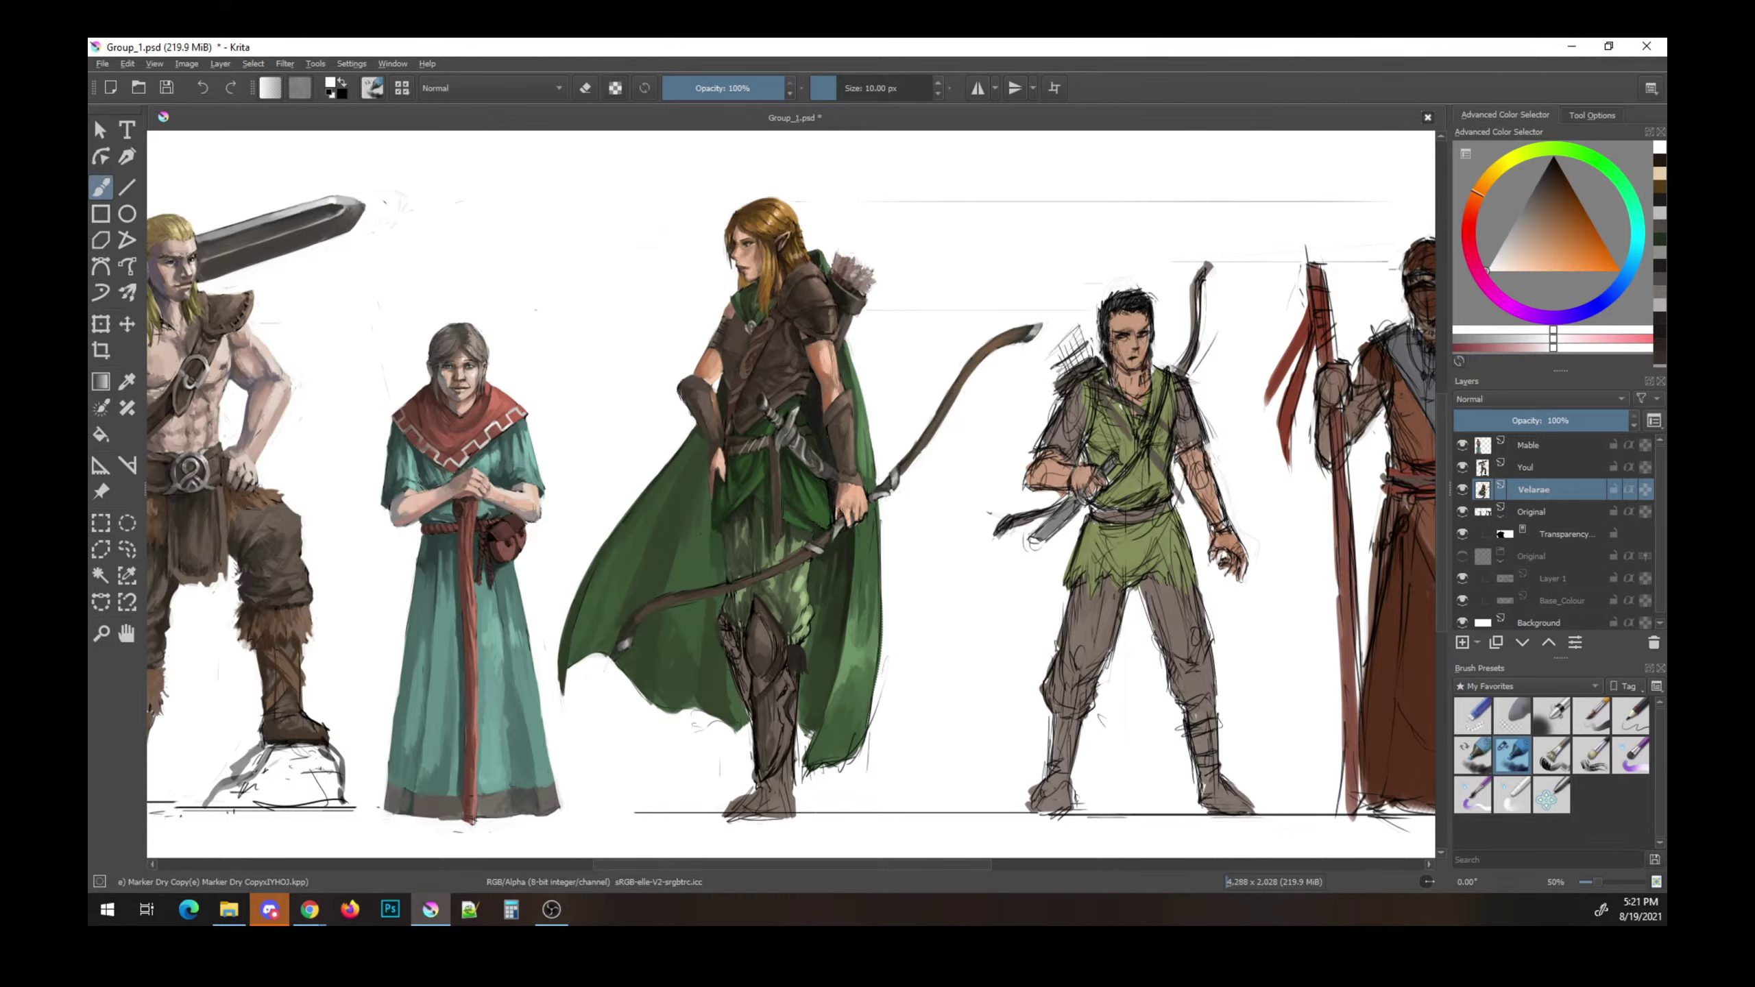
{"action": "key", "text": "ctrl+s"}
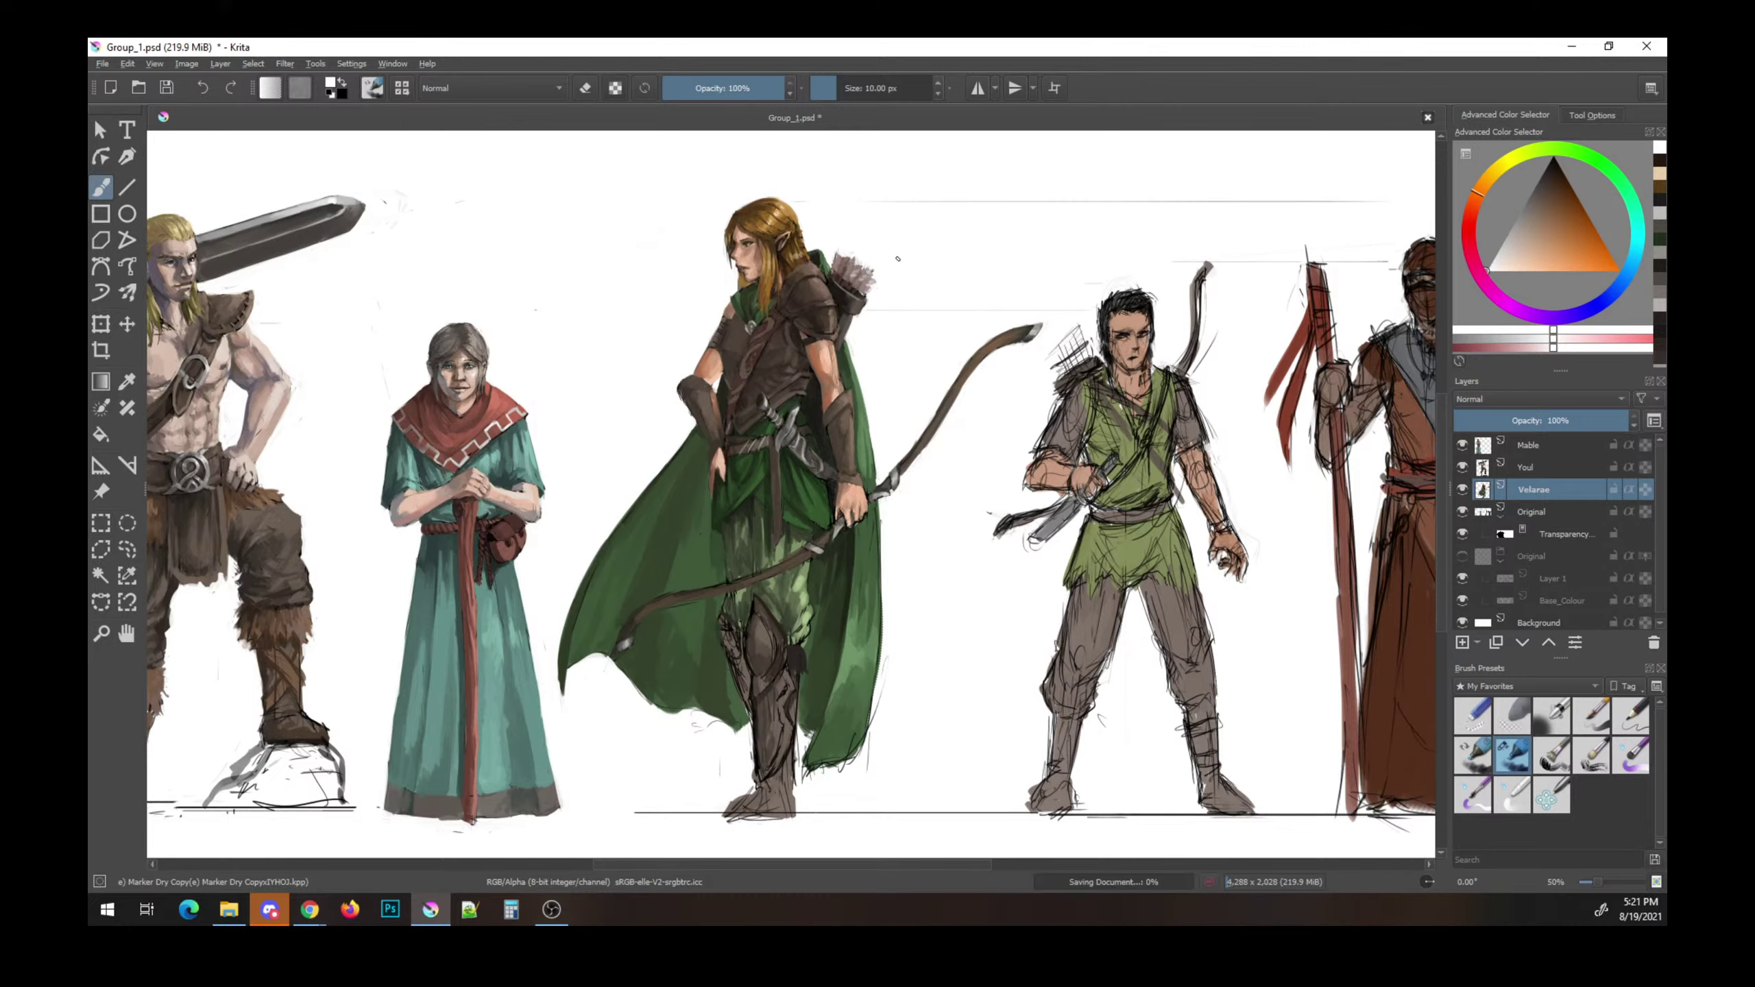
{"action": "left_click", "coordinate": [822, 294], "text": "ctrl"}
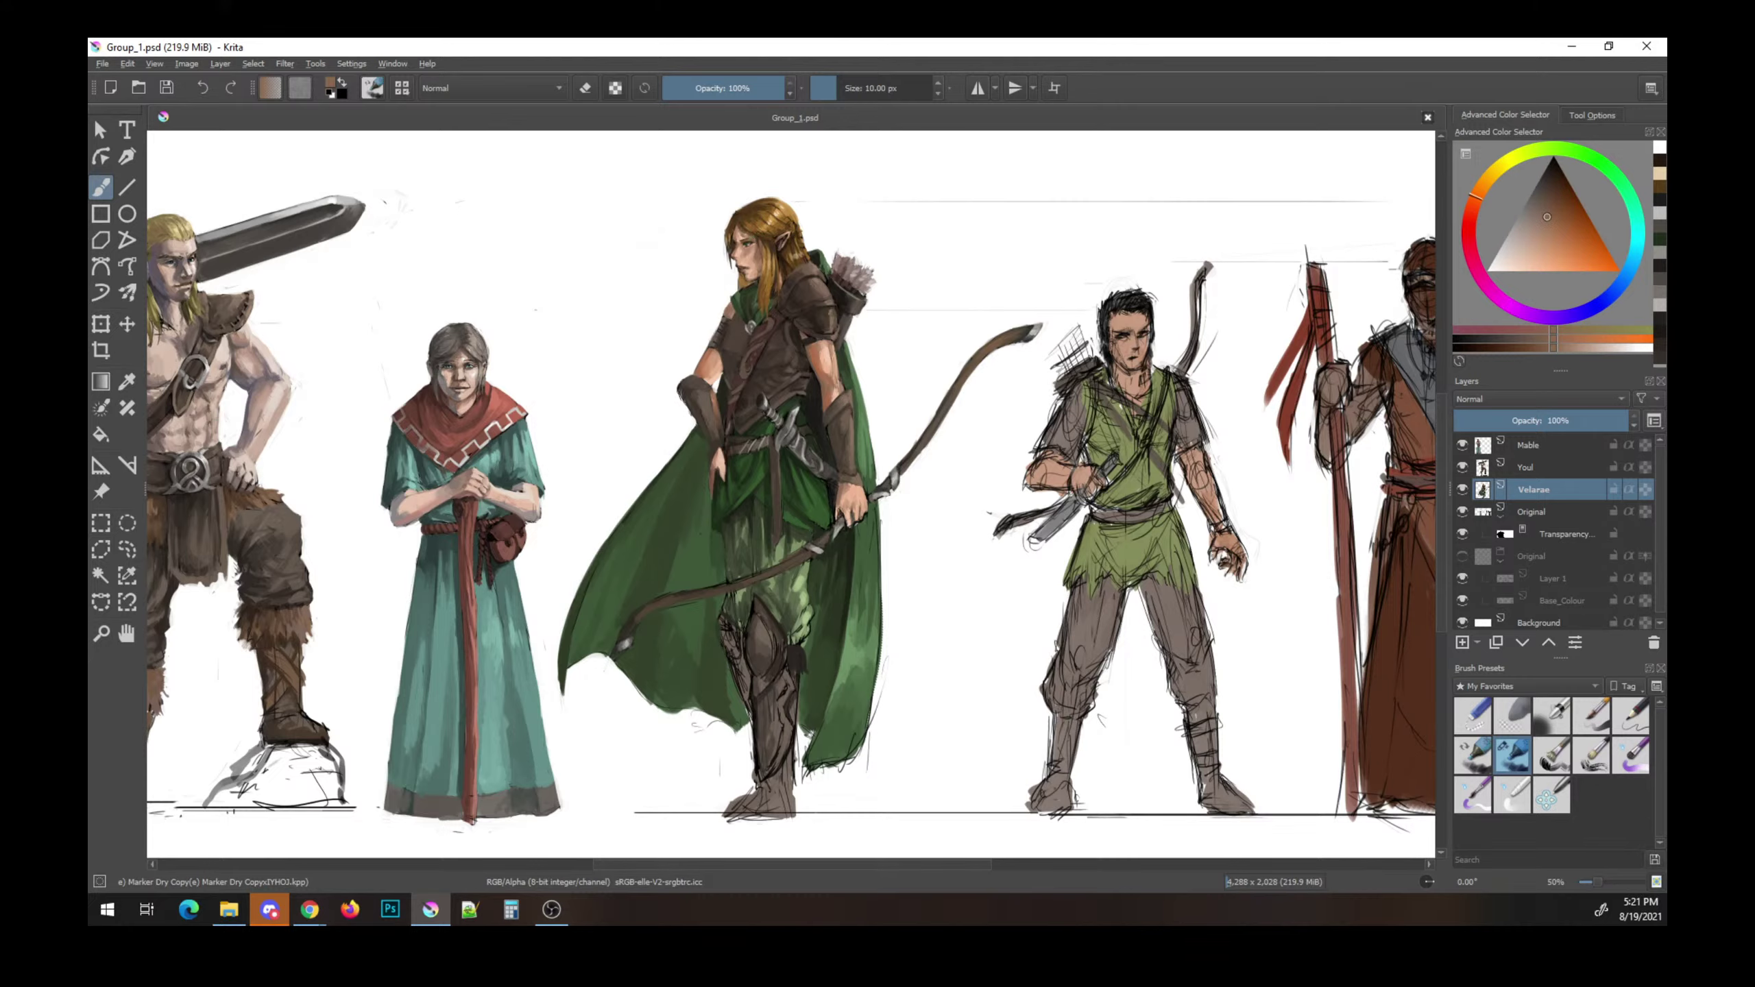
{"action": "left_click", "coordinate": [894, 188]}
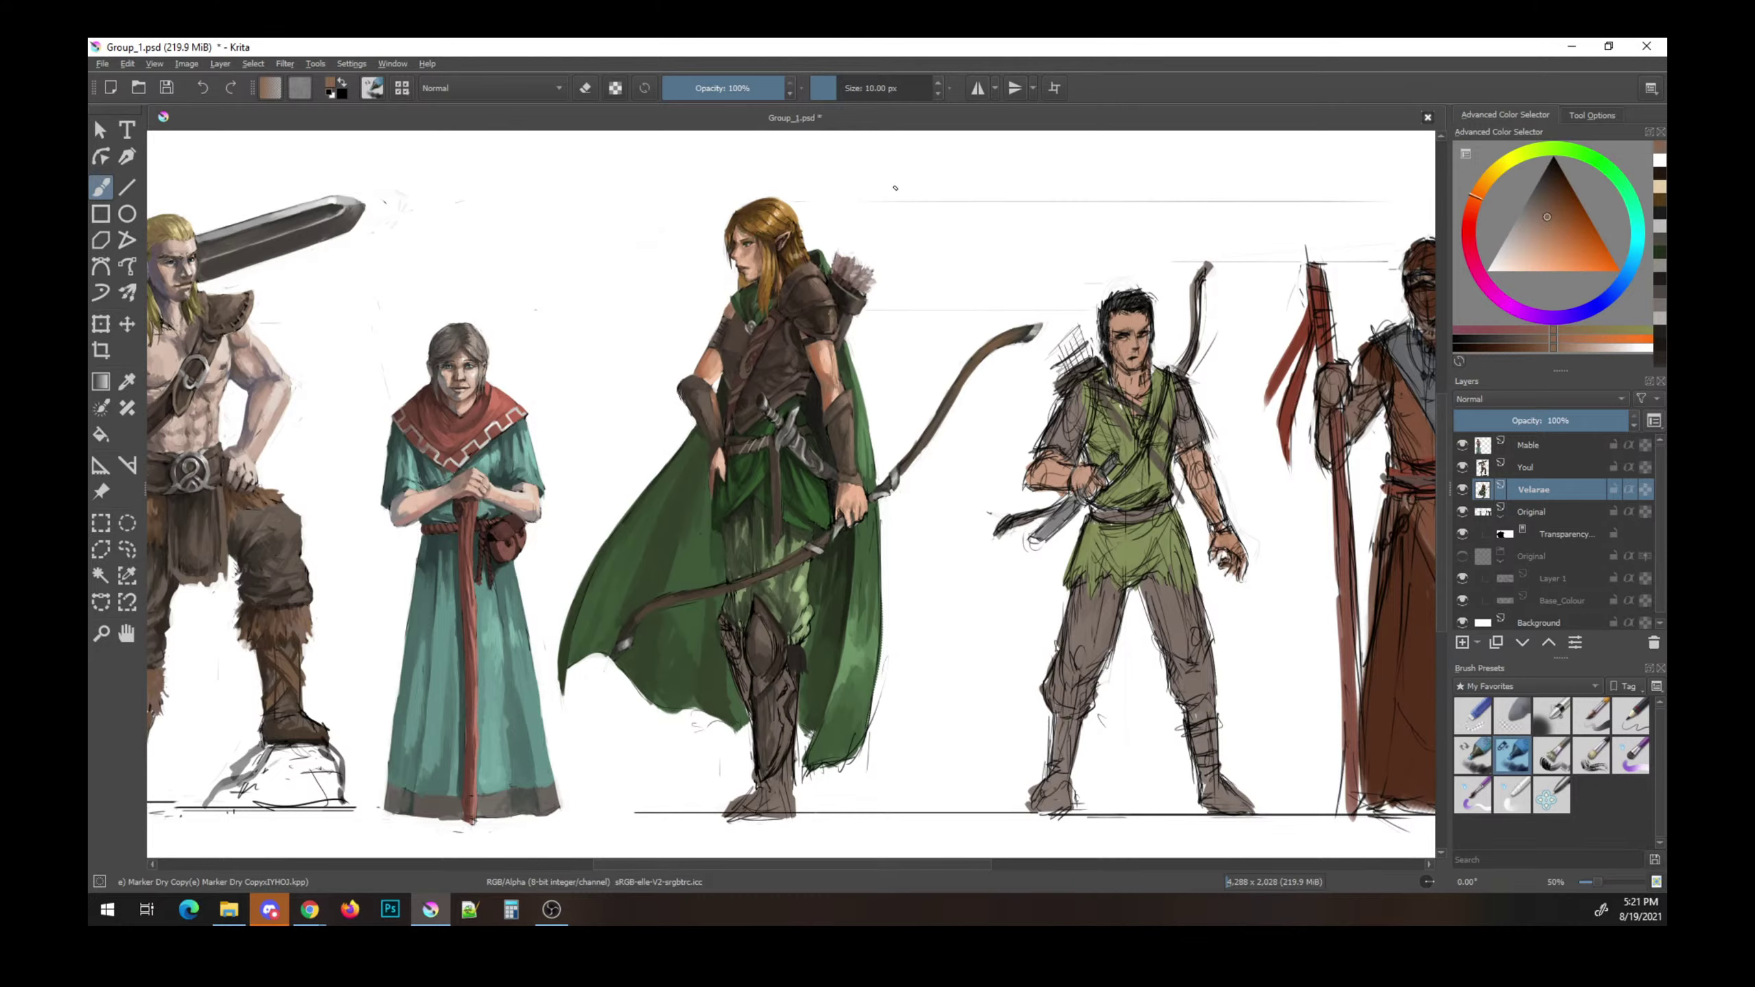
{"action": "key", "text": "ctrl+s"}
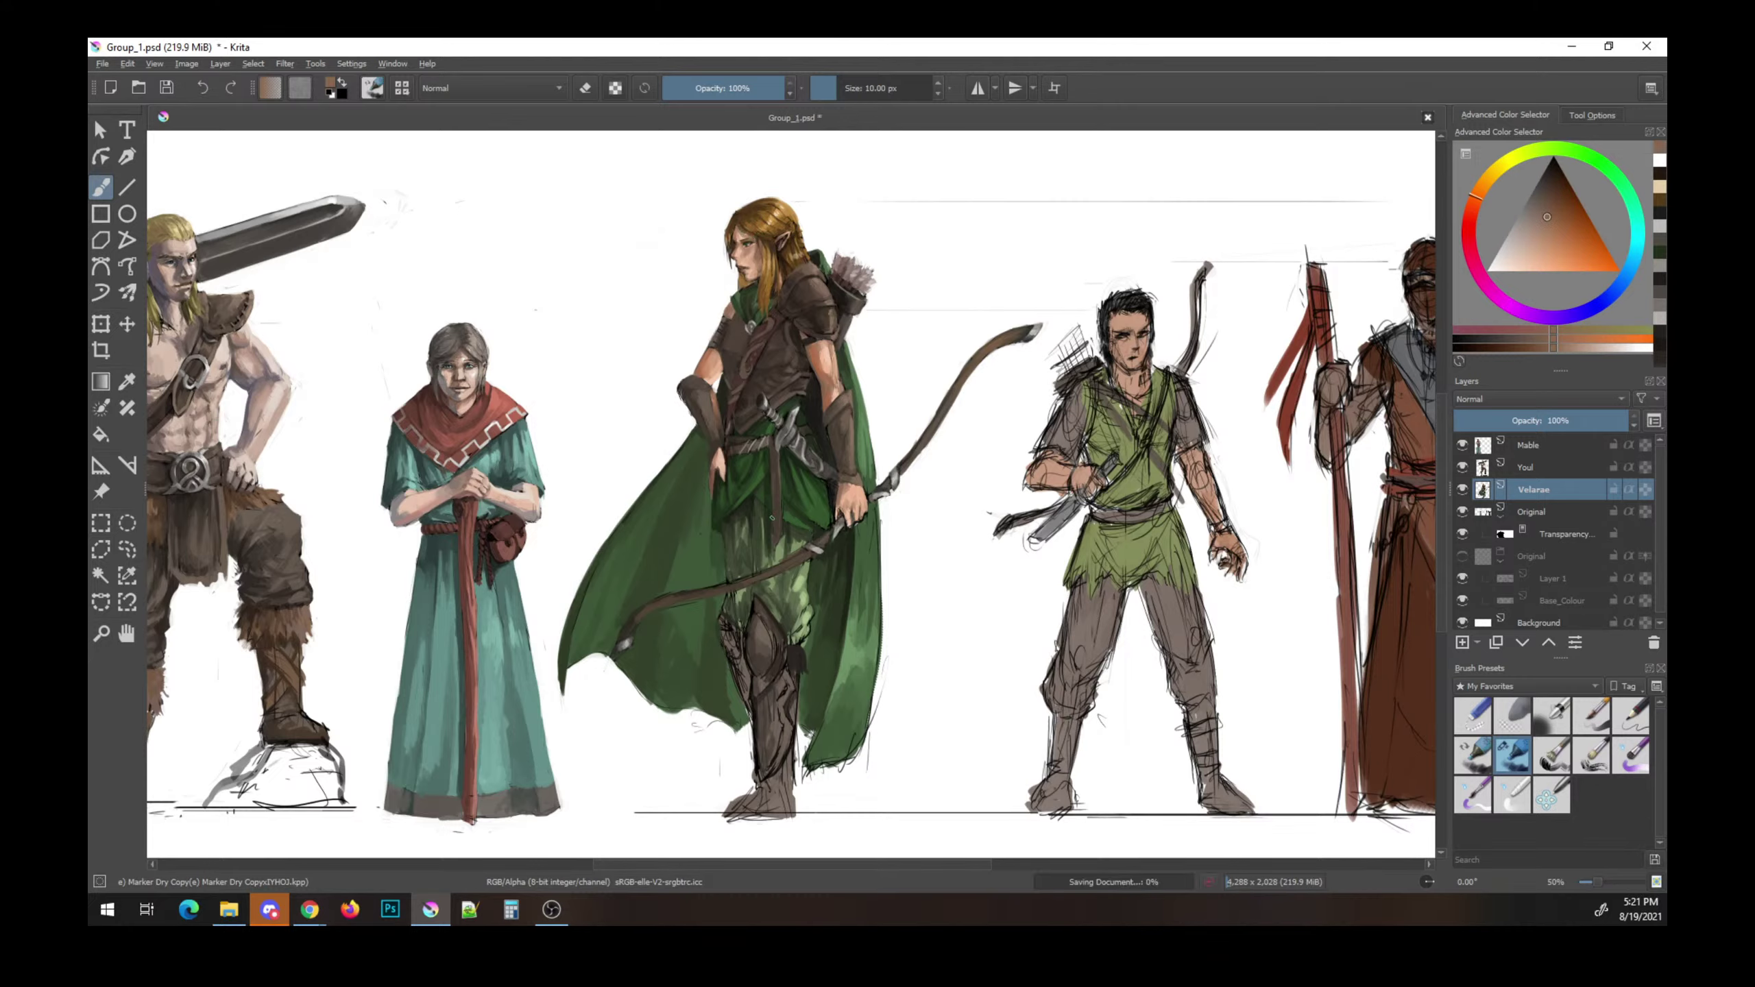
{"action": "left_click", "coordinate": [771, 515], "text": "ctrl"}
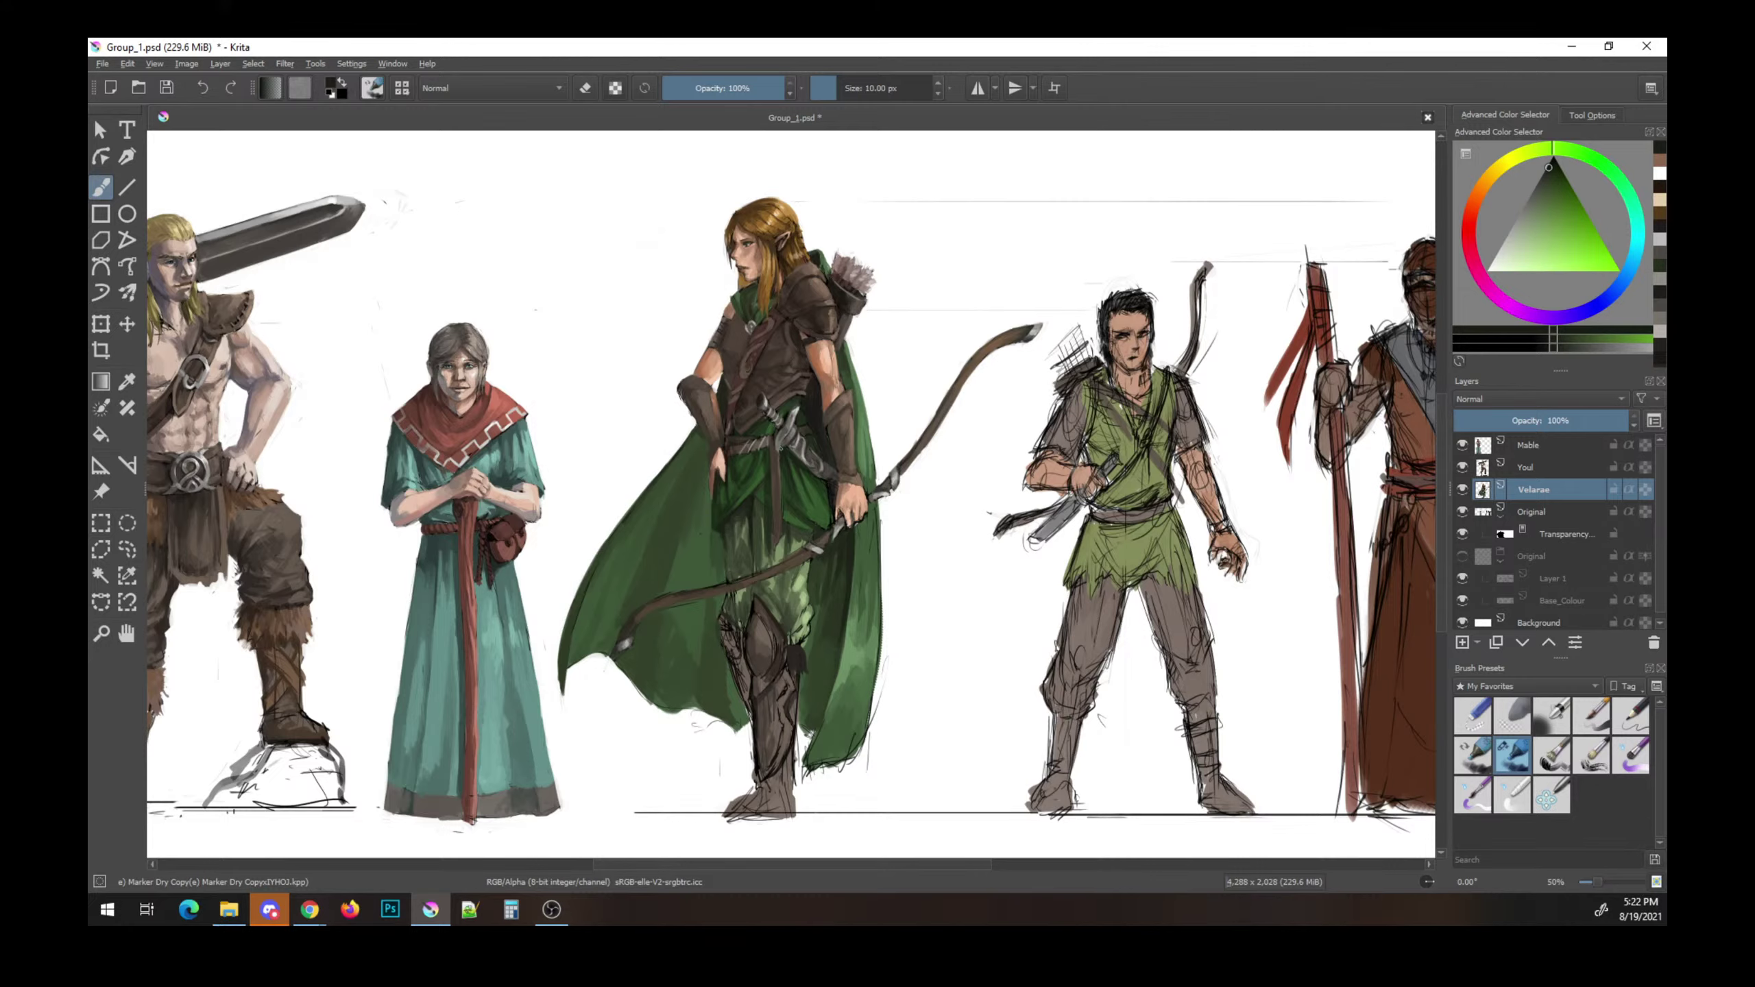
- Add small dark touch-up strokes beside the elf's leg at the cloak edge
{"action": "key", "text": "ctrl+s"}
{"action": "key", "text": "ctrl+s"}
{"action": "left_click_drag", "start_coordinate": [741, 527], "coordinate": [740, 551]}
{"action": "key", "text": "ctrl+s"}
{"action": "left_click_drag", "start_coordinate": [812, 712], "coordinate": [800, 714]}
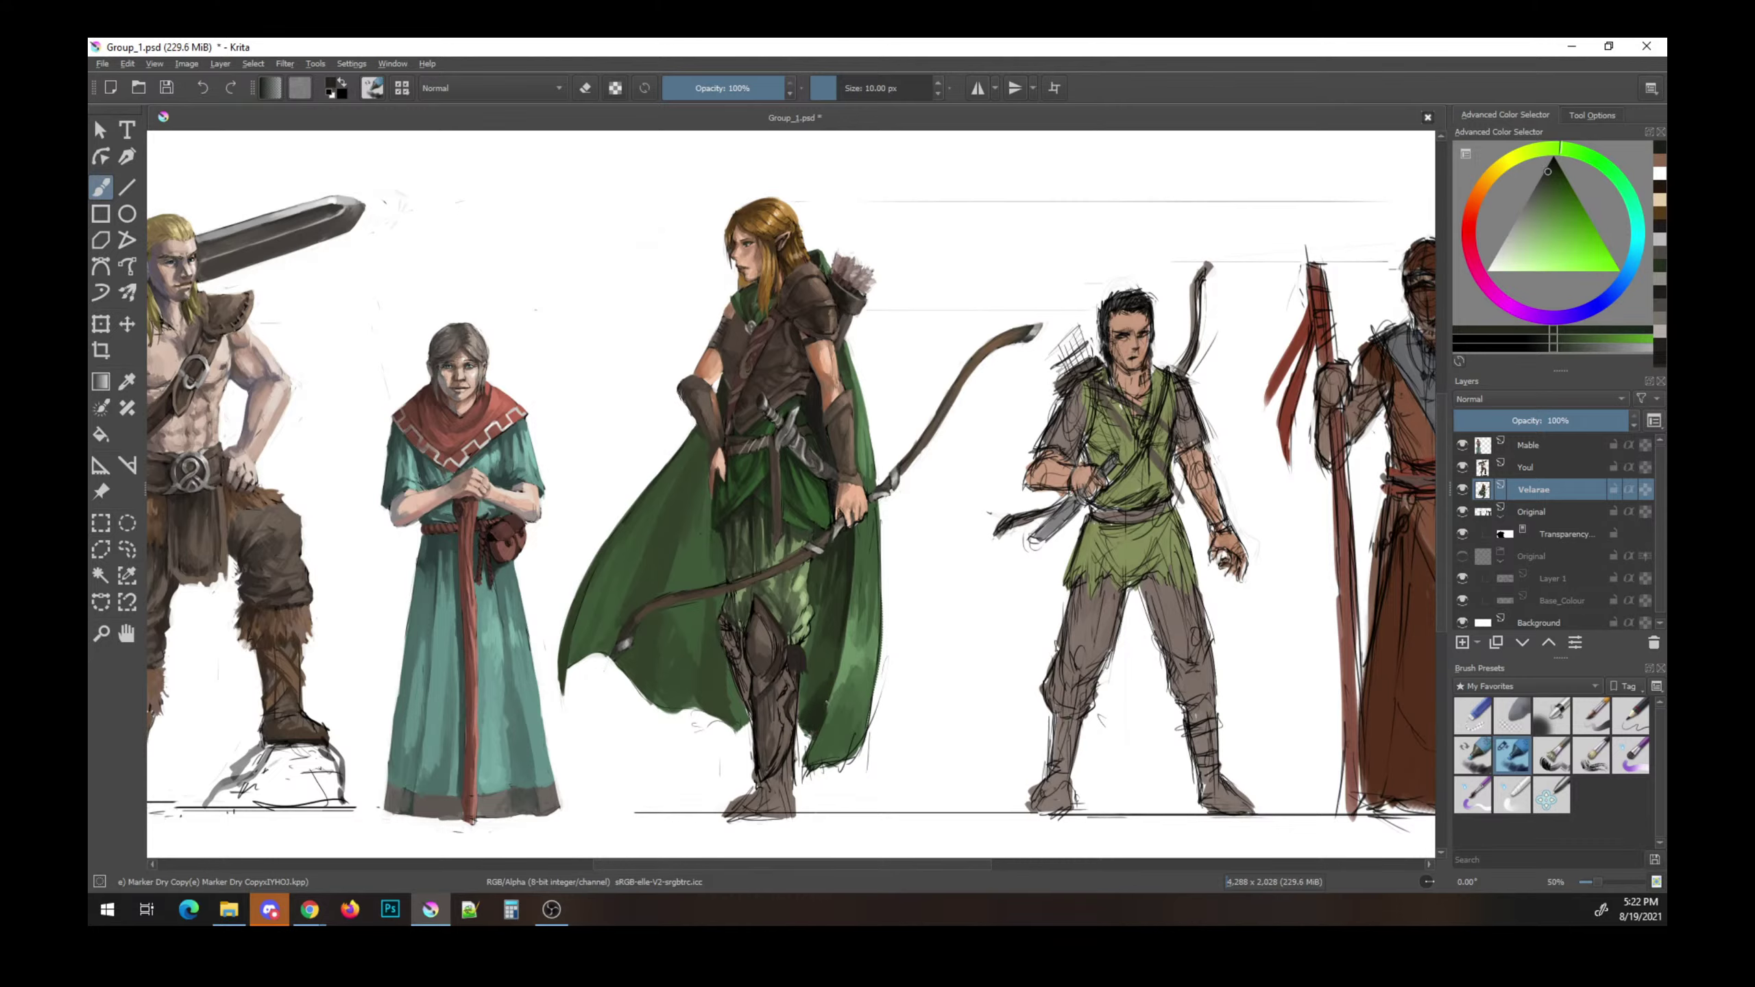
- Erase the stray dark stroke at the cloak edge, then load a muted brown colour
{"action": "key", "text": "e"}
{"action": "left_click_drag", "start_coordinate": [798, 726], "coordinate": [808, 736]}
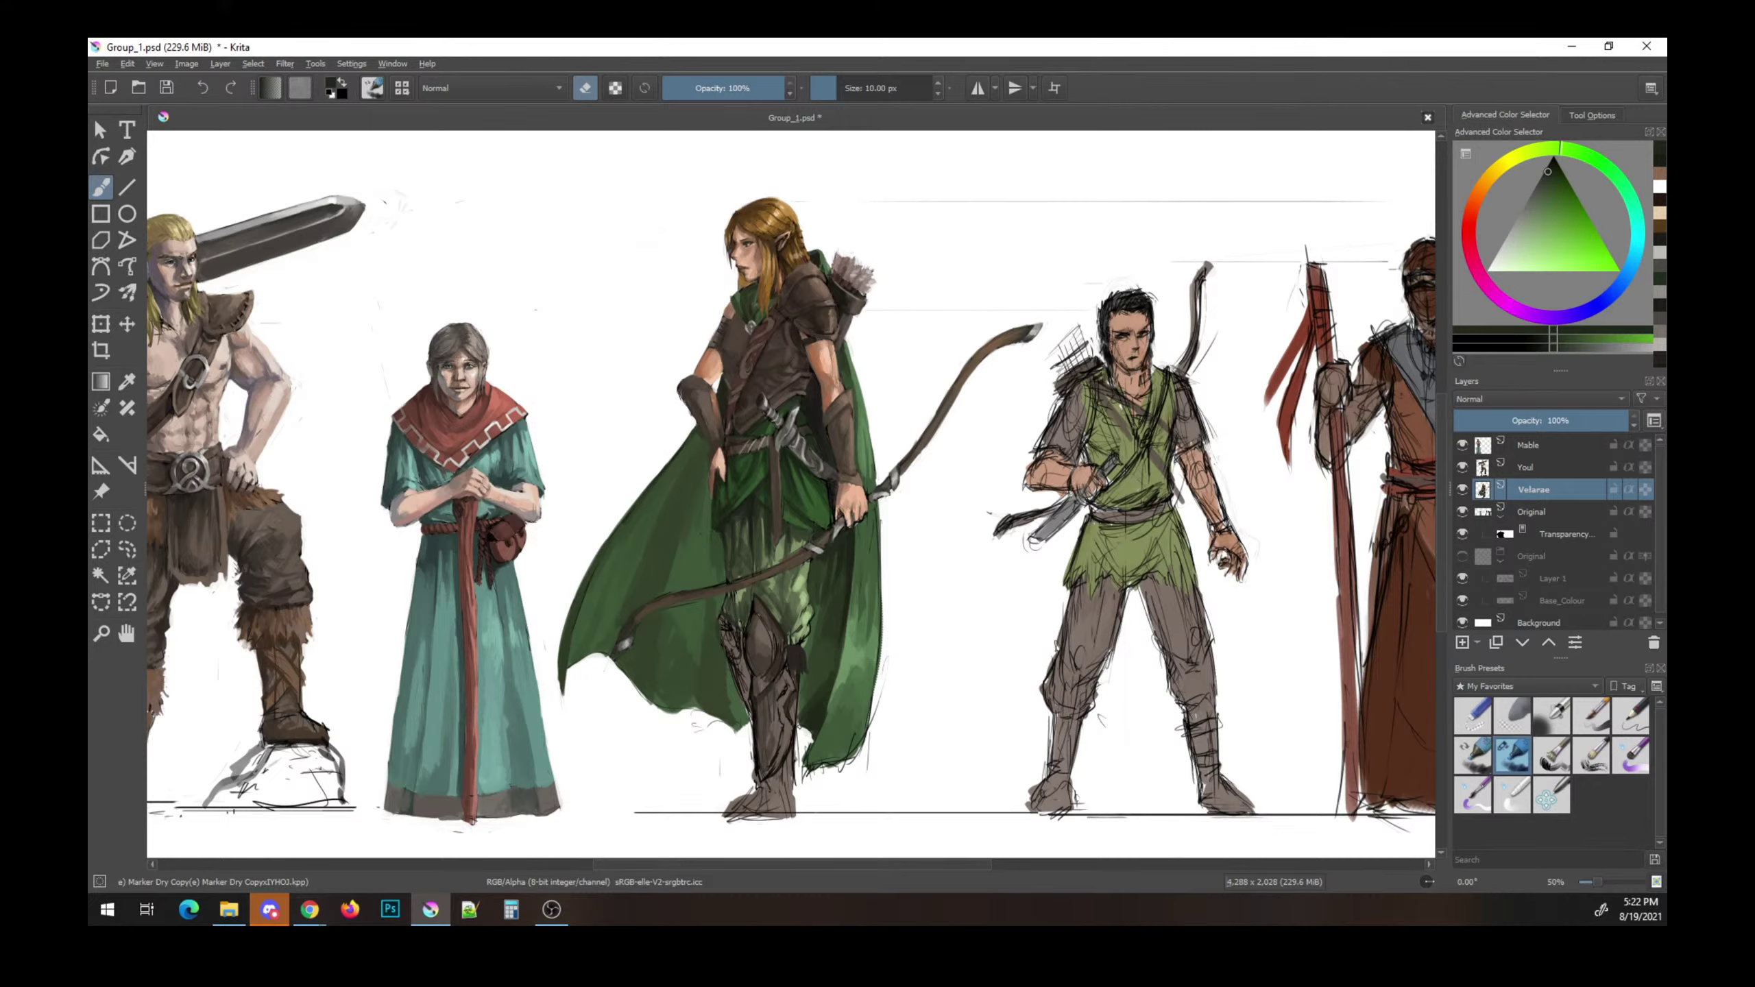
{"action": "key", "text": "e"}
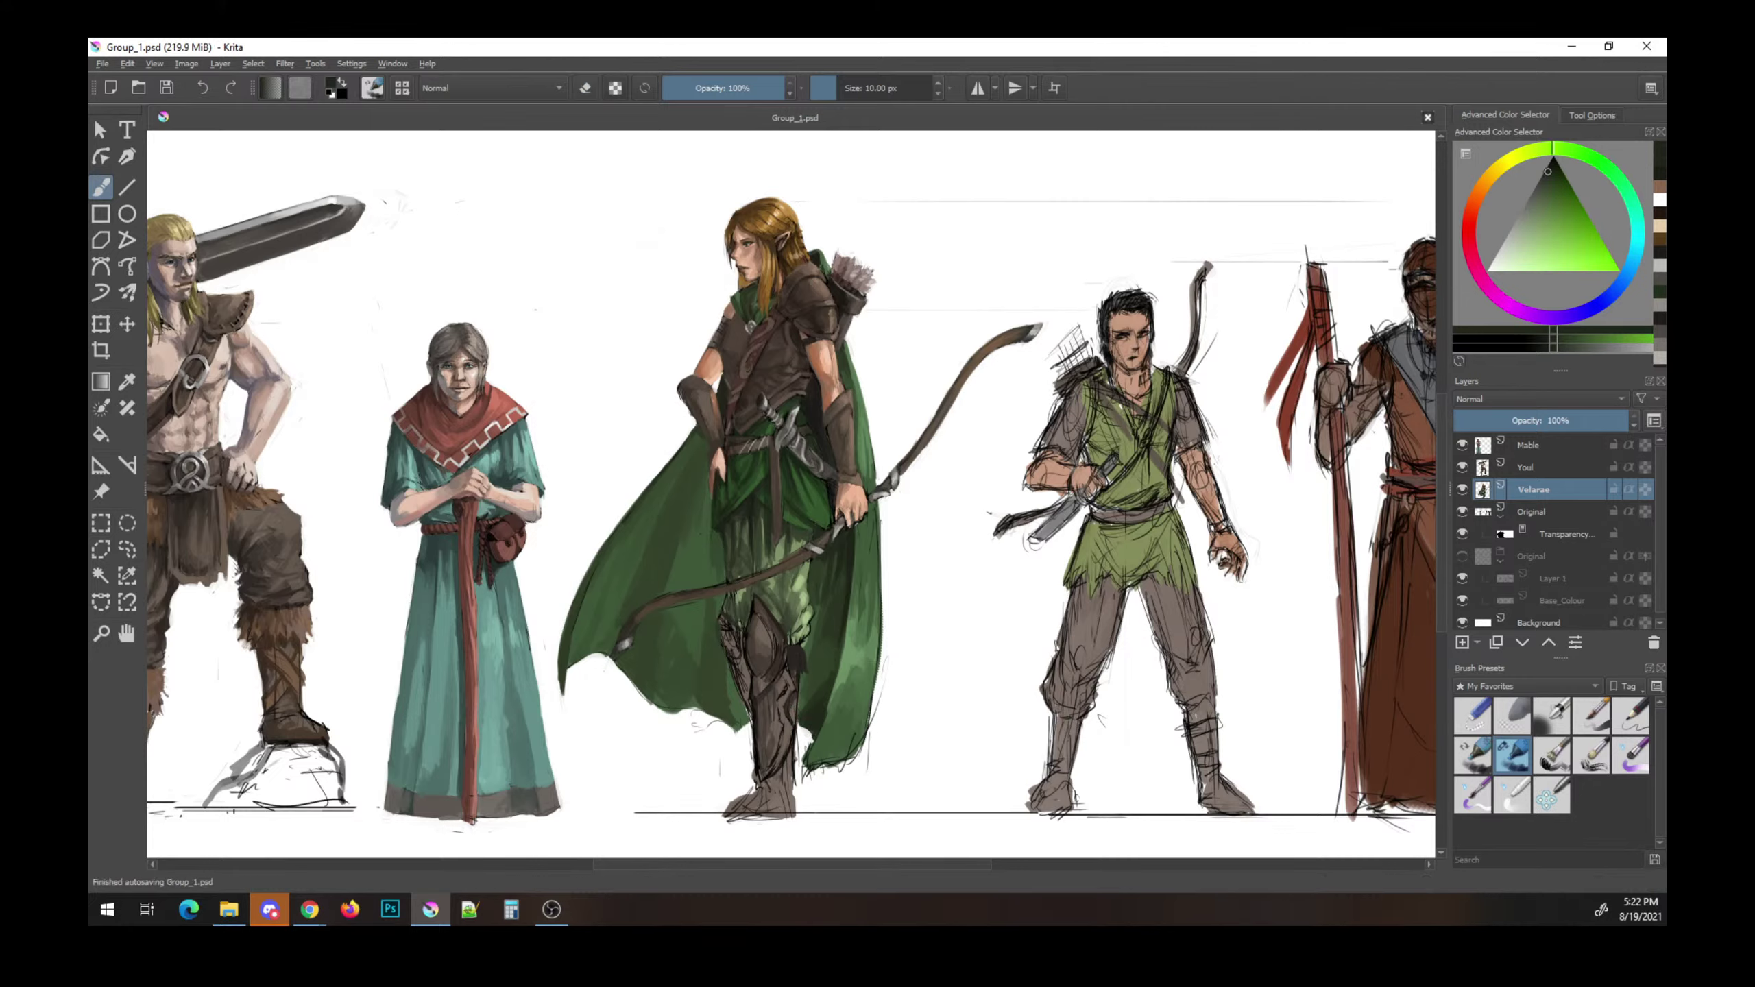
{"action": "left_click", "coordinate": [839, 384], "text": "ctrl"}
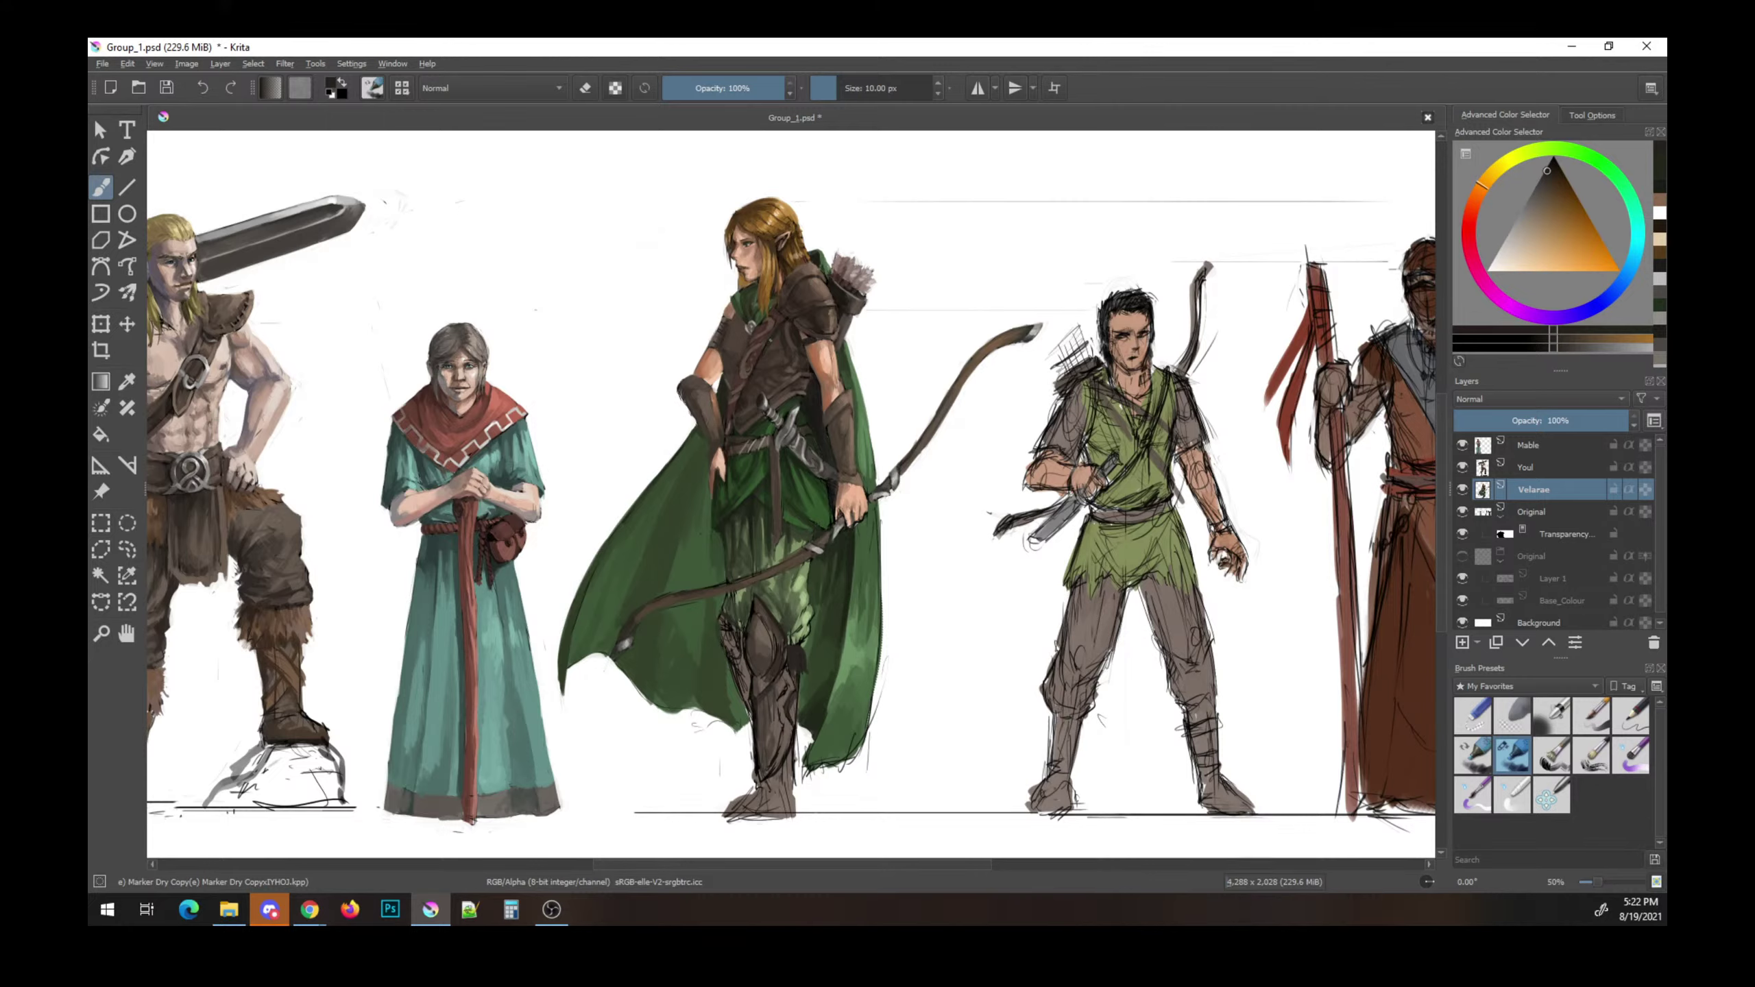
{"action": "key", "text": "ctrl+s"}
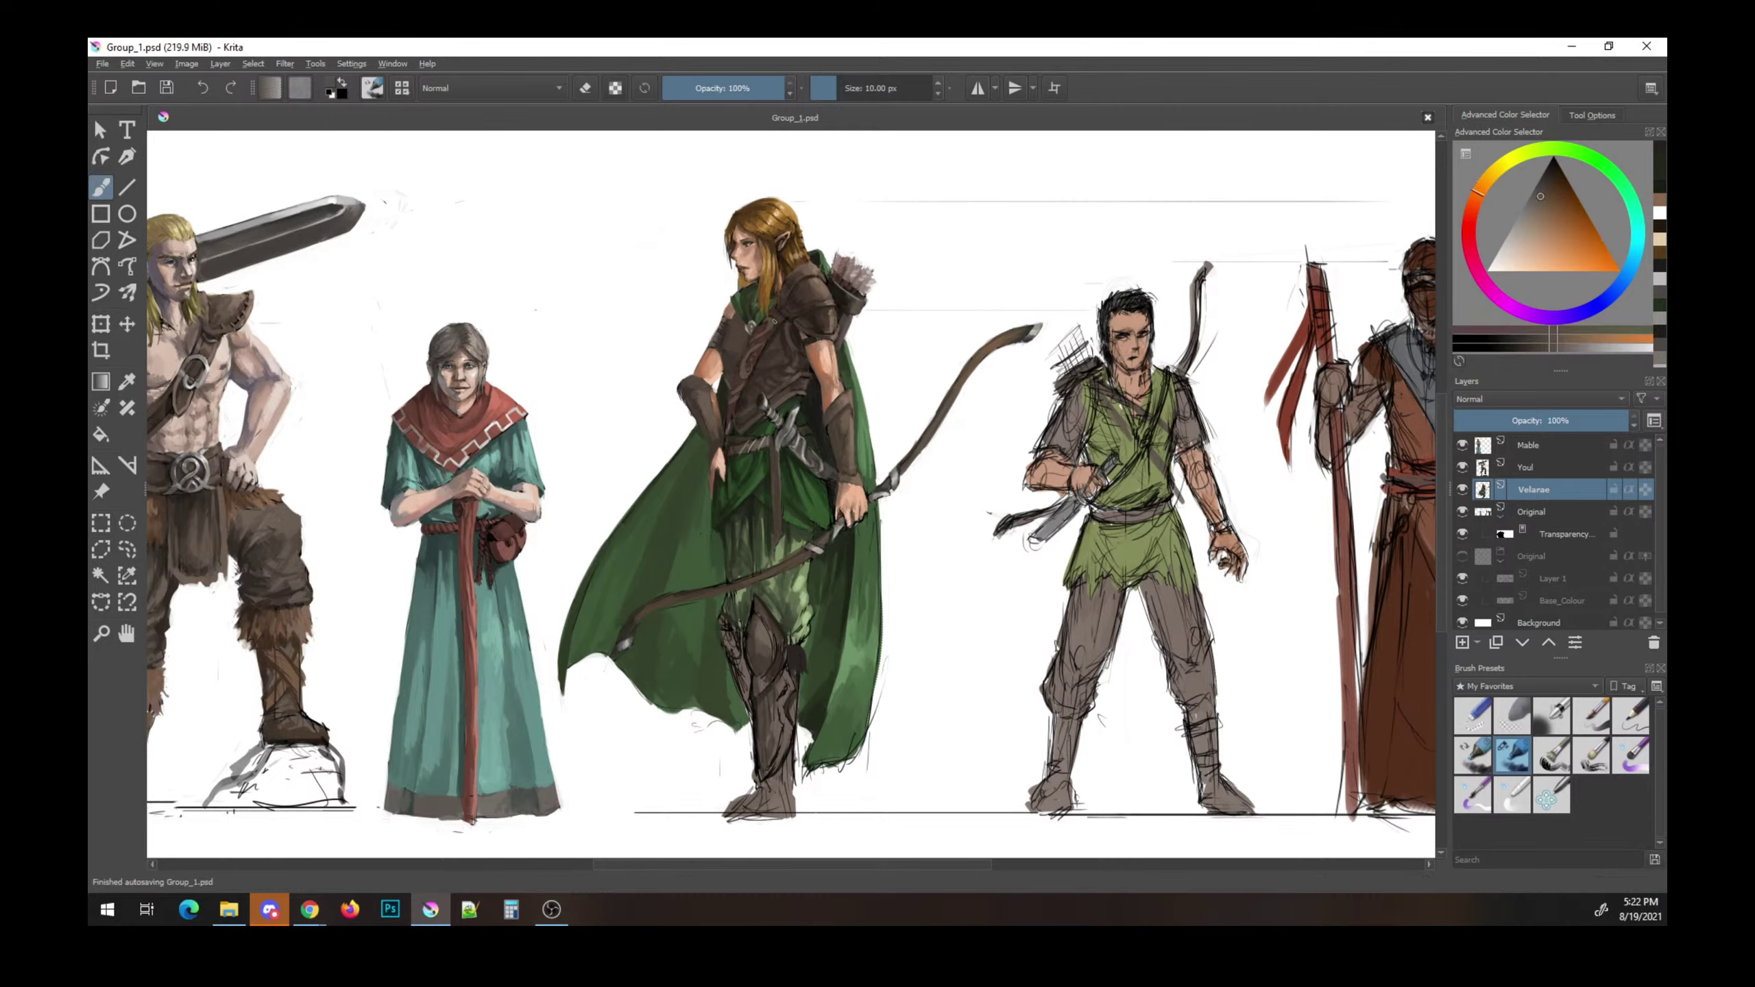
{"action": "left_click_drag", "start_coordinate": [1534, 212], "coordinate": [1554, 216]}
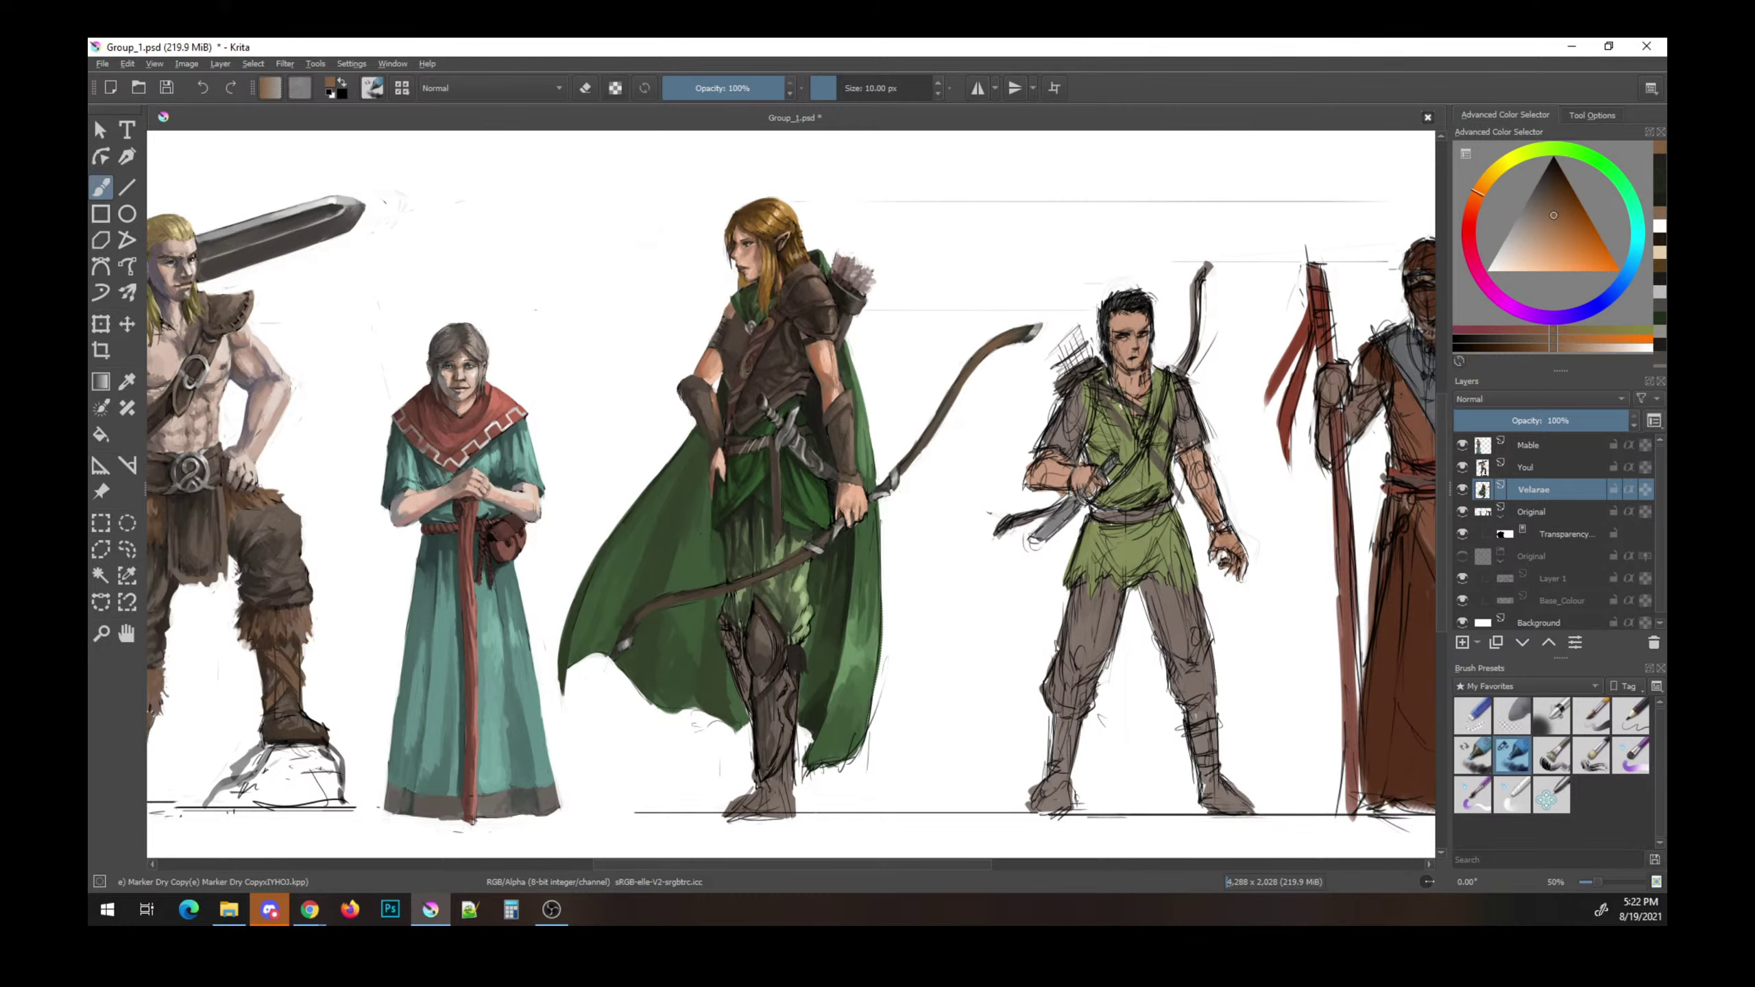
- Paint a small red-brown stroke, sample armour, skin and cape colours, and save
{"action": "left_click", "coordinate": [756, 357], "text": "ctrl"}
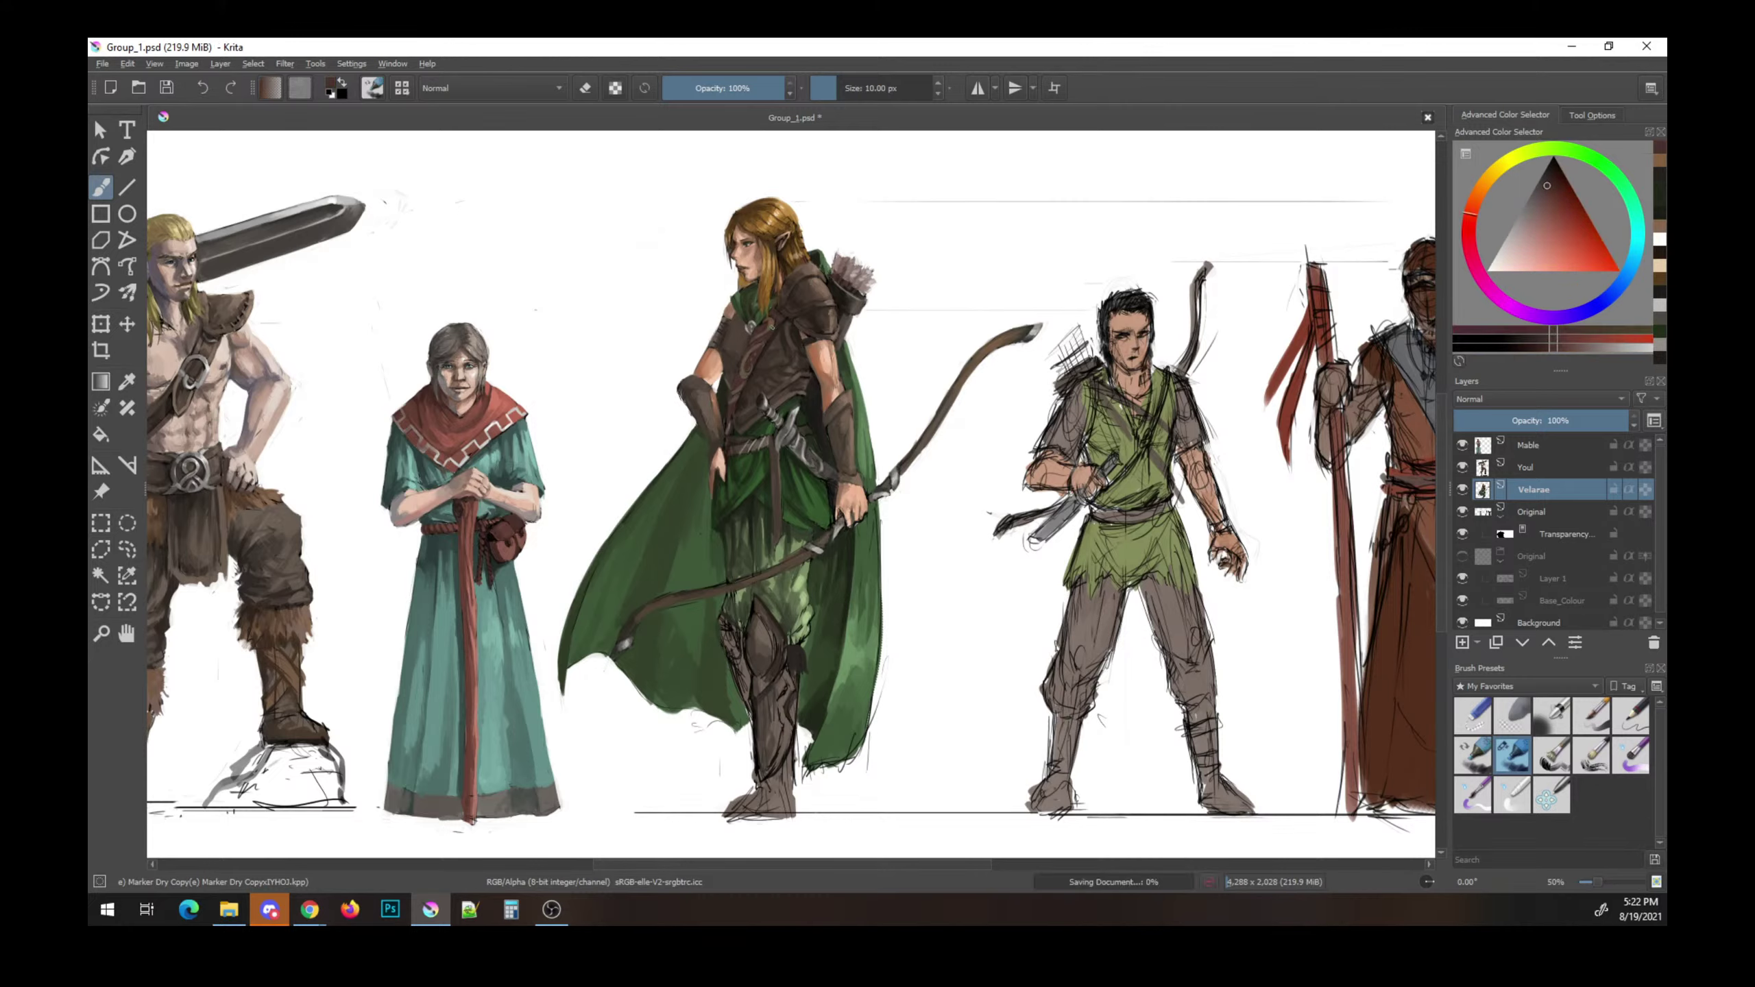
{"action": "left_click_drag", "start_coordinate": [753, 352], "coordinate": [760, 363]}
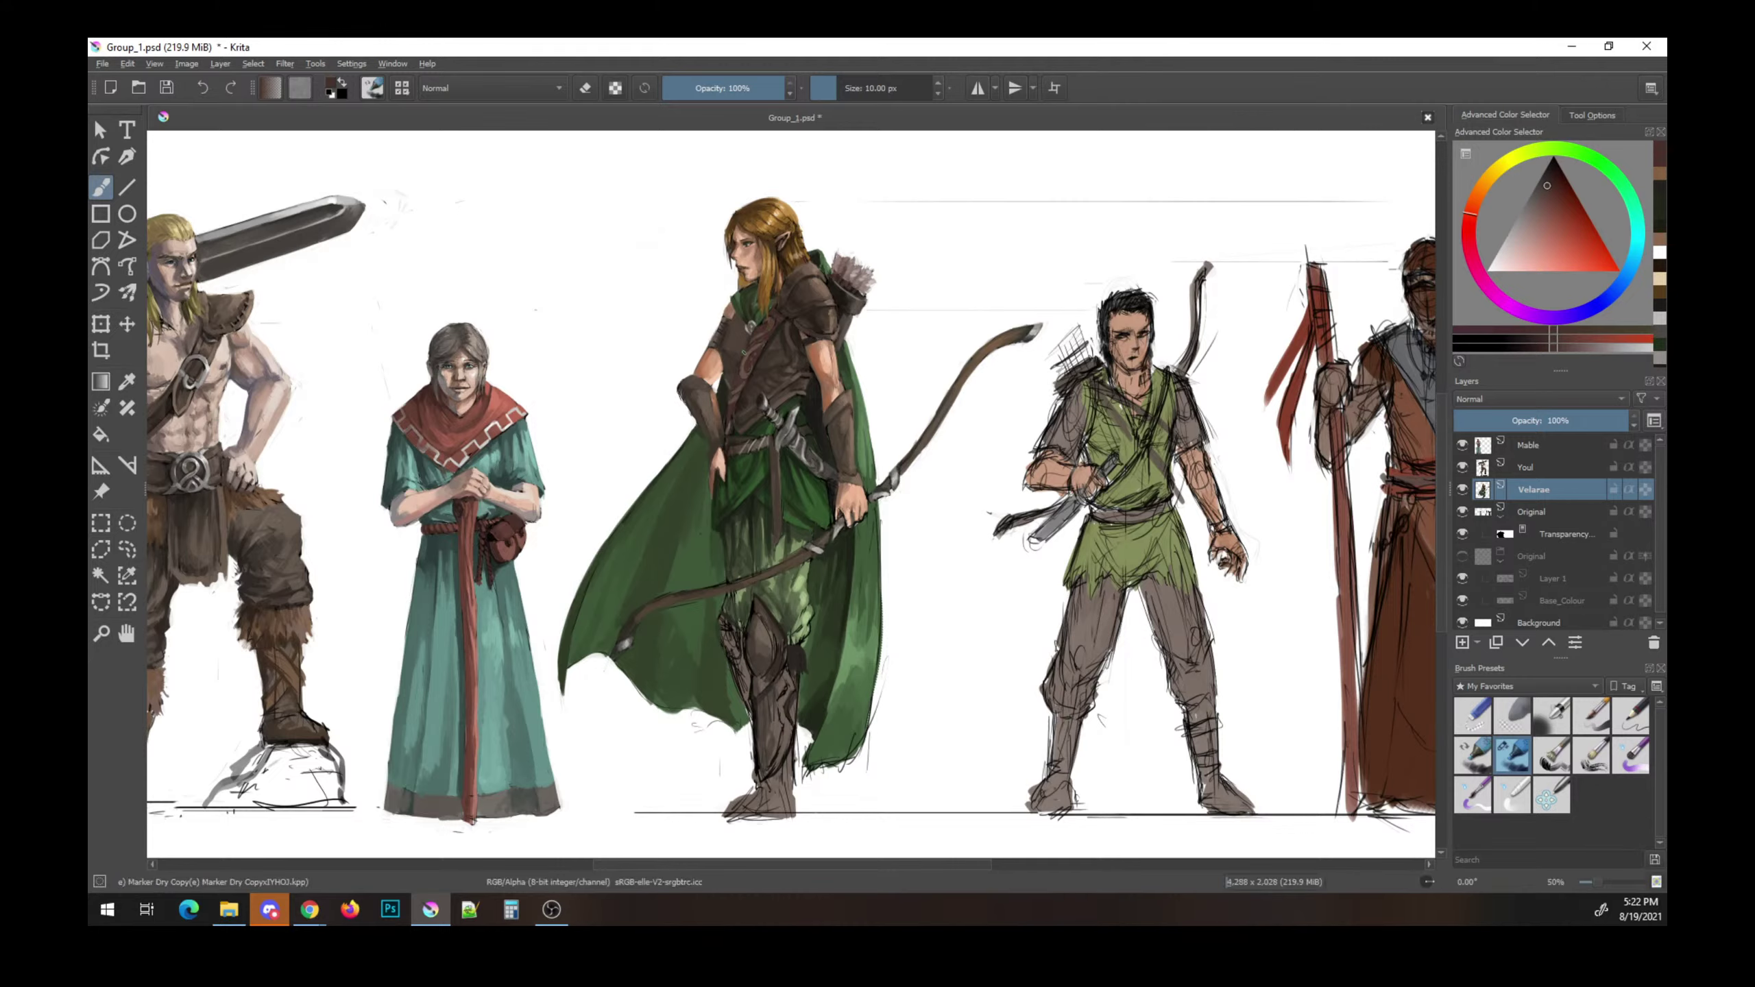
{"action": "left_click", "coordinate": [791, 418], "text": "ctrl"}
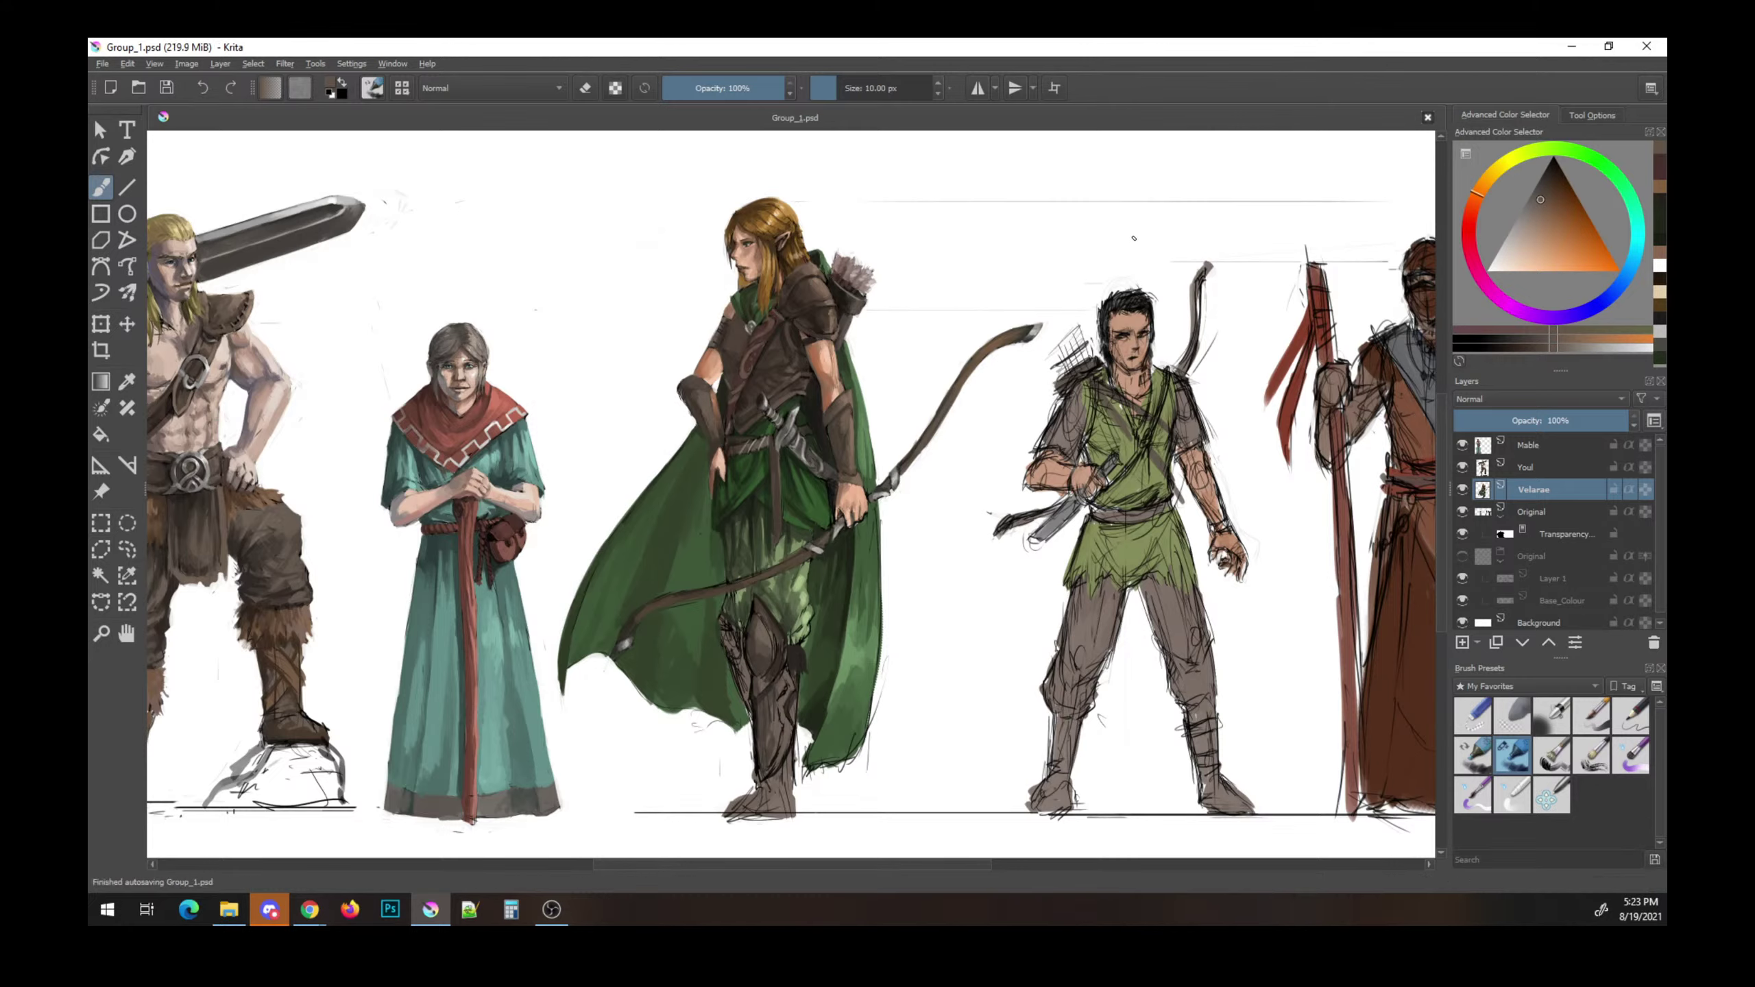
{"action": "left_click", "coordinate": [851, 390], "text": "ctrl"}
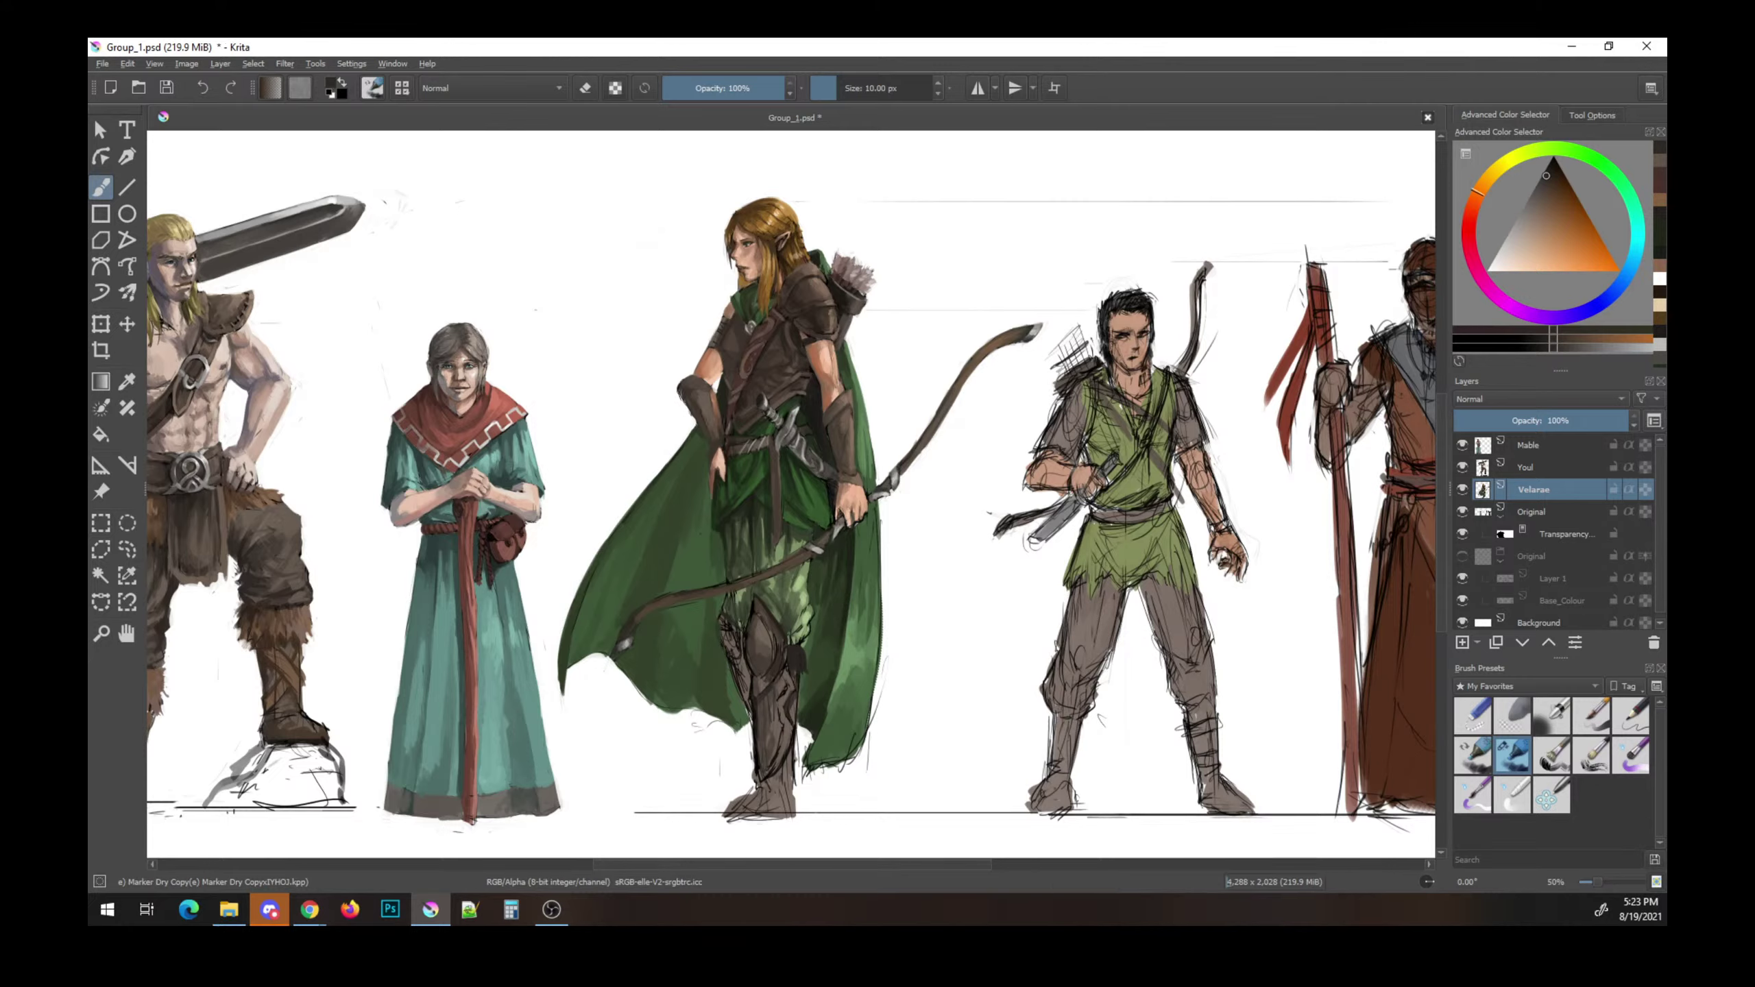
{"action": "left_click", "coordinate": [805, 400], "text": "ctrl"}
{"action": "left_click", "coordinate": [809, 415], "text": "ctrl"}
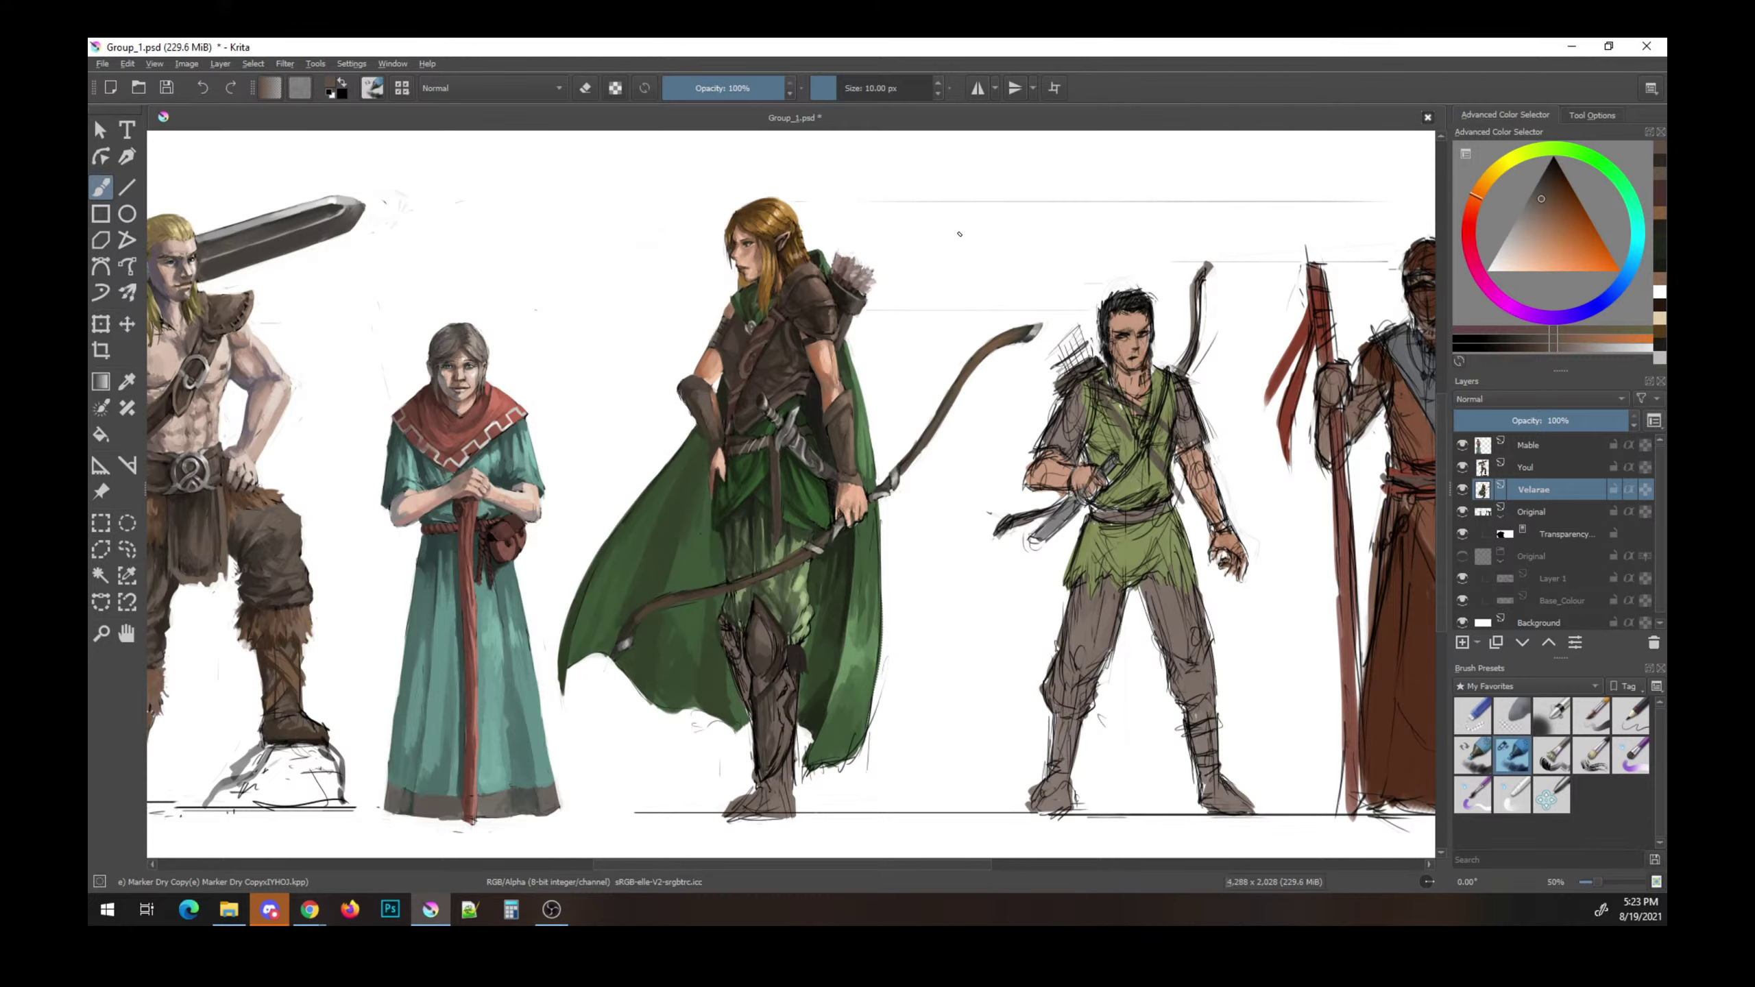
{"action": "left_click", "coordinate": [876, 409], "text": "ctrl"}
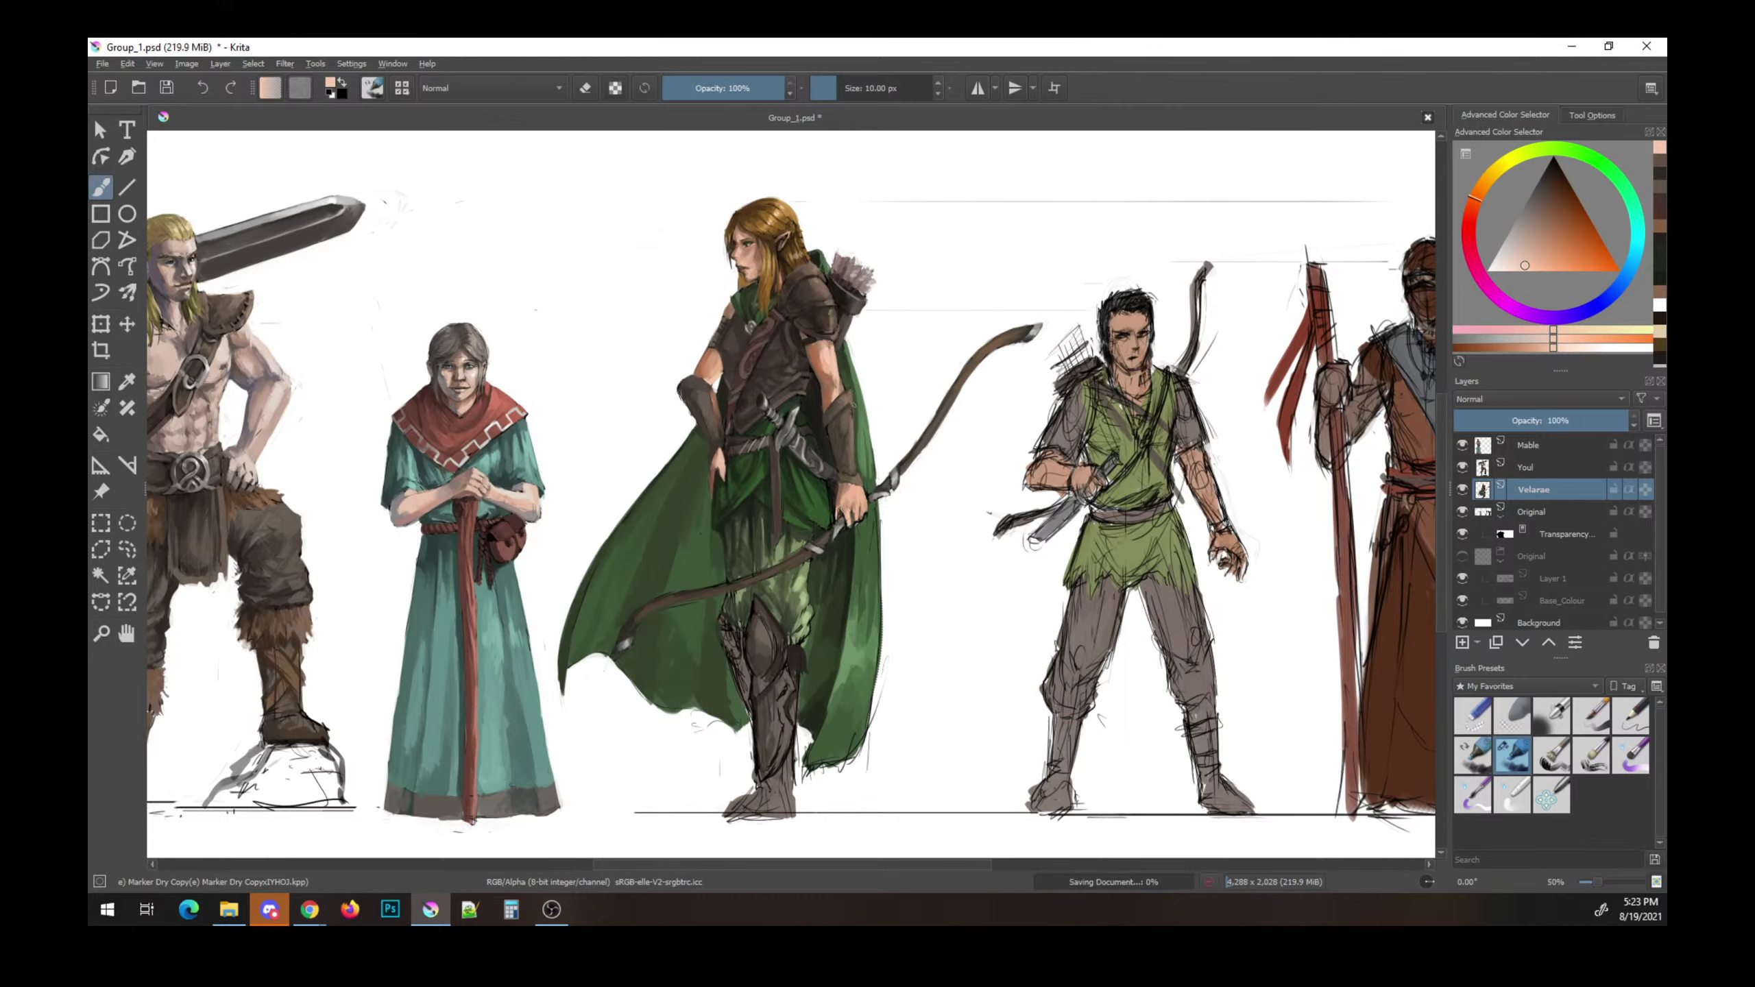
{"action": "left_click", "coordinate": [888, 494], "text": "ctrl"}
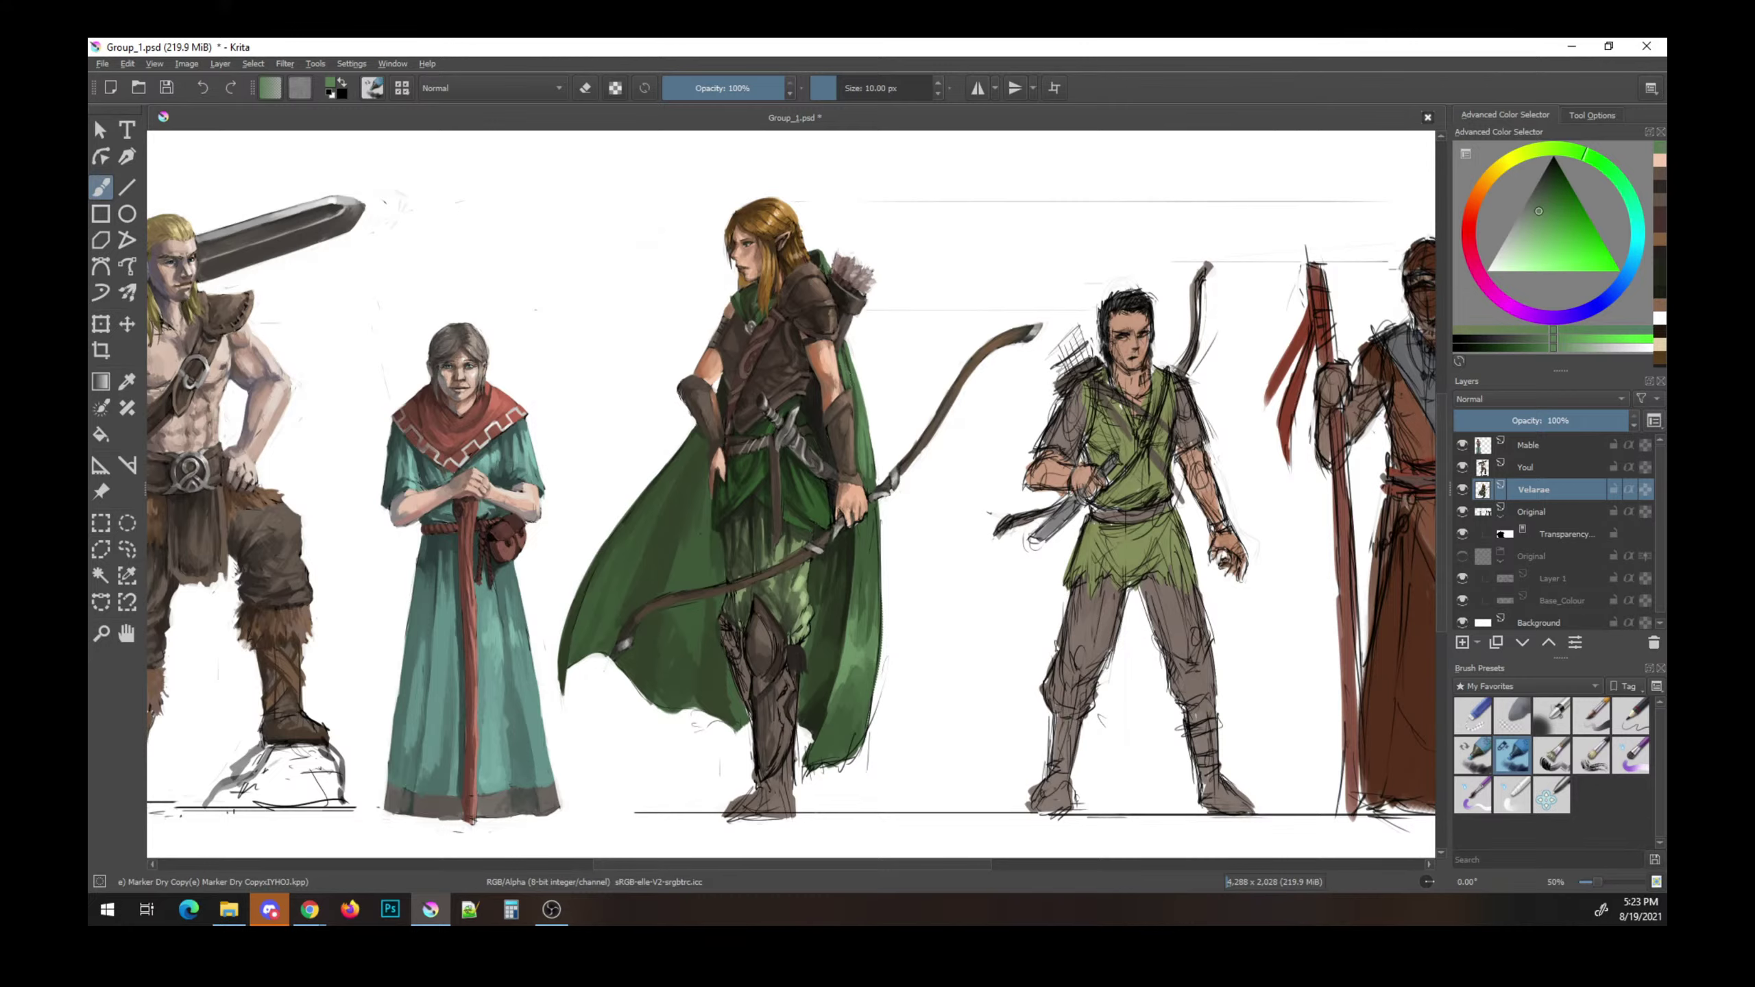
{"action": "key", "text": "ctrl+s"}
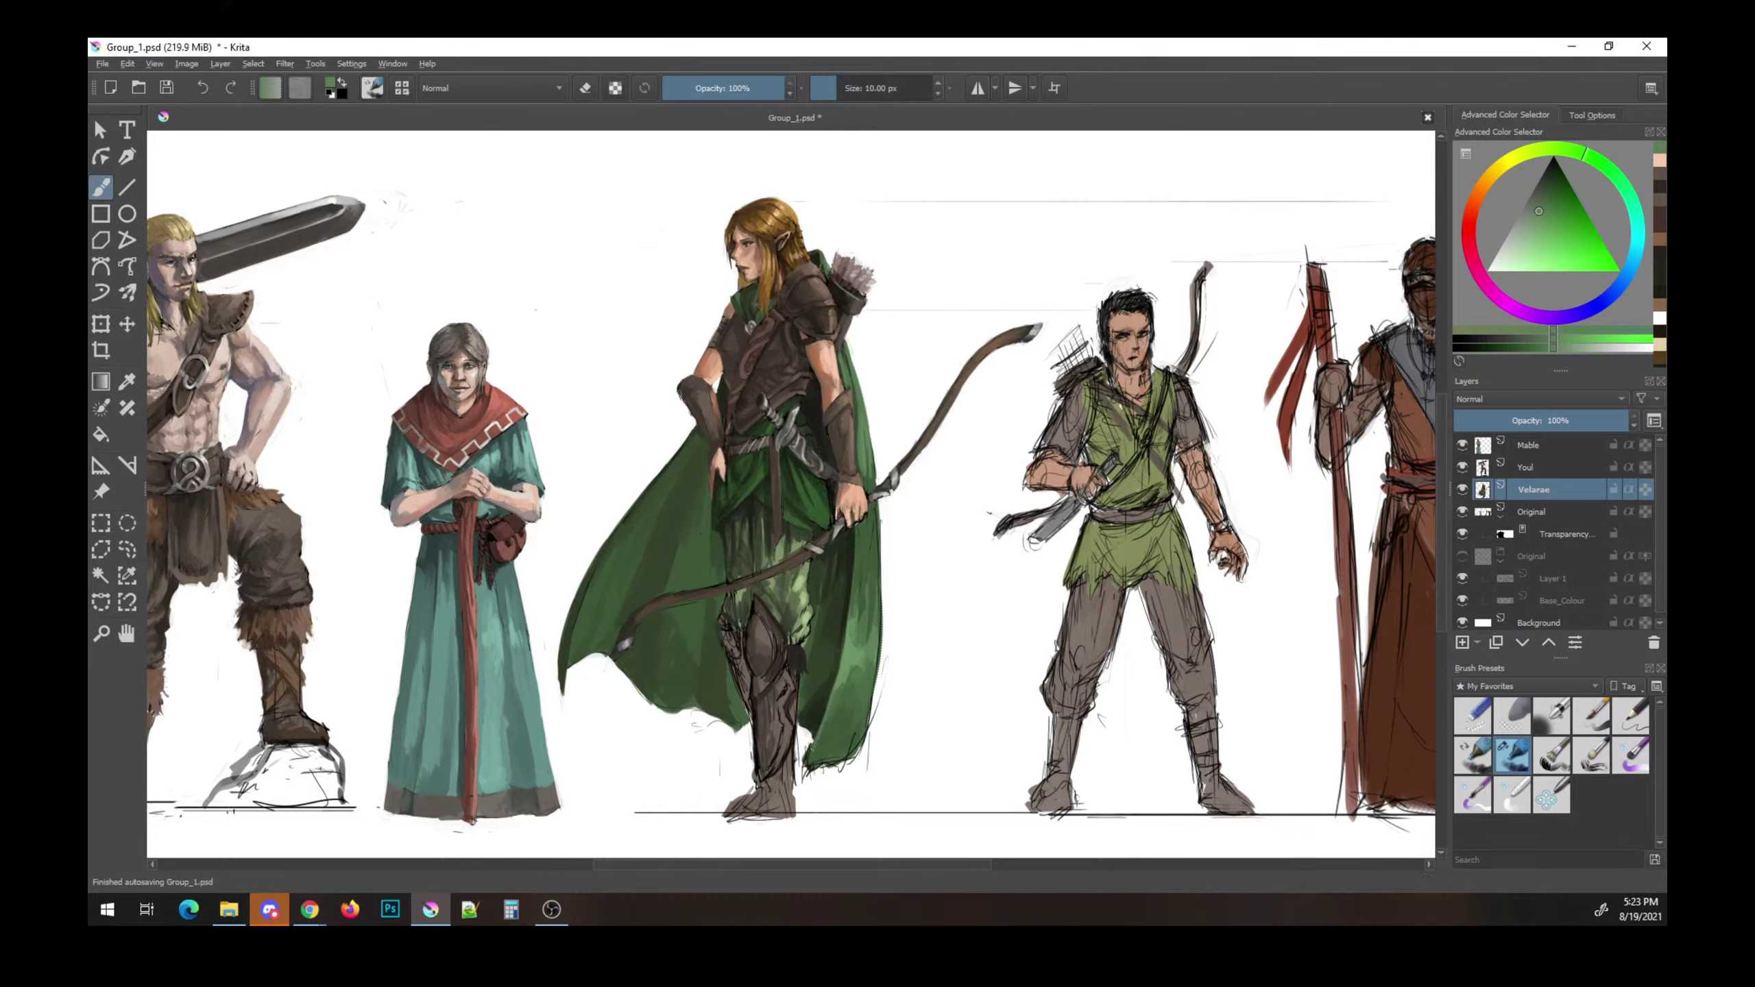
- Erase stray sketch lines and darken the cape's lower-right hem in dark green
{"action": "key", "text": "e"}
{"action": "left_click_drag", "start_coordinate": [877, 698], "coordinate": [868, 741]}
{"action": "left_click", "coordinate": [874, 756], "text": "ctrl"}
{"action": "key", "text": "e"}
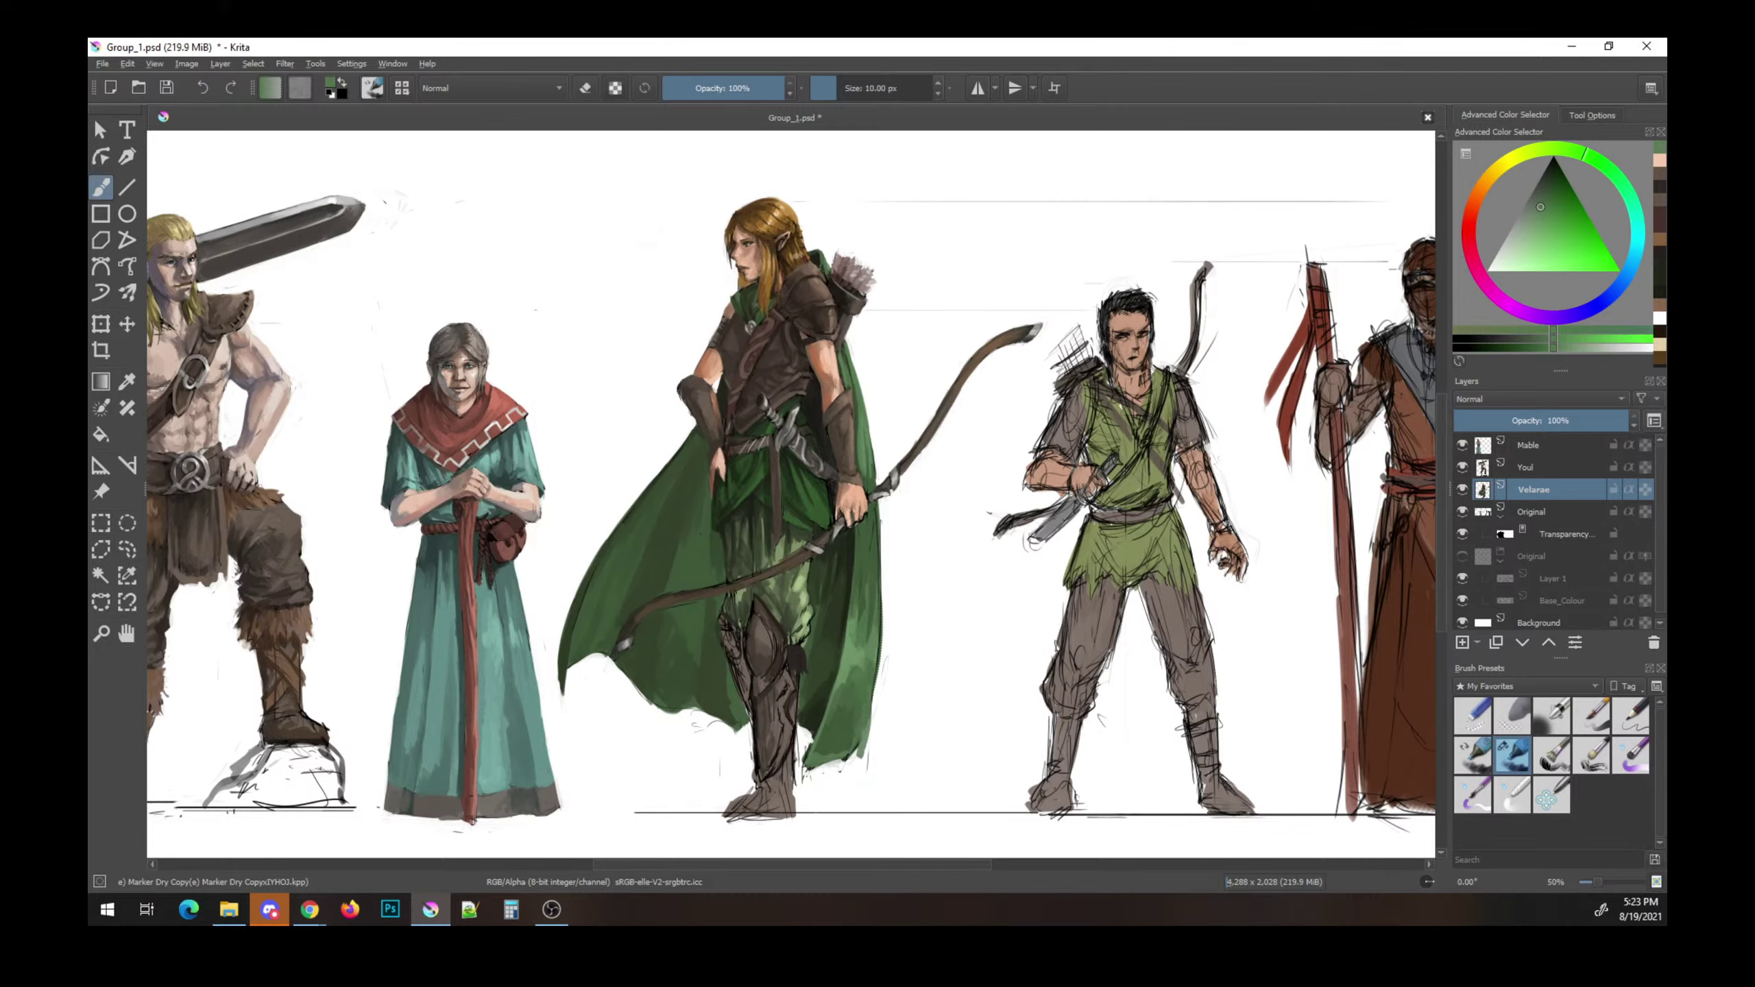
{"action": "left_click_drag", "start_coordinate": [856, 744], "coordinate": [852, 764]}
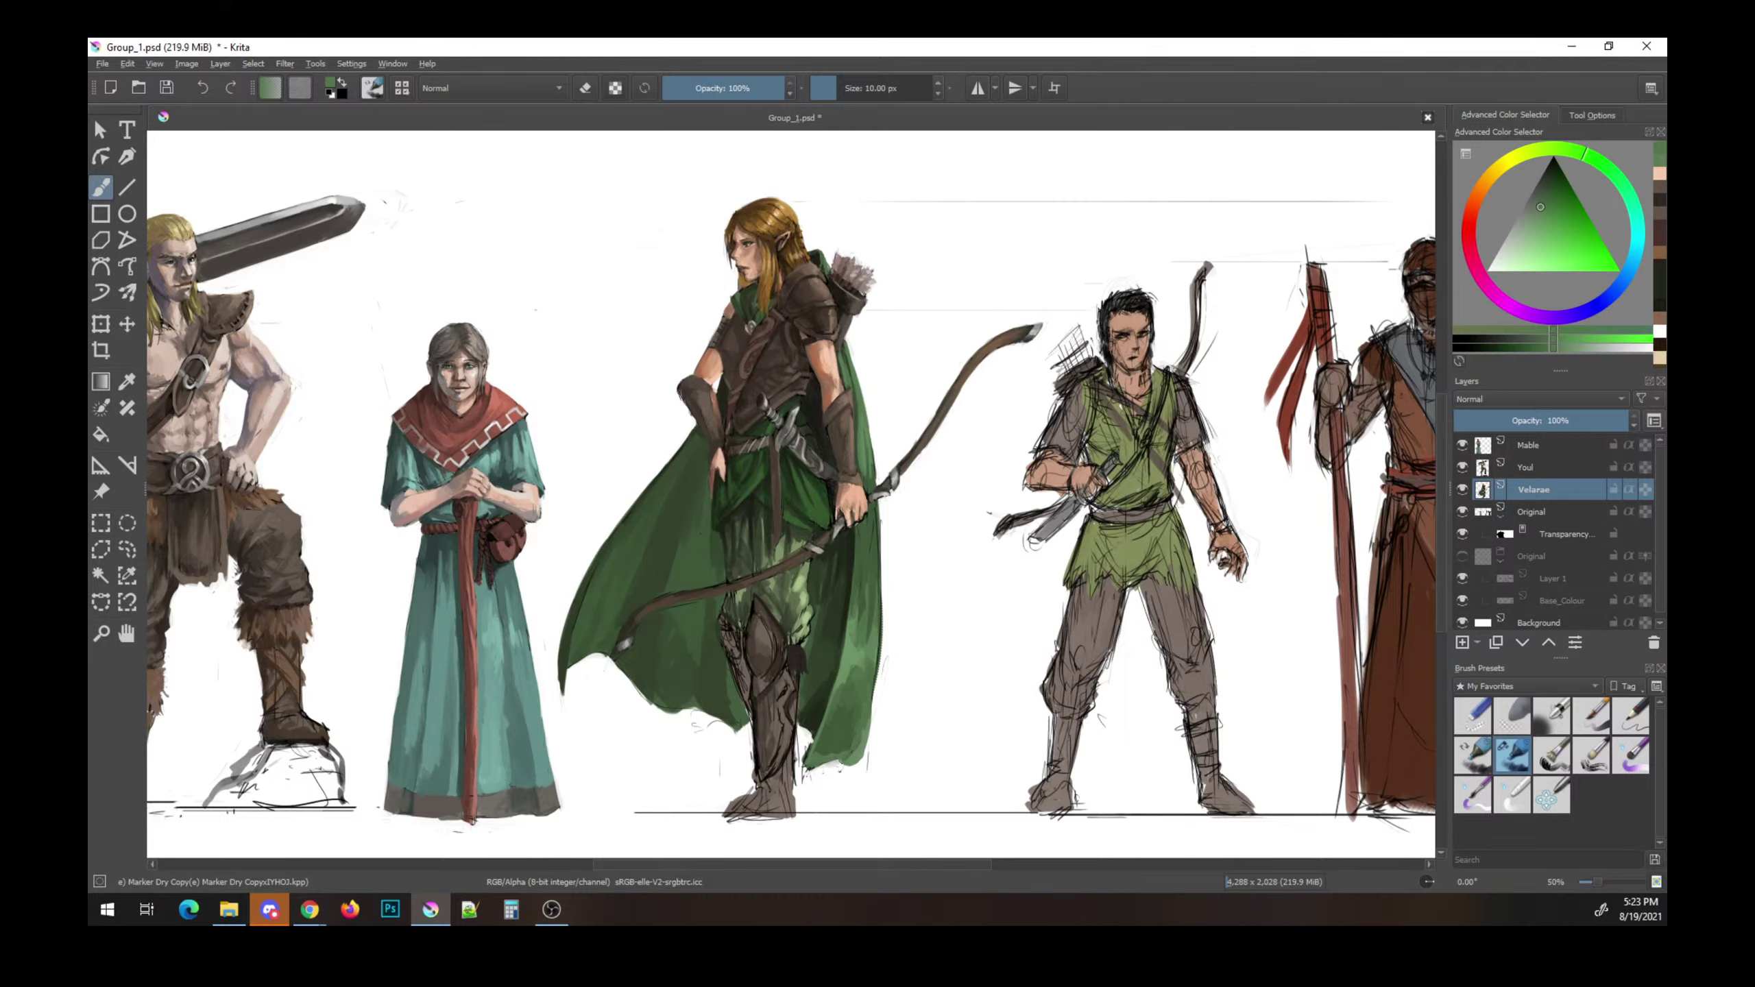
{"action": "key", "text": "e"}
{"action": "key", "text": "e"}
{"action": "left_click_drag", "start_coordinate": [803, 743], "coordinate": [803, 784]}
- Compare by hiding the Youl and Original layers, erase a thin green stroke, and edit Original
{"action": "key", "text": "e"}
{"action": "key", "text": "e"}
{"action": "left_click_drag", "start_coordinate": [870, 750], "coordinate": [863, 789]}
{"action": "left_click", "coordinate": [1462, 468]}
{"action": "key", "text": "e"}
{"action": "left_click_drag", "start_coordinate": [870, 750], "coordinate": [863, 788]}
{"action": "left_click", "coordinate": [1463, 512]}
{"action": "left_click", "coordinate": [1511, 515]}
{"action": "key", "text": "e"}
{"action": "key", "text": "e"}
{"action": "left_click_drag", "start_coordinate": [863, 755], "coordinate": [865, 780]}
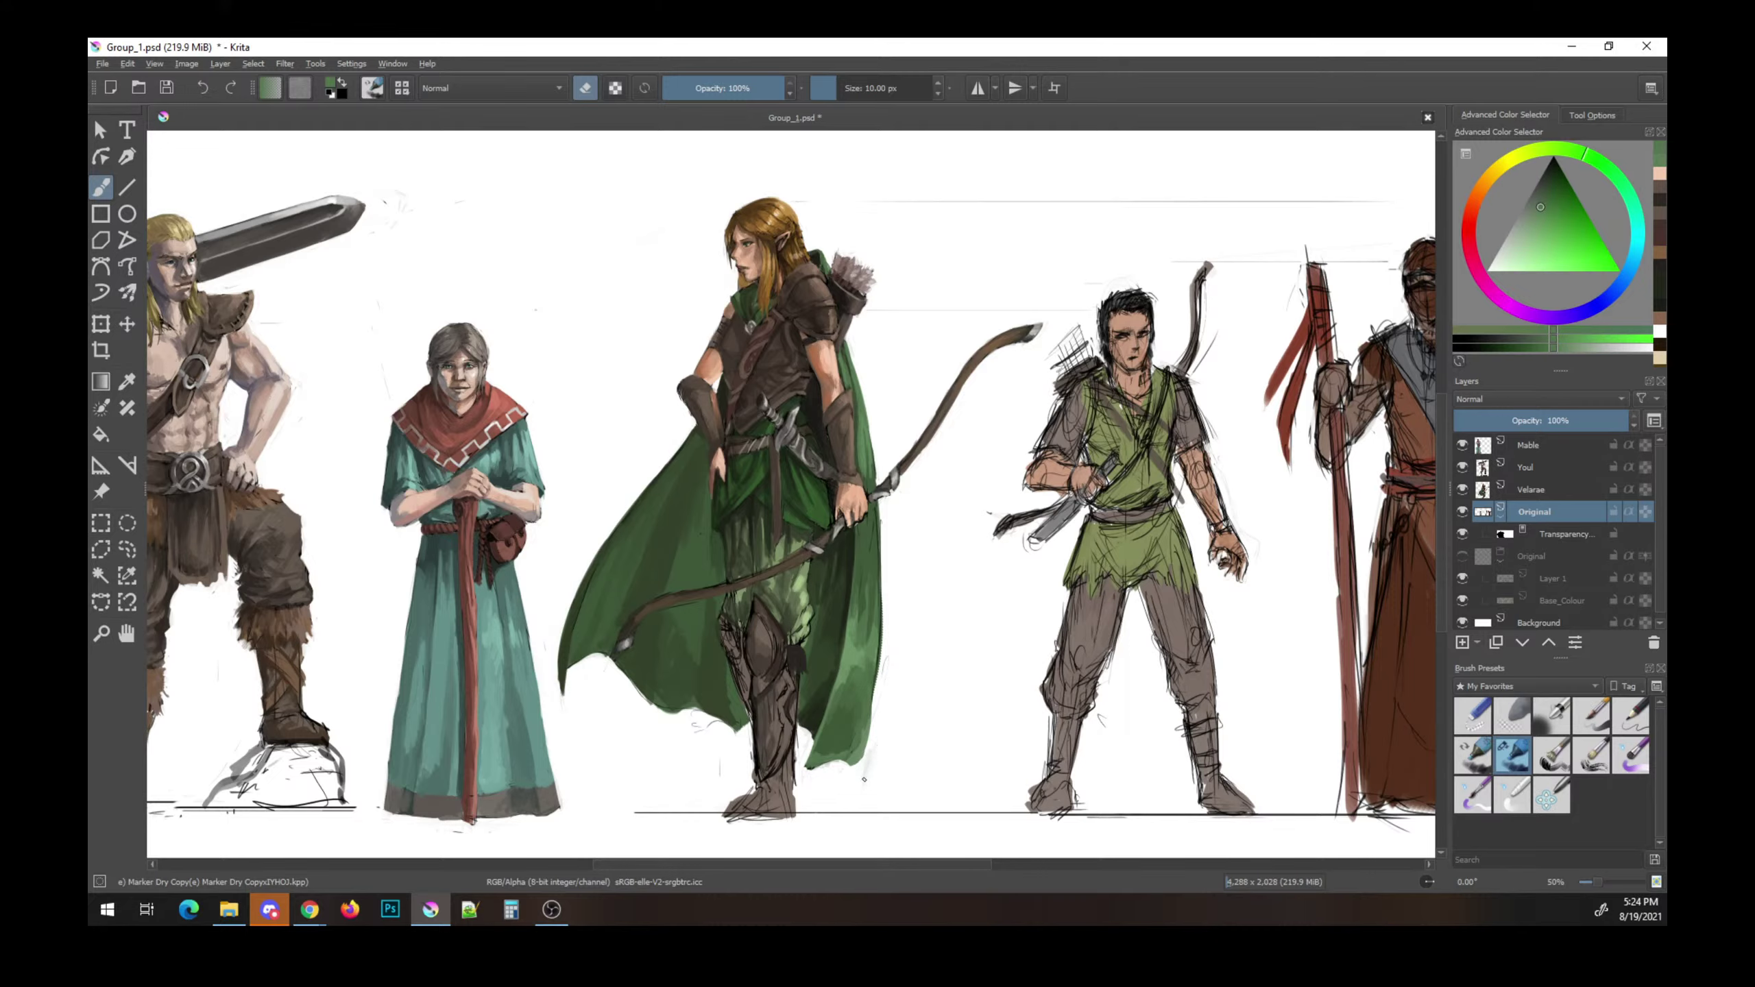
- Switch to the Velarae layer, paint a small golden-brown touch on the elf, and save
{"action": "left_click", "coordinate": [1527, 468]}
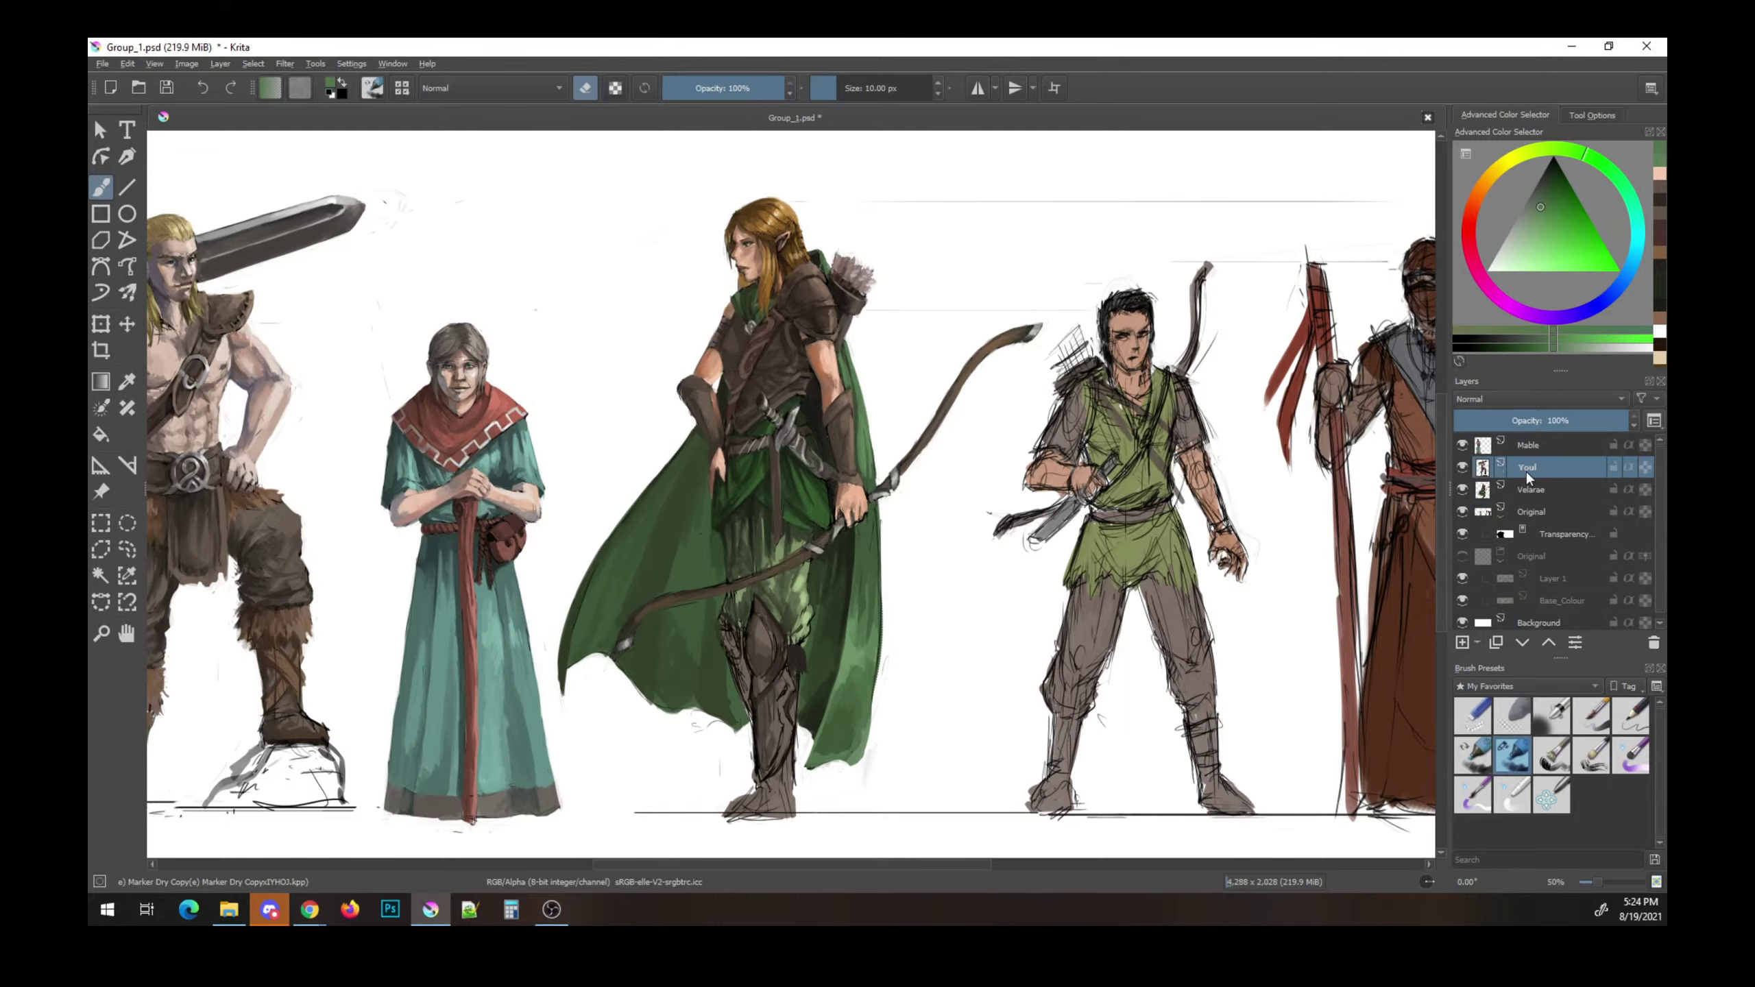
{"action": "left_click", "coordinate": [1528, 492]}
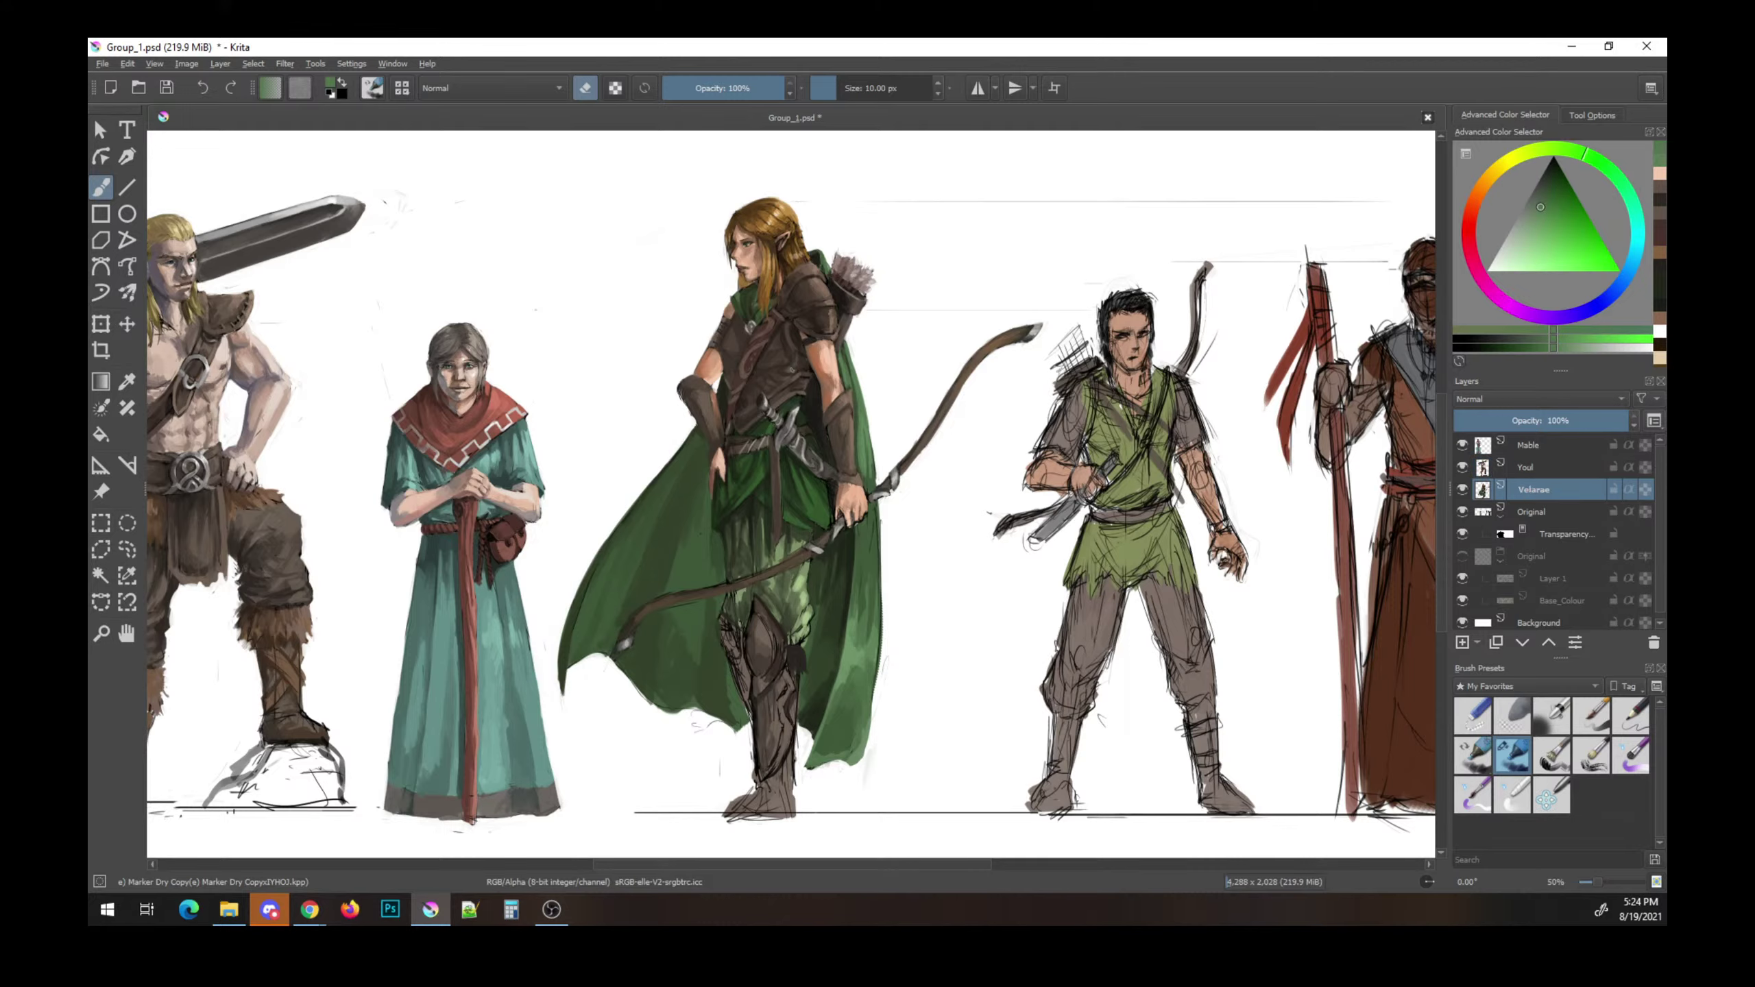
{"action": "key", "text": "e"}
{"action": "left_click", "coordinate": [748, 477], "text": "ctrl"}
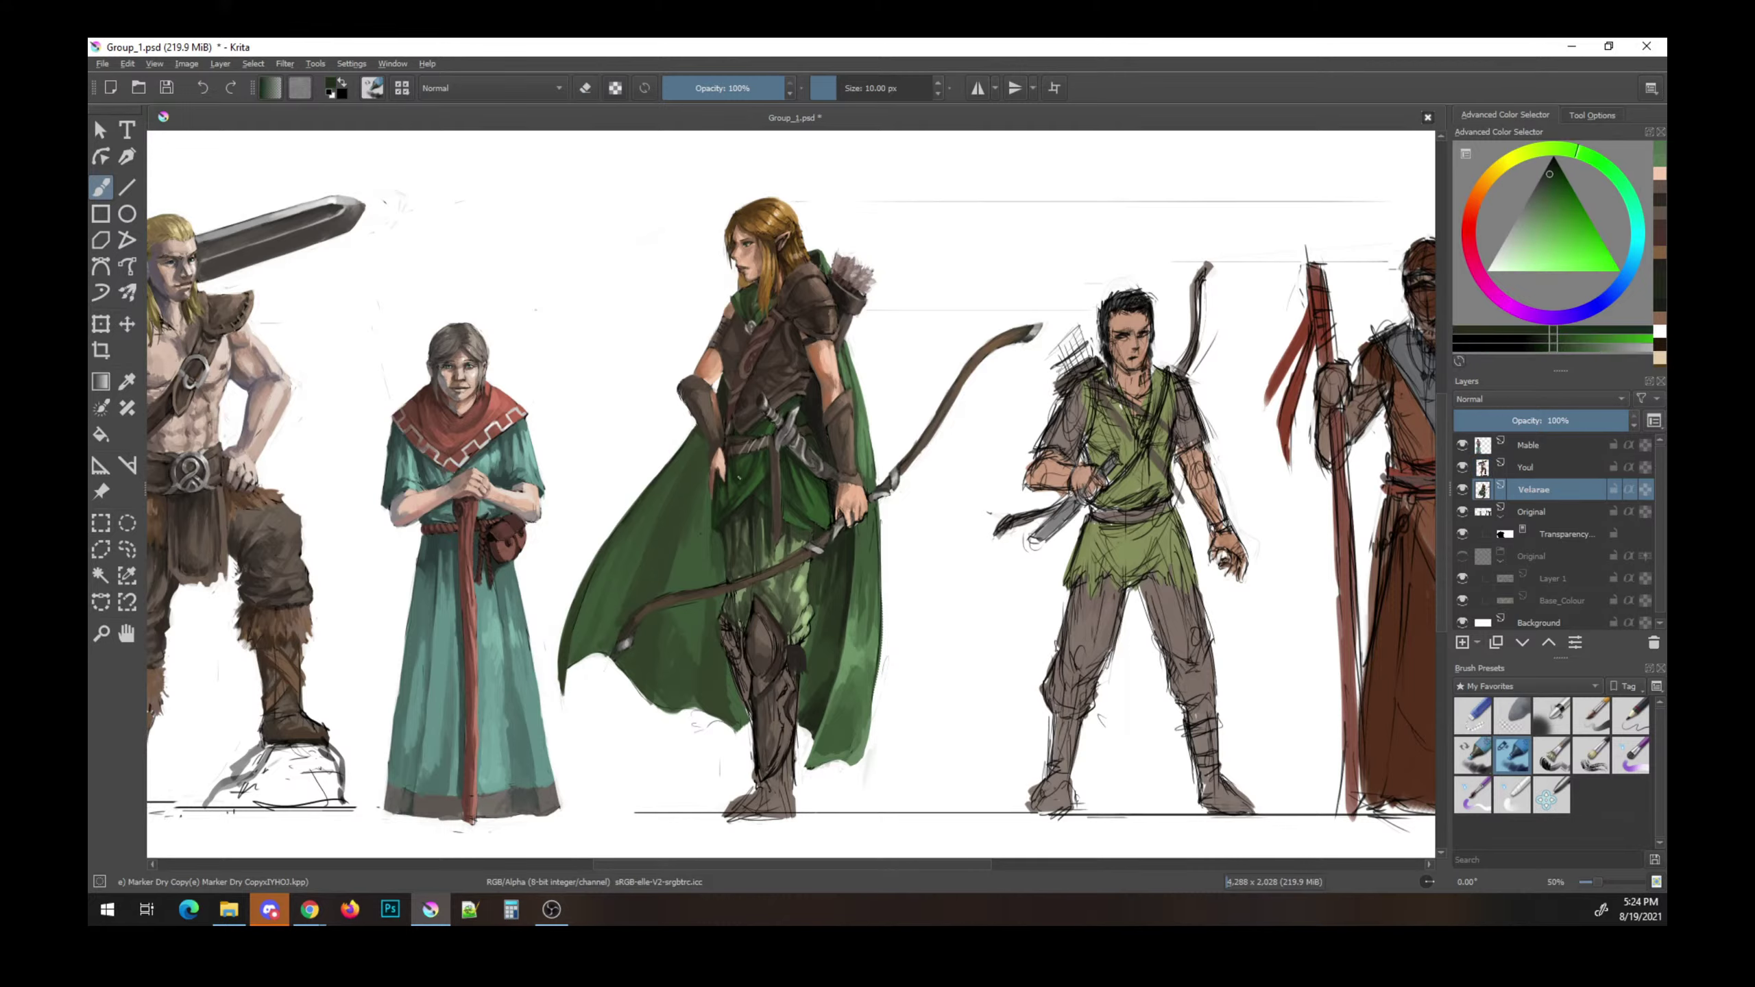
{"action": "key", "text": "ctrl+s"}
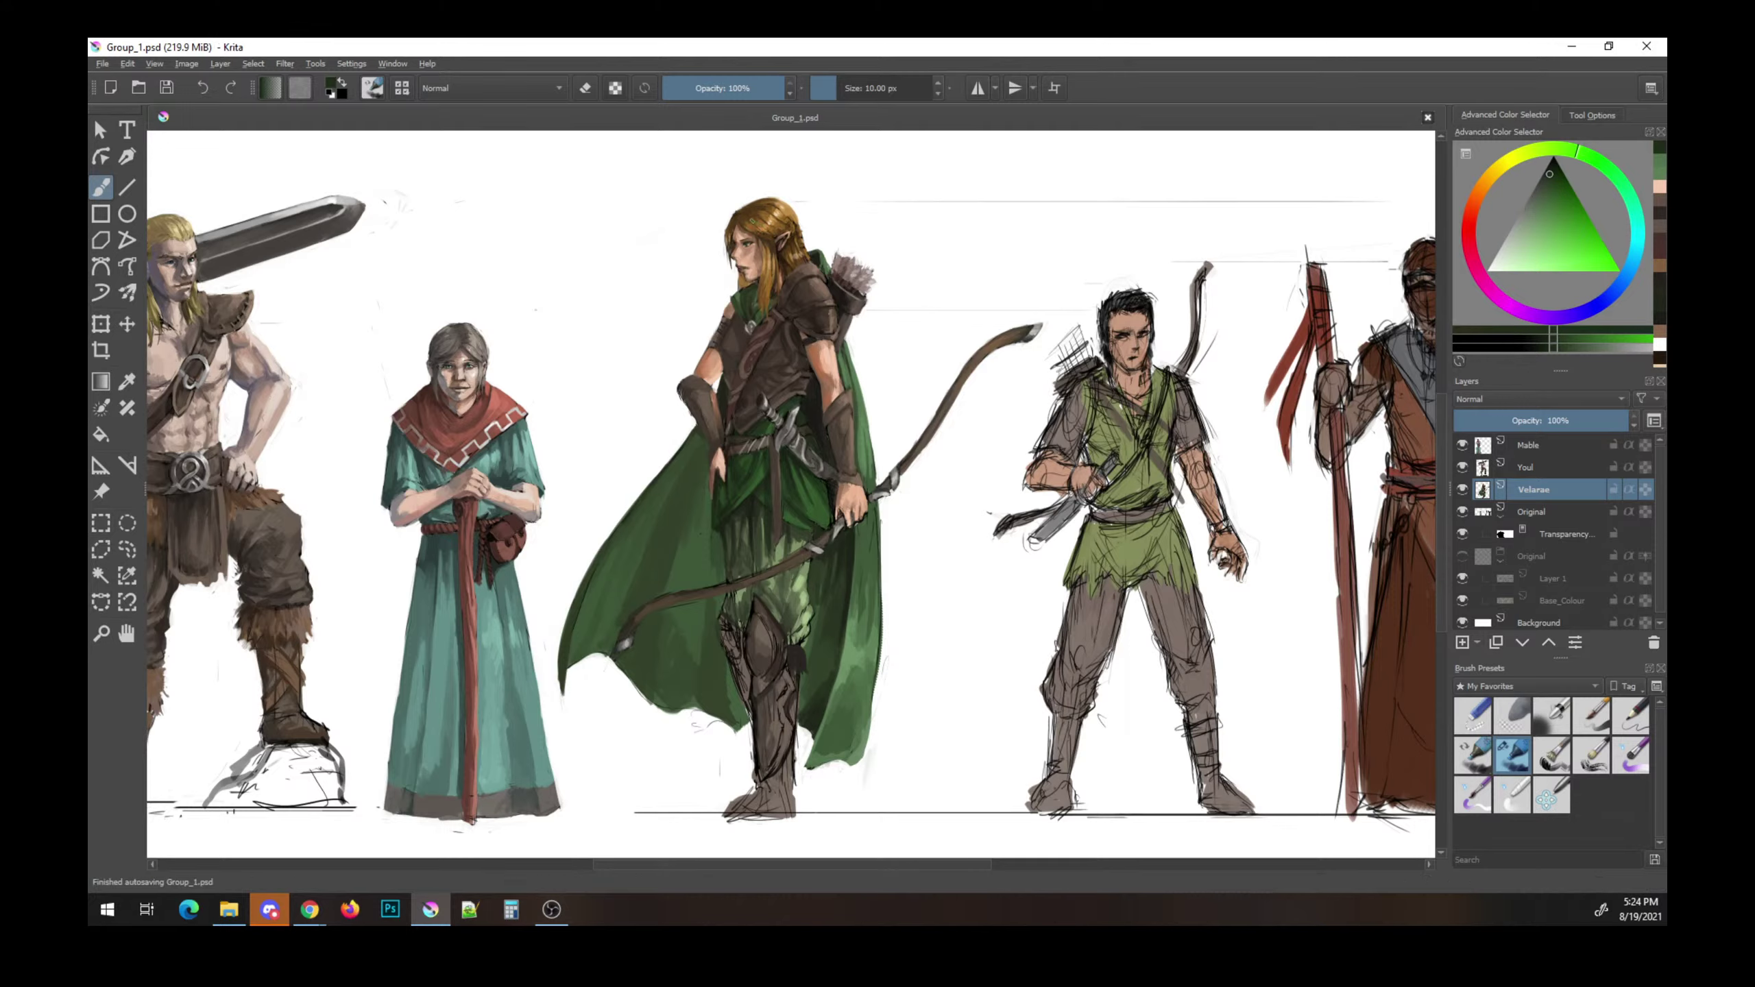
{"action": "left_click", "coordinate": [755, 218], "text": "ctrl"}
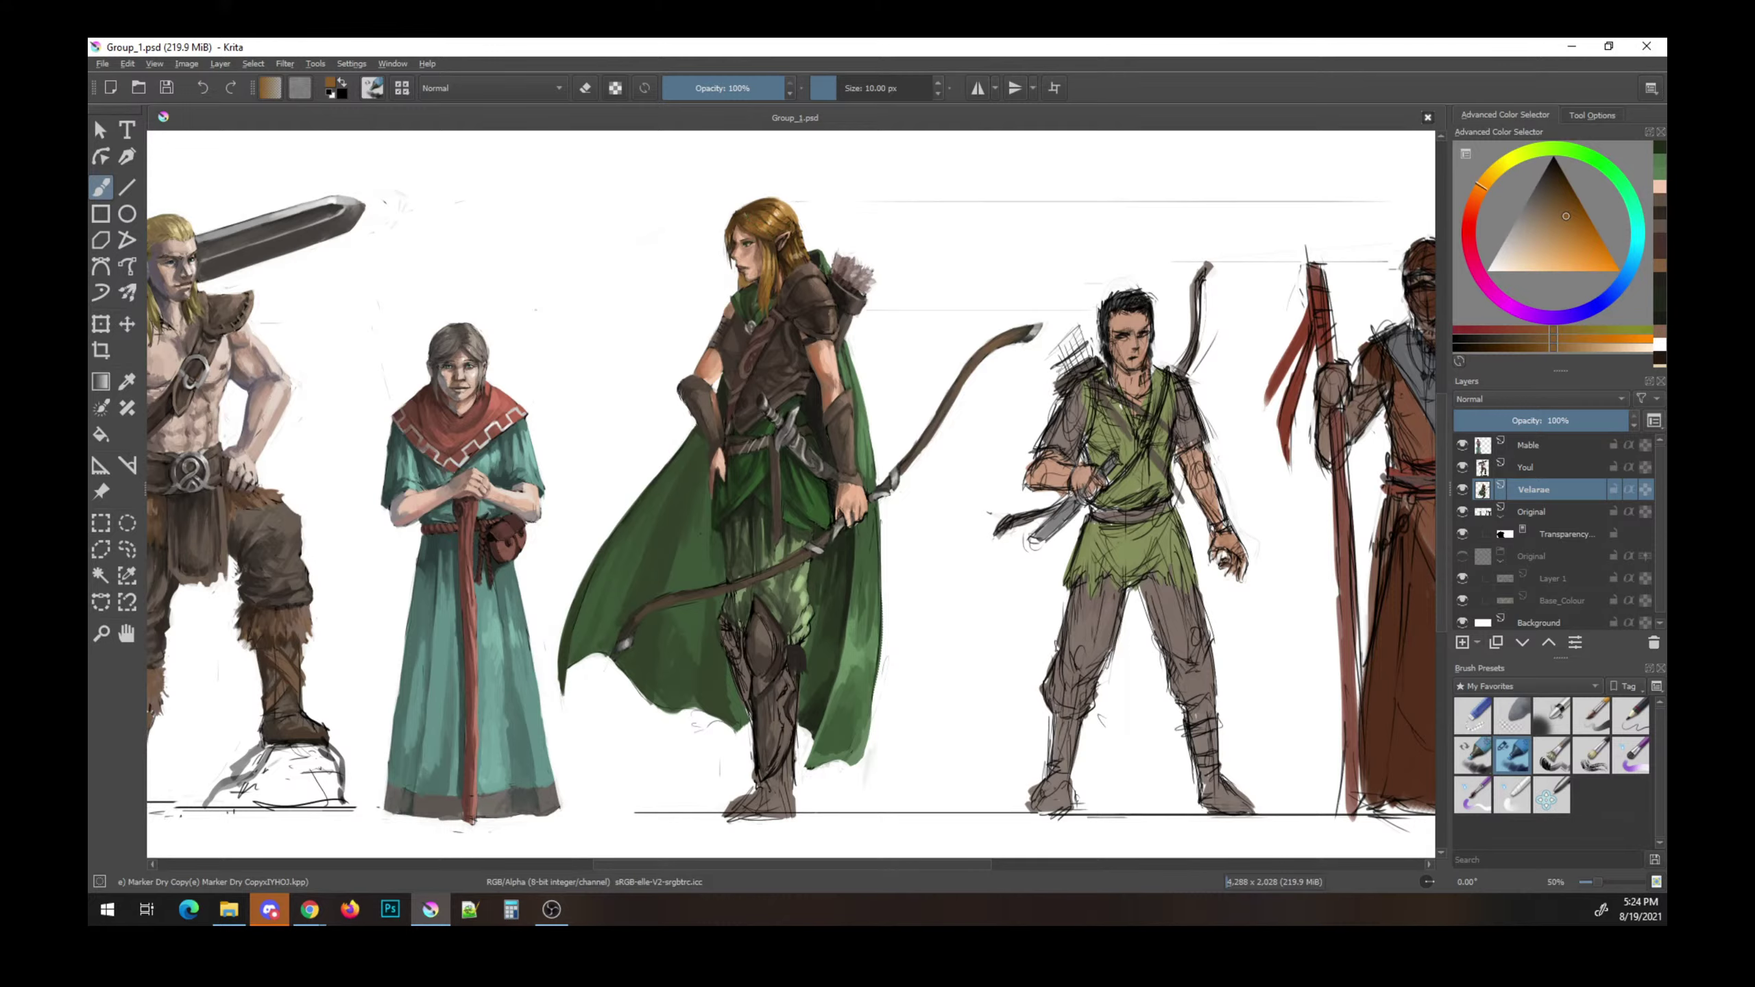
{"action": "left_click", "coordinate": [755, 228]}
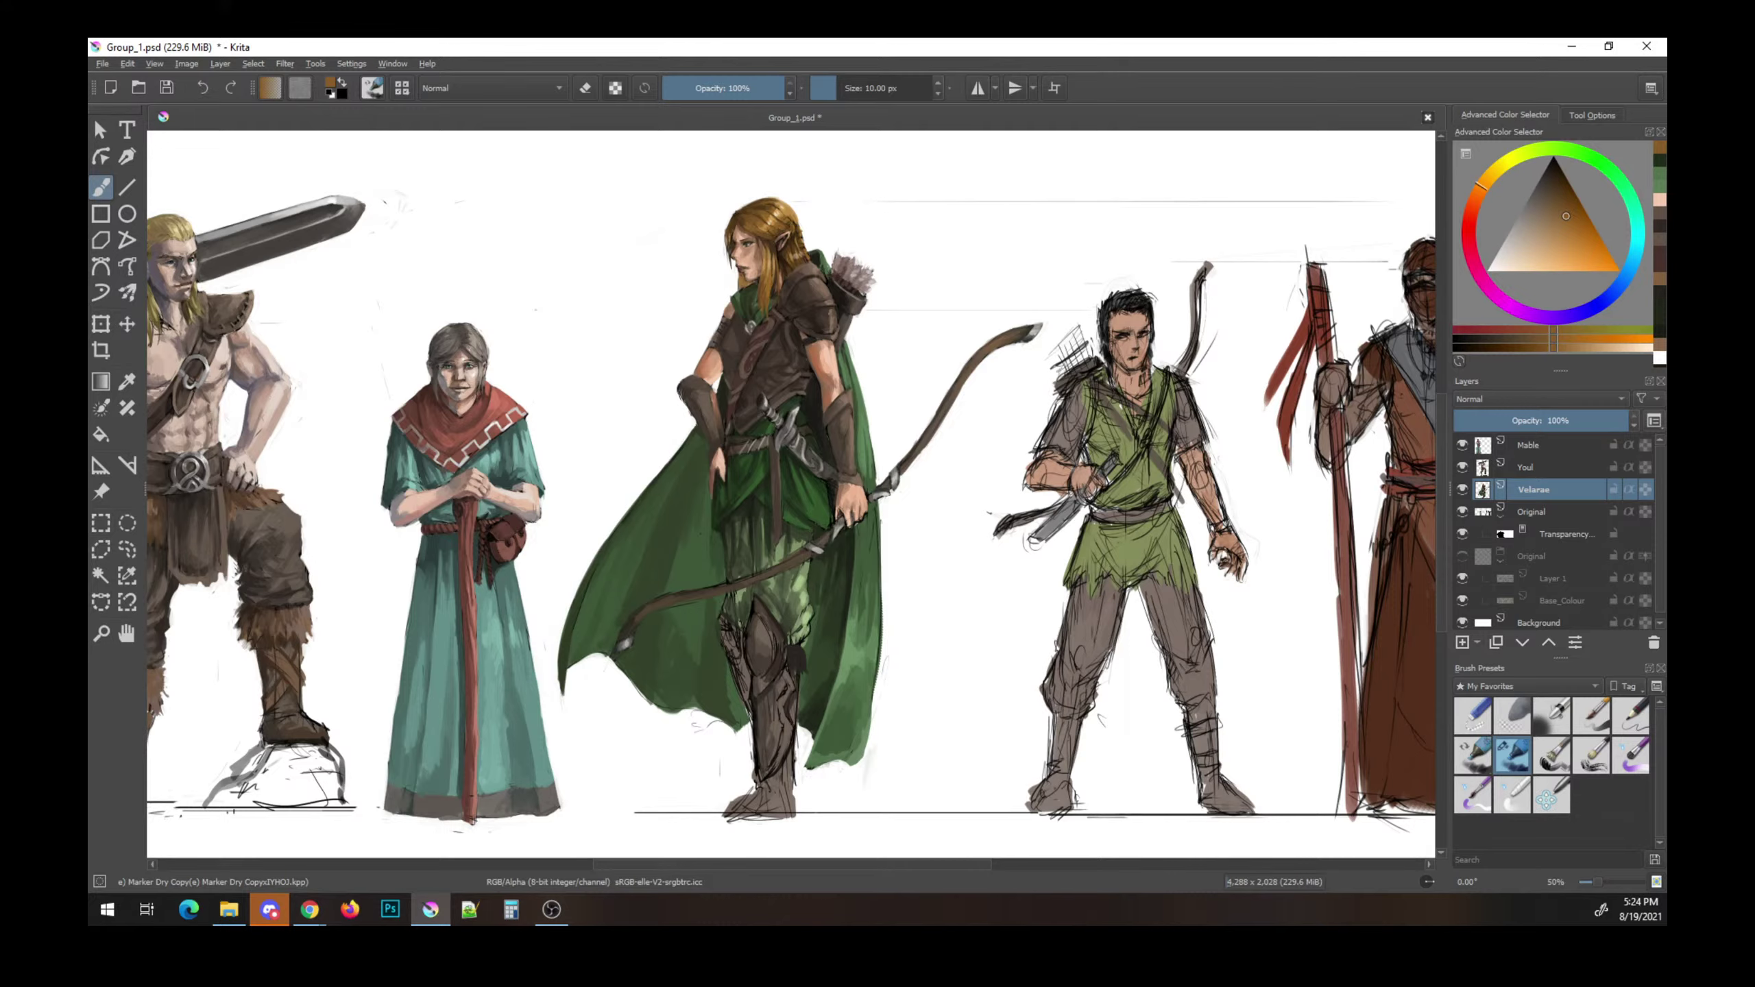
{"action": "key", "text": "ctrl+s"}
{"action": "key", "text": "ctrl+s"}
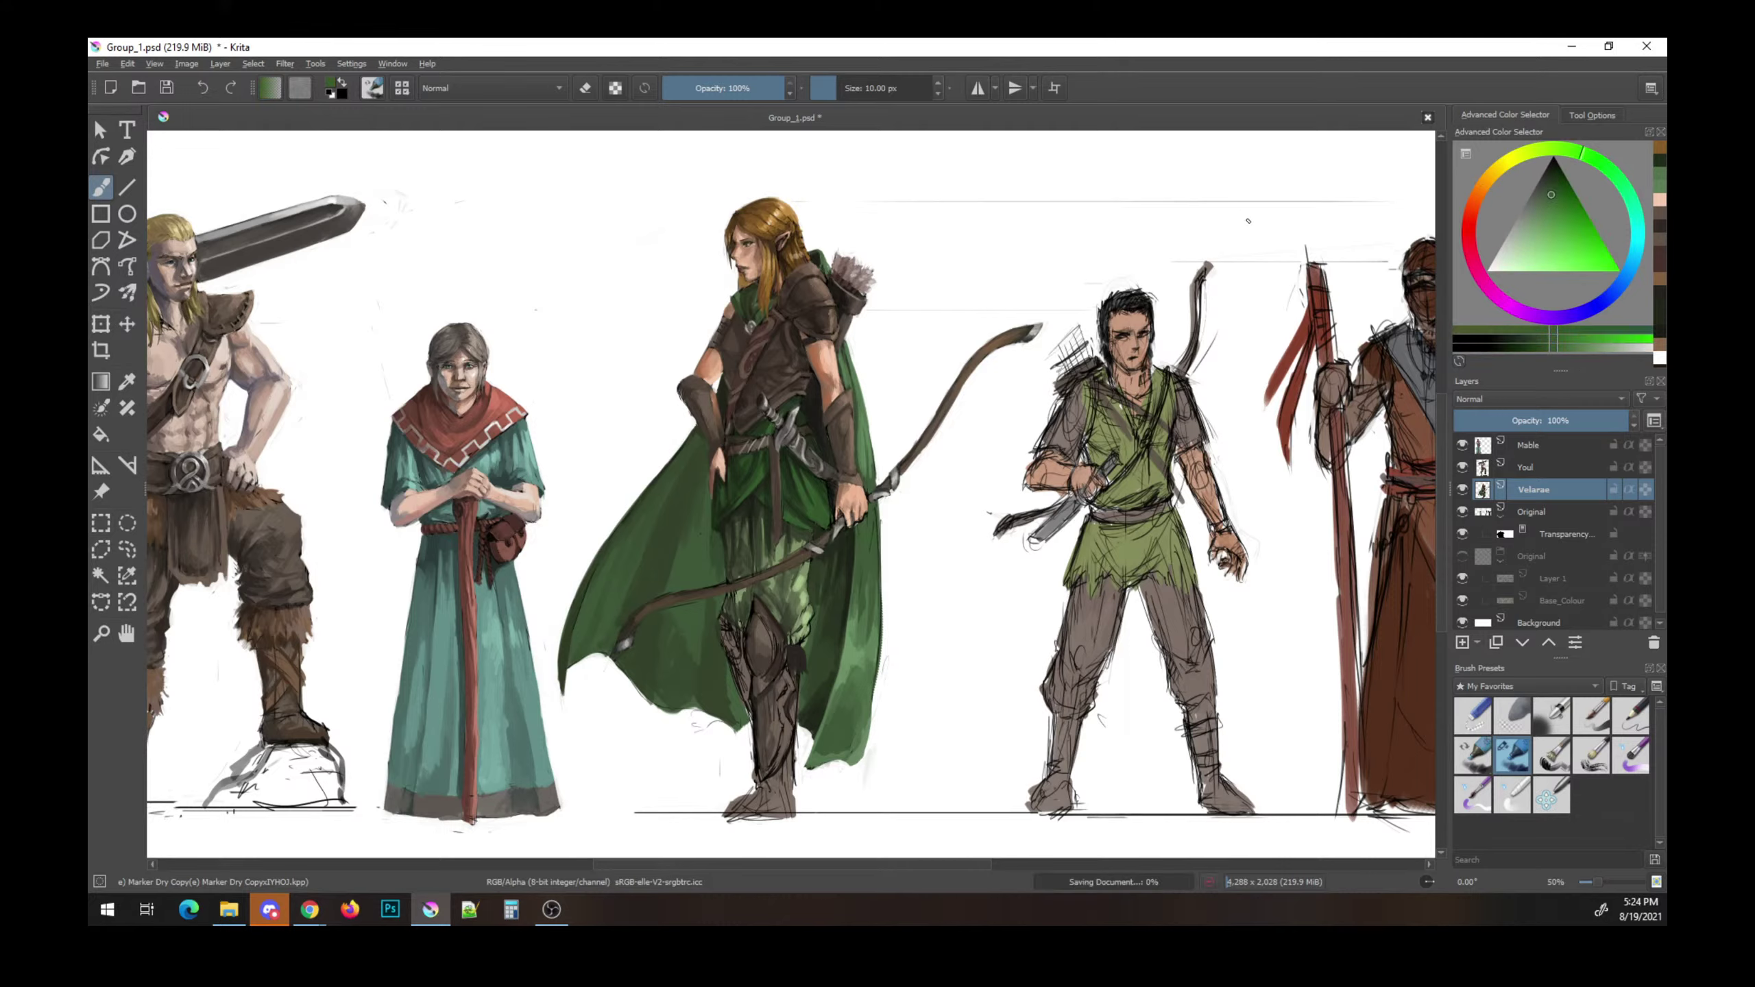
- Sample darker greens and browns, then dab a tiny dark mark on the waist armour
{"action": "left_click", "coordinate": [1559, 219]}
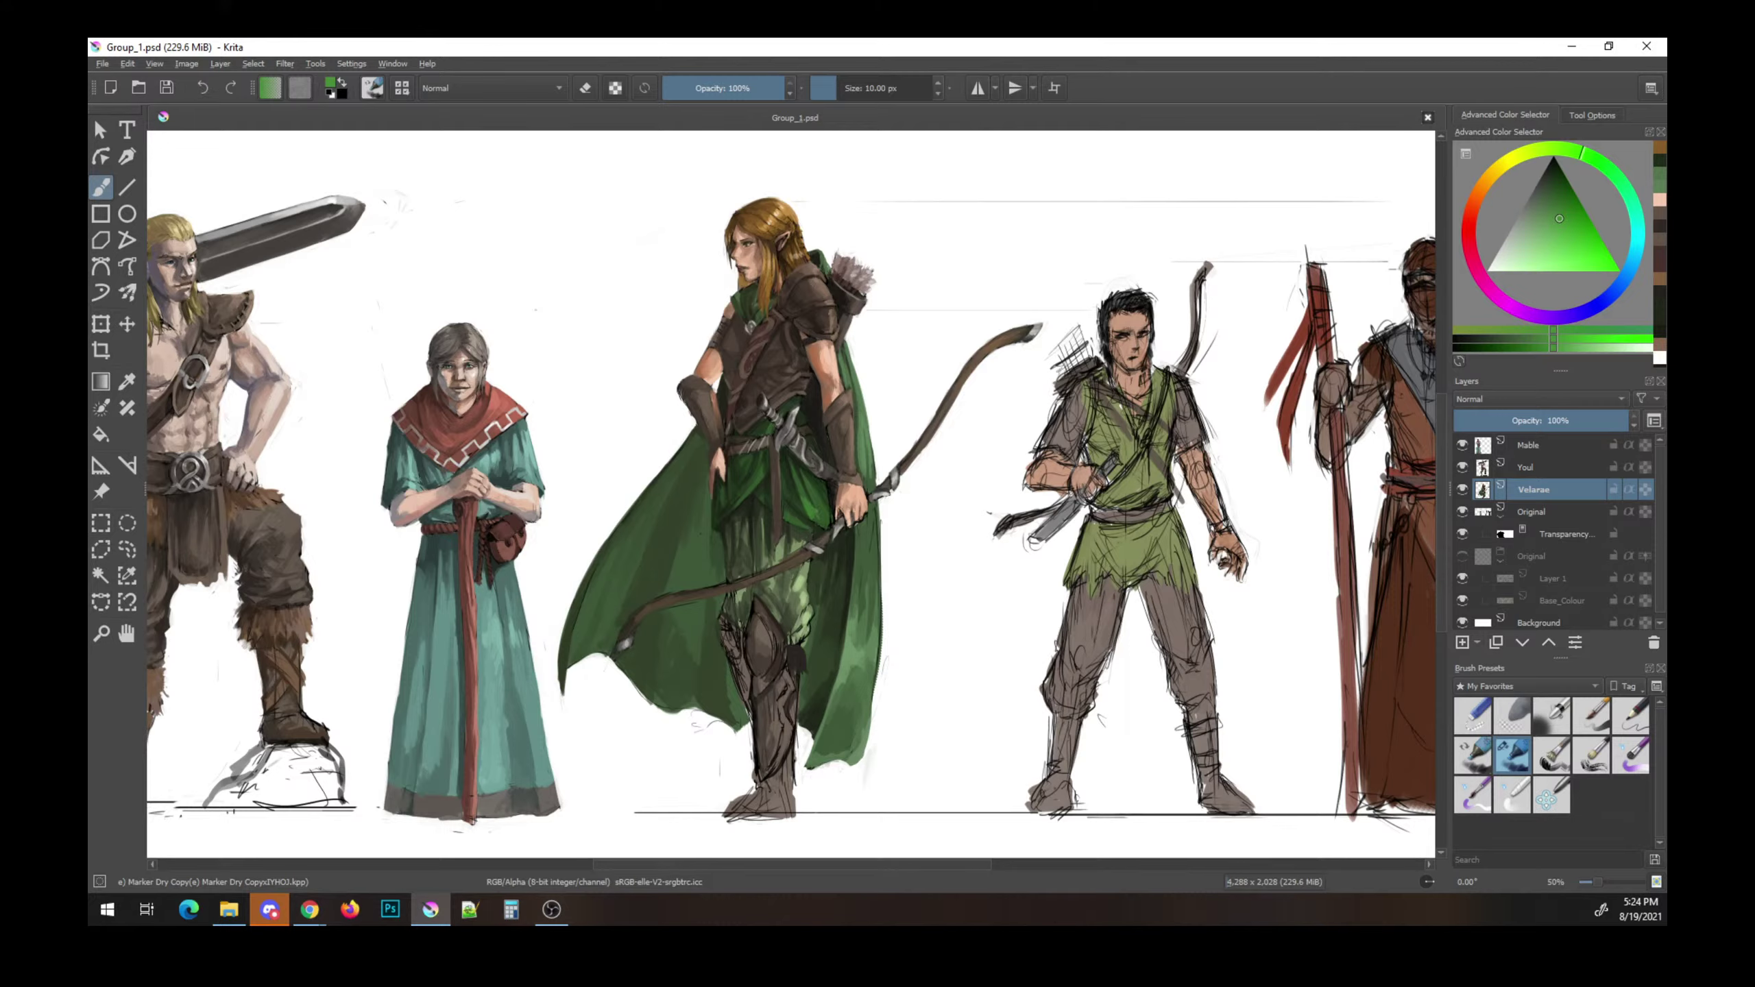
{"action": "left_click", "coordinate": [862, 553], "text": "ctrl"}
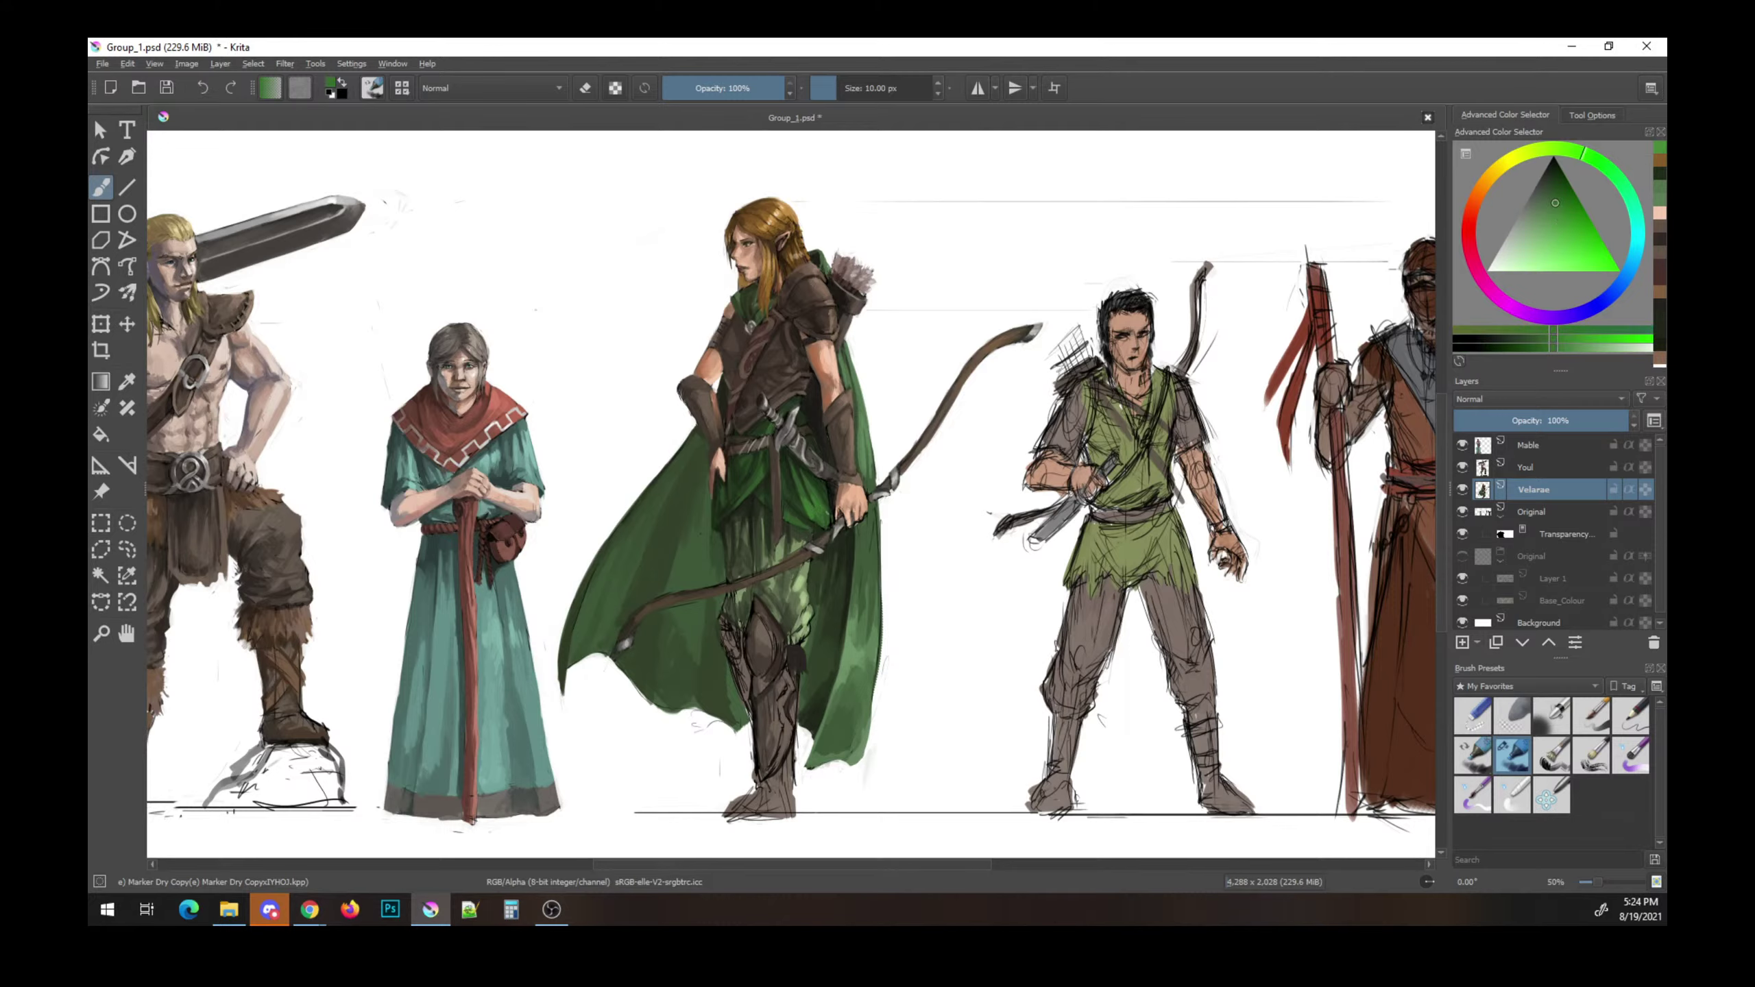
{"action": "key", "text": "ctrl+s"}
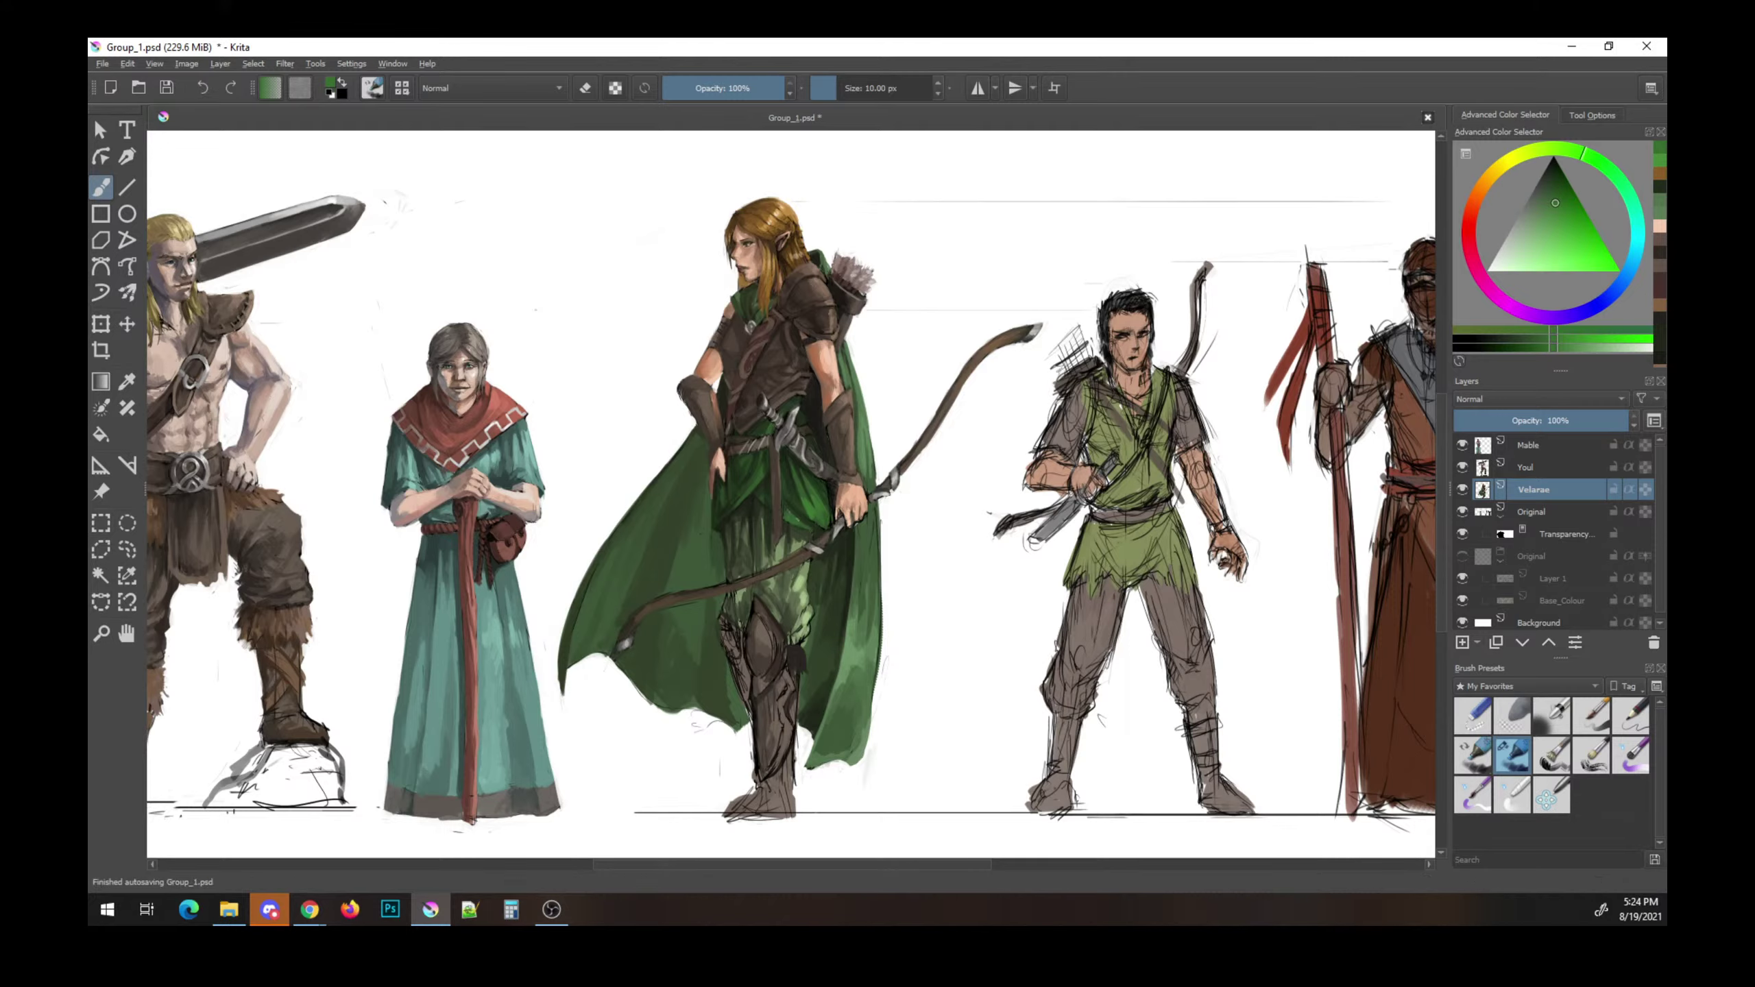
{"action": "key", "text": "k"}
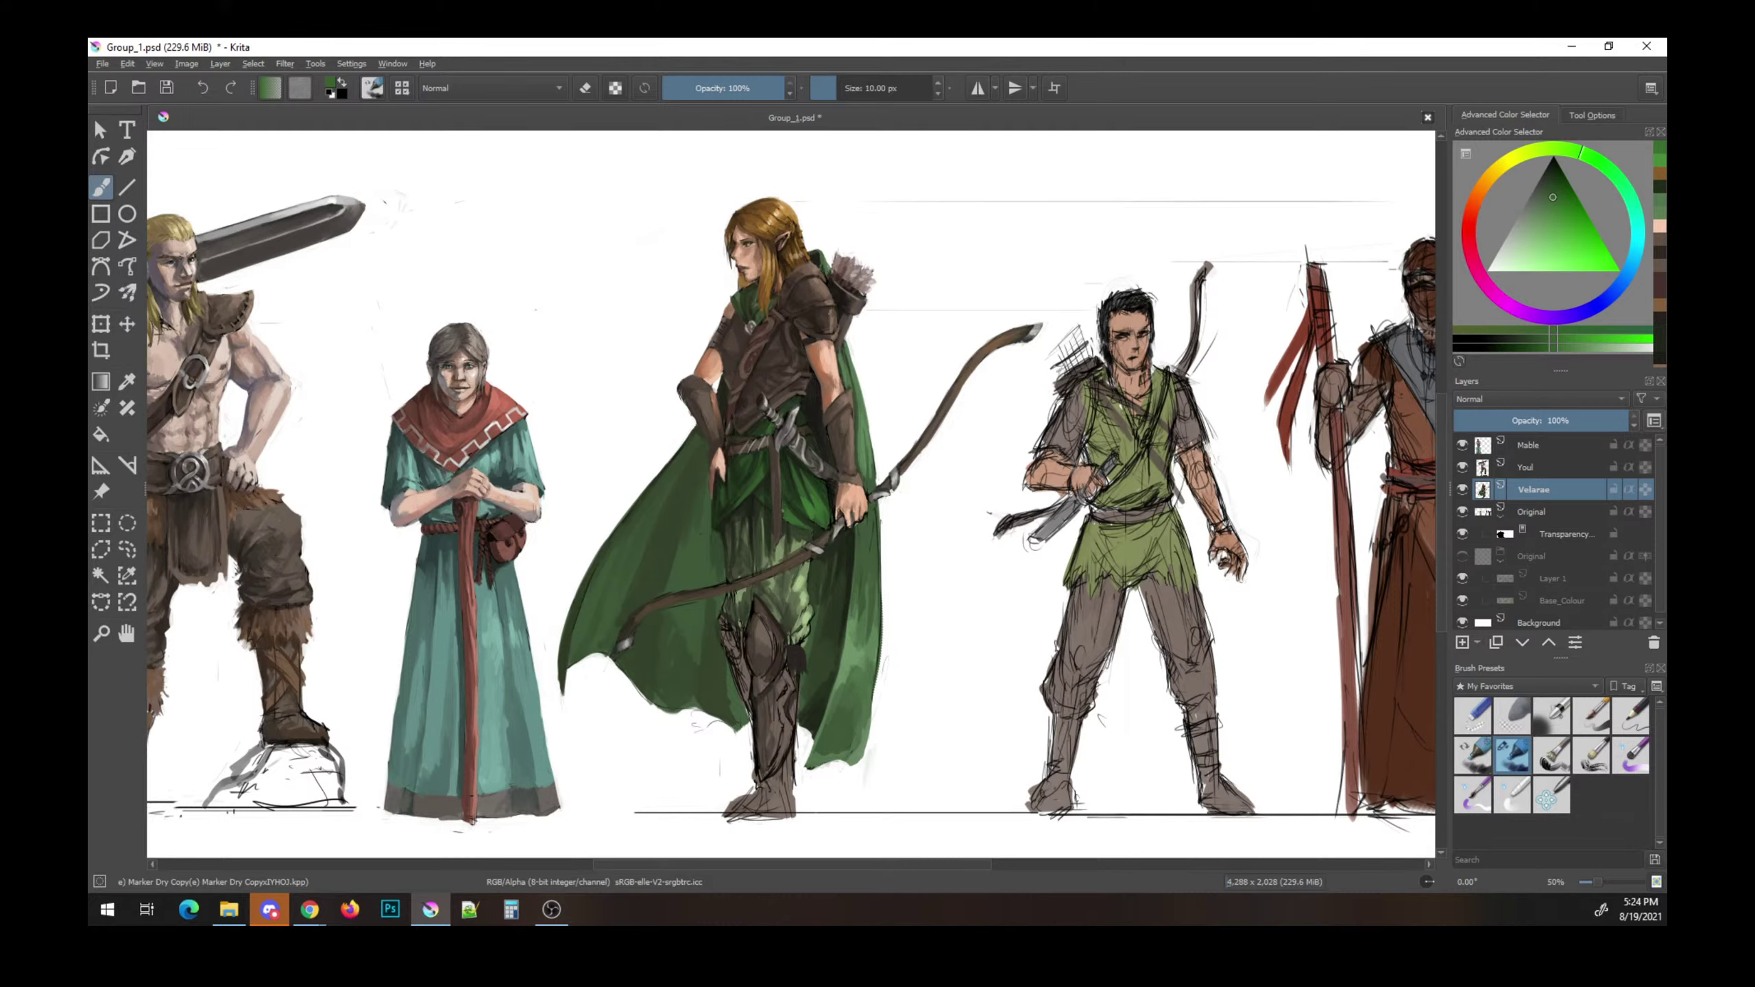
{"action": "key", "text": "ctrl+s"}
{"action": "left_click", "coordinate": [836, 518], "text": "ctrl"}
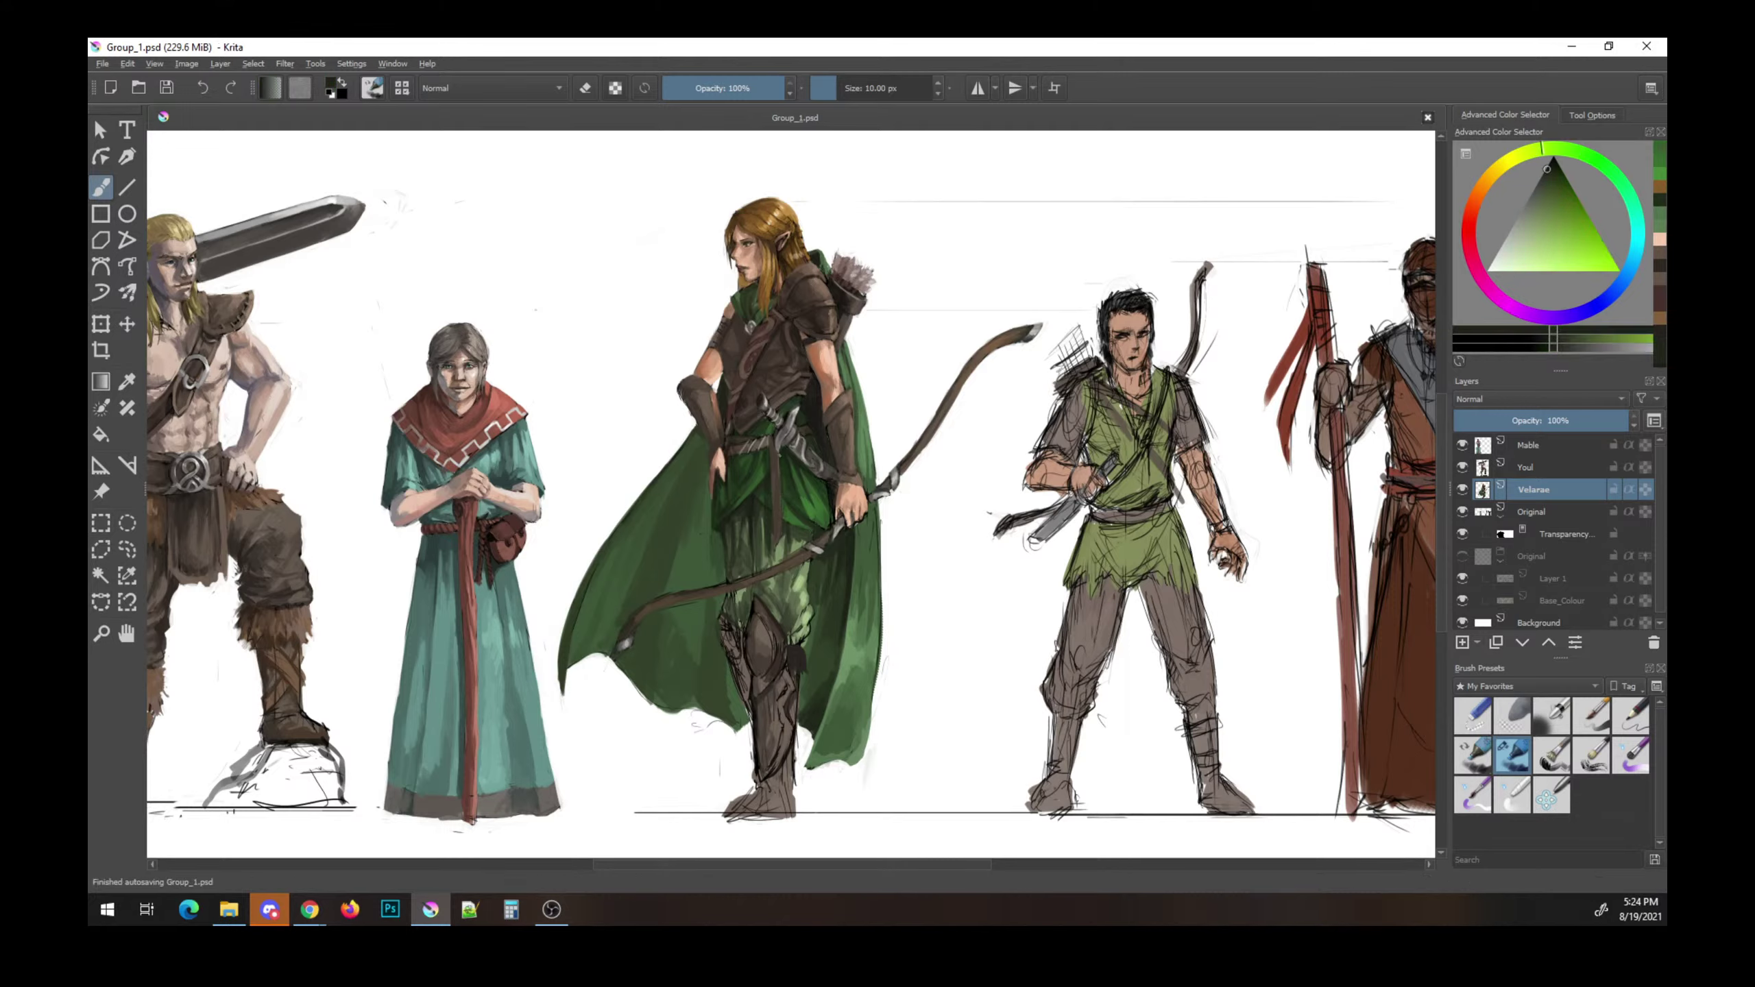
{"action": "key", "text": "ctrl+s"}
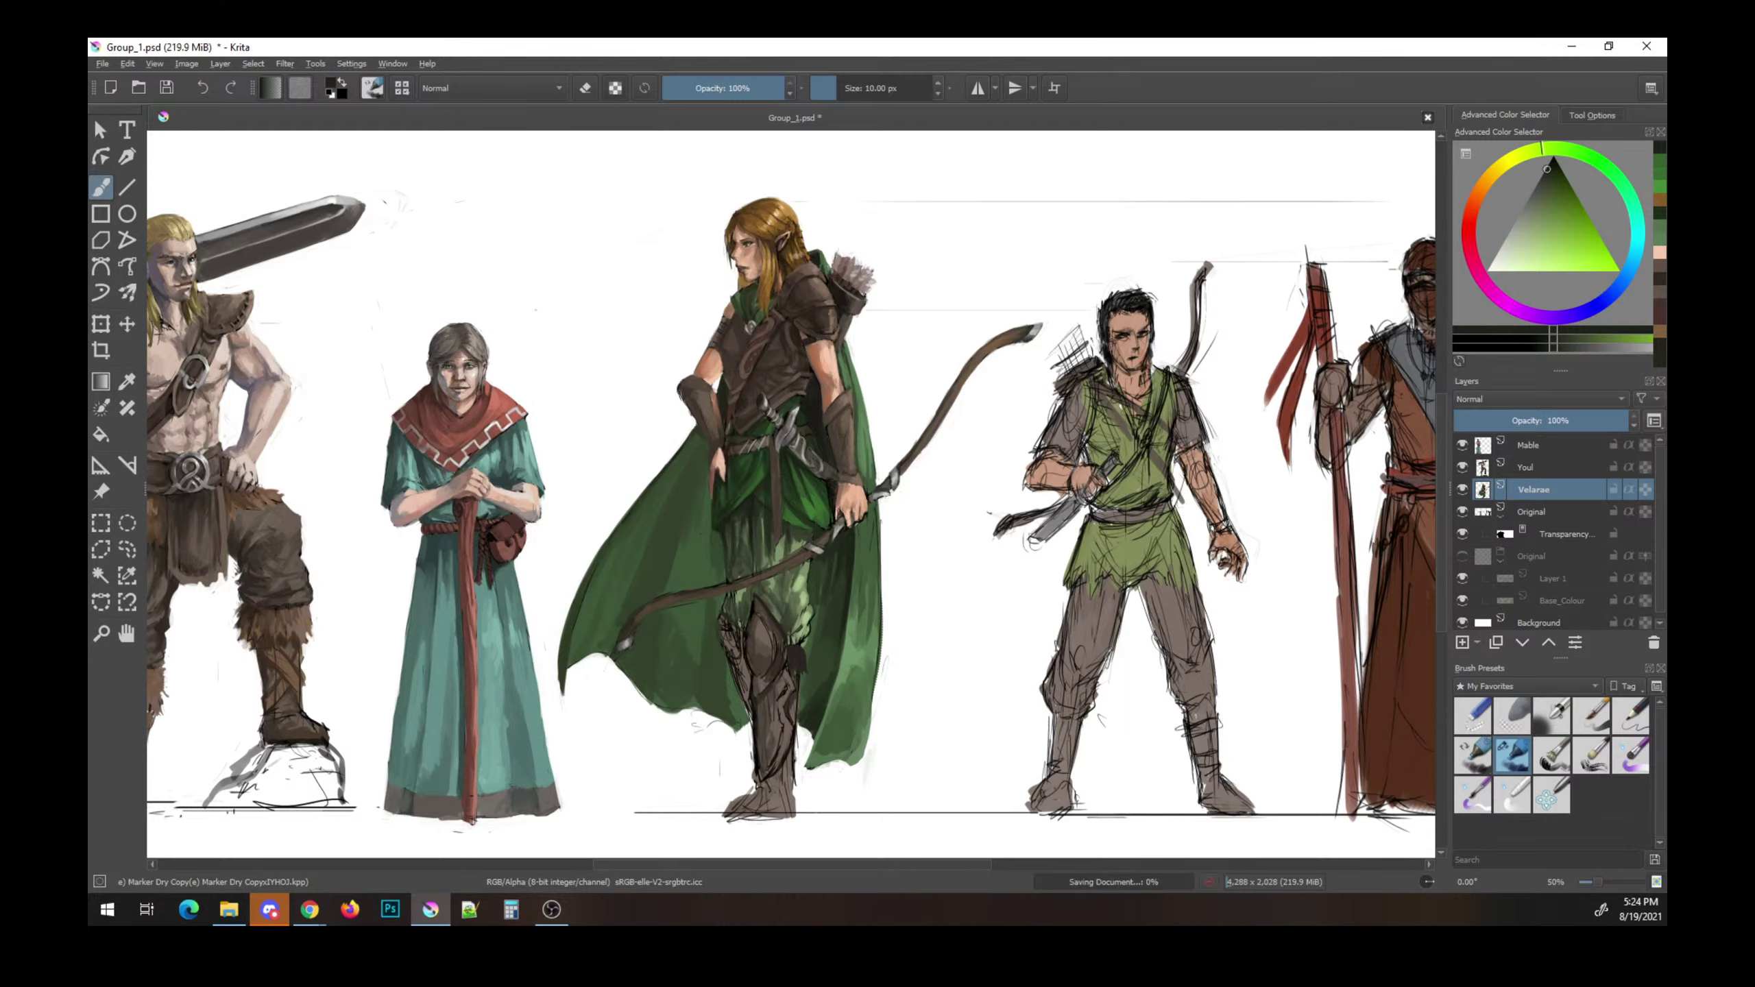
{"action": "left_click", "coordinate": [801, 492], "text": "ctrl"}
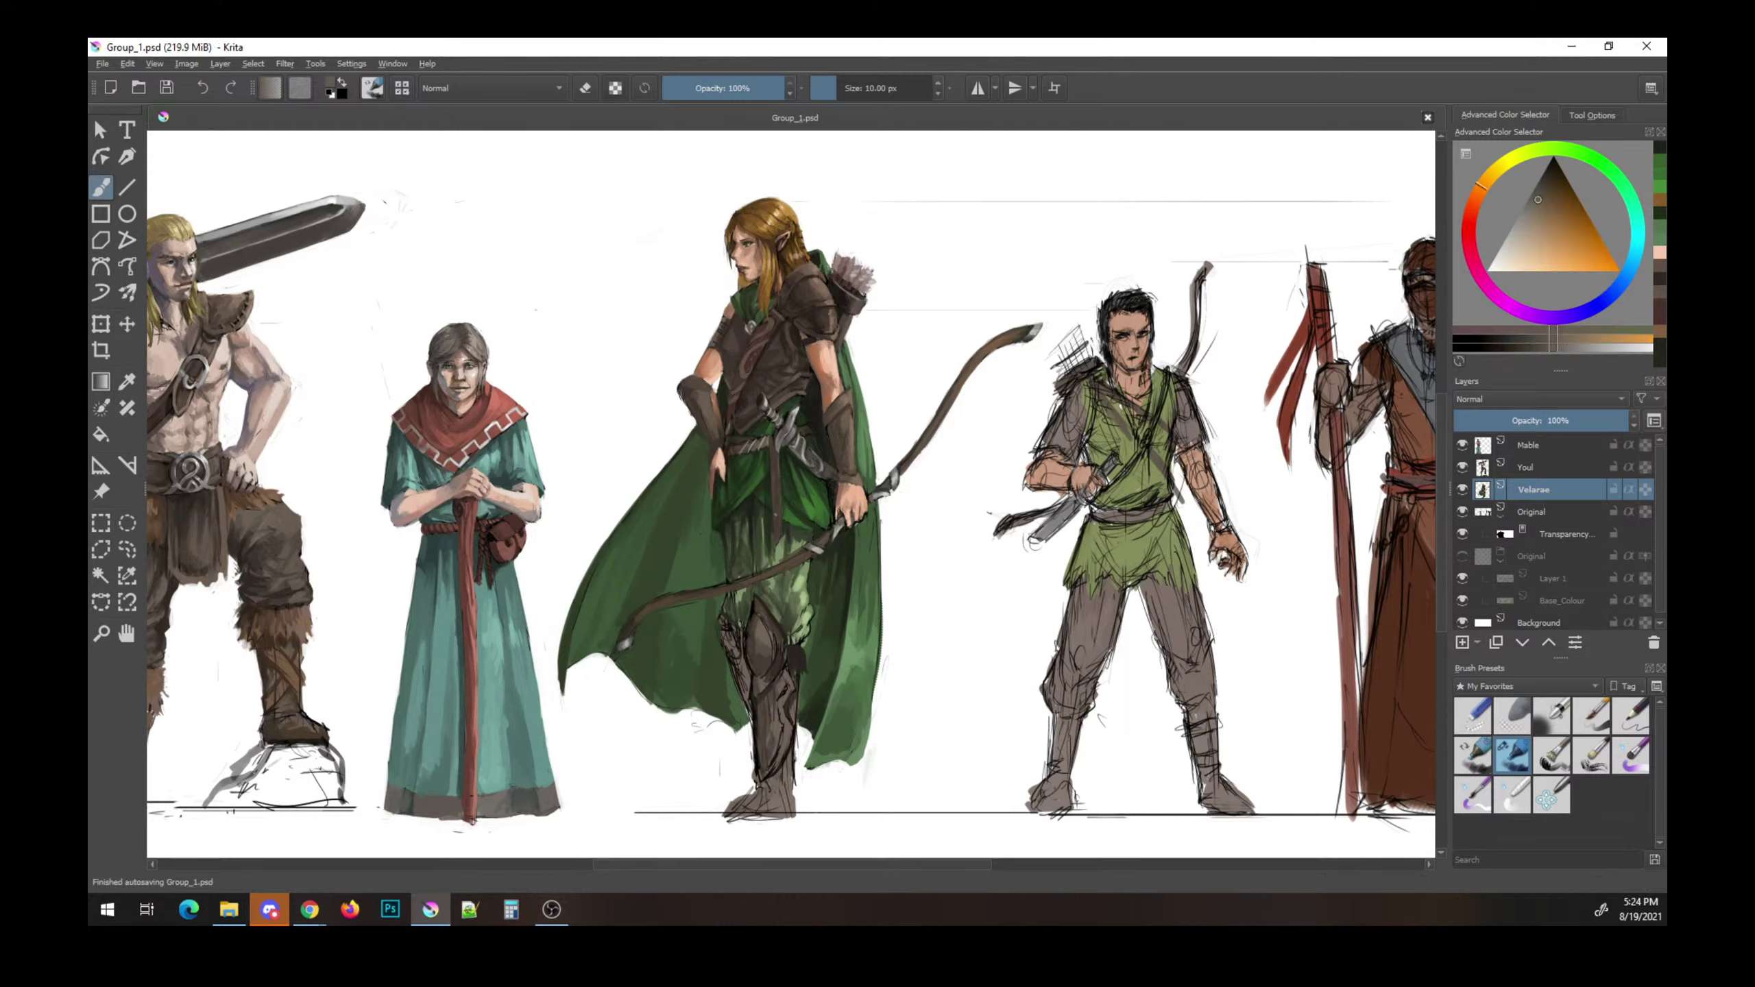
{"action": "left_click", "coordinate": [779, 515]}
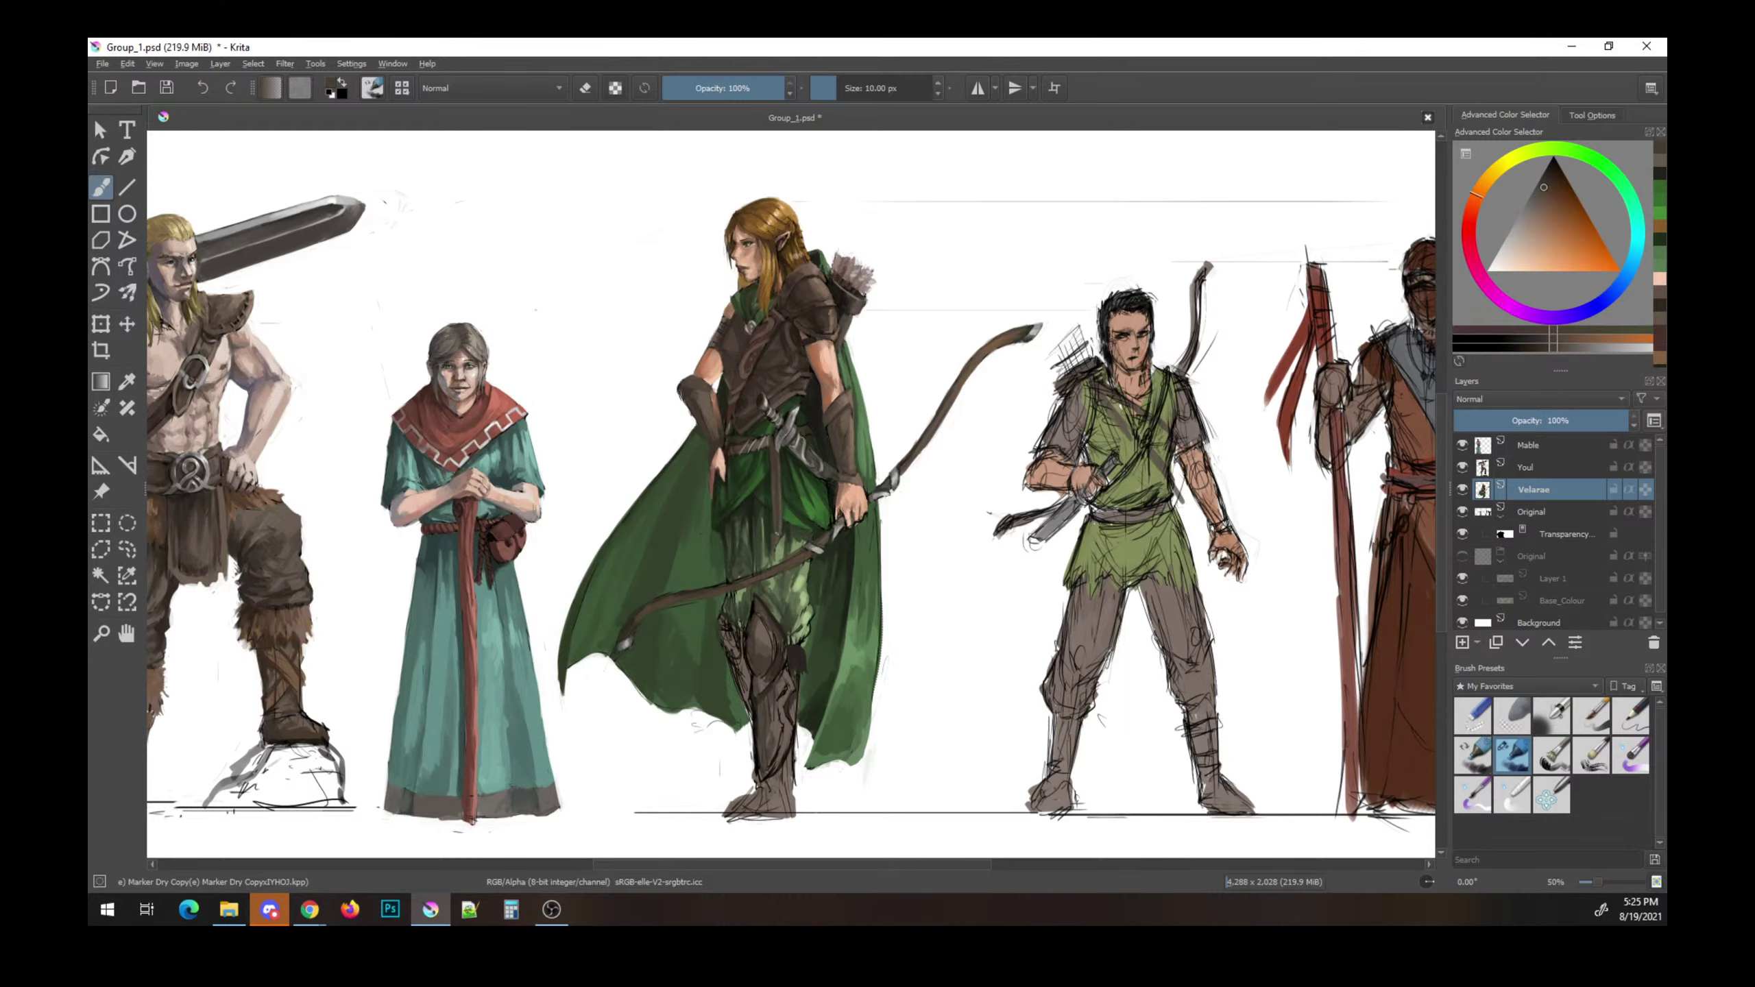
{"action": "key", "text": "ctrl+s"}
{"action": "left_click", "coordinate": [772, 464], "text": "ctrl"}
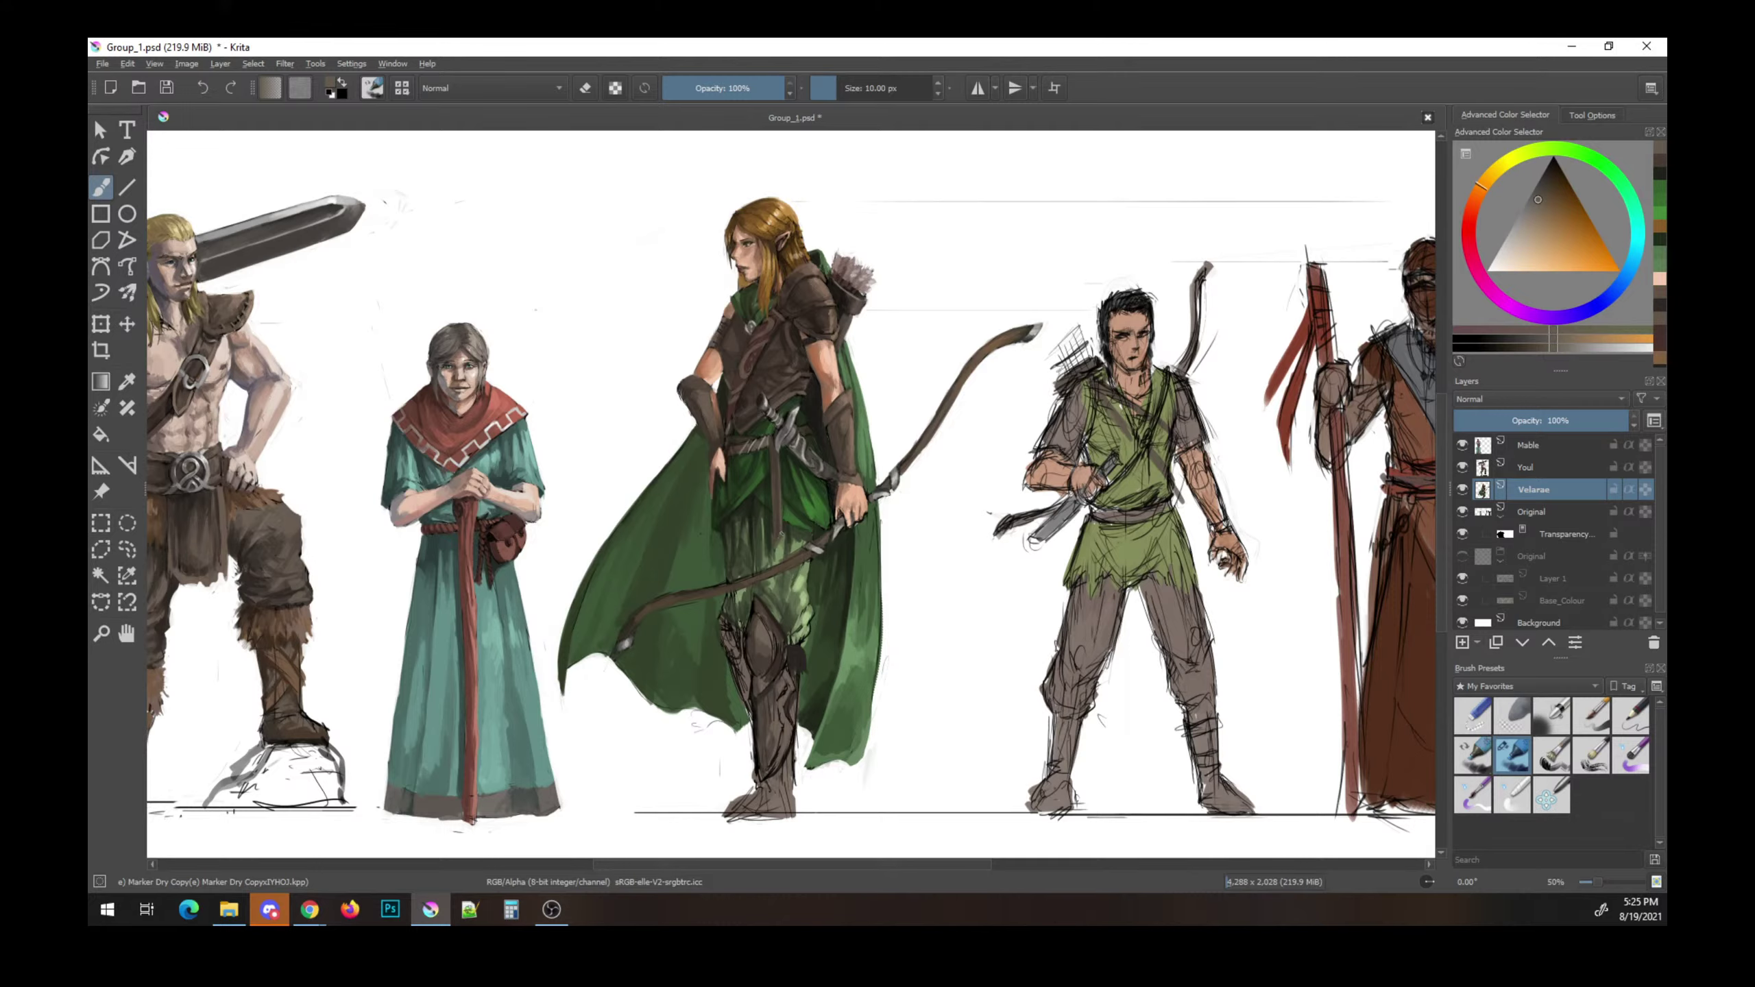
{"action": "key", "text": "ctrl+s"}
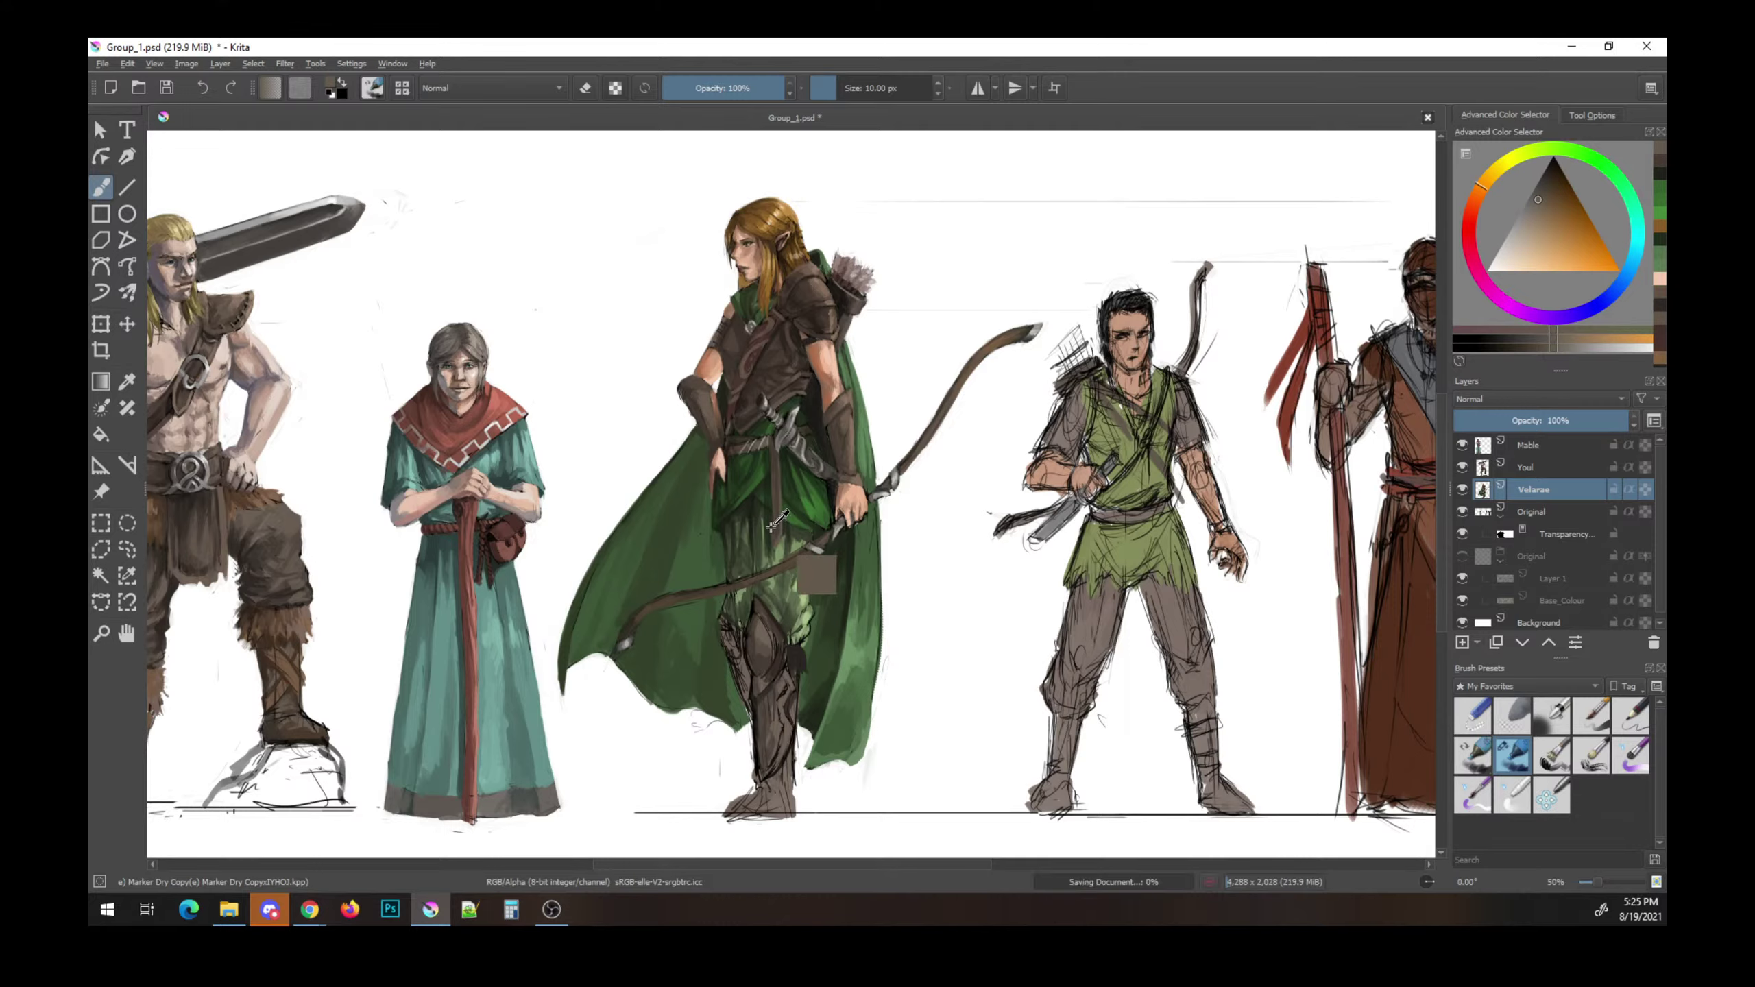
- Paint a small dark mark on the elf's knee and save
{"action": "left_click", "coordinate": [774, 532], "text": "ctrl"}
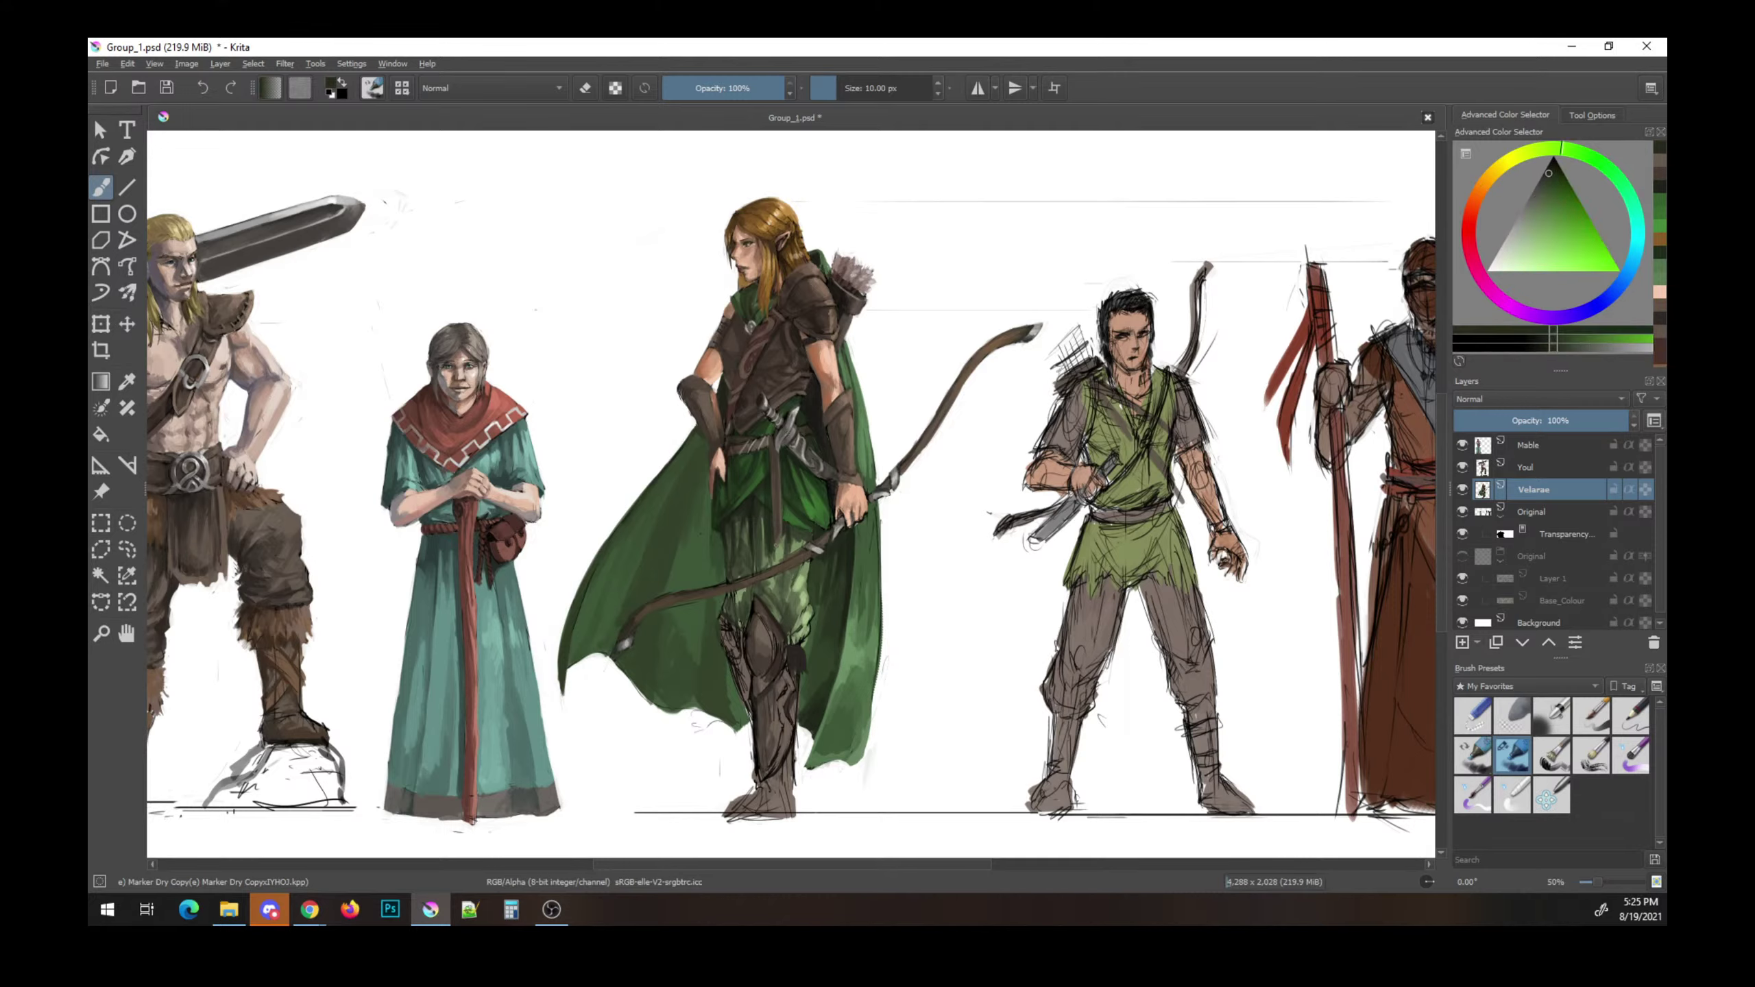
{"action": "key", "text": "ctrl+s"}
{"action": "left_click_drag", "start_coordinate": [794, 613], "coordinate": [797, 630]}
{"action": "key", "text": "ctrl+s"}
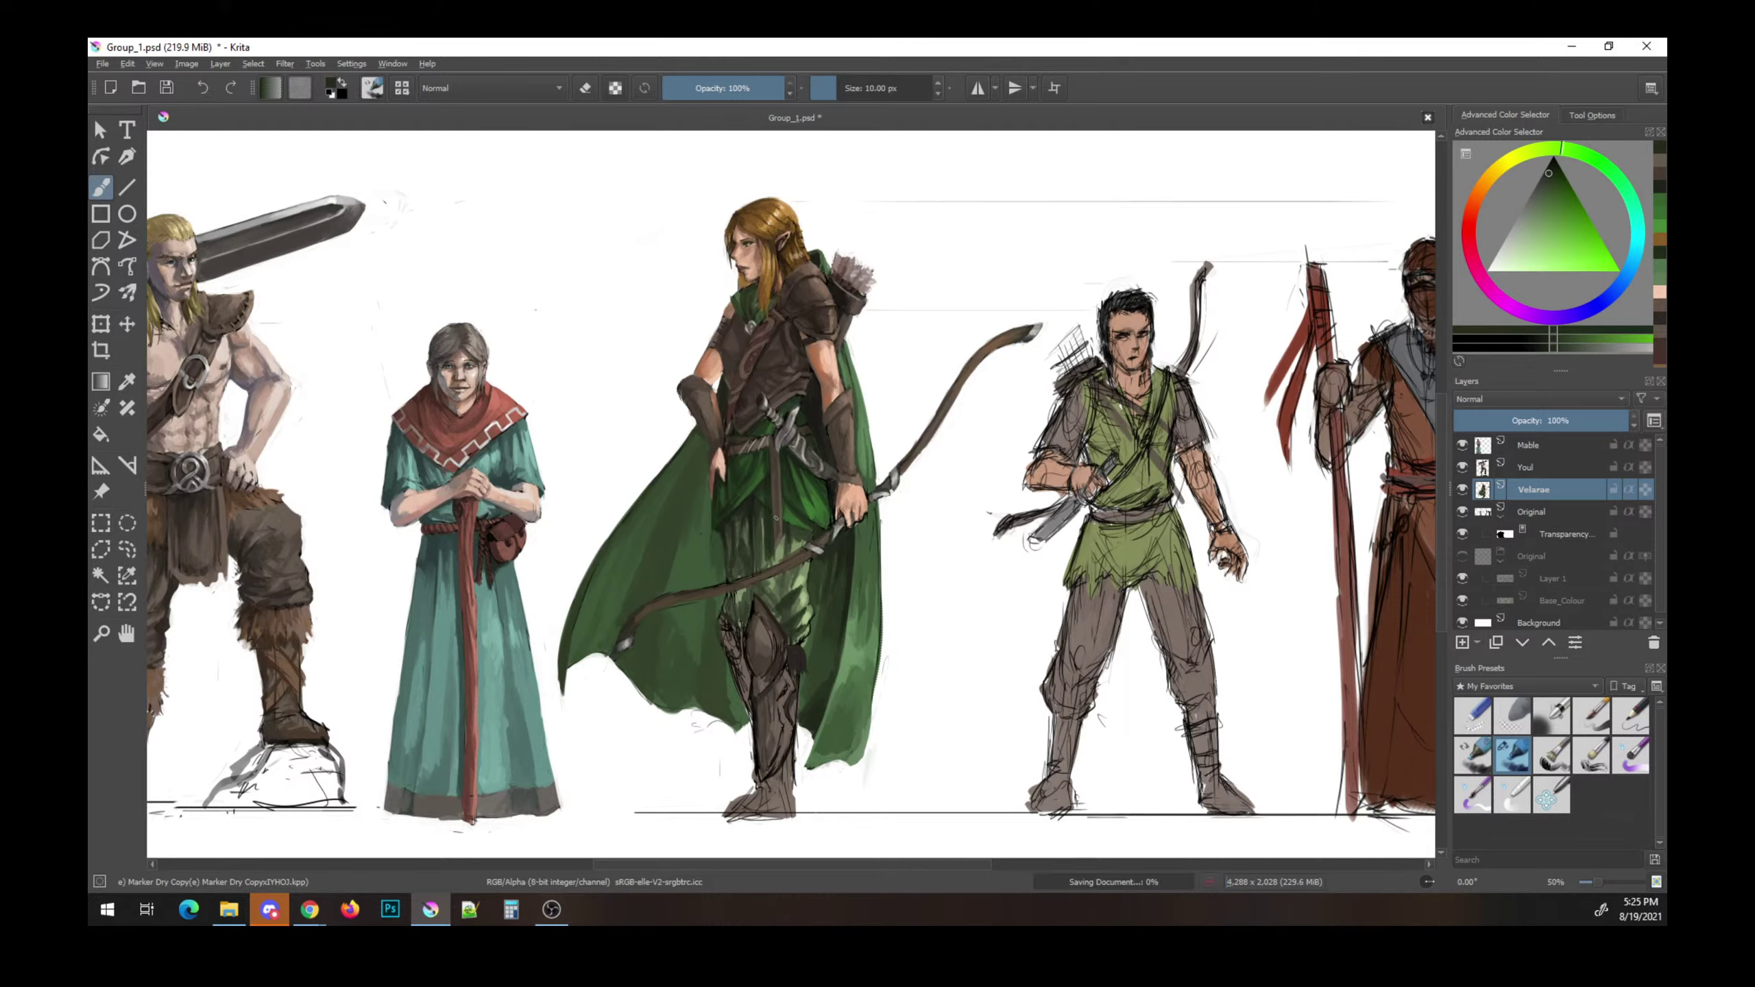
- Sample cloak greens and armour browns, then paint a small orange-brown touch on the elf
{"action": "left_click", "coordinate": [863, 657], "text": "ctrl"}
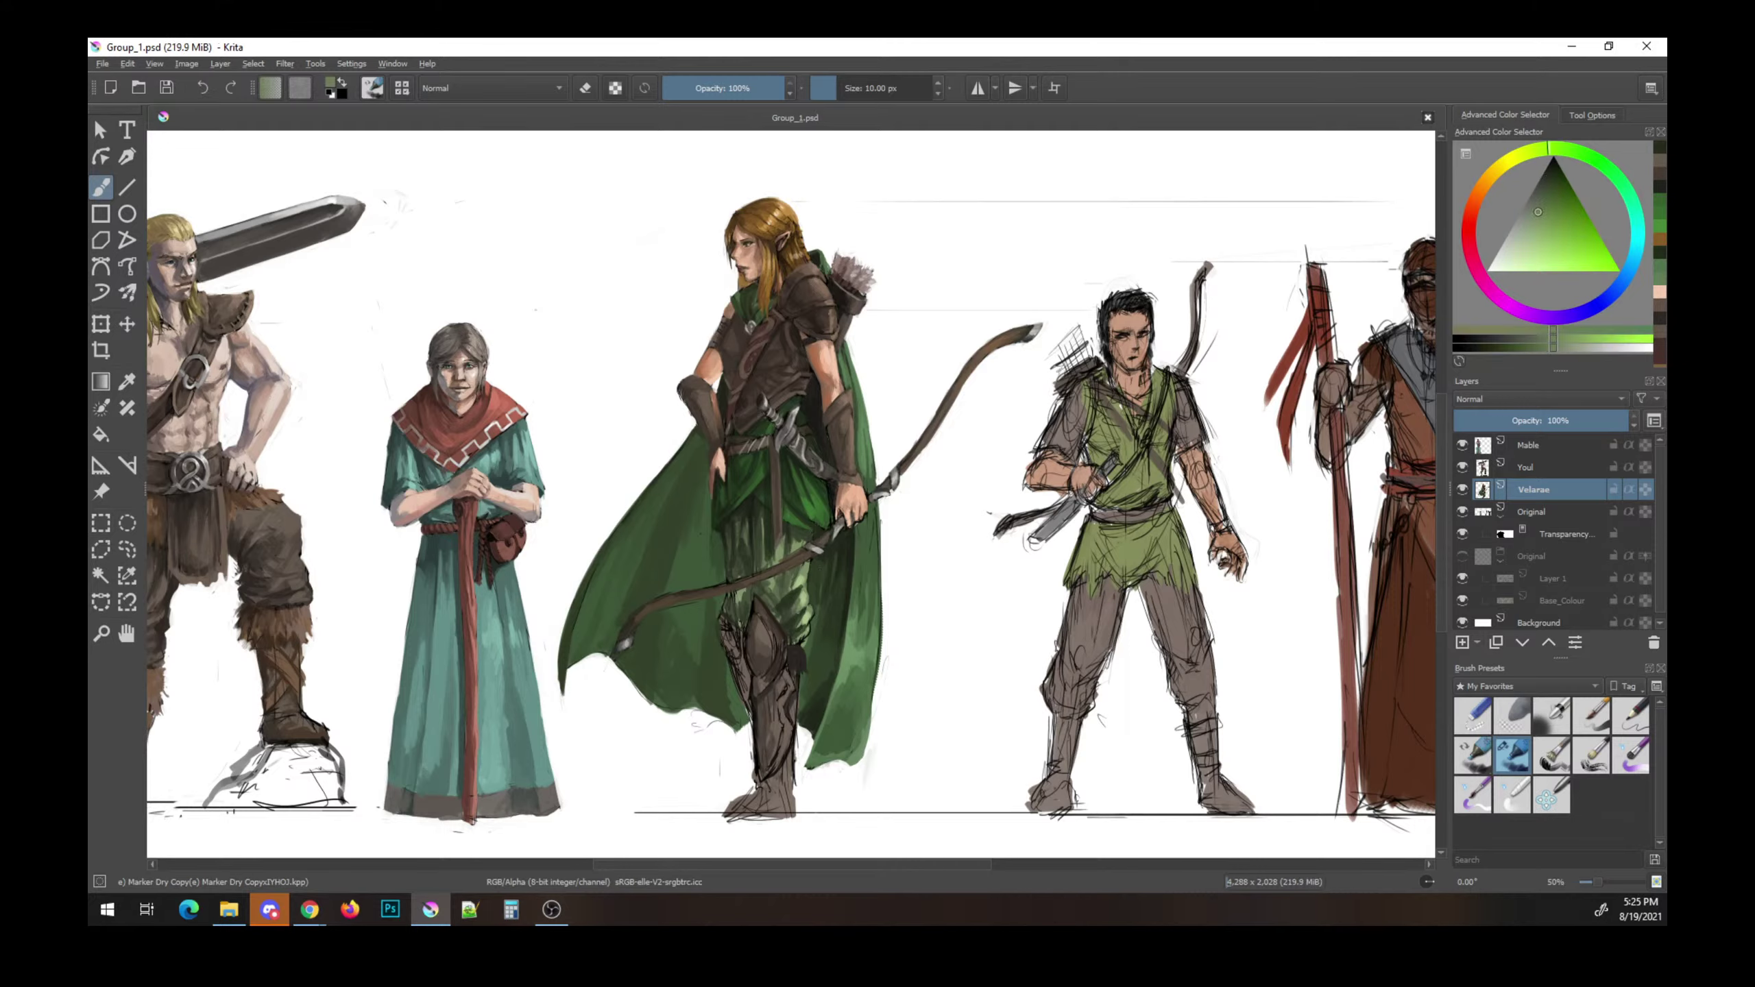
{"action": "left_click", "coordinate": [862, 657], "text": "ctrl"}
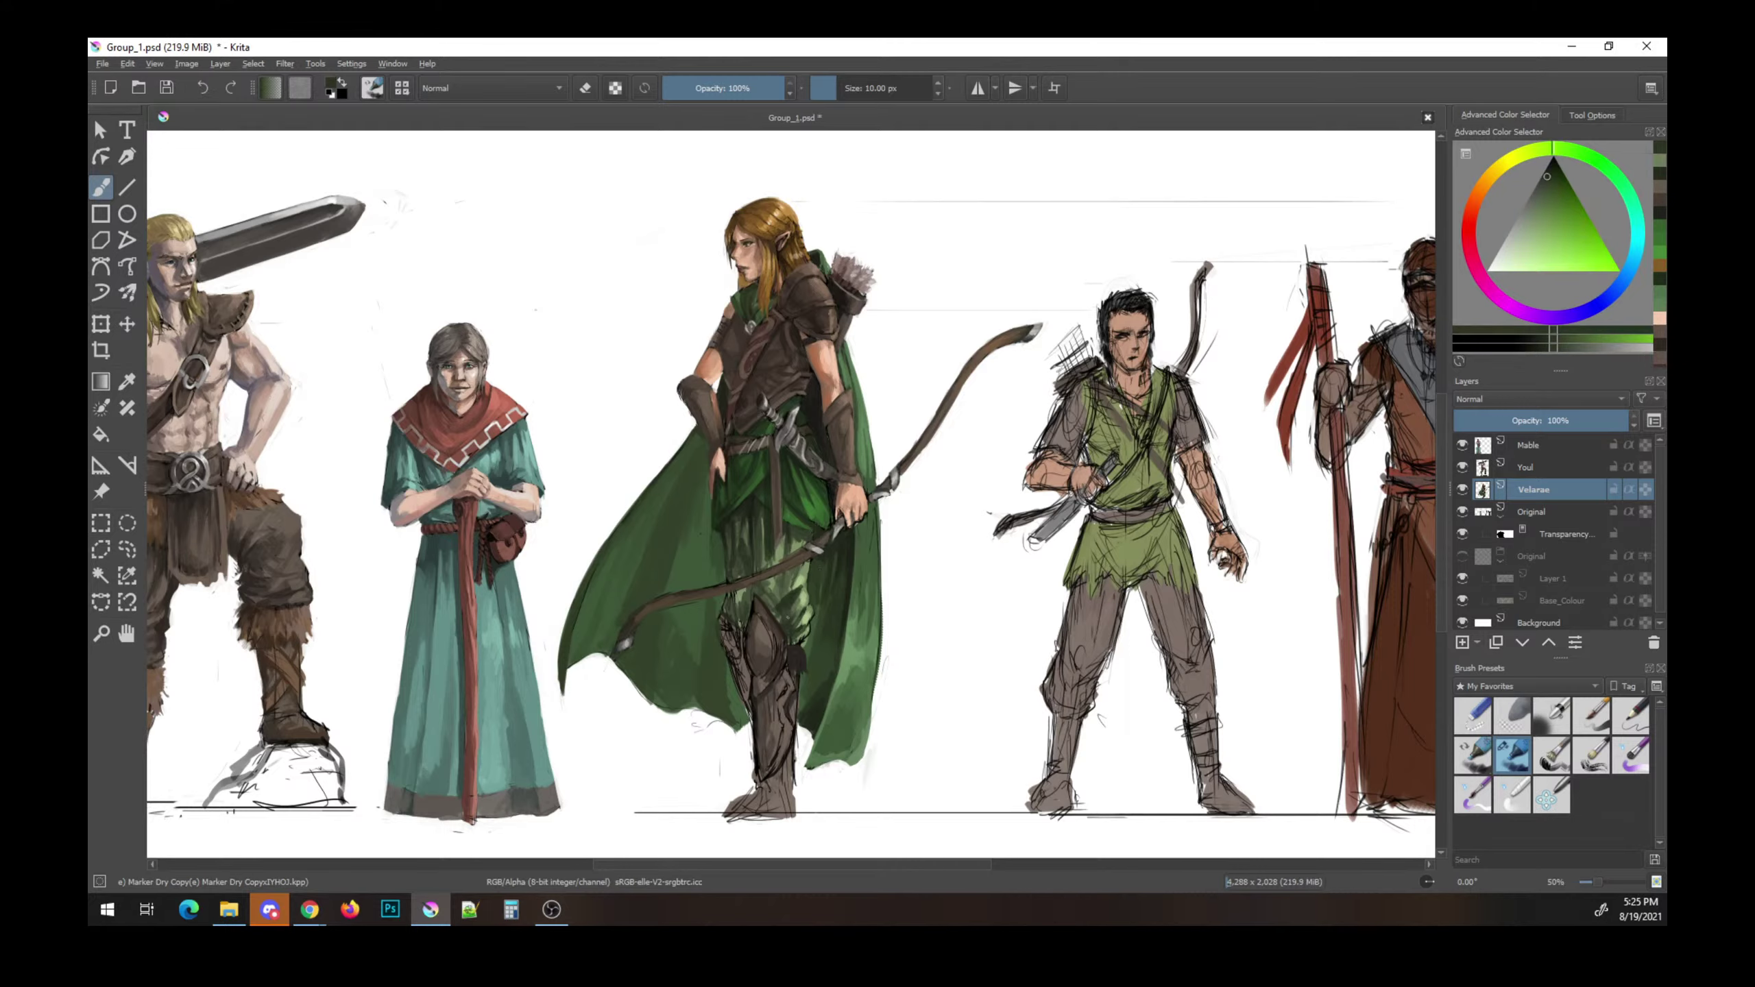
{"action": "left_click", "coordinate": [852, 630], "text": "ctrl"}
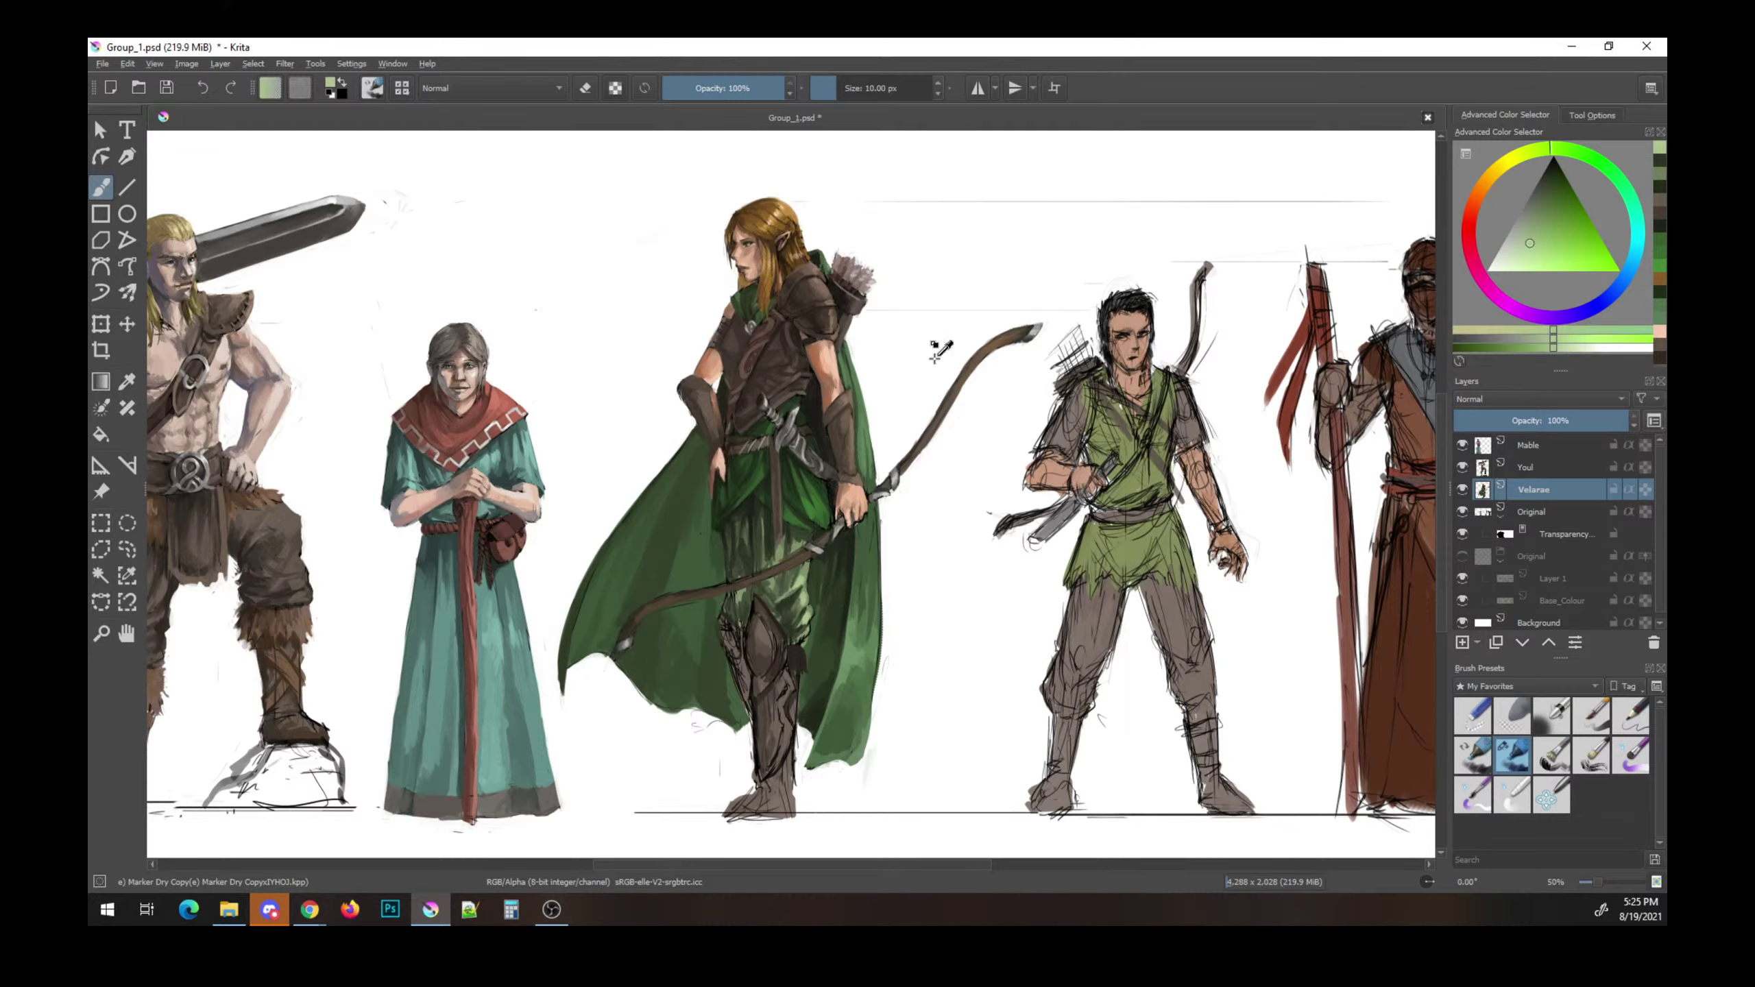
{"action": "key", "text": "ctrl+s"}
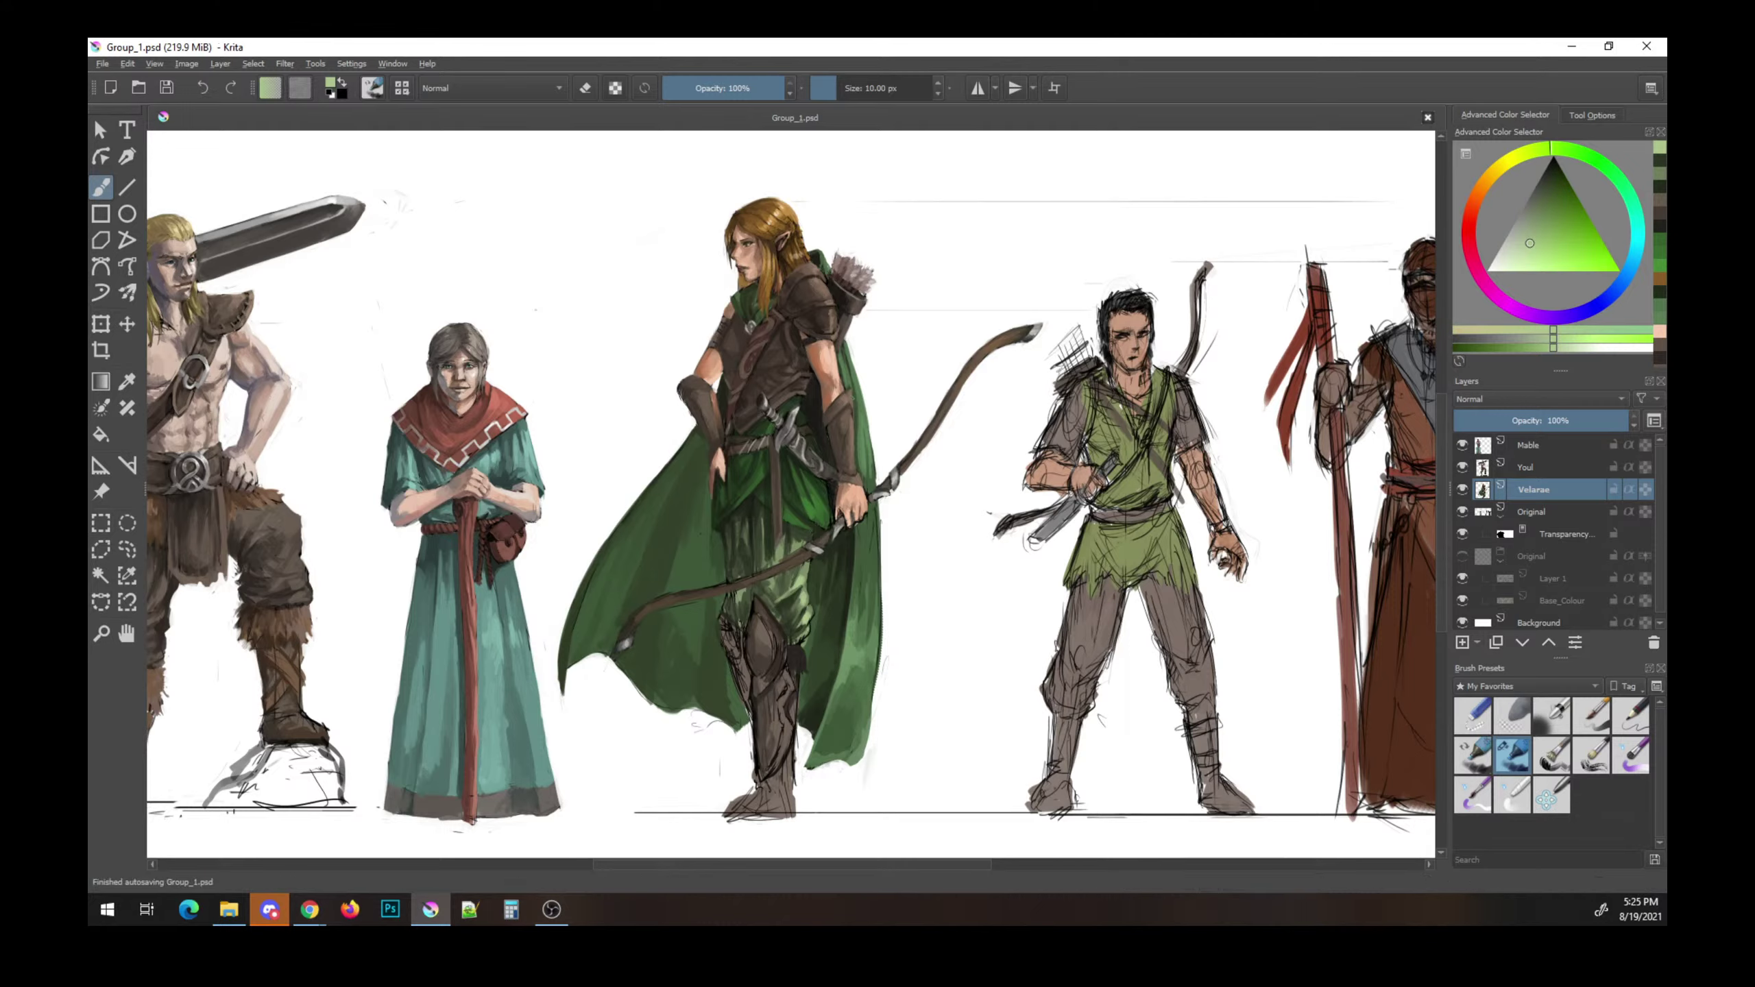
{"action": "left_click", "coordinate": [854, 391], "text": "ctrl"}
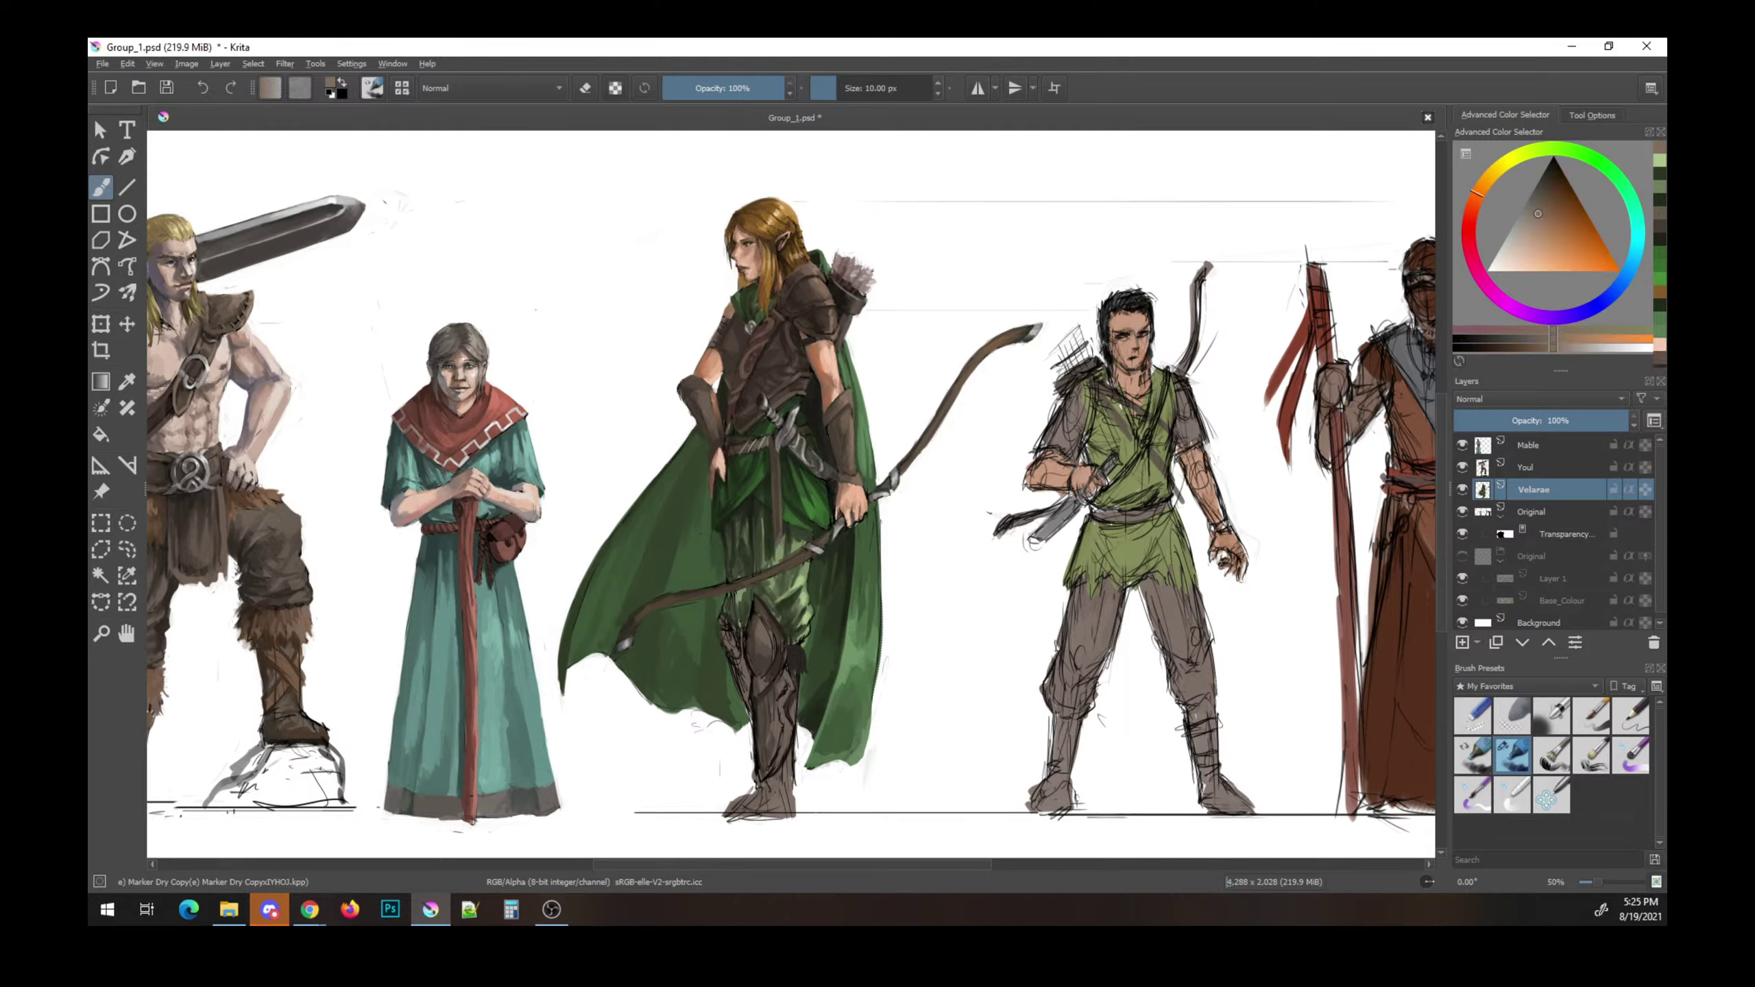
{"action": "key", "text": "ctrl+s"}
{"action": "left_click", "coordinate": [912, 402], "text": "ctrl"}
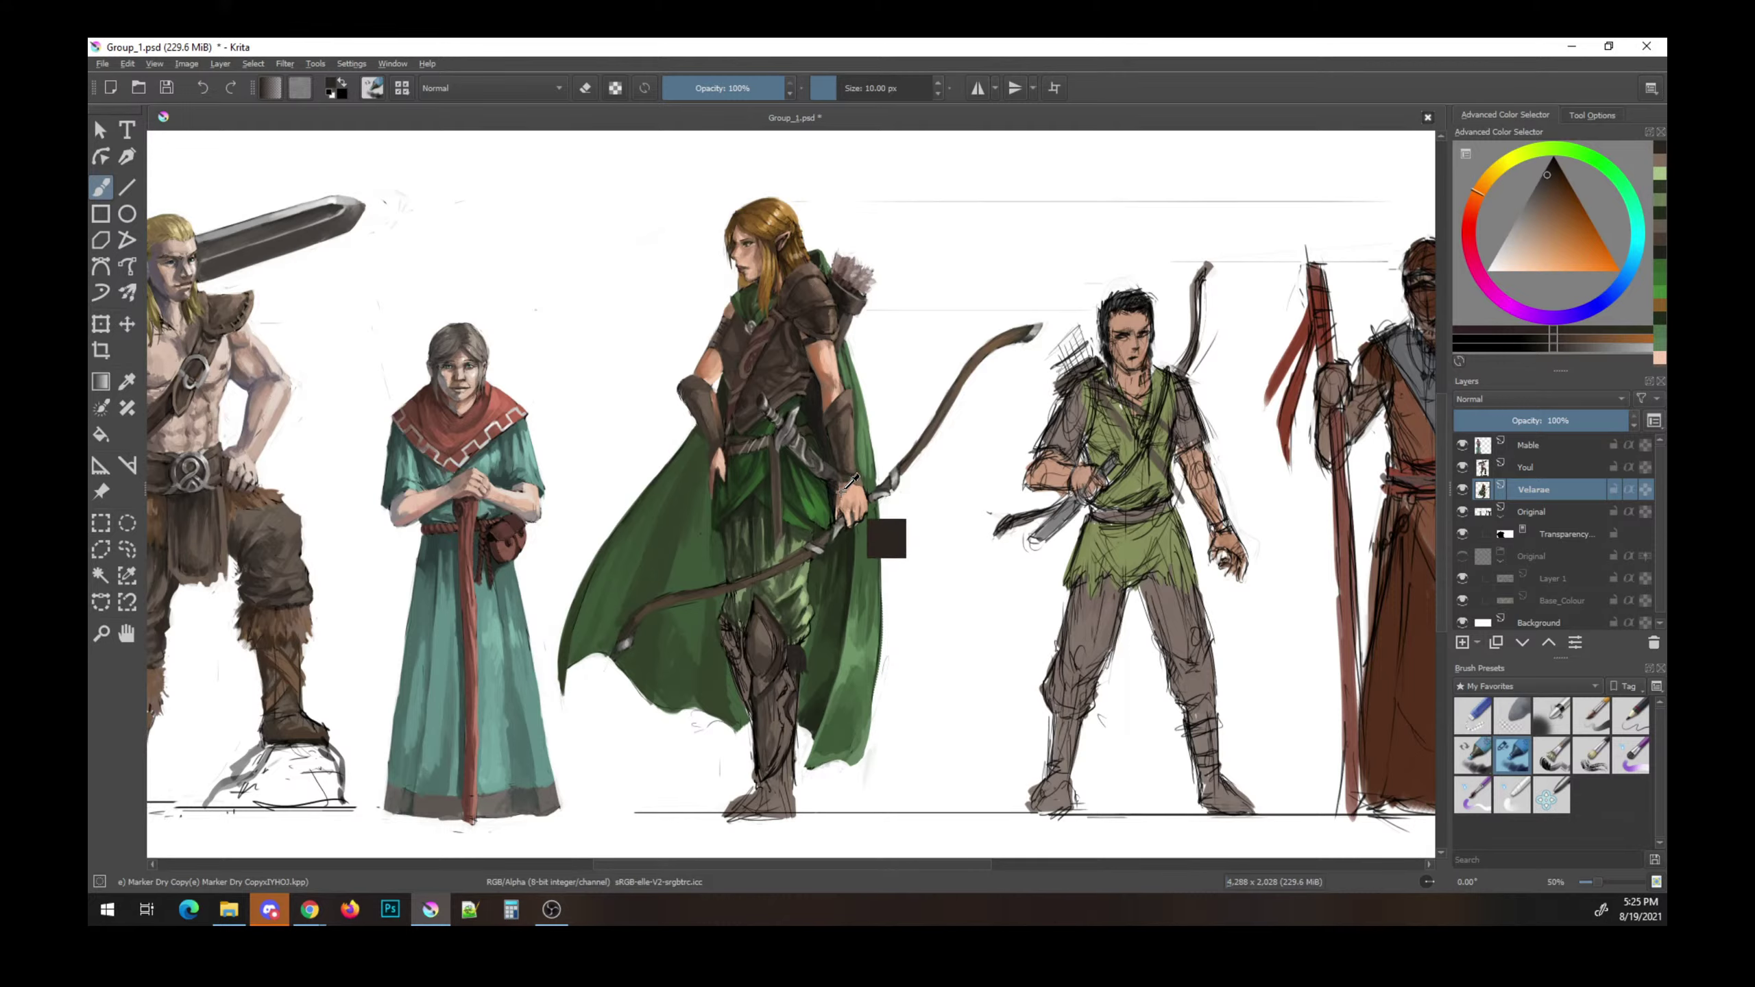
{"action": "left_click", "coordinate": [1558, 243]}
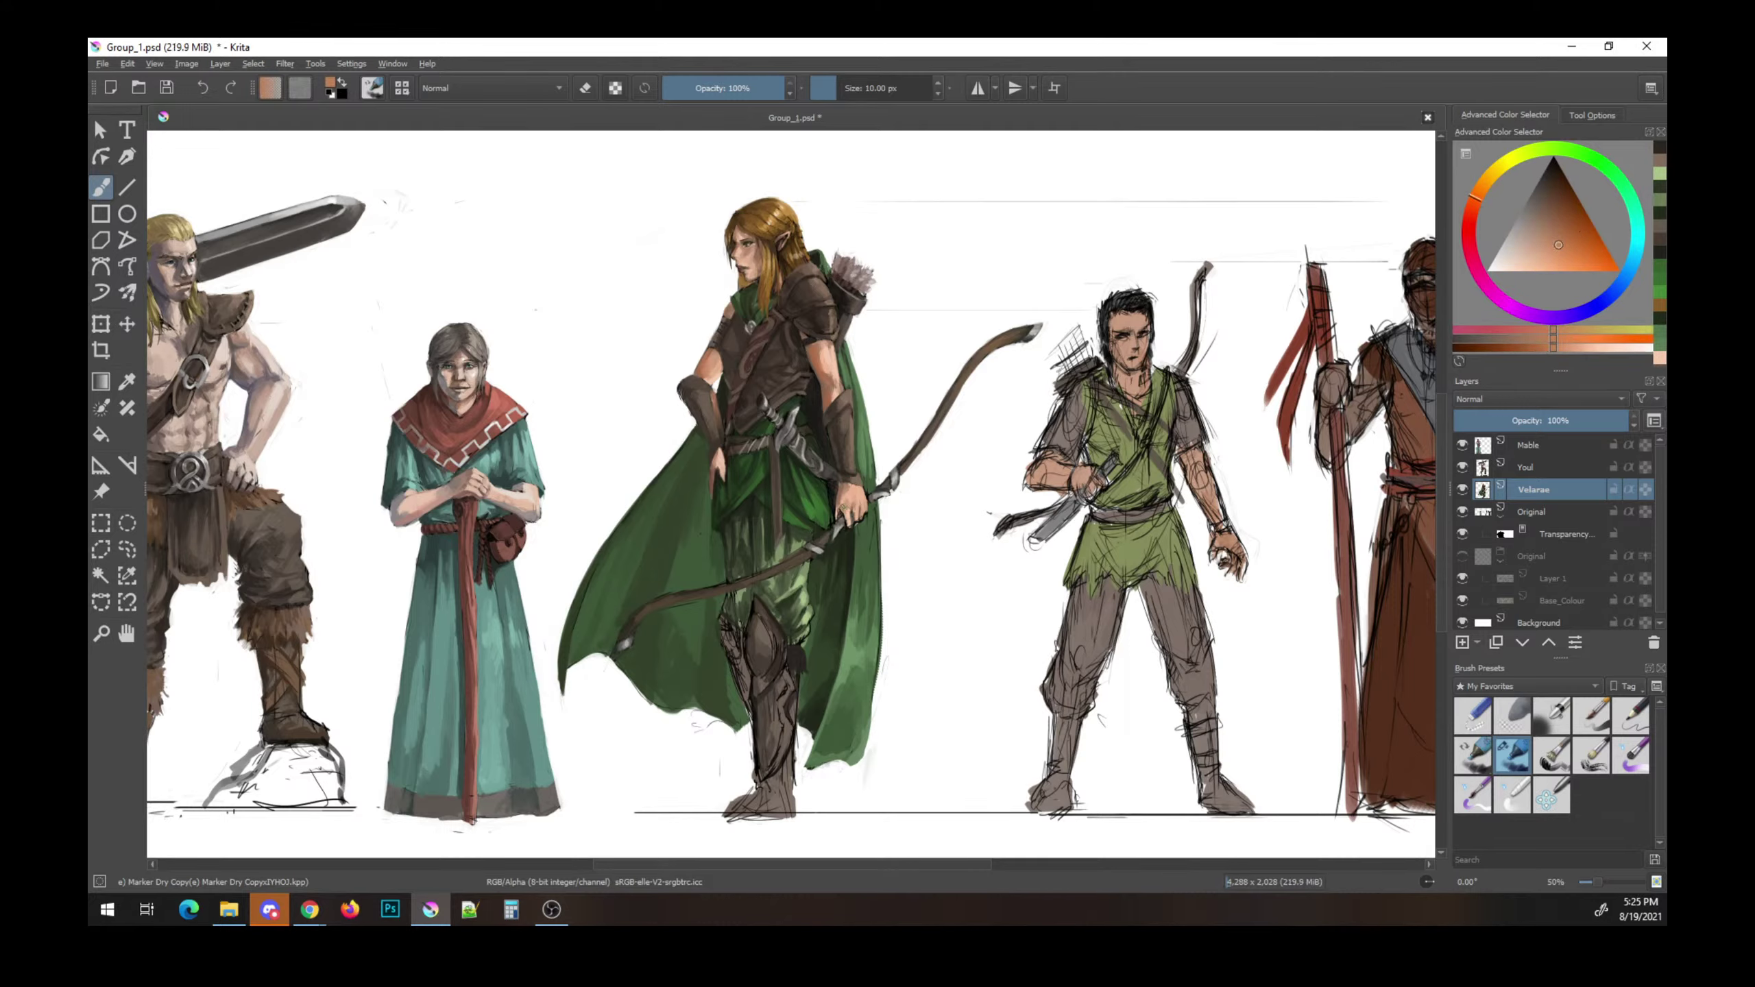
{"action": "left_click_drag", "start_coordinate": [845, 495], "coordinate": [855, 499]}
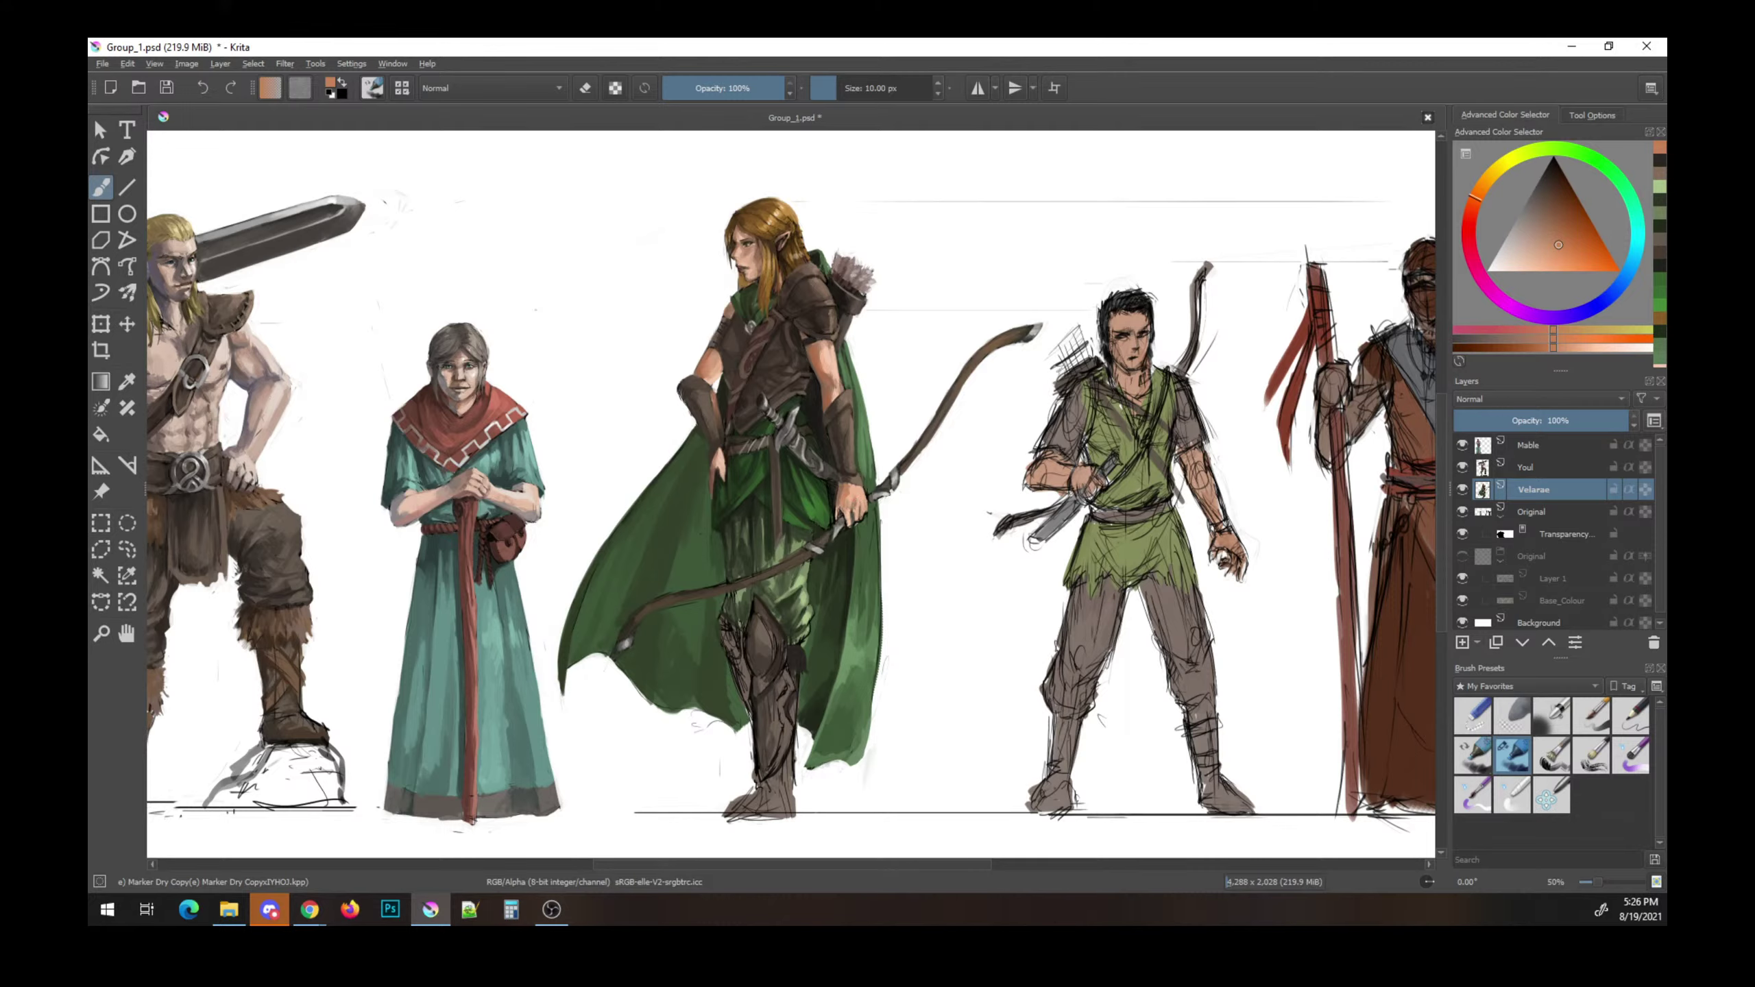
- Paint a light peach touch near the wrist and undo a stray black dab
{"action": "left_click", "coordinate": [861, 485], "text": "ctrl"}
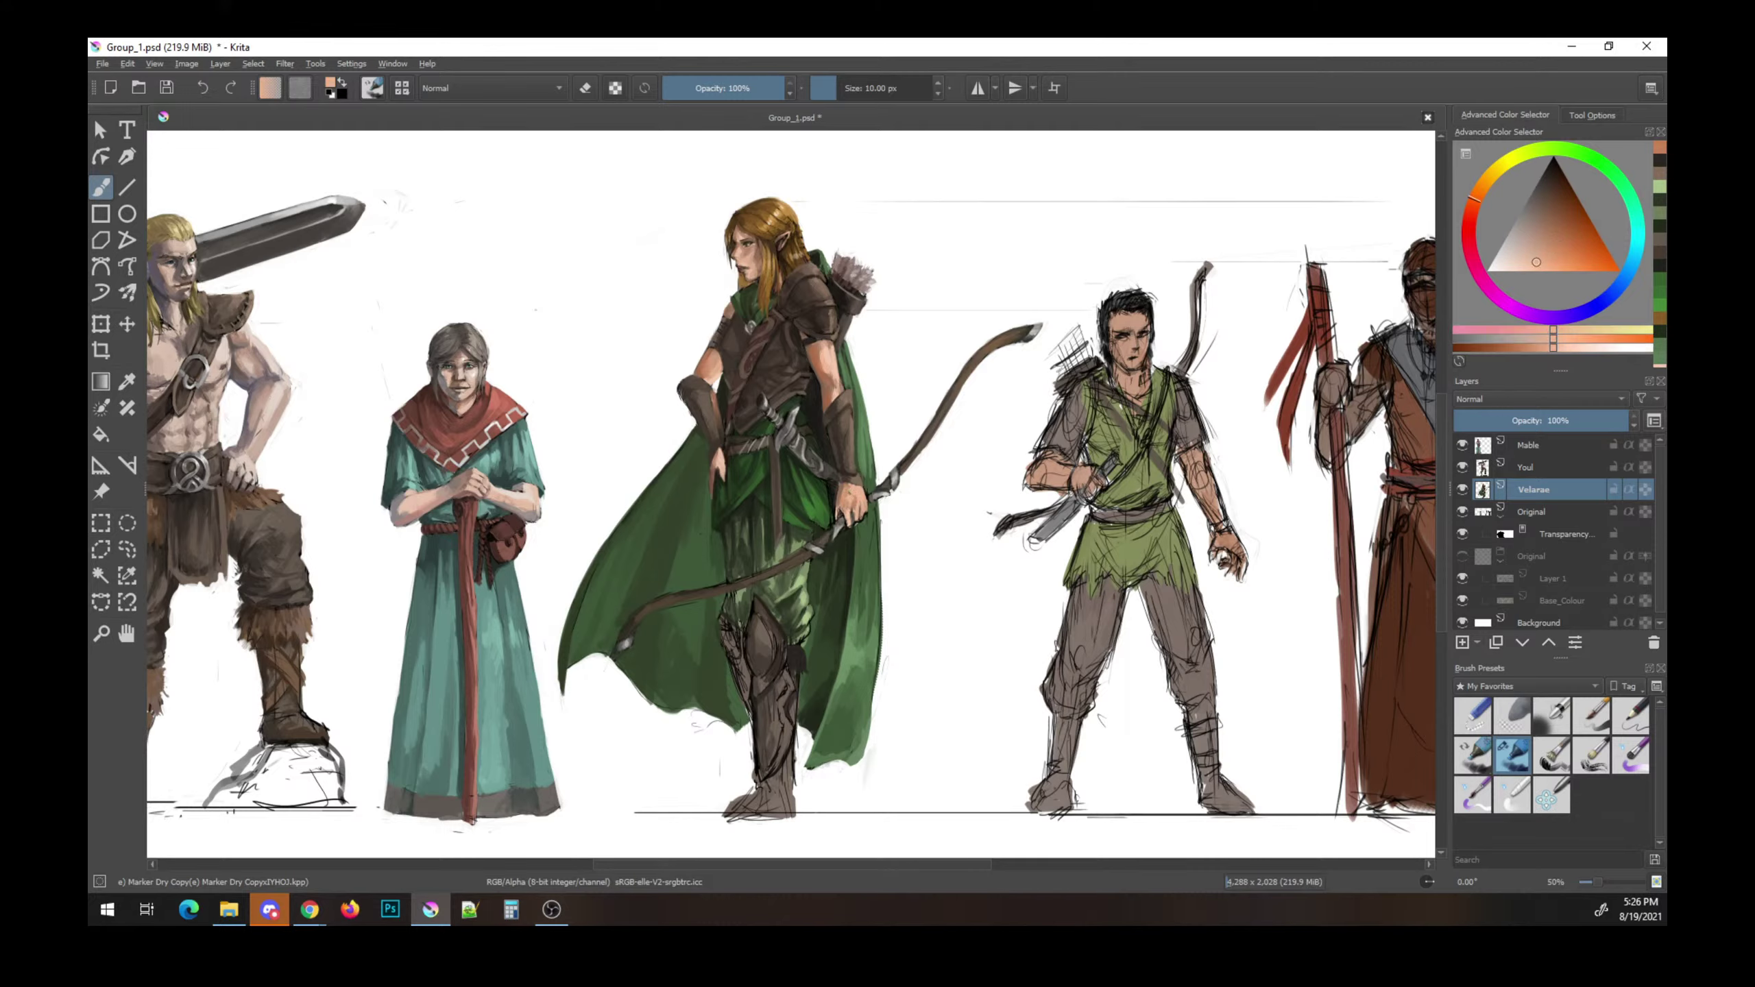
{"action": "left_click_drag", "start_coordinate": [845, 487], "coordinate": [849, 490]}
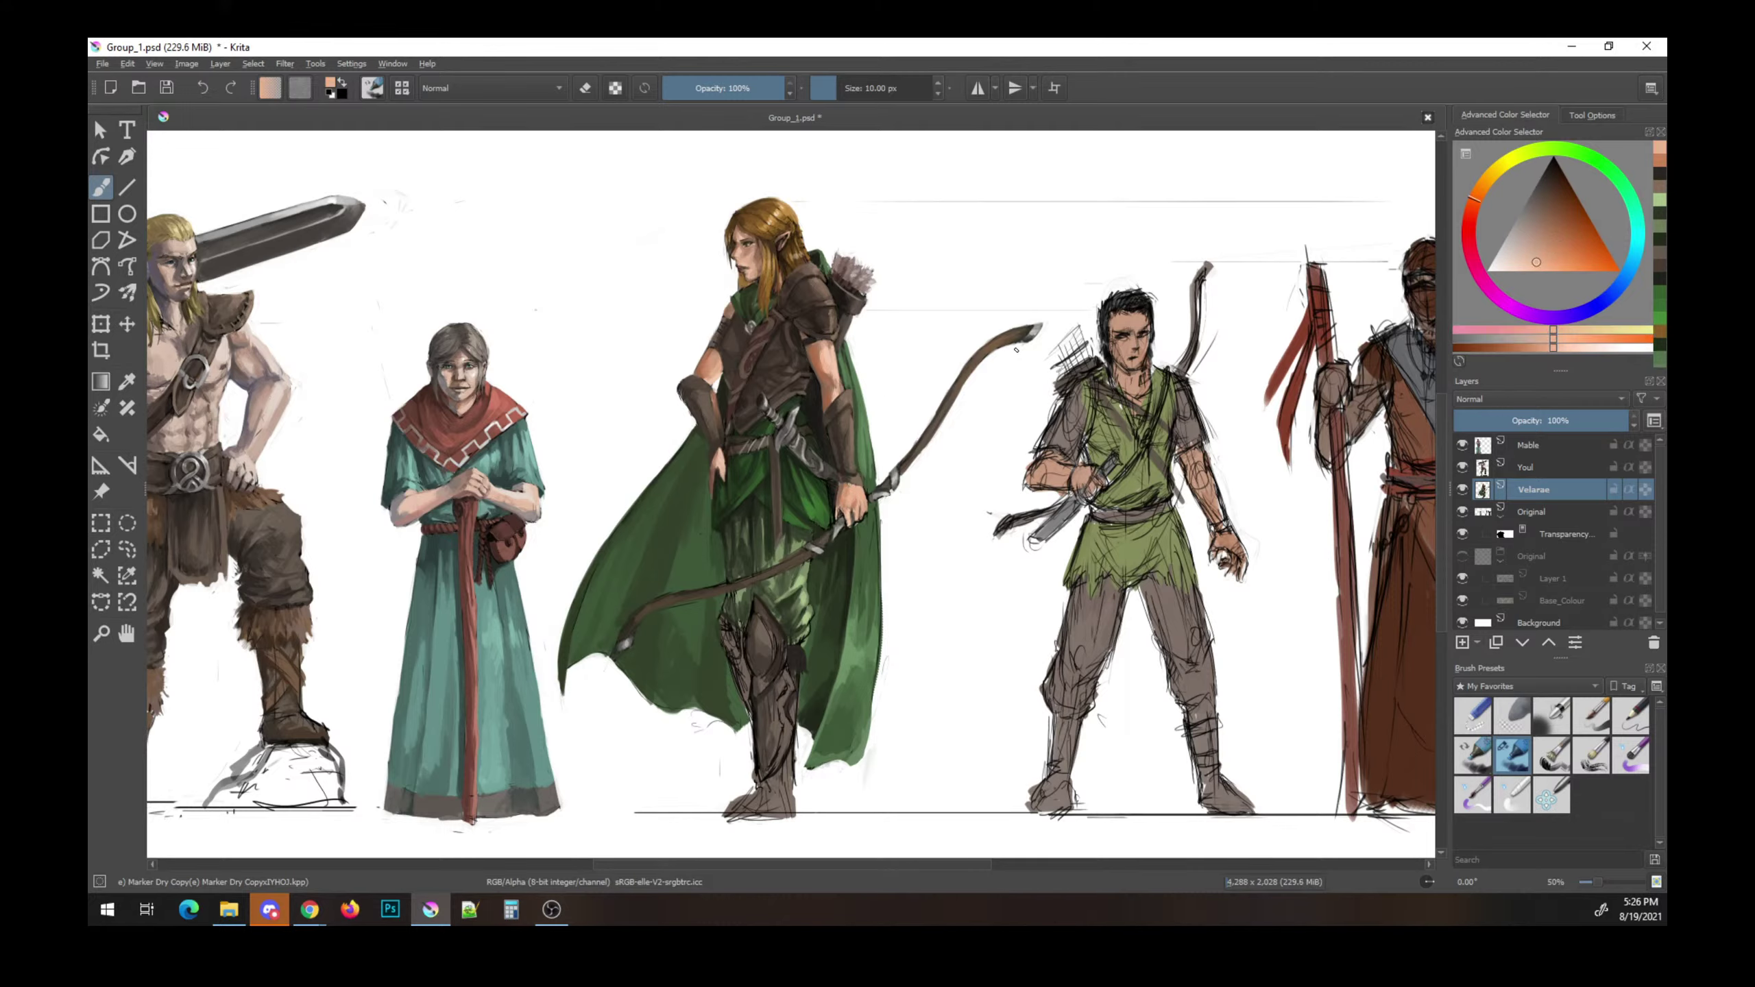
{"action": "left_click", "coordinate": [885, 537], "text": "ctrl"}
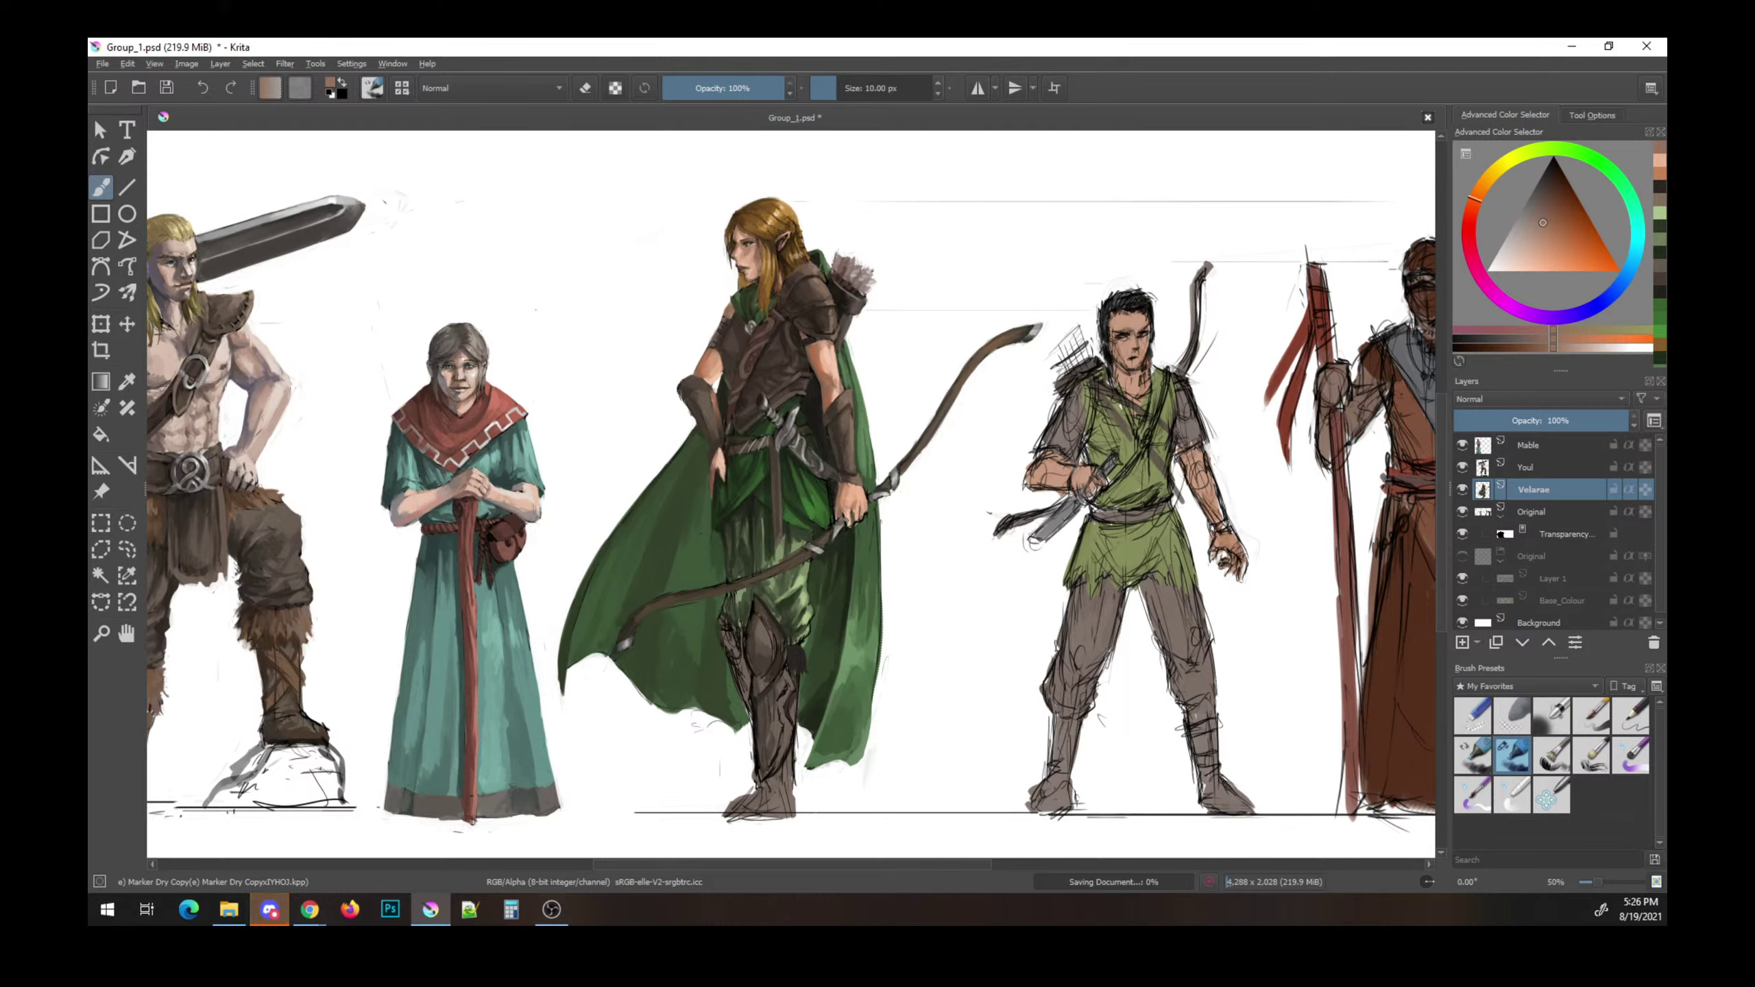
{"action": "key", "text": "d"}
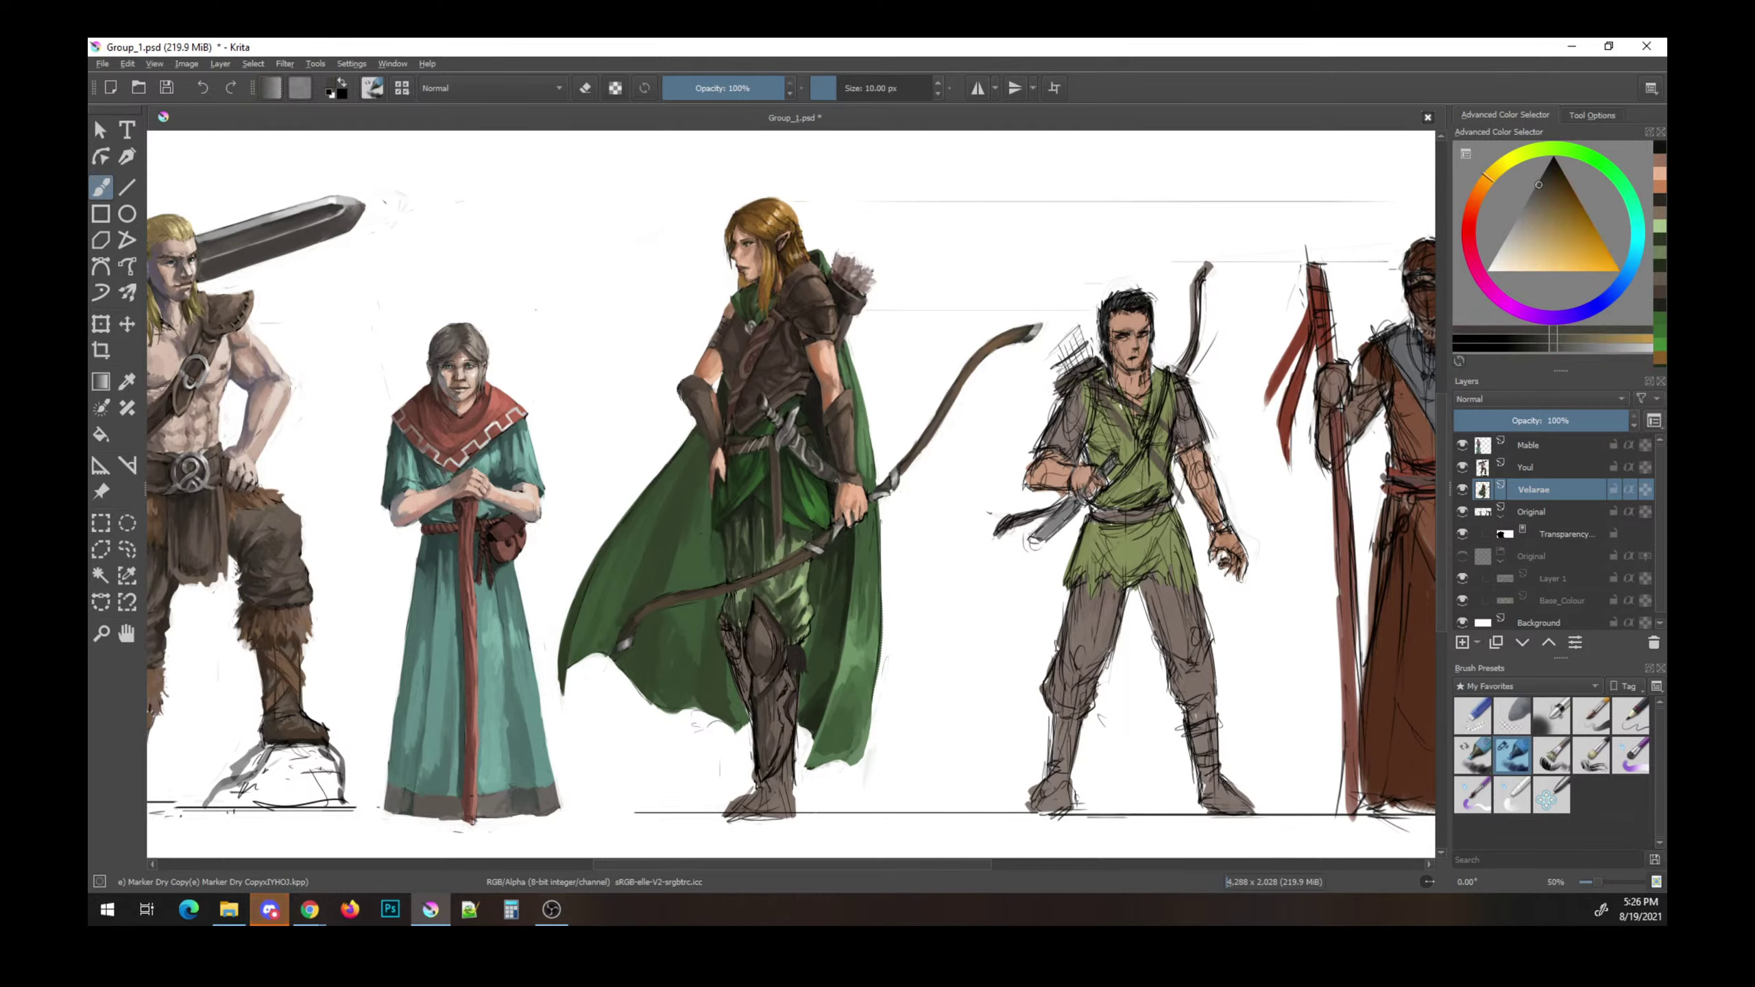
{"action": "left_click", "coordinate": [874, 501]}
{"action": "key", "text": "ctrl+z"}
- Dab dark brown marks near the elf's hand, undoing the stray ones
{"action": "left_click", "coordinate": [837, 448], "text": "ctrl"}
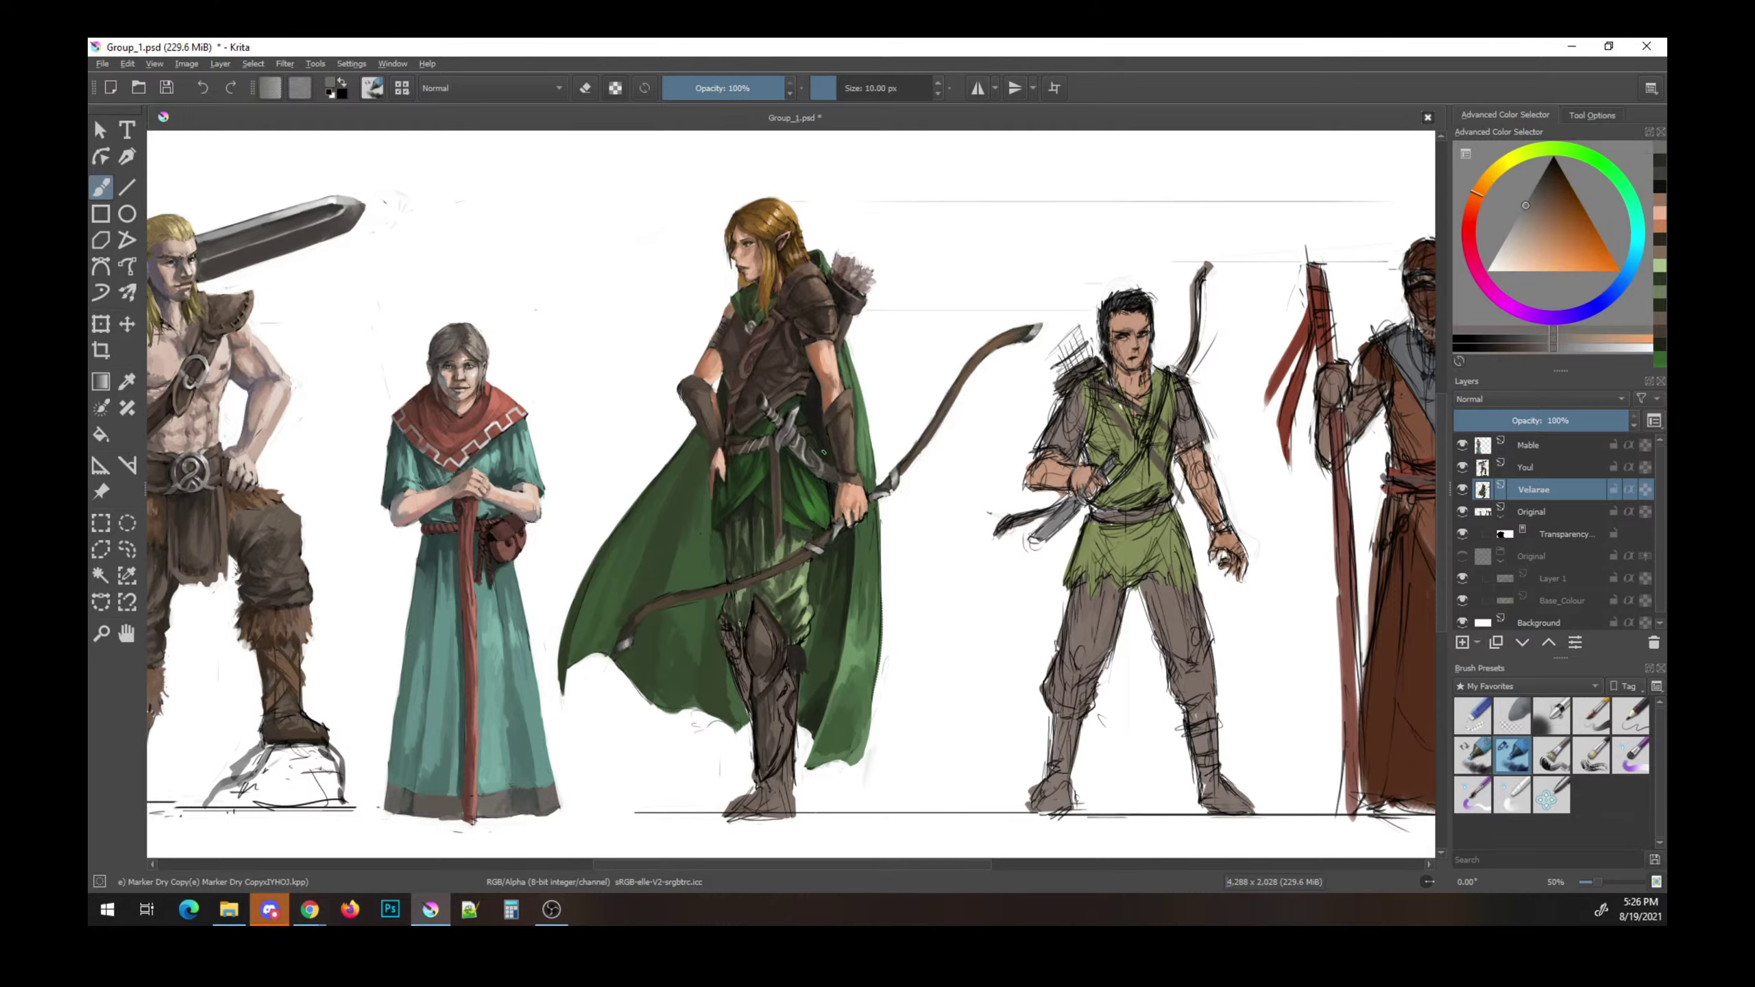
{"action": "left_click", "coordinate": [865, 514], "text": "ctrl"}
{"action": "left_click", "coordinate": [870, 398]}
{"action": "key", "text": "ctrl+z"}
{"action": "left_click", "coordinate": [858, 460], "text": "ctrl"}
{"action": "key", "text": "ctrl+s"}
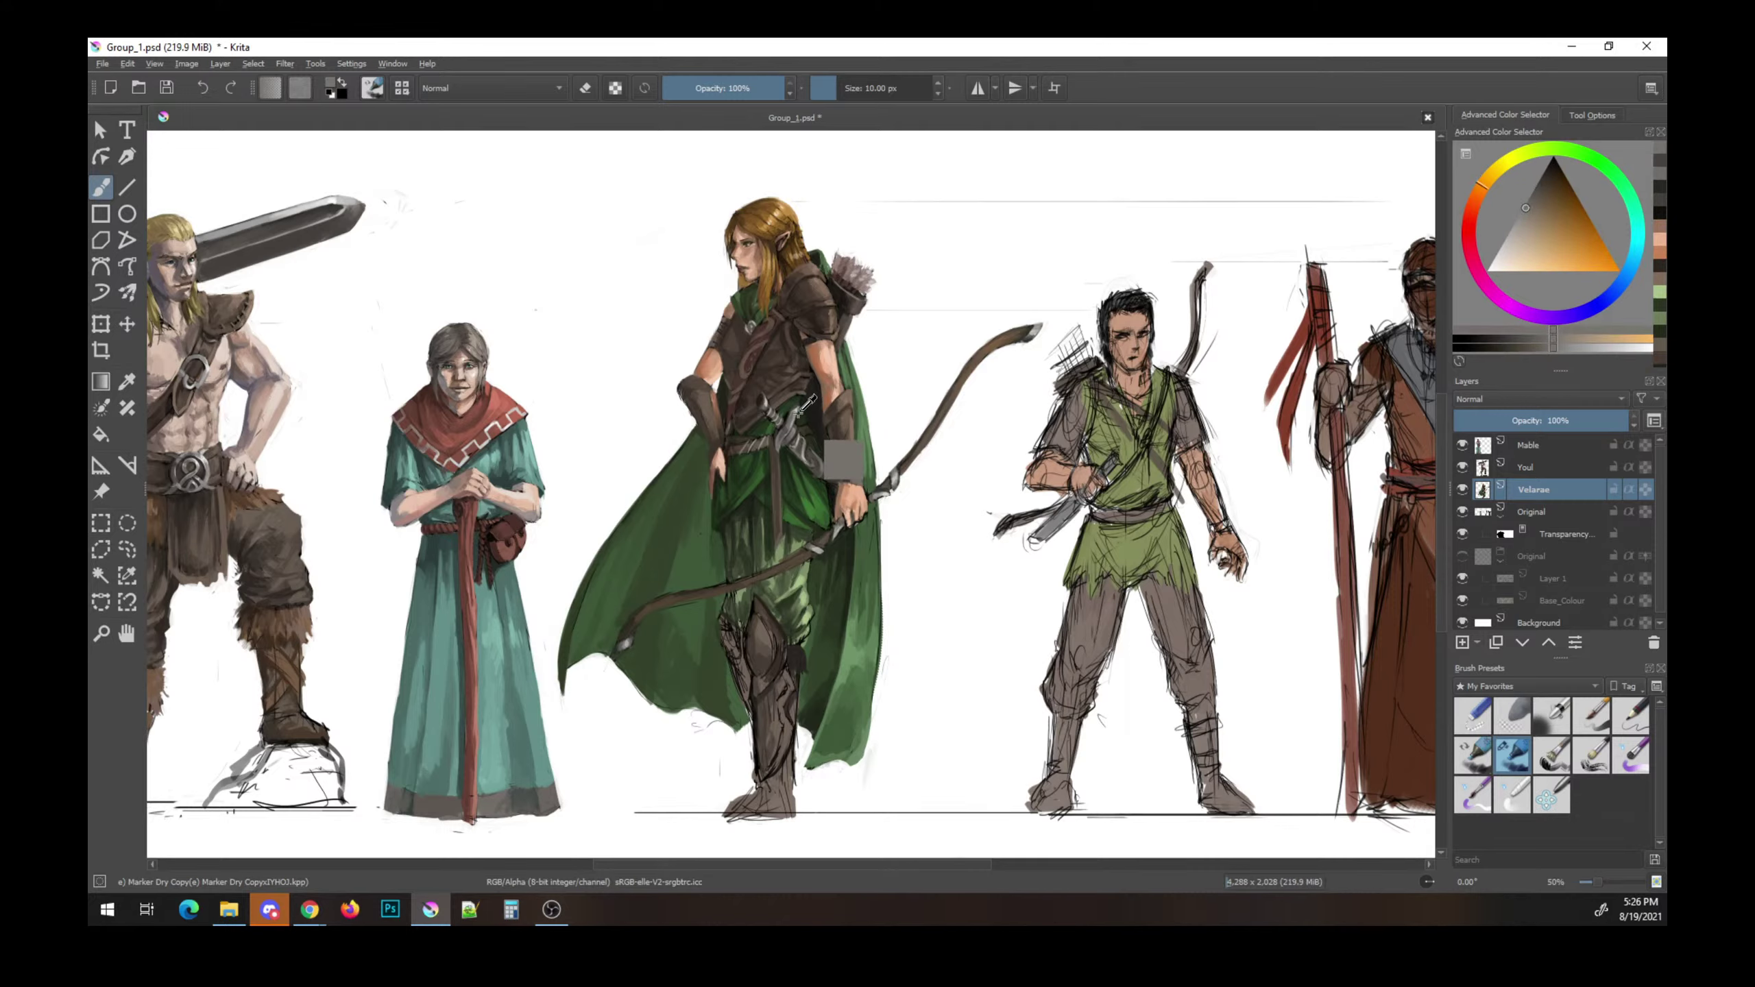
- Sample cloak greens and armour browns, then paint a red-brown stroke on the armour
{"action": "left_click", "coordinate": [812, 439], "text": "ctrl"}
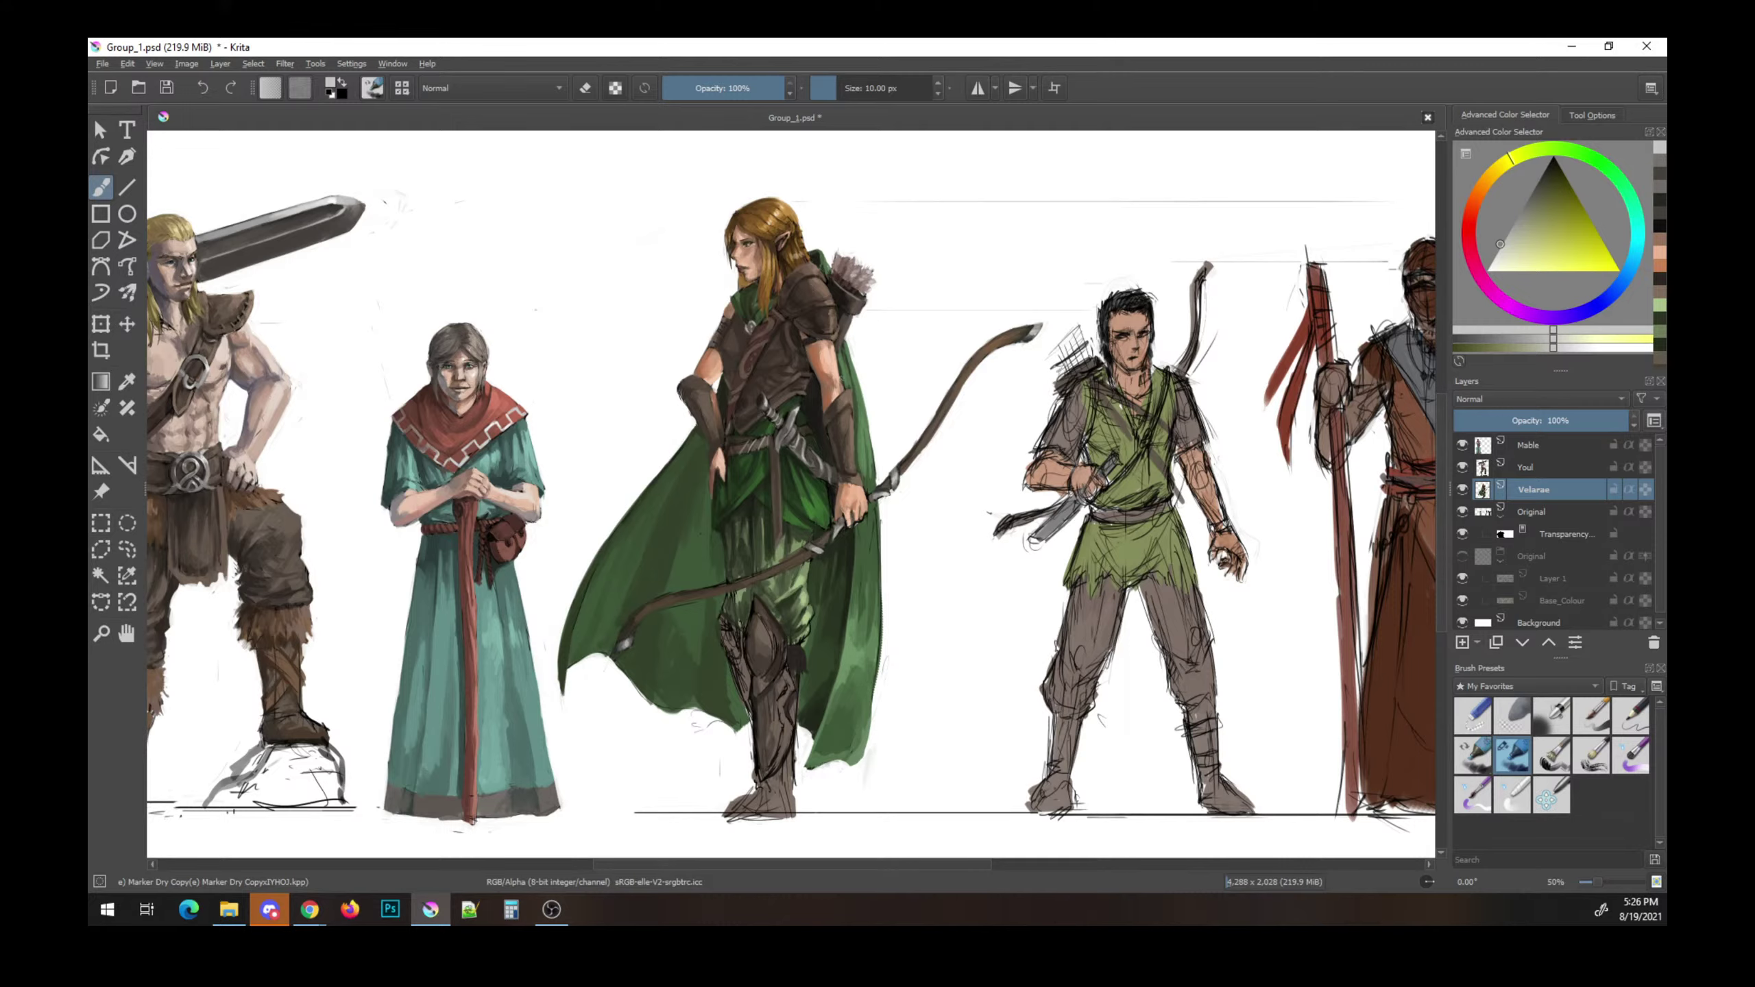
{"action": "left_click", "coordinate": [850, 487], "text": "ctrl"}
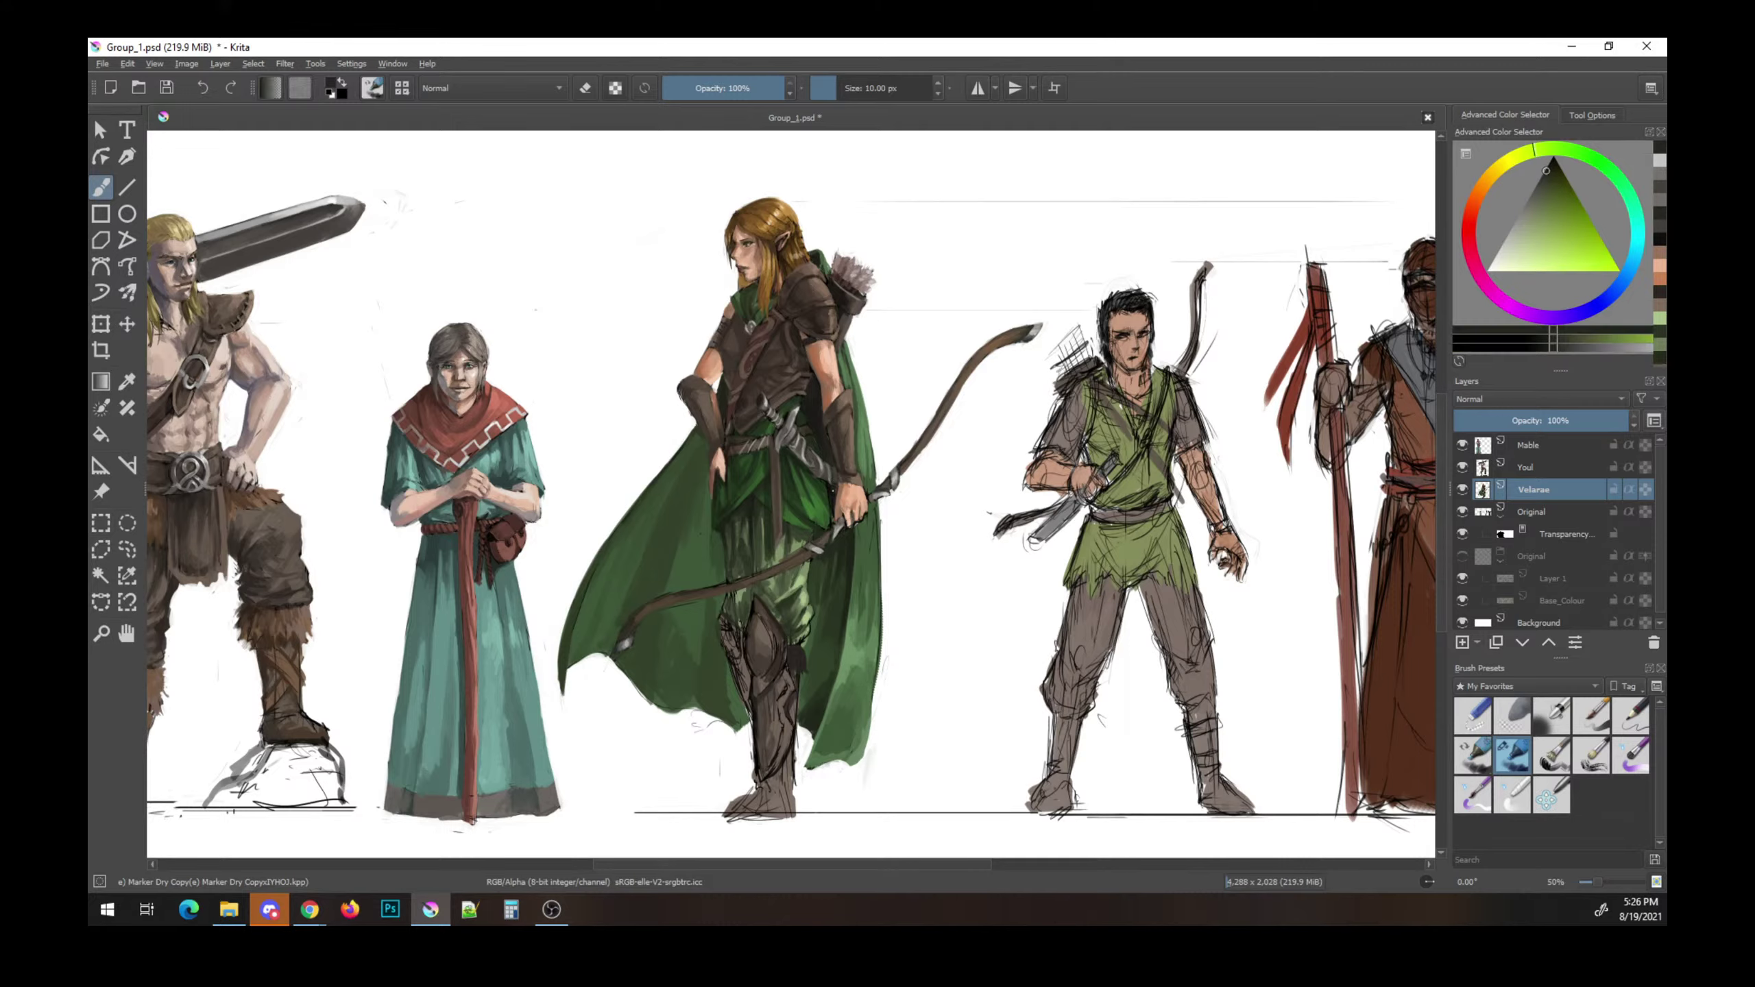
{"action": "left_click", "coordinate": [831, 493], "text": "ctrl"}
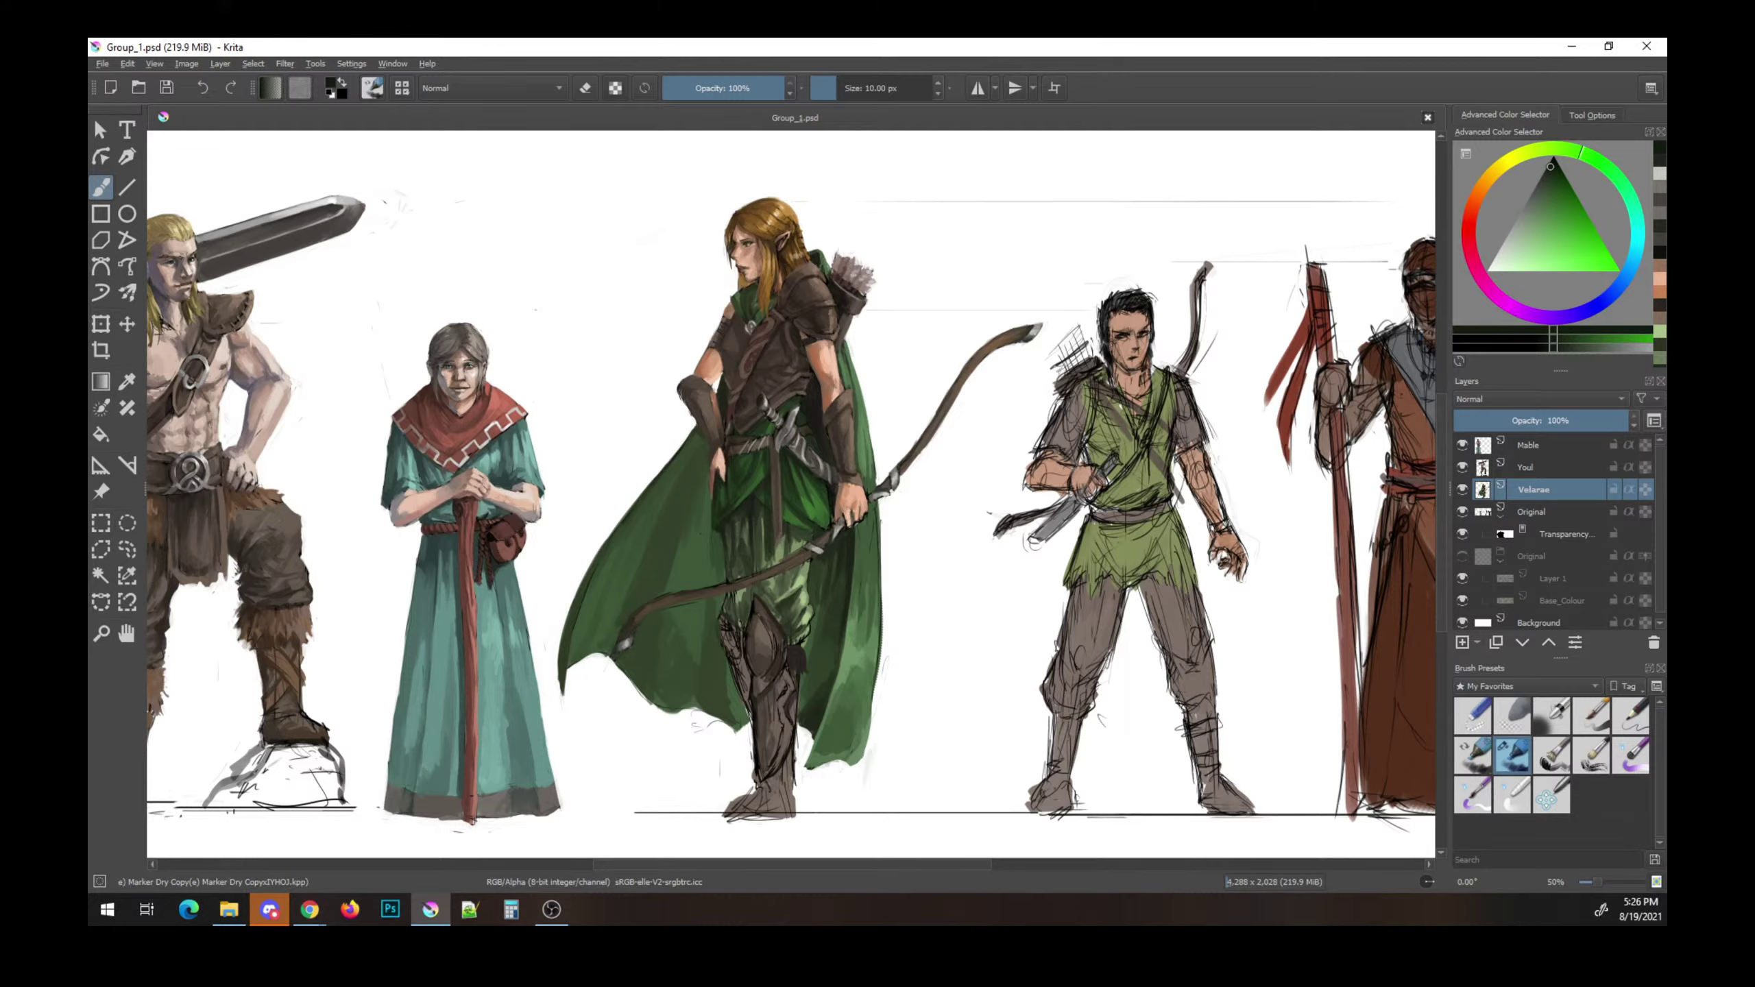
{"action": "left_click", "coordinate": [762, 348], "text": "ctrl"}
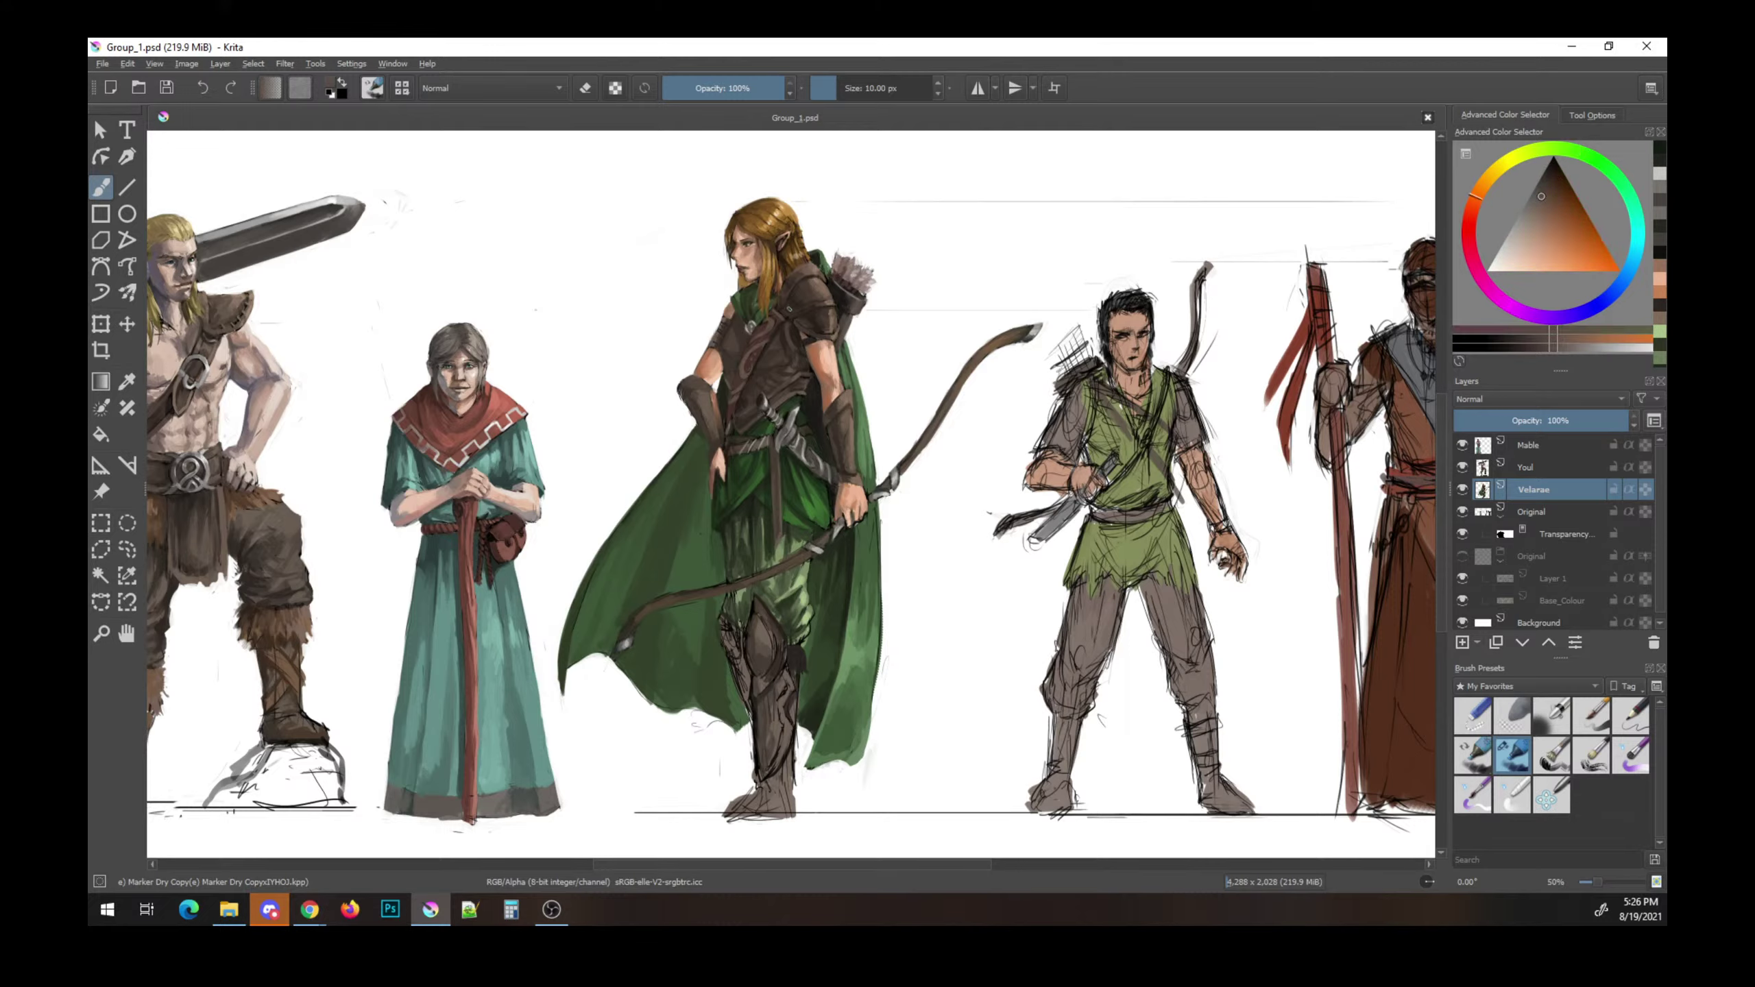
{"action": "left_click", "coordinate": [795, 449], "text": "ctrl"}
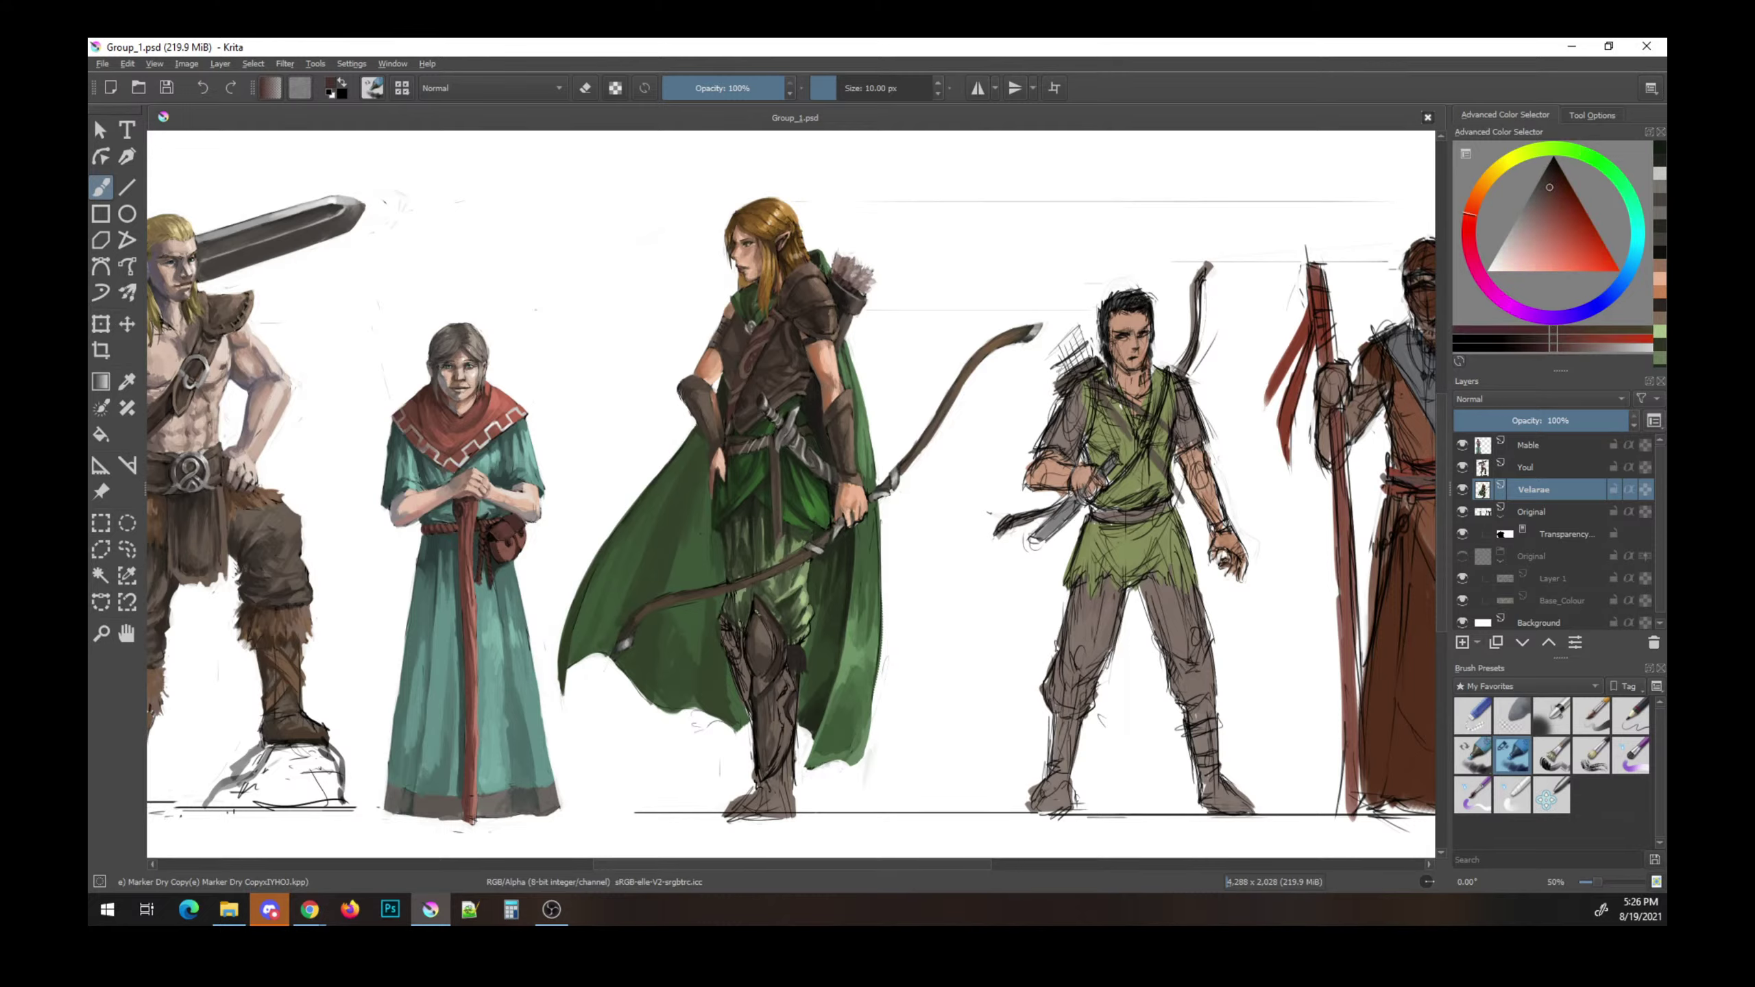
{"action": "left_click_drag", "start_coordinate": [745, 635], "coordinate": [729, 652]}
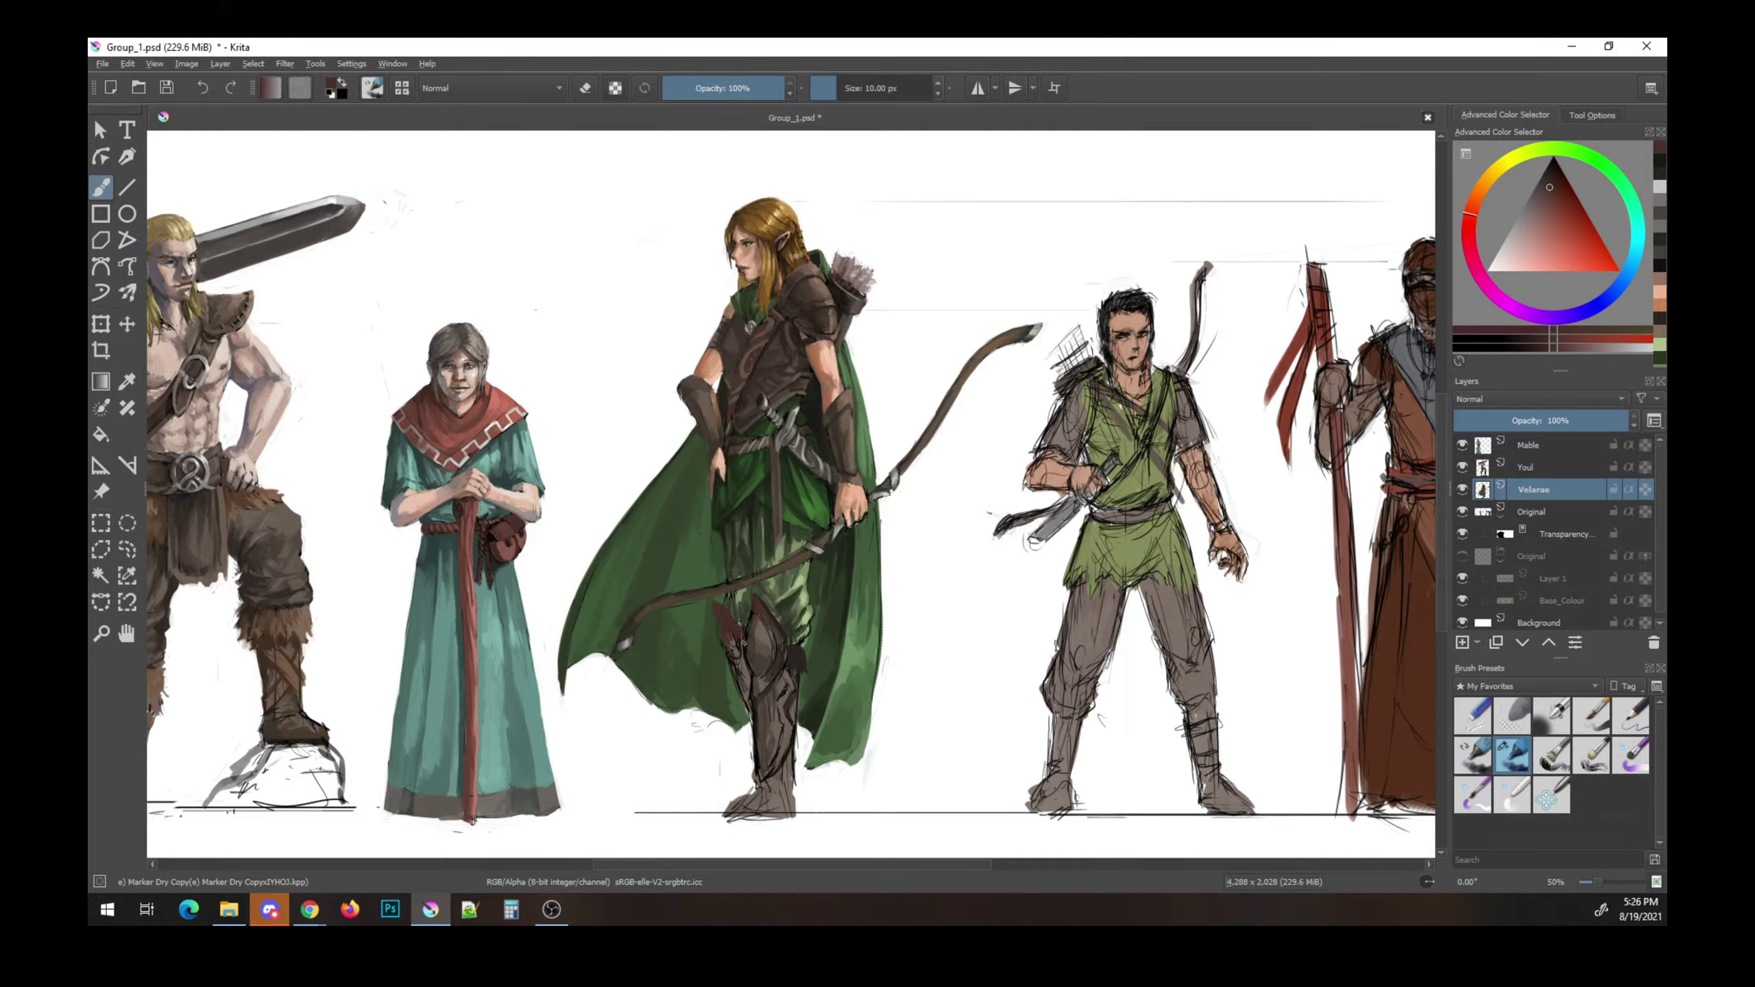
- Highlight the knee armour in light orange-brown and add dark red-brown accents
{"action": "left_click", "coordinate": [725, 636], "text": "ctrl"}
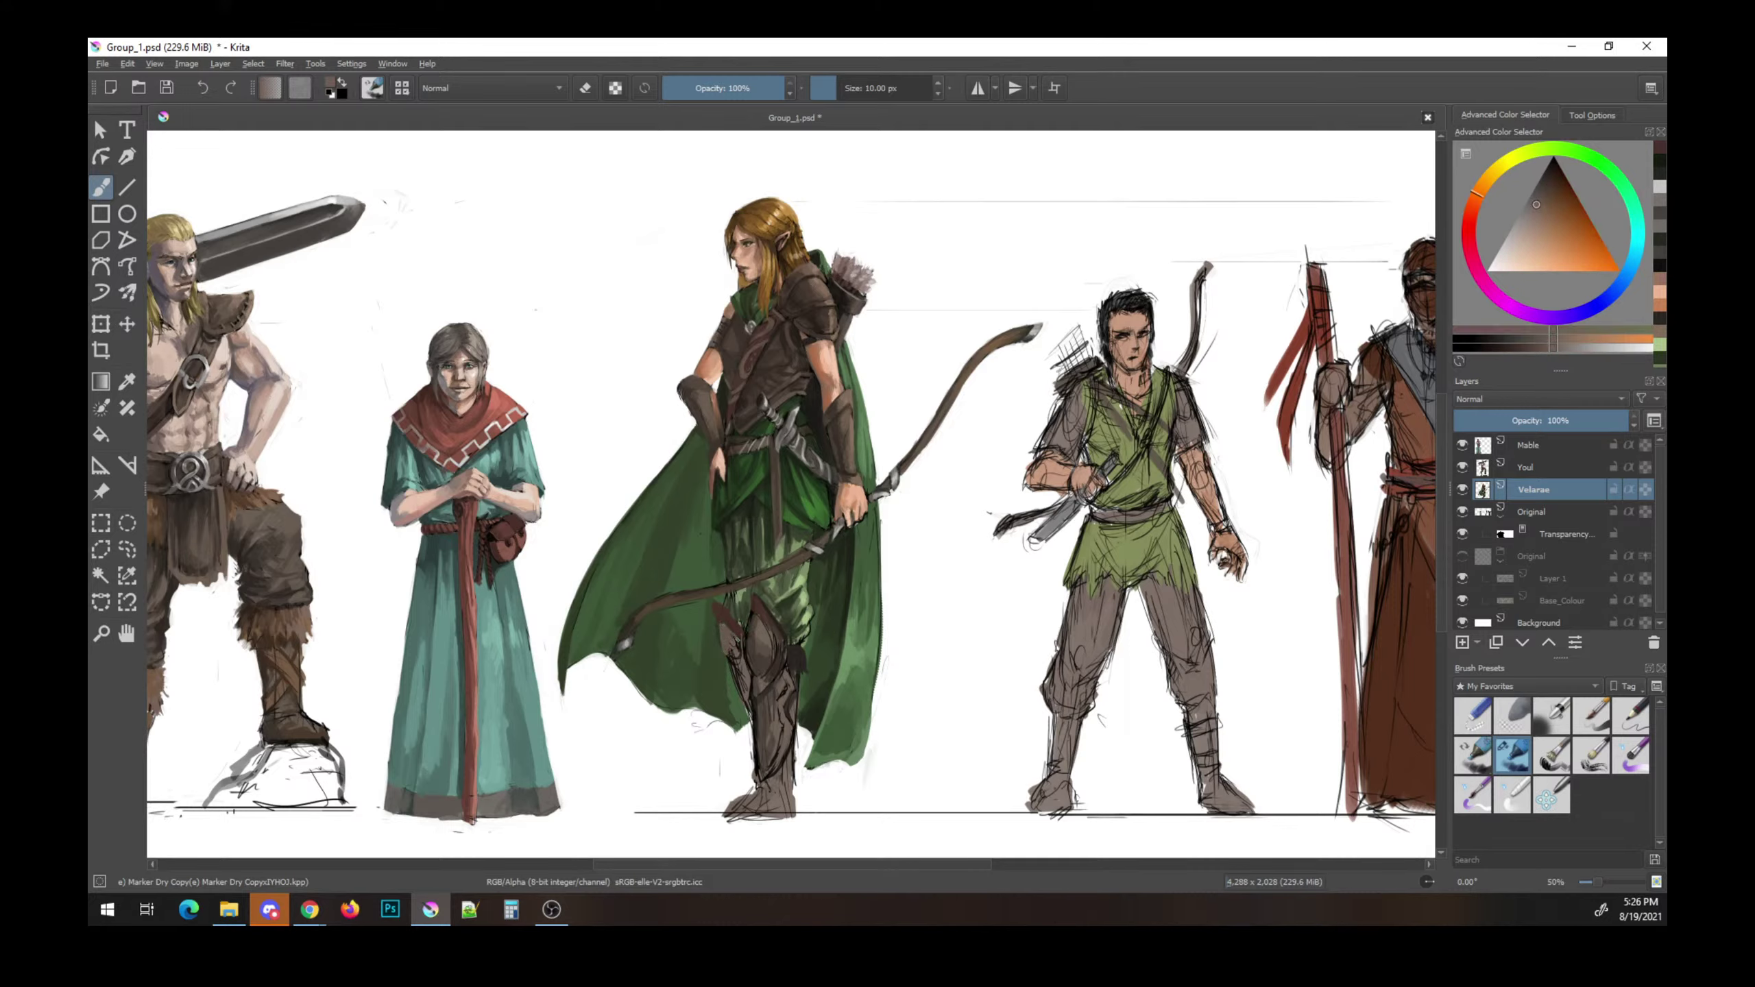
{"action": "left_click_drag", "start_coordinate": [727, 653], "coordinate": [740, 673]}
{"action": "left_click", "coordinate": [785, 660], "text": "ctrl"}
{"action": "left_click_drag", "start_coordinate": [725, 627], "coordinate": [739, 676]}
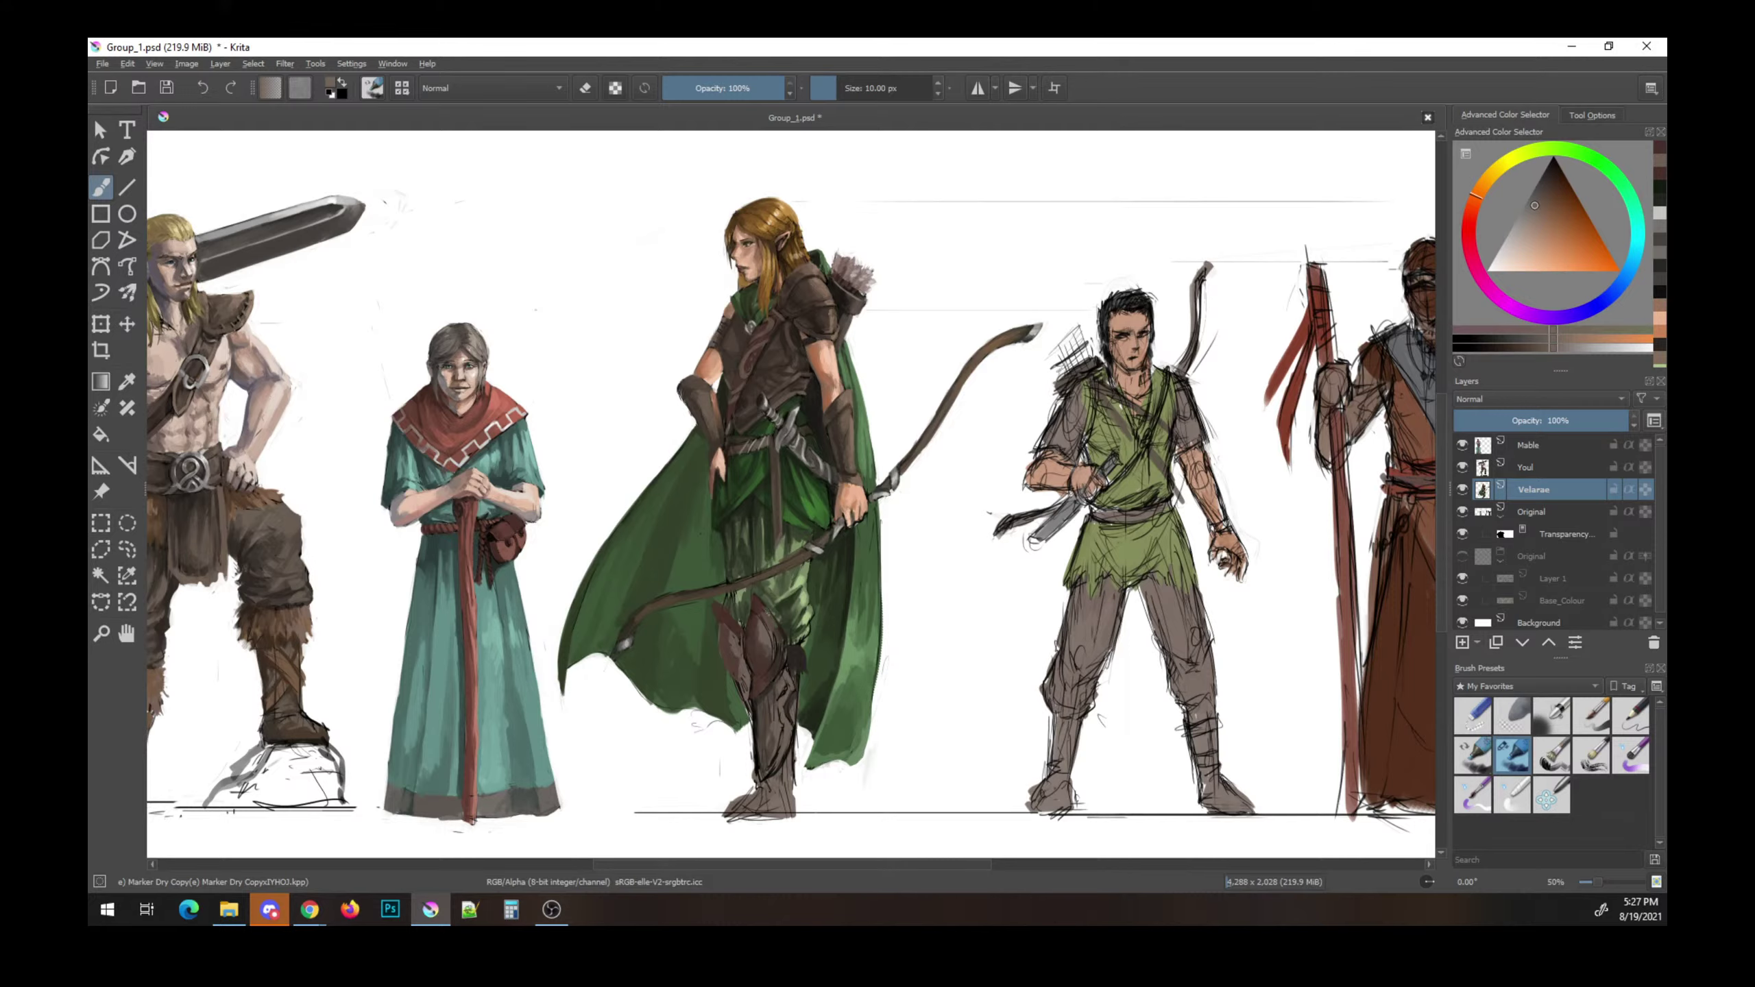
{"action": "key", "text": "k"}
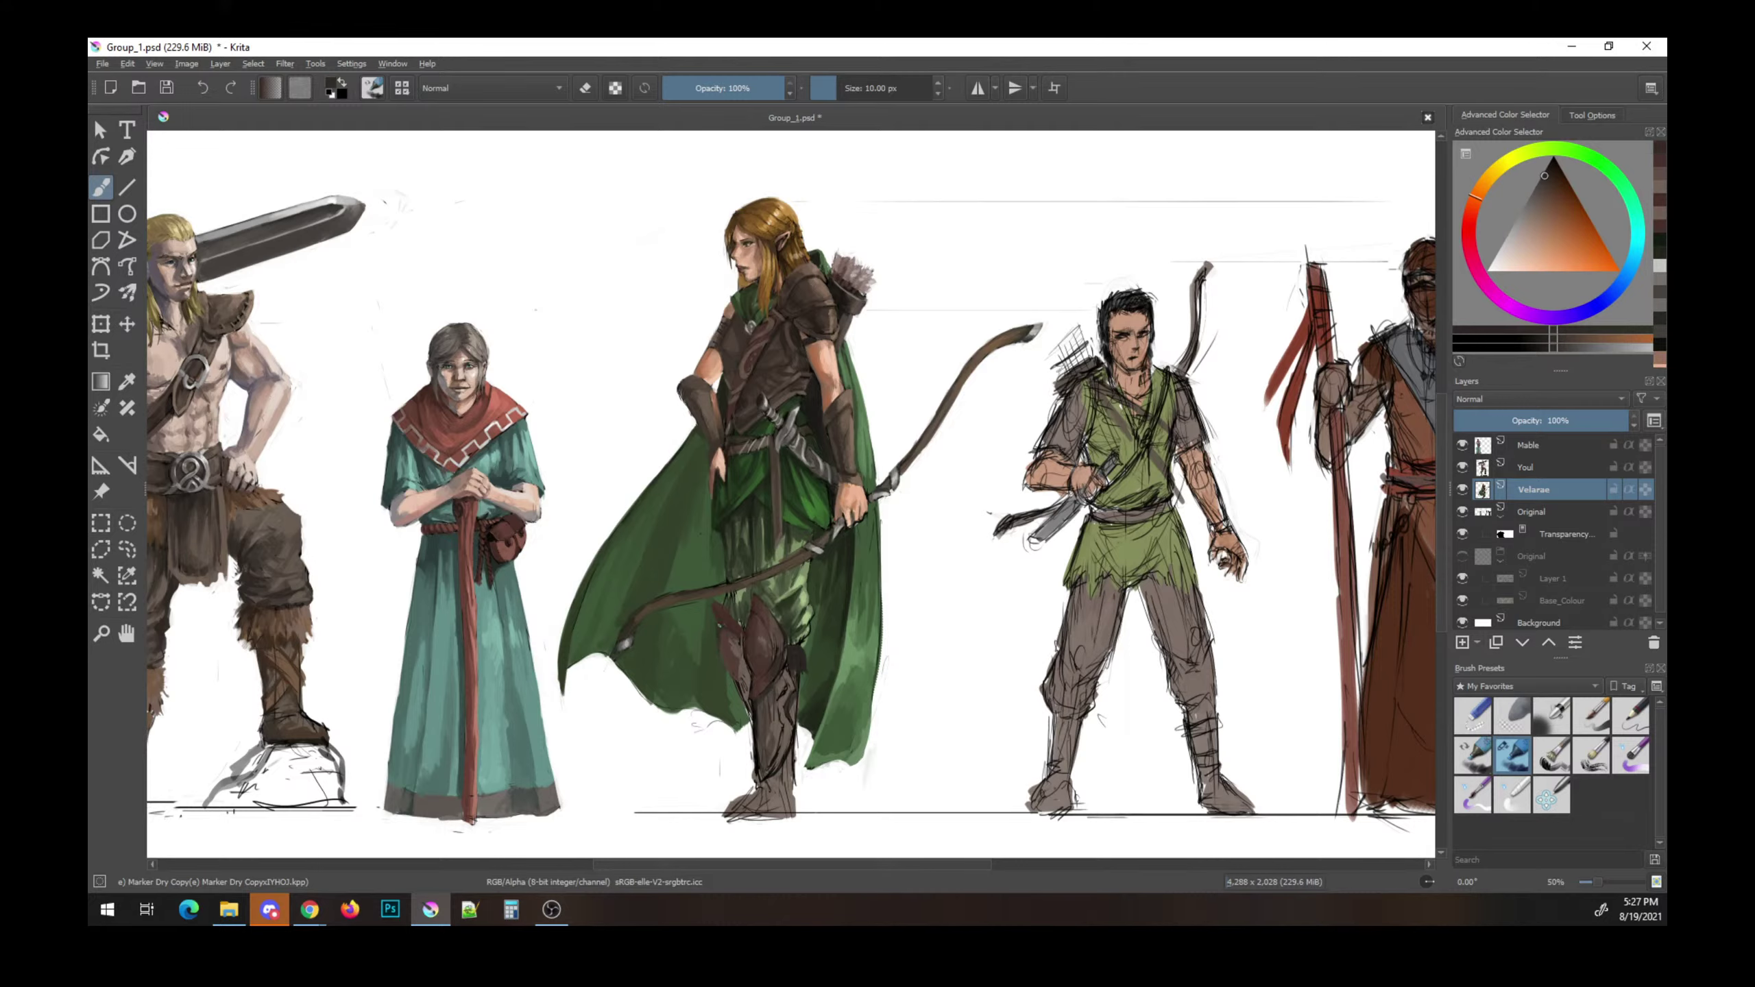
- Paint dark brown and black strokes on the elf's leg and save
{"action": "left_click", "coordinate": [752, 557], "text": "ctrl"}
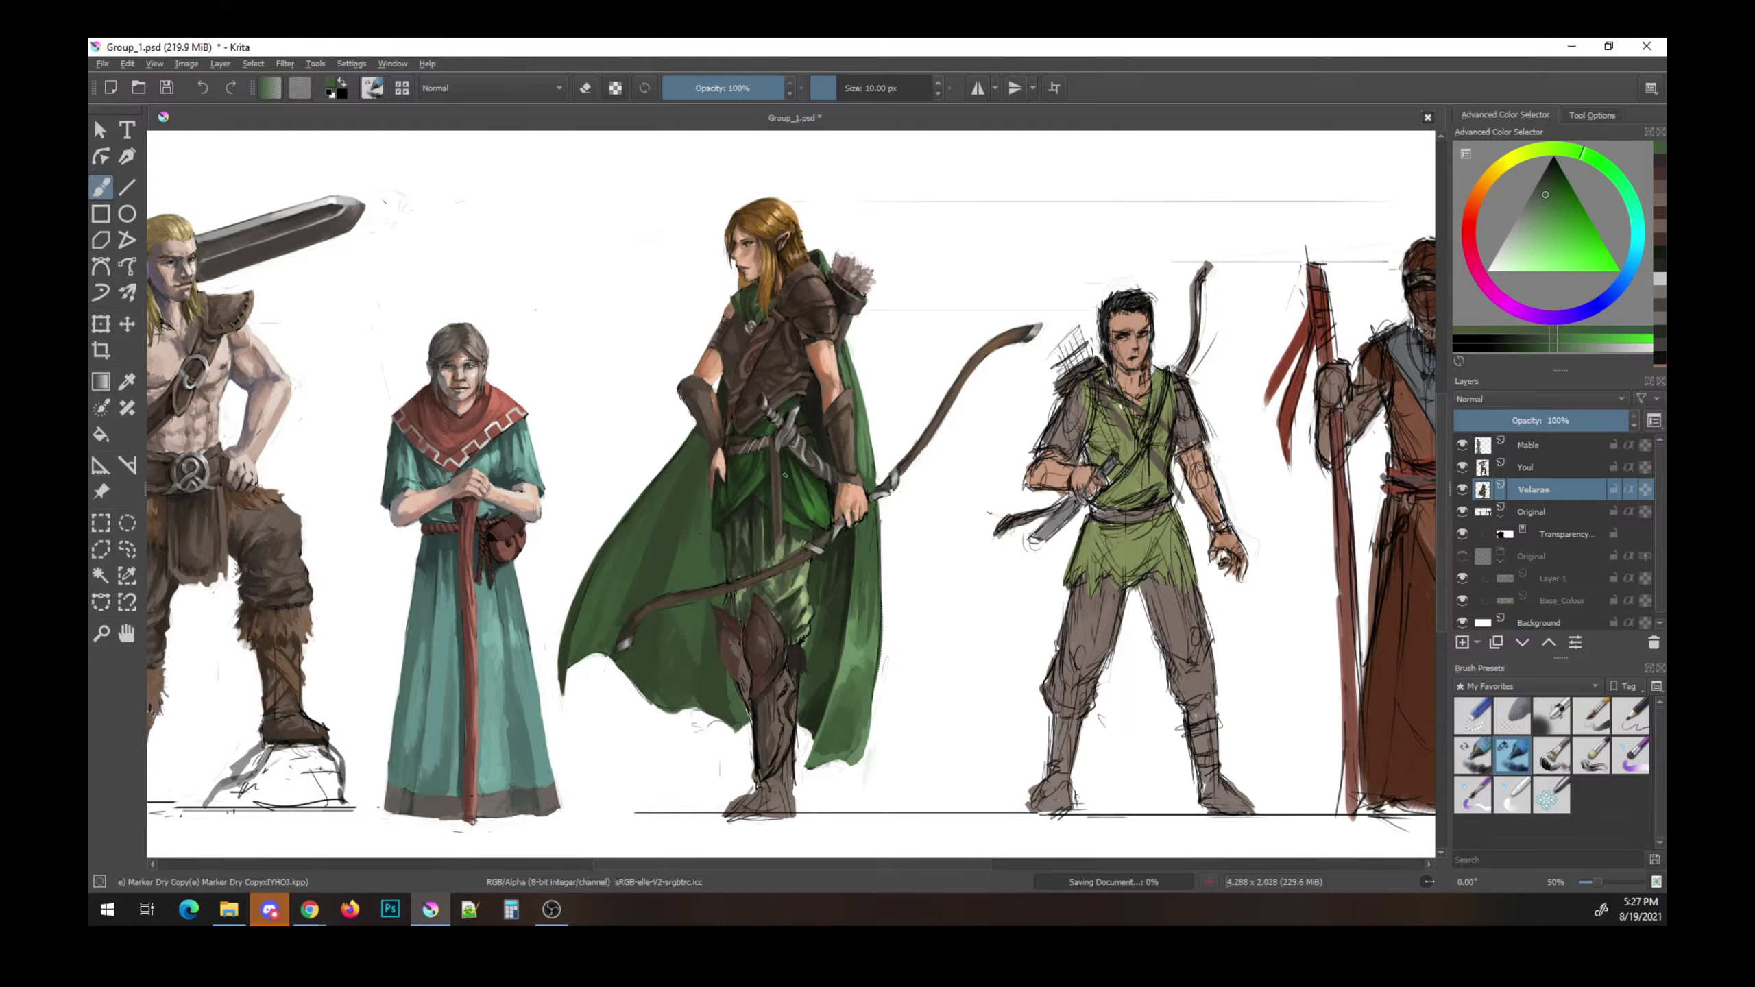
{"action": "left_click", "coordinate": [779, 663], "text": "ctrl"}
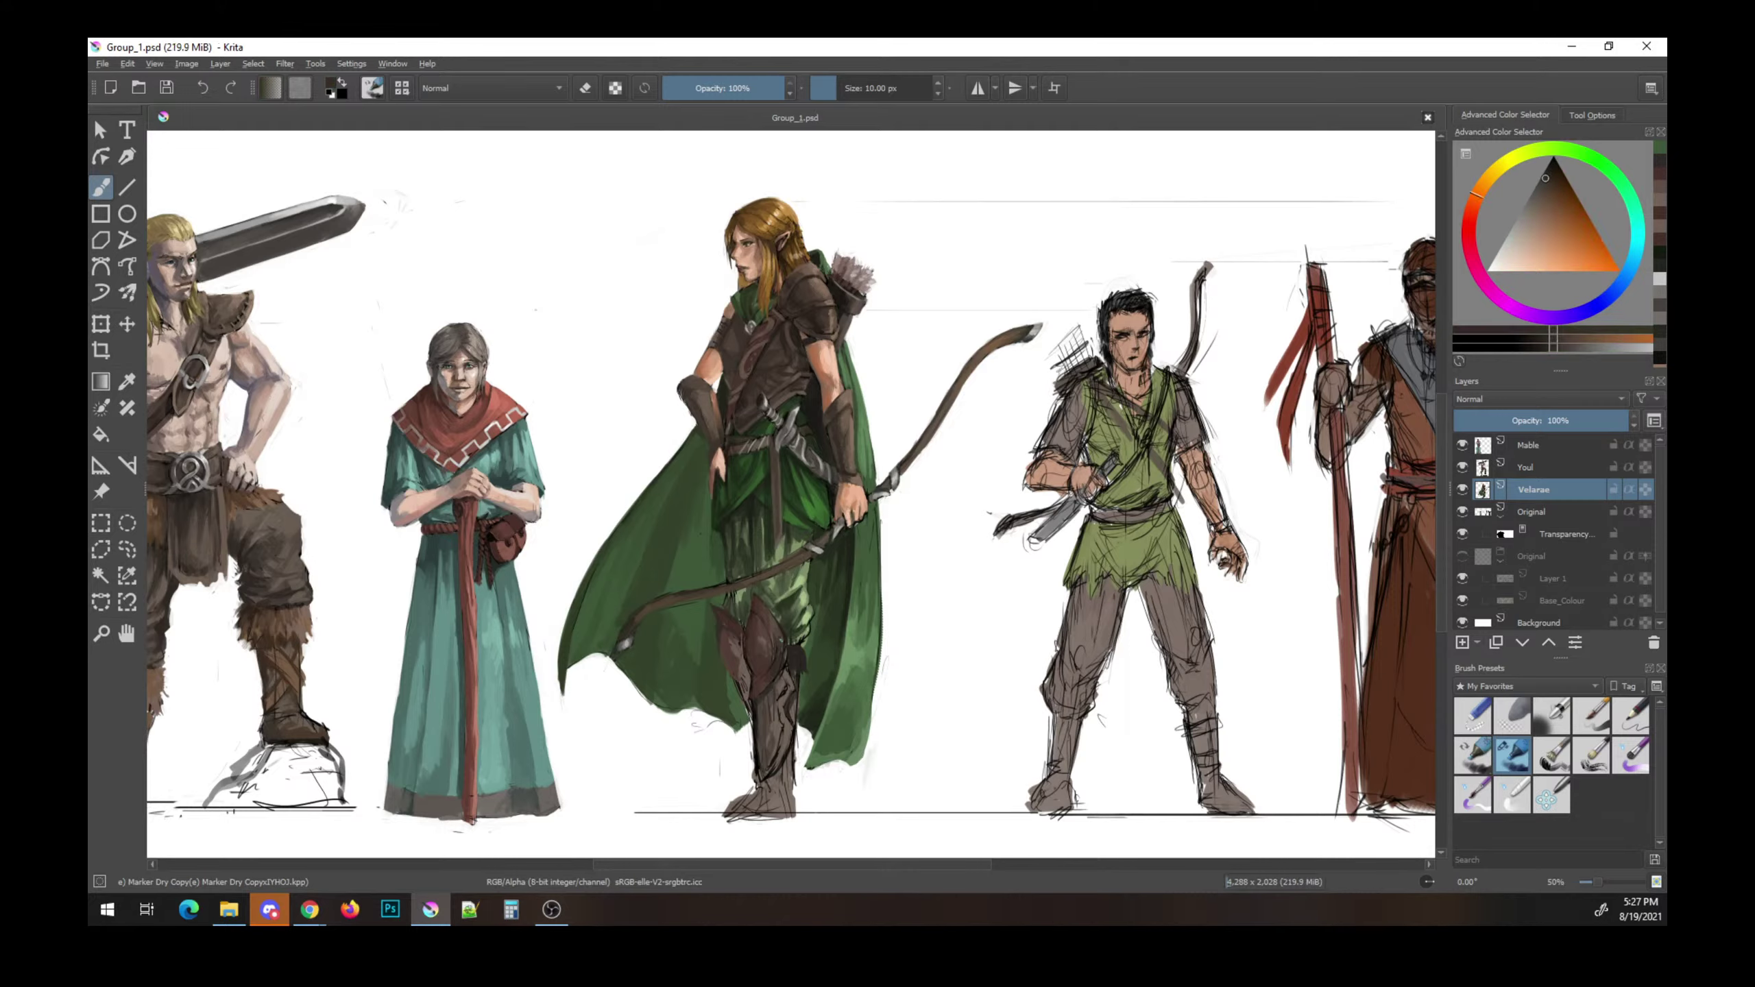
{"action": "left_click_drag", "start_coordinate": [751, 694], "coordinate": [749, 695]}
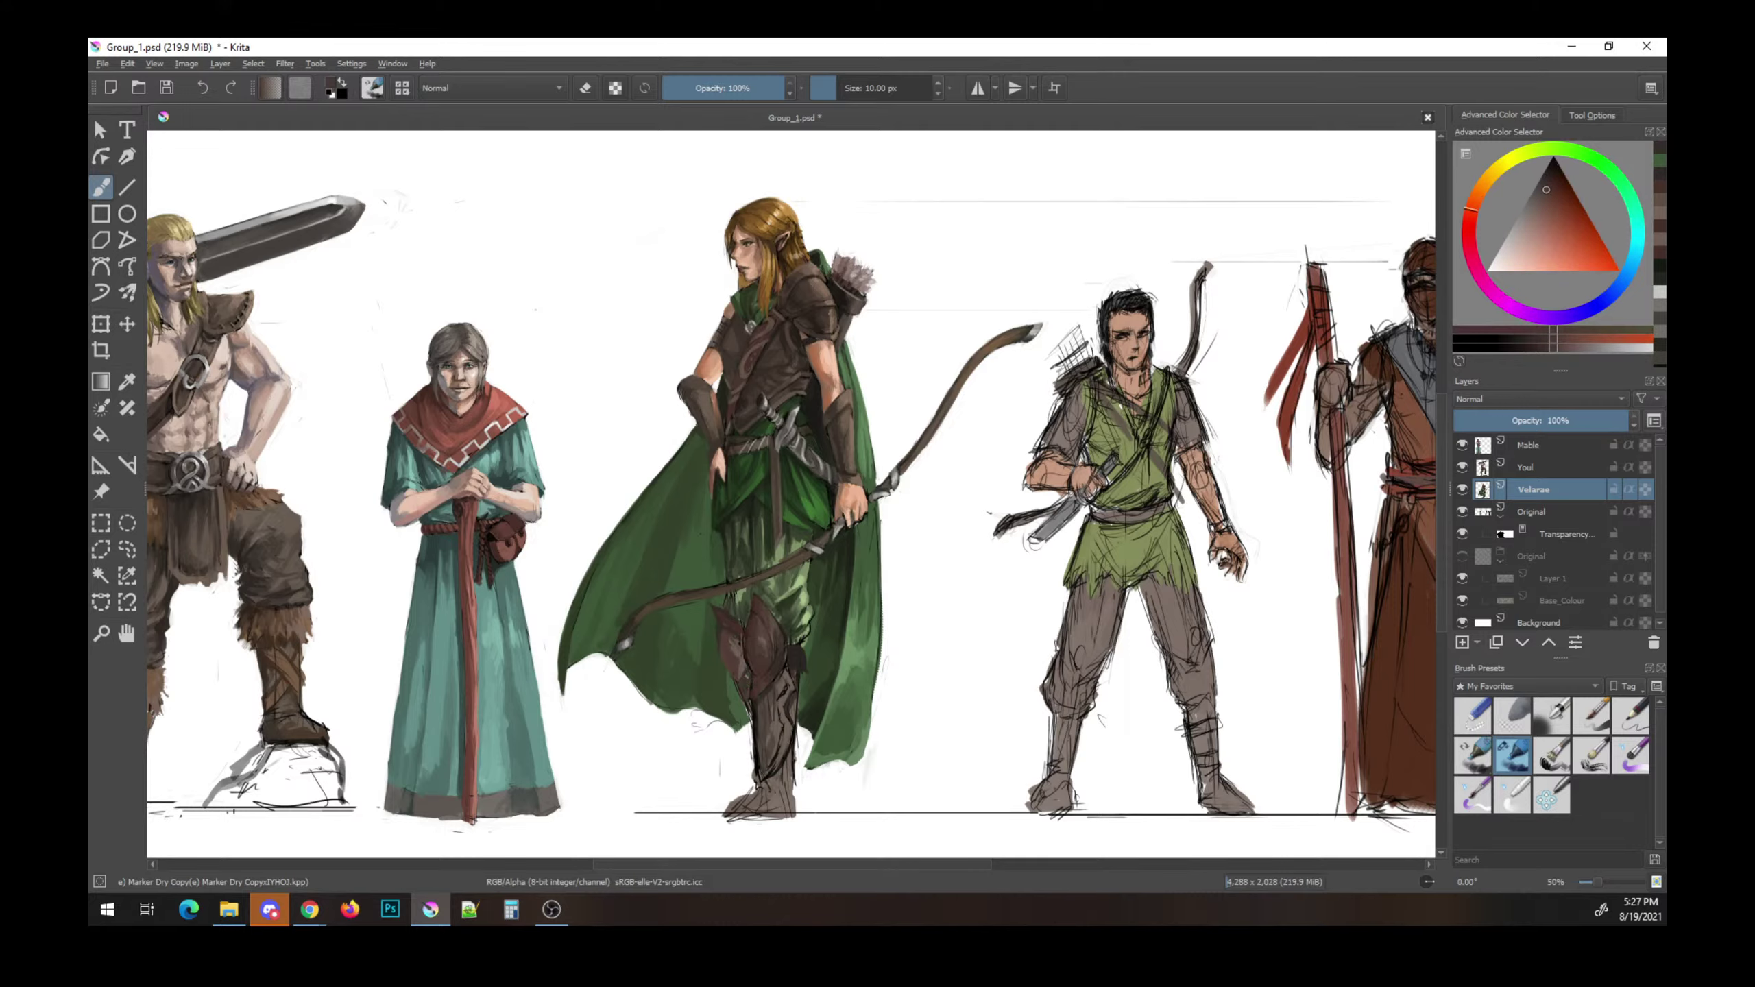
{"action": "key", "text": "ctrl+s"}
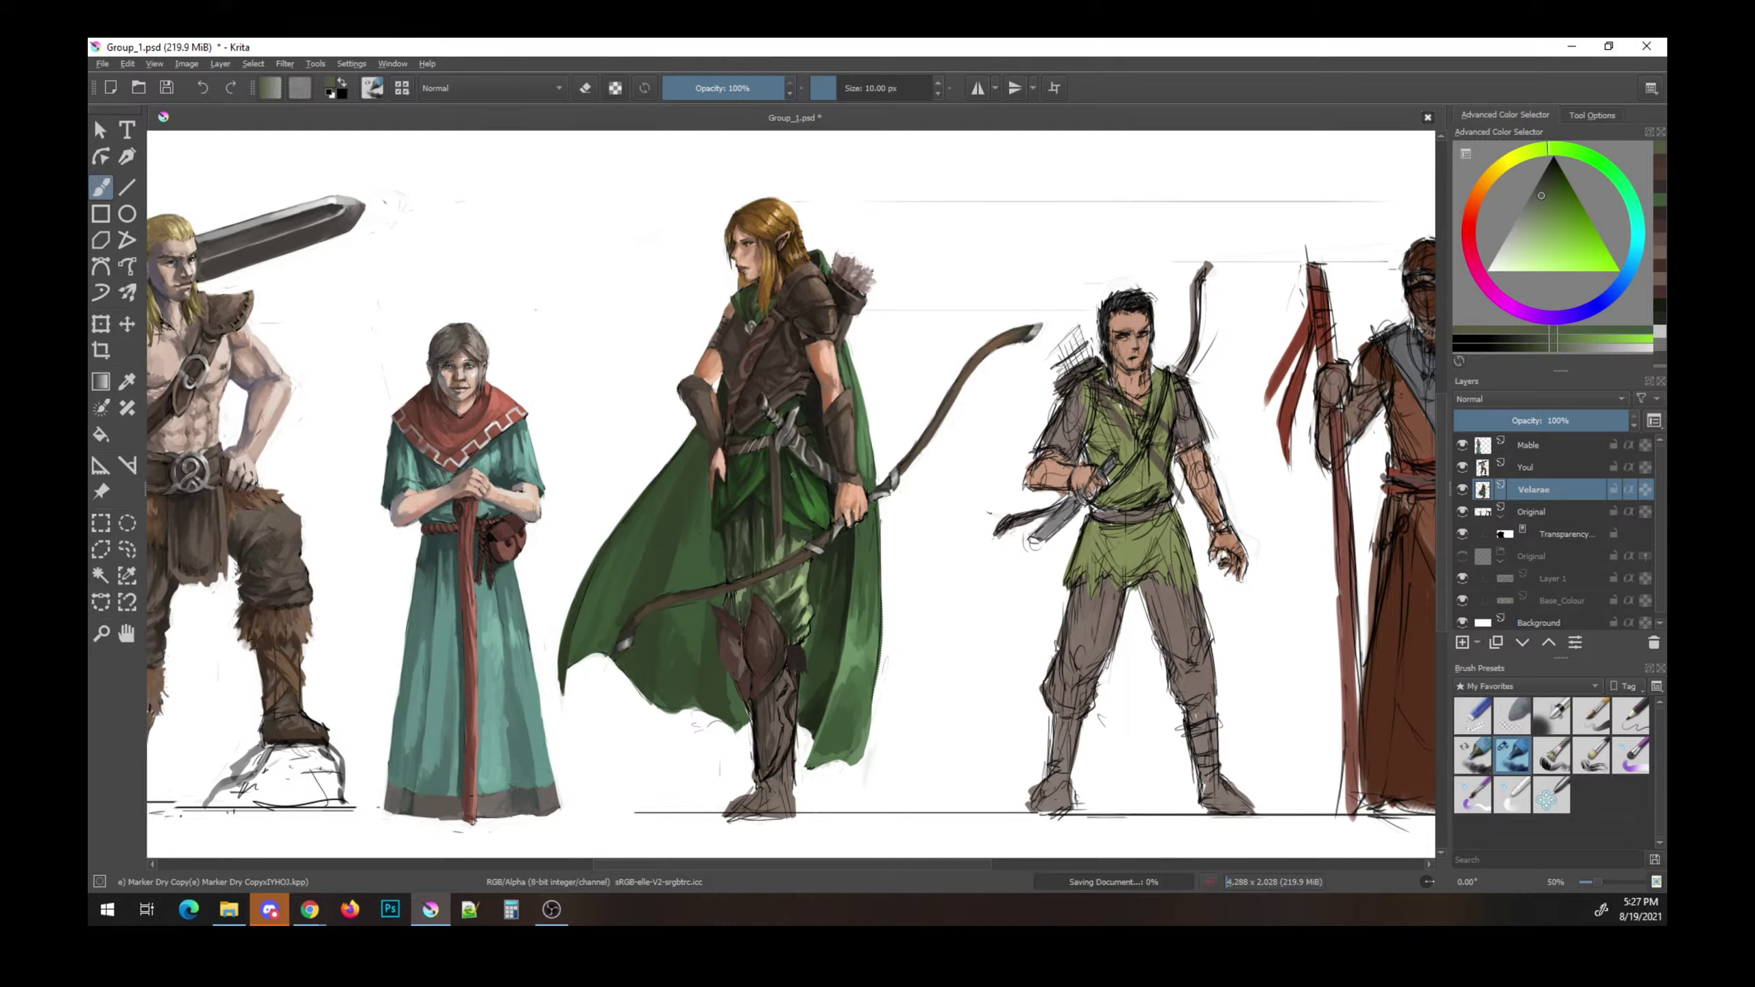
{"action": "key", "text": "d"}
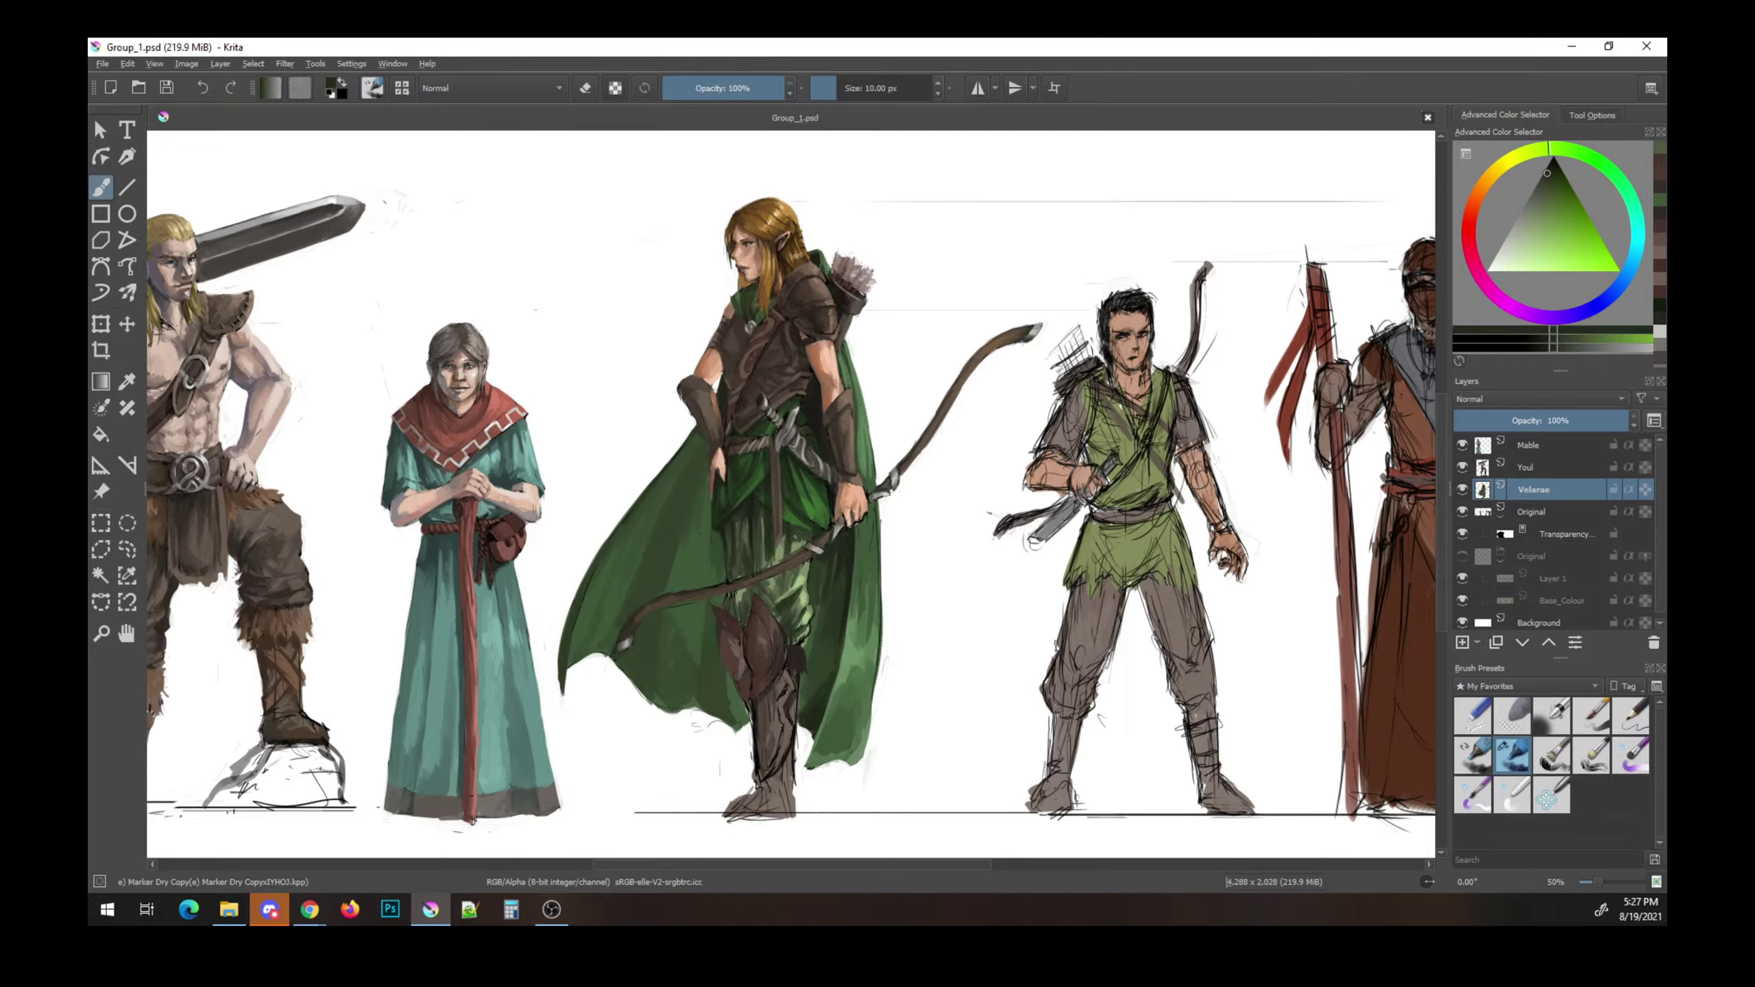
{"action": "left_click", "coordinate": [808, 563]}
{"action": "key", "text": "ctrl+s"}
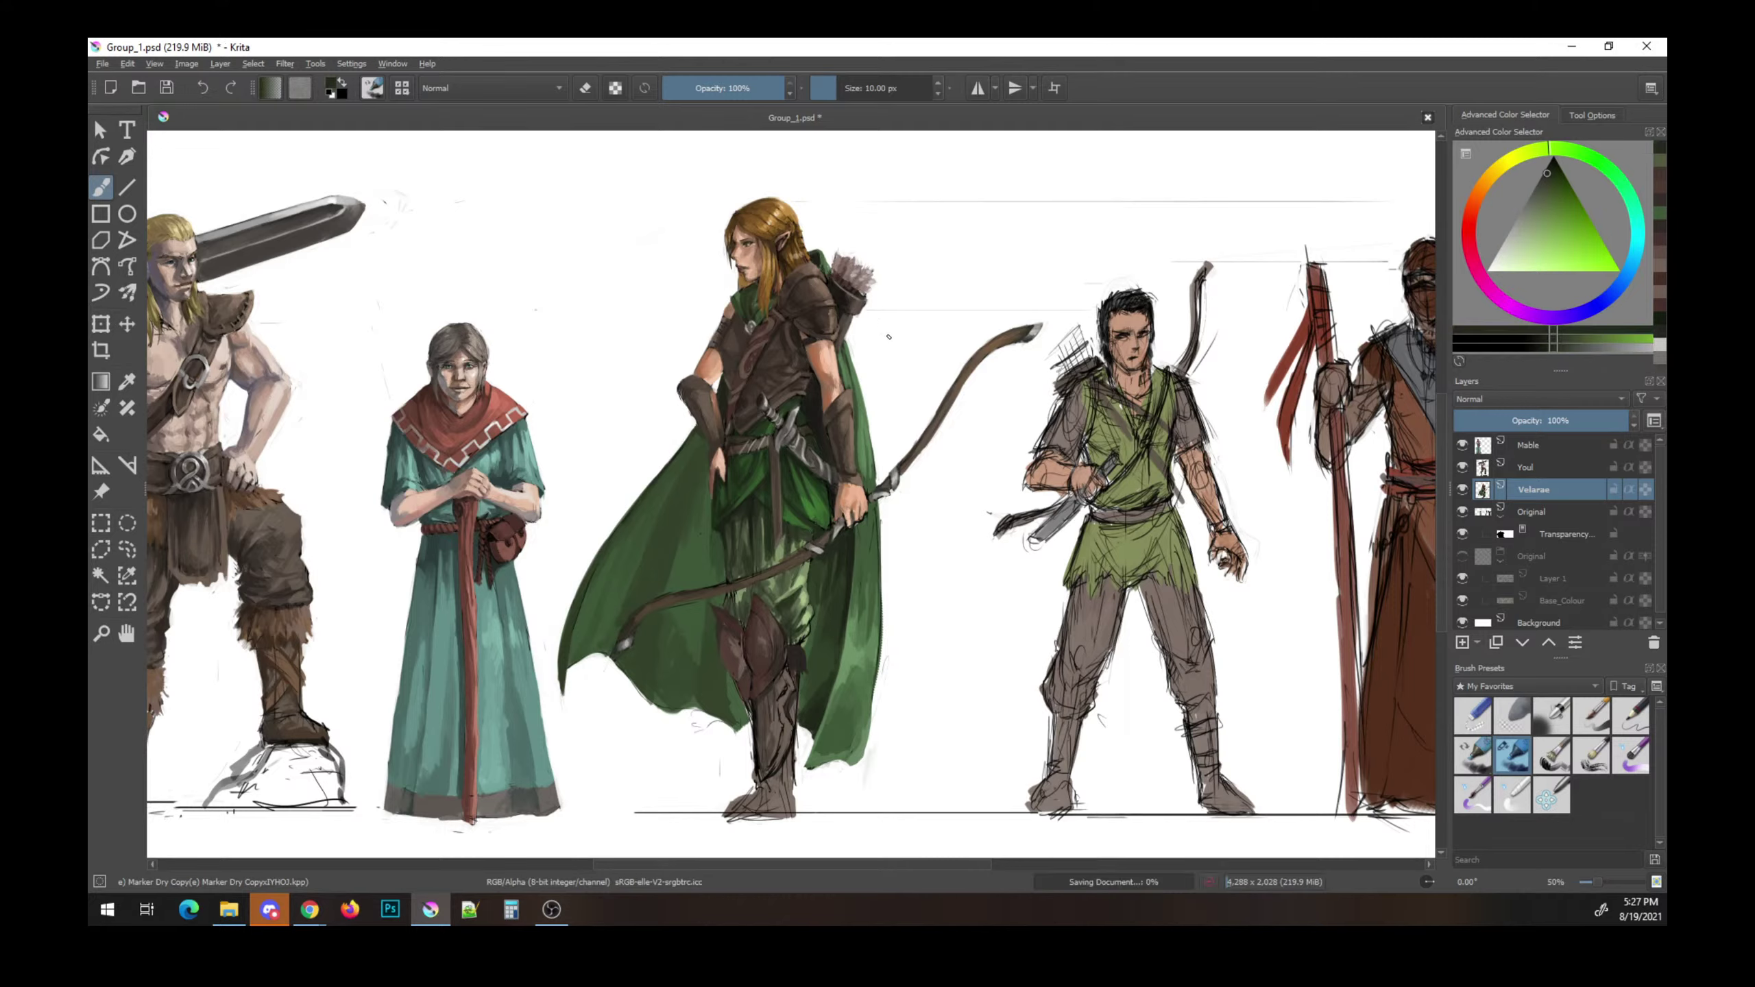
- Outline the boot's edges and sole in dark red-brown, enlarging the brush to 18 px
{"action": "left_click", "coordinate": [840, 704], "text": "ctrl"}
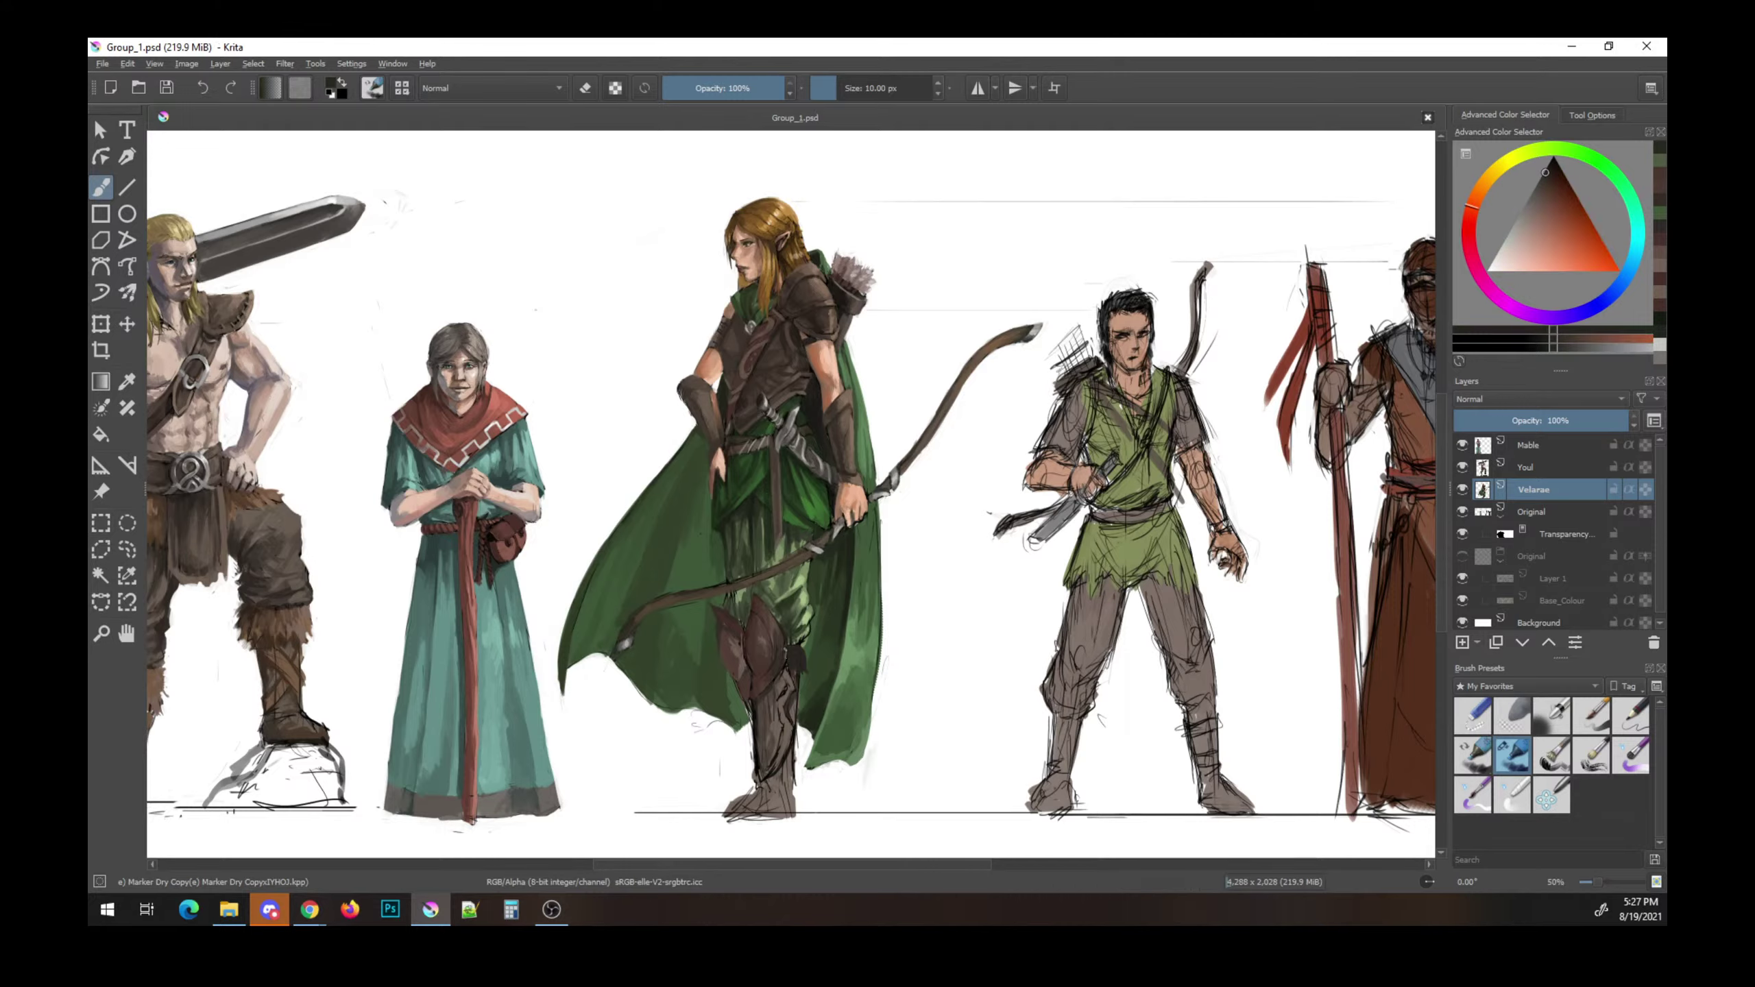
{"action": "left_click_drag", "start_coordinate": [778, 703], "coordinate": [764, 773]}
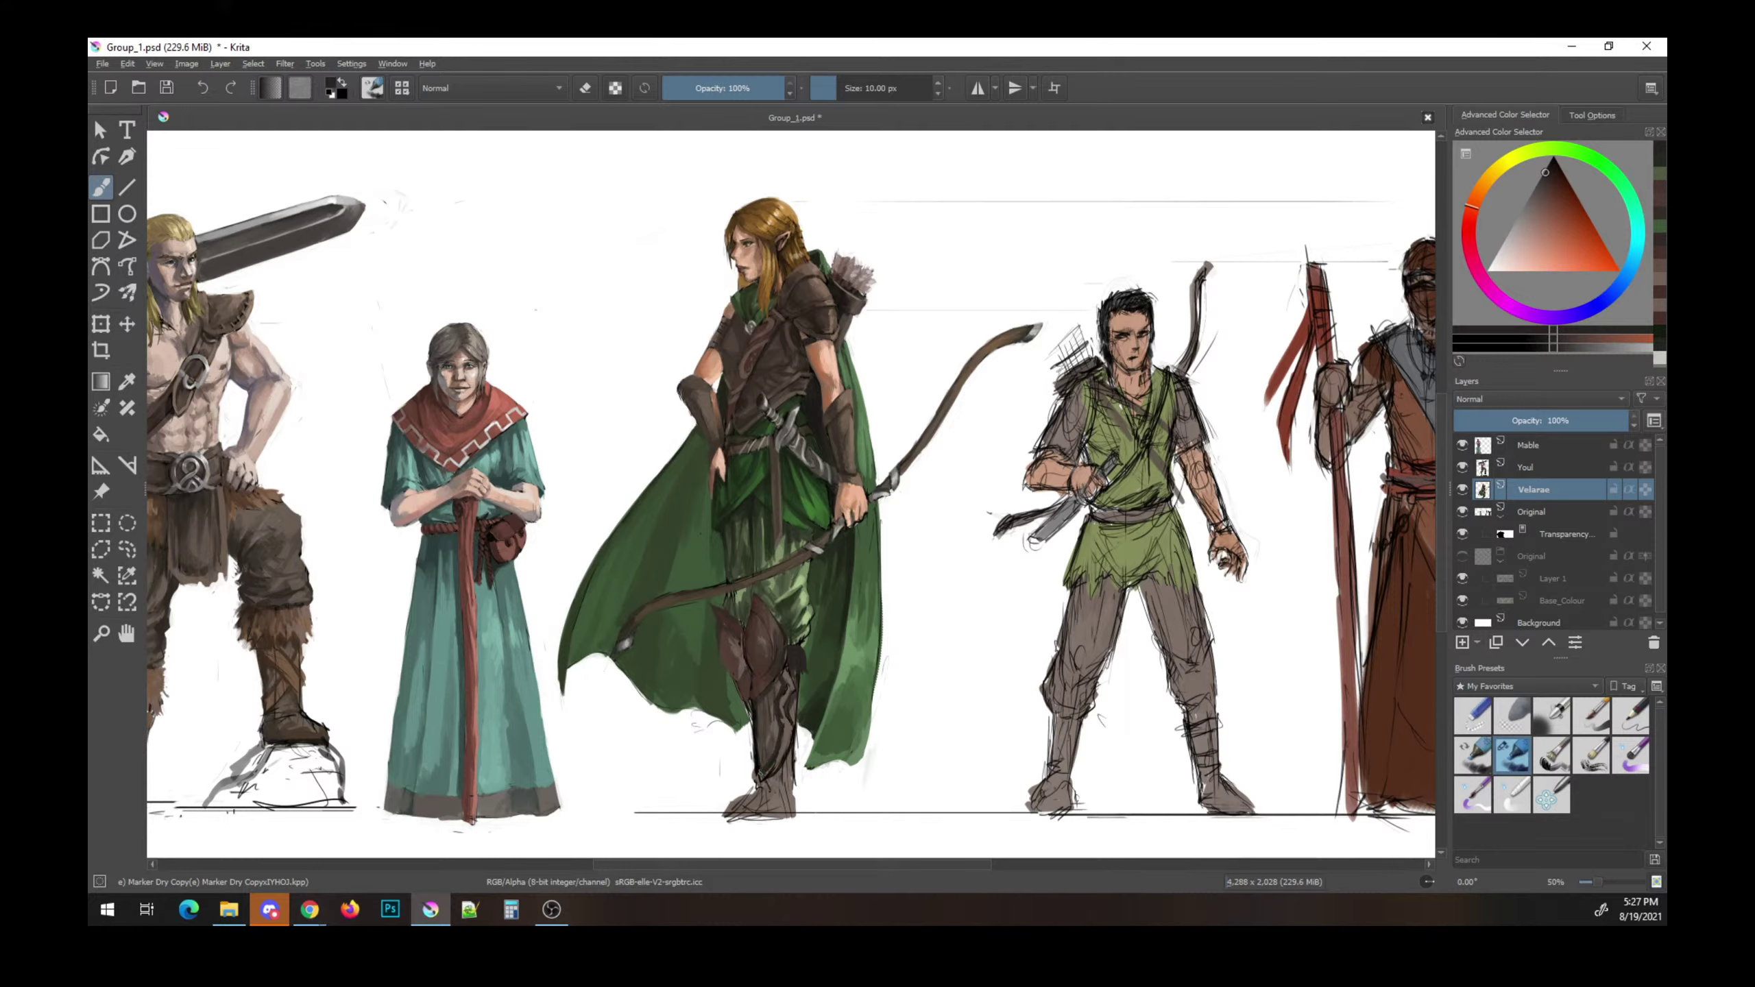
{"action": "mouse_move", "coordinate": [771, 775]}
{"action": "left_mouse_down"}
{"action": "mouse_move", "coordinate": [742, 800]}
{"action": "mouse_move", "coordinate": [795, 814]}
{"action": "left_mouse_up"}
{"action": "left_click_drag", "start_coordinate": [796, 816], "coordinate": [795, 768]}
{"action": "left_click_drag", "start_coordinate": [795, 787], "coordinate": [793, 763]}
{"action": "left_click", "coordinate": [811, 660], "text": "ctrl"}
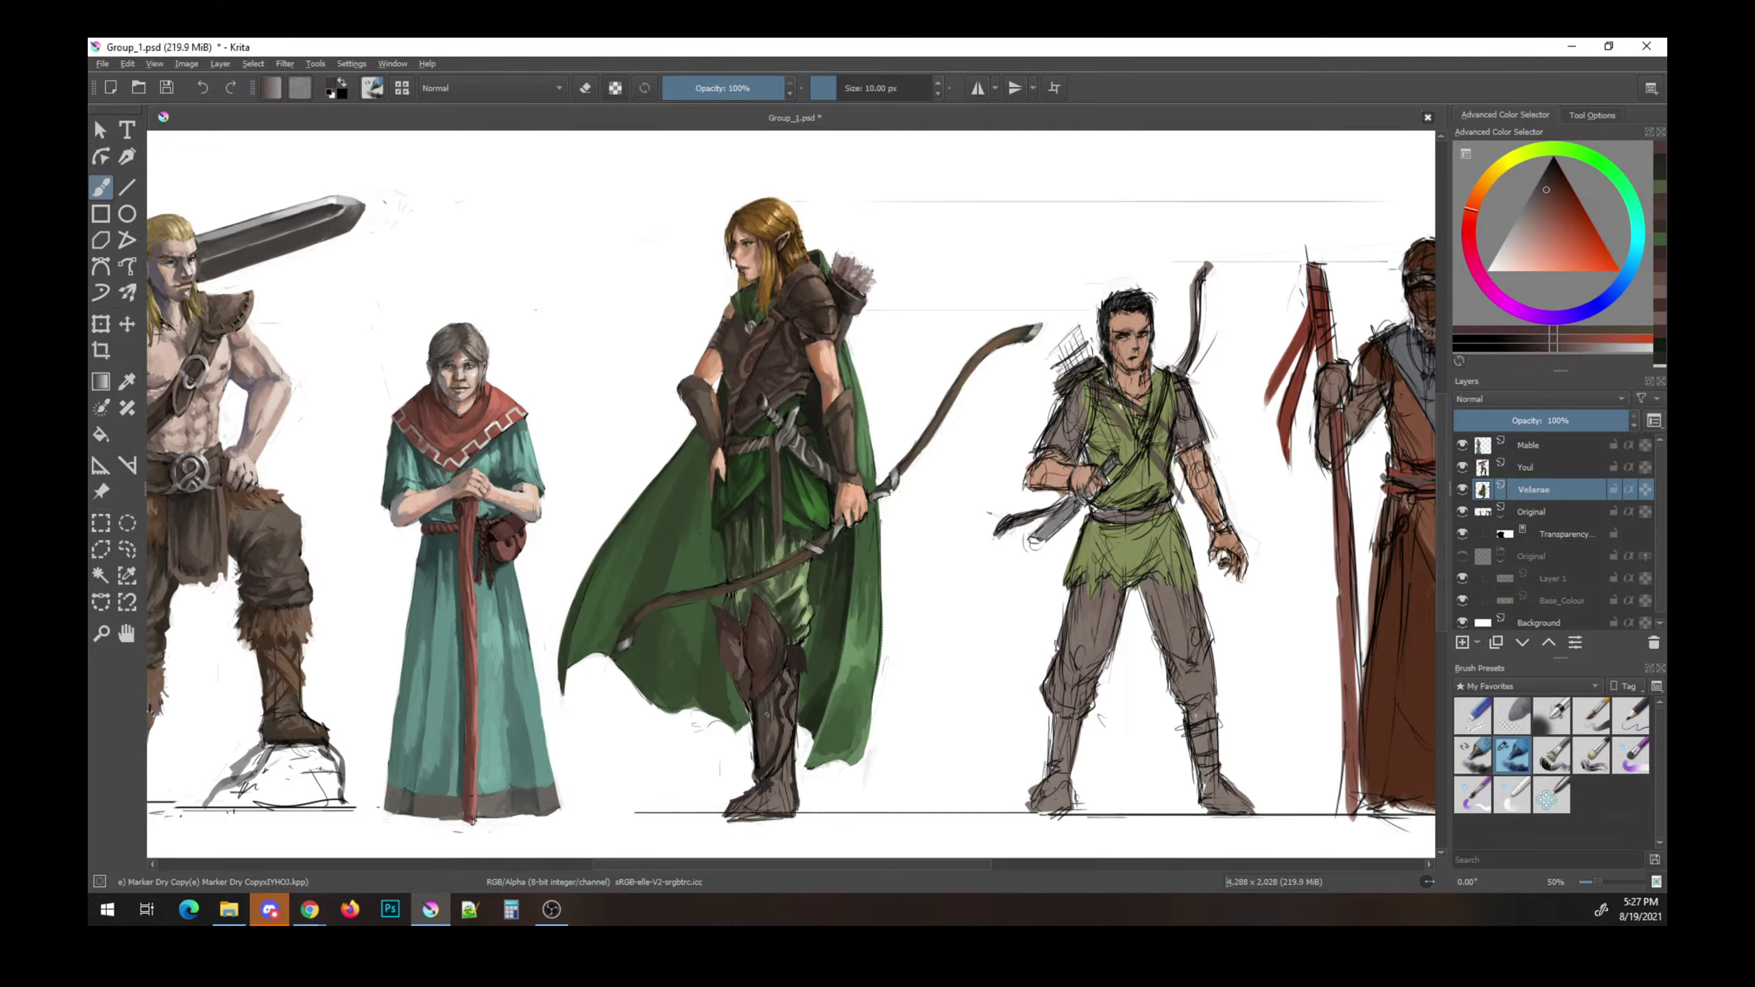
{"action": "key", "text": "bracketright"}
{"action": "key", "text": "bracketright"}
{"action": "key", "text": "bracketright"}
{"action": "left_click_drag", "start_coordinate": [787, 722], "coordinate": [773, 763]}
{"action": "key", "text": "bracketright"}
{"action": "key", "text": "e"}
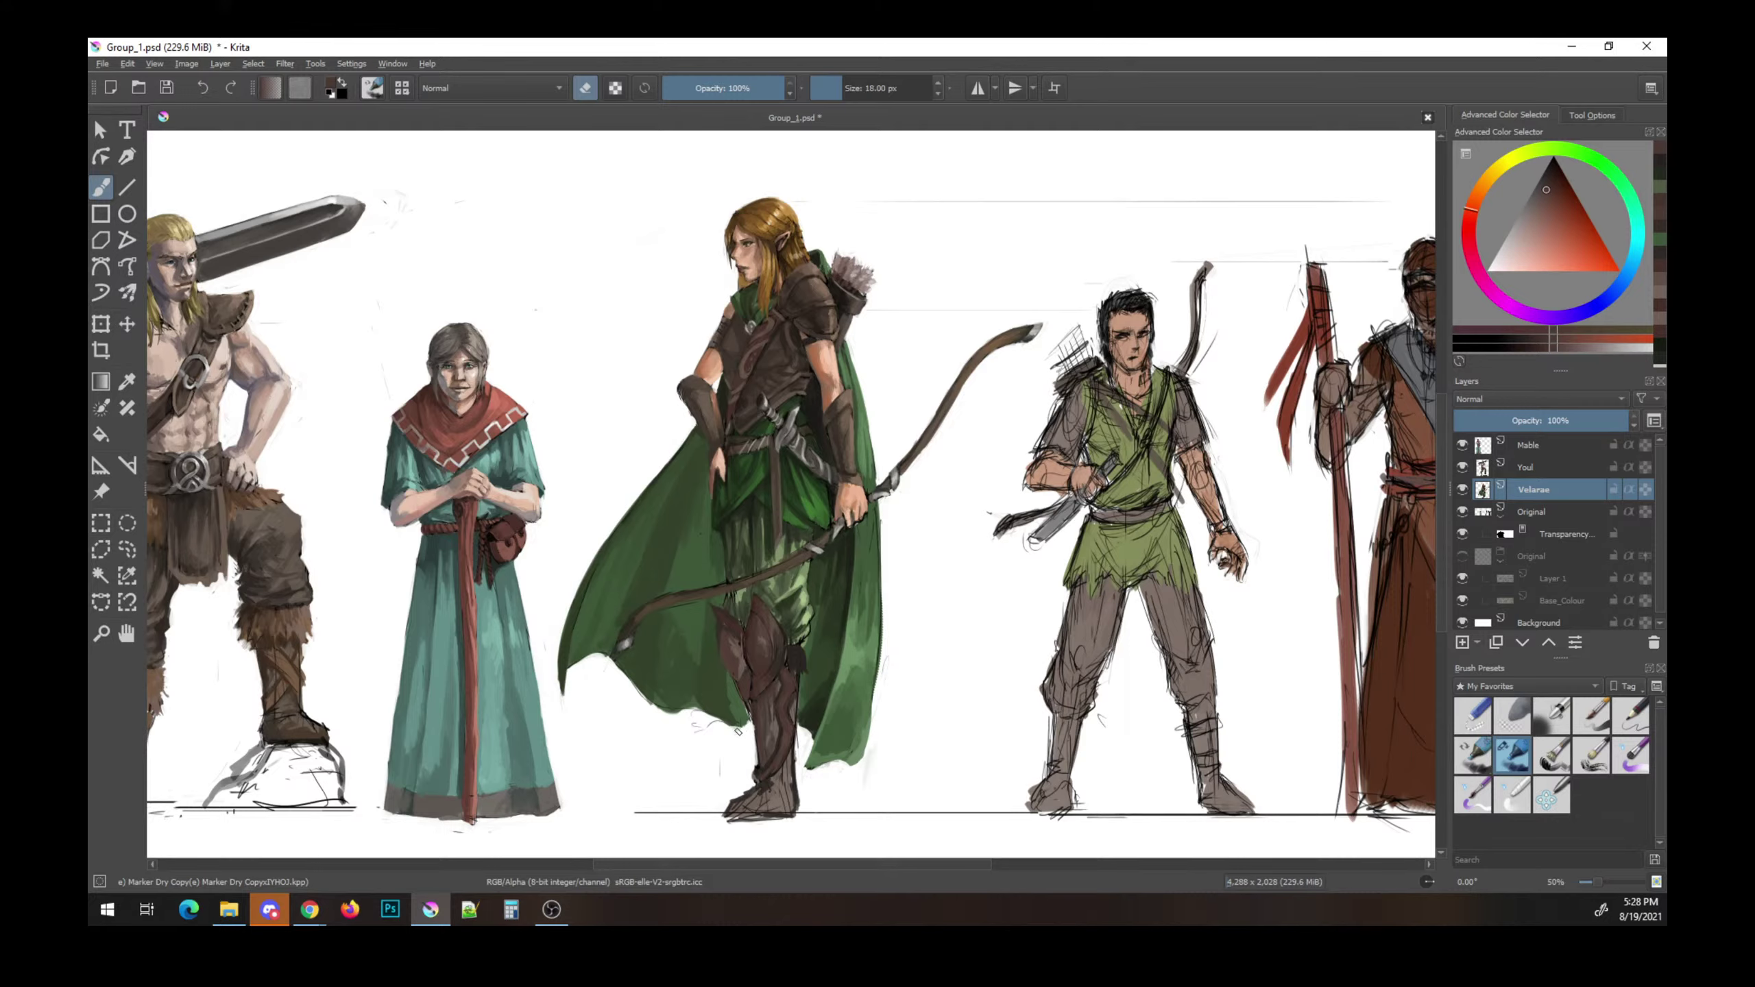
- Shade the boot's left edge and add a stroke on the green cloak using sampled colours
{"action": "left_click", "coordinate": [893, 620], "text": "ctrl"}
{"action": "key", "text": "e"}
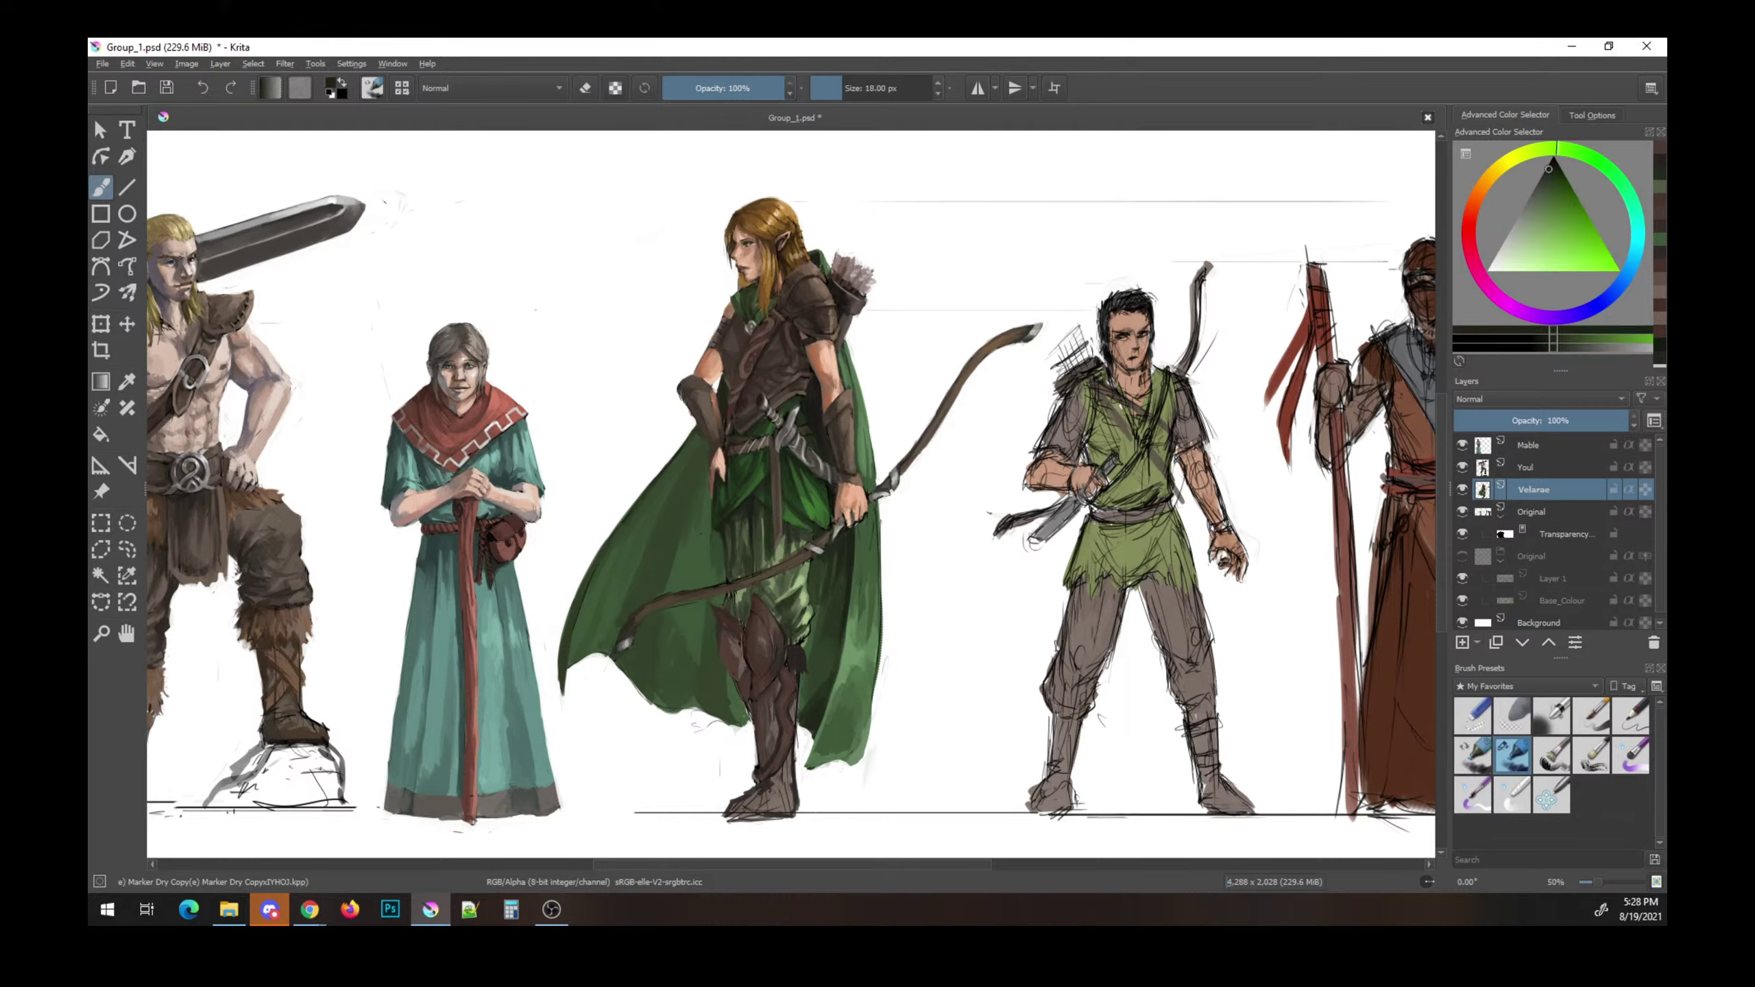
{"action": "left_click_drag", "start_coordinate": [736, 675], "coordinate": [722, 700]}
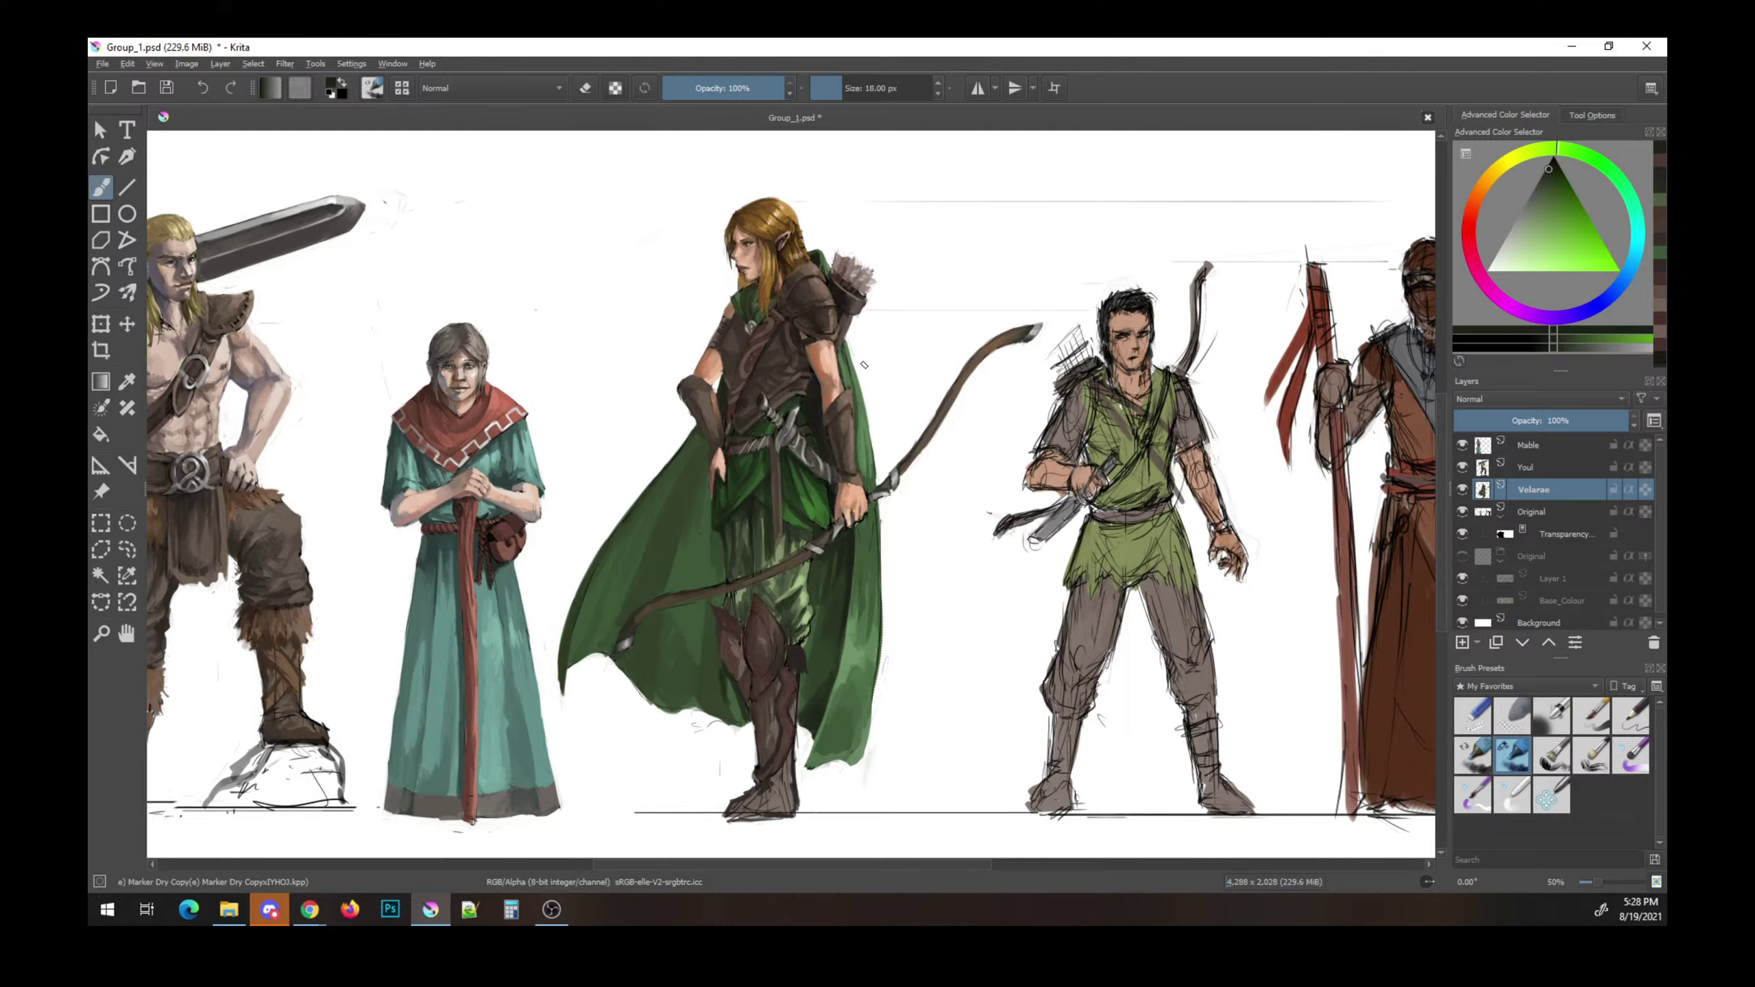
{"action": "left_click", "coordinate": [716, 642], "text": "ctrl"}
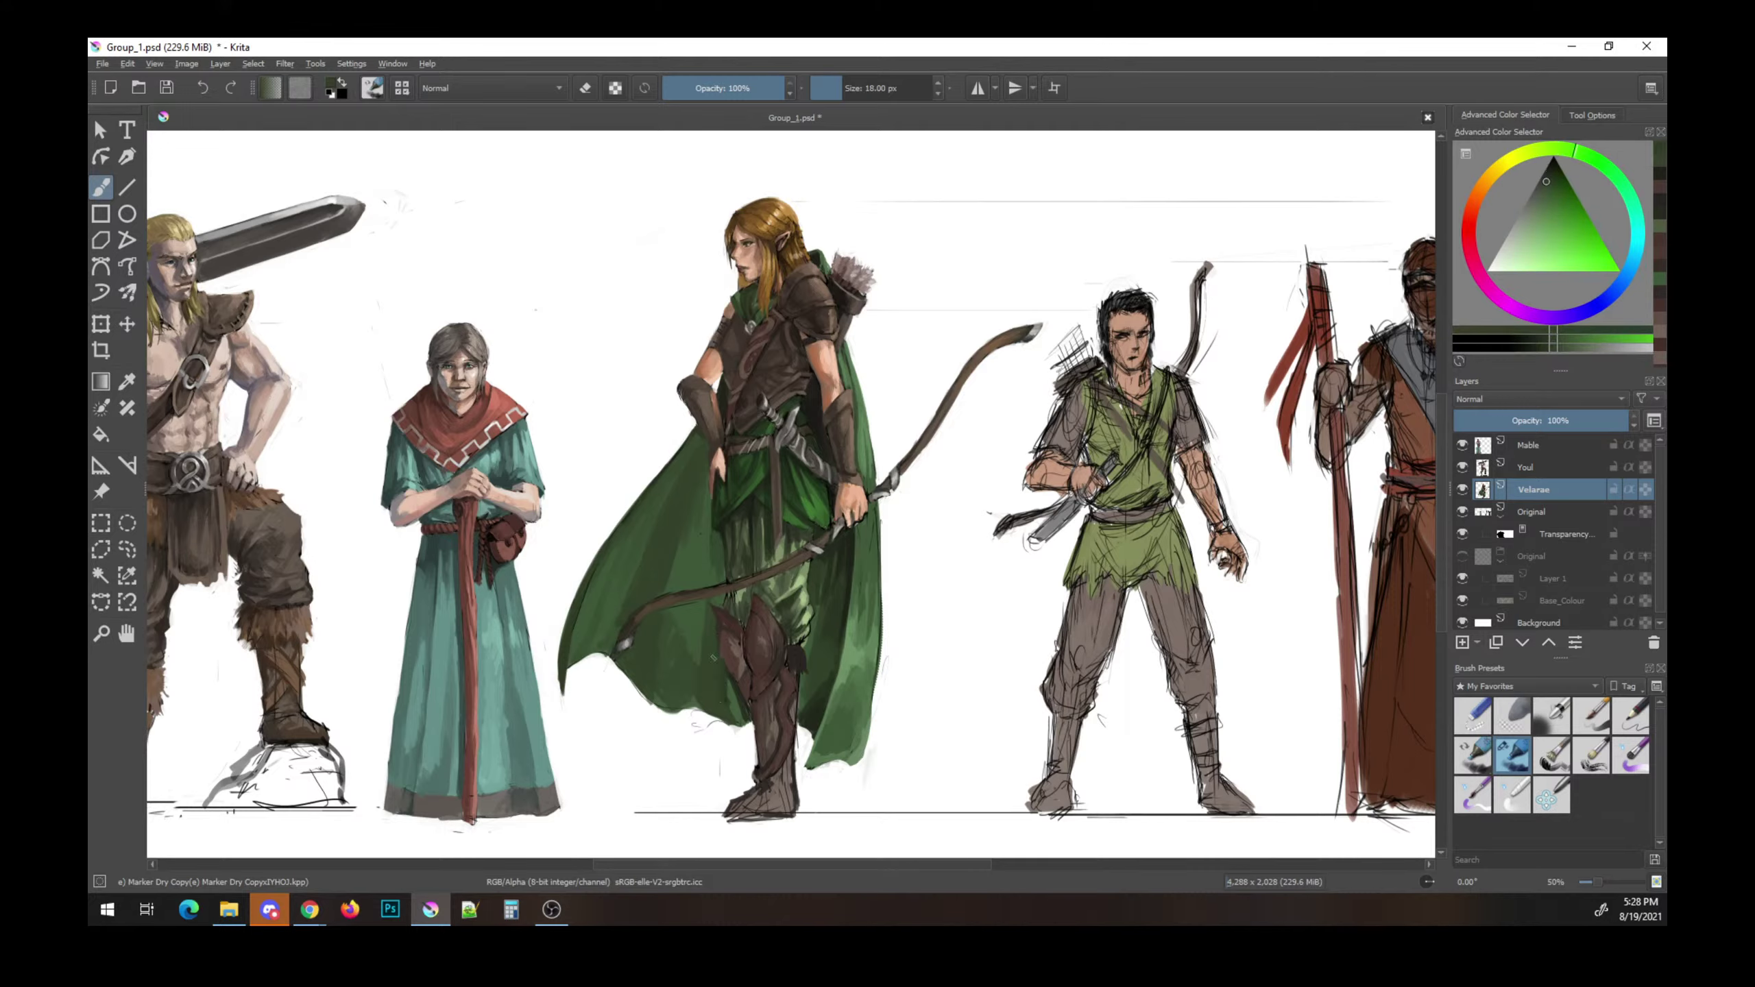
{"action": "left_click", "coordinate": [733, 662], "text": "ctrl"}
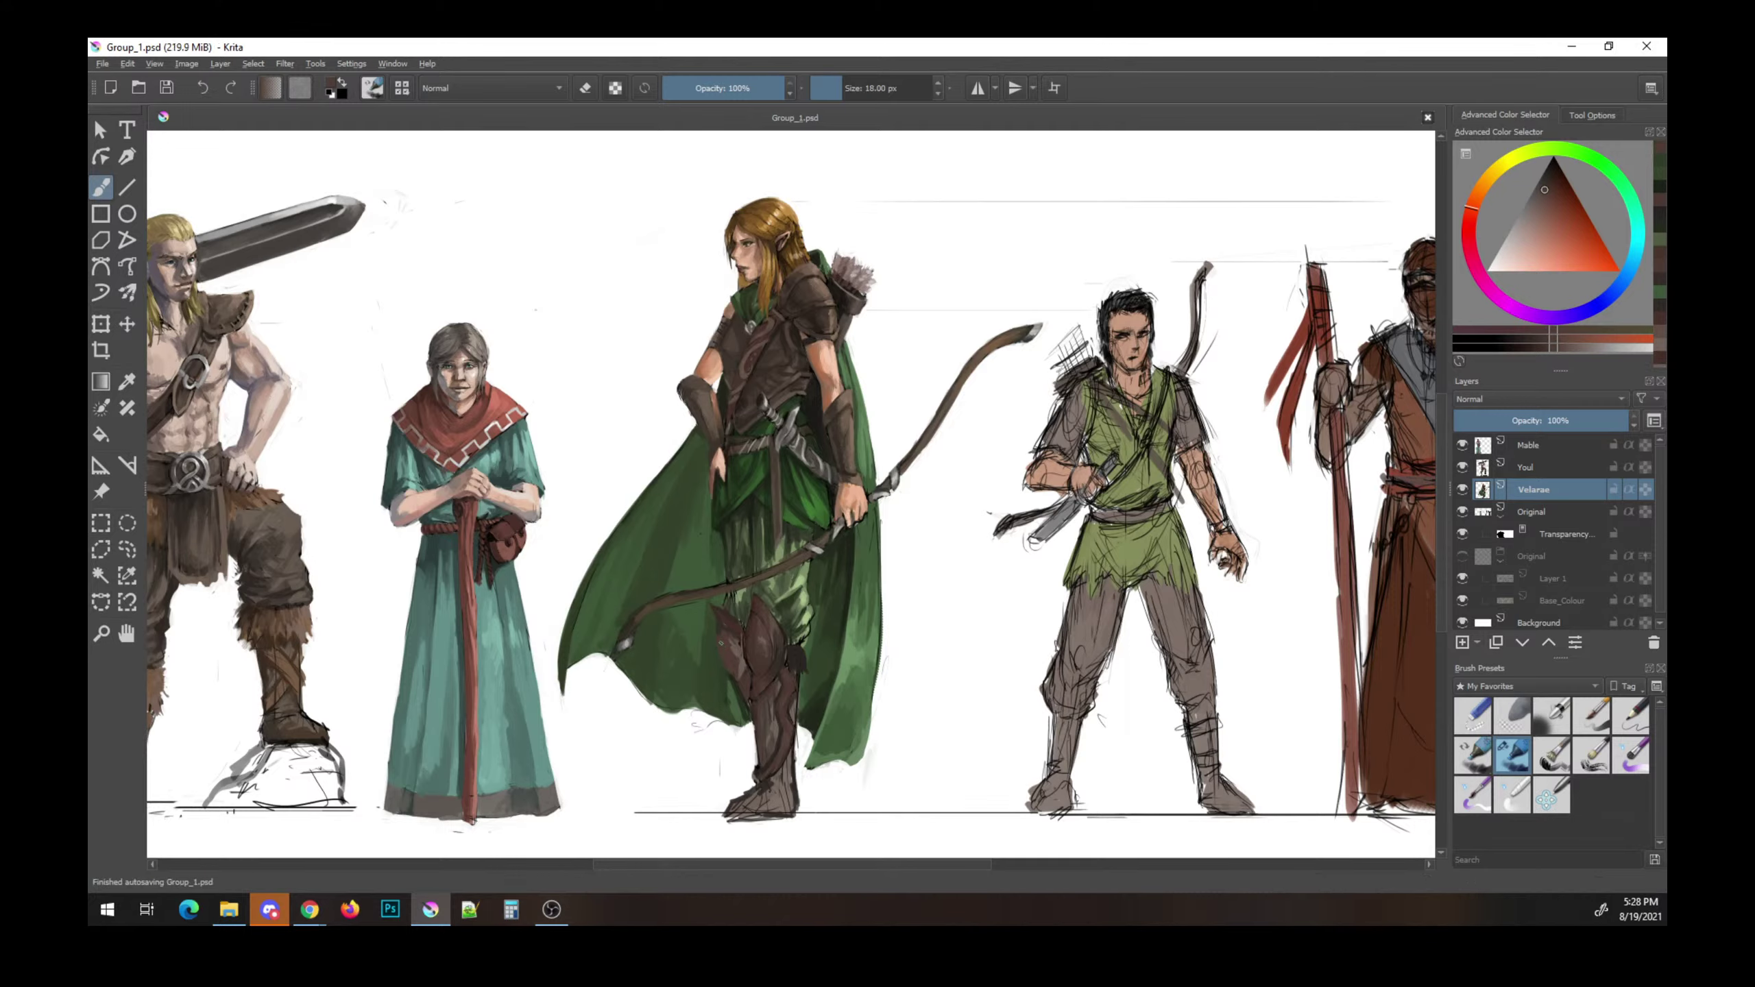
{"action": "left_click", "coordinate": [715, 617], "text": "ctrl"}
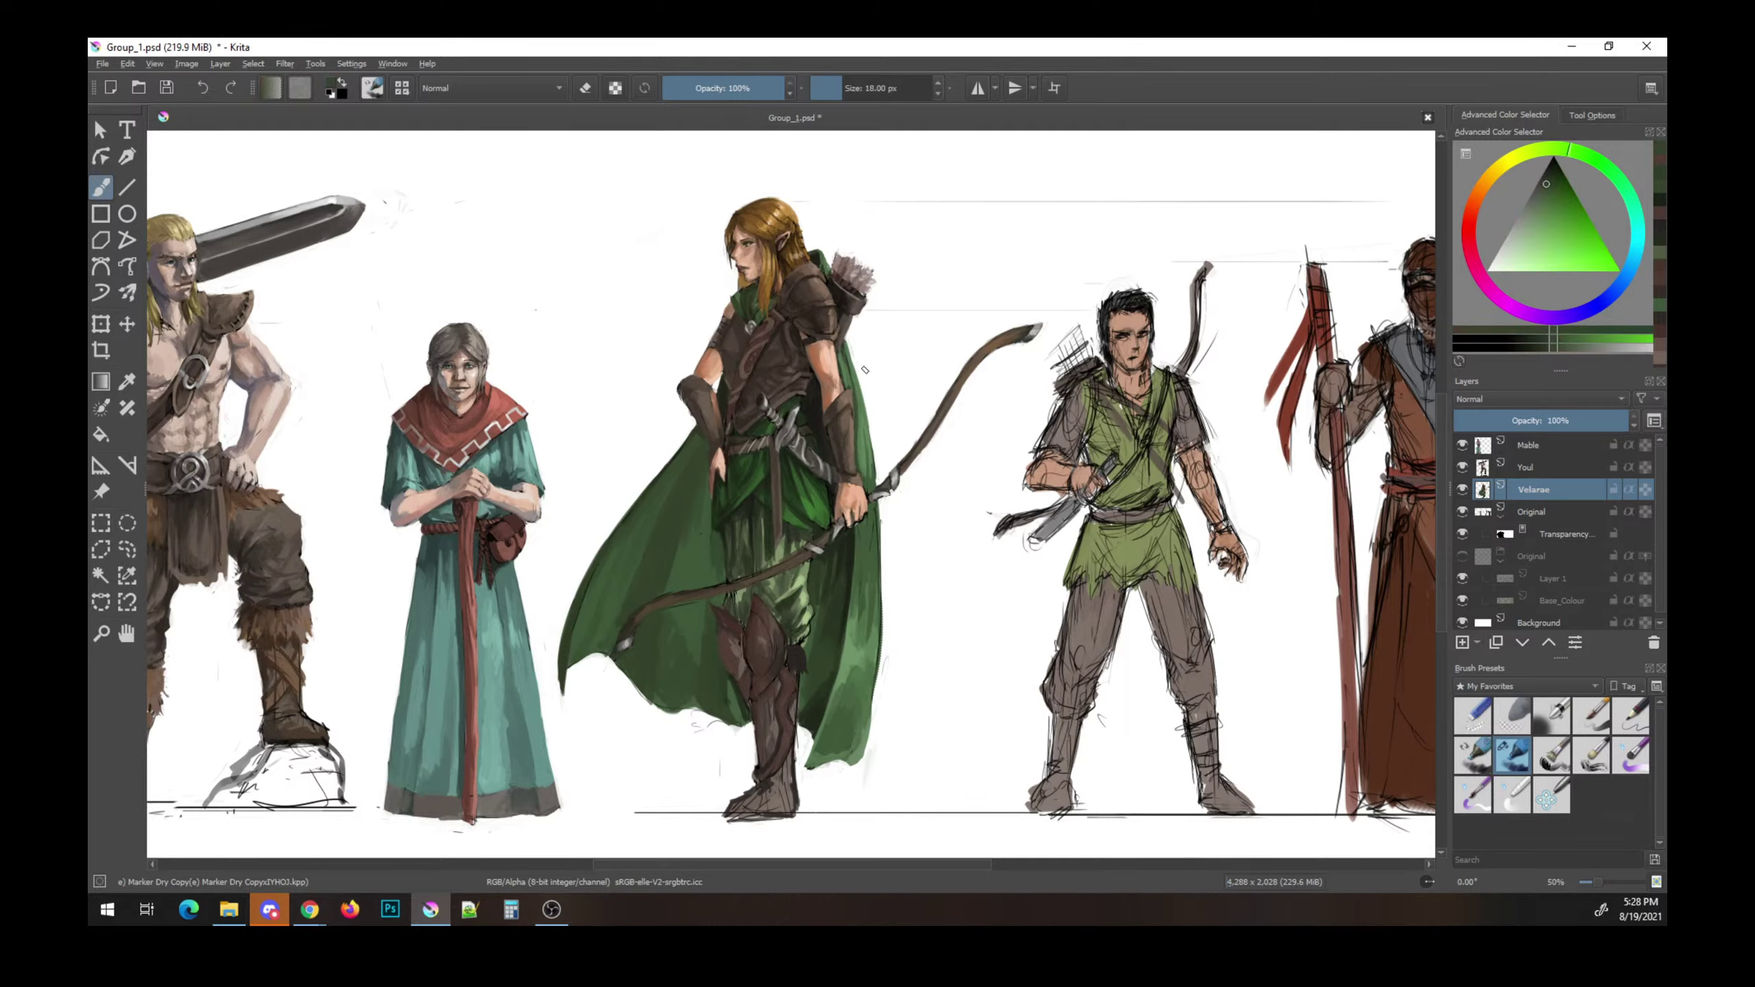
{"action": "left_click", "coordinate": [779, 627], "text": "ctrl"}
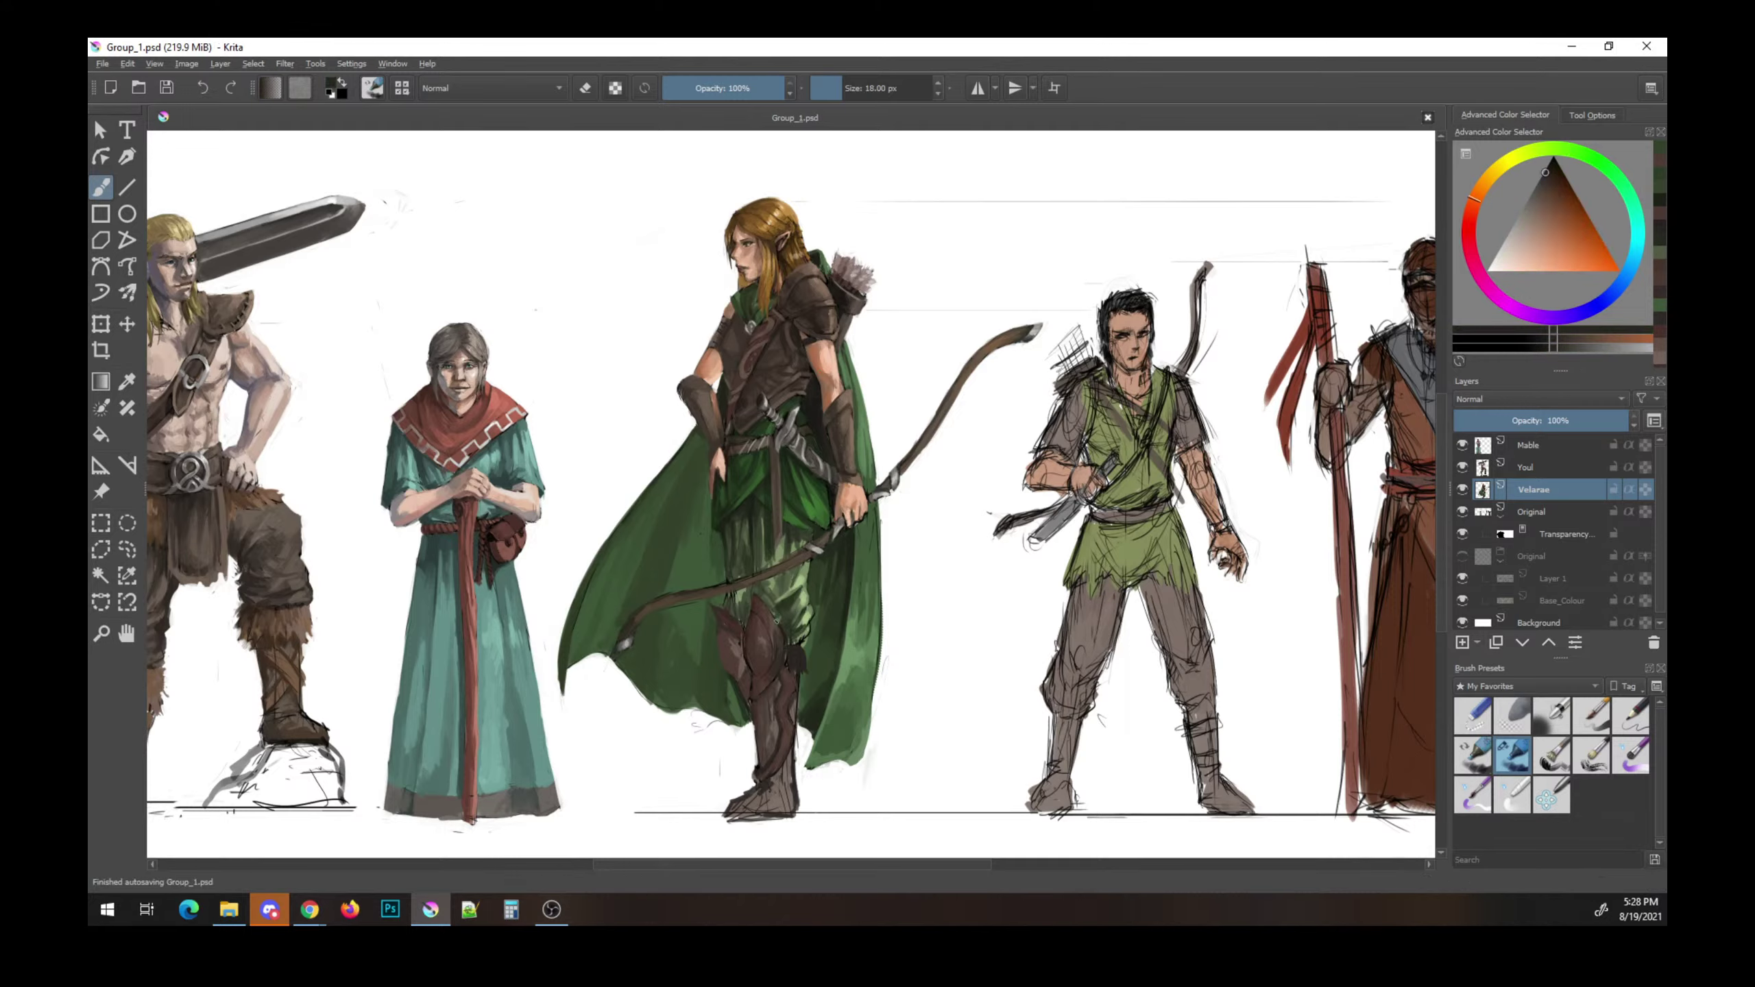
{"action": "left_click", "coordinate": [779, 627]}
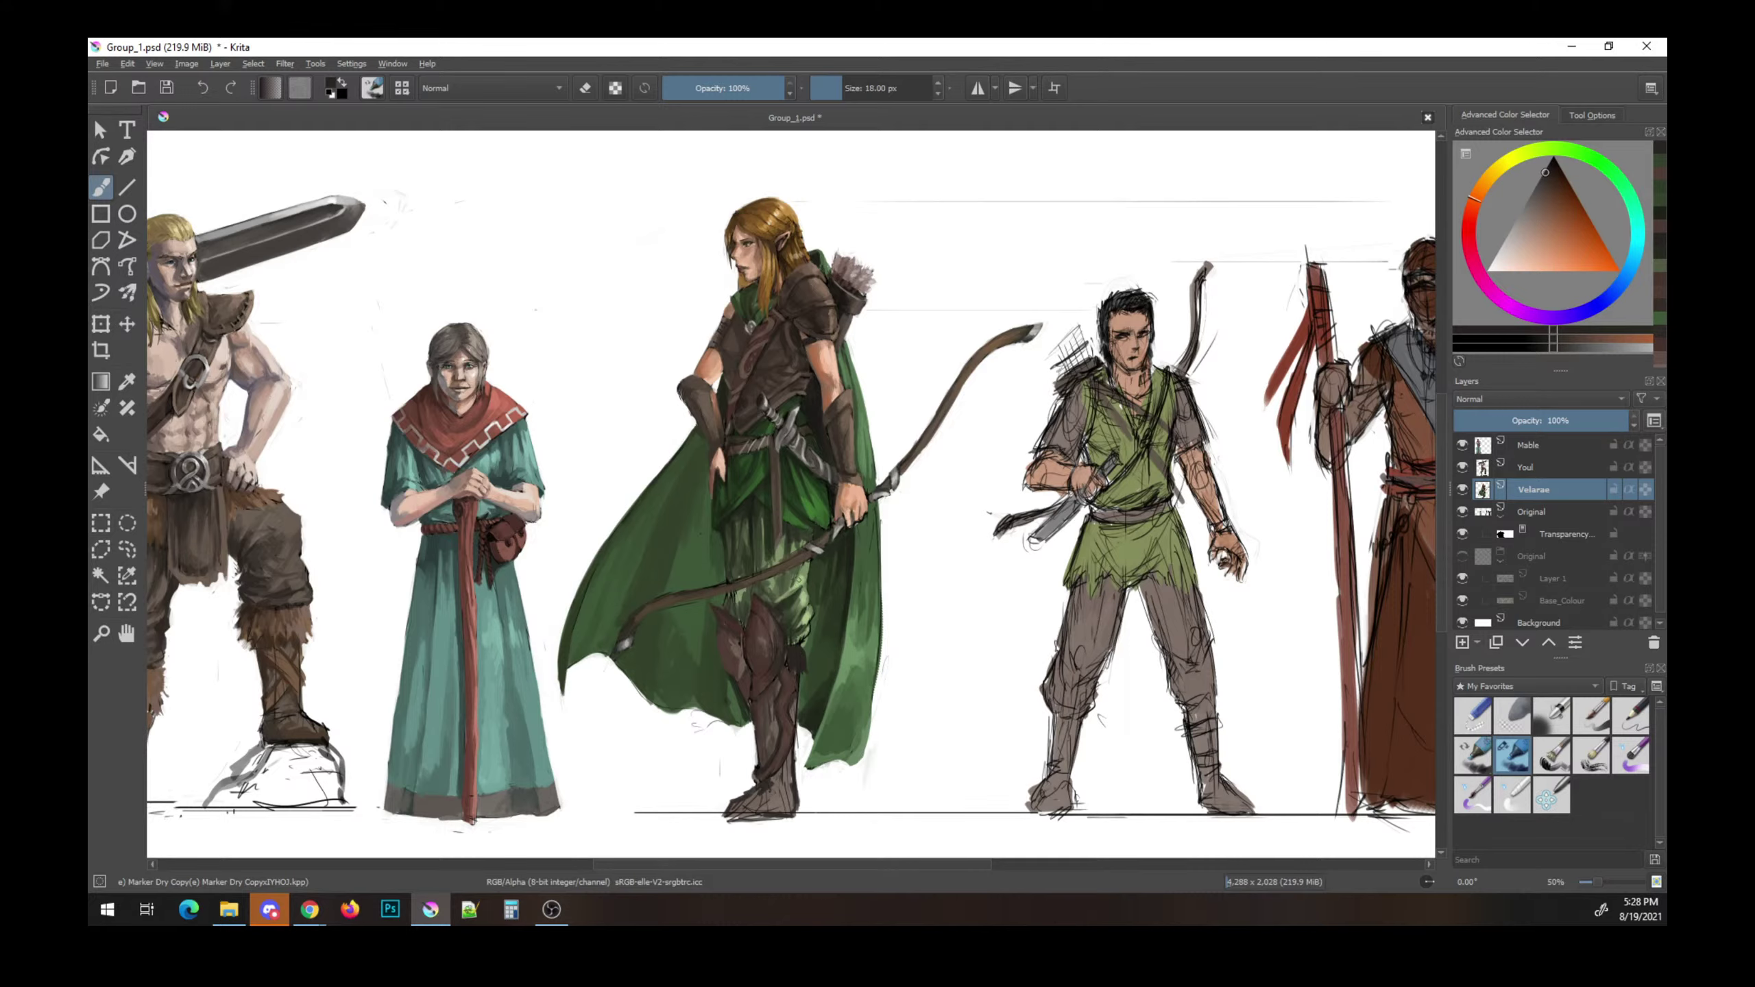
{"action": "left_click_drag", "start_coordinate": [727, 601], "coordinate": [724, 563]}
- Add a short orange-brown stroke on the boot and save the painting
{"action": "left_click", "coordinate": [810, 379], "text": "ctrl"}
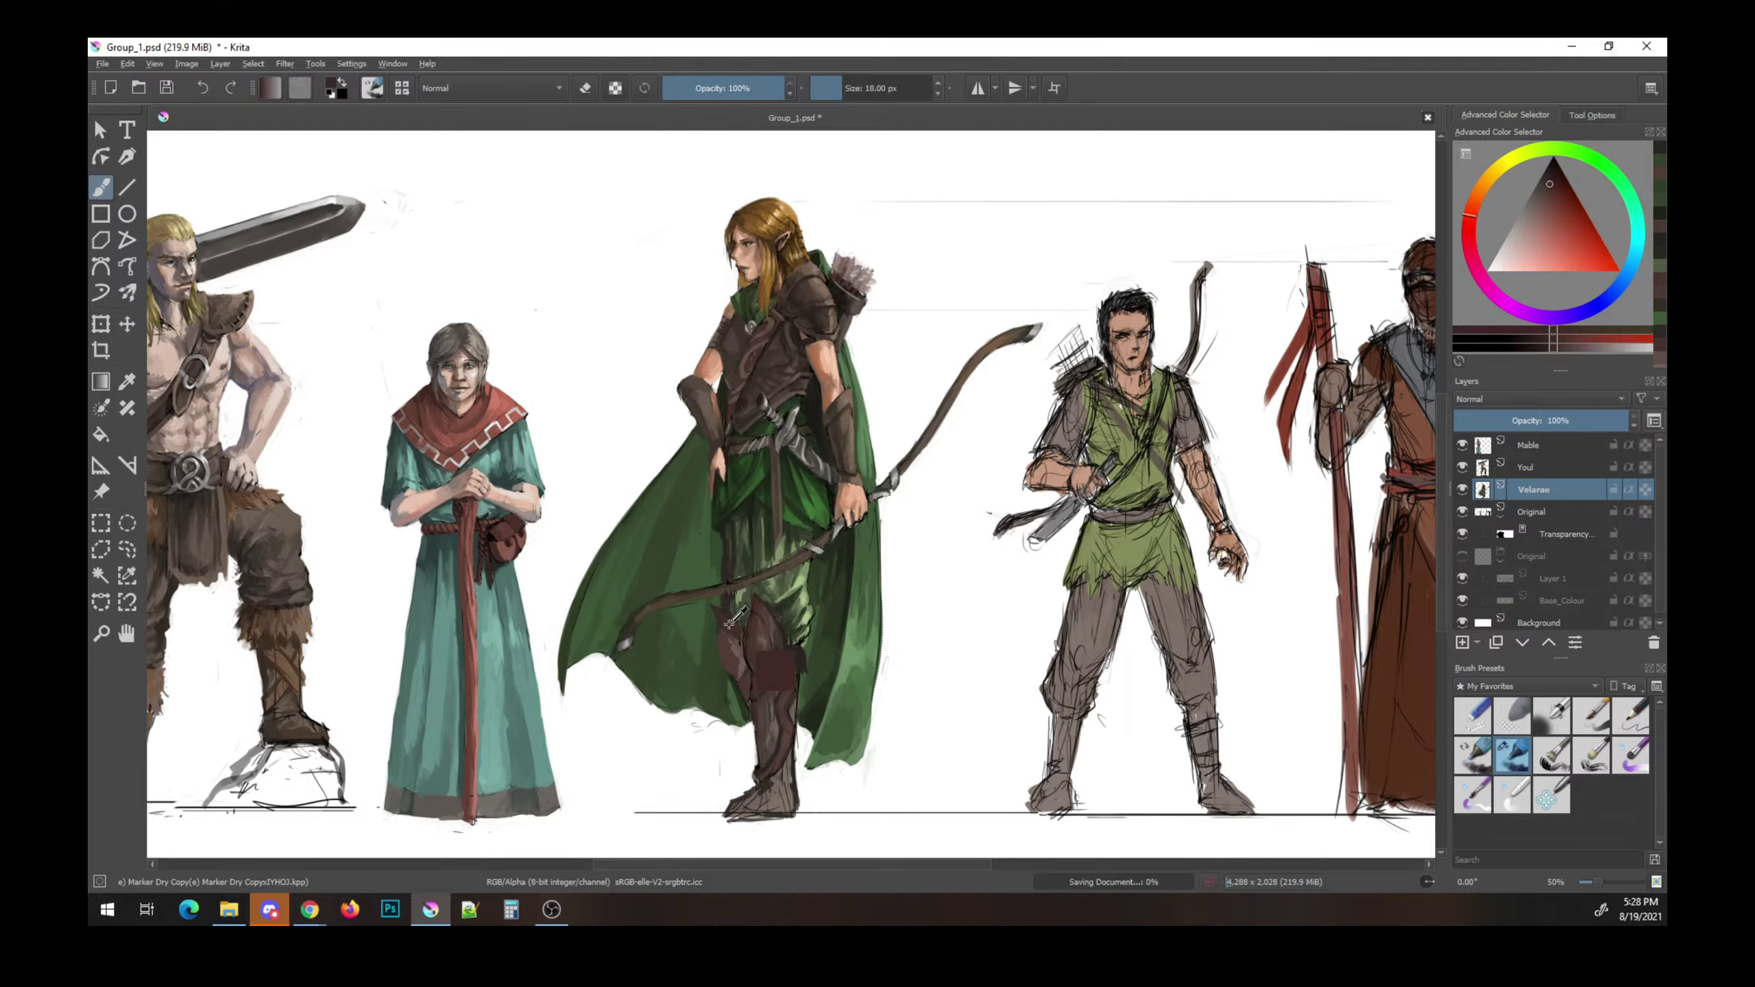
{"action": "left_click", "coordinate": [763, 649], "text": "ctrl"}
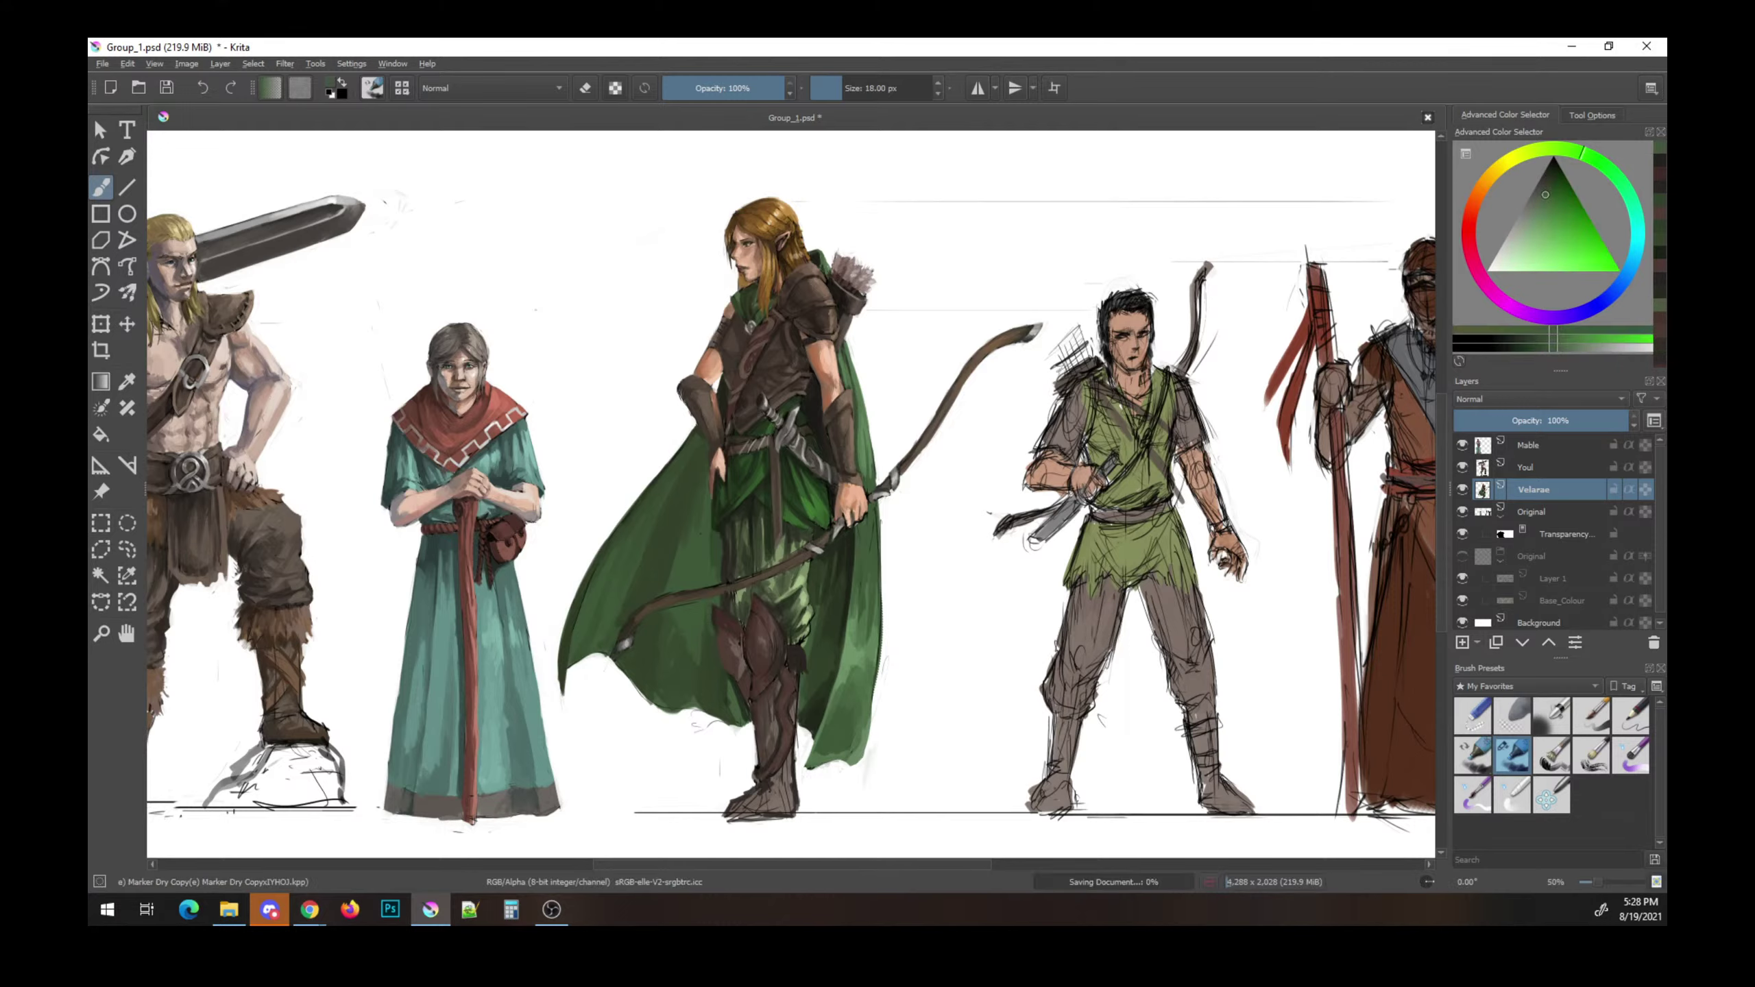
{"action": "left_click", "coordinate": [727, 637], "text": "ctrl"}
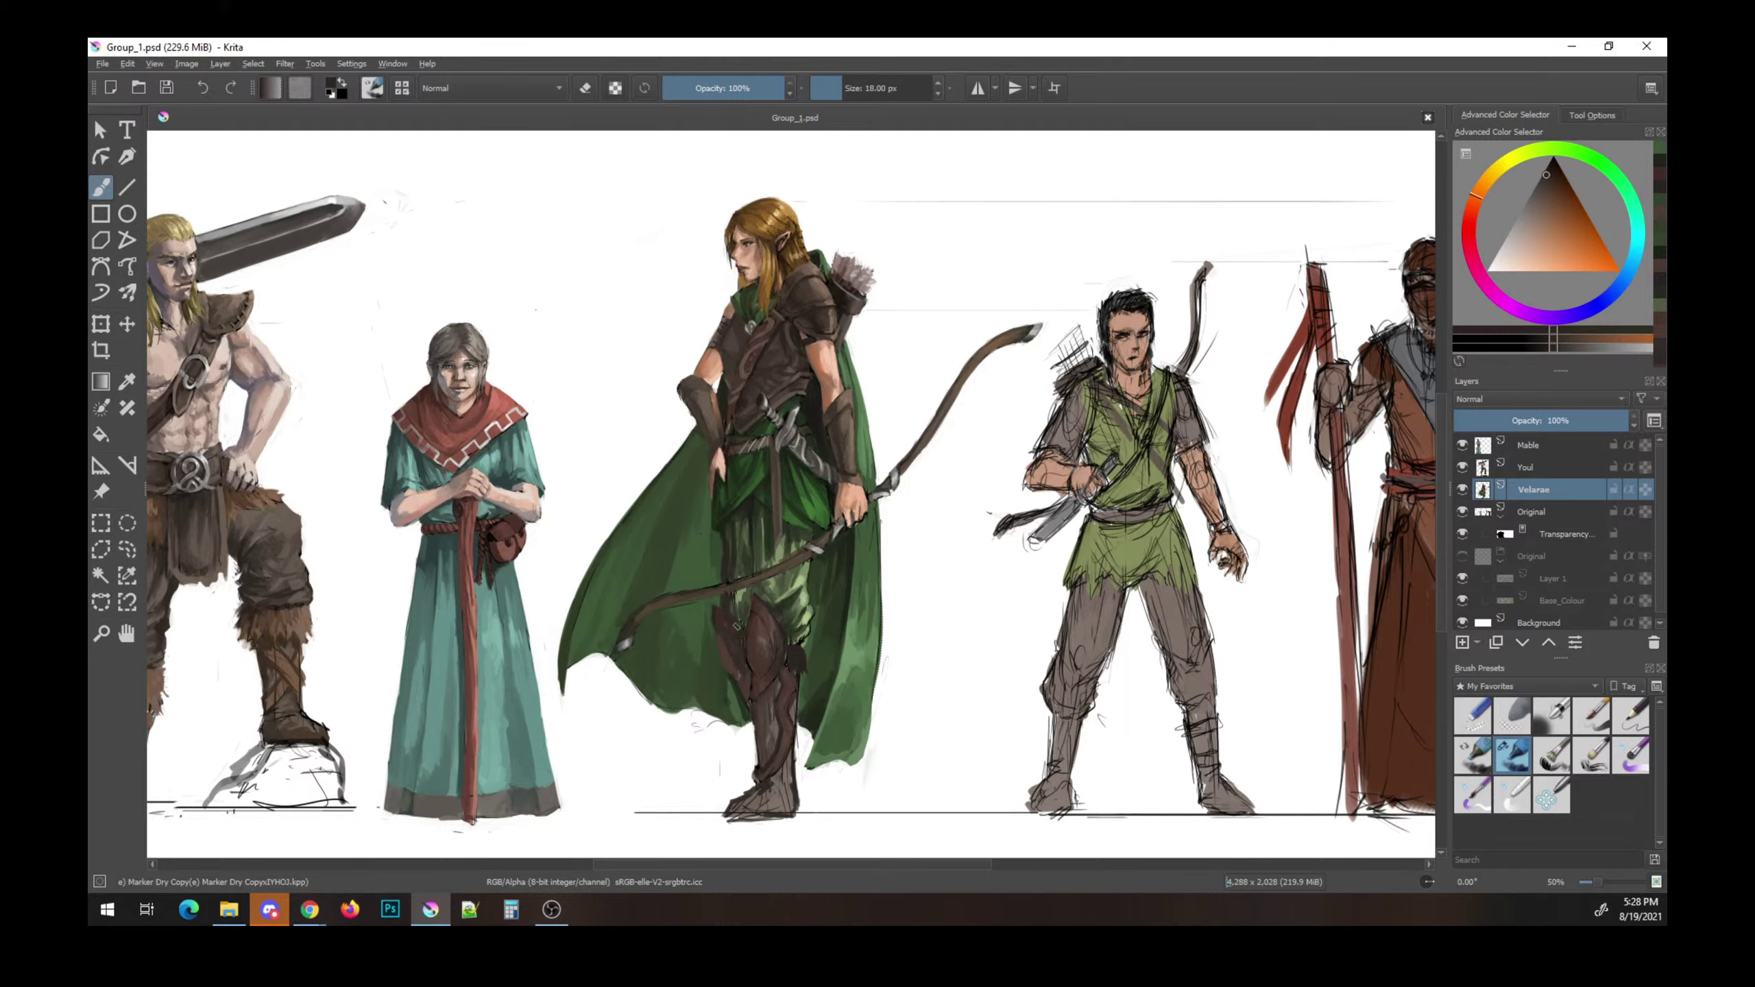
{"action": "left_click_drag", "start_coordinate": [743, 676], "coordinate": [750, 707]}
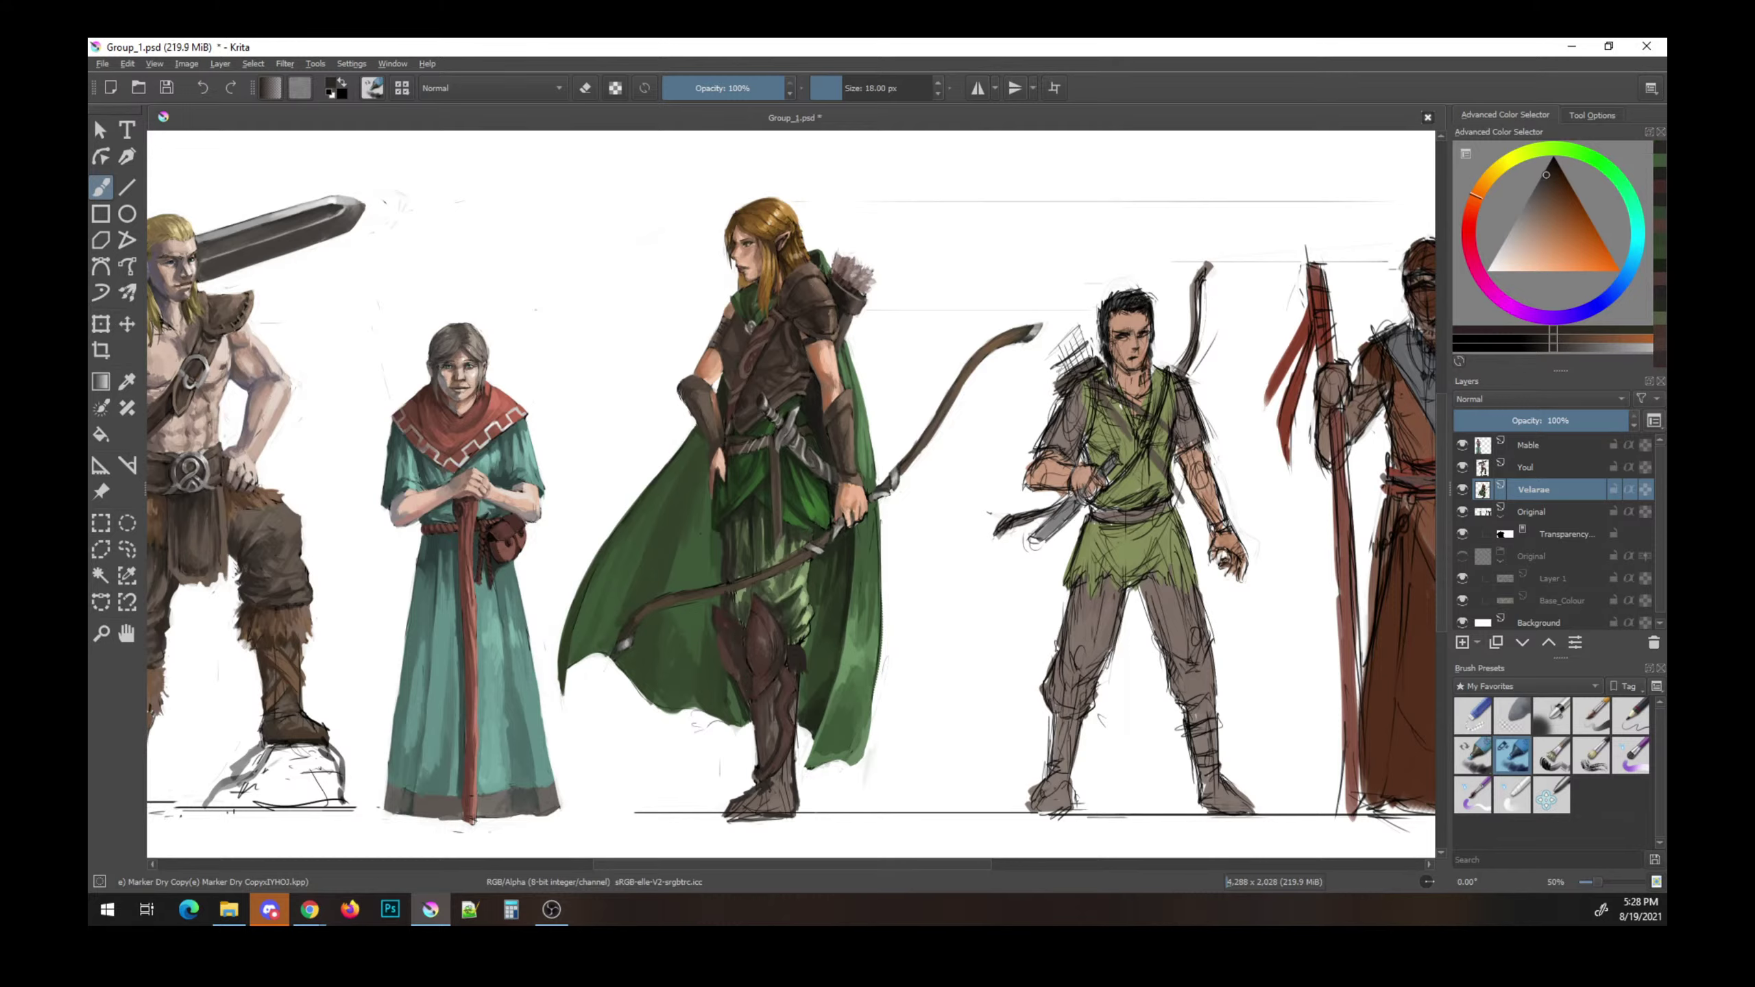
{"action": "left_click", "coordinate": [727, 641], "text": "ctrl"}
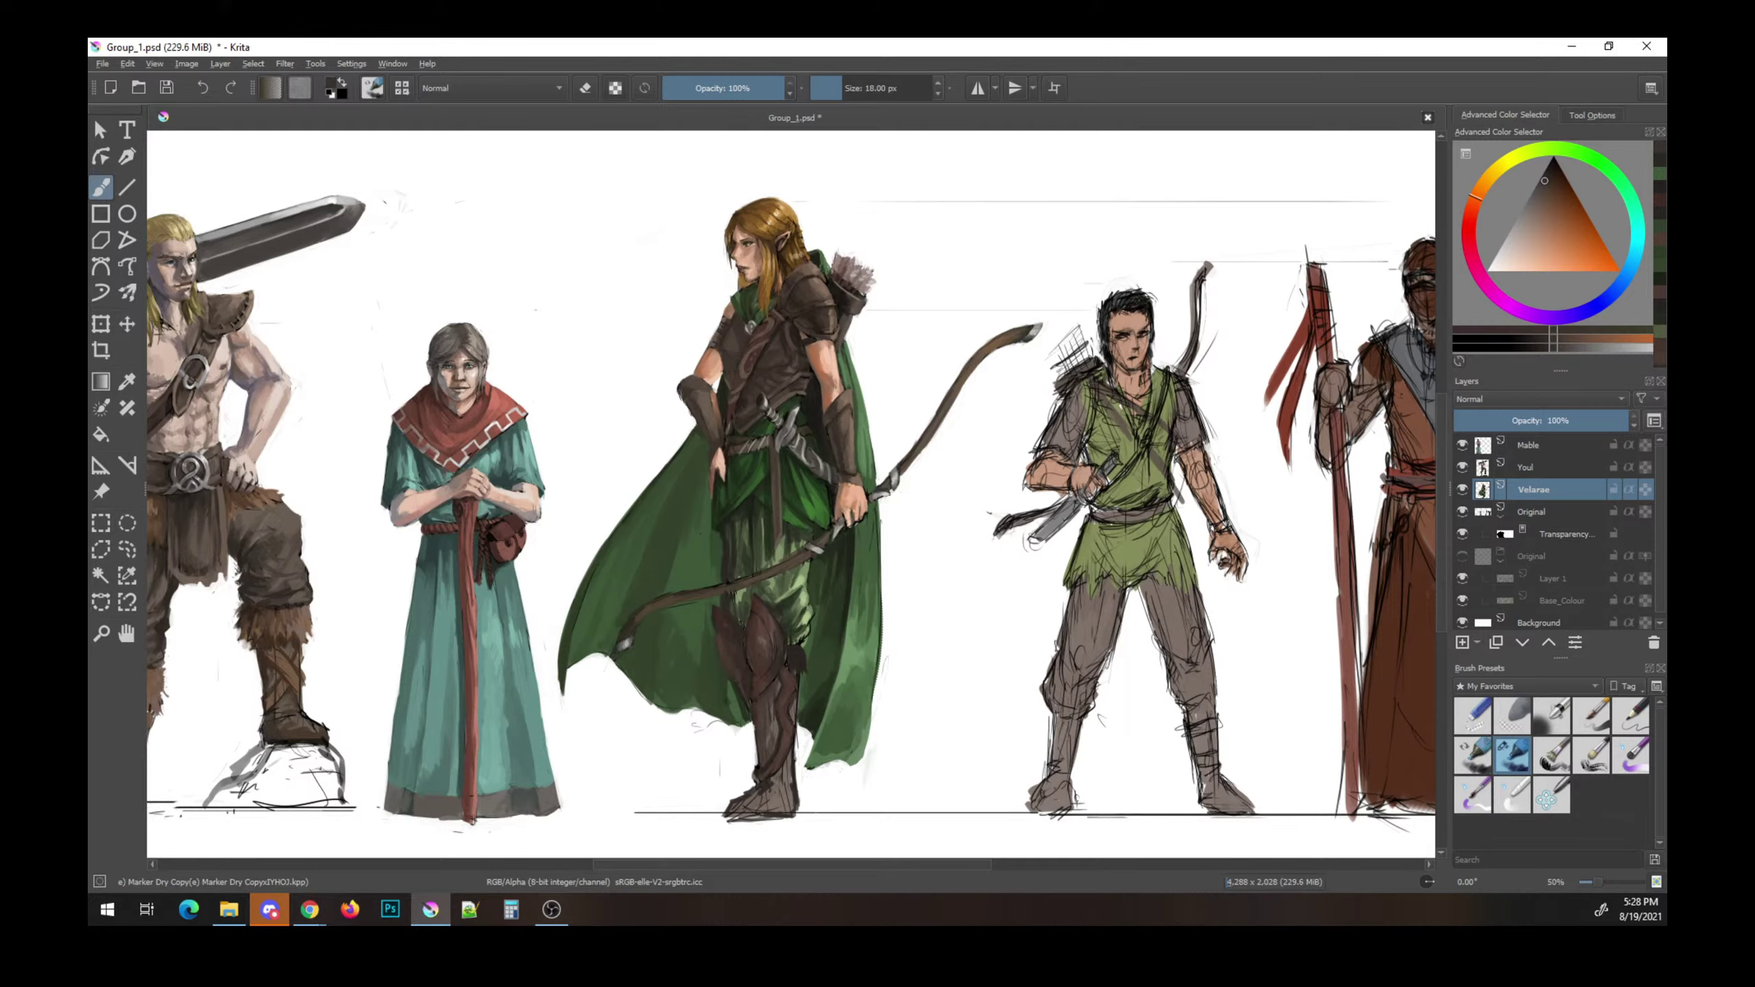
{"action": "key", "text": "ctrl+s"}
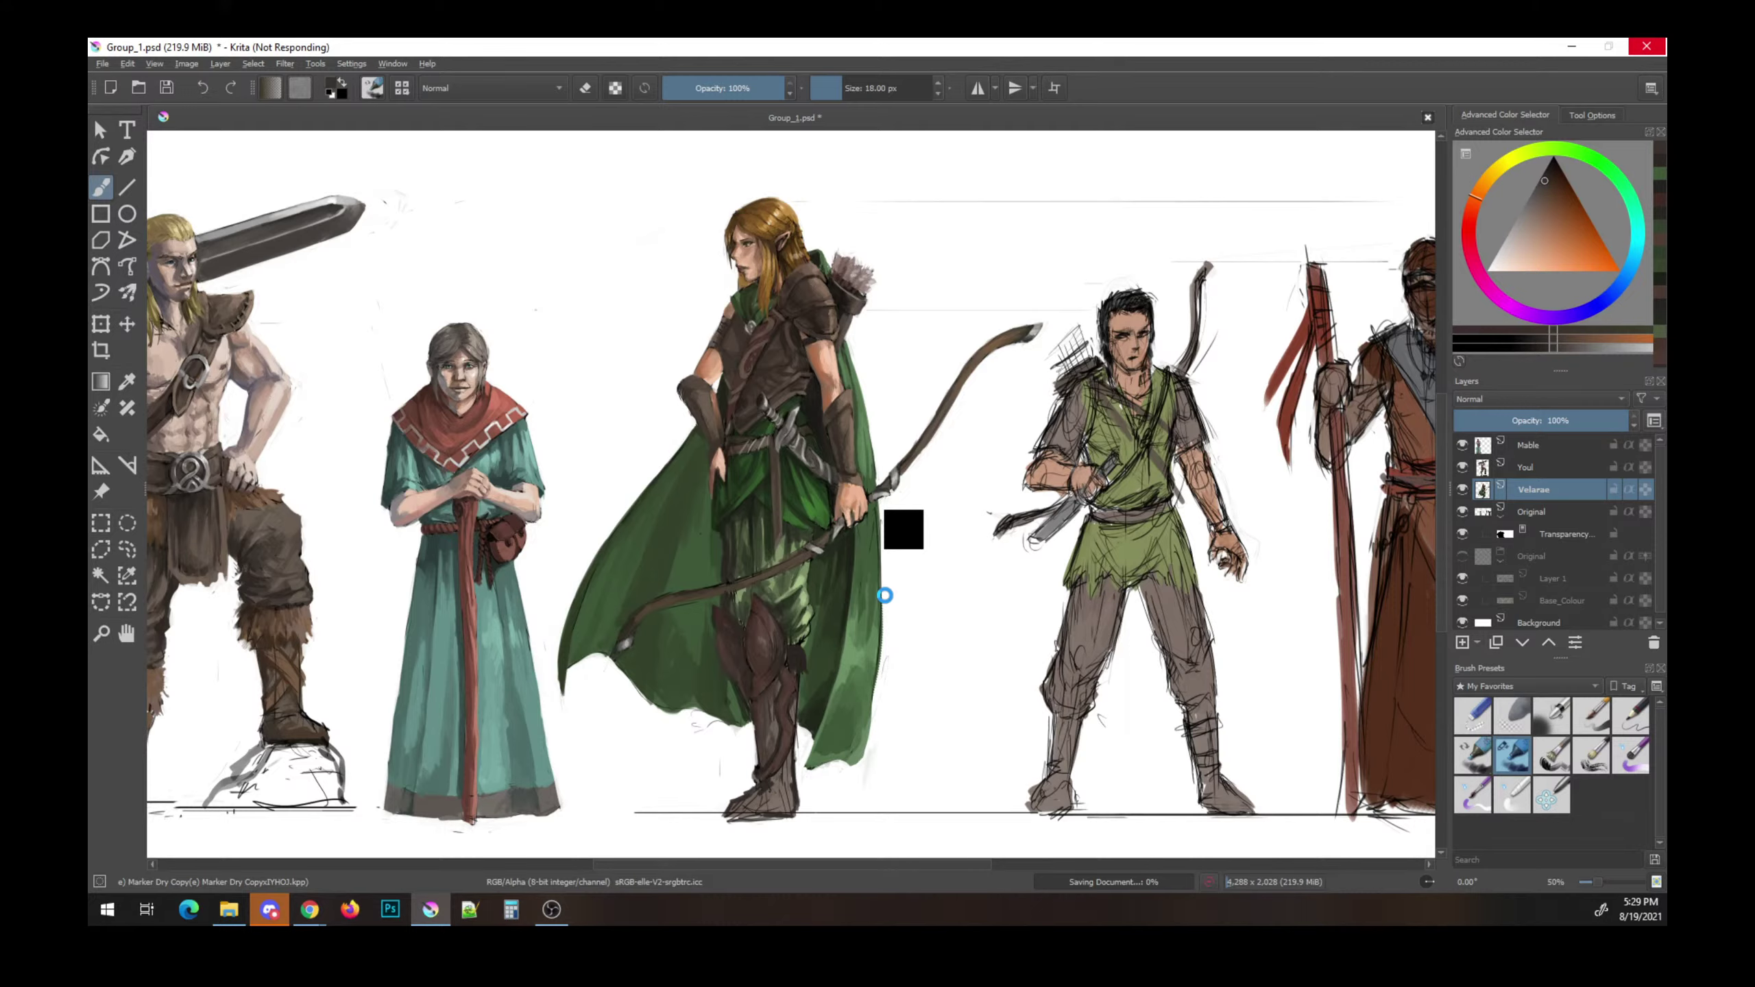
{"action": "key", "text": "ctrl+s"}
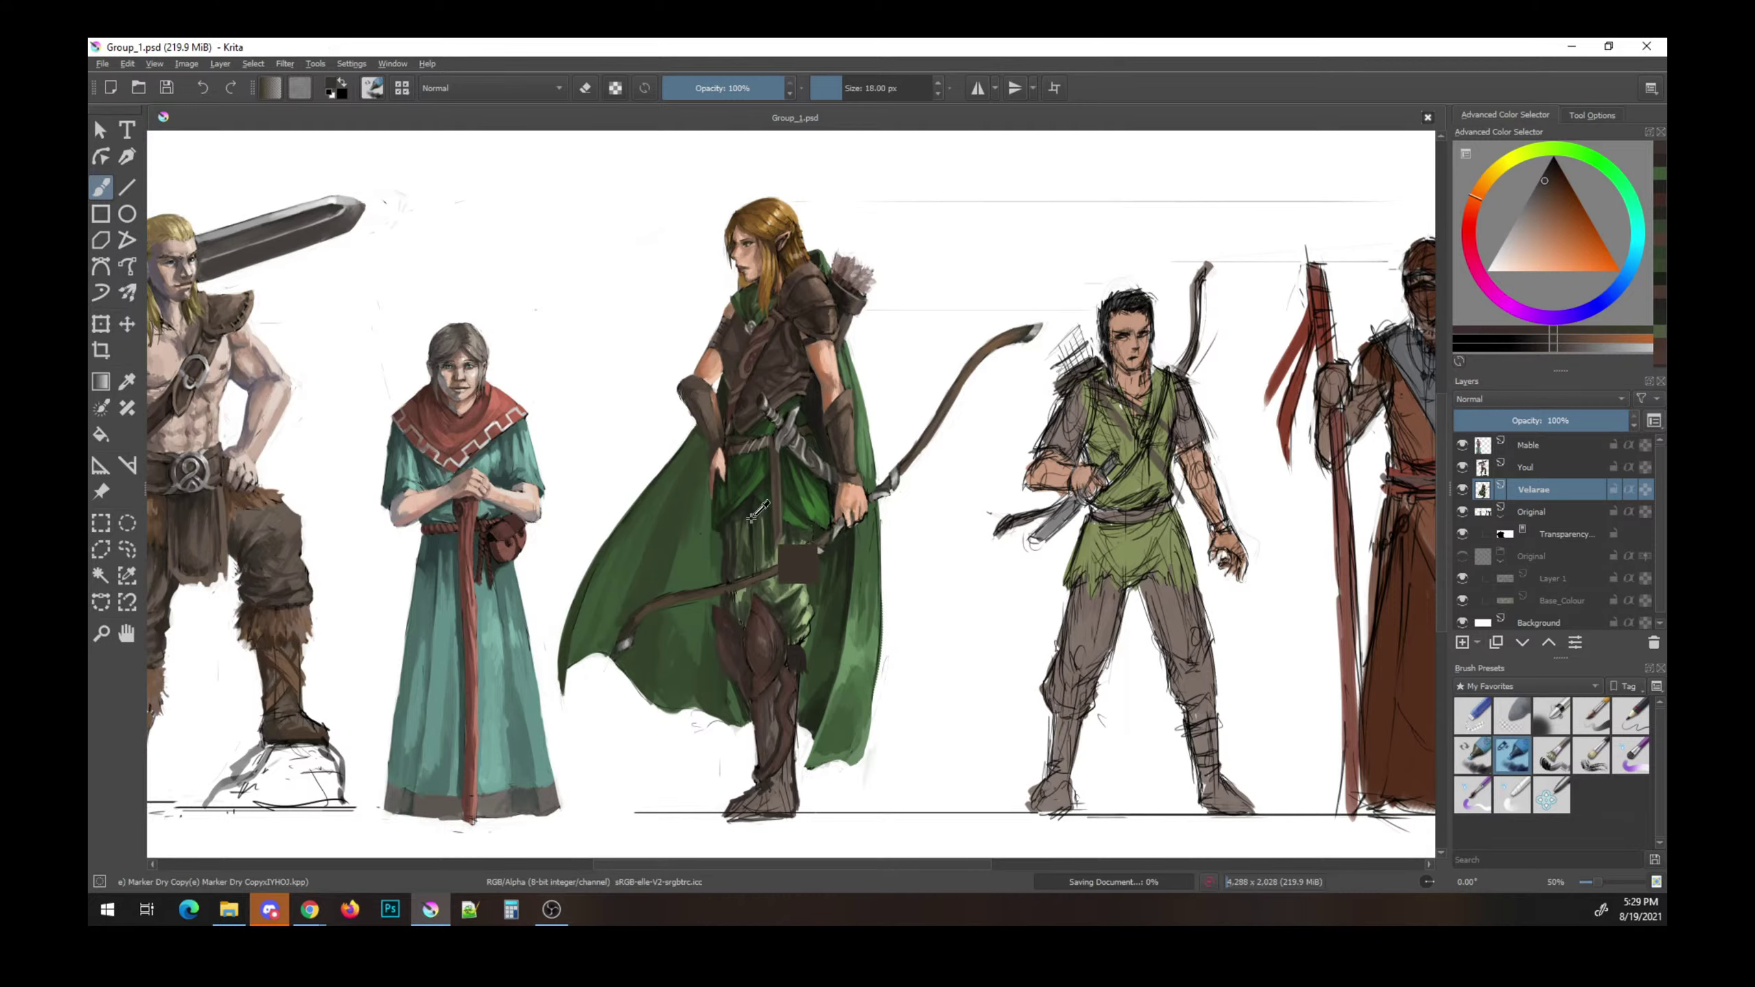
- Sample cloak greens, brush a short stroke on the elf, and save
{"action": "left_click", "coordinate": [788, 574], "text": "ctrl"}
{"action": "left_click_drag", "start_coordinate": [744, 508], "coordinate": [774, 597]}
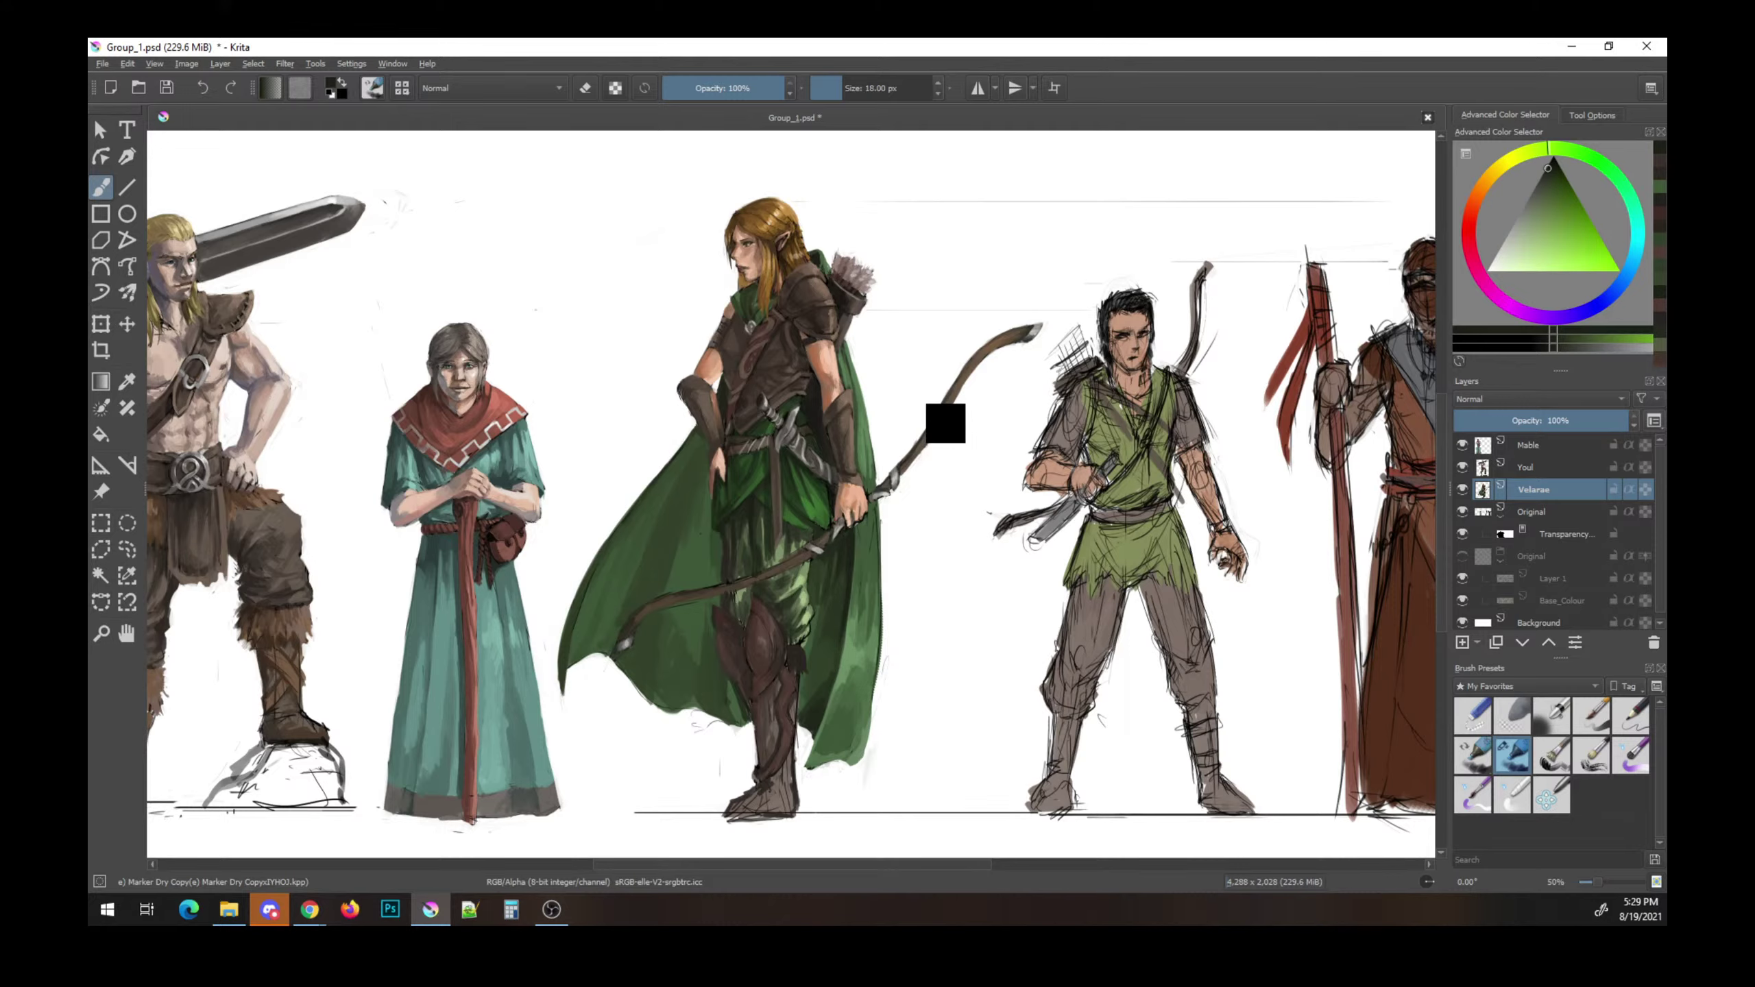
{"action": "key", "text": "ctrl+s"}
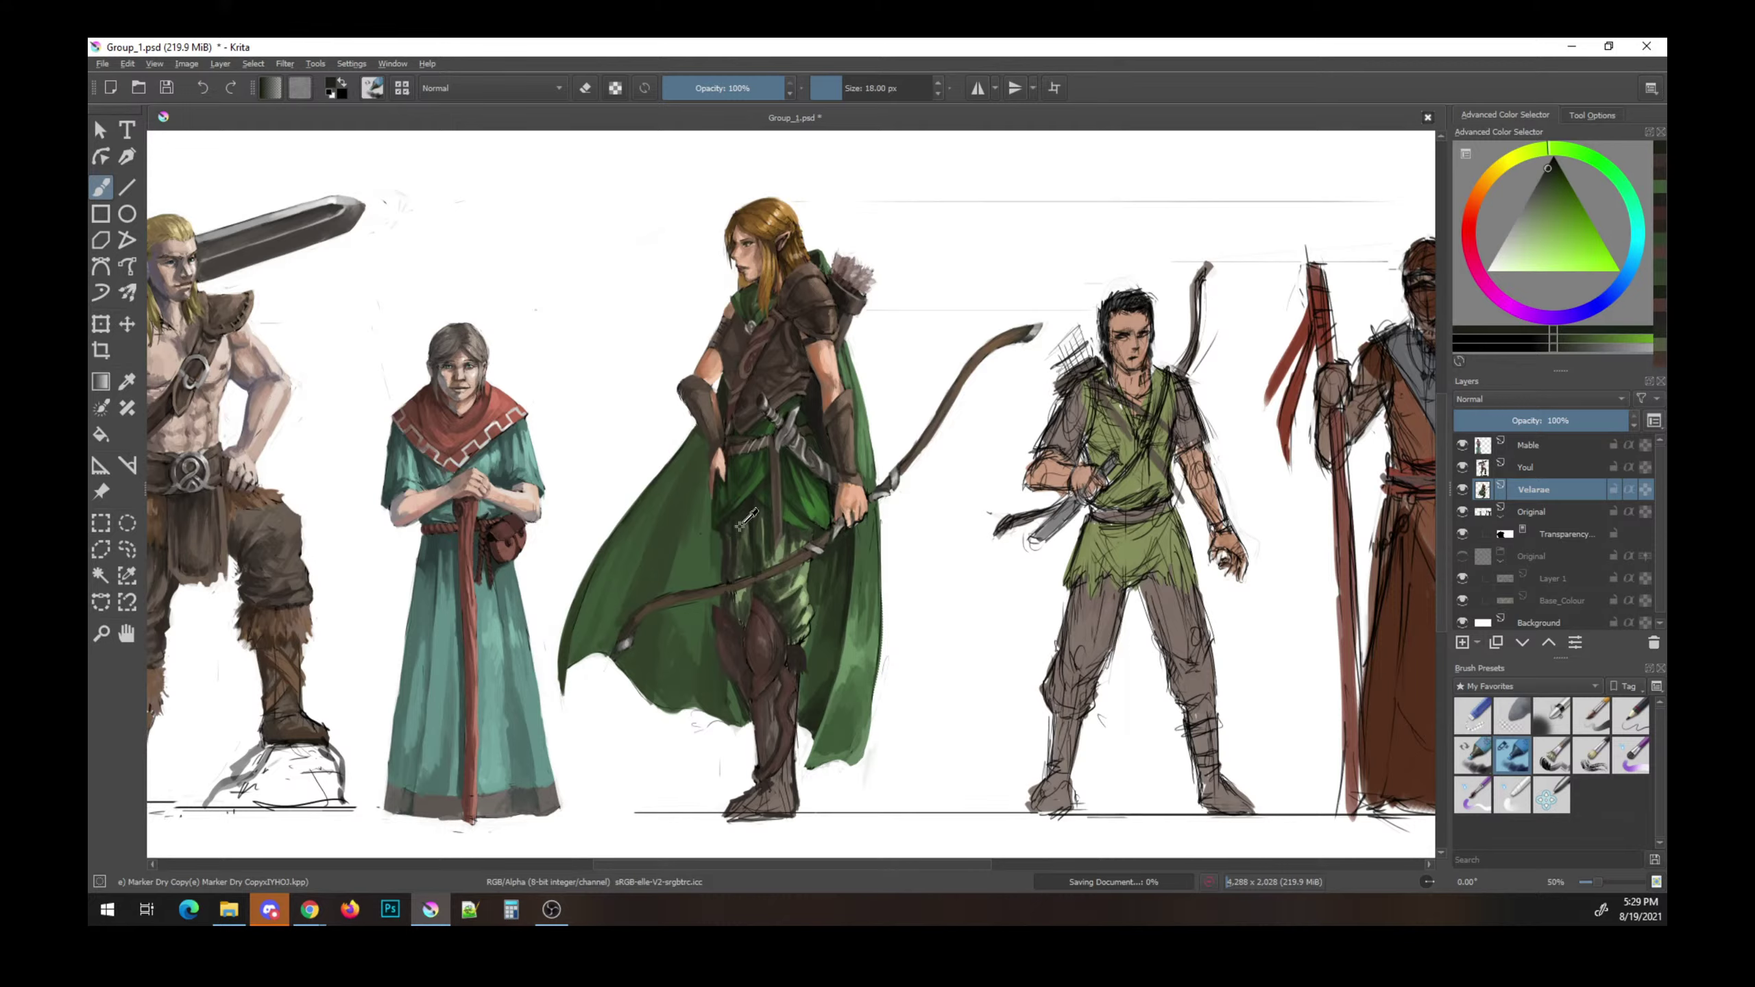
{"action": "left_click", "coordinate": [739, 512], "text": "ctrl"}
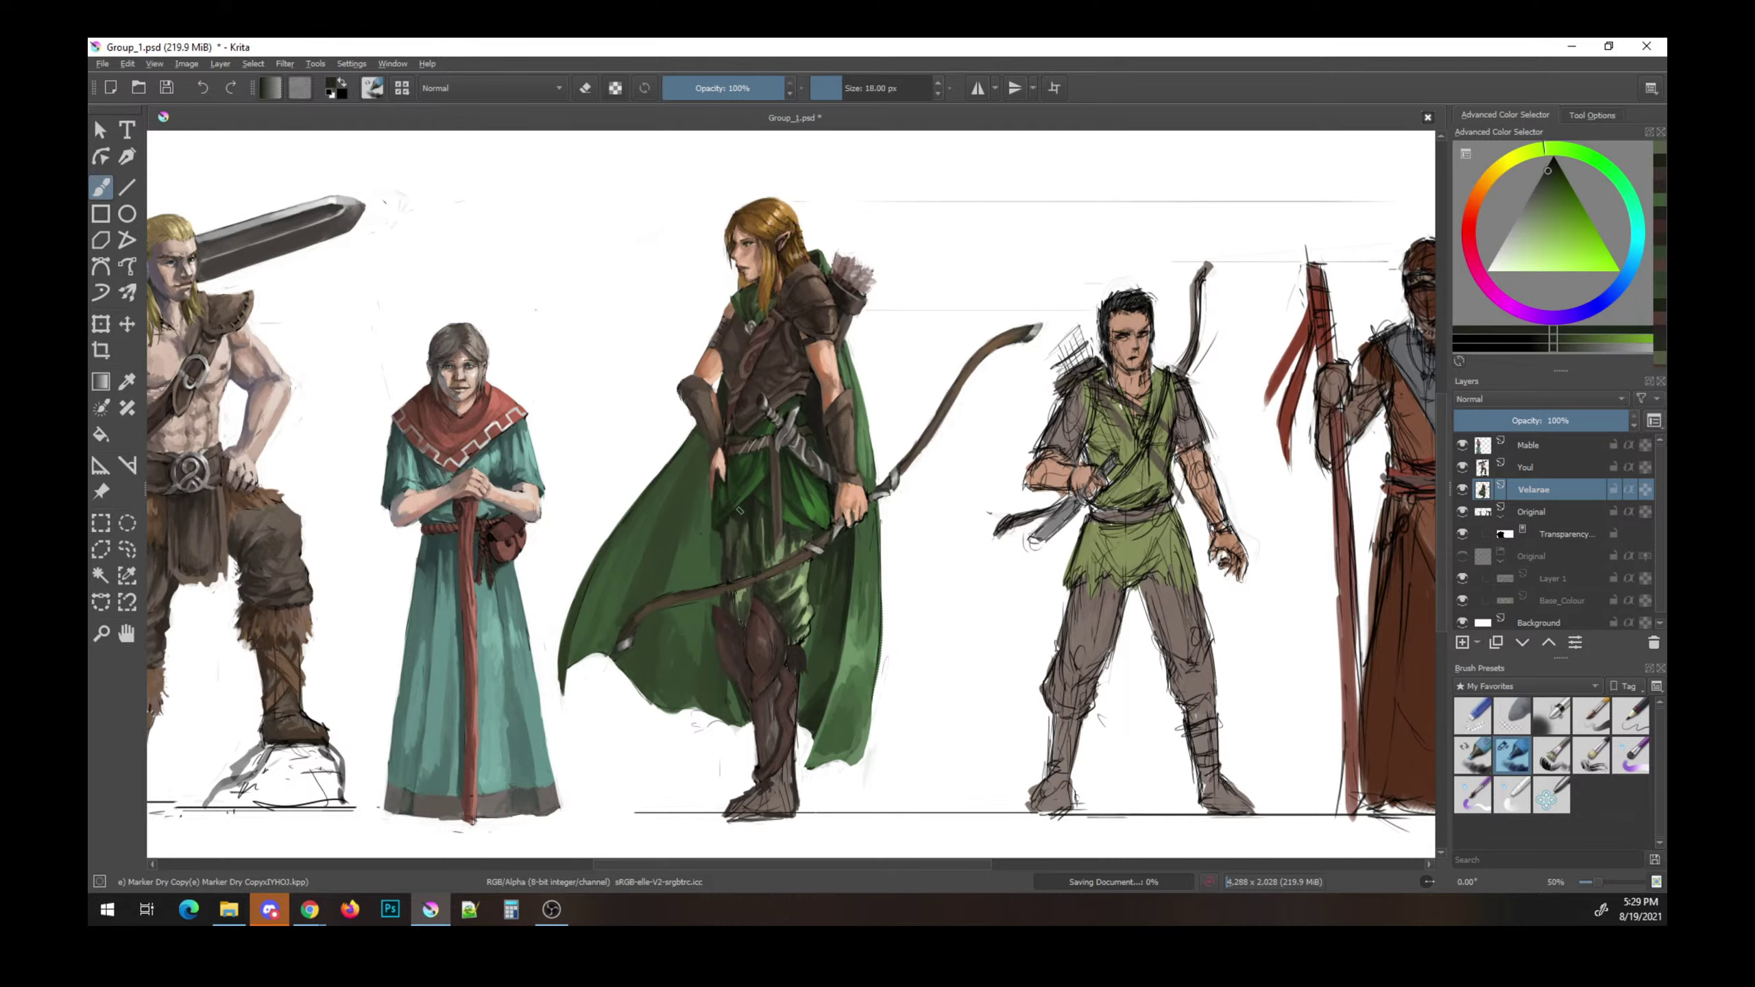
{"action": "left_click", "coordinate": [730, 568], "text": "ctrl"}
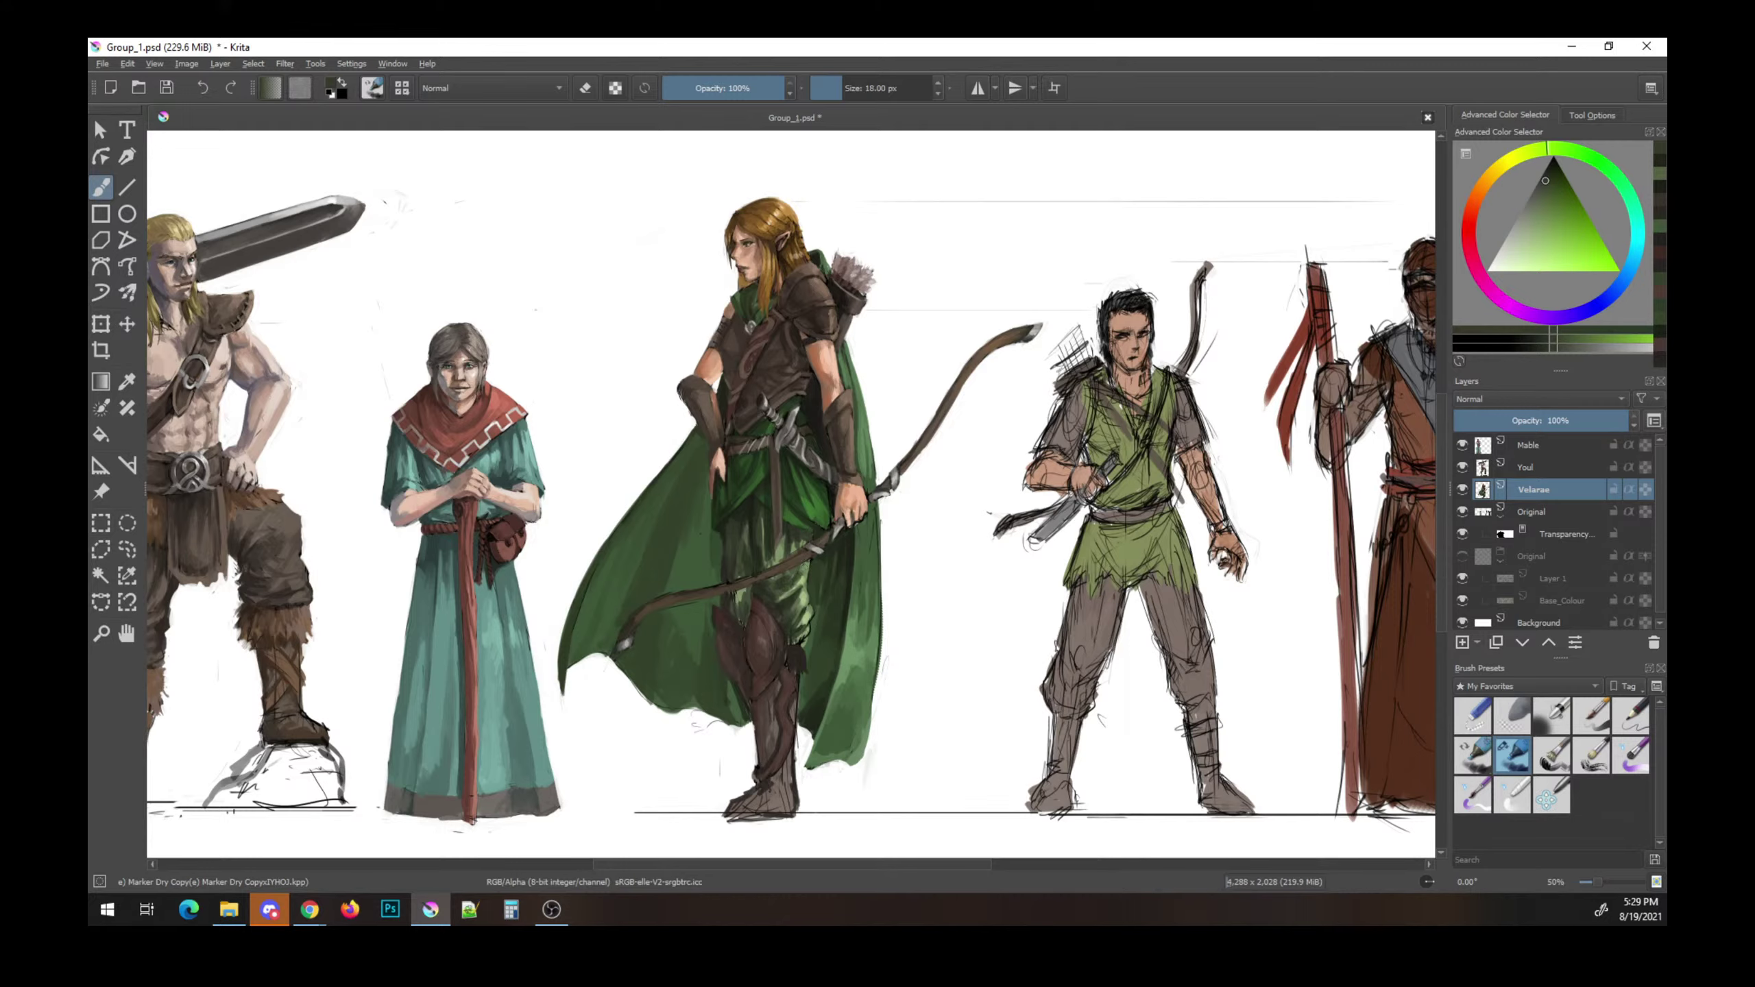
{"action": "left_click", "coordinate": [787, 579], "text": "ctrl"}
{"action": "key", "text": "ctrl+s"}
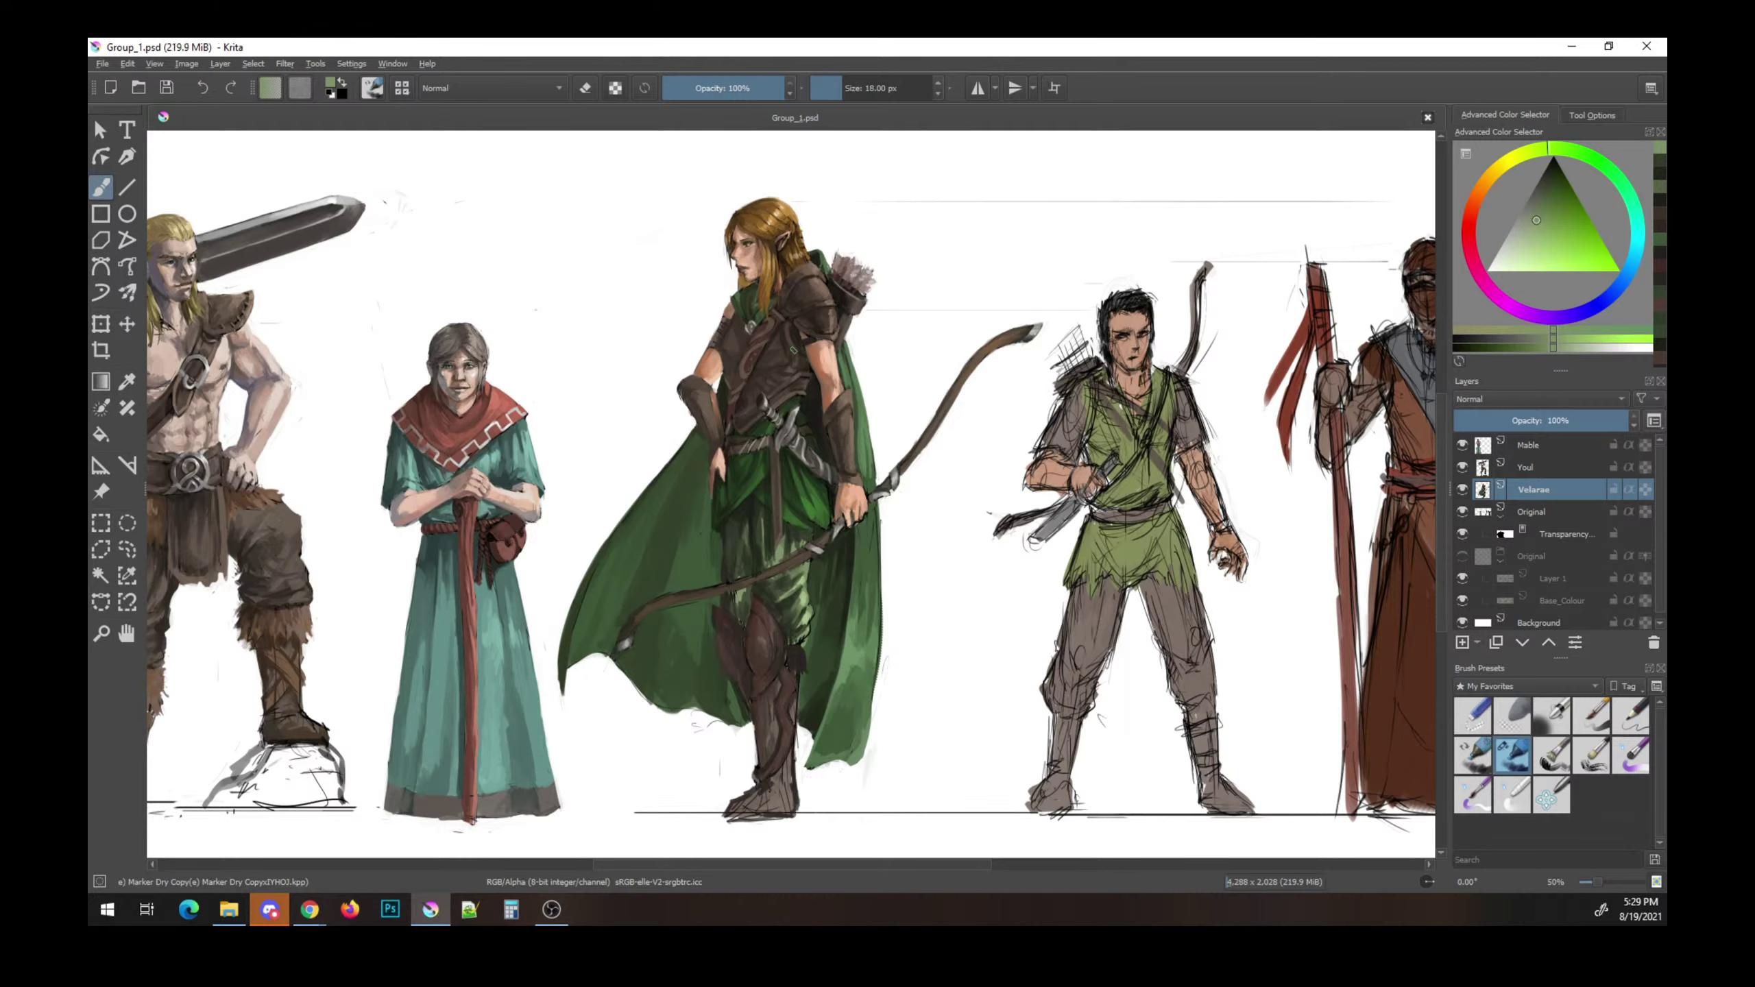
- Brush a small beige skin-tone stroke onto the elf's chest, then adjust the tone and shrink the brush
{"action": "left_click", "coordinate": [825, 415], "text": "ctrl"}
{"action": "left_click", "coordinate": [1528, 236]}
{"action": "left_click_drag", "start_coordinate": [784, 346], "coordinate": [791, 336]}
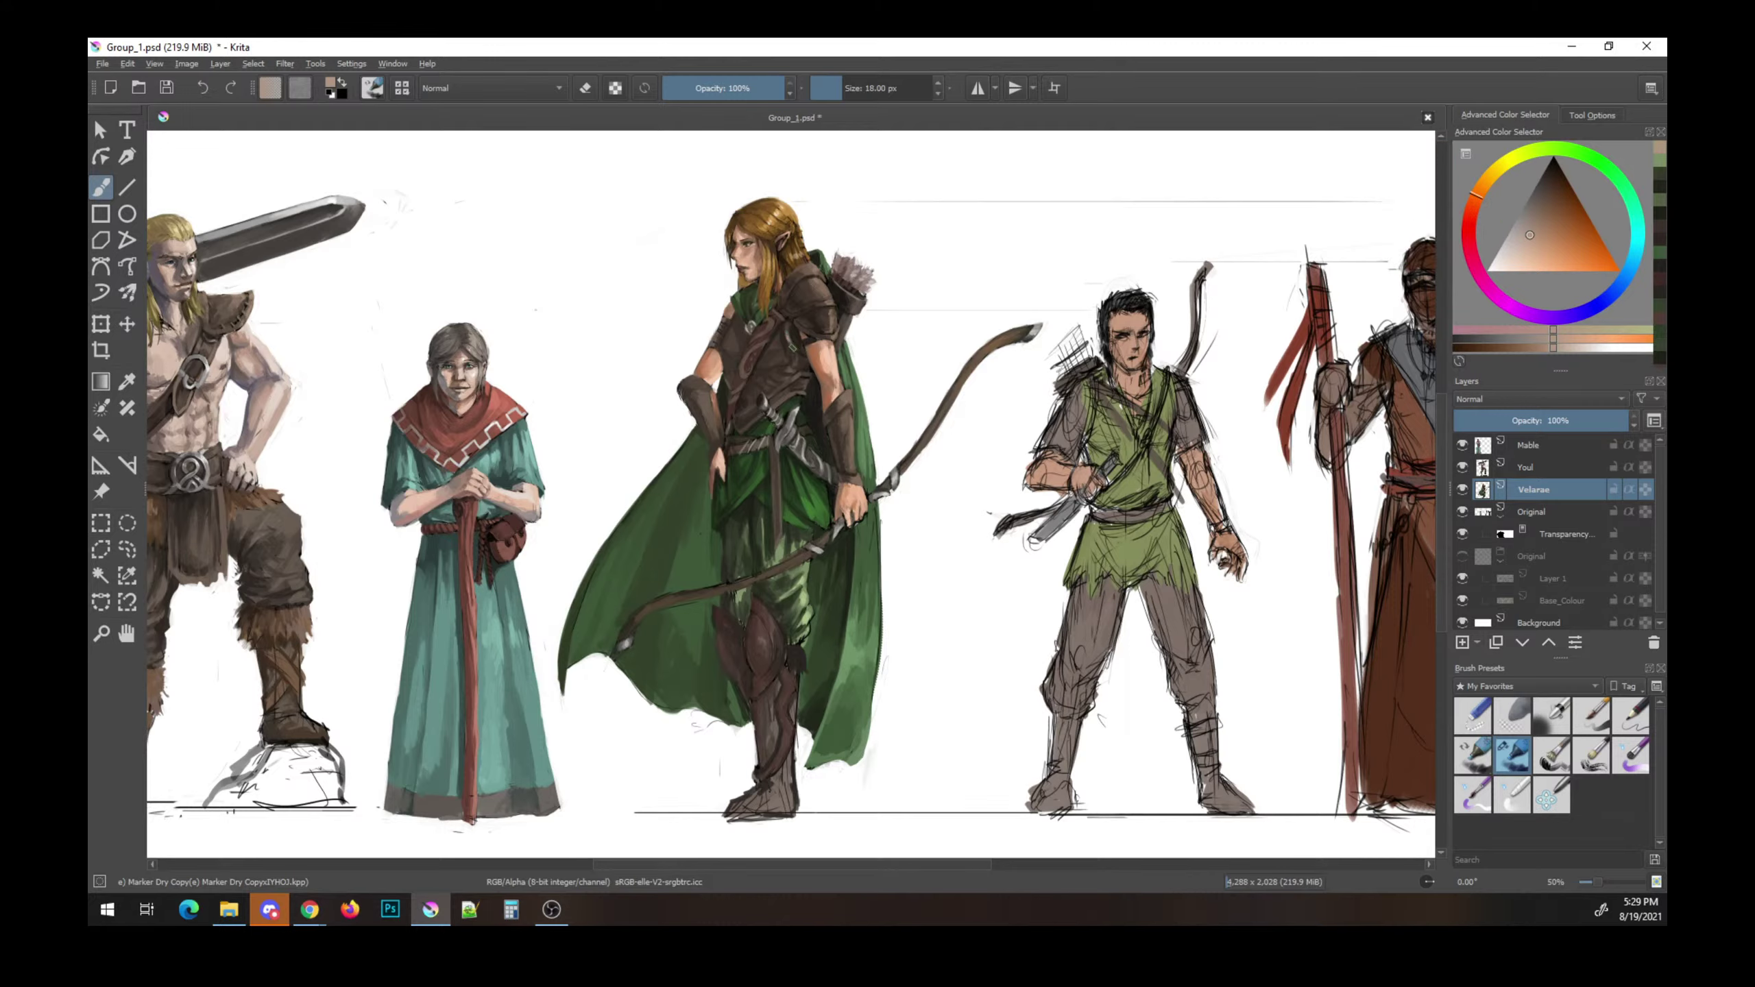
{"action": "left_click", "coordinate": [1543, 187]}
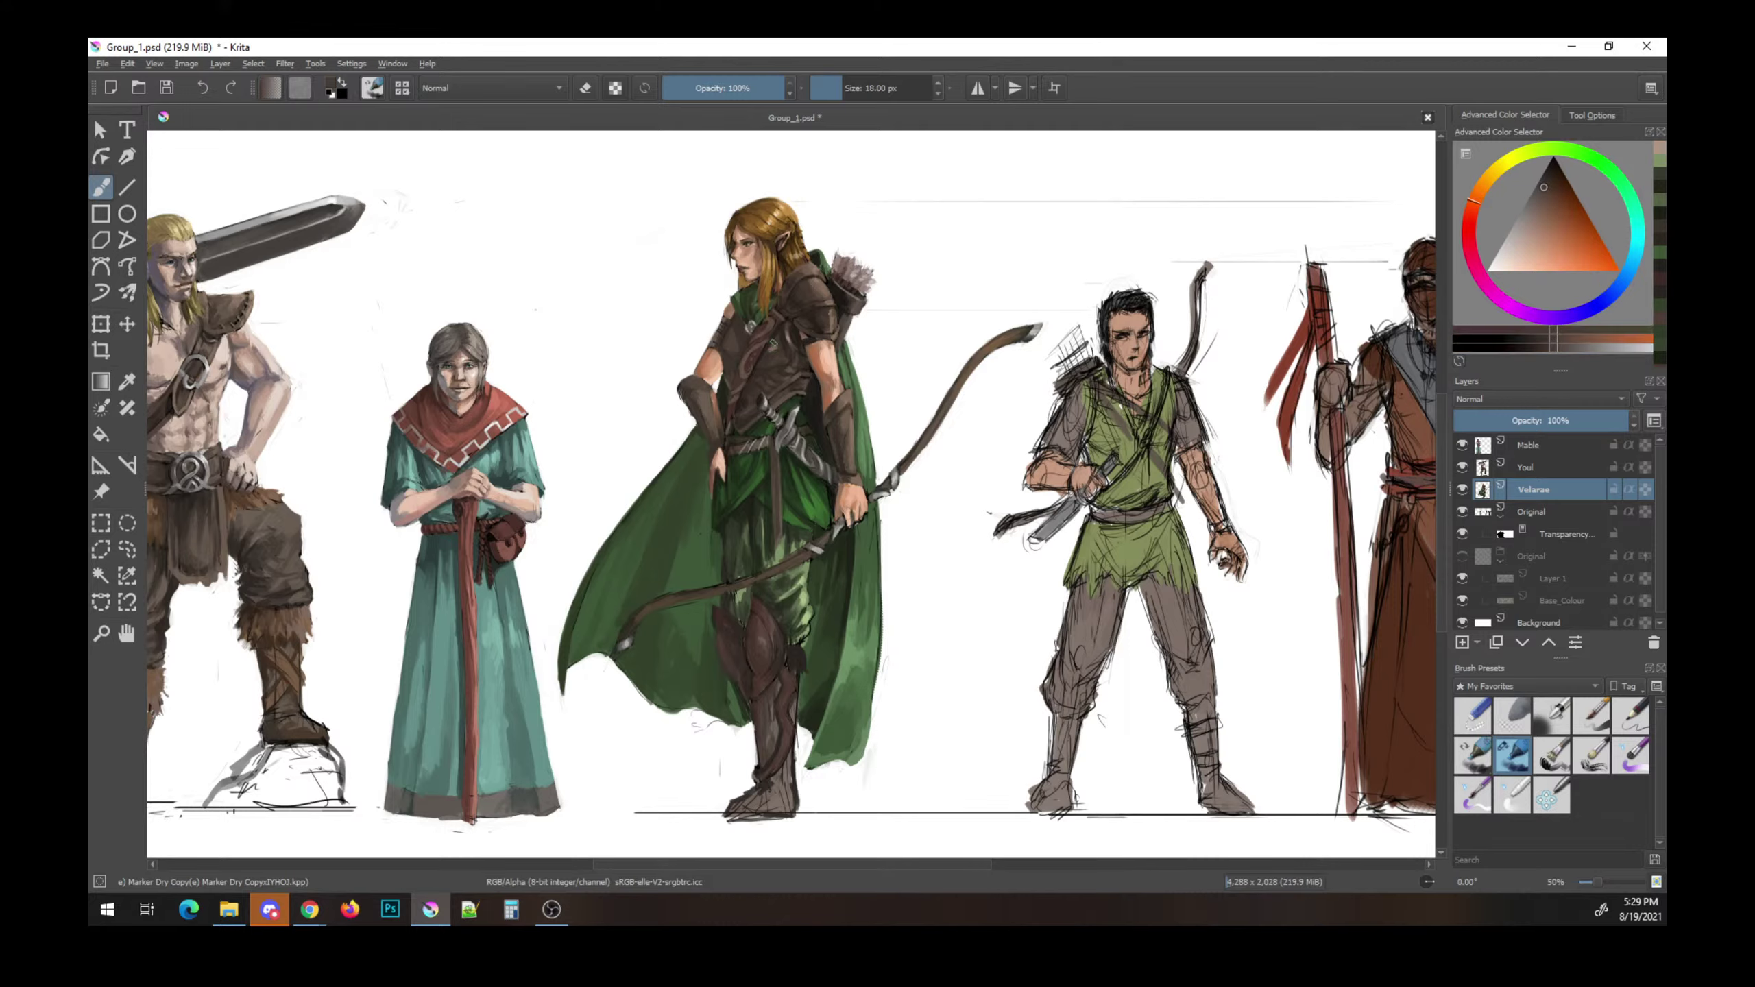
{"action": "left_click", "coordinate": [778, 348], "text": "ctrl"}
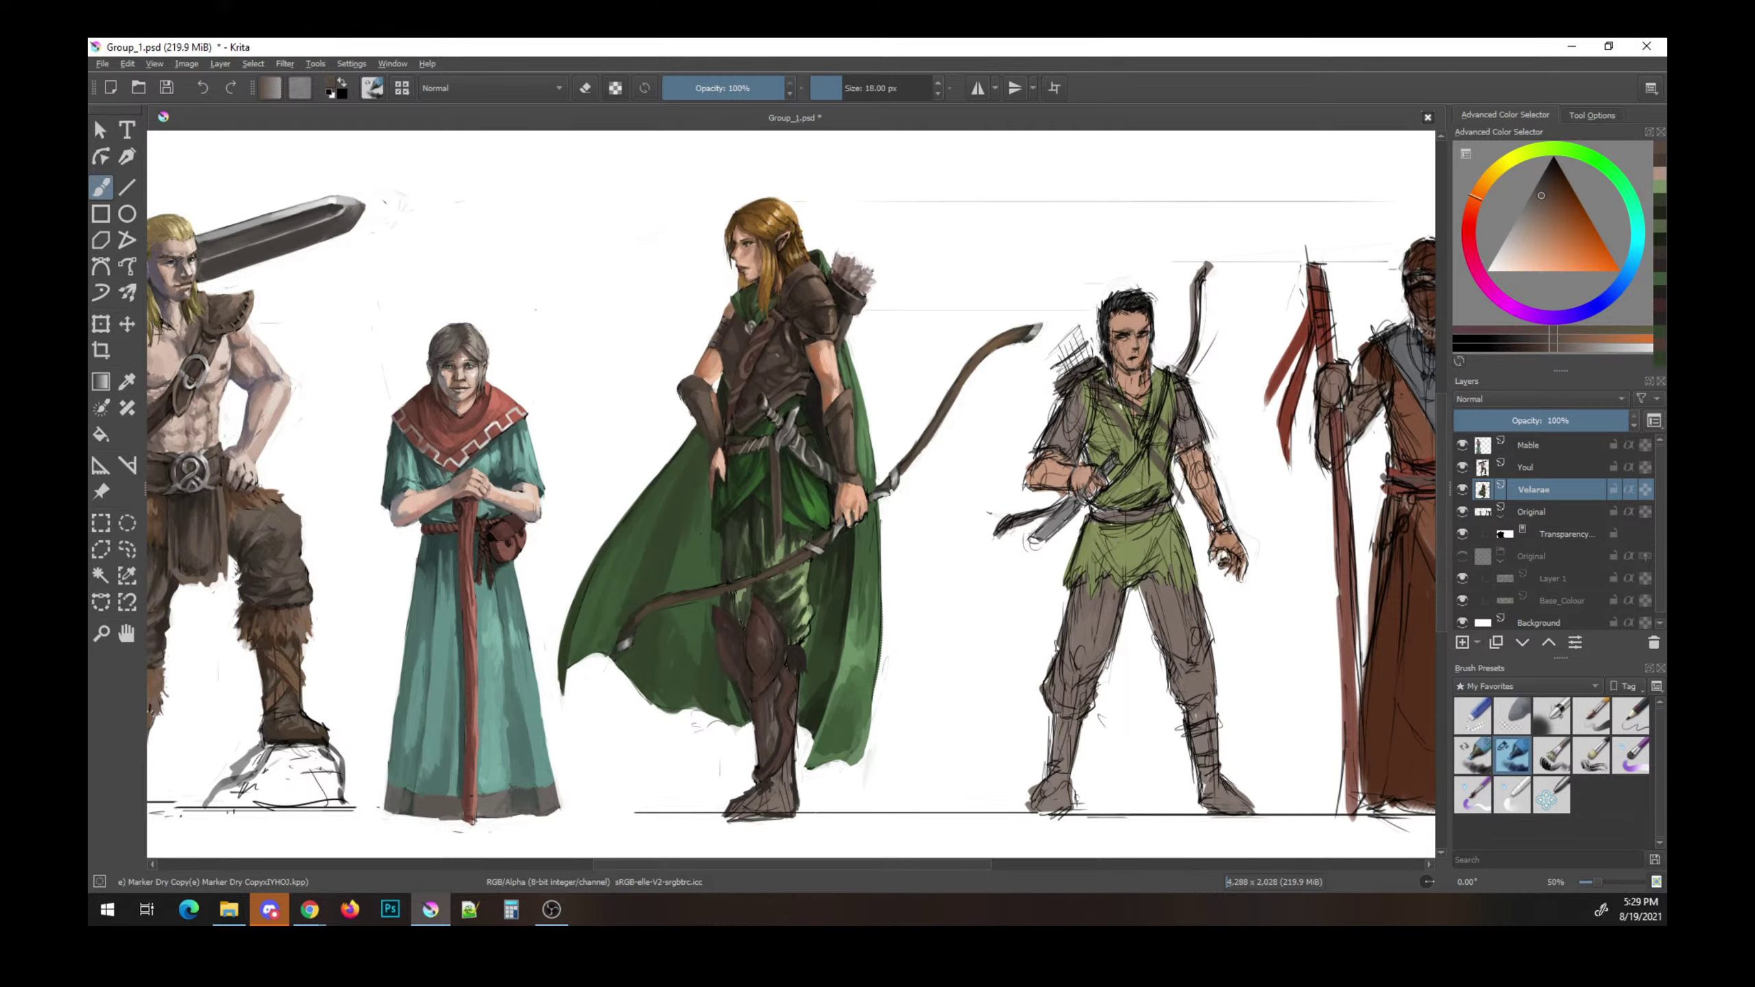
{"action": "left_click", "coordinate": [1530, 220]}
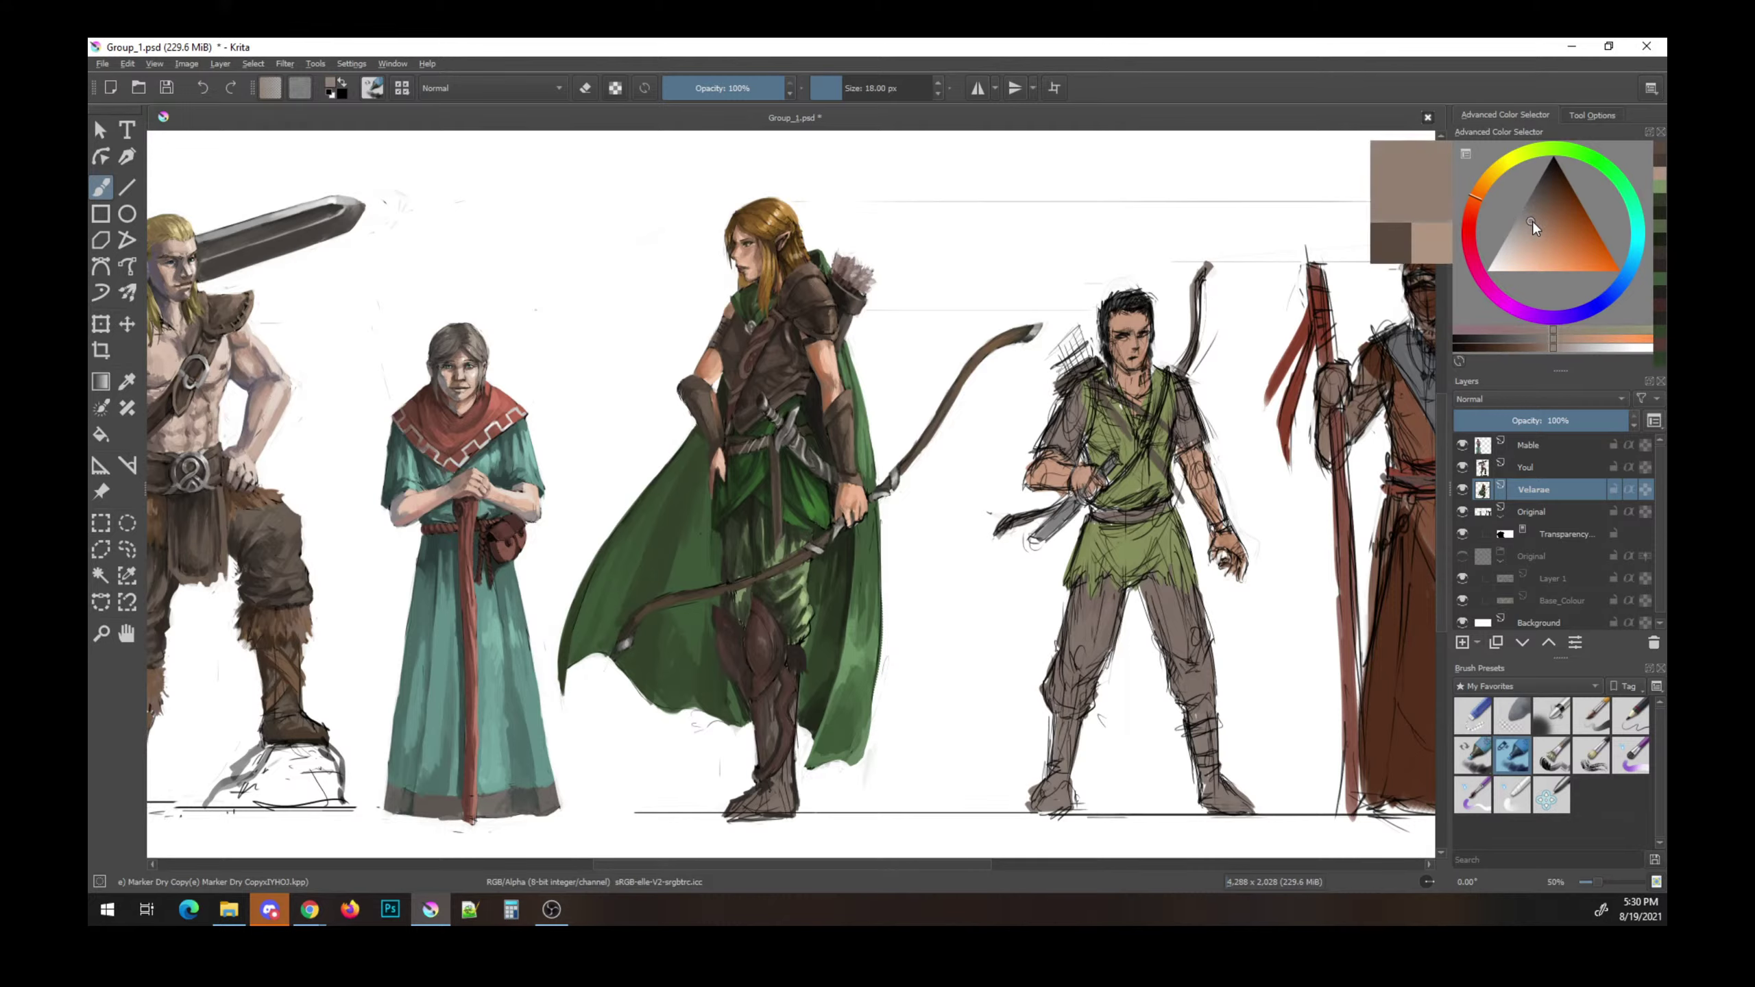
{"action": "key", "text": "bracketleft"}
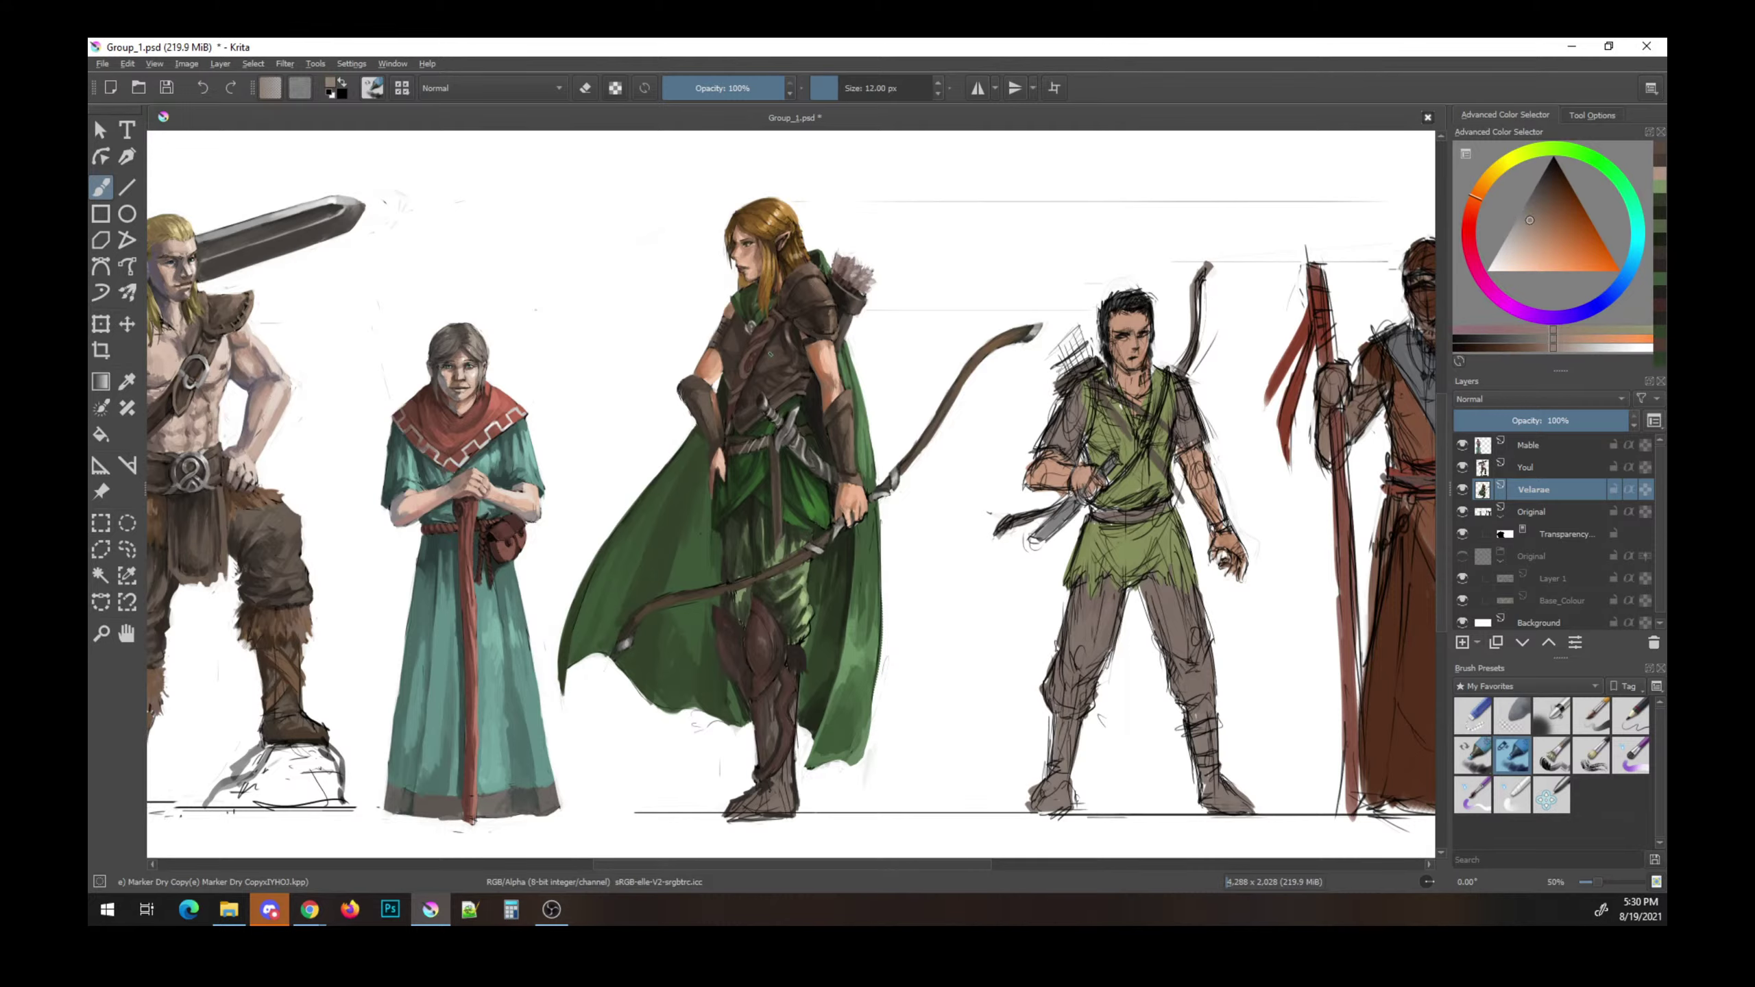
- With a smaller brush and a peach-brown tone, dab a small mark near the elf's bow
{"action": "key", "text": "bracketleft"}
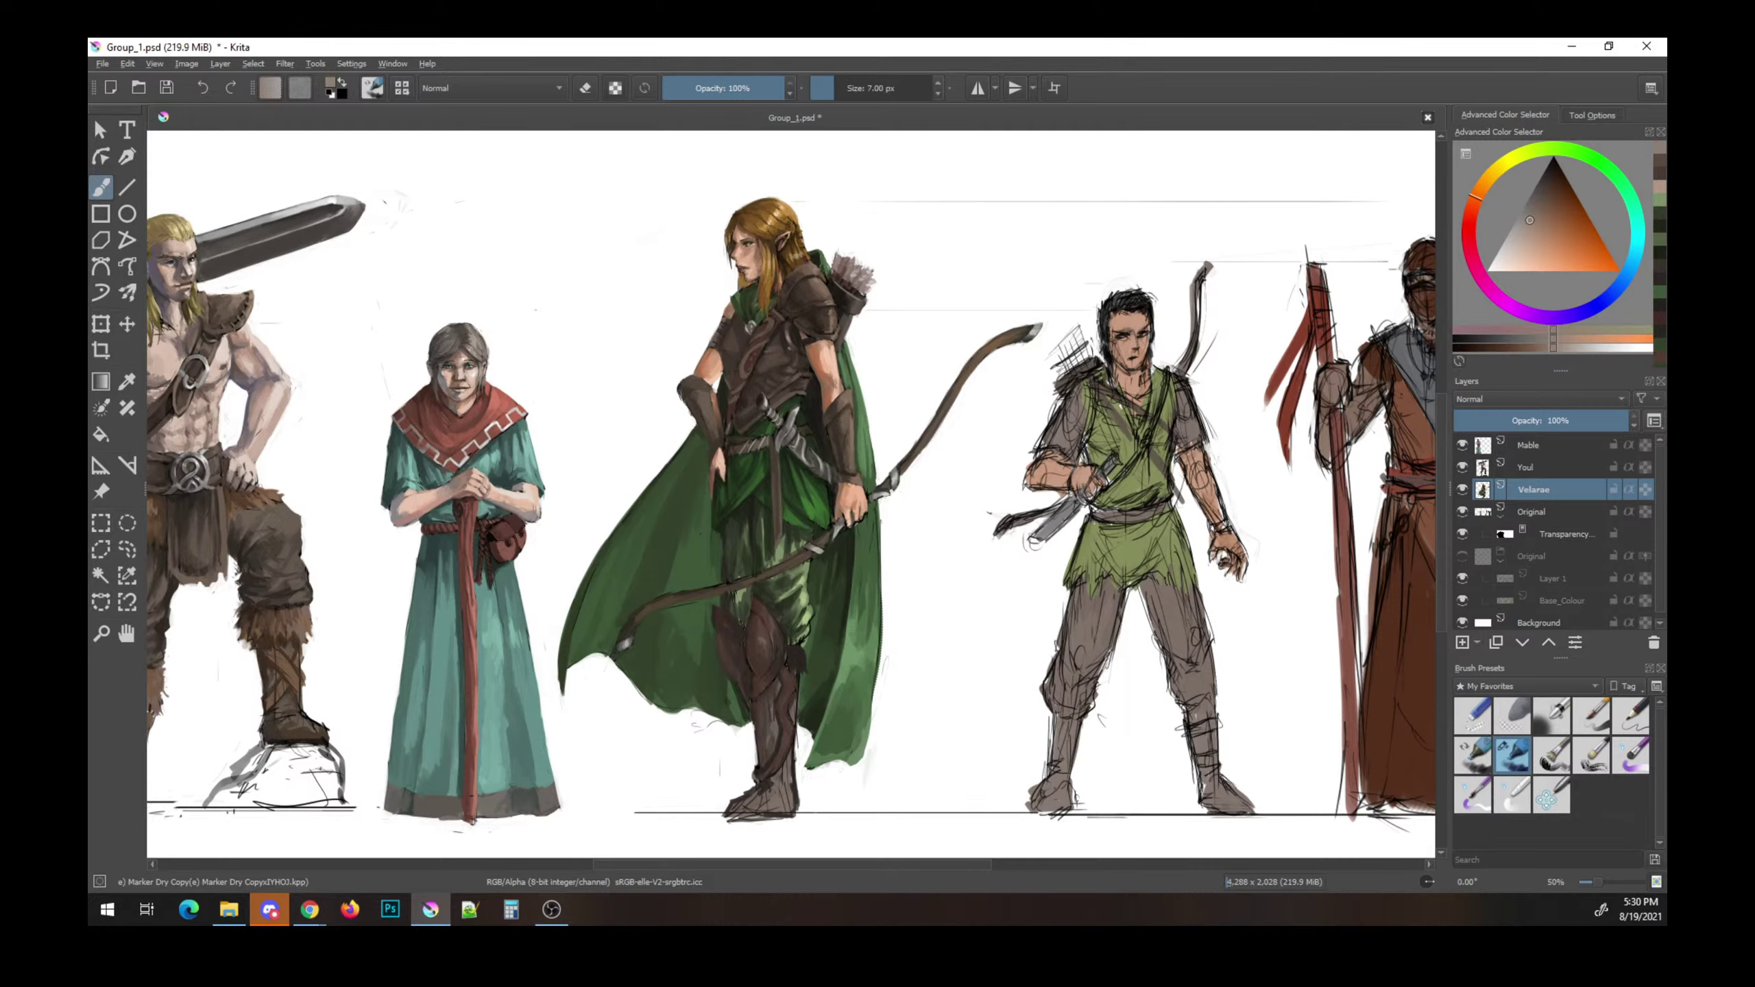
{"action": "left_click", "coordinate": [1543, 185]}
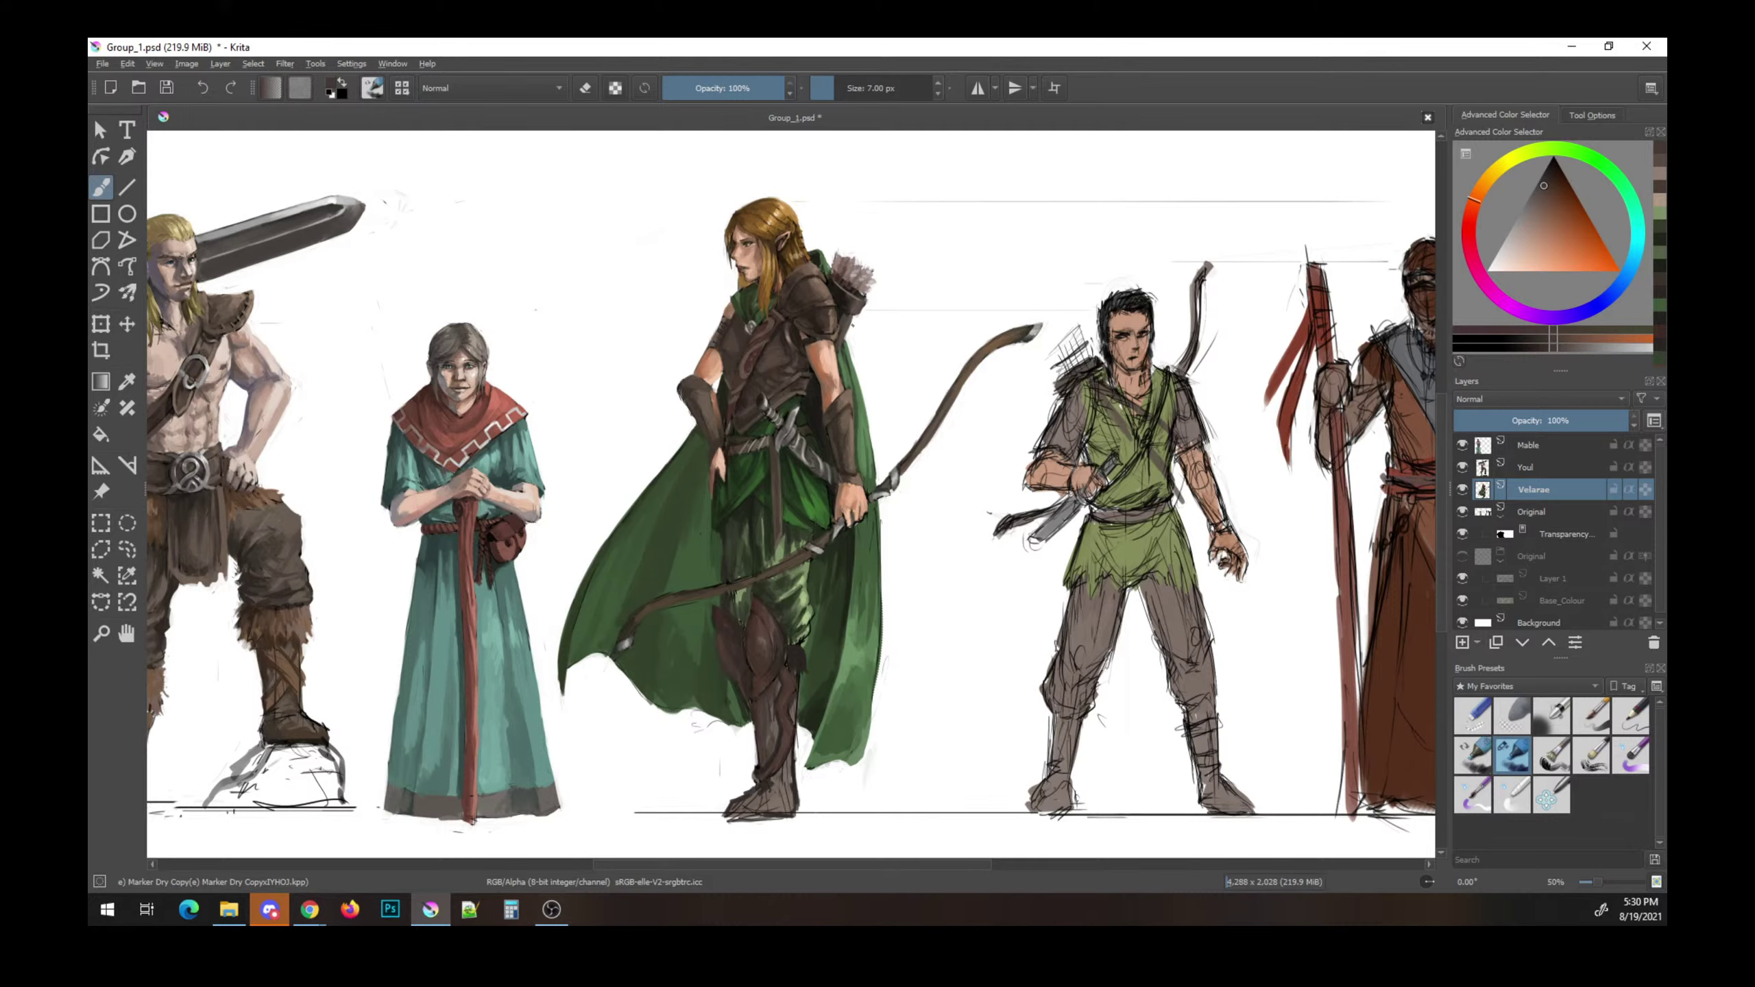
{"action": "left_click", "coordinate": [1546, 176]}
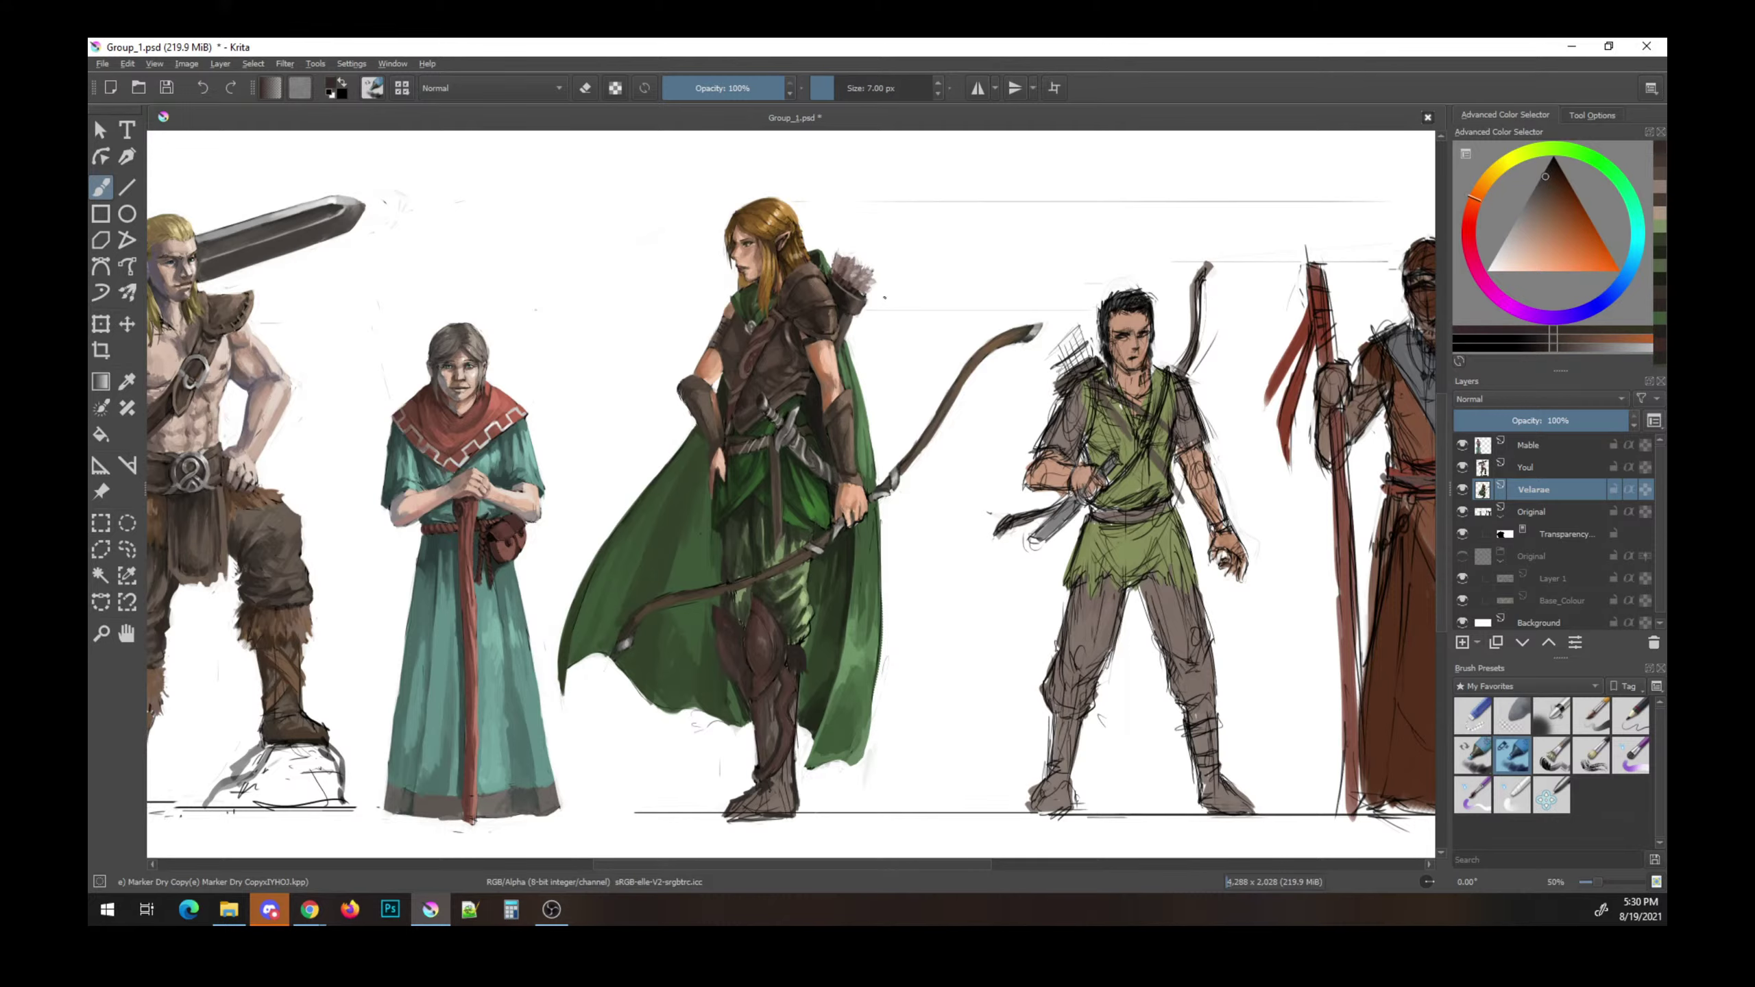
{"action": "left_click_drag", "start_coordinate": [1559, 226], "coordinate": [1549, 238]}
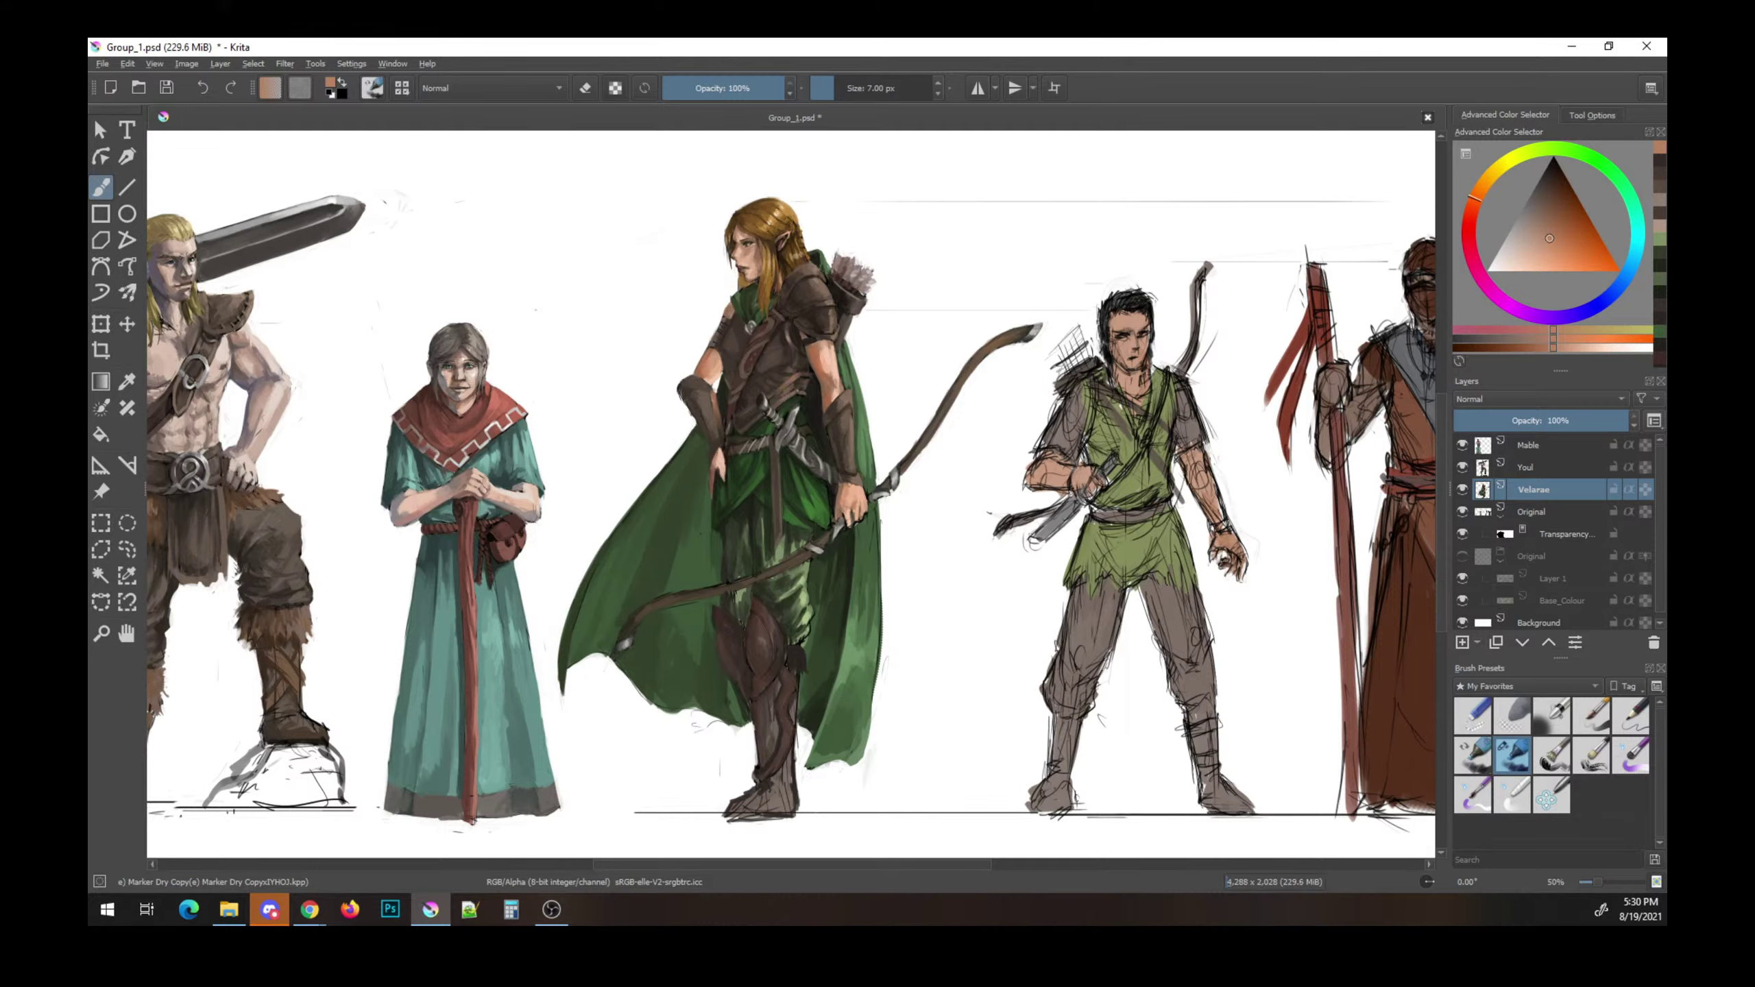
{"action": "left_click", "coordinate": [891, 429], "text": "ctrl"}
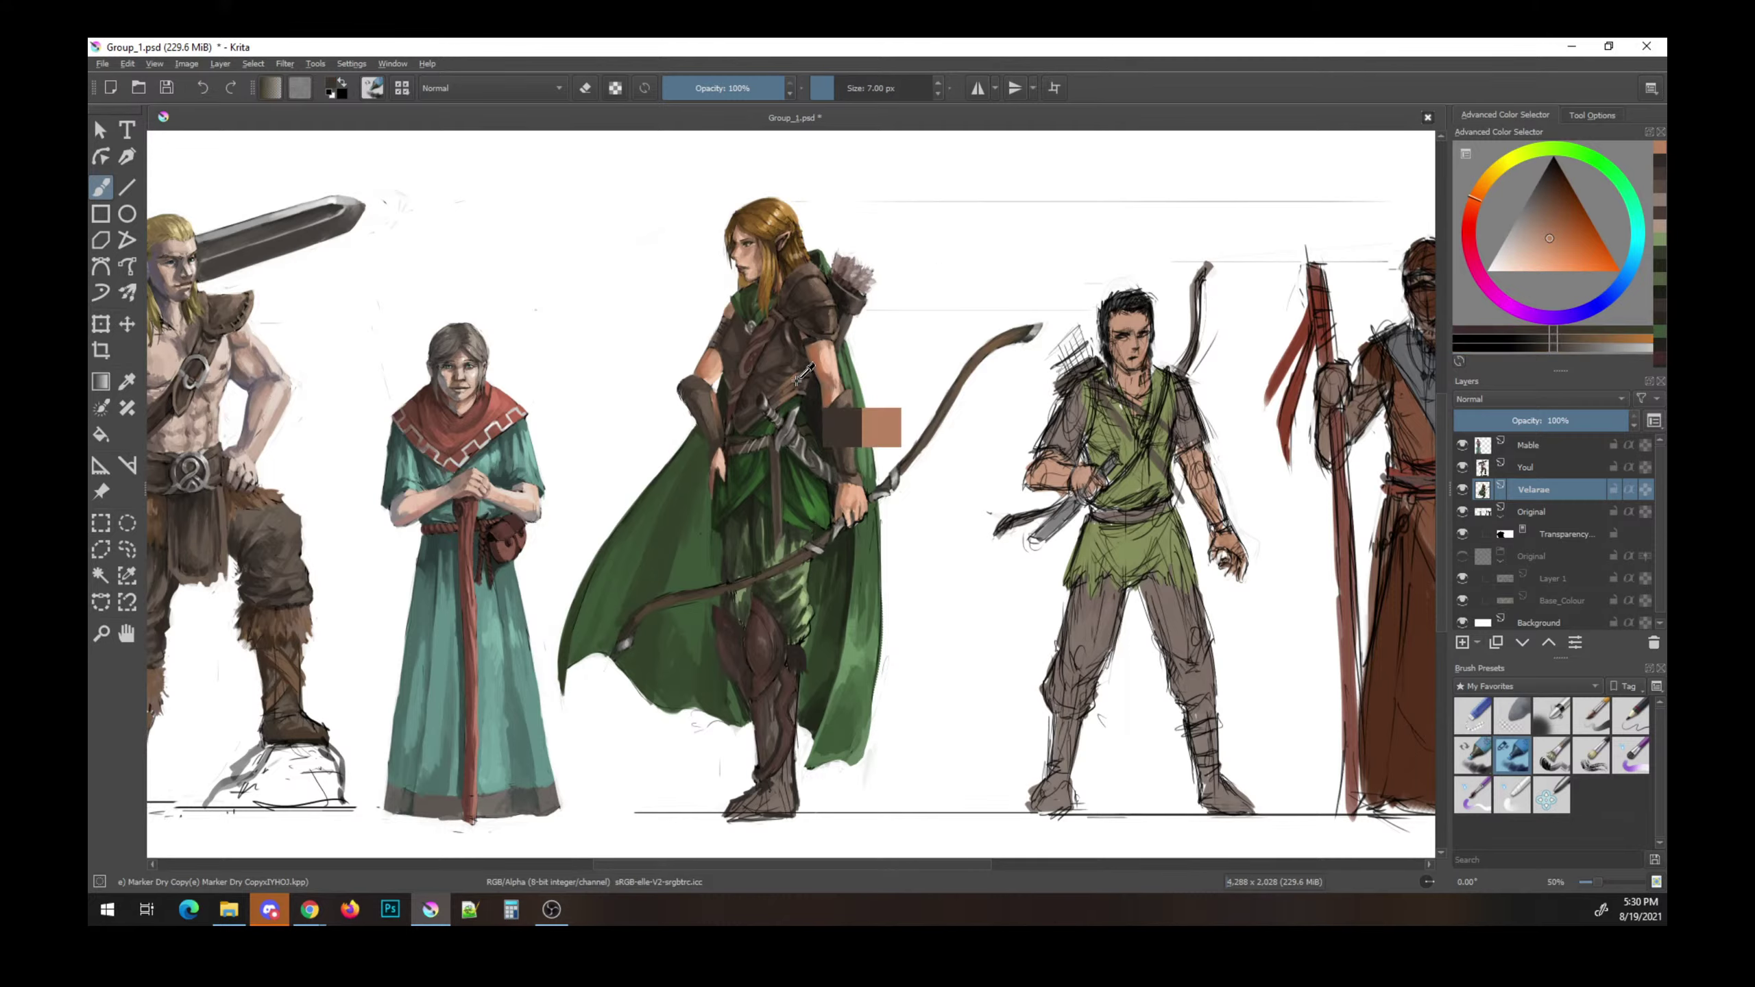
{"action": "left_click", "coordinate": [807, 375], "text": "ctrl"}
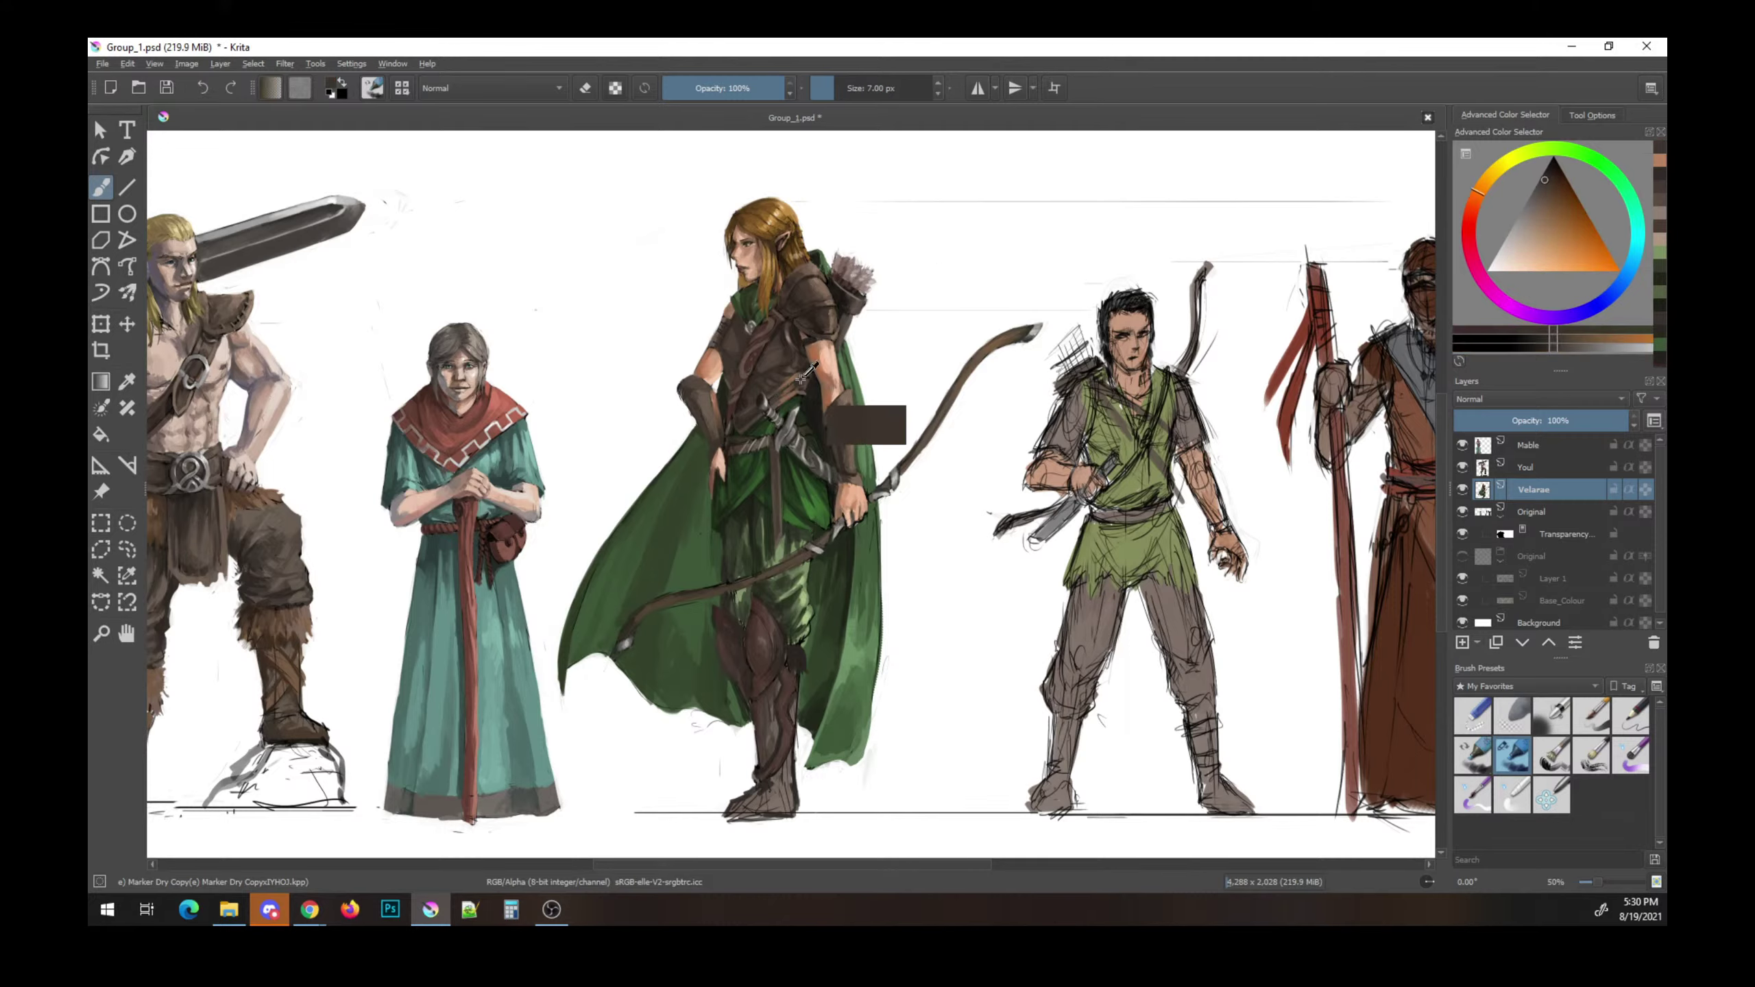
{"action": "left_click", "coordinate": [802, 382], "text": "ctrl"}
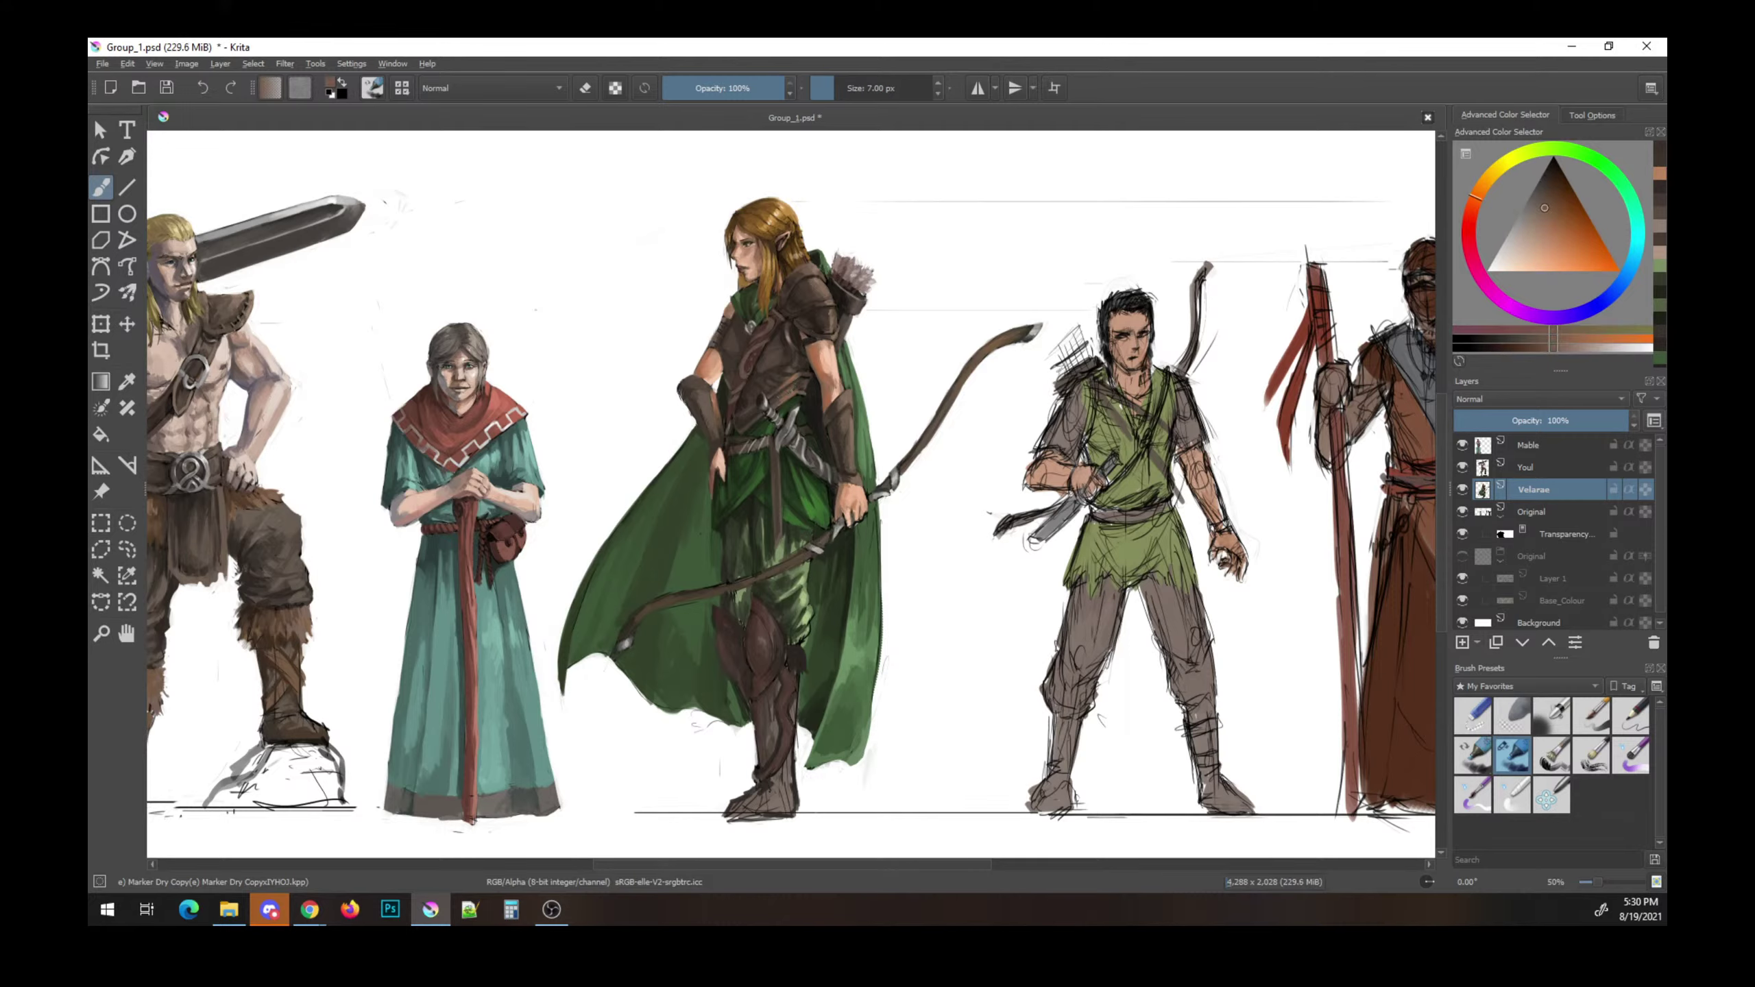
{"action": "left_click", "coordinate": [909, 292]}
- Adjust the colour with K and L and try darker browns, saving along the way
{"action": "key", "text": "k"}
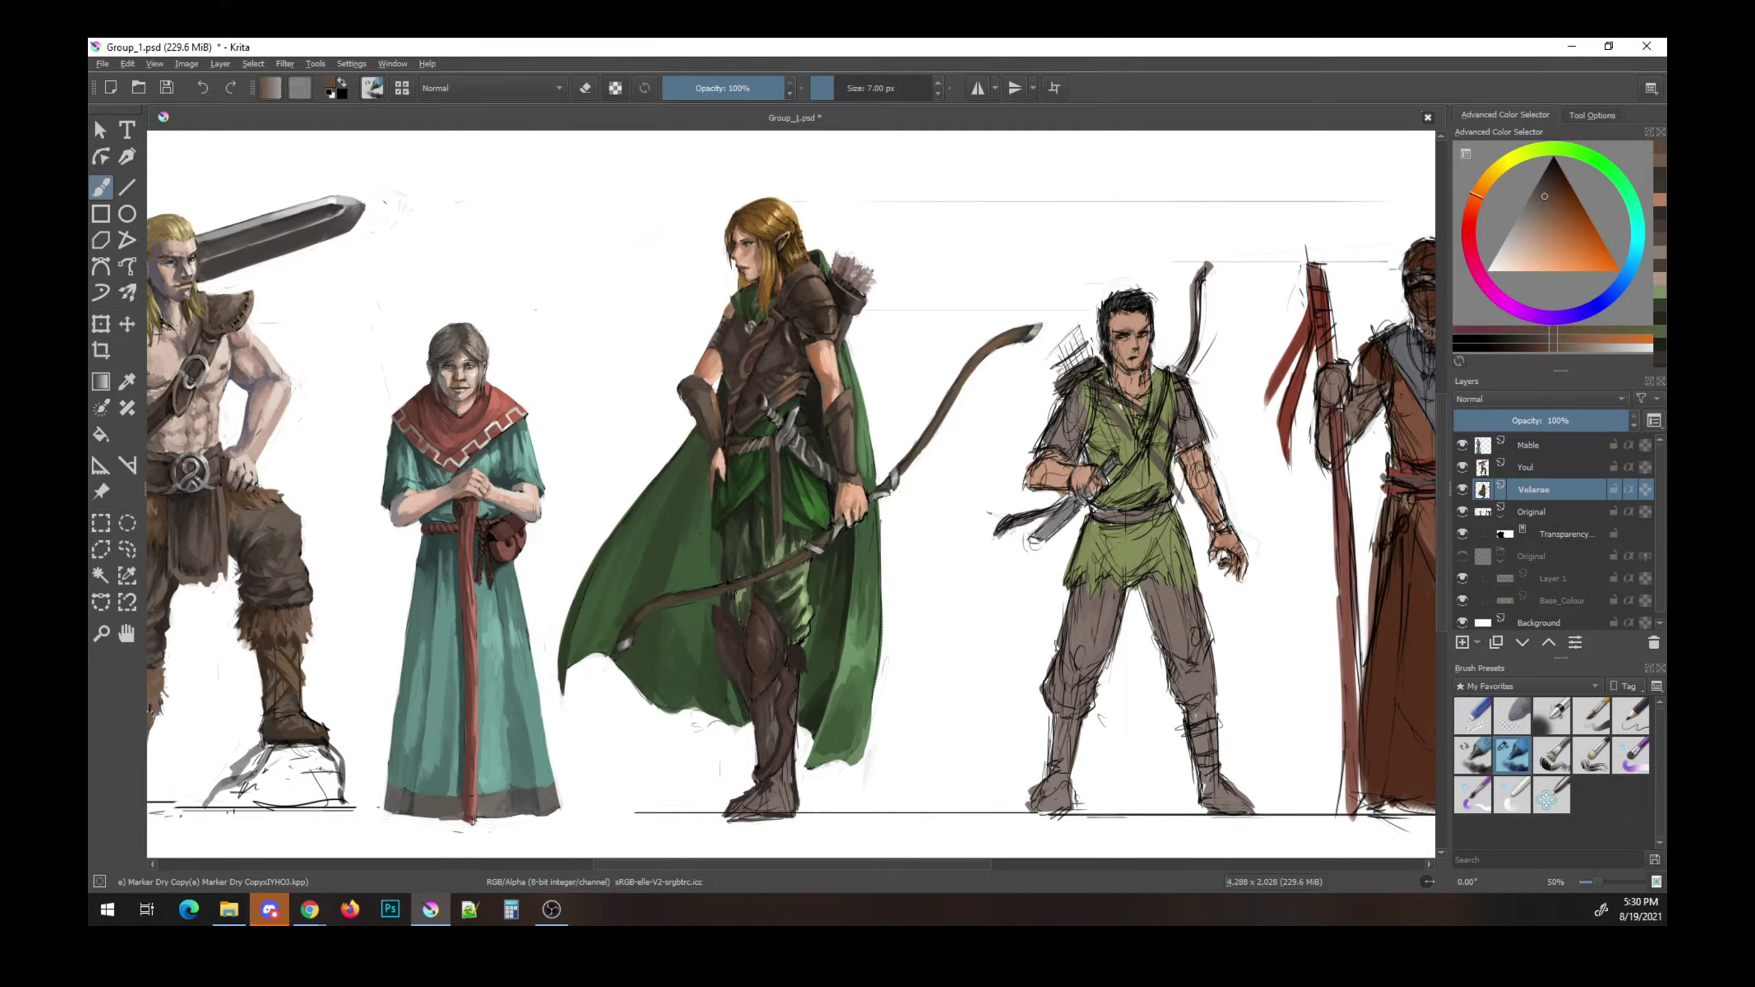
{"action": "key", "text": "l"}
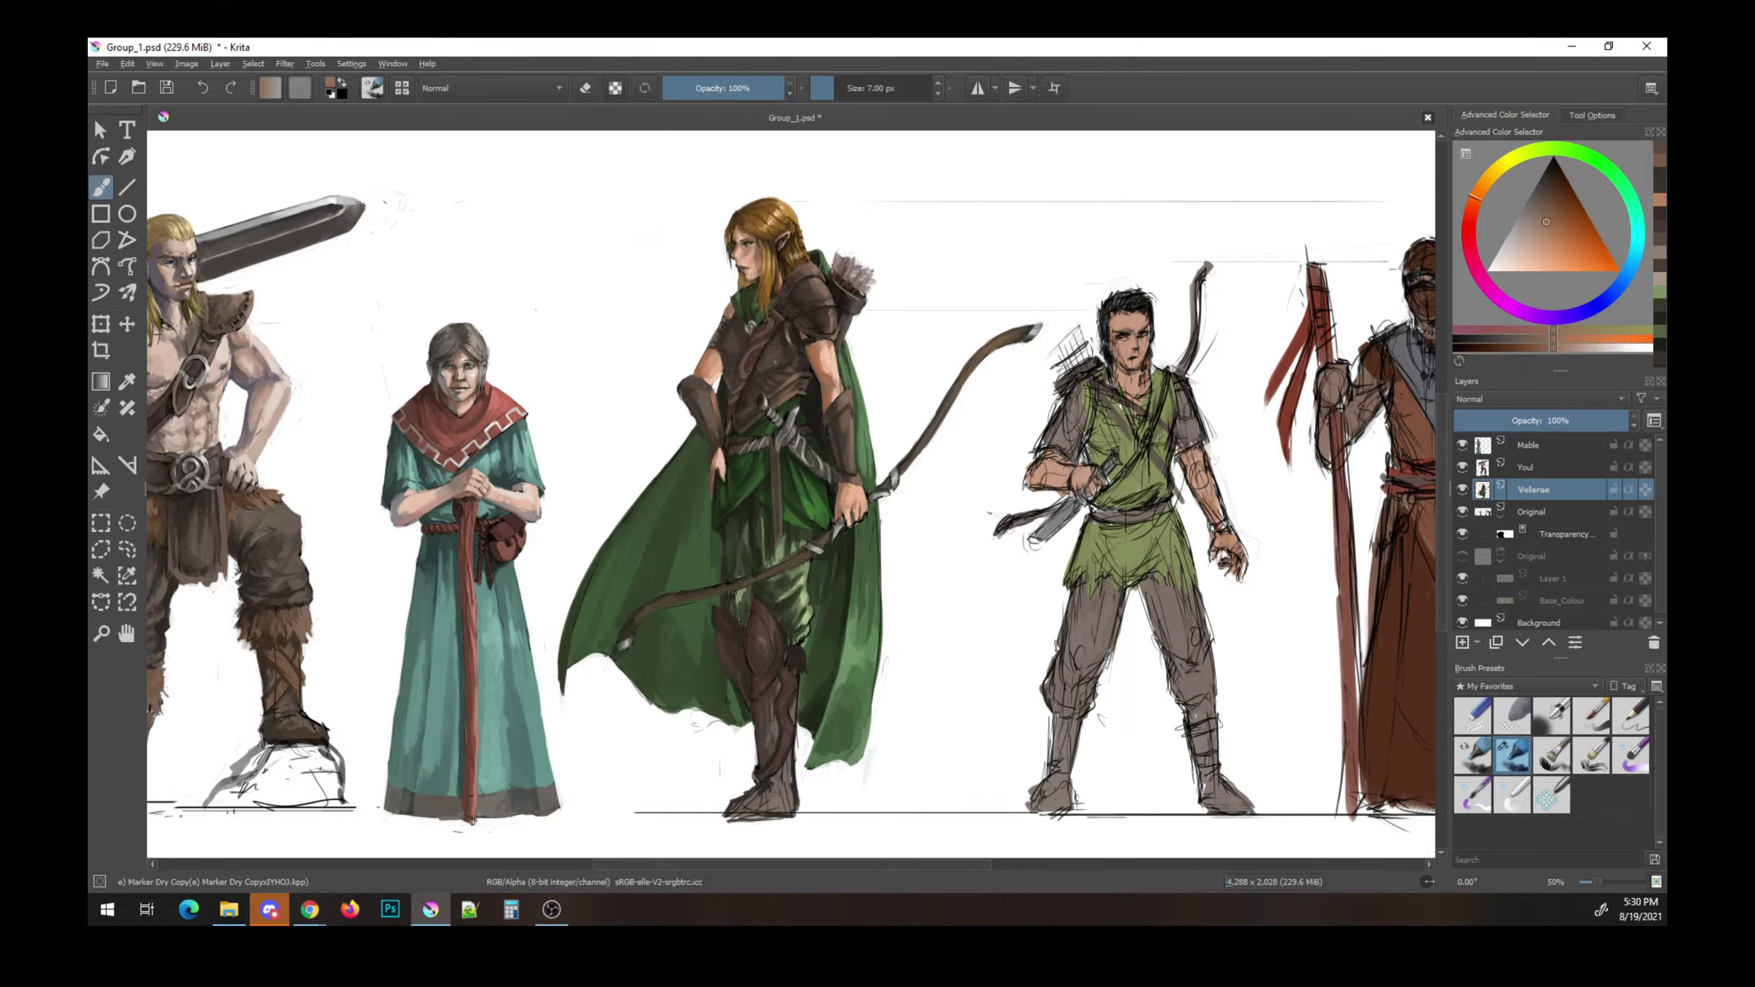
{"action": "key", "text": "k"}
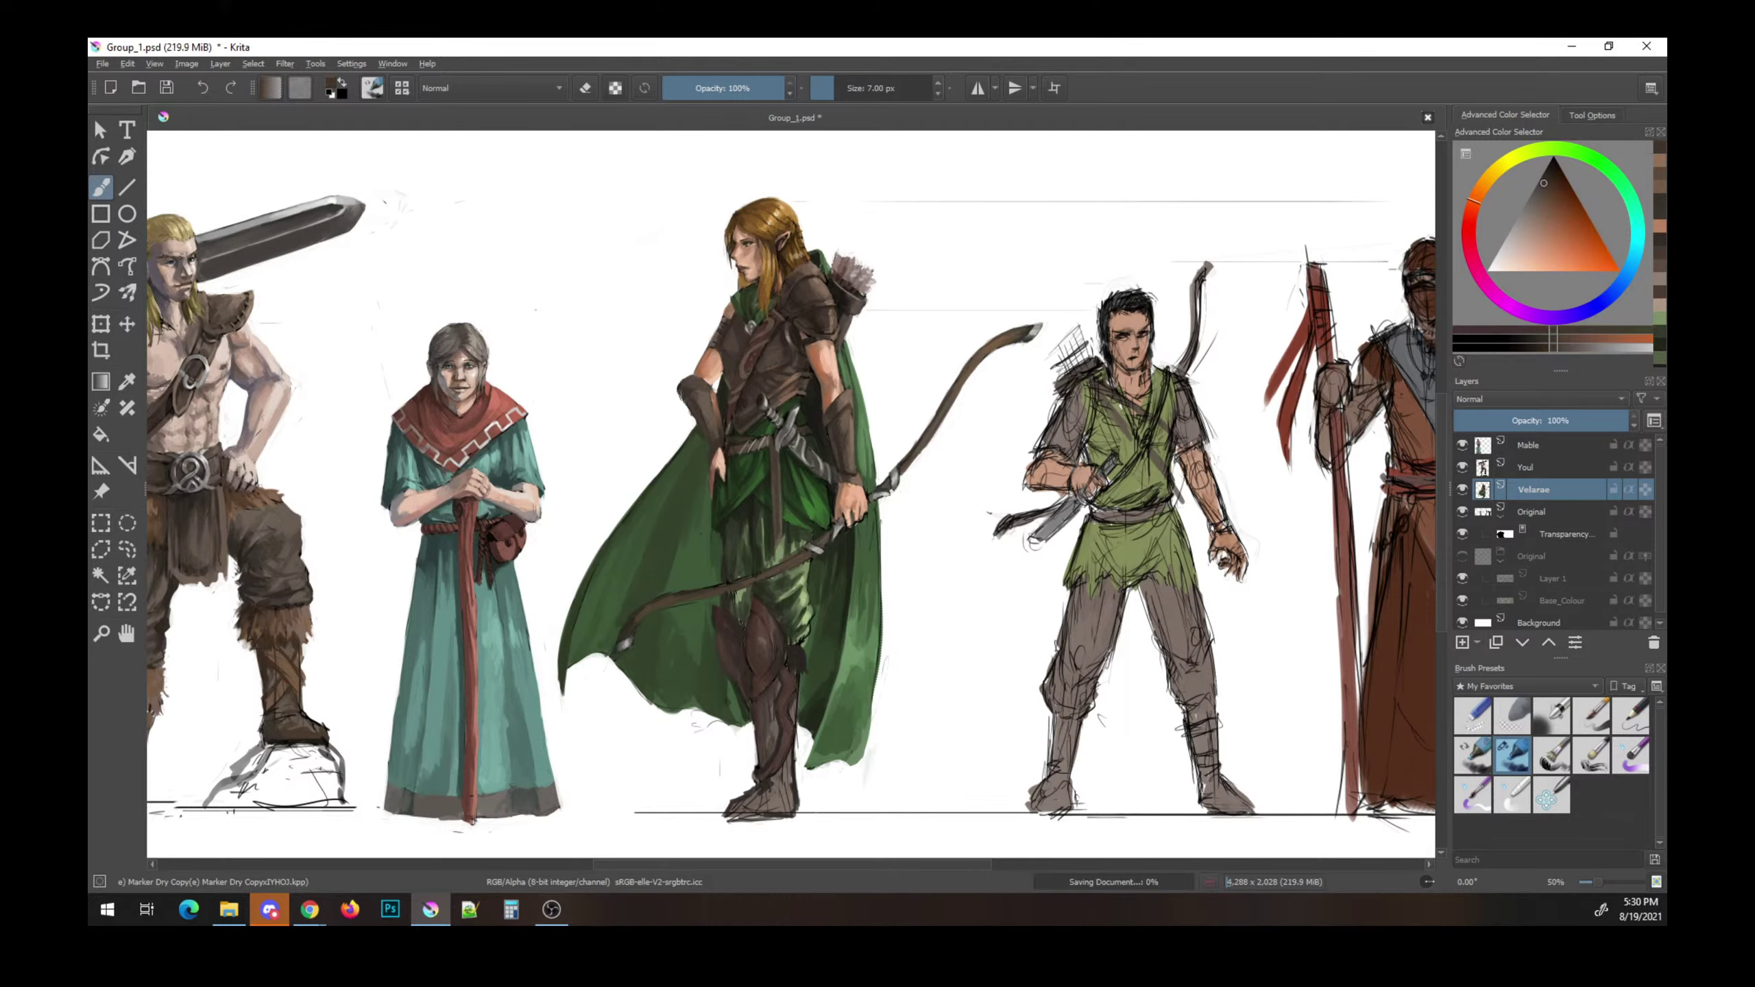
{"action": "key", "text": "l"}
{"action": "key", "text": "ctrl+s"}
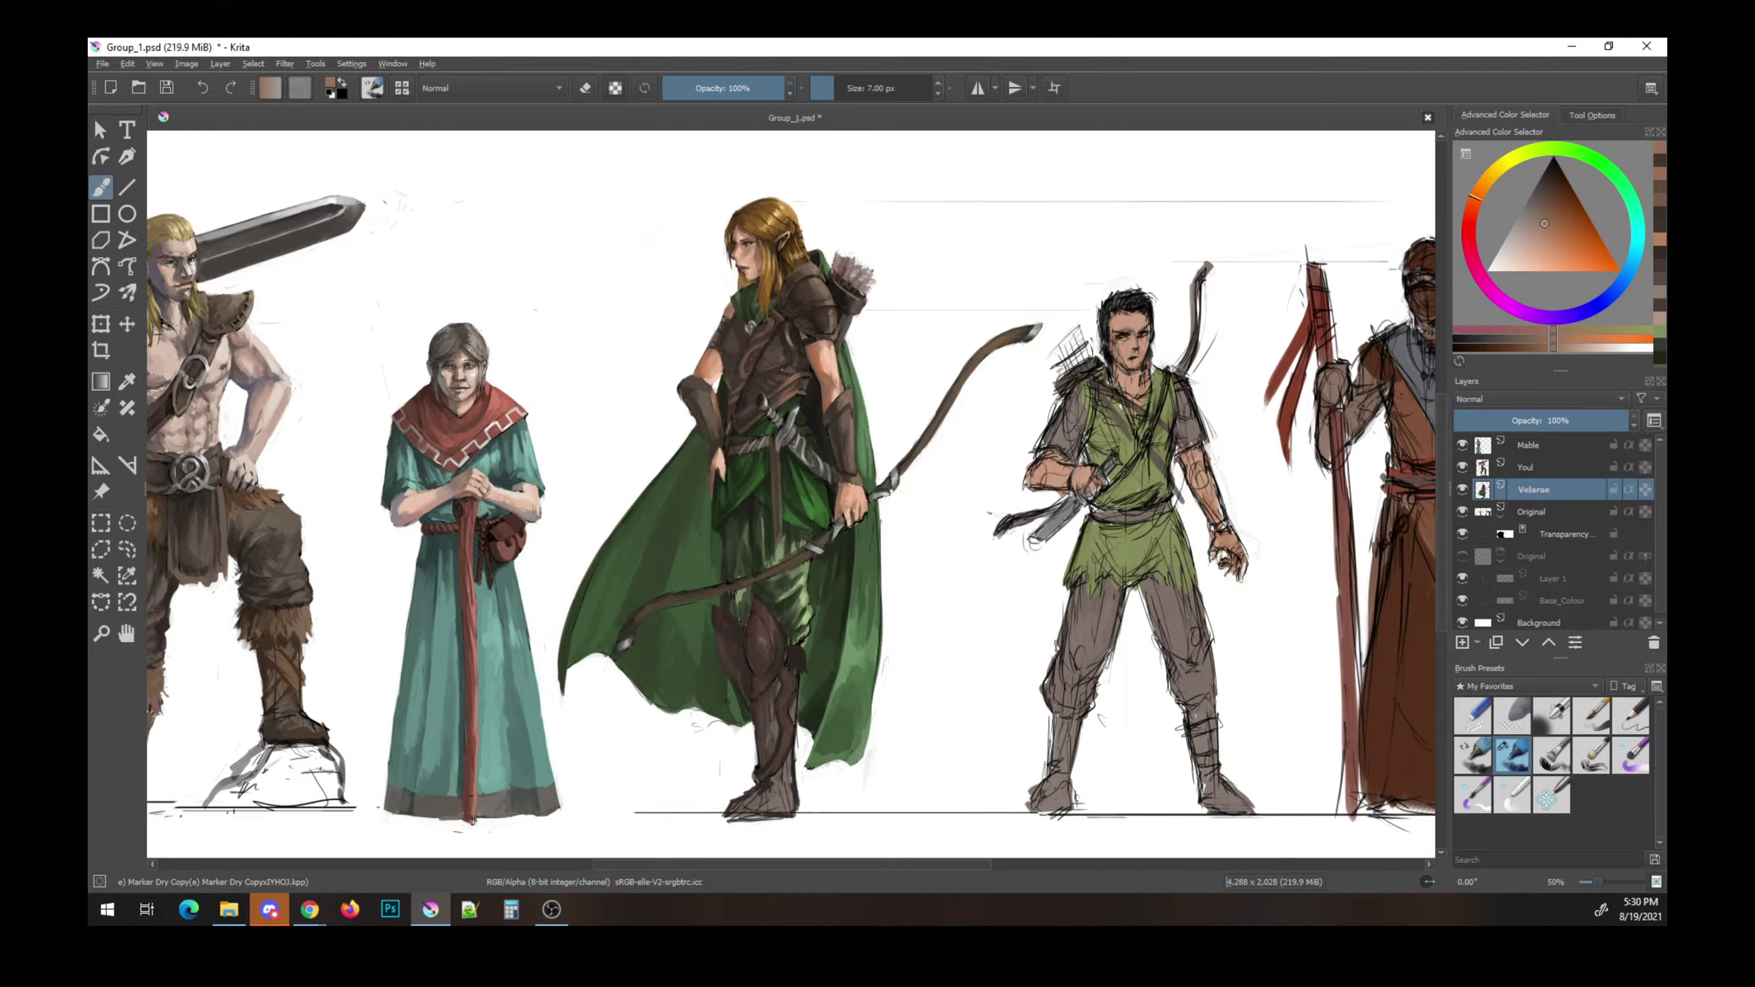
{"action": "left_click", "coordinate": [820, 402], "text": "ctrl"}
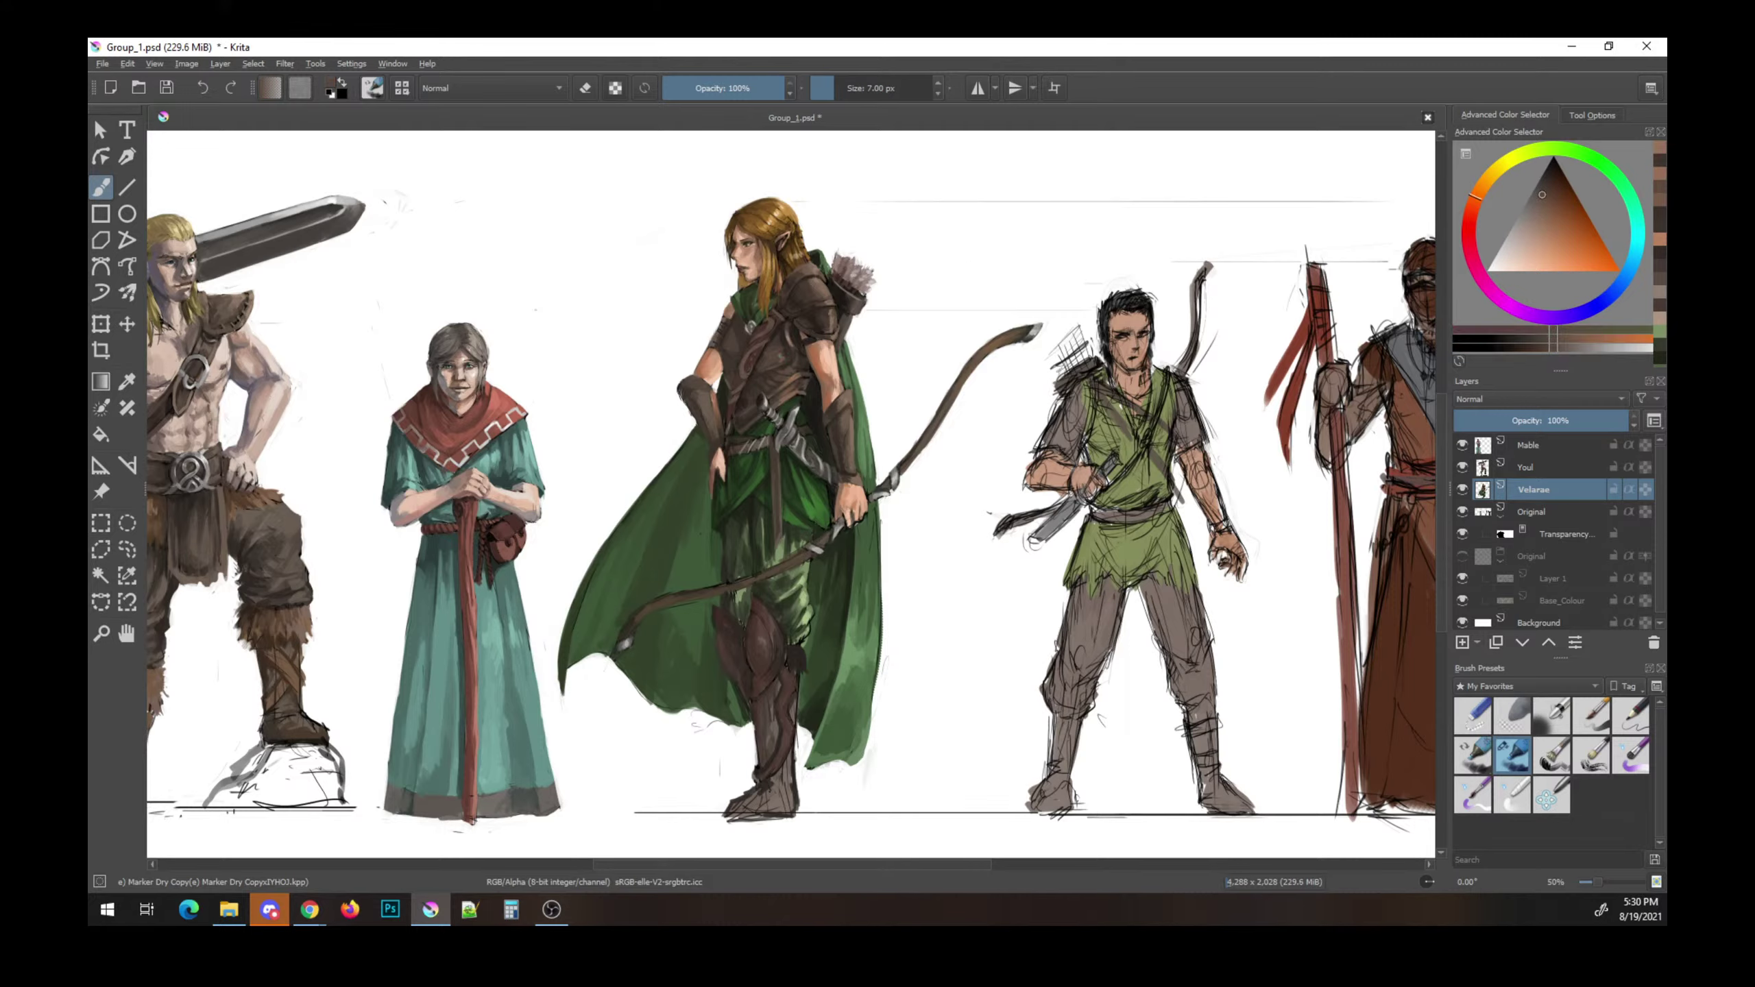
{"action": "left_click", "coordinate": [851, 405], "text": "ctrl"}
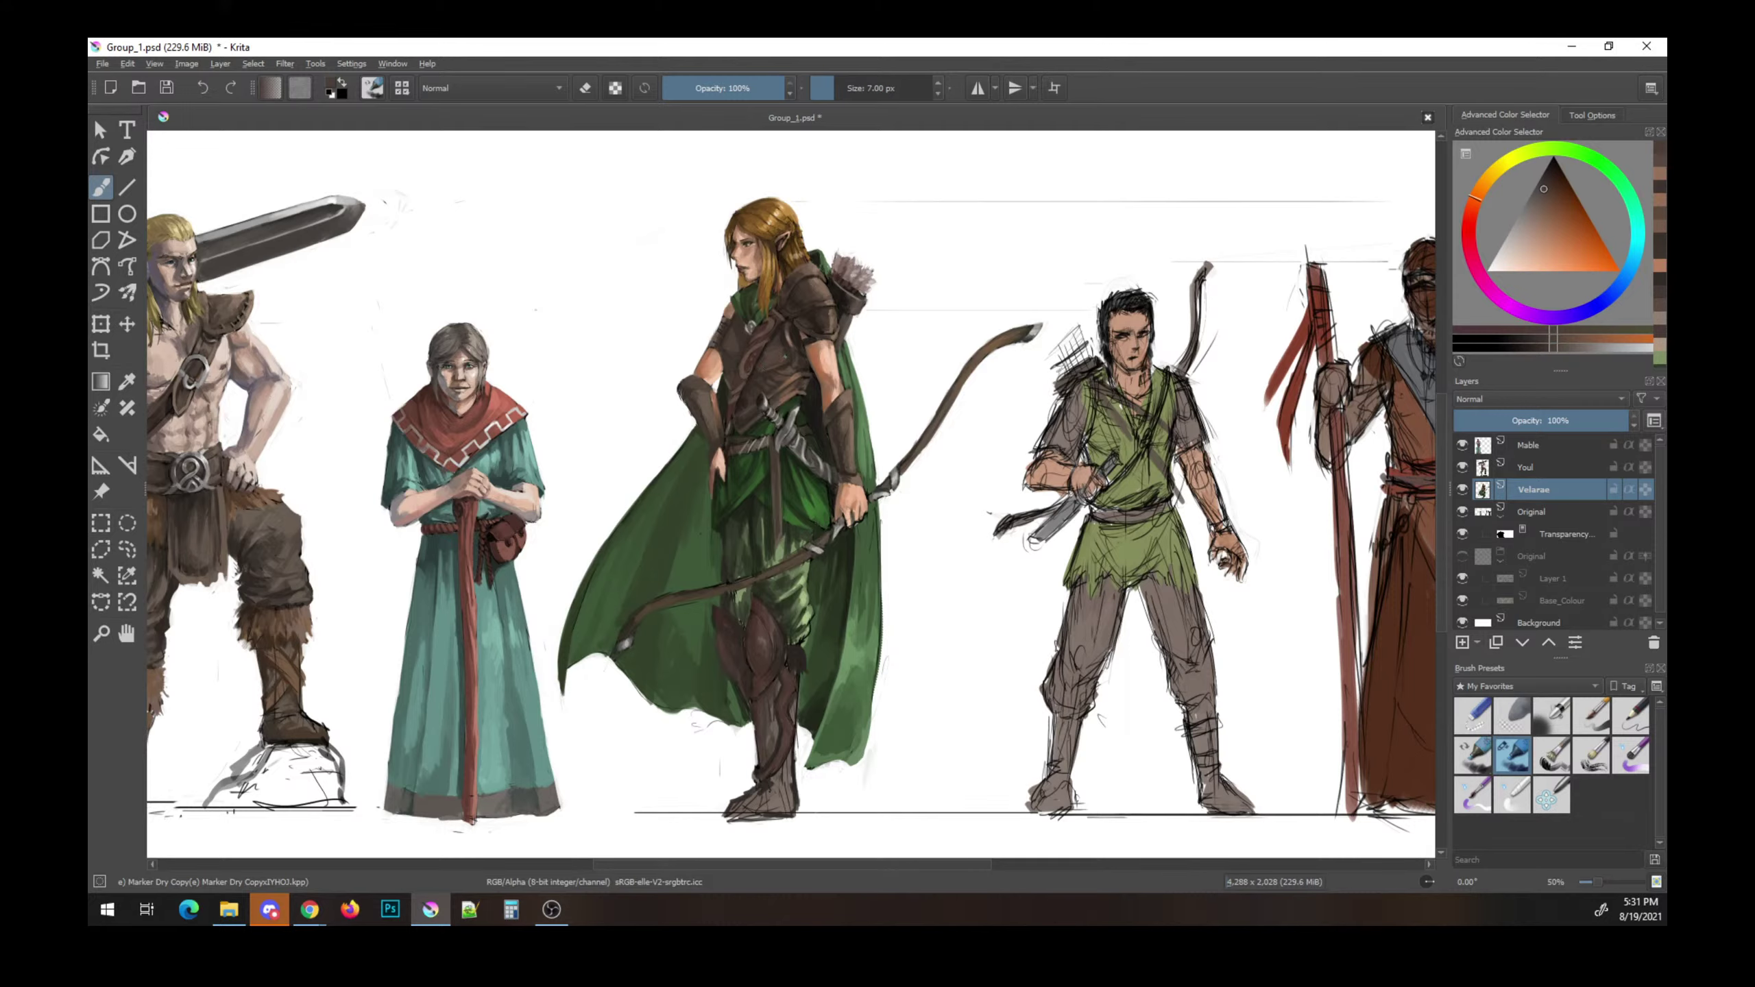
{"action": "key", "text": "k"}
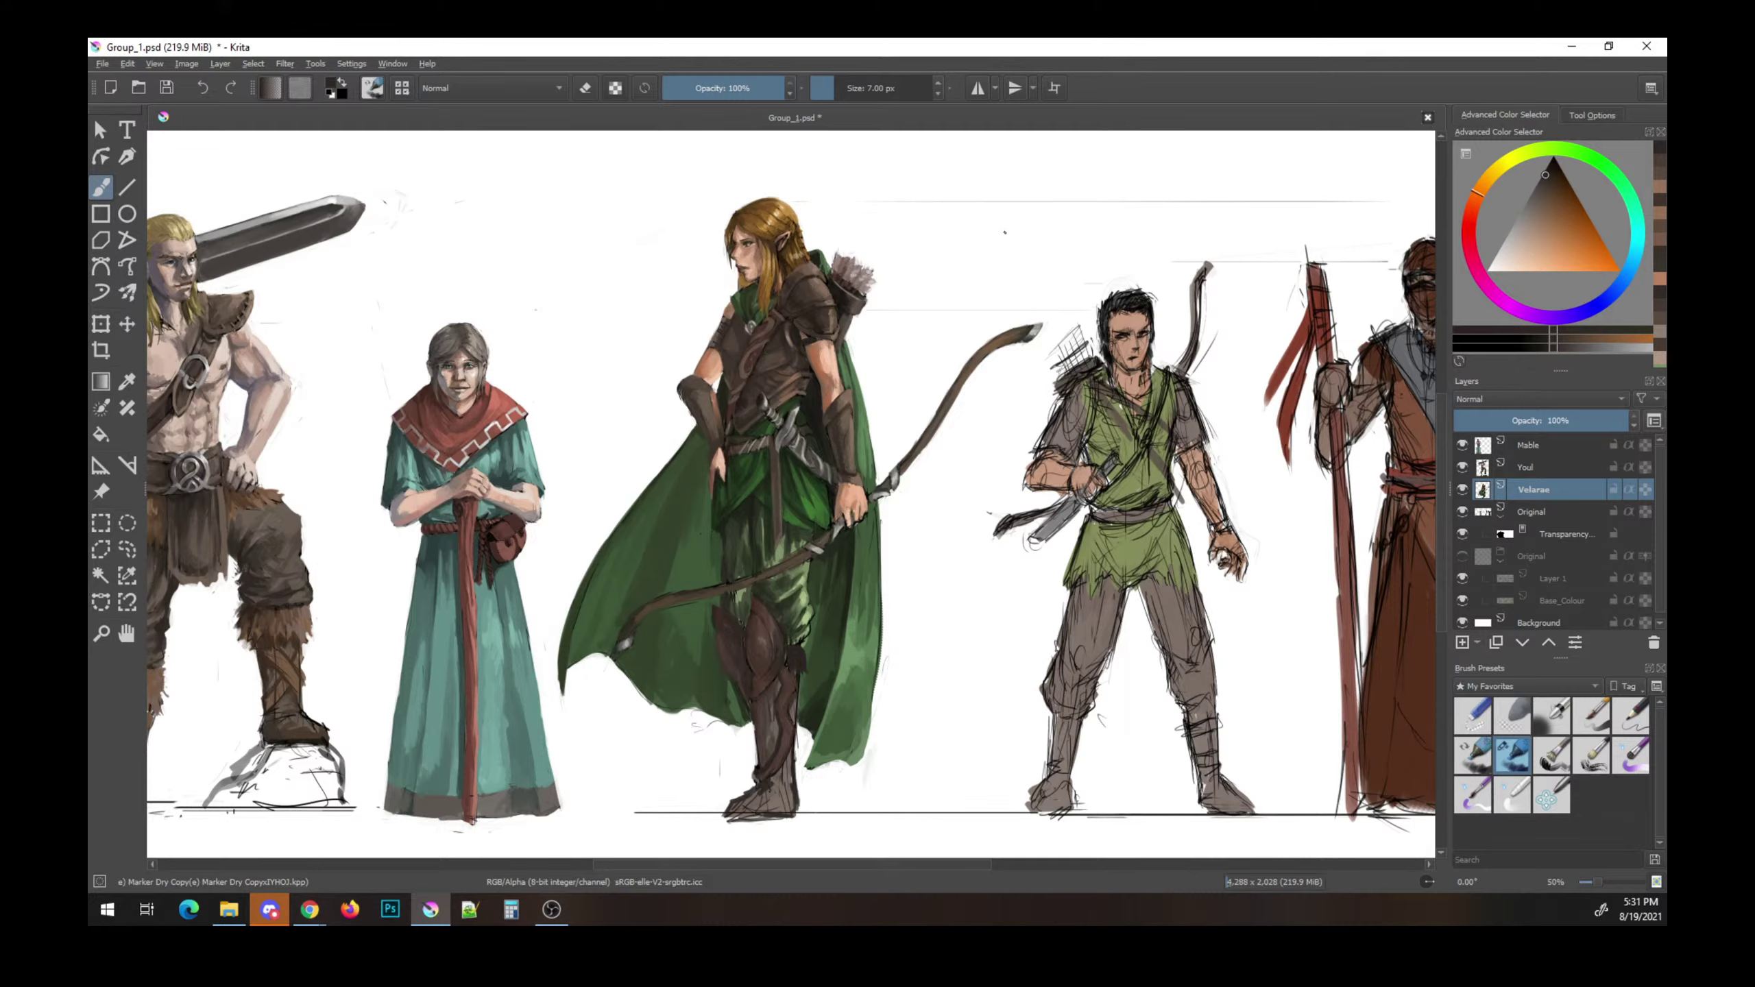
{"action": "left_click", "coordinate": [849, 405], "text": "ctrl"}
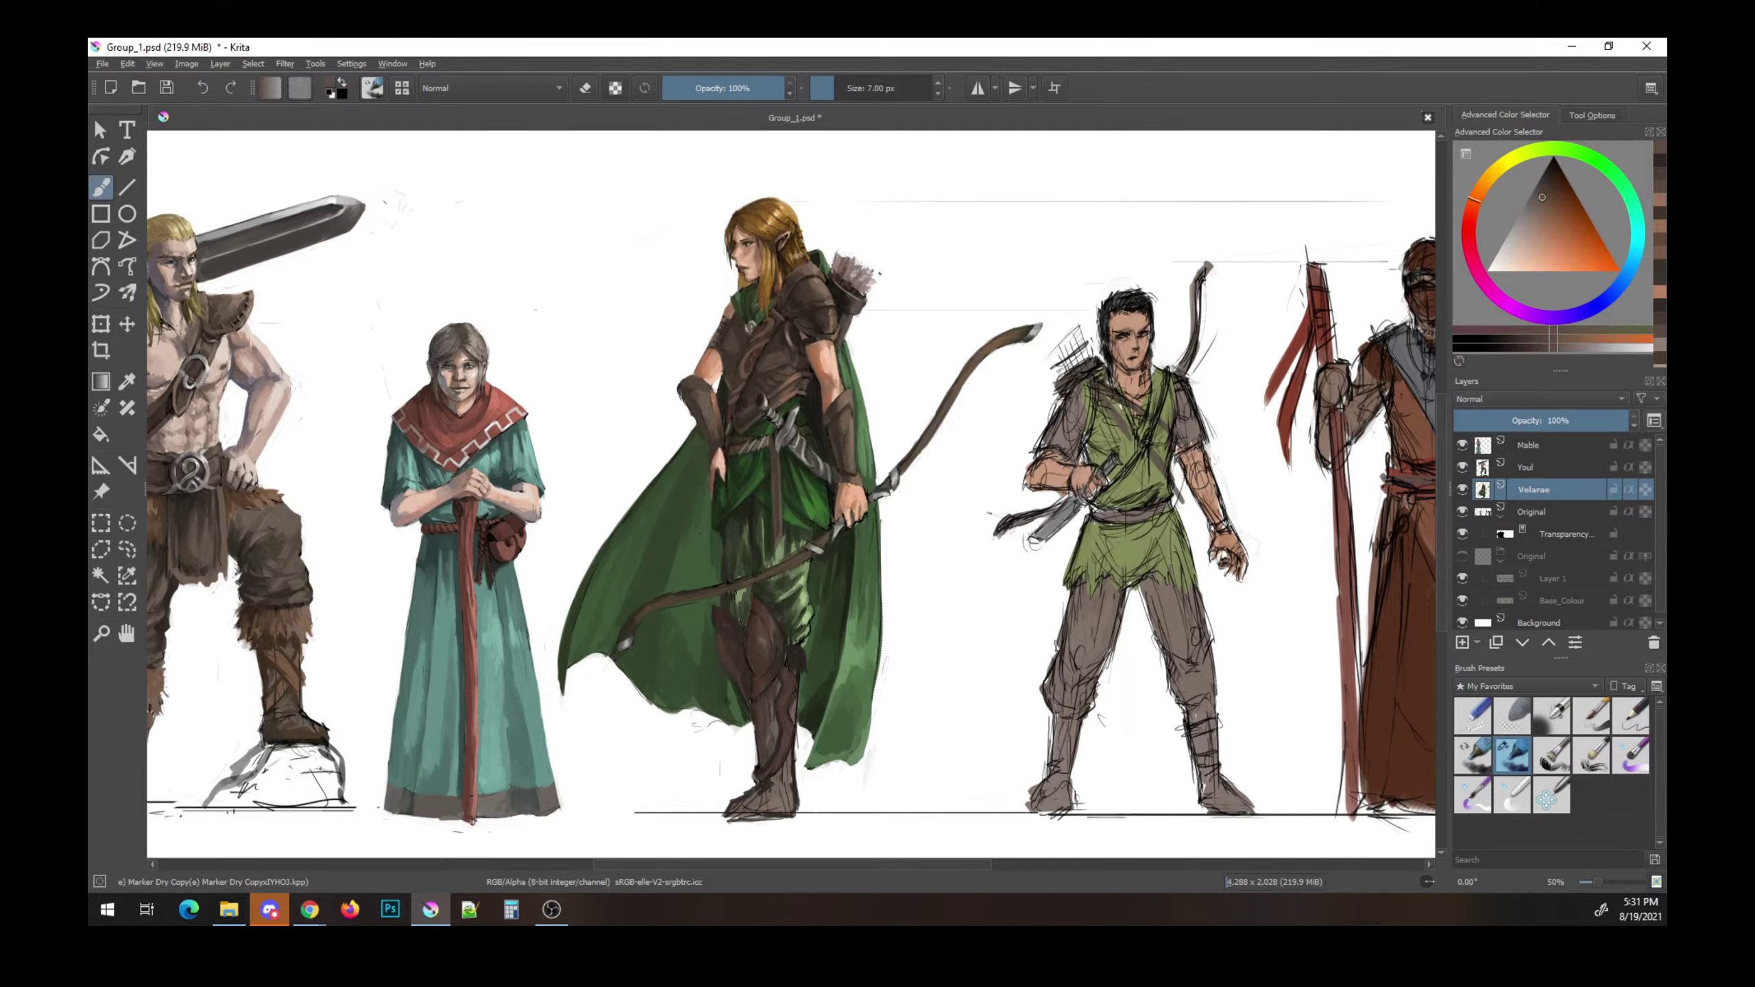
{"action": "key", "text": "ctrl+s"}
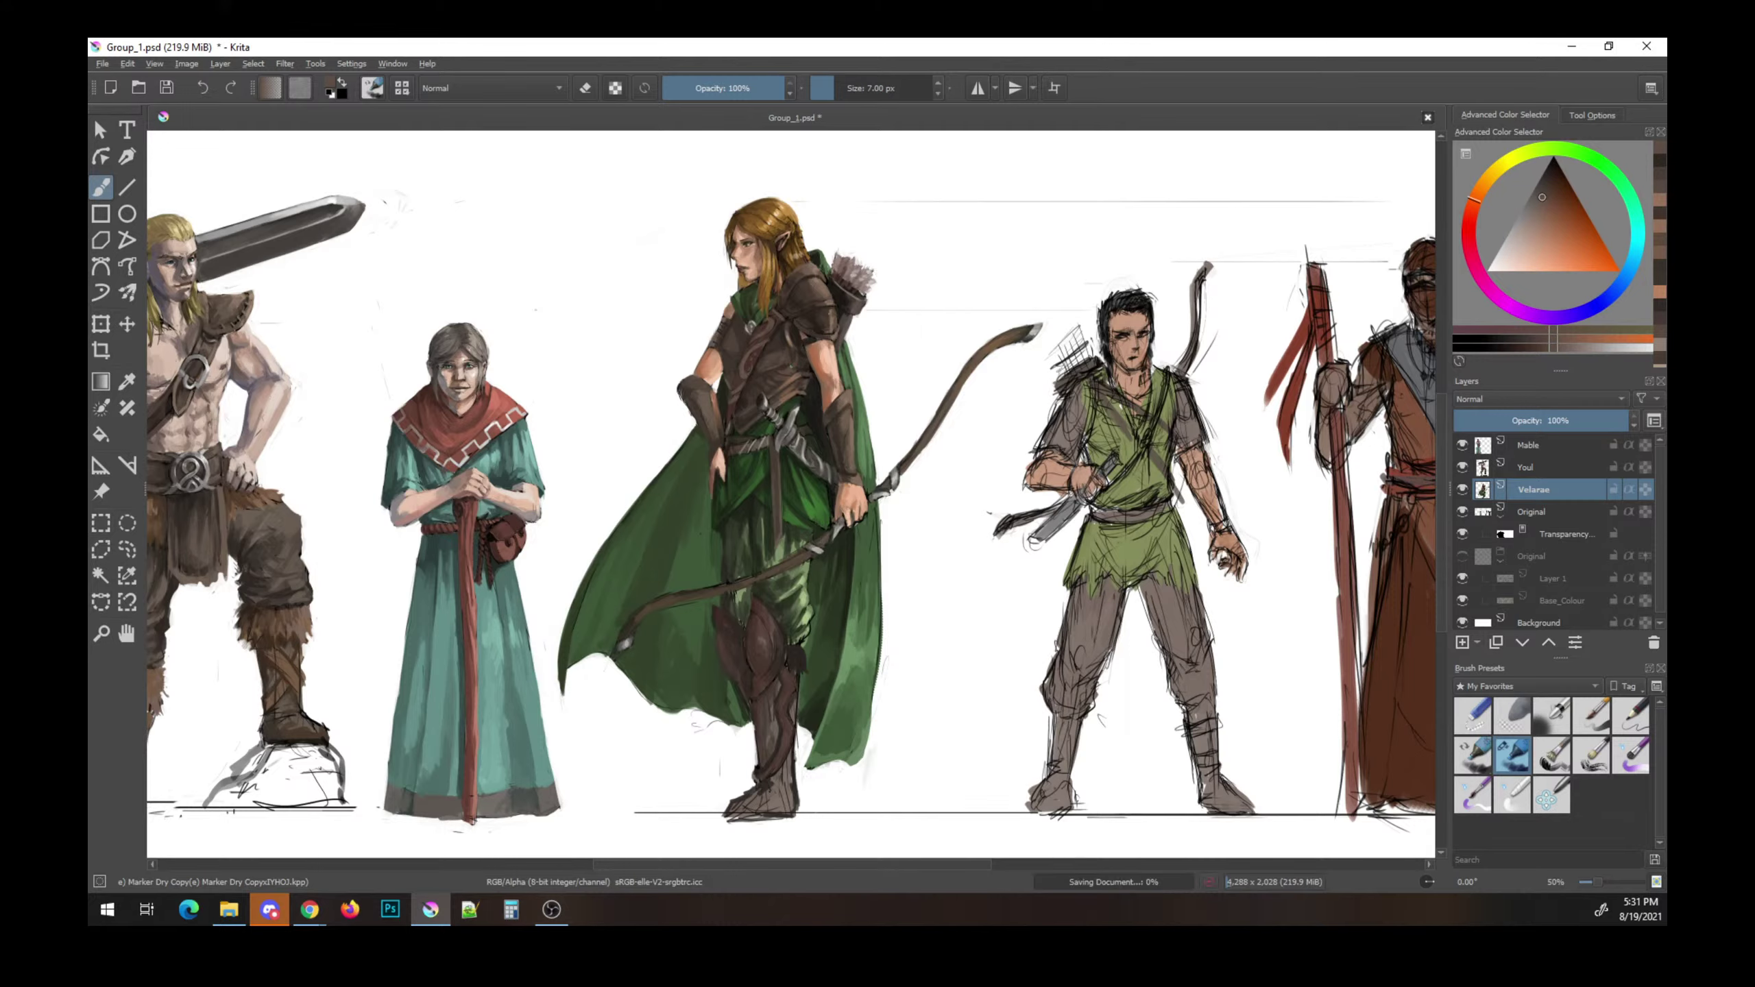
- Pick a darker brown, then switch to a green hue in the Advanced Color Selector and save
{"action": "left_click", "coordinate": [858, 399], "text": "ctrl"}
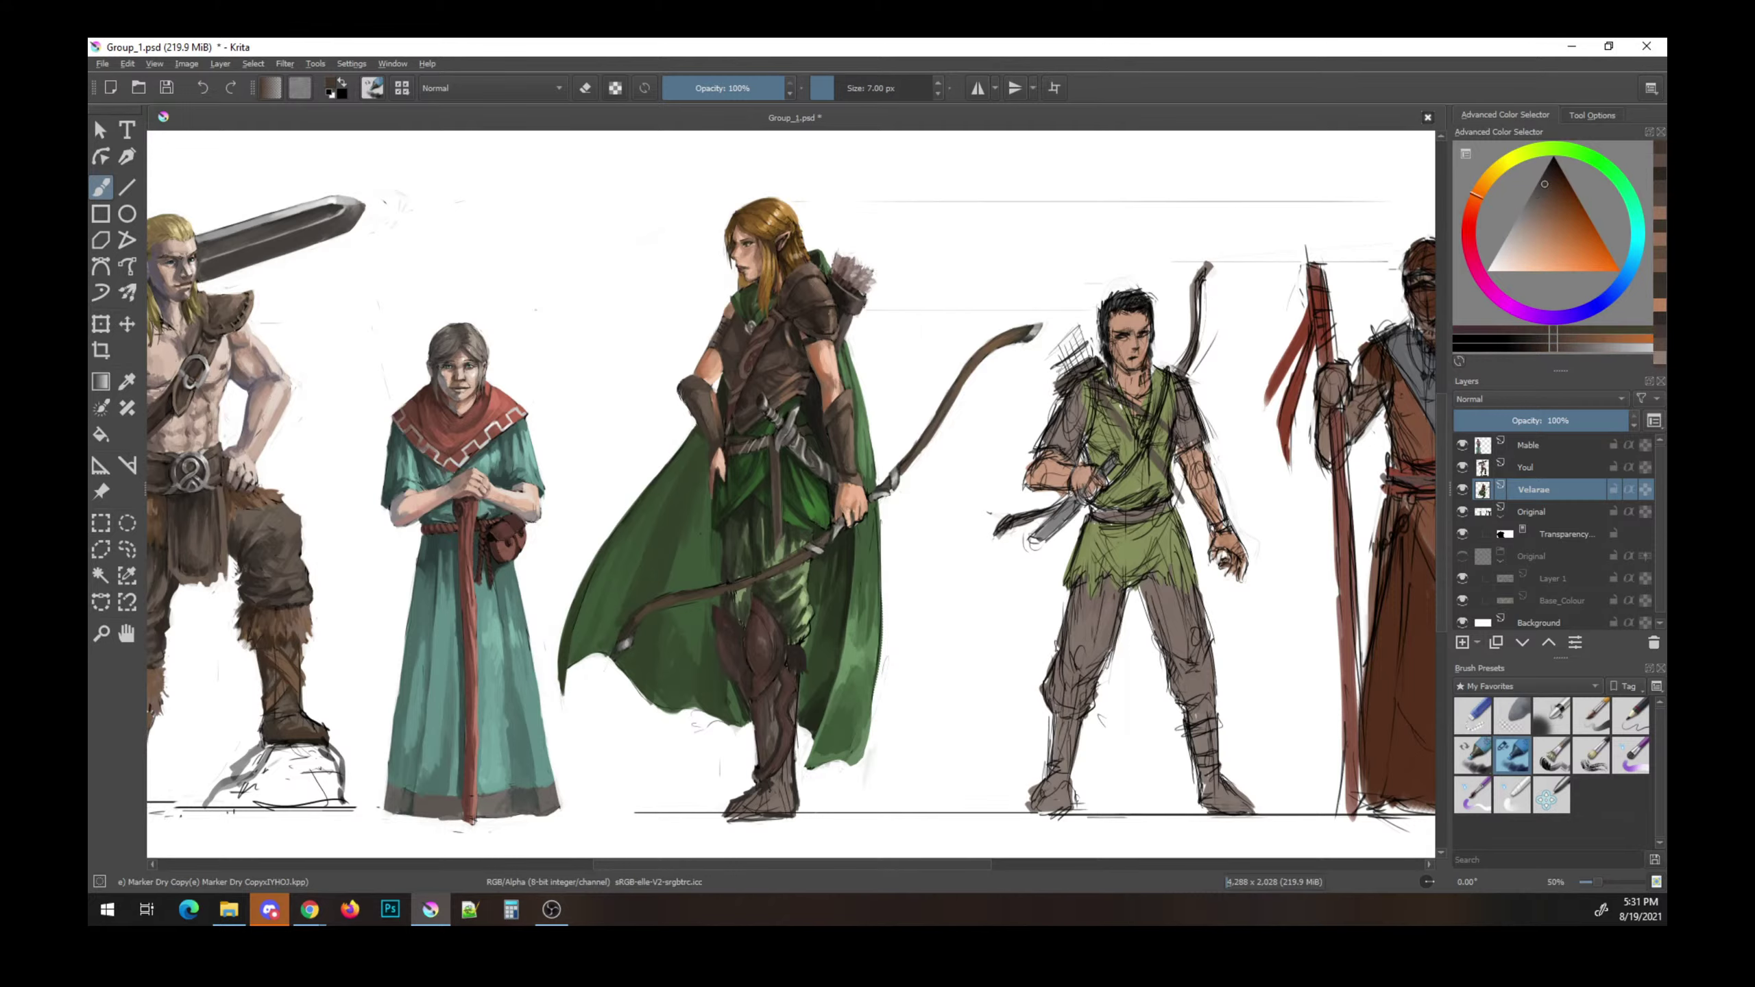
{"action": "key", "text": "ctrl+s"}
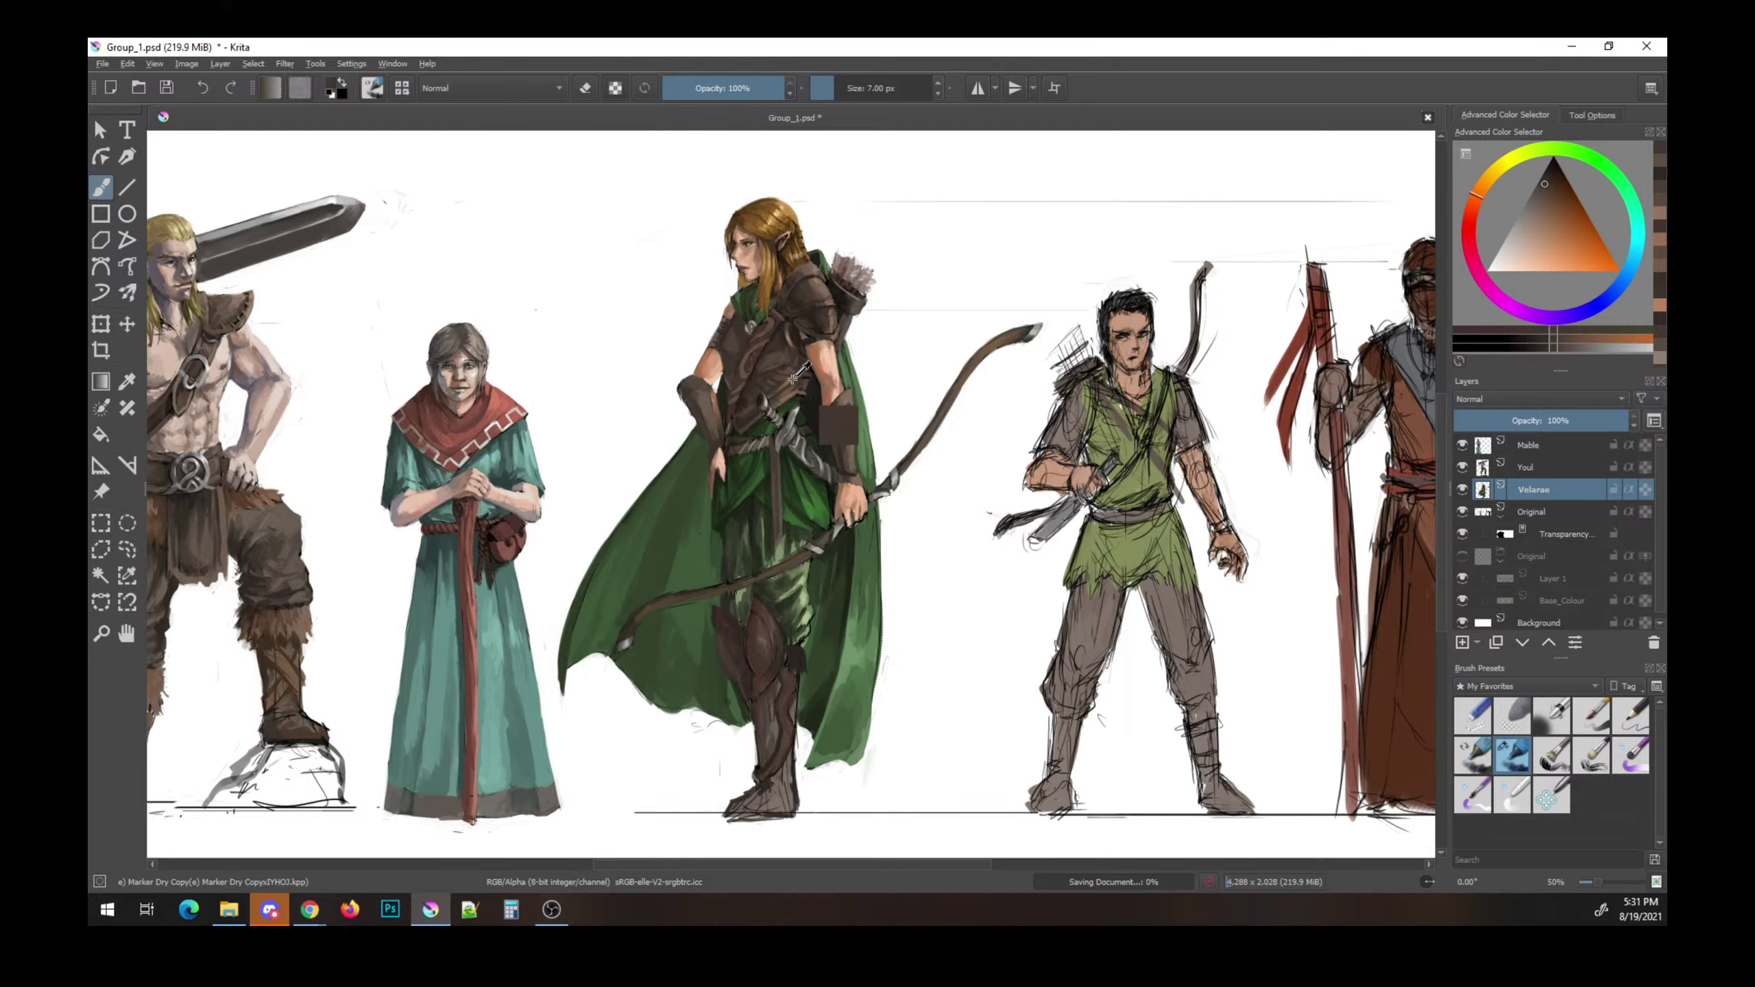
{"action": "left_click", "coordinate": [838, 426], "text": "ctrl"}
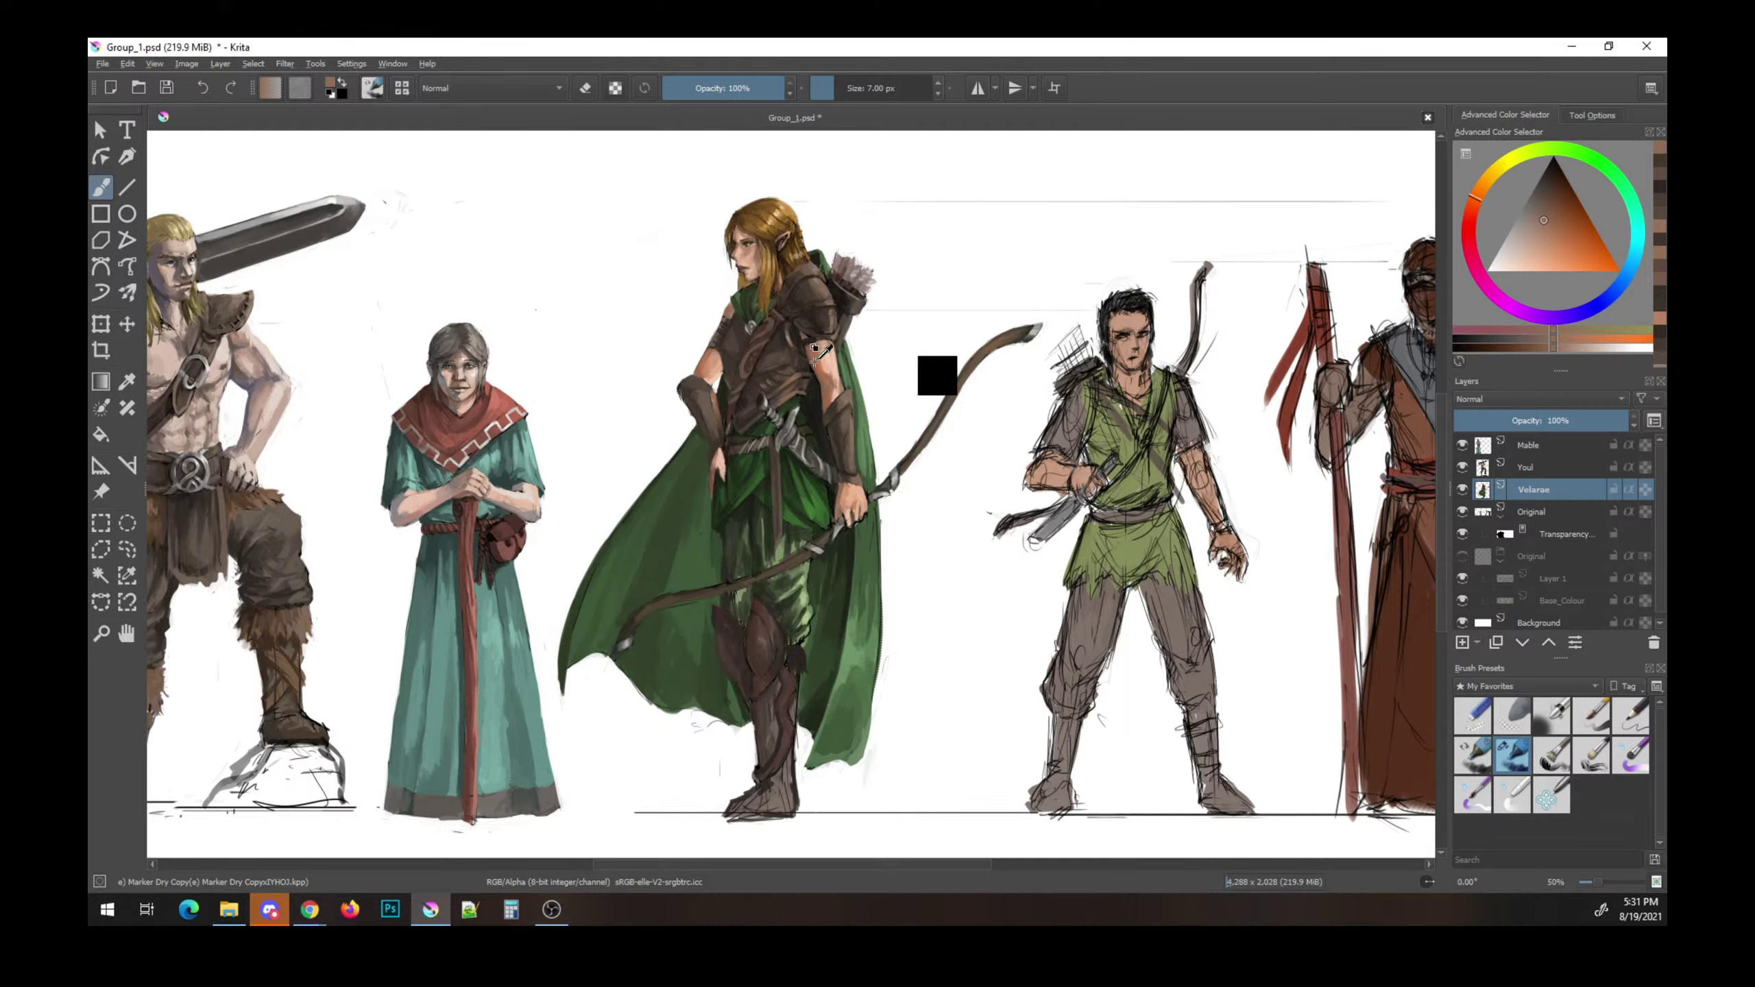
{"action": "left_click", "coordinate": [1581, 153]}
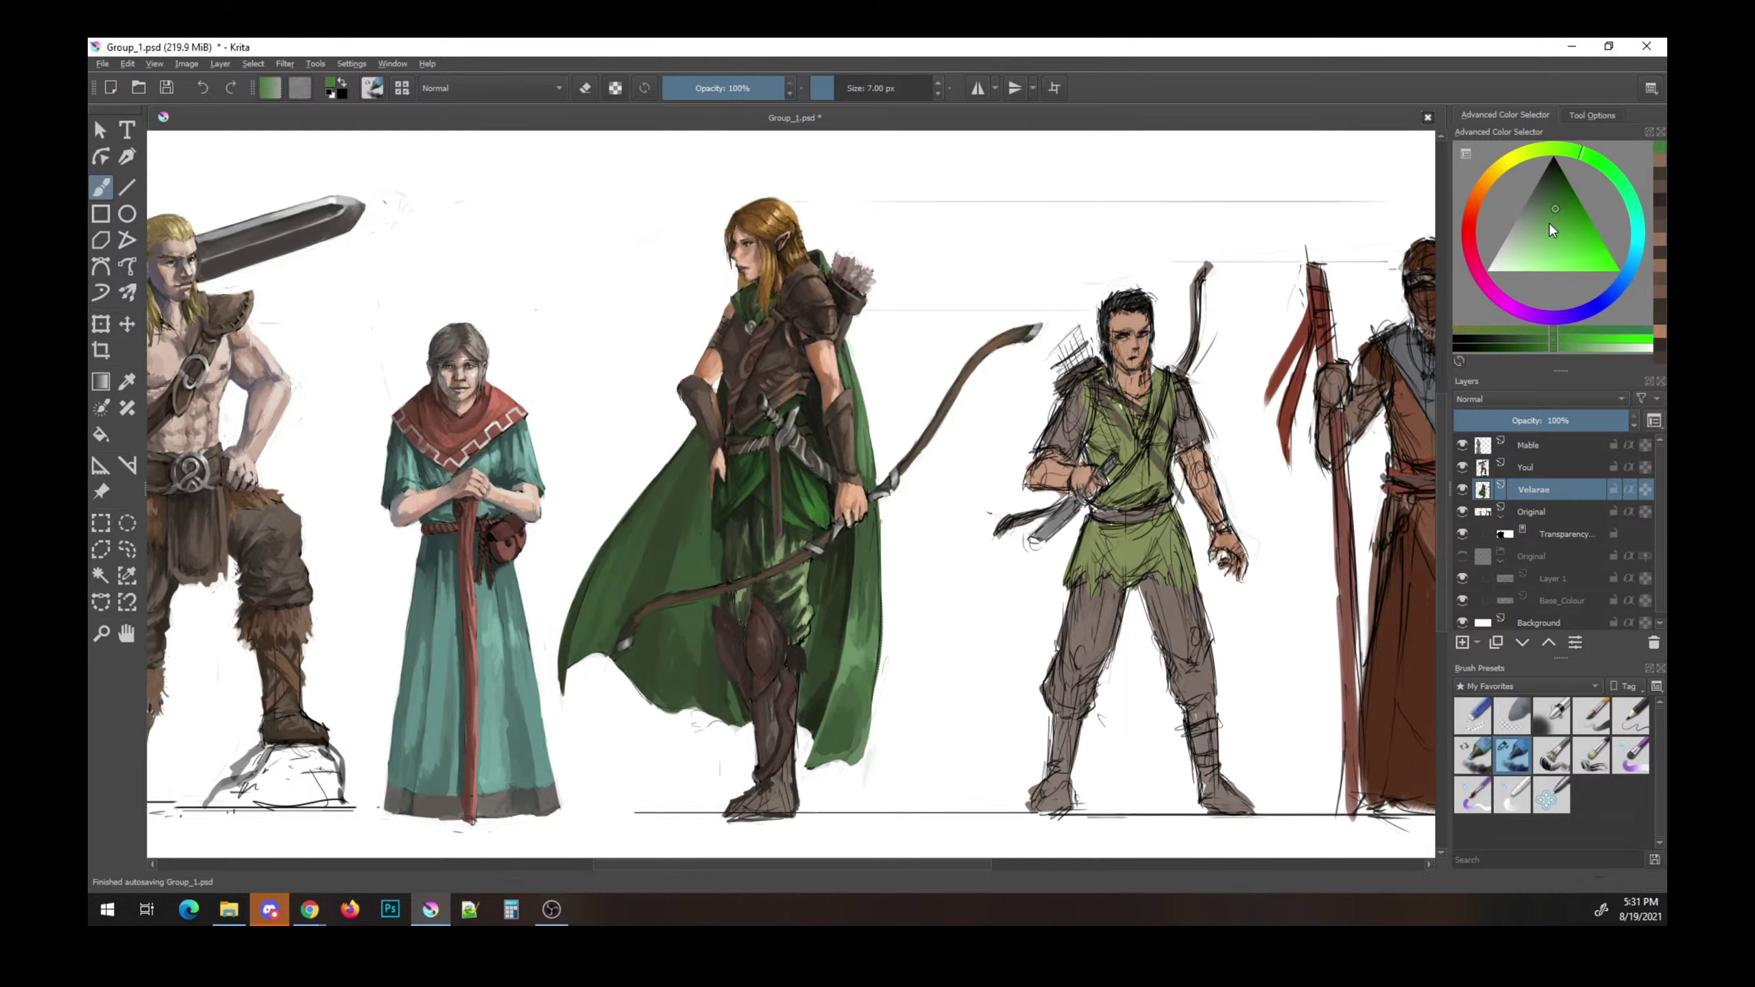
{"action": "left_click", "coordinate": [1544, 233]}
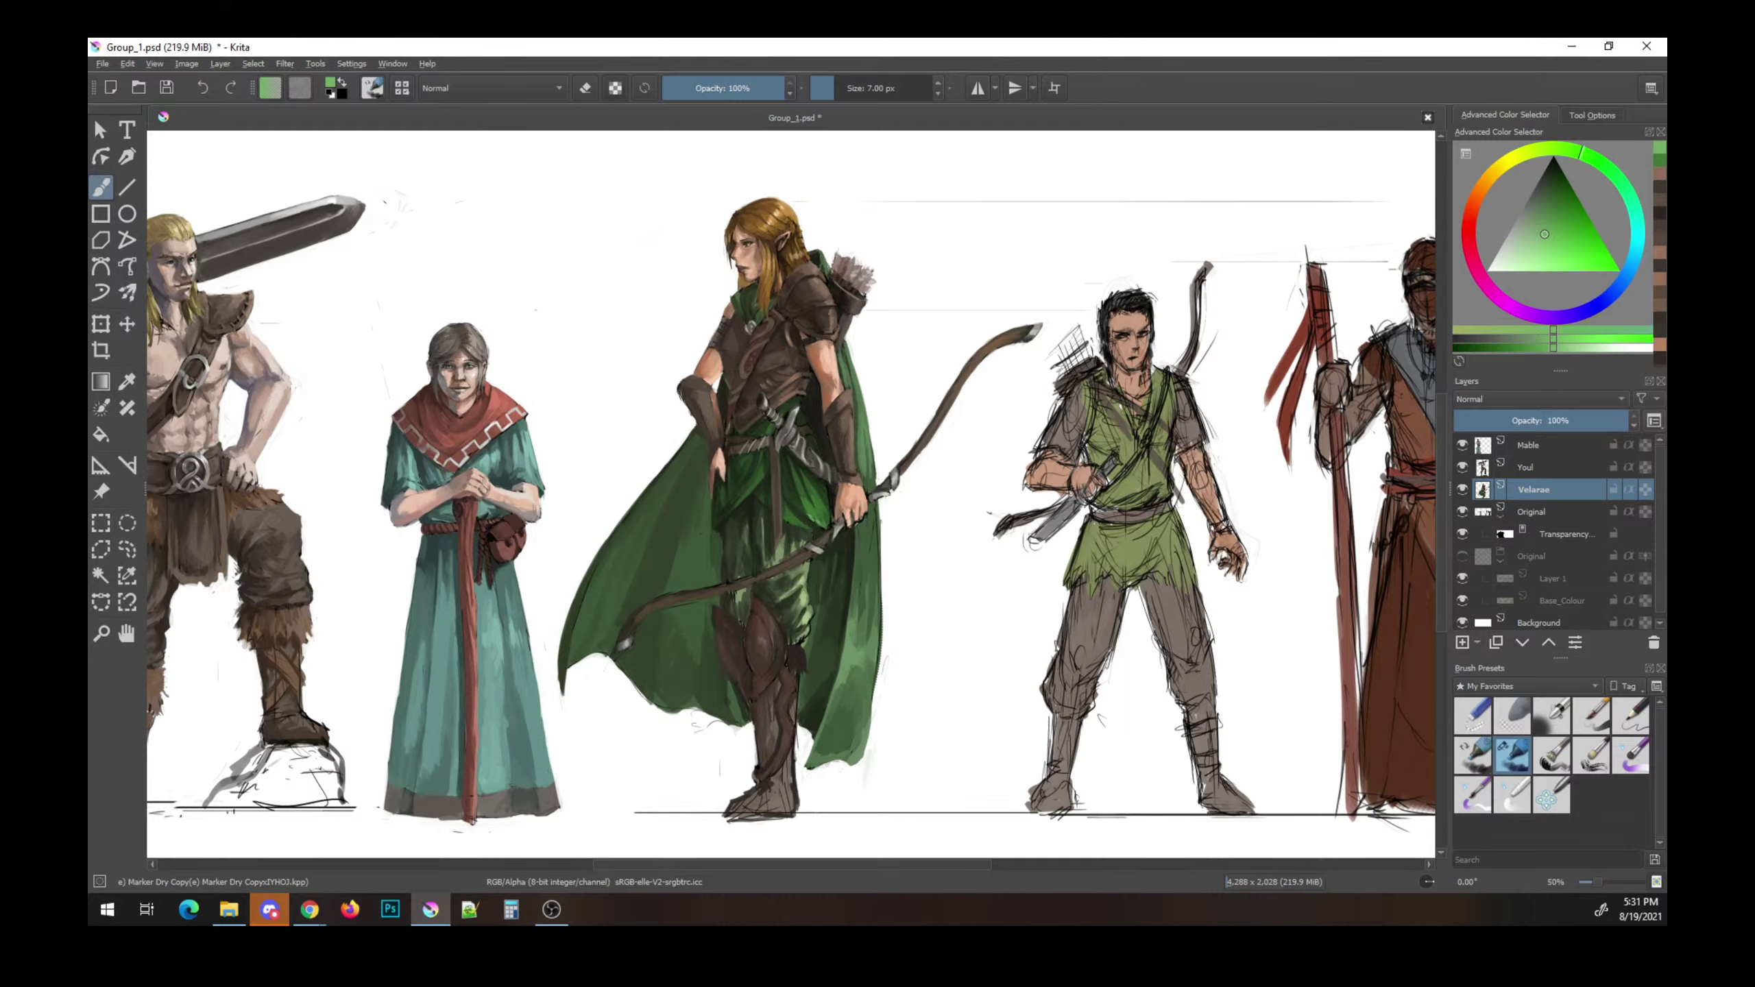
{"action": "left_click", "coordinate": [1555, 208]}
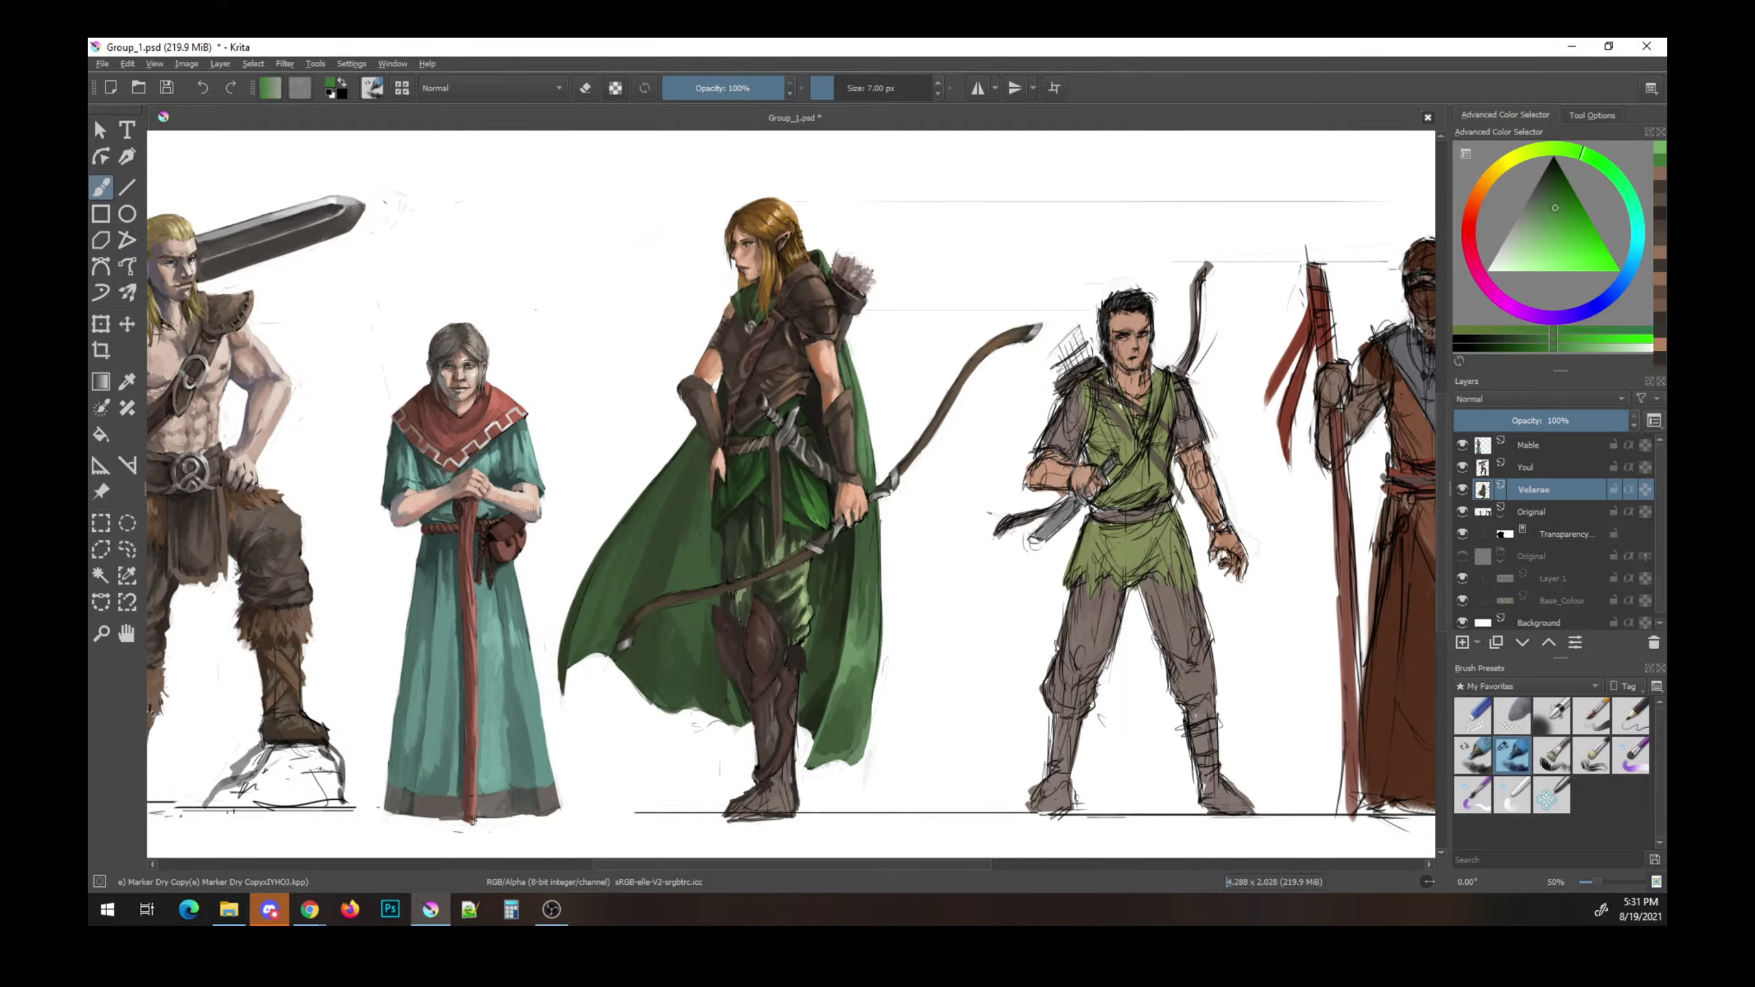
{"action": "key", "text": "ctrl+s"}
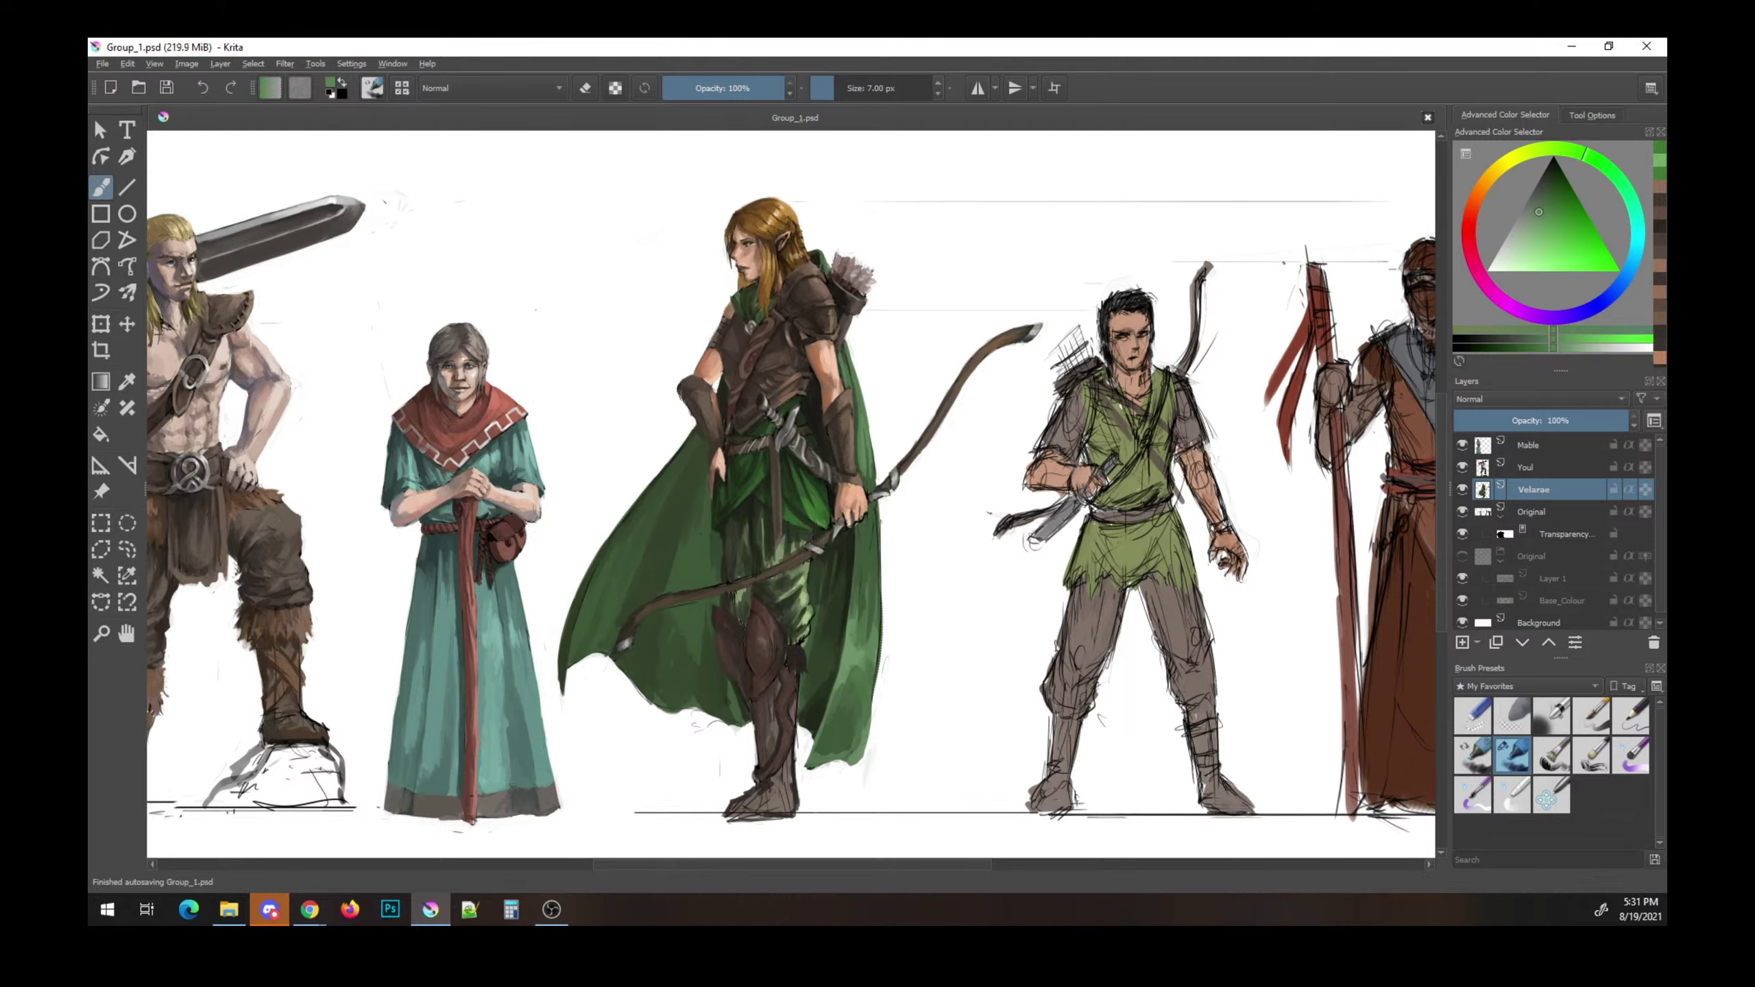
- Paint a small green stroke near the bow hand, then sample greens with a larger brush
{"action": "left_click", "coordinate": [1530, 237]}
{"action": "left_click_drag", "start_coordinate": [876, 511], "coordinate": [877, 560]}
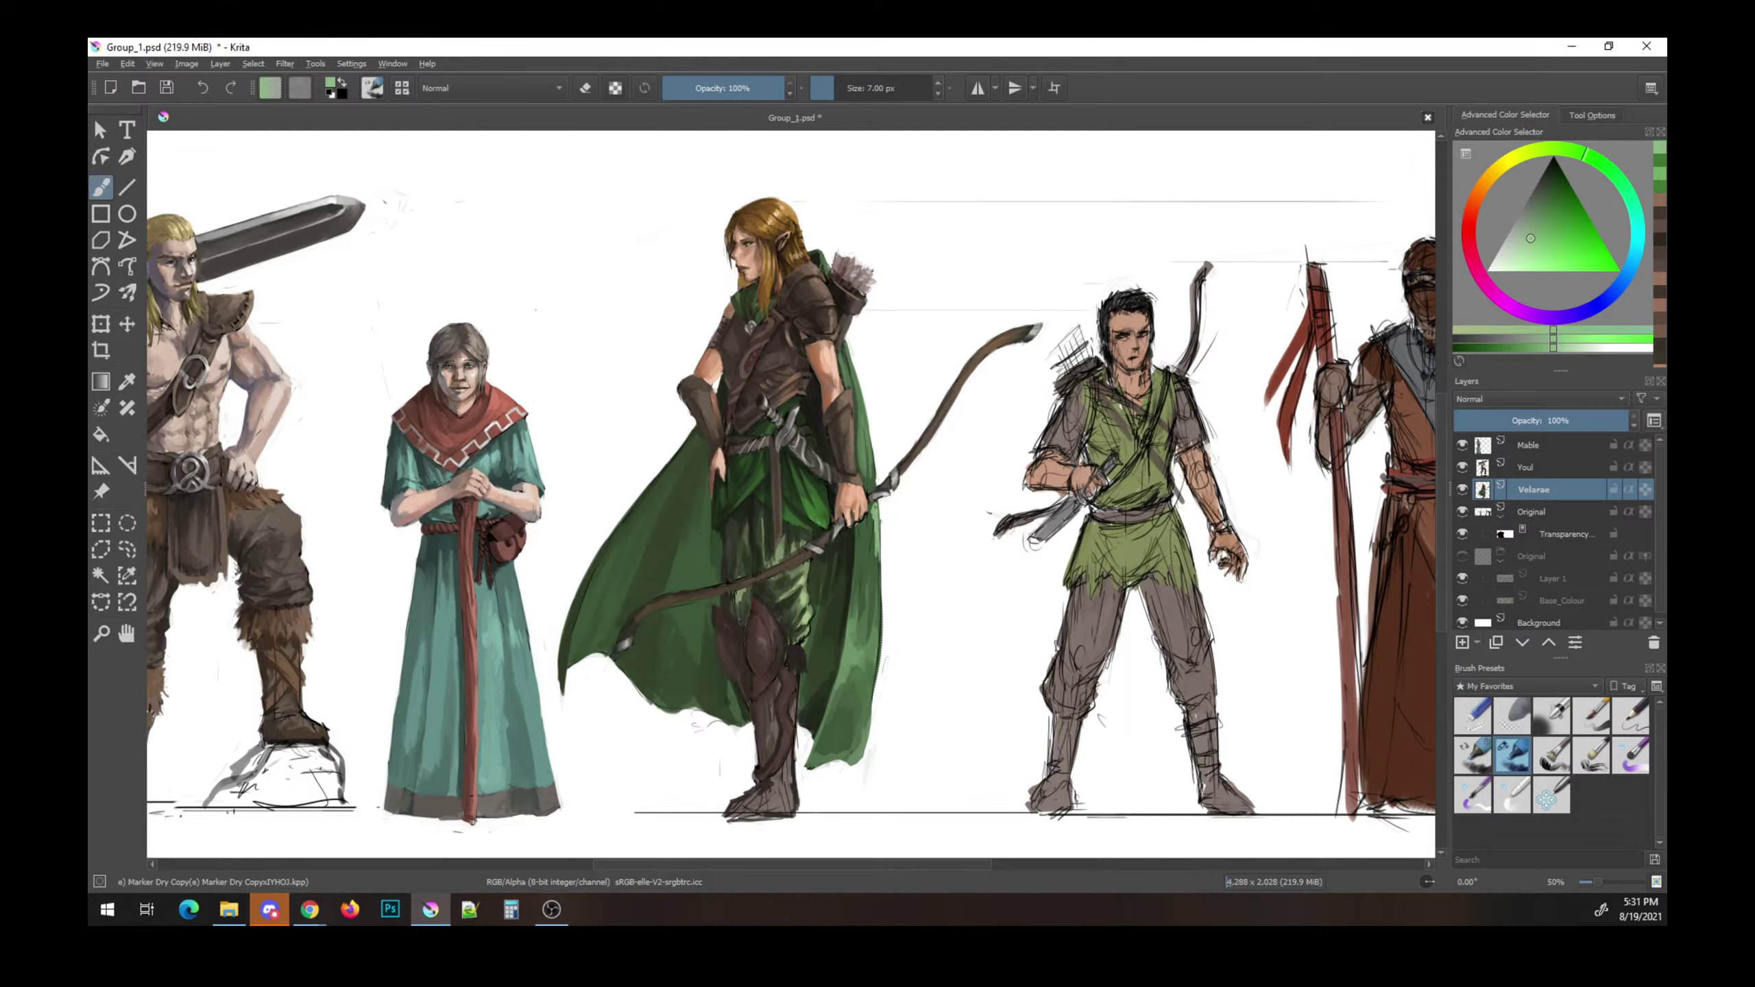
{"action": "left_click", "coordinate": [1544, 196]}
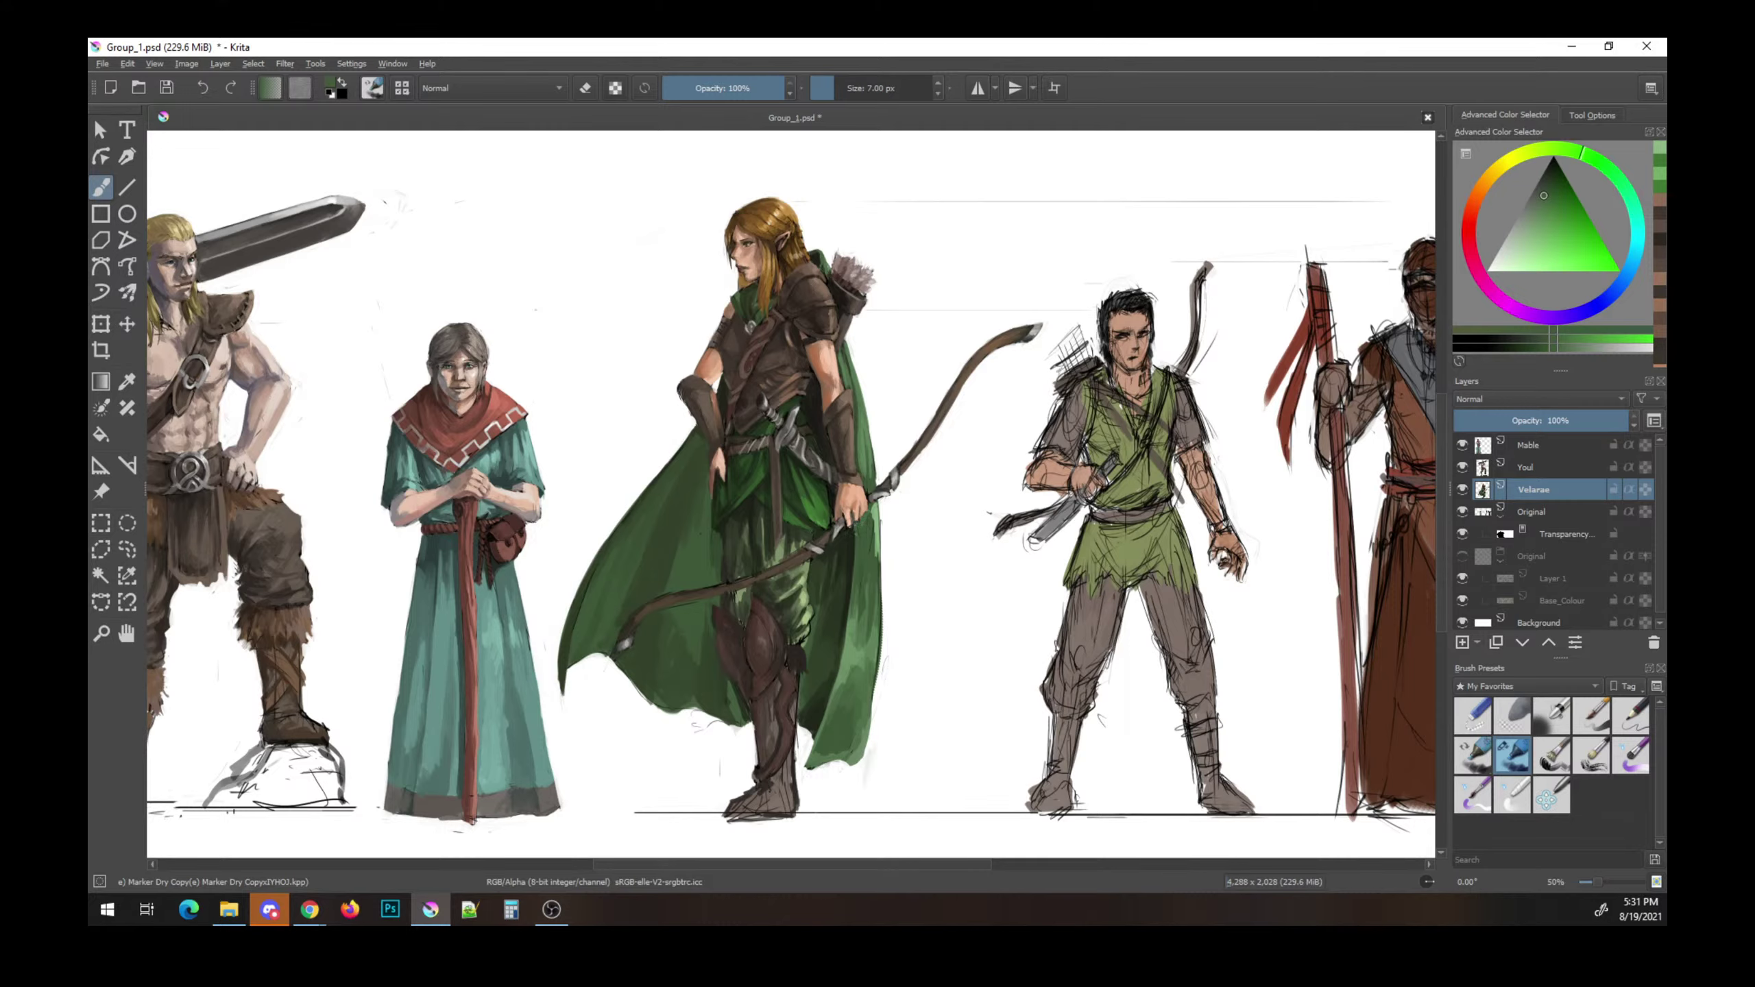
{"action": "left_click", "coordinate": [919, 559], "text": "ctrl"}
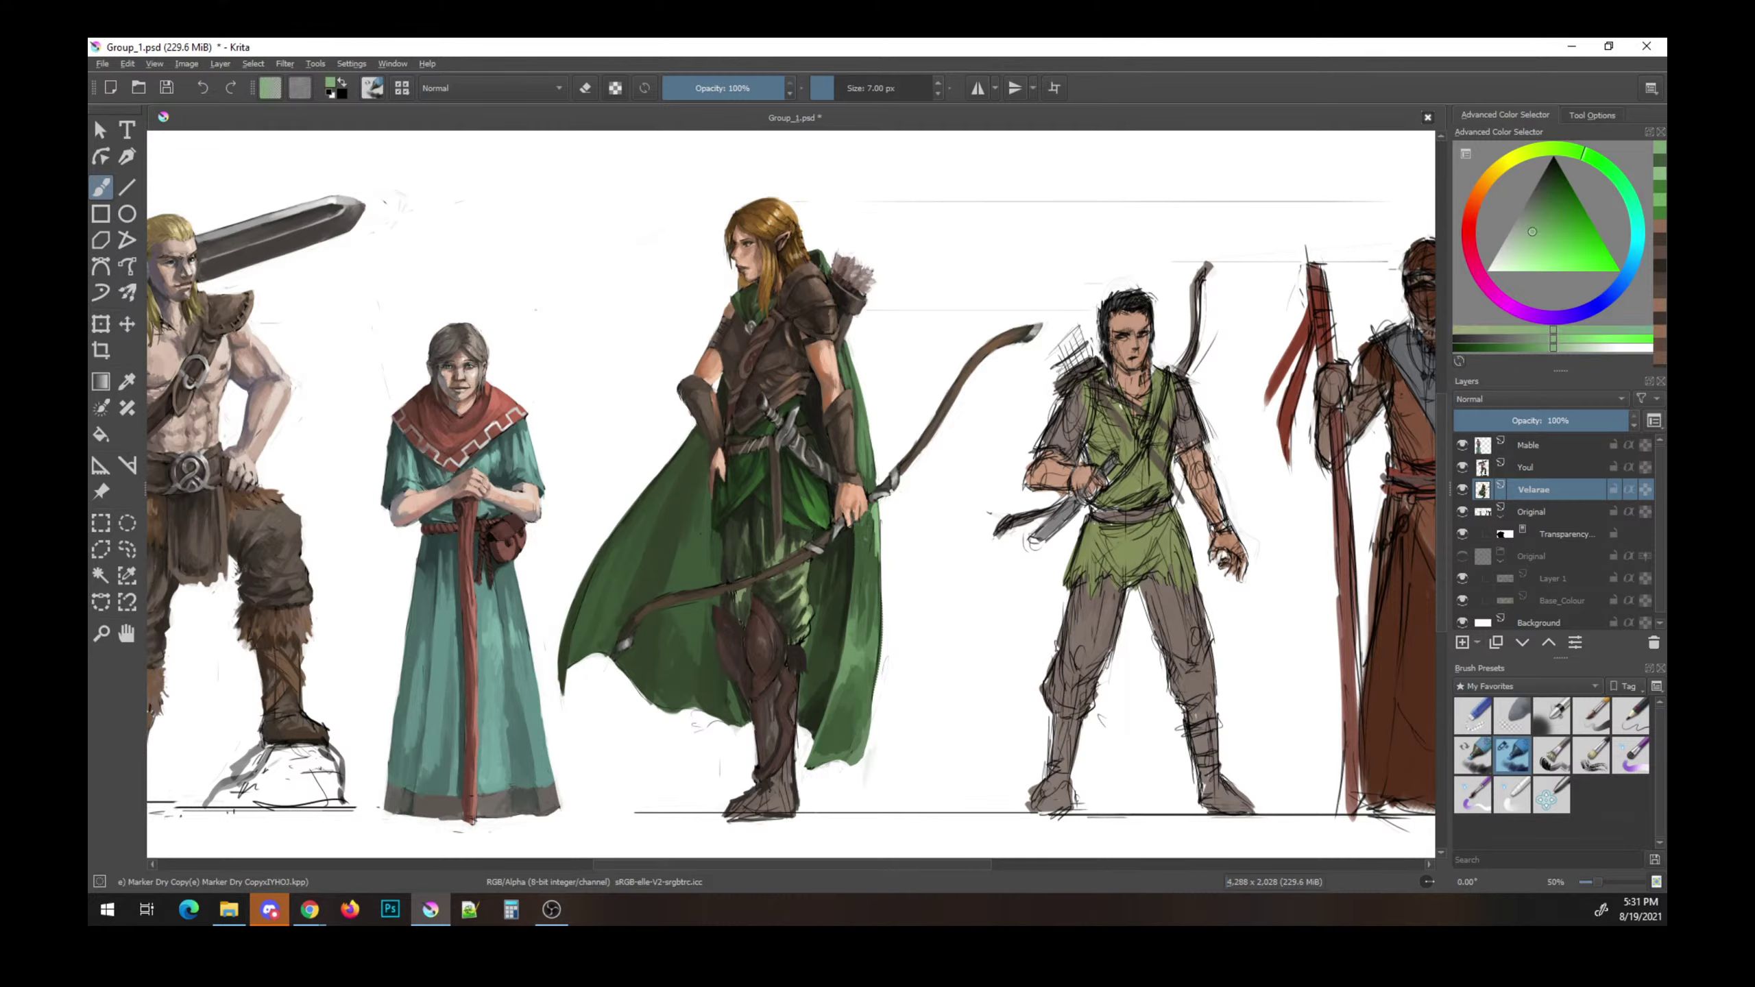
{"action": "key", "text": "bracketright"}
{"action": "key", "text": "bracketright"}
{"action": "key", "text": "bracketright"}
{"action": "left_click", "coordinate": [854, 516], "text": "ctrl"}
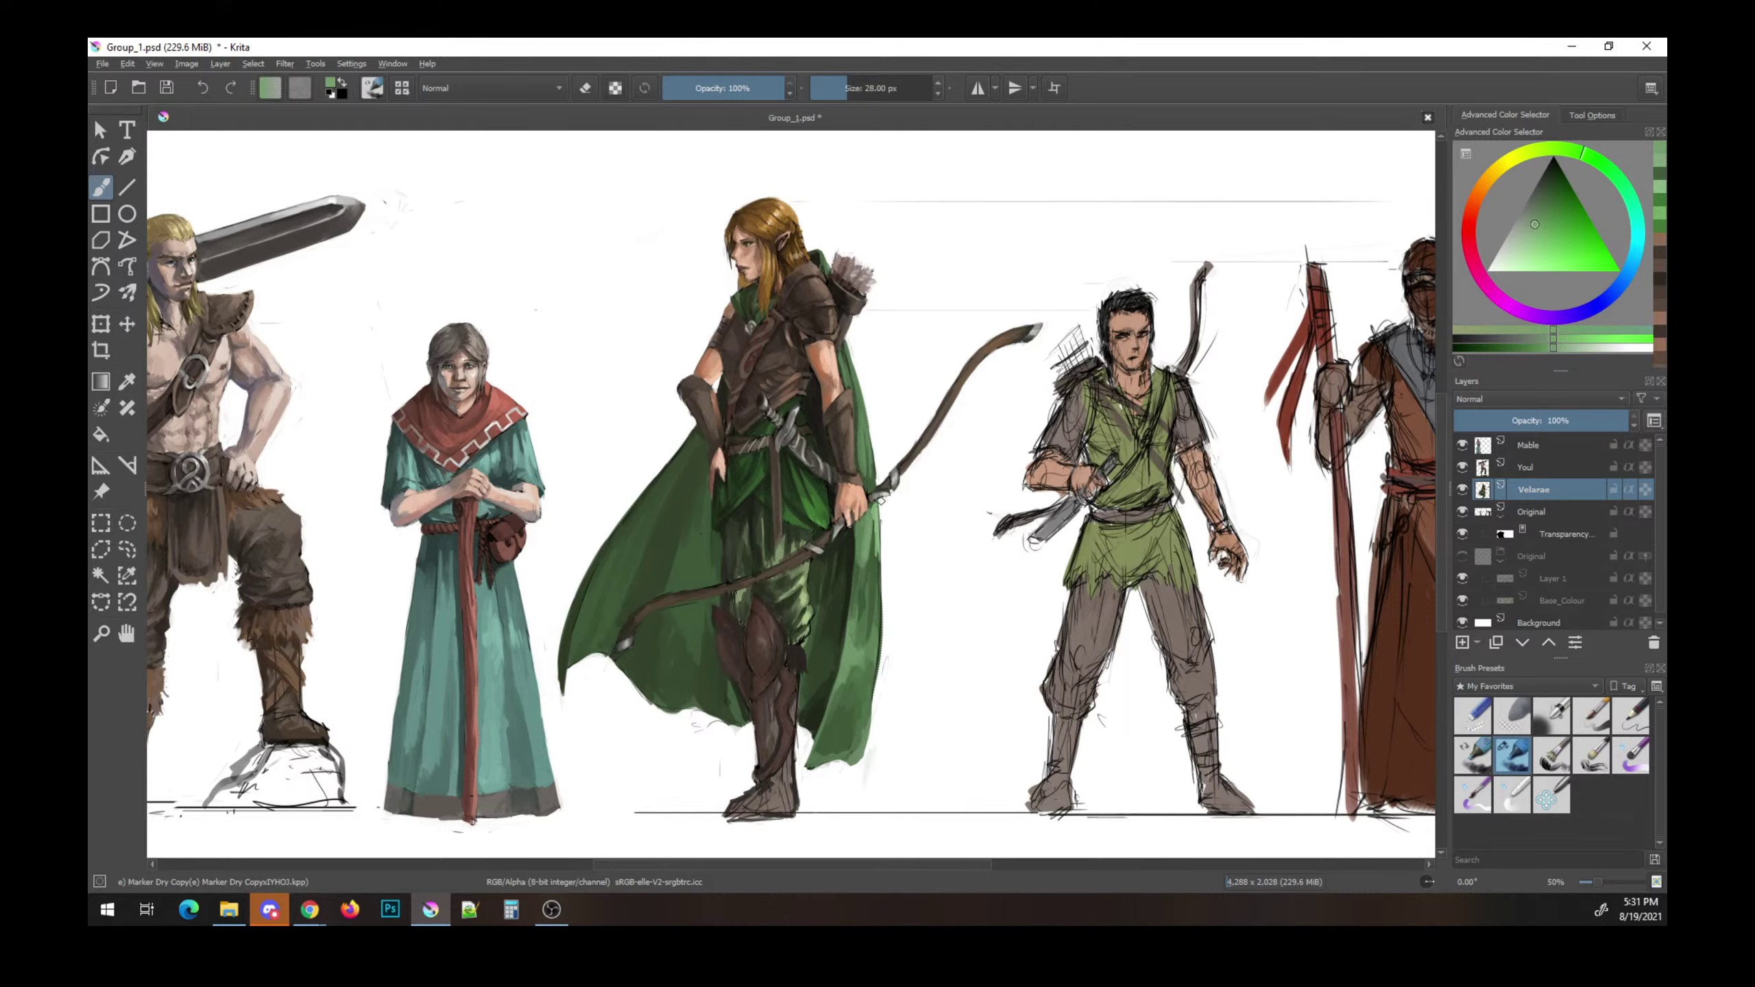
- Paint skin-tone touches on the elf's fingers wrapped around the bow
{"action": "left_click", "coordinate": [854, 514], "text": "ctrl"}
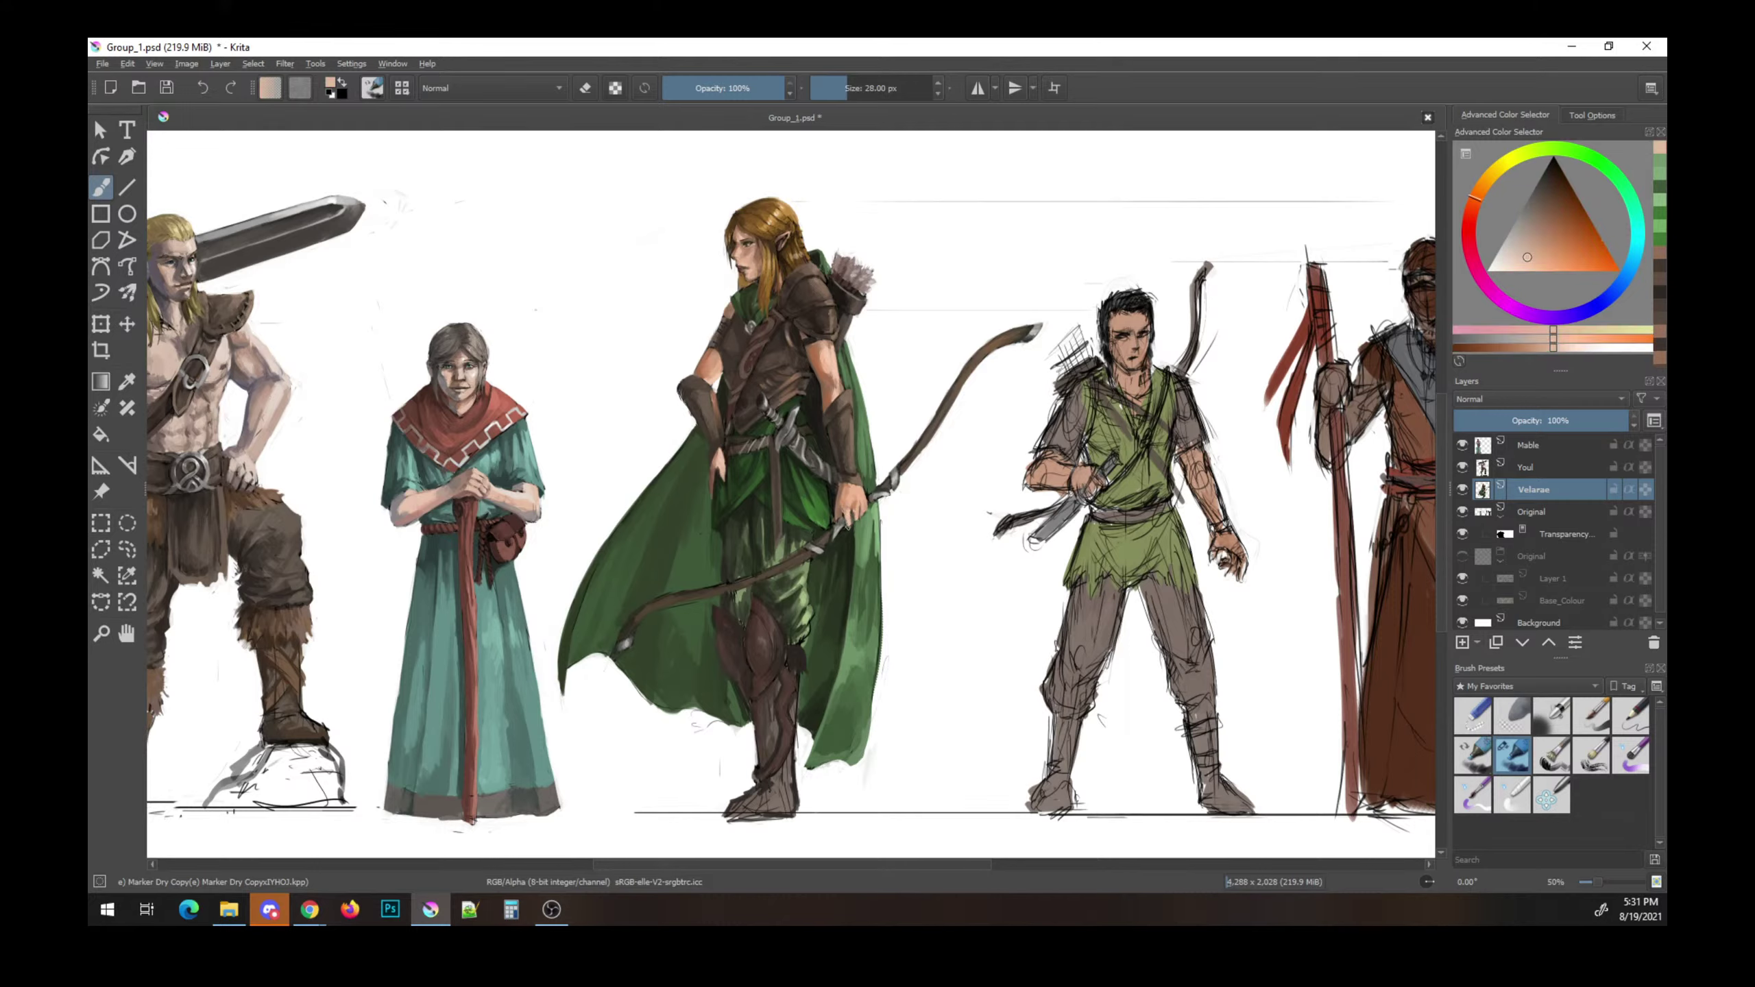
{"action": "left_click", "coordinate": [854, 515], "text": "ctrl"}
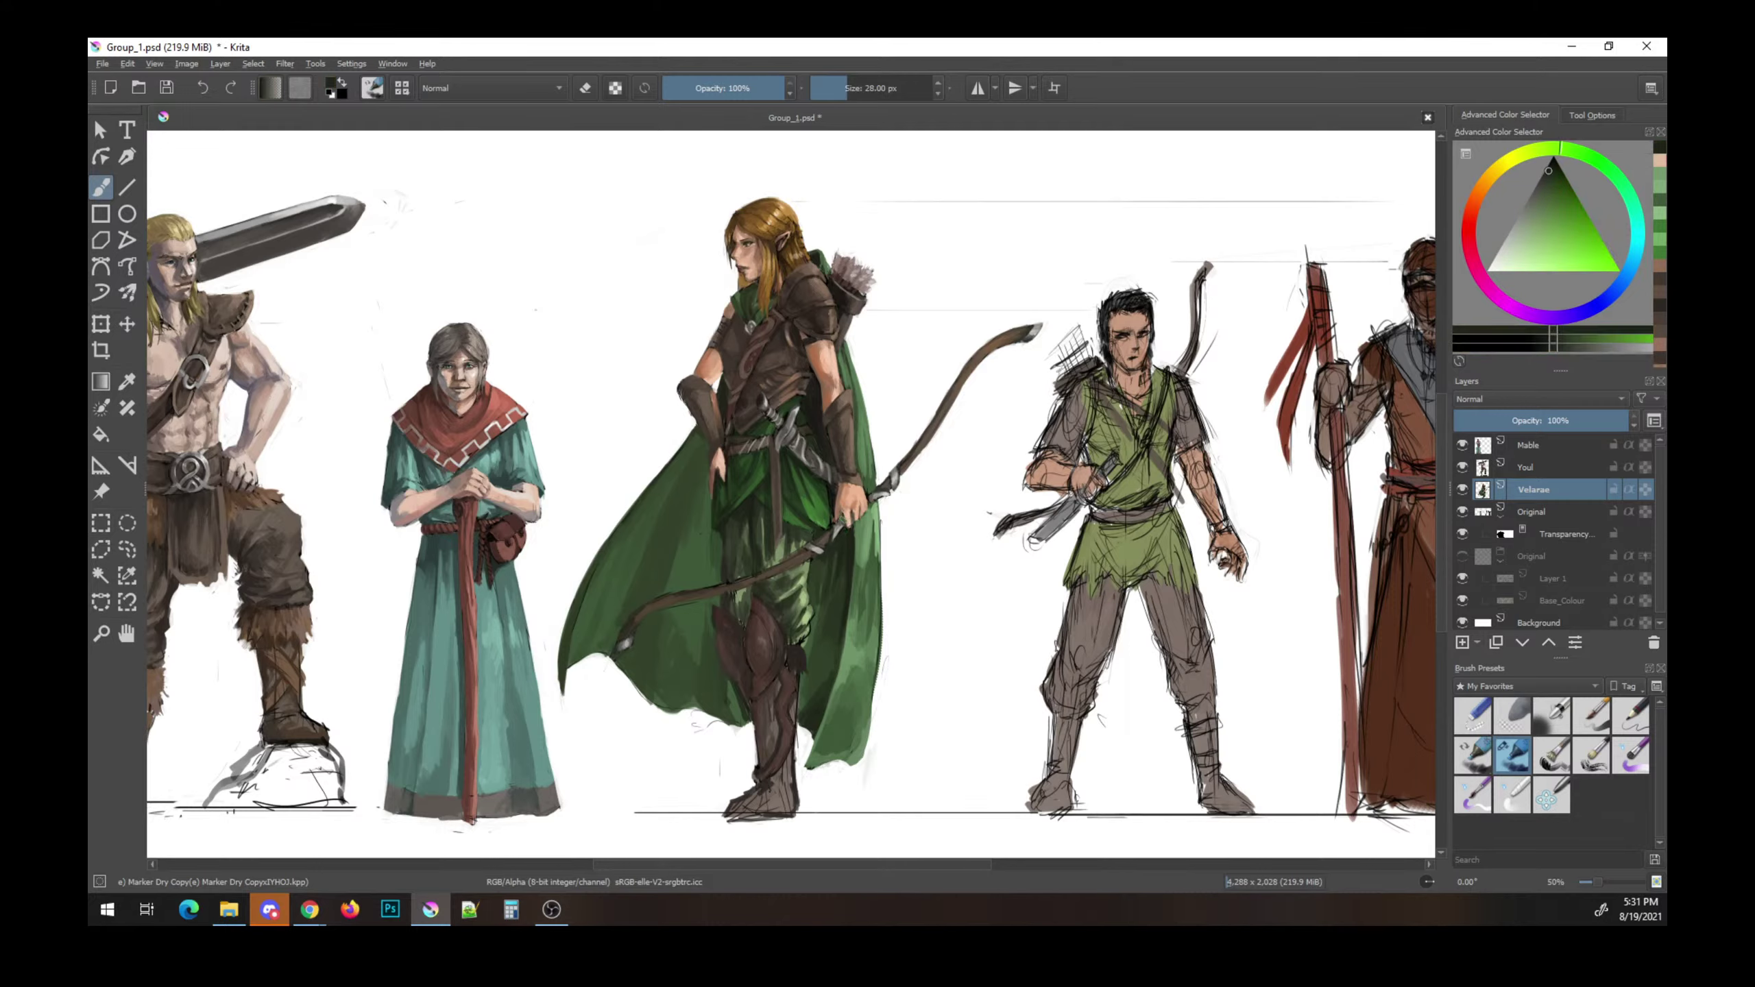
{"action": "left_click", "coordinate": [854, 515], "text": "ctrl"}
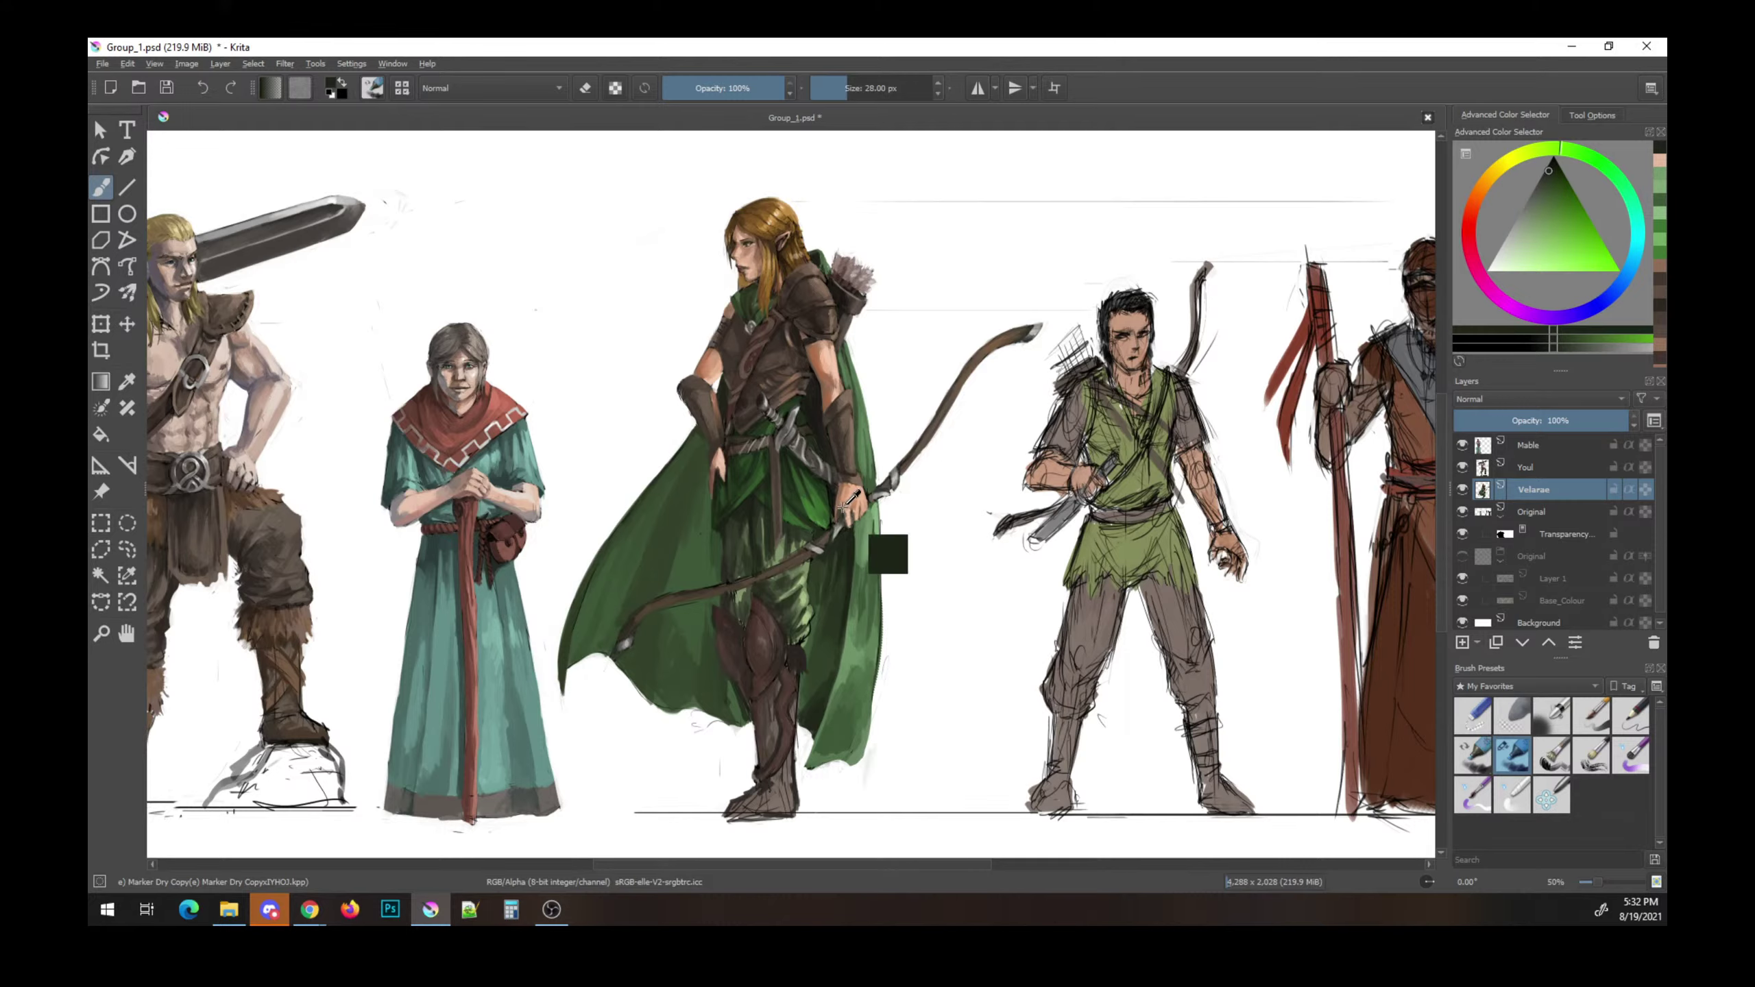
{"action": "left_click_drag", "start_coordinate": [842, 510], "coordinate": [848, 514]}
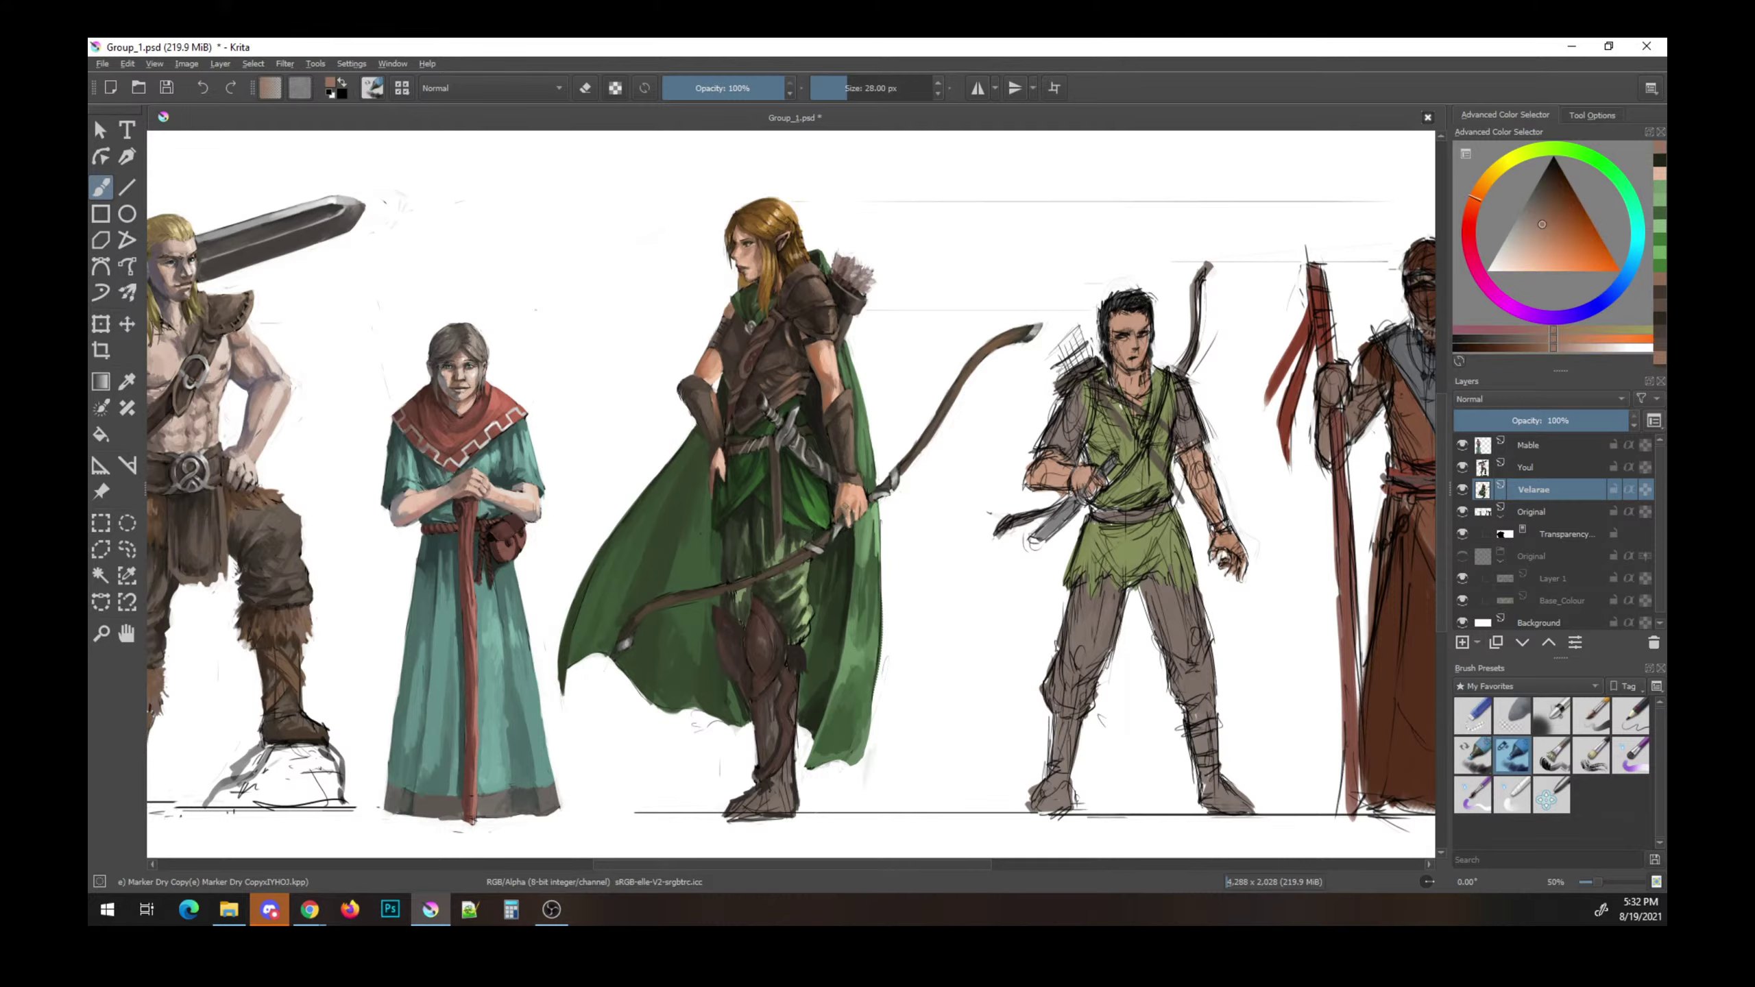
{"action": "left_click", "coordinate": [855, 512], "text": "ctrl"}
{"action": "left_click", "coordinate": [852, 515], "text": "ctrl"}
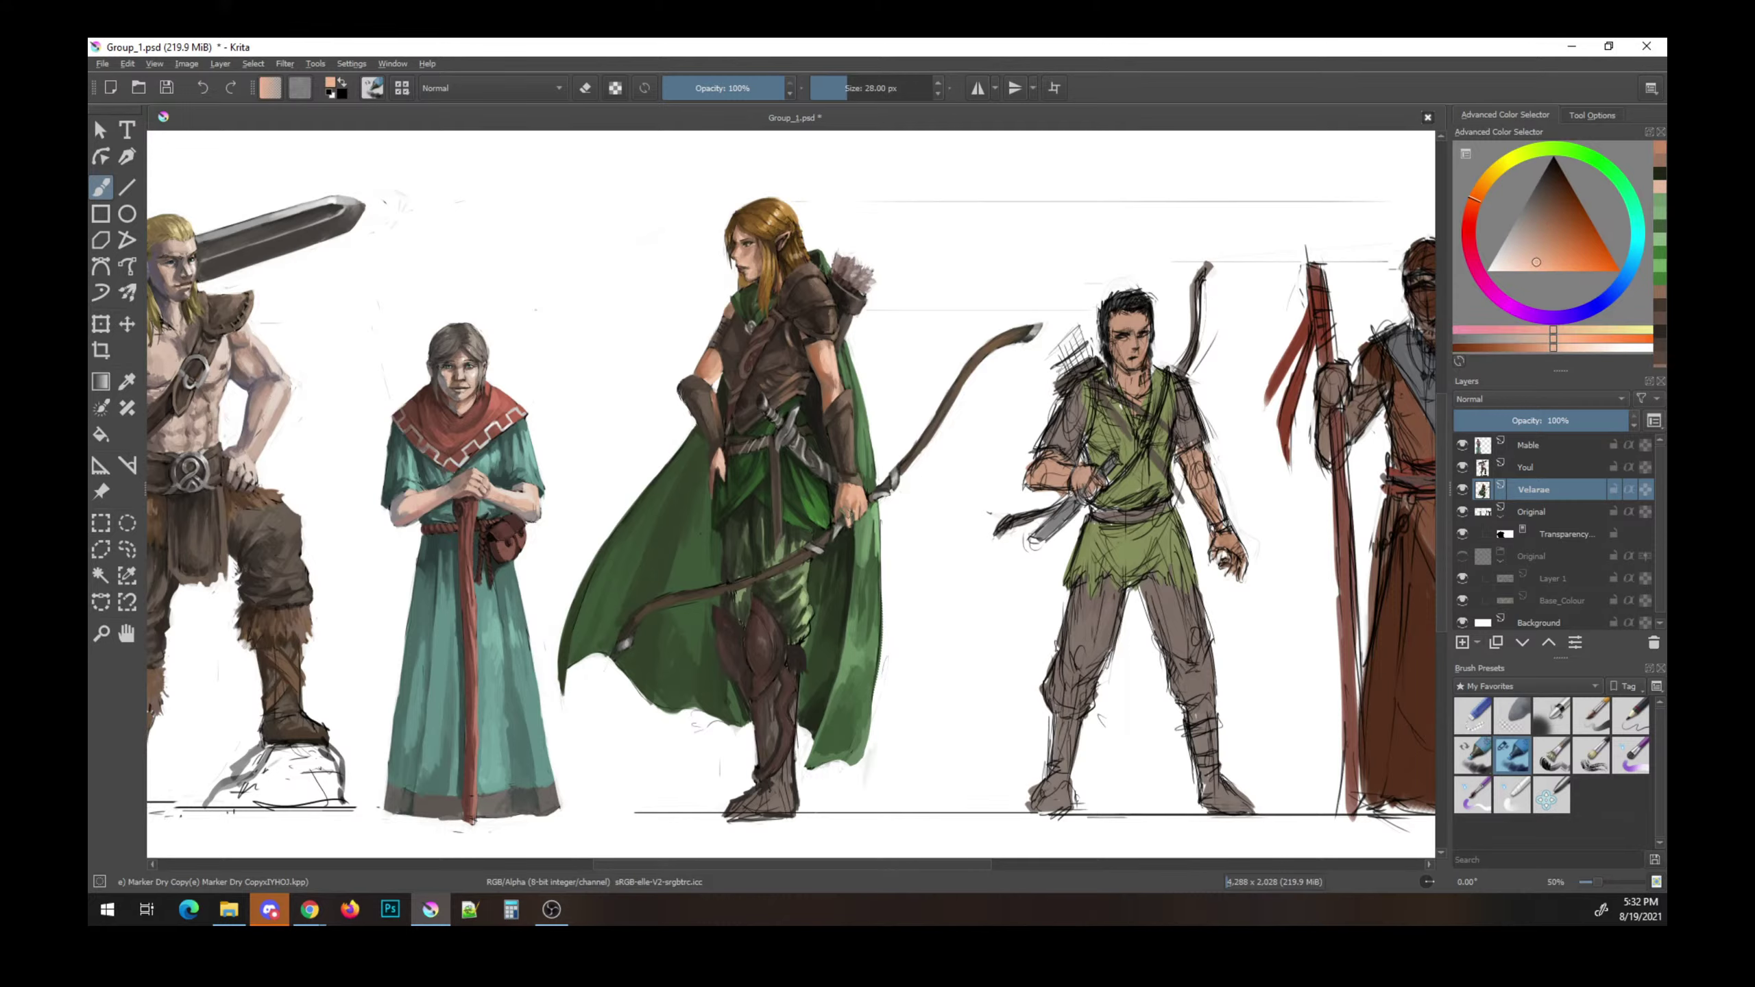
{"action": "left_click_drag", "start_coordinate": [848, 515], "coordinate": [849, 511]}
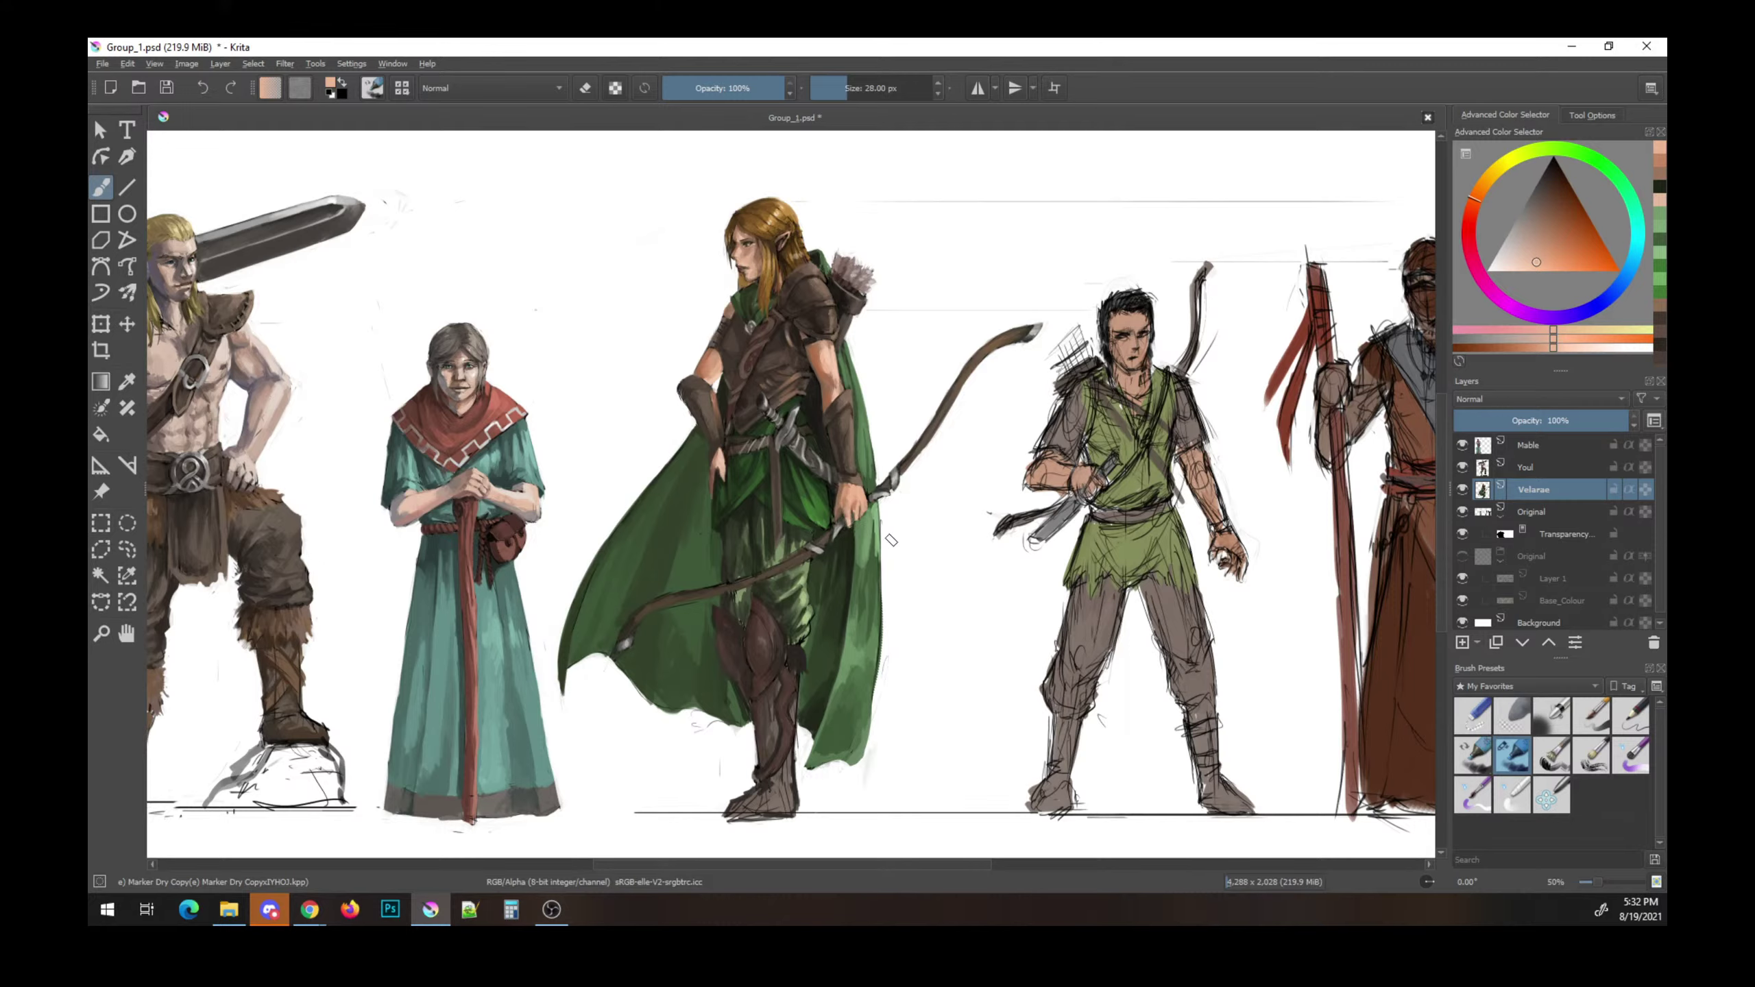
{"action": "left_click", "coordinate": [857, 495], "text": "ctrl"}
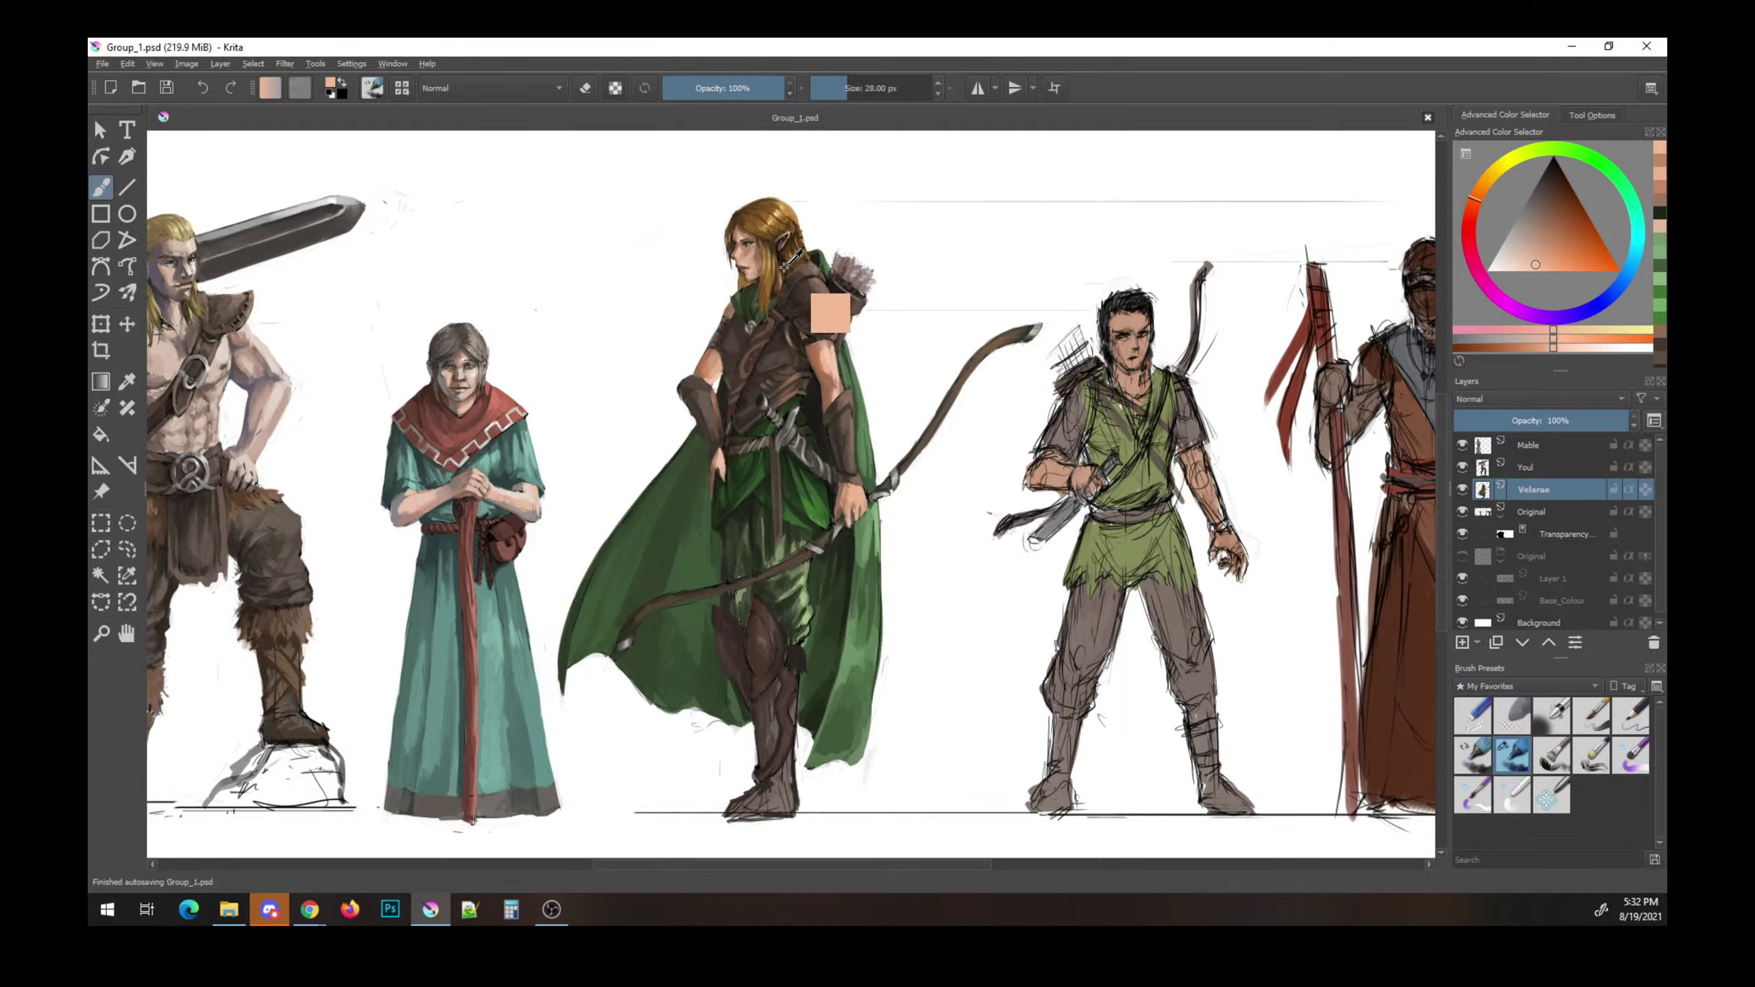
- Sample browns, save, then paint a long stroke down the green cape with a larger brush
{"action": "left_click", "coordinate": [832, 313], "text": "ctrl"}
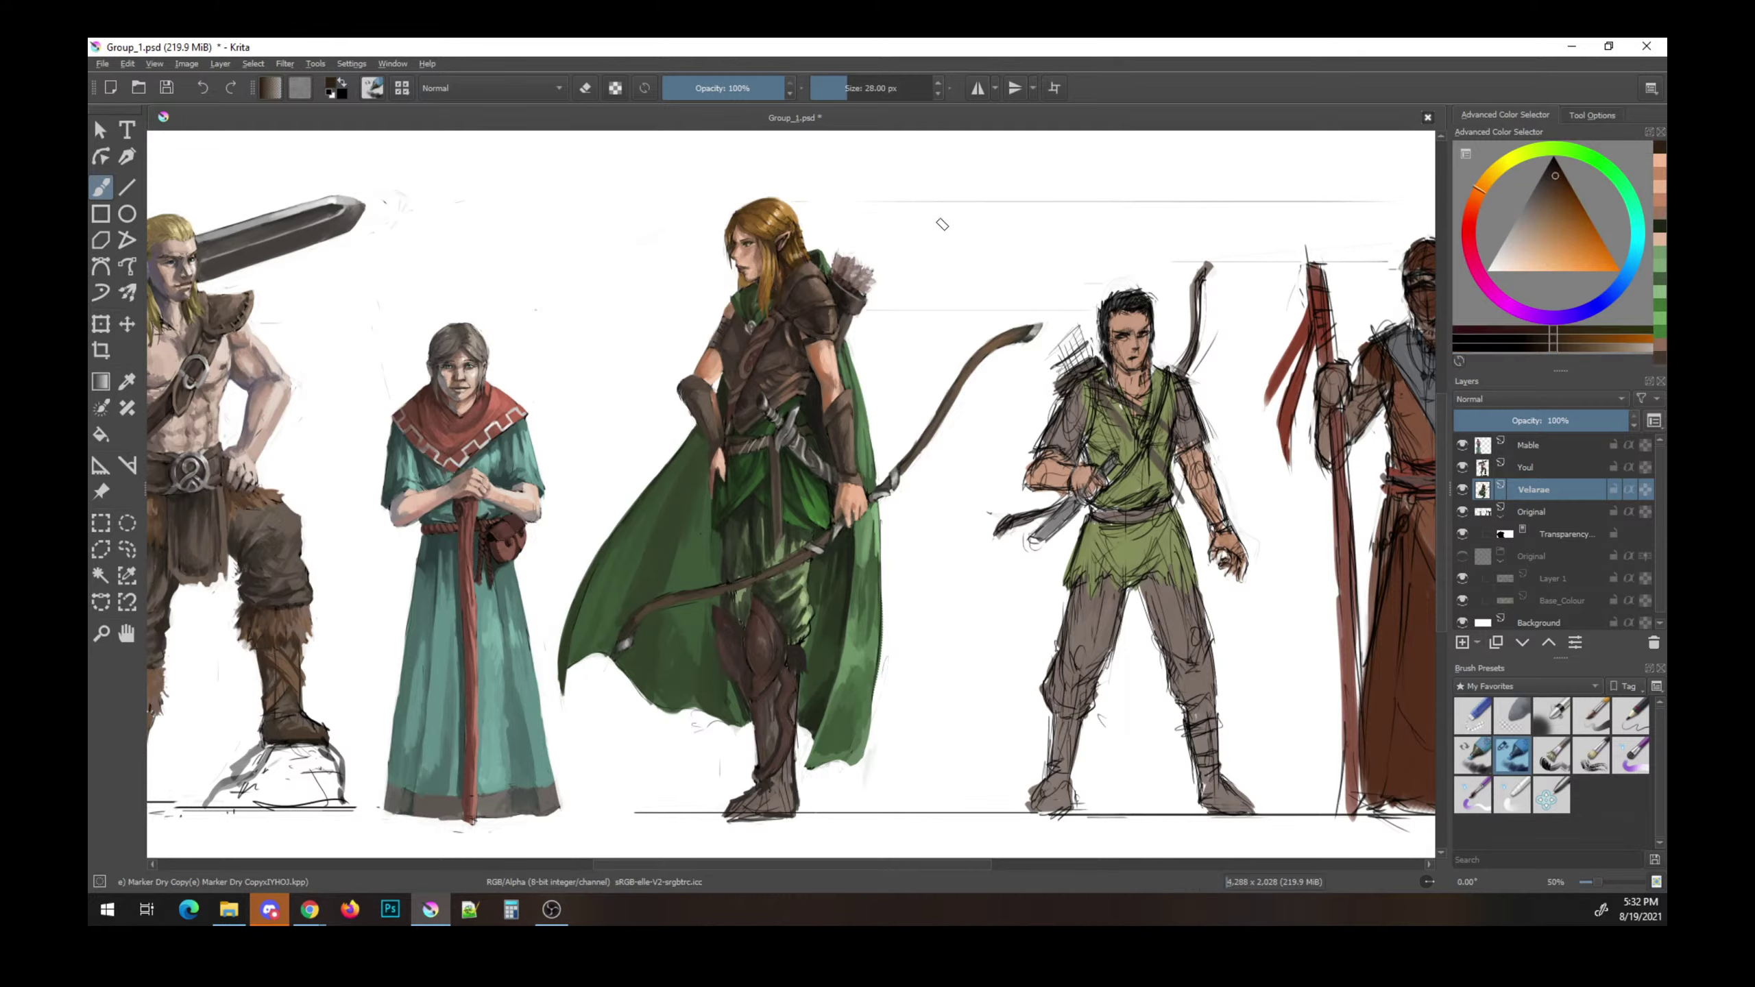
{"action": "left_click", "coordinate": [844, 324], "text": "ctrl"}
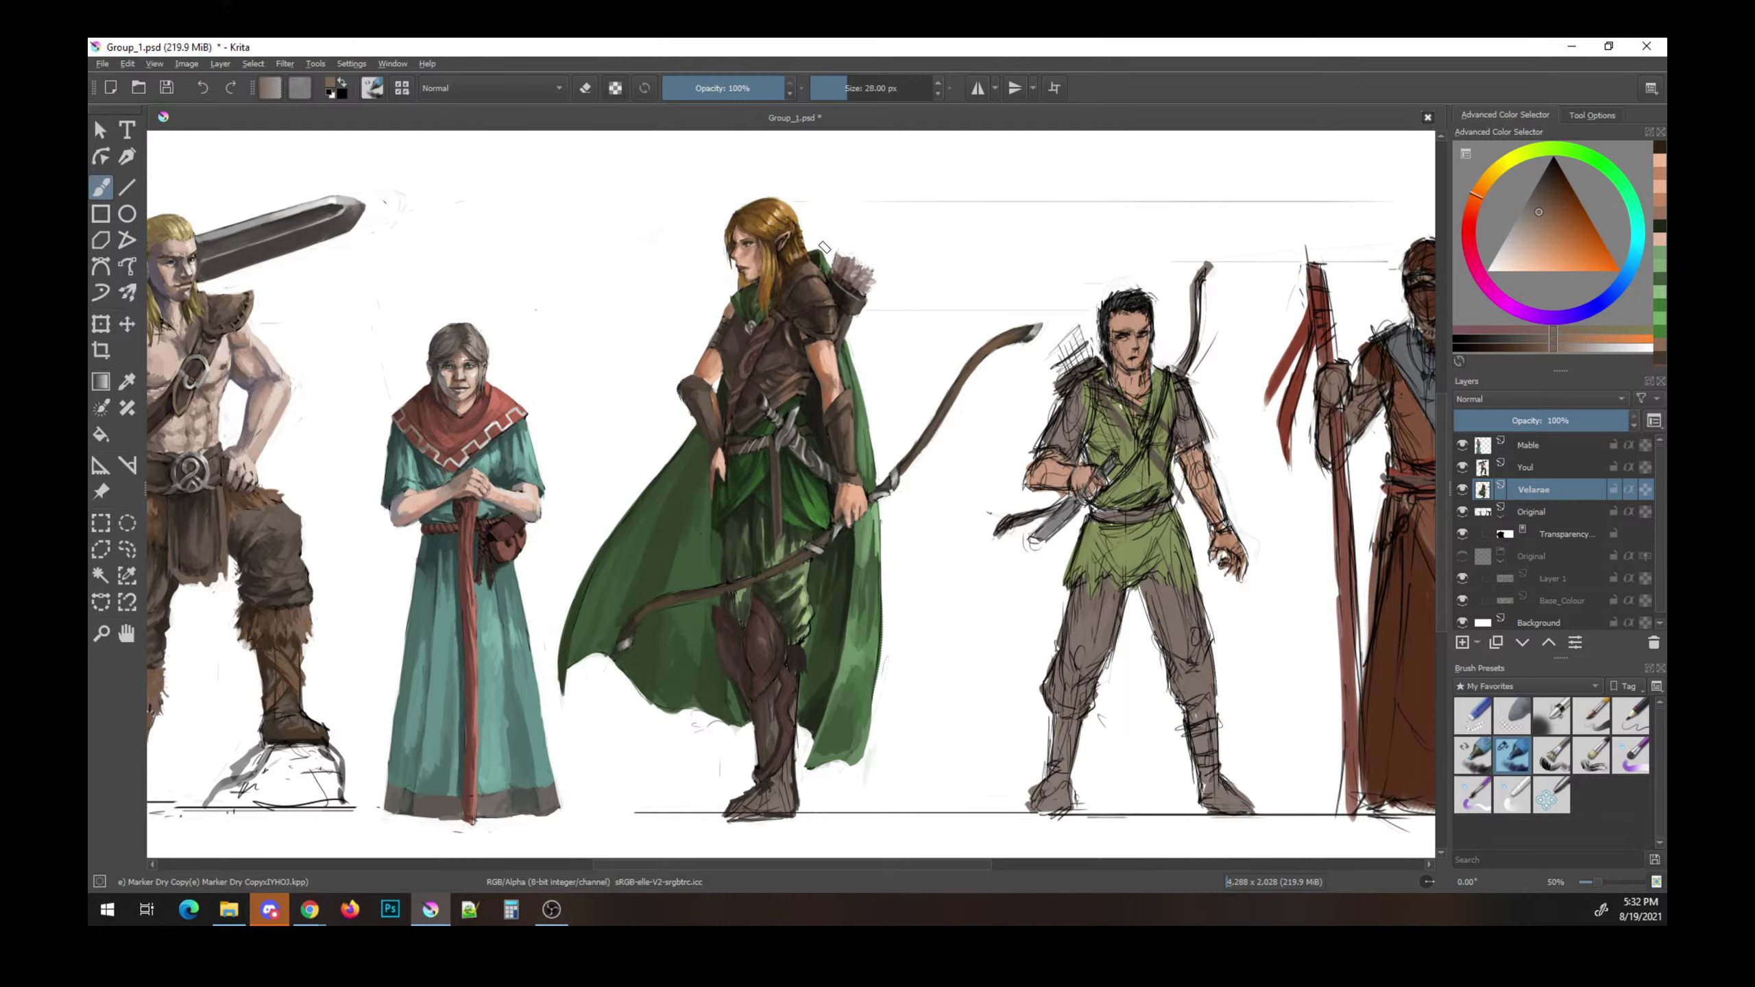
{"action": "key", "text": "bracketleft"}
{"action": "key", "text": "bracketleft"}
{"action": "key", "text": "bracketleft"}
{"action": "left_click", "coordinate": [786, 286], "text": "ctrl"}
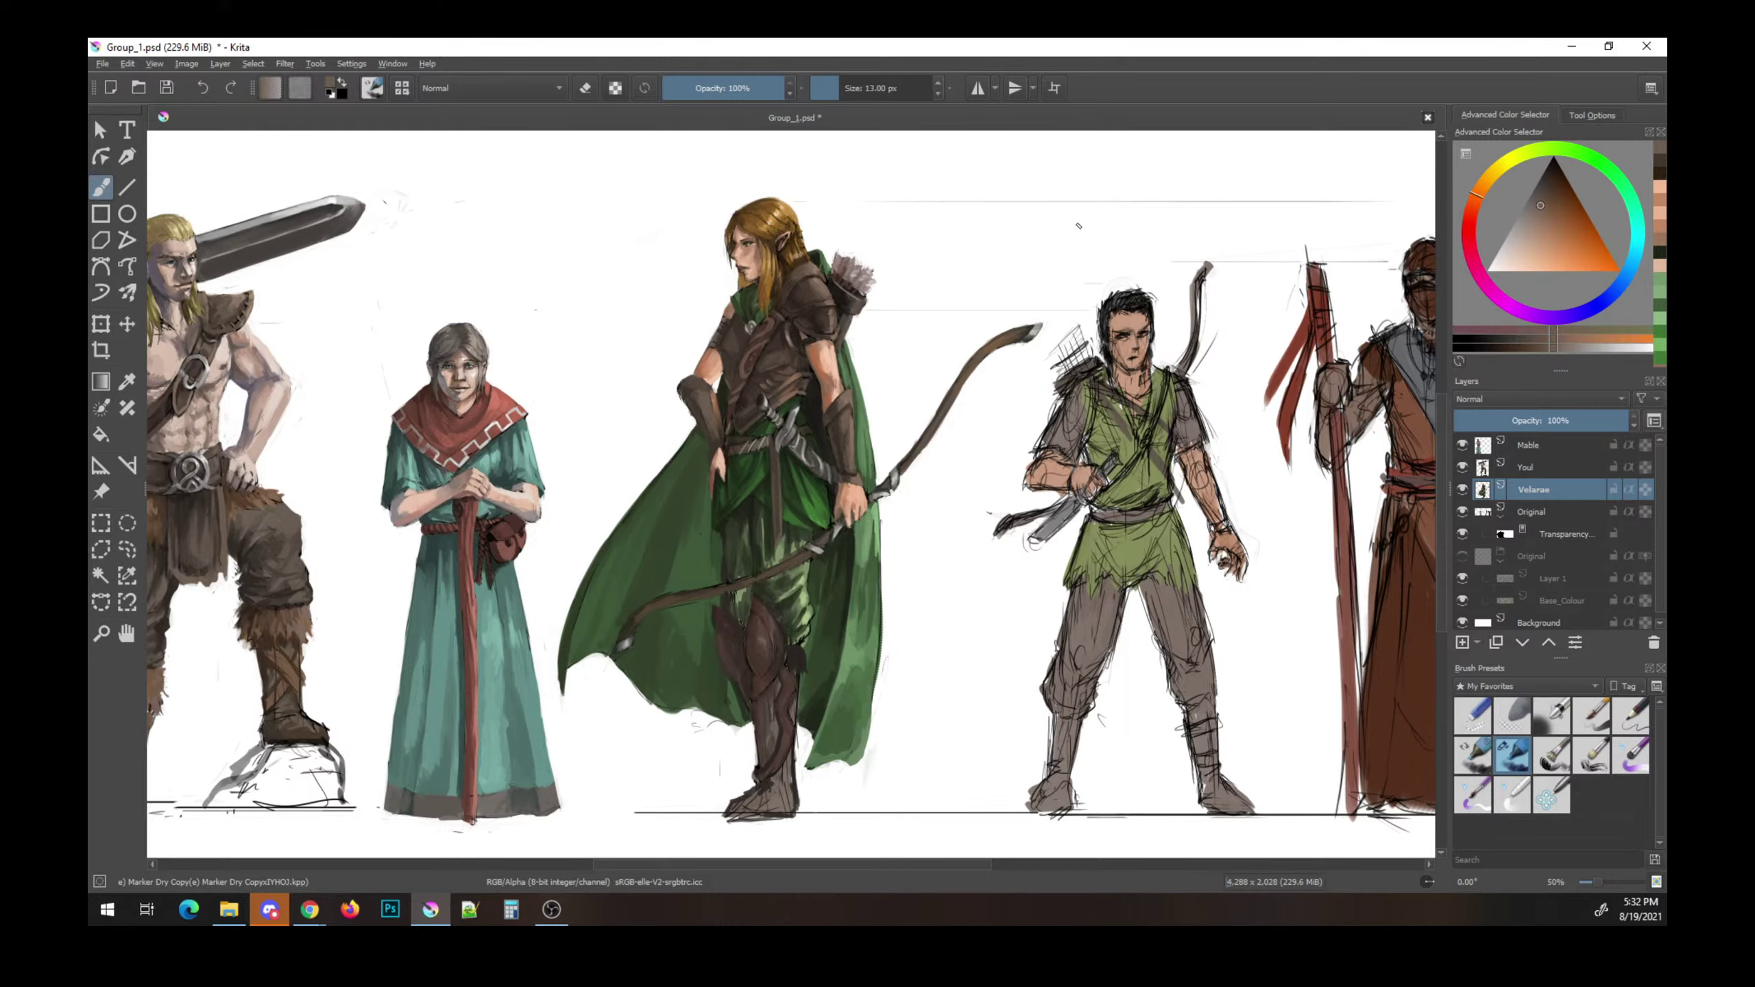
{"action": "key", "text": "ctrl+s"}
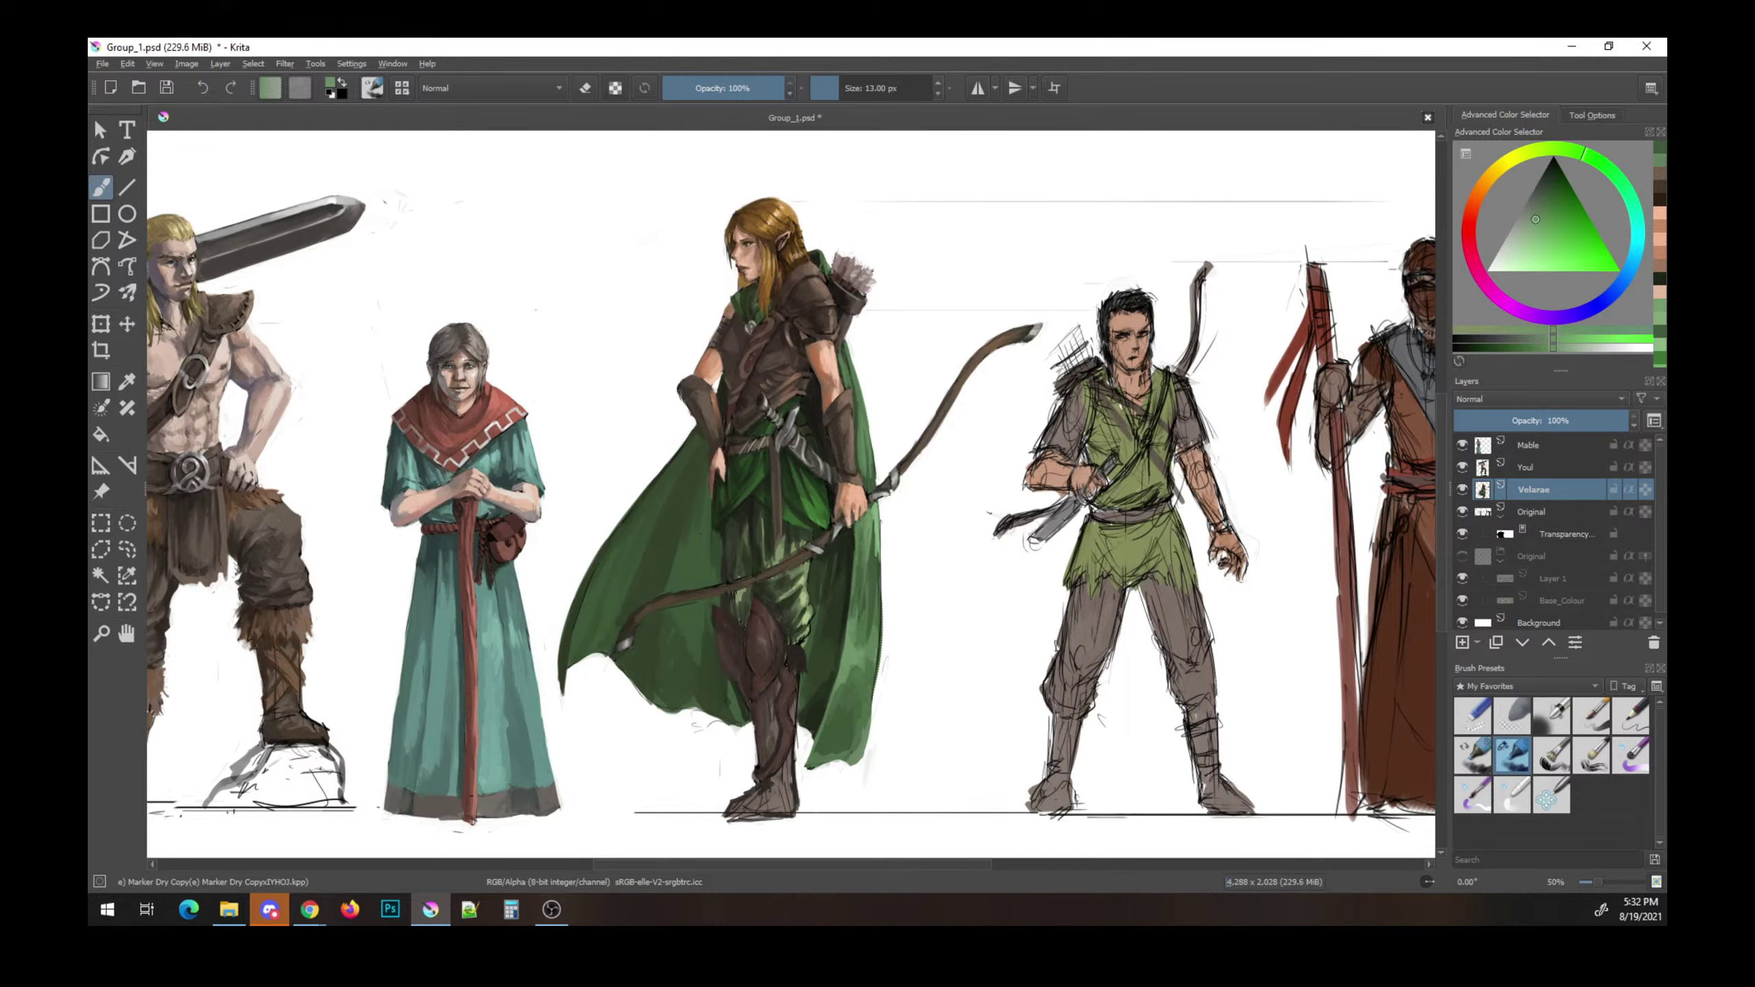
{"action": "key", "text": "]"}
{"action": "key", "text": "]"}
{"action": "key", "text": "]"}
{"action": "left_click_drag", "start_coordinate": [869, 543], "coordinate": [863, 745]}
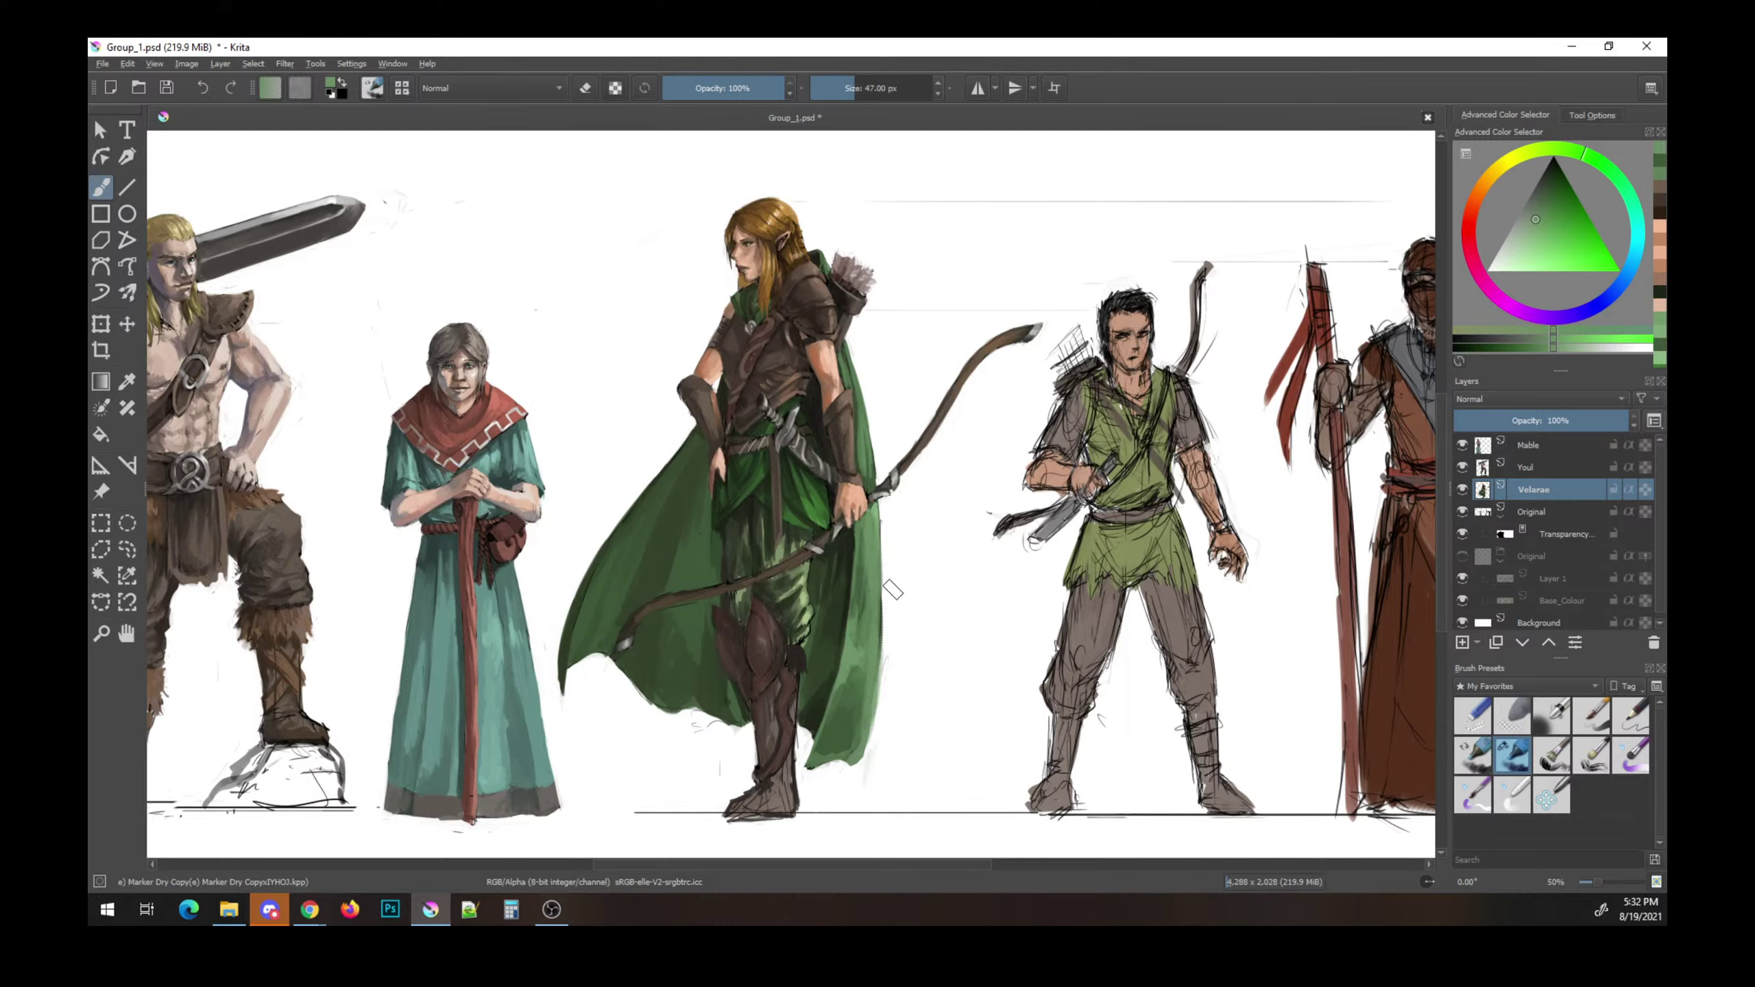
- Paint dark green along the cloak's lower edge with a sampled cloak green
{"action": "key", "text": "e"}
{"action": "left_click", "coordinate": [887, 591], "text": "ctrl"}
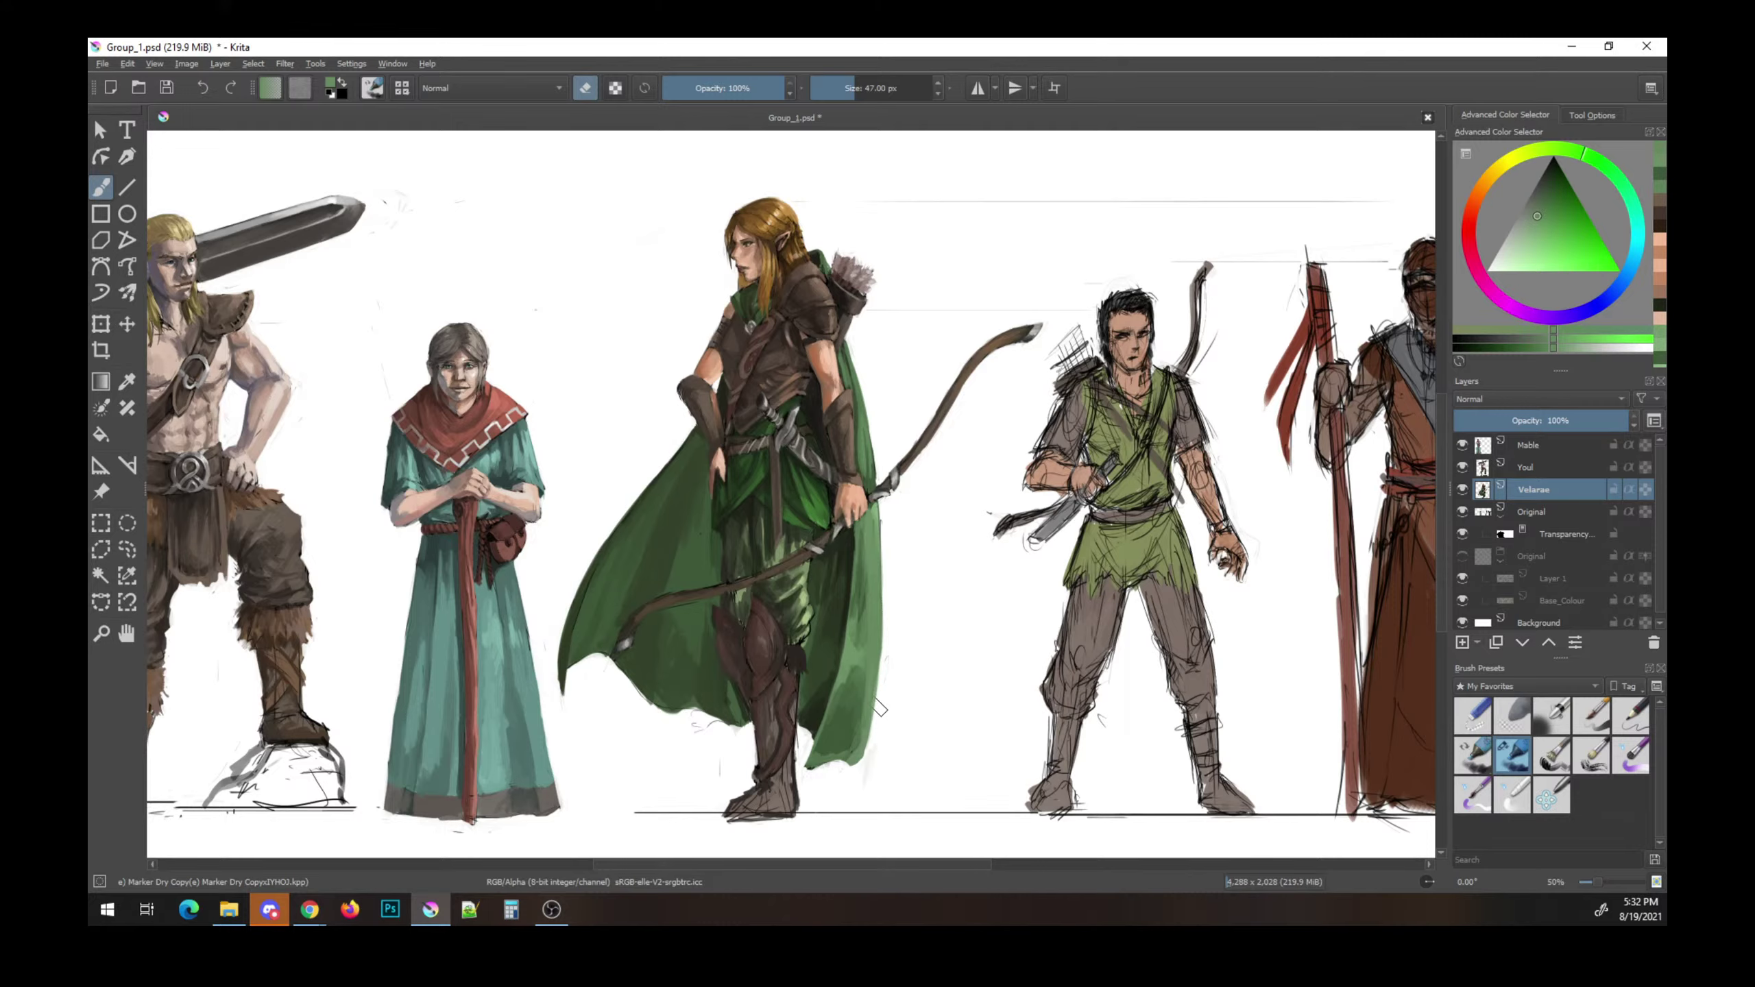
{"action": "left_click", "coordinate": [850, 659], "text": "ctrl"}
{"action": "left_click_drag", "start_coordinate": [832, 716], "coordinate": [814, 748]}
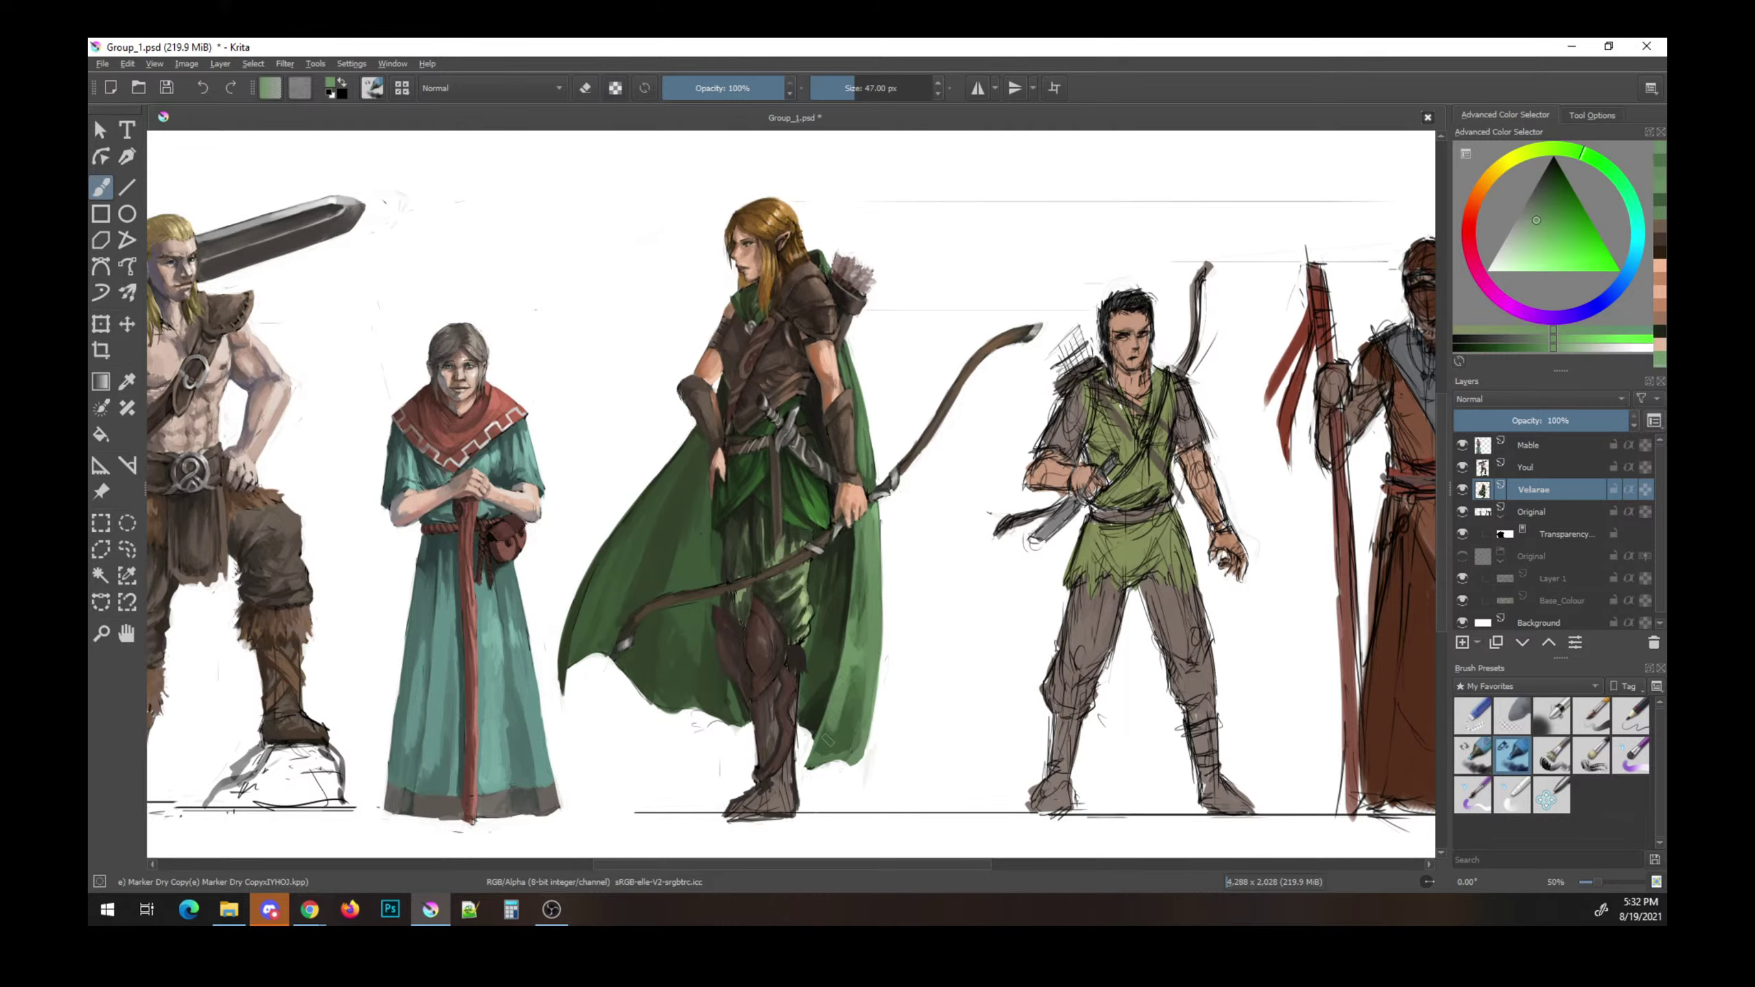
{"action": "key", "text": "e"}
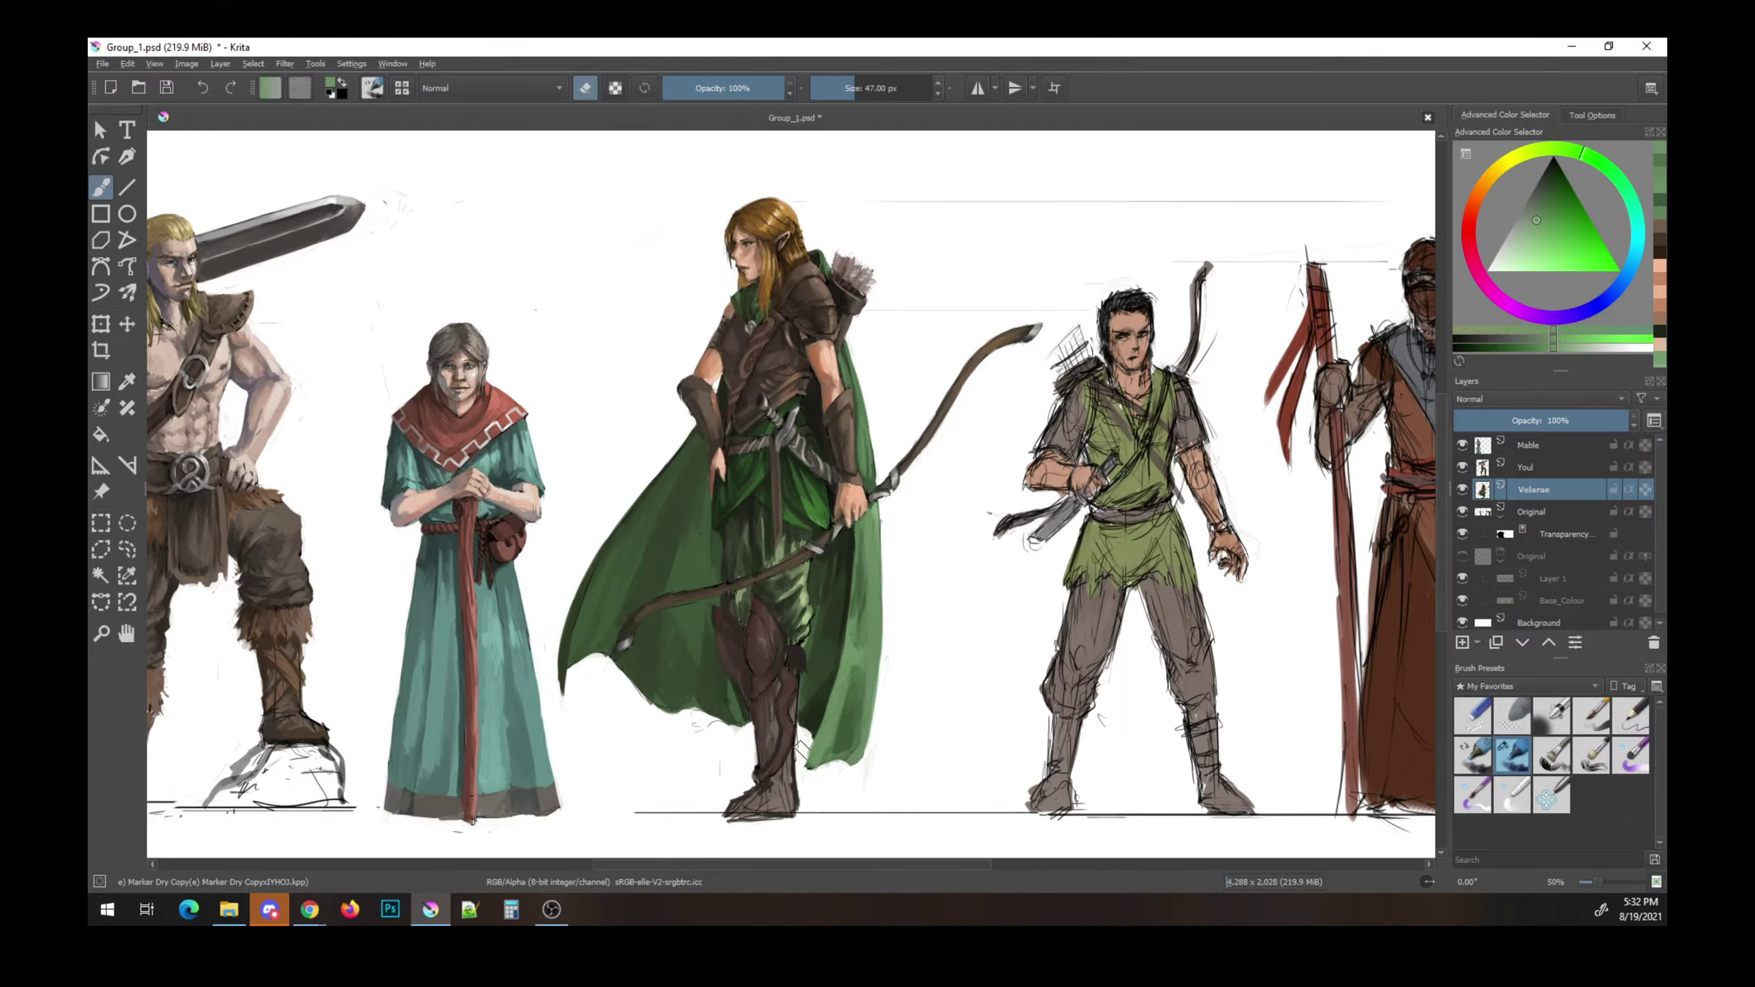
{"action": "key", "text": "bracketleft"}
{"action": "key", "text": "bracketleft"}
{"action": "key", "text": "bracketleft"}
- Erase a small spot near the cloak hem, reset the colour to black, and save
{"action": "key", "text": "e"}
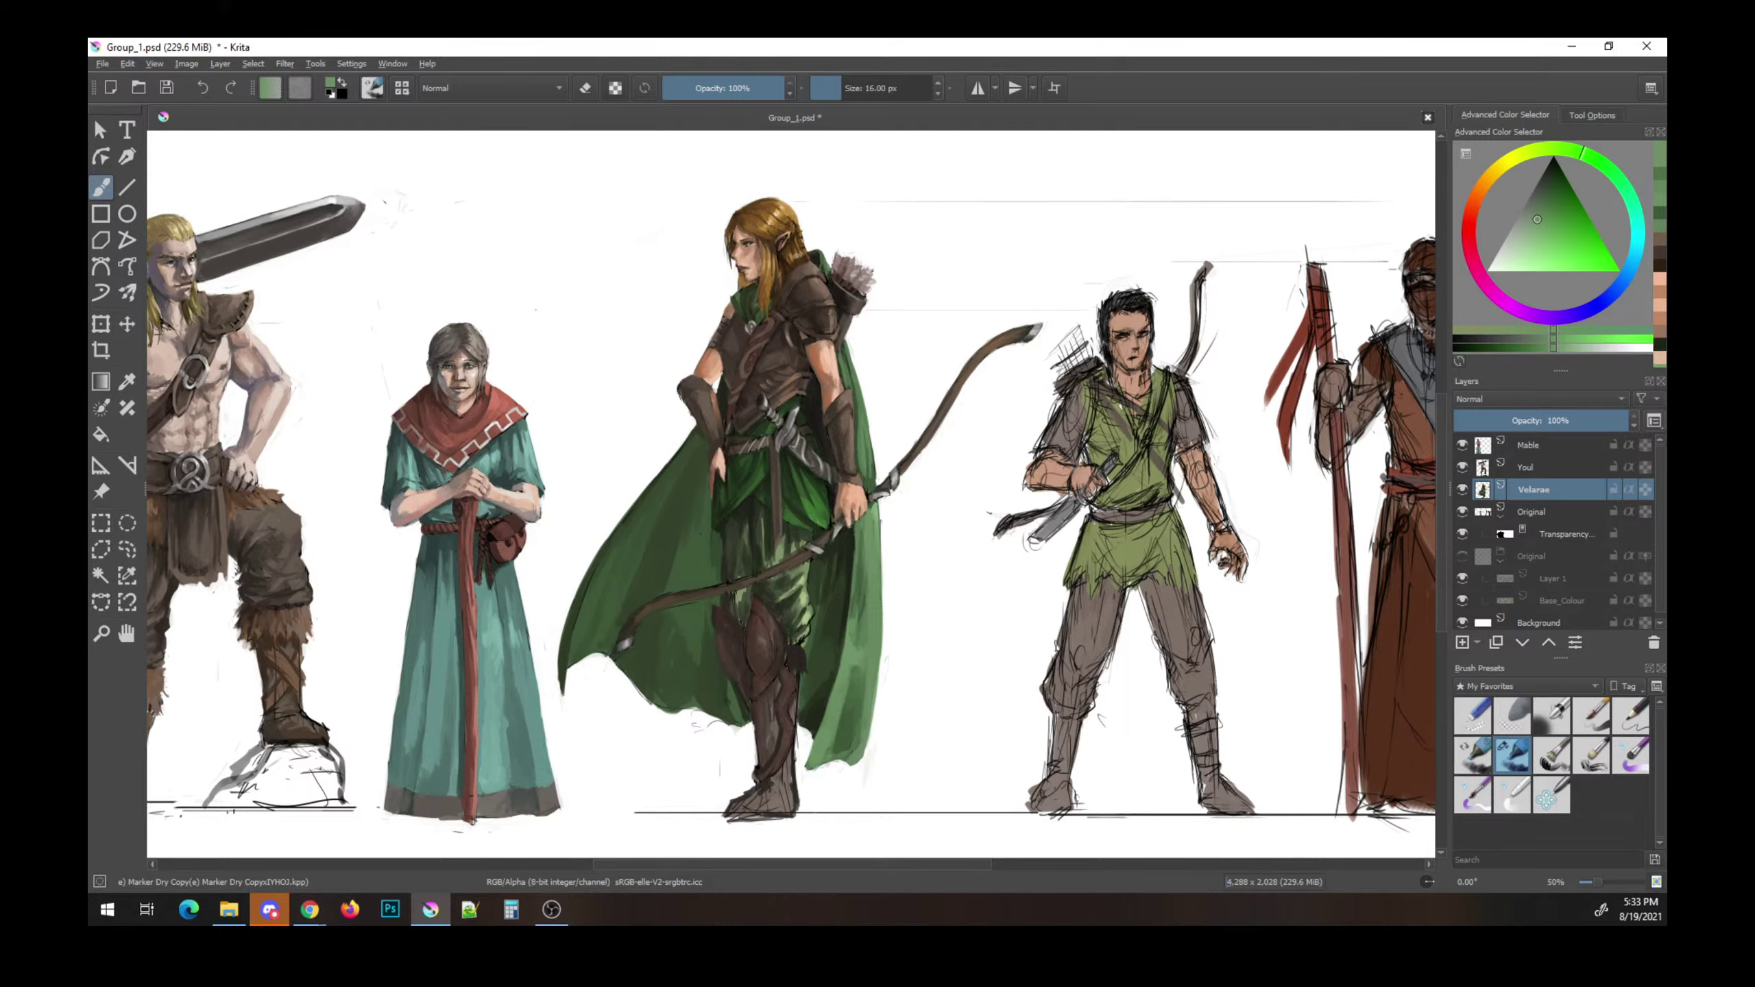
{"action": "key", "text": "e"}
{"action": "key", "text": "e"}
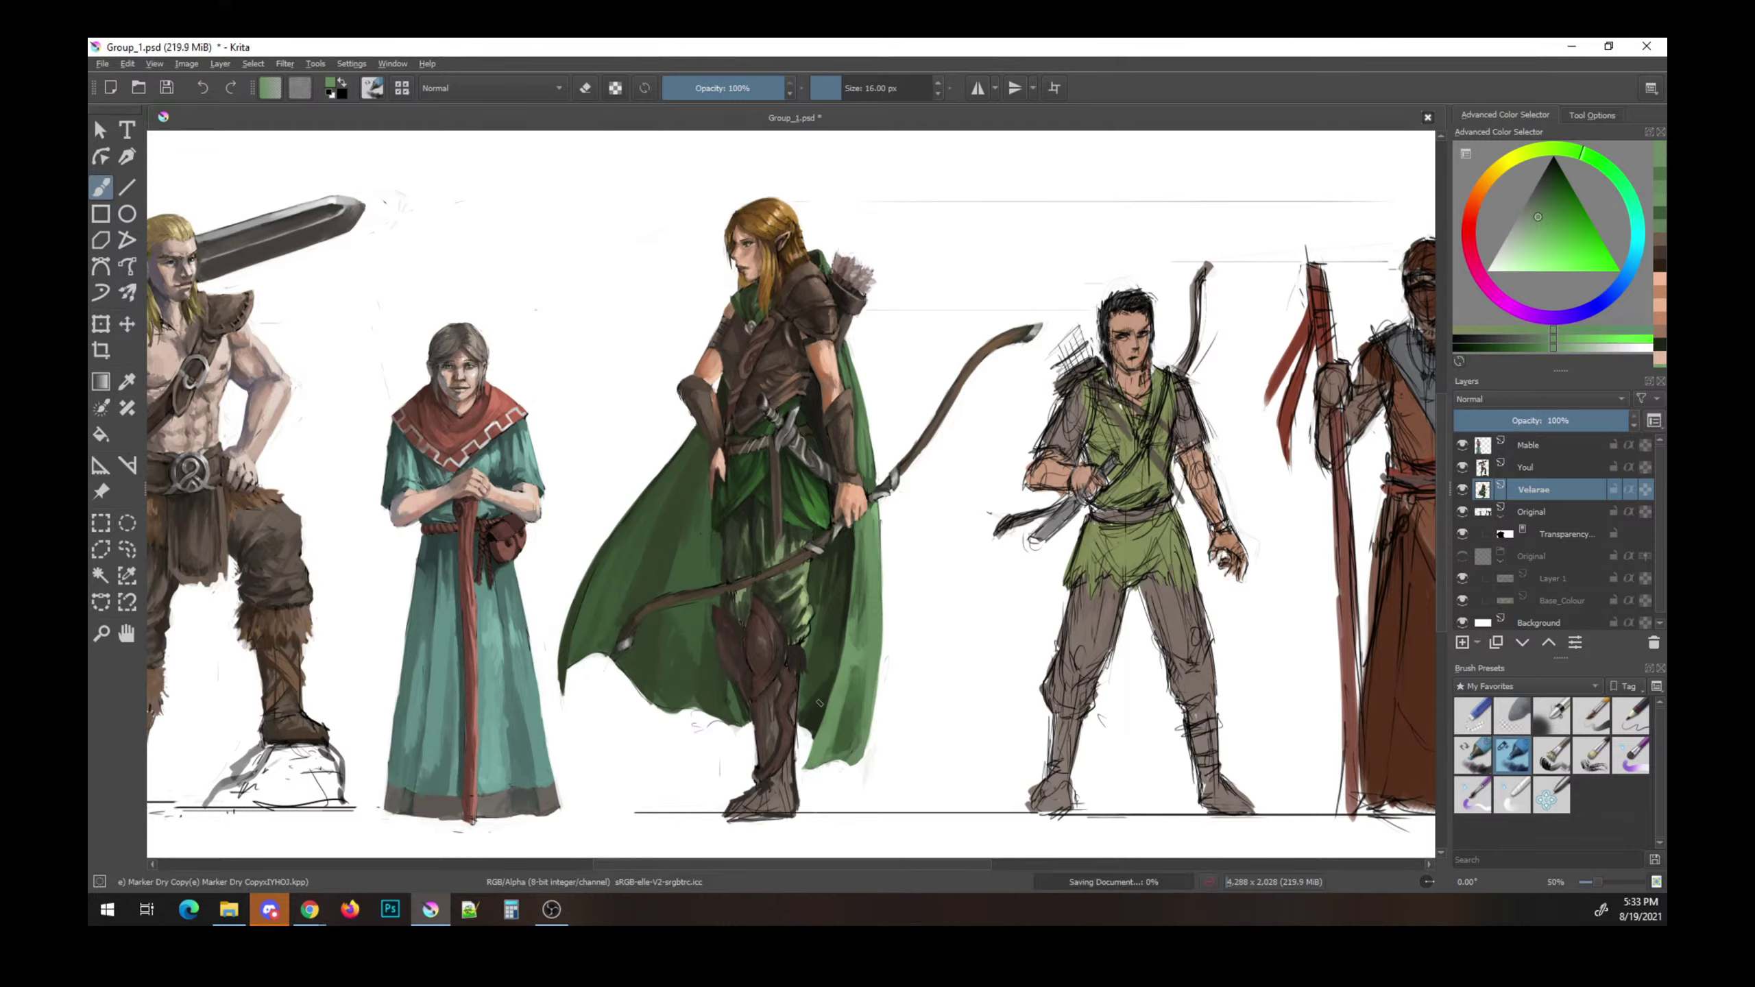
{"action": "left_click", "coordinate": [600, 564]}
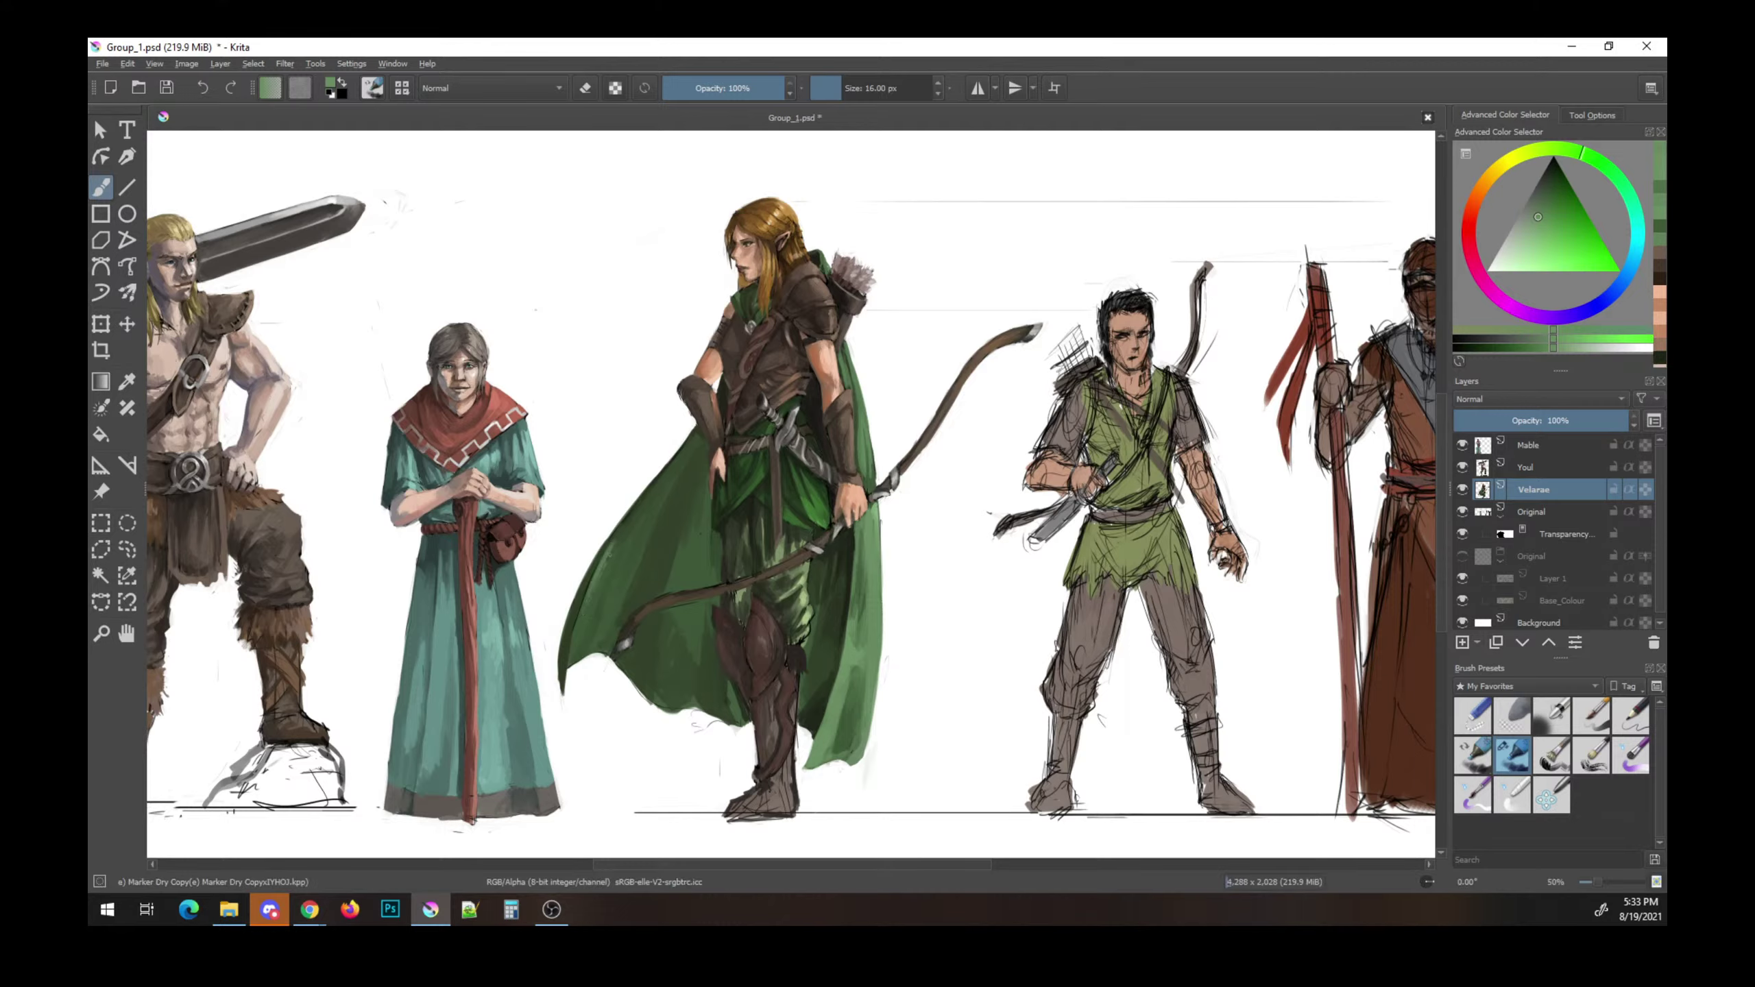
{"action": "key", "text": "k"}
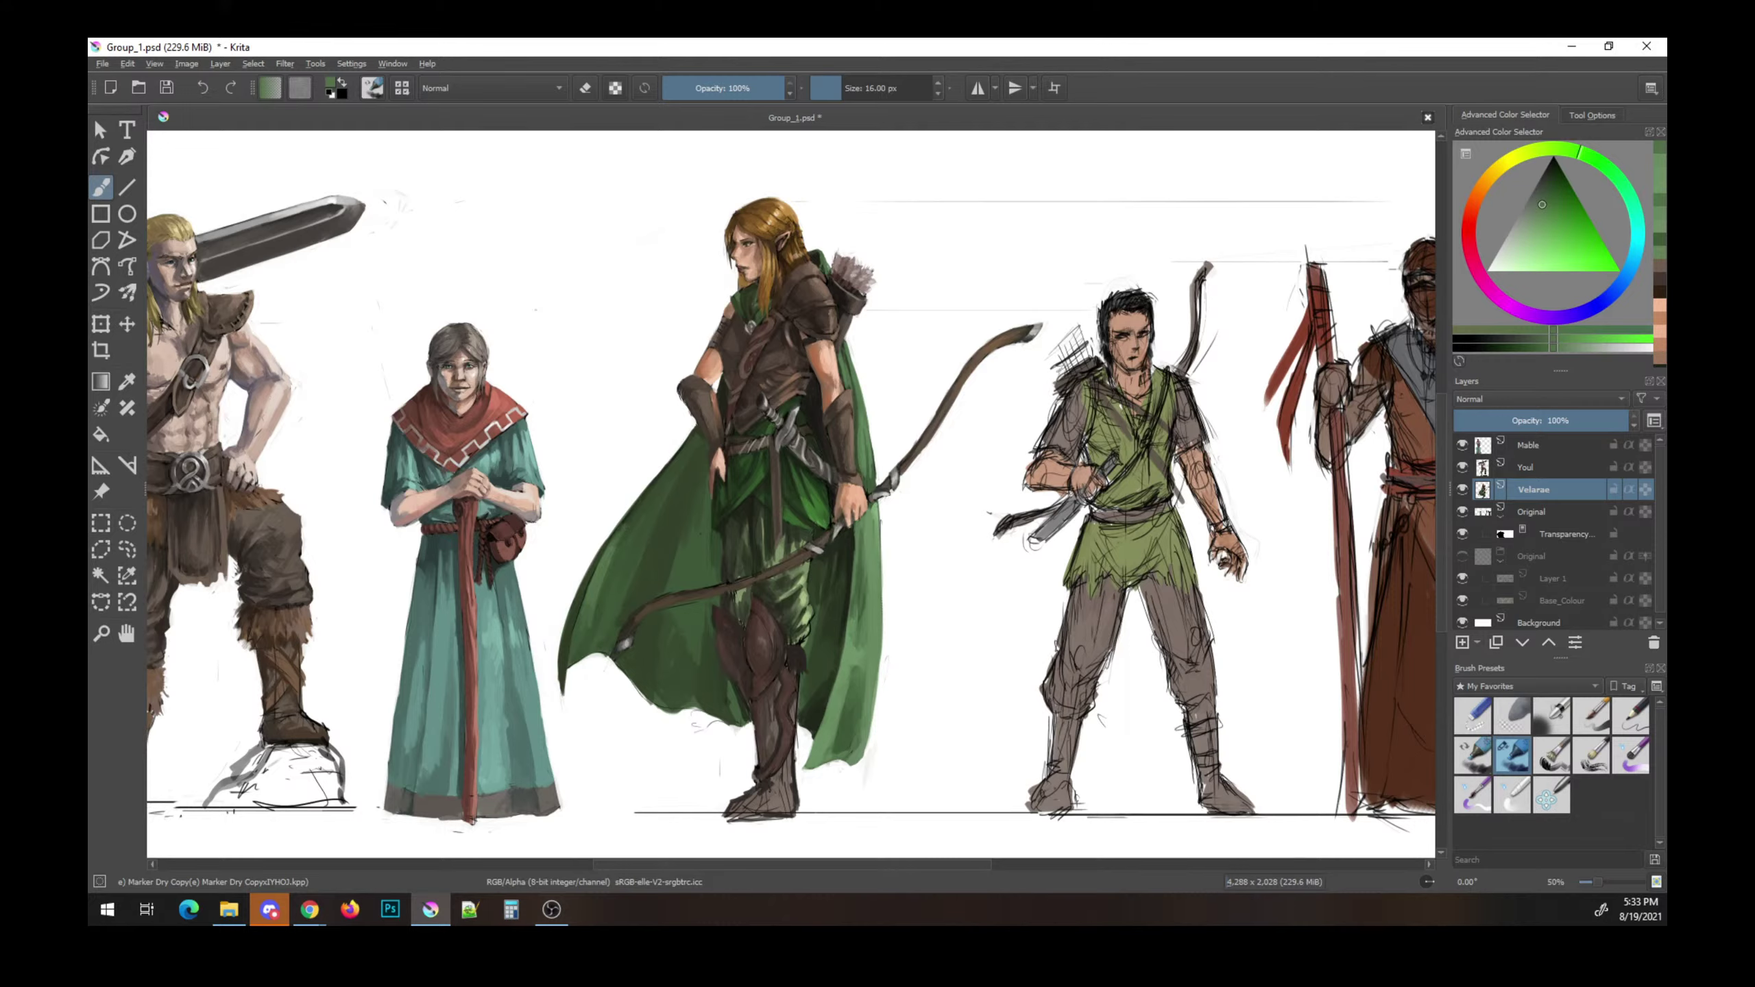
{"action": "key", "text": "ctrl+s"}
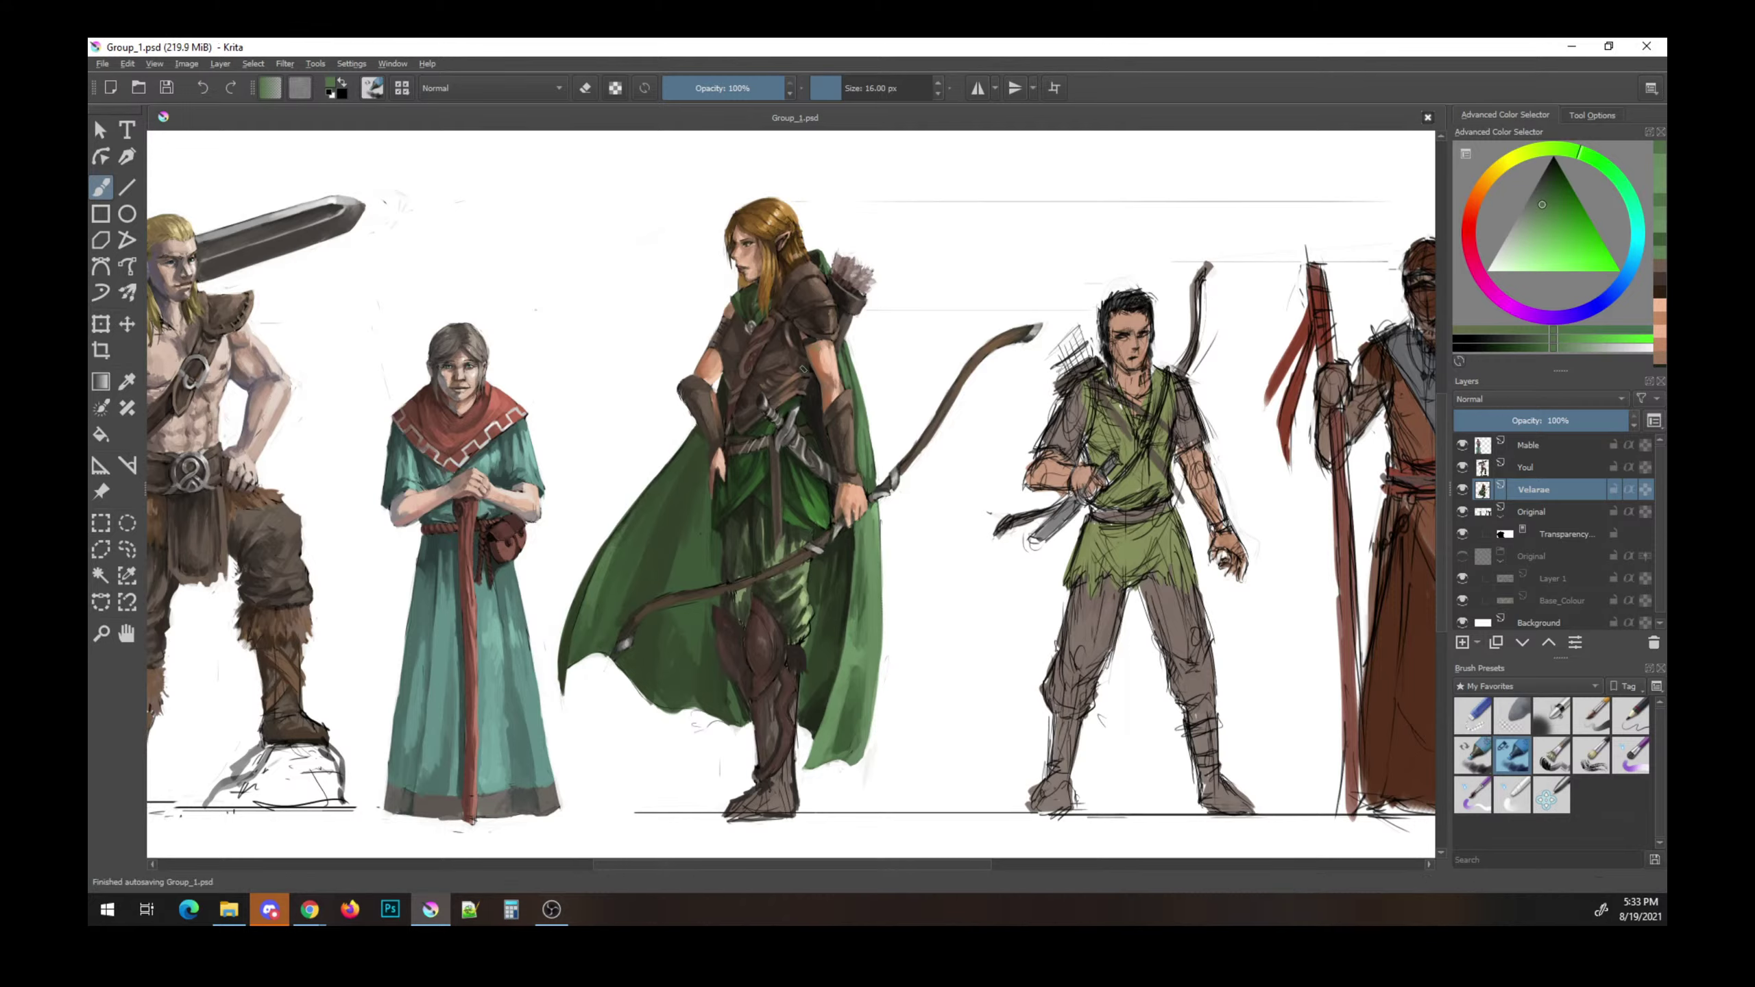
{"action": "key", "text": "d"}
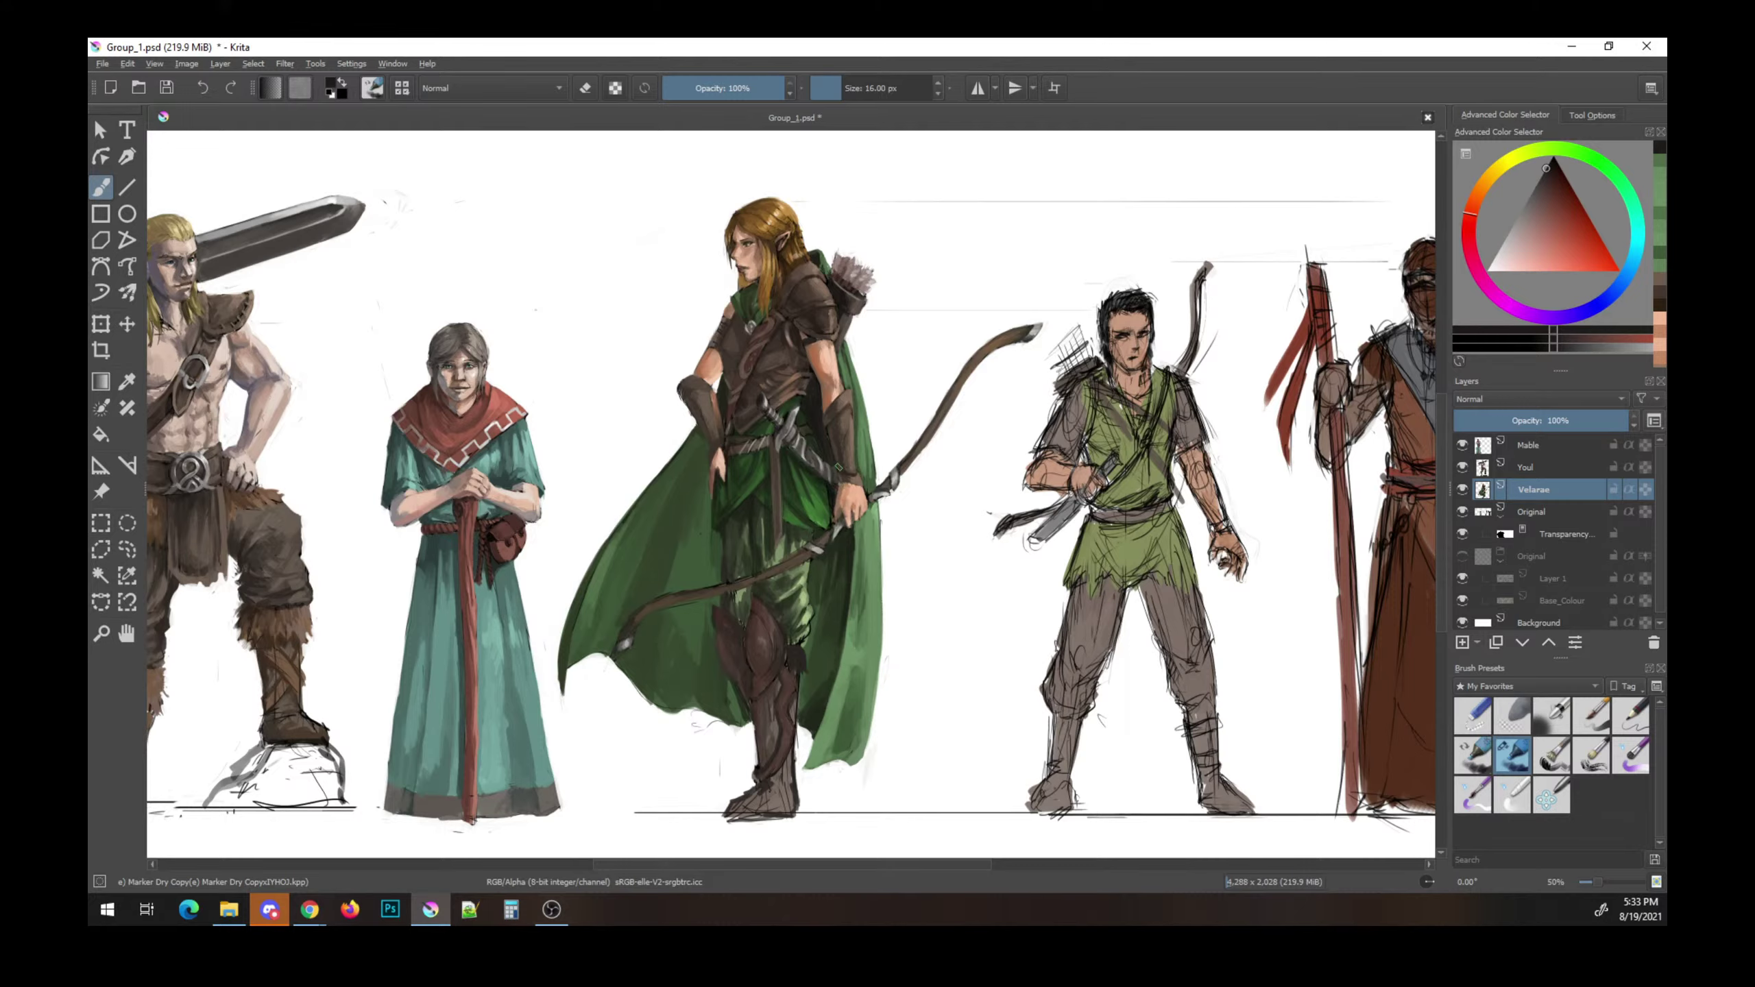
{"action": "key", "text": "ctrl+s"}
- Paint dark brown strokes on the elf's leg, toggling between brush and eraser
{"action": "left_click", "coordinate": [772, 629], "text": "ctrl"}
{"action": "left_click", "coordinate": [780, 646], "text": "ctrl"}
{"action": "mouse_move", "coordinate": [777, 645]}
{"action": "left_mouse_down"}
{"action": "mouse_move", "coordinate": [795, 664]}
{"action": "mouse_move", "coordinate": [780, 635]}
{"action": "left_mouse_up"}
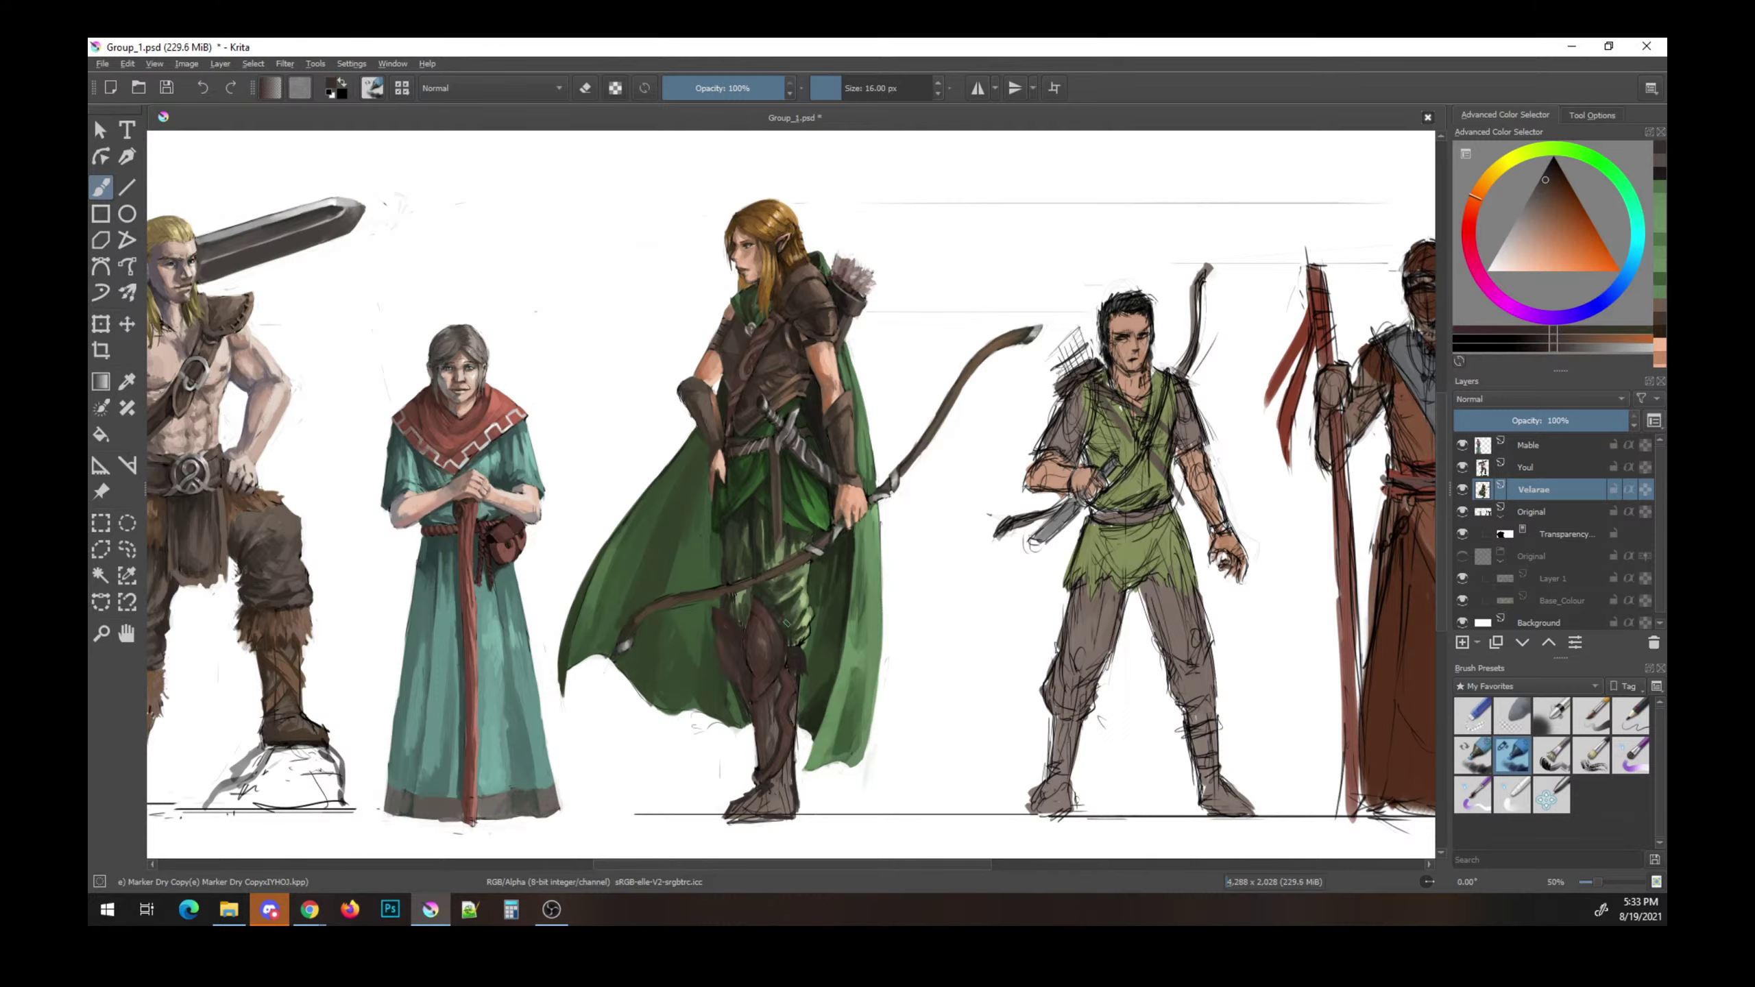
{"action": "left_click", "coordinate": [772, 697], "text": "ctrl"}
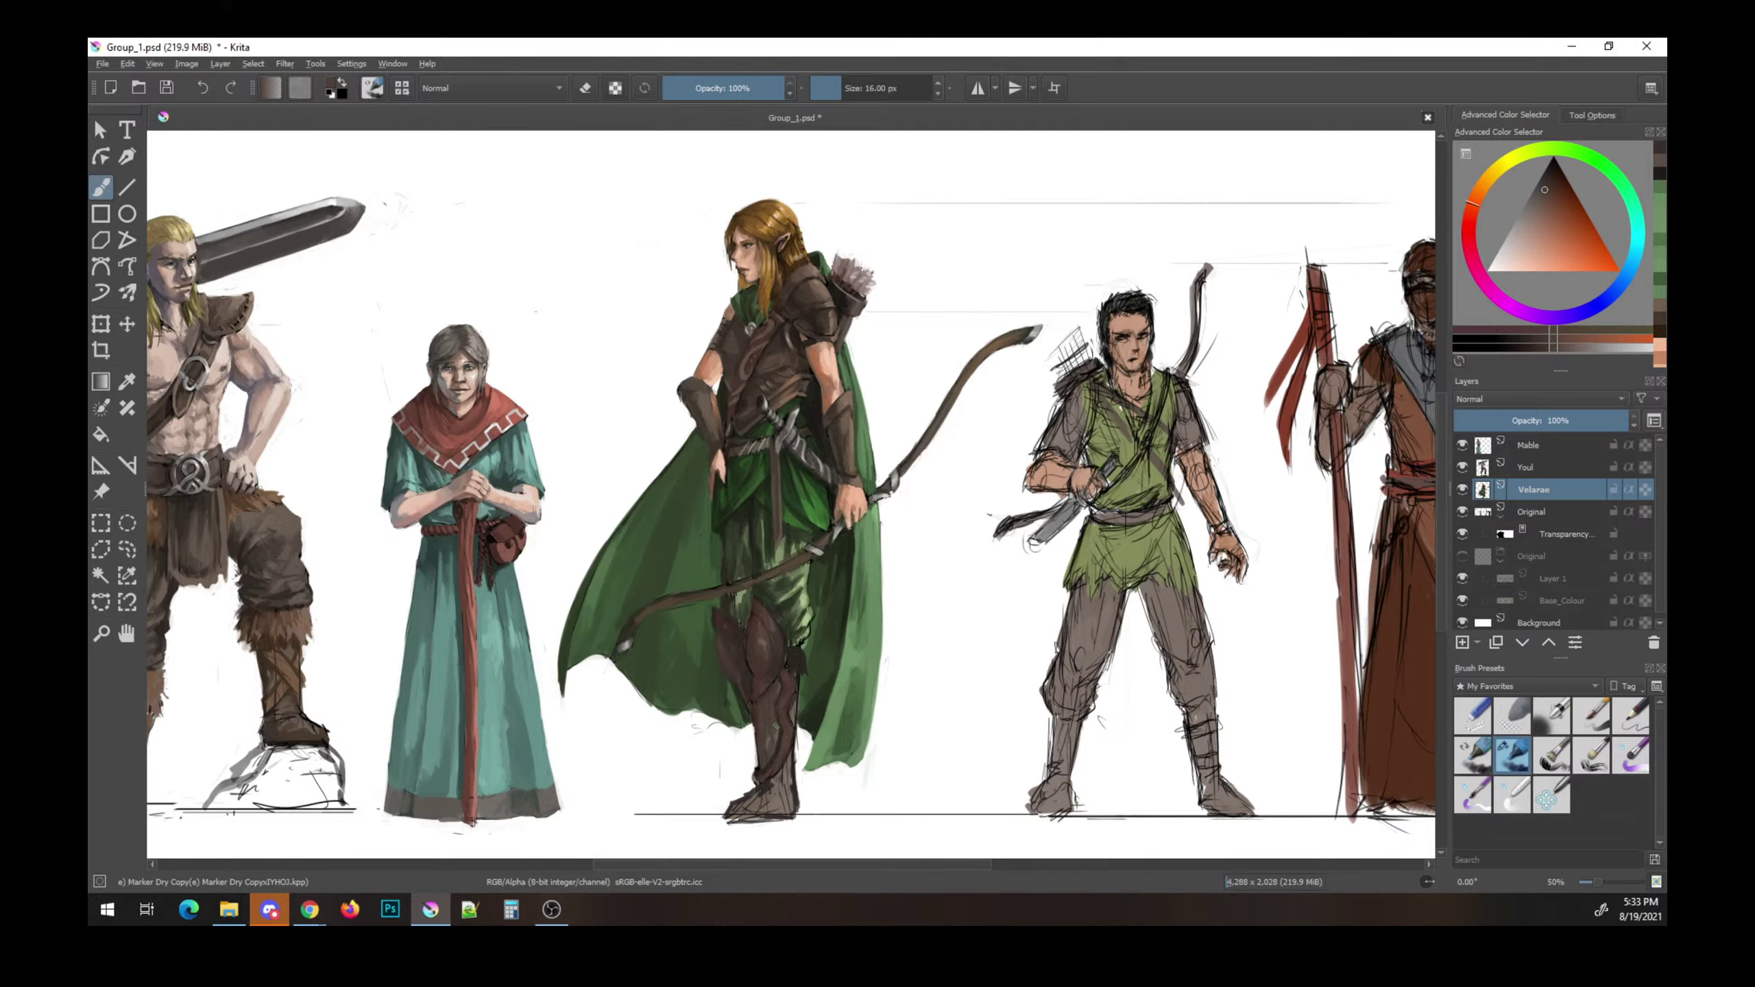
{"action": "key", "text": "e"}
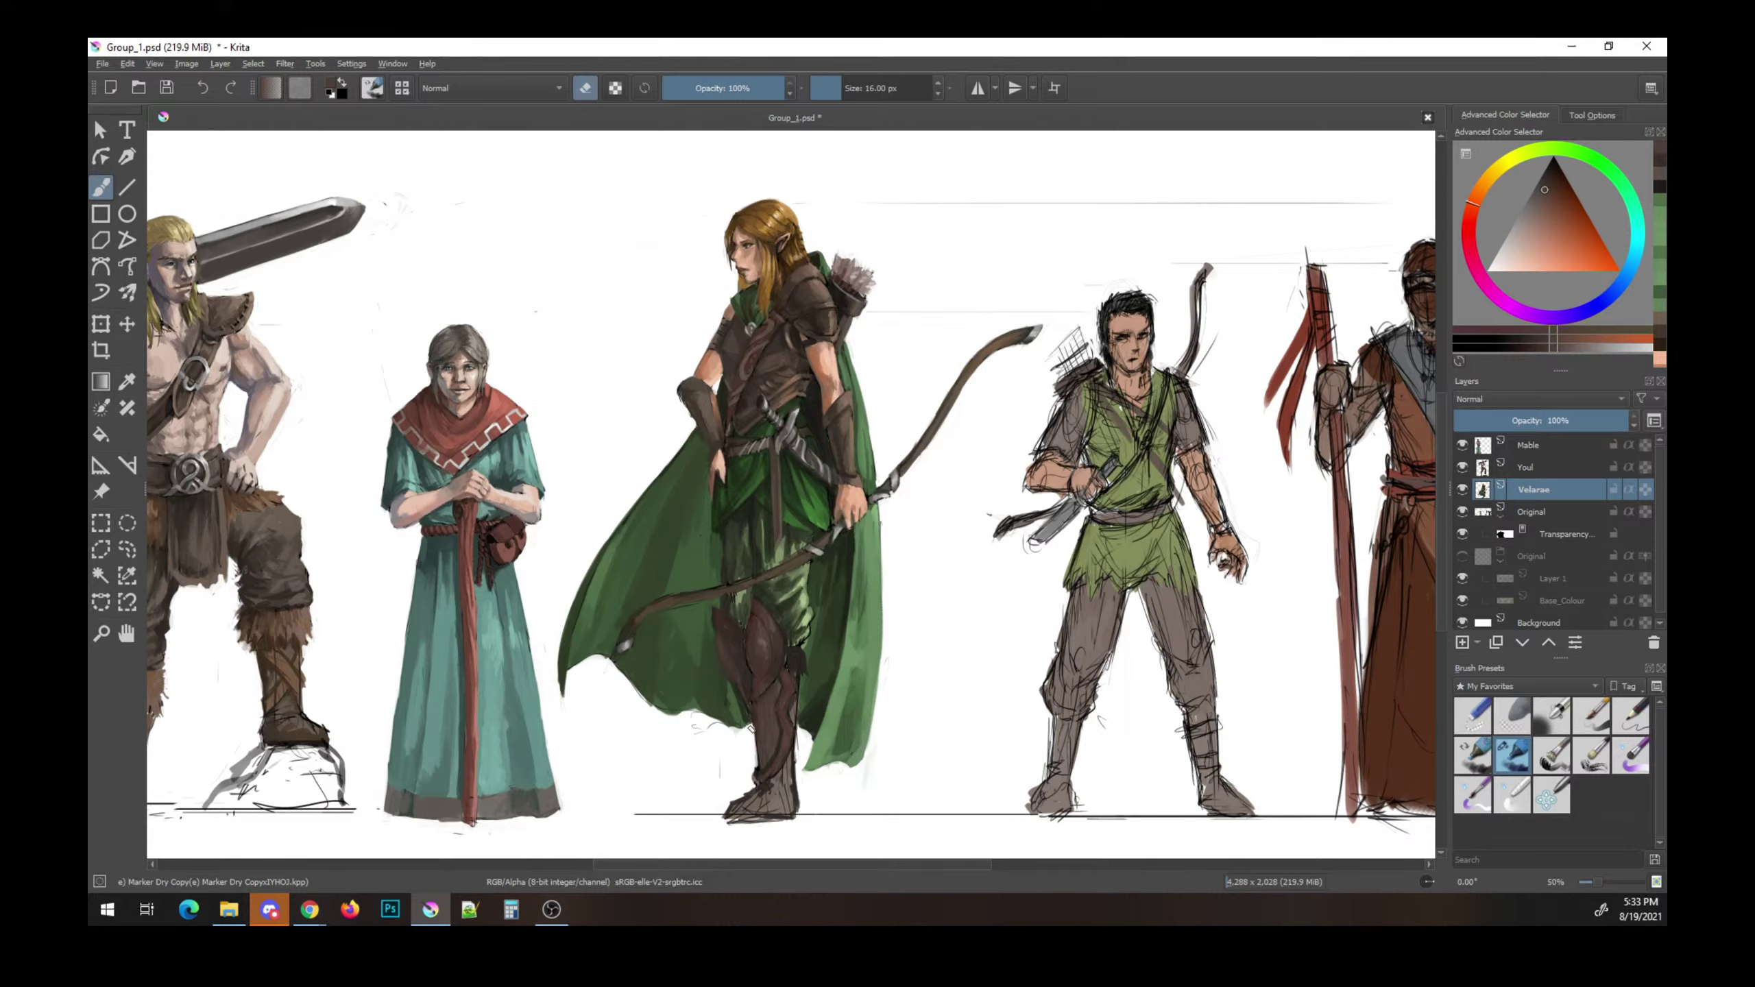
{"action": "key", "text": "e"}
{"action": "mouse_move", "coordinate": [752, 731]}
{"action": "left_mouse_down"}
{"action": "mouse_move", "coordinate": [719, 734]}
{"action": "mouse_move", "coordinate": [750, 722]}
{"action": "mouse_move", "coordinate": [731, 732]}
{"action": "mouse_move", "coordinate": [697, 702]}
{"action": "left_mouse_up"}
{"action": "key", "text": "e"}
- Sample darker cloak greens and a dark reddish-brown, dabbing it onto the elf's leg
{"action": "left_click", "coordinate": [716, 691], "text": "ctrl"}
{"action": "key", "text": "e"}
{"action": "left_click", "coordinate": [869, 574], "text": "ctrl"}
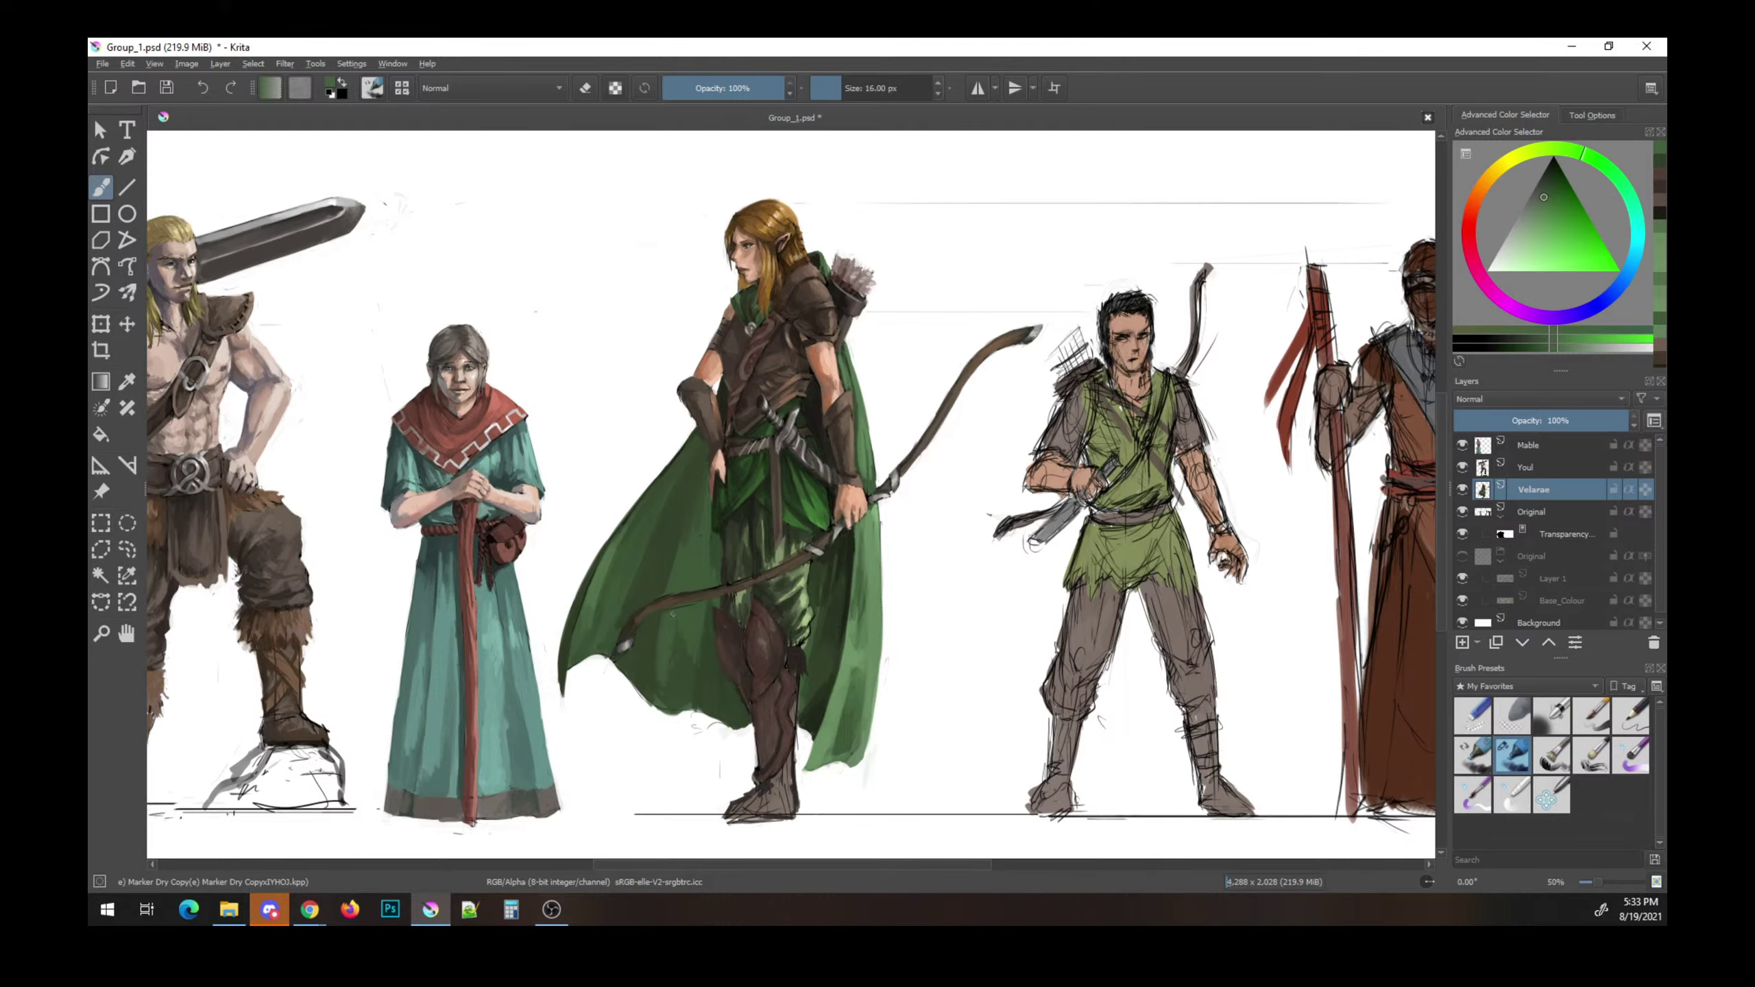
{"action": "left_click", "coordinate": [664, 694], "text": "ctrl"}
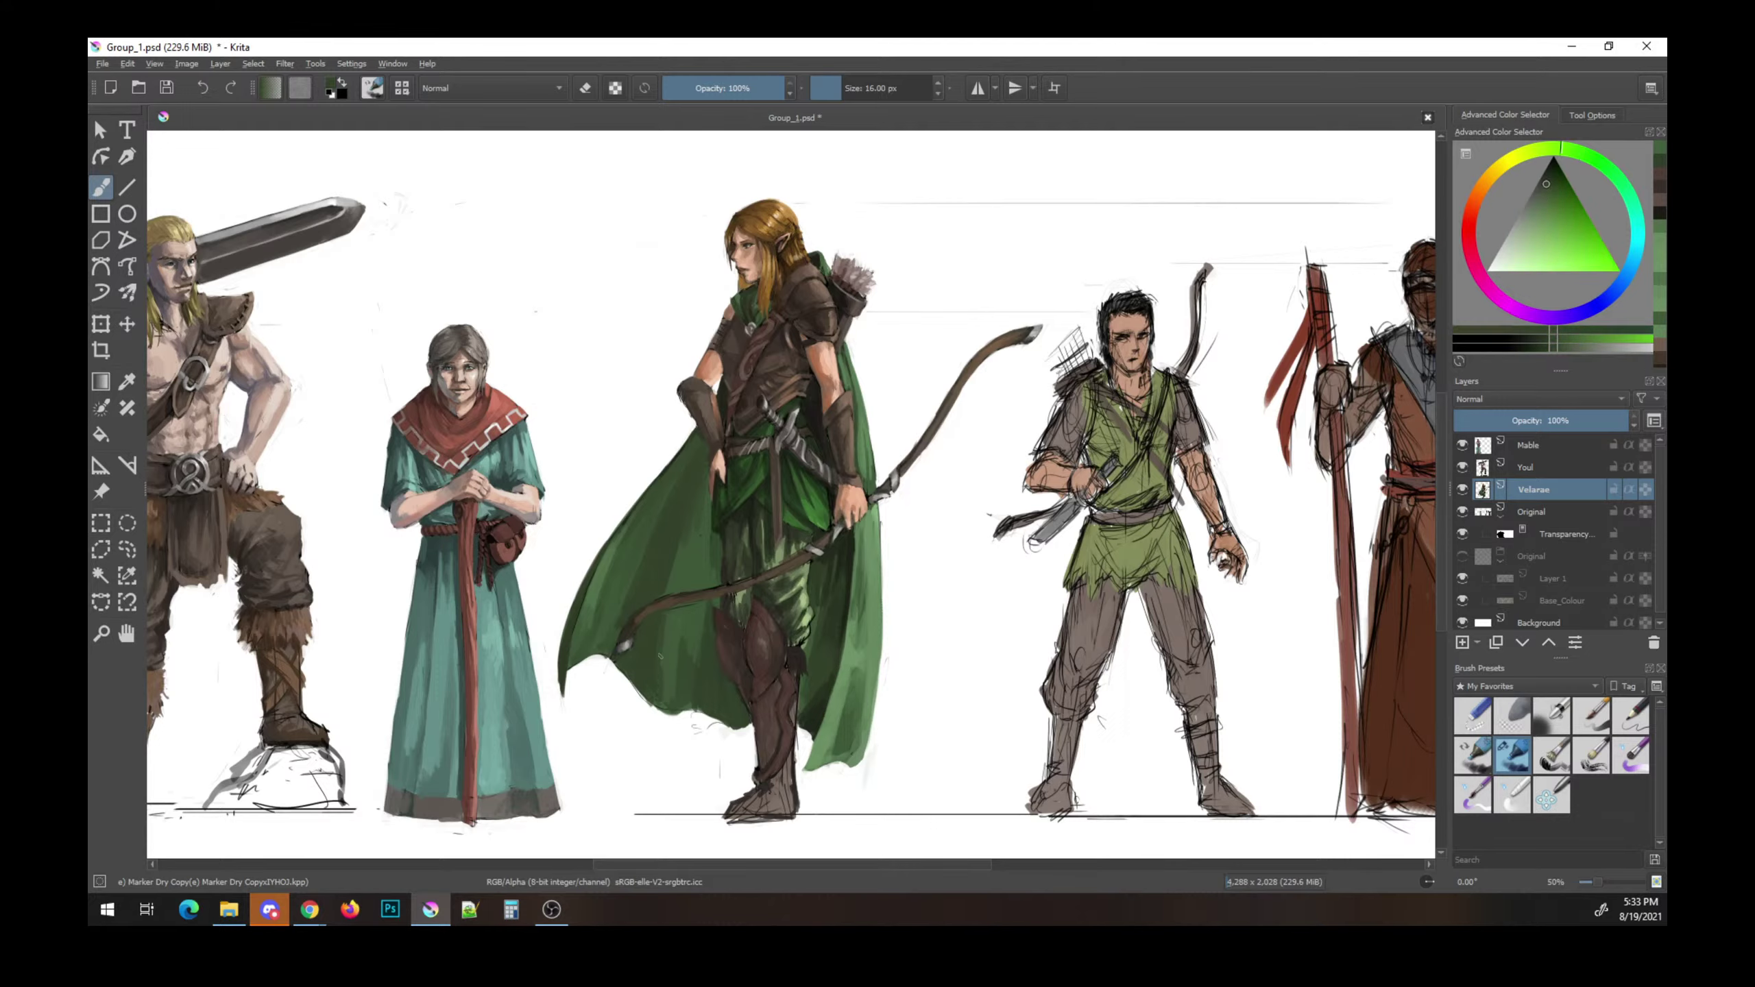
{"action": "left_click", "coordinate": [660, 643], "text": "ctrl"}
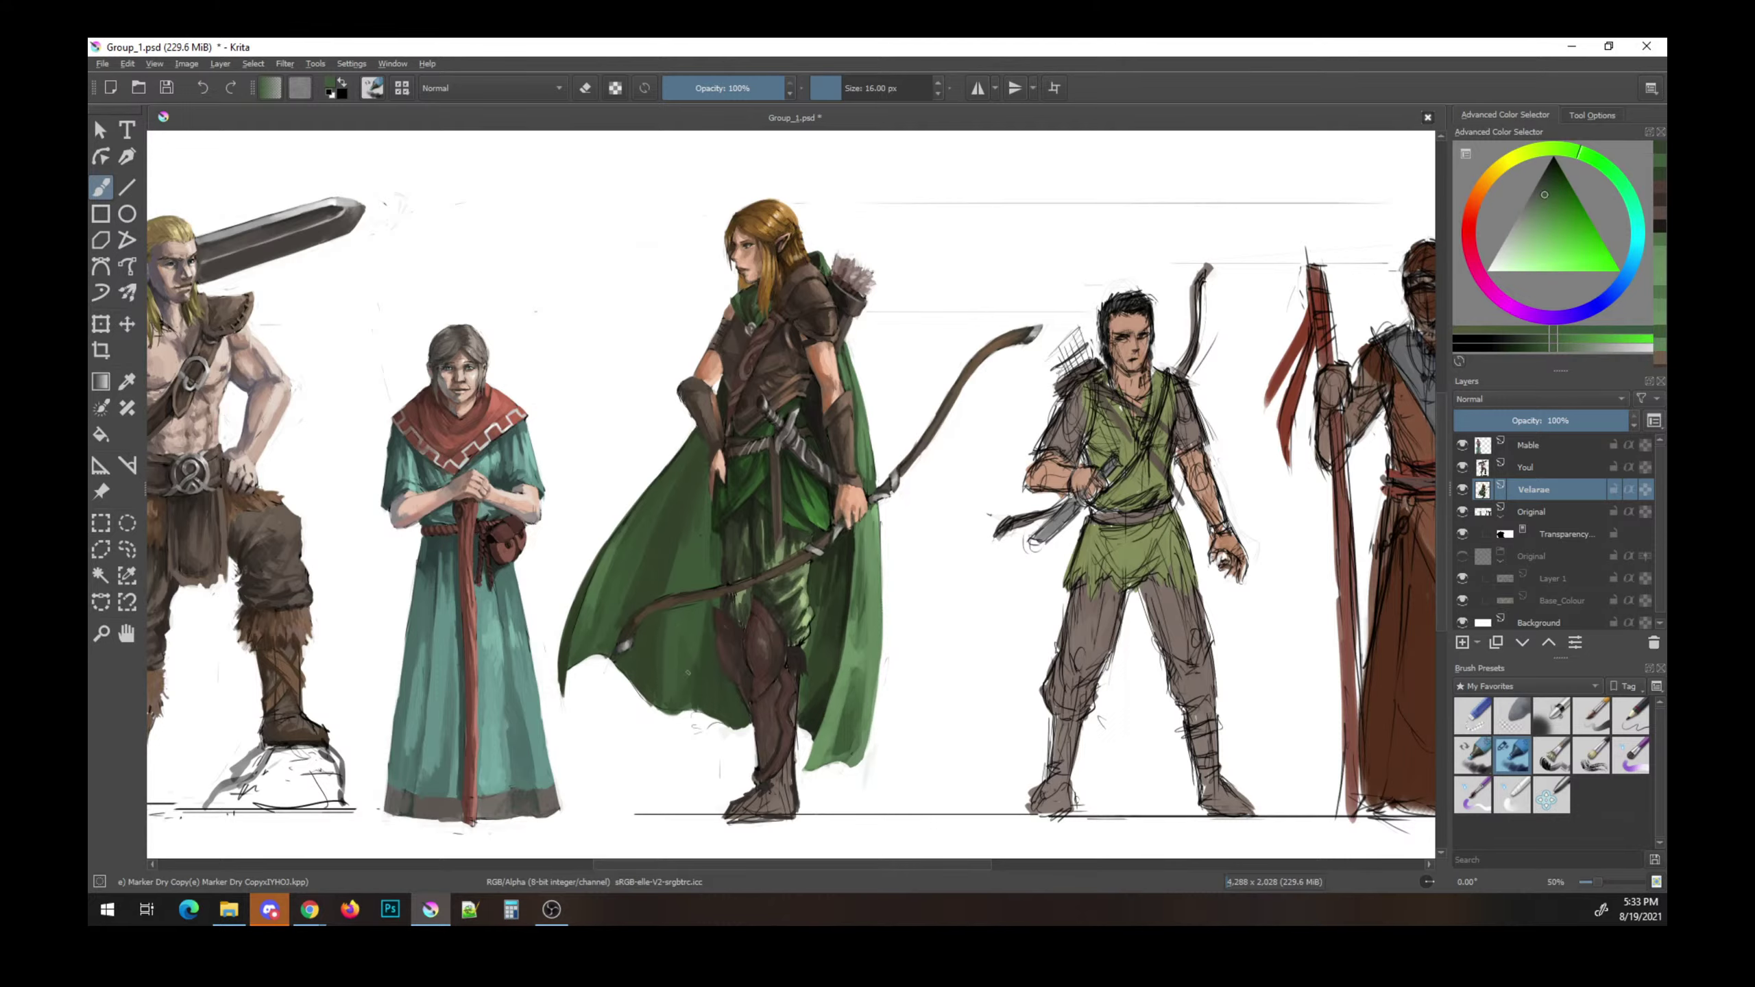
{"action": "left_click", "coordinate": [765, 593], "text": "ctrl"}
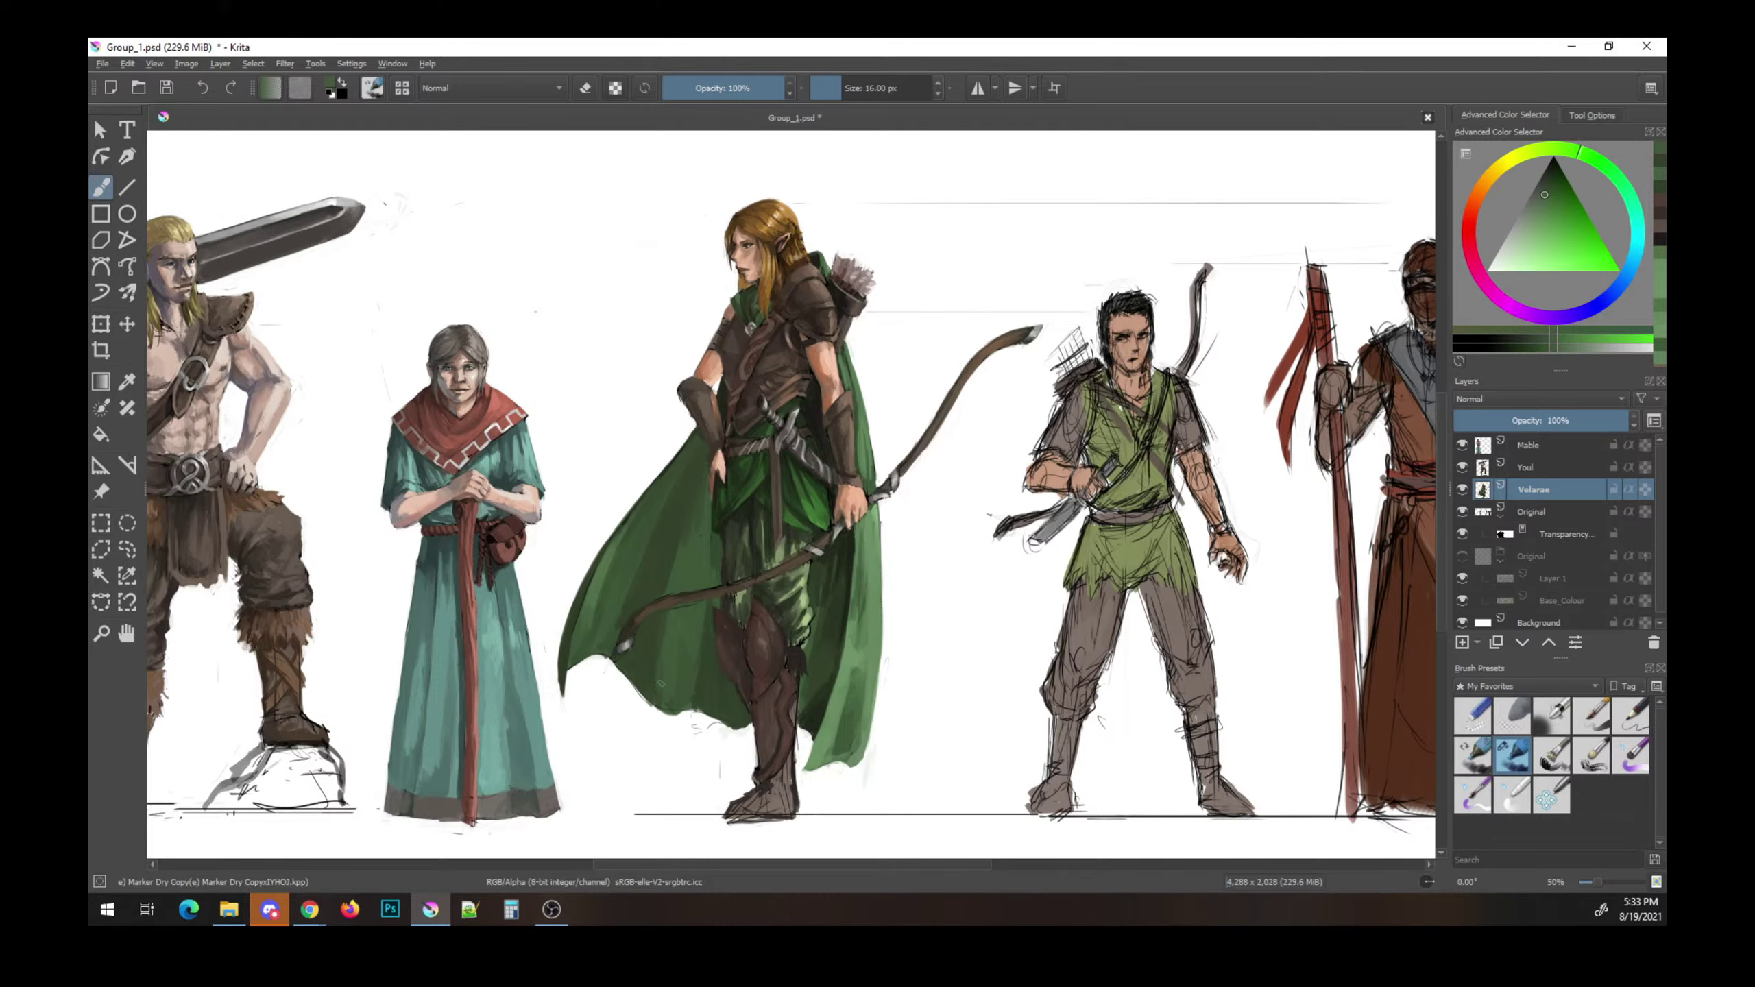
{"action": "left_click", "coordinate": [665, 569], "text": "ctrl"}
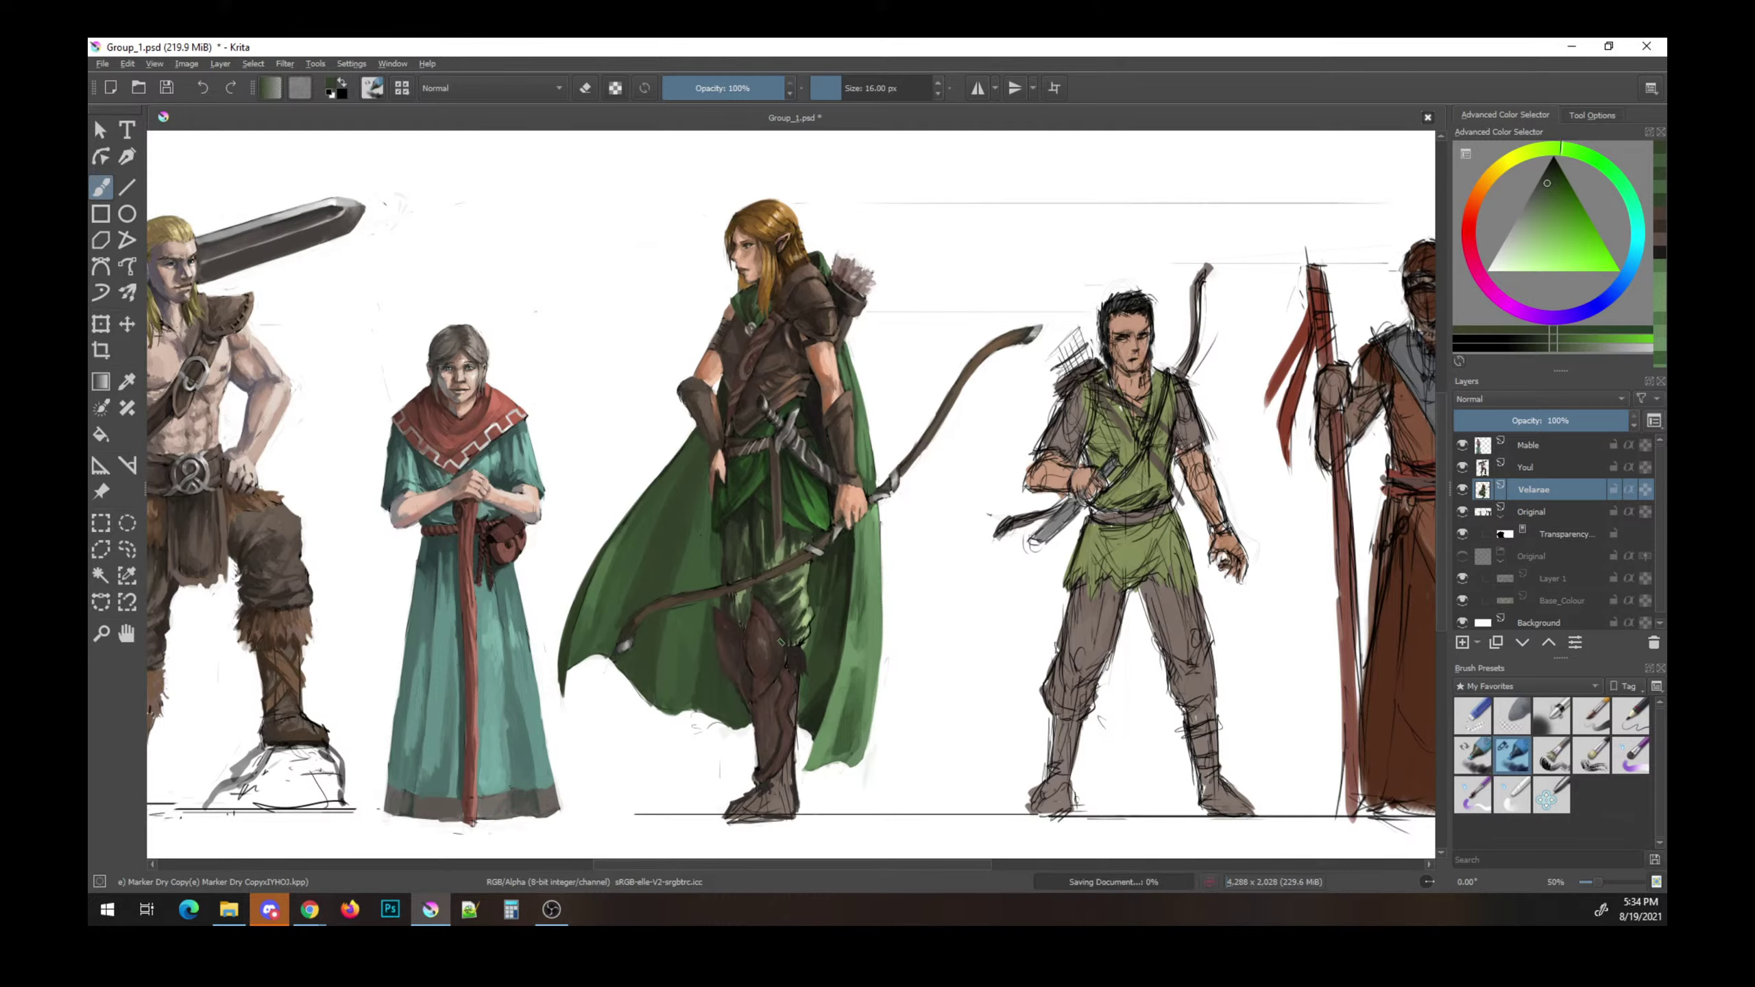
{"action": "left_click", "coordinate": [758, 596], "text": "ctrl"}
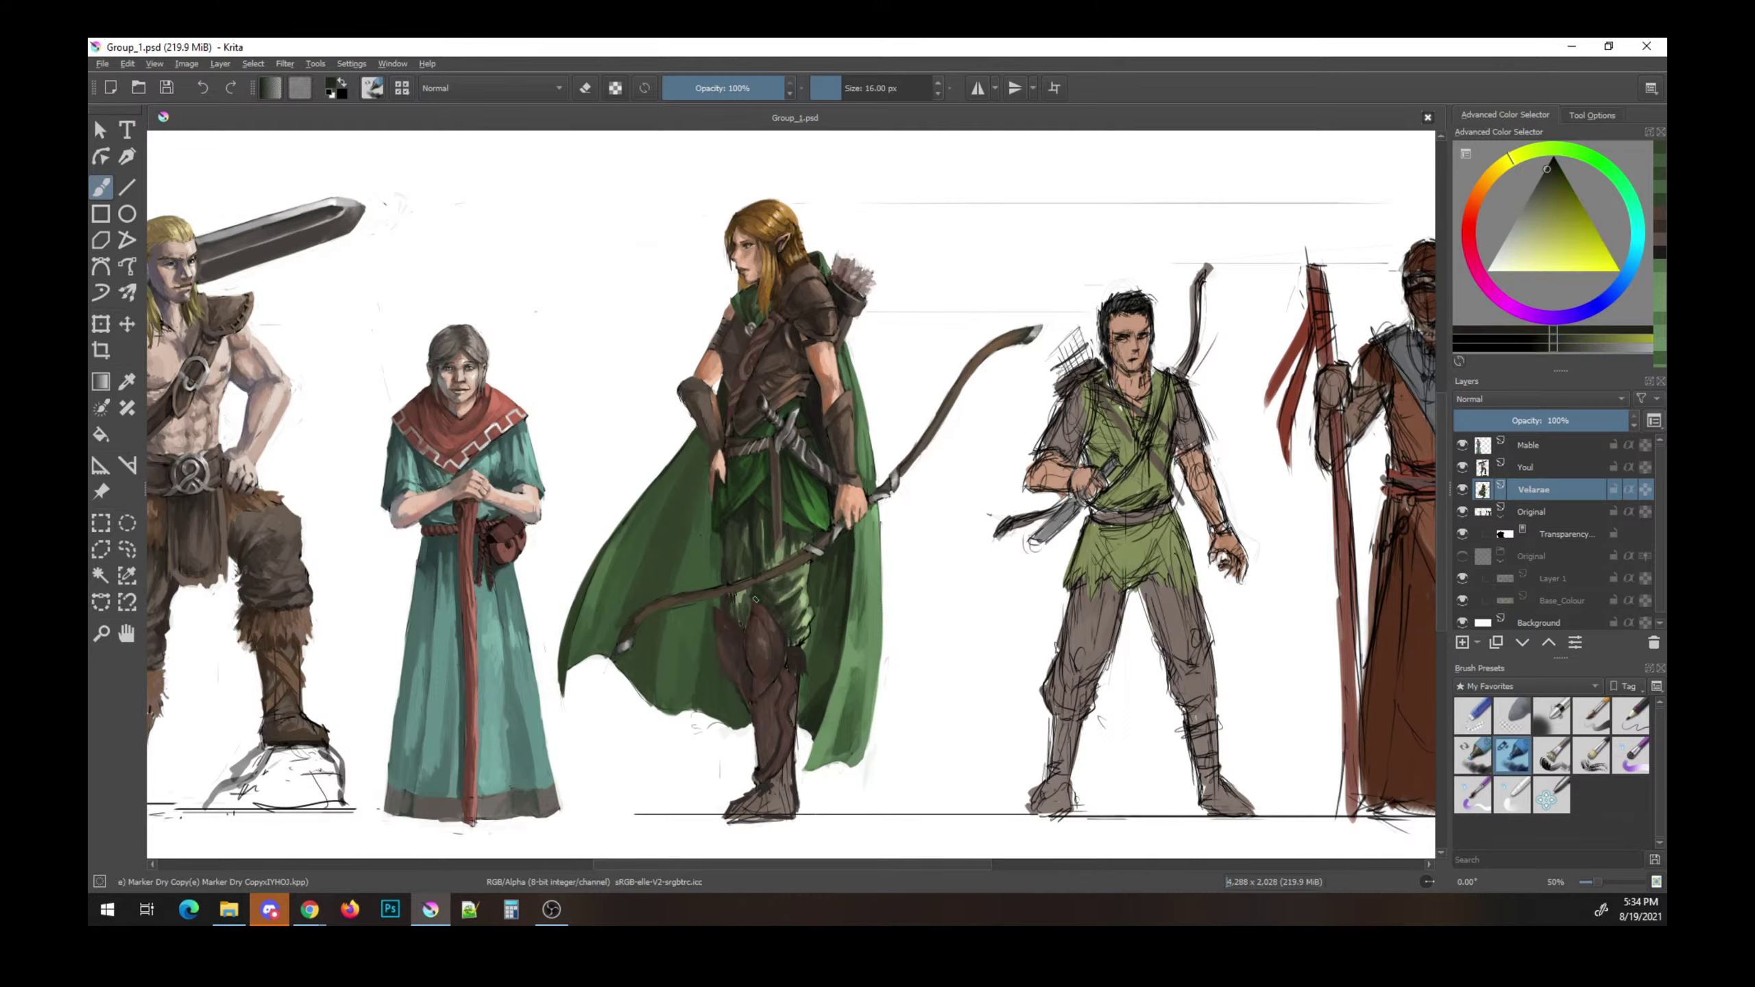
{"action": "left_click", "coordinate": [753, 603], "text": "ctrl"}
{"action": "left_click", "coordinate": [753, 601]}
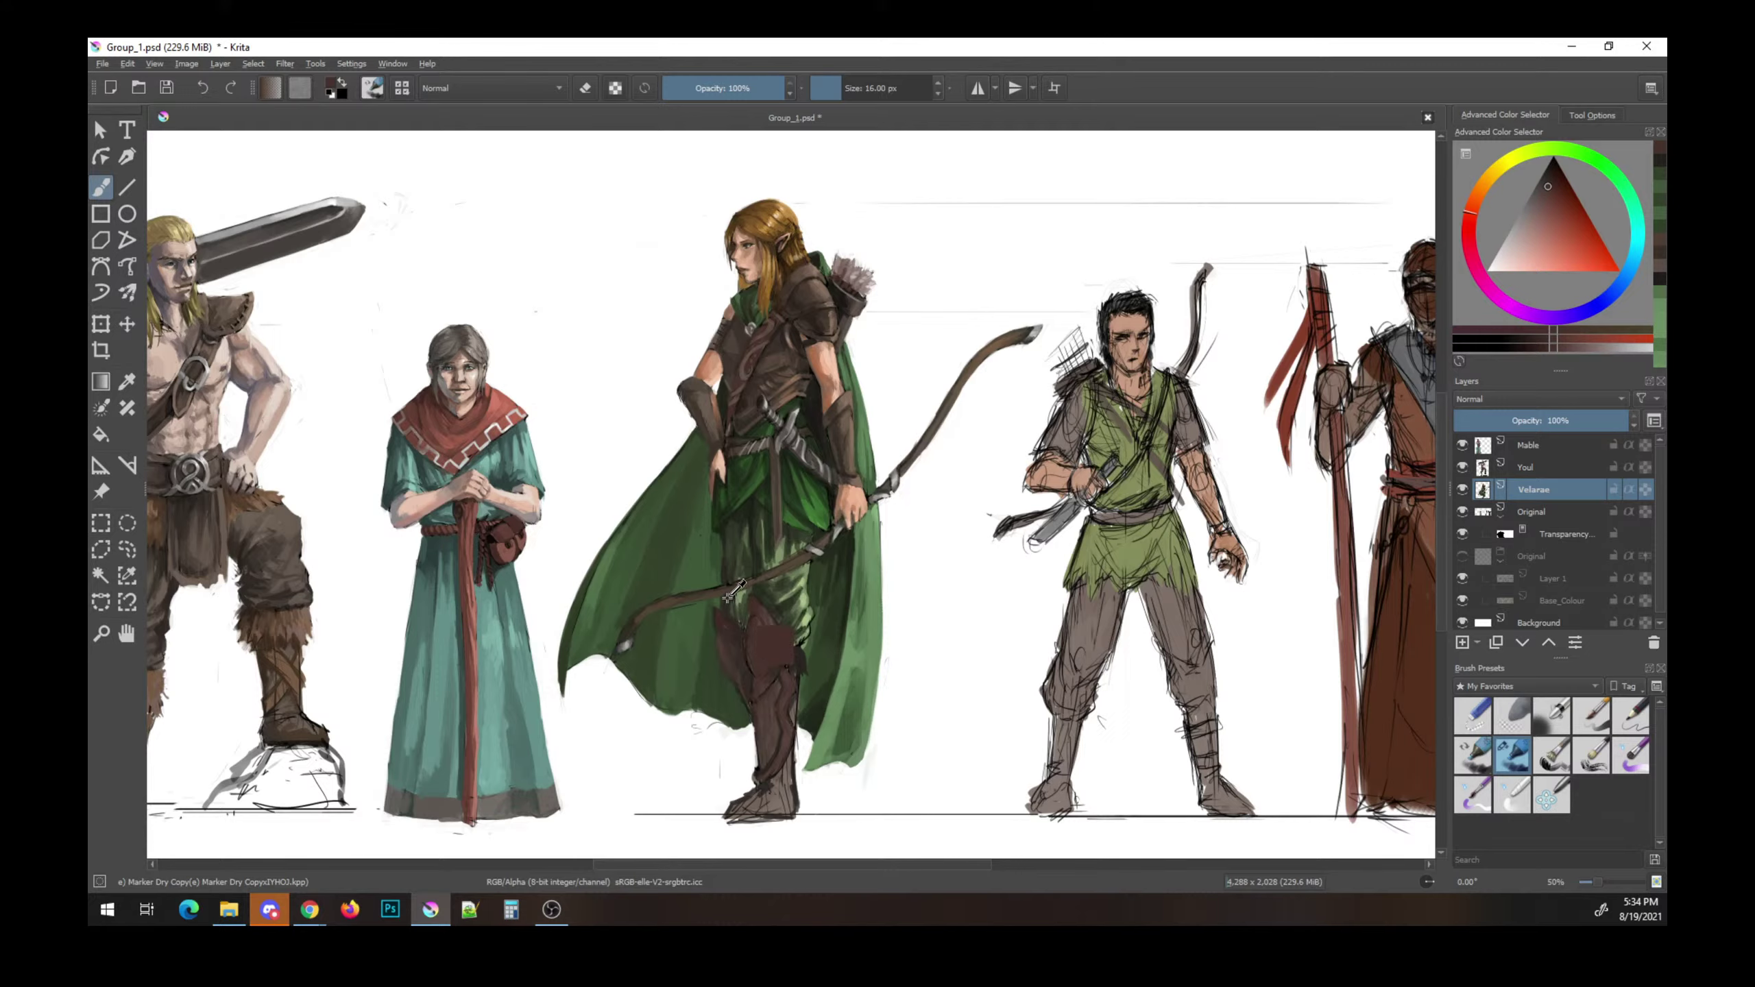
- Sample bow and outfit colours, darken the green, and save
{"action": "left_click", "coordinate": [767, 643], "text": "ctrl"}
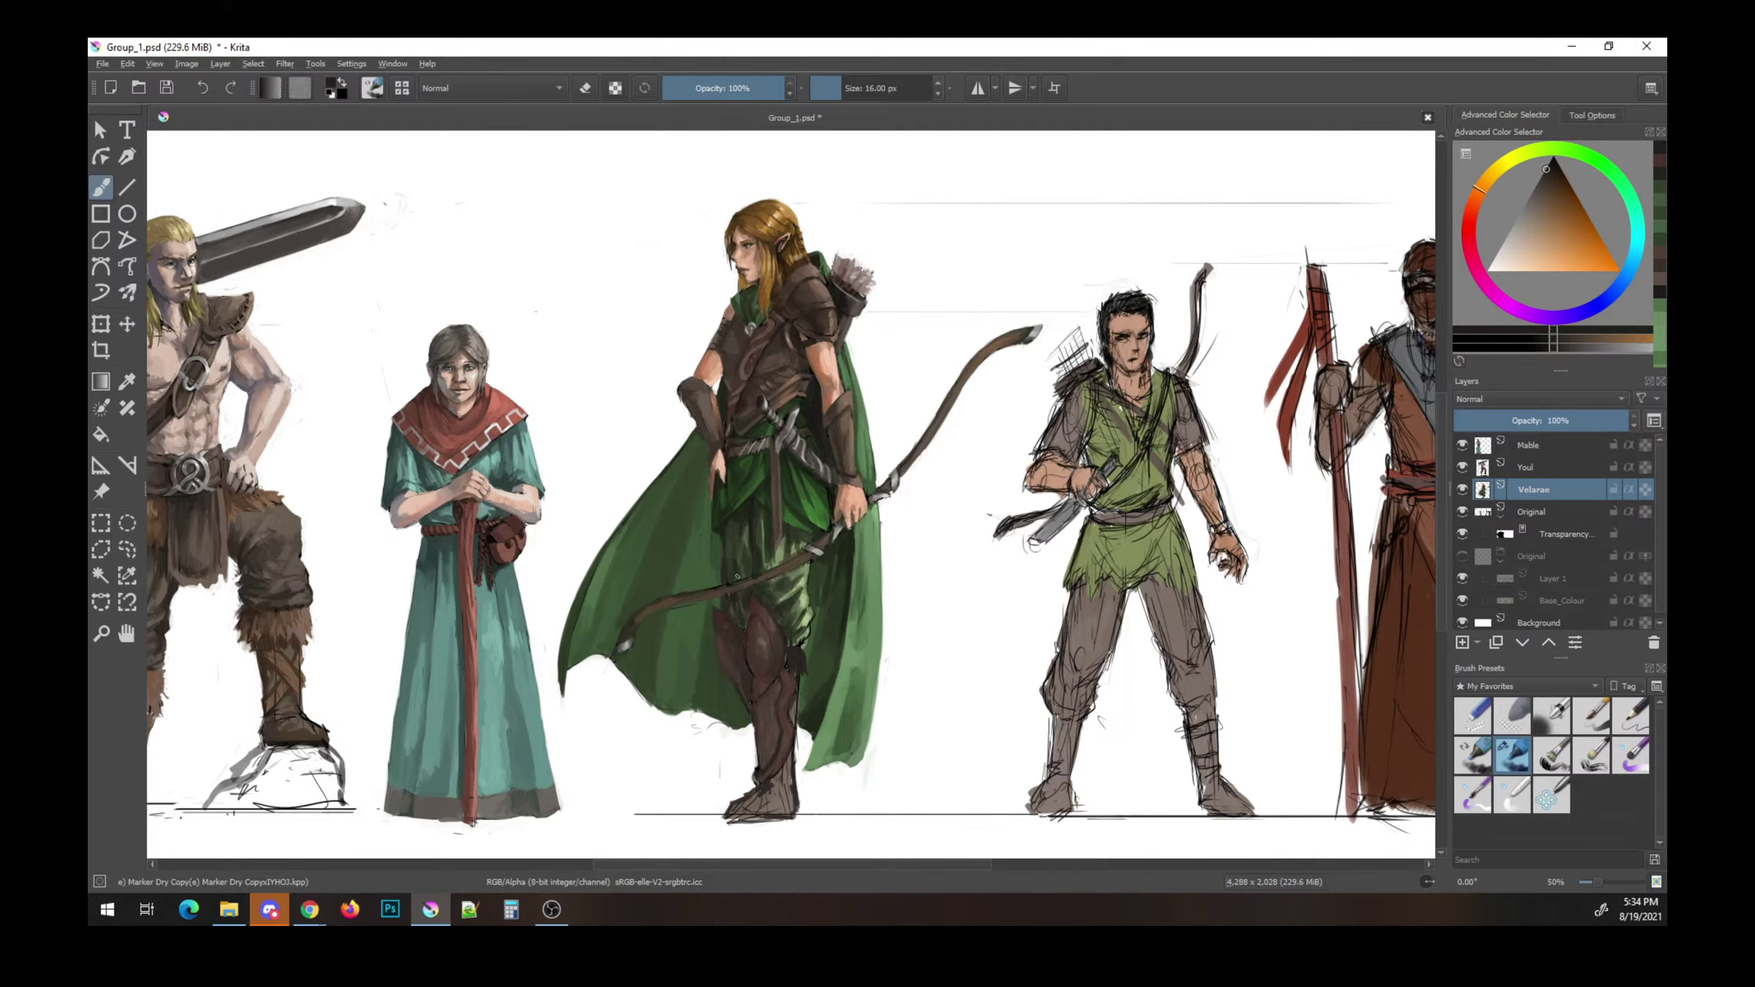
{"action": "left_click", "coordinate": [737, 553], "text": "ctrl"}
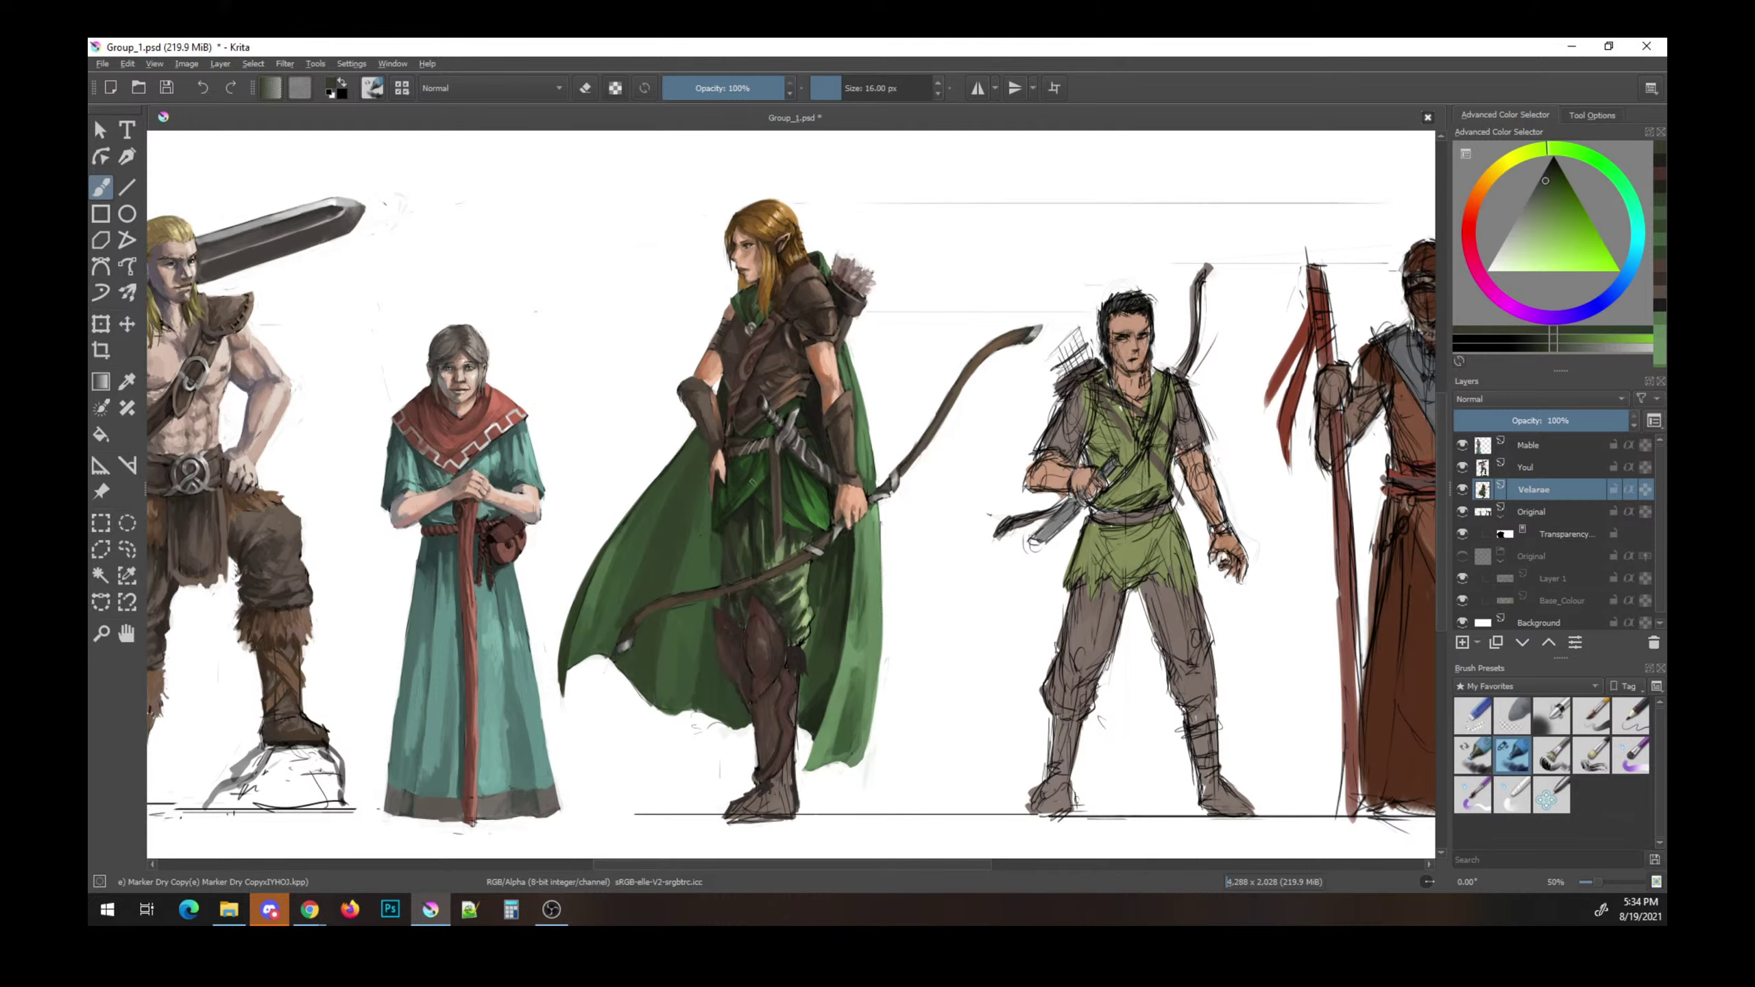
{"action": "left_click", "coordinate": [661, 603], "text": "ctrl"}
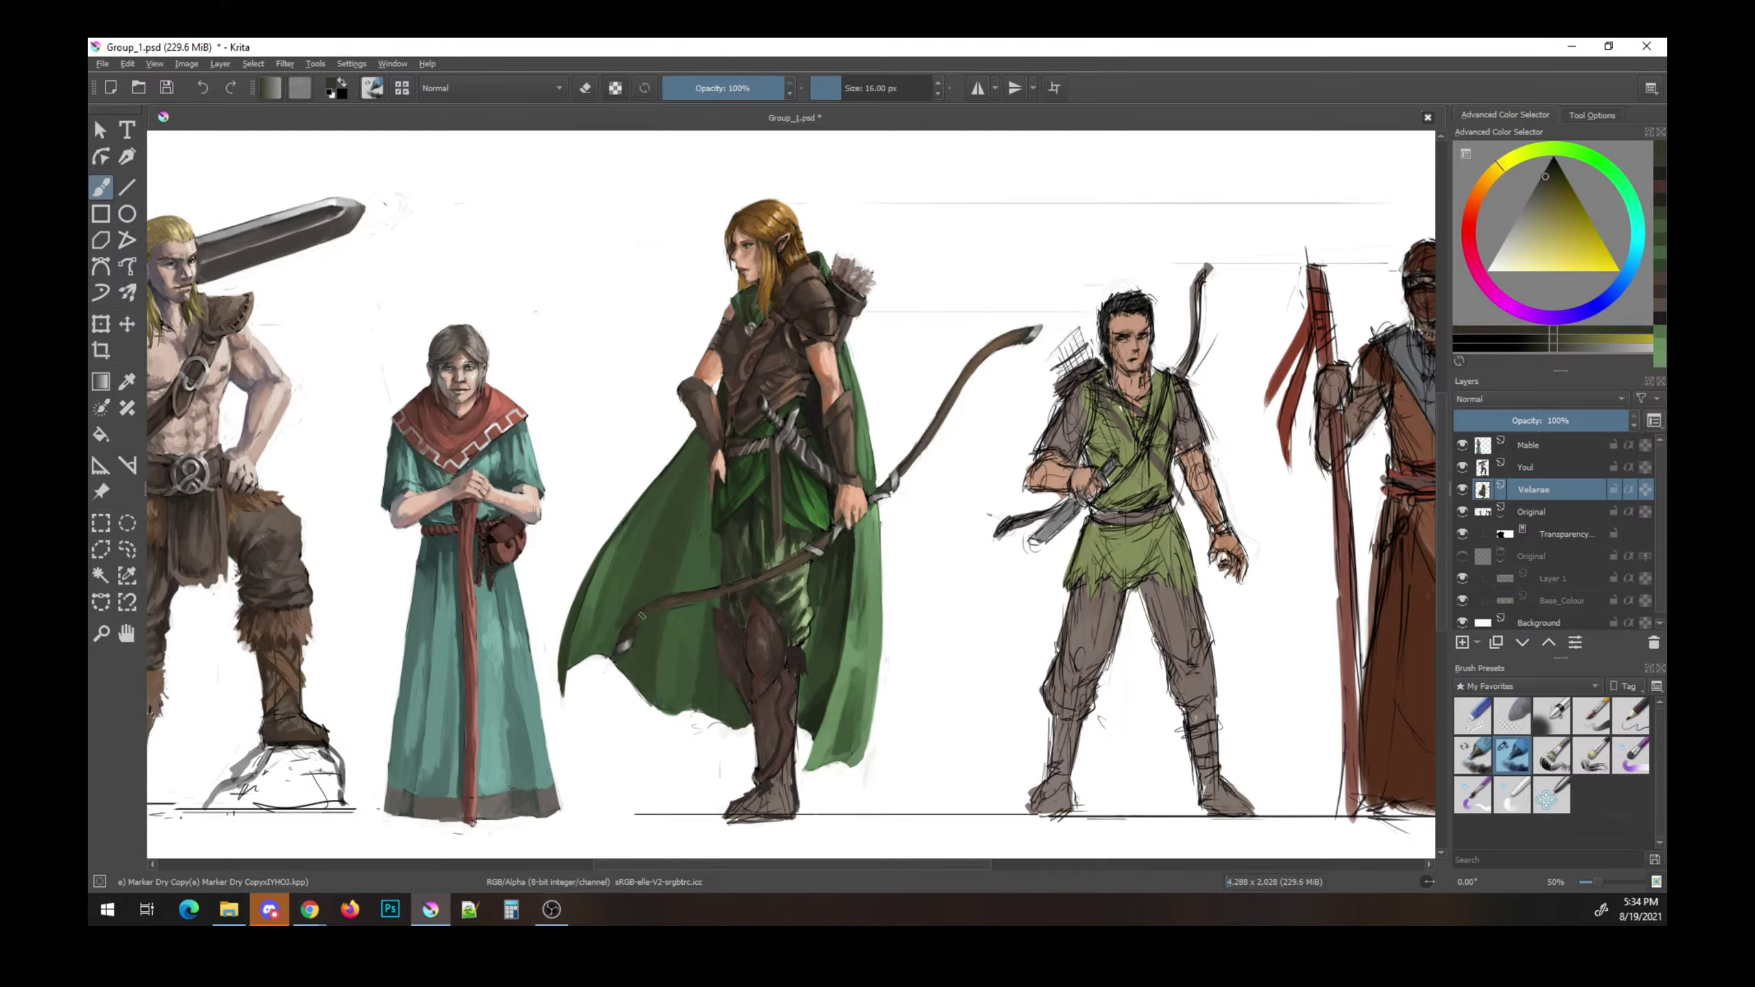
{"action": "left_click", "coordinate": [670, 607], "text": "ctrl"}
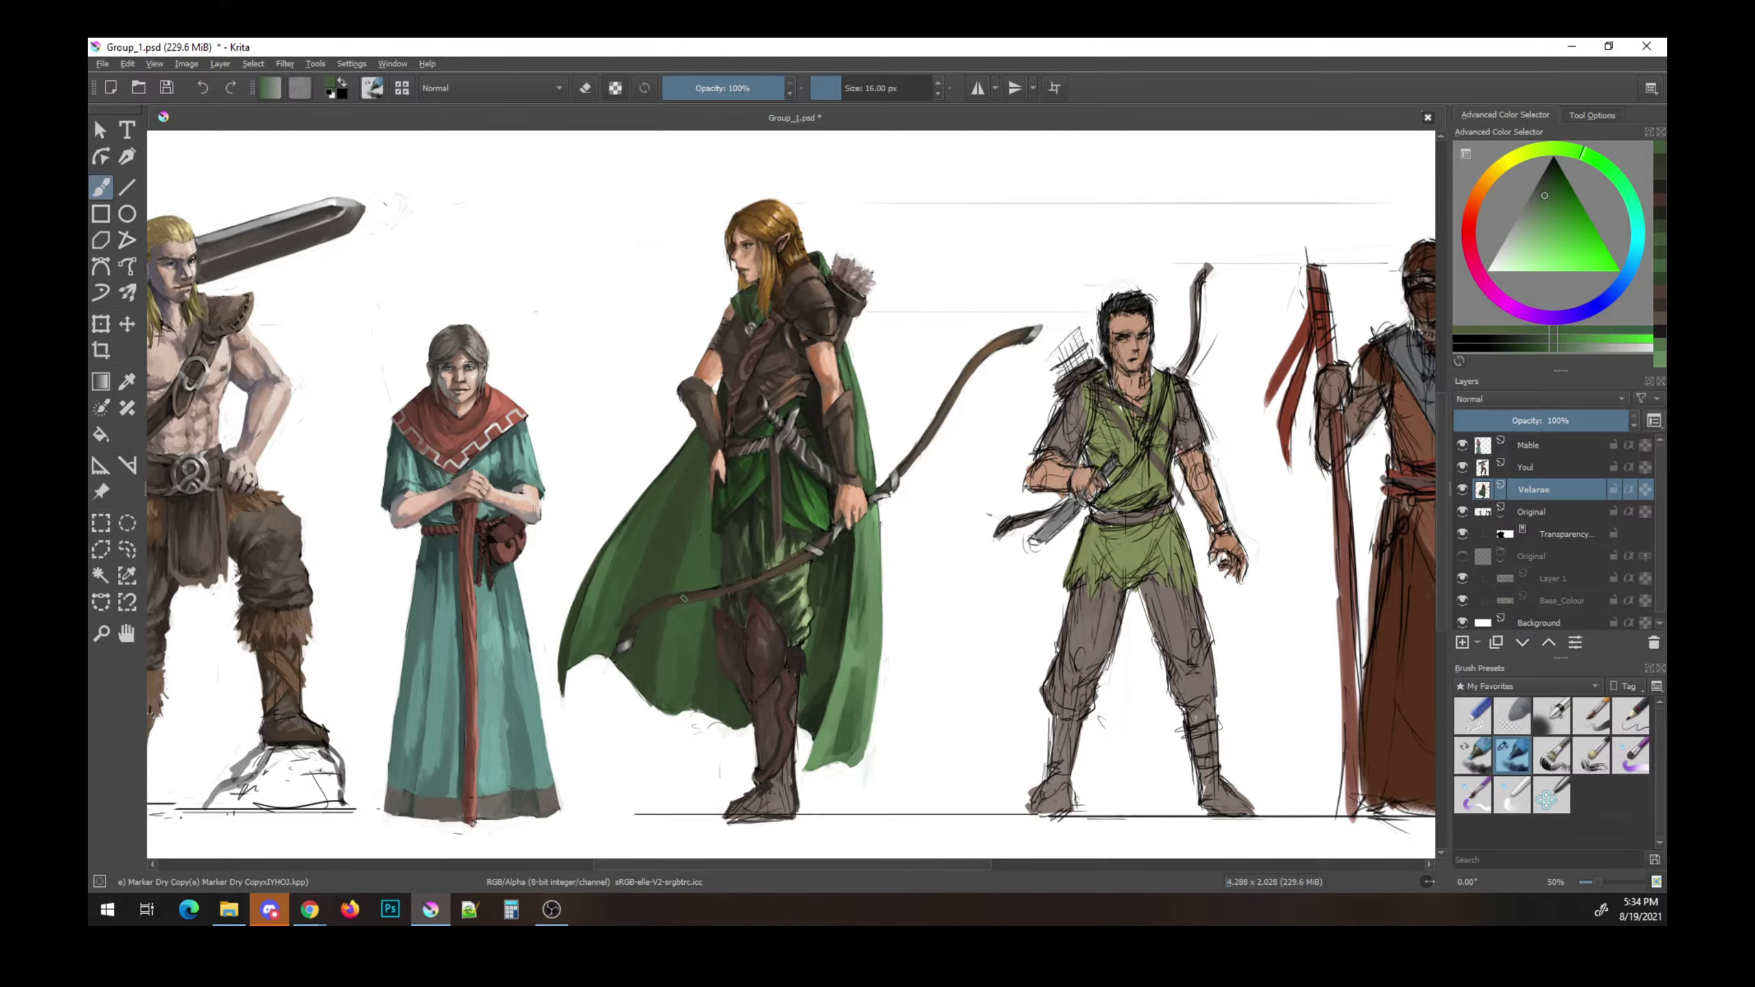
{"action": "left_click", "coordinate": [689, 598], "text": "ctrl"}
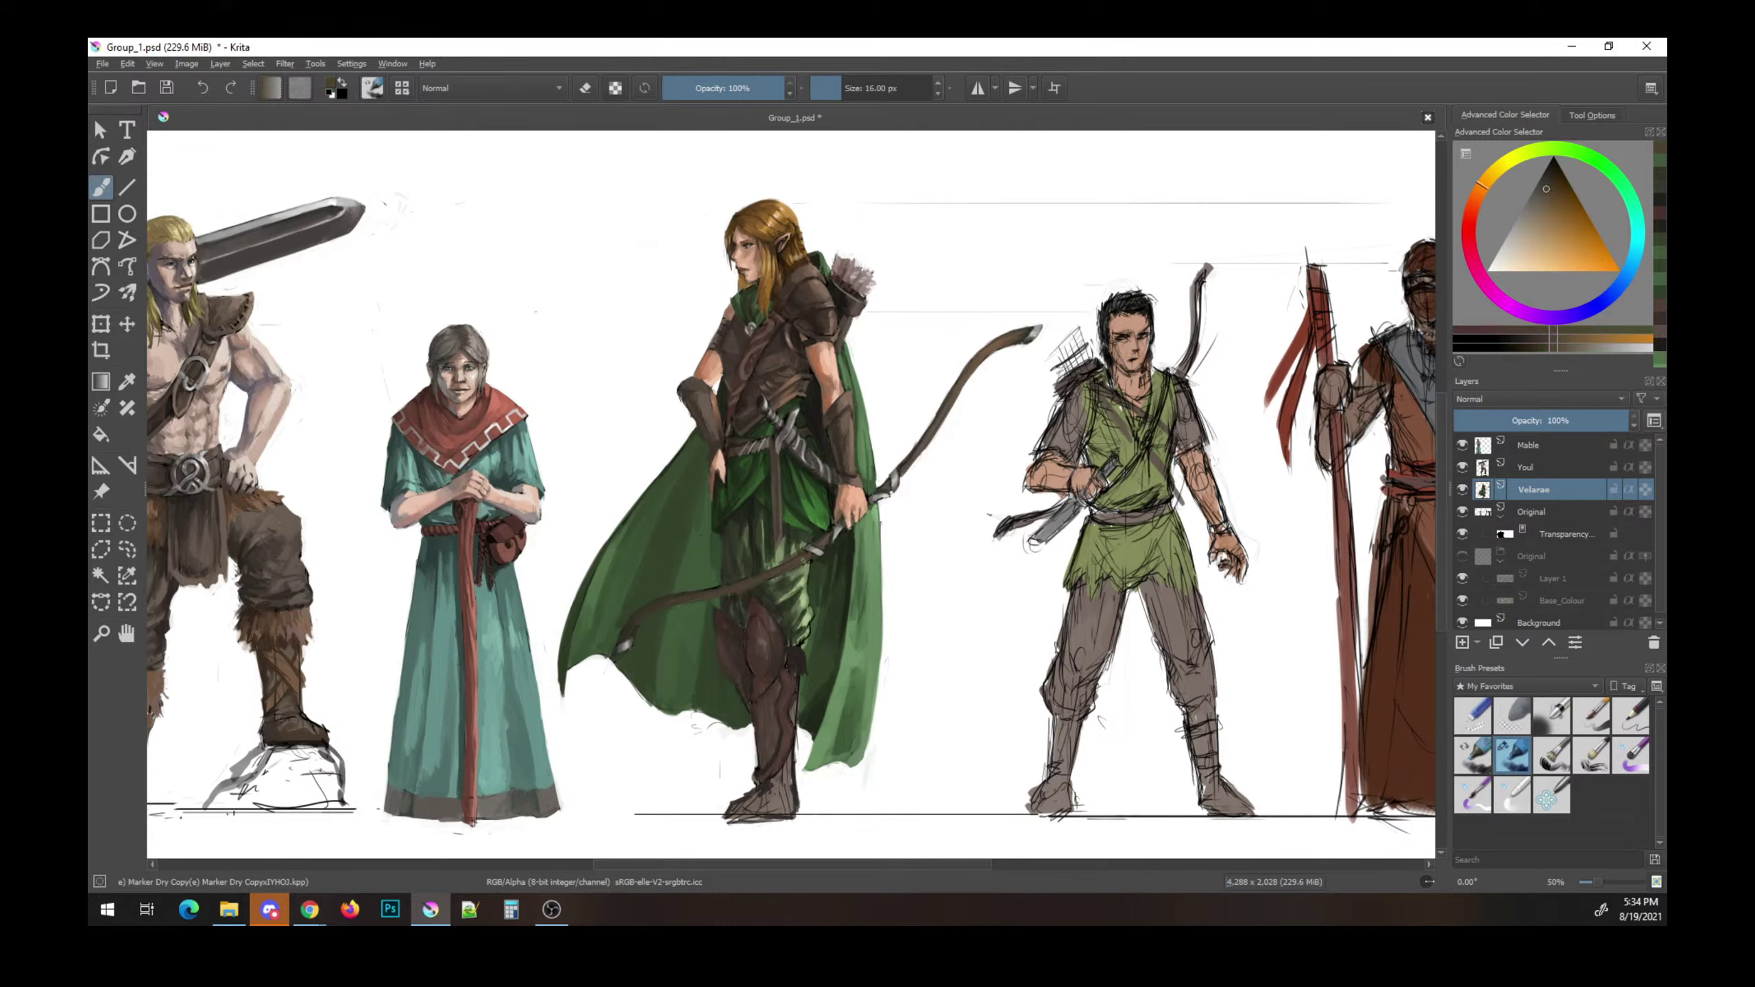
{"action": "left_click", "coordinate": [798, 545], "text": "ctrl"}
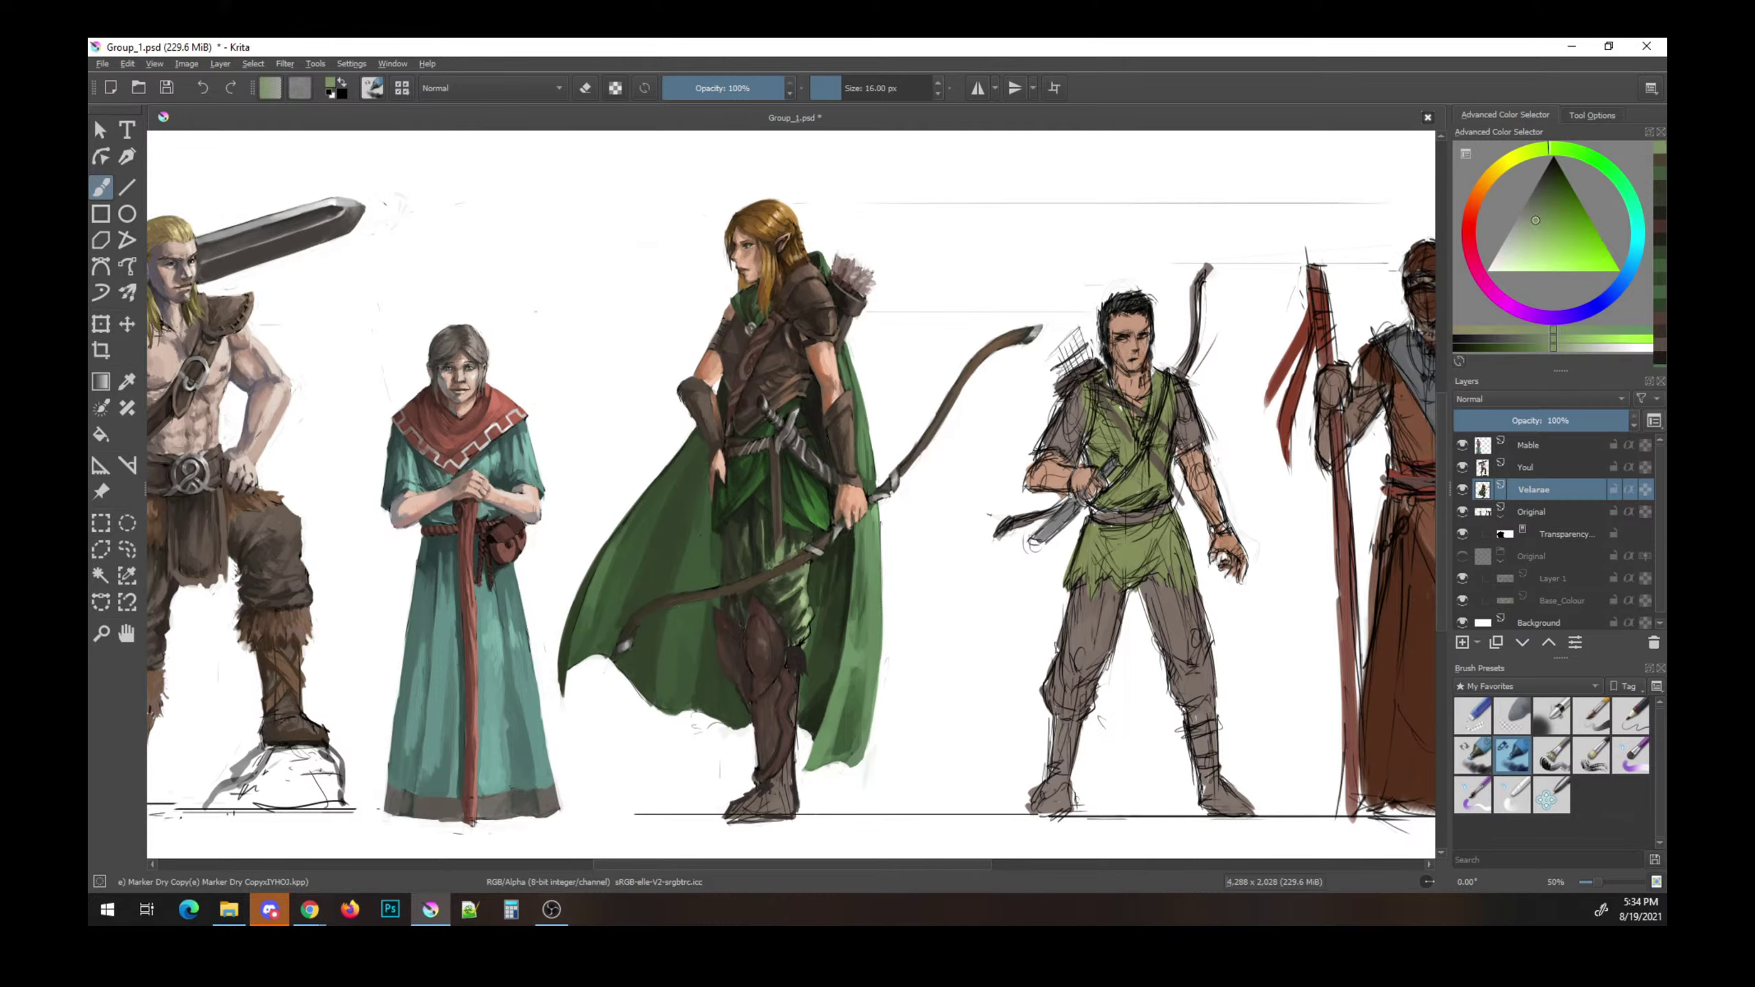
{"action": "key", "text": "k"}
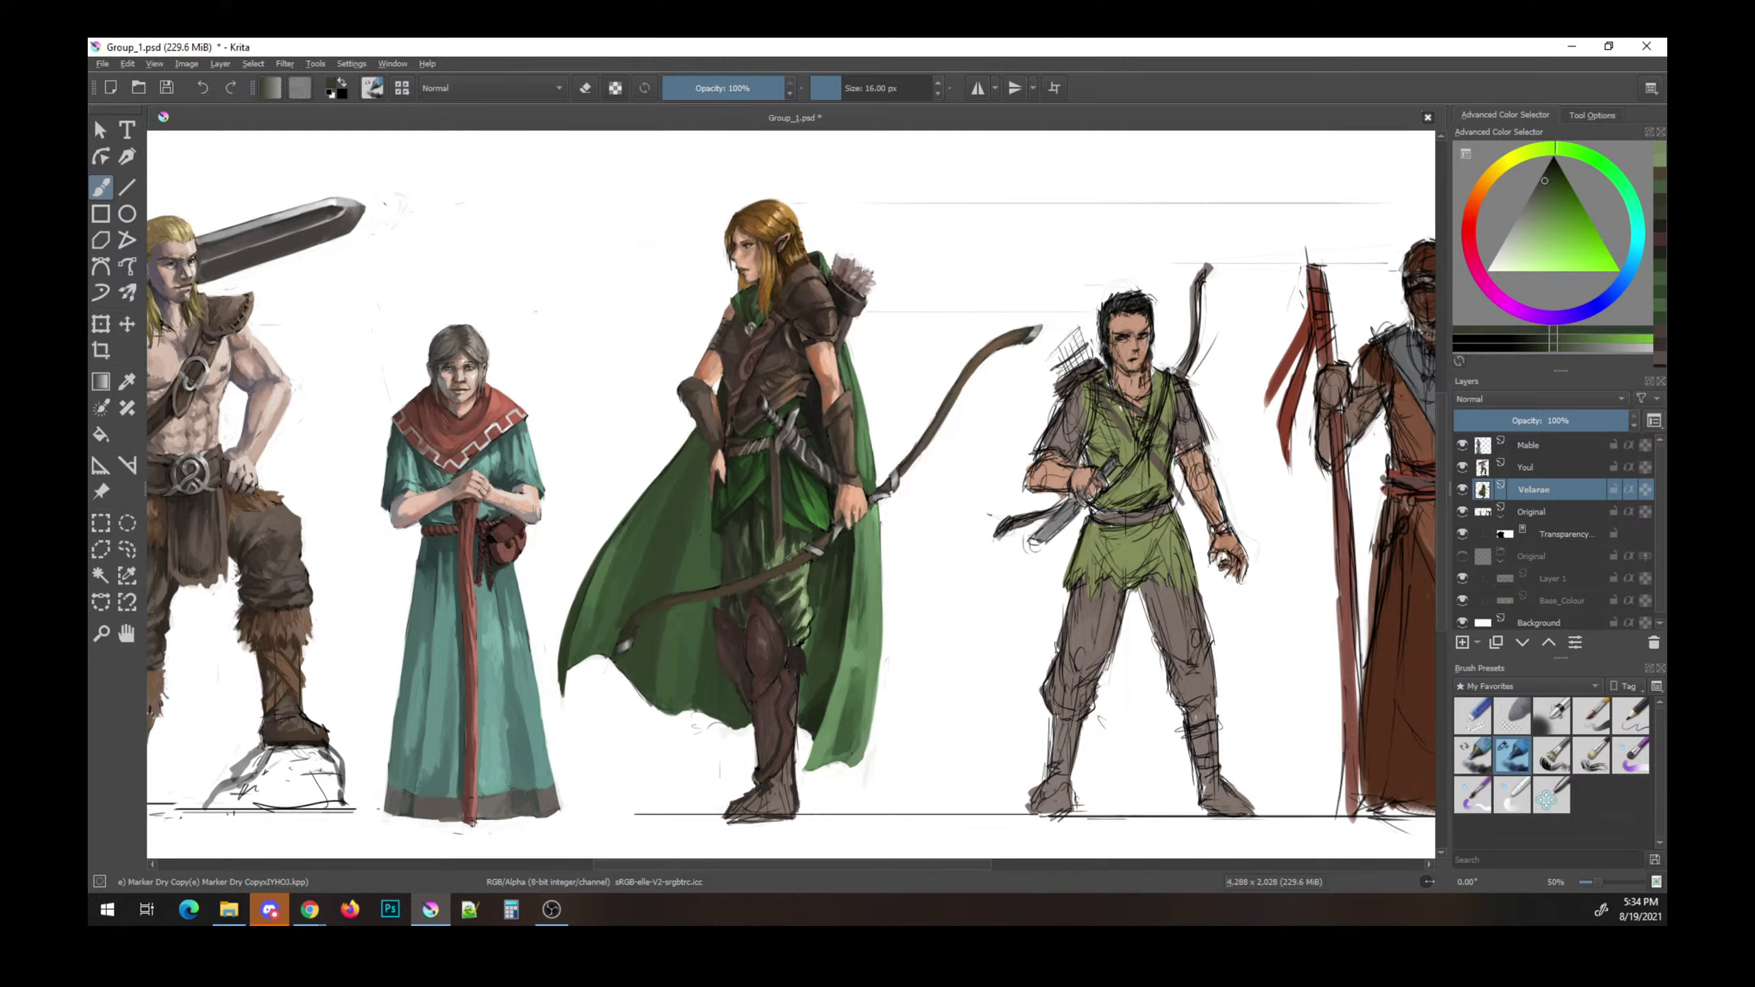
{"action": "key", "text": "ctrl+s"}
- Paint small dark reddish-brown strokes near and on the boot, then save
{"action": "left_click", "coordinate": [794, 697], "text": "ctrl"}
{"action": "left_click_drag", "start_coordinate": [786, 709], "coordinate": [789, 710]}
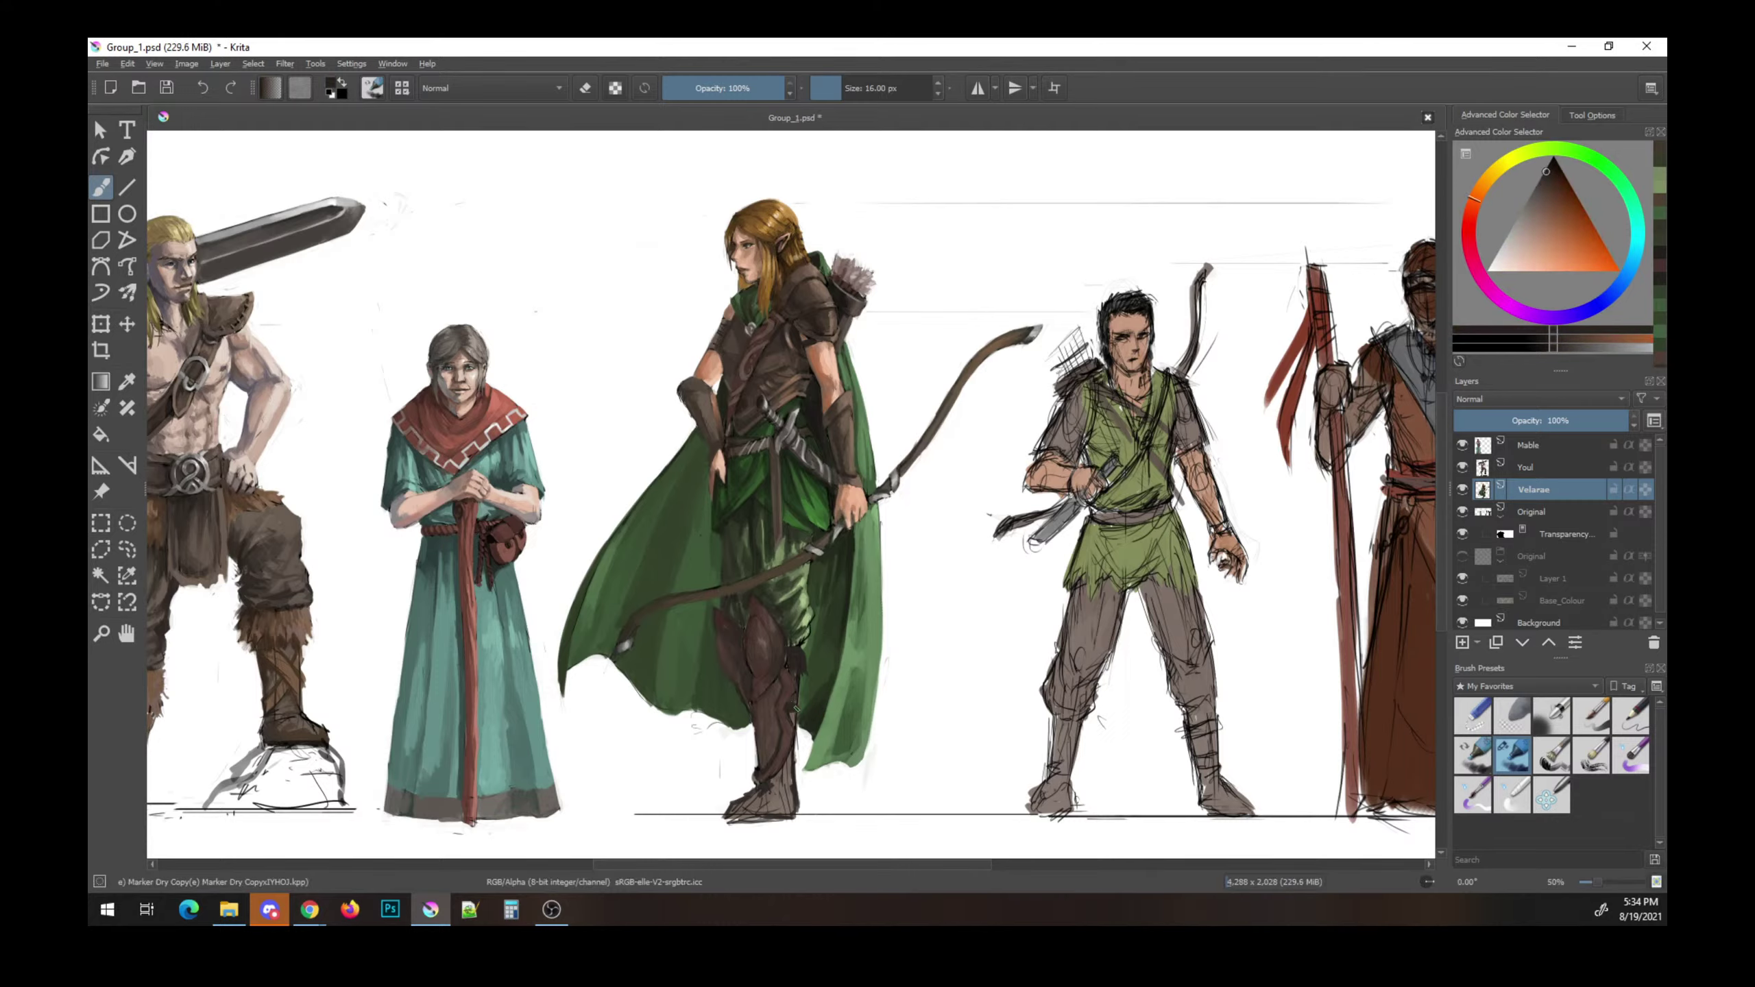
{"action": "left_click", "coordinate": [789, 710], "text": "ctrl"}
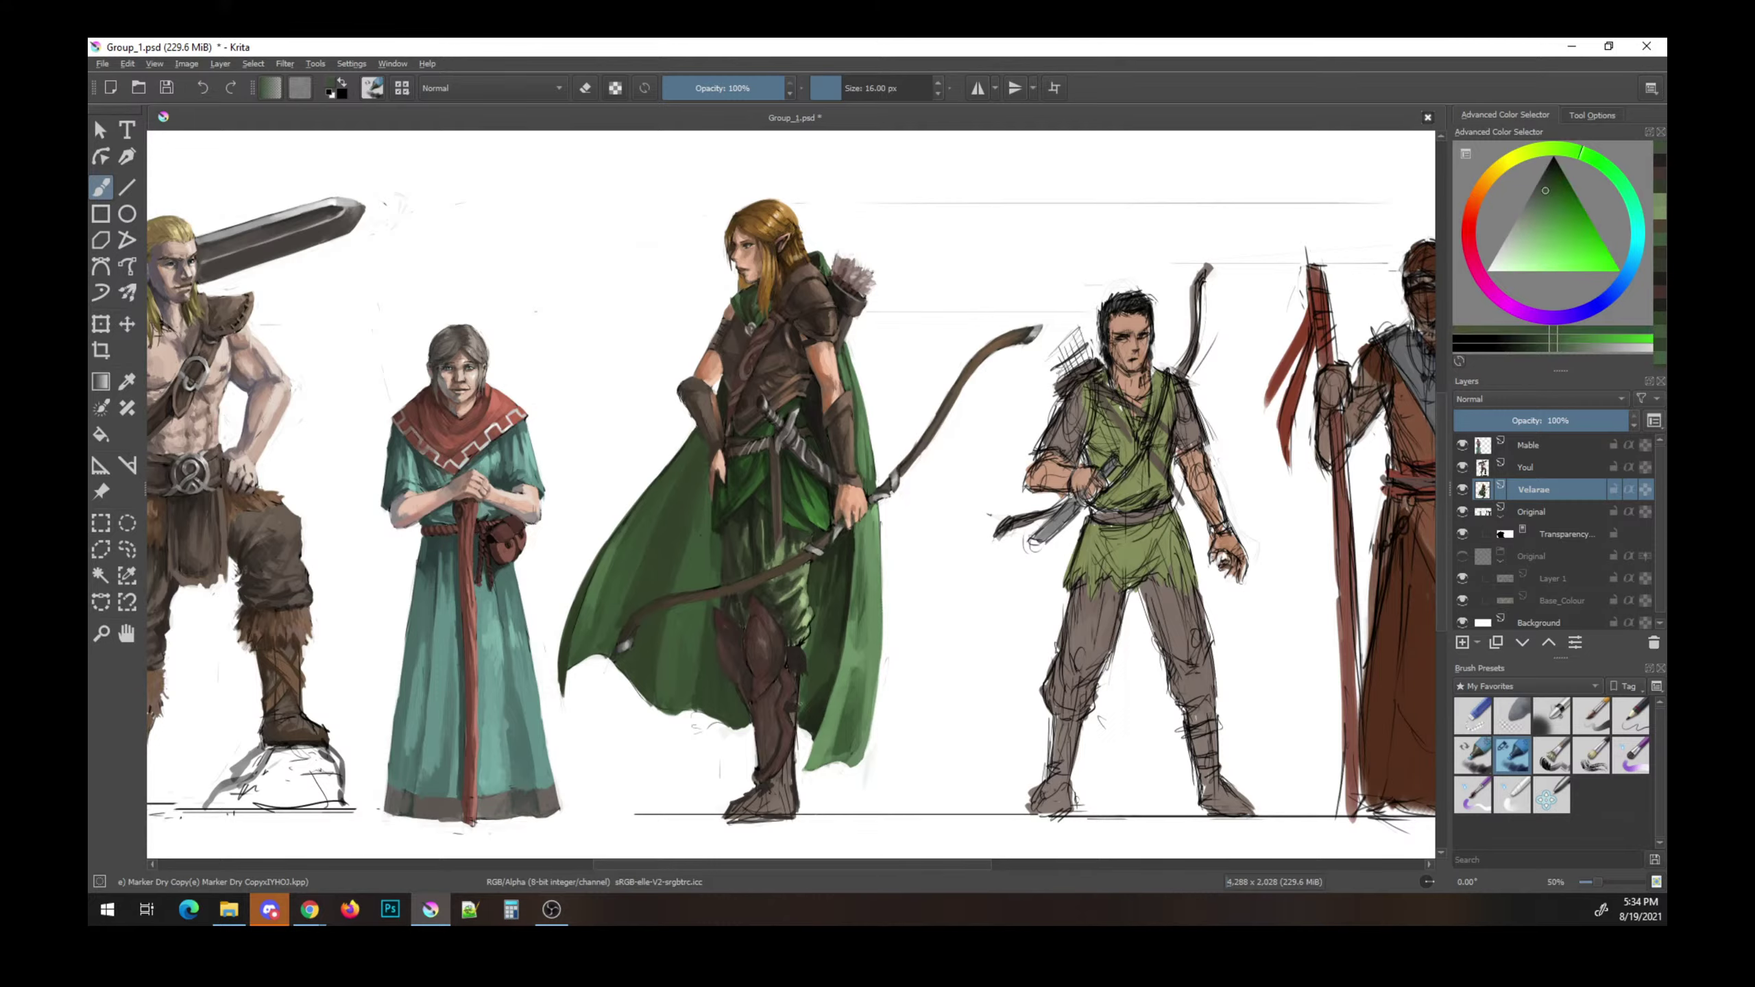
{"action": "left_click", "coordinate": [792, 702], "text": "ctrl"}
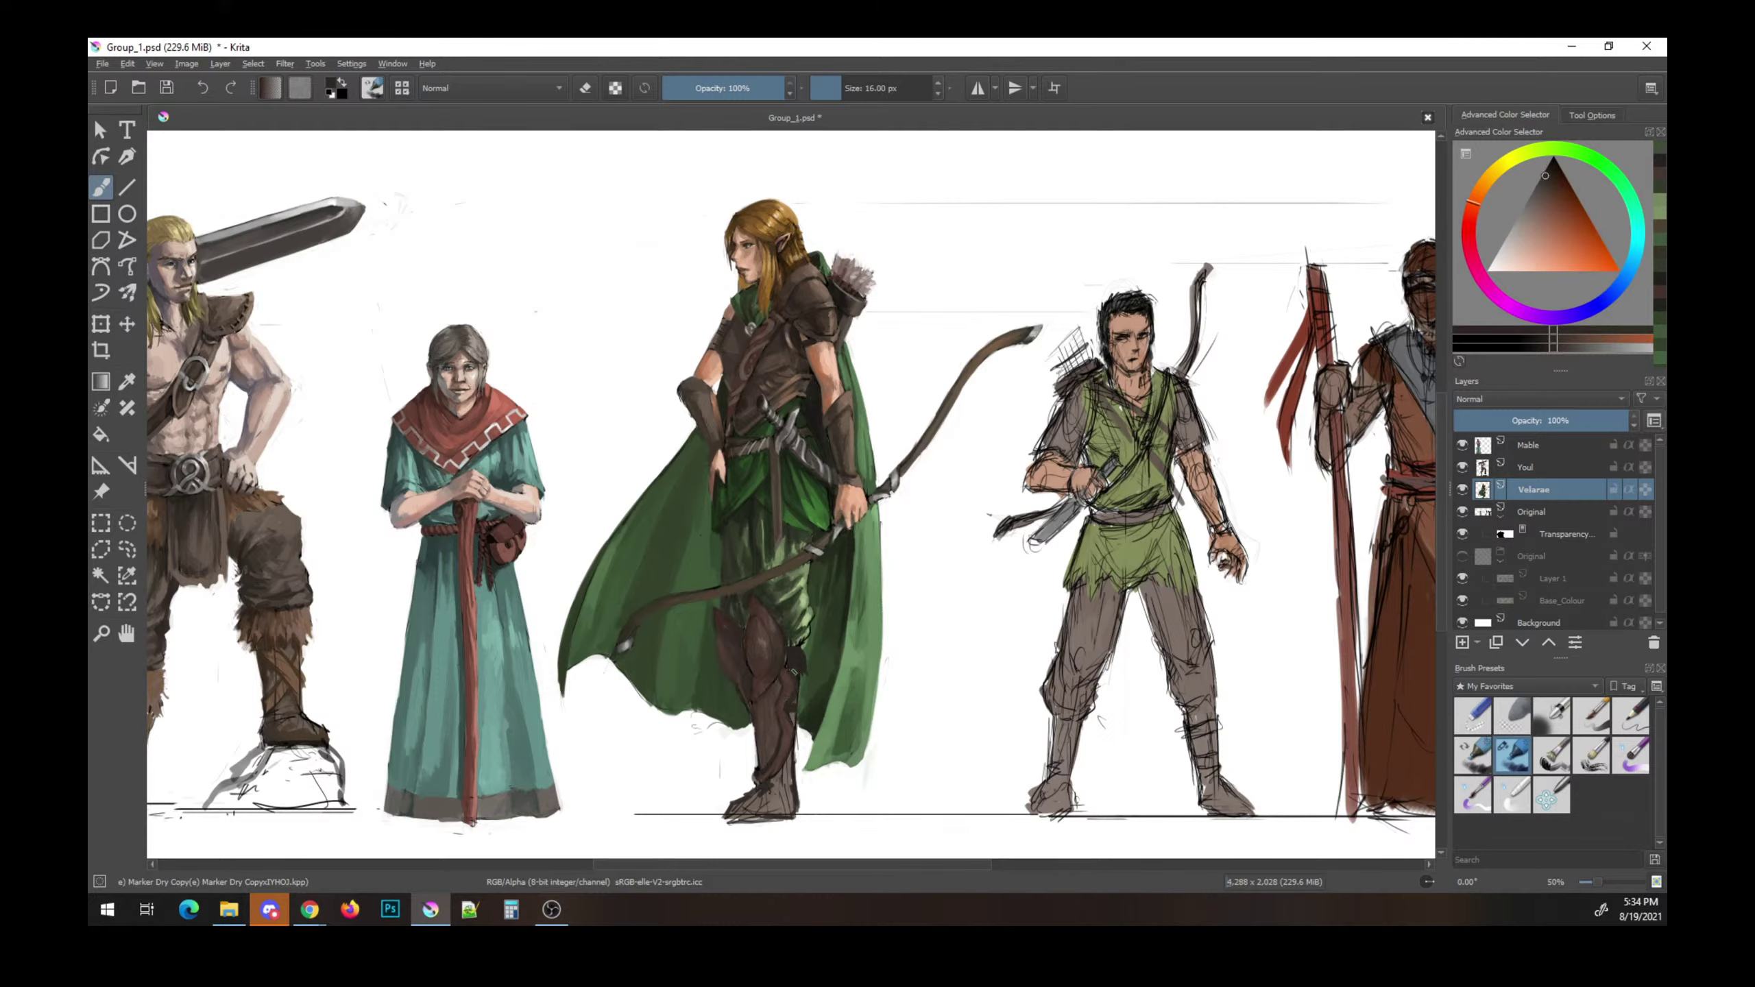
{"action": "left_click", "coordinate": [788, 661], "text": "ctrl"}
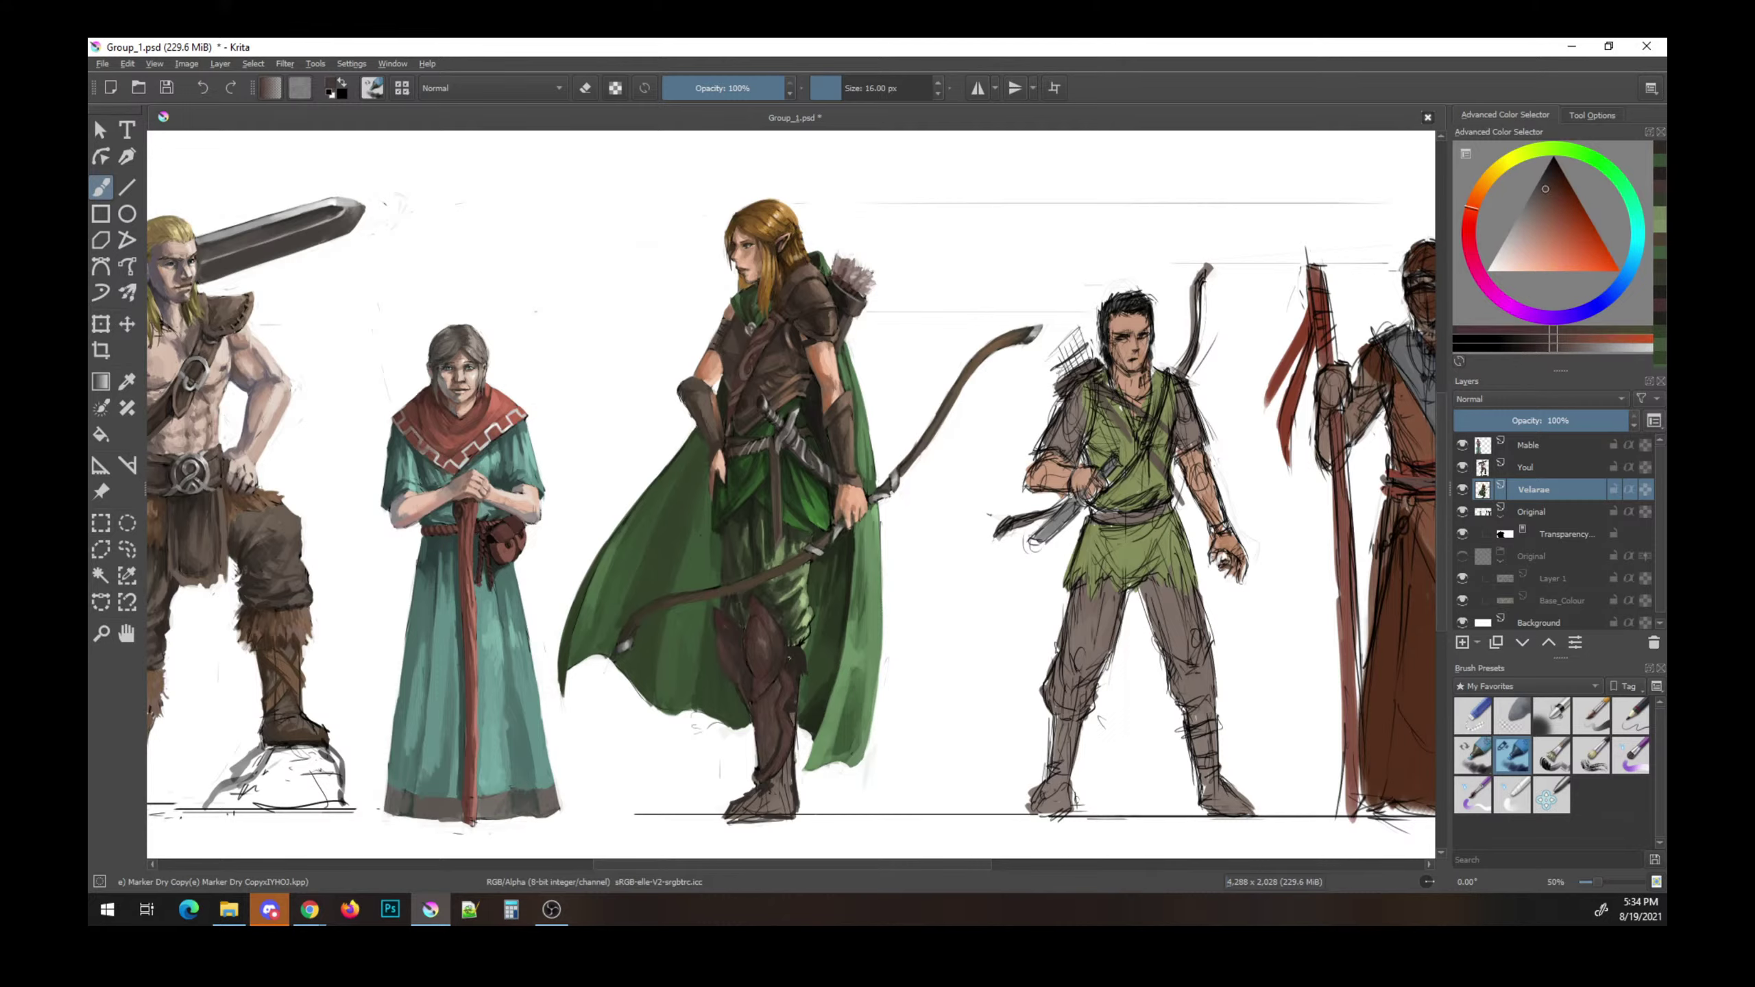
{"action": "left_click_drag", "start_coordinate": [798, 659], "coordinate": [802, 672]}
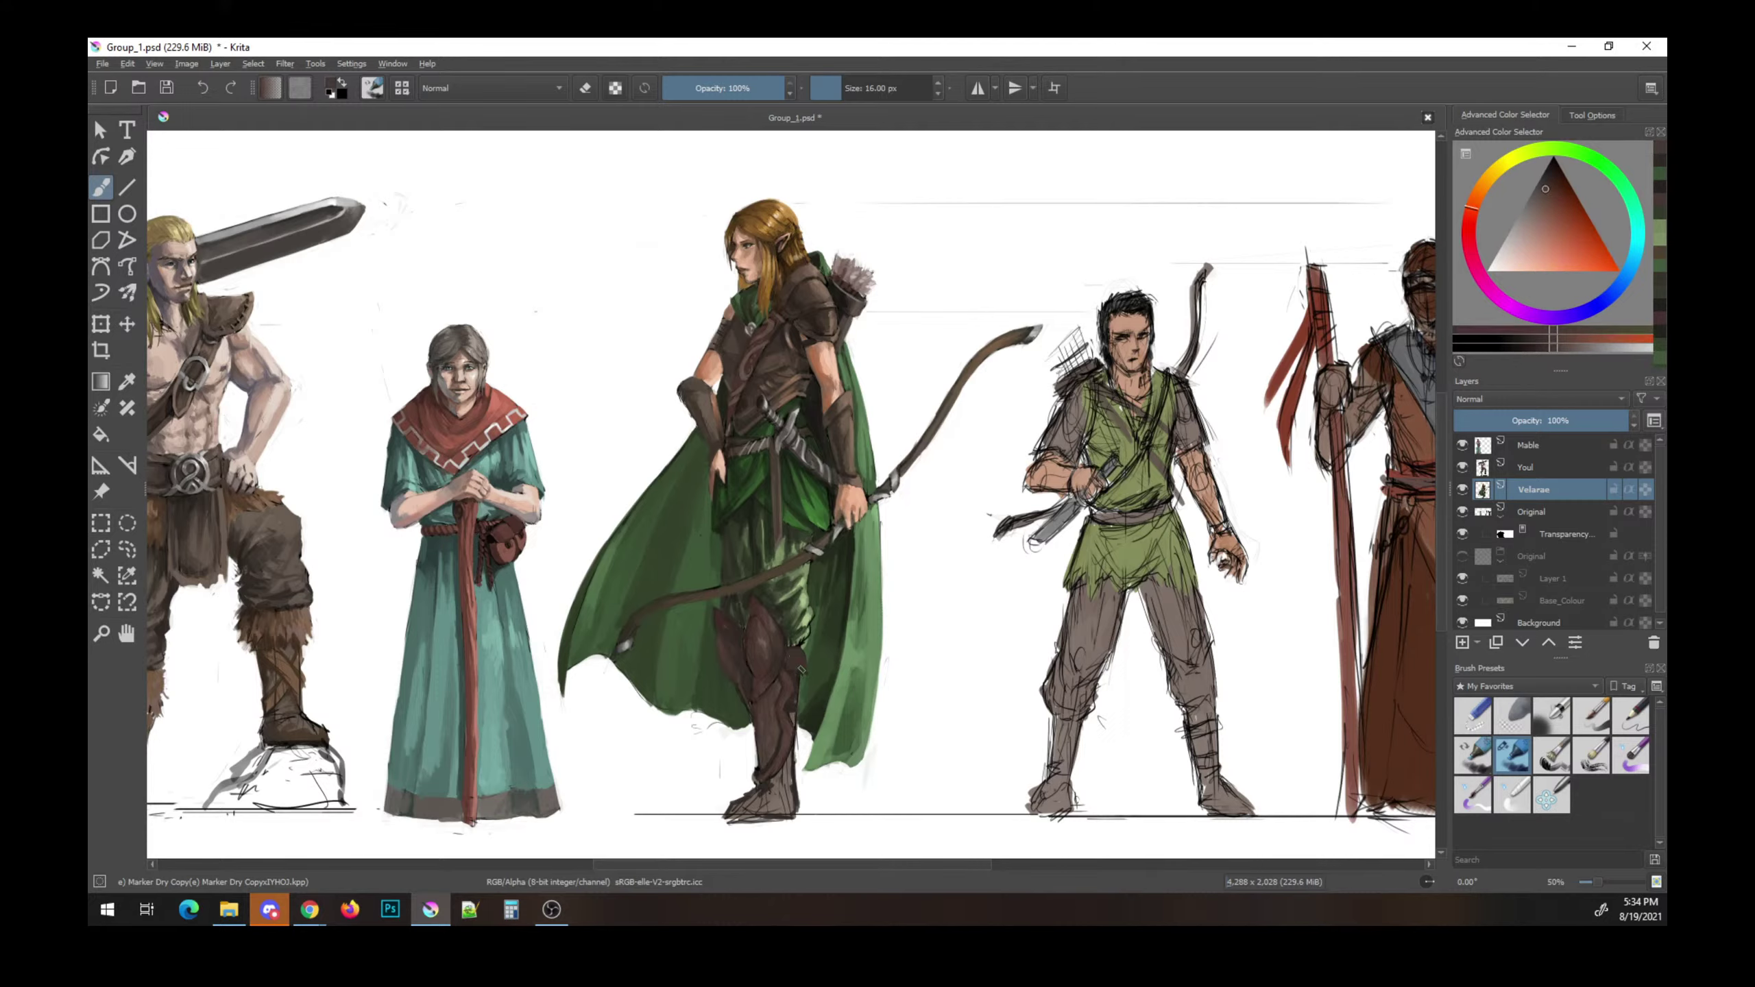
{"action": "left_click", "coordinate": [804, 647], "text": "ctrl"}
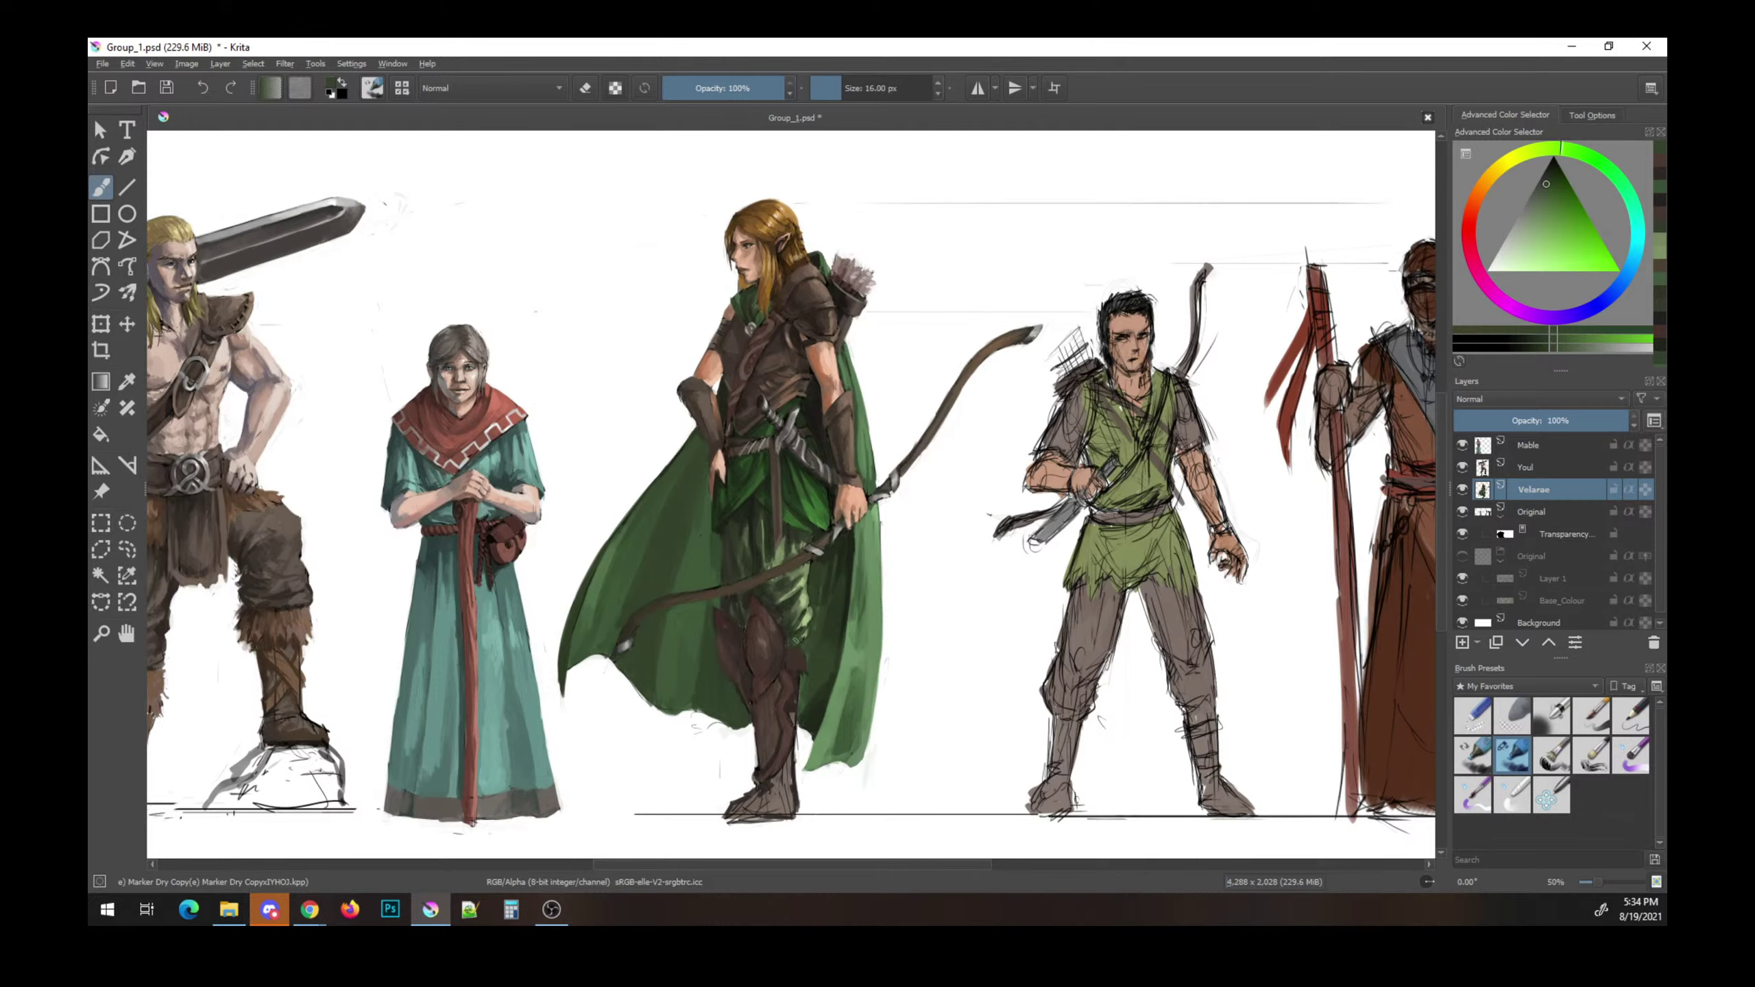
{"action": "key", "text": "ctrl+s"}
- Paint dark red-brown strokes along the boot's base
{"action": "left_click", "coordinate": [802, 802], "text": "ctrl"}
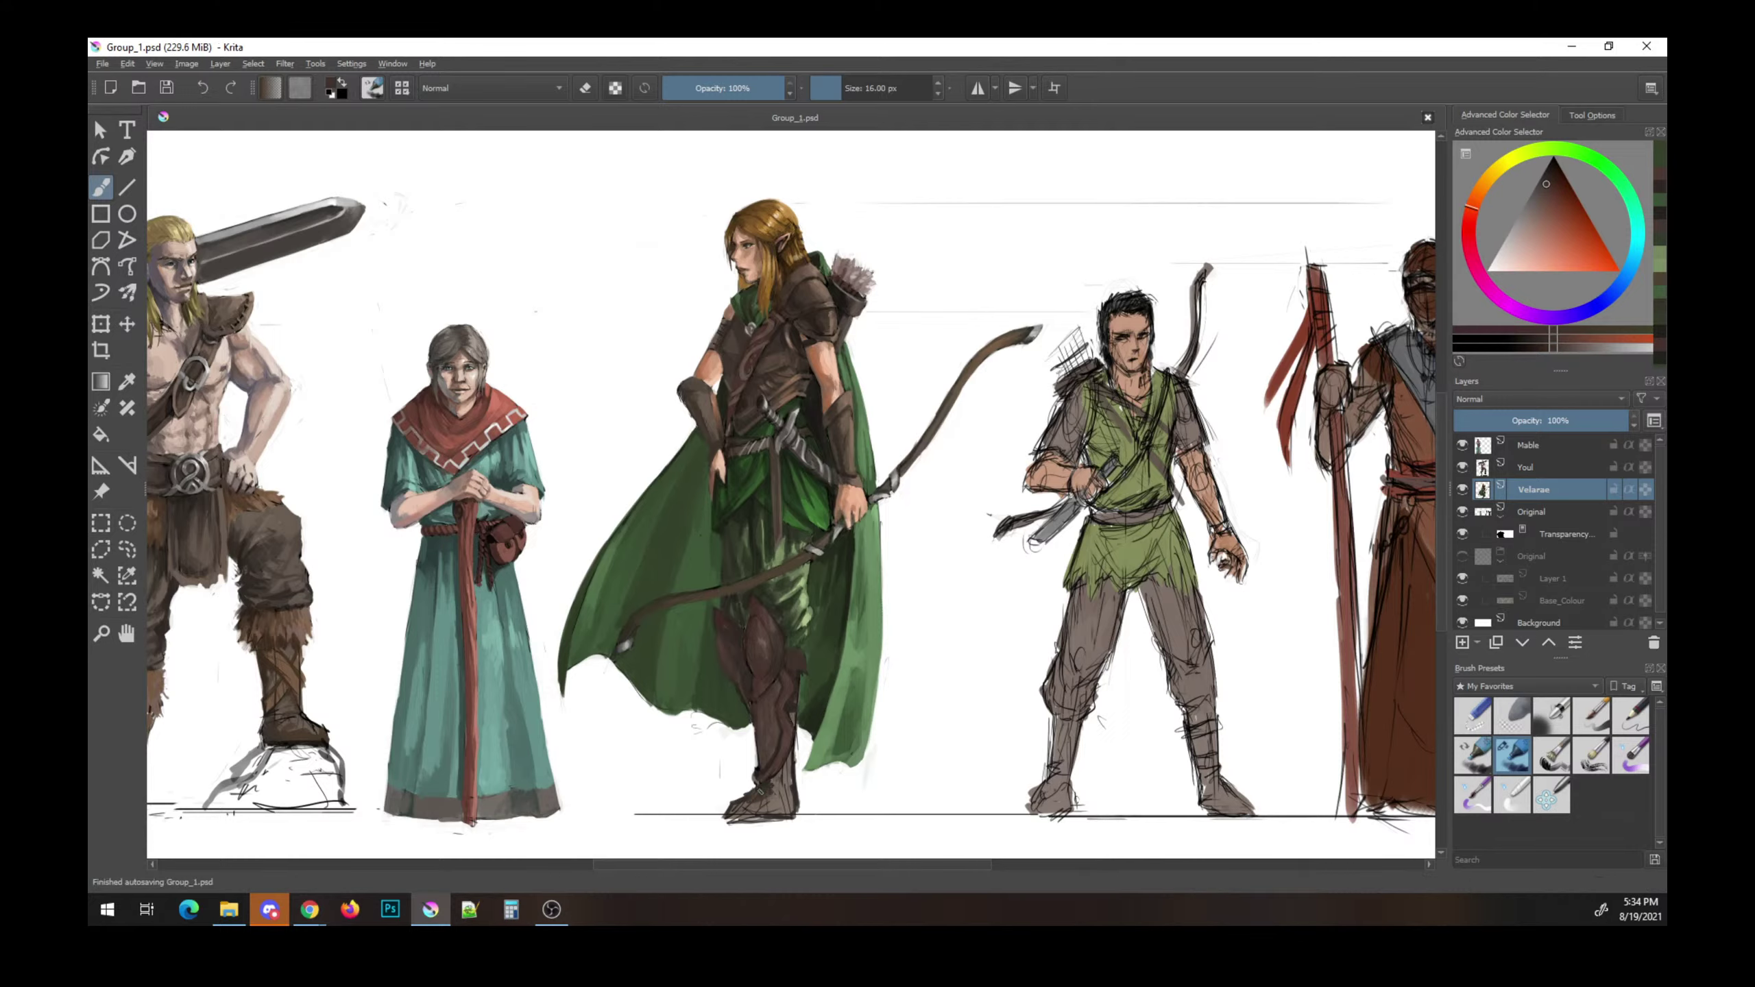
{"action": "left_click_drag", "start_coordinate": [728, 813], "coordinate": [759, 819]}
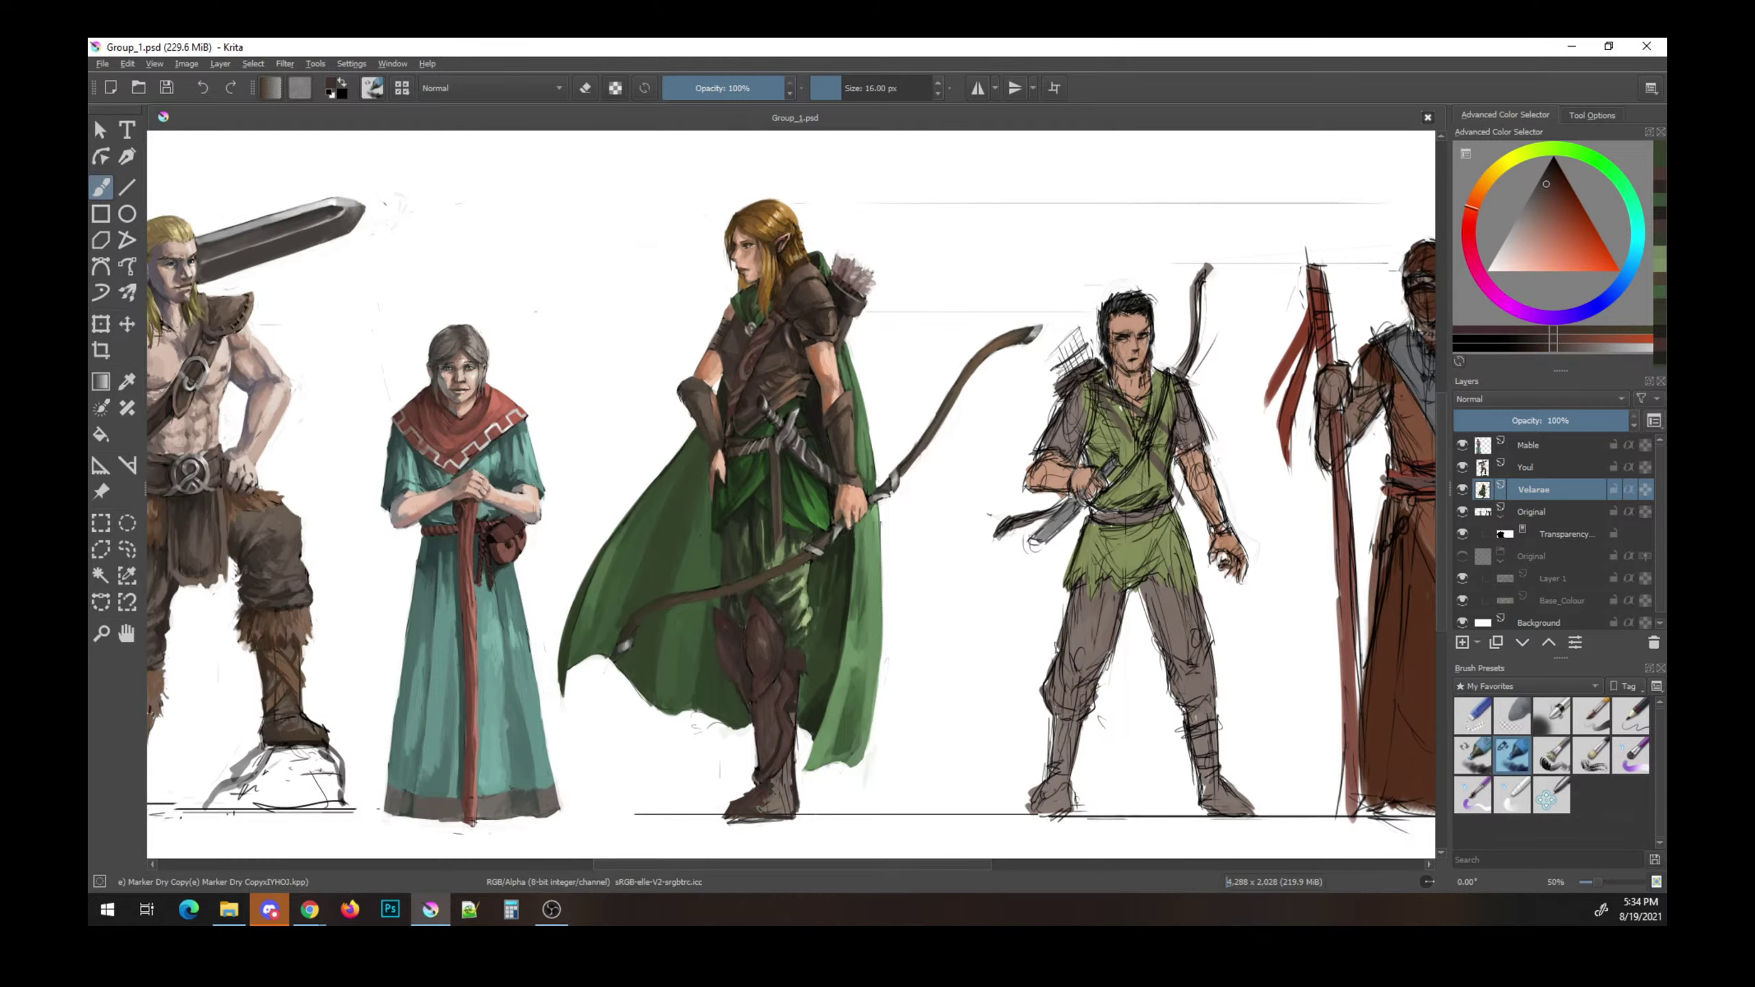
{"action": "left_click", "coordinate": [819, 844], "text": "ctrl"}
{"action": "left_click", "coordinate": [760, 792], "text": "ctrl"}
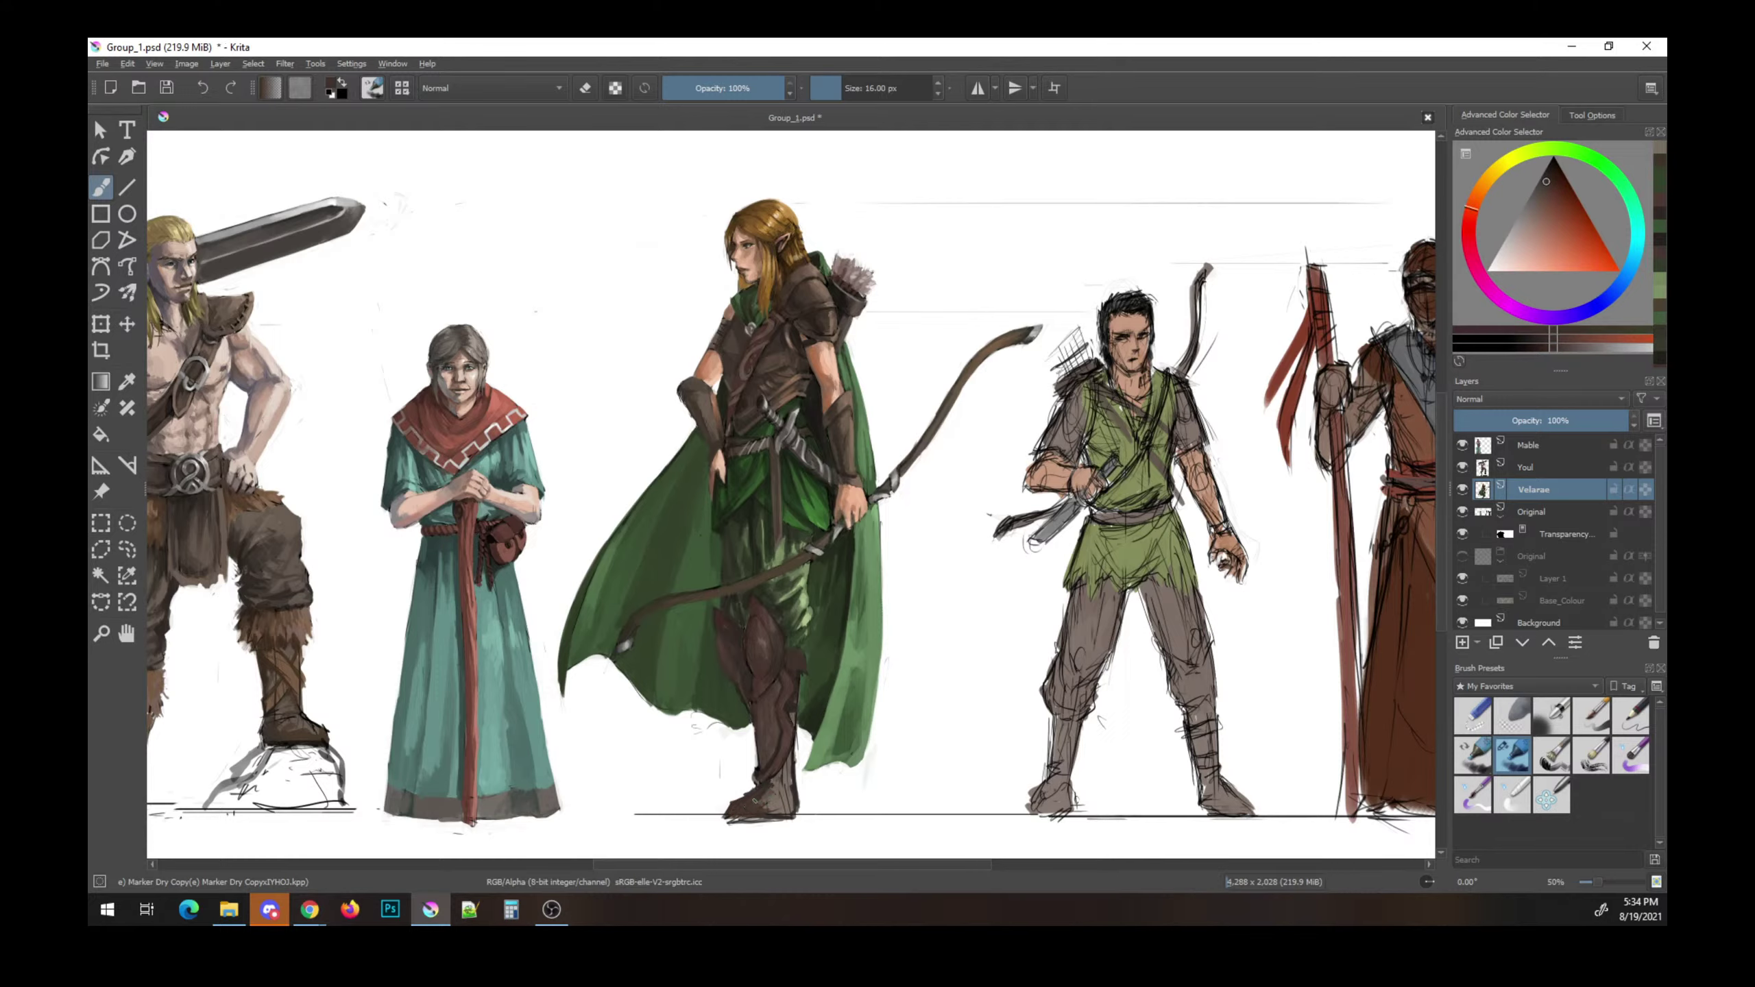
{"action": "left_click_drag", "start_coordinate": [787, 805], "coordinate": [777, 781]}
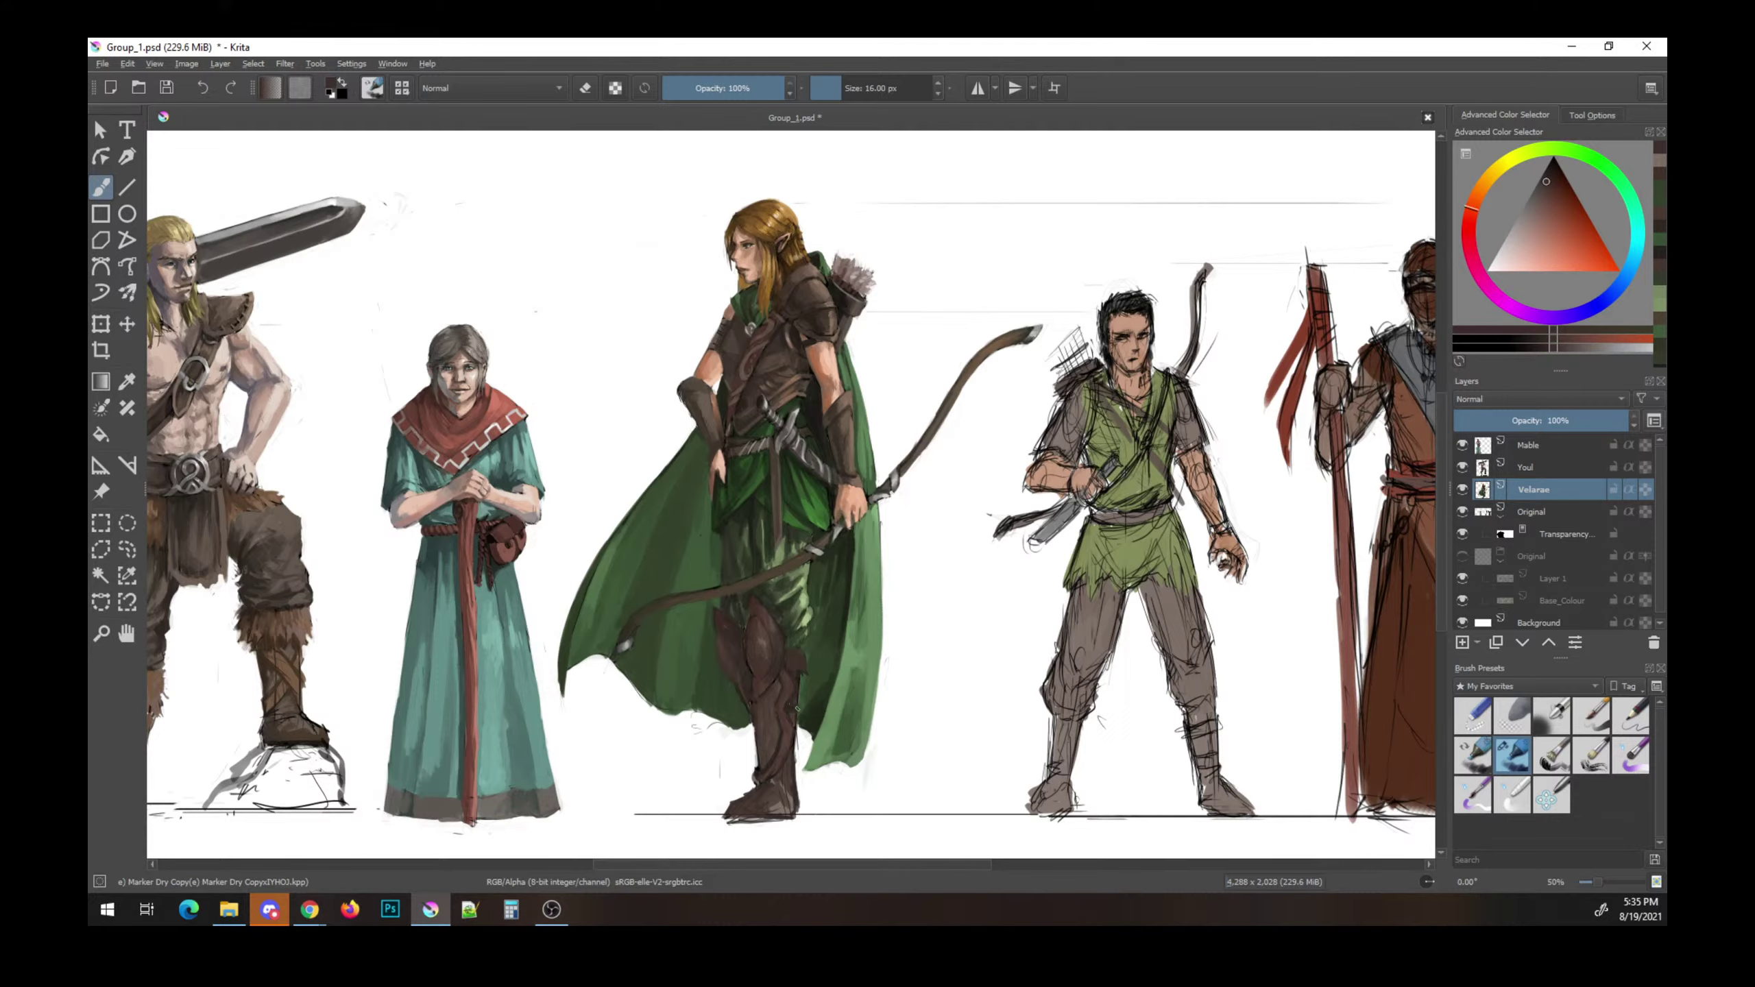
- Resample boot browns and cloak greens, toggling the eraser and saving twice
{"action": "left_click", "coordinate": [798, 710], "text": "ctrl"}
{"action": "left_click", "coordinate": [812, 697], "text": "ctrl"}
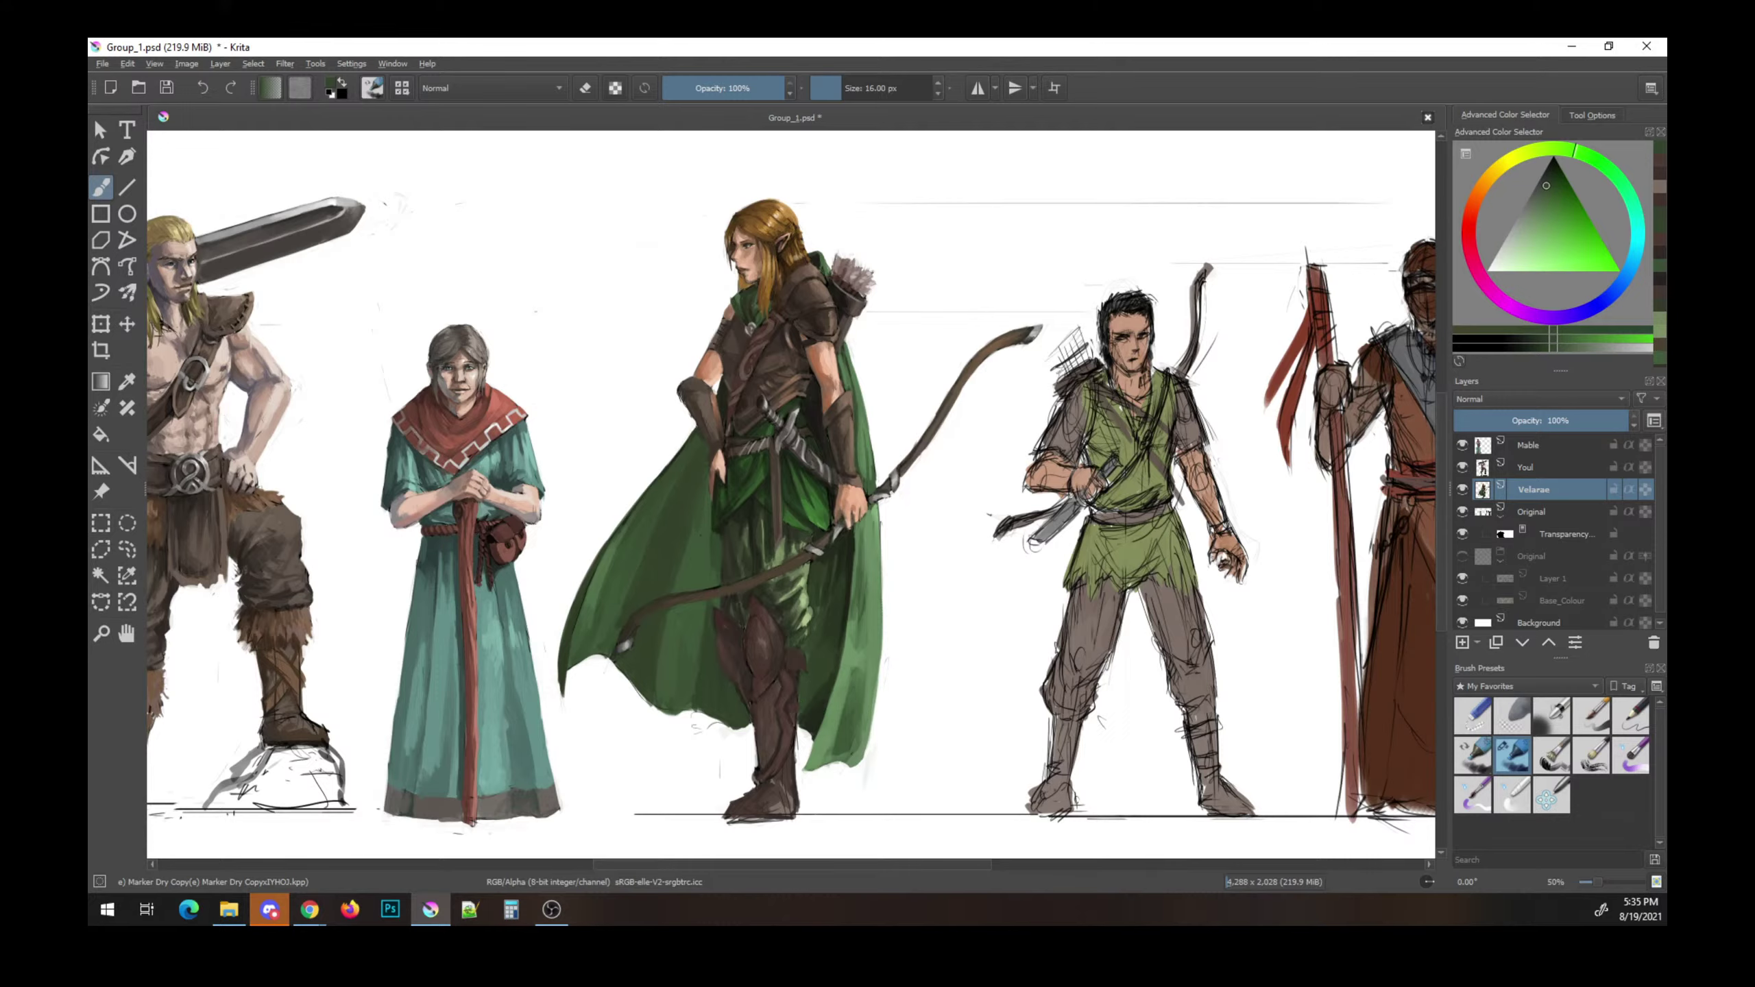
{"action": "left_click", "coordinate": [796, 672], "text": "ctrl"}
{"action": "left_click", "coordinate": [792, 652], "text": "ctrl"}
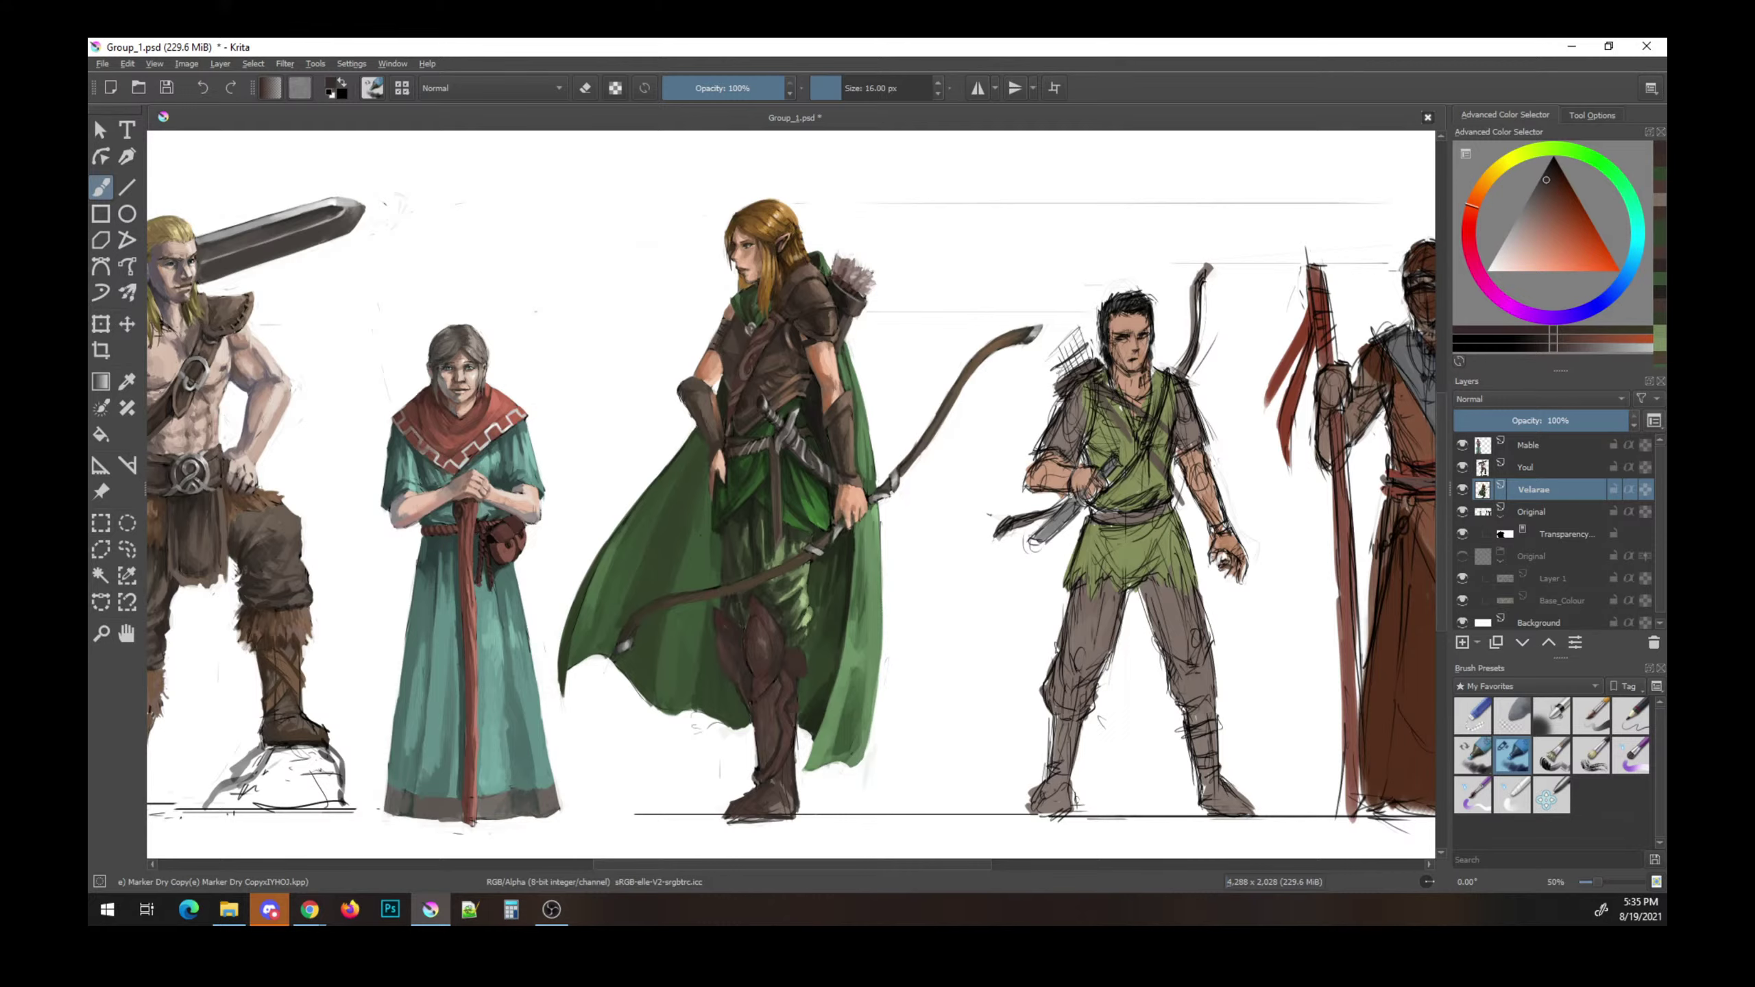
{"action": "key", "text": "ctrl+s"}
{"action": "left_click", "coordinate": [769, 685], "text": "ctrl"}
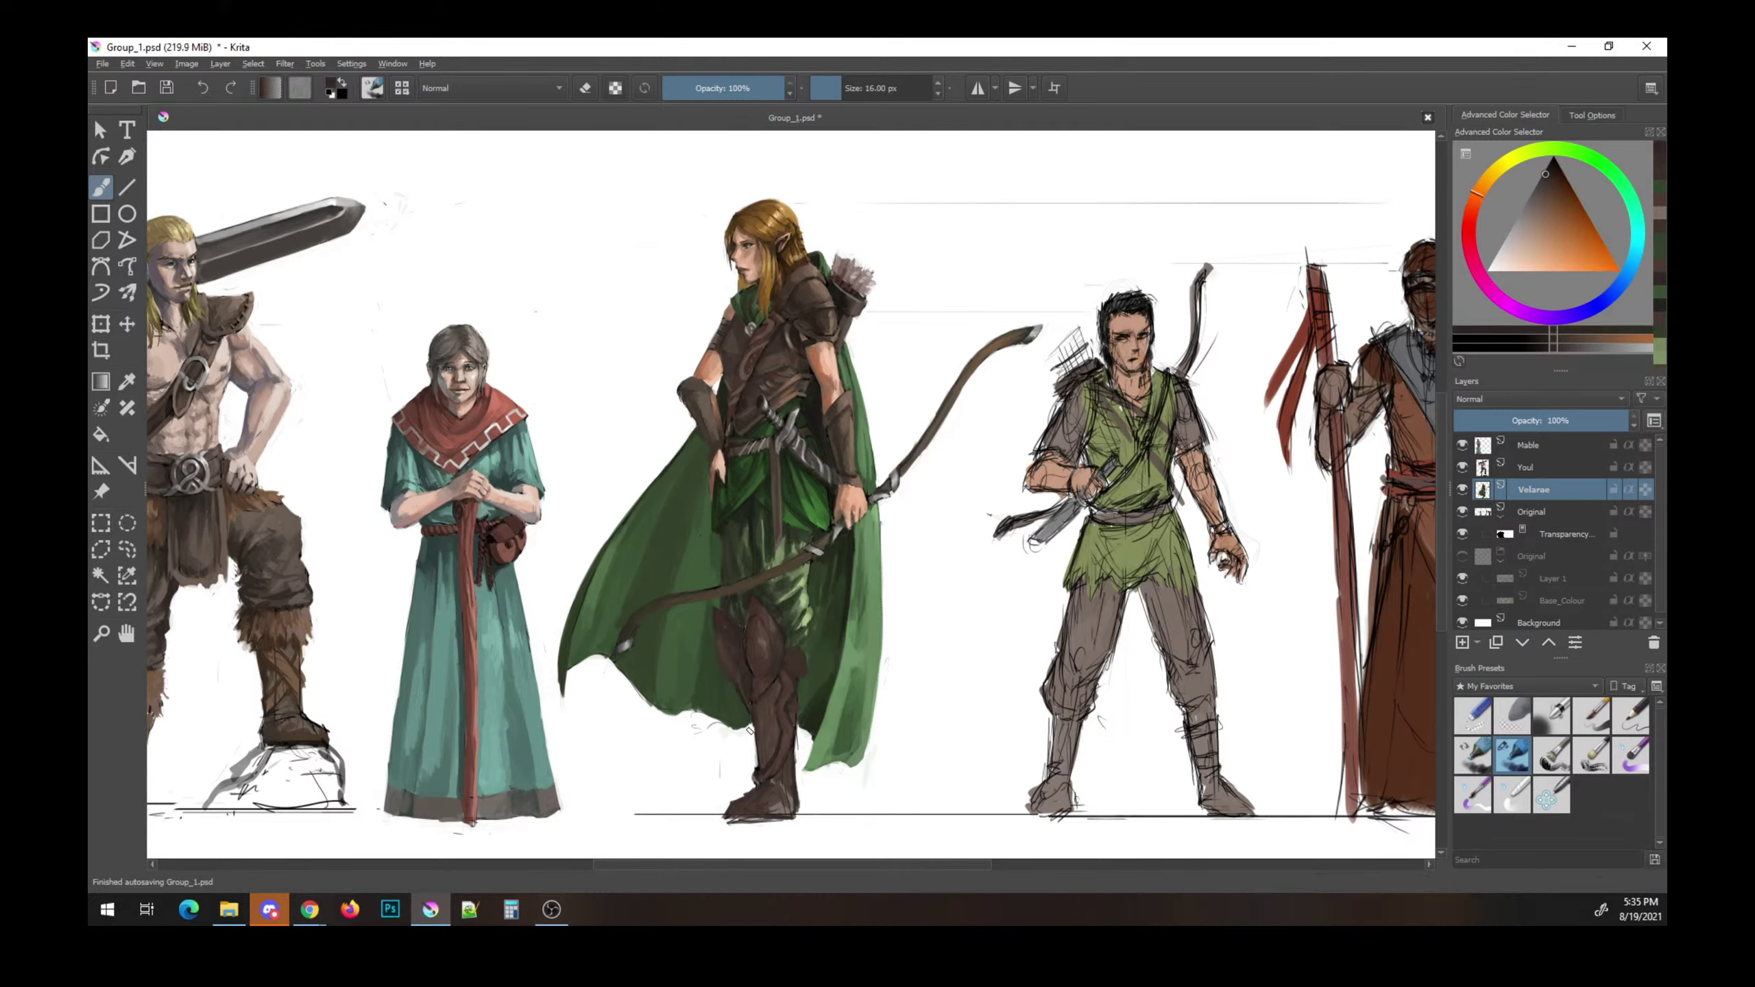
{"action": "left_click", "coordinate": [752, 722], "text": "ctrl"}
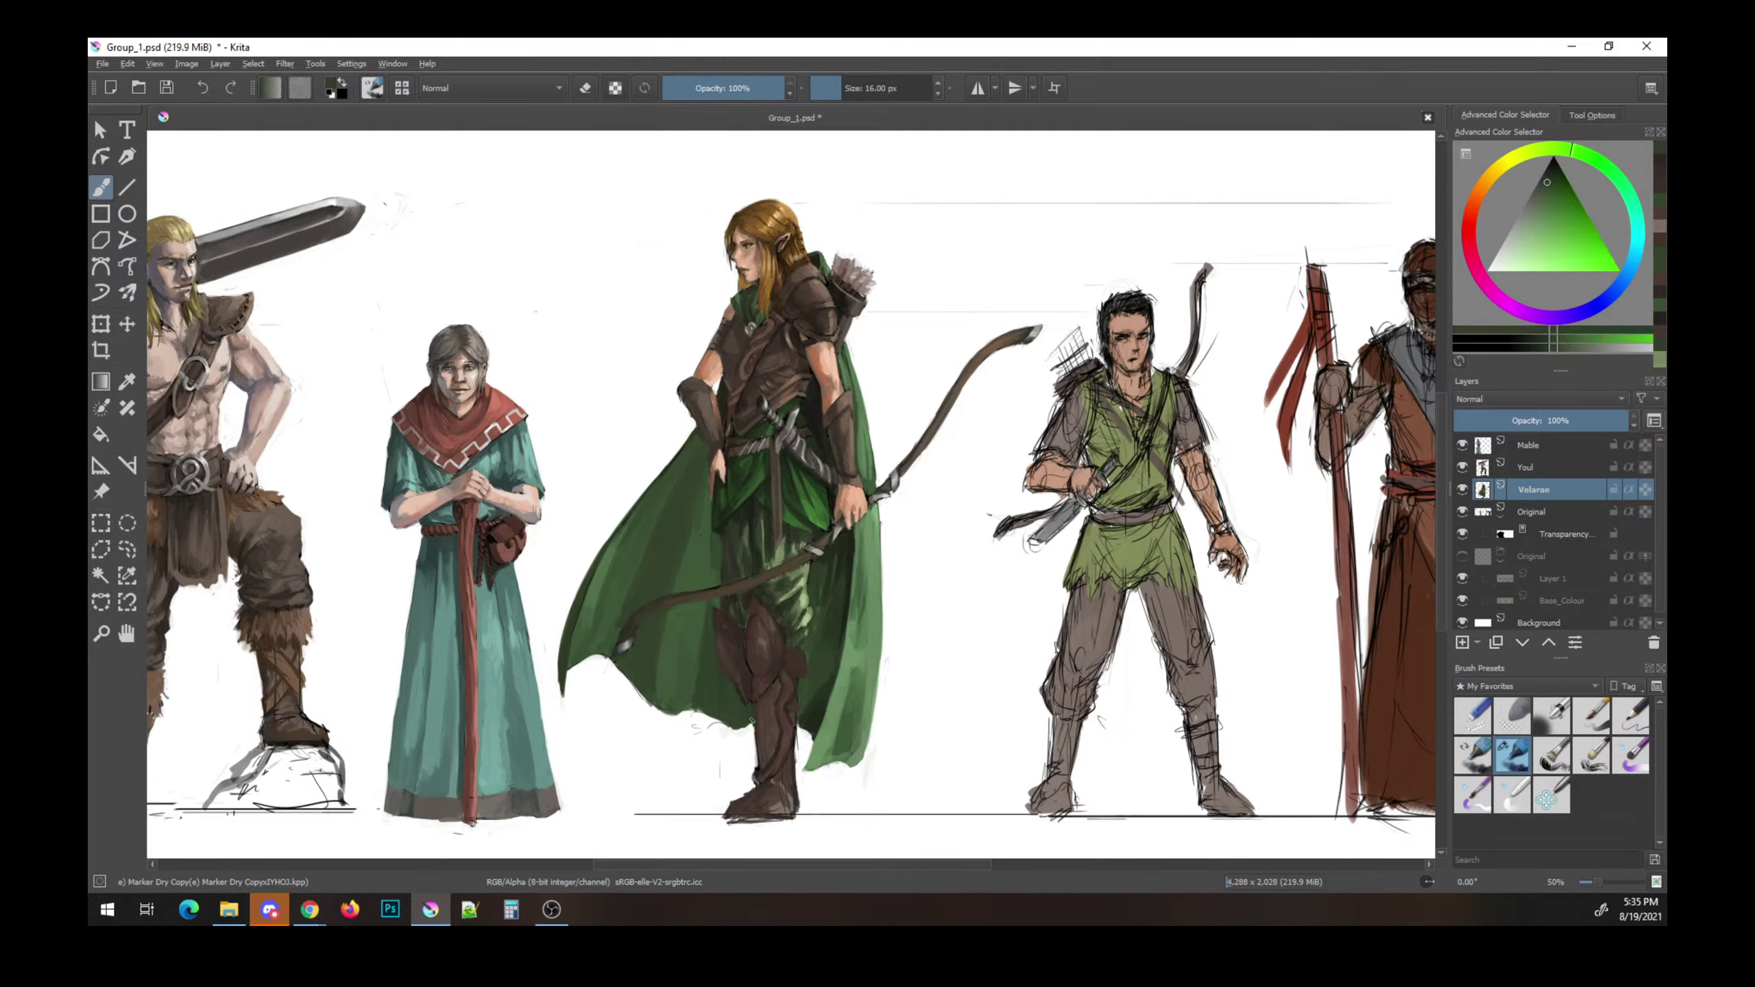
{"action": "key", "text": "e"}
{"action": "key", "text": "ctrl+s"}
{"action": "key", "text": "e"}
{"action": "left_click", "coordinate": [808, 752], "text": "ctrl"}
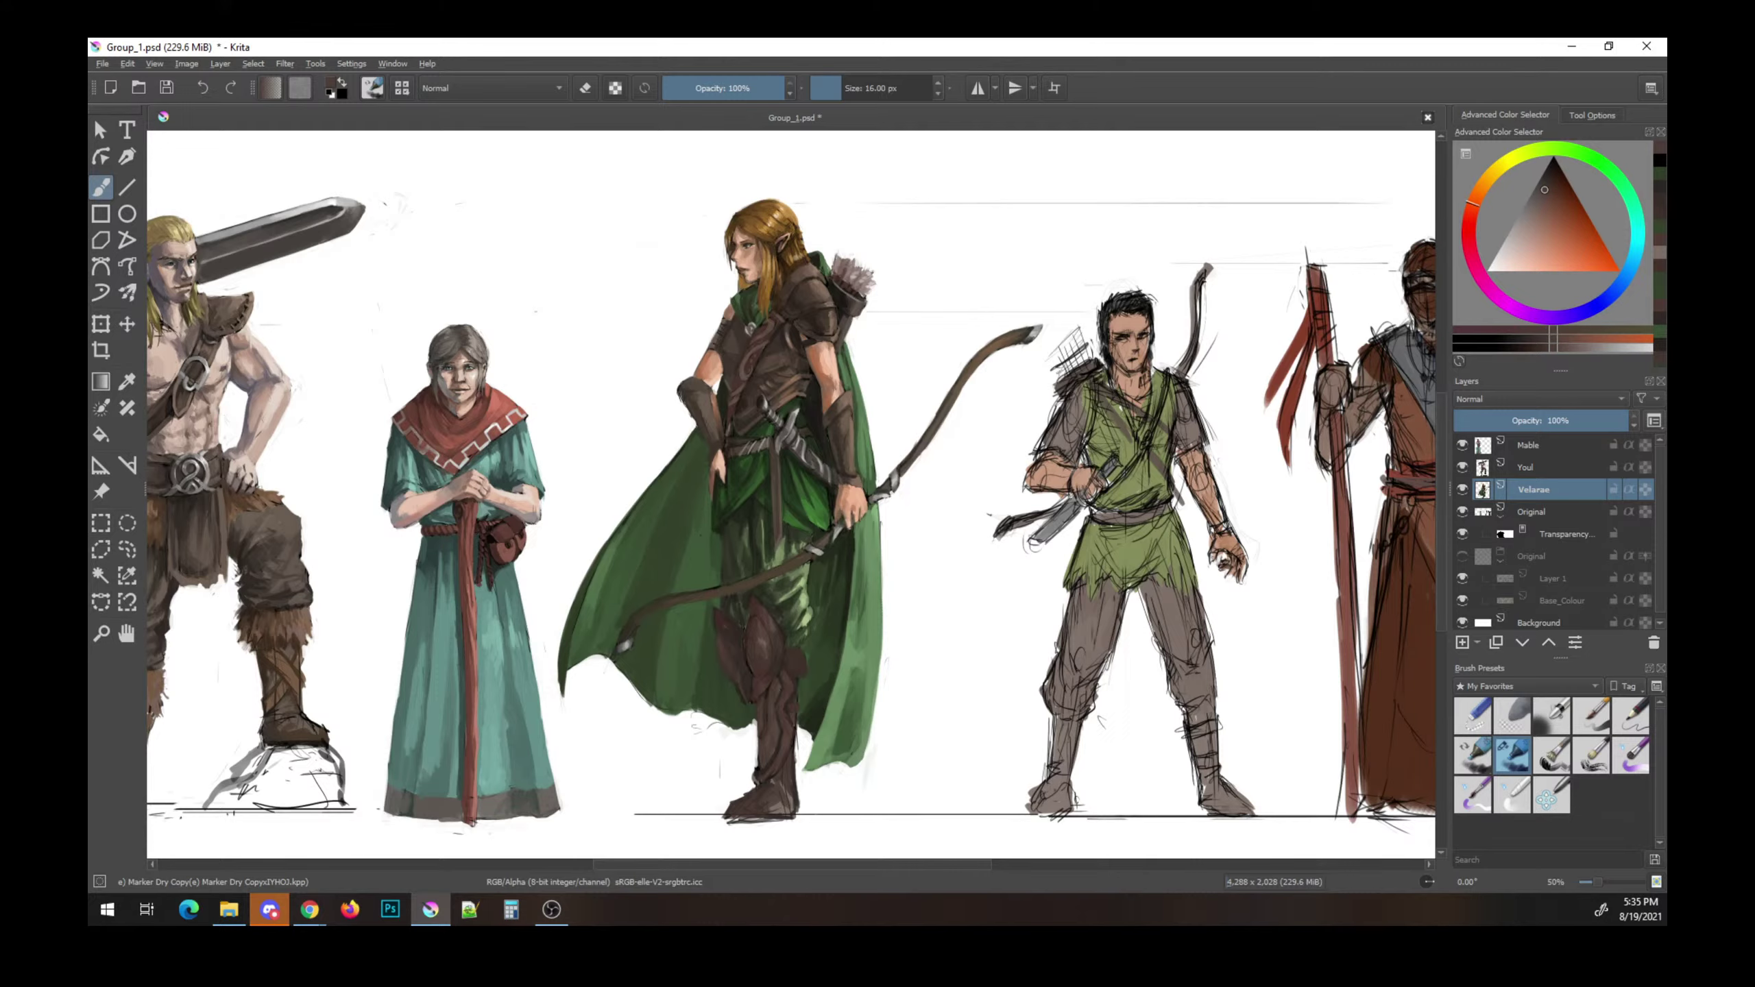
- Sample a near-black colour from the painting and save the file
{"action": "left_click", "coordinate": [776, 680], "text": "ctrl"}
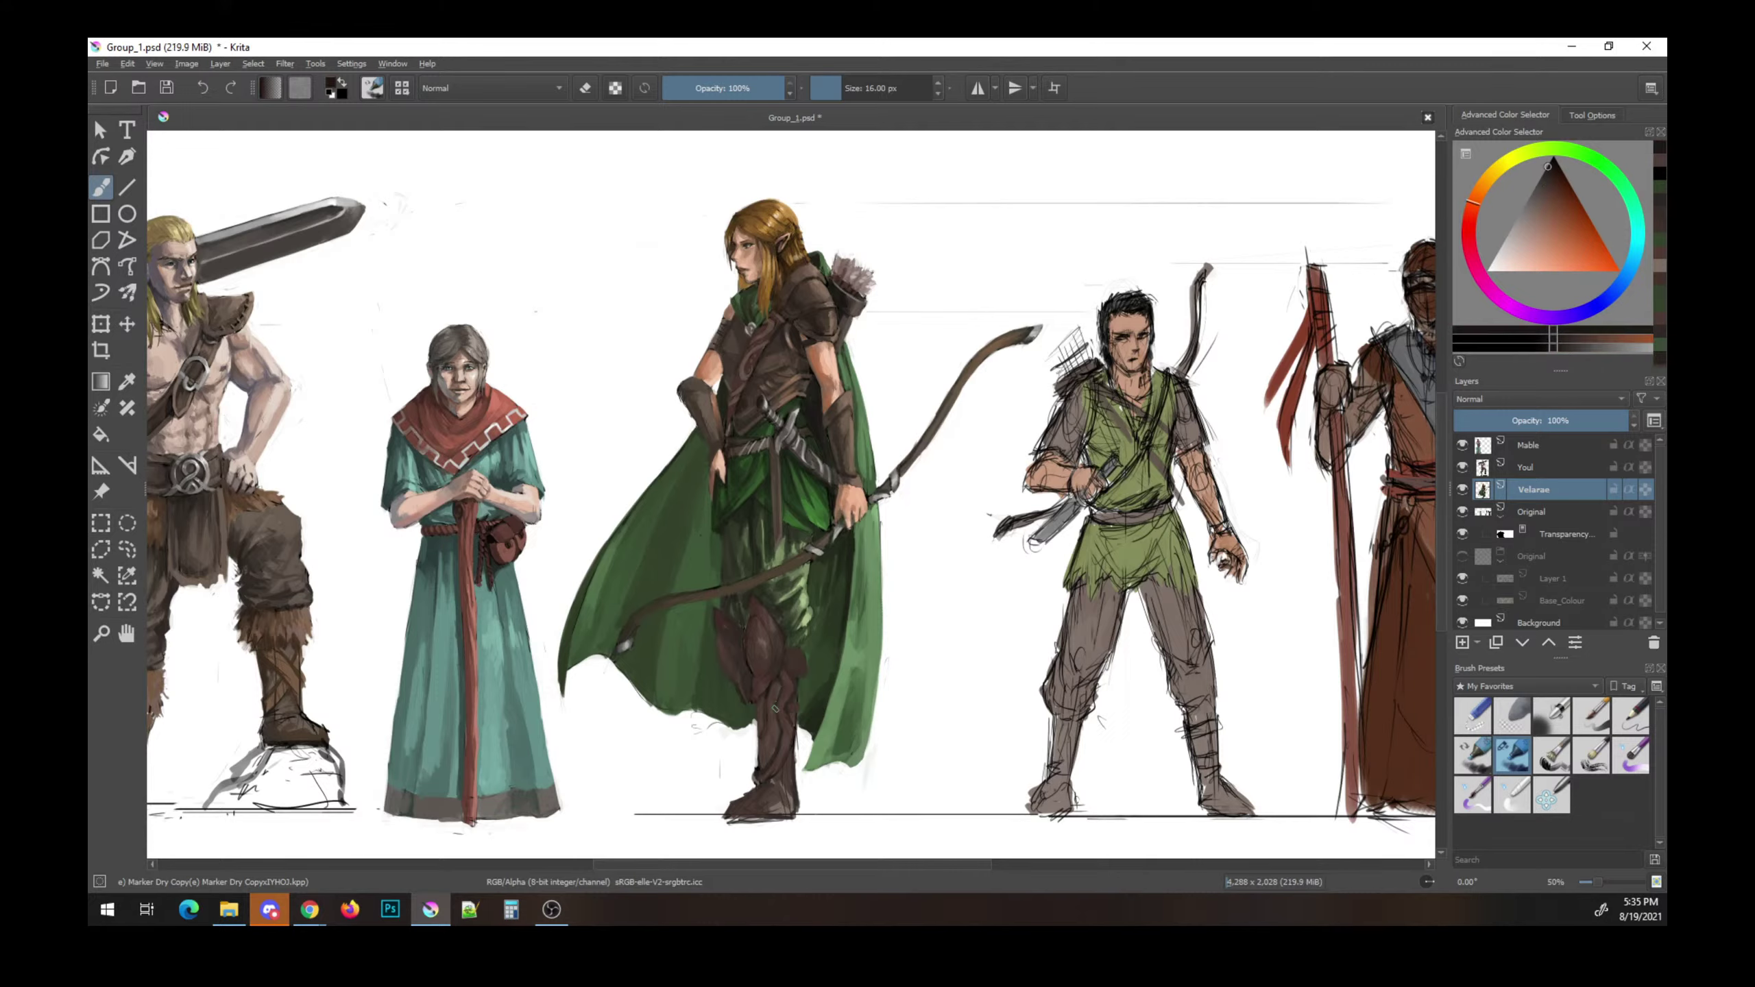
{"action": "left_click", "coordinate": [769, 676], "text": "ctrl"}
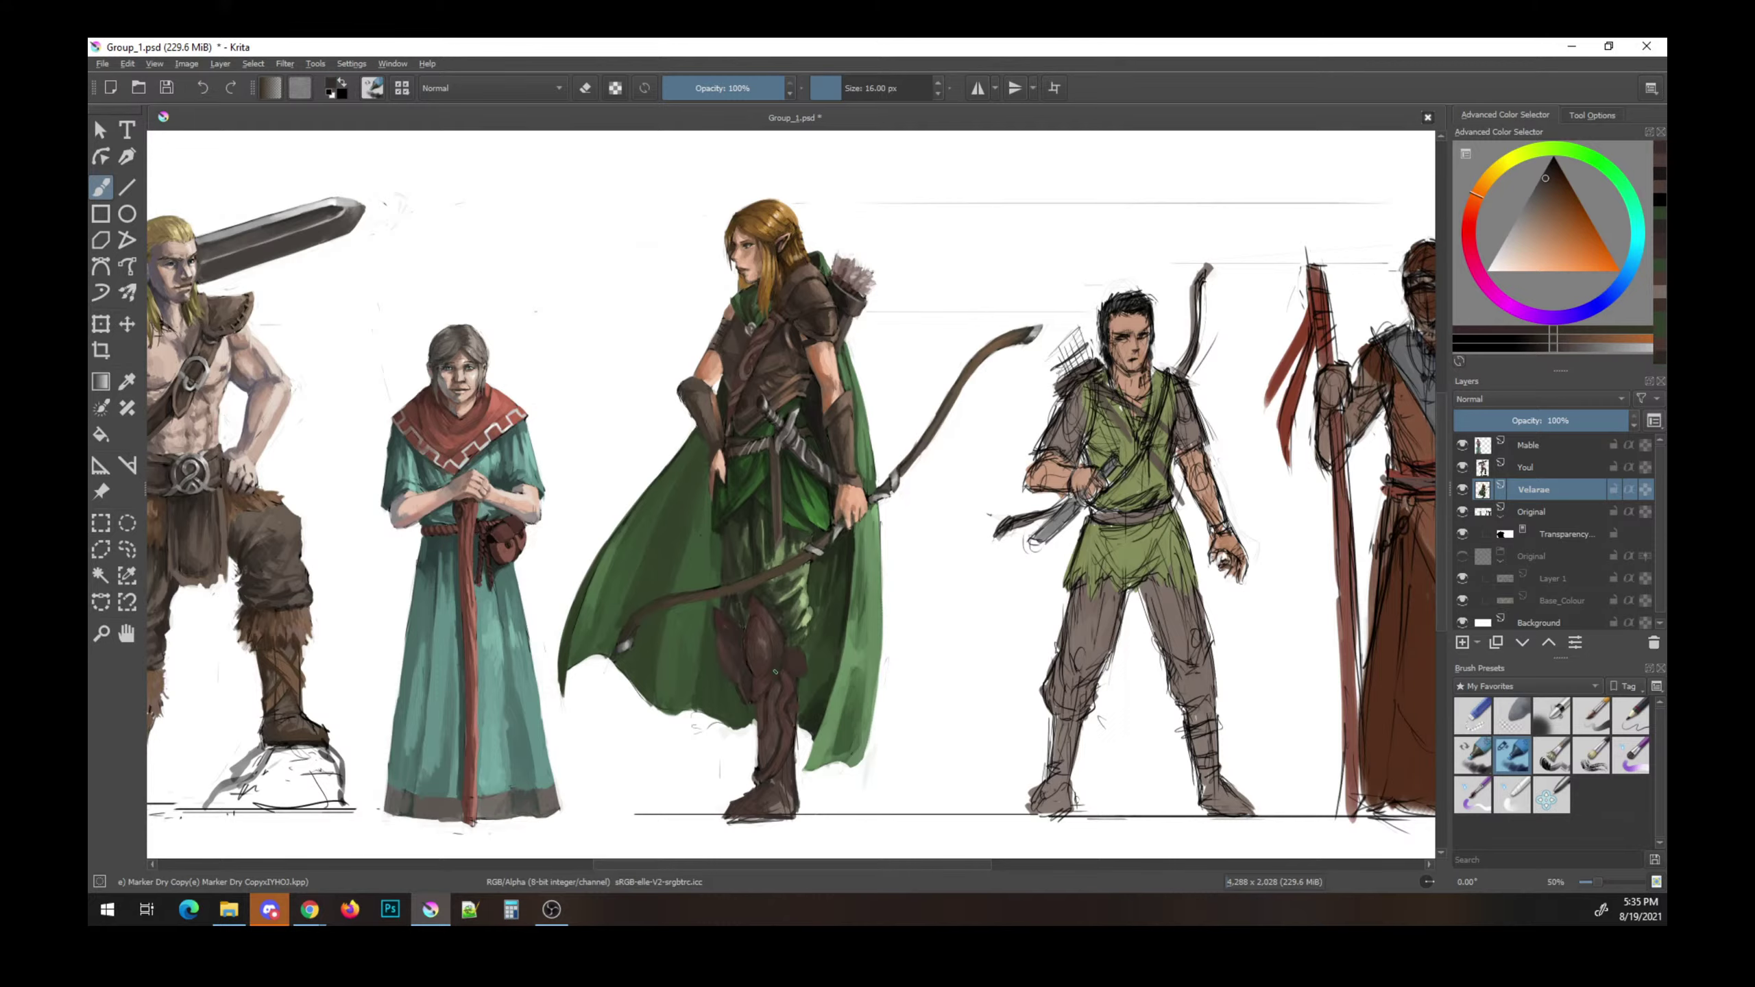
{"action": "key", "text": "ctrl+s"}
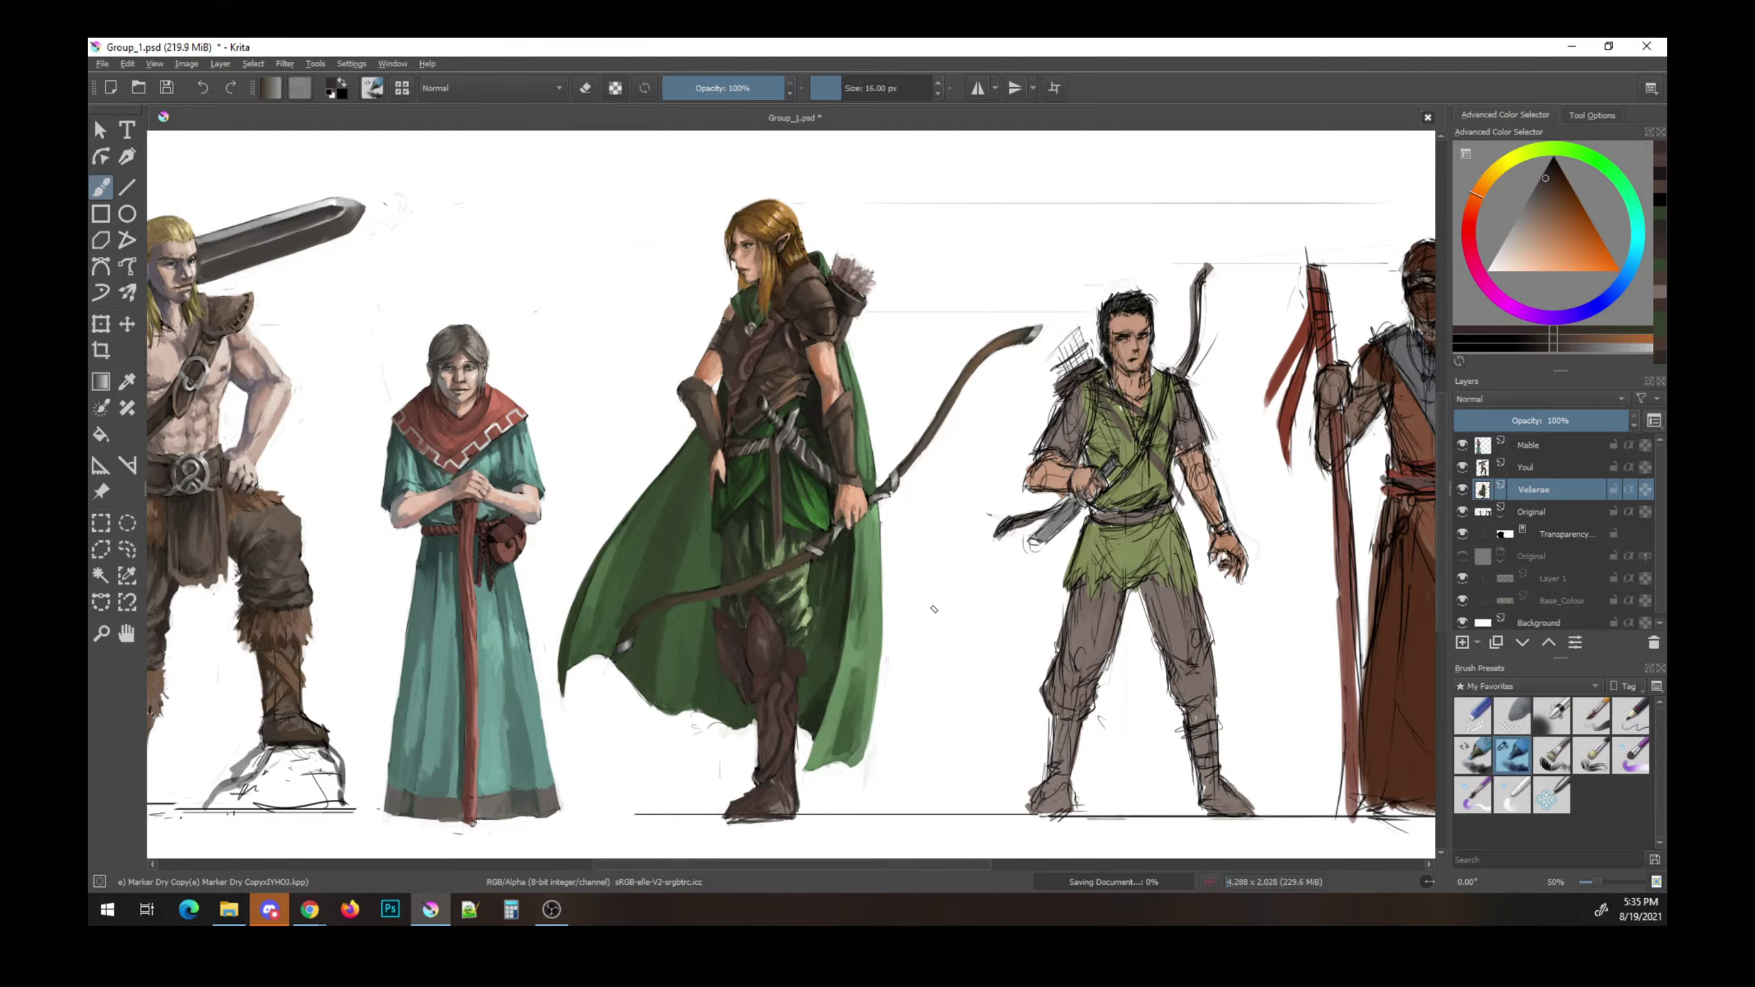
- Sample several colours from the elf figure with Ctrl-click
{"action": "left_click", "coordinate": [781, 640], "text": "ctrl"}
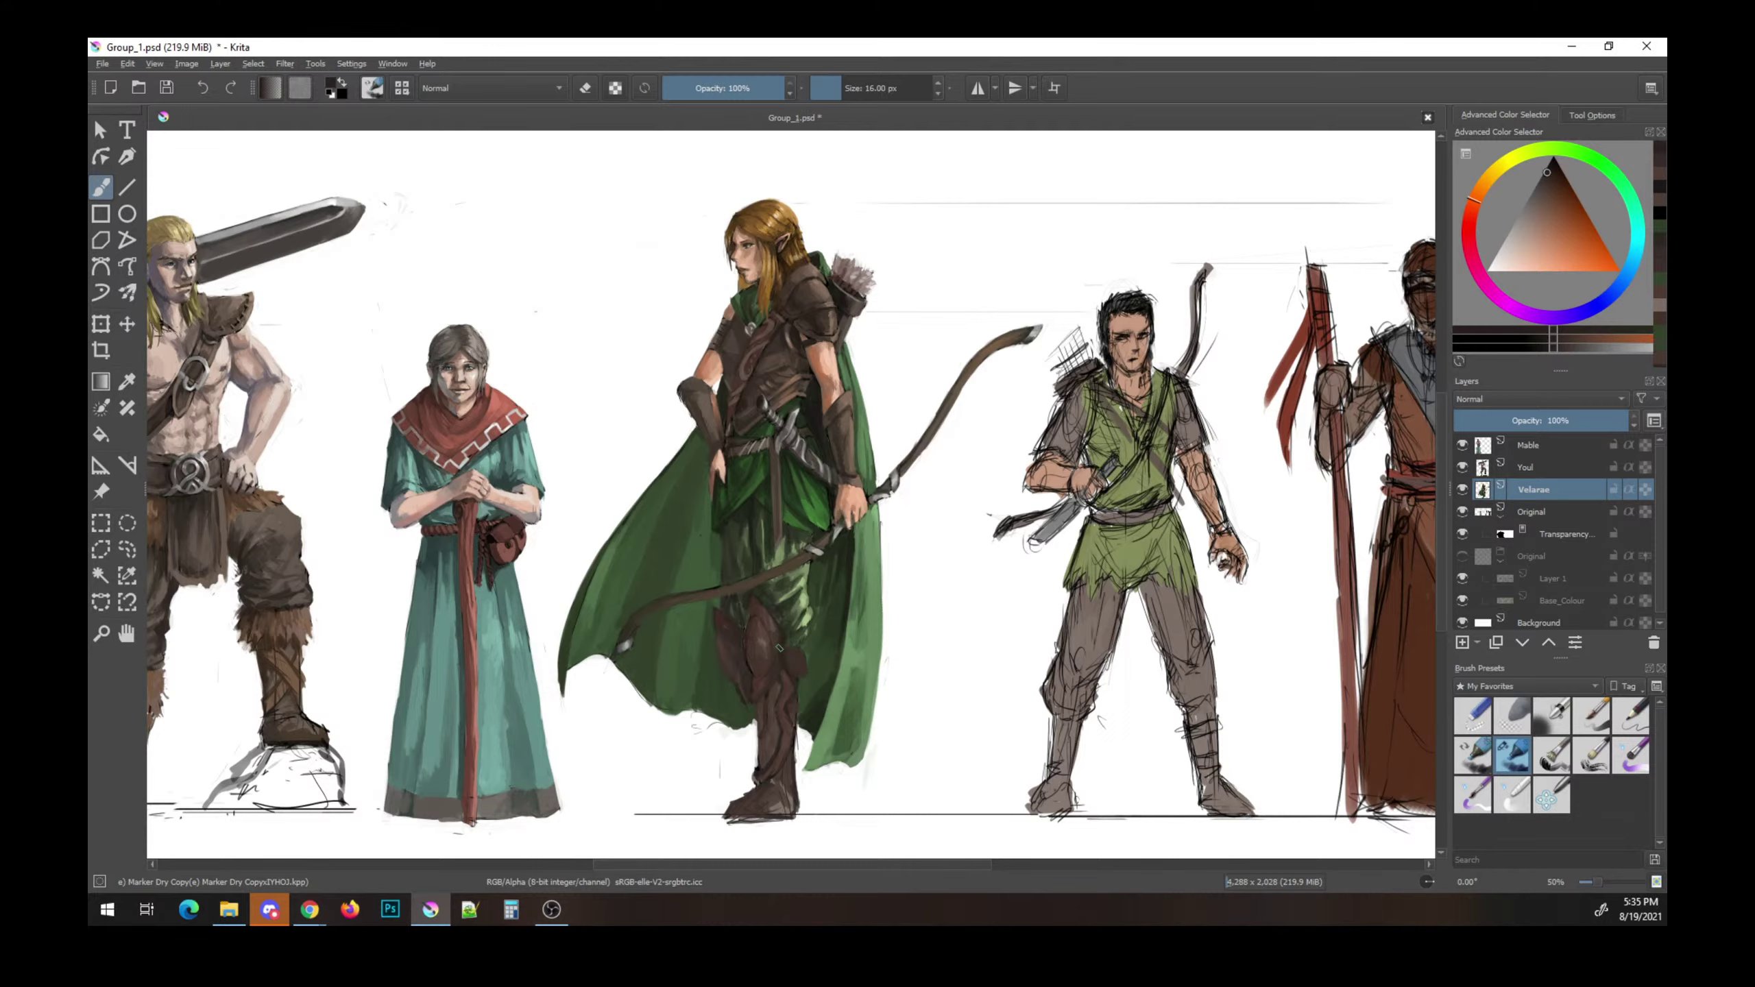
{"action": "left_click", "coordinate": [781, 657], "text": "ctrl"}
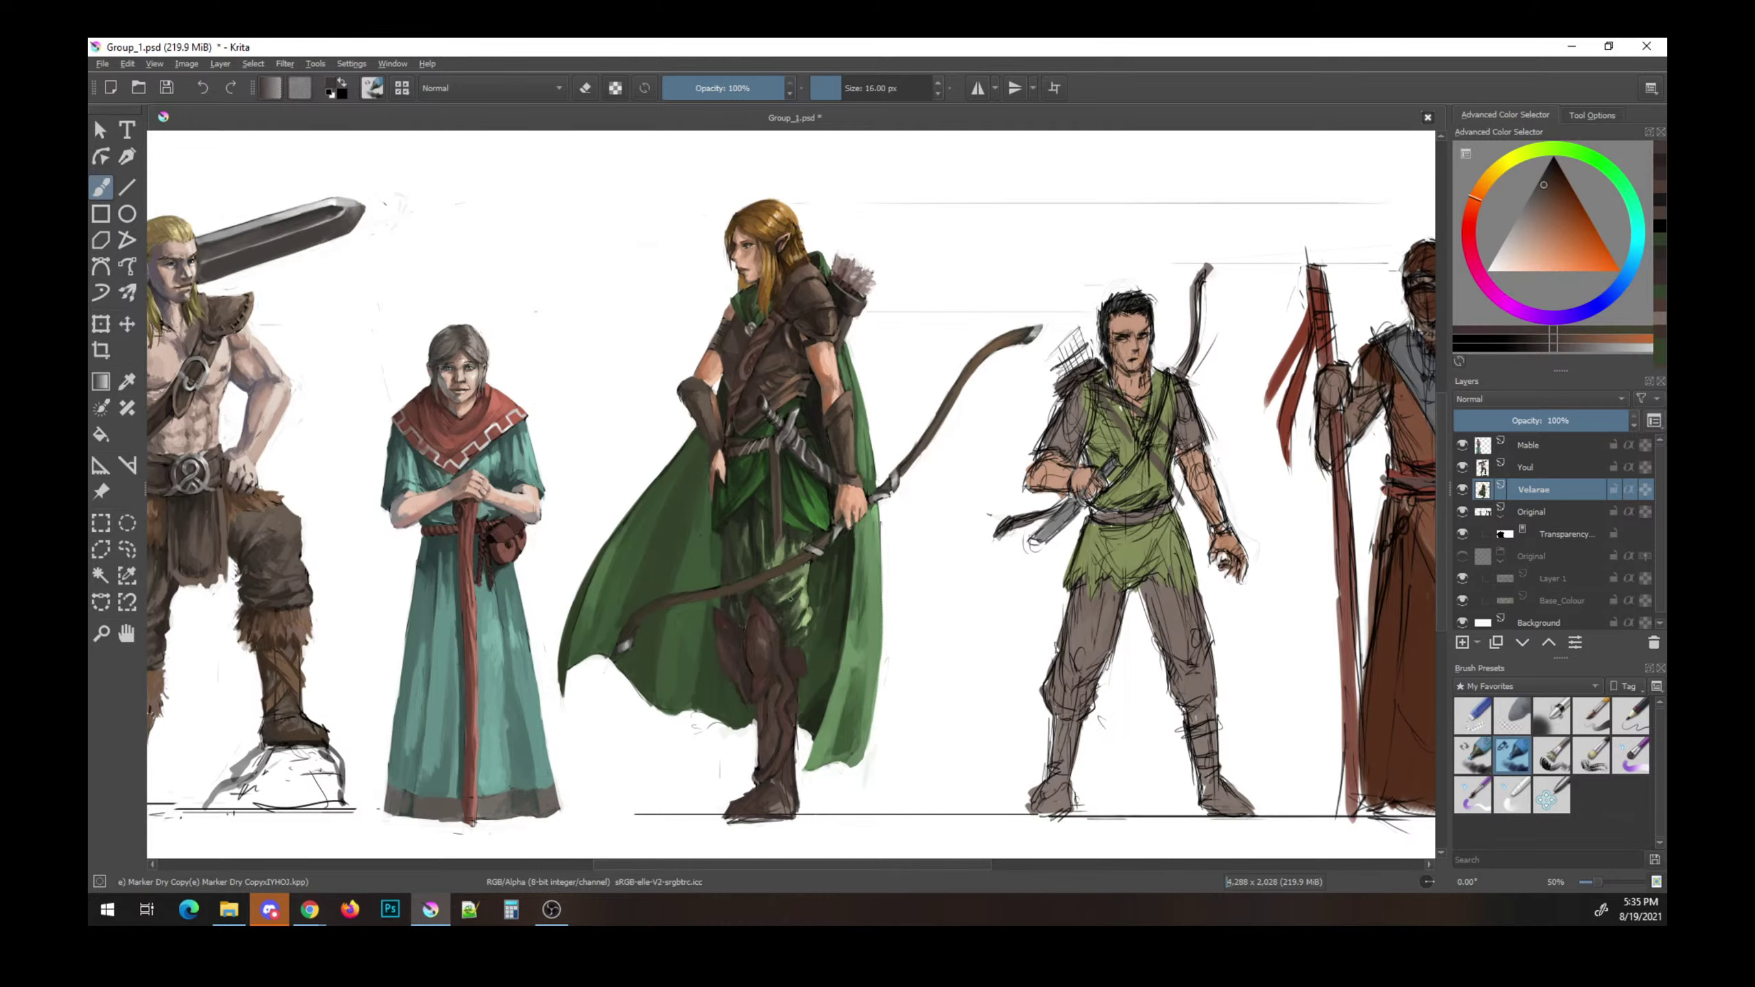
{"action": "left_click", "coordinate": [769, 715], "text": "ctrl"}
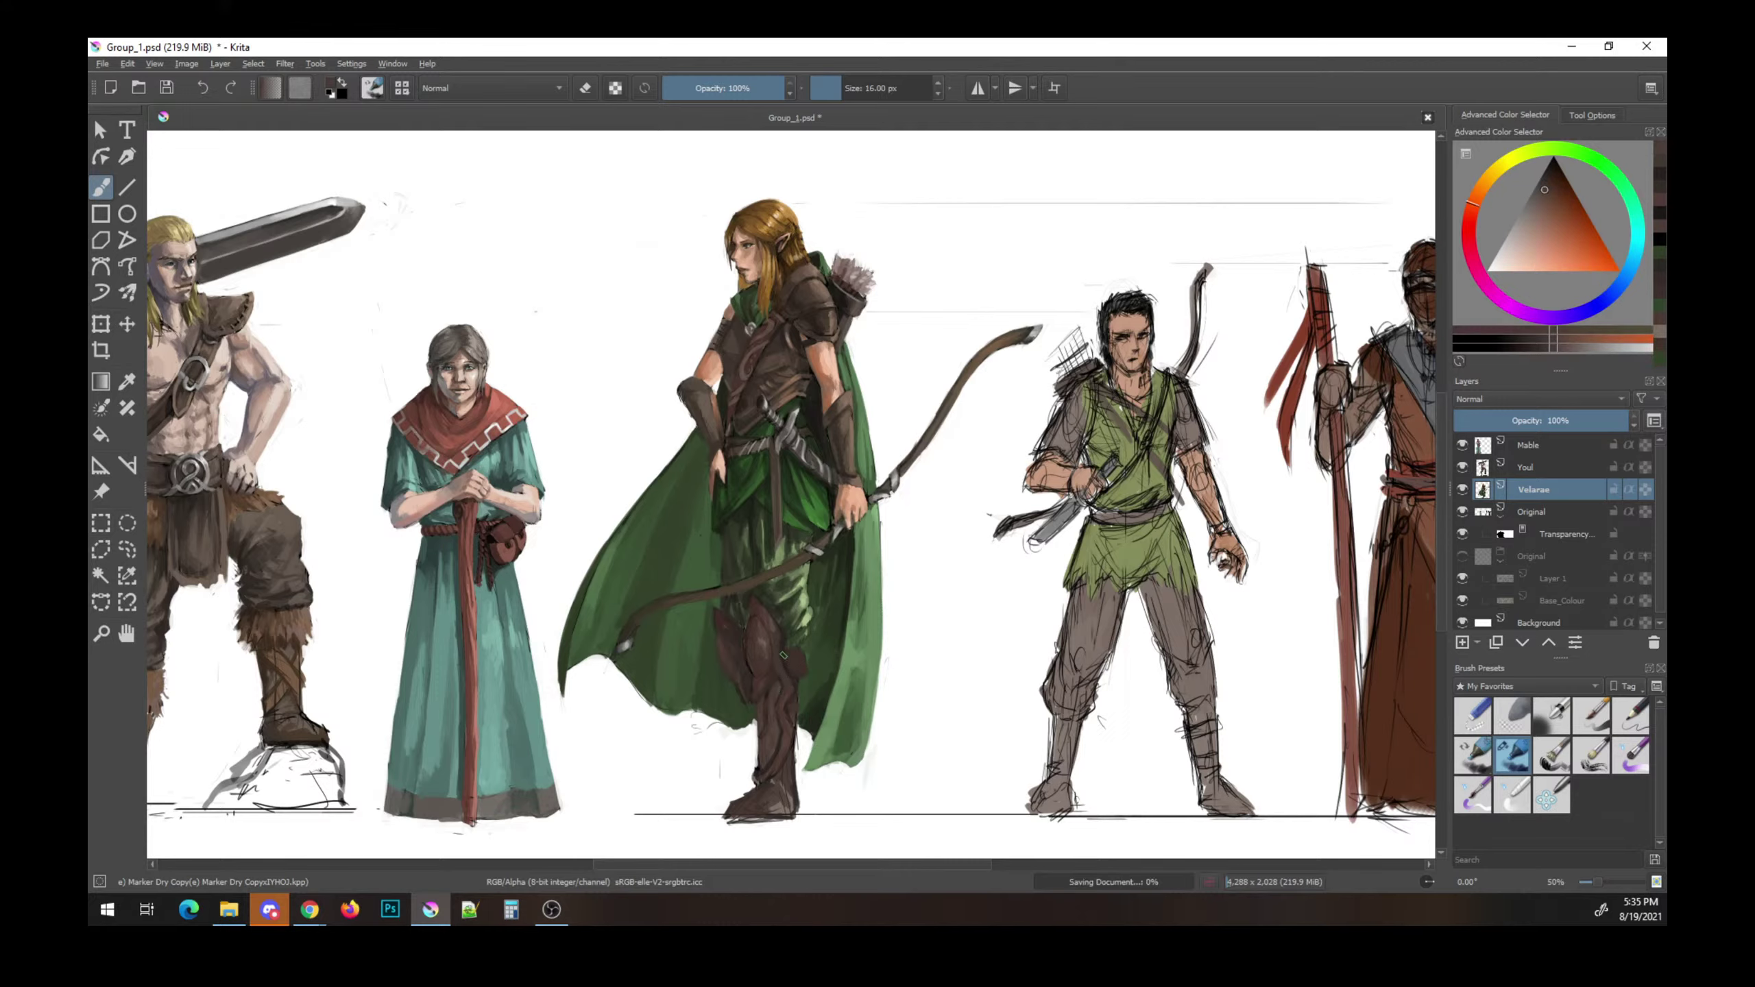
{"action": "left_click", "coordinate": [771, 672], "text": "ctrl"}
{"action": "left_click", "coordinate": [770, 637]}
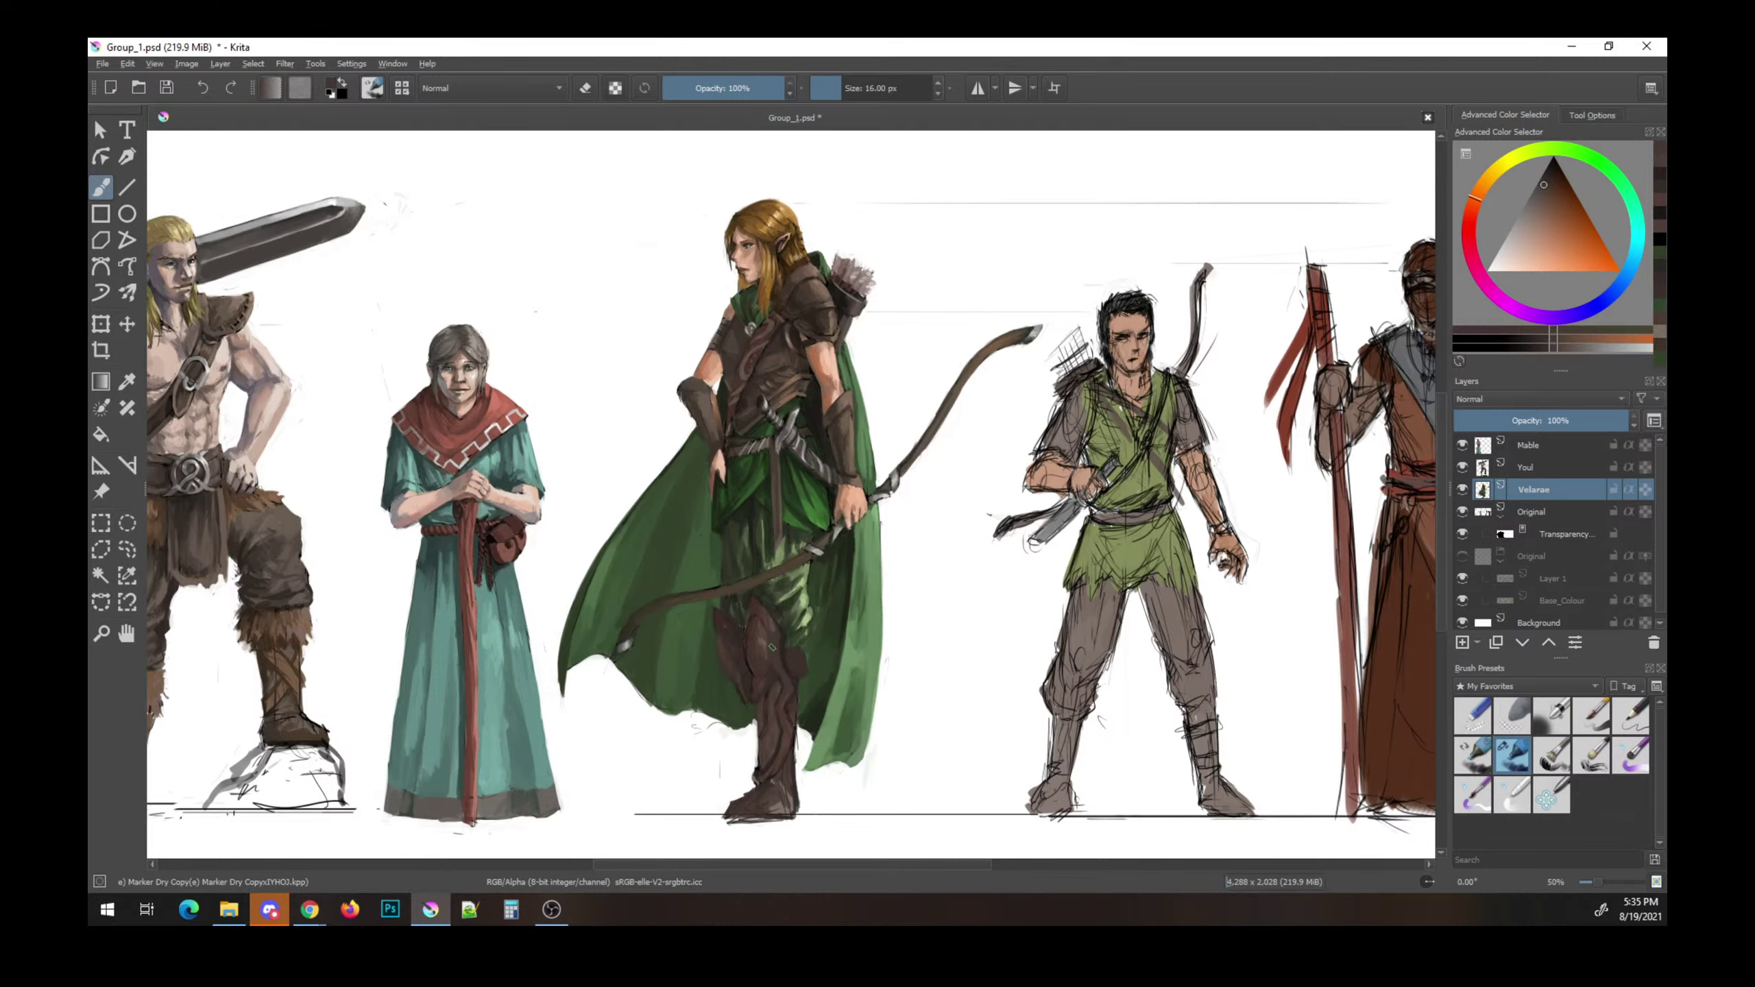
{"action": "left_click", "coordinate": [789, 665], "text": "ctrl"}
{"action": "left_click_drag", "start_coordinate": [788, 665], "coordinate": [788, 673]}
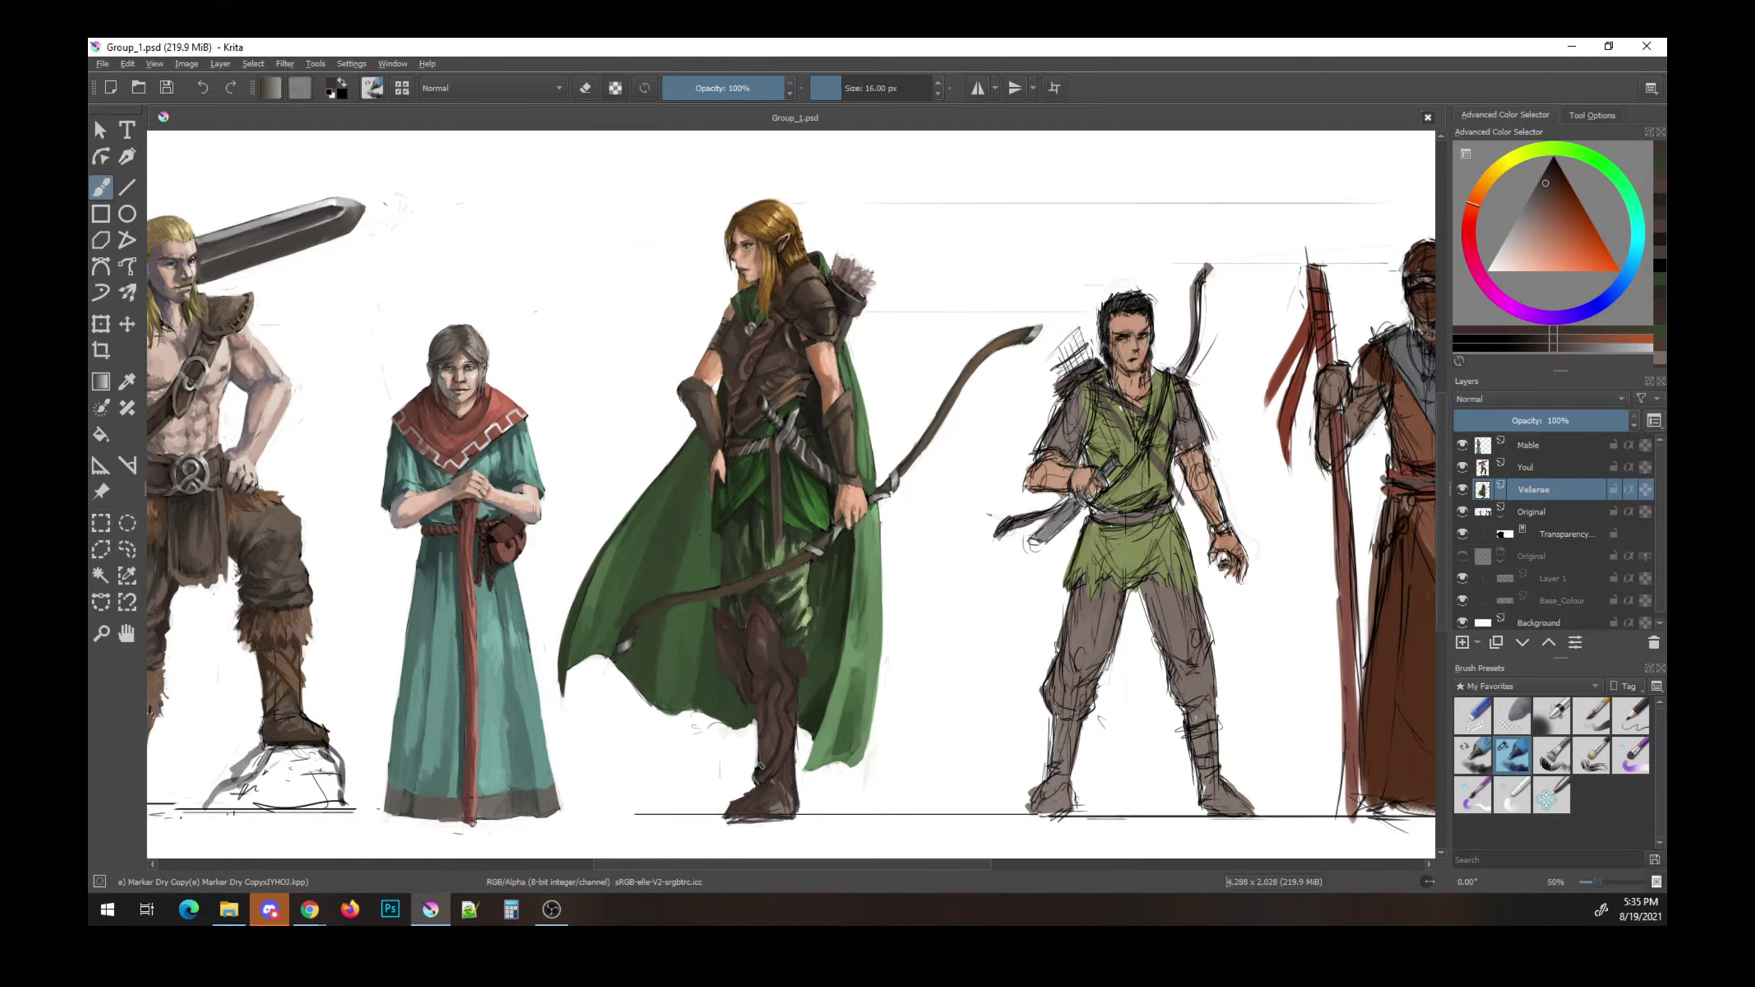
{"action": "left_click", "coordinate": [775, 755], "text": "ctrl"}
- Erase a small patch near the elf's boot, then return to painting mode
{"action": "key", "text": "e"}
{"action": "left_click_drag", "start_coordinate": [753, 773], "coordinate": [755, 785]}
{"action": "key", "text": "e"}
- Sample a yellow-green from the painting and add a small dab to the elf
{"action": "left_click", "coordinate": [815, 699], "text": "ctrl"}
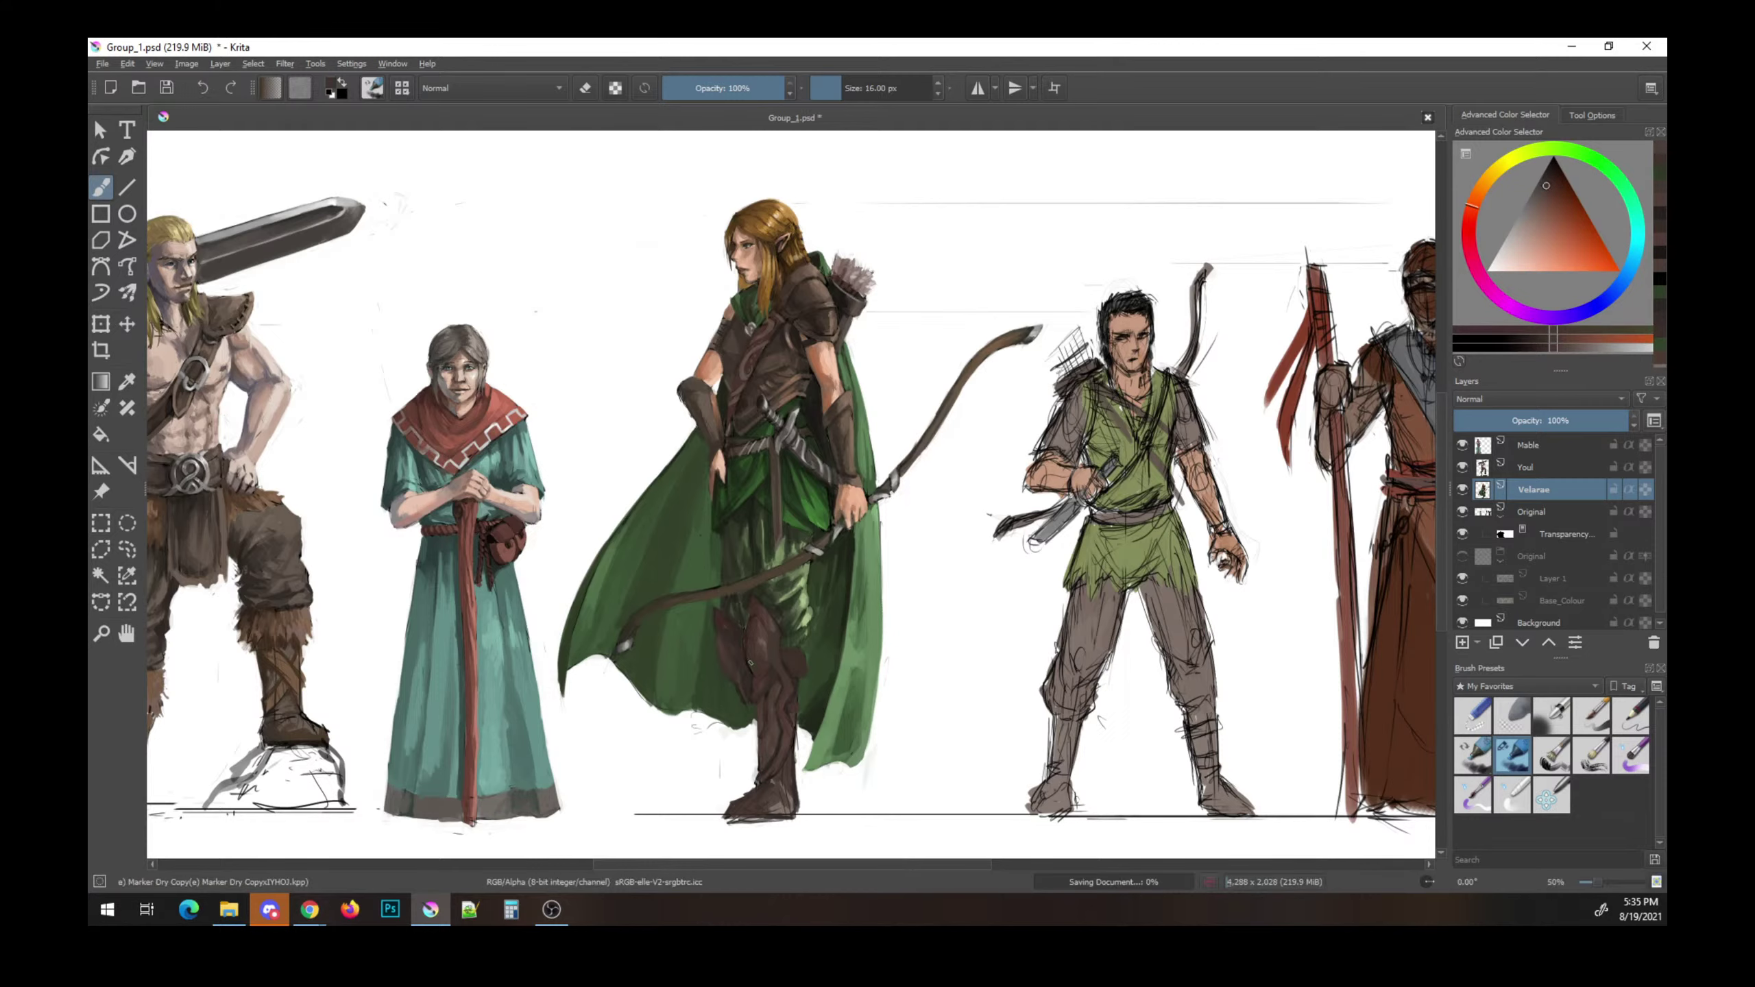
{"action": "left_click", "coordinate": [740, 625], "text": "ctrl"}
{"action": "left_click", "coordinate": [737, 612]}
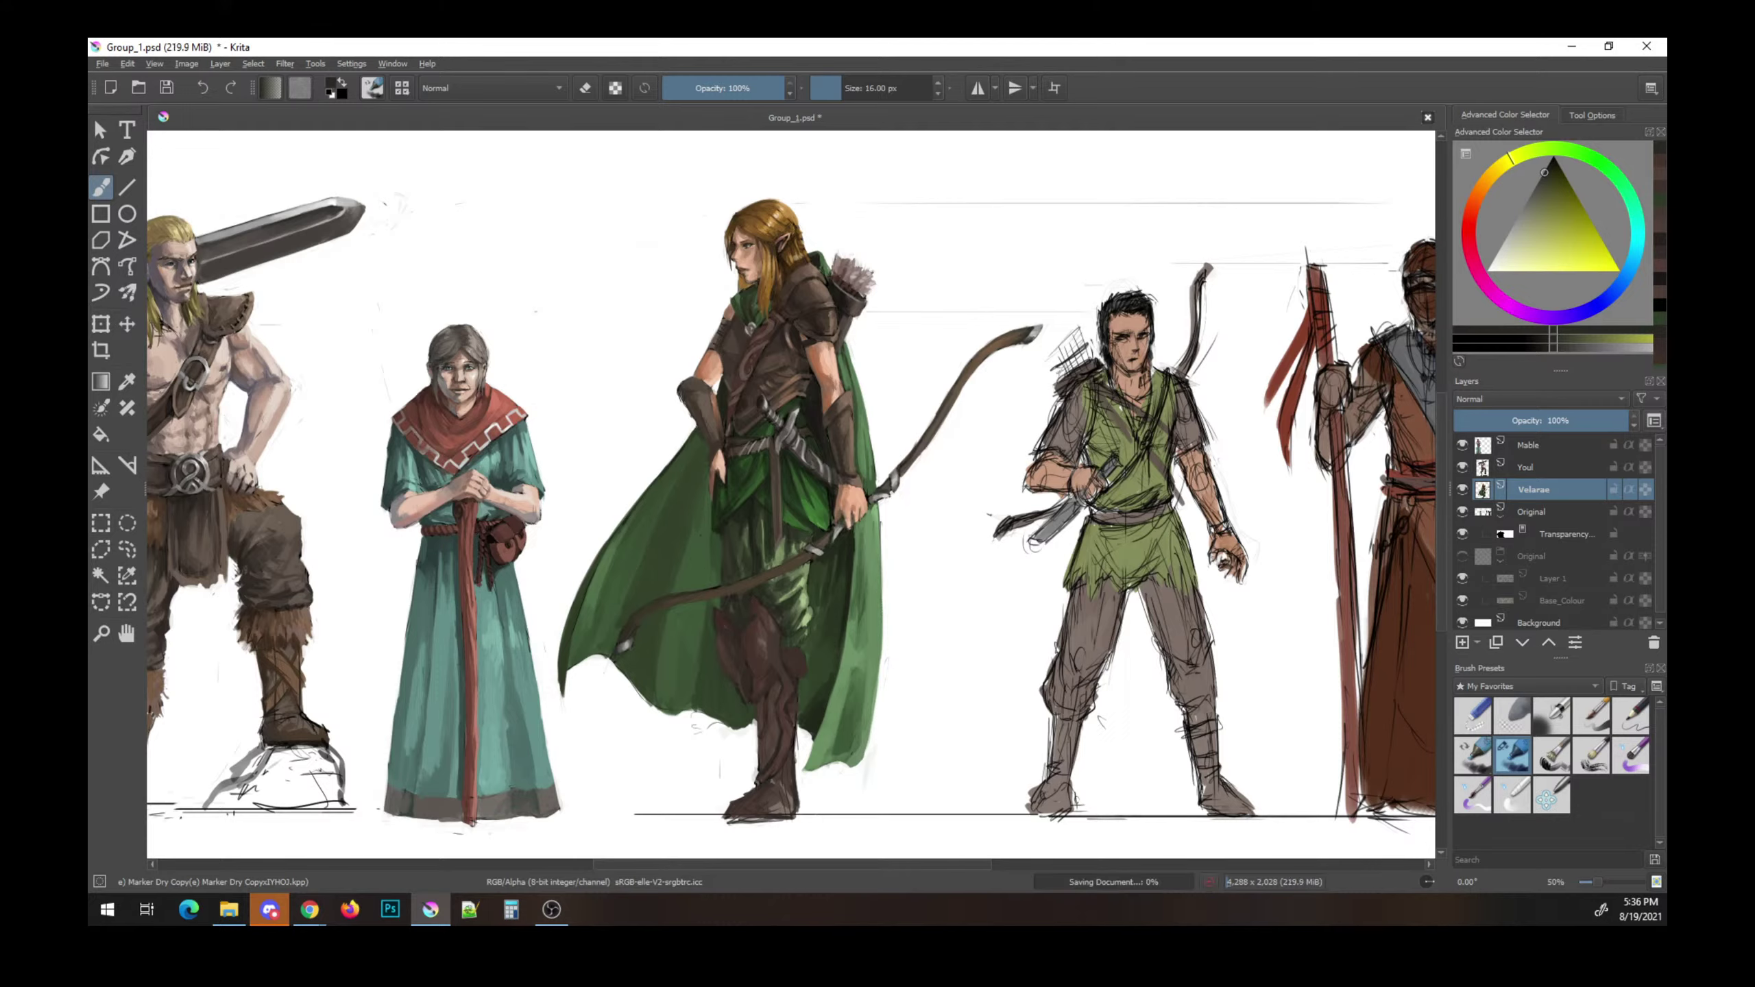
- Sample the boot's orange-brown, choose a lighter brown in the triangle, and shrink the brush
{"action": "left_click", "coordinate": [772, 641], "text": "ctrl"}
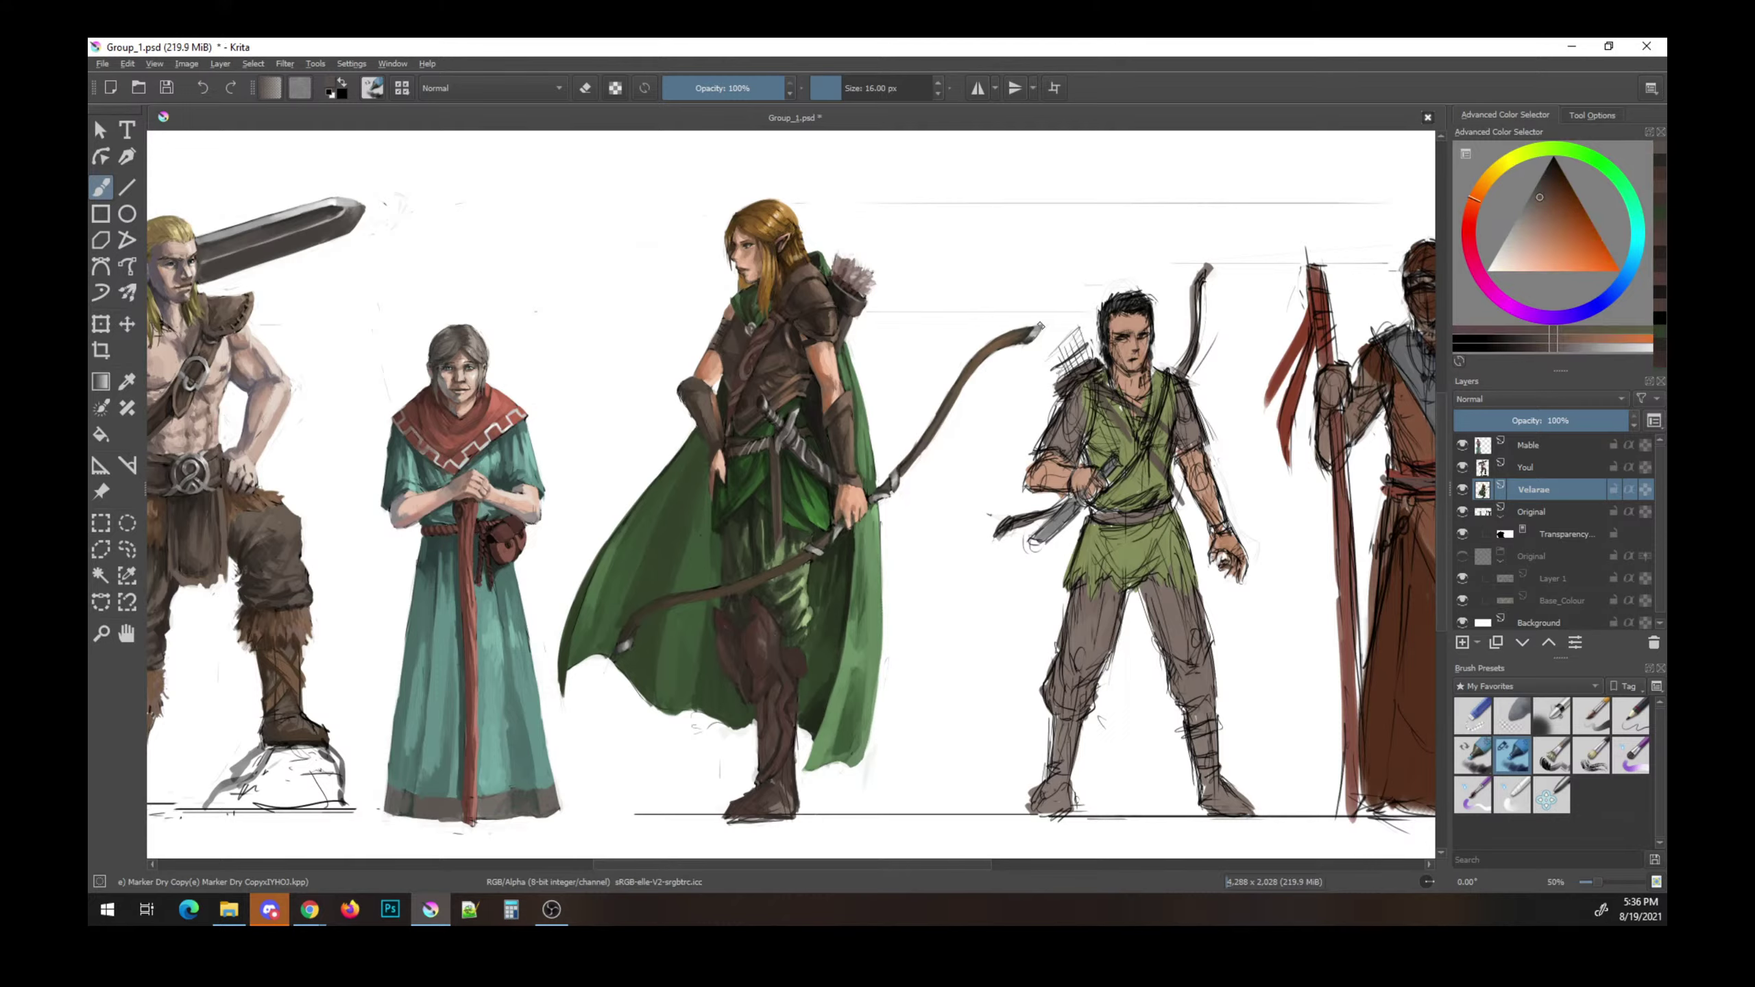
{"action": "left_click", "coordinate": [1524, 232]}
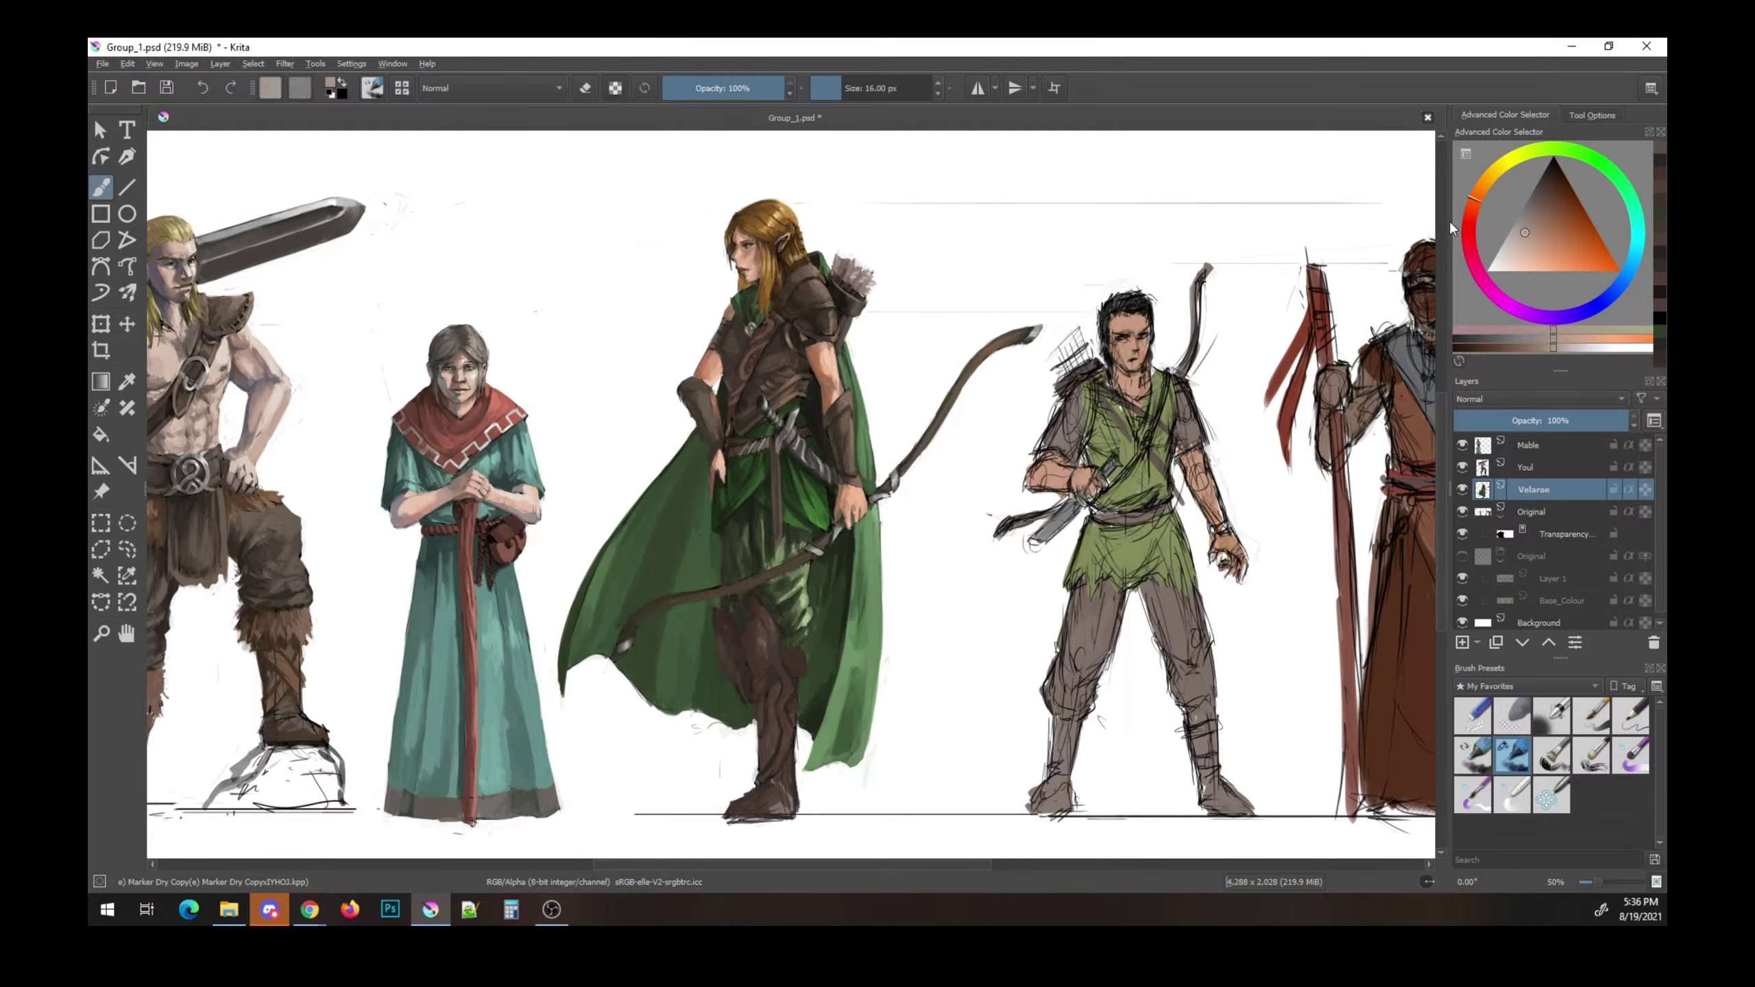
{"action": "key", "text": "bracketleft"}
{"action": "key", "text": "bracketleft"}
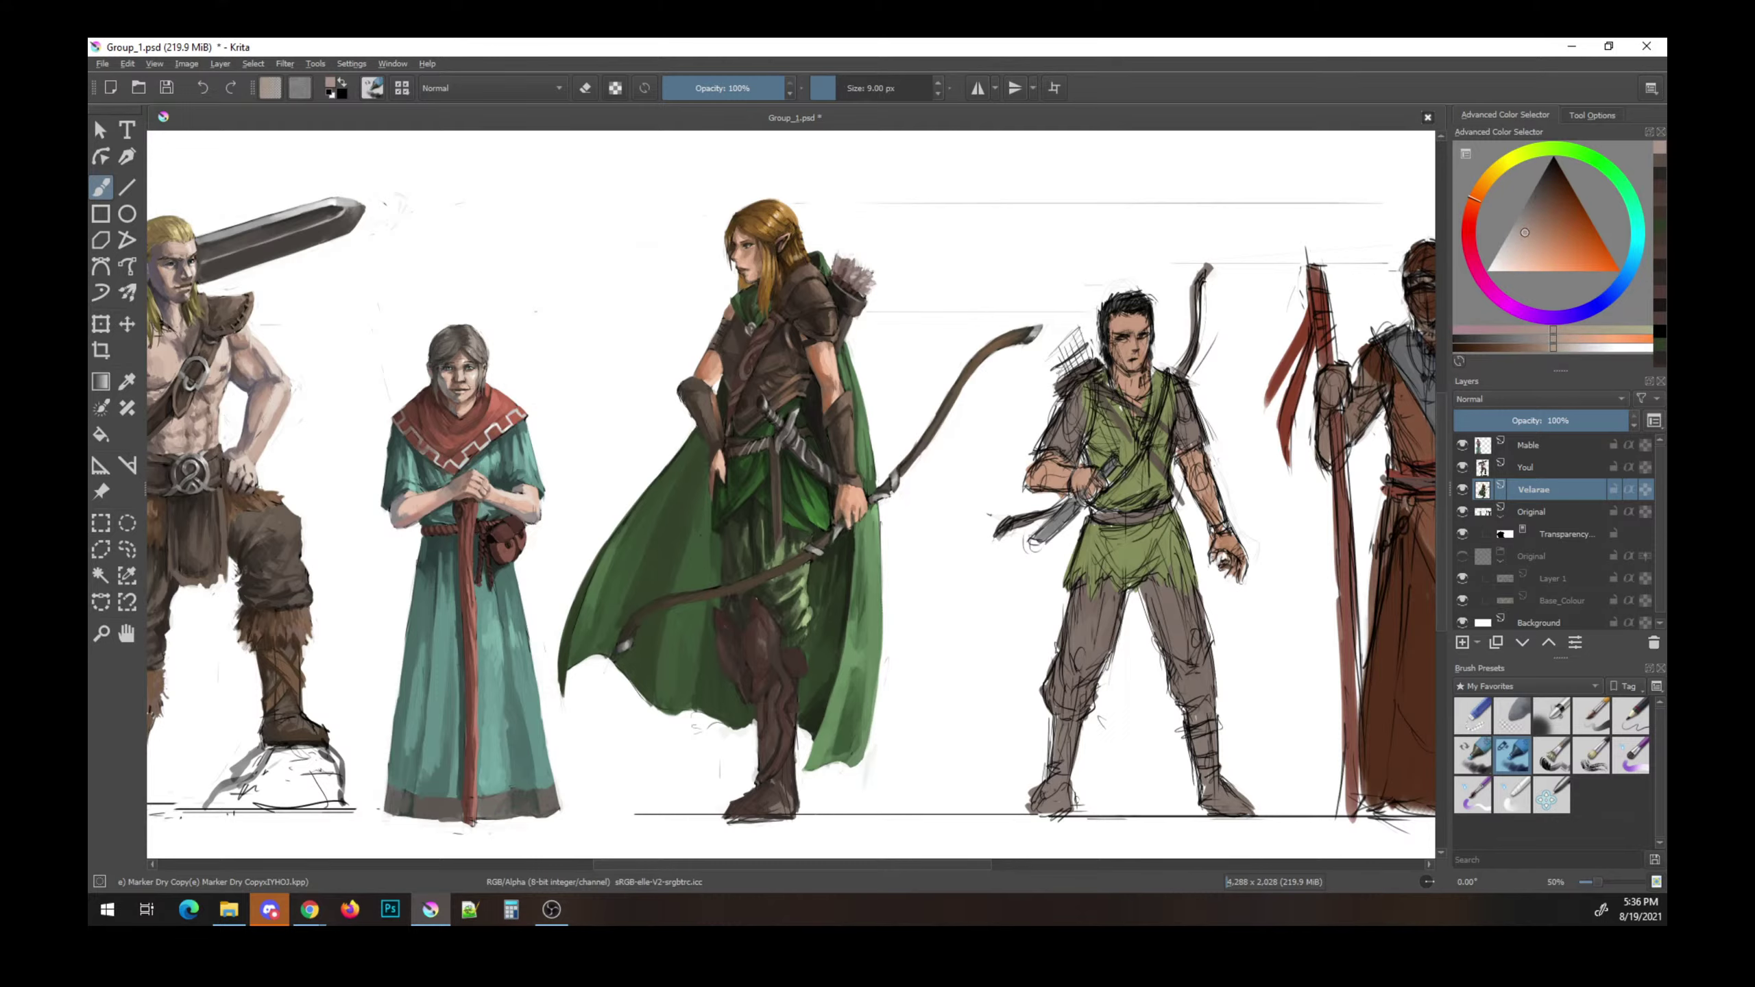
- Enlarge the brush slightly and sample darker and lighter browns around the boot
{"action": "key", "text": "bracketright"}
{"action": "key", "text": "bracketright"}
{"action": "left_click", "coordinate": [795, 652], "text": "ctrl"}
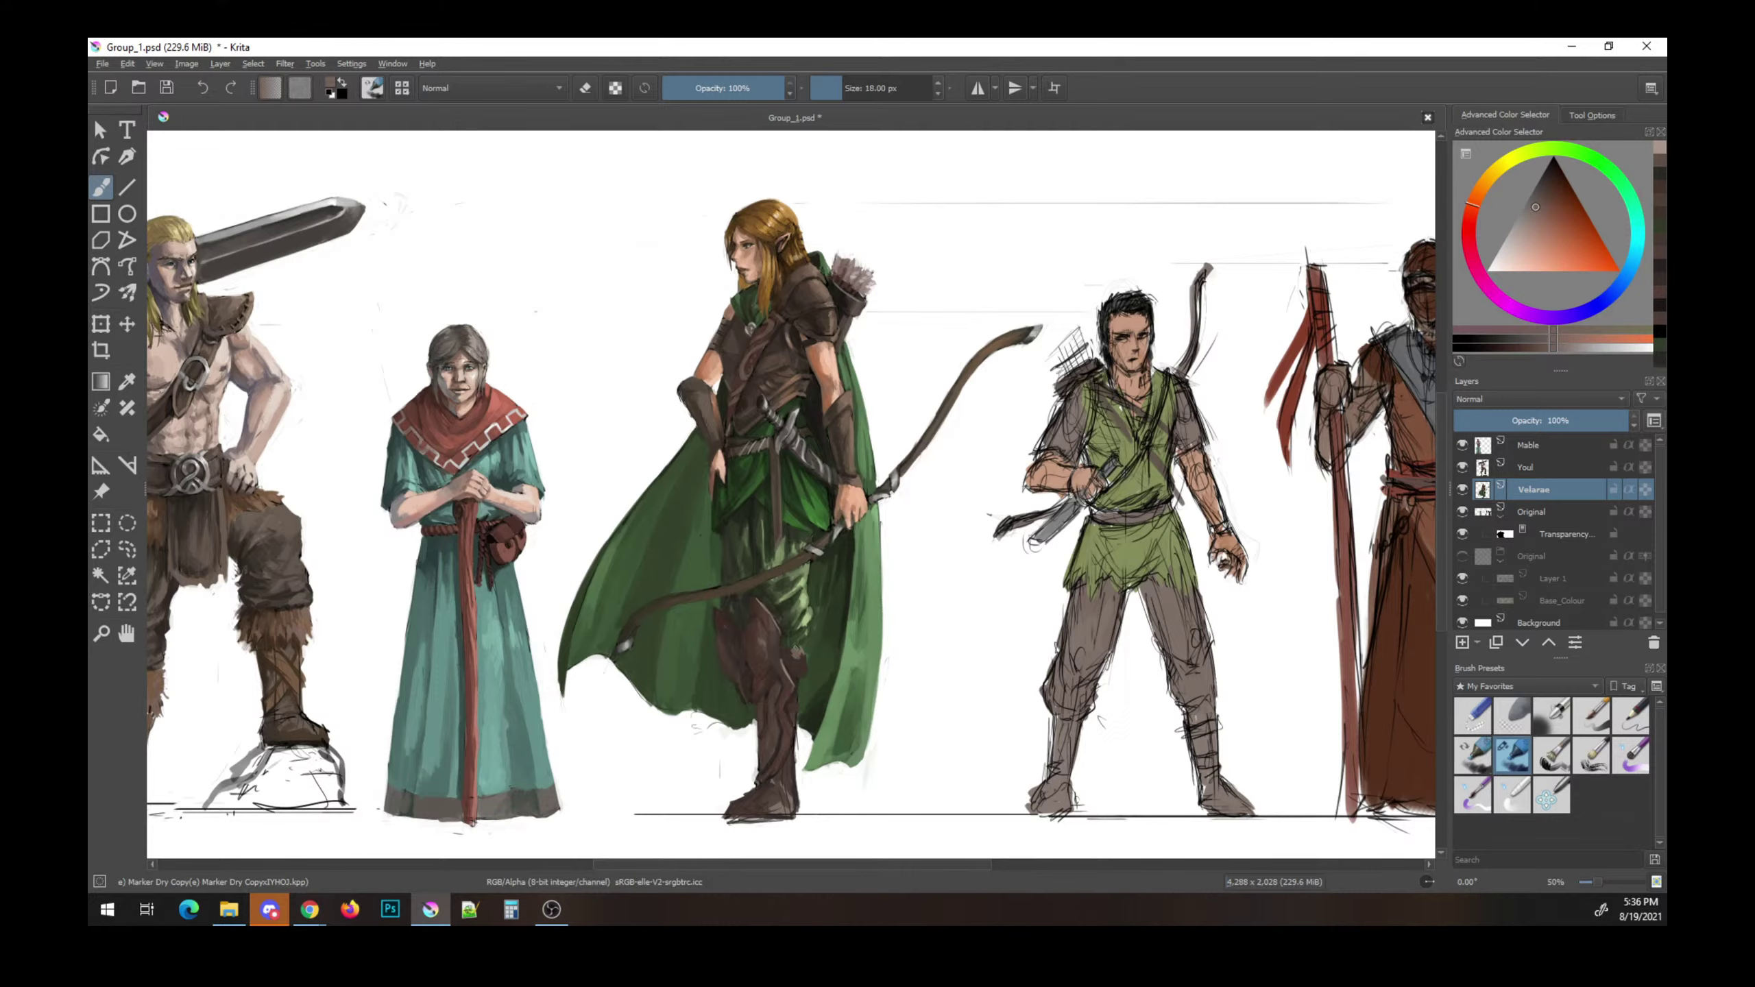
{"action": "left_click", "coordinate": [794, 662], "text": "ctrl"}
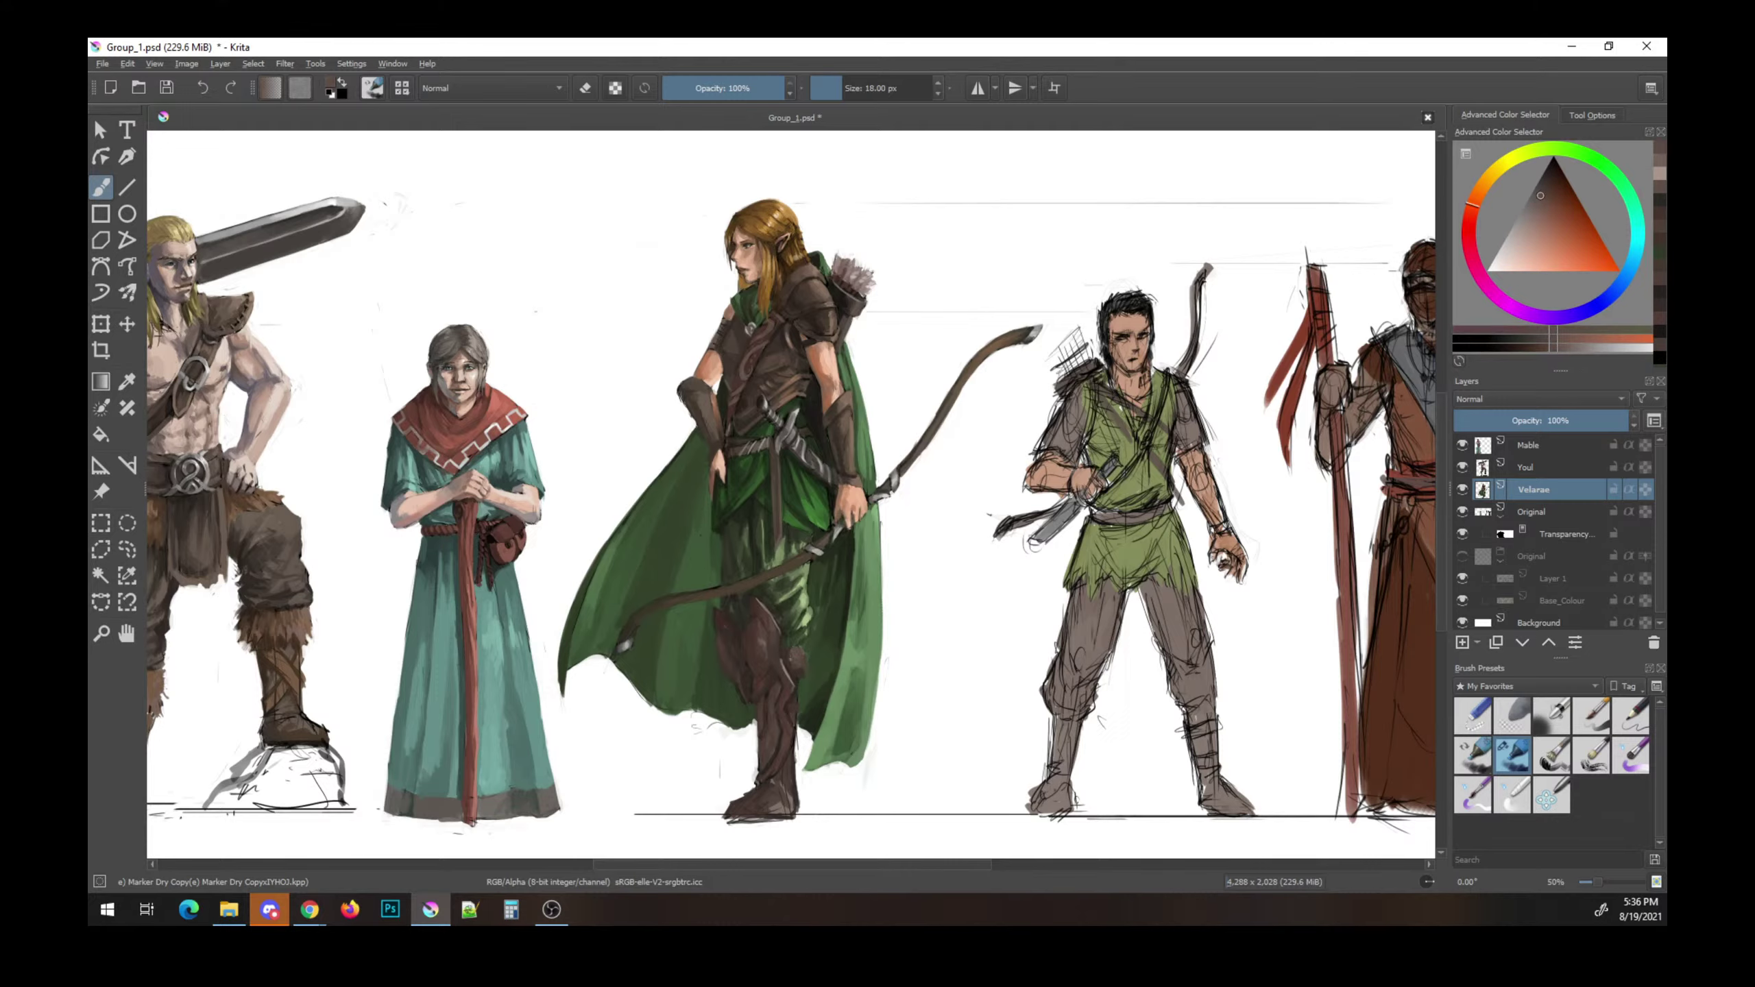
{"action": "left_click", "coordinate": [796, 679], "text": "ctrl"}
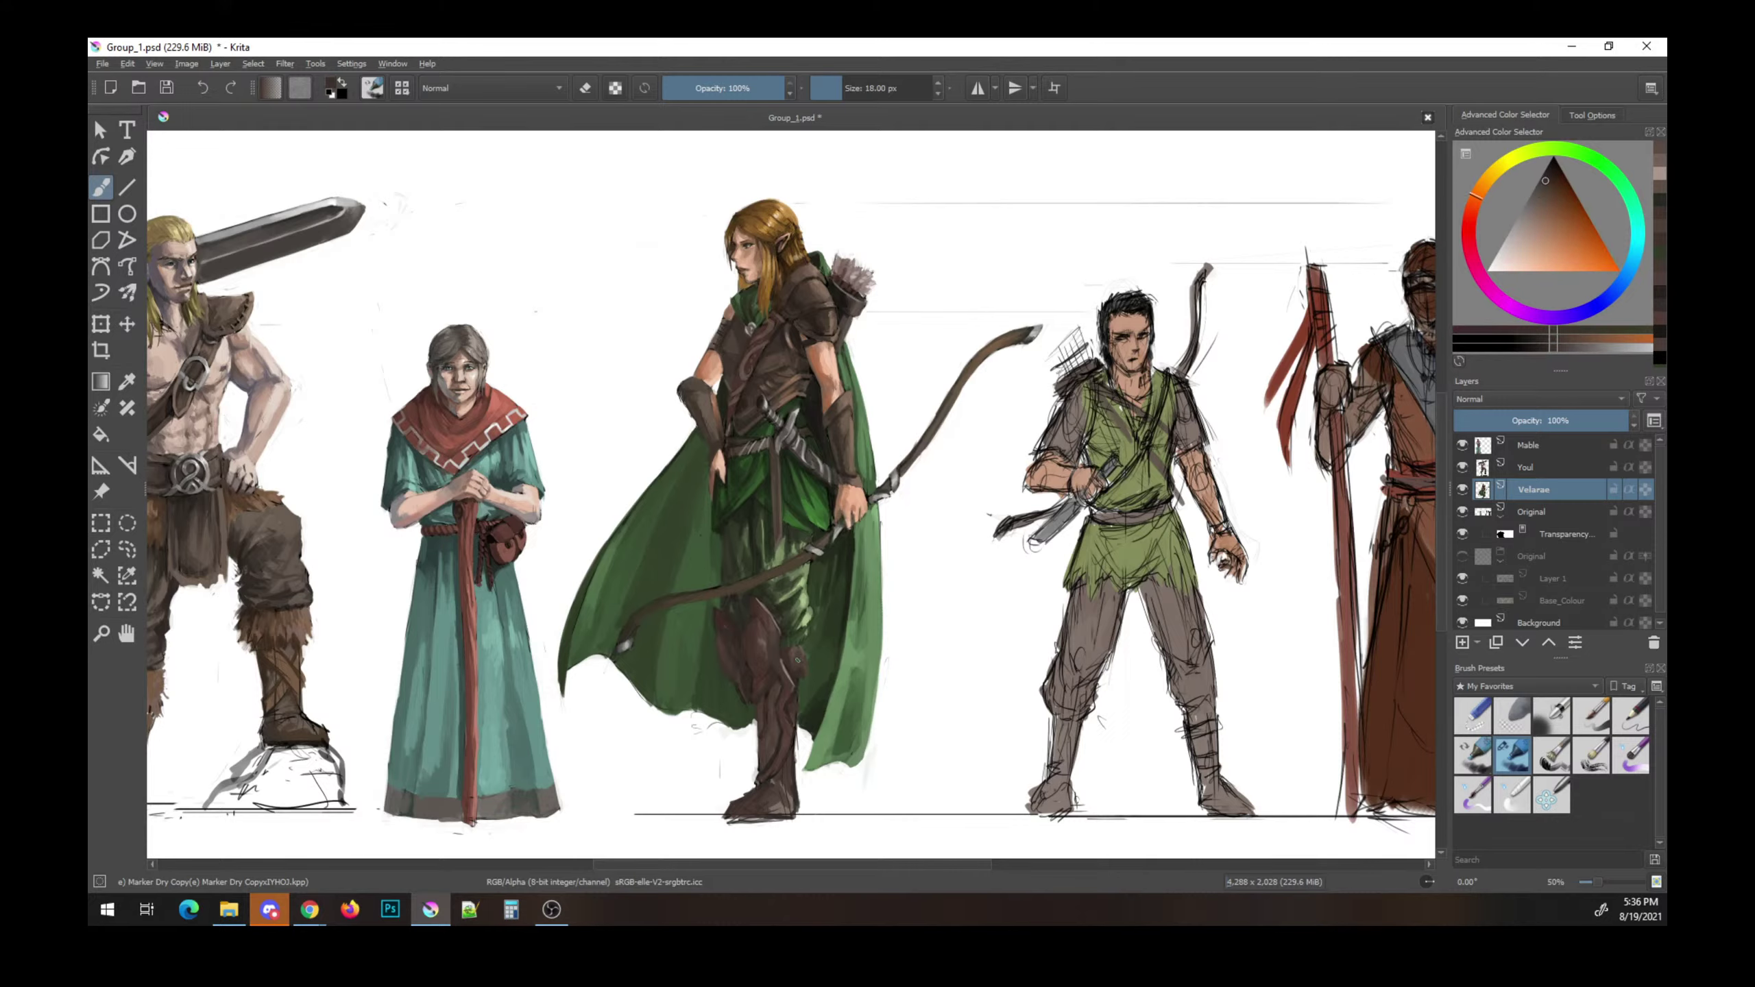
{"action": "left_click", "coordinate": [796, 655], "text": "ctrl"}
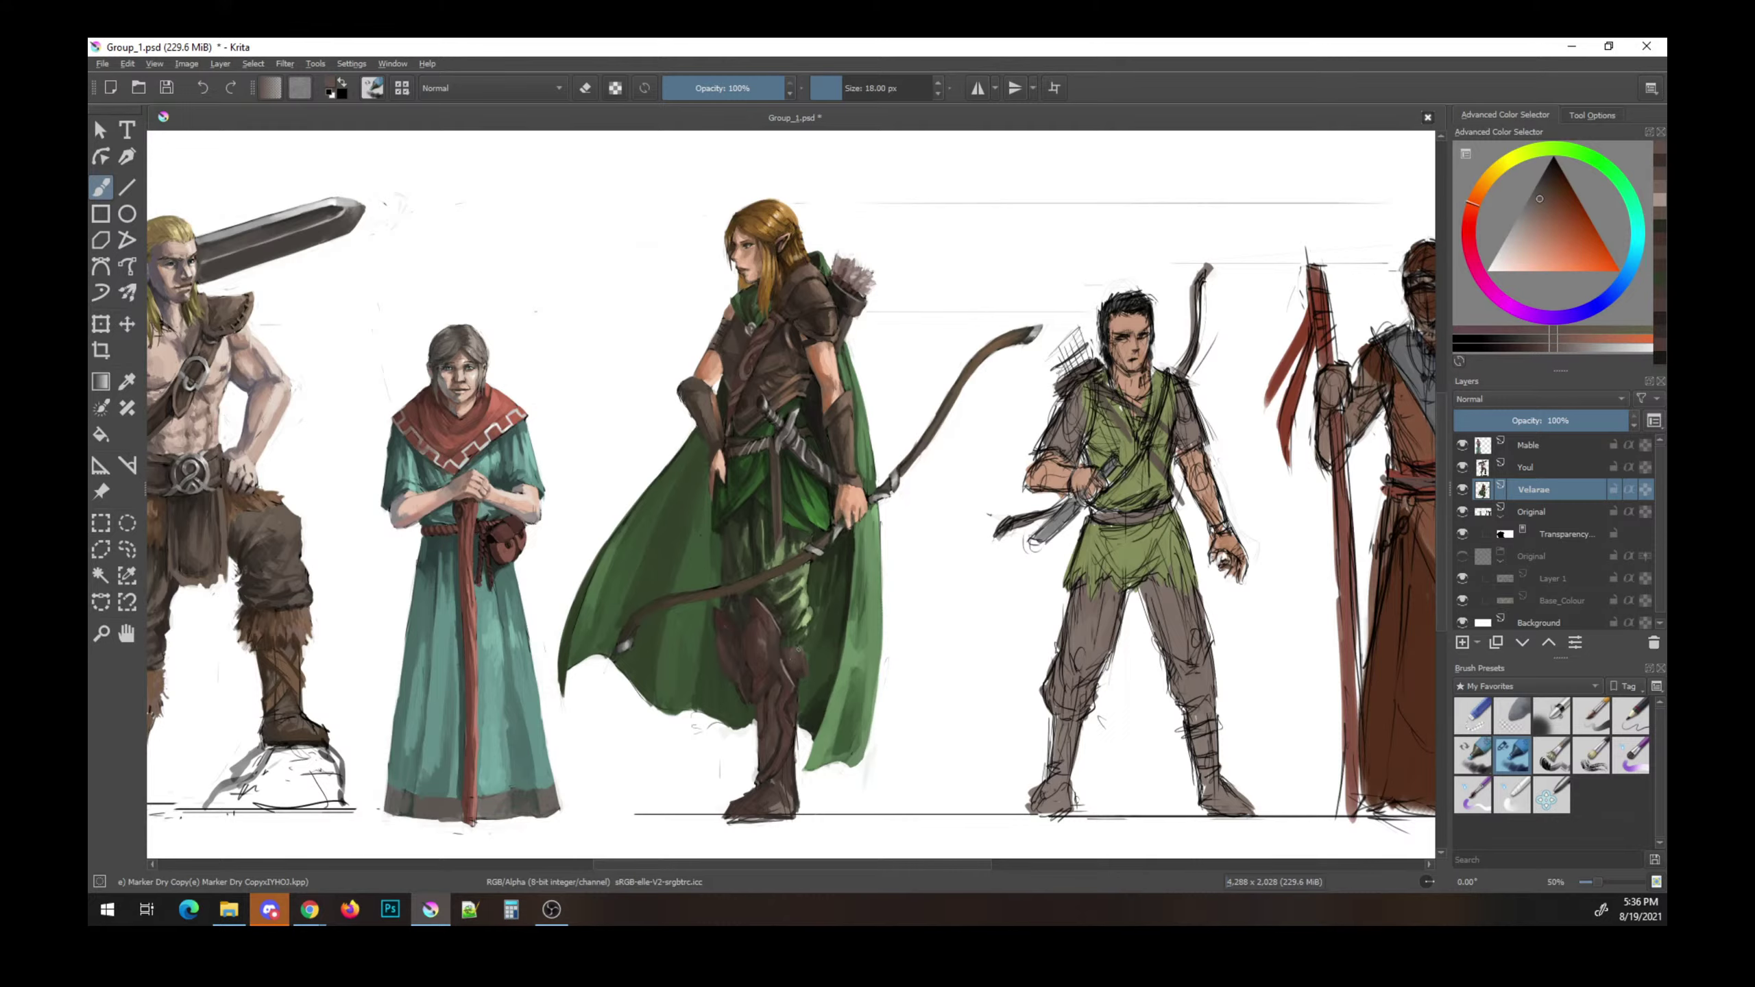
- Try green and yellow-green shades, then resample the boot's orange-brown
{"action": "left_click", "coordinate": [824, 573], "text": "ctrl"}
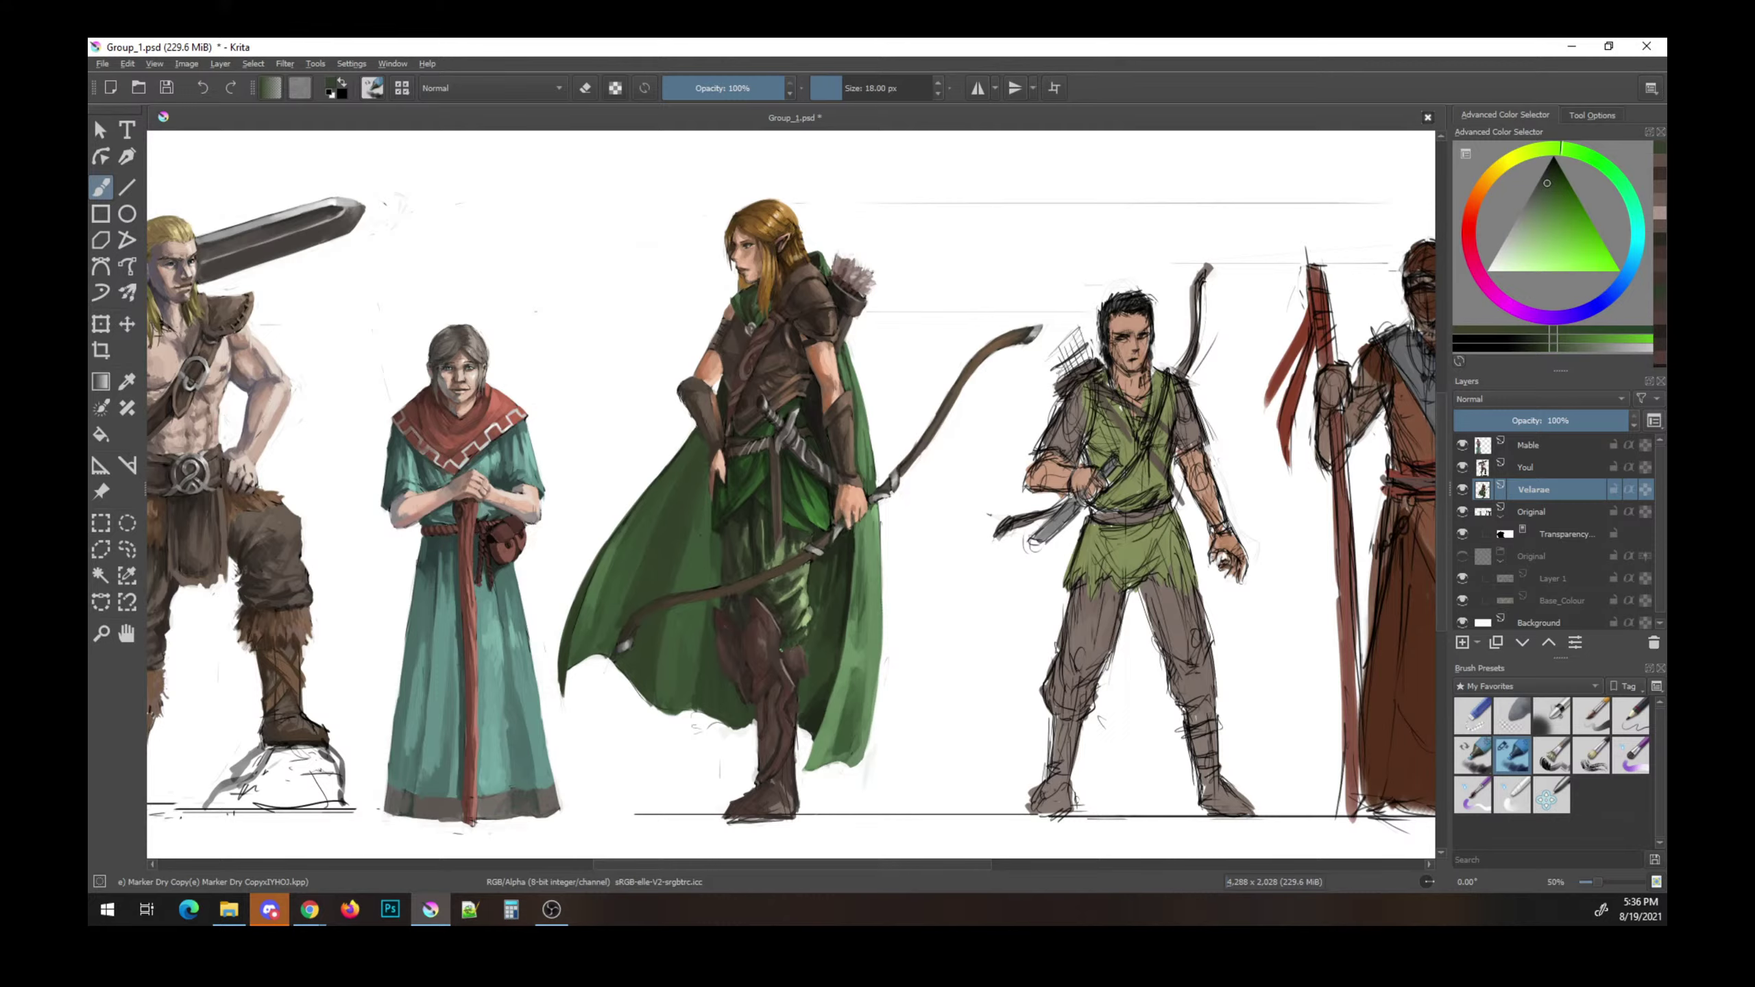
{"action": "left_click", "coordinate": [801, 646], "text": "ctrl"}
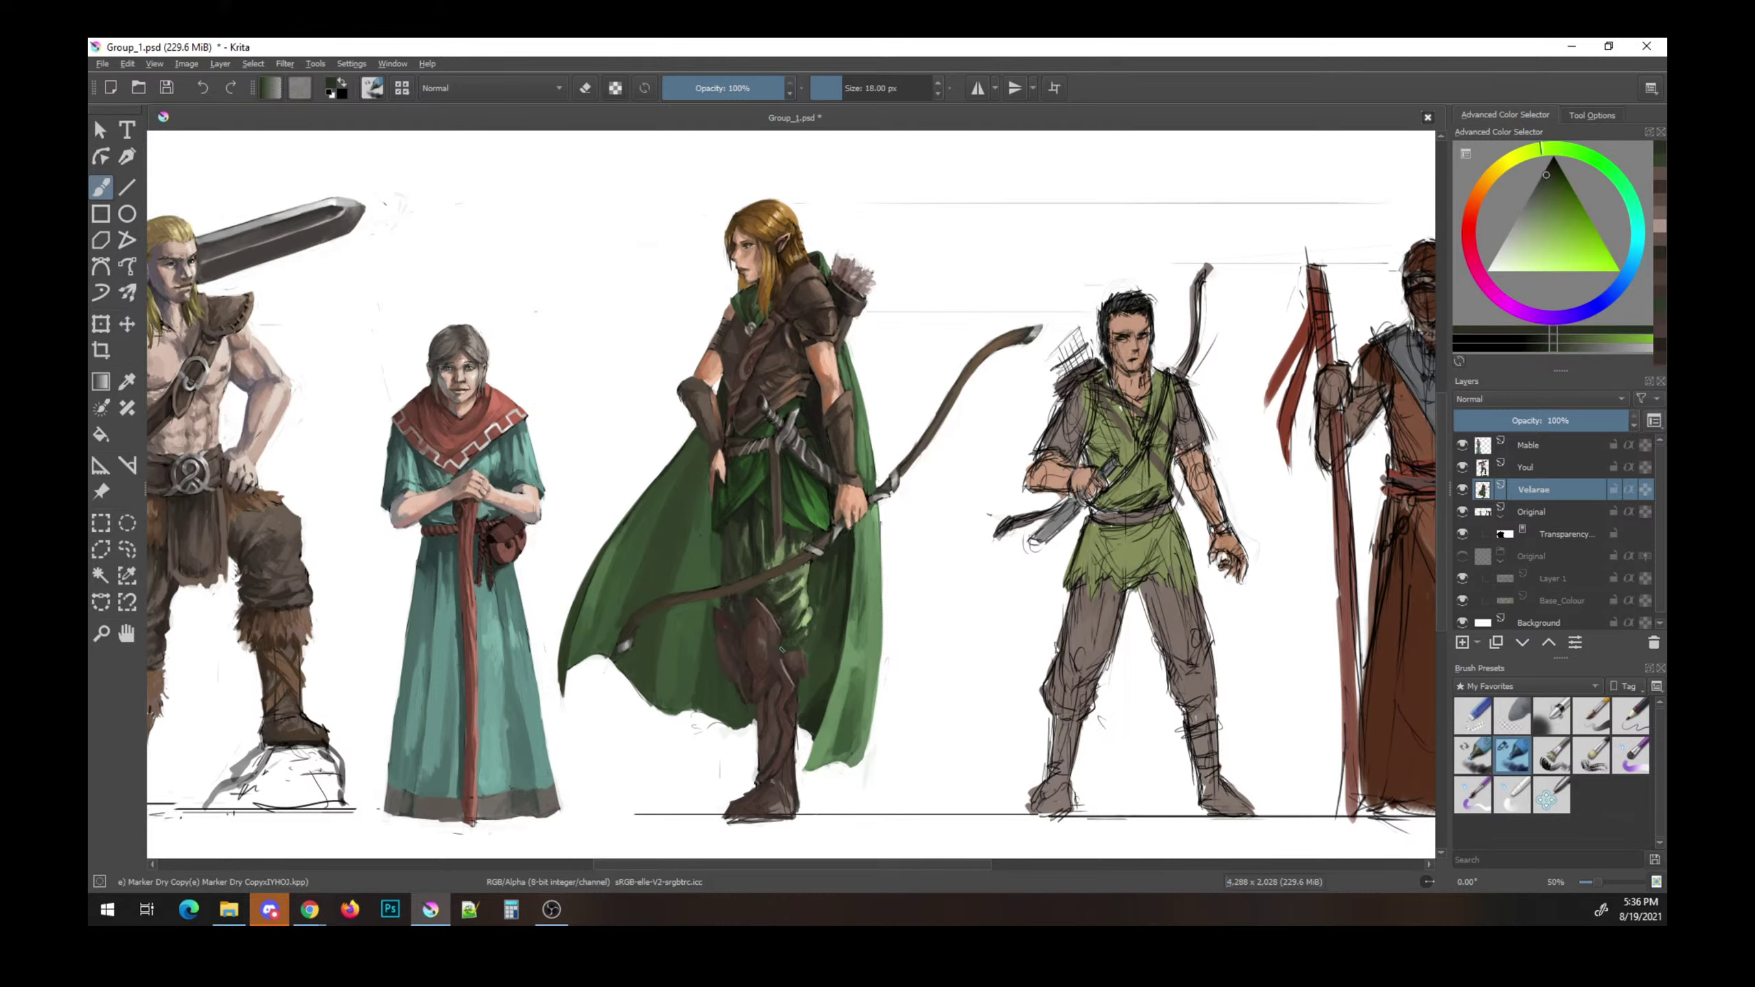
{"action": "left_click", "coordinate": [801, 652], "text": "ctrl"}
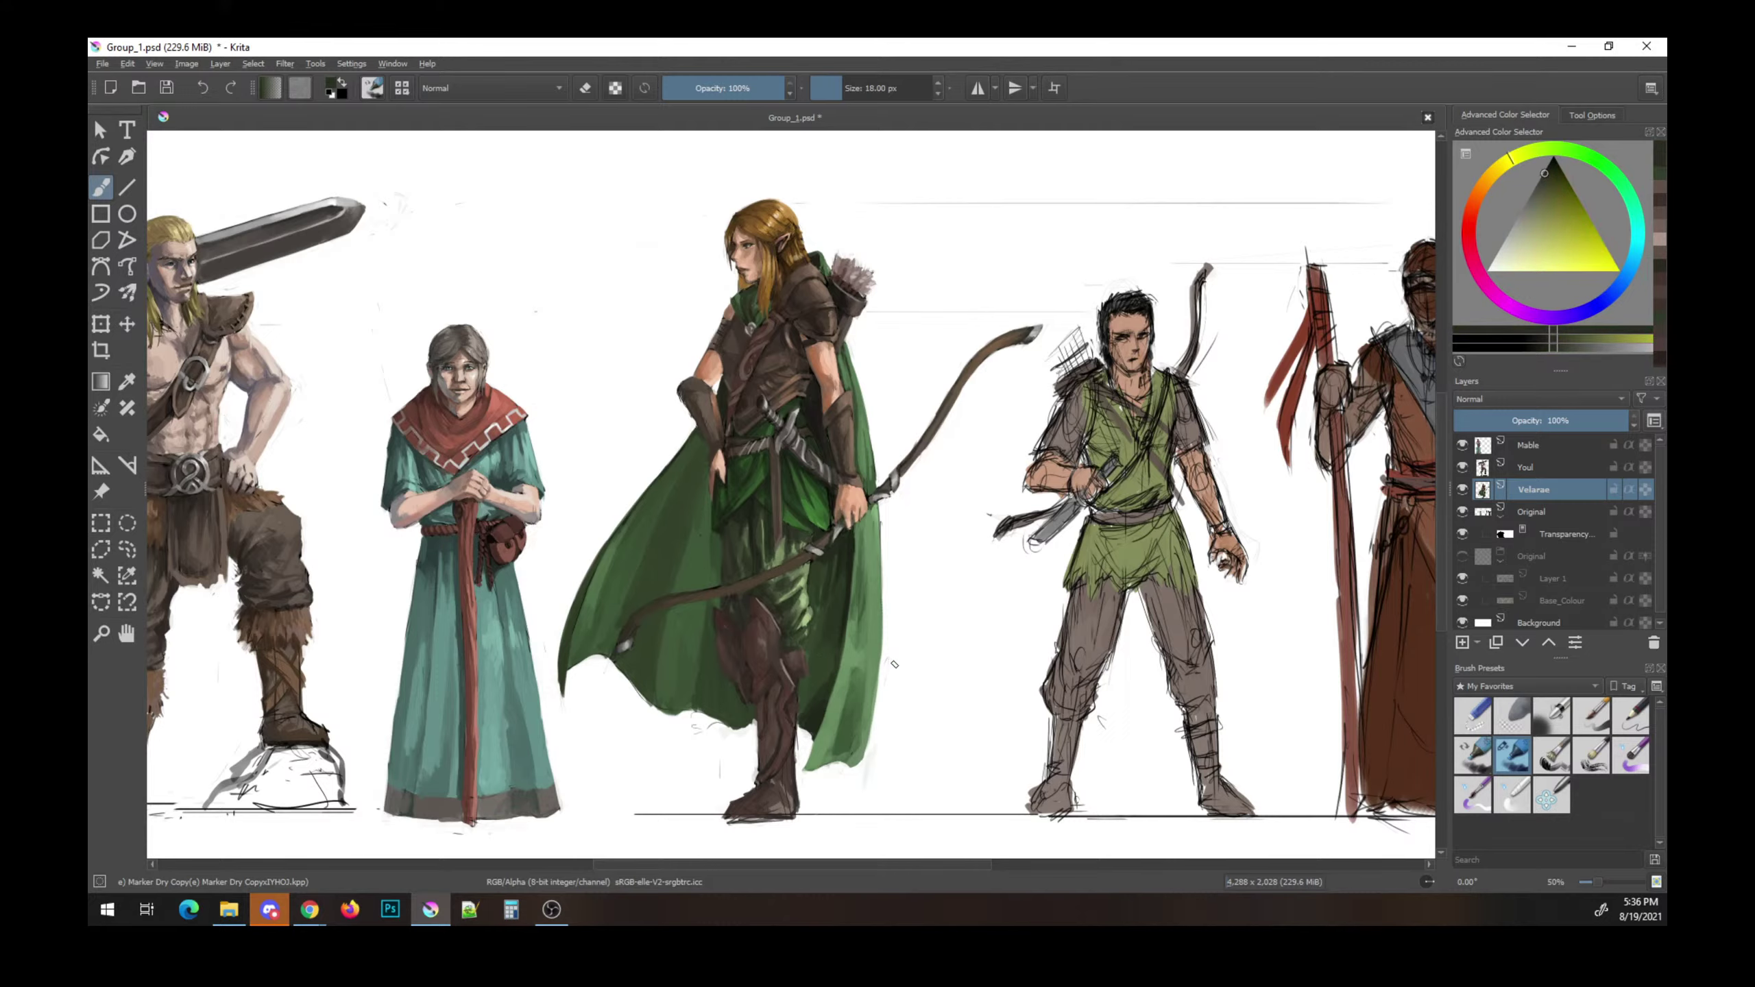
{"action": "left_click", "coordinate": [800, 655], "text": "ctrl"}
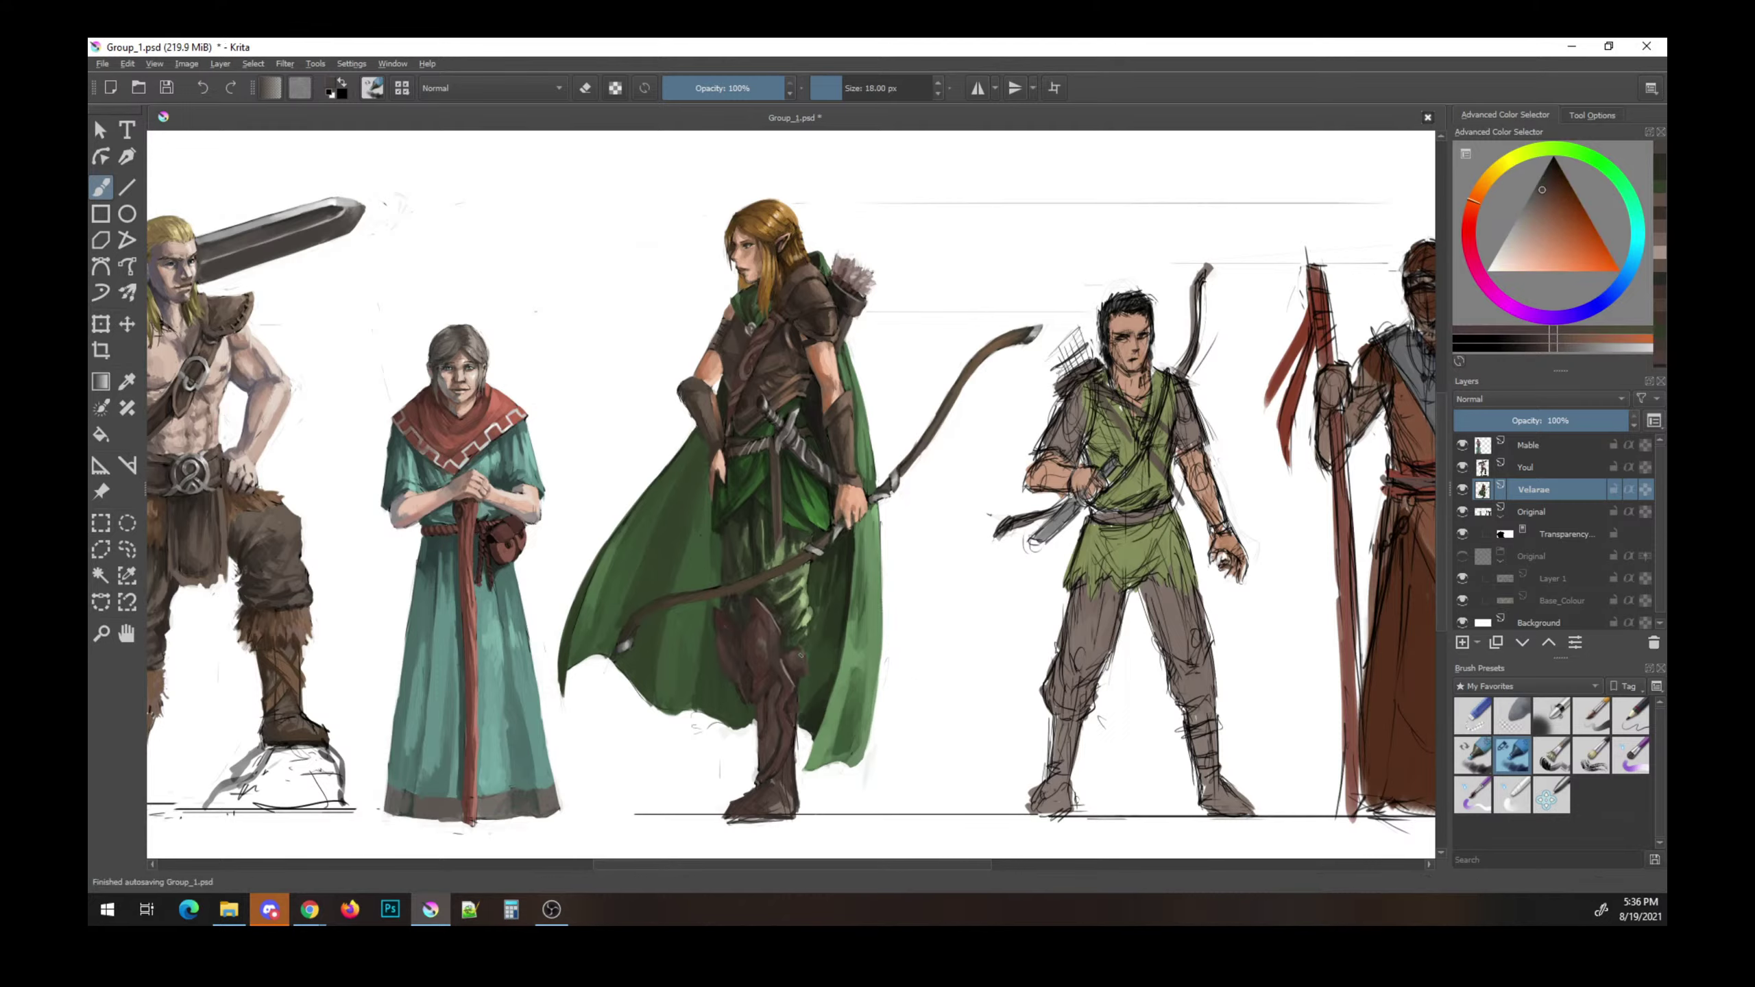
- Save the painting and load a light brown at about 8 px
{"action": "key", "text": "ctrl+s"}
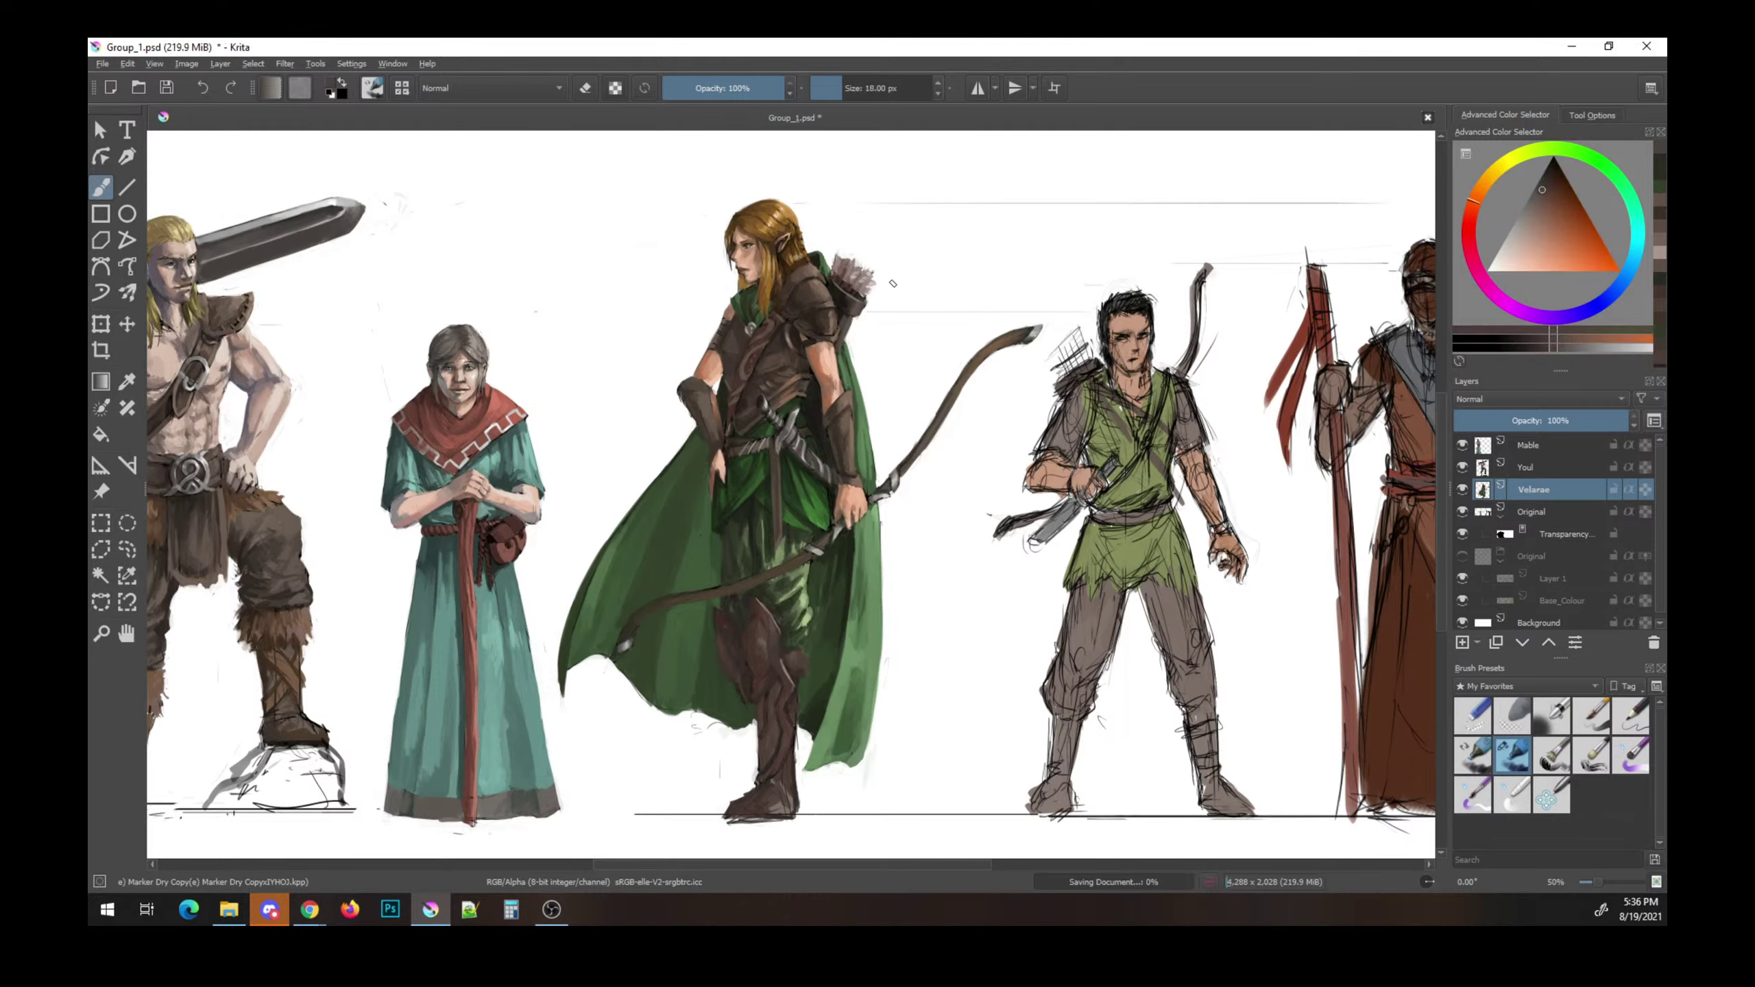
{"action": "left_click", "coordinate": [1518, 243]}
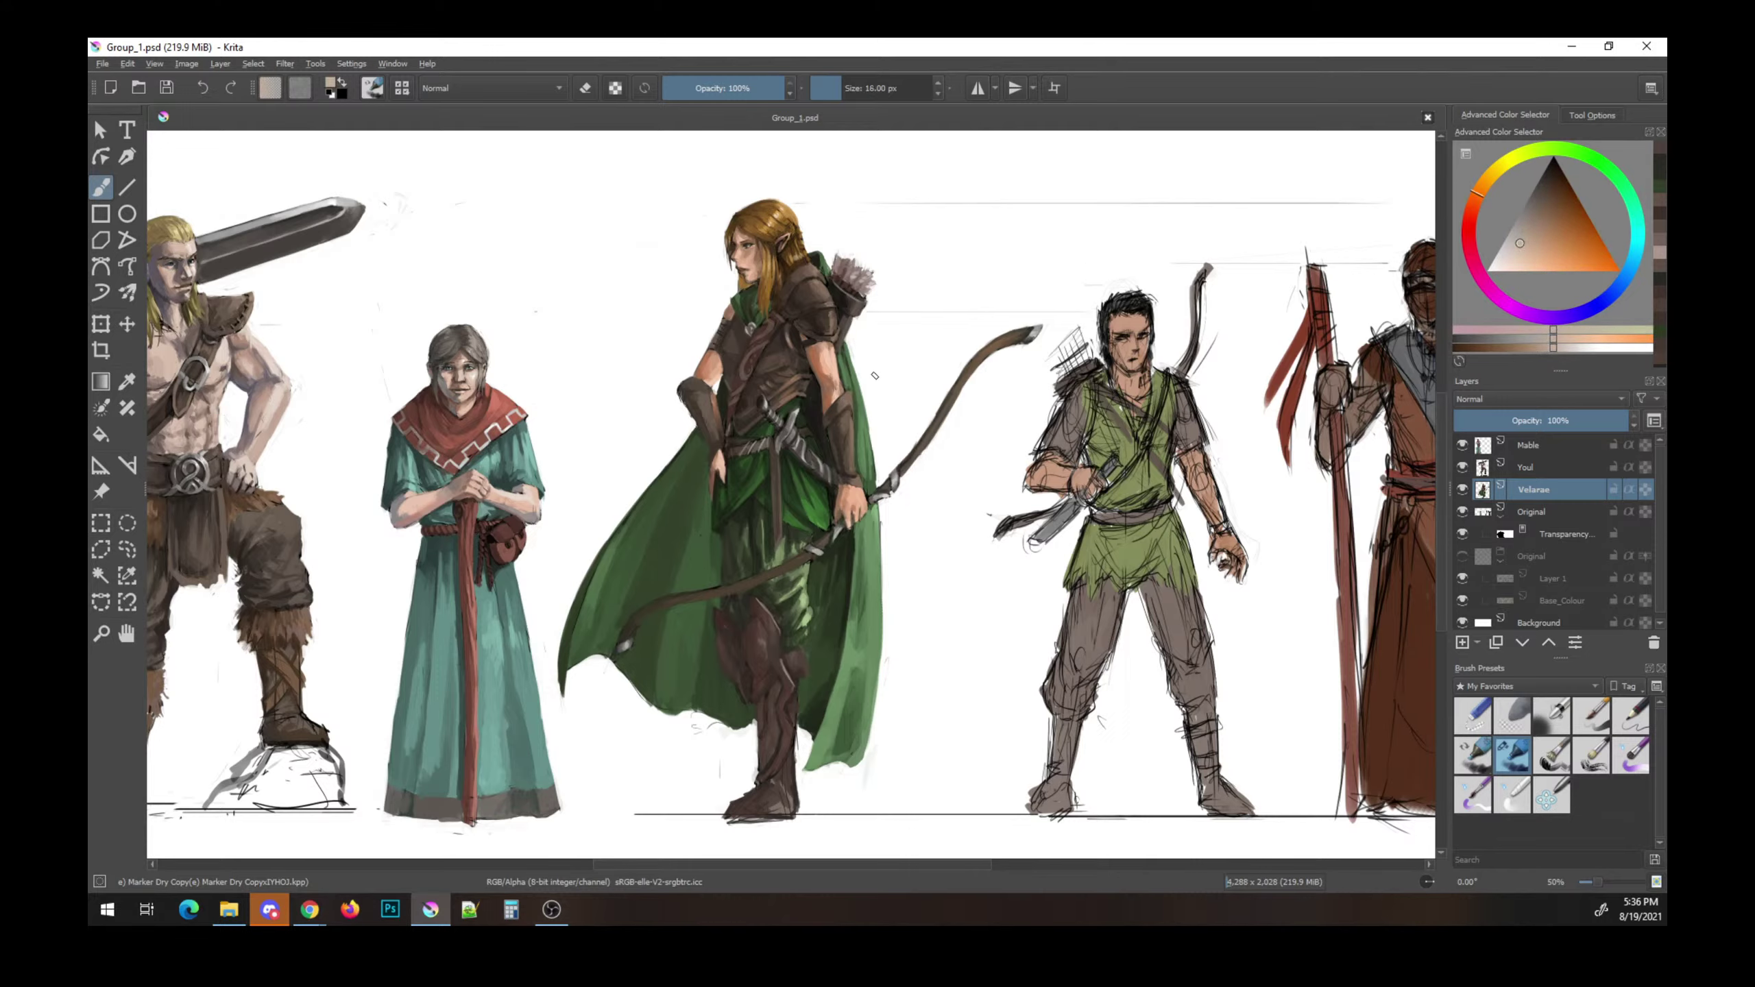
{"action": "key", "text": "bracketleft"}
{"action": "key", "text": "bracketleft"}
{"action": "key", "text": "bracketleft"}
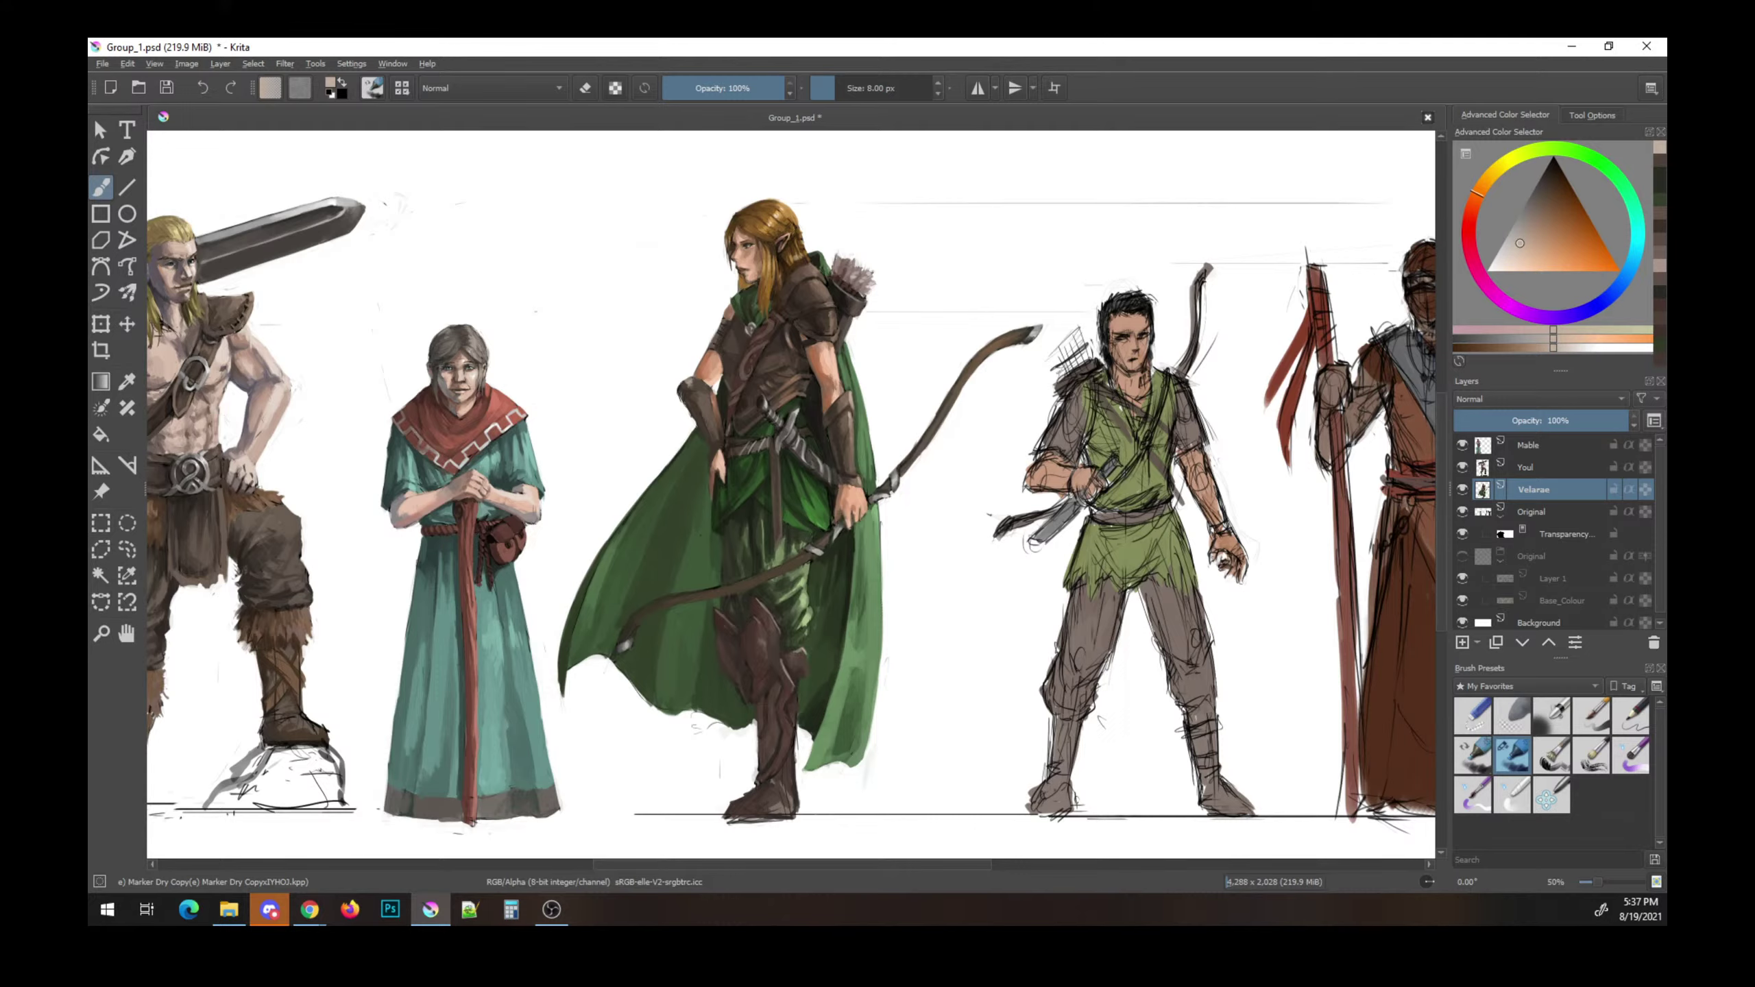
- Sample dark browns and clothing greens, test a small dark dab, and save
{"action": "left_click", "coordinate": [1534, 209]}
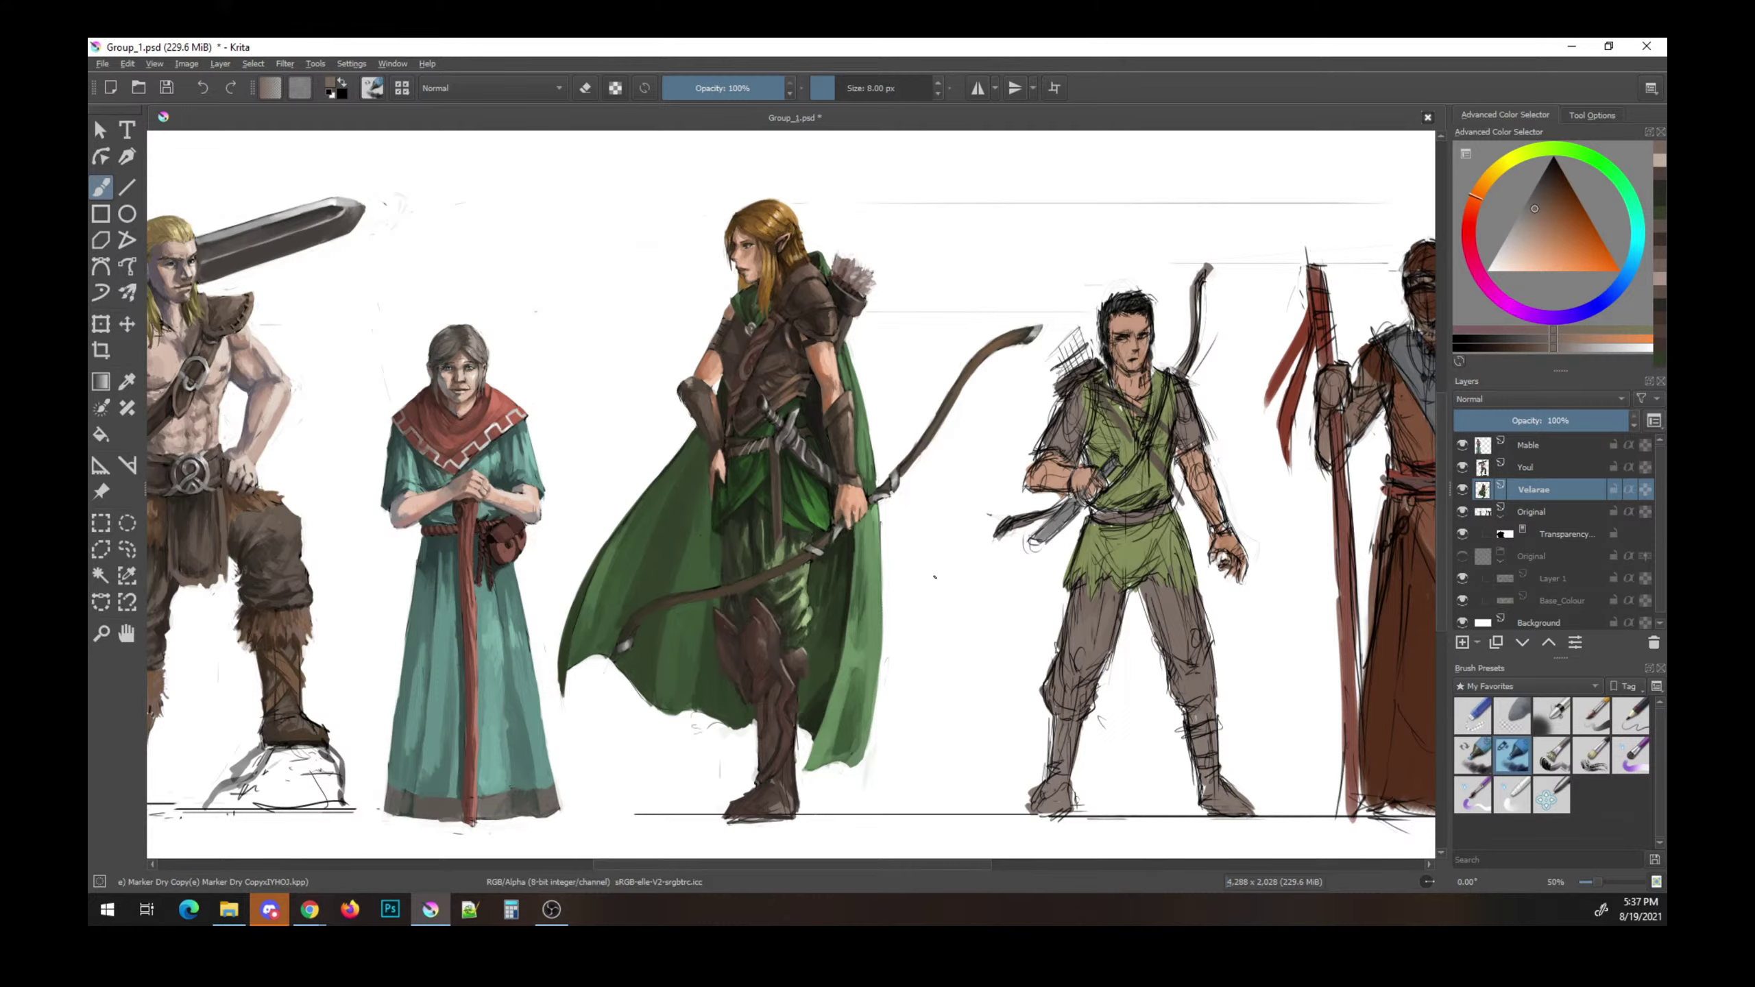
{"action": "key", "text": "ctrl+s"}
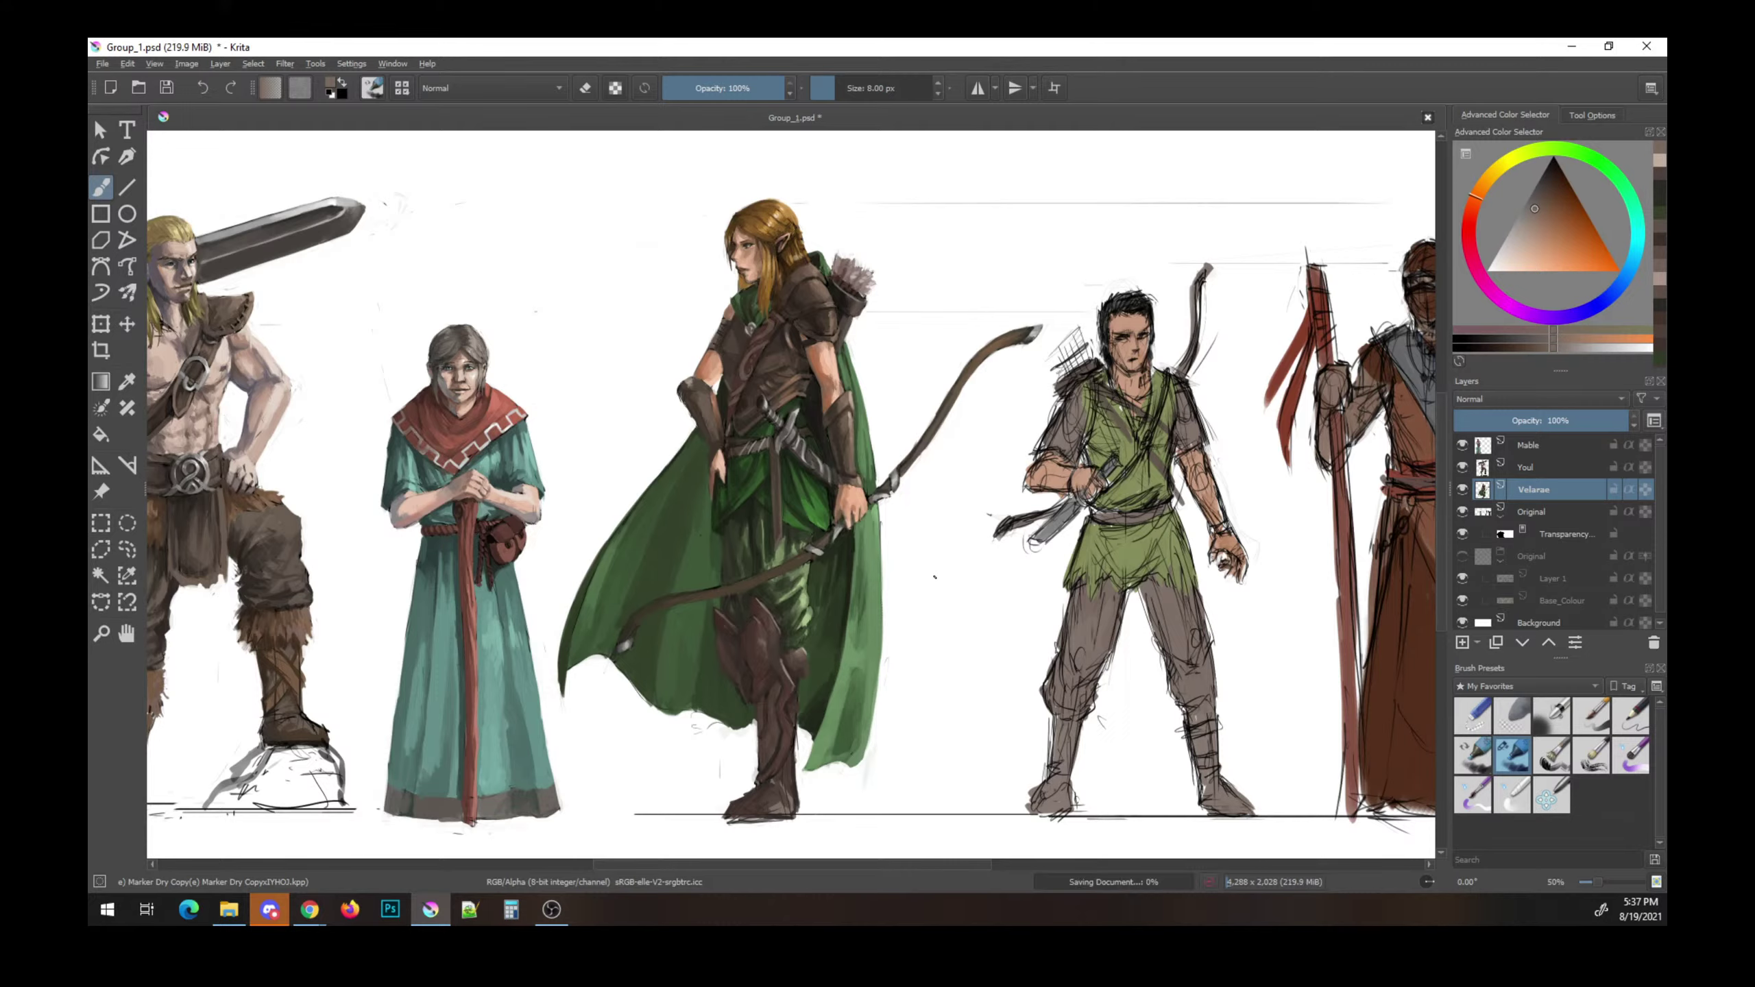
{"action": "key", "text": "e"}
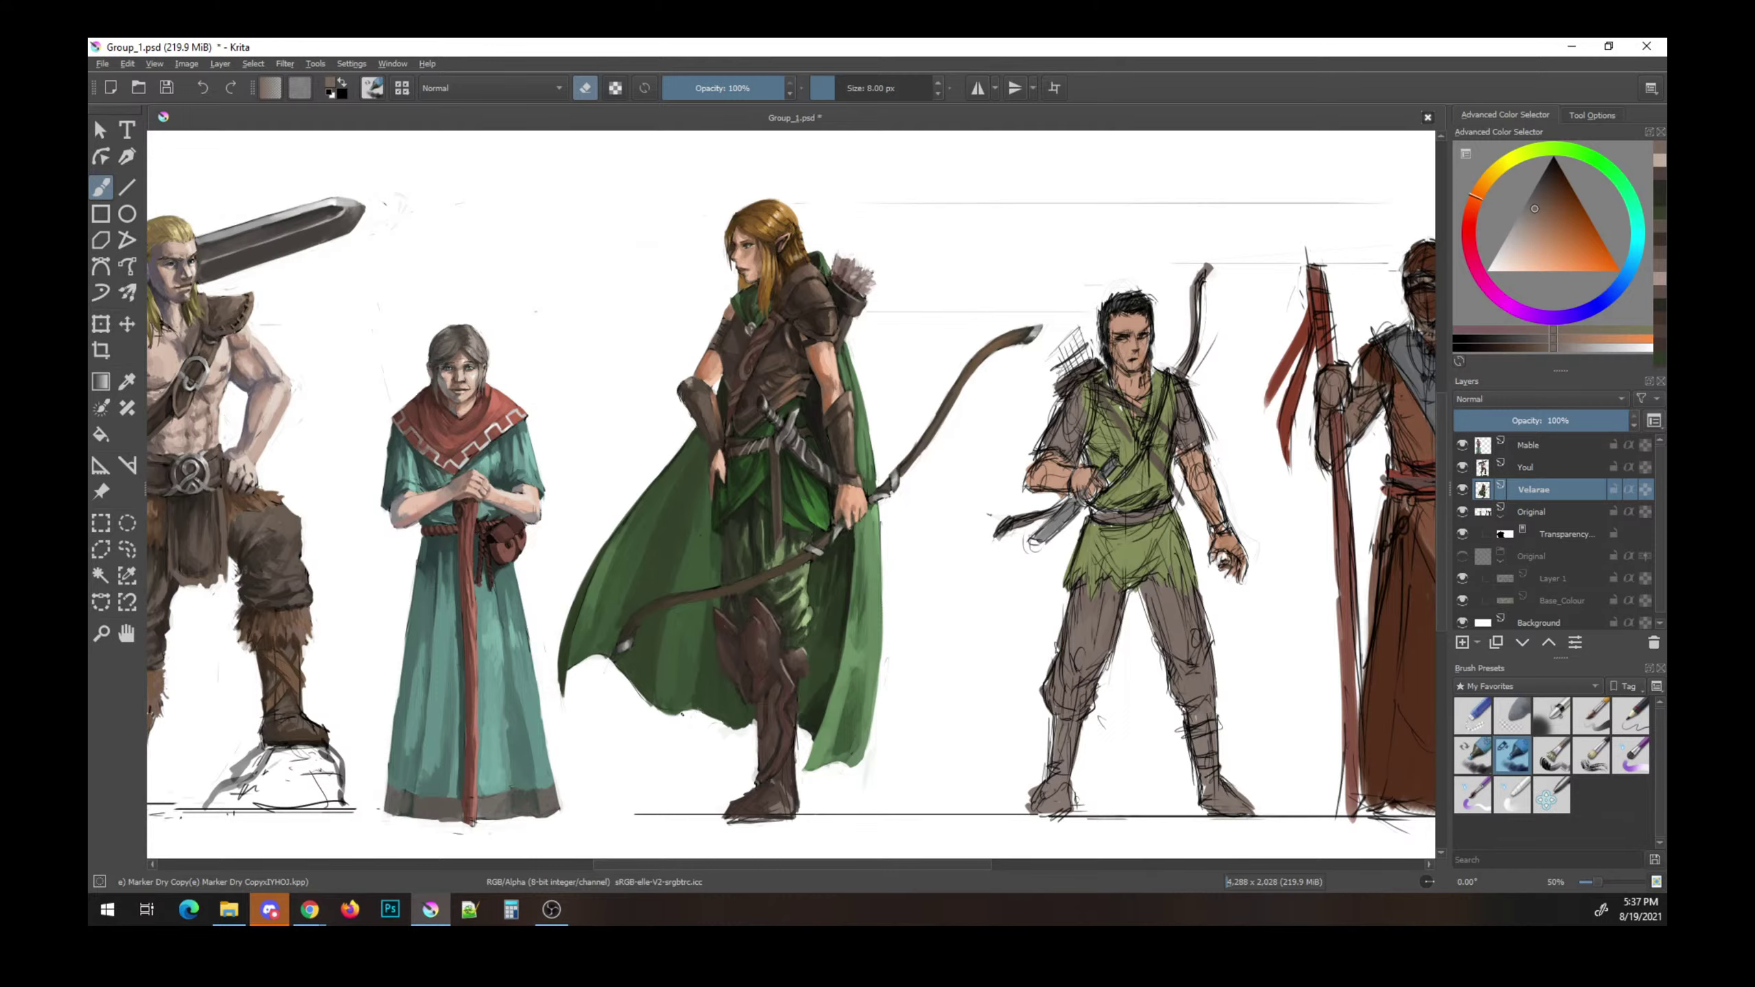
{"action": "key", "text": "e"}
{"action": "left_click", "coordinate": [713, 737], "text": "ctrl"}
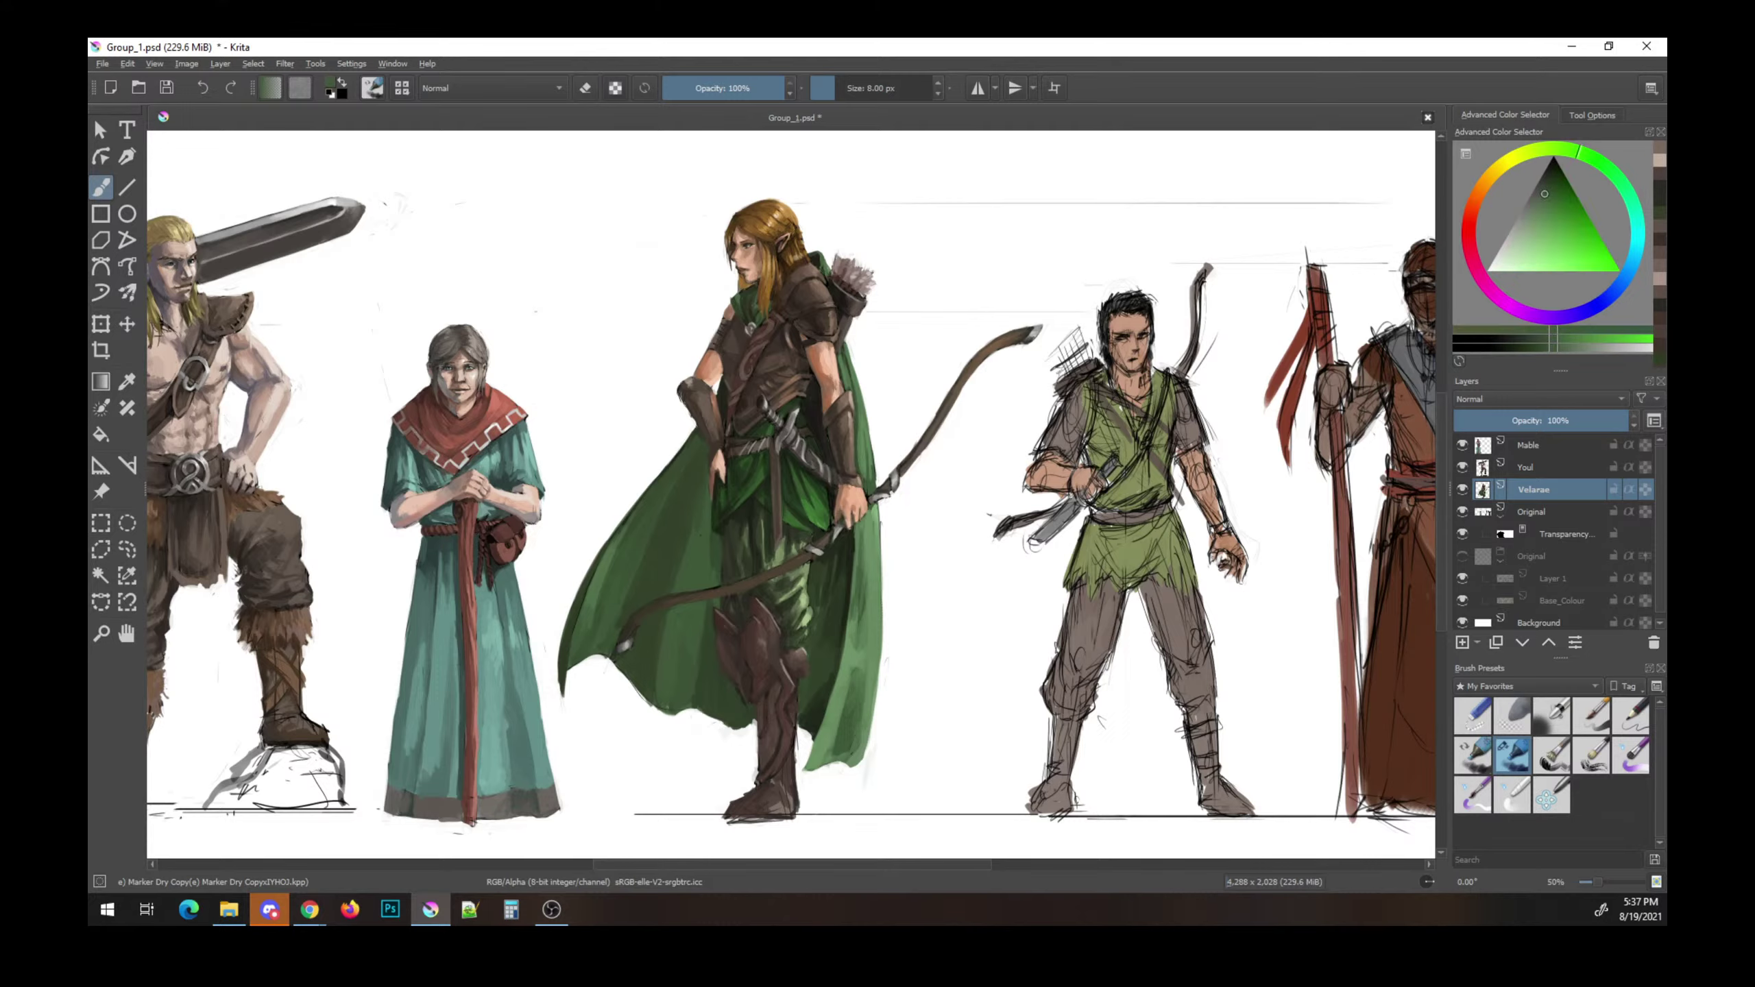
{"action": "key", "text": "e"}
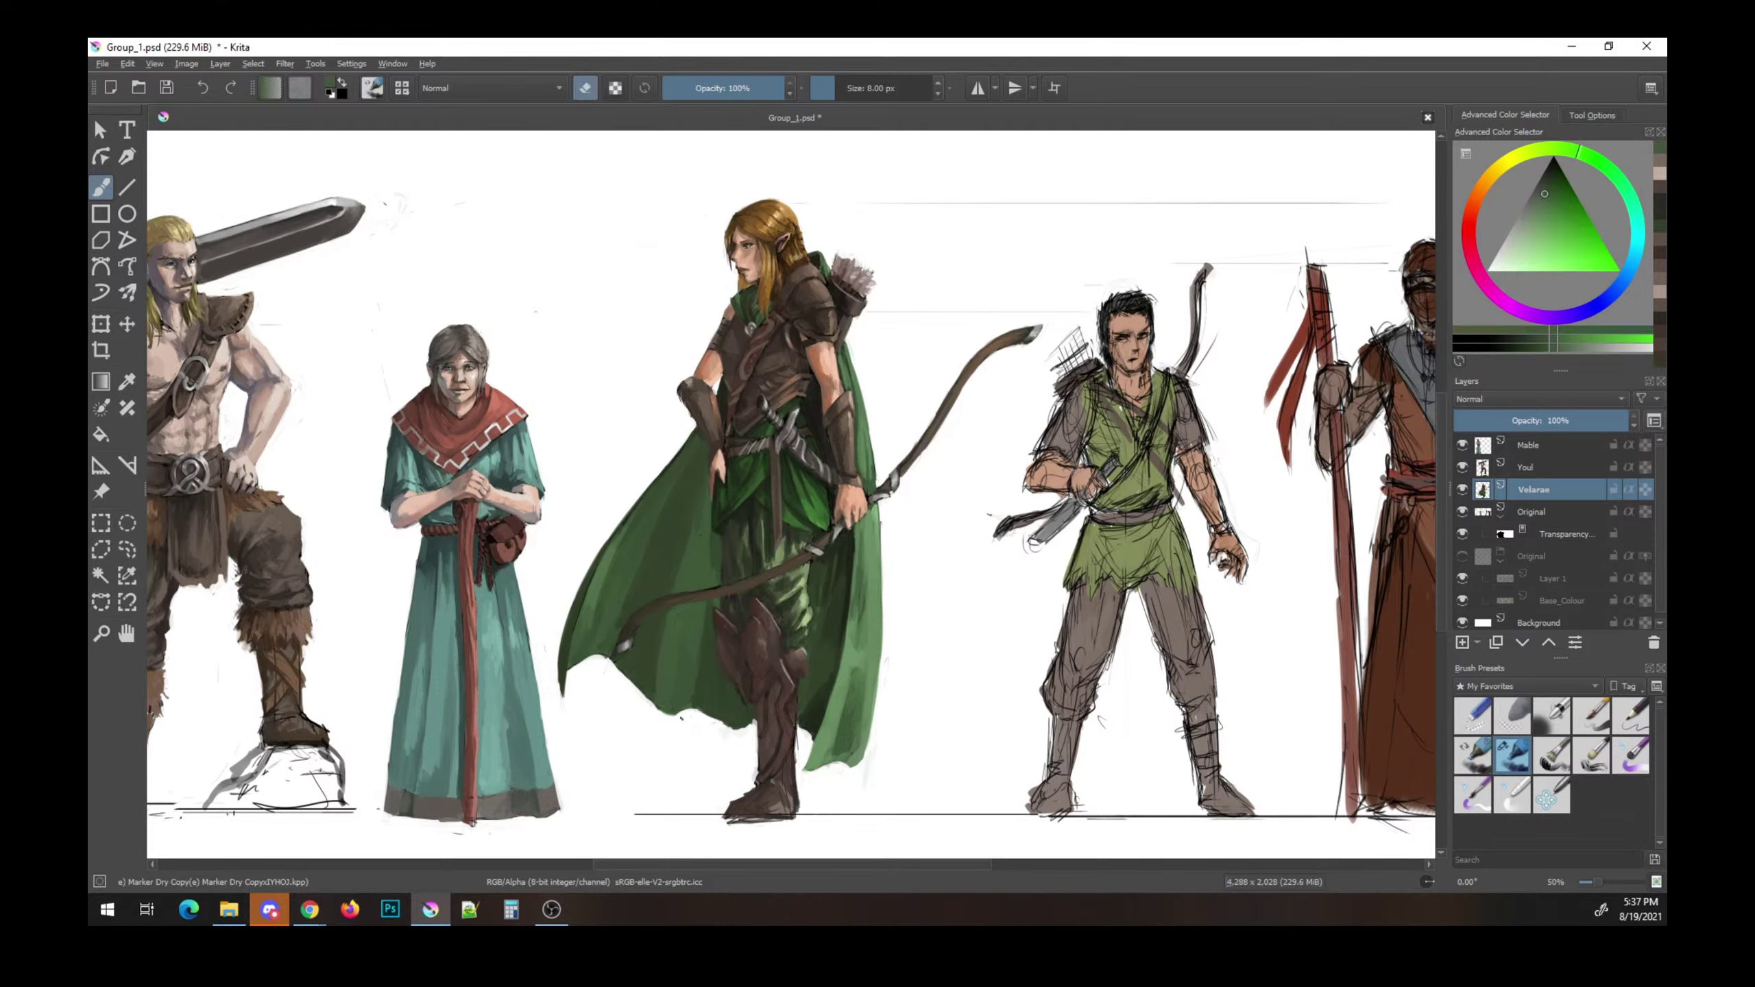
{"action": "key", "text": "e"}
{"action": "left_click", "coordinate": [625, 642], "text": "ctrl"}
{"action": "left_click", "coordinate": [633, 654]}
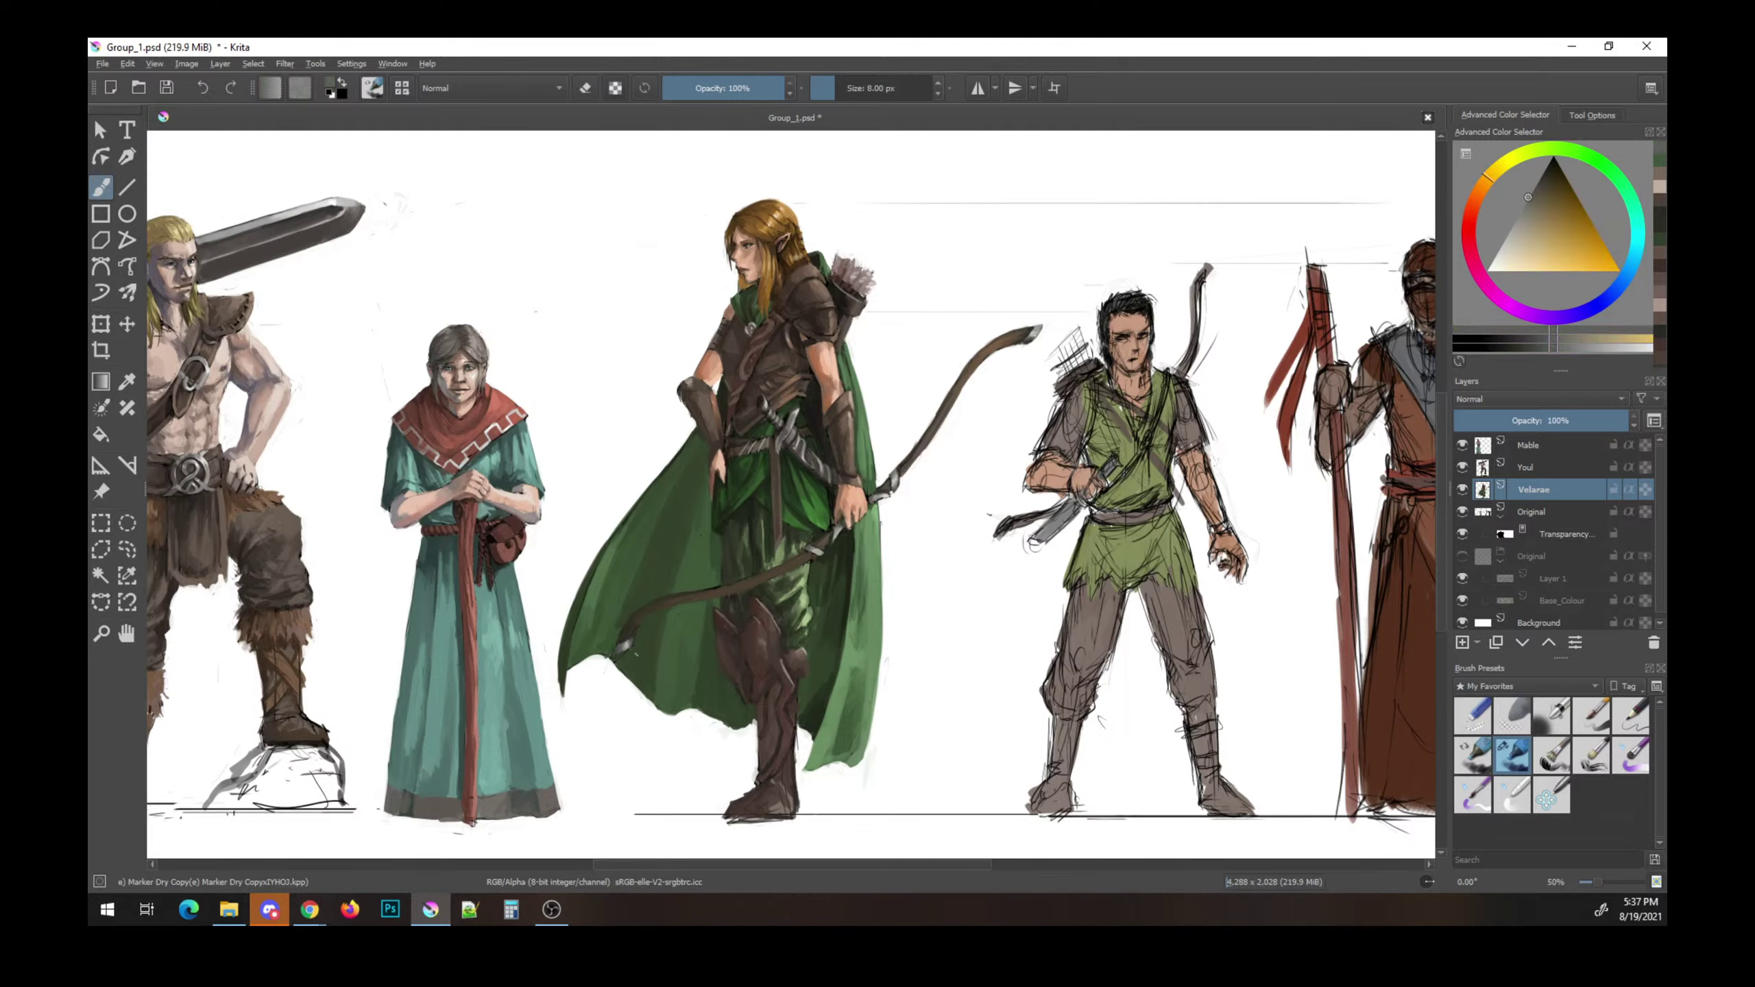
{"action": "key", "text": "ctrl+s"}
- Erase the dark smudges along the bottom of the elf's boot
{"action": "left_click", "coordinate": [733, 577], "text": "ctrl"}
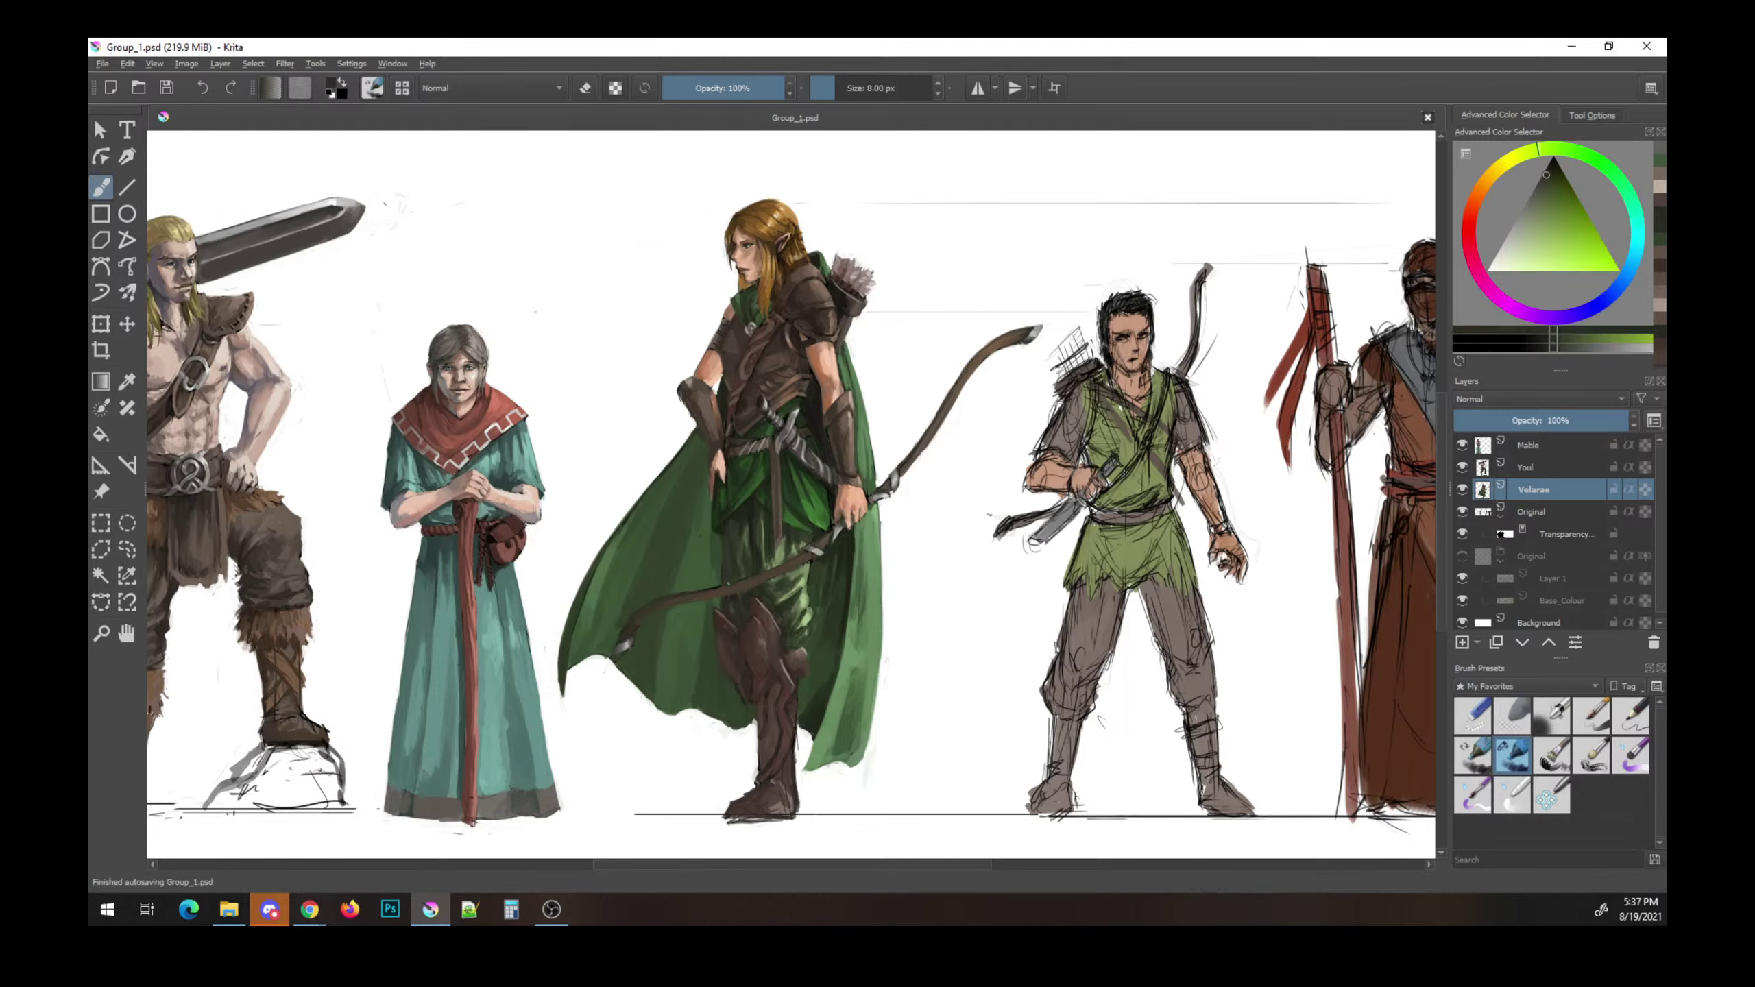
{"action": "left_click", "coordinate": [724, 567], "text": "ctrl"}
{"action": "left_click", "coordinate": [722, 553], "text": "ctrl"}
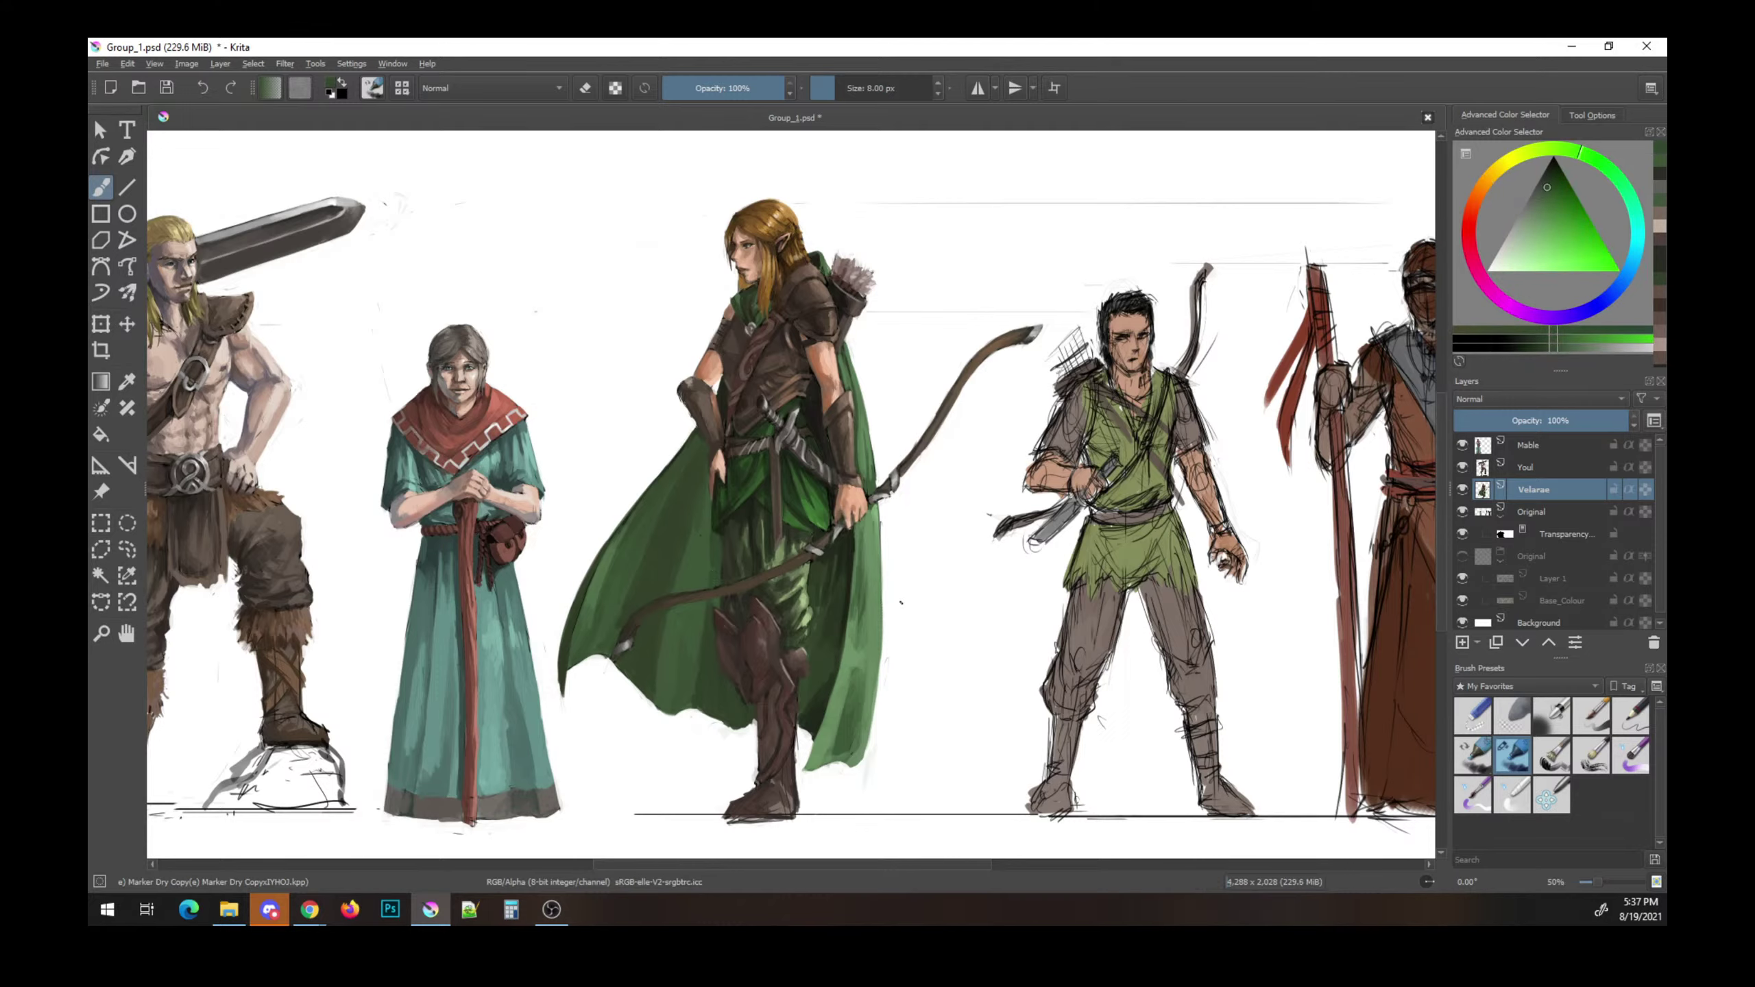
{"action": "key", "text": "e"}
{"action": "left_click_drag", "start_coordinate": [767, 822], "coordinate": [723, 823]}
{"action": "key", "text": "e"}
- Repaint the boot bottom in a darker brown, trying several darker shades
{"action": "left_click", "coordinate": [760, 819], "text": "ctrl"}
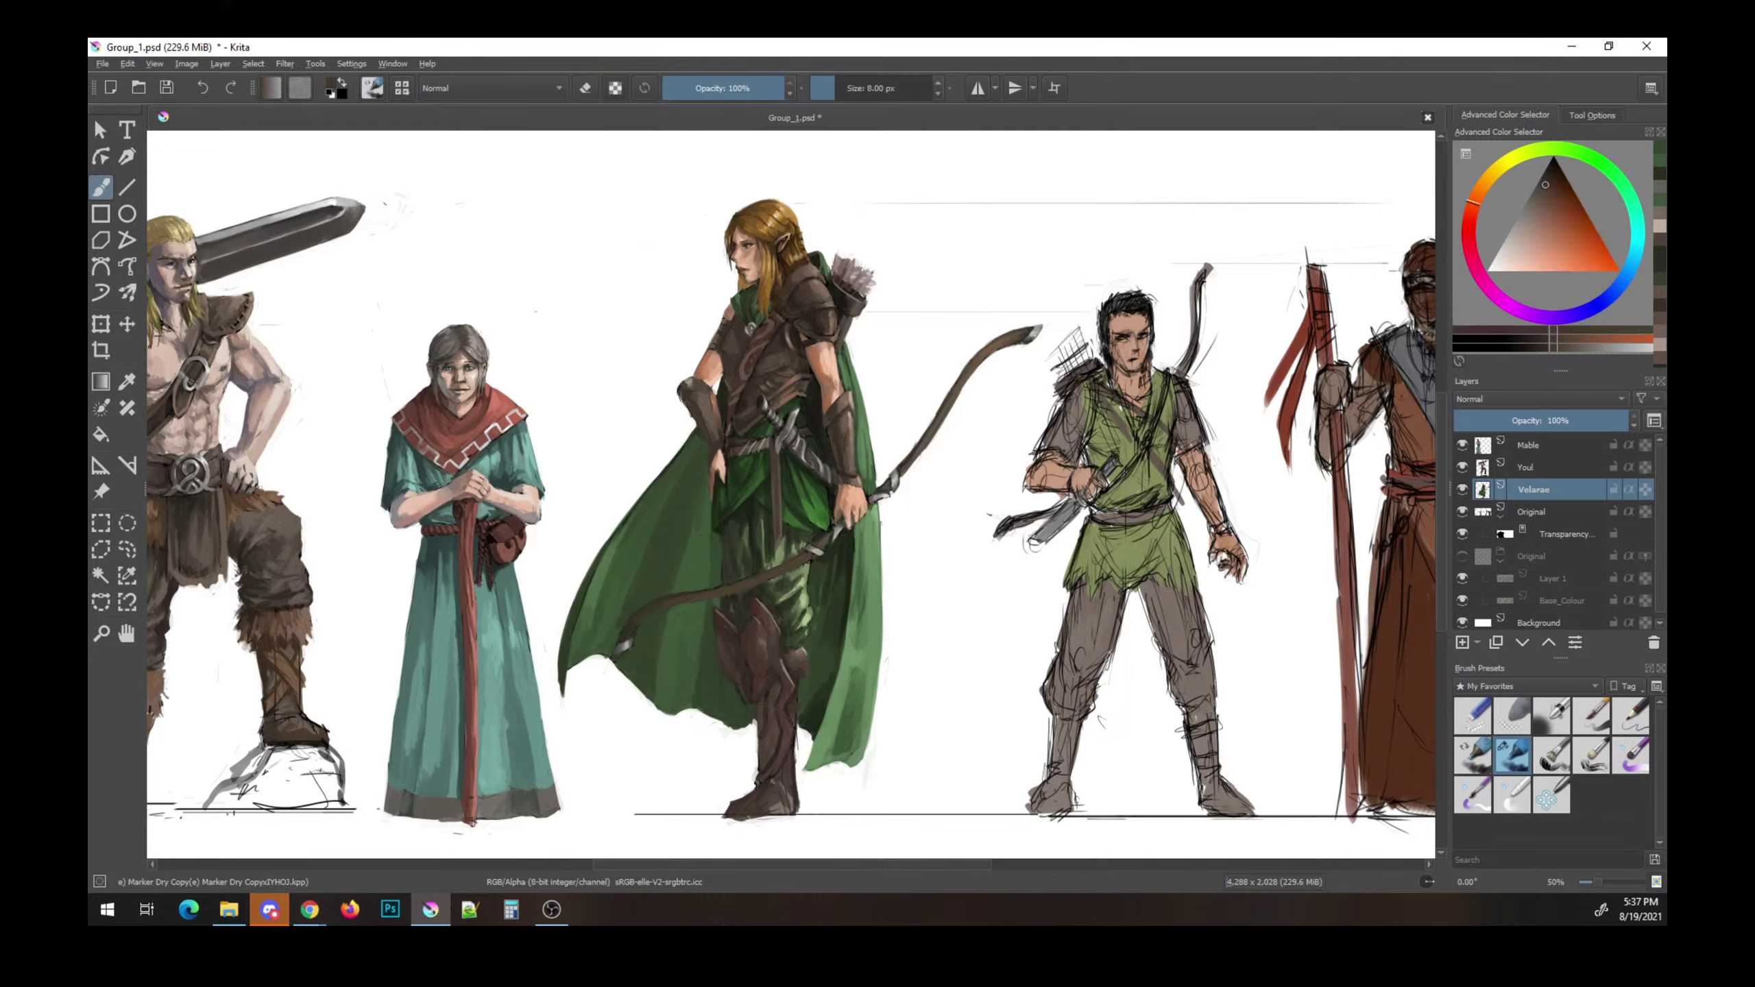
{"action": "key", "text": "e"}
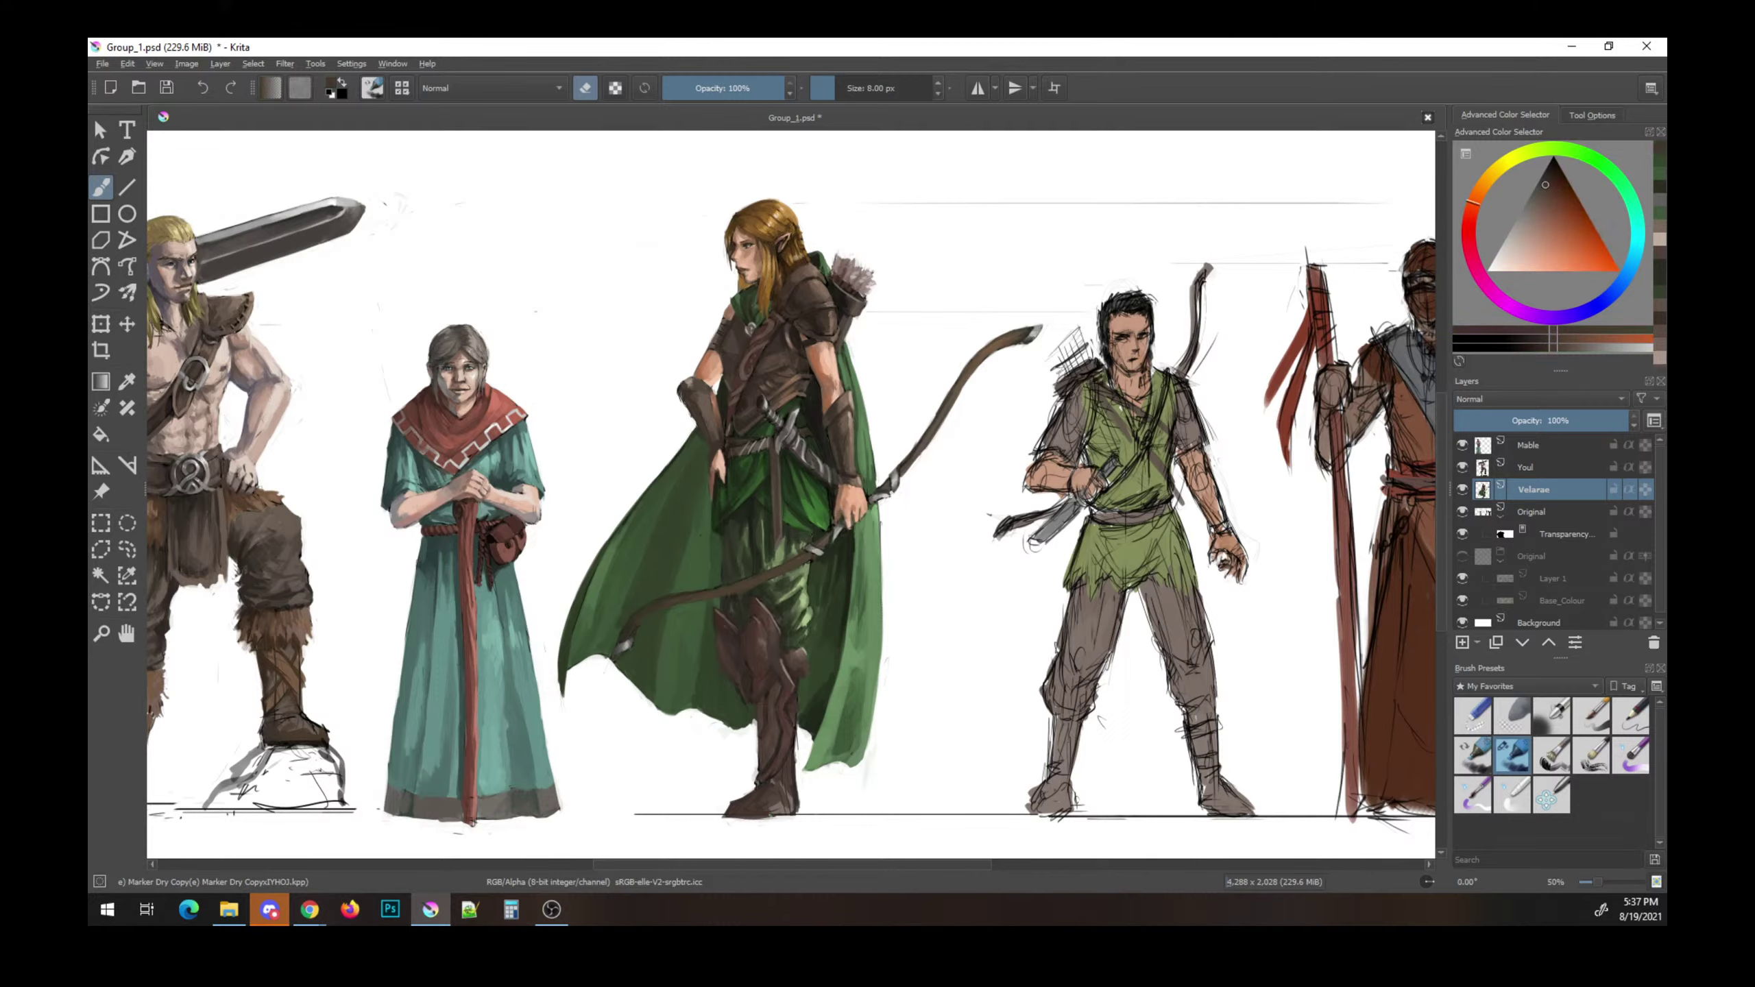
{"action": "key", "text": "e"}
{"action": "left_click", "coordinate": [814, 844], "text": "ctrl"}
{"action": "left_click_drag", "start_coordinate": [765, 802], "coordinate": [786, 795]}
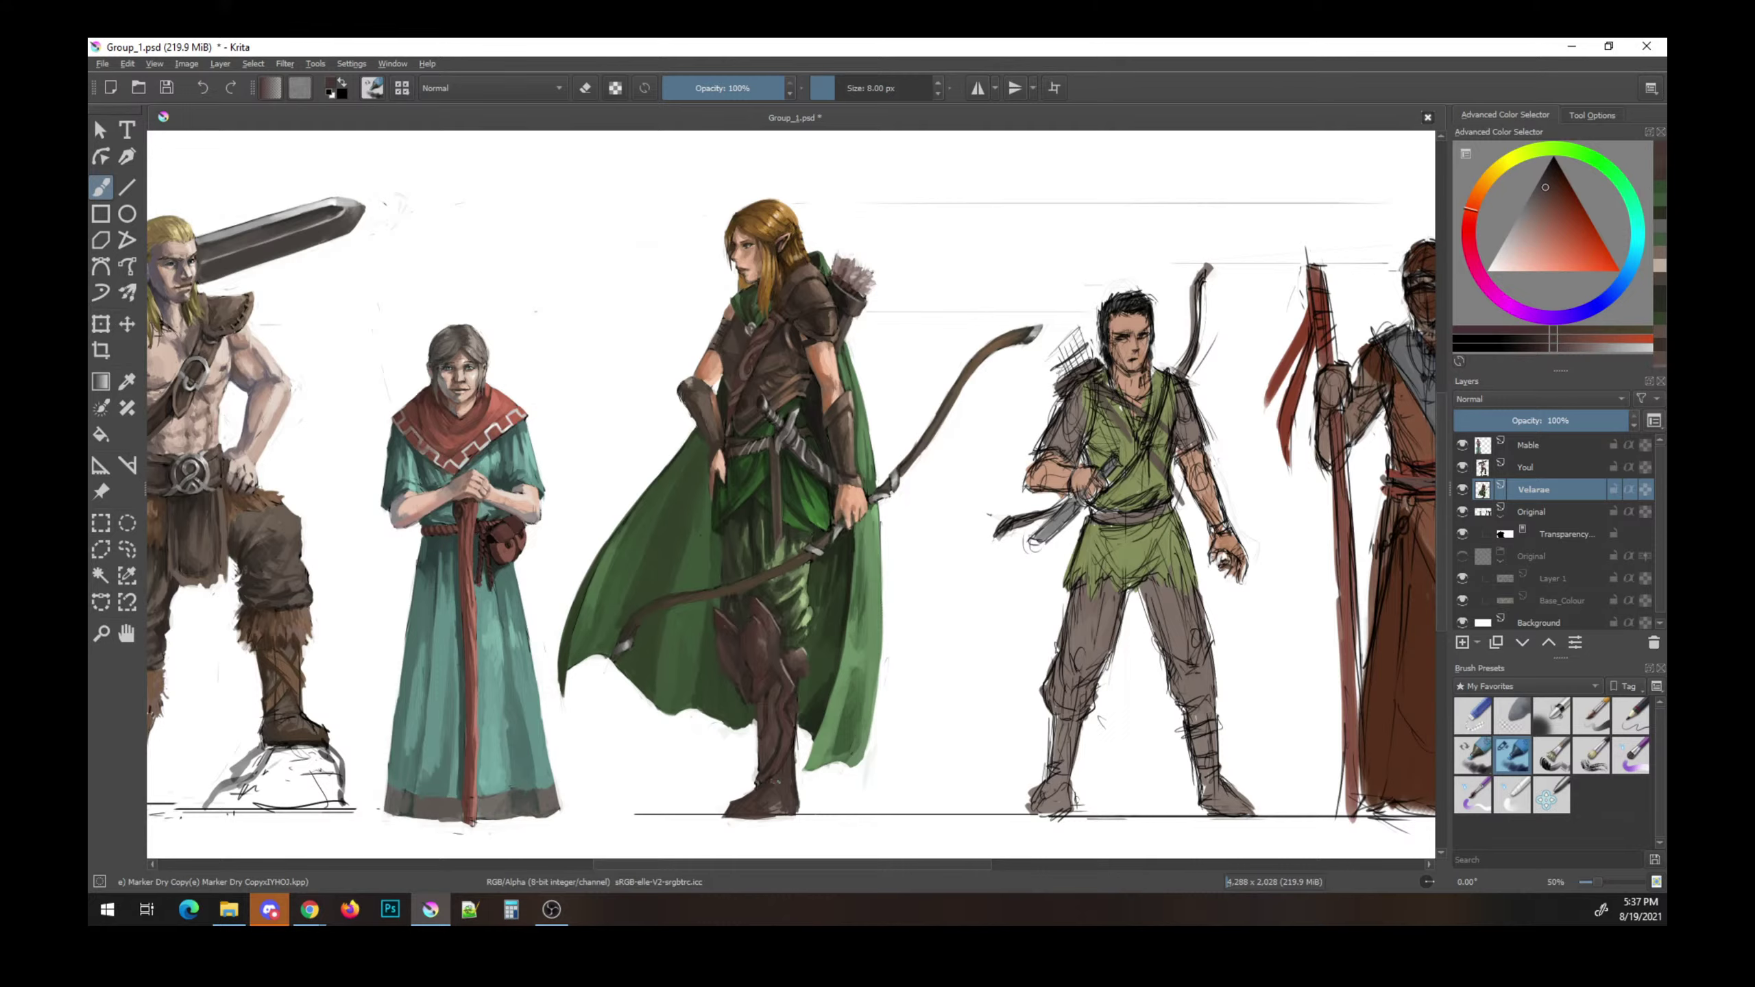
{"action": "left_click", "coordinate": [830, 831], "text": "ctrl"}
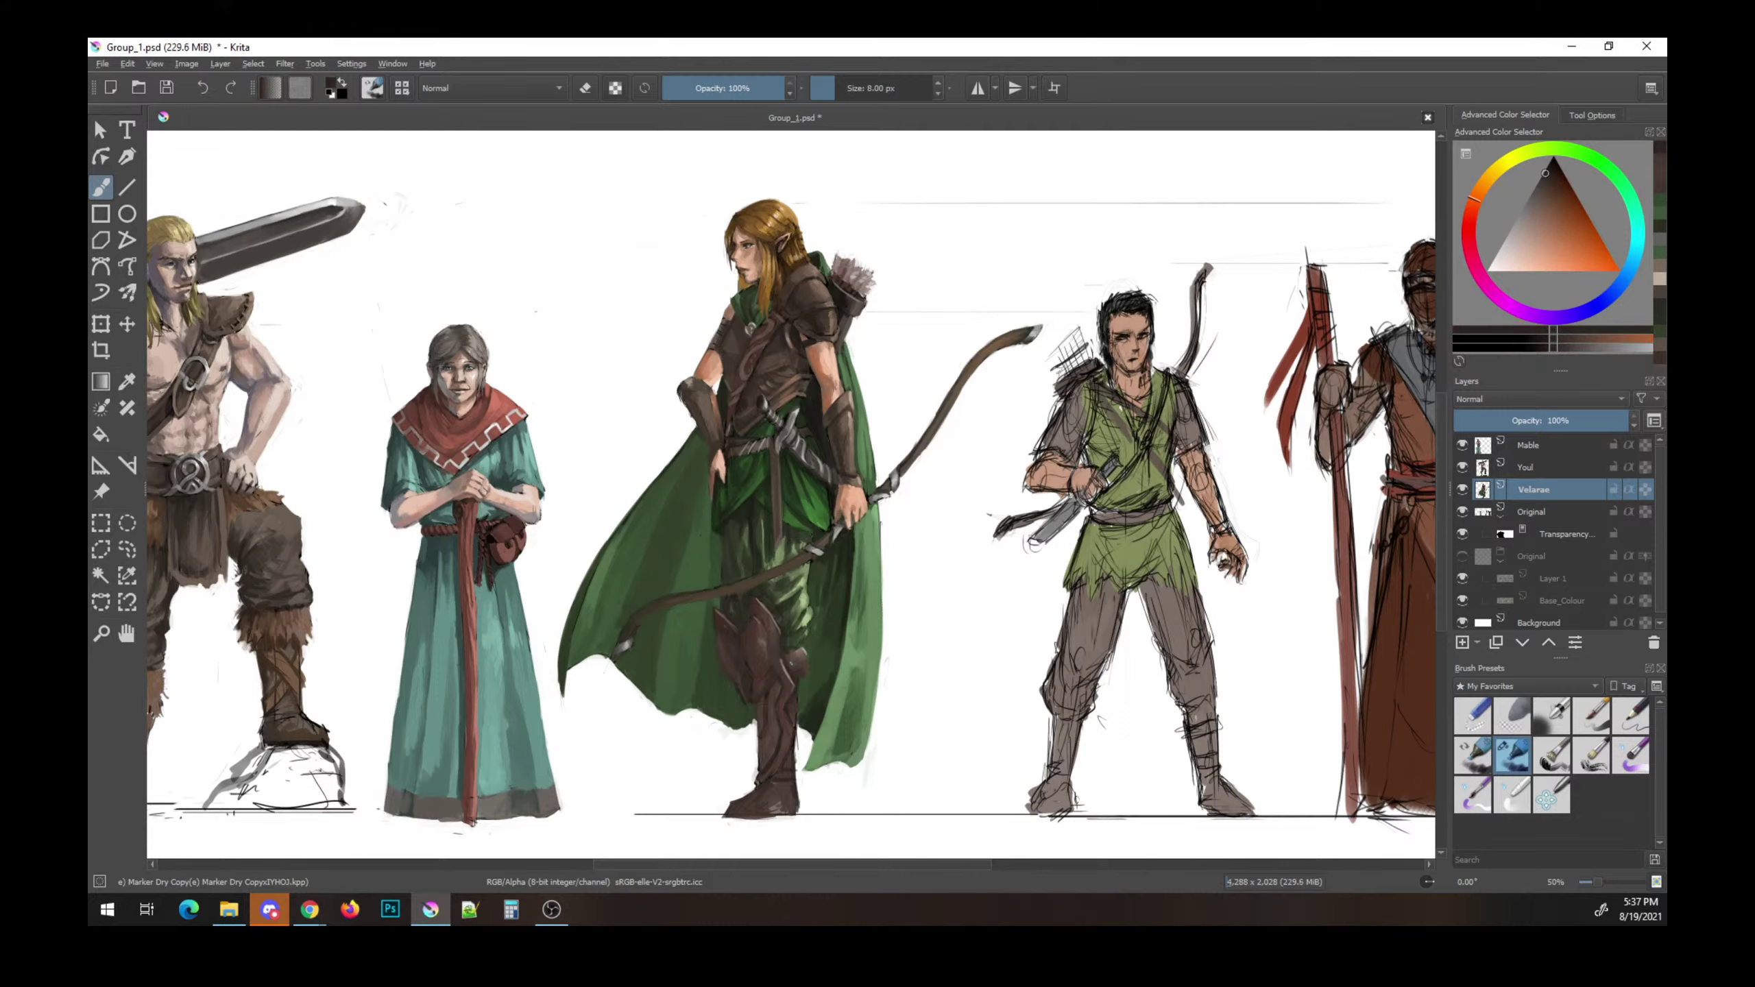
{"action": "left_click", "coordinate": [843, 701], "text": "ctrl"}
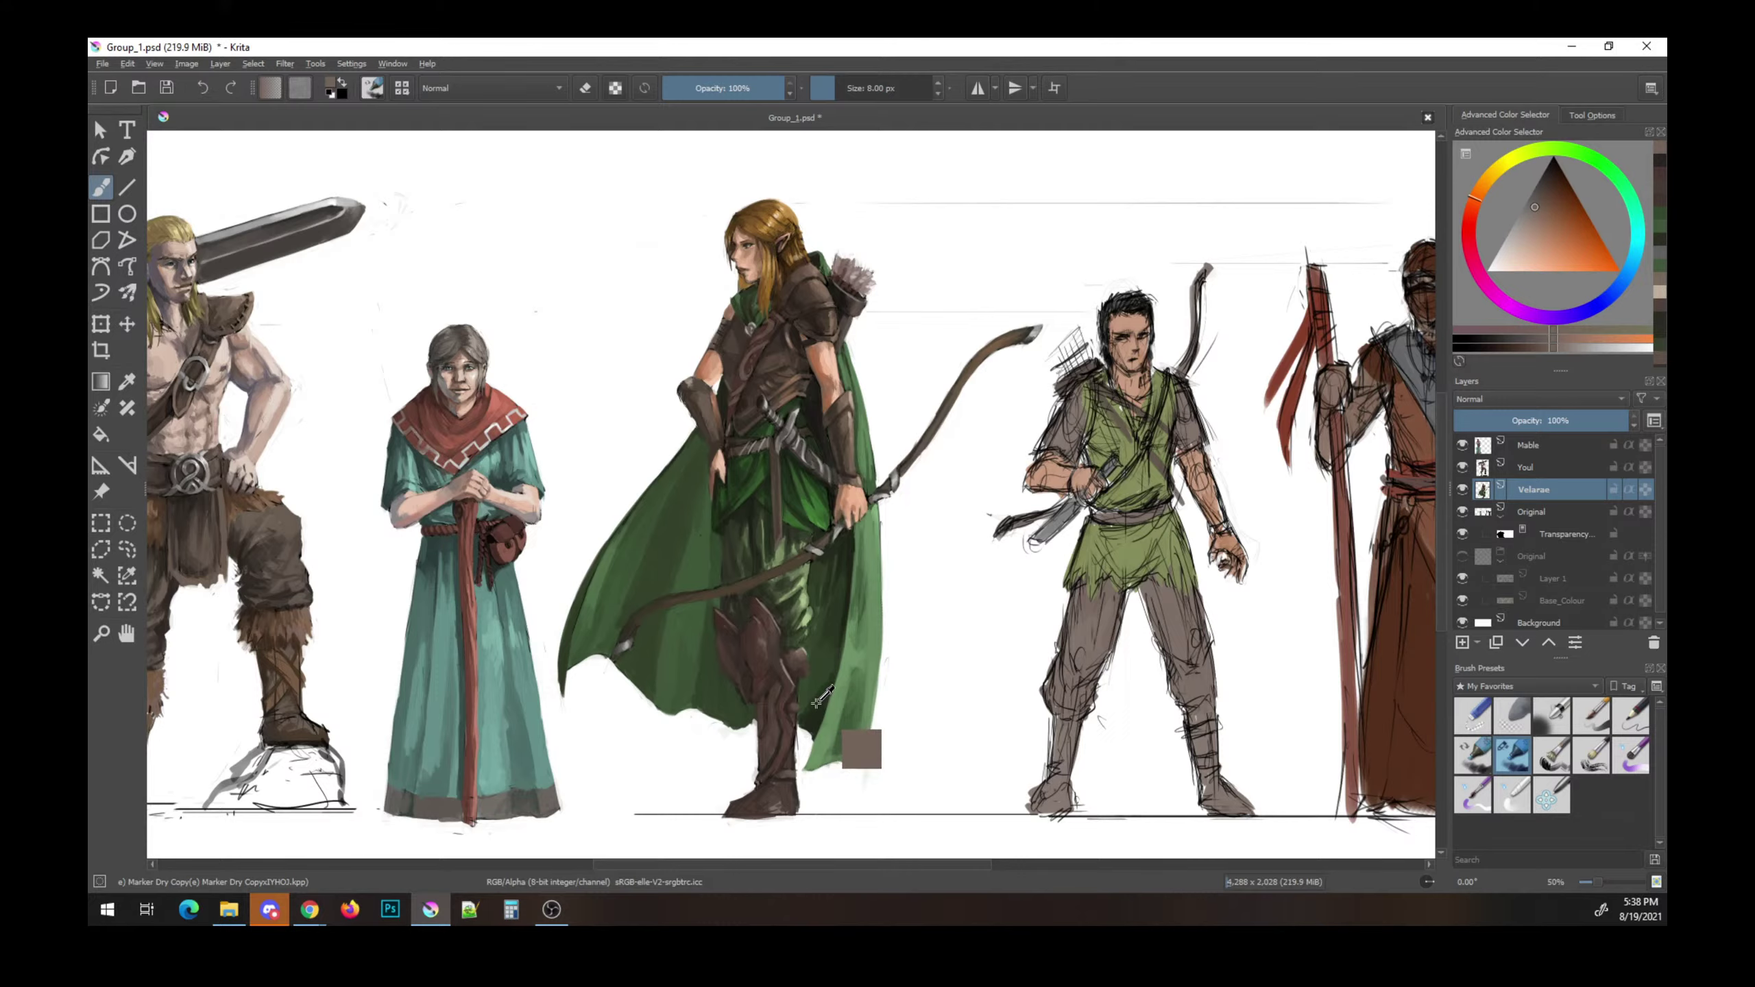
- Switch the paint colour between bright green, darker green and brown-orange, then save
{"action": "left_click", "coordinate": [850, 747], "text": "ctrl"}
{"action": "left_click", "coordinate": [849, 745], "text": "ctrl"}
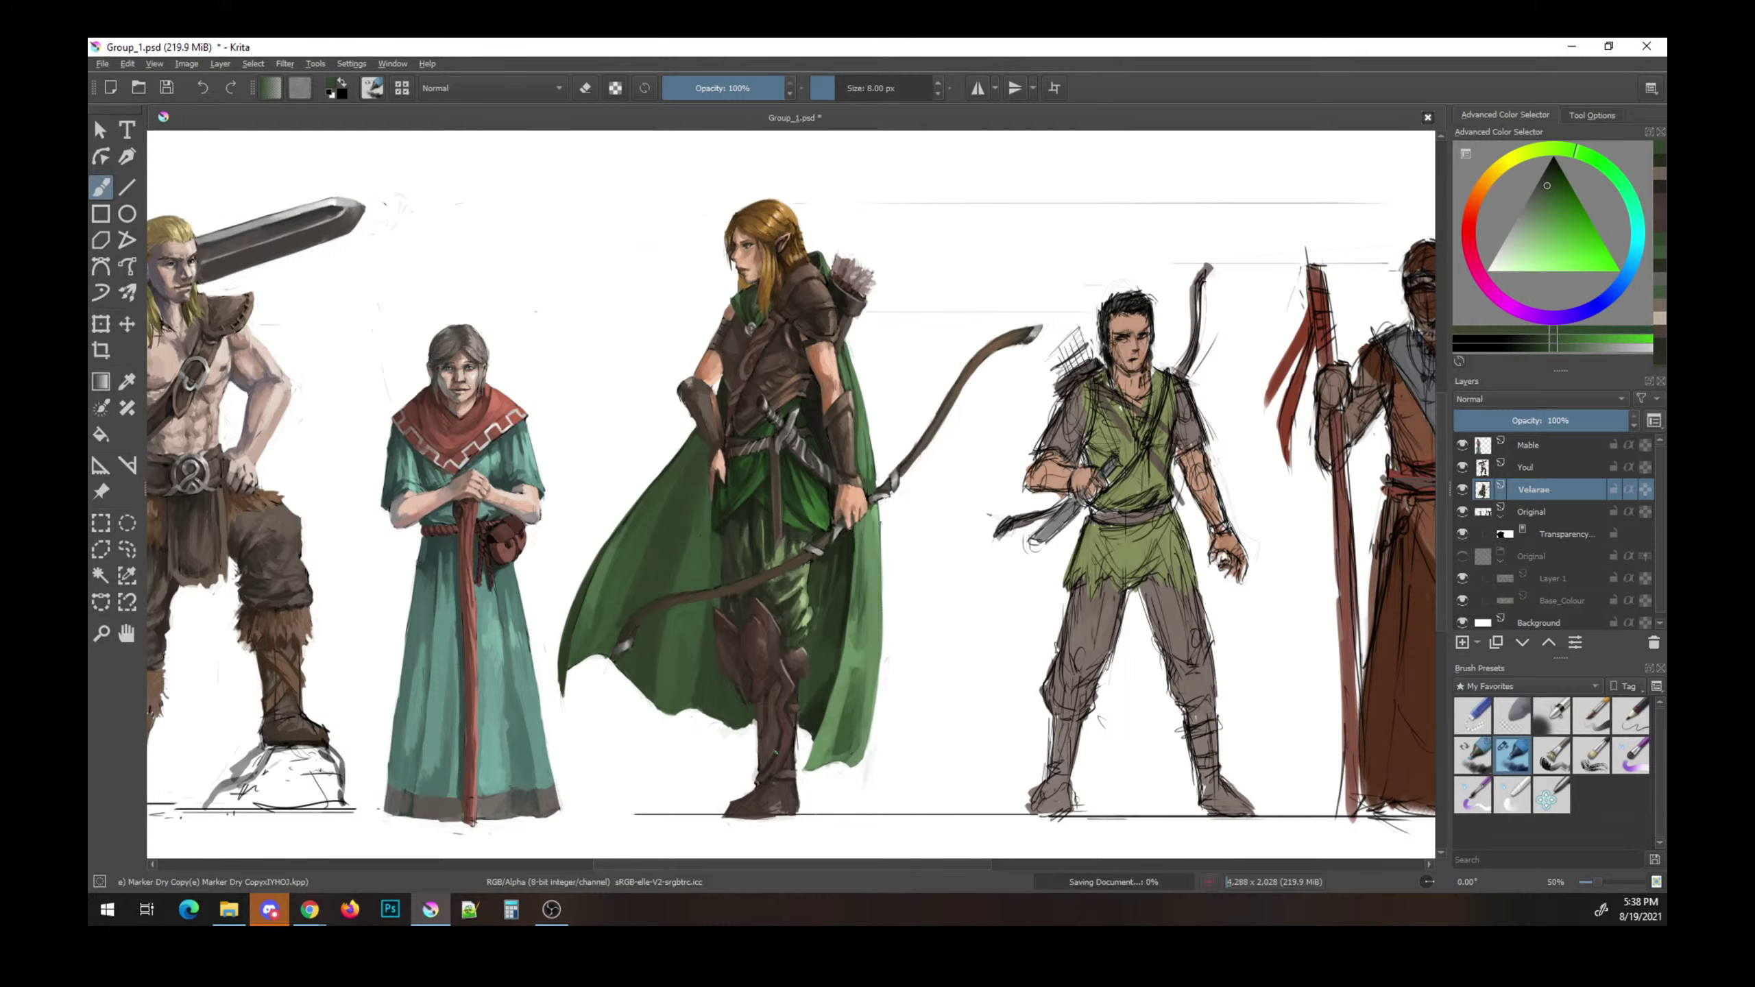
{"action": "left_click", "coordinate": [774, 758], "text": "ctrl"}
{"action": "key", "text": "e"}
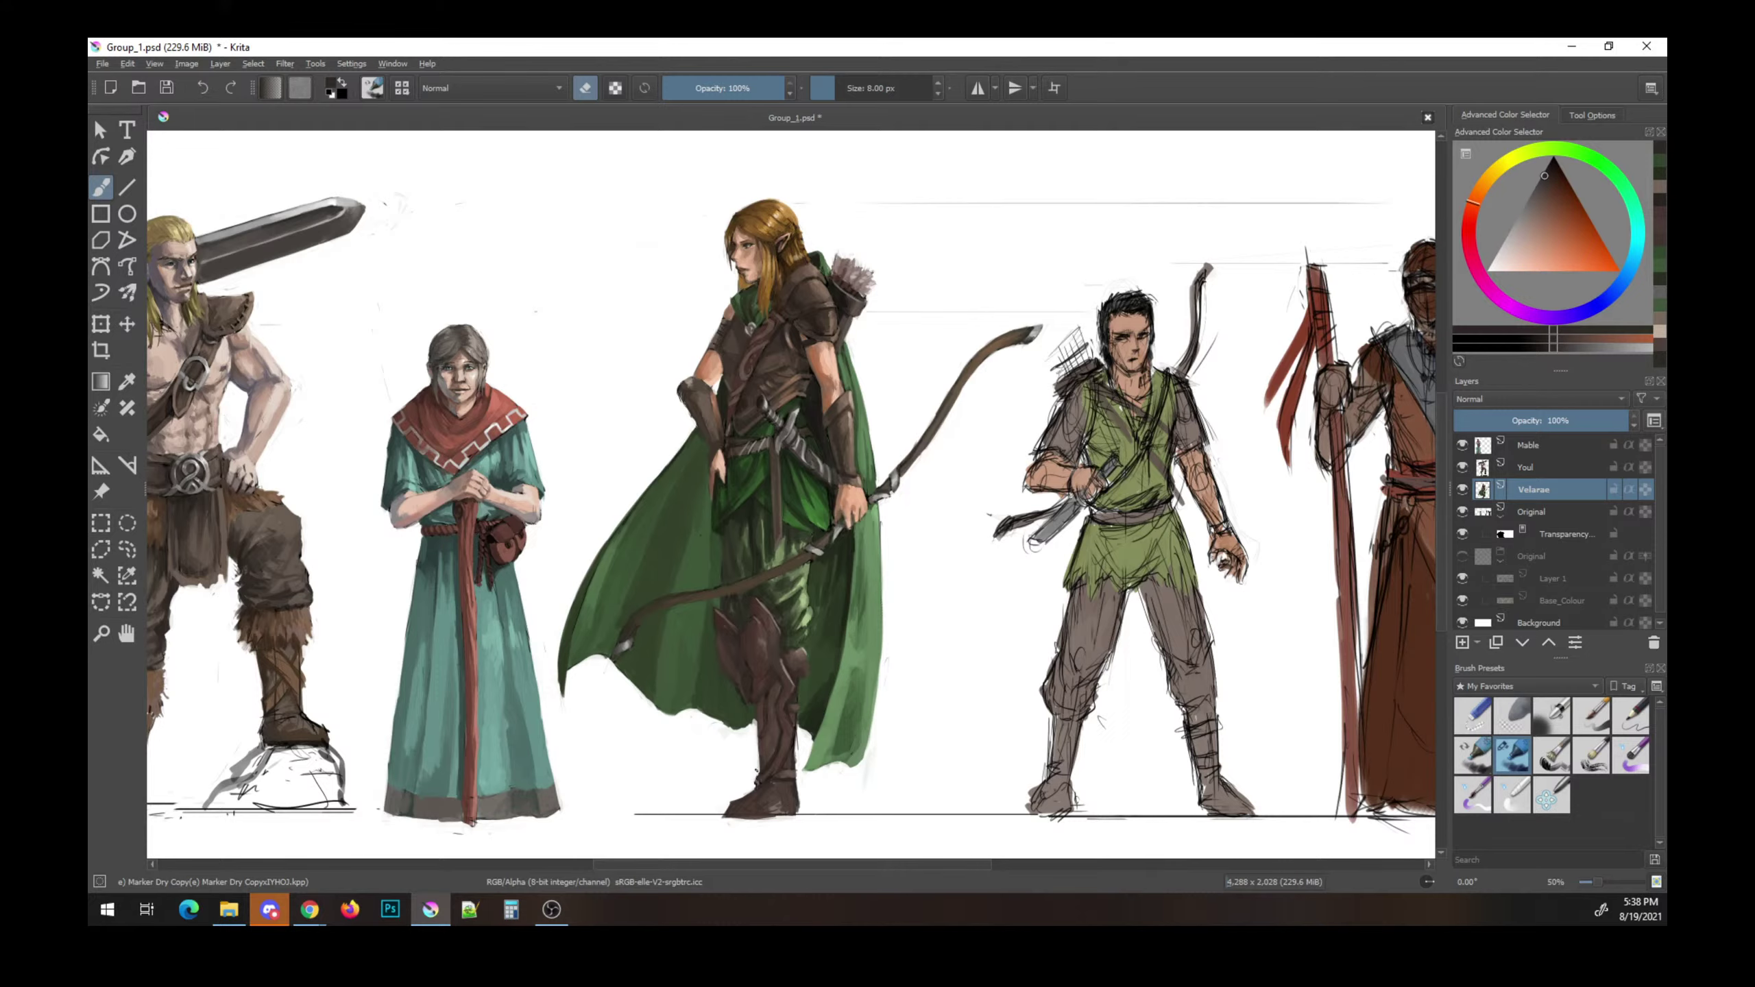
{"action": "key", "text": "e"}
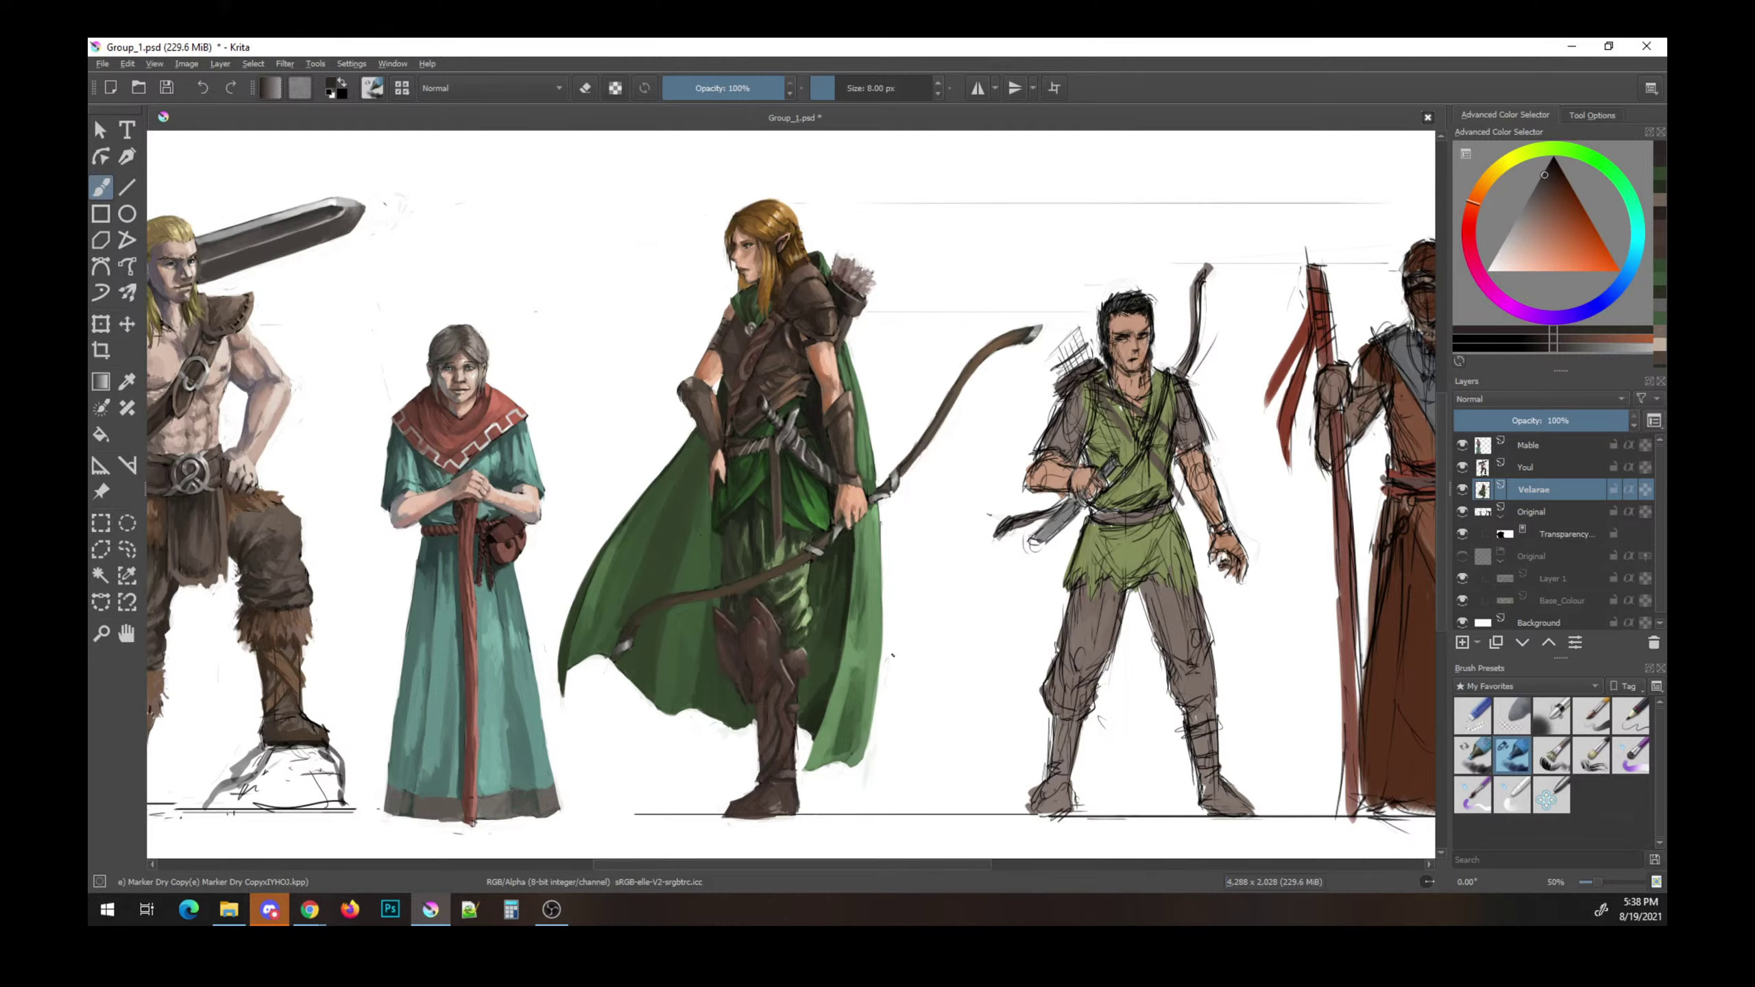
{"action": "key", "text": "ctrl+s"}
{"action": "key", "text": "ctrl+s"}
- Lighten then darken the paint colour, save, and add a small touch-up
{"action": "key", "text": "l"}
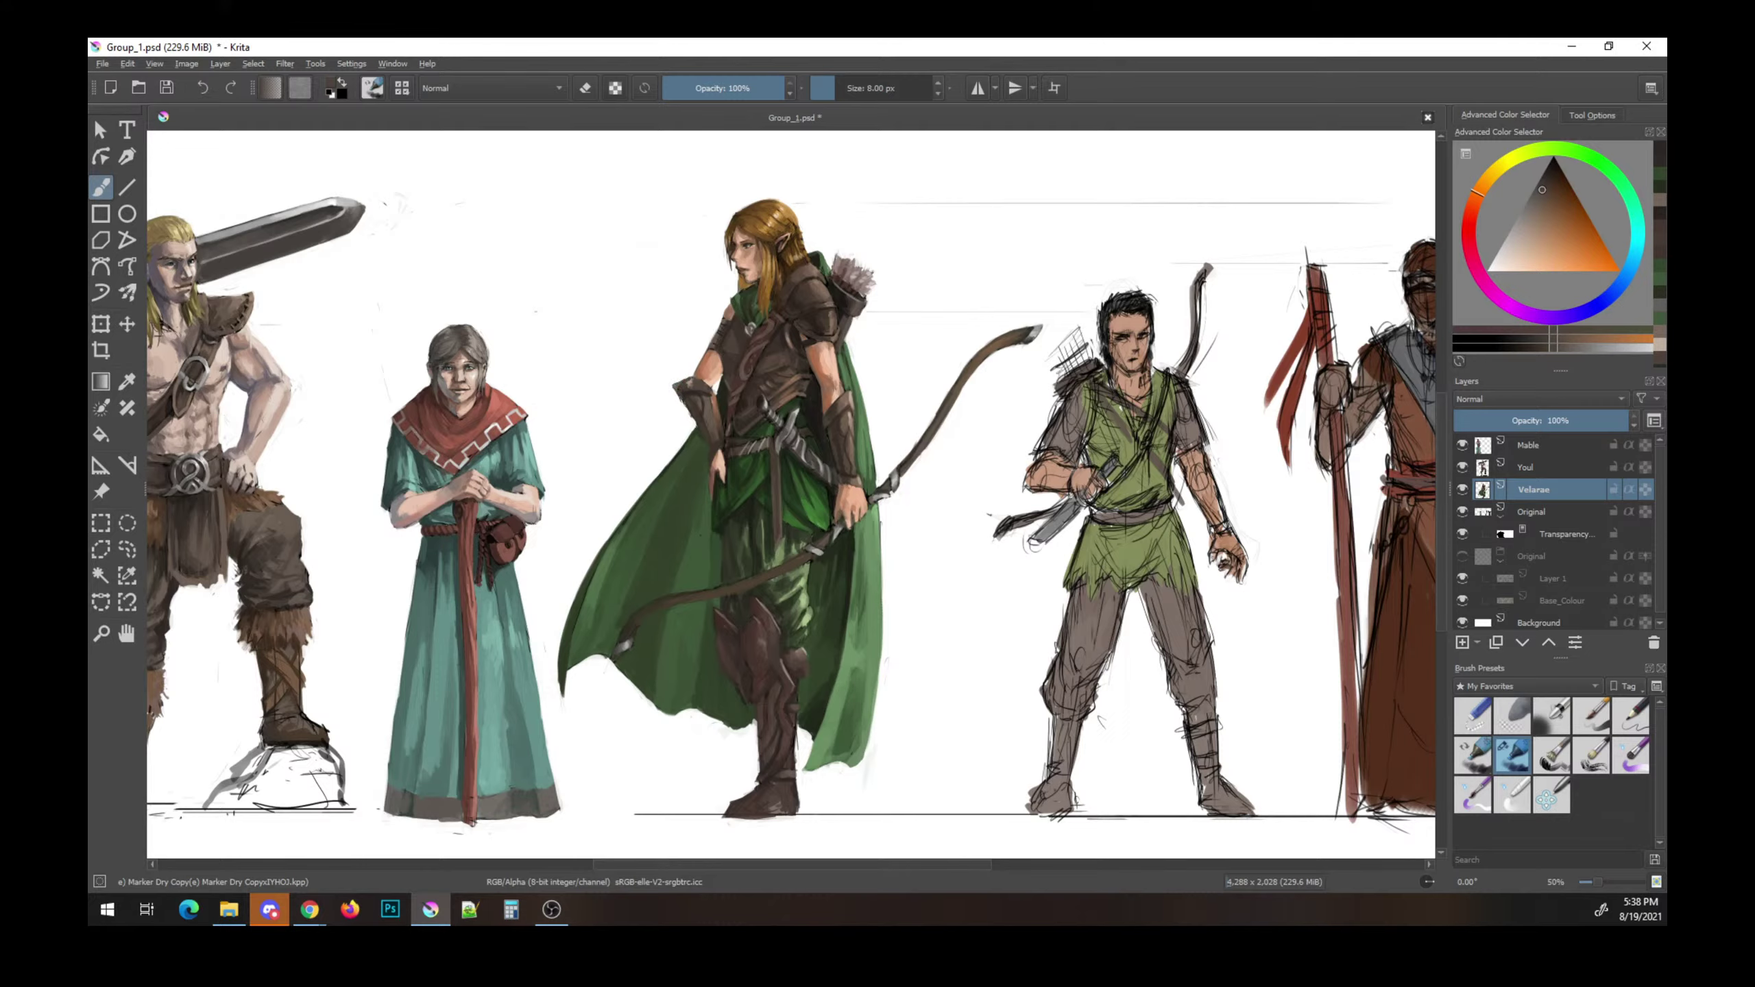
{"action": "key", "text": "l"}
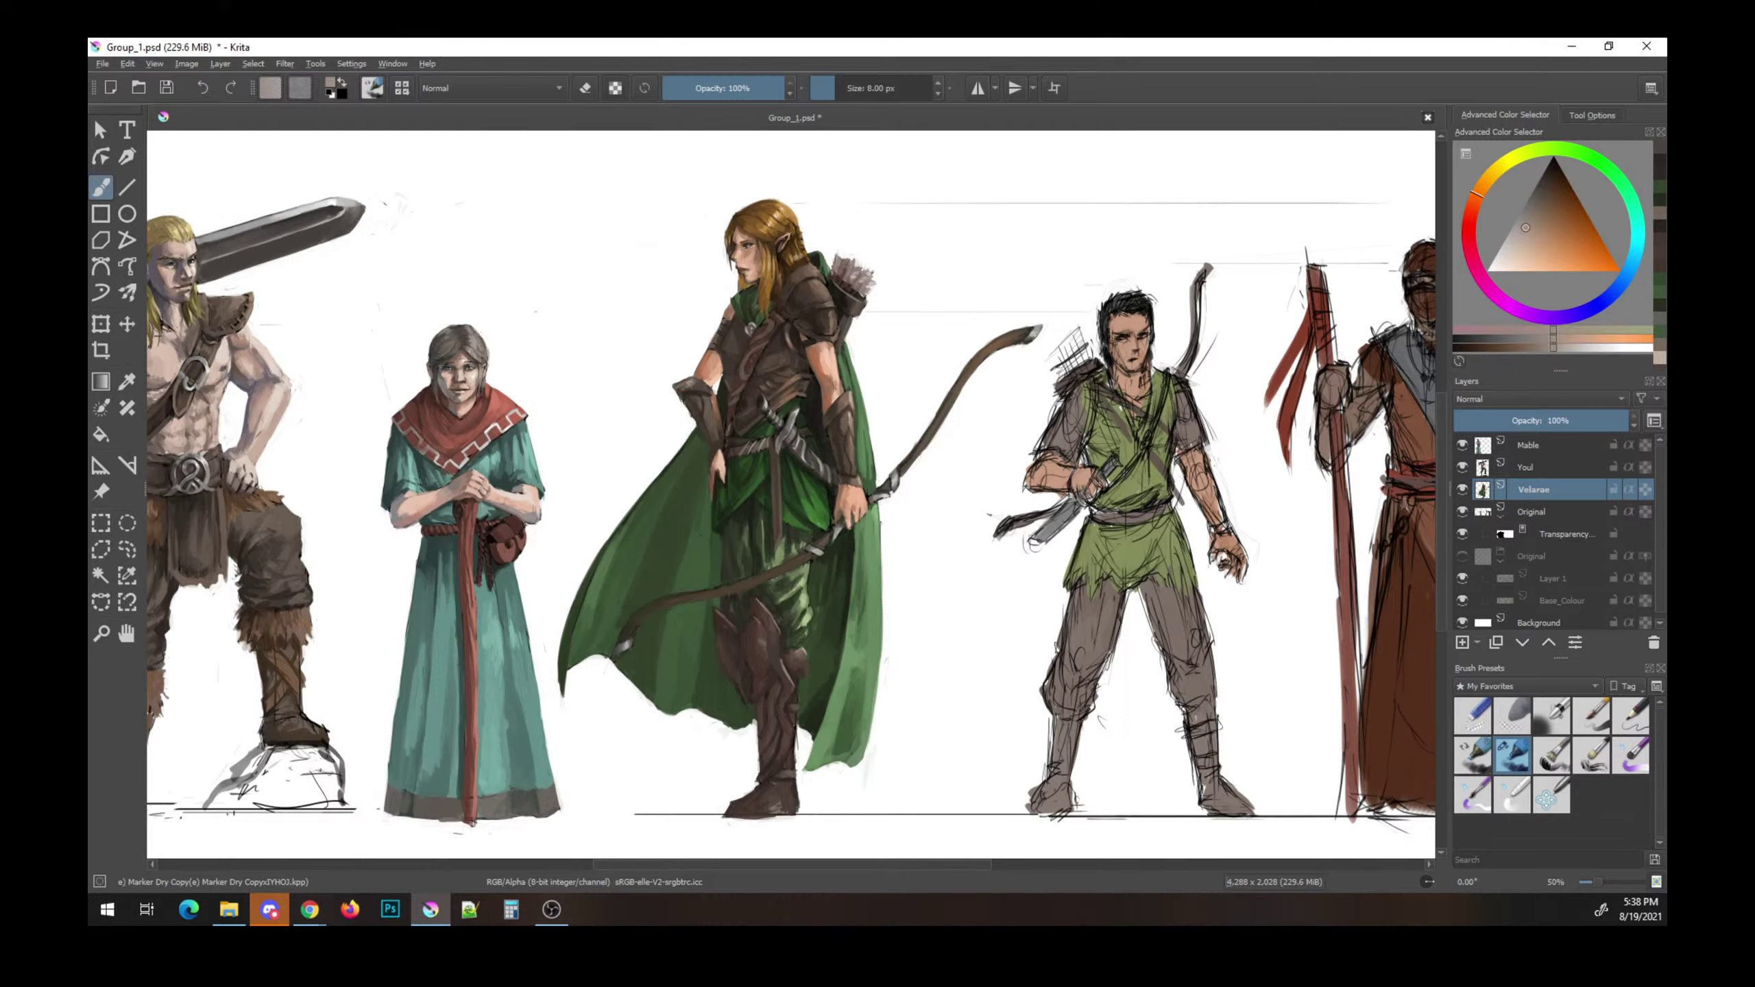
{"action": "key", "text": "k"}
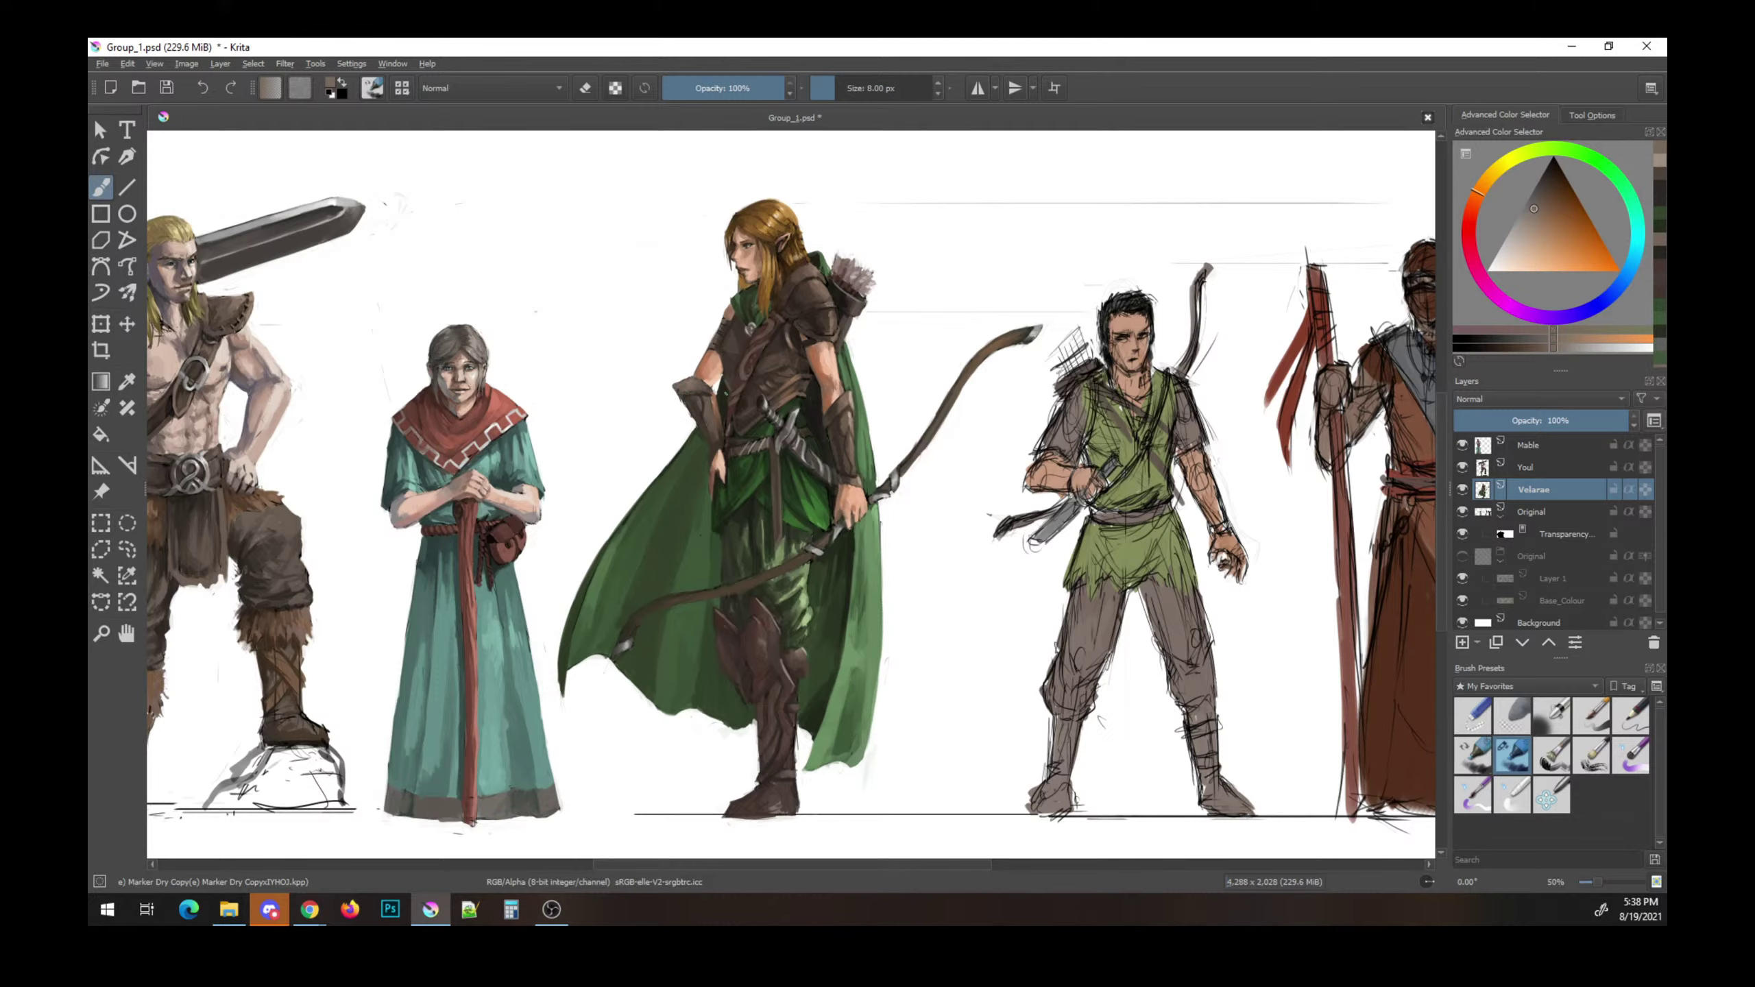
{"action": "key", "text": "ctrl+s"}
{"action": "key", "text": "ctrl+s"}
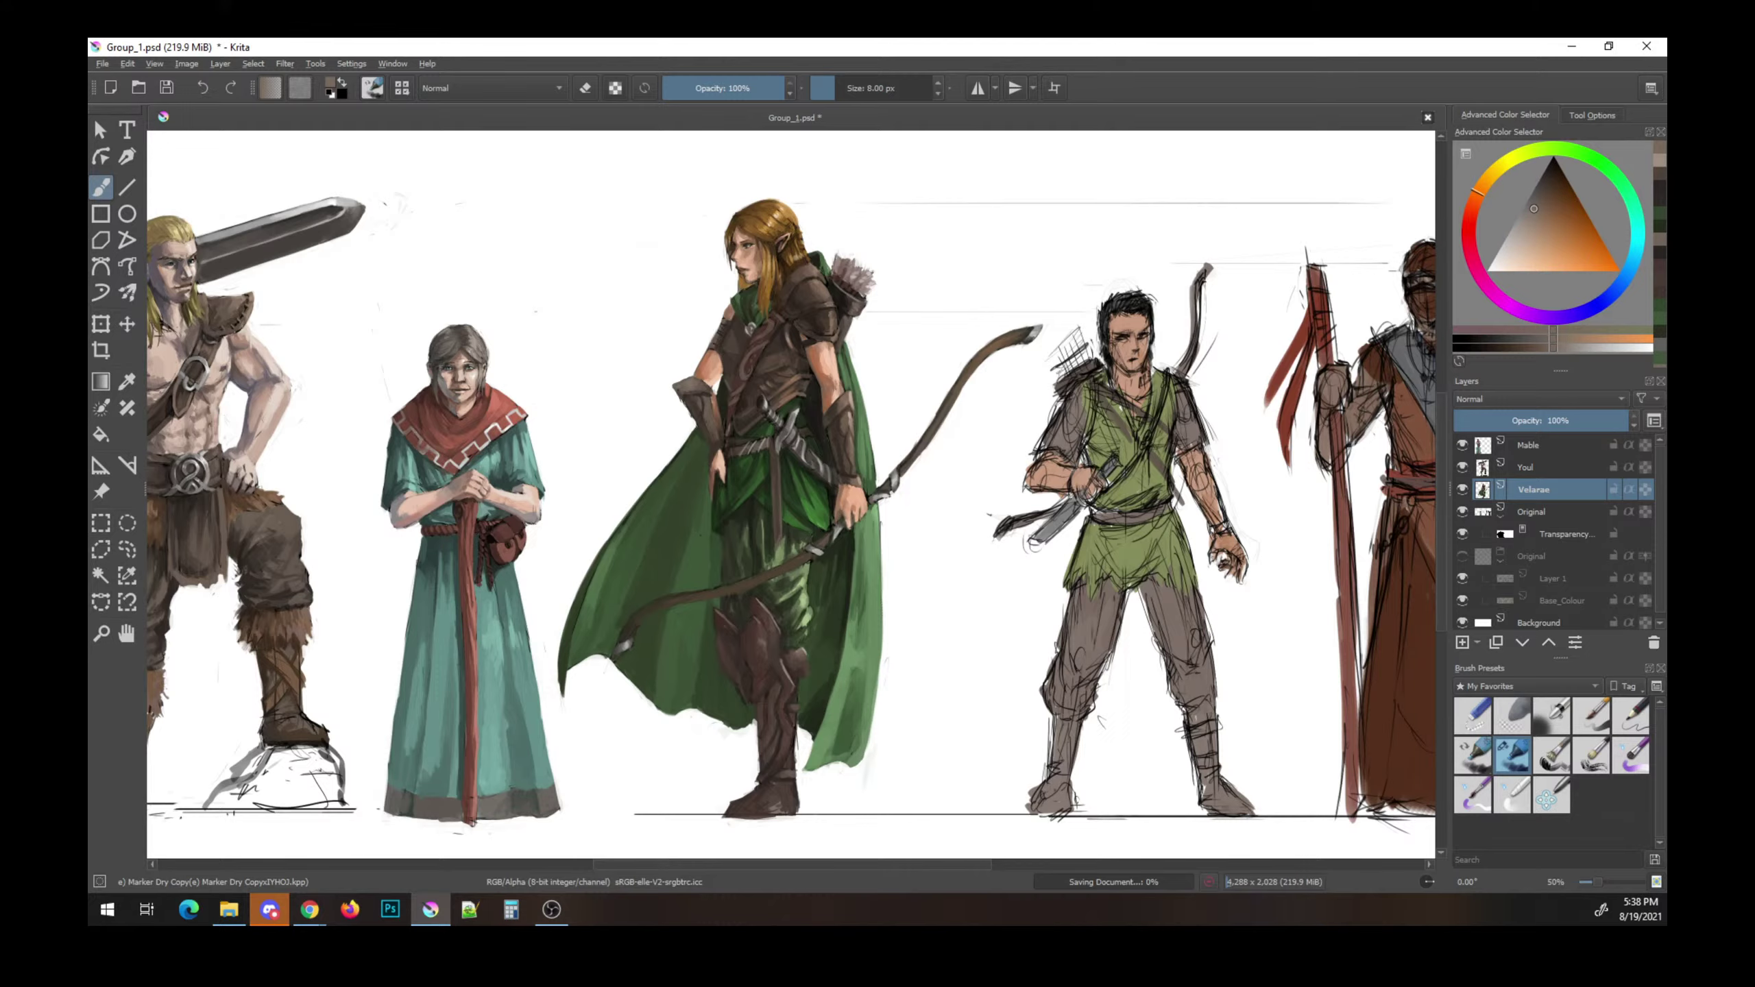
{"action": "left_click", "coordinate": [840, 427]}
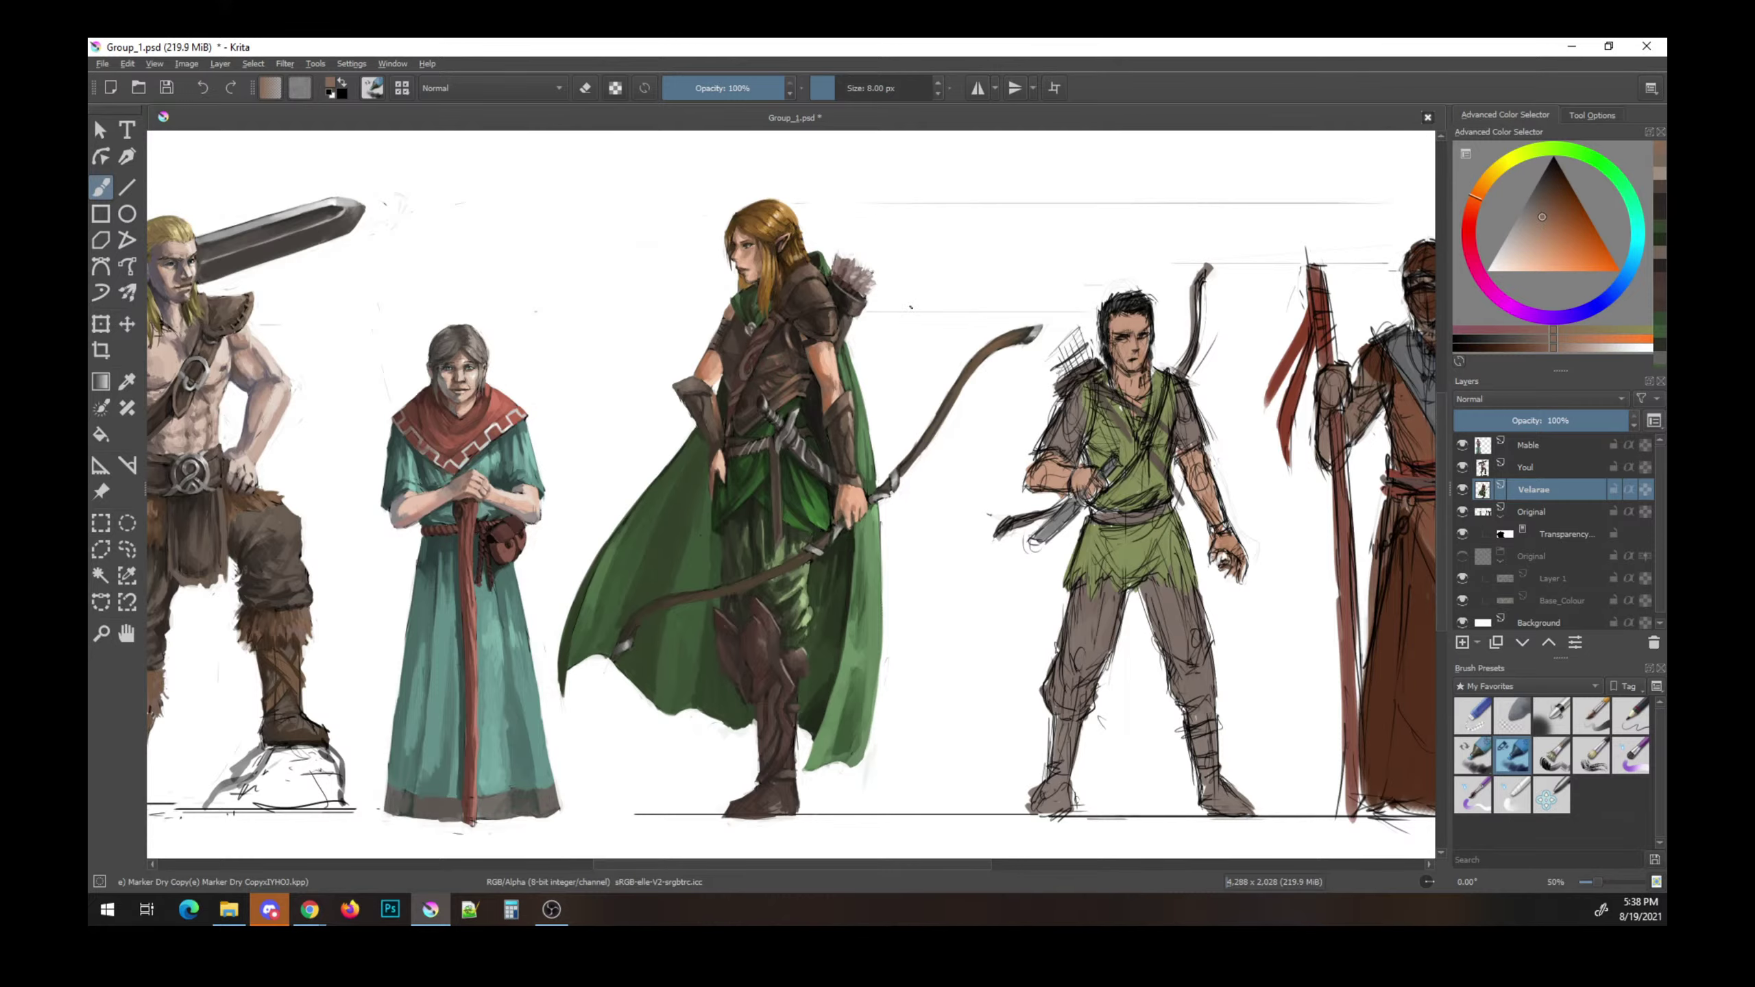
- Zoom out to check the whole lineup, sample cloak green, save, and test a skin-tone dab
{"action": "scroll", "coordinate": [910, 306], "scroll_direction": "down", "scroll_amount": 1}
{"action": "left_click_drag", "start_coordinate": [905, 258], "coordinate": [841, 333]}
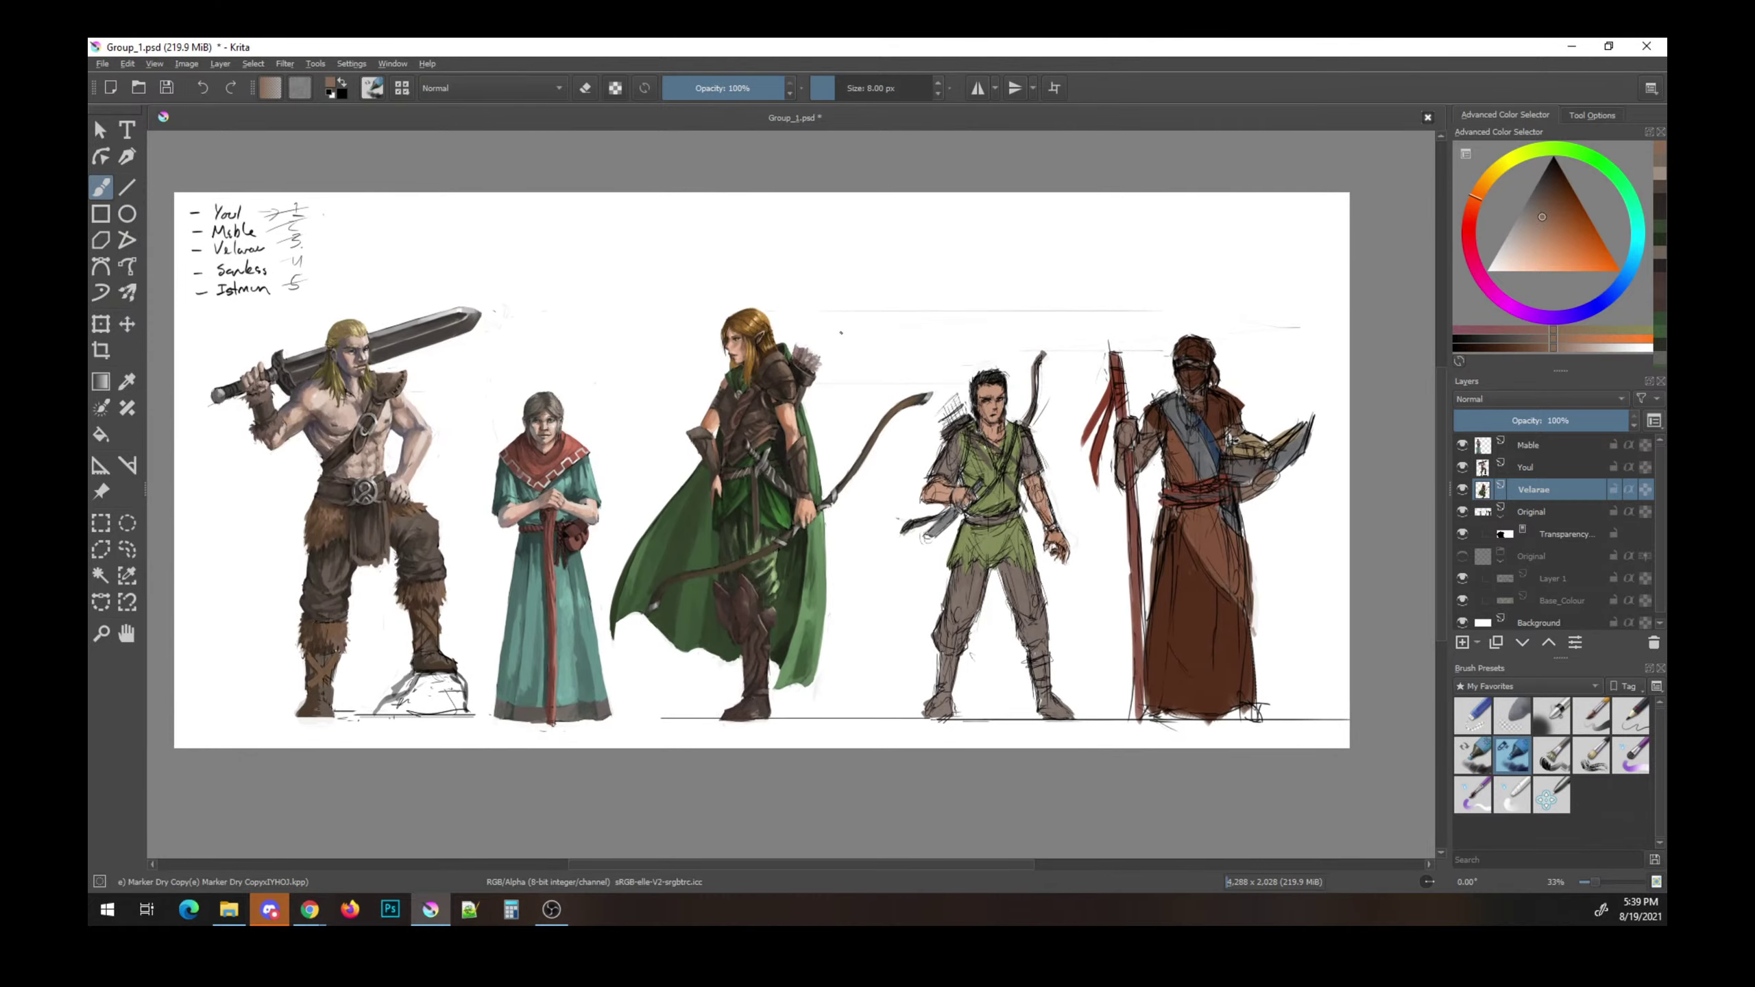
{"action": "scroll", "coordinate": [907, 379], "scroll_direction": "up", "scroll_amount": 1}
{"action": "scroll", "coordinate": [836, 379], "scroll_direction": "down", "scroll_amount": 1}
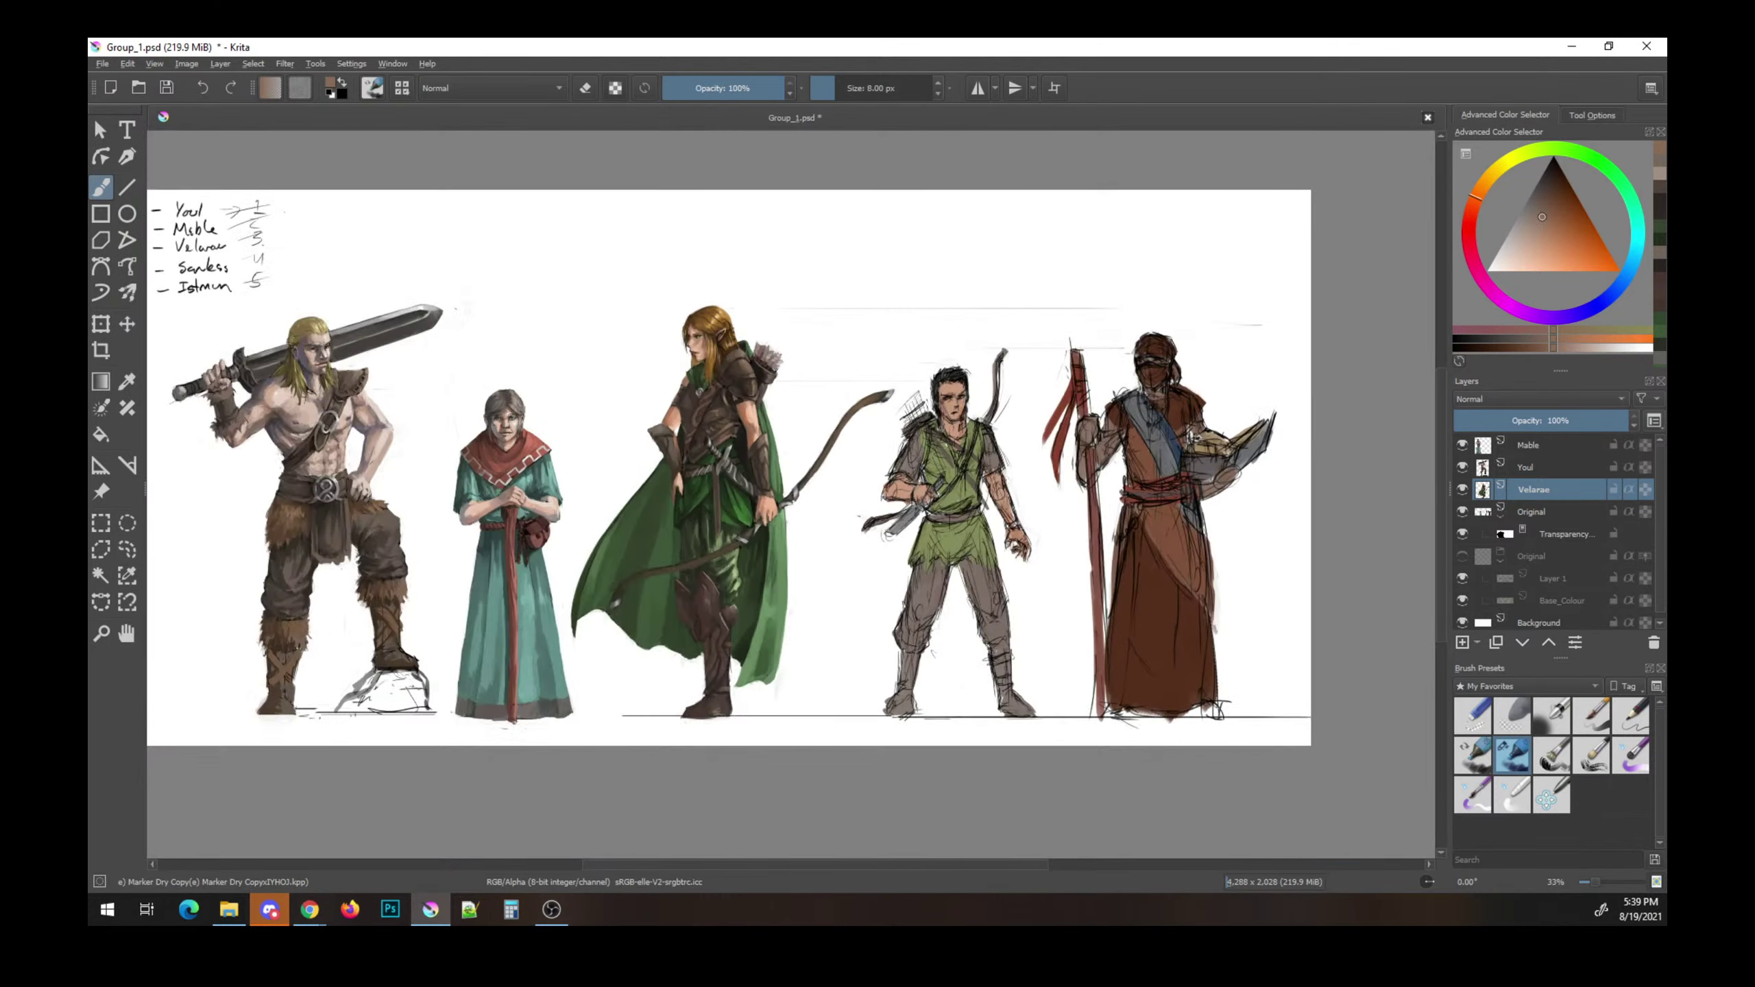
{"action": "scroll", "coordinate": [1064, 422], "scroll_direction": "up", "scroll_amount": 1}
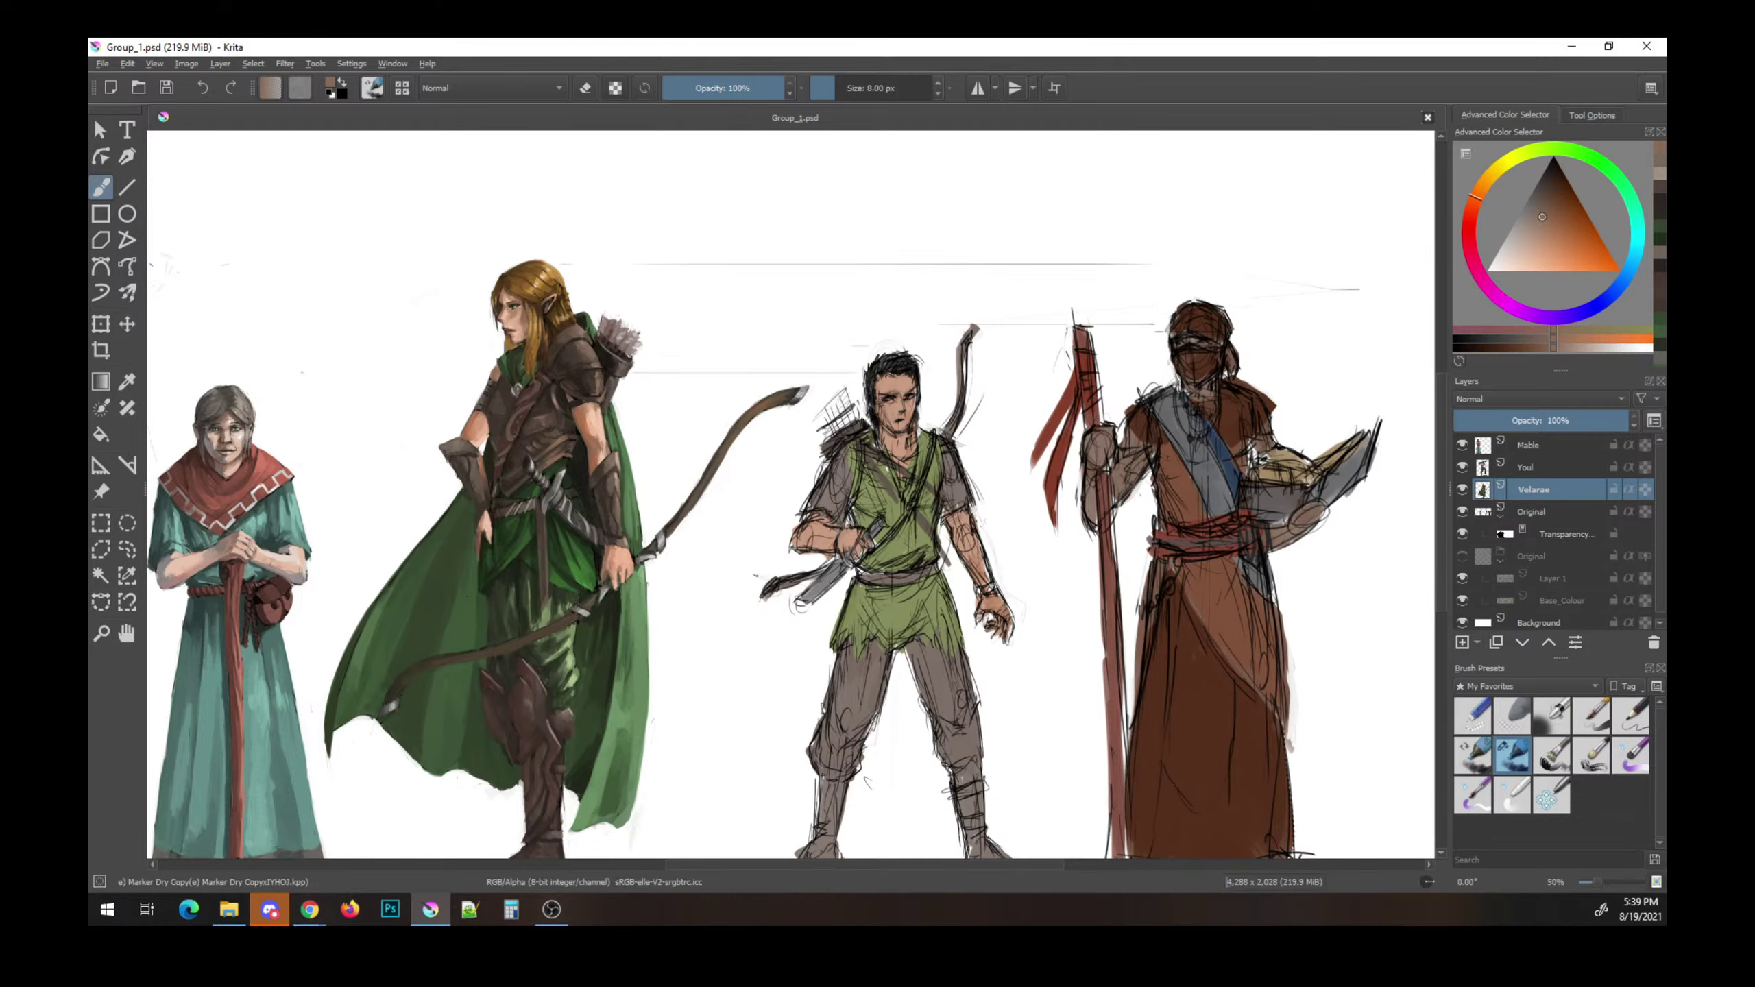
{"action": "left_click", "coordinate": [1585, 154]}
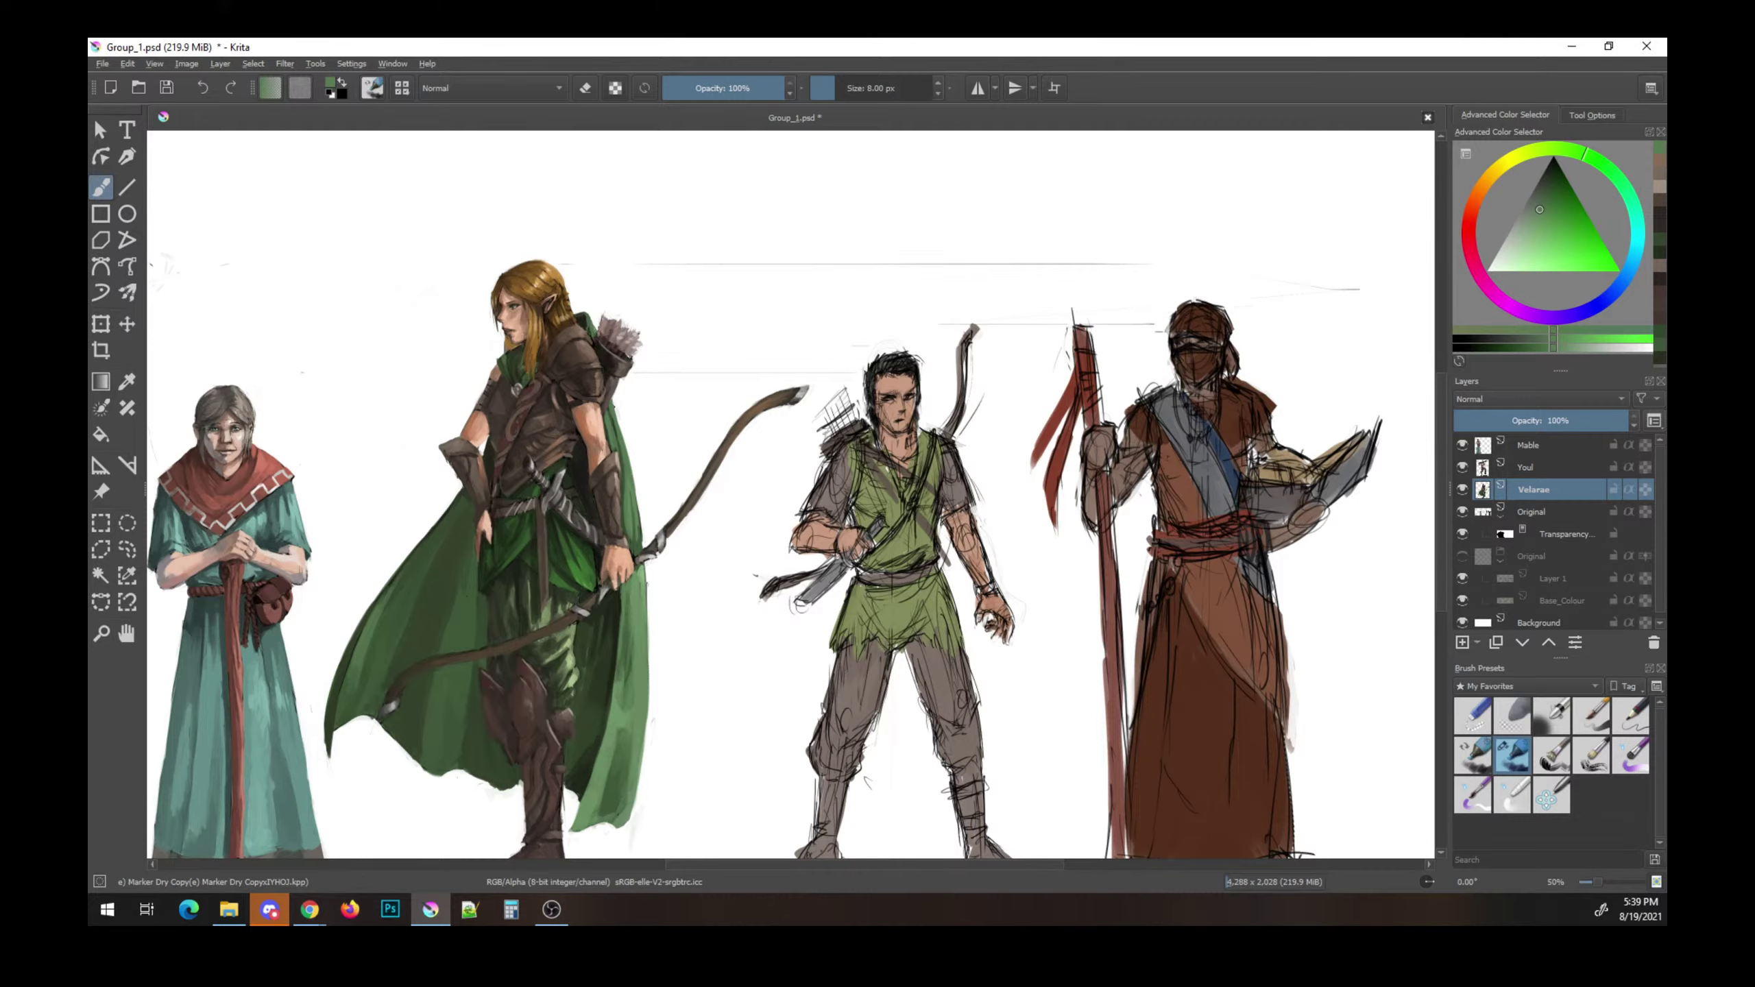
{"action": "key", "text": "ctrl+s"}
{"action": "left_click", "coordinate": [610, 452], "text": "ctrl"}
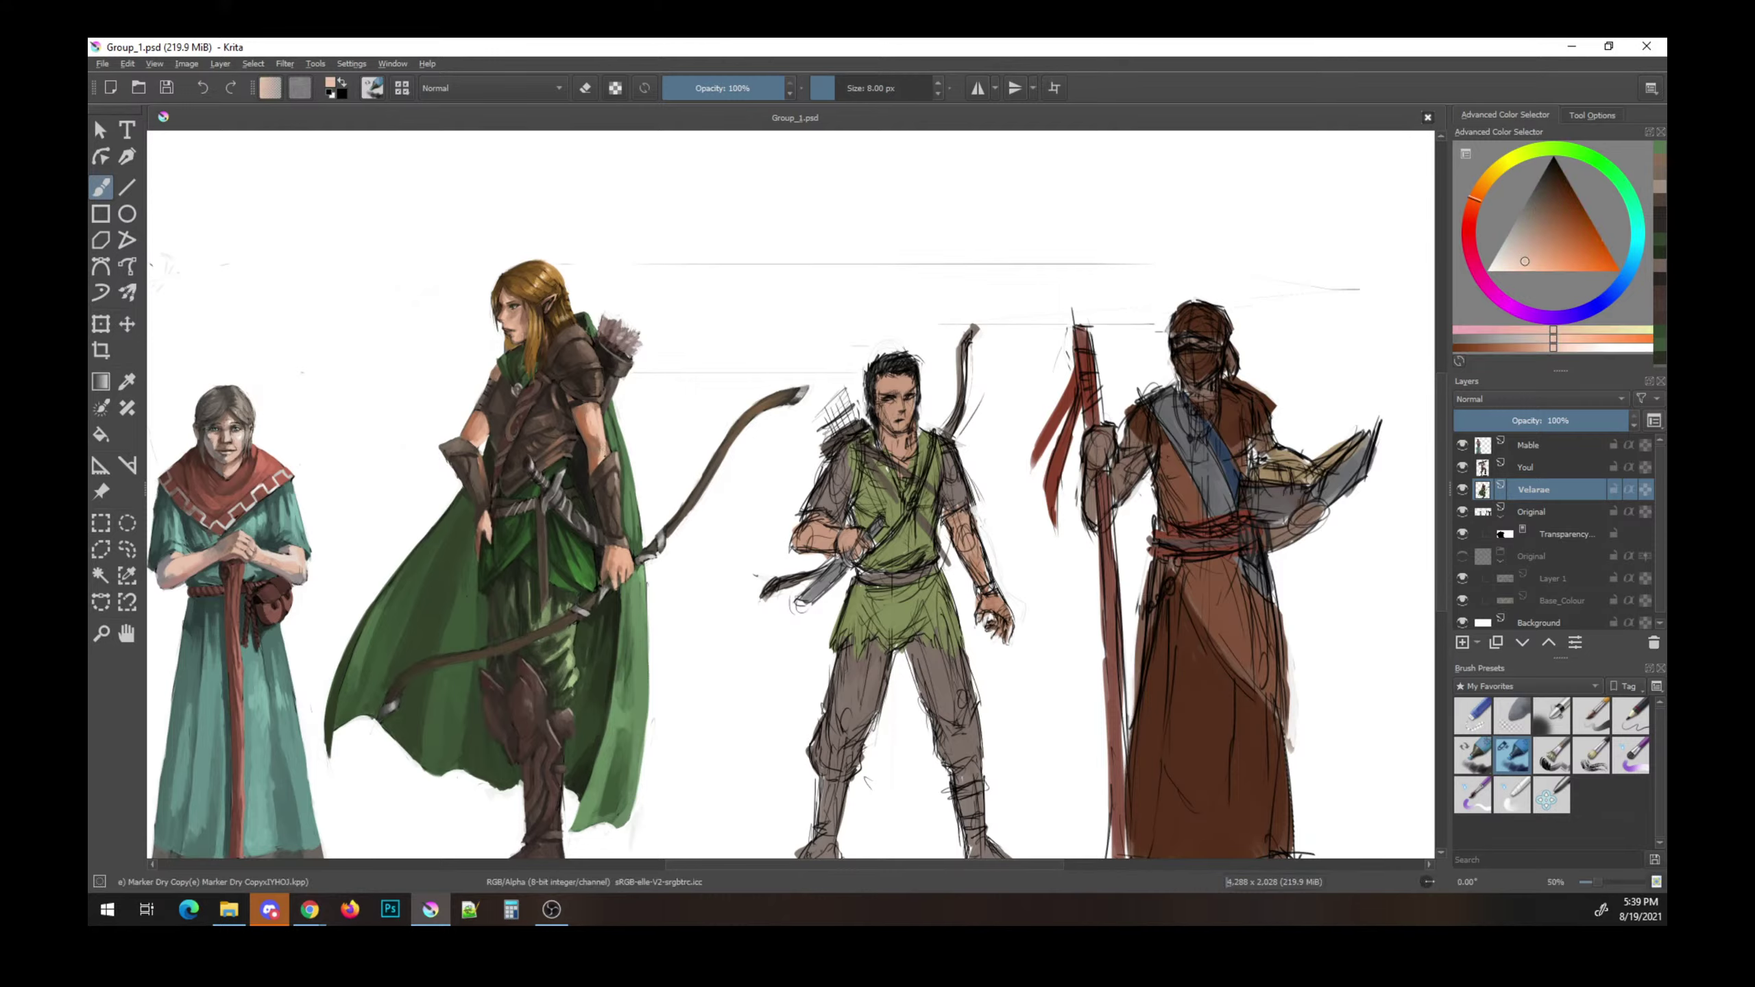
{"action": "left_click", "coordinate": [636, 399]}
- Erase the long horizontal guide line and faint stroke near the elf with a 51 px eraser
{"action": "key", "text": "e"}
{"action": "left_click", "coordinate": [650, 379]}
{"action": "key", "text": "bracketright"}
{"action": "key", "text": "bracketright"}
{"action": "key", "text": "bracketright"}
{"action": "key", "text": "bracketright"}
{"action": "key", "text": "bracketright"}
{"action": "key", "text": "bracketright"}
{"action": "left_click", "coordinate": [646, 266]}
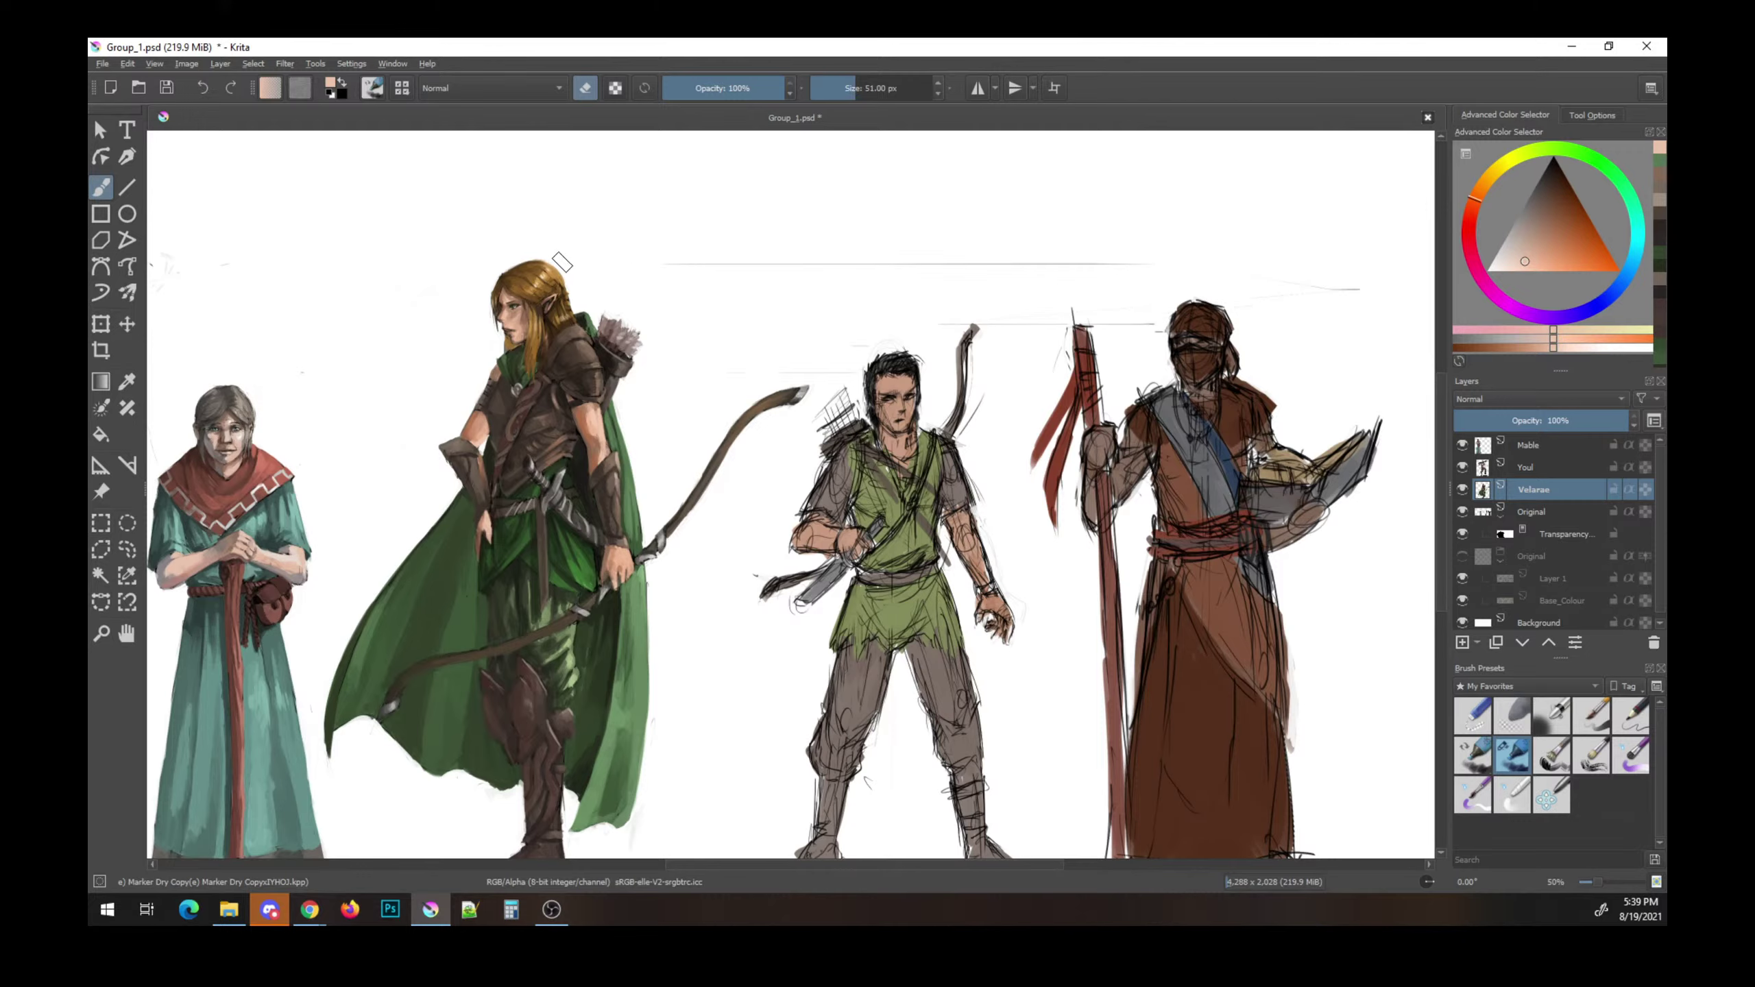
{"action": "left_click_drag", "start_coordinate": [678, 264], "coordinate": [1145, 261]}
{"action": "left_click_drag", "start_coordinate": [791, 360], "coordinate": [855, 367]}
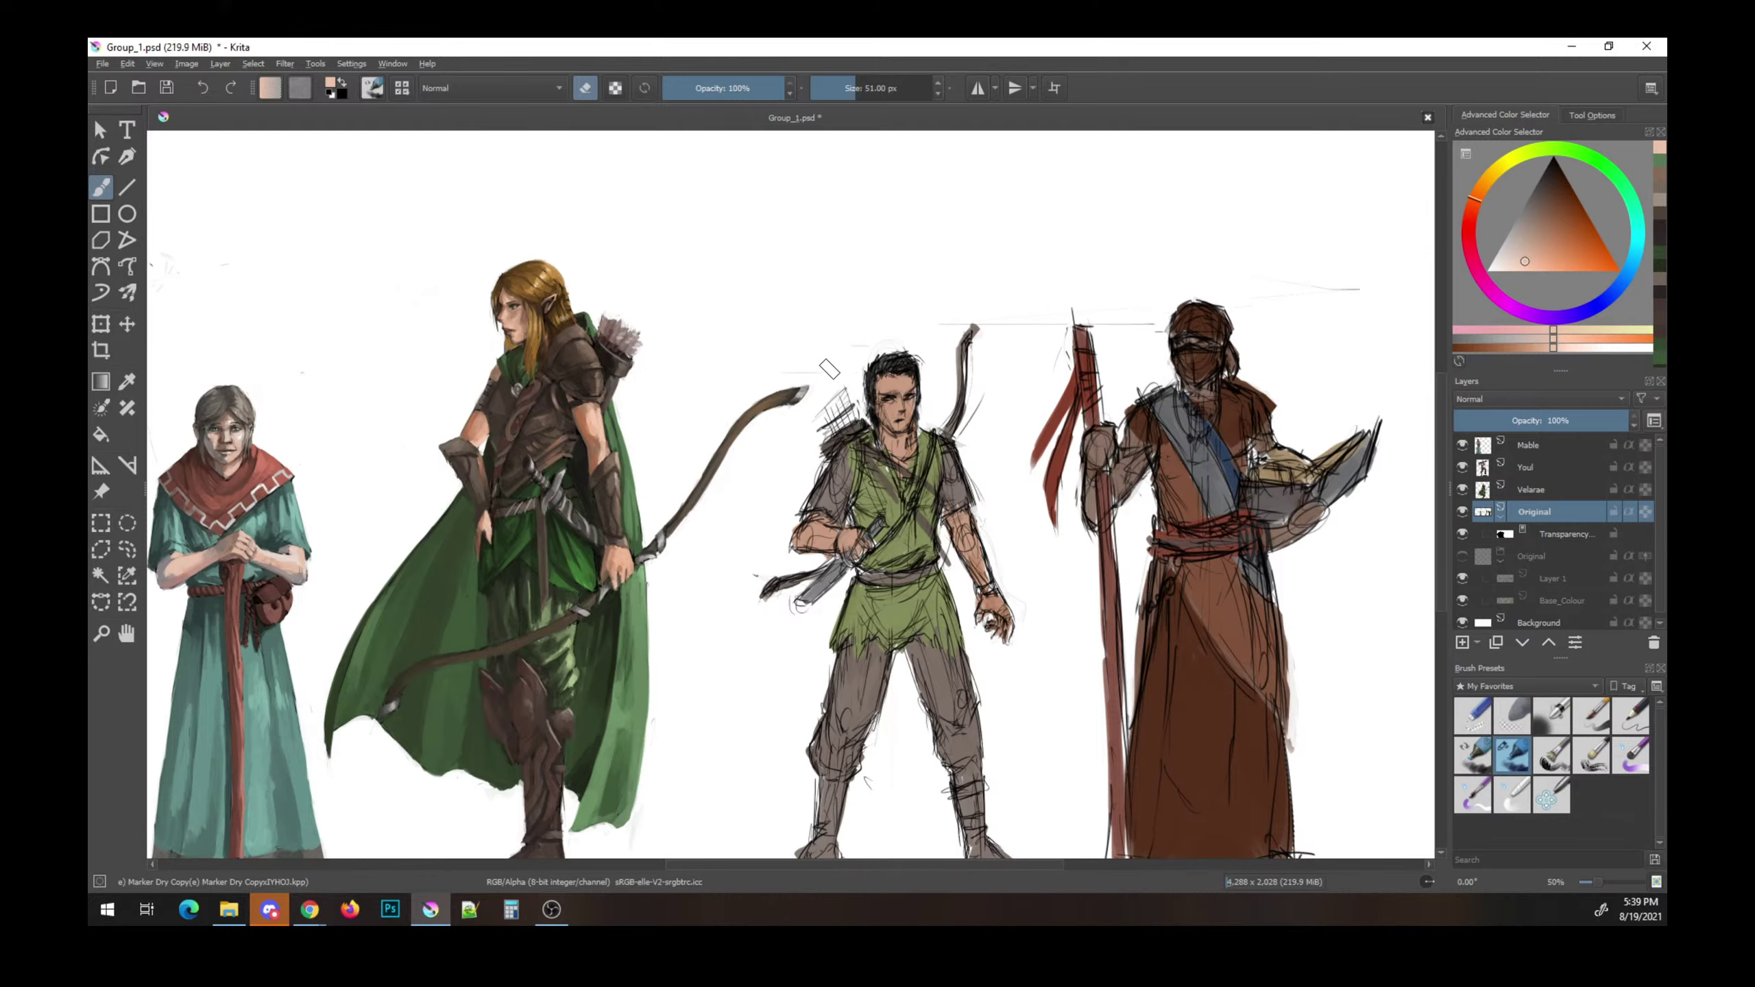
{"action": "left_click", "coordinate": [1524, 487]}
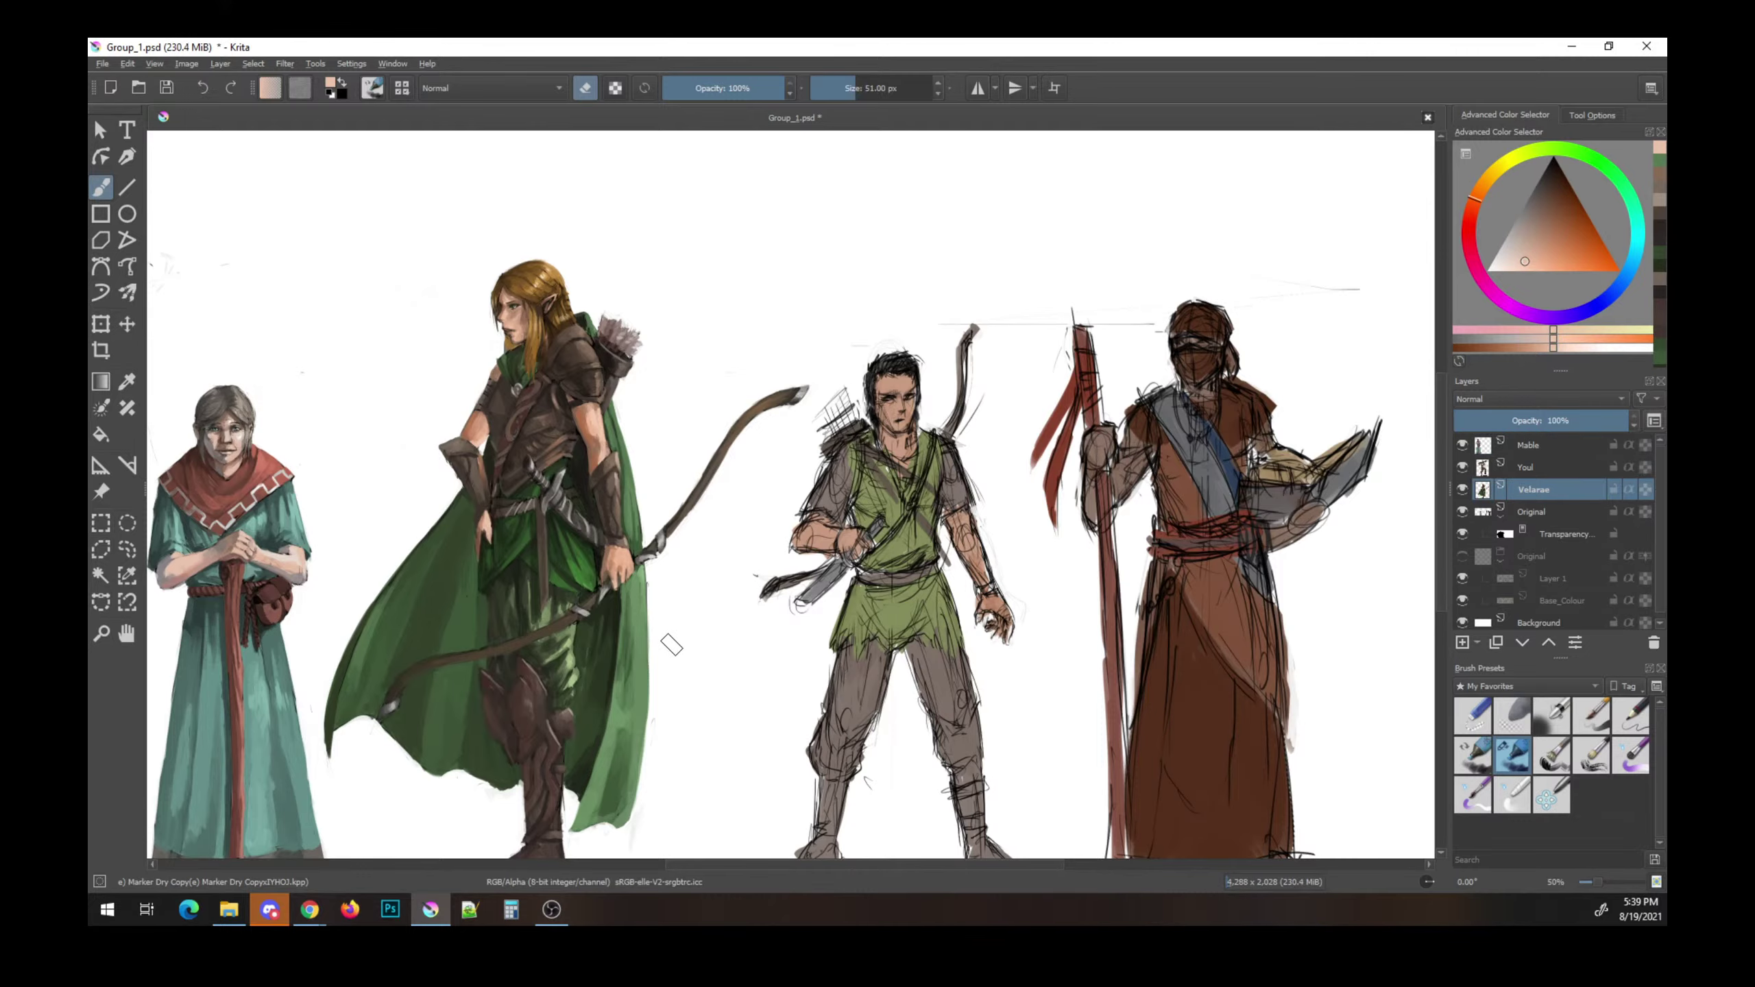
{"action": "scroll", "coordinate": [671, 645], "scroll_direction": "down", "scroll_amount": 3}
{"action": "scroll", "coordinate": [671, 645], "scroll_direction": "up", "scroll_amount": 3}
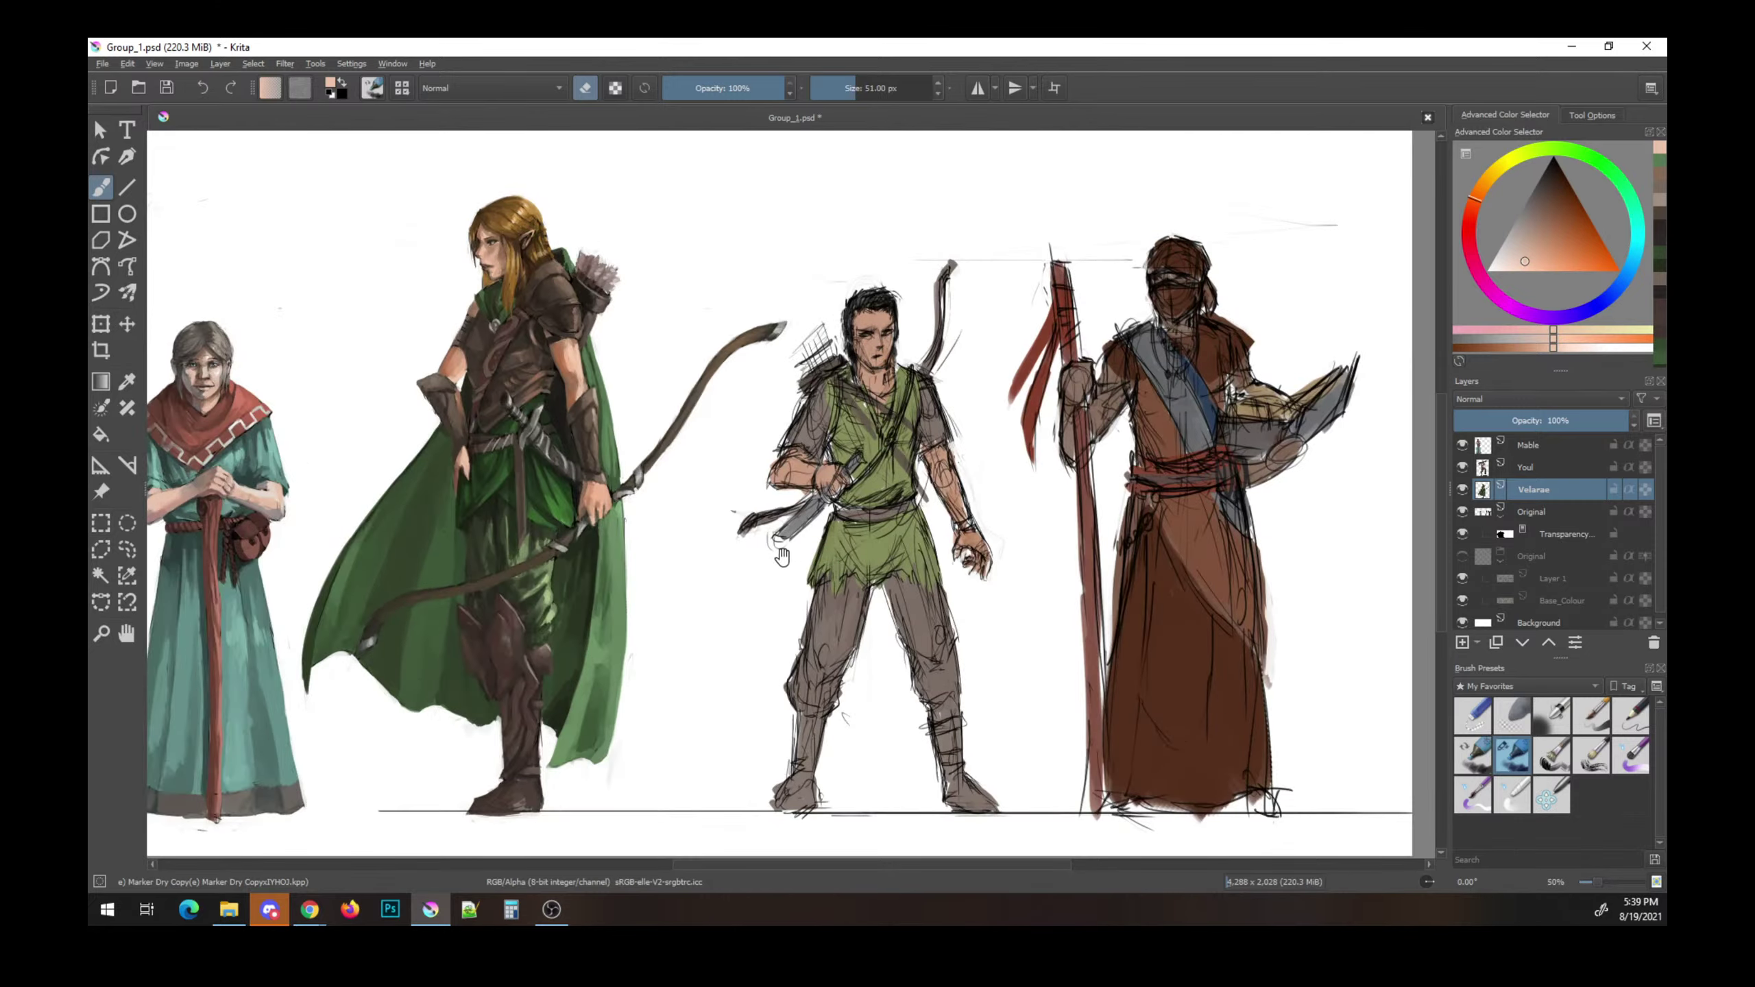
- Lasso-delete the old middle archer sketch on the Original layer and paste the new sketch
{"action": "left_click_drag", "start_coordinate": [782, 556], "coordinate": [792, 558]}
{"action": "left_click", "coordinate": [1525, 515]}
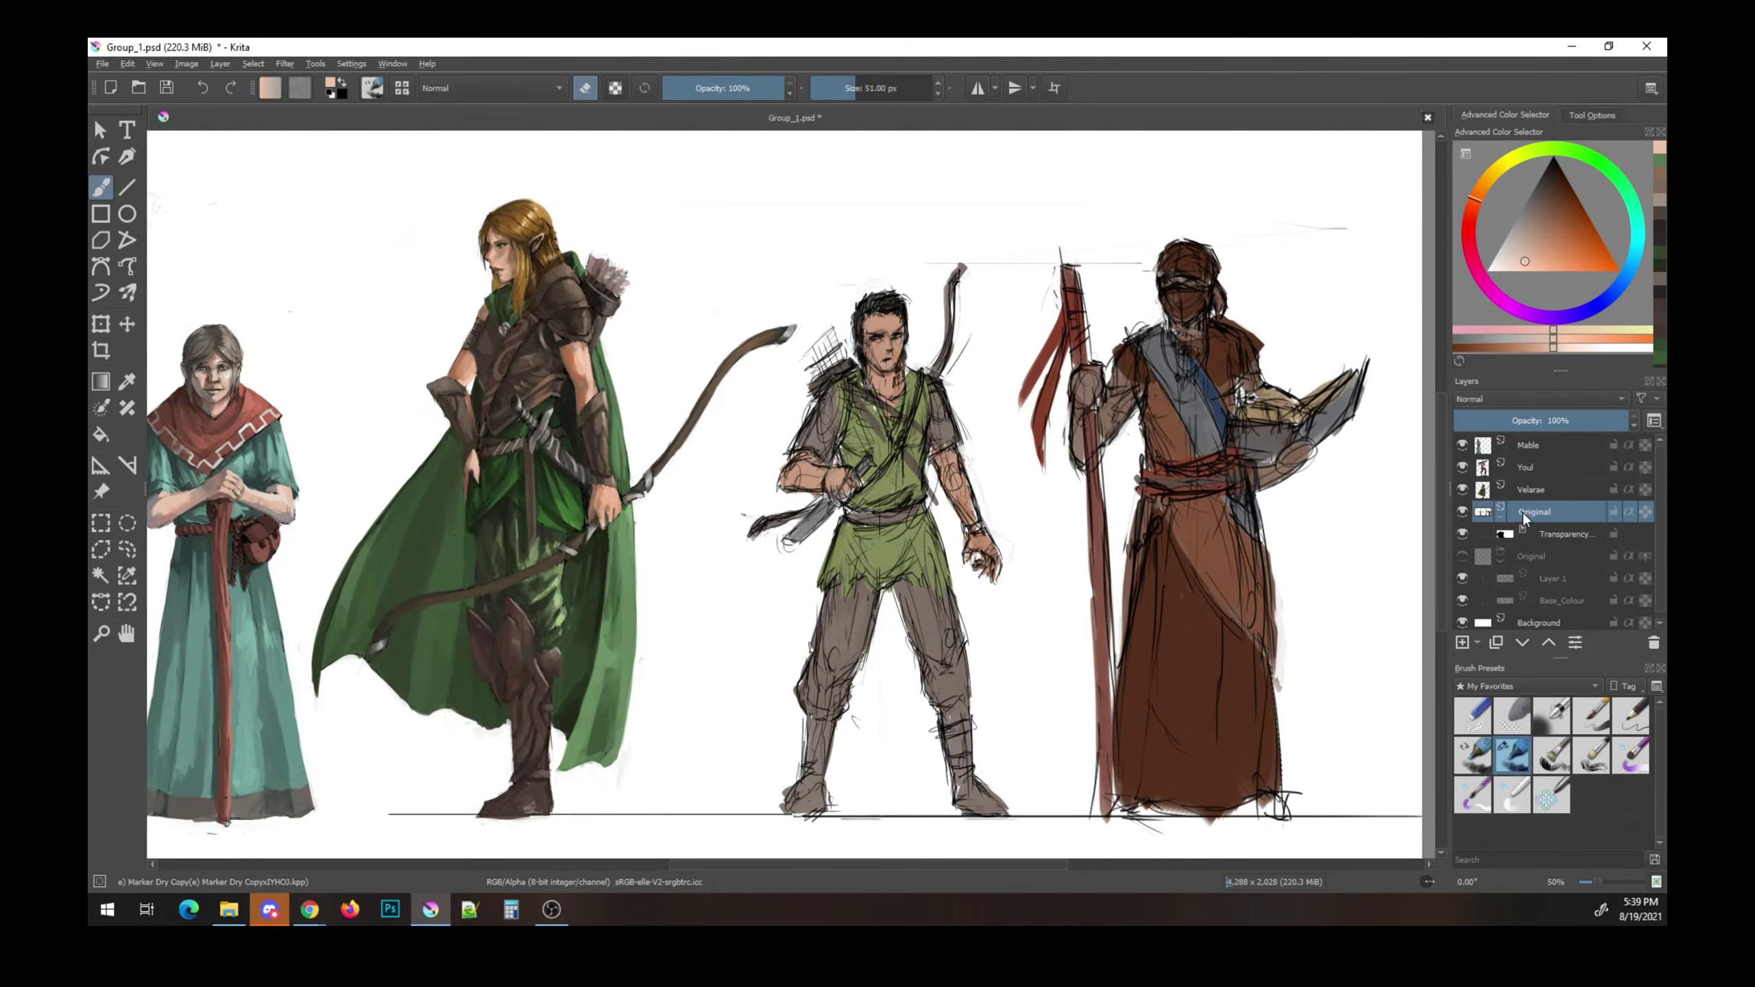
{"action": "left_click", "coordinate": [126, 549]}
{"action": "mouse_move", "coordinate": [742, 495]}
{"action": "left_mouse_down"}
{"action": "mouse_move", "coordinate": [783, 372]}
{"action": "mouse_move", "coordinate": [740, 658]}
{"action": "mouse_move", "coordinate": [742, 497]}
{"action": "left_mouse_up"}
{"action": "key", "text": "Delete"}
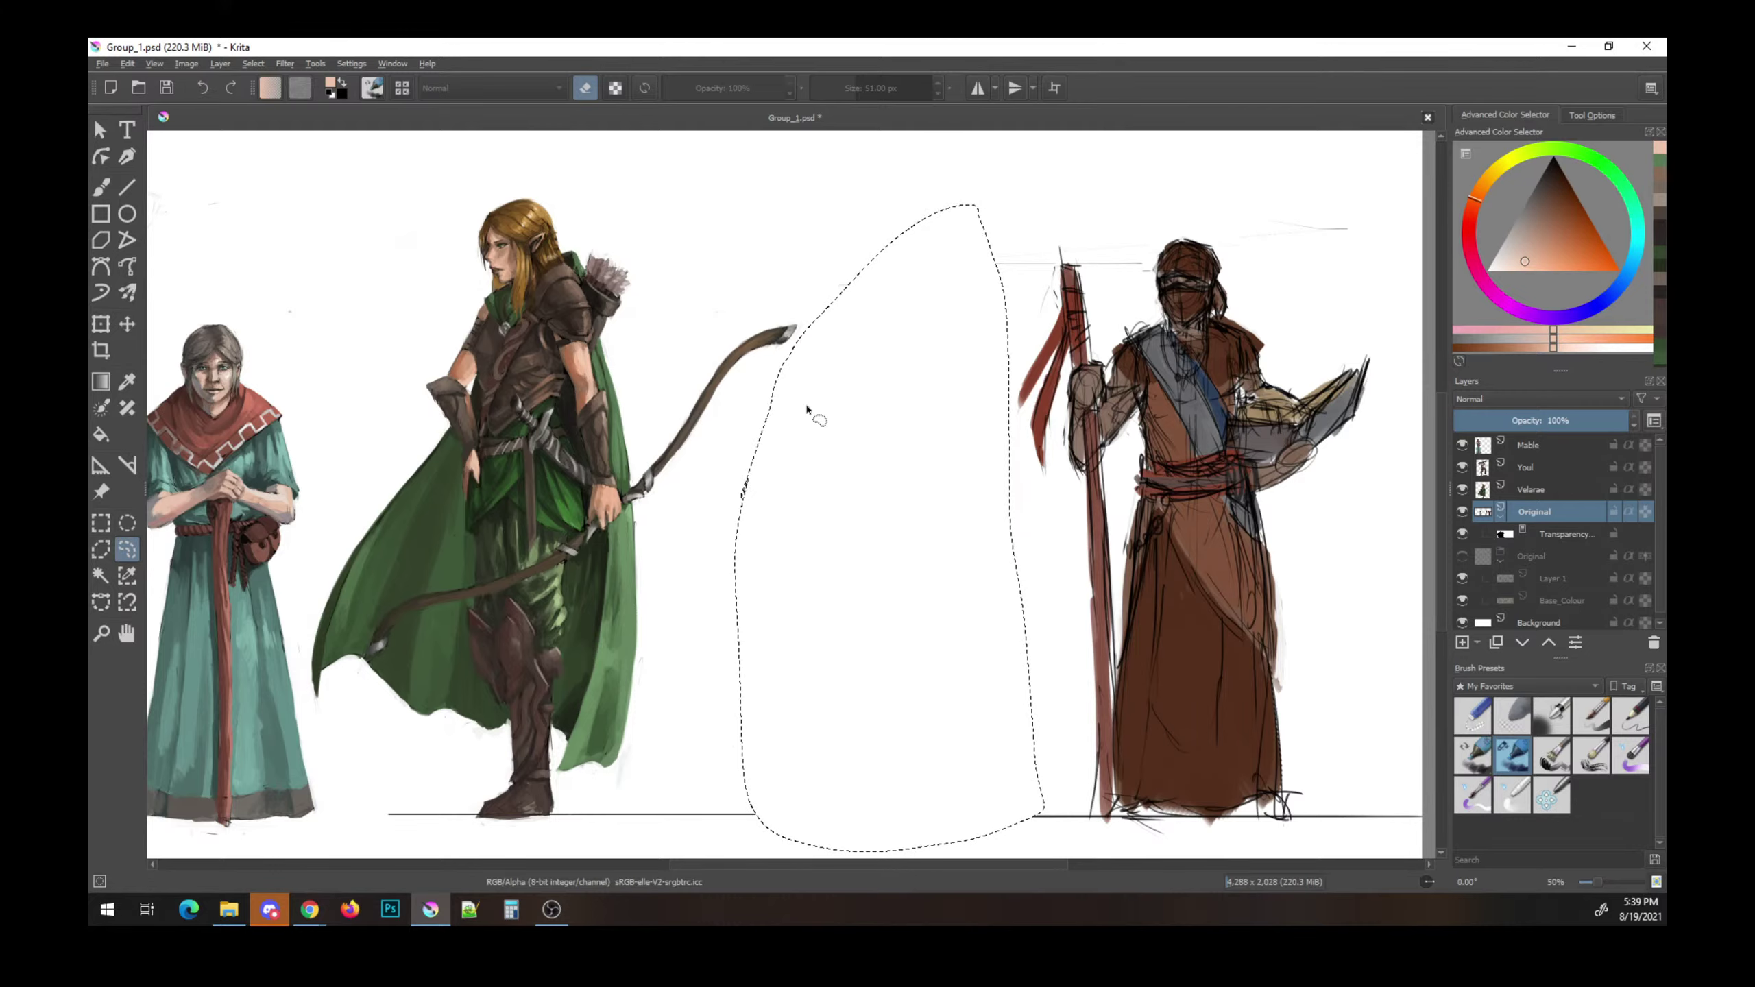
{"action": "key", "text": "ctrl+v"}
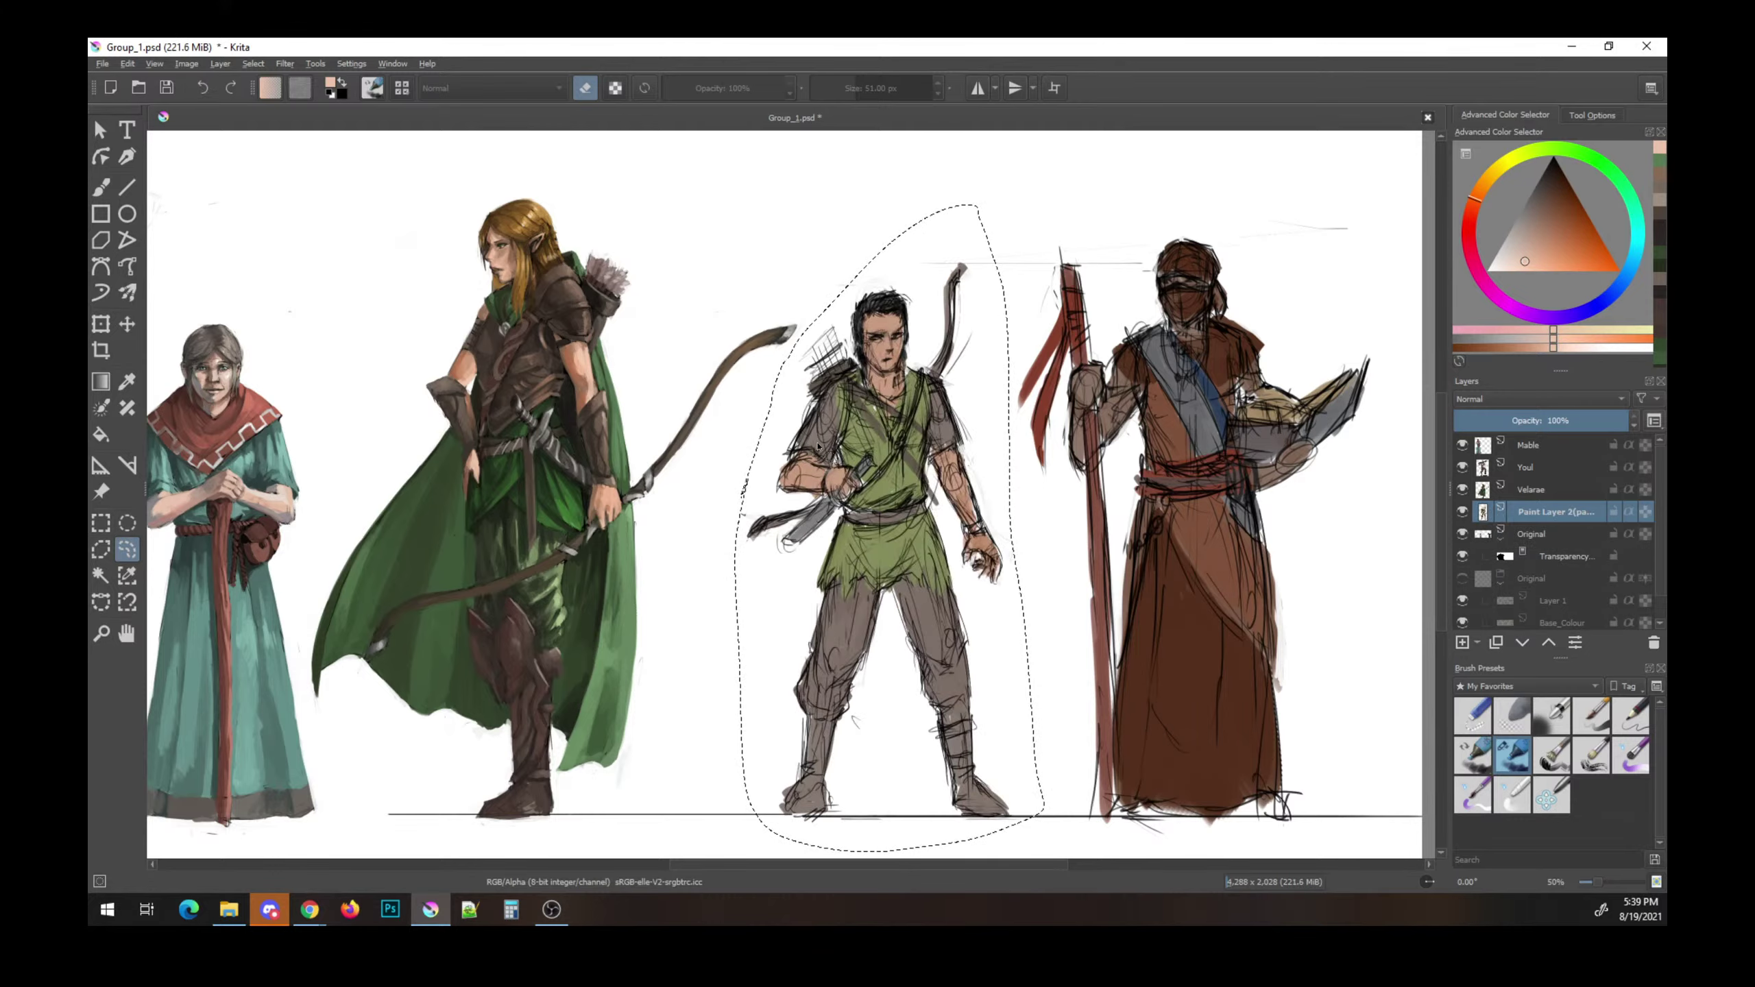
- Rename the pasted sketch layer to 'Sarless'
{"action": "double_click", "coordinate": [1526, 511]}
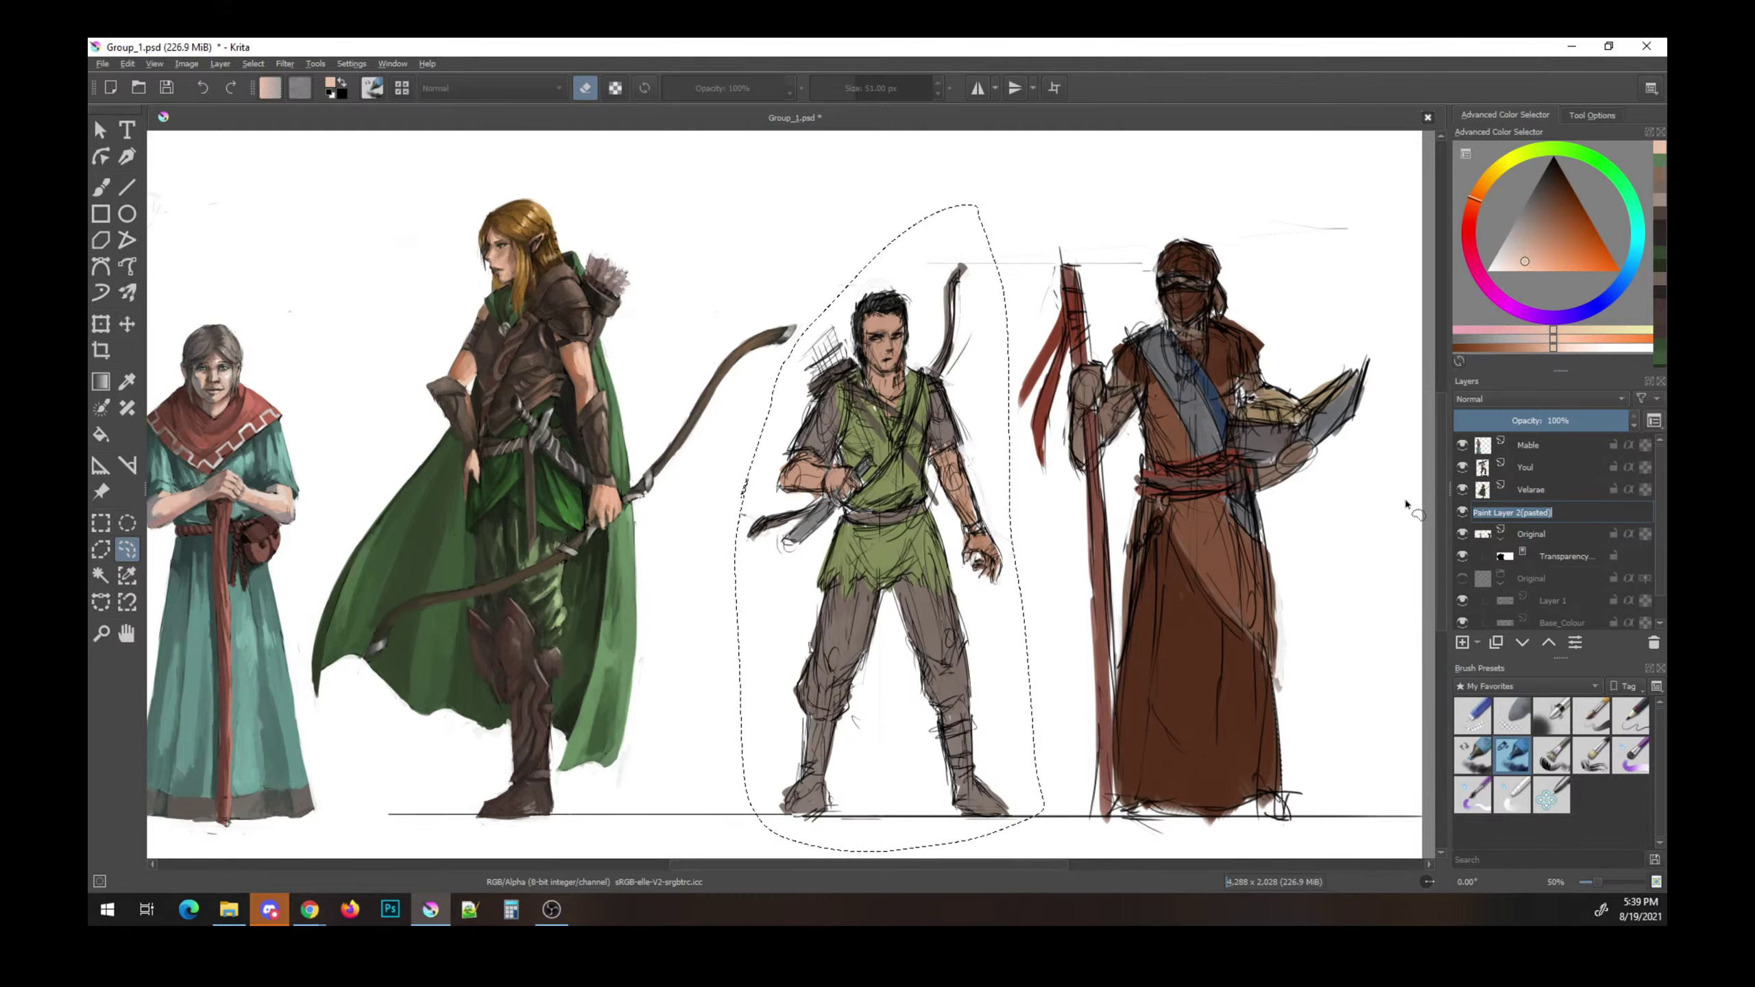
{"action": "key", "text": "Return"}
{"action": "scroll", "coordinate": [873, 446], "scroll_direction": "down", "scroll_amount": 3}
{"action": "scroll", "coordinate": [873, 446], "scroll_direction": "up", "scroll_amount": 1}
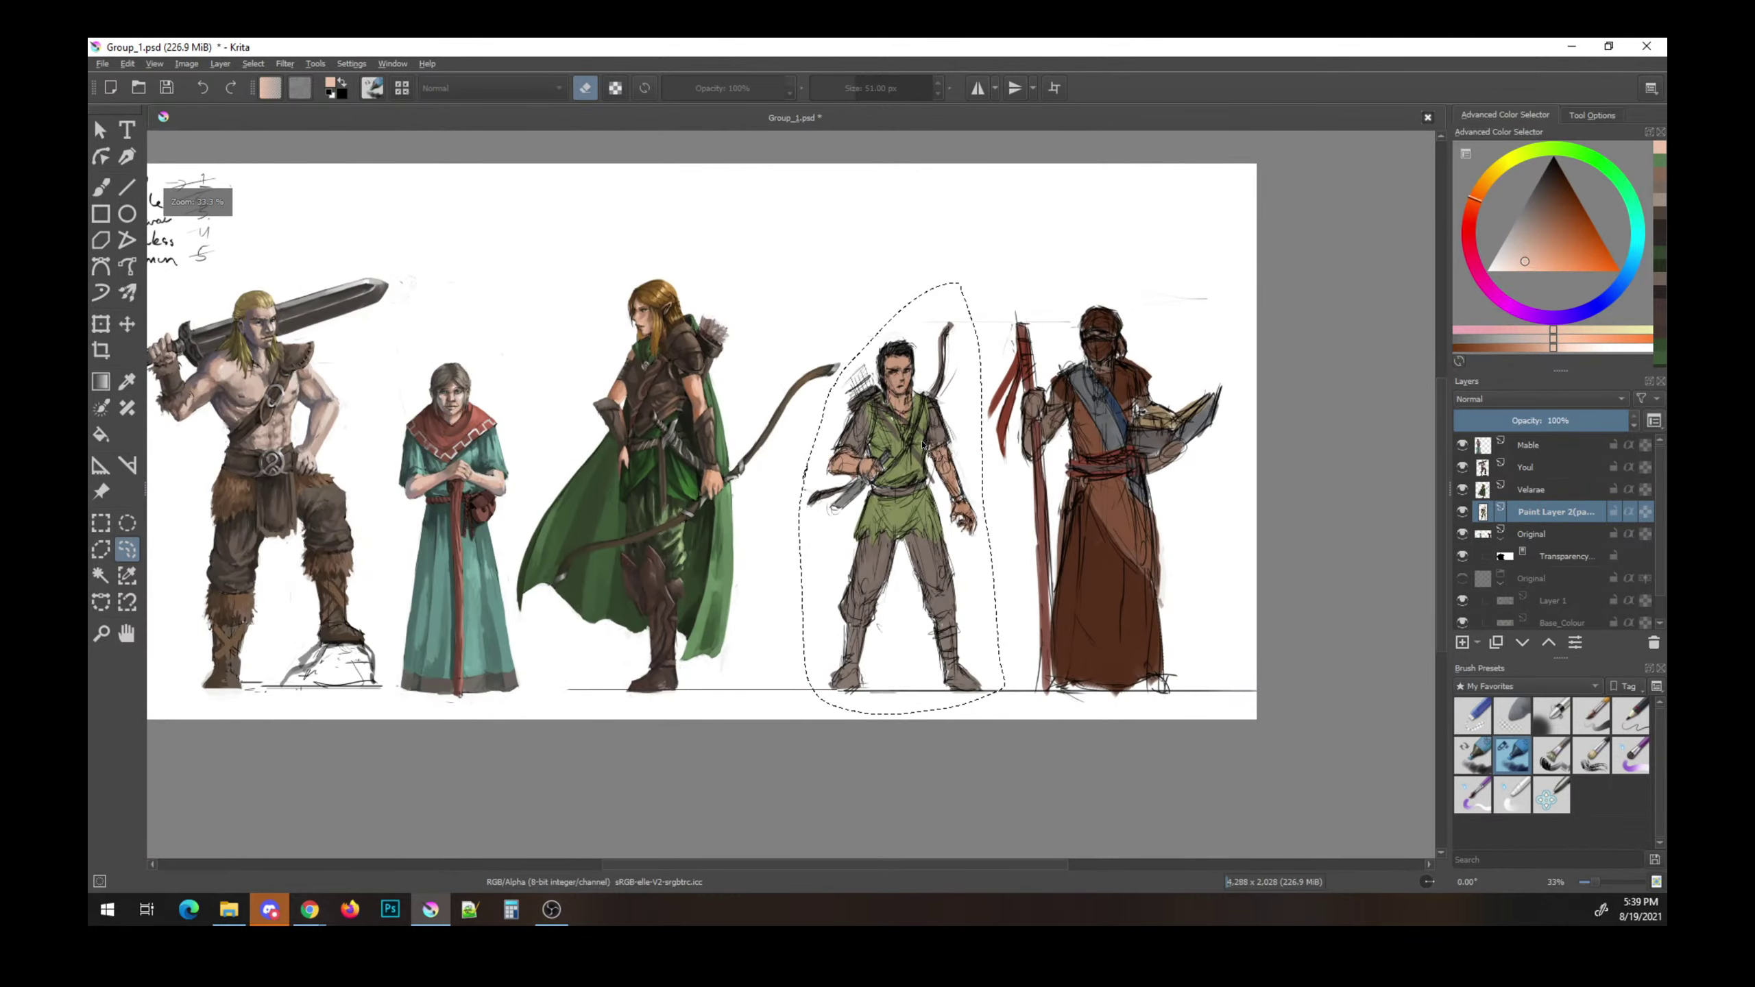
{"action": "key", "text": "shift+s"}
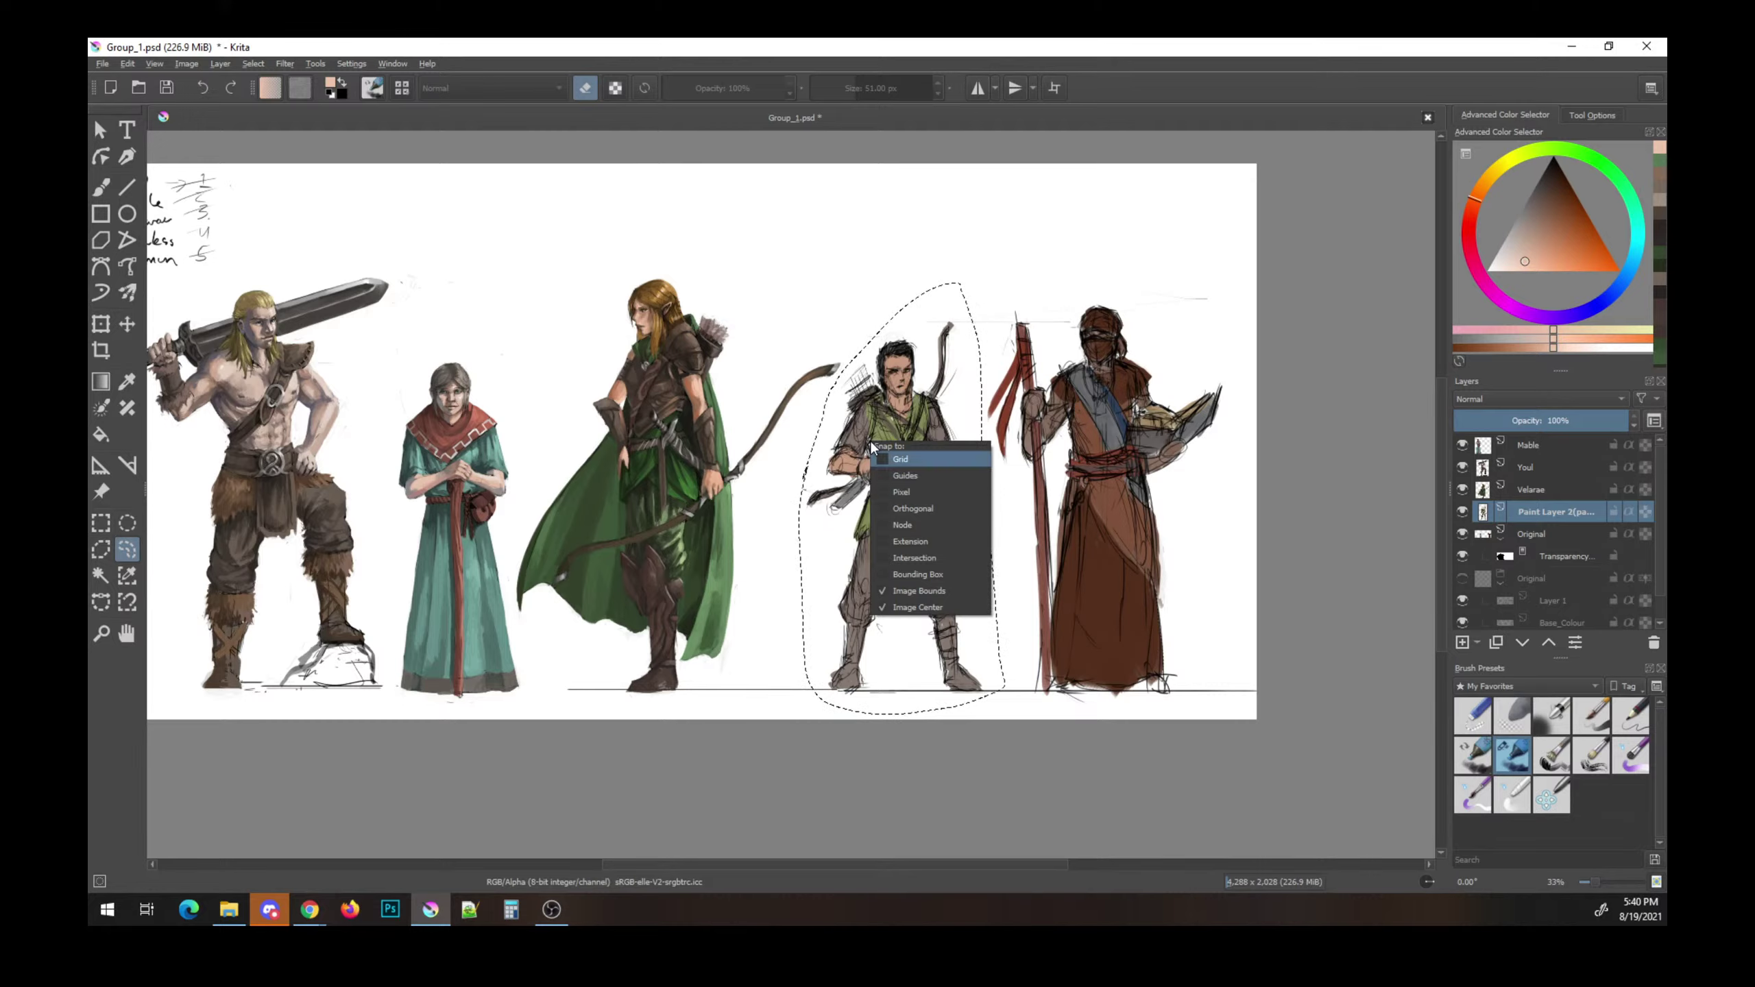
{"action": "key", "text": "Escape"}
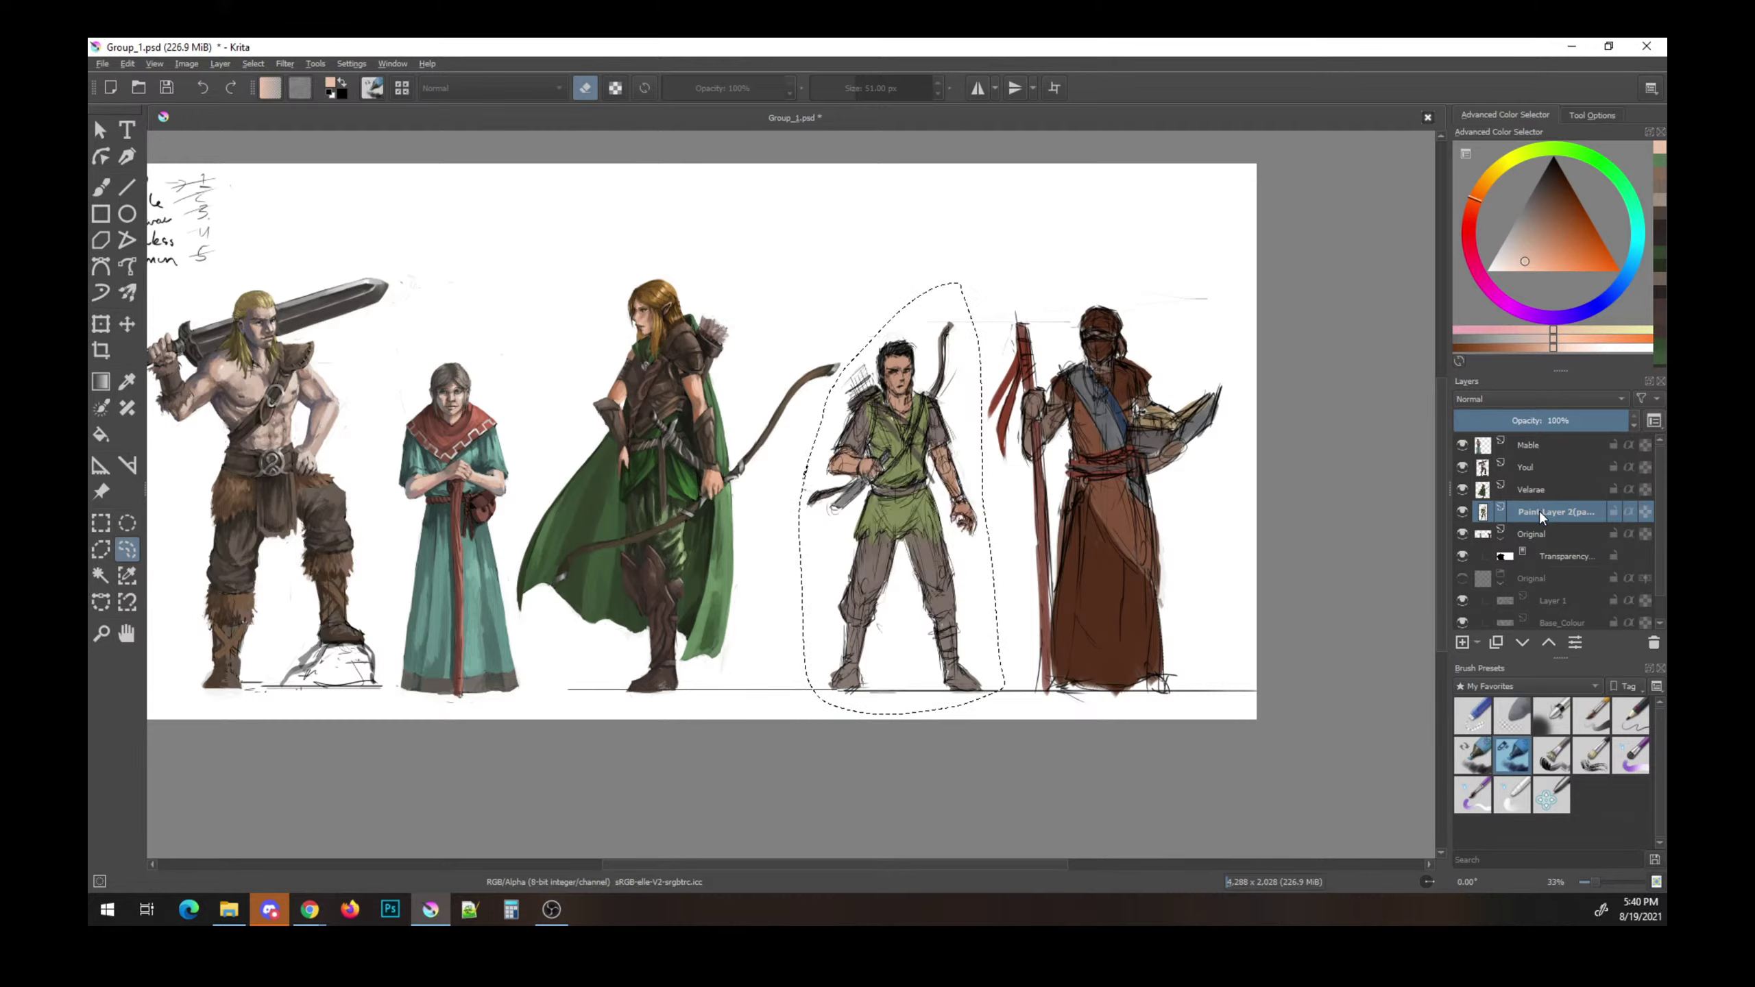
{"action": "double_click", "coordinate": [1544, 515]}
{"action": "type", "text": "Sarless"}
{"action": "key", "text": "Return"}
- Deselect, return to the freehand brush, and check the Original layer's visibility
{"action": "key", "text": "ctrl+shift+a"}
{"action": "key", "text": "e"}
{"action": "key", "text": "e"}
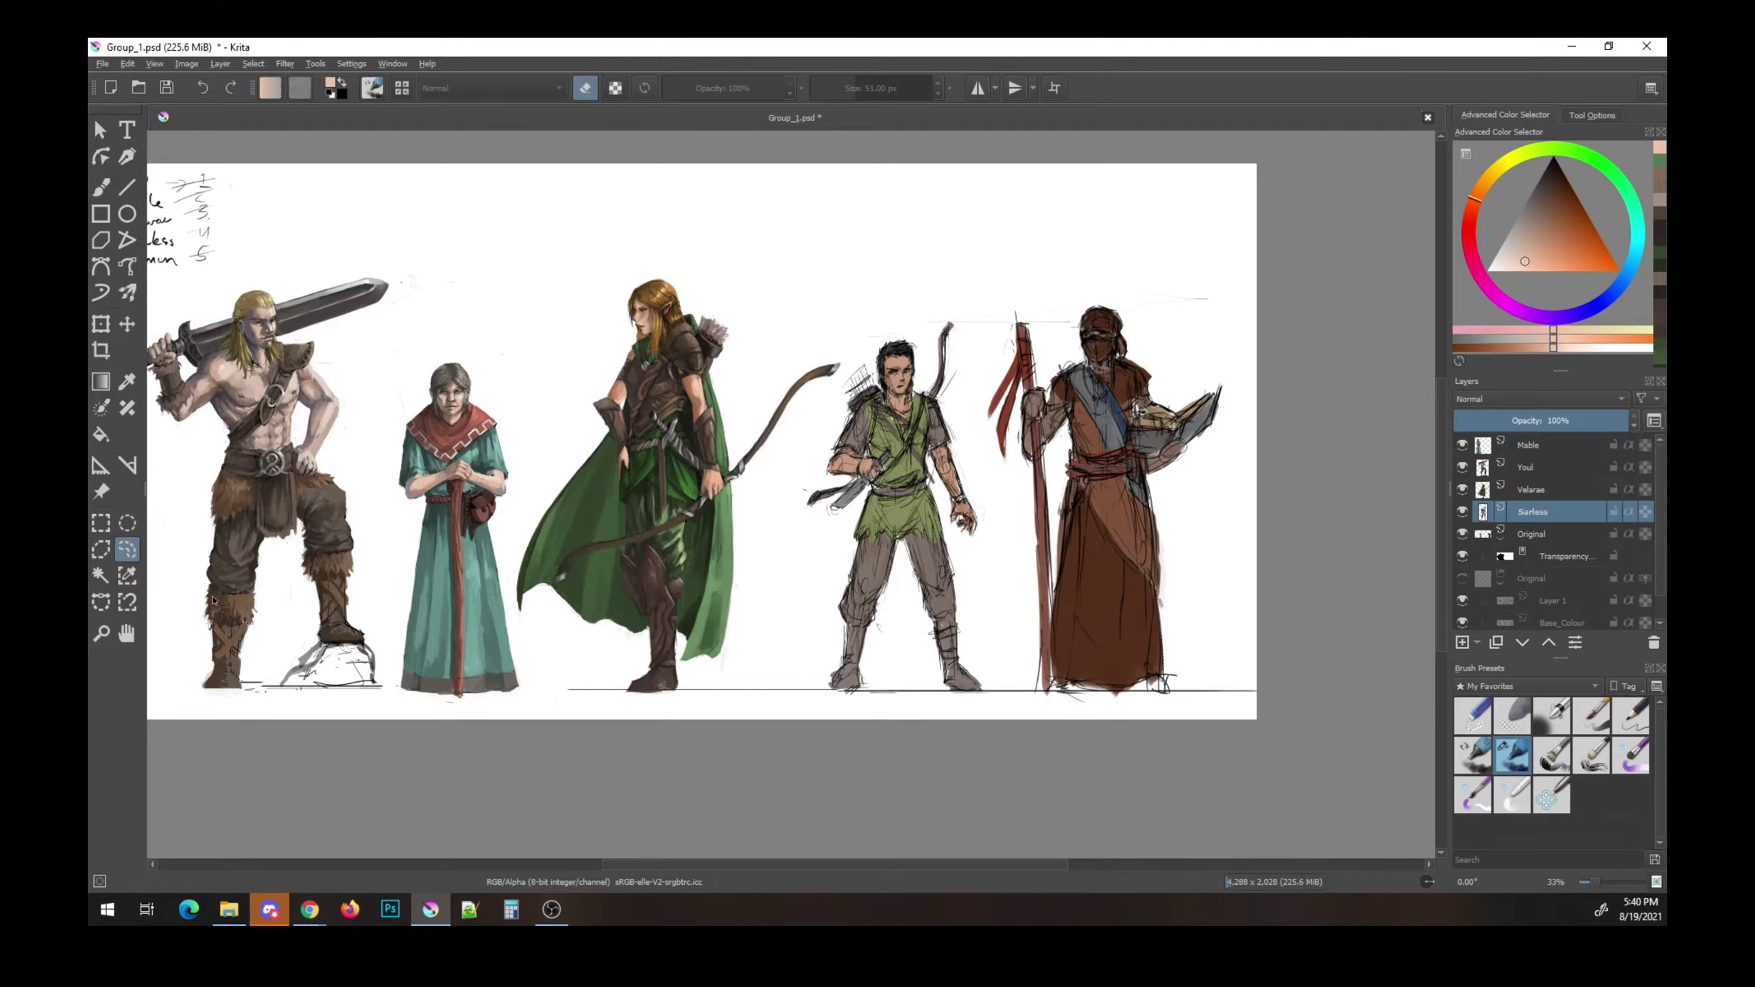
{"action": "key", "text": "b"}
{"action": "left_click", "coordinate": [1462, 533]}
{"action": "left_click", "coordinate": [1533, 533]}
- On the Velarae layer, erase a stretch of the ground line with an enlarged eraser, then save
{"action": "key", "text": "e"}
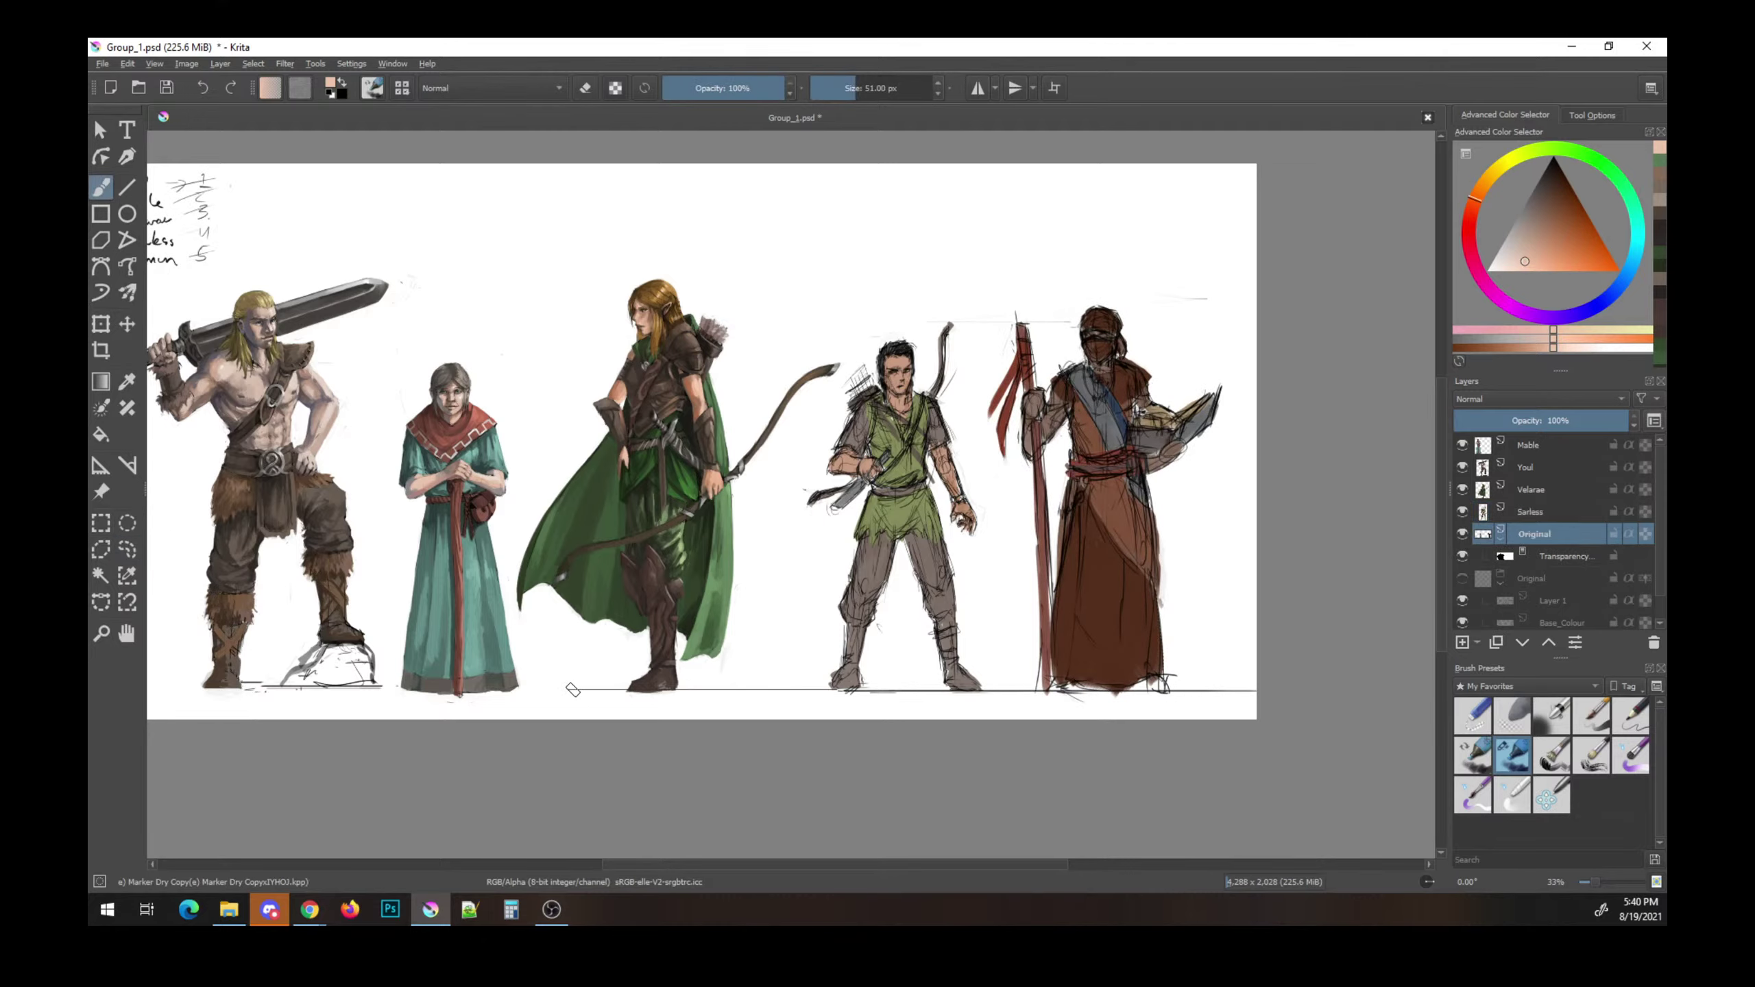
{"action": "key", "text": "e"}
{"action": "left_click_drag", "start_coordinate": [566, 691], "coordinate": [577, 686]}
{"action": "left_click", "coordinate": [1462, 538]}
{"action": "left_click", "coordinate": [1530, 491]}
{"action": "left_click_drag", "start_coordinate": [579, 690], "coordinate": [707, 691]}
{"action": "key", "text": "e"}
{"action": "key", "text": "d"}
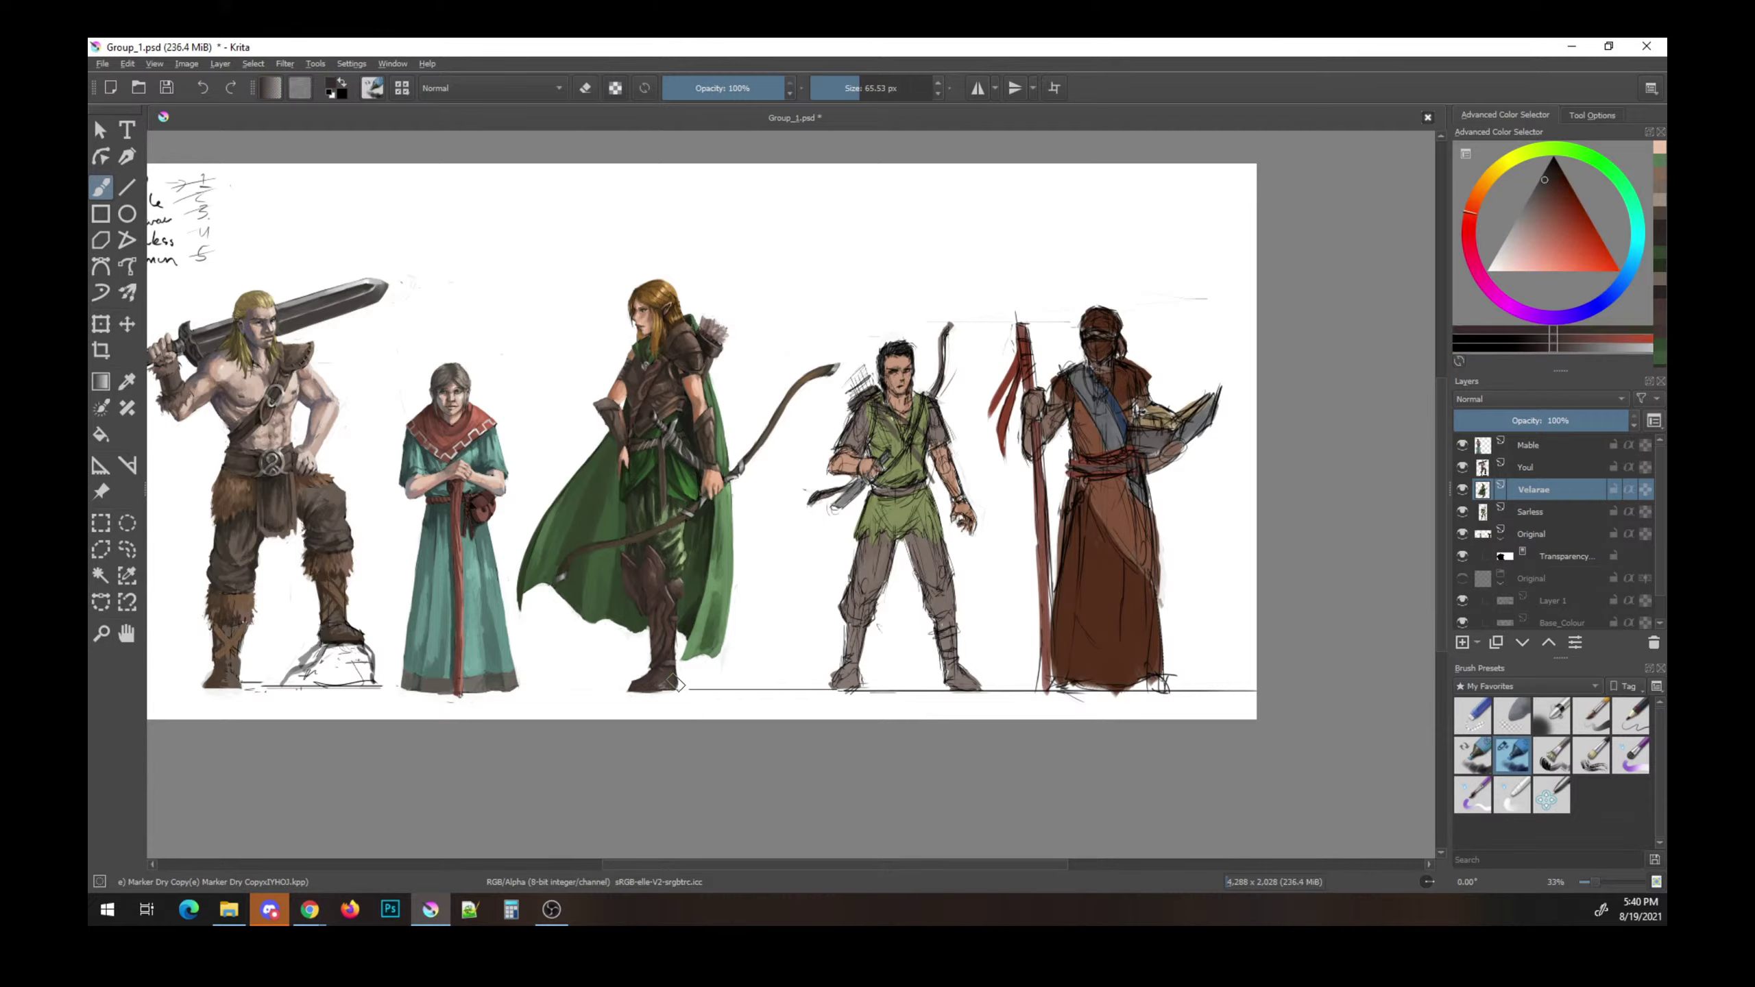
{"action": "key", "text": "bracketleft"}
{"action": "key", "text": "bracketleft"}
{"action": "key", "text": "bracketleft"}
{"action": "key", "text": "bracketleft"}
{"action": "key", "text": "bracketleft"}
{"action": "key", "text": "bracketleft"}
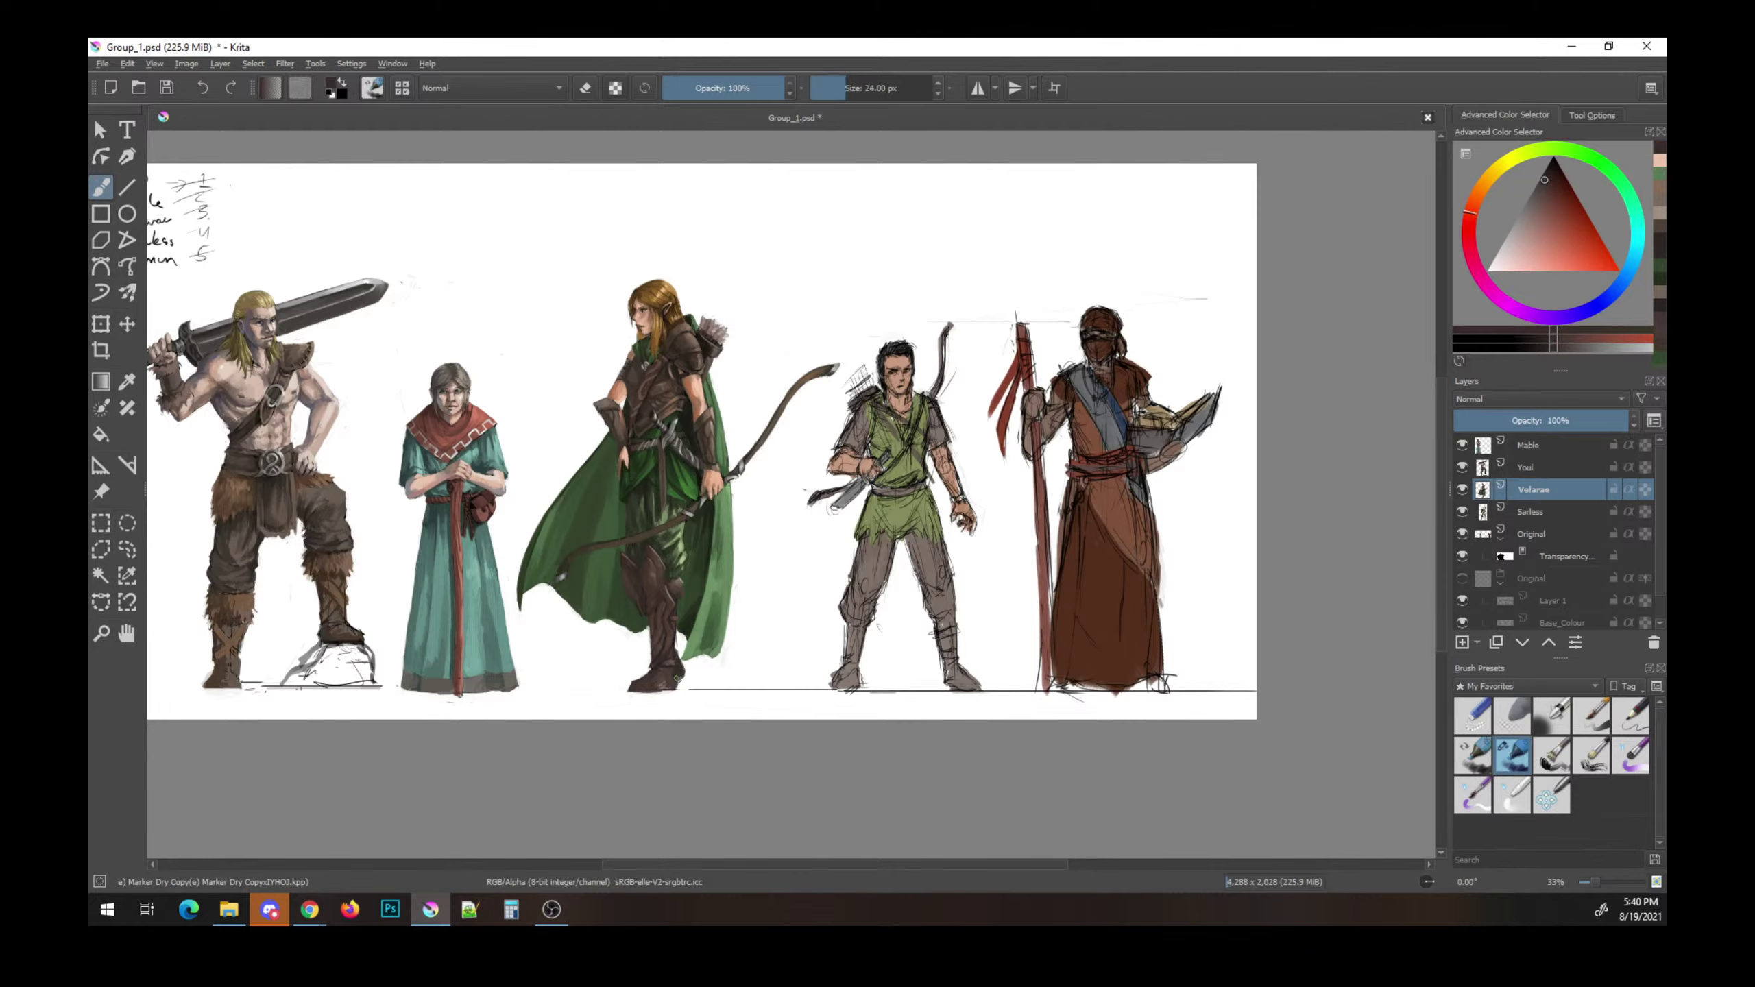
{"action": "key", "text": "e"}
{"action": "key", "text": "ctrl+s"}
- On the Sarless layer, shade the archer's chest and strap in dark and grey-brown tones
{"action": "left_click", "coordinate": [1525, 514]}
{"action": "scroll", "coordinate": [1165, 505], "scroll_direction": "up", "scroll_amount": 1}
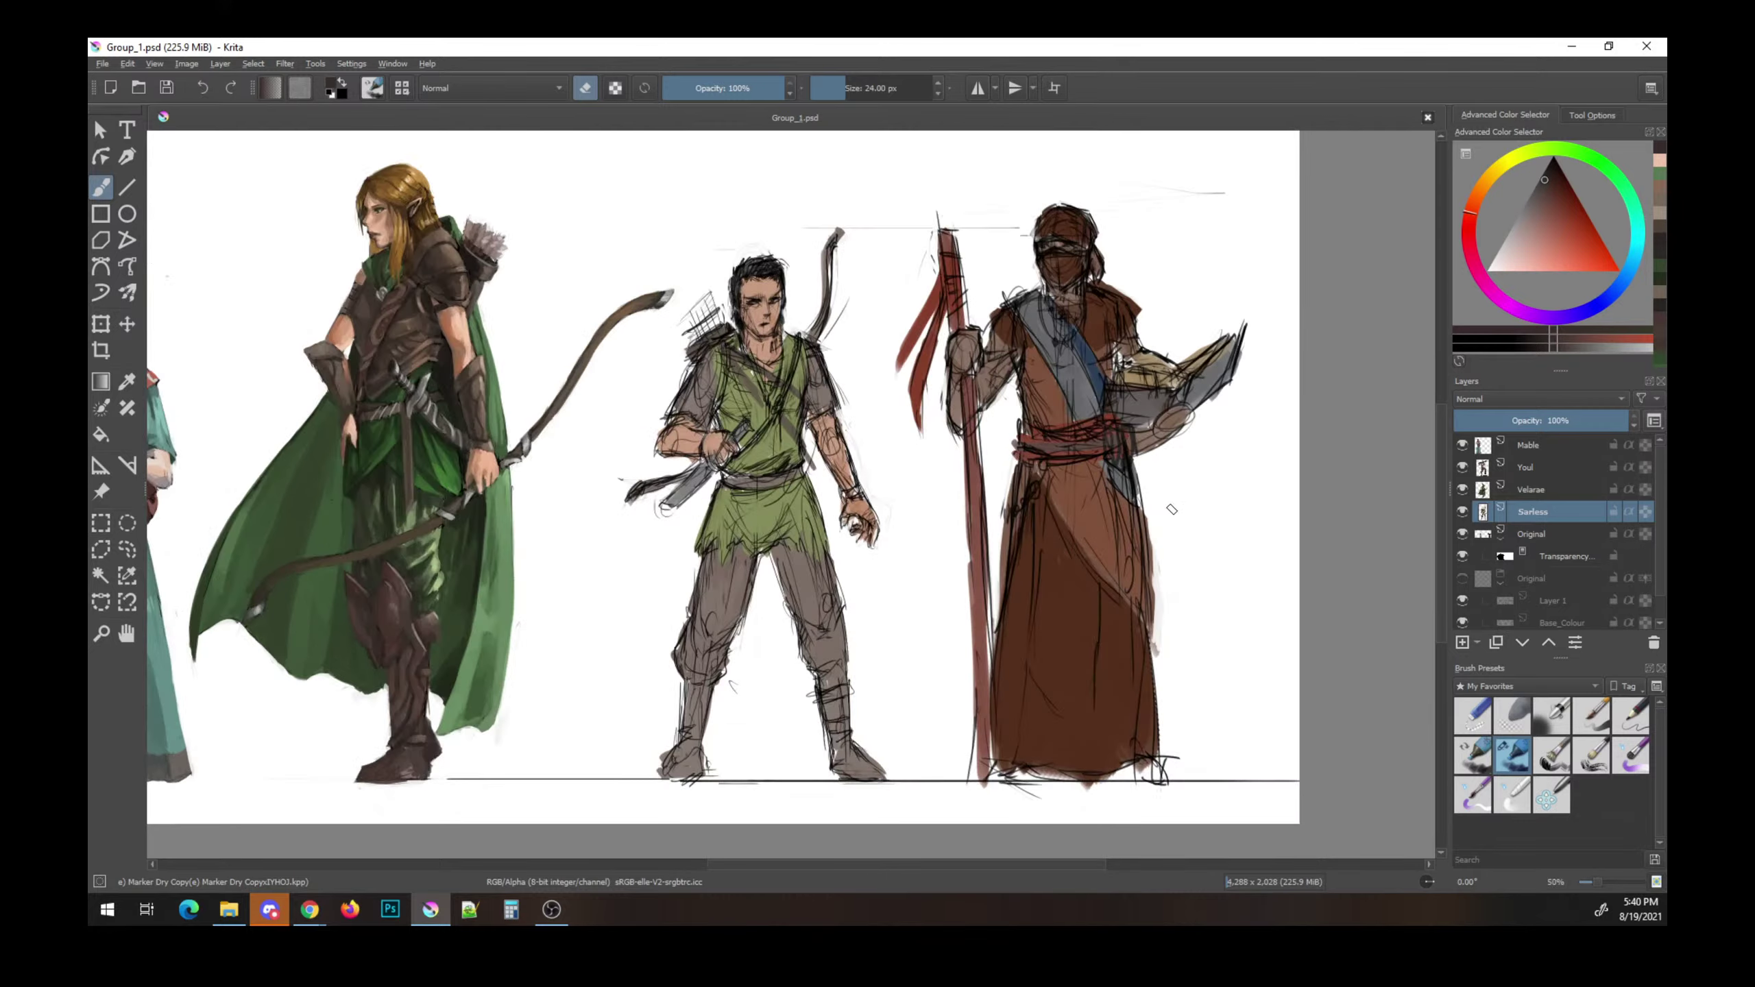
{"action": "mouse_move", "coordinate": [1119, 520]}
{"action": "left_mouse_down"}
{"action": "mouse_move", "coordinate": [1029, 543]}
{"action": "mouse_move", "coordinate": [1051, 546]}
{"action": "left_mouse_up"}
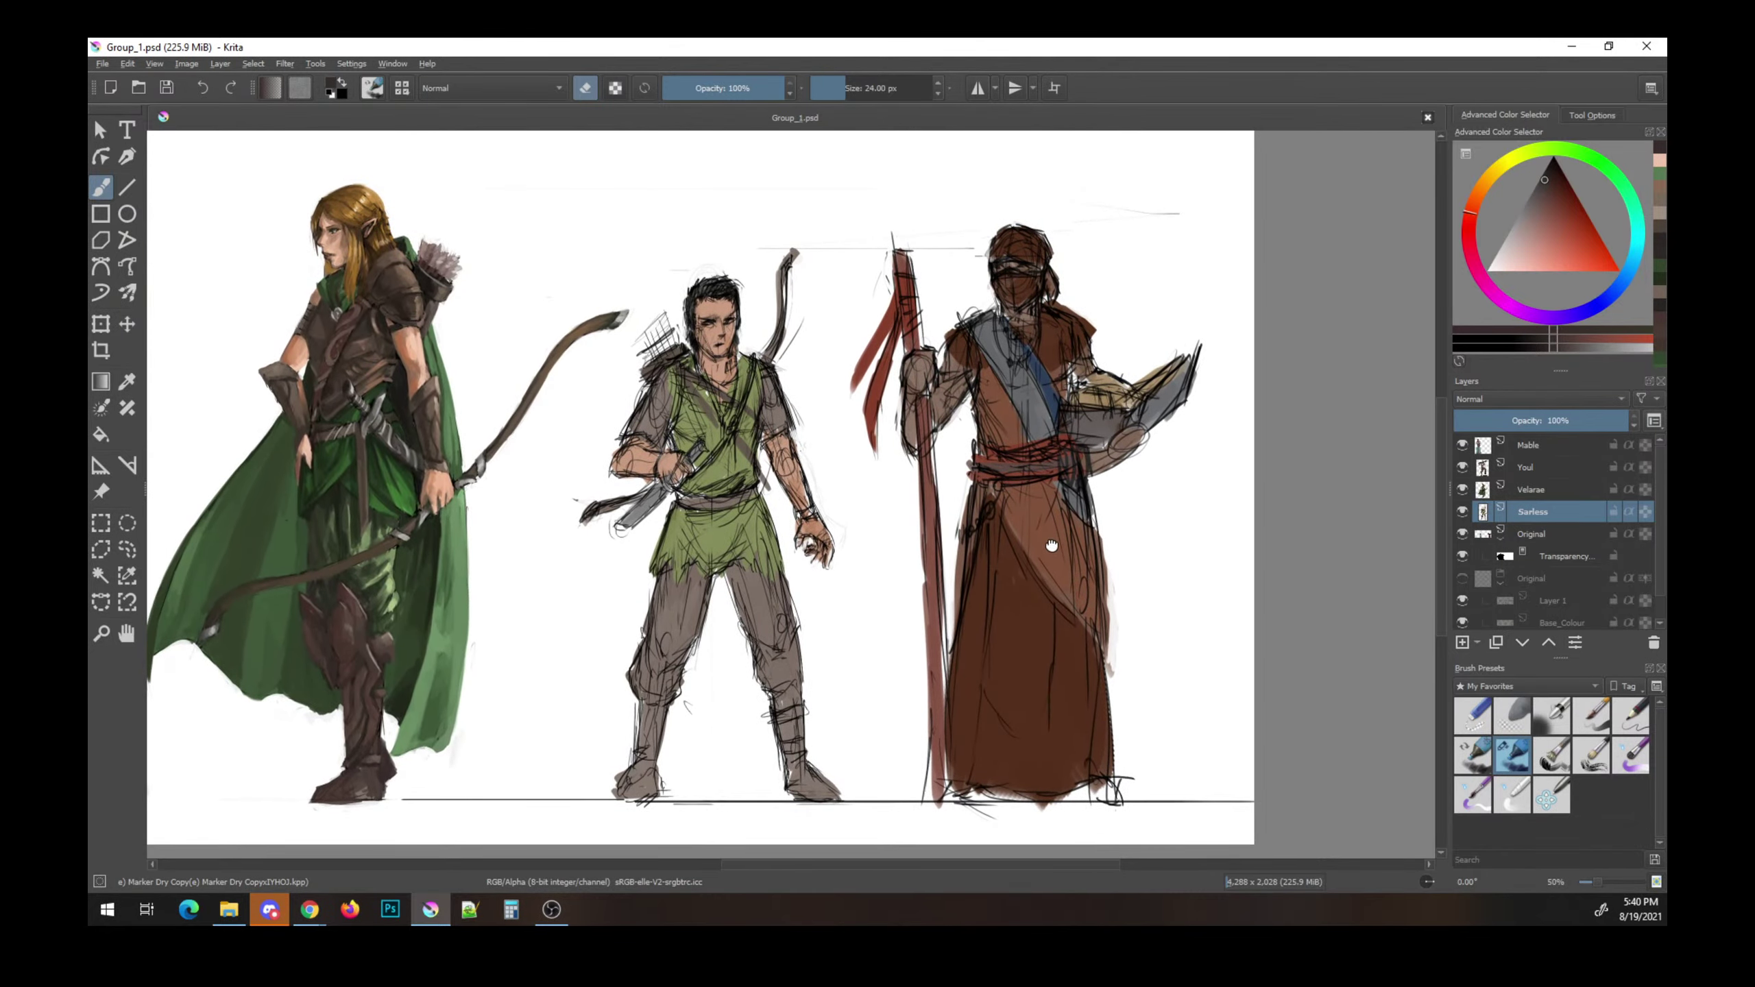
{"action": "left_click", "coordinate": [695, 344], "text": "ctrl"}
{"action": "key", "text": "e"}
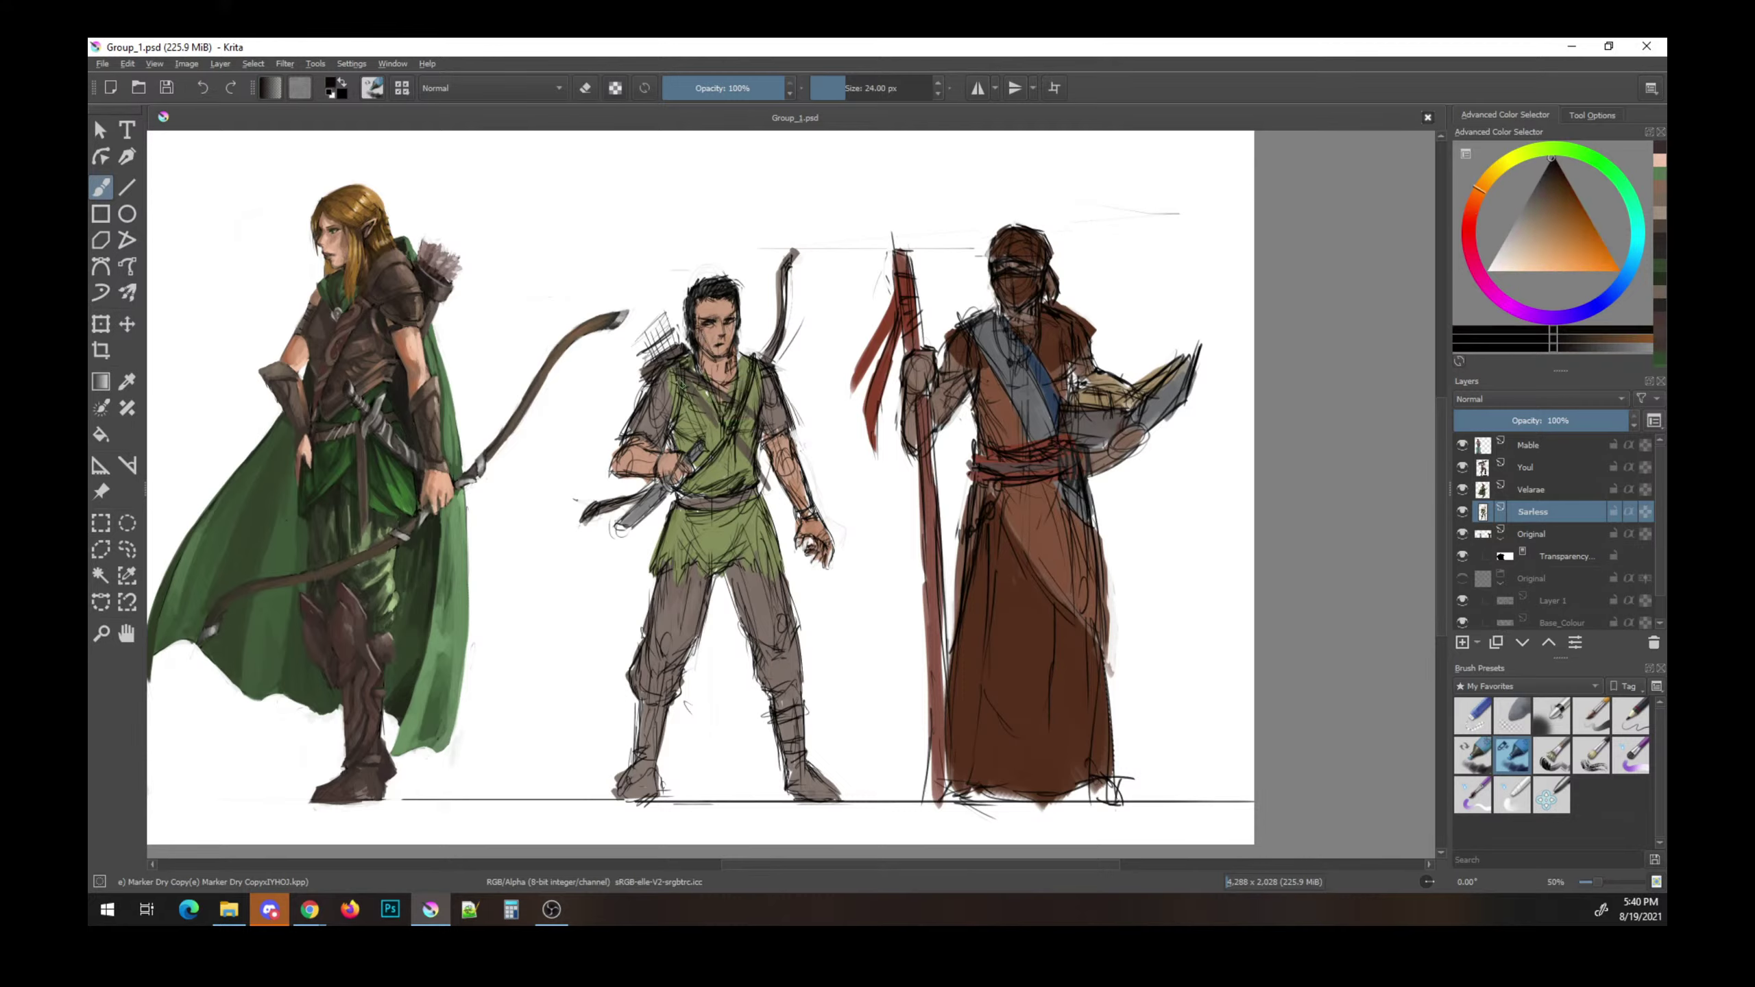
{"action": "left_click_drag", "start_coordinate": [686, 397], "coordinate": [733, 448]}
{"action": "mouse_move", "coordinate": [717, 377]}
{"action": "left_mouse_down"}
{"action": "mouse_move", "coordinate": [687, 397]}
{"action": "mouse_move", "coordinate": [744, 392]}
{"action": "left_mouse_up"}
{"action": "left_click_drag", "start_coordinate": [742, 407], "coordinate": [731, 421]}
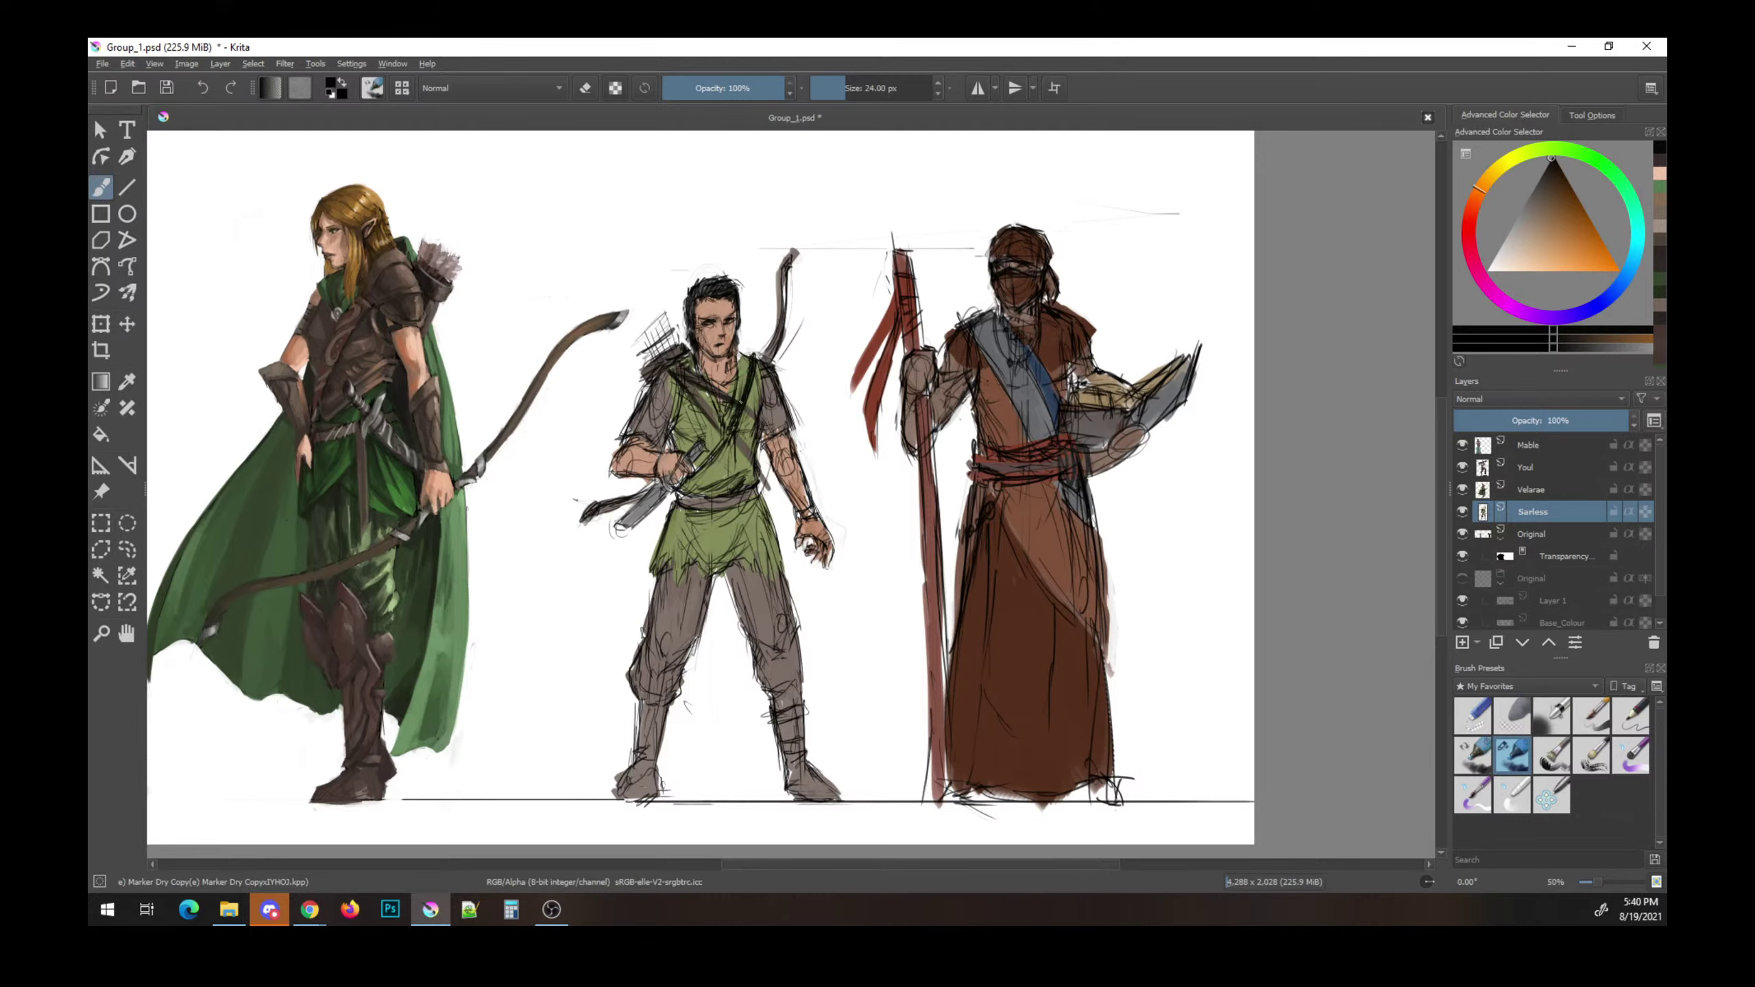
{"action": "left_click", "coordinate": [633, 387], "text": "ctrl"}
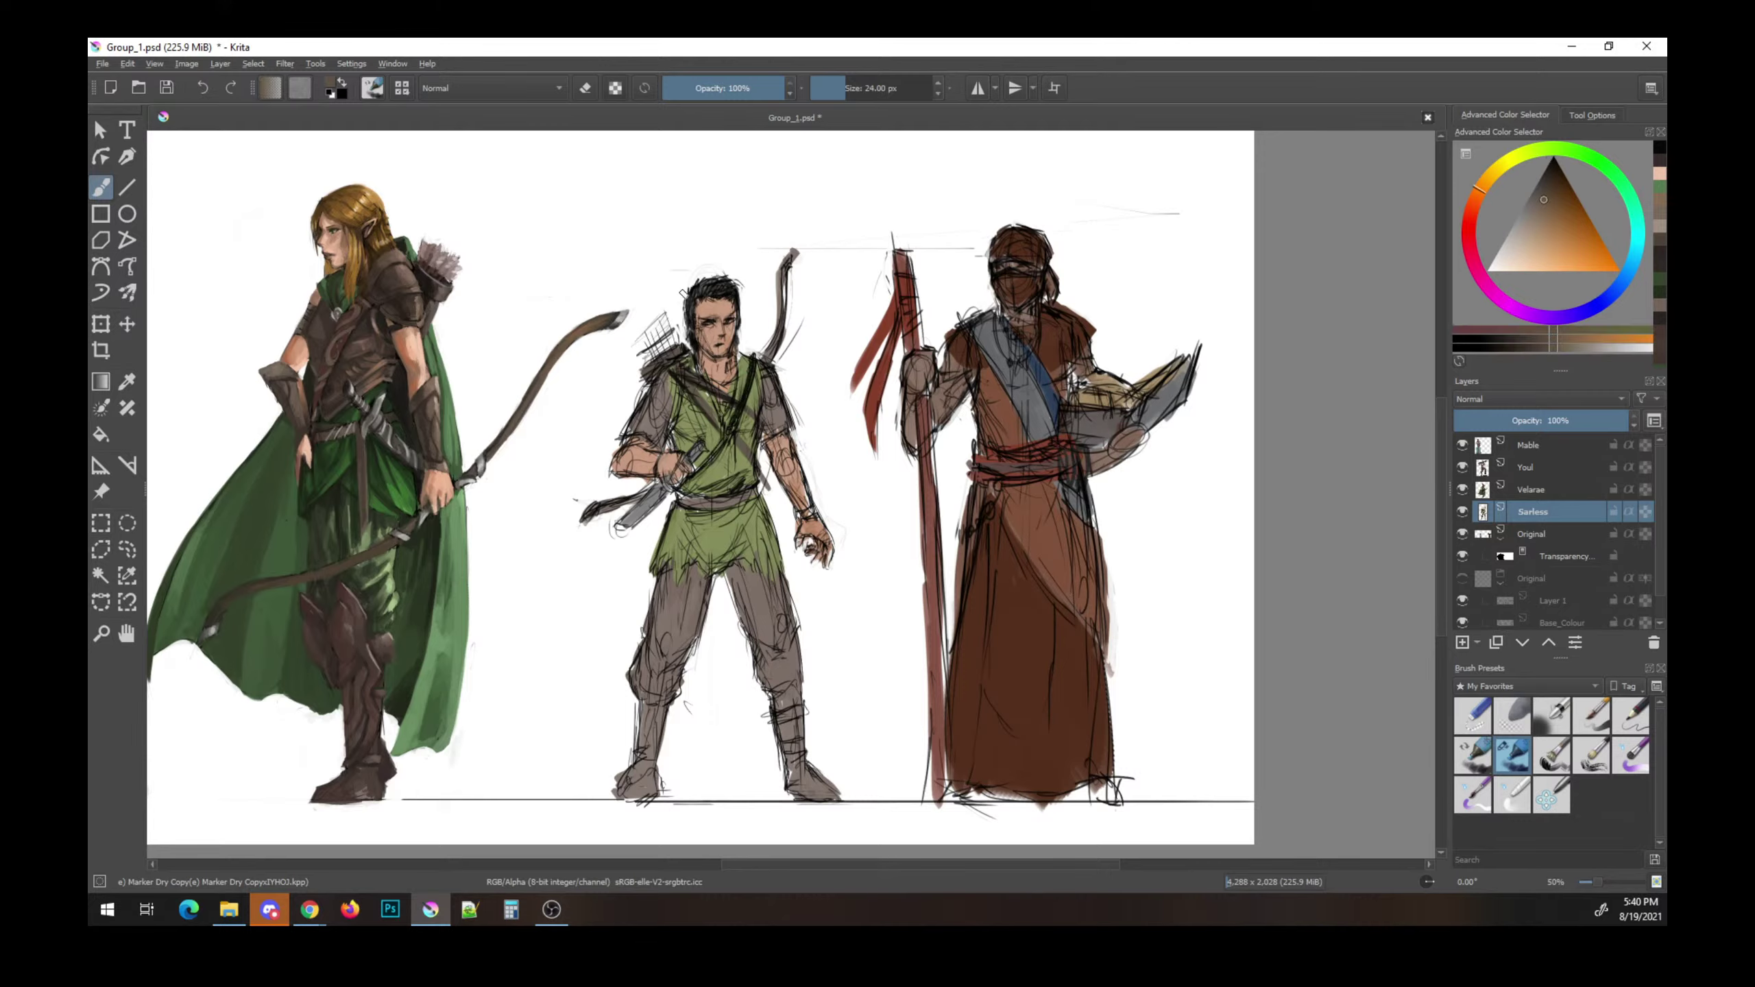
{"action": "left_click_drag", "start_coordinate": [755, 358], "coordinate": [731, 426]}
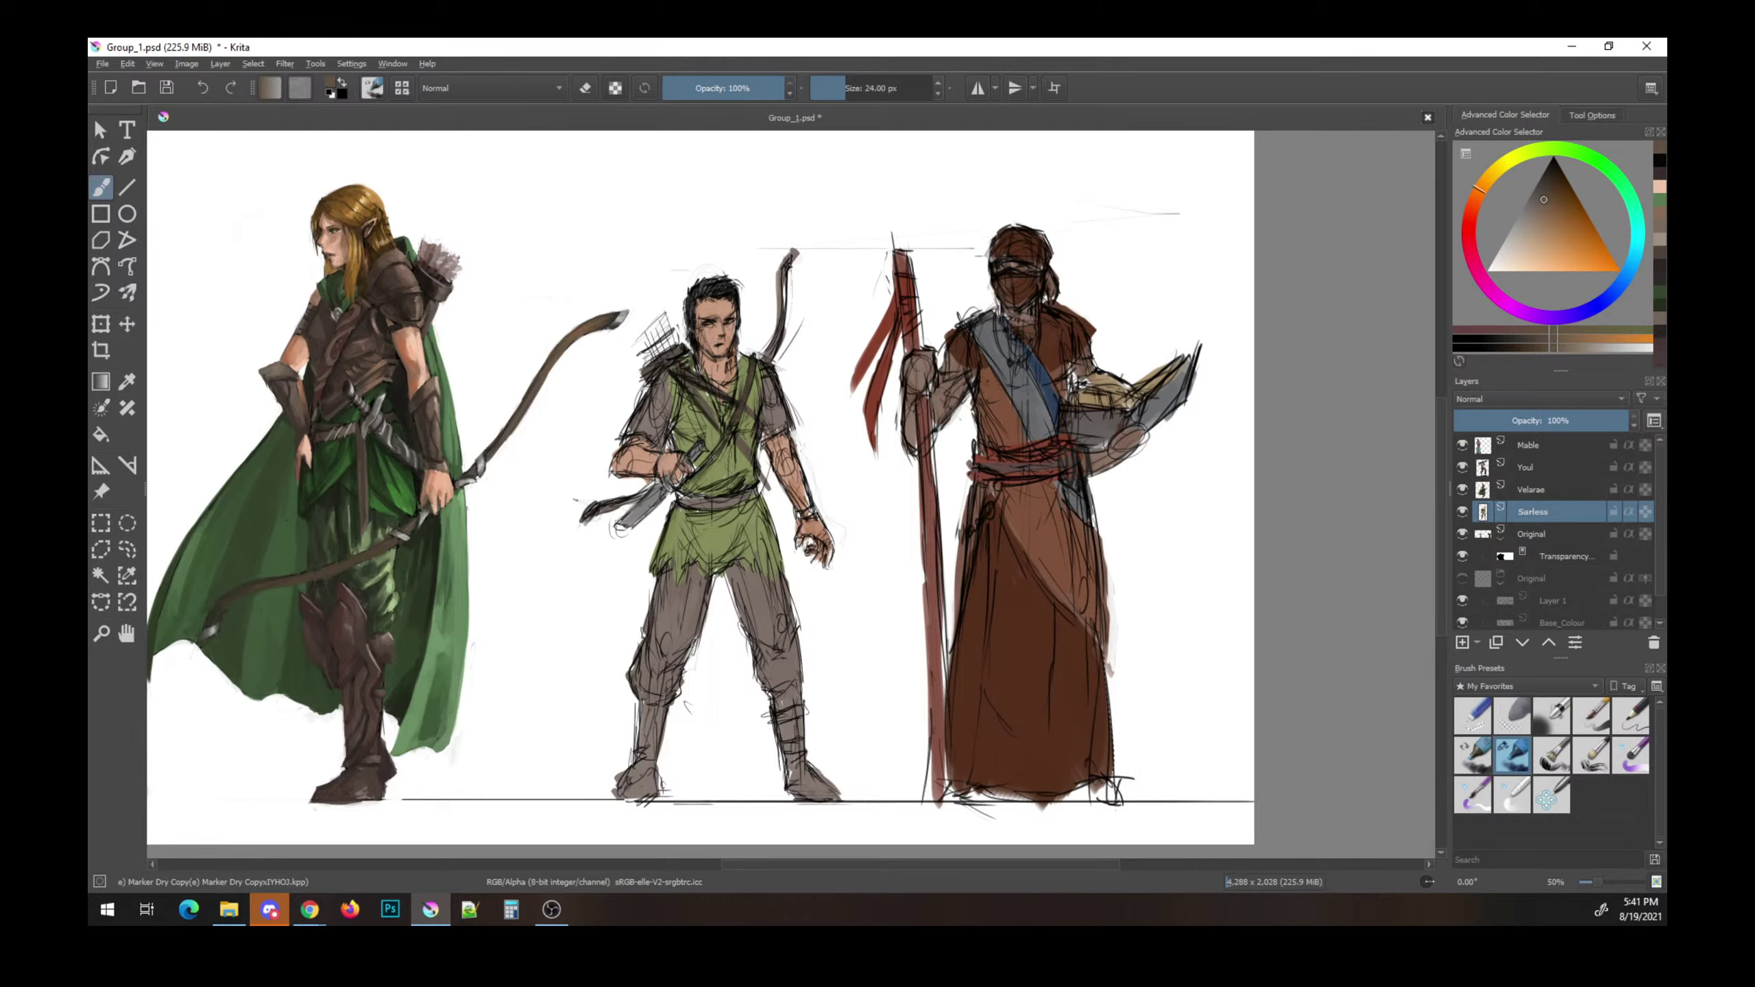
- Darken the quiver strap and hatching in black, then shade the left shoulder, sleeve and waist
{"action": "key", "text": "d"}
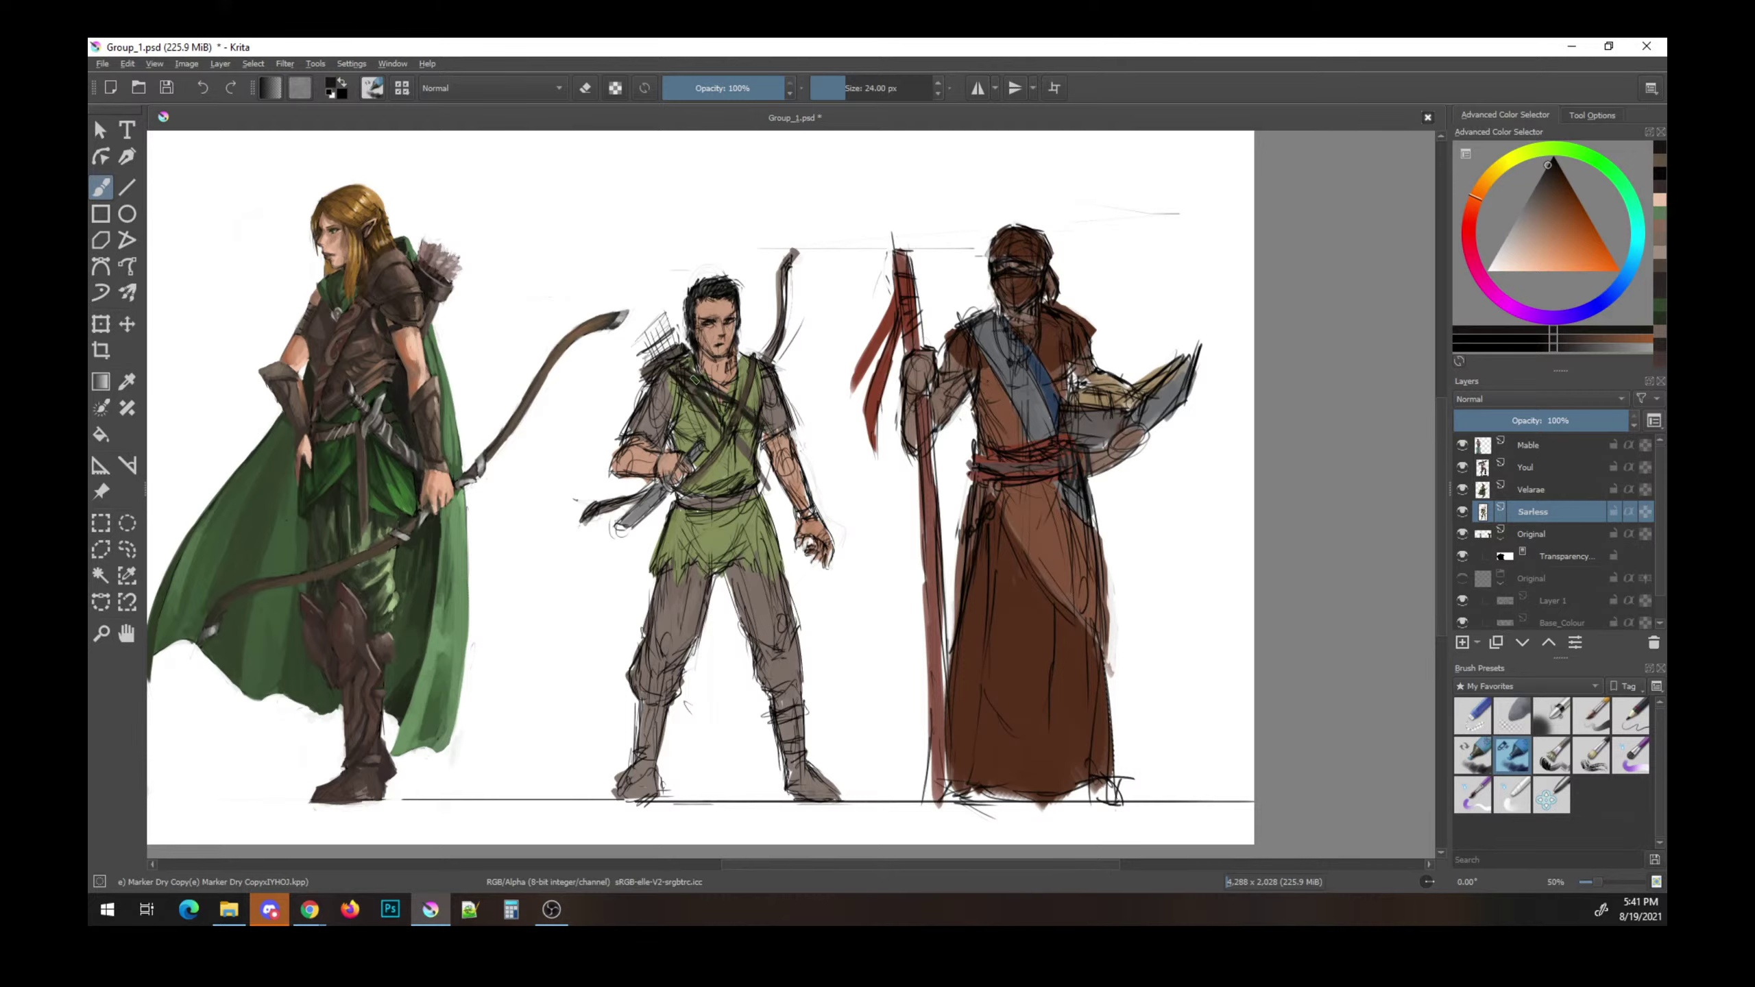
{"action": "left_click_drag", "start_coordinate": [639, 376], "coordinate": [688, 339]}
{"action": "mouse_move", "coordinate": [638, 356]}
{"action": "left_mouse_down"}
{"action": "mouse_move", "coordinate": [674, 343]}
{"action": "mouse_move", "coordinate": [655, 325]}
{"action": "mouse_move", "coordinate": [644, 351]}
{"action": "mouse_move", "coordinate": [662, 323]}
{"action": "mouse_move", "coordinate": [665, 341]}
{"action": "left_mouse_up"}
{"action": "key", "text": "e"}
{"action": "key", "text": "e"}
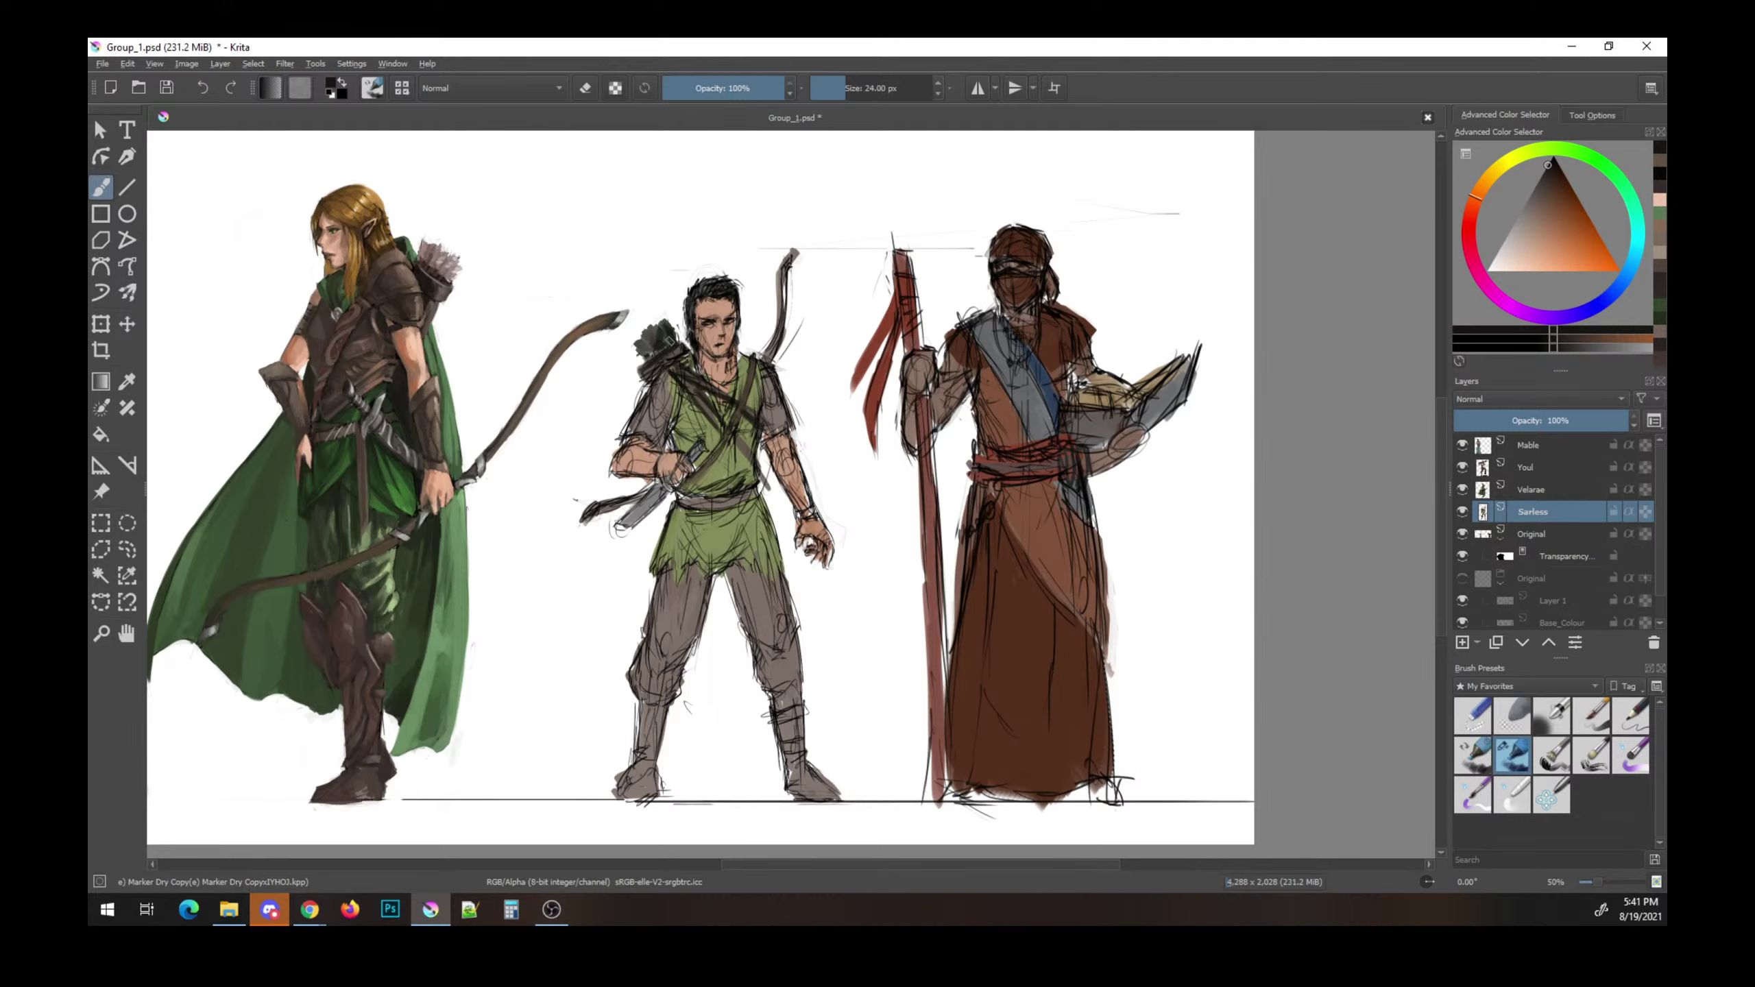
{"action": "key", "text": "ctrl+s"}
{"action": "mouse_move", "coordinate": [654, 366]}
{"action": "left_mouse_down"}
{"action": "mouse_move", "coordinate": [625, 435]}
{"action": "mouse_move", "coordinate": [702, 452]}
{"action": "mouse_move", "coordinate": [658, 567]}
{"action": "mouse_move", "coordinate": [690, 559]}
{"action": "left_mouse_up"}
{"action": "left_click_drag", "start_coordinate": [691, 494], "coordinate": [744, 470]}
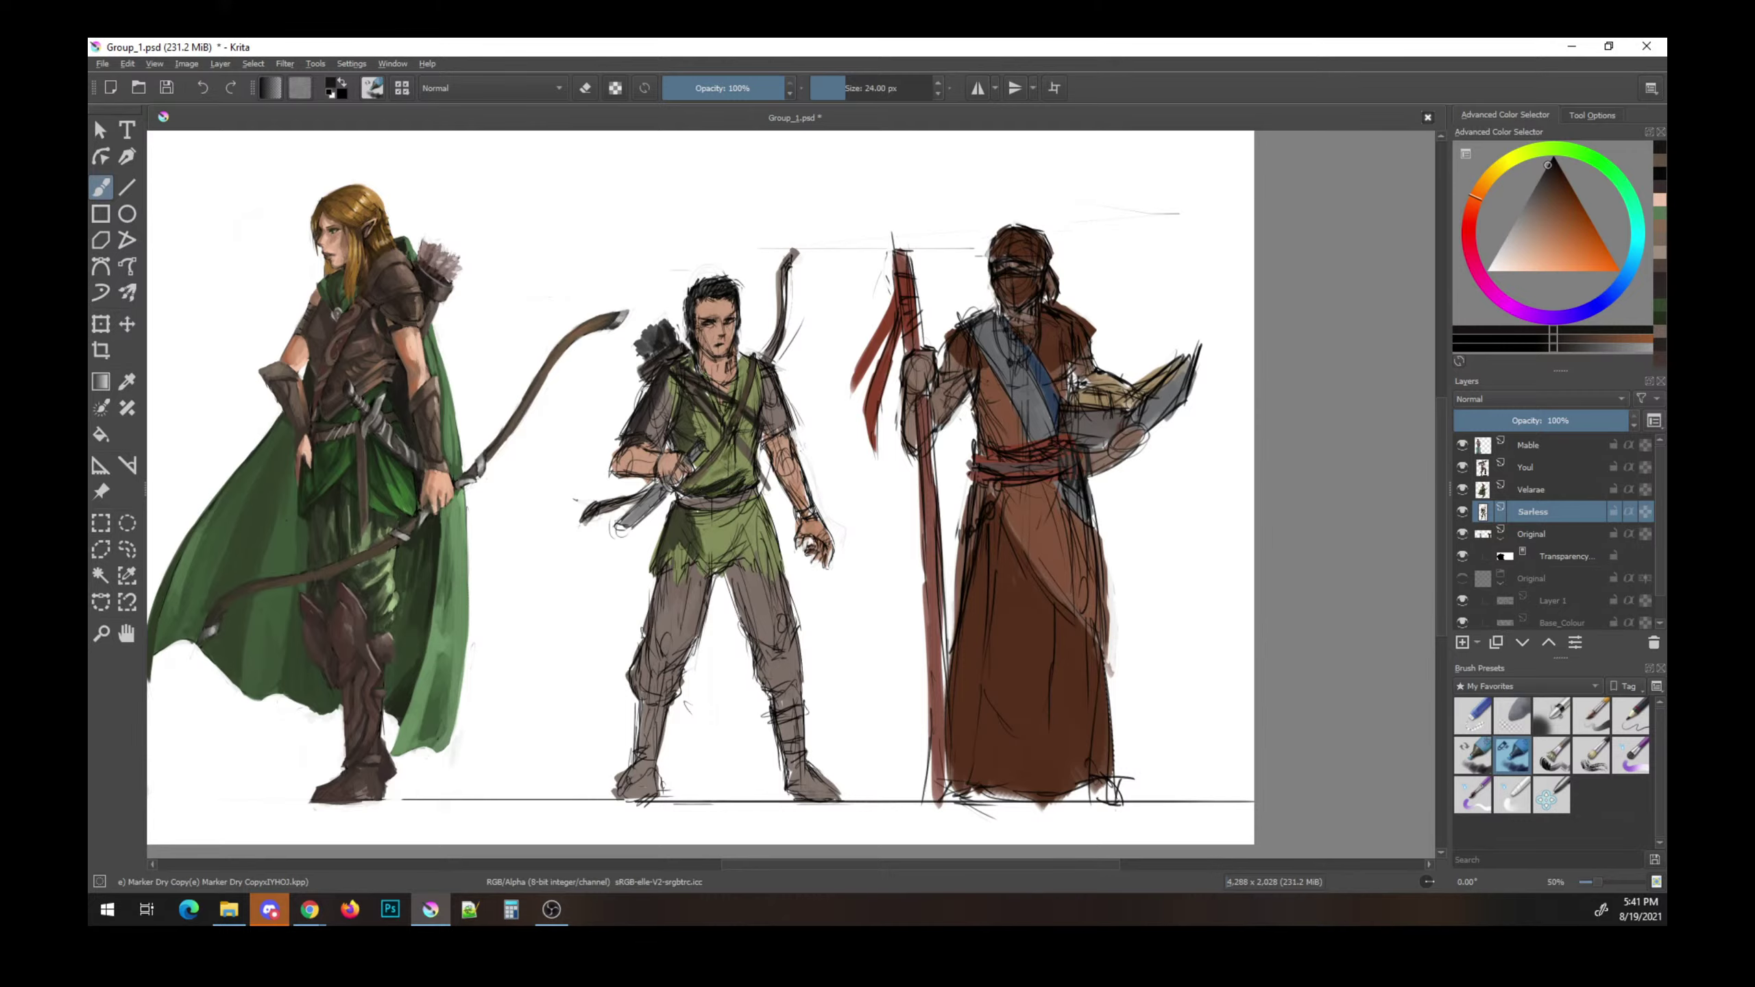
{"action": "left_click", "coordinate": [726, 468], "text": "ctrl"}
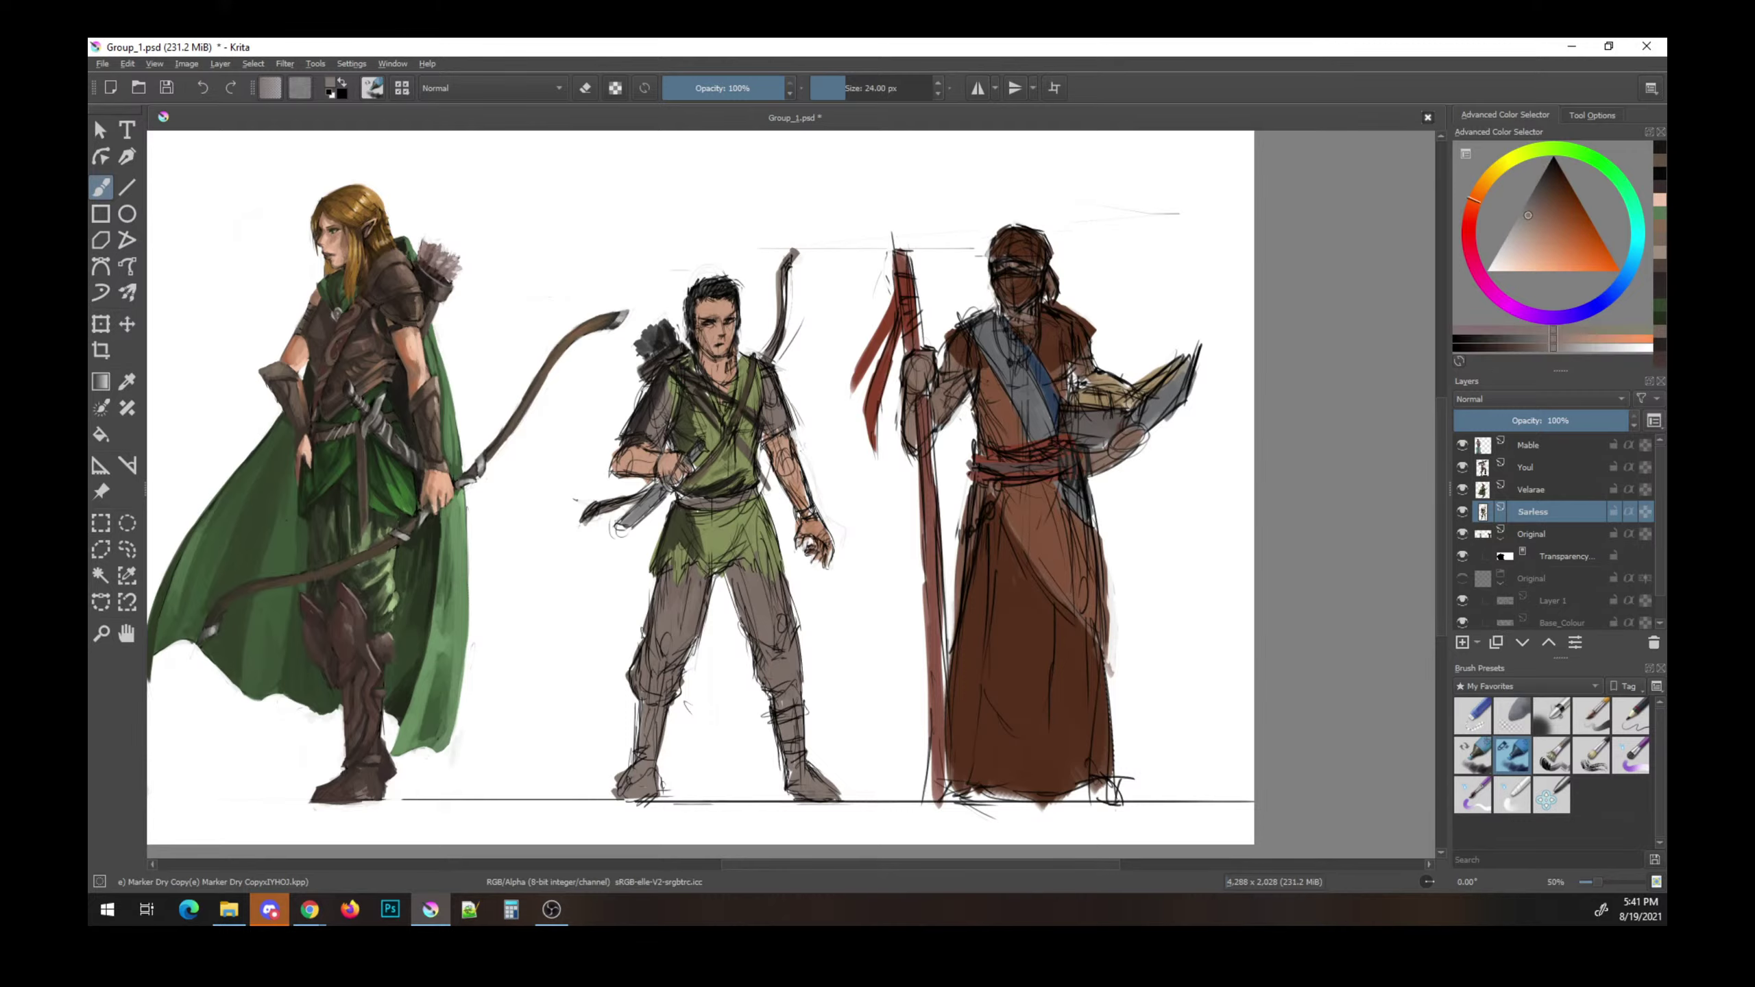
- Add light and dark shading strokes on the left shoulder and hatch the right sleeve
{"action": "left_click_drag", "start_coordinate": [662, 384], "coordinate": [639, 435]}
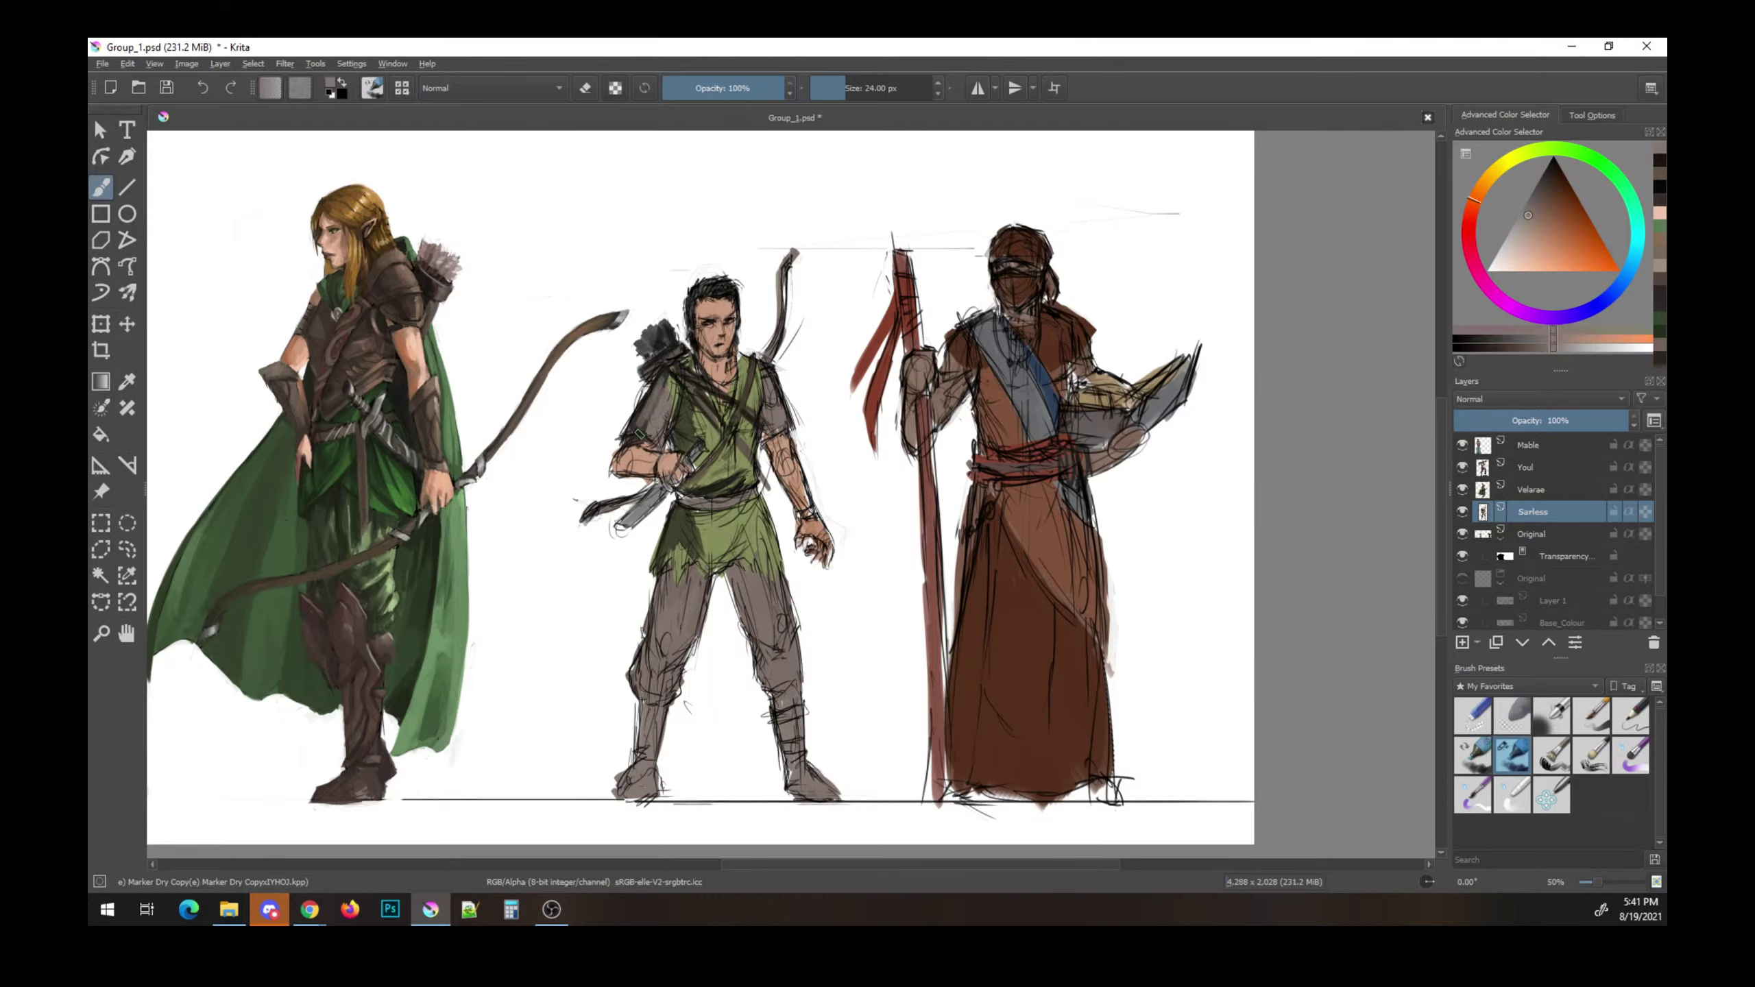
{"action": "left_click", "coordinate": [642, 425], "text": "ctrl"}
{"action": "left_click", "coordinate": [676, 473], "text": "ctrl"}
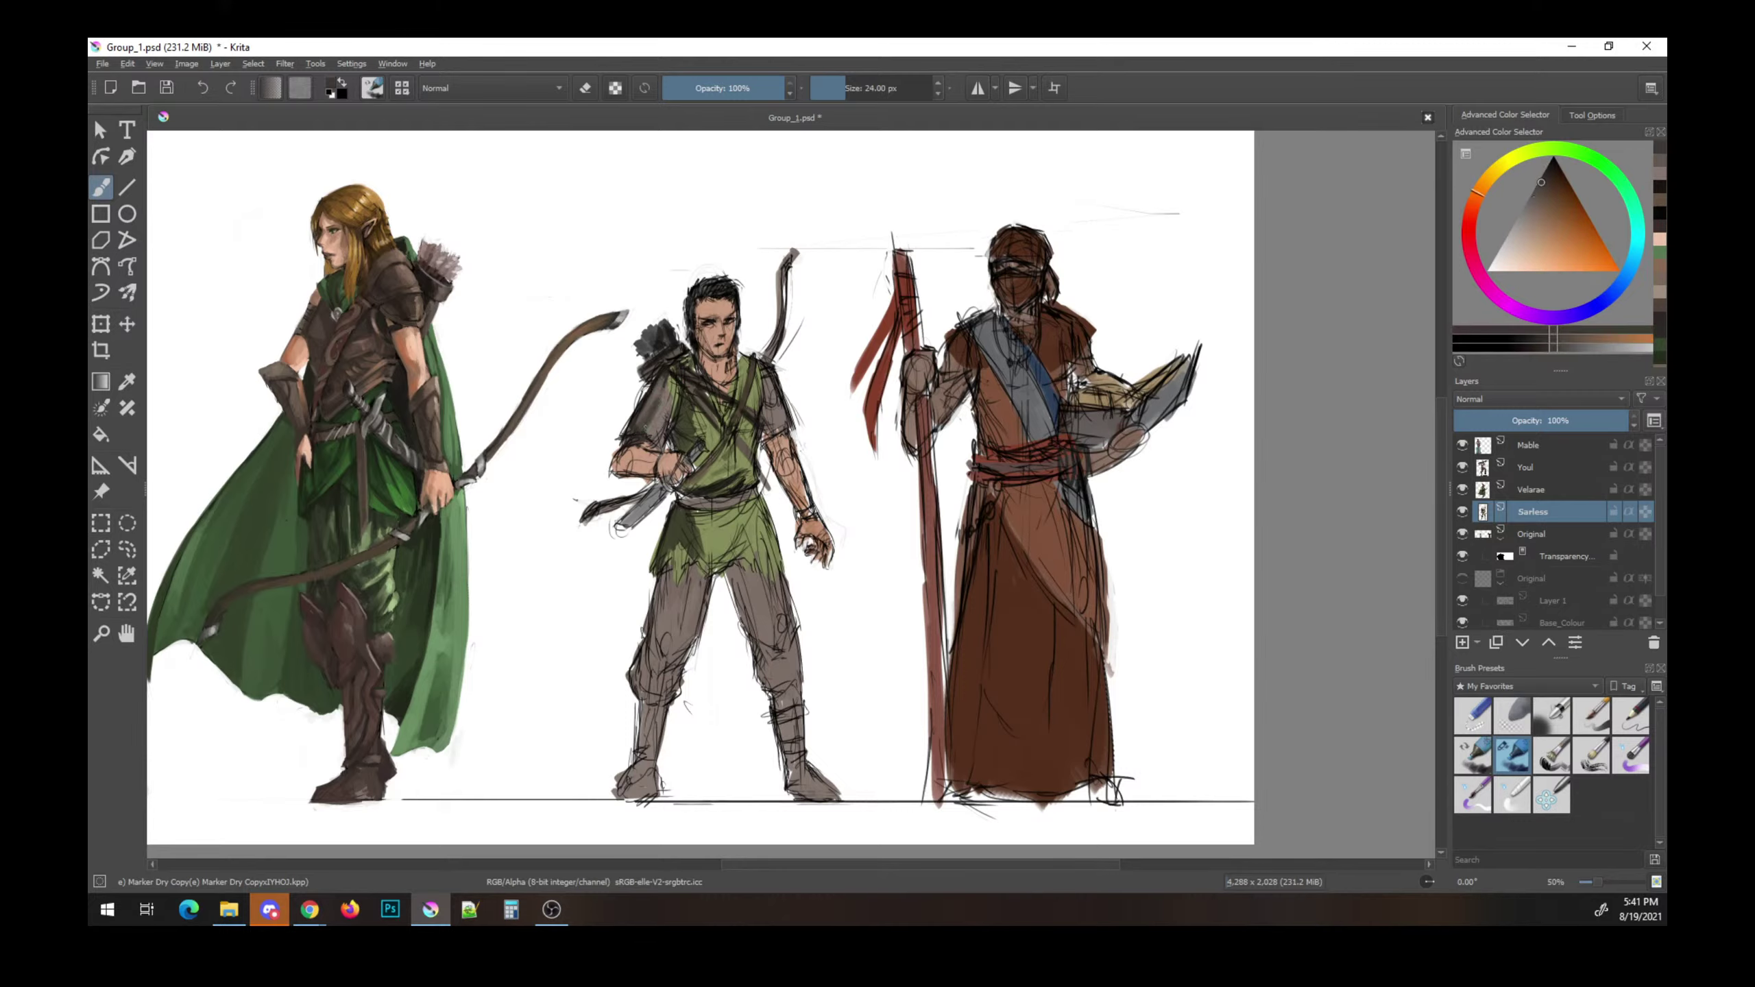
{"action": "left_click_drag", "start_coordinate": [664, 375], "coordinate": [675, 404]}
{"action": "left_click_drag", "start_coordinate": [763, 370], "coordinate": [781, 418]}
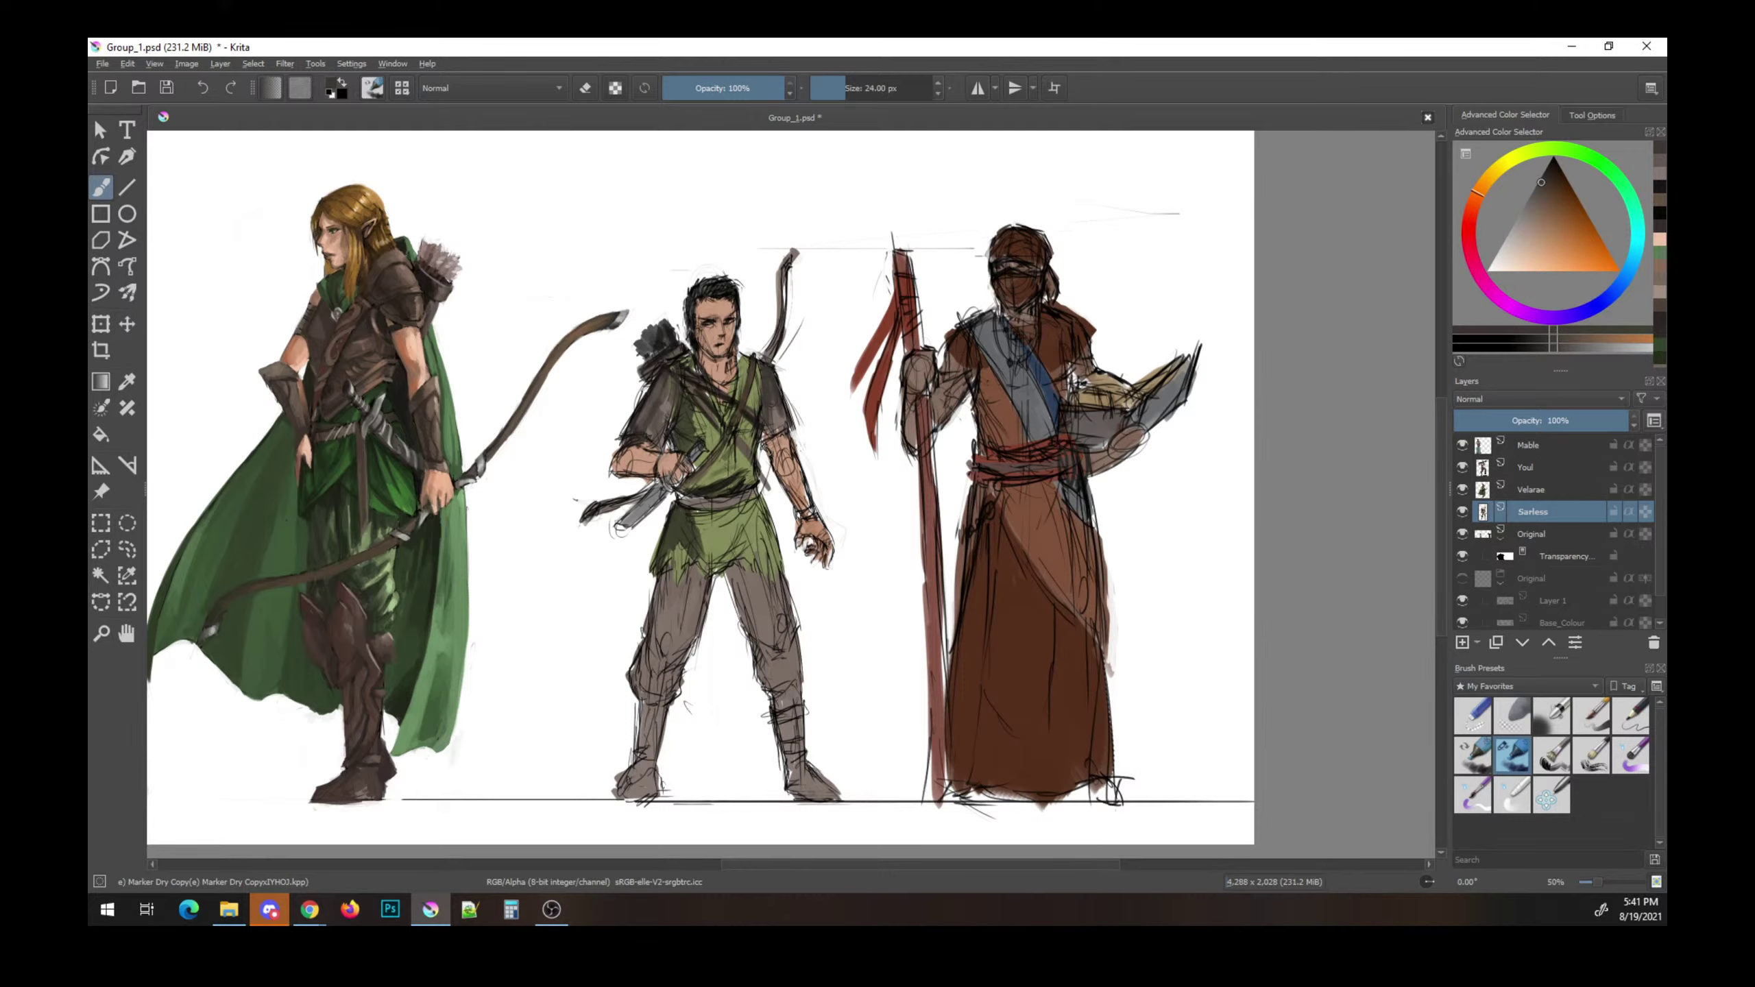
- Shade the tunic below the belt and its right side in sampled green, then save
{"action": "left_click", "coordinate": [694, 532], "text": "ctrl"}
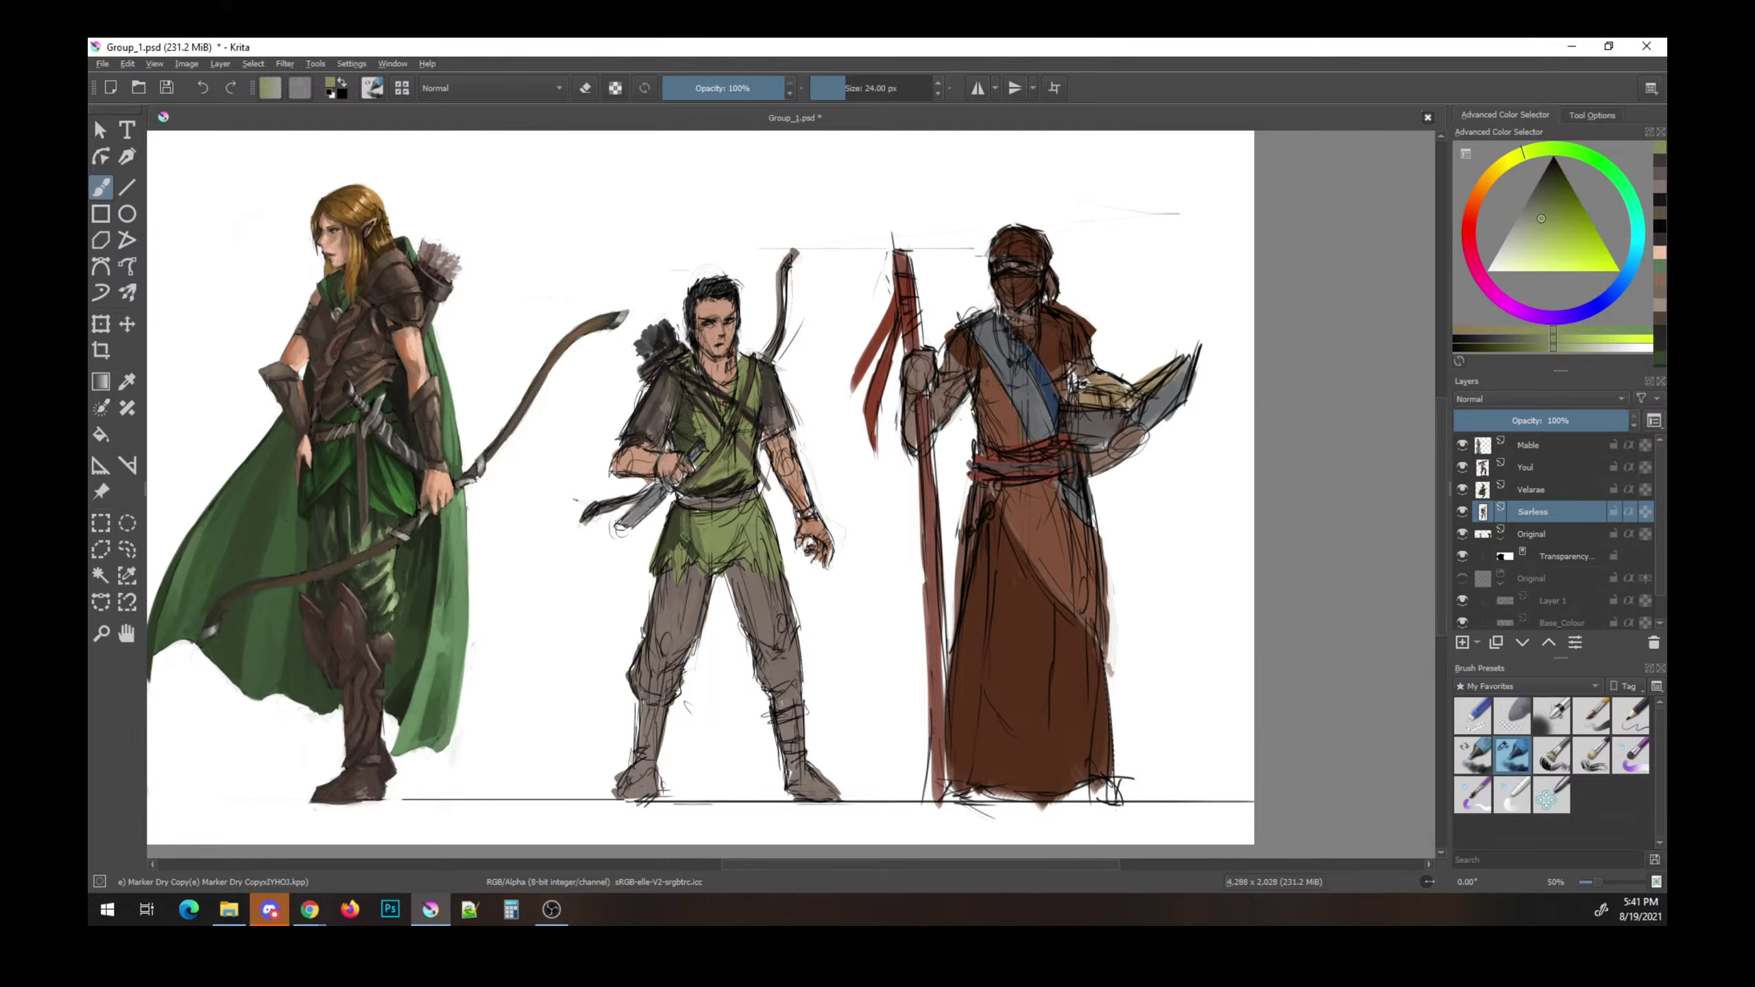
{"action": "left_click", "coordinate": [676, 528], "text": "ctrl"}
{"action": "mouse_move", "coordinate": [694, 530]}
{"action": "left_mouse_down"}
{"action": "mouse_move", "coordinate": [708, 557]}
{"action": "mouse_move", "coordinate": [727, 515]}
{"action": "mouse_move", "coordinate": [763, 570]}
{"action": "left_mouse_up"}
{"action": "left_click_drag", "start_coordinate": [741, 506], "coordinate": [760, 533]}
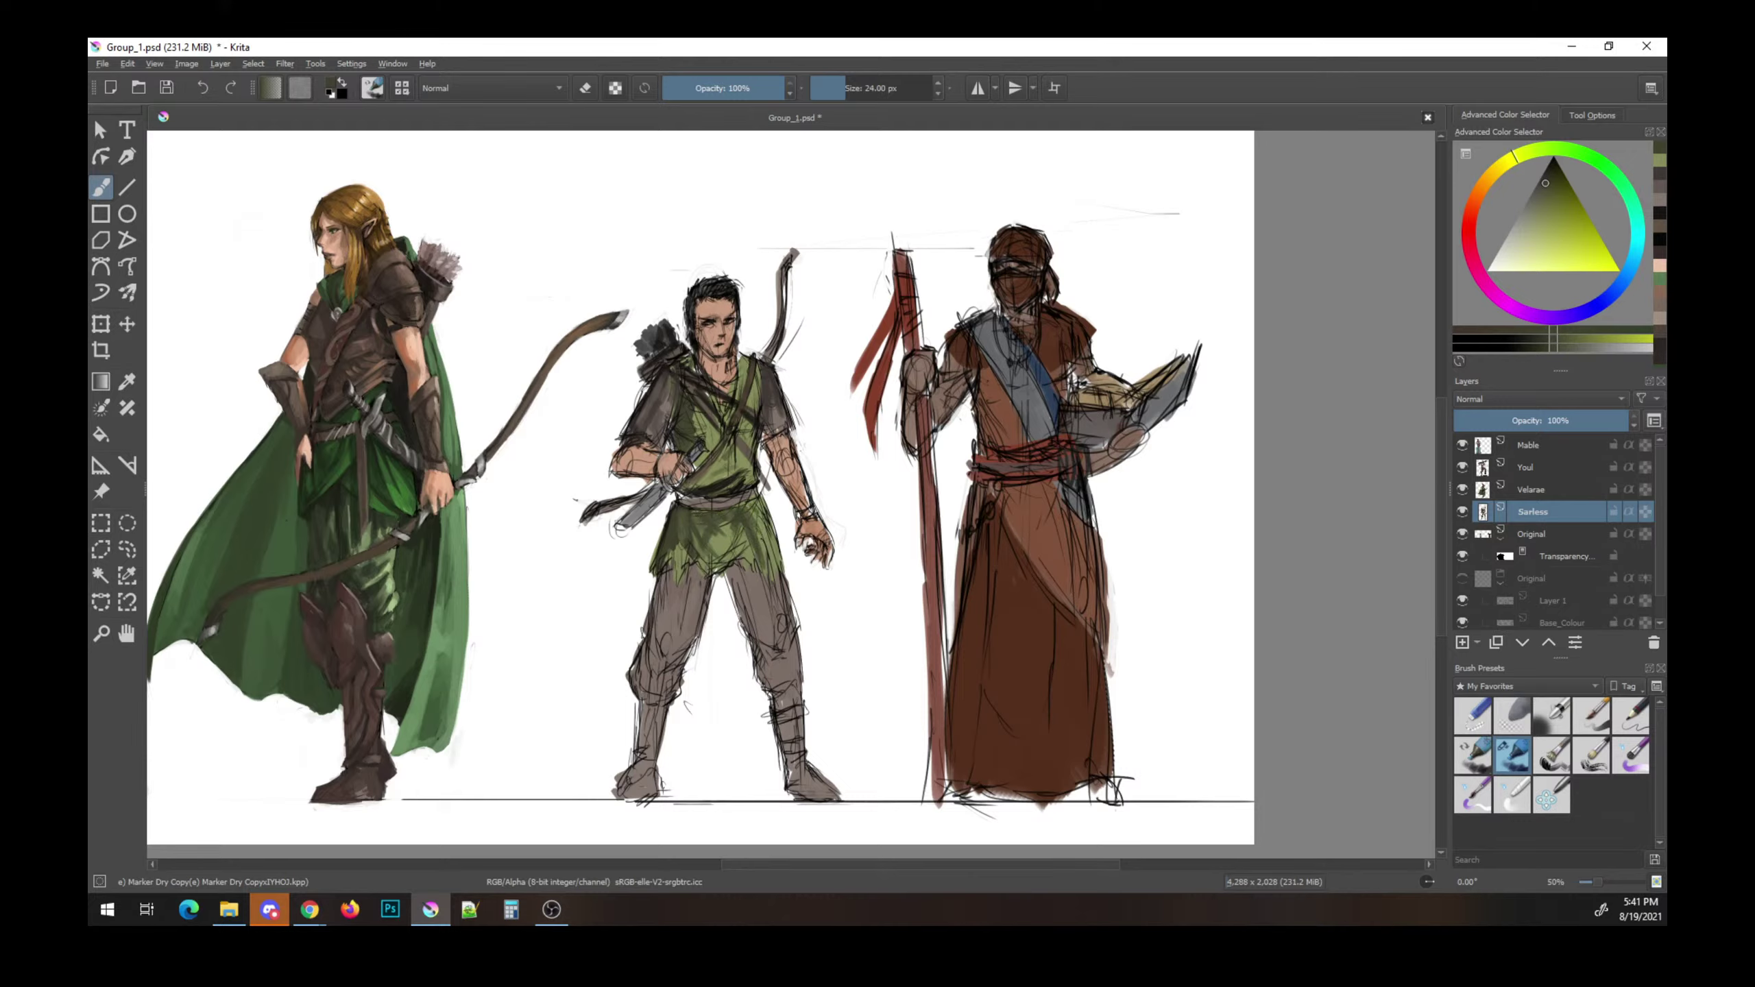
{"action": "left_click", "coordinate": [802, 443], "text": "ctrl"}
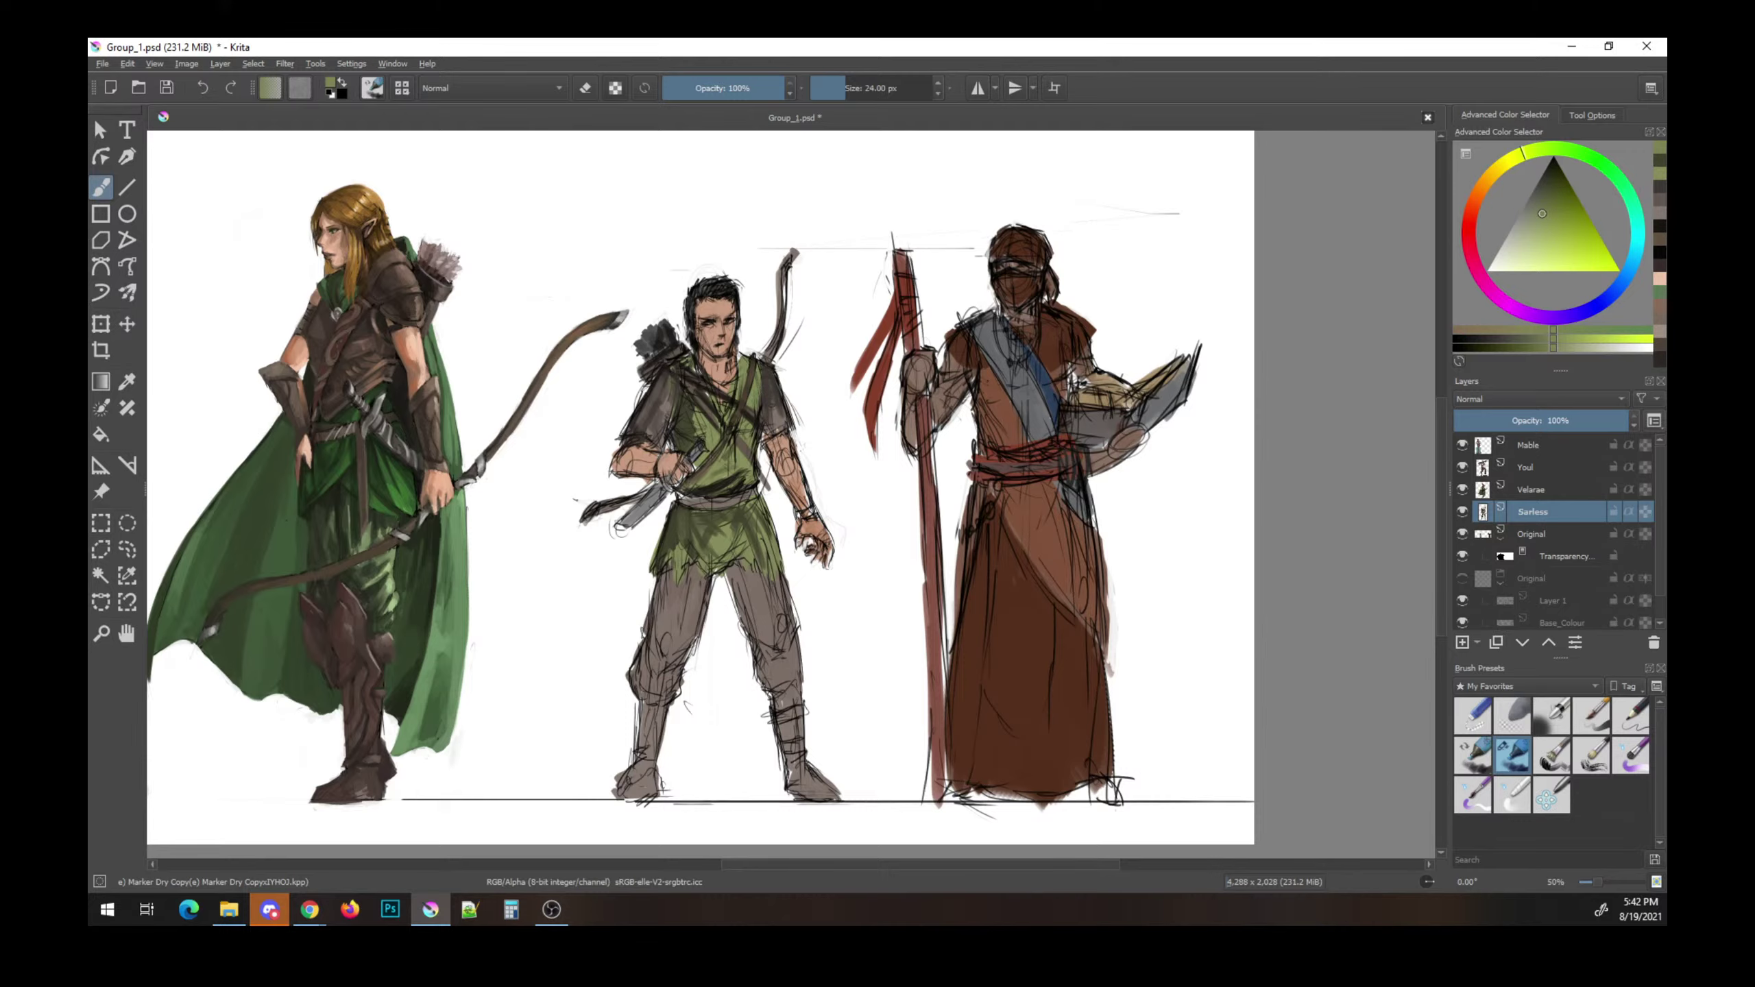
{"action": "left_click", "coordinate": [776, 379], "text": "ctrl"}
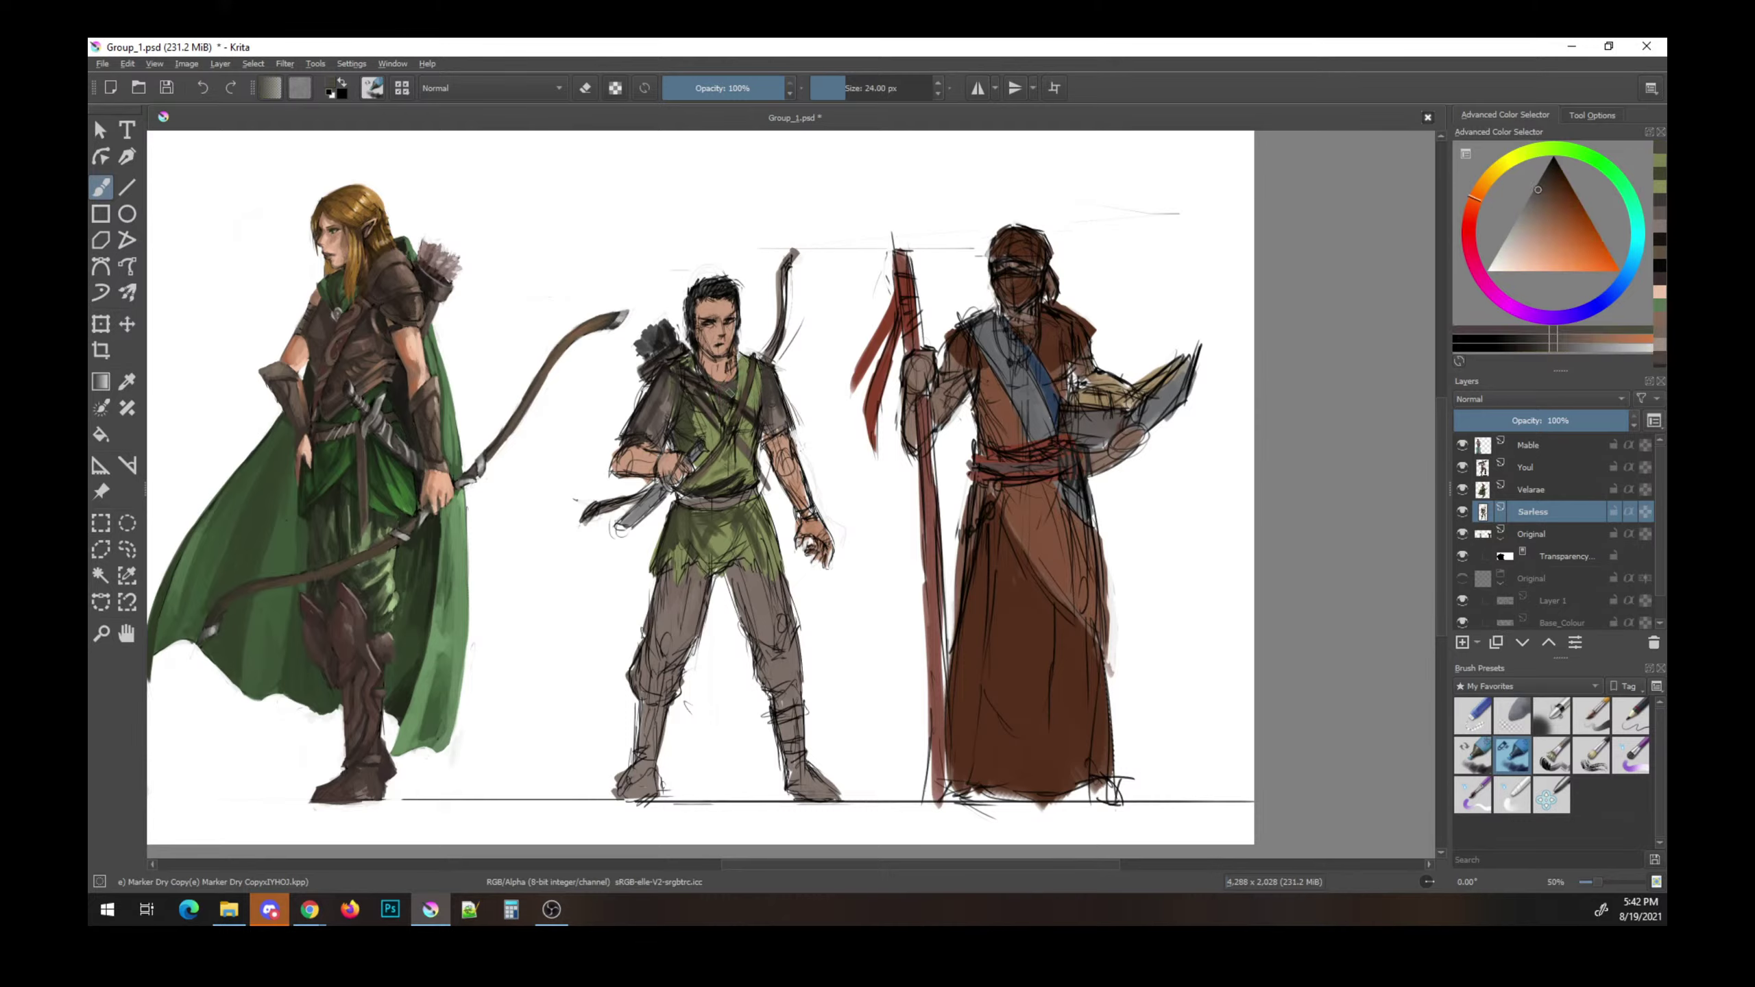
{"action": "key", "text": "ctrl+s"}
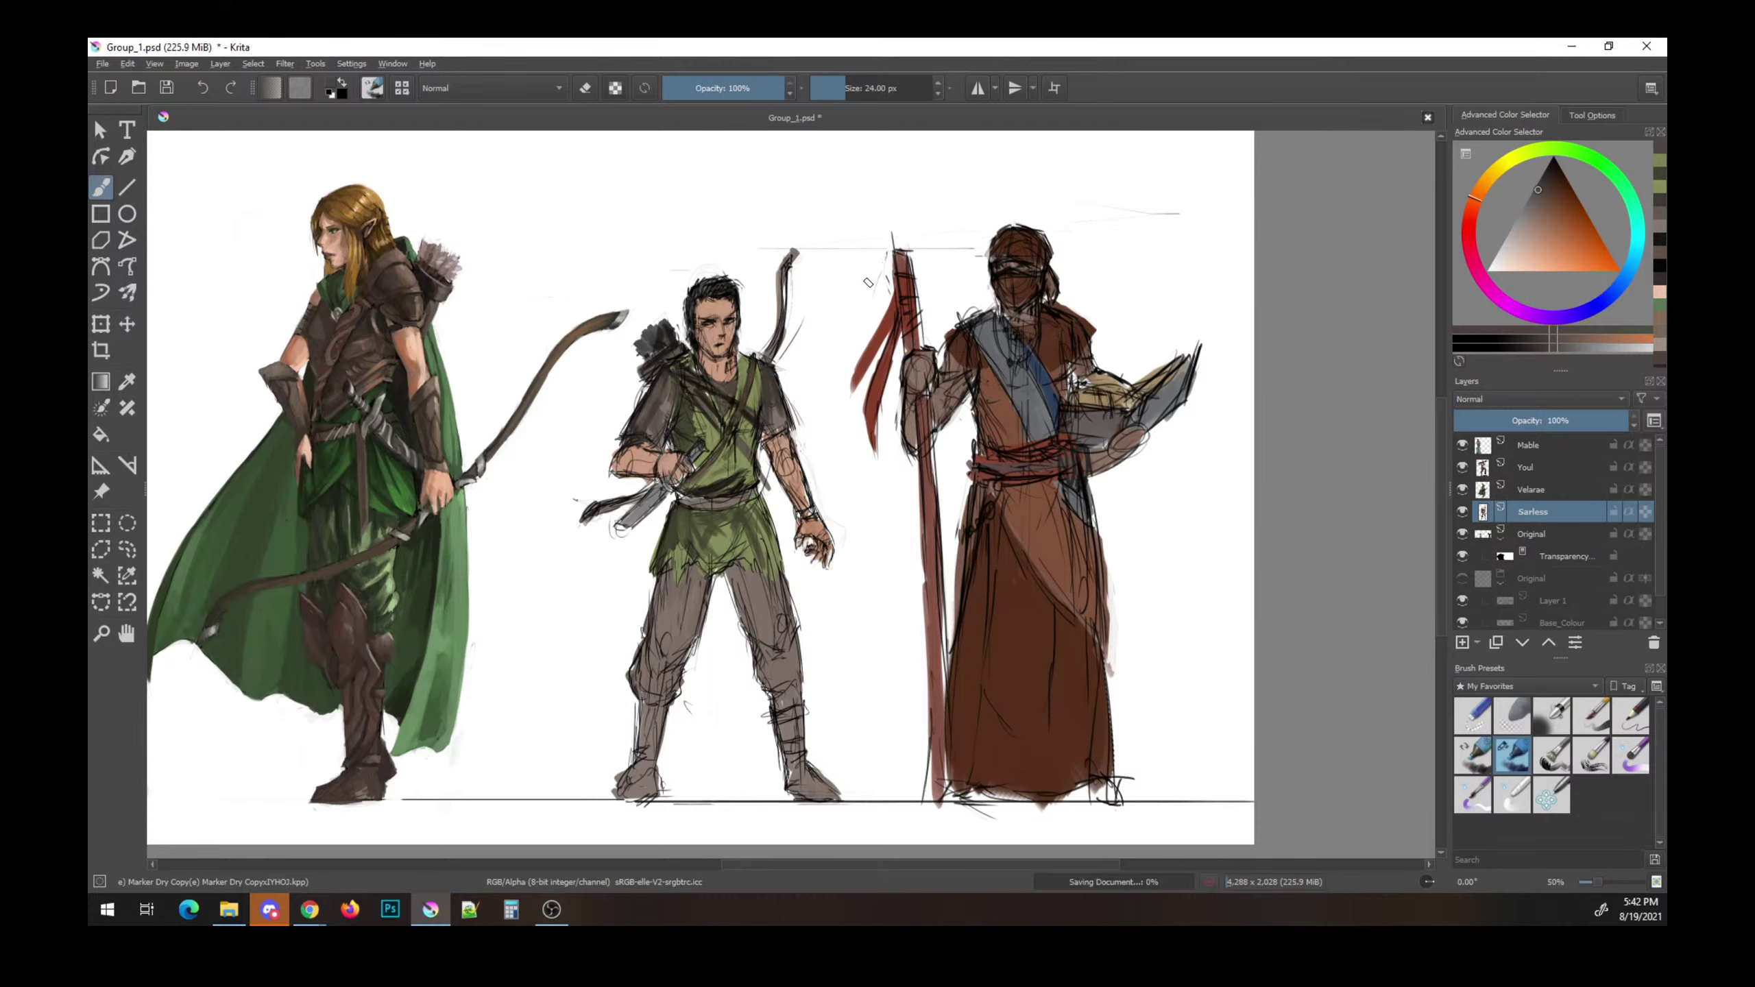
- Erase stray marks on the archer's arm and save again
{"action": "key", "text": "e"}
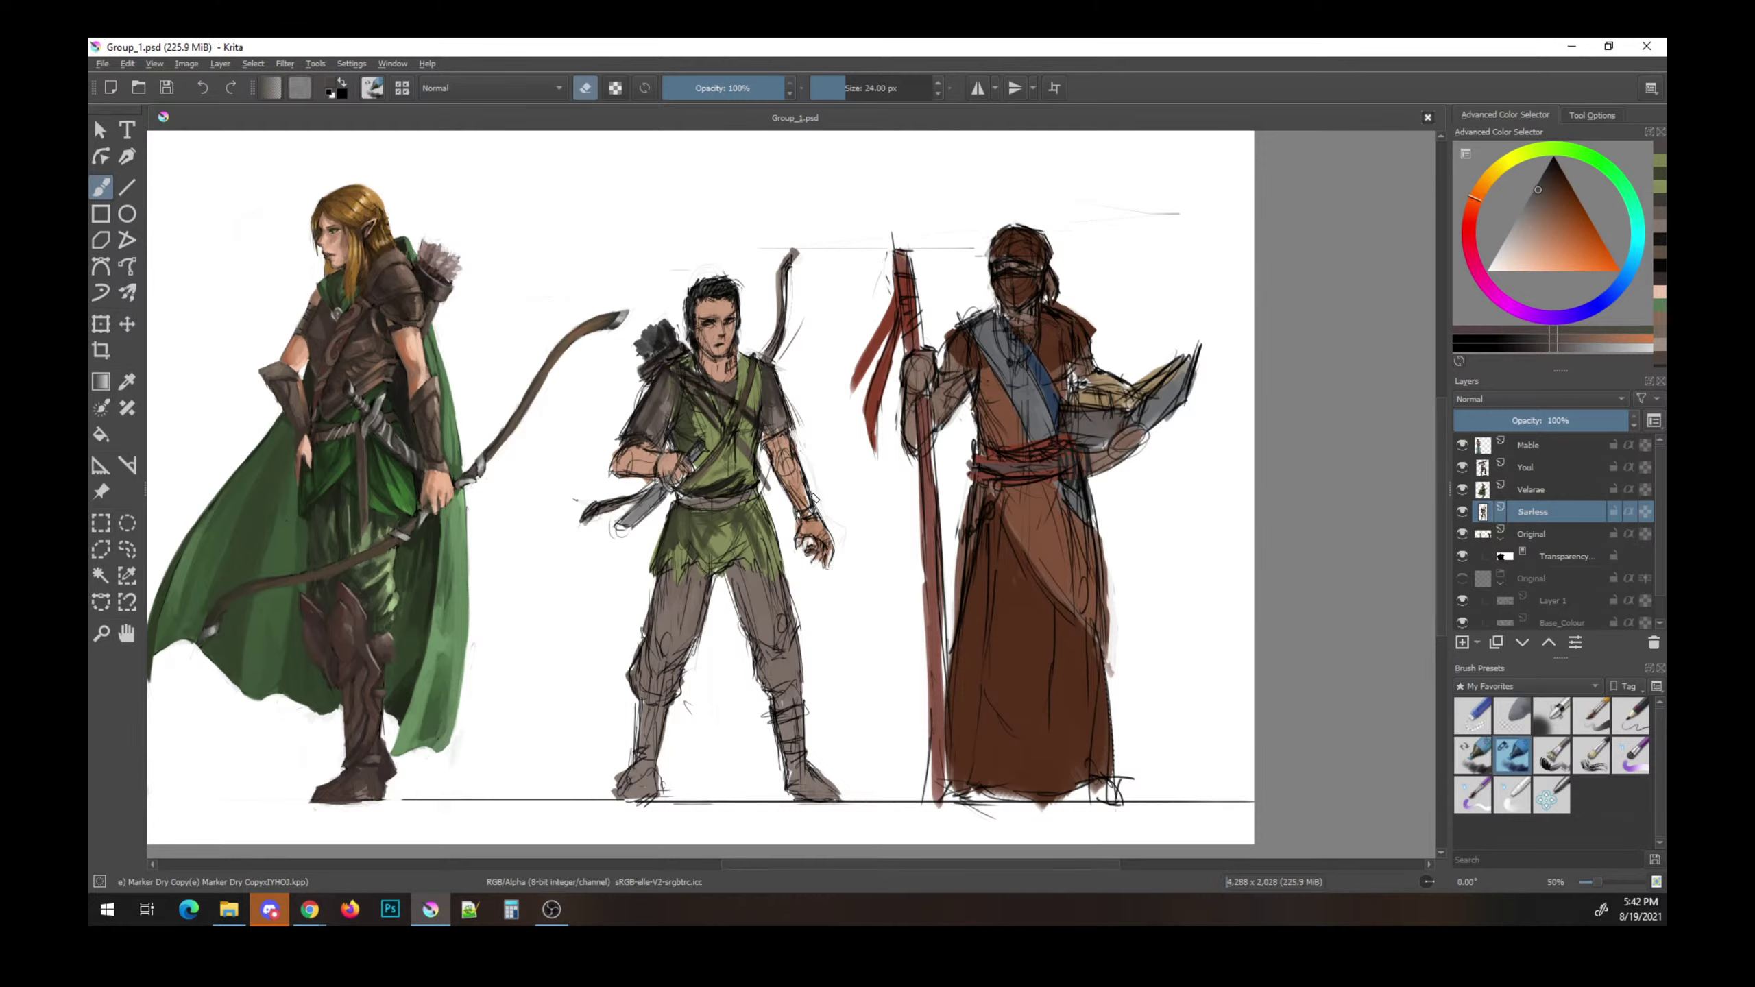
{"action": "left_click_drag", "start_coordinate": [805, 444], "coordinate": [817, 497]}
{"action": "key", "text": "ctrl+s"}
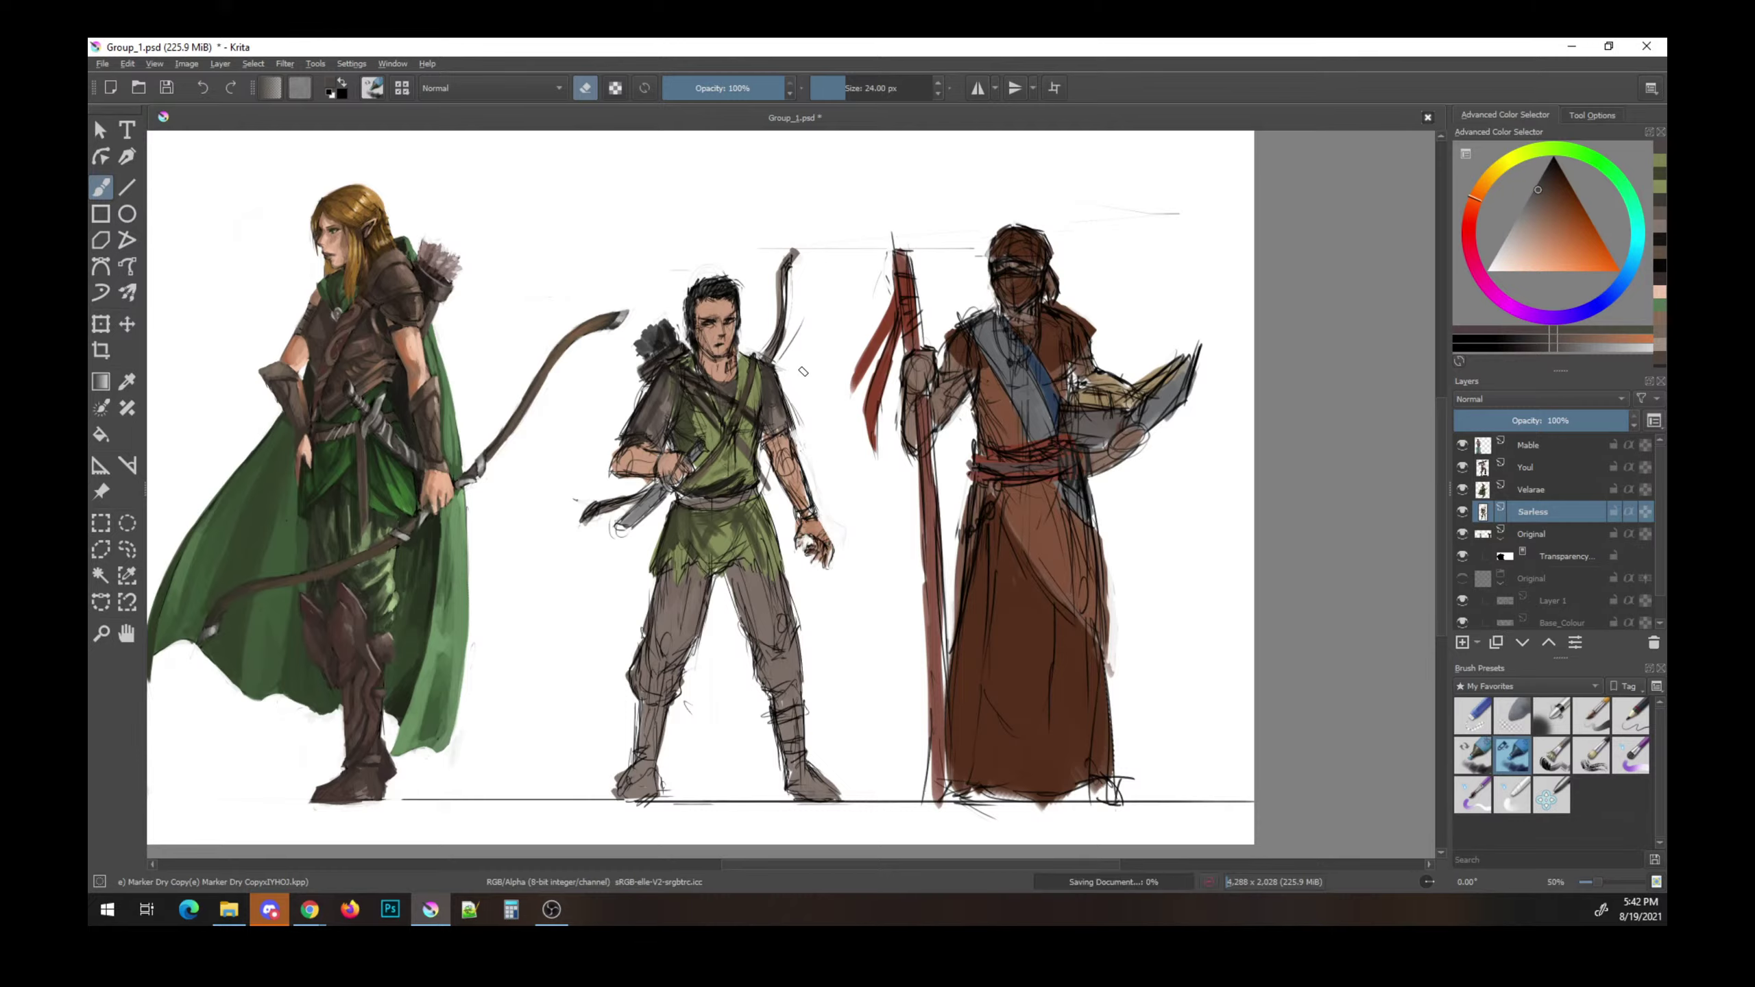
{"action": "key", "text": "e"}
{"action": "left_click", "coordinate": [827, 490], "text": "ctrl"}
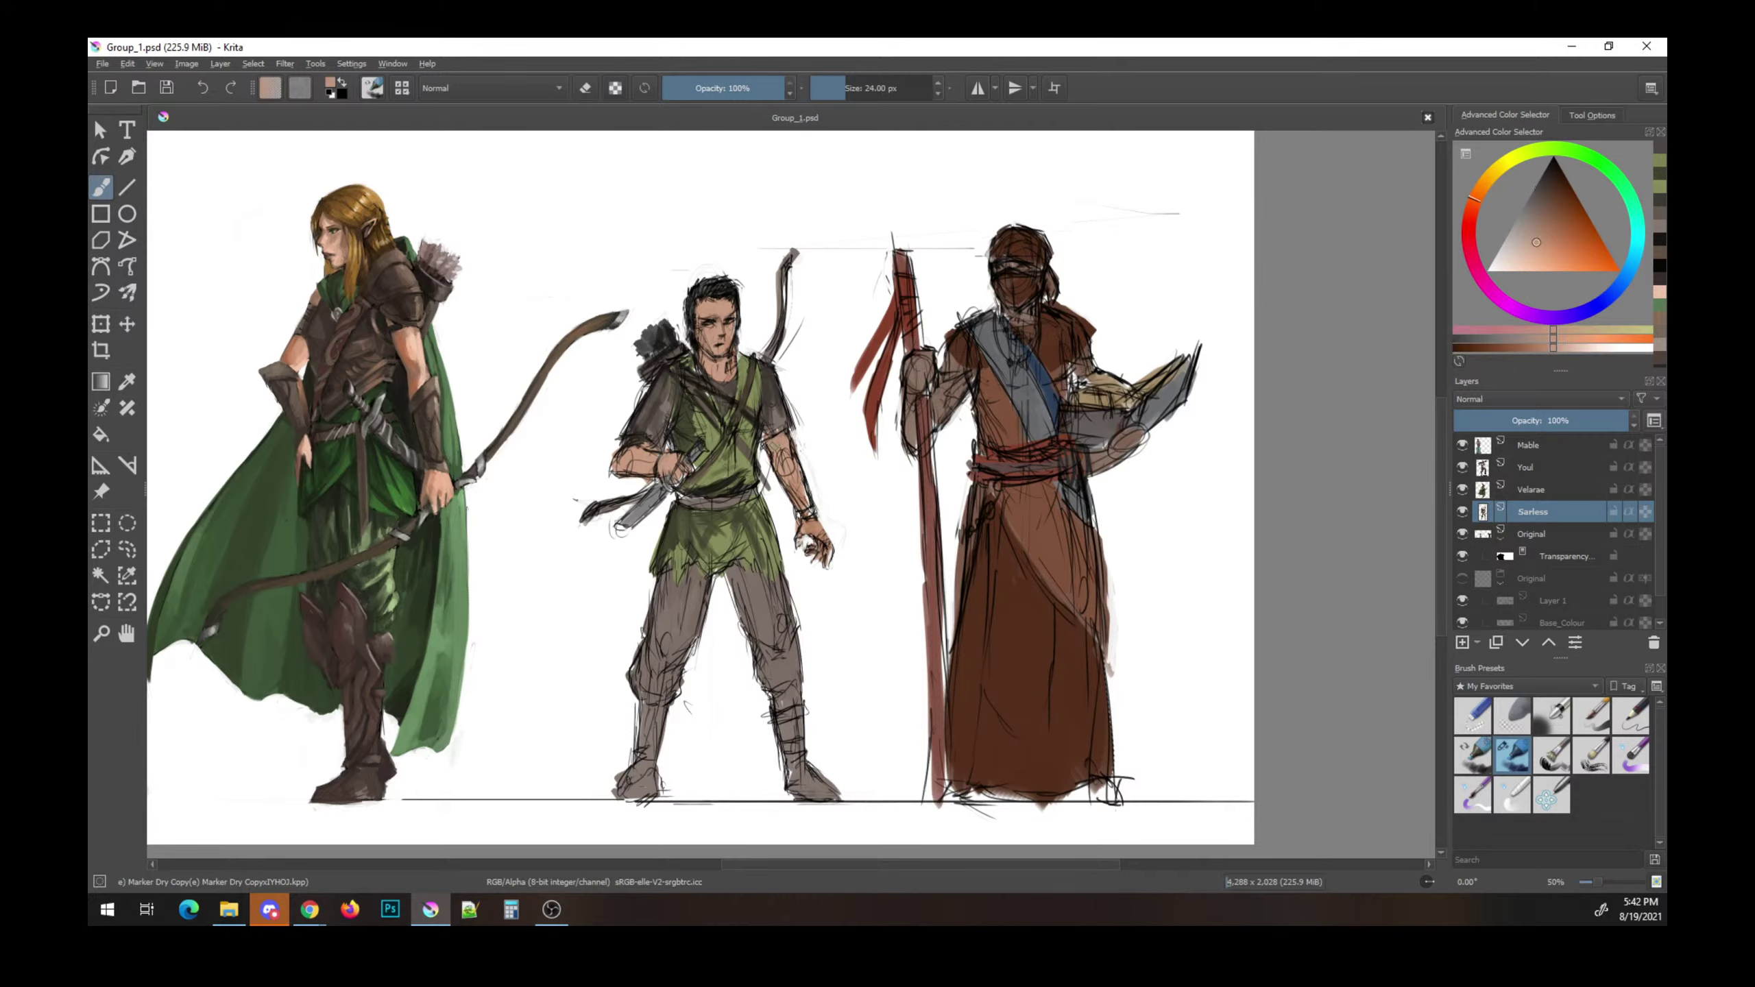
- Erase more marks on the arm, add a short dark brown stroke, and save
{"action": "key", "text": "e"}
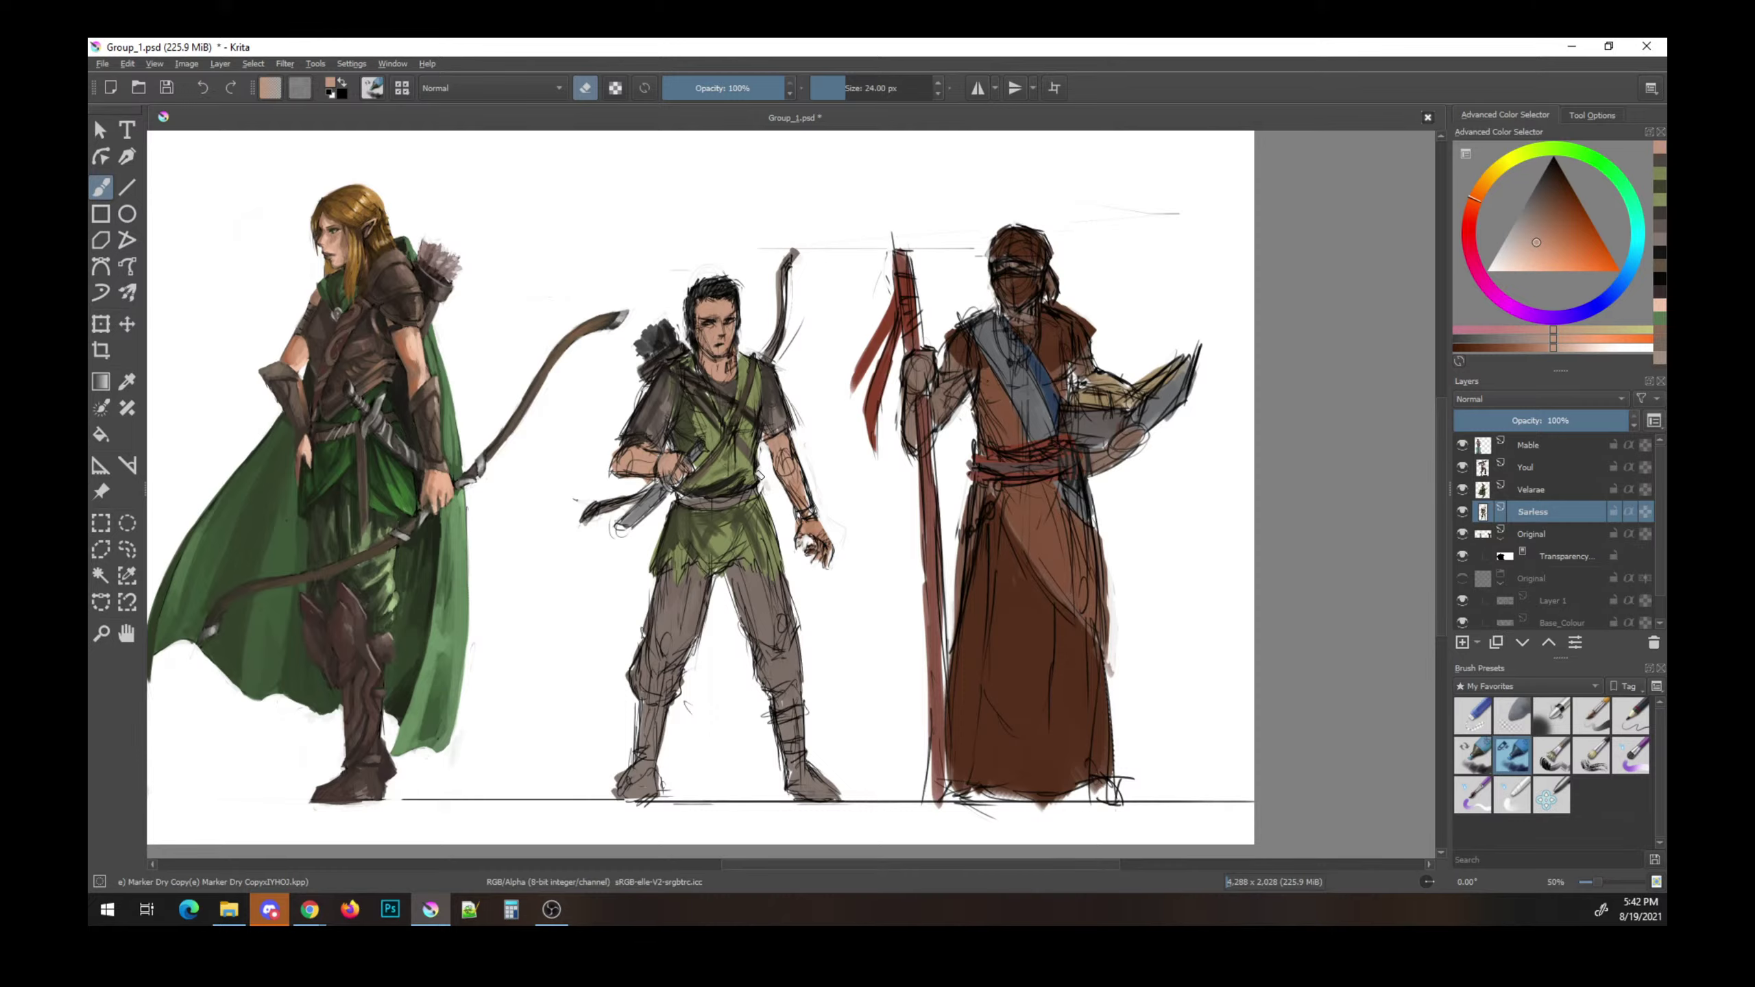
{"action": "left_click_drag", "start_coordinate": [761, 475], "coordinate": [764, 456]}
{"action": "key", "text": "e"}
{"action": "left_click", "coordinate": [781, 464], "text": "ctrl"}
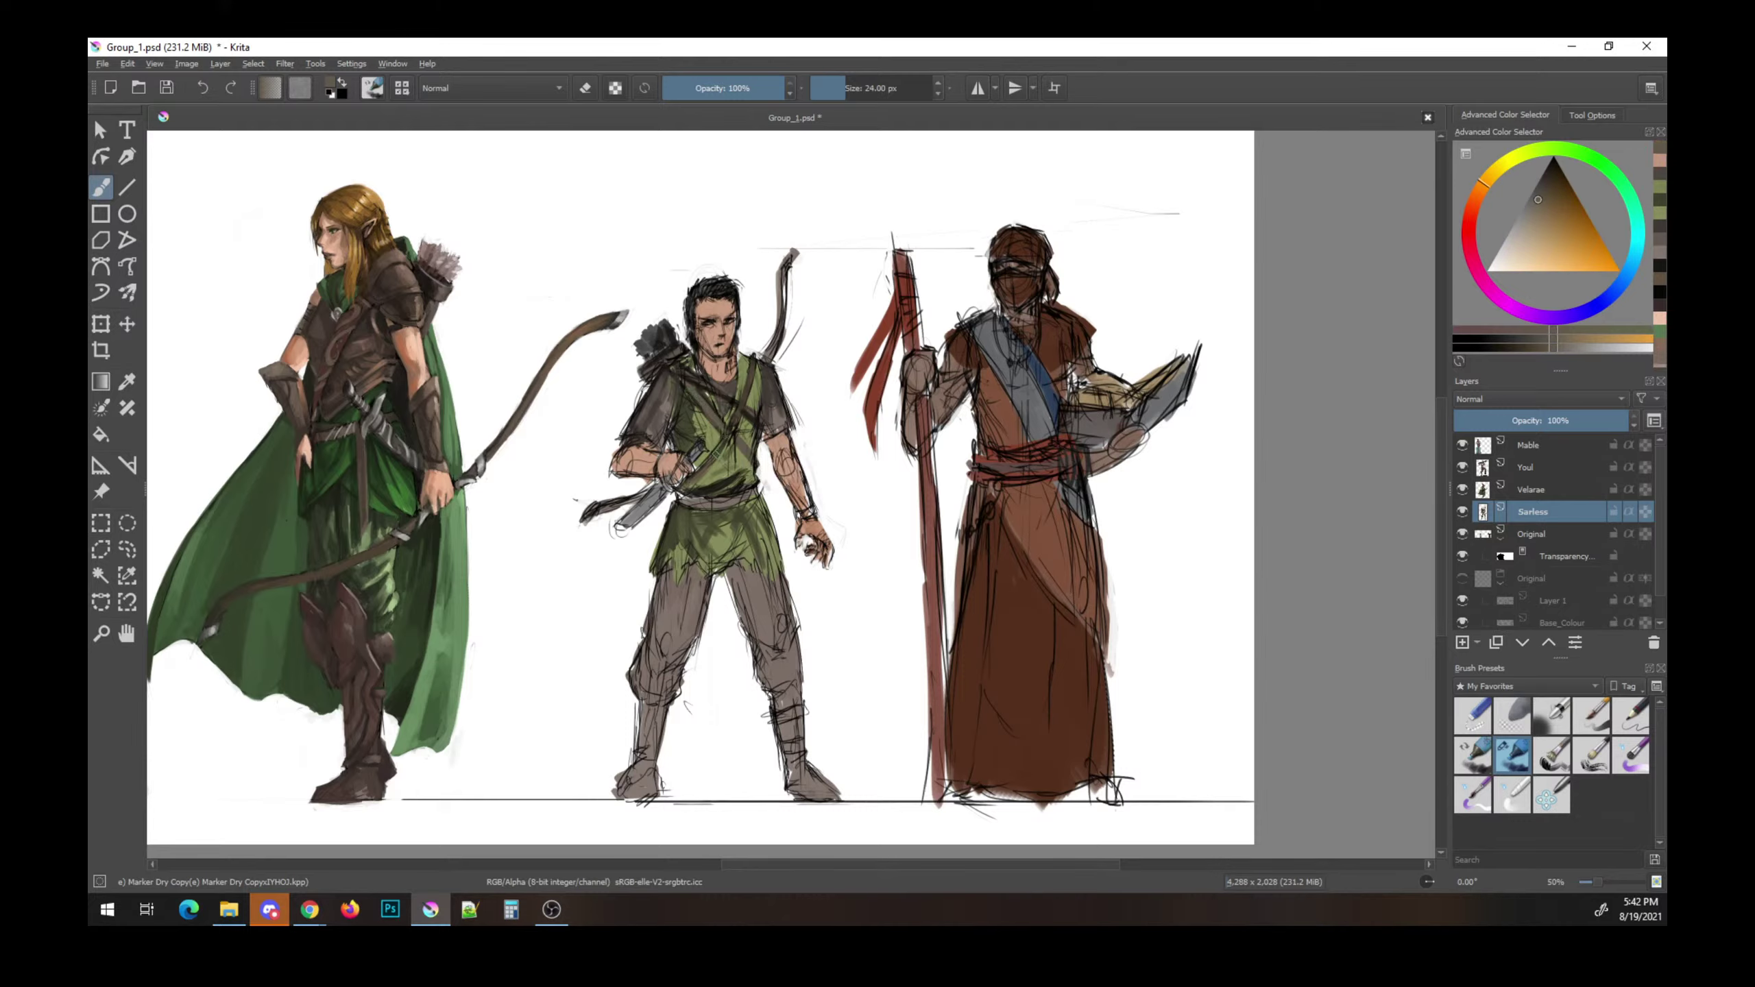
{"action": "left_click", "coordinate": [725, 421], "text": "ctrl"}
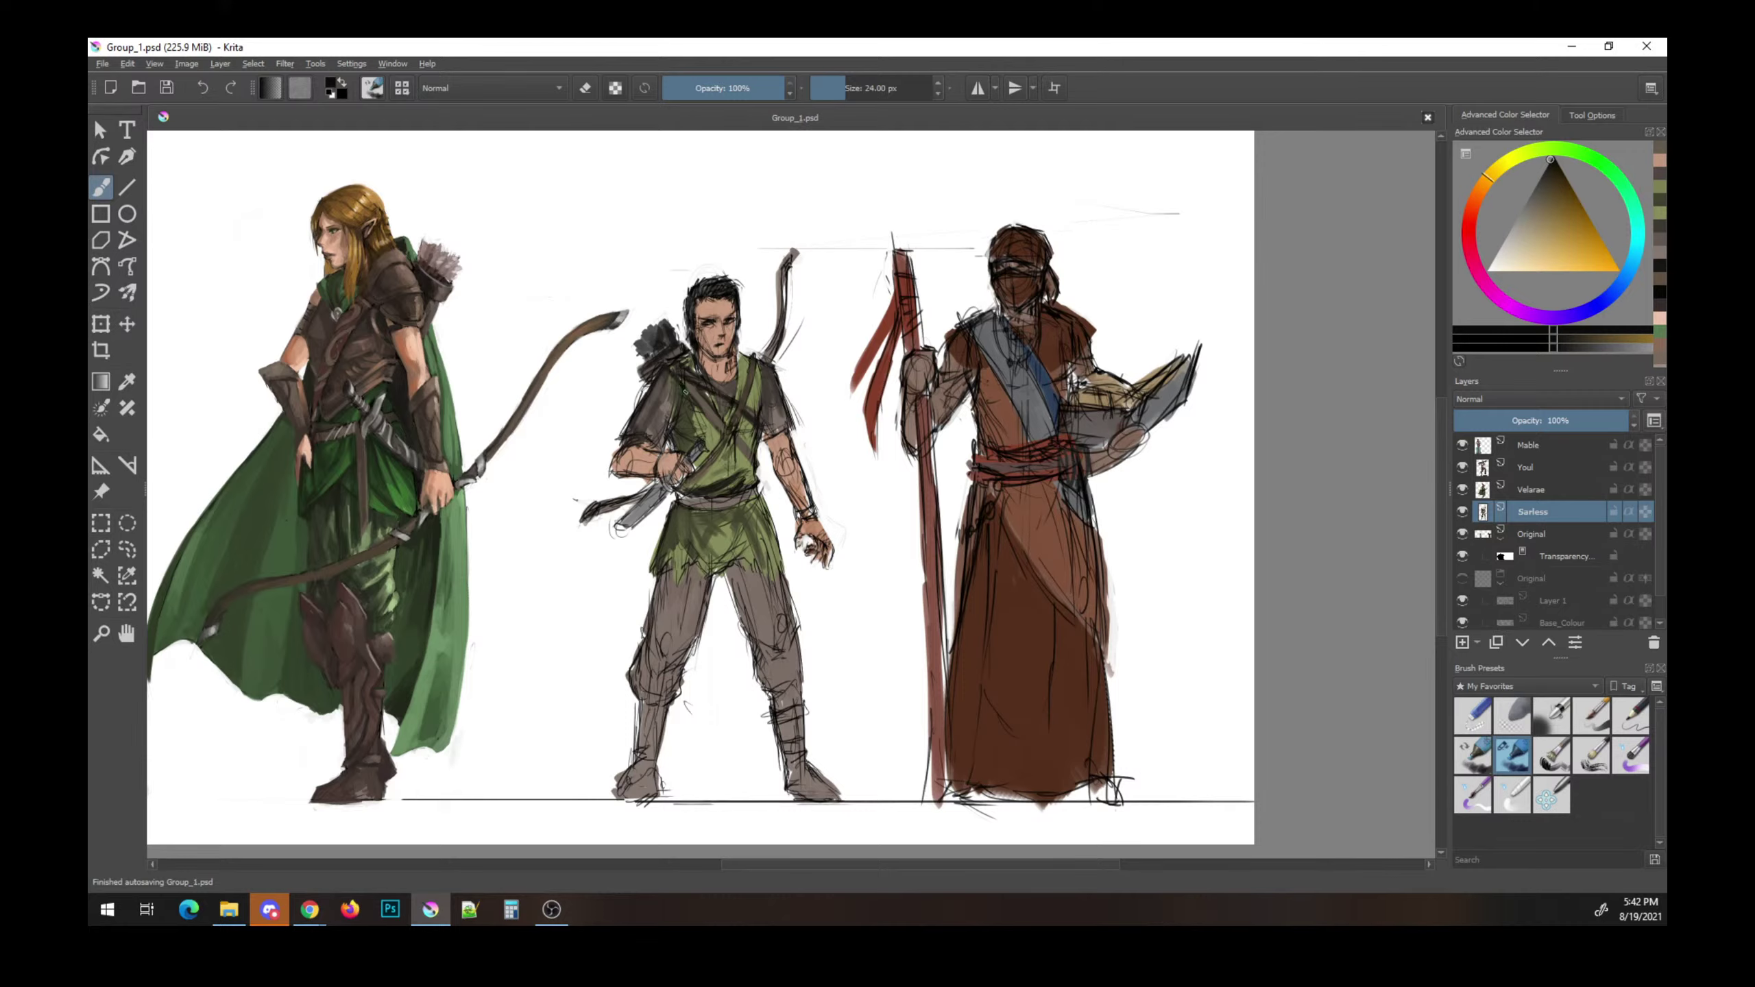
{"action": "left_click", "coordinate": [715, 418]}
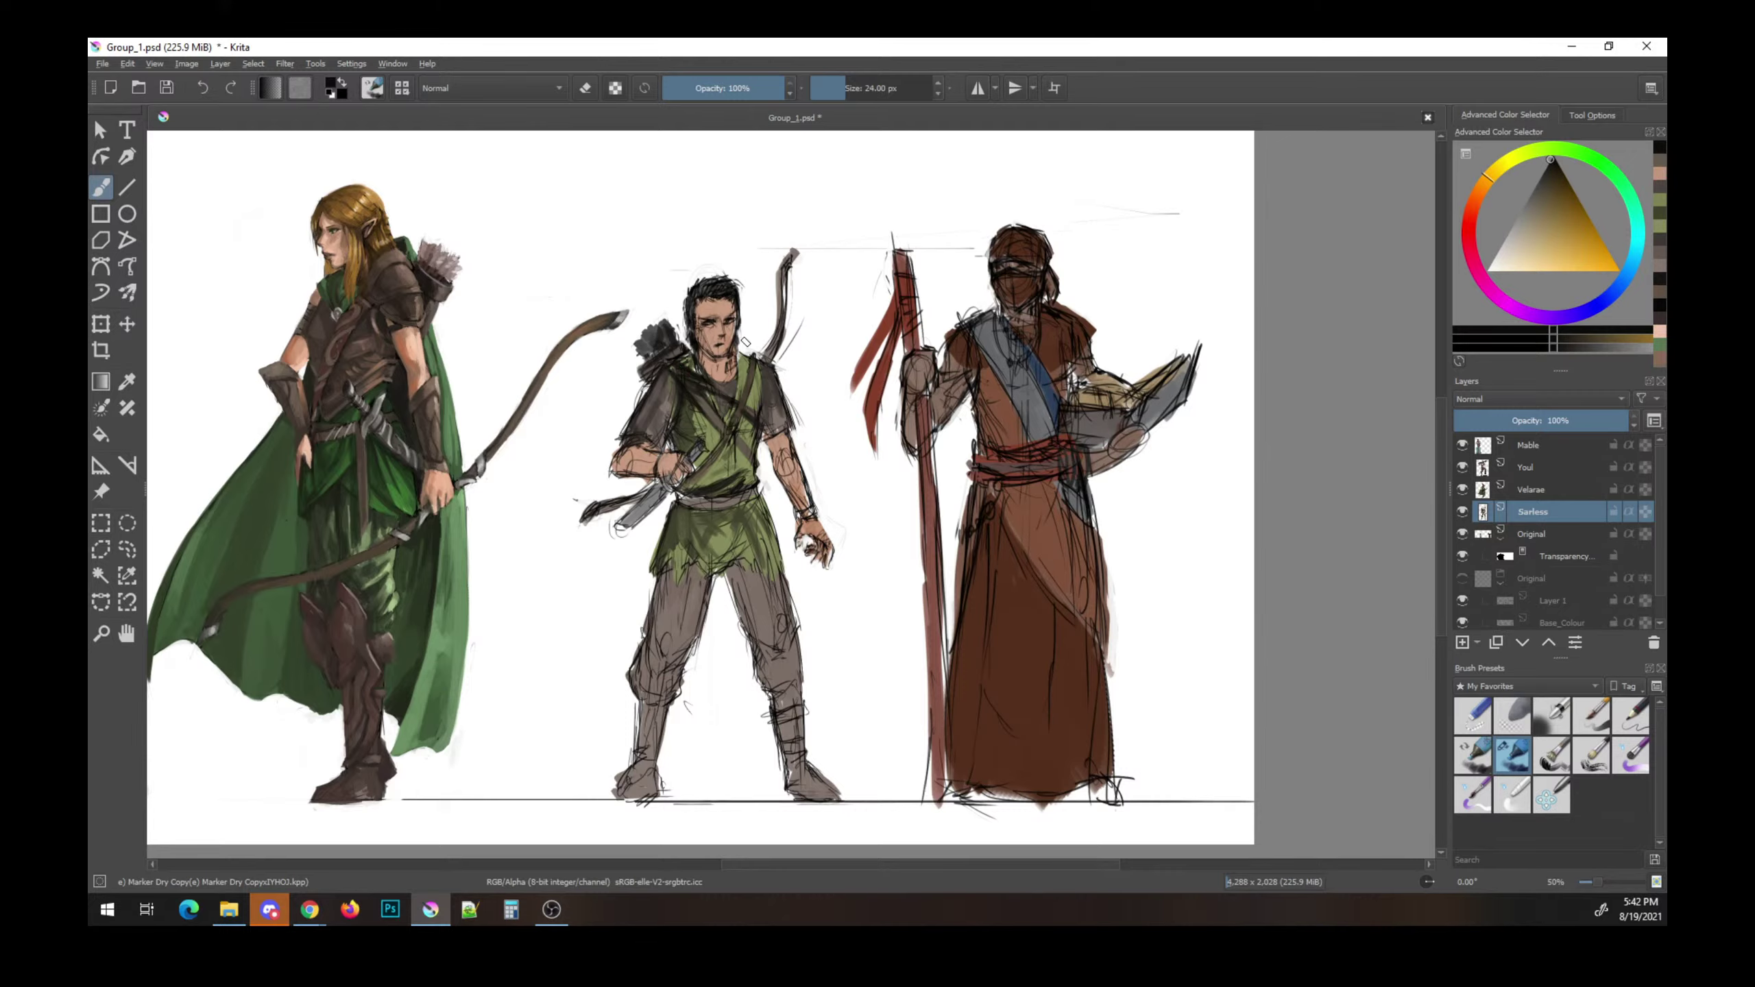
{"action": "left_click", "coordinate": [776, 458], "text": "ctrl"}
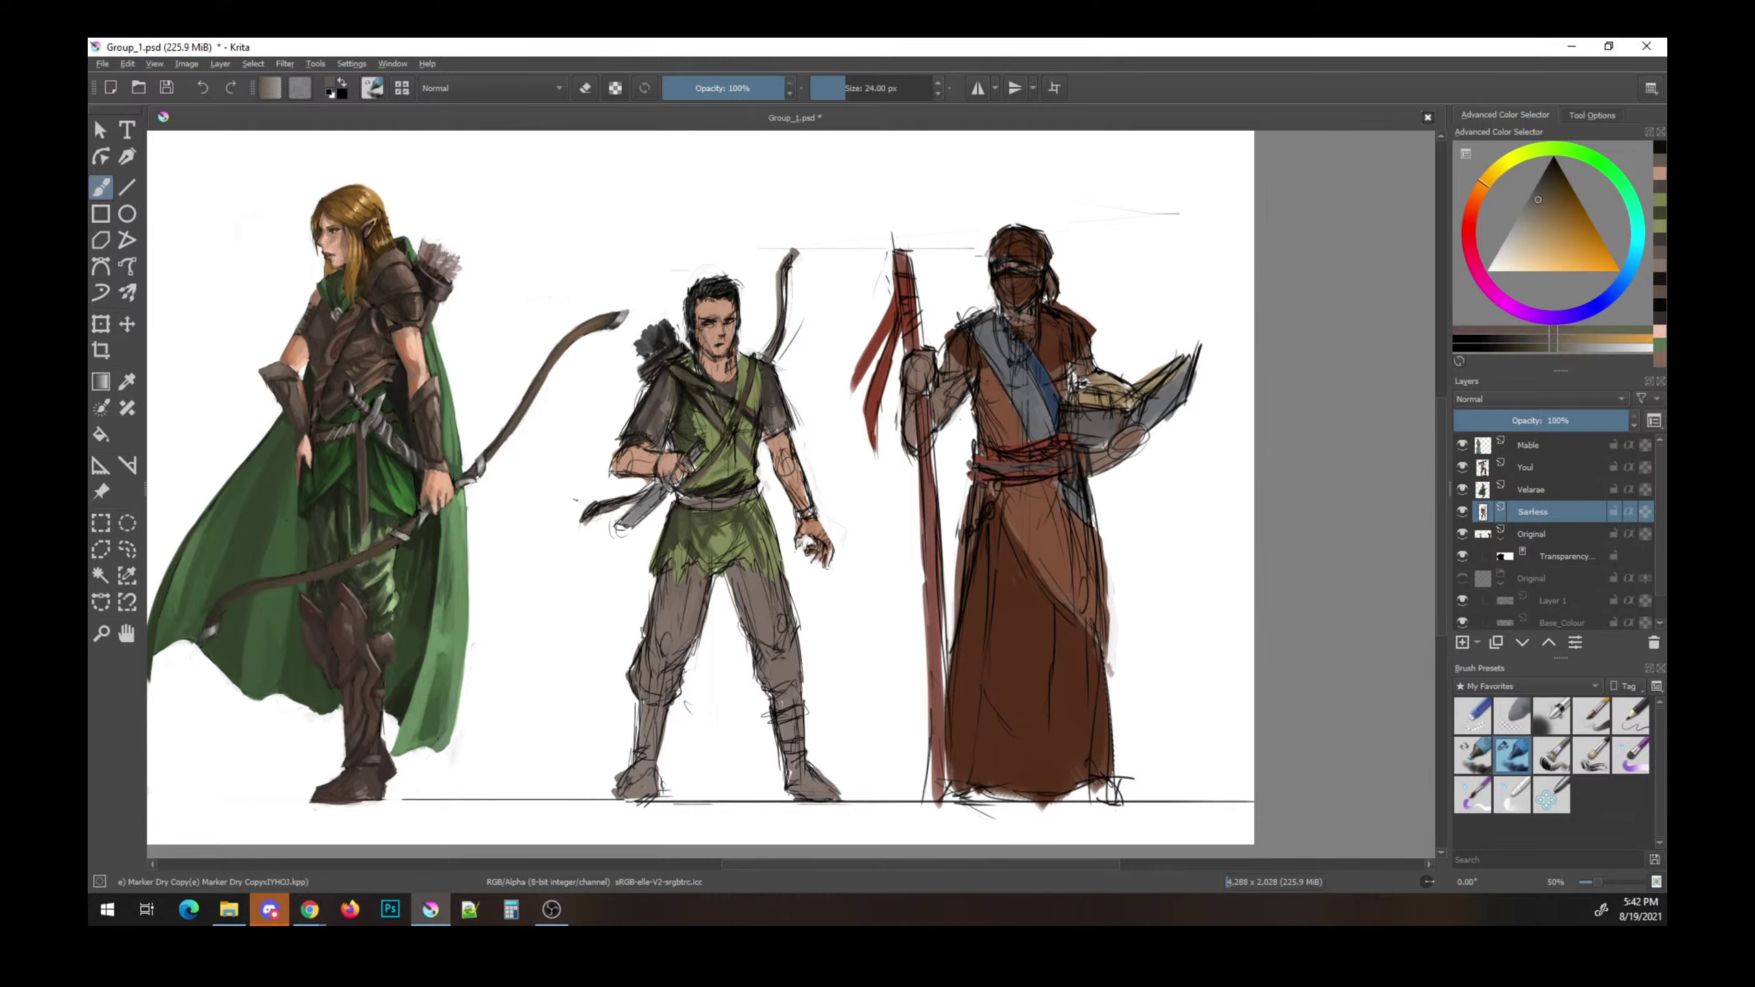
{"action": "left_click", "coordinate": [761, 415]}
{"action": "key", "text": "ctrl+s"}
- Darken the bow tip and quiver strap end, then repaint the bow tip in orange-brown
{"action": "left_click", "coordinate": [691, 413], "text": "ctrl"}
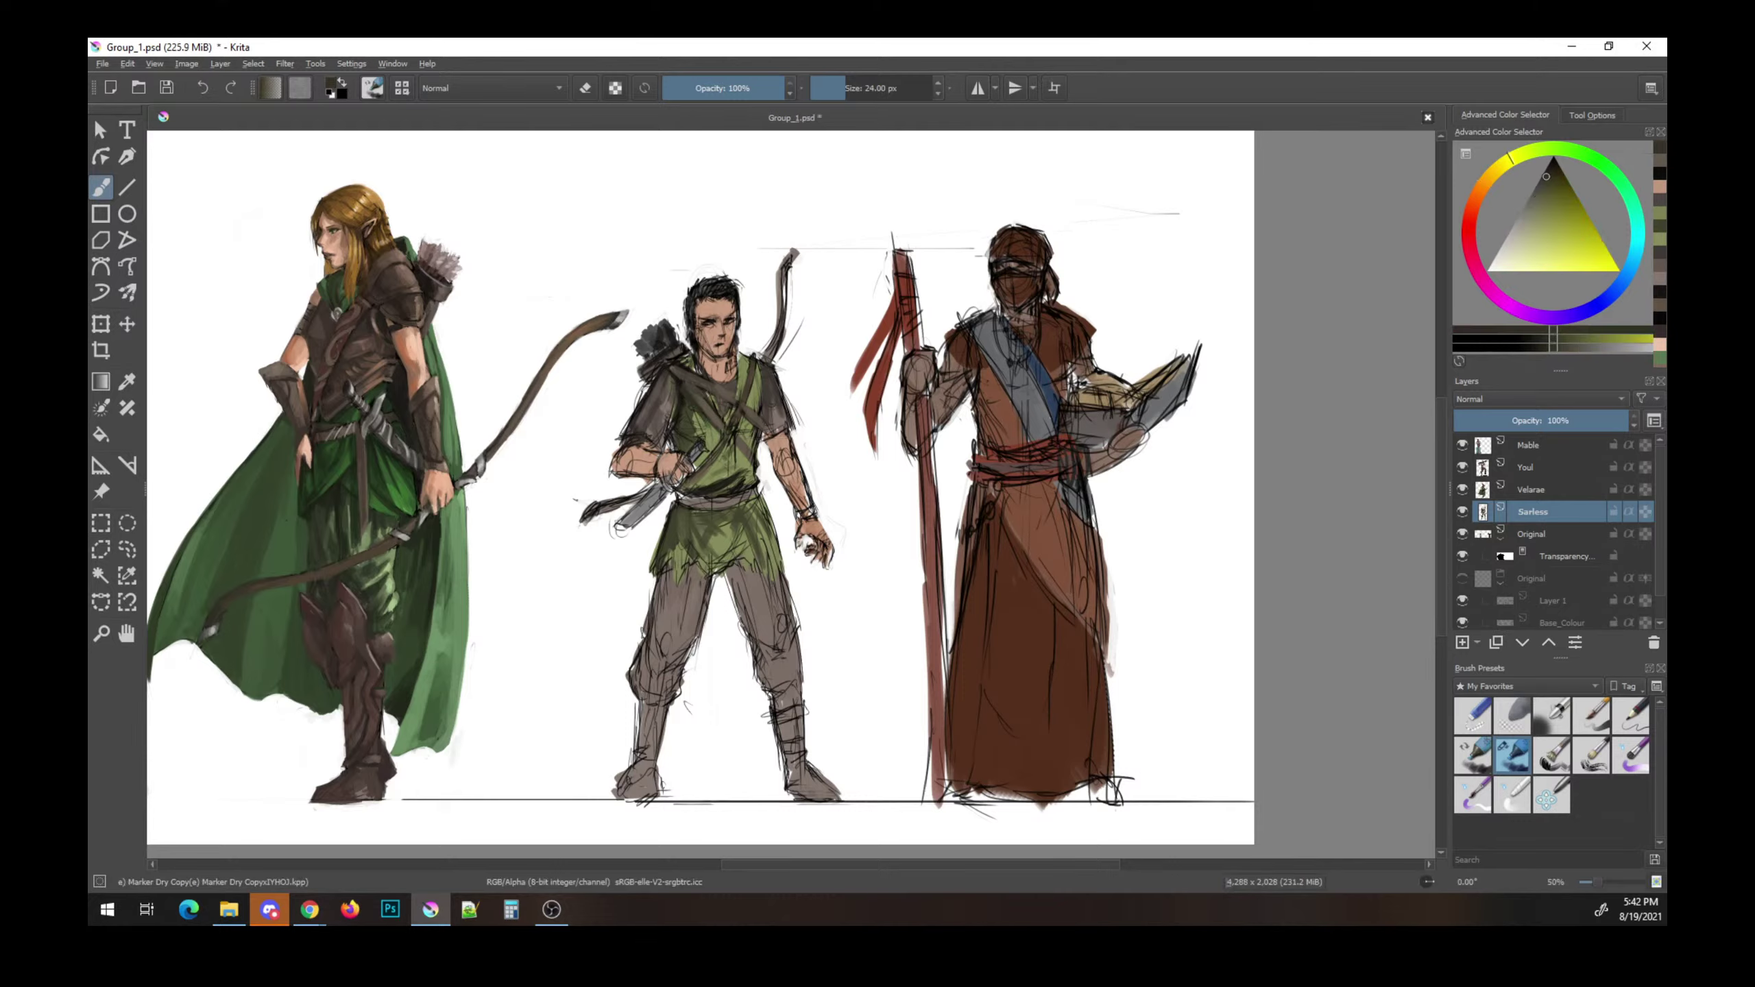
{"action": "left_click", "coordinate": [681, 379], "text": "ctrl"}
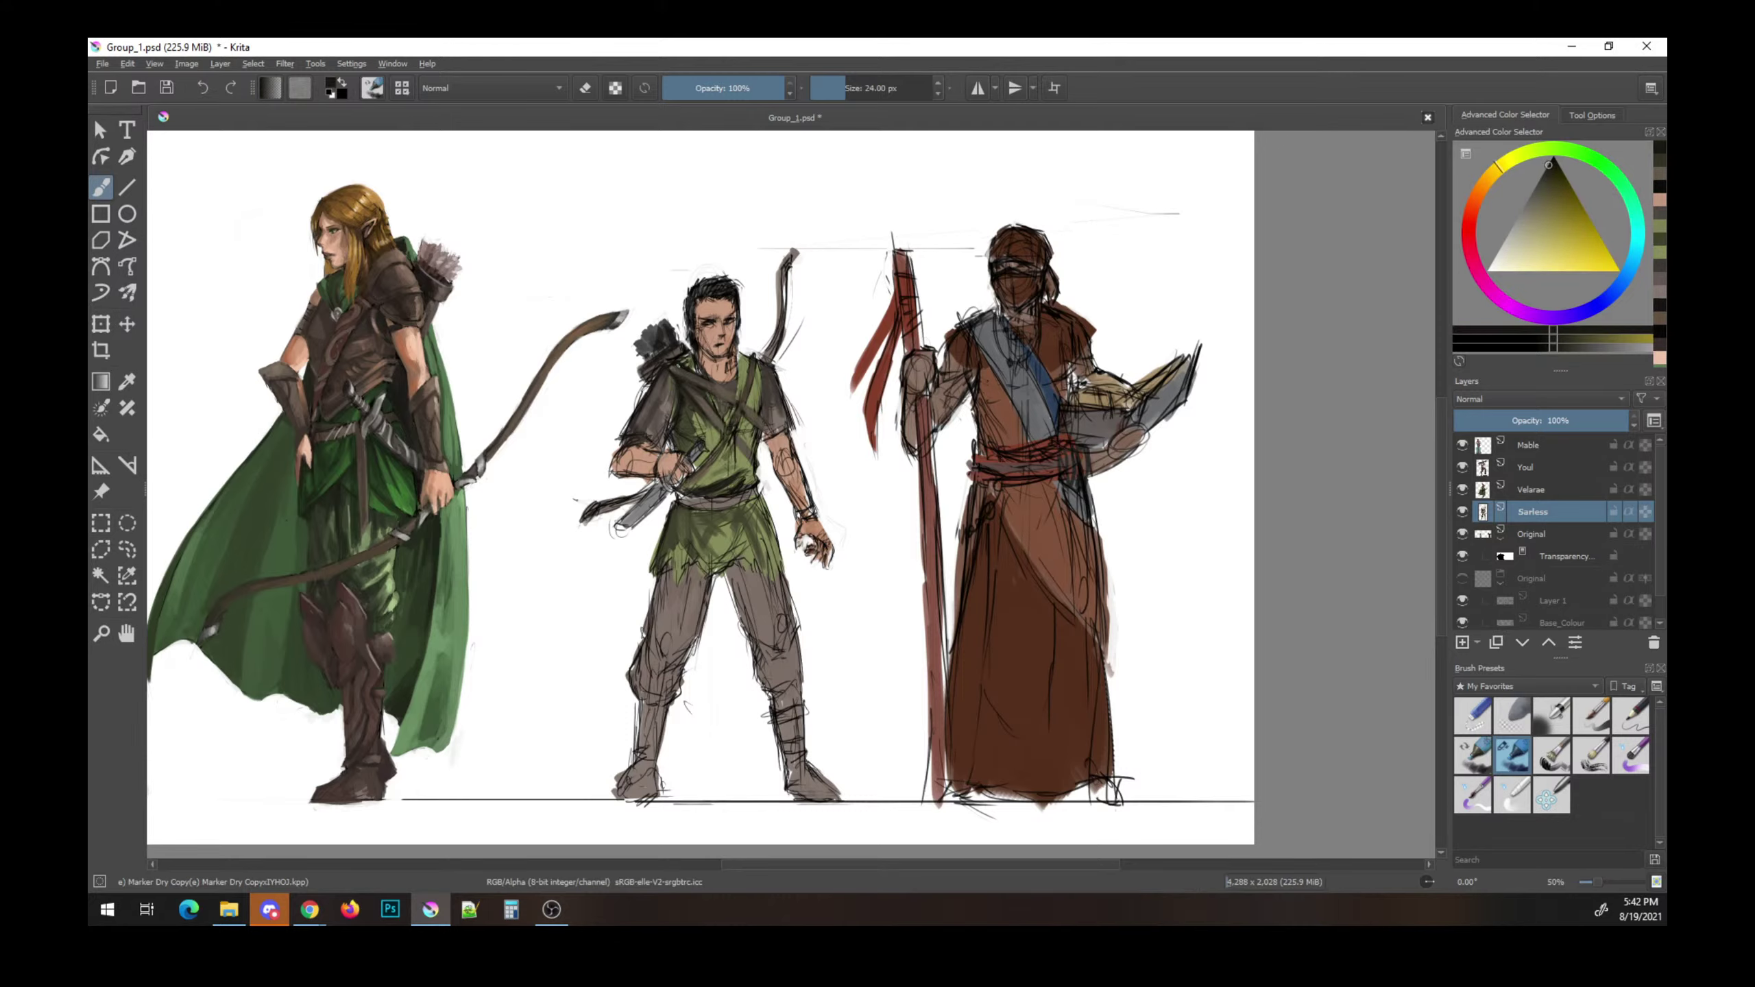
{"action": "key", "text": "ctrl+s"}
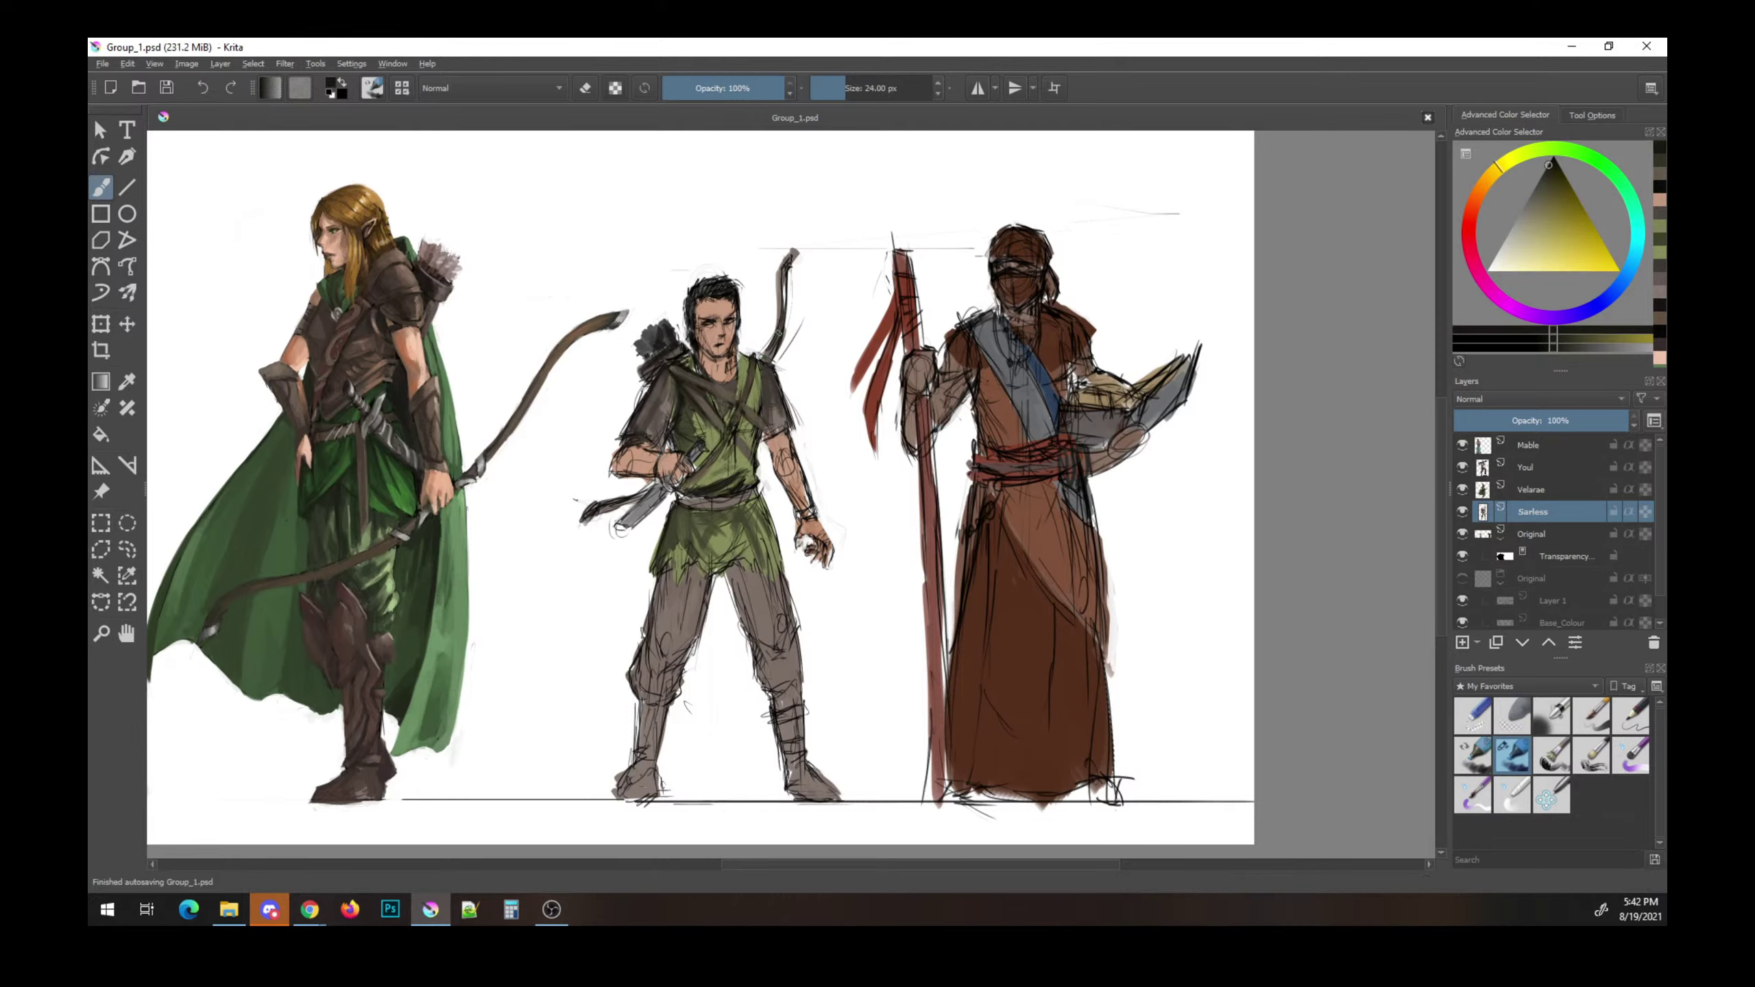
{"action": "key", "text": "e"}
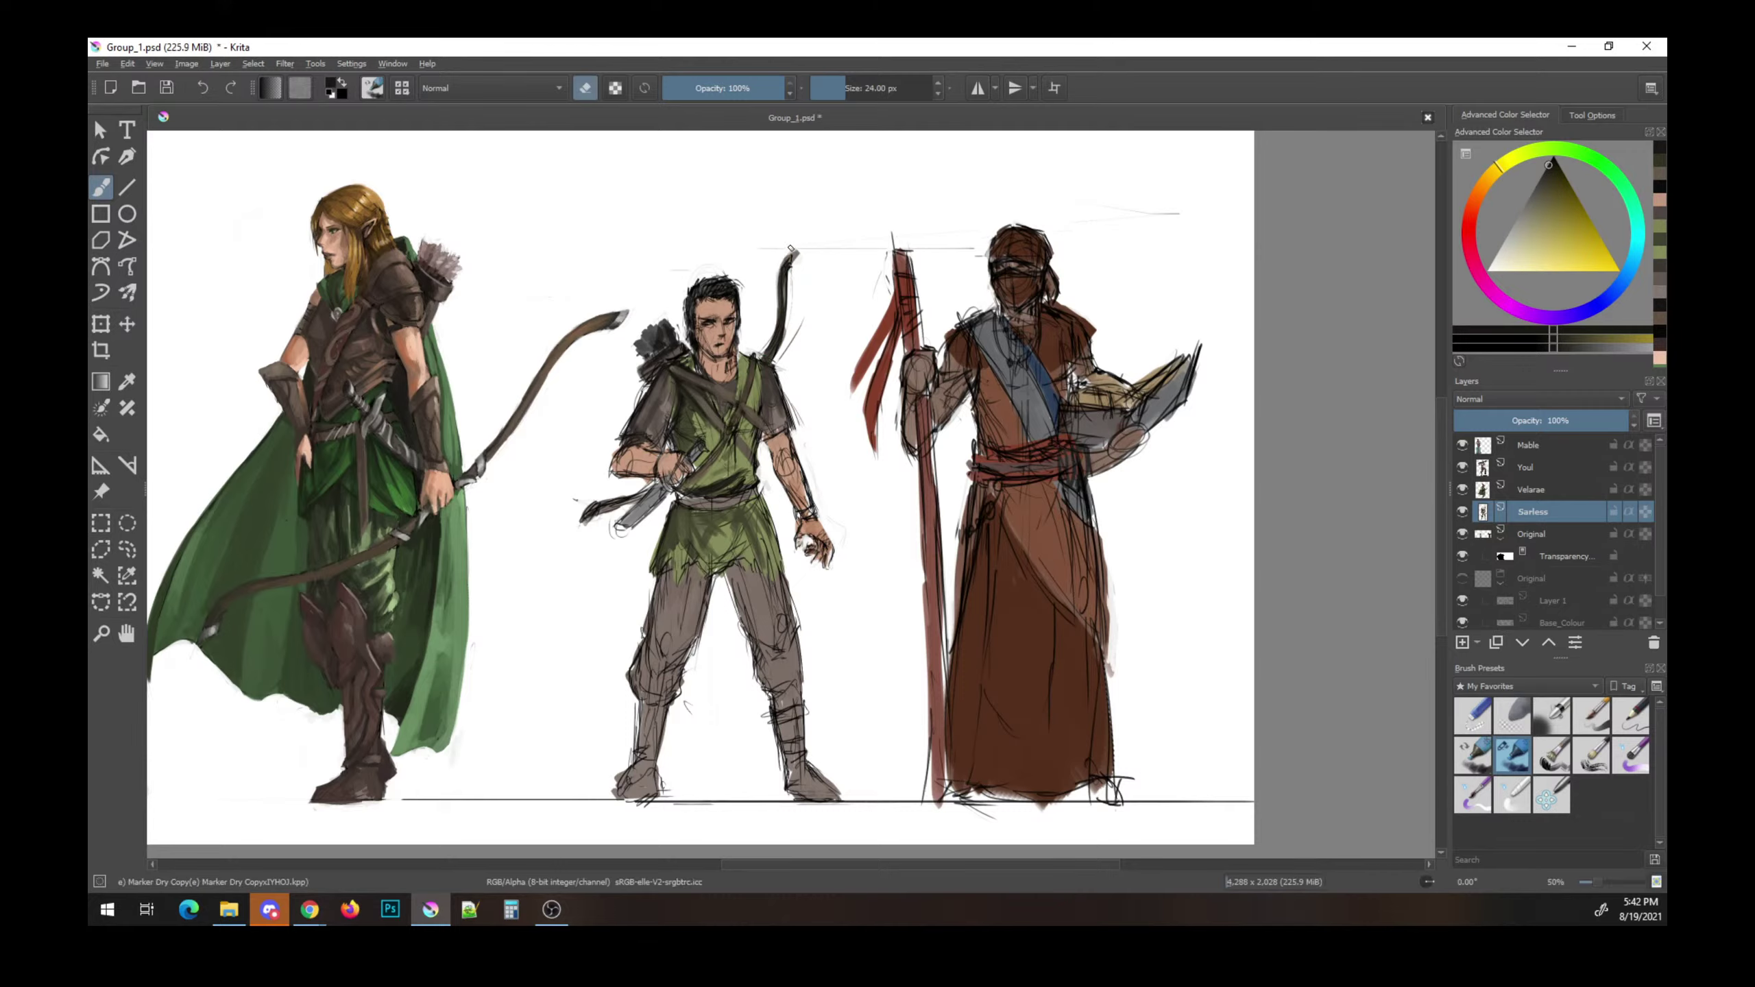
{"action": "key", "text": "e"}
{"action": "left_click_drag", "start_coordinate": [795, 254], "coordinate": [784, 290]}
{"action": "left_click_drag", "start_coordinate": [584, 523], "coordinate": [618, 503]}
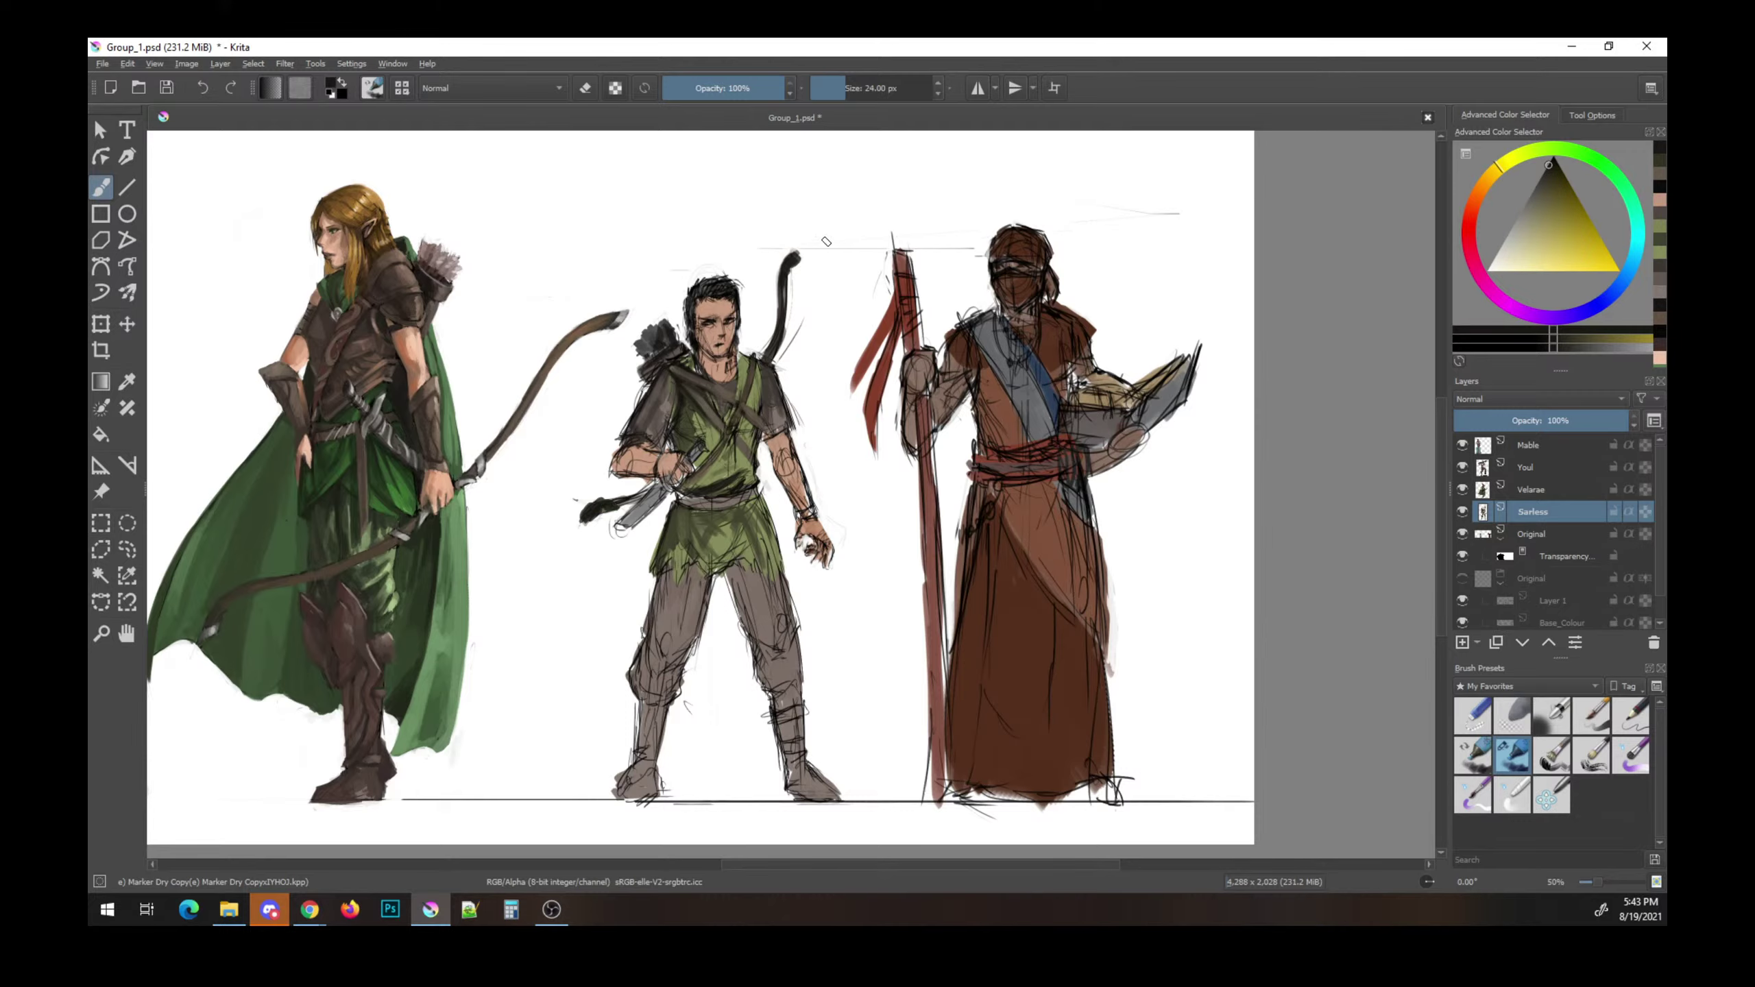
{"action": "left_click", "coordinate": [628, 381], "text": "ctrl"}
{"action": "mouse_move", "coordinate": [793, 256]}
{"action": "left_mouse_down"}
{"action": "mouse_move", "coordinate": [783, 321]}
{"action": "mouse_move", "coordinate": [802, 310]}
{"action": "left_mouse_up"}
{"action": "key", "text": "e"}
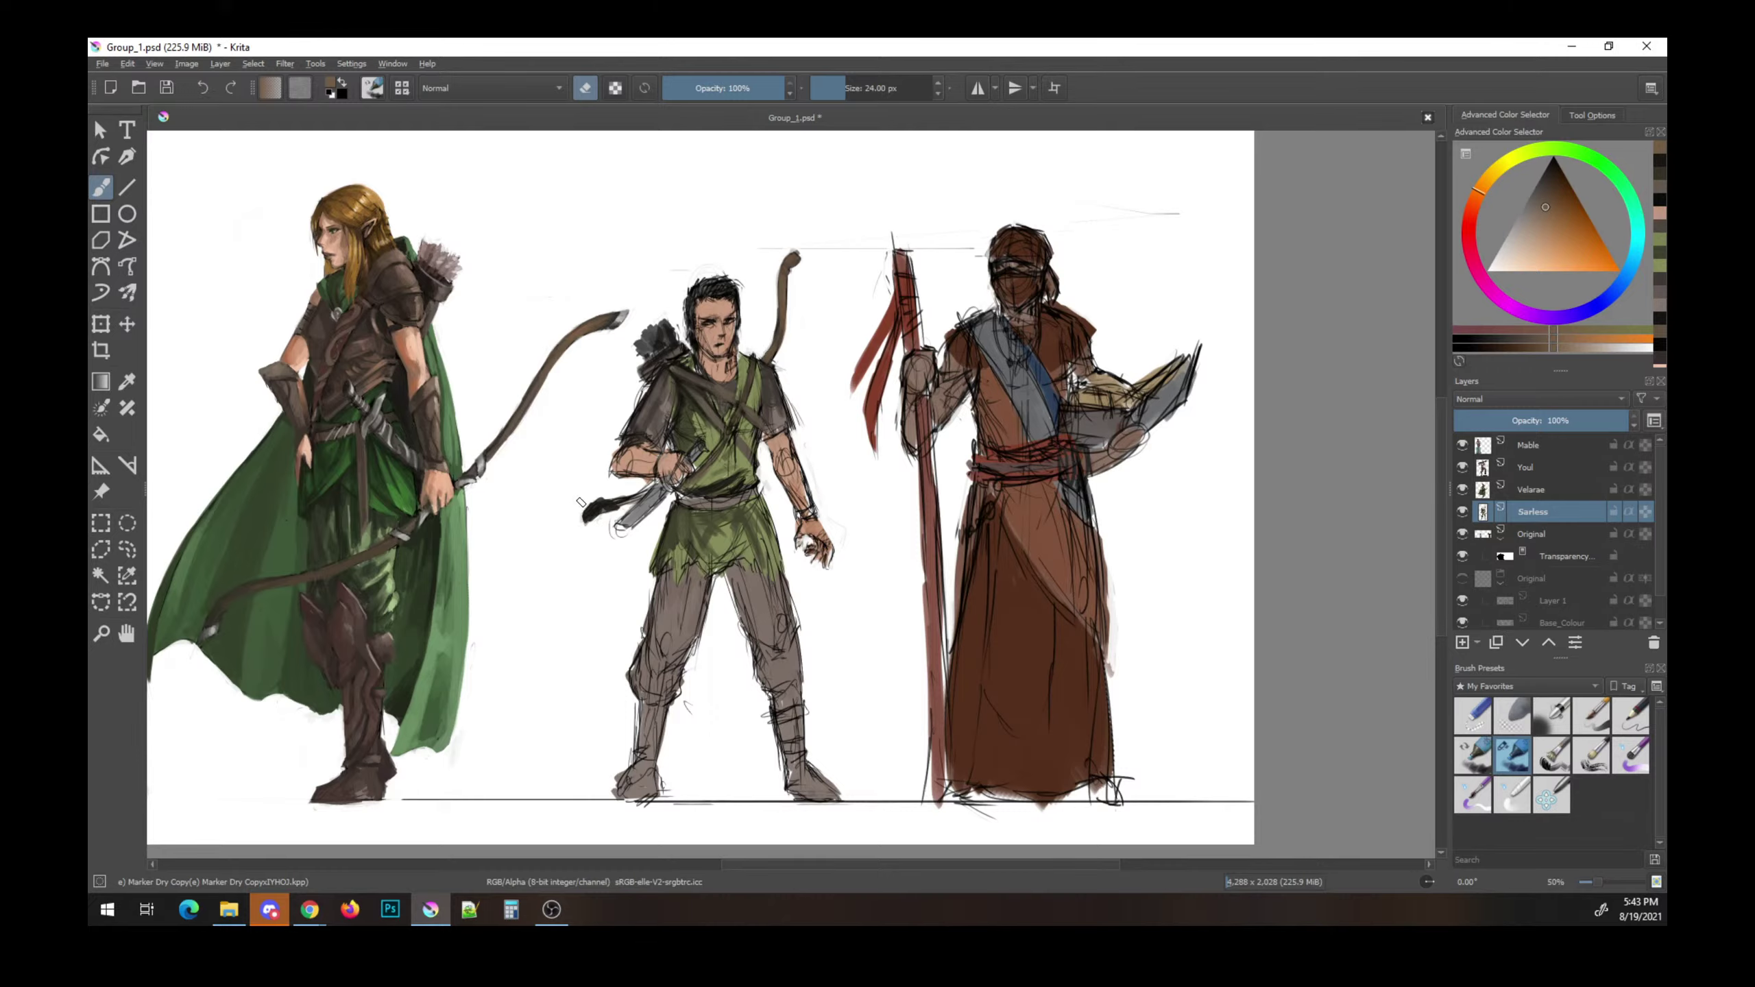
- Dab darker orange-brown on the ranger's hand, then shade the left arm and neck in black
{"action": "key", "text": "e"}
{"action": "left_click", "coordinate": [467, 429], "text": "ctrl"}
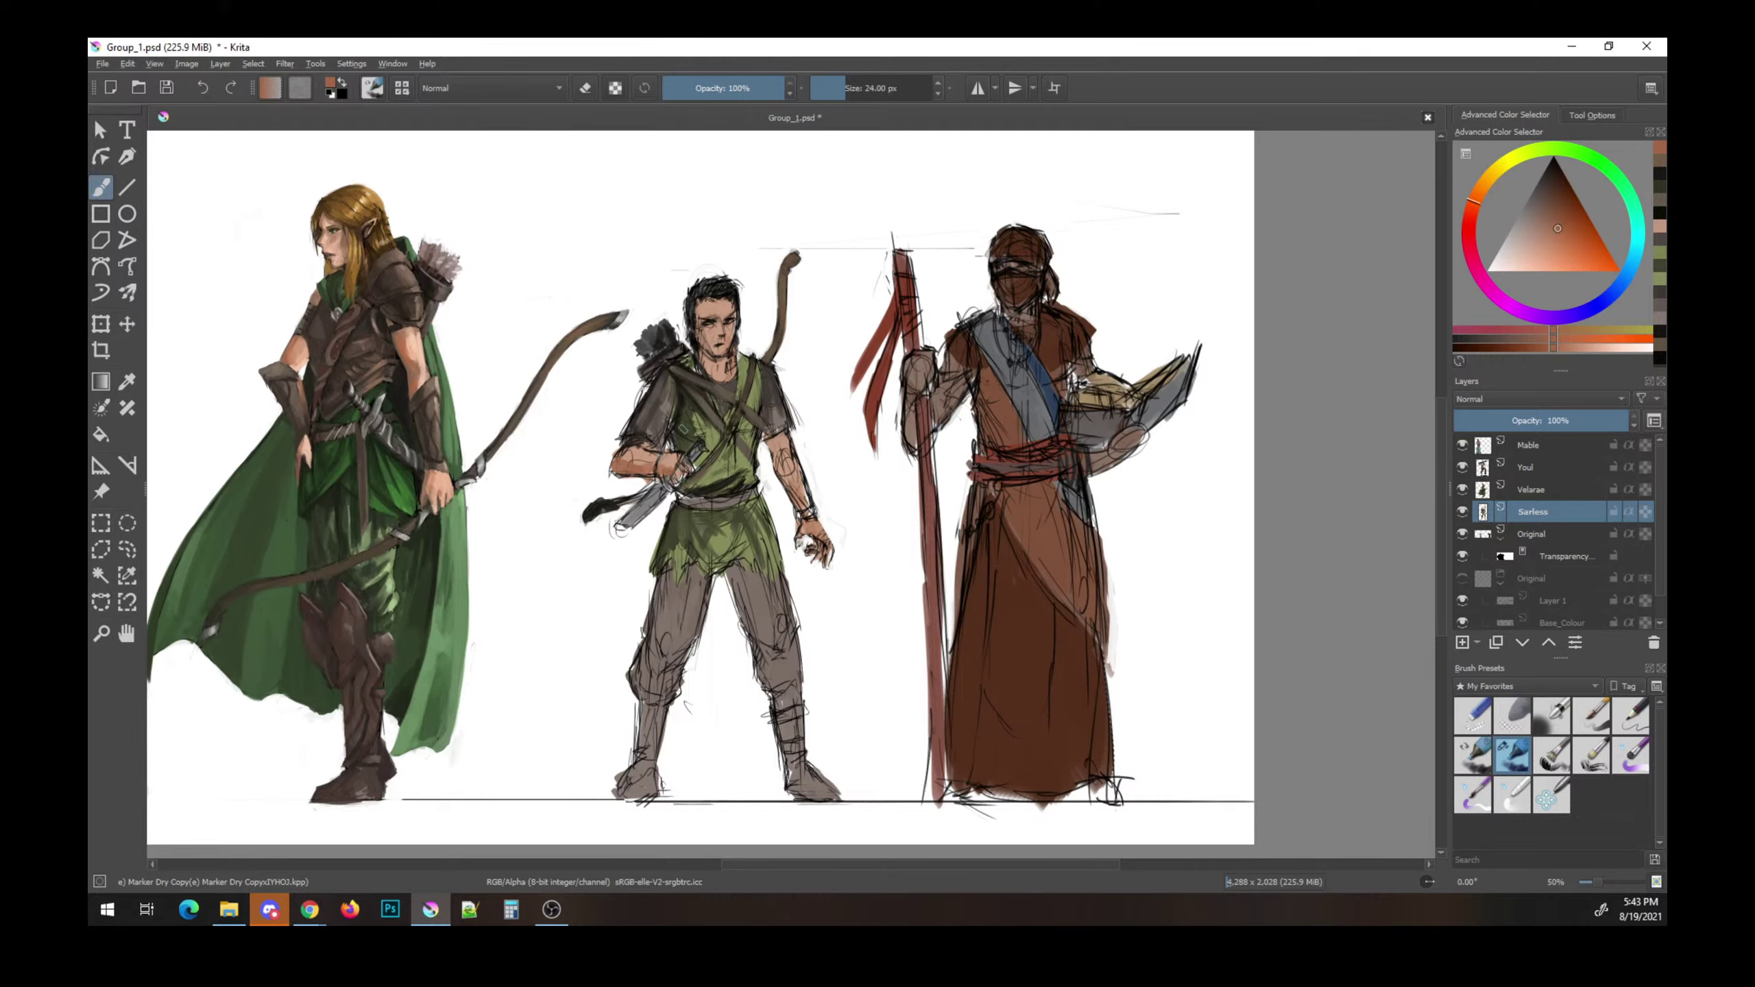
{"action": "left_click", "coordinate": [665, 461]}
{"action": "key", "text": "e"}
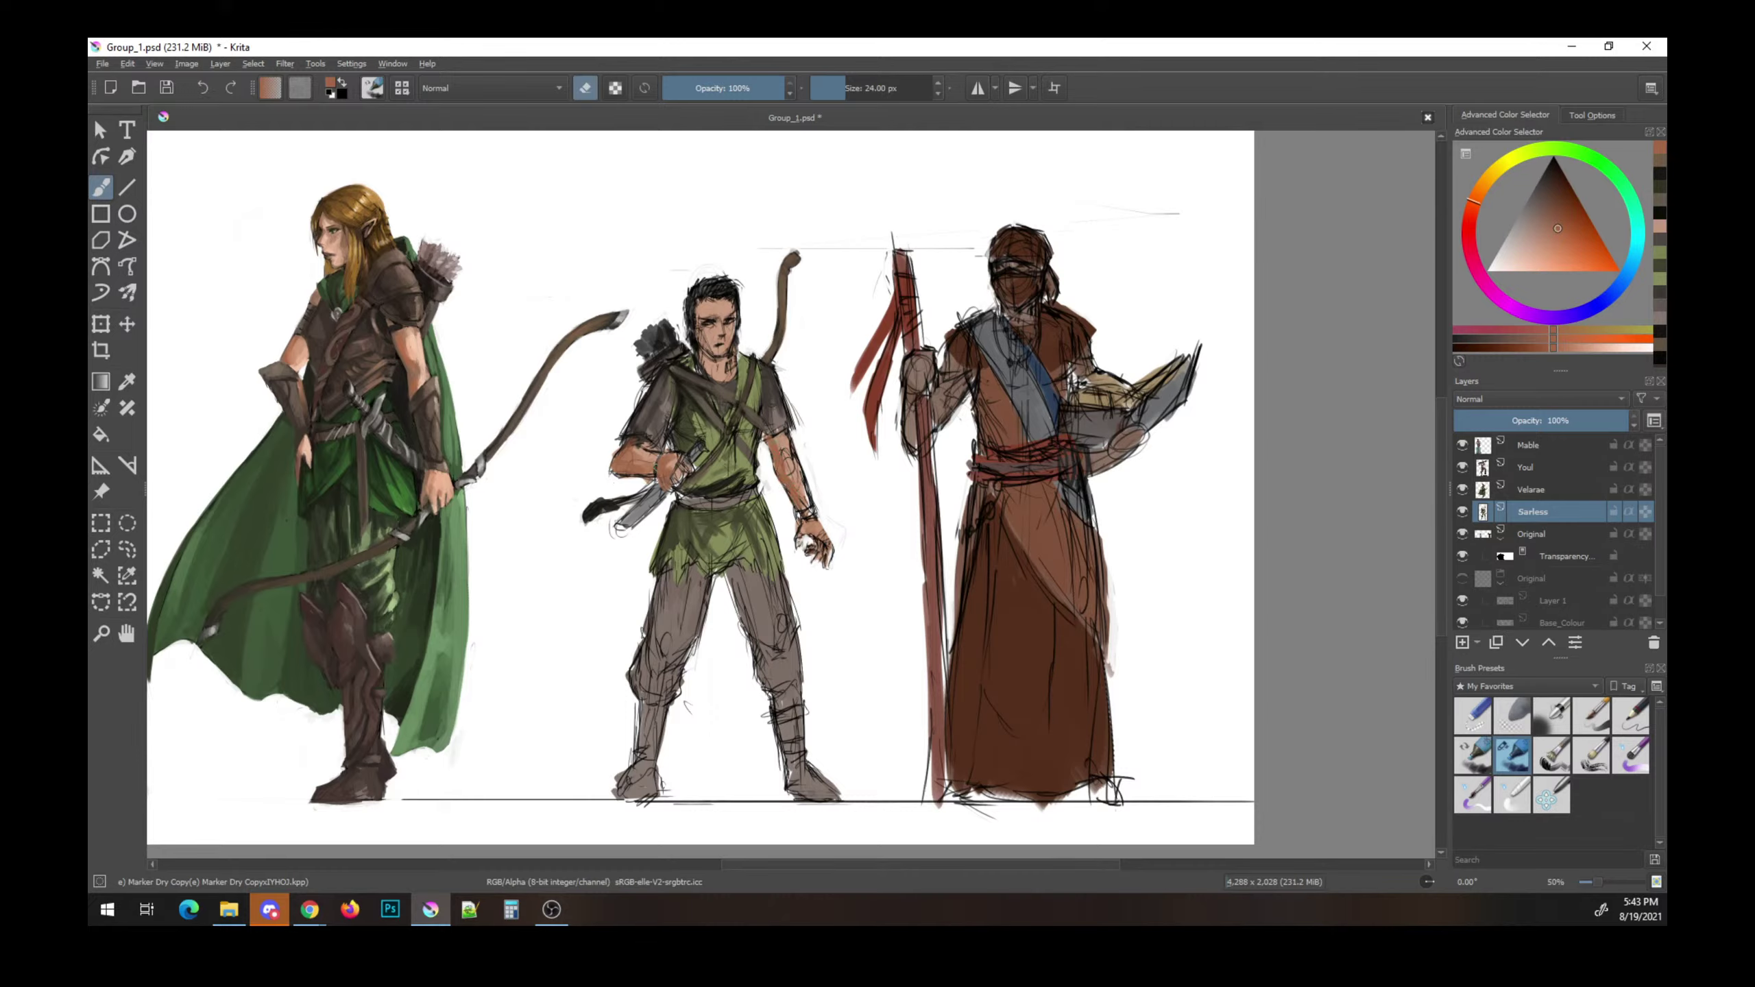
{"action": "key", "text": "e"}
{"action": "key", "text": "d"}
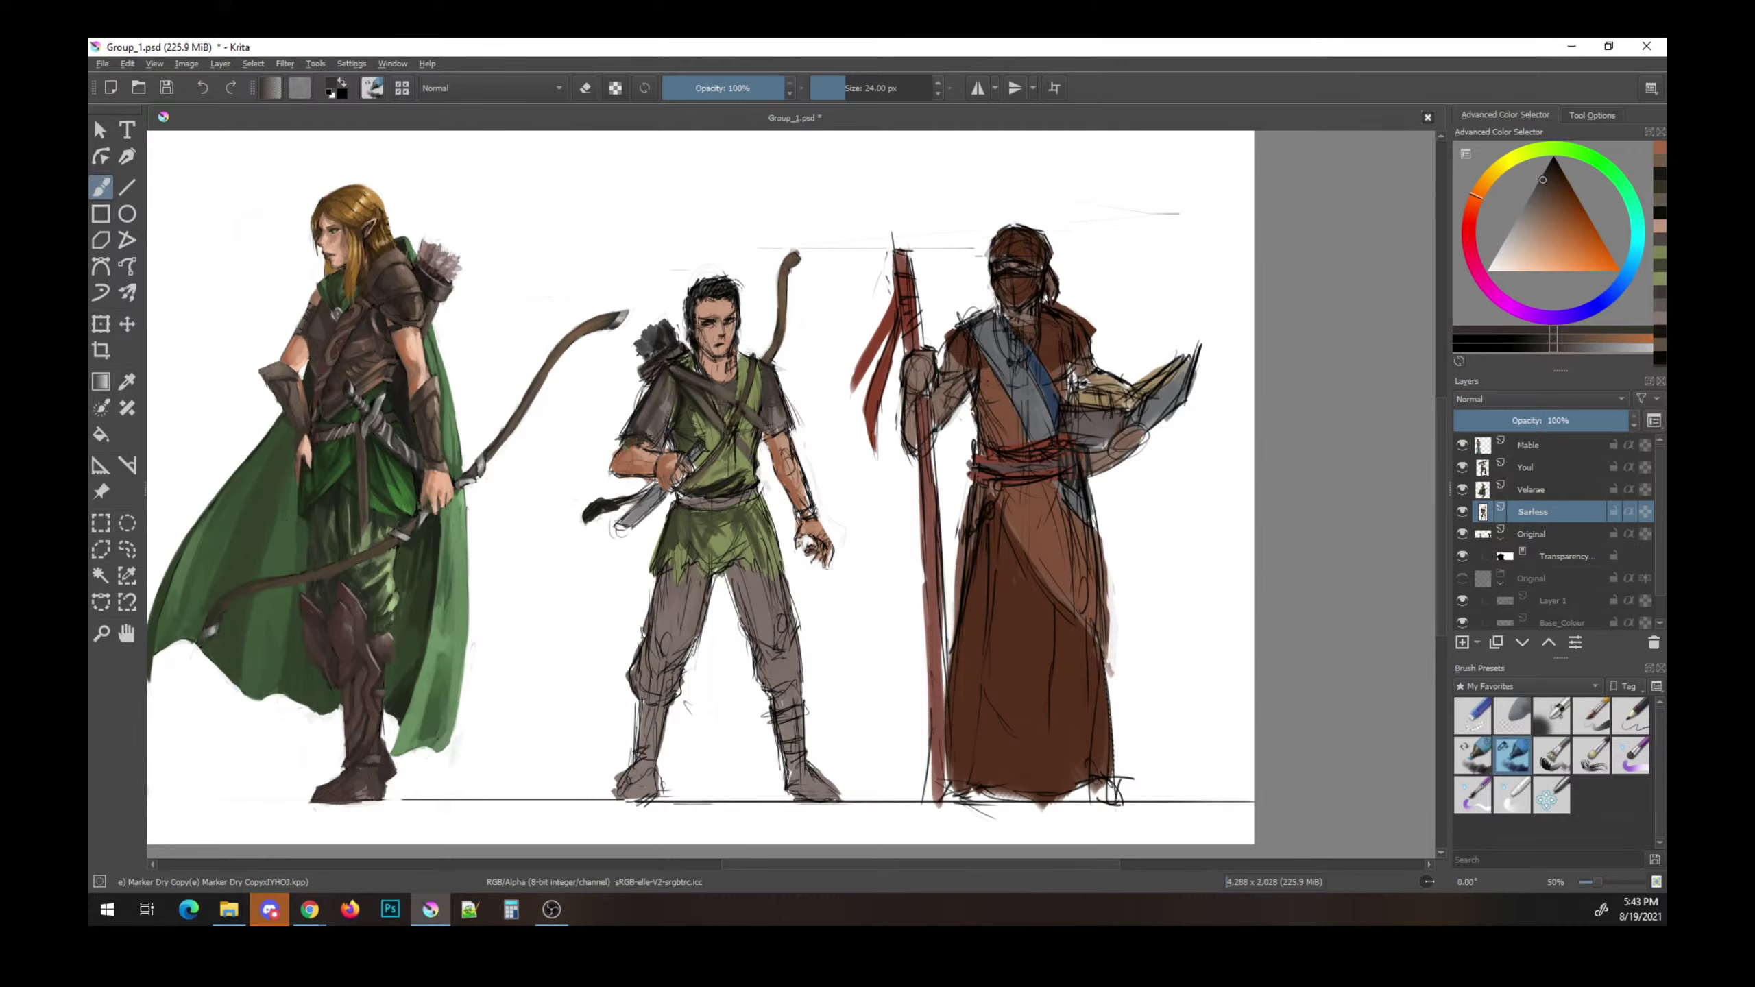
{"action": "mouse_move", "coordinate": [612, 473]}
{"action": "left_mouse_down"}
{"action": "mouse_move", "coordinate": [624, 458]}
{"action": "mouse_move", "coordinate": [652, 469]}
{"action": "left_mouse_up"}
{"action": "left_click_drag", "start_coordinate": [703, 355], "coordinate": [706, 375]}
- Darken an orange-brown with K and paint light skin tone on the ranger's face
{"action": "left_click", "coordinate": [630, 456], "text": "ctrl"}
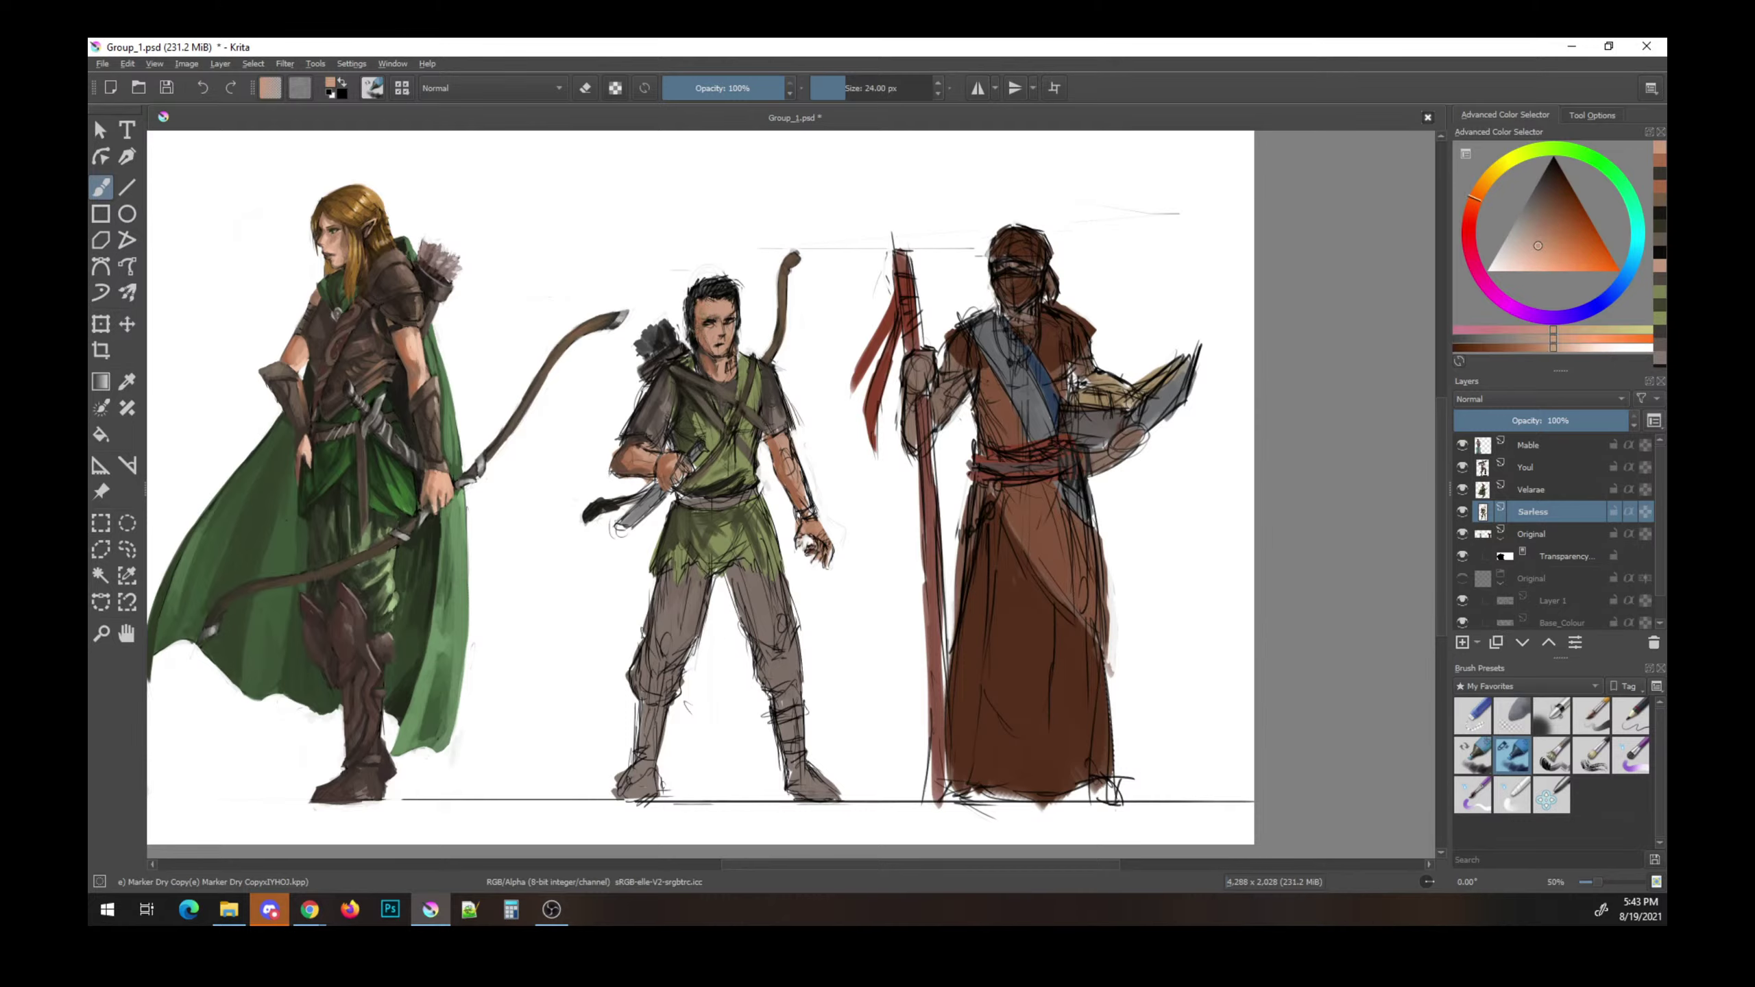
{"action": "key", "text": "k"}
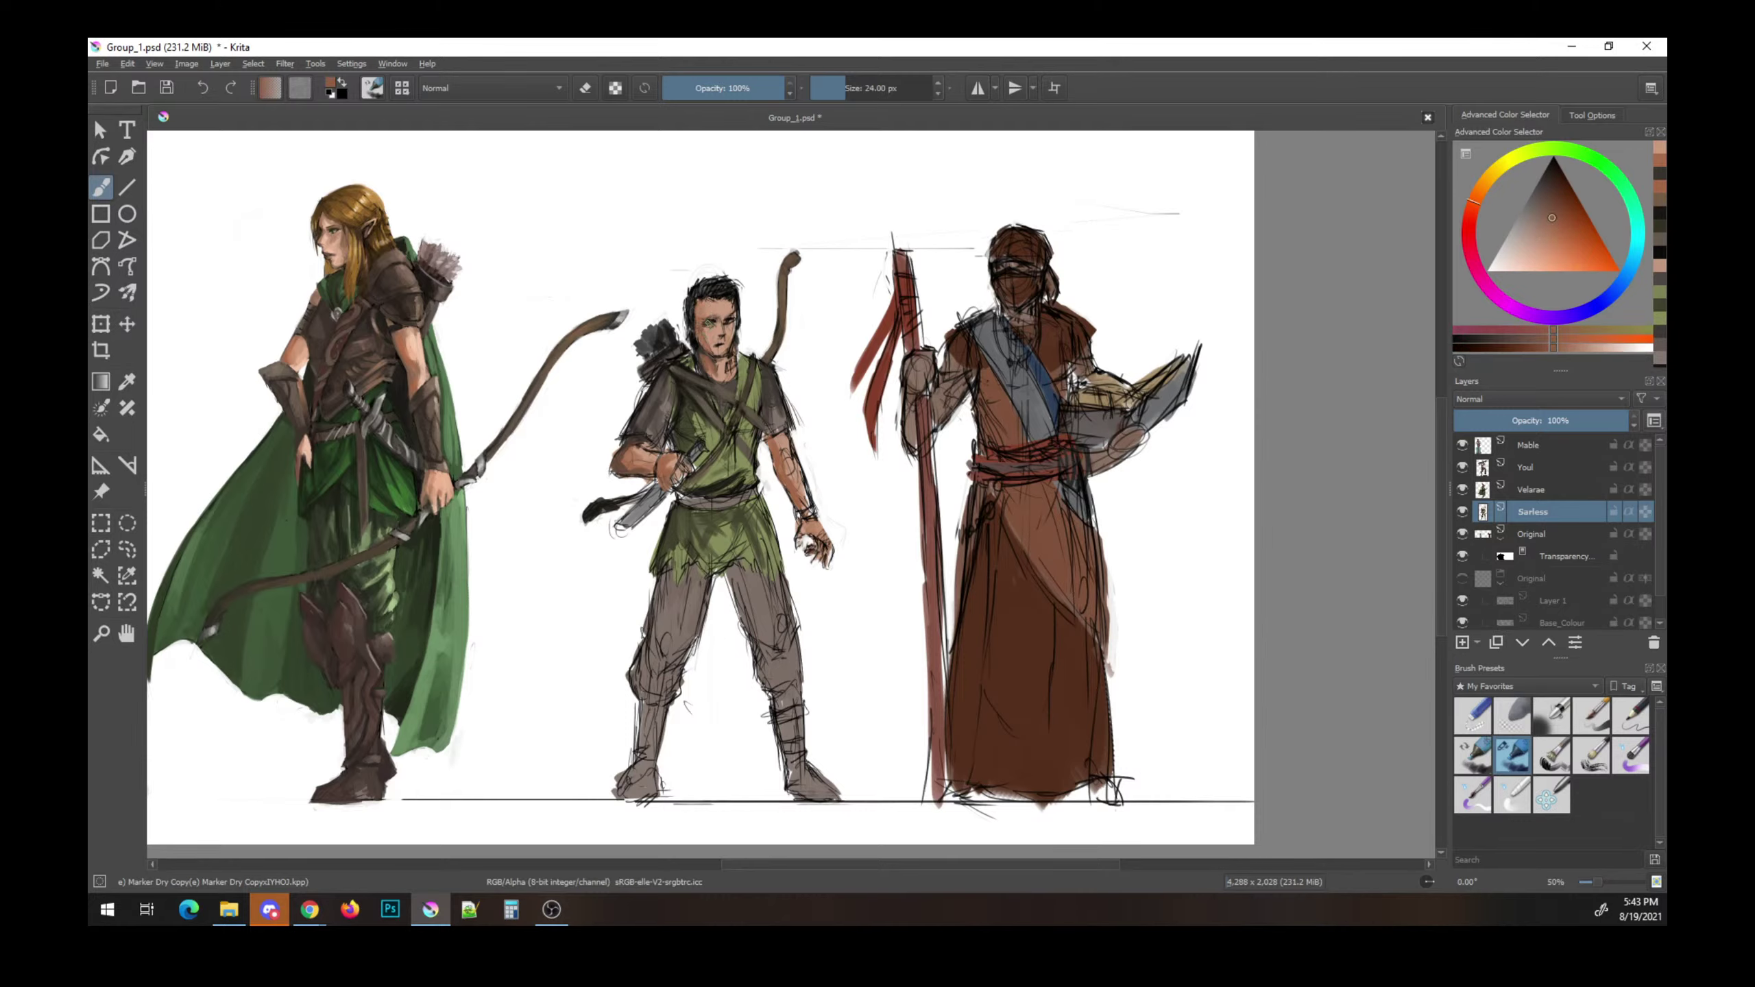
{"action": "key", "text": "k"}
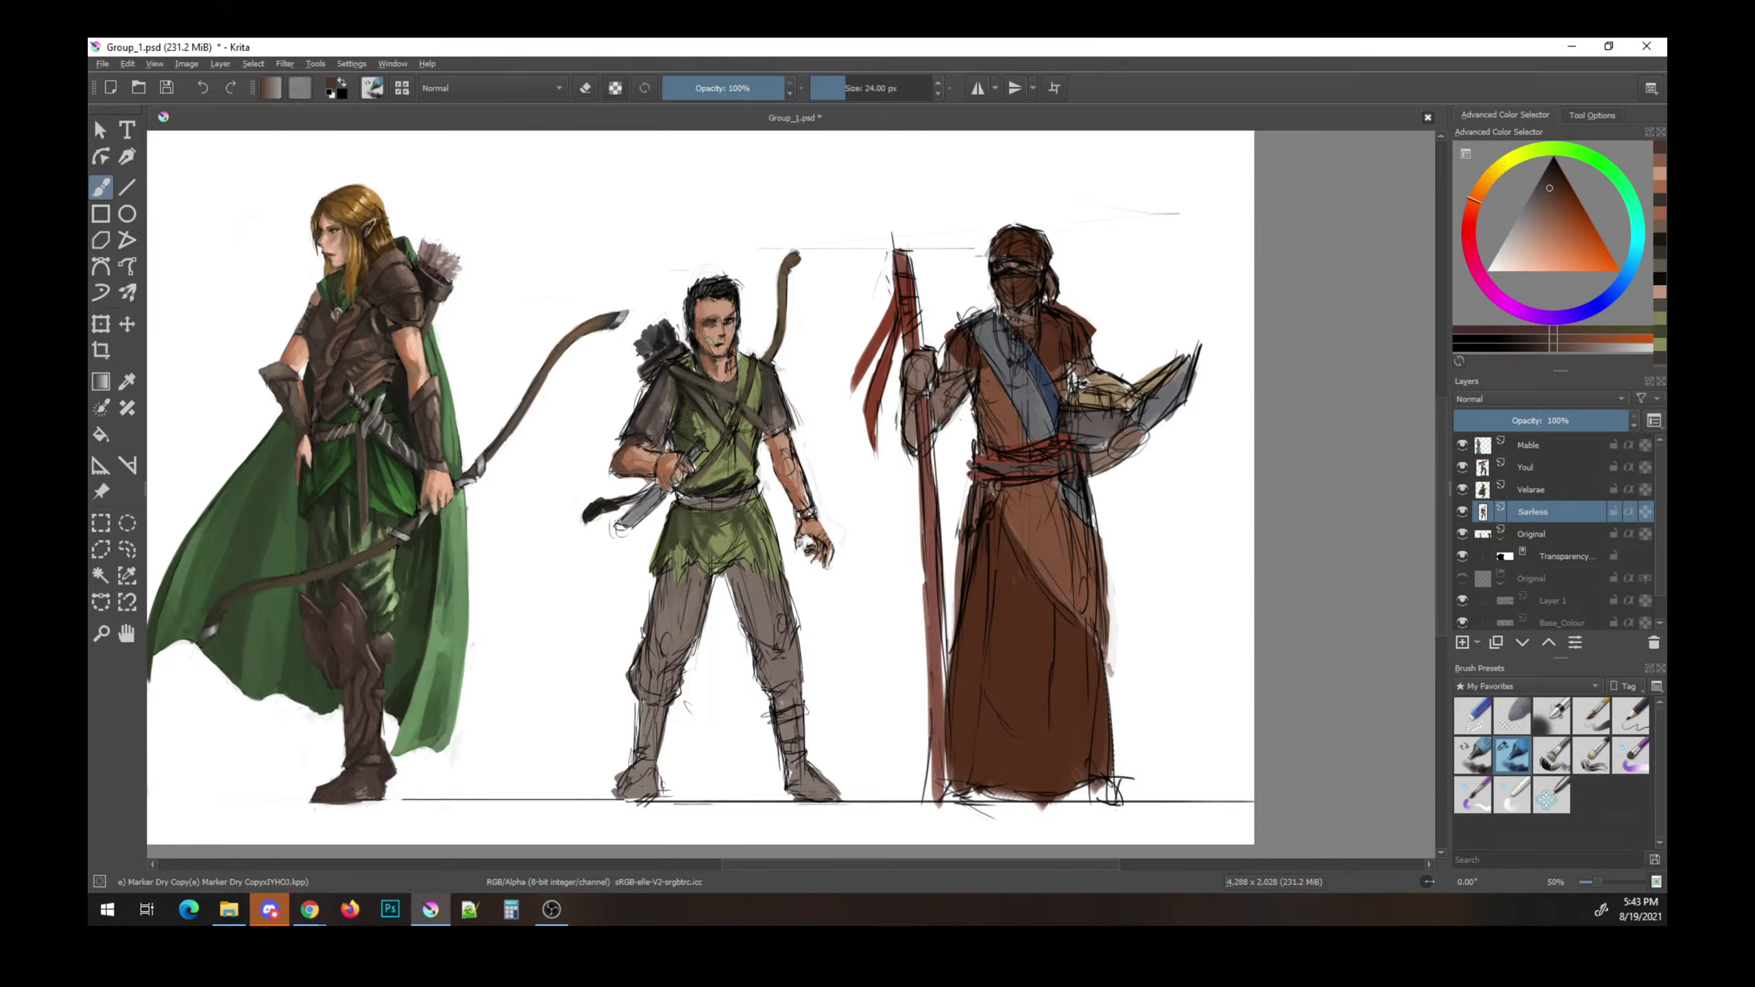
{"action": "left_click", "coordinate": [718, 329], "text": "ctrl"}
{"action": "left_click_drag", "start_coordinate": [712, 322], "coordinate": [725, 335]}
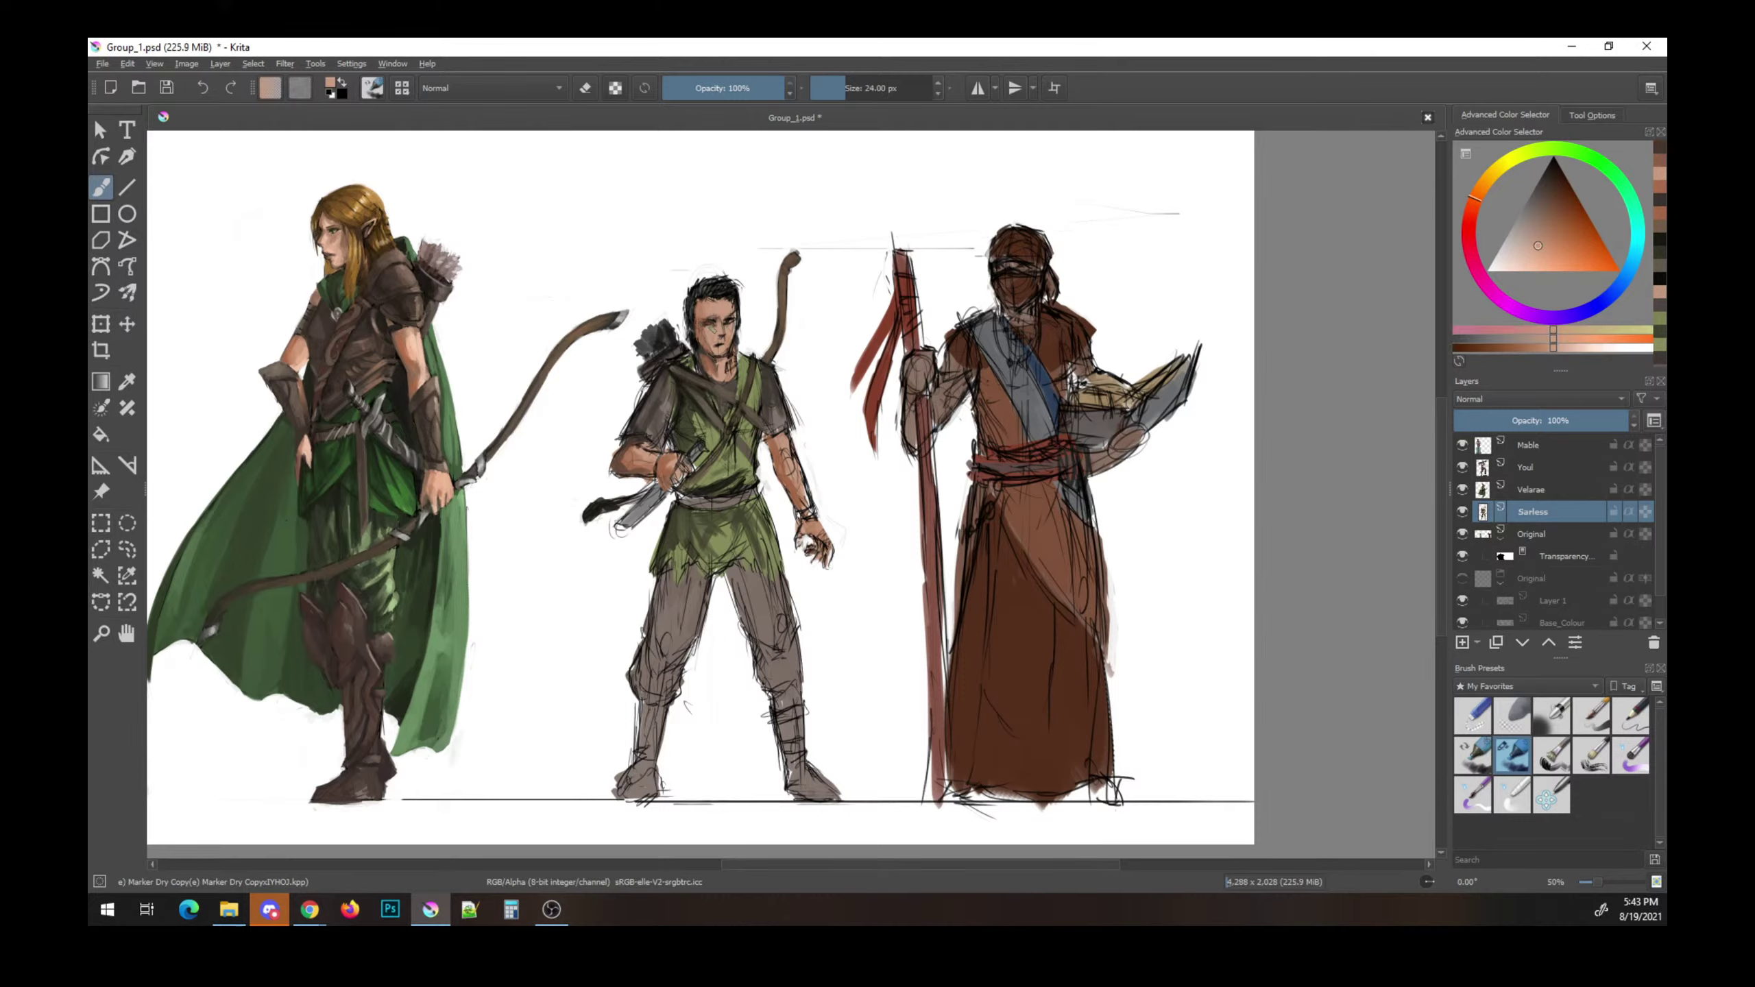
{"action": "left_click", "coordinate": [733, 315], "text": "ctrl"}
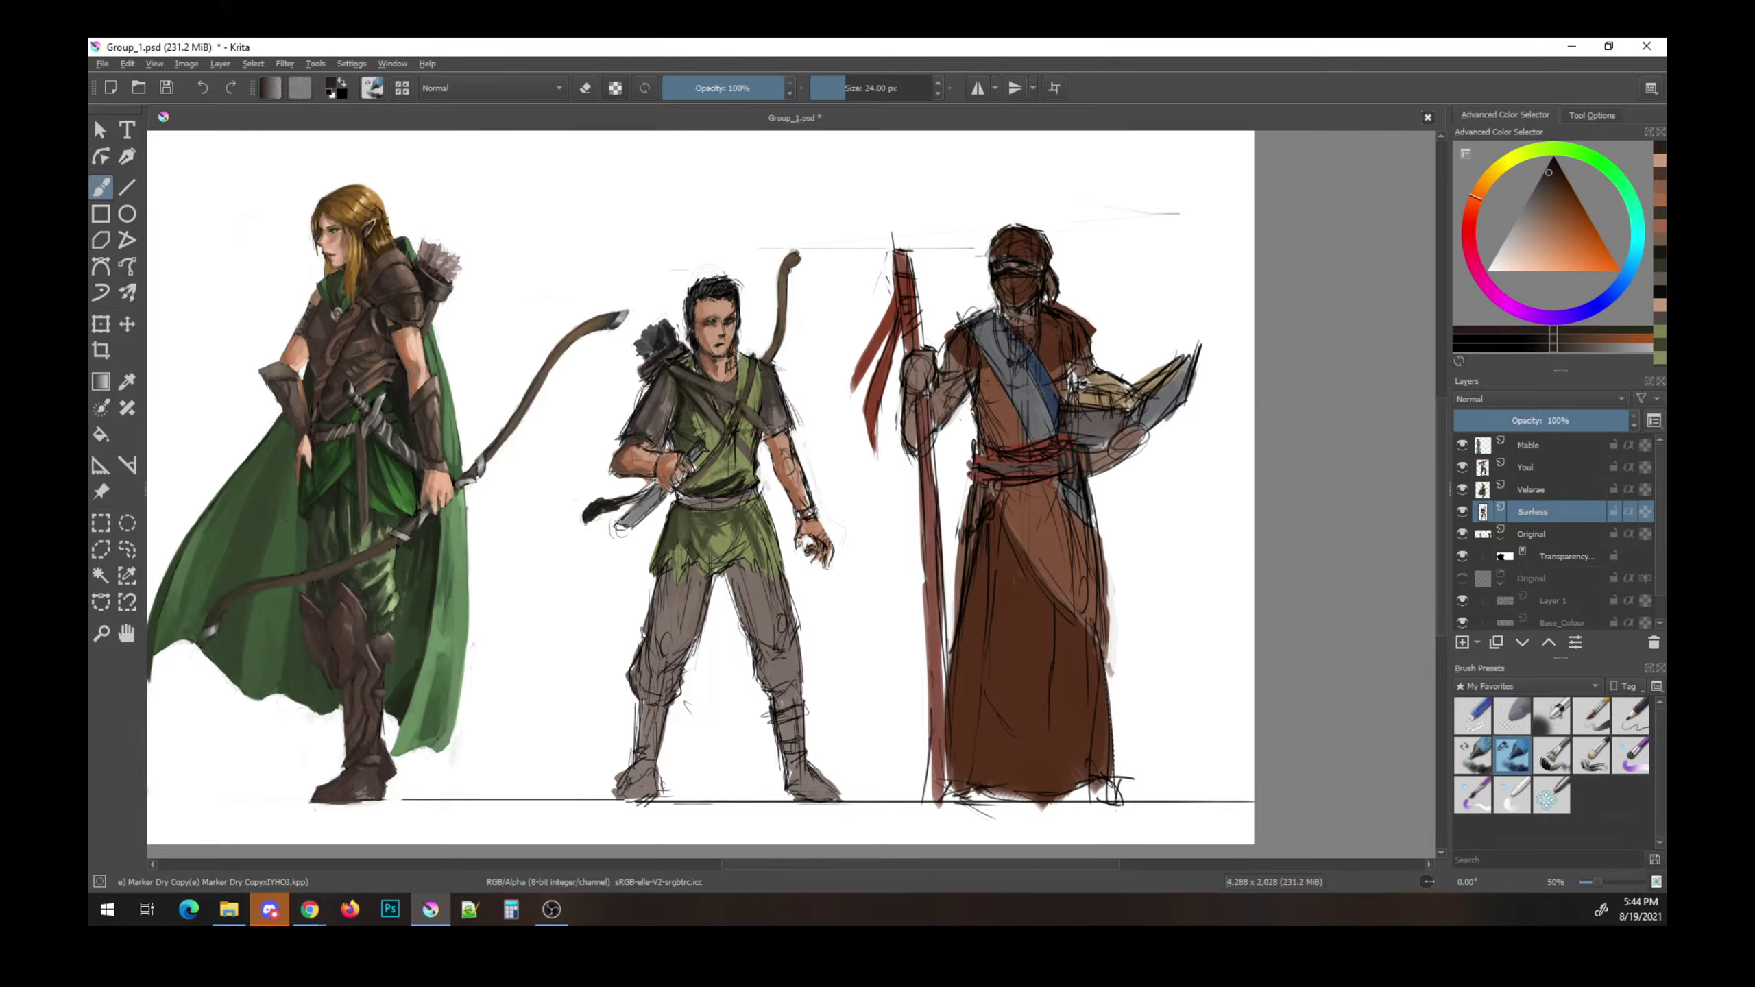
{"action": "left_click", "coordinate": [718, 325], "text": "ctrl"}
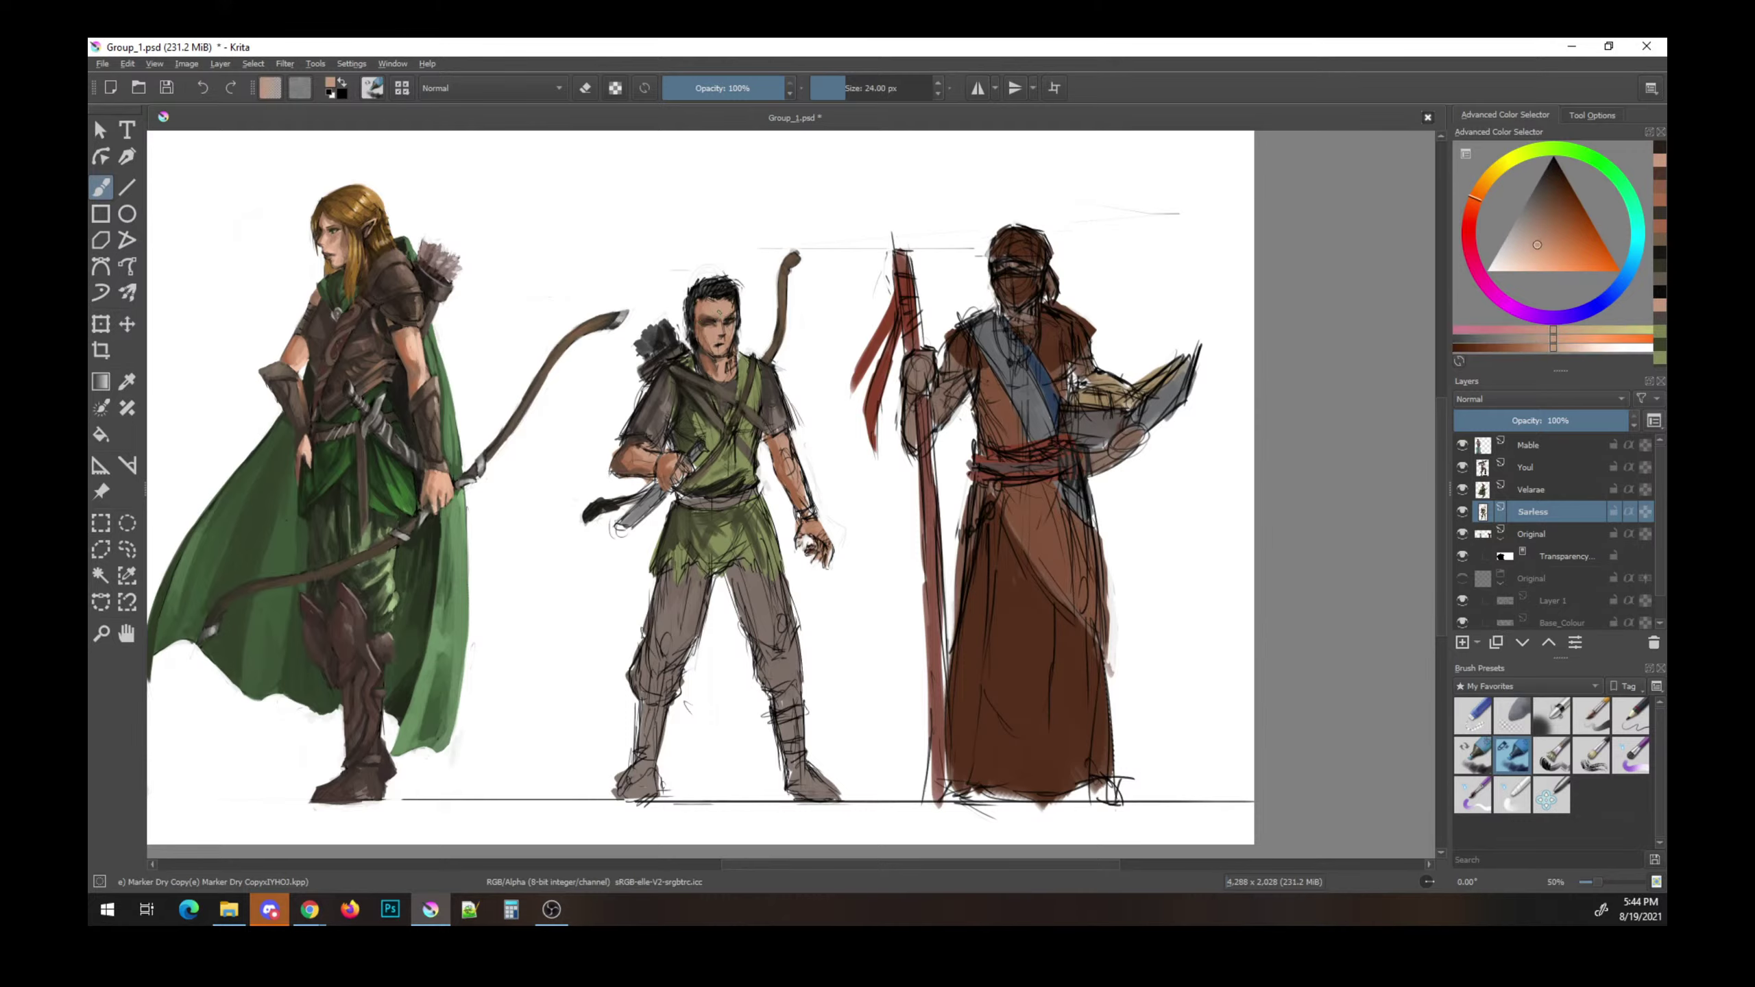
{"action": "left_click", "coordinate": [698, 296], "text": "ctrl"}
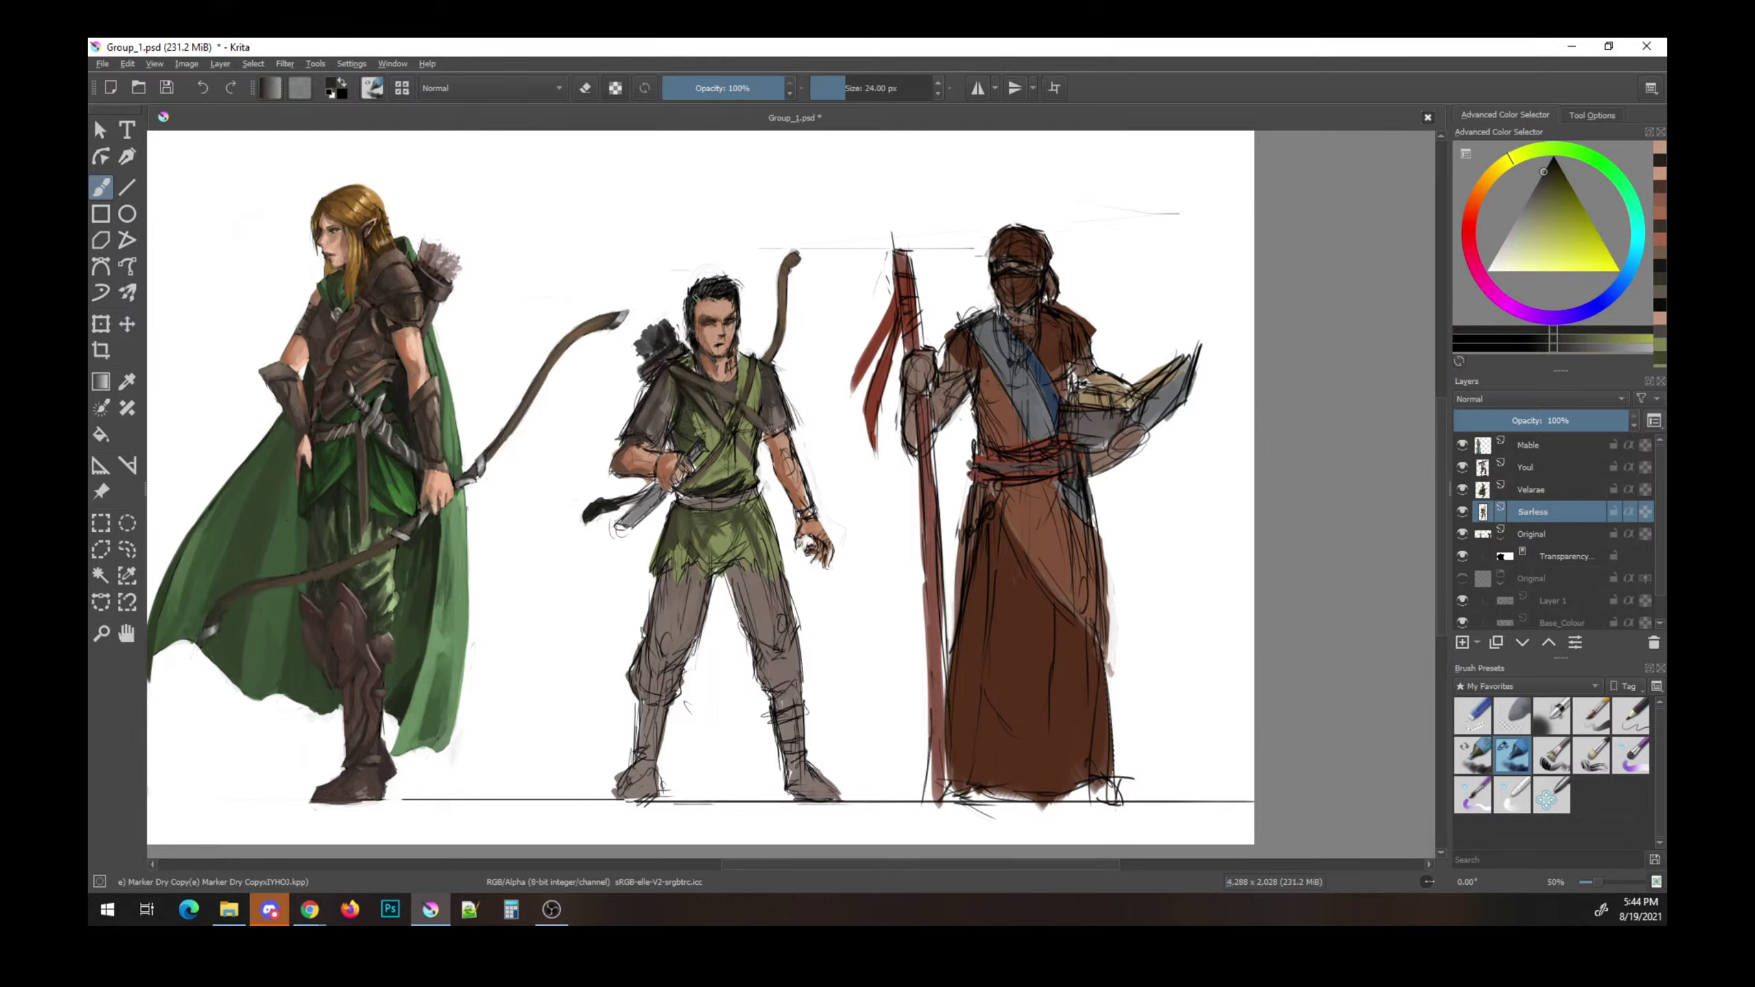
- Try several skin tones and paint skin strokes near the ranger's ear and cheek
{"action": "key", "text": "e"}
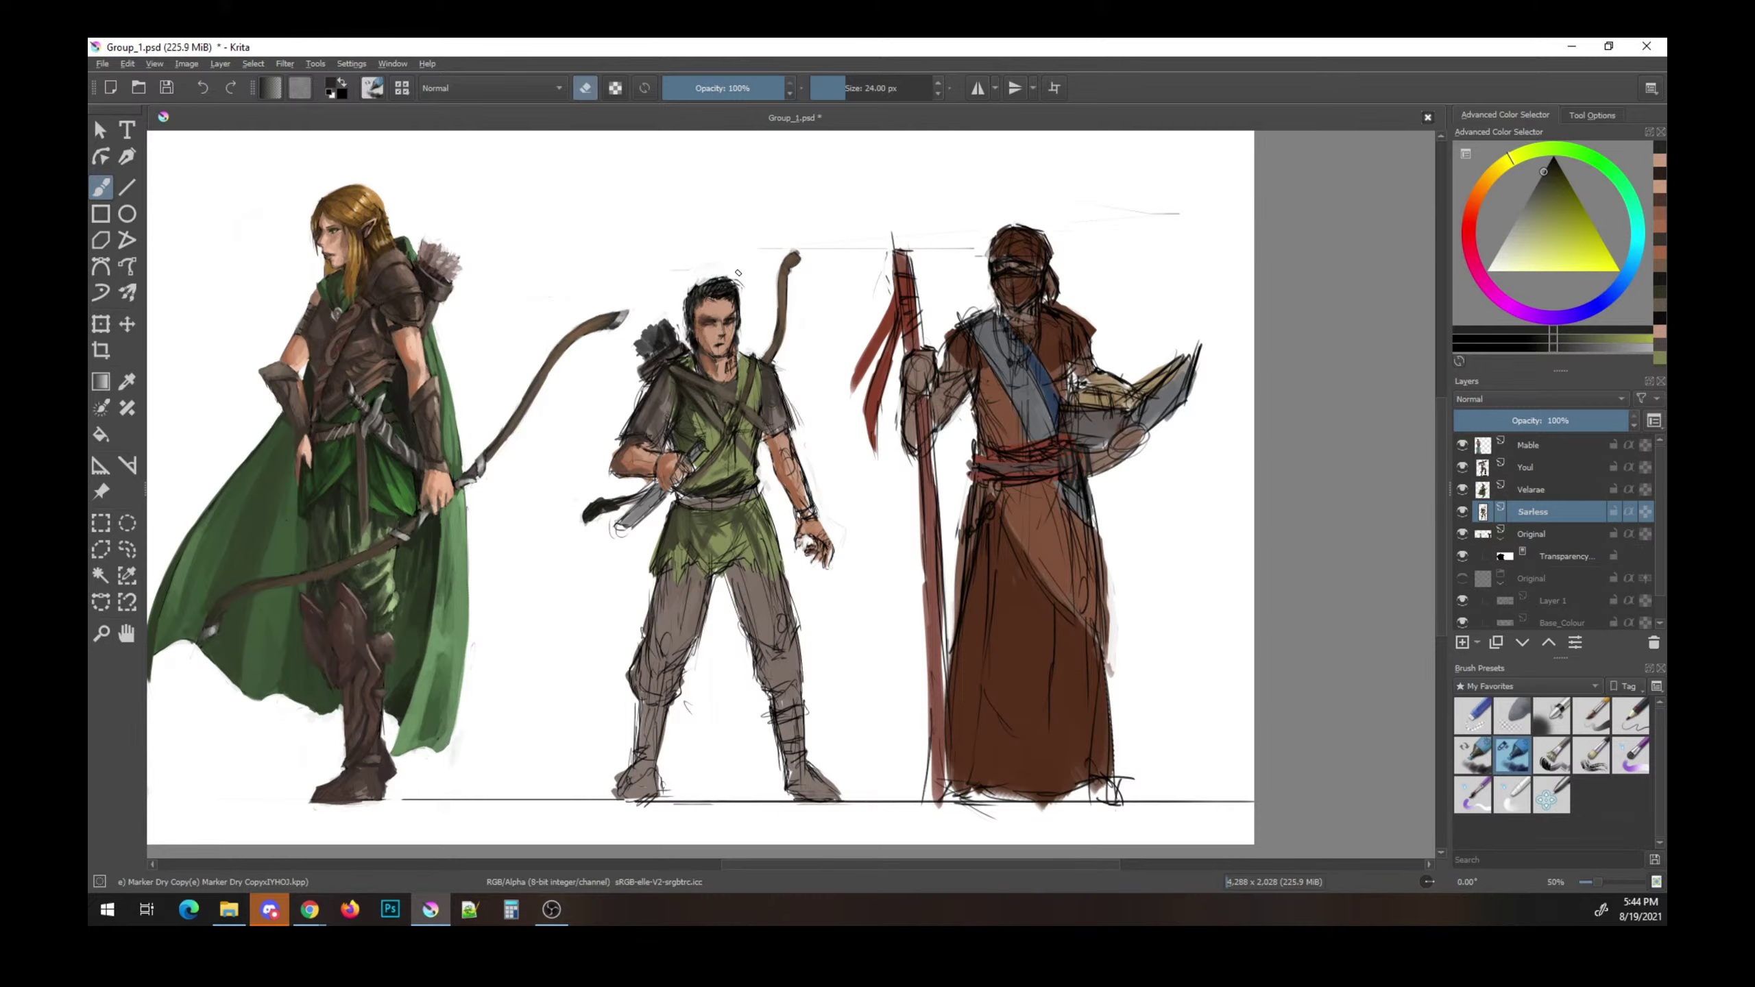
{"action": "key", "text": "e"}
{"action": "left_click", "coordinate": [757, 381], "text": "ctrl"}
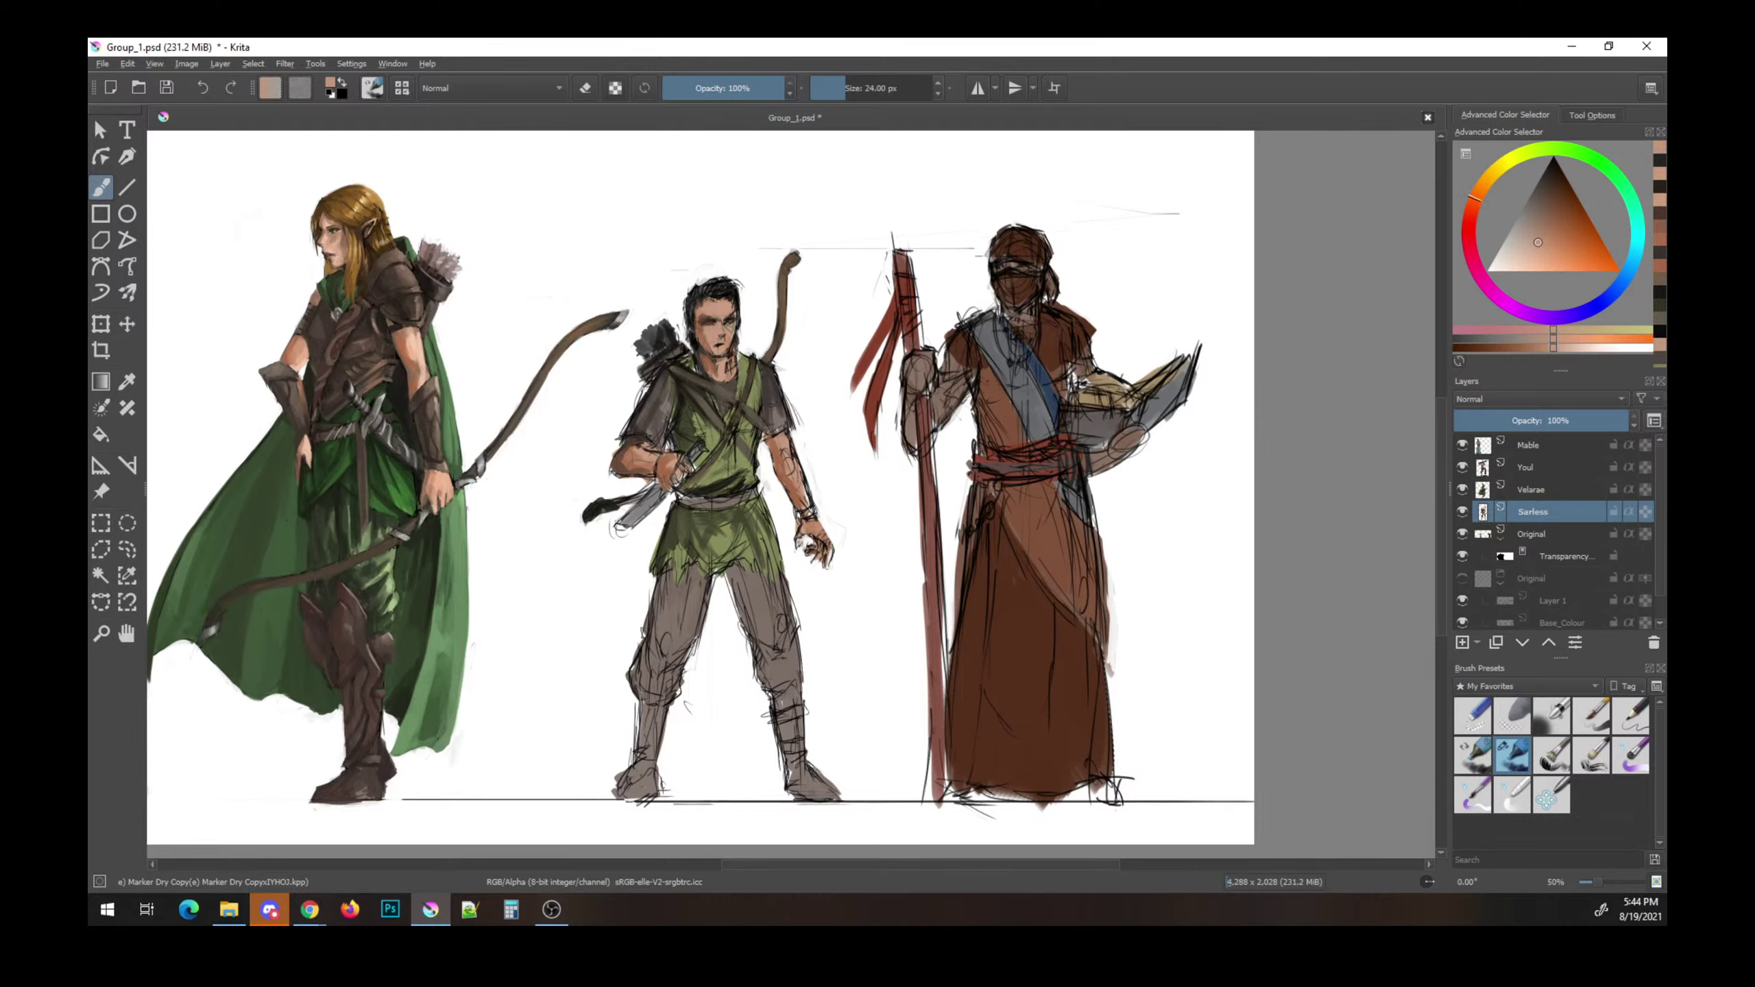
{"action": "left_click", "coordinate": [763, 369], "text": "ctrl"}
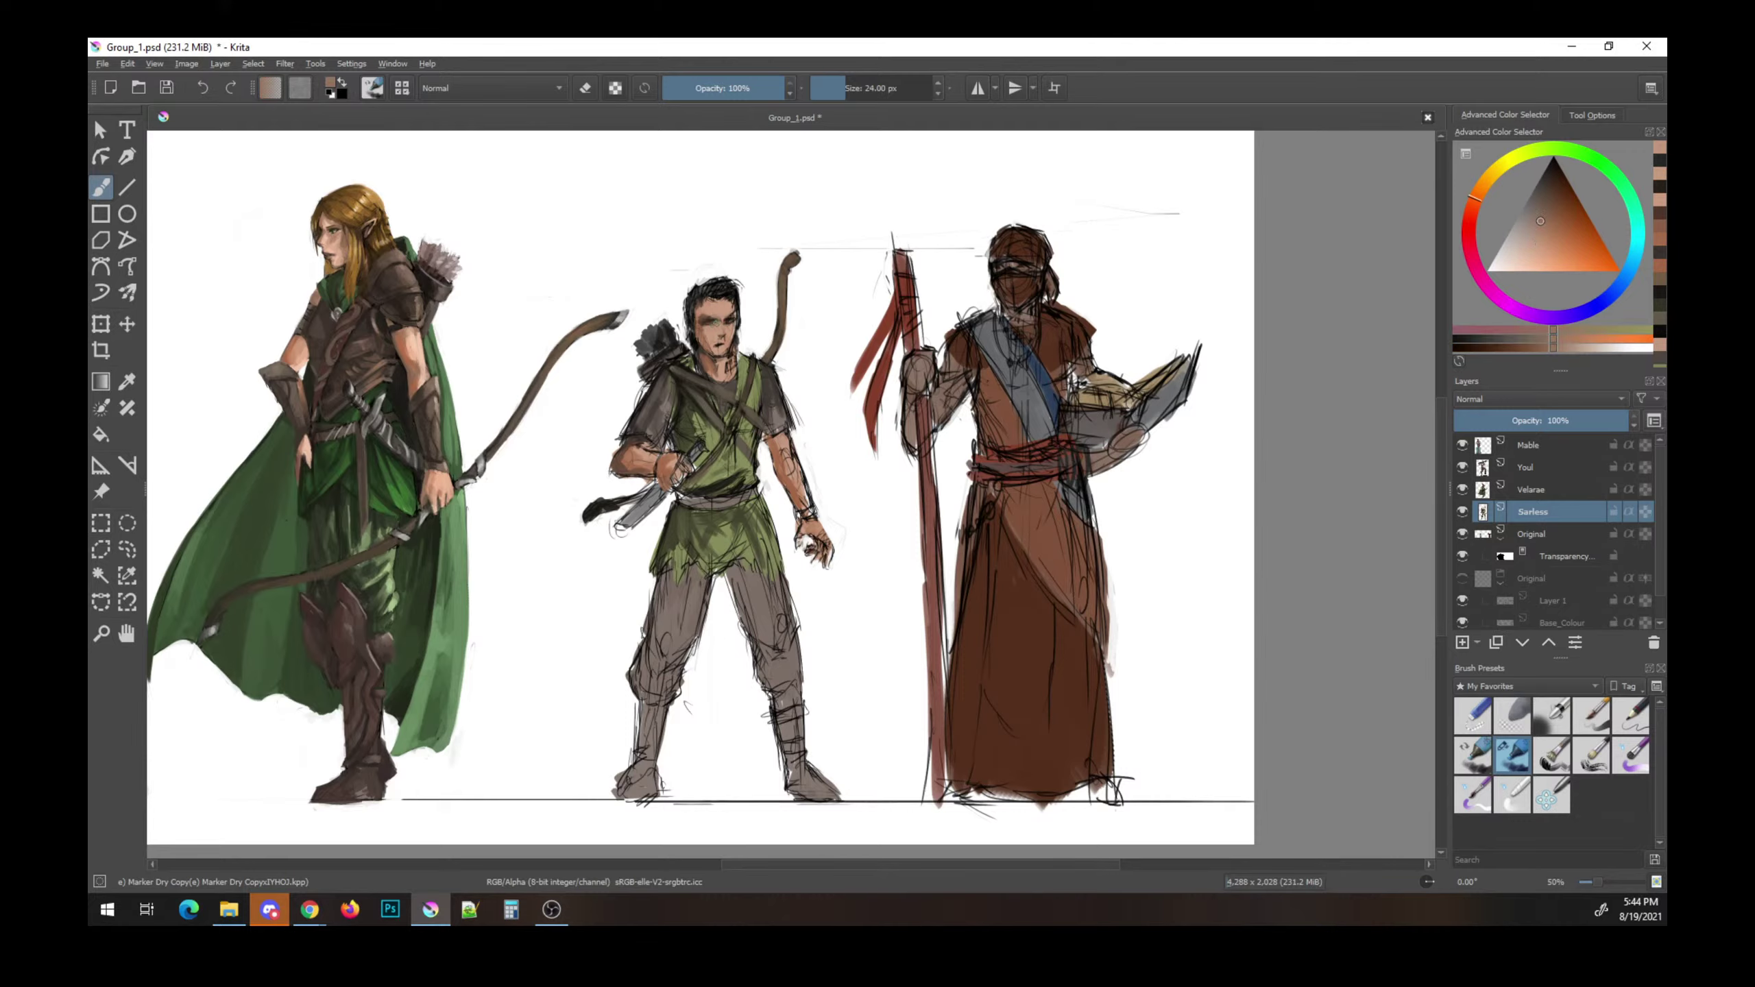
{"action": "left_click", "coordinate": [712, 321], "text": "ctrl"}
{"action": "left_click", "coordinate": [724, 329]}
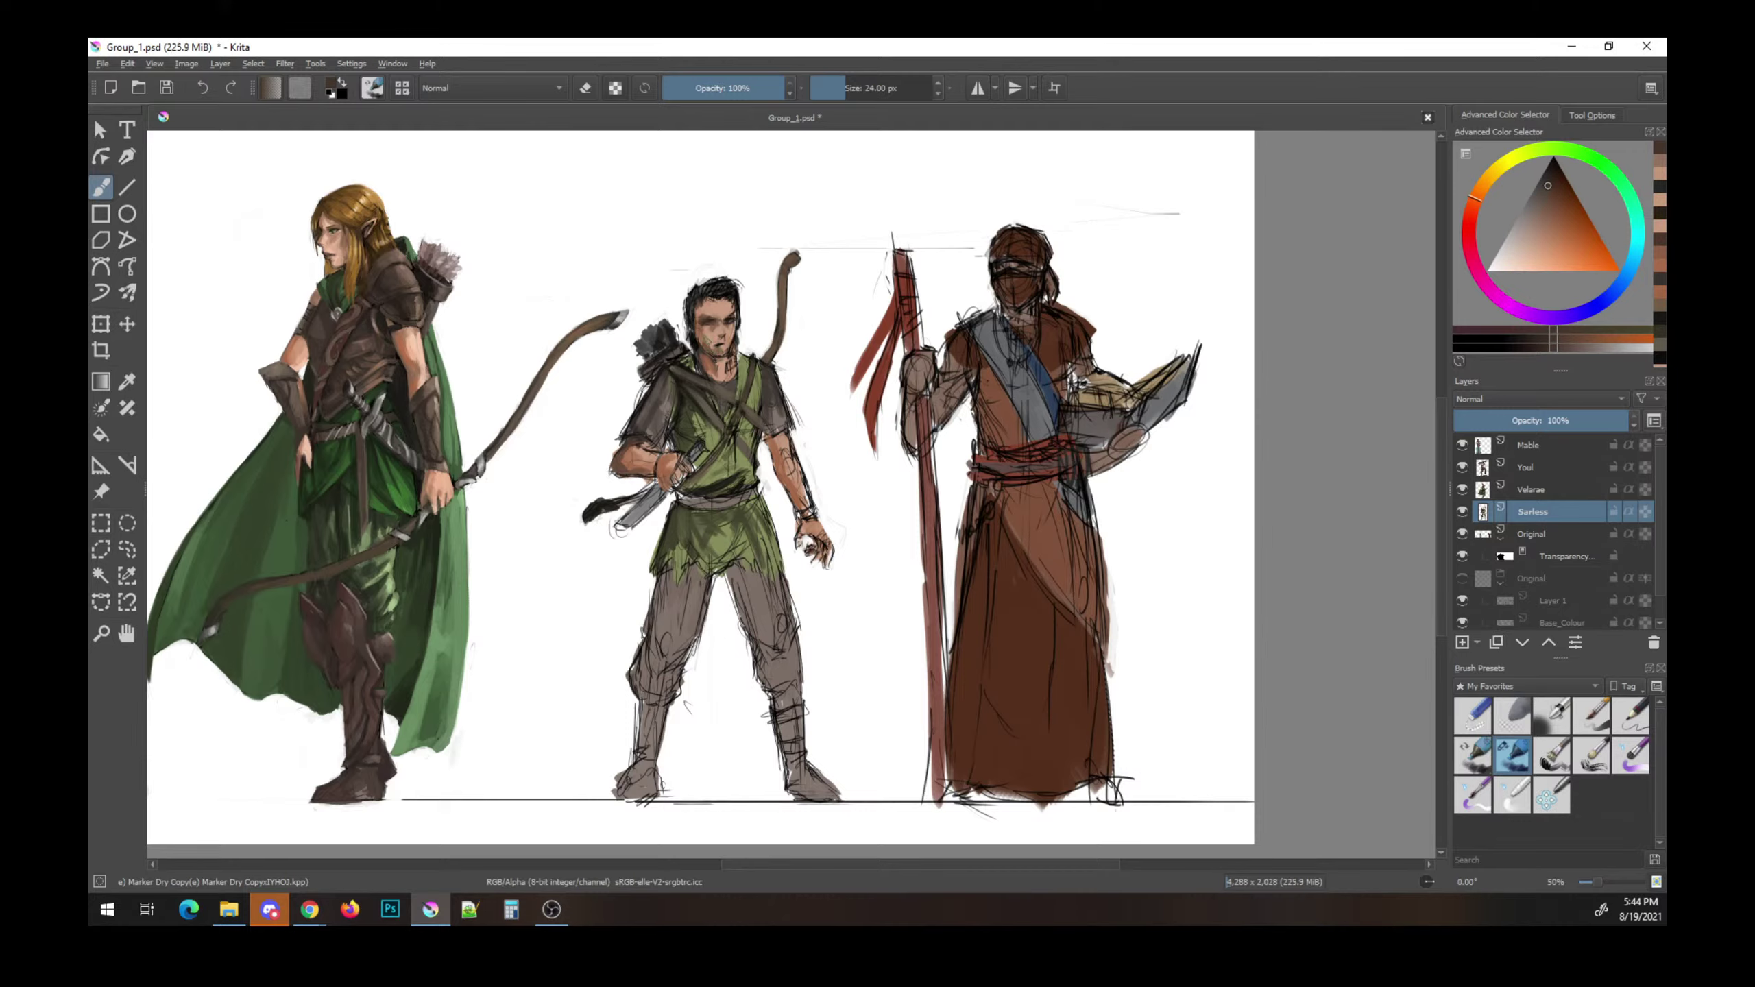
{"action": "left_click", "coordinate": [770, 387], "text": "ctrl"}
{"action": "left_click", "coordinate": [695, 296]}
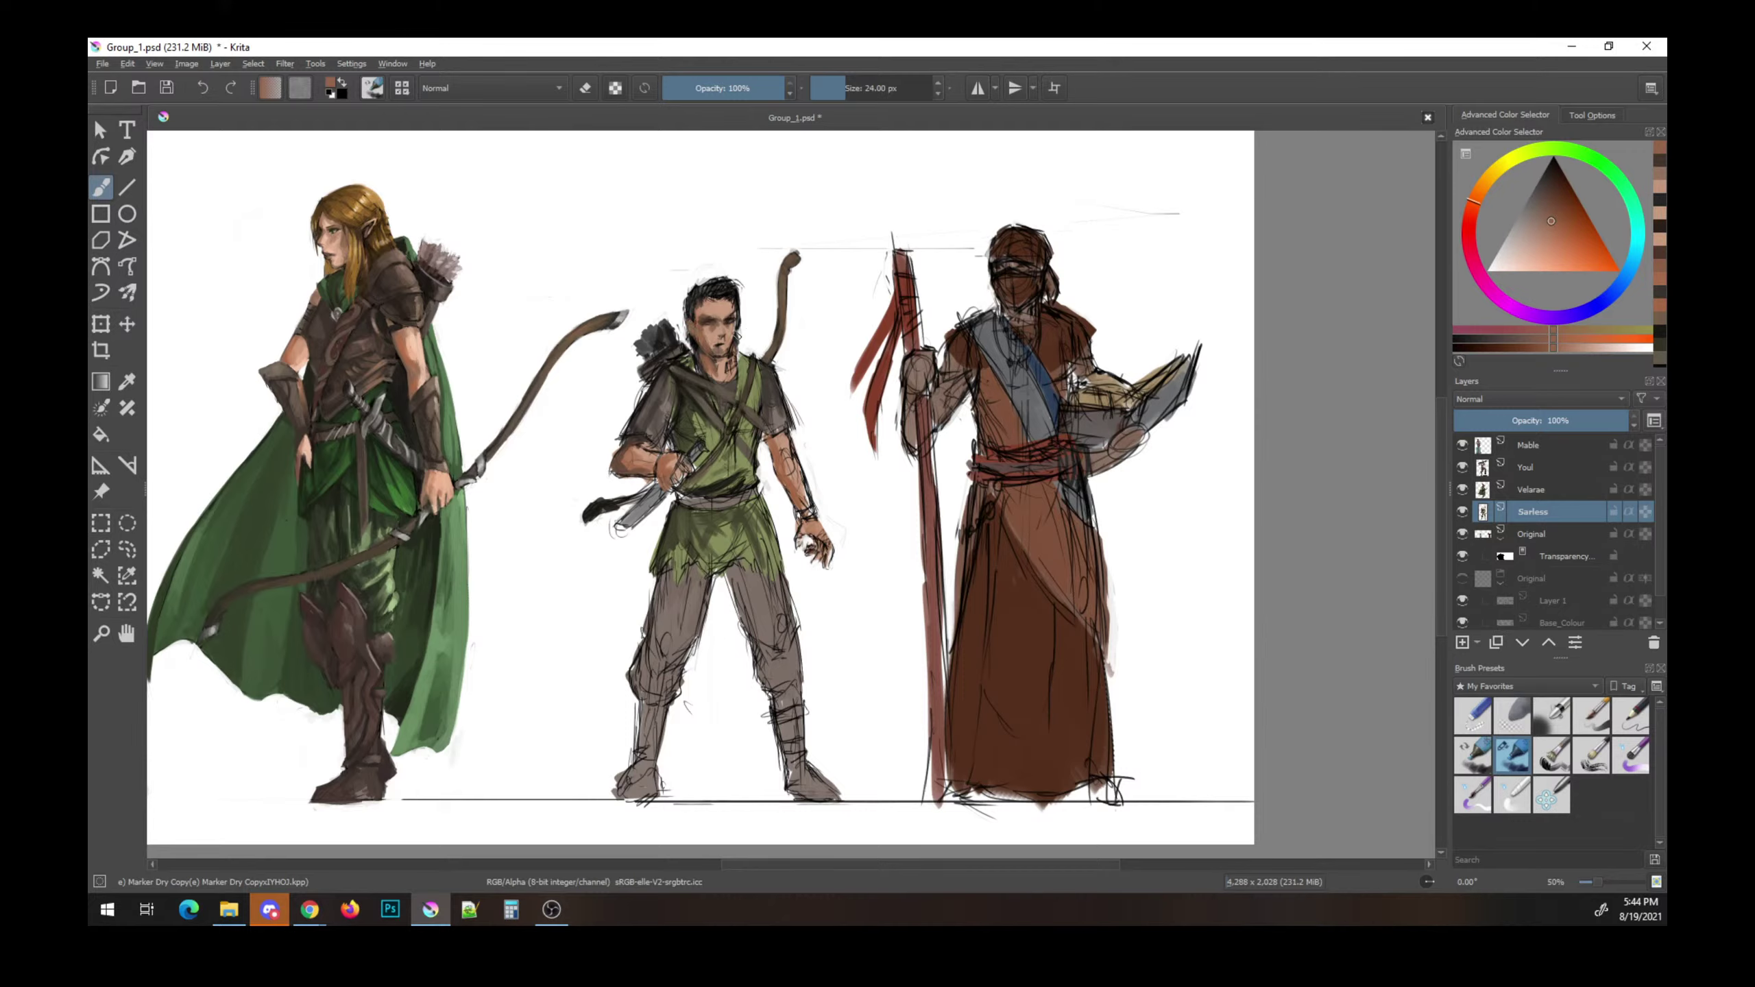
{"action": "left_click", "coordinate": [696, 308], "text": "ctrl"}
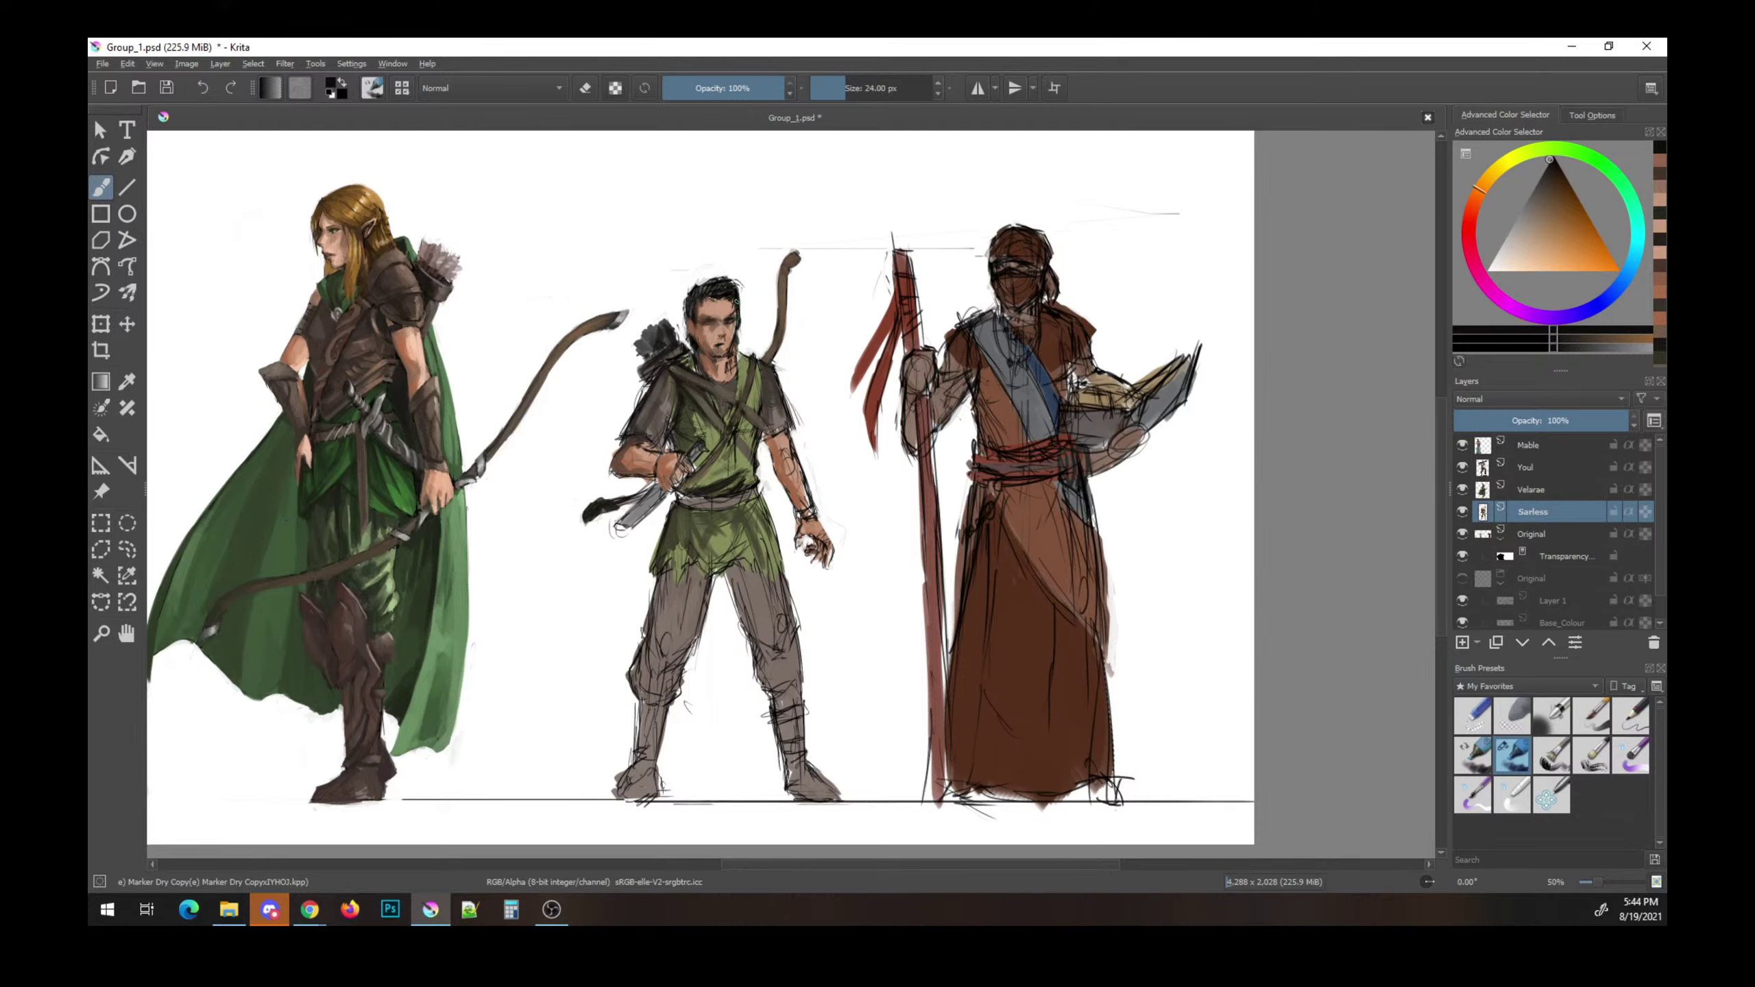
{"action": "left_click", "coordinate": [724, 329], "text": "ctrl"}
{"action": "left_click_drag", "start_coordinate": [738, 316], "coordinate": [716, 371]}
- Settle on a medium brown skin tone and save the painting
{"action": "left_click", "coordinate": [729, 342], "text": "ctrl"}
{"action": "left_click", "coordinate": [724, 329], "text": "ctrl"}
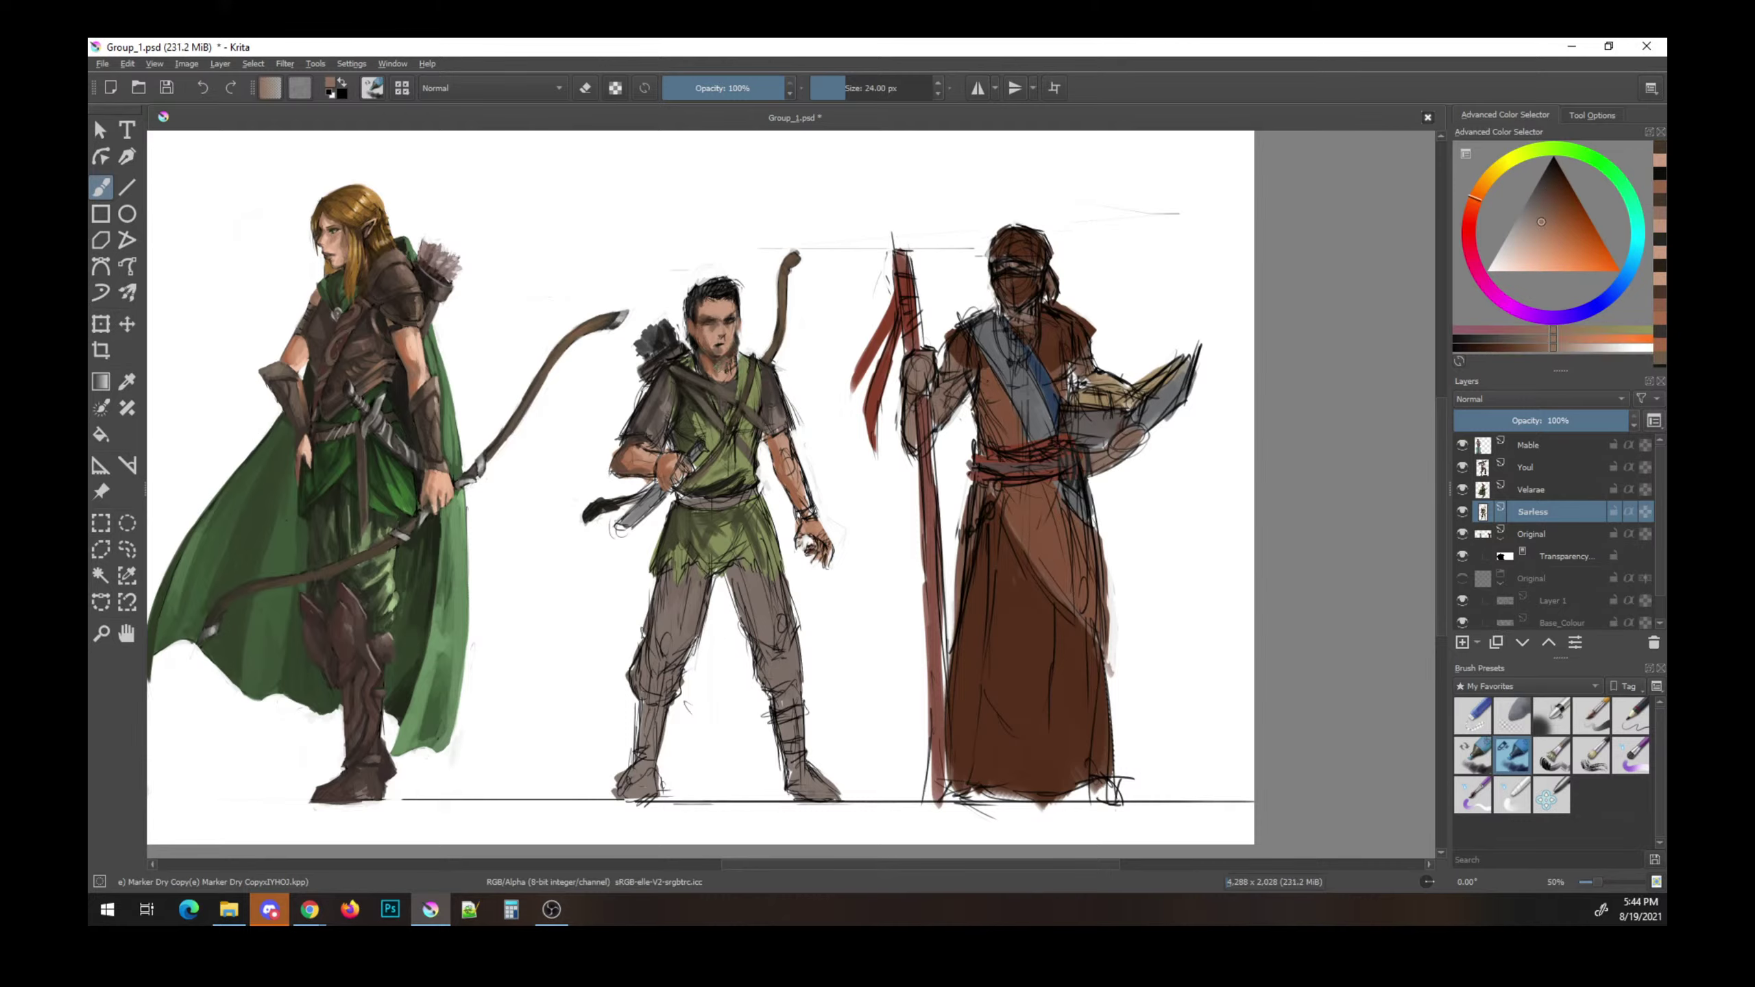
{"action": "left_click", "coordinate": [724, 329], "text": "ctrl"}
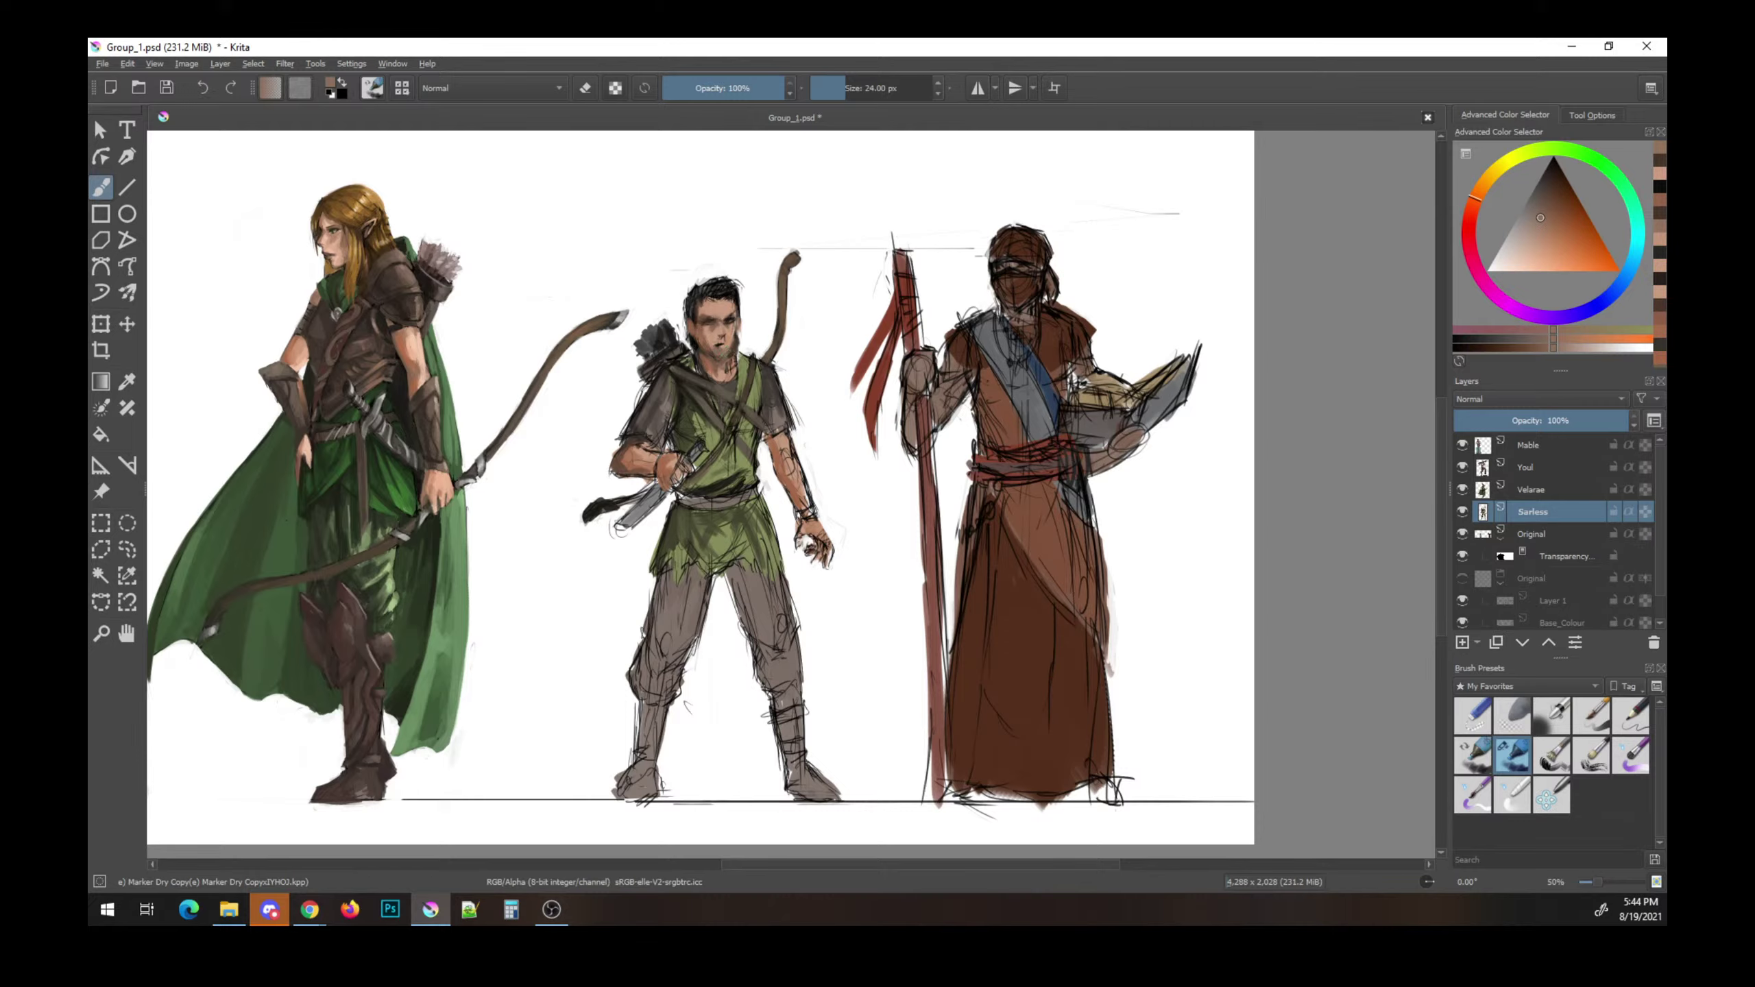
{"action": "key", "text": "e"}
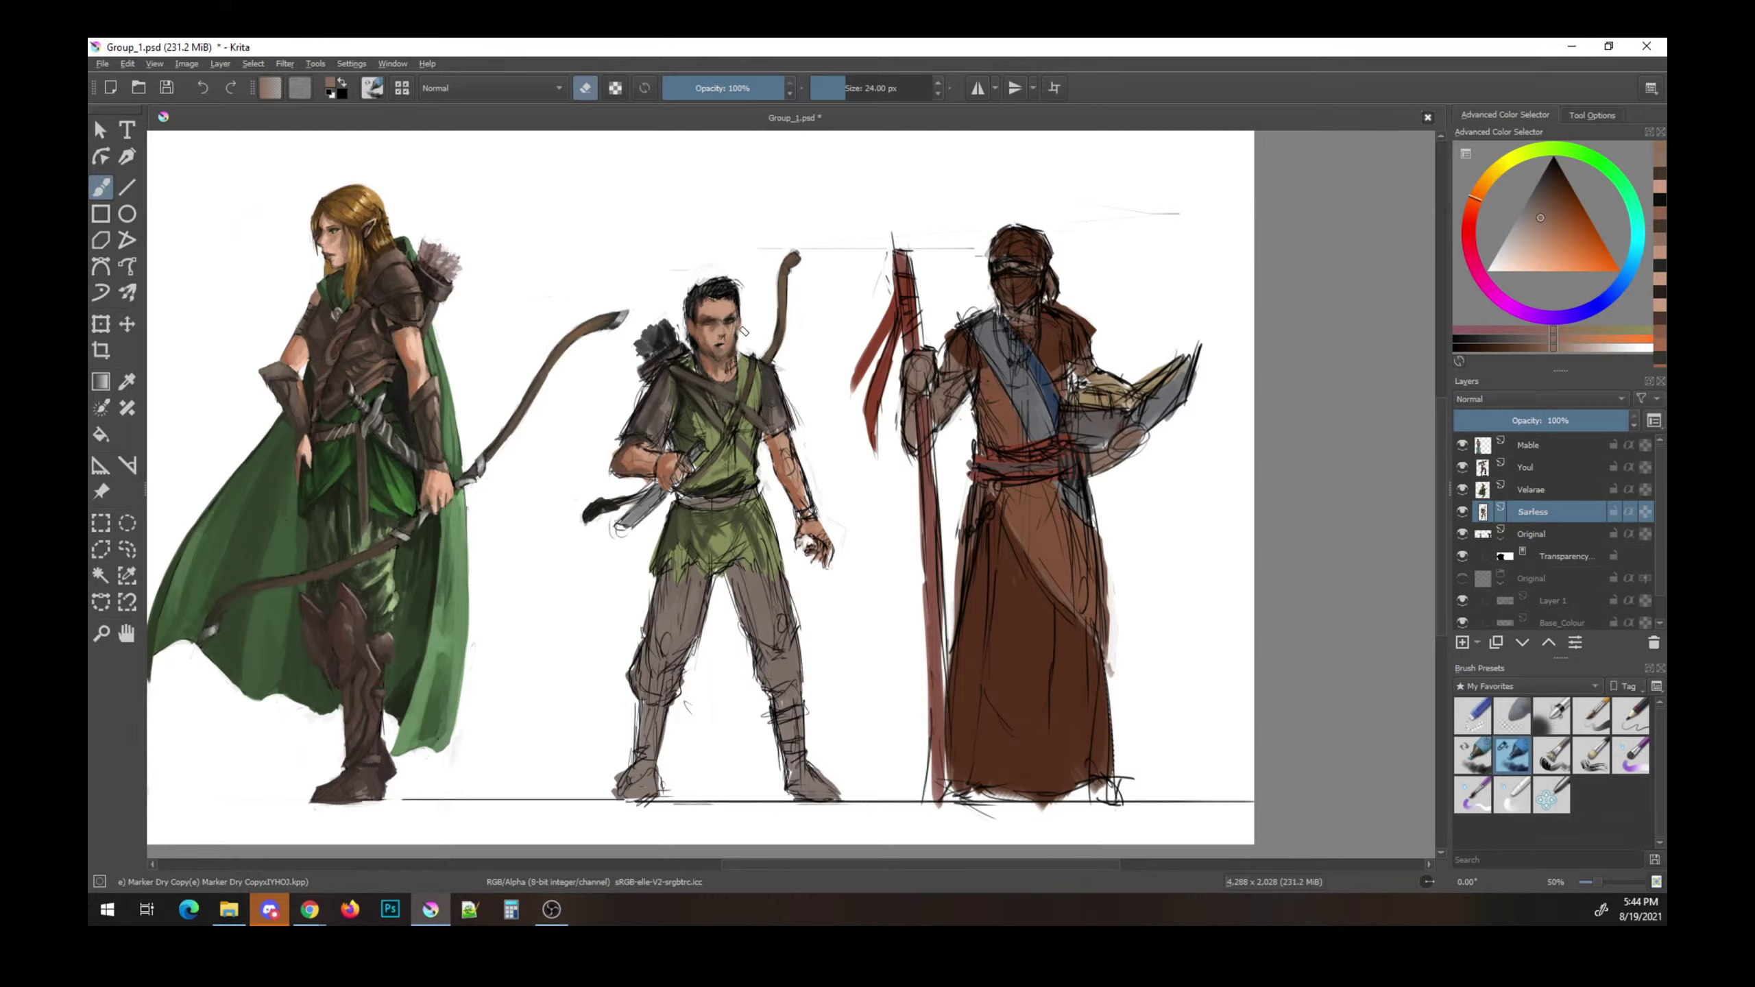
{"action": "key", "text": "ctrl+s"}
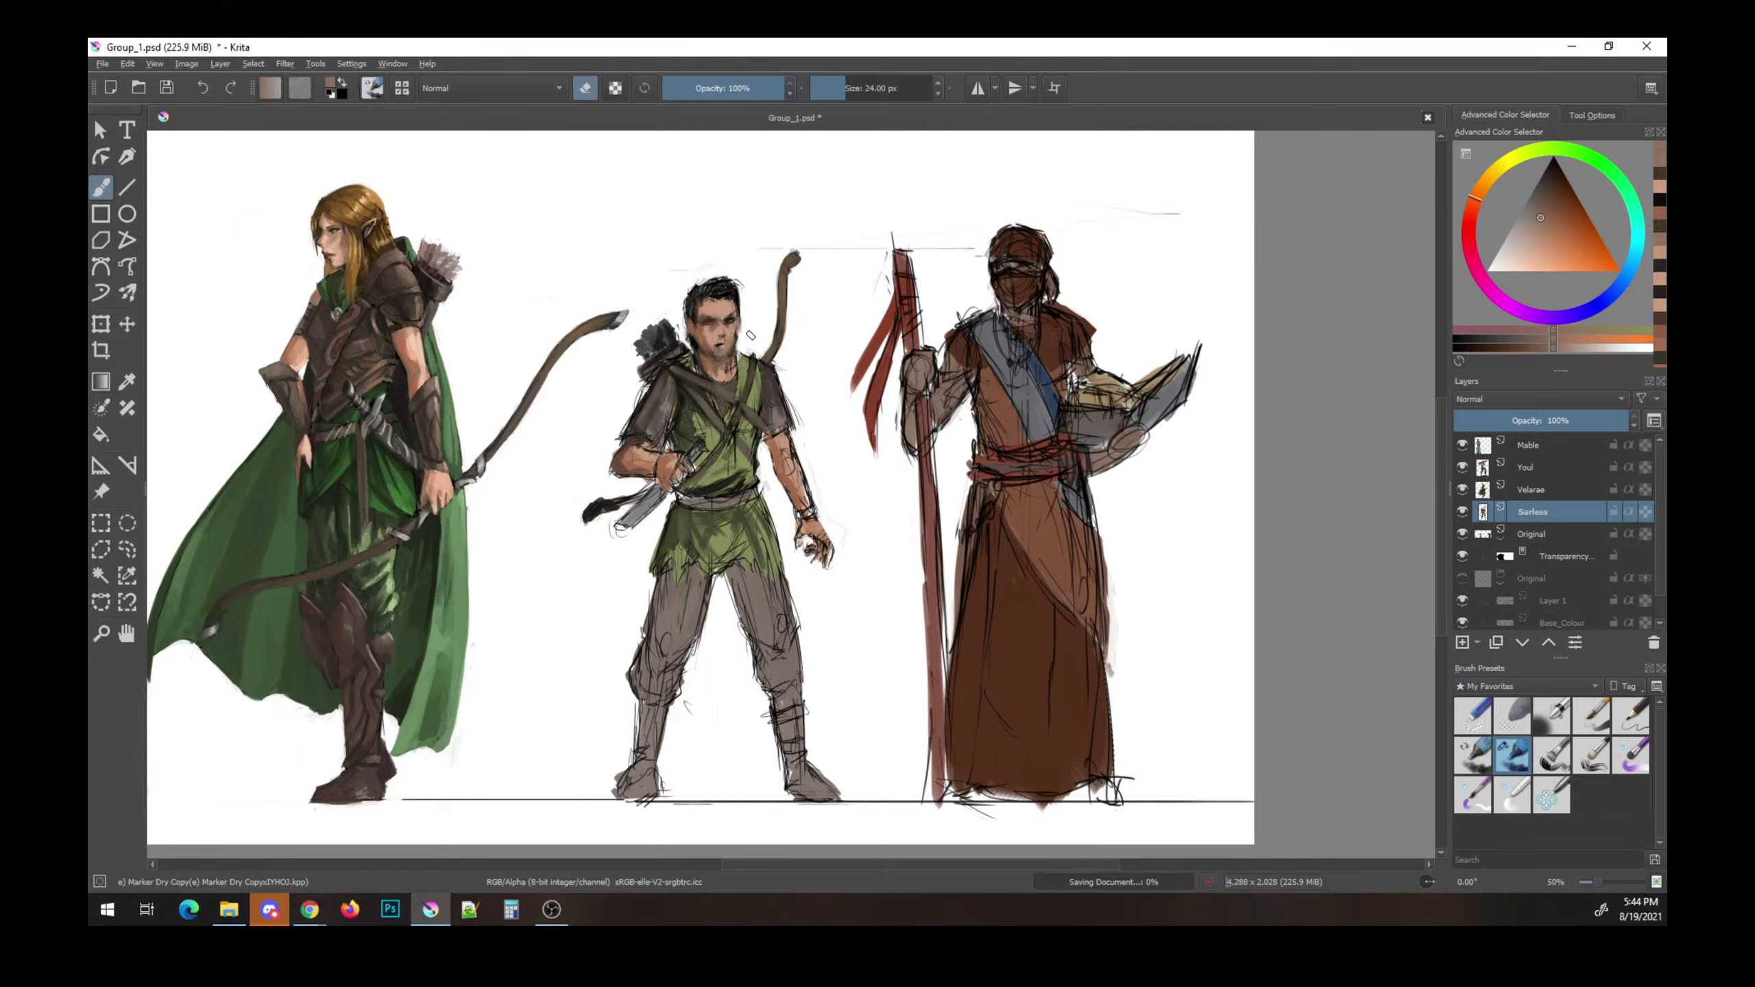
- Add a small near-black stroke at the neck, resample the face skin colour, and save again
{"action": "key", "text": "e"}
{"action": "left_click", "coordinate": [746, 395], "text": "ctrl"}
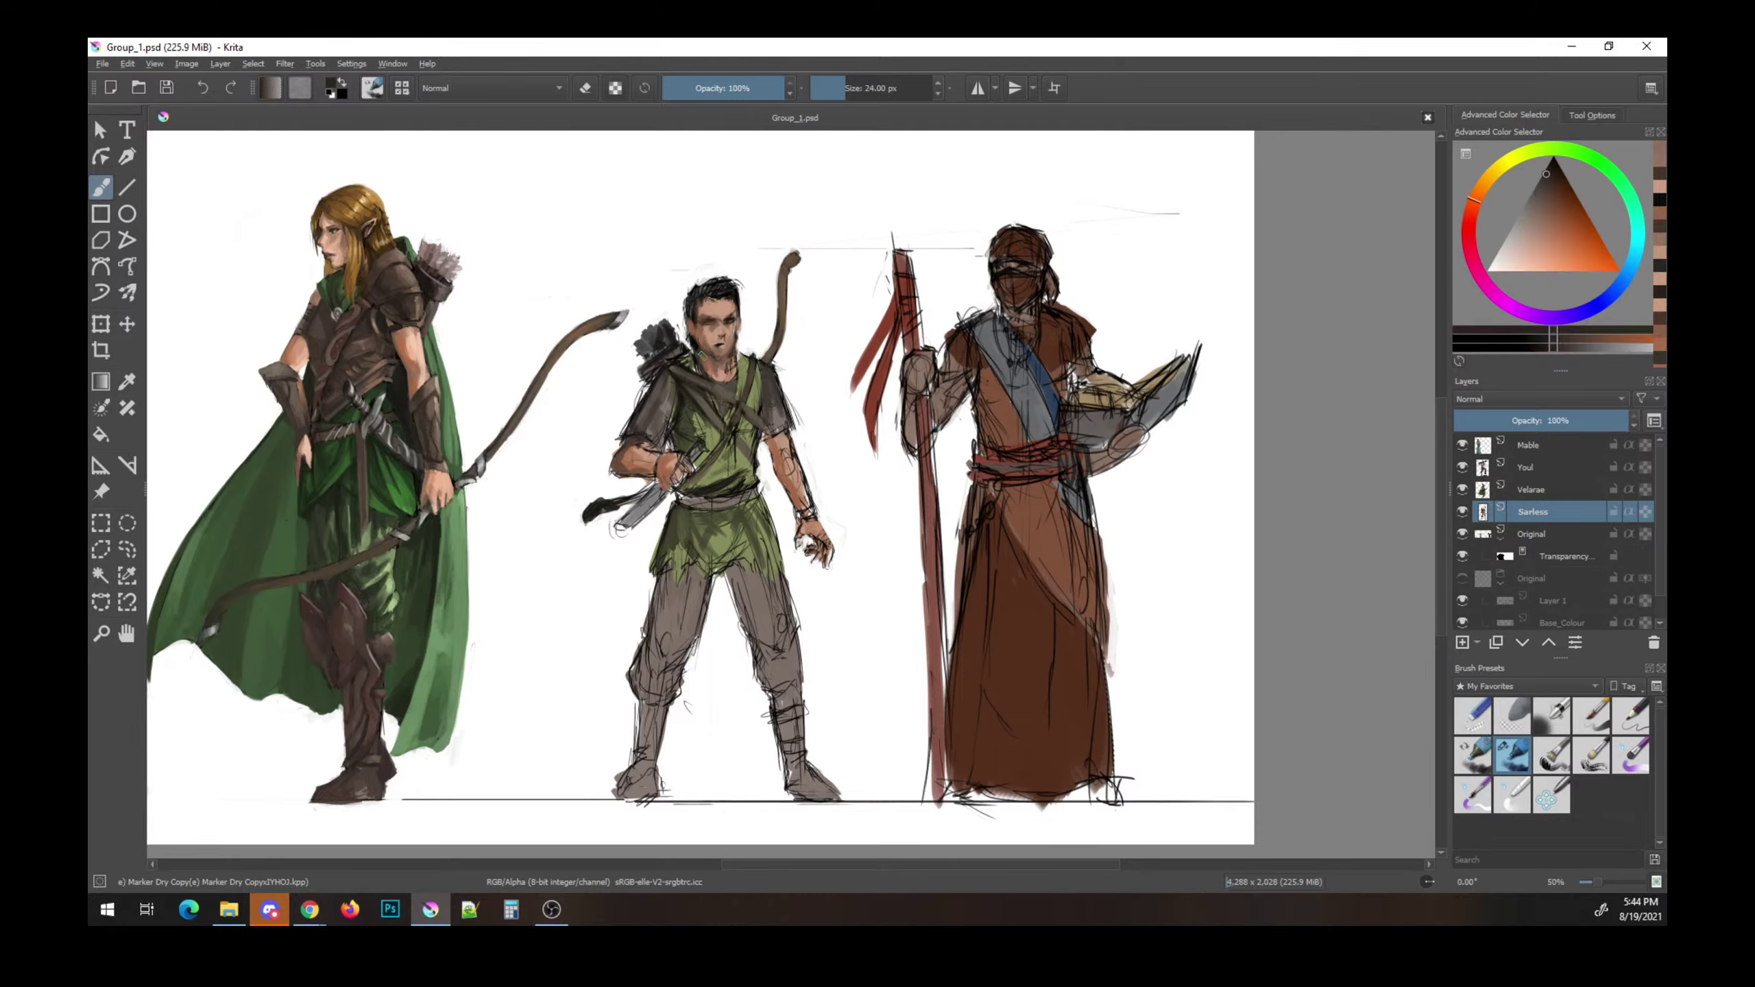
{"action": "left_click_drag", "start_coordinate": [703, 354], "coordinate": [731, 363]}
{"action": "key", "text": "e"}
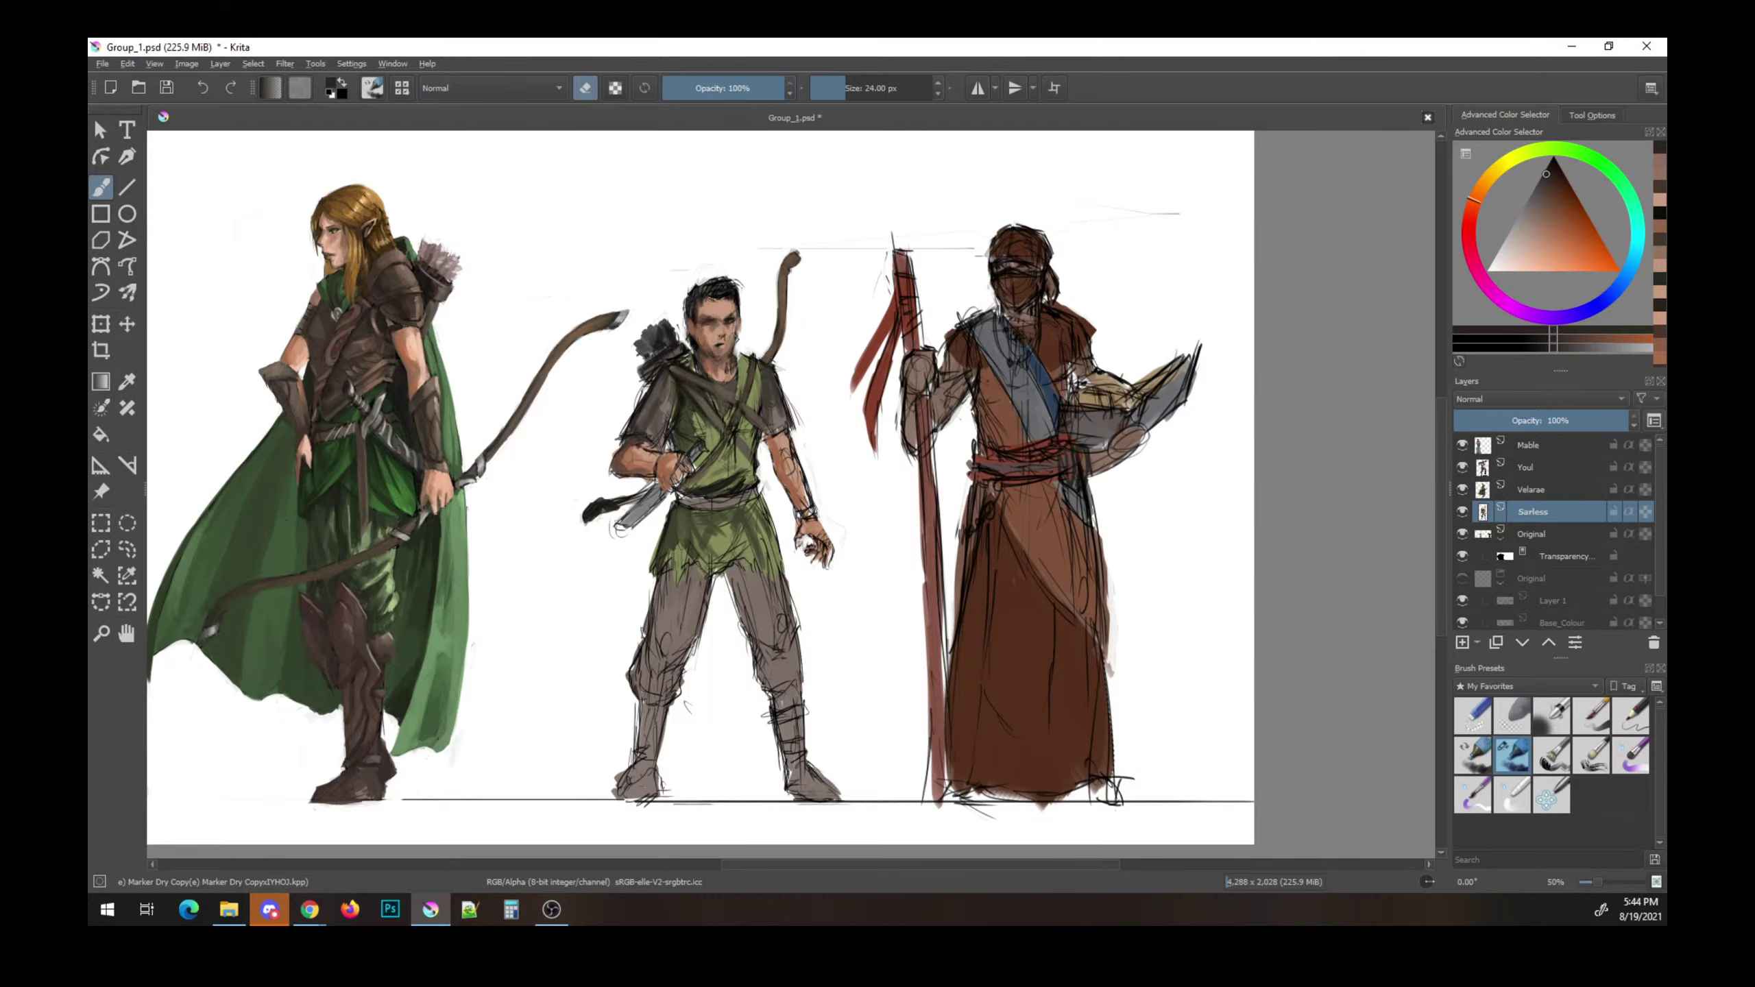
{"action": "key", "text": "e"}
{"action": "left_click", "coordinate": [774, 388], "text": "ctrl"}
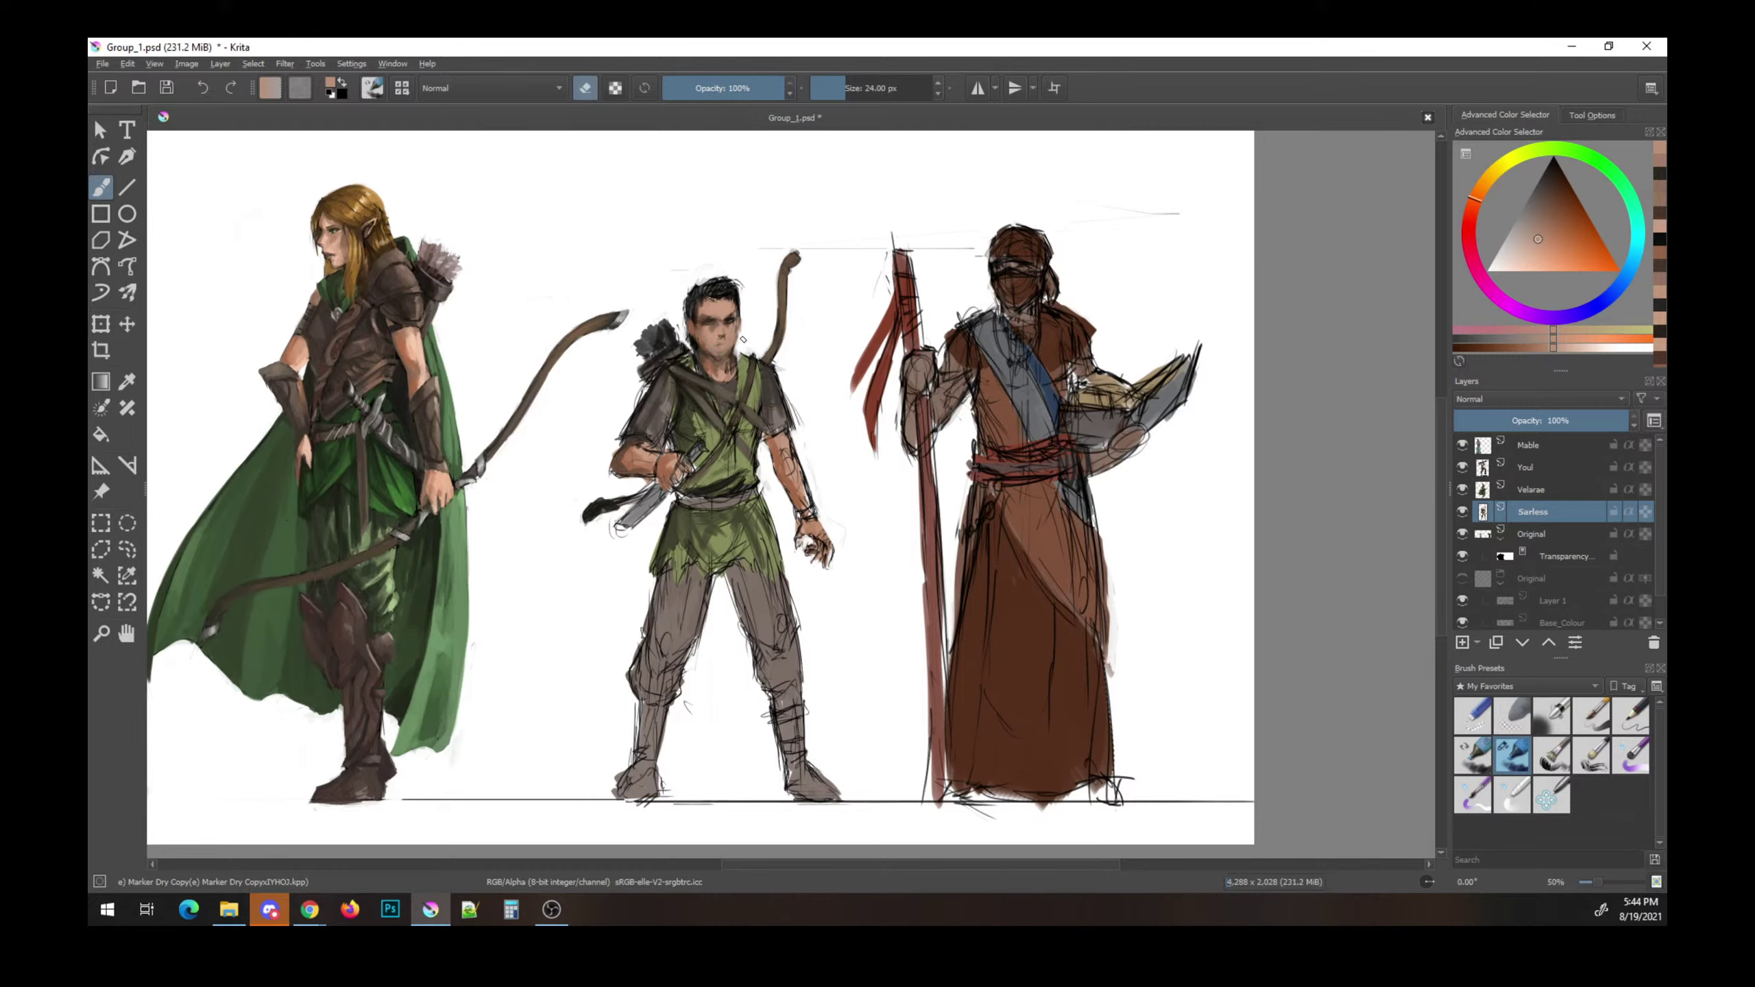
{"action": "left_click", "coordinate": [726, 310], "text": "ctrl"}
{"action": "key", "text": "e"}
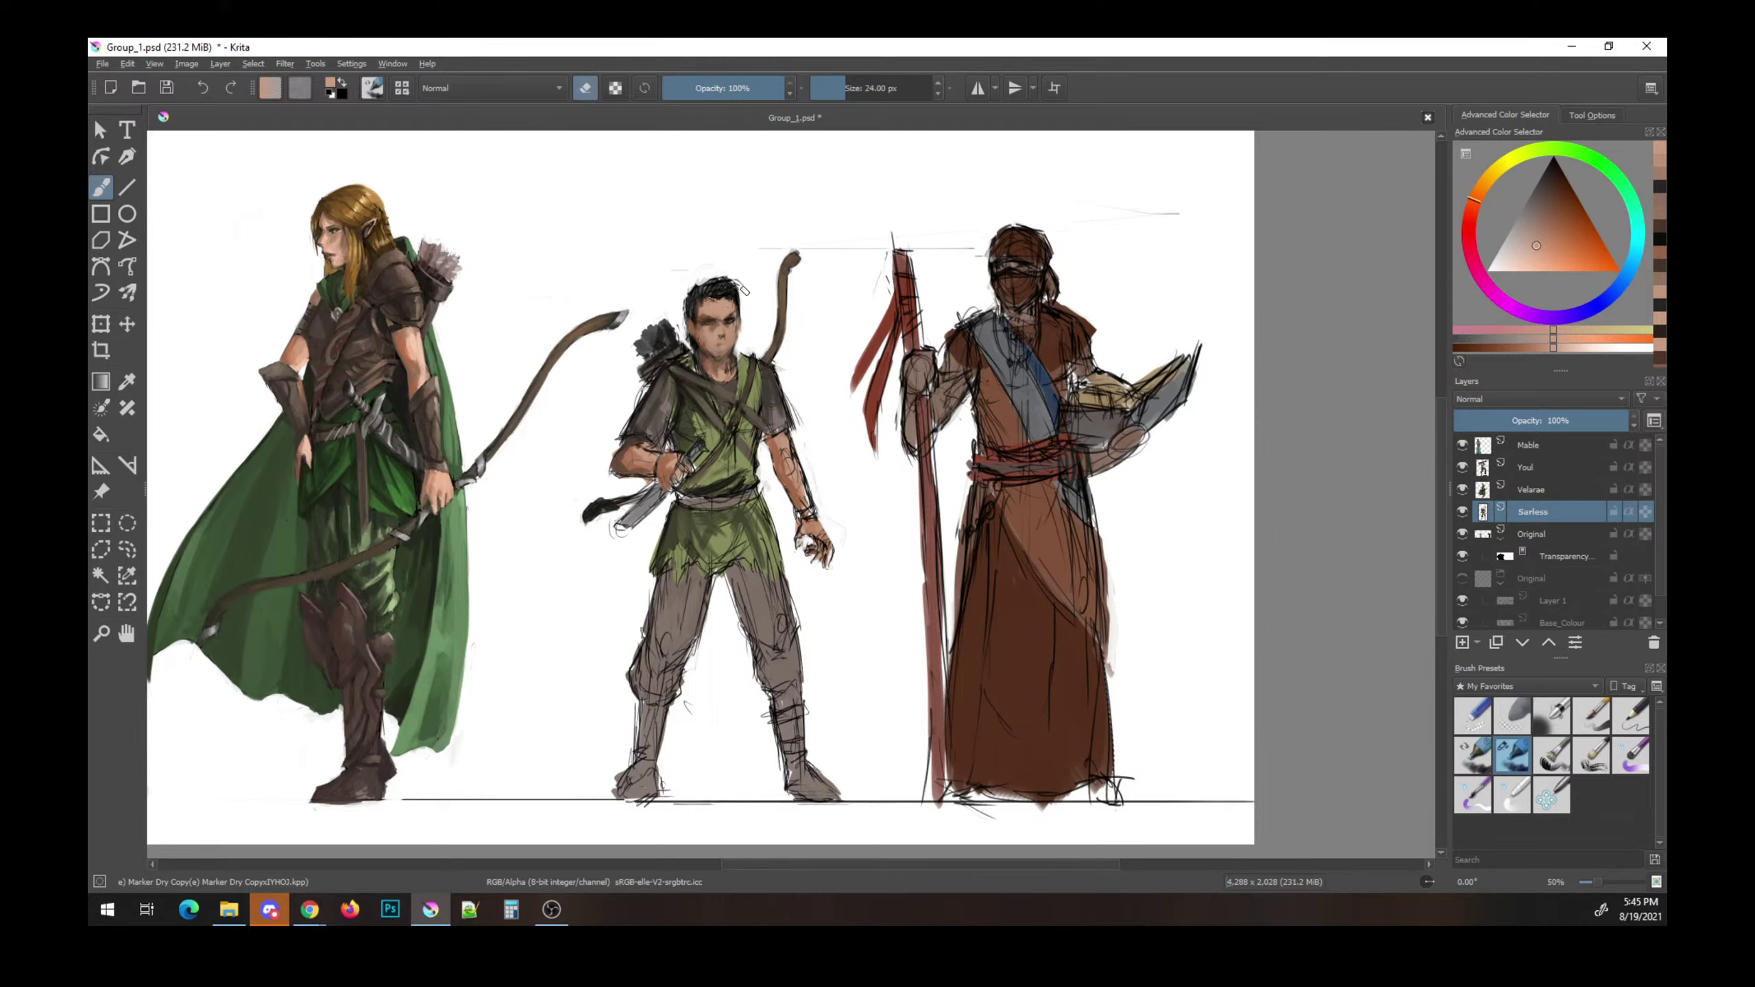
{"action": "key", "text": "ctrl+s"}
{"action": "left_click", "coordinate": [742, 332], "text": "ctrl"}
{"action": "key", "text": "e"}
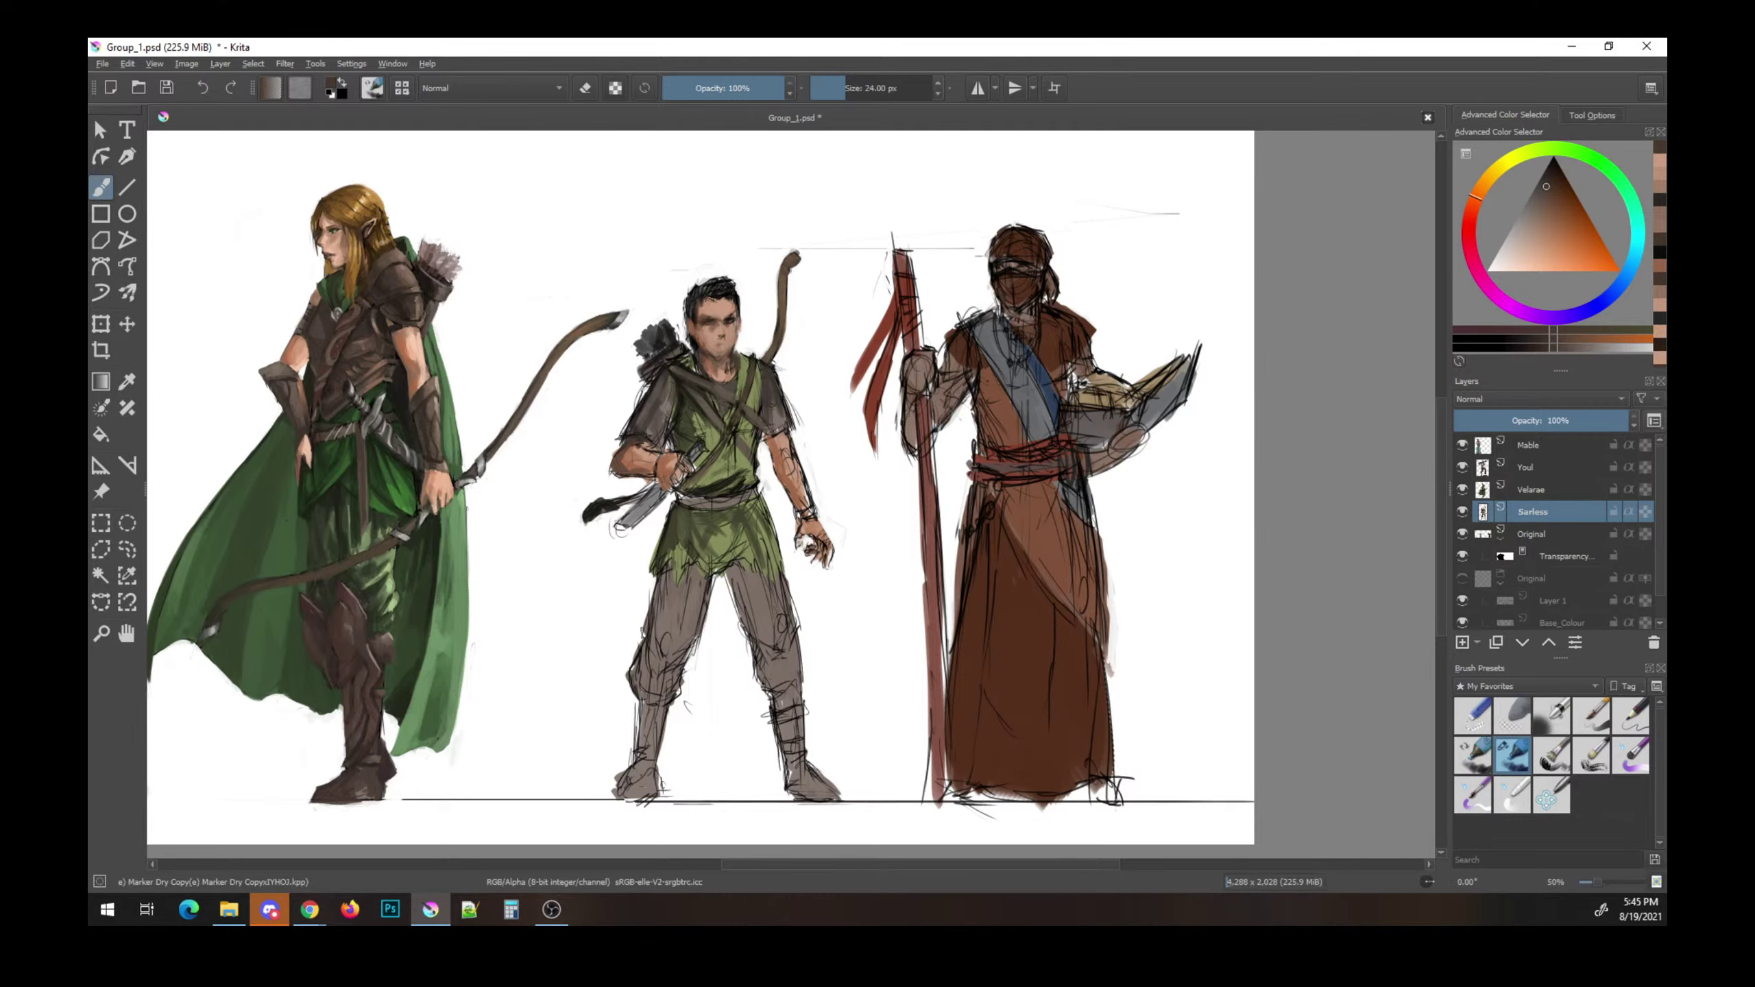
- Save the painting and try olive green shades before switching to orange-brown
{"action": "left_click", "coordinate": [800, 436], "text": "ctrl"}
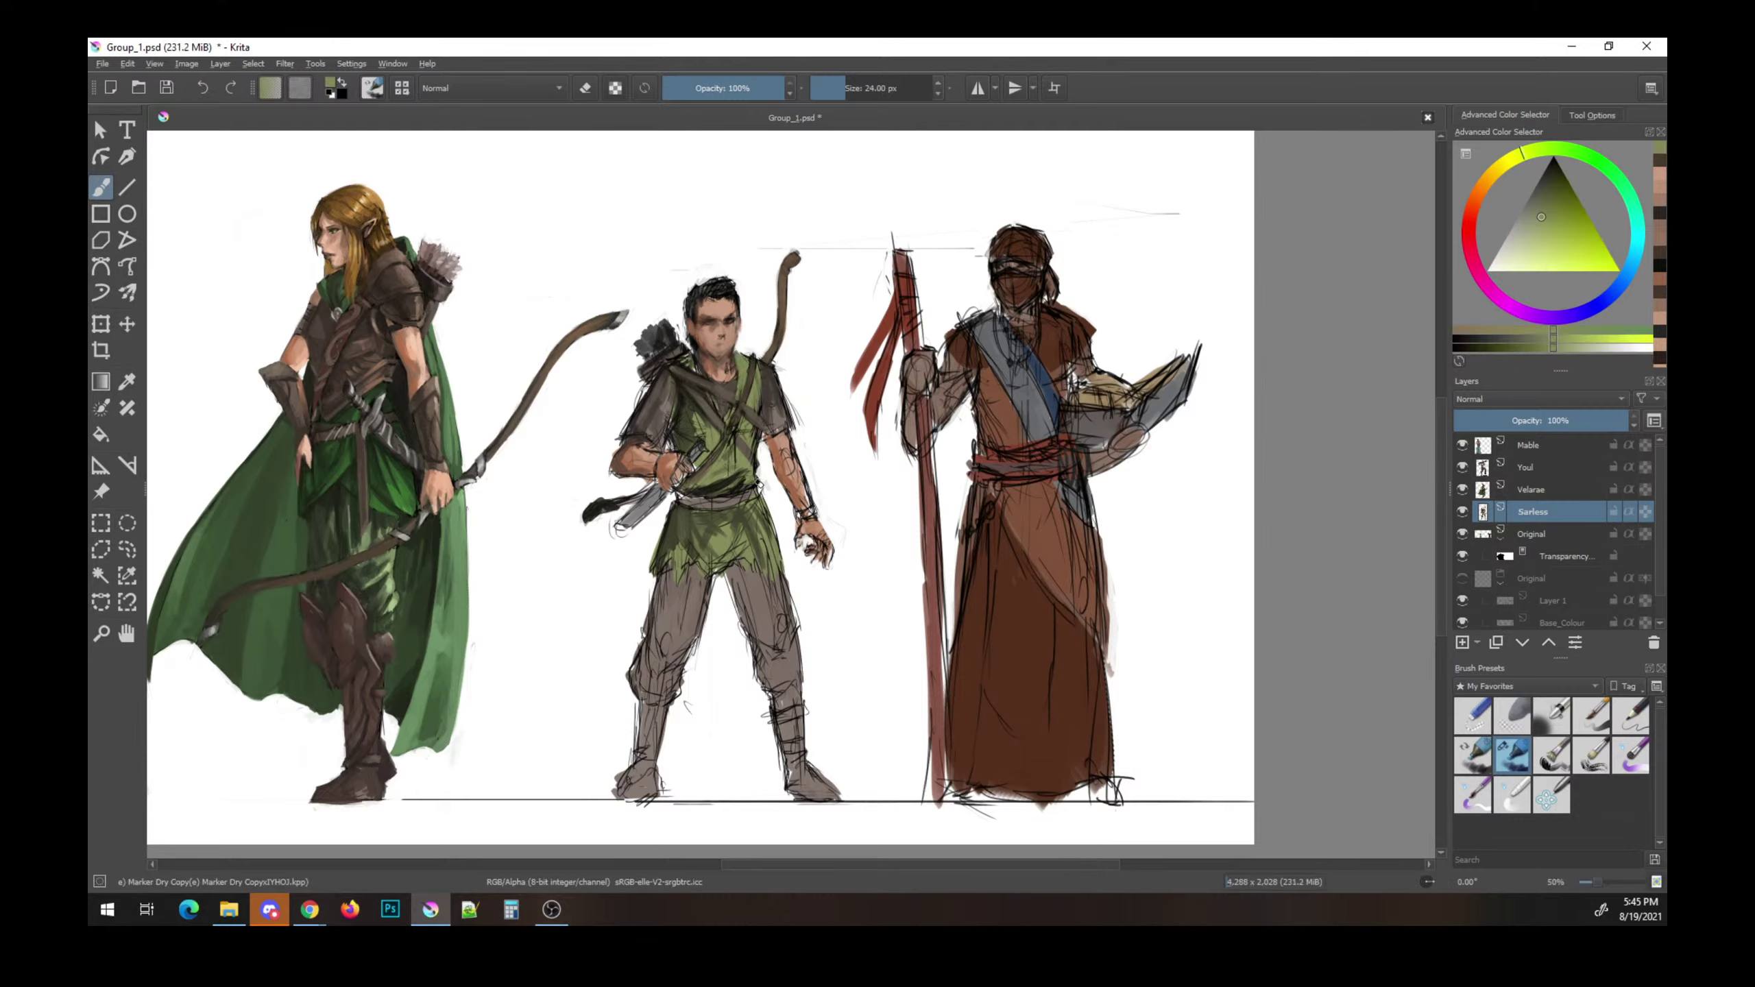
{"action": "key", "text": "ctrl+s"}
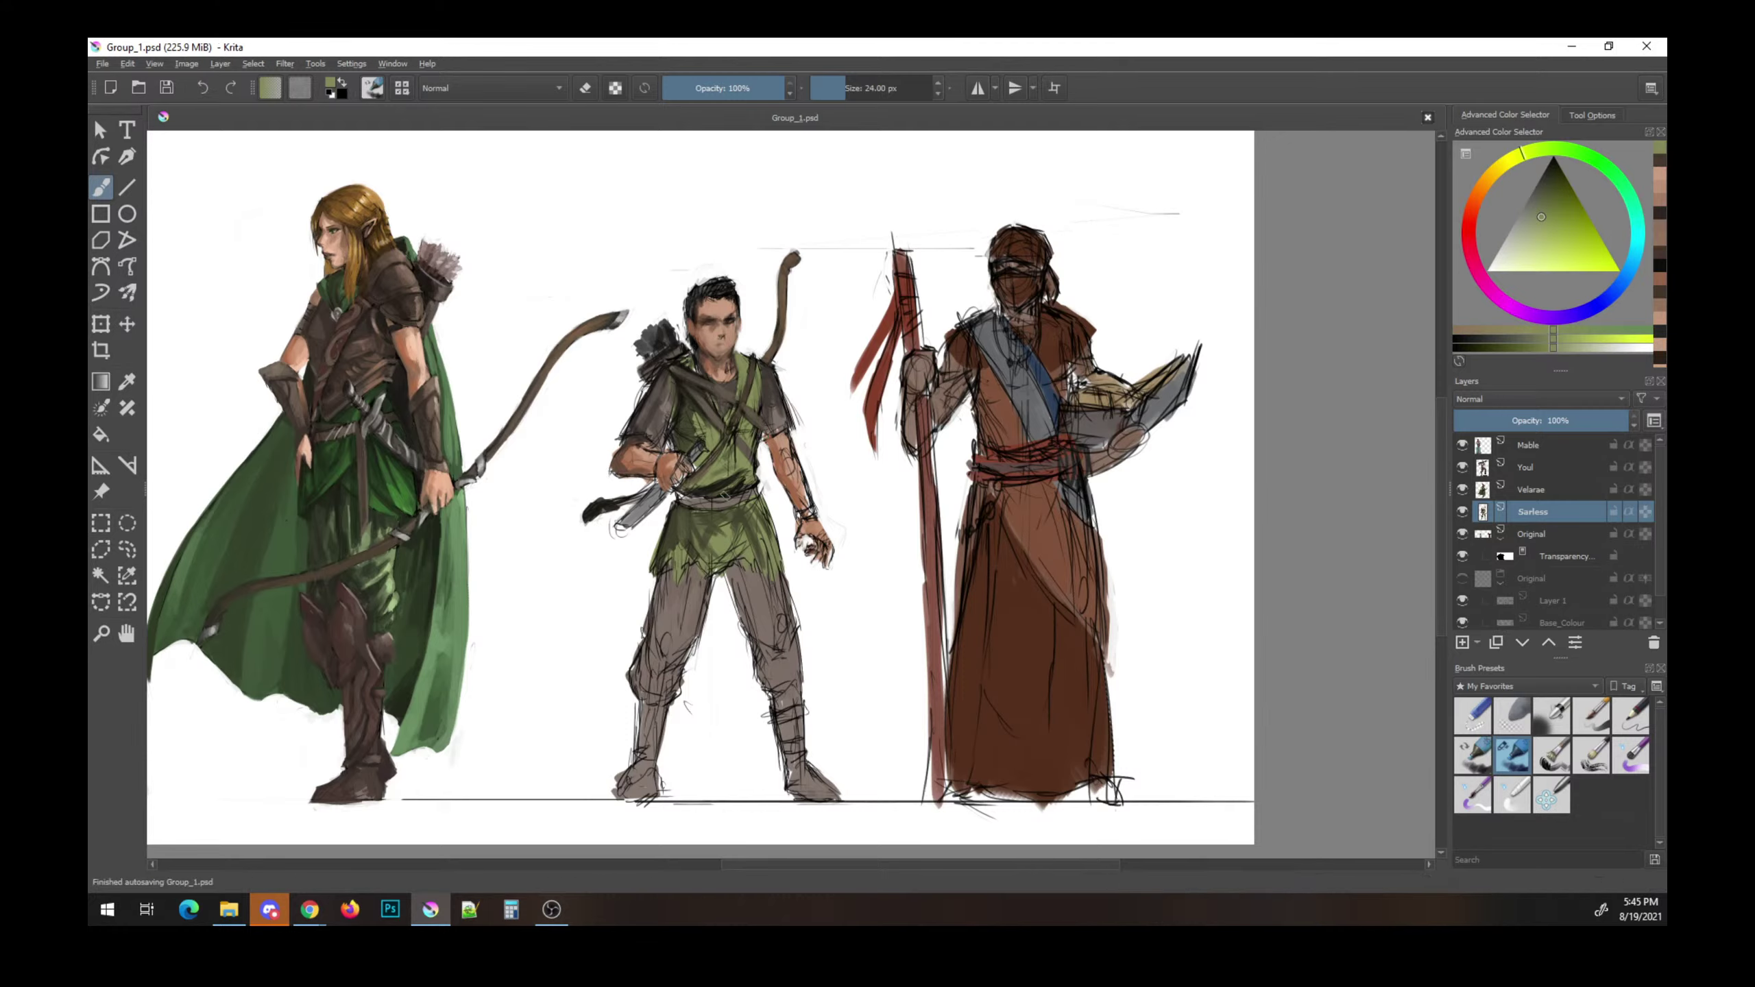
{"action": "left_click", "coordinate": [754, 478], "text": "ctrl"}
{"action": "left_click_drag", "start_coordinate": [691, 460], "coordinate": [735, 483]}
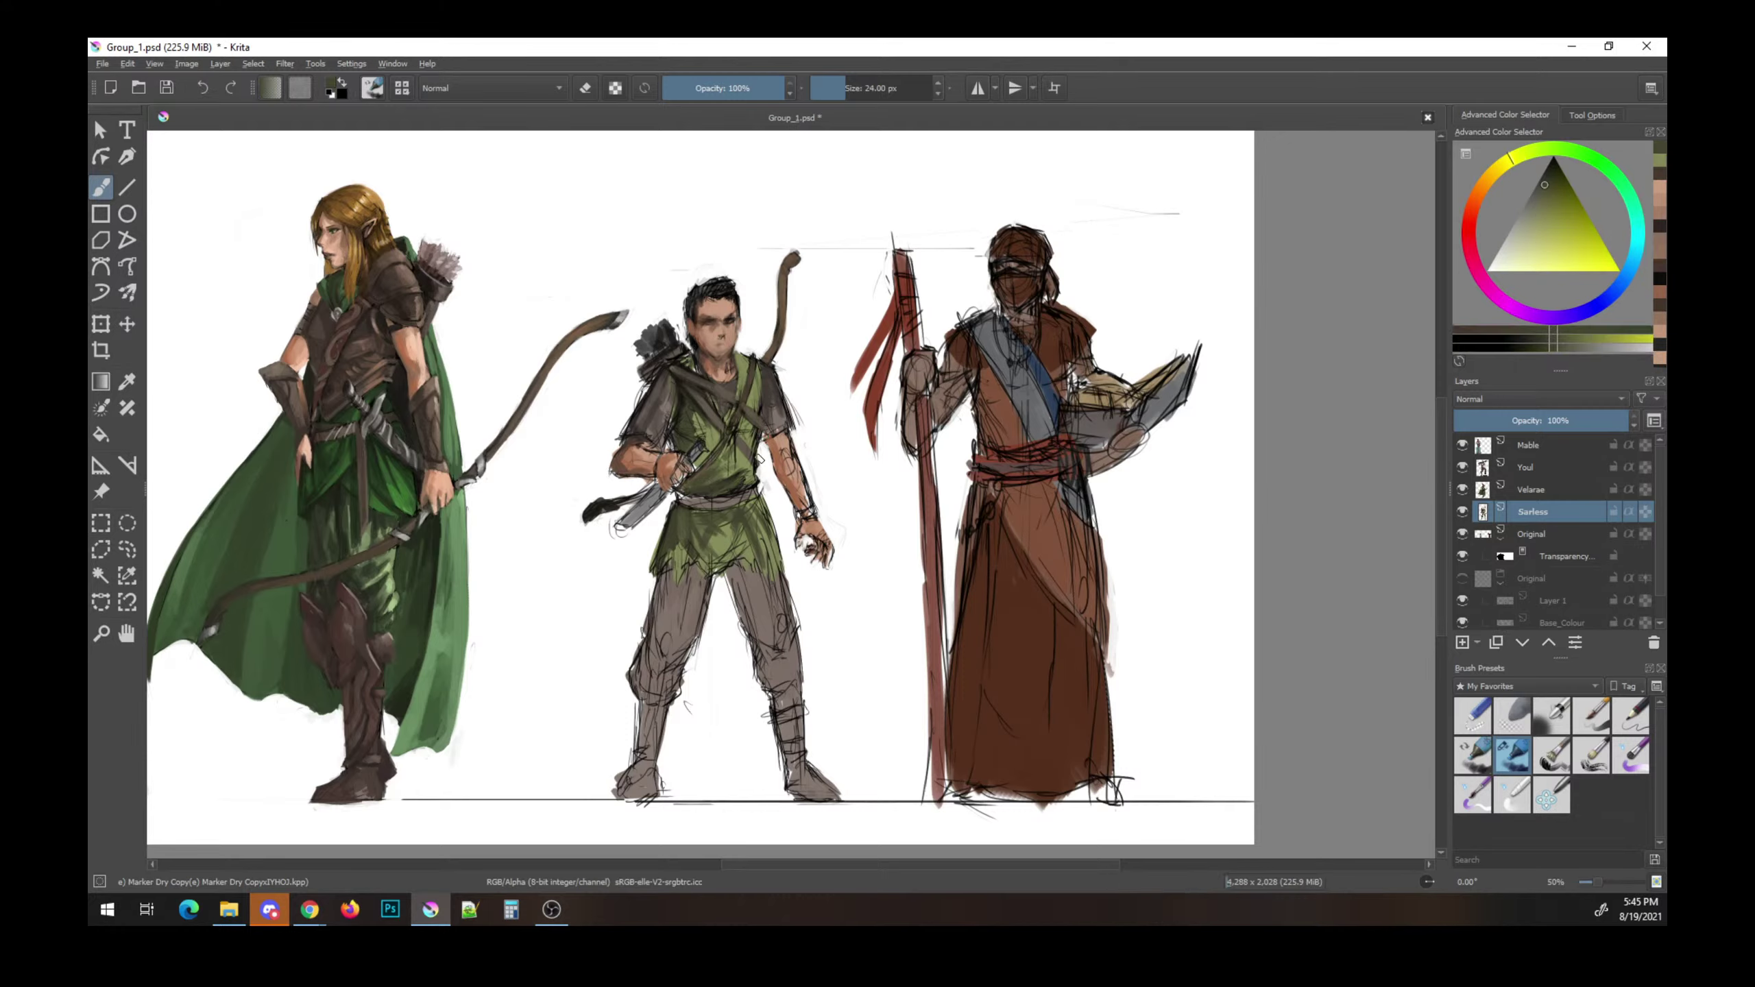
{"action": "left_click", "coordinate": [686, 382], "text": "ctrl"}
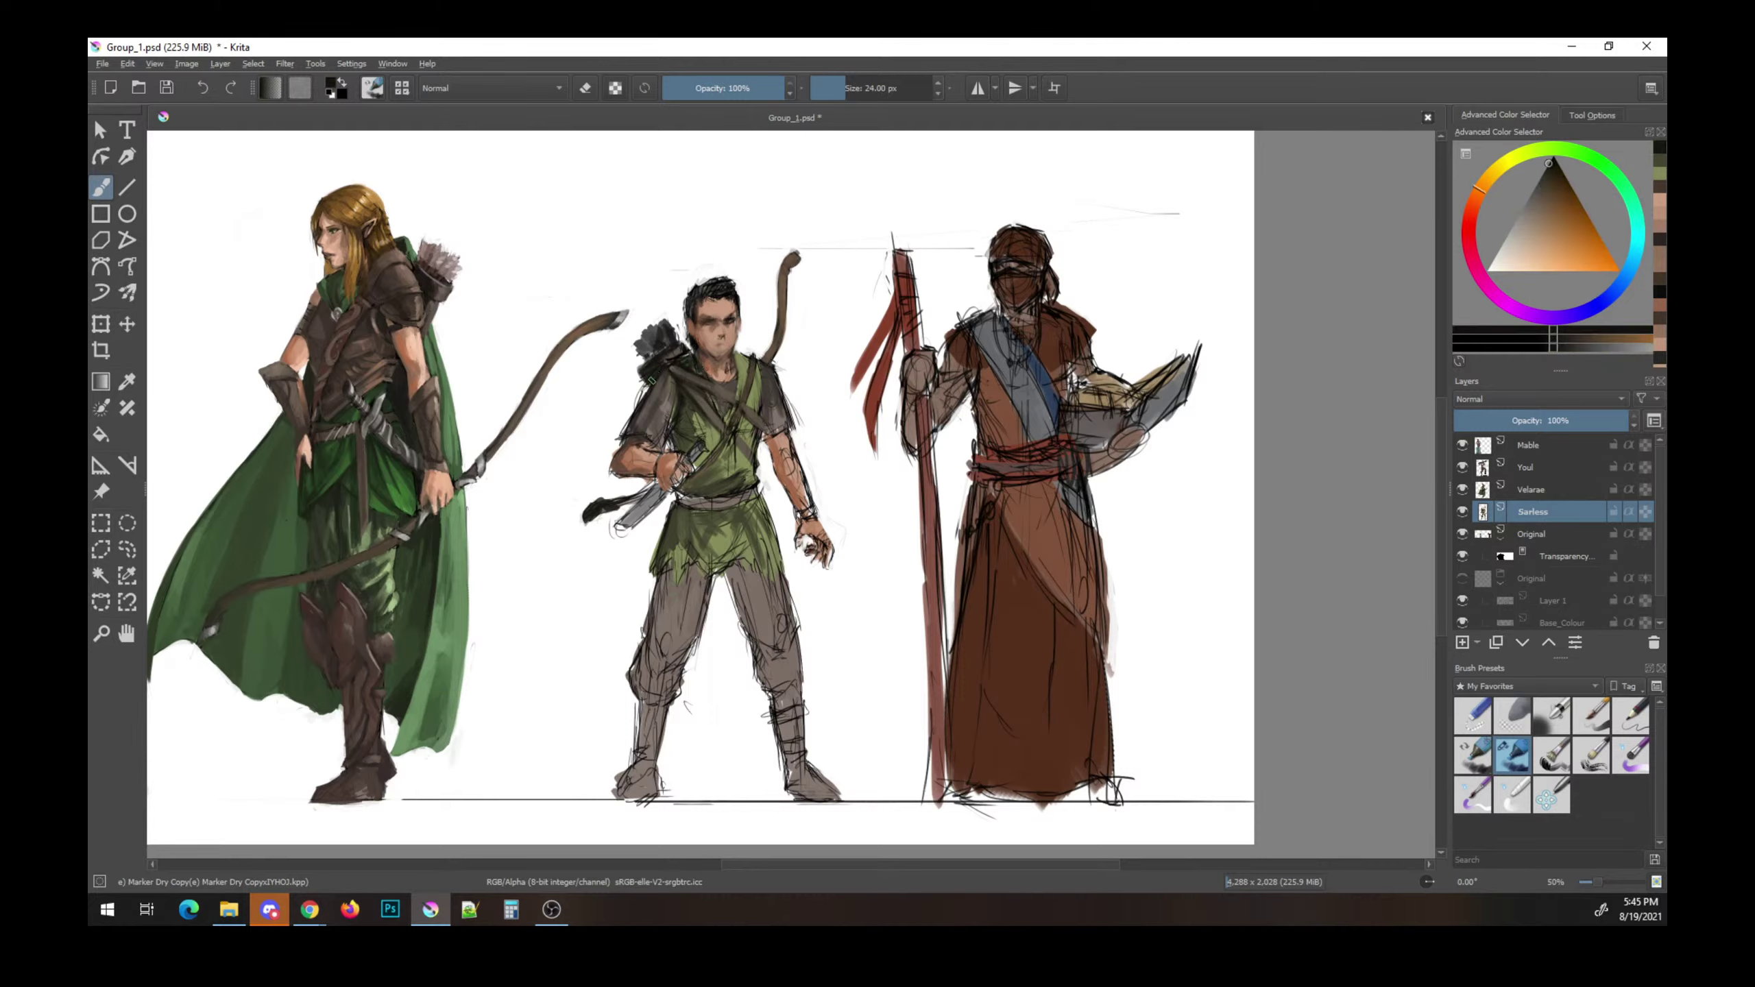
- Shade the lower tunic, left thigh and knee dark brown, undoing the right-knee stroke
{"action": "mouse_move", "coordinate": [671, 559]}
{"action": "left_mouse_down"}
{"action": "mouse_move", "coordinate": [675, 601]}
{"action": "mouse_move", "coordinate": [695, 564]}
{"action": "mouse_move", "coordinate": [687, 607]}
{"action": "left_mouse_up"}
{"action": "left_click", "coordinate": [671, 605], "text": "ctrl"}
{"action": "mouse_move", "coordinate": [662, 614]}
{"action": "left_mouse_down"}
{"action": "mouse_move", "coordinate": [627, 704]}
{"action": "mouse_move", "coordinate": [648, 702]}
{"action": "left_mouse_up"}
{"action": "mouse_move", "coordinate": [737, 574]}
{"action": "left_mouse_down"}
{"action": "mouse_move", "coordinate": [731, 625]}
{"action": "mouse_move", "coordinate": [787, 667]}
{"action": "mouse_move", "coordinate": [768, 686]}
{"action": "mouse_move", "coordinate": [787, 704]}
{"action": "mouse_move", "coordinate": [750, 687]}
{"action": "mouse_move", "coordinate": [754, 634]}
{"action": "mouse_move", "coordinate": [731, 584]}
{"action": "mouse_move", "coordinate": [736, 566]}
{"action": "mouse_move", "coordinate": [774, 568]}
{"action": "left_mouse_up"}
{"action": "key", "text": "ctrl+z"}
{"action": "key", "text": "e"}
{"action": "key", "text": "e"}
- Add small dark and lighter strokes on the ranger's thigh using sampled leg shades
{"action": "left_click", "coordinate": [688, 592], "text": "ctrl"}
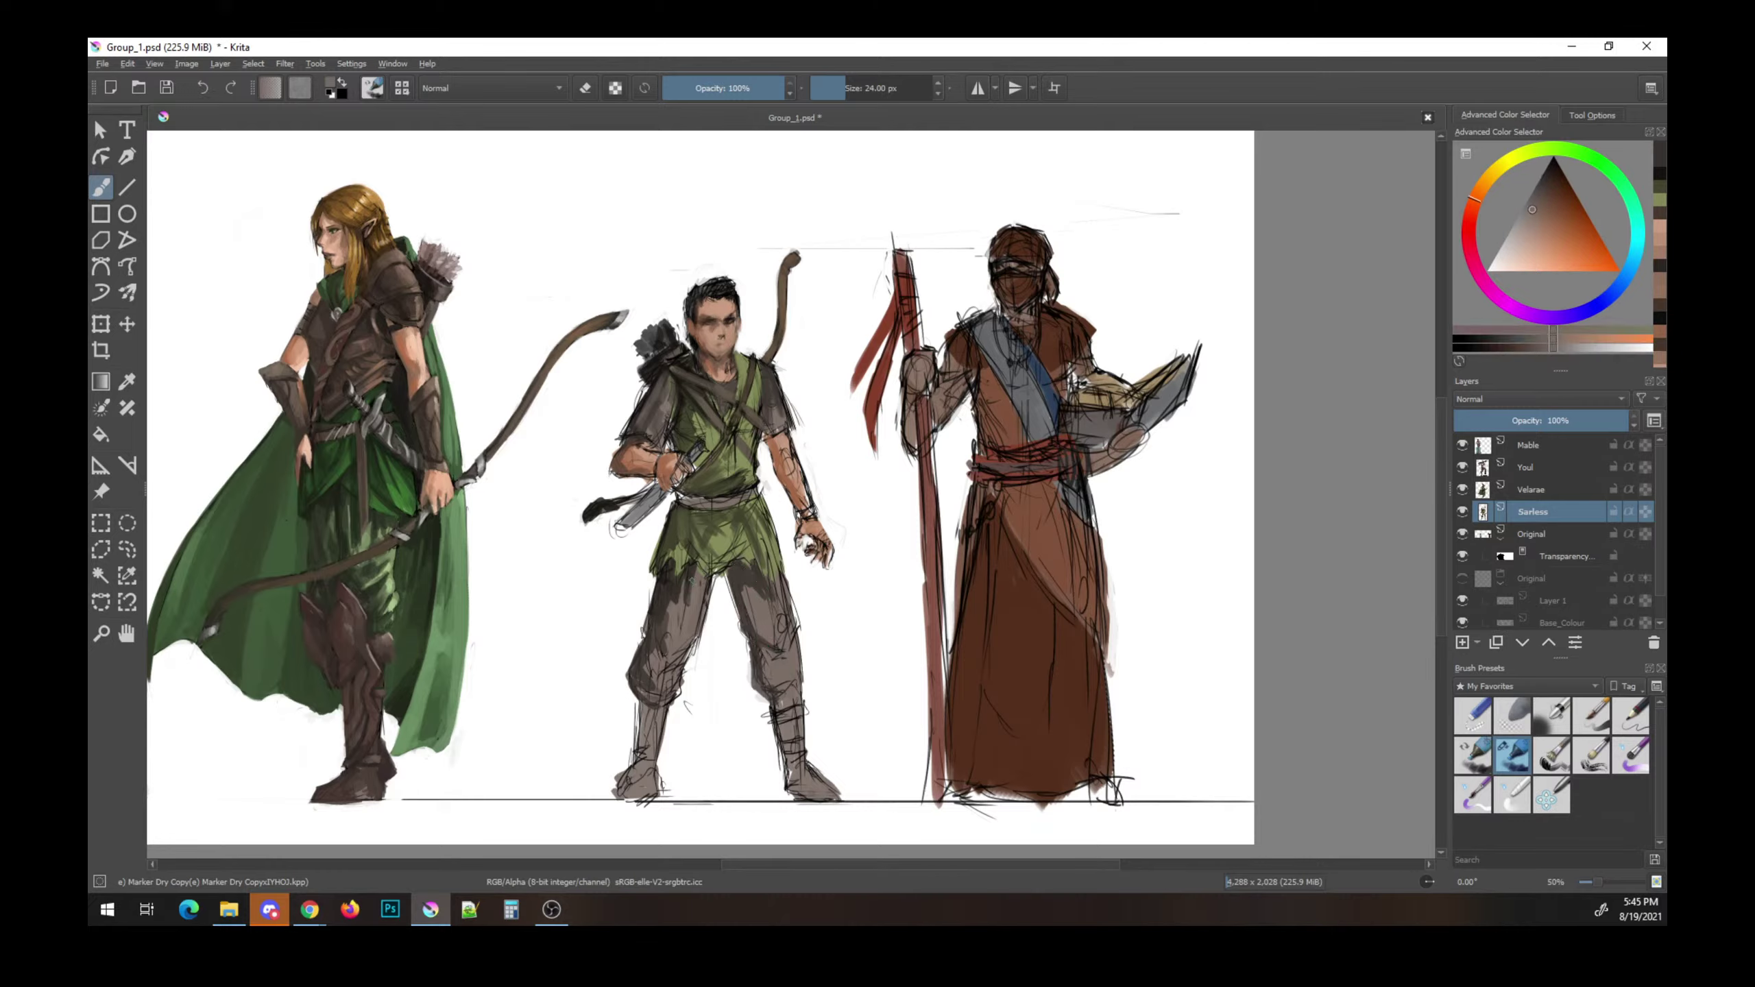
{"action": "left_click_drag", "start_coordinate": [688, 592], "coordinate": [700, 565]}
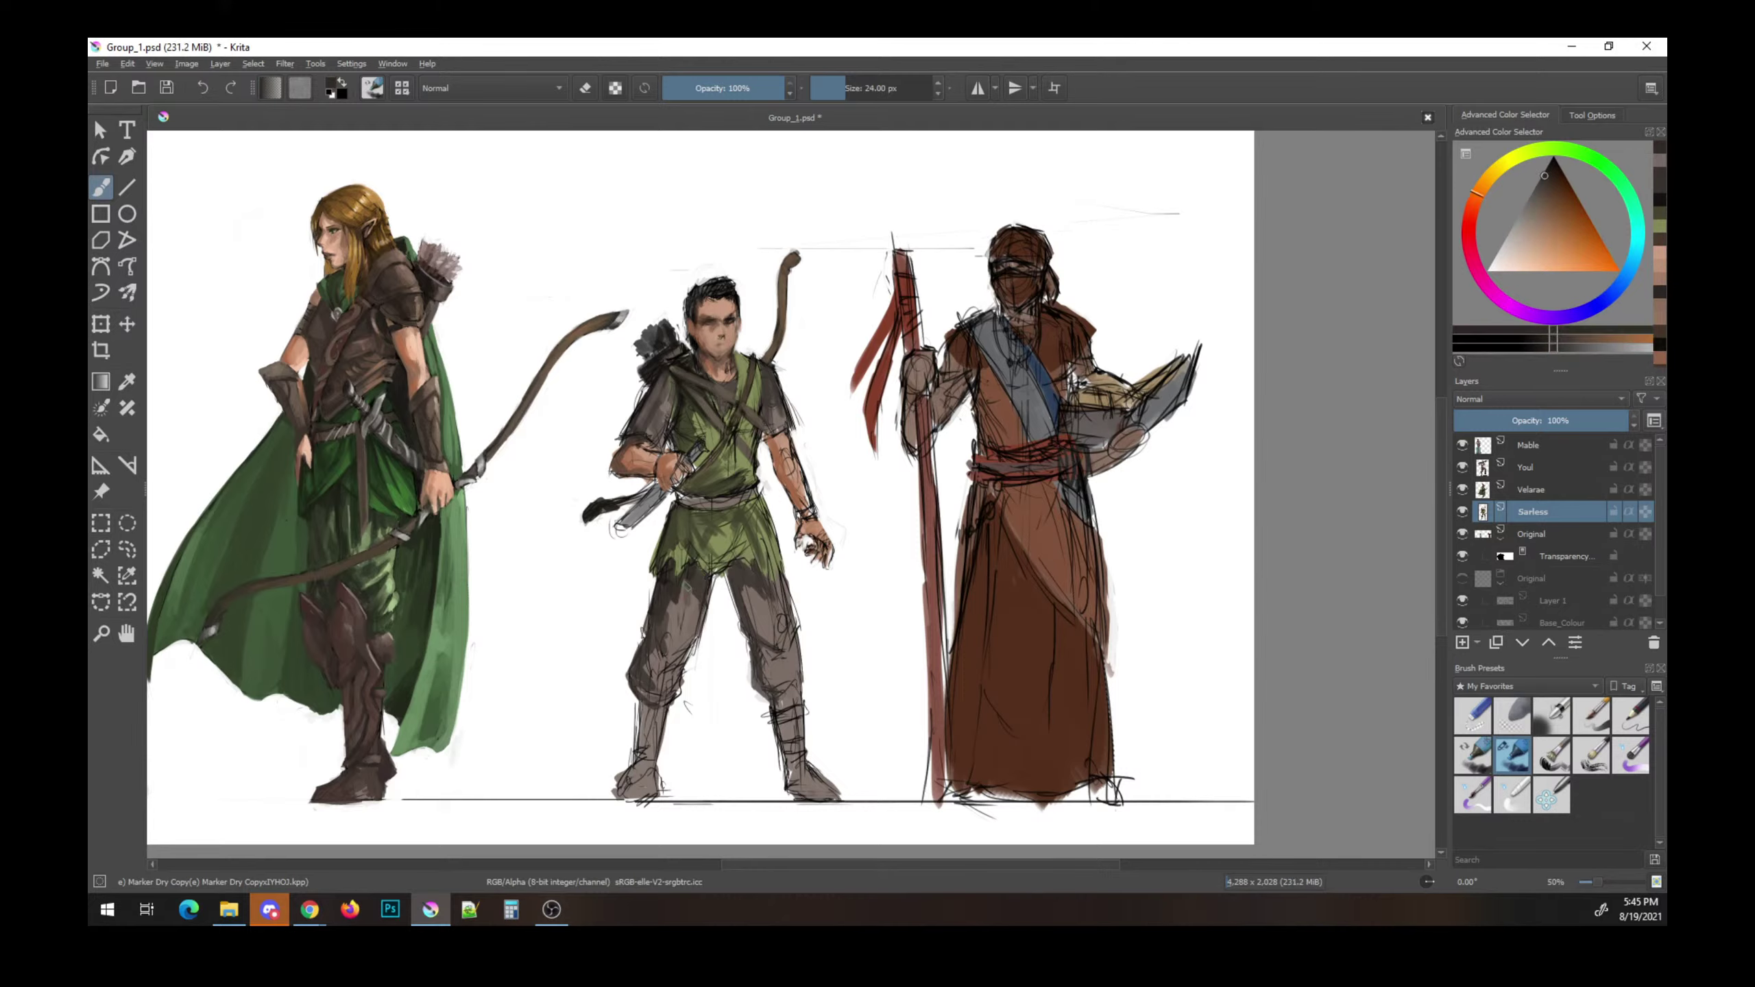
{"action": "left_click", "coordinate": [695, 583], "text": "ctrl"}
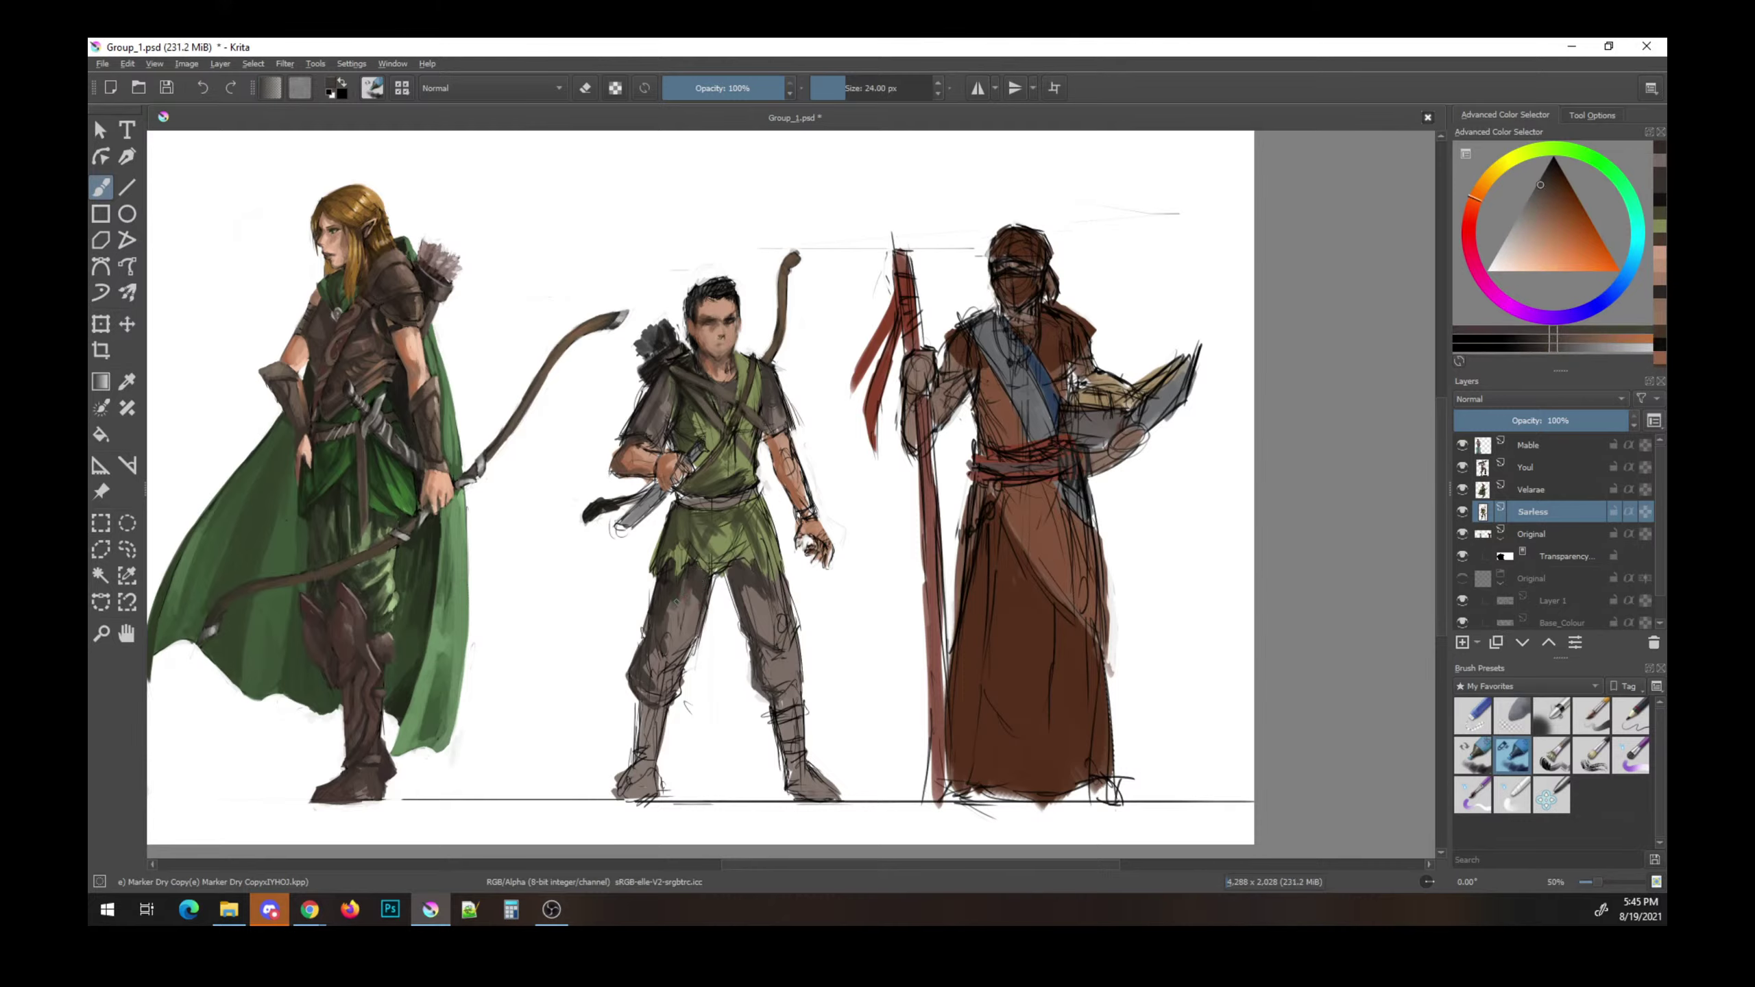
{"action": "left_click", "coordinate": [680, 596], "text": "ctrl"}
{"action": "mouse_move", "coordinate": [684, 589]}
{"action": "left_mouse_down"}
{"action": "mouse_move", "coordinate": [672, 612]}
{"action": "mouse_move", "coordinate": [701, 636]}
{"action": "left_mouse_up"}
{"action": "left_click", "coordinate": [687, 636], "text": "ctrl"}
{"action": "left_click", "coordinate": [682, 593], "text": "ctrl"}
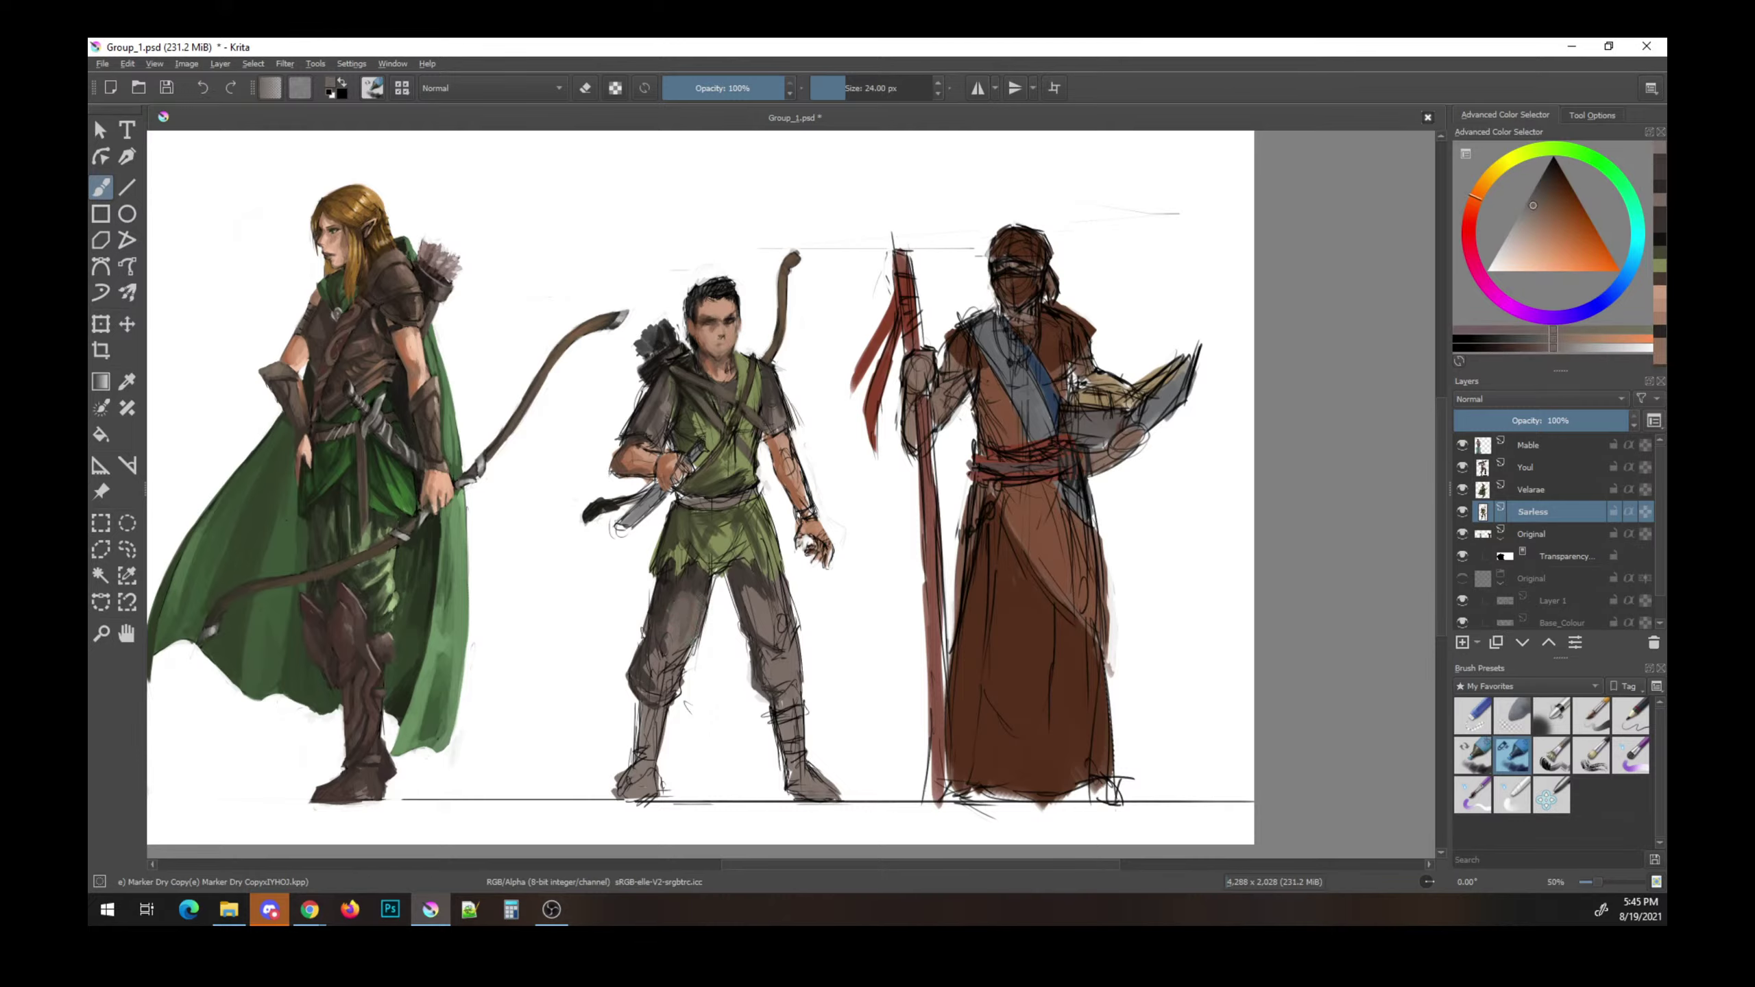
{"action": "left_click", "coordinate": [661, 649], "text": "ctrl"}
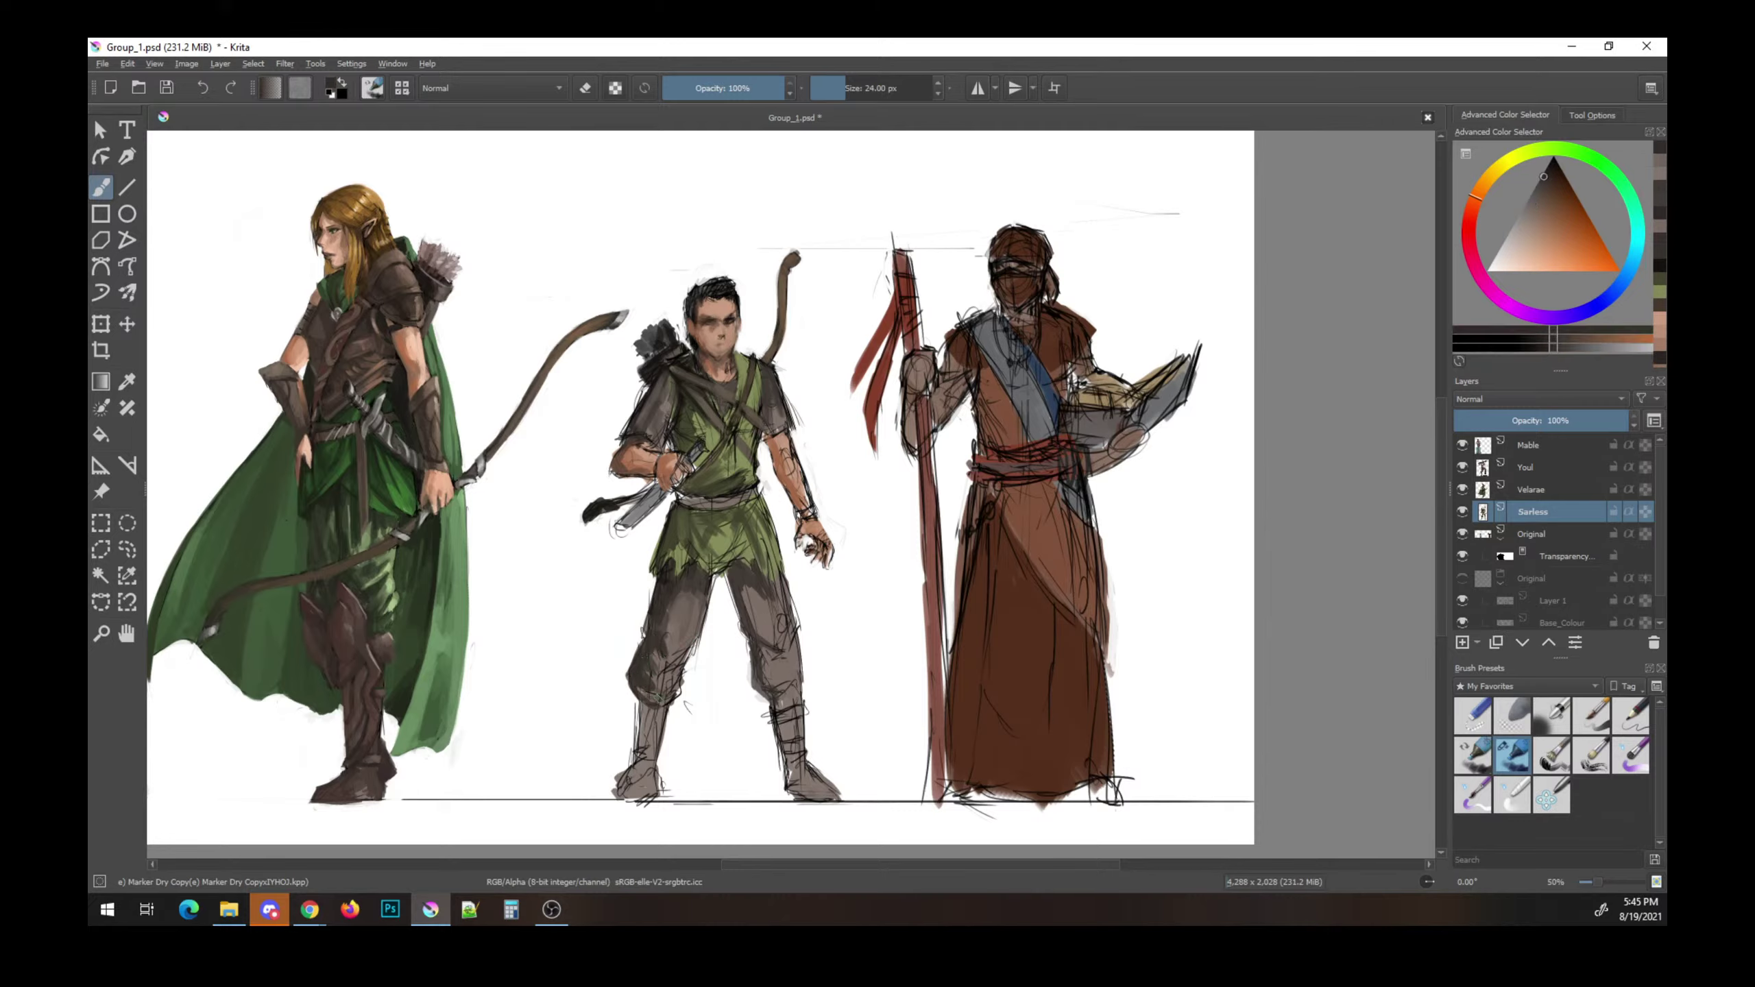
- Sample a leg colour, pick a yellow-green, and save the painting
{"action": "key", "text": "e"}
{"action": "left_click", "coordinate": [626, 676], "text": "ctrl"}
{"action": "key", "text": "ctrl+s"}
{"action": "left_click", "coordinate": [717, 578], "text": "ctrl"}
{"action": "key", "text": "e"}
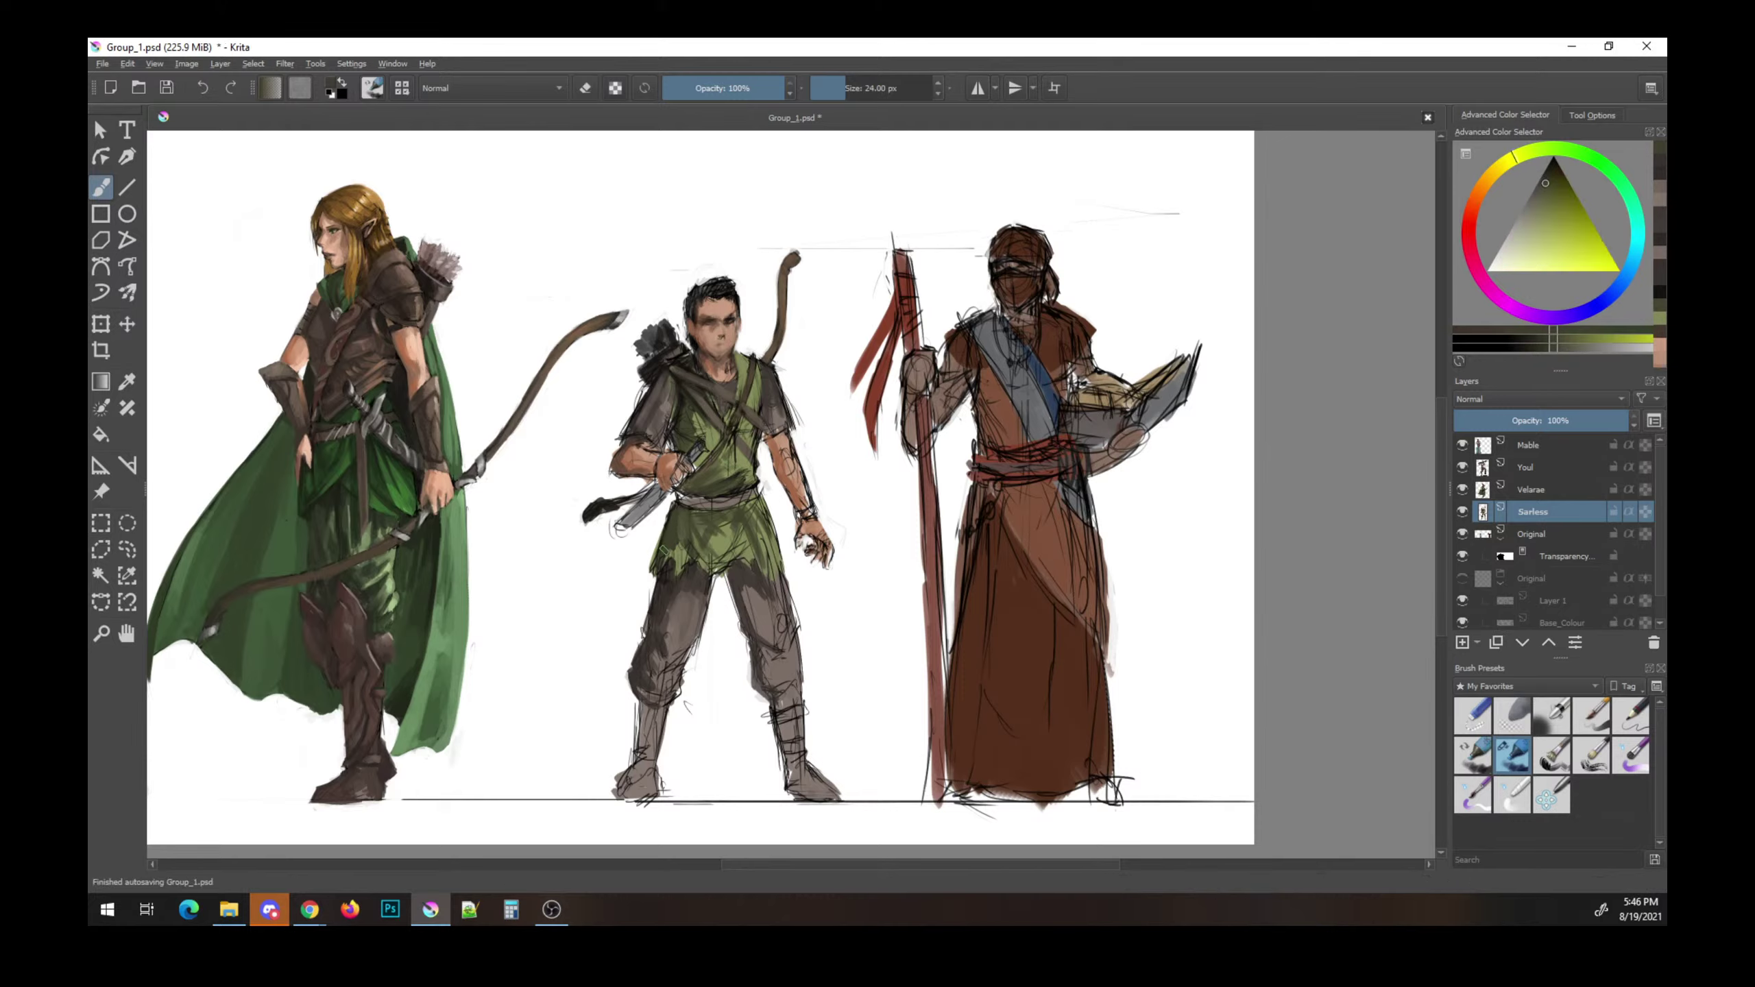
{"action": "key", "text": "ctrl+s"}
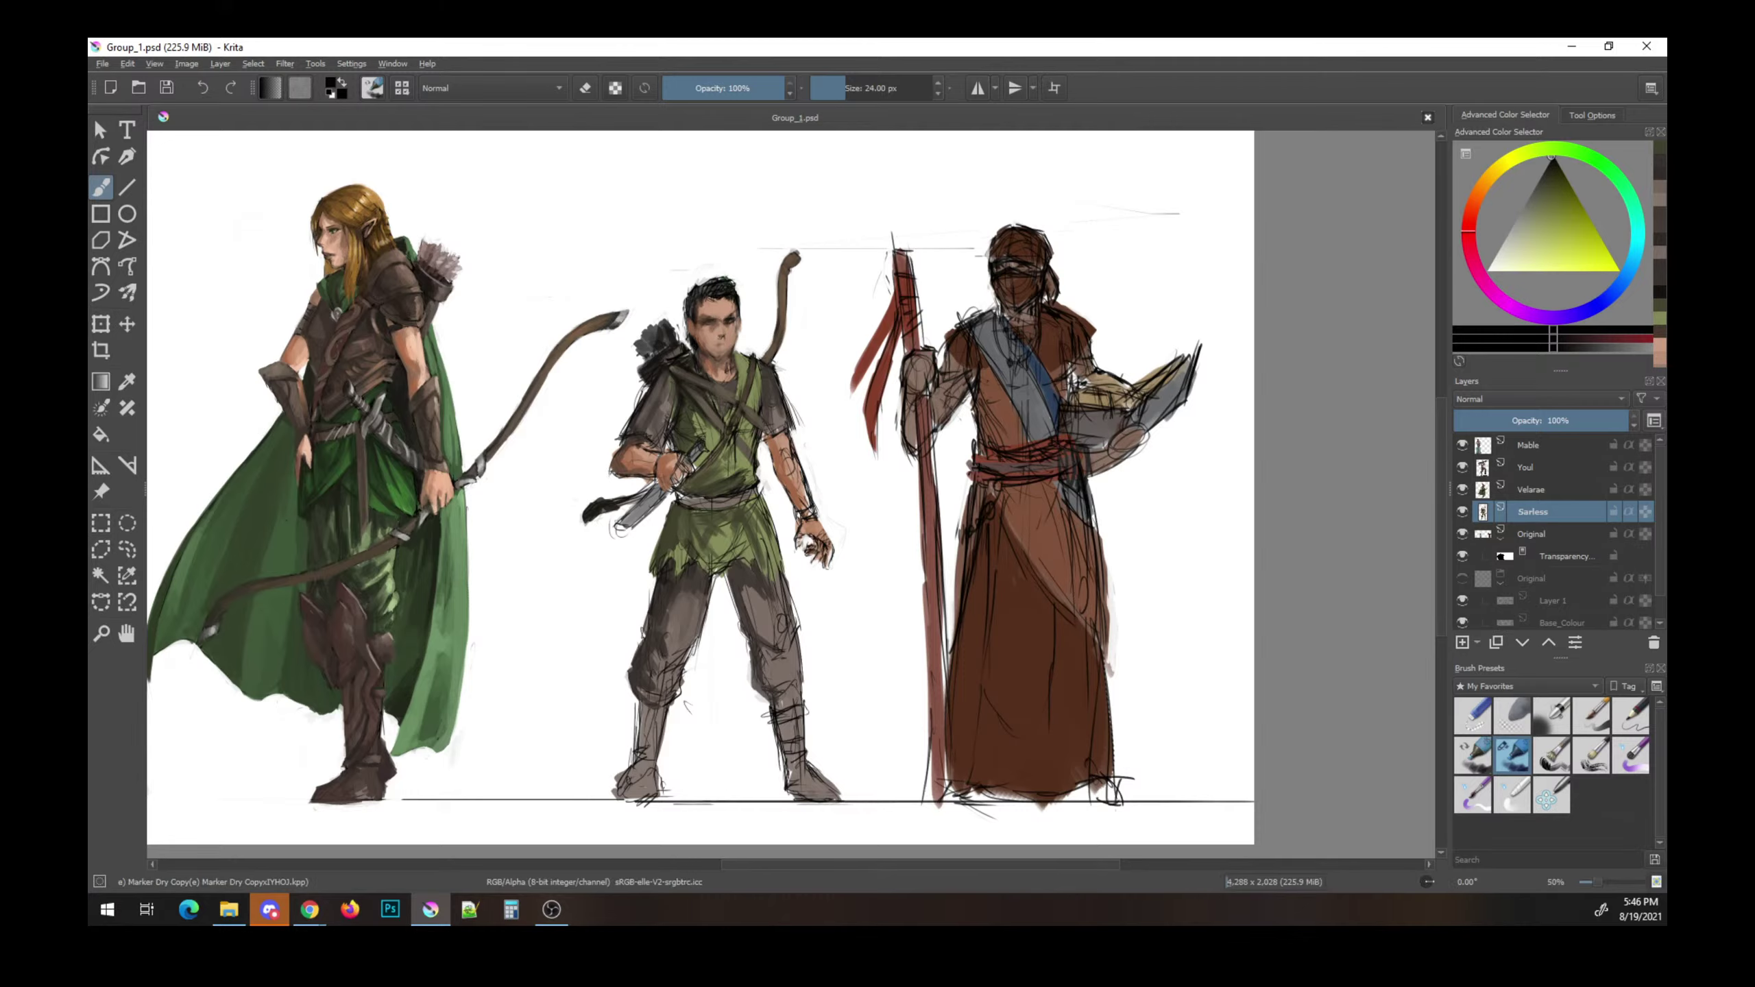
- Zoom in, shrink the brush to a fine size, and add dark strokes at and below the mouth
{"action": "scroll", "coordinate": [758, 358], "scroll_direction": "up", "scroll_amount": 1}
{"action": "scroll", "coordinate": [747, 331], "scroll_direction": "up", "scroll_amount": 2}
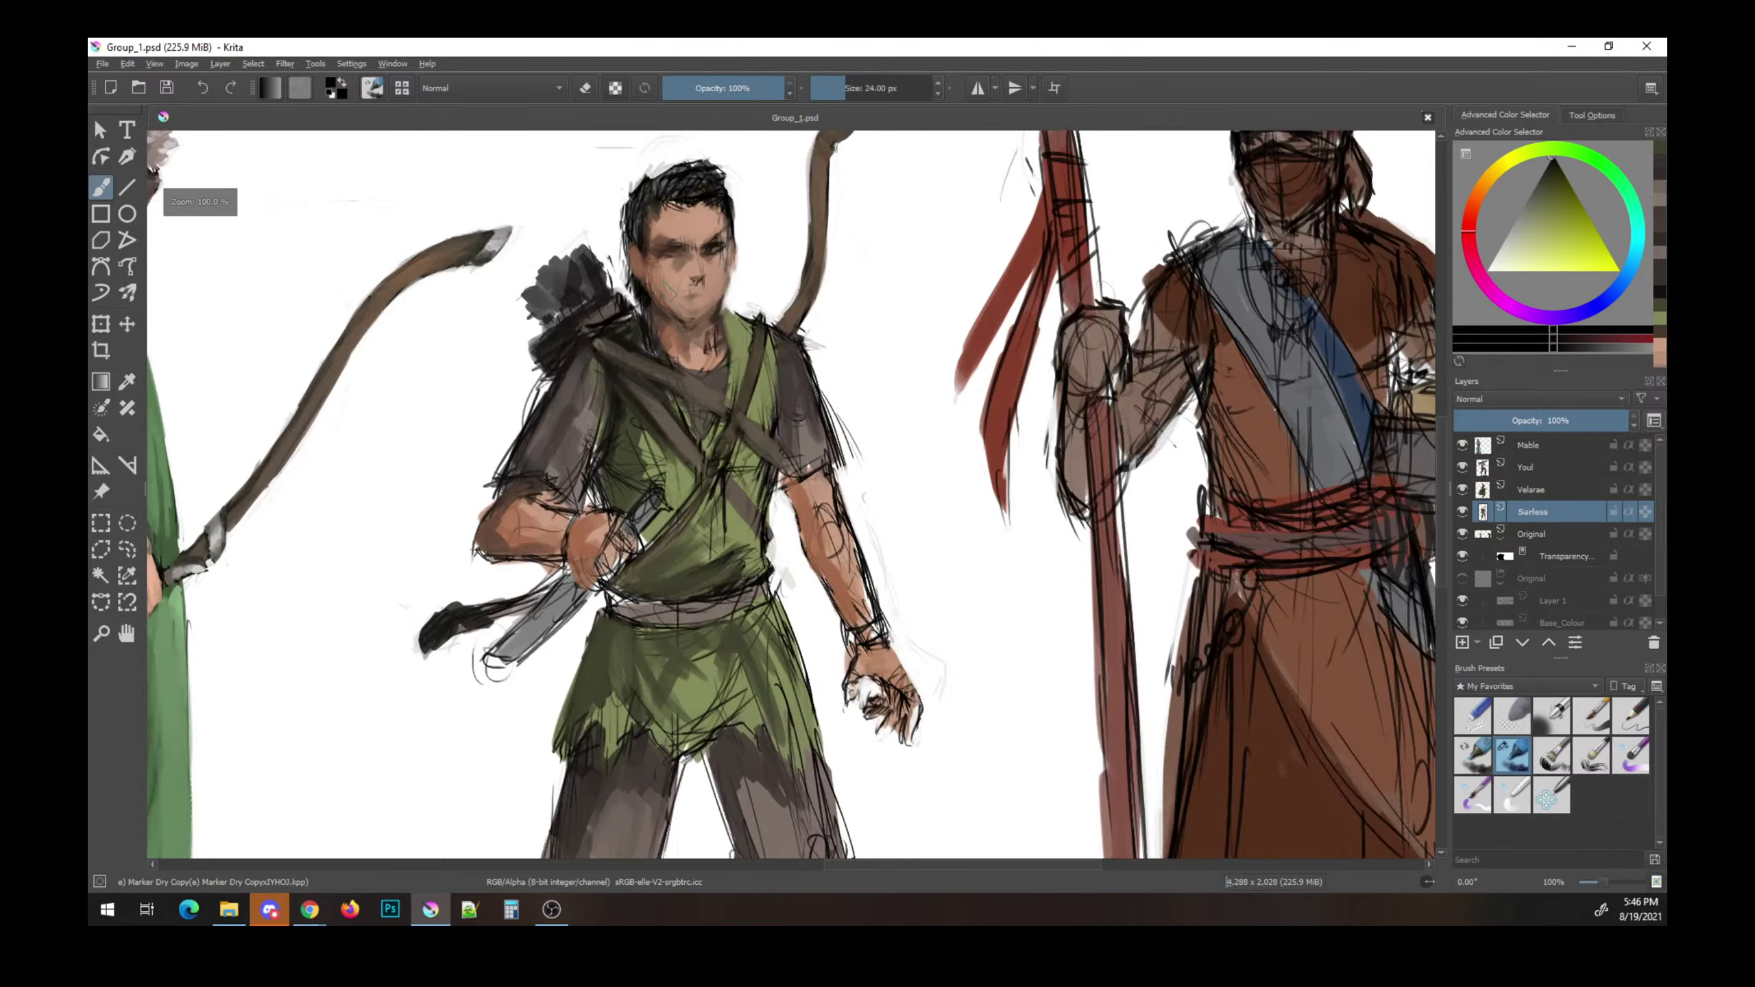
{"action": "scroll", "coordinate": [725, 290], "scroll_direction": "up", "scroll_amount": 1}
{"action": "scroll", "coordinate": [698, 229], "scroll_direction": "up", "scroll_amount": 1}
{"action": "scroll", "coordinate": [698, 229], "scroll_direction": "down", "scroll_amount": 3}
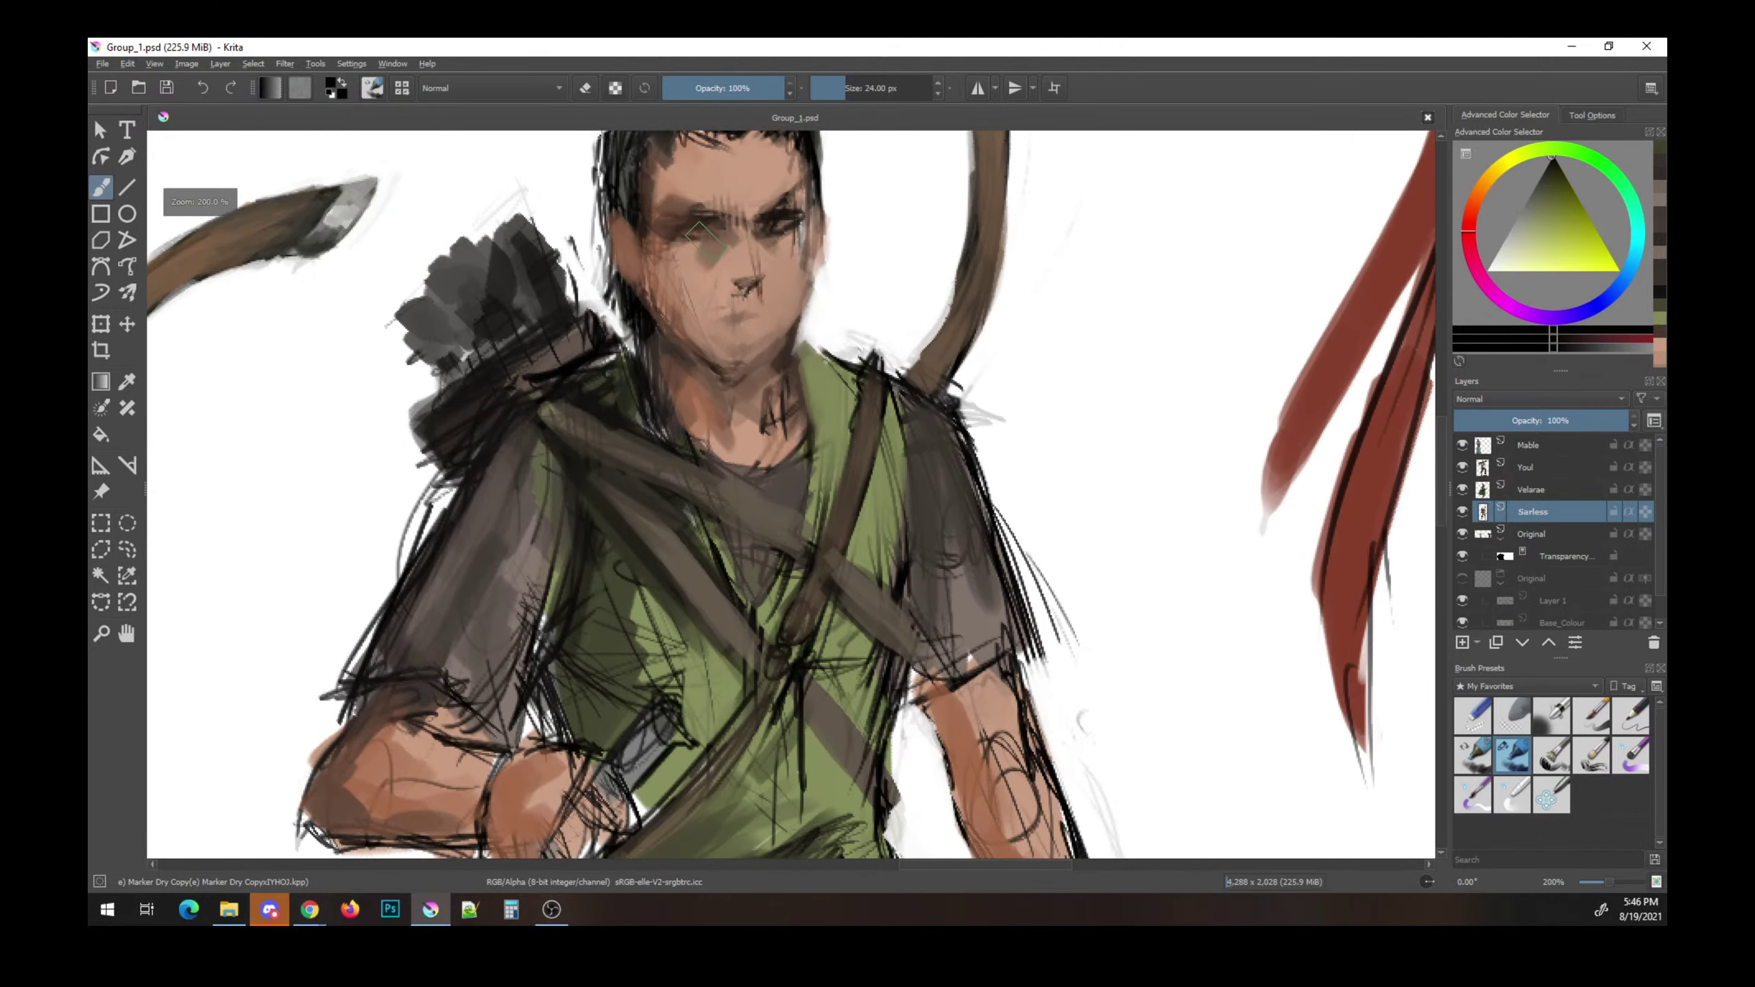
{"action": "scroll", "coordinate": [718, 345], "scroll_direction": "up", "scroll_amount": 1}
{"action": "key", "text": "bracketleft"}
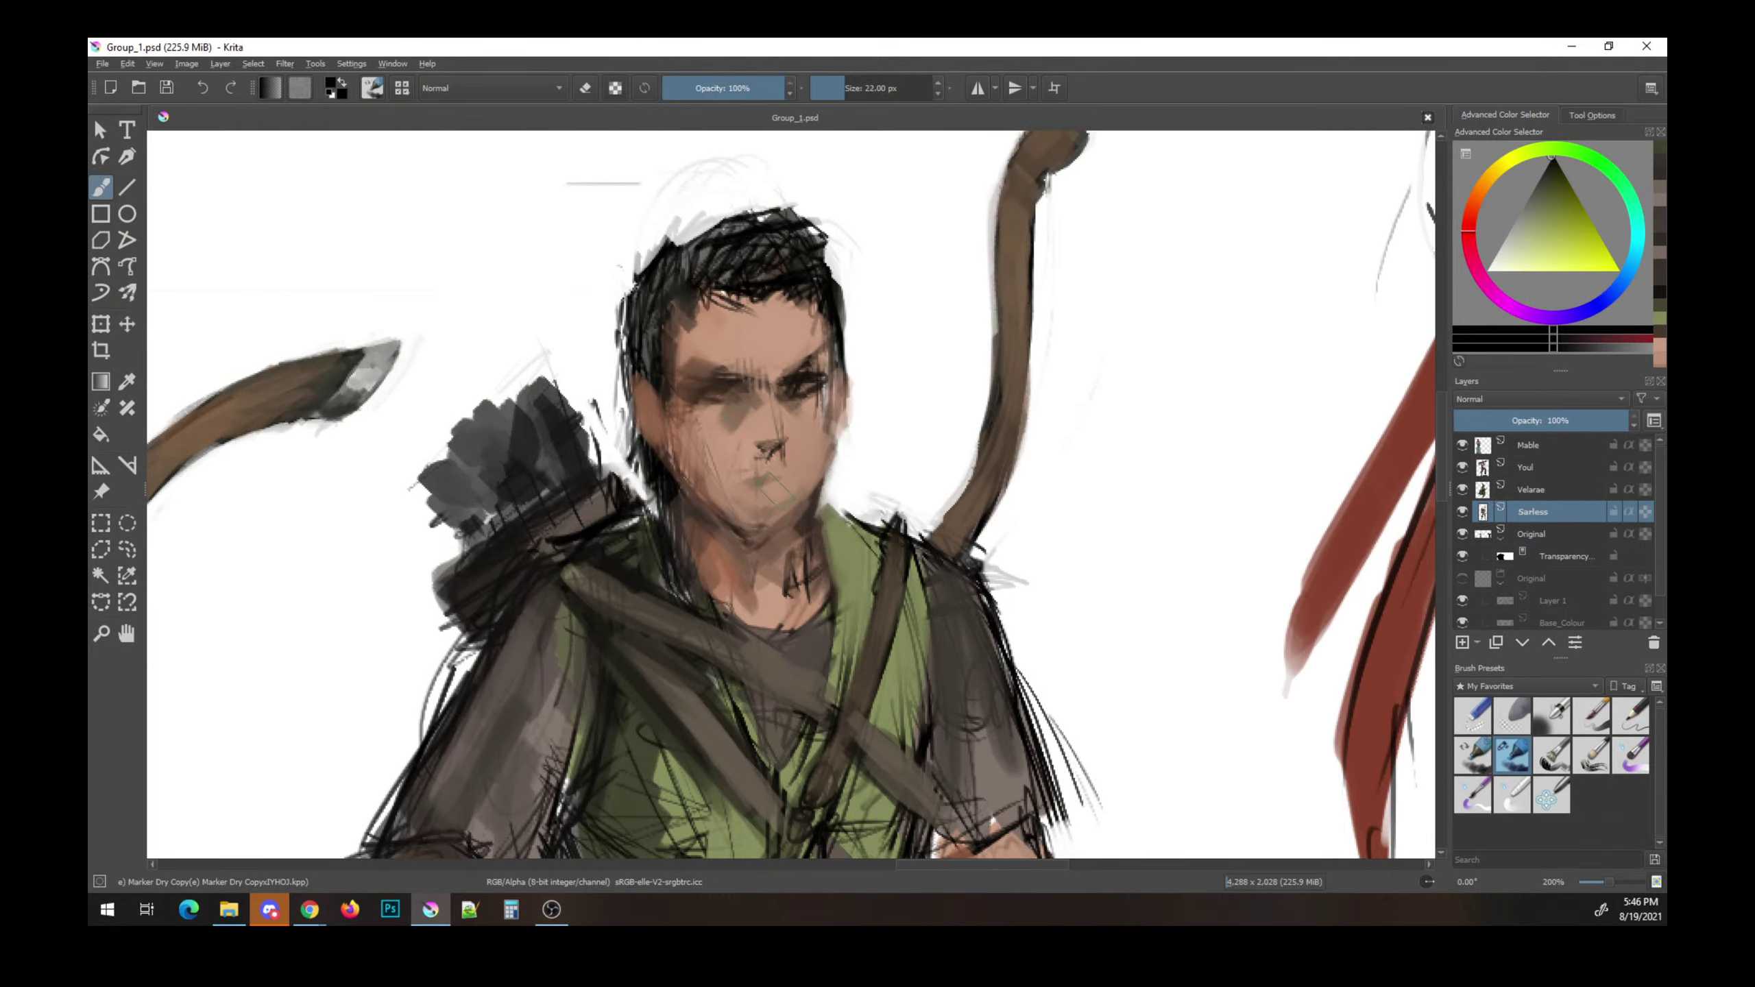
{"action": "key", "text": "bracketleft"}
{"action": "key", "text": "bracketleft"}
{"action": "key", "text": "bracketleft"}
{"action": "left_click_drag", "start_coordinate": [732, 486], "coordinate": [745, 484]}
{"action": "key", "text": "bracketleft"}
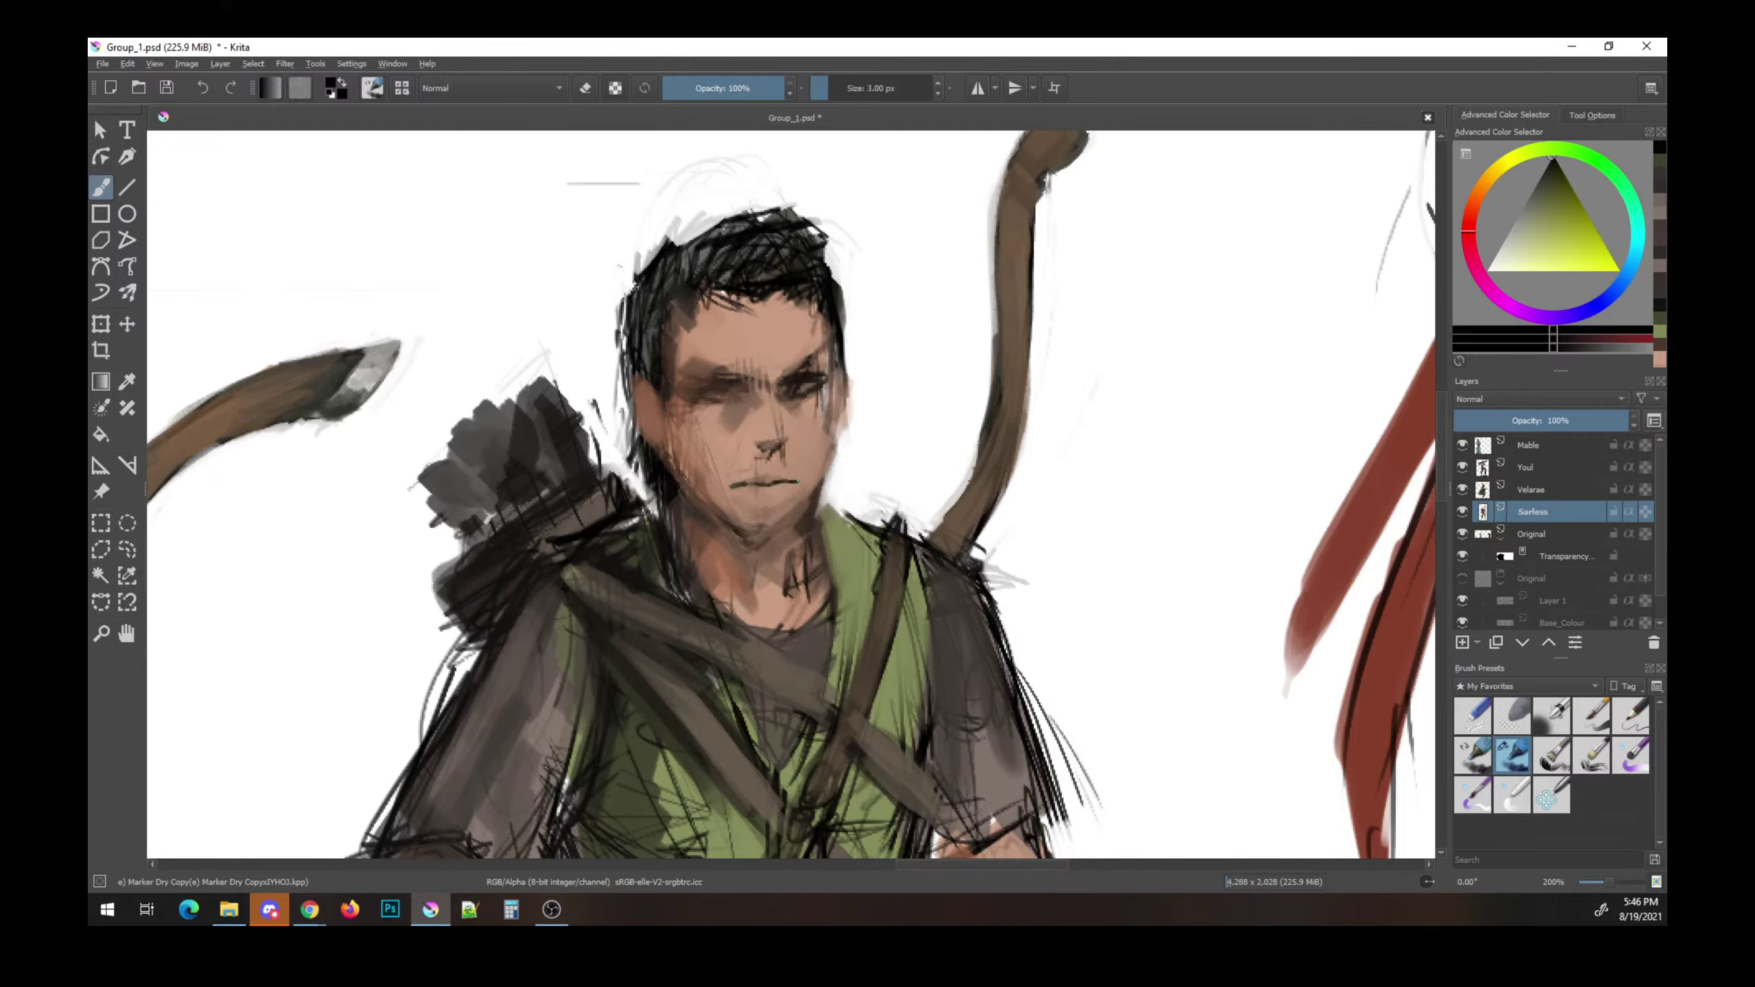
{"action": "mouse_move", "coordinate": [756, 501]}
{"action": "left_mouse_down"}
{"action": "mouse_move", "coordinate": [780, 496]}
{"action": "mouse_move", "coordinate": [759, 498]}
{"action": "left_mouse_up"}
- Paint lighter skin below the lower lip and try darker browns for the lip line
{"action": "left_click", "coordinate": [744, 468], "text": "ctrl"}
{"action": "mouse_move", "coordinate": [750, 500]}
{"action": "left_mouse_down"}
{"action": "mouse_move", "coordinate": [783, 497]}
{"action": "mouse_move", "coordinate": [788, 477]}
{"action": "mouse_move", "coordinate": [760, 475]}
{"action": "mouse_move", "coordinate": [796, 484]}
{"action": "left_mouse_up"}
{"action": "left_click", "coordinate": [777, 476], "text": "ctrl"}
{"action": "left_click", "coordinate": [764, 508], "text": "ctrl"}
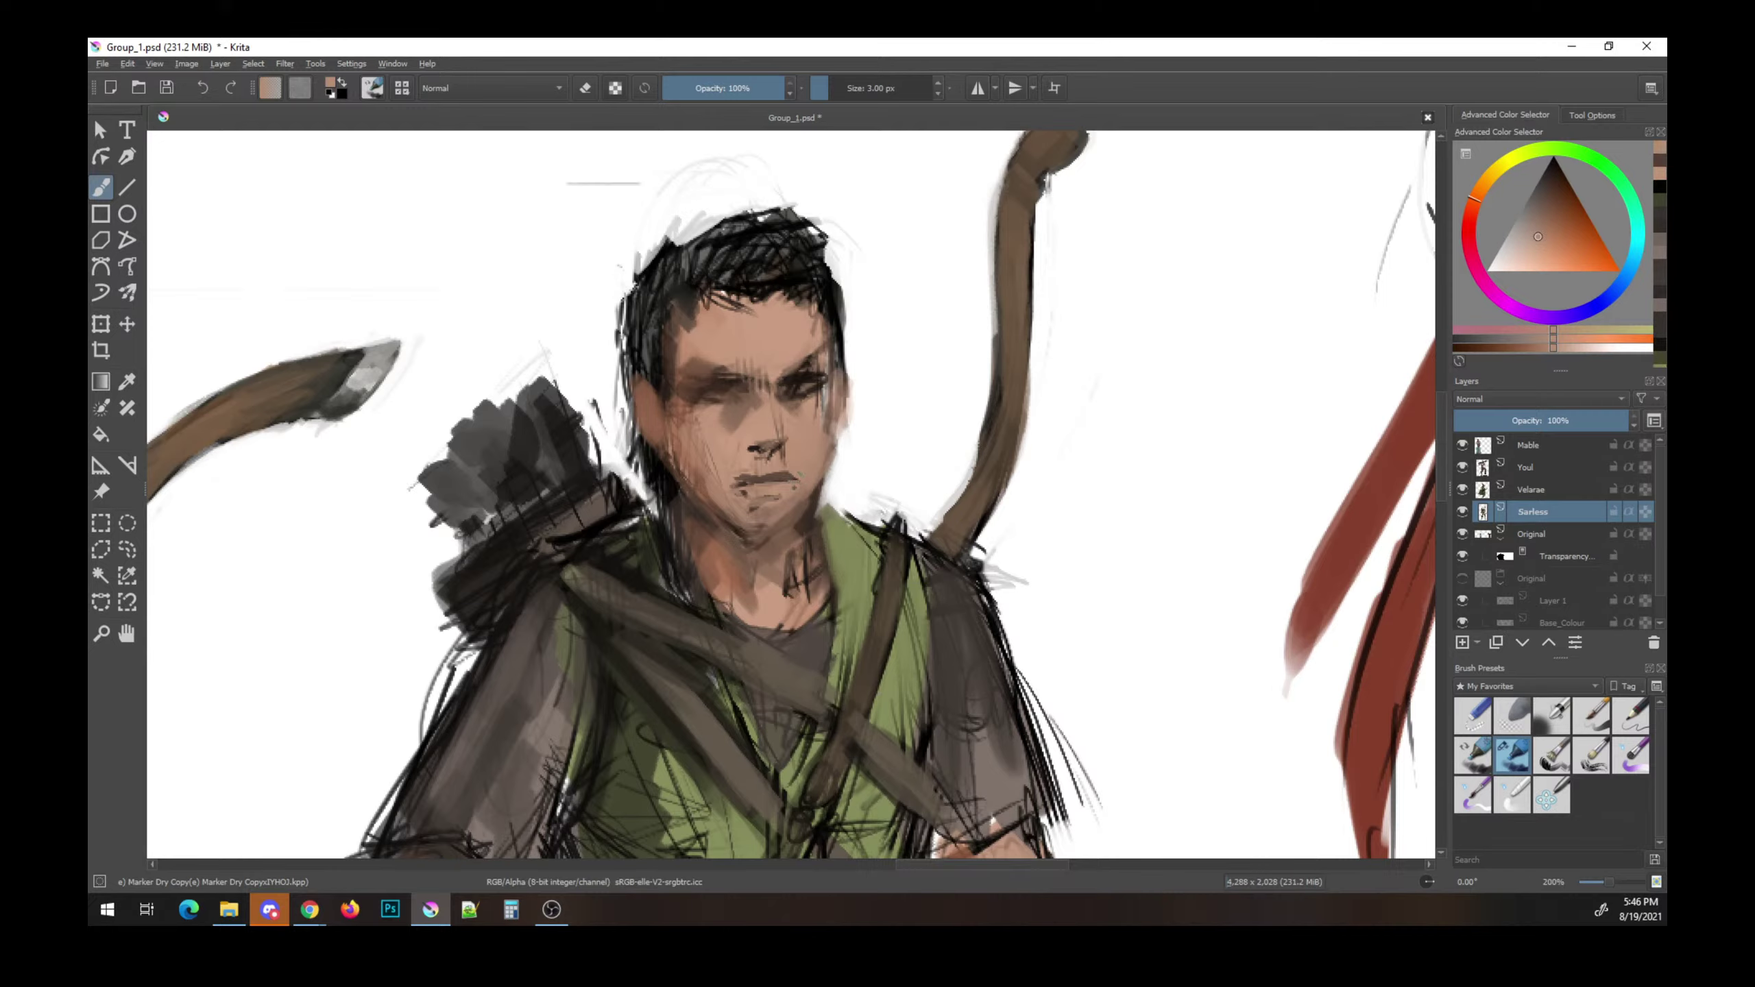
{"action": "left_click", "coordinate": [774, 471], "text": "ctrl"}
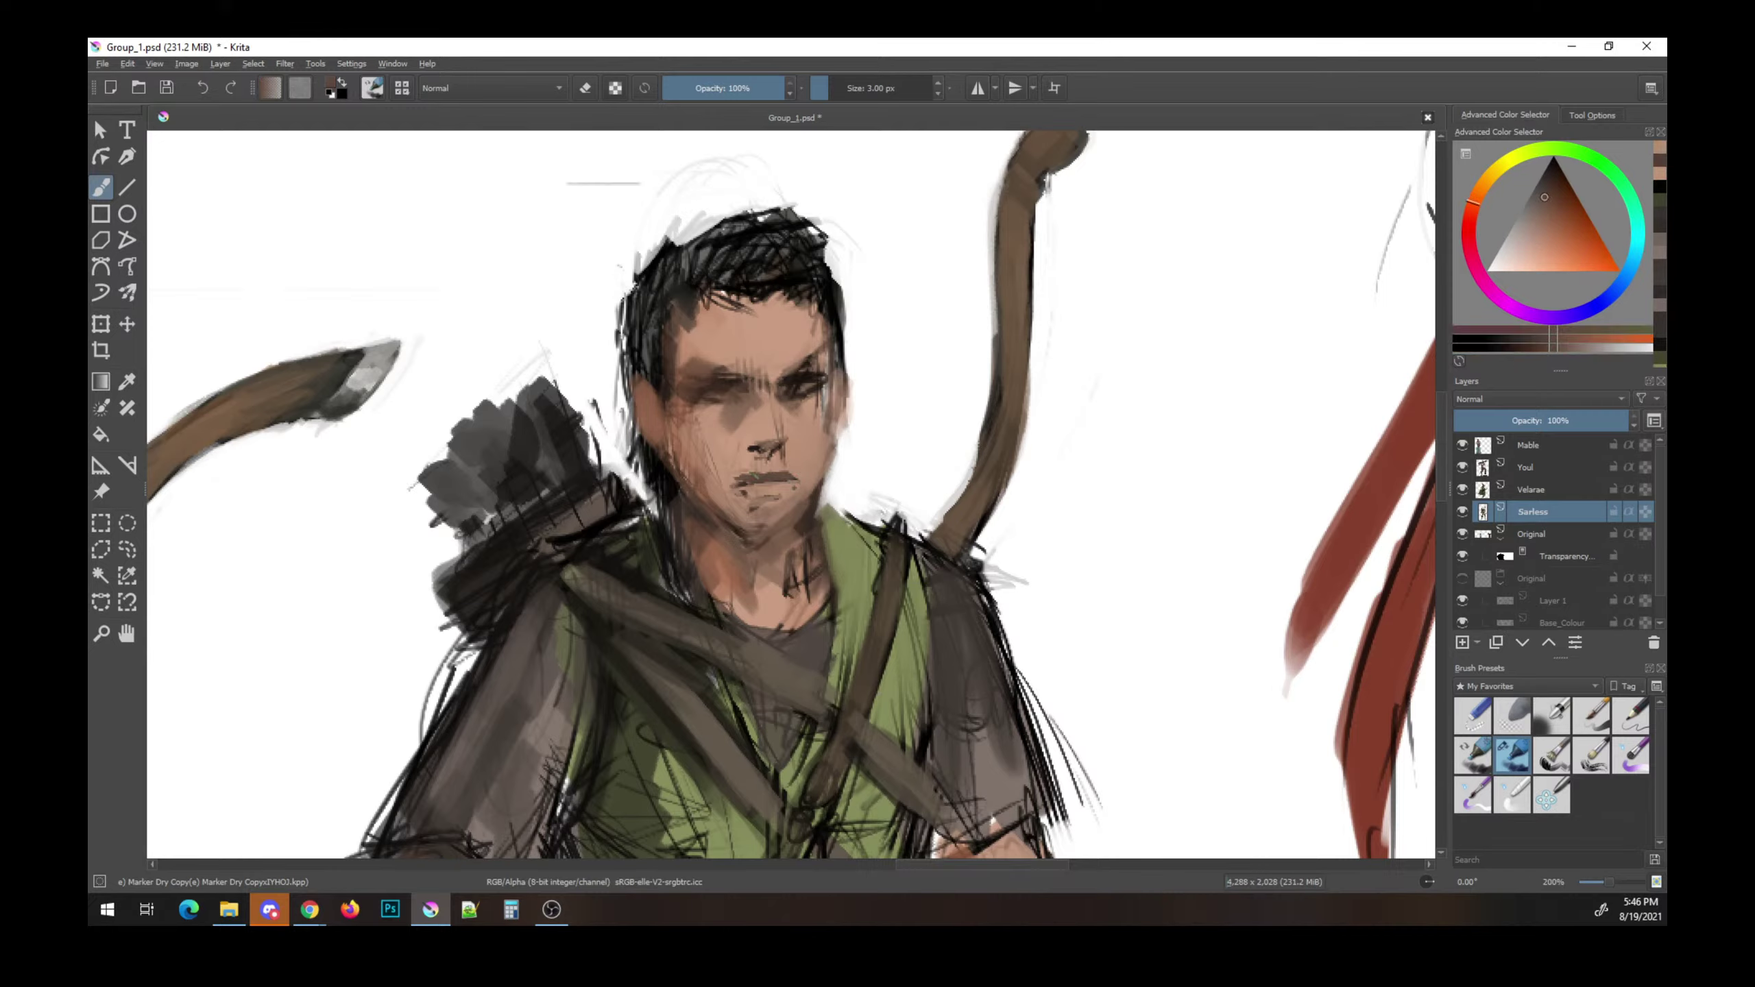
{"action": "key", "text": "l"}
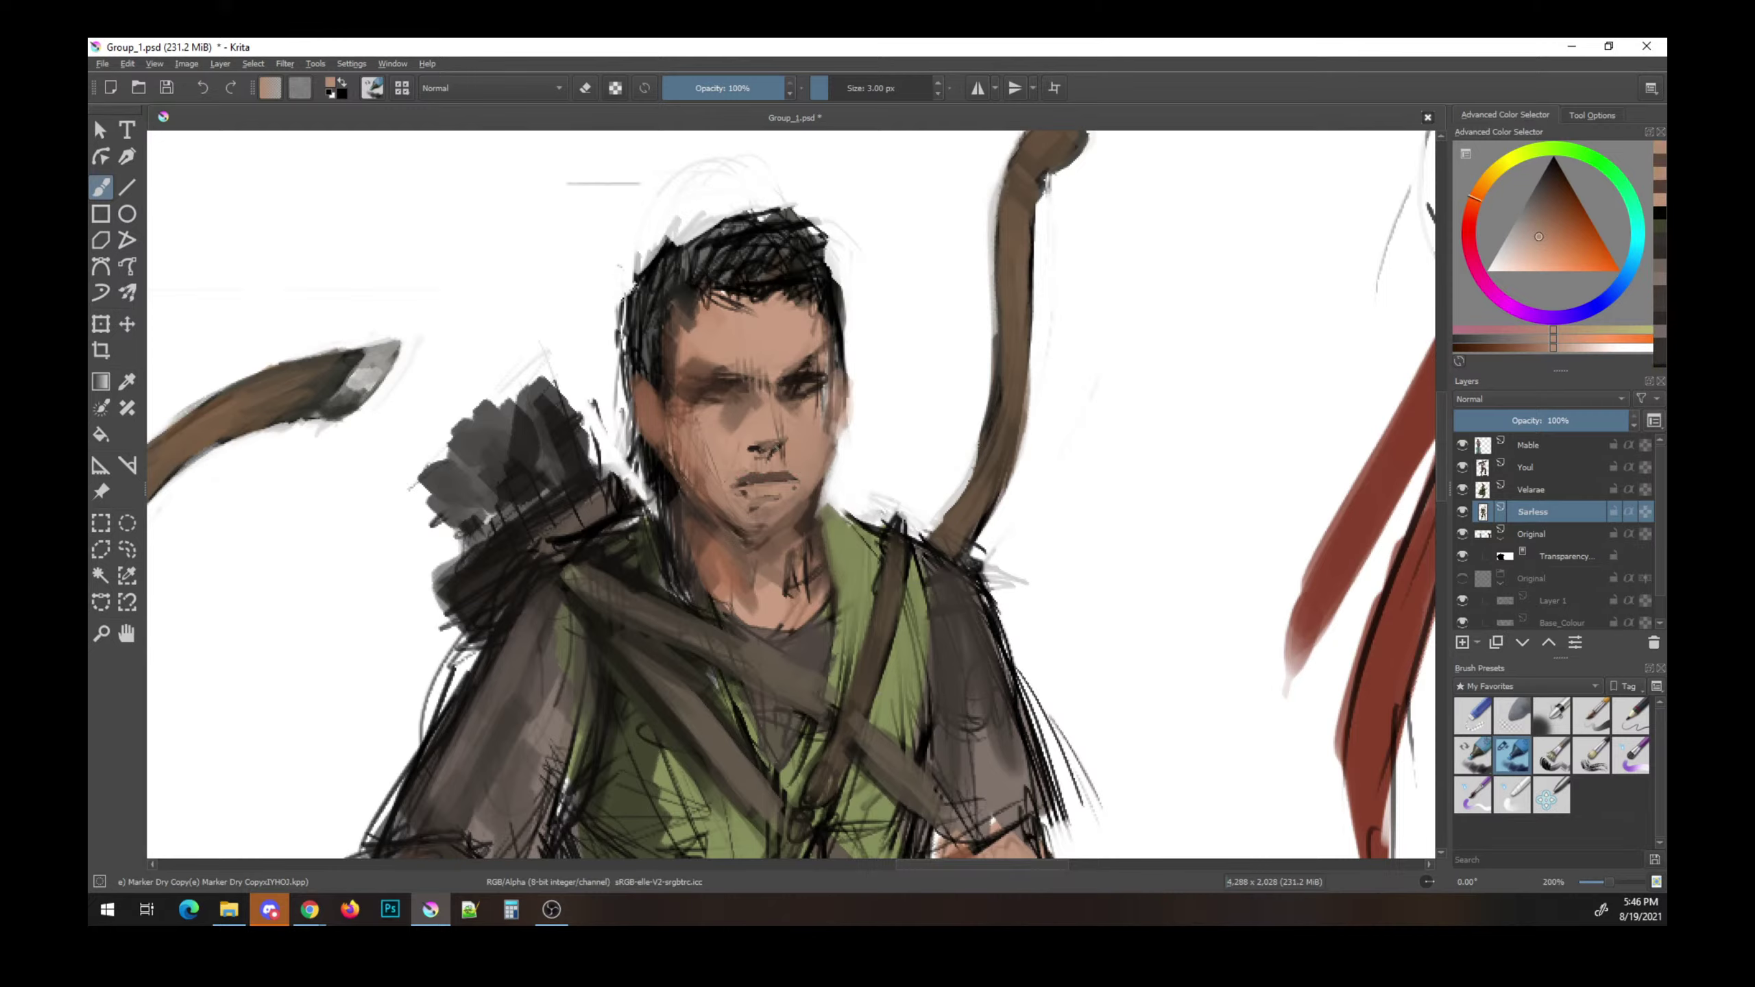
{"action": "key", "text": "d"}
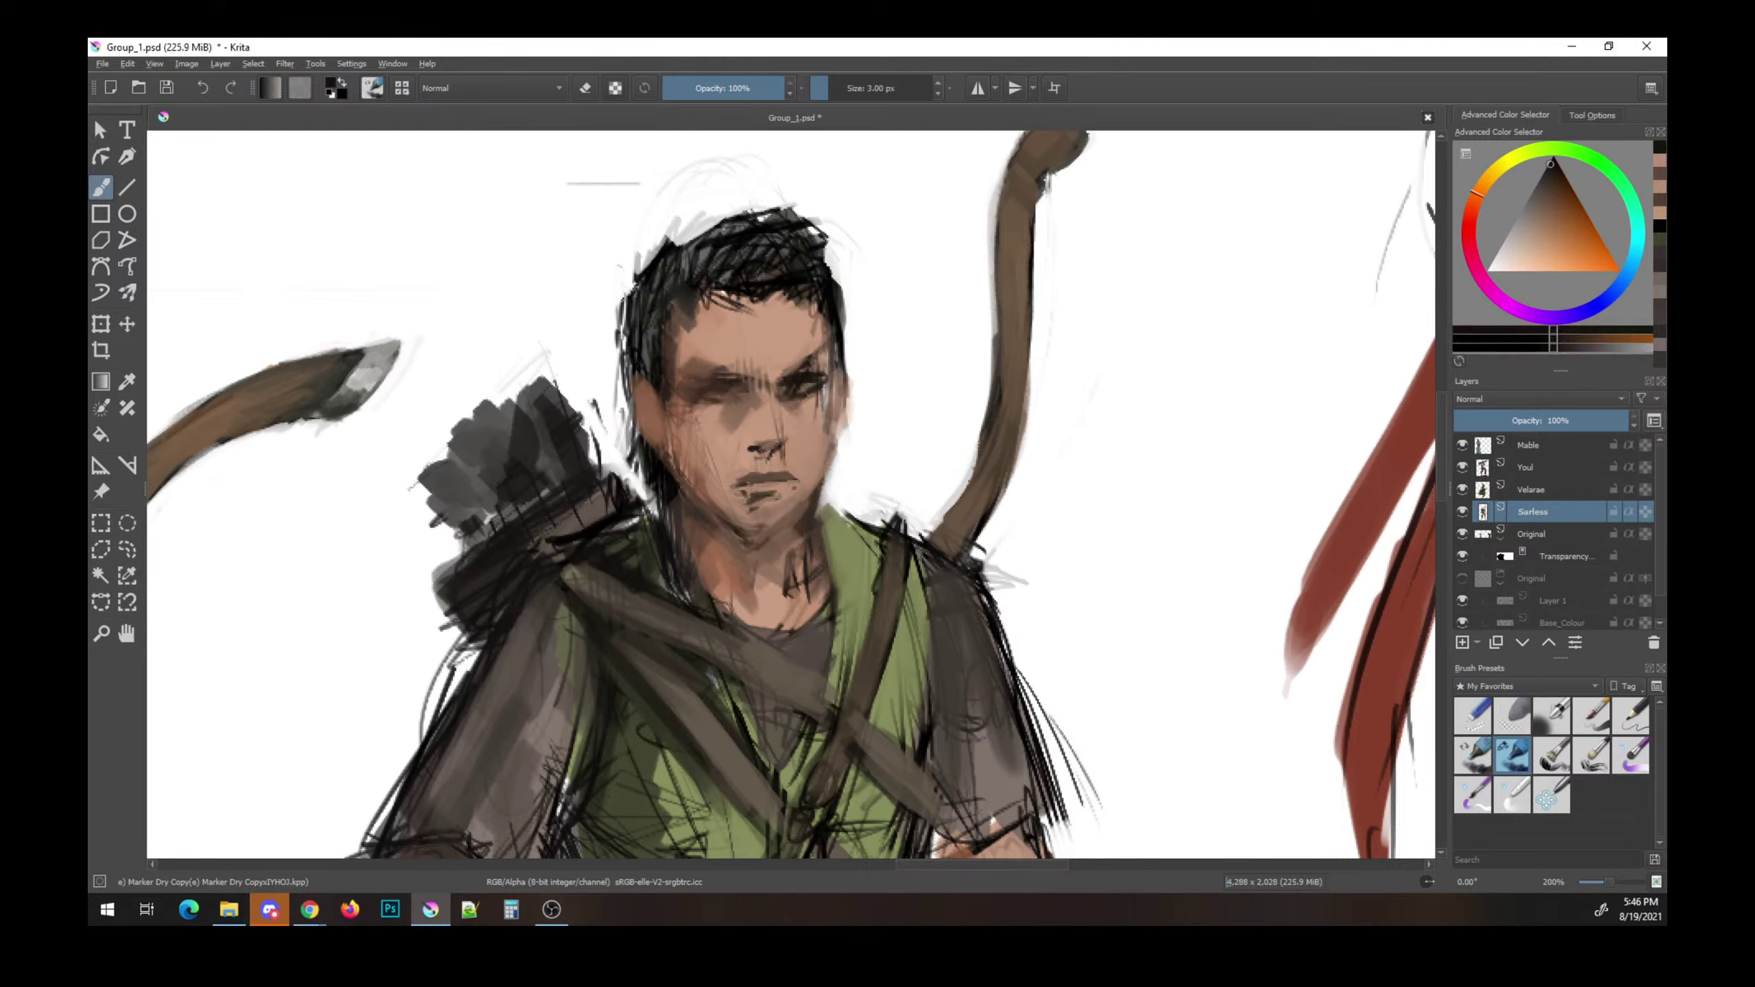
- Darken the line work around the ear and the right iris in black
{"action": "left_click", "coordinate": [853, 460], "text": "ctrl"}
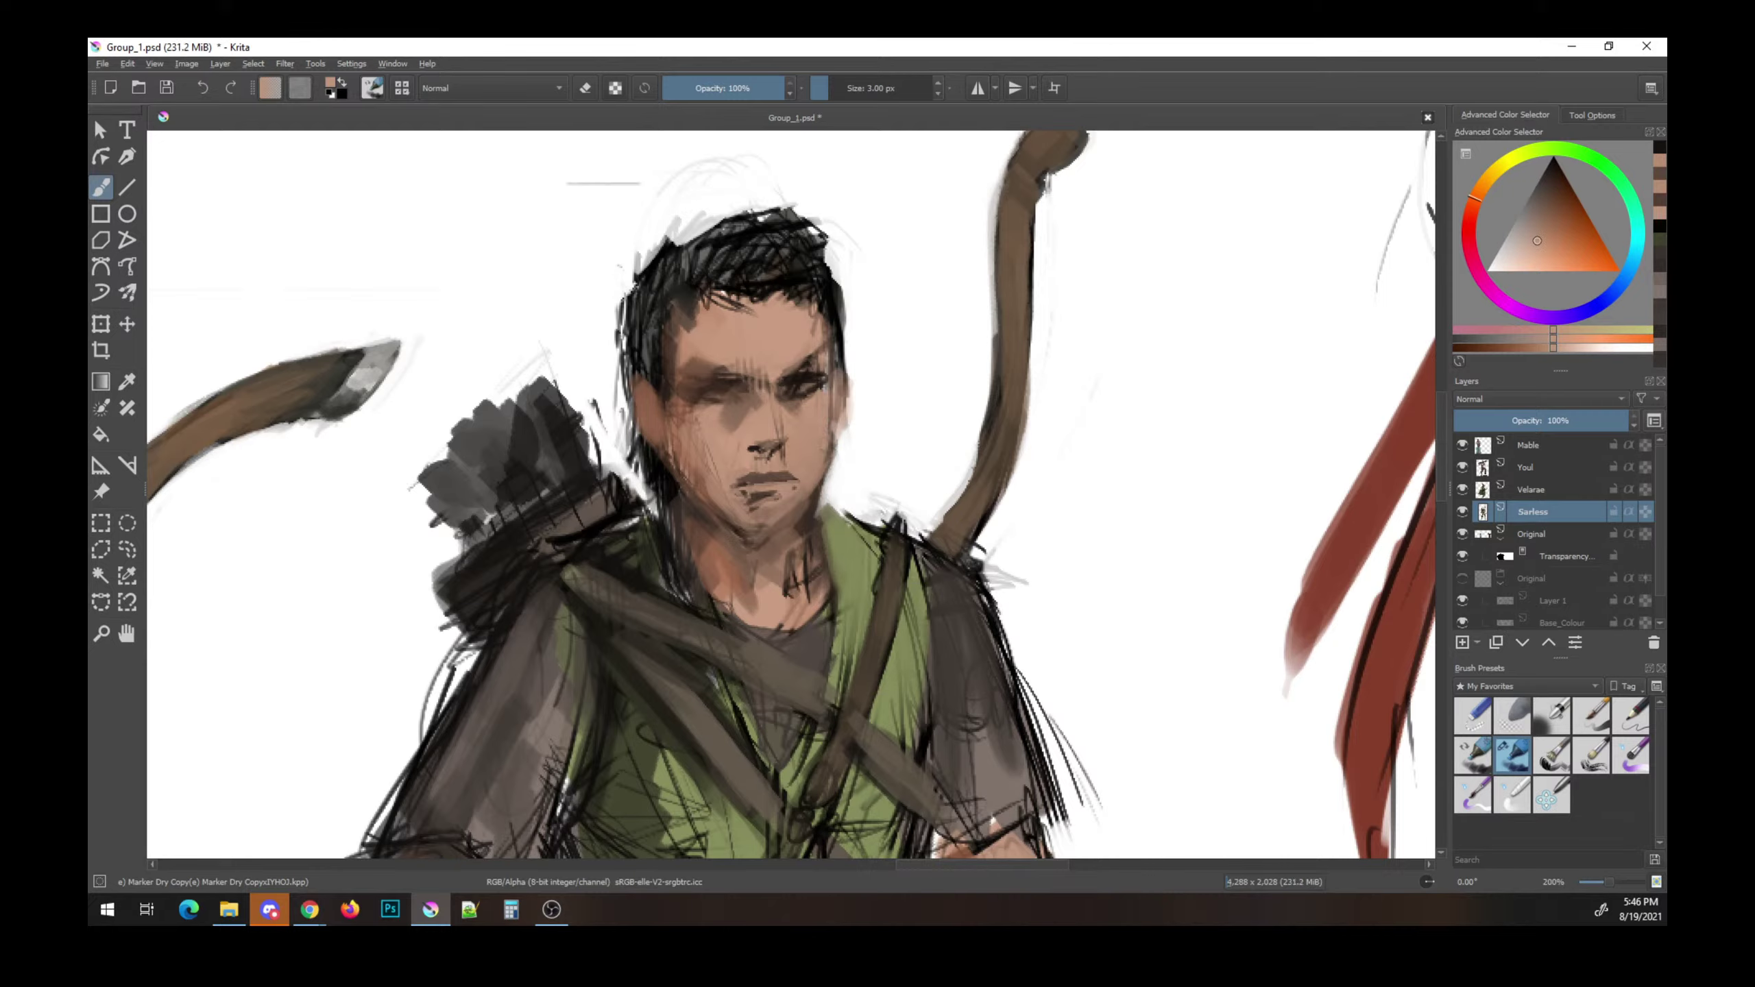
{"action": "key", "text": "k"}
{"action": "key", "text": "k"}
{"action": "key", "text": "k"}
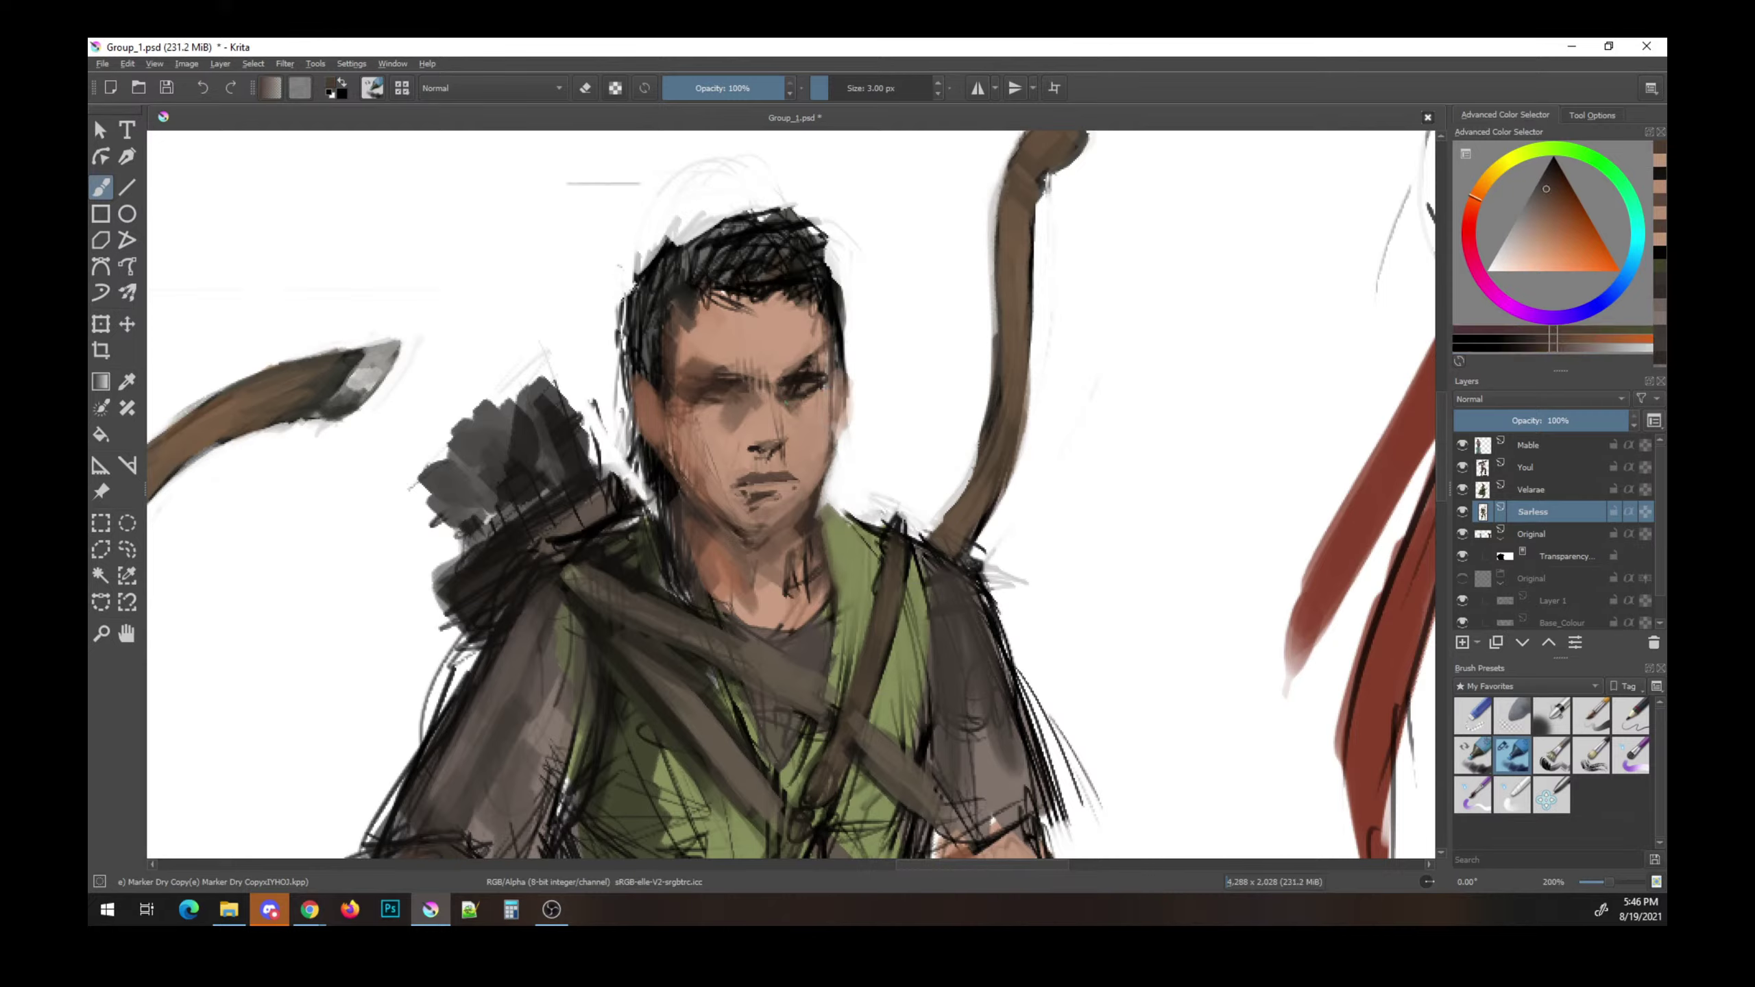
{"action": "key", "text": "l"}
{"action": "key", "text": "l"}
{"action": "key", "text": "l"}
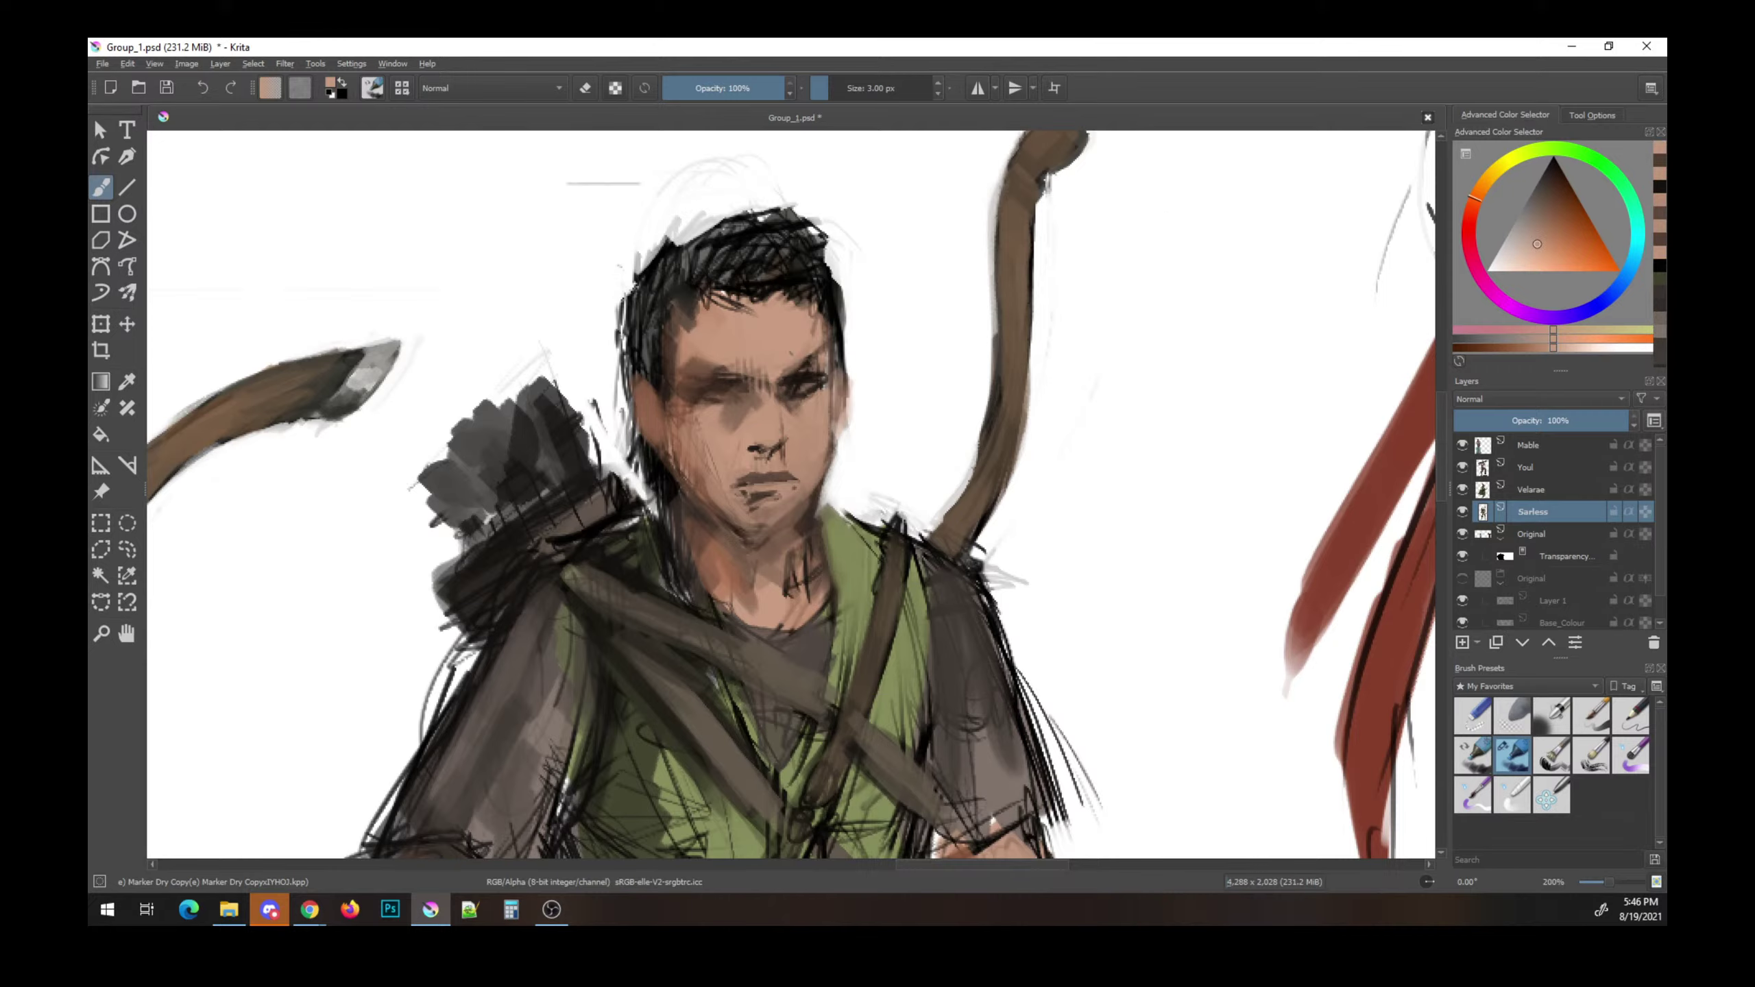
{"action": "key", "text": "d"}
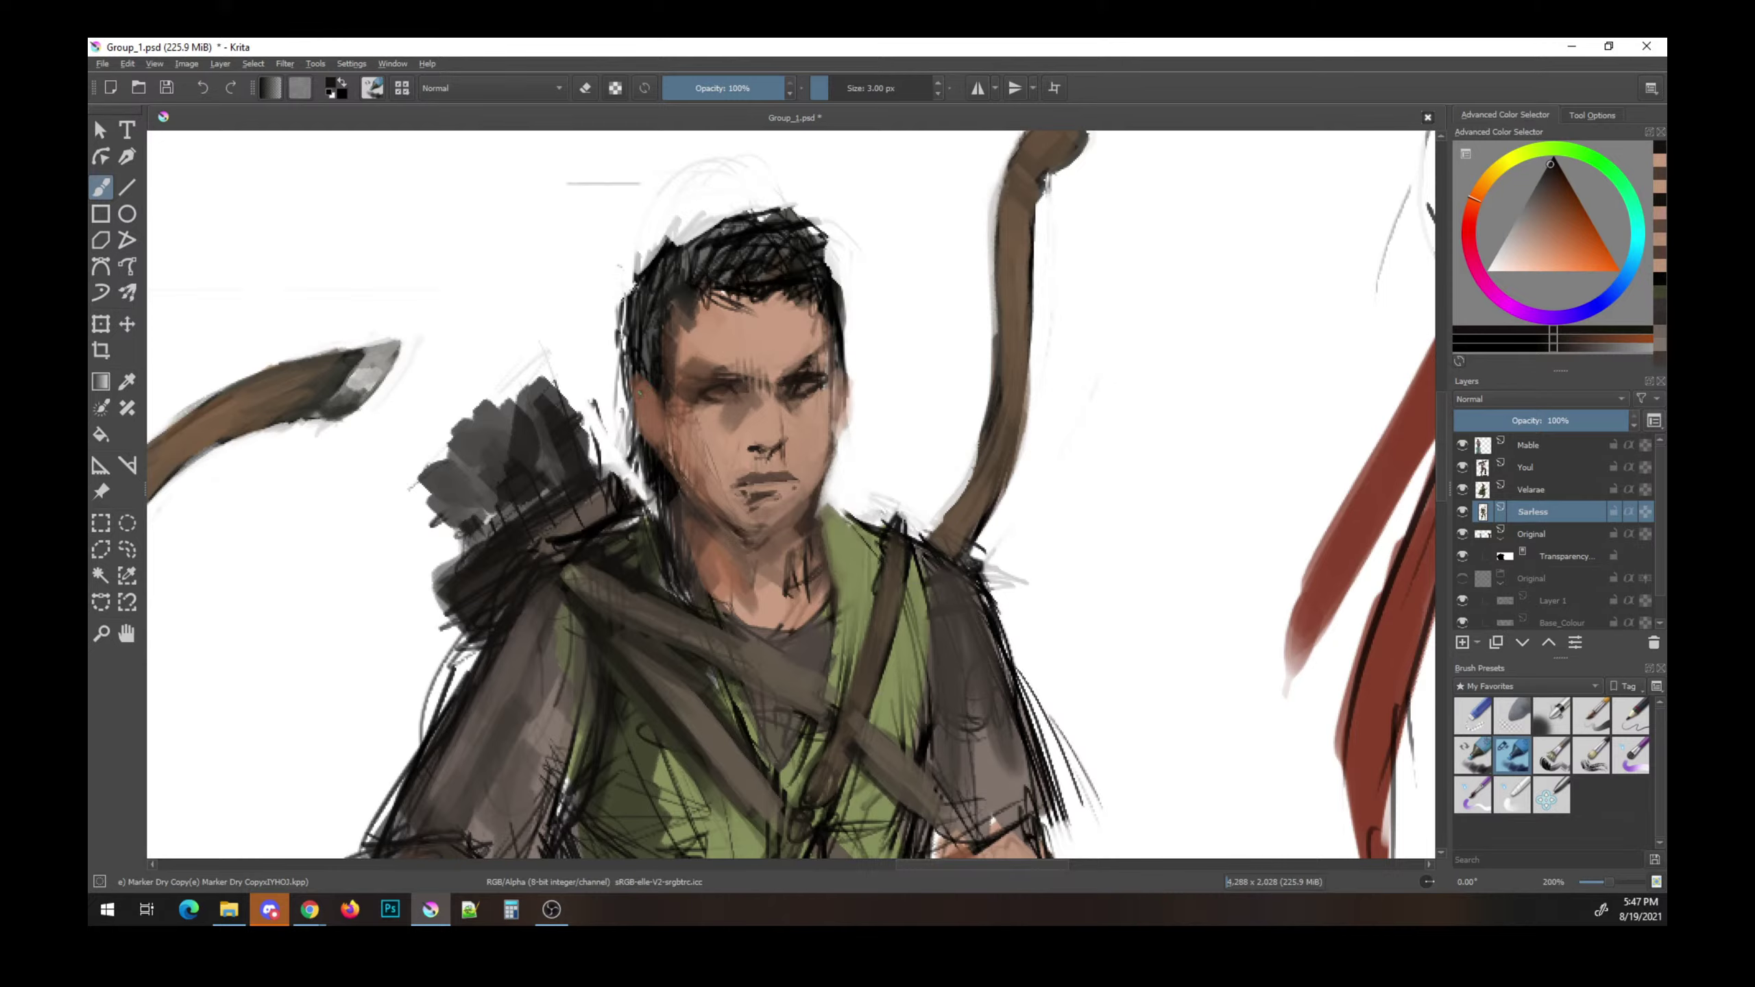
{"action": "left_click_drag", "start_coordinate": [647, 394], "coordinate": [654, 418]}
{"action": "left_click", "coordinate": [769, 376], "text": "ctrl"}
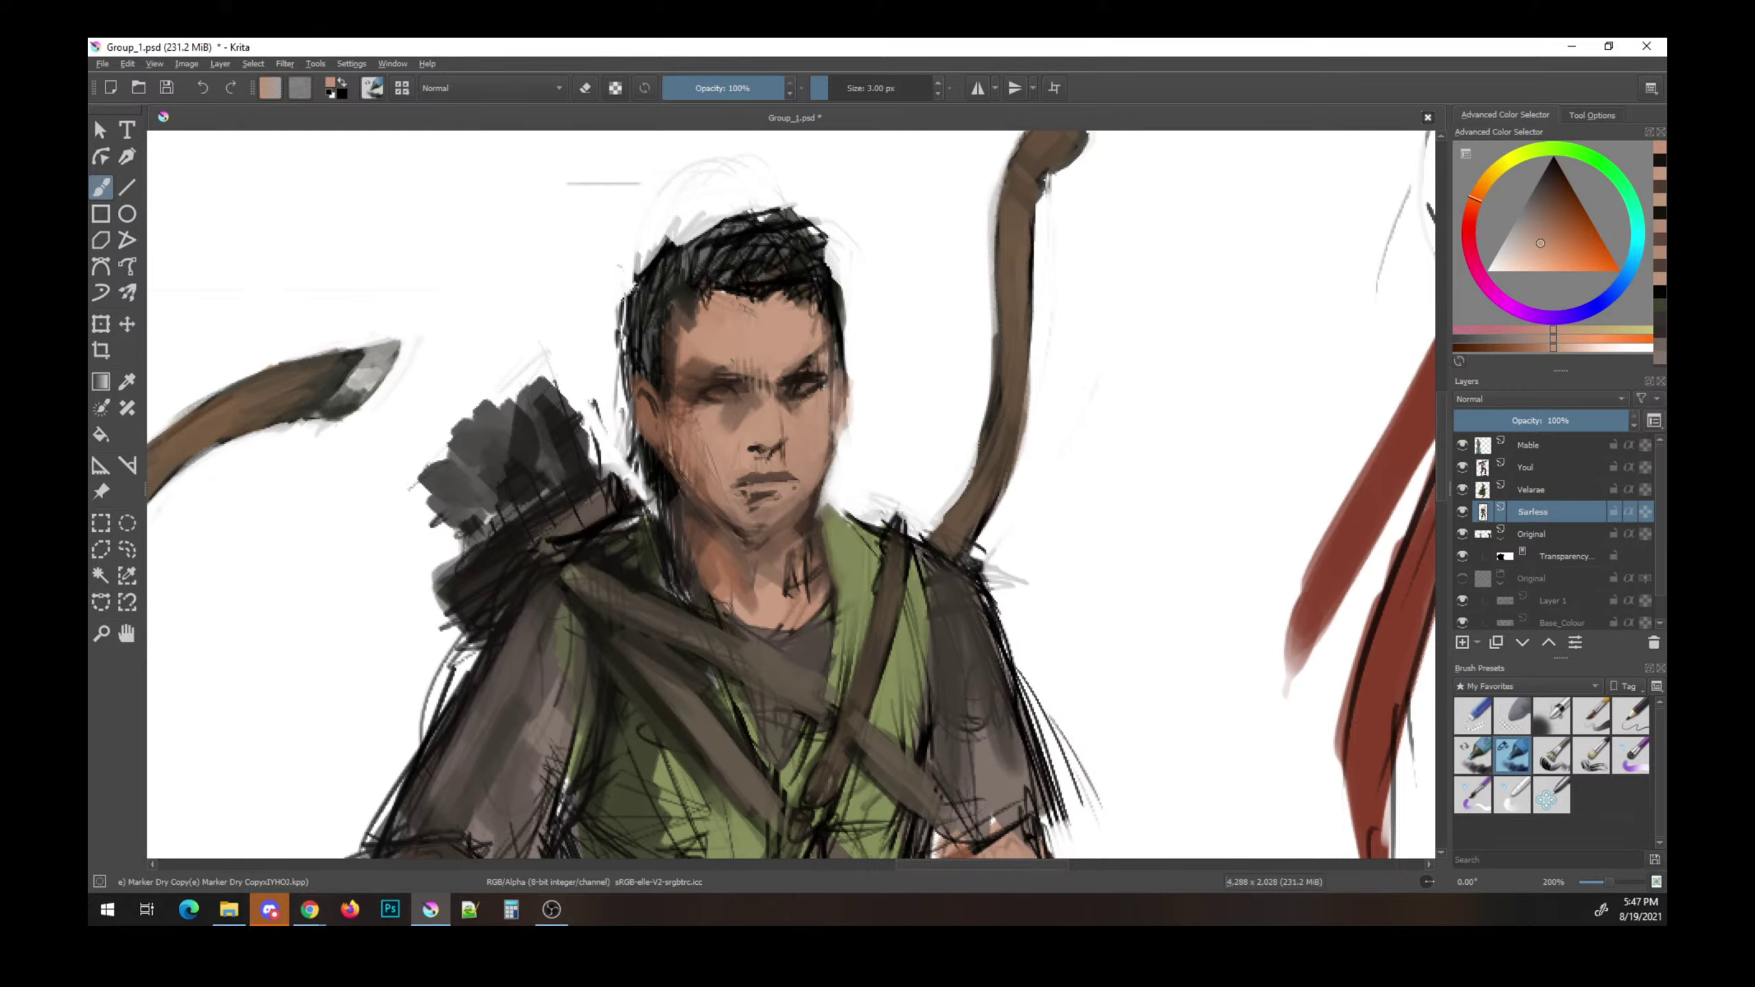
{"action": "left_click", "coordinate": [758, 448], "text": "ctrl"}
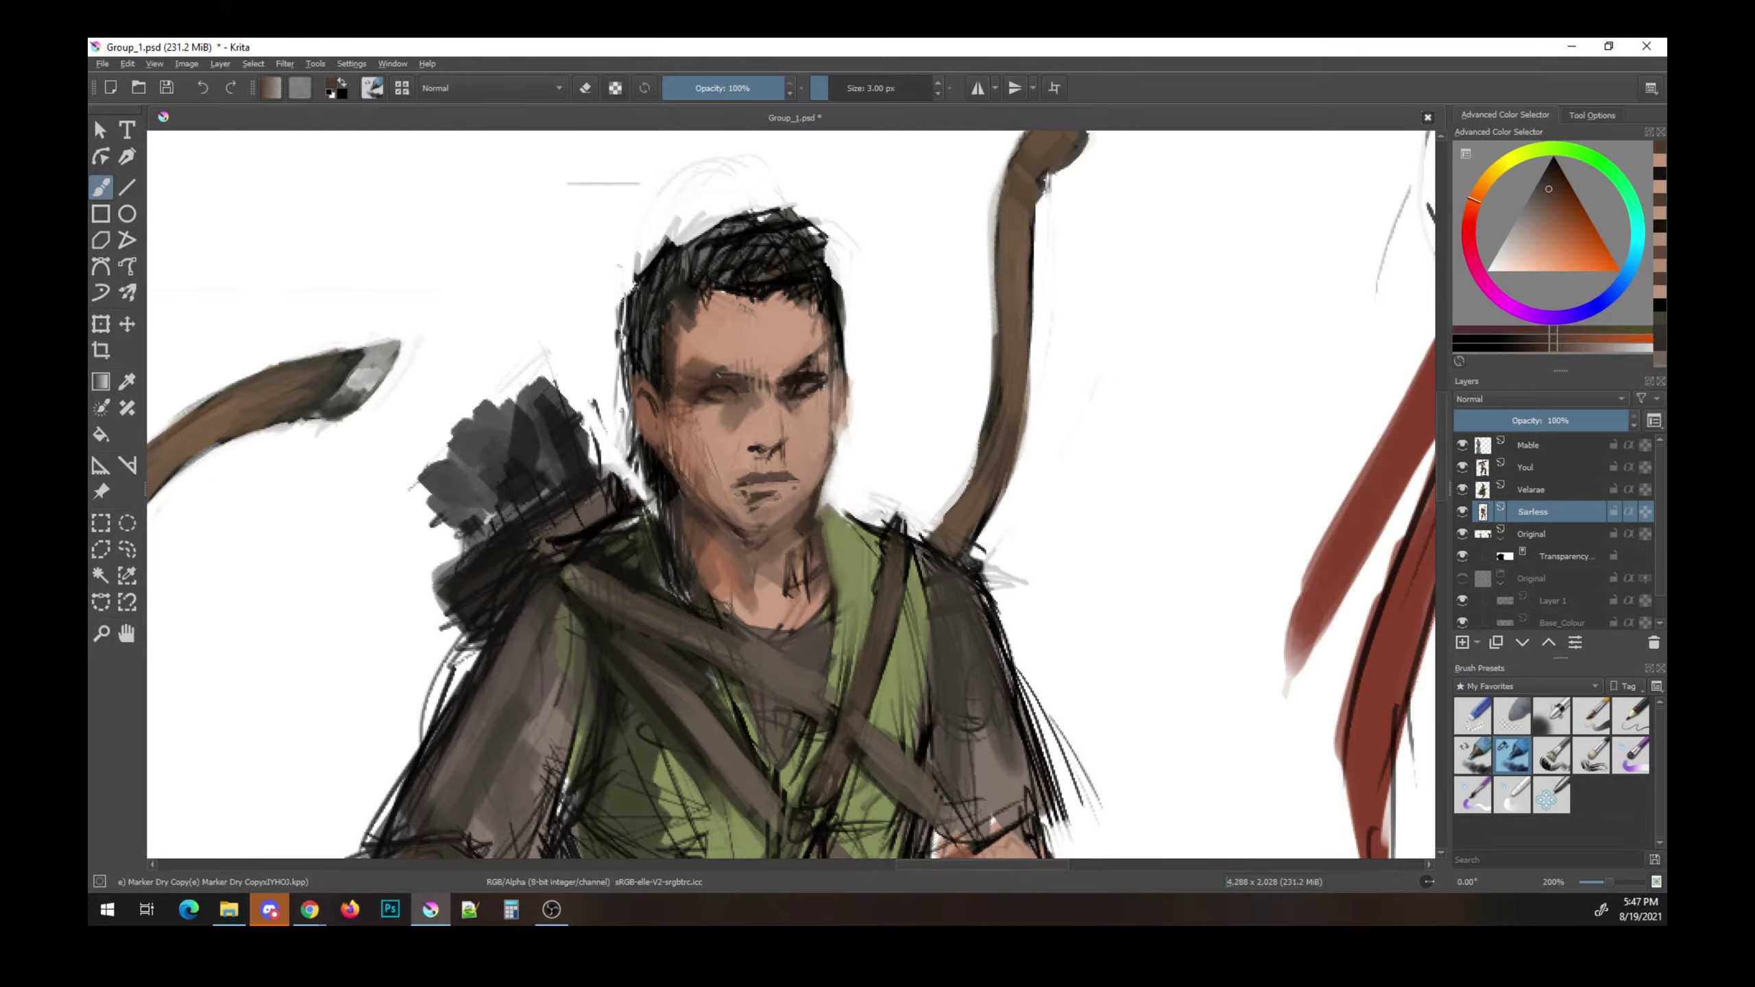
{"action": "left_click", "coordinate": [805, 377], "text": "ctrl"}
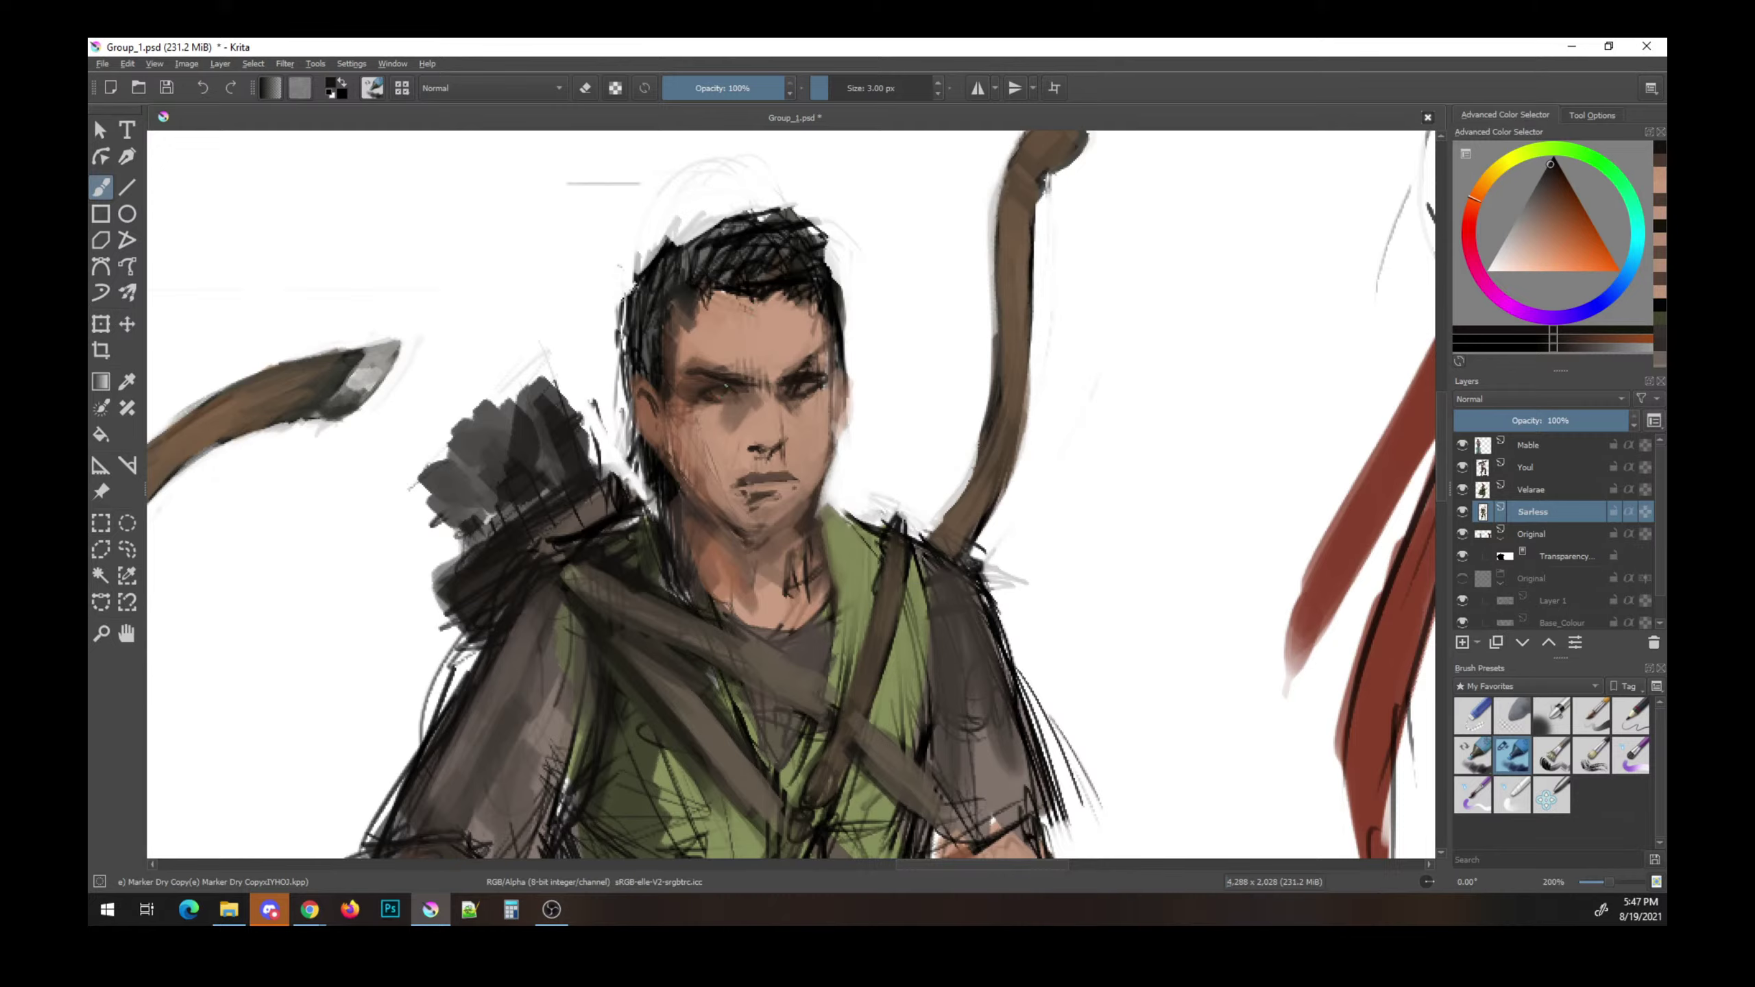
{"action": "left_click_drag", "start_coordinate": [798, 384], "coordinate": [807, 388]}
- Choose a slightly darker mid skin tone in the colour selector and save
{"action": "left_click", "coordinate": [813, 403], "text": "ctrl"}
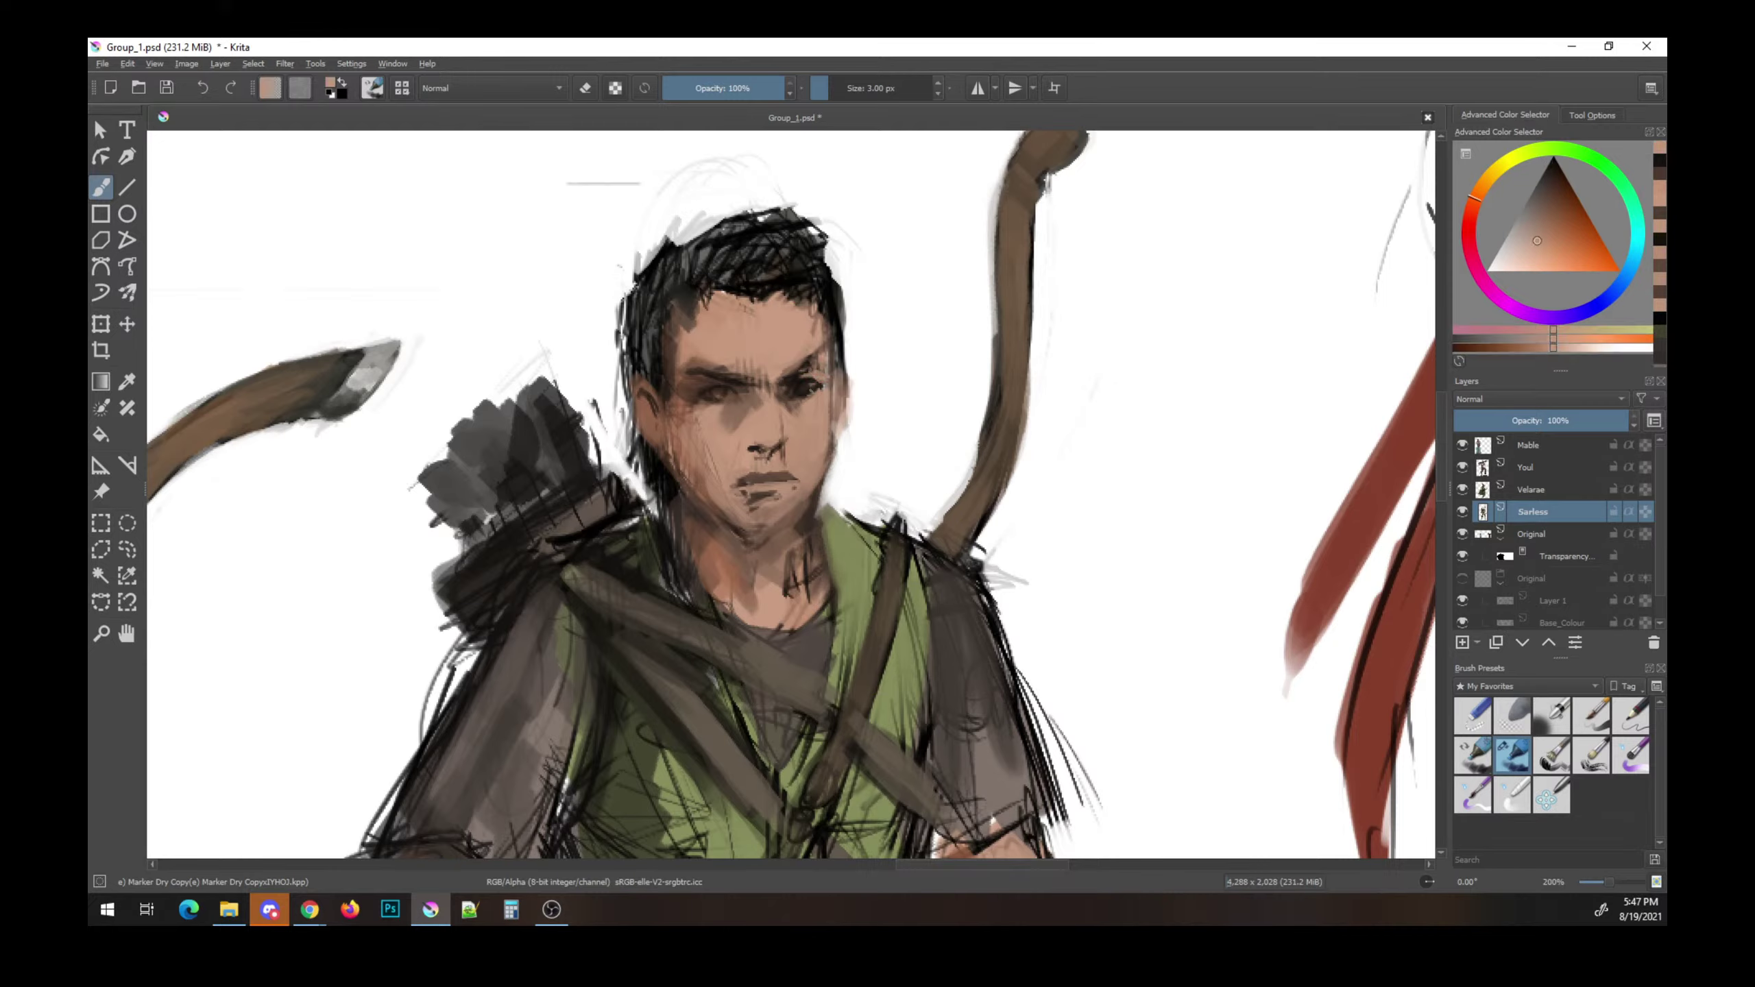
{"action": "left_click", "coordinate": [724, 392], "text": "ctrl"}
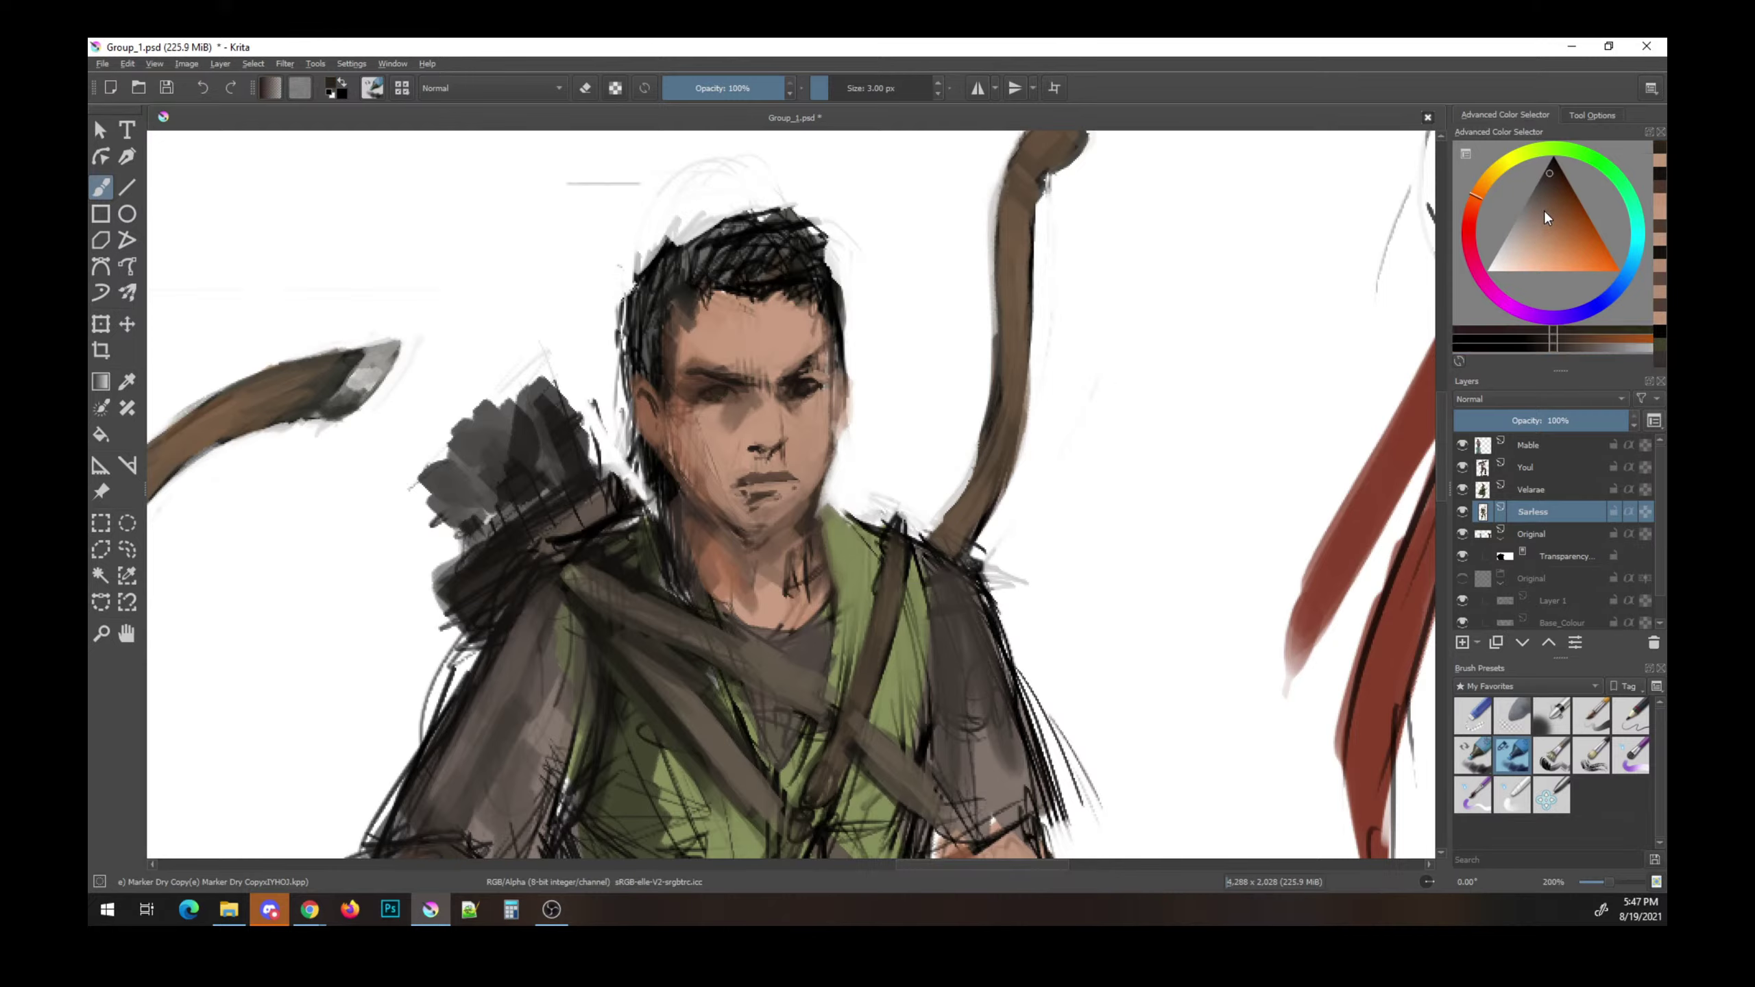
{"action": "left_click_drag", "start_coordinate": [1556, 200], "coordinate": [1545, 234]}
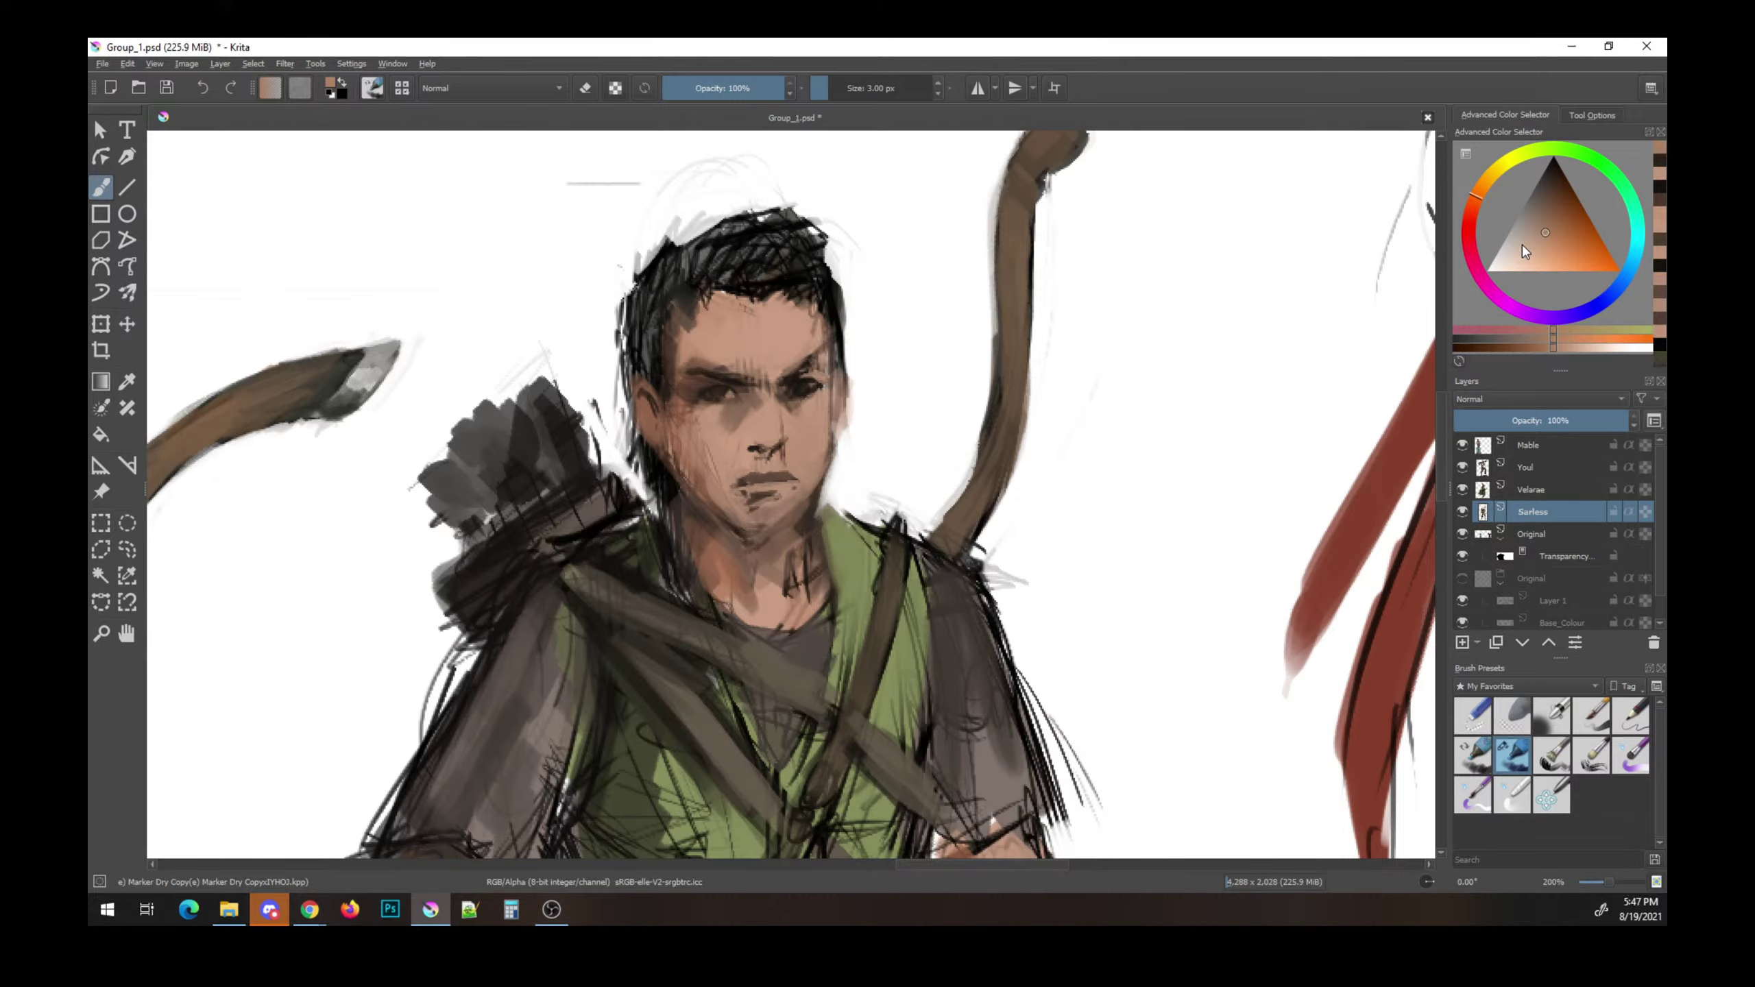
{"action": "left_click", "coordinate": [1518, 245]}
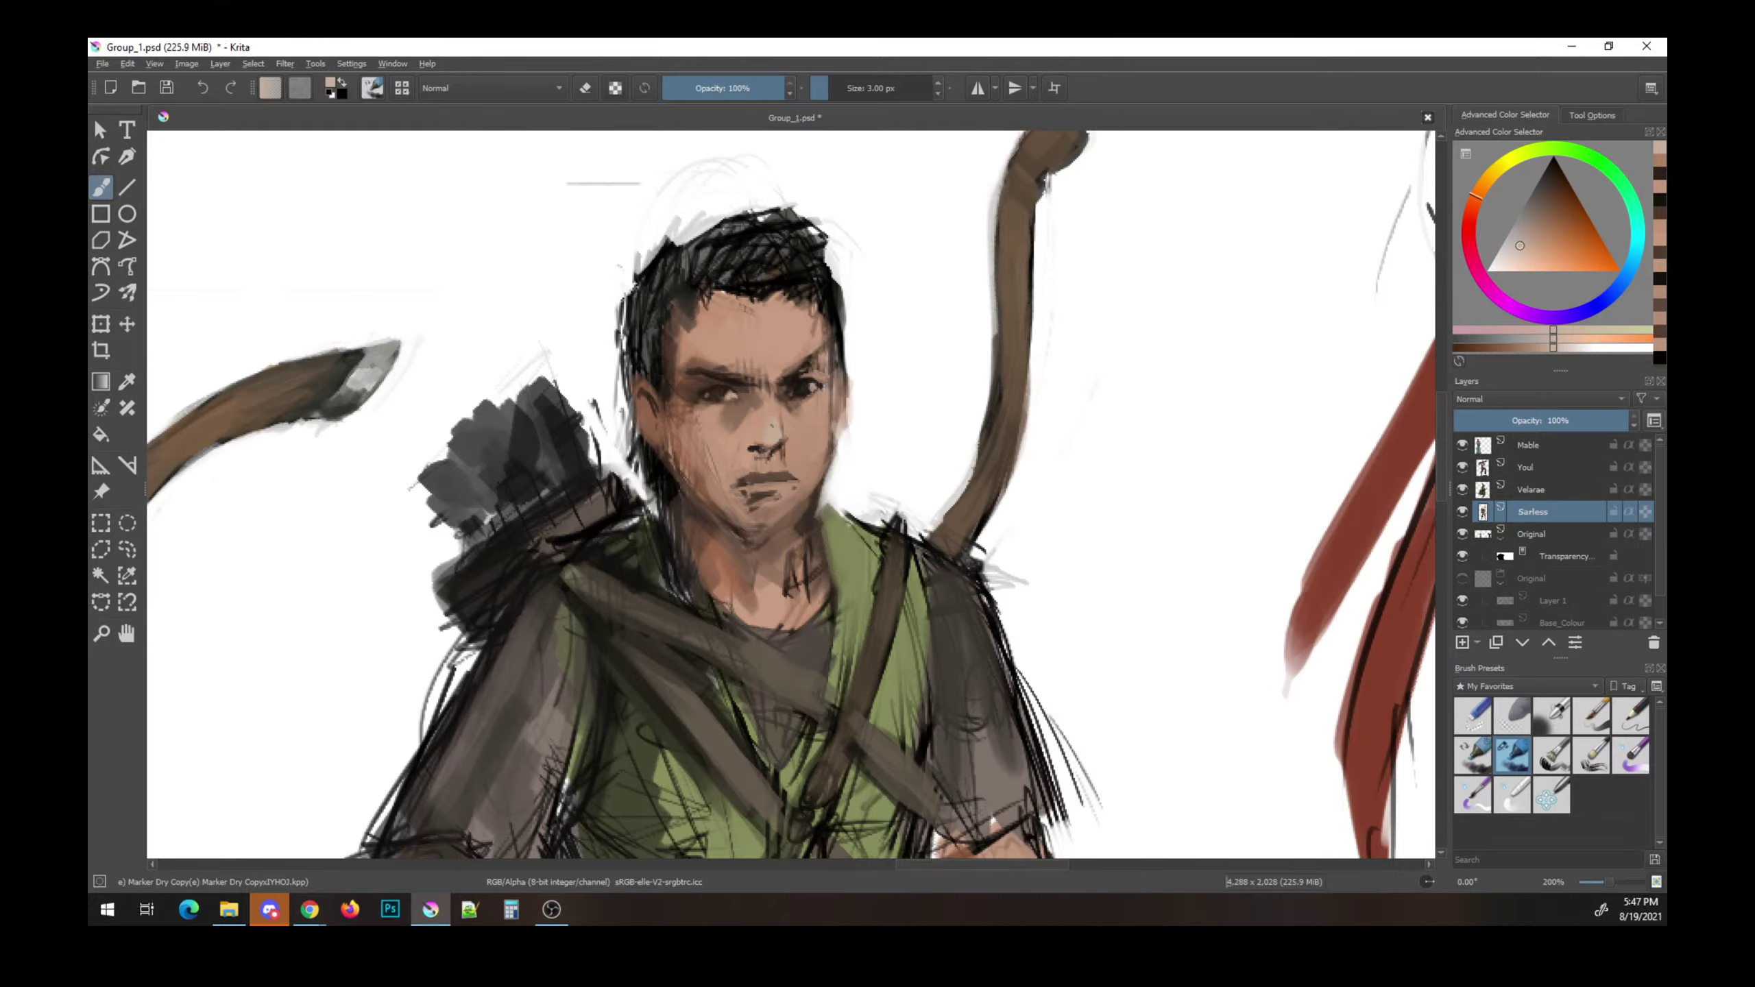
{"action": "left_click", "coordinate": [1537, 240]}
{"action": "key", "text": "ctrl+s"}
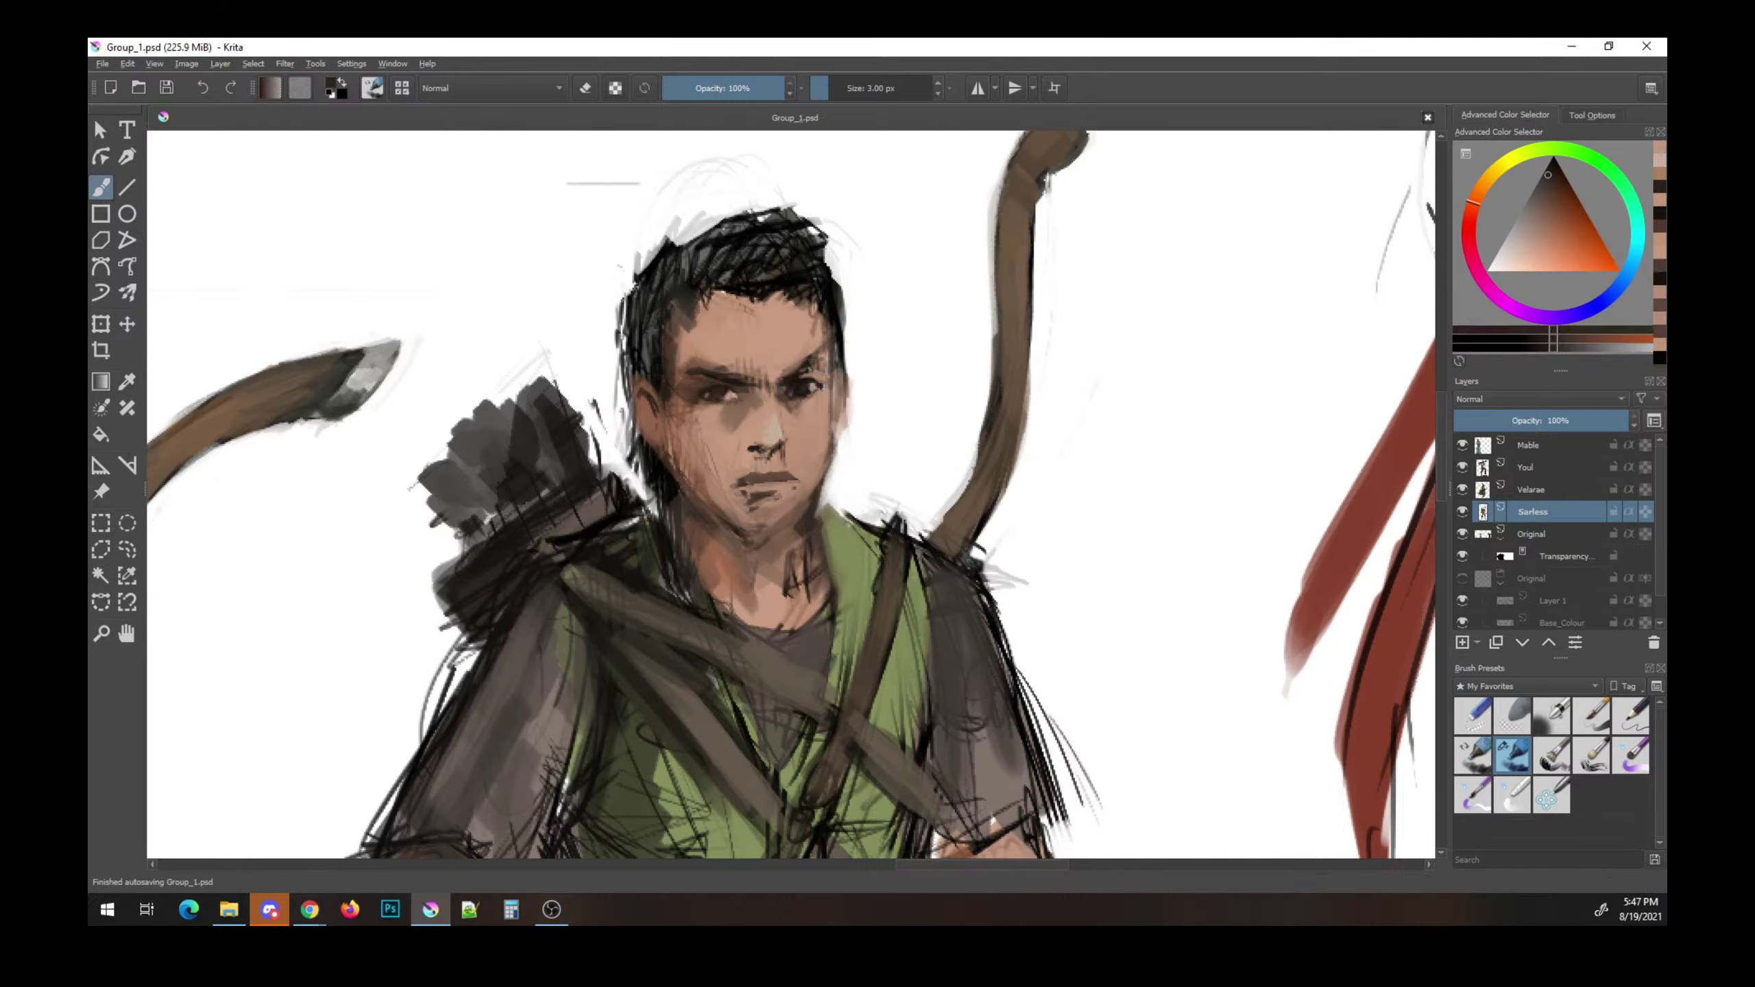
- Brighten the skin near the right eyebrow and add a skin stroke near the left eye
{"action": "left_click_drag", "start_coordinate": [800, 357], "coordinate": [826, 349]}
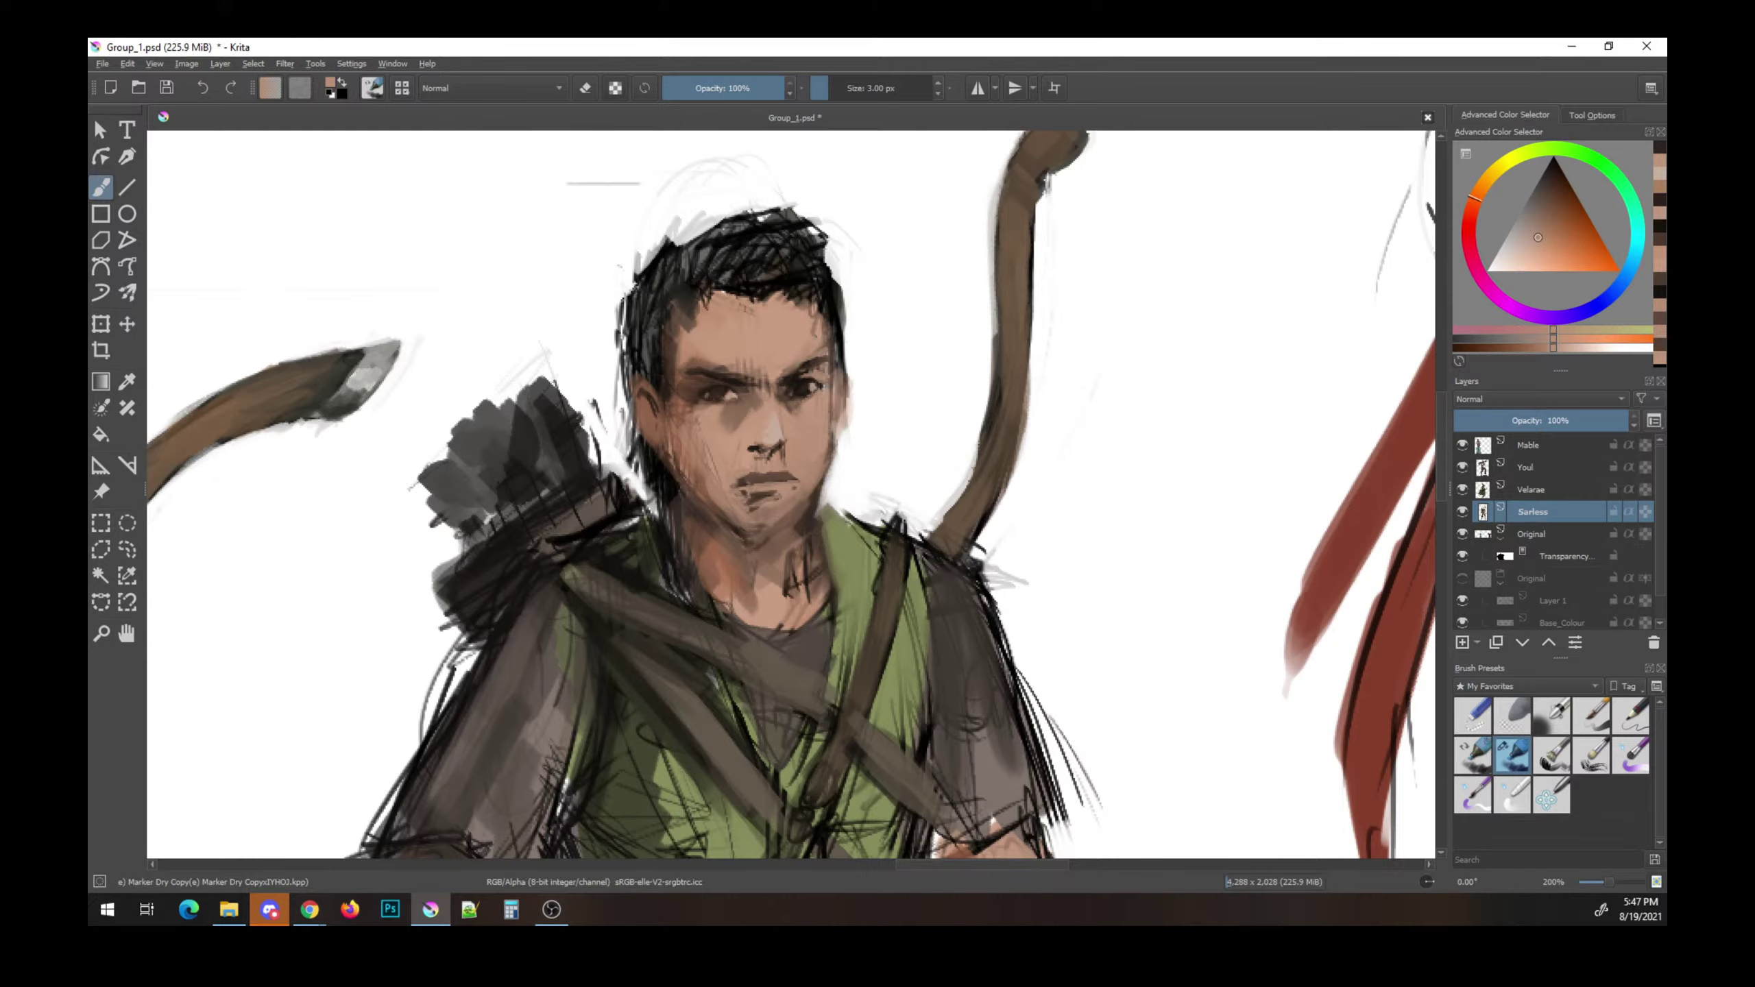
{"action": "left_click", "coordinate": [717, 369], "text": "ctrl"}
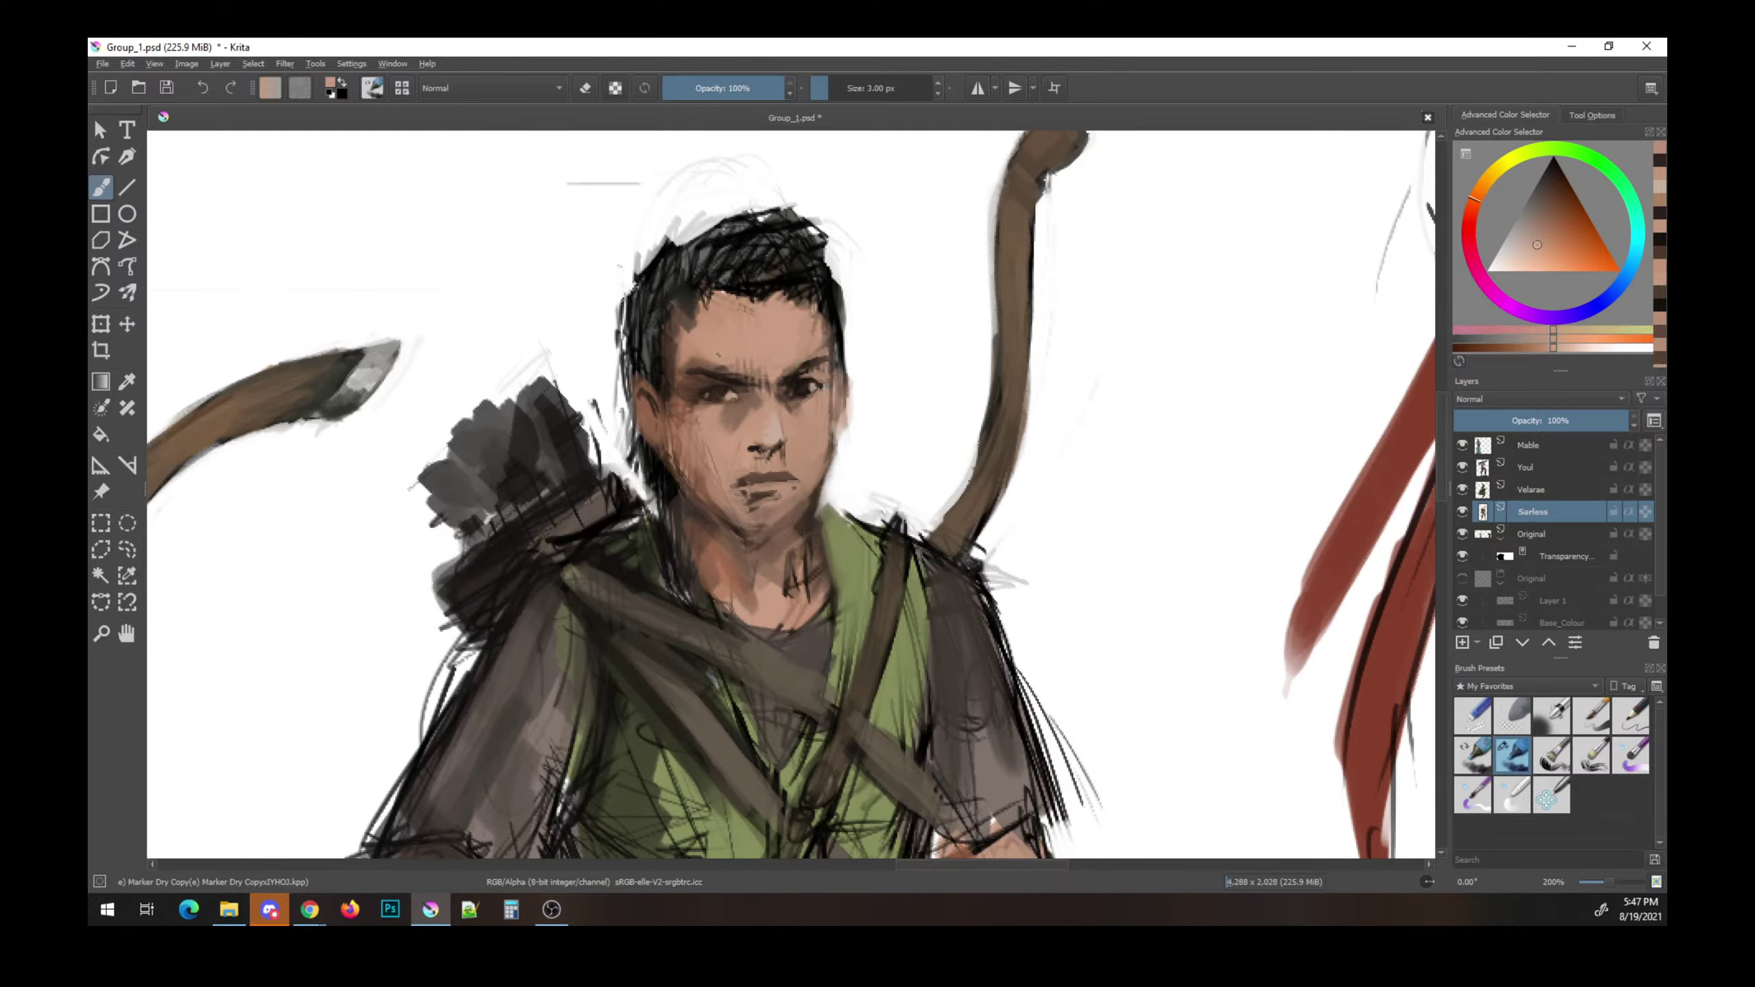
{"action": "left_click_drag", "start_coordinate": [705, 367], "coordinate": [722, 365]}
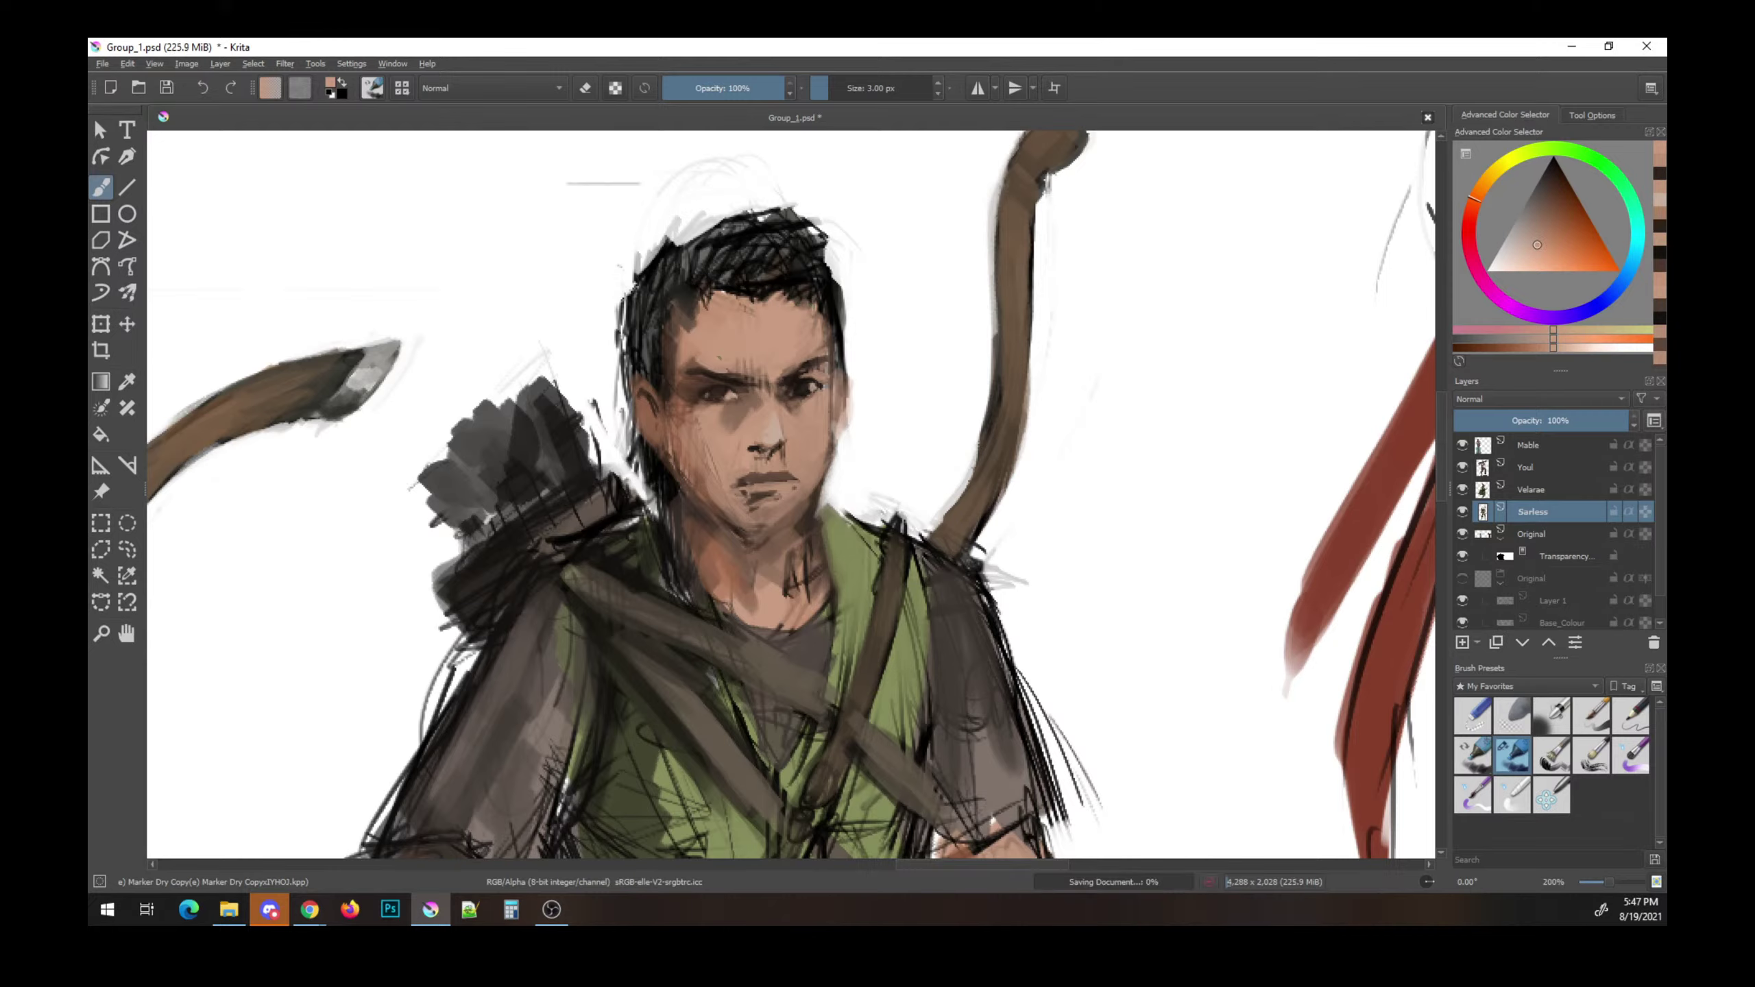
{"action": "left_click", "coordinate": [705, 367], "text": "ctrl"}
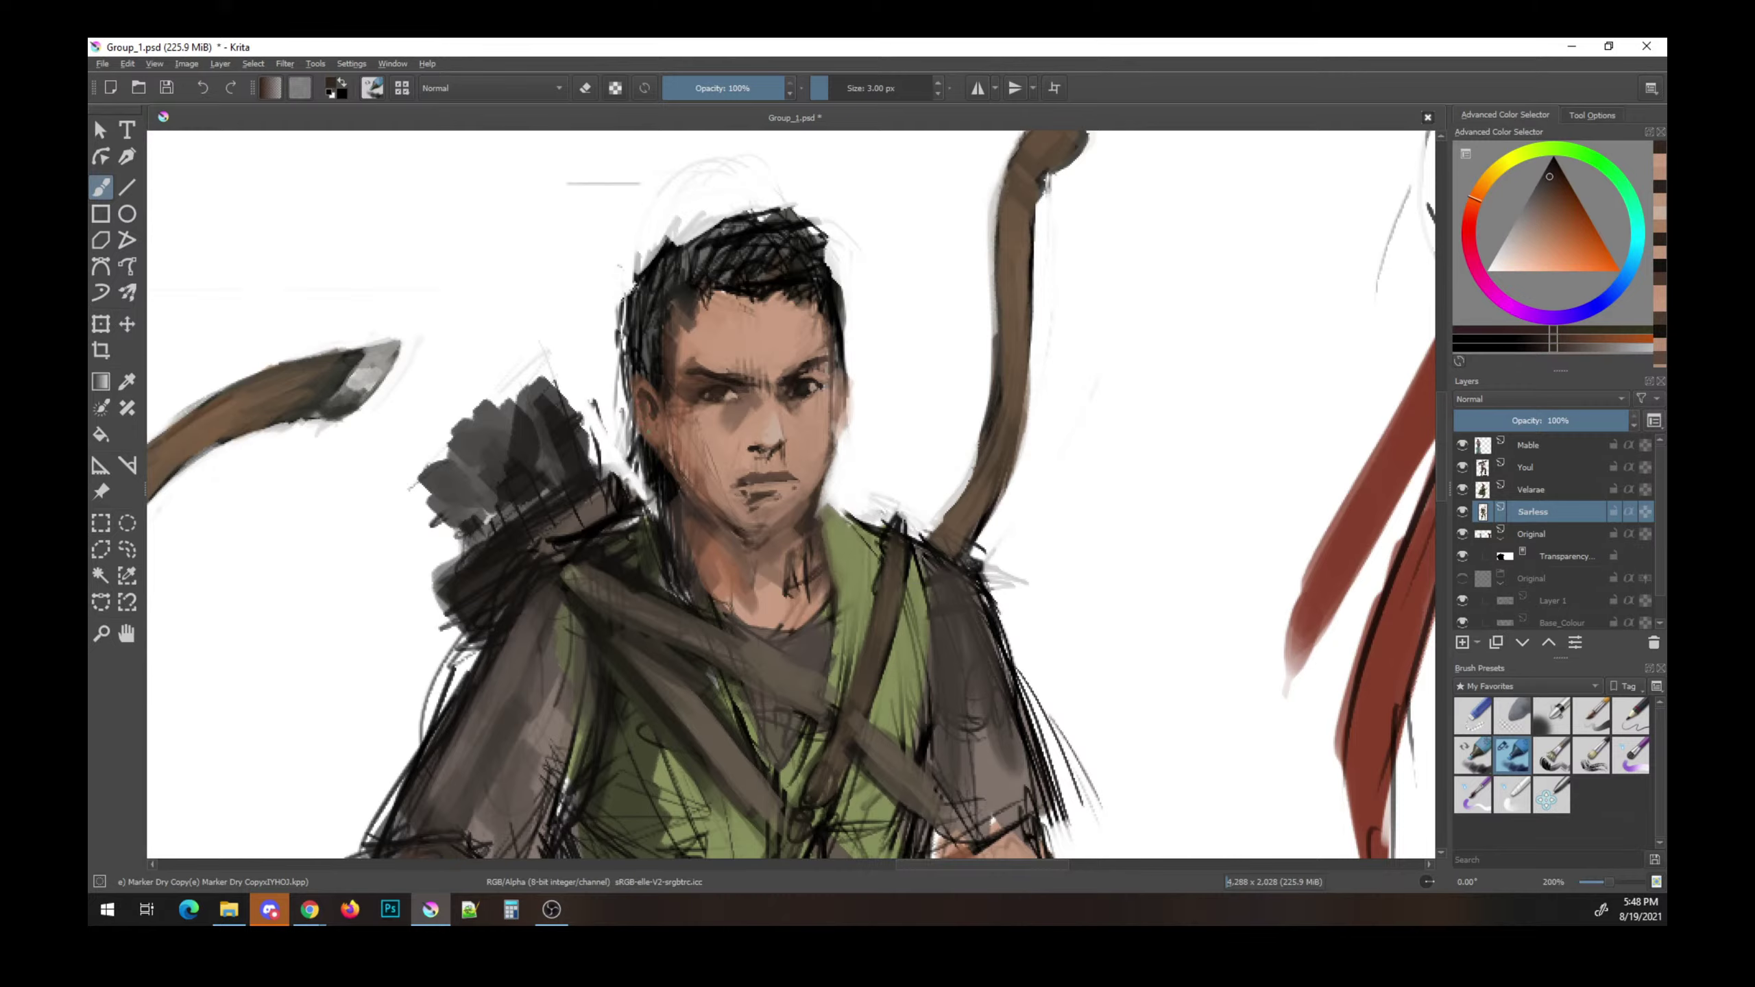
- Sample face and chin colours, save, then enlarge the brush with a lighter skin tone
{"action": "left_click", "coordinate": [719, 503], "text": "ctrl"}
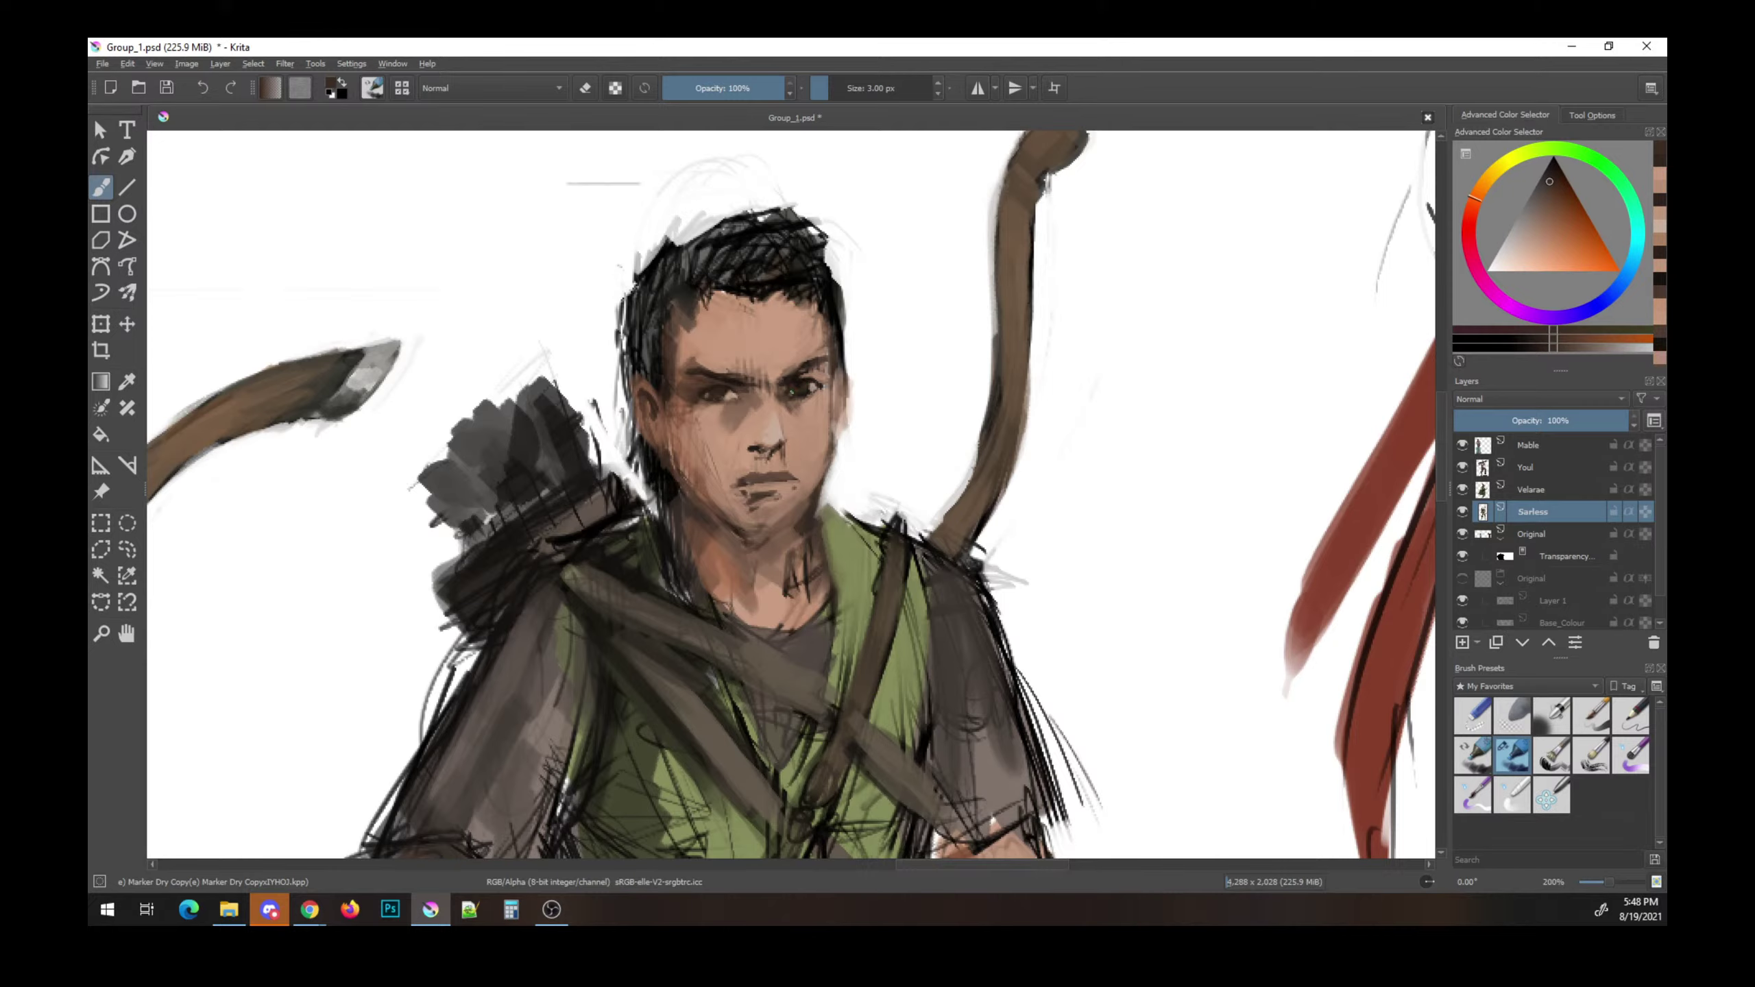
{"action": "left_click", "coordinate": [802, 387], "text": "ctrl"}
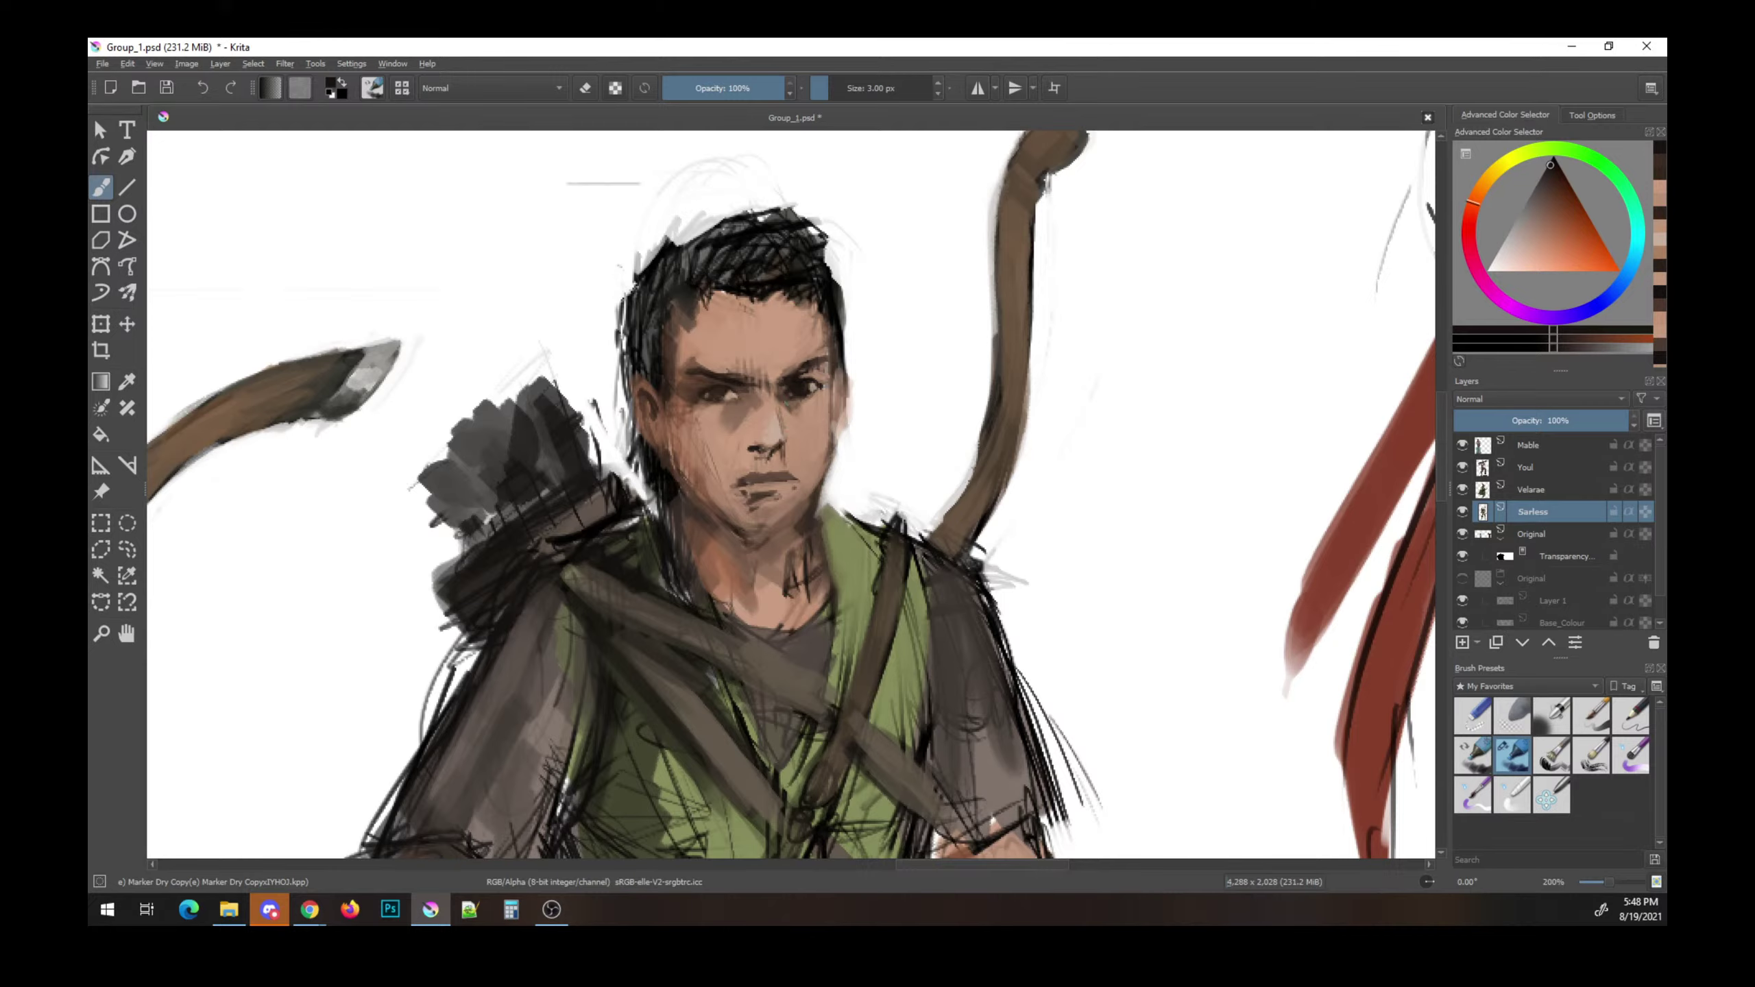
{"action": "left_click", "coordinate": [746, 528], "text": "ctrl"}
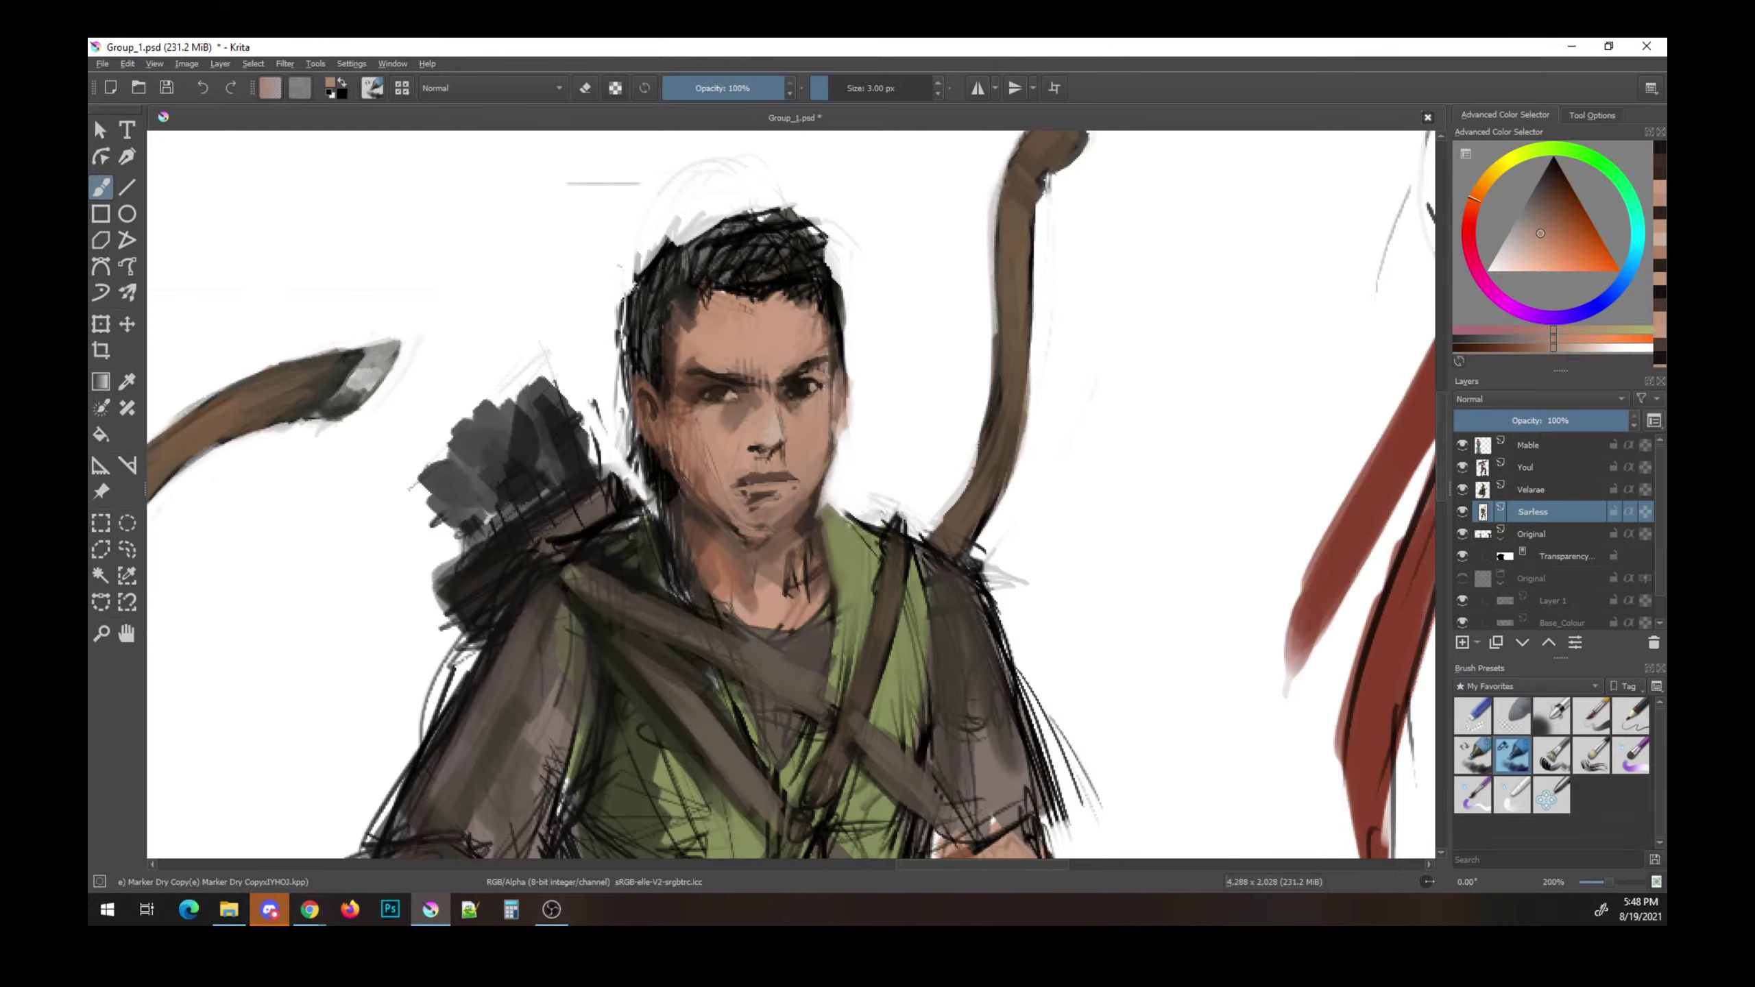
{"action": "left_click", "coordinate": [760, 526], "text": "ctrl"}
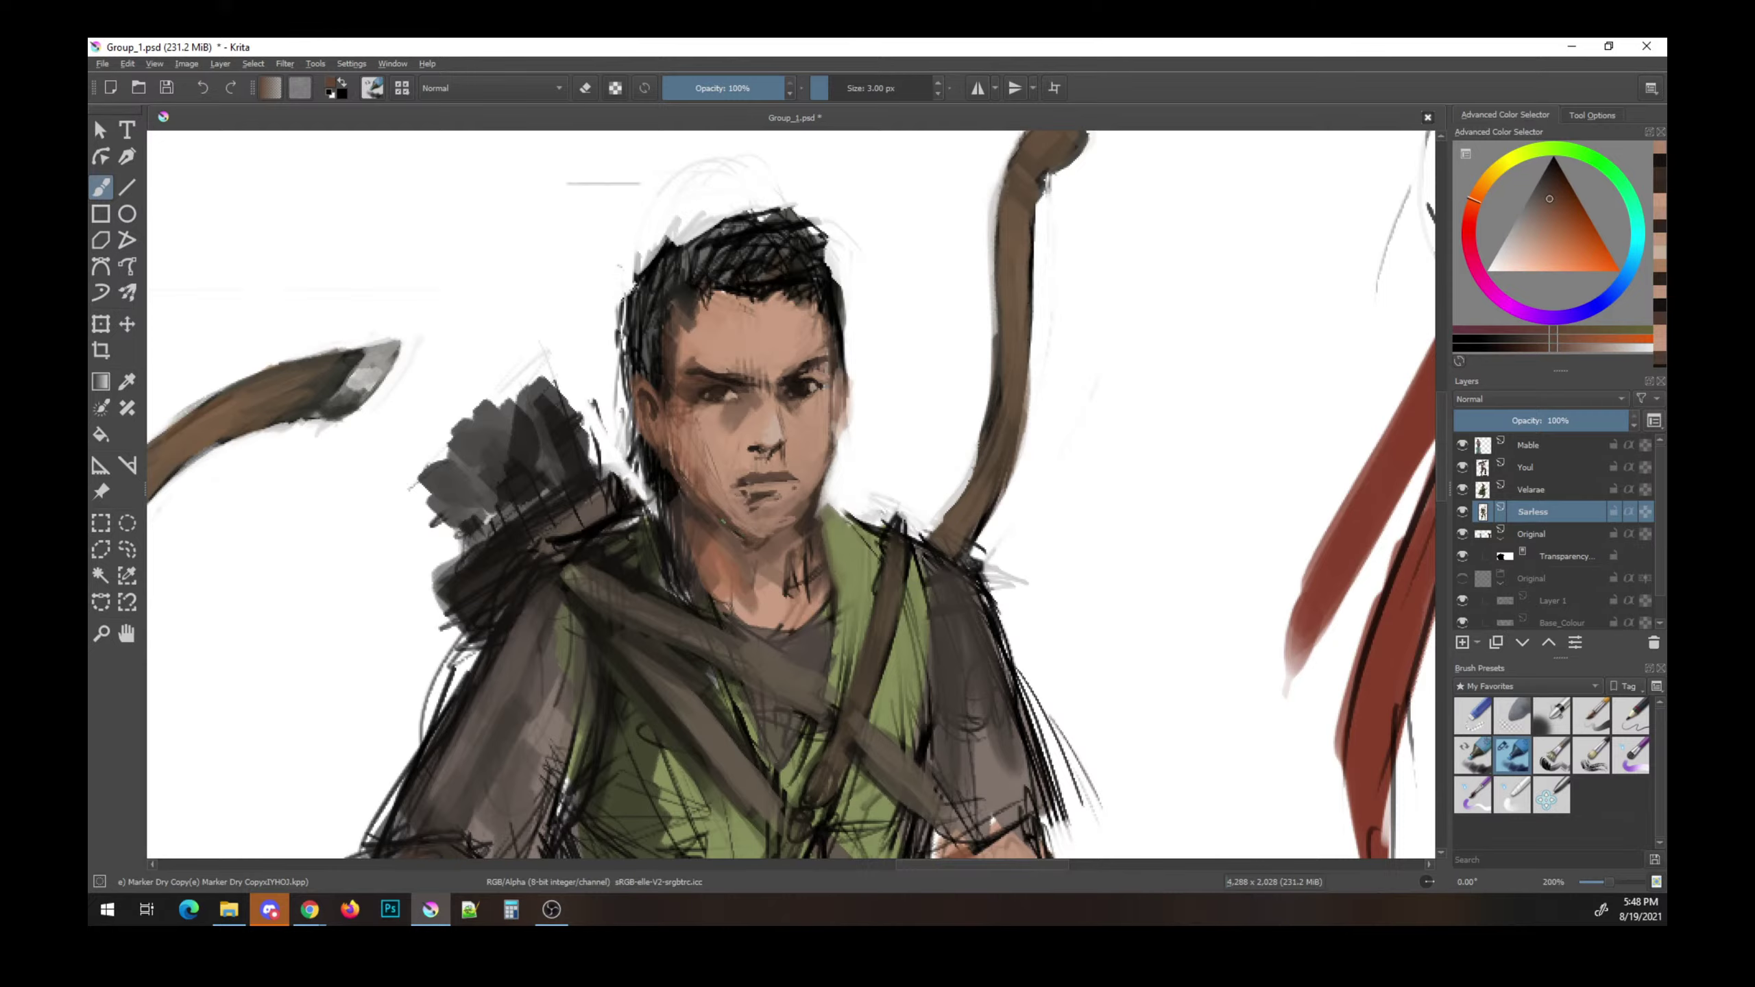
{"action": "left_click", "coordinate": [705, 477], "text": "ctrl"}
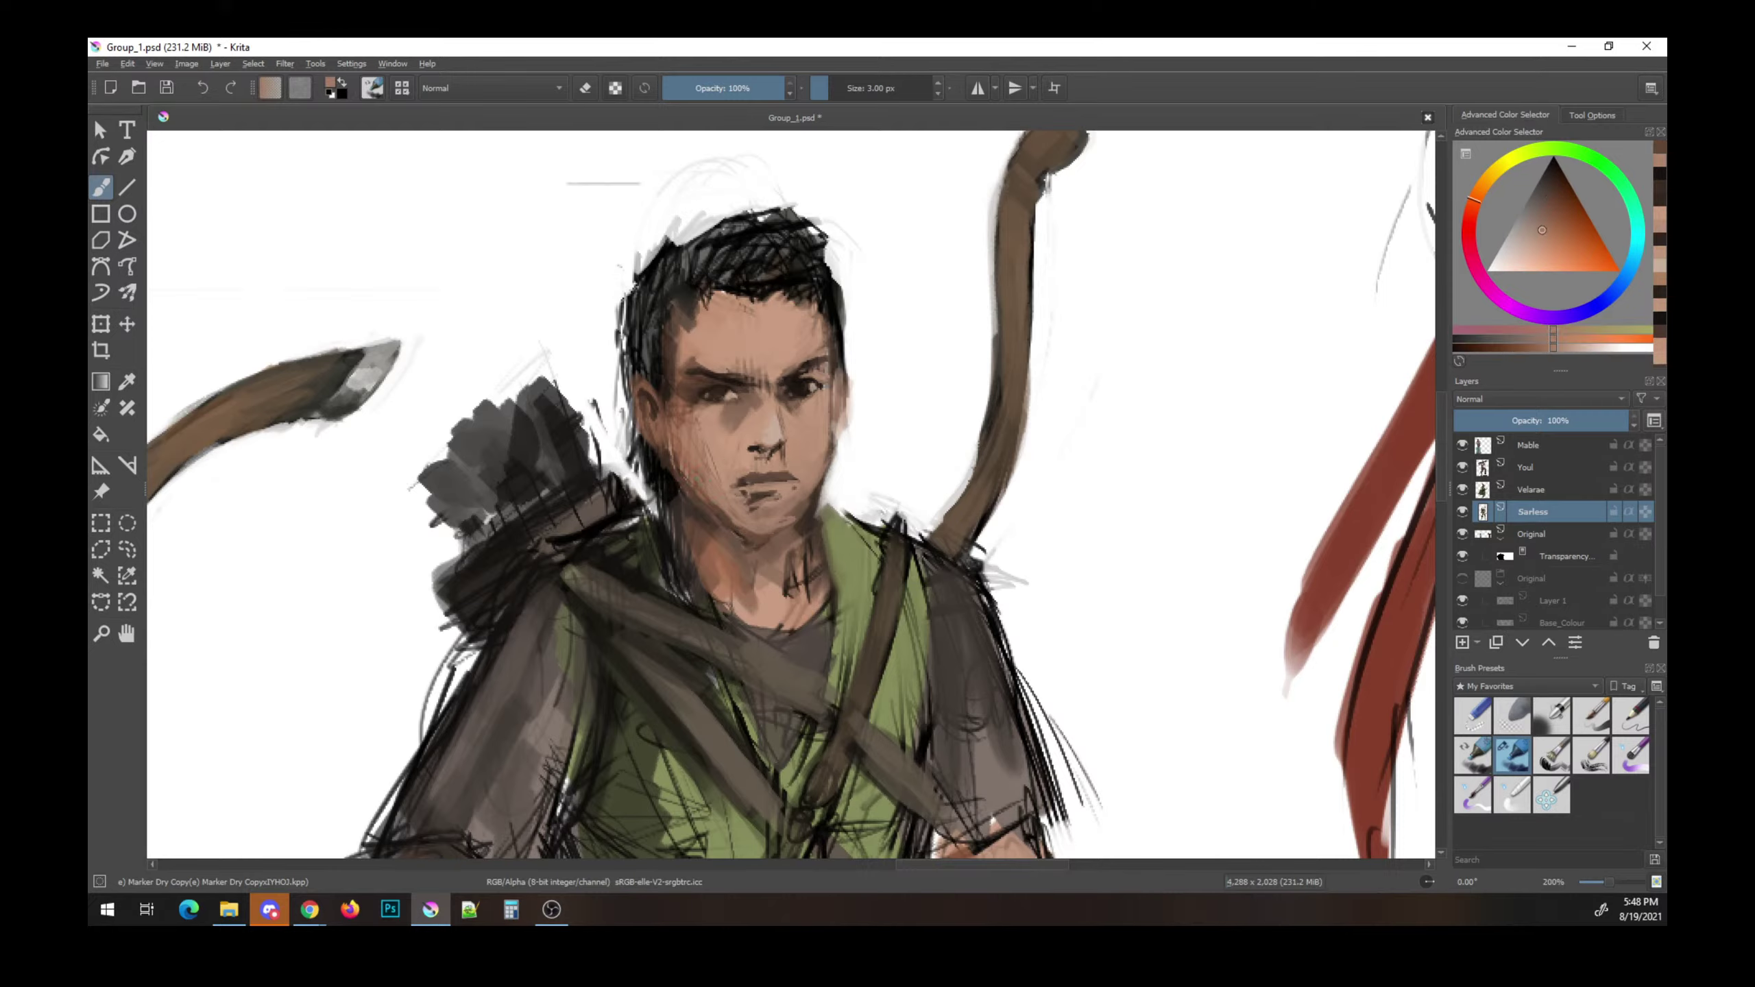
{"action": "left_click", "coordinate": [693, 486], "text": "ctrl"}
{"action": "key", "text": "ctrl+s"}
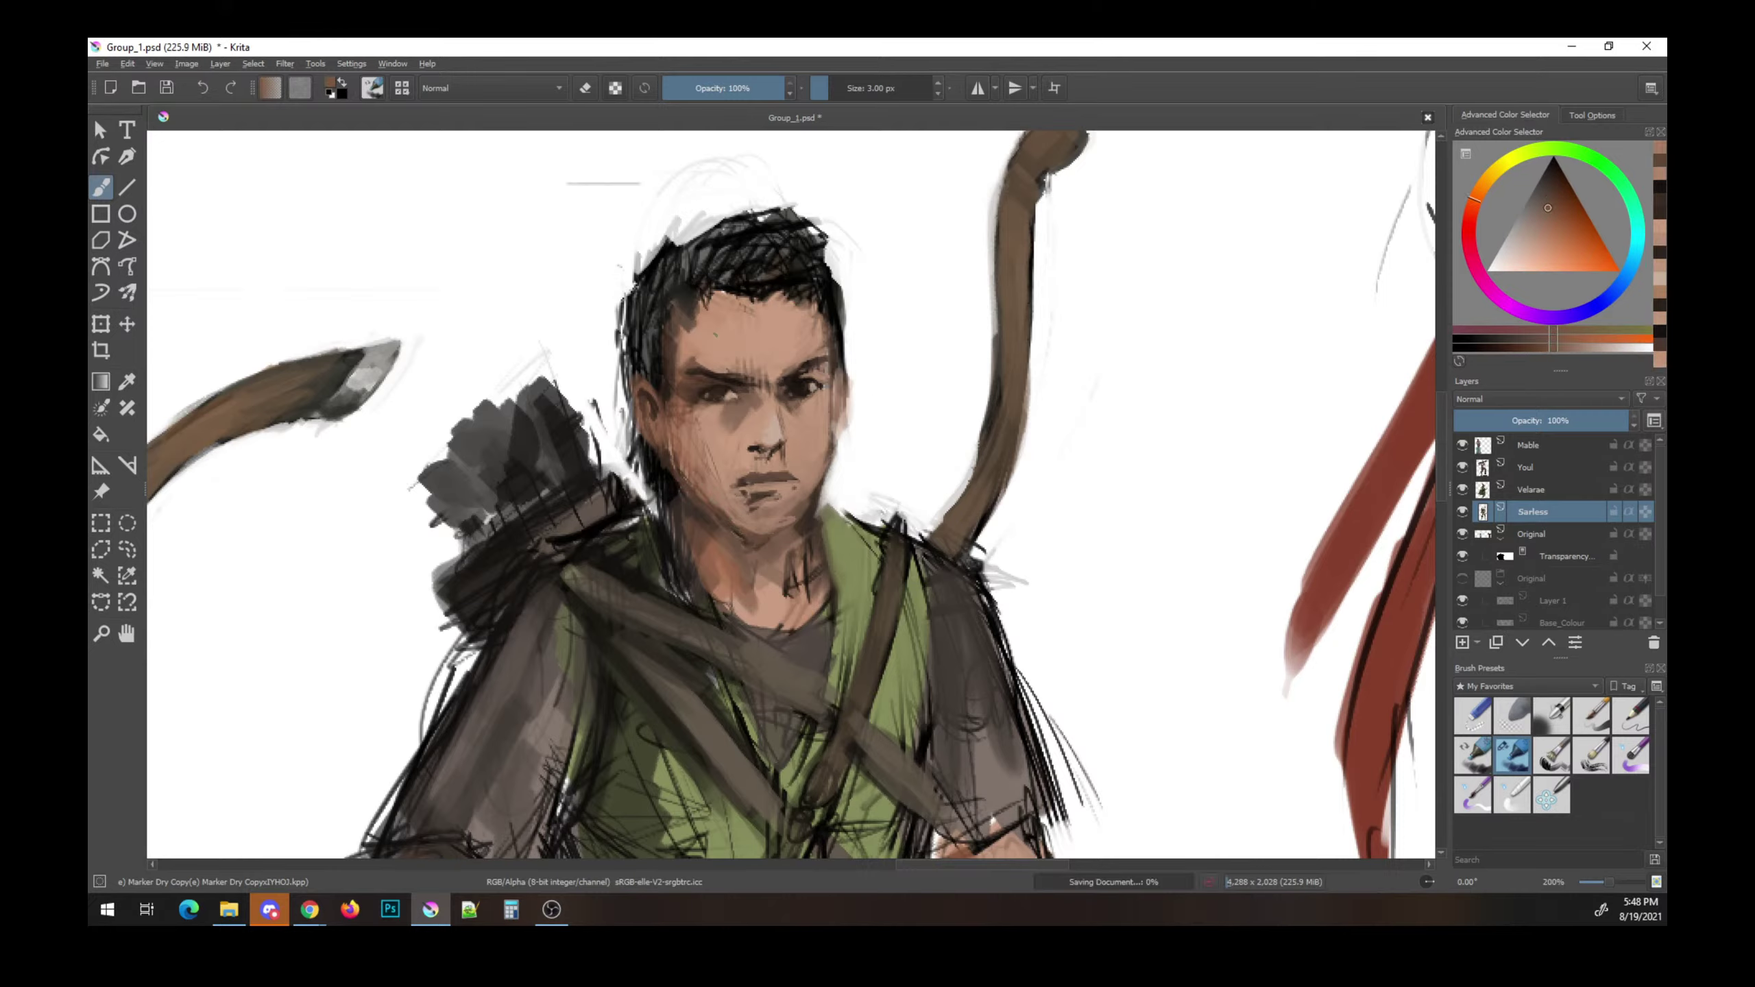
{"action": "left_click", "coordinate": [746, 457], "text": "ctrl"}
{"action": "key", "text": "bracketright"}
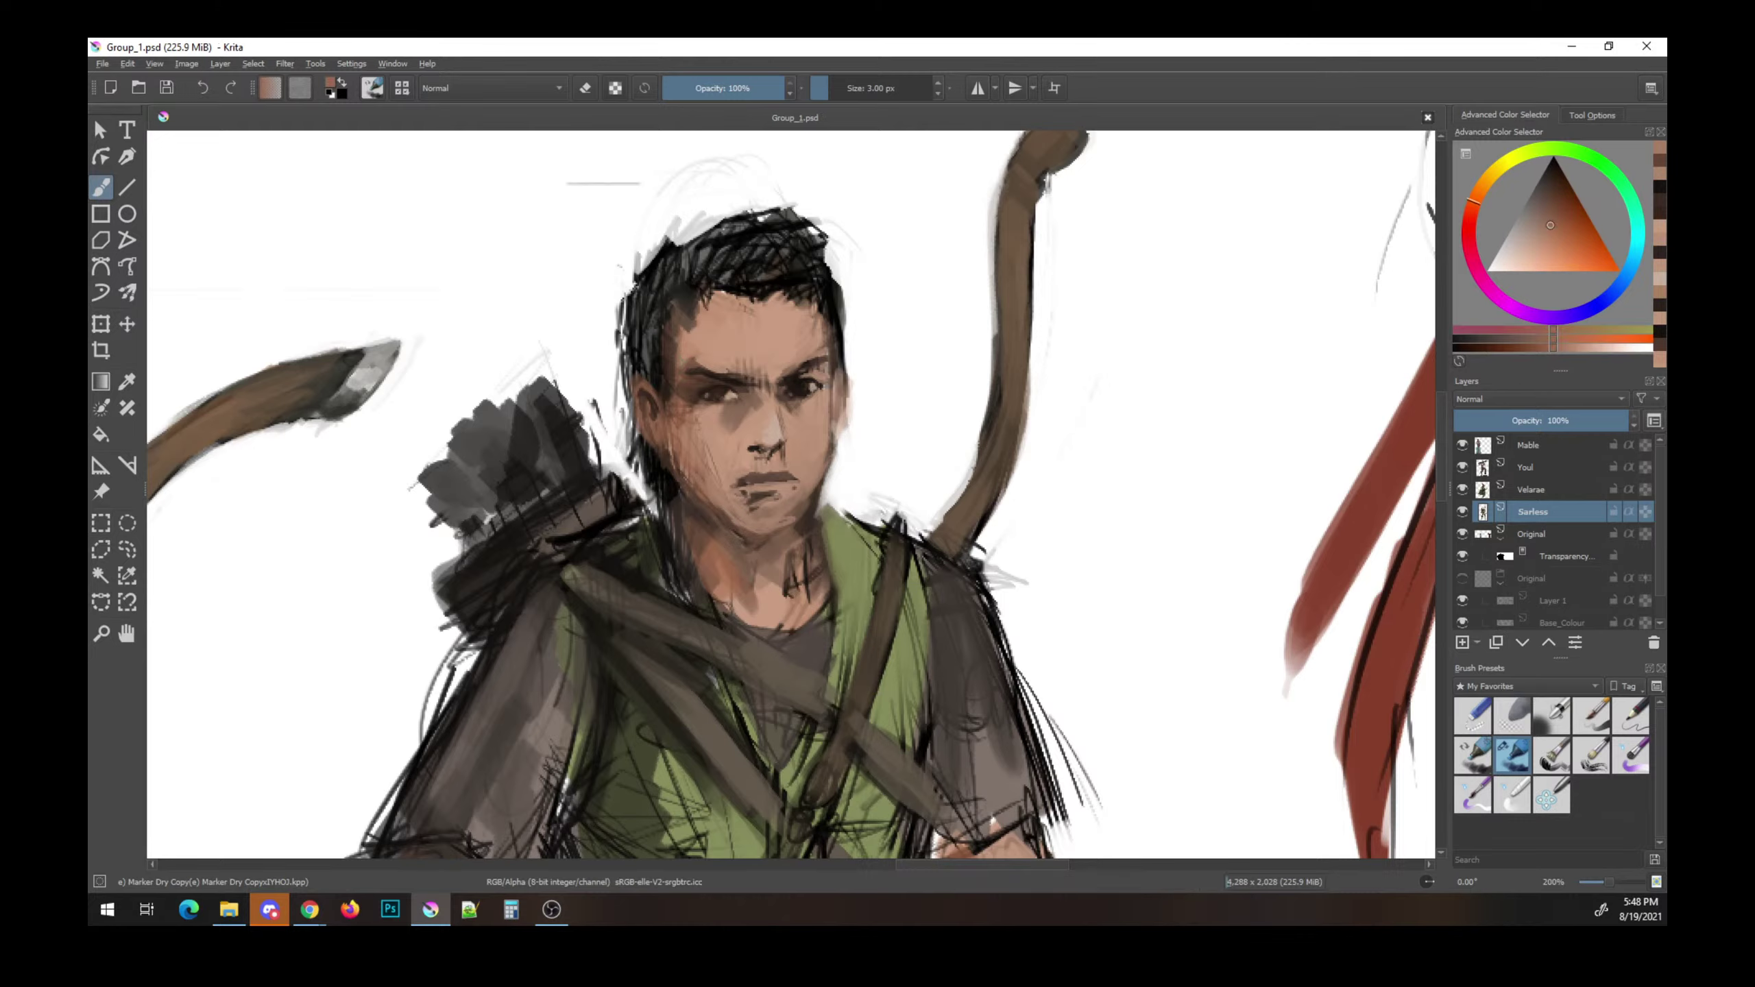
{"action": "key", "text": "bracketright"}
{"action": "key", "text": "bracketright"}
{"action": "key", "text": "bracketright"}
- Enlarge the brush to about 13 px and darken the hair on the left side and temple
{"action": "left_click_drag", "start_coordinate": [673, 370], "coordinate": [677, 319]}
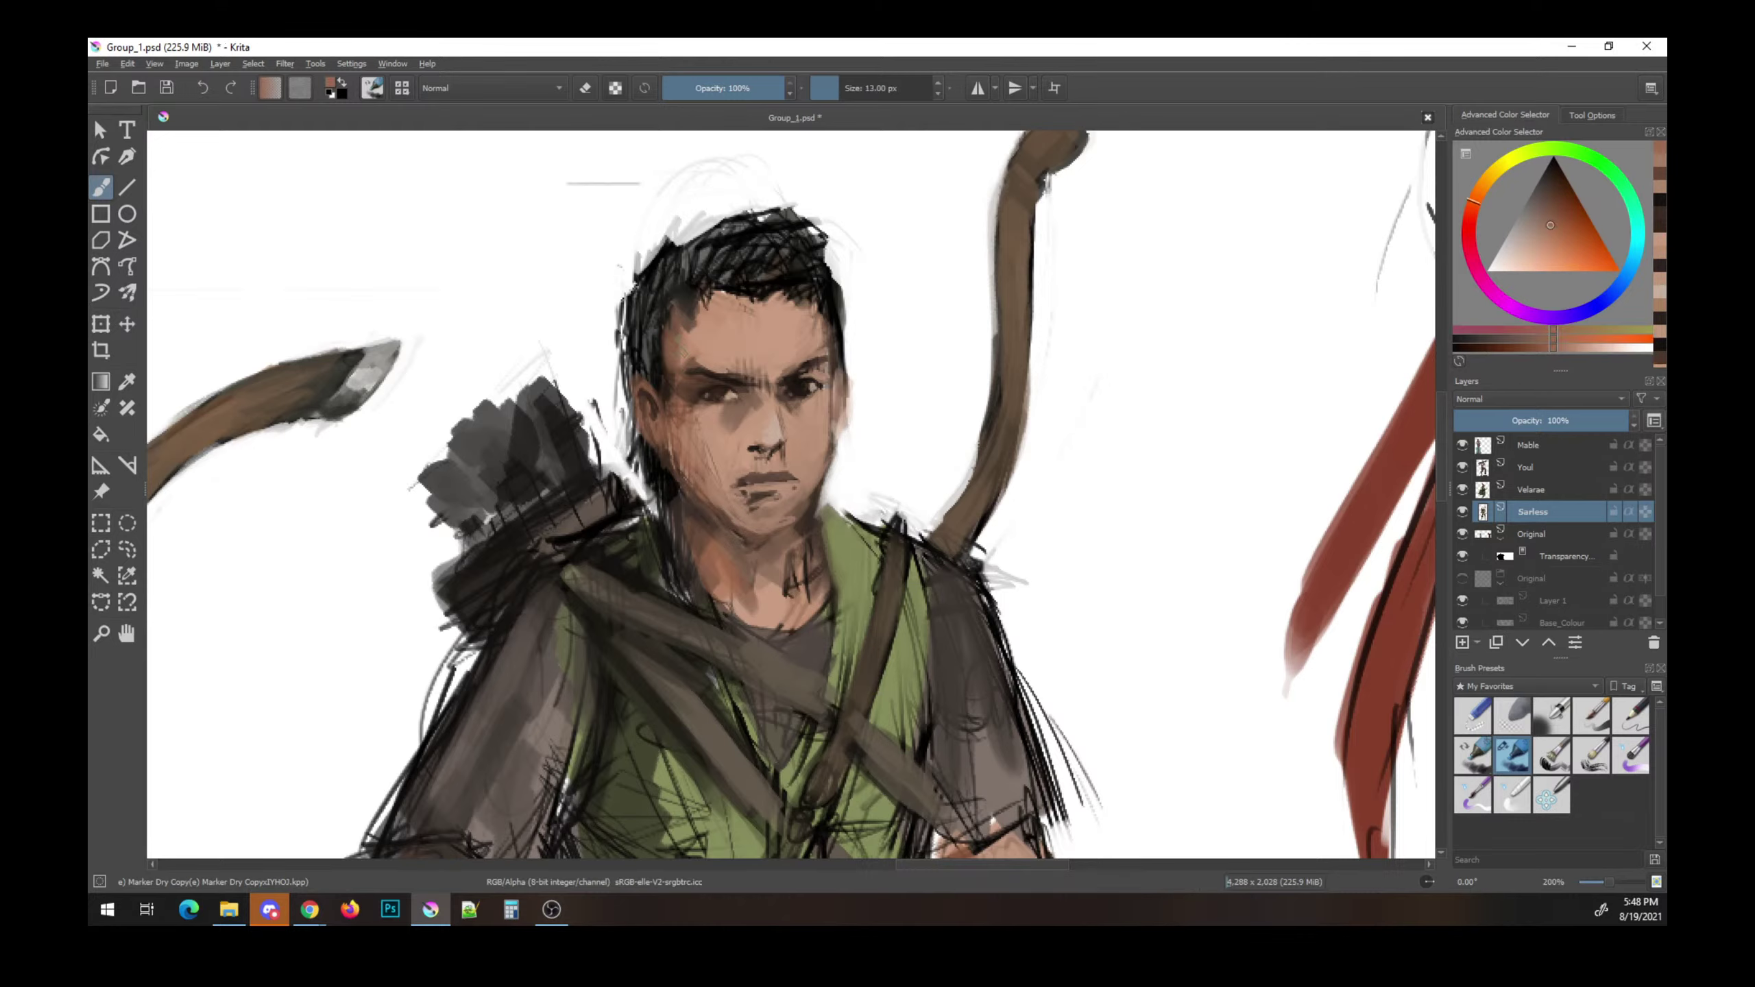
{"action": "left_click", "coordinate": [670, 302], "text": "ctrl"}
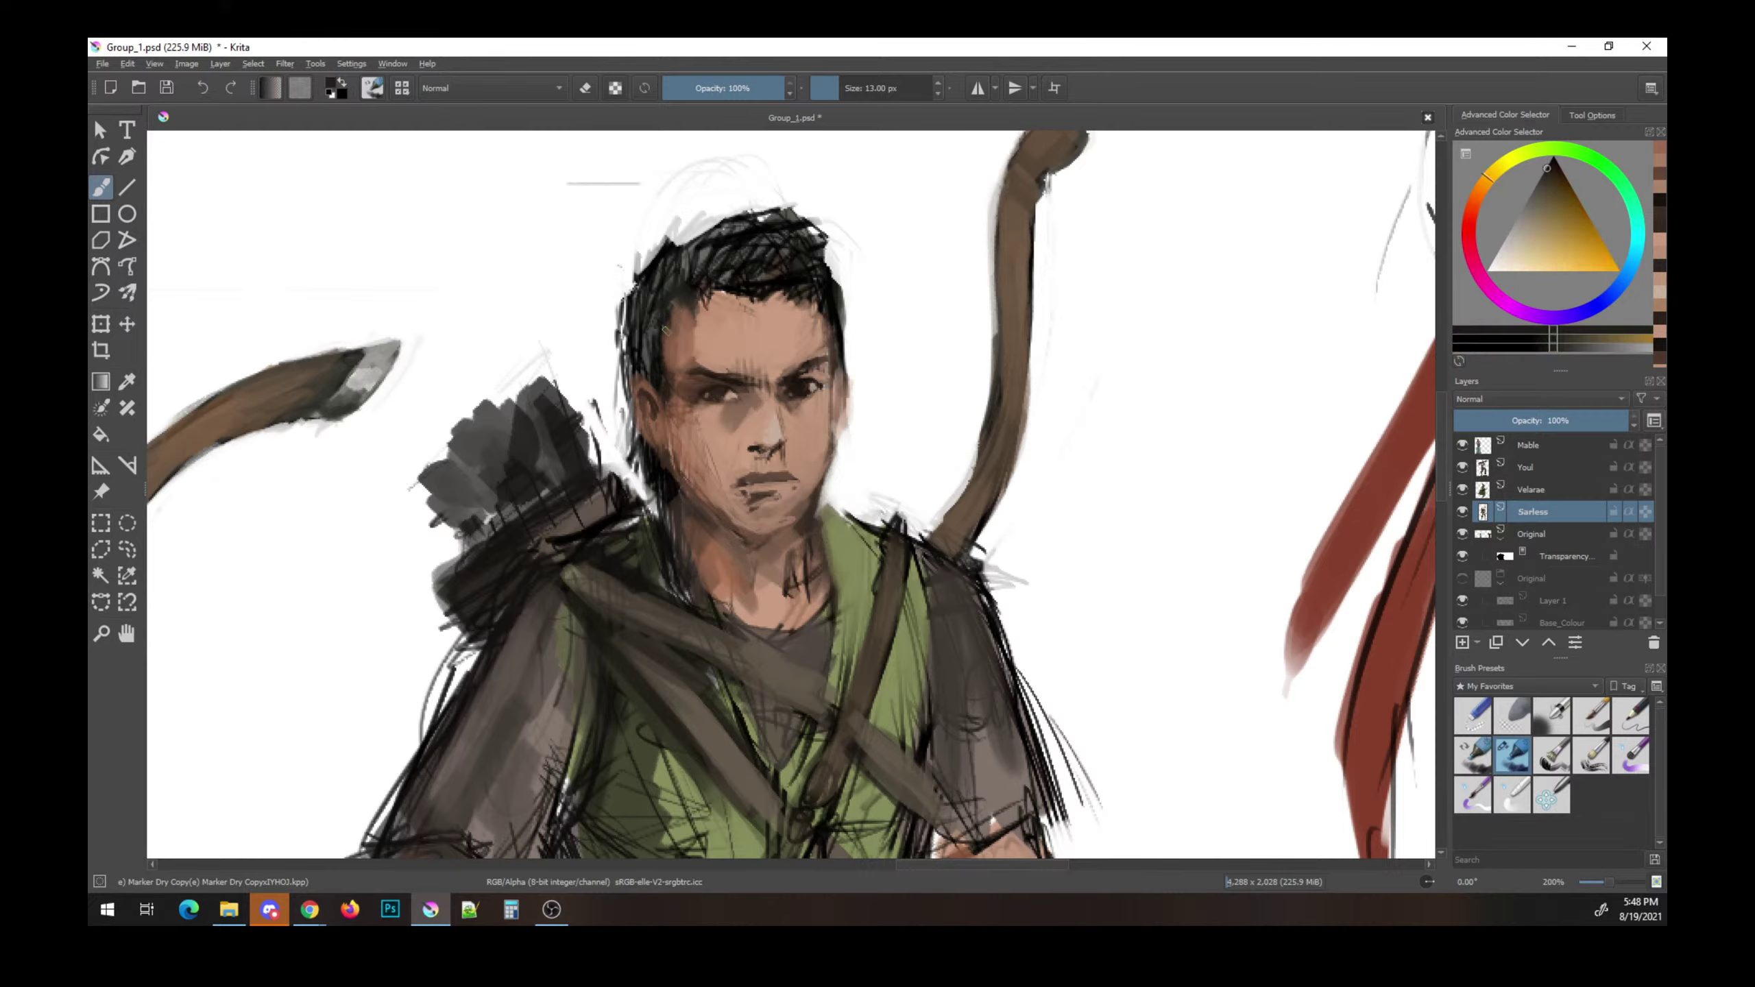
{"action": "mouse_move", "coordinate": [675, 296]}
{"action": "left_mouse_down"}
{"action": "mouse_move", "coordinate": [667, 328]}
{"action": "mouse_move", "coordinate": [670, 290]}
{"action": "left_mouse_up"}
{"action": "mouse_move", "coordinate": [635, 363]}
{"action": "left_mouse_down"}
{"action": "mouse_move", "coordinate": [656, 269]}
{"action": "mouse_move", "coordinate": [684, 249]}
{"action": "mouse_move", "coordinate": [691, 283]}
{"action": "mouse_move", "coordinate": [753, 235]}
{"action": "mouse_move", "coordinate": [767, 278]}
{"action": "left_mouse_up"}
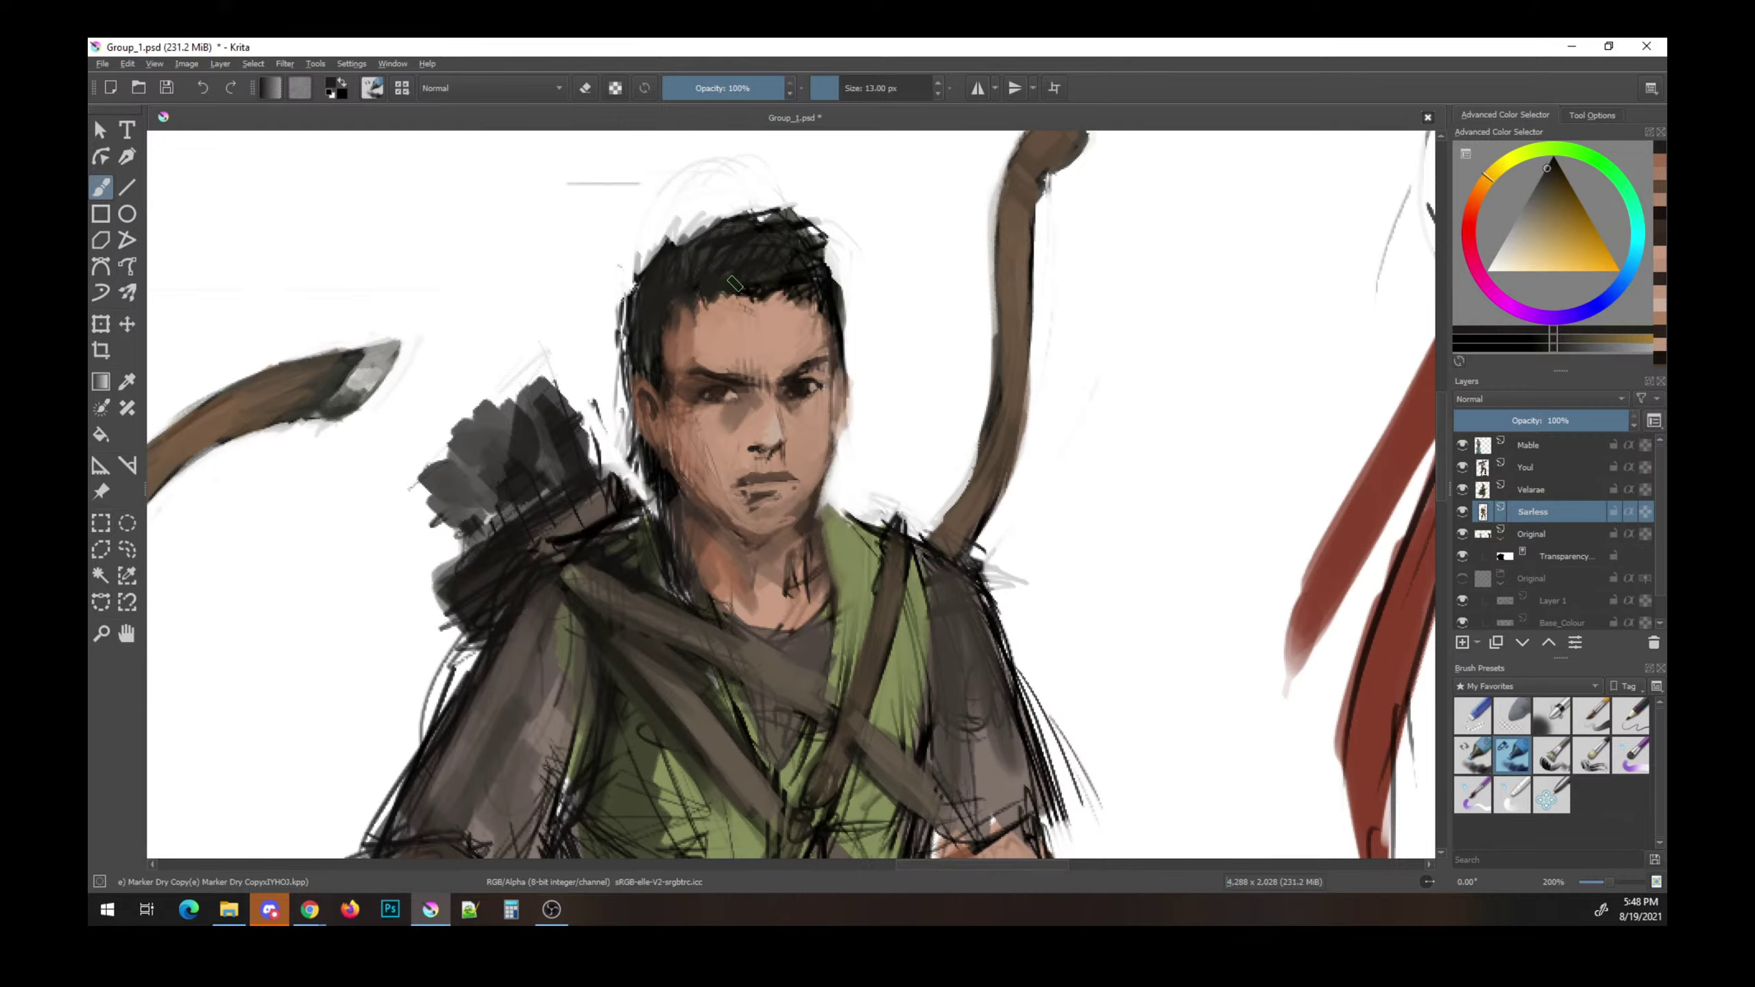
{"action": "mouse_move", "coordinate": [719, 245]}
{"action": "left_mouse_down"}
{"action": "mouse_move", "coordinate": [642, 283]}
{"action": "mouse_move", "coordinate": [625, 345]}
{"action": "mouse_move", "coordinate": [649, 374]}
{"action": "left_mouse_up"}
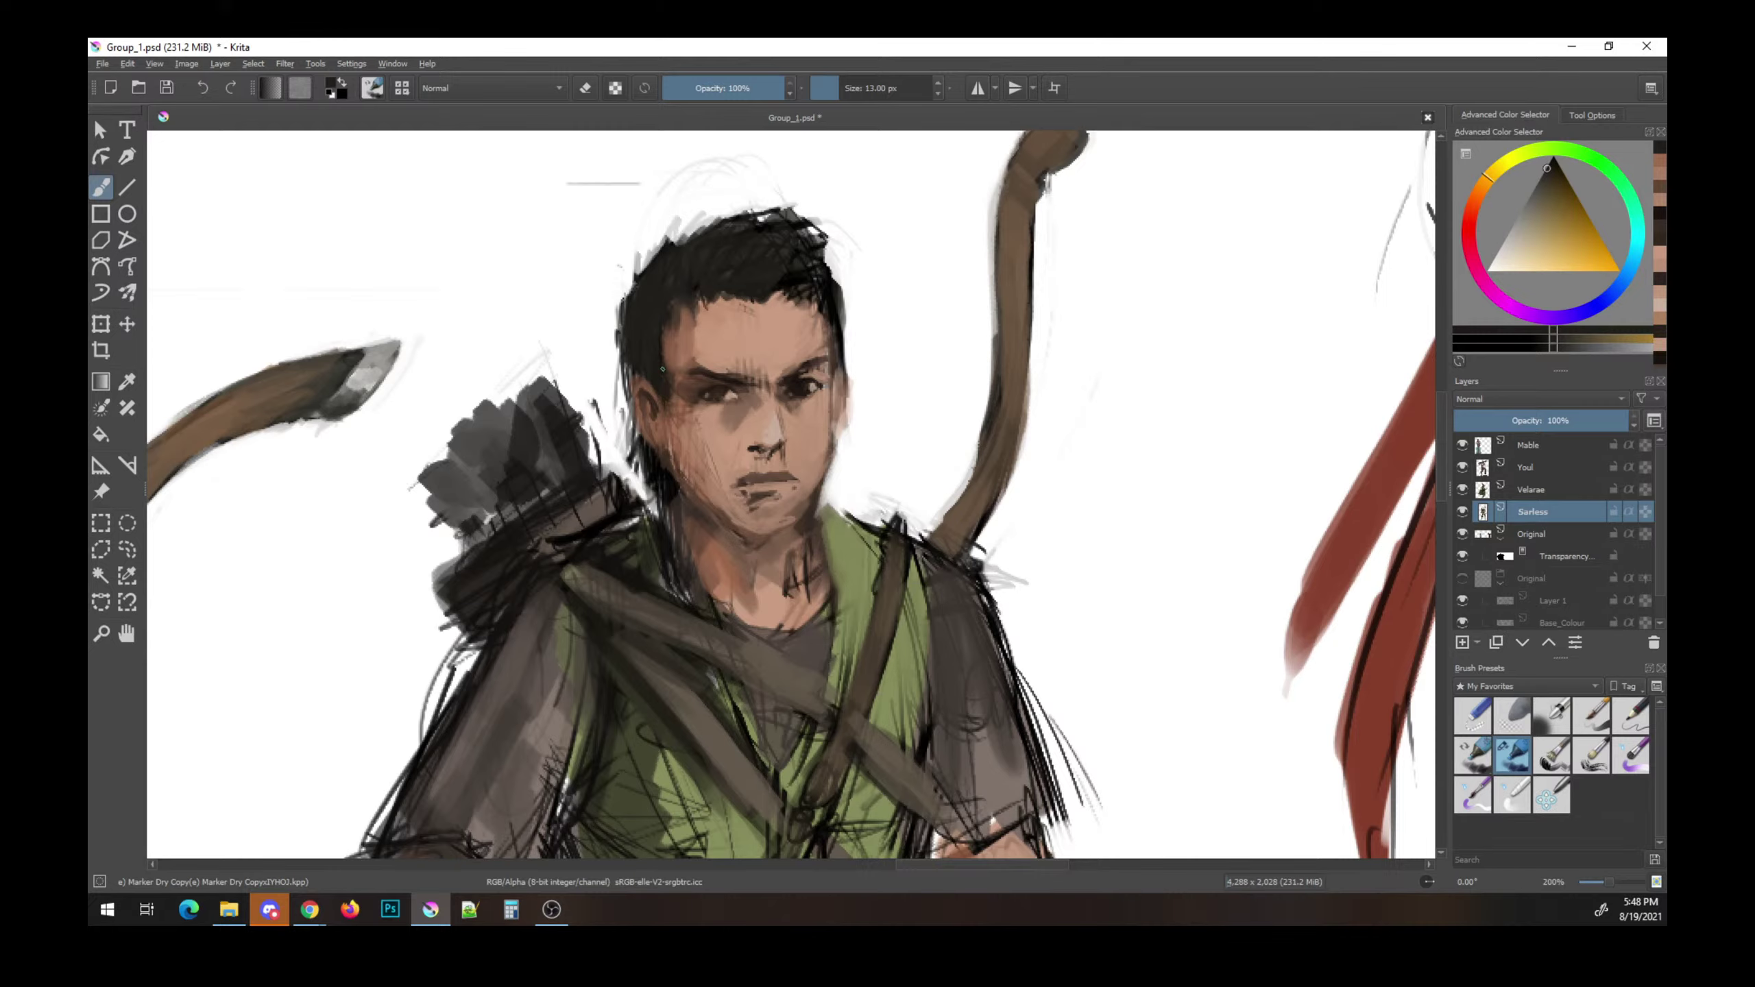
{"action": "left_click", "coordinate": [741, 255], "text": "ctrl"}
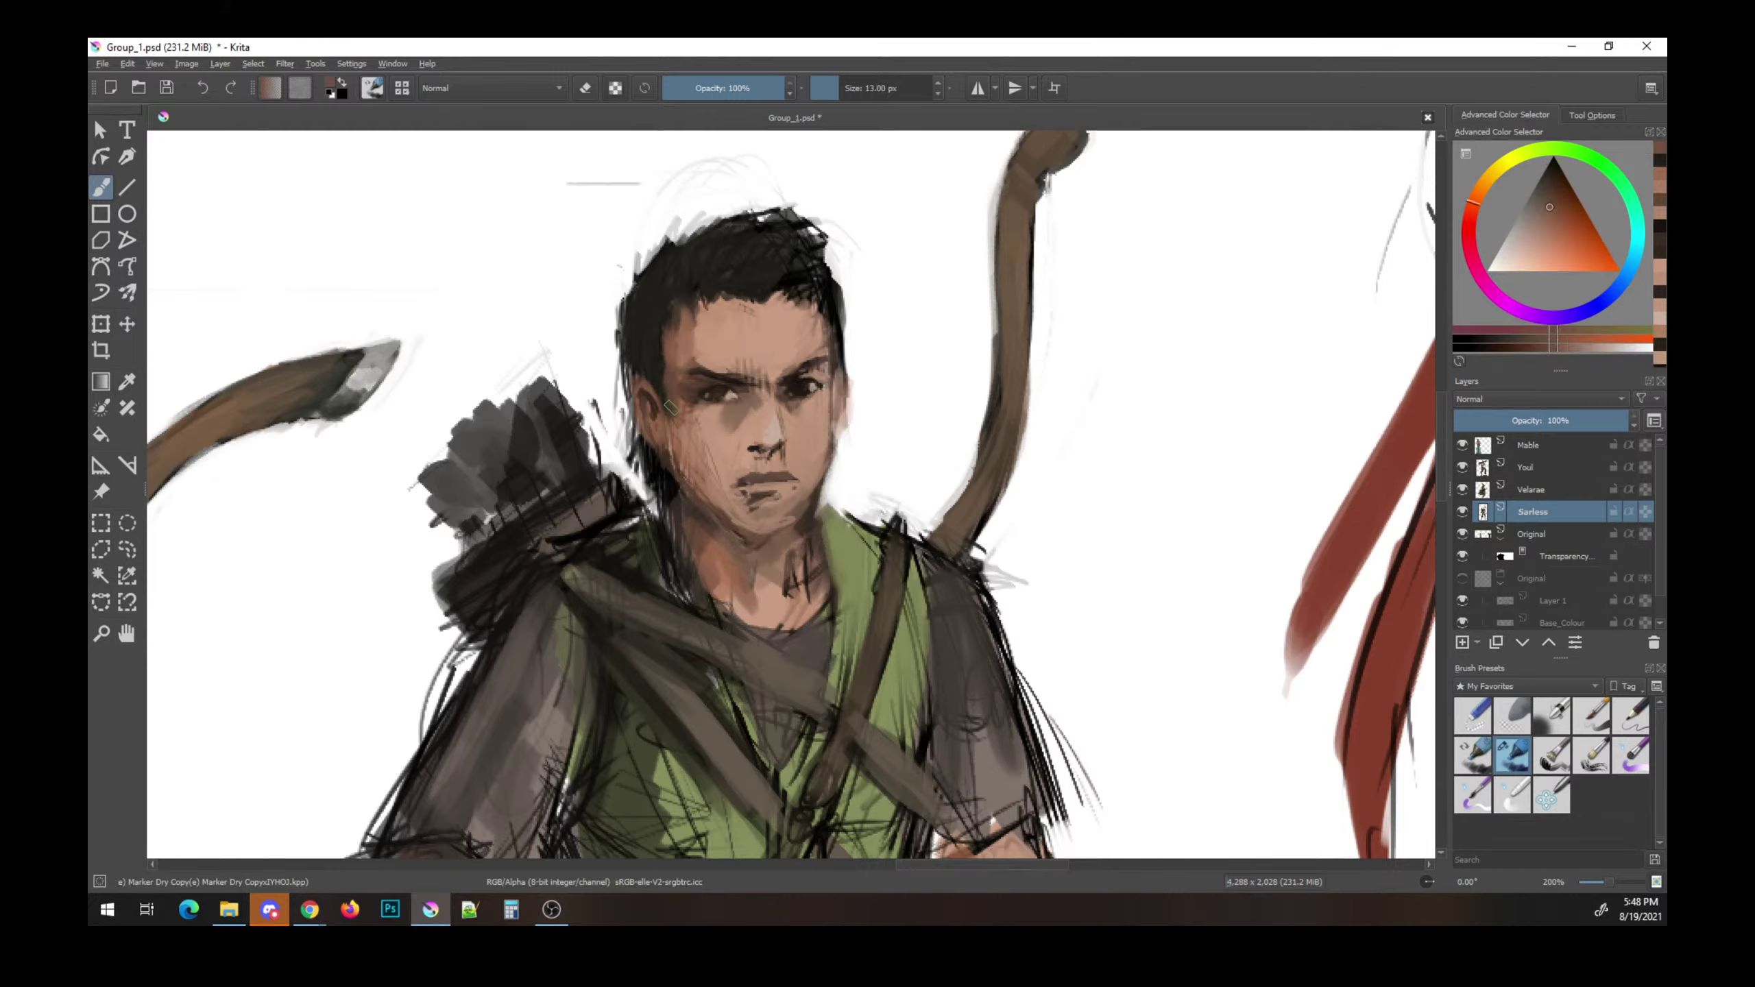
{"action": "left_click", "coordinate": [662, 415], "text": "ctrl"}
{"action": "left_click_drag", "start_coordinate": [671, 304], "coordinate": [667, 360]}
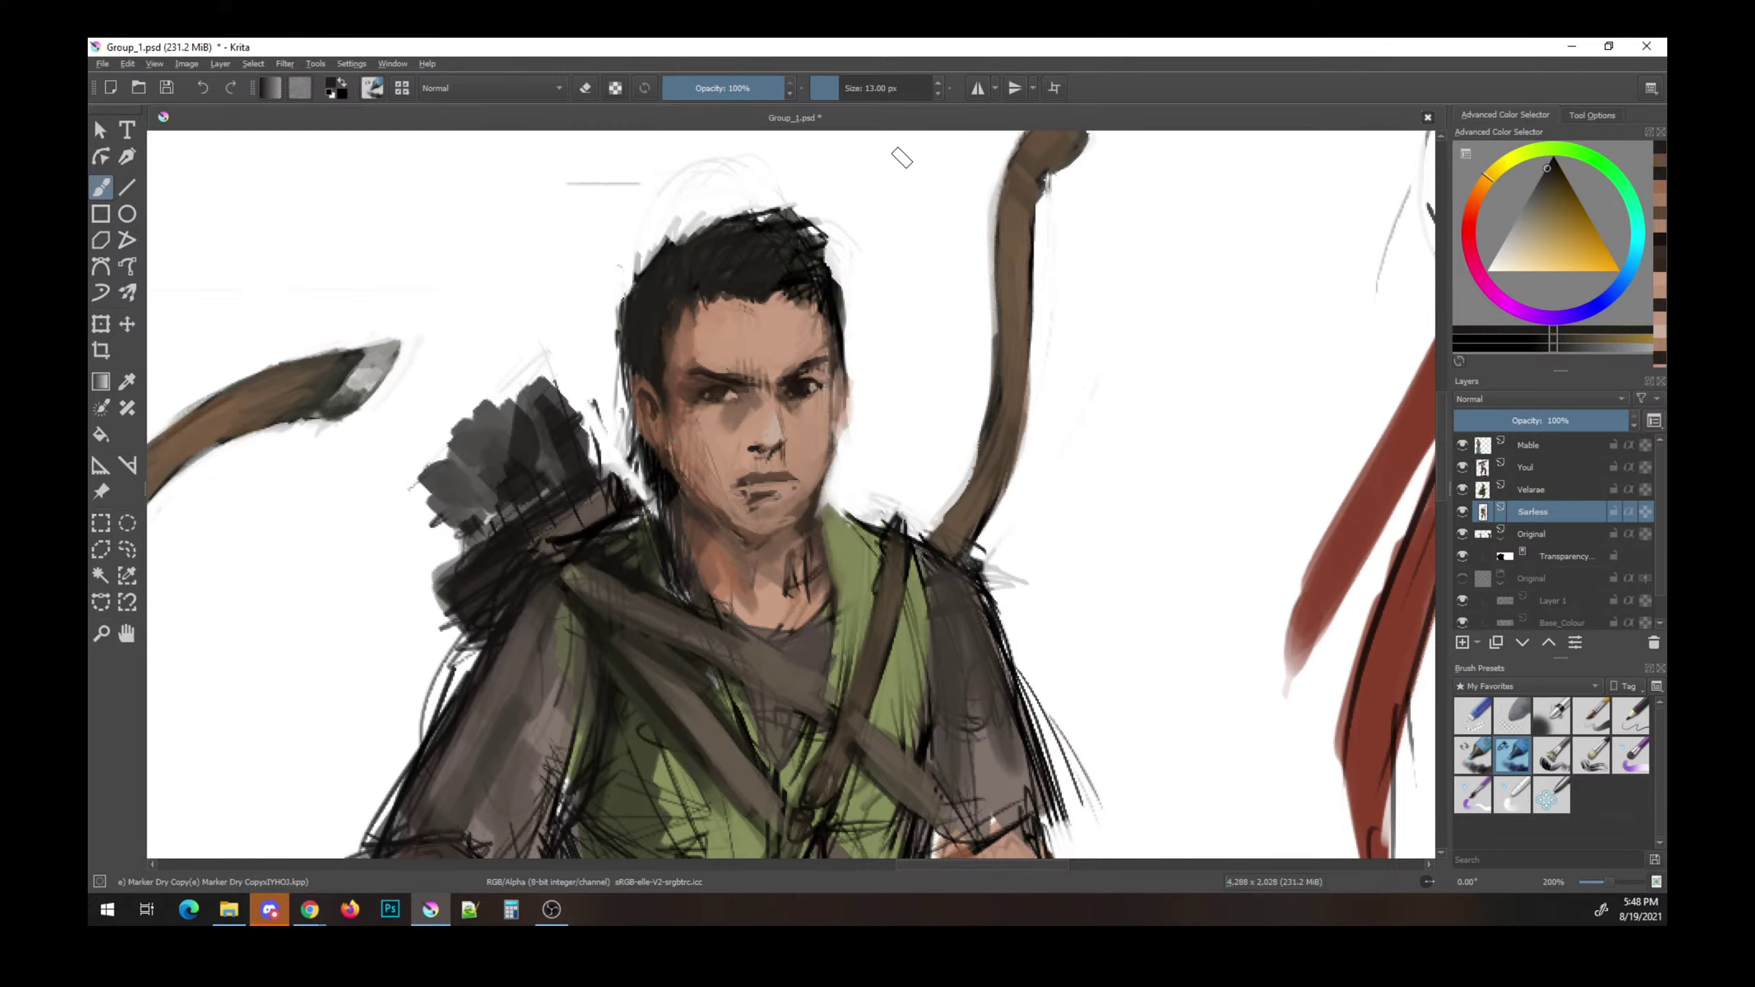
- Lightly erase the hair strokes beside the ear, then return to painting with a skin colour
{"action": "key", "text": "e"}
{"action": "left_click_drag", "start_coordinate": [618, 380], "coordinate": [632, 449]}
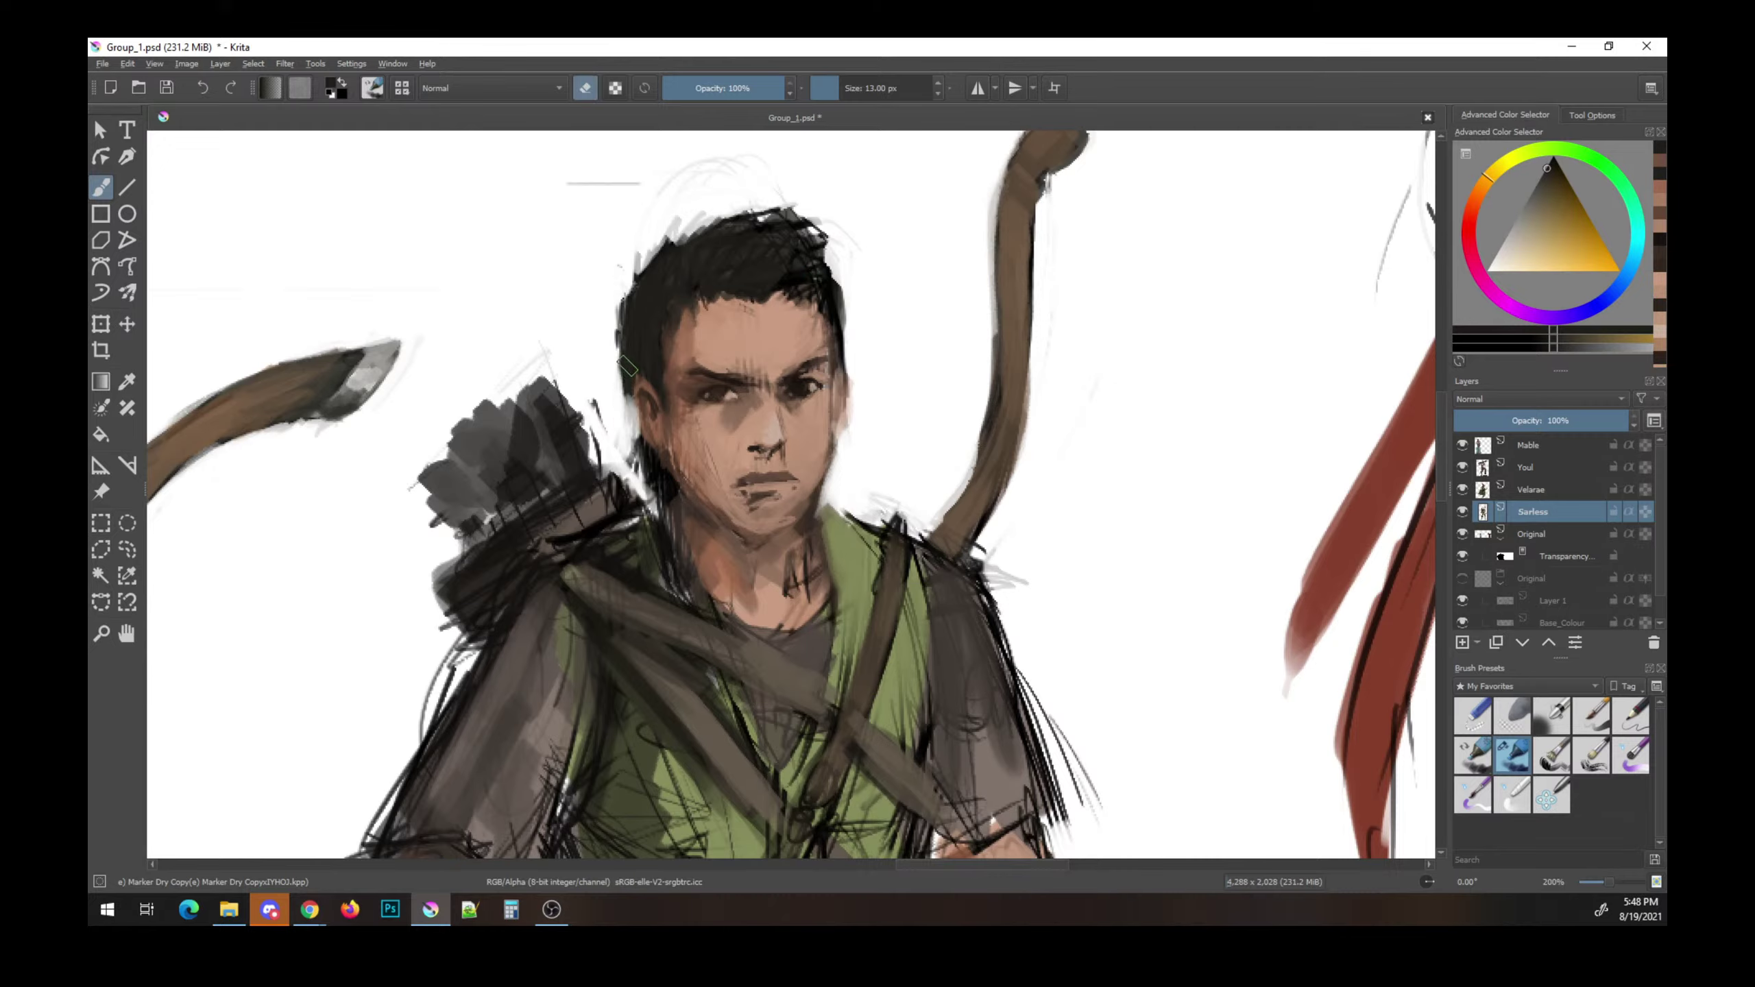
{"action": "mouse_move", "coordinate": [640, 380]}
{"action": "left_mouse_down"}
{"action": "mouse_move", "coordinate": [621, 401]}
{"action": "mouse_move", "coordinate": [639, 473]}
{"action": "left_mouse_up"}
{"action": "key", "text": "e"}
{"action": "key", "text": "e"}
{"action": "key", "text": "e"}
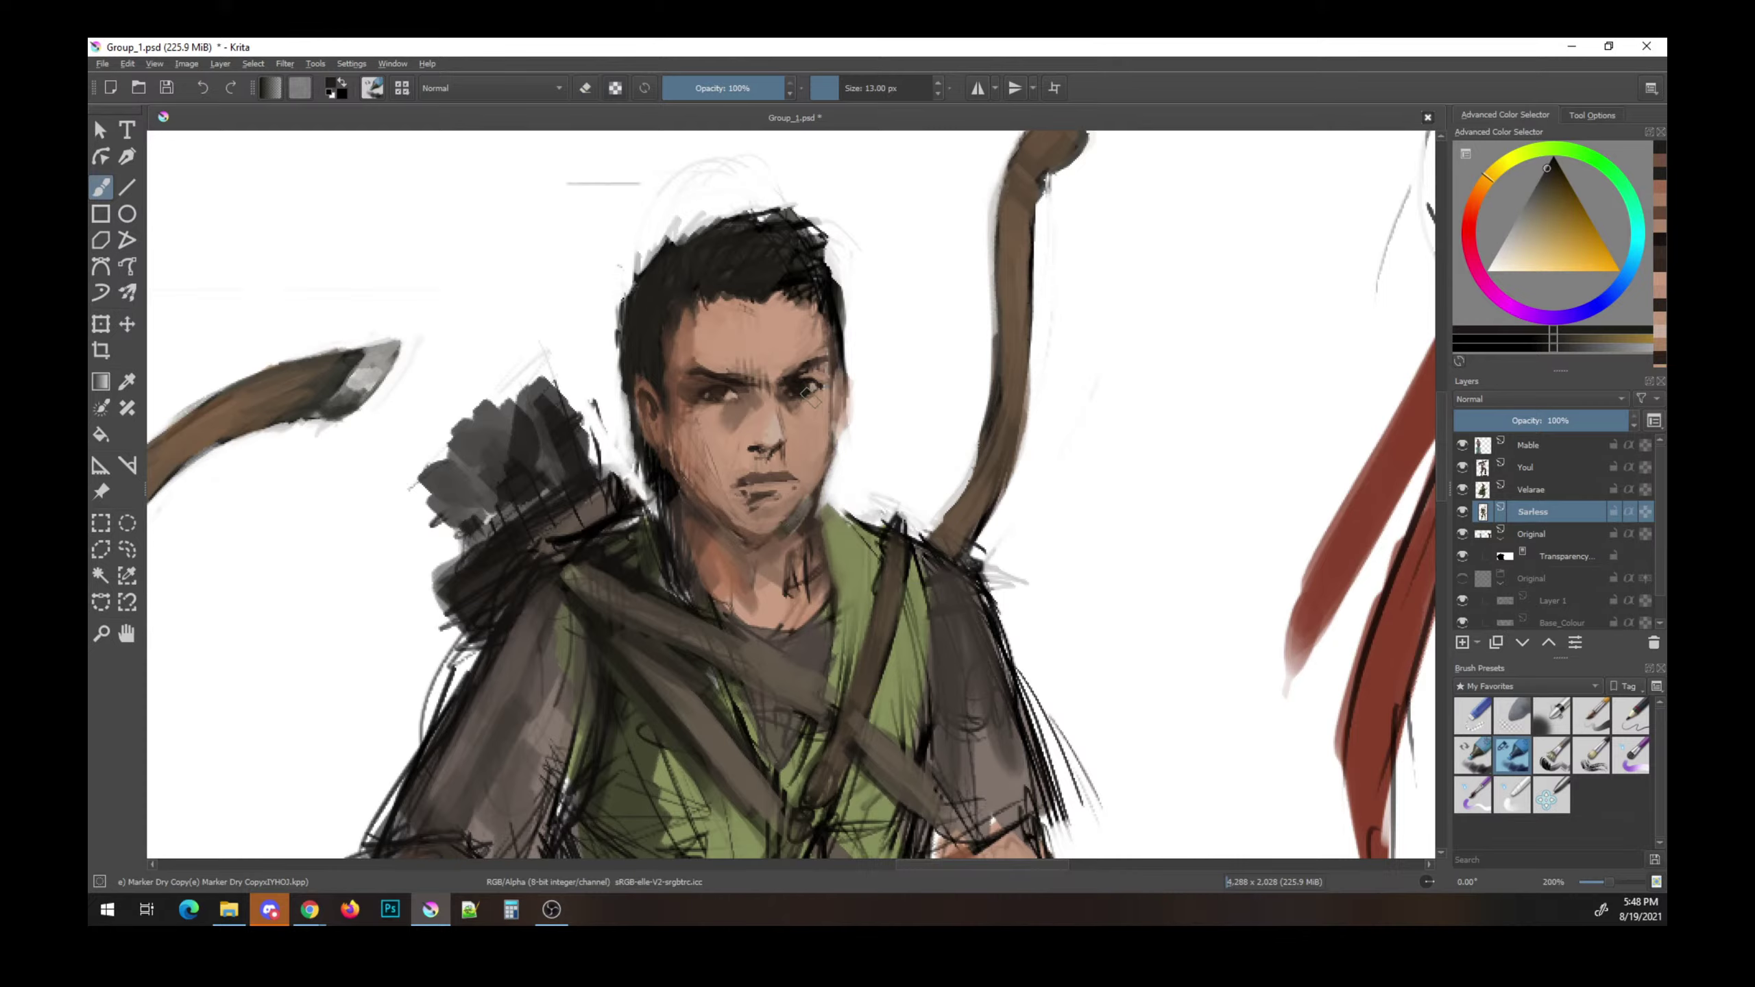
{"action": "left_click", "coordinate": [797, 477], "text": "ctrl"}
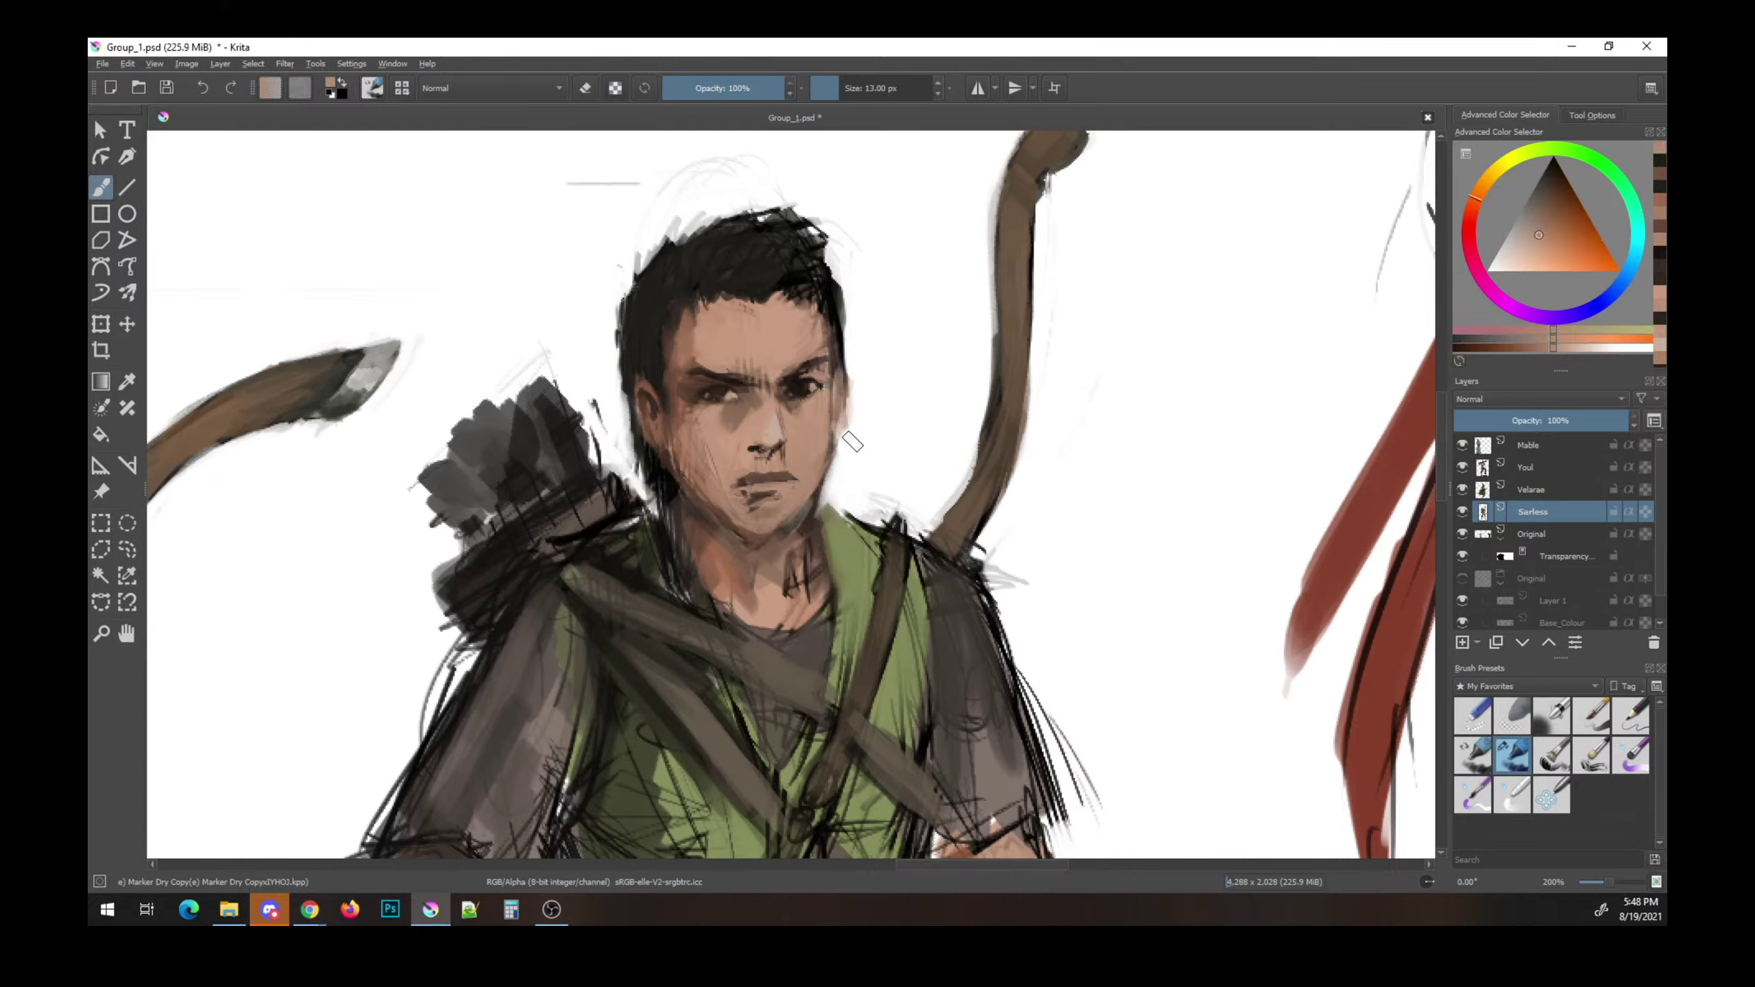
- Pick a lighter tan skin tone and paint light skin on the right cheek and chin
{"action": "left_click", "coordinate": [1548, 251]}
{"action": "left_click_drag", "start_coordinate": [1548, 253], "coordinate": [1538, 261]}
{"action": "left_click", "coordinate": [1481, 191]}
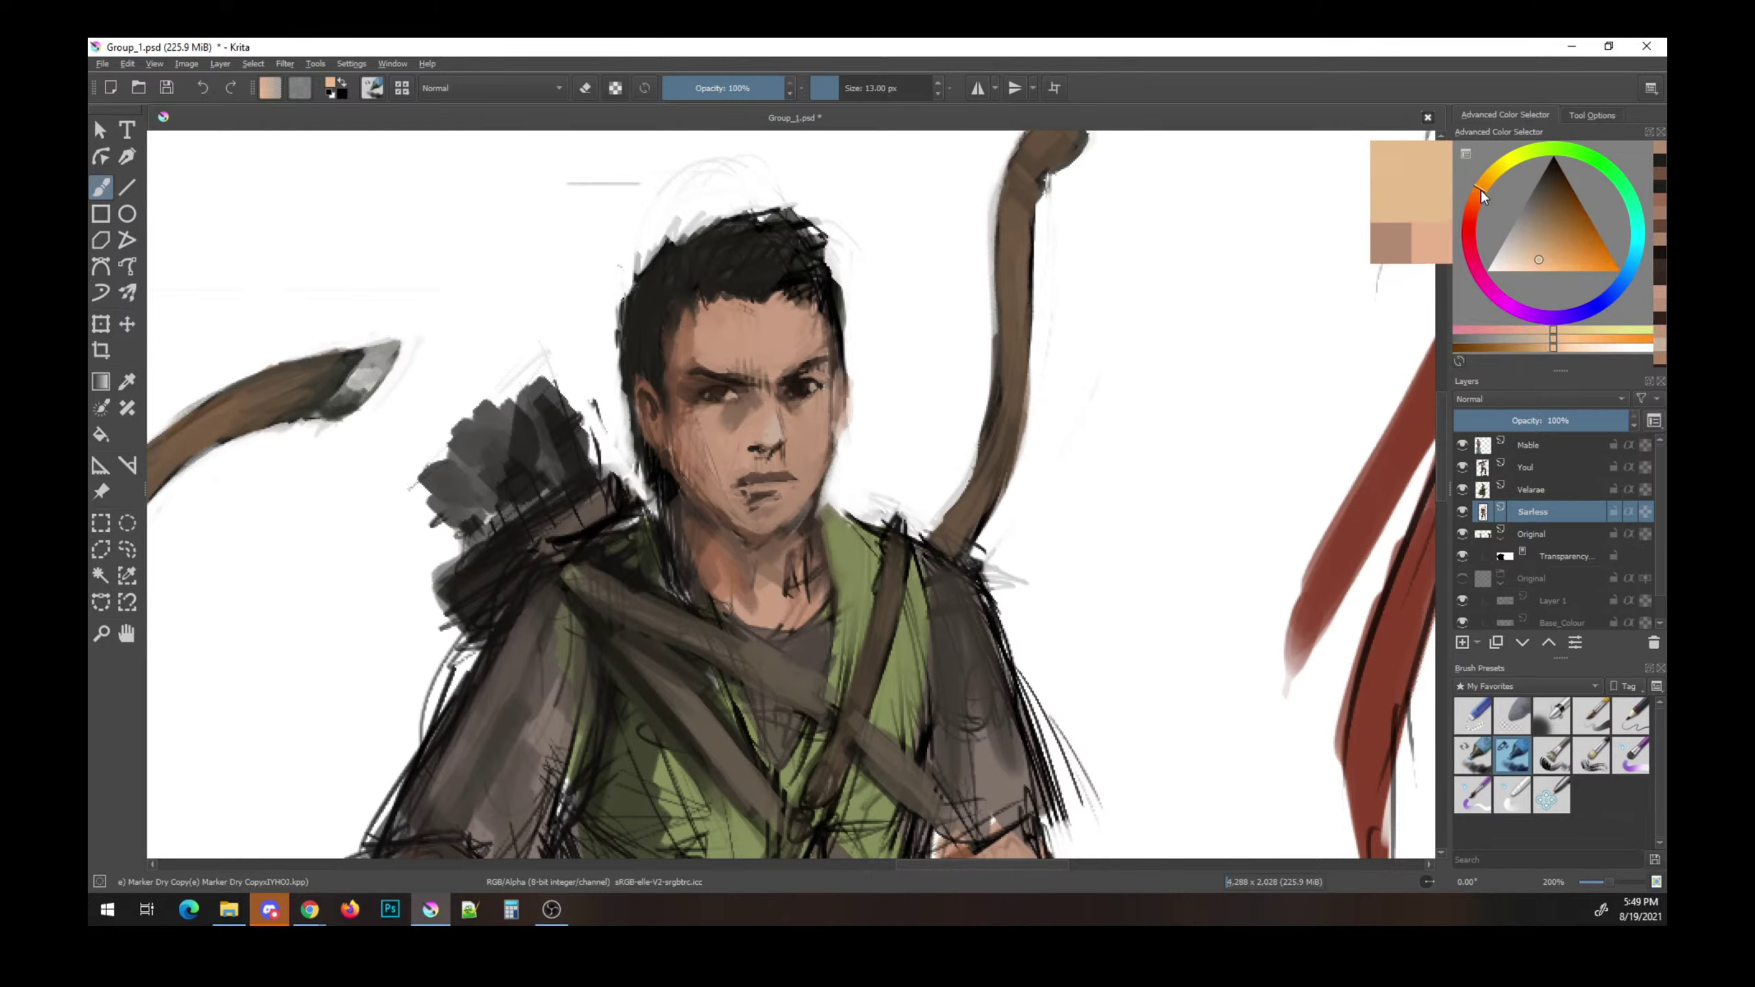
{"action": "mouse_move", "coordinate": [802, 427]}
{"action": "left_mouse_down"}
{"action": "mouse_move", "coordinate": [814, 453]}
{"action": "mouse_move", "coordinate": [780, 529]}
{"action": "mouse_move", "coordinate": [796, 460]}
{"action": "left_mouse_up"}
- Soften the chin and neck with lighter skin, sampling several skin tones
{"action": "left_click", "coordinate": [786, 511], "text": "ctrl"}
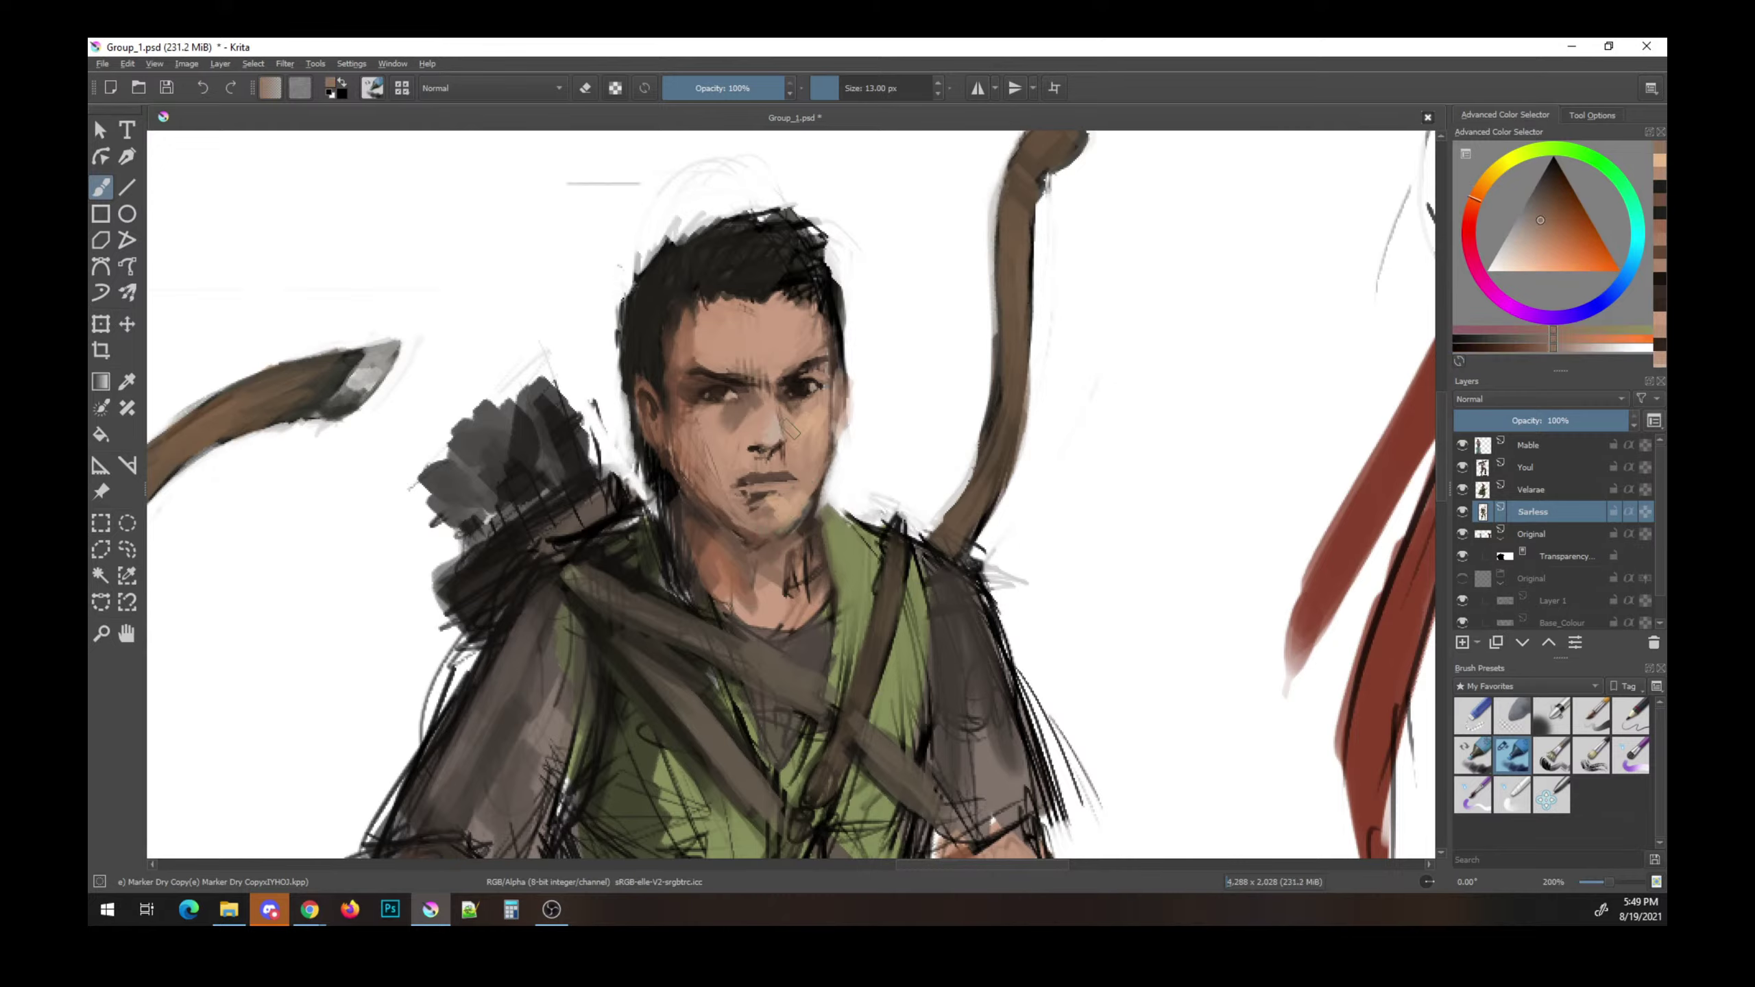
{"action": "left_click", "coordinate": [841, 550], "text": "ctrl"}
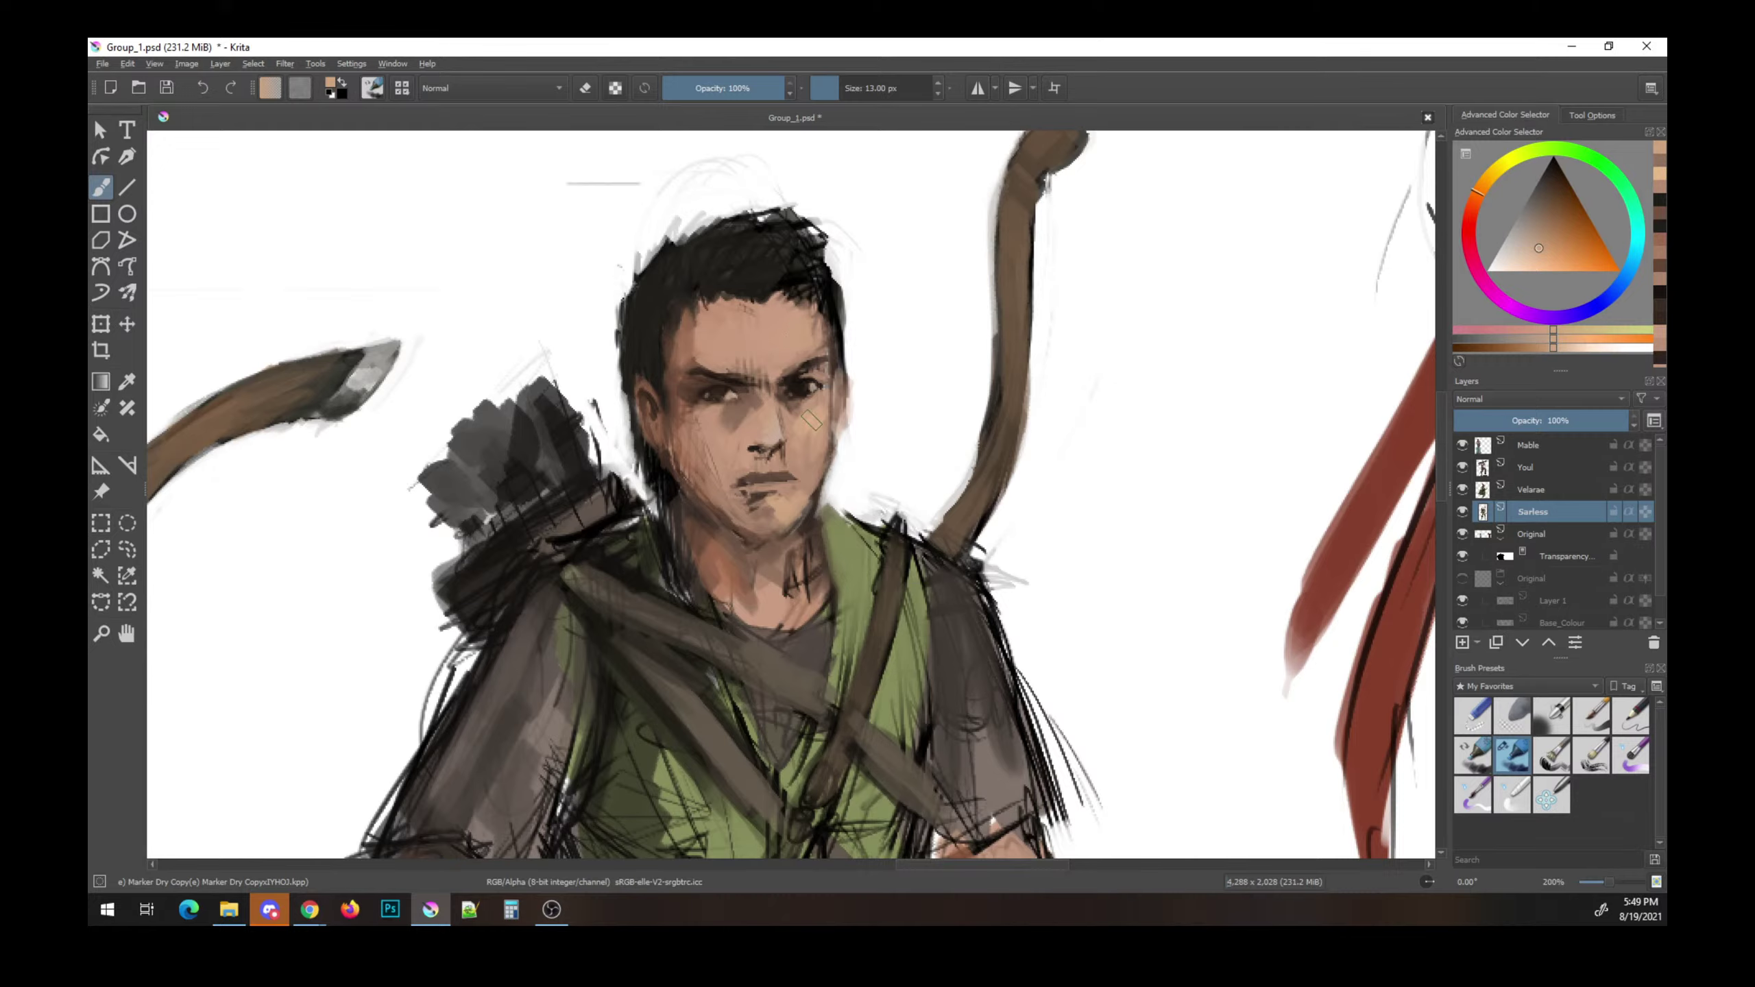
{"action": "left_click", "coordinate": [764, 409], "text": "ctrl"}
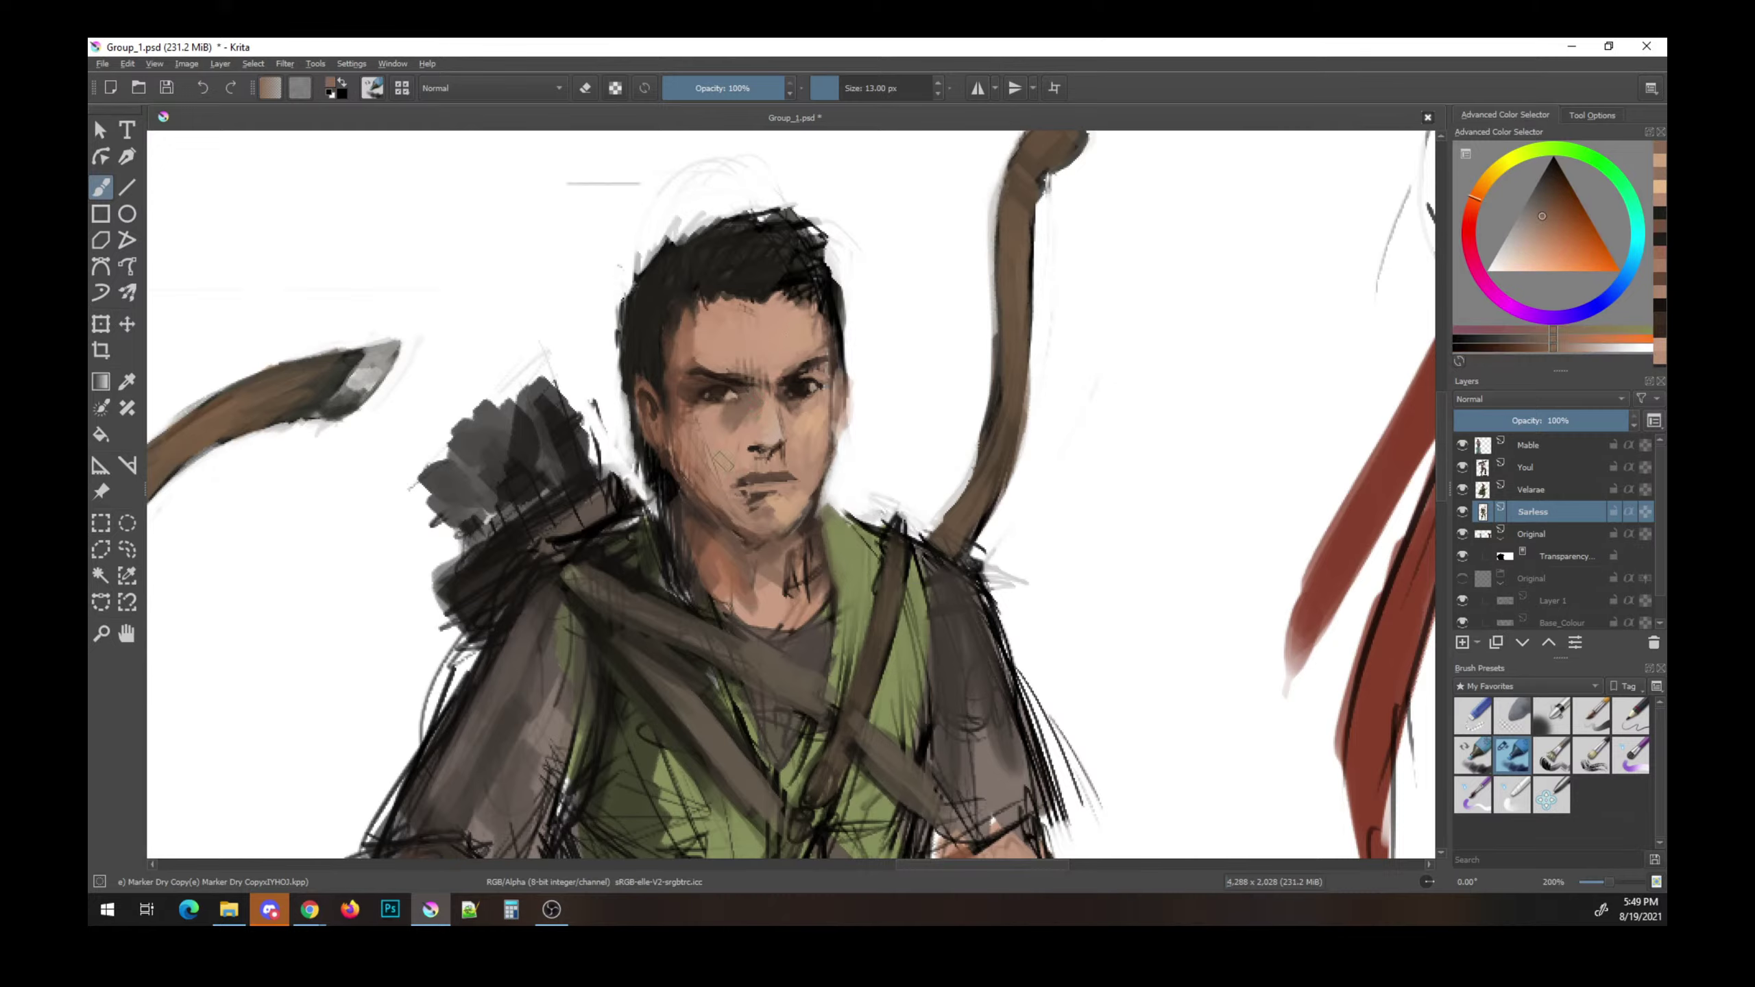
{"action": "left_click", "coordinate": [705, 420], "text": "ctrl"}
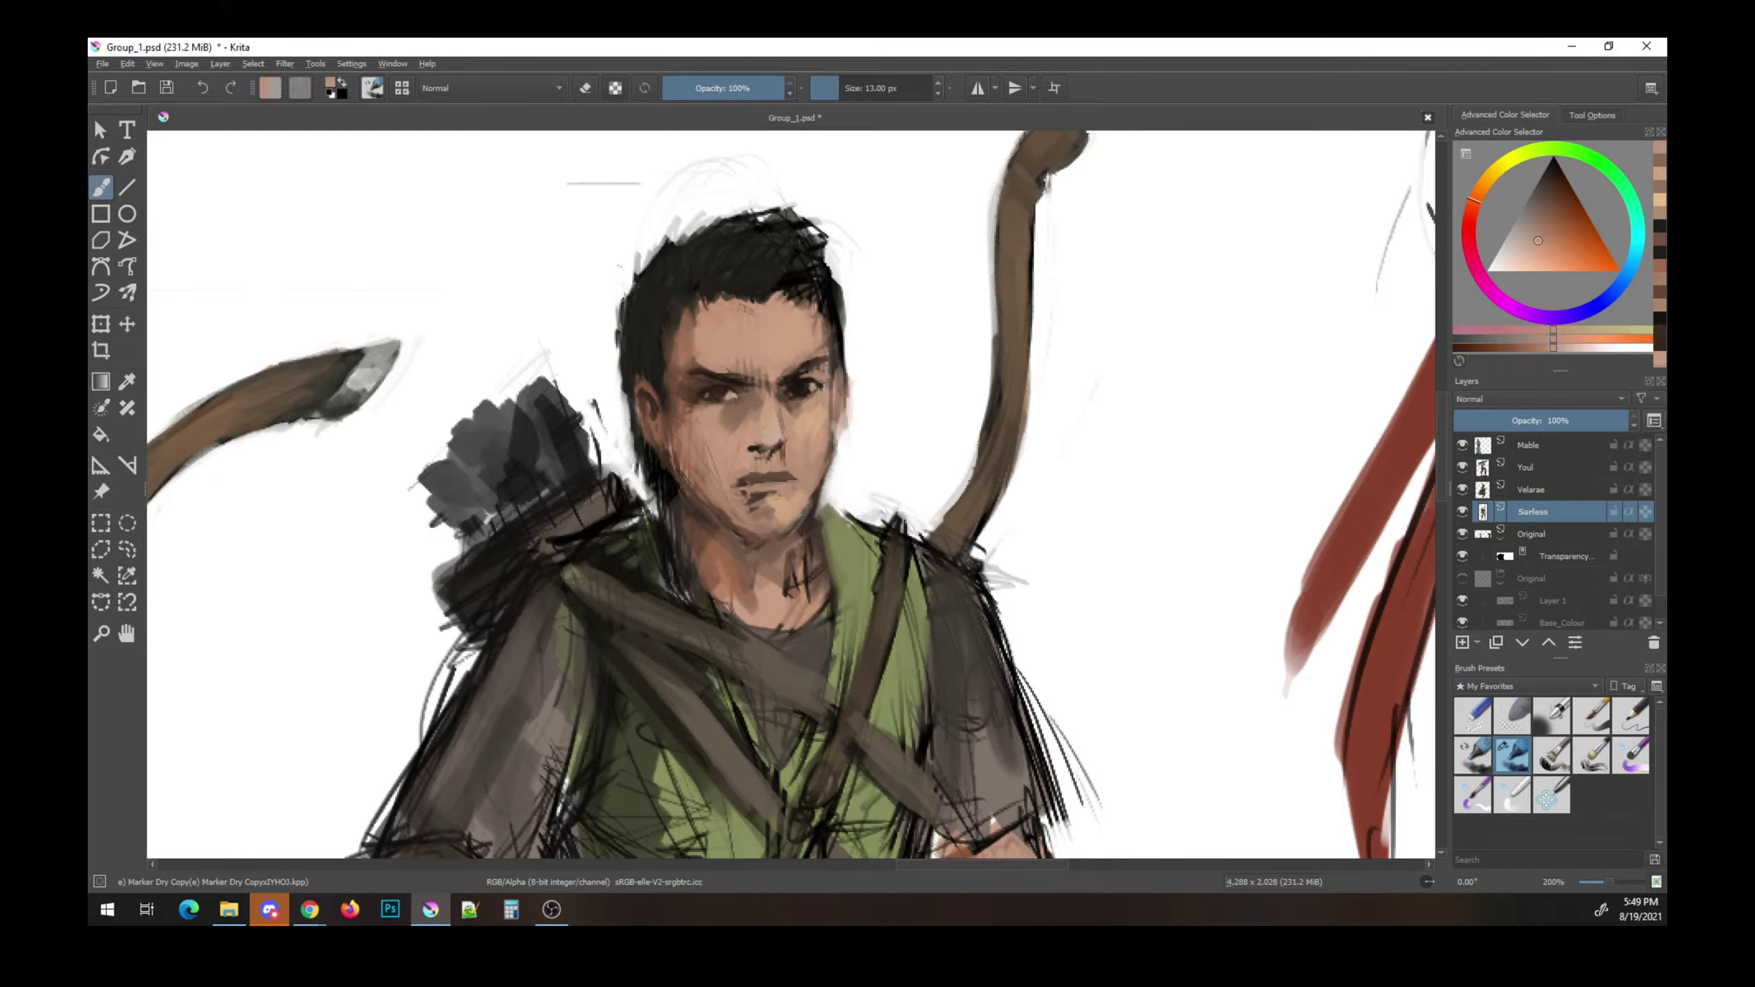
{"action": "left_click", "coordinate": [687, 426], "text": "ctrl"}
{"action": "left_click", "coordinate": [756, 505], "text": "ctrl"}
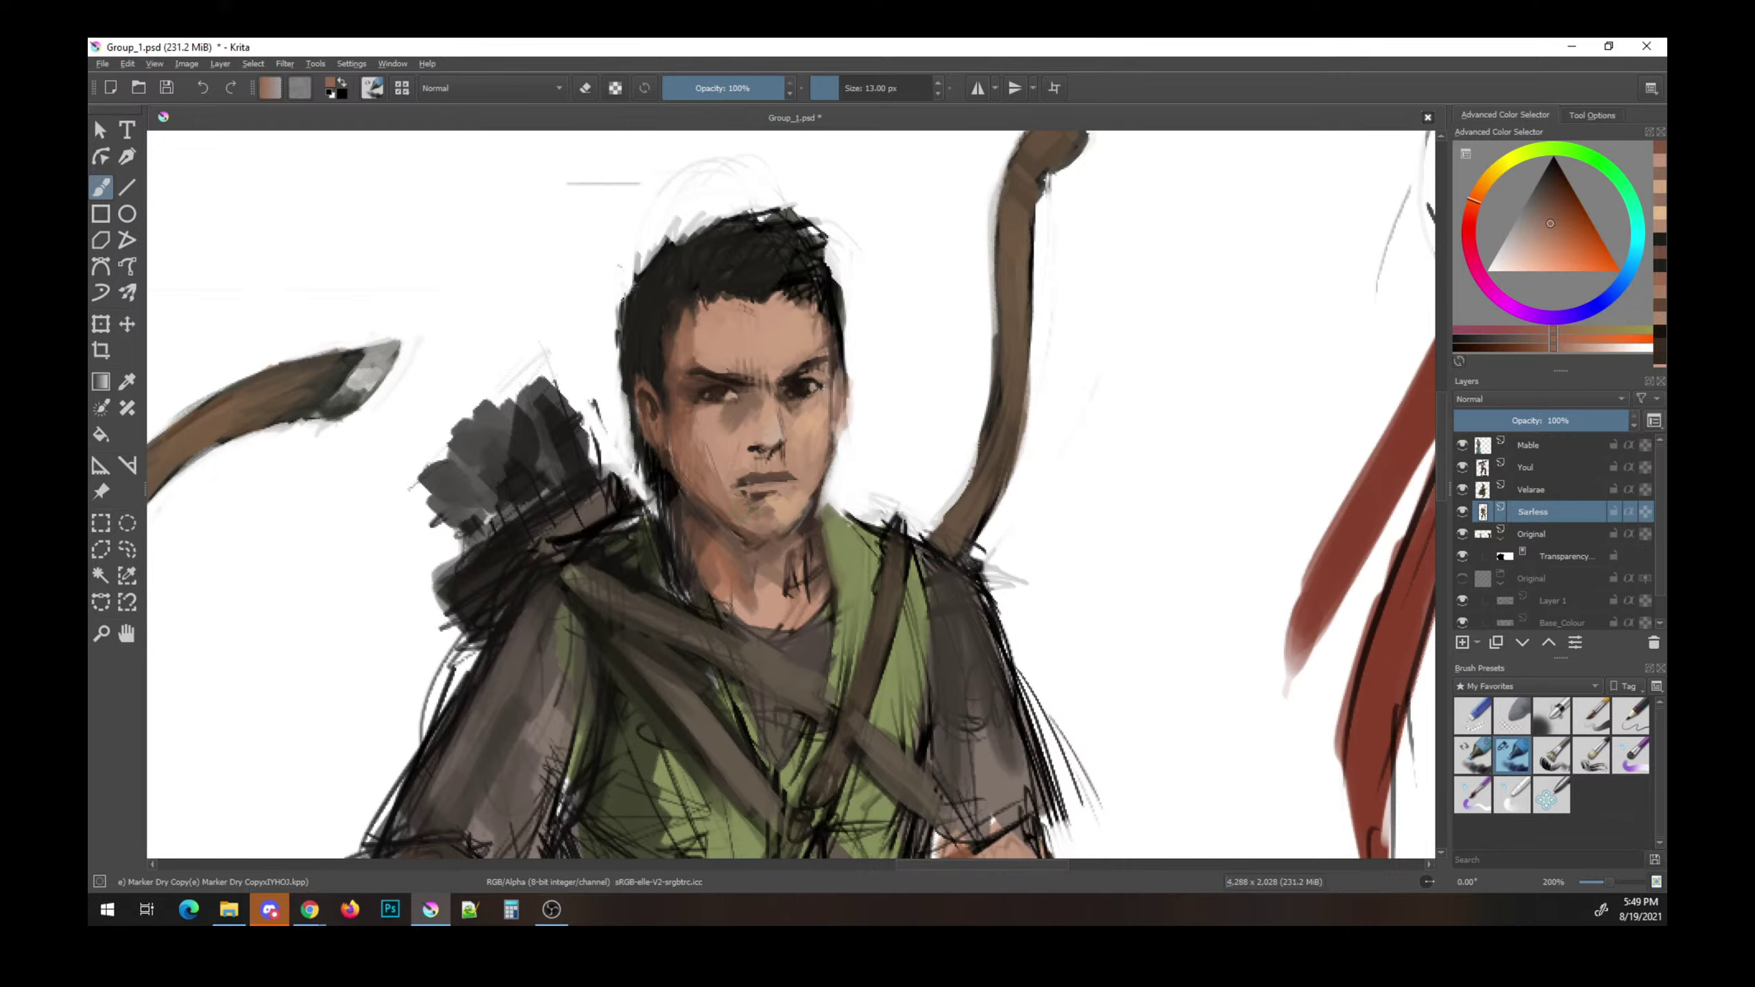
- Sample darker skin and hair tones and add small shading strokes near the chin
{"action": "left_click", "coordinate": [756, 523], "text": "ctrl"}
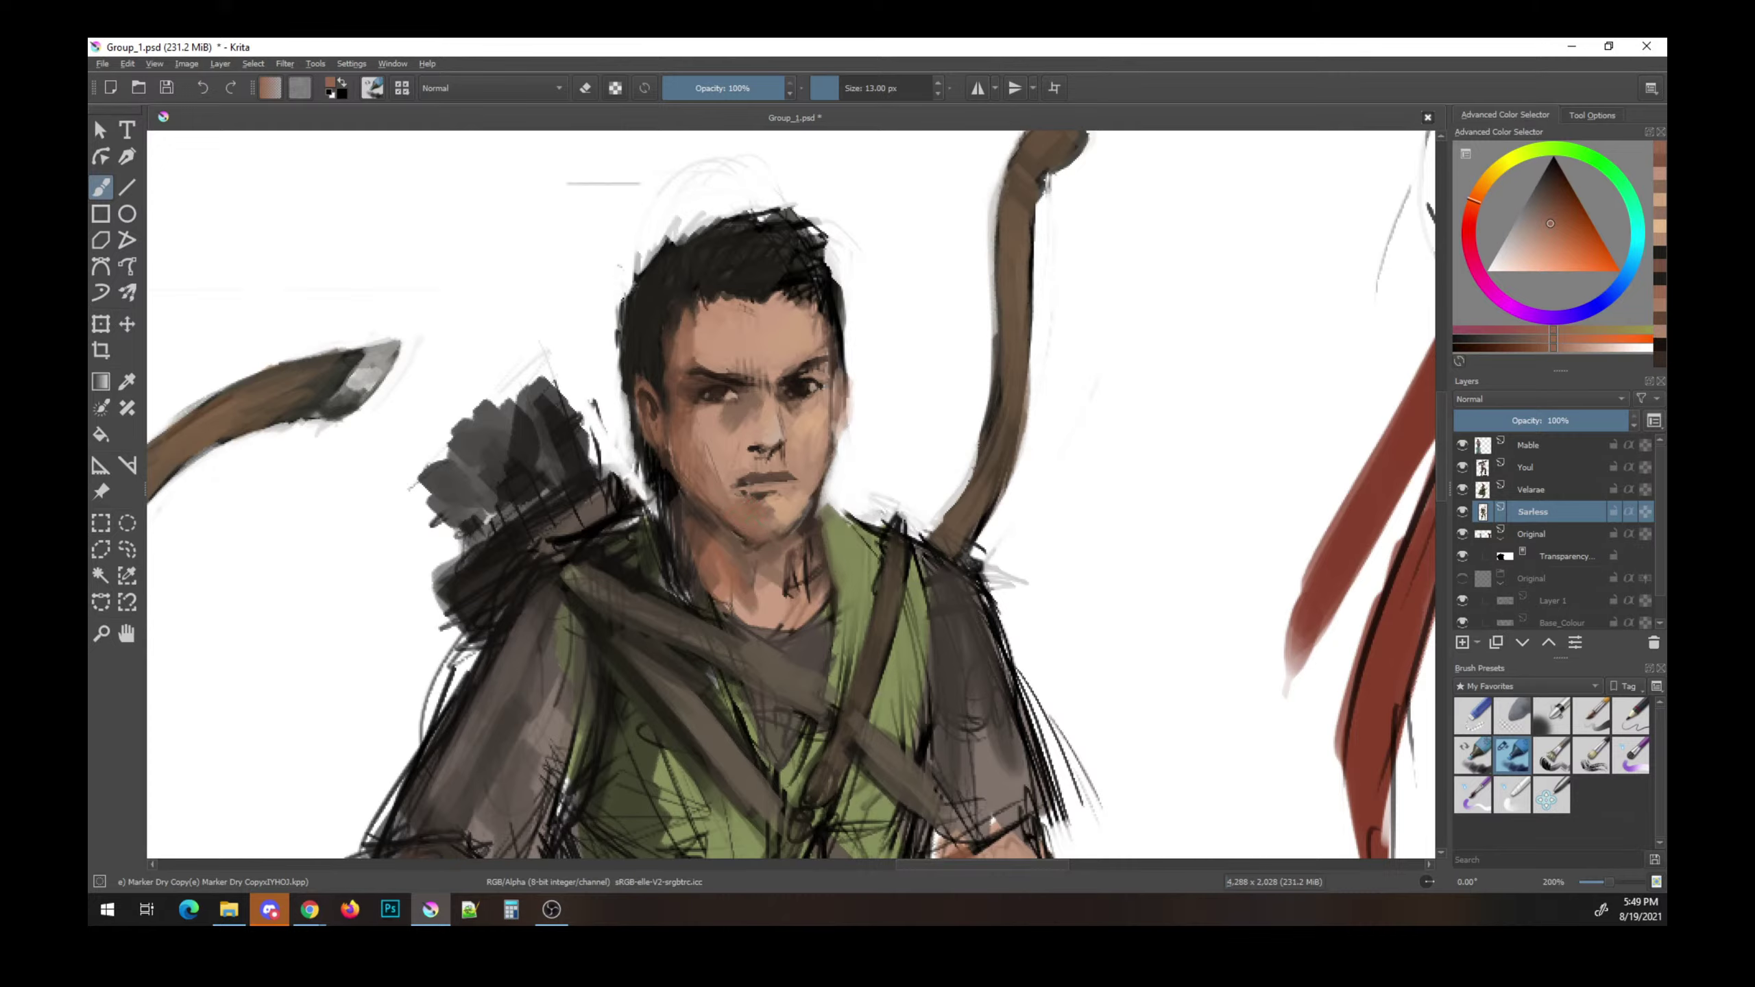
{"action": "left_click", "coordinate": [753, 546], "text": "ctrl"}
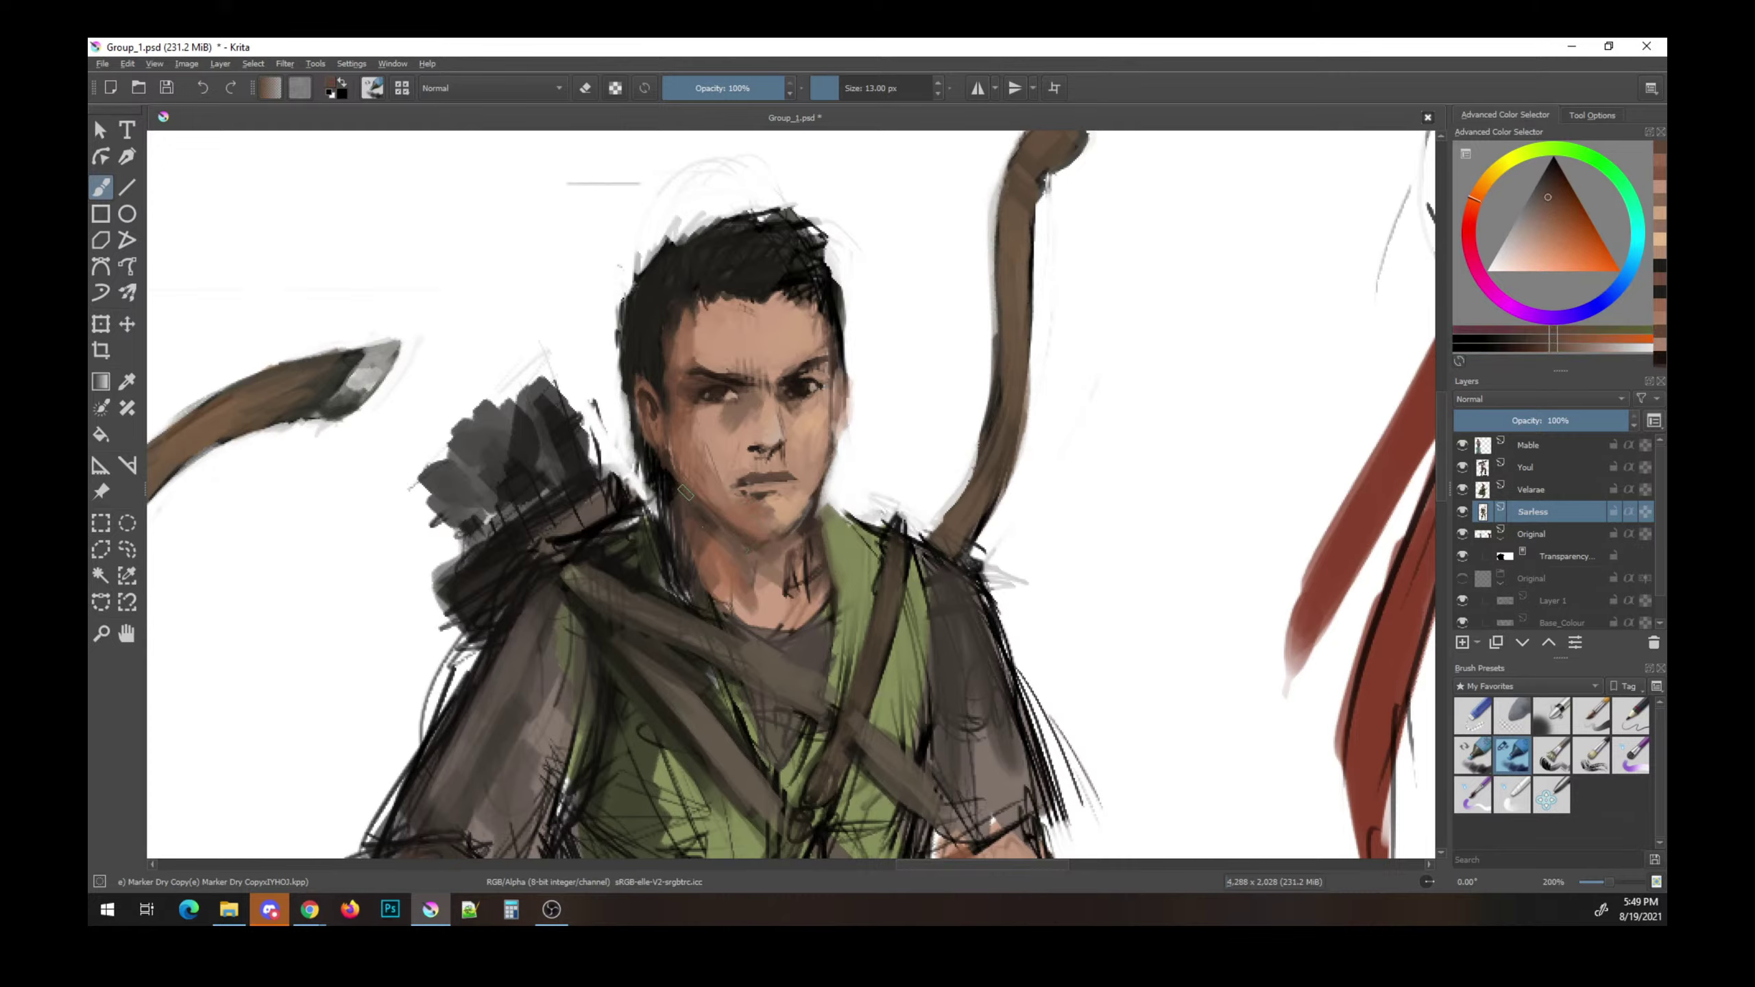
{"action": "left_click", "coordinate": [732, 532], "text": "ctrl"}
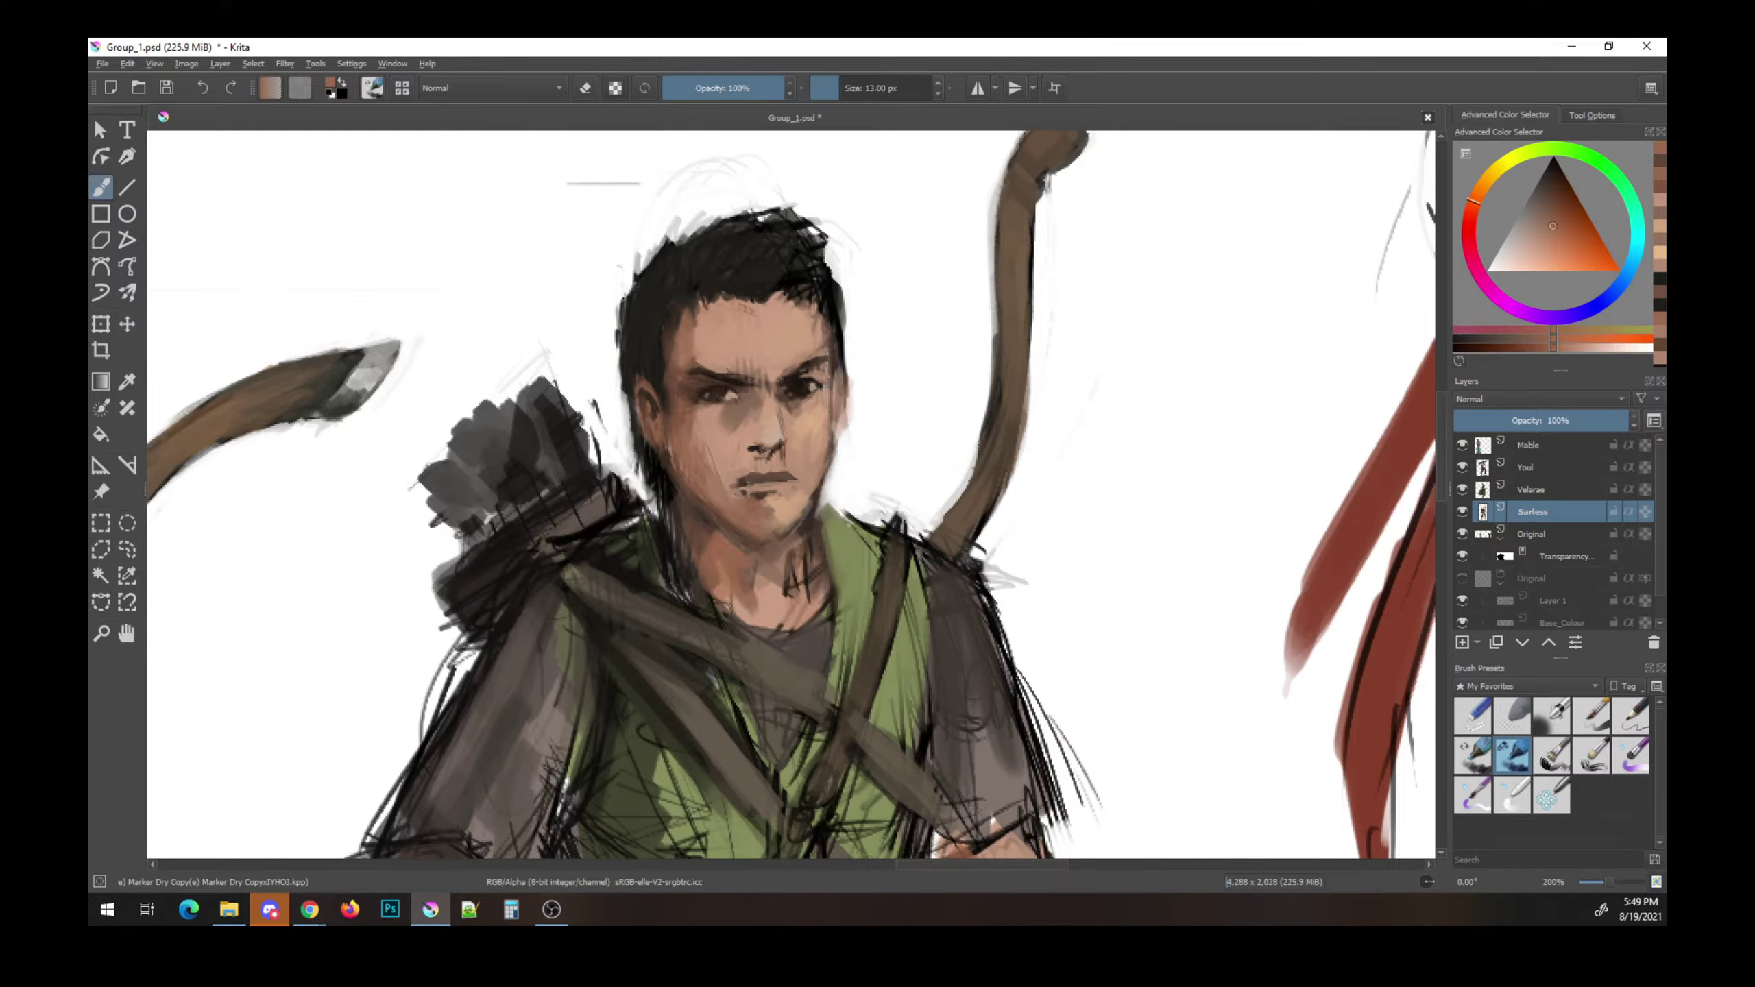
{"action": "left_click", "coordinate": [662, 389], "text": "ctrl"}
{"action": "left_click_drag", "start_coordinate": [711, 522], "coordinate": [725, 528]}
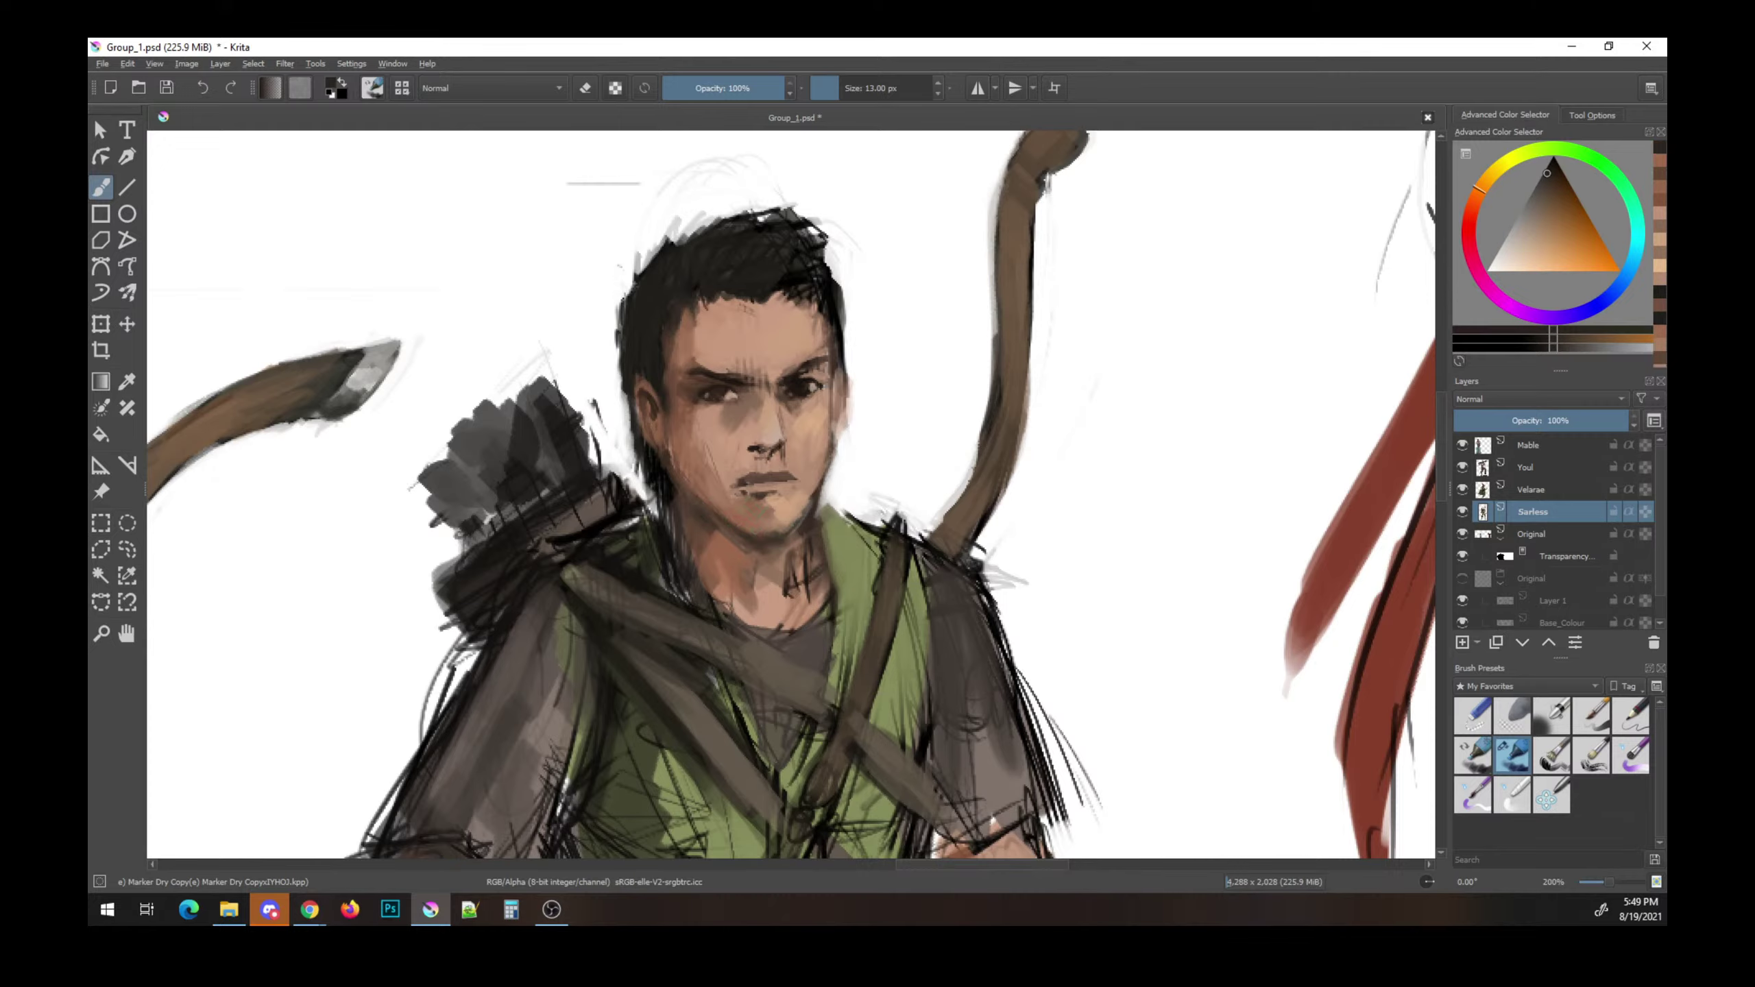
{"action": "left_click_drag", "start_coordinate": [750, 503], "coordinate": [757, 511]}
- Settle on a lighter skin tone and hatch it over the neck and chin
{"action": "left_click", "coordinate": [758, 517], "text": "ctrl"}
{"action": "left_click", "coordinate": [755, 518], "text": "ctrl"}
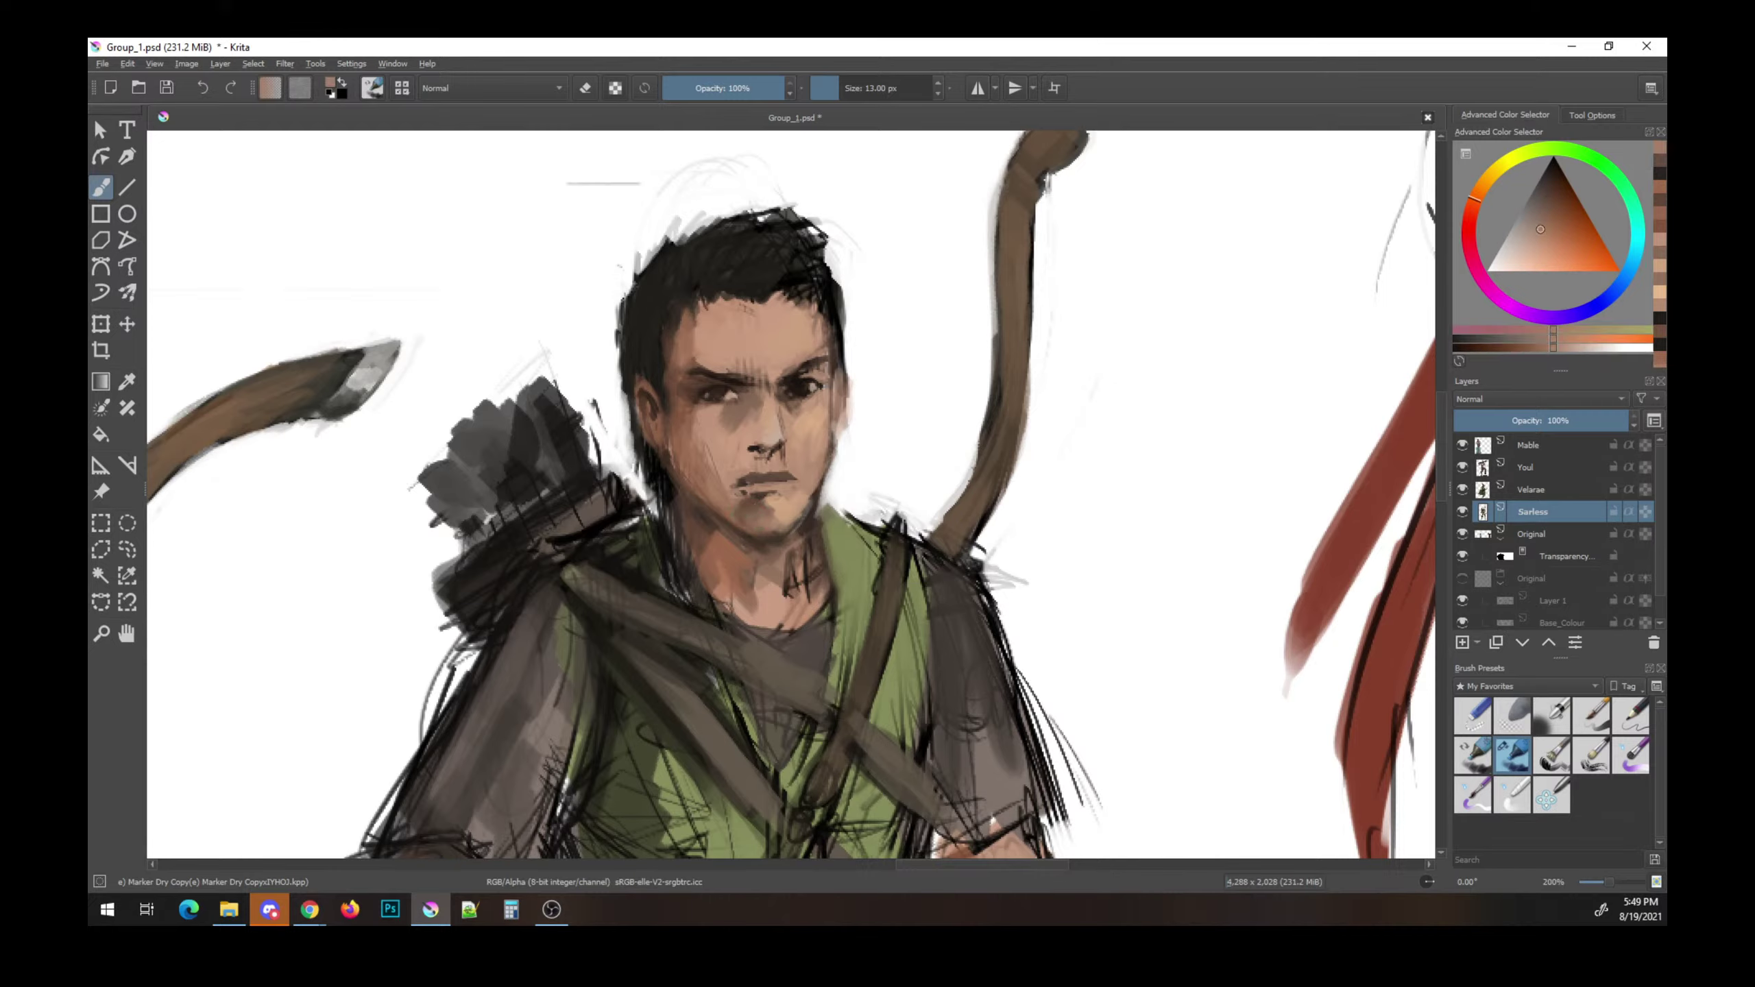
{"action": "left_click", "coordinate": [757, 520], "text": "ctrl"}
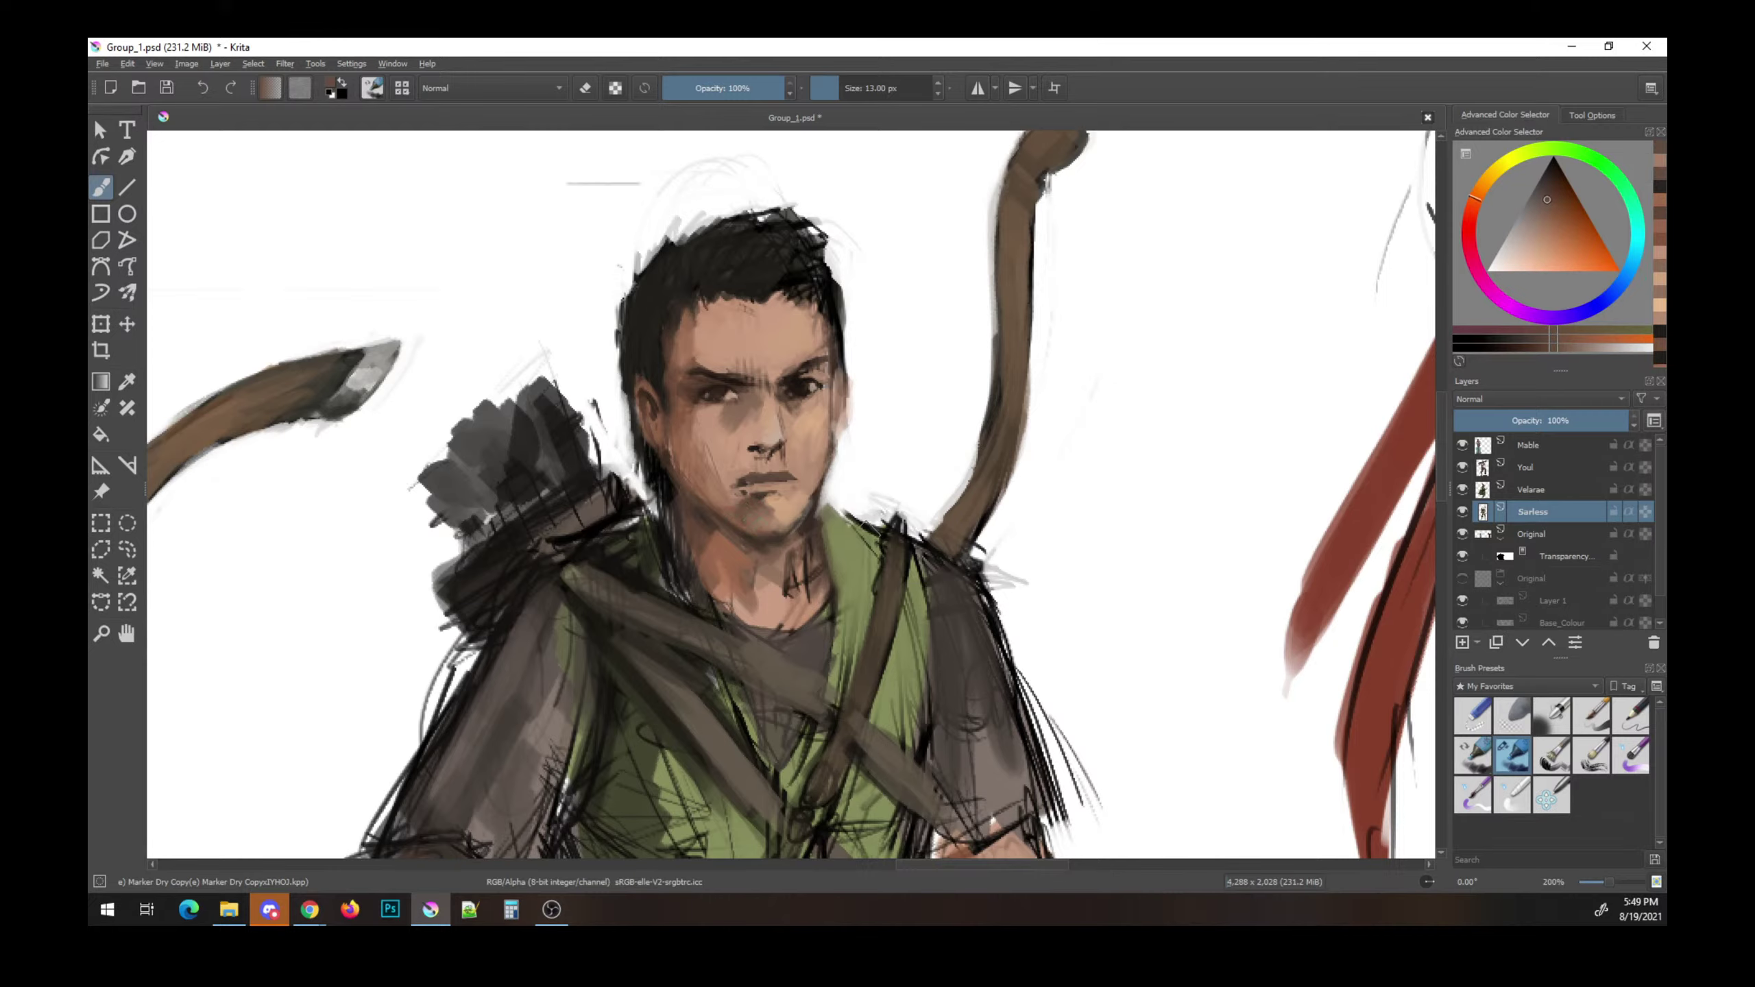
{"action": "left_click", "coordinate": [849, 581], "text": "ctrl"}
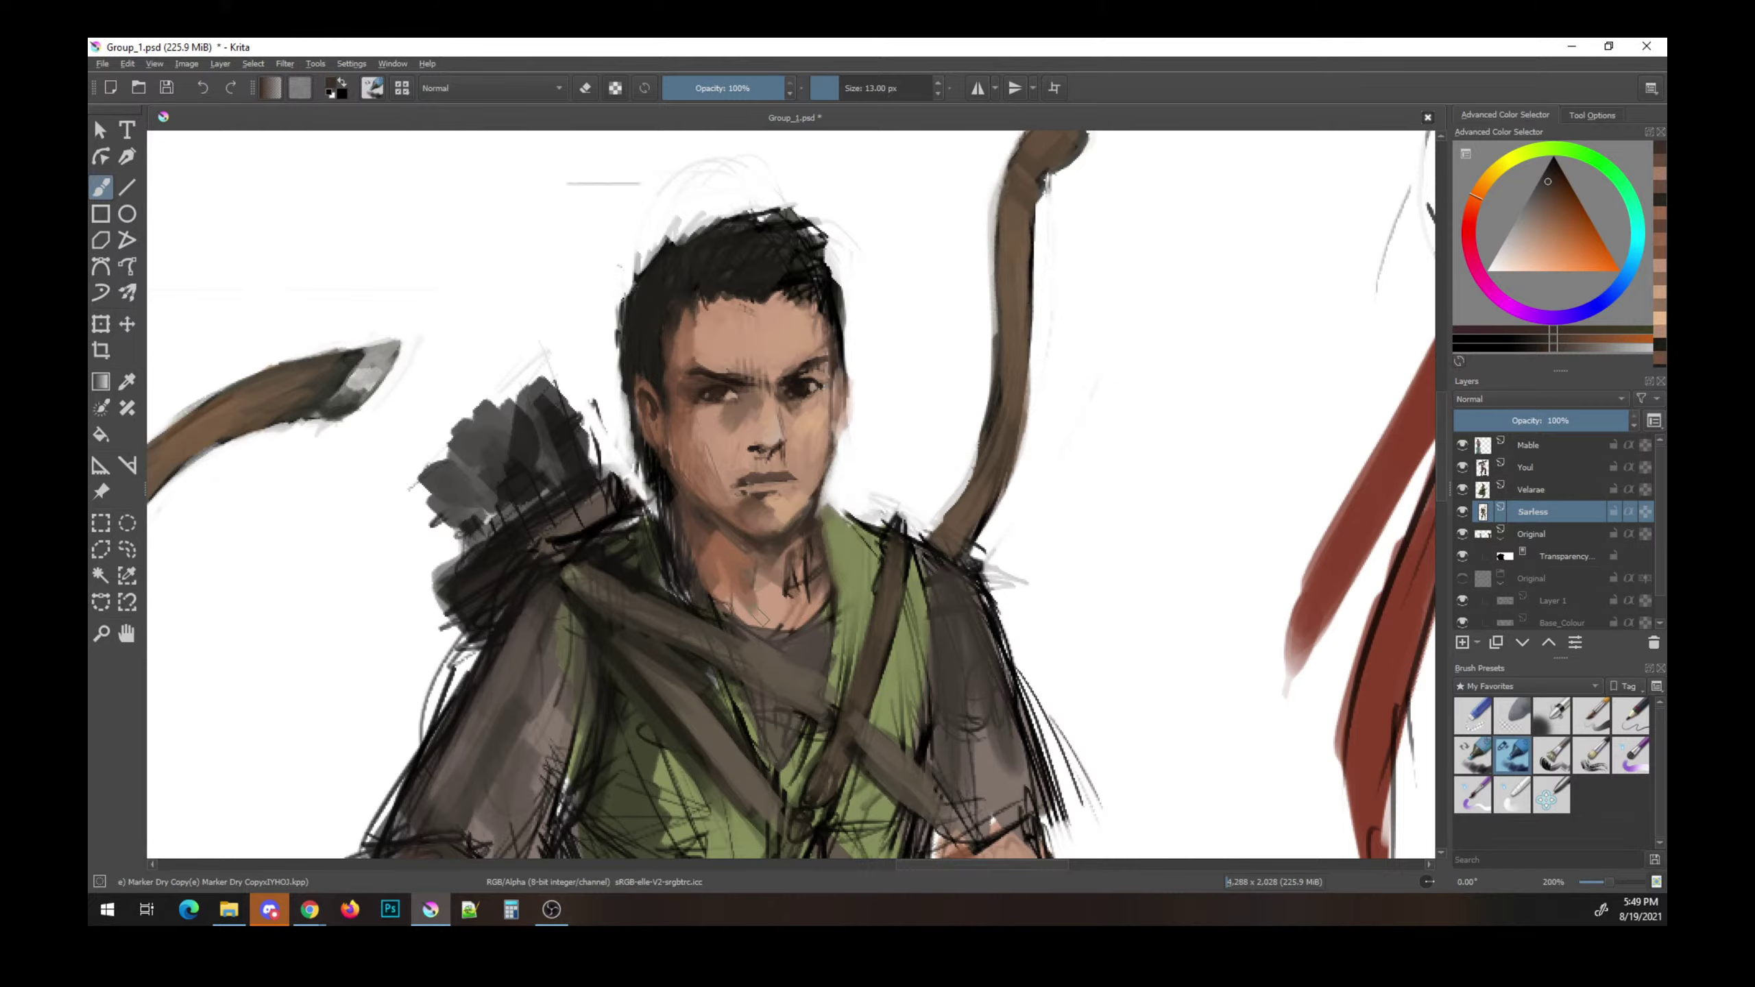
{"action": "left_click", "coordinate": [767, 611], "text": "ctrl"}
{"action": "left_click", "coordinate": [801, 515], "text": "ctrl"}
{"action": "mouse_move", "coordinate": [799, 531]}
{"action": "left_mouse_down"}
{"action": "mouse_move", "coordinate": [789, 561]}
{"action": "mouse_move", "coordinate": [791, 543]}
{"action": "mouse_move", "coordinate": [808, 587]}
{"action": "left_mouse_up"}
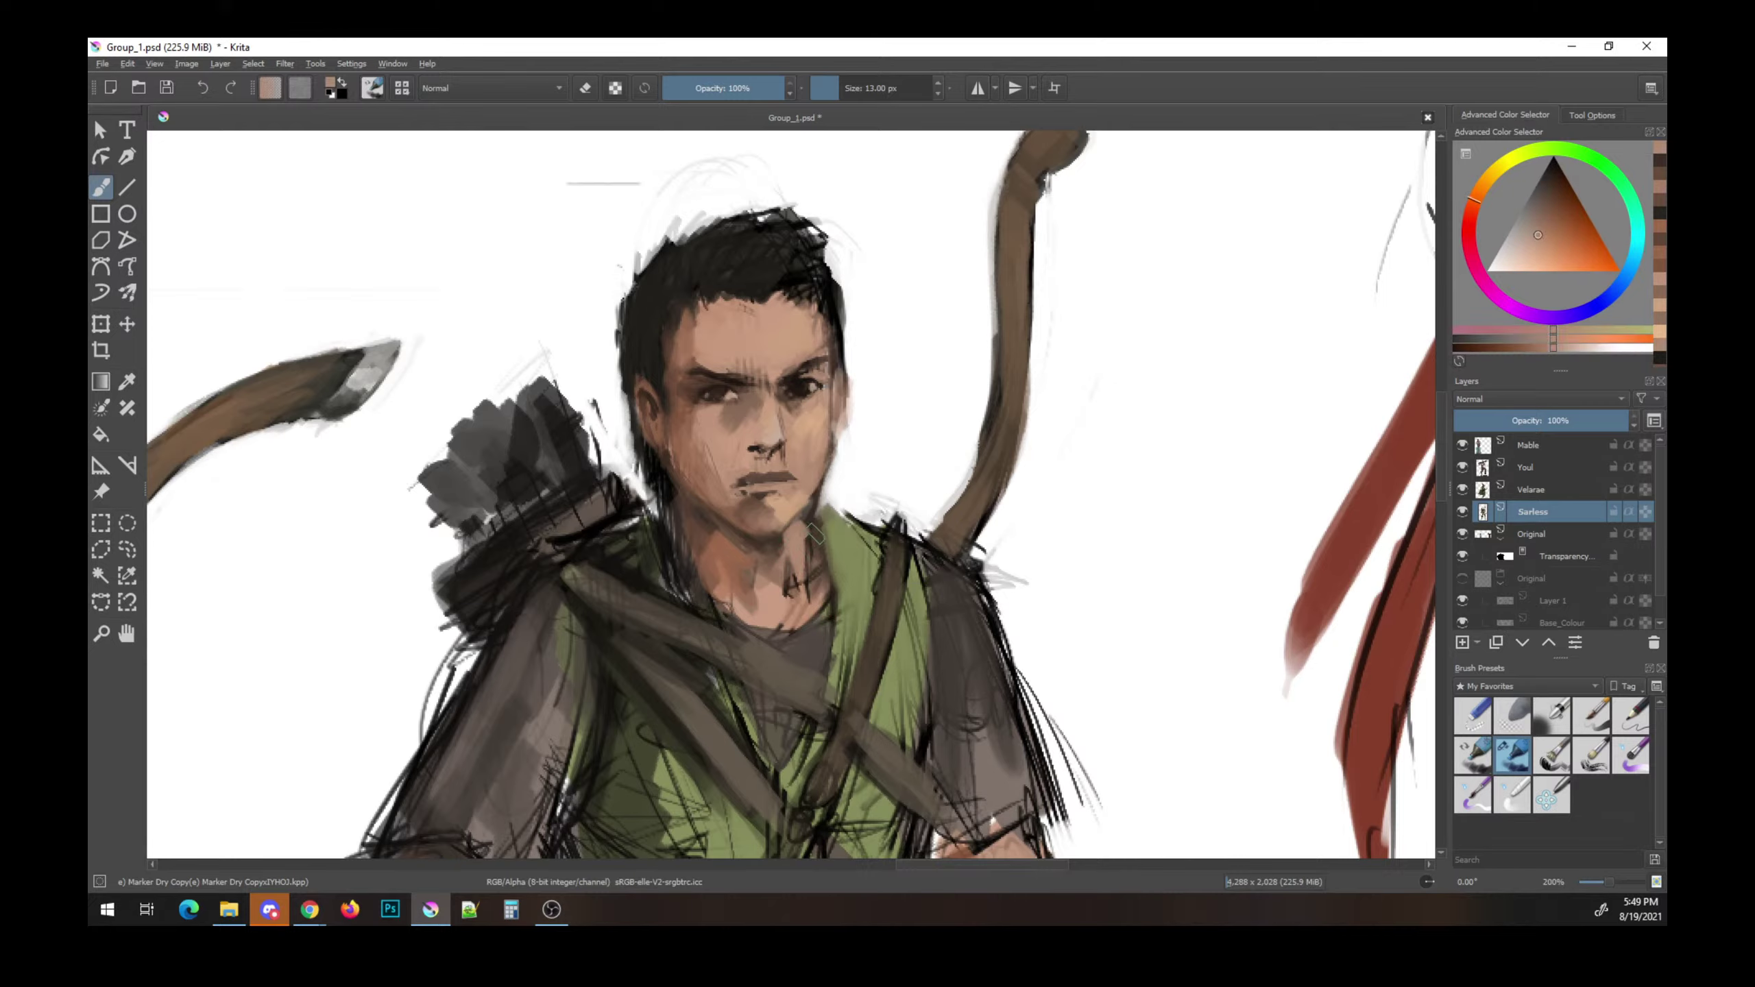
- Paint darker skin-tone strokes down the neck
{"action": "left_click", "coordinate": [813, 532], "text": "ctrl"}
{"action": "key", "text": "e"}
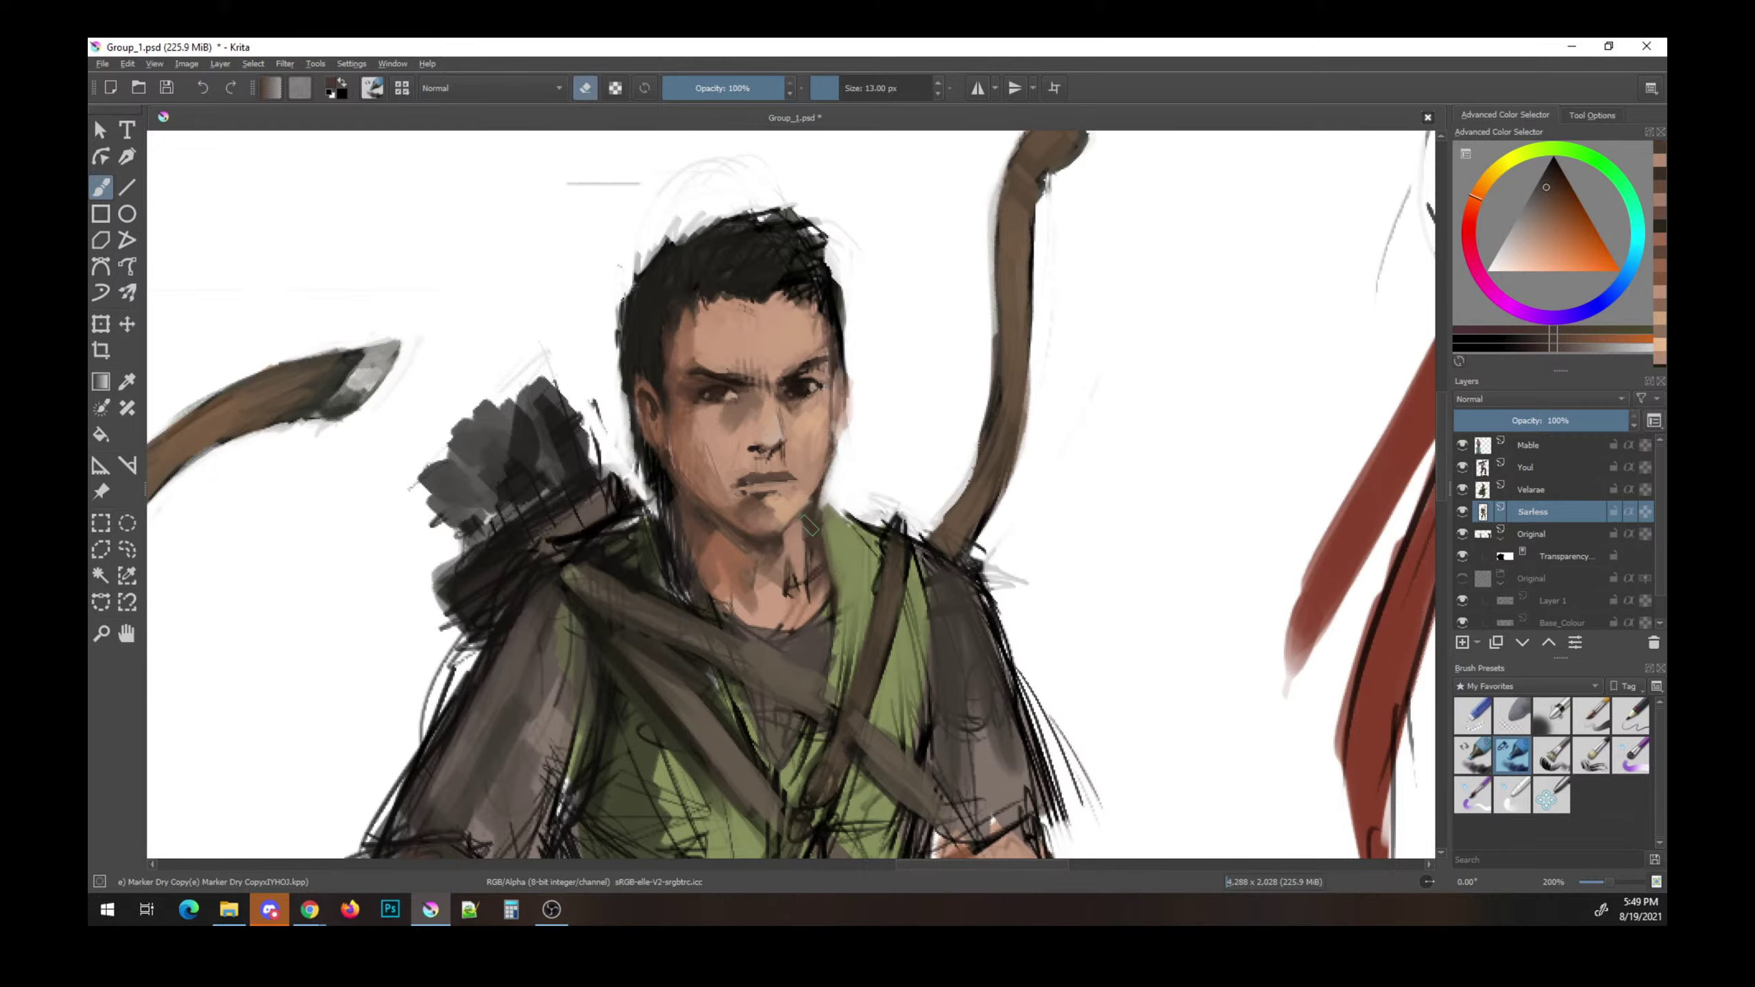
{"action": "key", "text": "e"}
{"action": "left_click", "coordinate": [804, 532], "text": "ctrl"}
{"action": "mouse_move", "coordinate": [784, 528]}
{"action": "left_mouse_down"}
{"action": "mouse_move", "coordinate": [794, 584]}
{"action": "mouse_move", "coordinate": [812, 547]}
{"action": "mouse_move", "coordinate": [811, 605]}
{"action": "mouse_move", "coordinate": [756, 610]}
{"action": "left_mouse_up"}
- Hatch dark shadow strokes across the neck
{"action": "left_click", "coordinate": [821, 611], "text": "ctrl"}
{"action": "left_click", "coordinate": [782, 596], "text": "ctrl"}
{"action": "left_click", "coordinate": [766, 594], "text": "ctrl"}
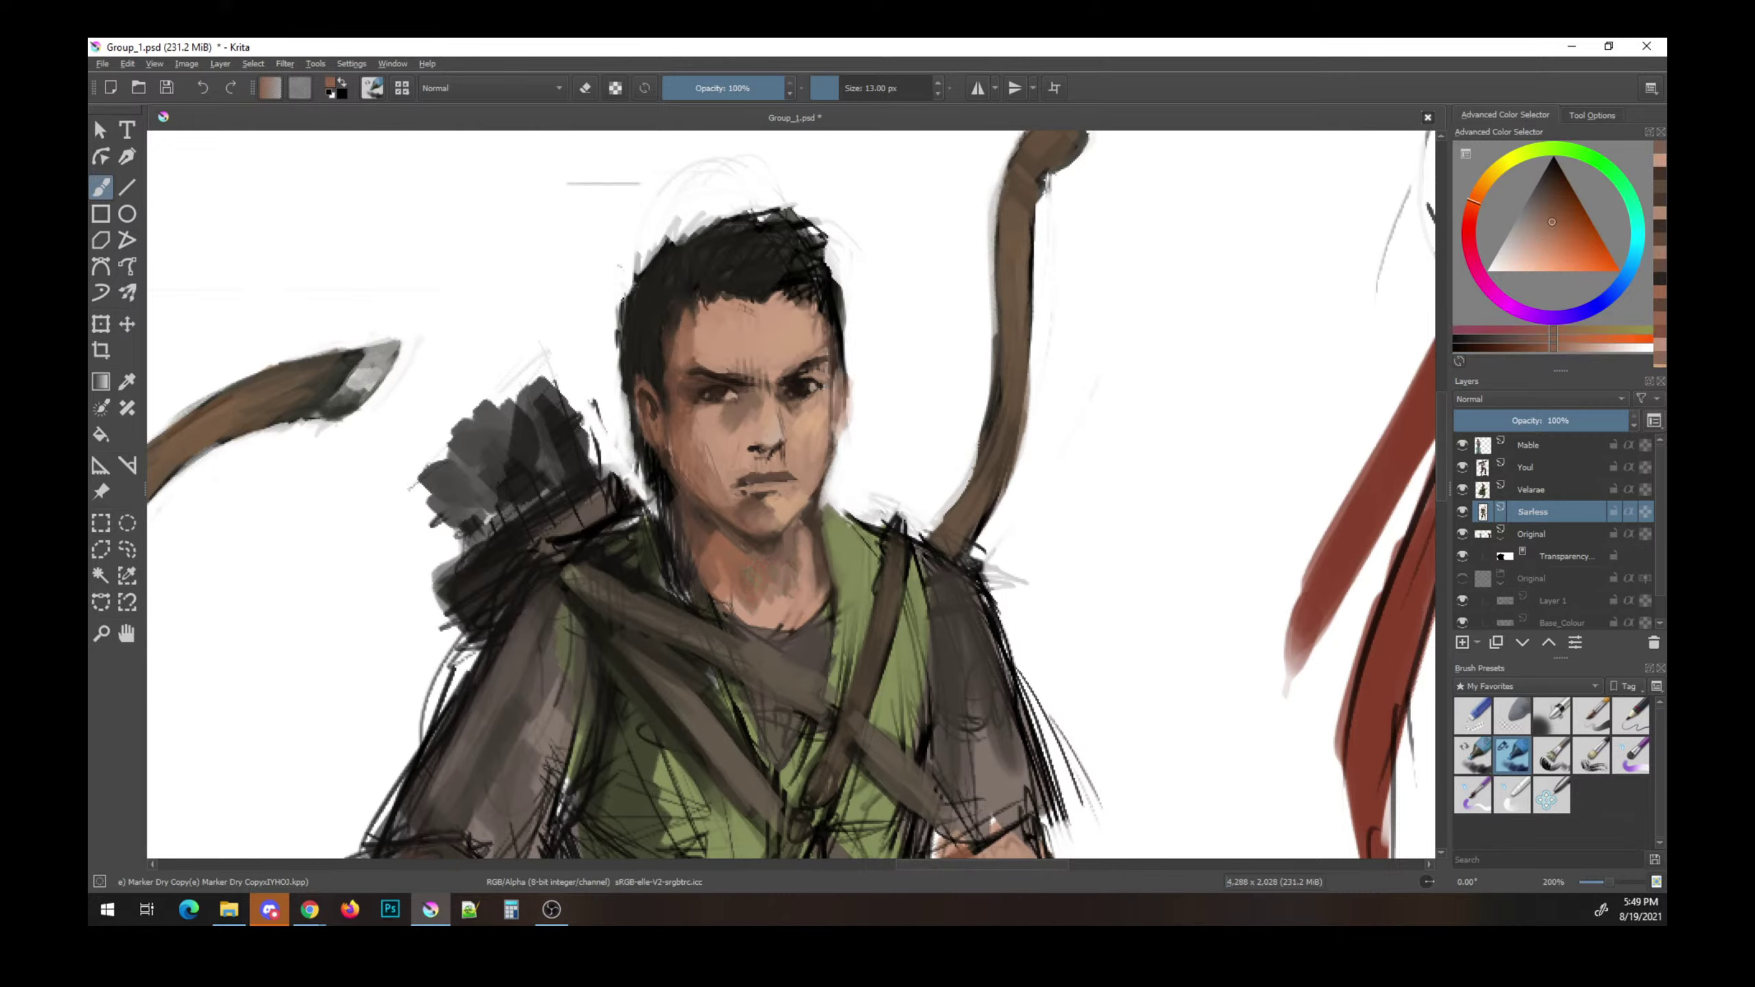
{"action": "left_click", "coordinate": [756, 584], "text": "ctrl"}
{"action": "mouse_move", "coordinate": [763, 546]}
{"action": "left_mouse_down"}
{"action": "mouse_move", "coordinate": [744, 587]}
{"action": "mouse_move", "coordinate": [718, 532]}
{"action": "mouse_move", "coordinate": [686, 608]}
{"action": "left_mouse_up"}
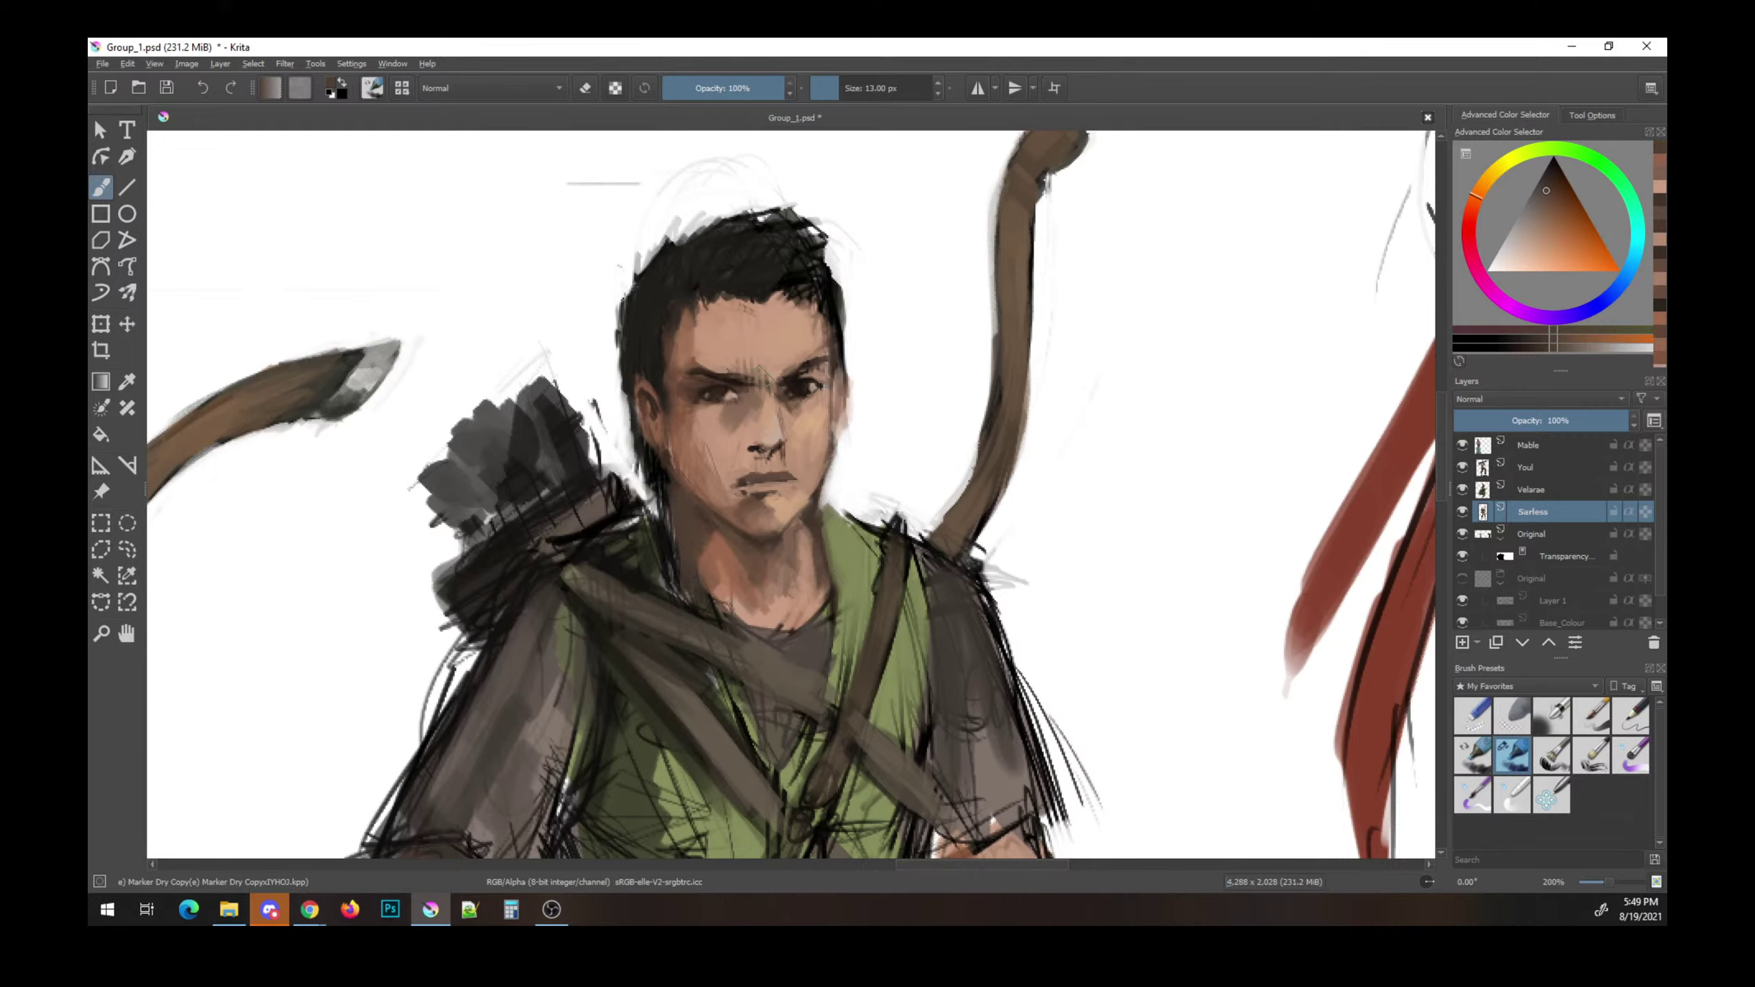
- Erase along the jaw edge, then add a small light stroke at the jaw
{"action": "key", "text": "e"}
{"action": "left_click_drag", "start_coordinate": [815, 518], "coordinate": [829, 480]}
{"action": "key", "text": "e"}
{"action": "left_click", "coordinate": [818, 514], "text": "ctrl"}
{"action": "left_click_drag", "start_coordinate": [815, 525], "coordinate": [808, 547]}
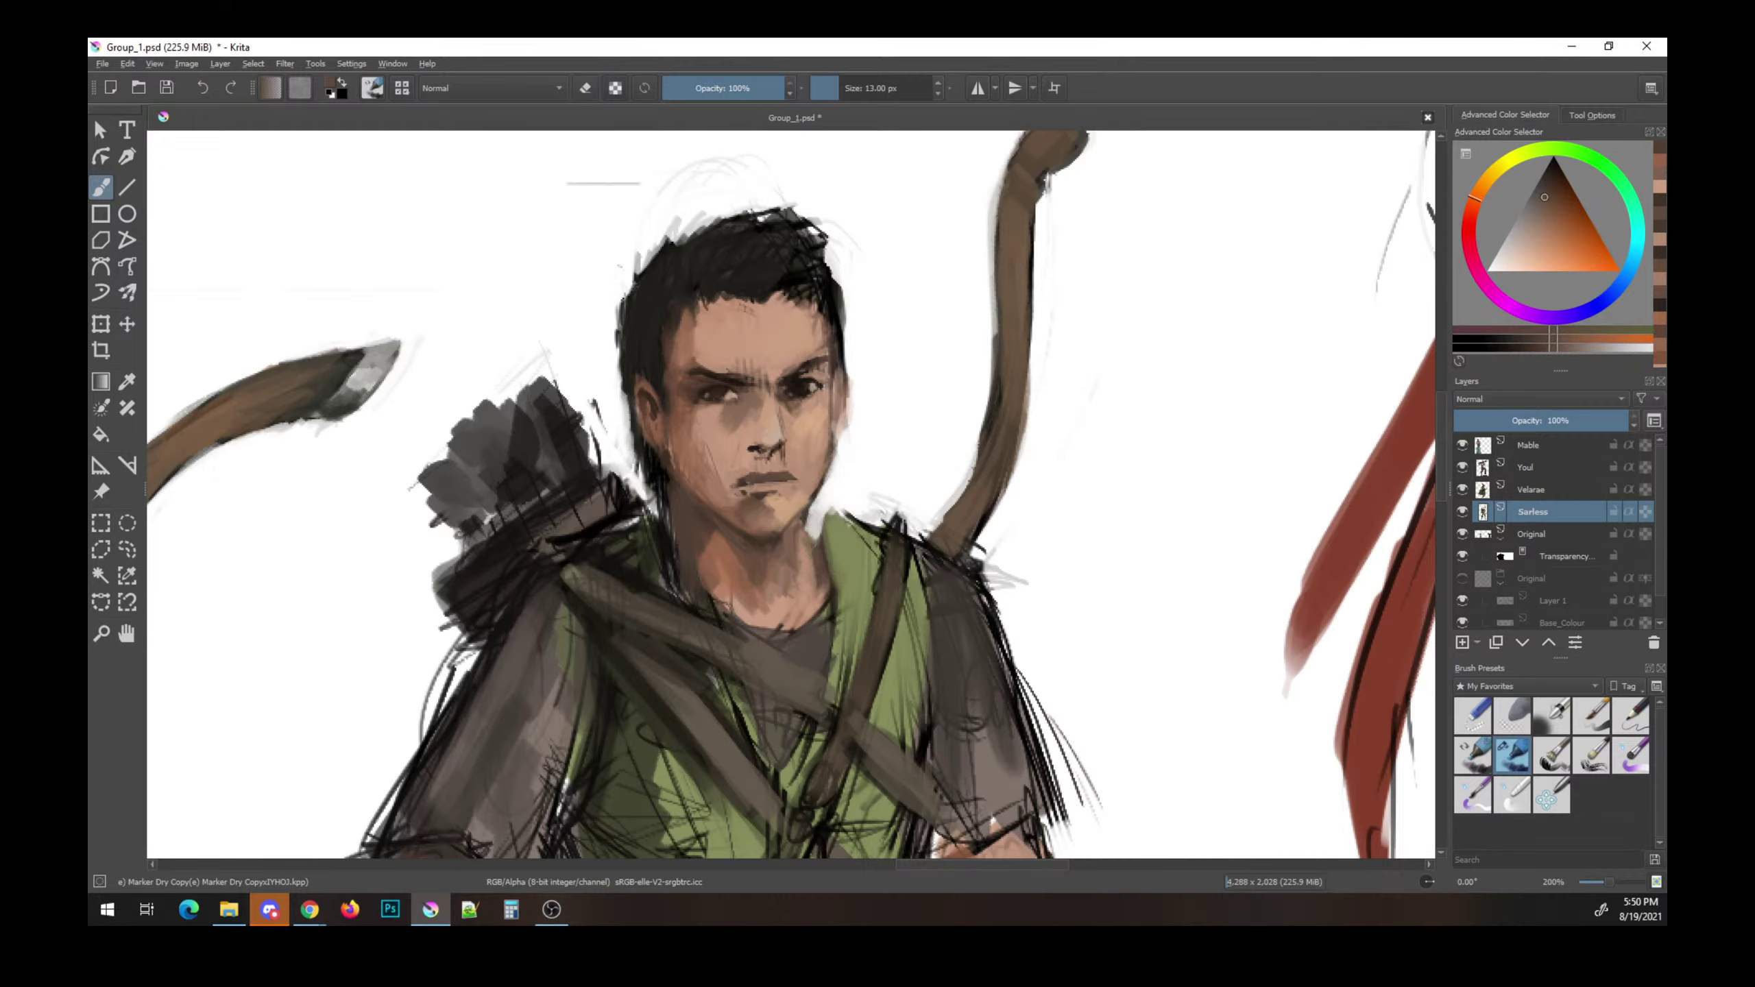
- Sample the shirt's yellow-green and choose a darker olive green
{"action": "left_click", "coordinate": [820, 553], "text": "ctrl"}
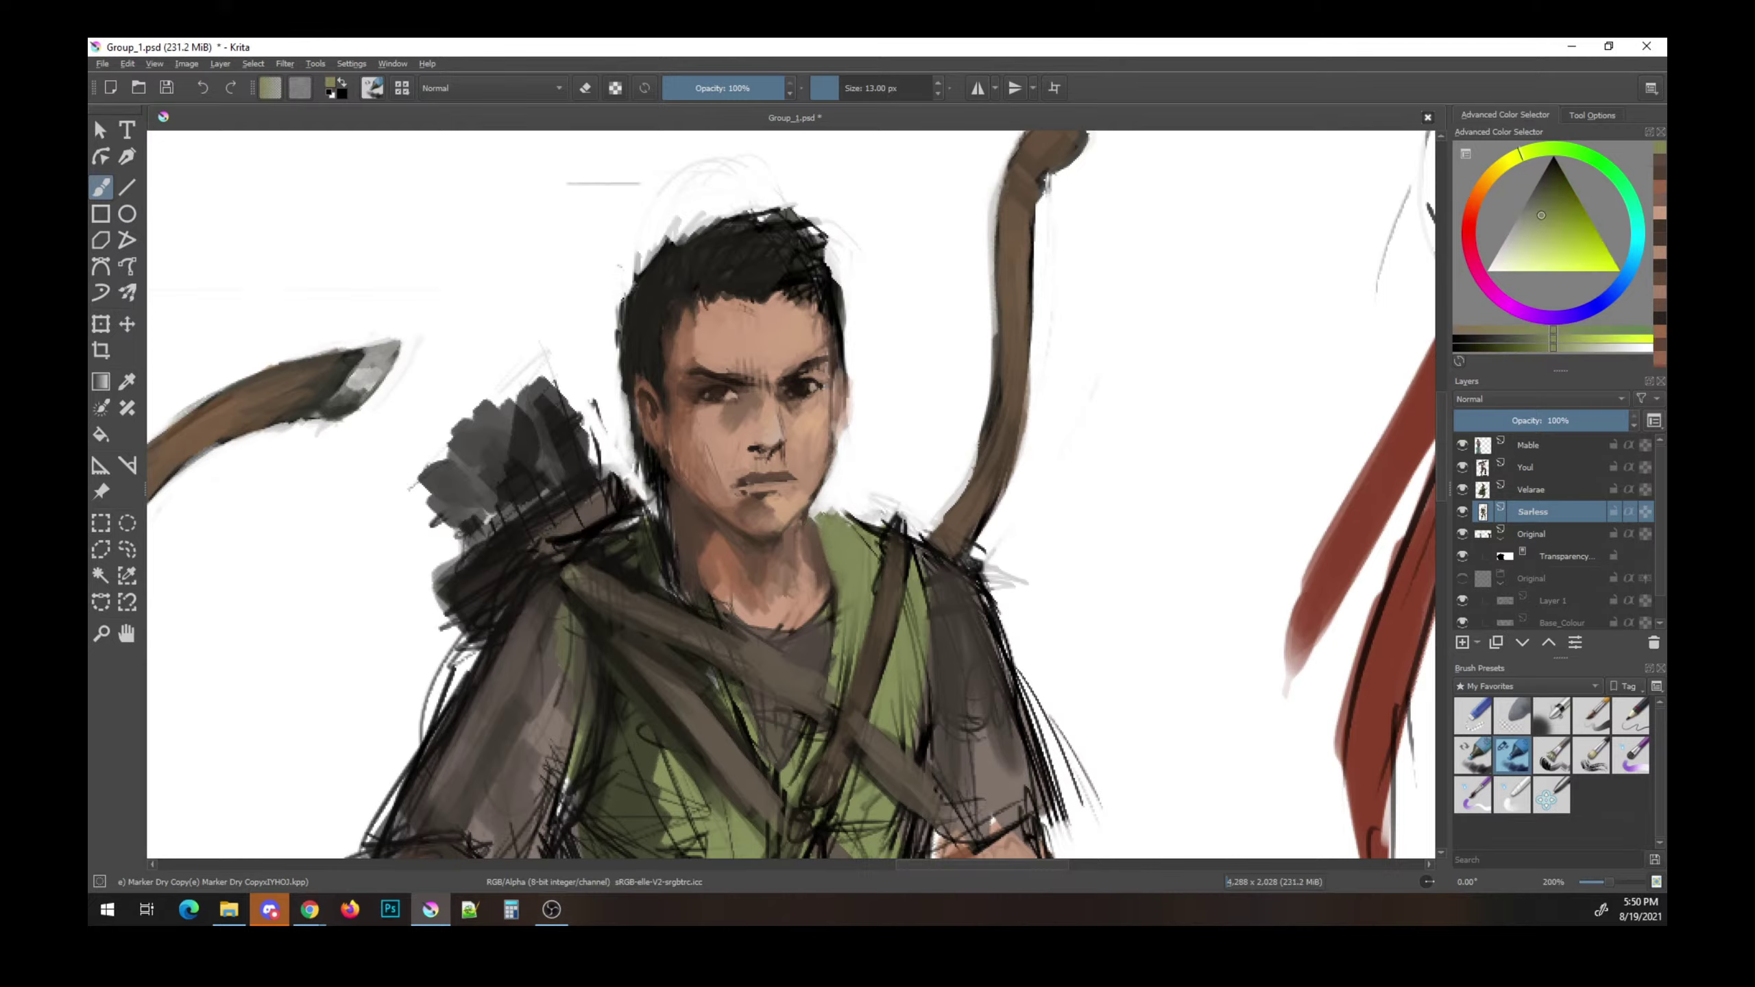
{"action": "key", "text": "e"}
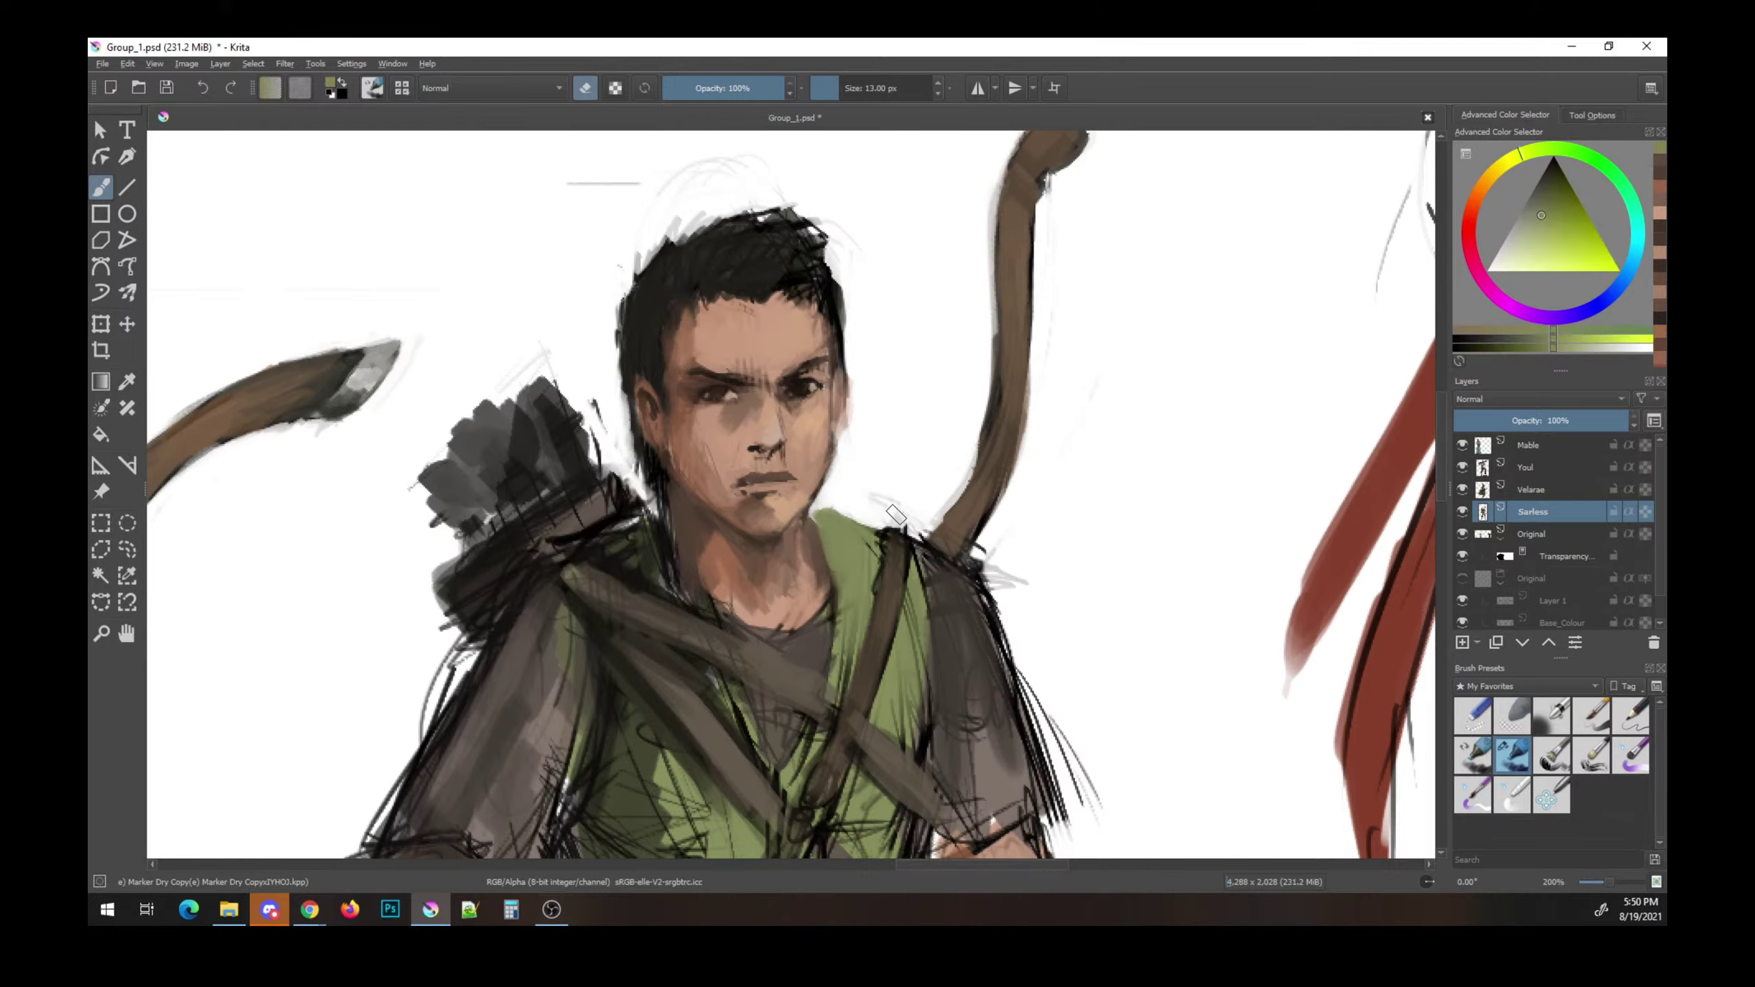
{"action": "key", "text": "e"}
{"action": "left_click", "coordinate": [832, 600], "text": "ctrl"}
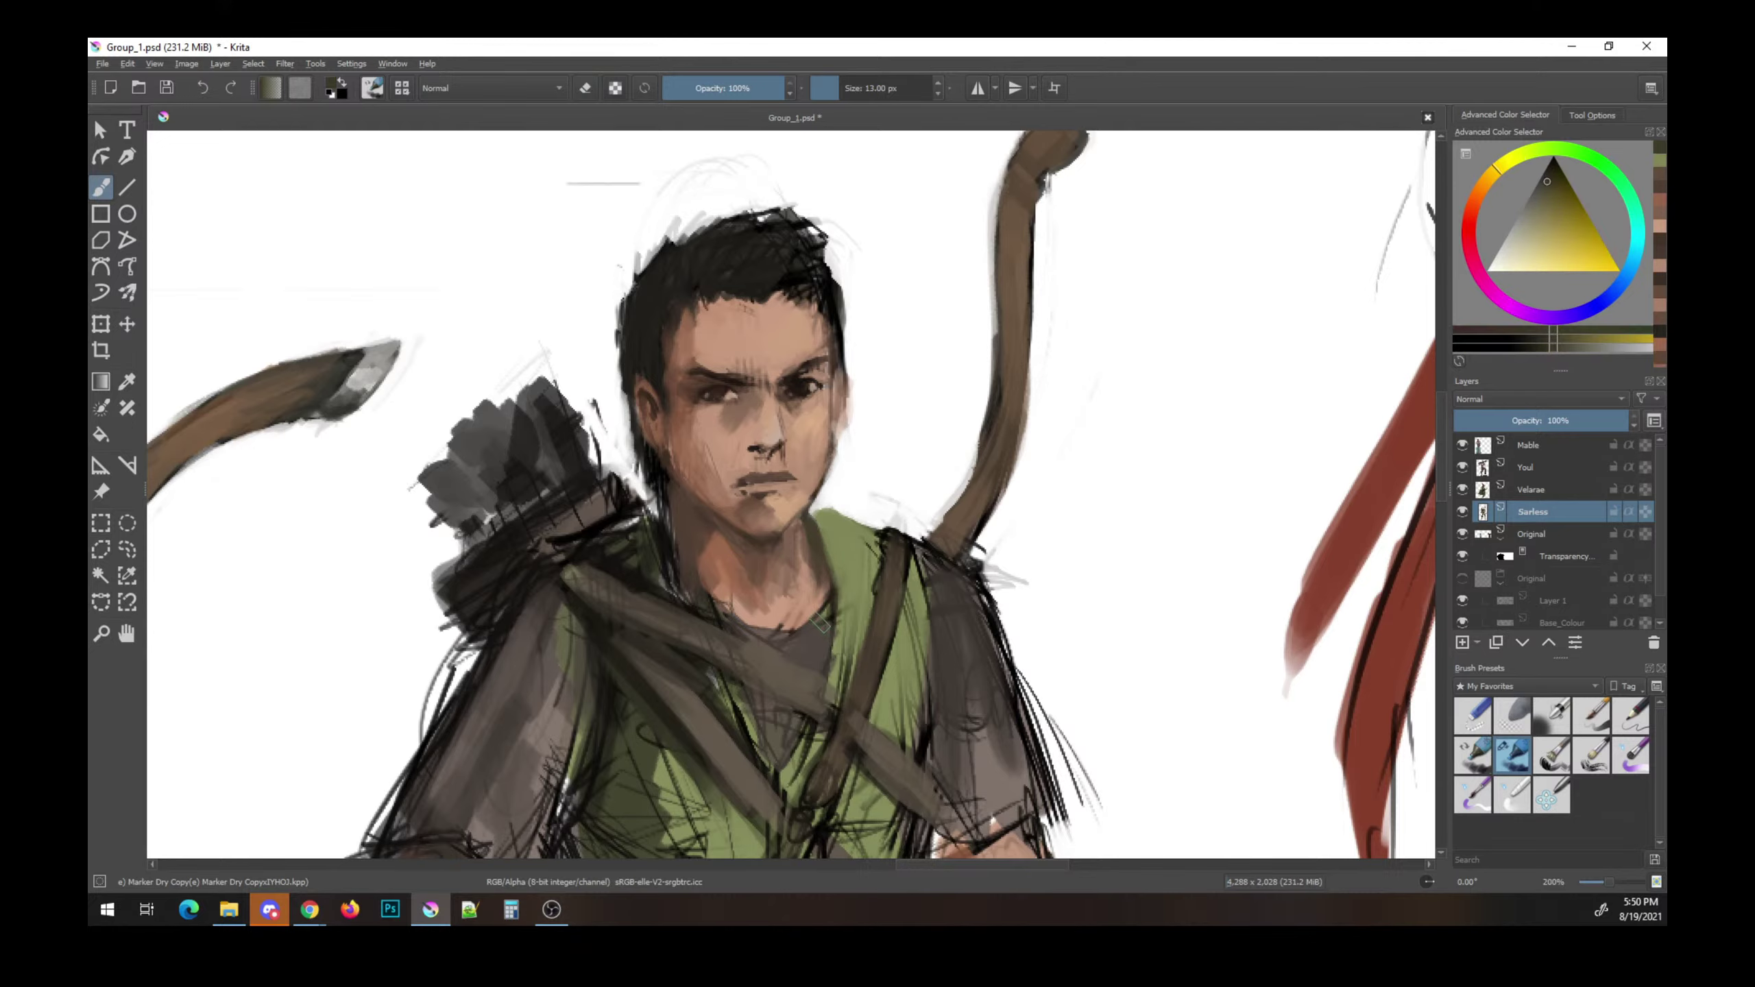
{"action": "scroll", "coordinate": [872, 461], "scroll_direction": "down", "scroll_amount": 1}
{"action": "scroll", "coordinate": [871, 461], "scroll_direction": "down", "scroll_amount": 4}
{"action": "scroll", "coordinate": [877, 460], "scroll_direction": "up", "scroll_amount": 2}
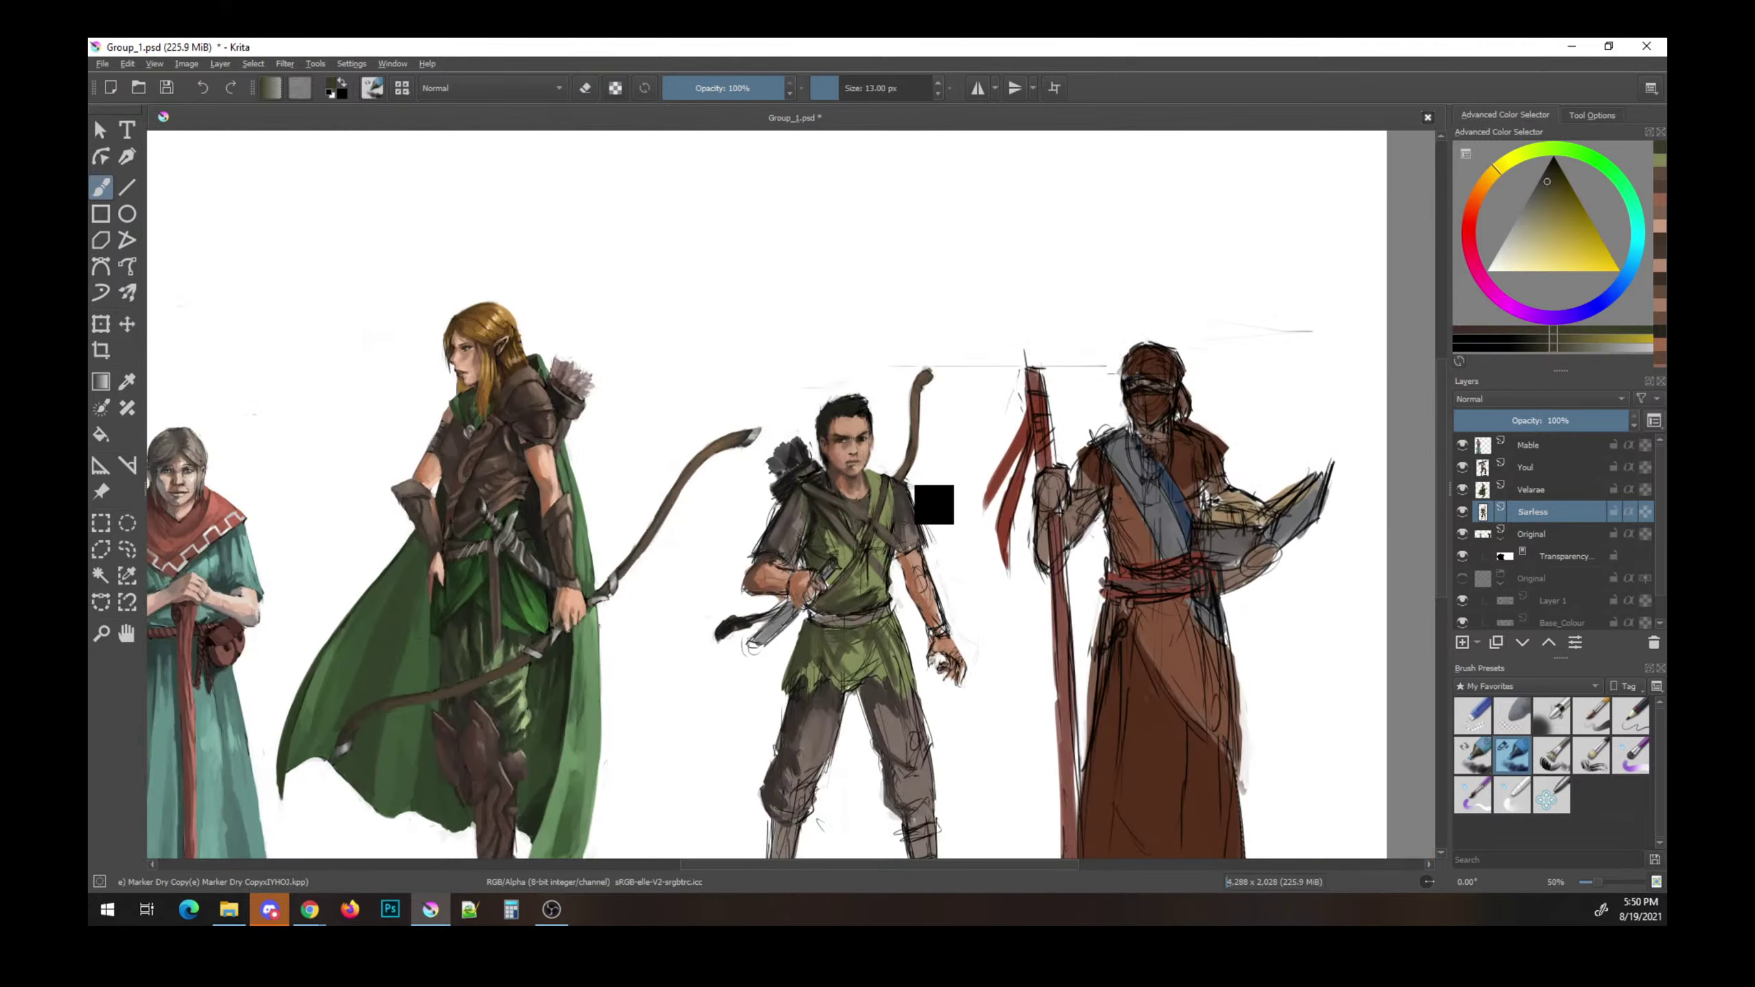
- Touch up the skin near the boy's eye with sampled face colour and save
{"action": "key", "text": "ctrl+s"}
{"action": "left_click_drag", "start_coordinate": [888, 458], "coordinate": [840, 436]}
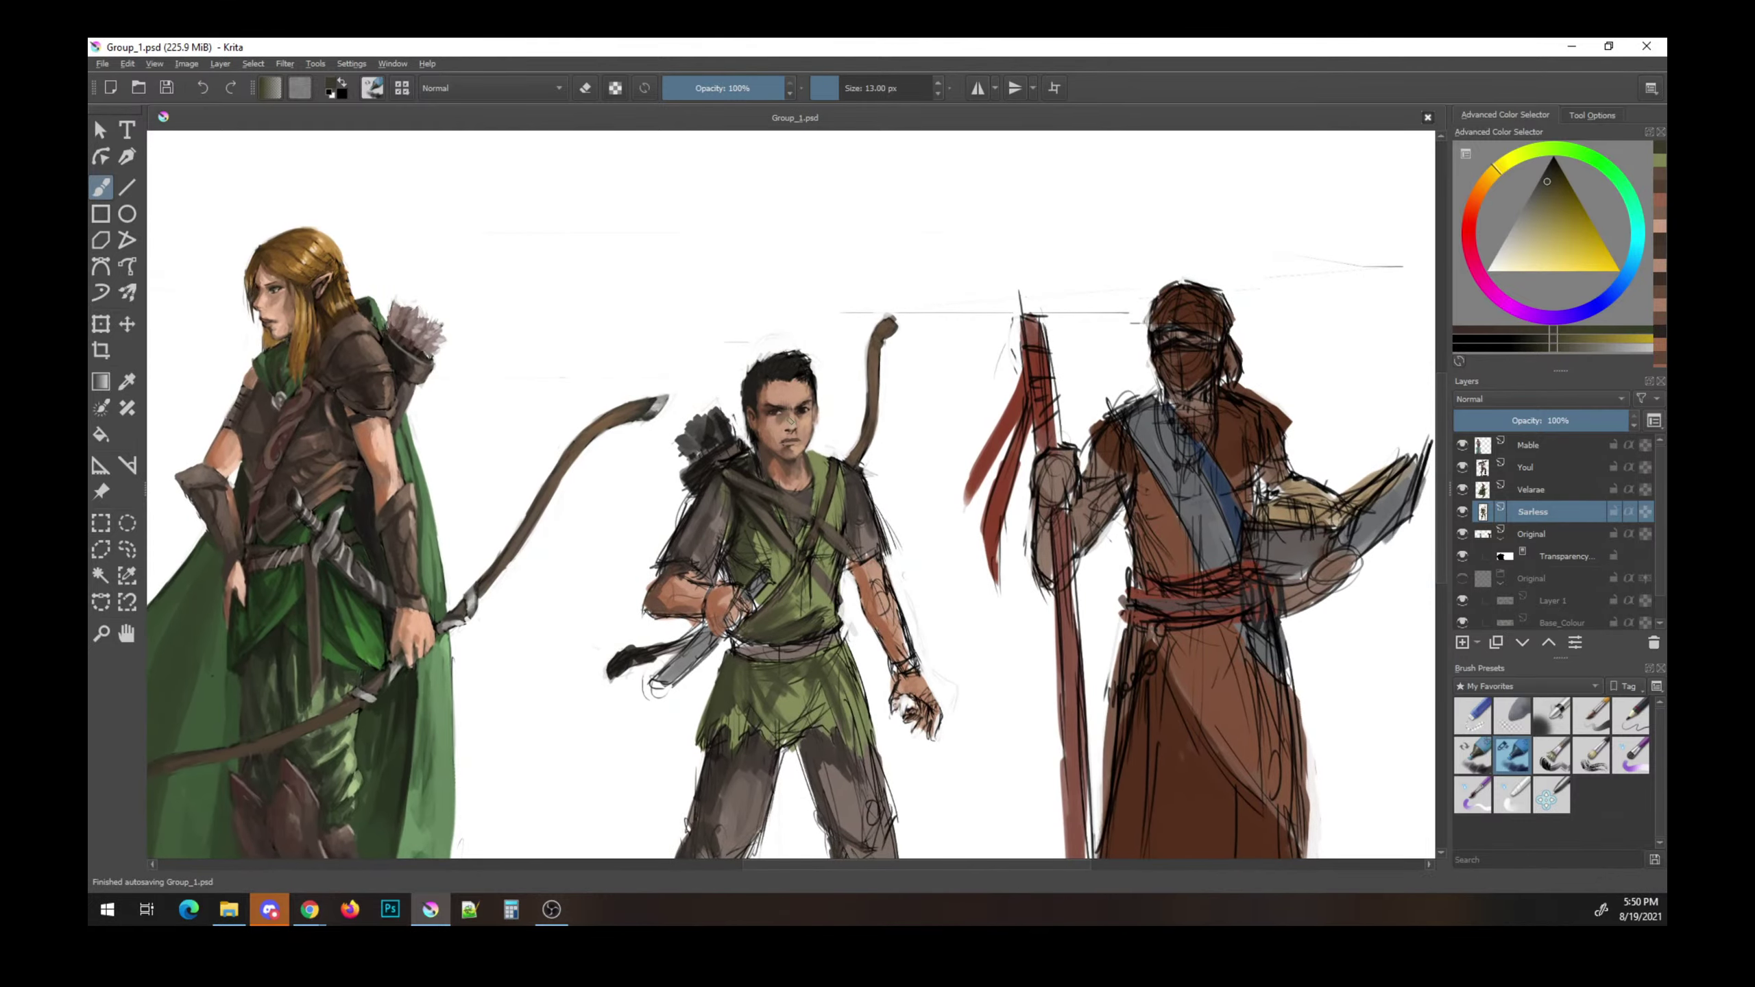
{"action": "left_click", "coordinate": [799, 414], "text": "ctrl"}
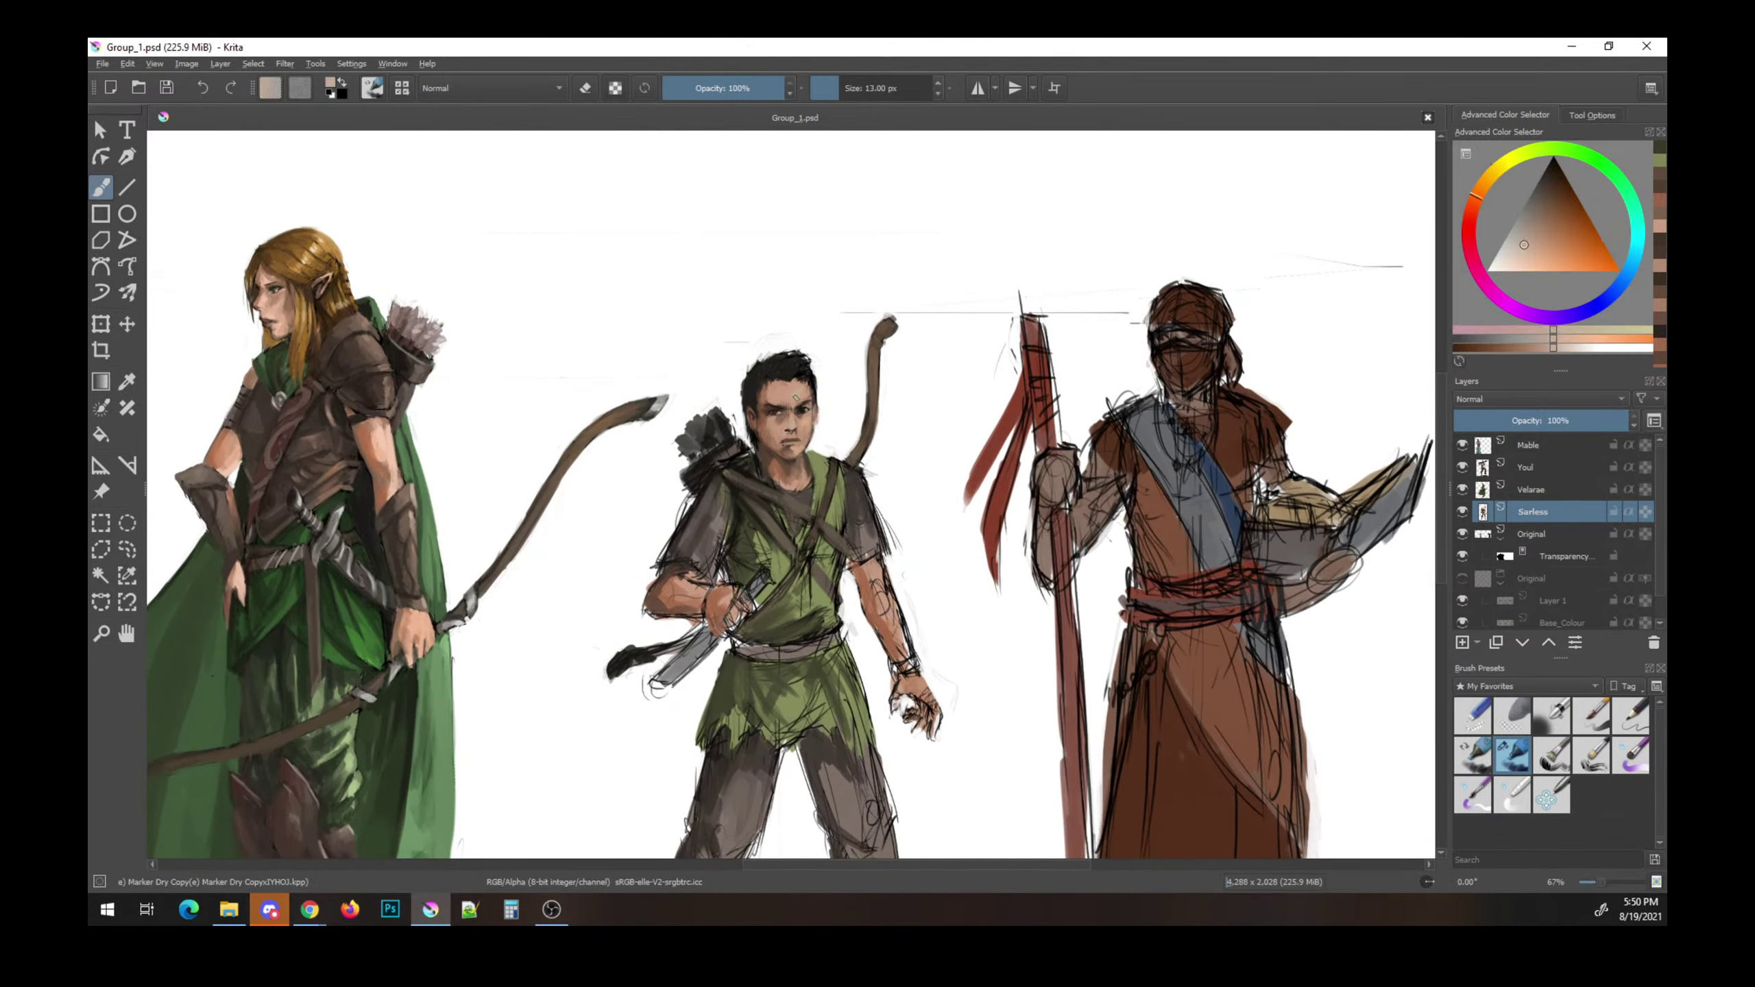
{"action": "left_click_drag", "start_coordinate": [798, 399], "coordinate": [804, 408]}
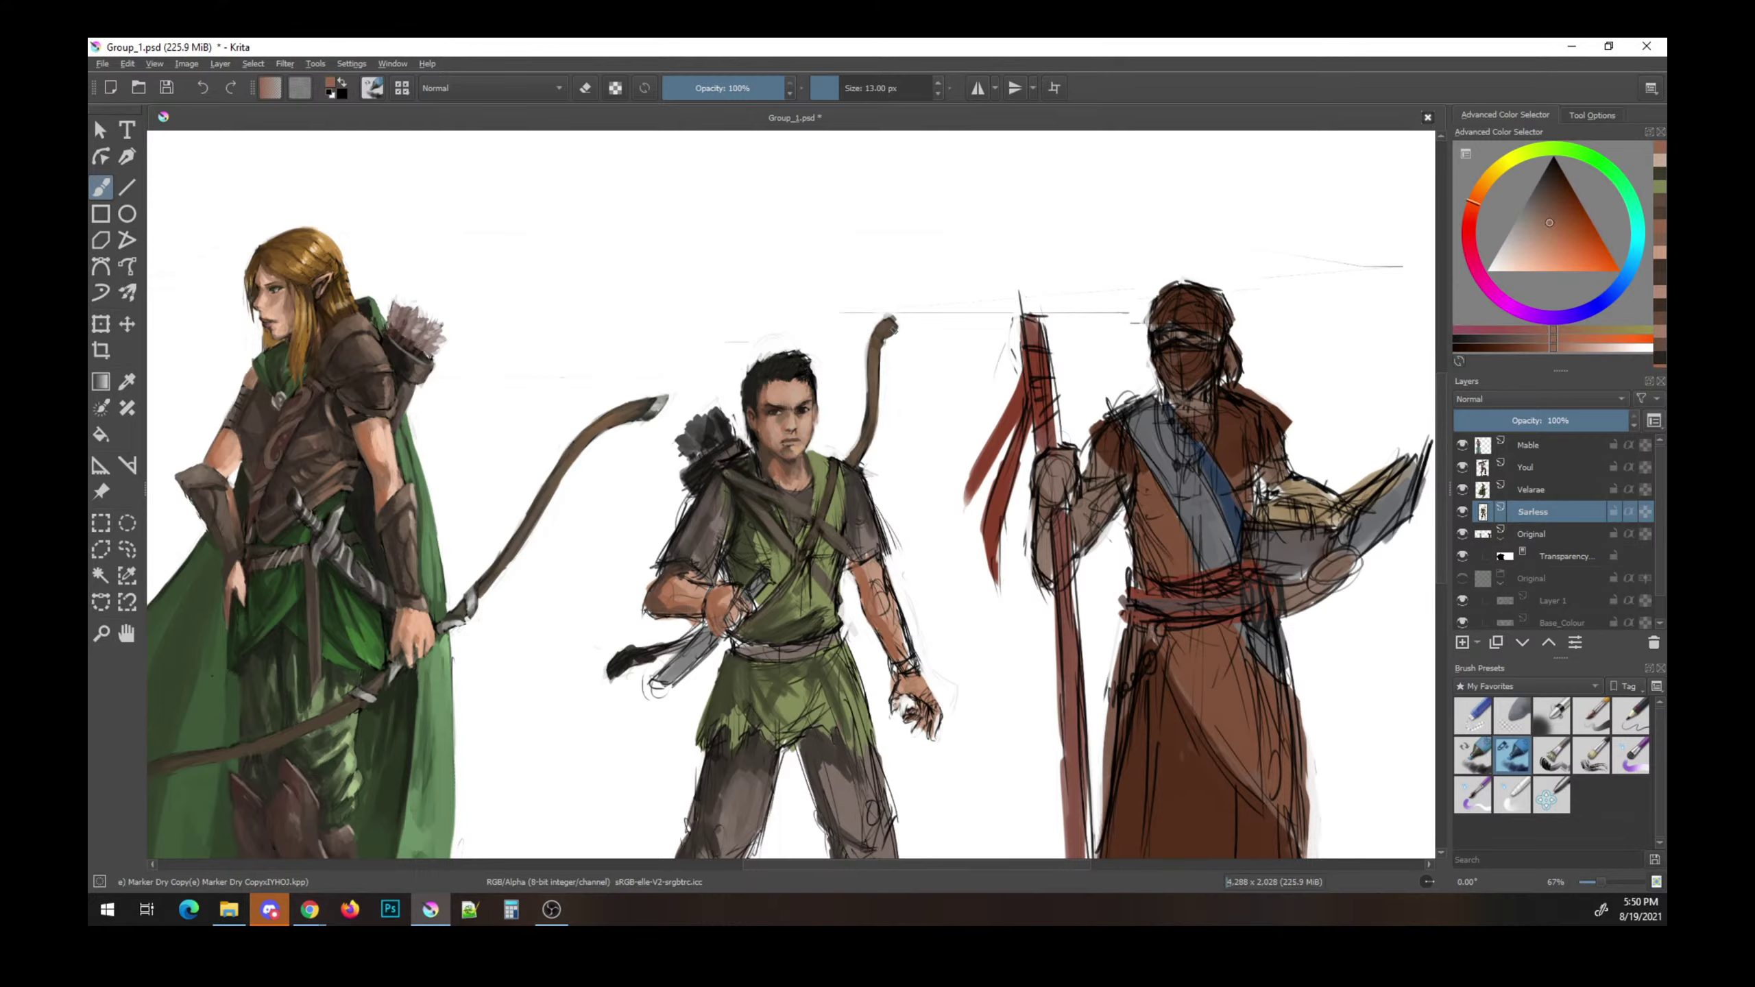
{"action": "key", "text": "ctrl+s"}
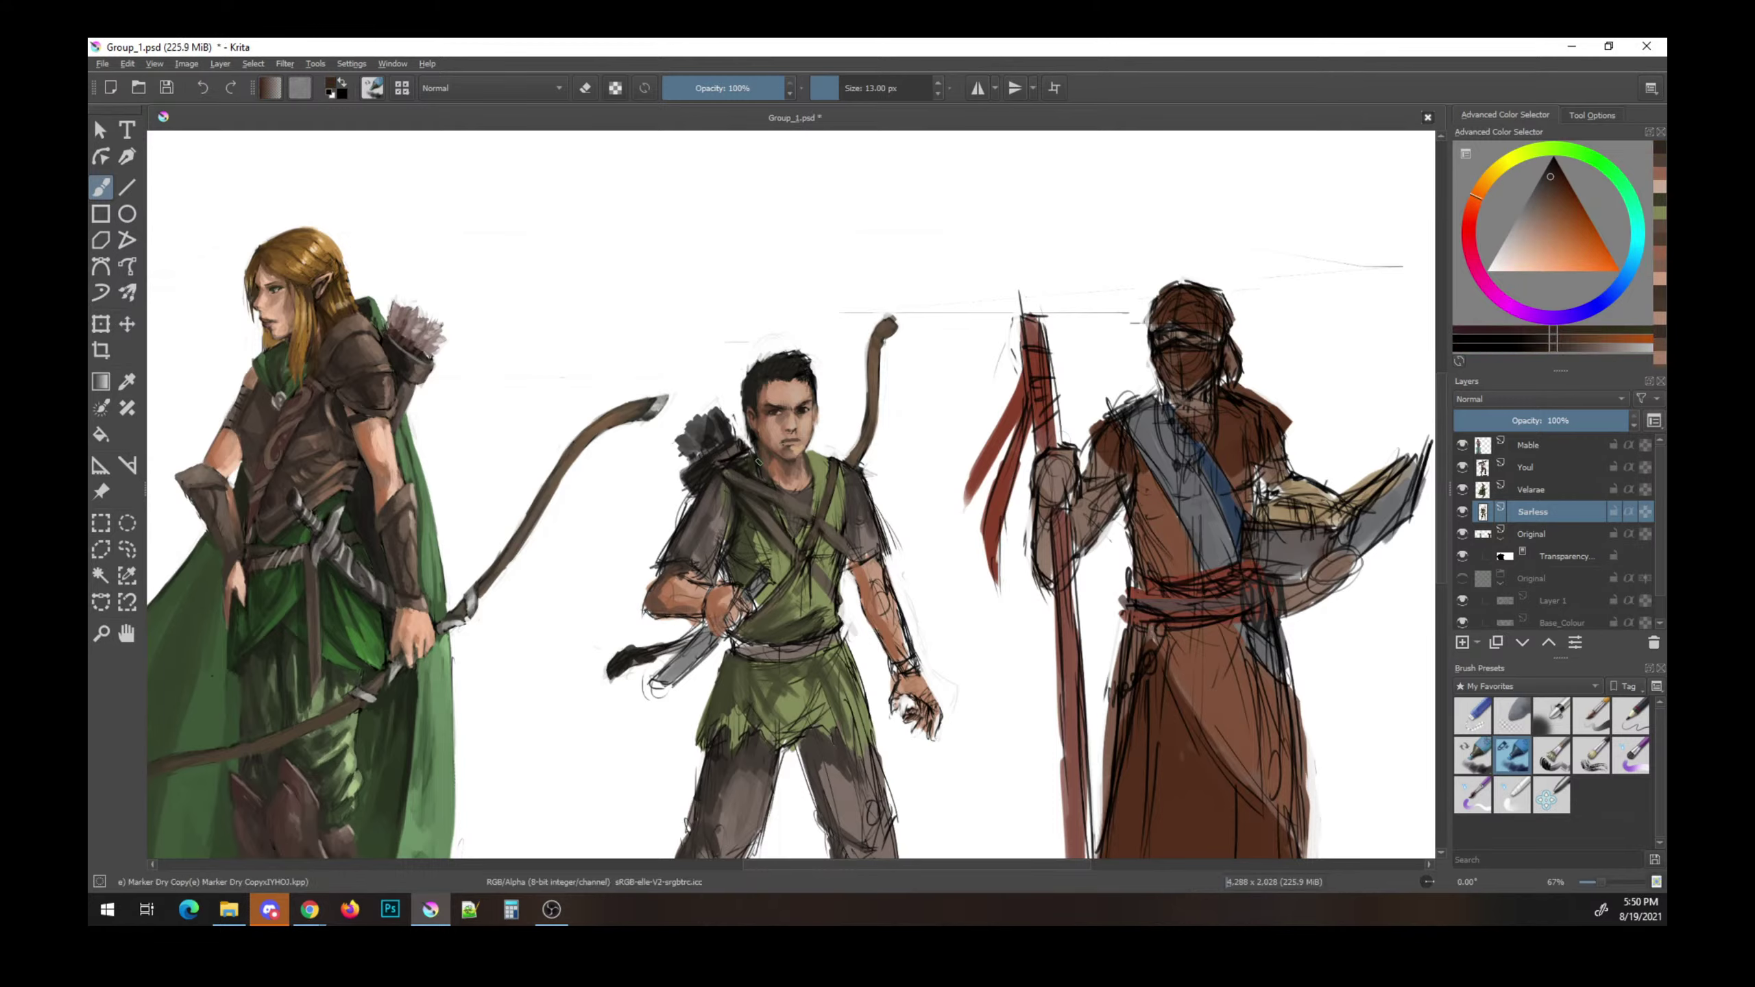
- Paint shirt green over the boy's collar and brighten it with warm skin-browns
{"action": "left_click", "coordinate": [825, 461], "text": "ctrl"}
{"action": "mouse_move", "coordinate": [741, 458]}
{"action": "left_mouse_down"}
{"action": "mouse_move", "coordinate": [772, 486]}
{"action": "mouse_move", "coordinate": [732, 442]}
{"action": "mouse_move", "coordinate": [714, 463]}
{"action": "left_mouse_up"}
{"action": "key", "text": "k"}
{"action": "left_click", "coordinate": [760, 460], "text": "ctrl"}
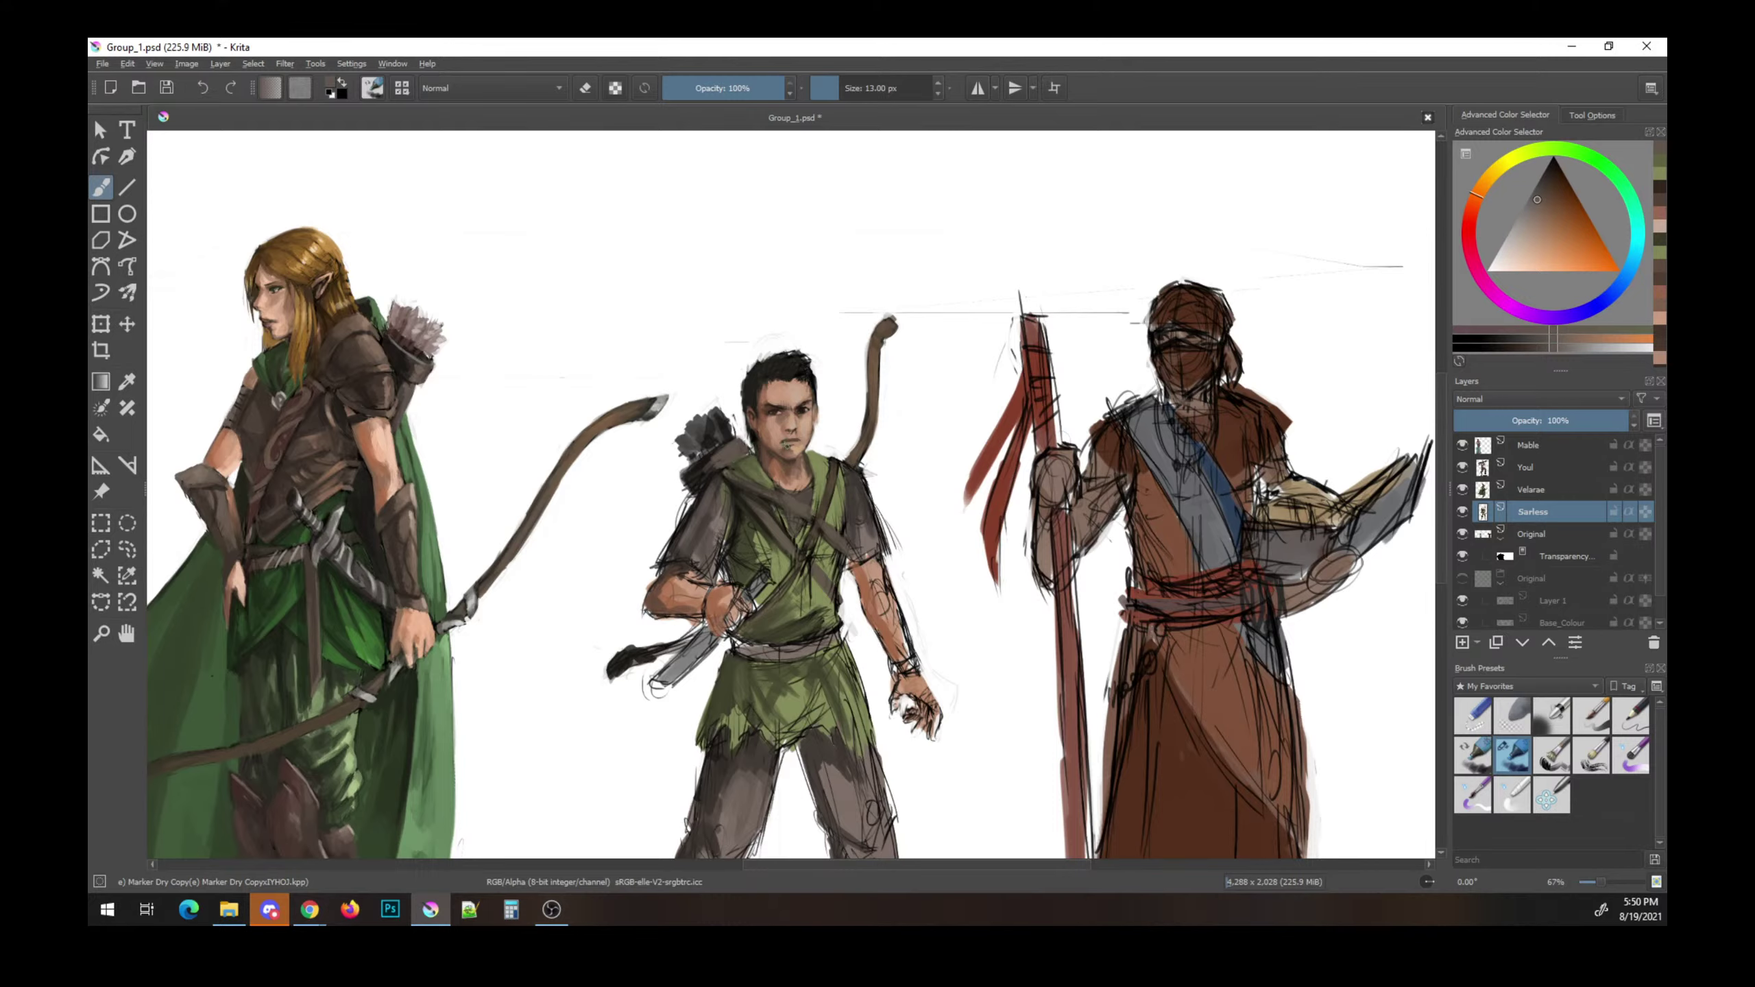
{"action": "left_click", "coordinate": [770, 449], "text": "ctrl"}
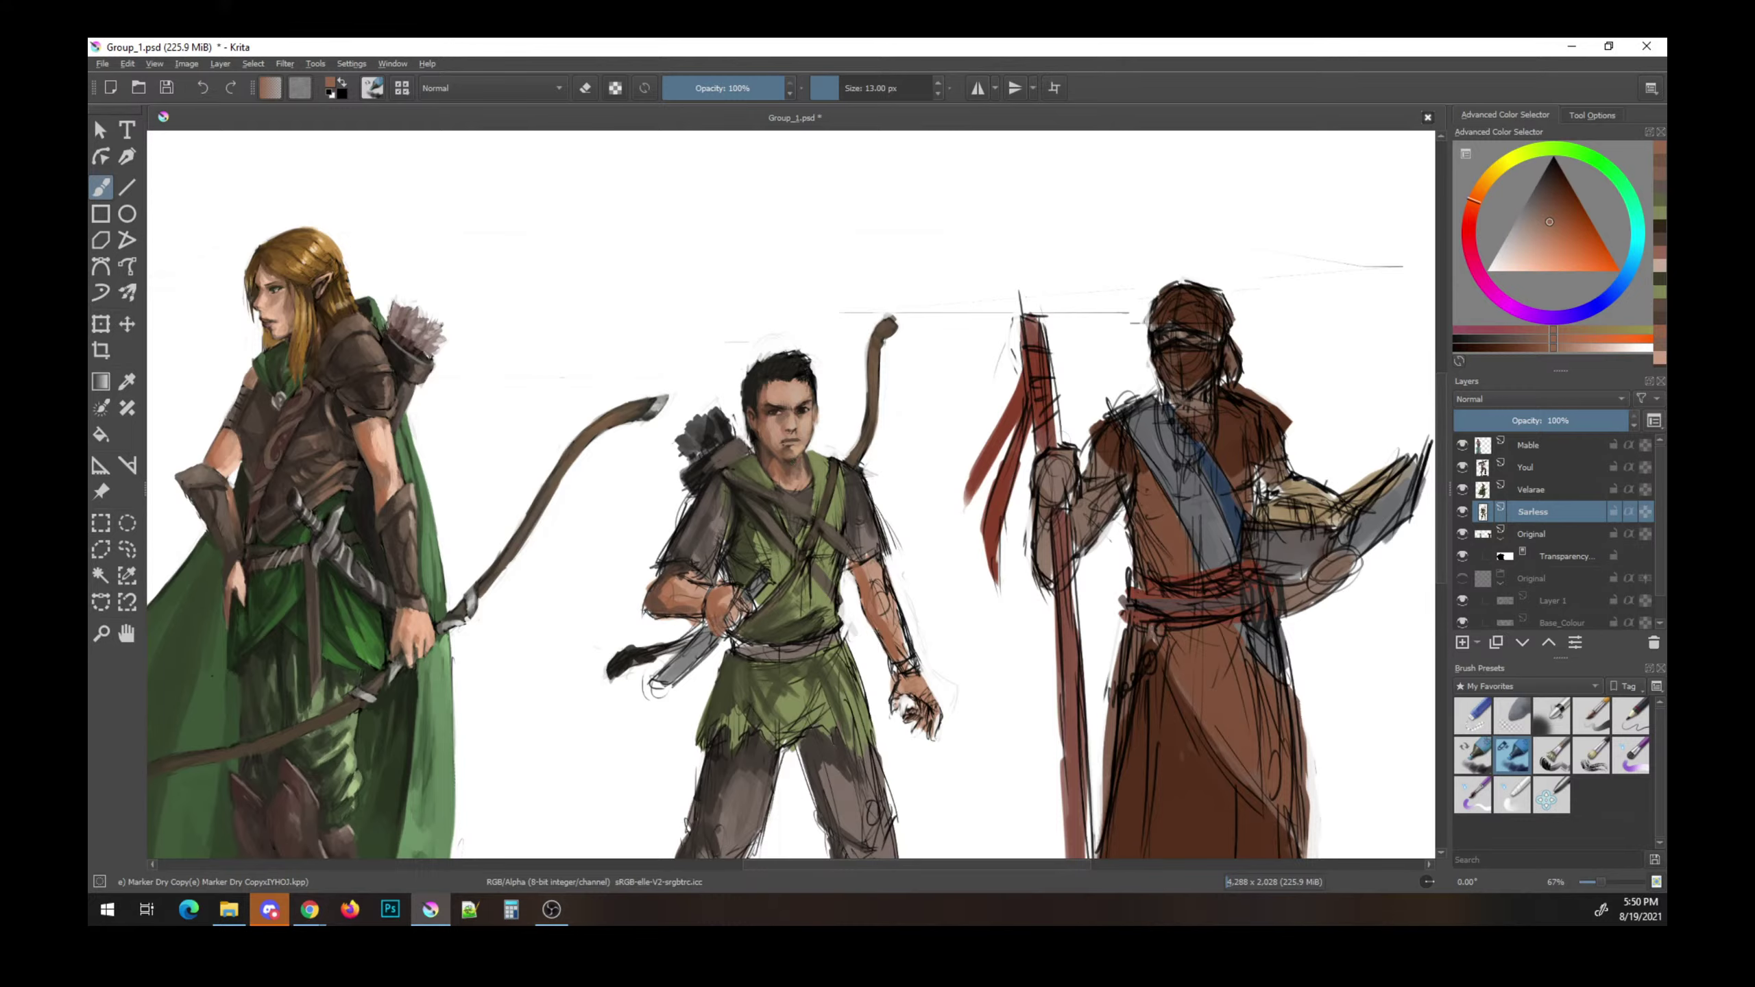
{"action": "left_click", "coordinate": [790, 465], "text": "ctrl"}
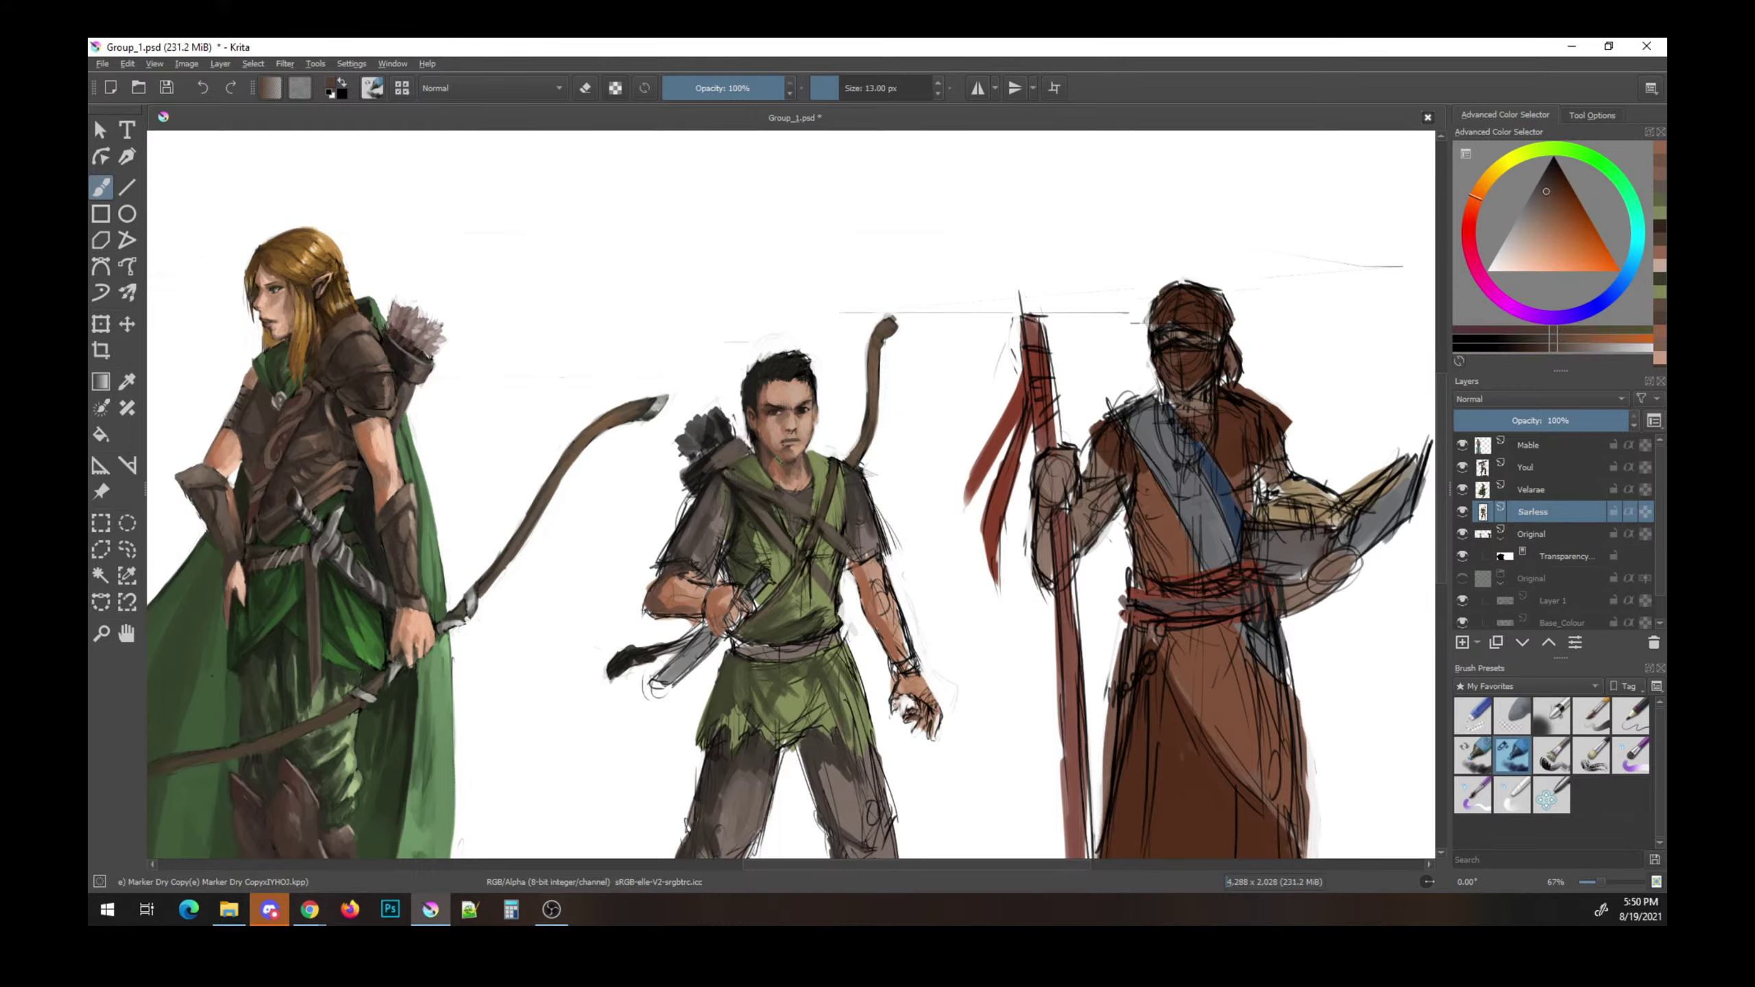
- Adjust the brush colour lighter and darker, save, then reset the colour to black
{"action": "key", "text": "l"}
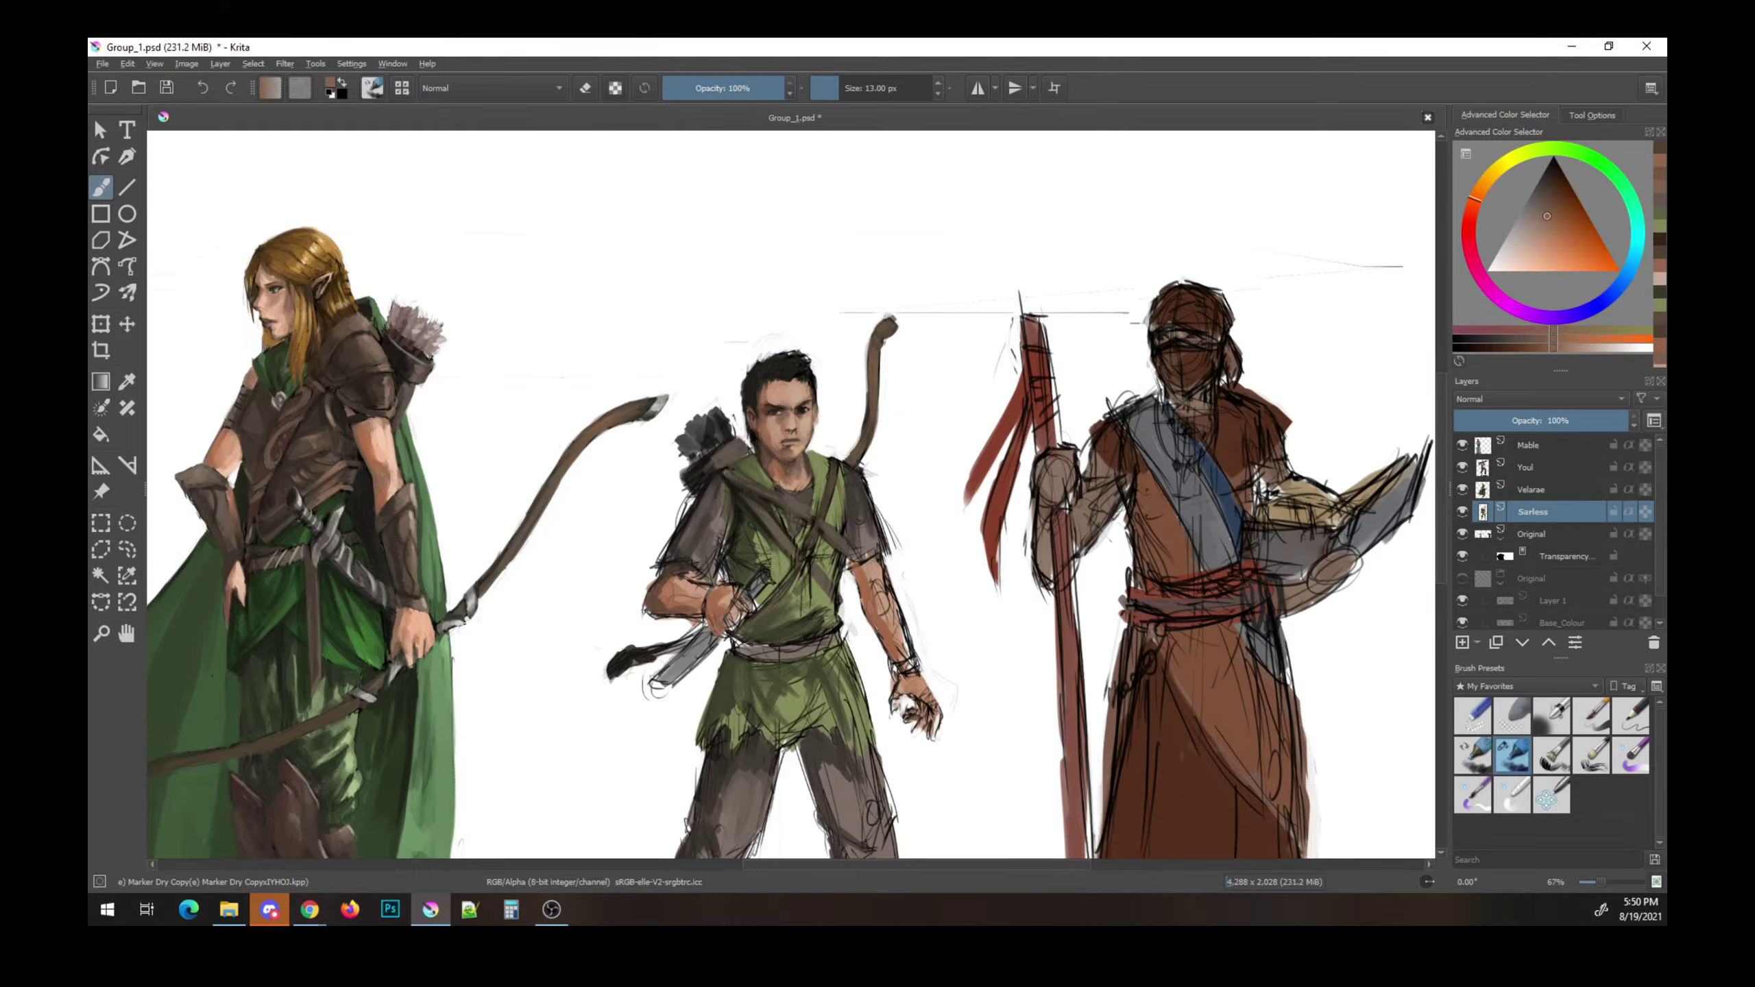
{"action": "key", "text": "k"}
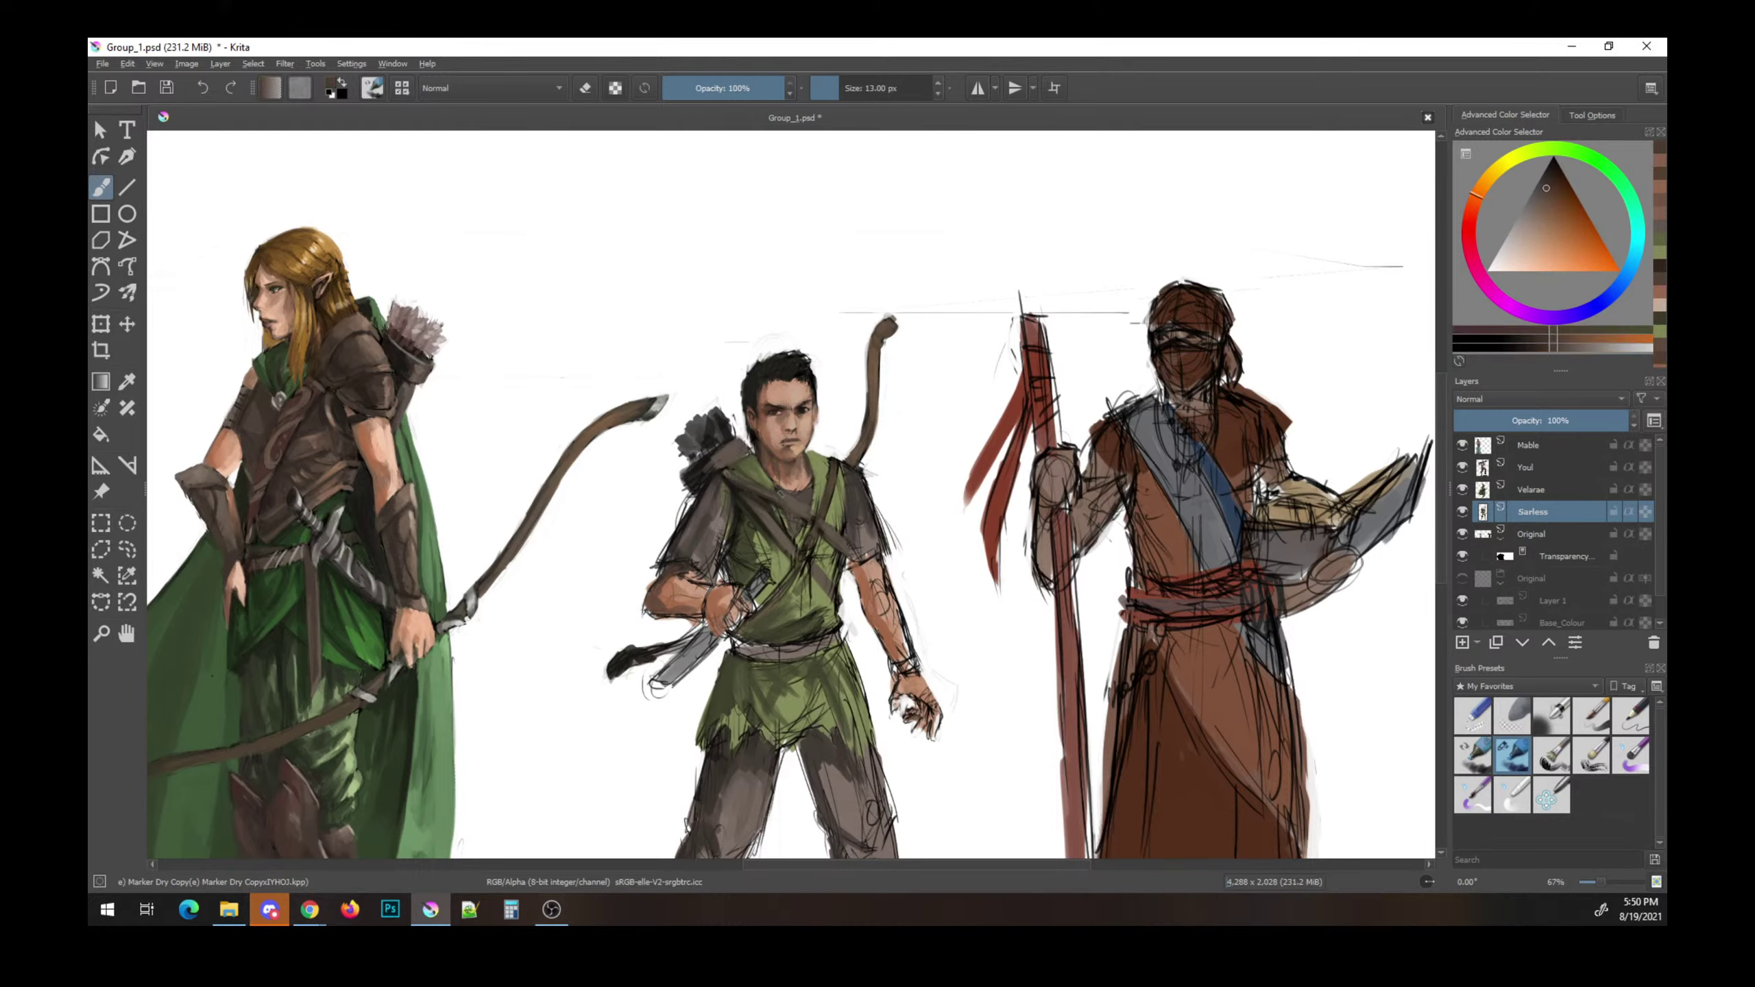
{"action": "key", "text": "l"}
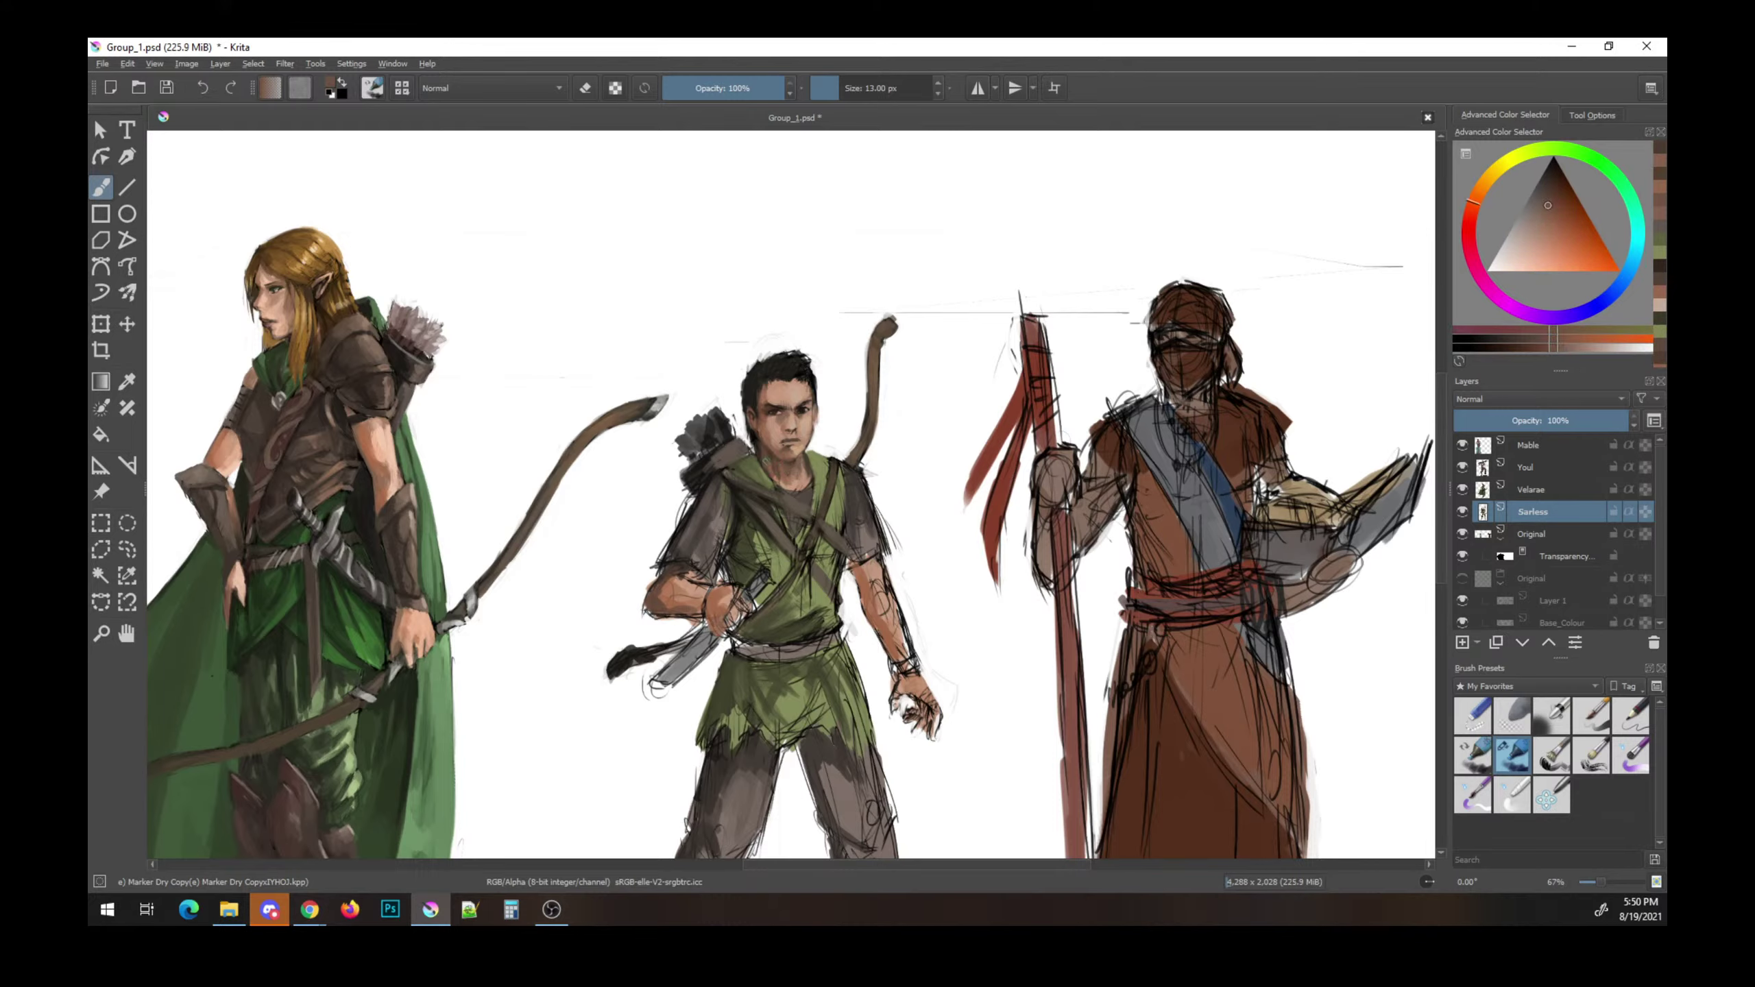
{"action": "key", "text": "k"}
{"action": "left_click", "coordinate": [767, 461]}
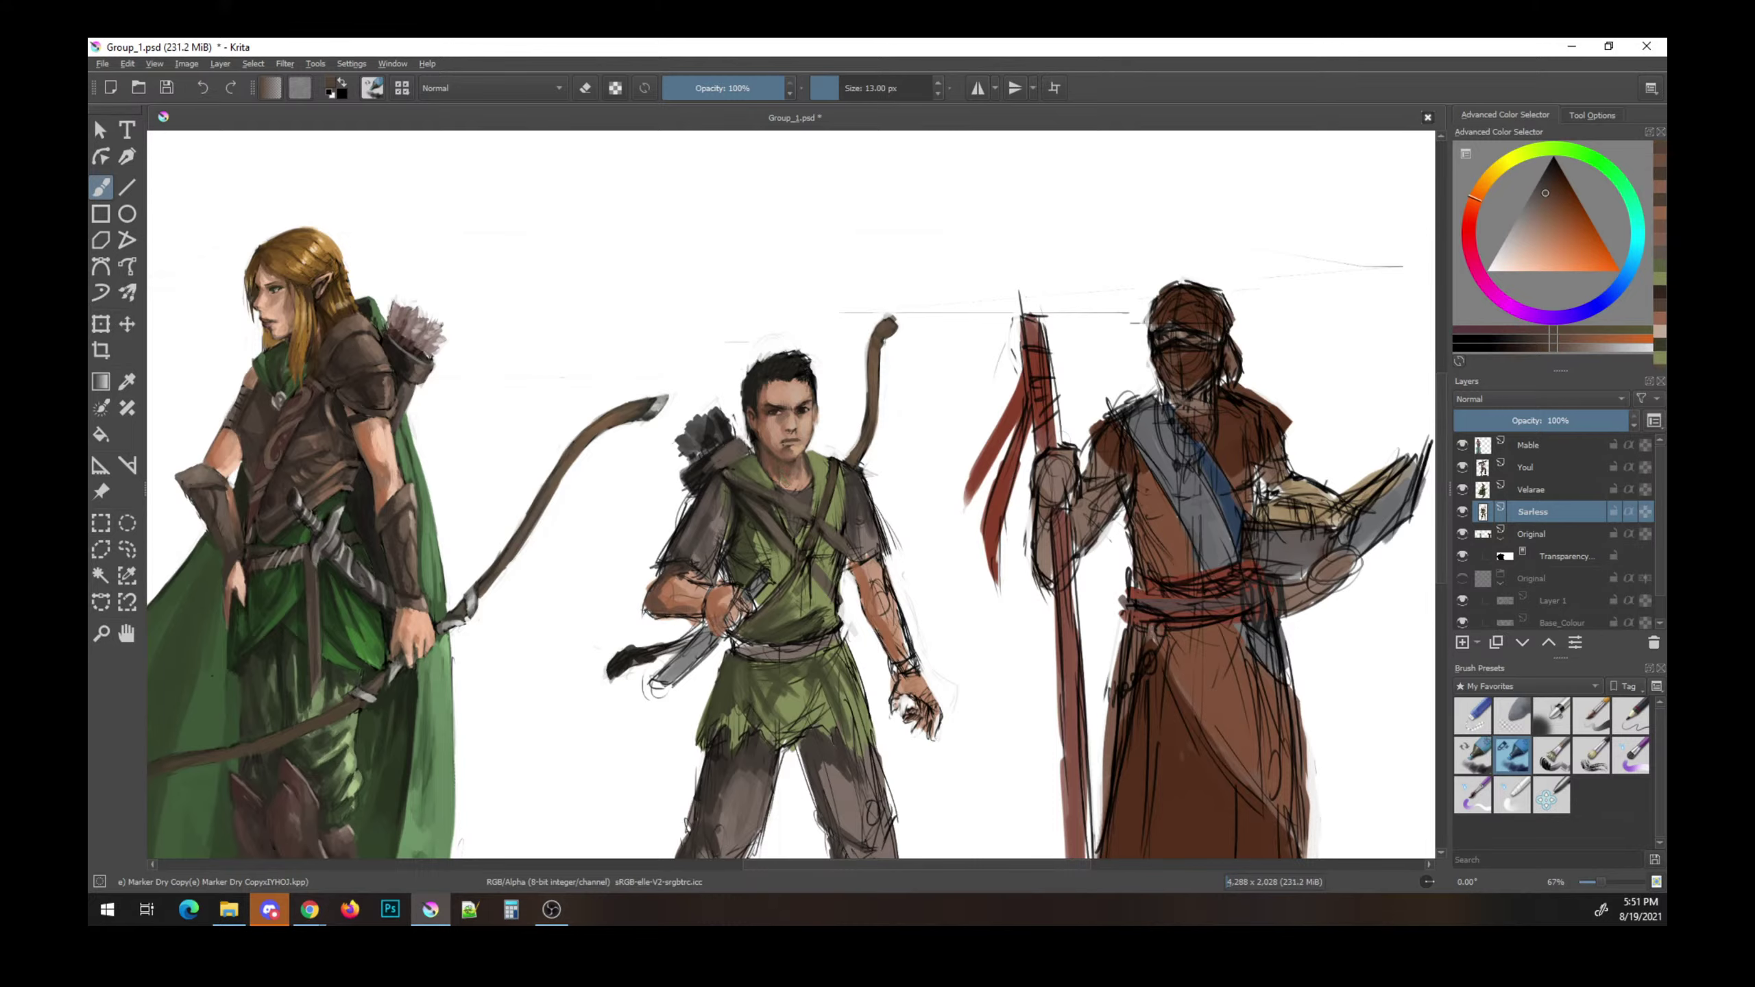
{"action": "key", "text": "ctrl+s"}
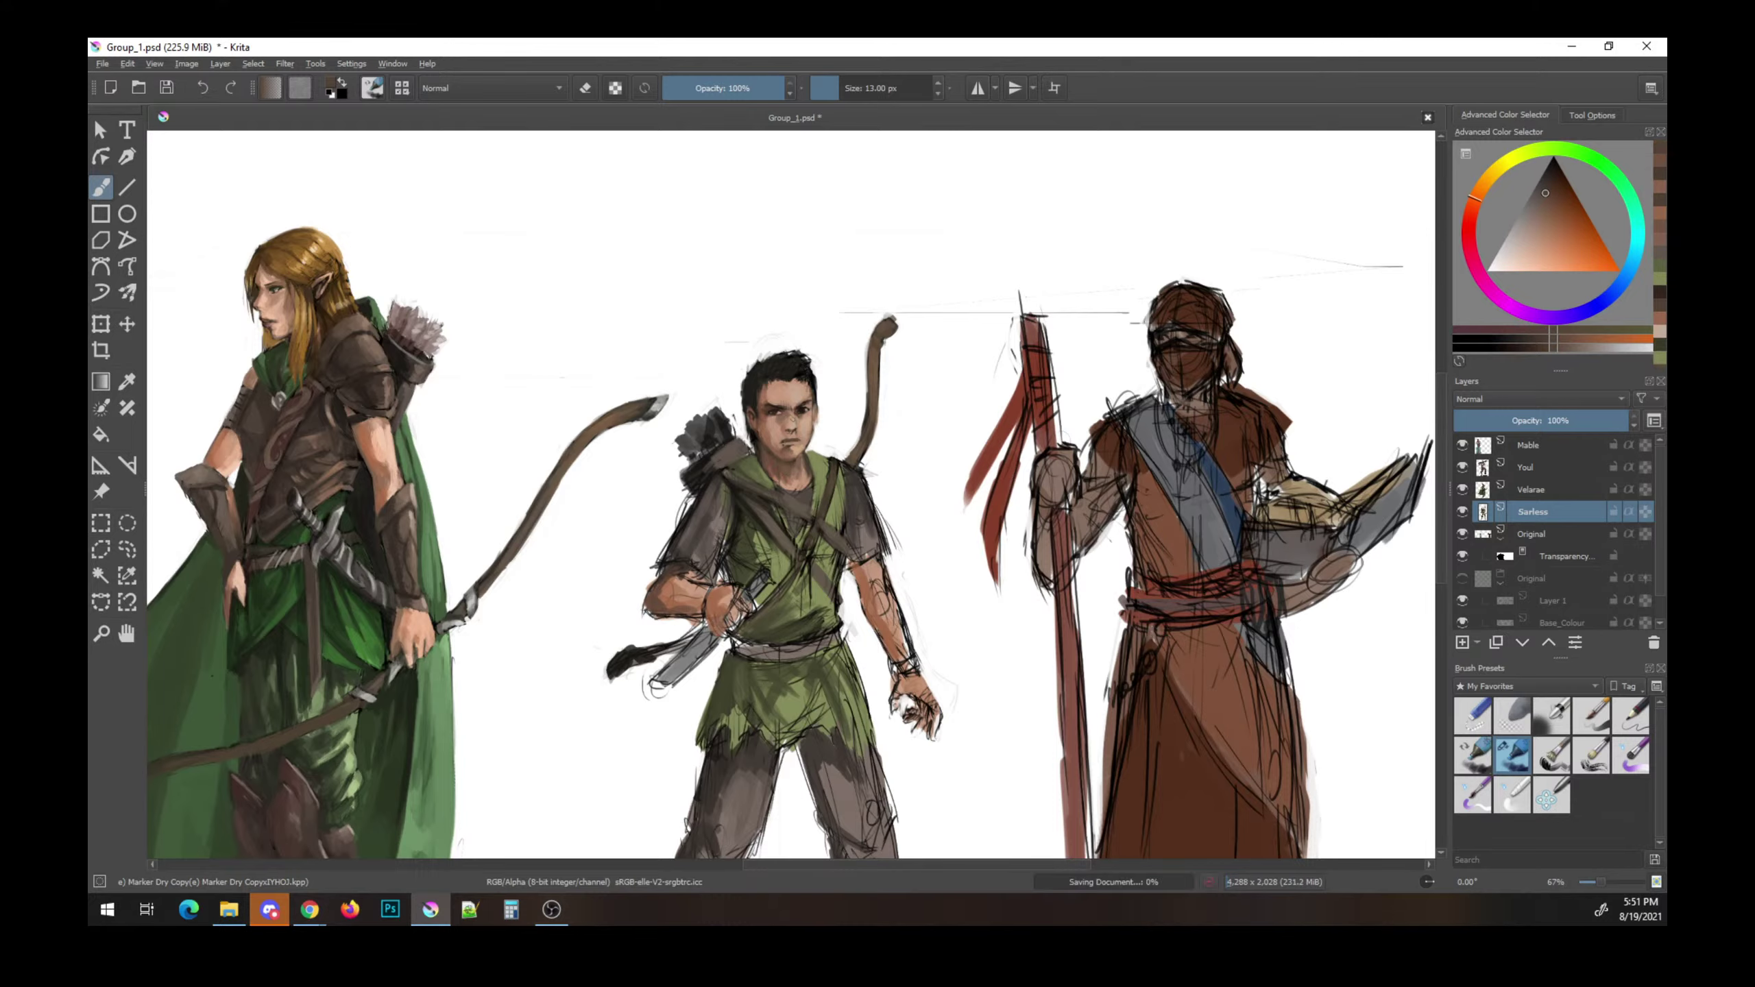
{"action": "key", "text": "l"}
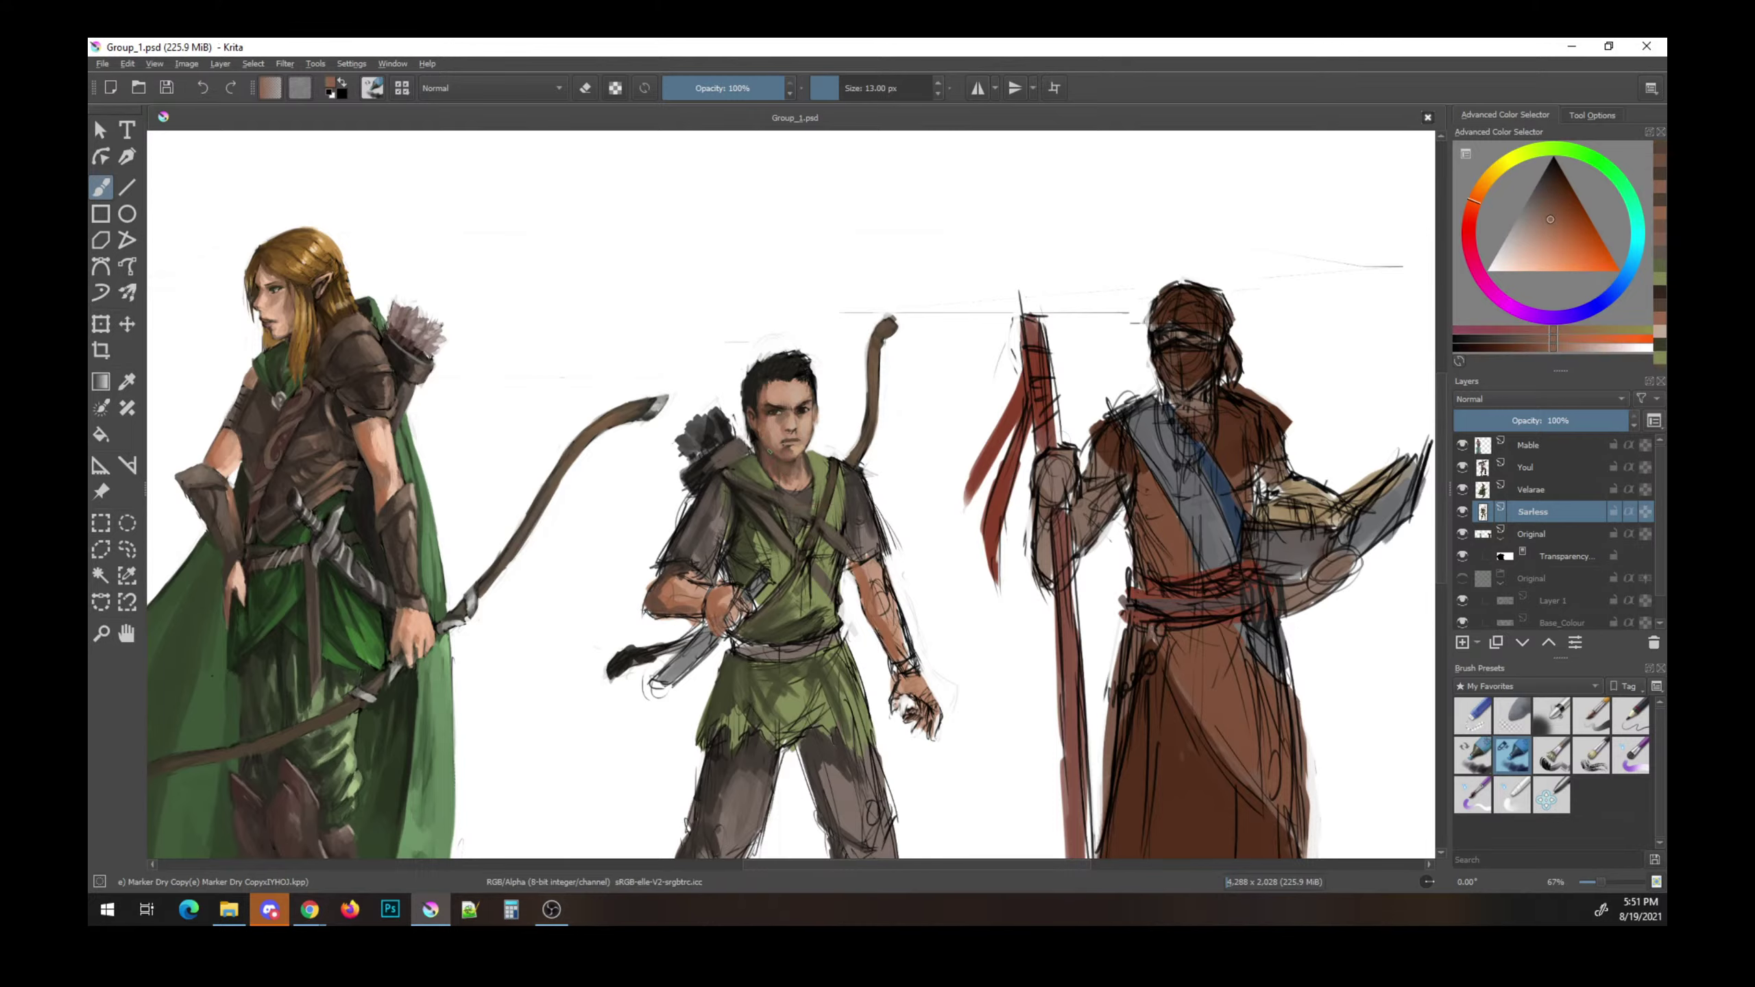
{"action": "key", "text": "d"}
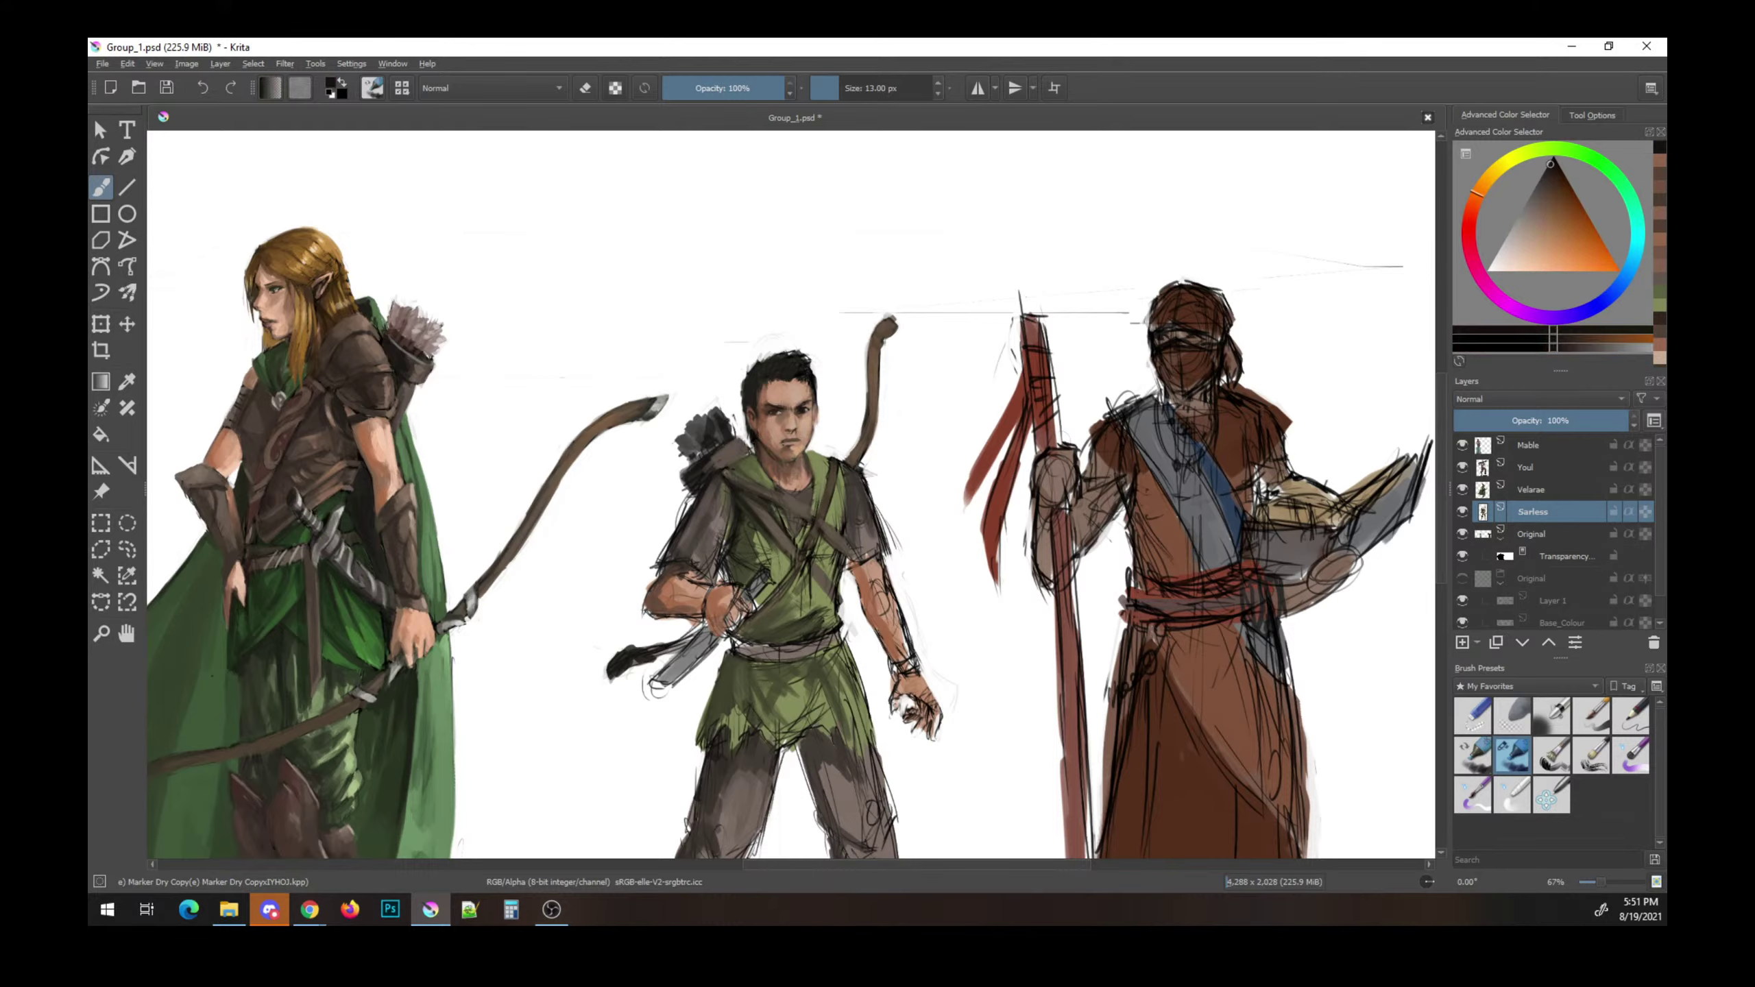
- Undo the last strokes and save, with the brush colour reset to black
{"action": "key", "text": "l"}
{"action": "key", "text": "l"}
{"action": "key", "text": "l"}
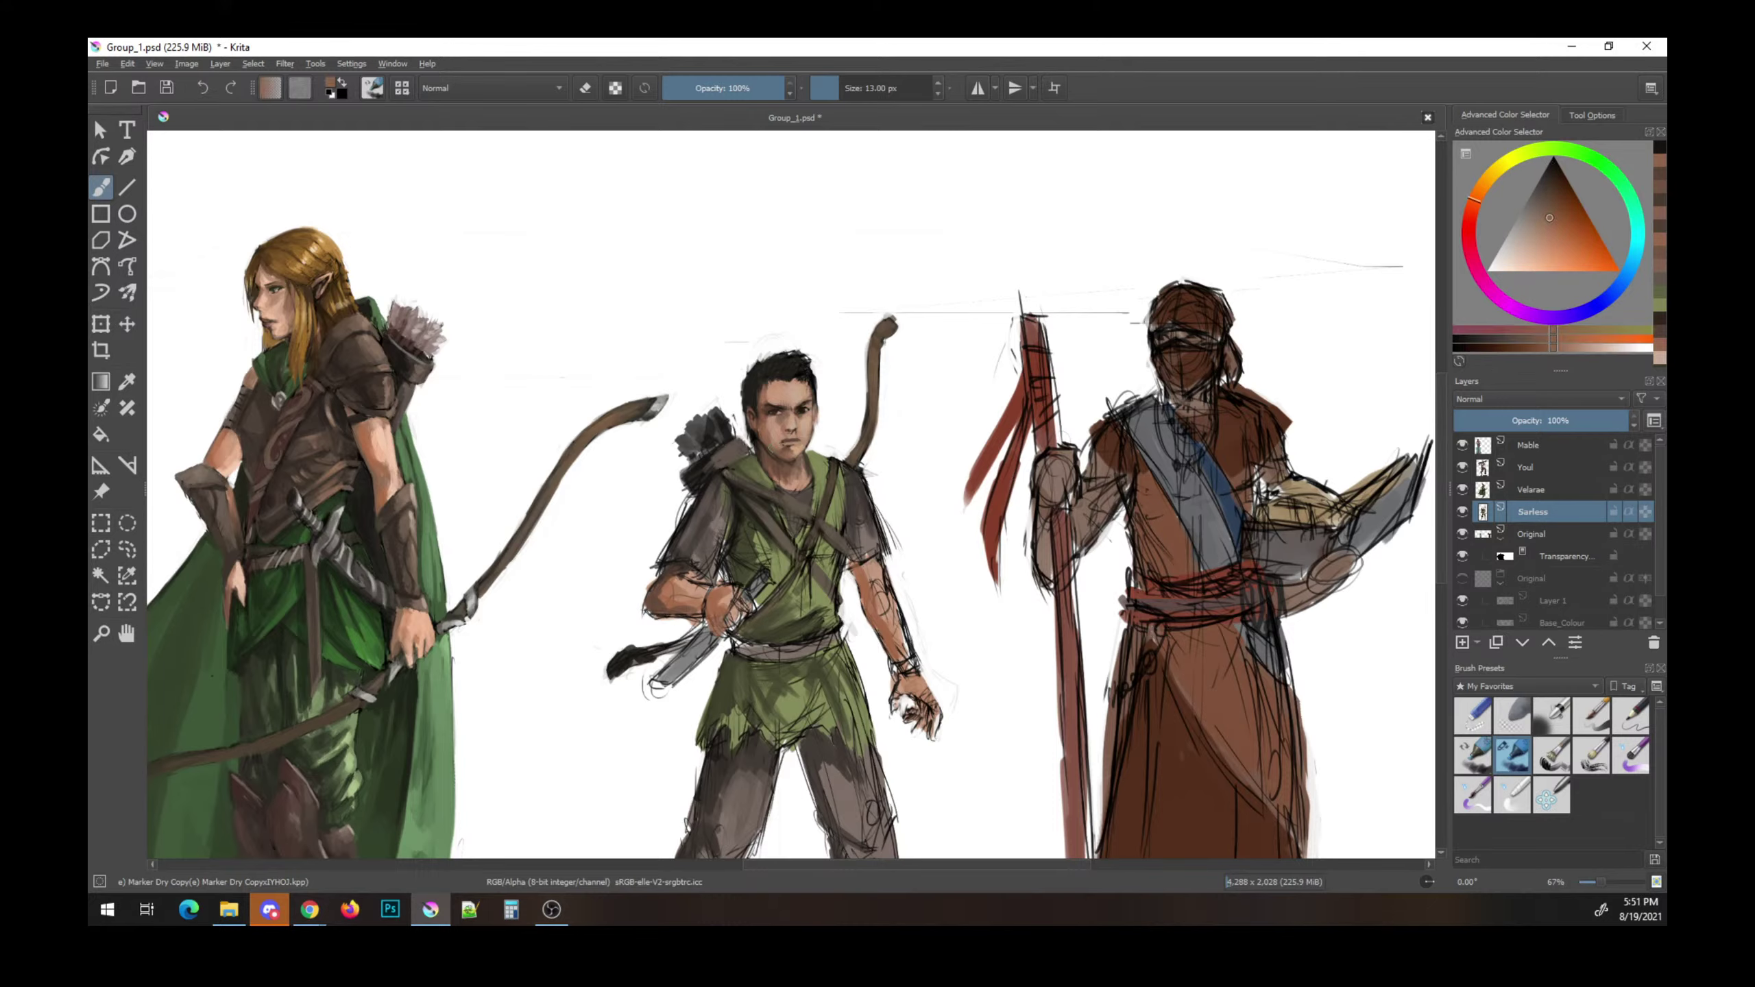
{"action": "key", "text": "d"}
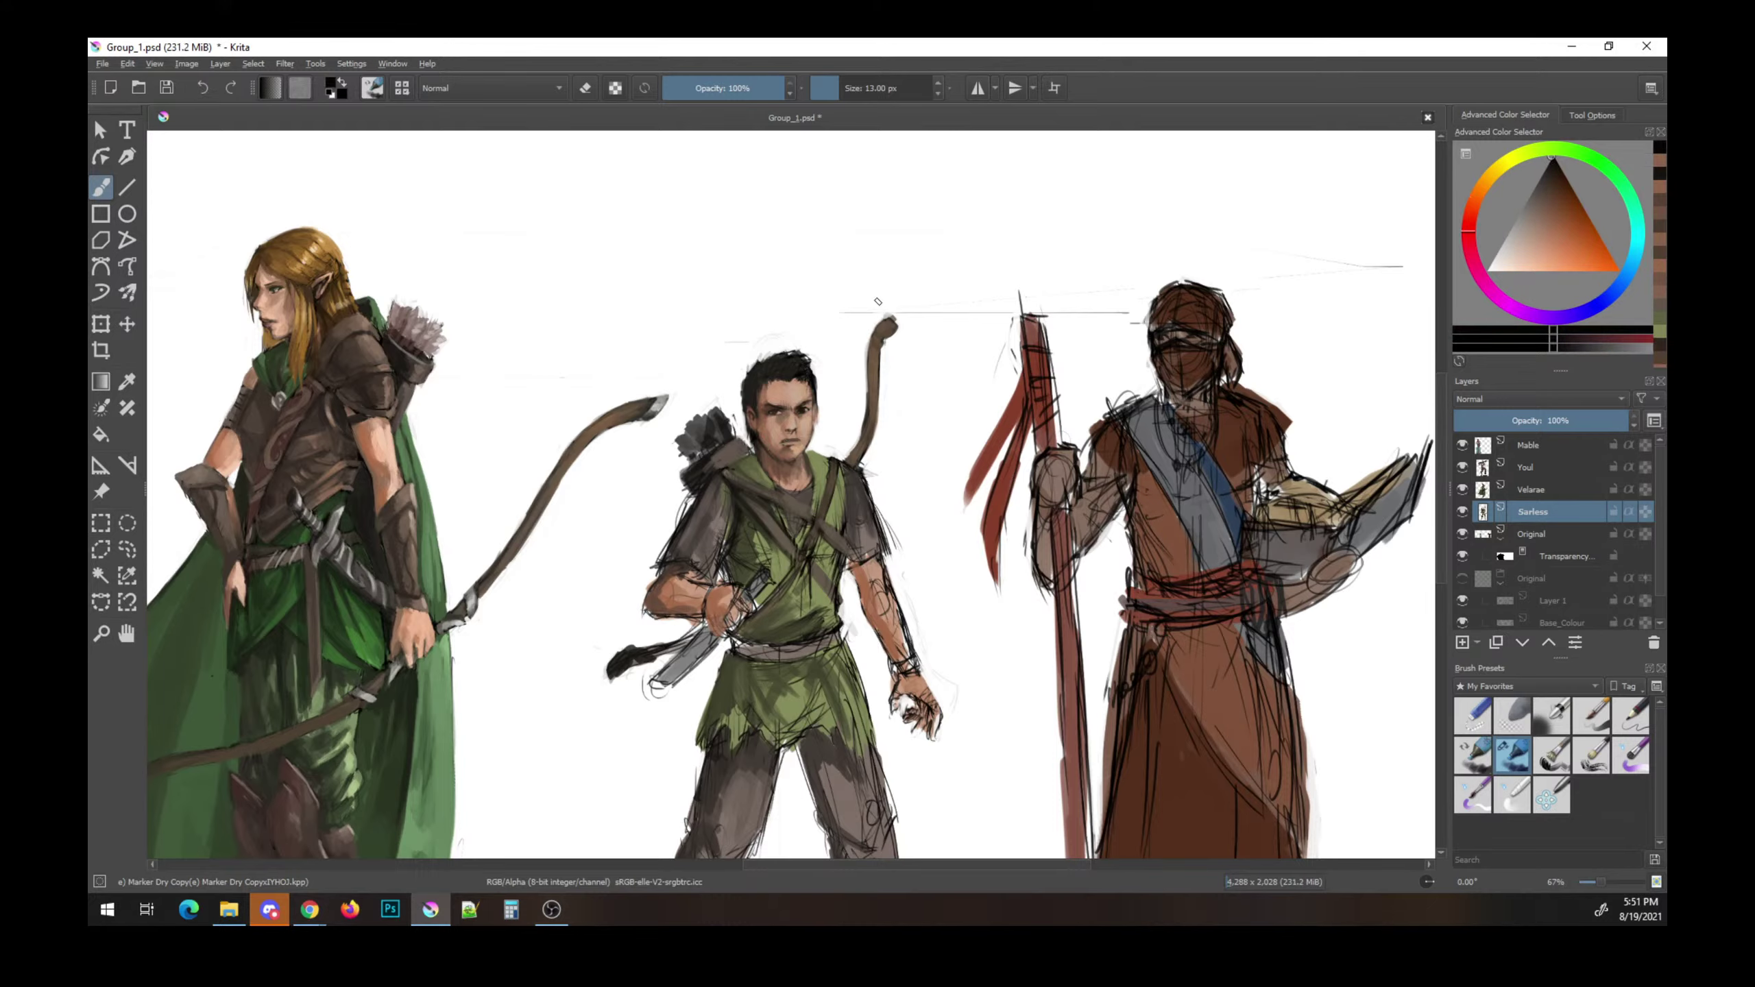
{"action": "key", "text": "ctrl+z"}
{"action": "key", "text": "ctrl+s"}
{"action": "key", "text": "ctrl+z"}
- Try light skin and dark brown tones and return from eraser mode to painting
{"action": "left_click", "coordinate": [805, 474], "text": "ctrl"}
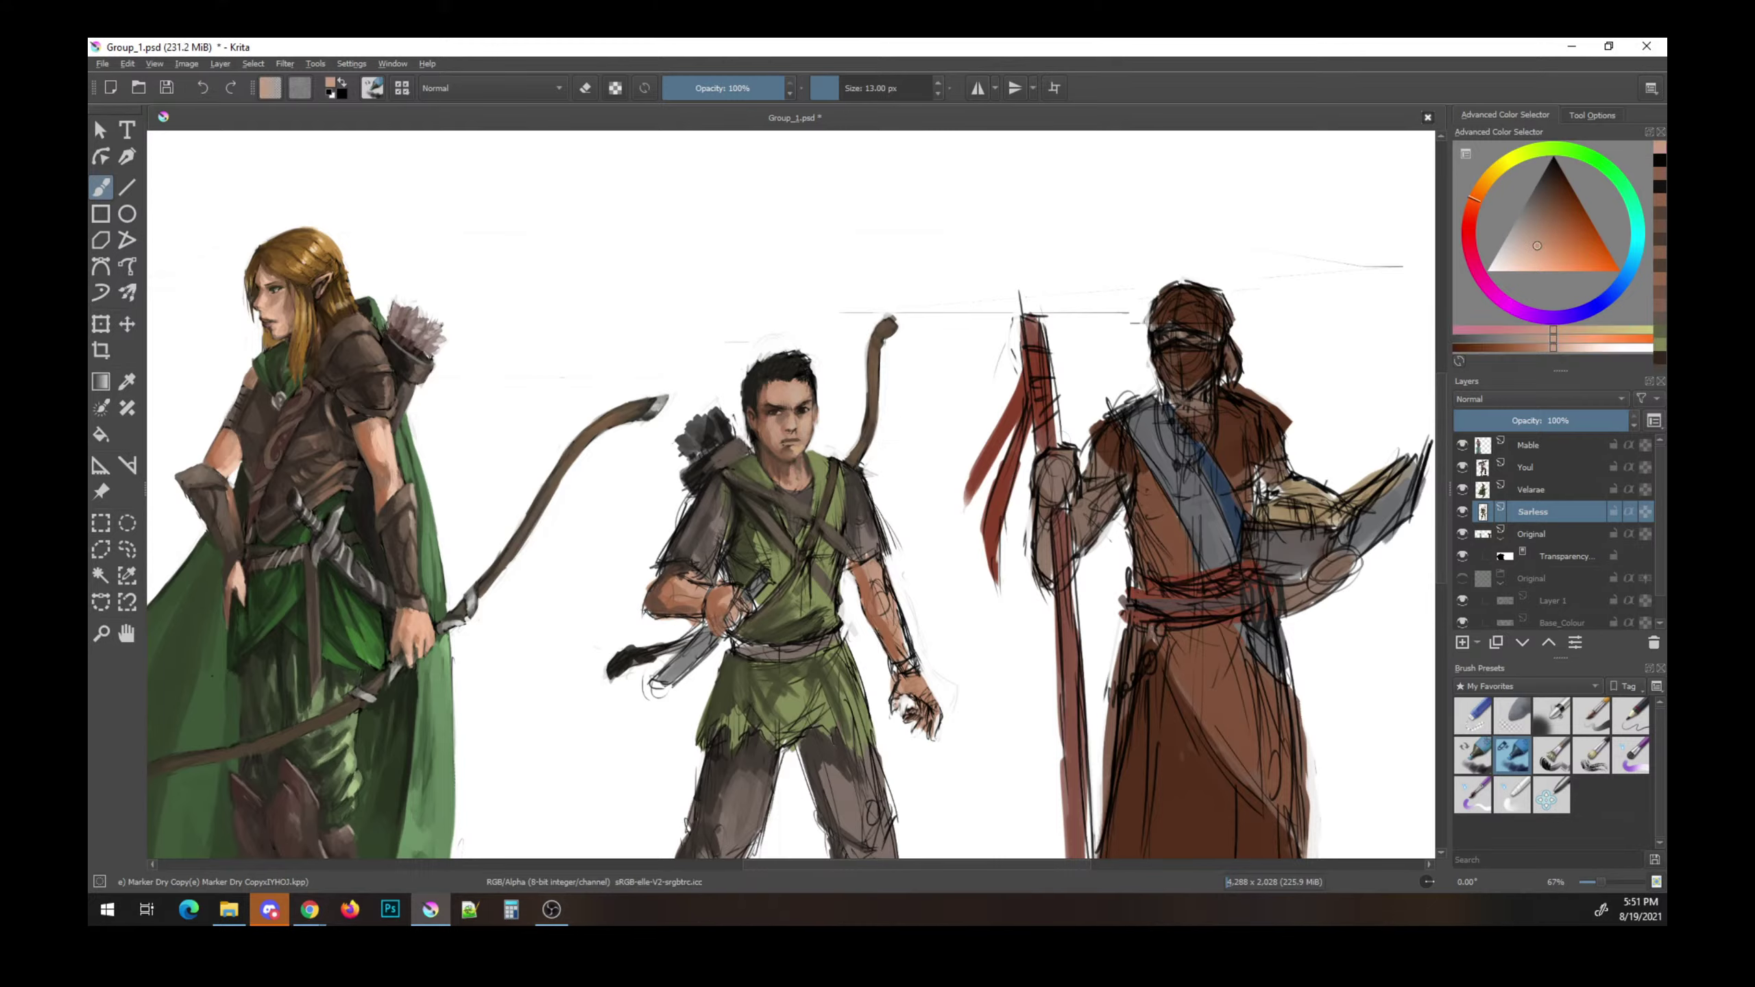
{"action": "left_click", "coordinate": [1546, 188]}
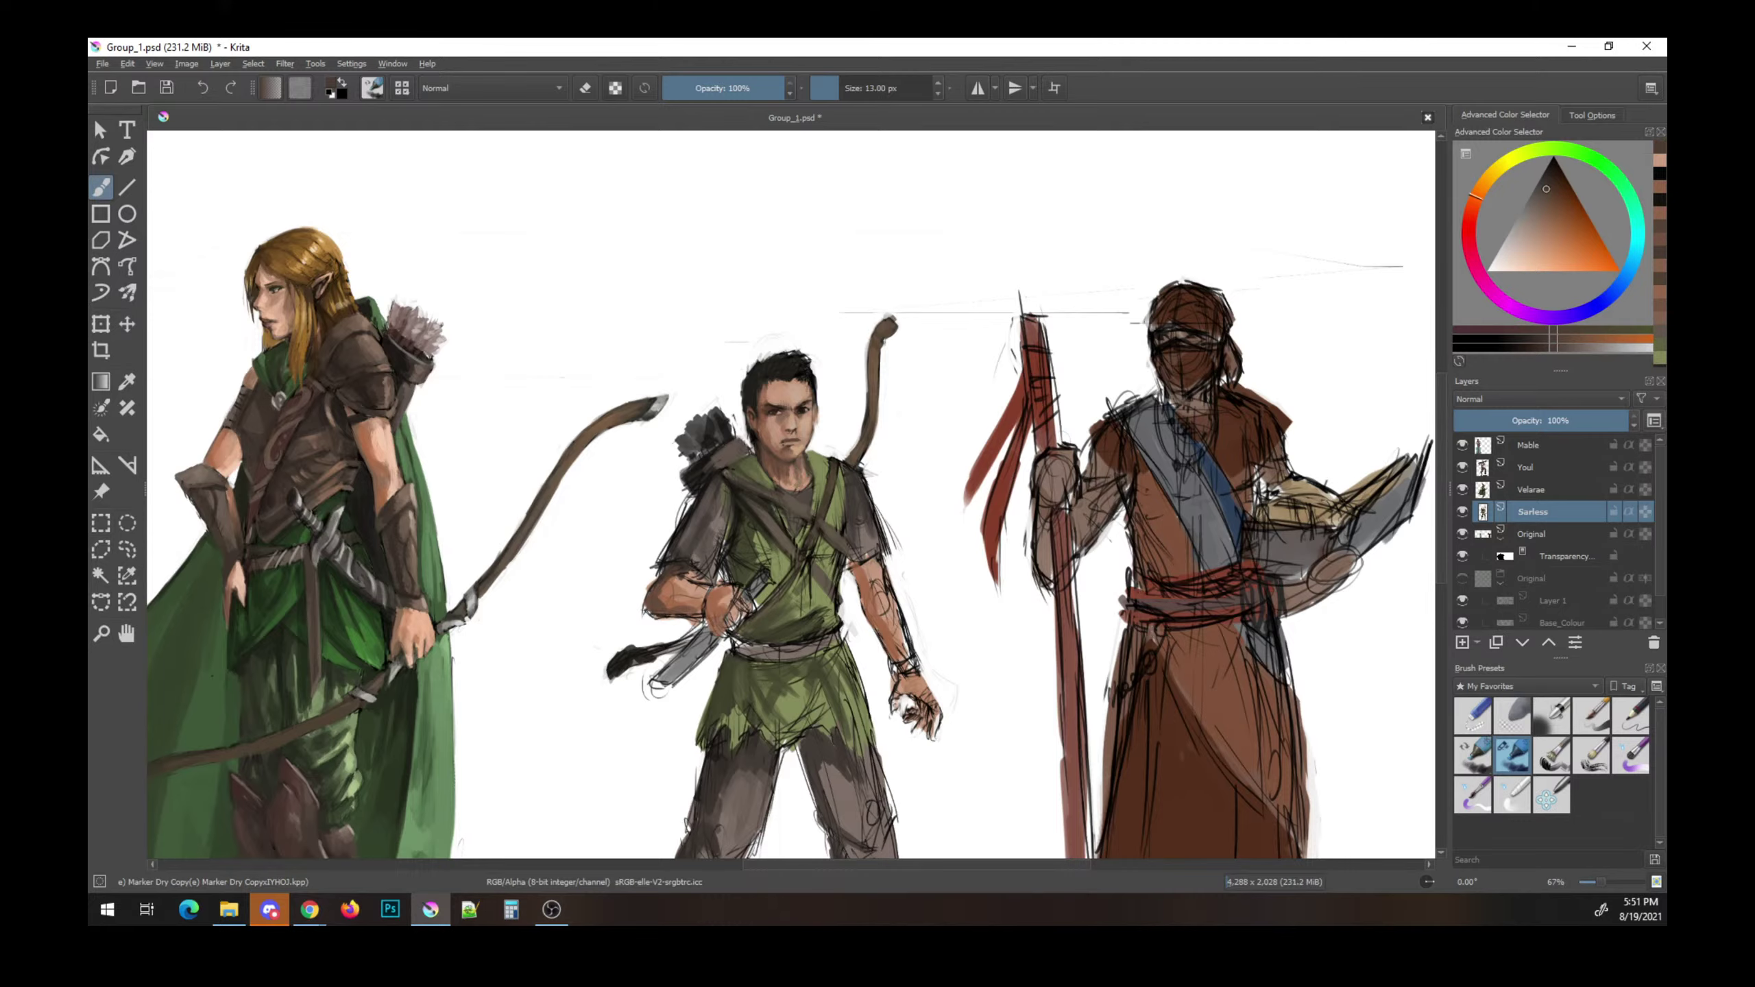
{"action": "key", "text": "e"}
{"action": "key", "text": "e"}
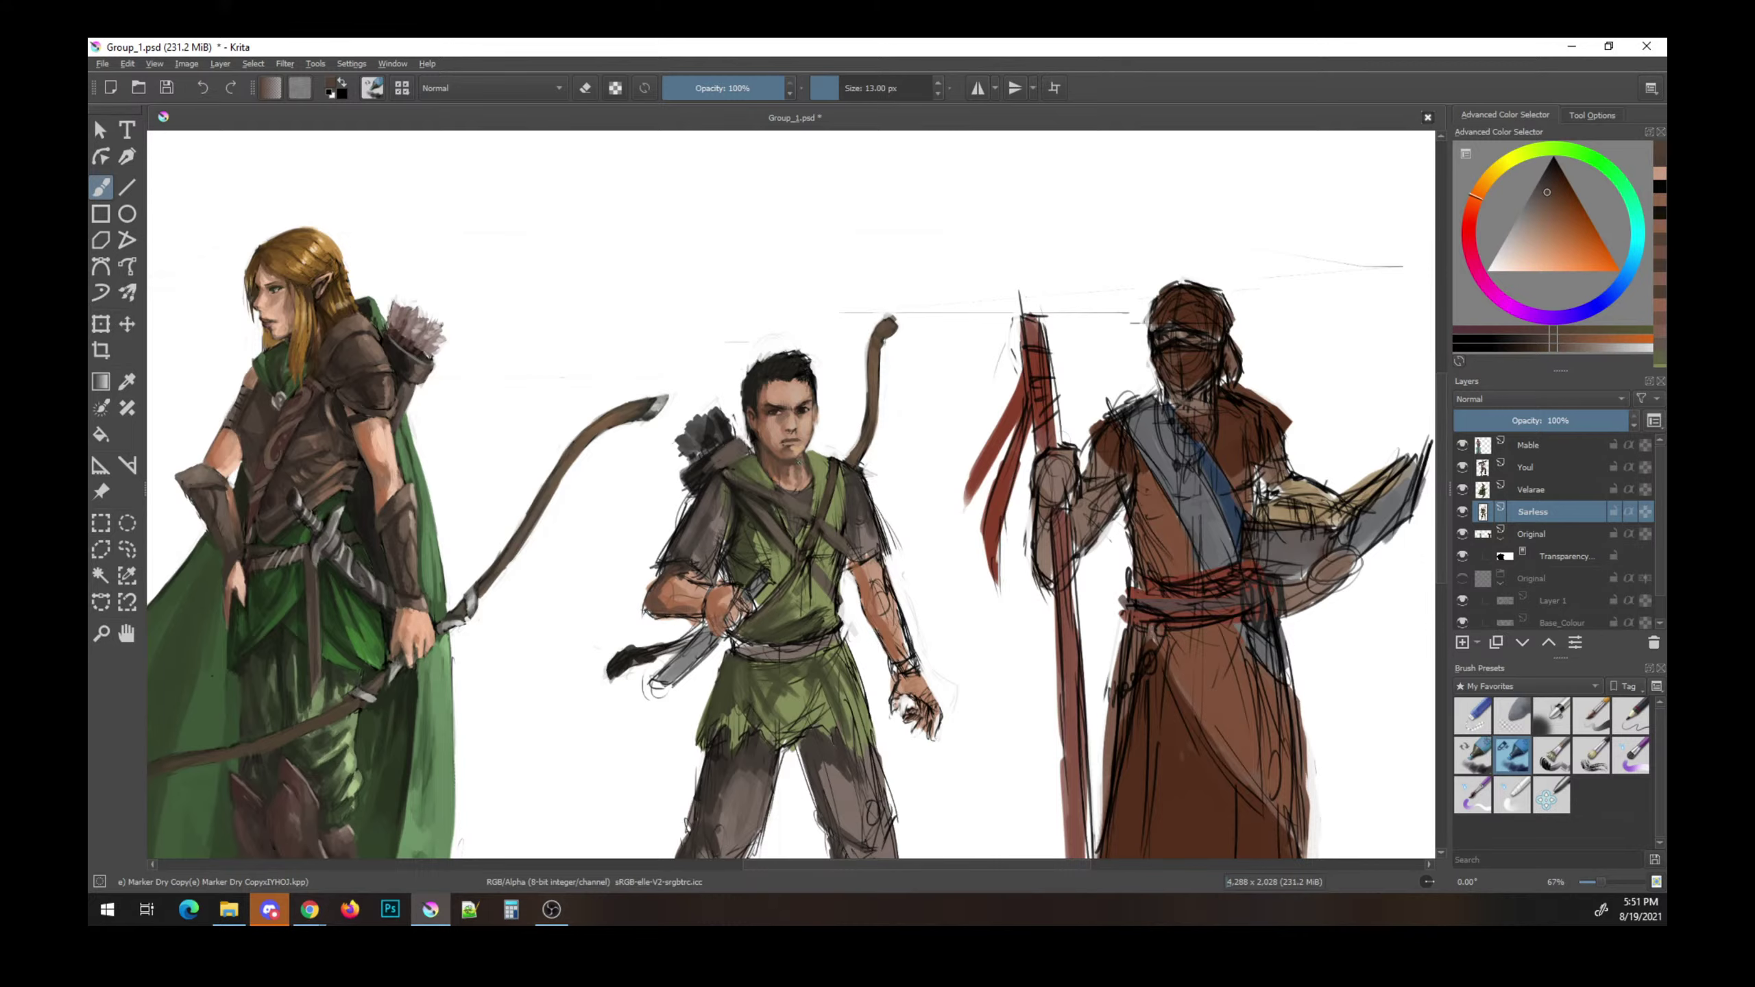
{"action": "left_click", "coordinate": [841, 497], "text": "ctrl"}
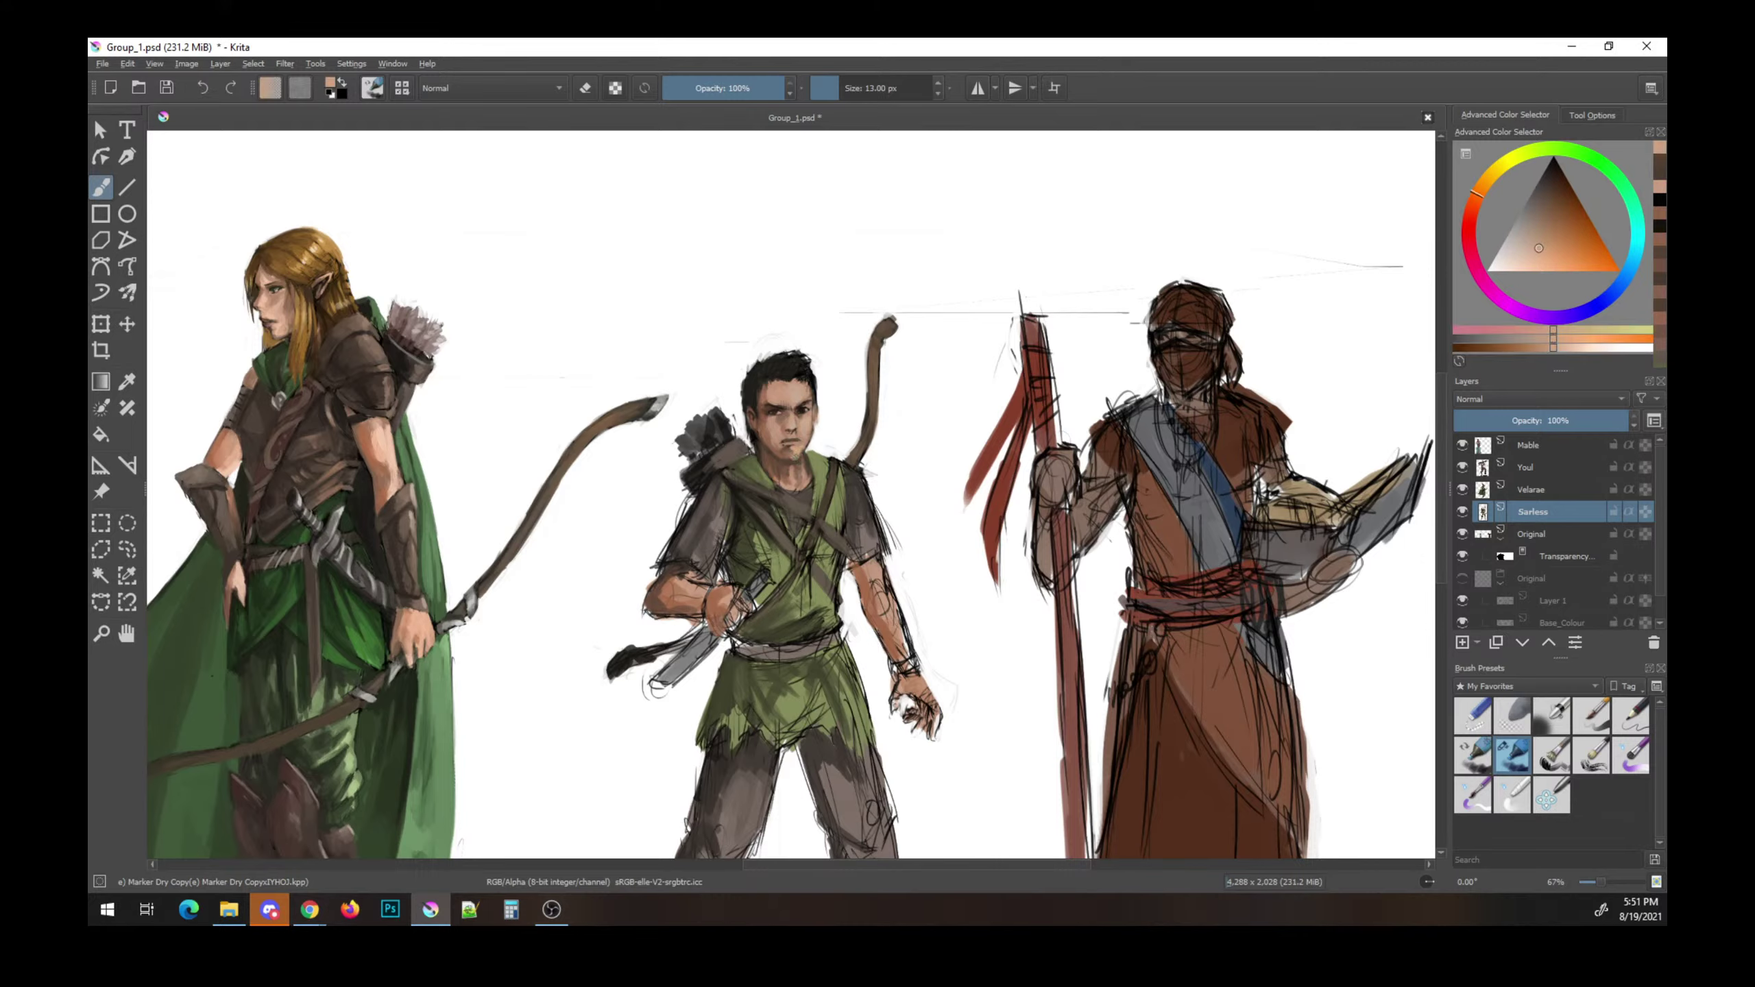
{"action": "left_click", "coordinate": [811, 461], "text": "ctrl"}
{"action": "key", "text": "e"}
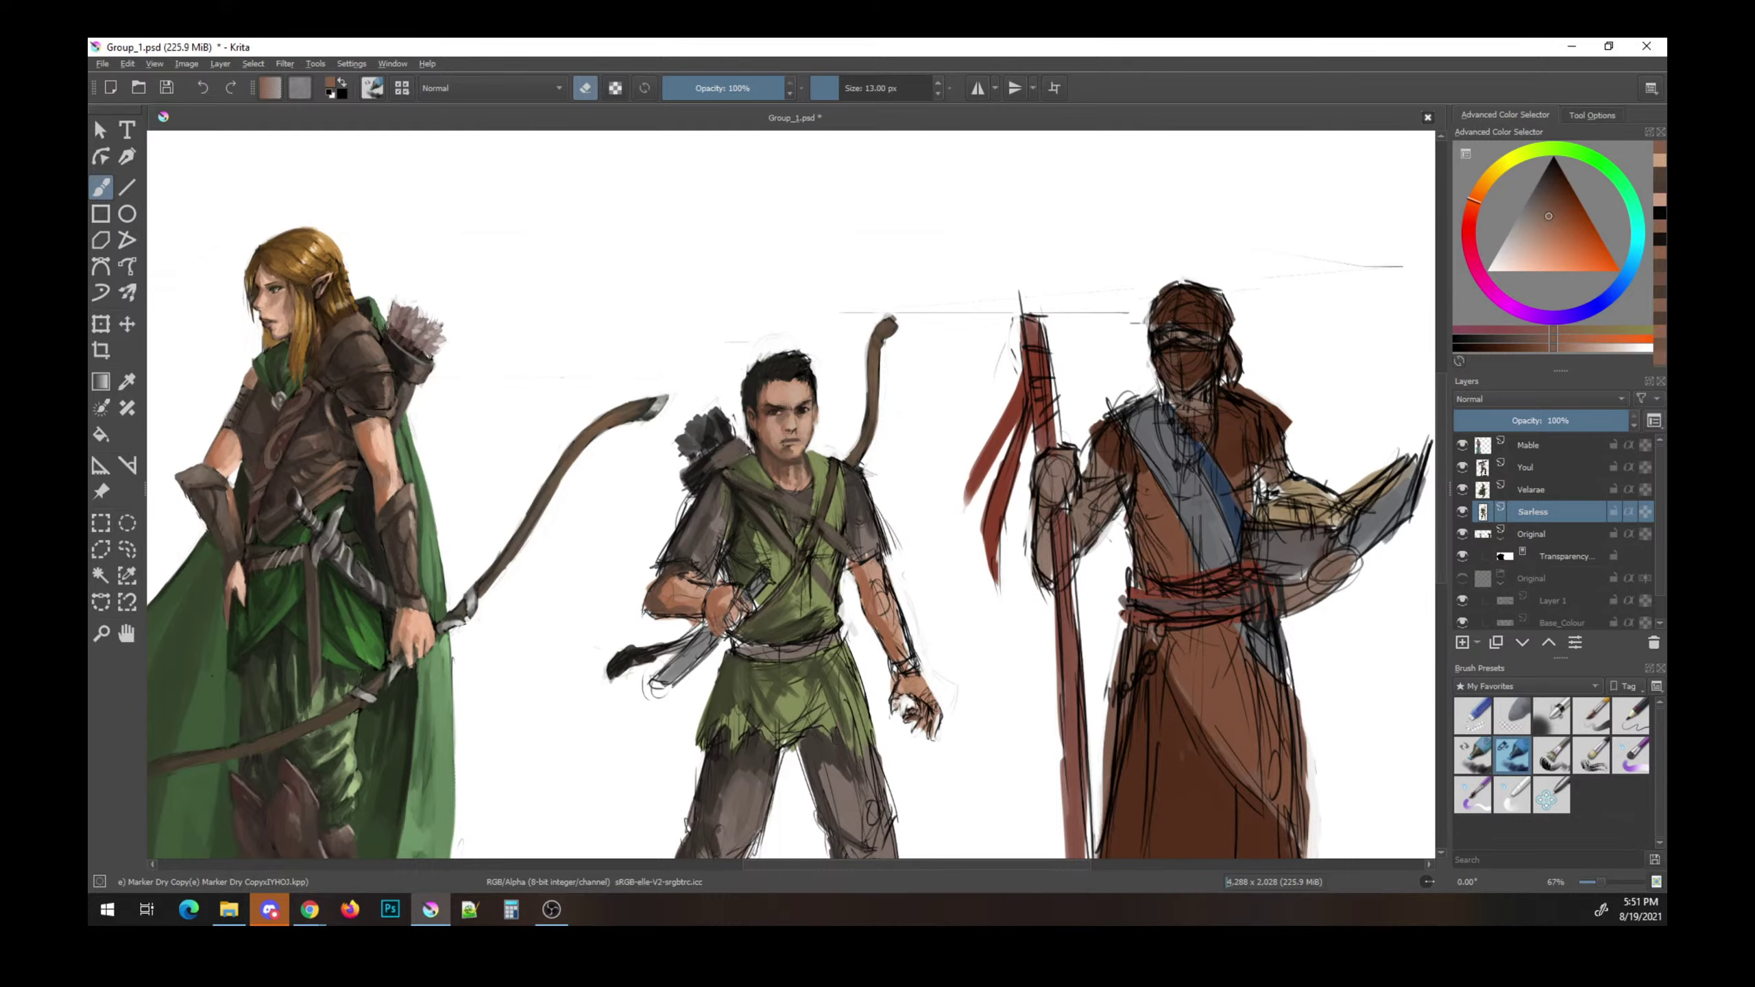
{"action": "key", "text": "e"}
- Fine-tune a light warm skin tone as the current painting colour
{"action": "left_click", "coordinate": [795, 447], "text": "ctrl"}
{"action": "left_click", "coordinate": [795, 449], "text": "ctrl"}
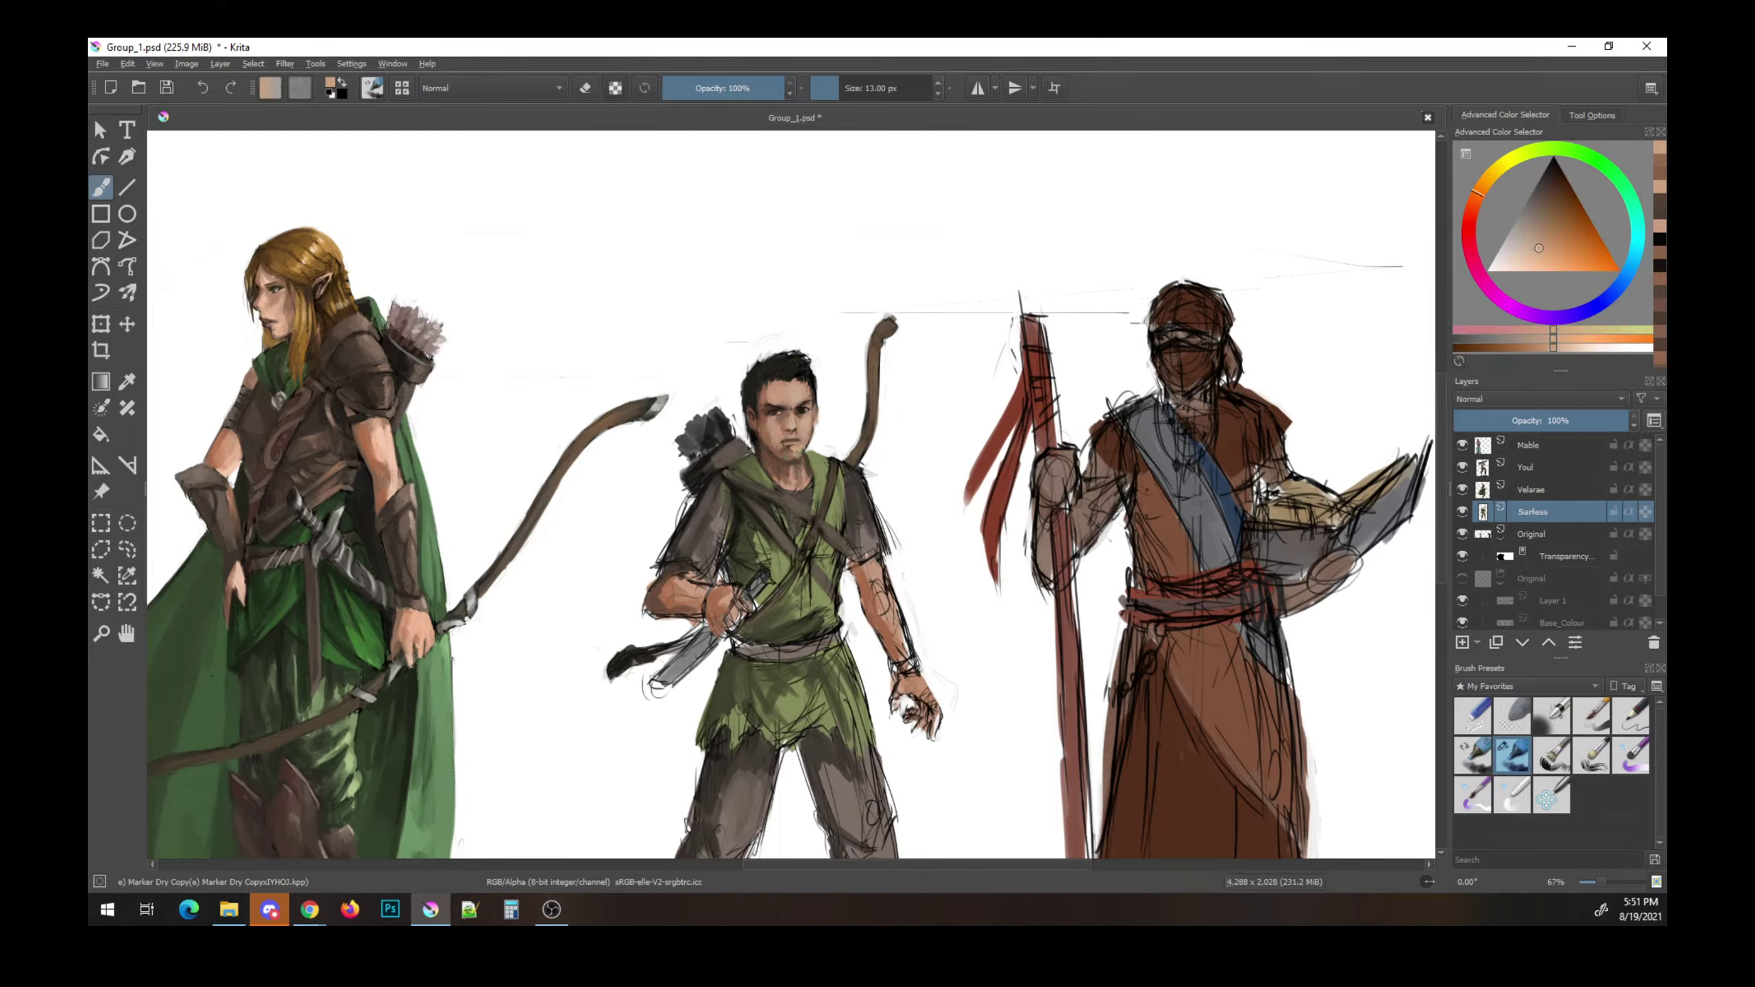
{"action": "left_click", "coordinate": [807, 460], "text": "ctrl"}
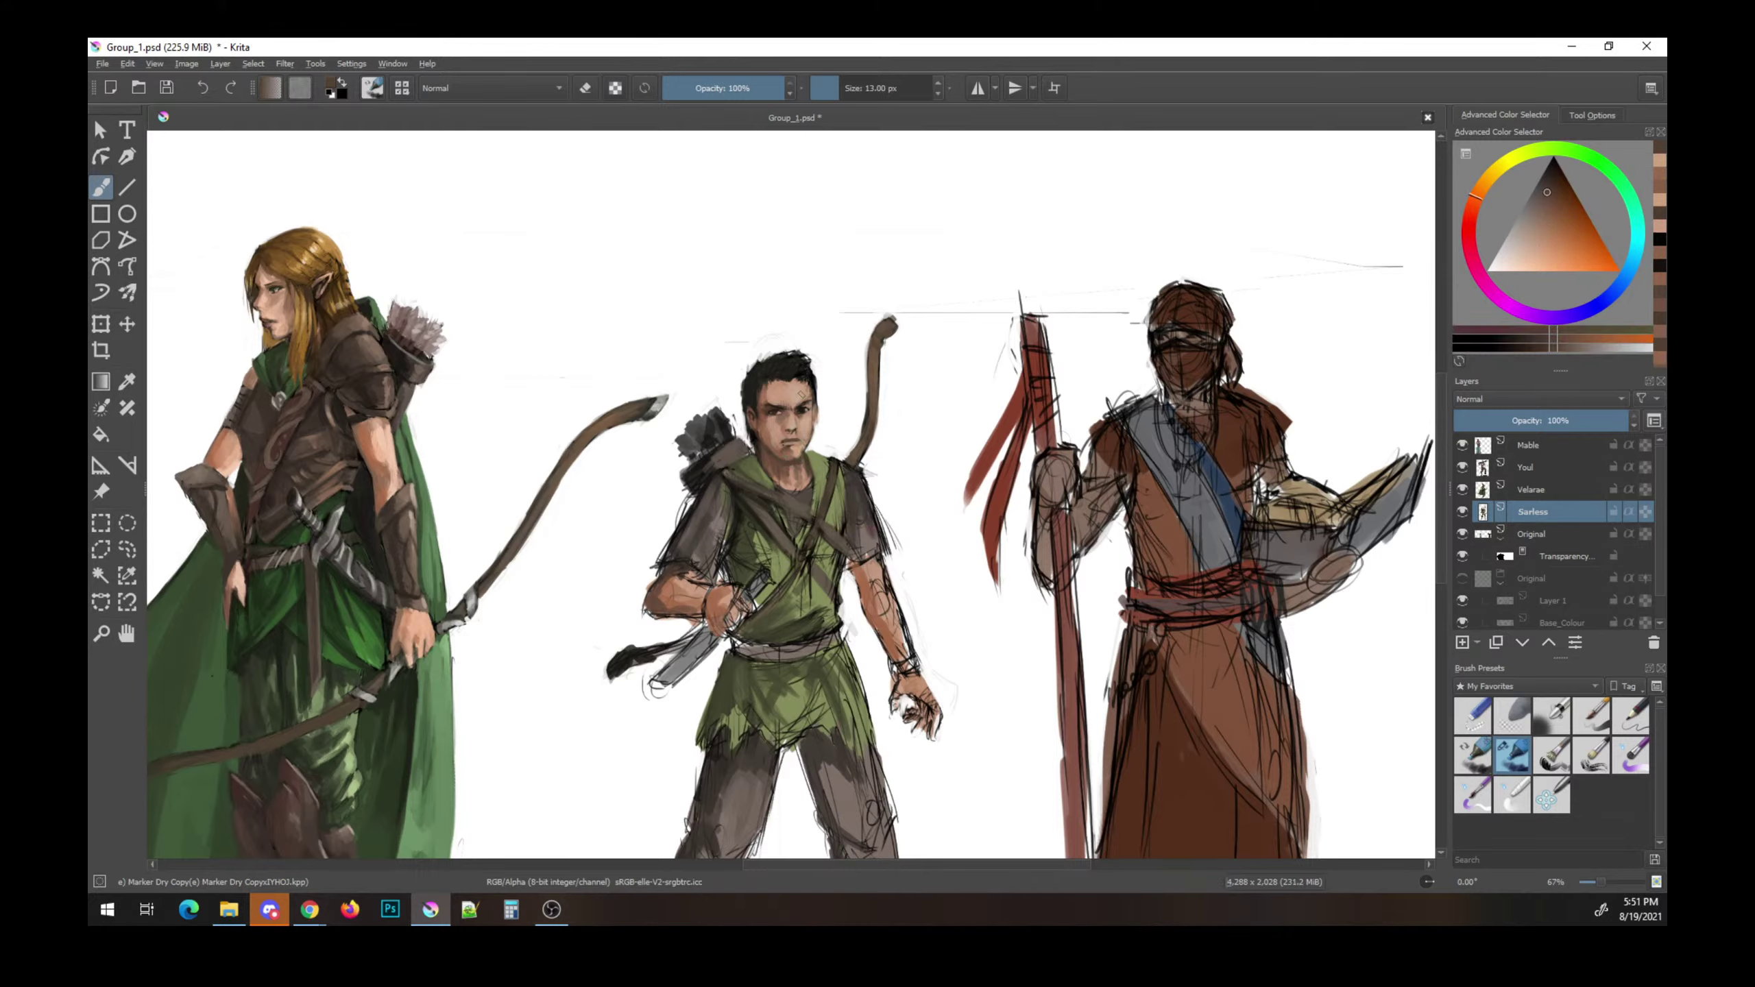
{"action": "left_click", "coordinate": [843, 514], "text": "ctrl"}
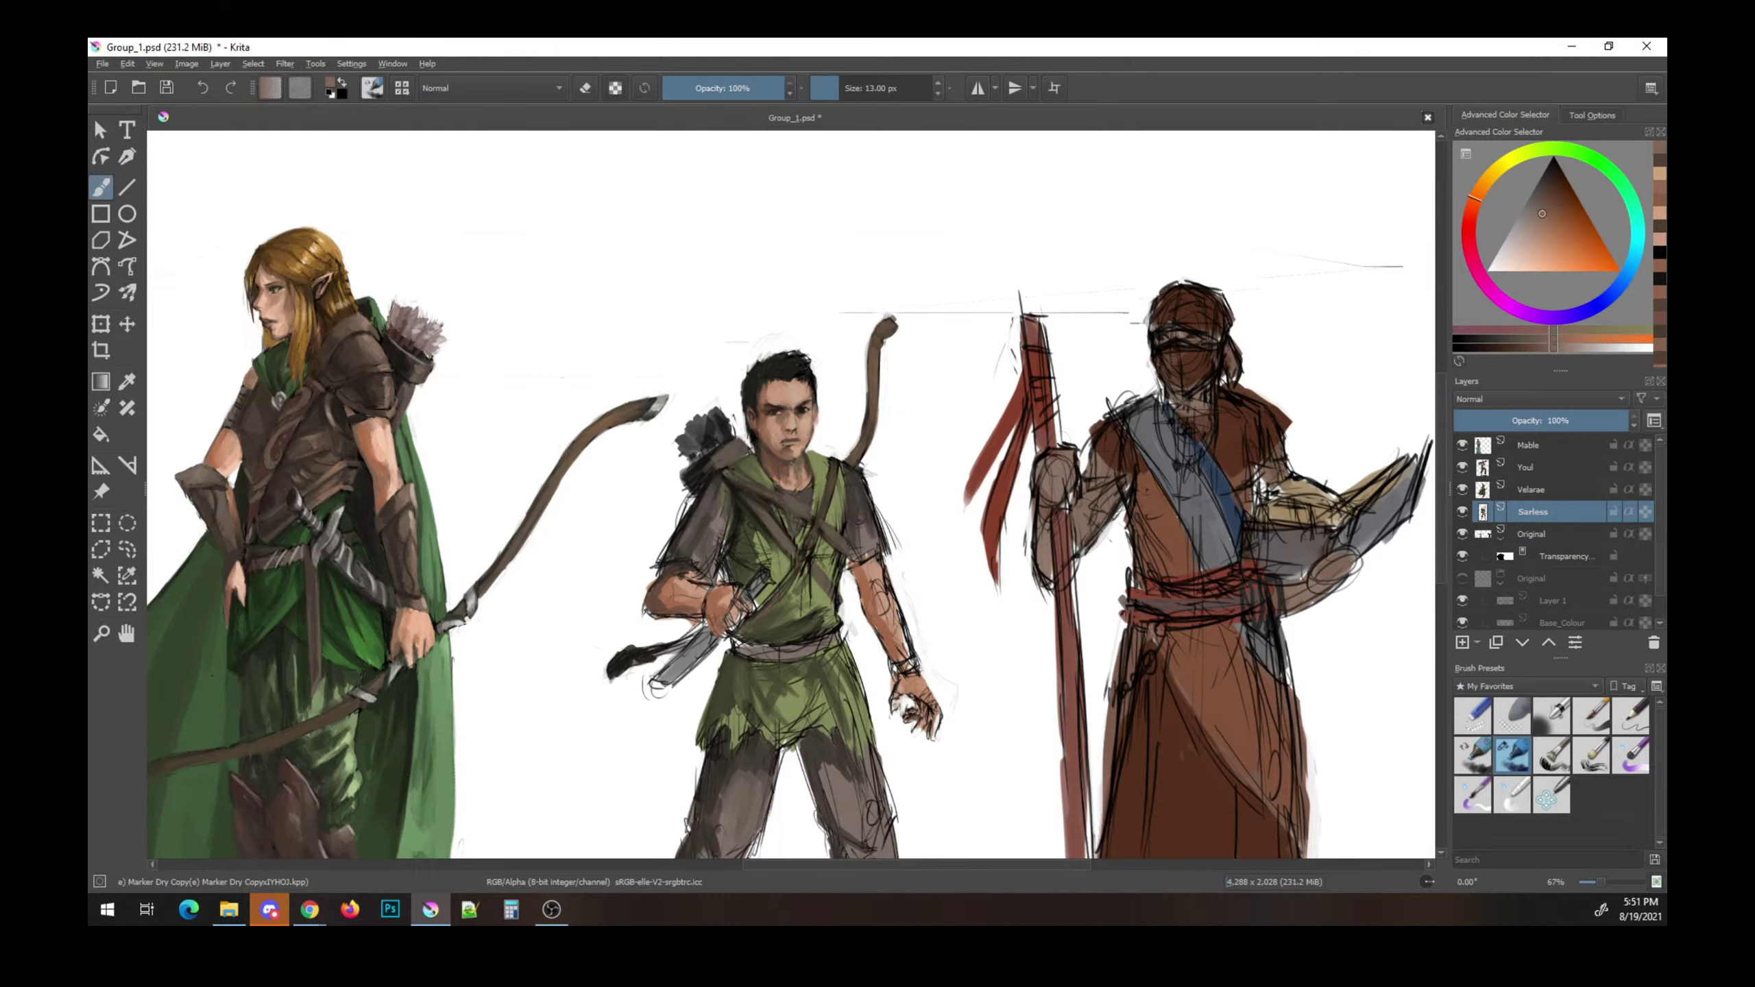
{"action": "left_click", "coordinate": [838, 519], "text": "ctrl"}
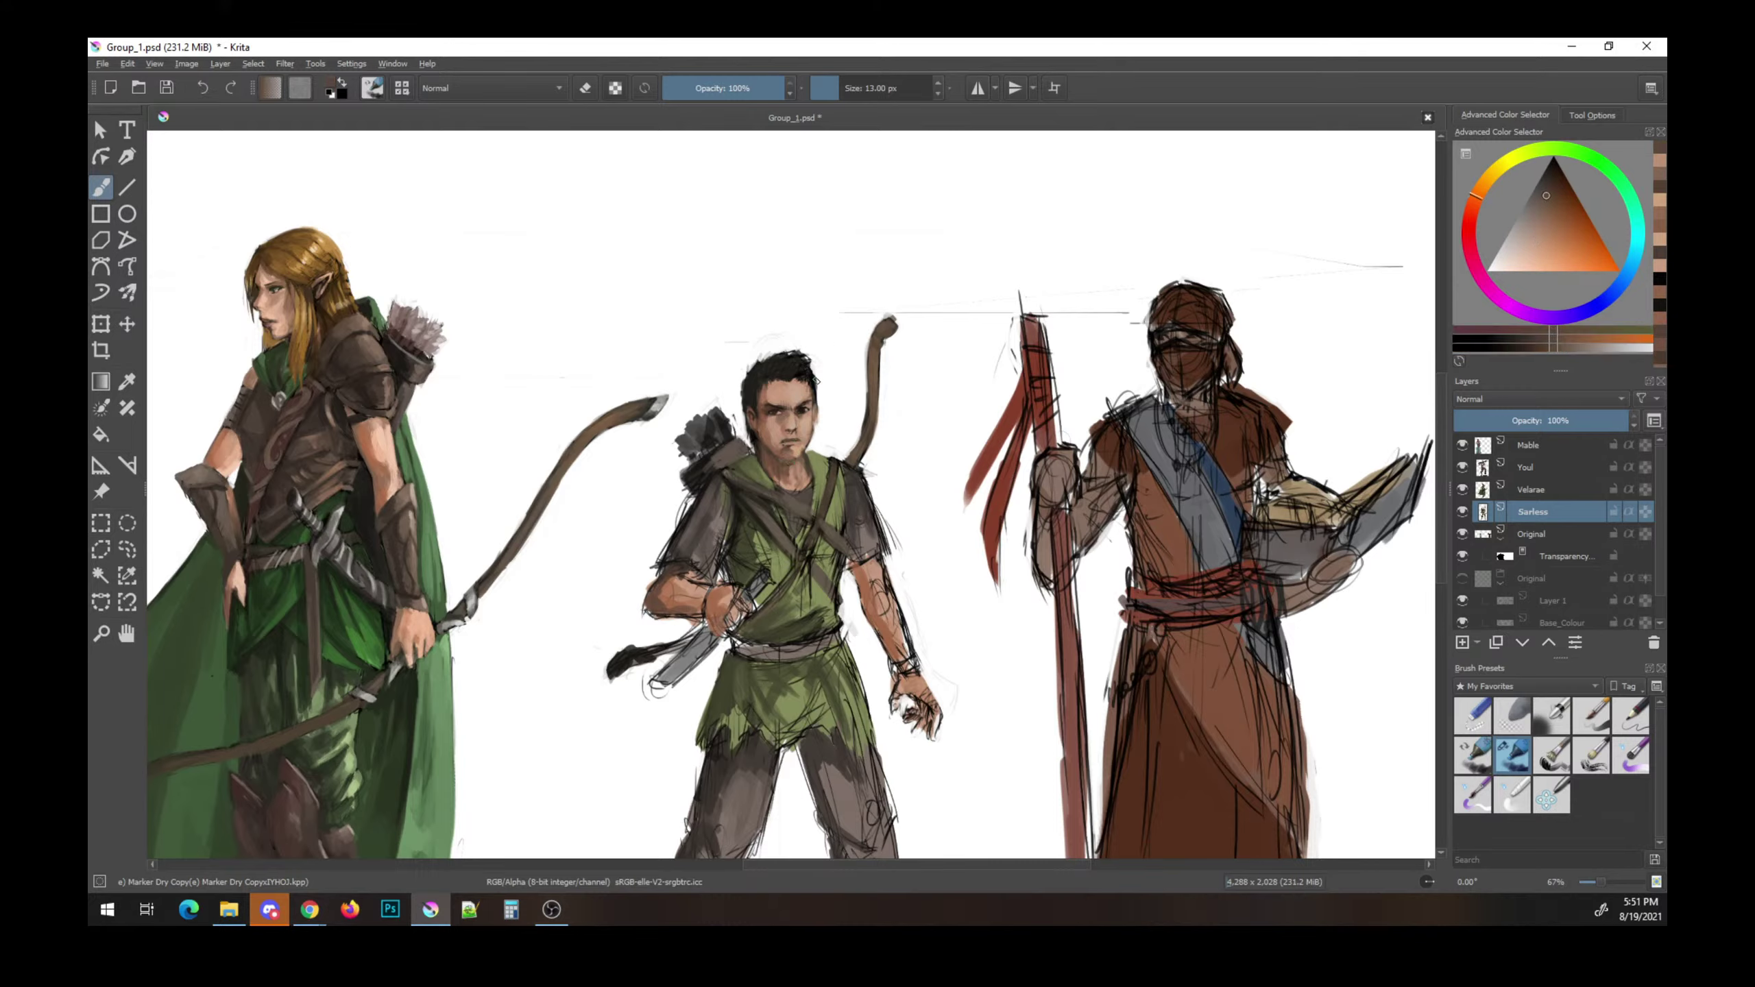
{"action": "left_click", "coordinate": [782, 470], "text": "ctrl"}
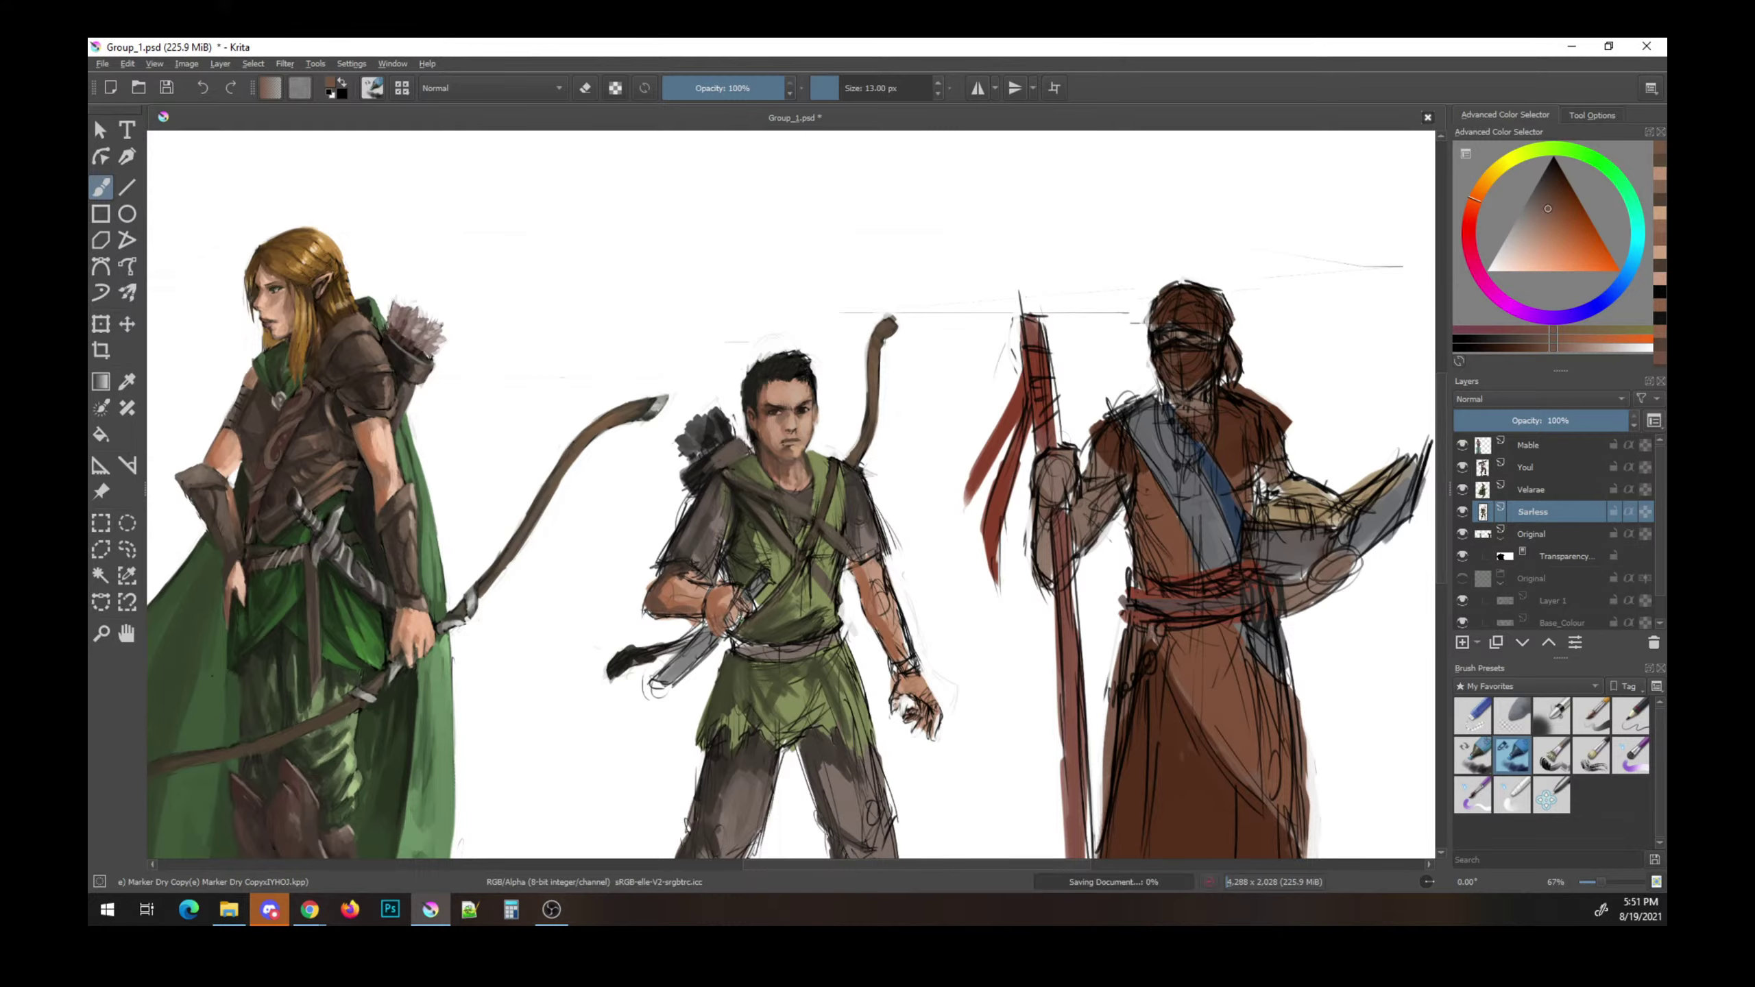
{"action": "left_click", "coordinate": [878, 532], "text": "ctrl"}
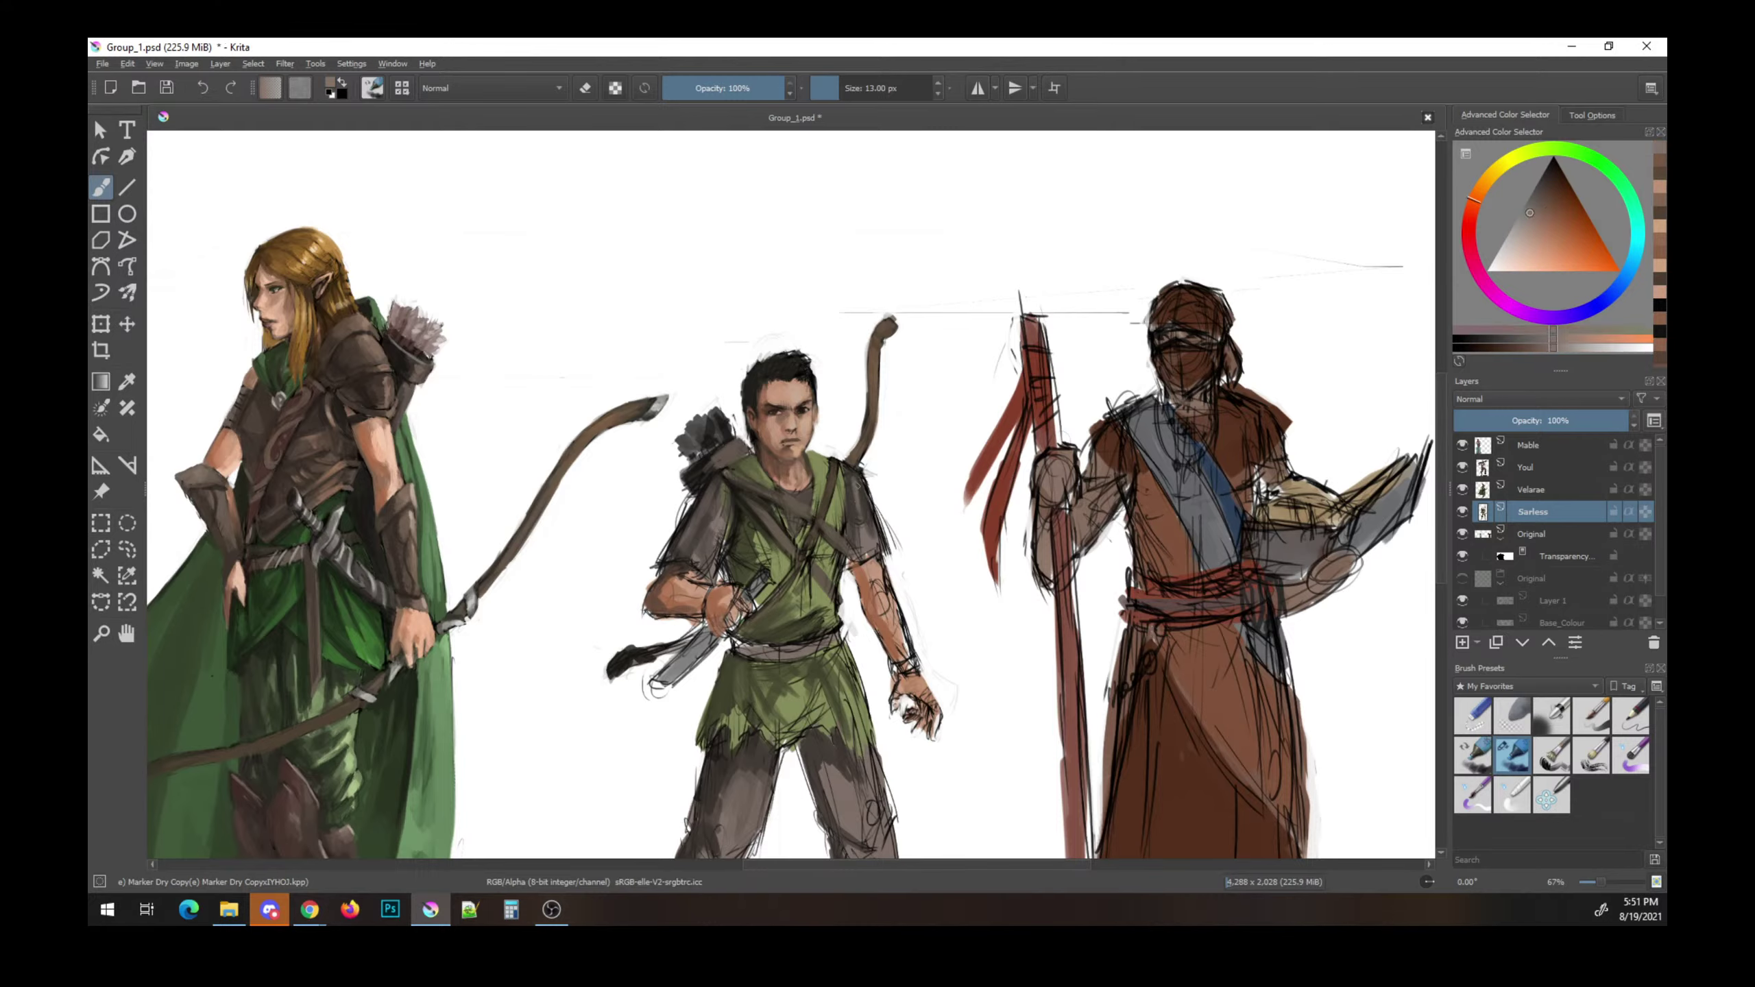
- Erase stray sketch lines beside the archer's sleeve and paint grey along its edge
{"action": "key", "text": "e"}
{"action": "mouse_move", "coordinate": [884, 538]}
{"action": "left_mouse_down"}
{"action": "mouse_move", "coordinate": [880, 503]}
{"action": "mouse_move", "coordinate": [891, 546]}
{"action": "left_mouse_up"}
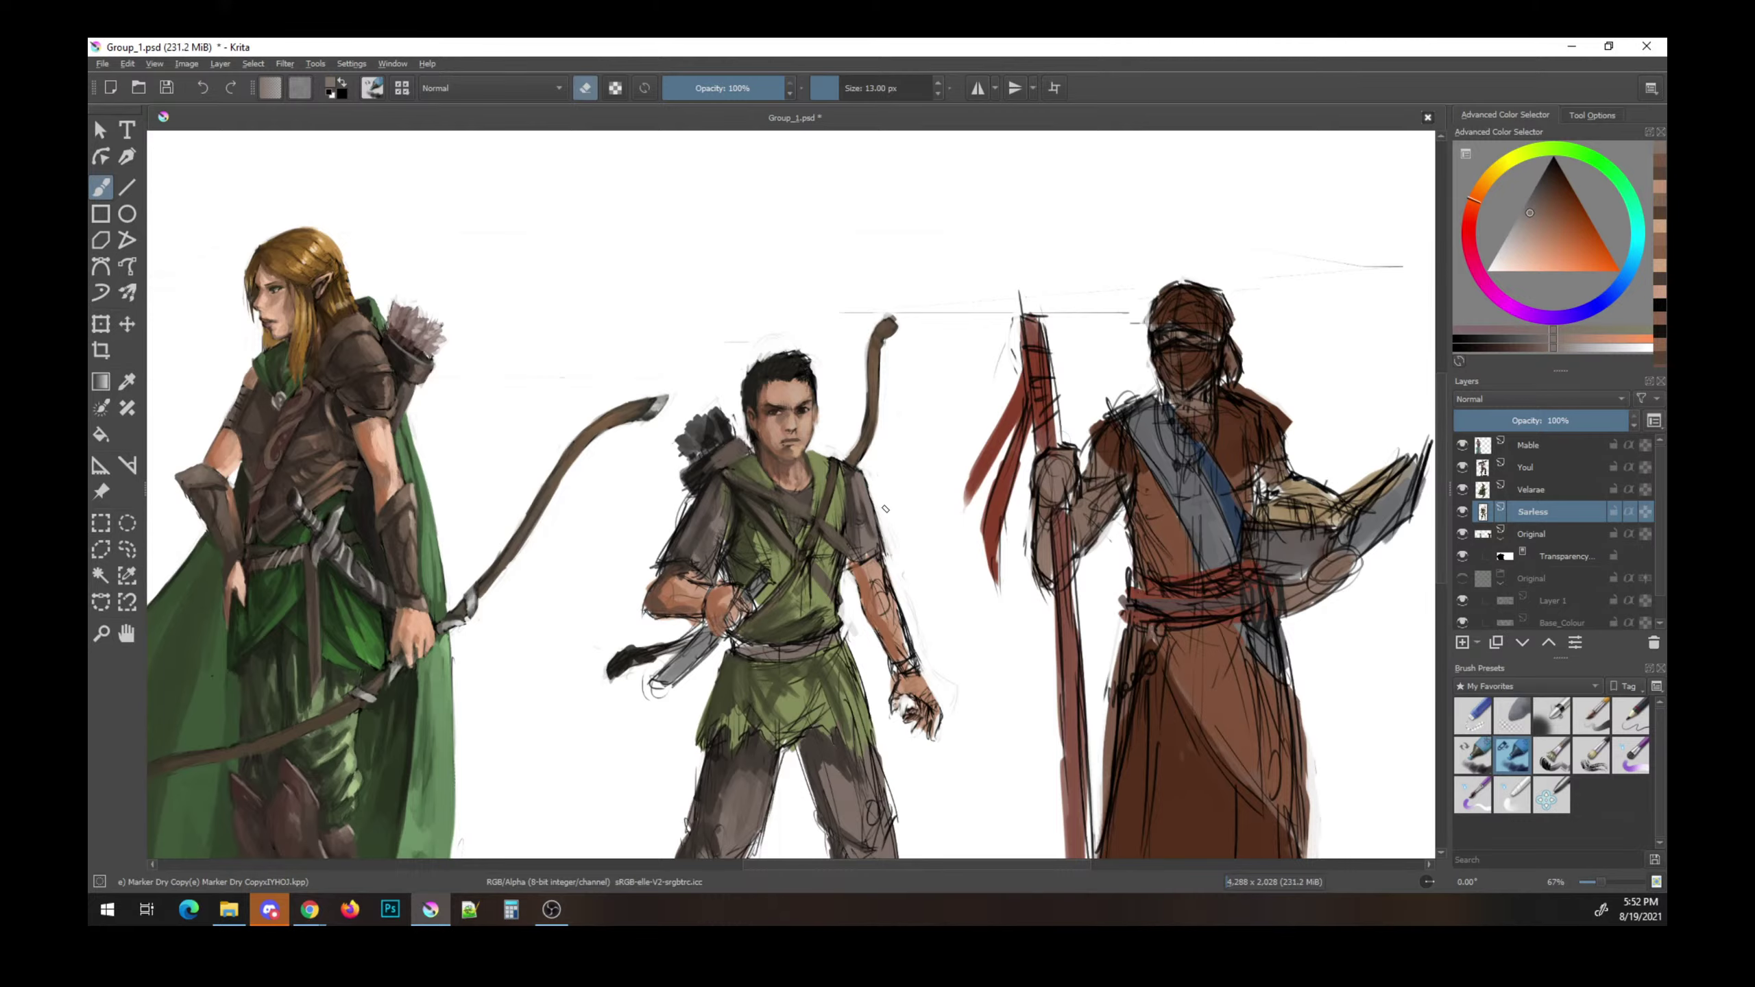
{"action": "key", "text": "e"}
{"action": "left_click_drag", "start_coordinate": [881, 528], "coordinate": [888, 557]}
{"action": "key", "text": "e"}
{"action": "key", "text": "e"}
{"action": "left_click", "coordinate": [883, 562], "text": "ctrl"}
- Add light strokes on the sleeve and a small dark stroke on the upper arm
{"action": "left_click", "coordinate": [864, 442], "text": "ctrl"}
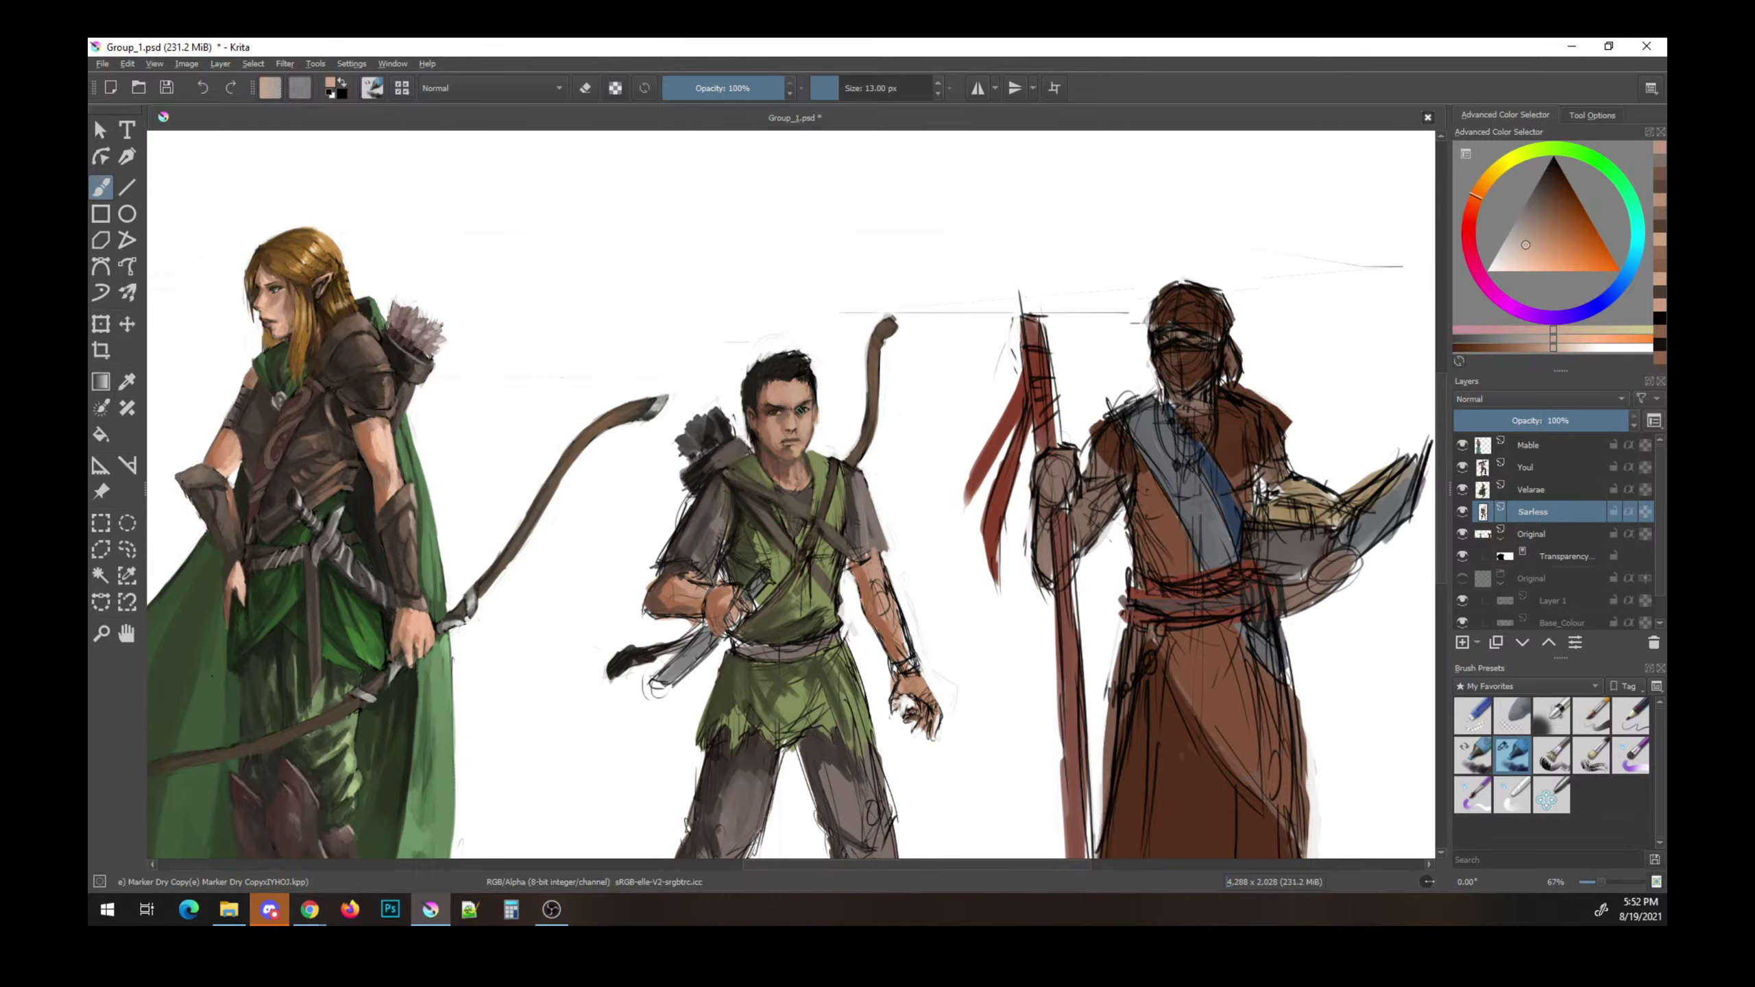
{"action": "left_click_drag", "start_coordinate": [876, 557], "coordinate": [882, 587]}
{"action": "key", "text": "e"}
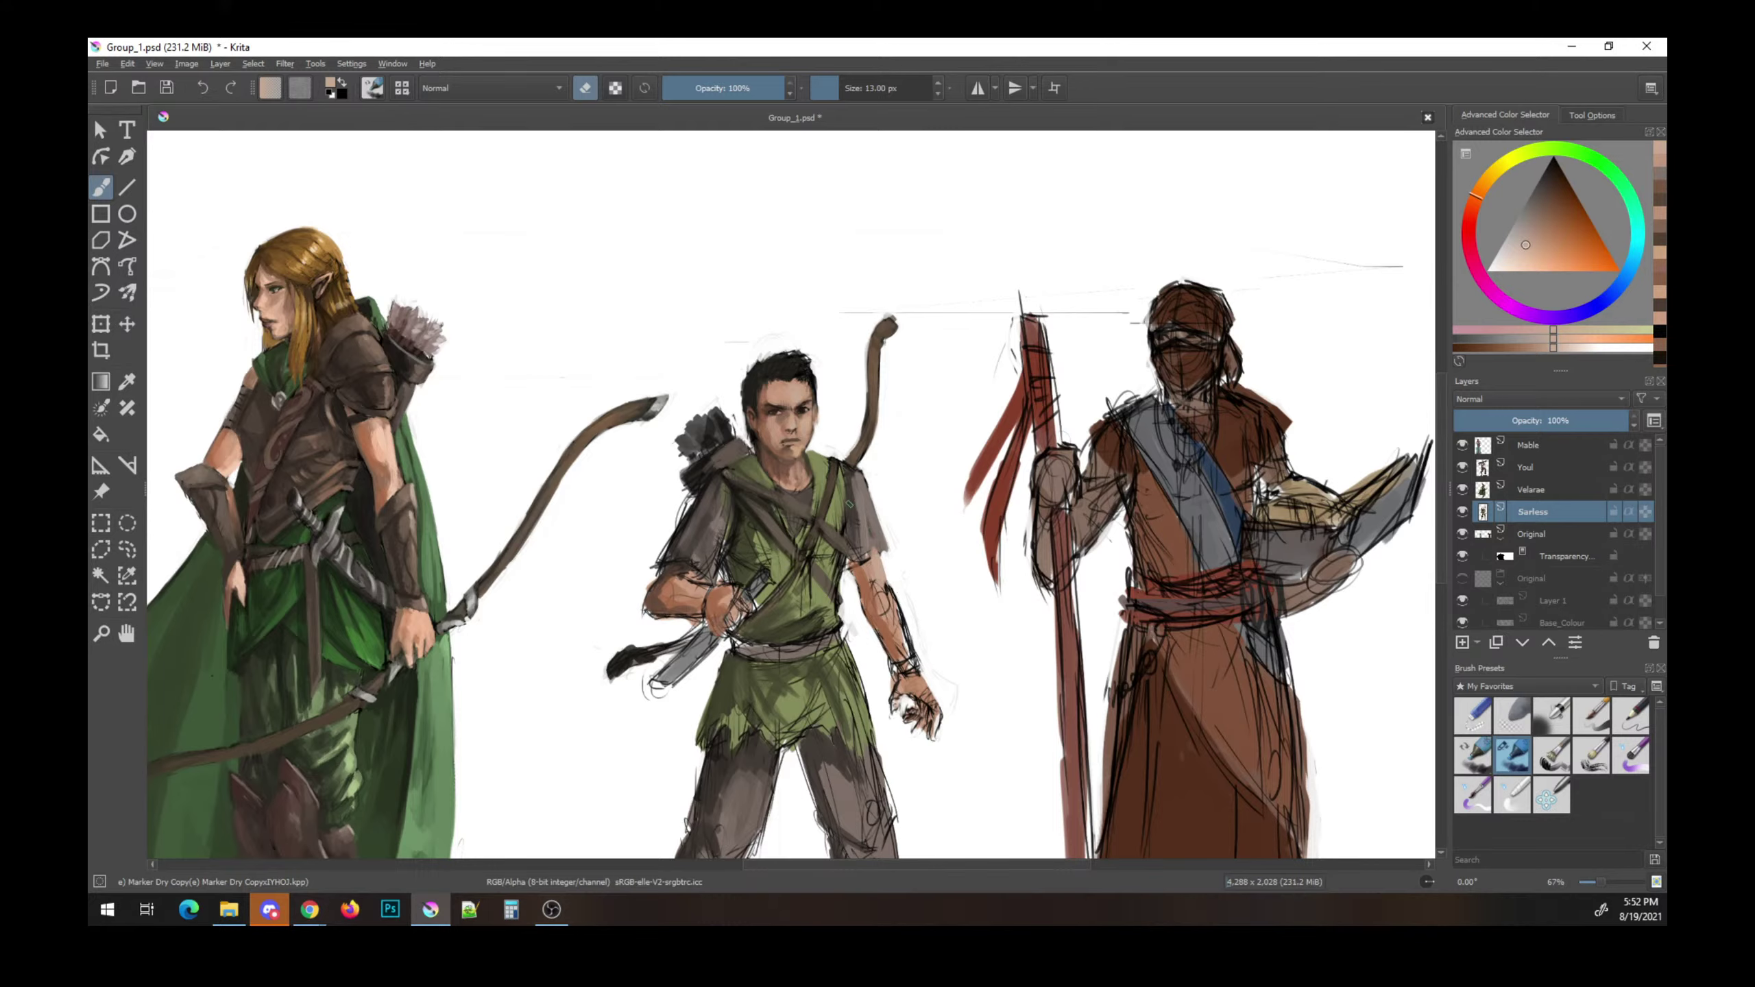
{"action": "key", "text": "e"}
{"action": "left_click", "coordinate": [857, 567], "text": "ctrl"}
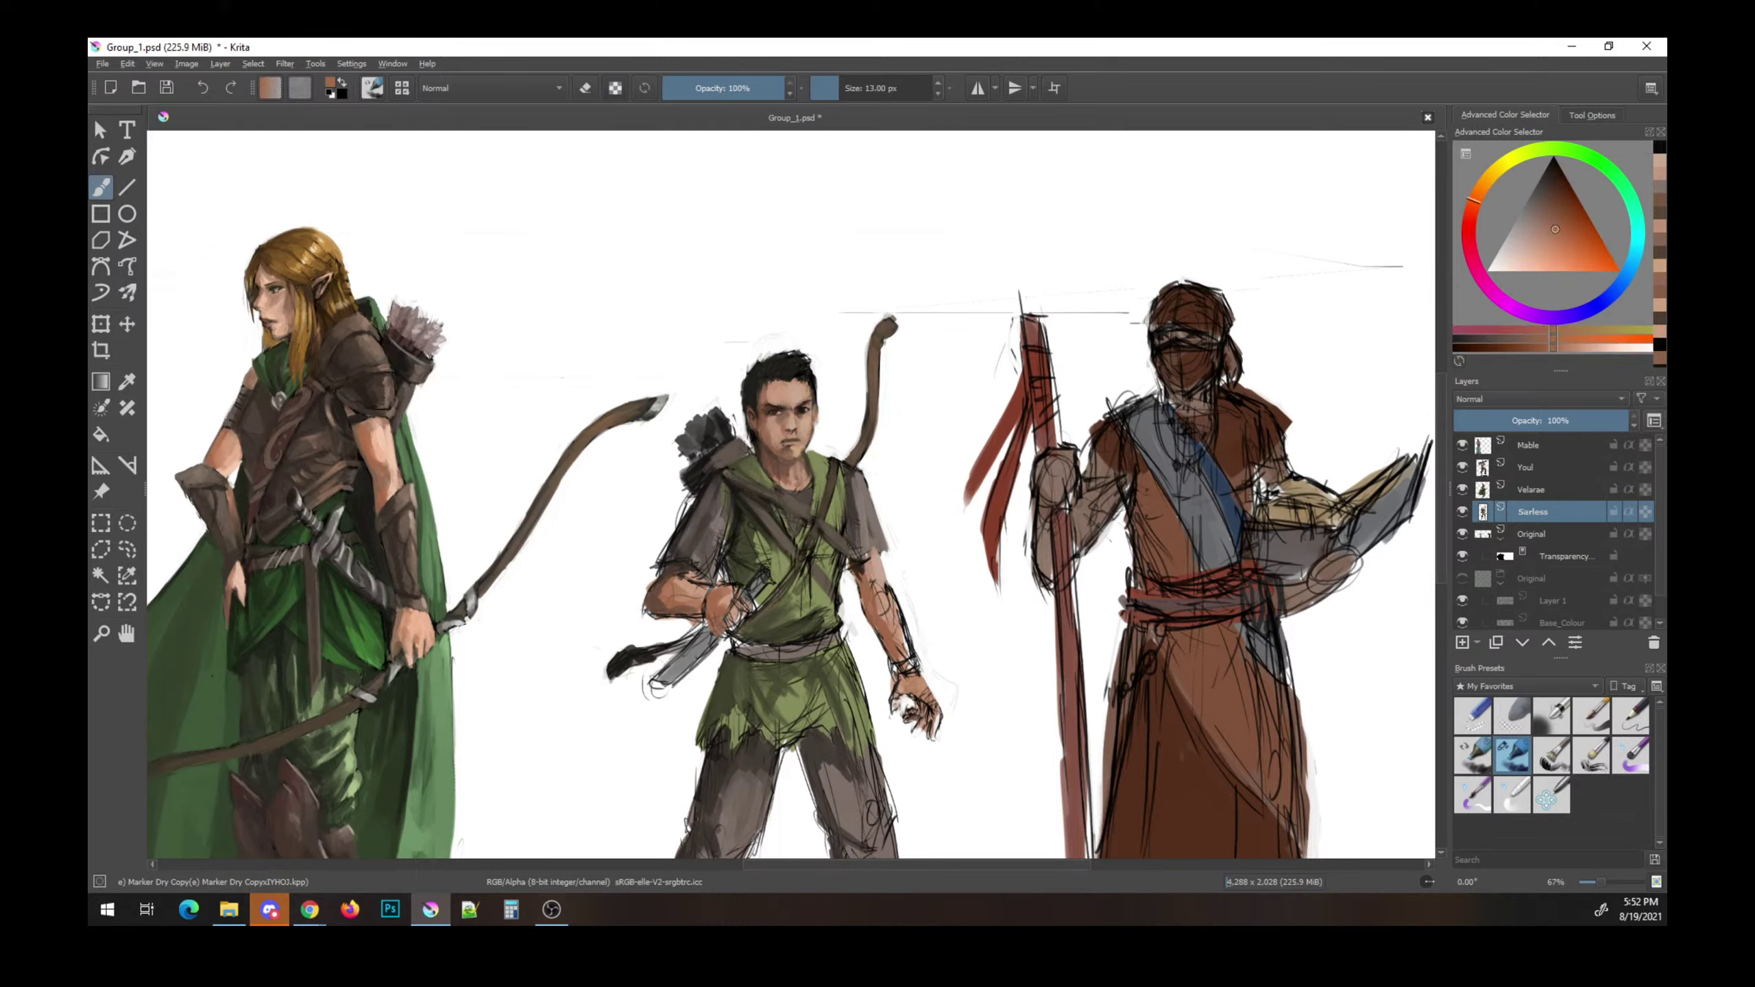
{"action": "left_click", "coordinate": [860, 572], "text": "ctrl"}
{"action": "left_click_drag", "start_coordinate": [865, 561], "coordinate": [870, 574]}
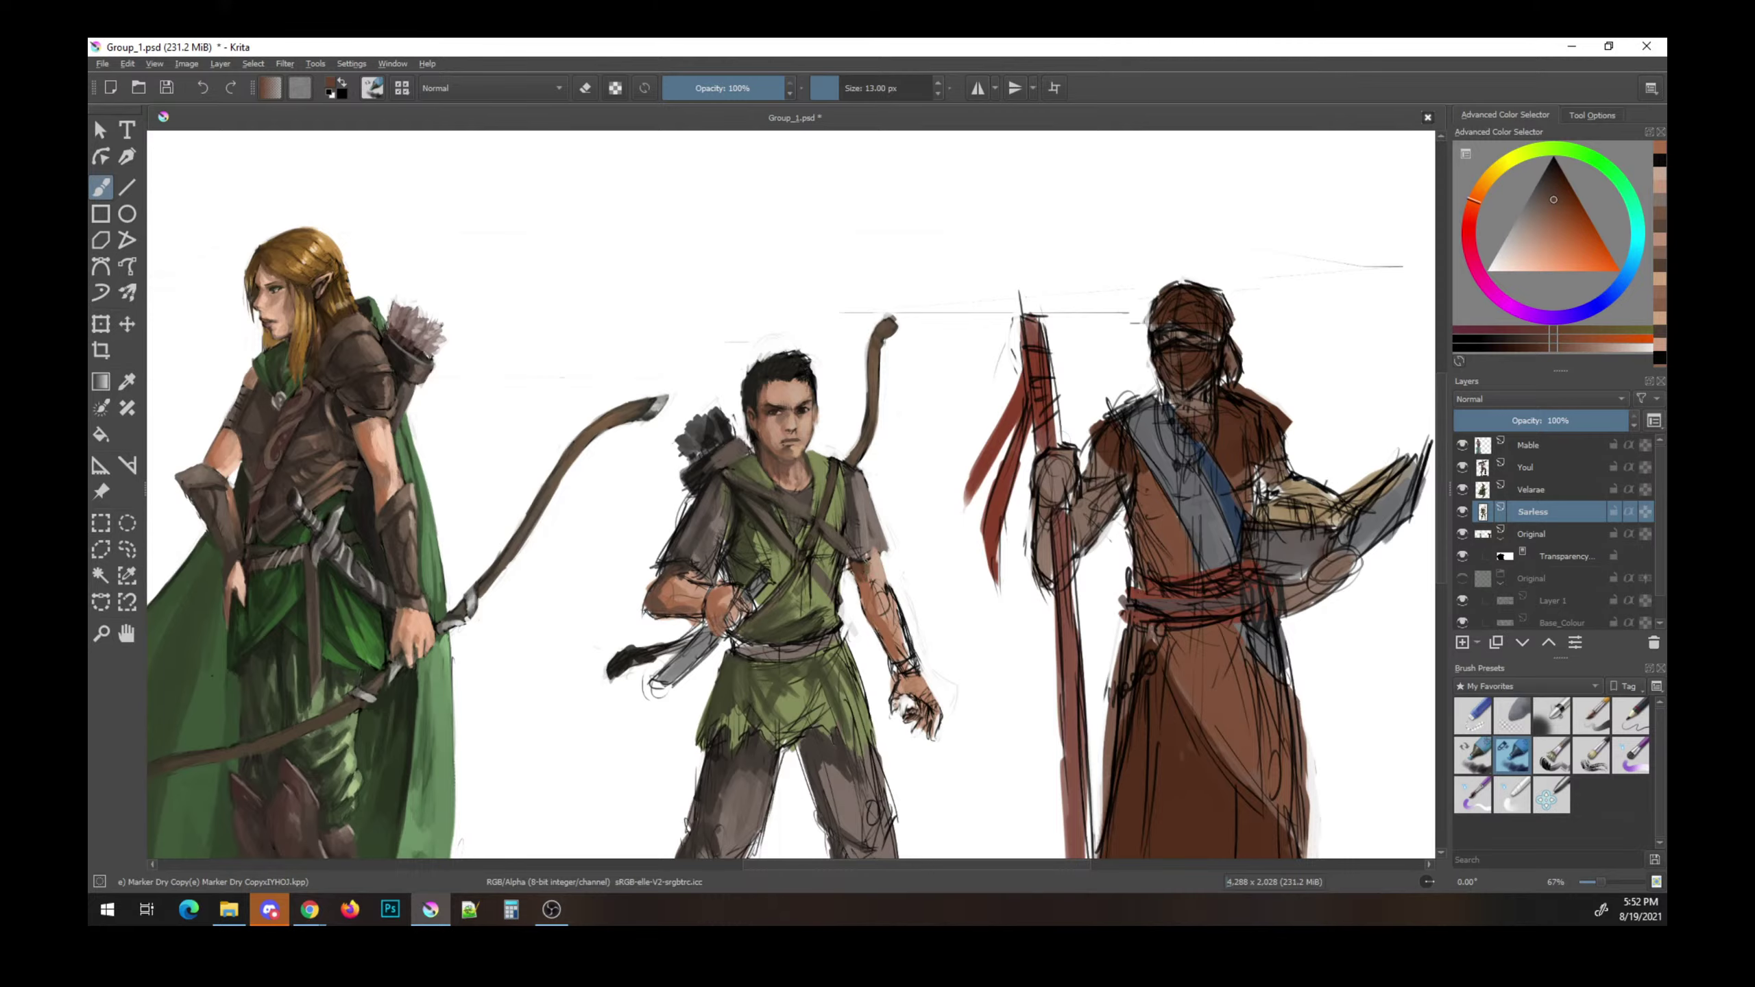
- Add dark strokes on the boy's chest, darken his shoulder and sleeve edge, and save
{"action": "left_click", "coordinate": [911, 637], "text": "ctrl"}
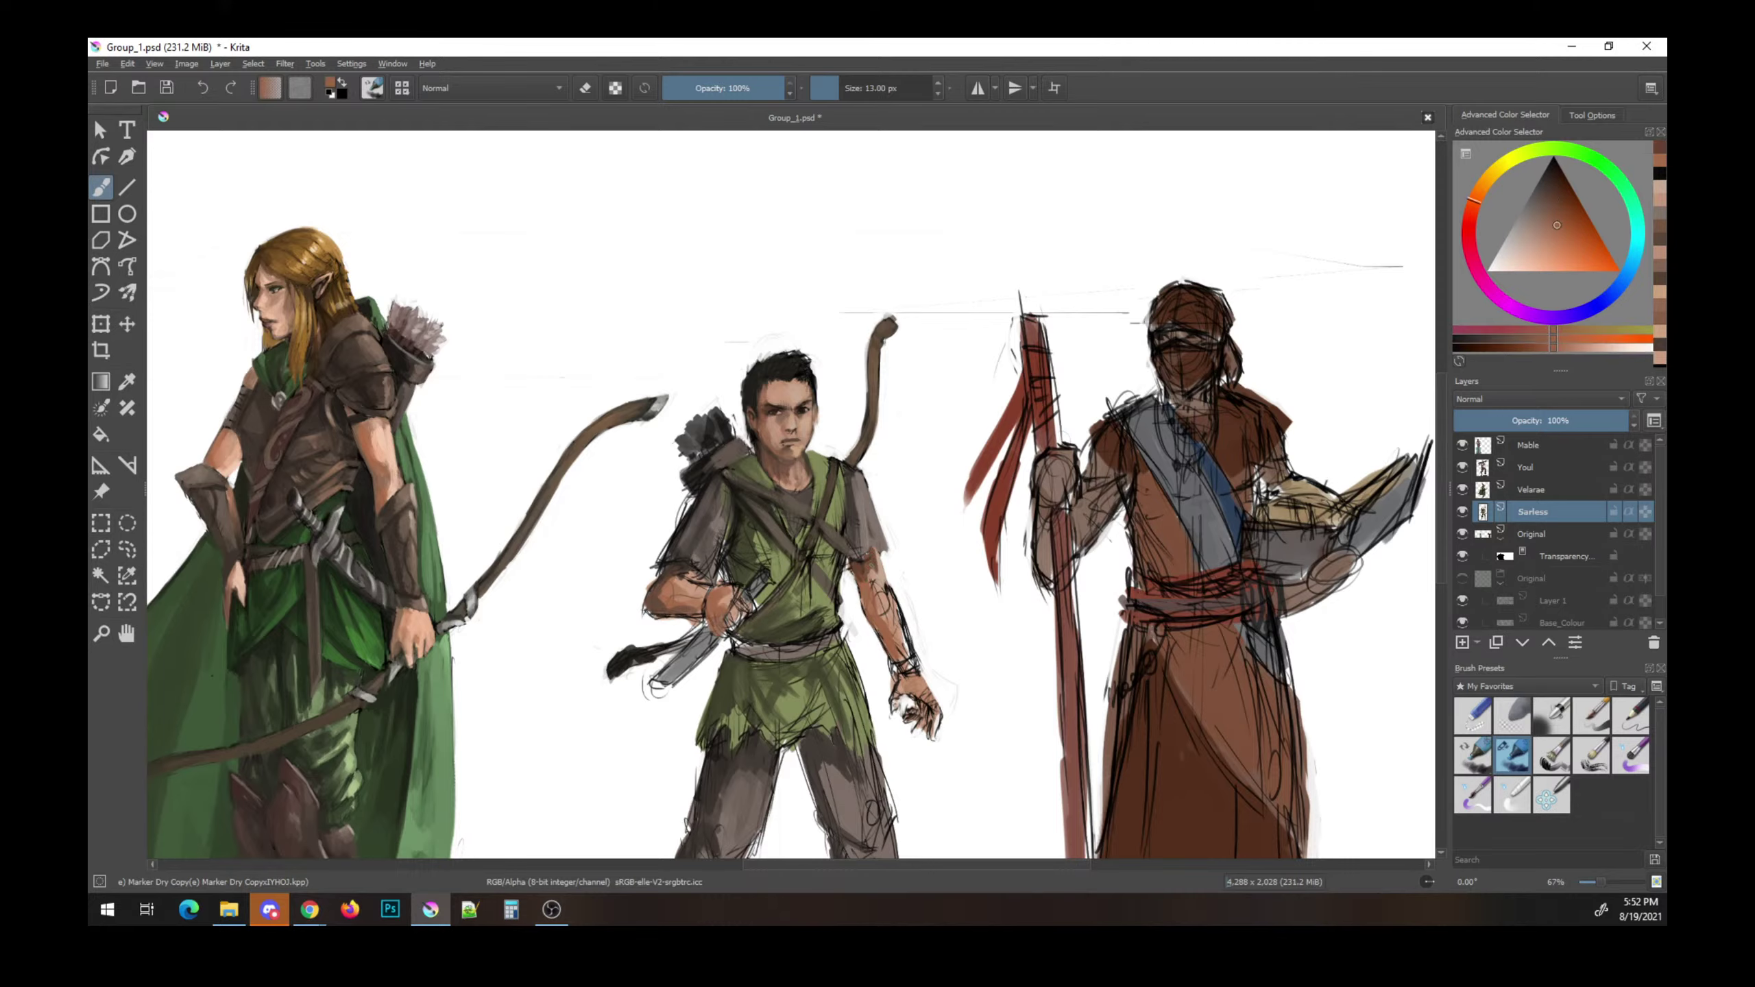
{"action": "left_click", "coordinate": [1529, 244]}
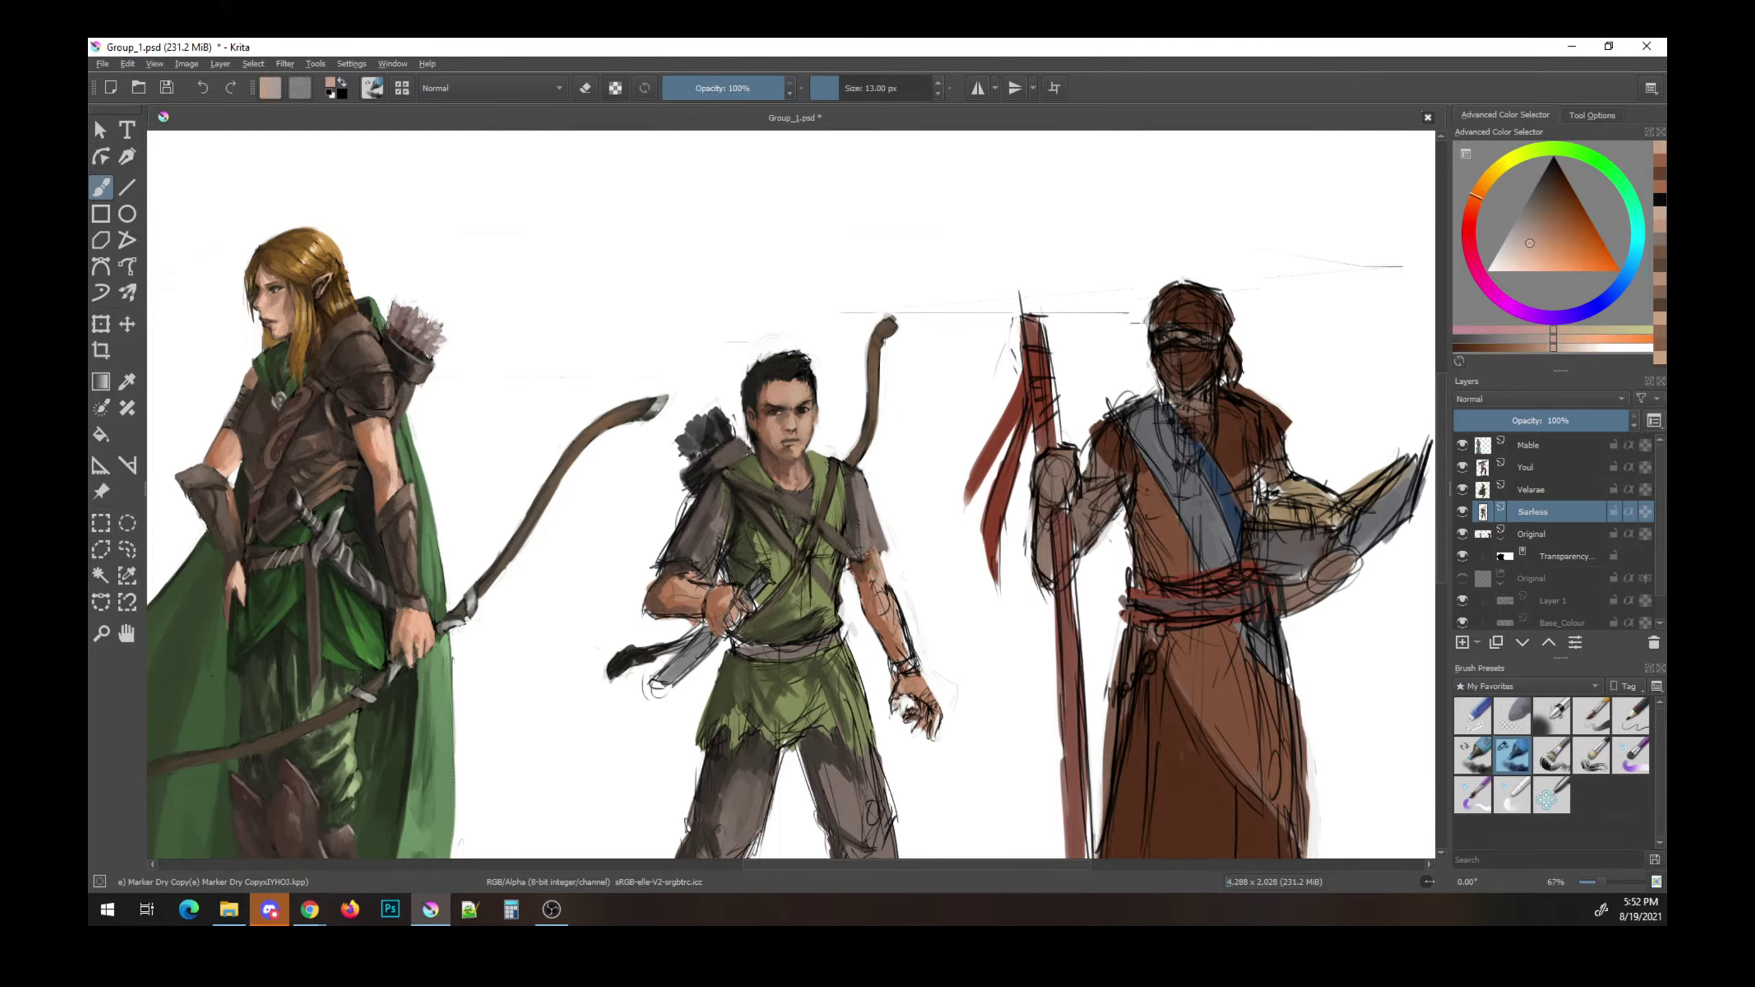
{"action": "left_click", "coordinate": [1554, 219]}
{"action": "left_click", "coordinate": [845, 423], "text": "ctrl"}
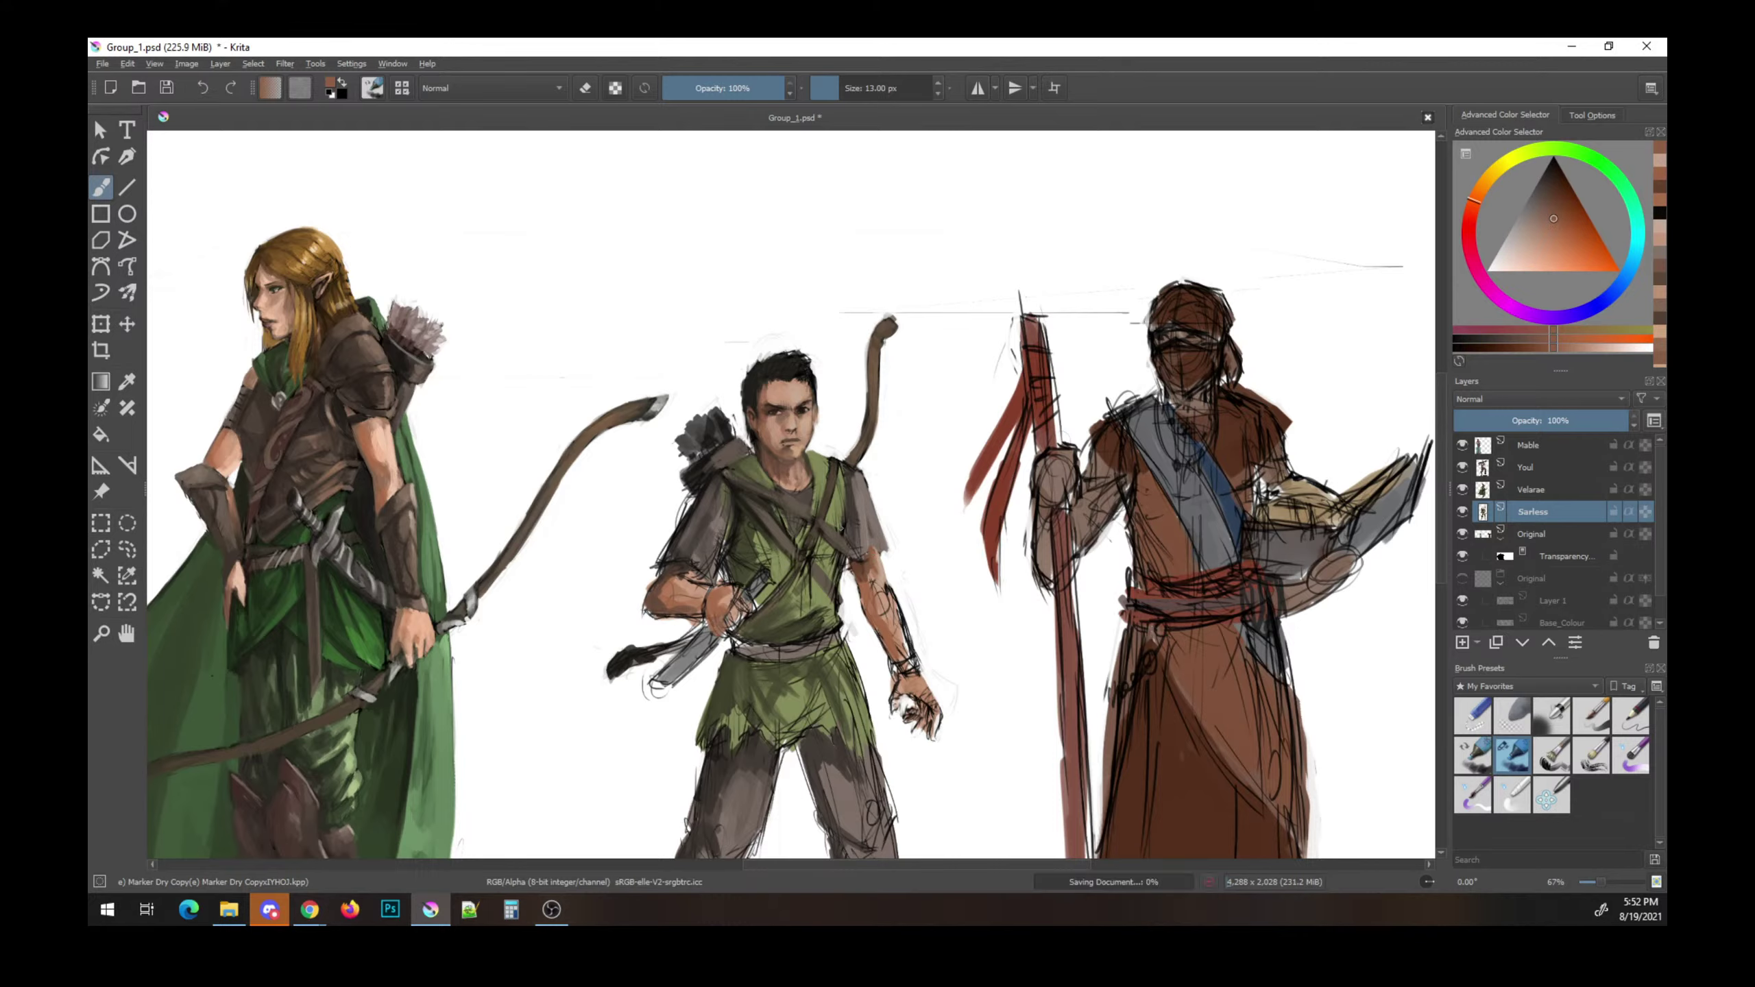
{"action": "left_click_drag", "start_coordinate": [849, 537], "coordinate": [843, 564]}
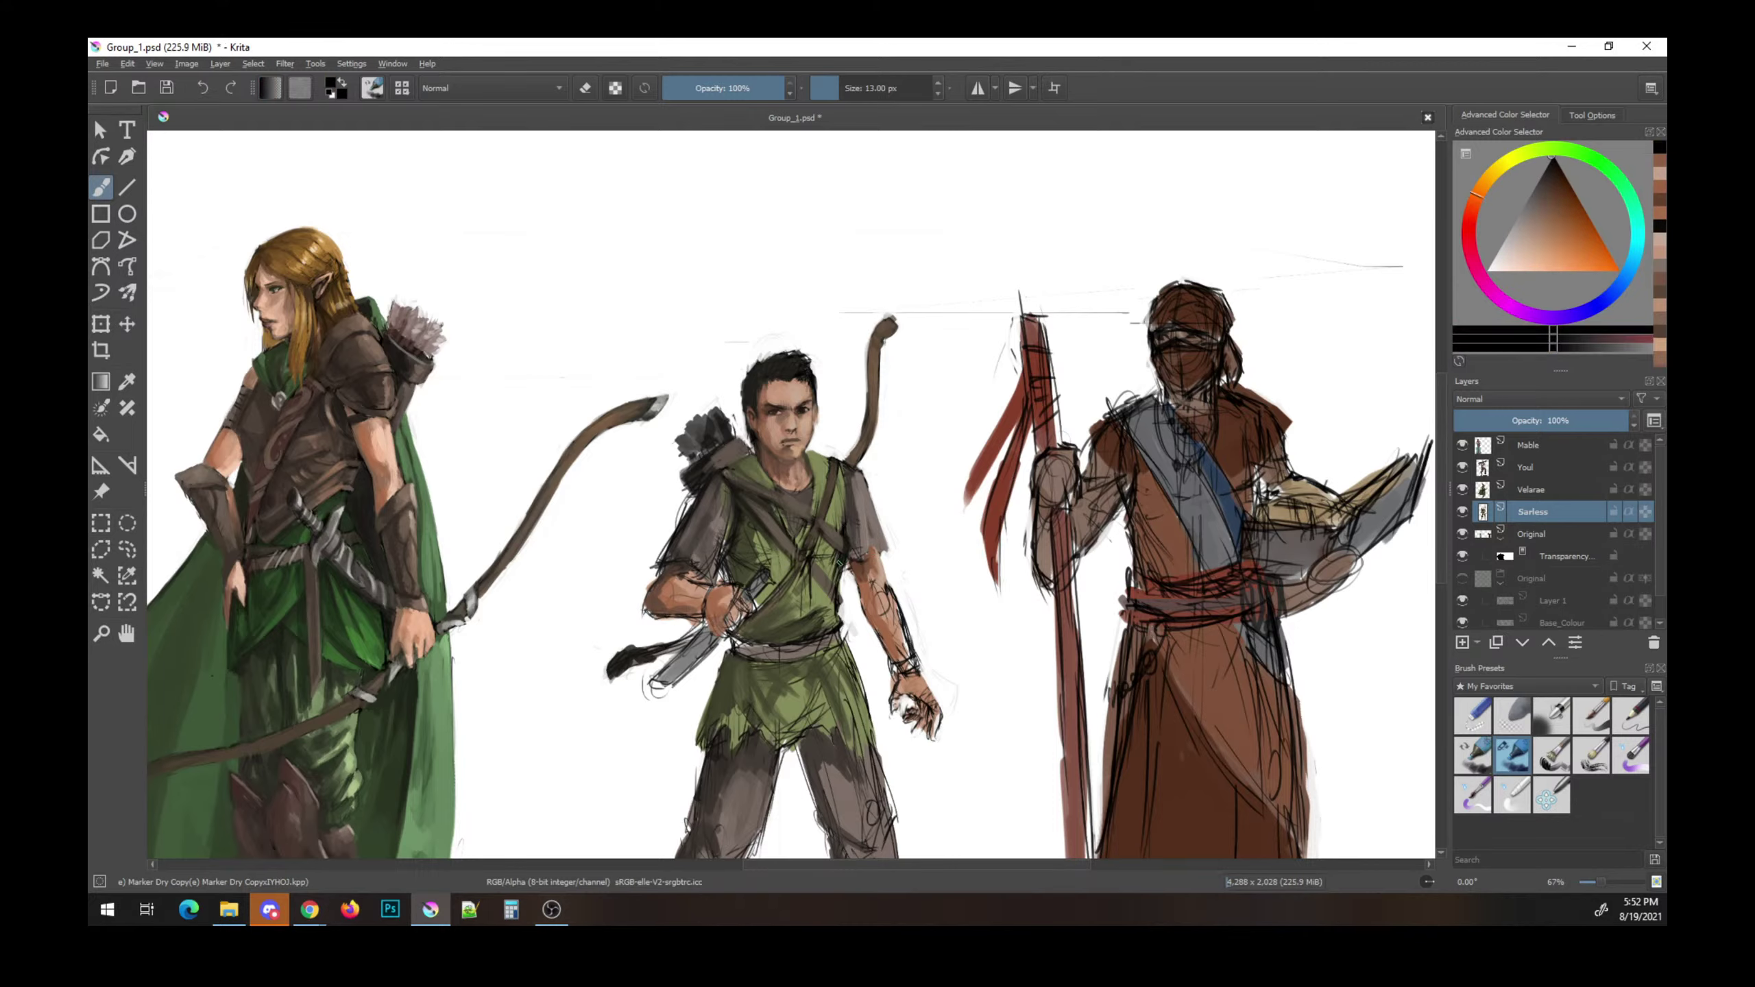
{"action": "left_click", "coordinate": [846, 519], "text": "ctrl"}
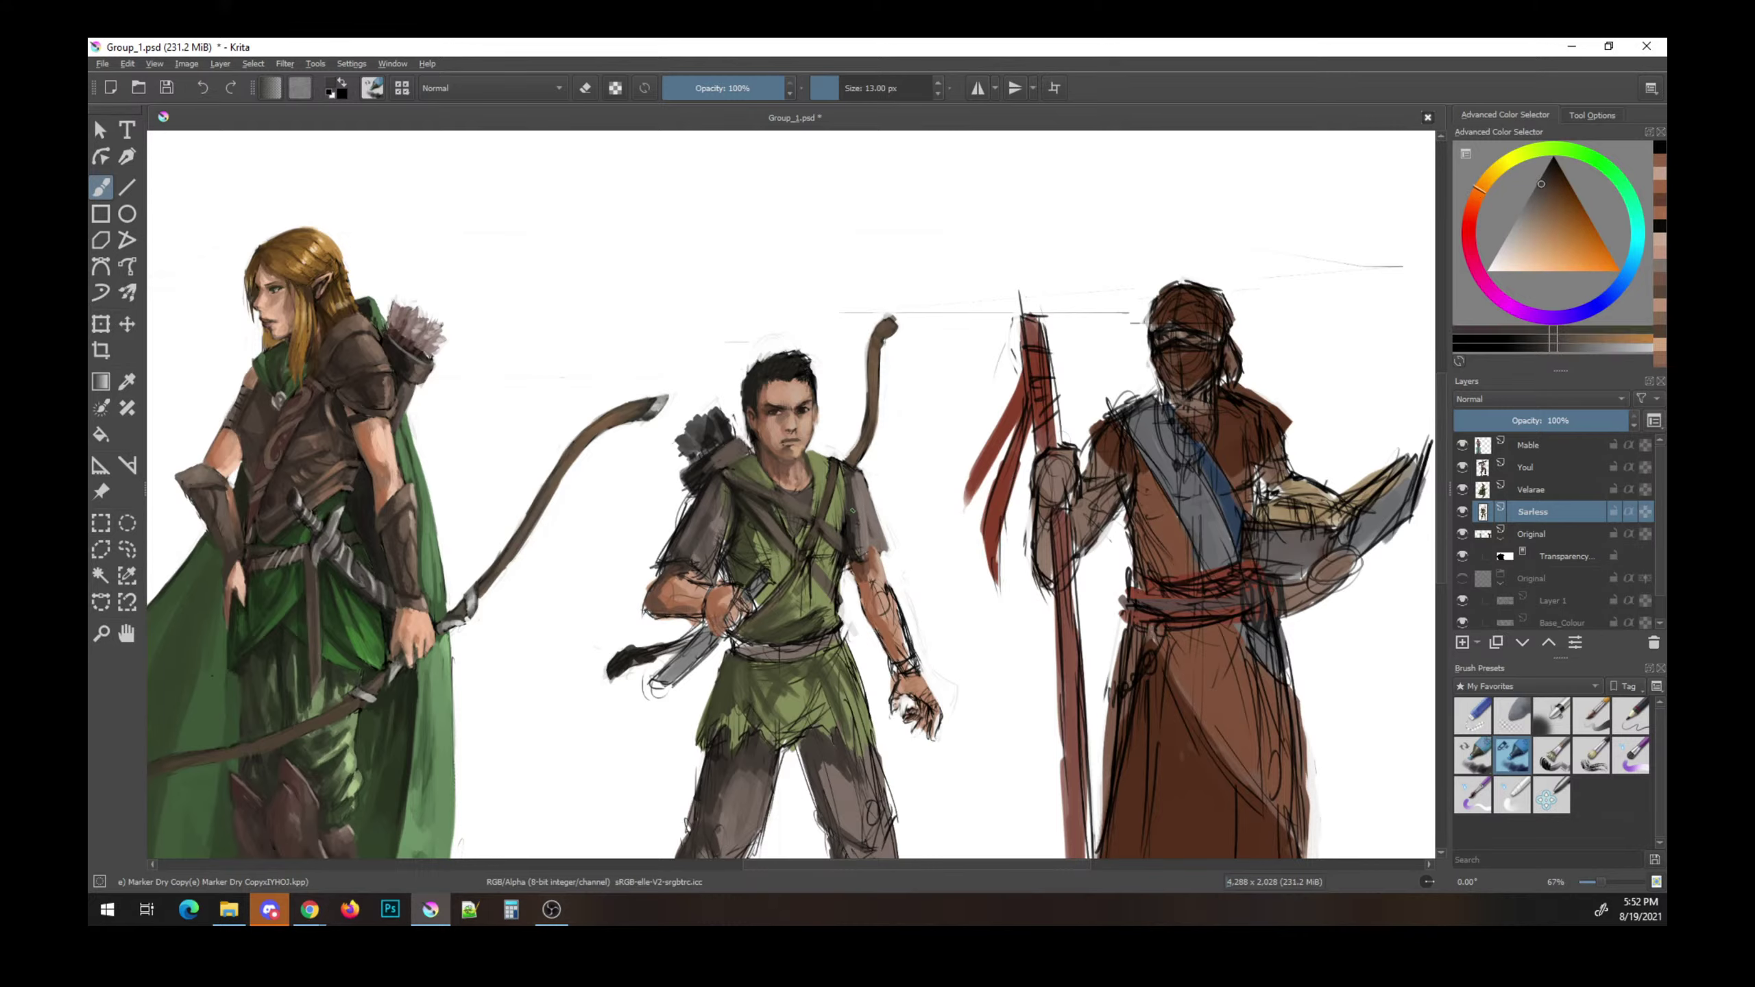
{"action": "left_click_drag", "start_coordinate": [855, 537], "coordinate": [854, 558]}
{"action": "left_click_drag", "start_coordinate": [856, 497], "coordinate": [865, 539]}
{"action": "key", "text": "ctrl+s"}
- Choose a lighter warm skin-brown, sampling browns from the painting, and save
{"action": "left_click", "coordinate": [865, 450], "text": "ctrl"}
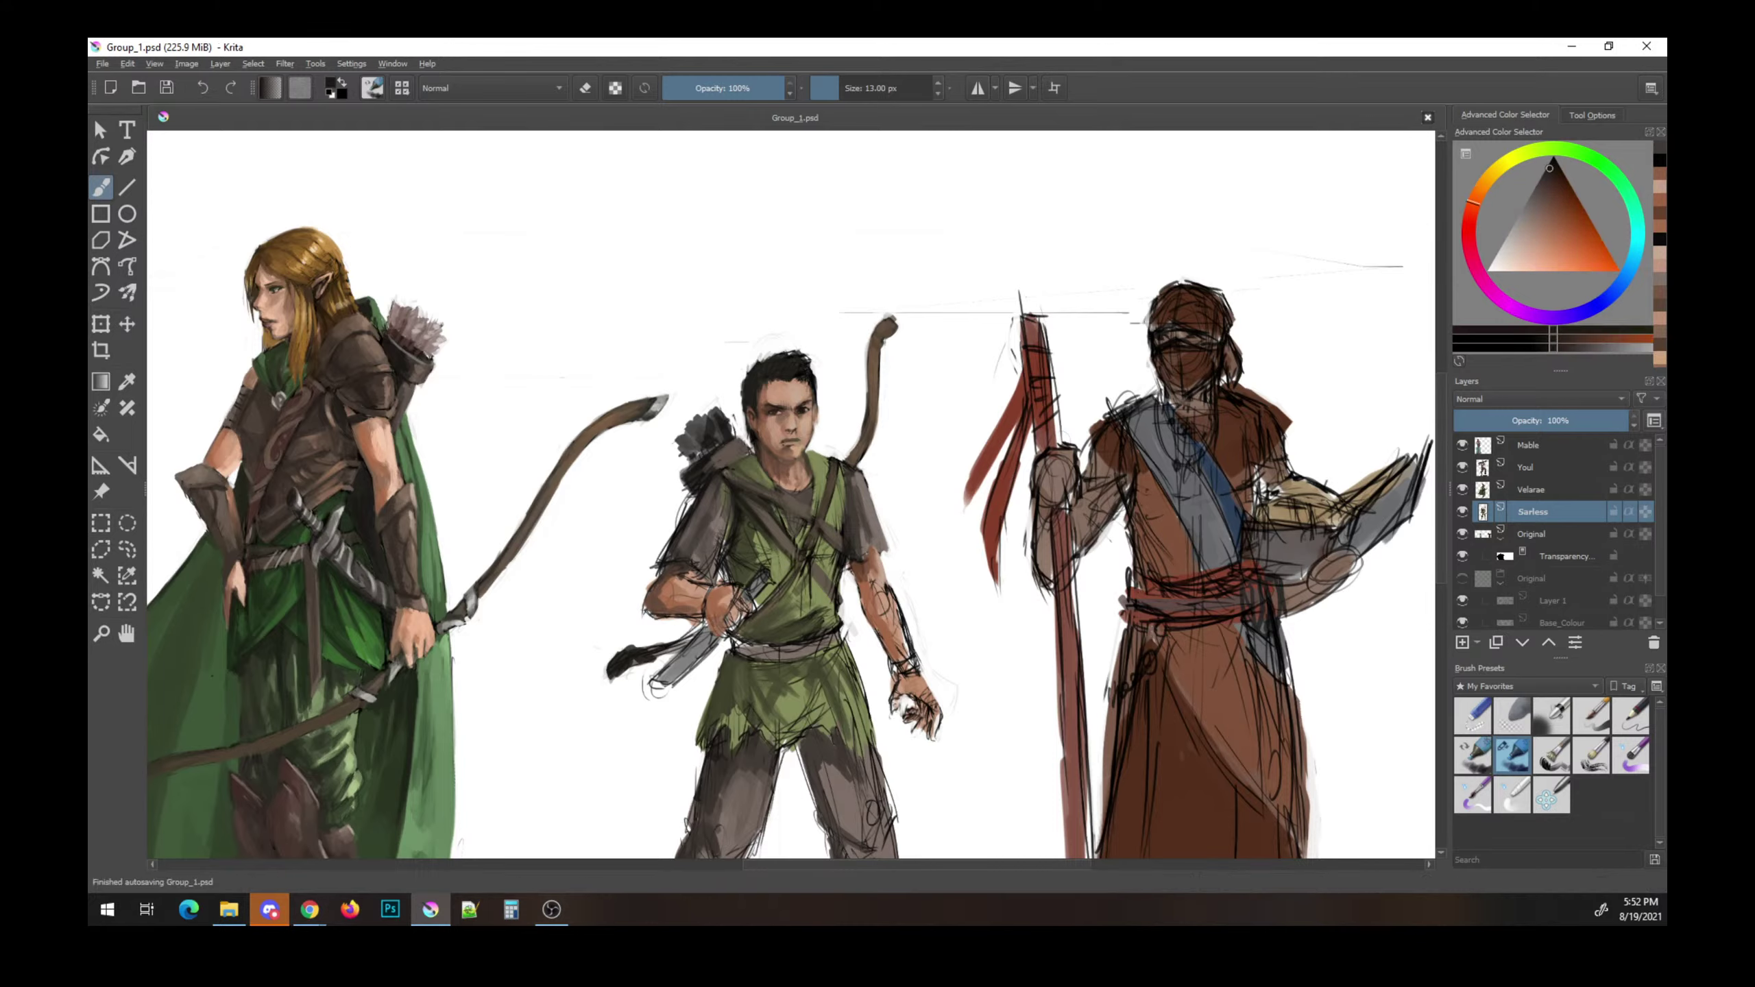
{"action": "left_click", "coordinate": [795, 449], "text": "ctrl"}
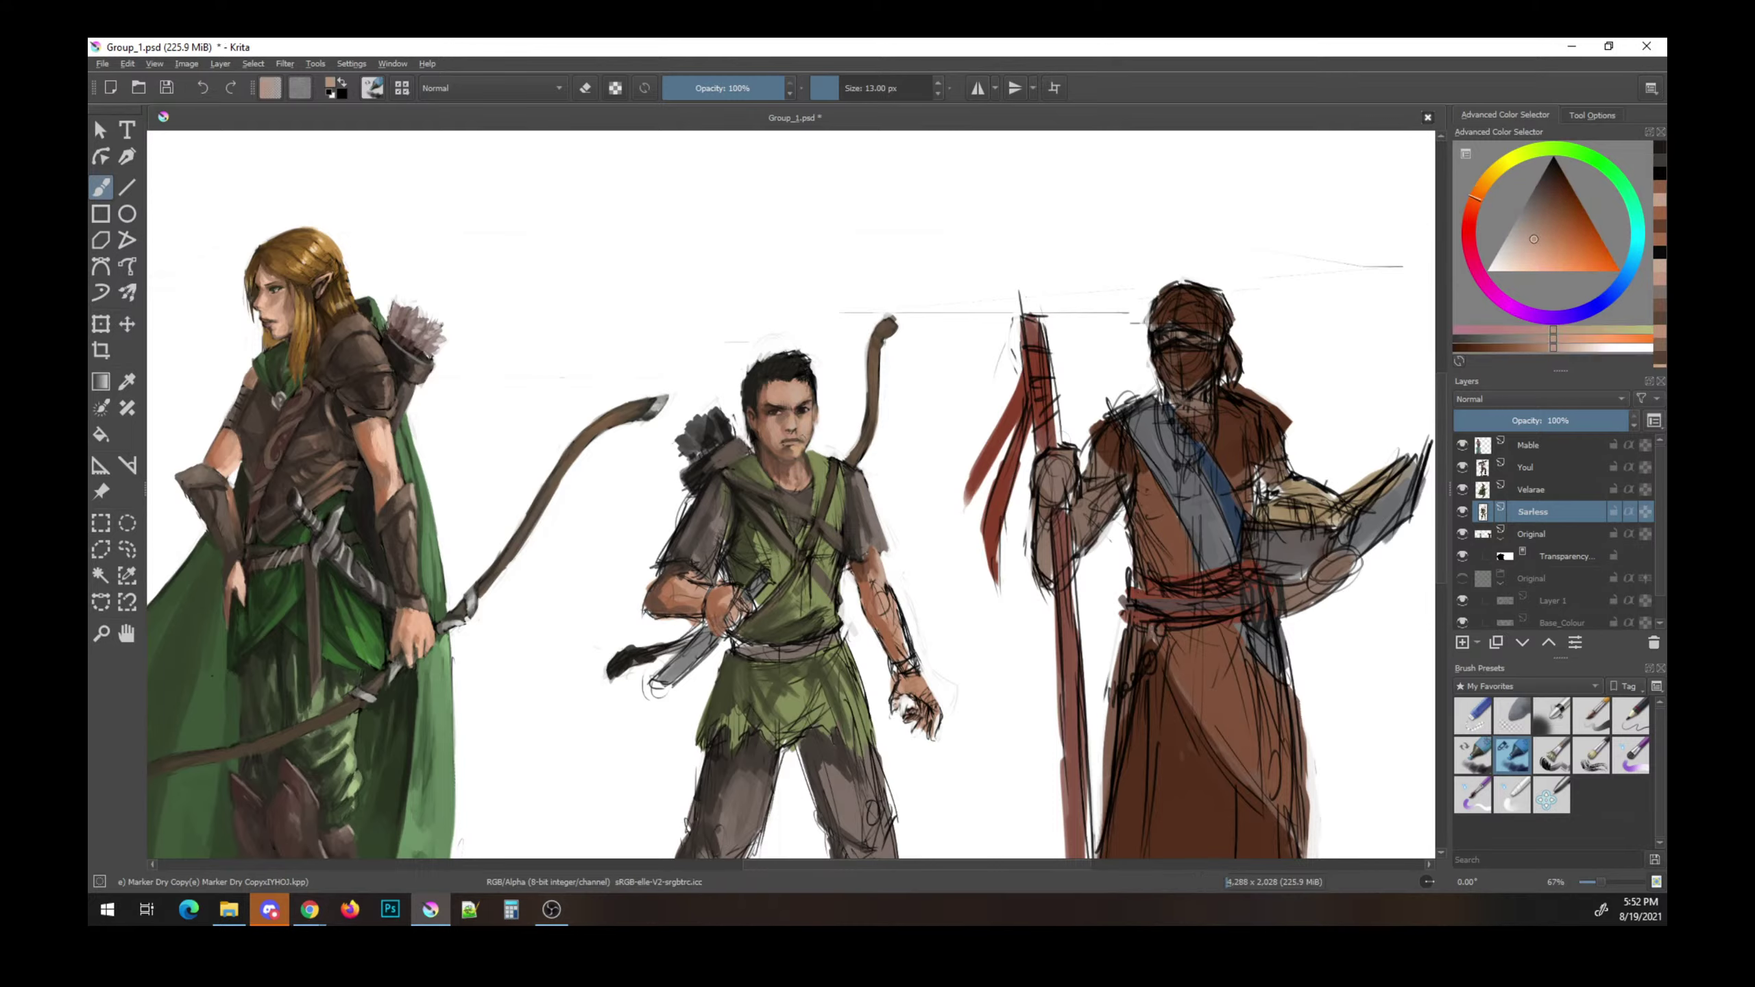
{"action": "key", "text": "ctrl+s"}
{"action": "left_click_drag", "start_coordinate": [1535, 240], "coordinate": [1521, 262]}
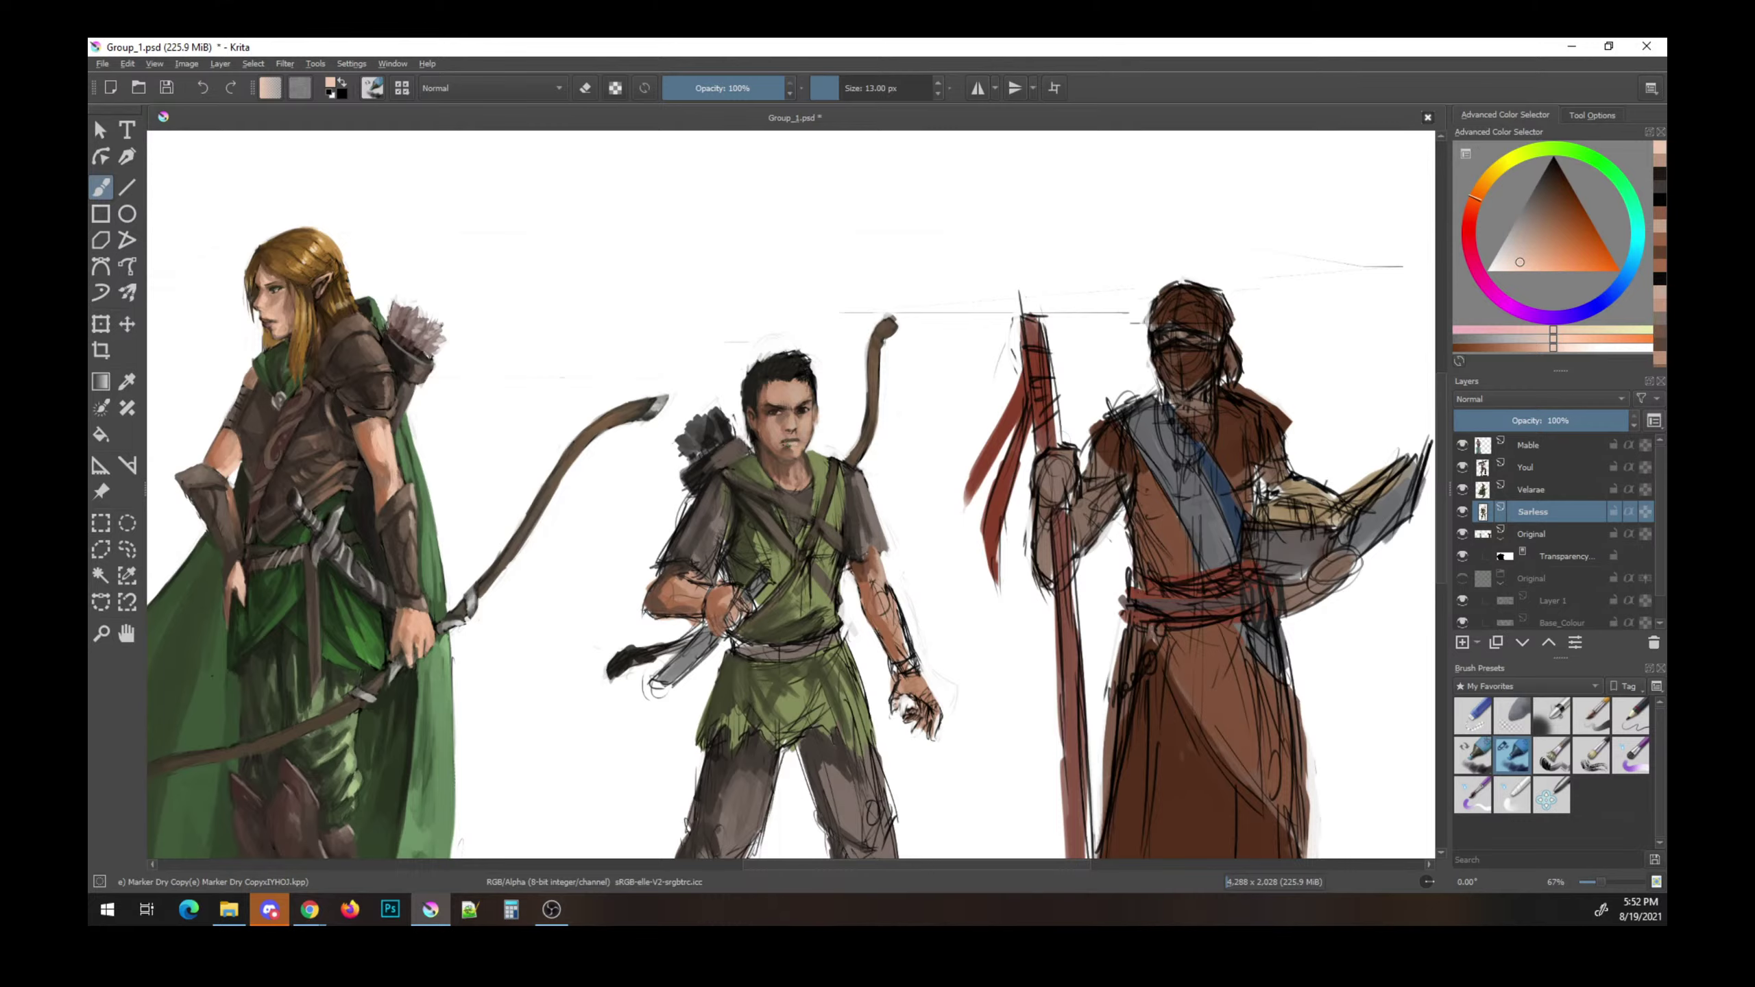
{"action": "left_click", "coordinate": [822, 492], "text": "ctrl"}
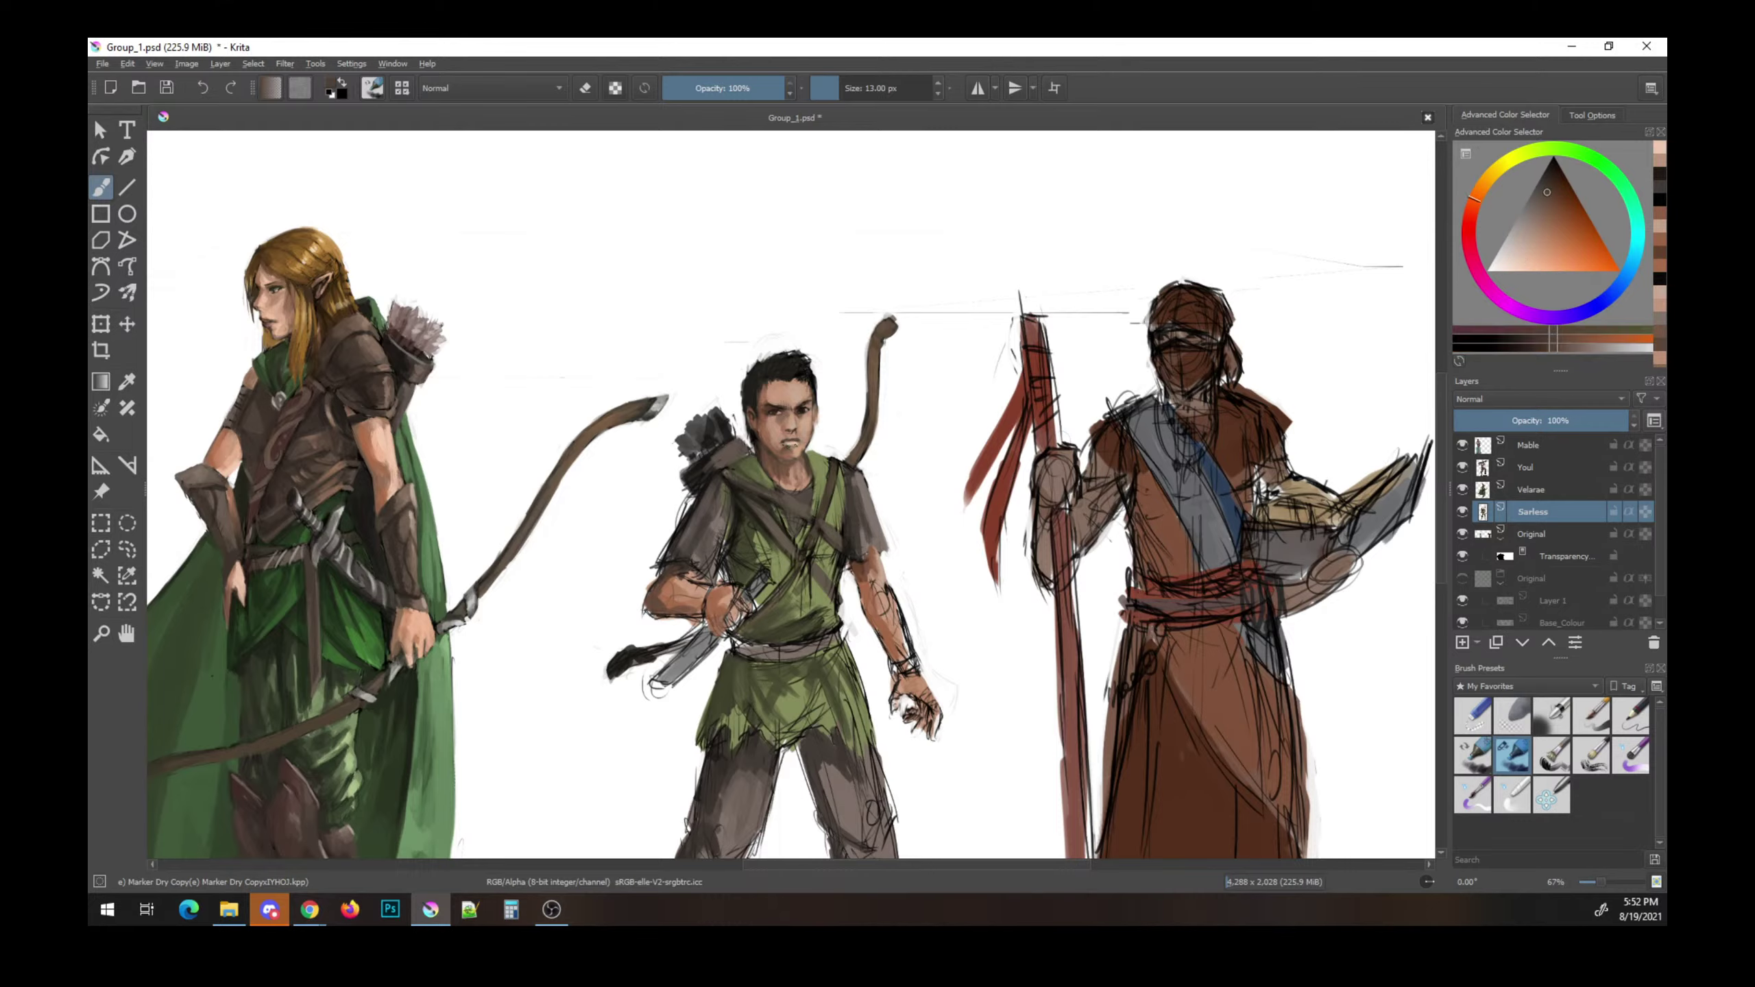
{"action": "left_click", "coordinate": [804, 439], "text": "ctrl"}
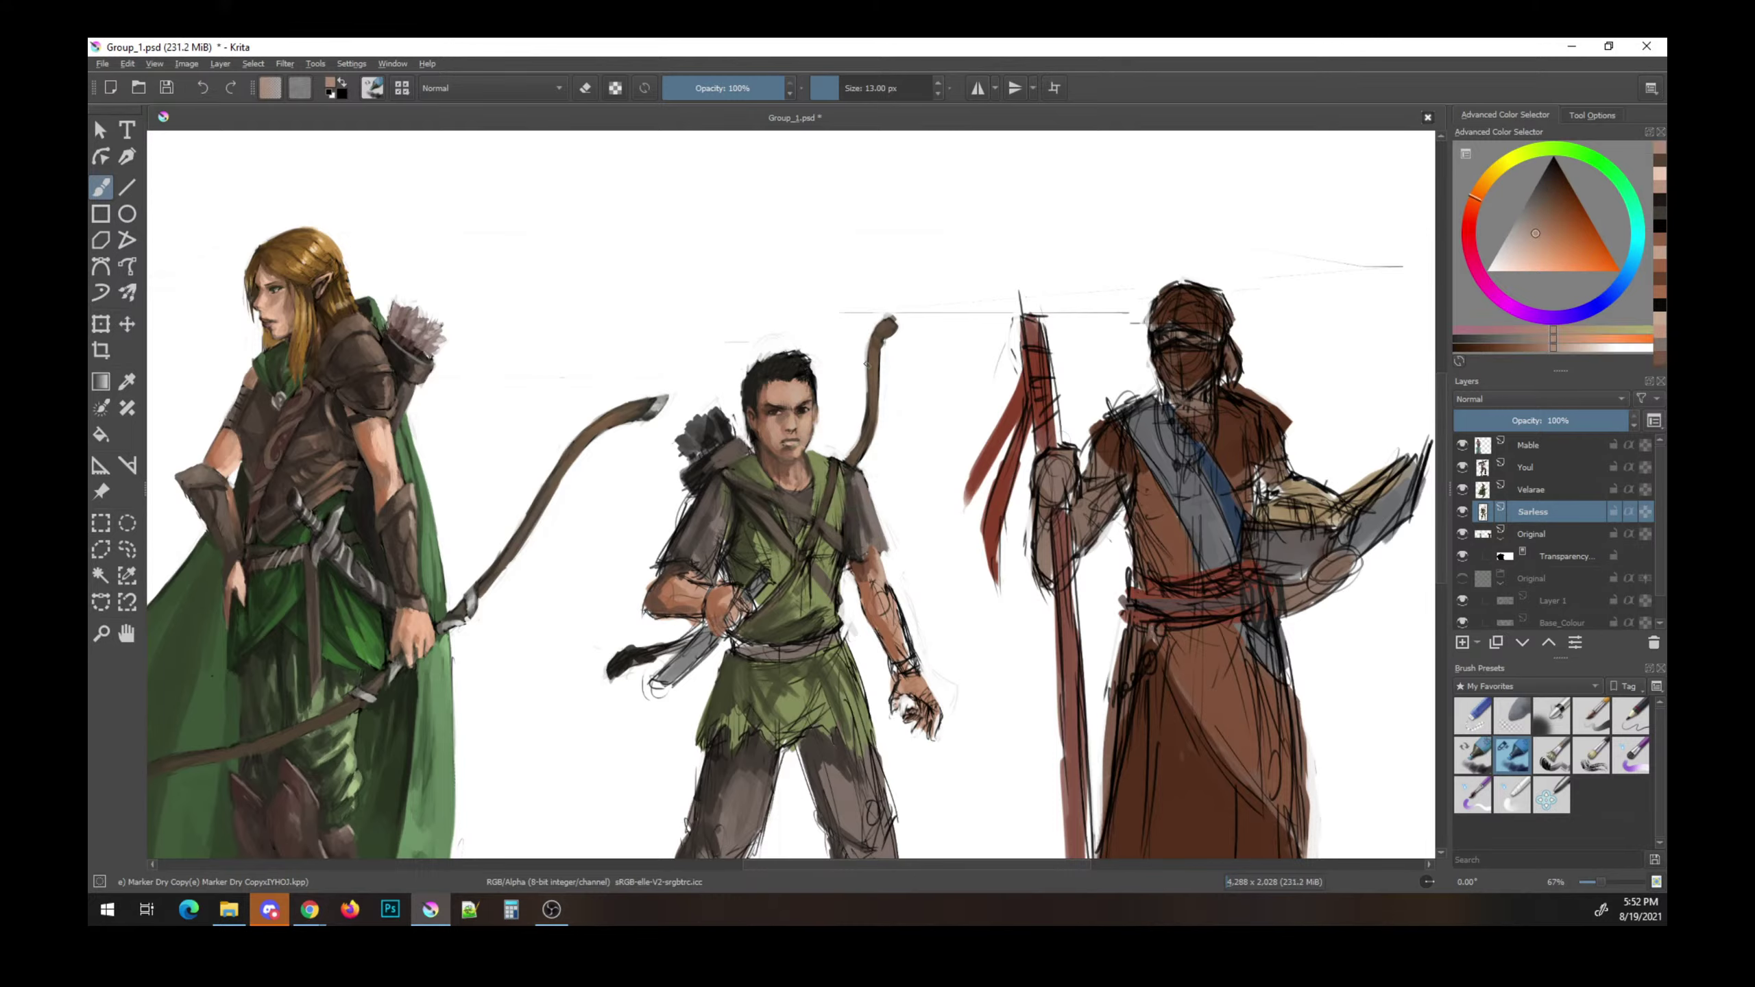
{"action": "key", "text": "ctrl+s"}
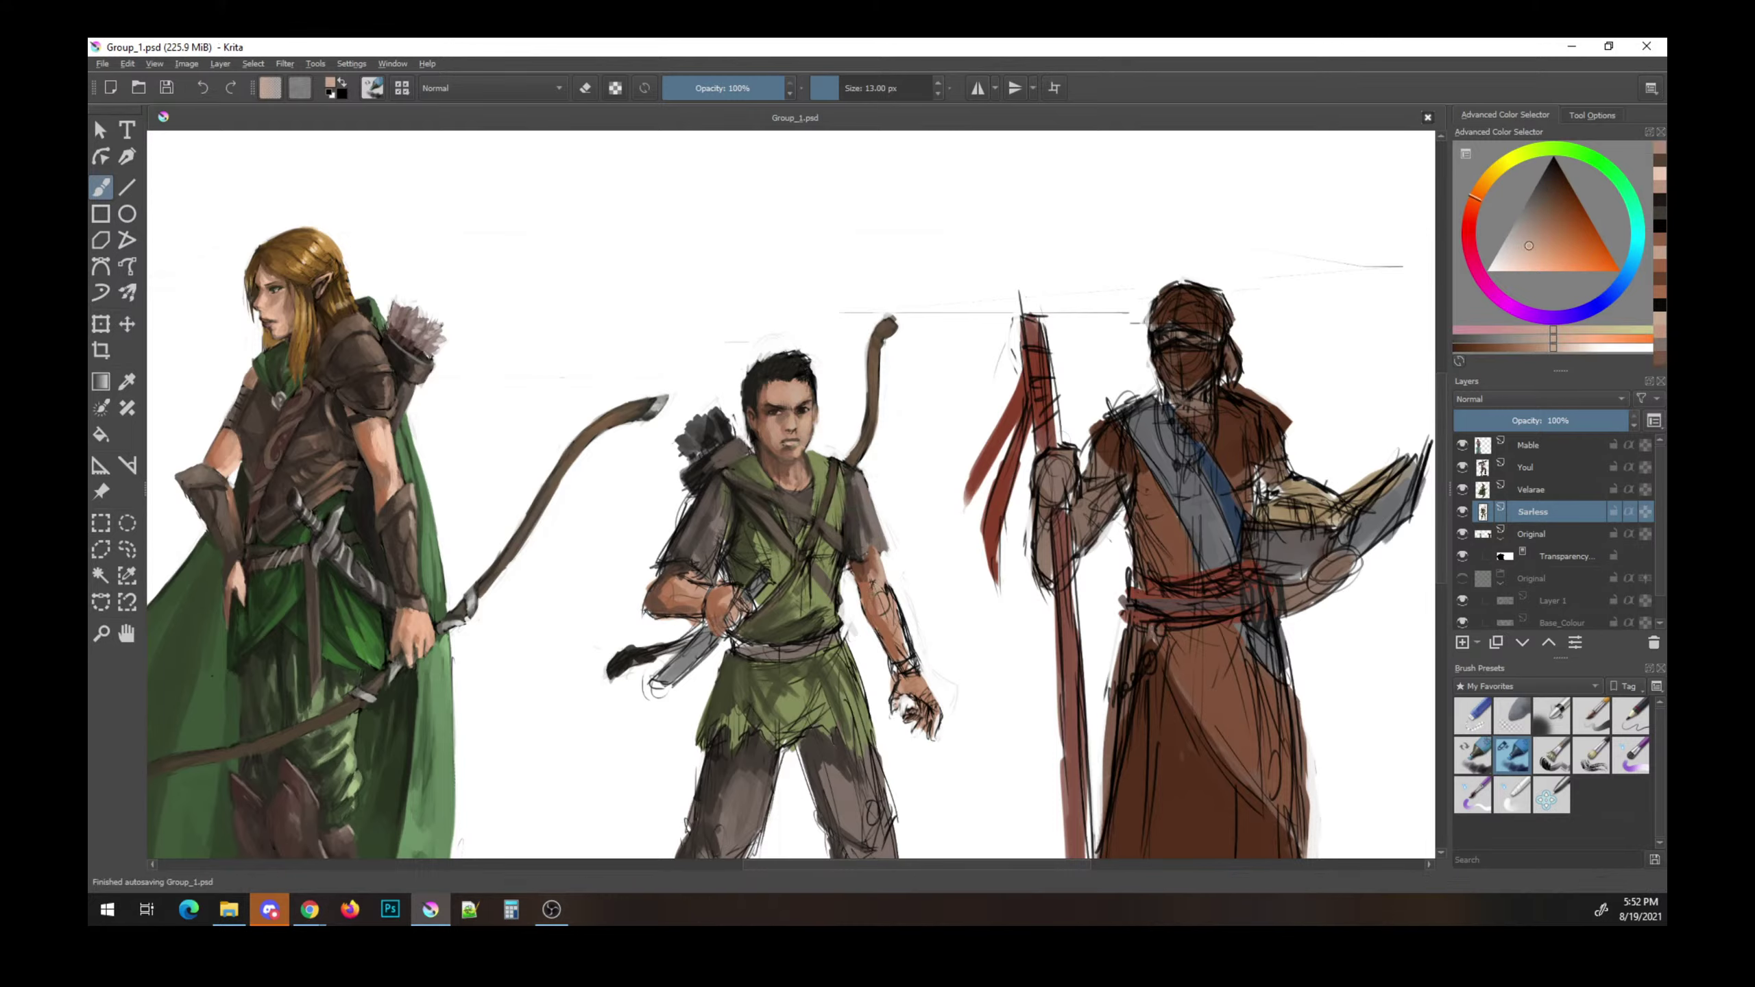
- Erase faint marks near the right arm and paint a dark stroke near the dagger hand
{"action": "mouse_move", "coordinate": [898, 608]}
{"action": "left_mouse_down"}
{"action": "mouse_move", "coordinate": [893, 640]}
{"action": "mouse_move", "coordinate": [910, 650]}
{"action": "mouse_move", "coordinate": [901, 607]}
{"action": "left_mouse_up"}
{"action": "key", "text": "e"}
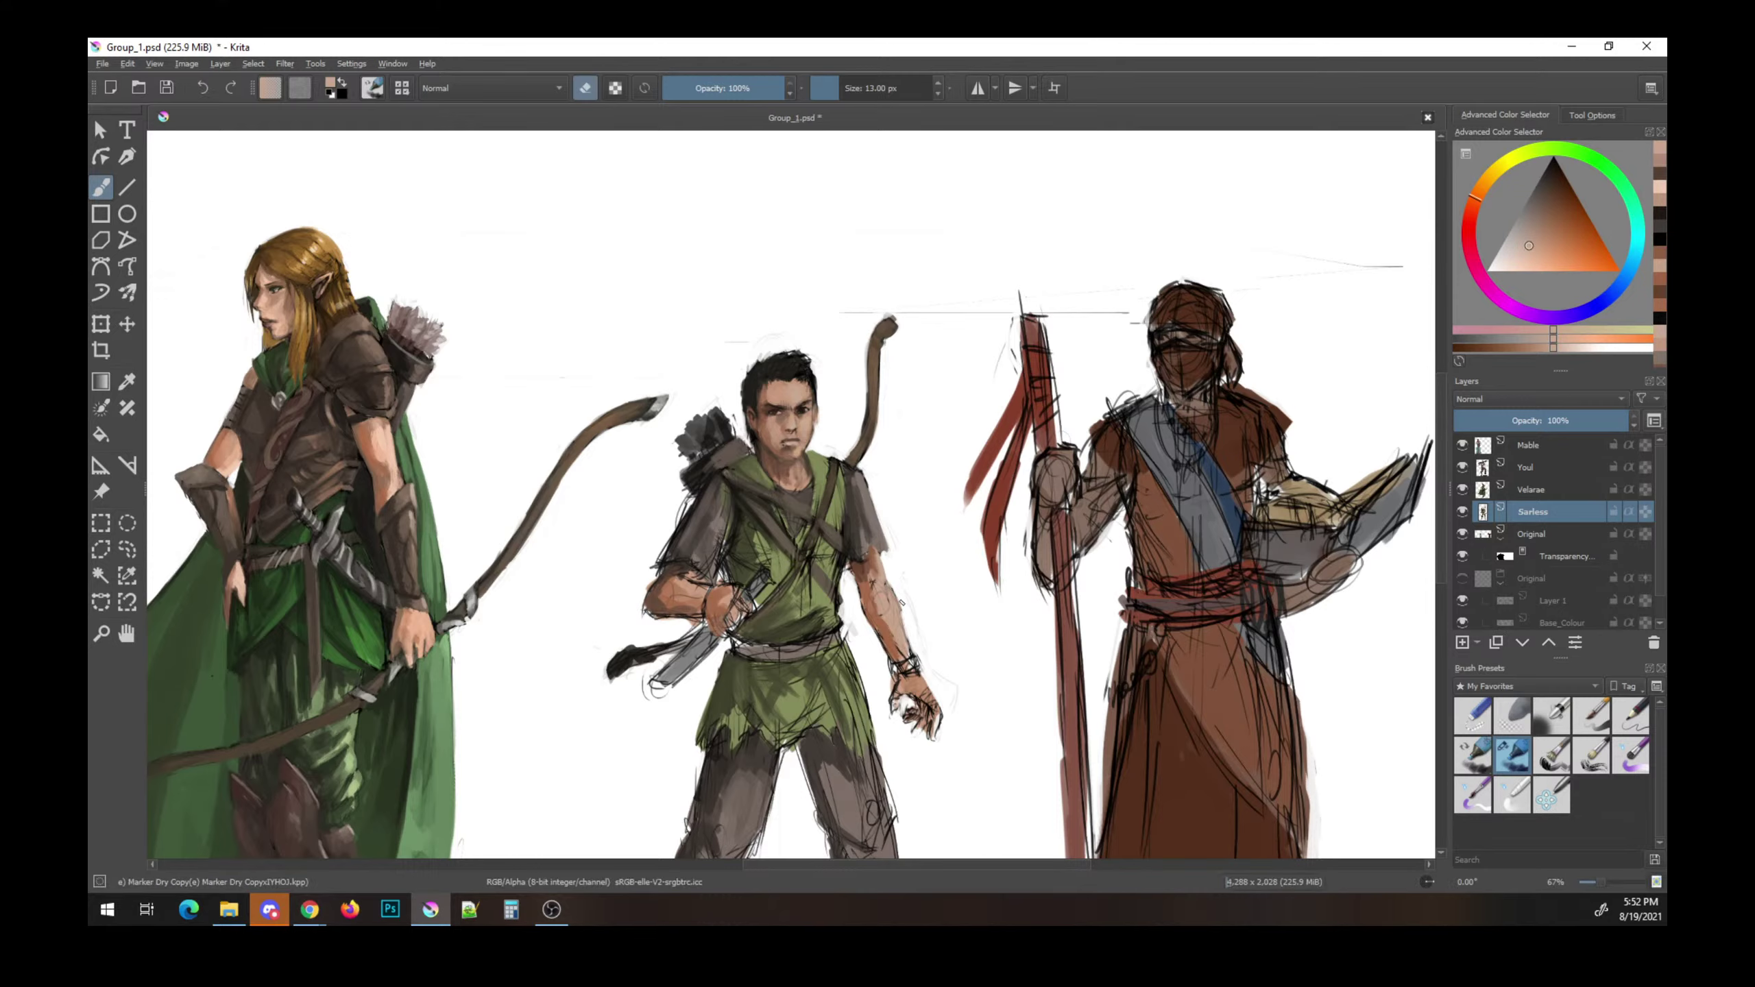
{"action": "left_click", "coordinate": [802, 608], "text": "ctrl"}
{"action": "key", "text": "e"}
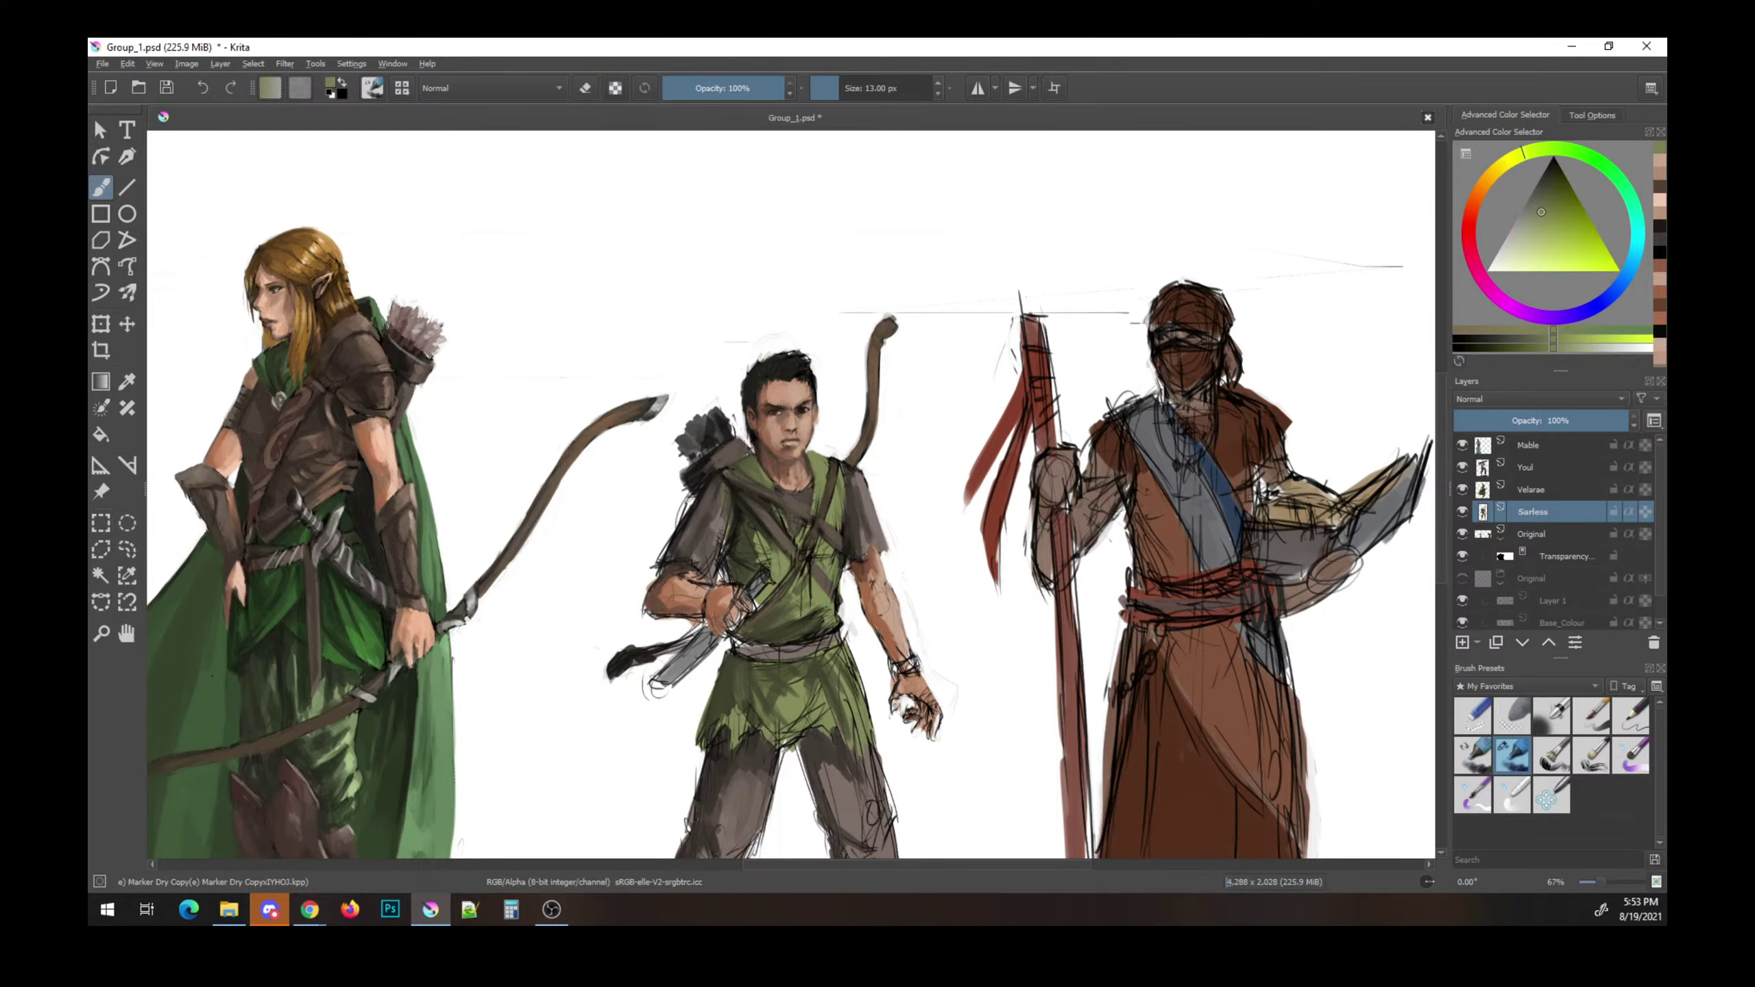
{"action": "left_click", "coordinate": [821, 509], "text": "ctrl"}
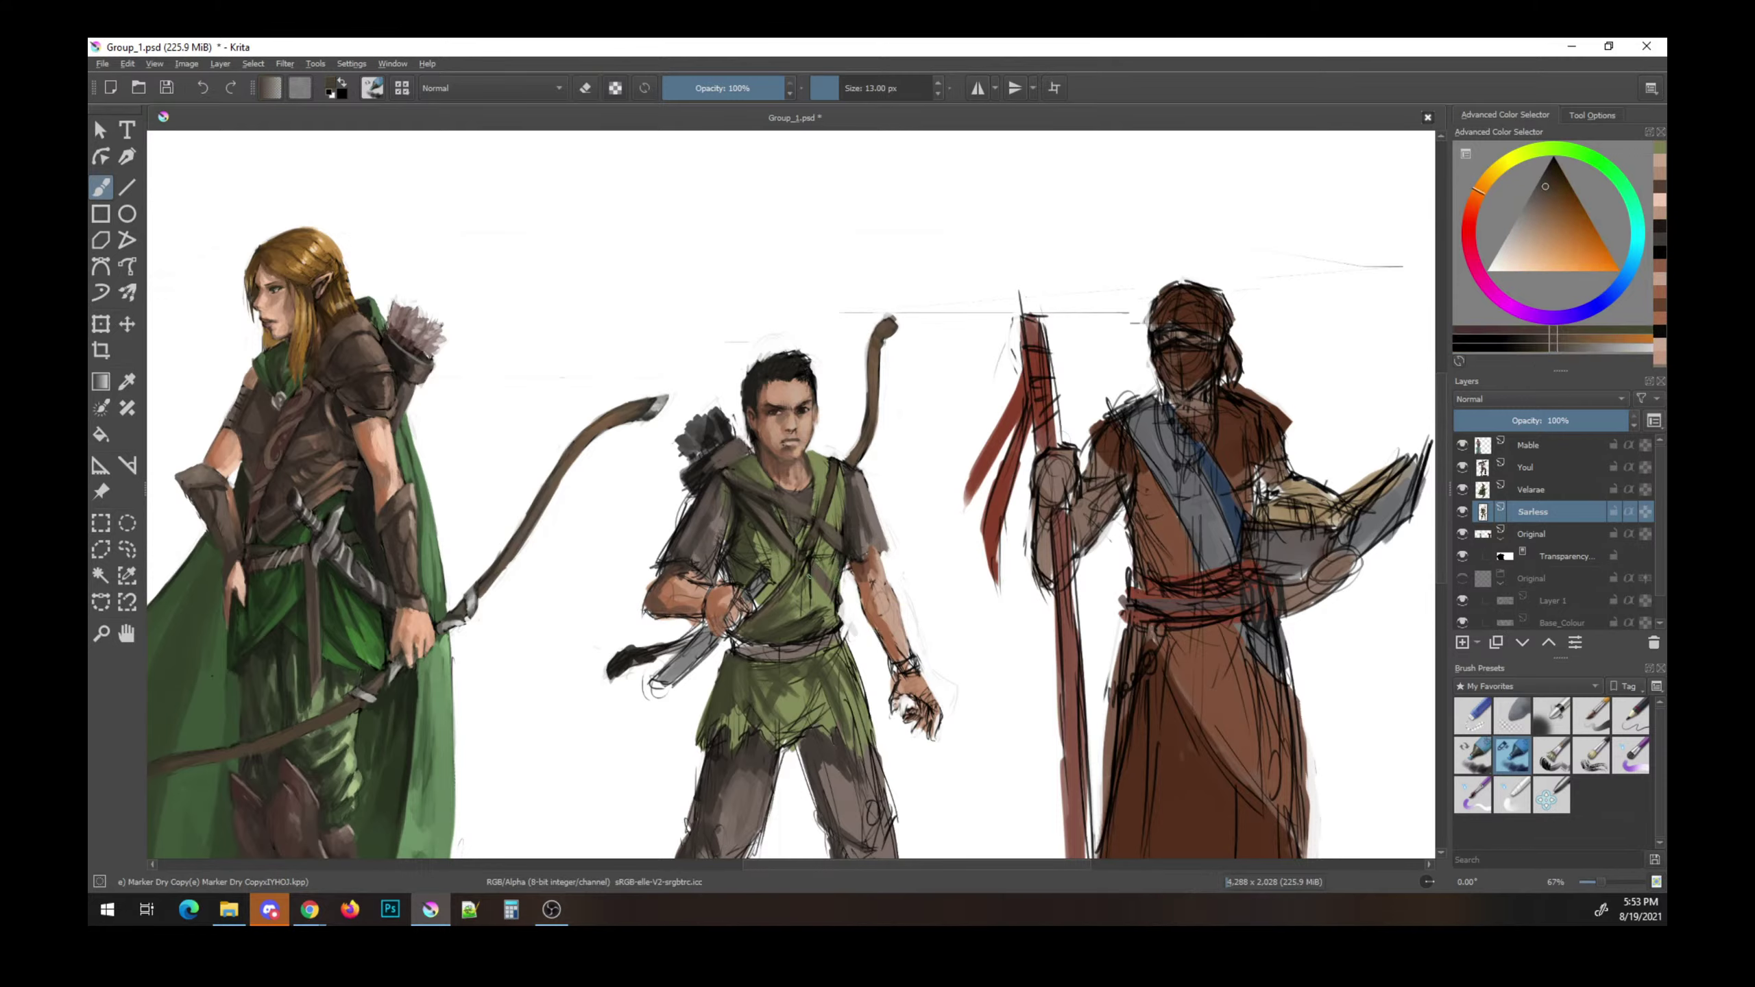
{"action": "left_click_drag", "start_coordinate": [805, 573], "coordinate": [829, 603]}
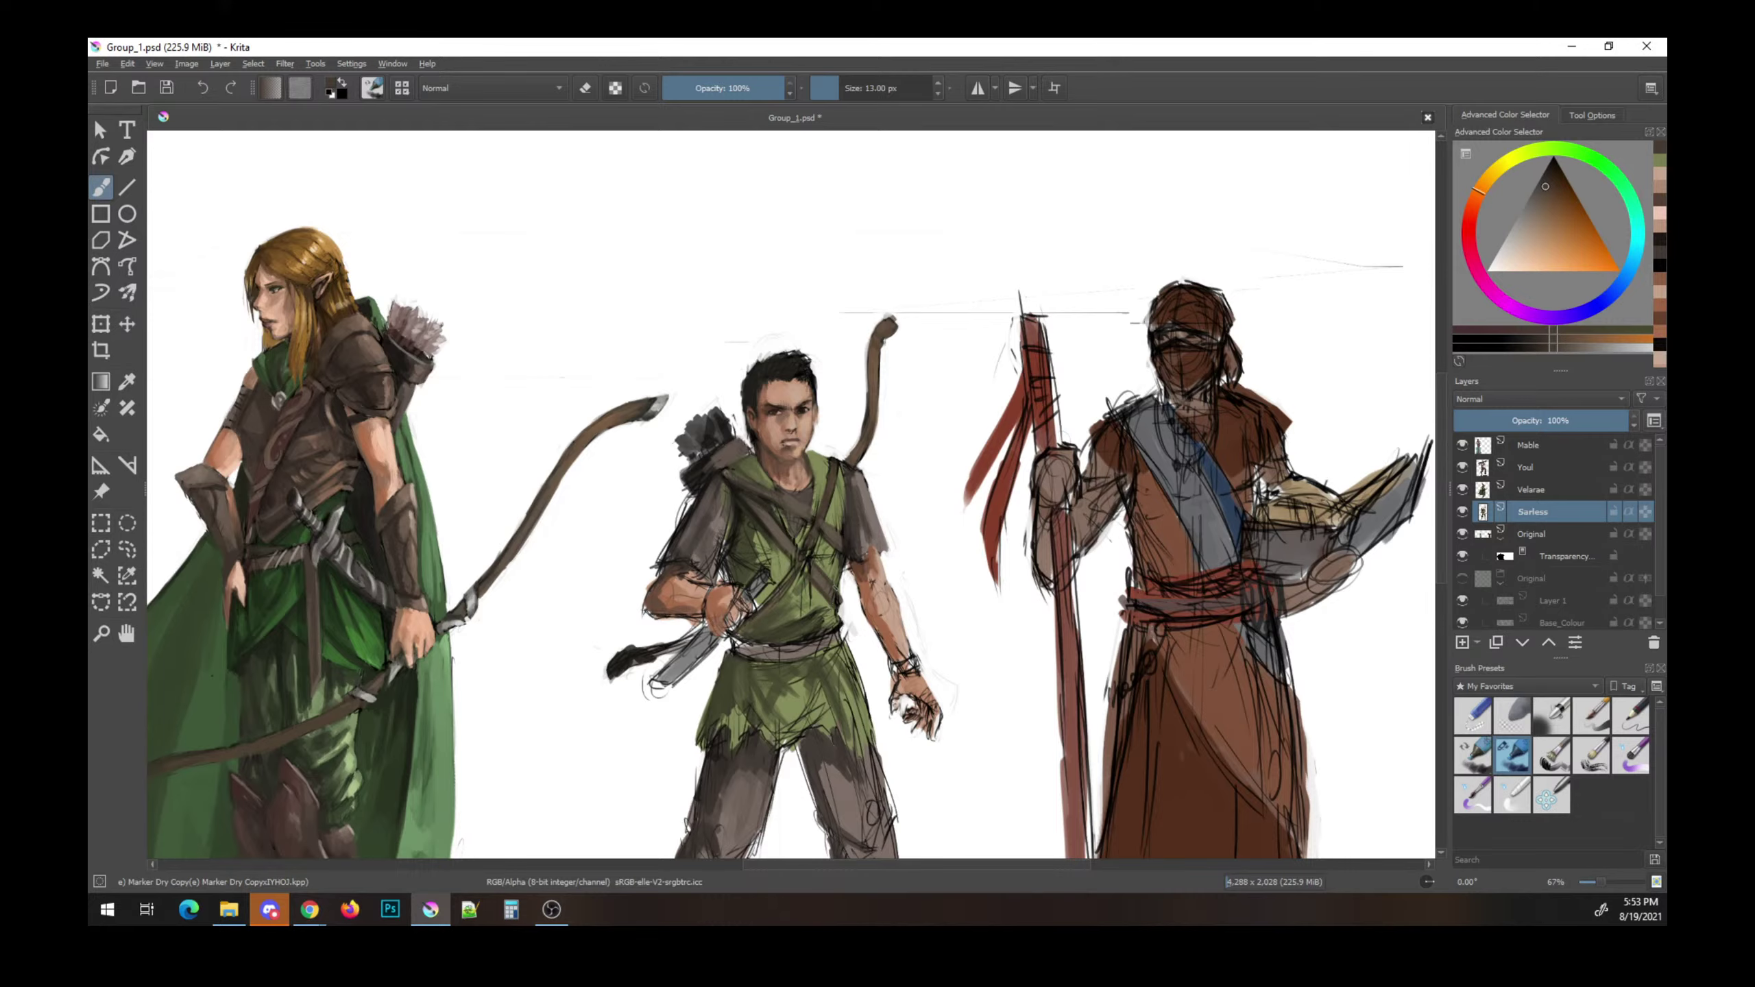
- Sample near-black and orange-yellow tones, save the document, and switch to eraser mode
{"action": "left_click", "coordinate": [822, 553], "text": "ctrl"}
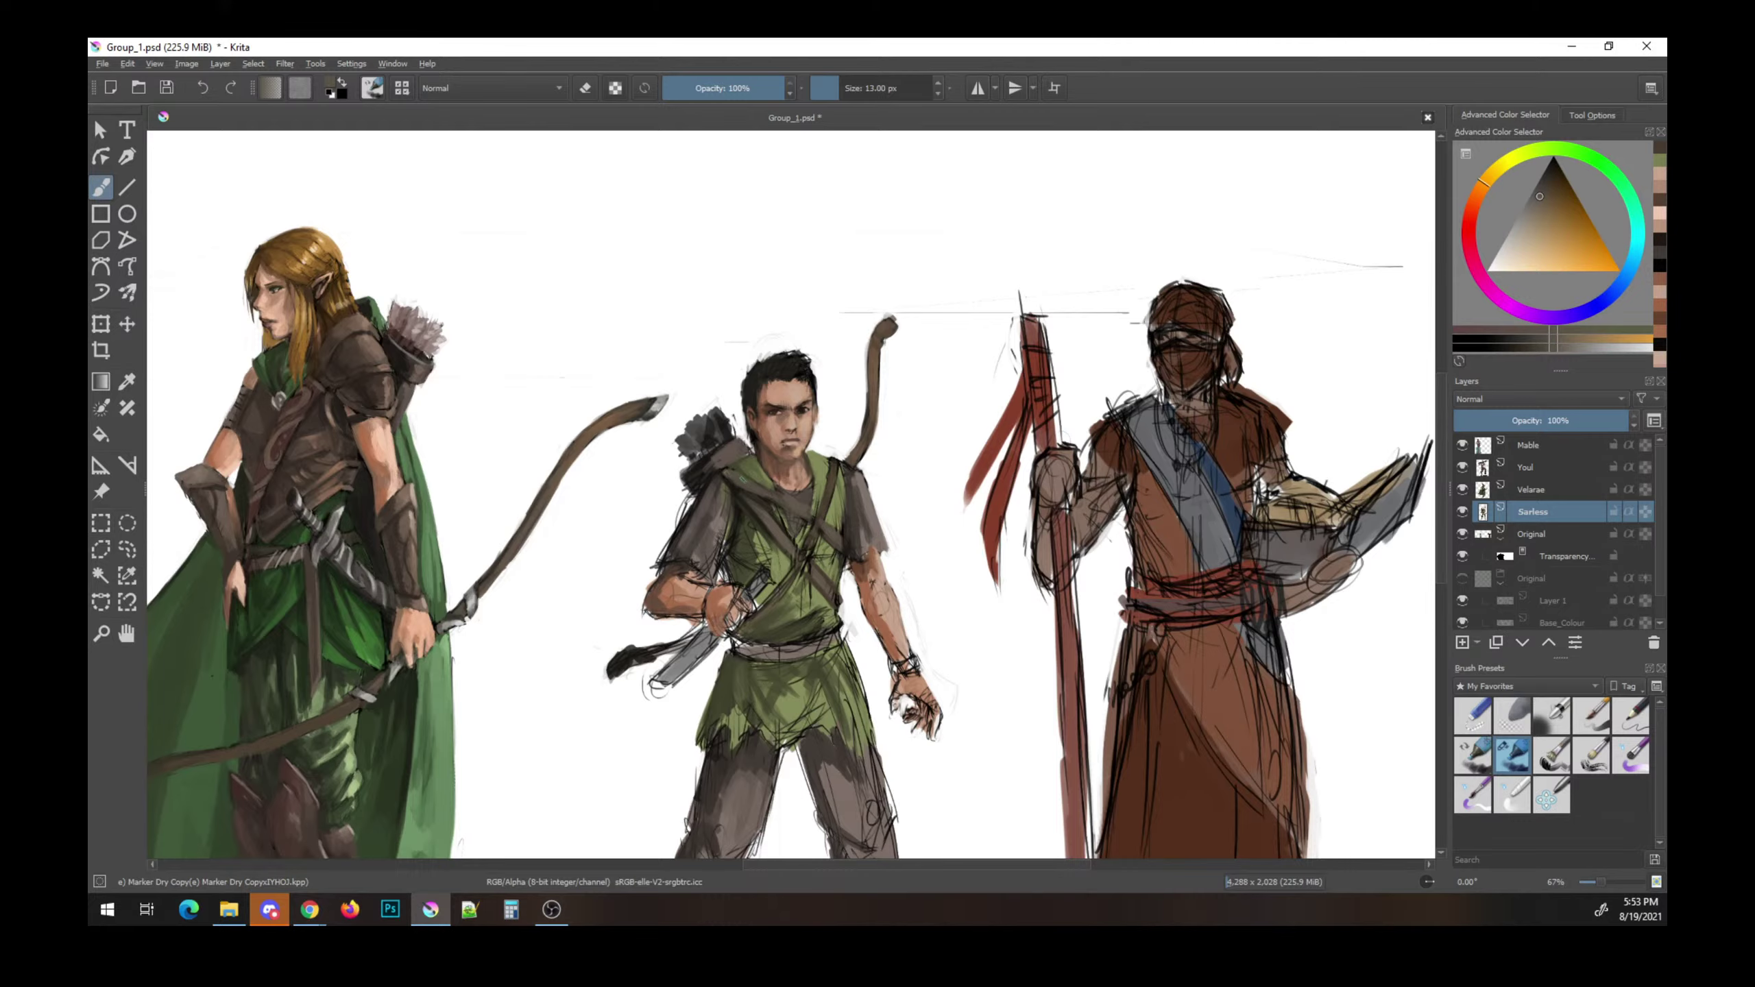
{"action": "left_click", "coordinate": [725, 465], "text": "ctrl"}
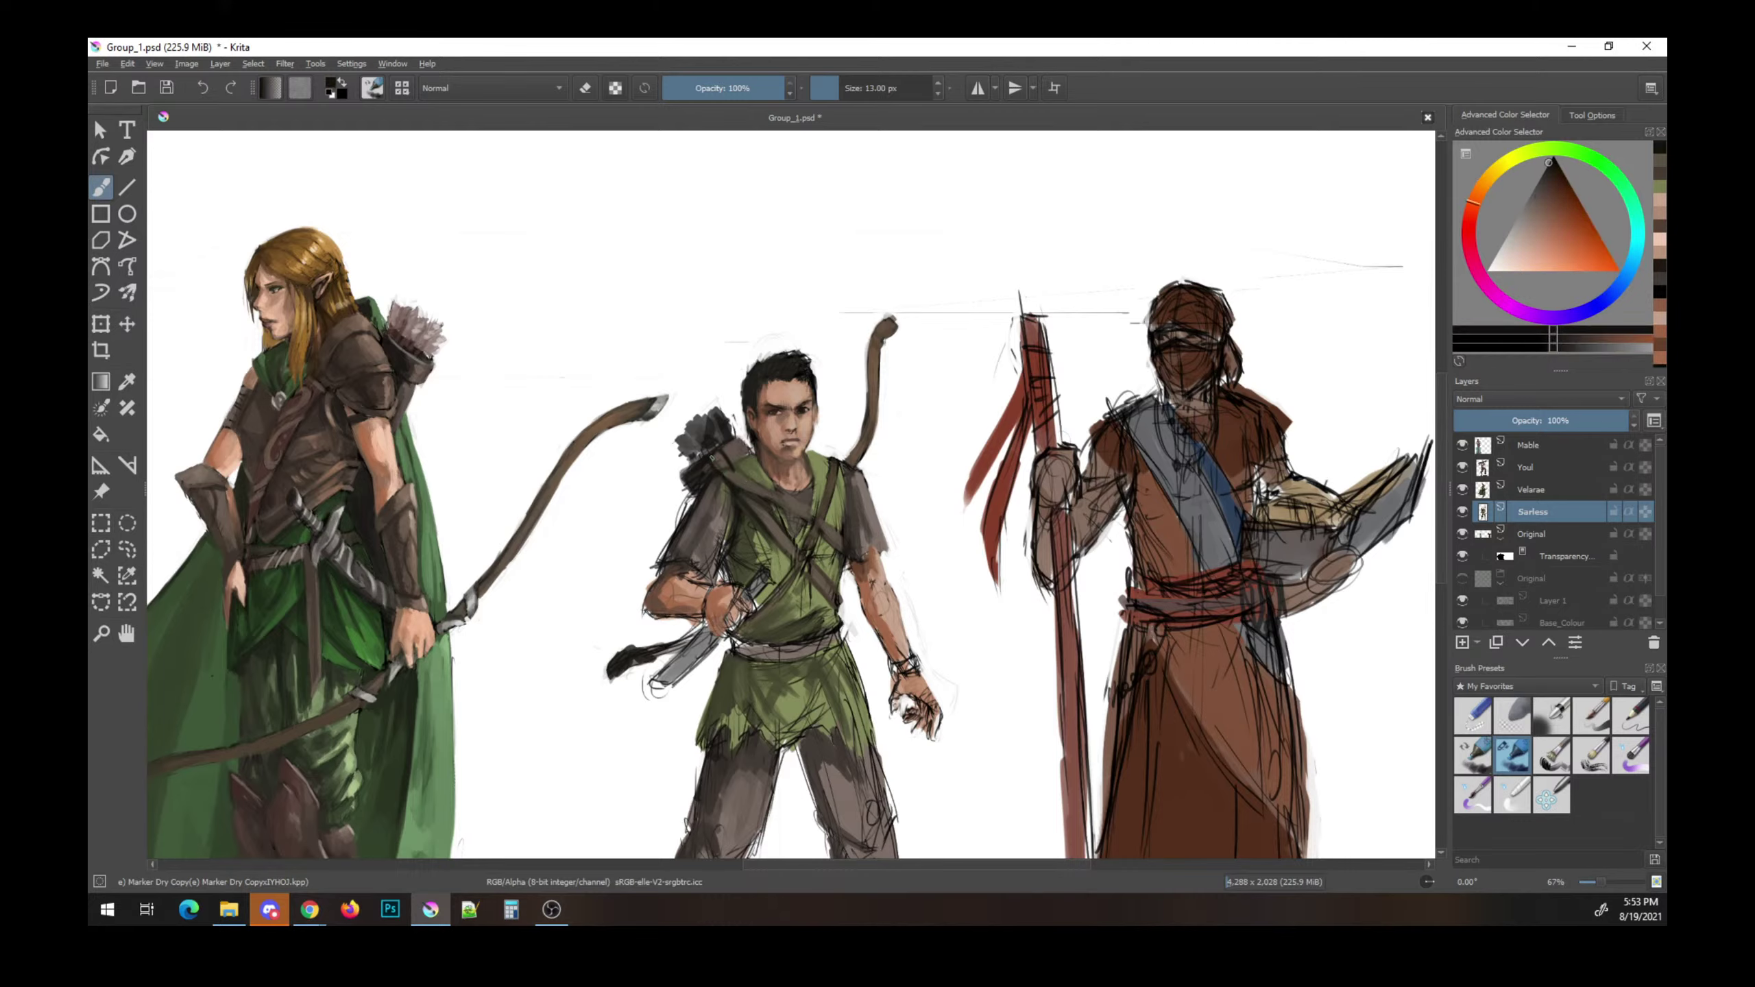
{"action": "left_click", "coordinate": [711, 463], "text": "ctrl"}
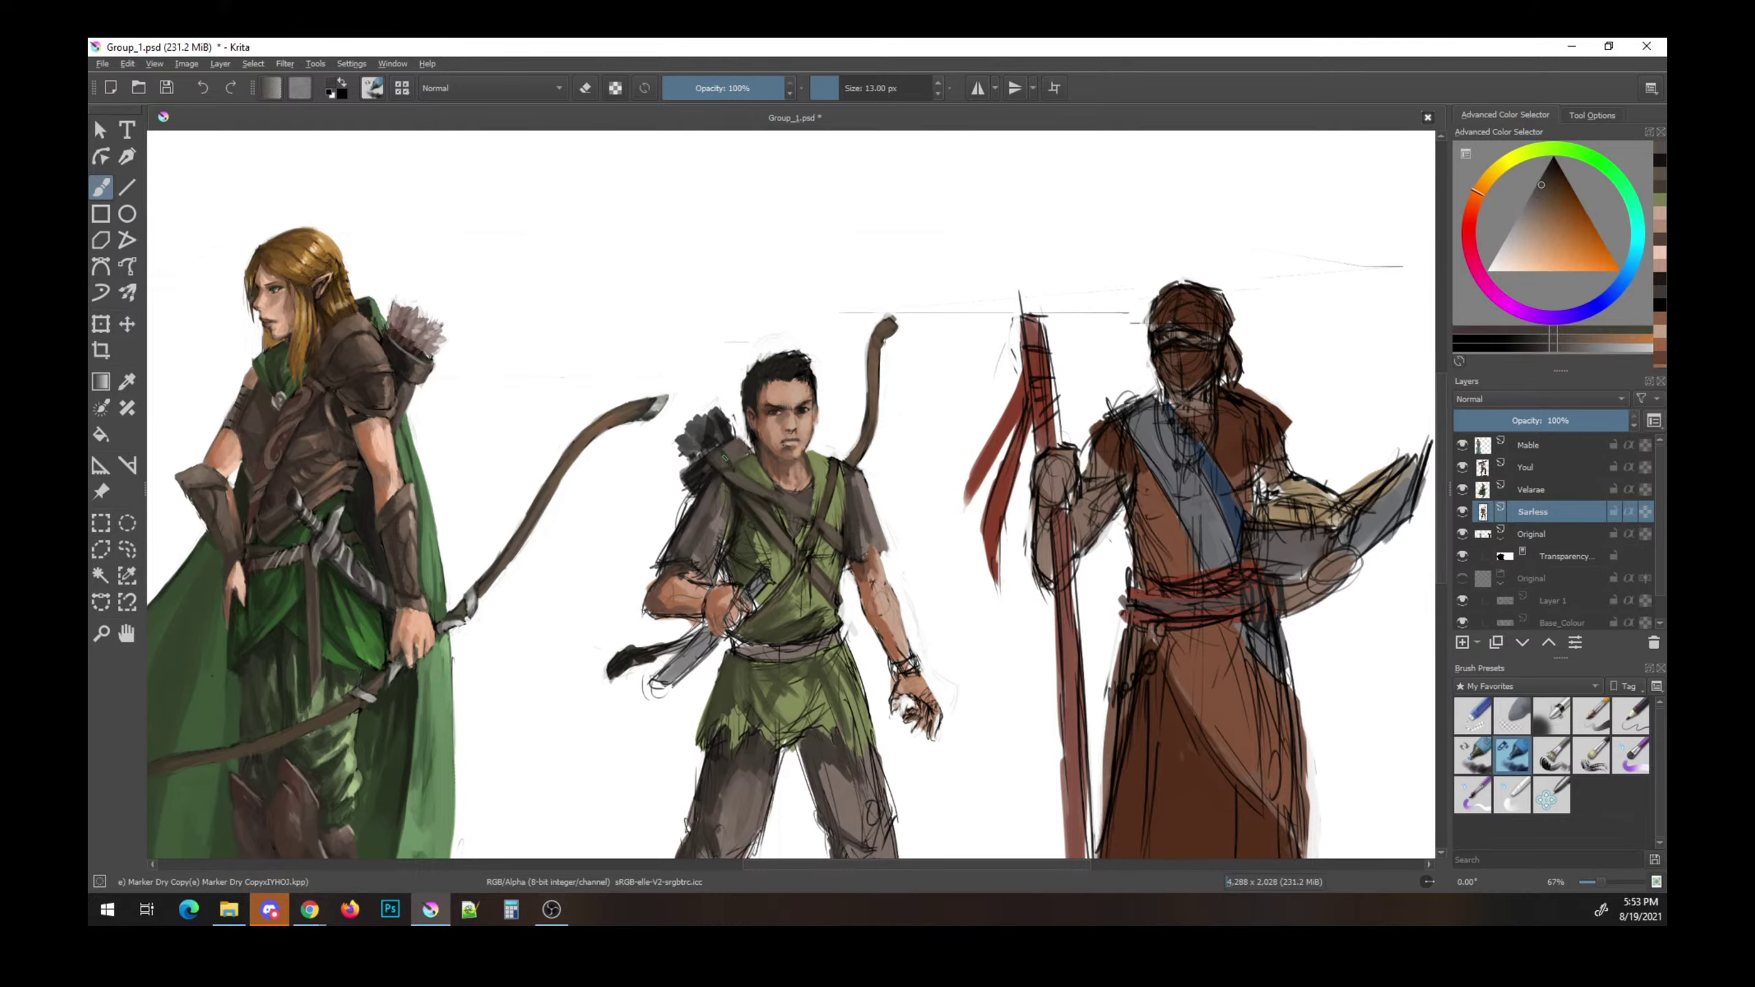
{"action": "left_click", "coordinate": [724, 461], "text": "ctrl"}
{"action": "left_click", "coordinate": [725, 462], "text": "ctrl"}
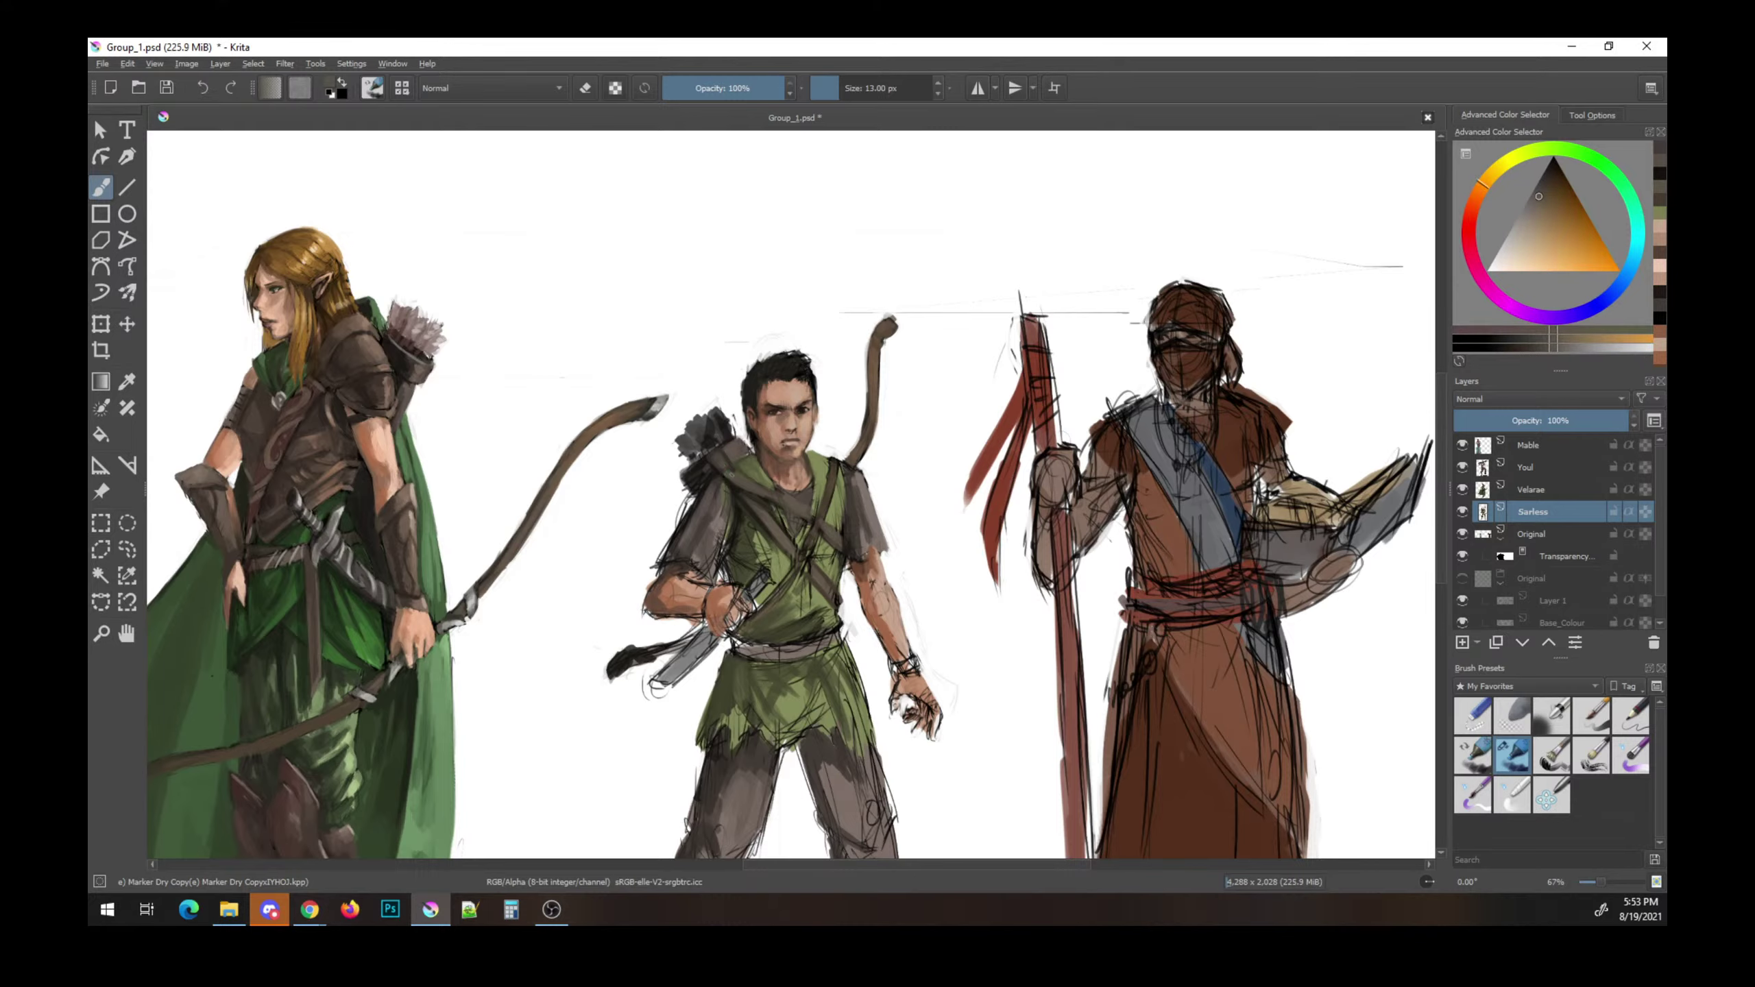
{"action": "left_click", "coordinate": [725, 462], "text": "ctrl"}
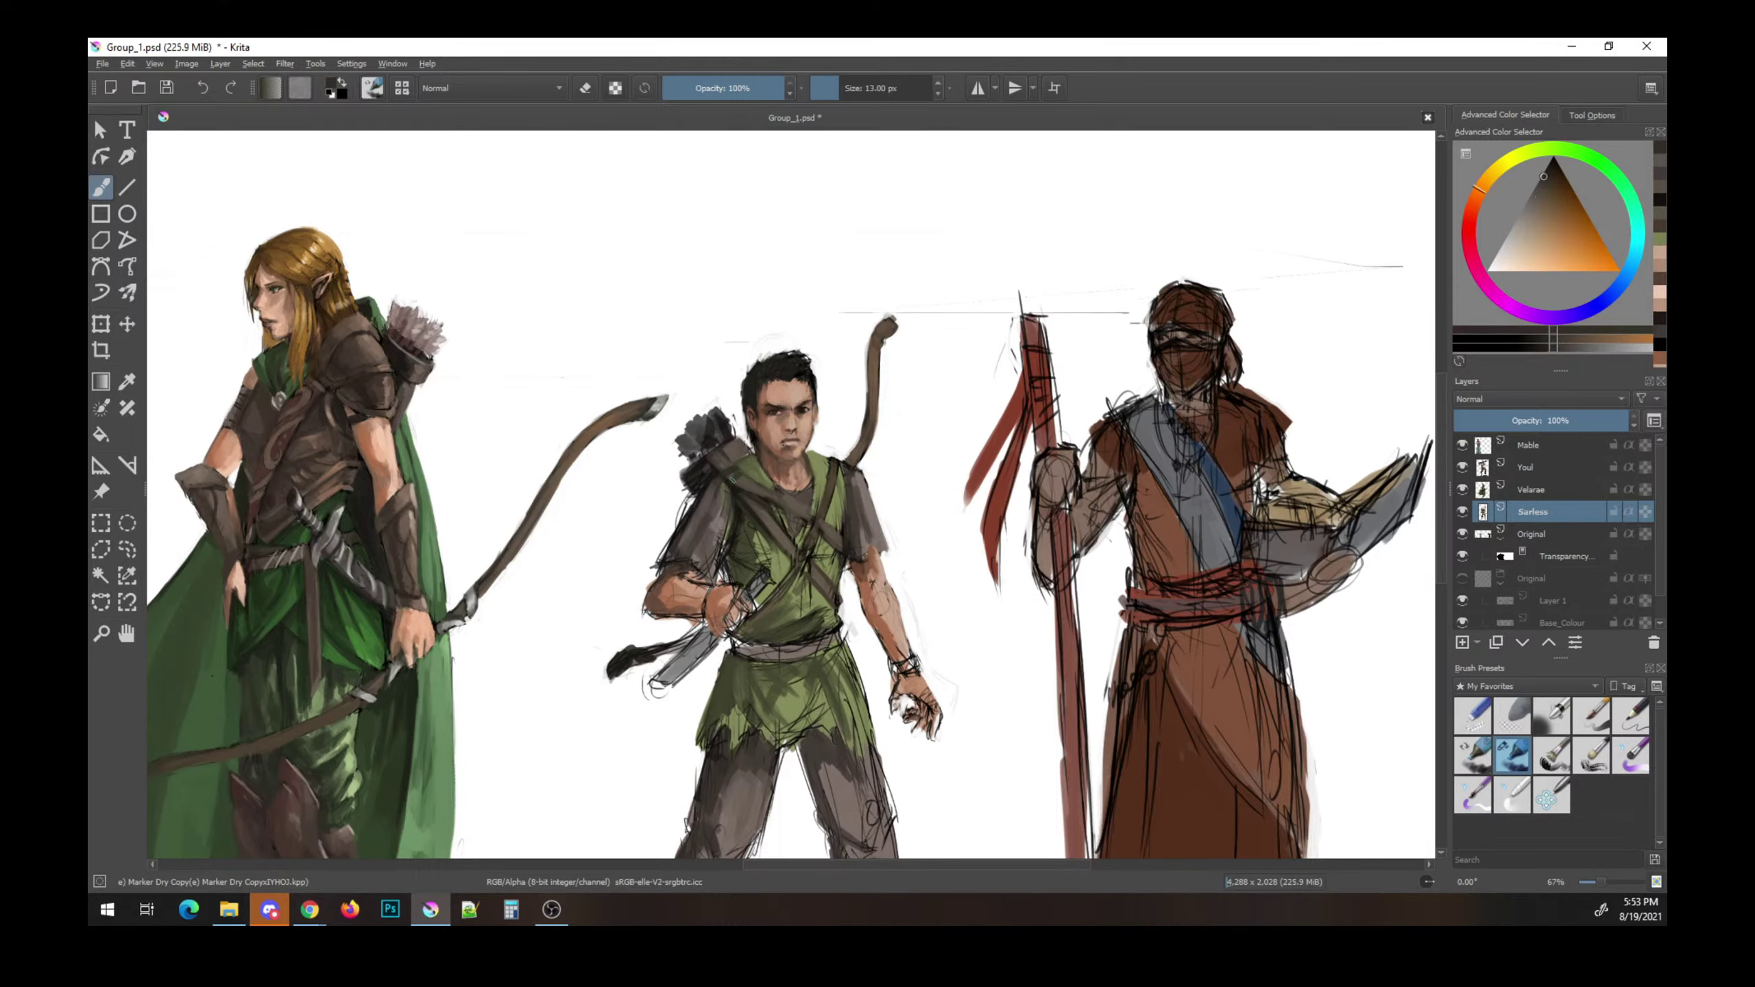
{"action": "key", "text": "ctrl+s"}
{"action": "key", "text": "e"}
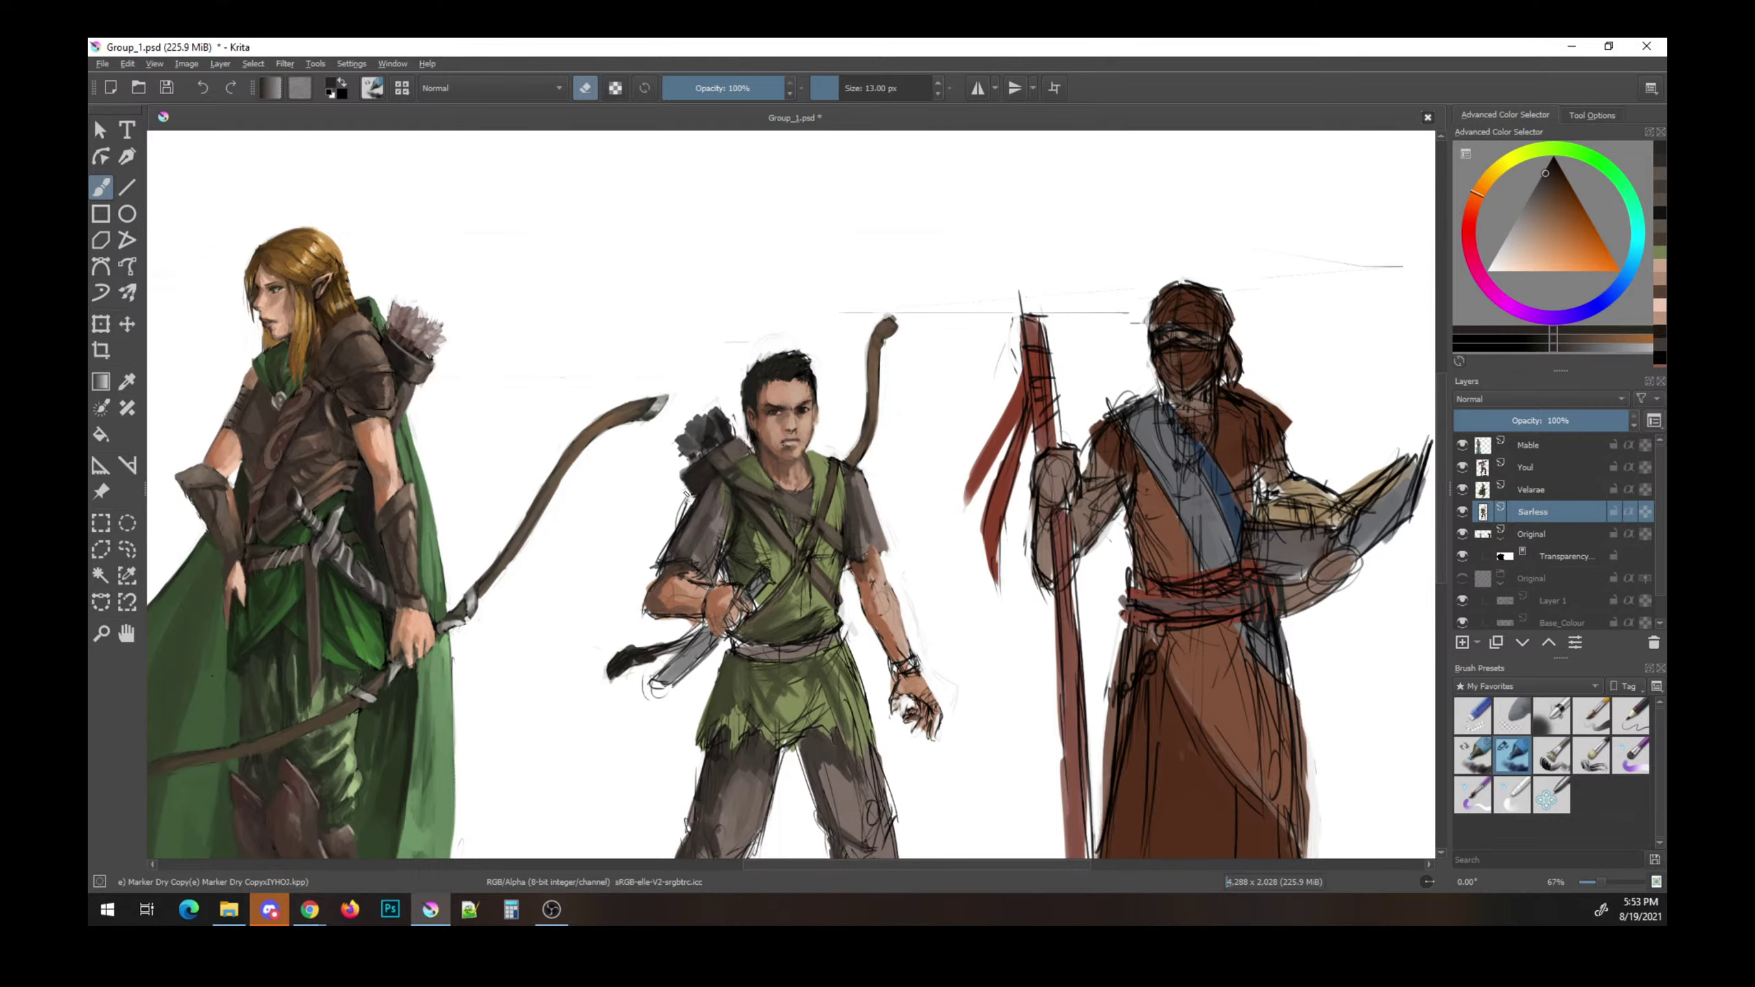
- Return to painting and sample dark grey-brown and near-black tones from the ranger for linework
{"action": "key", "text": "e"}
{"action": "left_click", "coordinate": [691, 475], "text": "ctrl"}
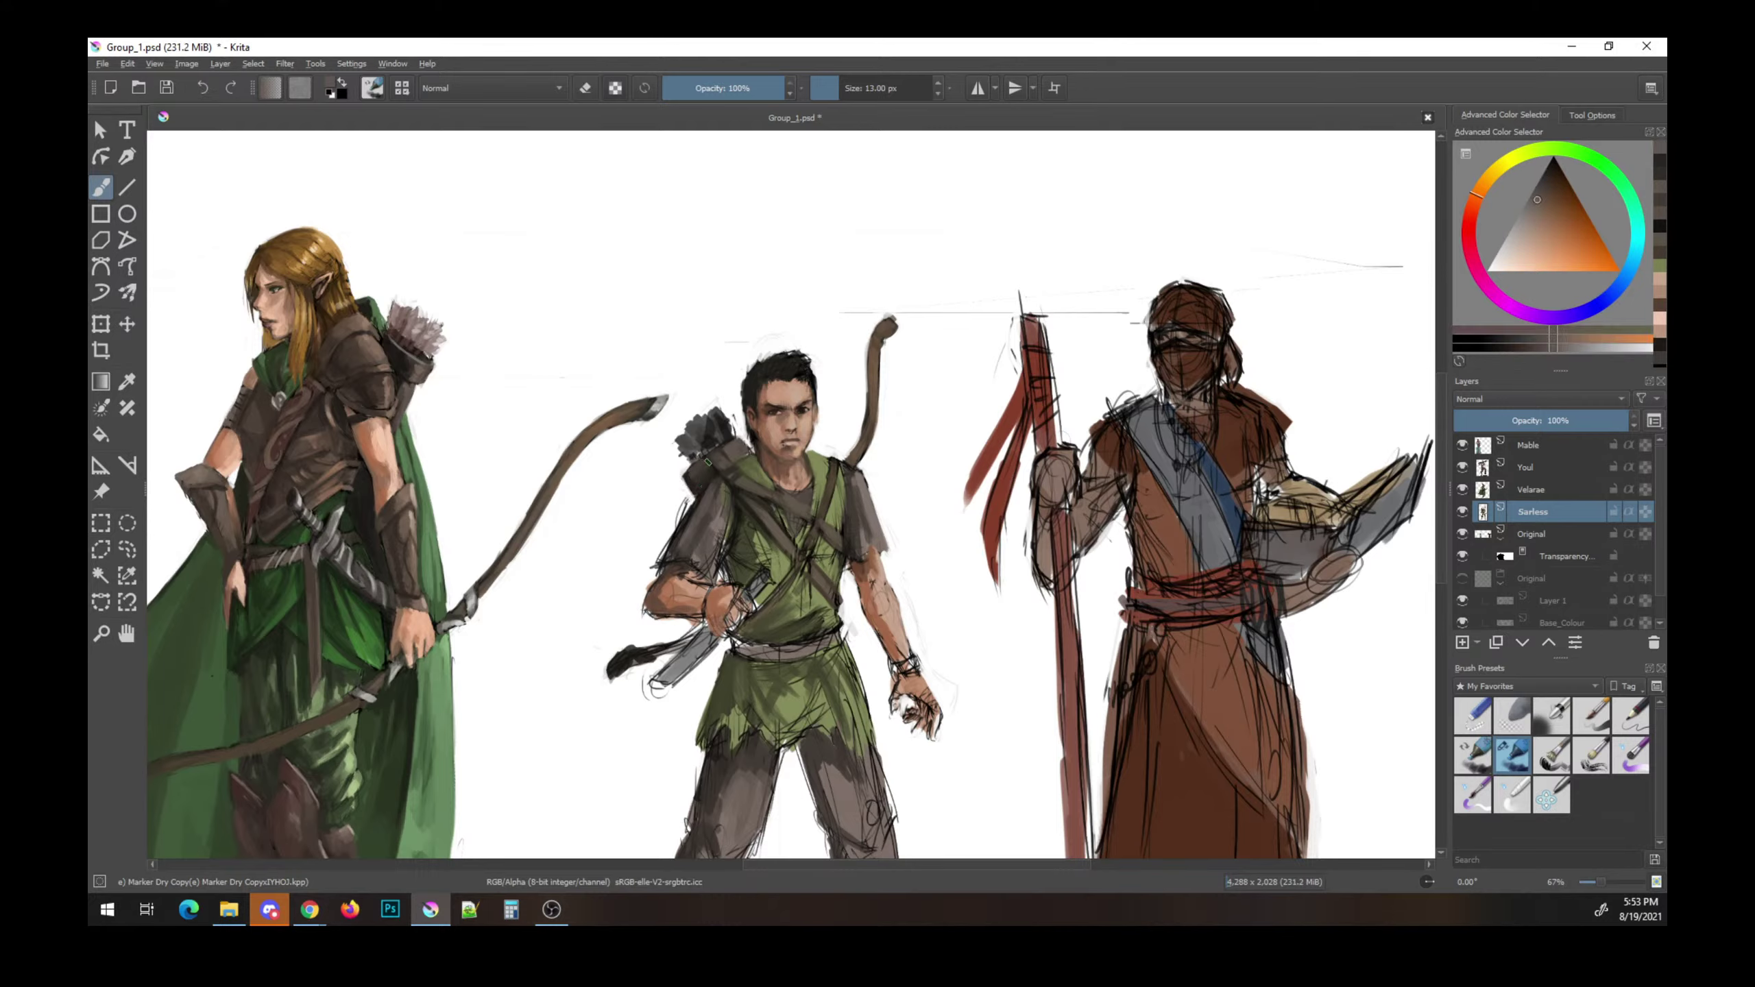
{"action": "left_click", "coordinate": [704, 460], "text": "ctrl"}
{"action": "left_click", "coordinate": [711, 474], "text": "ctrl"}
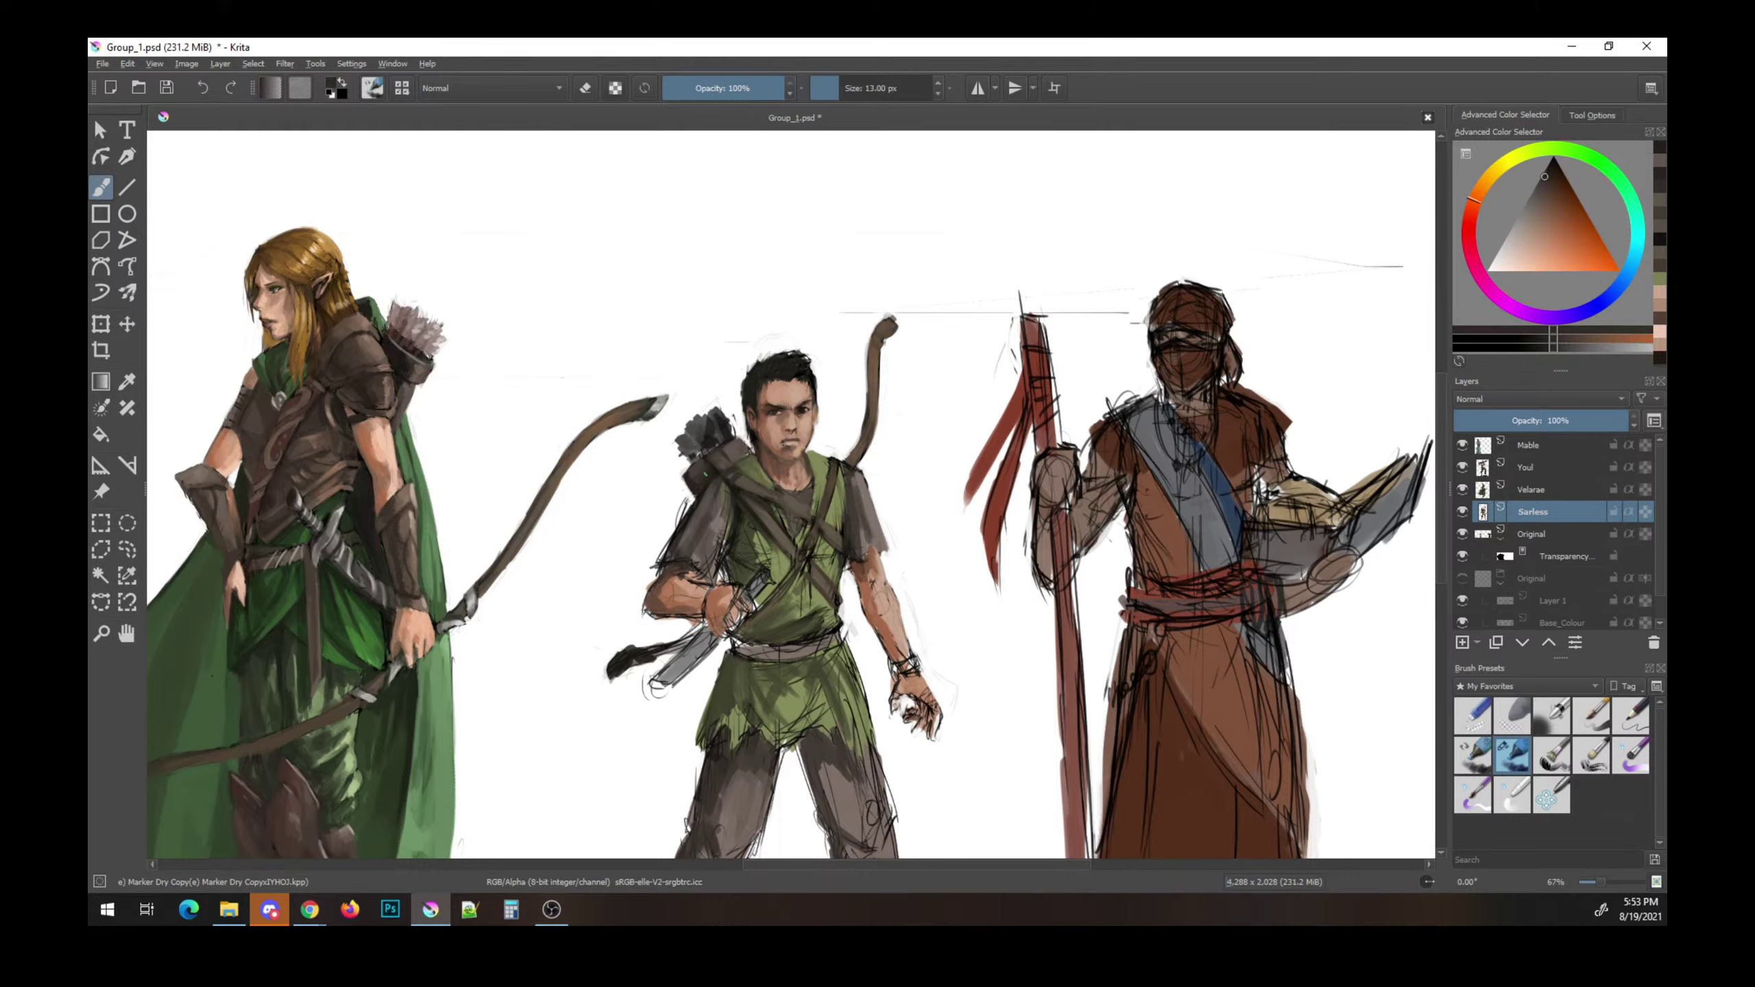
{"action": "left_click", "coordinate": [711, 477], "text": "ctrl"}
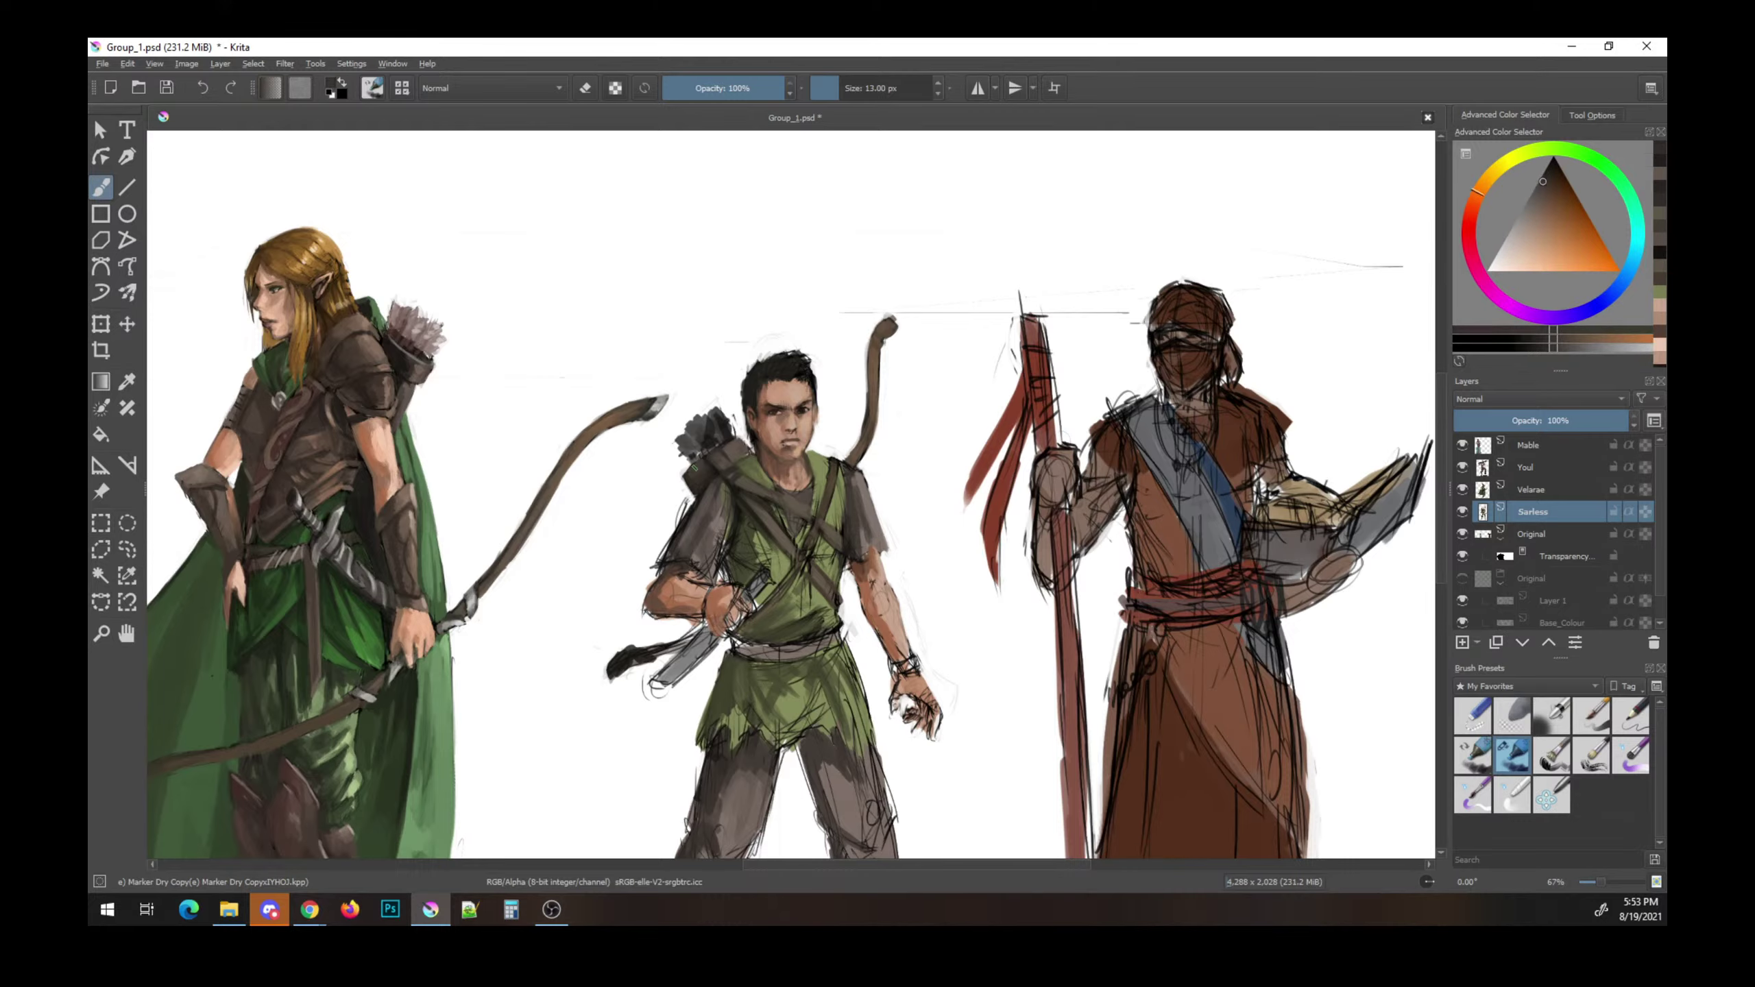
- Sample olive, orange and yellow-brown tones from the canvas, then save the document
{"action": "key", "text": "e"}
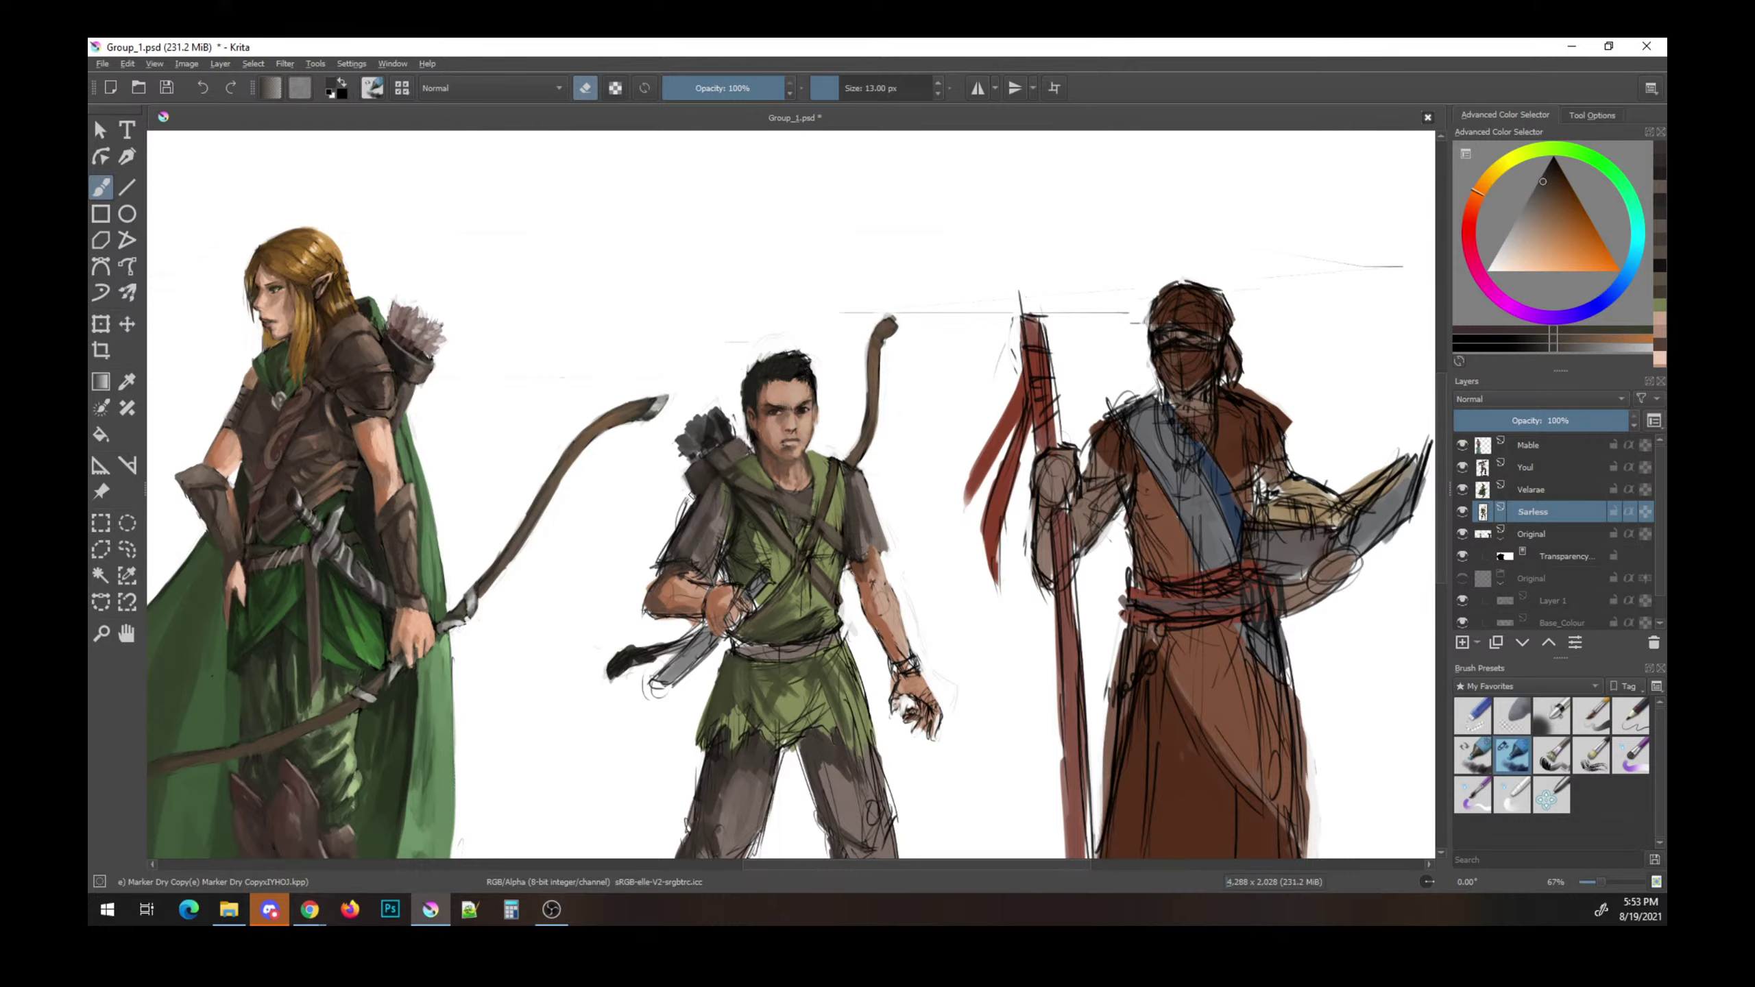
{"action": "key", "text": "e"}
{"action": "left_click", "coordinate": [746, 492], "text": "ctrl"}
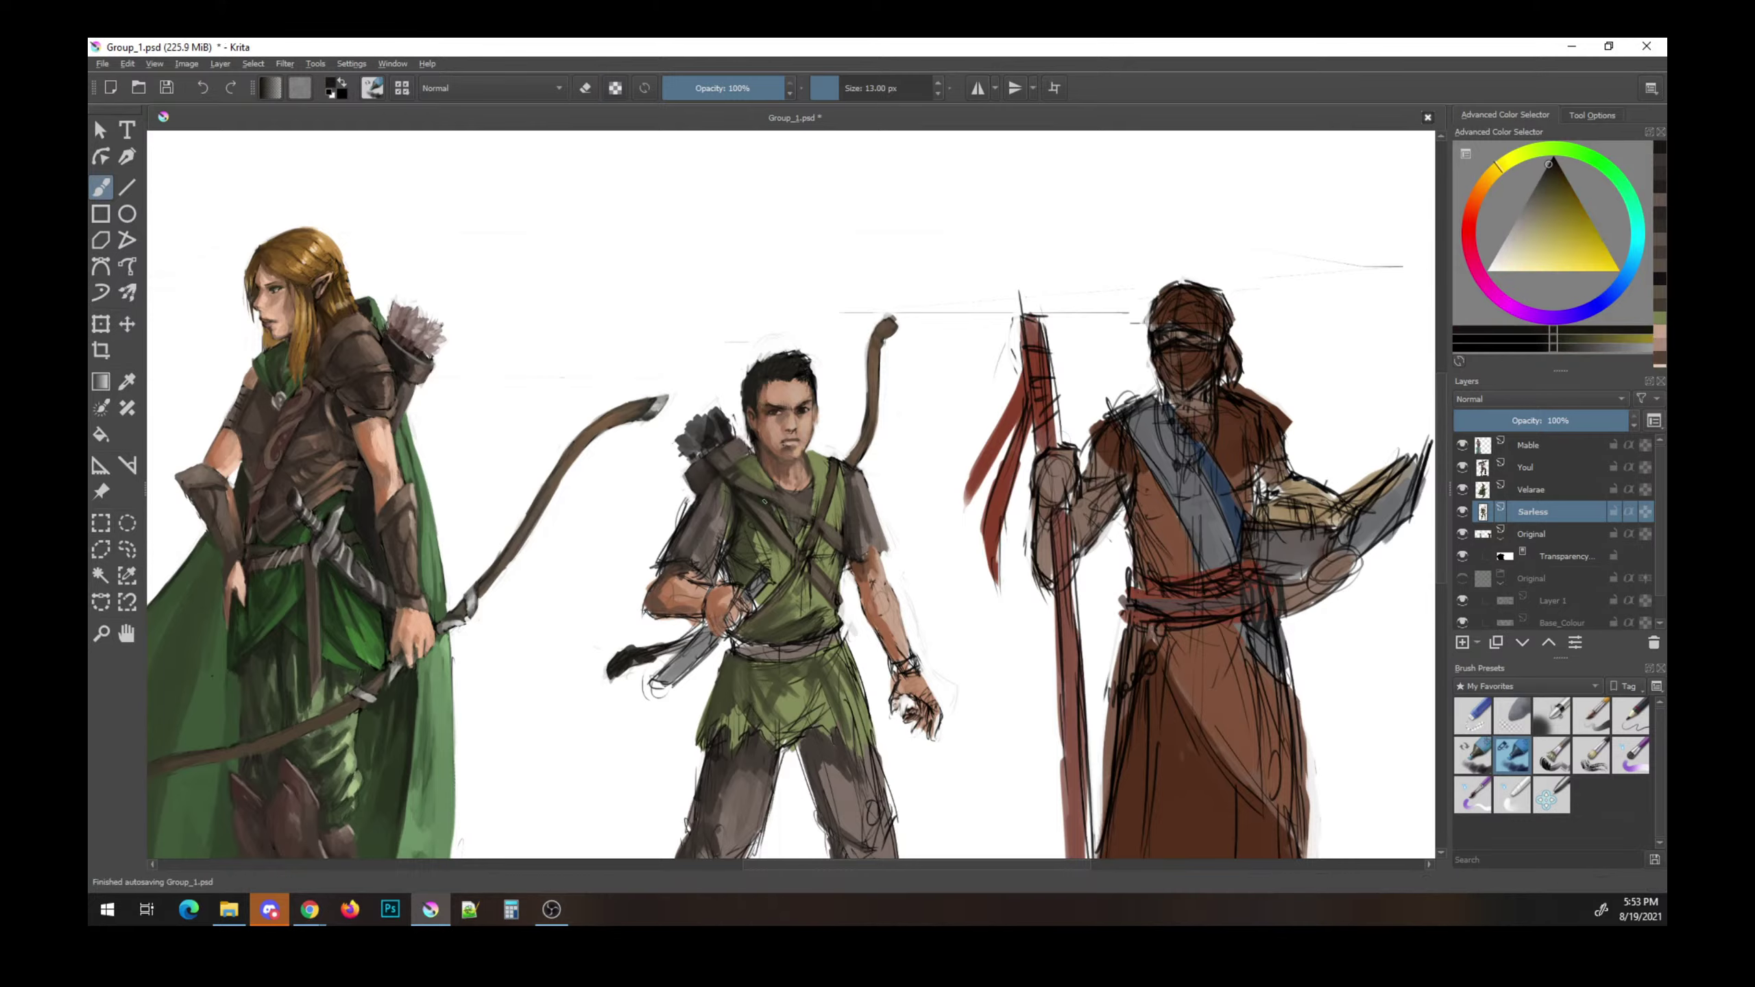
{"action": "left_click", "coordinate": [786, 508], "text": "ctrl"}
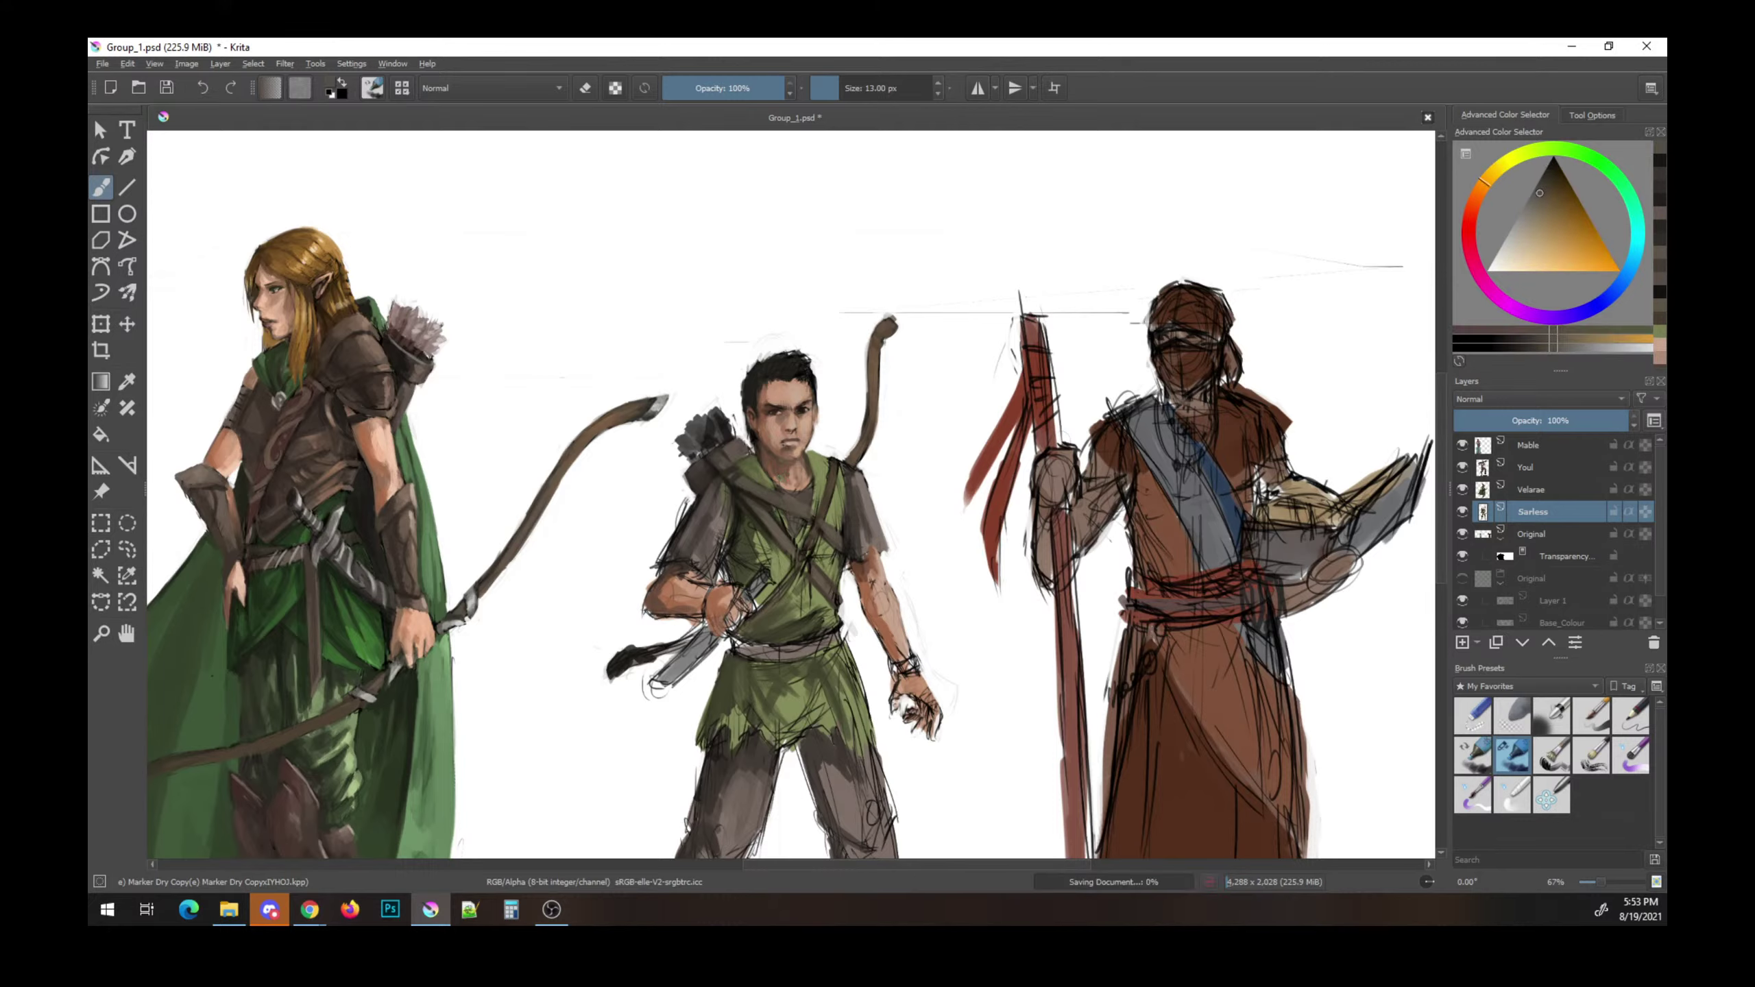
{"action": "left_click", "coordinate": [847, 538], "text": "ctrl"}
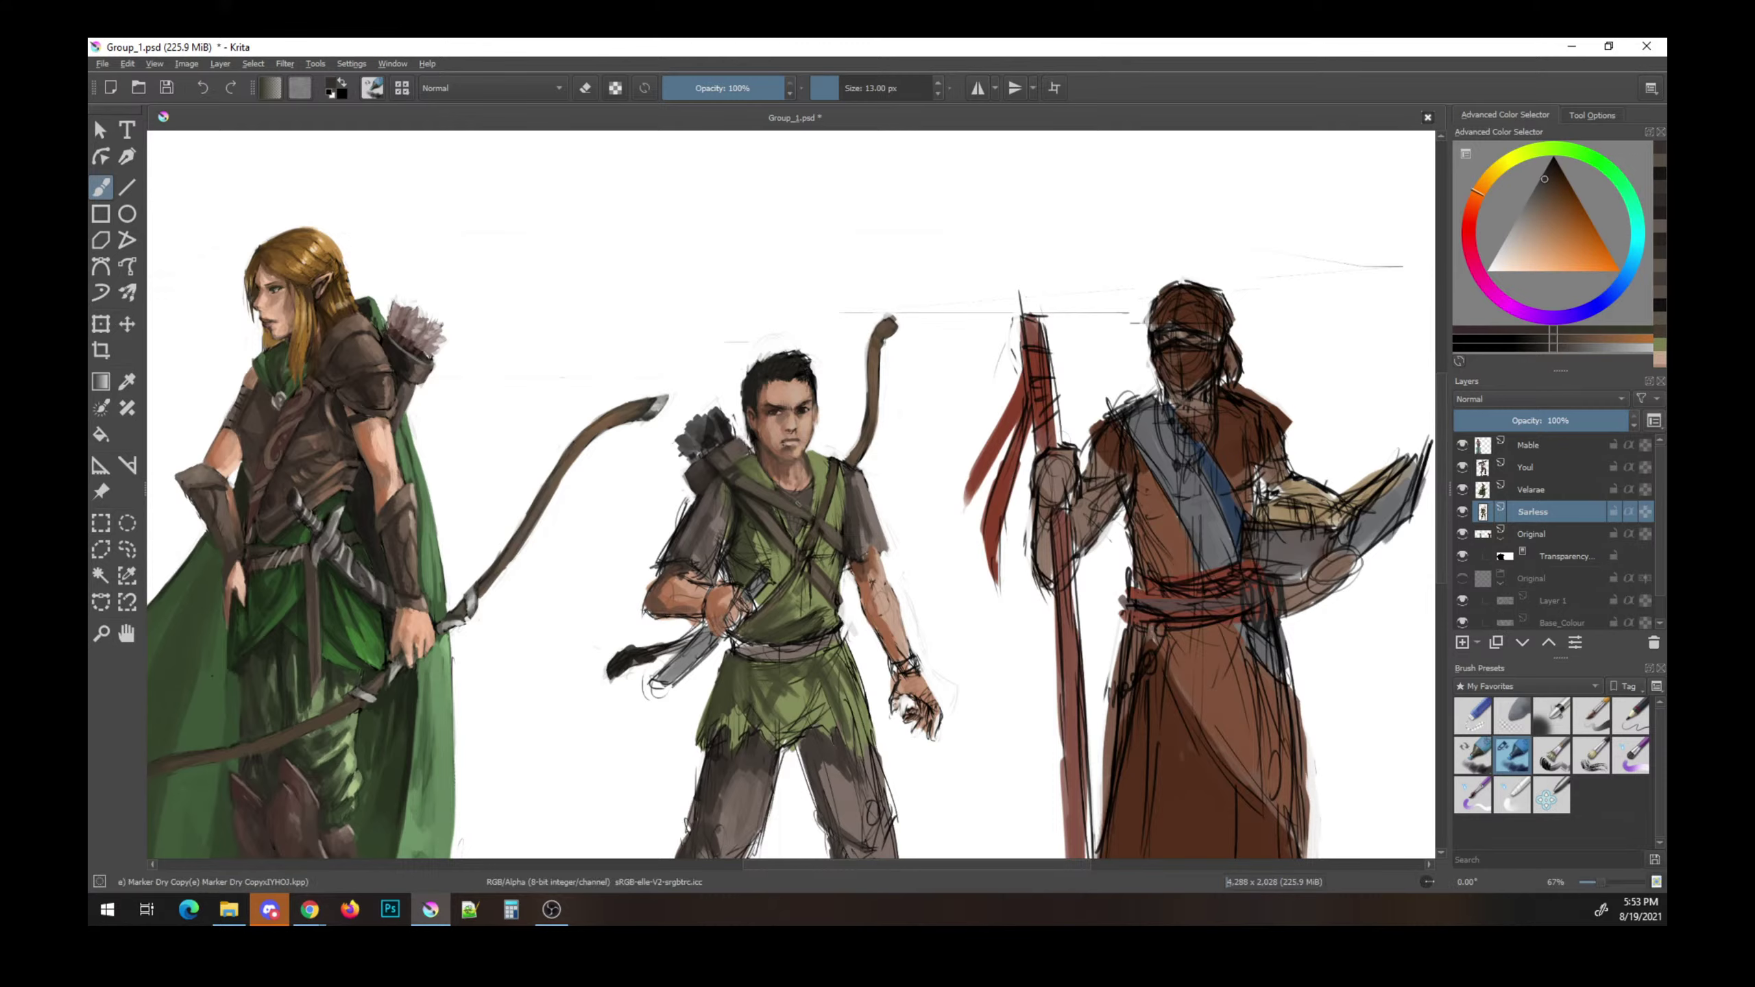
{"action": "left_click", "coordinate": [795, 511], "text": "ctrl"}
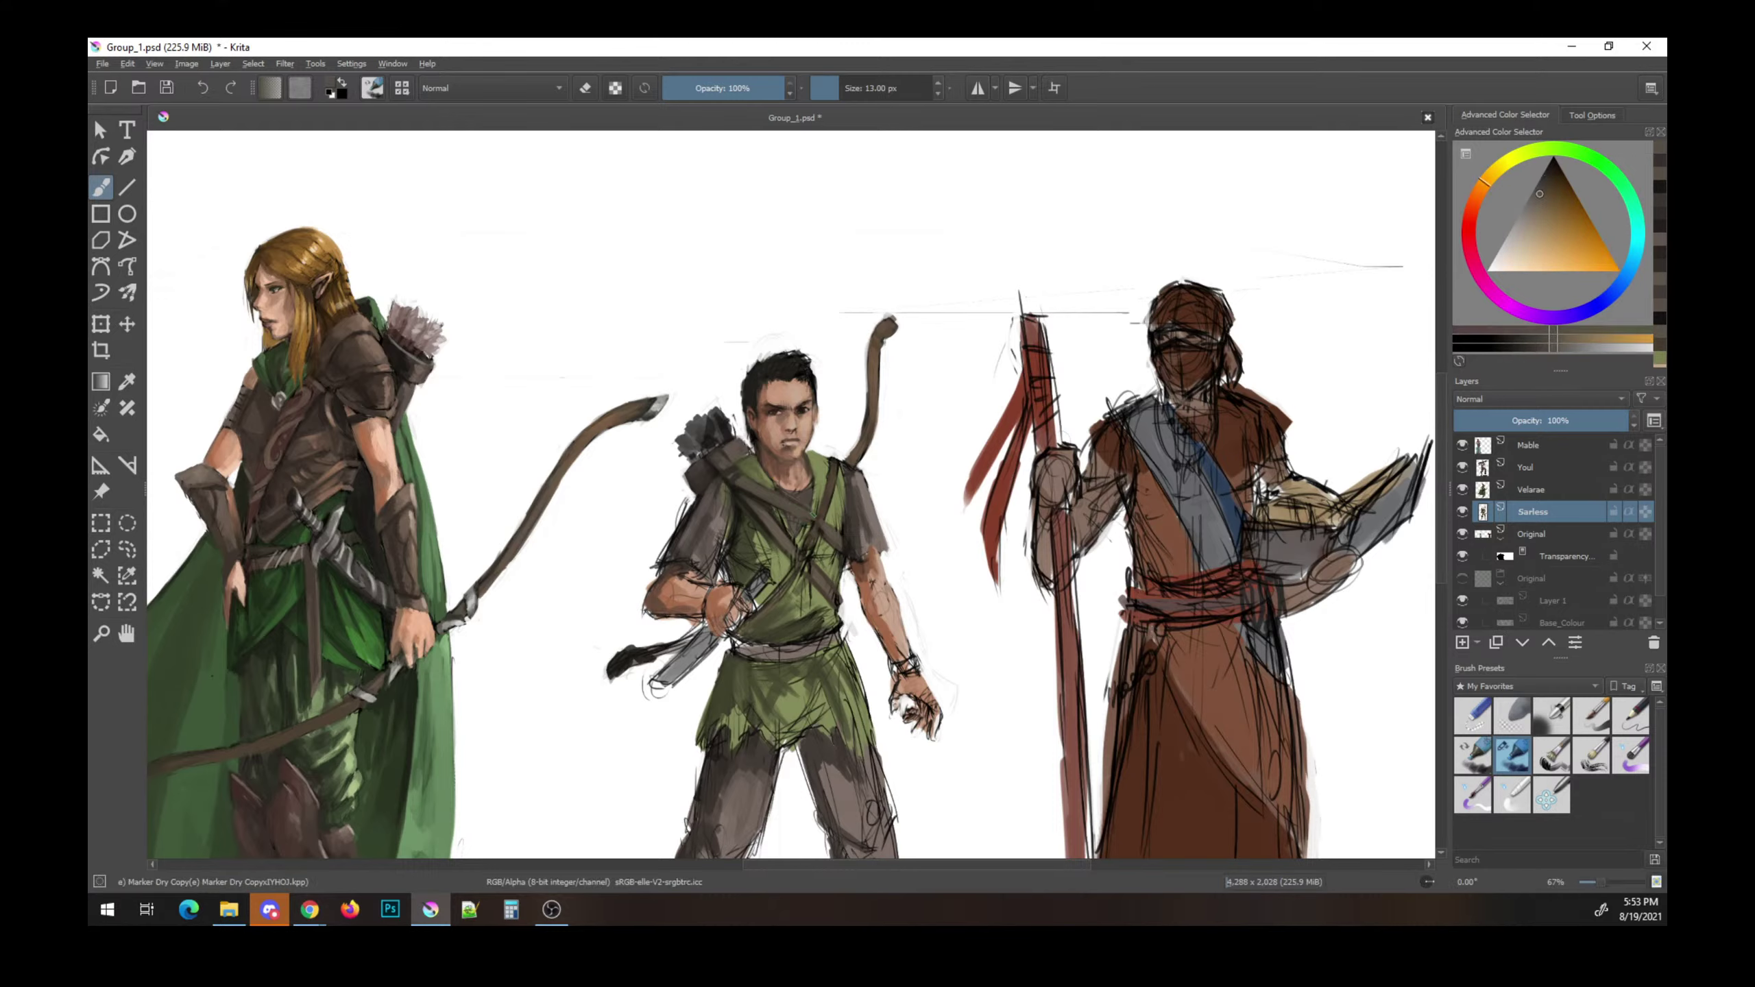
{"action": "key", "text": "ctrl+s"}
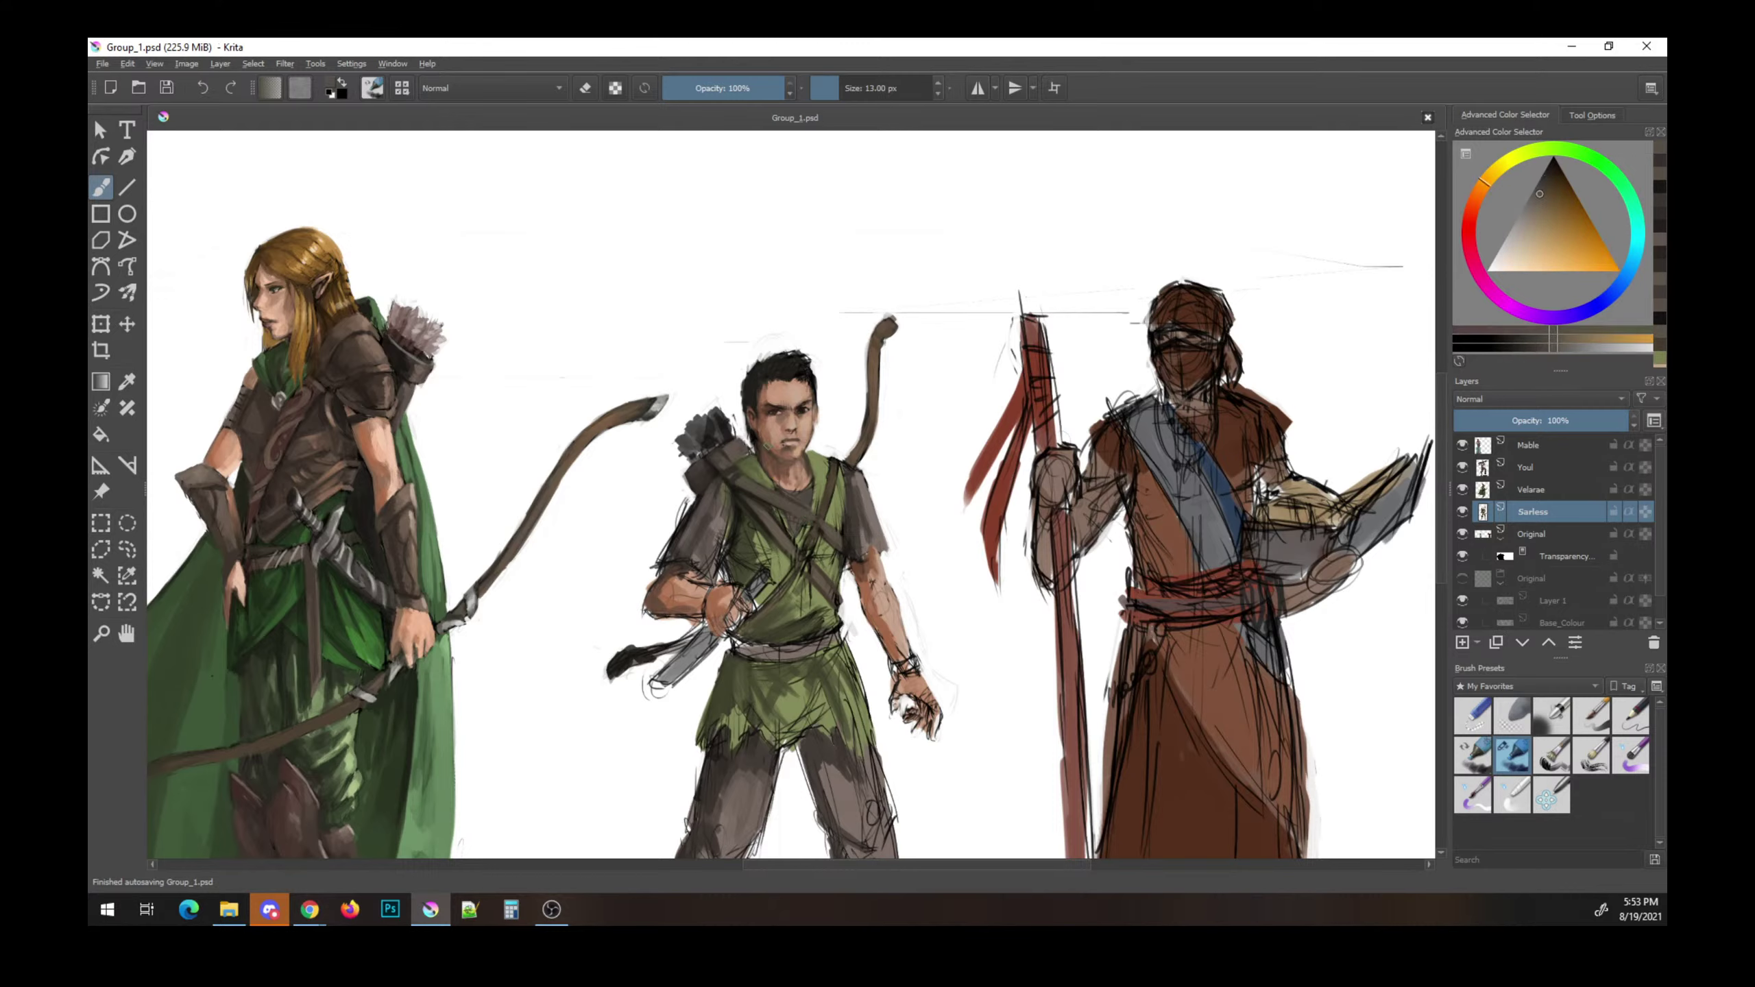
- Paint a greyish shading patch on the ranger's chest and dark strokes along the chest strap
{"action": "left_click", "coordinate": [801, 539], "text": "ctrl"}
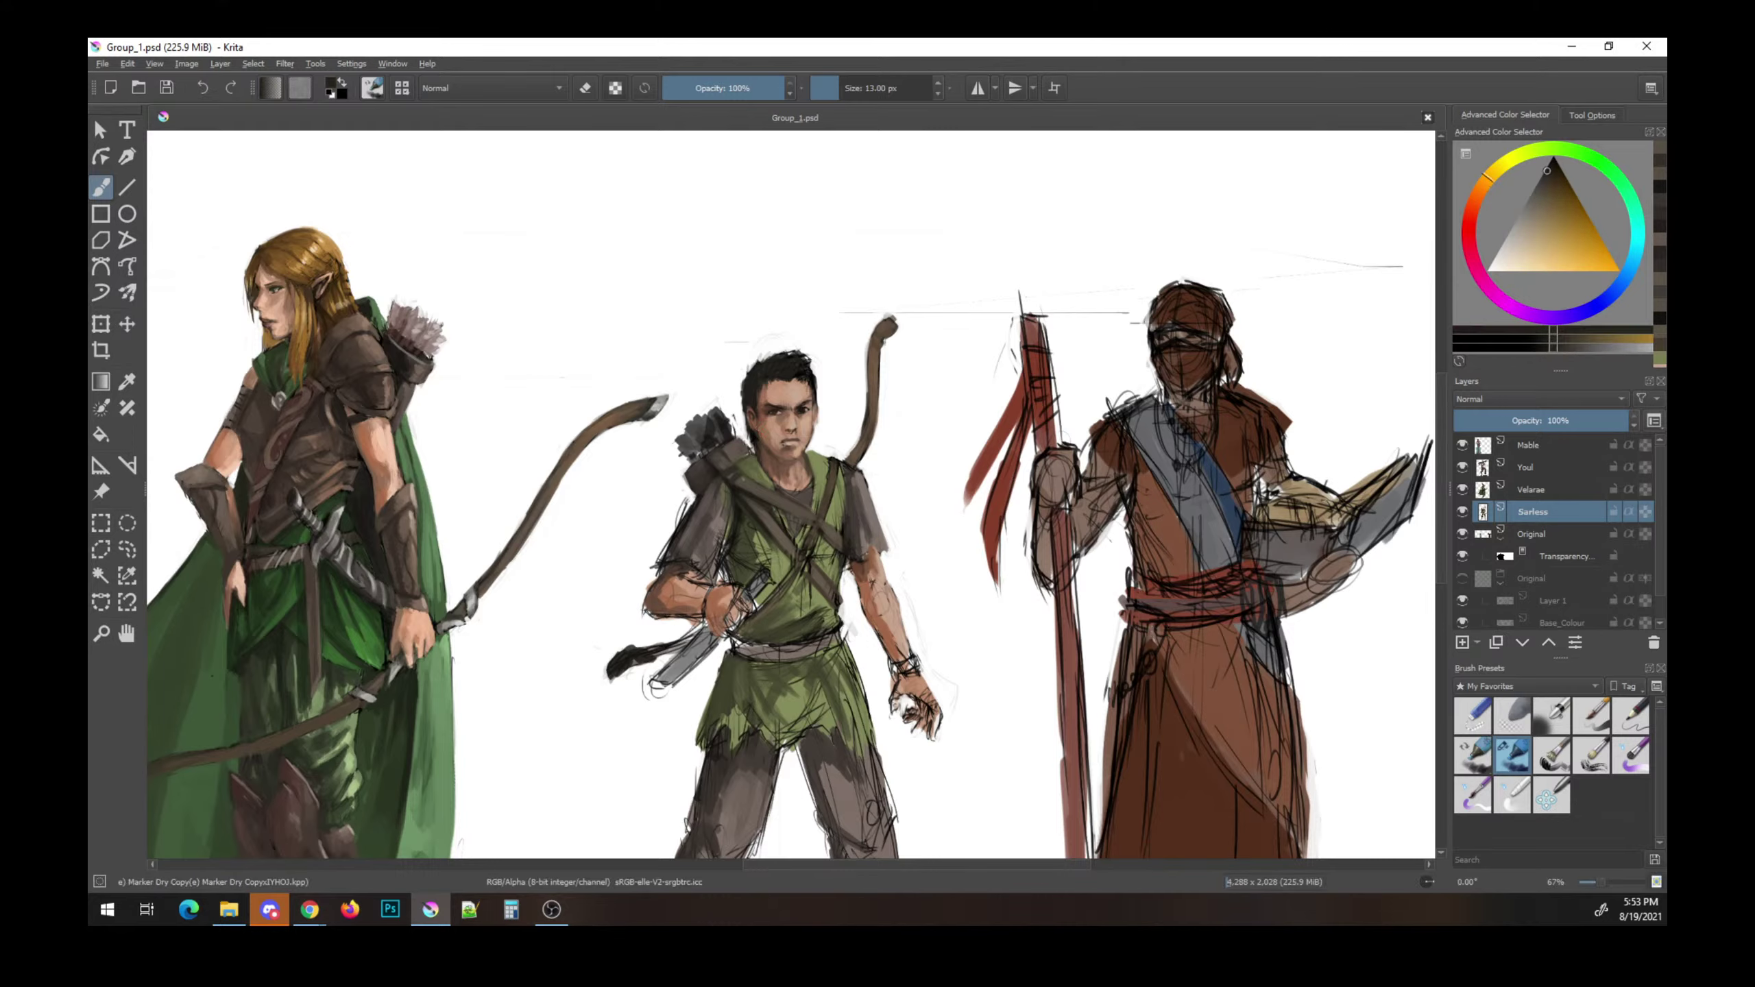
{"action": "left_click_drag", "start_coordinate": [801, 532], "coordinate": [818, 546]}
{"action": "left_click", "coordinate": [777, 488], "text": "ctrl"}
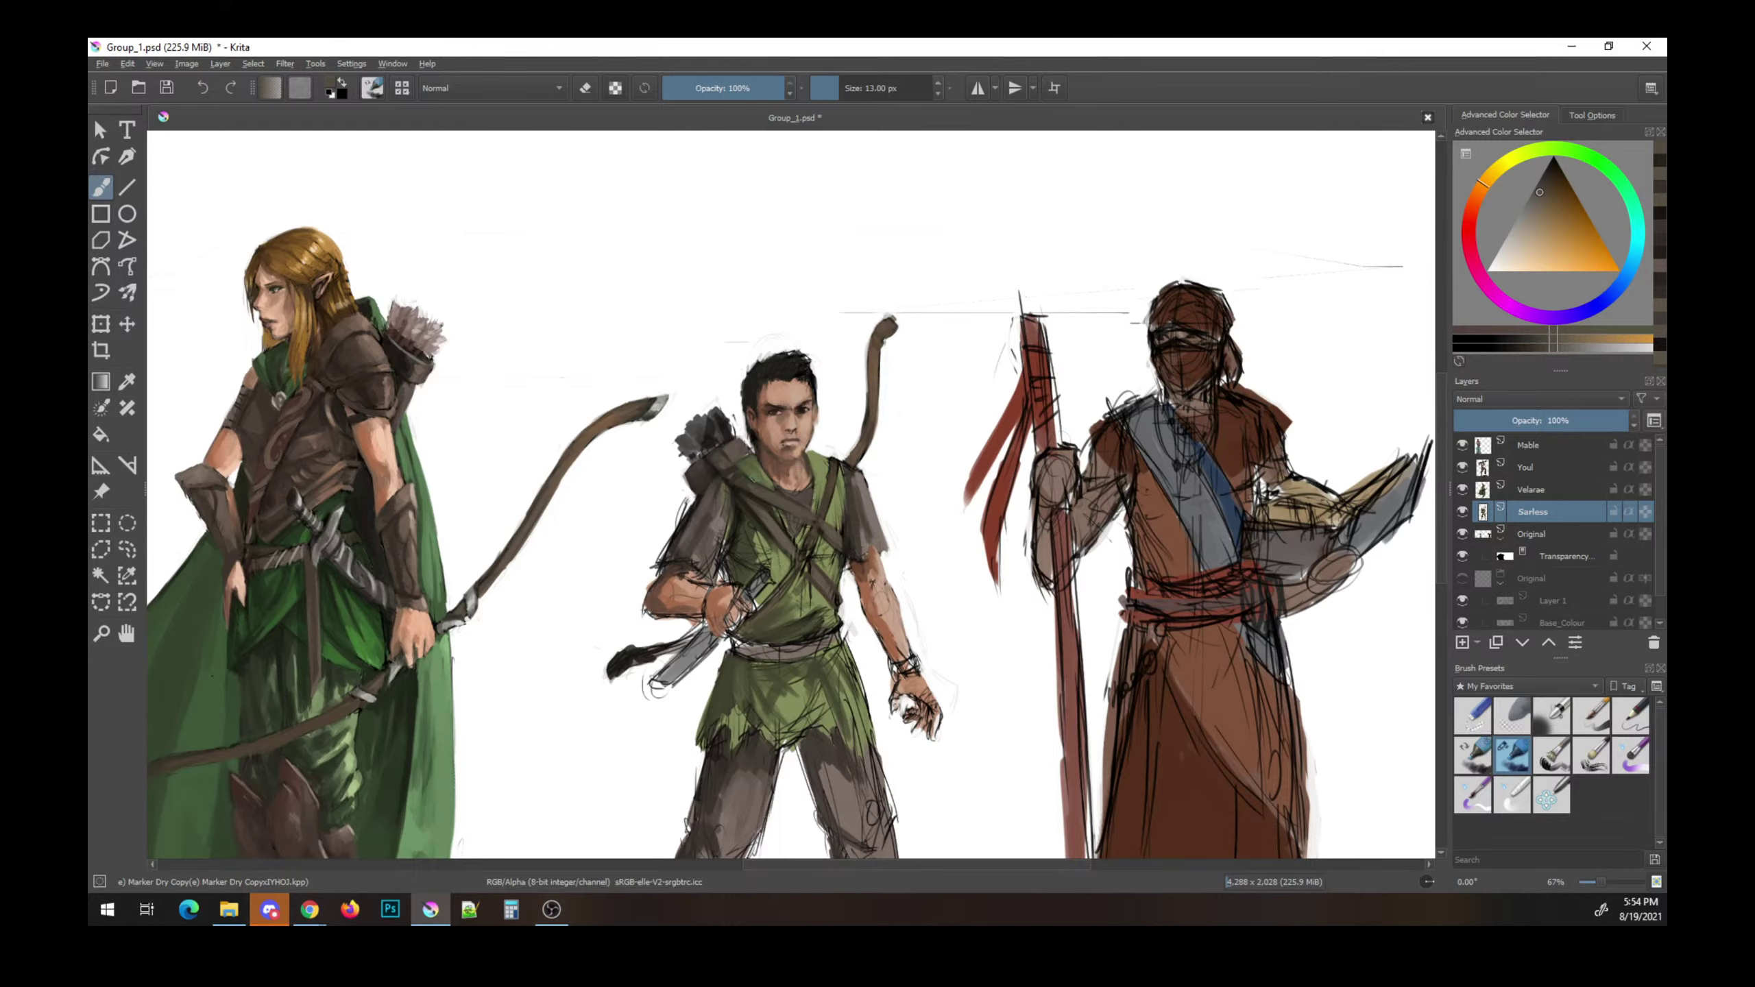
{"action": "left_click", "coordinate": [788, 525], "text": "ctrl"}
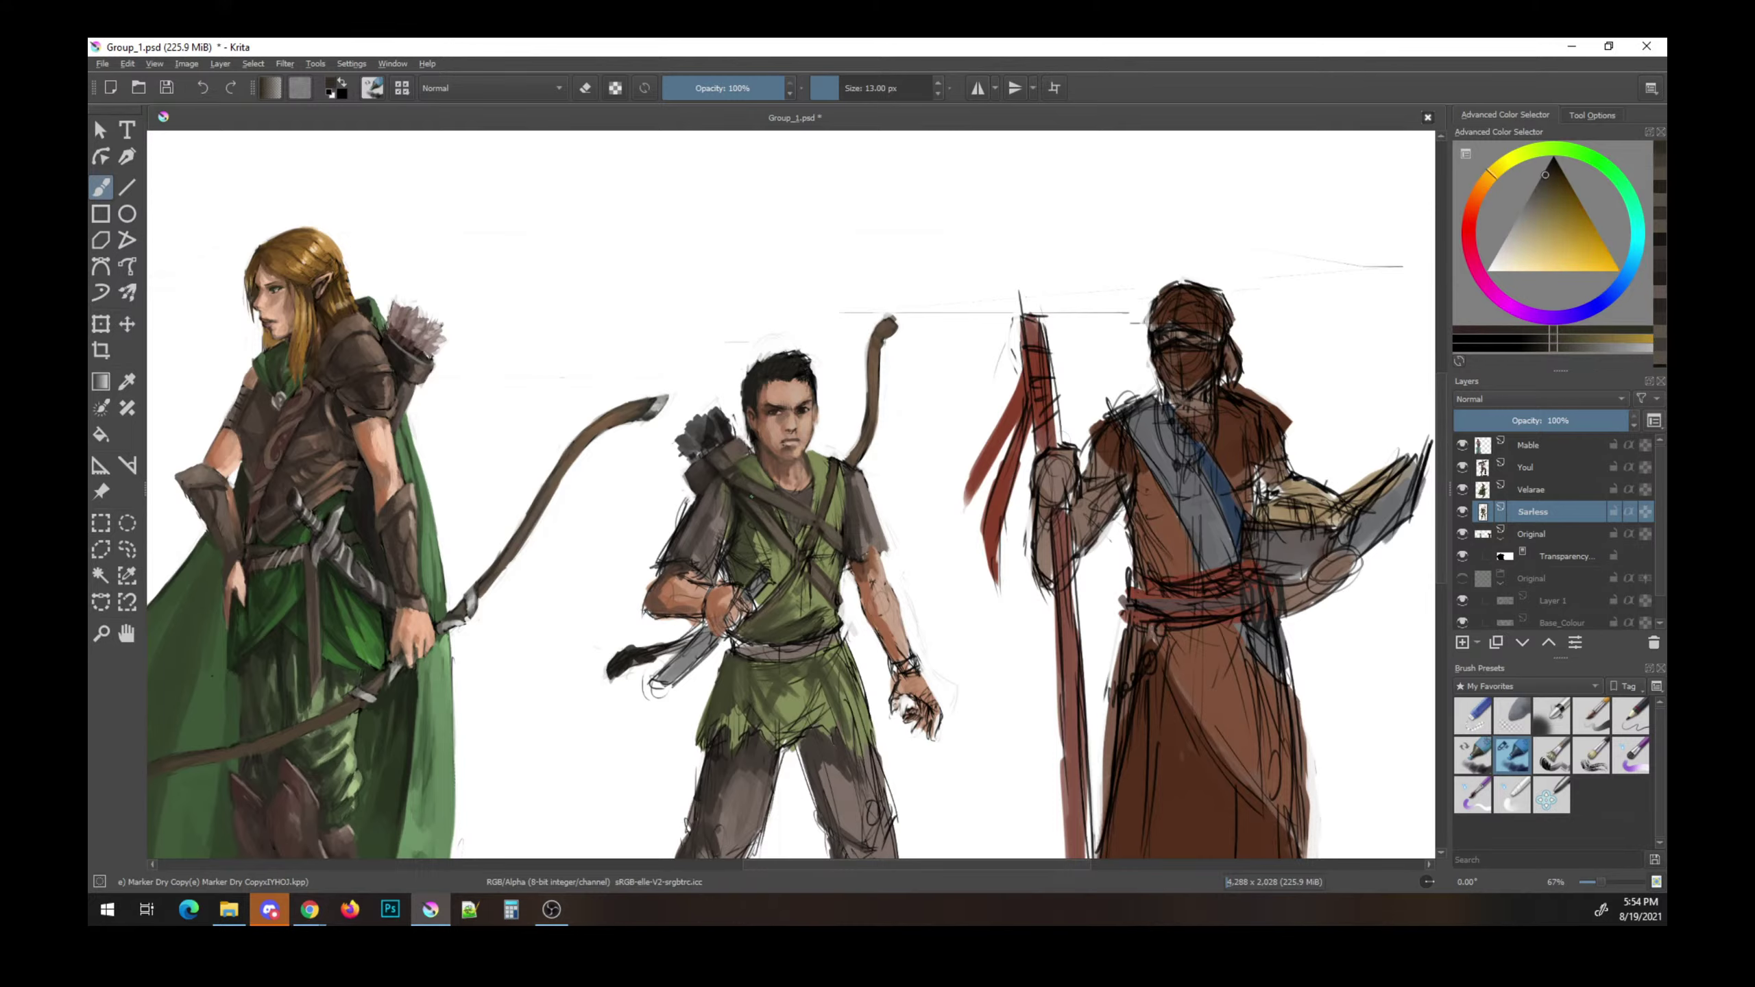
{"action": "mouse_move", "coordinate": [738, 540]}
{"action": "left_mouse_down"}
{"action": "mouse_move", "coordinate": [721, 556]}
{"action": "mouse_move", "coordinate": [732, 488]}
{"action": "mouse_move", "coordinate": [713, 487]}
{"action": "left_mouse_up"}
- Add a dark stroke on the green shirt beside the strap, then sample olive and orange-brown tones
{"action": "left_click", "coordinate": [718, 540], "text": "ctrl"}
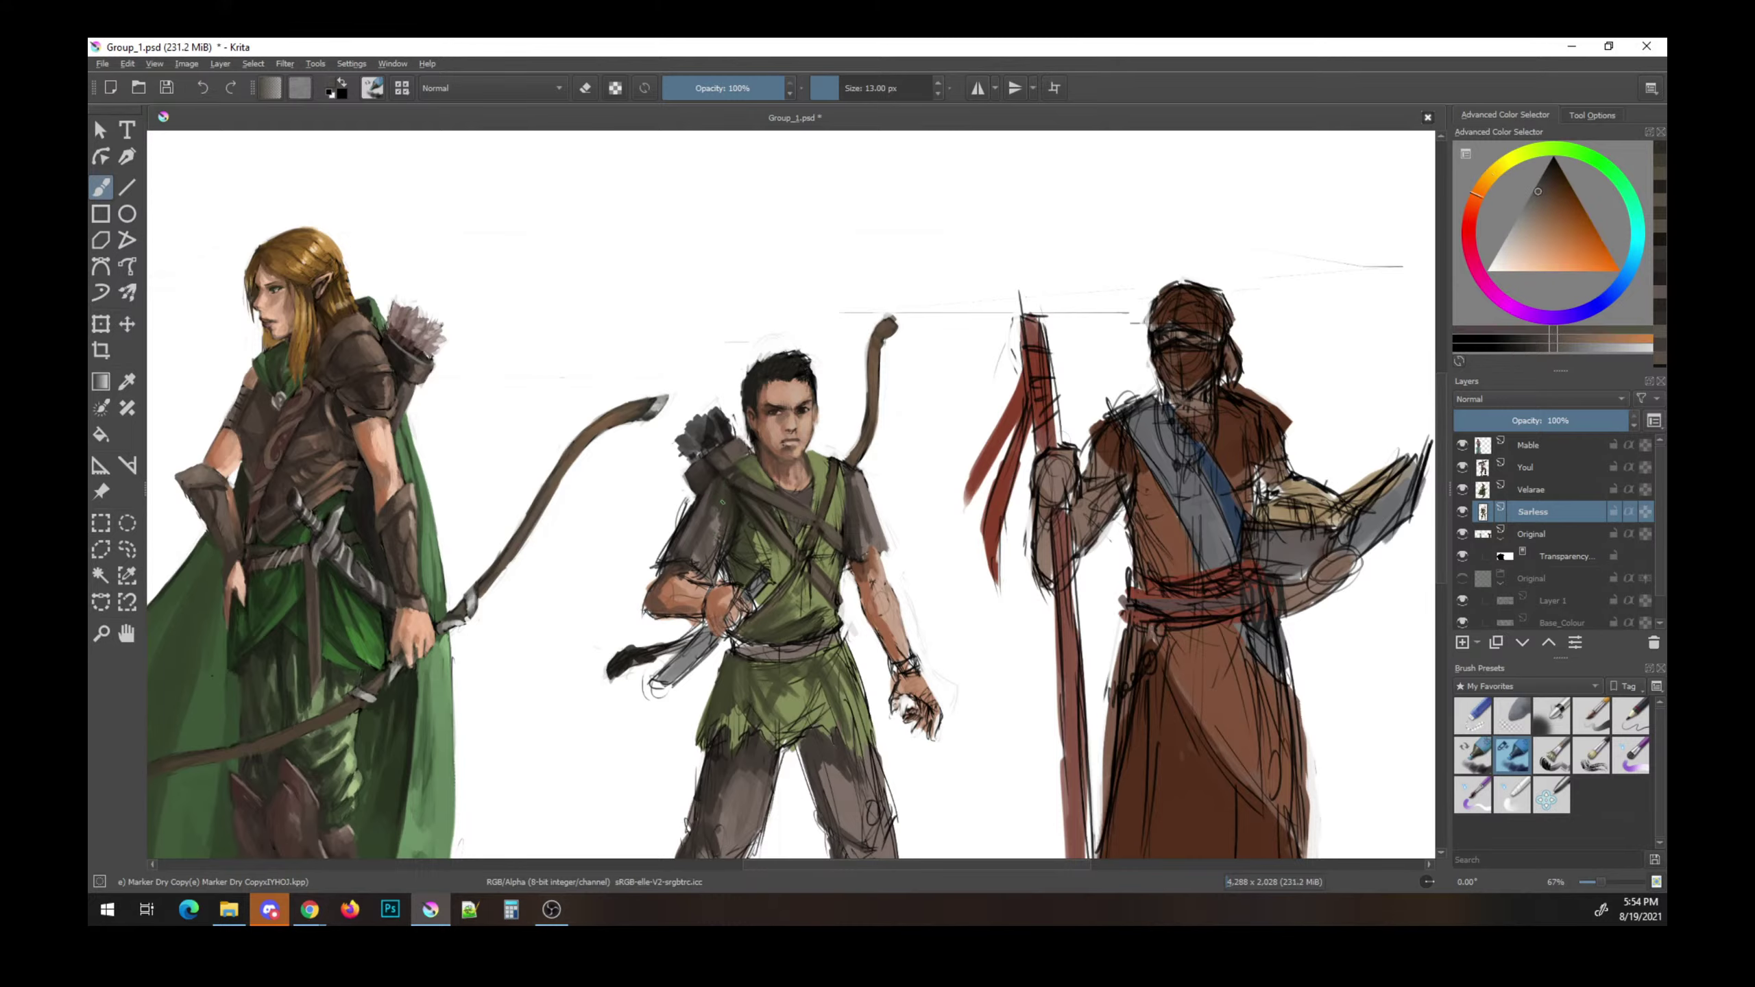
{"action": "left_click", "coordinate": [739, 536], "text": "ctrl"}
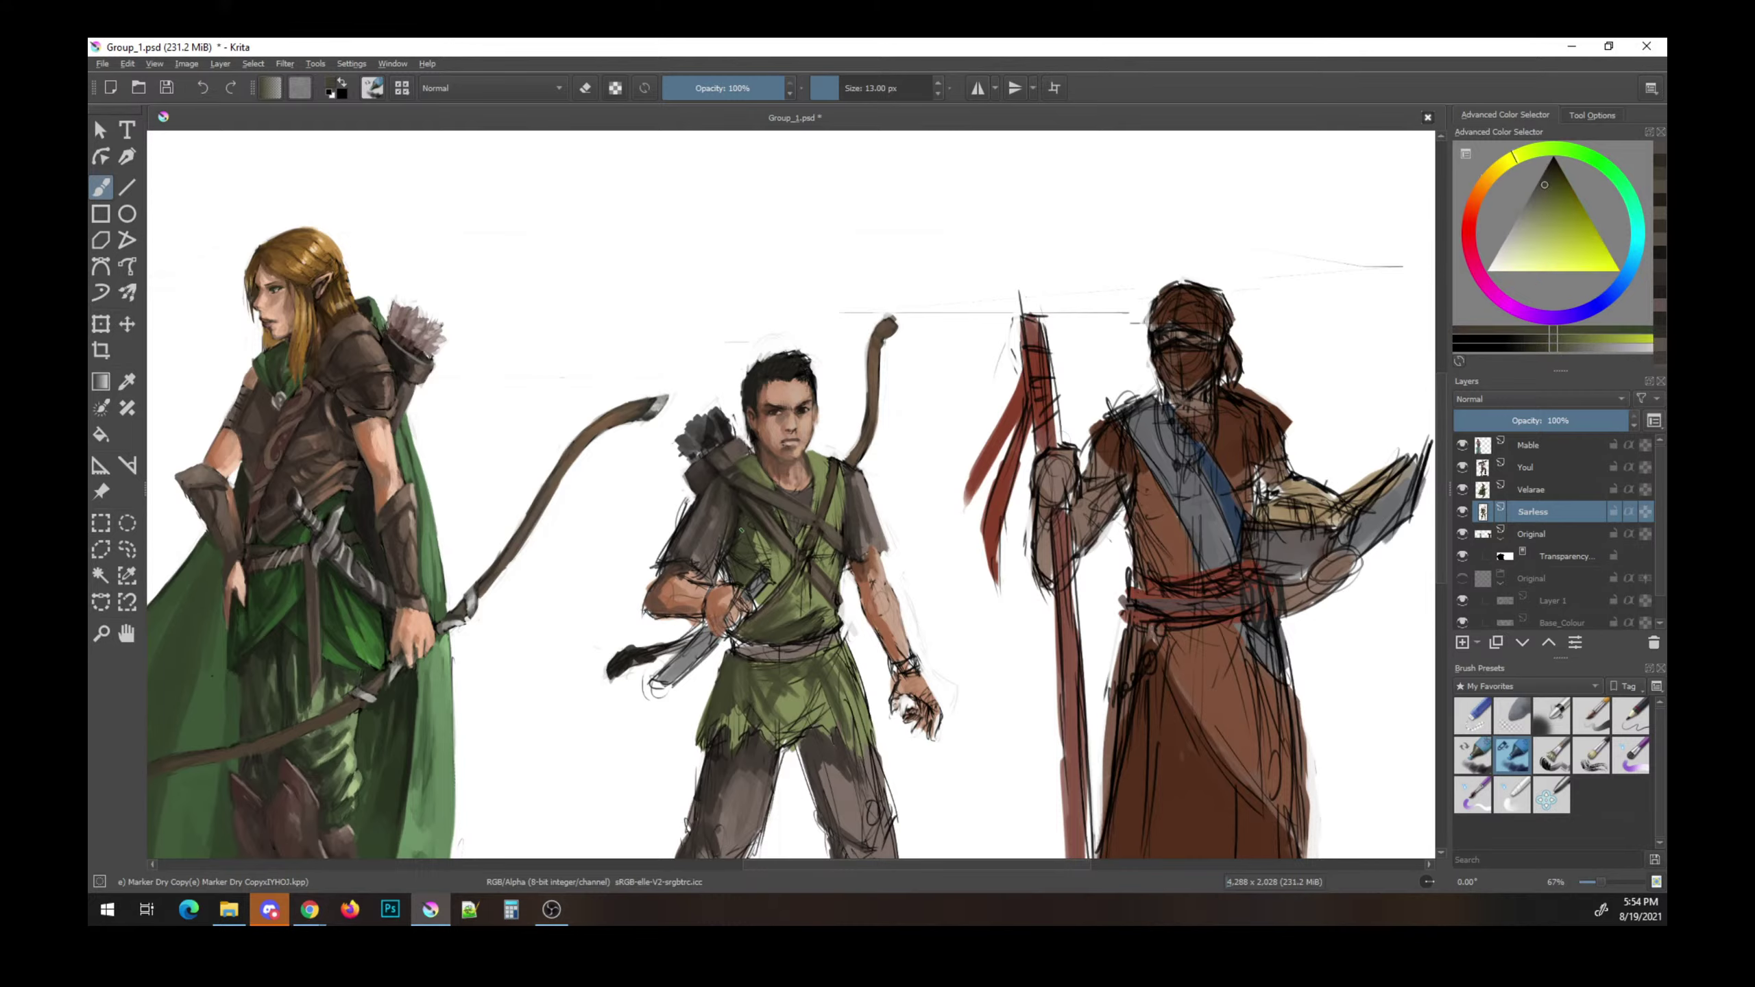
{"action": "left_click_drag", "start_coordinate": [753, 558], "coordinate": [766, 541]}
{"action": "left_click", "coordinate": [760, 553], "text": "ctrl"}
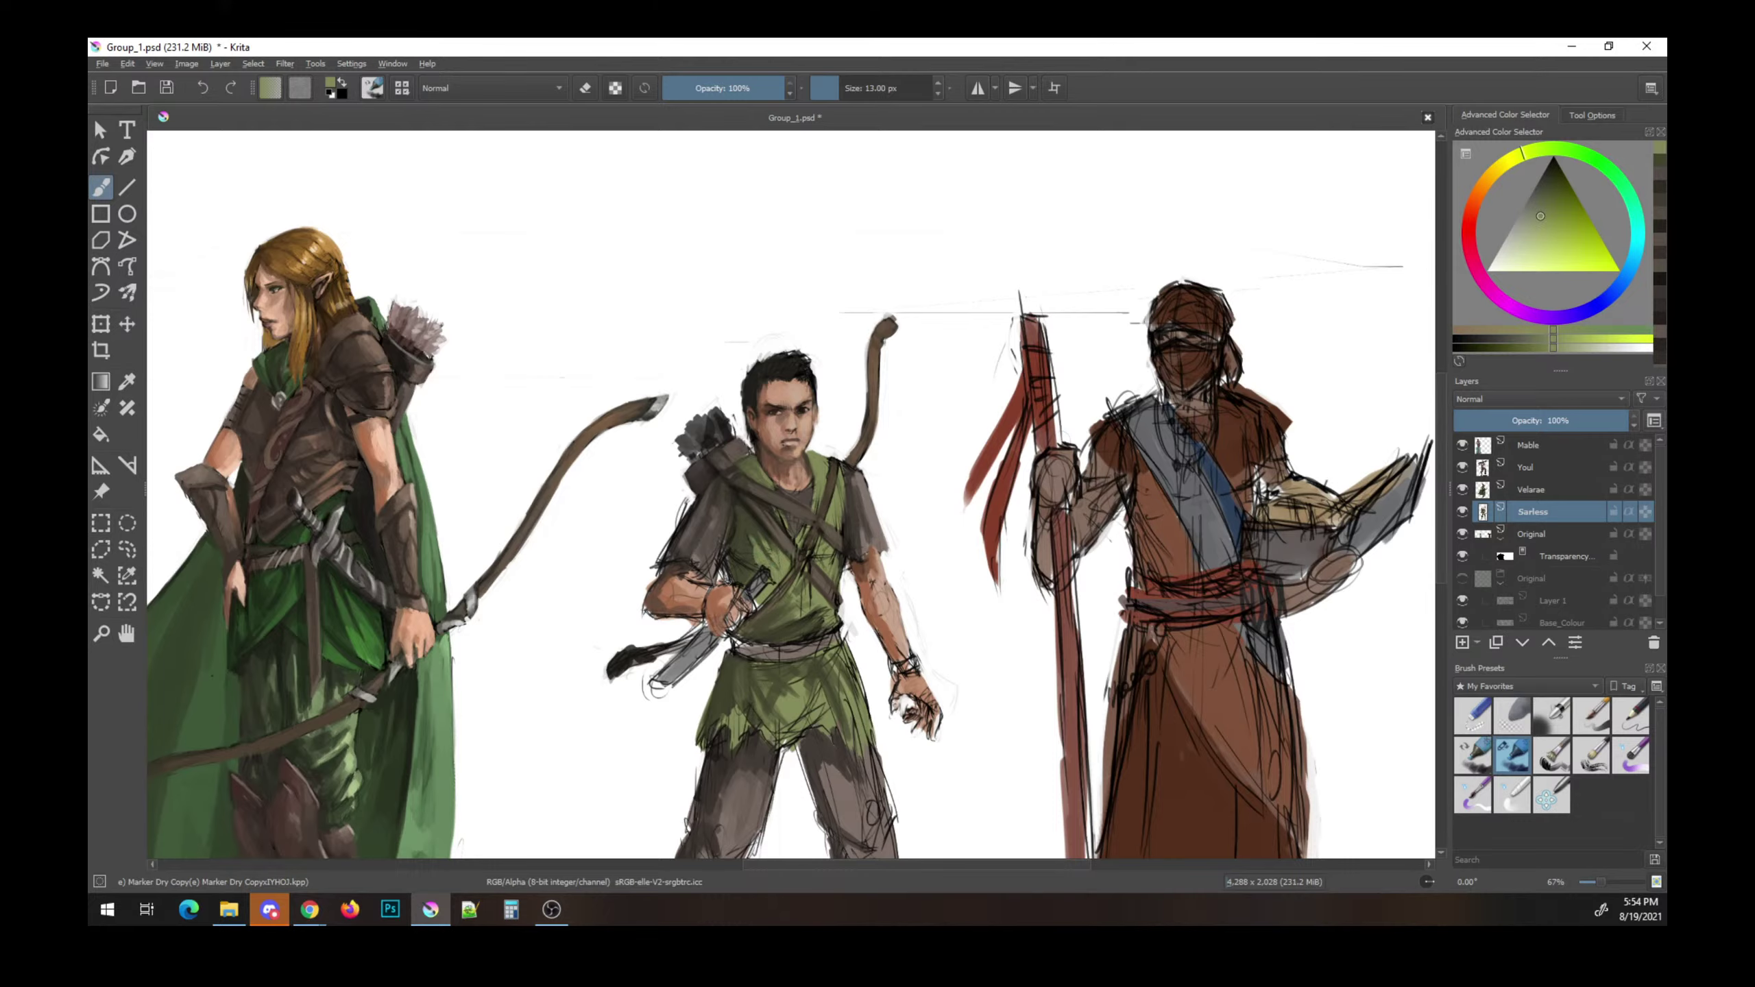
{"action": "left_click", "coordinate": [737, 586], "text": "ctrl"}
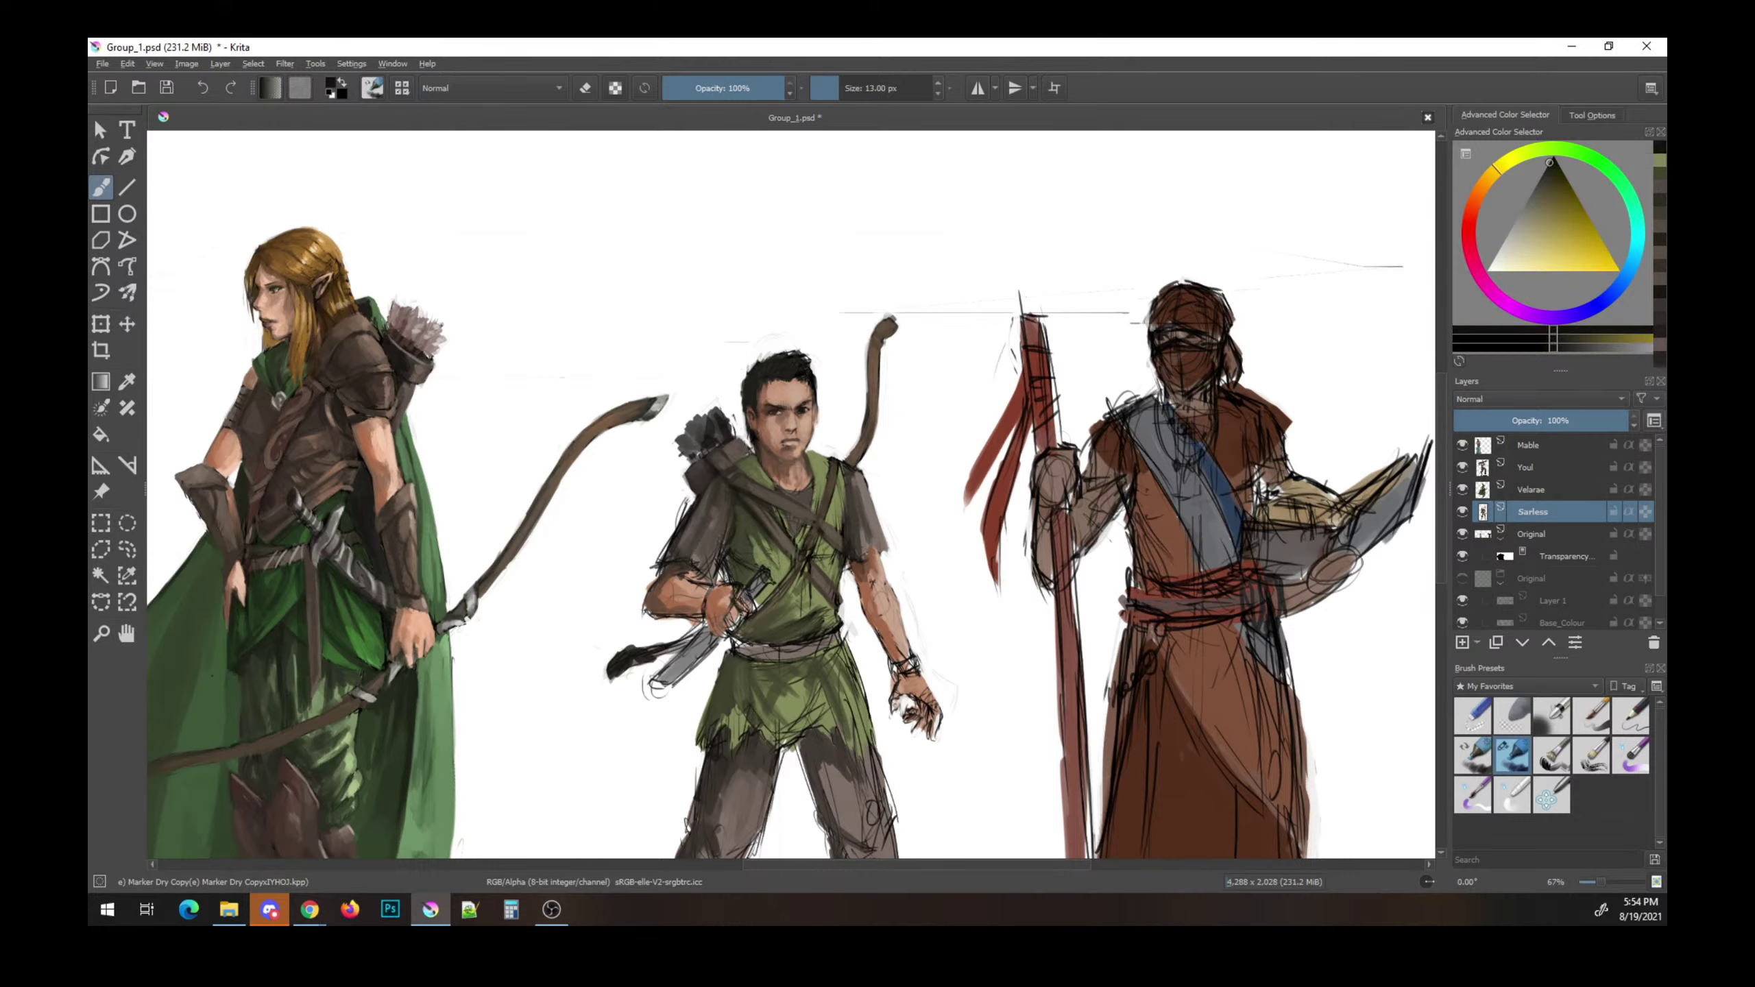
{"action": "left_click", "coordinate": [729, 592], "text": "ctrl"}
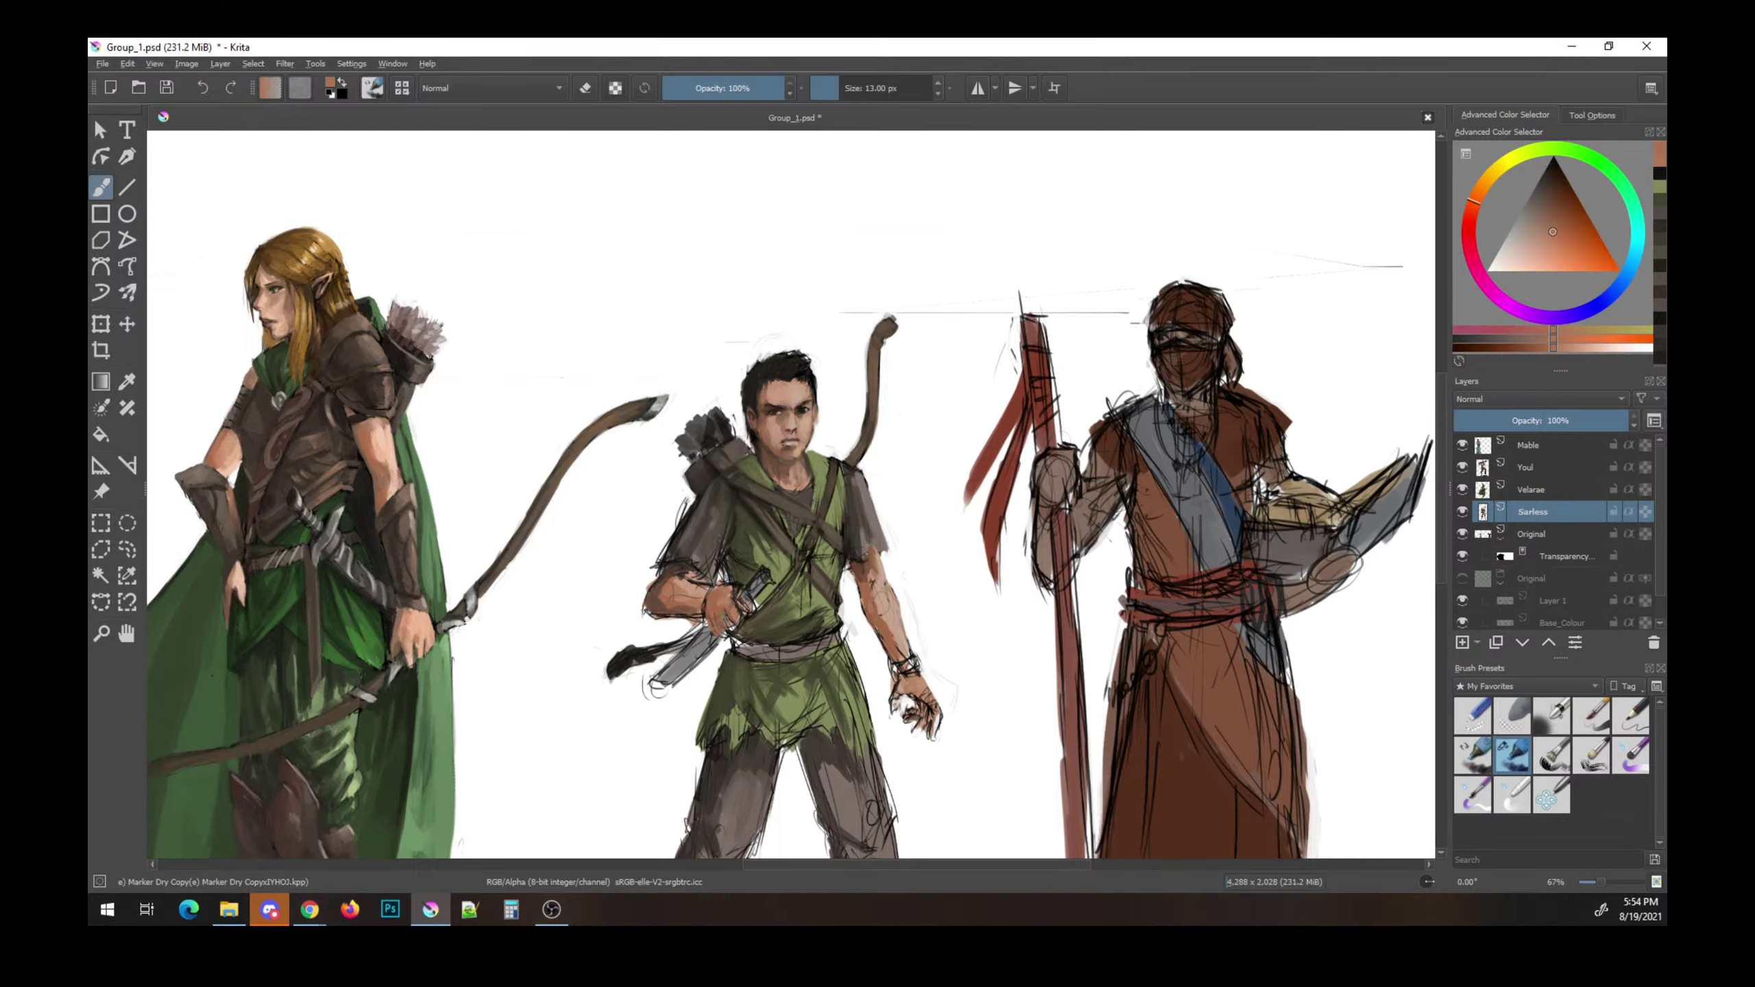
- Darken the dagger hilt in the ranger's hand with black strokes and save
{"action": "left_click_drag", "start_coordinate": [731, 636], "coordinate": [737, 653]}
{"action": "key", "text": "ctrl+s"}
{"action": "key", "text": "d"}
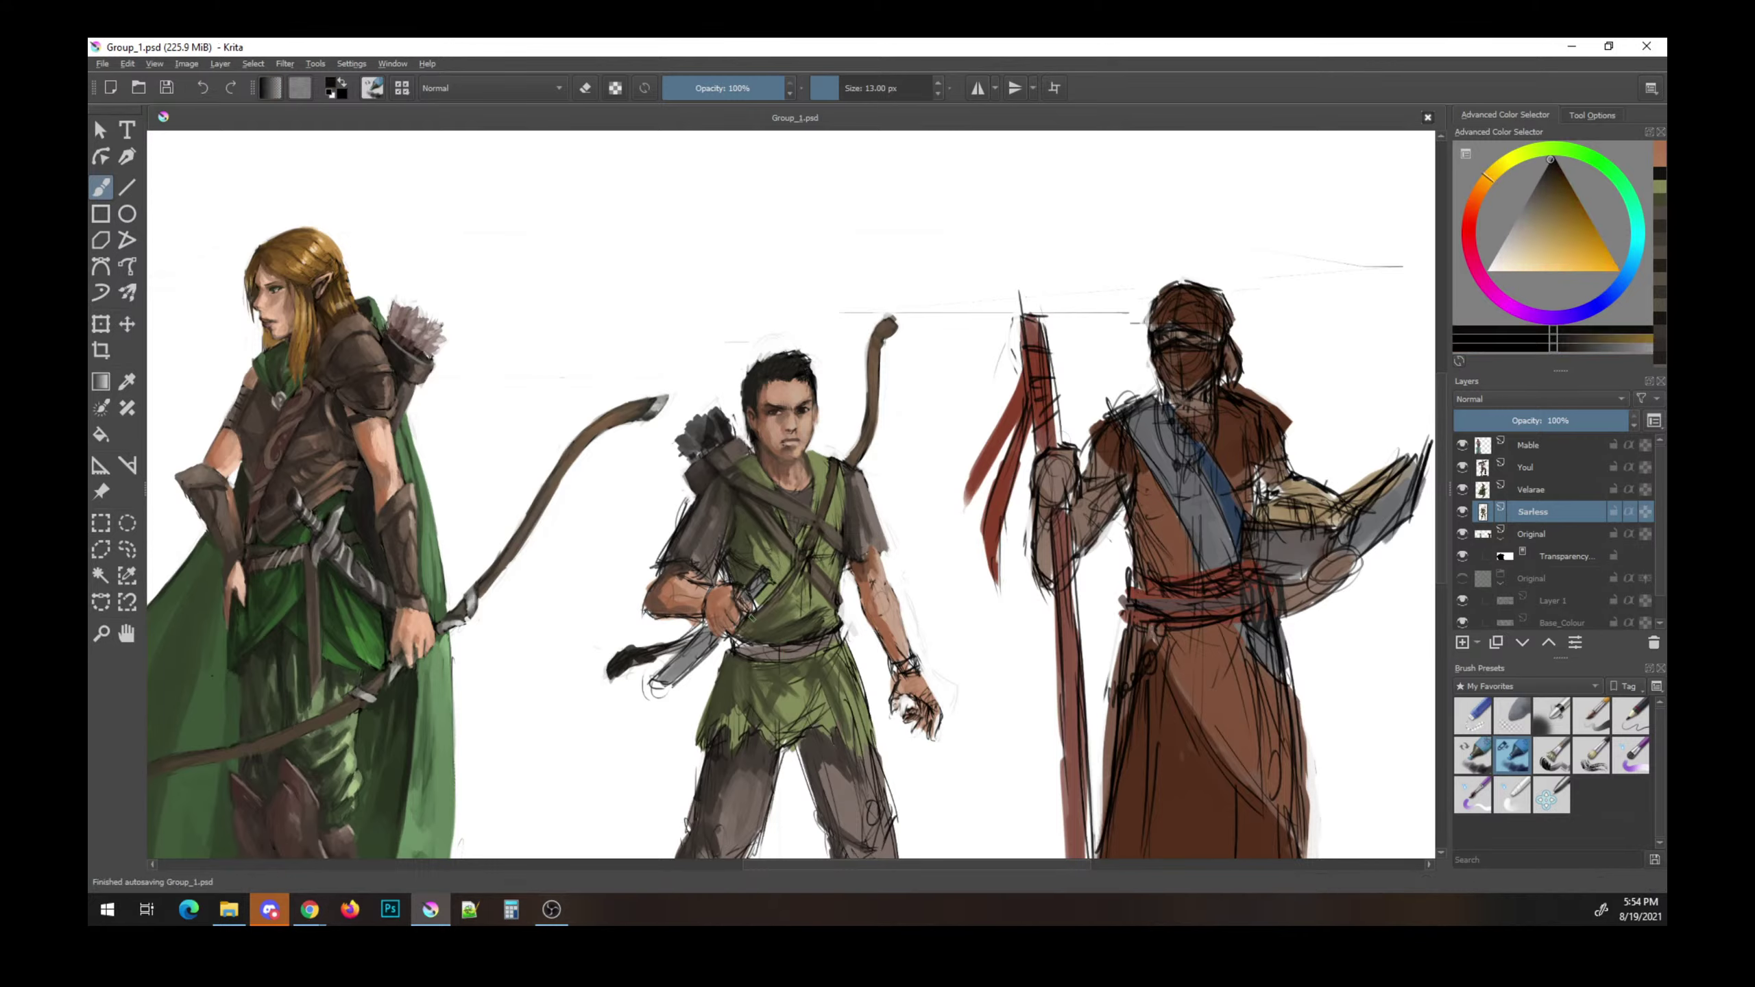
{"action": "mouse_move", "coordinate": [757, 576]}
{"action": "left_mouse_down"}
{"action": "mouse_move", "coordinate": [743, 610]}
{"action": "mouse_move", "coordinate": [766, 580]}
{"action": "left_mouse_up"}
{"action": "left_click", "coordinate": [722, 601], "text": "ctrl"}
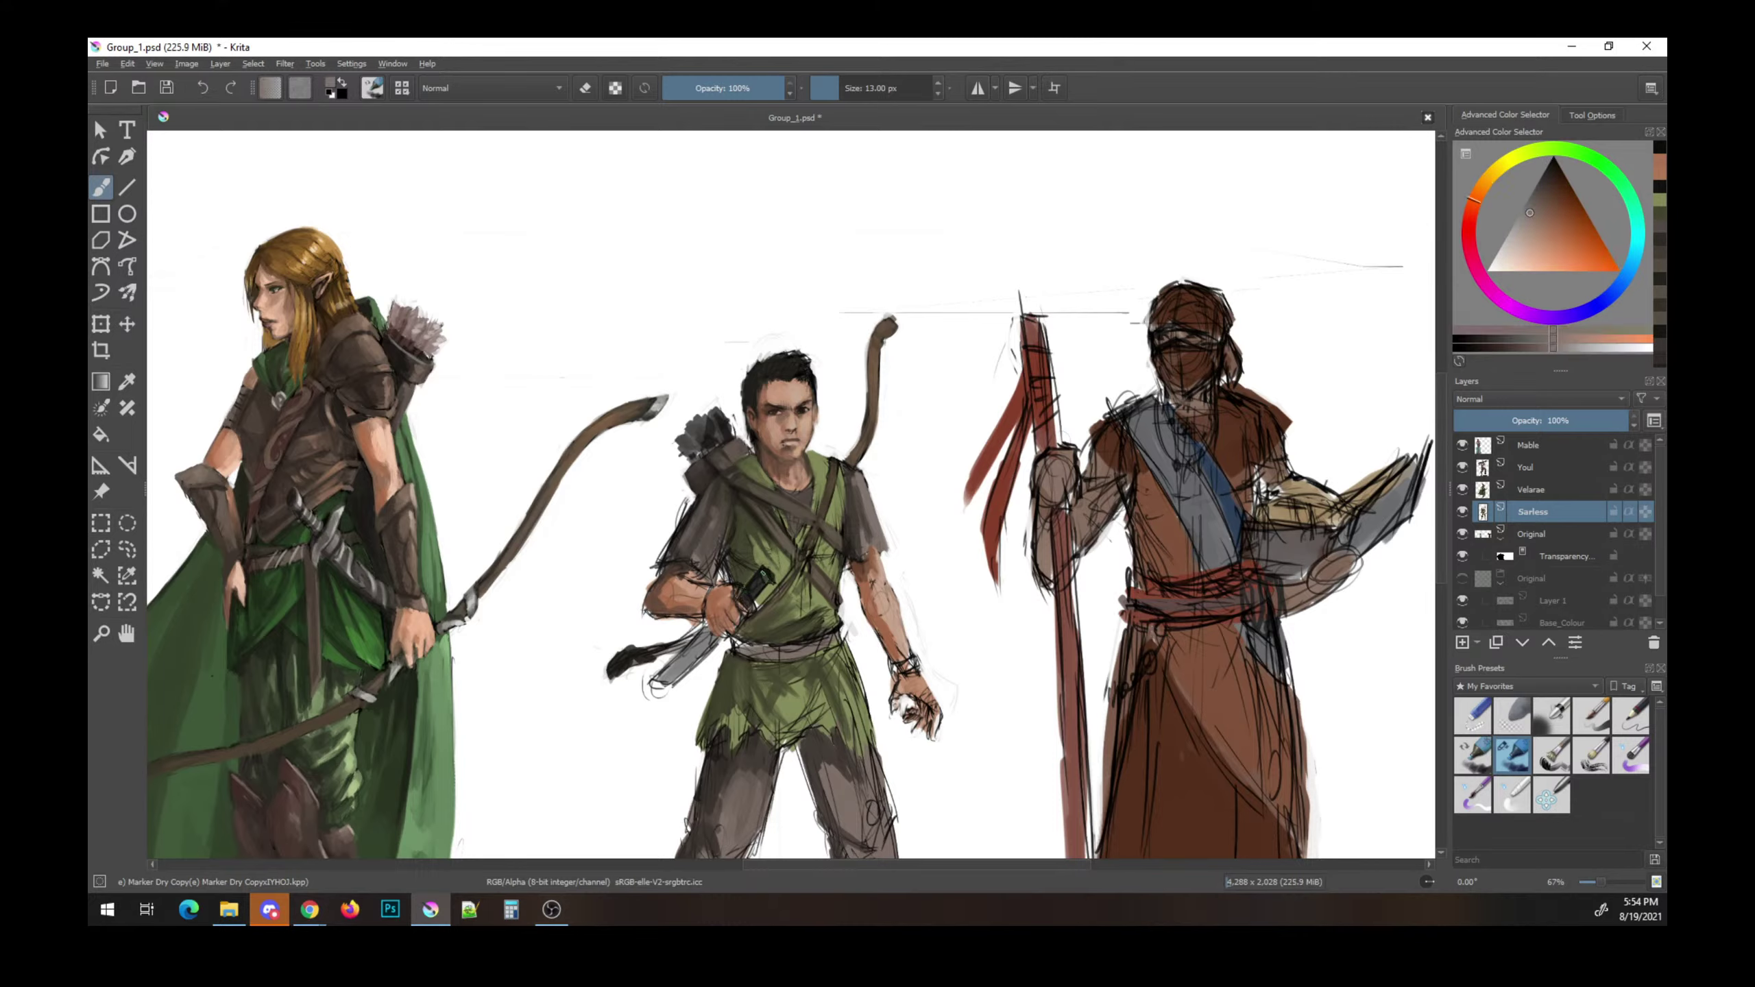
{"action": "key", "text": "ctrl+s"}
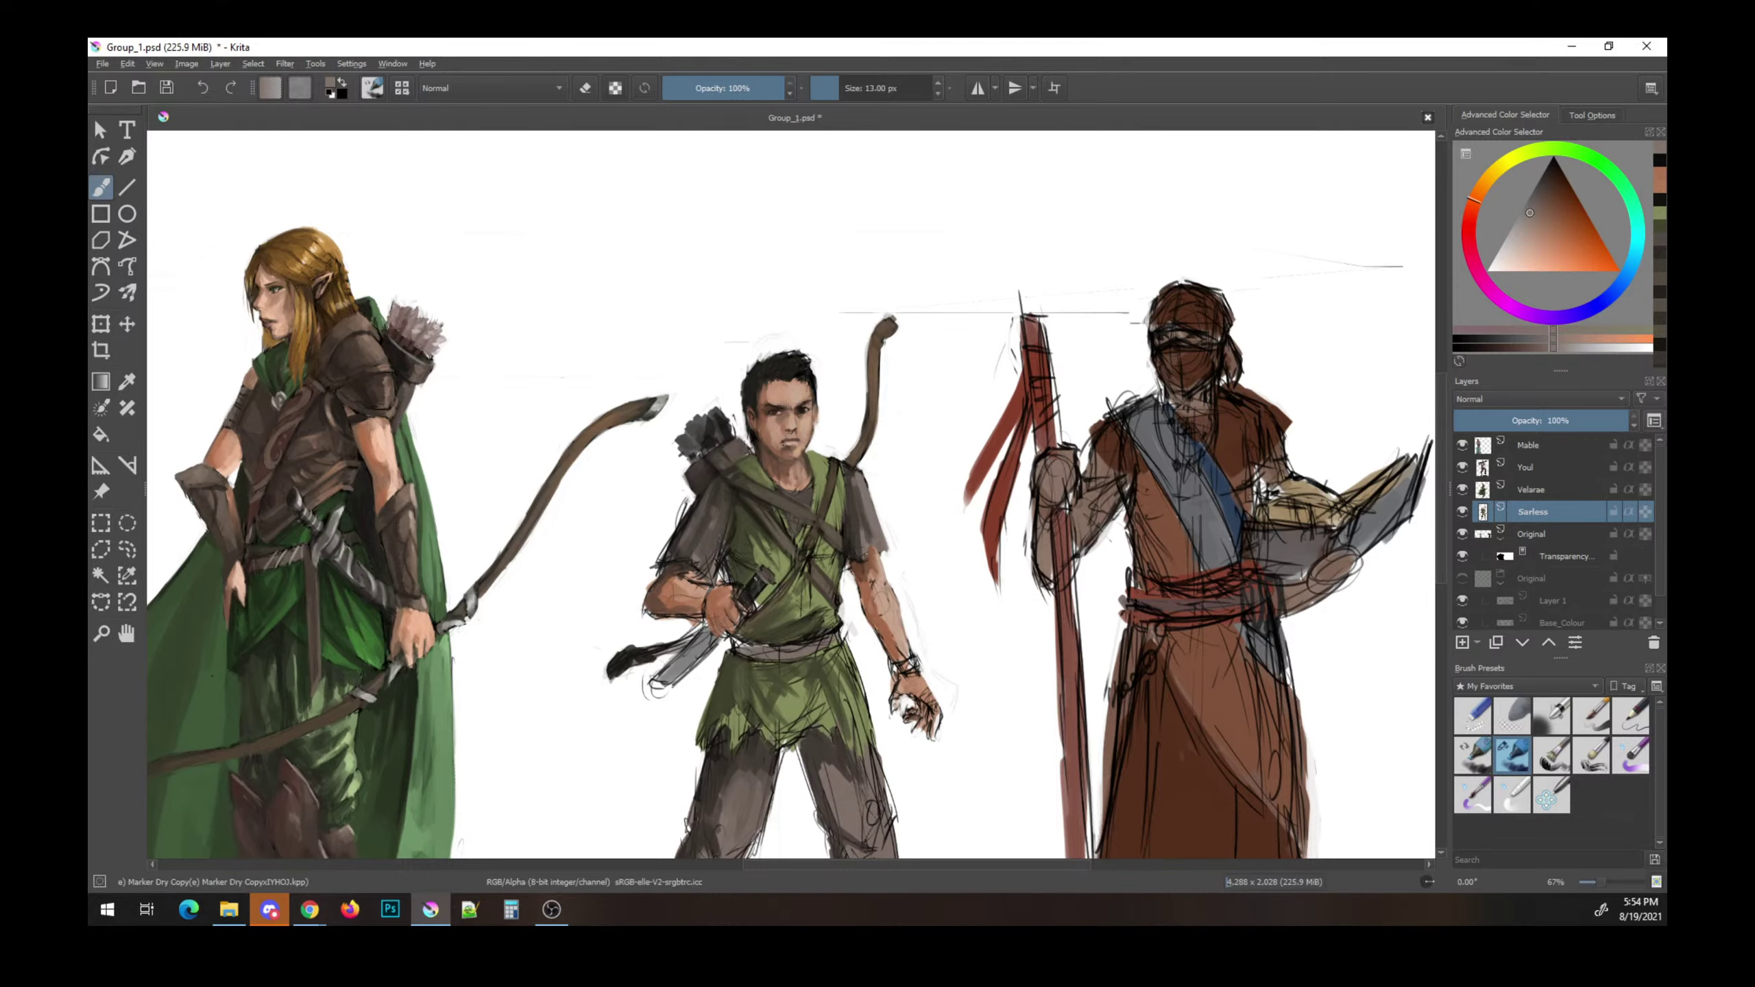
- Repaint the knife handle in lighter grey and orange tones, save, and sample a paler skin tone
{"action": "left_click_drag", "start_coordinate": [751, 584], "coordinate": [750, 596]}
{"action": "left_click", "coordinate": [753, 584], "text": "ctrl"}
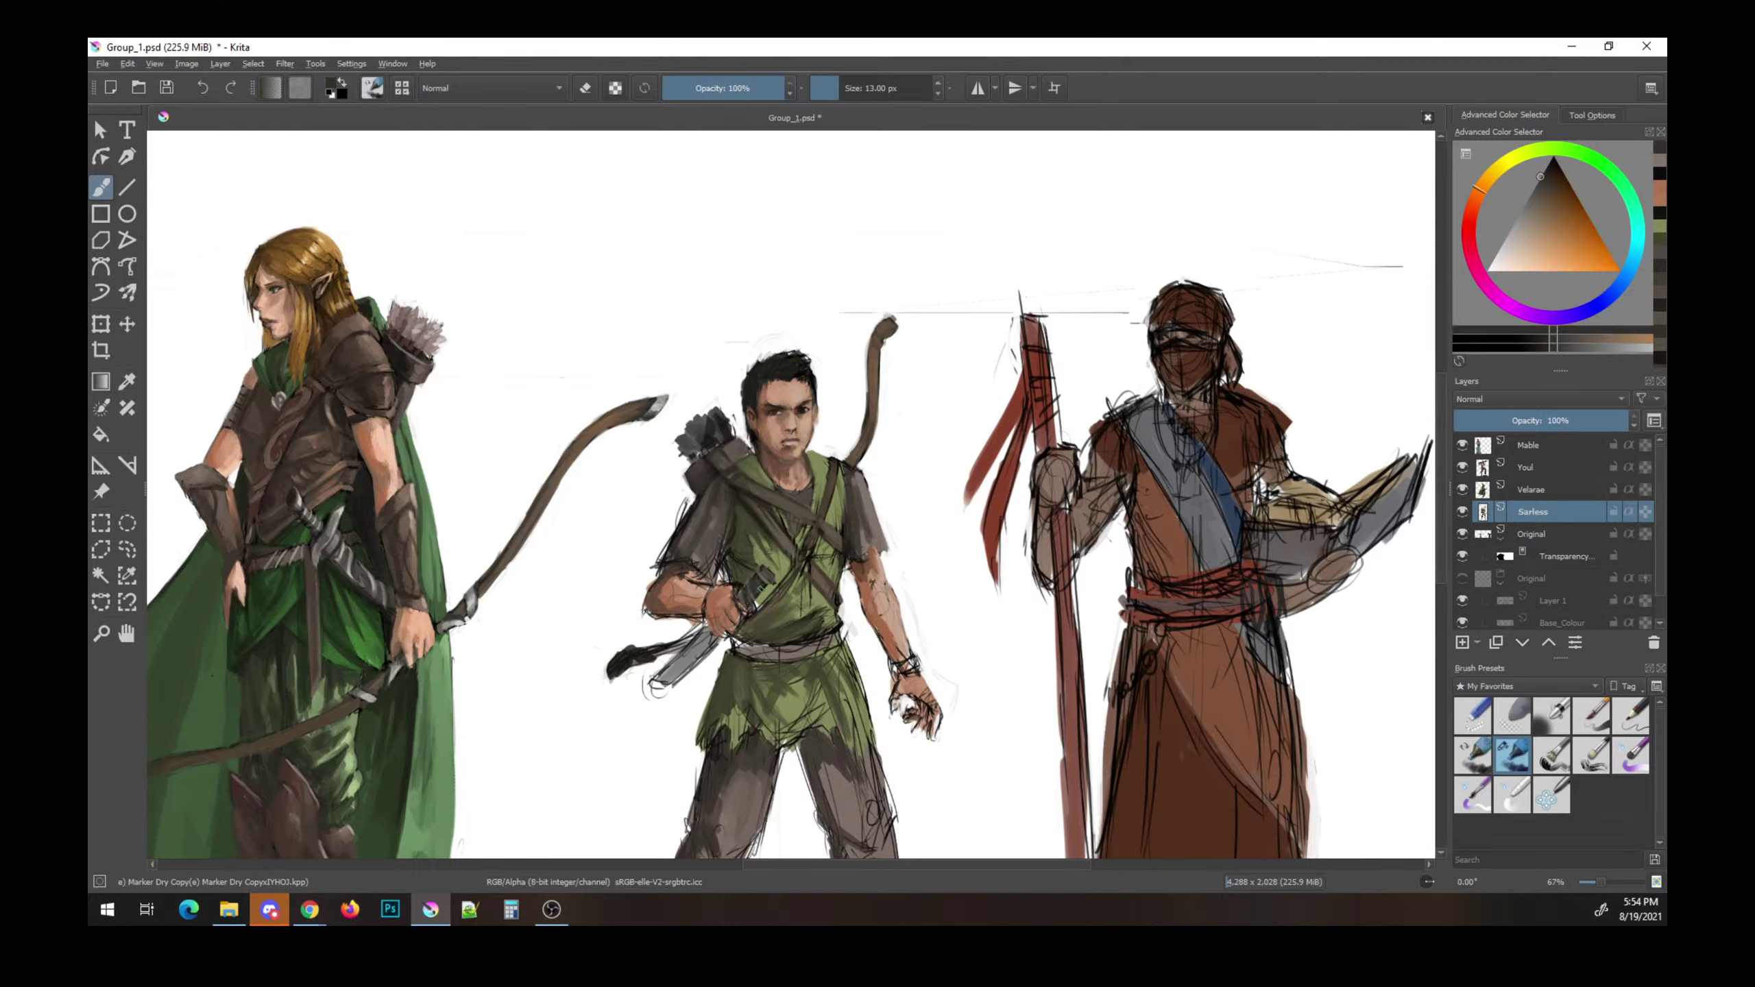
{"action": "left_click", "coordinate": [808, 625], "text": "ctrl"}
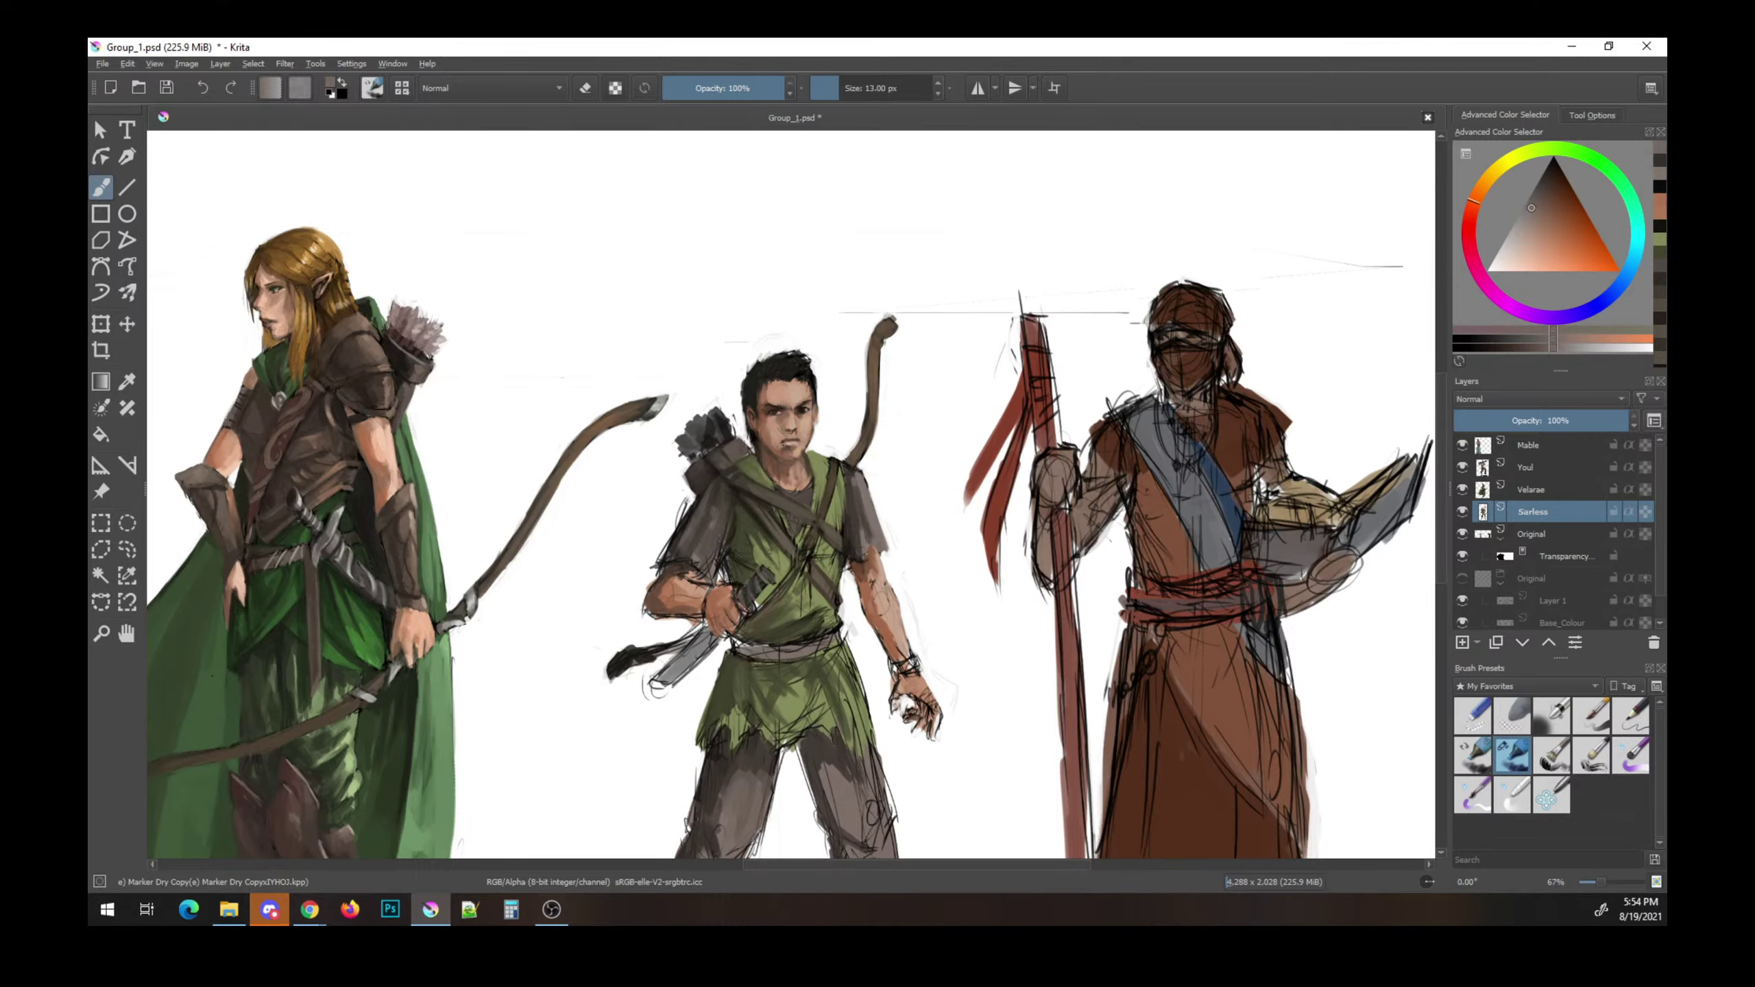
{"action": "key", "text": "ctrl+s"}
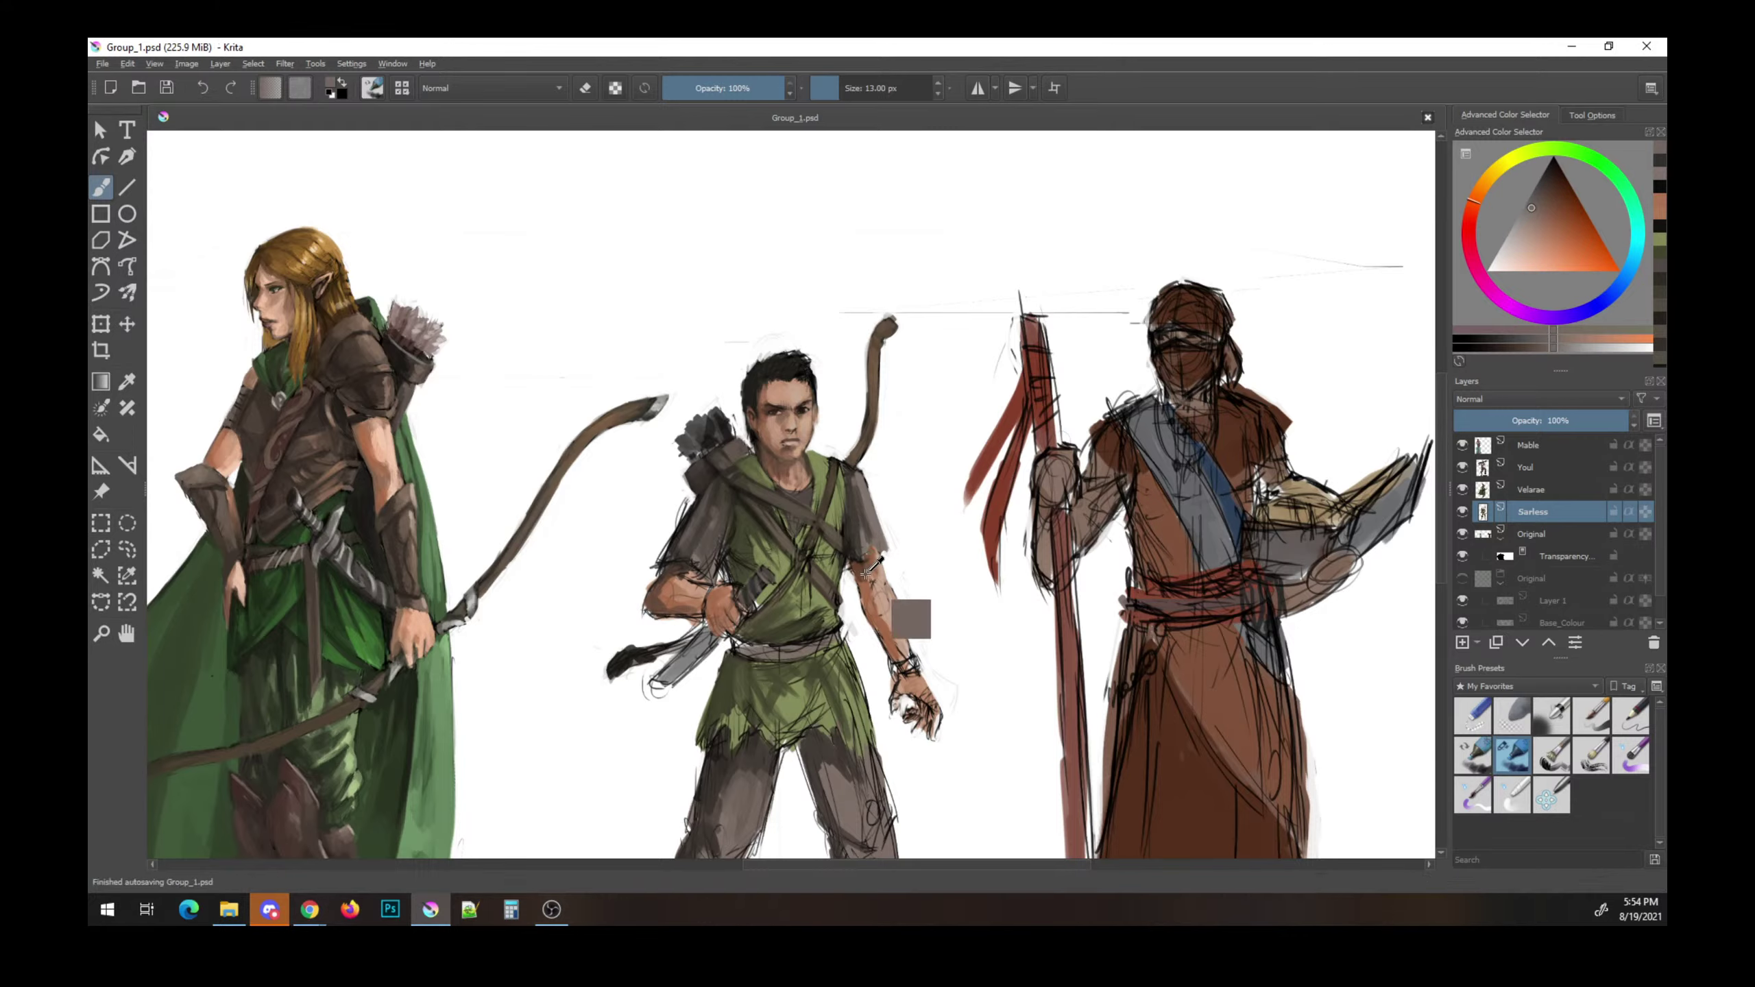
{"action": "left_click", "coordinate": [872, 583], "text": "ctrl"}
{"action": "left_click", "coordinate": [871, 582], "text": "ctrl"}
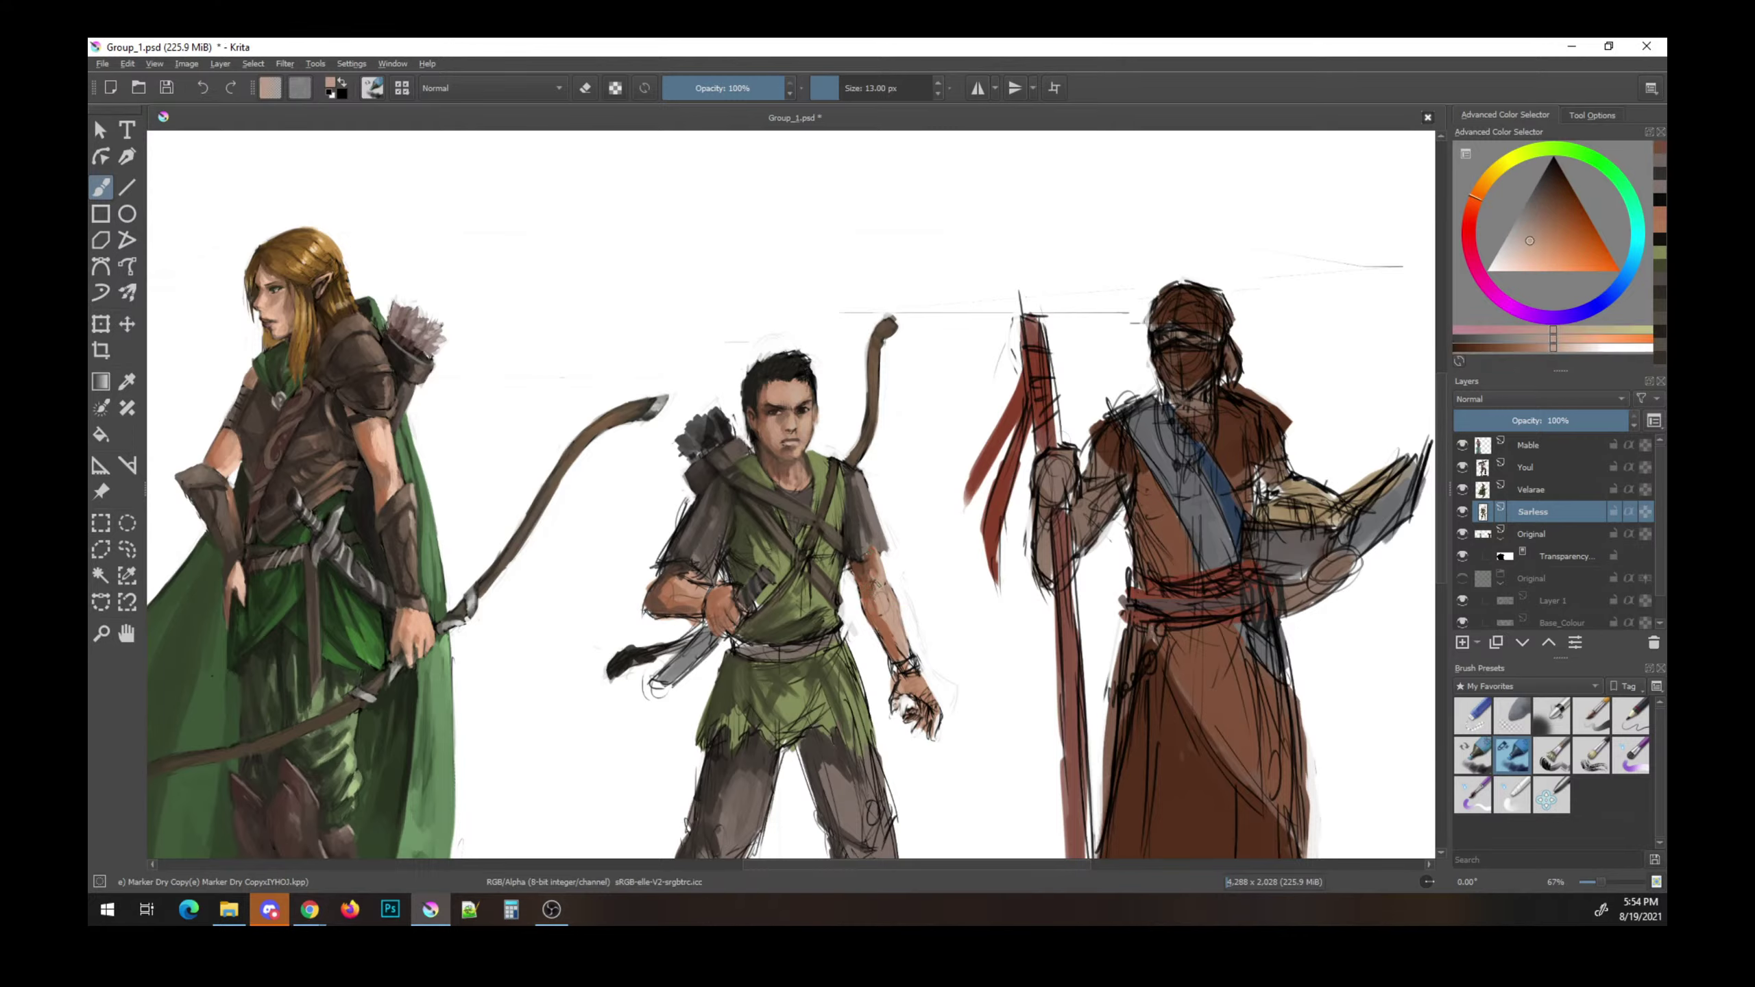
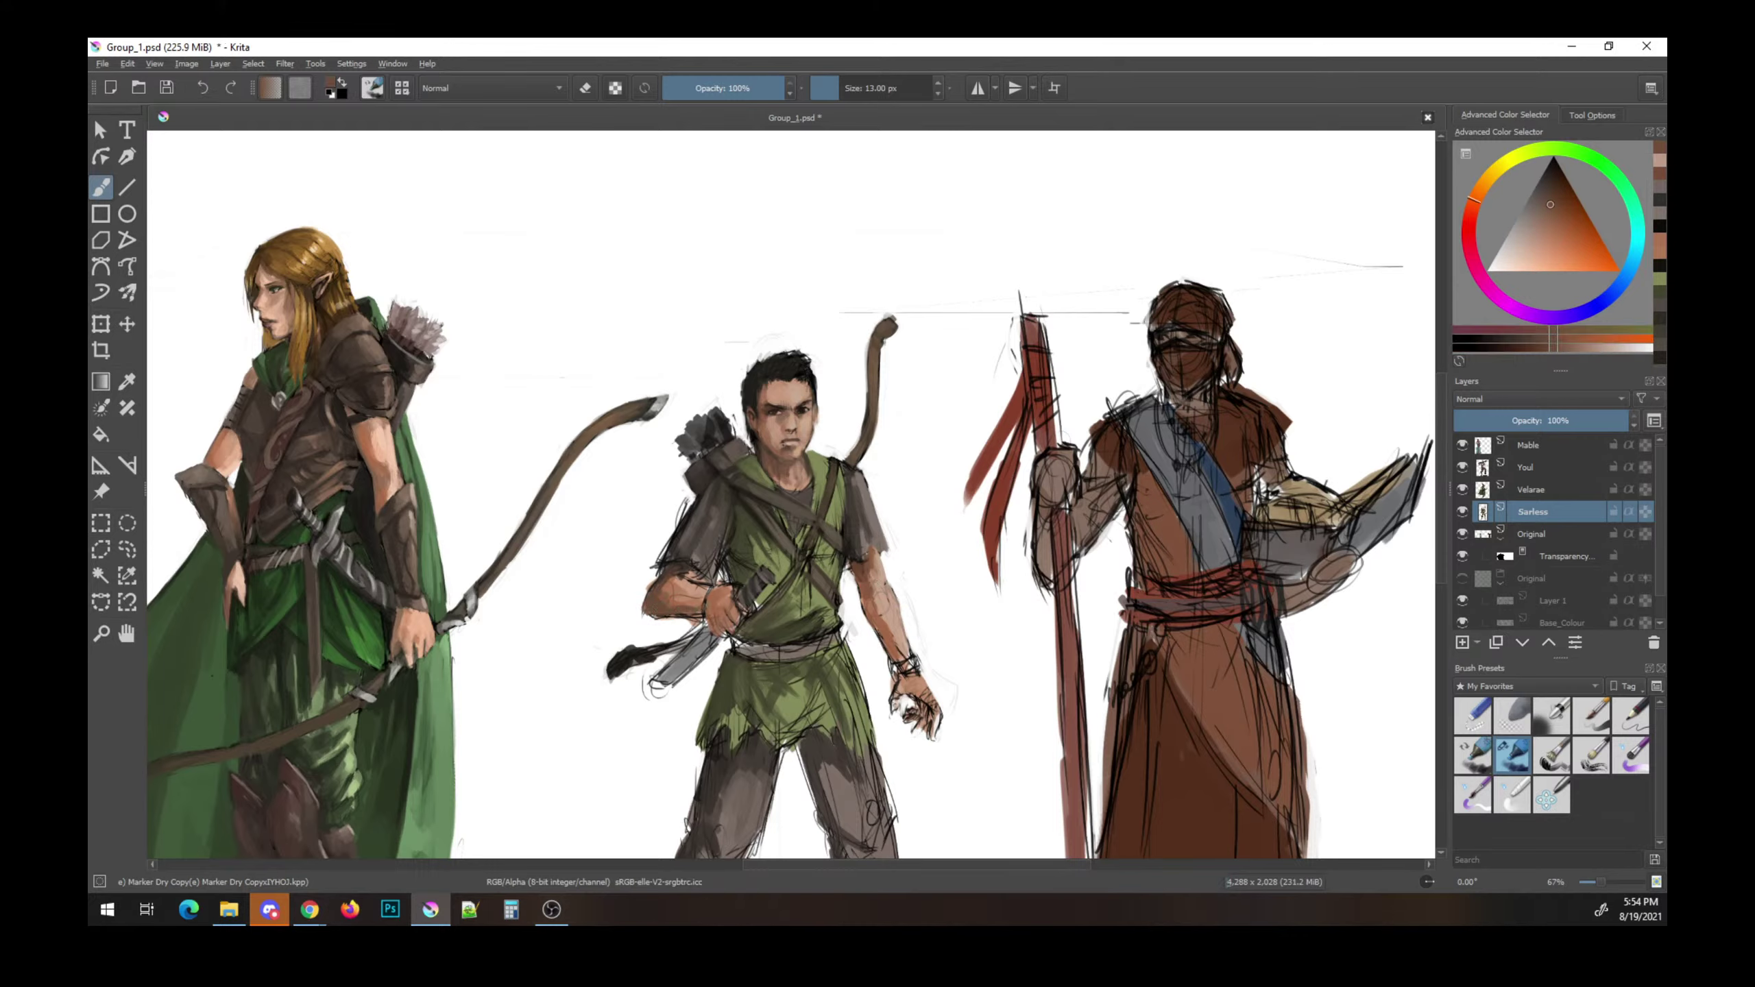
- Add darker brown marks and a small stroke around the boy archer's hand
{"action": "left_click_drag", "start_coordinate": [708, 619], "coordinate": [725, 599]}
{"action": "left_click_drag", "start_coordinate": [744, 607], "coordinate": [755, 597]}
{"action": "left_click", "coordinate": [735, 582], "text": "ctrl"}
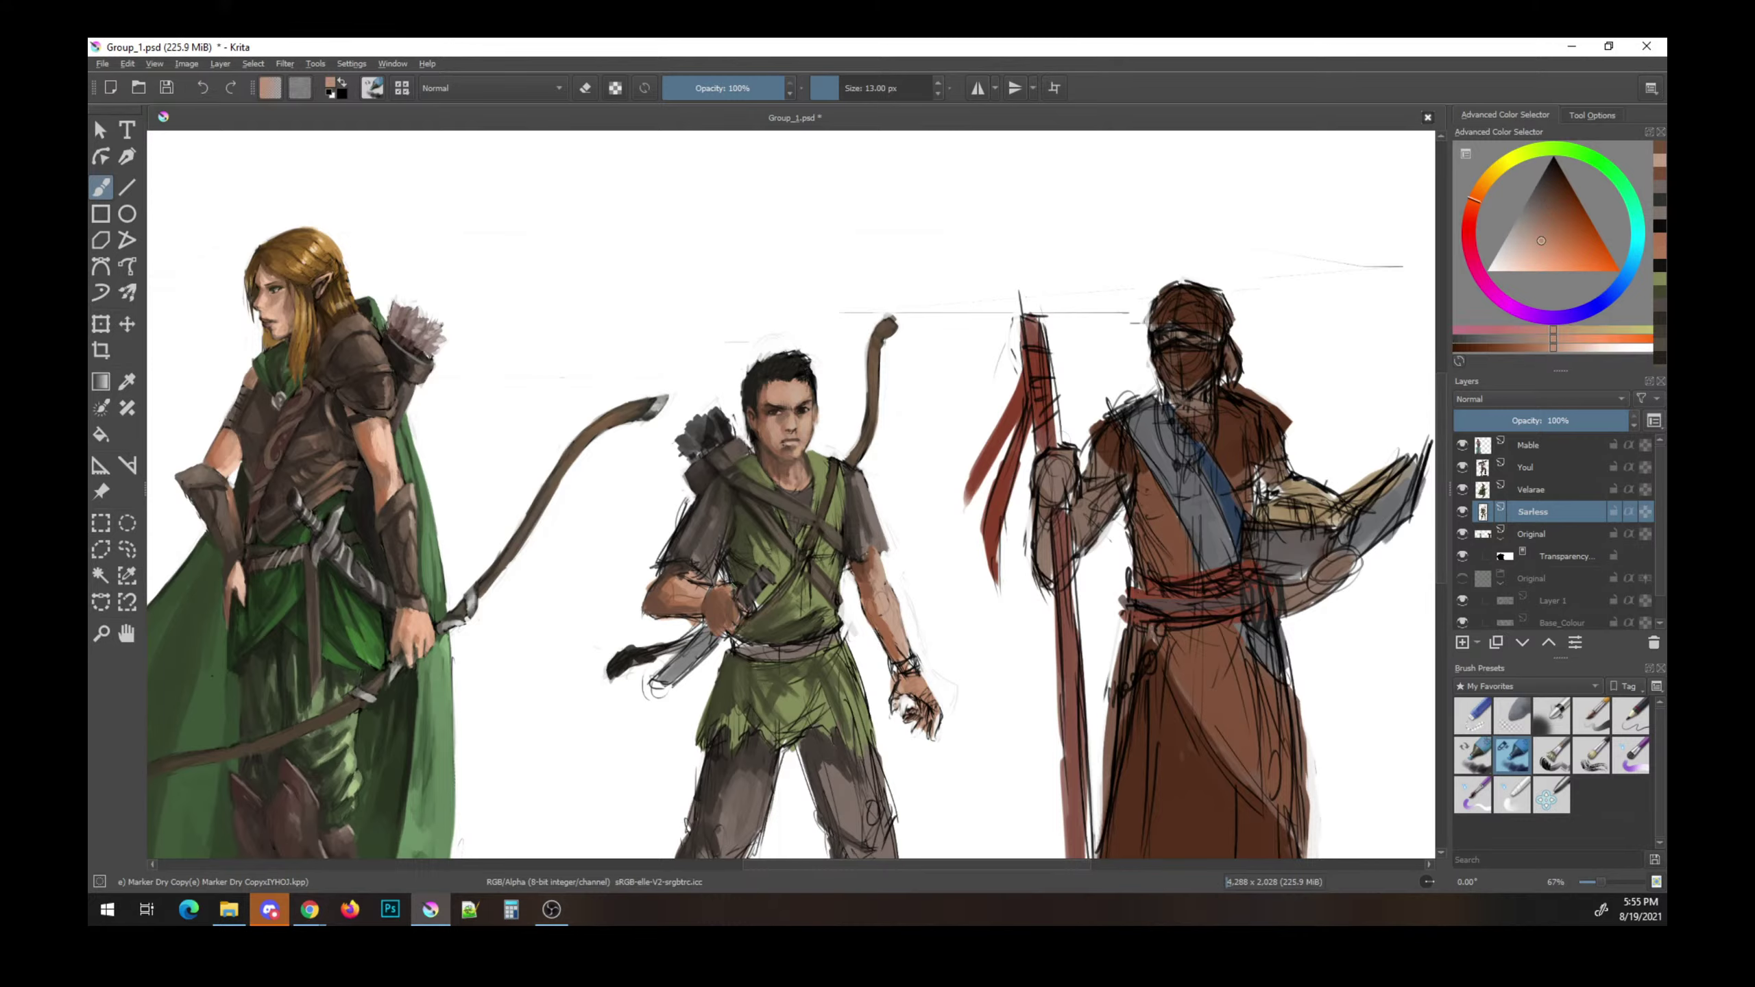
{"action": "left_click", "coordinate": [805, 622], "text": "ctrl"}
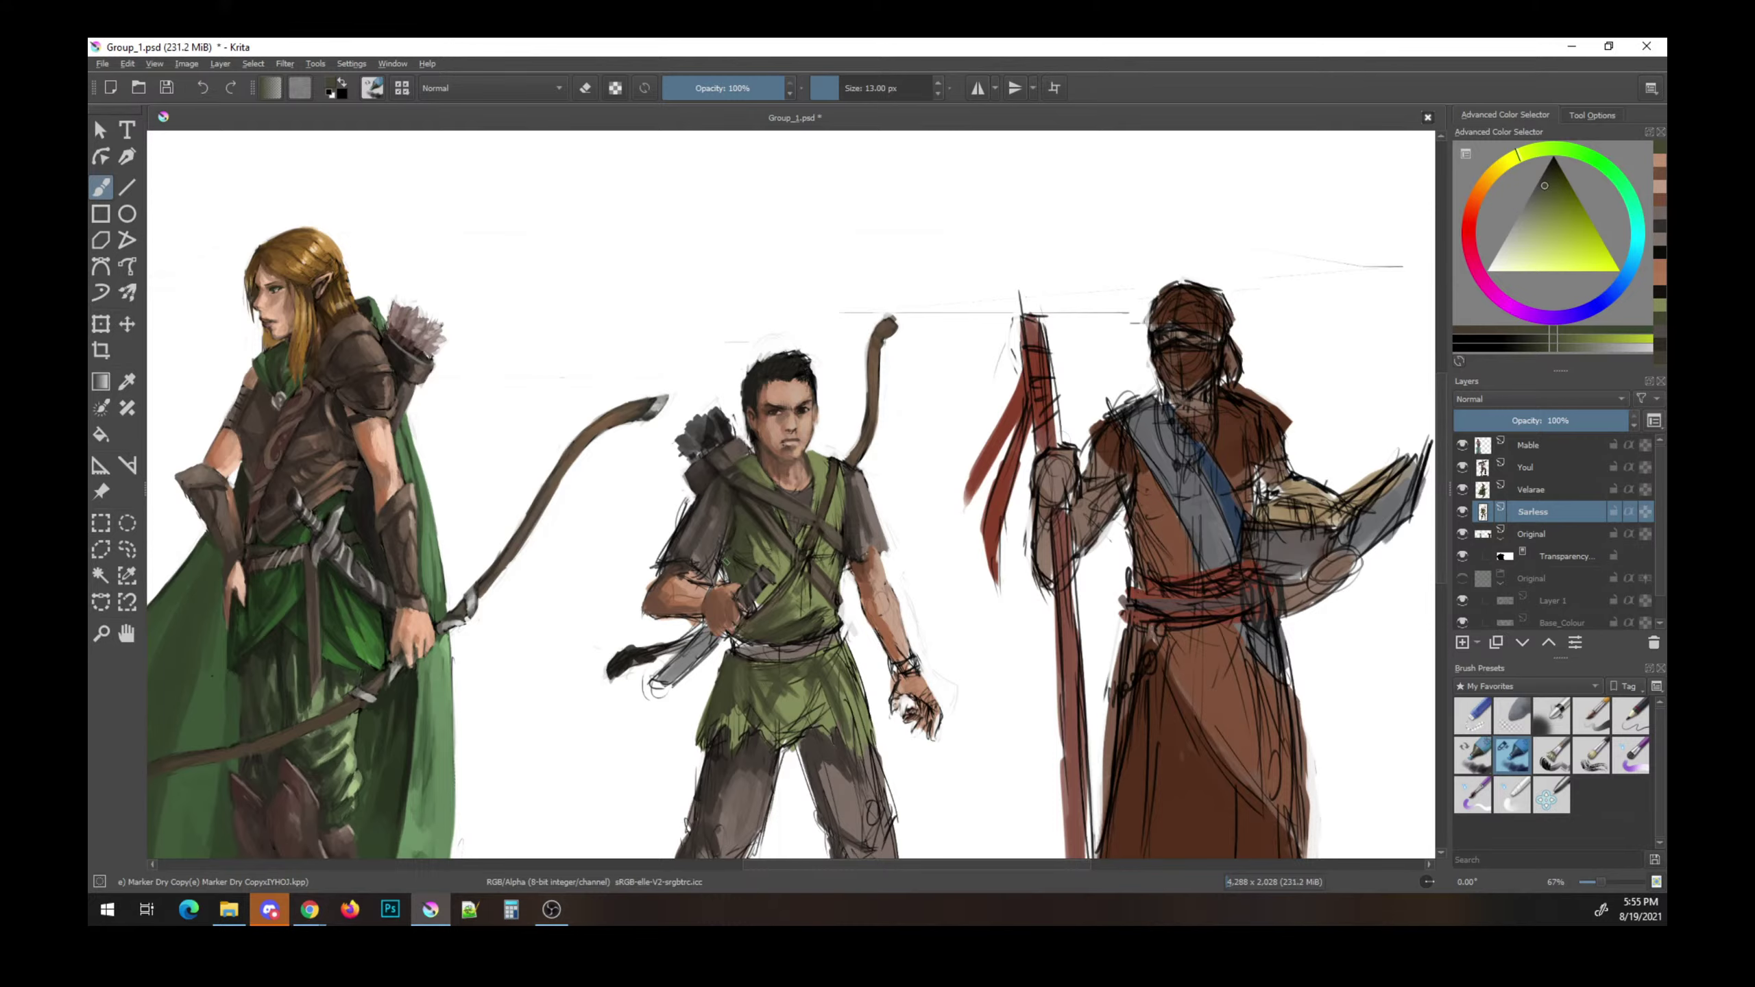
{"action": "left_click", "coordinate": [891, 580], "text": "ctrl"}
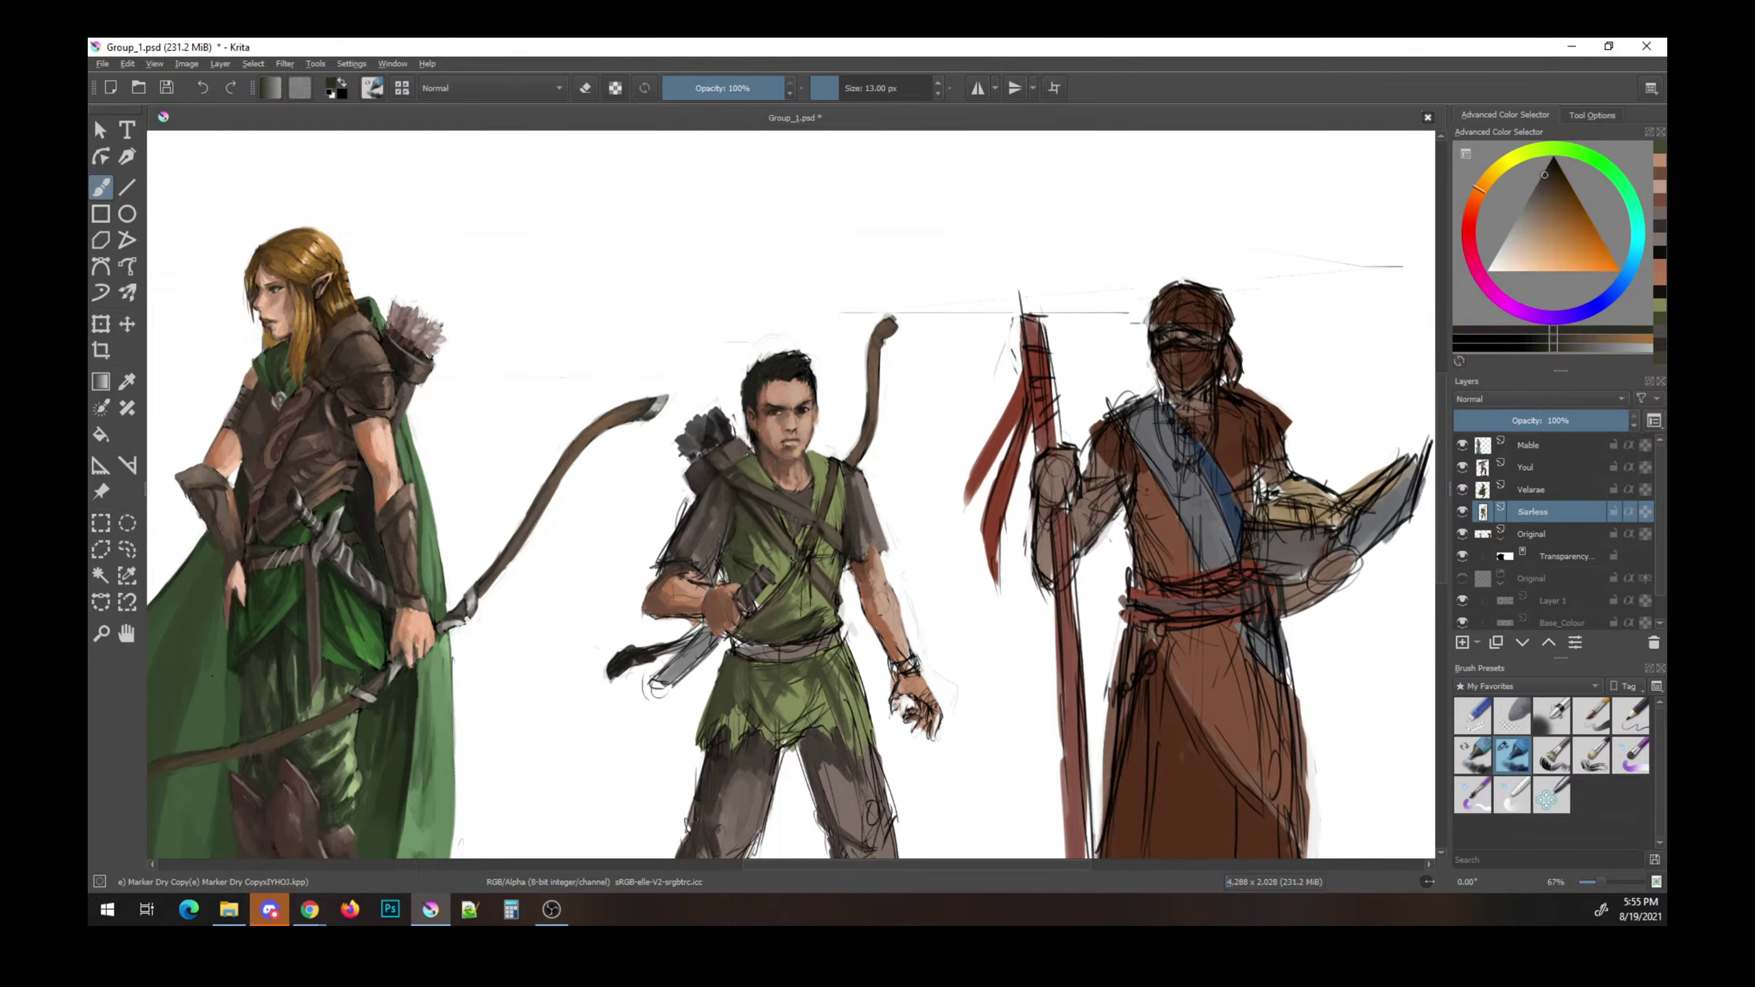
{"action": "left_click", "coordinate": [724, 549], "text": "ctrl"}
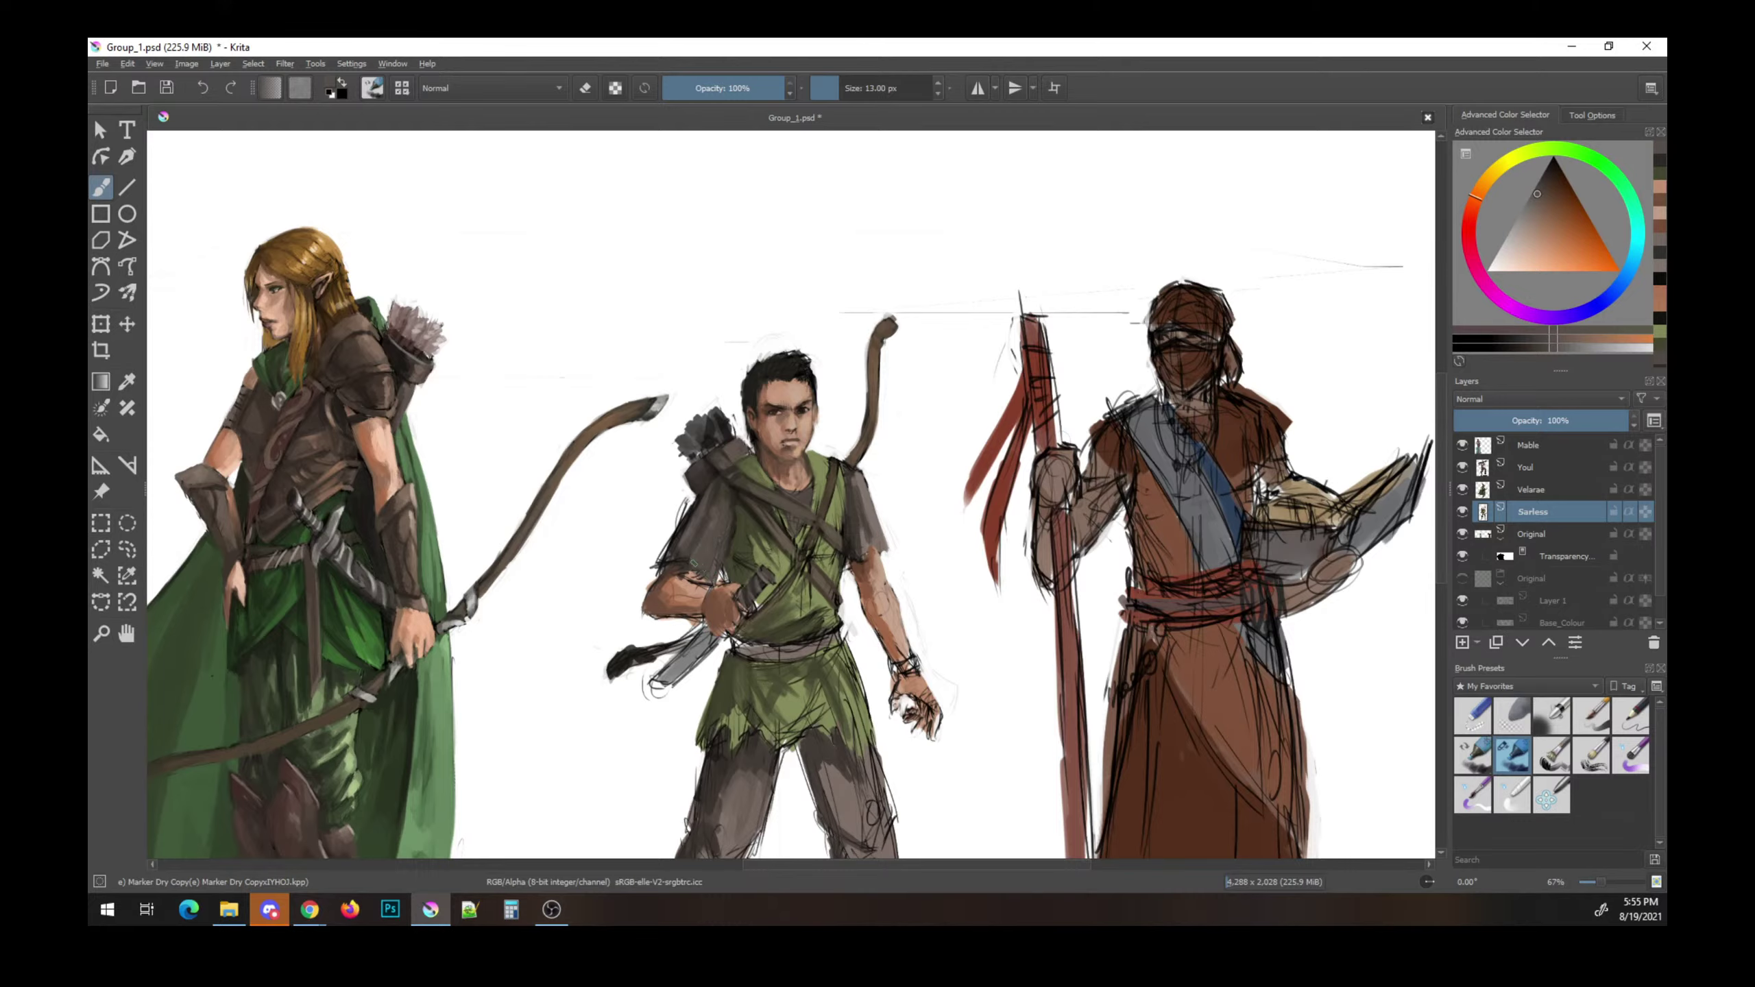
{"action": "left_click_drag", "start_coordinate": [724, 549], "coordinate": [726, 551]}
- Fine-tune and darken a brown skin tone, then save the painting
{"action": "left_click", "coordinate": [738, 516], "text": "ctrl"}
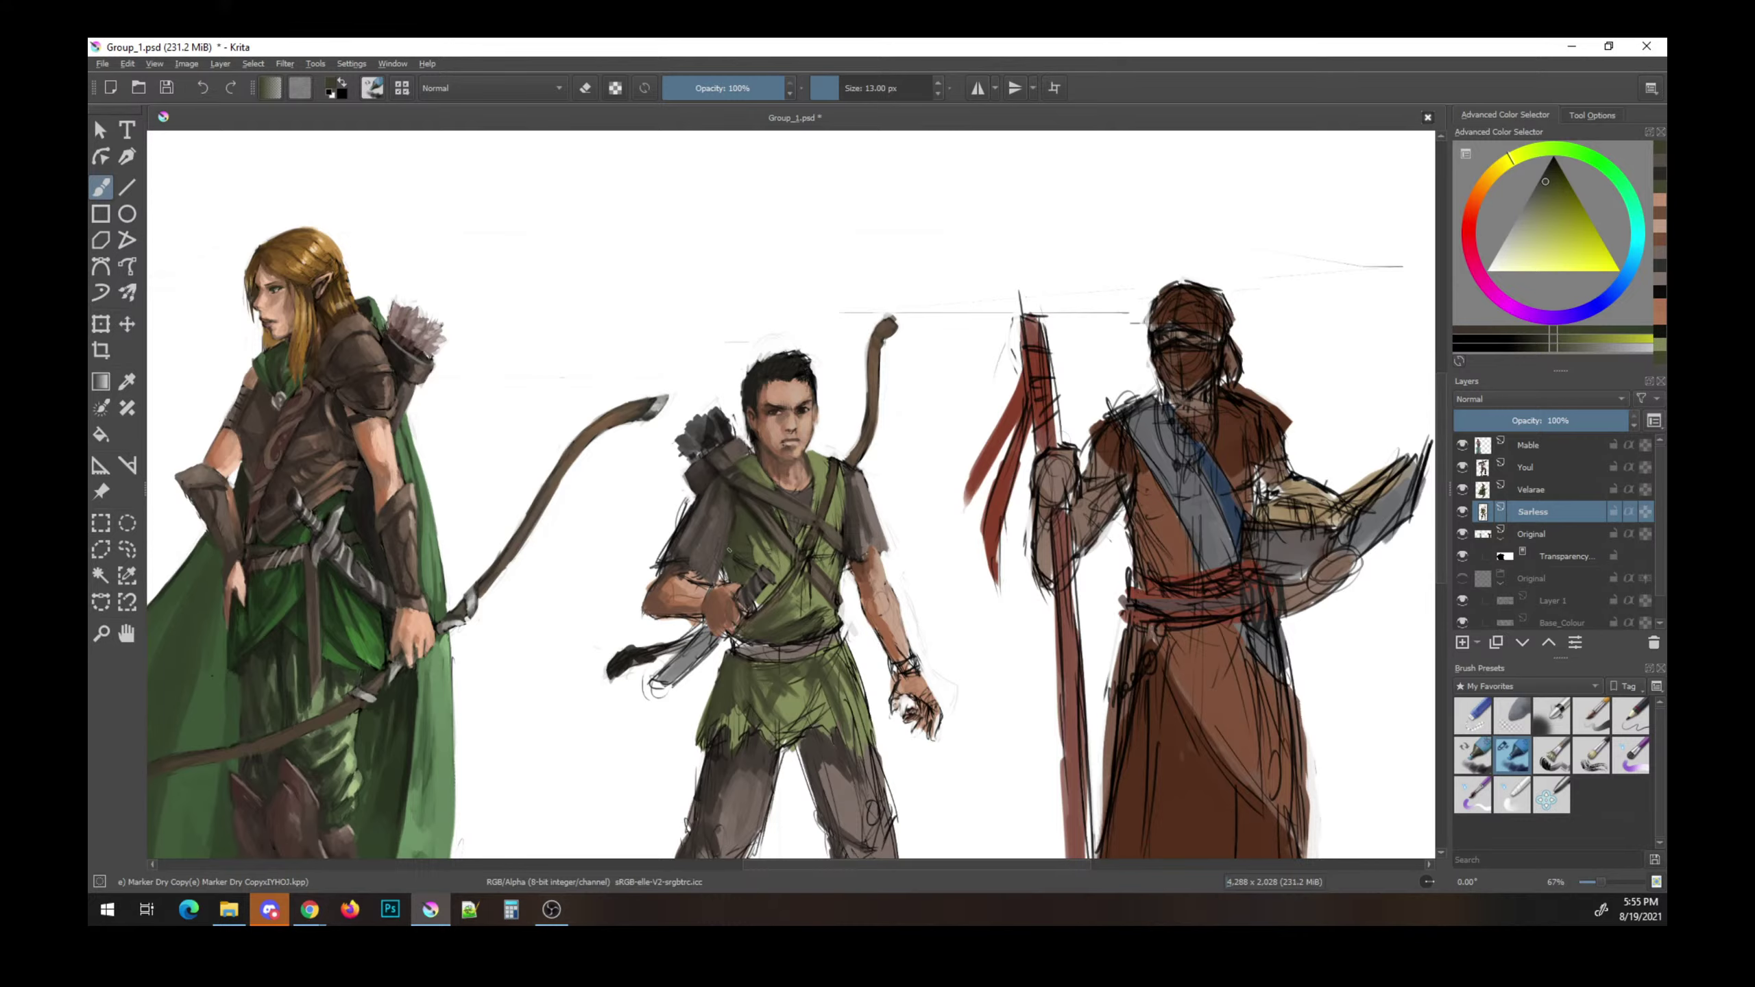
{"action": "left_click", "coordinate": [728, 550], "text": "ctrl"}
{"action": "left_click", "coordinate": [1516, 231]}
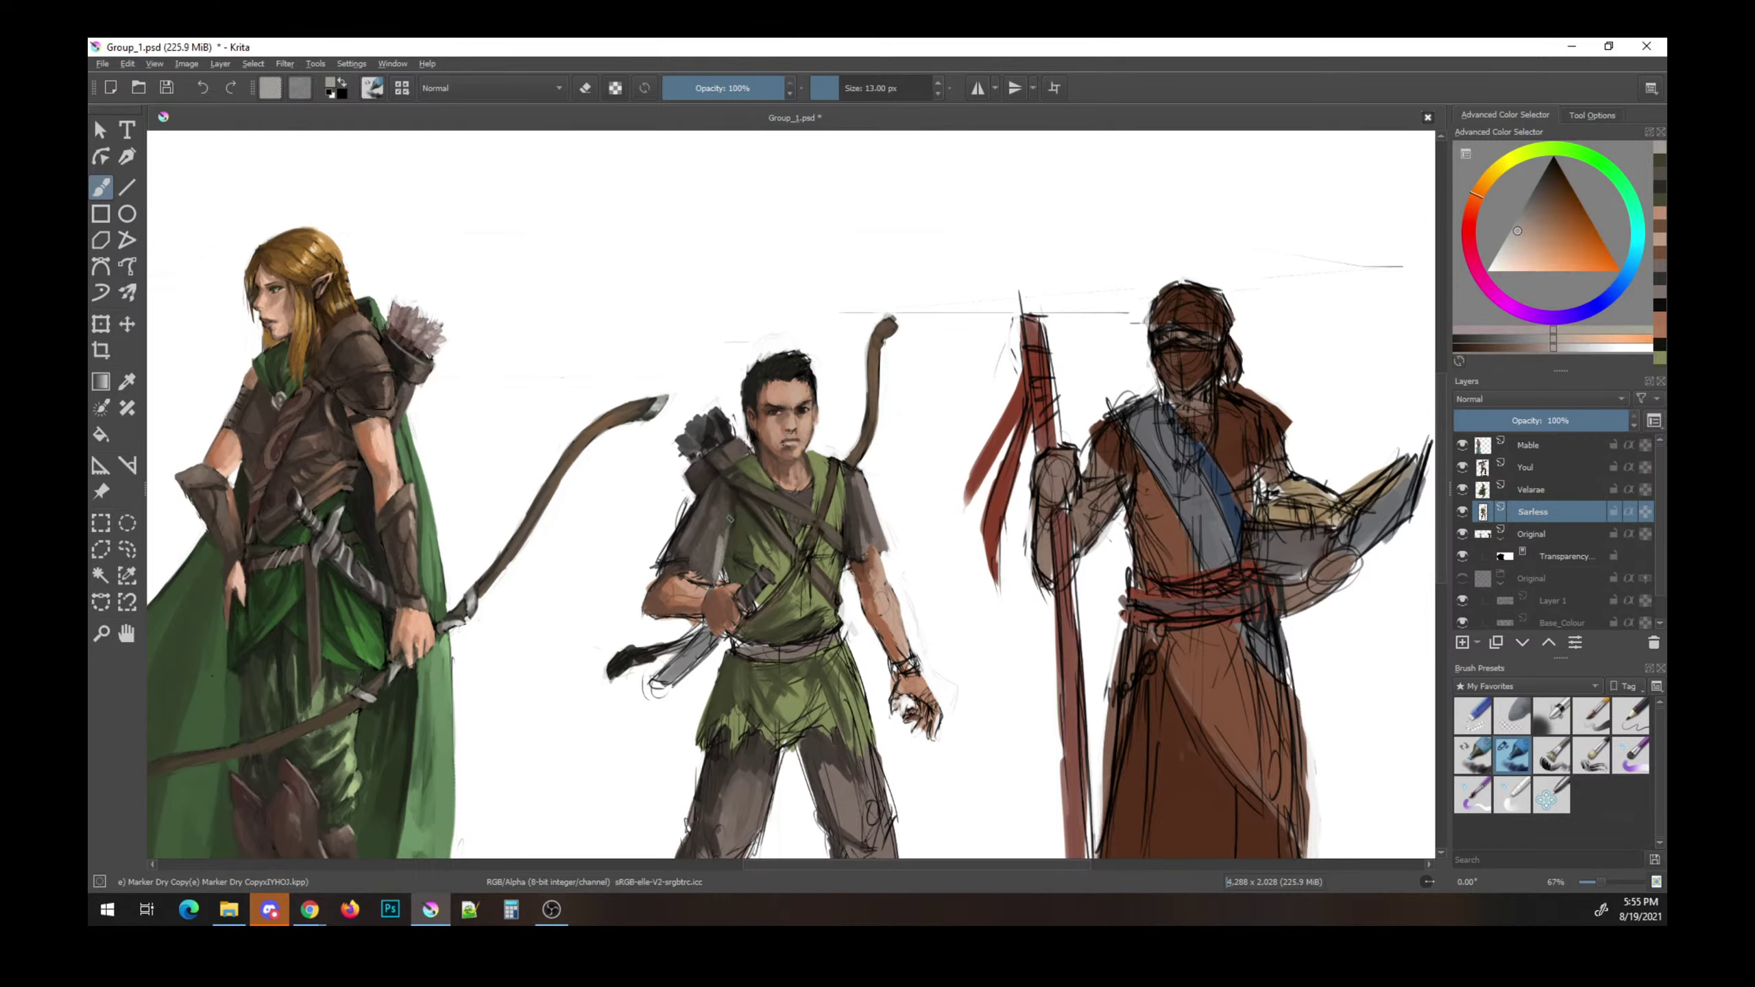
{"action": "left_click", "coordinate": [769, 590], "text": "ctrl"}
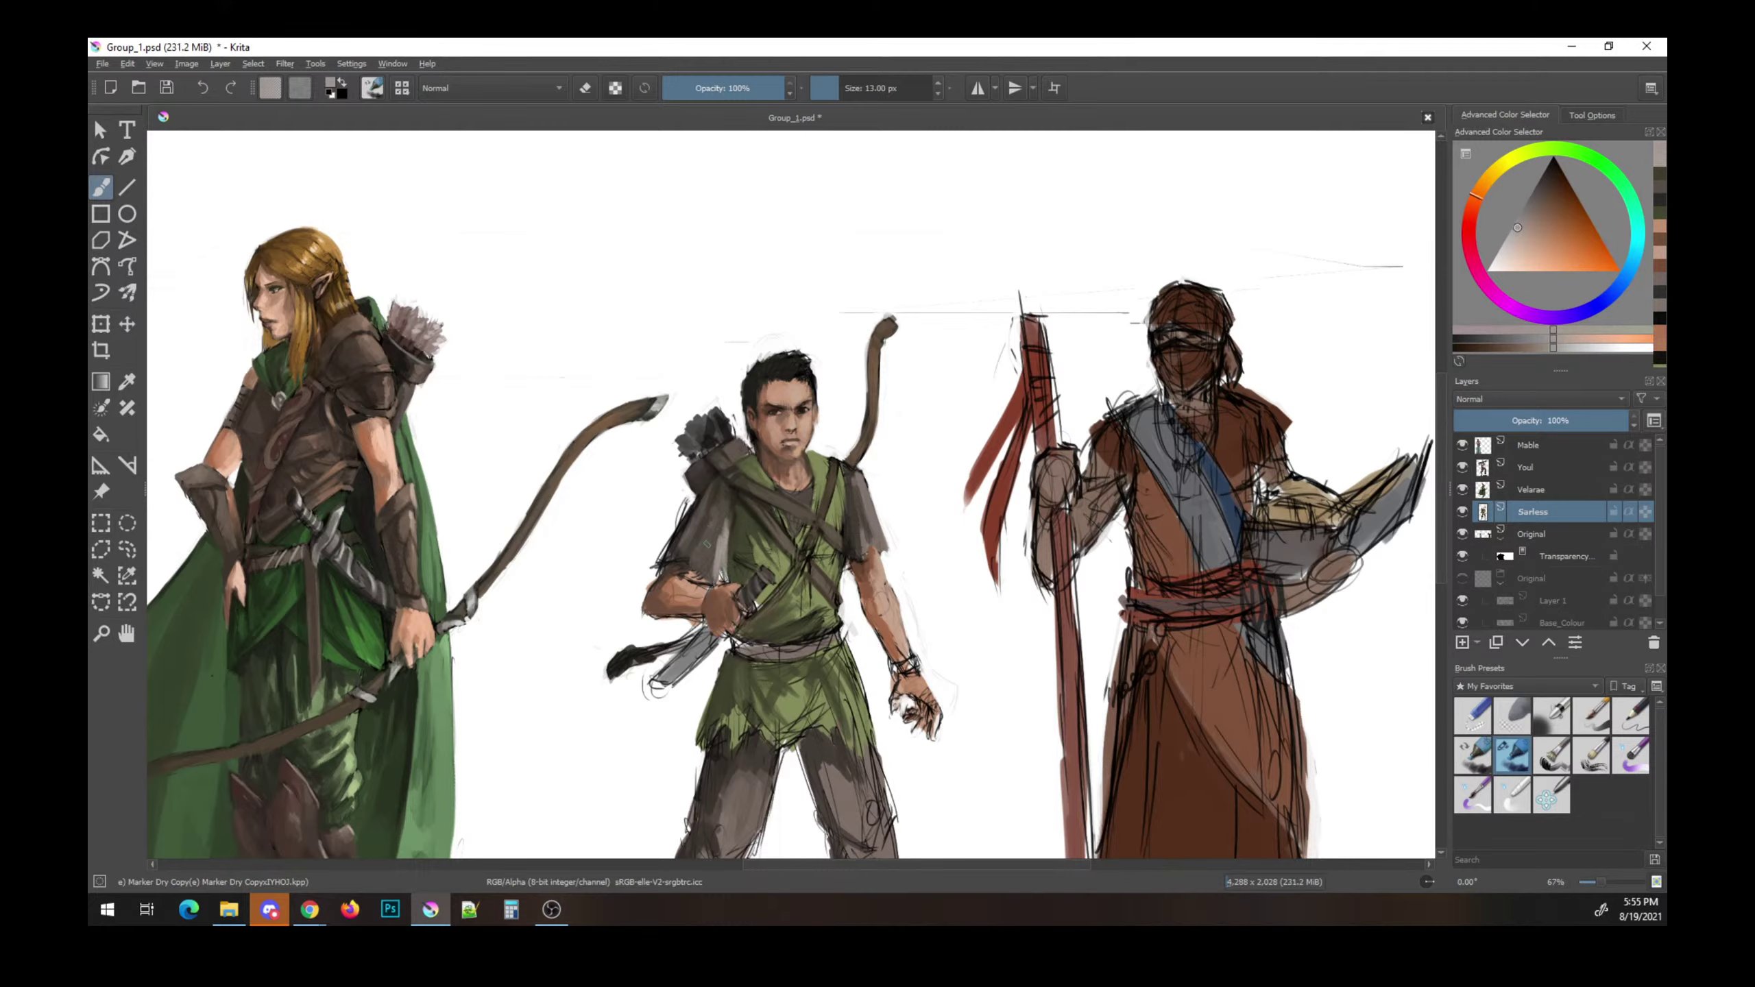
{"action": "left_click", "coordinate": [705, 553]}
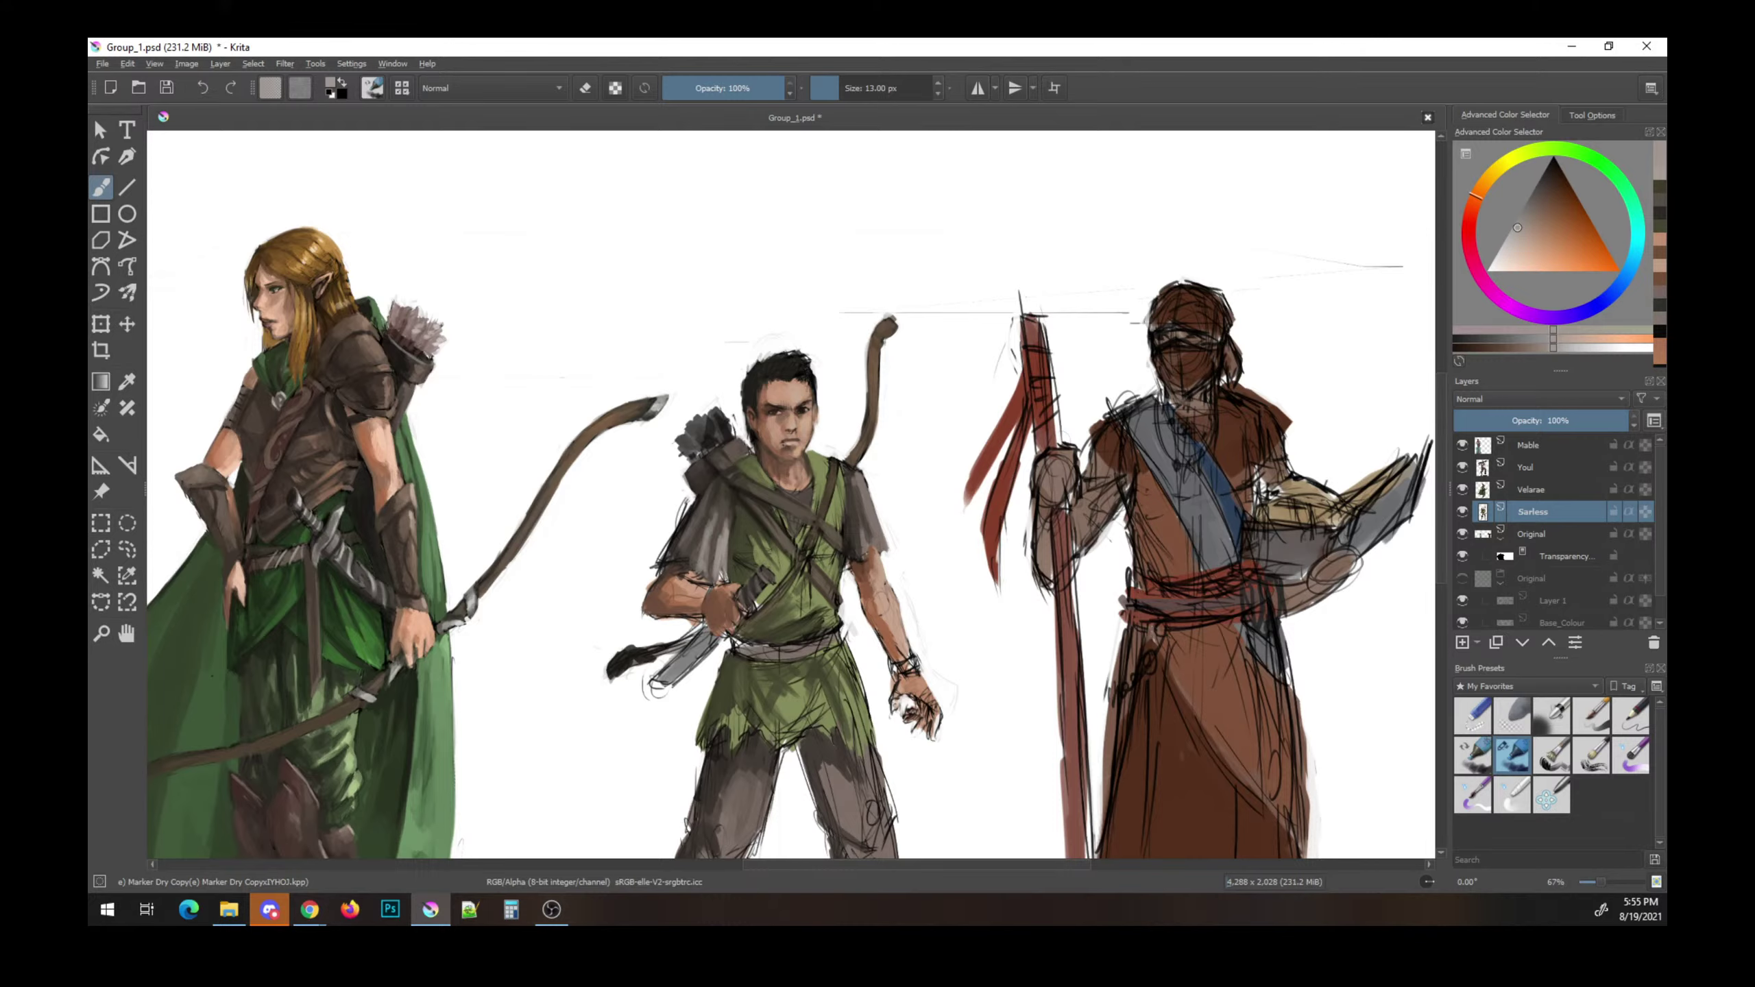
{"action": "key", "text": "k"}
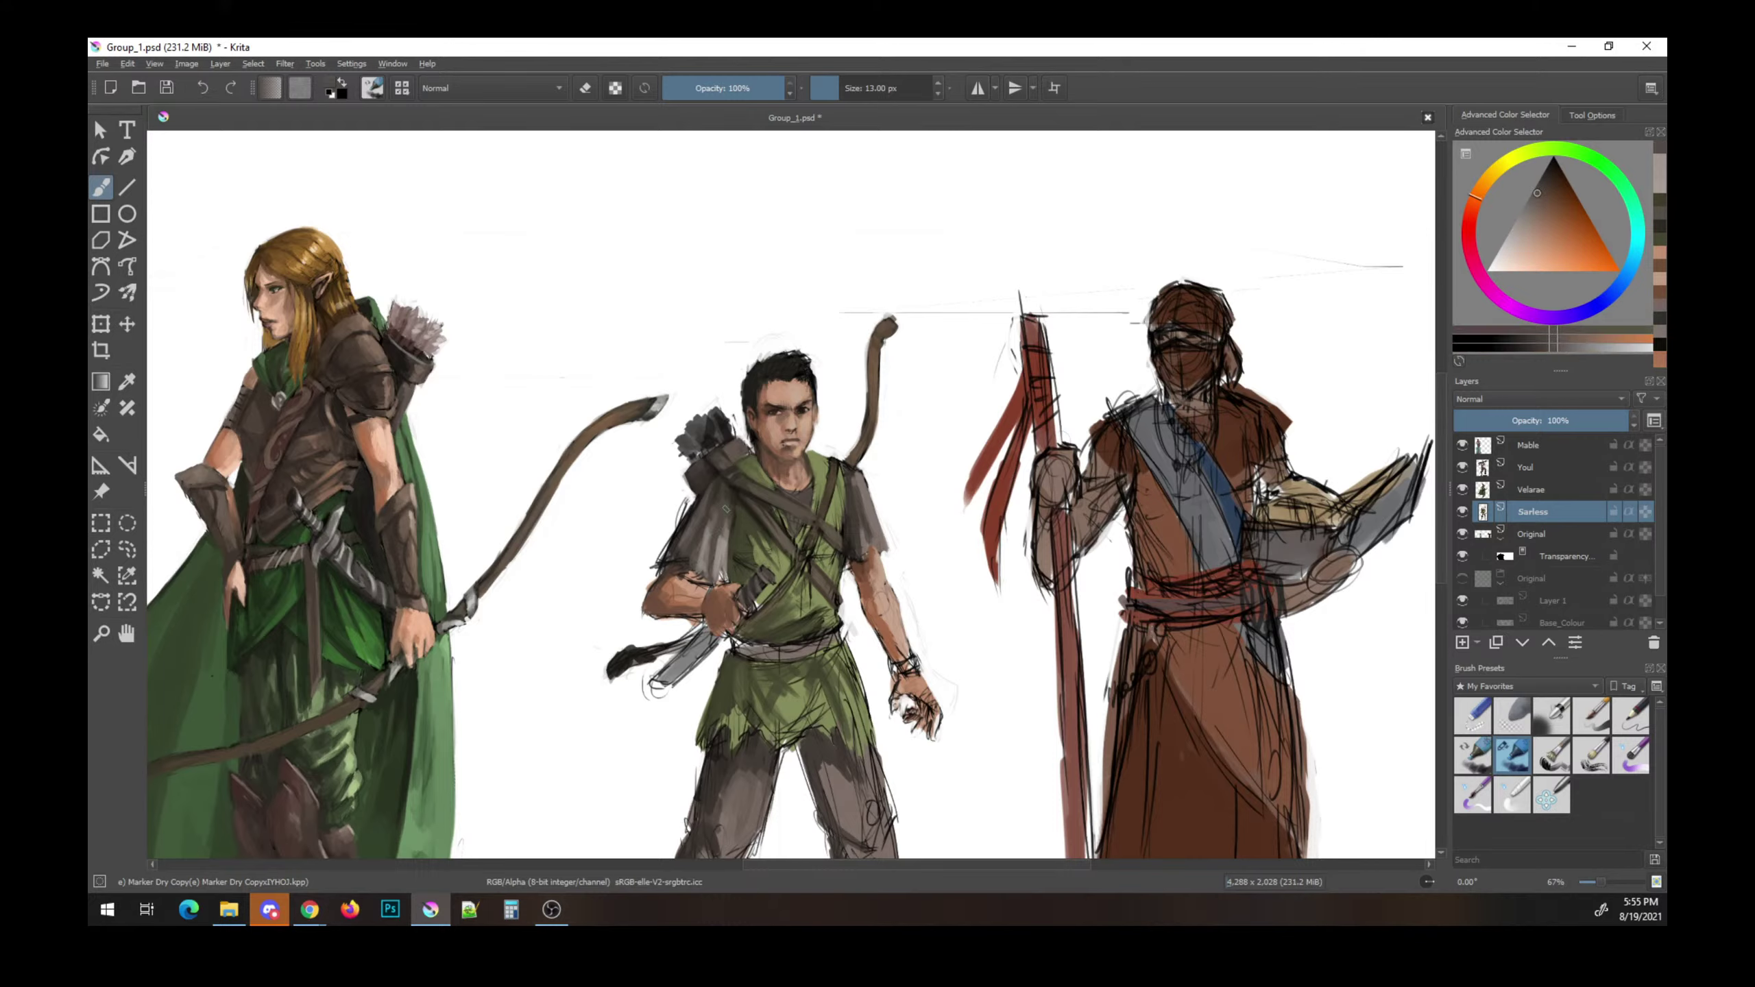
{"action": "key", "text": "ctrl+s"}
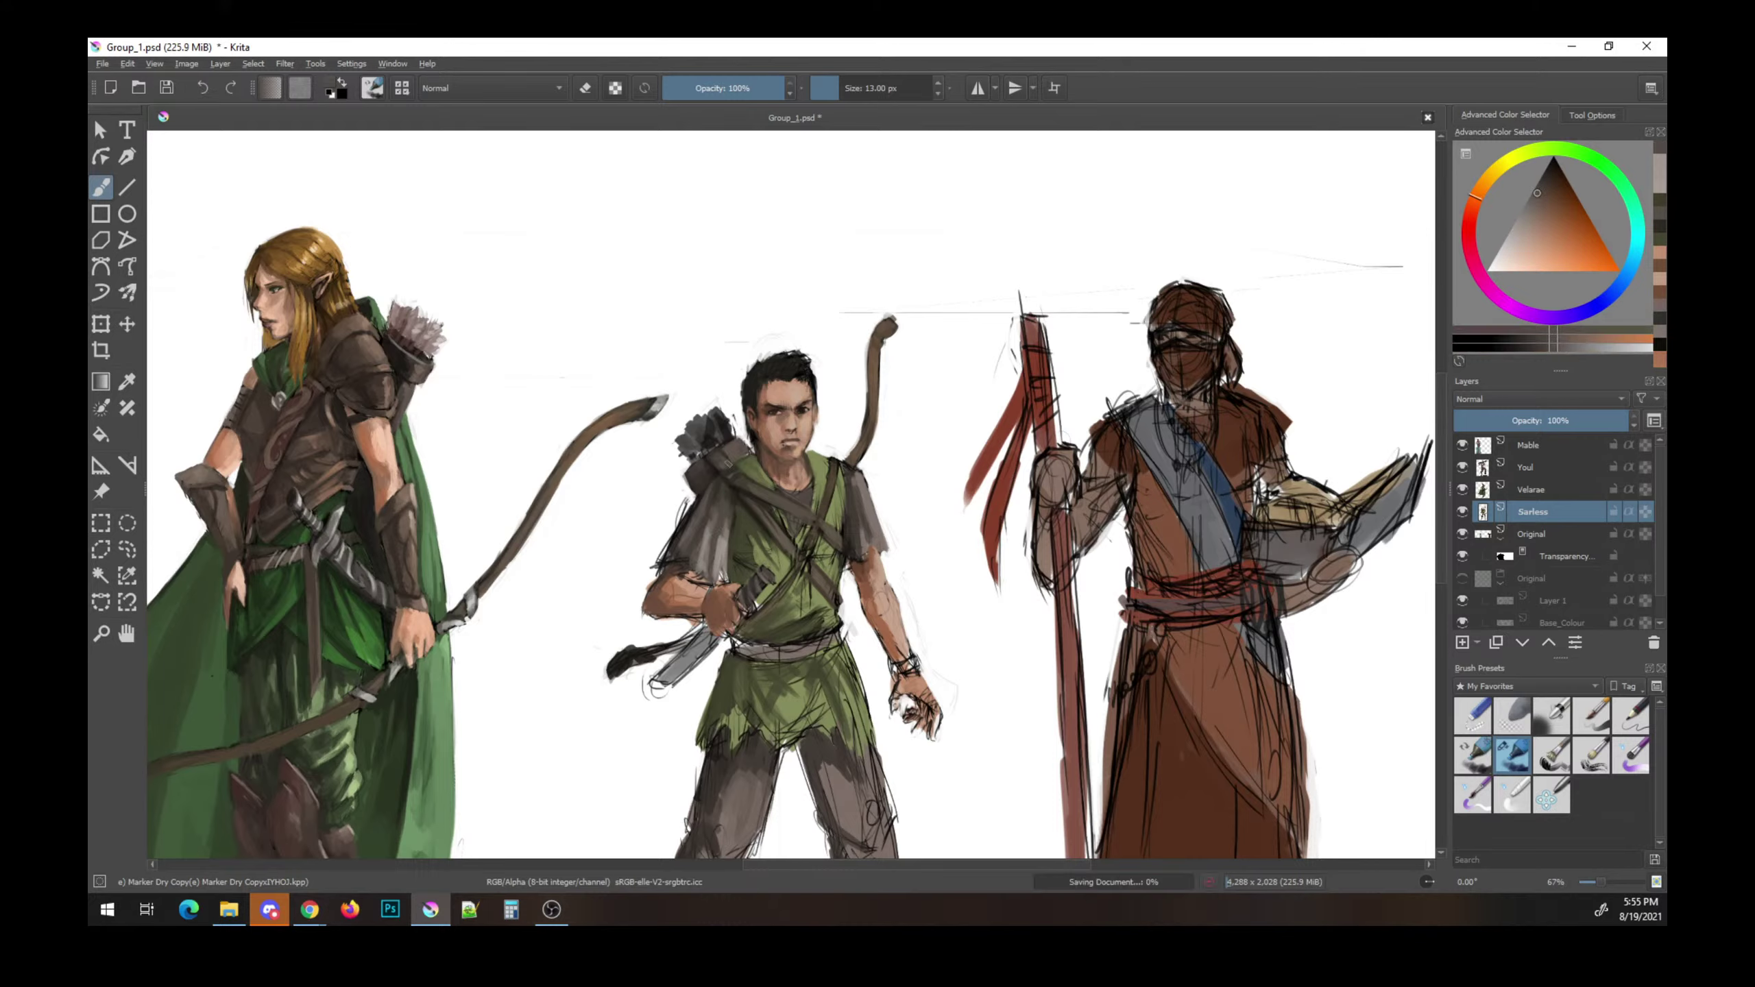
- Dab small dark olive marks near the boy's arm
{"action": "left_click_drag", "start_coordinate": [705, 519], "coordinate": [696, 538]}
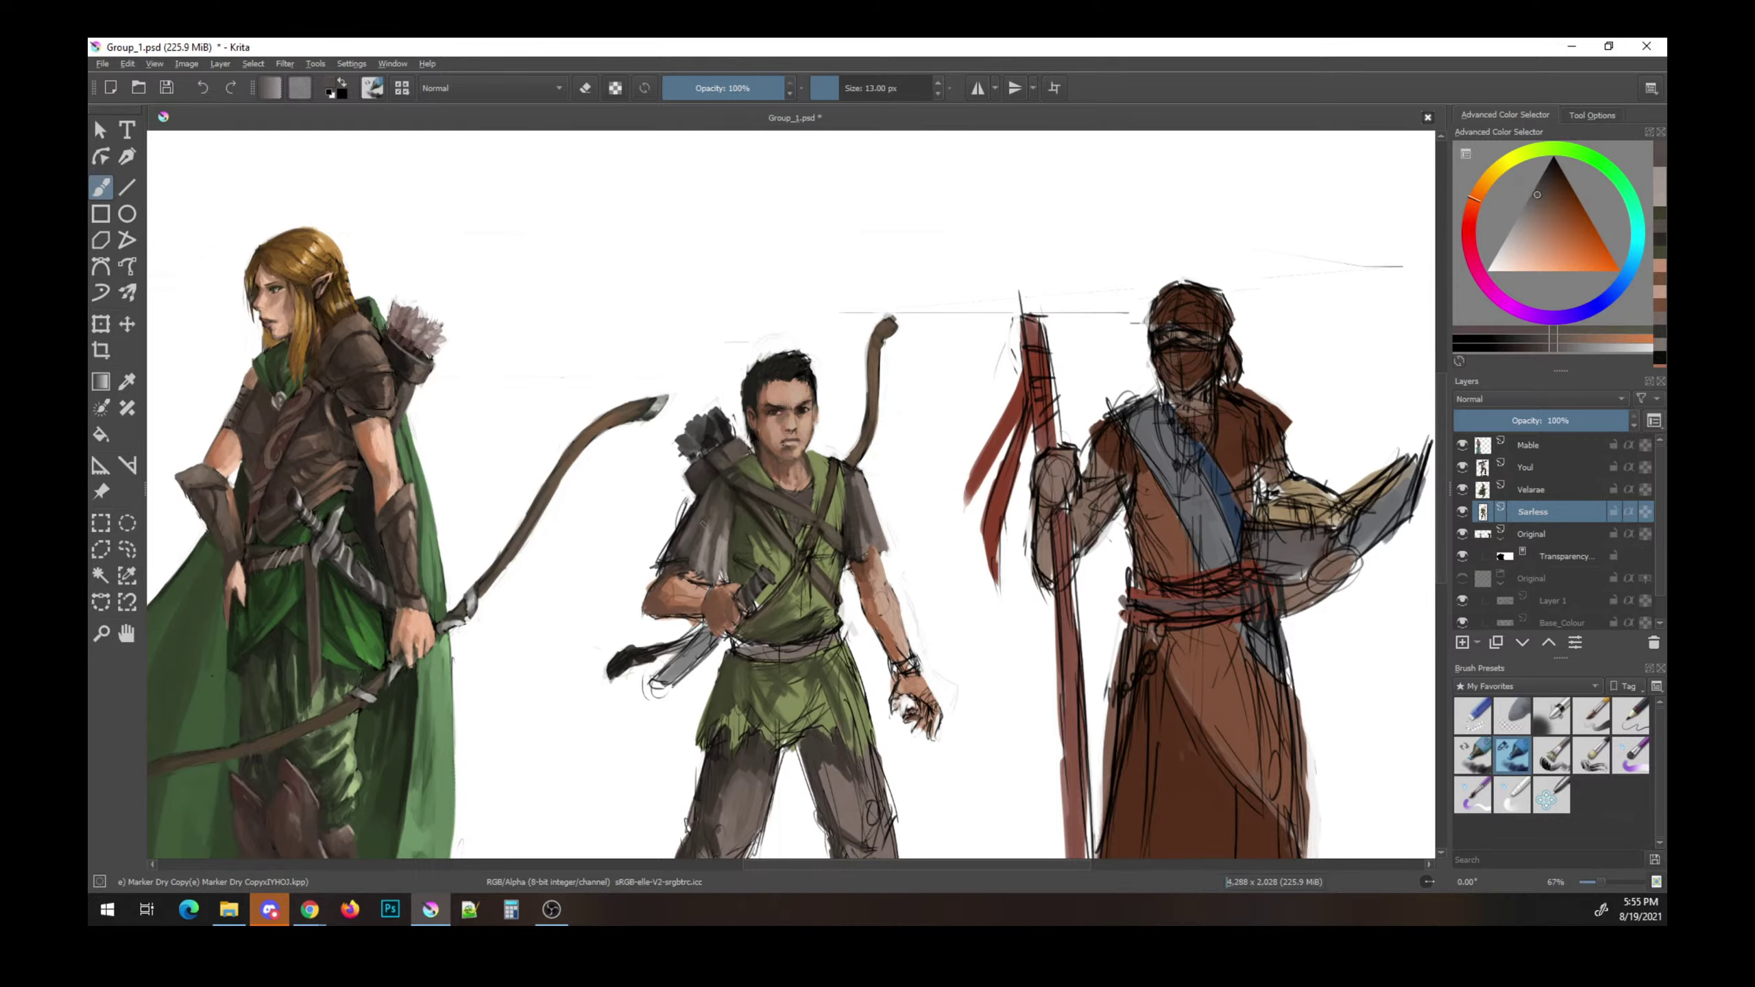
{"action": "left_click", "coordinate": [730, 488], "text": "ctrl"}
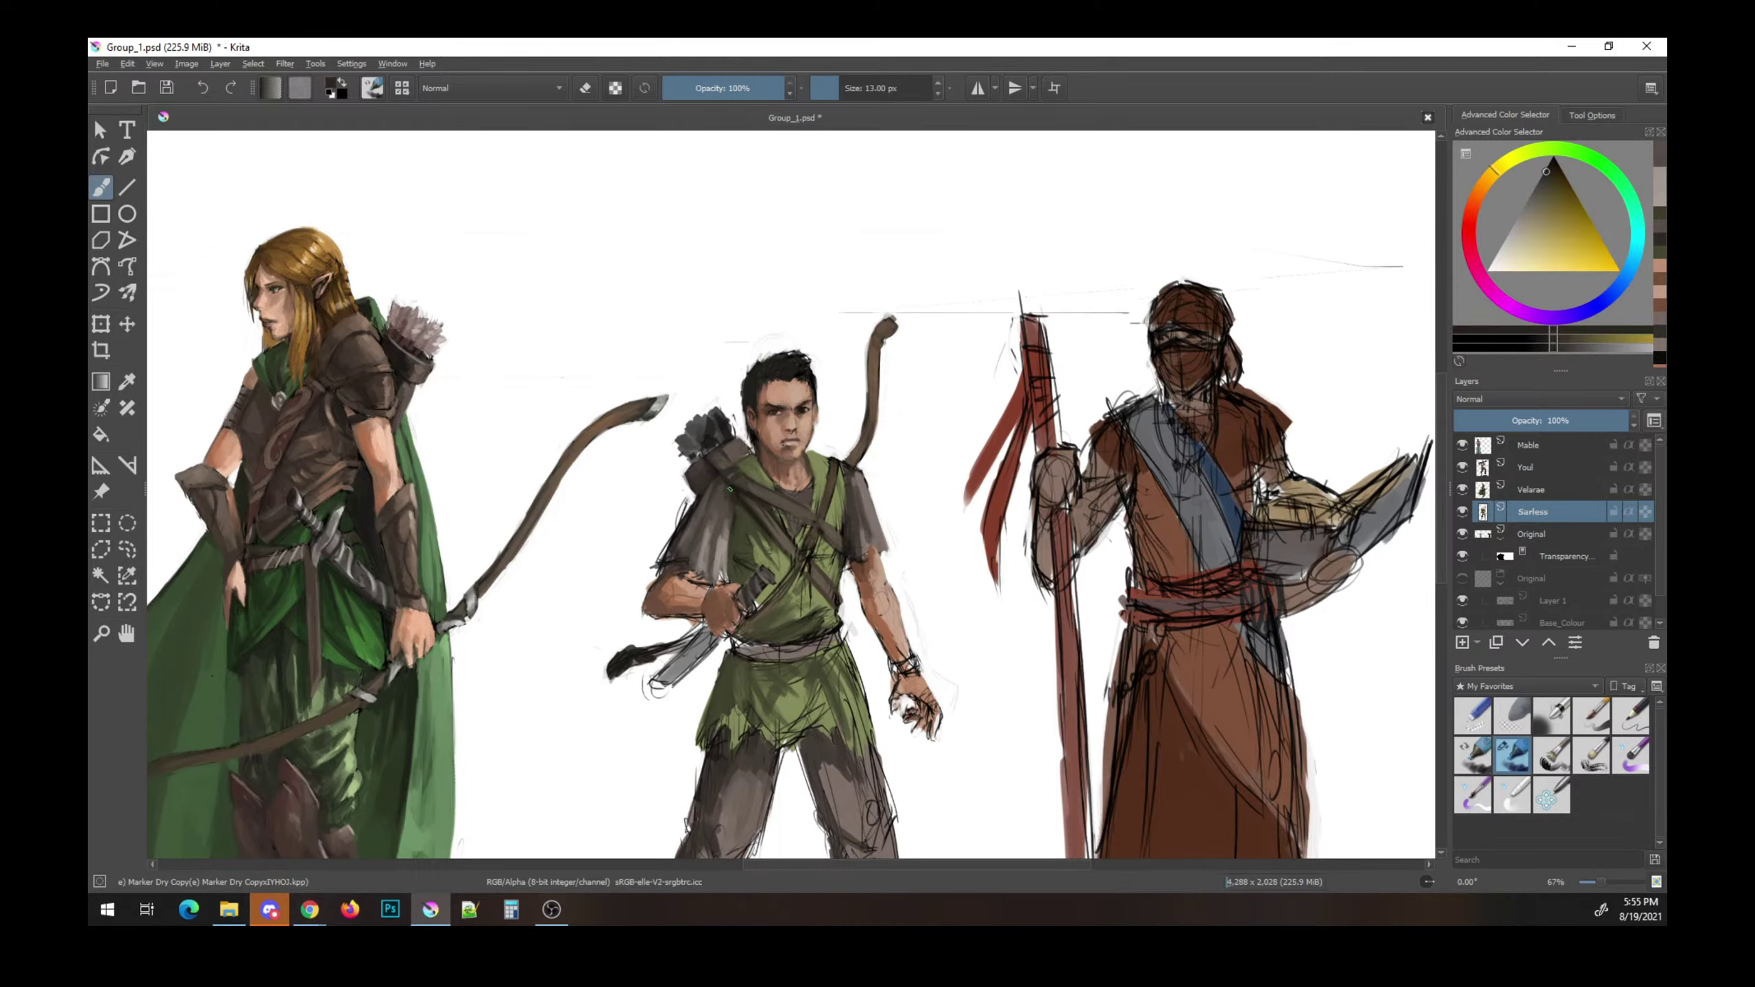
{"action": "left_click", "coordinate": [718, 487]}
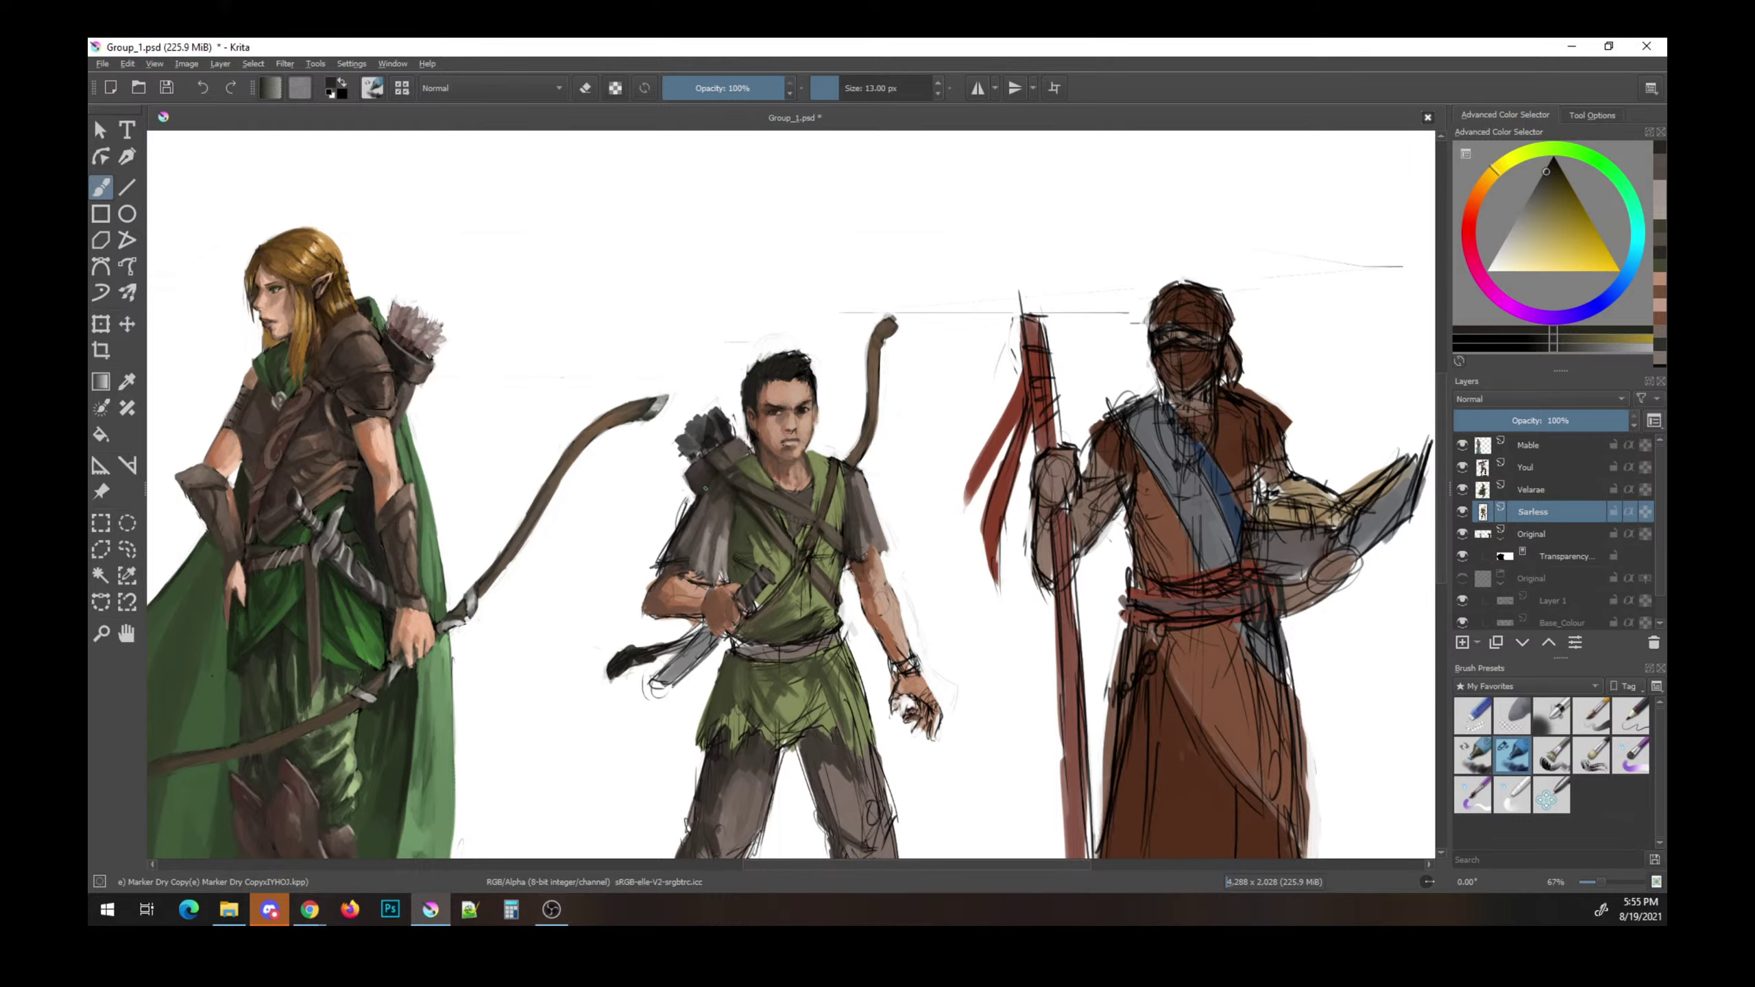
{"action": "left_click", "coordinate": [723, 501], "text": "ctrl"}
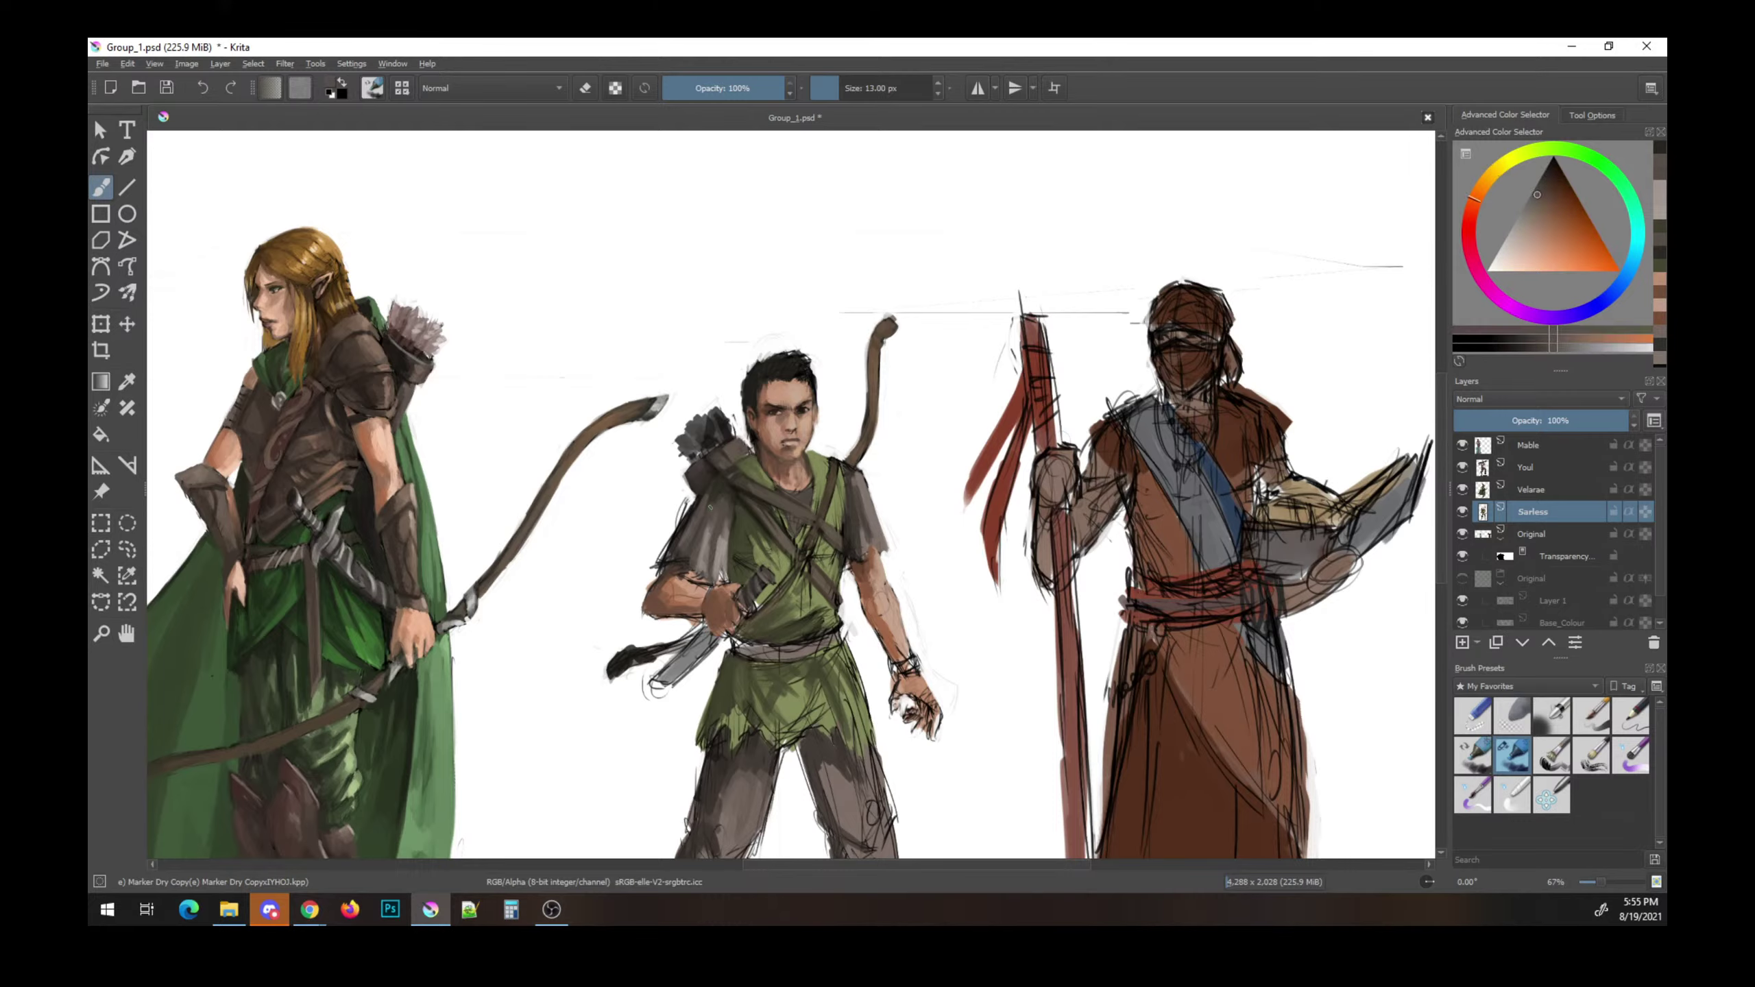
{"action": "left_click", "coordinate": [726, 482], "text": "ctrl"}
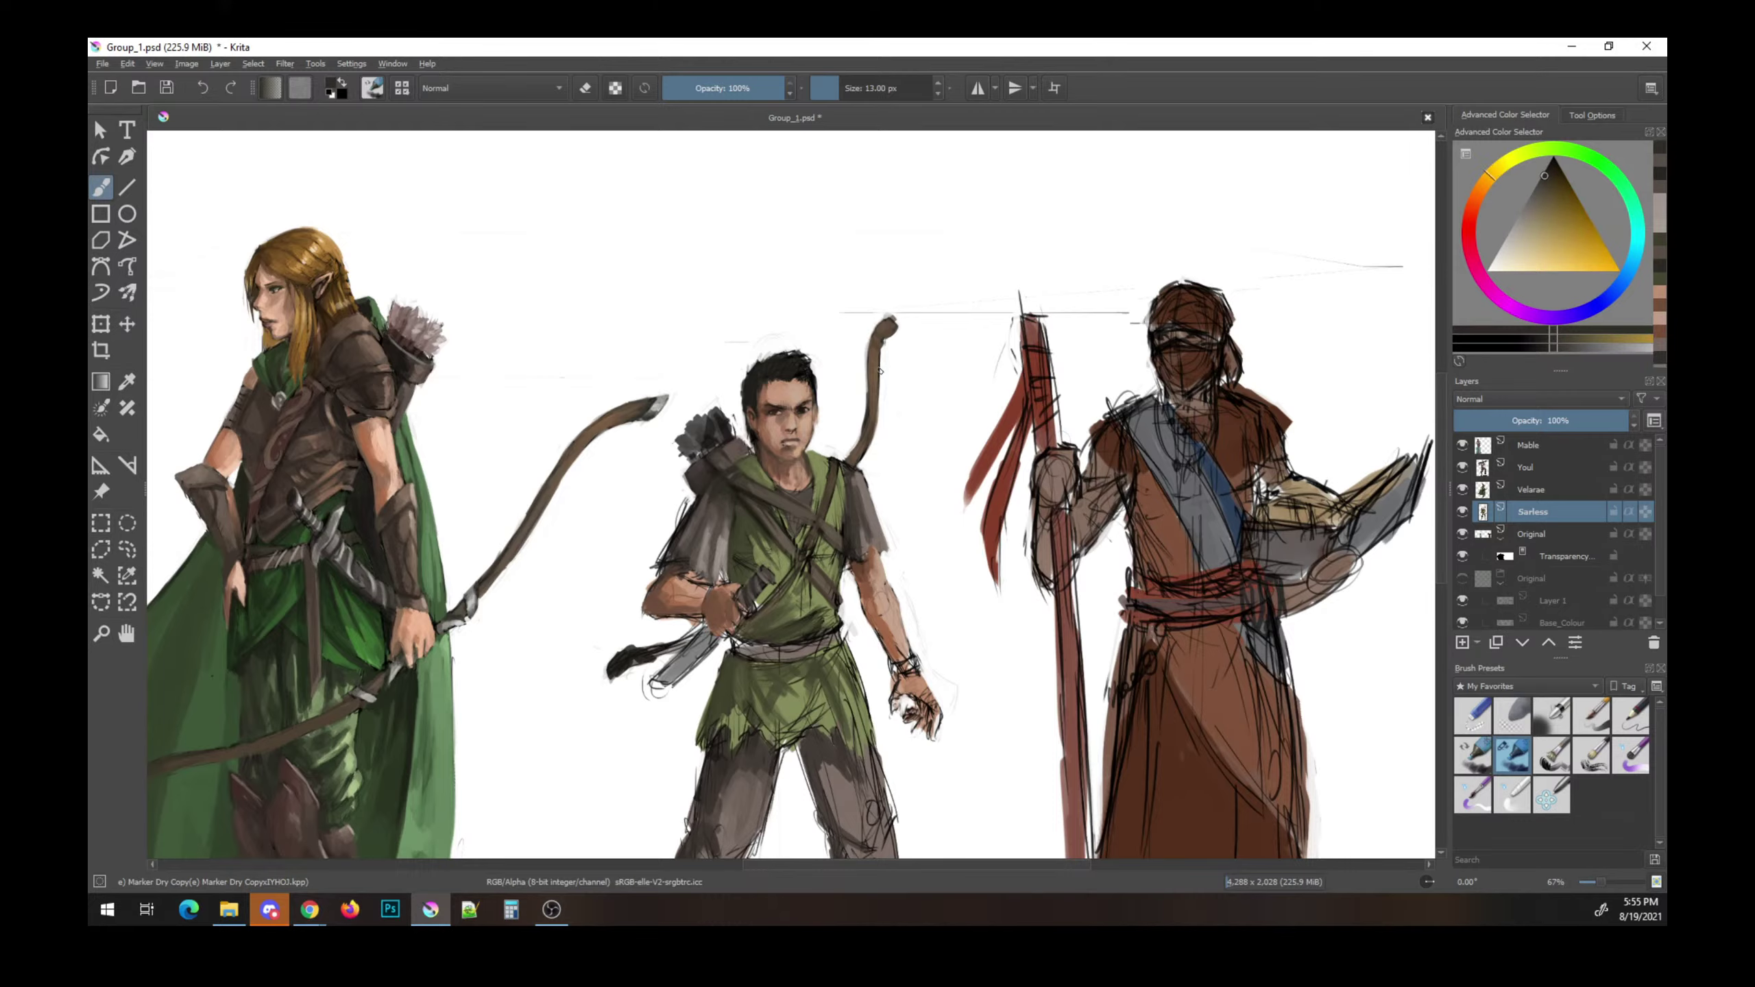
- Brush yellow-green highlights onto the boy's collar and chest
{"action": "left_click", "coordinate": [731, 499], "text": "ctrl"}
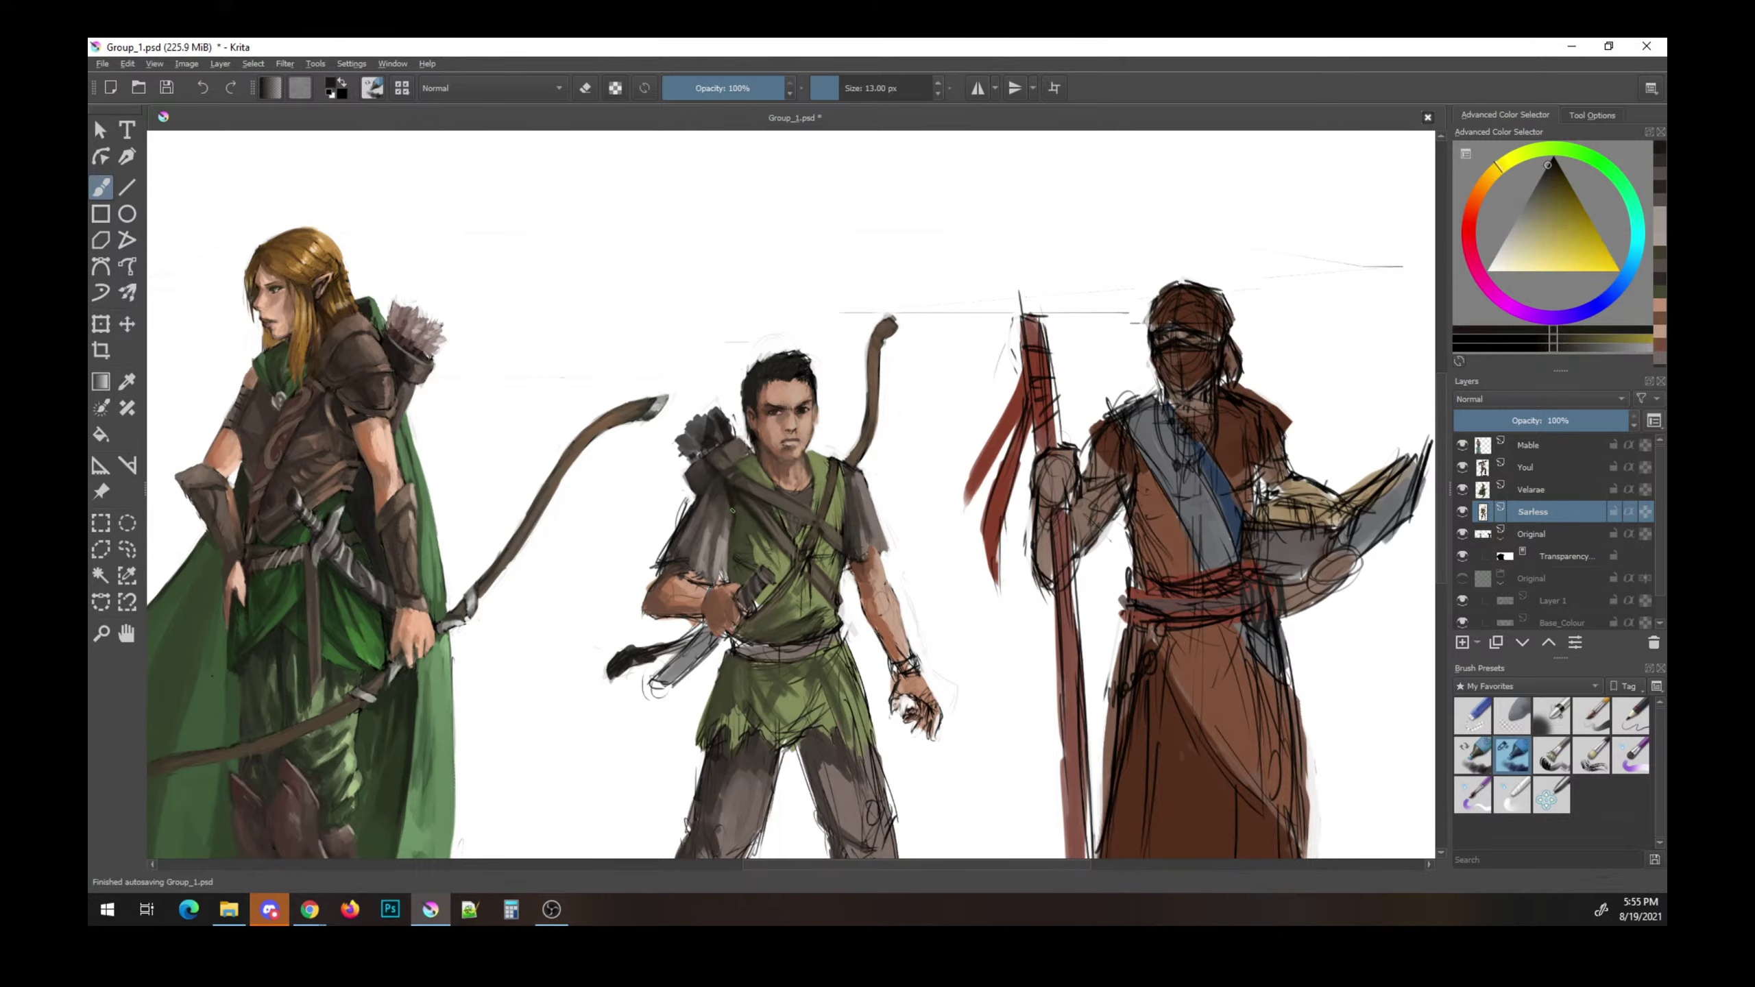
{"action": "left_click", "coordinate": [733, 497], "text": "ctrl"}
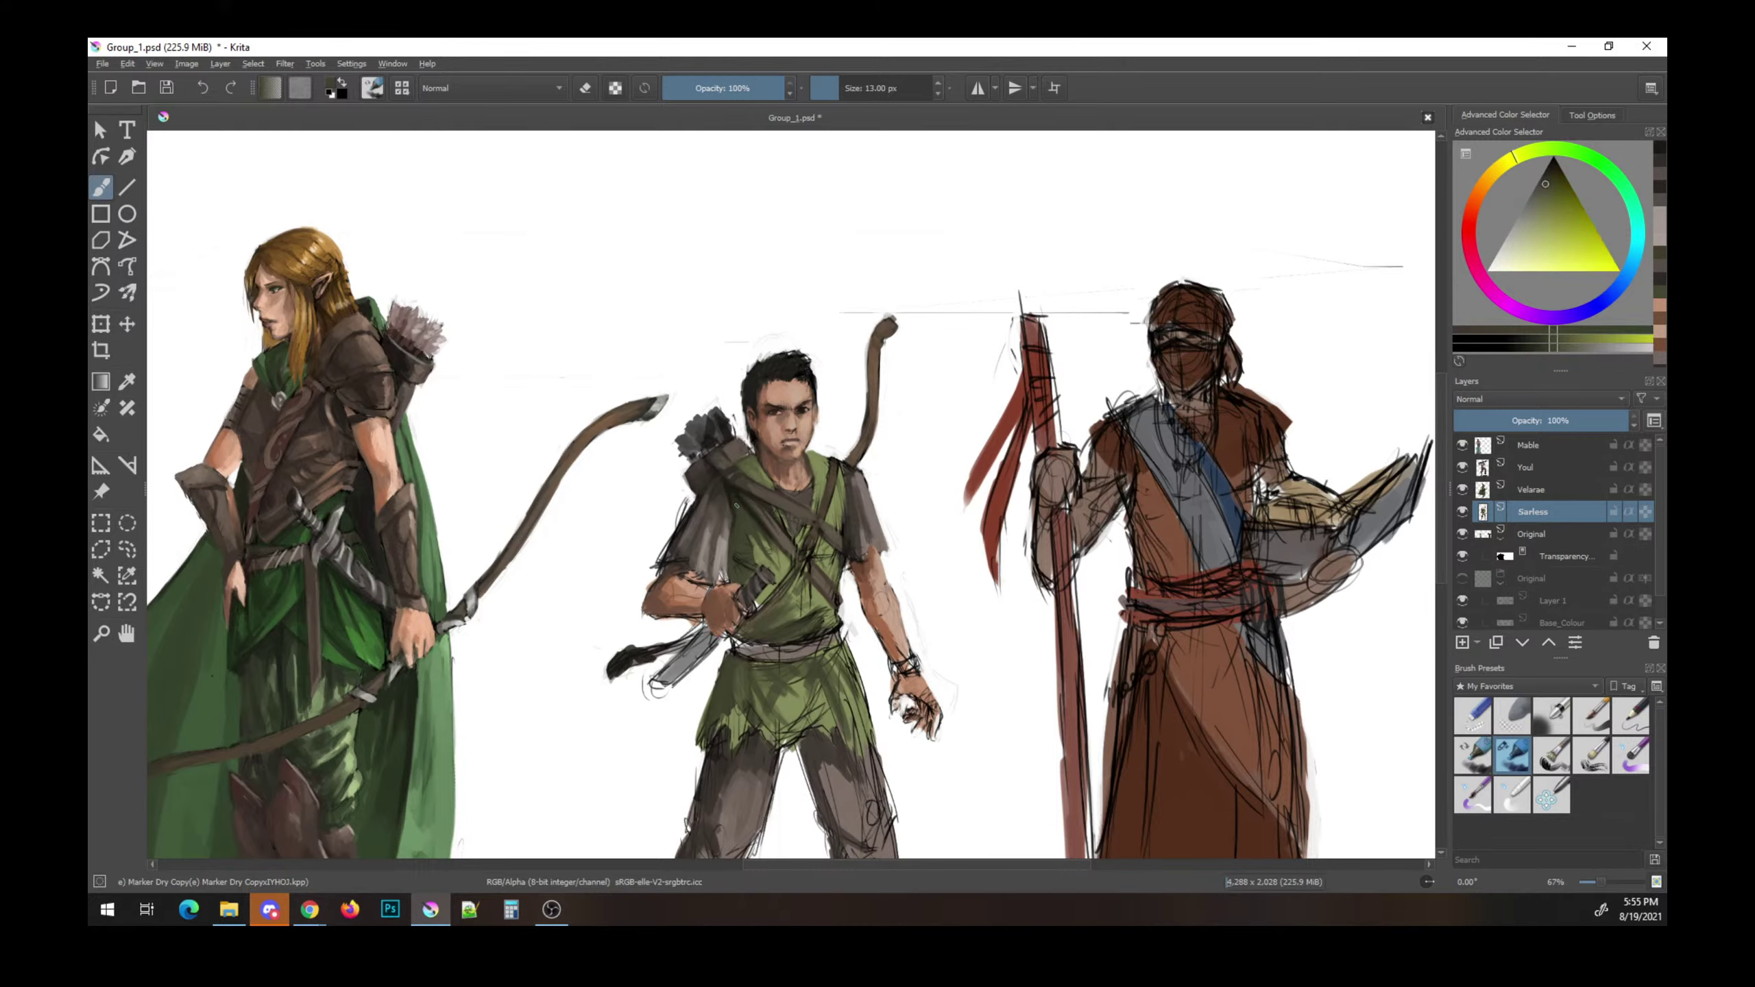
{"action": "left_click", "coordinate": [733, 499], "text": "ctrl"}
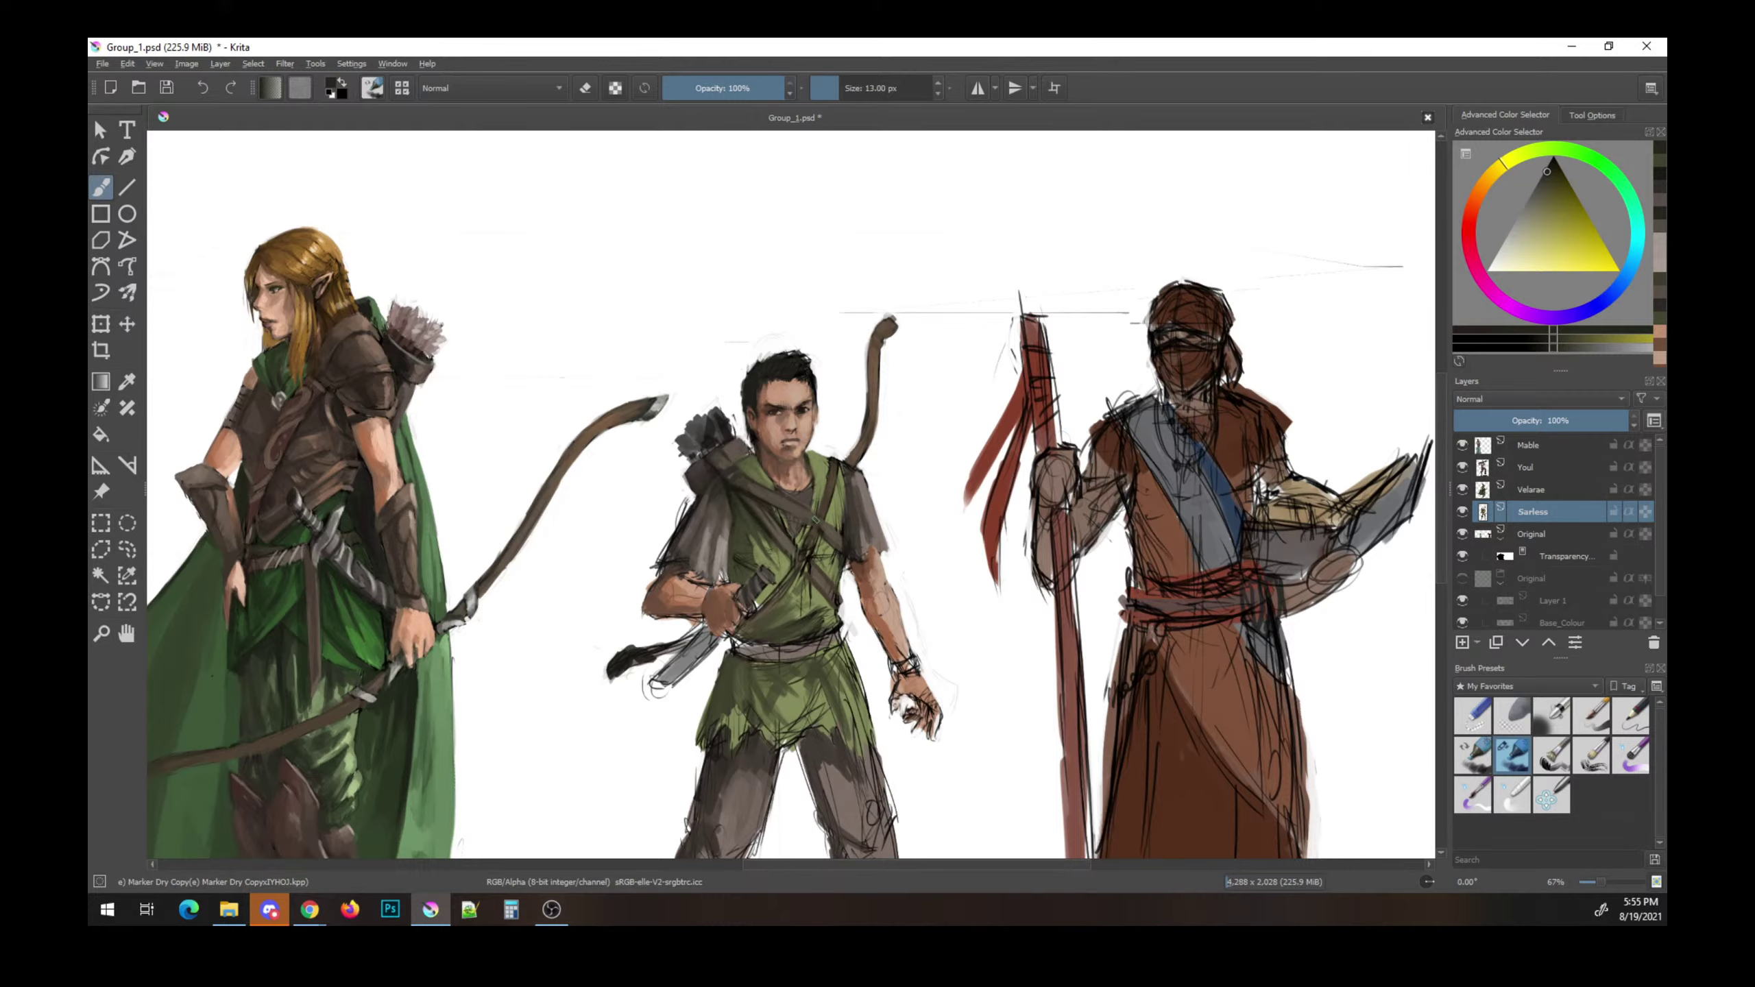
{"action": "left_click", "coordinate": [1557, 245]}
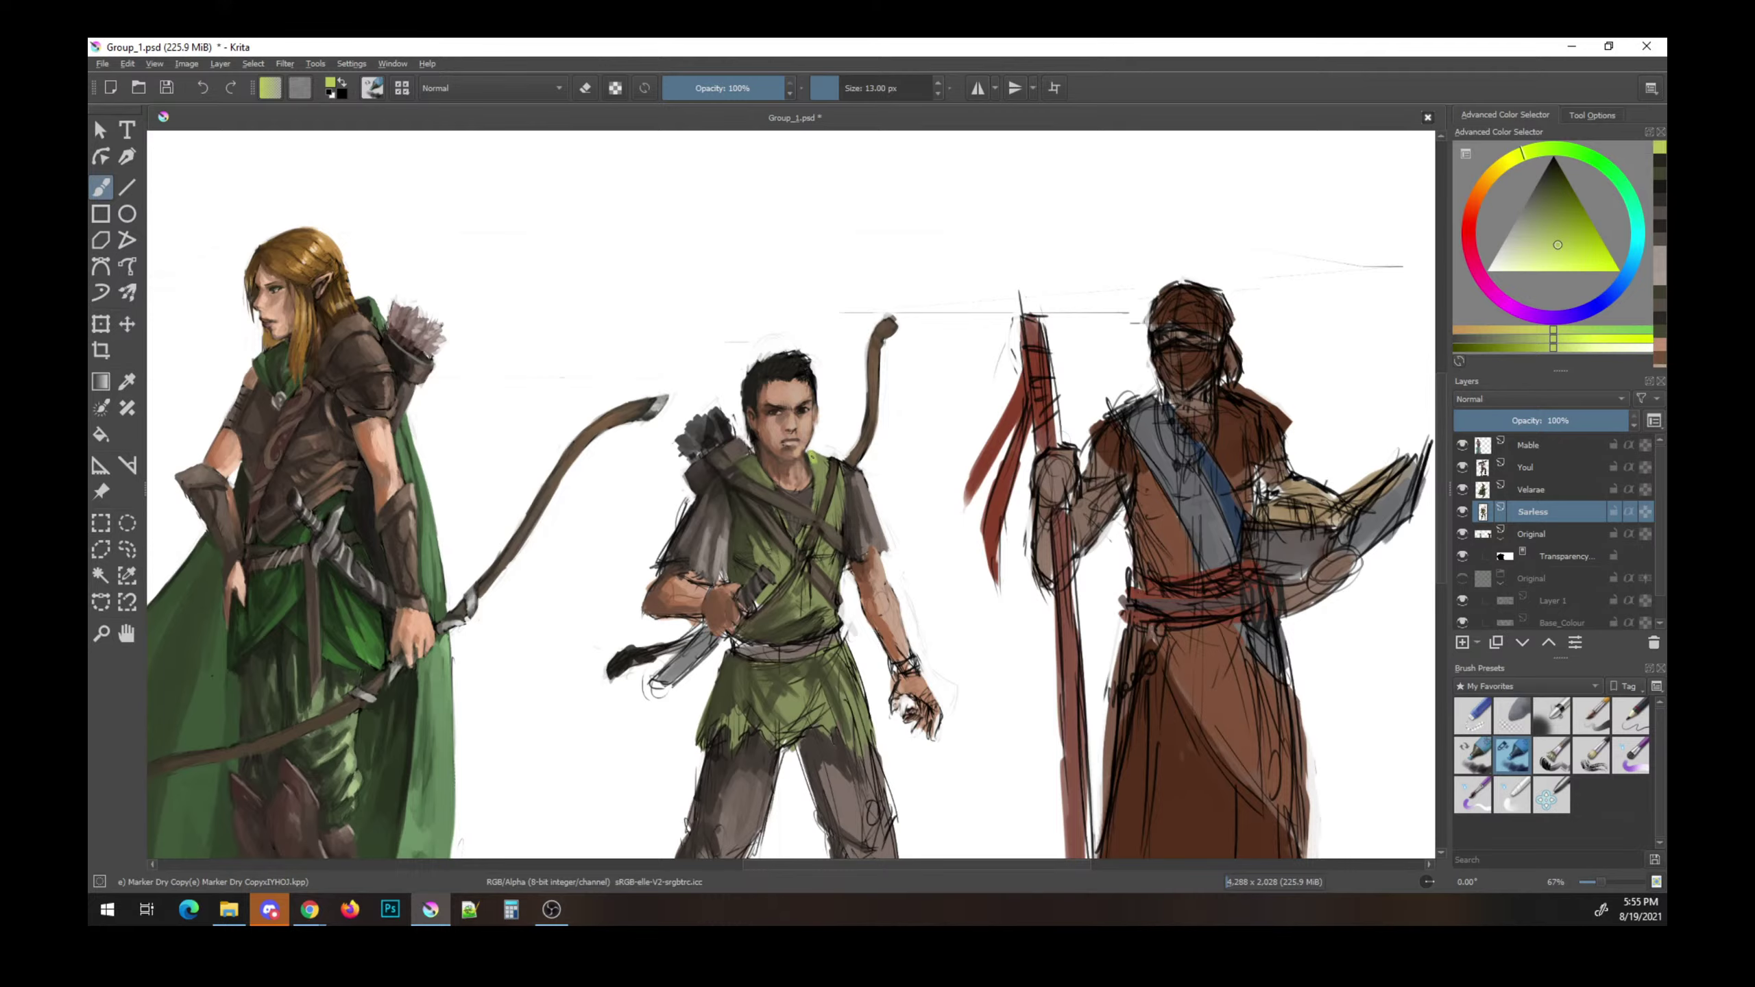
{"action": "mouse_move", "coordinate": [826, 473]}
{"action": "left_mouse_down"}
{"action": "mouse_move", "coordinate": [826, 458]}
{"action": "mouse_move", "coordinate": [841, 515]}
{"action": "left_mouse_up"}
{"action": "left_click_drag", "start_coordinate": [844, 529], "coordinate": [843, 501]}
- Sample tunic greens and brighten the tunic just above the belt
{"action": "left_click", "coordinate": [839, 532], "text": "ctrl"}
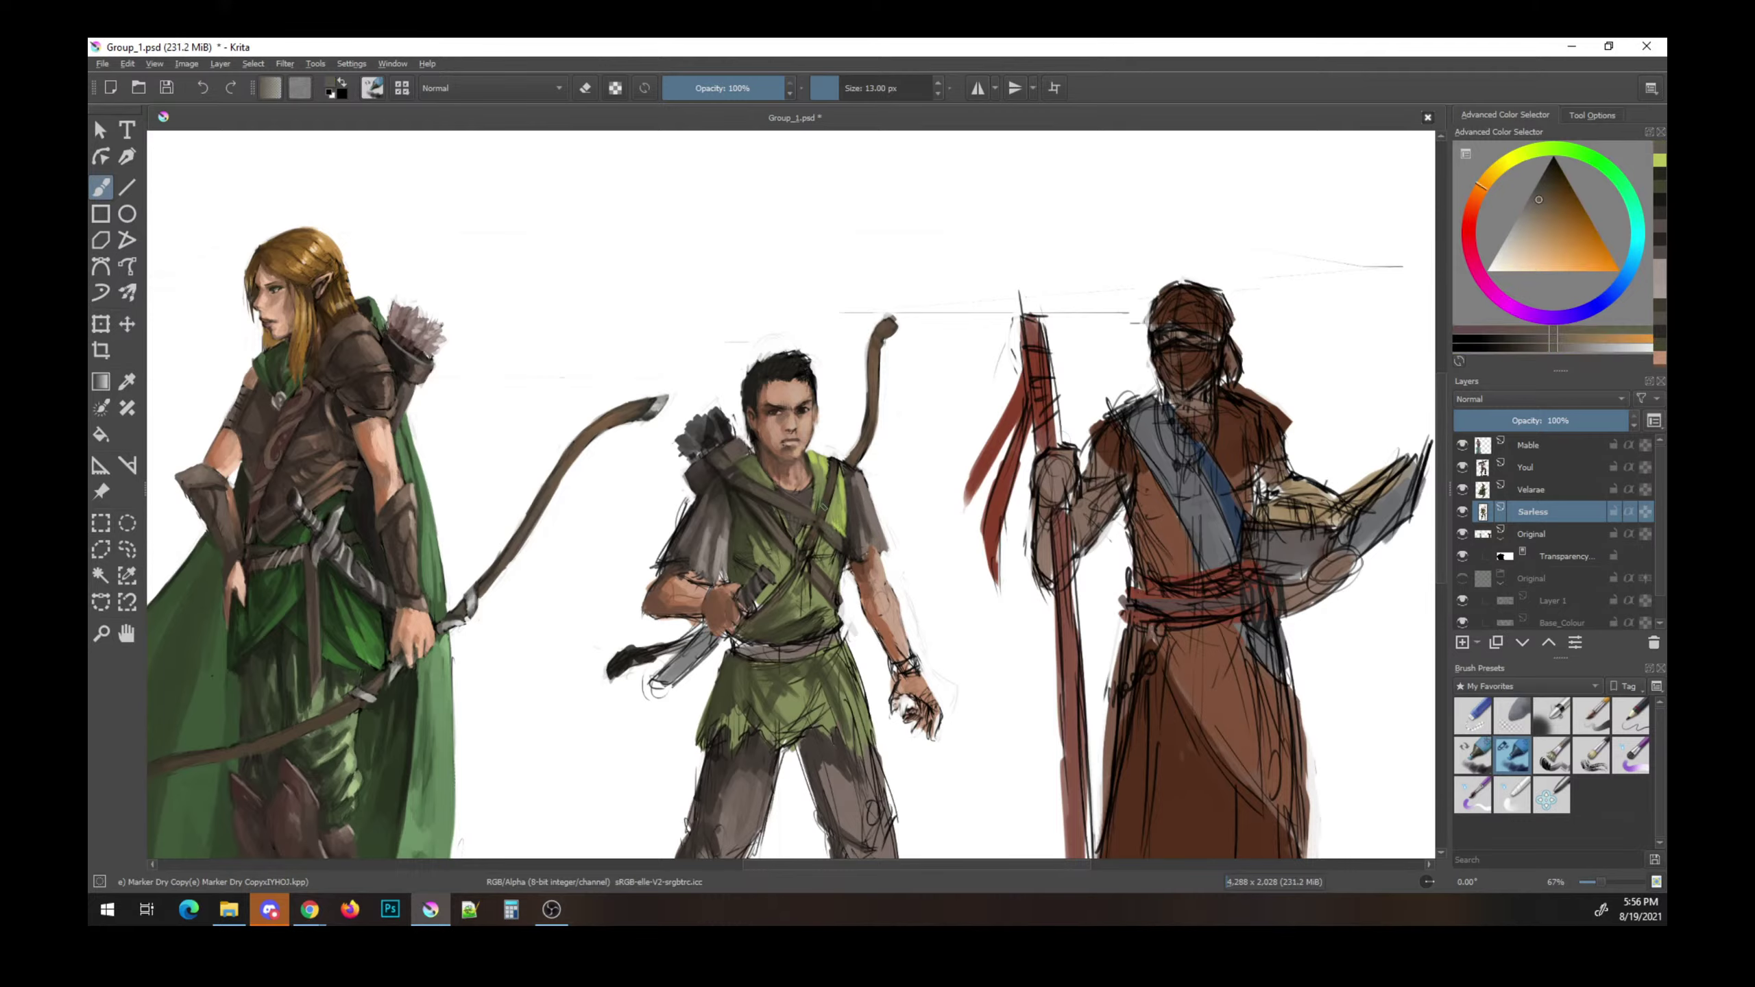
{"action": "left_click", "coordinate": [857, 546], "text": "ctrl"}
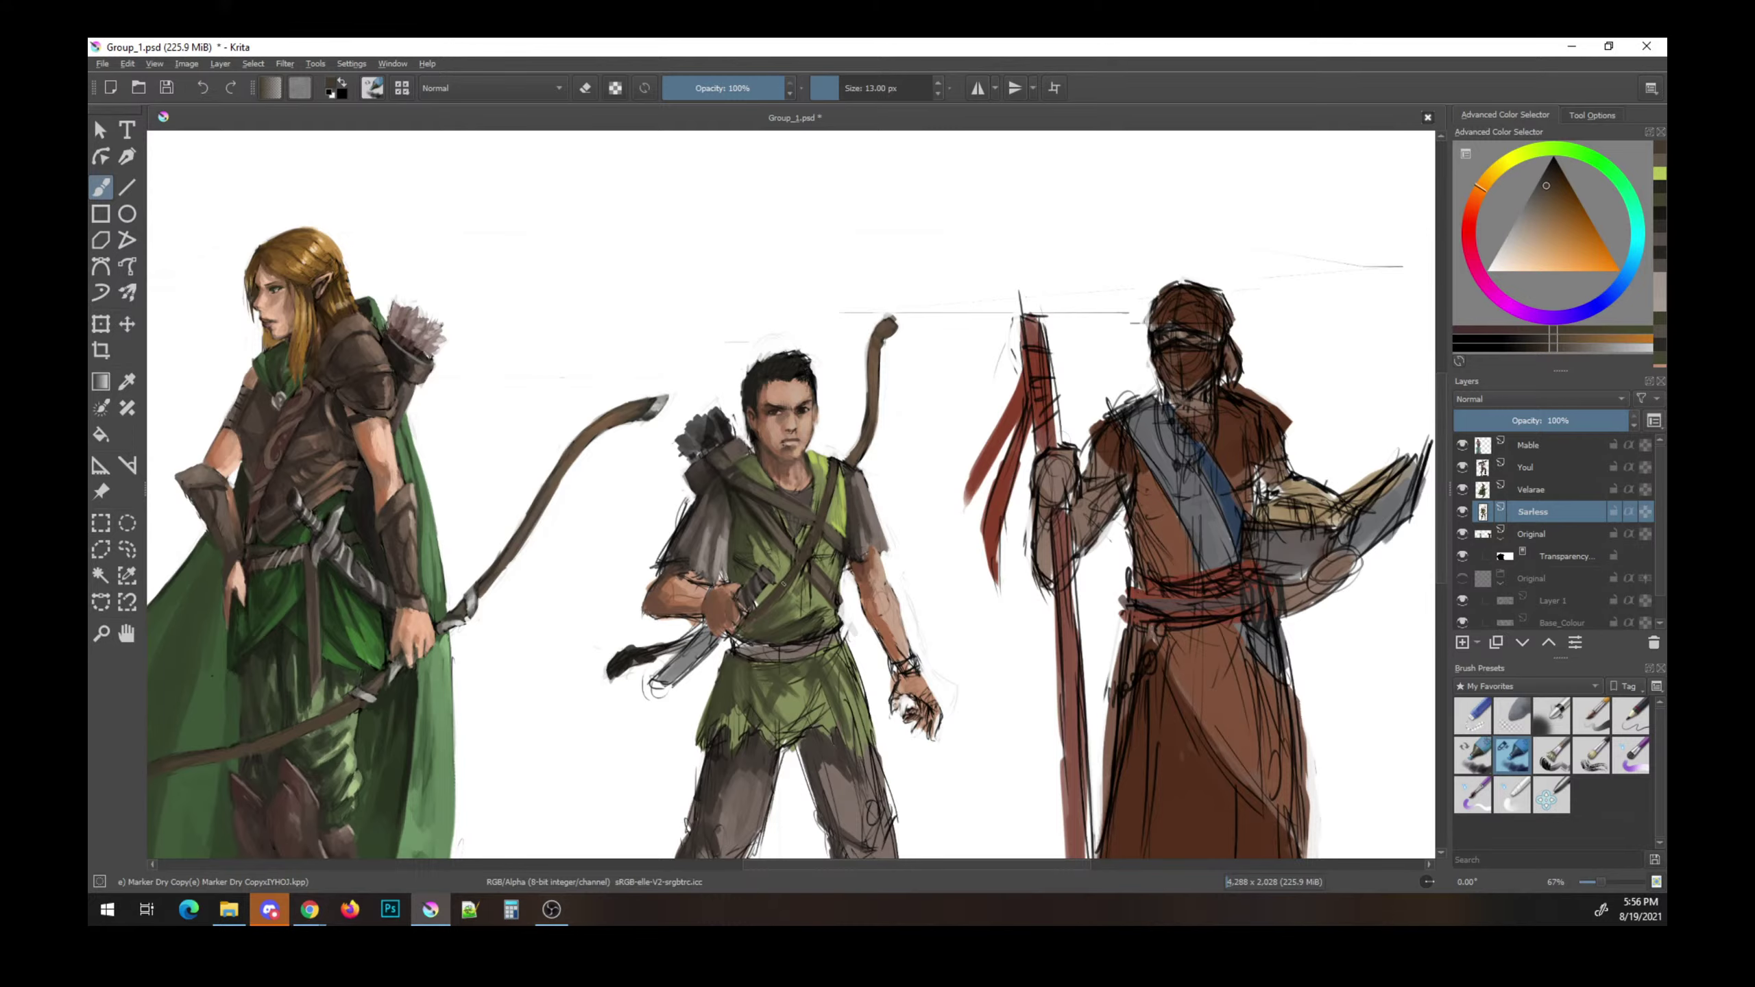
{"action": "left_click", "coordinate": [805, 619], "text": "ctrl"}
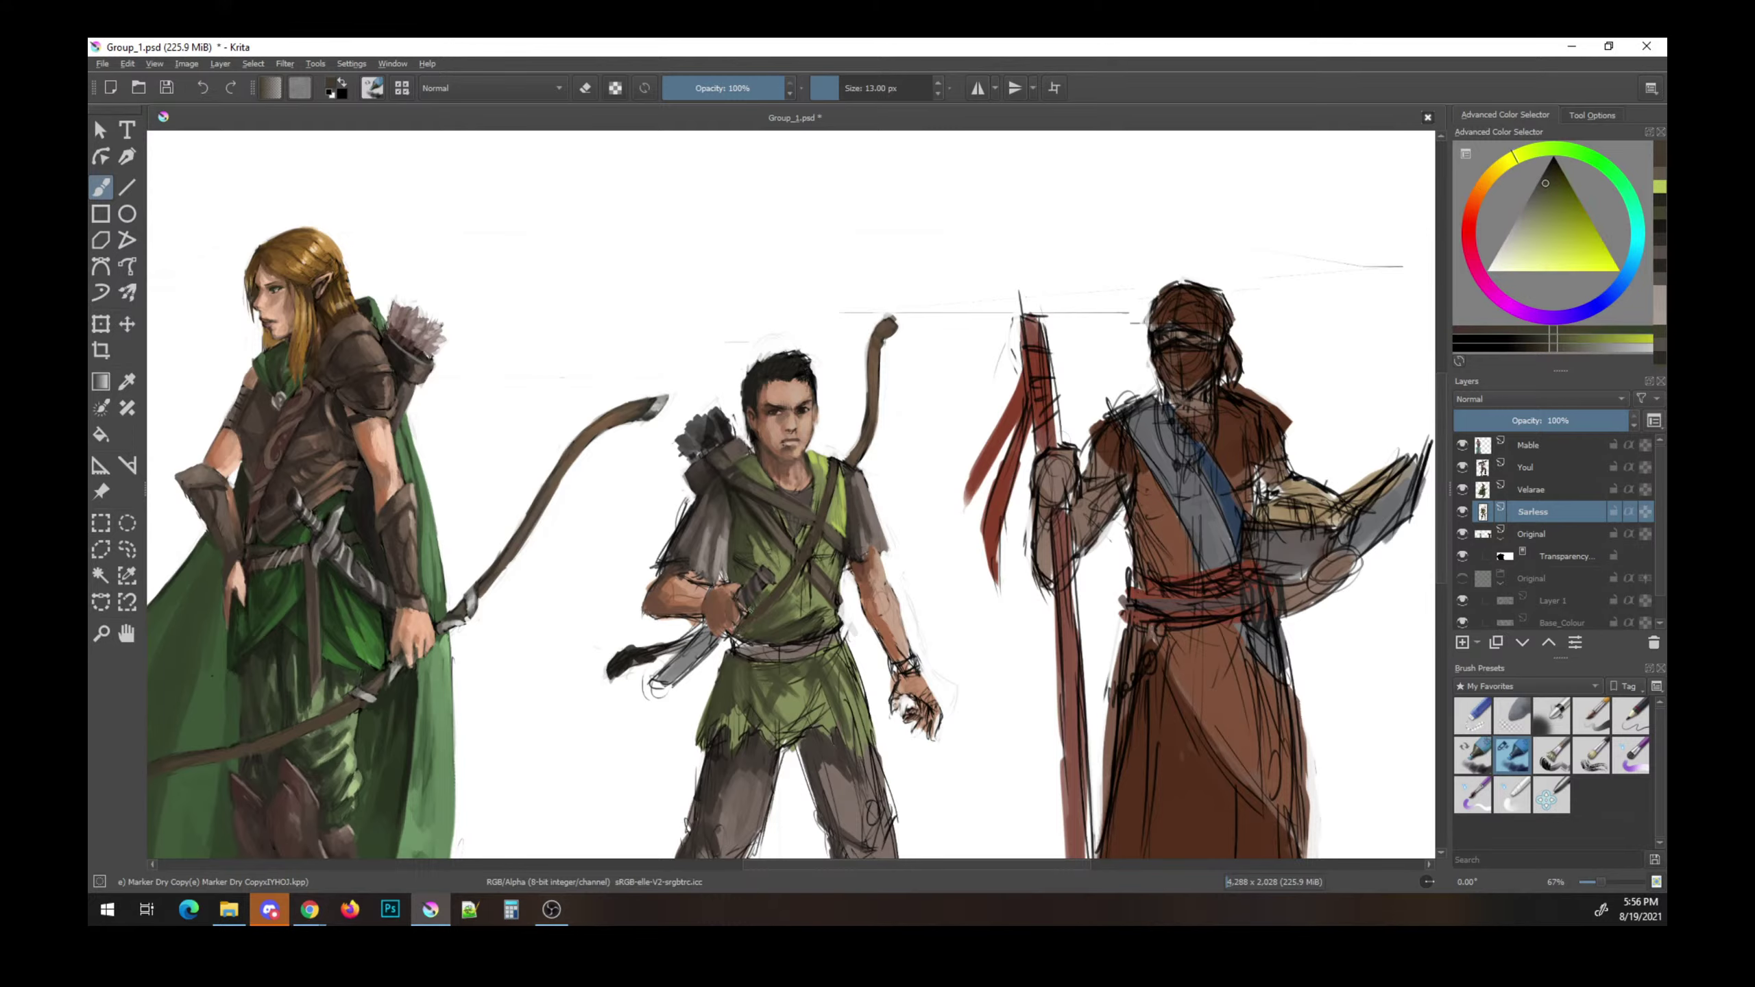
{"action": "left_click", "coordinate": [791, 621], "text": "ctrl"}
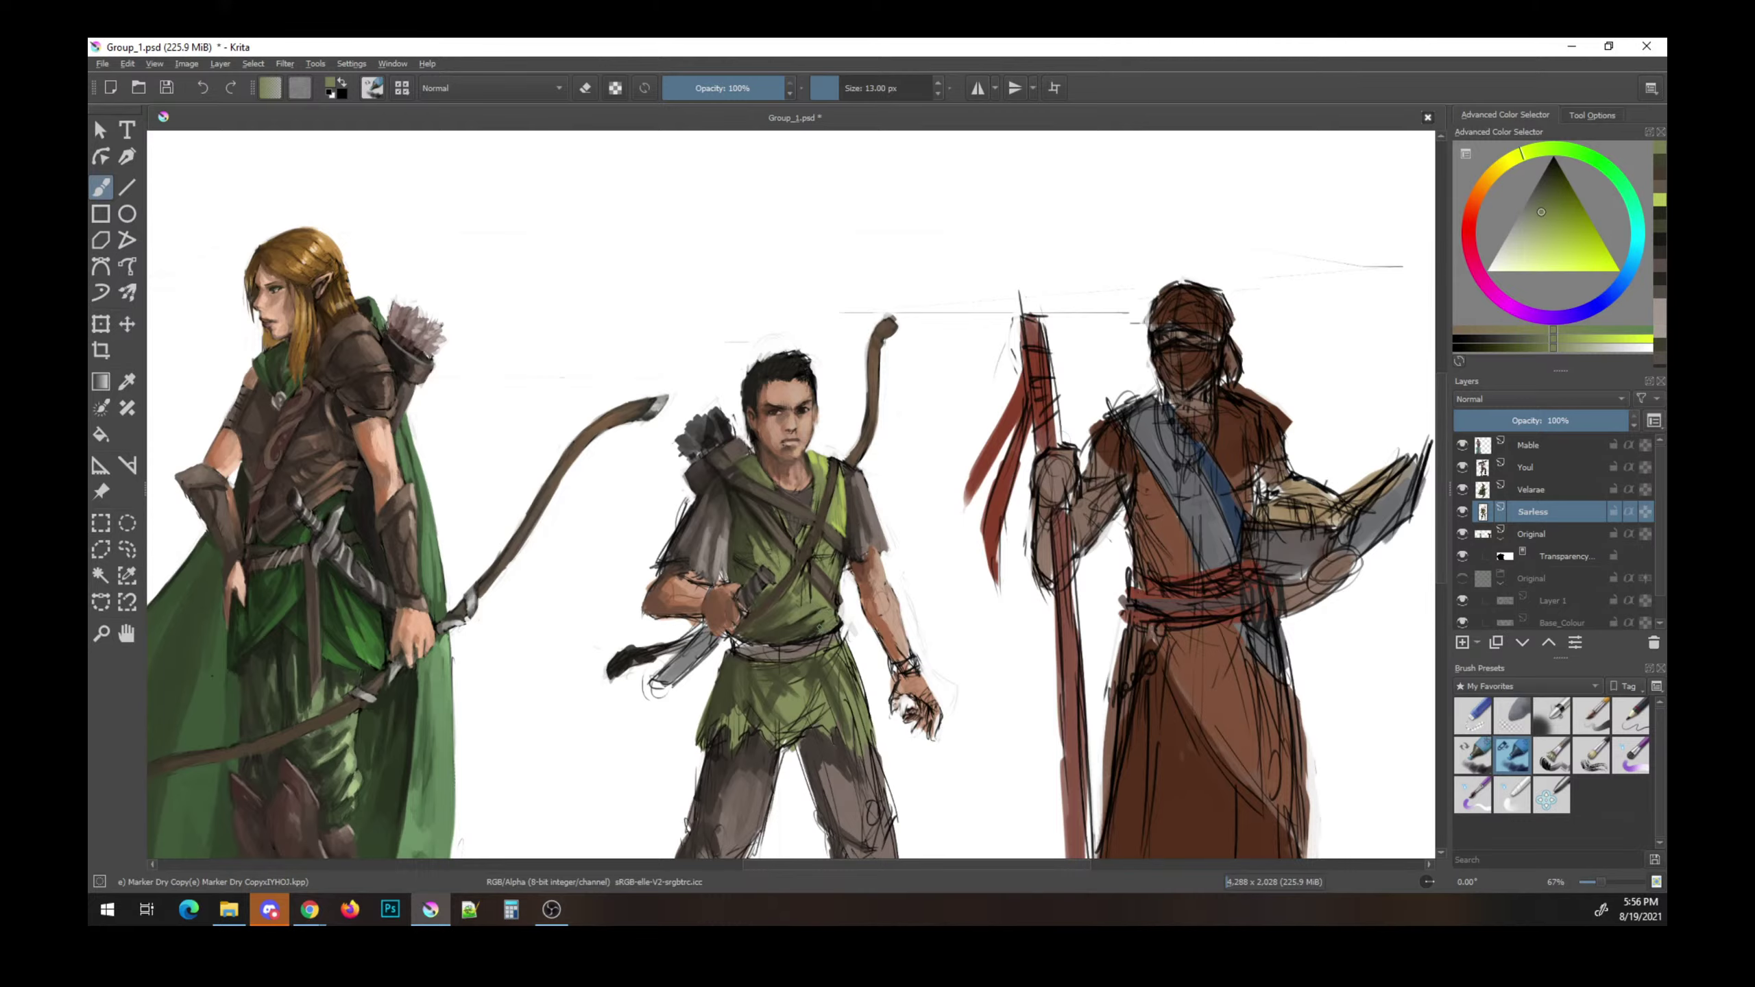
{"action": "left_click", "coordinate": [867, 574], "text": "ctrl"}
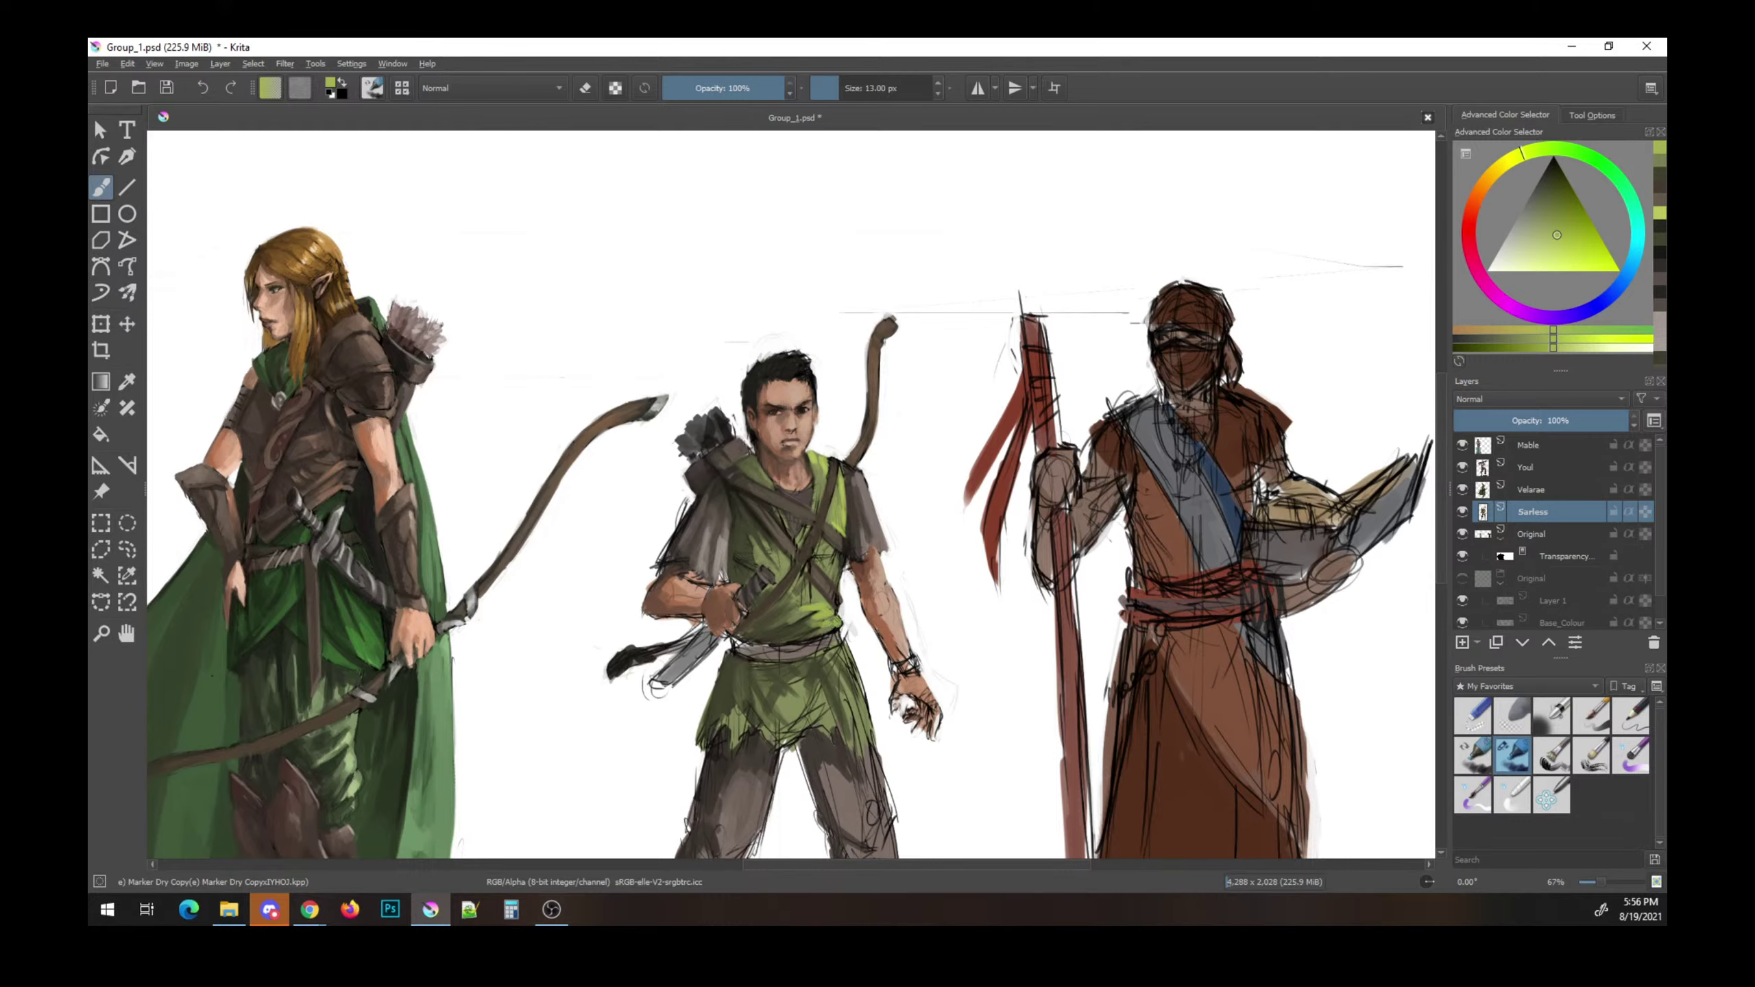
{"action": "left_click_drag", "start_coordinate": [821, 636], "coordinate": [839, 625]}
- Save, then reset colours to black with the eraser turned off
{"action": "left_click", "coordinate": [825, 640], "text": "ctrl"}
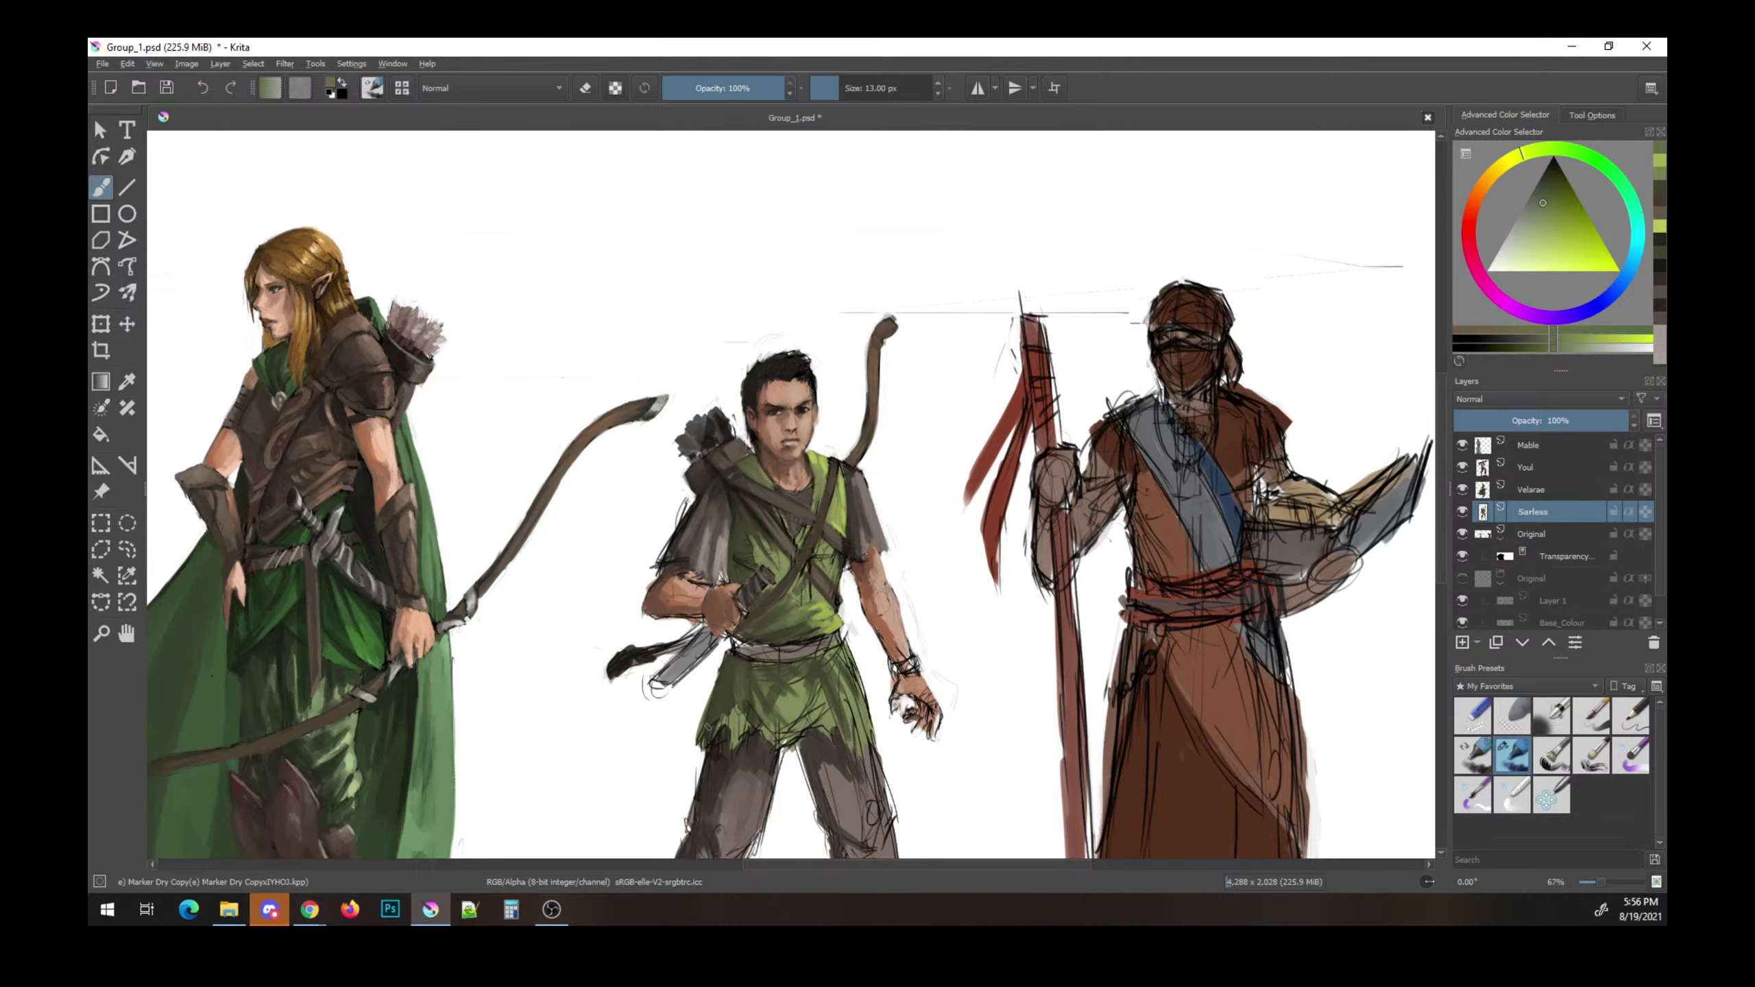
{"action": "key", "text": "ctrl+s"}
{"action": "left_click", "coordinate": [898, 595], "text": "ctrl"}
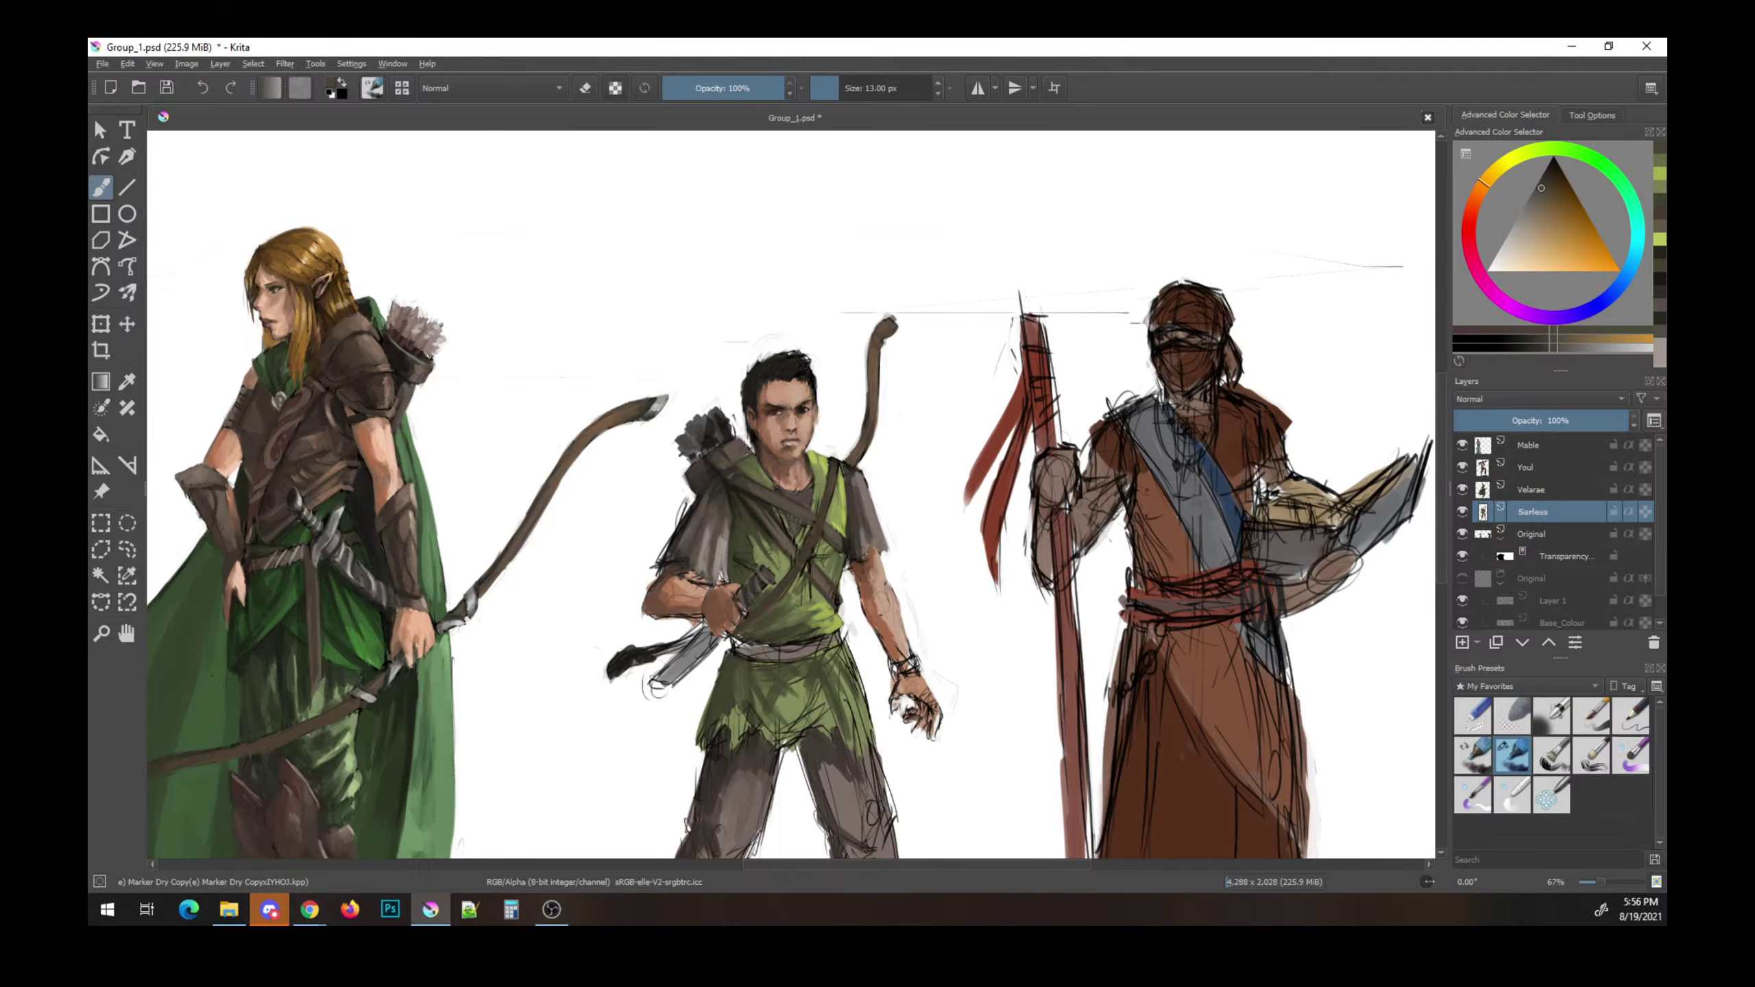
{"action": "left_click", "coordinate": [856, 549], "text": "ctrl"}
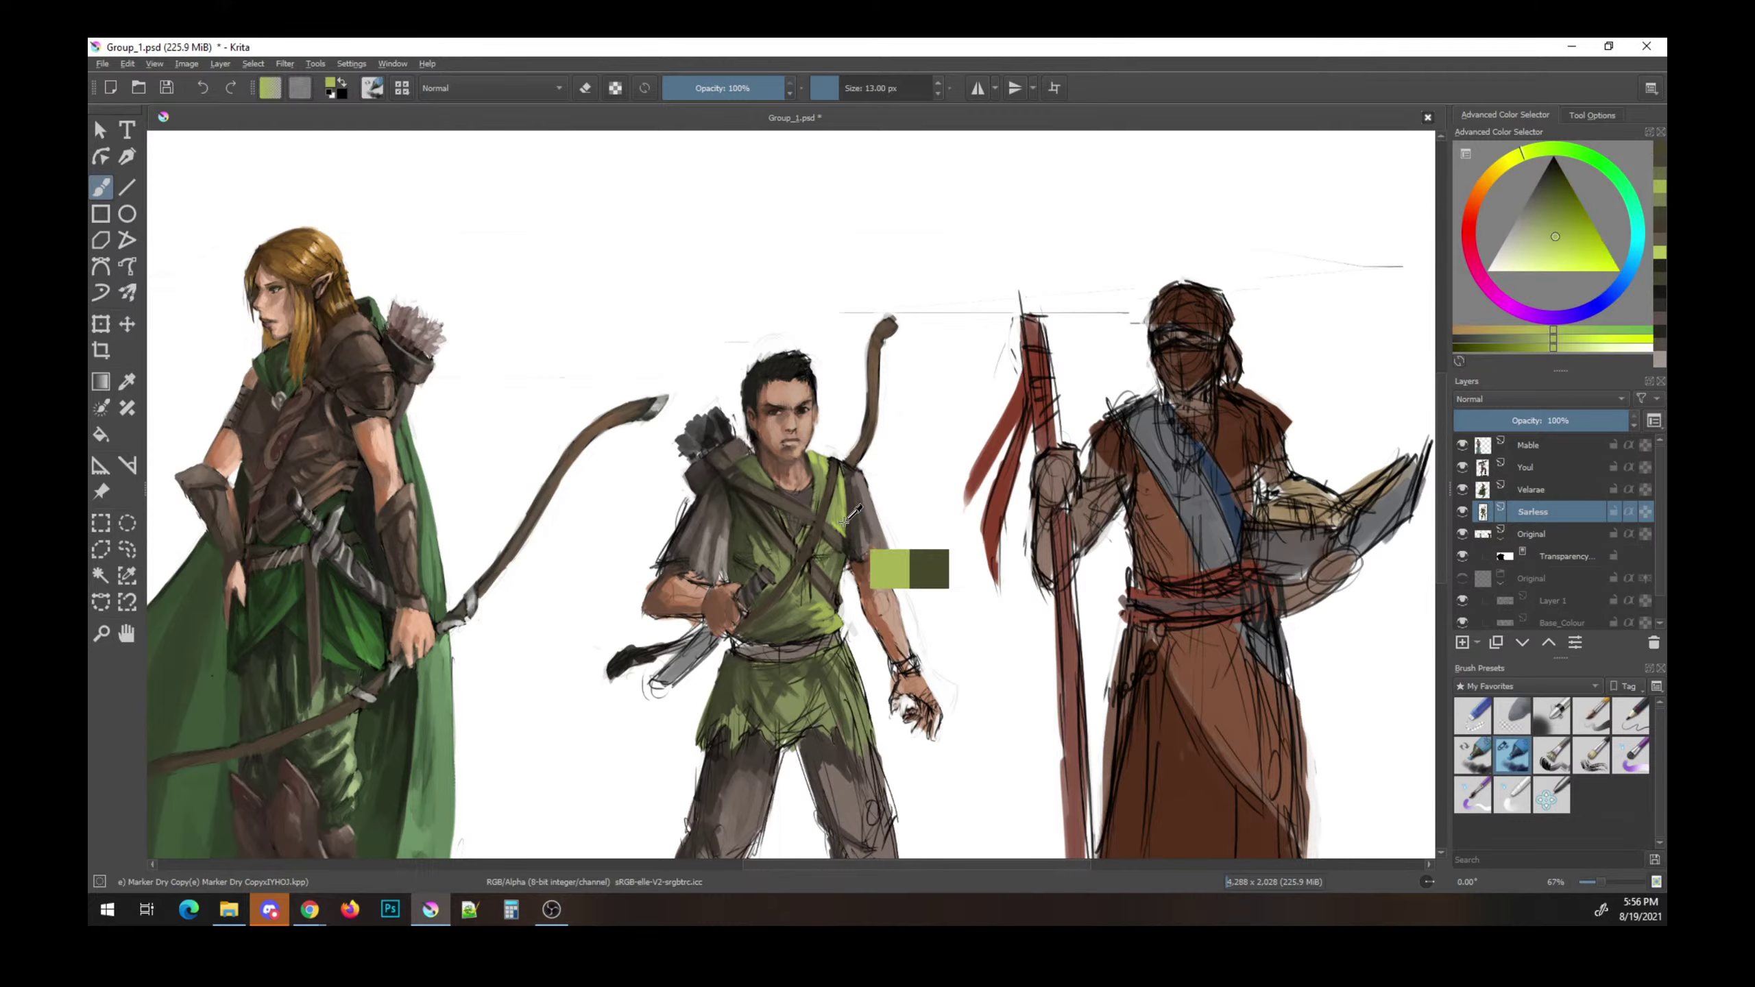
{"action": "key", "text": "e"}
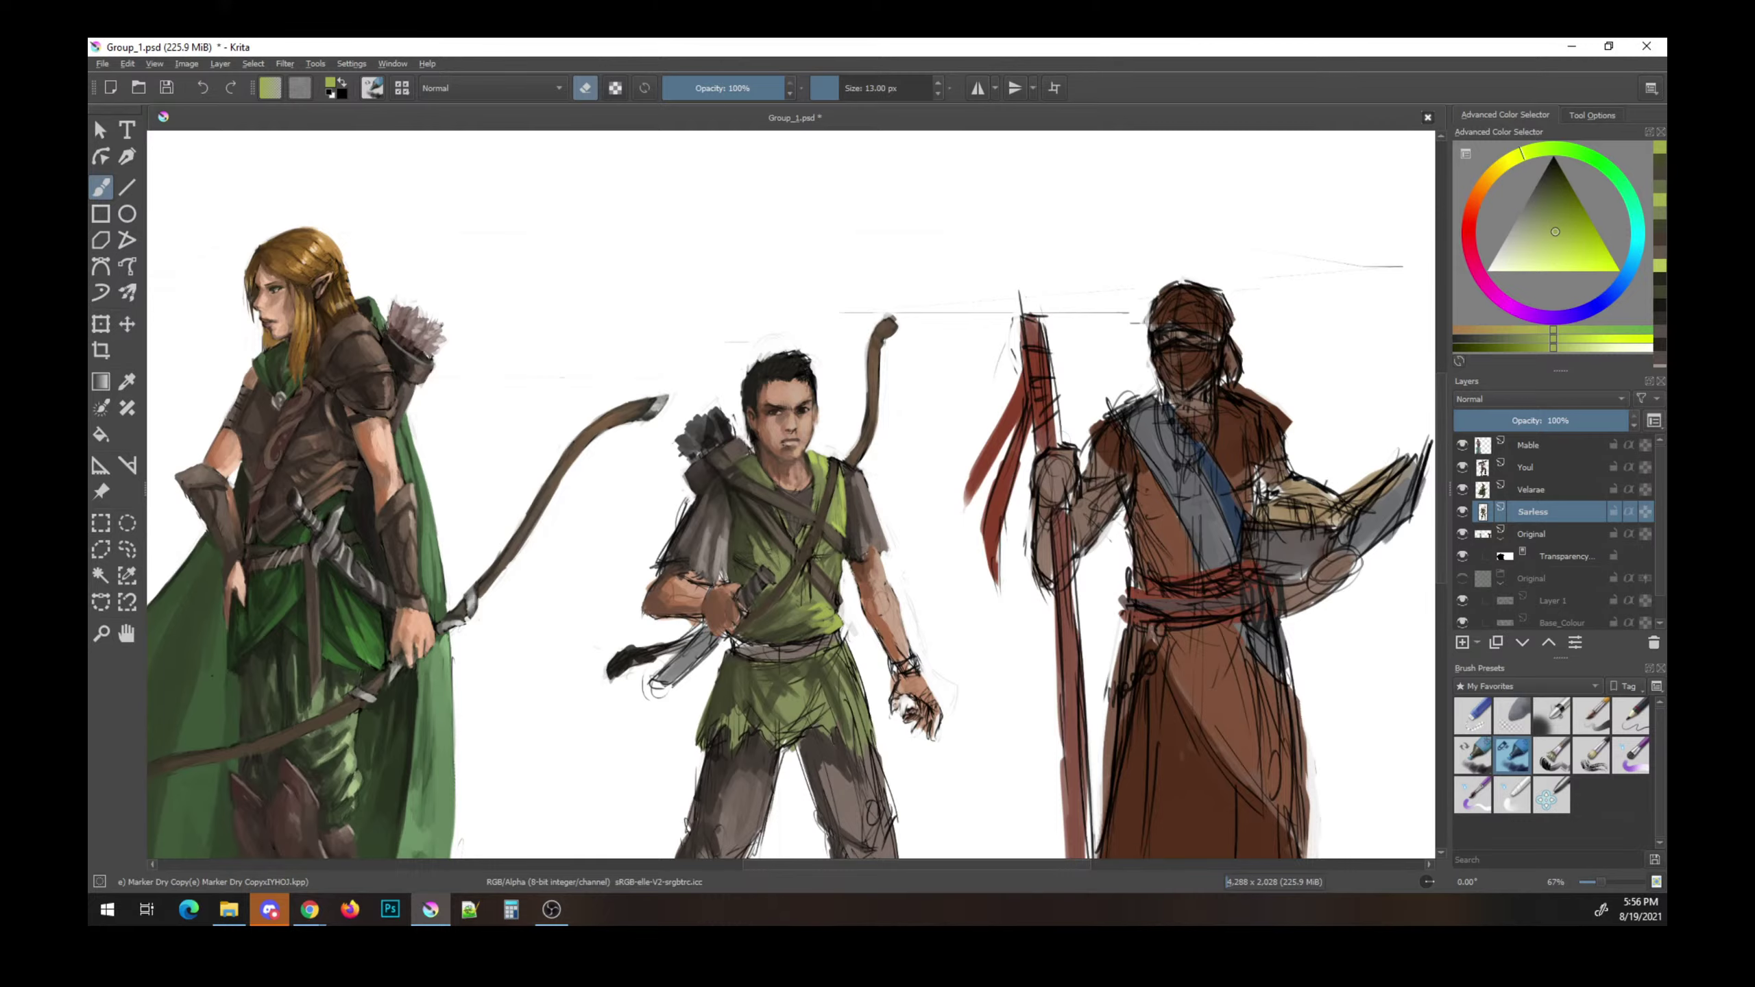
{"action": "key", "text": "e"}
{"action": "key", "text": "d"}
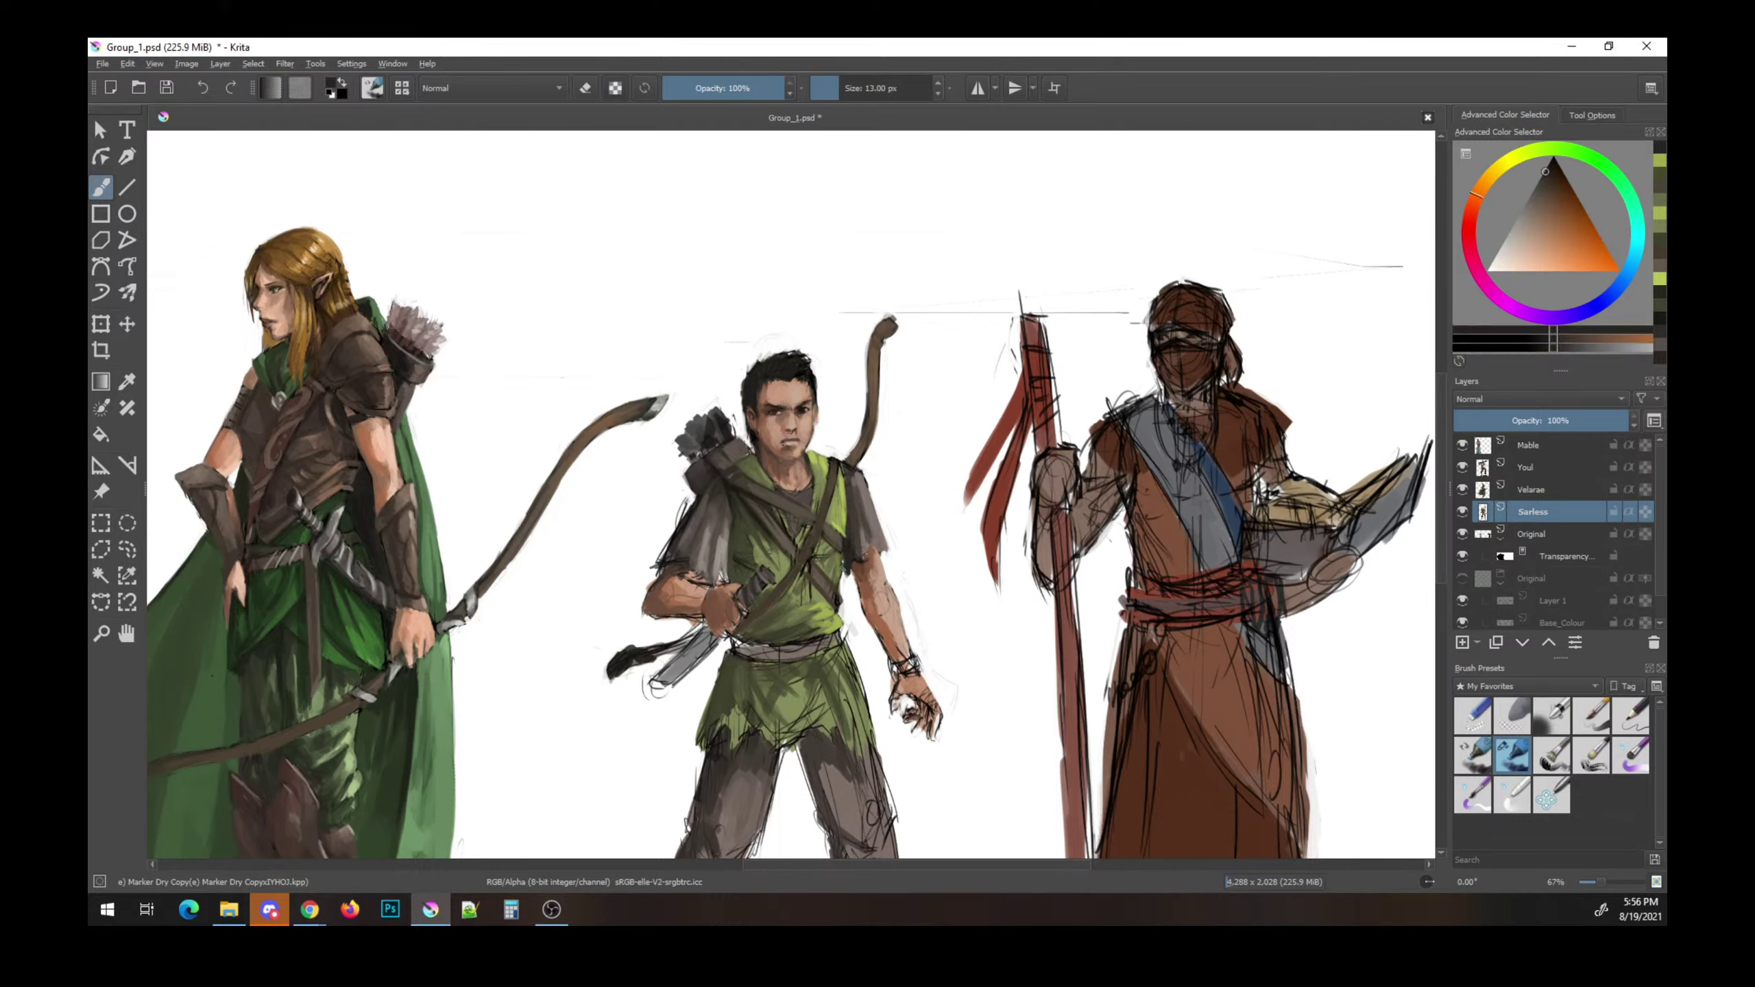
- Sample greens and browns from the painting, pick a lighter brown, and save
{"action": "left_click", "coordinate": [794, 608], "text": "ctrl"}
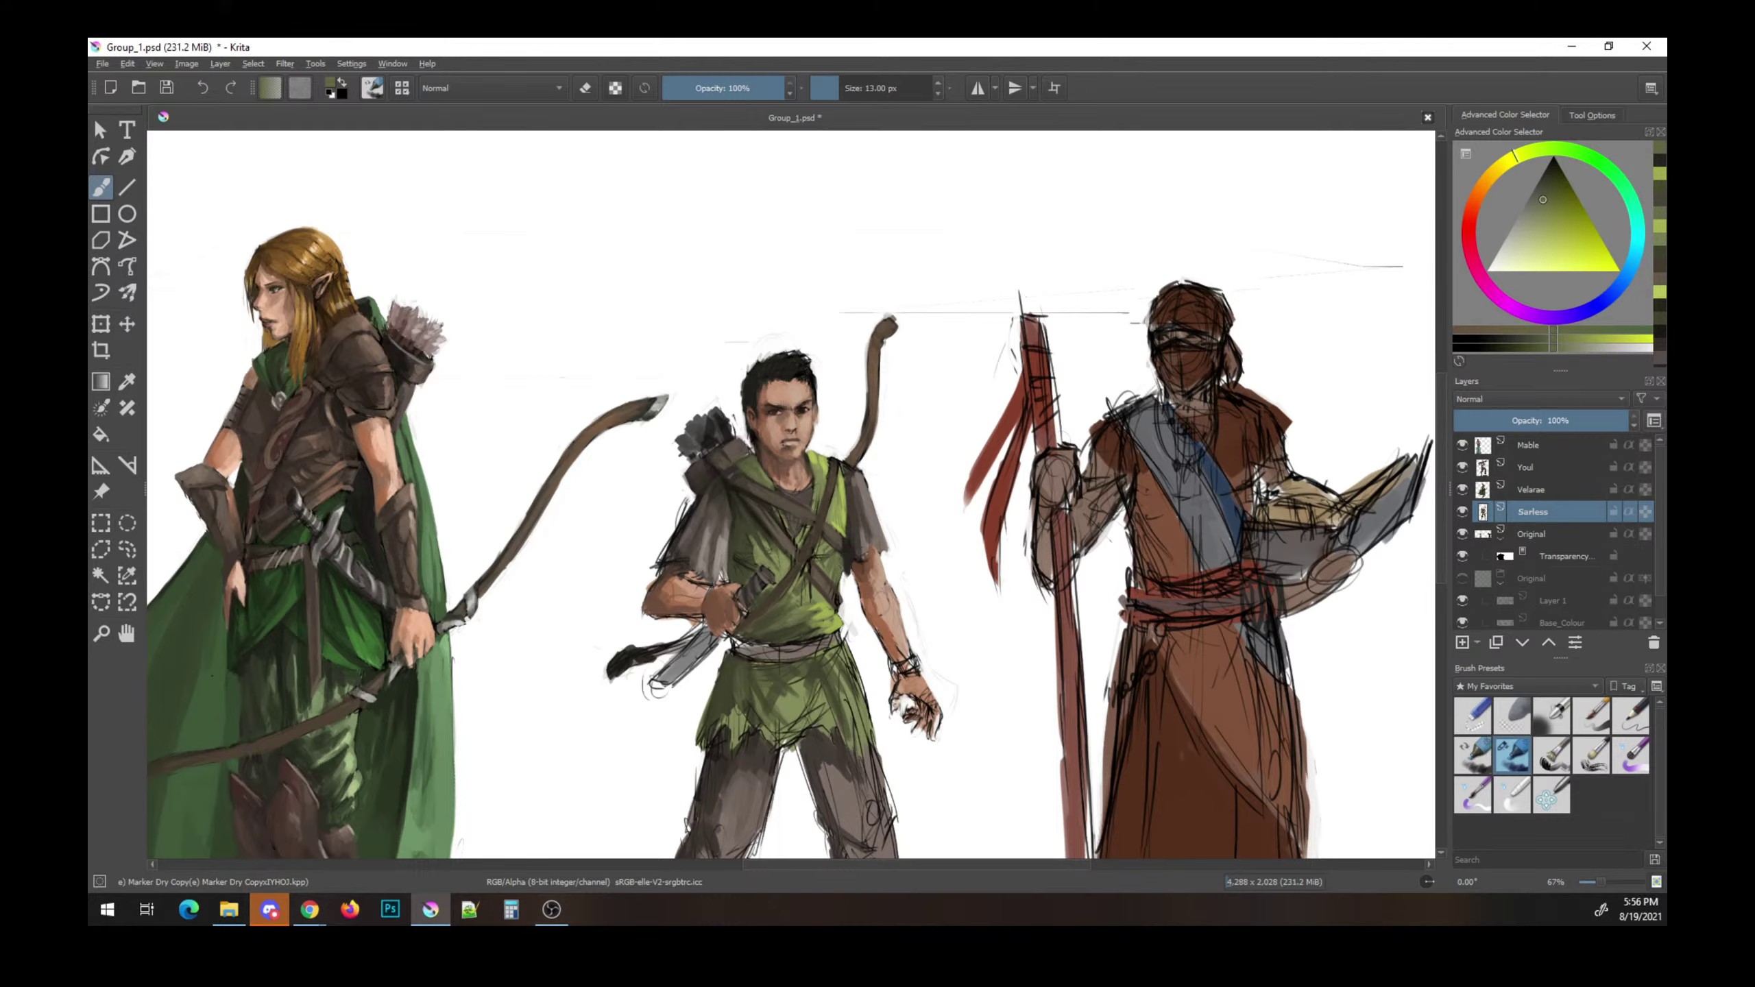
{"action": "left_click", "coordinate": [891, 574], "text": "ctrl"}
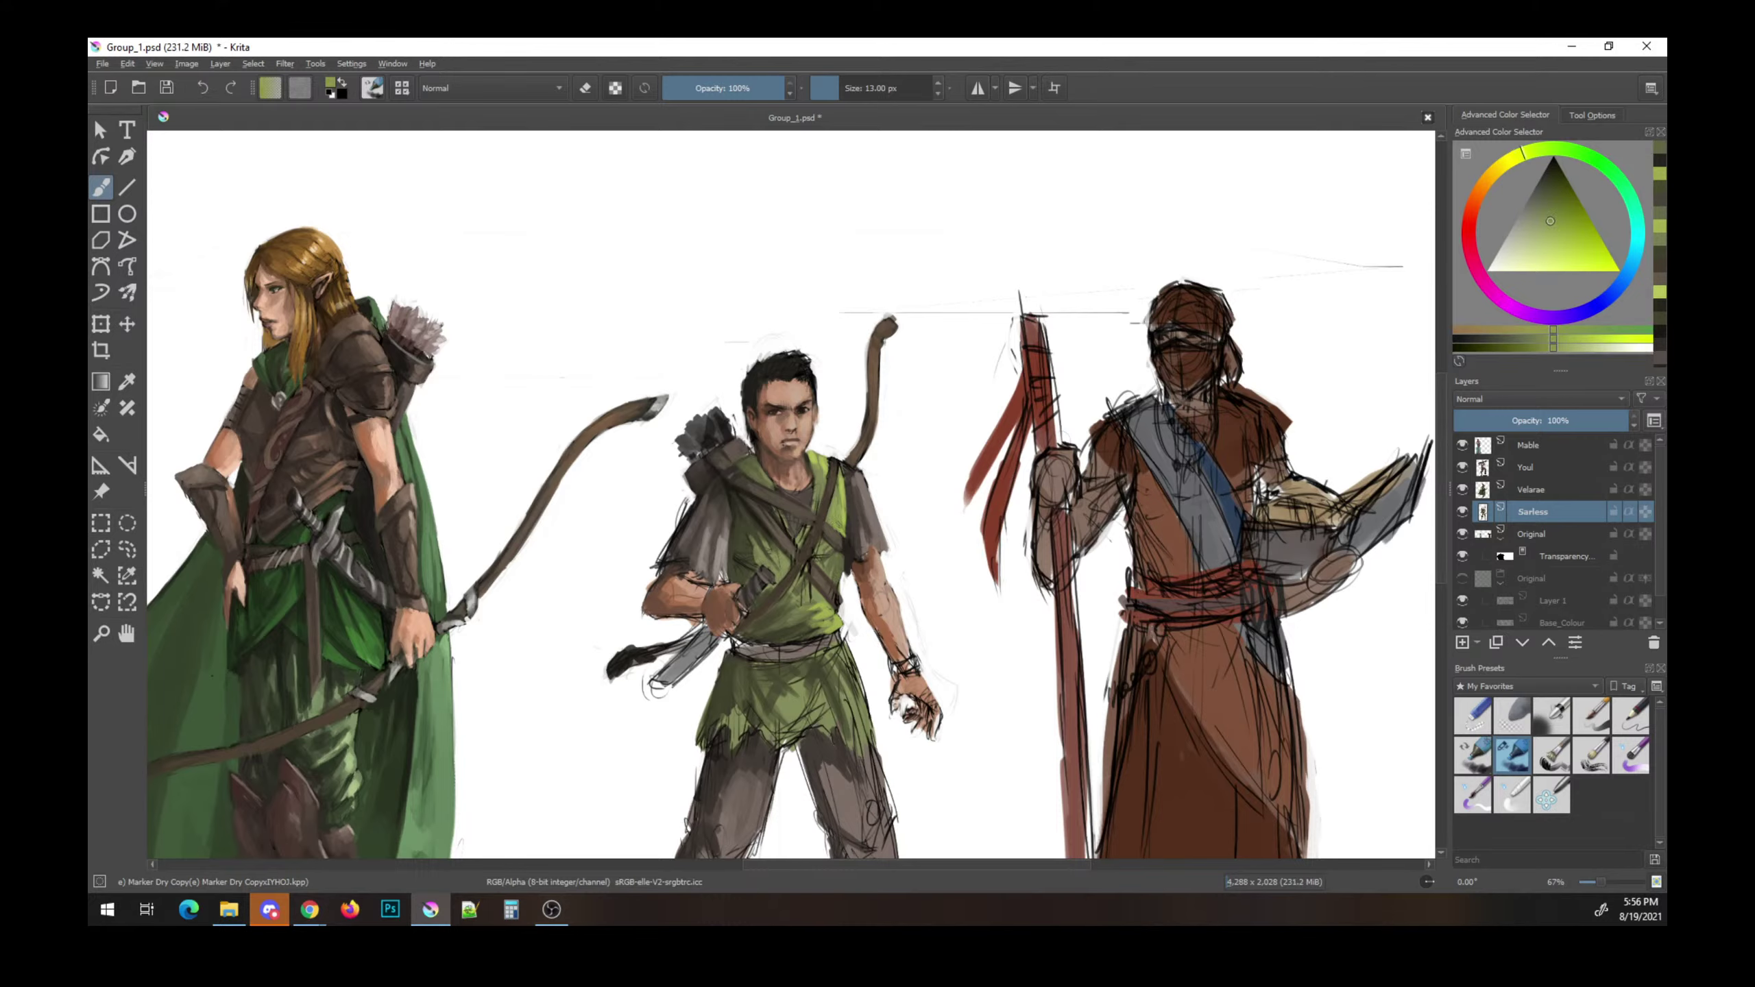
{"action": "left_click", "coordinate": [837, 532], "text": "ctrl"}
{"action": "left_click", "coordinate": [841, 545], "text": "ctrl"}
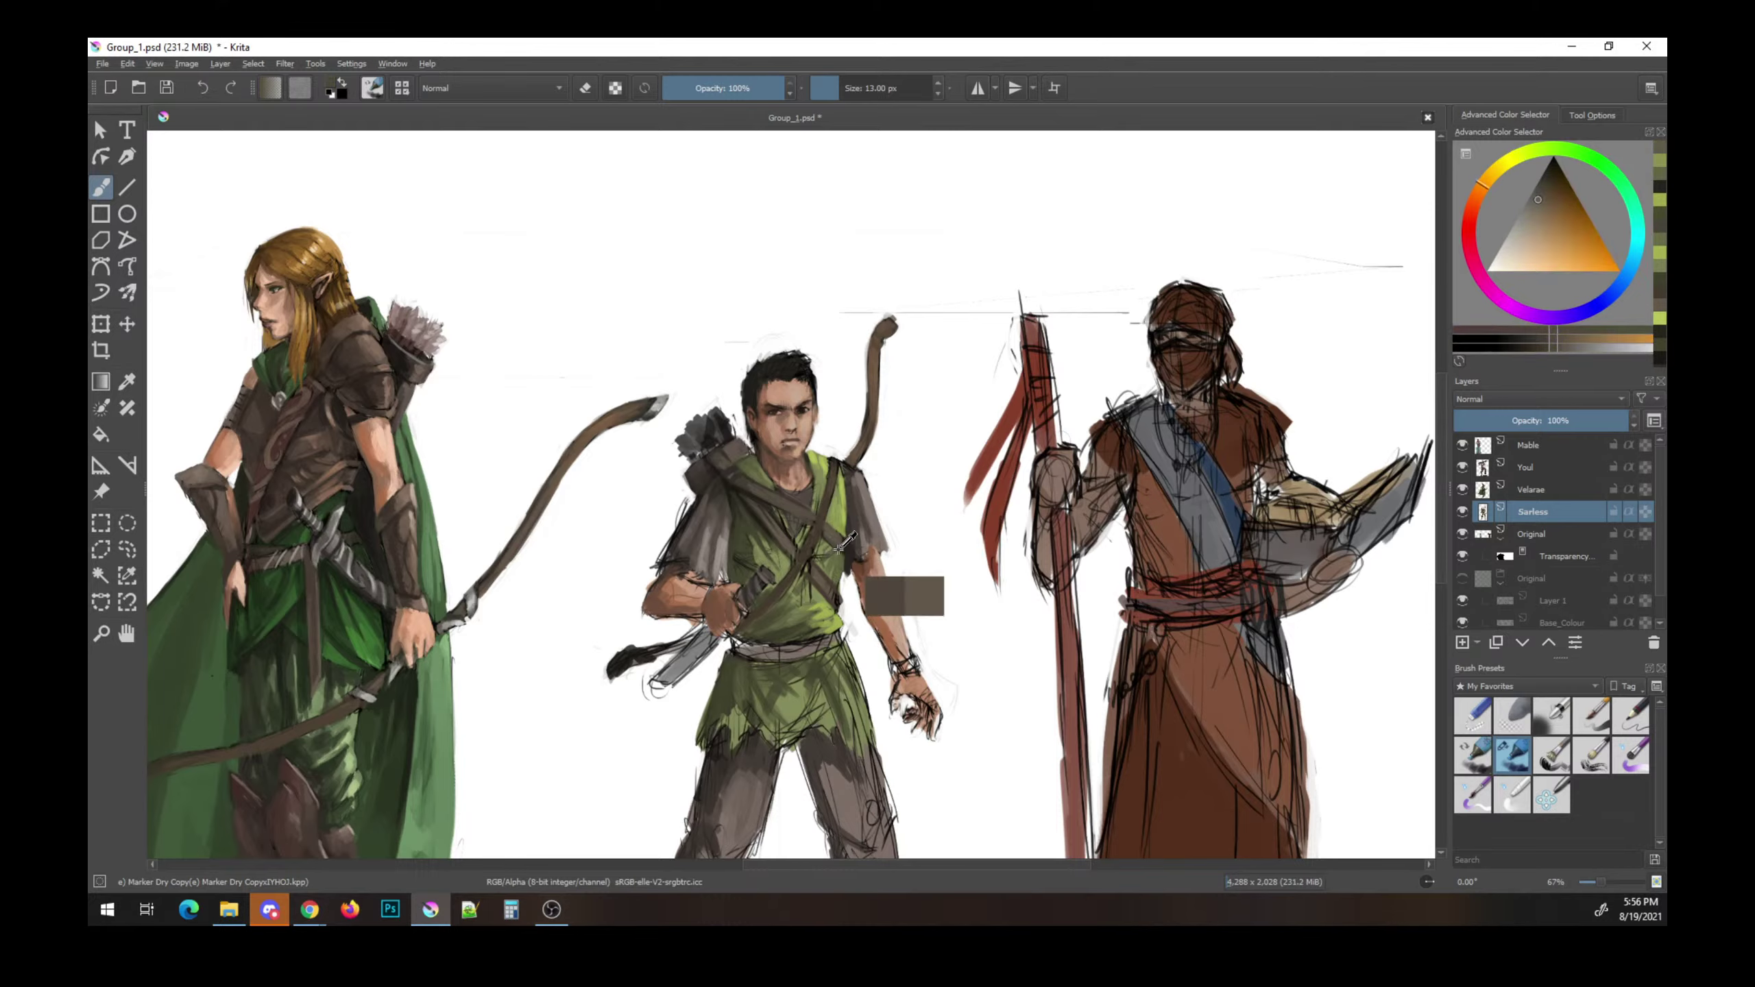
{"action": "left_click", "coordinate": [802, 536], "text": "ctrl"}
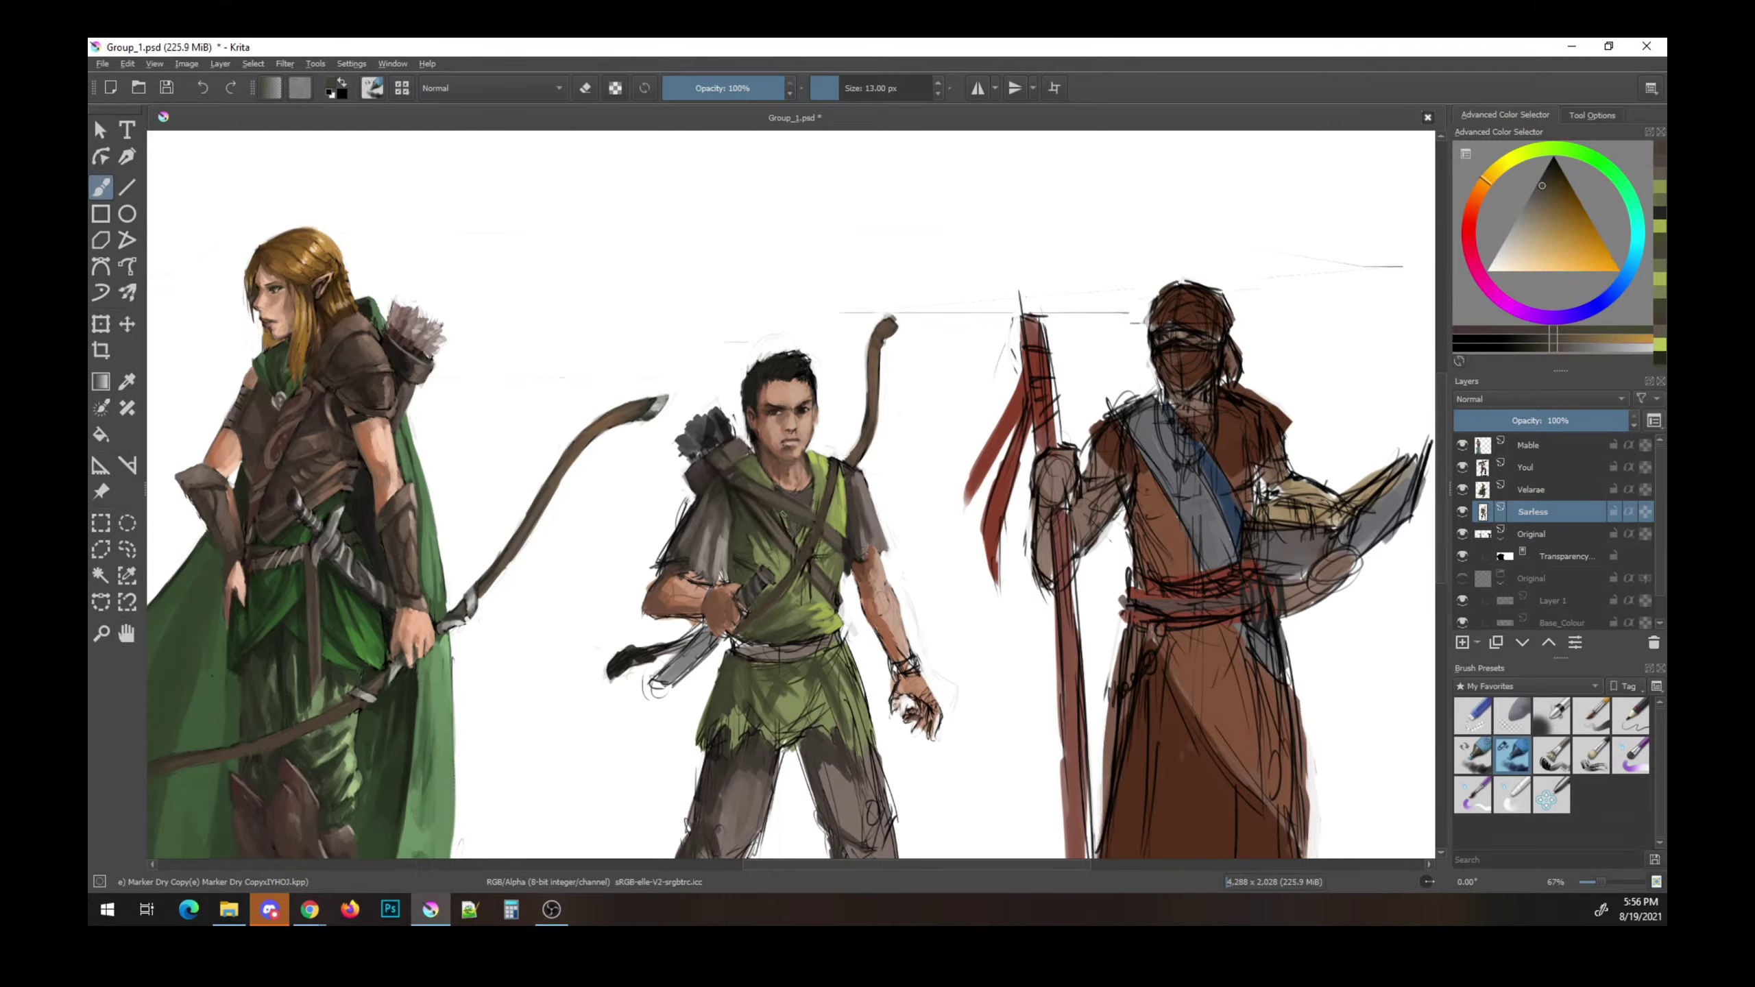
{"action": "left_click", "coordinate": [802, 519], "text": "ctrl"}
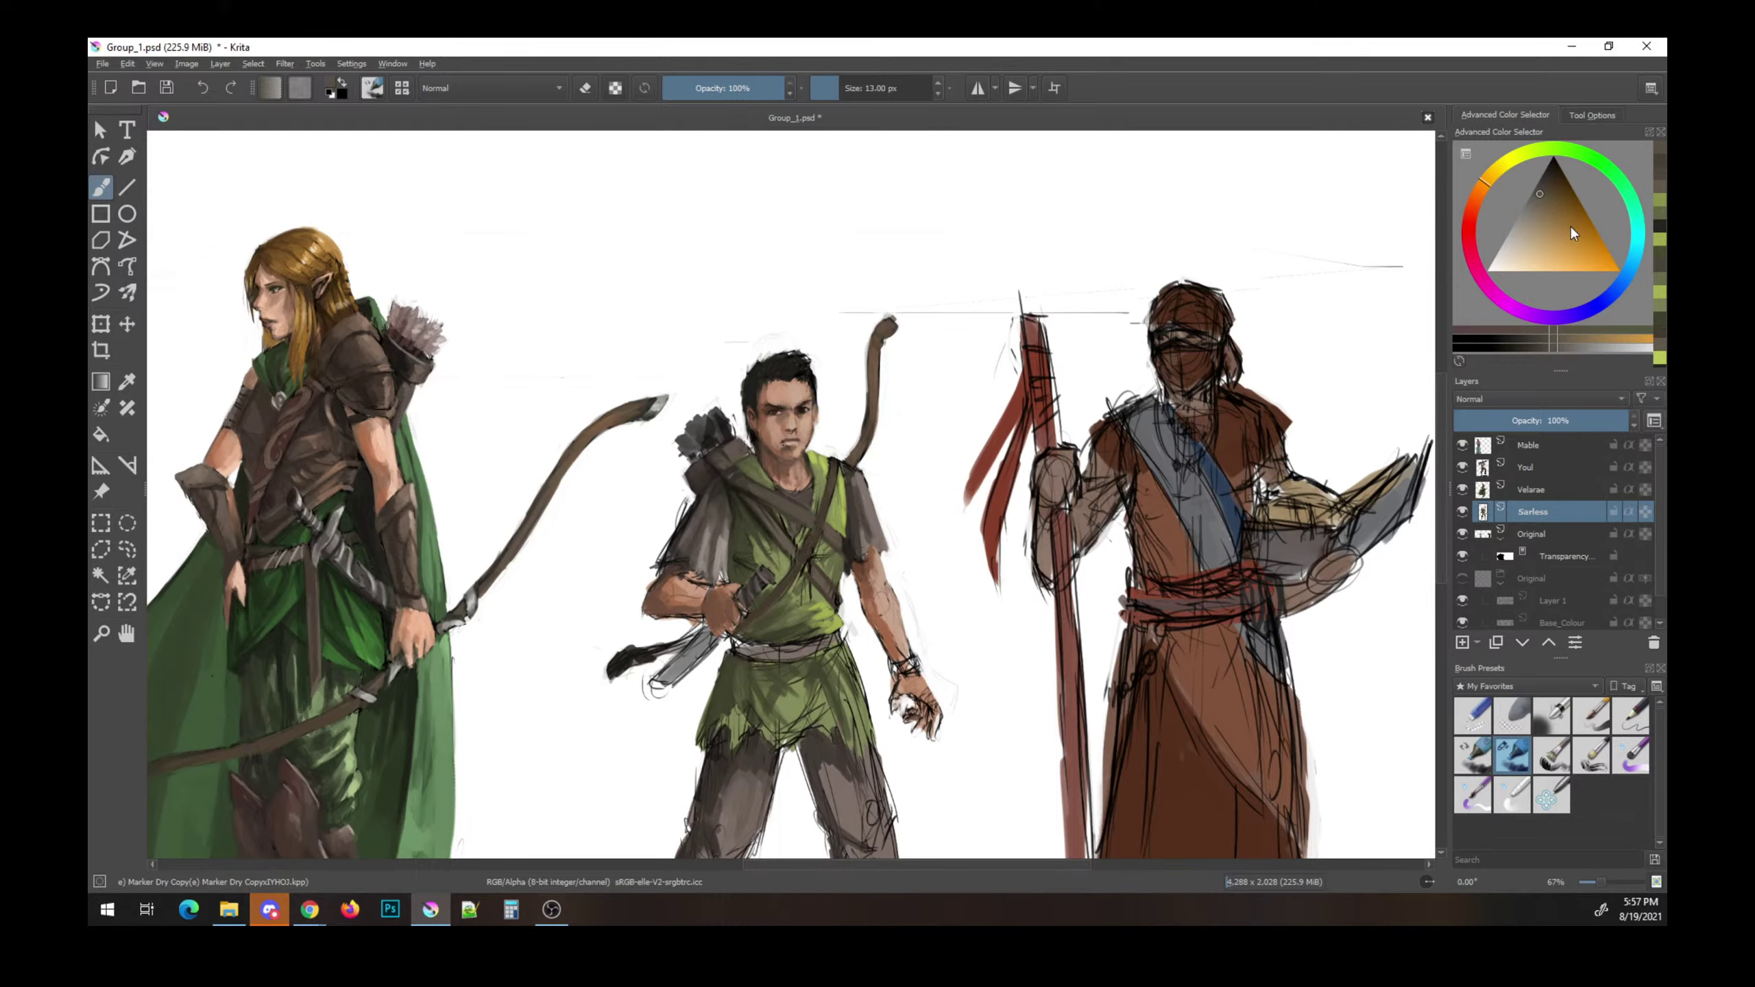
{"action": "left_click_drag", "start_coordinate": [1574, 230], "coordinate": [1531, 232]}
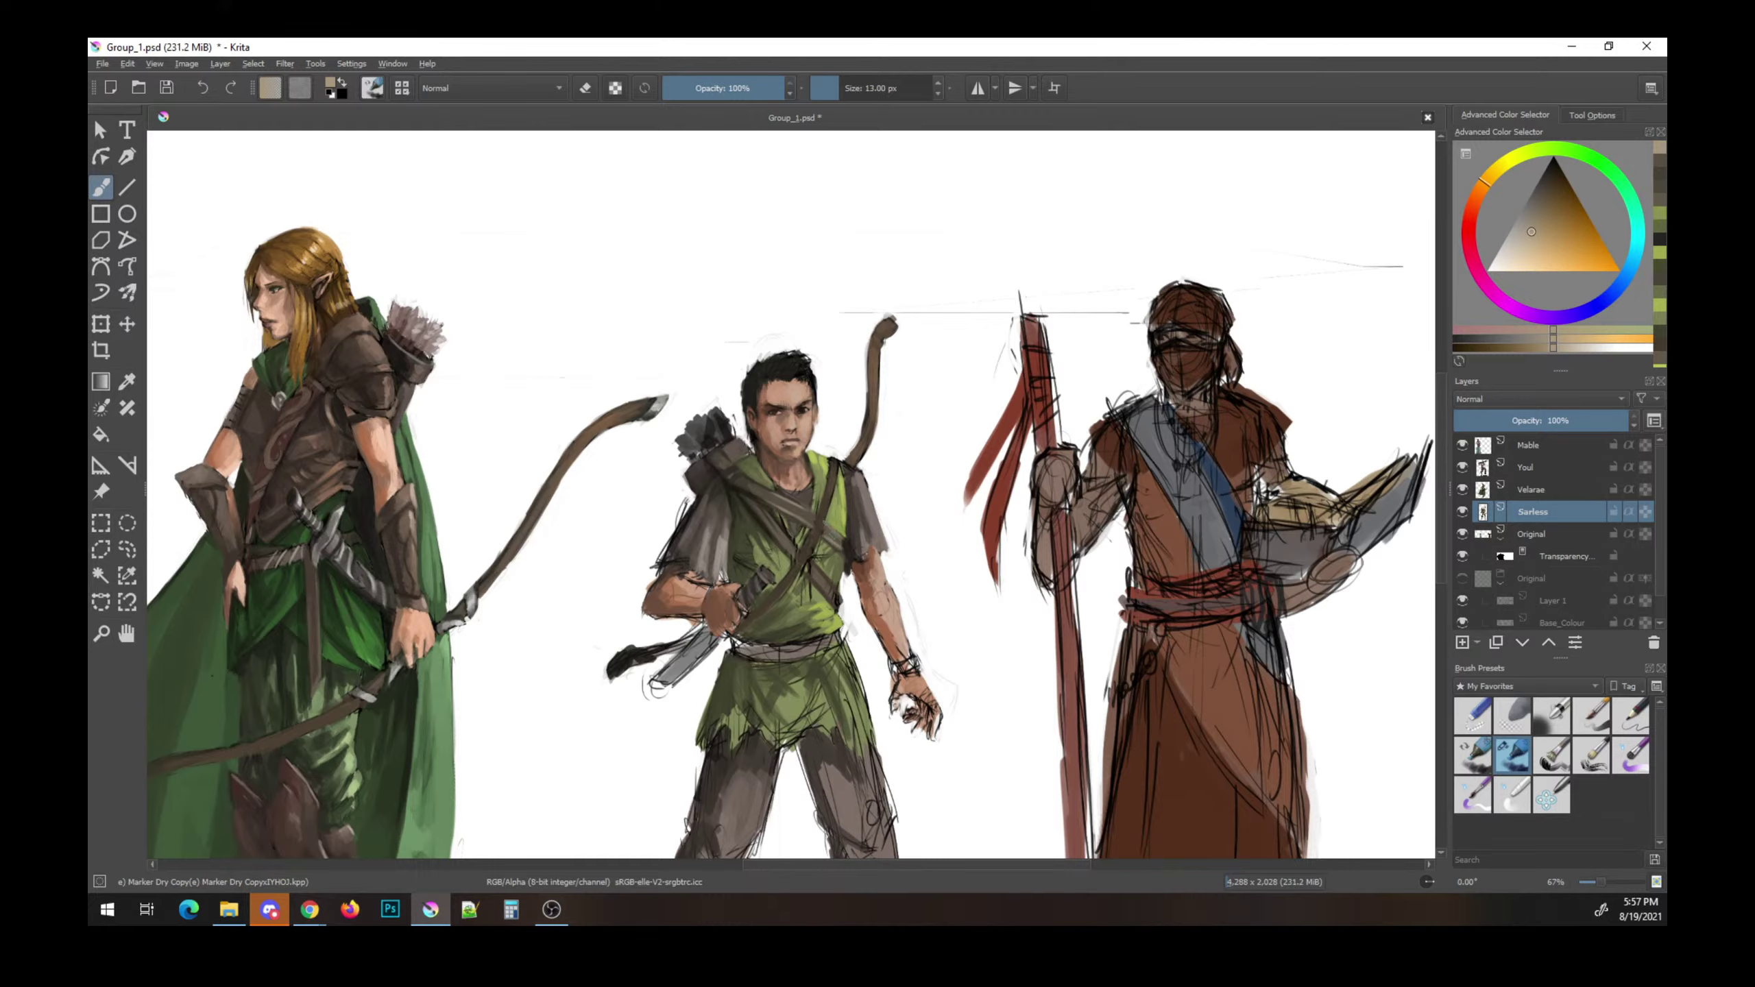
{"action": "left_click", "coordinate": [844, 547], "text": "ctrl"}
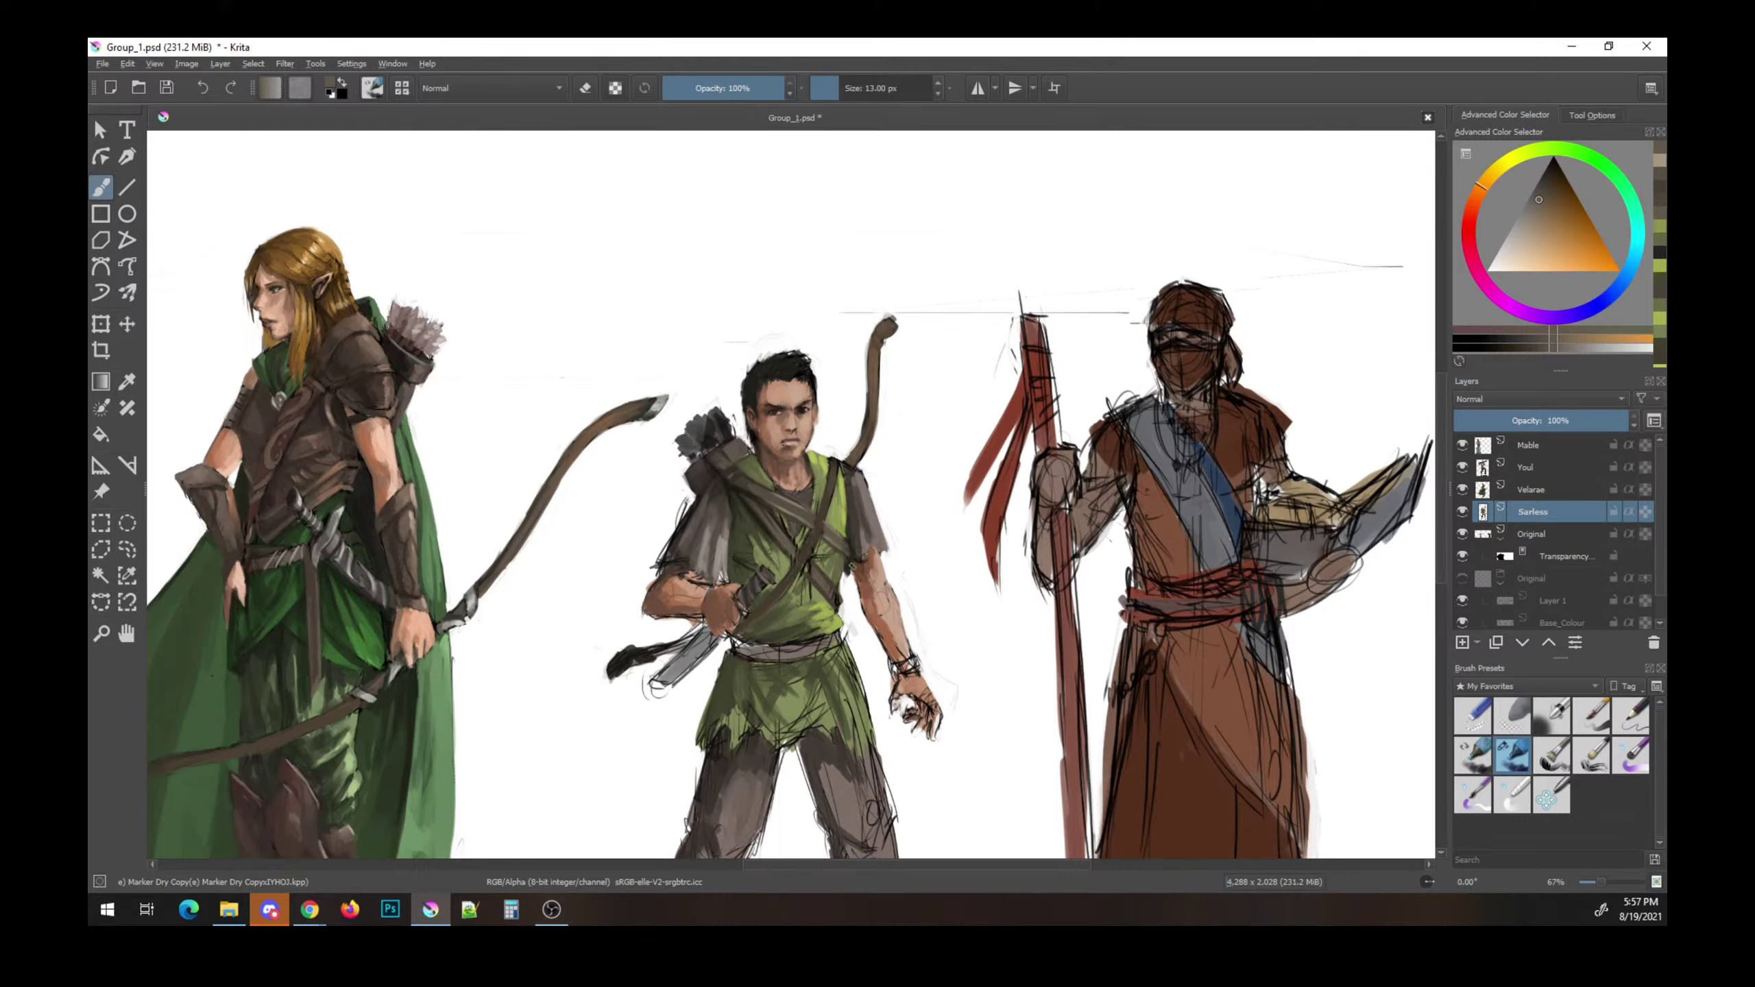
{"action": "key", "text": "ctrl+s"}
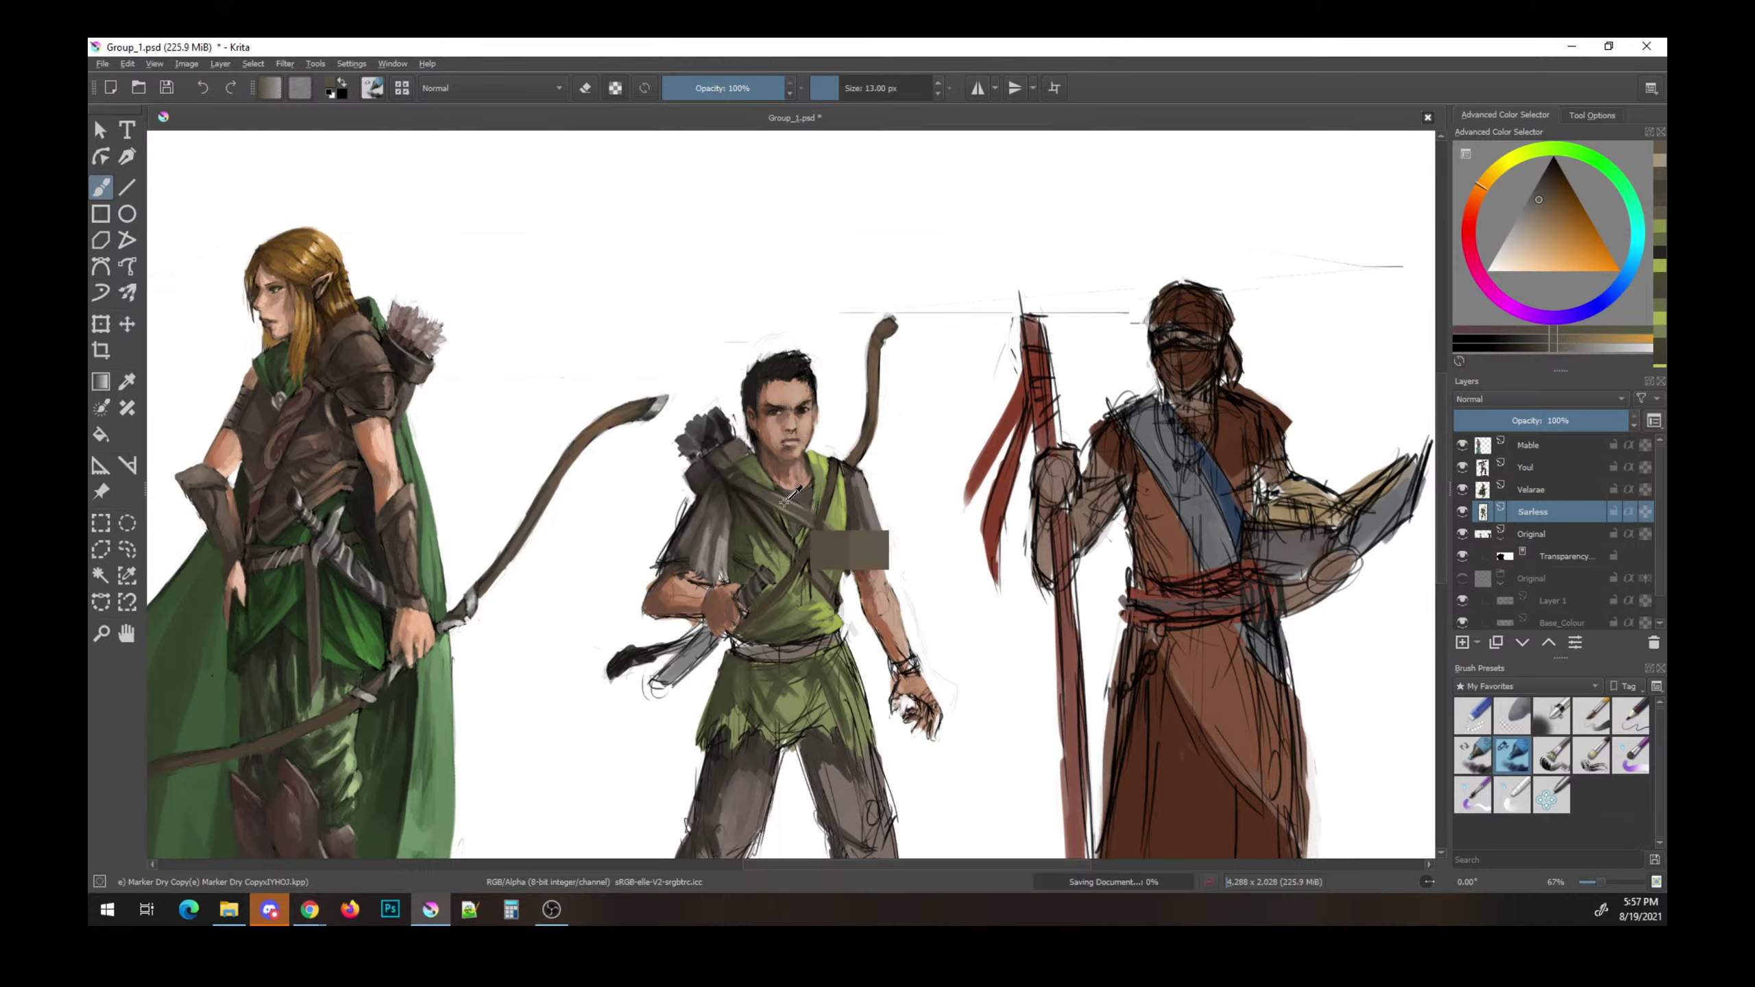
- Paint a small dark brown mark on the boy's chest and save
{"action": "left_click", "coordinate": [790, 496], "text": "ctrl"}
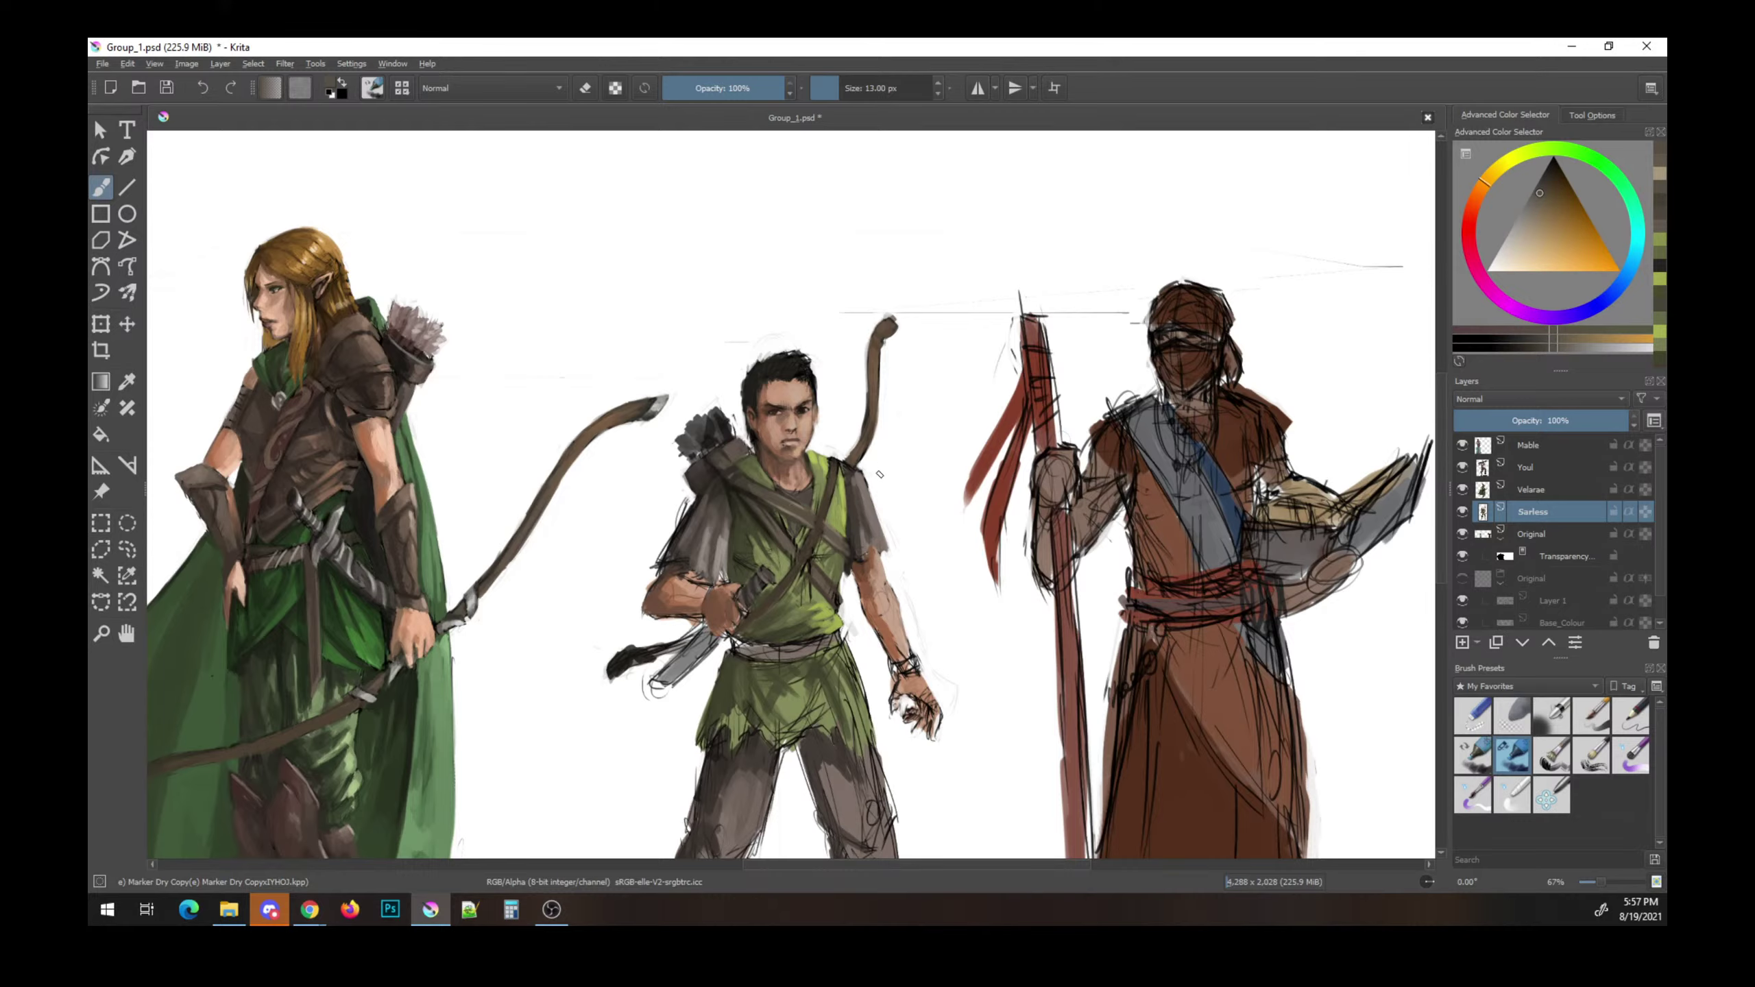
{"action": "left_click", "coordinate": [774, 535], "text": "ctrl"}
{"action": "left_click", "coordinate": [799, 509], "text": "ctrl"}
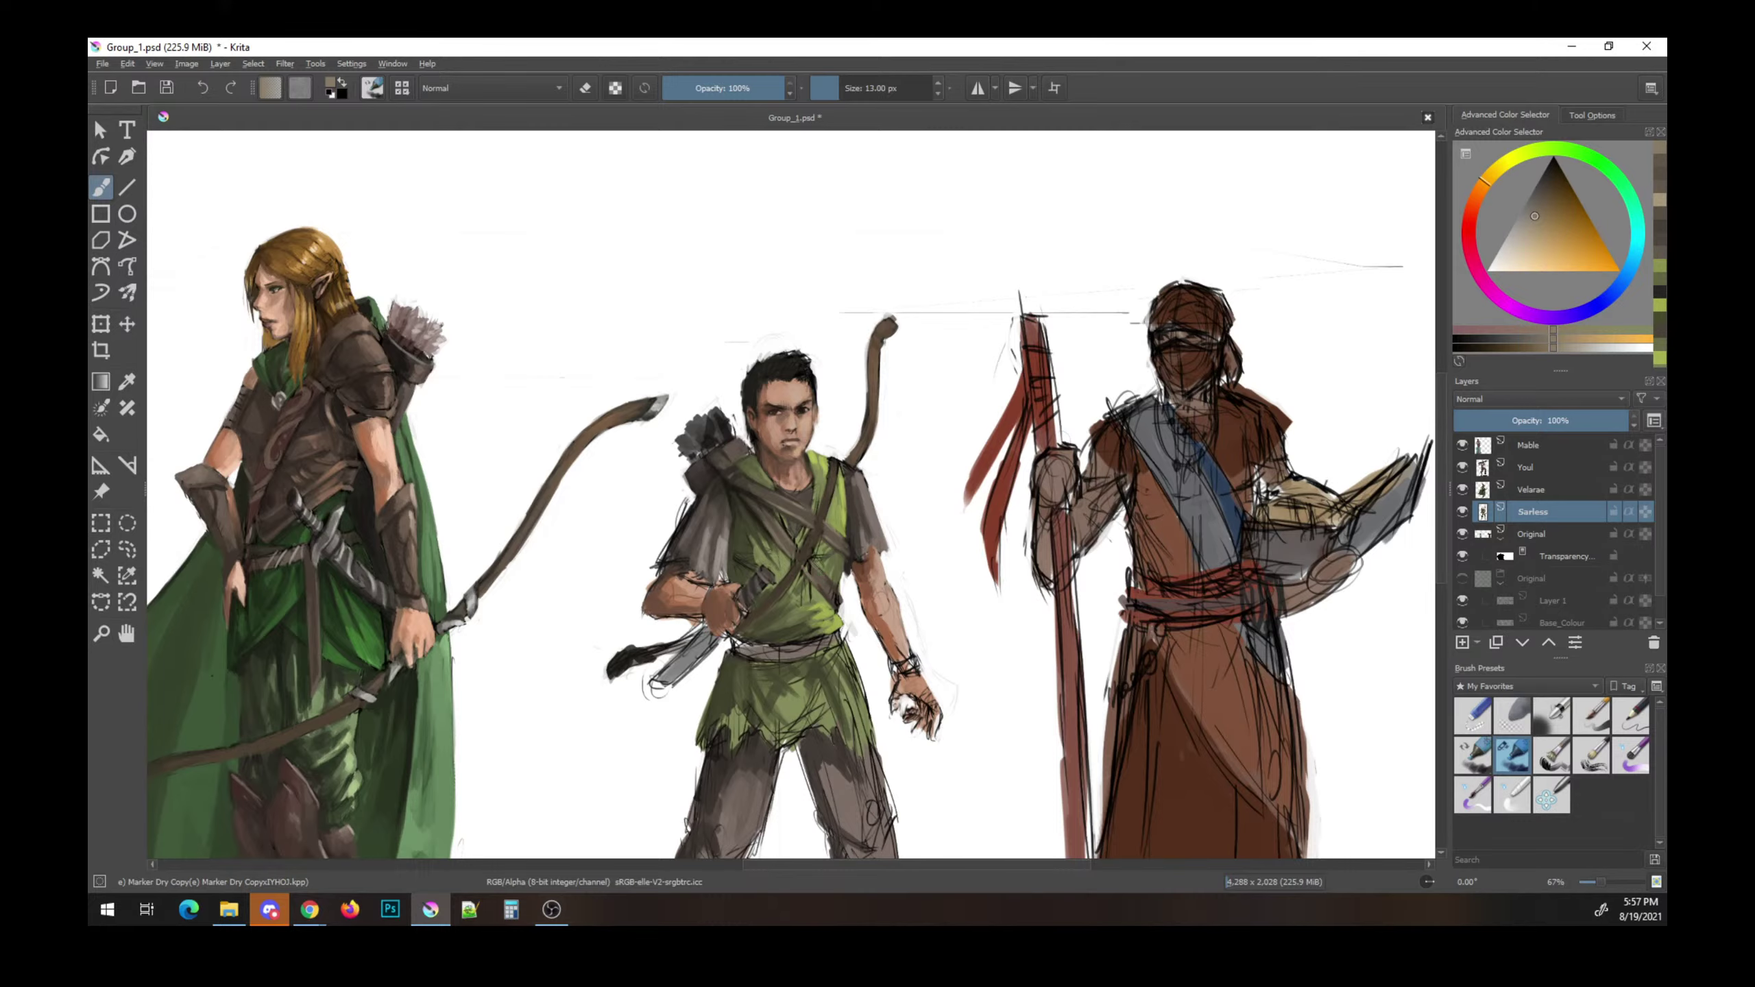
{"action": "left_click", "coordinate": [826, 573], "text": "ctrl"}
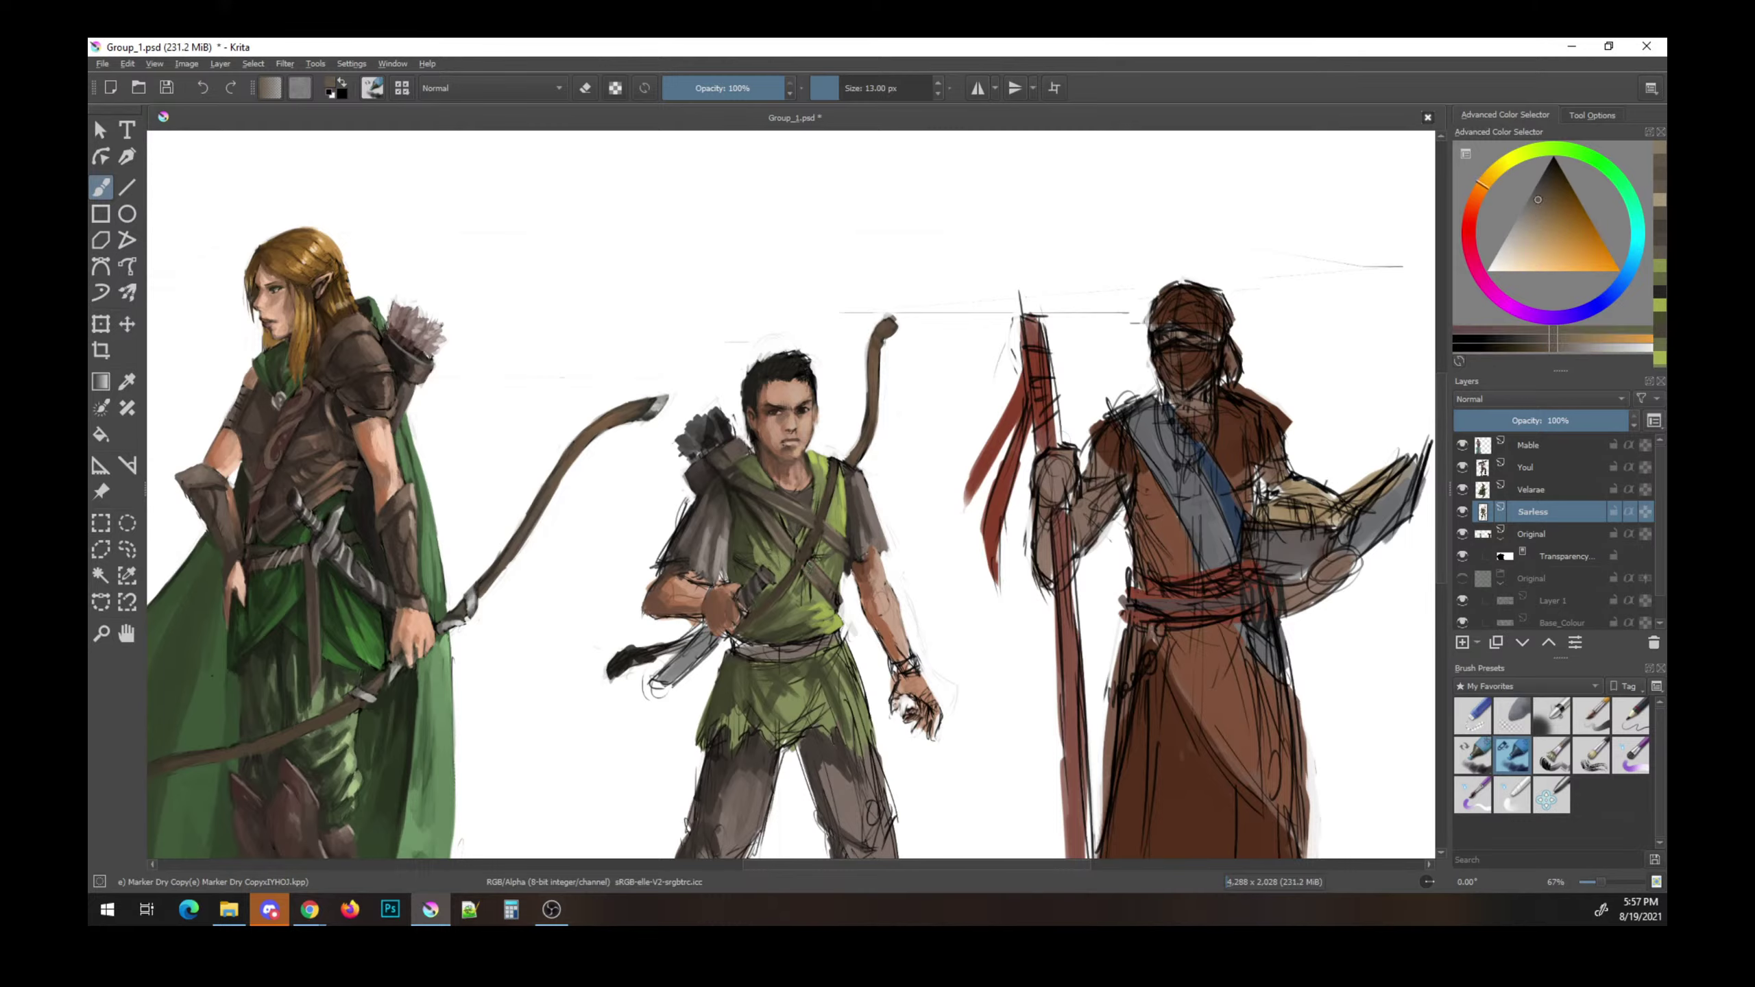
{"action": "left_click", "coordinate": [811, 559], "text": "ctrl"}
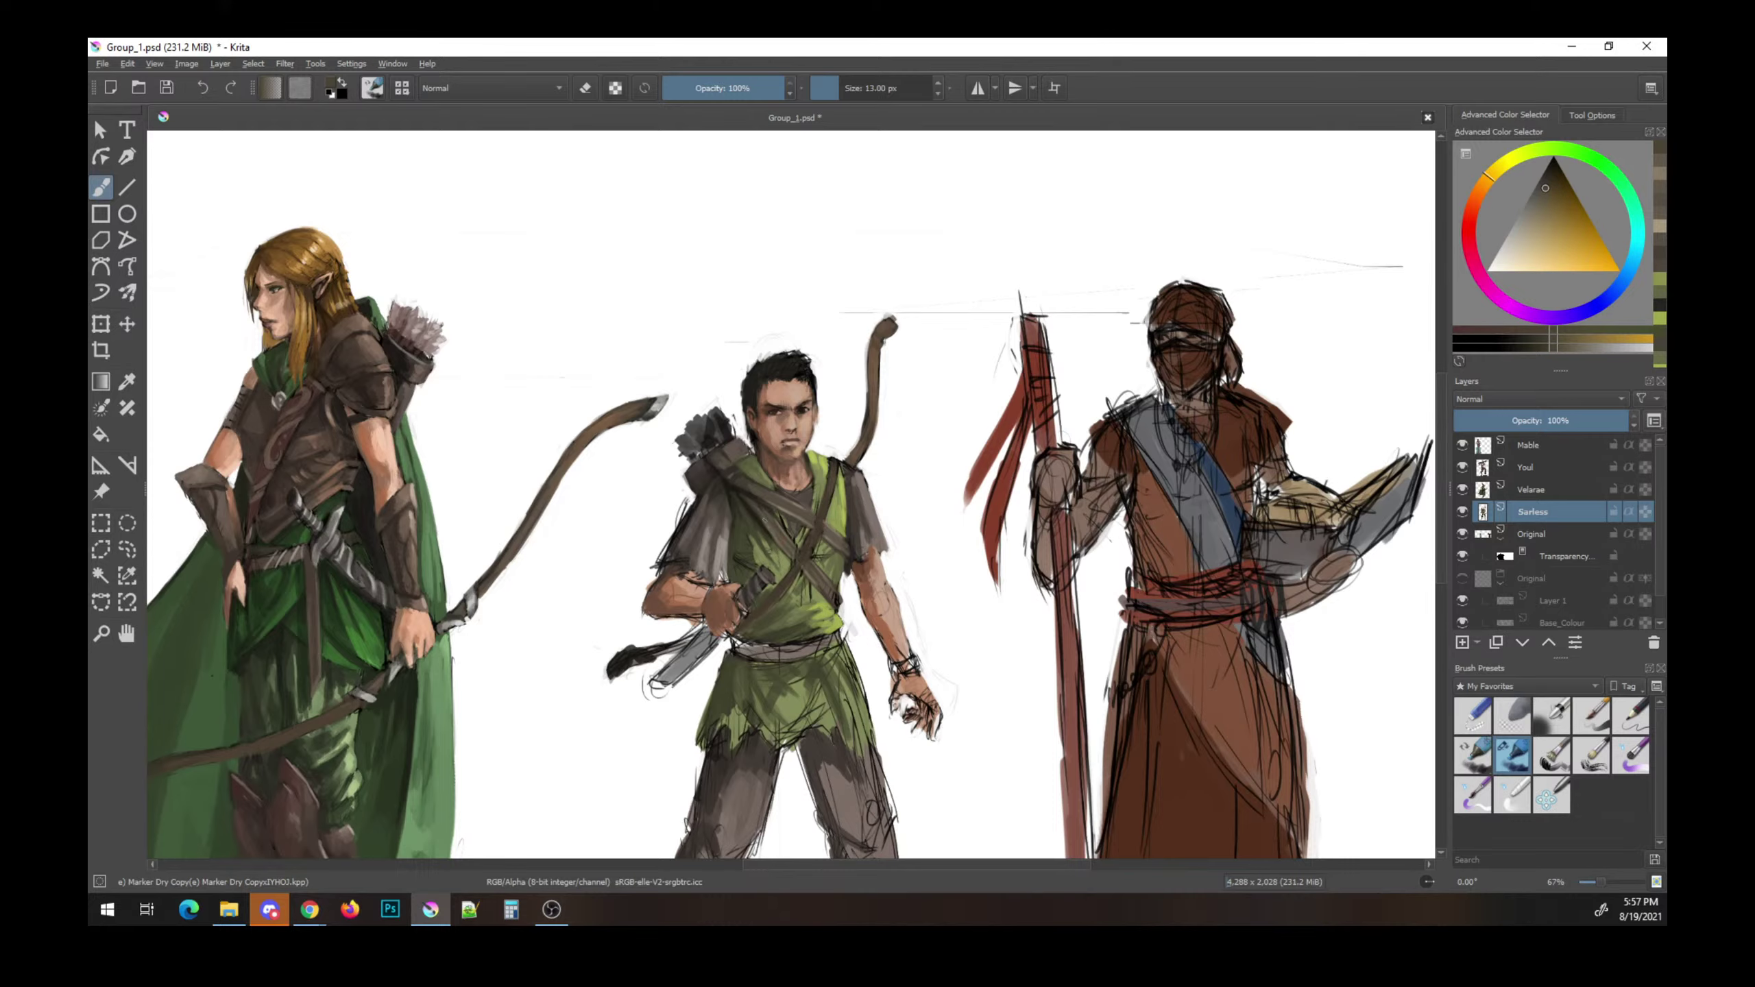
{"action": "left_click", "coordinate": [828, 553], "text": "ctrl"}
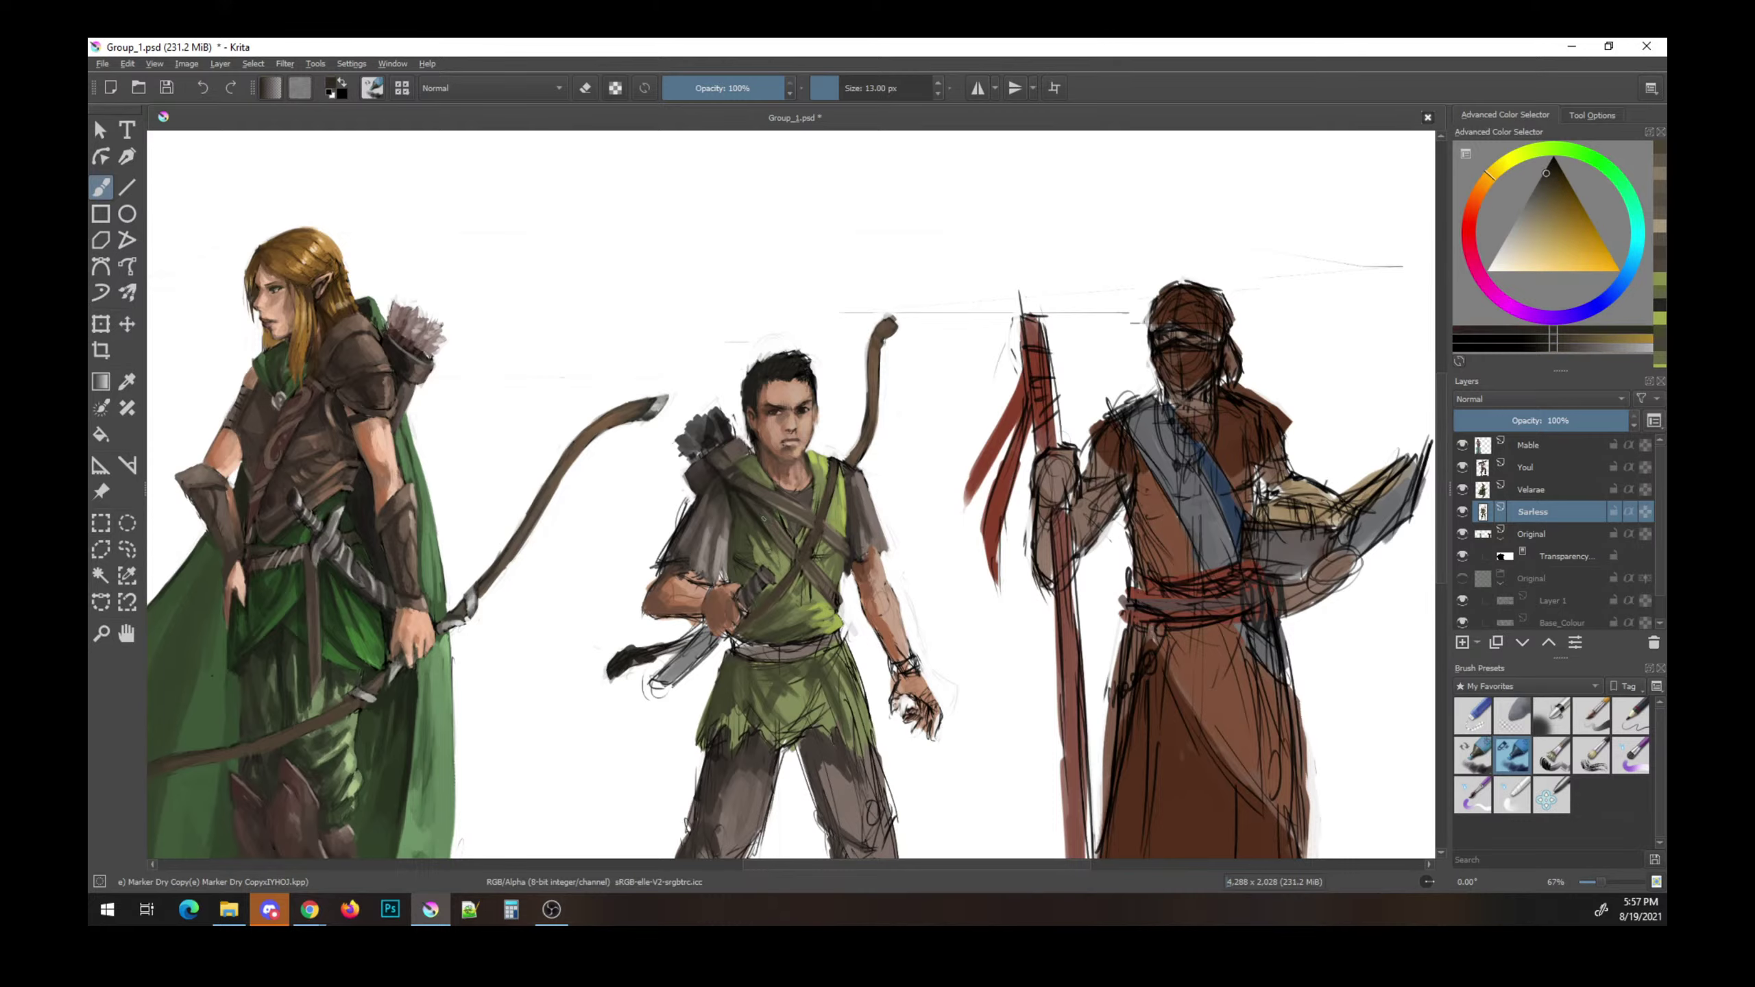
{"action": "left_click_drag", "start_coordinate": [767, 513], "coordinate": [776, 527]}
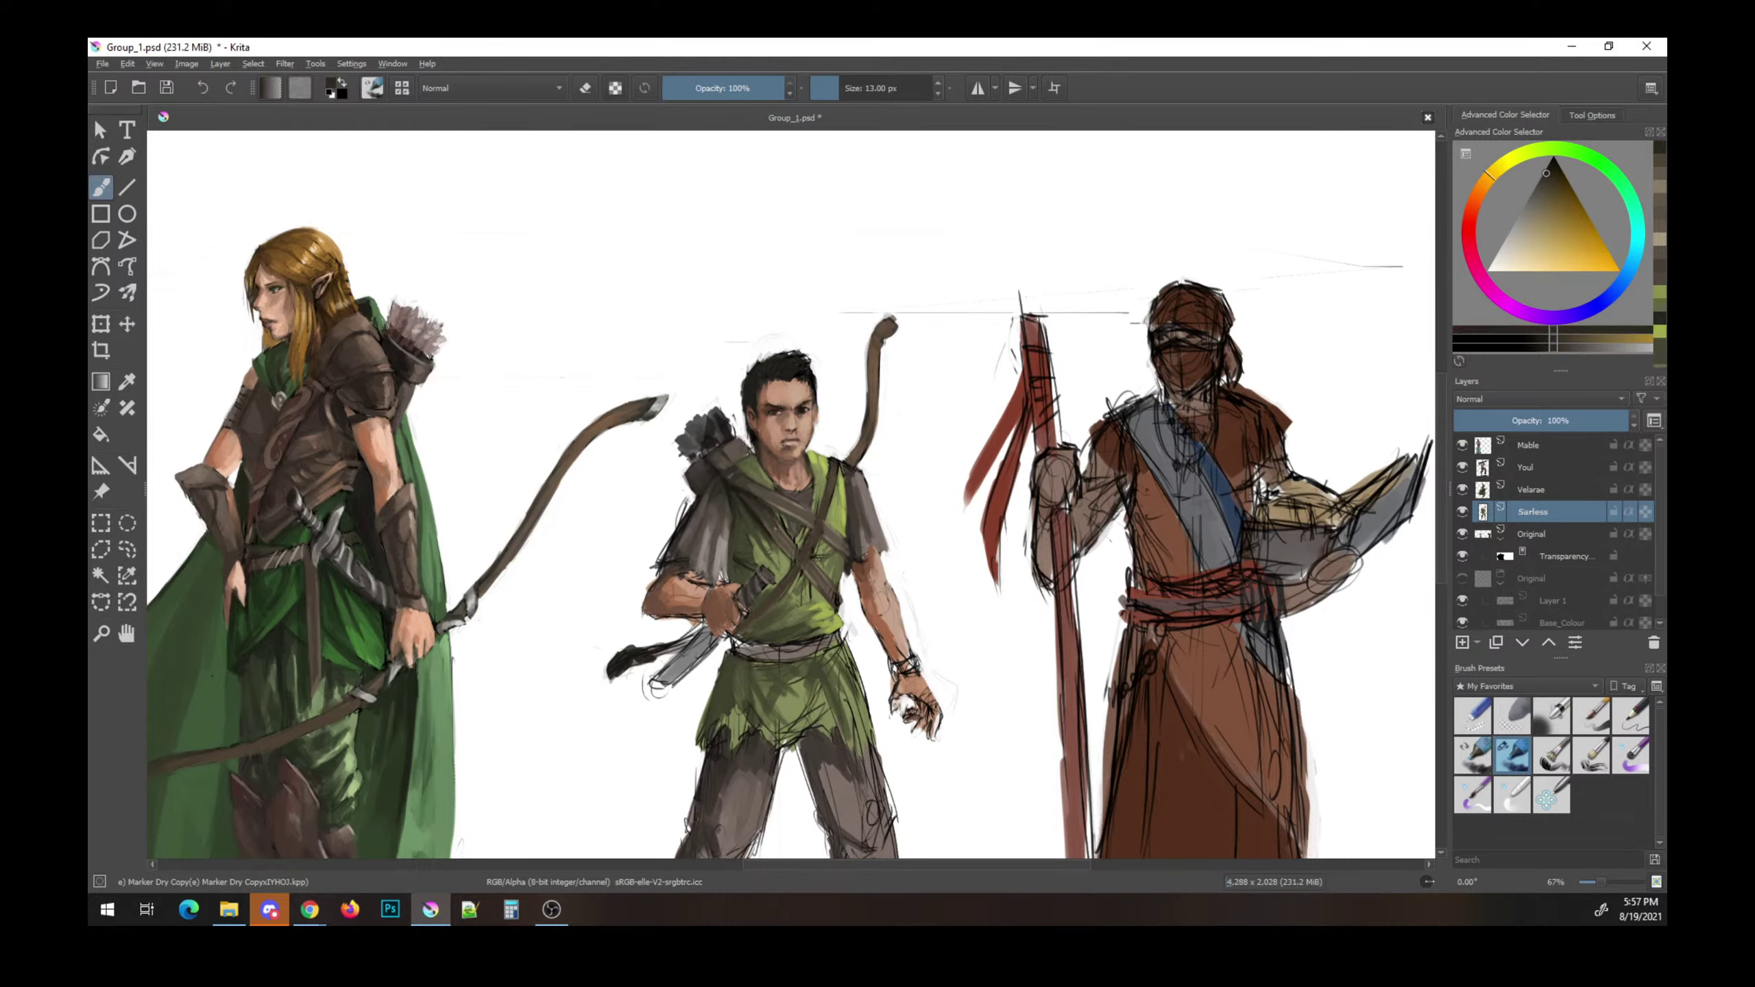
{"action": "left_click", "coordinate": [820, 434], "text": "ctrl"}
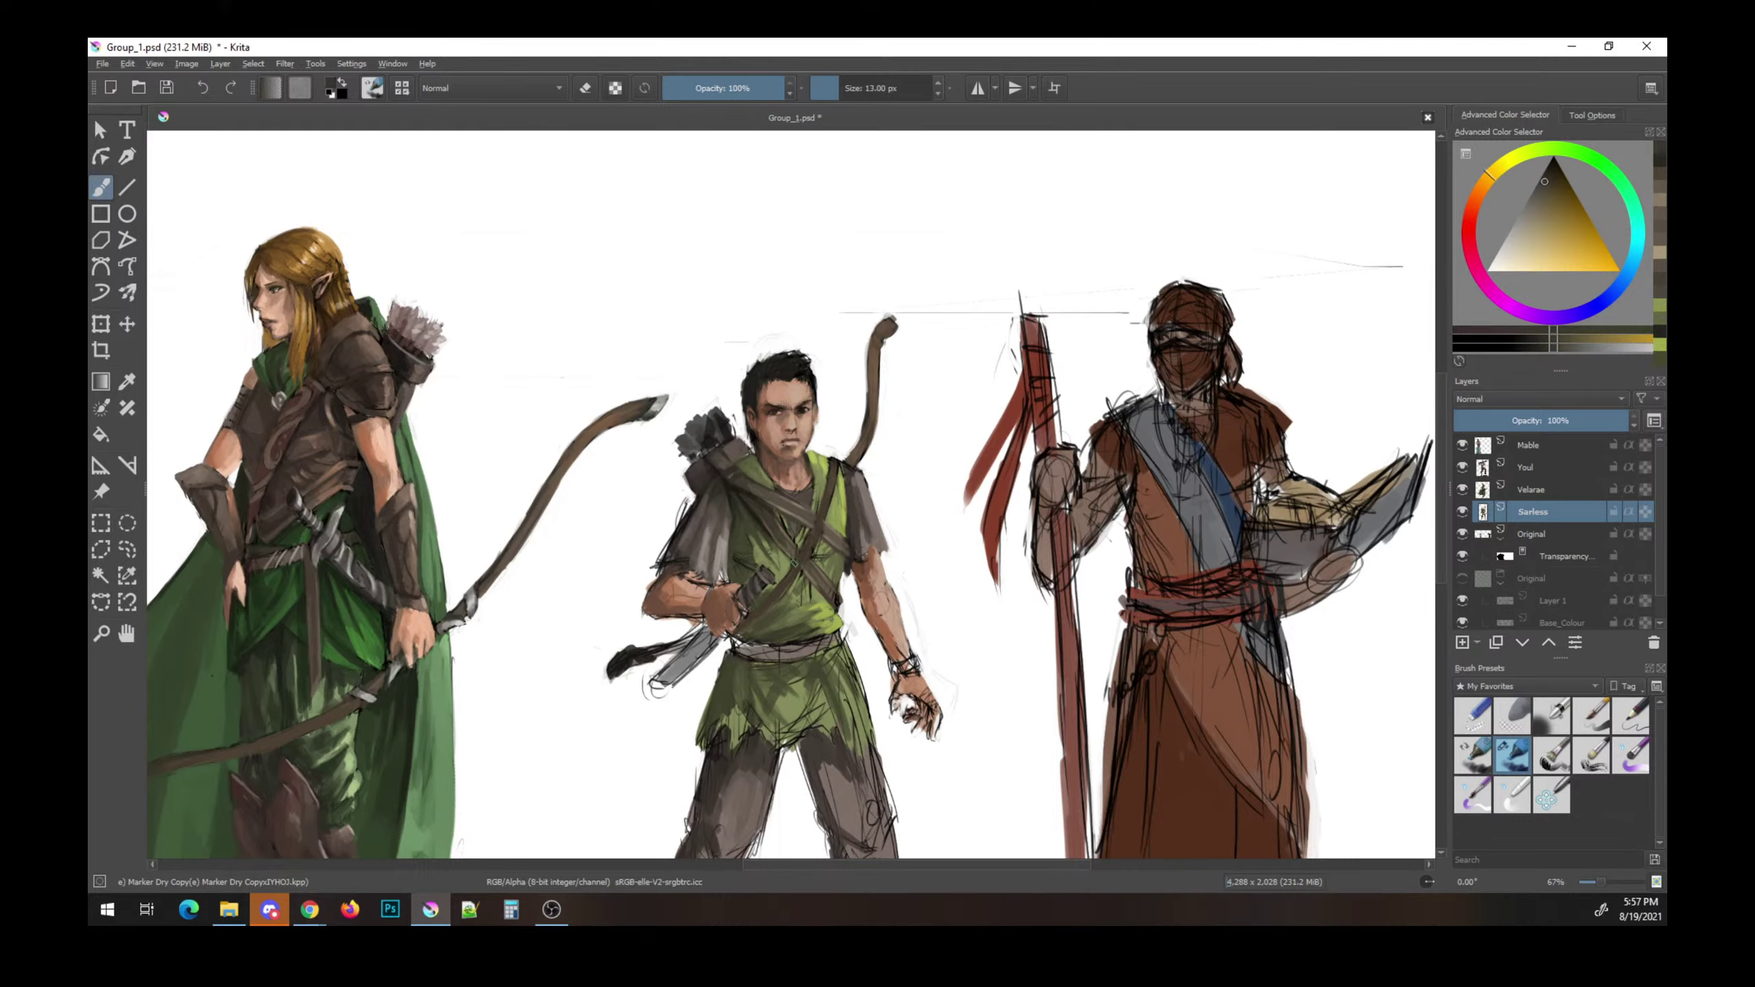
{"action": "key", "text": "ctrl+s"}
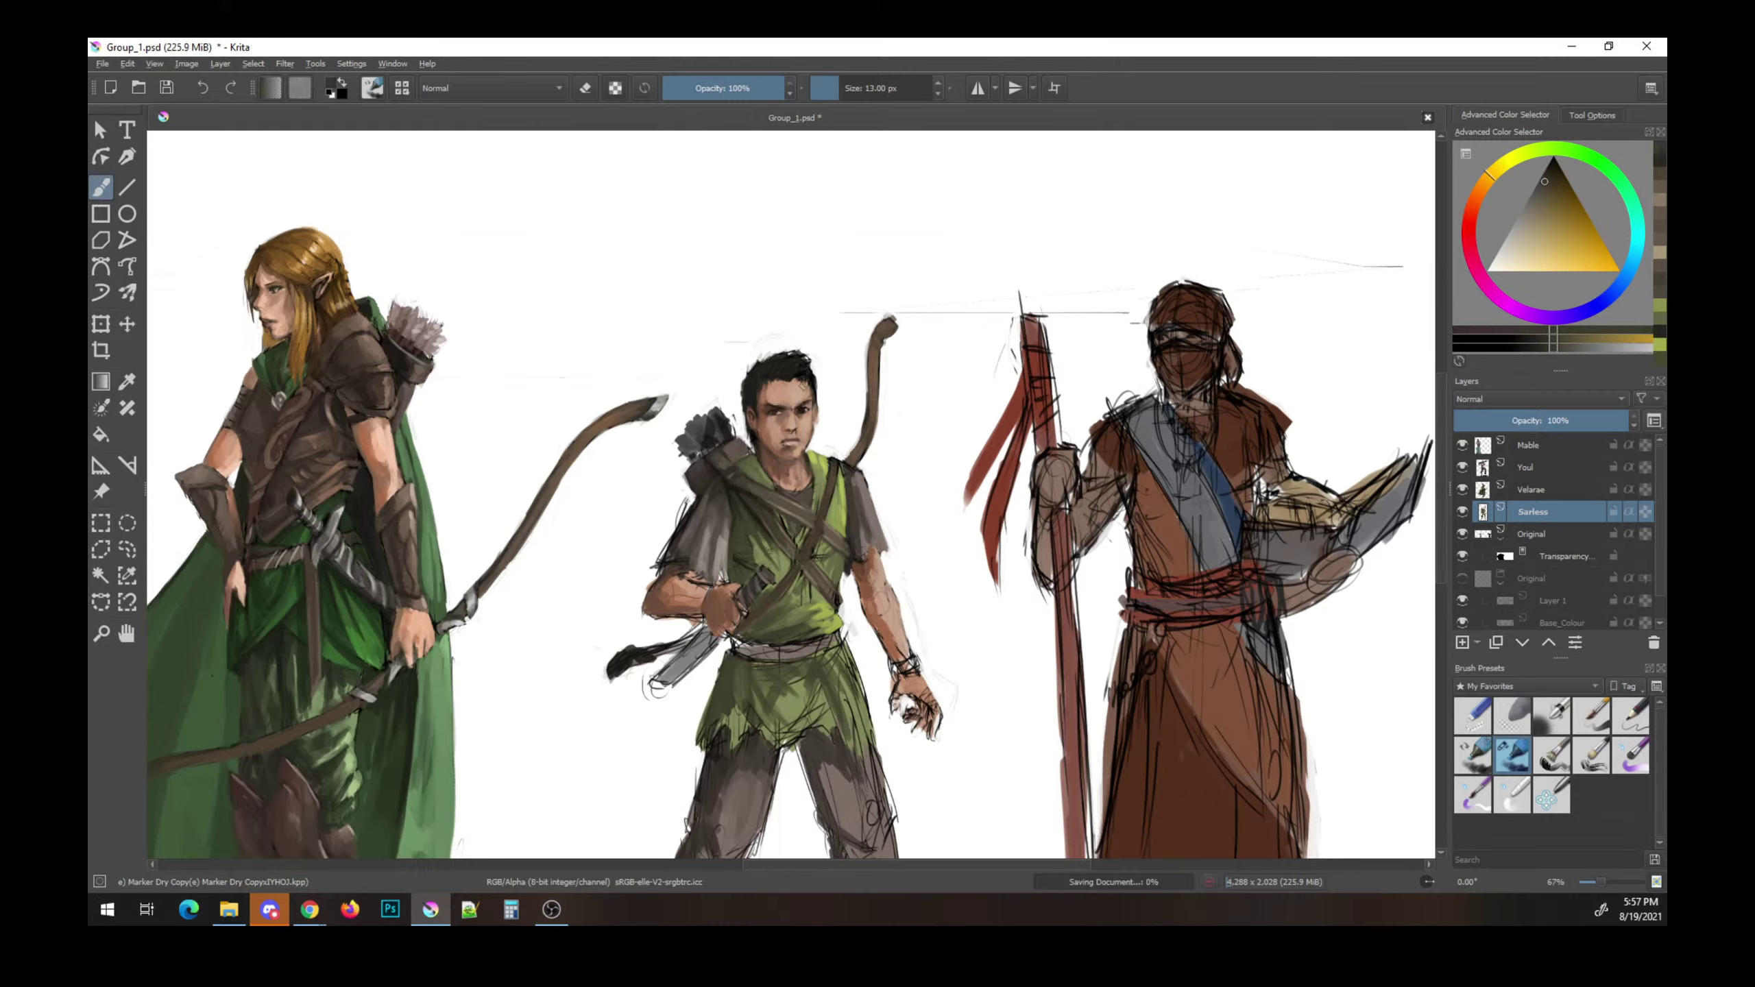
- Warm a sampled skin tone toward orange, dab the cheek, then undo the dab
{"action": "left_click", "coordinate": [827, 454], "text": "ctrl"}
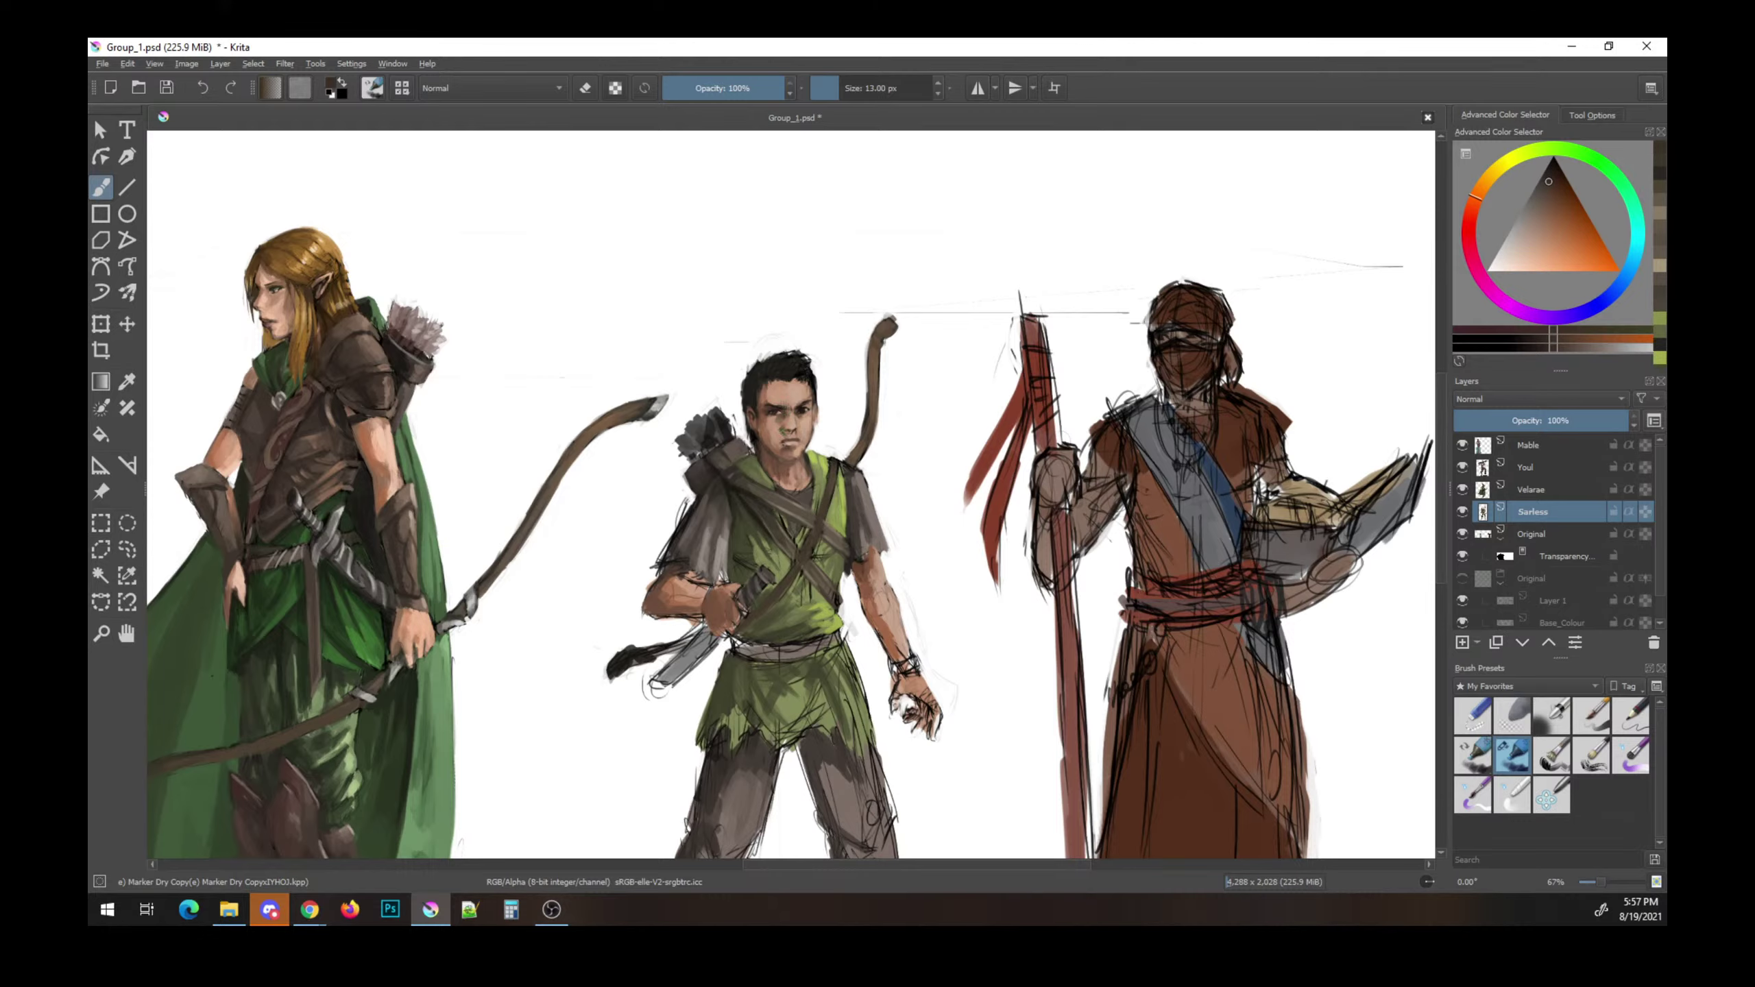
{"action": "left_click", "coordinate": [780, 432], "text": "ctrl"}
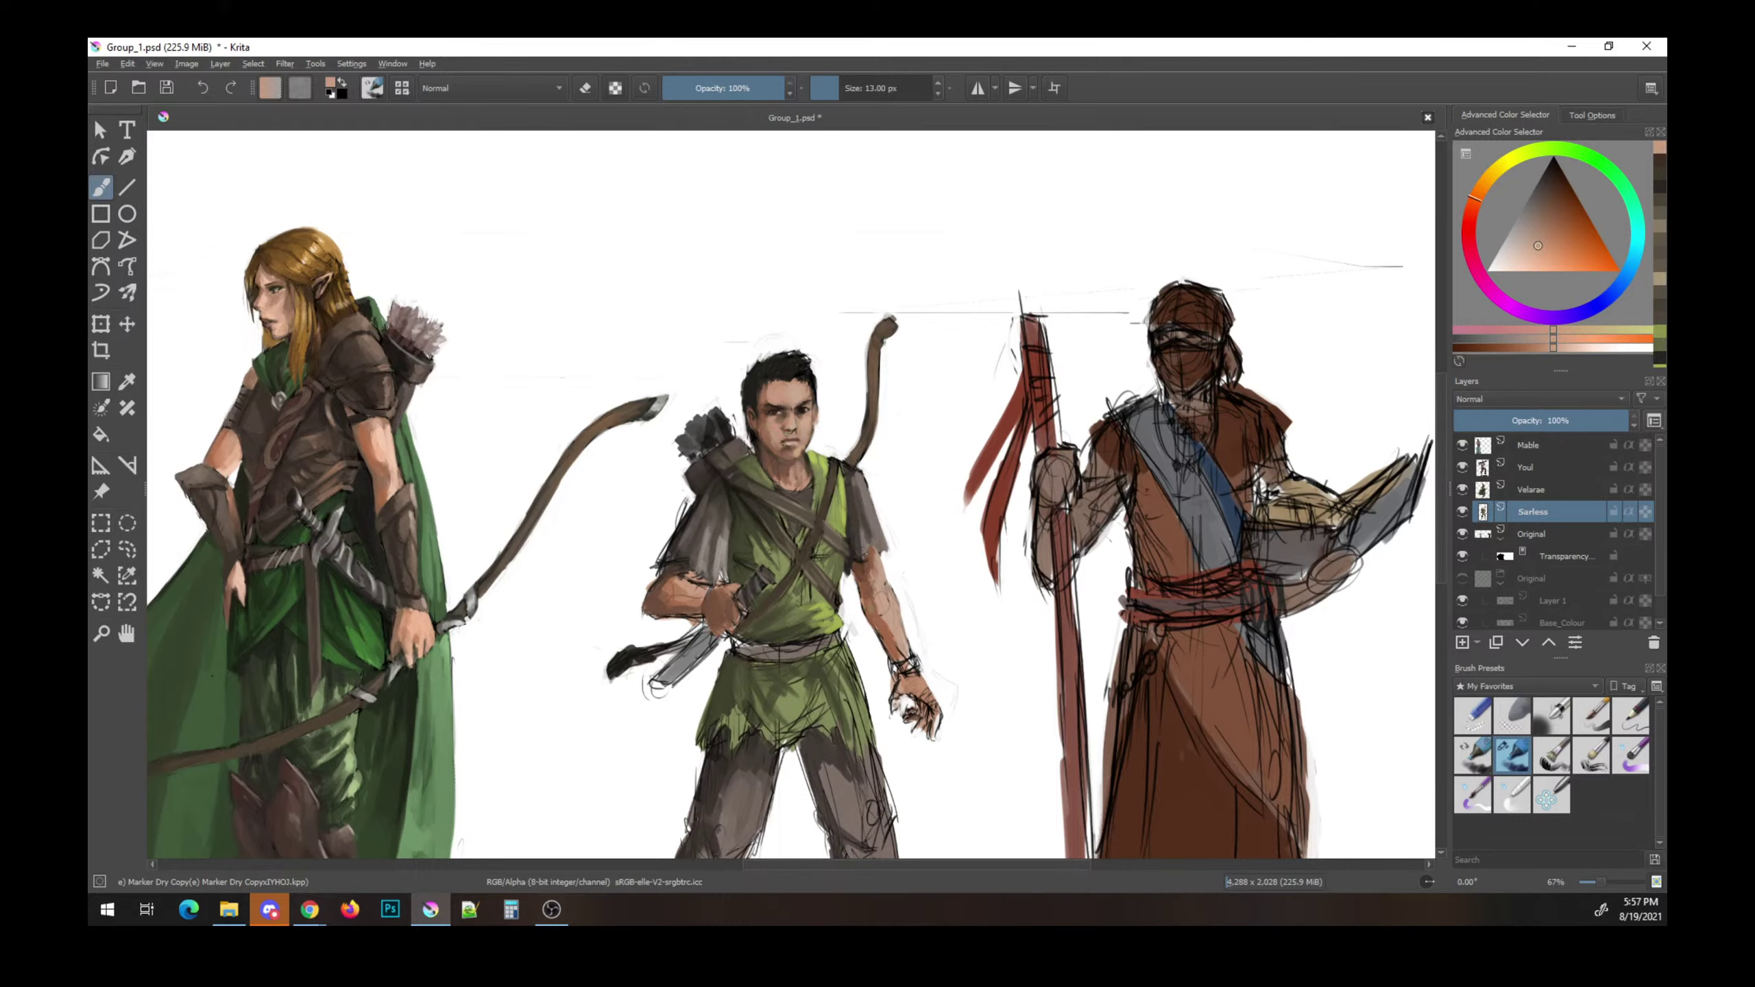
{"action": "key", "text": "ctrl+s"}
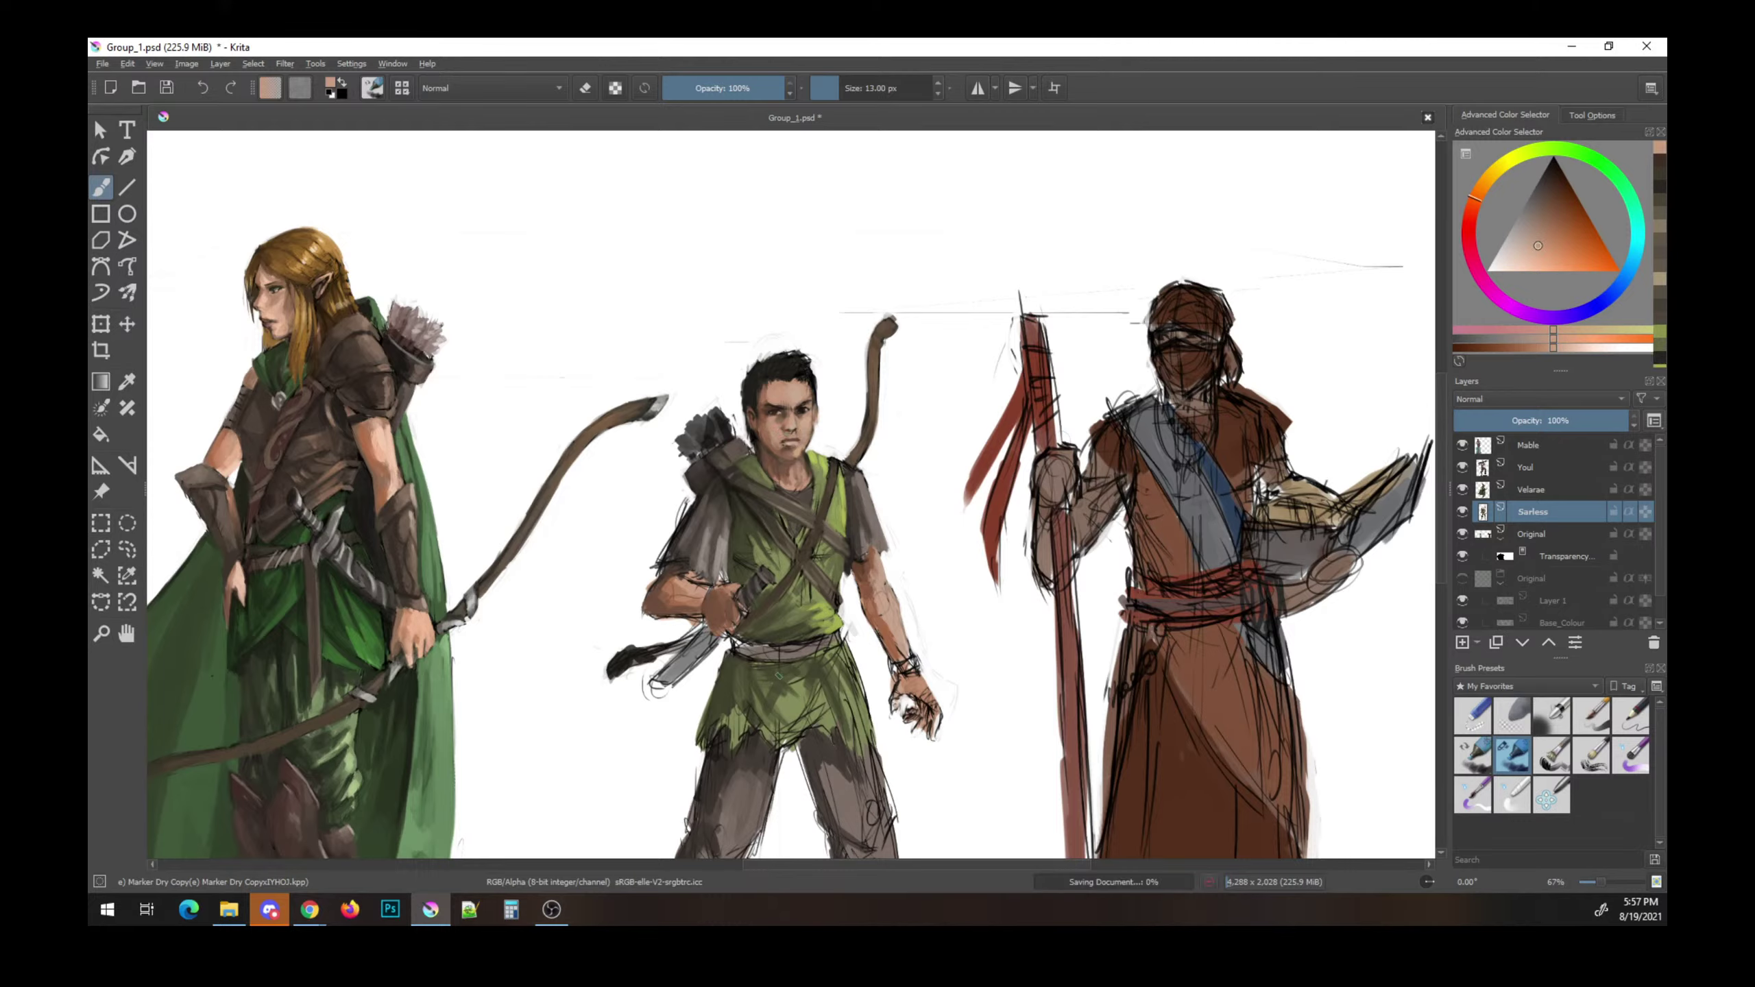
{"action": "left_click", "coordinate": [823, 456], "text": "ctrl"}
{"action": "left_click", "coordinate": [1524, 258]}
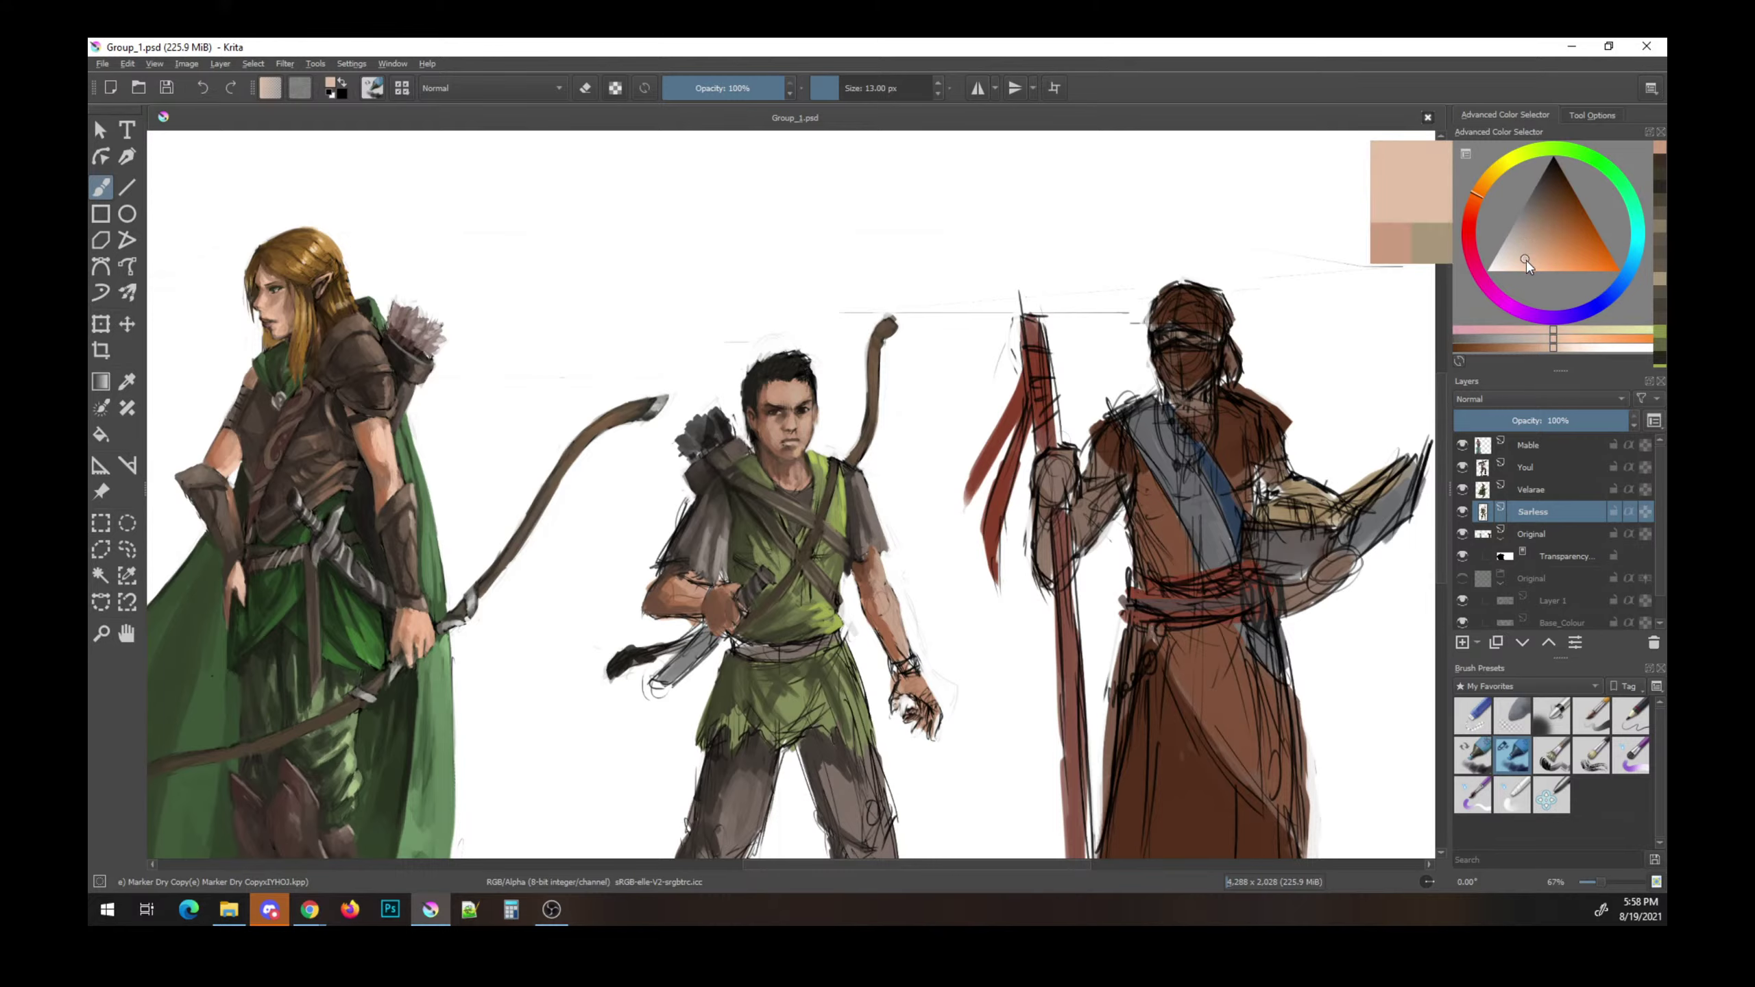
{"action": "left_click", "coordinate": [1483, 185]}
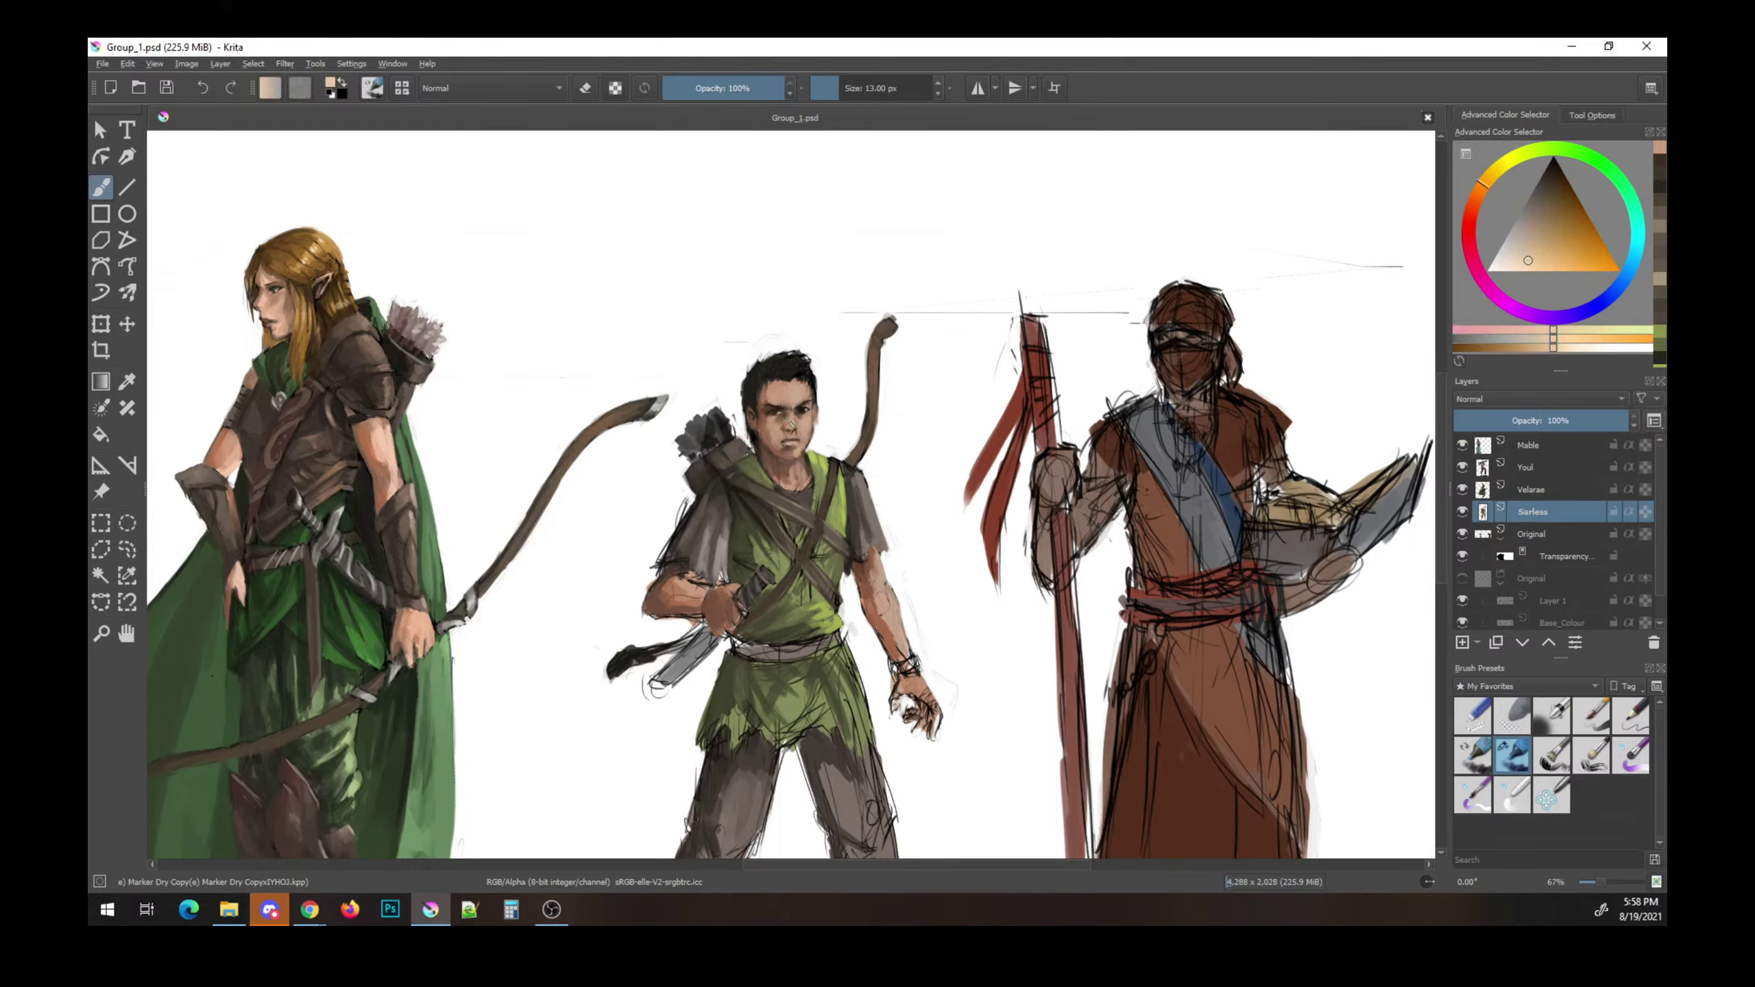
{"action": "left_click", "coordinate": [792, 425]}
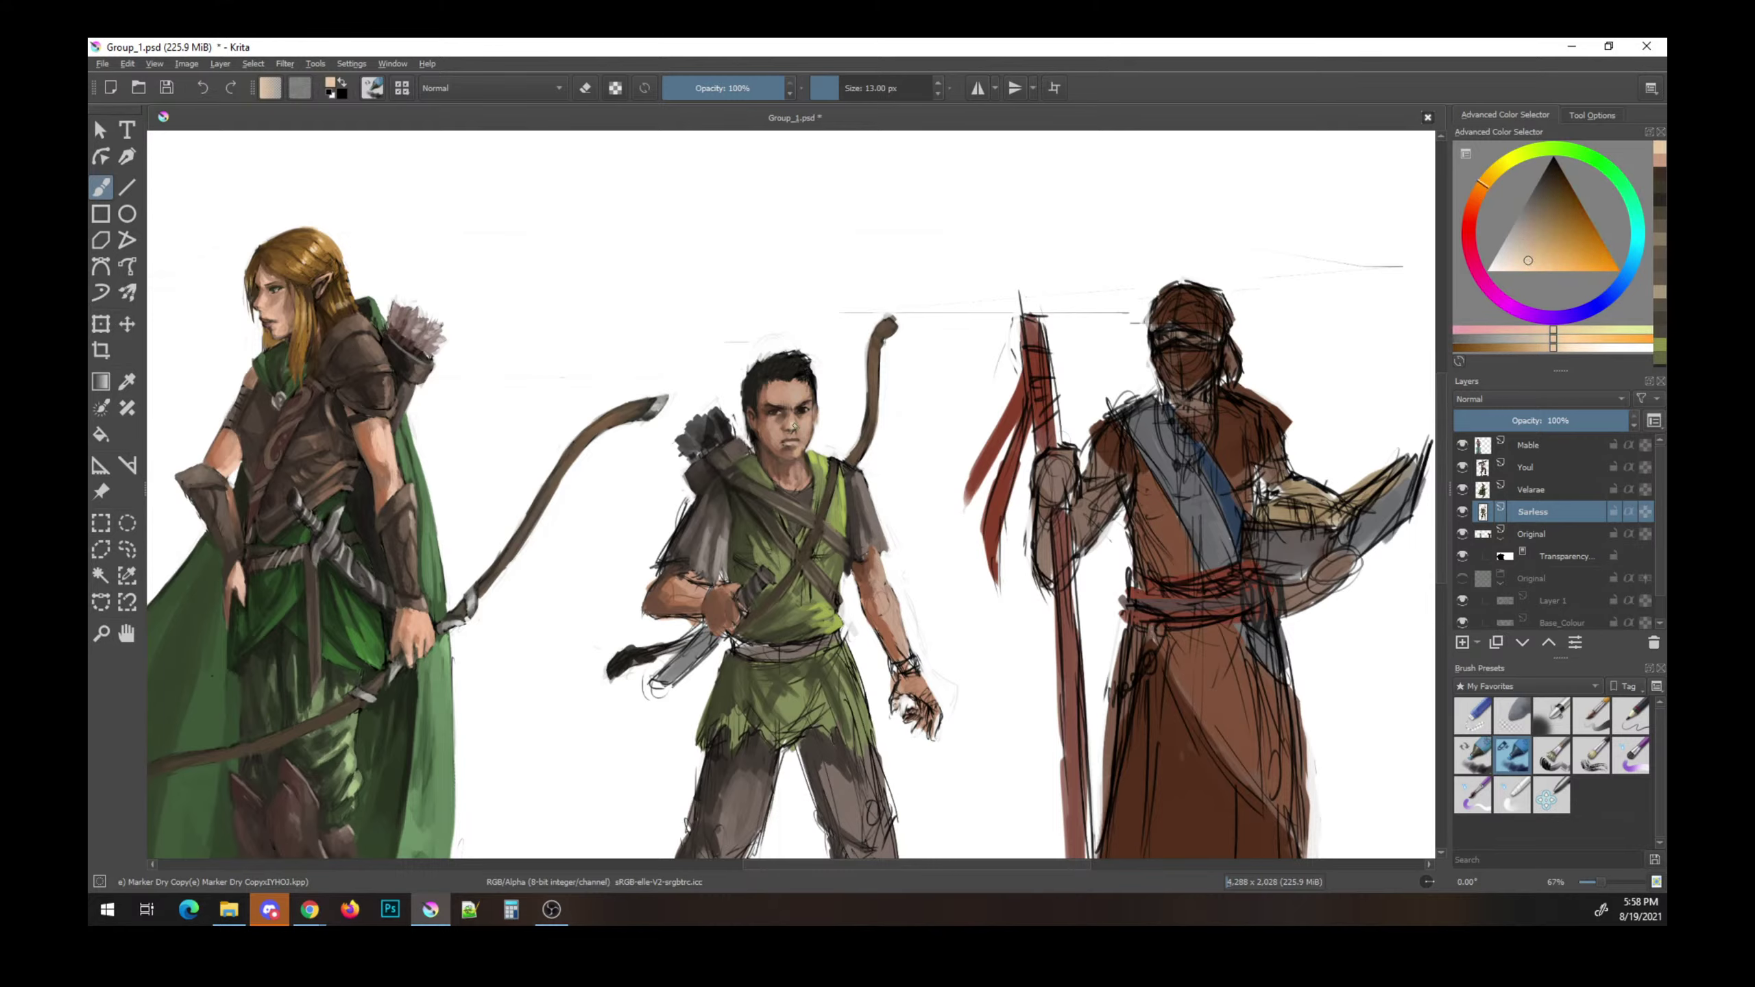
{"action": "key", "text": "ctrl+z"}
- Sample dark hair tones and skin browns, bringing the boy's legs into view
{"action": "left_click", "coordinate": [789, 366], "text": "ctrl"}
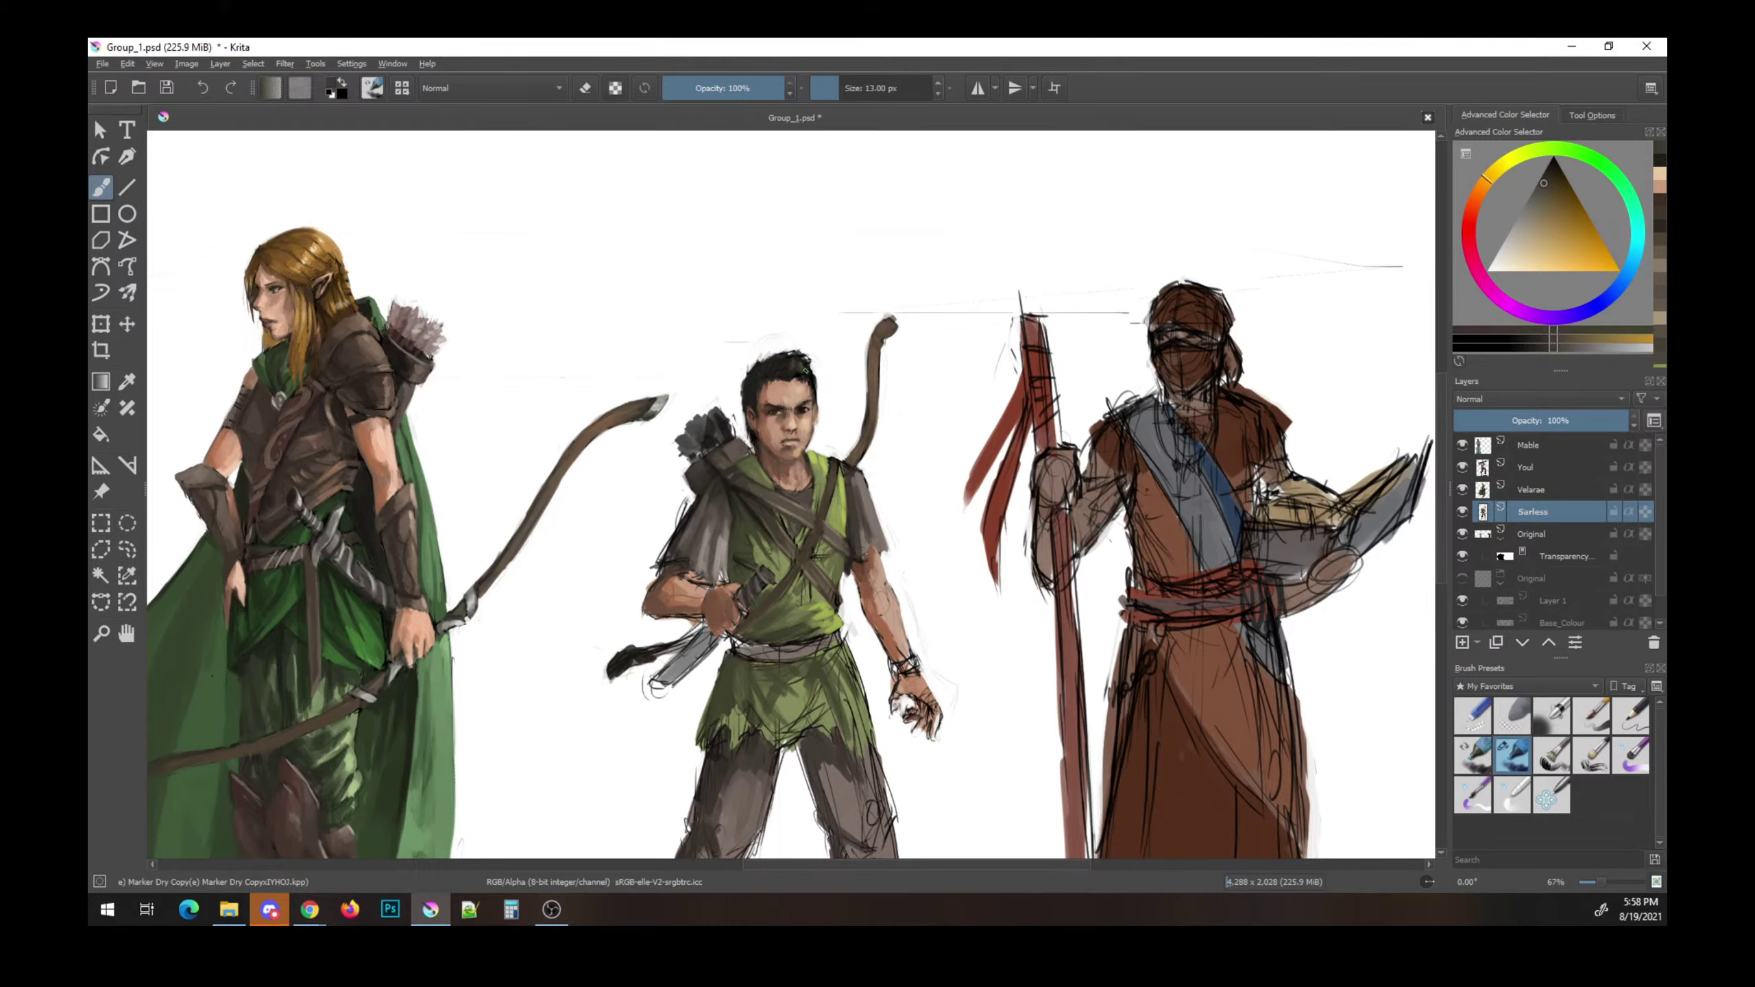
{"action": "left_click", "coordinate": [793, 355], "text": "ctrl"}
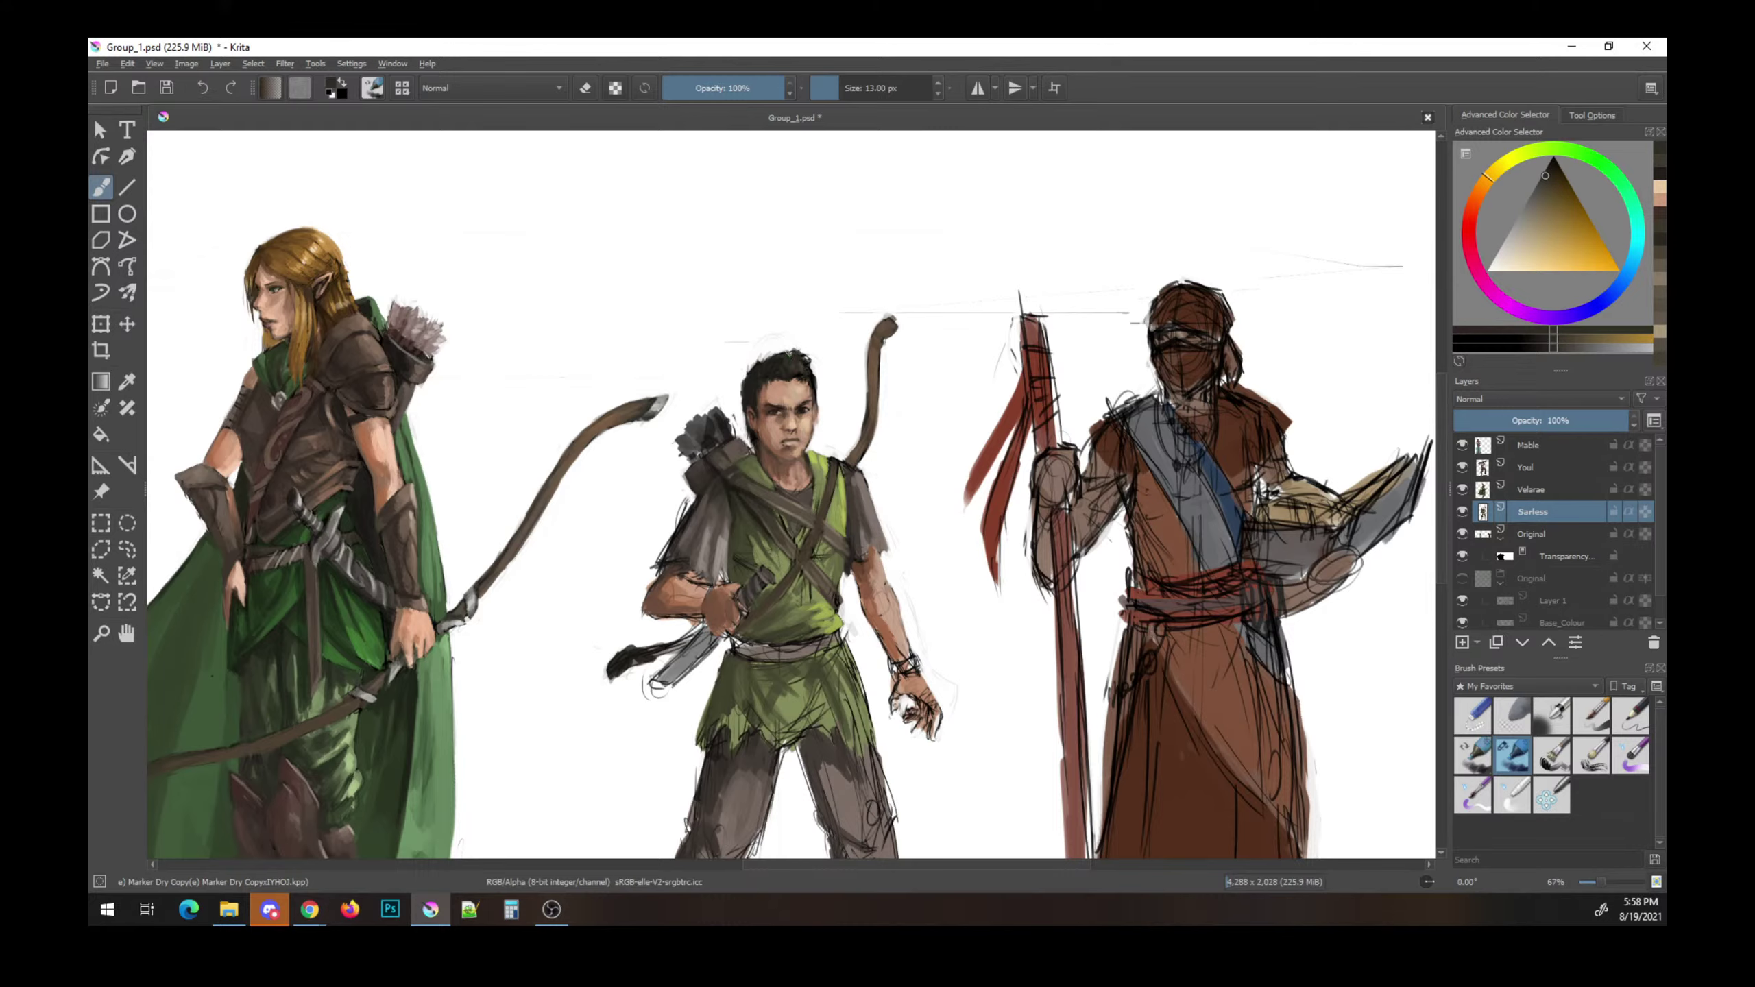
{"action": "left_click", "coordinate": [788, 451], "text": "ctrl"}
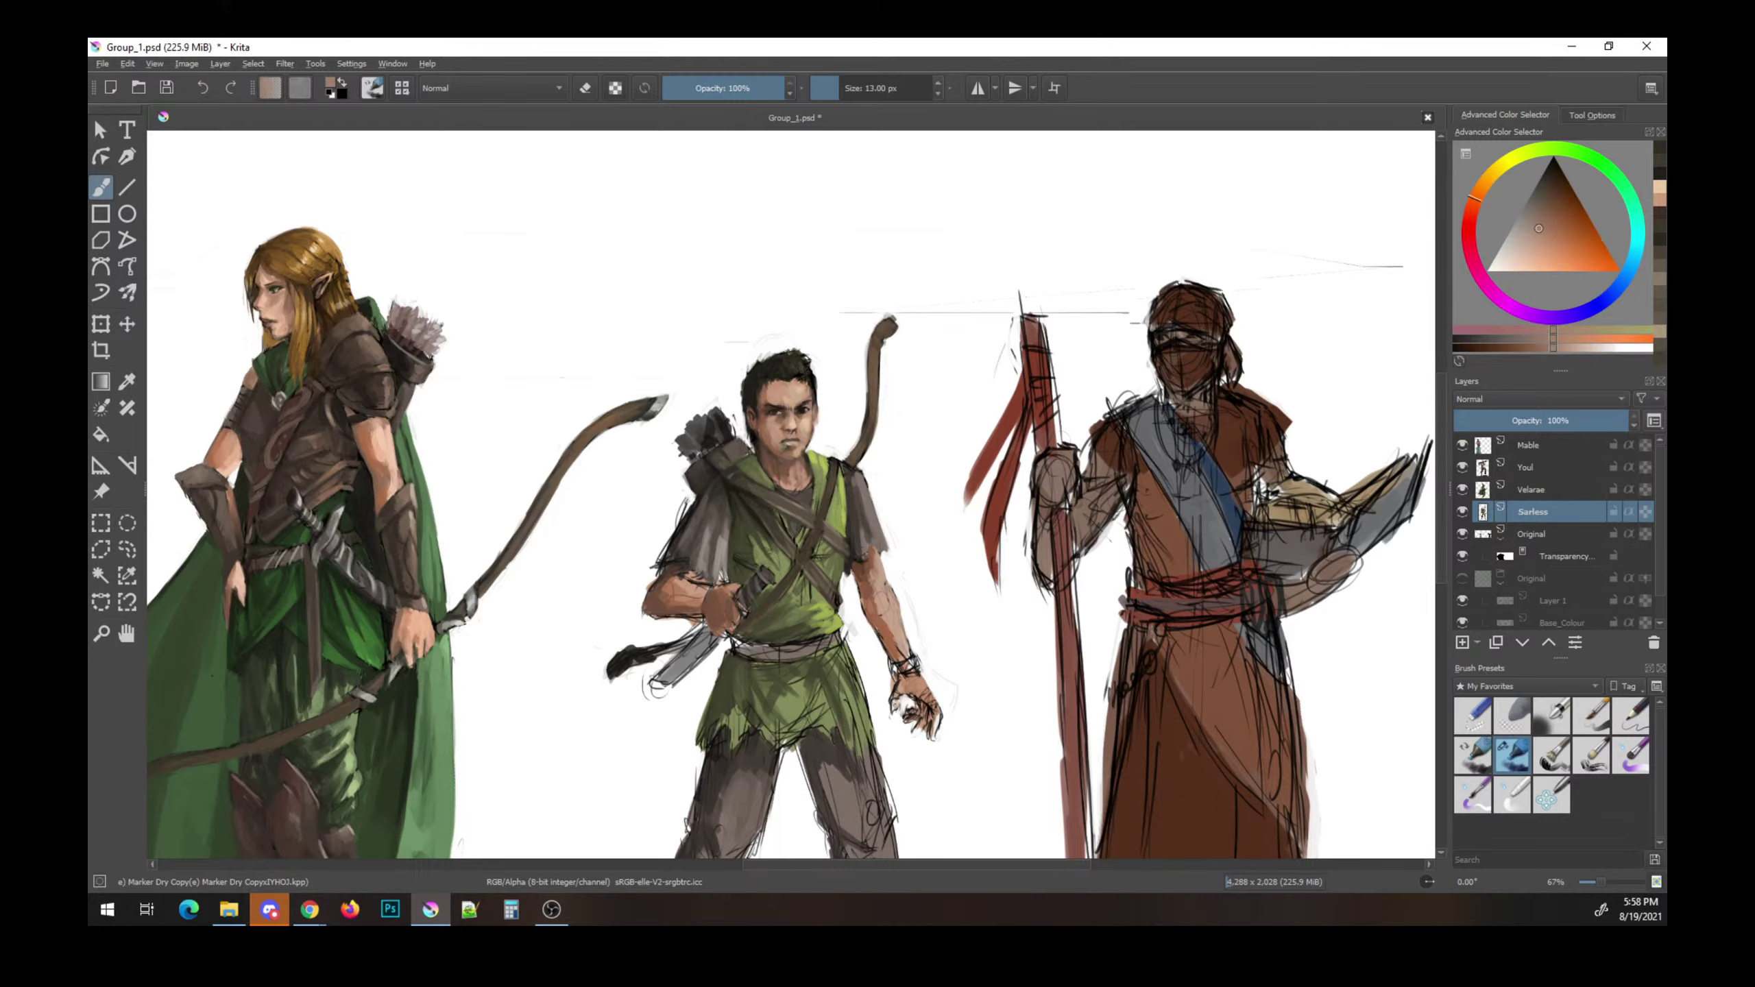
{"action": "left_click", "coordinate": [805, 484], "text": "ctrl"}
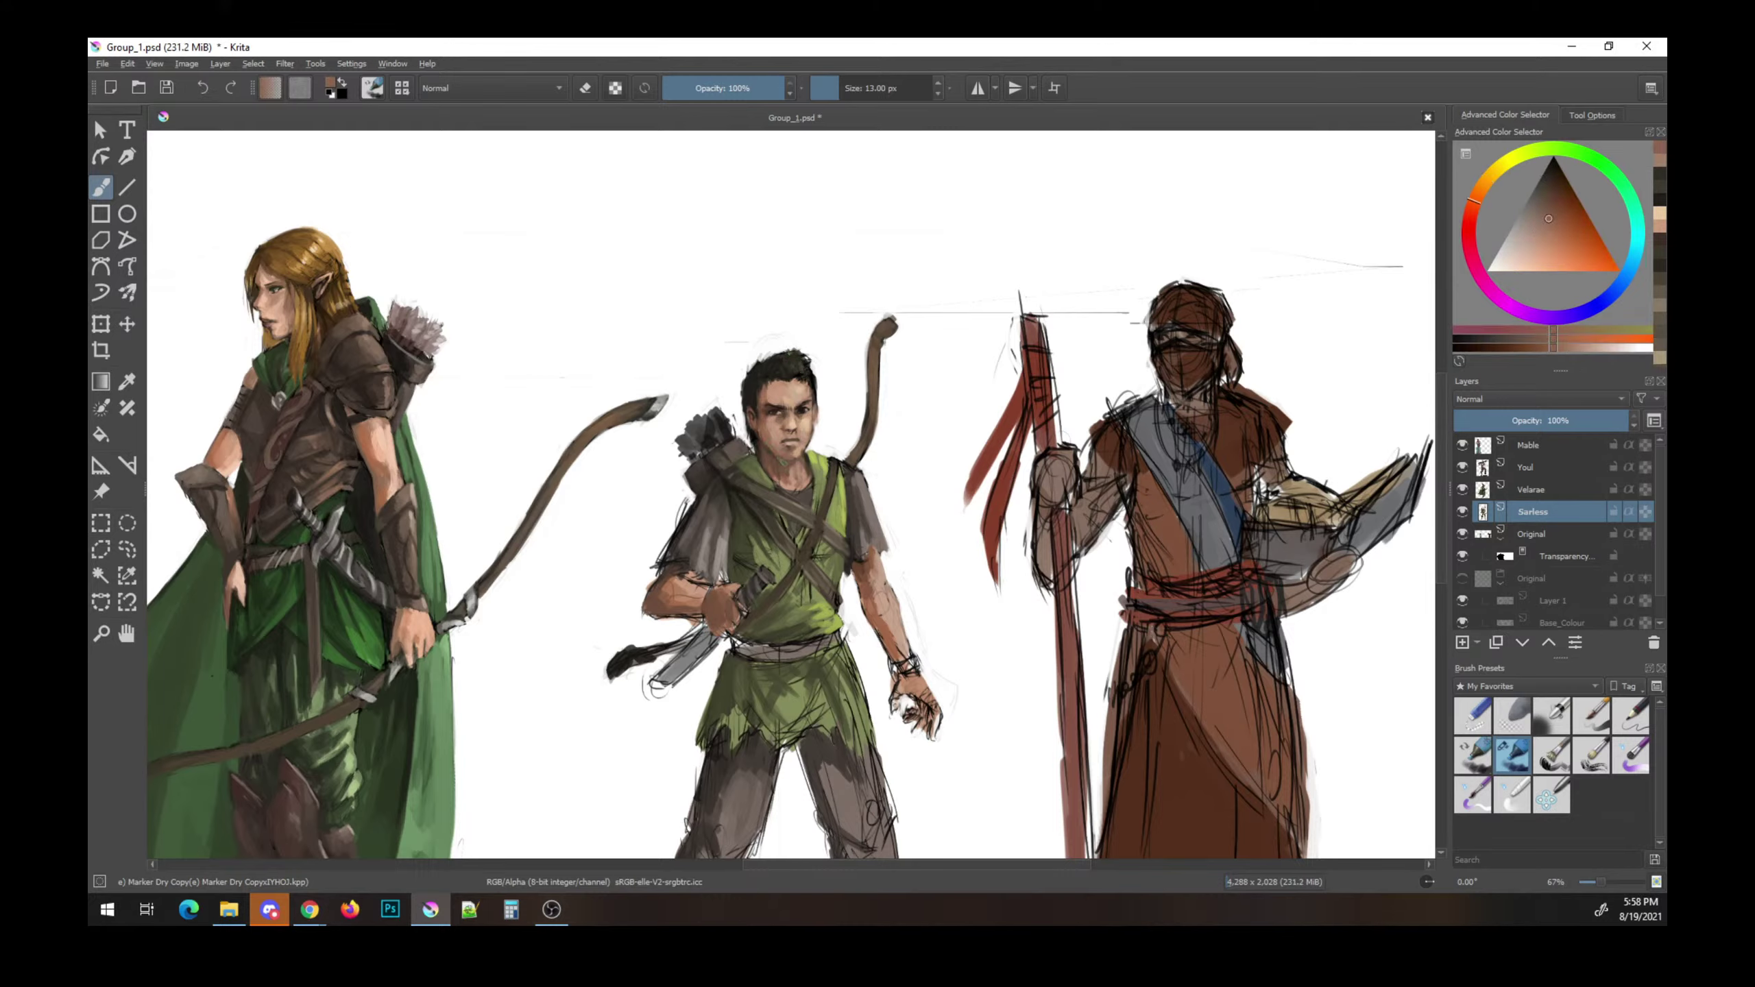
{"action": "left_click", "coordinate": [808, 498], "text": "ctrl"}
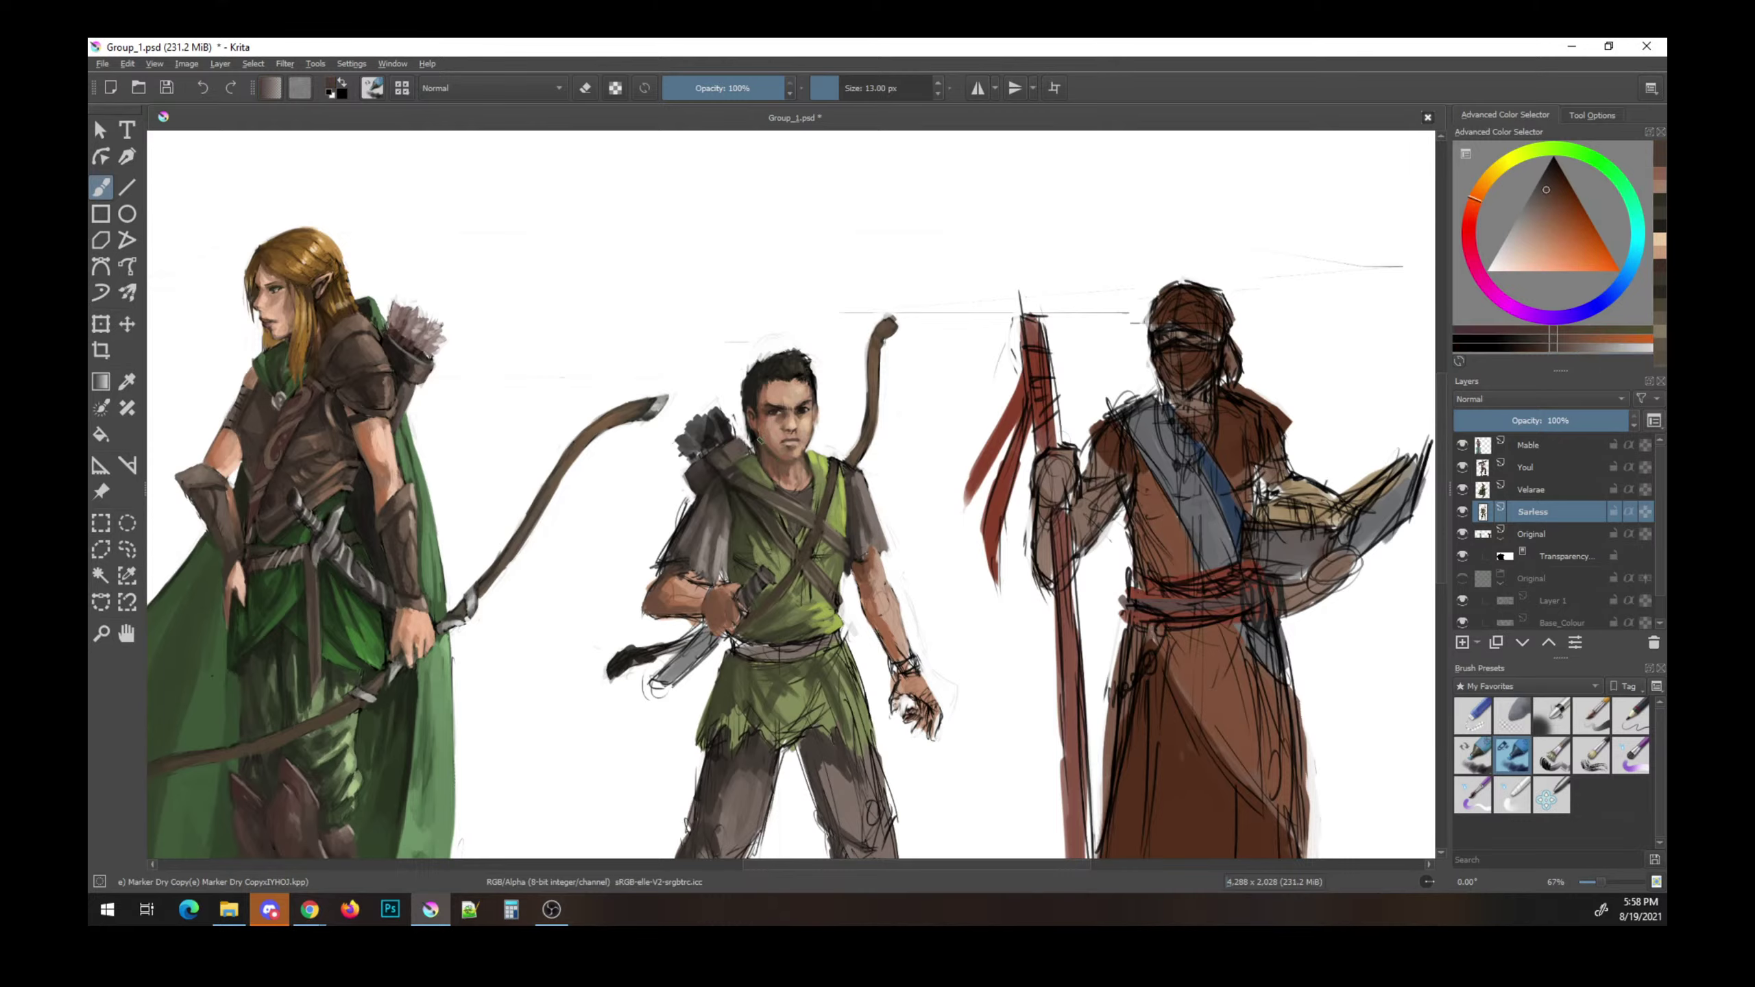
{"action": "left_click_drag", "start_coordinate": [856, 639], "coordinate": [813, 493]}
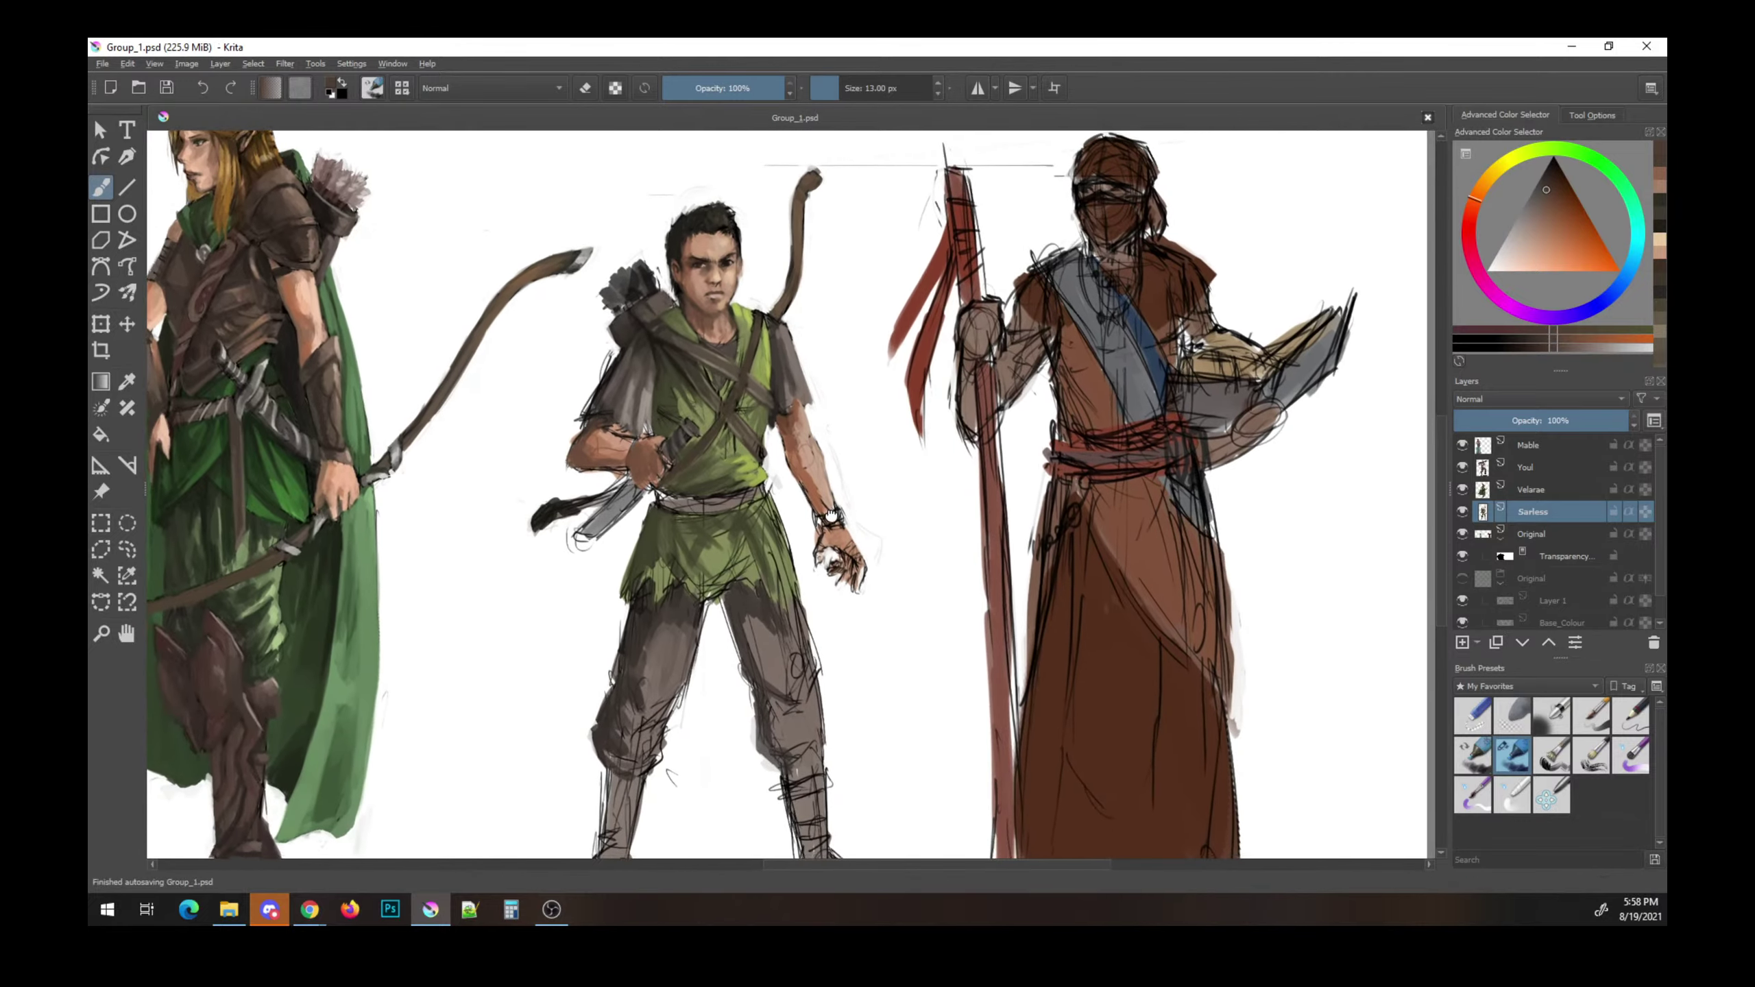
- Paint short dark strokes across the boy's chest and save
{"action": "left_click", "coordinate": [753, 514], "text": "ctrl"}
{"action": "mouse_move", "coordinate": [705, 473]}
{"action": "left_mouse_down"}
{"action": "mouse_move", "coordinate": [636, 472]}
{"action": "mouse_move", "coordinate": [706, 481]}
{"action": "left_mouse_up"}
{"action": "left_click", "coordinate": [782, 344], "text": "ctrl"}
{"action": "left_click", "coordinate": [708, 483], "text": "ctrl"}
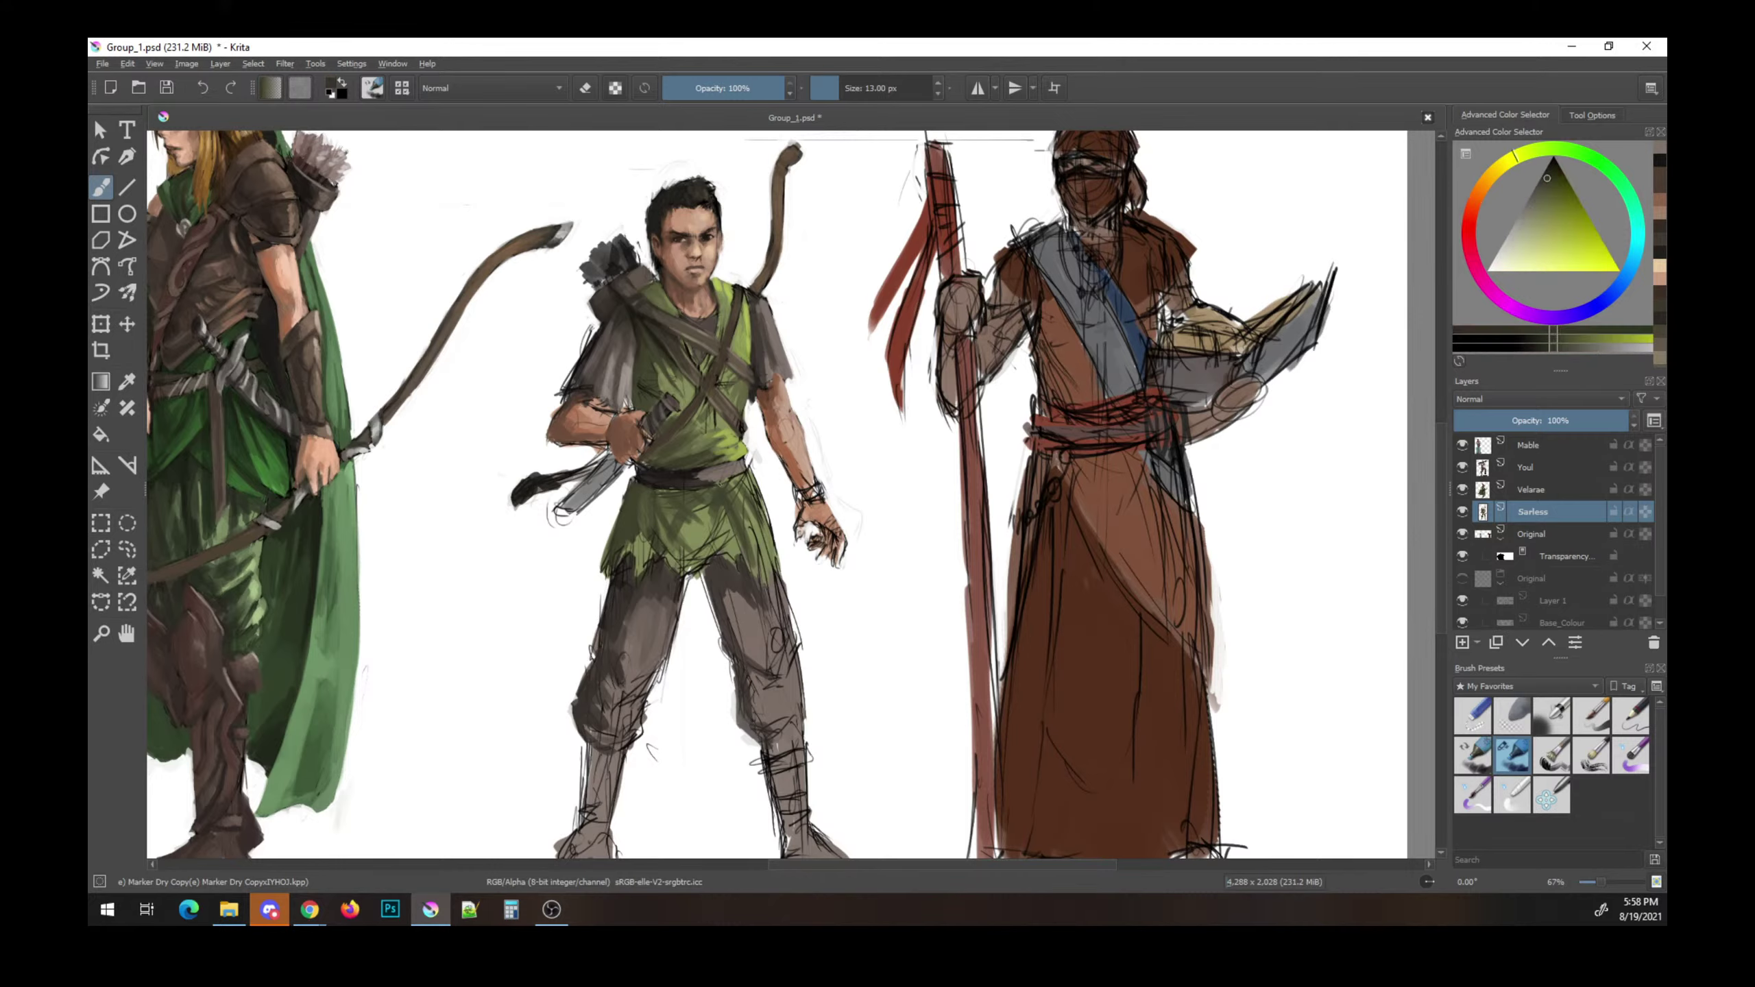
{"action": "key", "text": "ctrl+s"}
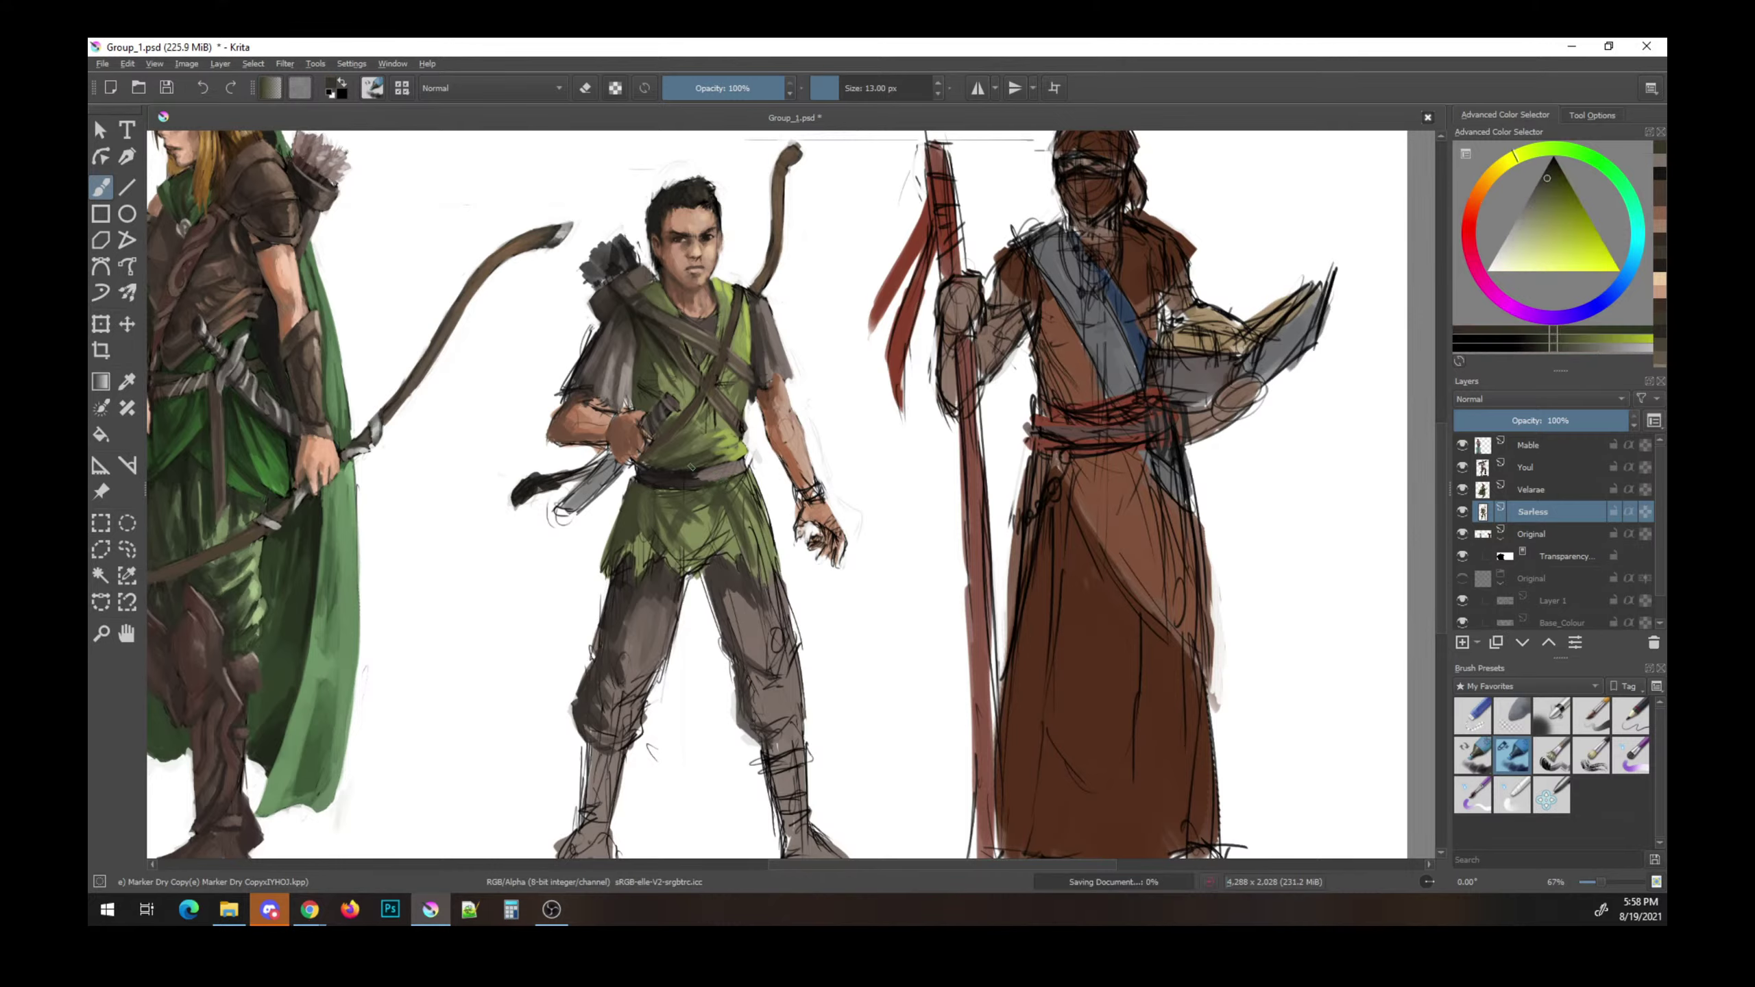
{"action": "left_click", "coordinate": [712, 483], "text": "ctrl"}
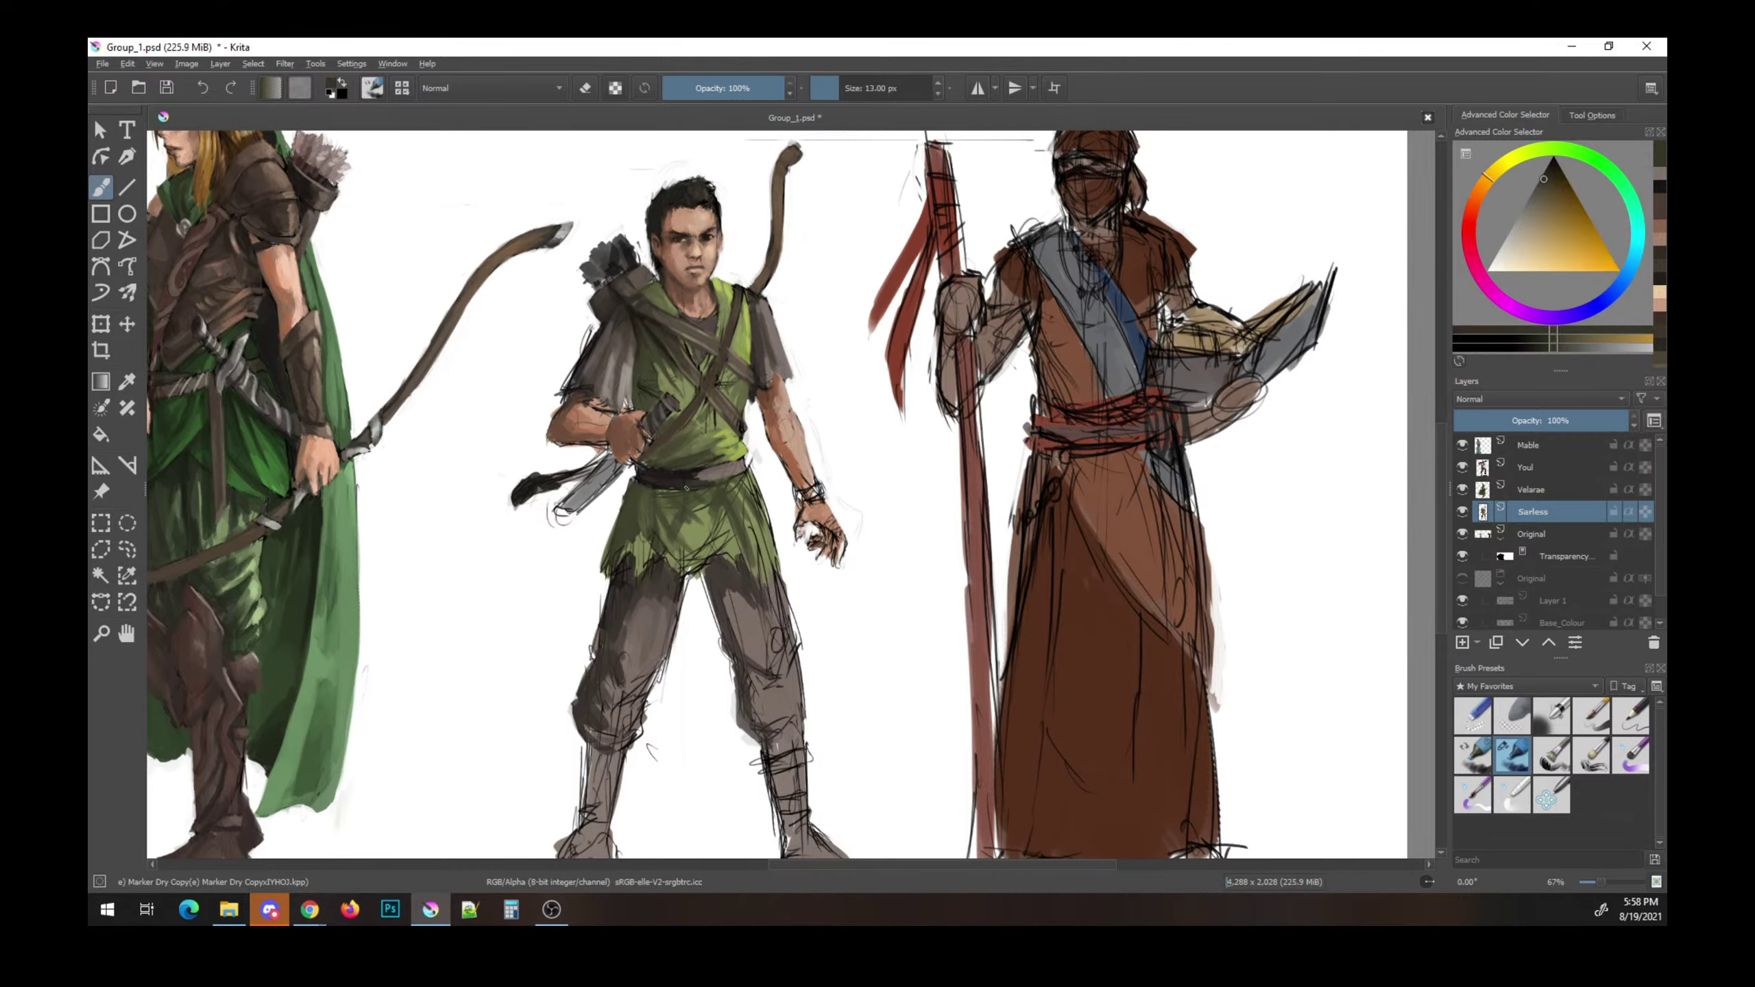
{"action": "left_click", "coordinate": [642, 532], "text": "ctrl"}
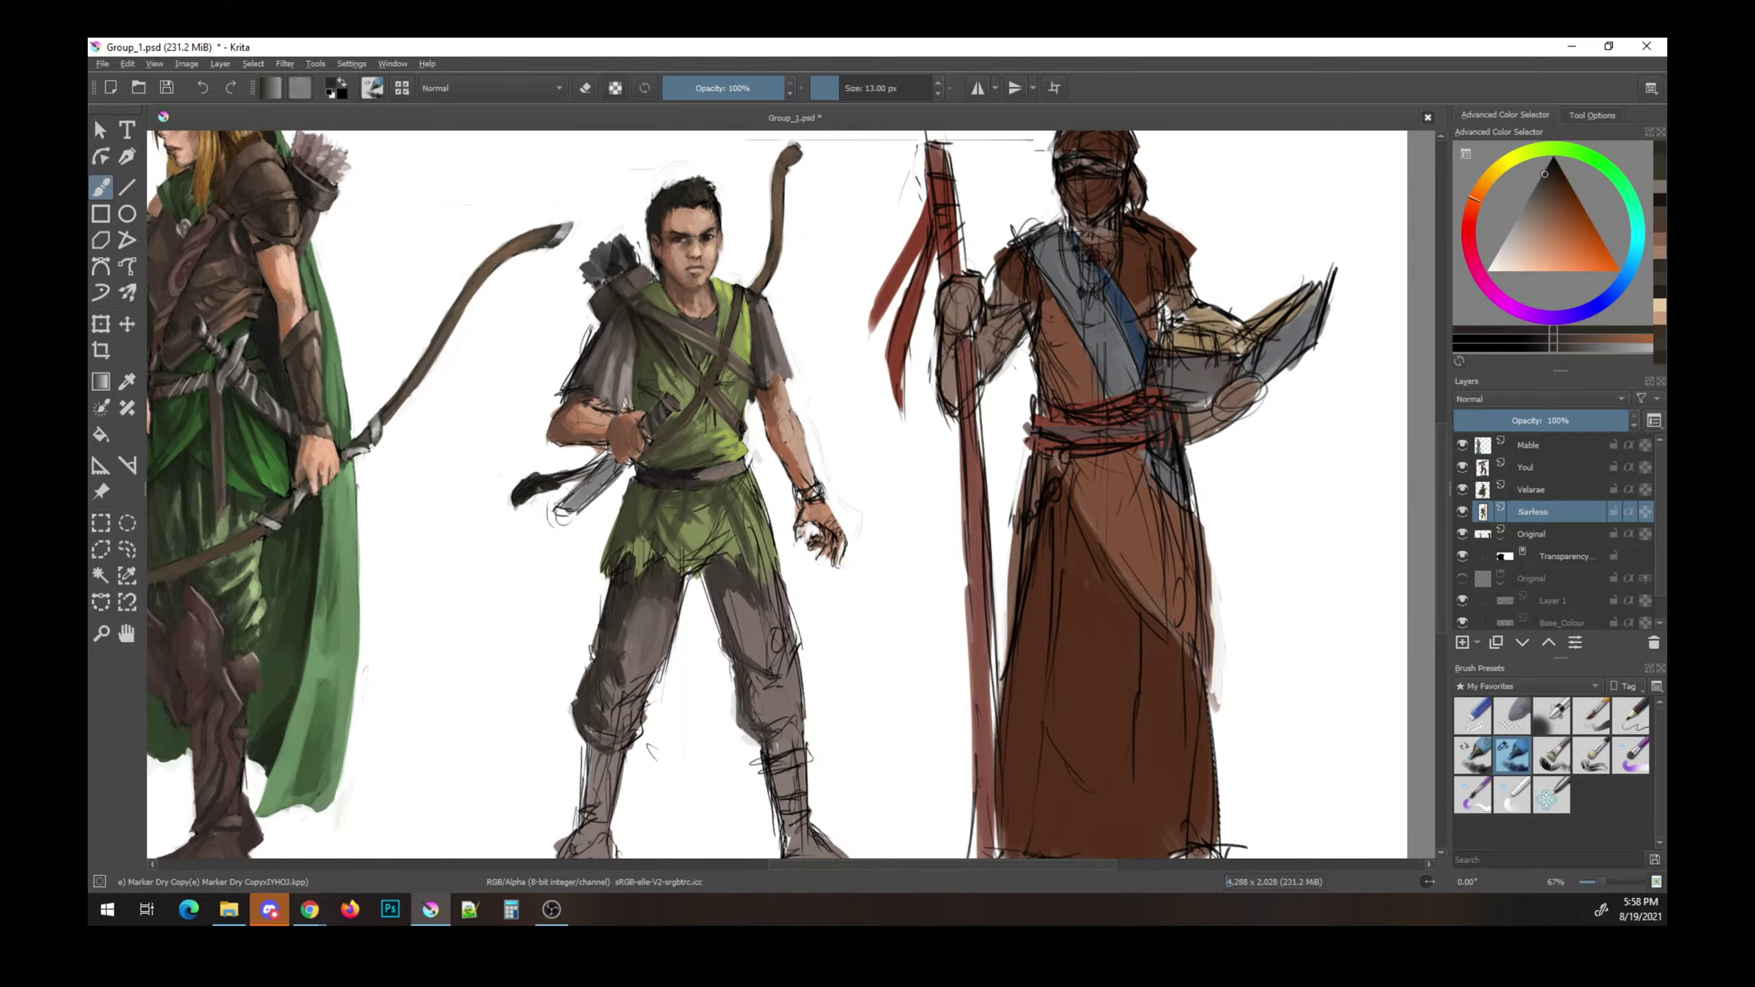
- Shade the tunic's right side, erase its edge near the belt, and repaint it
{"action": "left_click_drag", "start_coordinate": [724, 486], "coordinate": [737, 547]}
{"action": "left_click", "coordinate": [754, 337], "text": "ctrl"}
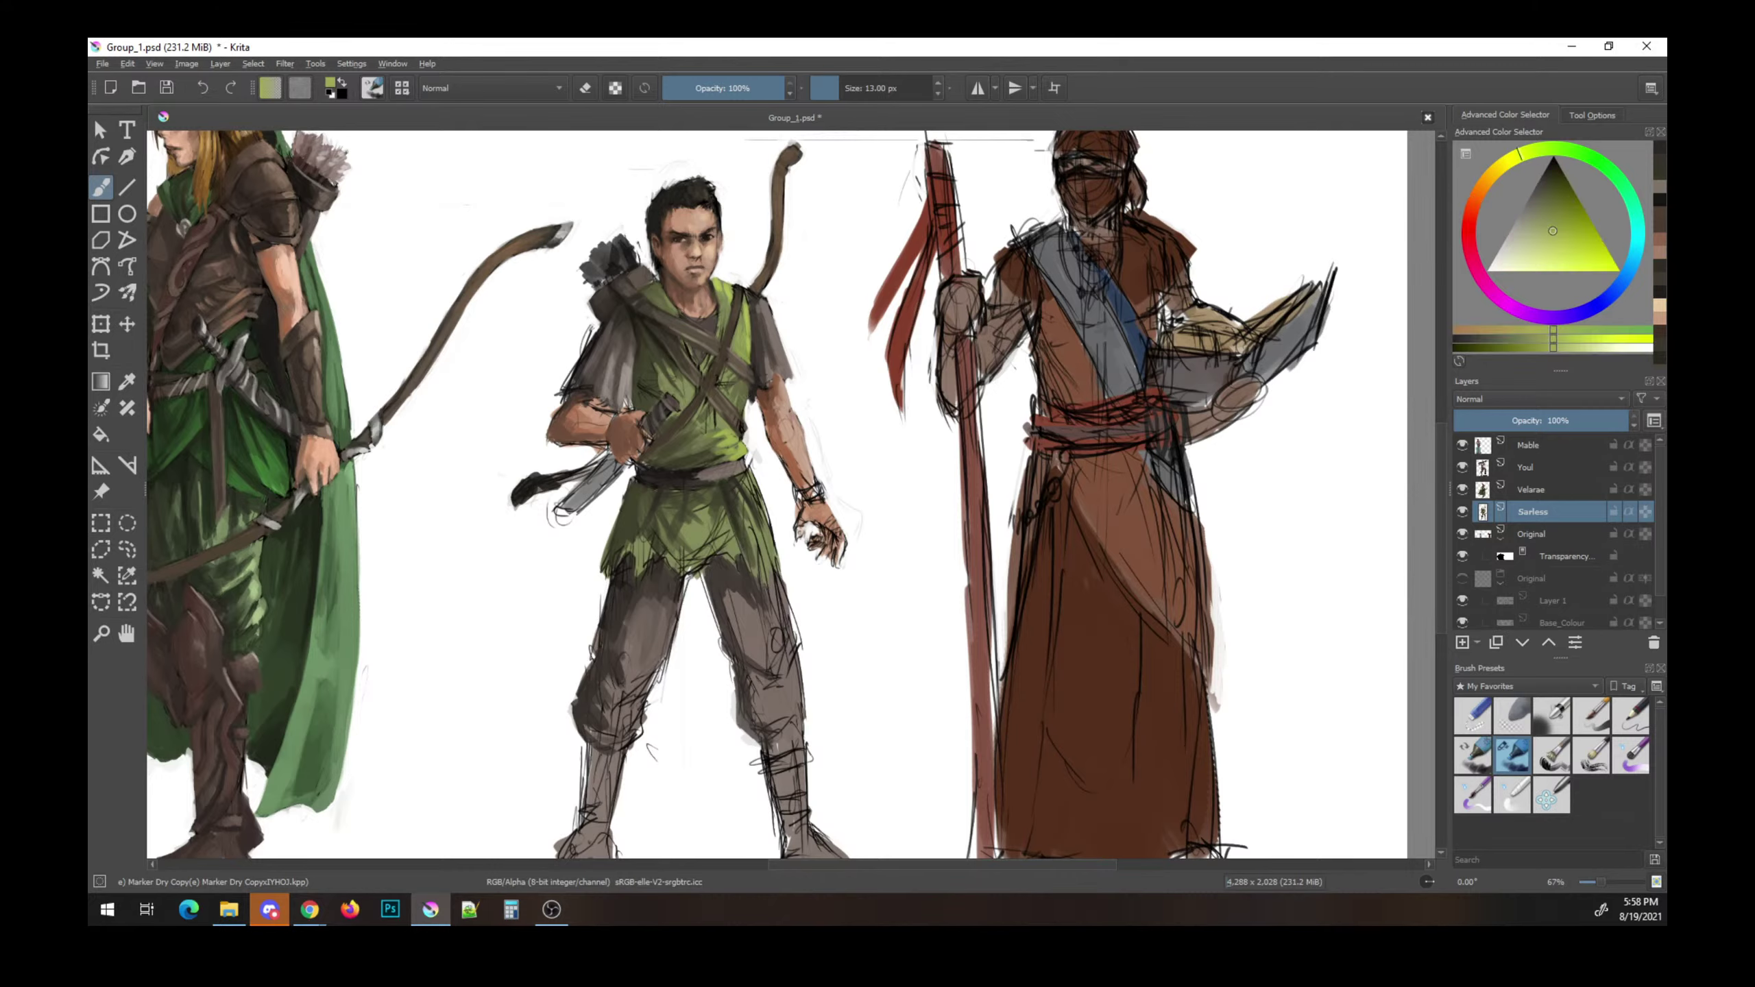
{"action": "mouse_move", "coordinate": [741, 489]}
{"action": "left_mouse_down"}
{"action": "mouse_move", "coordinate": [752, 473]}
{"action": "mouse_move", "coordinate": [764, 525]}
{"action": "left_mouse_up"}
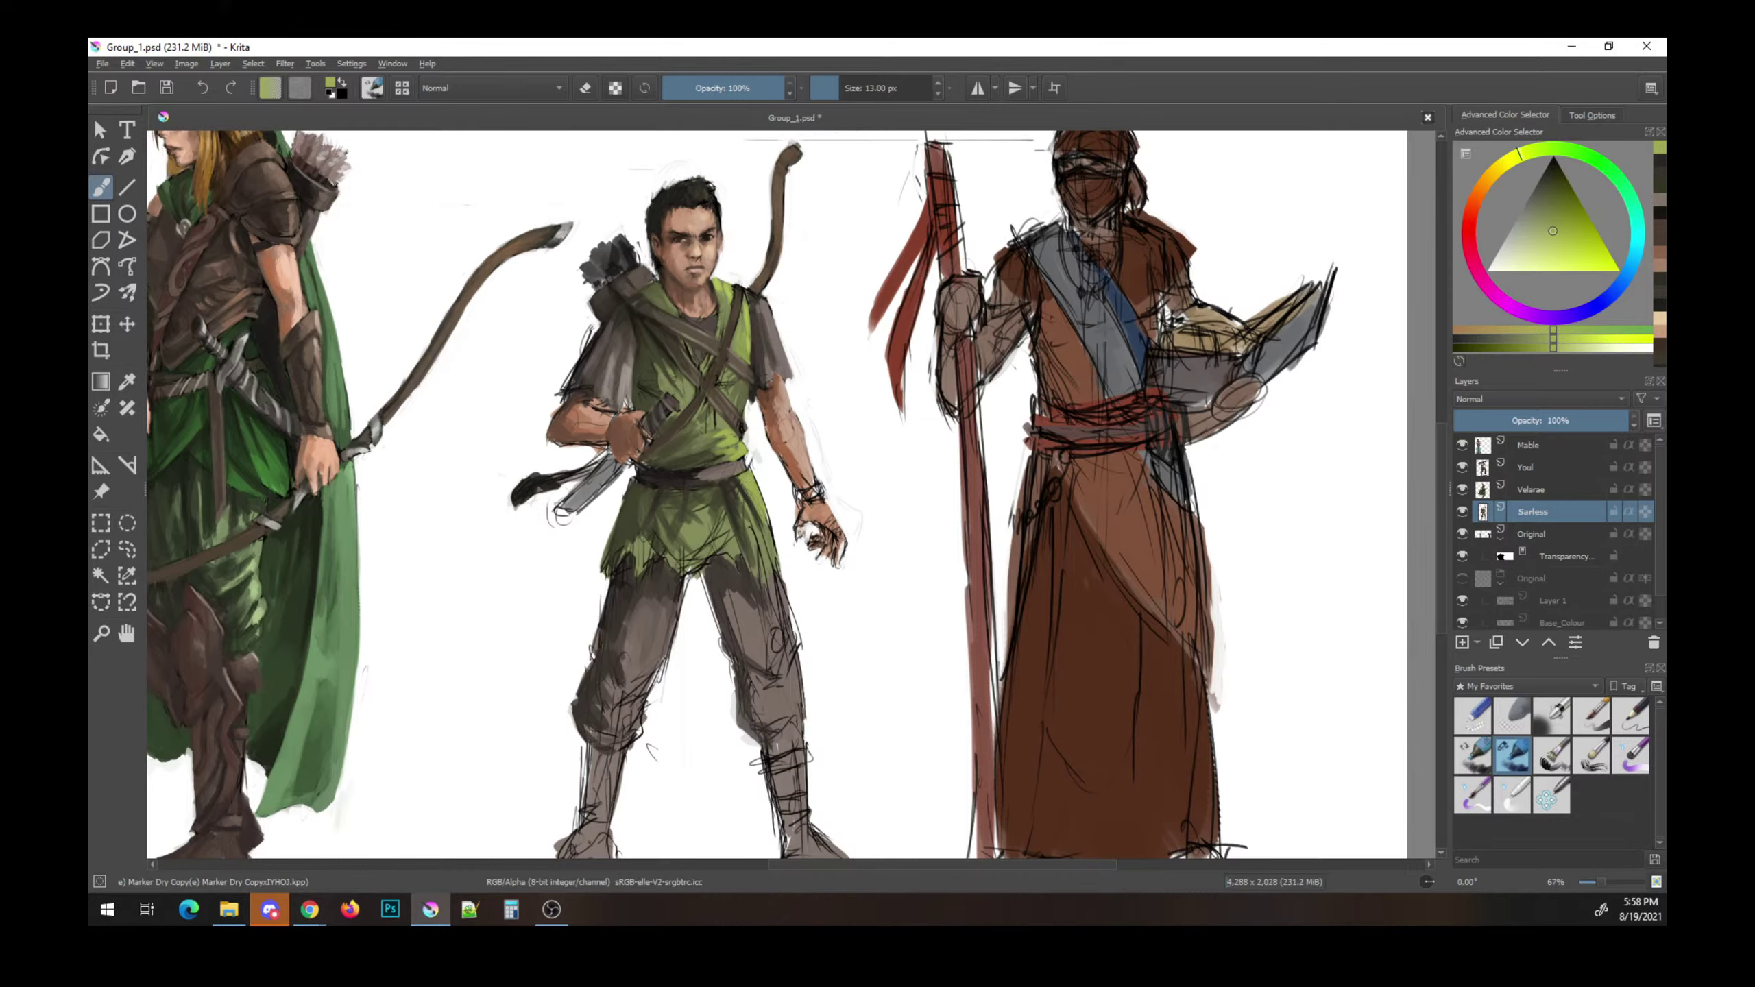
{"action": "key", "text": "e"}
{"action": "left_click_drag", "start_coordinate": [759, 487], "coordinate": [775, 557]}
{"action": "key", "text": "e"}
{"action": "left_click_drag", "start_coordinate": [734, 487], "coordinate": [753, 556]}
- Add a darker green stroke on the tunic near the belt
{"action": "left_click", "coordinate": [805, 543], "text": "ctrl"}
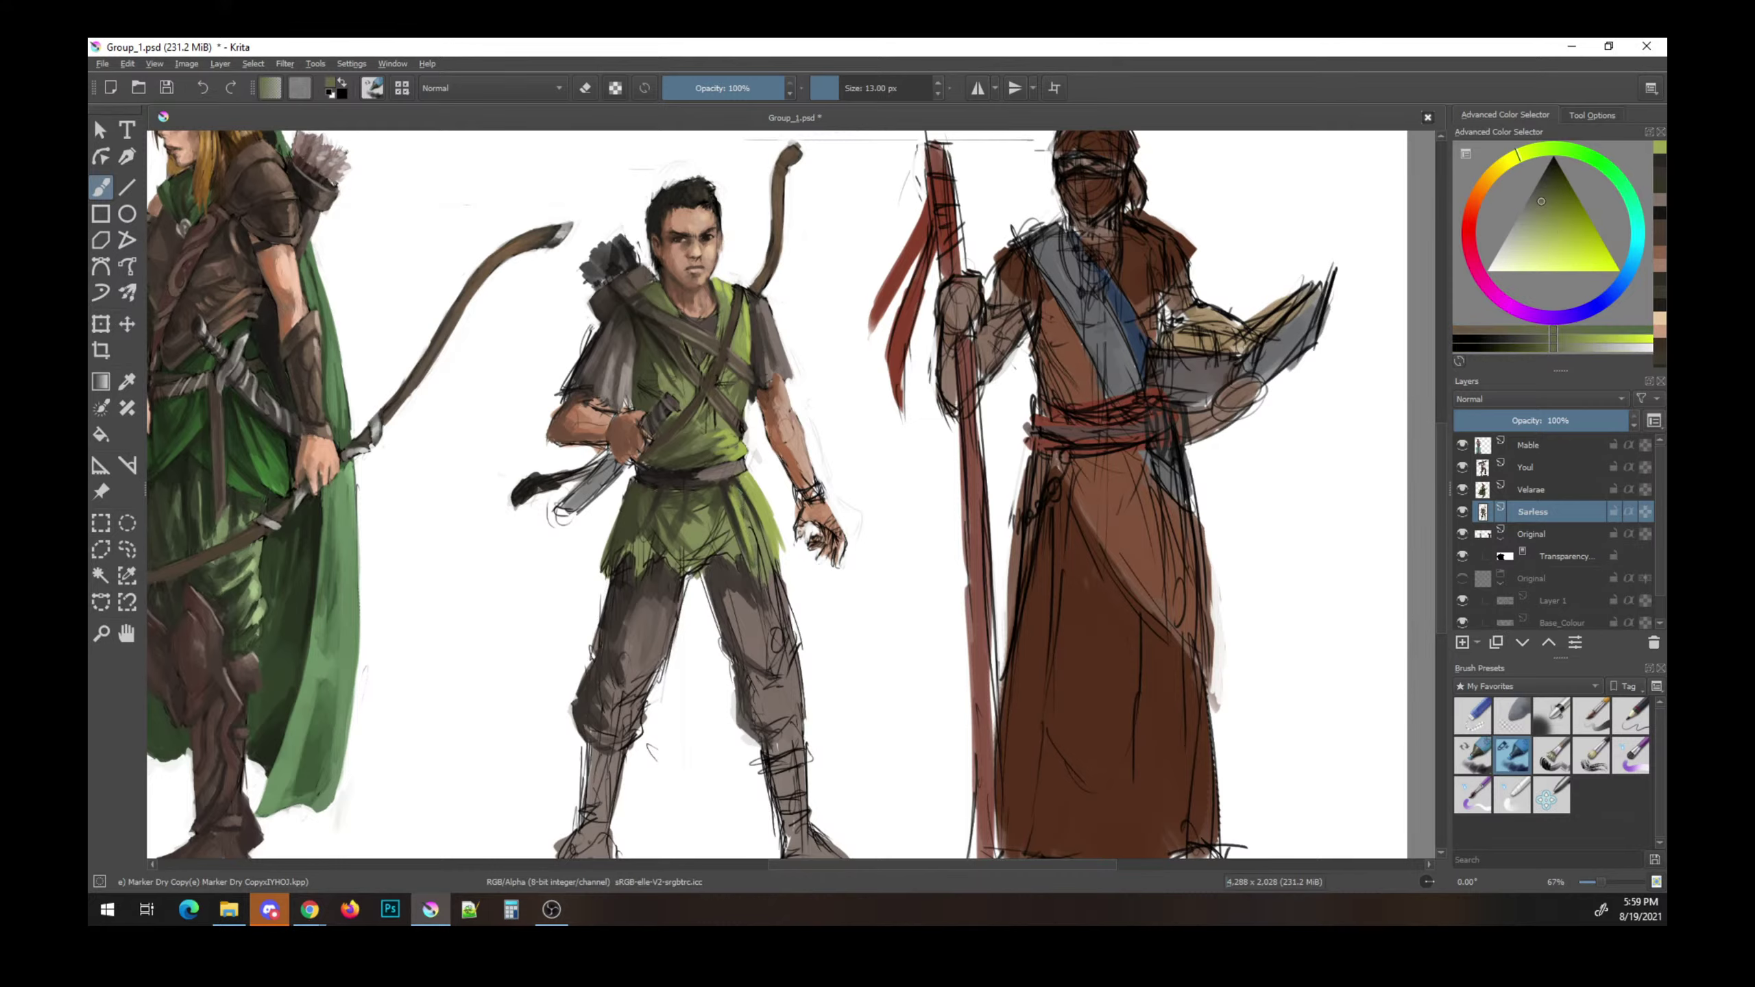
{"action": "left_click_drag", "start_coordinate": [746, 482], "coordinate": [759, 503]}
{"action": "left_click", "coordinate": [775, 548], "text": "ctrl"}
{"action": "left_click", "coordinate": [785, 563], "text": "ctrl"}
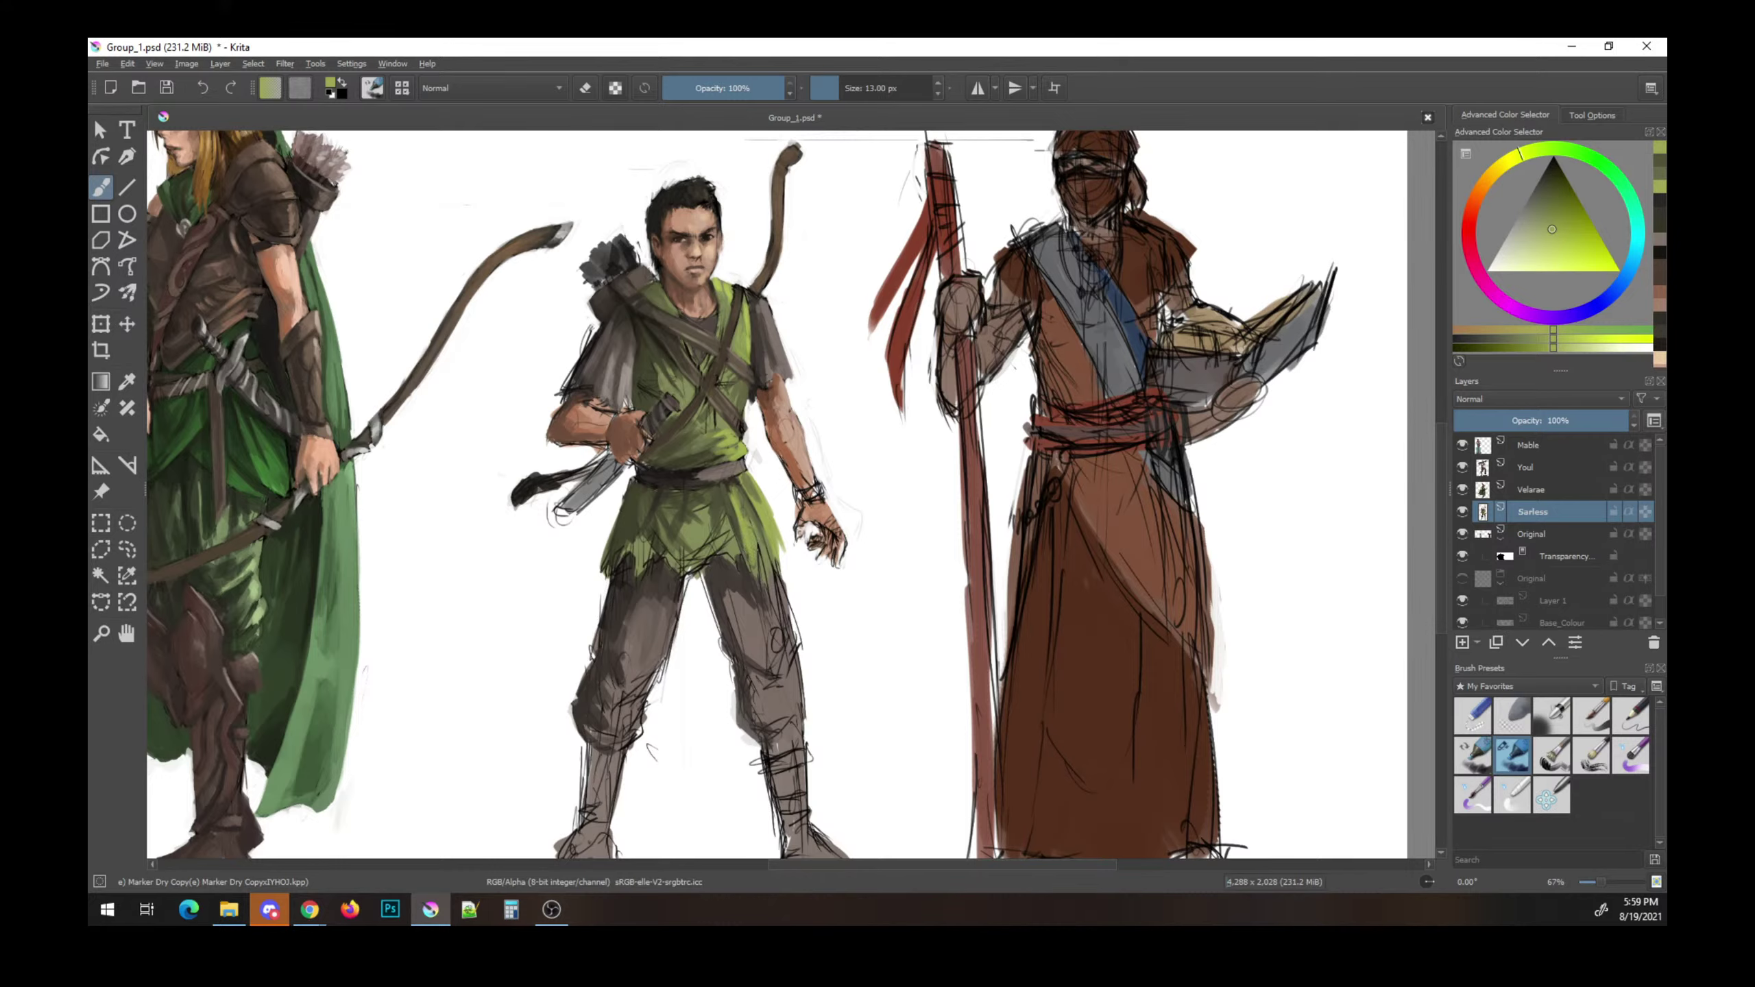
{"action": "left_click", "coordinate": [752, 514], "text": "ctrl"}
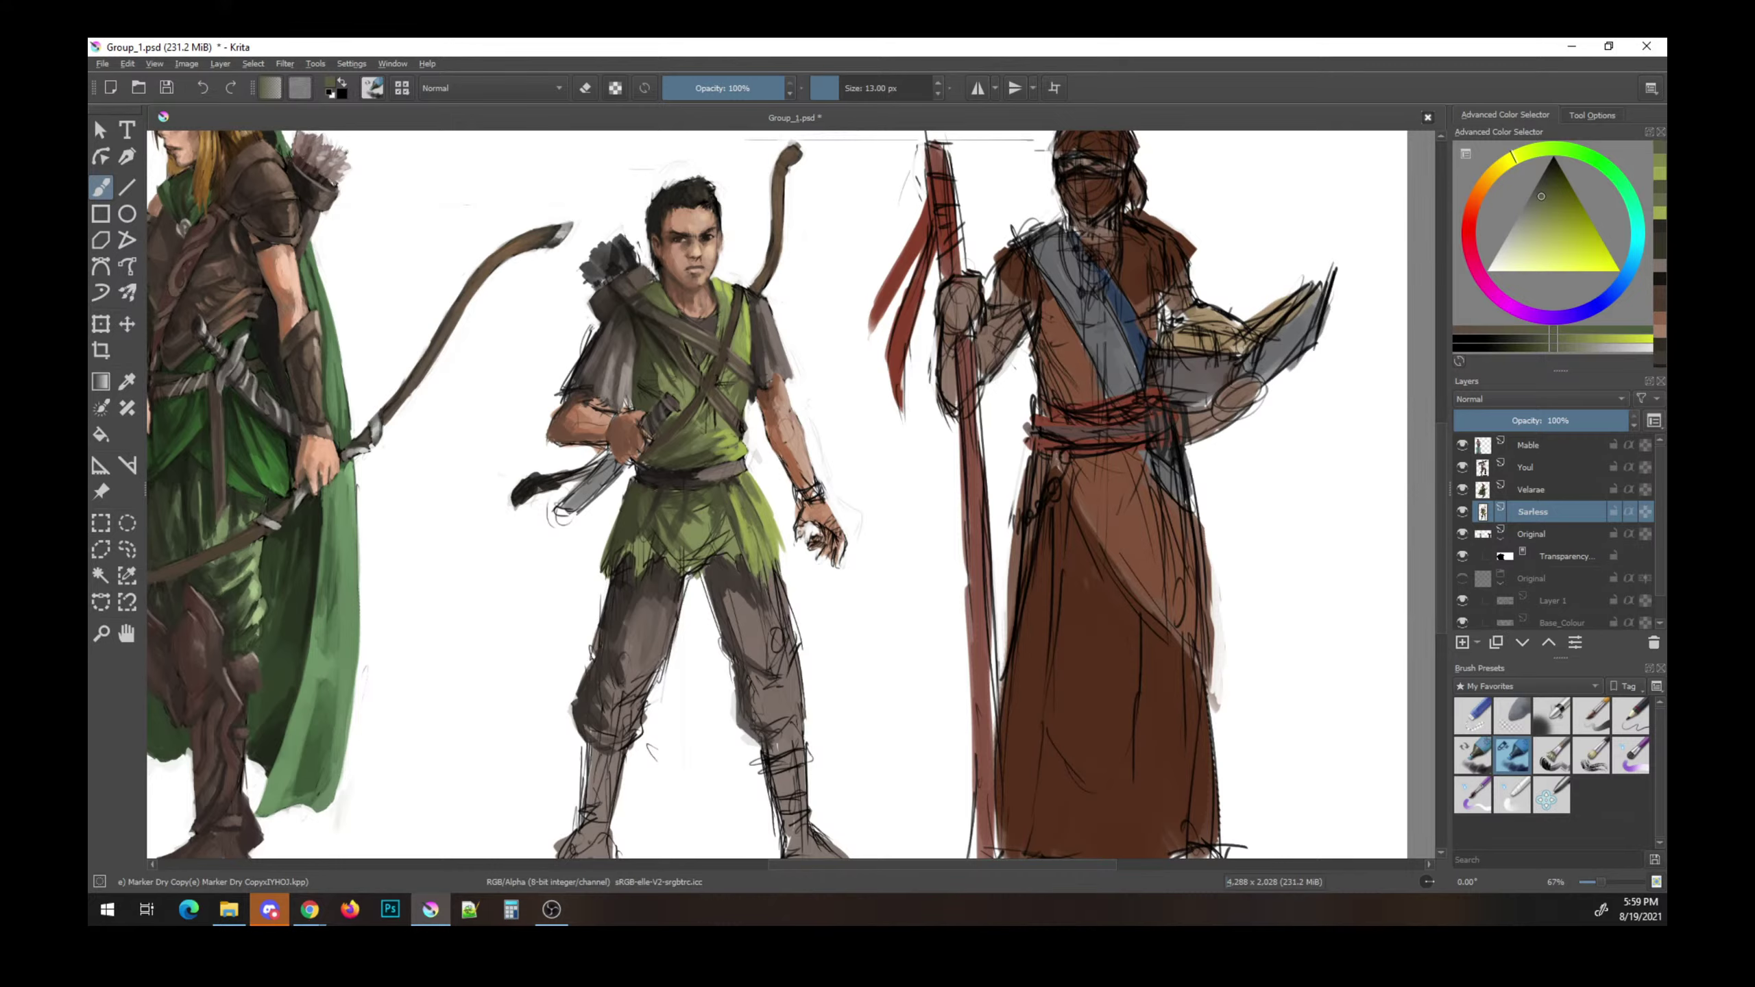
- Shade the tunic below the belt in olive and touch up a spot in yellow-green
{"action": "left_click", "coordinate": [721, 495], "text": "ctrl"}
{"action": "left_click_drag", "start_coordinate": [699, 495], "coordinate": [692, 525]}
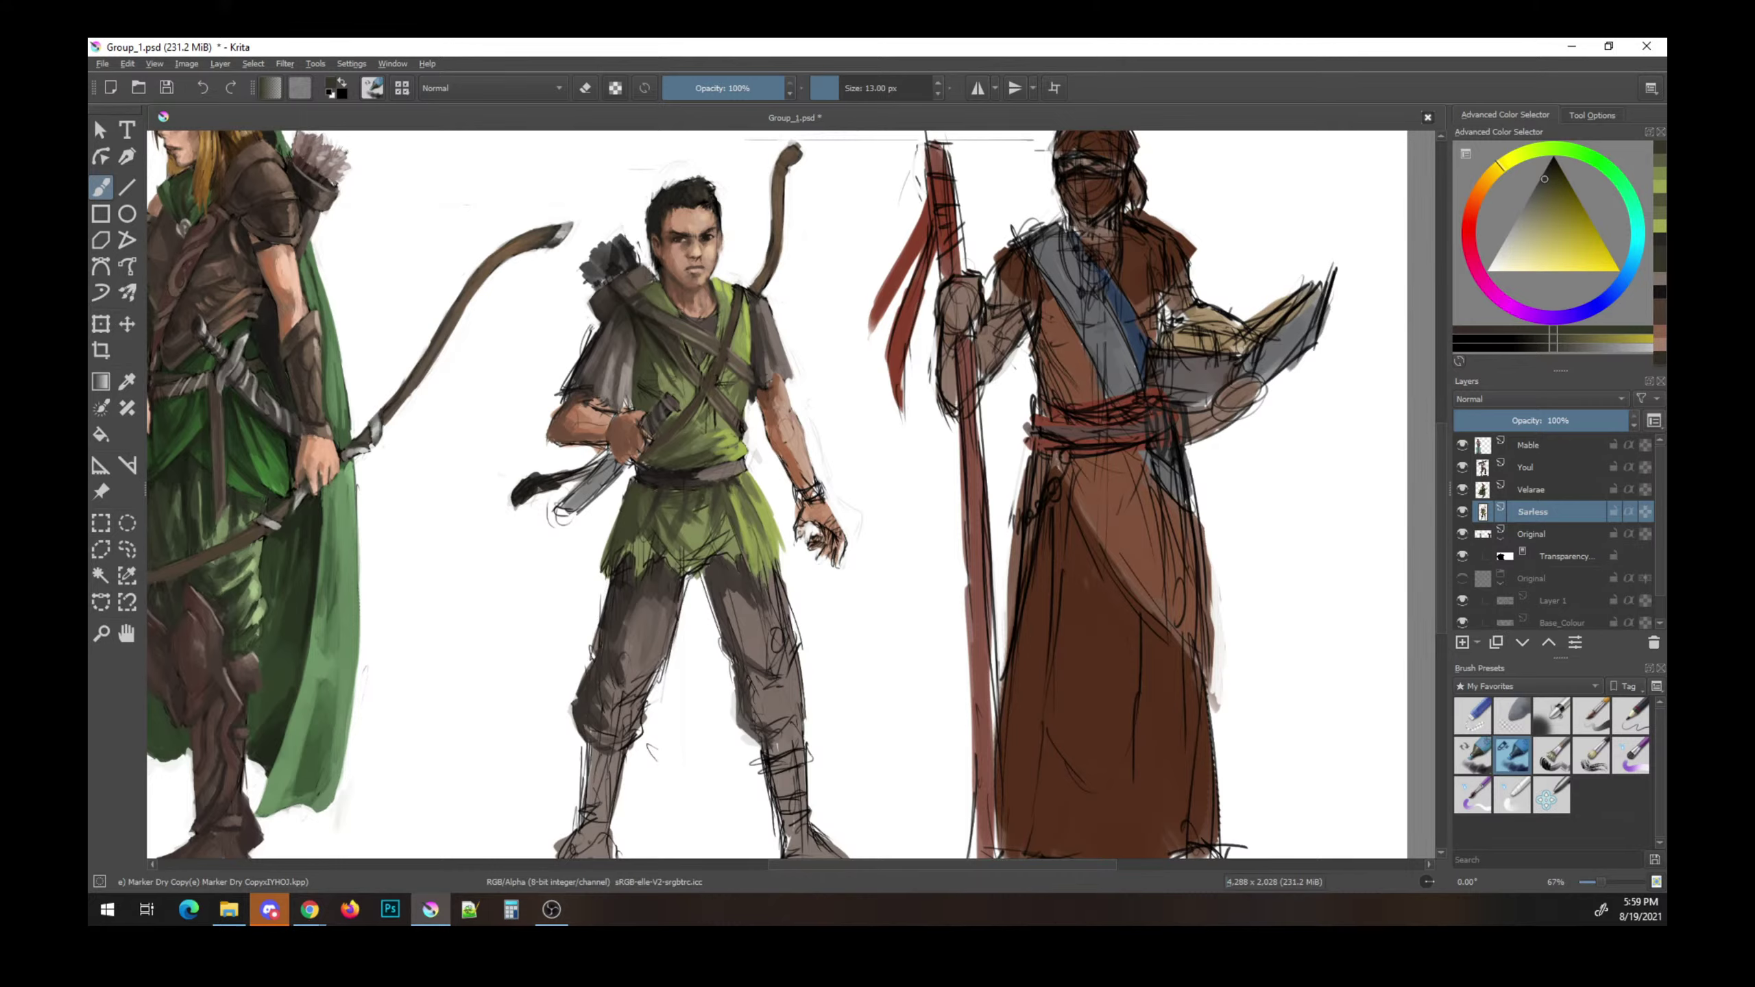
{"action": "left_click", "coordinate": [732, 503], "text": "ctrl"}
{"action": "left_click_drag", "start_coordinate": [733, 553], "coordinate": [739, 563]}
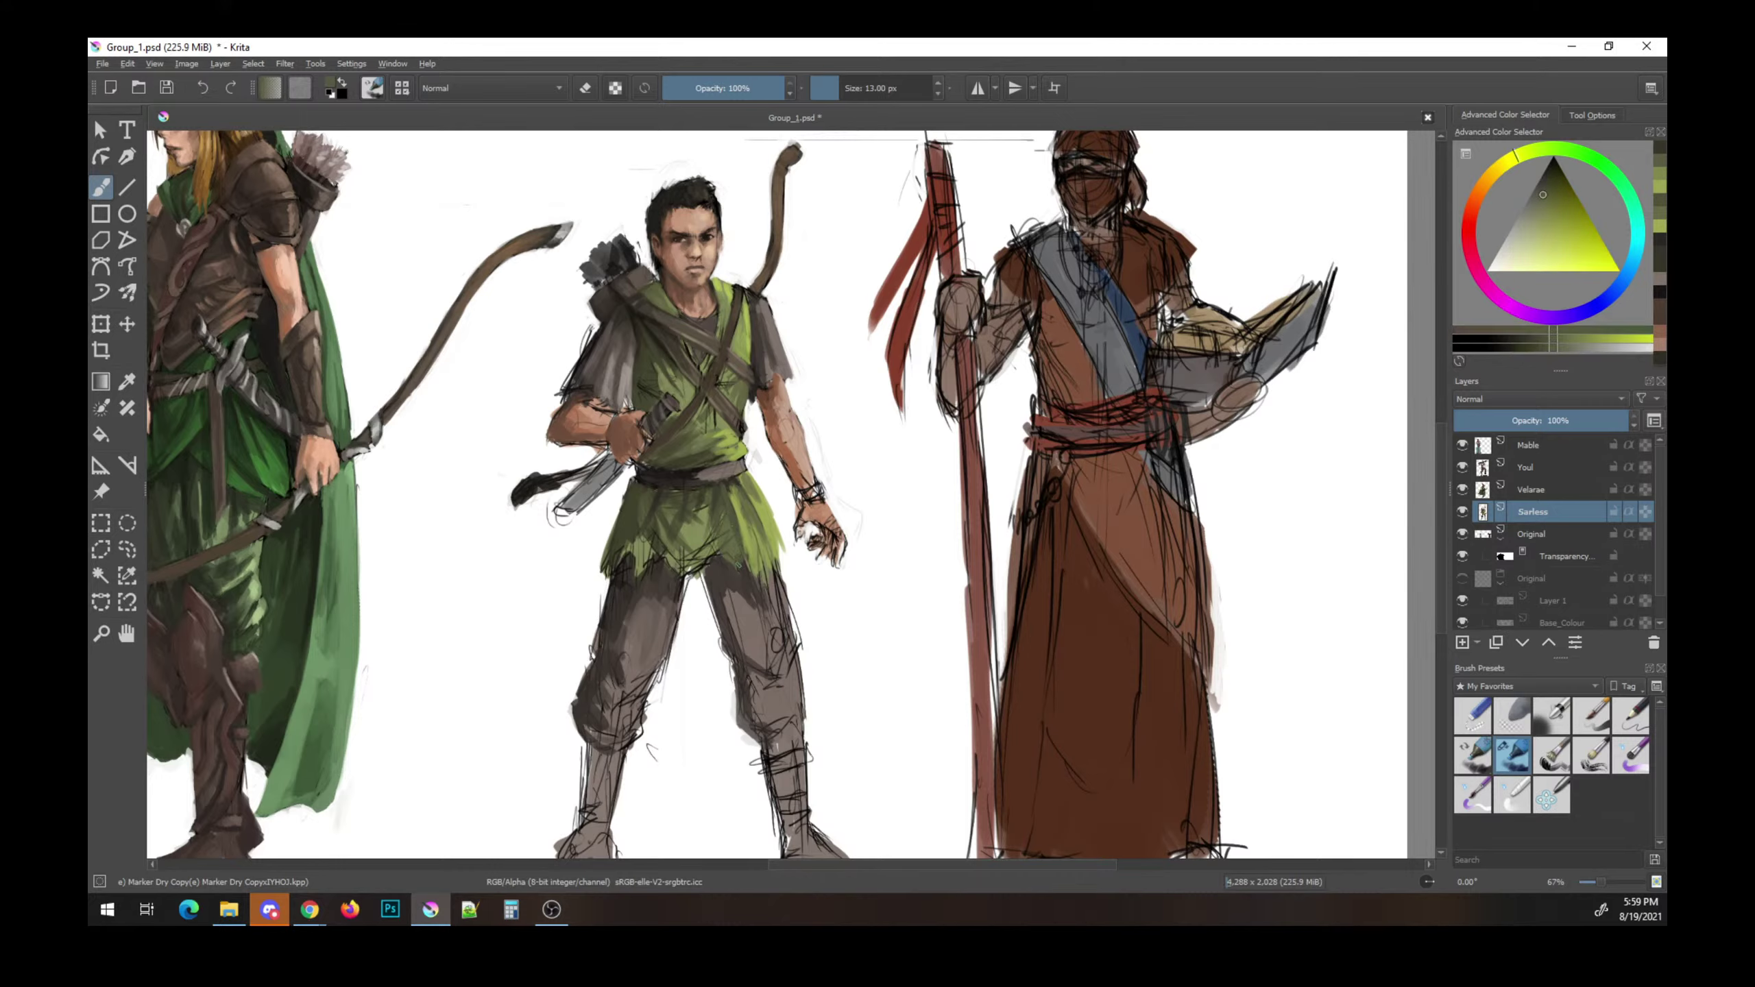
{"action": "left_click", "coordinate": [736, 422], "text": "ctrl"}
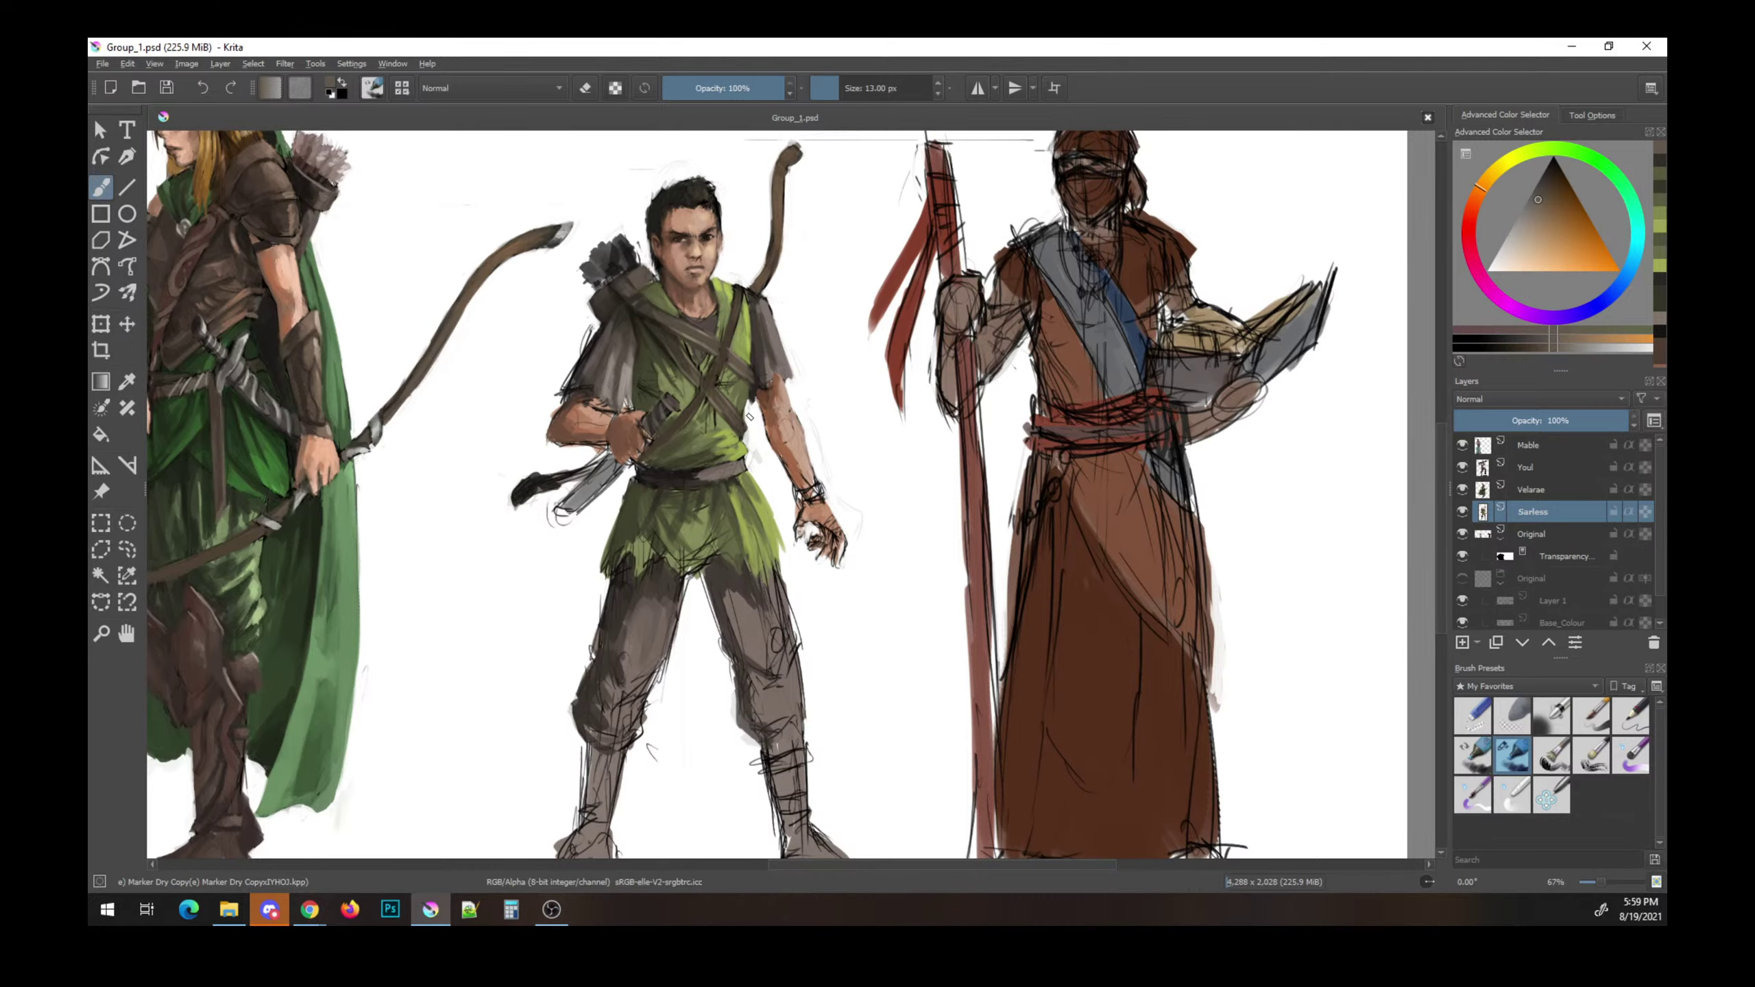
{"action": "left_click", "coordinate": [748, 313], "text": "ctrl"}
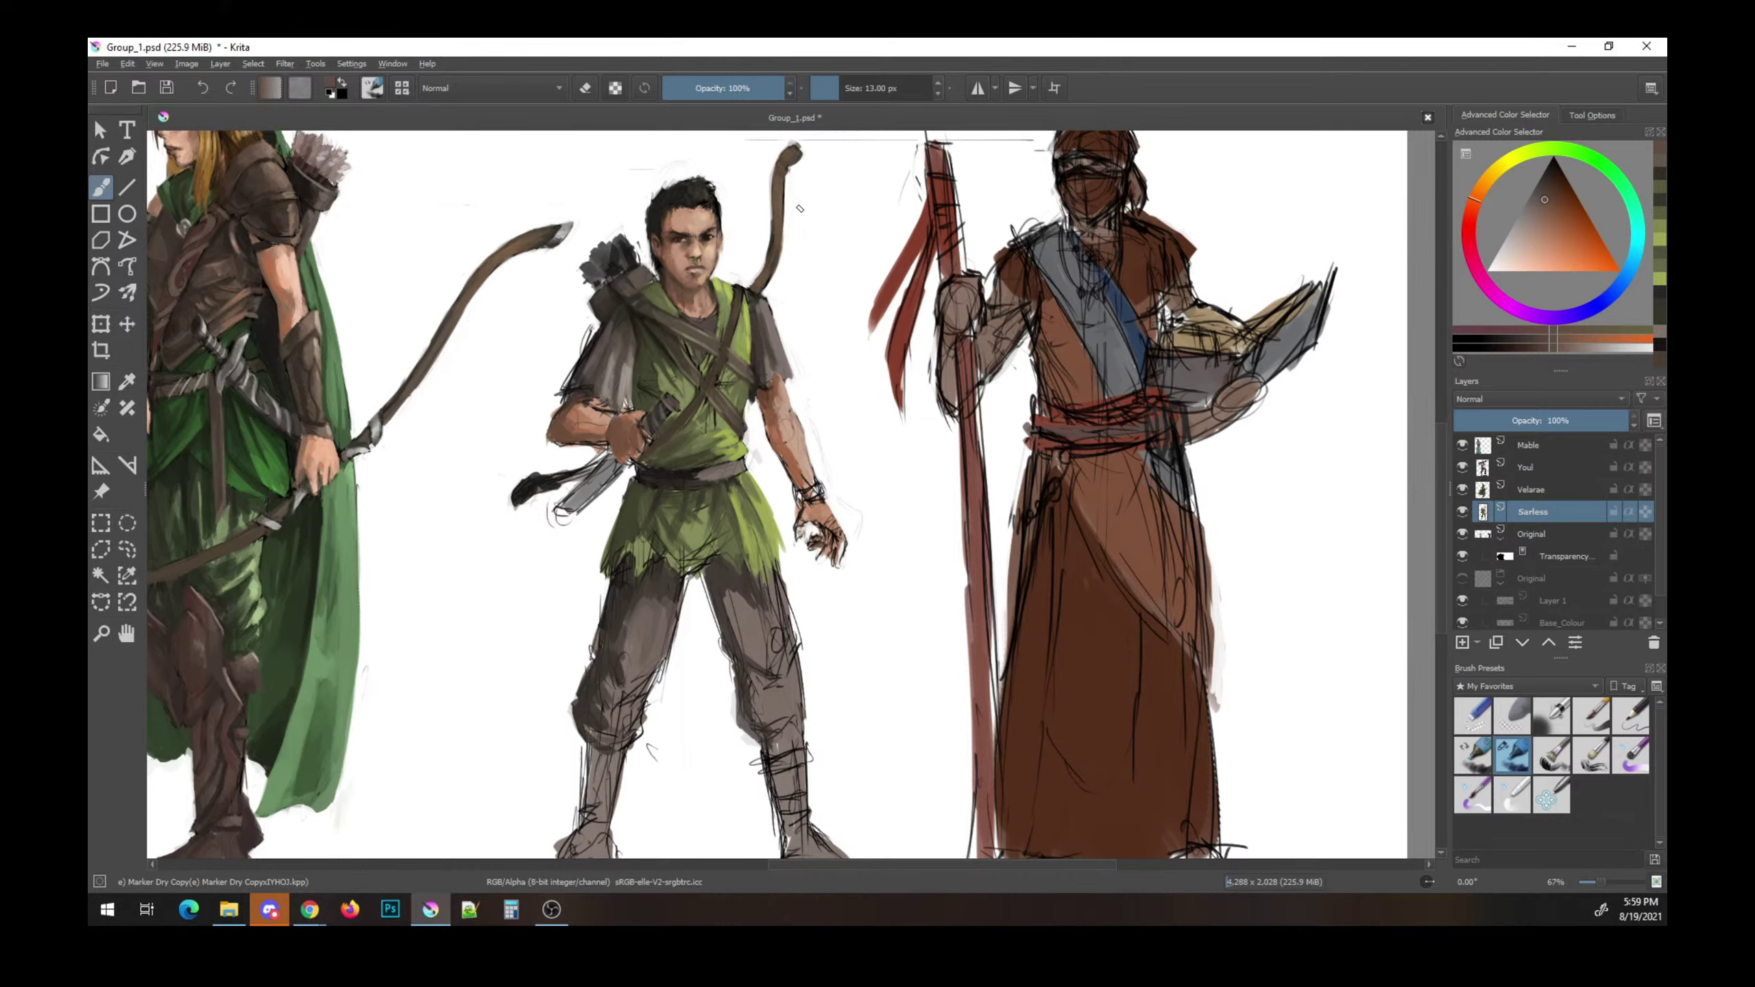
{"action": "left_click", "coordinate": [718, 297], "text": "ctrl"}
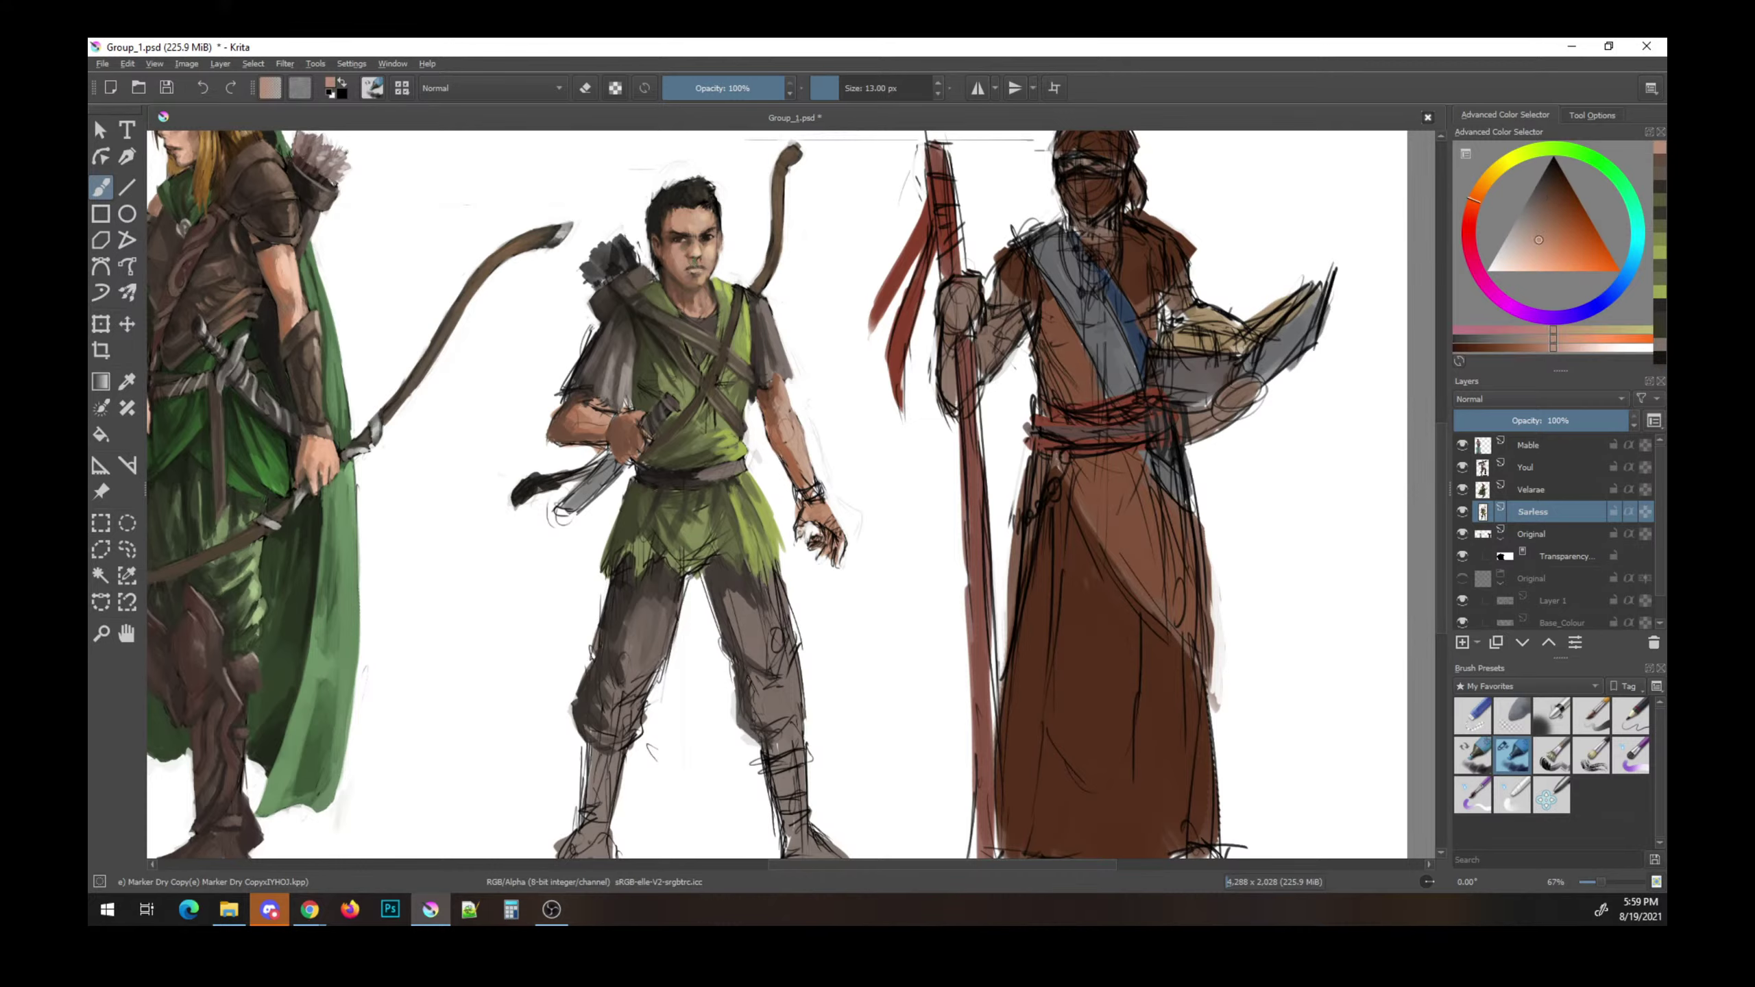
{"action": "key", "text": "e"}
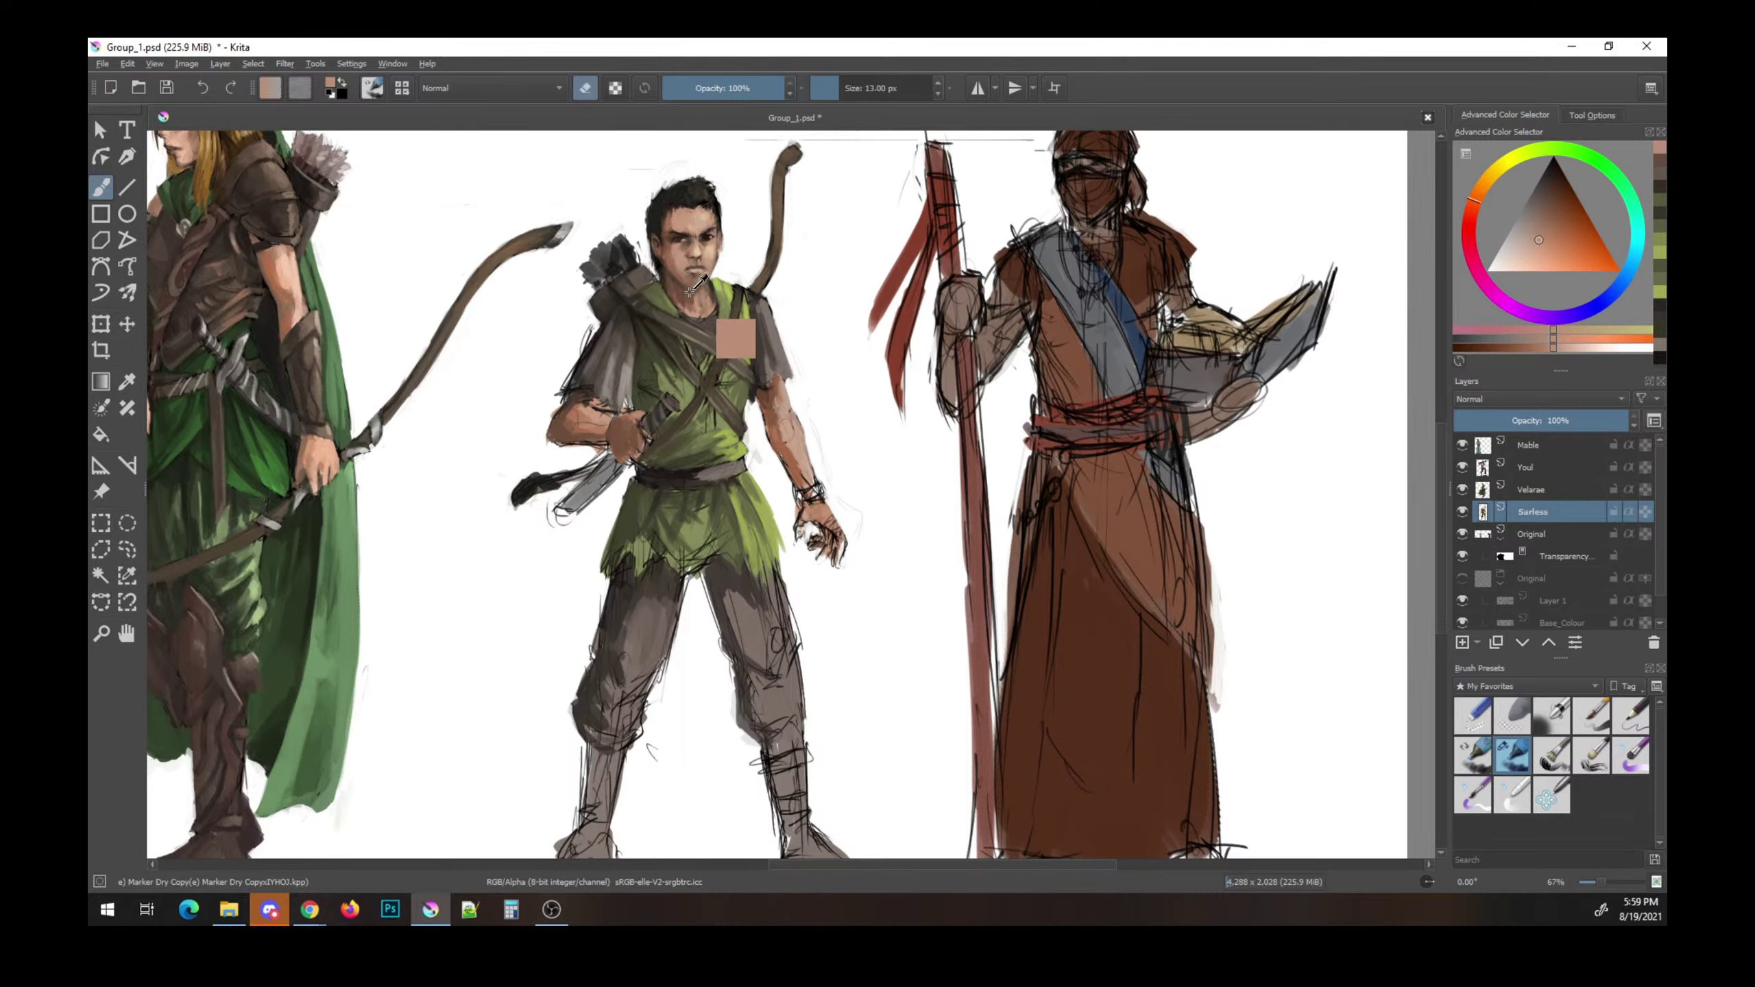
{"action": "left_click", "coordinate": [725, 331], "text": "ctrl"}
{"action": "key", "text": "e"}
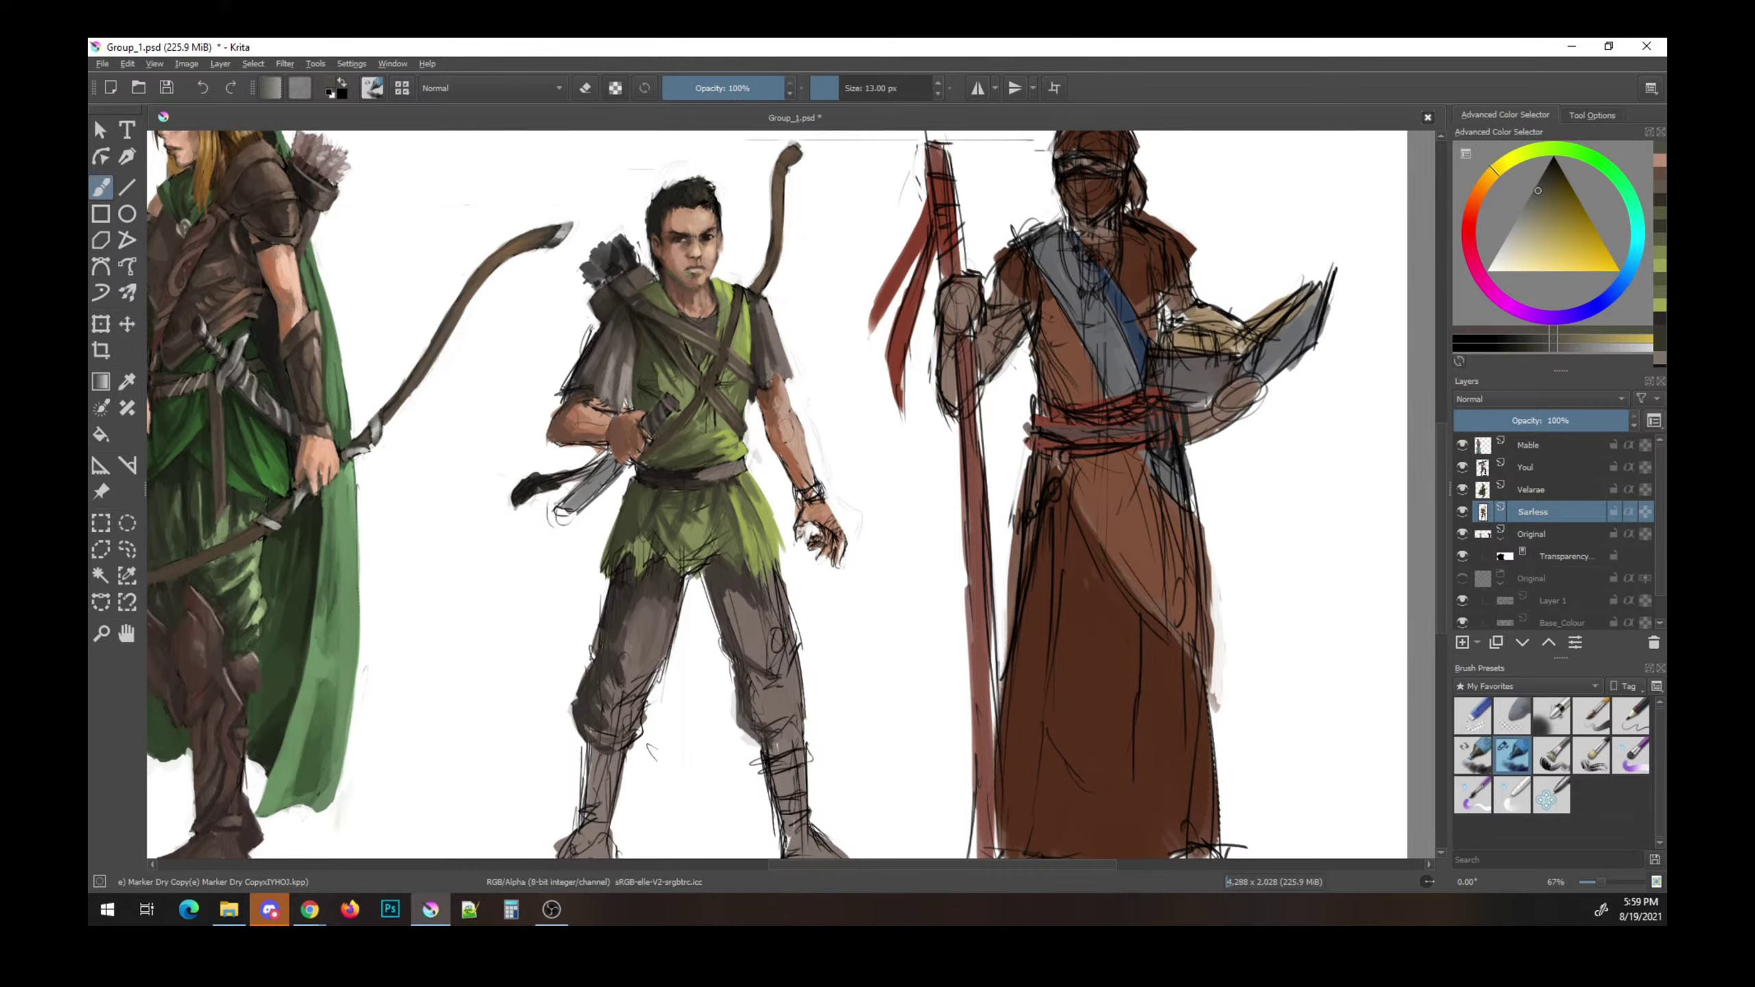
{"action": "left_click", "coordinate": [727, 322], "text": "ctrl"}
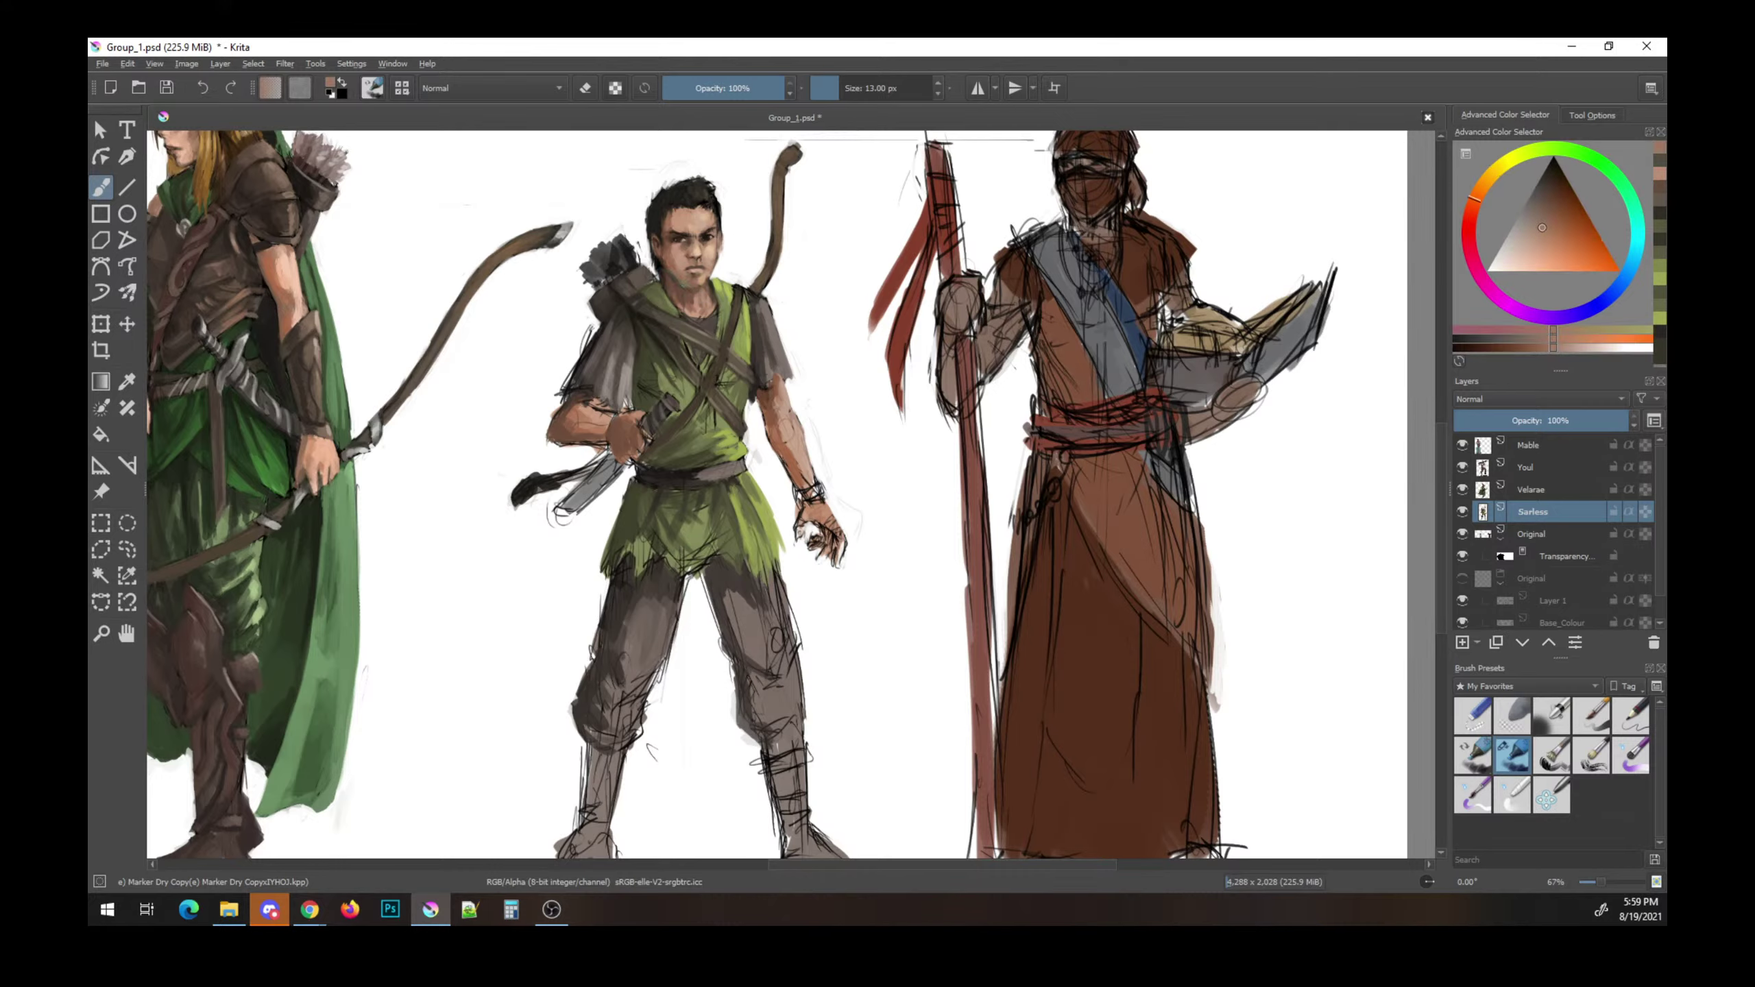
{"action": "left_click", "coordinate": [684, 273], "text": "ctrl"}
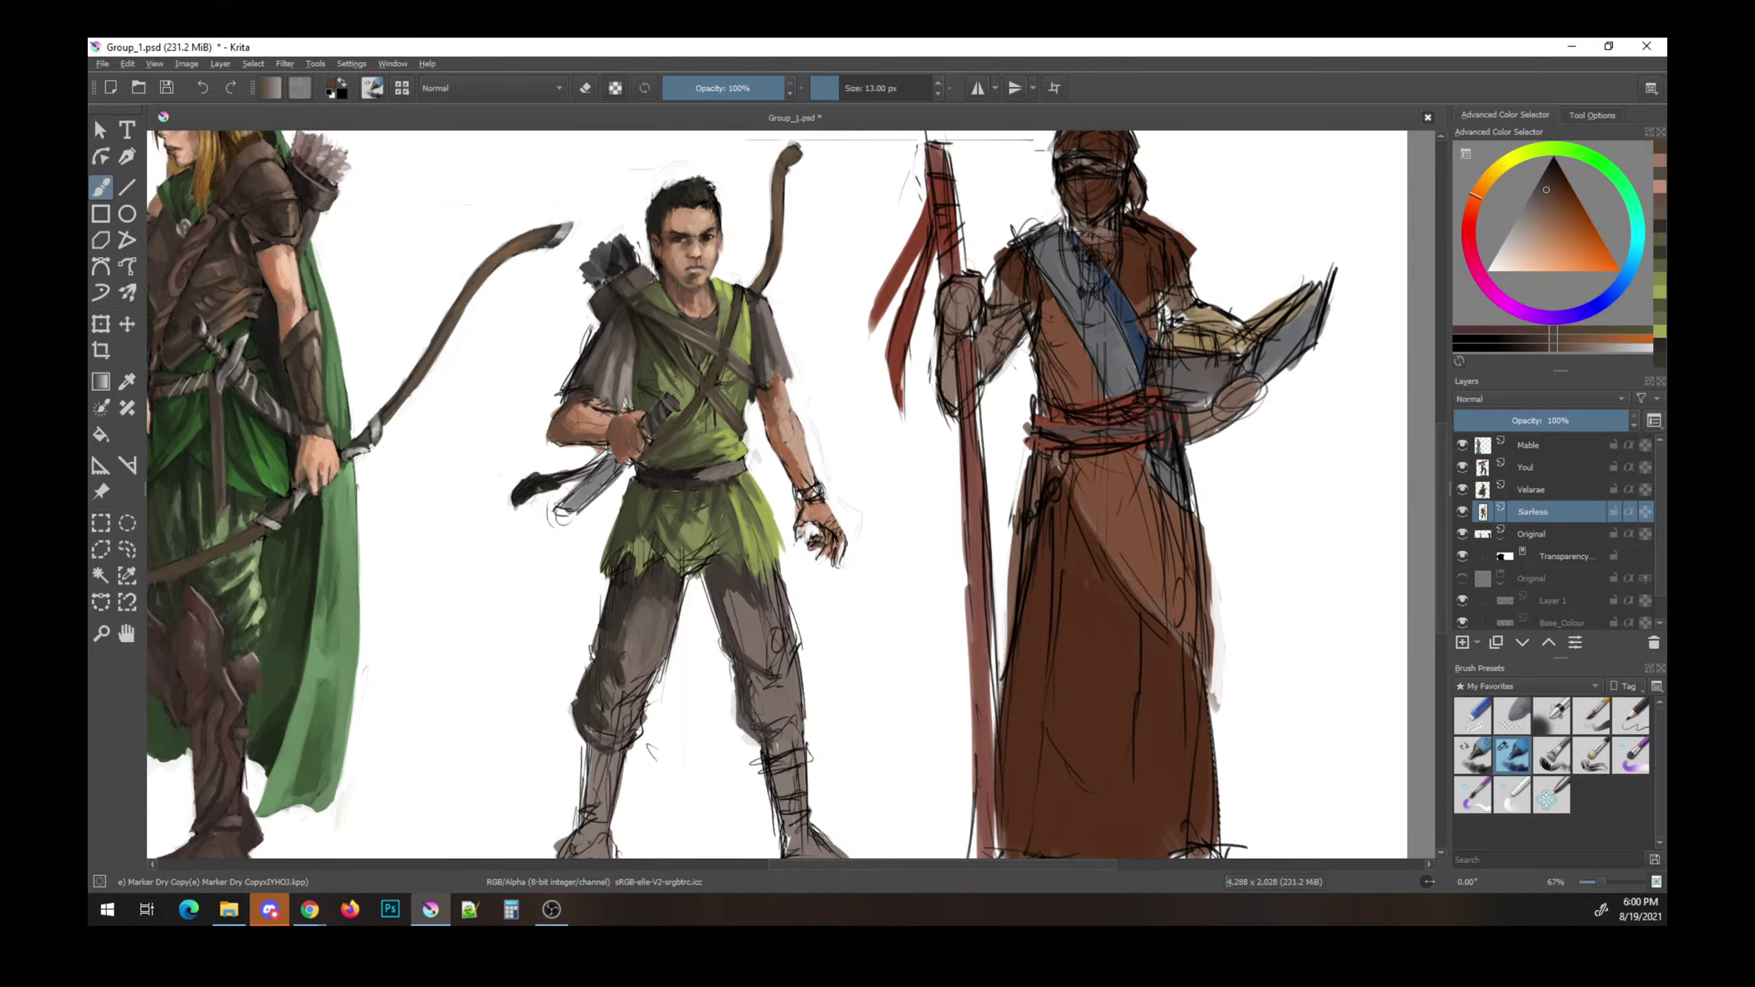
{"action": "left_click", "coordinate": [719, 317], "text": "ctrl"}
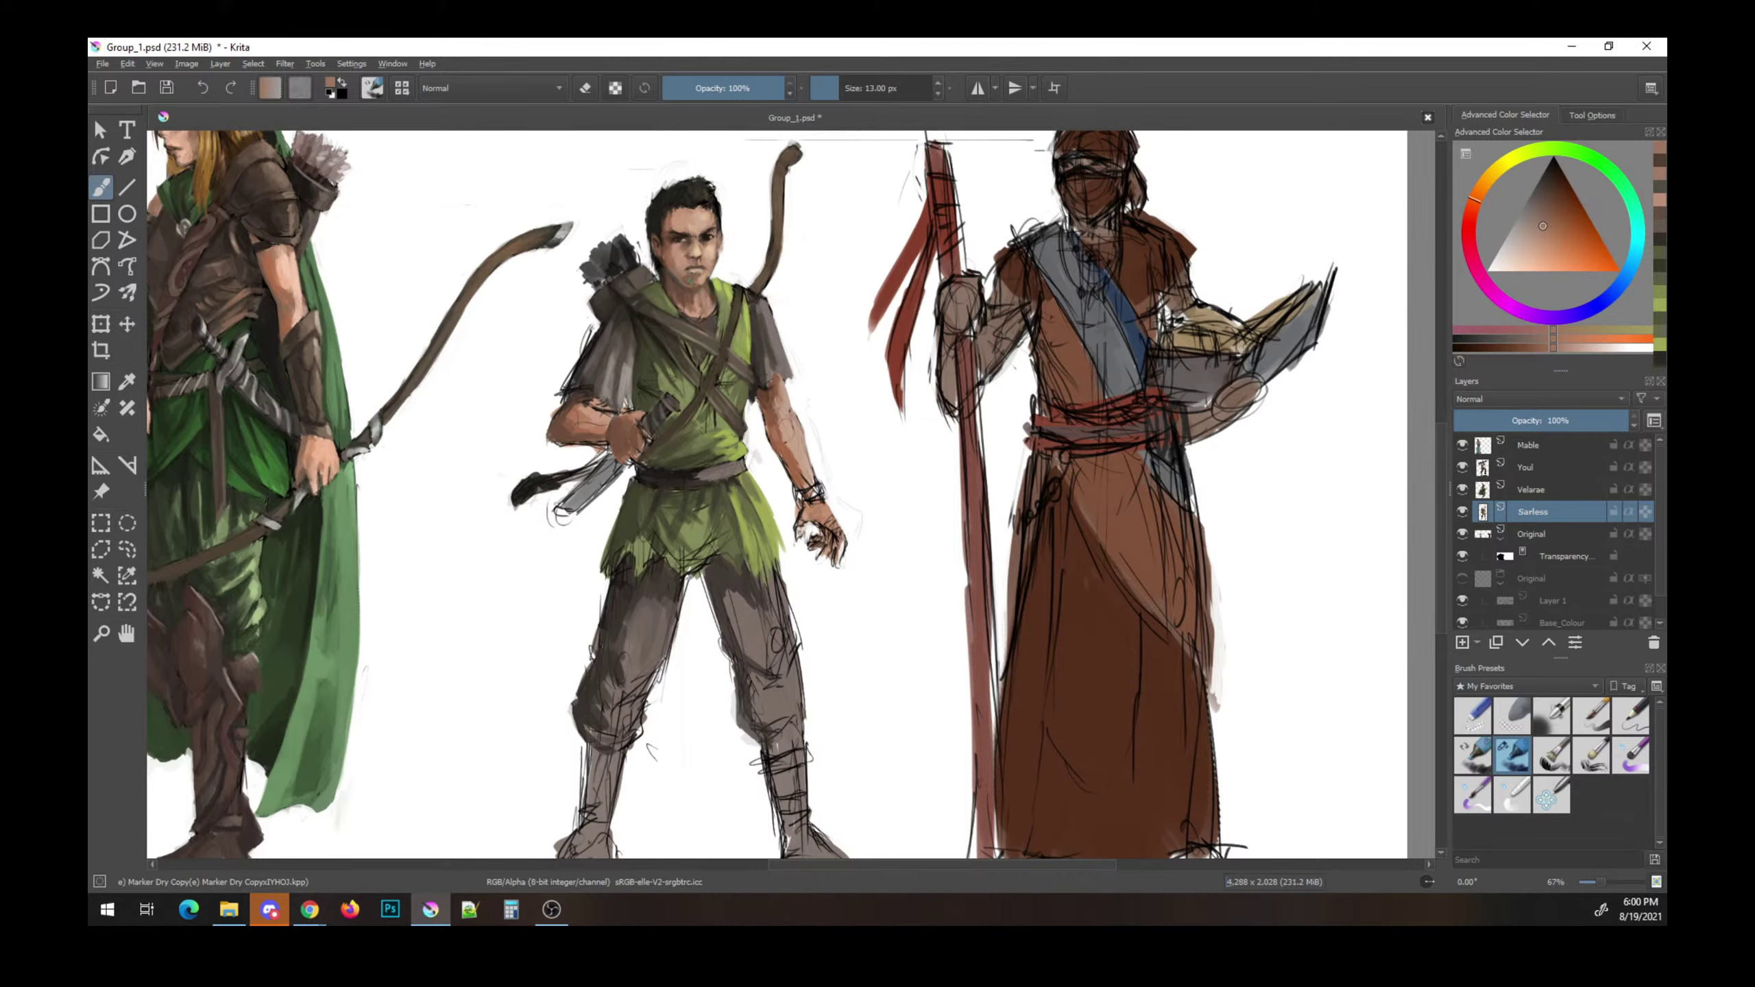
{"action": "left_click", "coordinate": [719, 255], "text": "ctrl"}
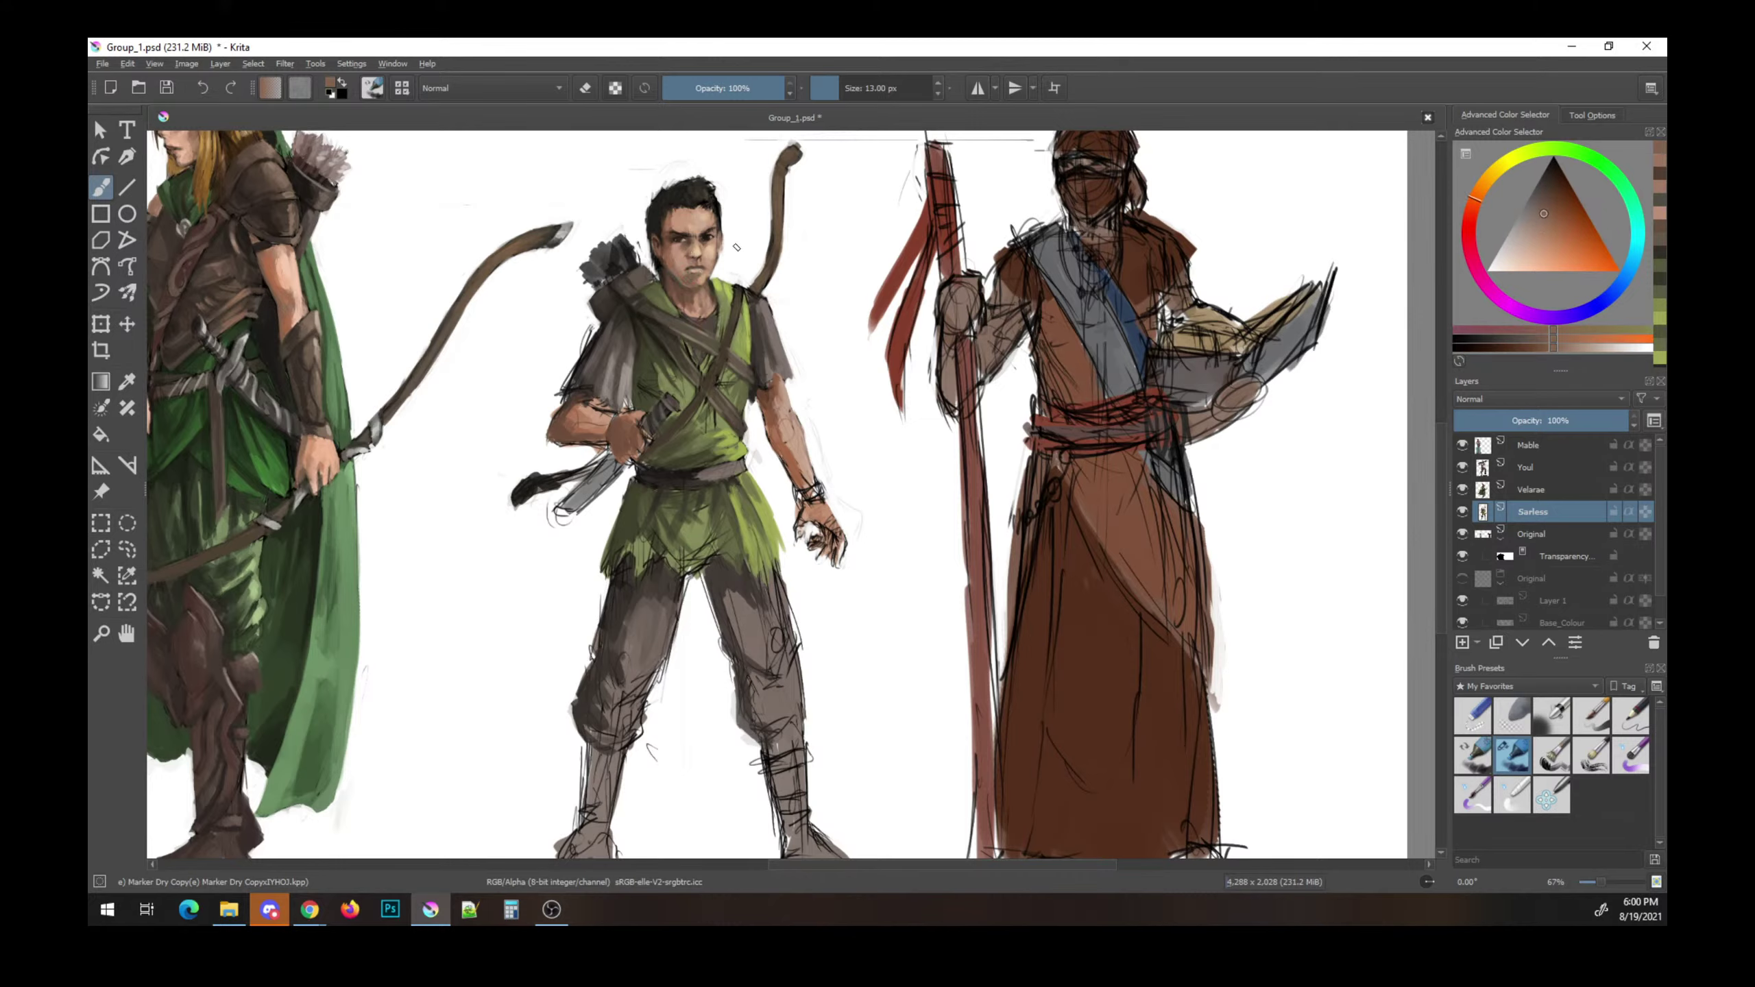
{"action": "left_click", "coordinate": [725, 306], "text": "ctrl"}
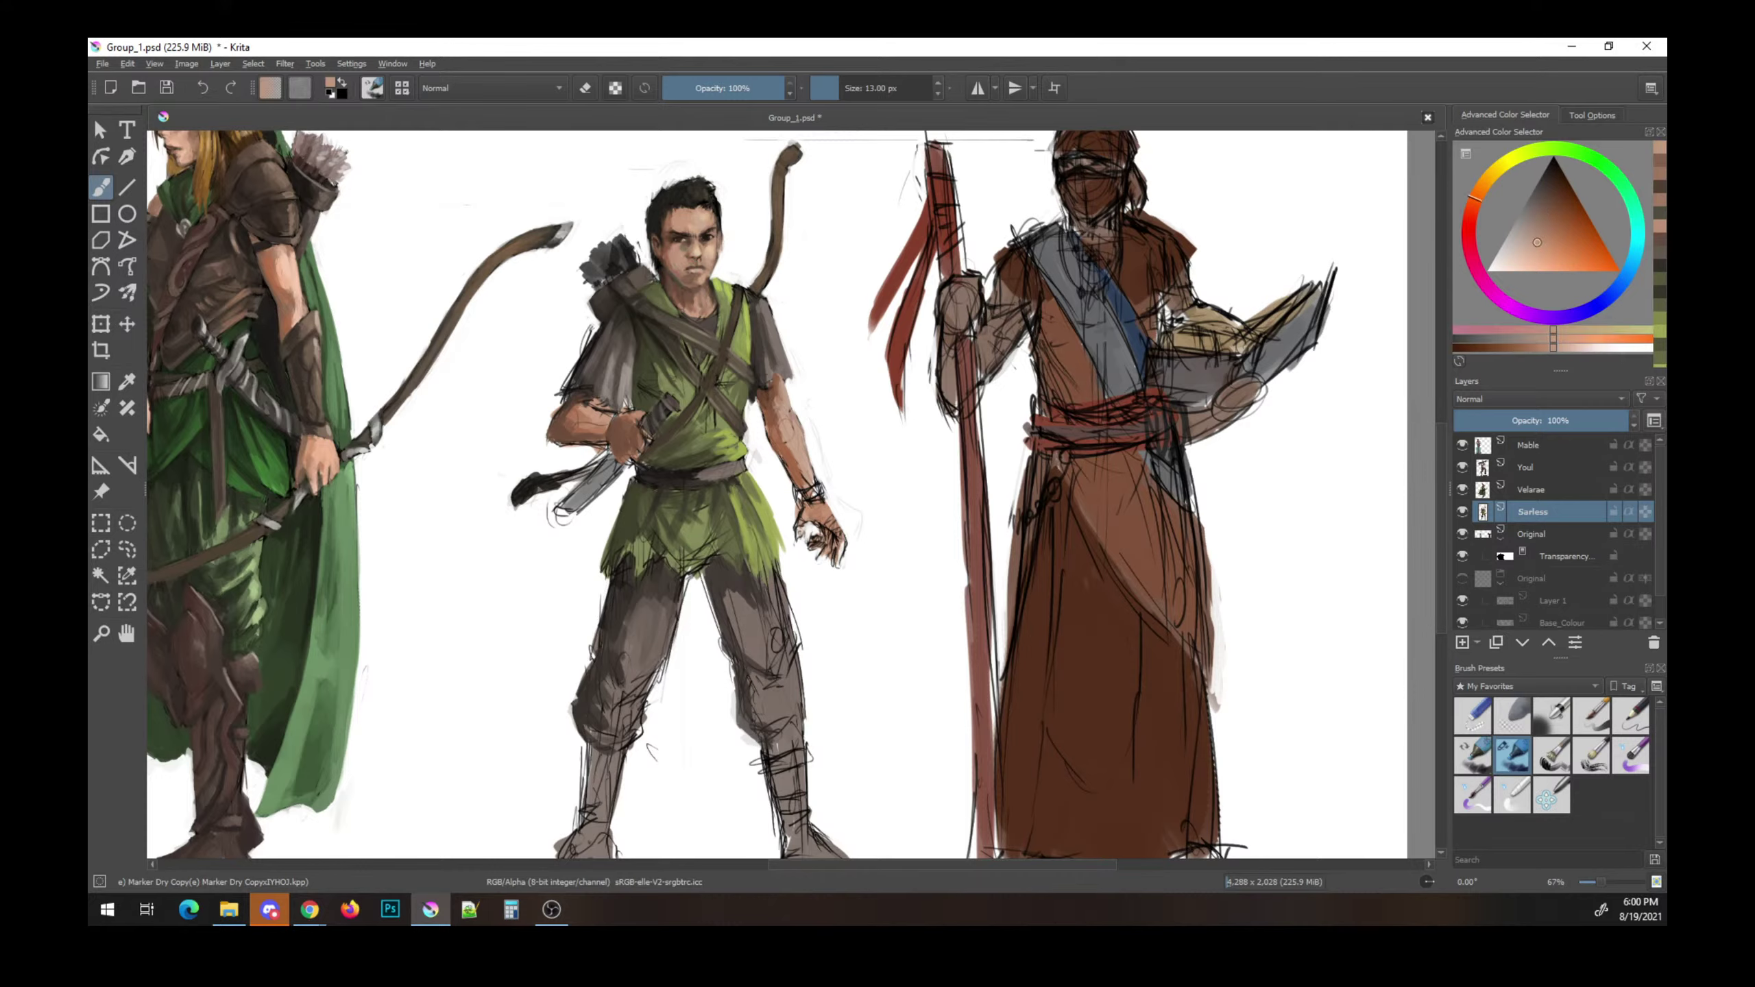
{"action": "key", "text": "k"}
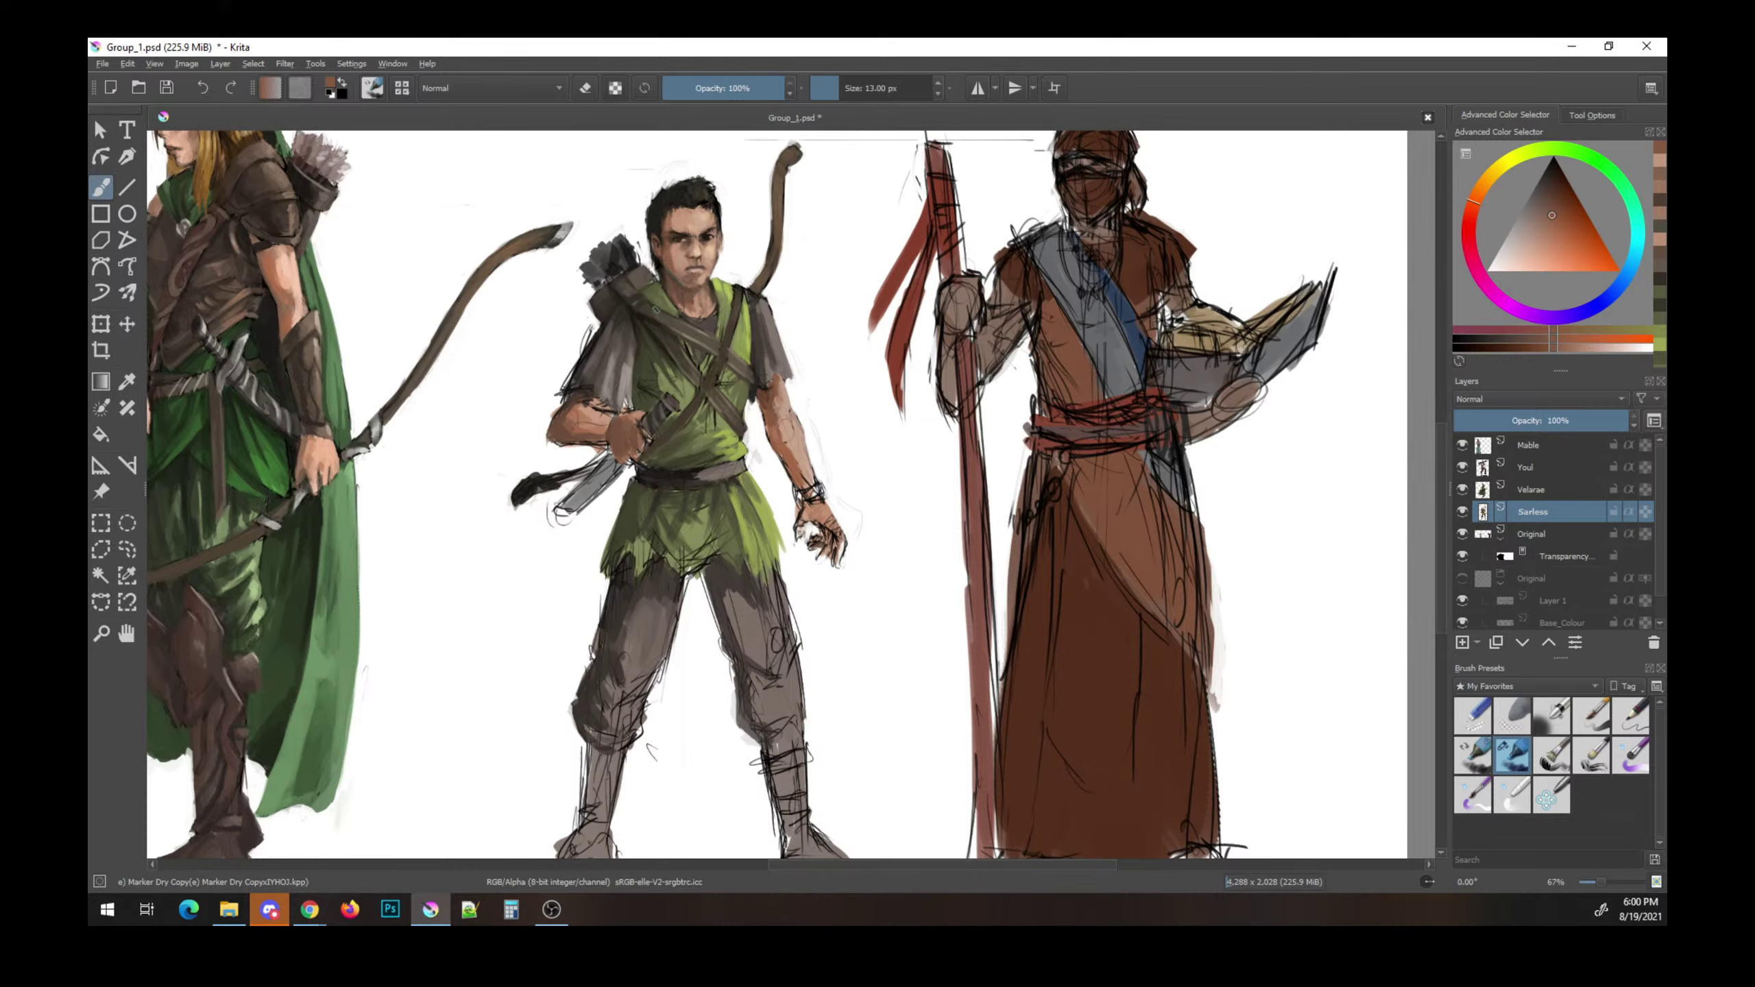
{"action": "left_click", "coordinate": [665, 271], "text": "ctrl"}
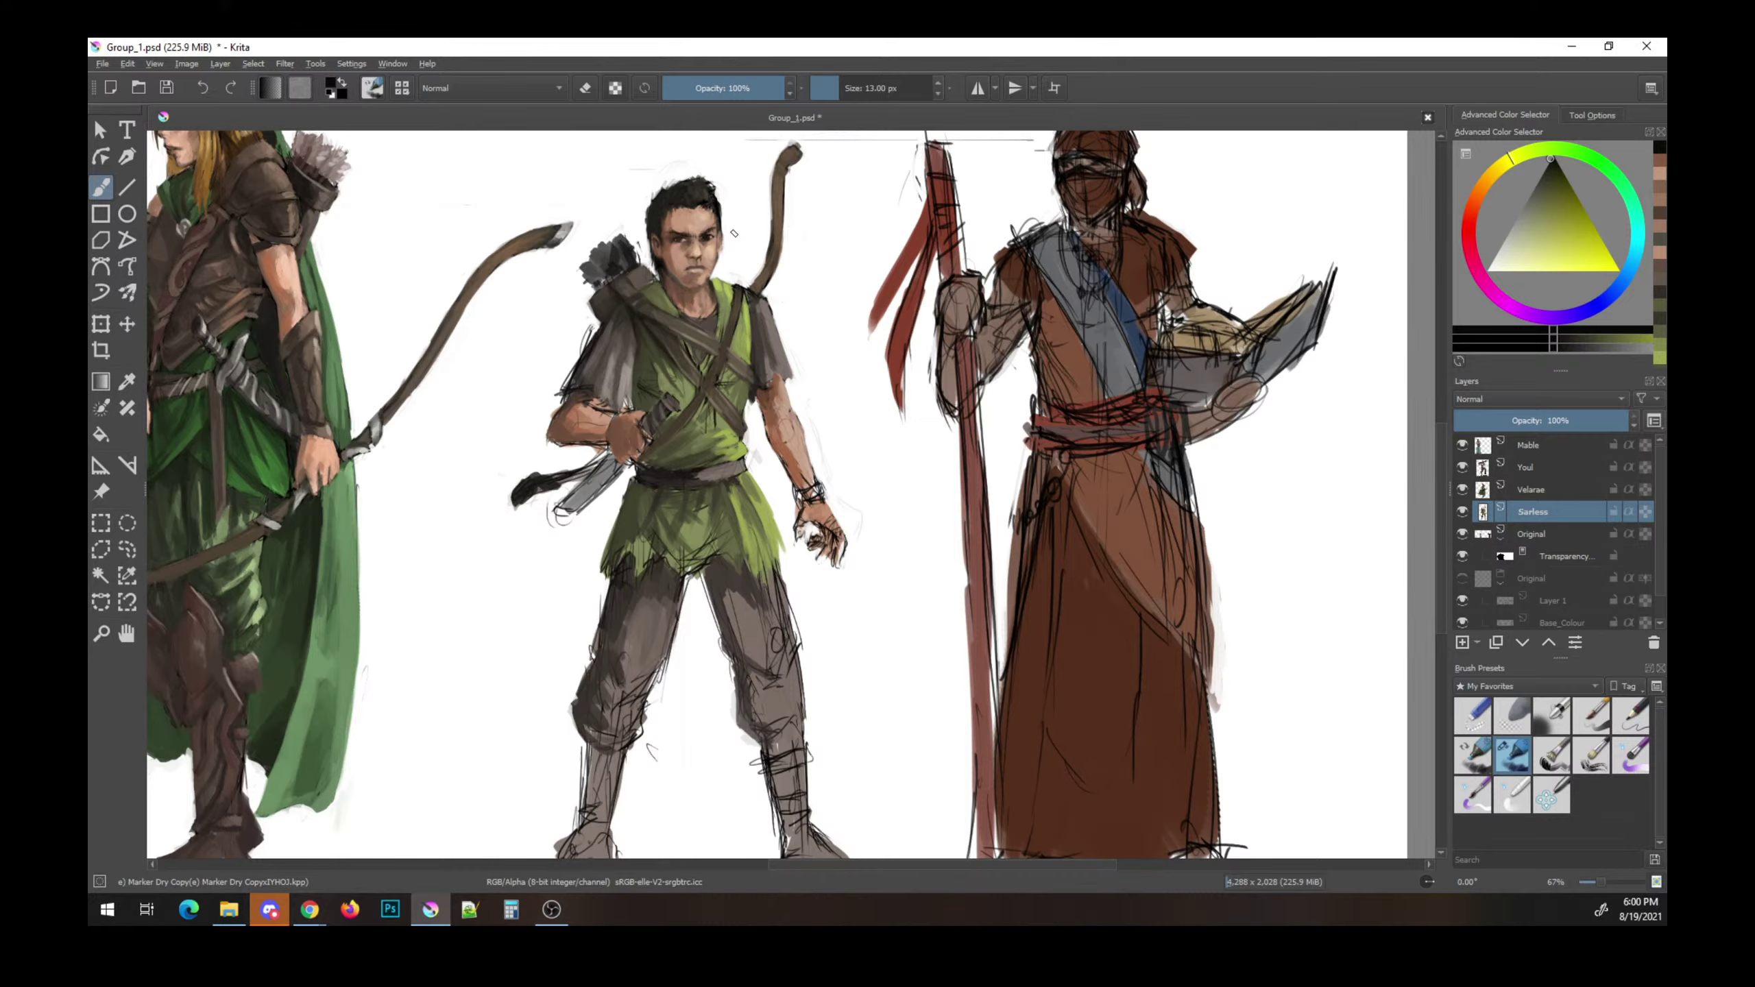
{"action": "key", "text": "bracketleft"}
{"action": "key", "text": "bracketleft"}
{"action": "key", "text": "bracketleft"}
{"action": "left_click", "coordinate": [686, 259], "text": "ctrl"}
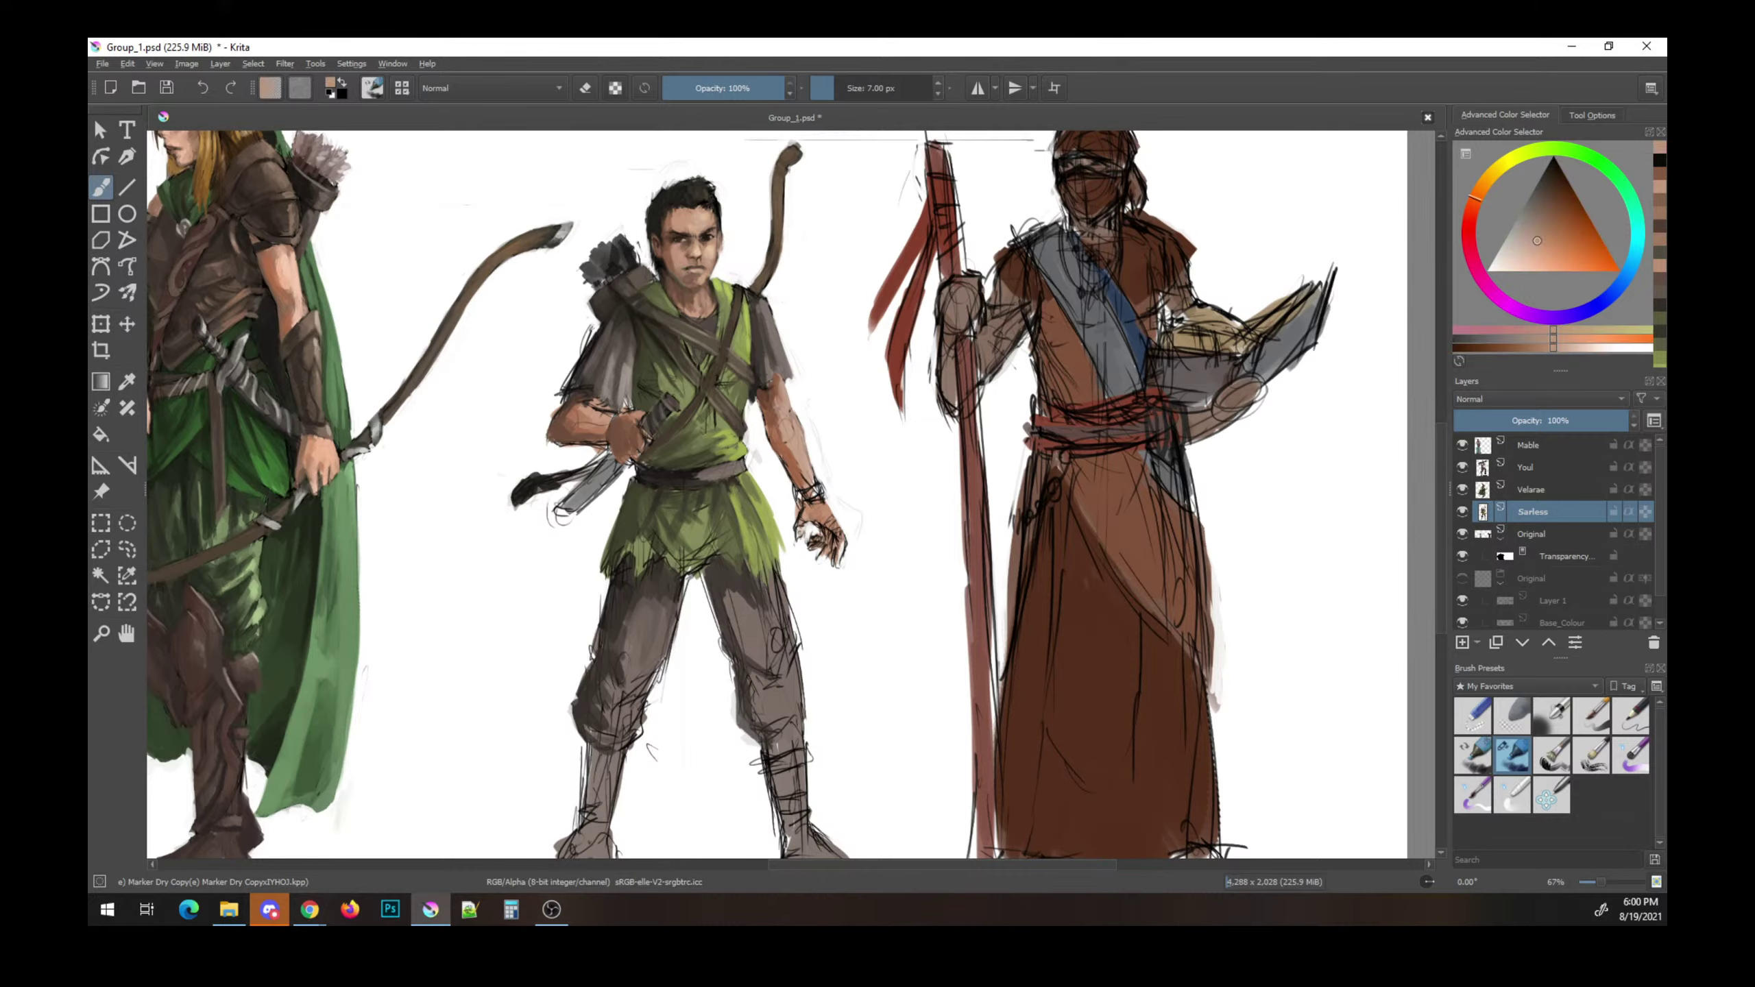
{"action": "key", "text": "k"}
{"action": "key", "text": "k"}
{"action": "key", "text": "k"}
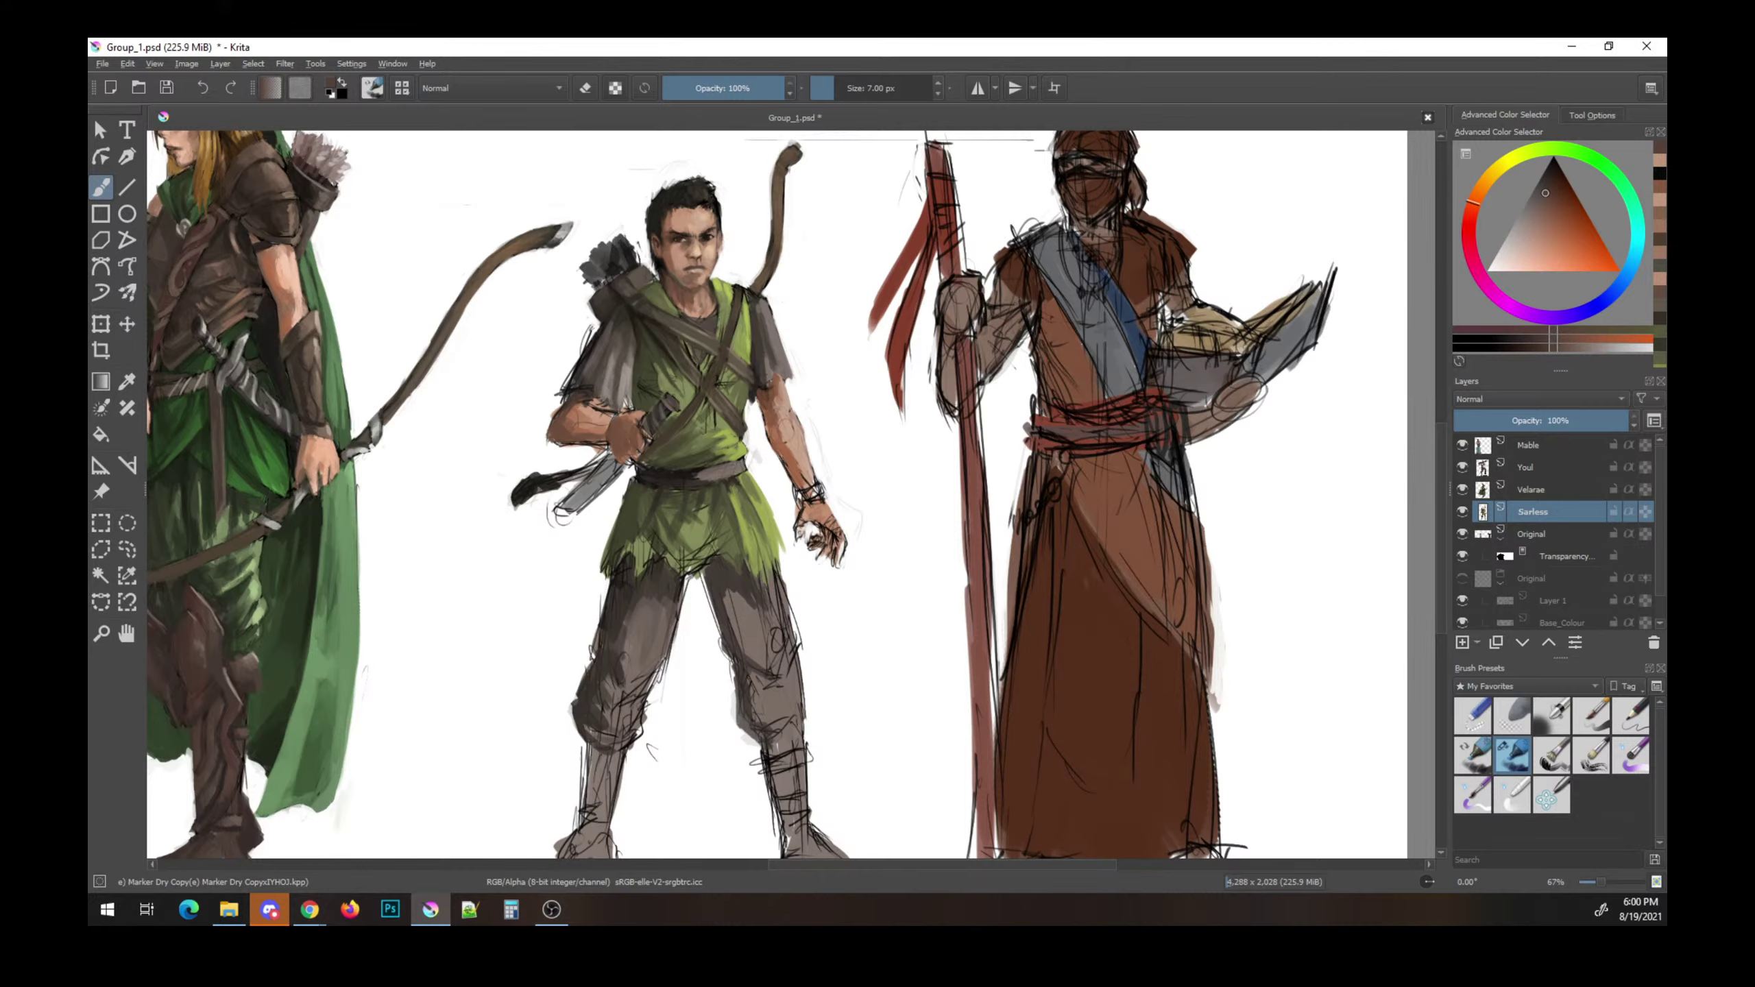
{"action": "left_click", "coordinate": [695, 267], "text": "ctrl"}
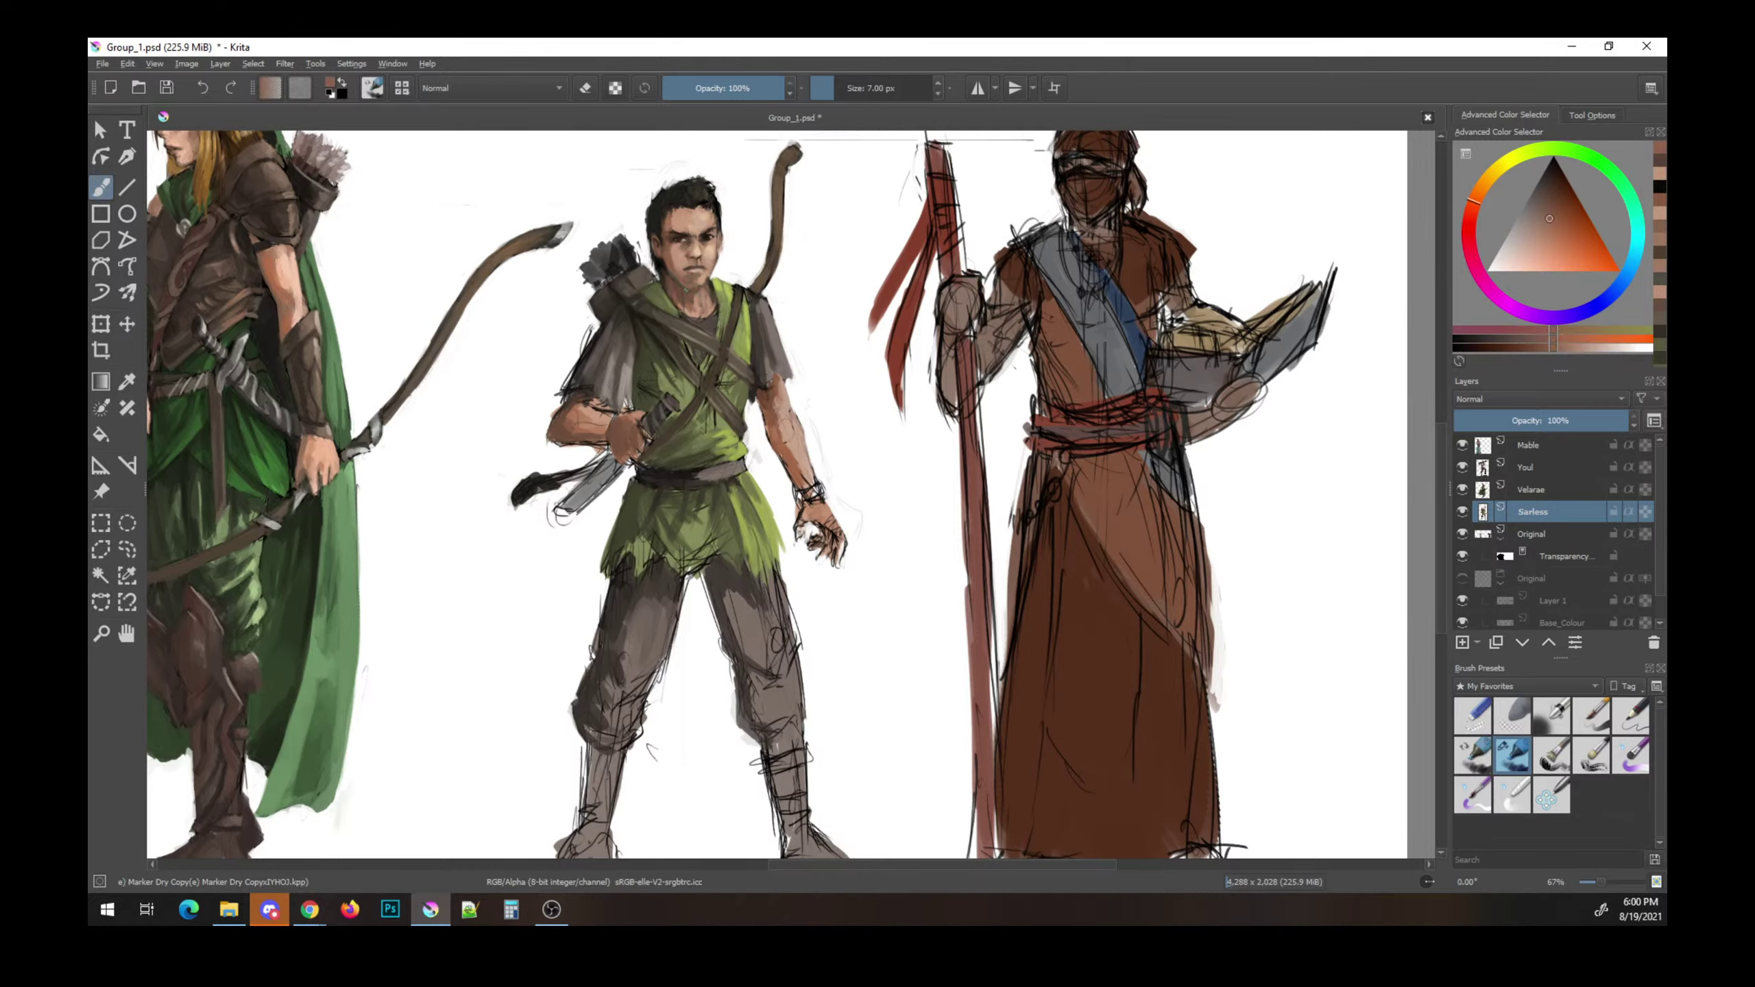
{"action": "left_click", "coordinate": [723, 330], "text": "ctrl"}
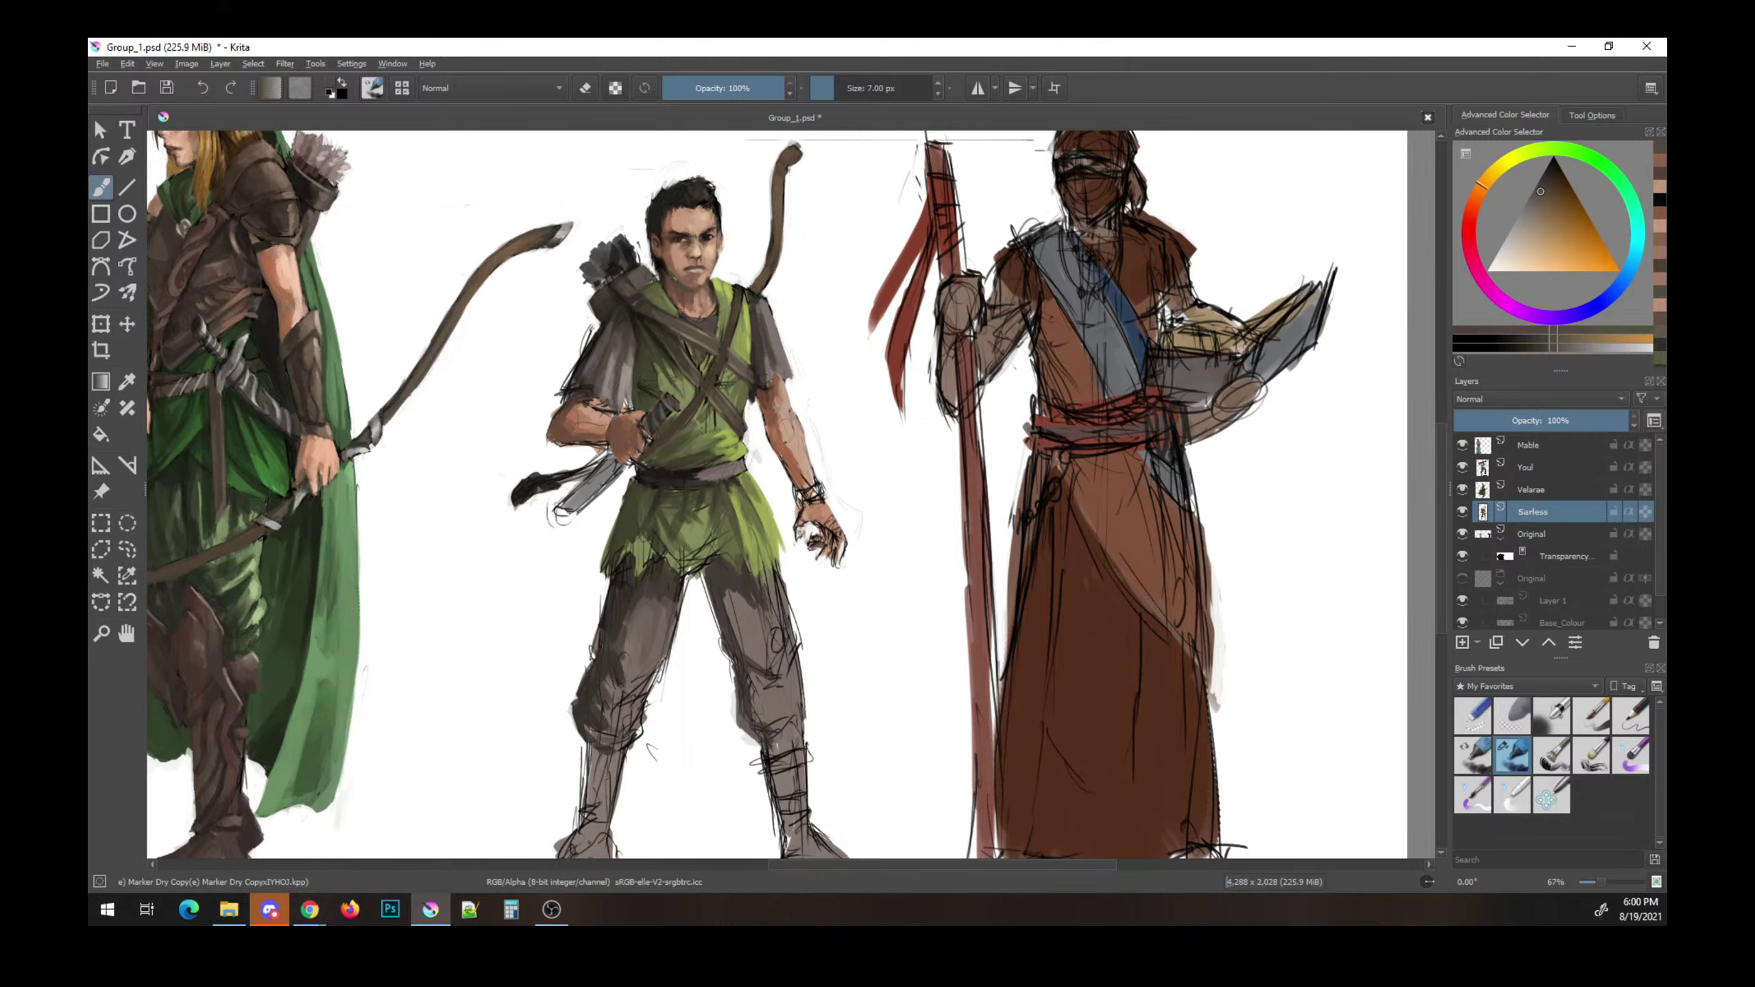
{"action": "left_click", "coordinate": [708, 314], "text": "ctrl"}
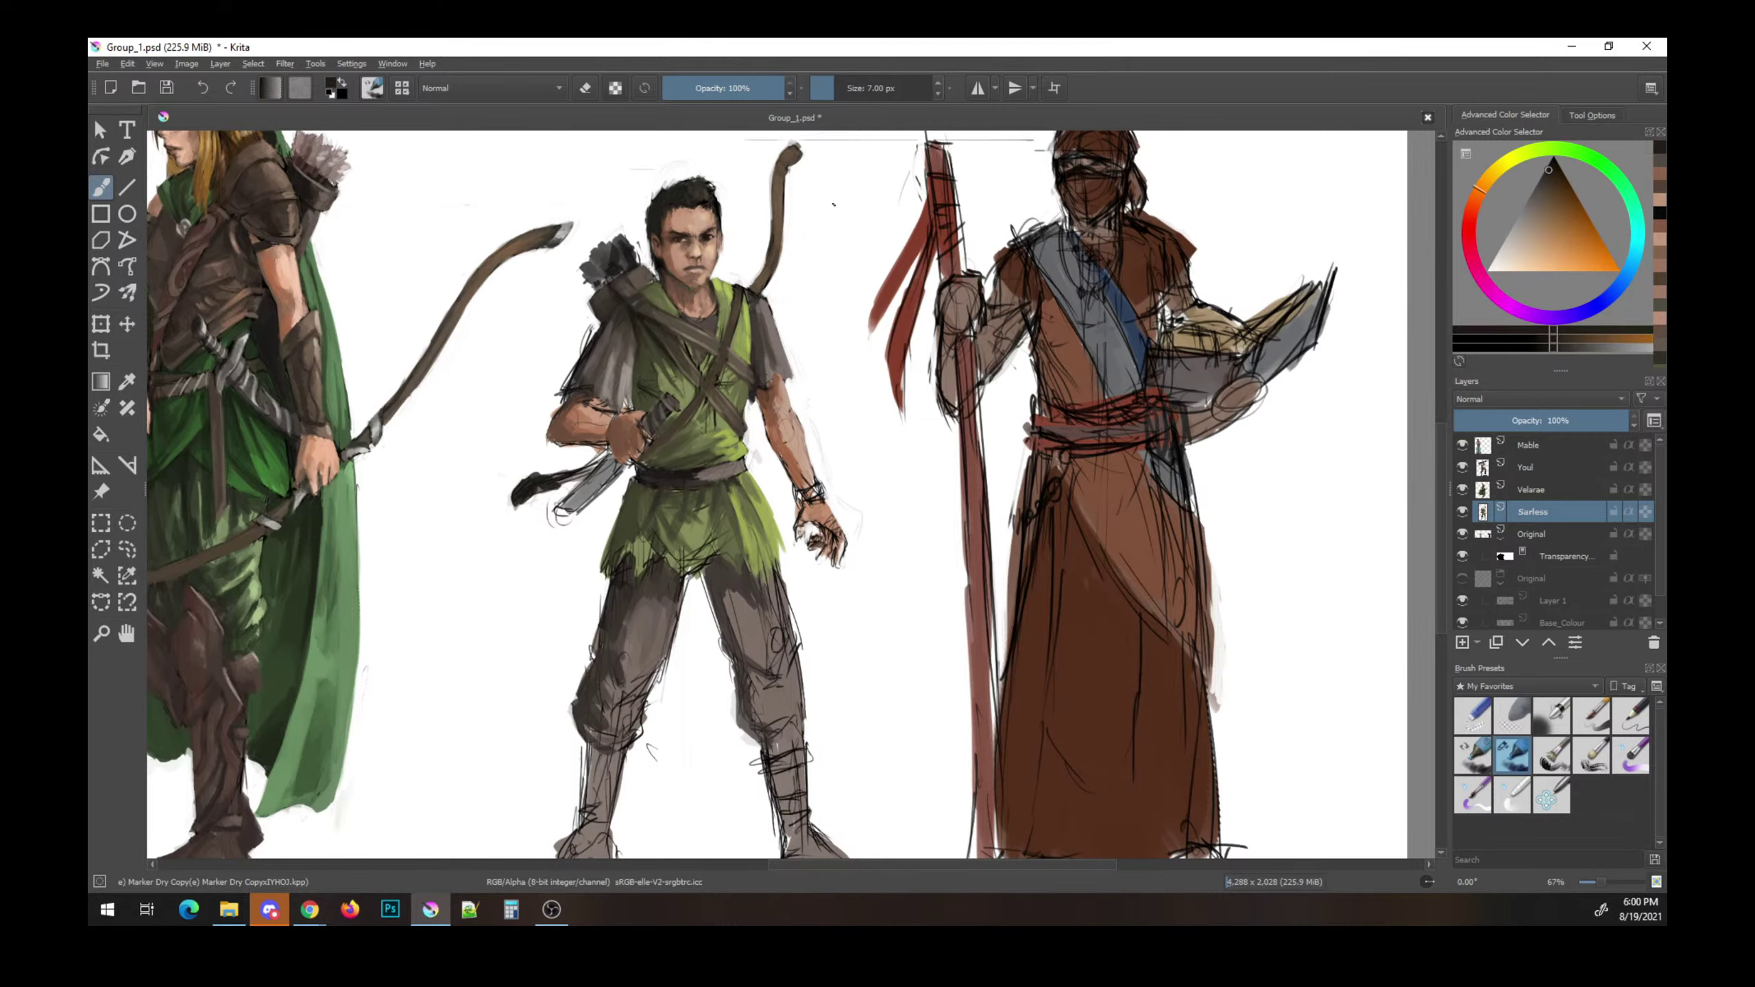
{"action": "key", "text": "ctrl+s"}
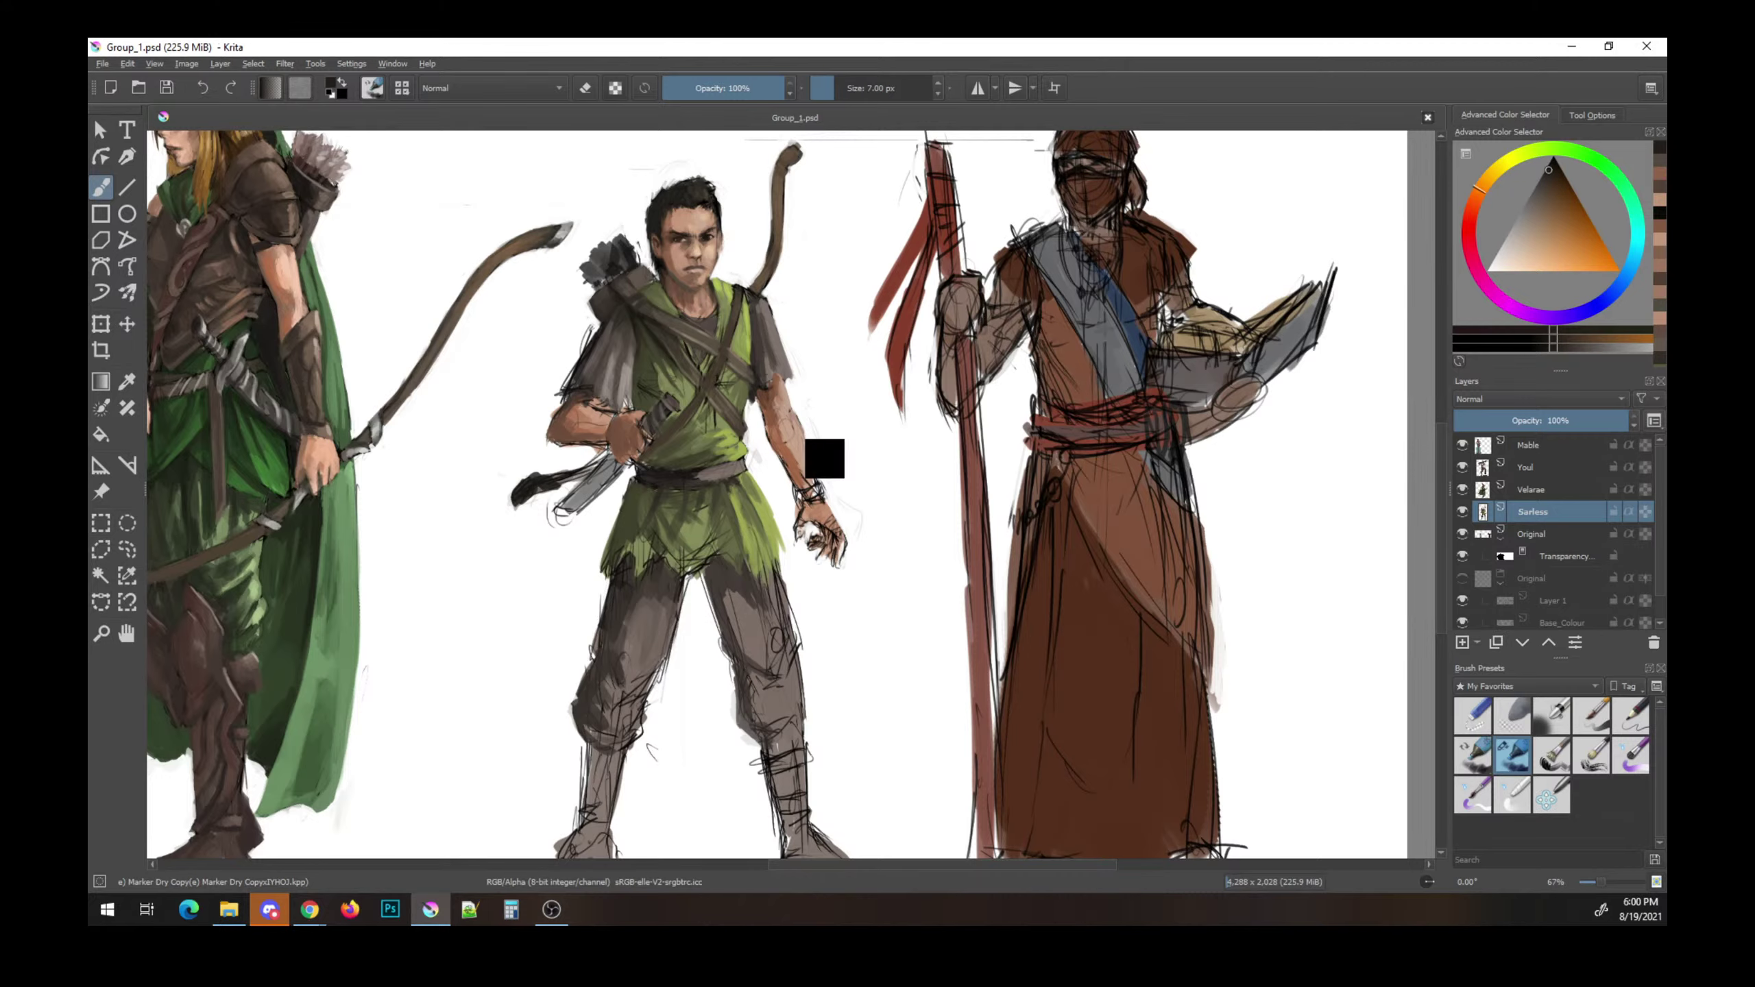
{"action": "left_click", "coordinate": [818, 468], "text": "ctrl"}
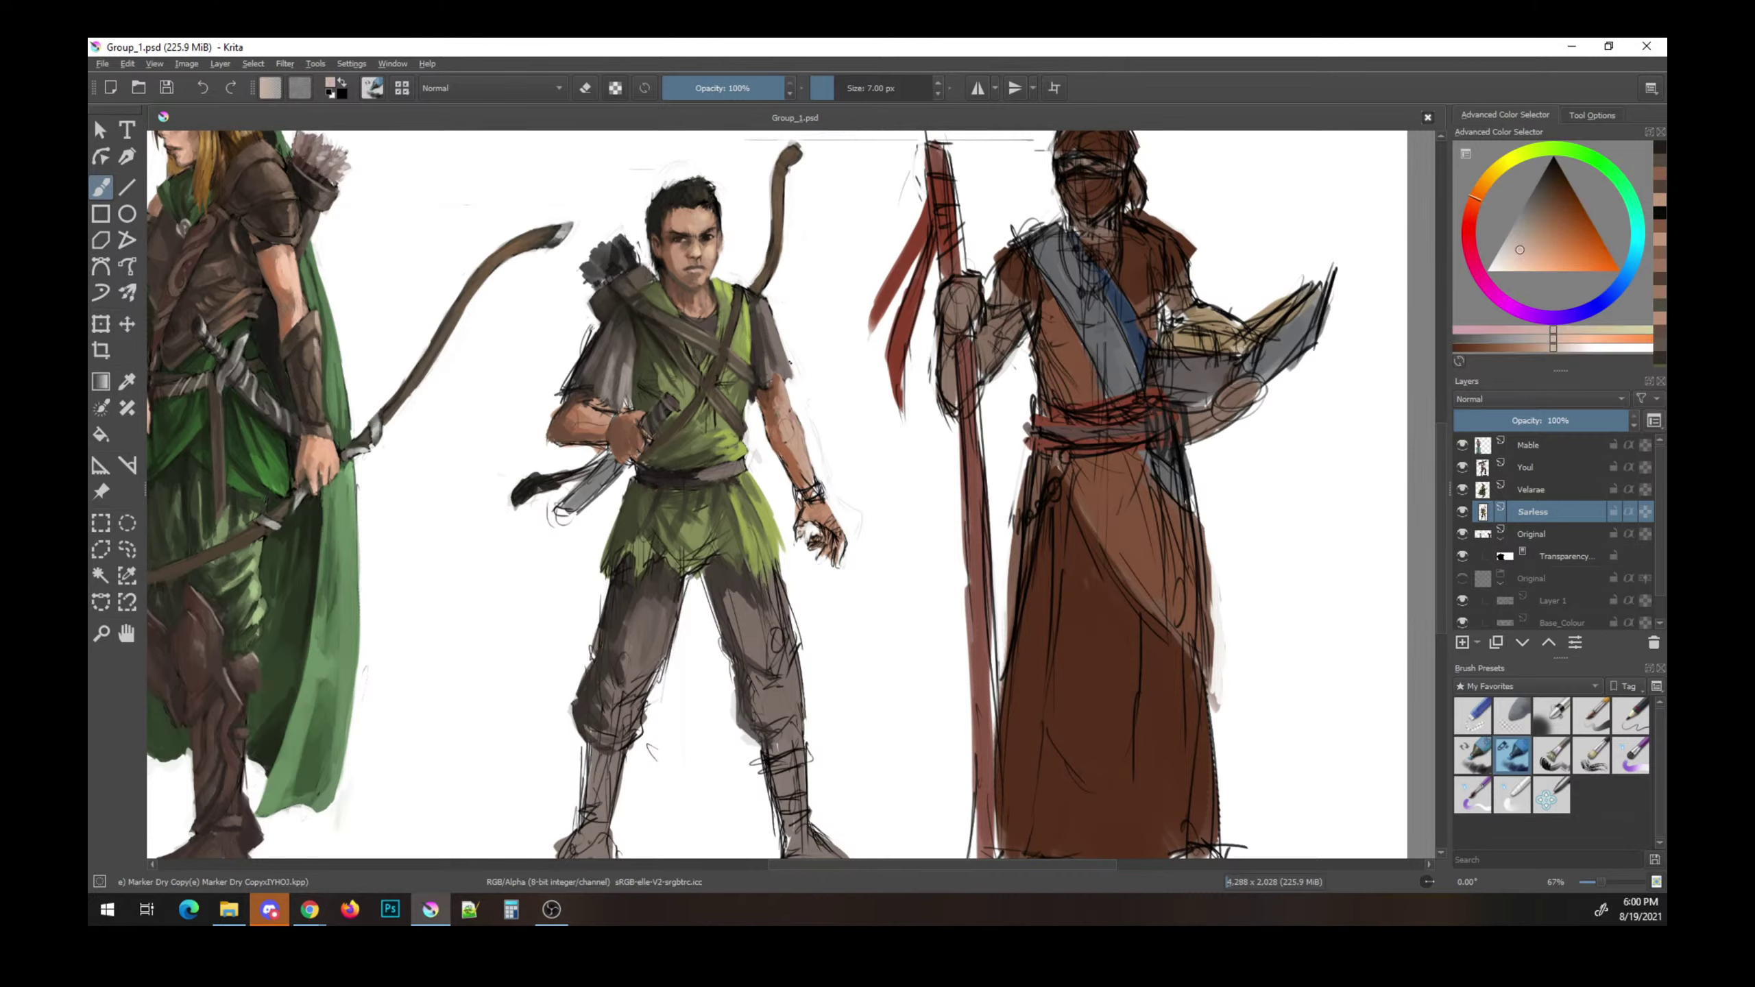
{"action": "left_click", "coordinate": [744, 425], "text": "ctrl"}
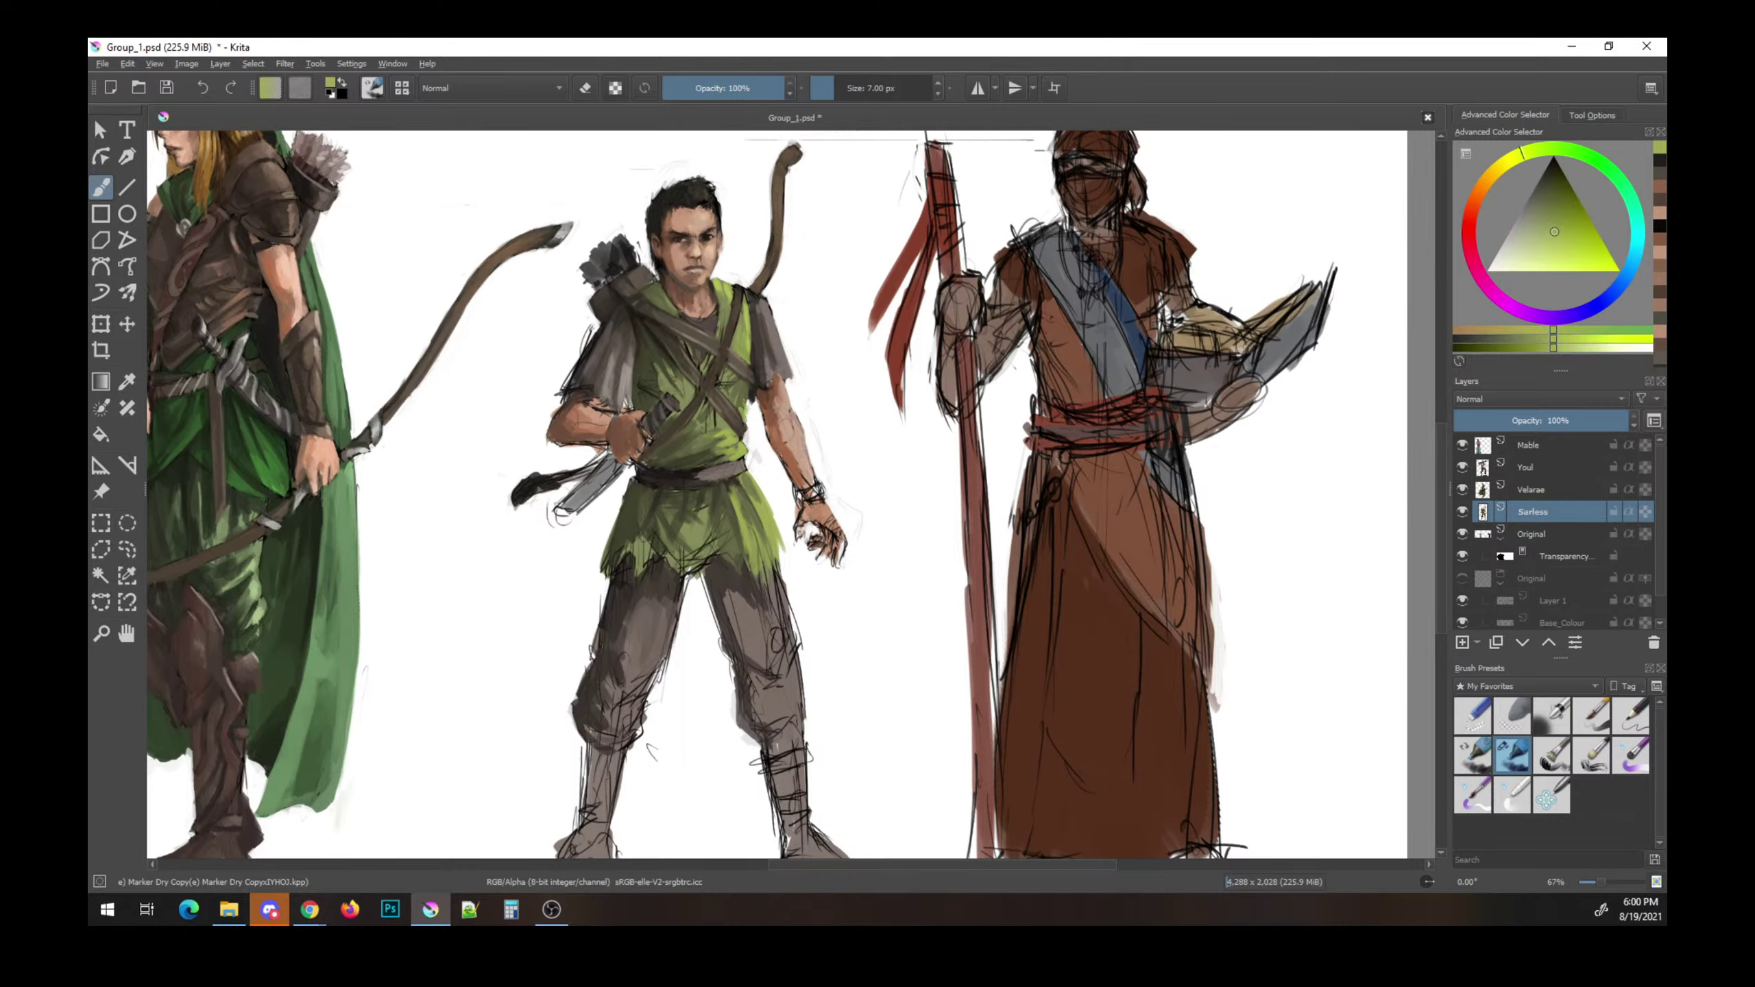
{"action": "key", "text": "k"}
{"action": "left_click", "coordinate": [757, 383], "text": "ctrl"}
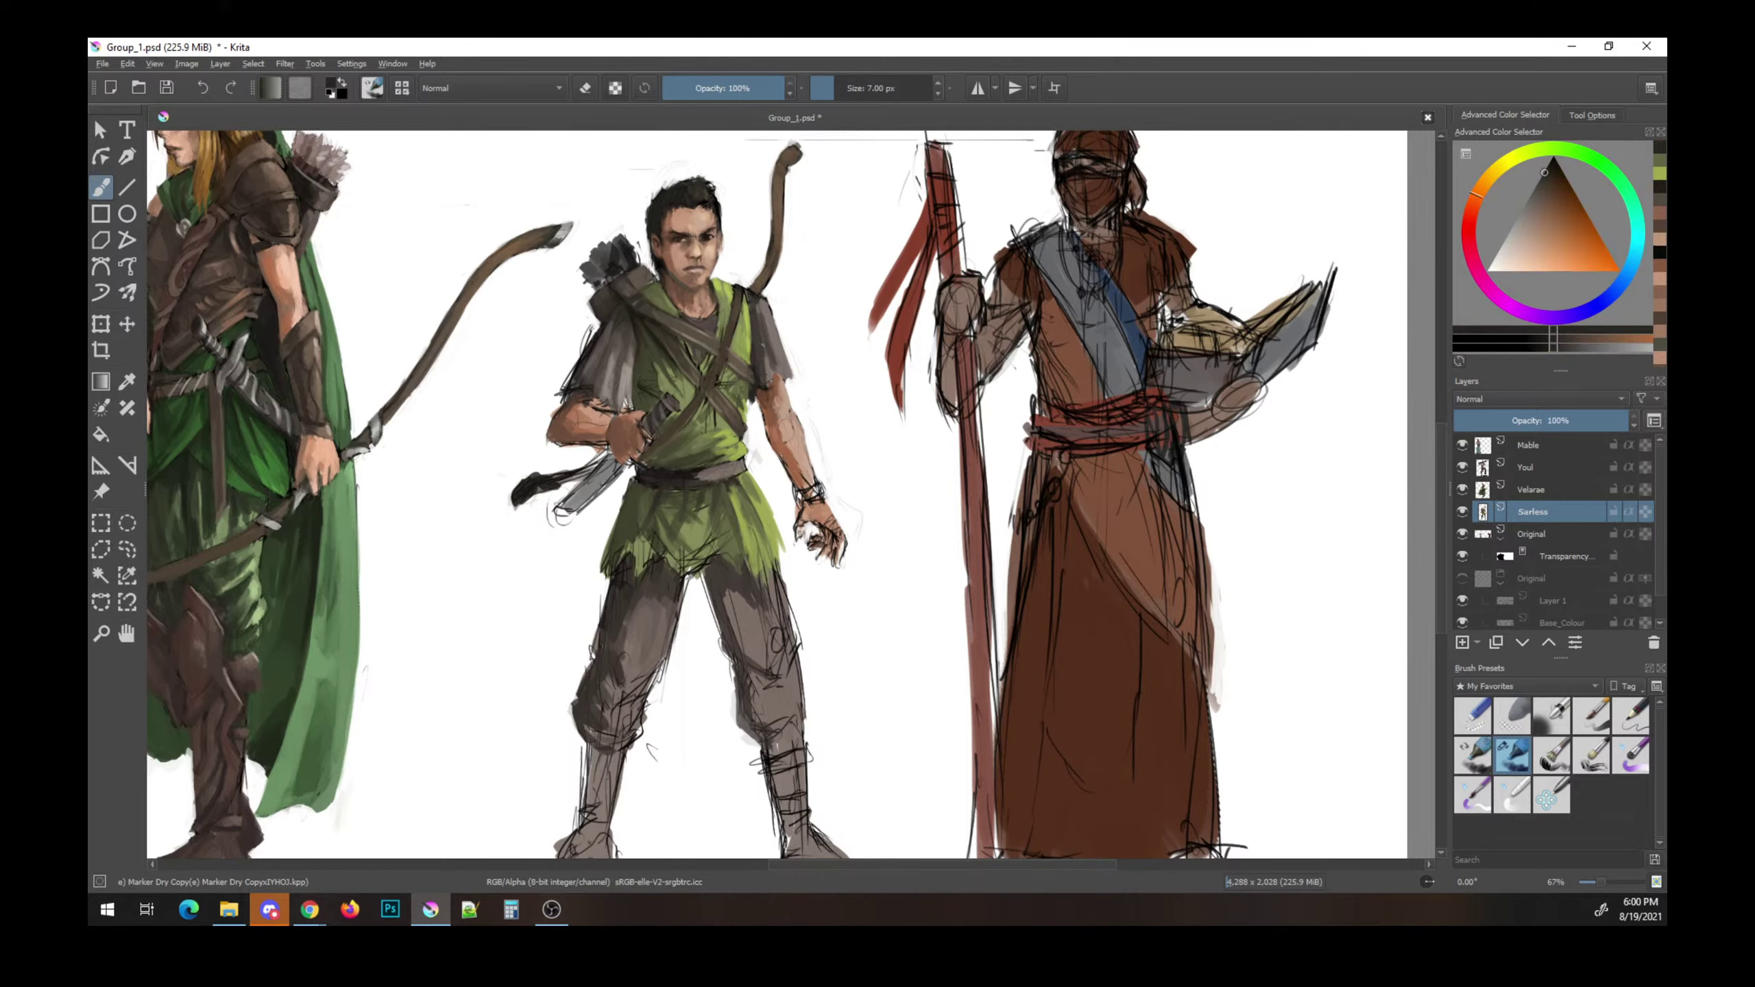
{"action": "key", "text": "ctrl+s"}
{"action": "left_click", "coordinate": [735, 522], "text": "ctrl"}
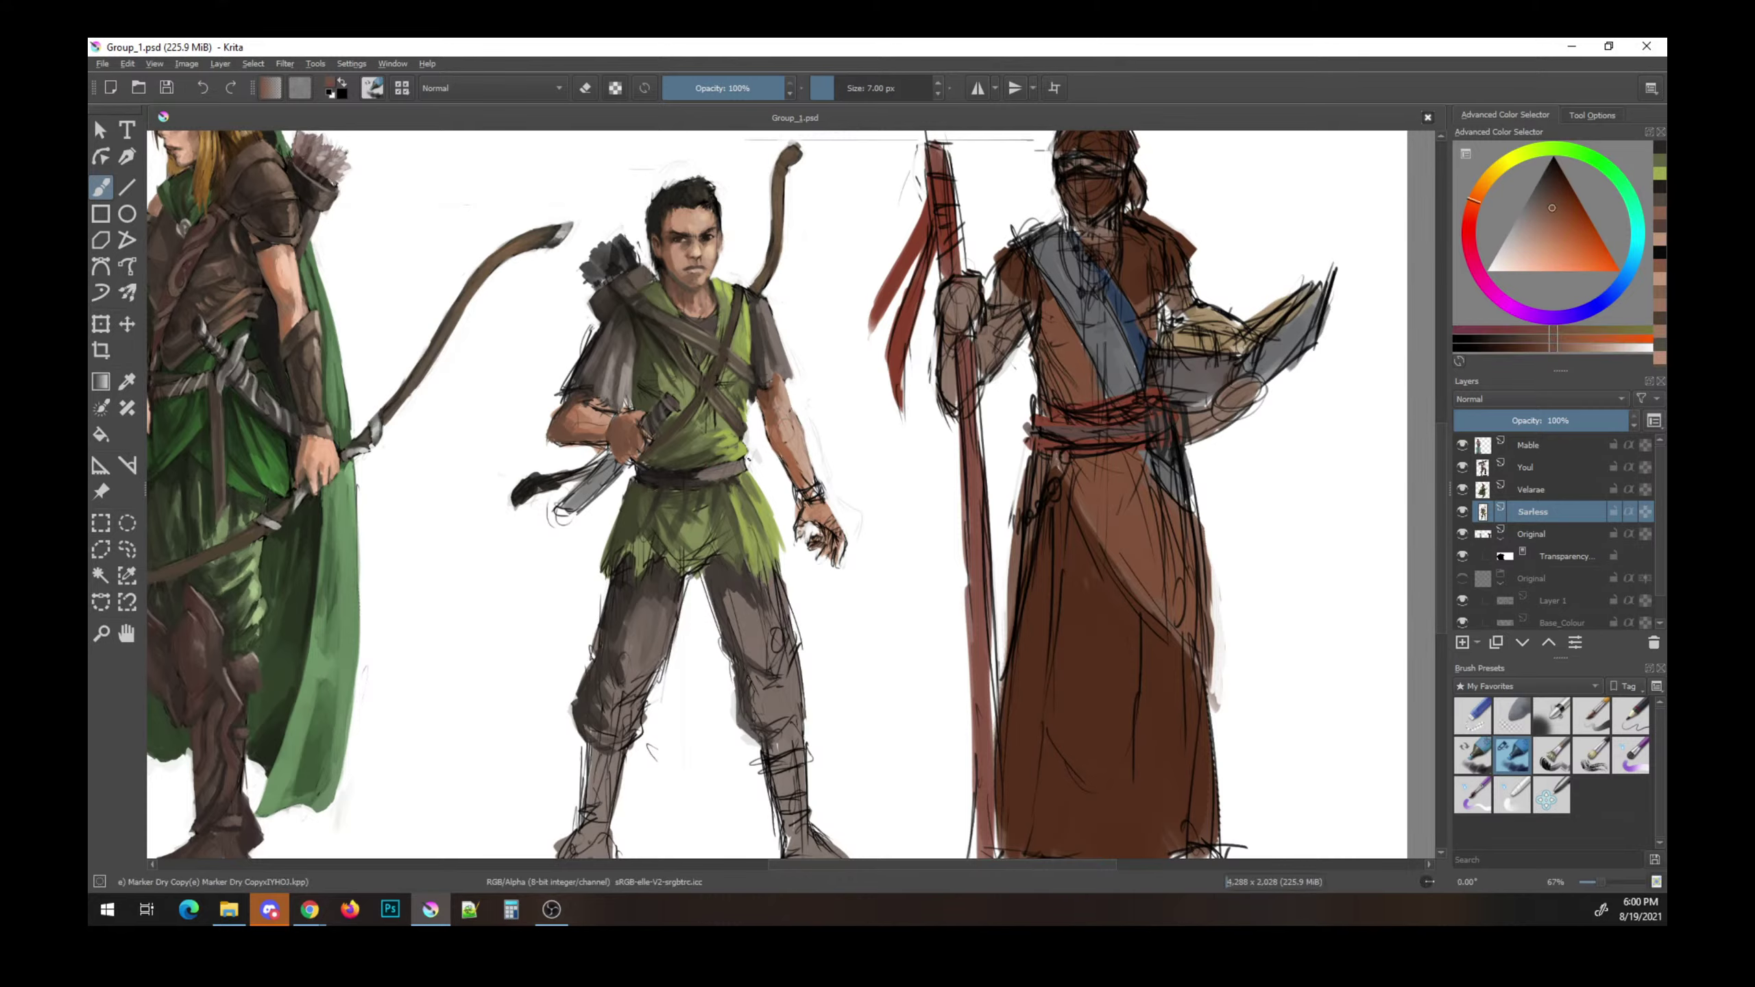
{"action": "key", "text": "bracketright"}
{"action": "key", "text": "bracketright"}
{"action": "key", "text": "bracketright"}
- Undo a brown dab on the tunic and pick a yellow-ochre colour
{"action": "left_click_drag", "start_coordinate": [718, 518], "coordinate": [736, 536]}
{"action": "key", "text": "ctrl+z"}
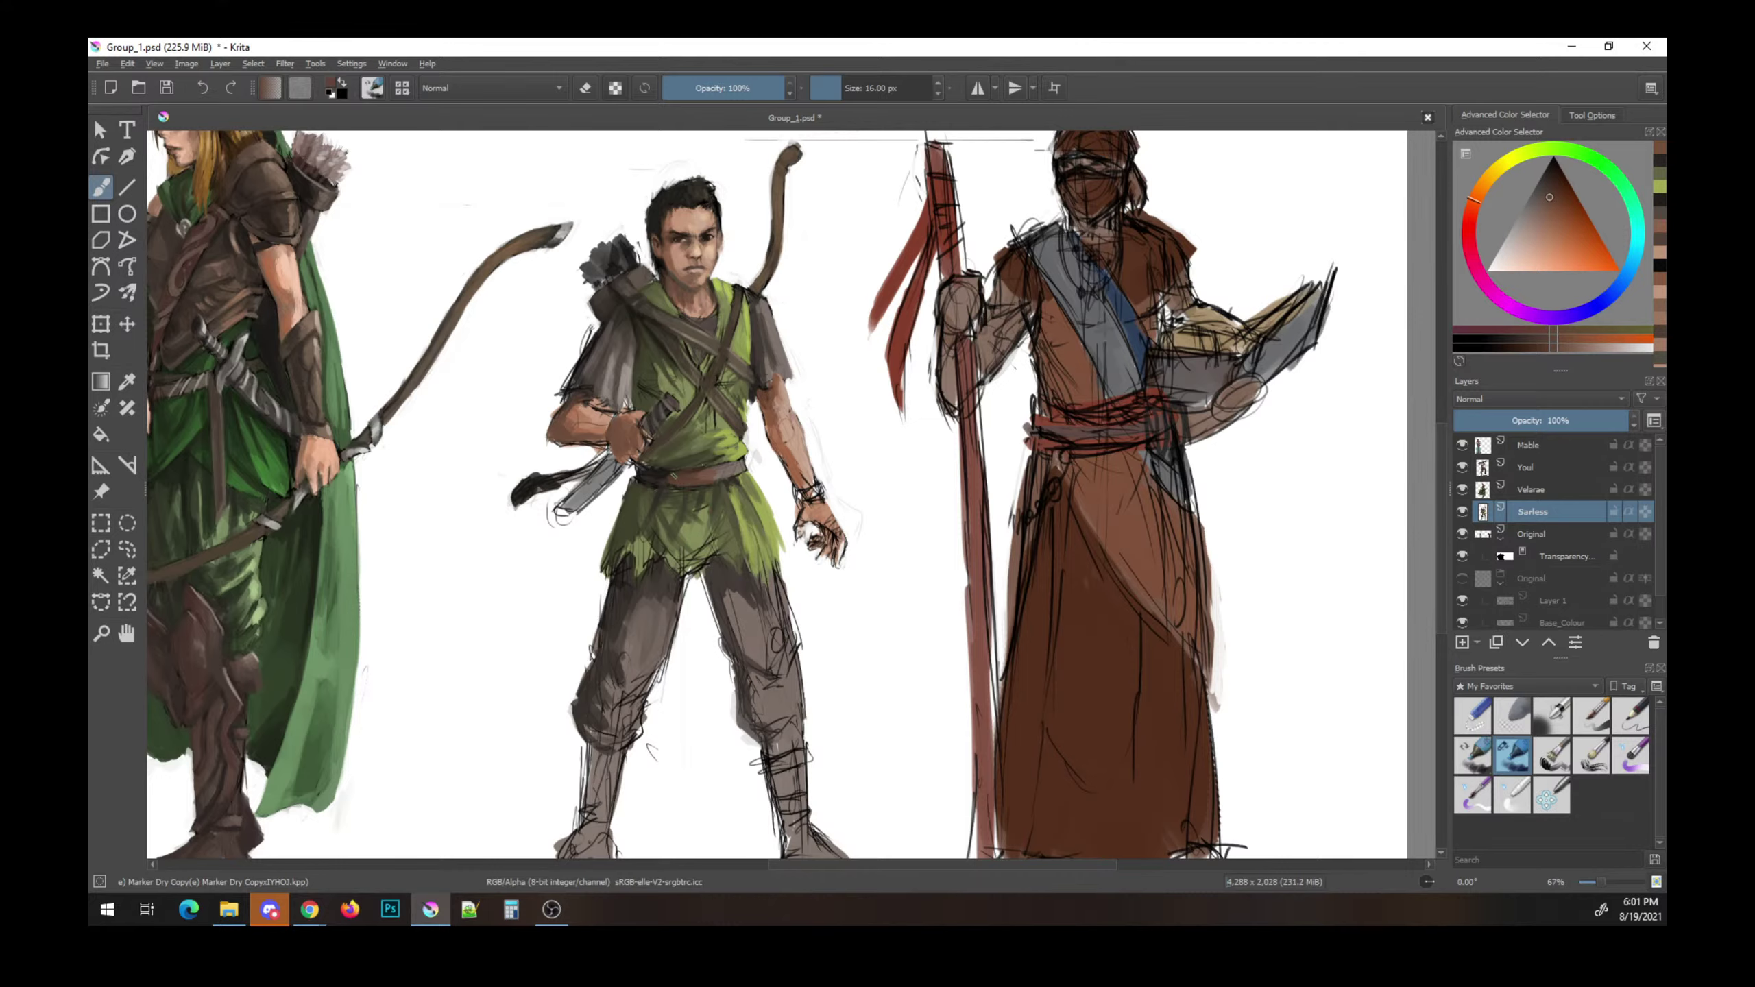
{"action": "left_click", "coordinate": [681, 477], "text": "ctrl"}
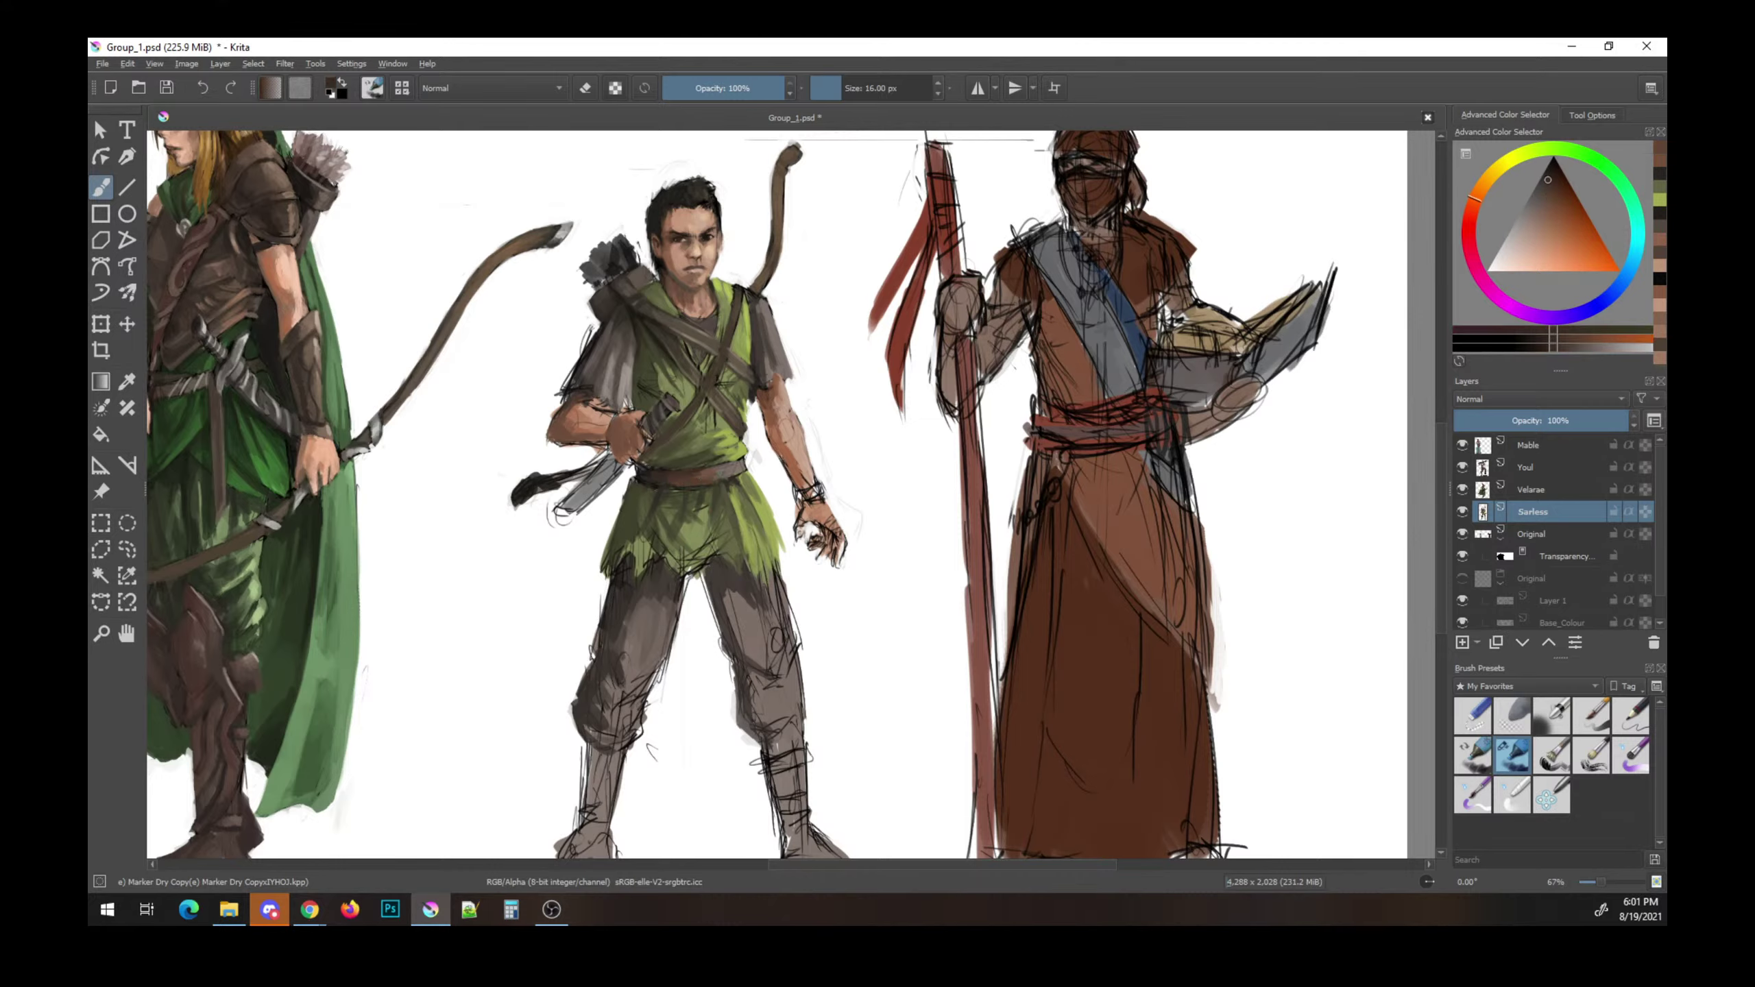
{"action": "left_click", "coordinate": [718, 475]}
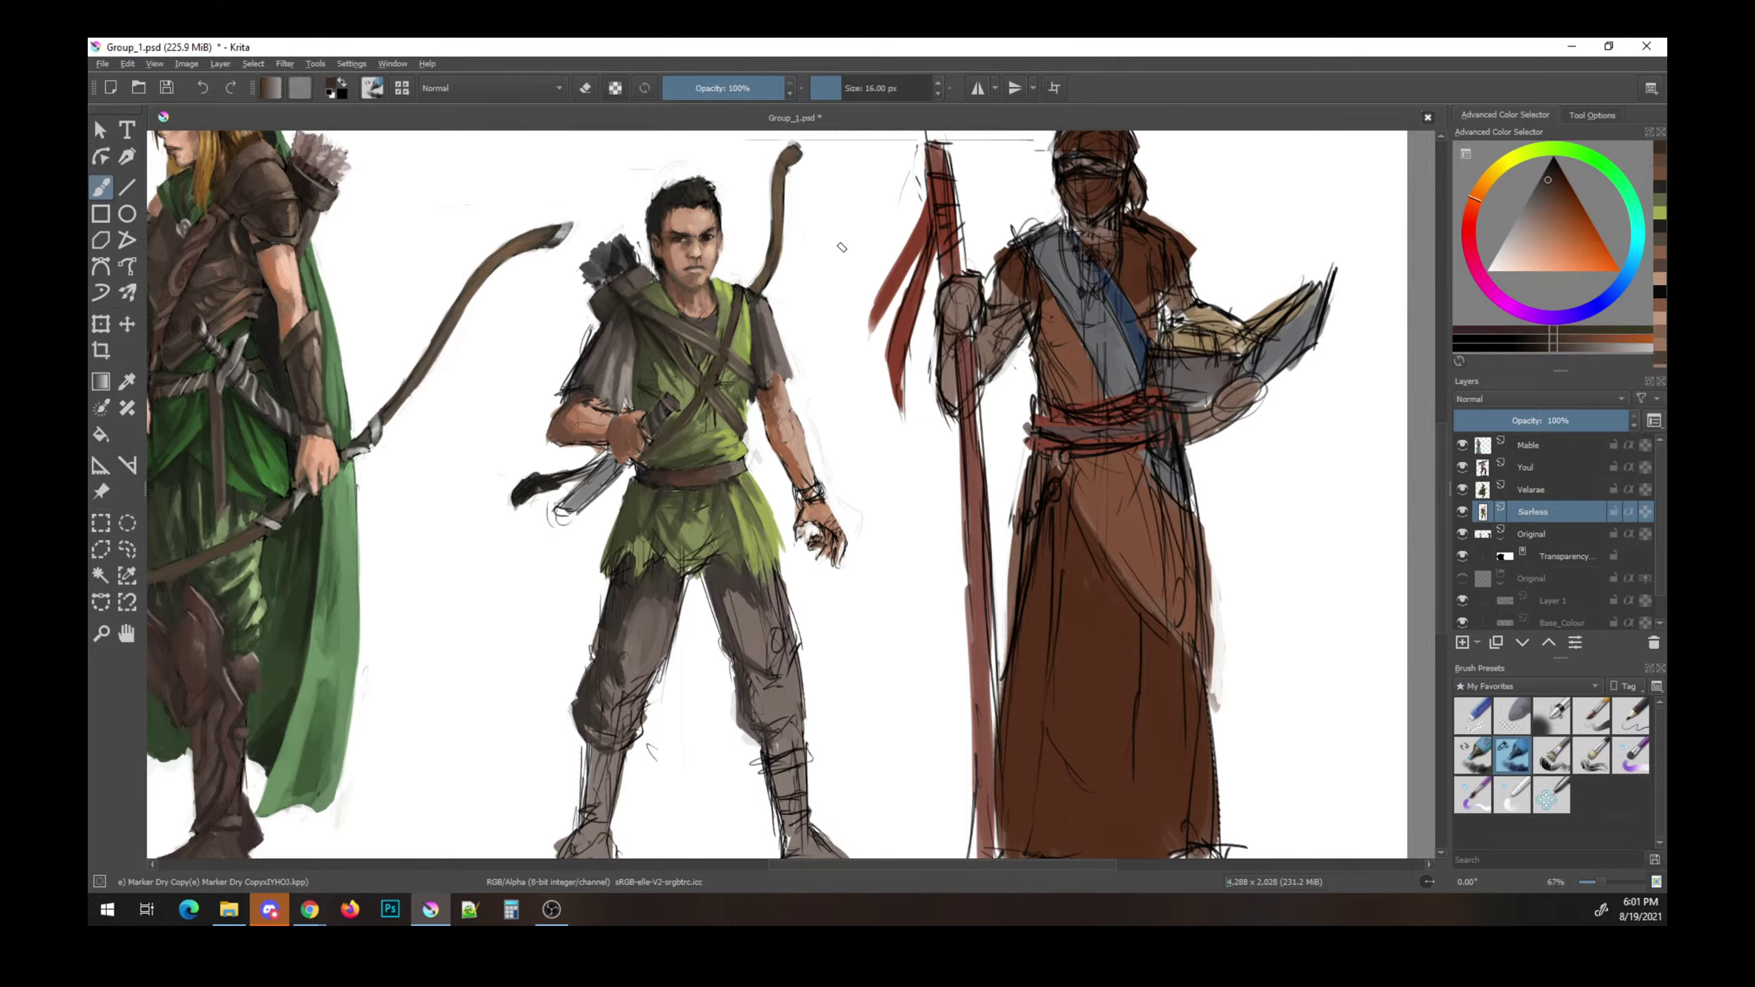
{"action": "left_click", "coordinate": [715, 480], "text": "ctrl"}
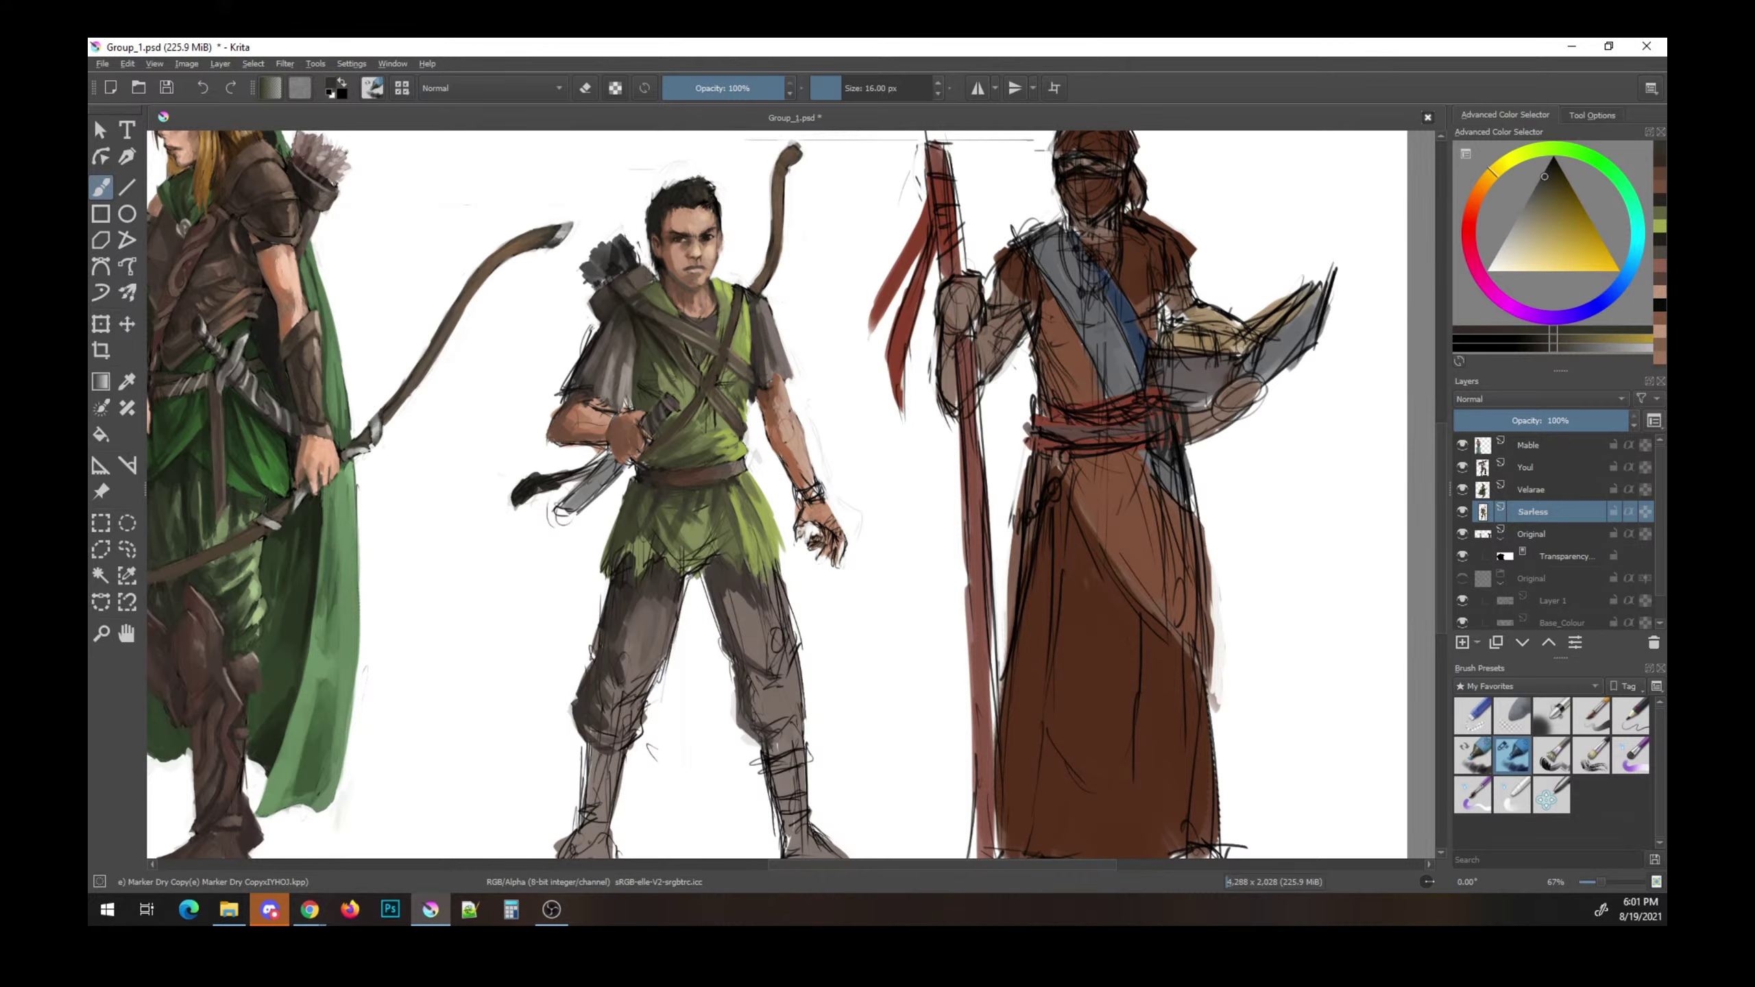
- Add short yellow-green and lightened olive strokes on the tunic
{"action": "left_click", "coordinate": [712, 513], "text": "ctrl"}
{"action": "left_click_drag", "start_coordinate": [704, 511], "coordinate": [705, 563]}
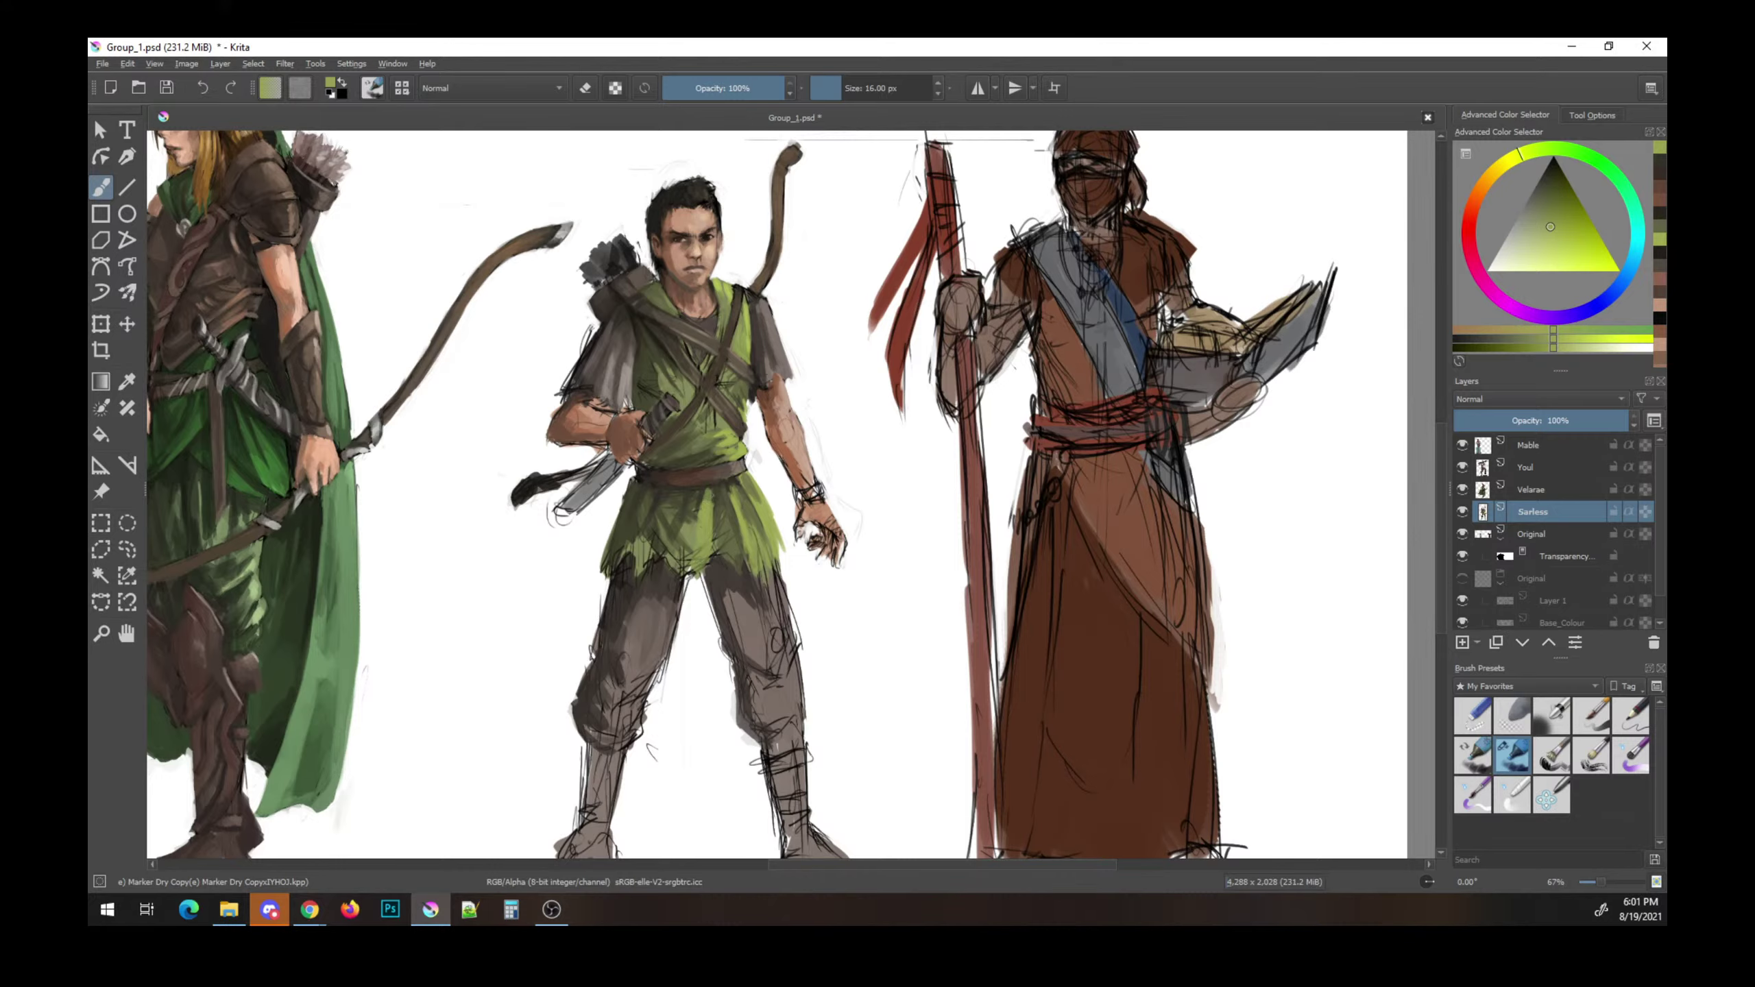
{"action": "left_click", "coordinate": [711, 503], "text": "ctrl"}
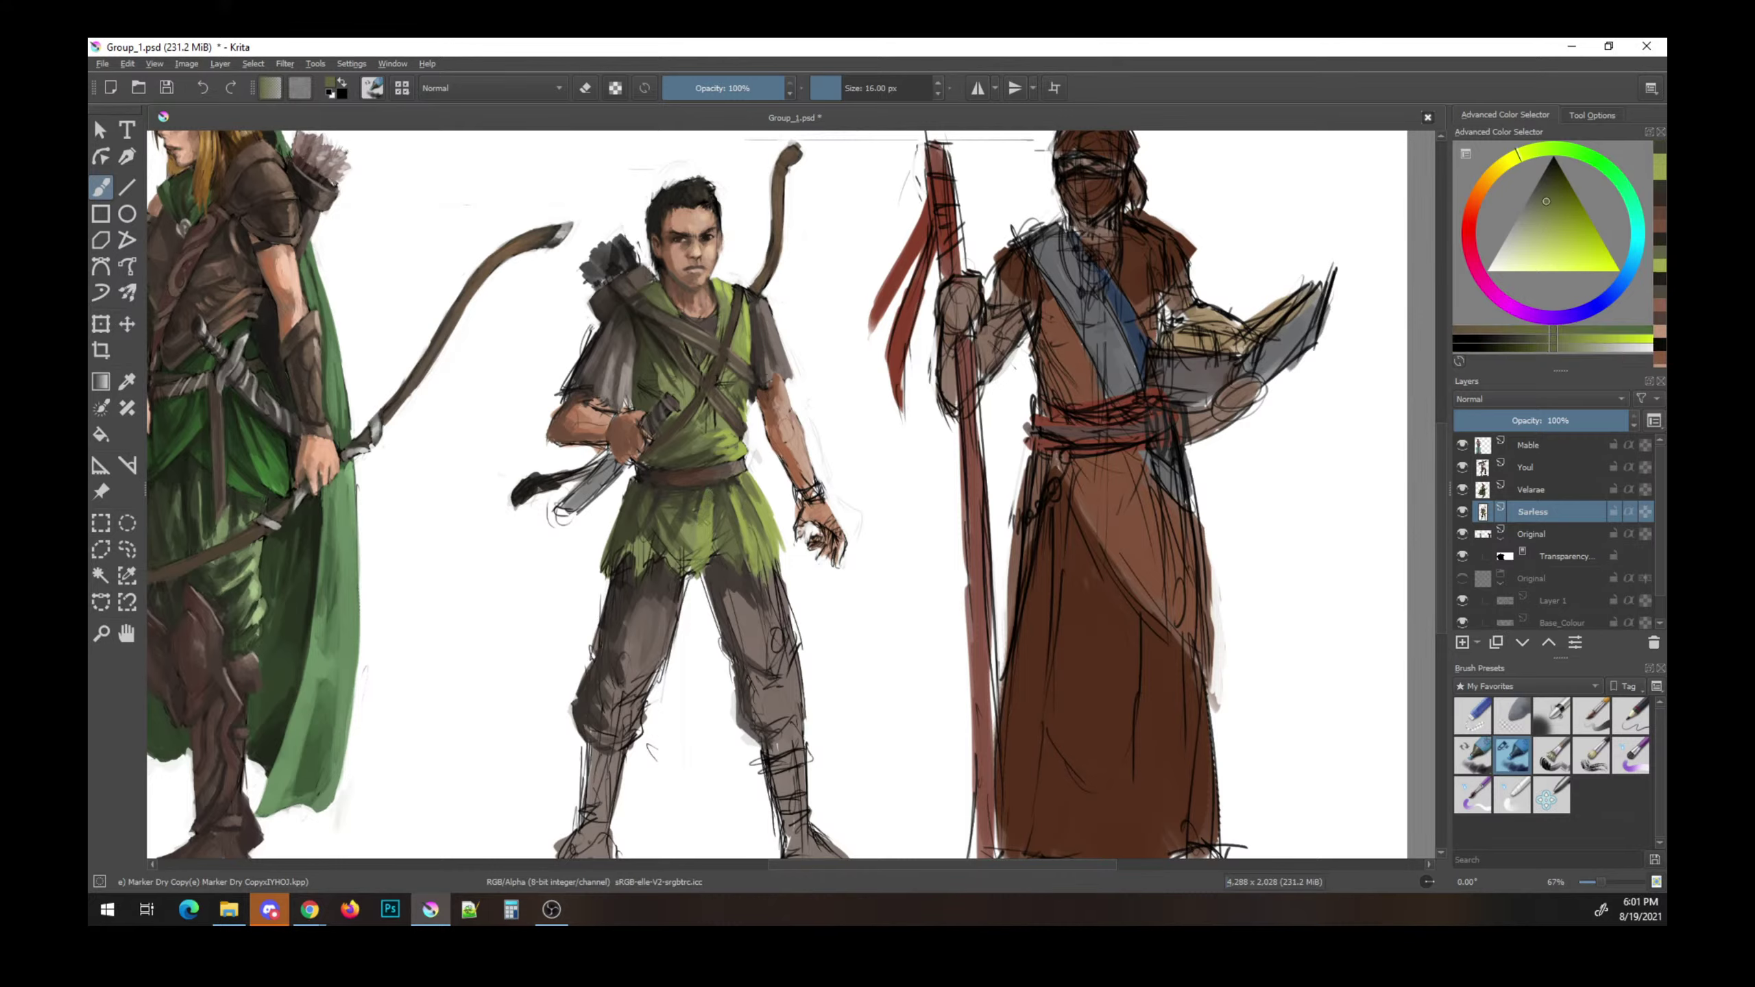
{"action": "left_click_drag", "start_coordinate": [705, 559], "coordinate": [708, 564]}
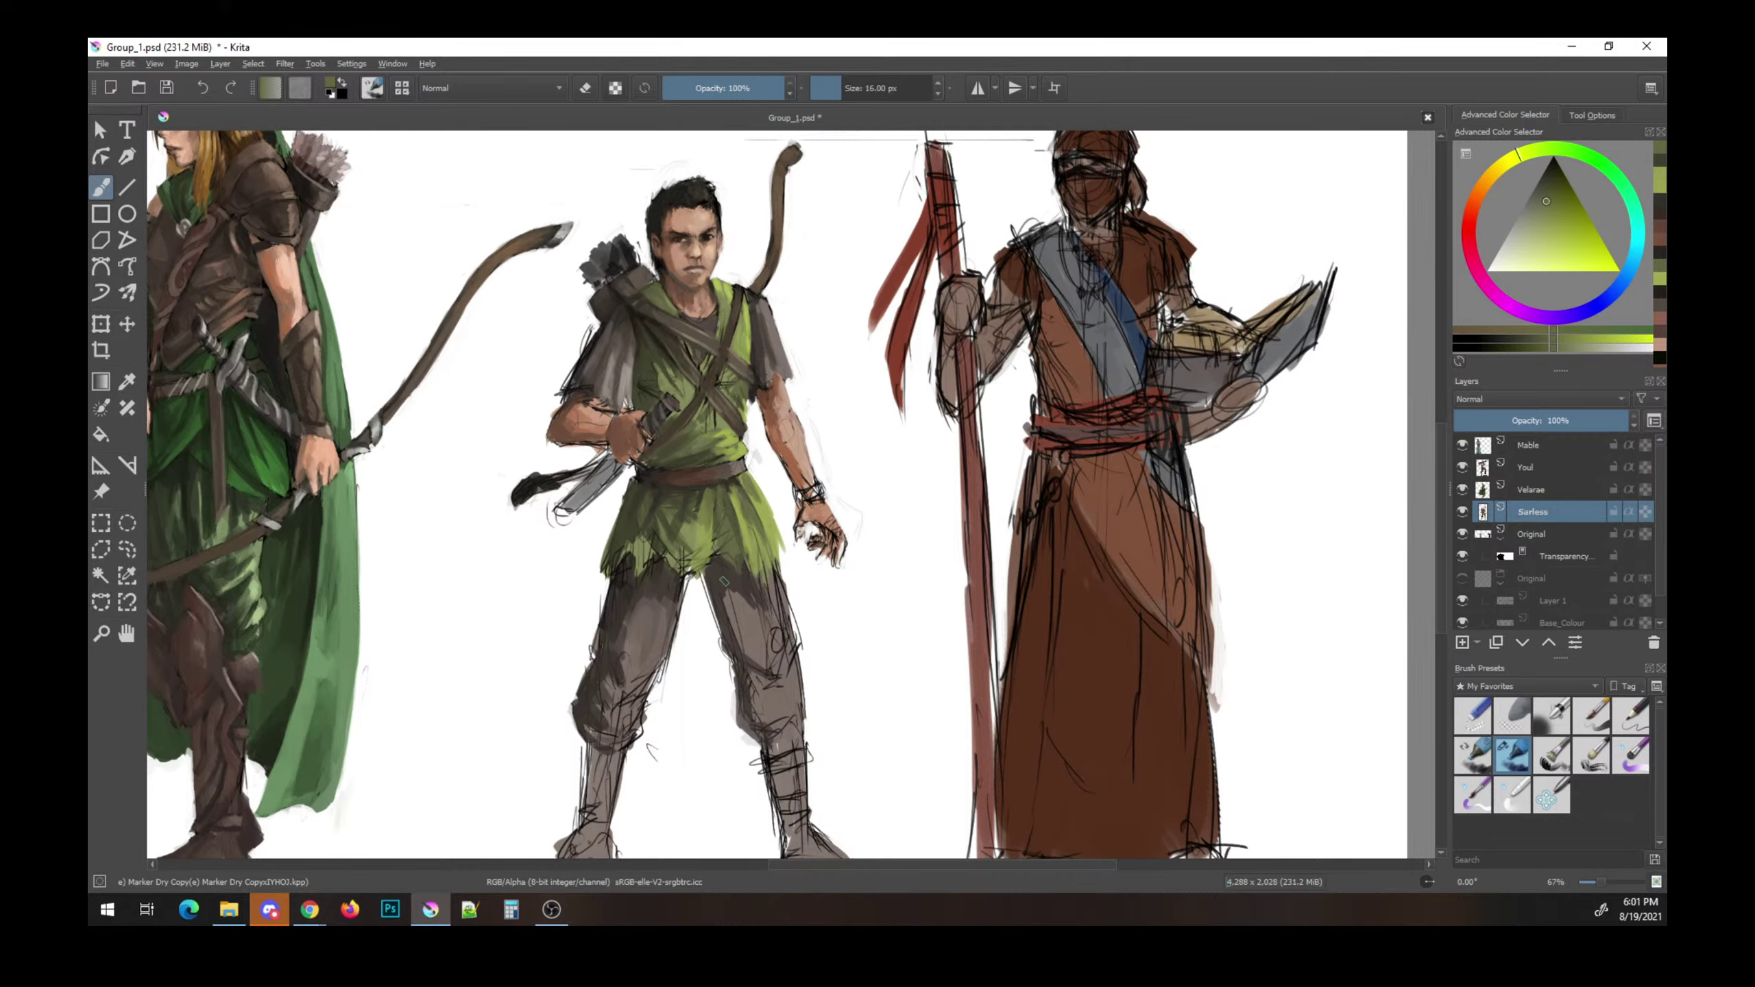
{"action": "left_click", "coordinate": [788, 564], "text": "ctrl"}
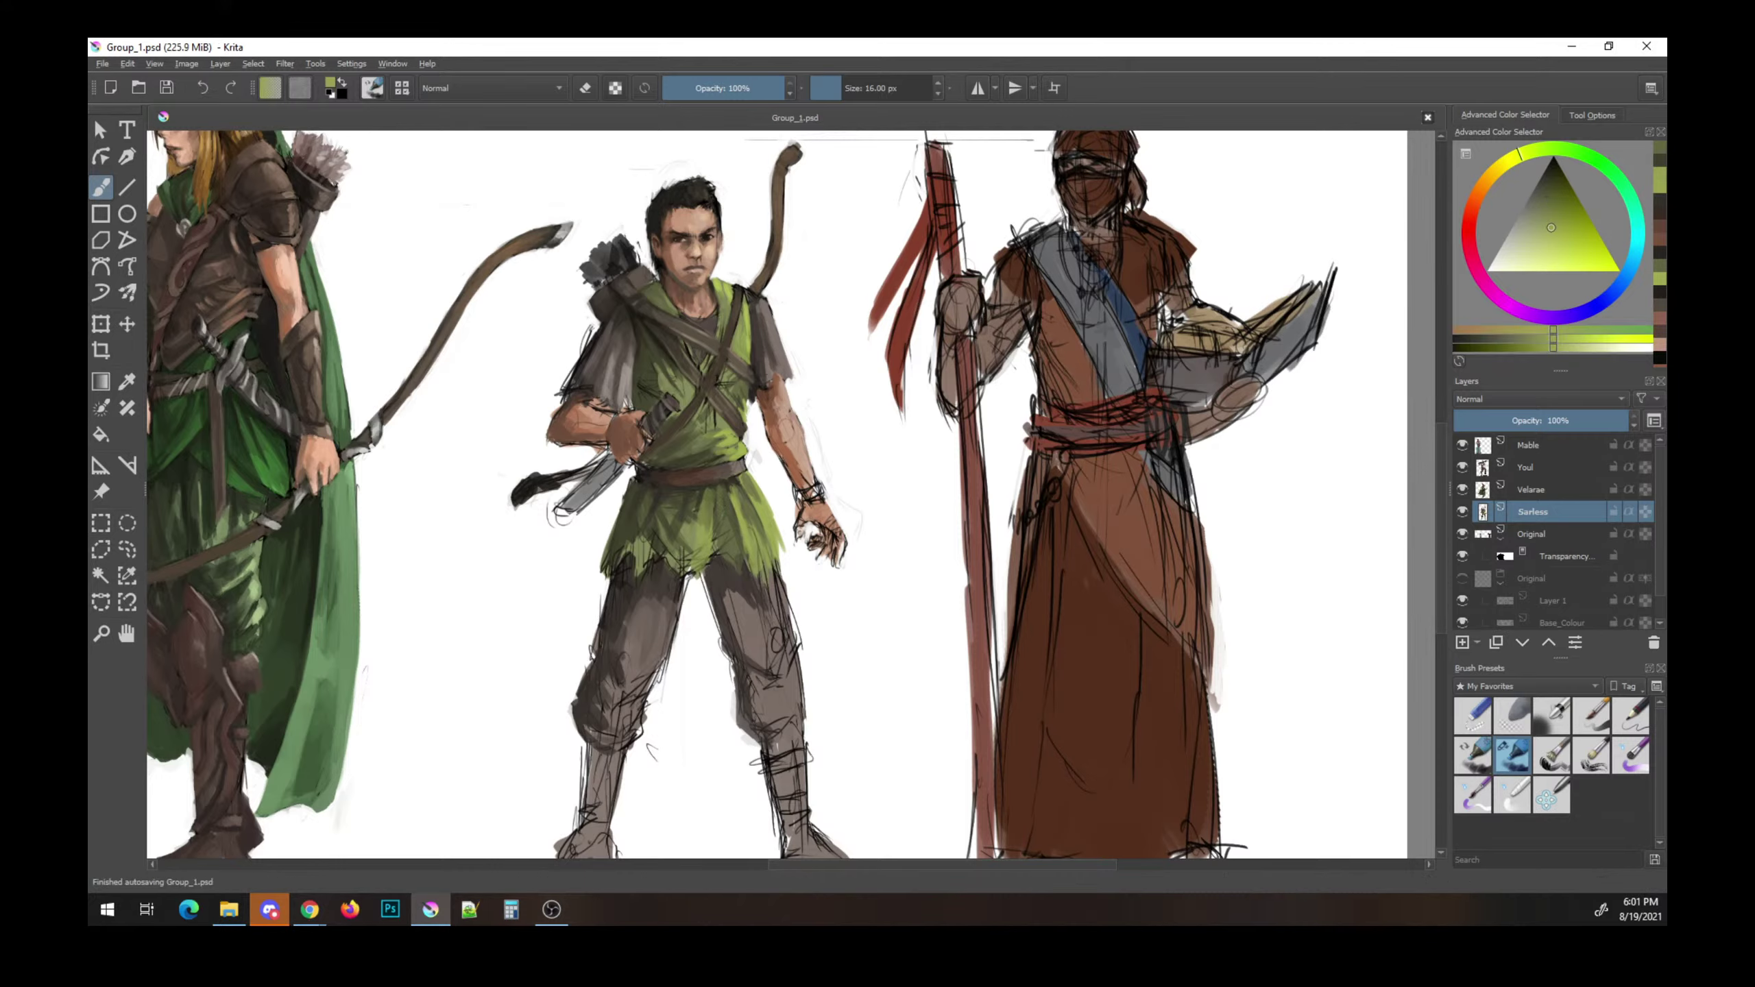
{"action": "left_click", "coordinate": [739, 504], "text": "ctrl"}
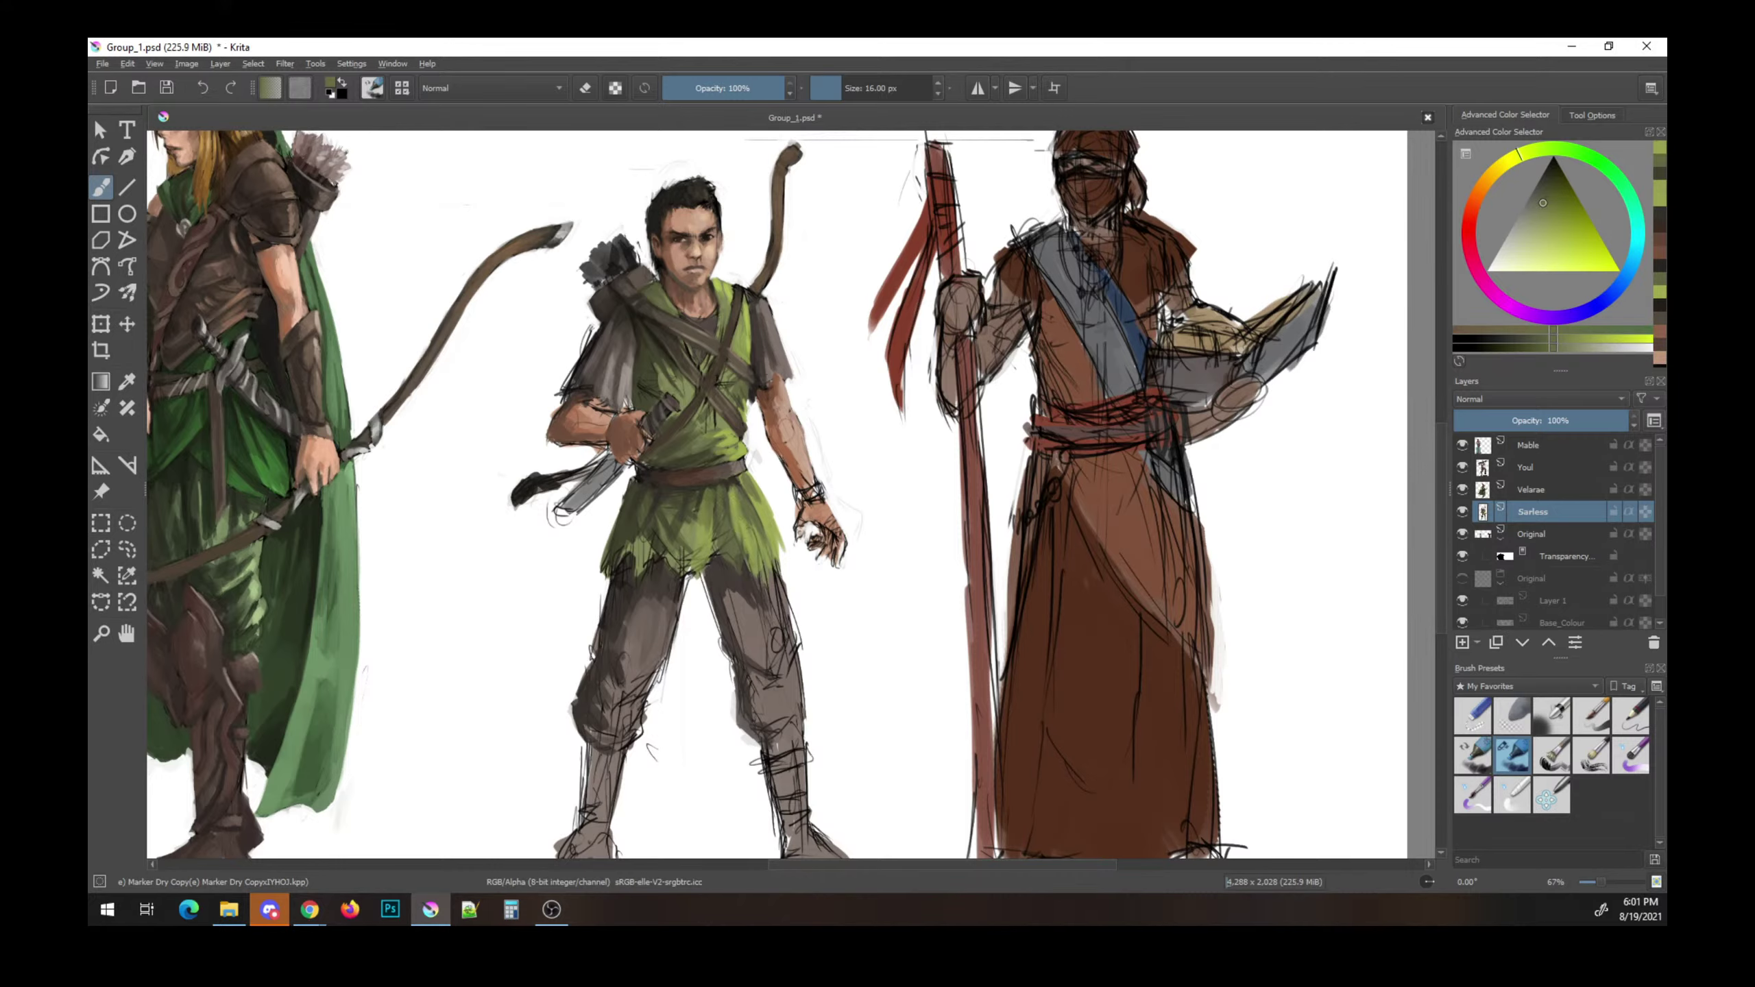
{"action": "key", "text": "l"}
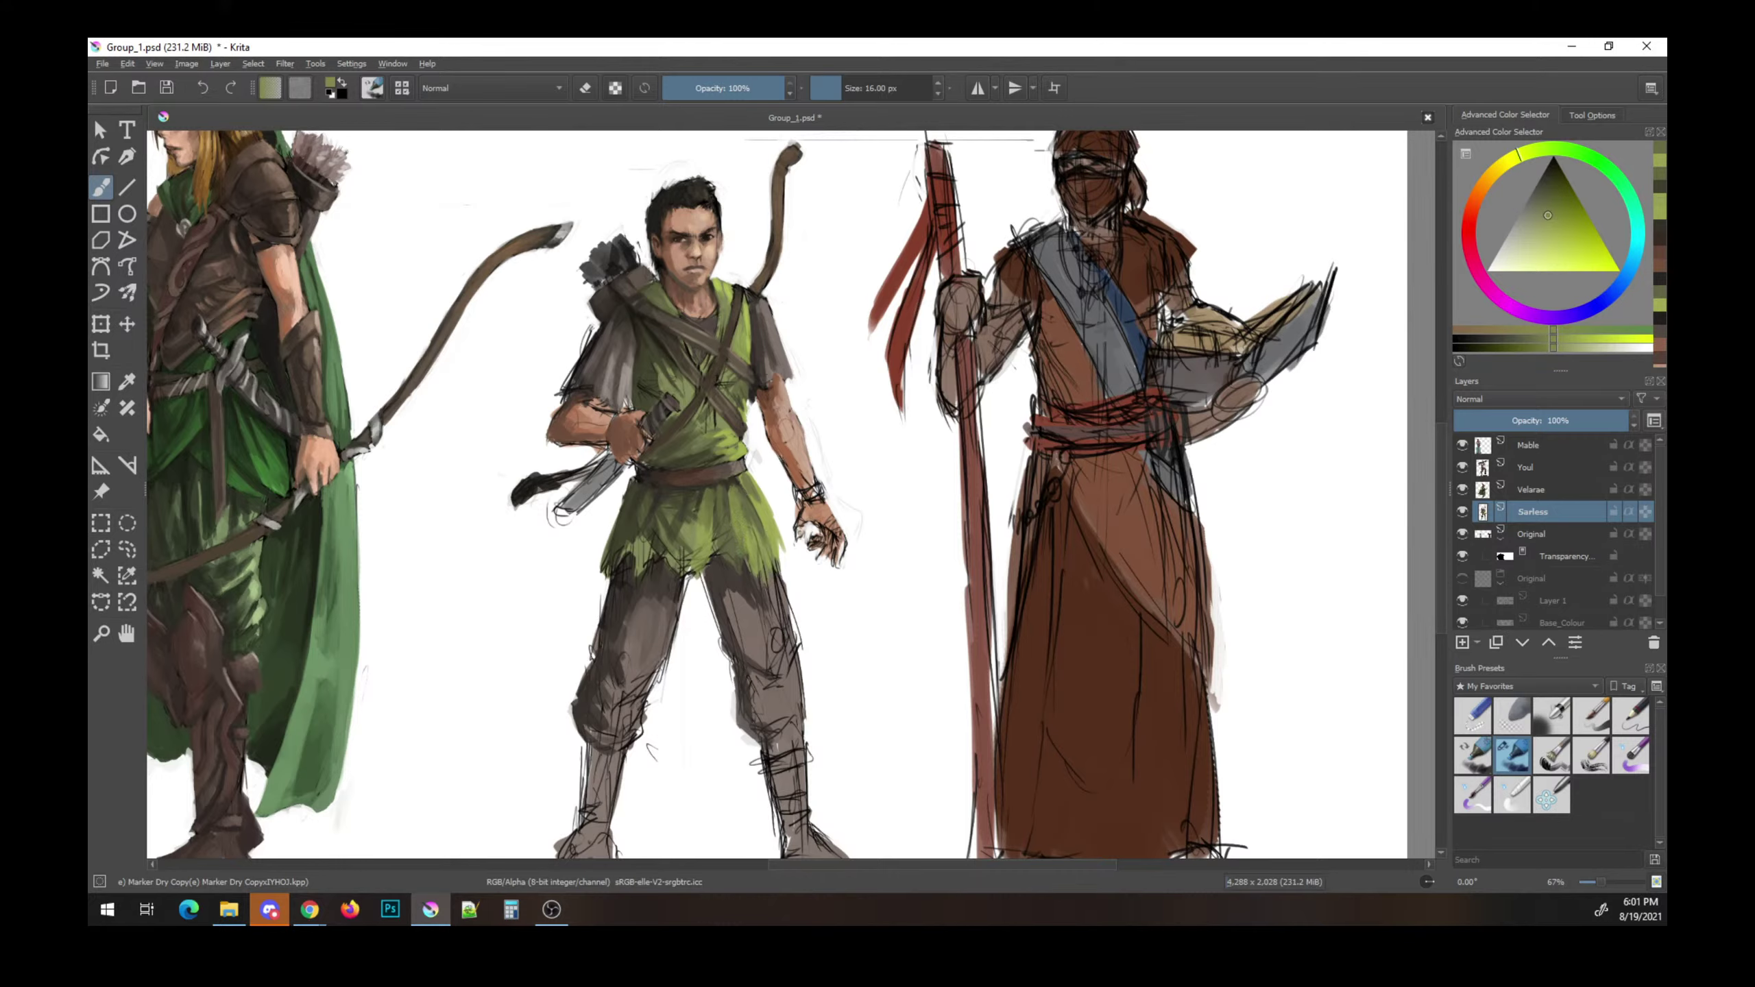
{"action": "left_click_drag", "start_coordinate": [743, 528], "coordinate": [742, 562]}
- Save, then paint a small dark stroke on the boy's tunic
{"action": "key", "text": "e"}
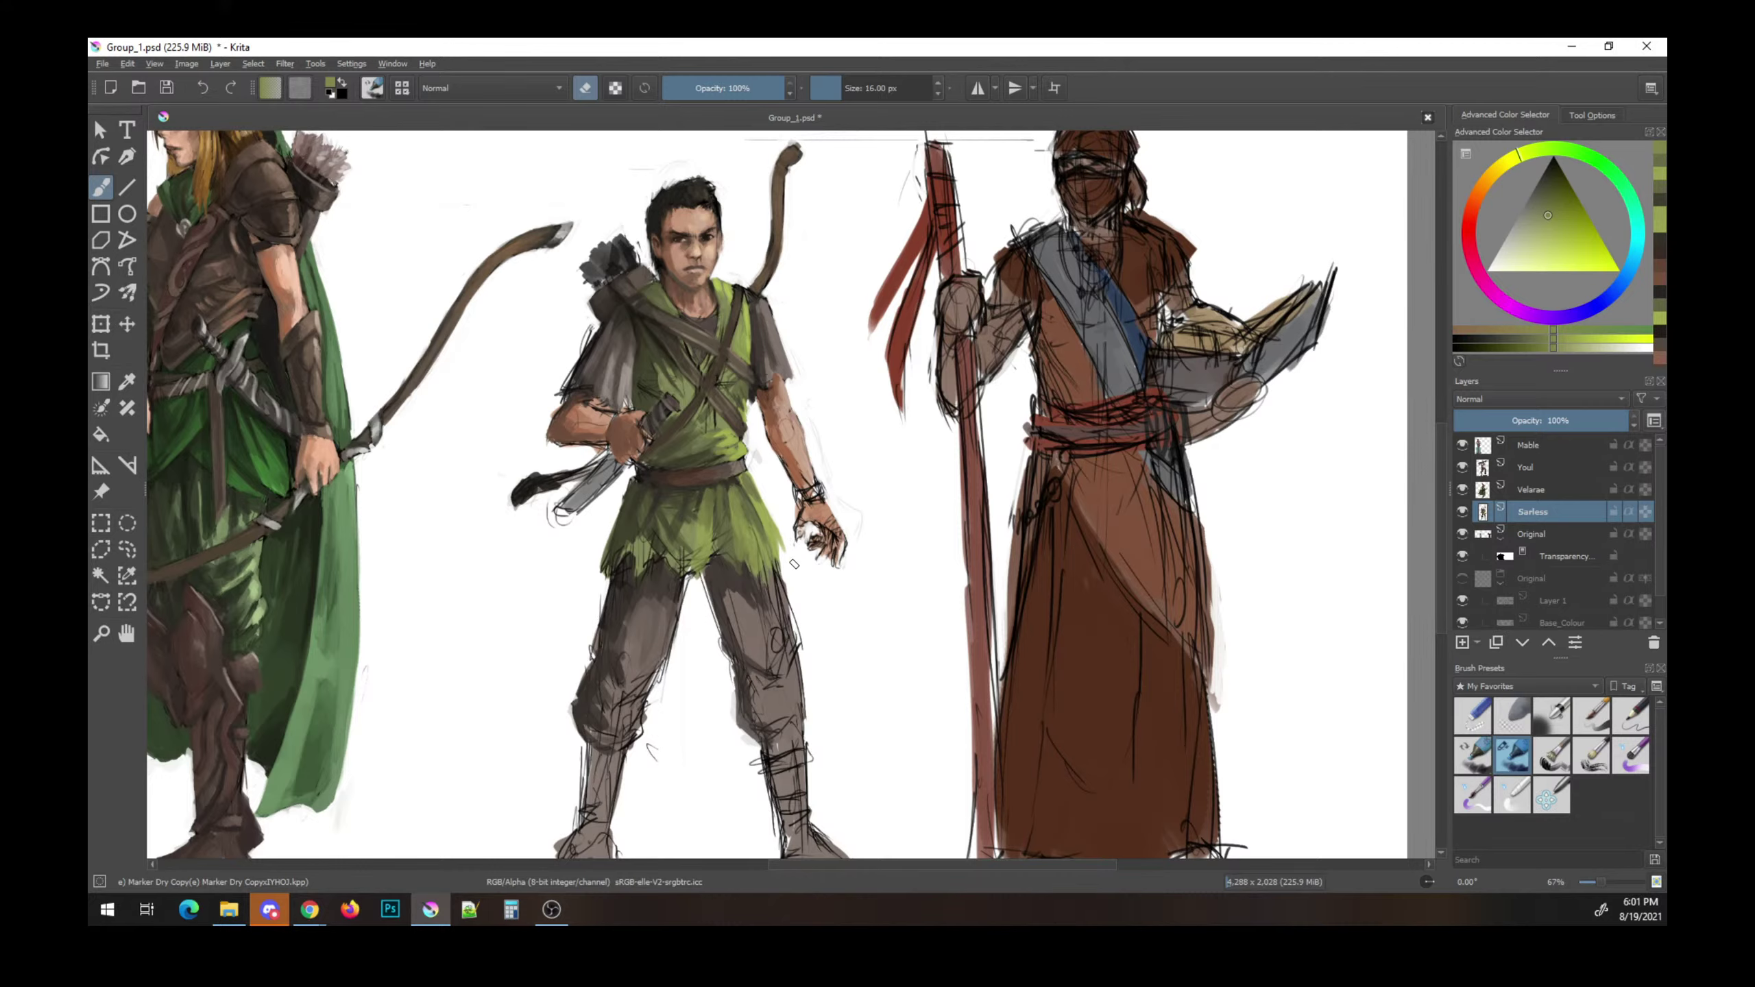
{"action": "key", "text": "ctrl+s"}
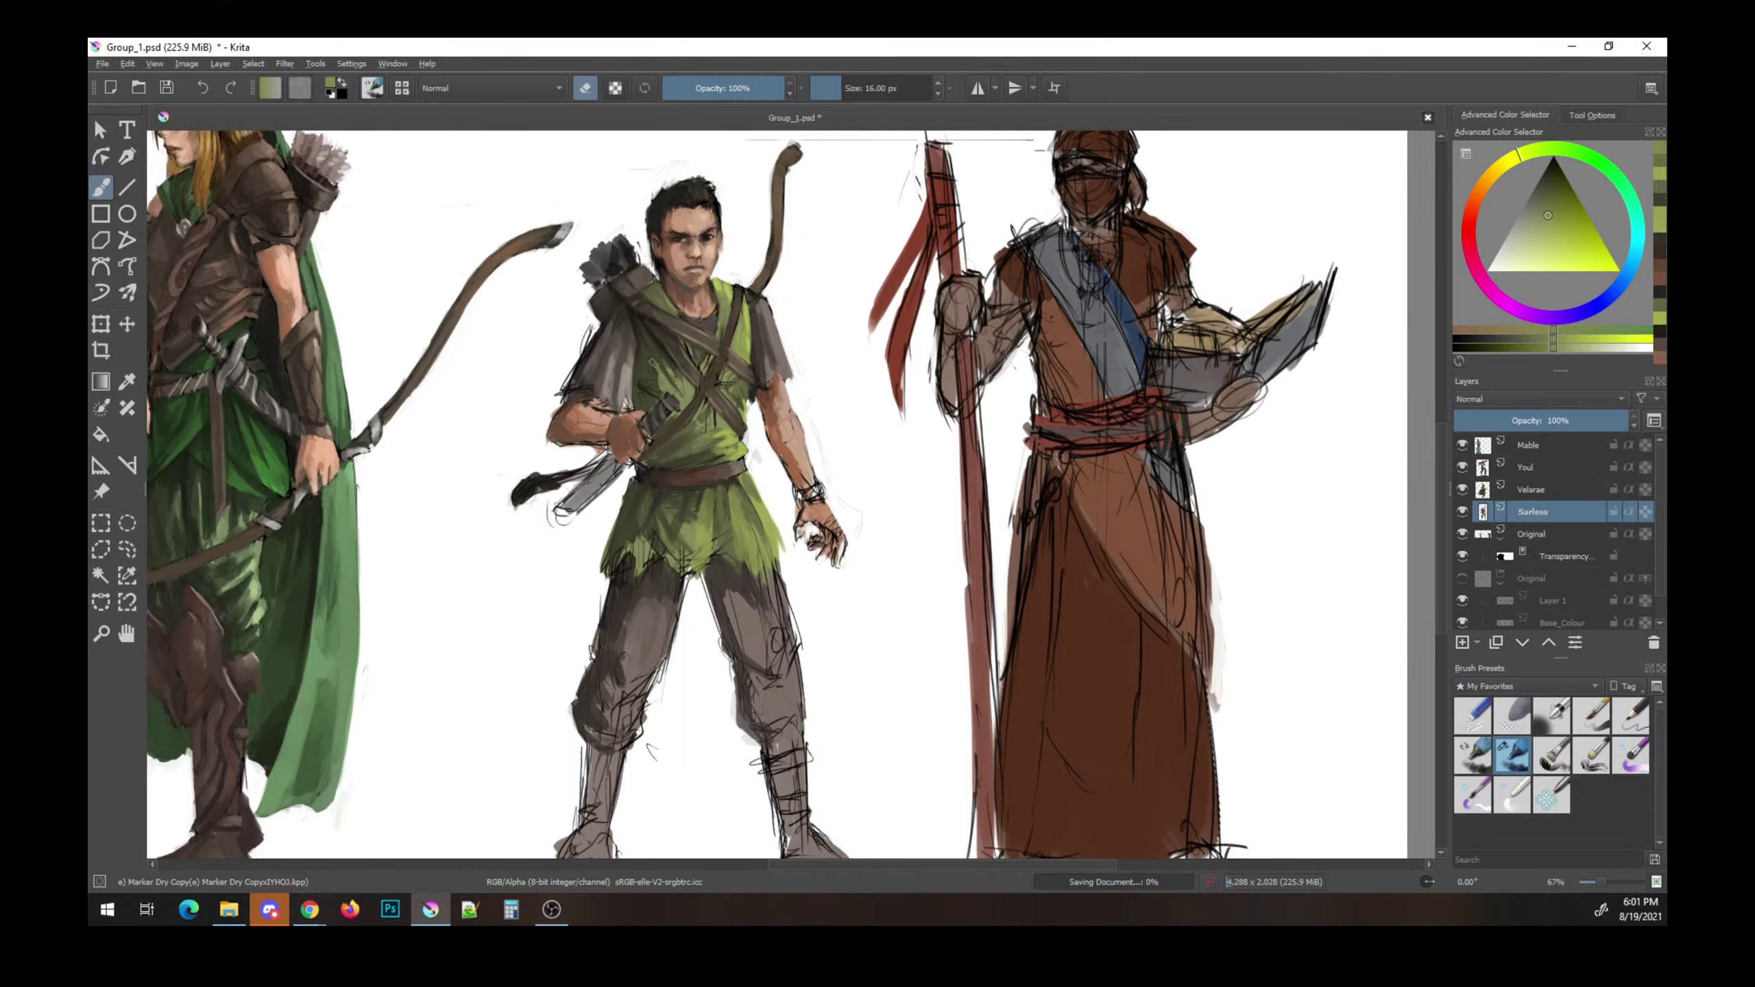
{"action": "key", "text": "e"}
{"action": "left_click", "coordinate": [643, 389], "text": "ctrl"}
{"action": "left_click_drag", "start_coordinate": [642, 391], "coordinate": [649, 400]}
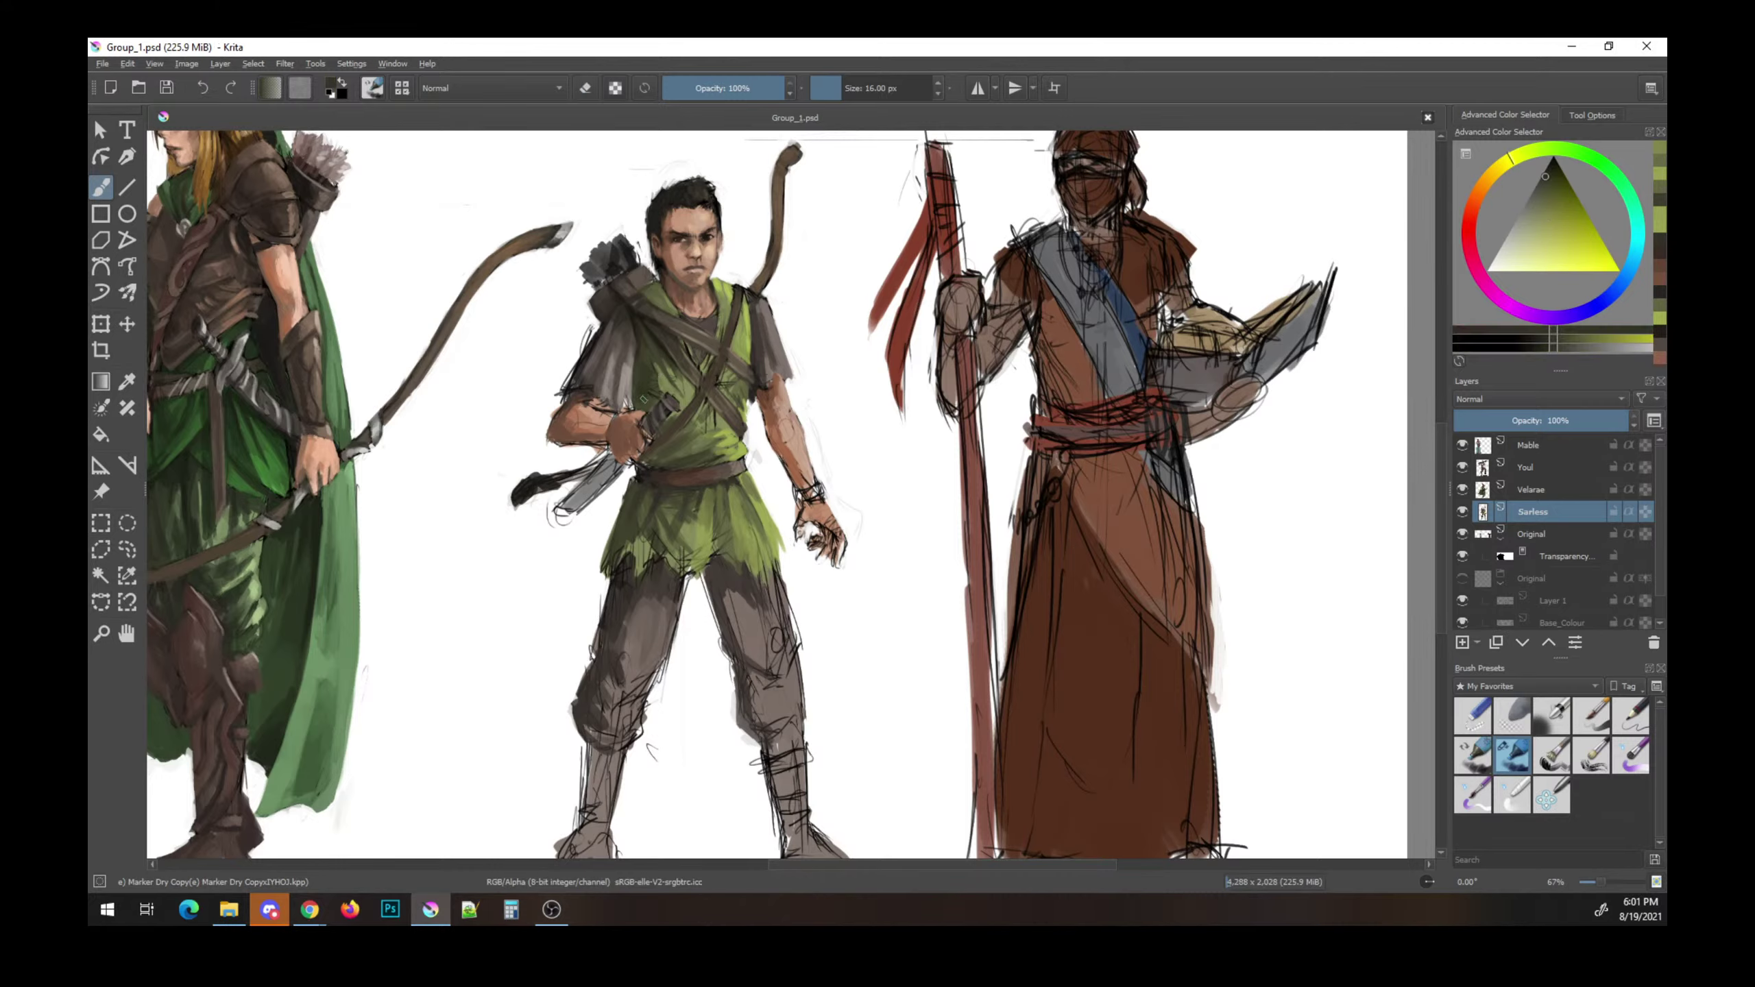
{"action": "left_click", "coordinate": [639, 373], "text": "ctrl"}
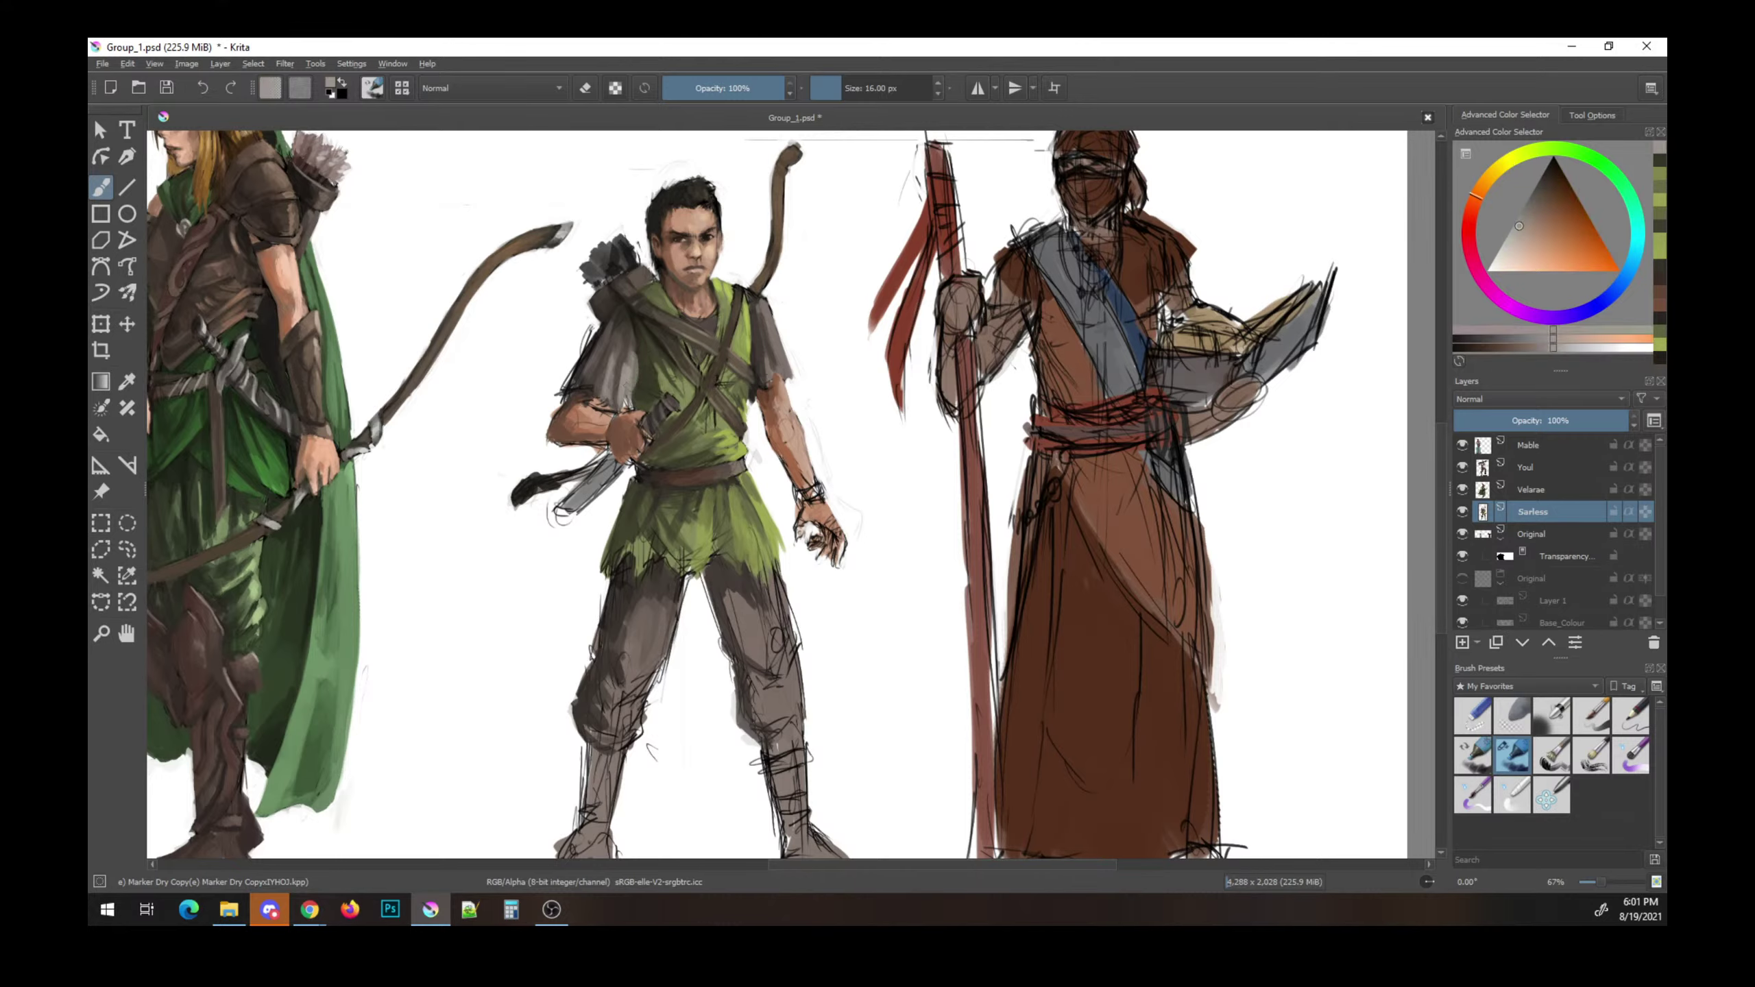
{"action": "left_click", "coordinate": [650, 349], "text": "ctrl"}
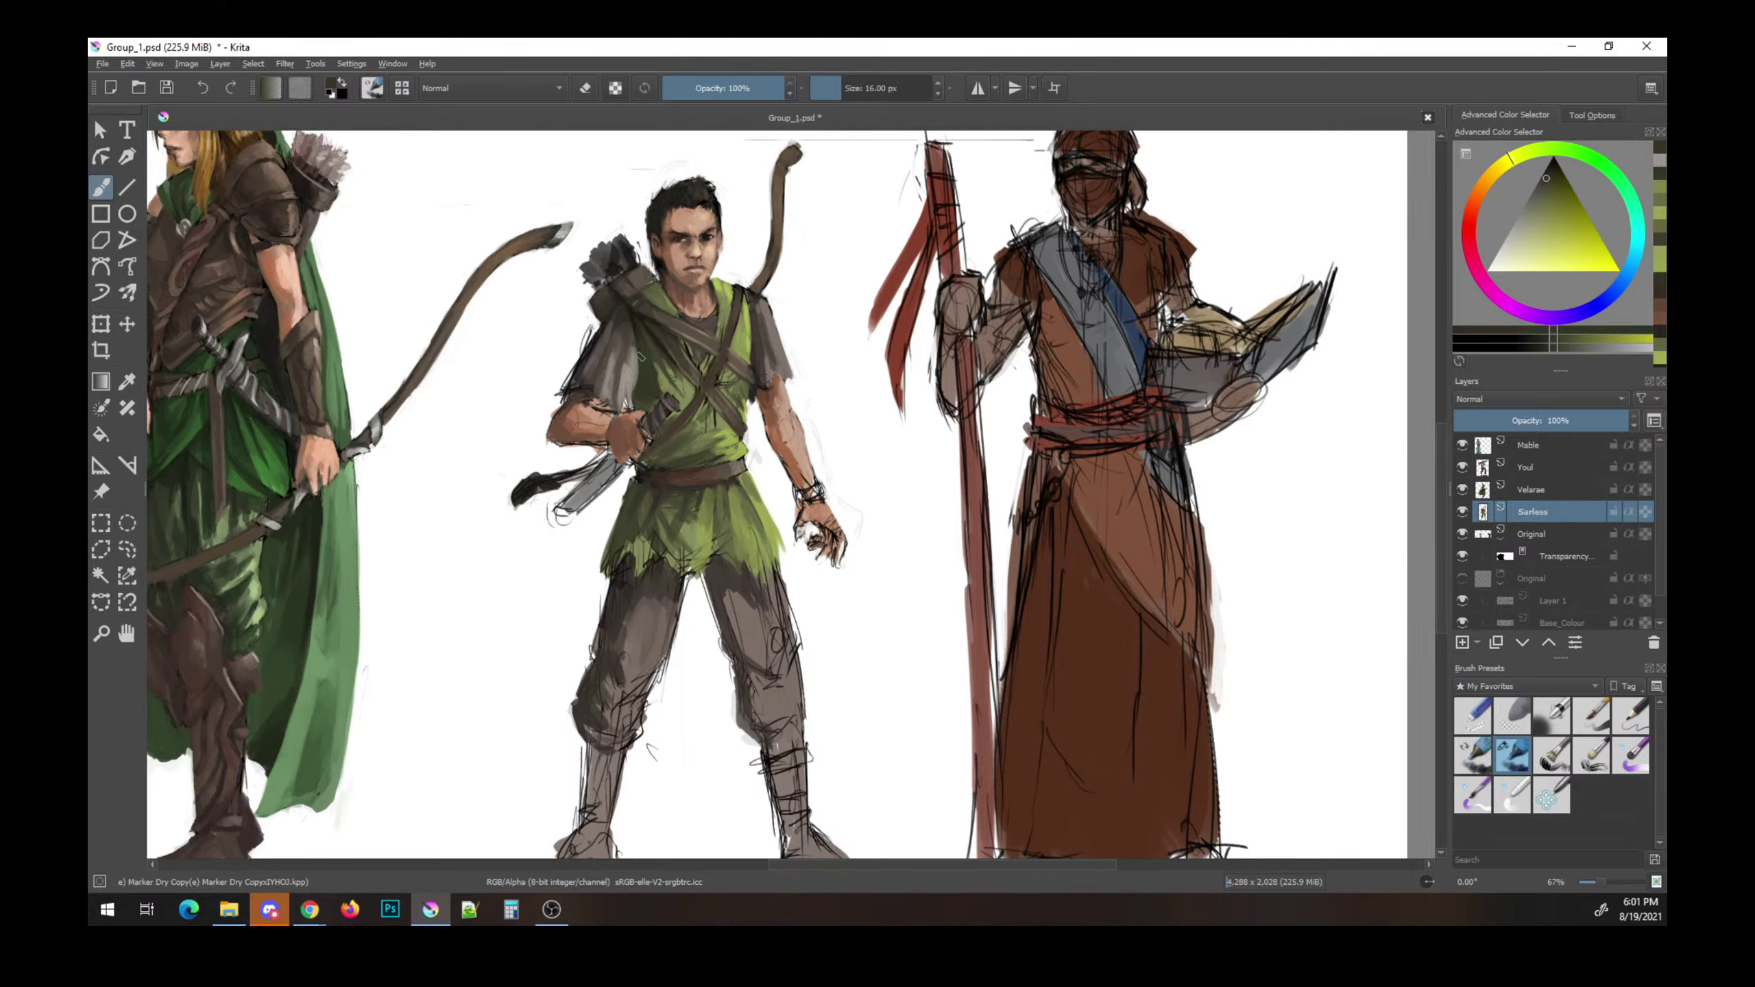
- Erase over the boy's shoulder and sleeve sketch lines and save
{"action": "key", "text": "e"}
{"action": "mouse_move", "coordinate": [578, 356]}
{"action": "left_mouse_down"}
{"action": "mouse_move", "coordinate": [558, 394]}
{"action": "mouse_move", "coordinate": [593, 331]}
{"action": "mouse_move", "coordinate": [585, 352]}
{"action": "left_mouse_up"}
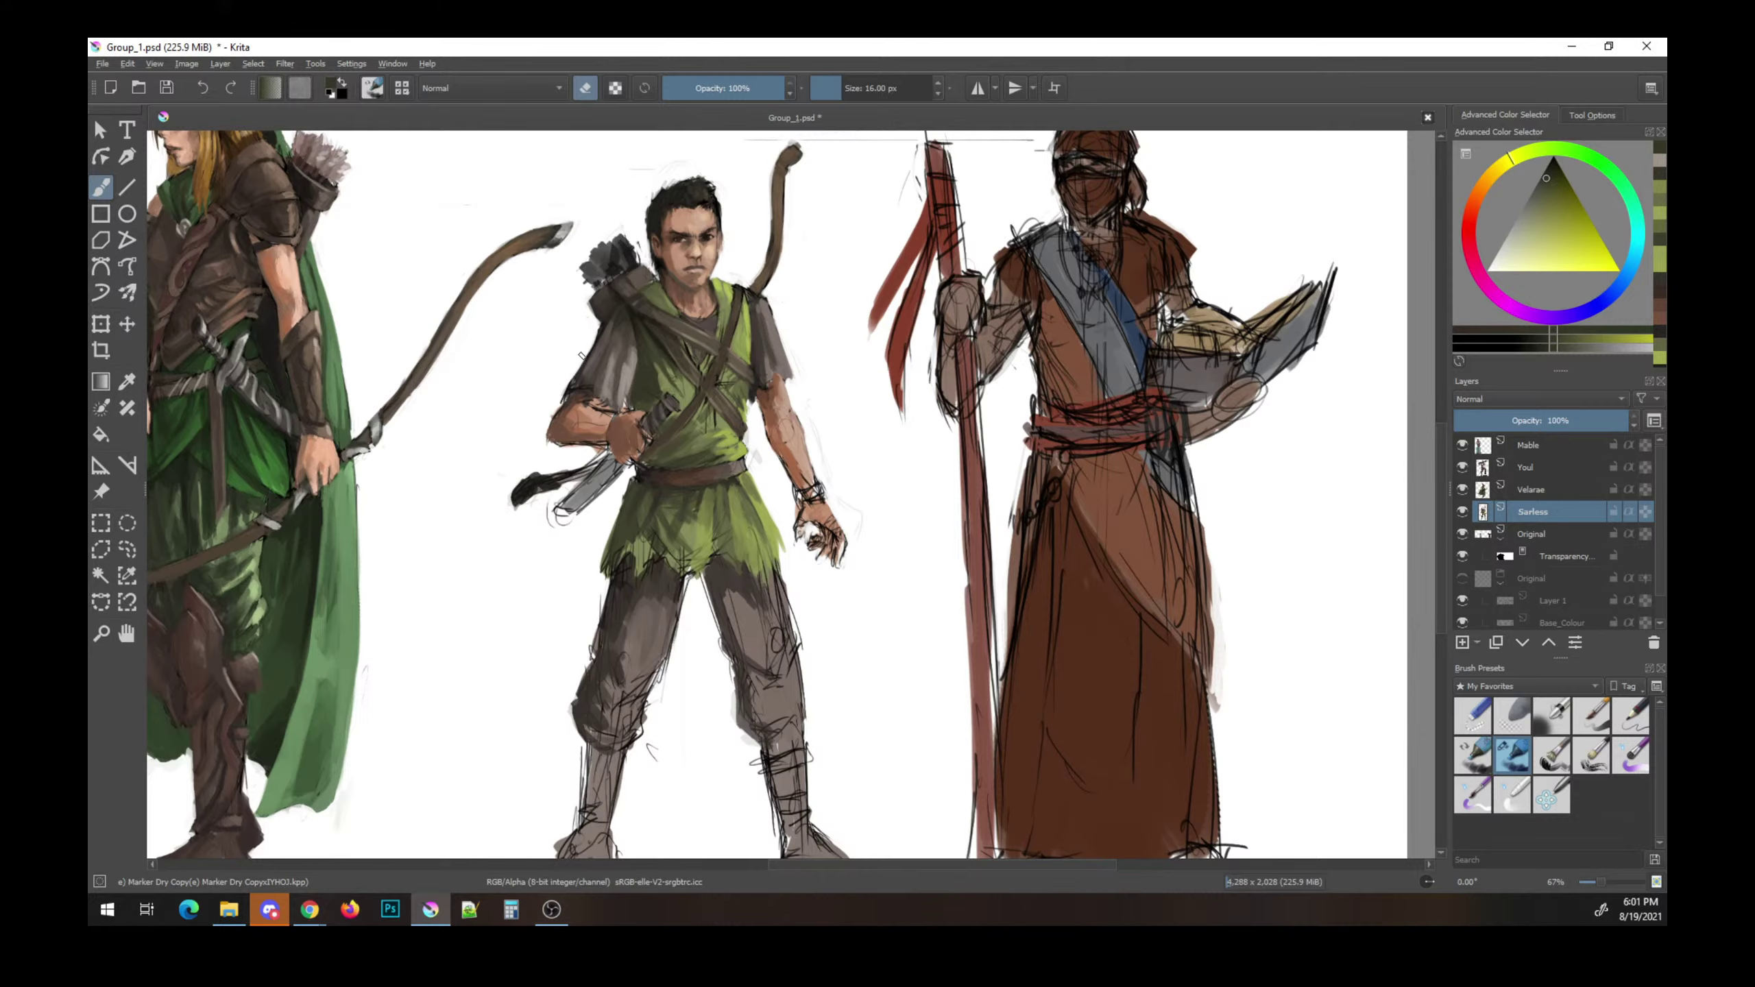
{"action": "key", "text": "ctrl+s"}
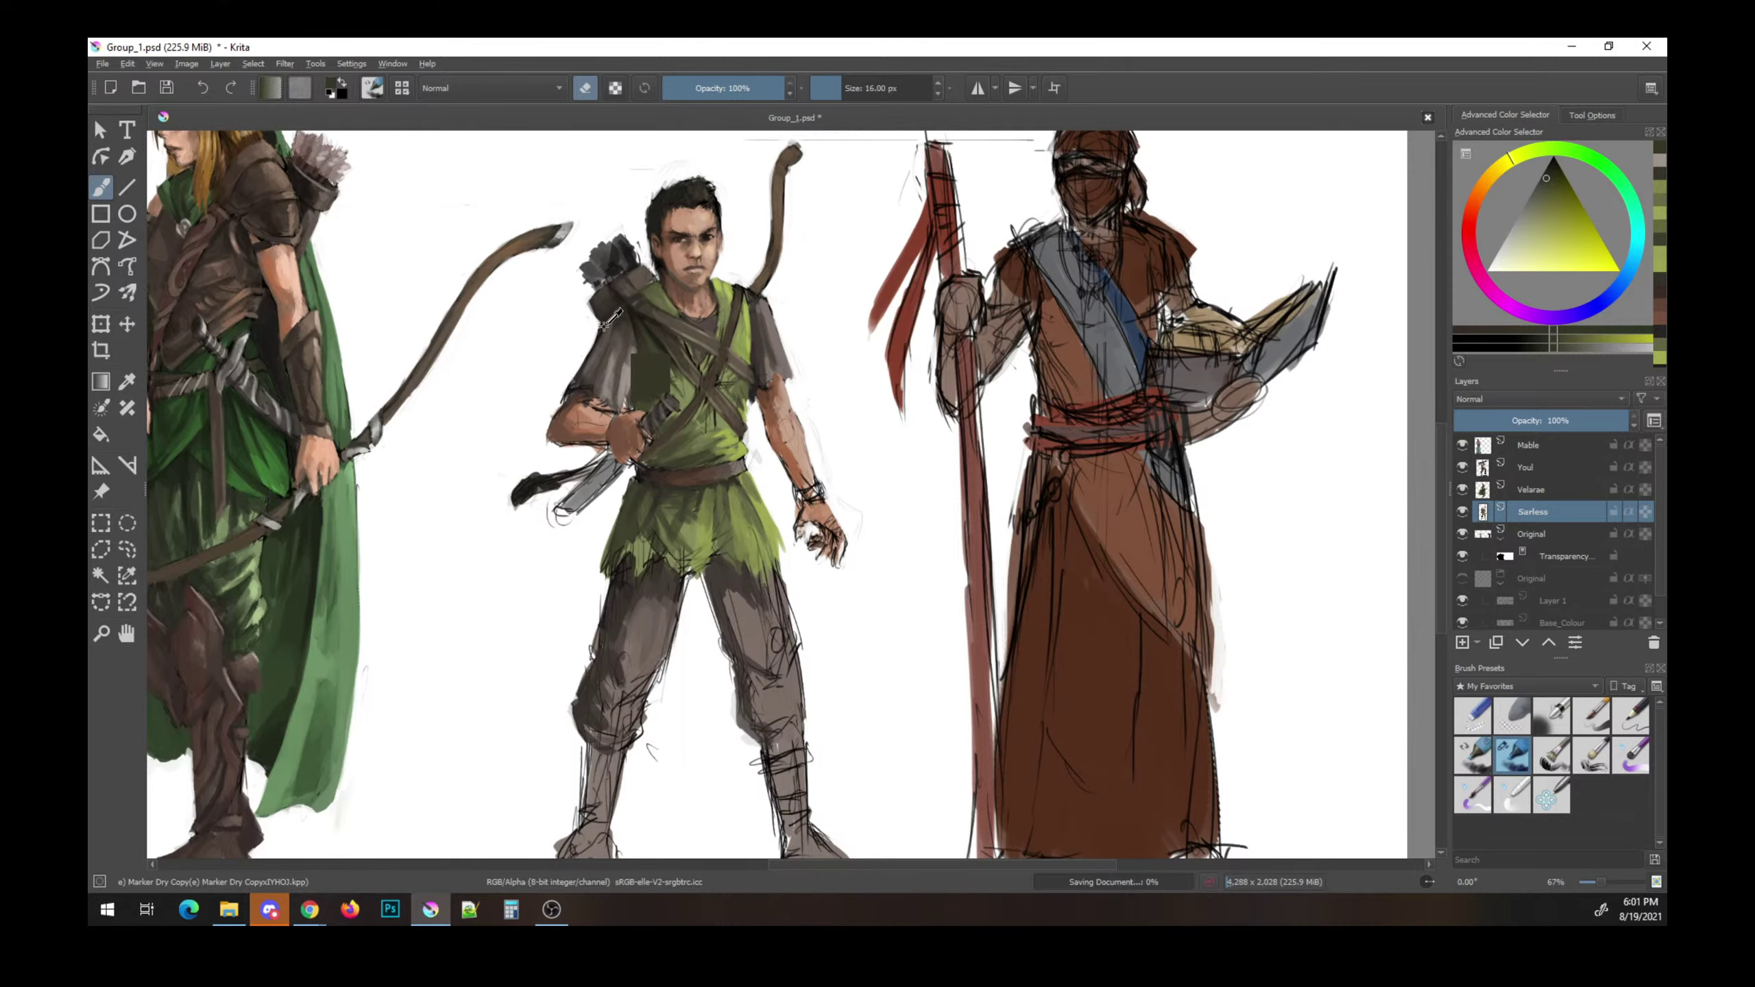
{"action": "key", "text": "e"}
- Sample brown, orange and red skin tones plus sketch-line black, then save
{"action": "left_click", "coordinate": [607, 319], "text": "ctrl"}
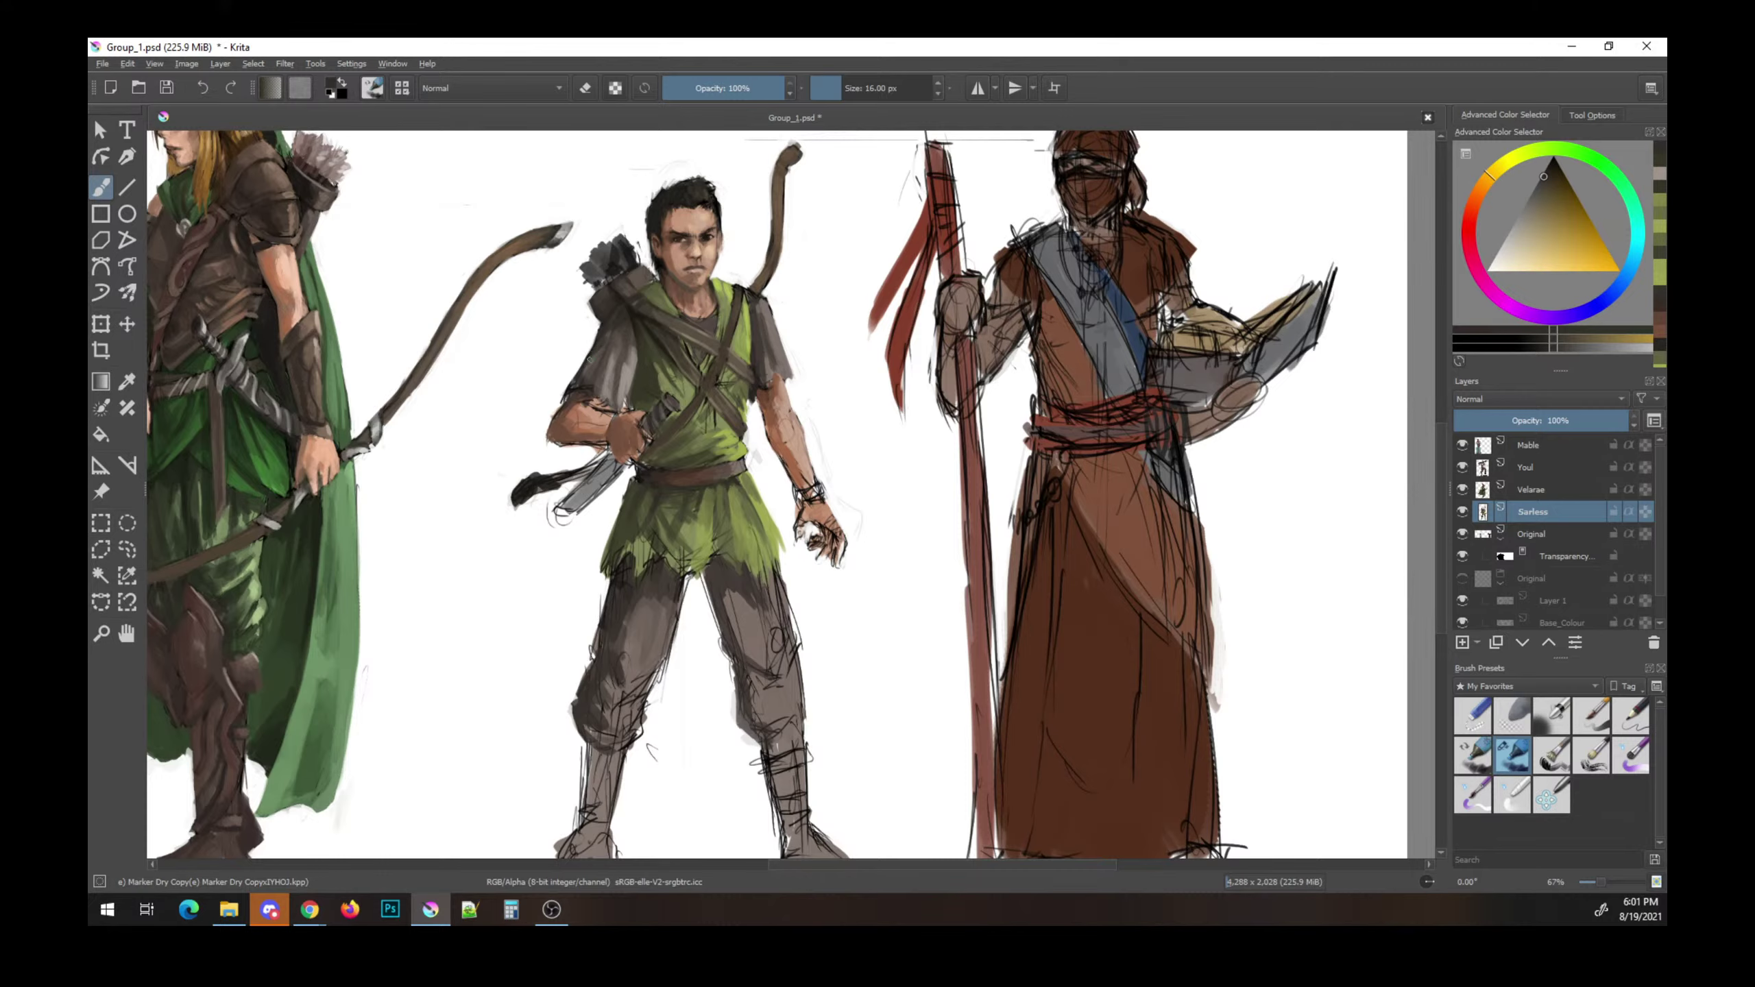
{"action": "left_click", "coordinate": [612, 334], "text": "ctrl"}
{"action": "left_click", "coordinate": [566, 390], "text": "ctrl"}
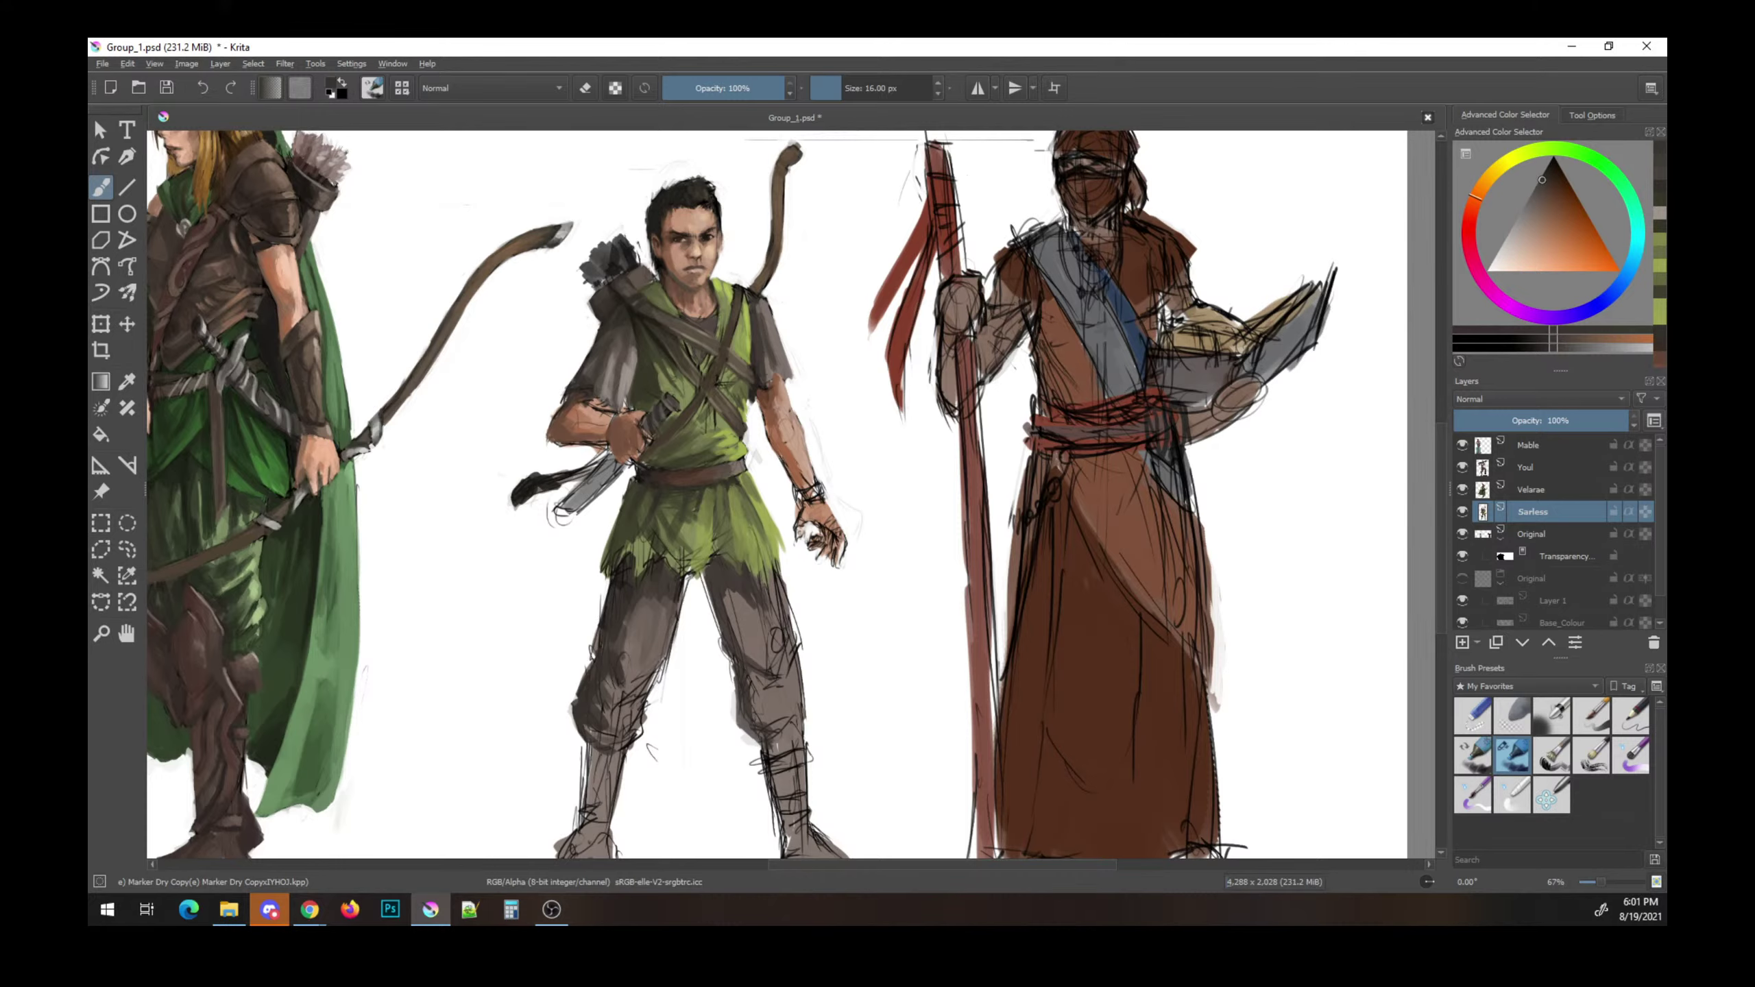
{"action": "left_click", "coordinate": [758, 377], "text": "ctrl"}
{"action": "left_click", "coordinate": [758, 376], "text": "ctrl"}
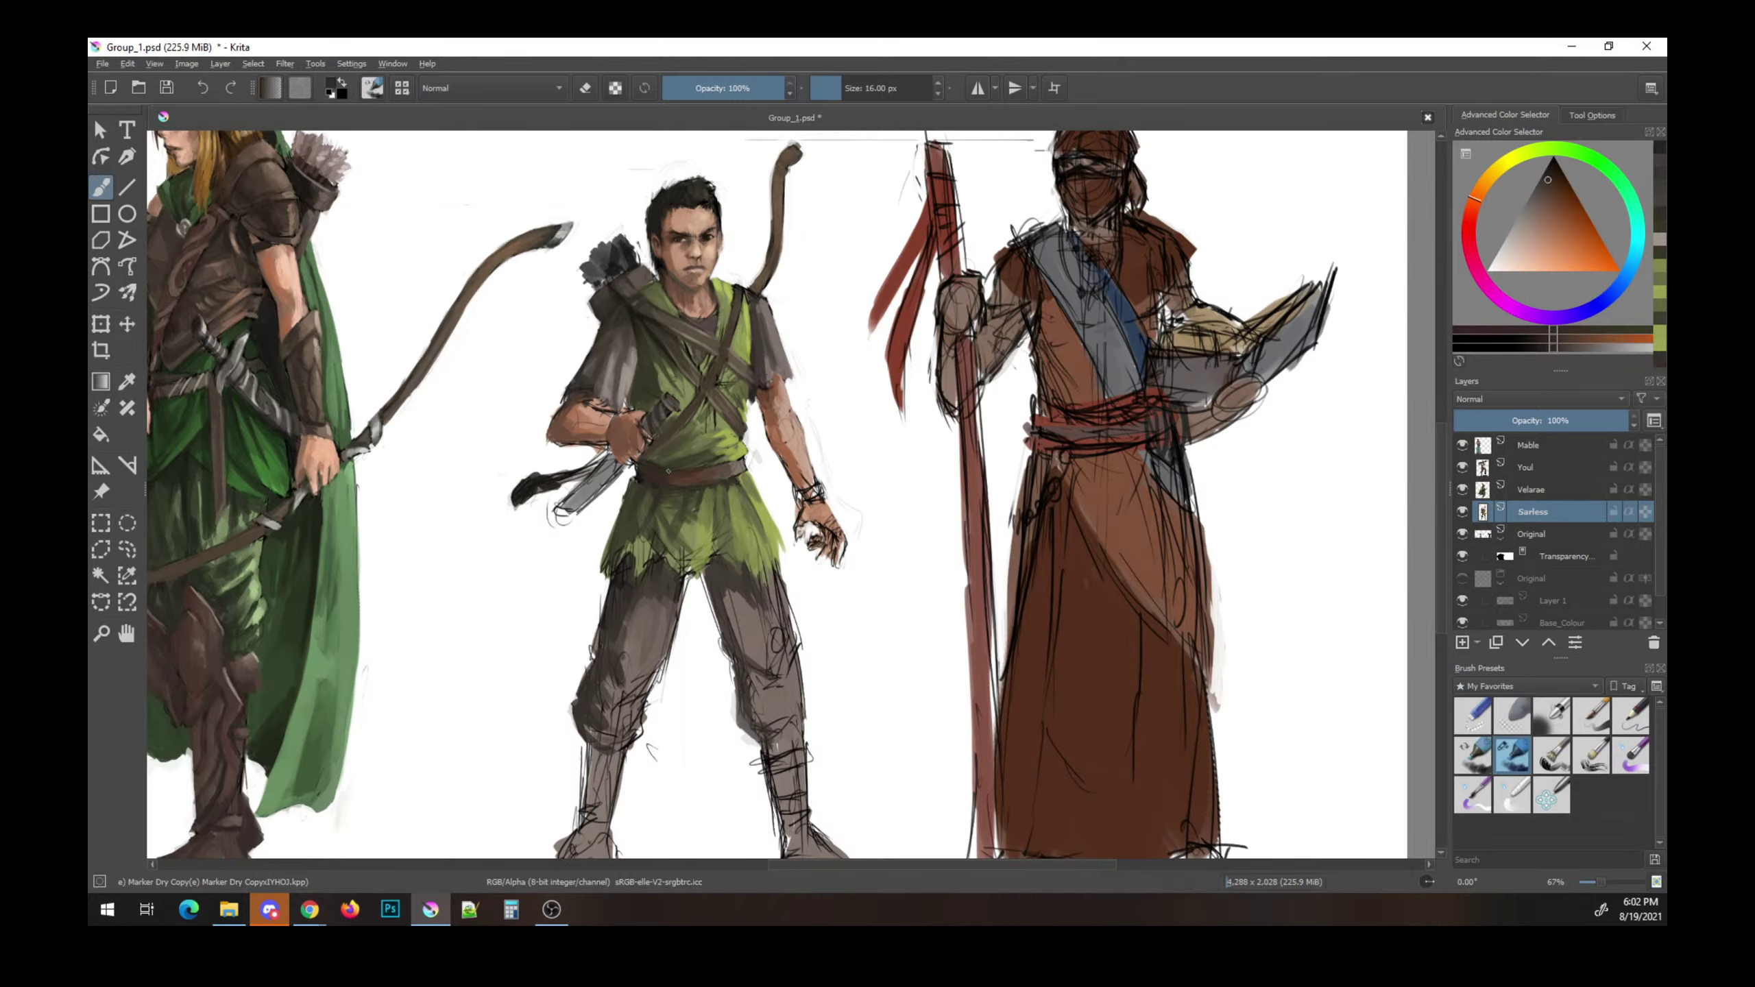
{"action": "key", "text": "ctrl+s"}
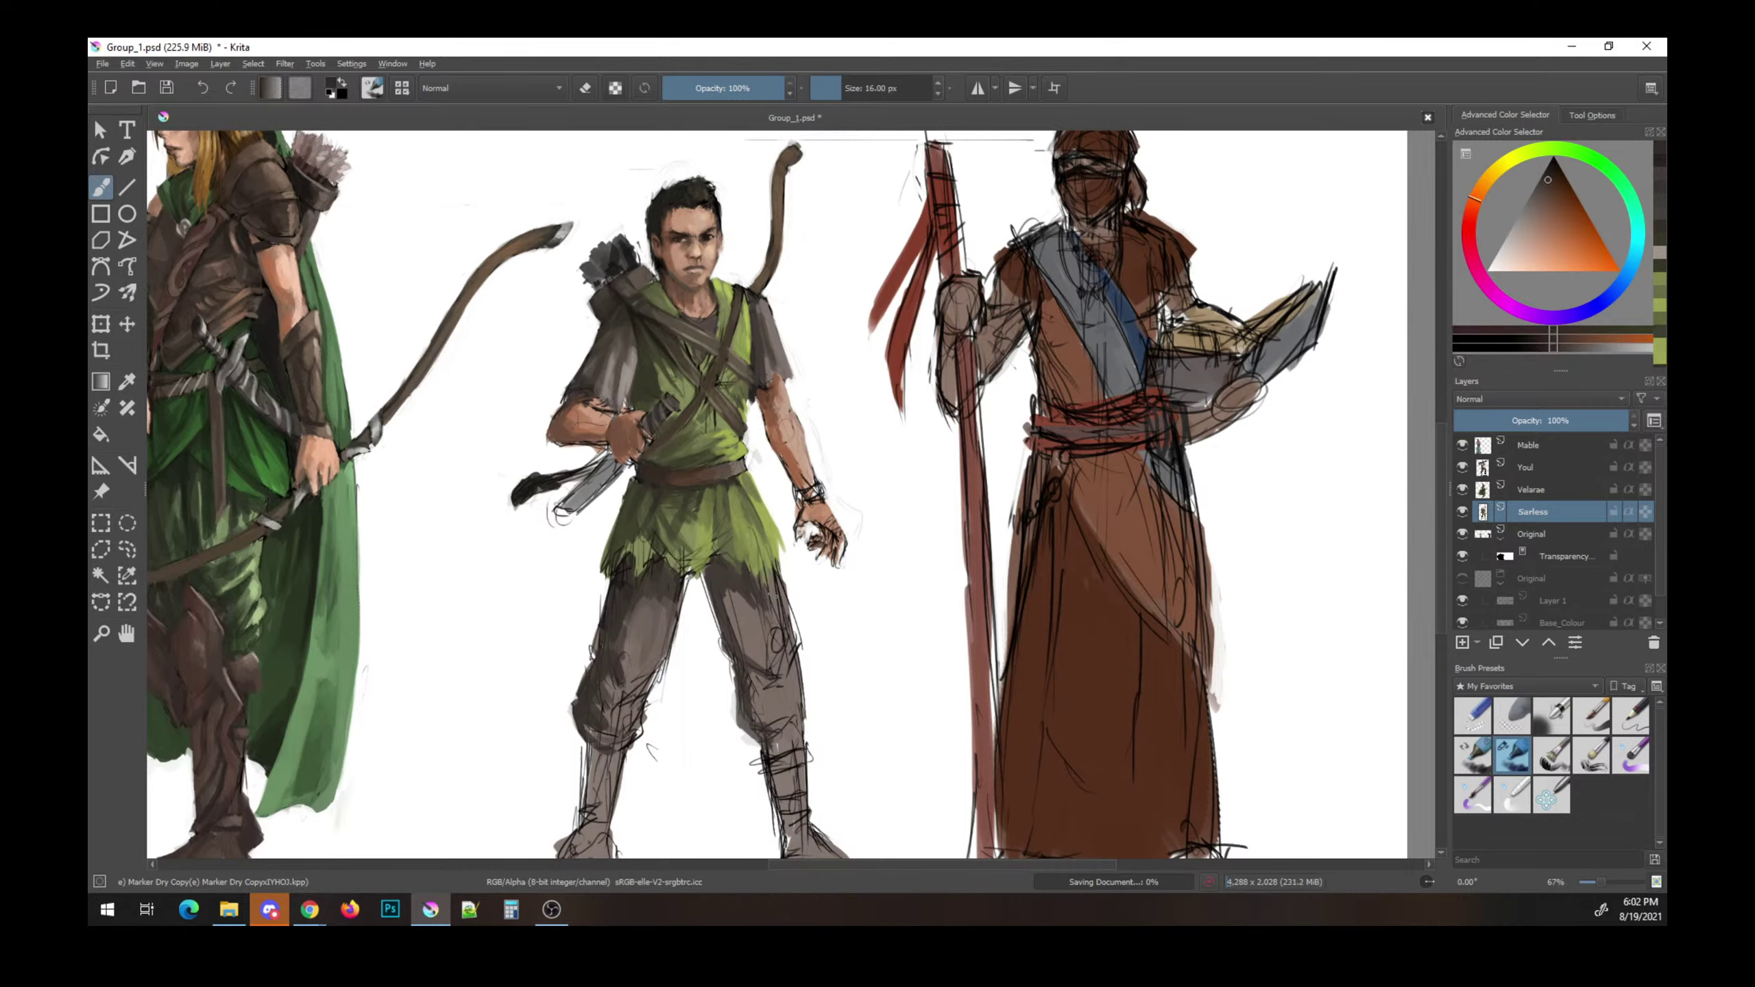
- Sample tunic greens, an orange skin tone and a muted dark tone
{"action": "left_click", "coordinate": [710, 545], "text": "ctrl"}
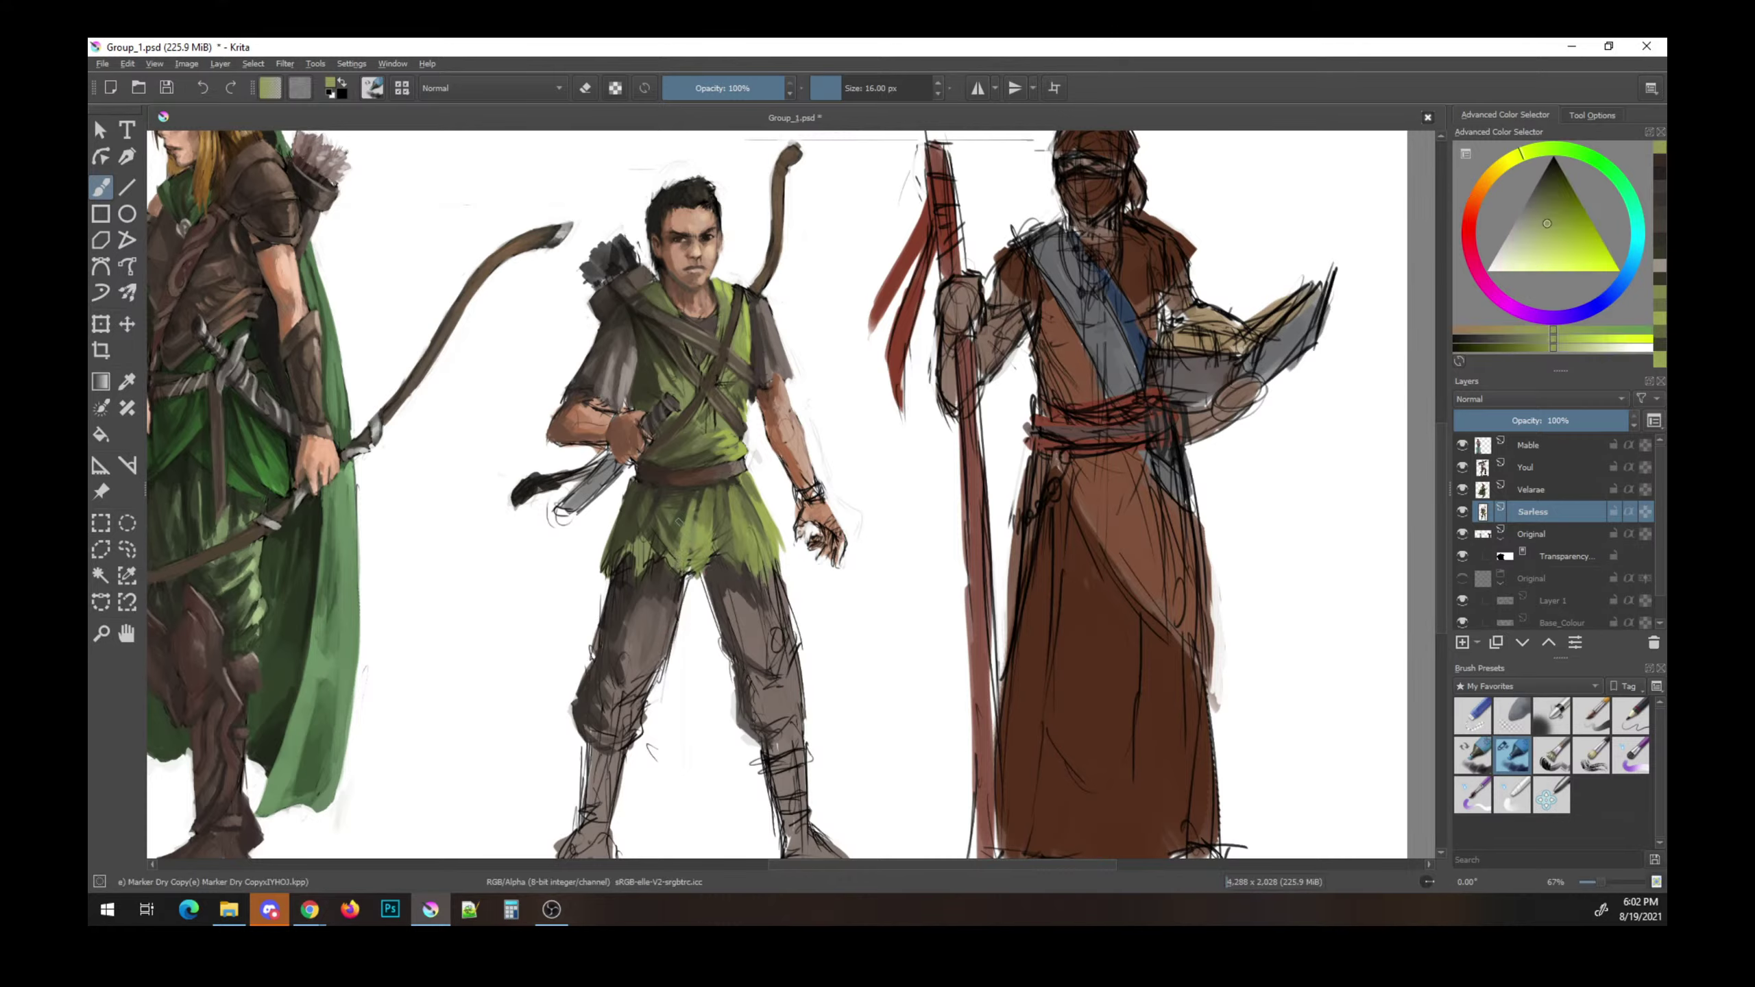
{"action": "left_click", "coordinate": [710, 546], "text": "ctrl"}
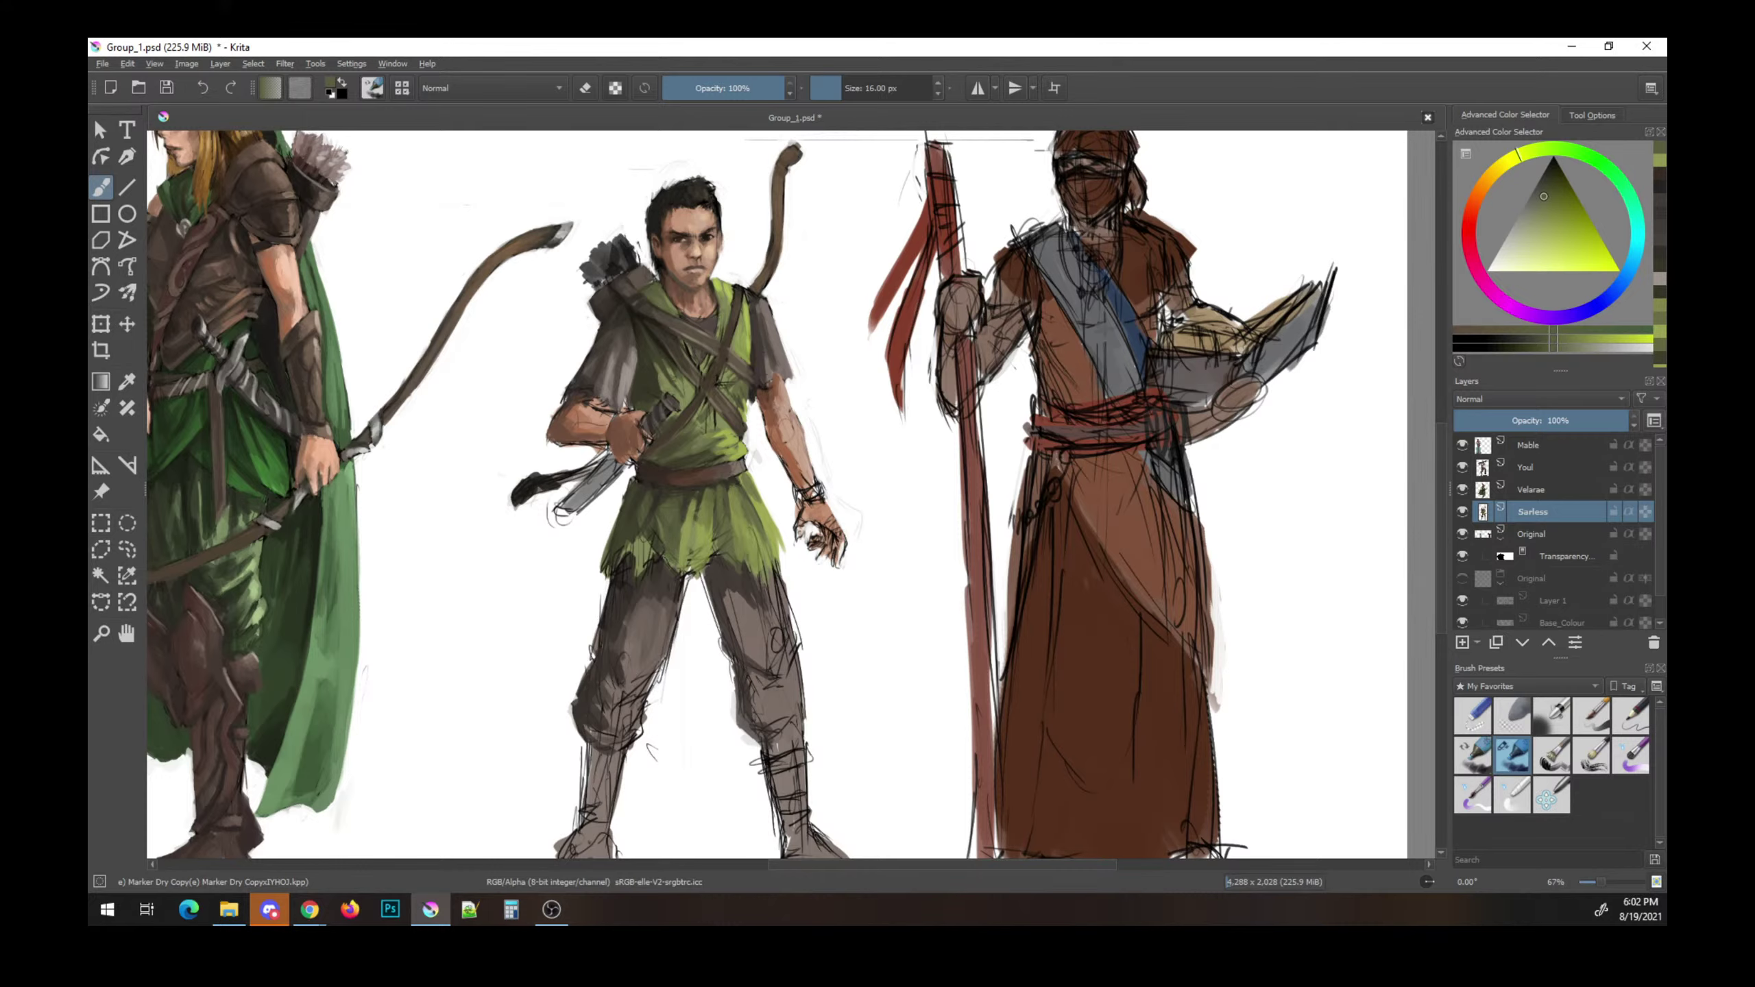
{"action": "left_click", "coordinate": [651, 539], "text": "ctrl"}
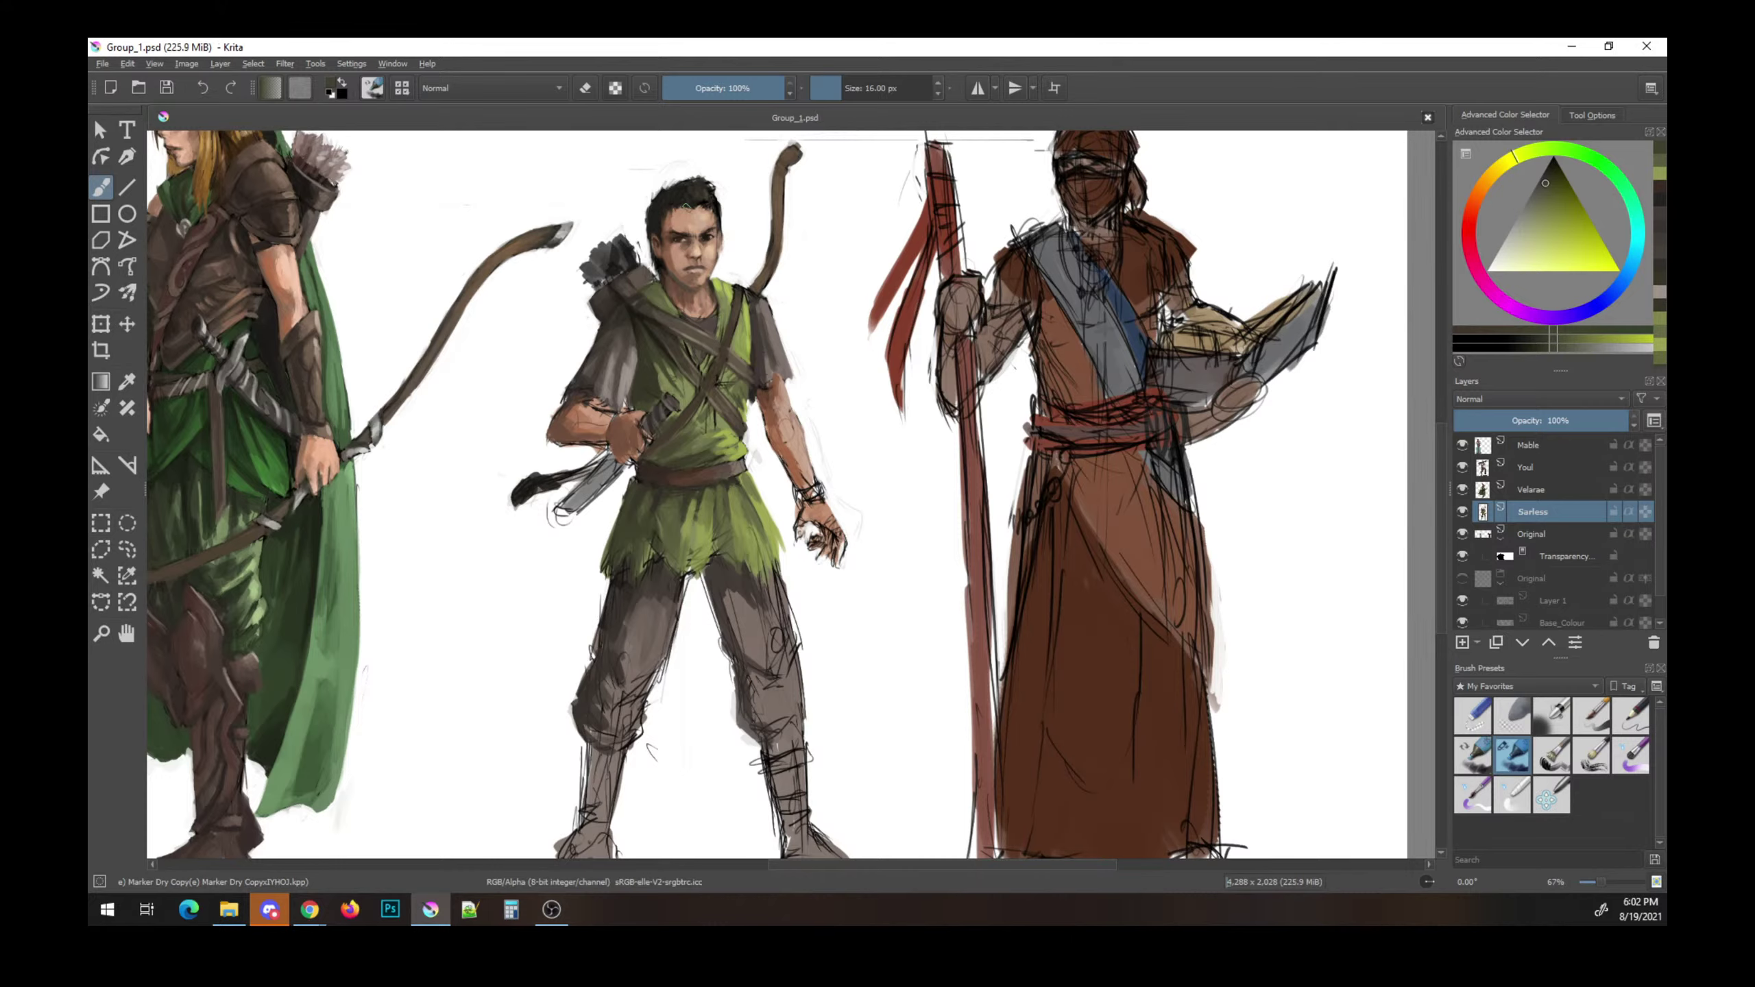
{"action": "left_click", "coordinate": [676, 243], "text": "ctrl"}
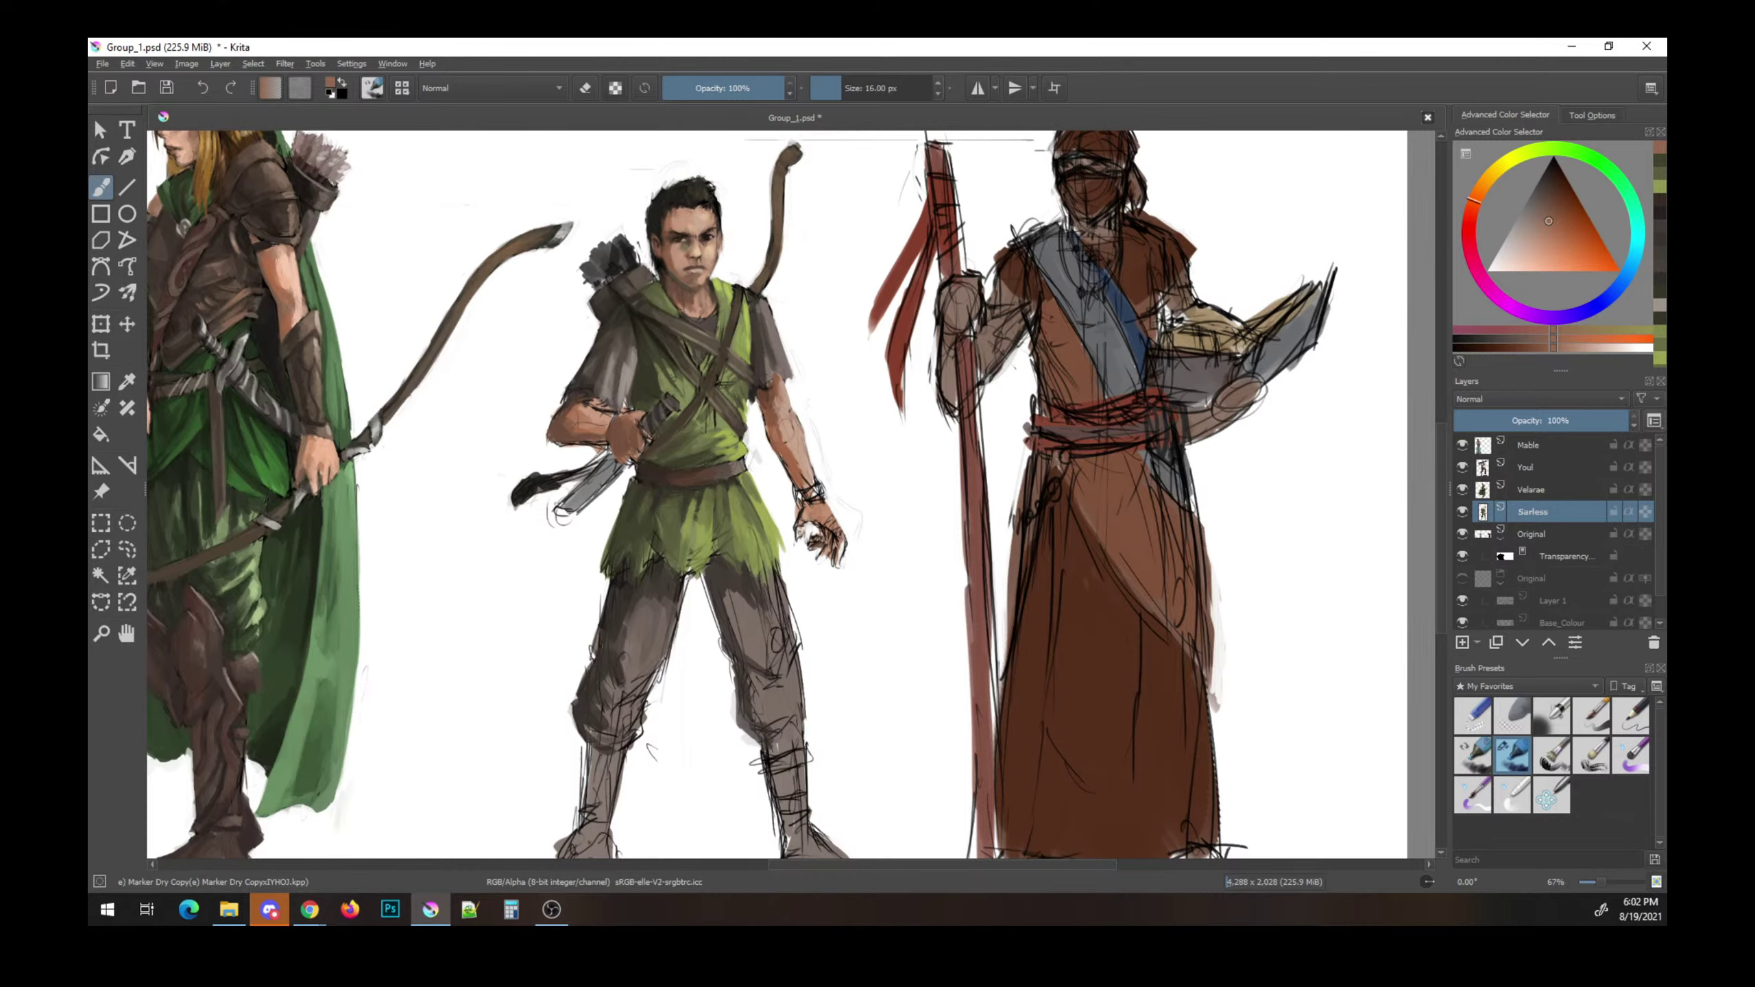
{"action": "left_click", "coordinate": [619, 681], "text": "ctrl"}
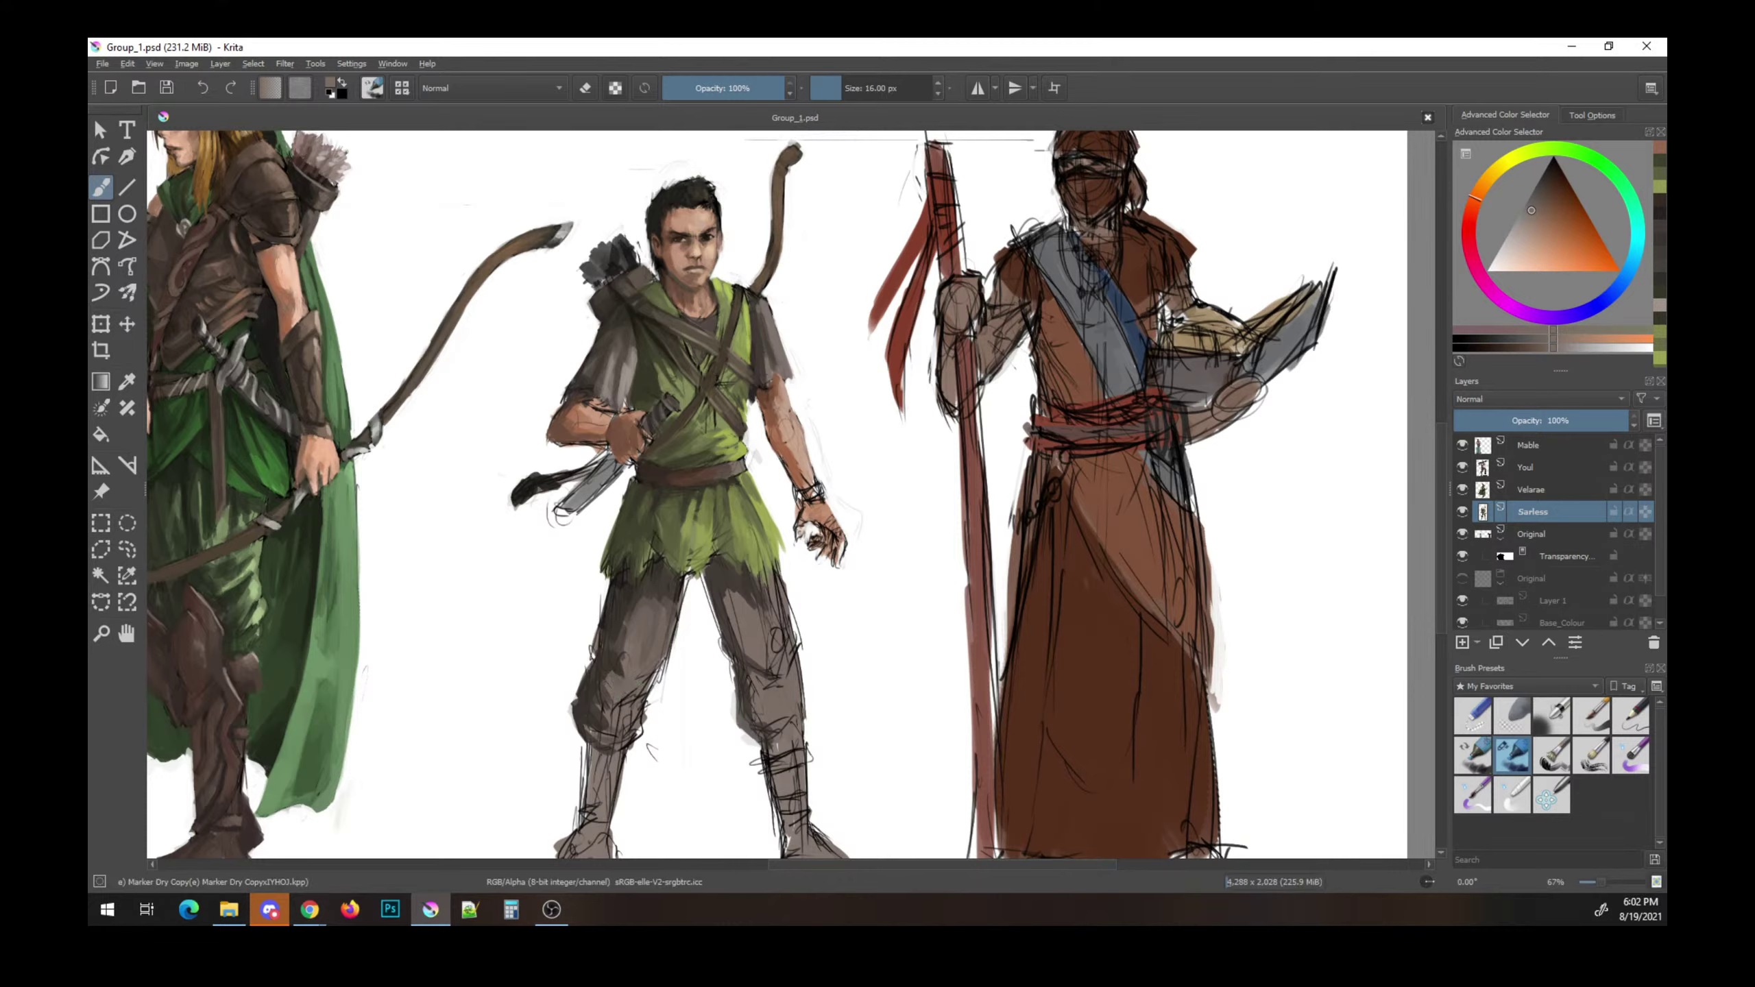
- Shade the boy's left shin and right shin and knee in dark grey, saving twice
{"action": "left_click", "coordinate": [652, 675], "text": "ctrl"}
{"action": "mouse_move", "coordinate": [647, 743]}
{"action": "left_mouse_down"}
{"action": "mouse_move", "coordinate": [657, 760]}
{"action": "mouse_move", "coordinate": [605, 745]}
{"action": "mouse_move", "coordinate": [622, 745]}
{"action": "left_mouse_up"}
{"action": "left_click_drag", "start_coordinate": [750, 679], "coordinate": [784, 723]}
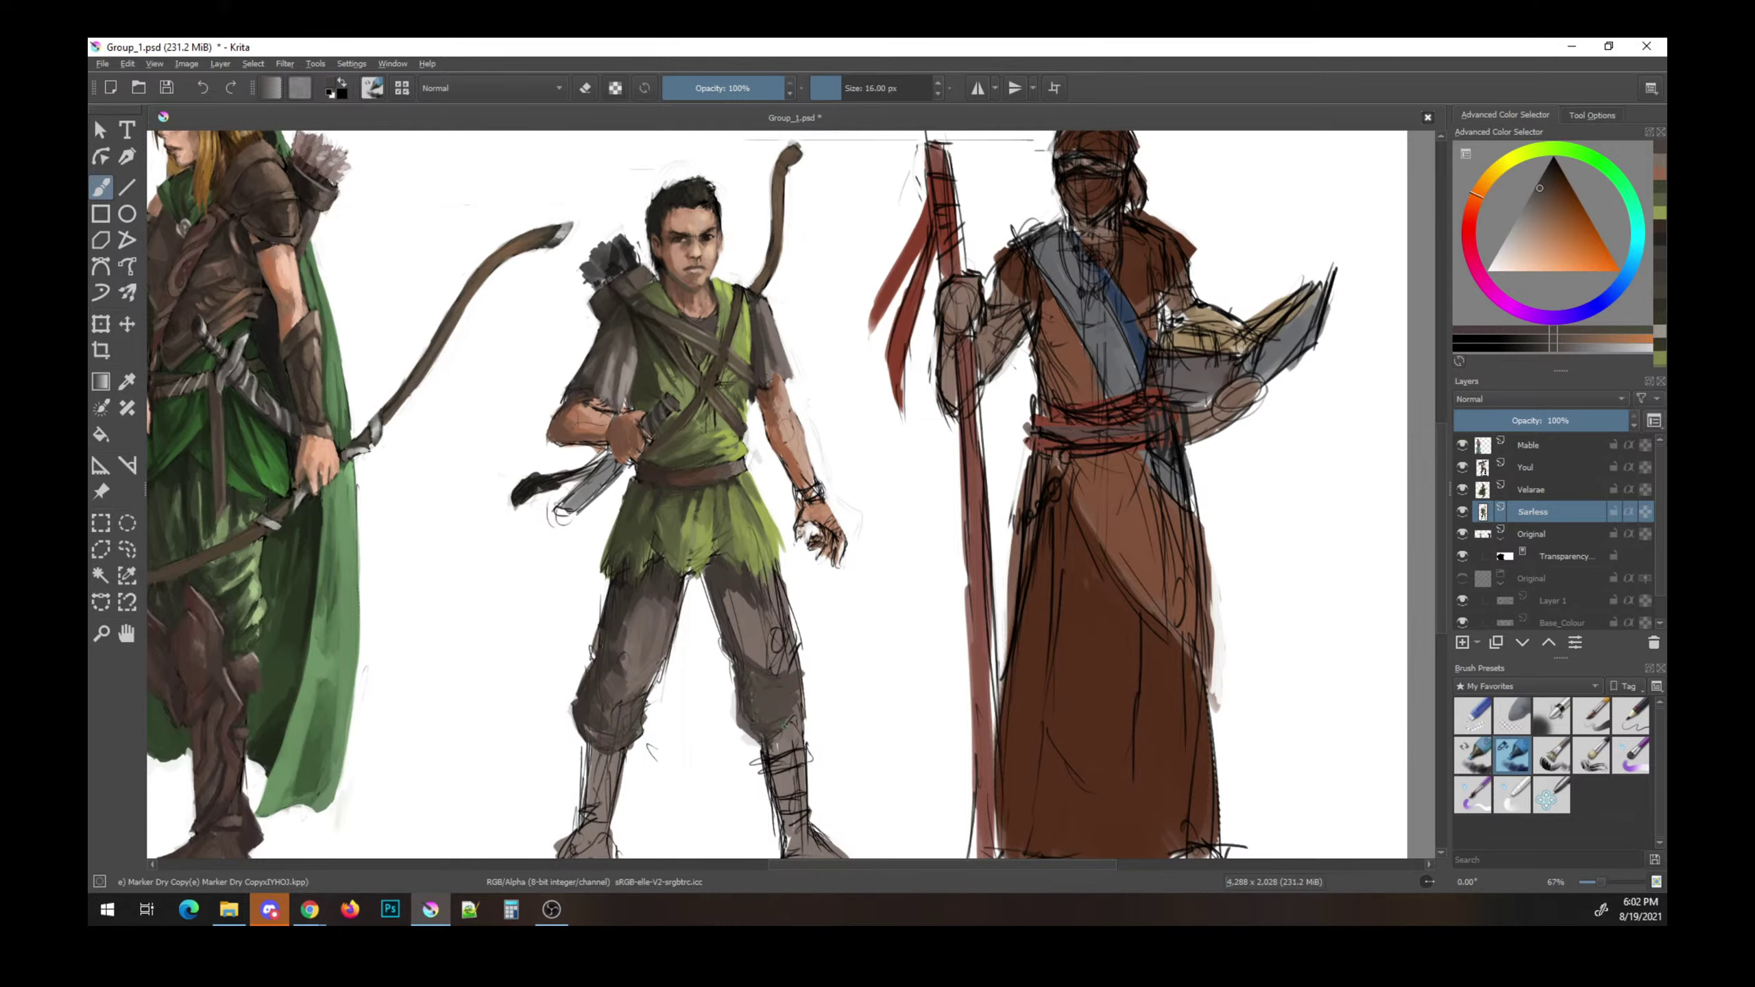
{"action": "key", "text": "ctrl+s"}
{"action": "left_click", "coordinate": [630, 663], "text": "ctrl"}
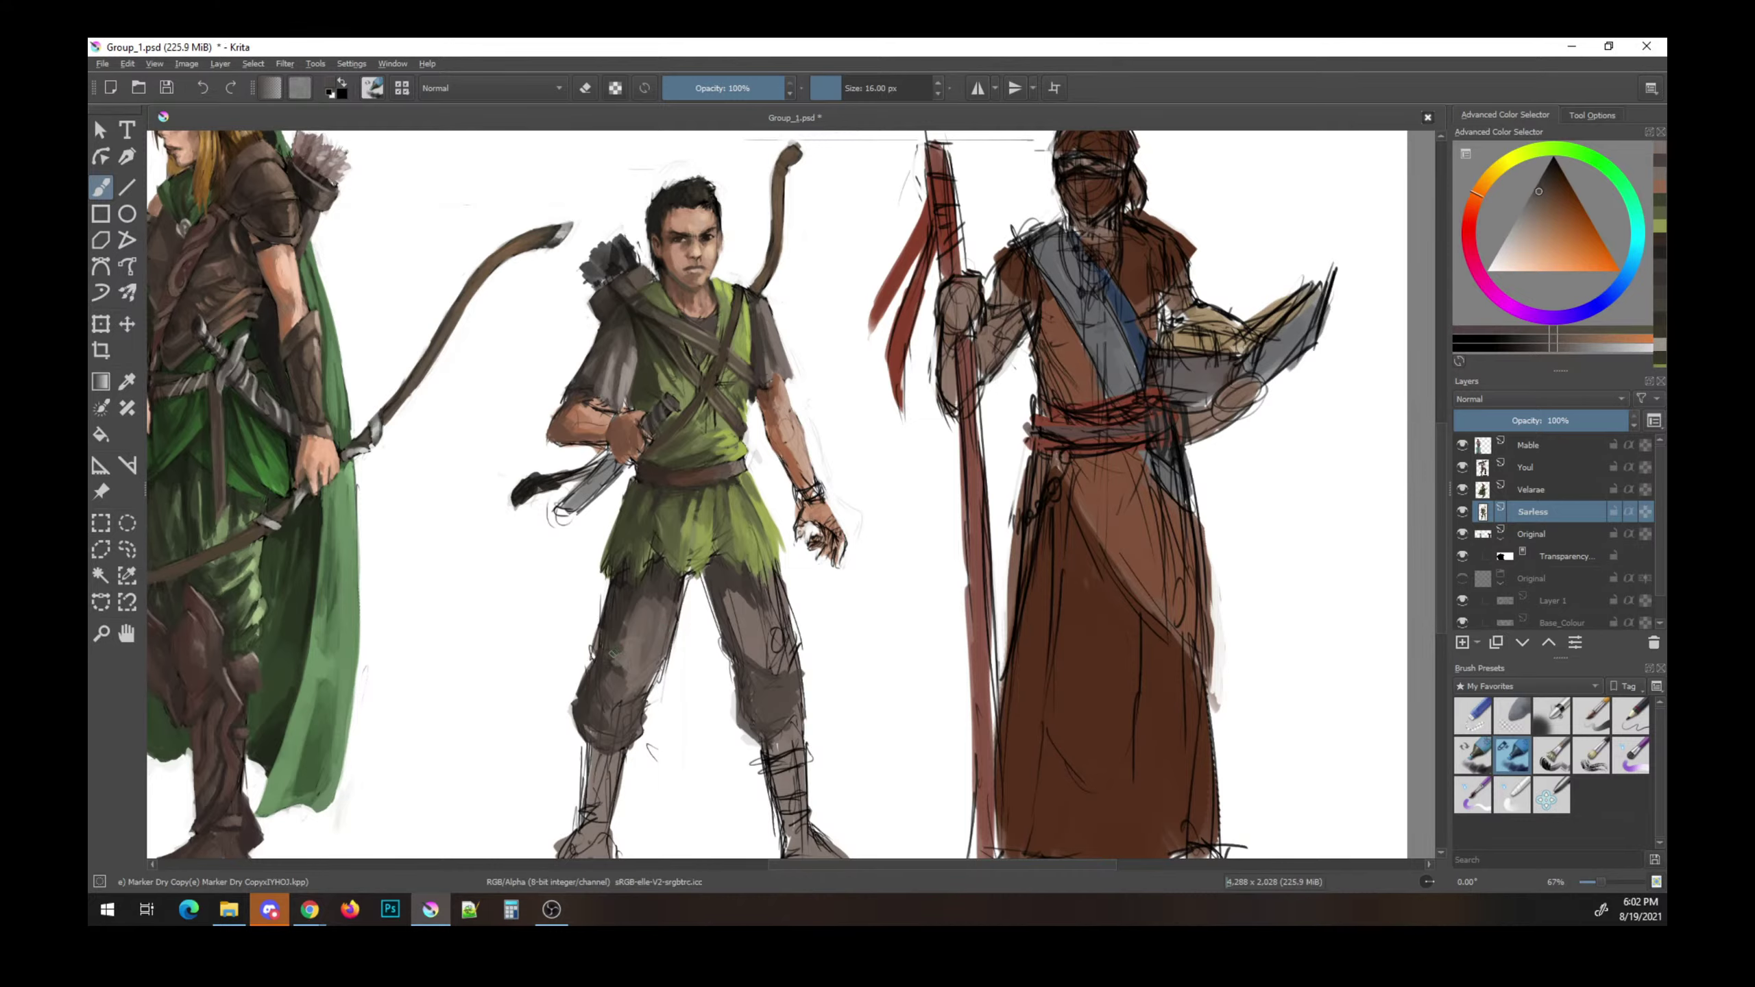
{"action": "left_click_drag", "start_coordinate": [725, 626], "coordinate": [732, 632]}
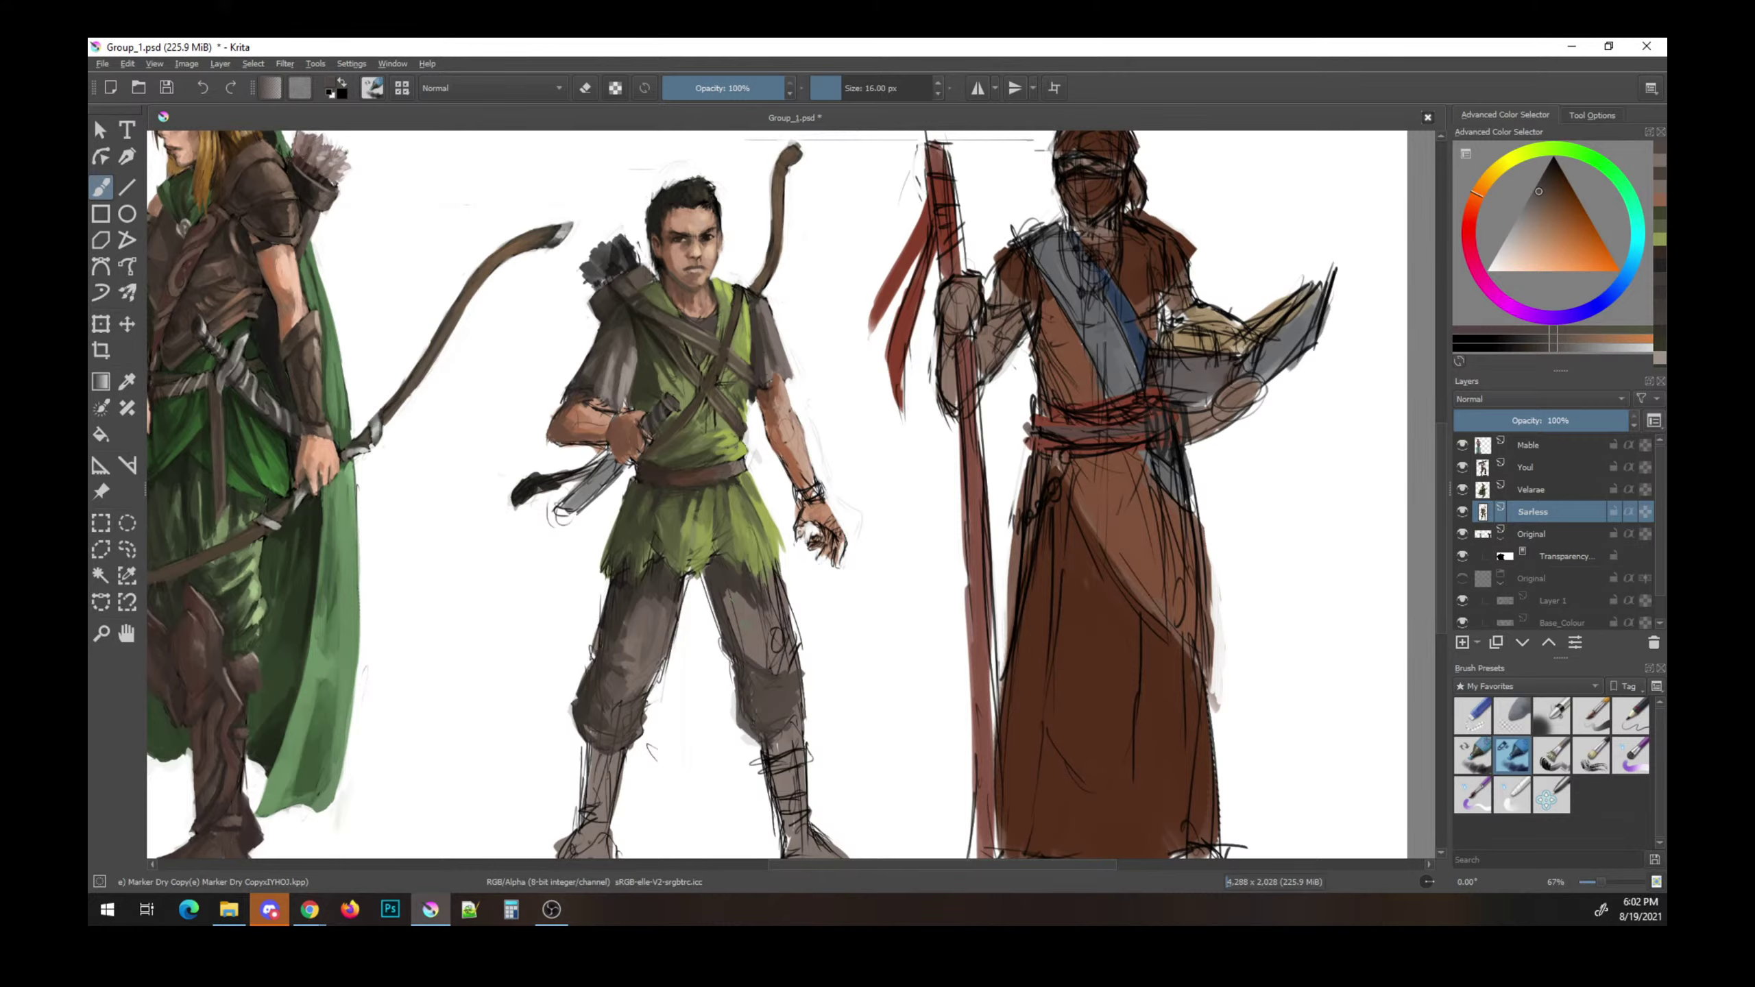
{"action": "key", "text": "e"}
{"action": "key", "text": "ctrl+s"}
- Zoom out to 33% to review the whole lineup, return to 50%, save, then switch to Chrome
{"action": "scroll", "coordinate": [670, 442], "scroll_direction": "down", "scroll_amount": 2}
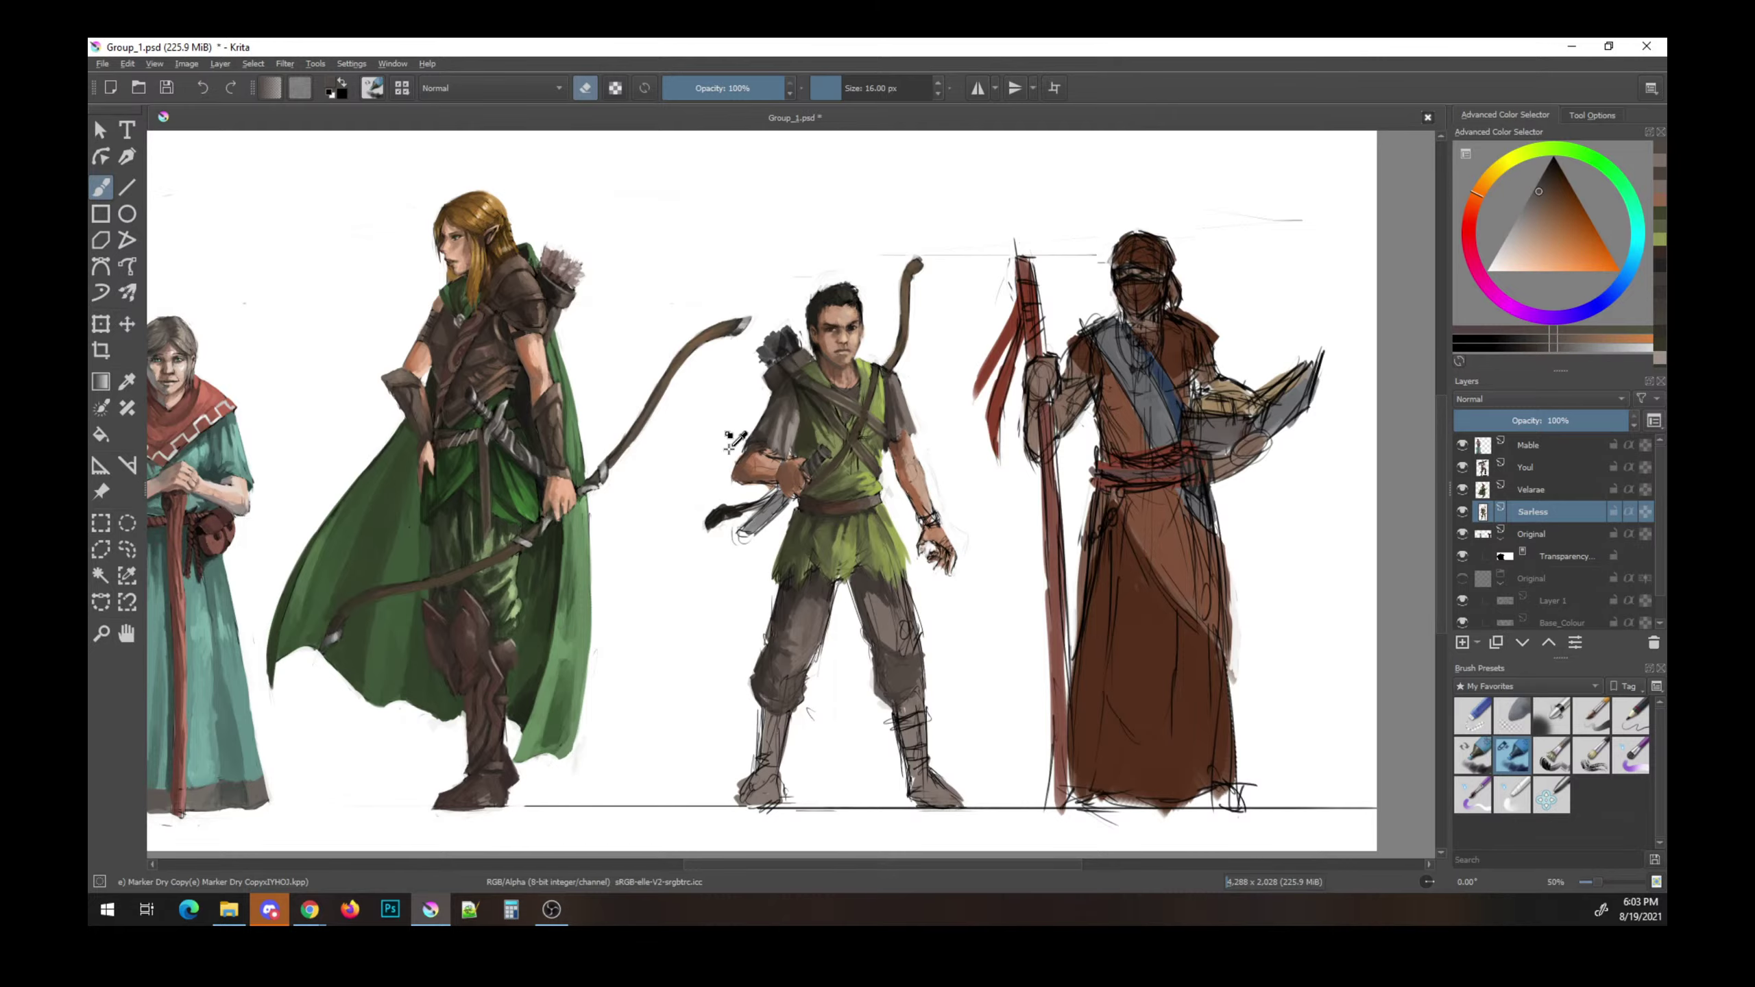
{"action": "scroll", "coordinate": [671, 442], "scroll_direction": "down", "scroll_amount": 1}
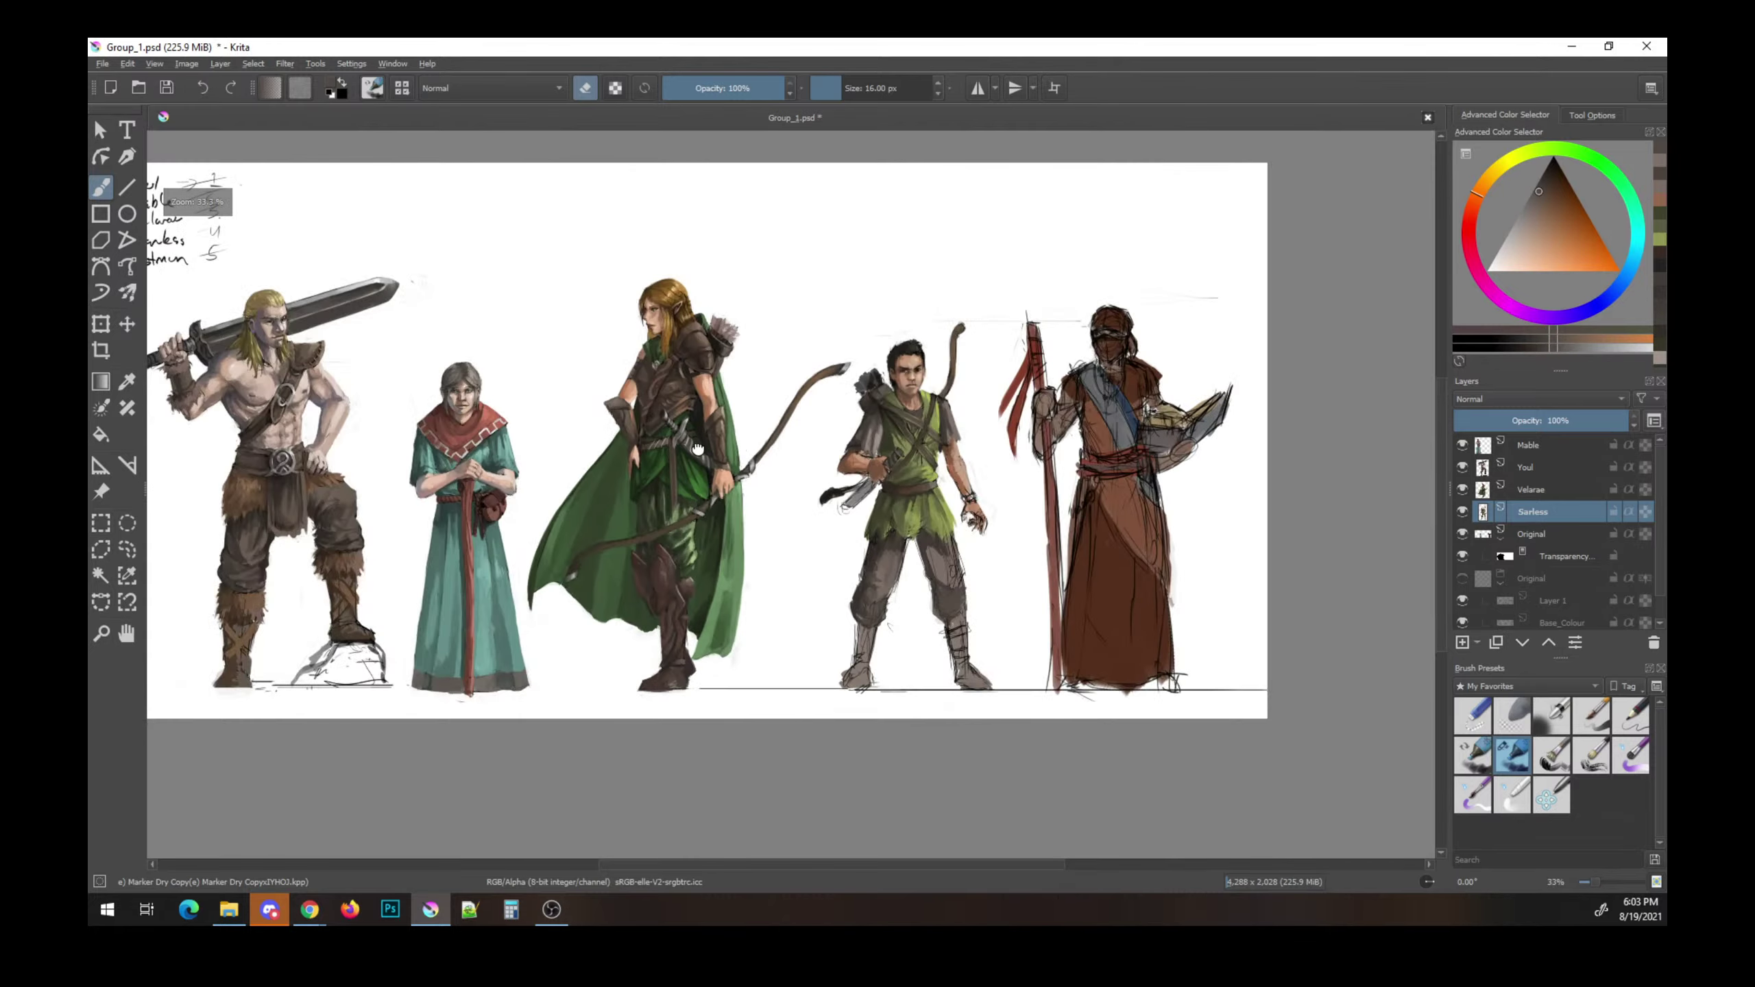
{"action": "scroll", "coordinate": [725, 480], "scroll_direction": "up", "scroll_amount": 1}
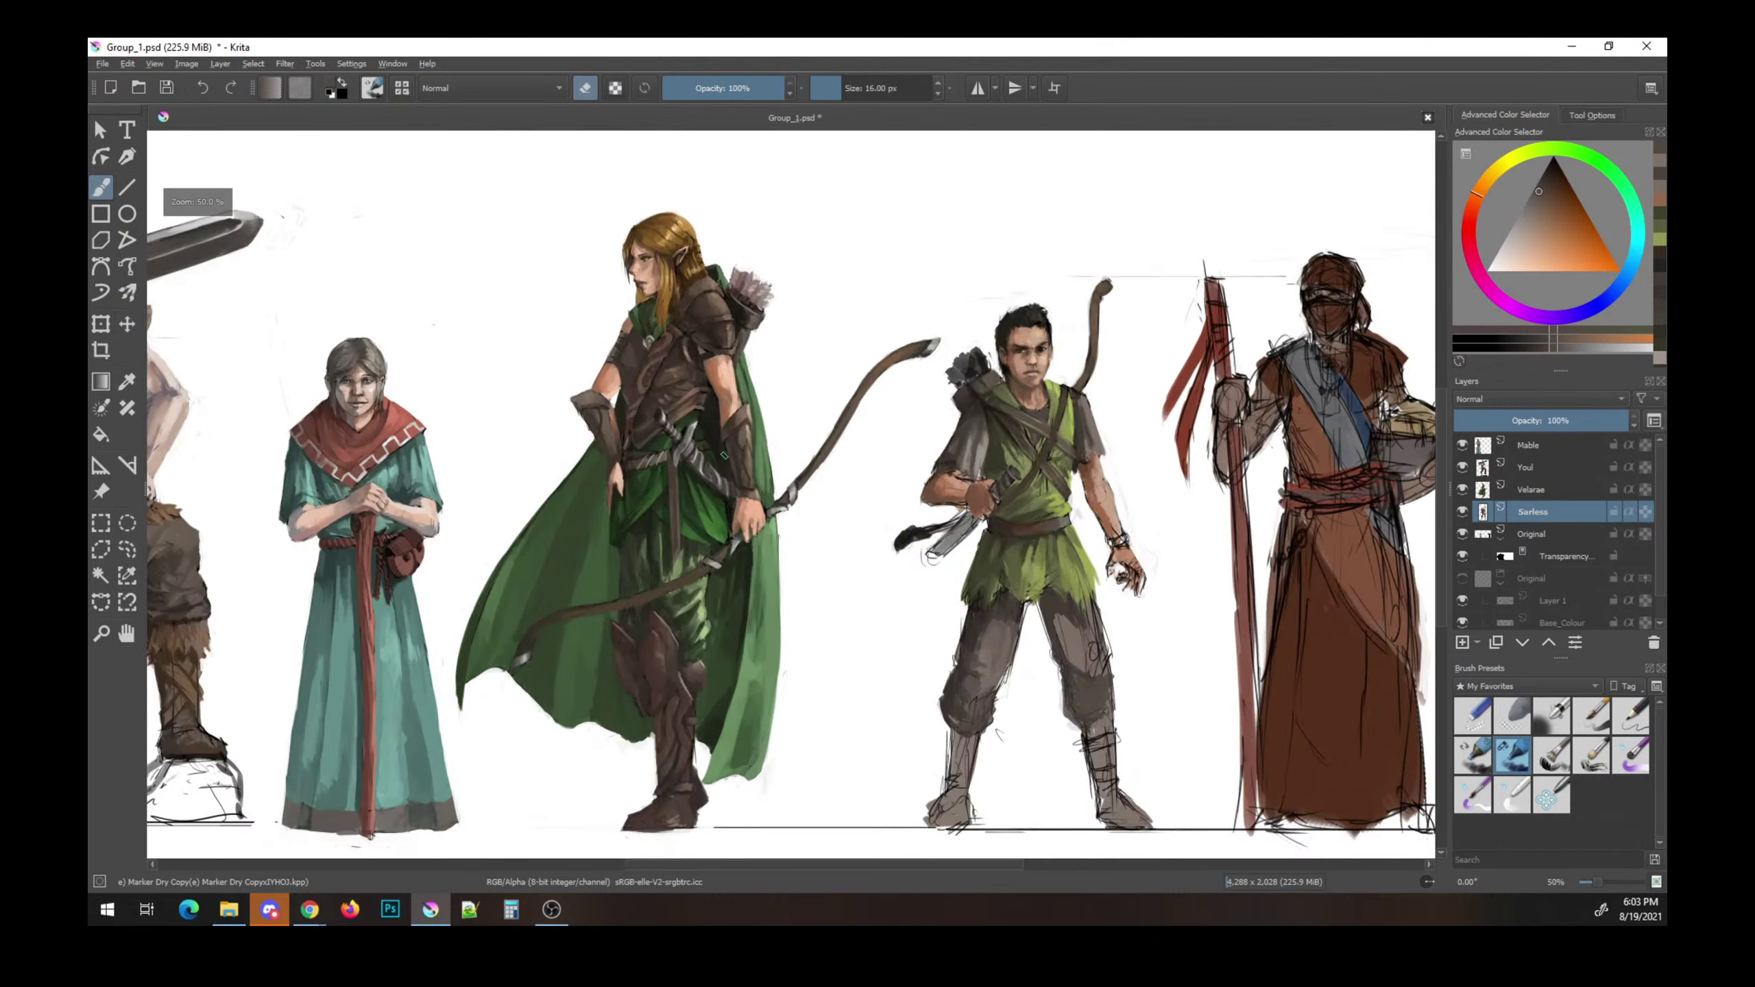
{"action": "key", "text": "ctrl+s"}
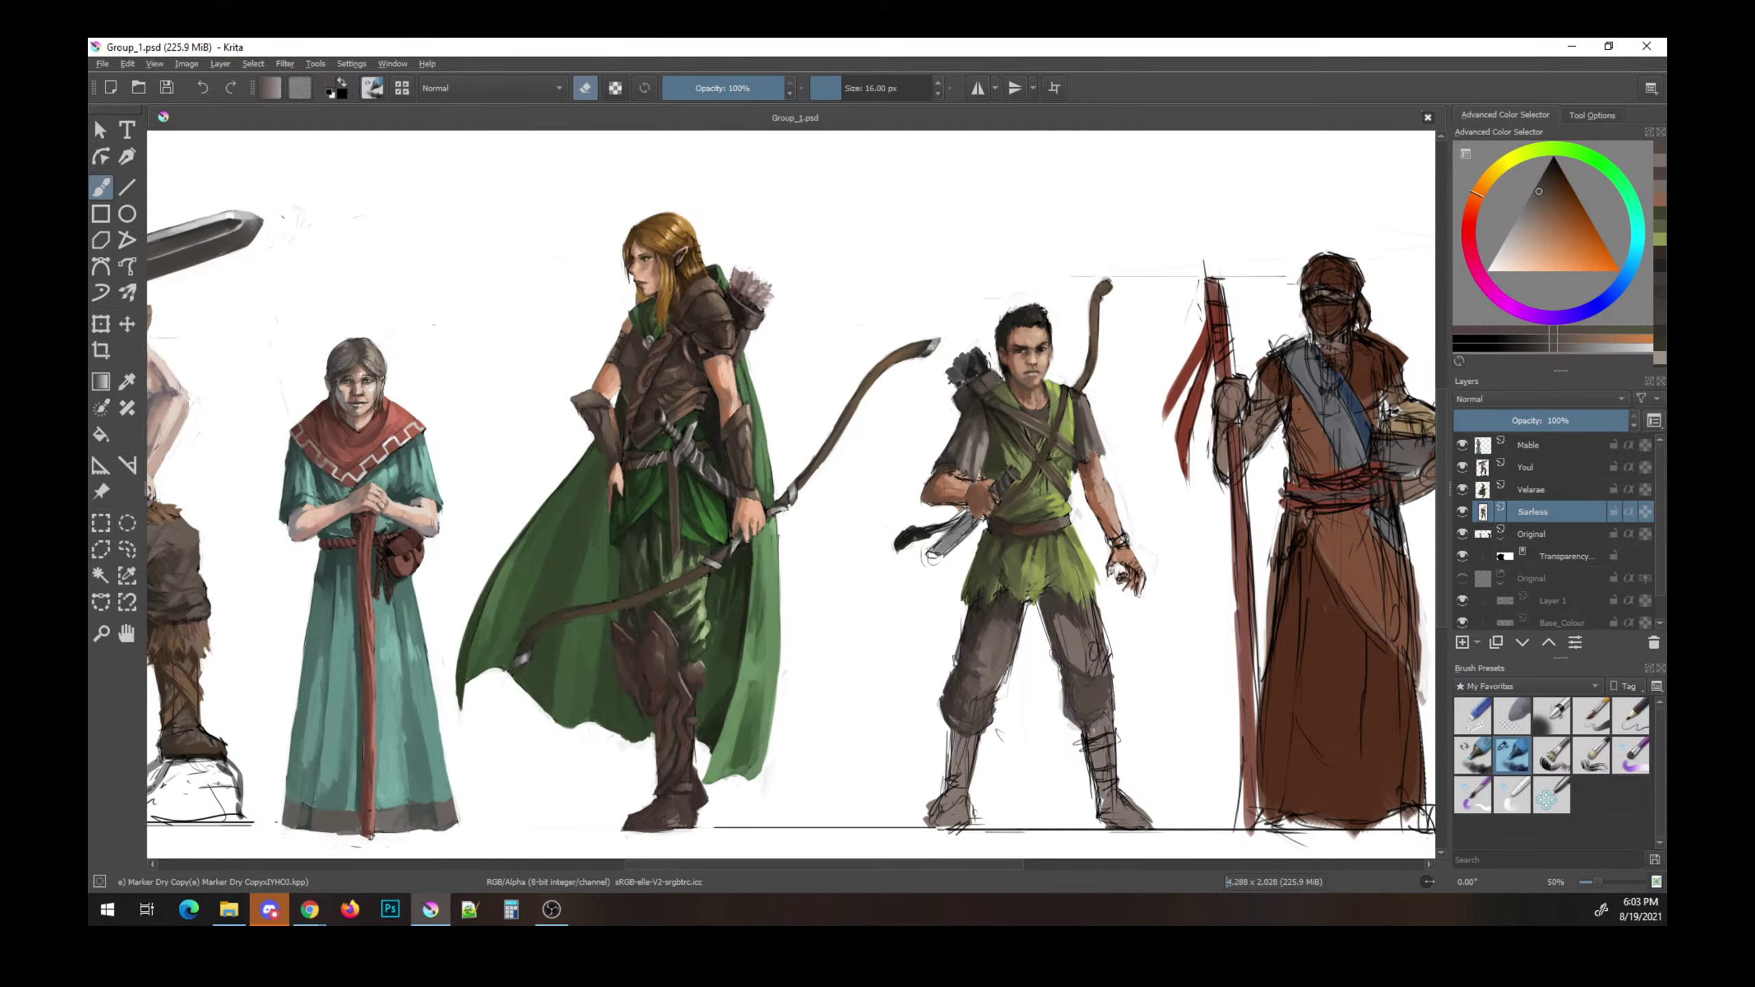
{"action": "left_click", "coordinate": [310, 910]}
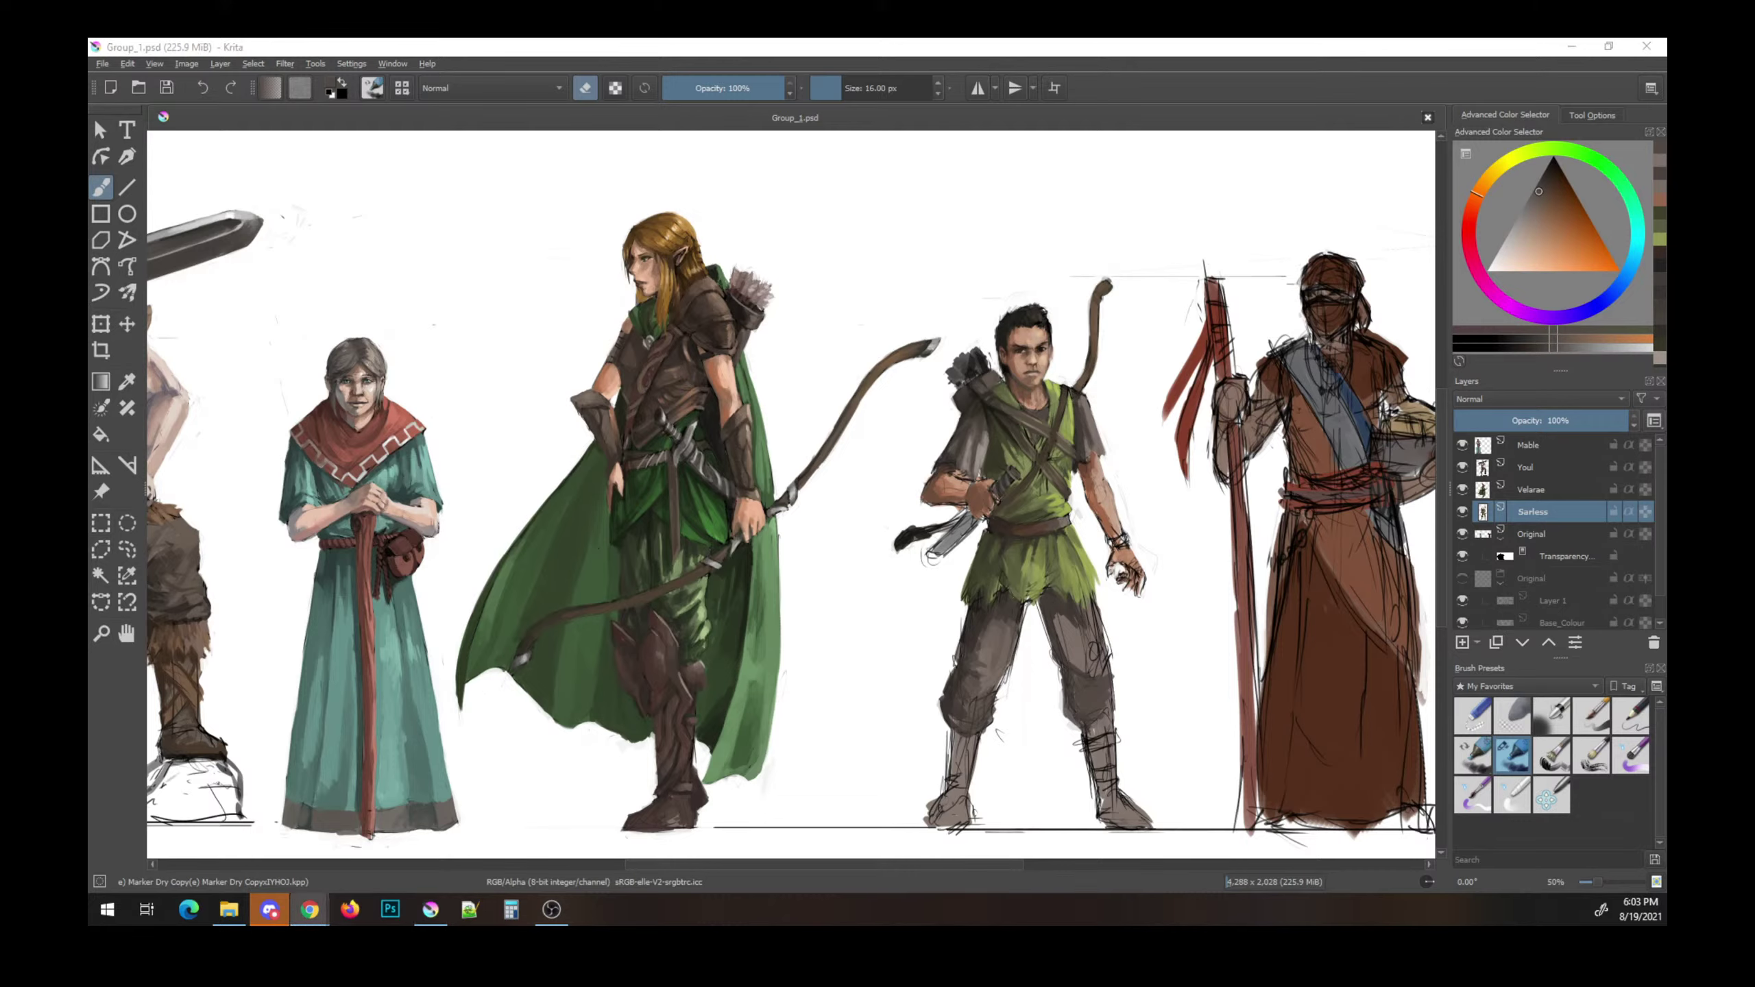